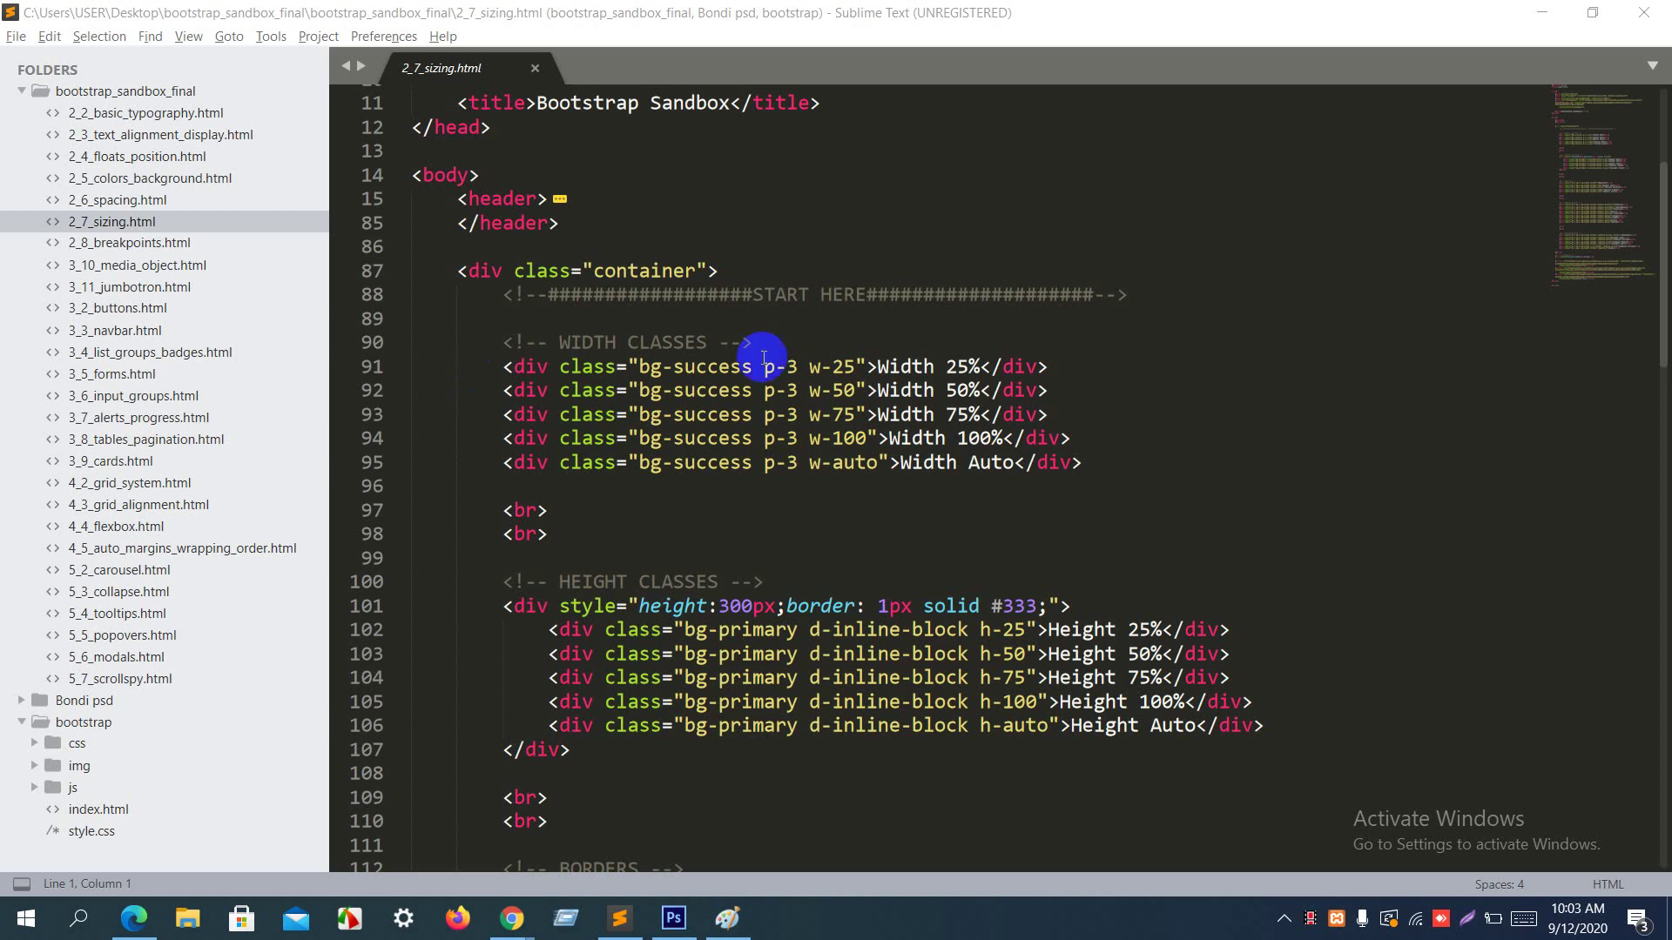
Step: Open 2_7_sizing.html in the browser and examine the Width 25%, 50%, 75%, 100% and Auto bars
right_click(834, 416)
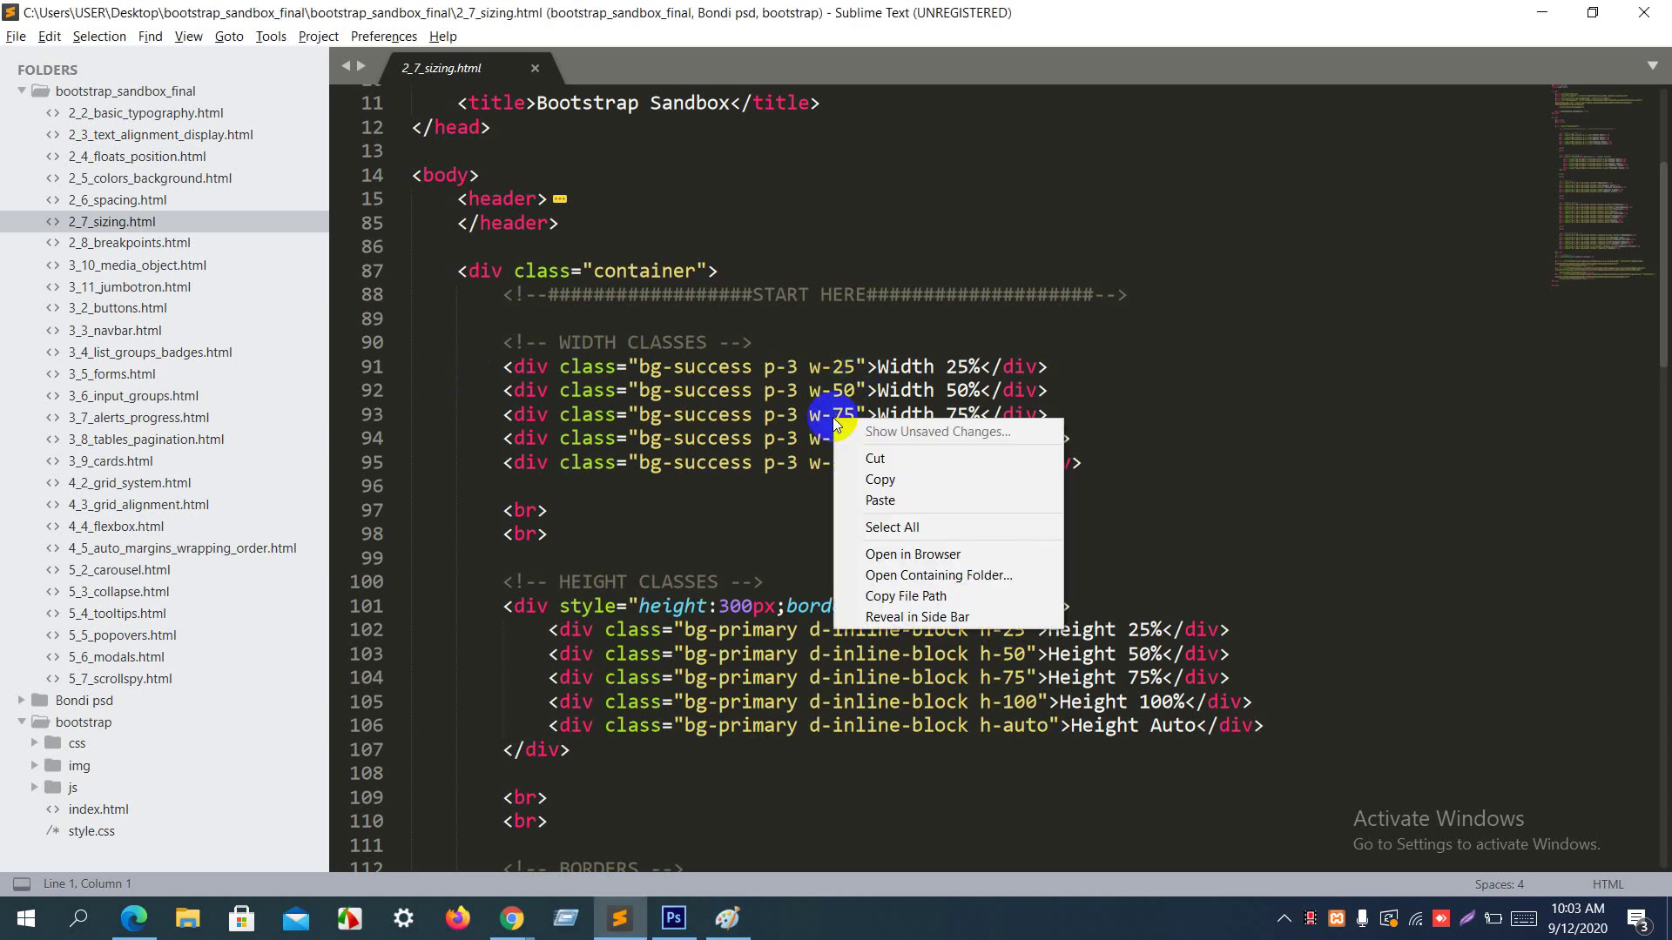
click(906, 550)
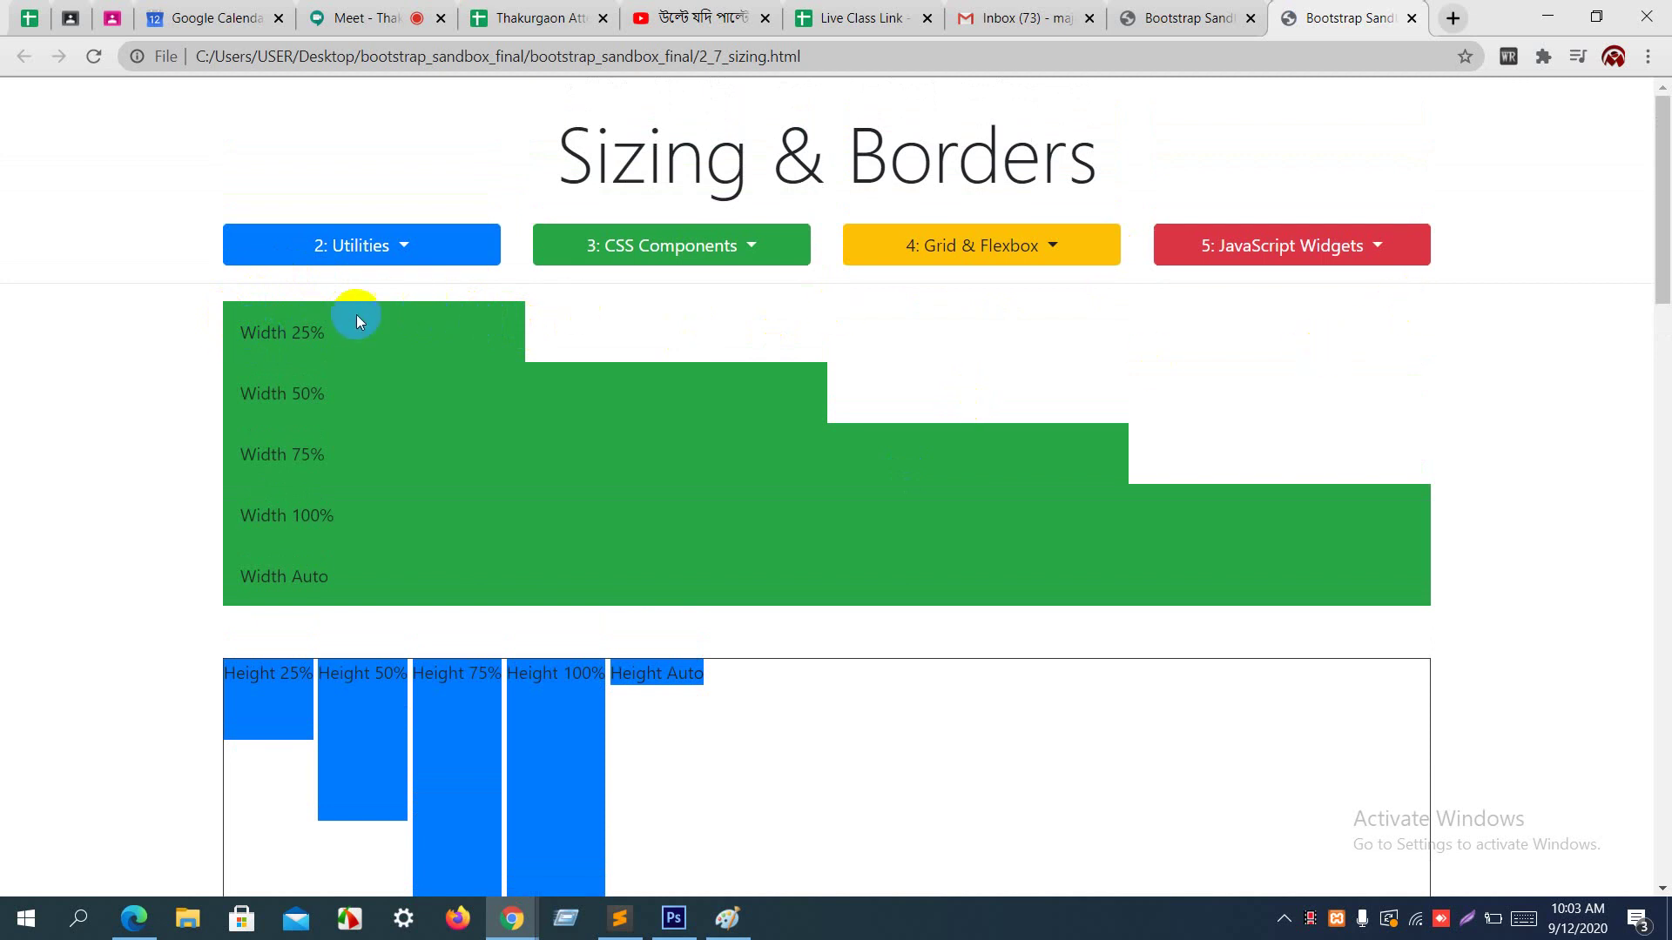
drag(302, 331, 235, 330)
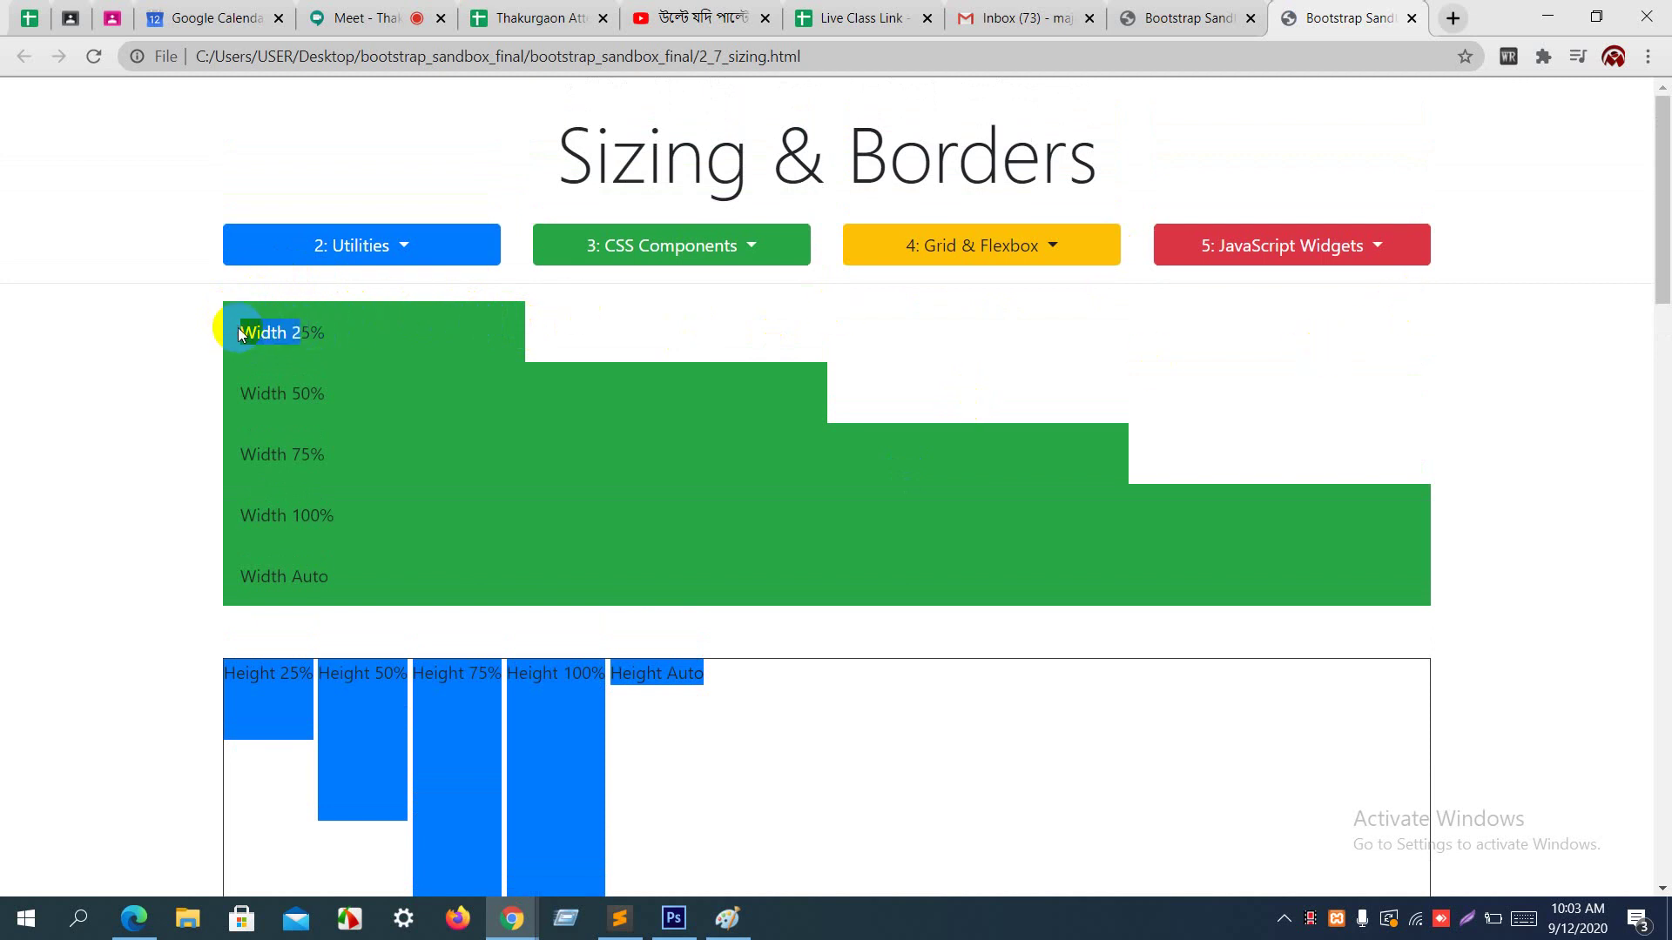
drag(233, 389, 429, 405)
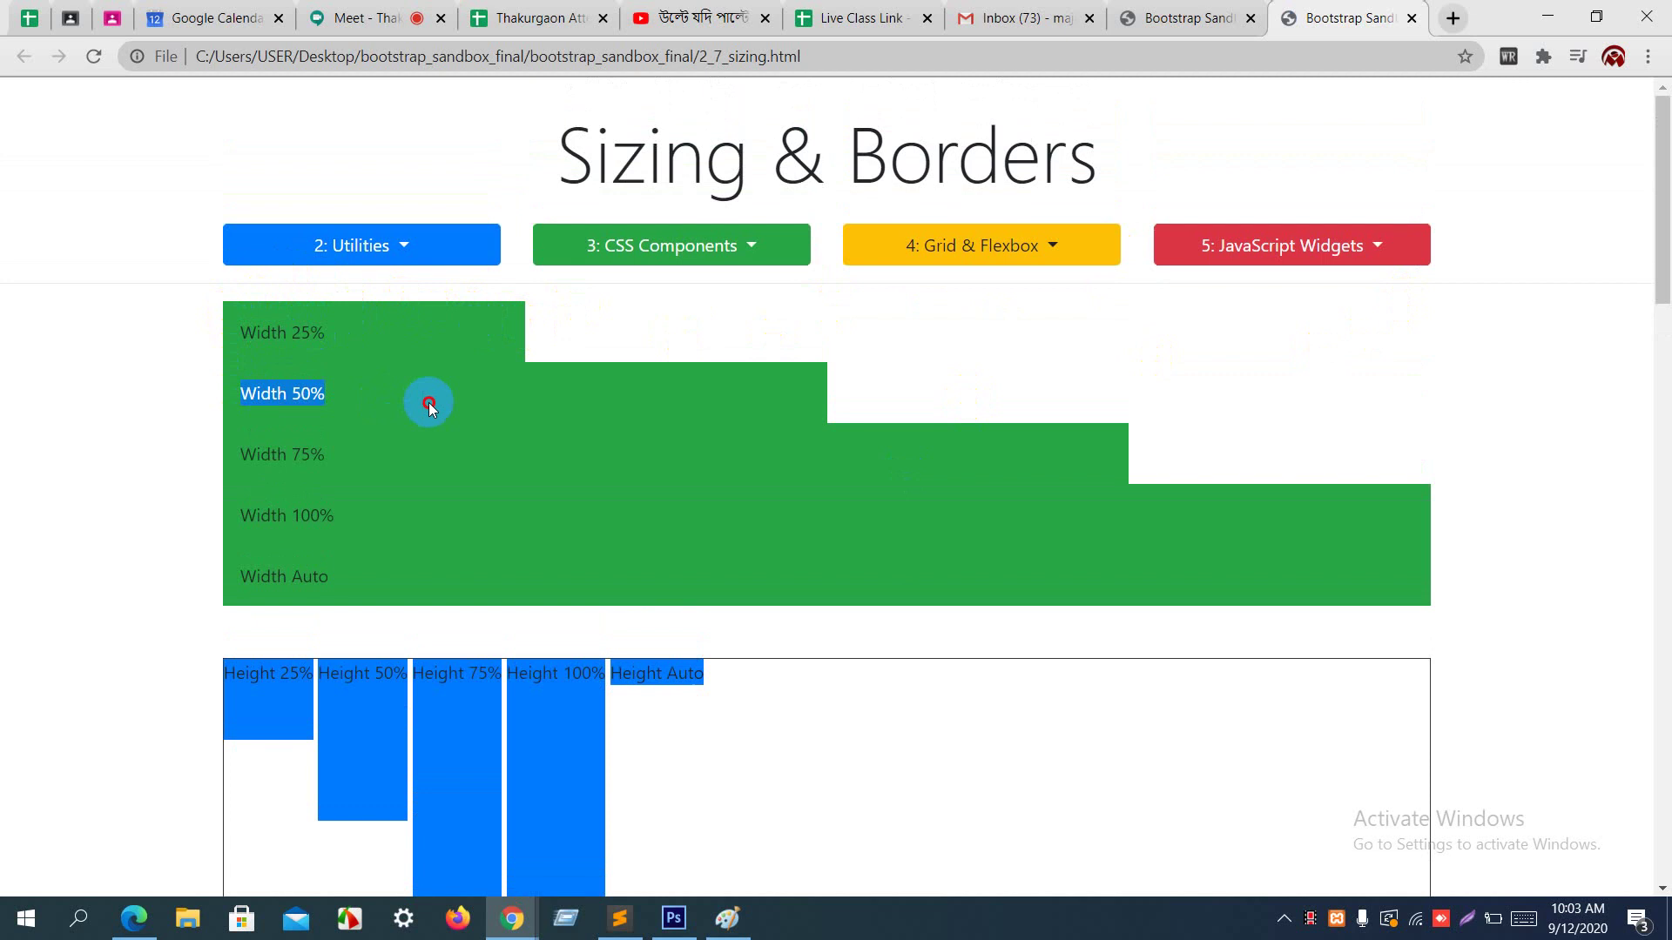
drag(261, 451, 394, 443)
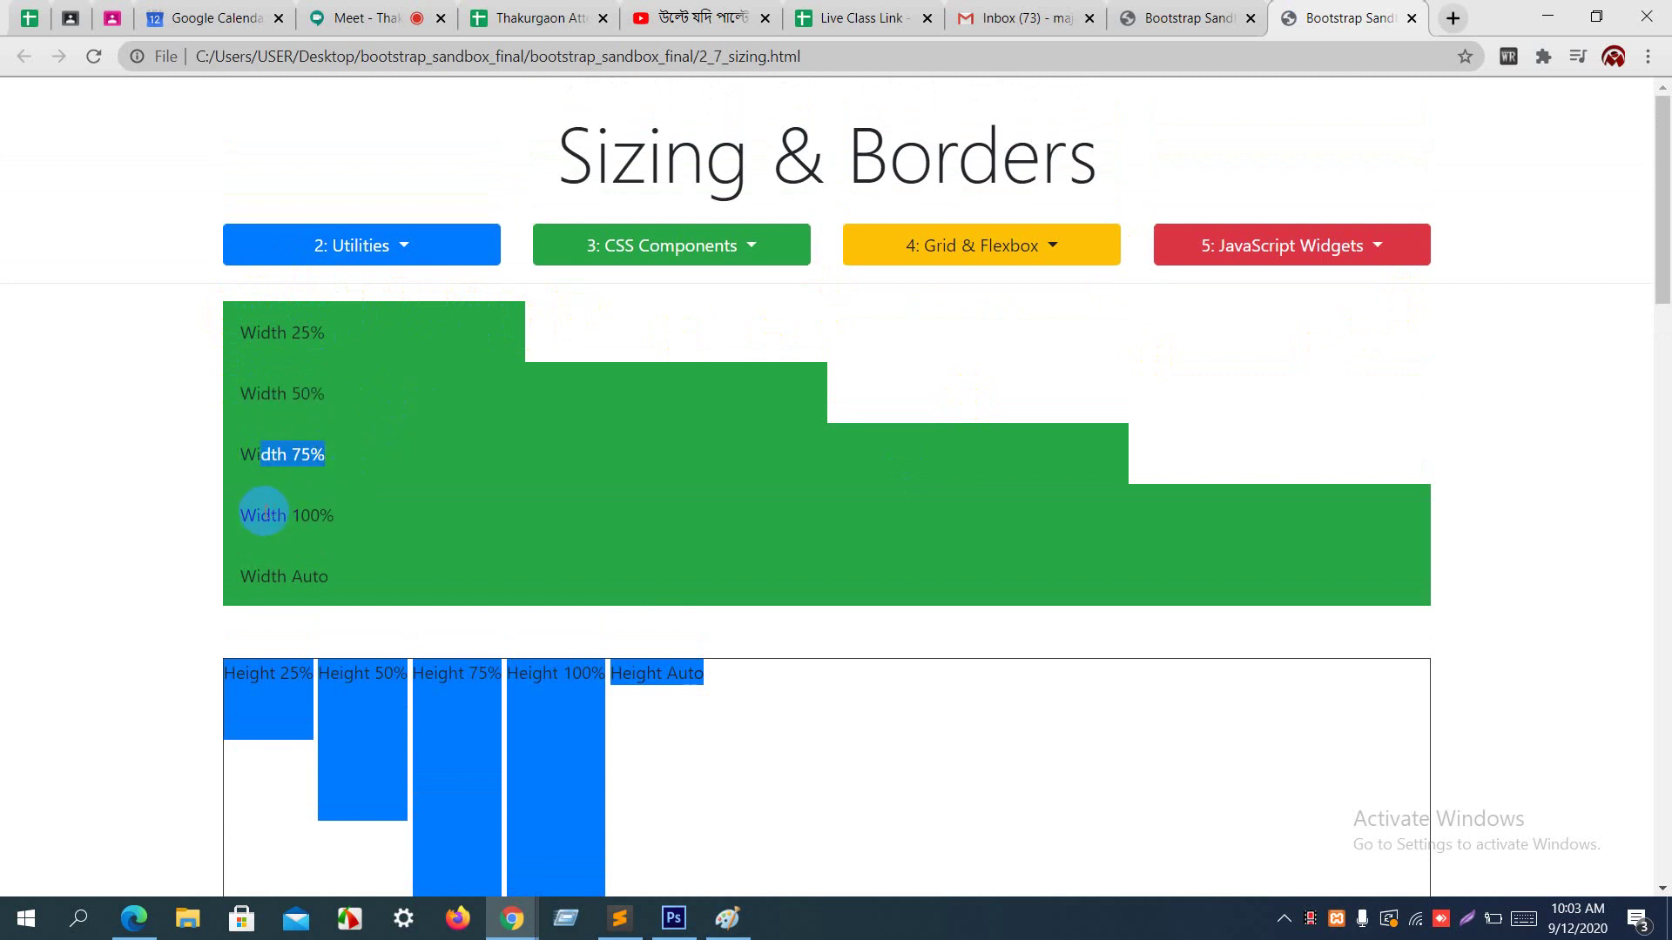
drag(261, 514, 388, 530)
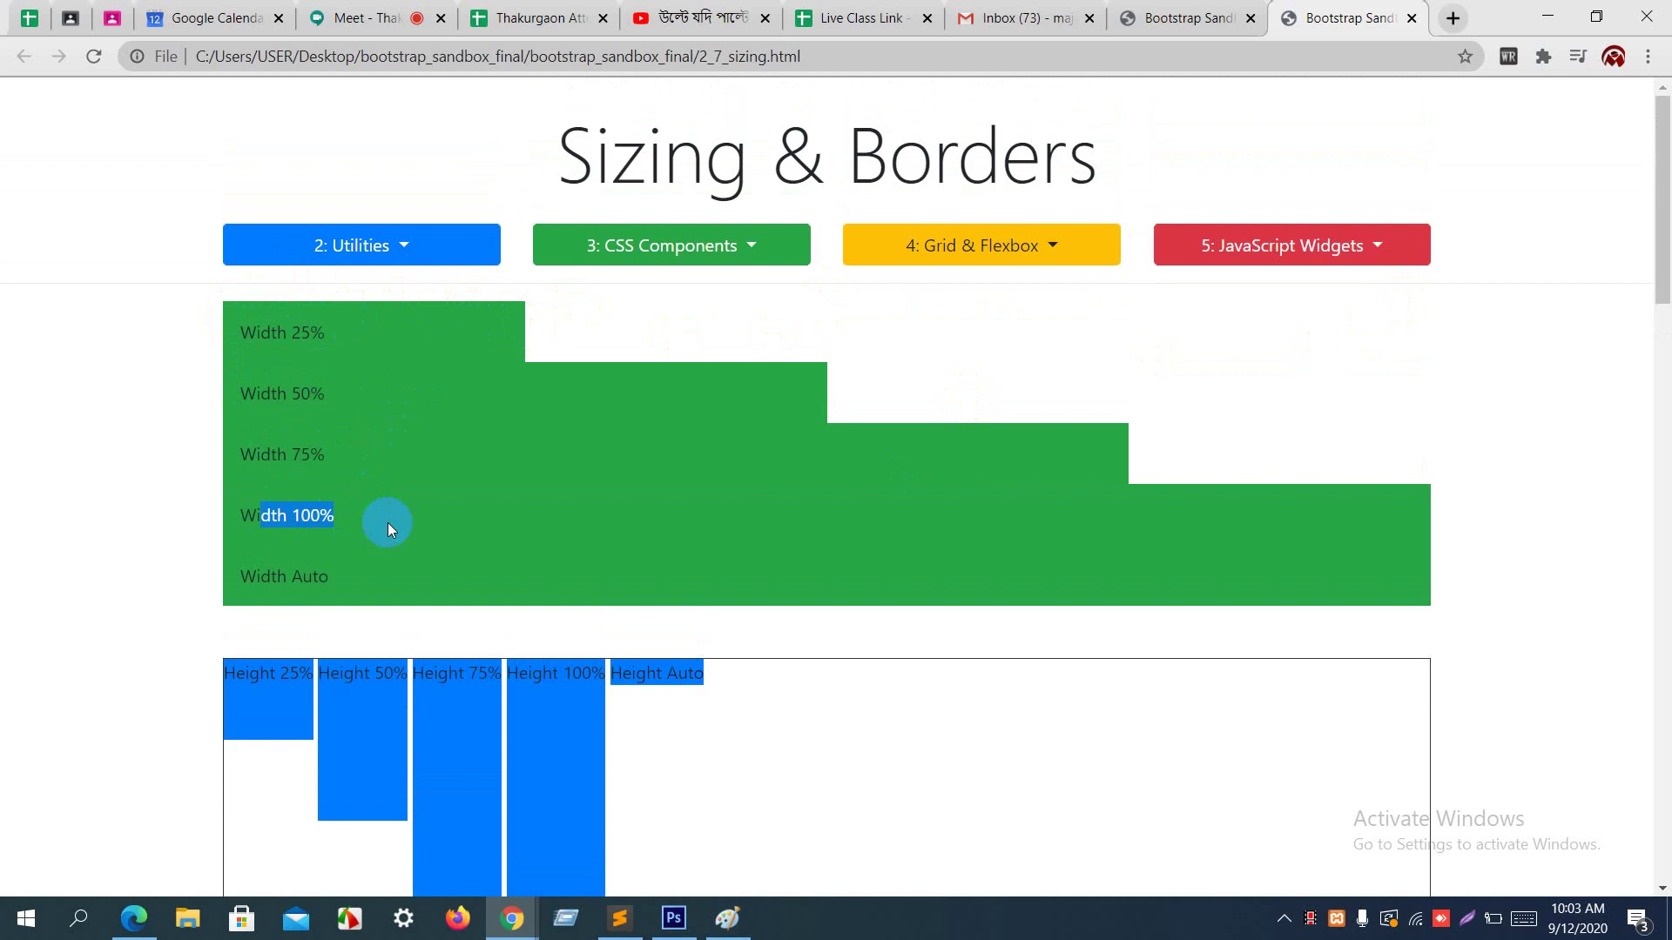
drag(248, 577, 389, 579)
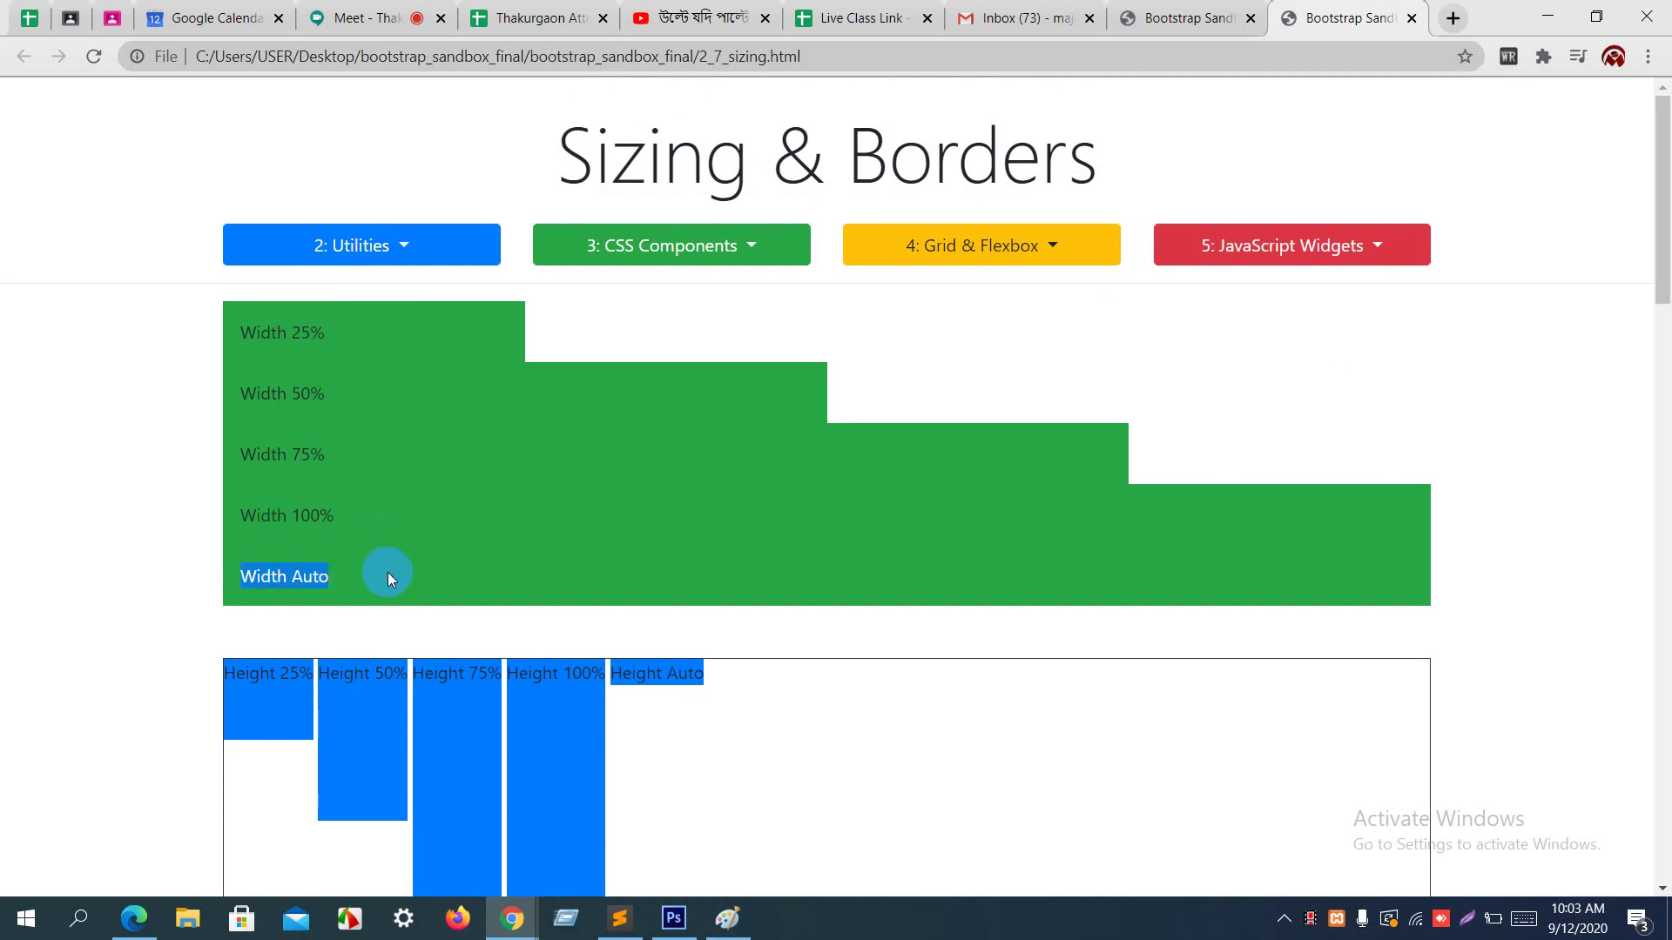
Step: Switch back to Sublime Text and examine the w-25 through w-auto classes under the WIDTH CLASSES comment
click(633, 926)
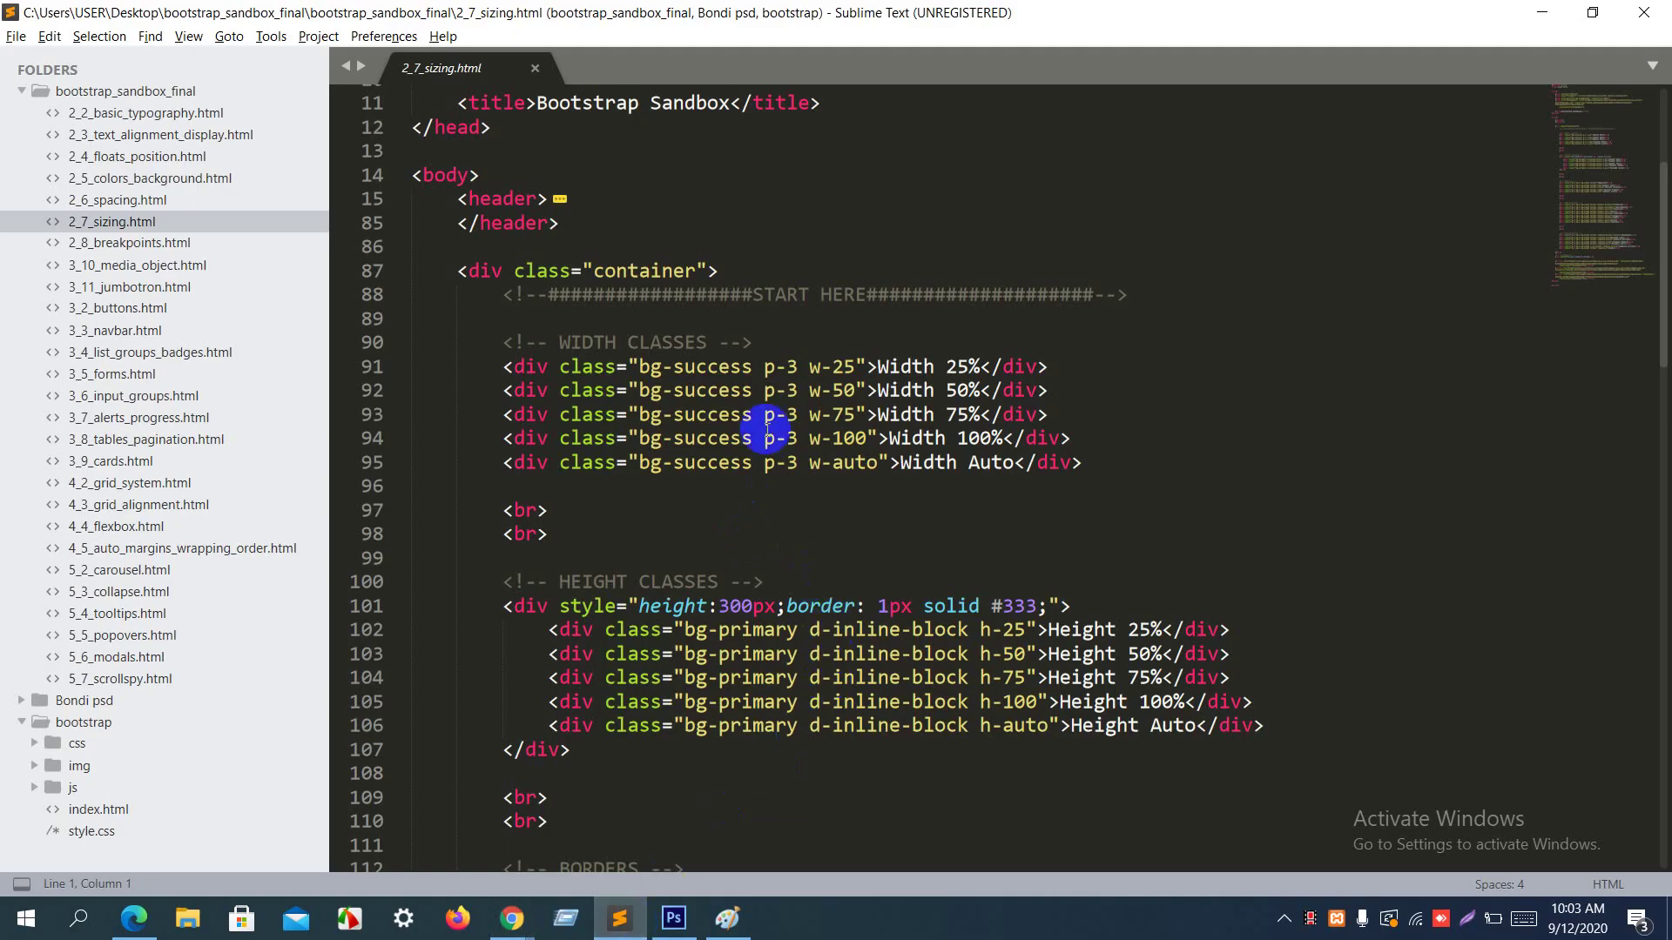
drag(808, 367, 854, 391)
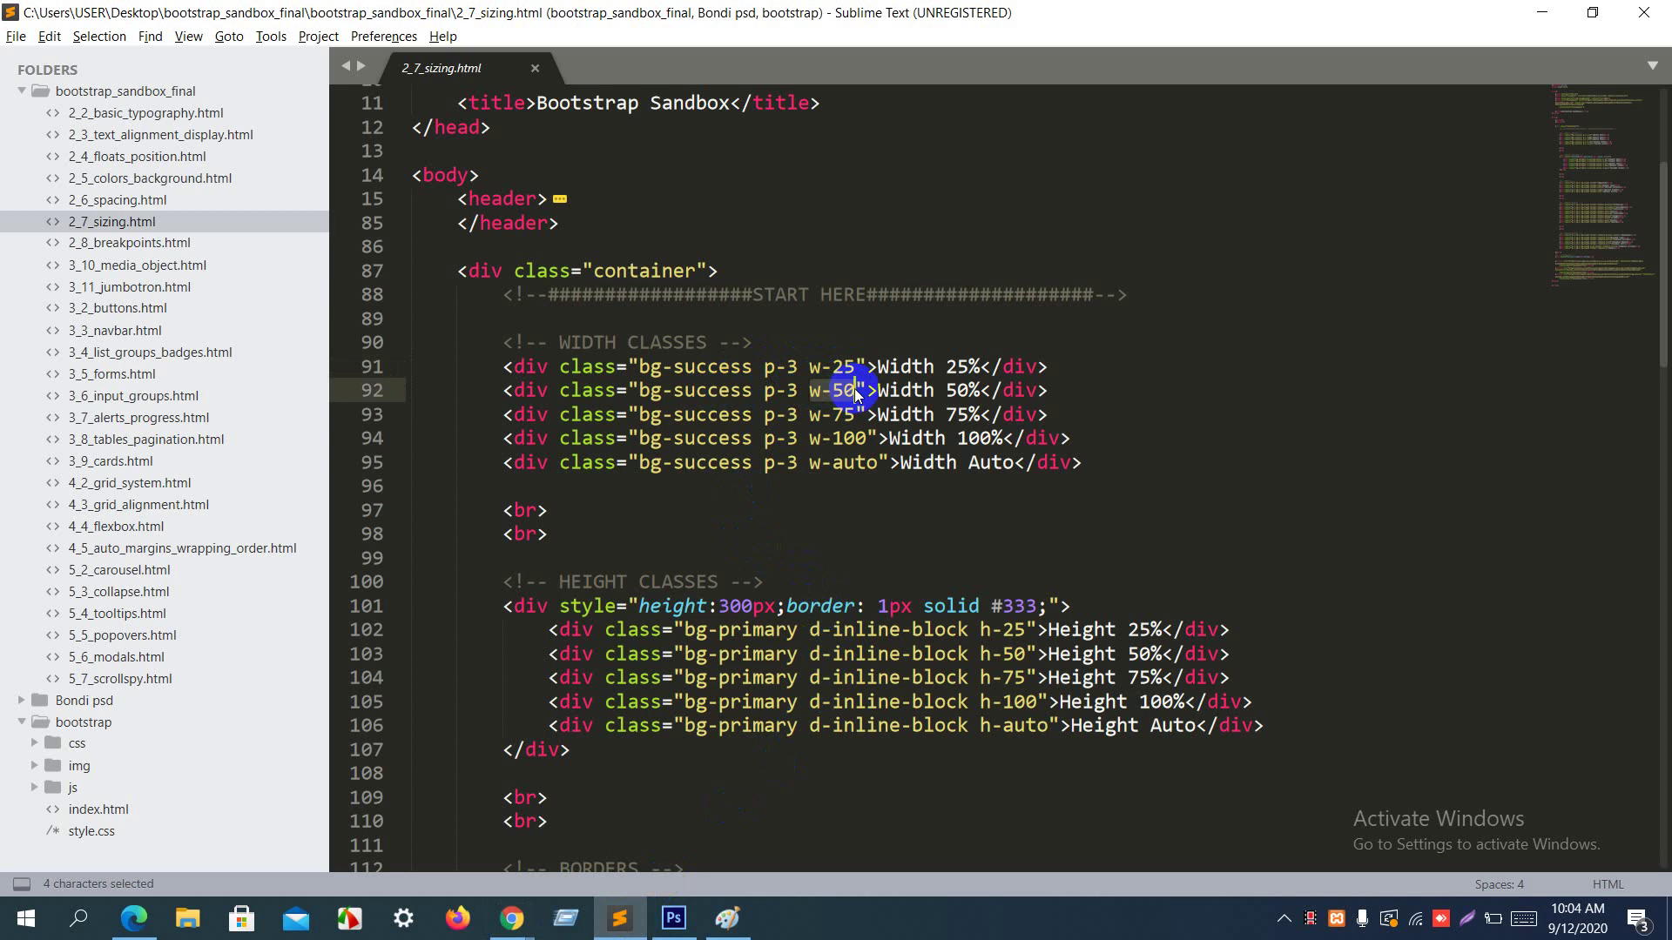
drag(822, 463, 877, 471)
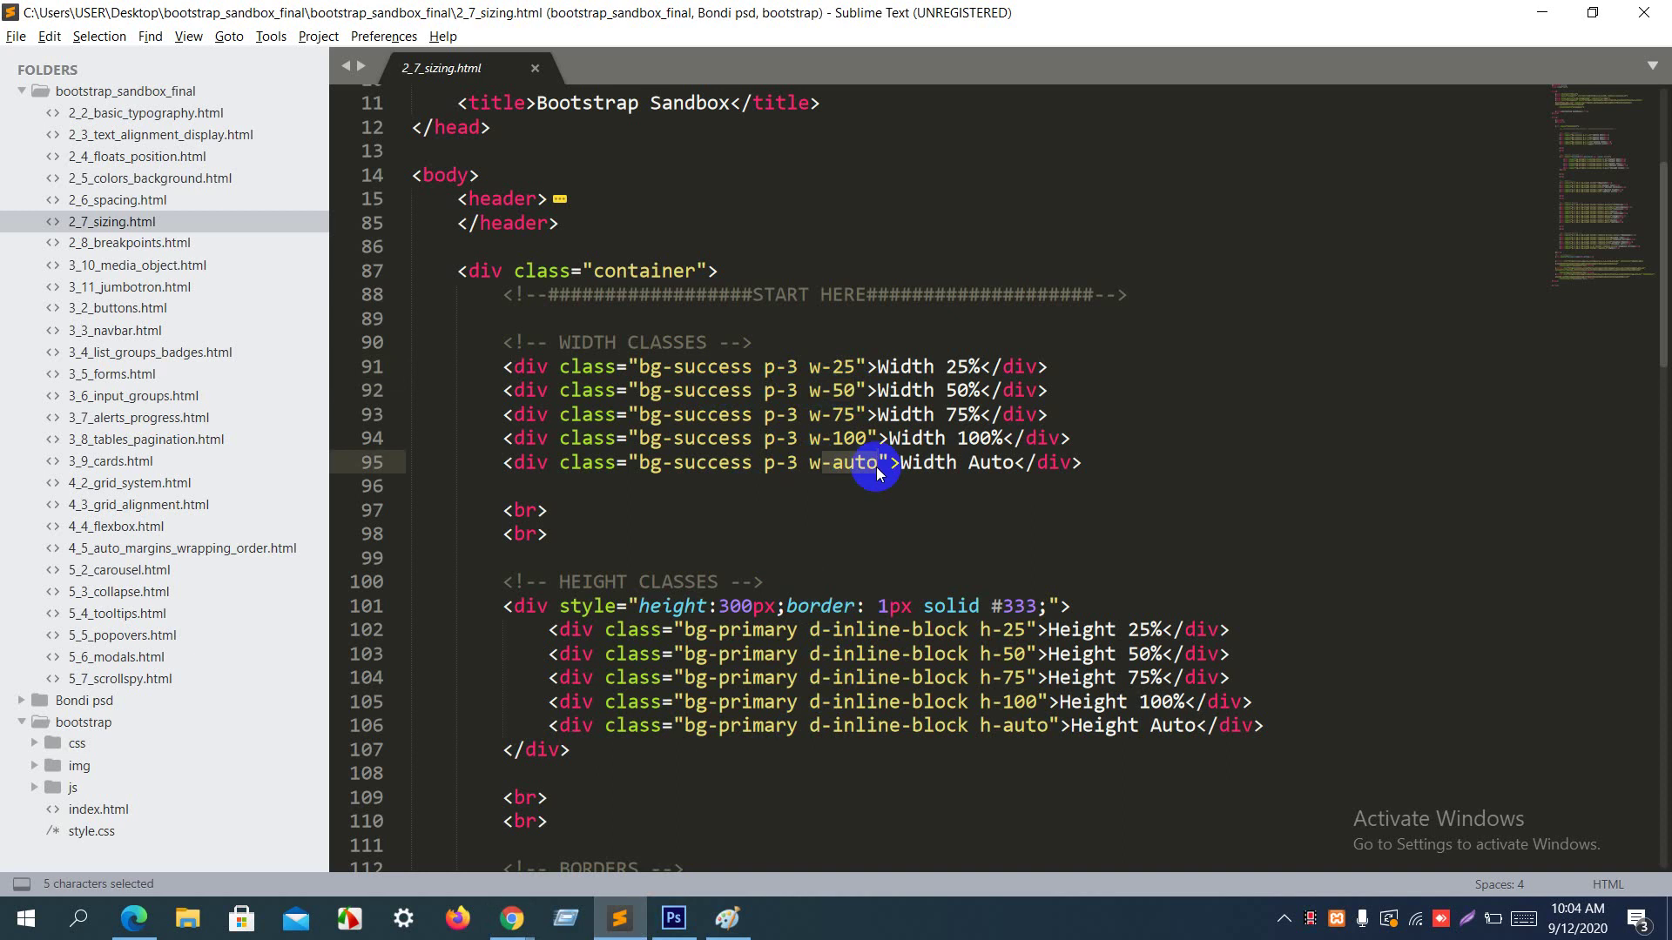
scroll(878, 471, down, 3)
scroll(878, 470, down, 1)
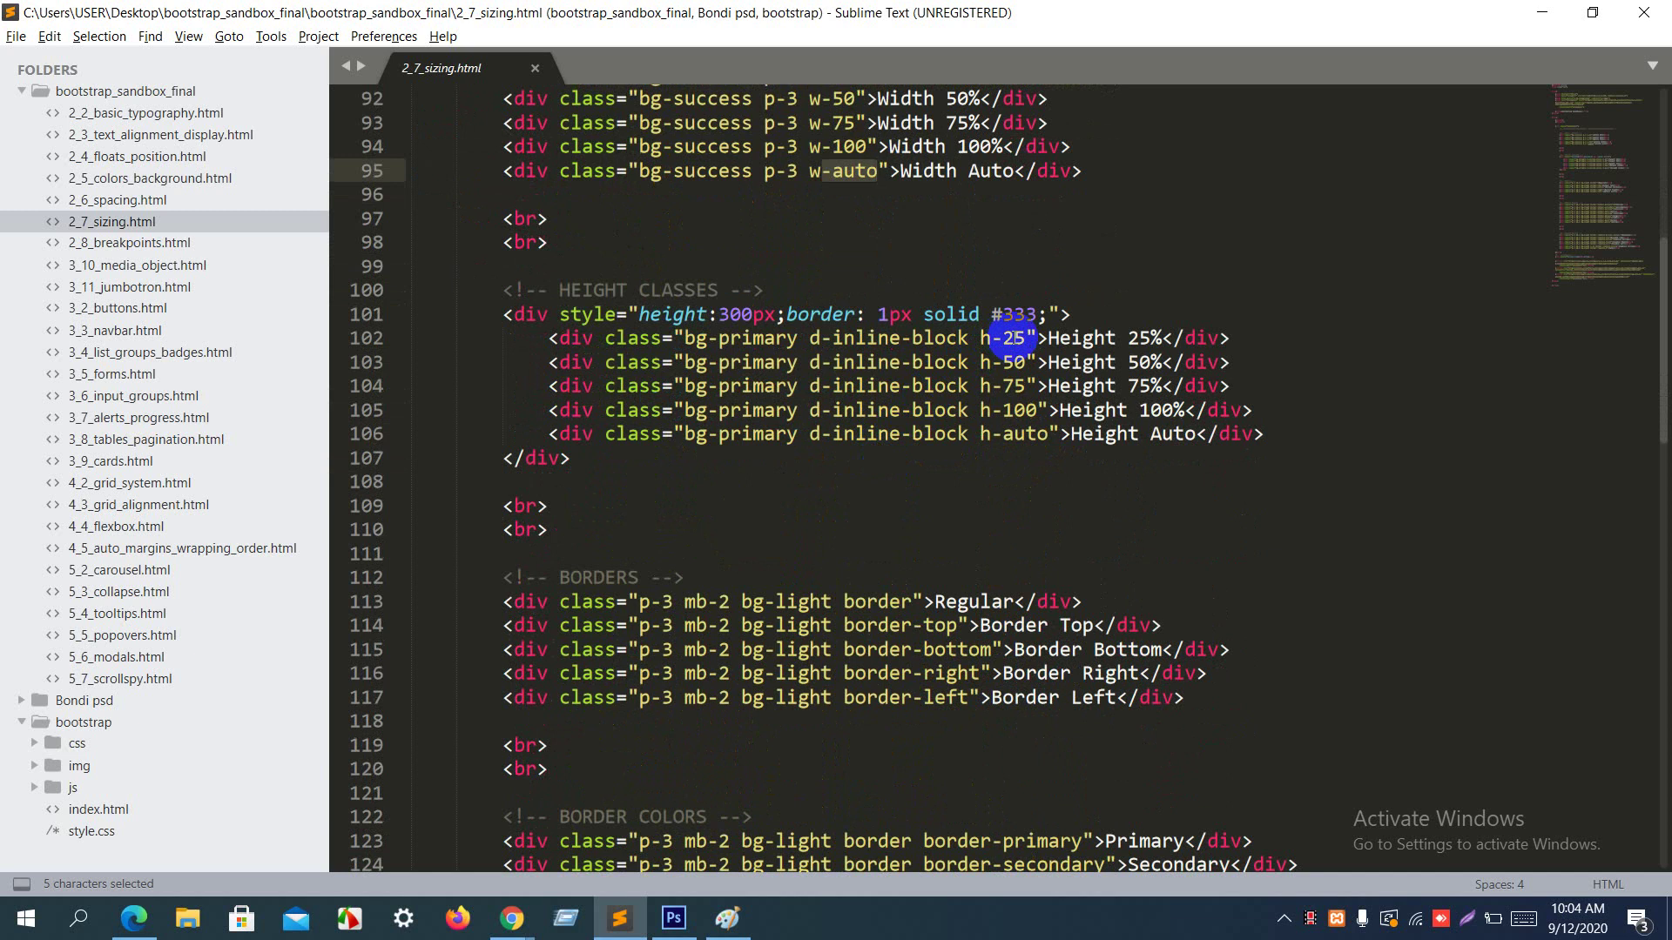
Step: Switch to the Google Meet call in Chrome, admit the waiting participant, and return to the code
key(alt+Tab)
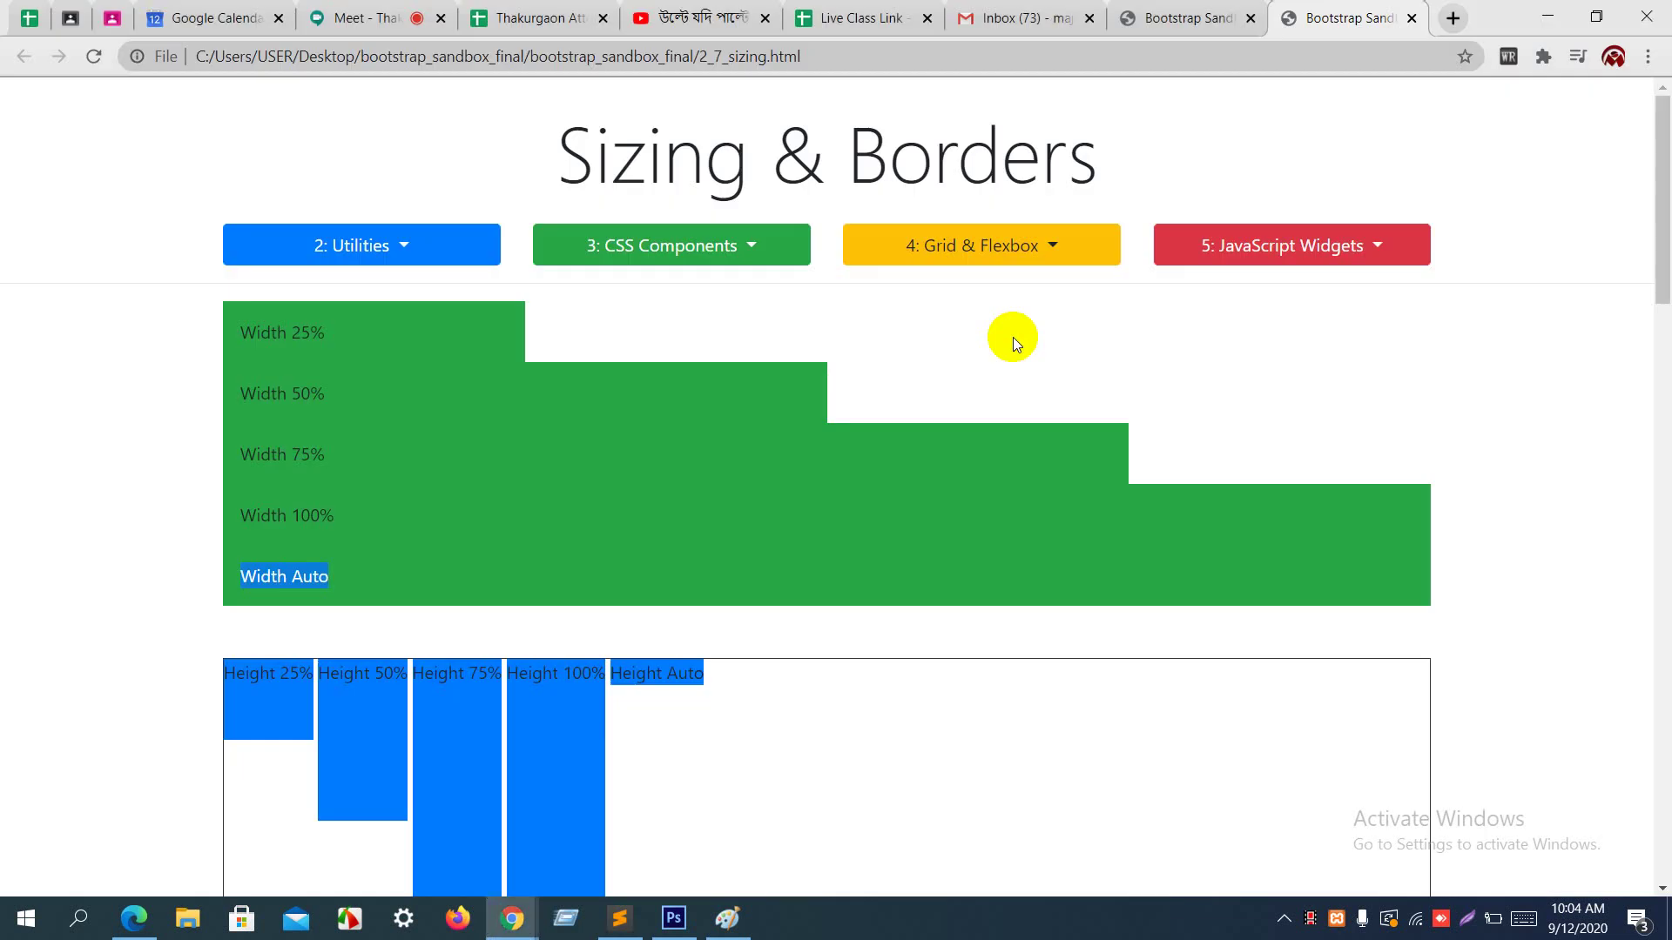
click(402, 10)
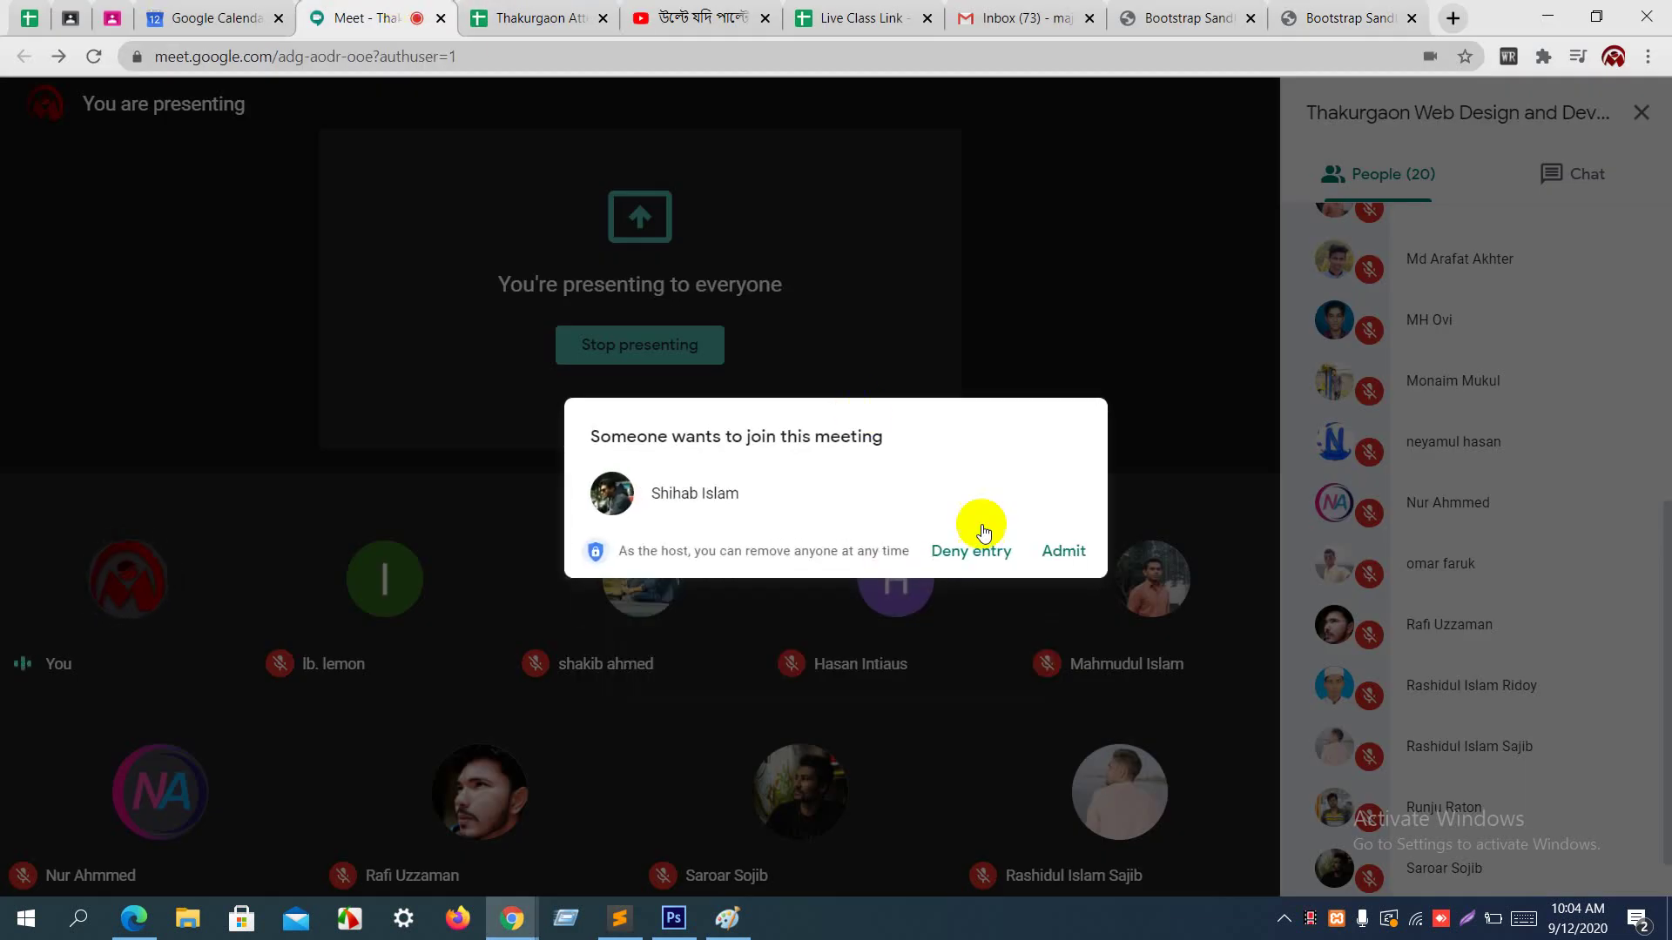
click(1063, 552)
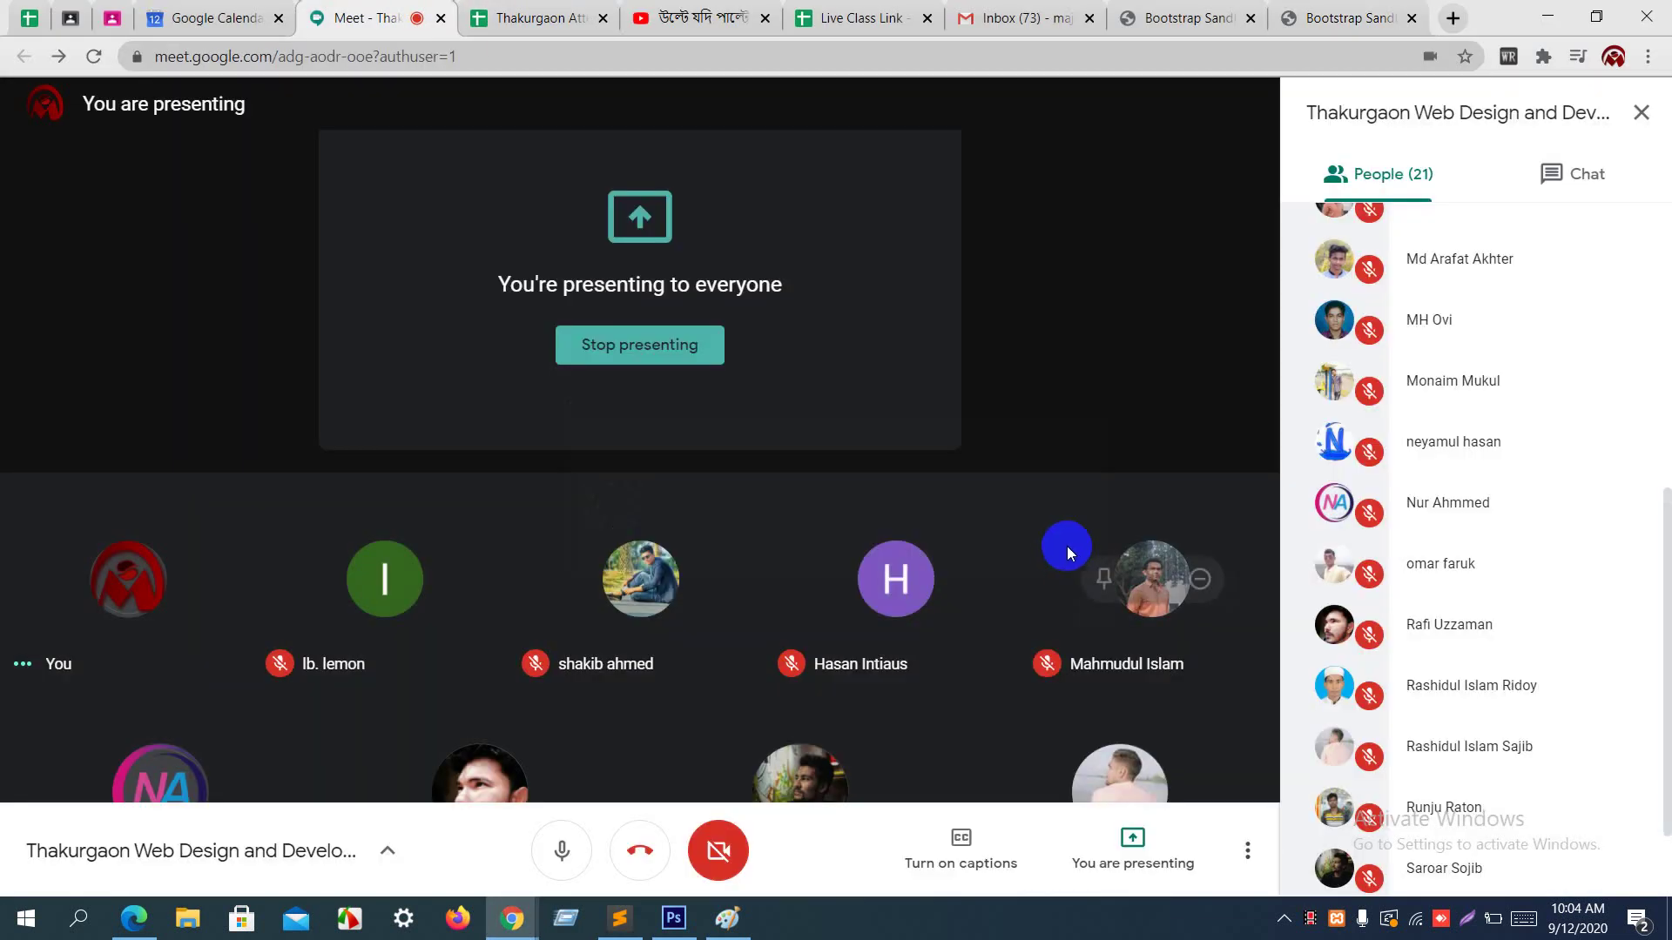
click(1549, 19)
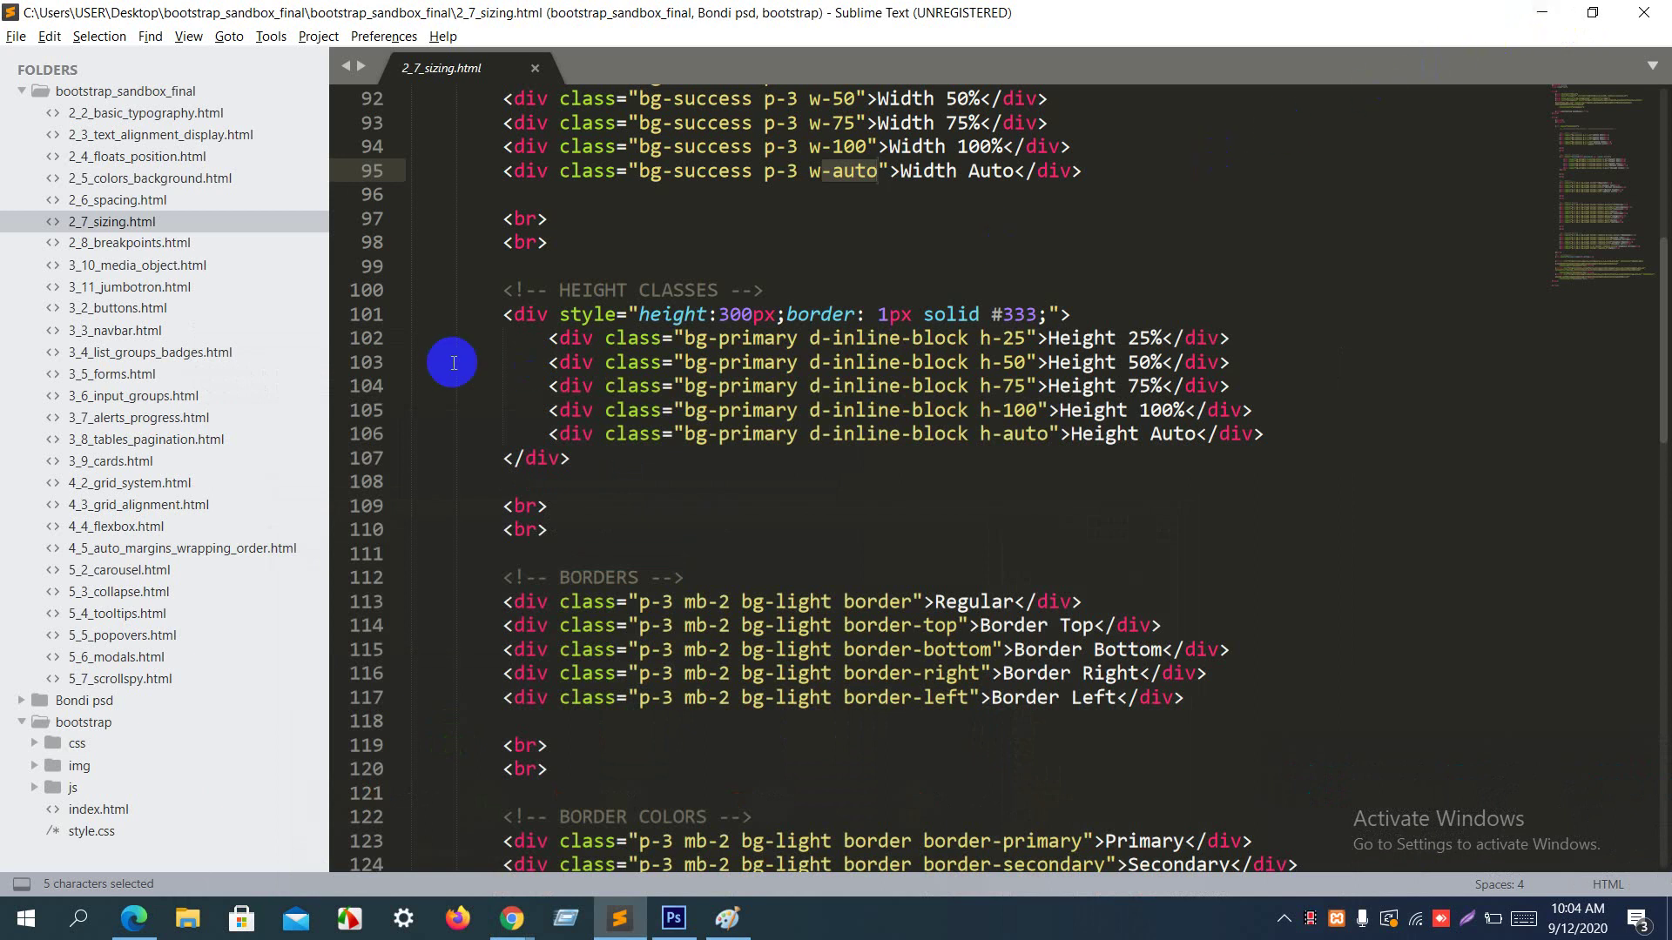
Step: Examine the height example's container div, its five nested divs, the h-25 class and the inline height property
click(523, 315)
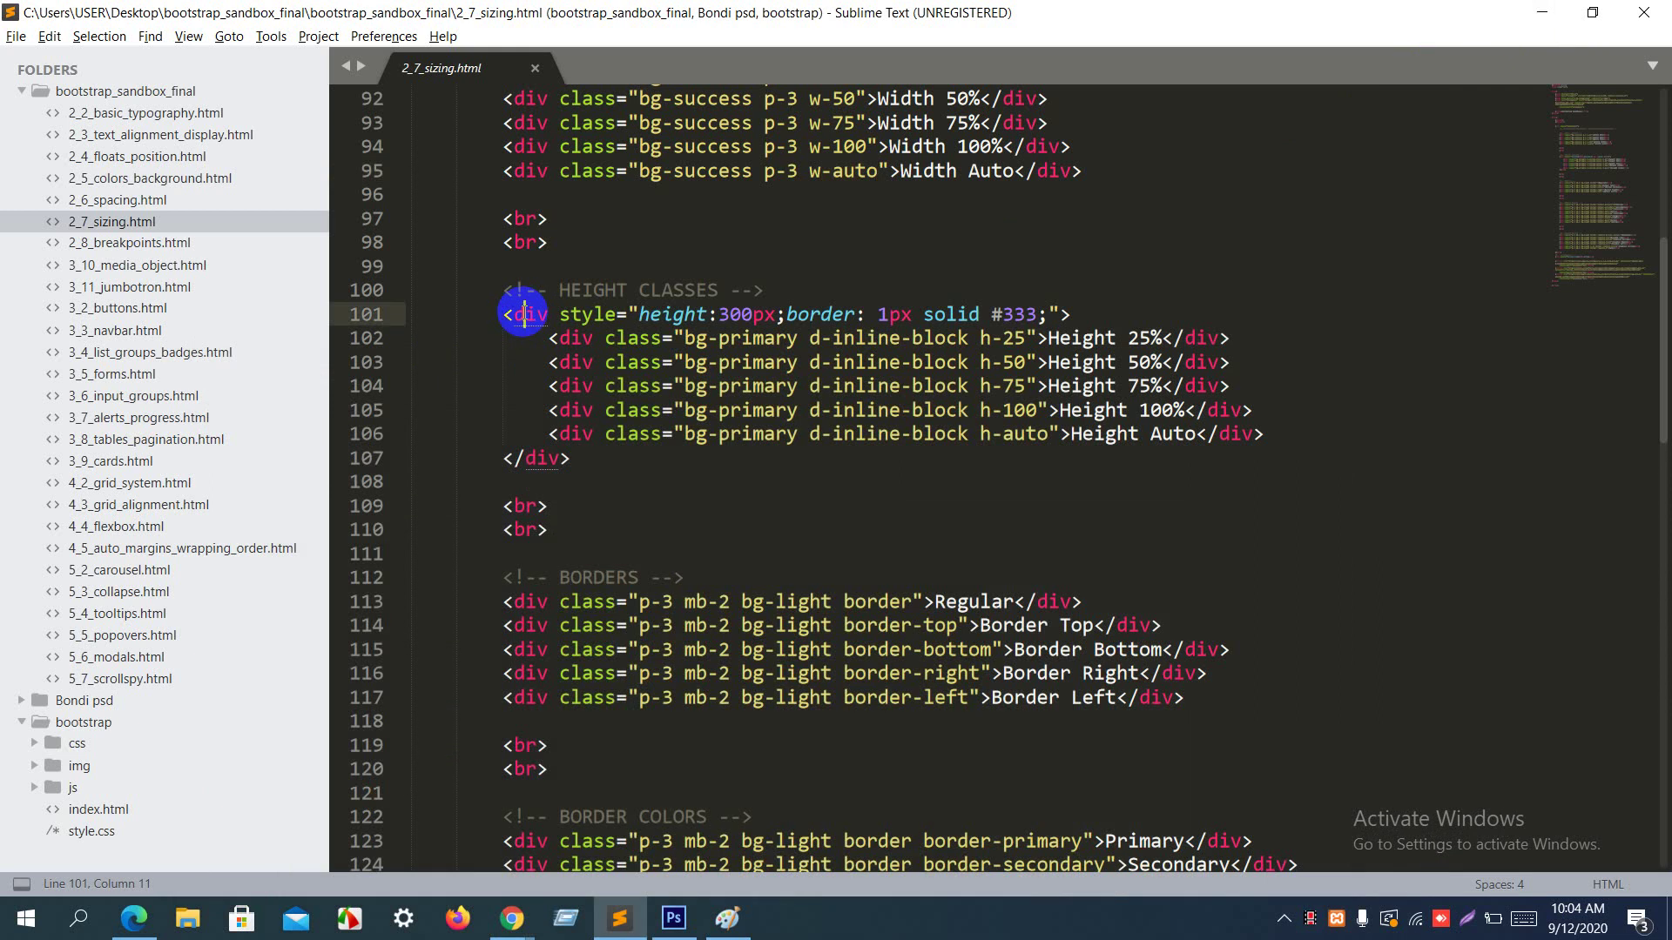
click(570, 339)
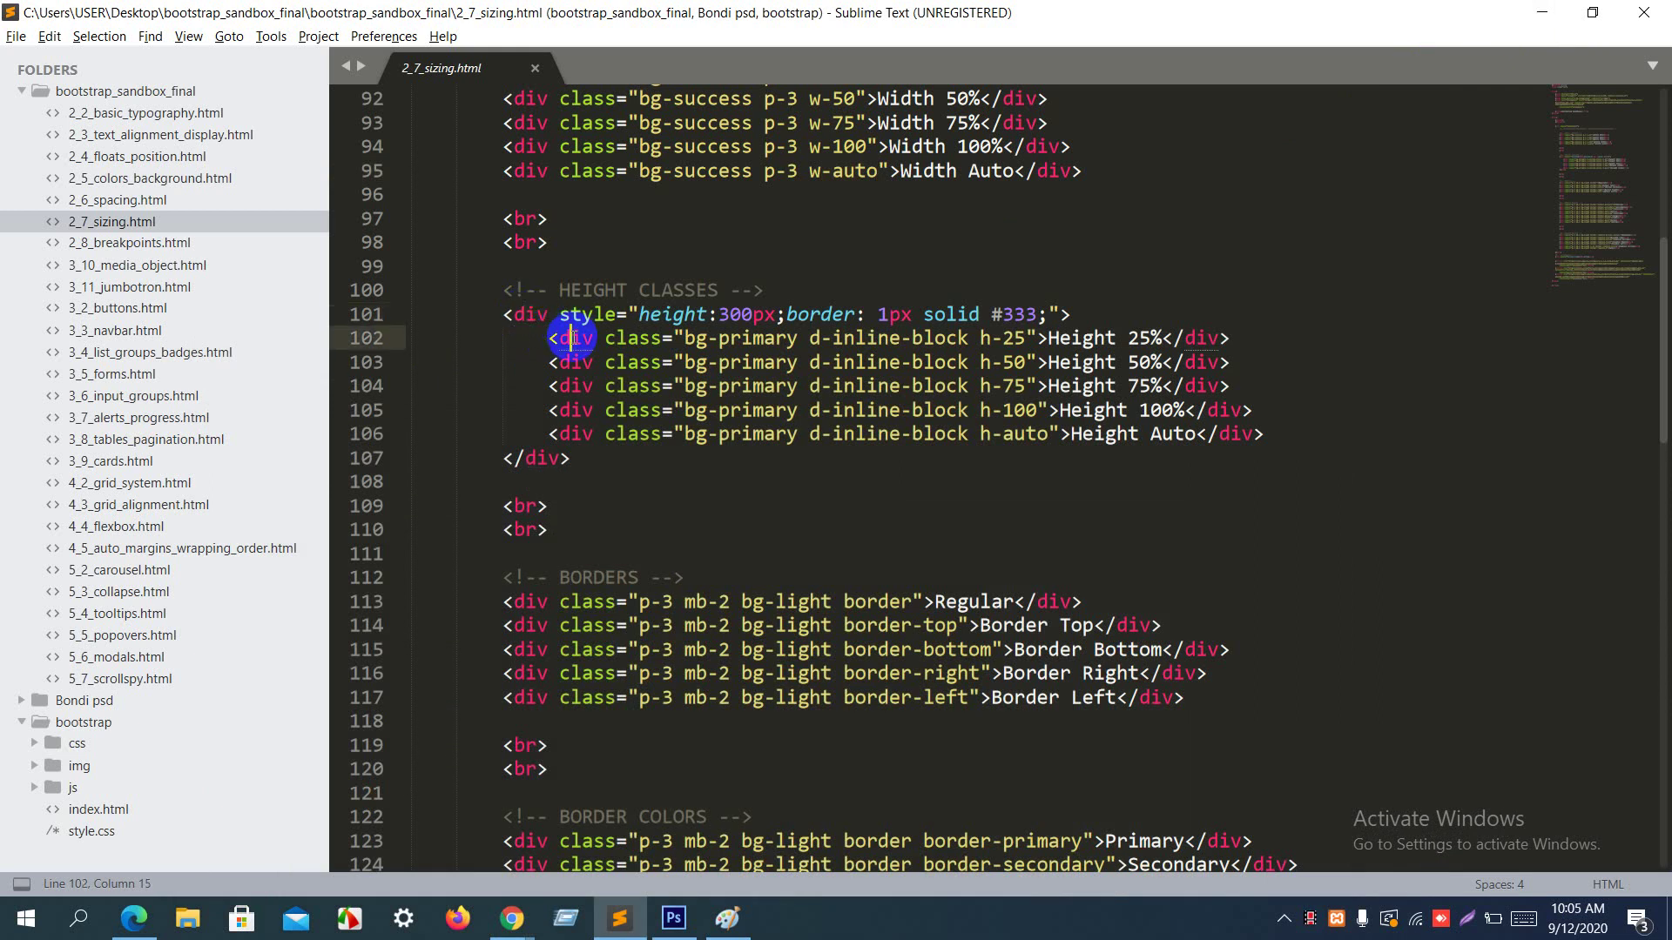
click(570, 362)
click(570, 386)
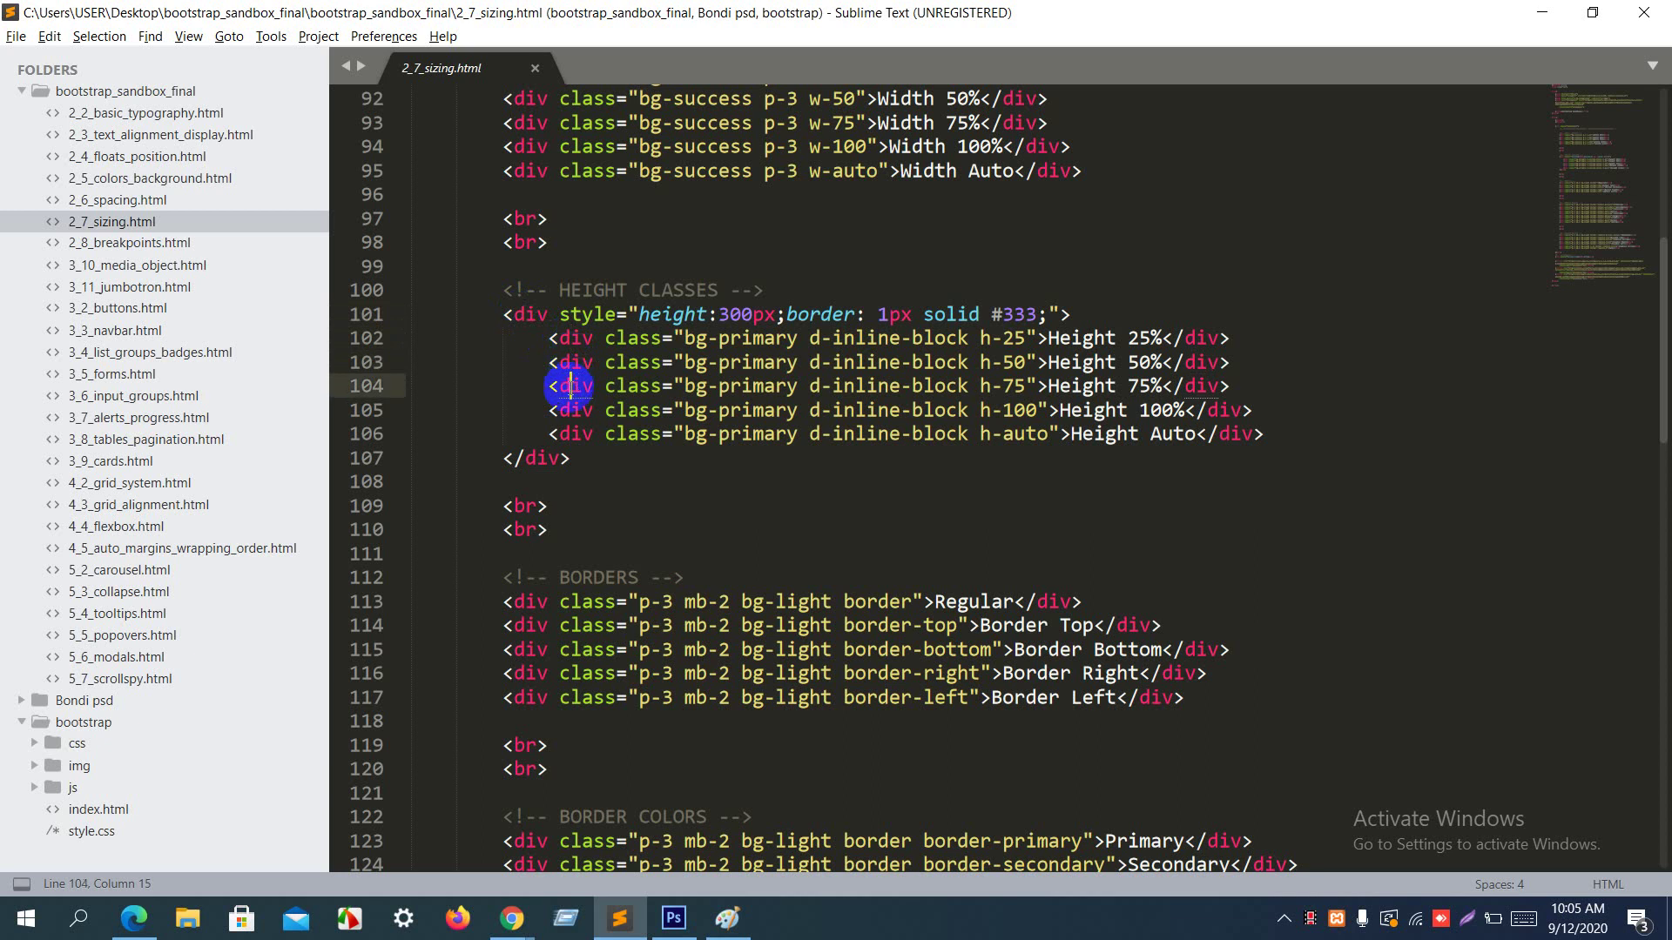
click(570, 410)
click(570, 434)
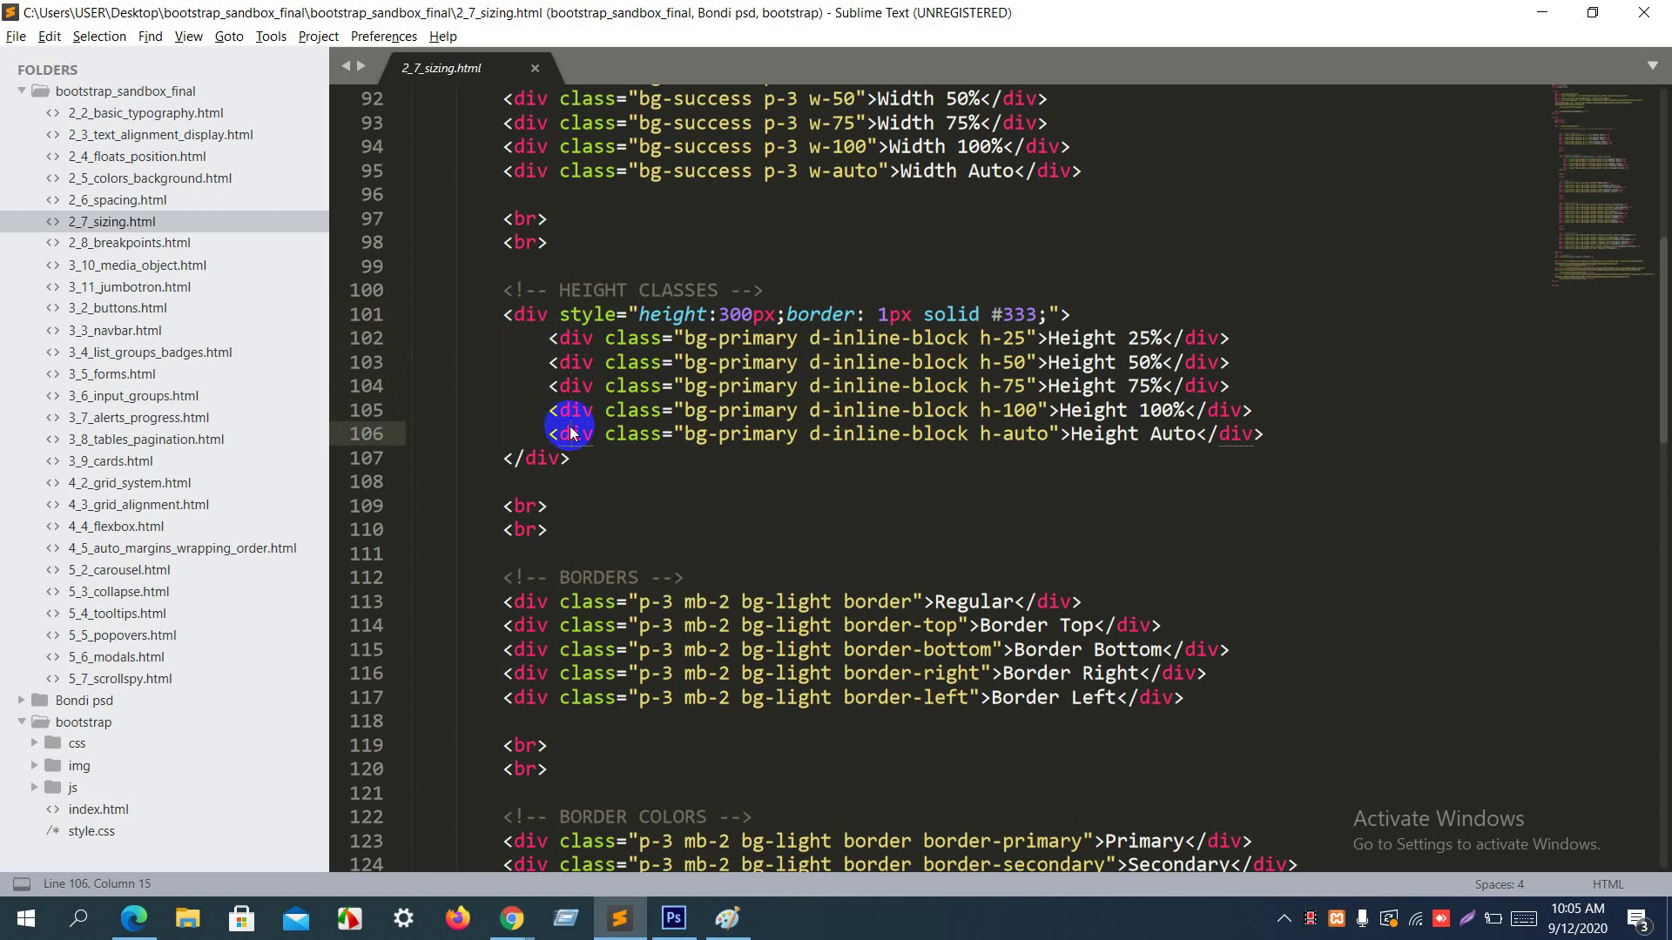
click(981, 338)
drag(981, 337, 1031, 335)
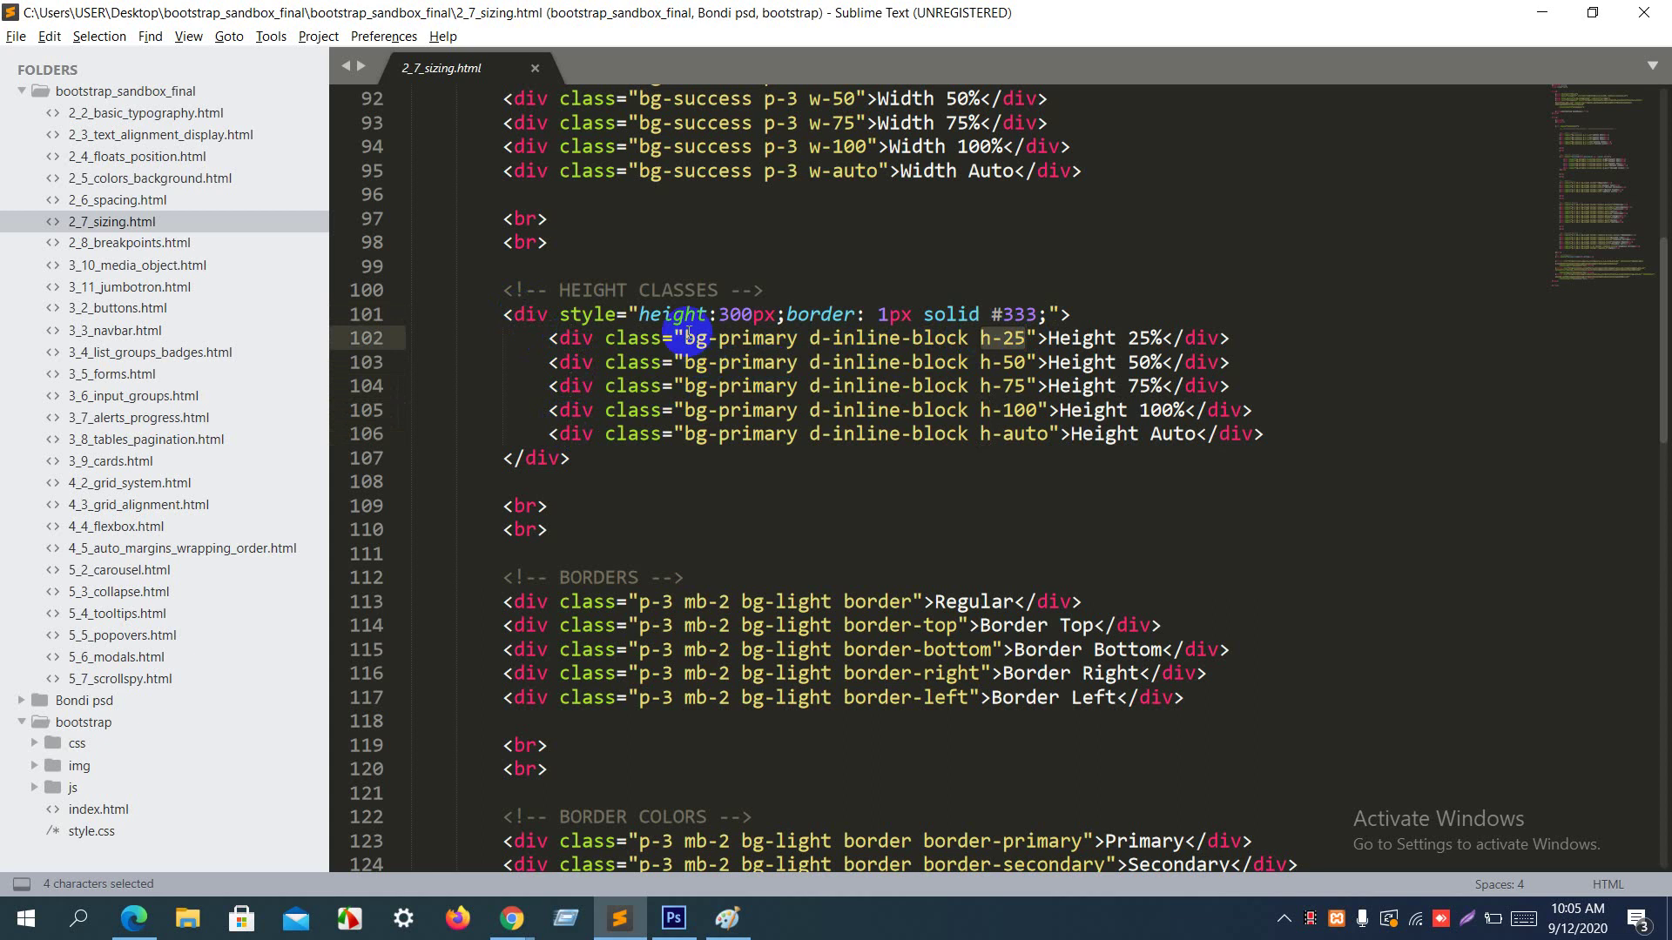
drag(663, 314, 721, 320)
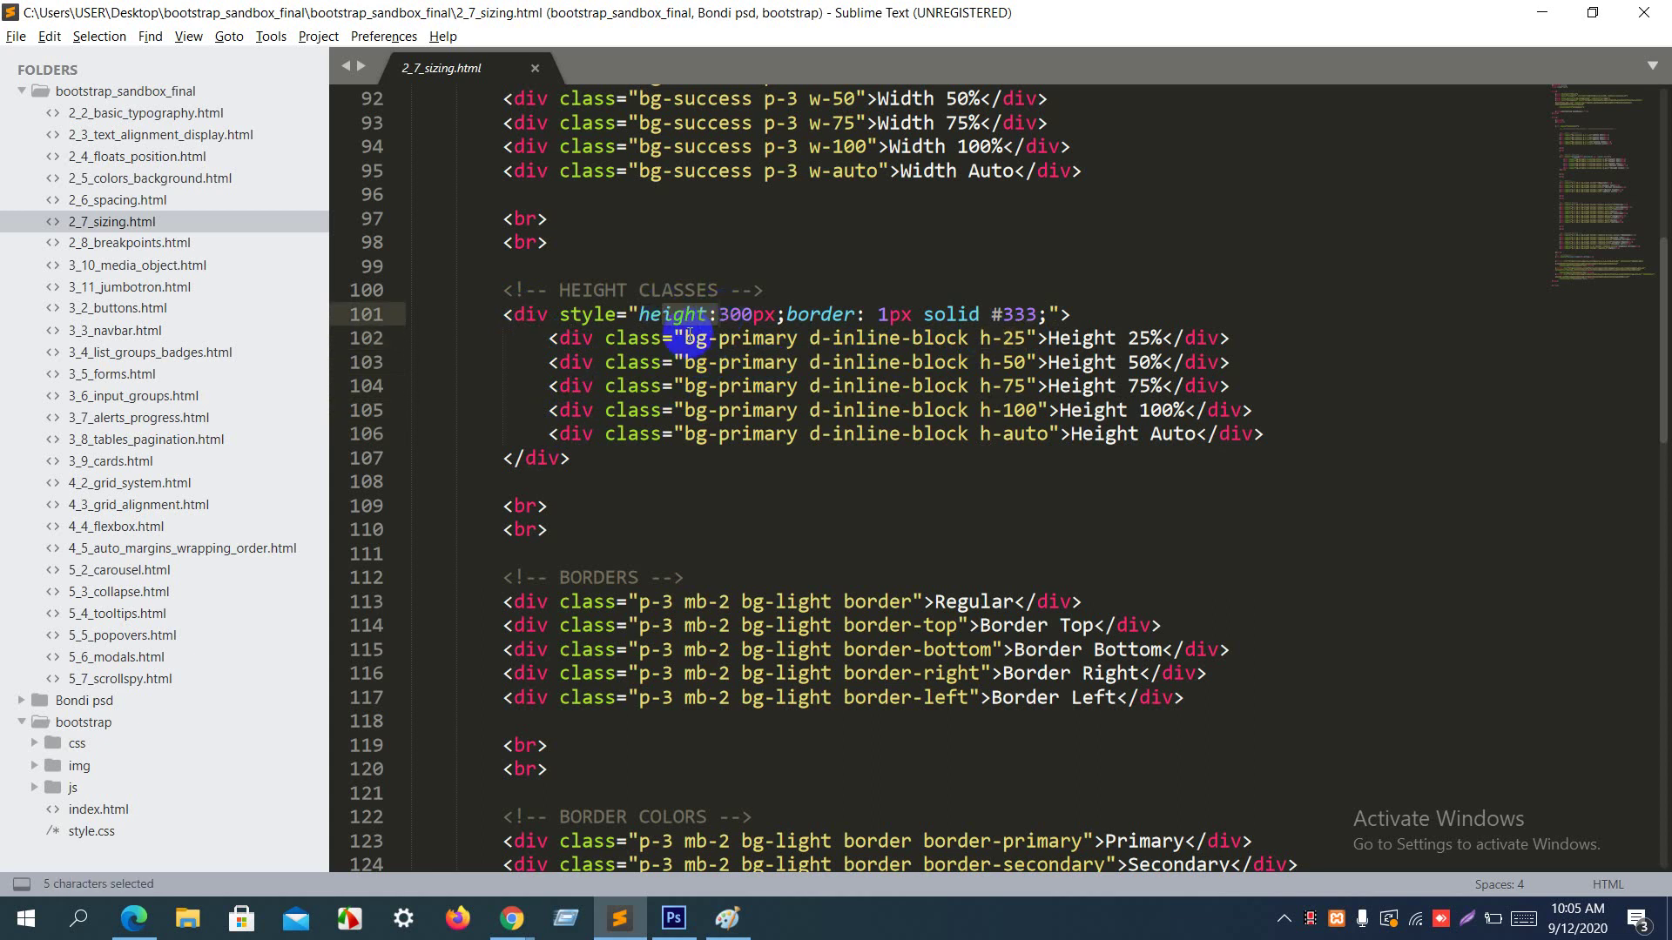
Step: View the Height 25% to Height Auto bars on the sizing page in Chrome, and return to Sublime Text
click(511, 918)
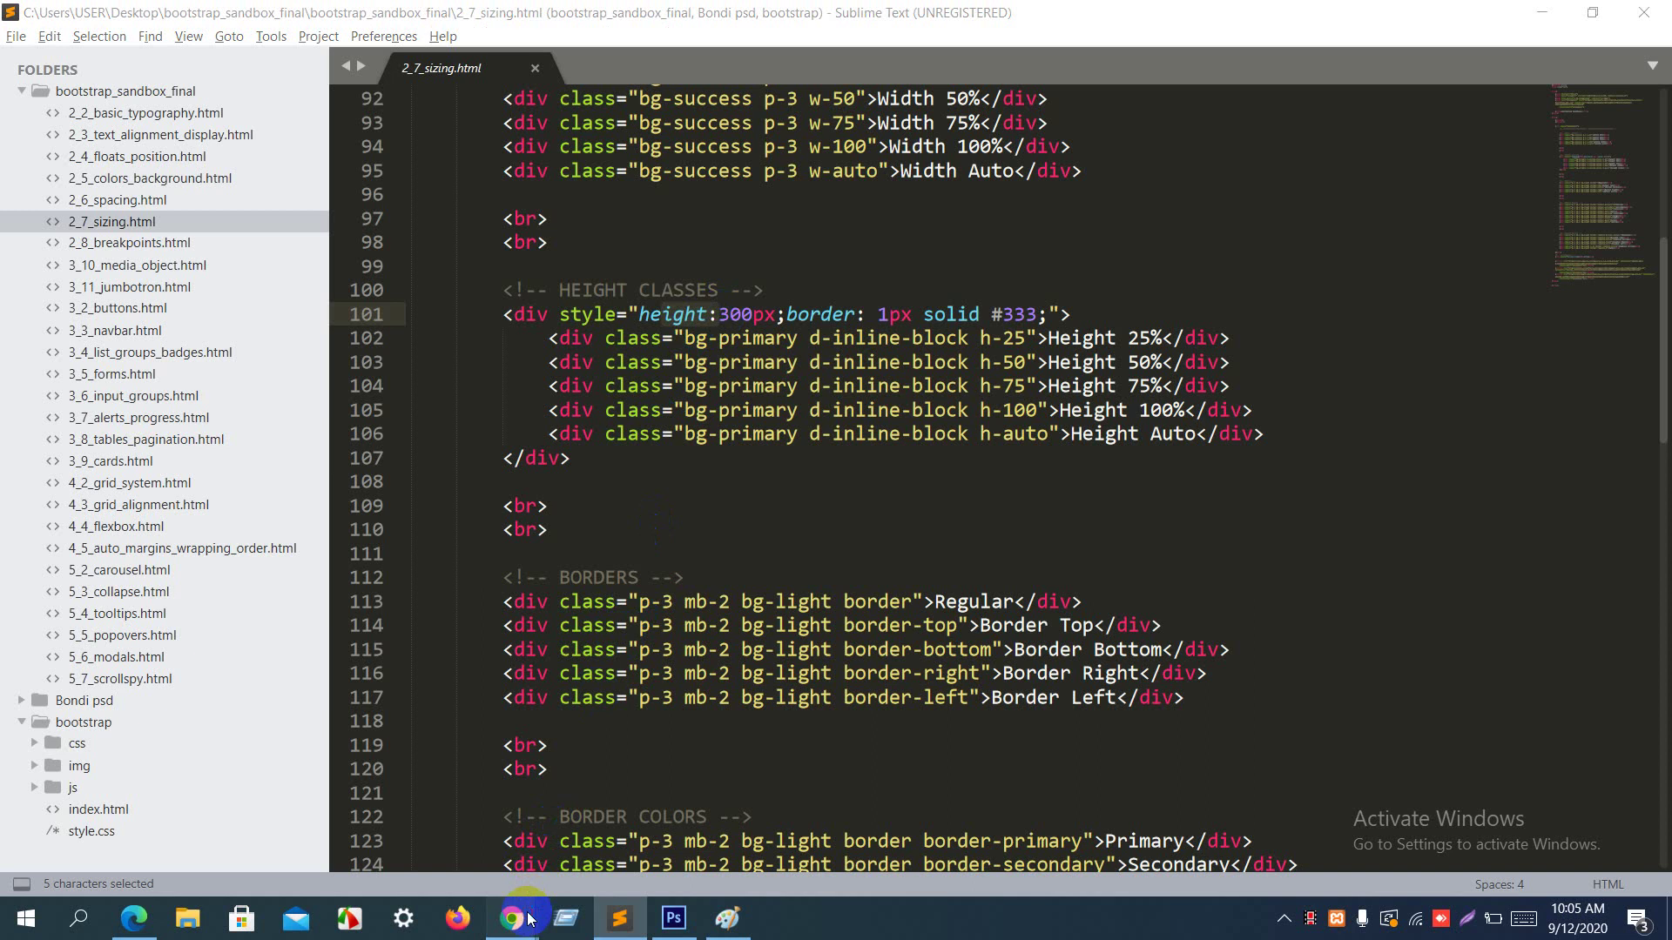
click(395, 832)
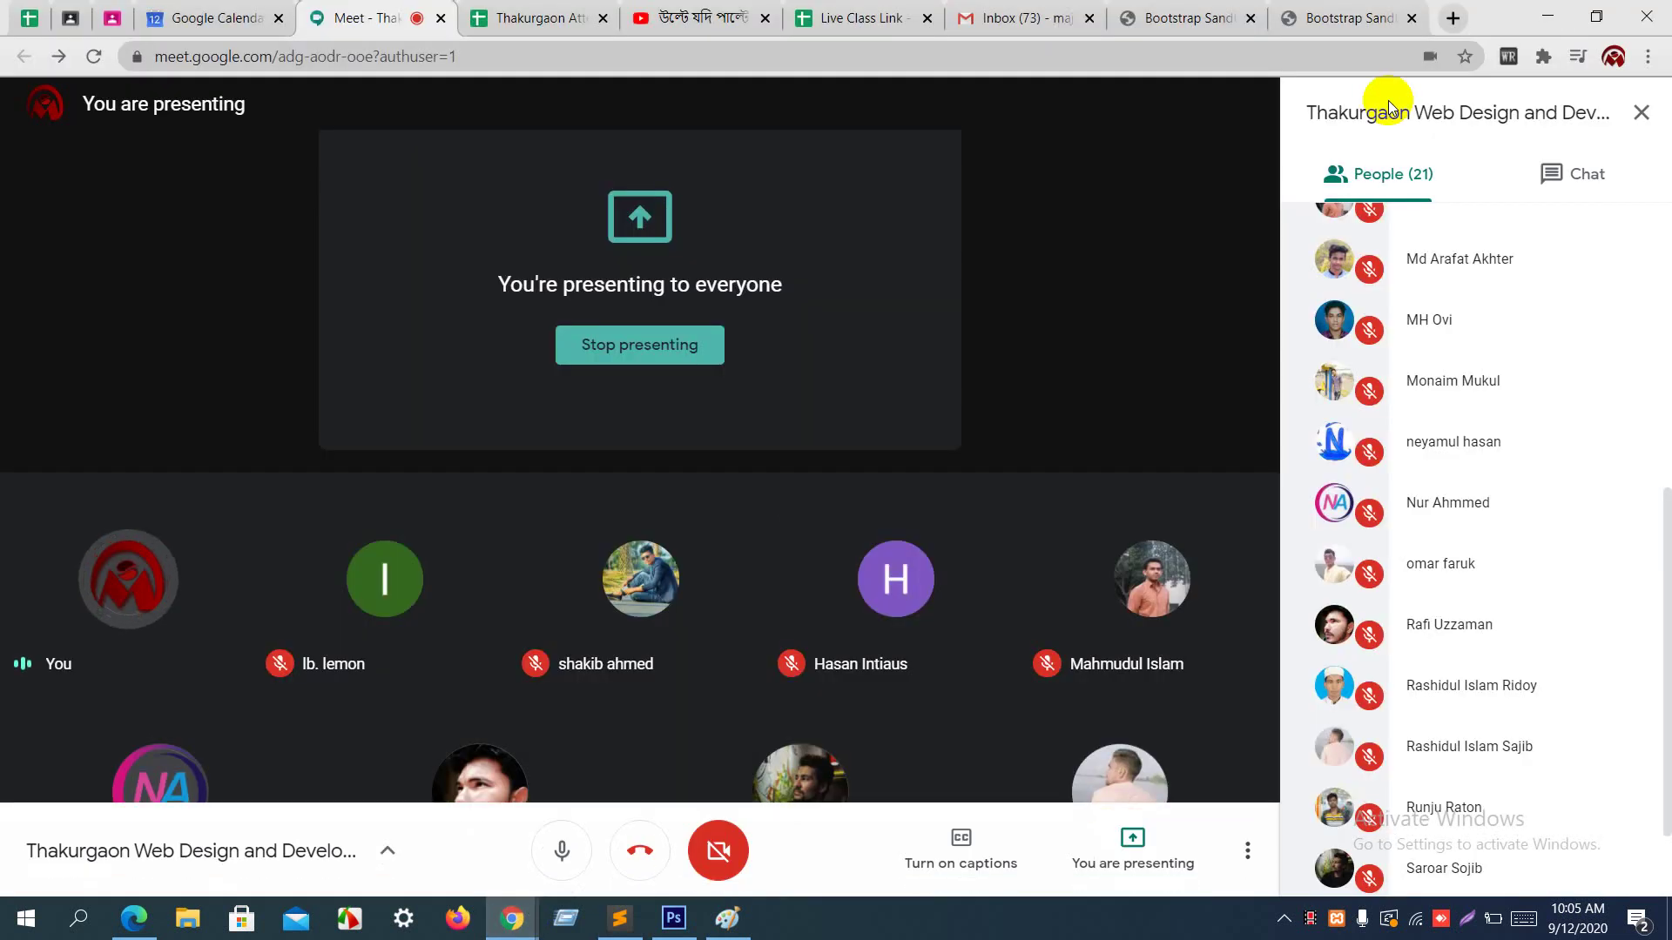
click(1352, 13)
scroll(801, 507, down, 7)
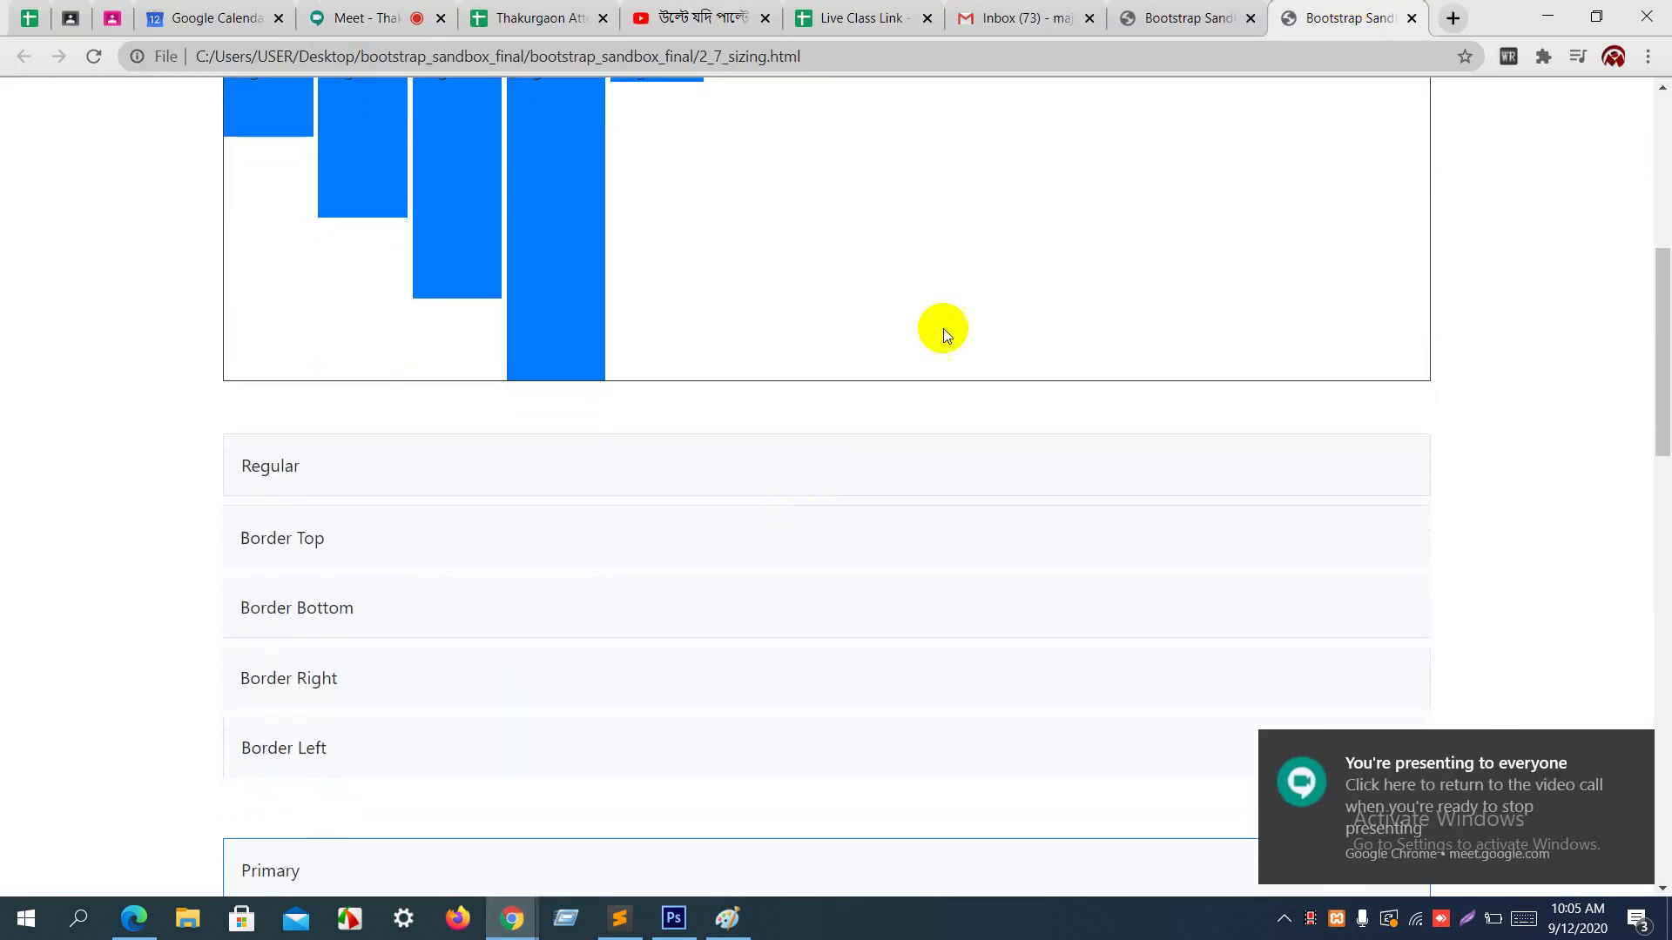
scroll(954, 298, up, 1)
scroll(954, 290, up, 1)
key(alt+Tab)
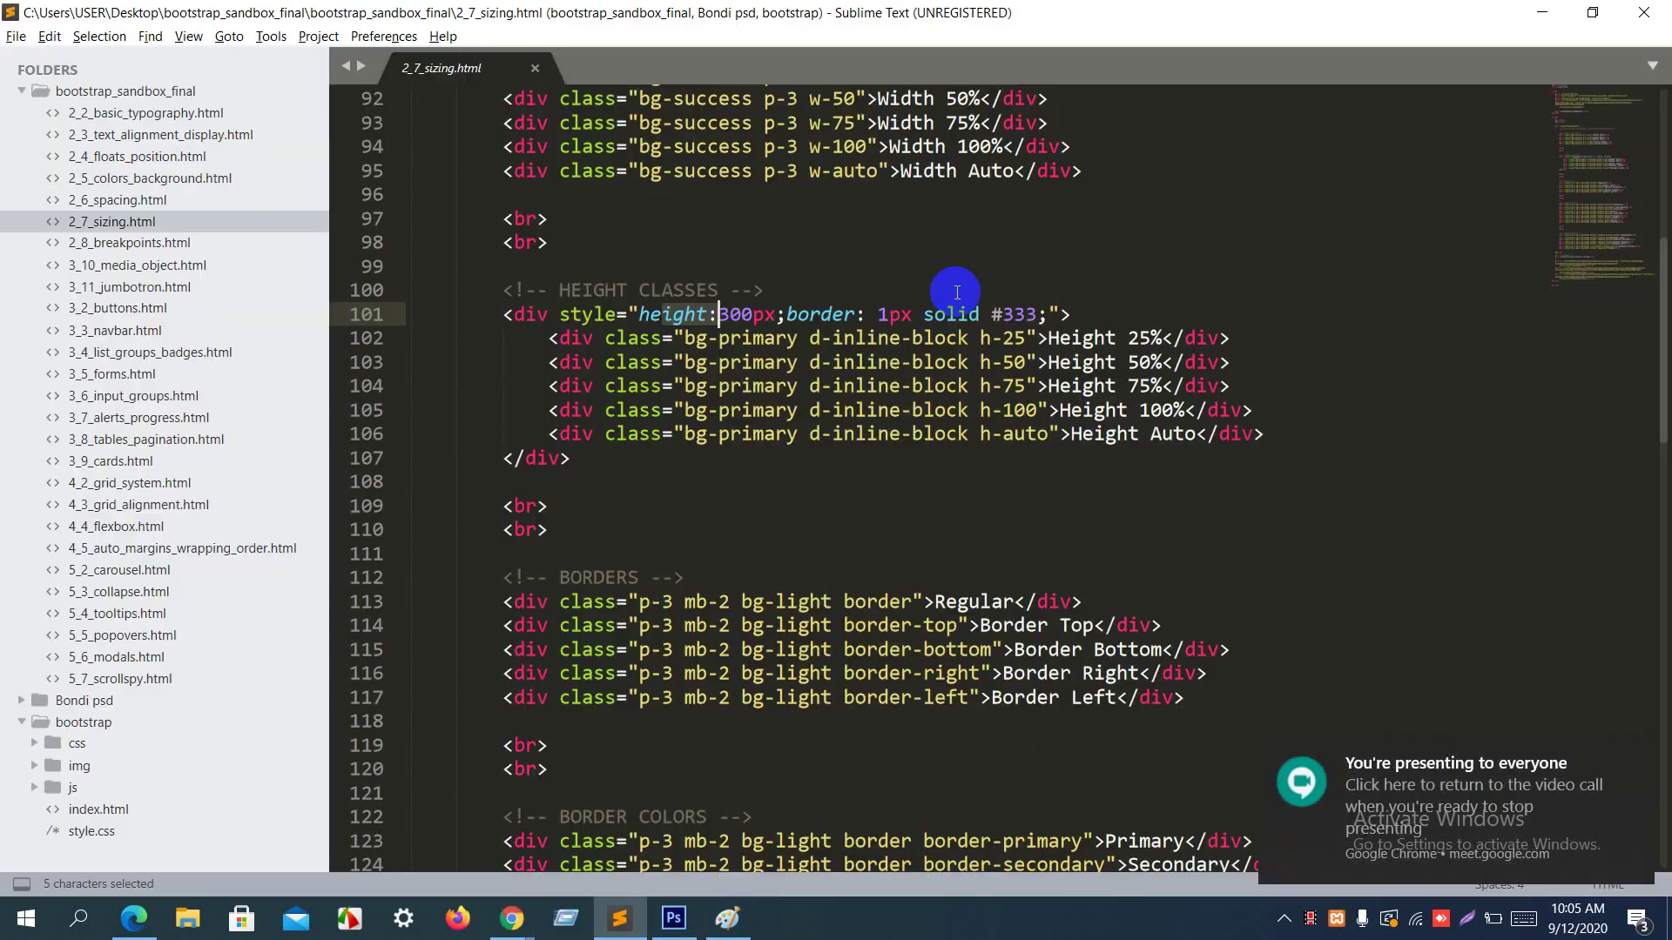
Step: Try adding bg-danger inside the height container's inline style, check the saved page in Chrome, and remove it from the style
click(1046, 315)
text(; bg)
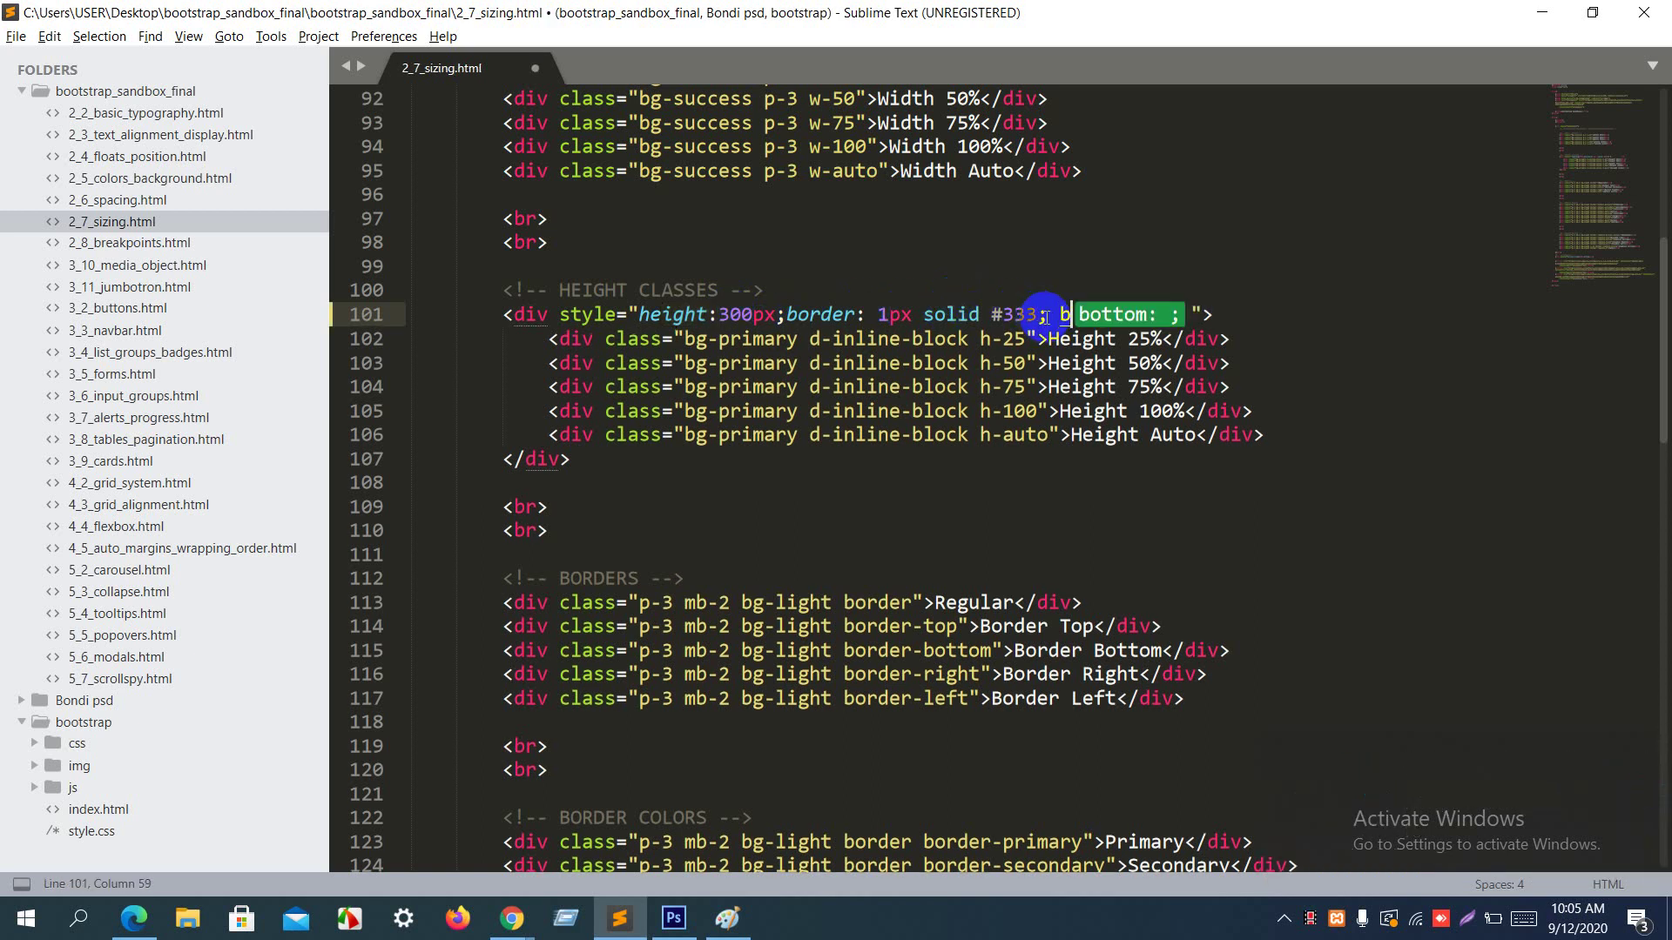
text(-danger)
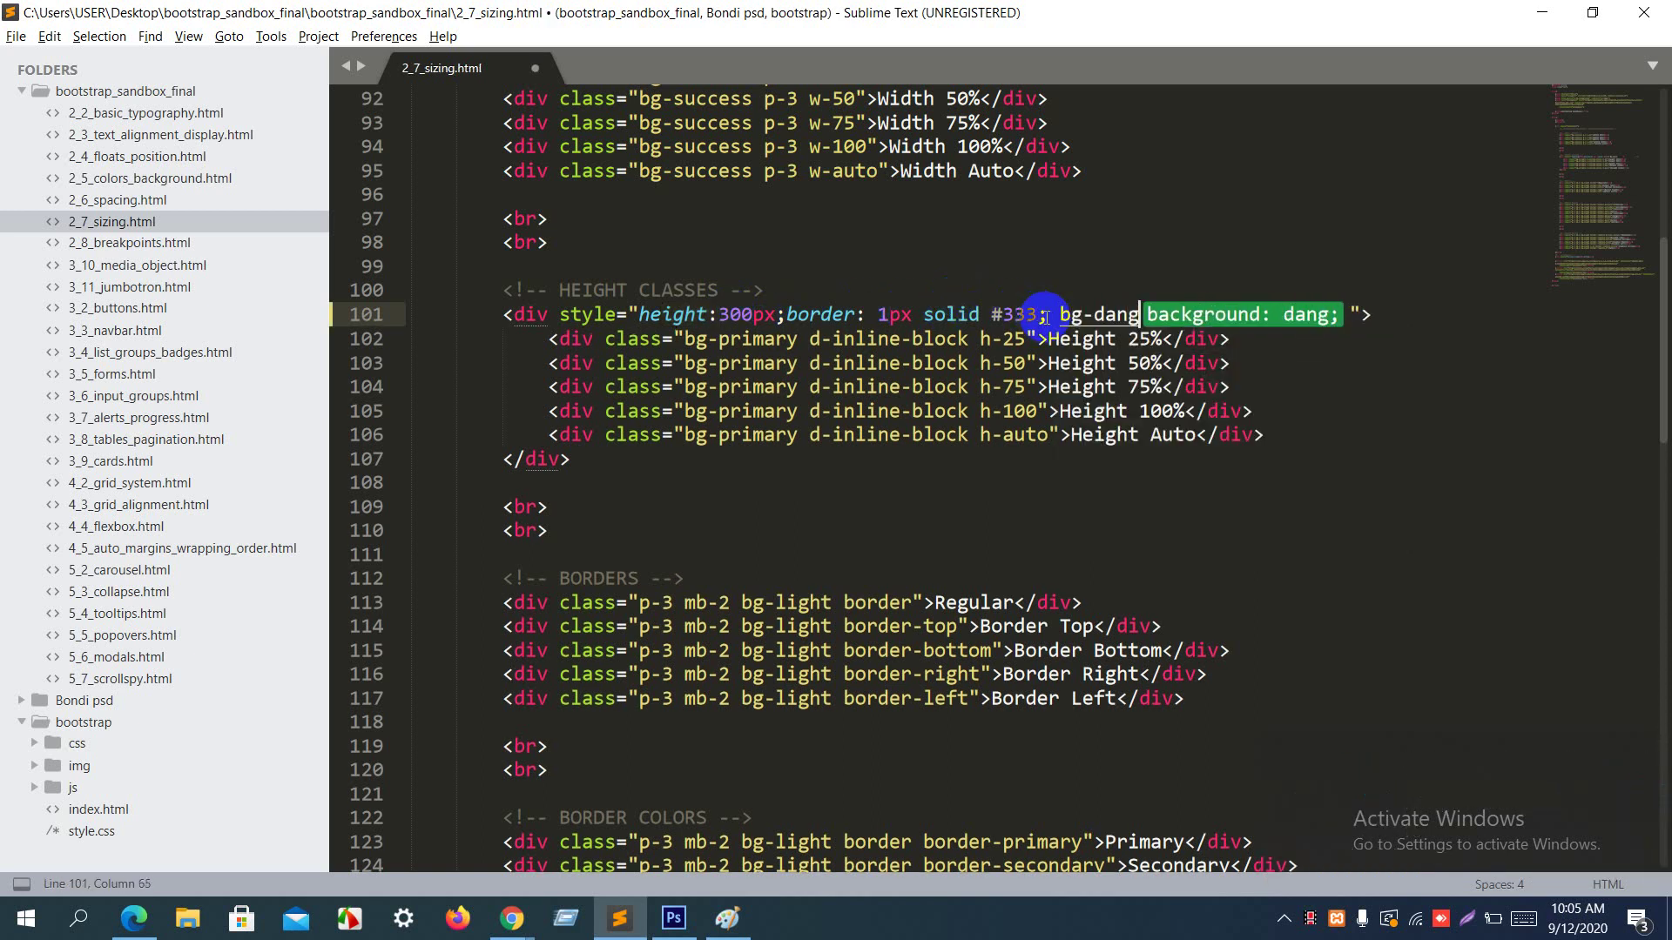
key(ctrl+s)
key(alt+Tab)
key(ctrl+r)
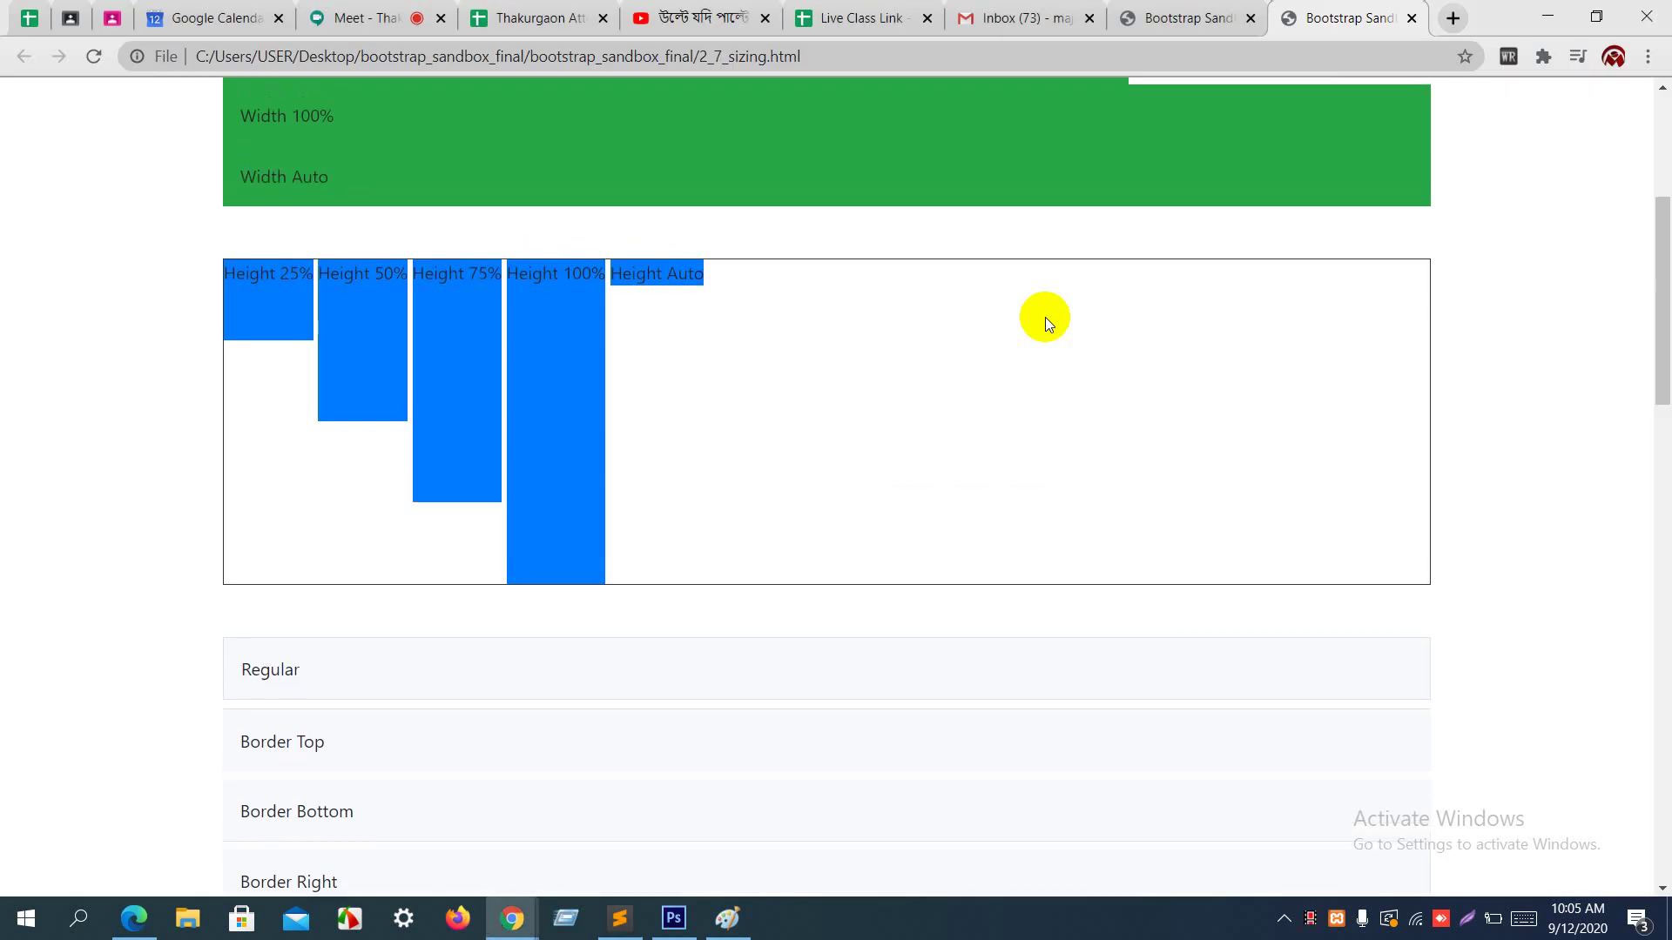
key(alt+Tab)
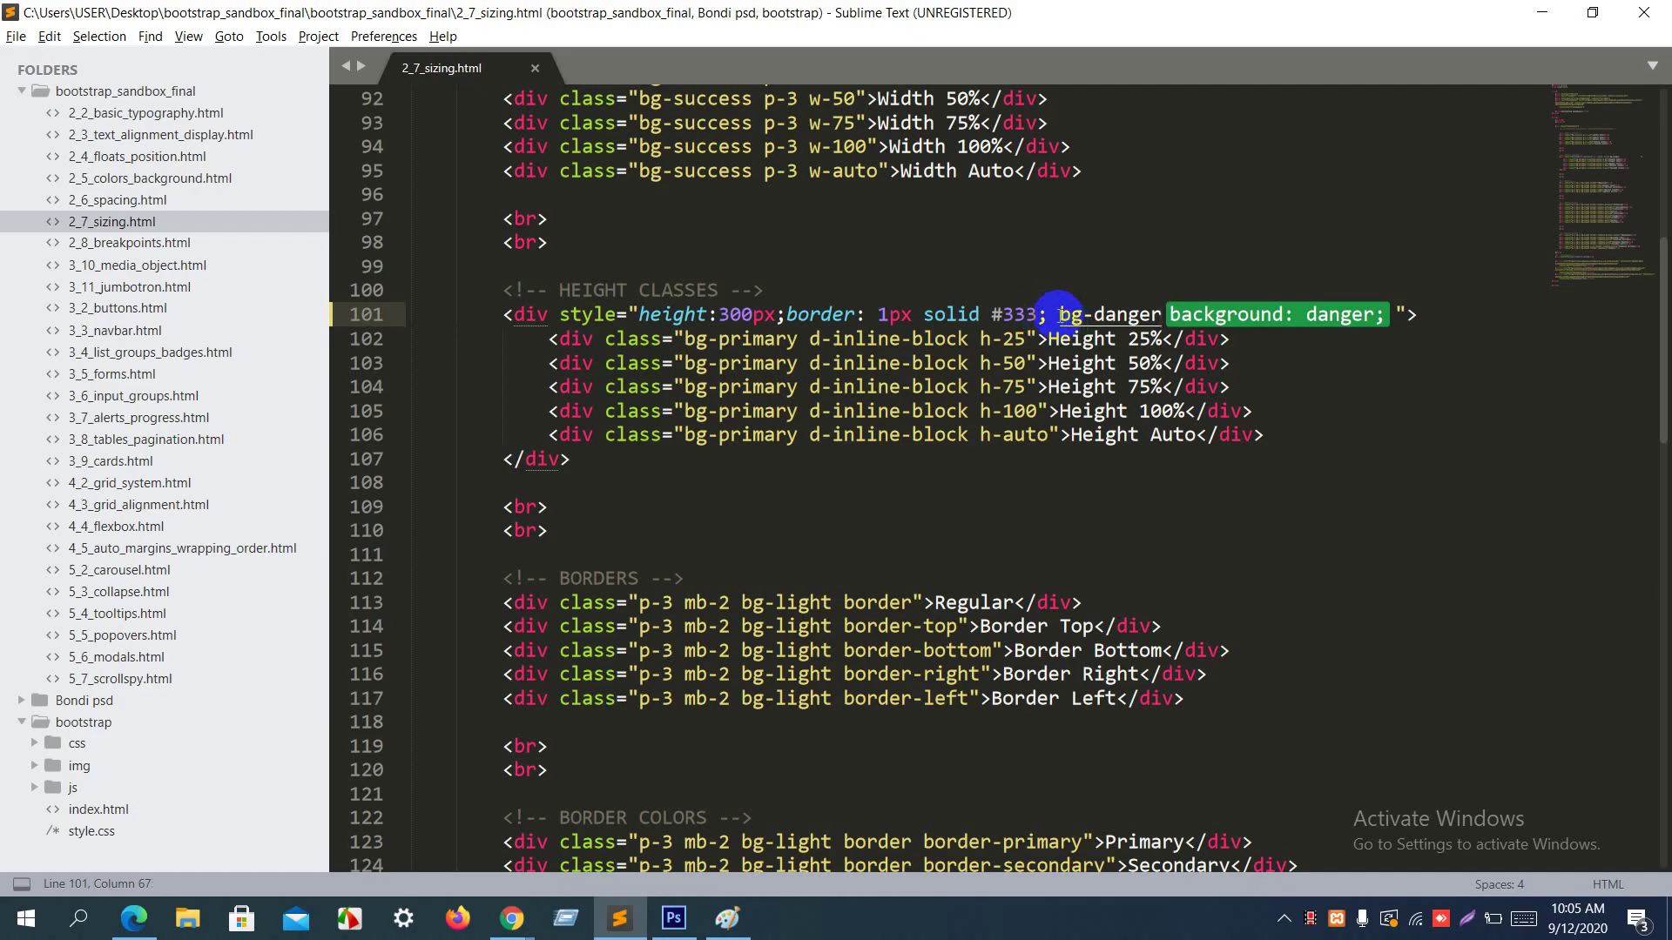
shift+click(1058, 314)
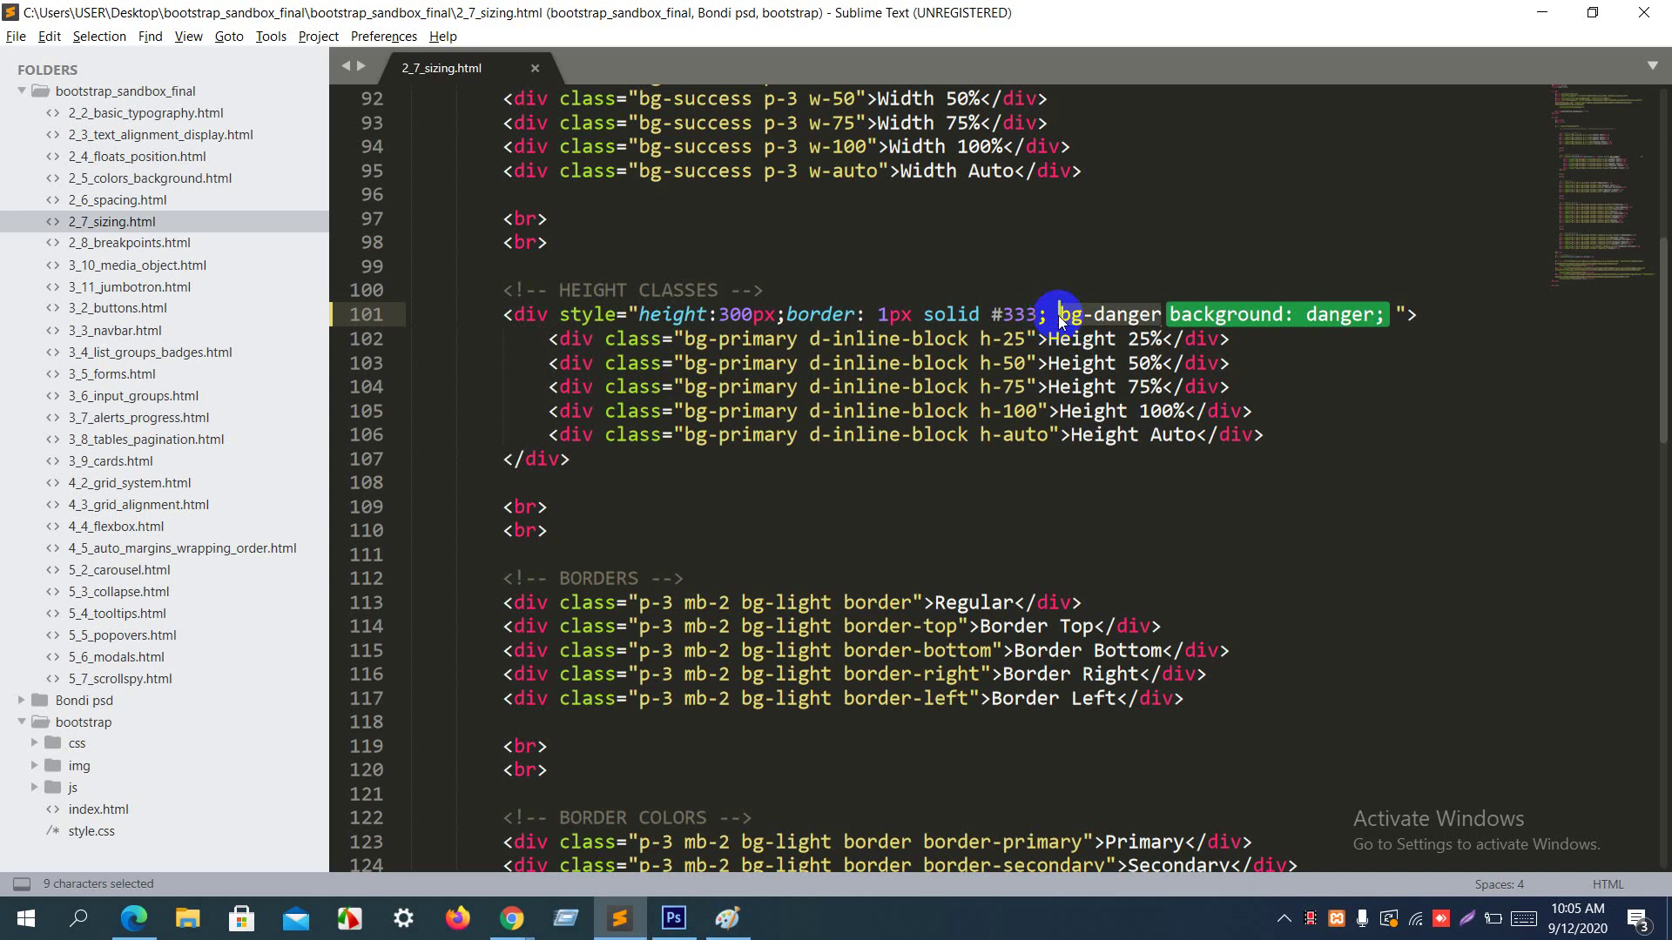
key(ctrl+x)
key(BackSpace)
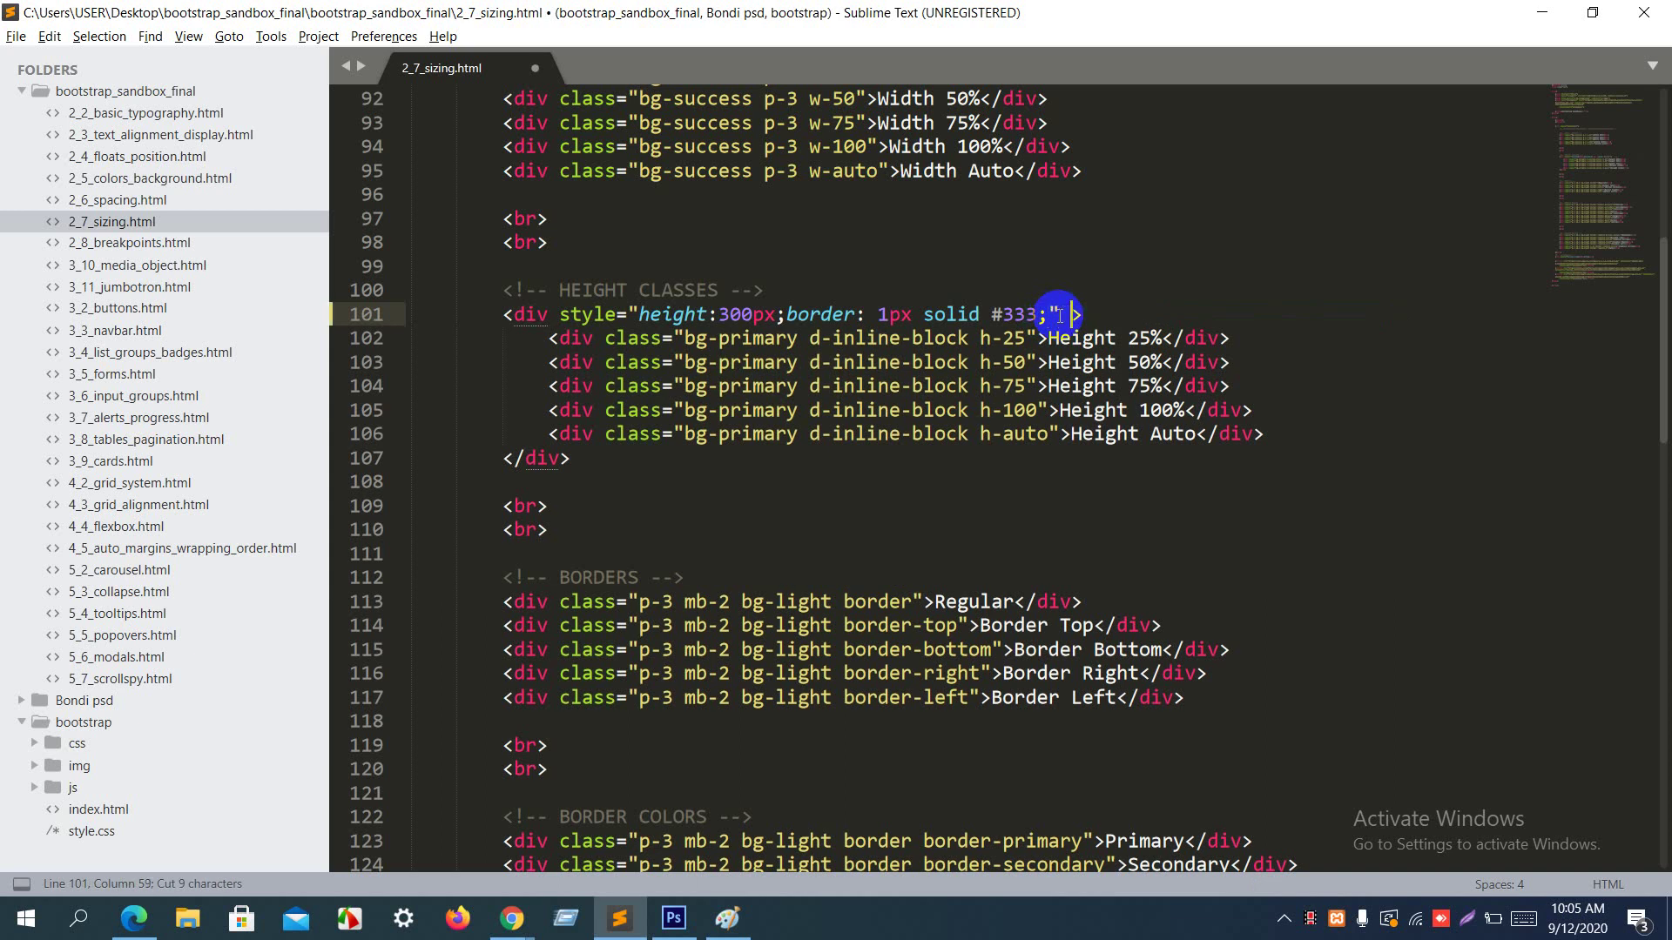
Step: Add class="bg-danger" to the height container div, save the file, and check the reloaded page in Chrome
text(cl)
key(Tab)
text(bg-danger)
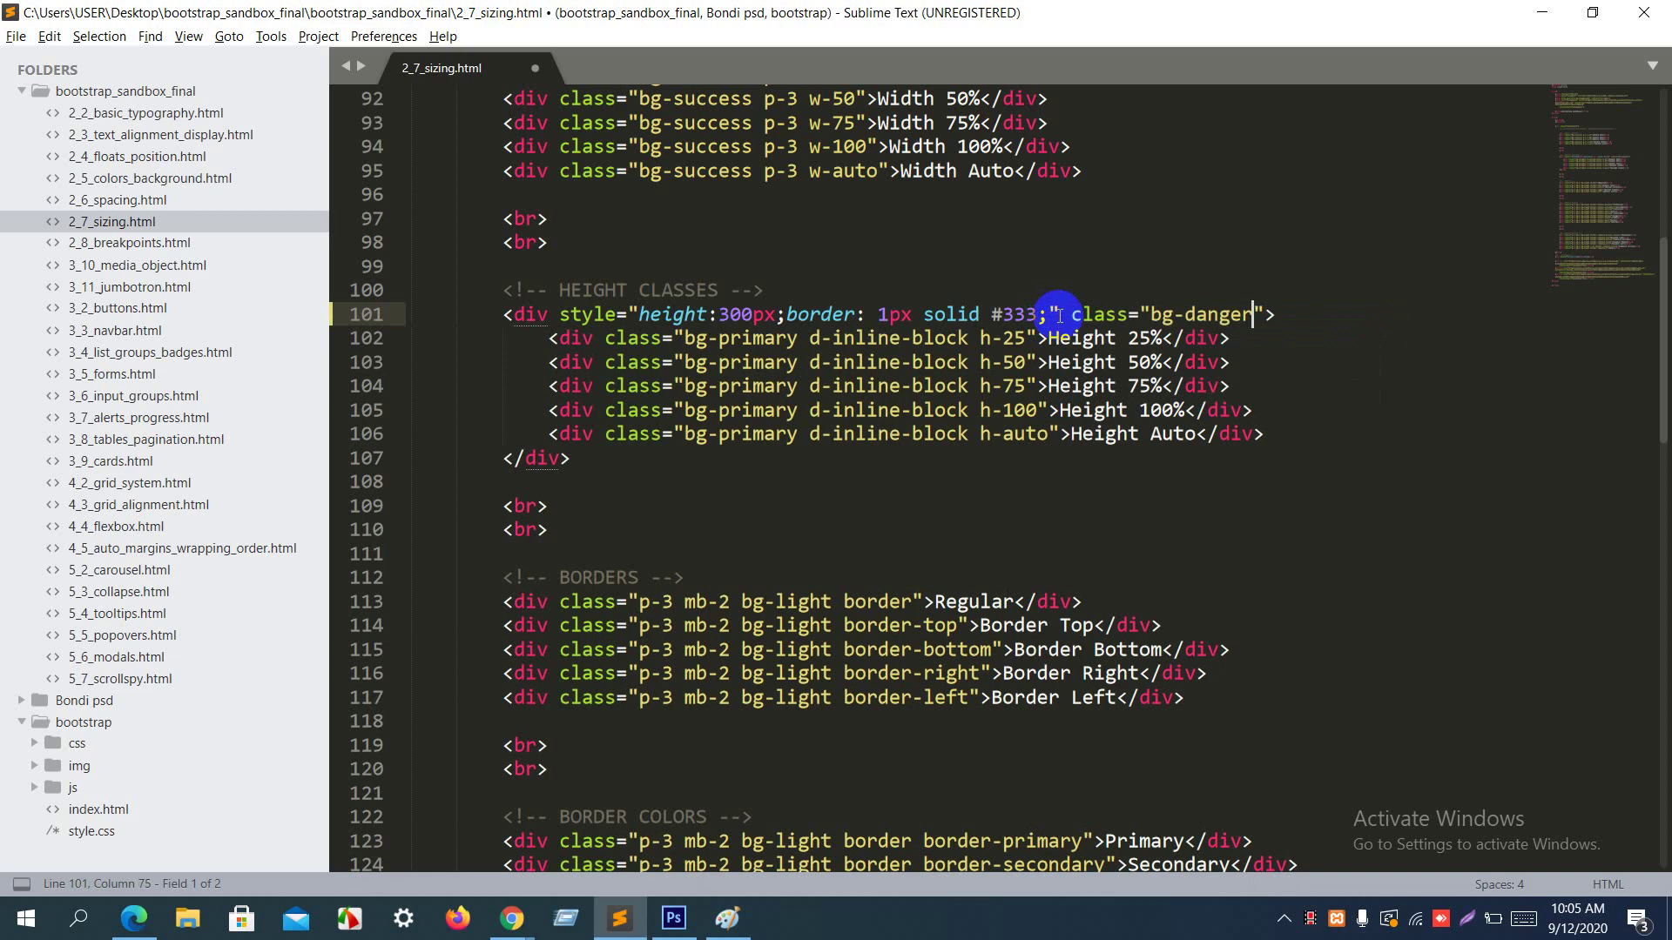
key(ctrl+s)
key(alt+Tab)
key(F5)
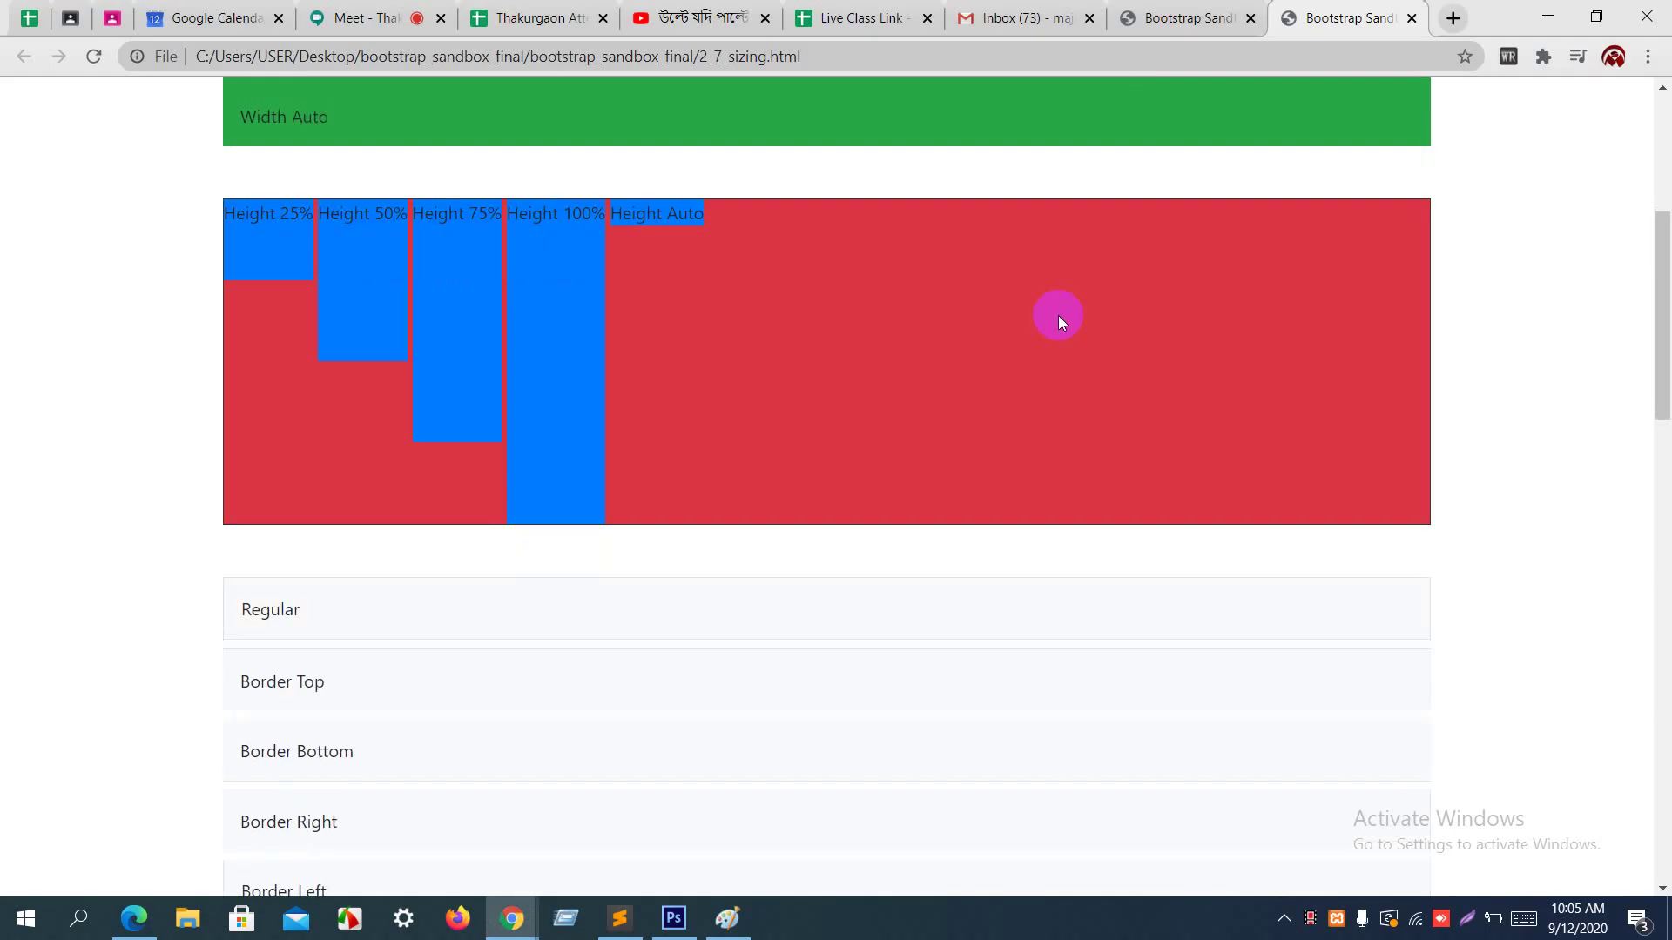
scroll(1010, 425, up, 1)
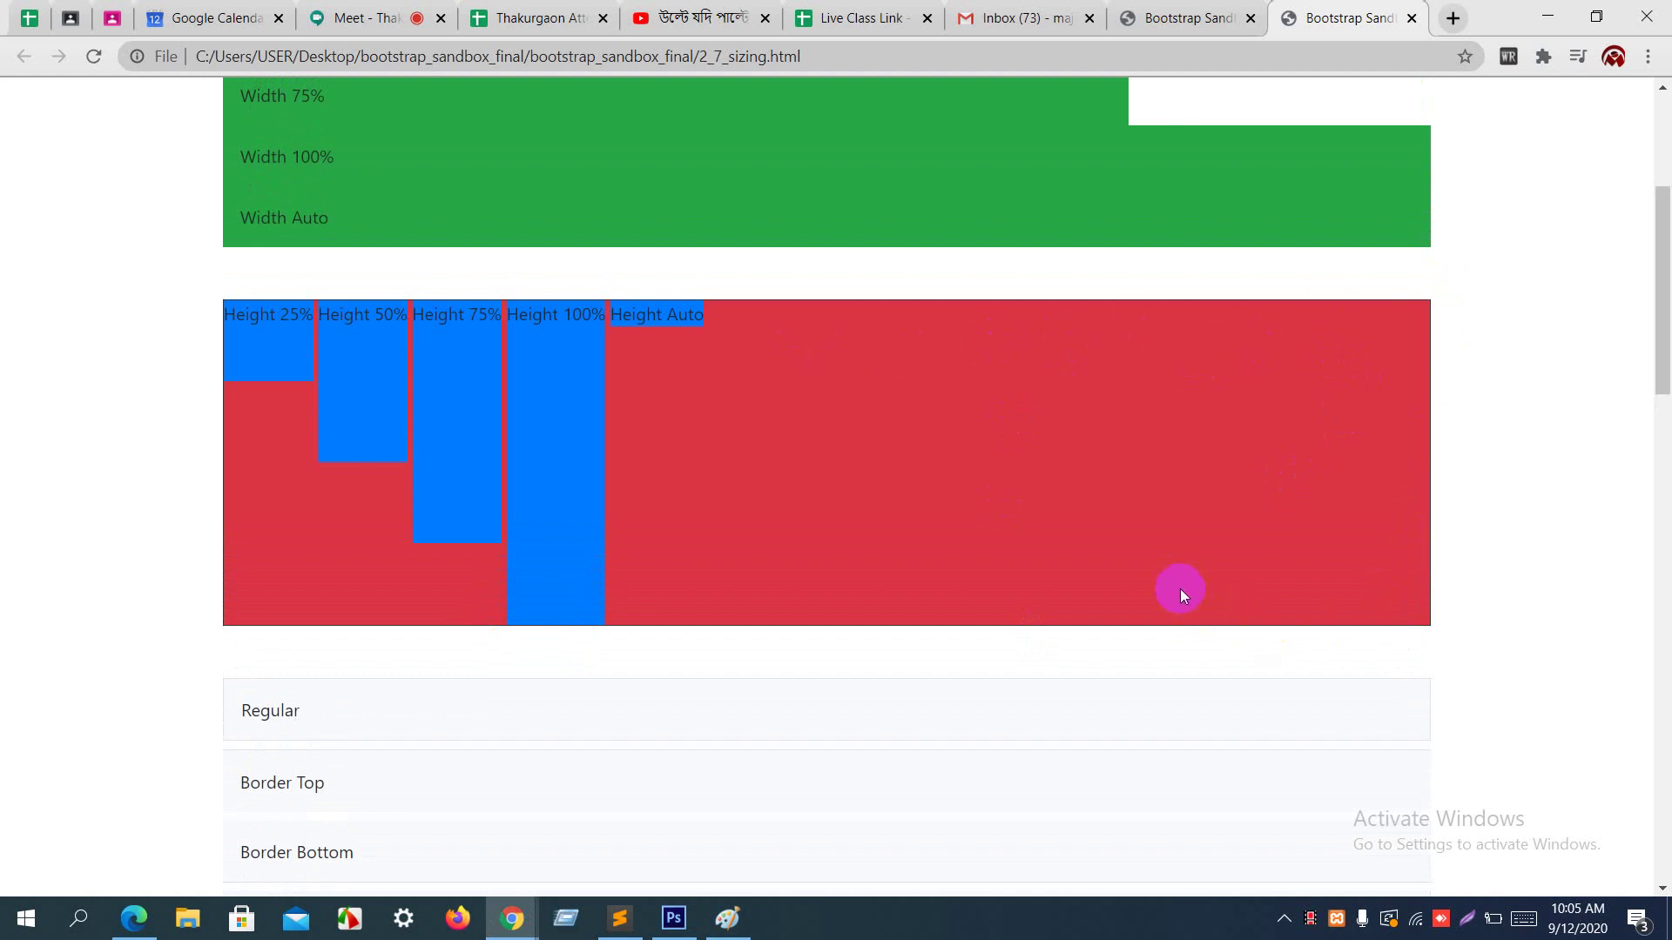
key(alt+Tab)
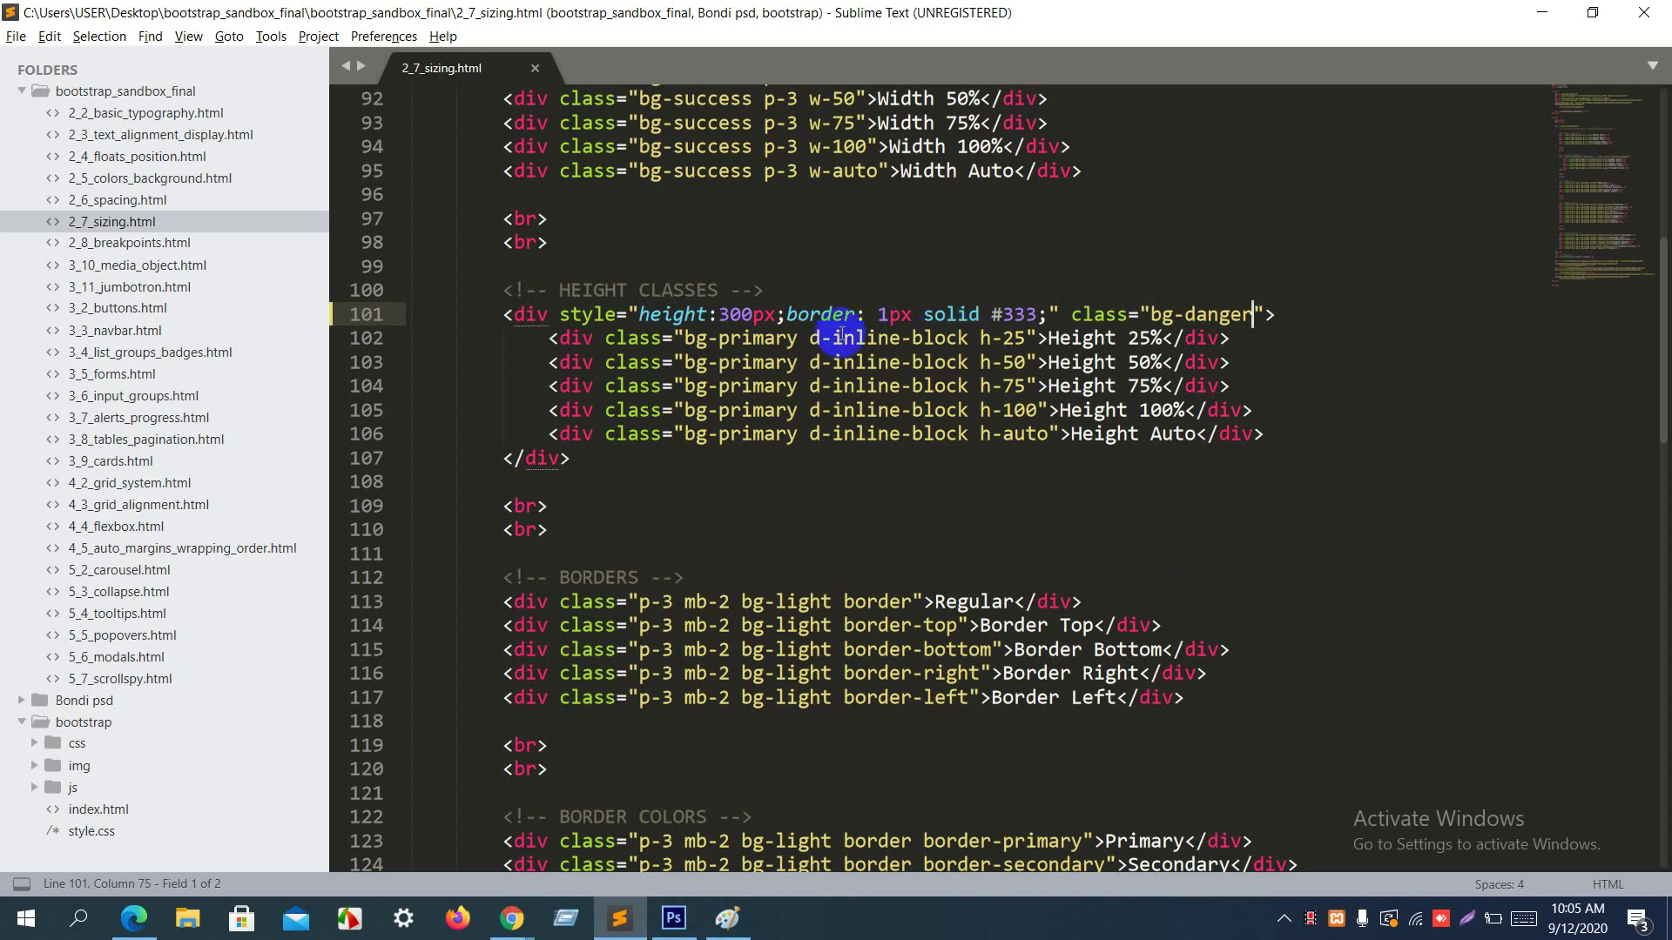
Step: Compare the height container's inline 300px height with the Height Auto bar in Chrome, and return to Sublime Text
double_click(766, 316)
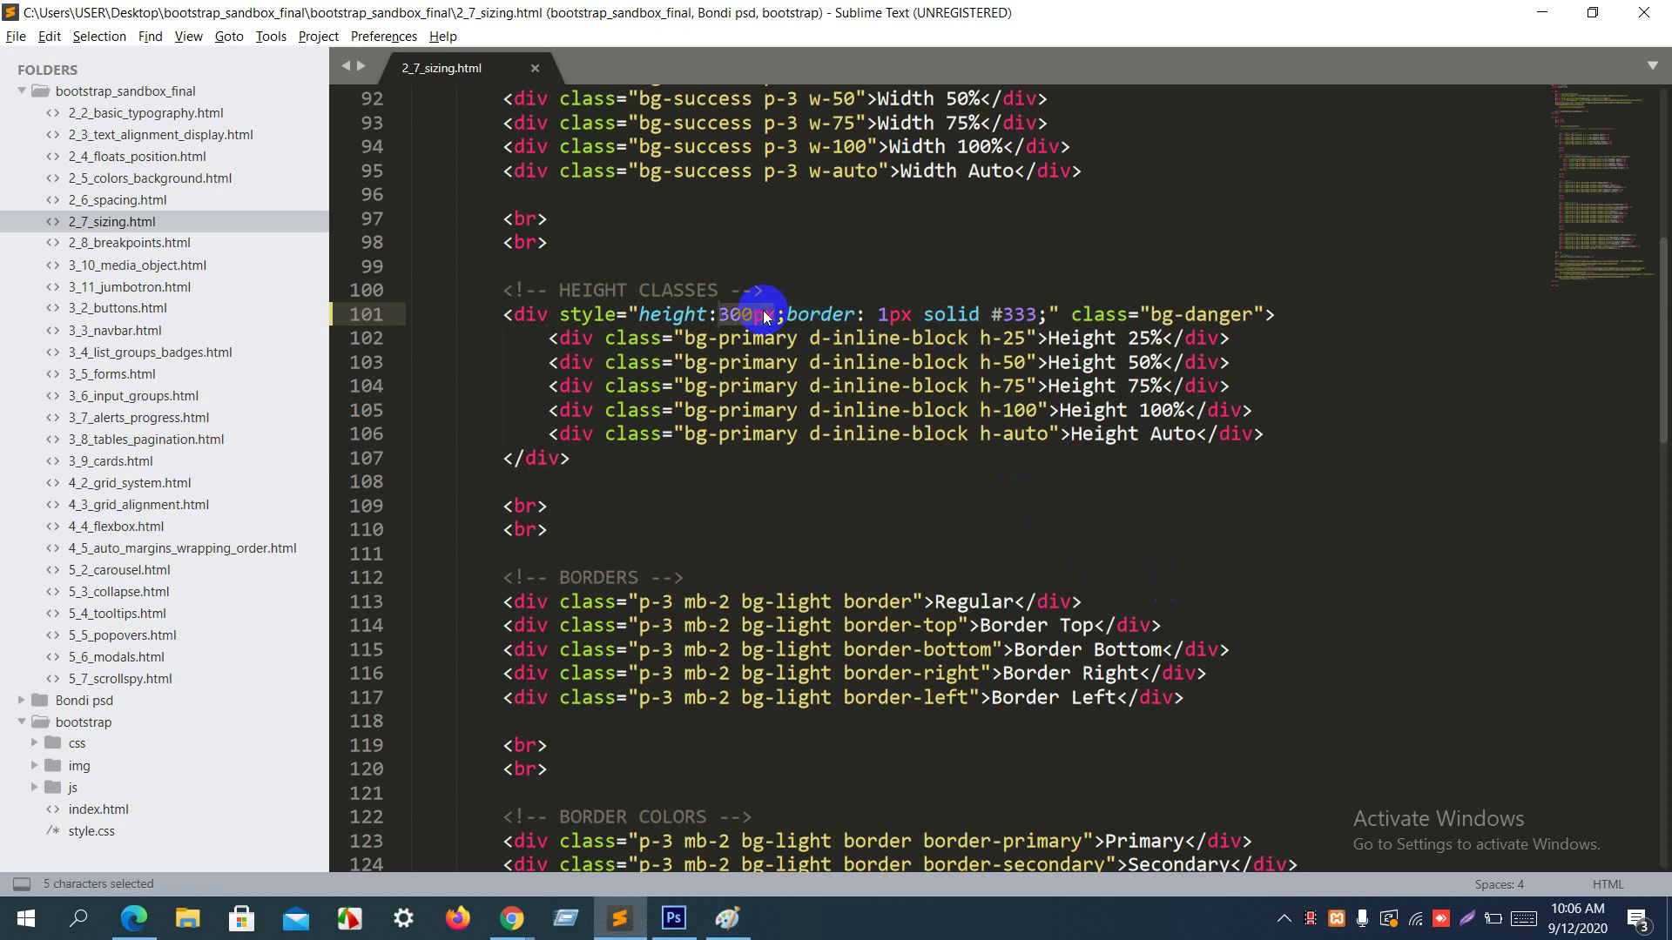
key(alt+Tab)
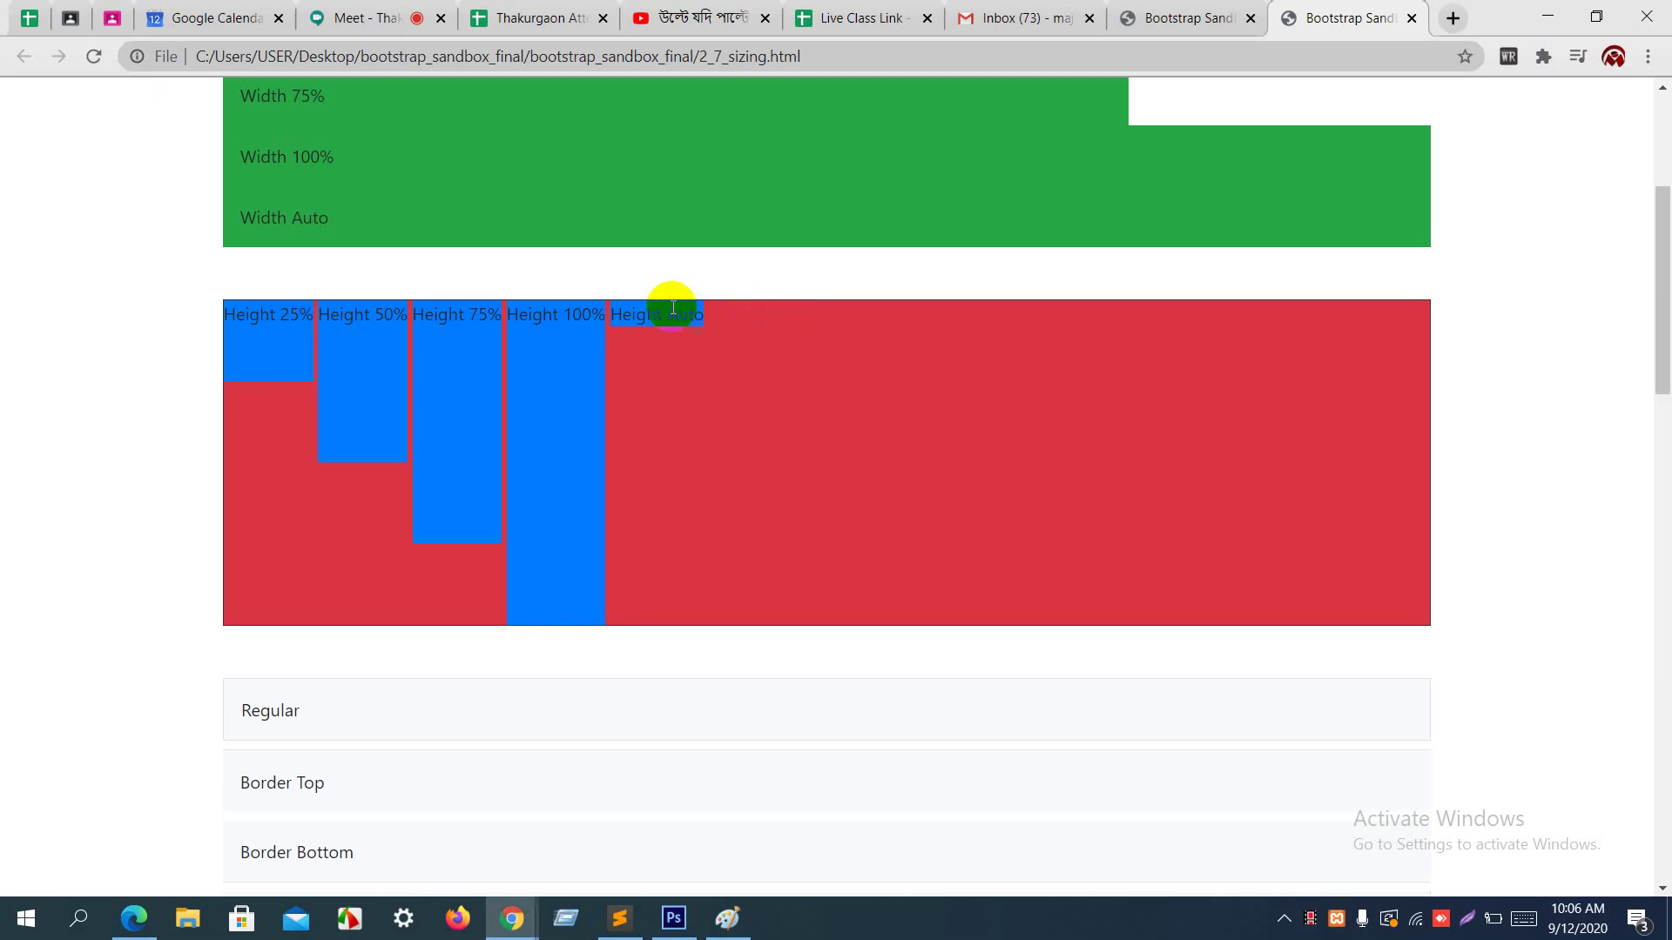
drag(653, 314, 728, 318)
click(726, 314)
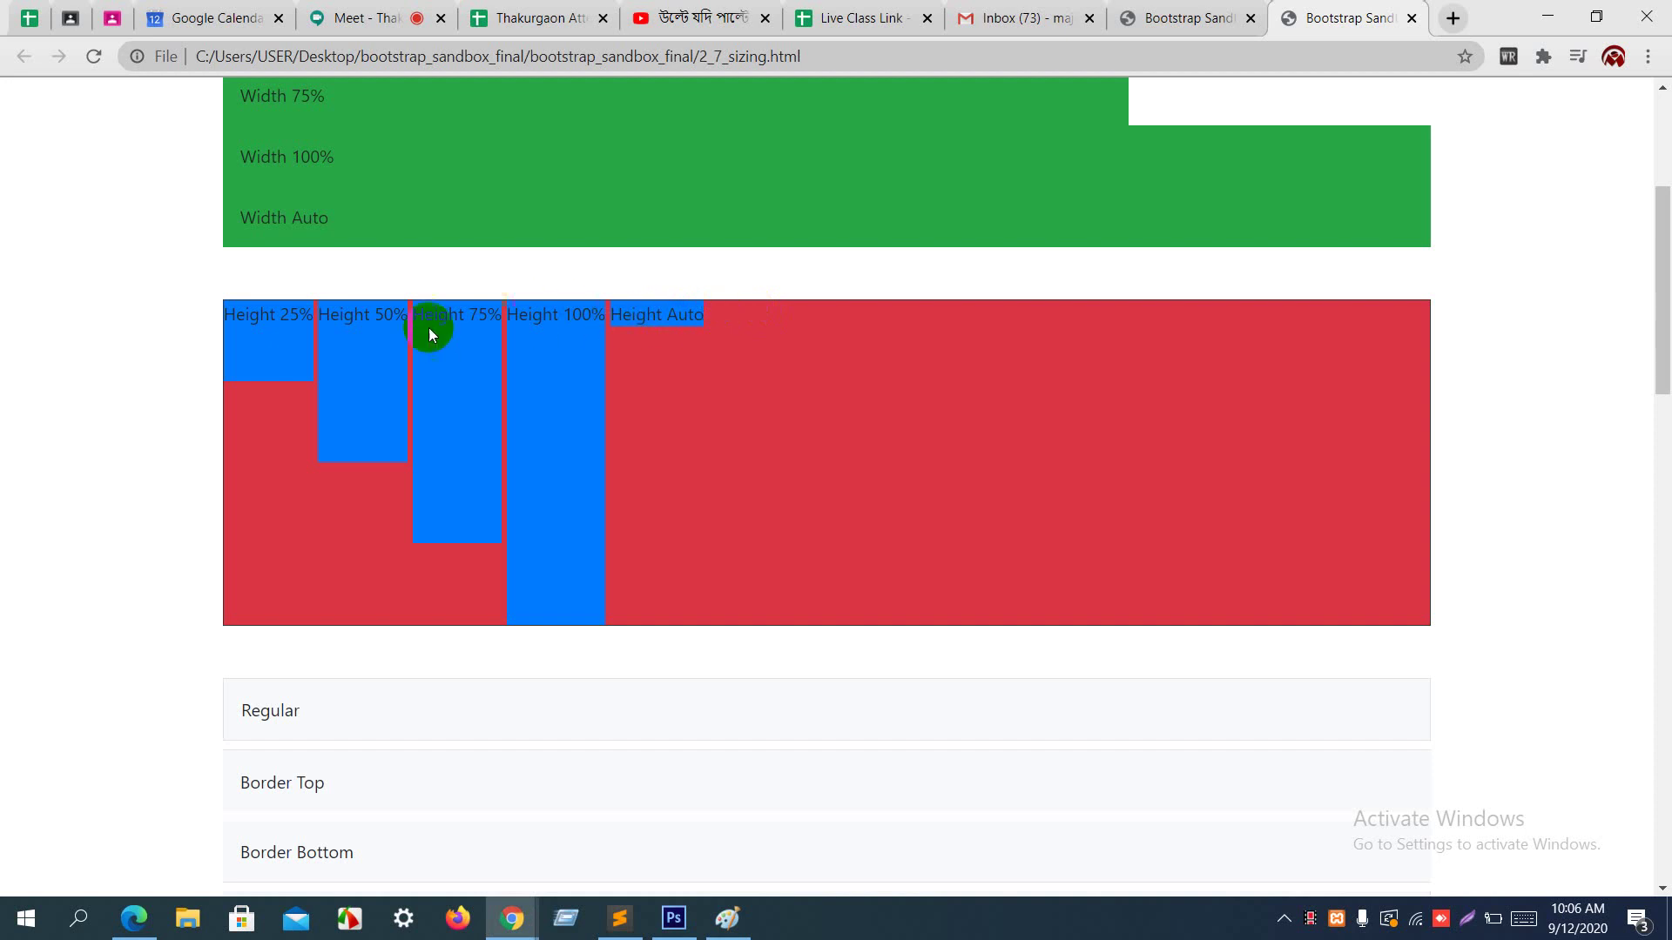
key(alt+Tab)
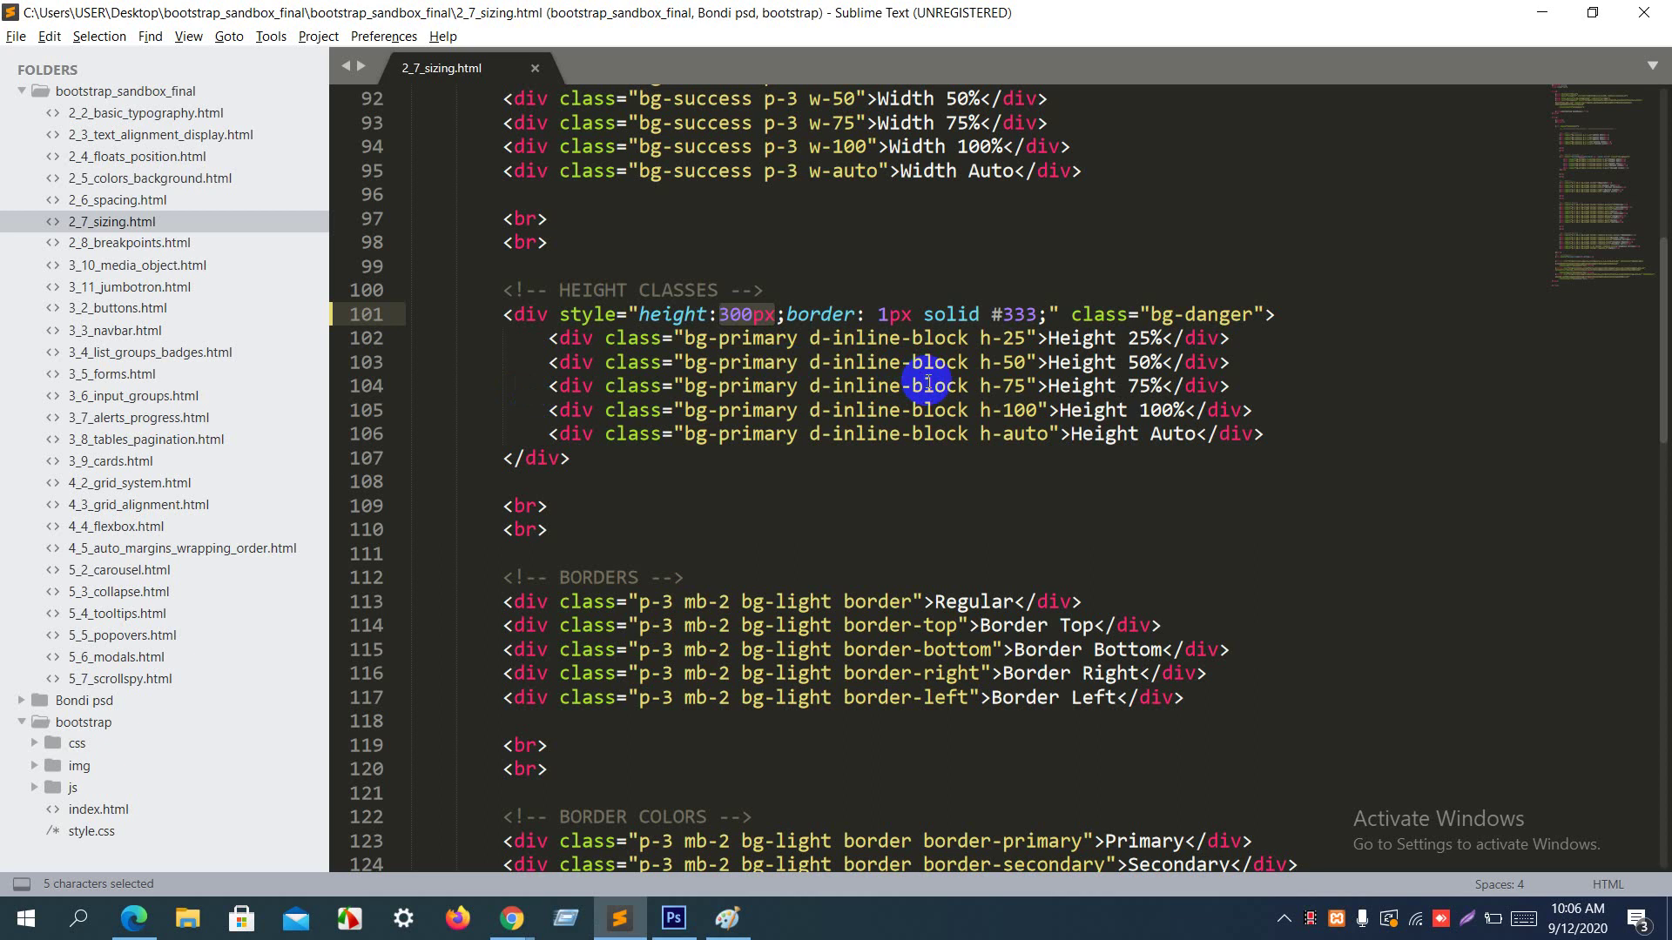
Step: Examine the five nested height divs, their parent div's 300px height, and the h-25 class on the first child
click(740, 312)
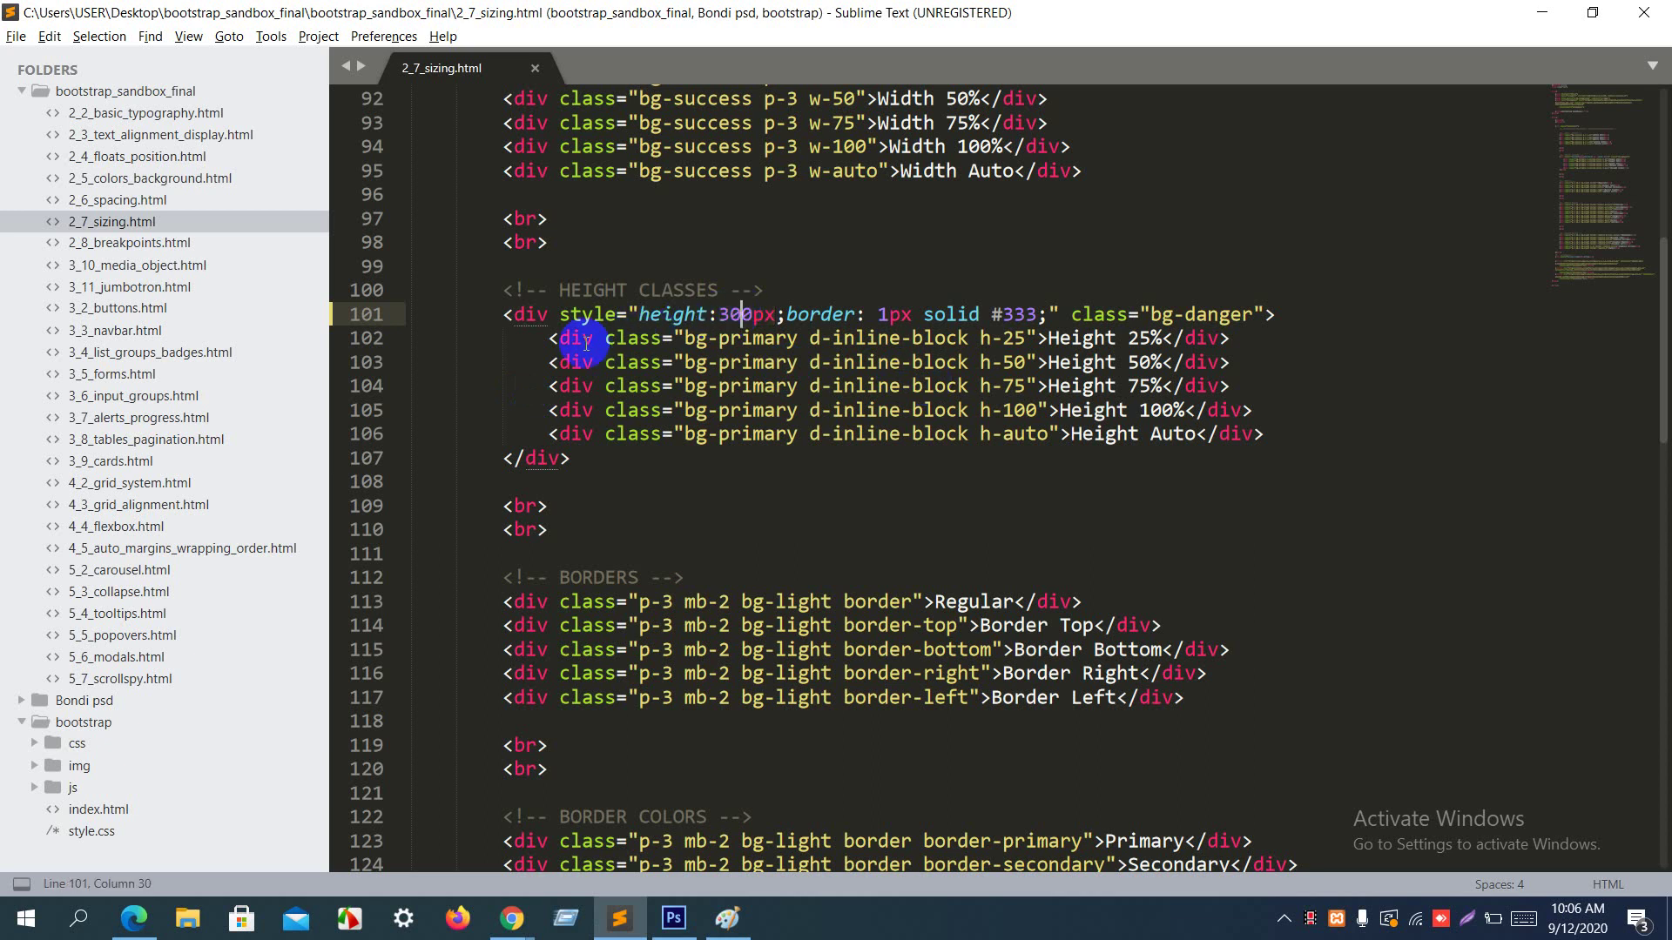
drag(550, 339, 1265, 433)
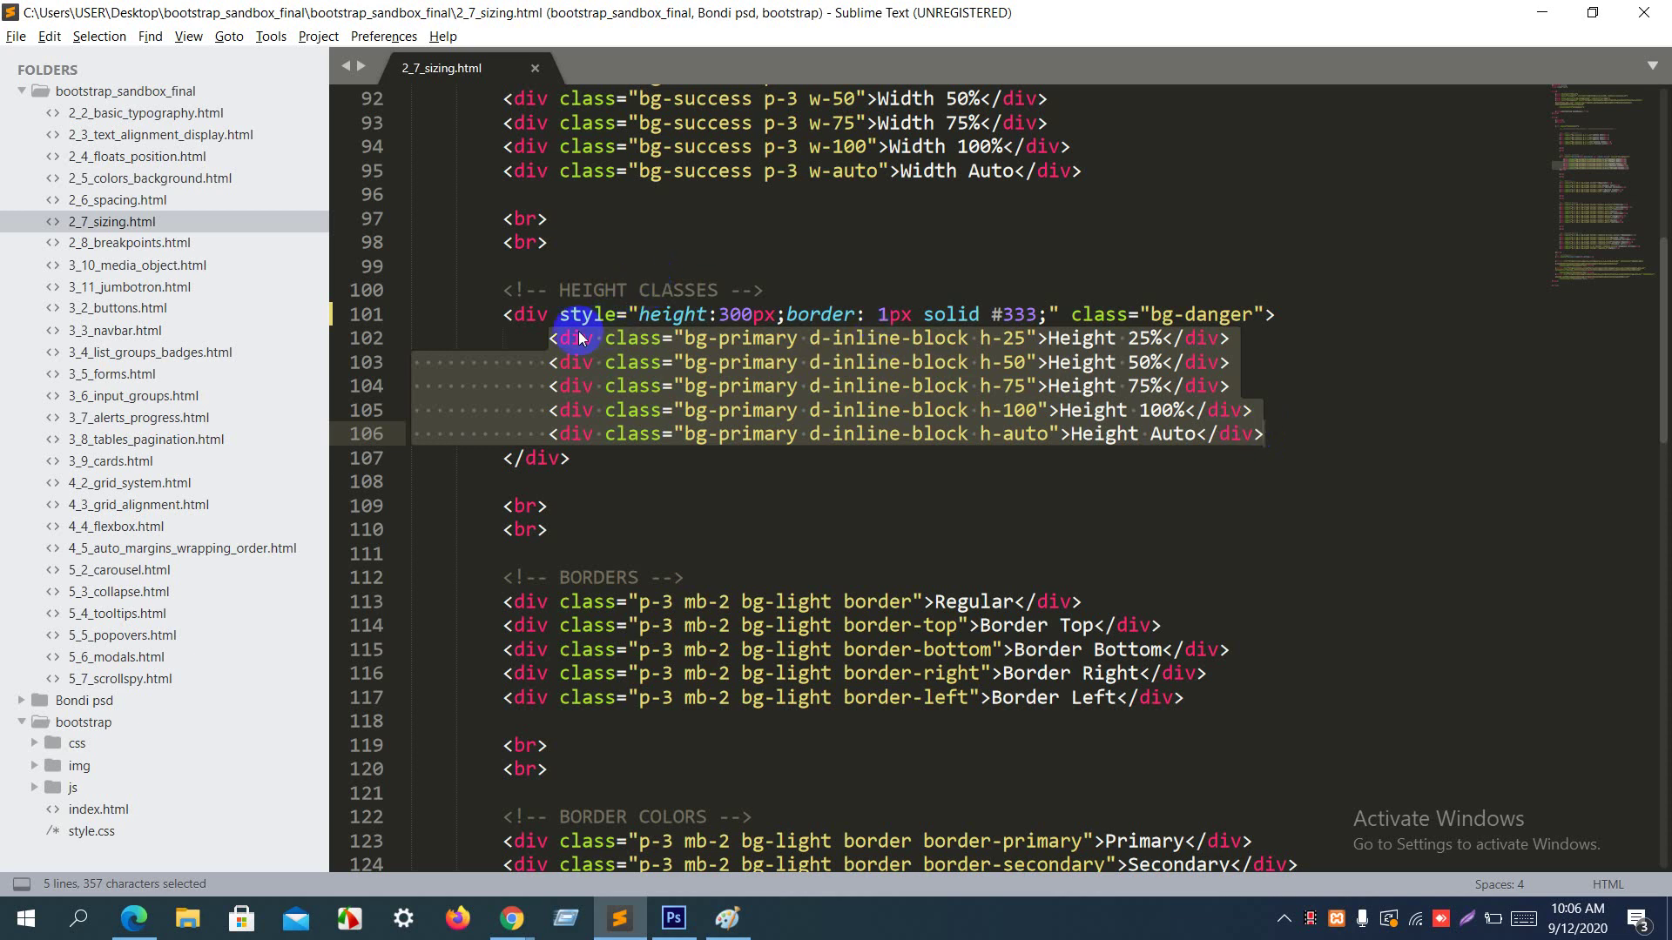
click(537, 316)
click(570, 339)
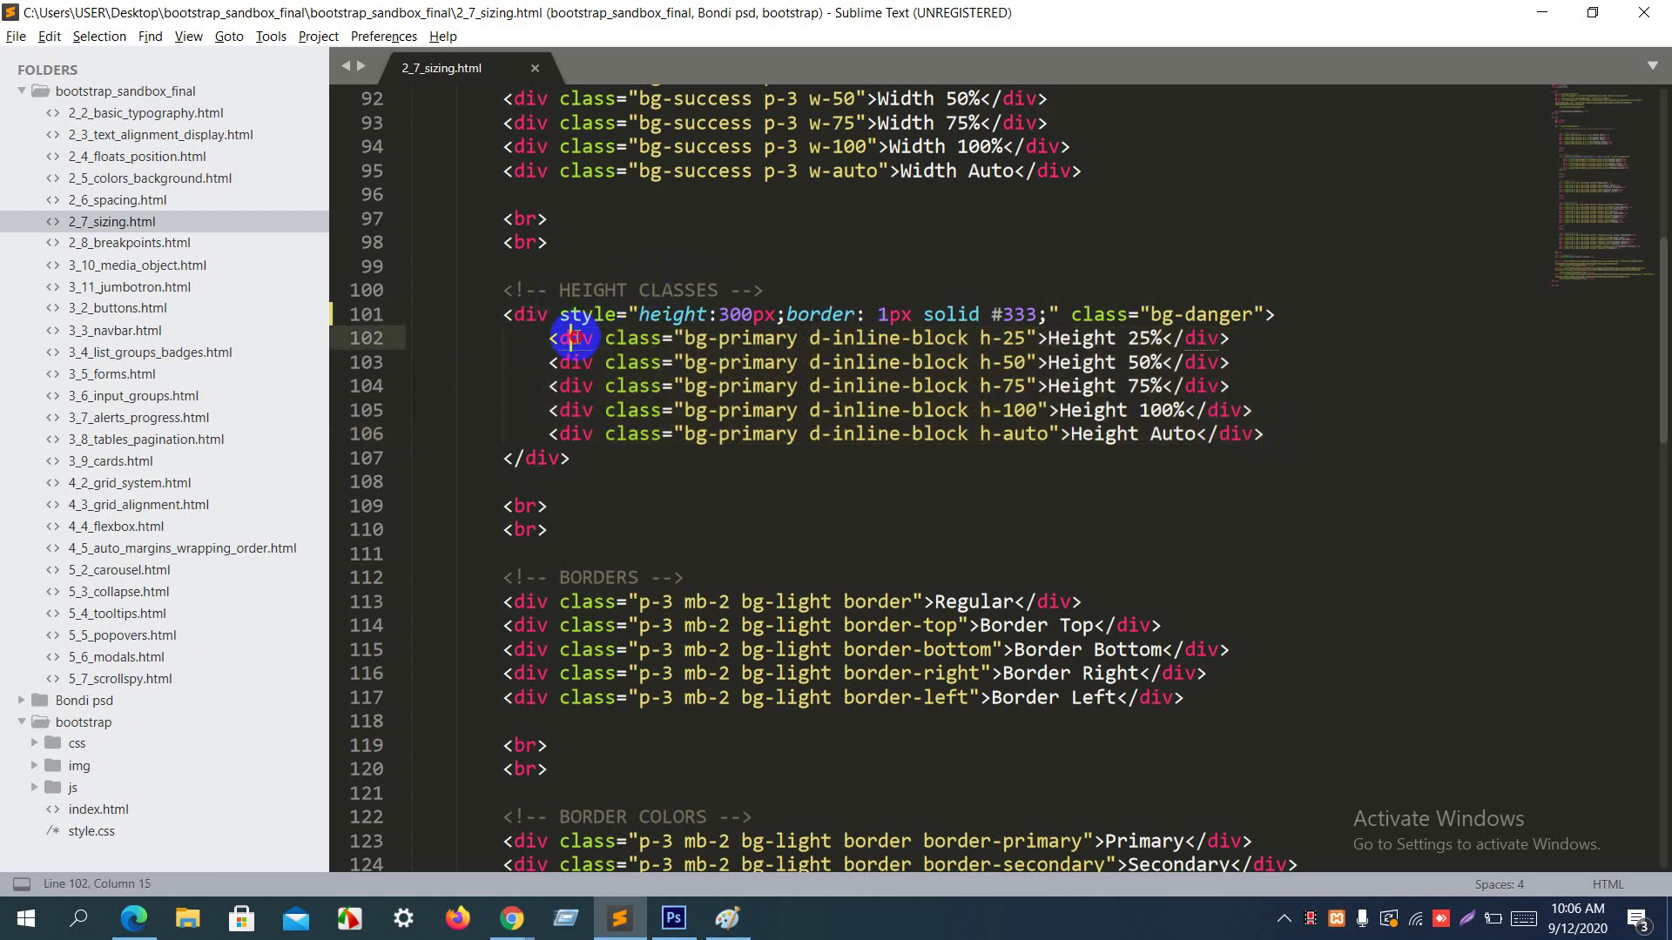
click(537, 316)
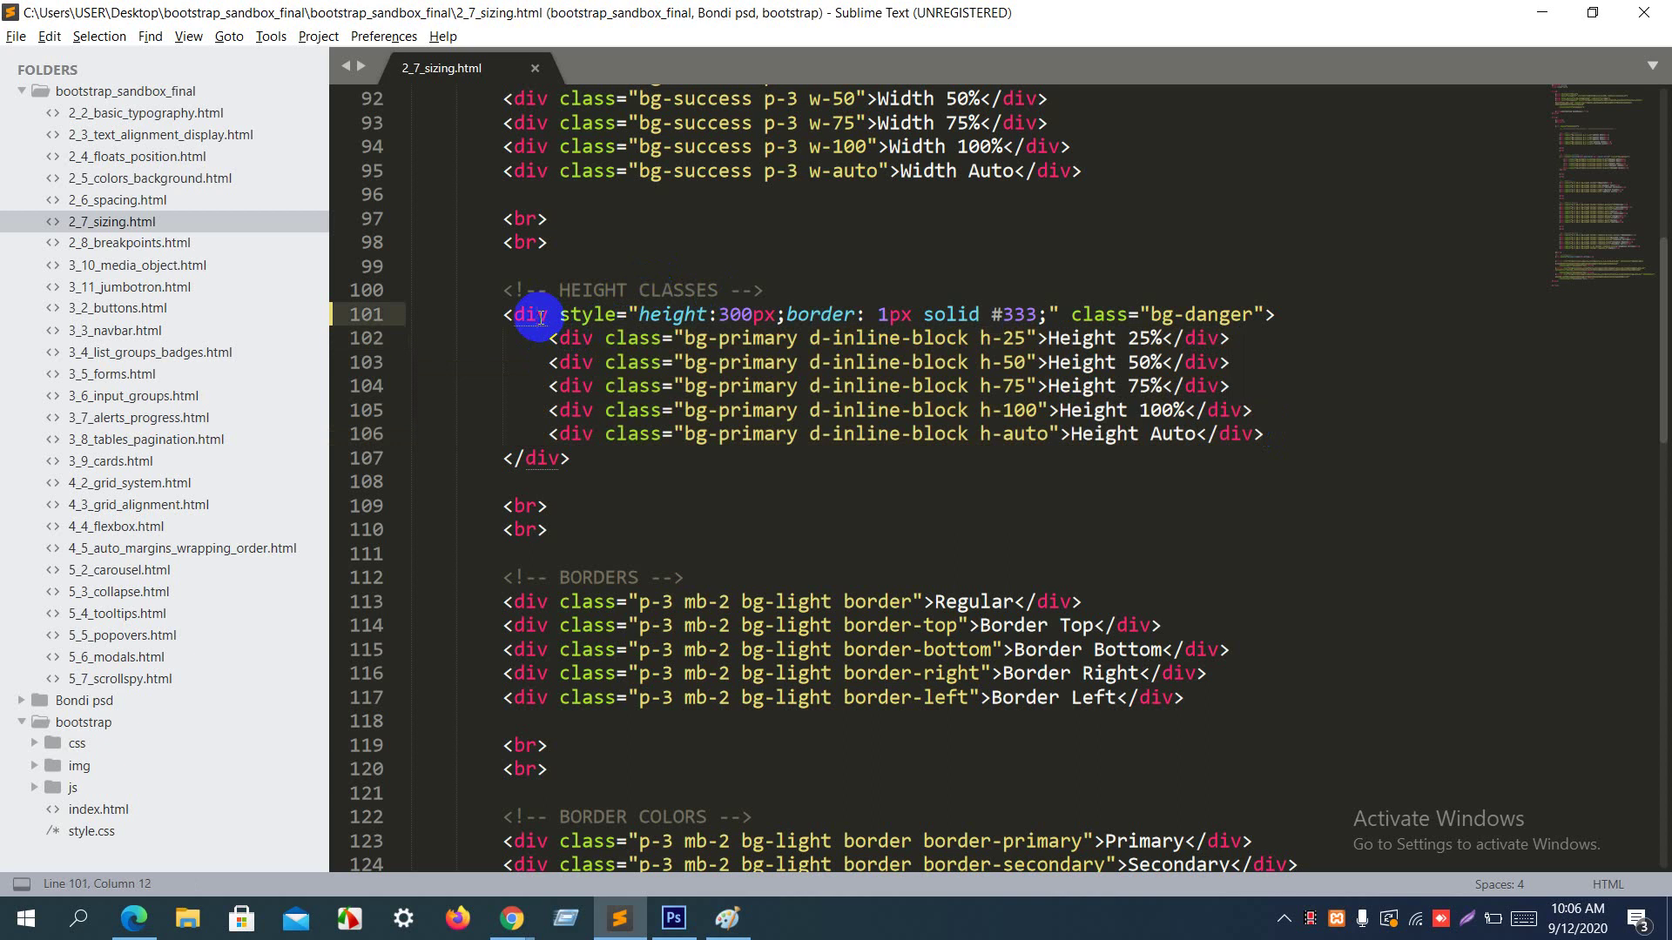
drag(719, 315, 777, 315)
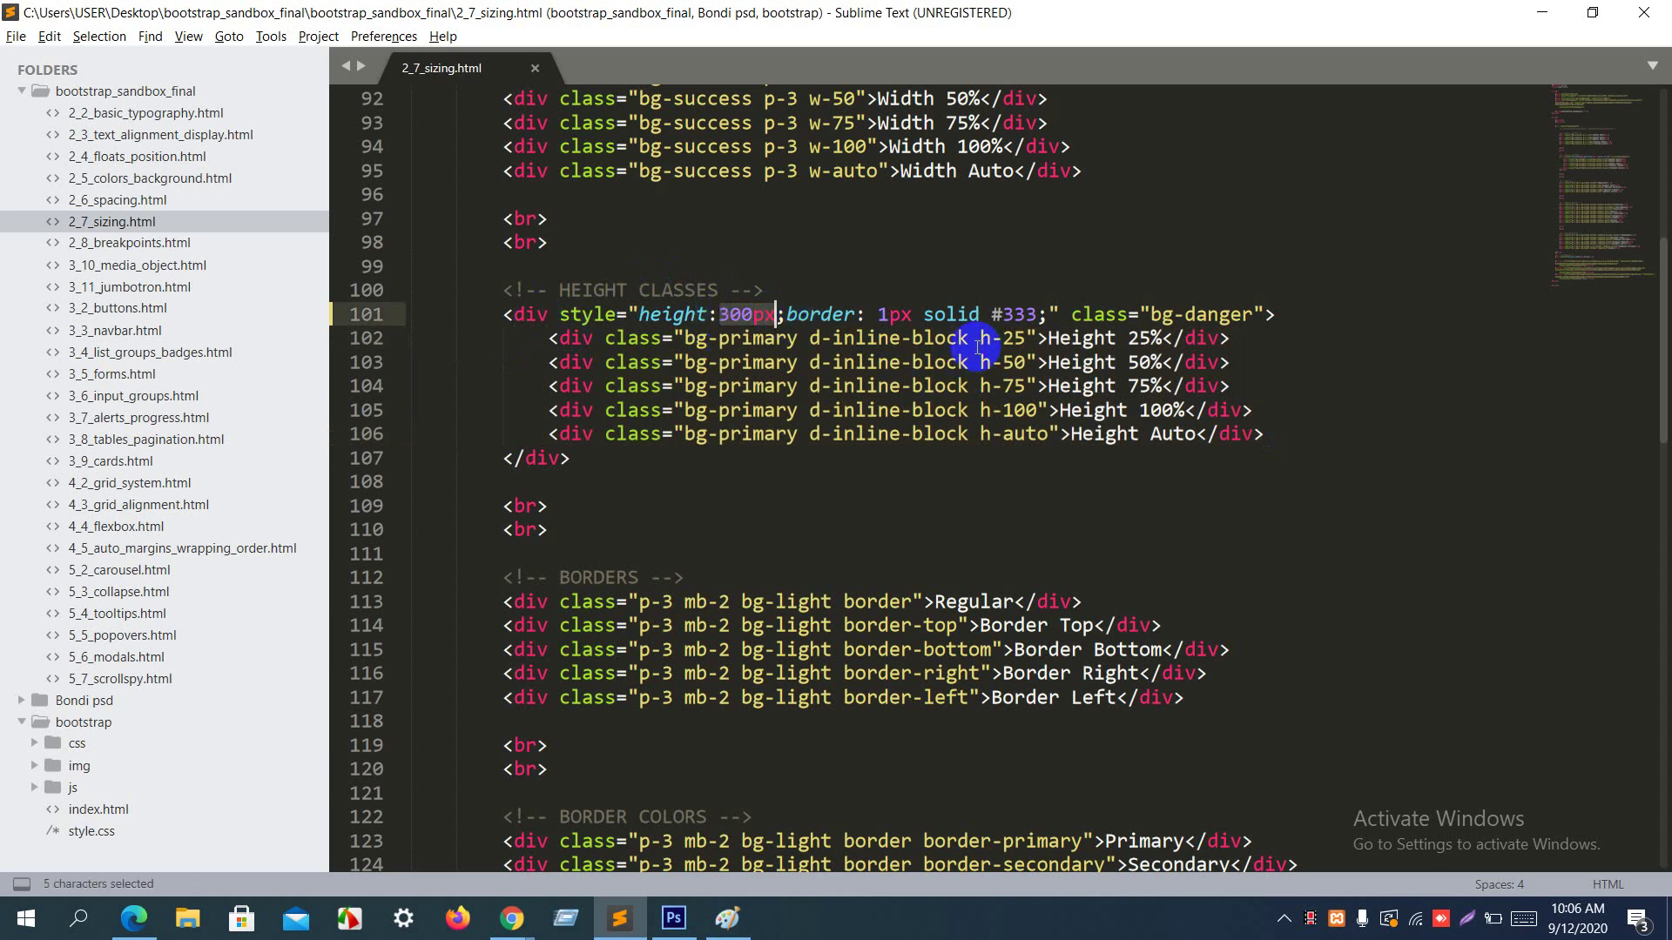
drag(980, 342, 1025, 348)
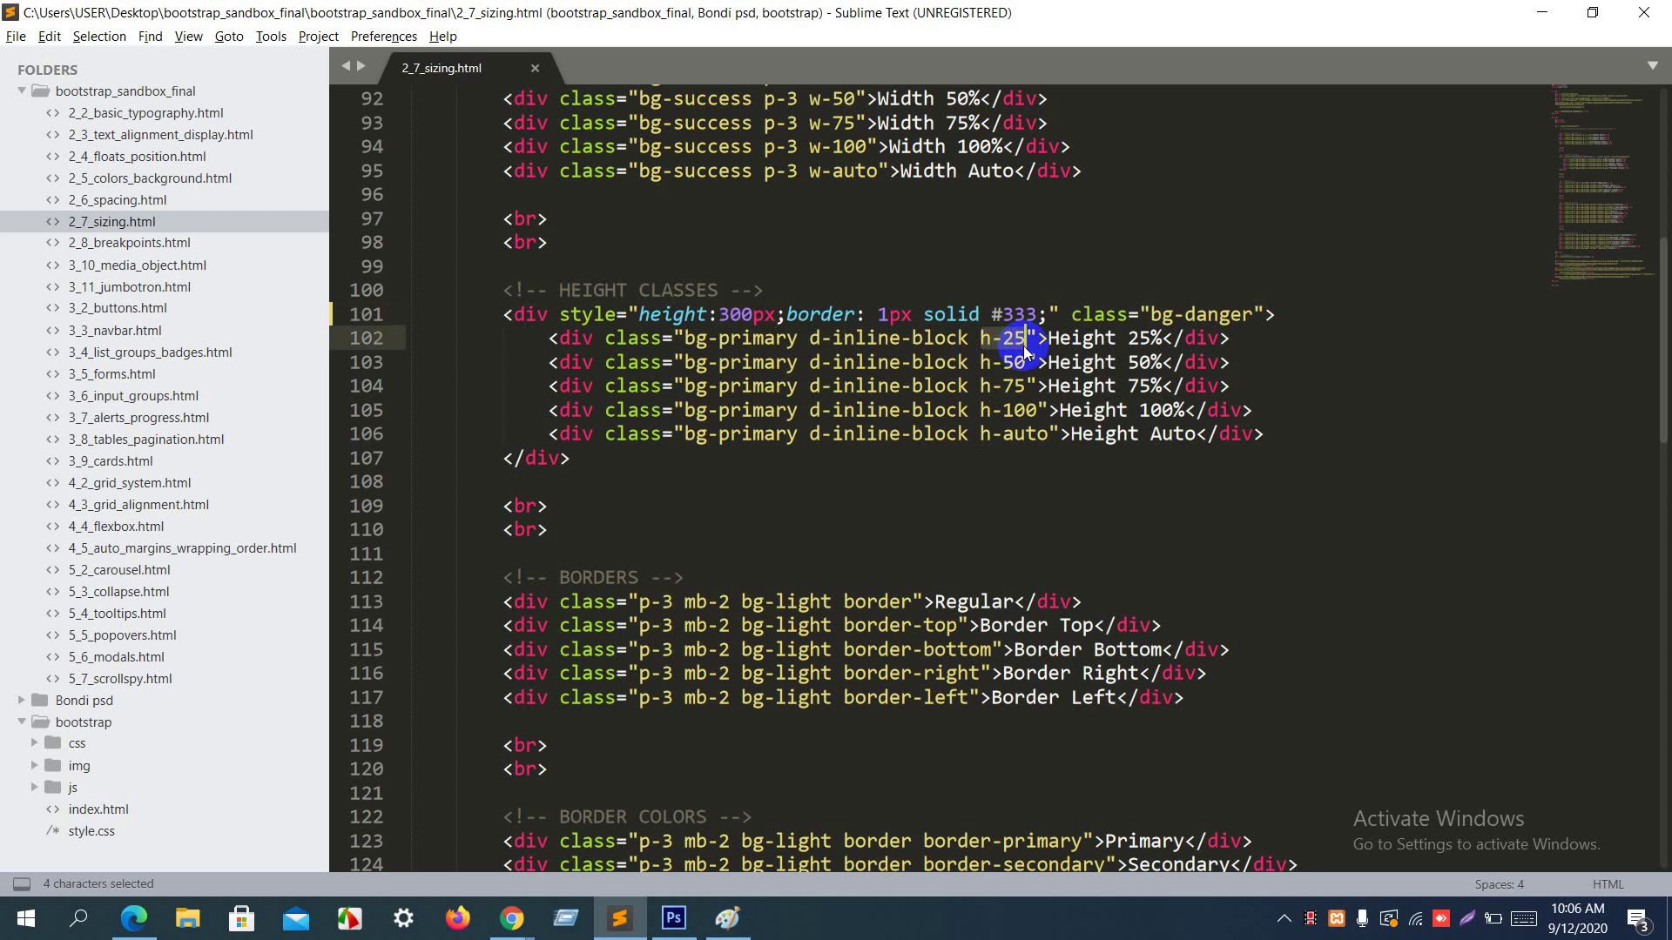
Step: View the percentage and Height Auto bars in Chrome, and return to the h-25 class in Sublime Text
key(alt+Tab)
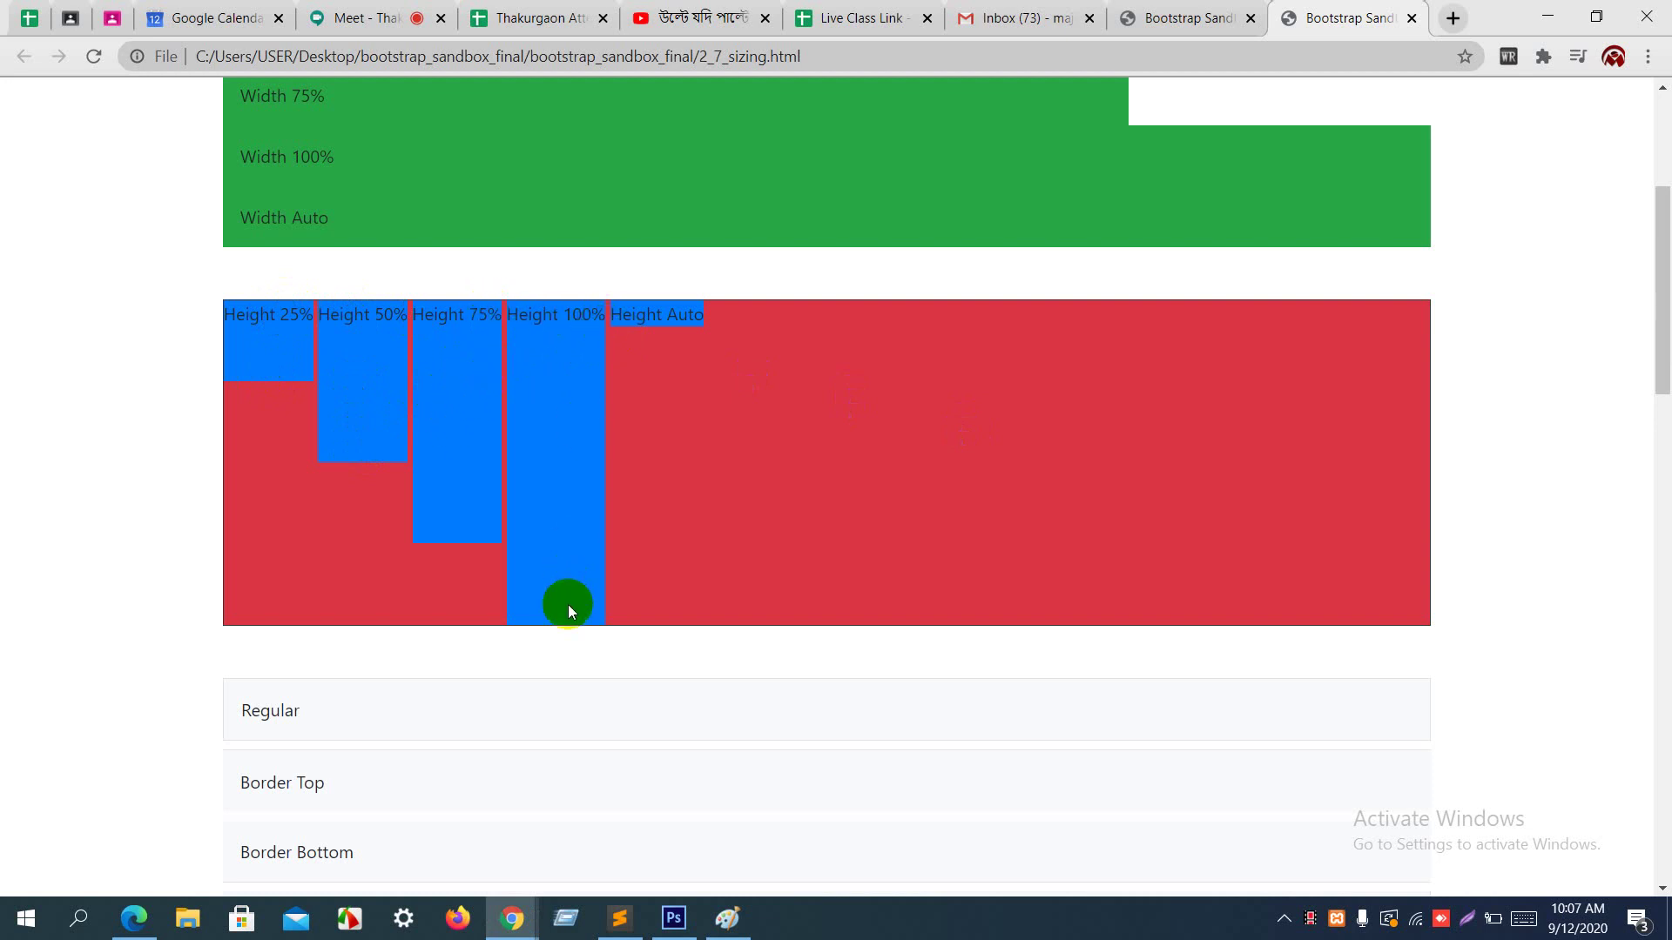
double_click(680, 317)
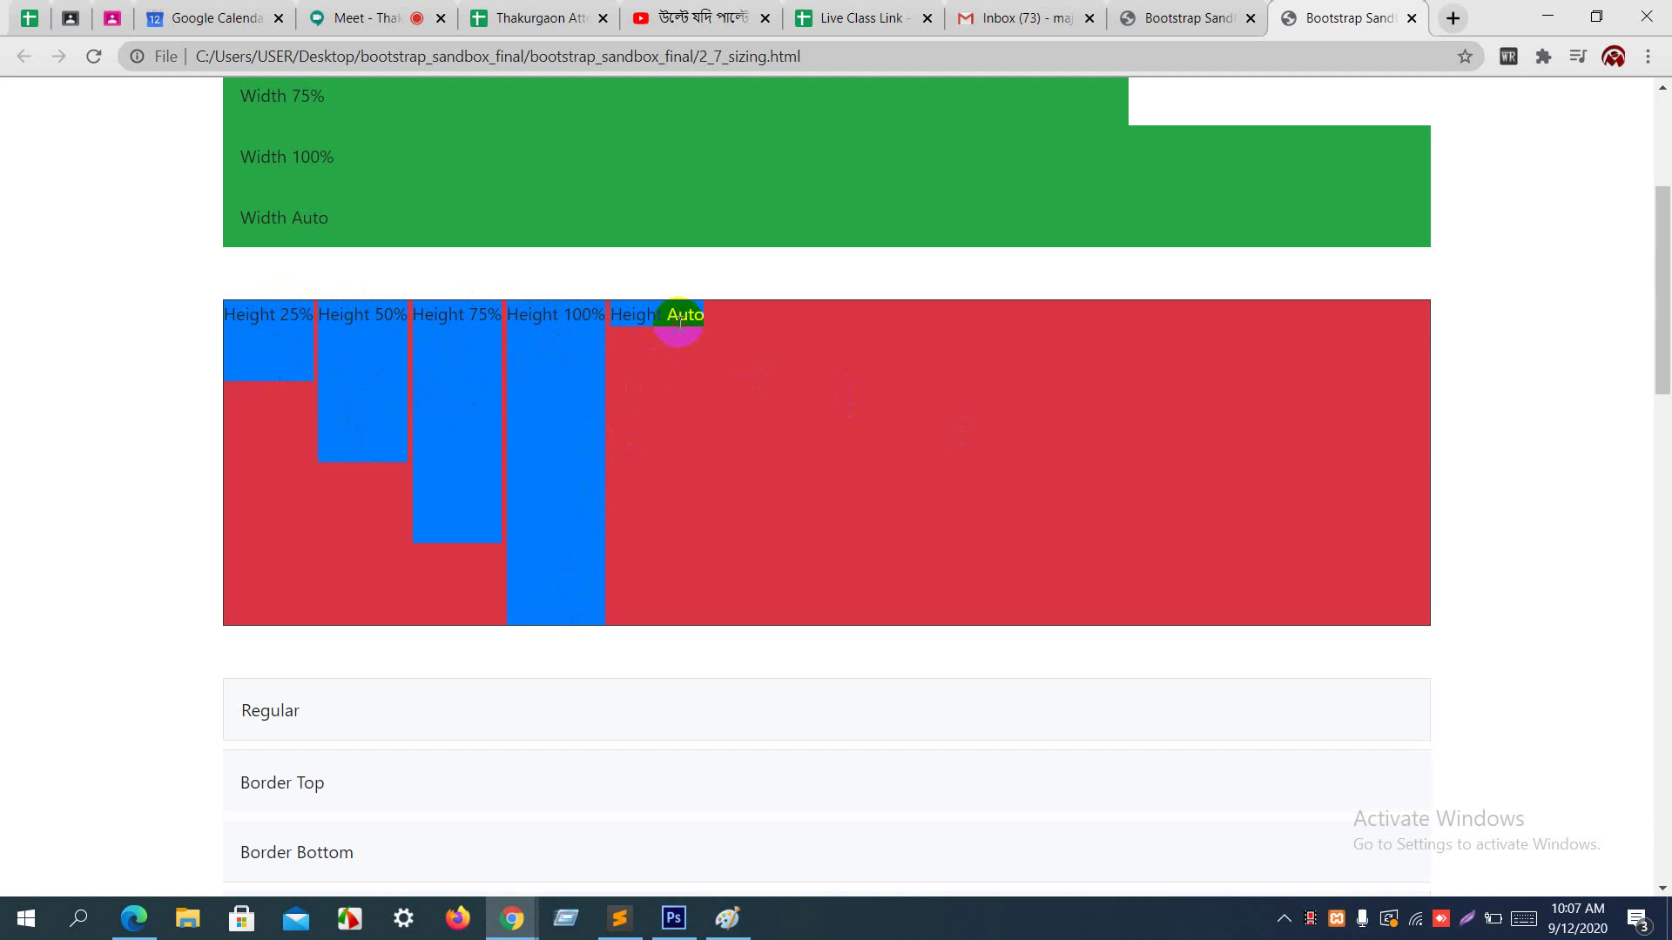
key(alt+Tab)
drag(981, 338, 1026, 338)
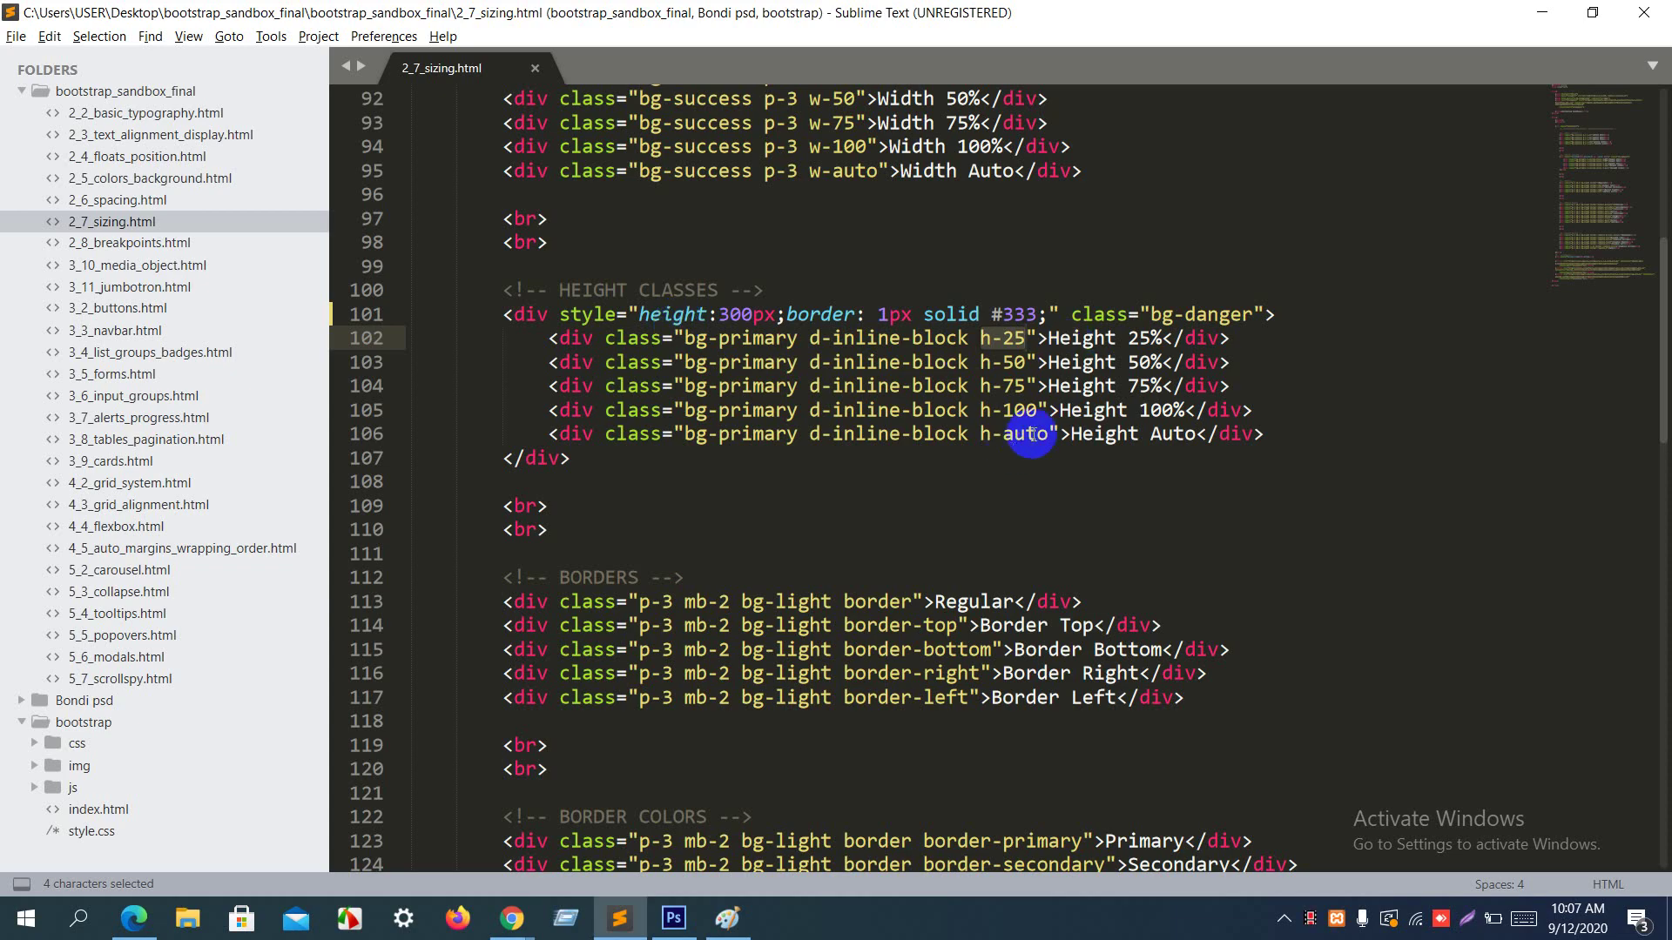
Step: Copy the h-auto div's text "Height Auto" and insert an empty line before that div's closing tag
drag(1072, 434, 1196, 448)
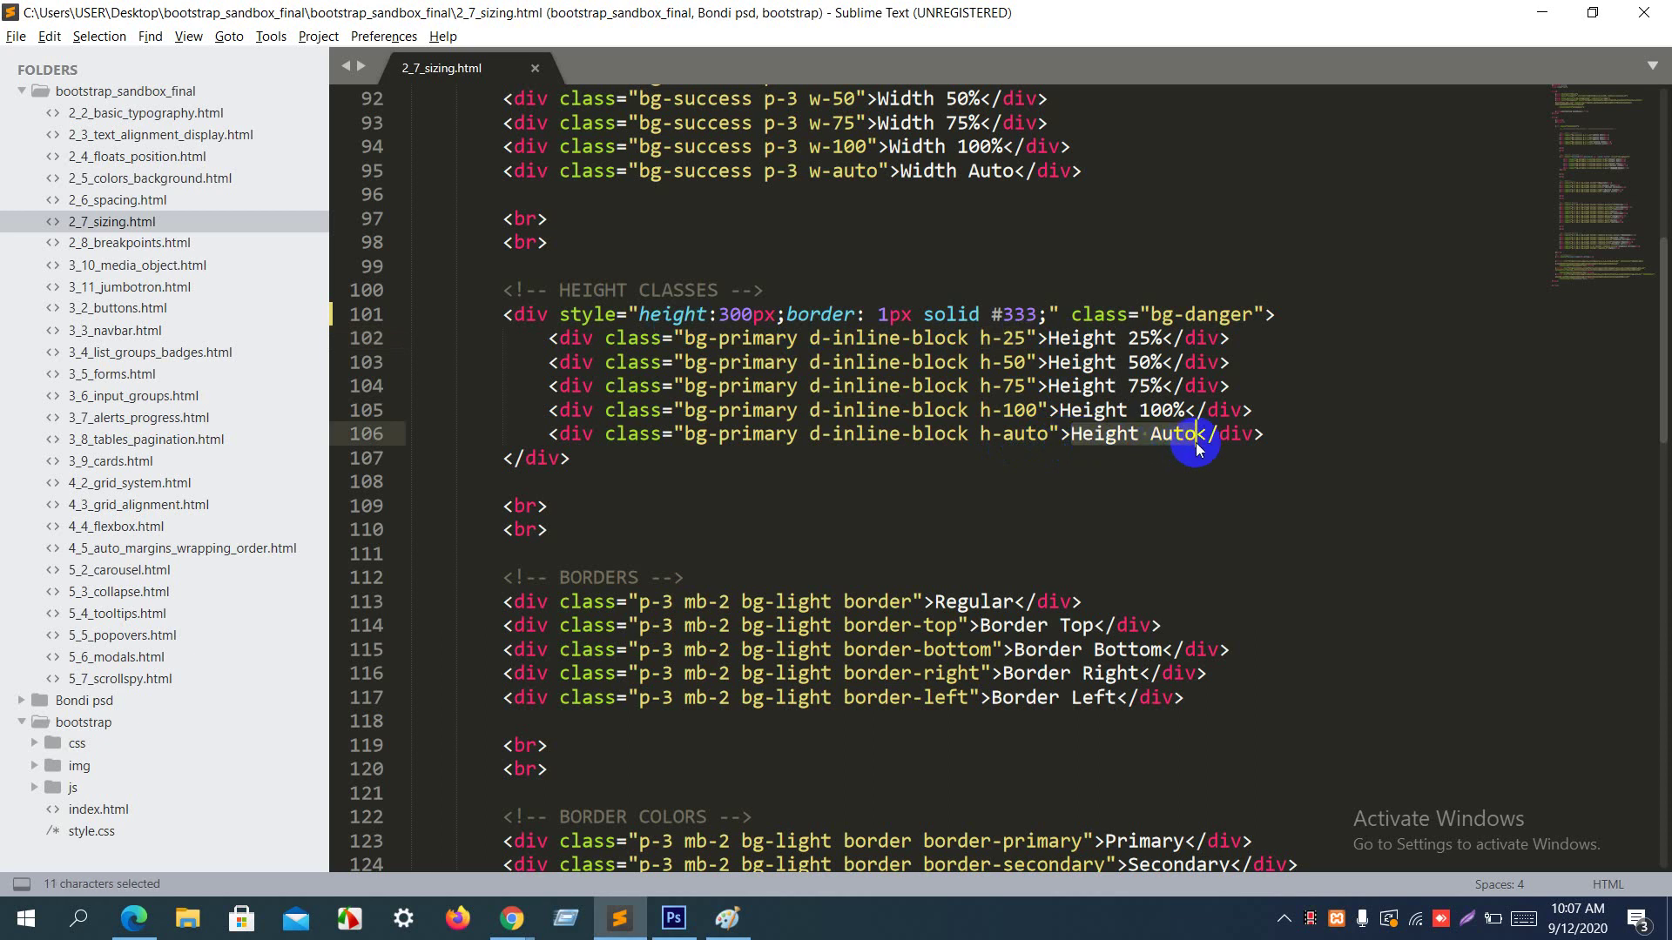
key(ctrl+c)
click(1198, 444)
key(Return)
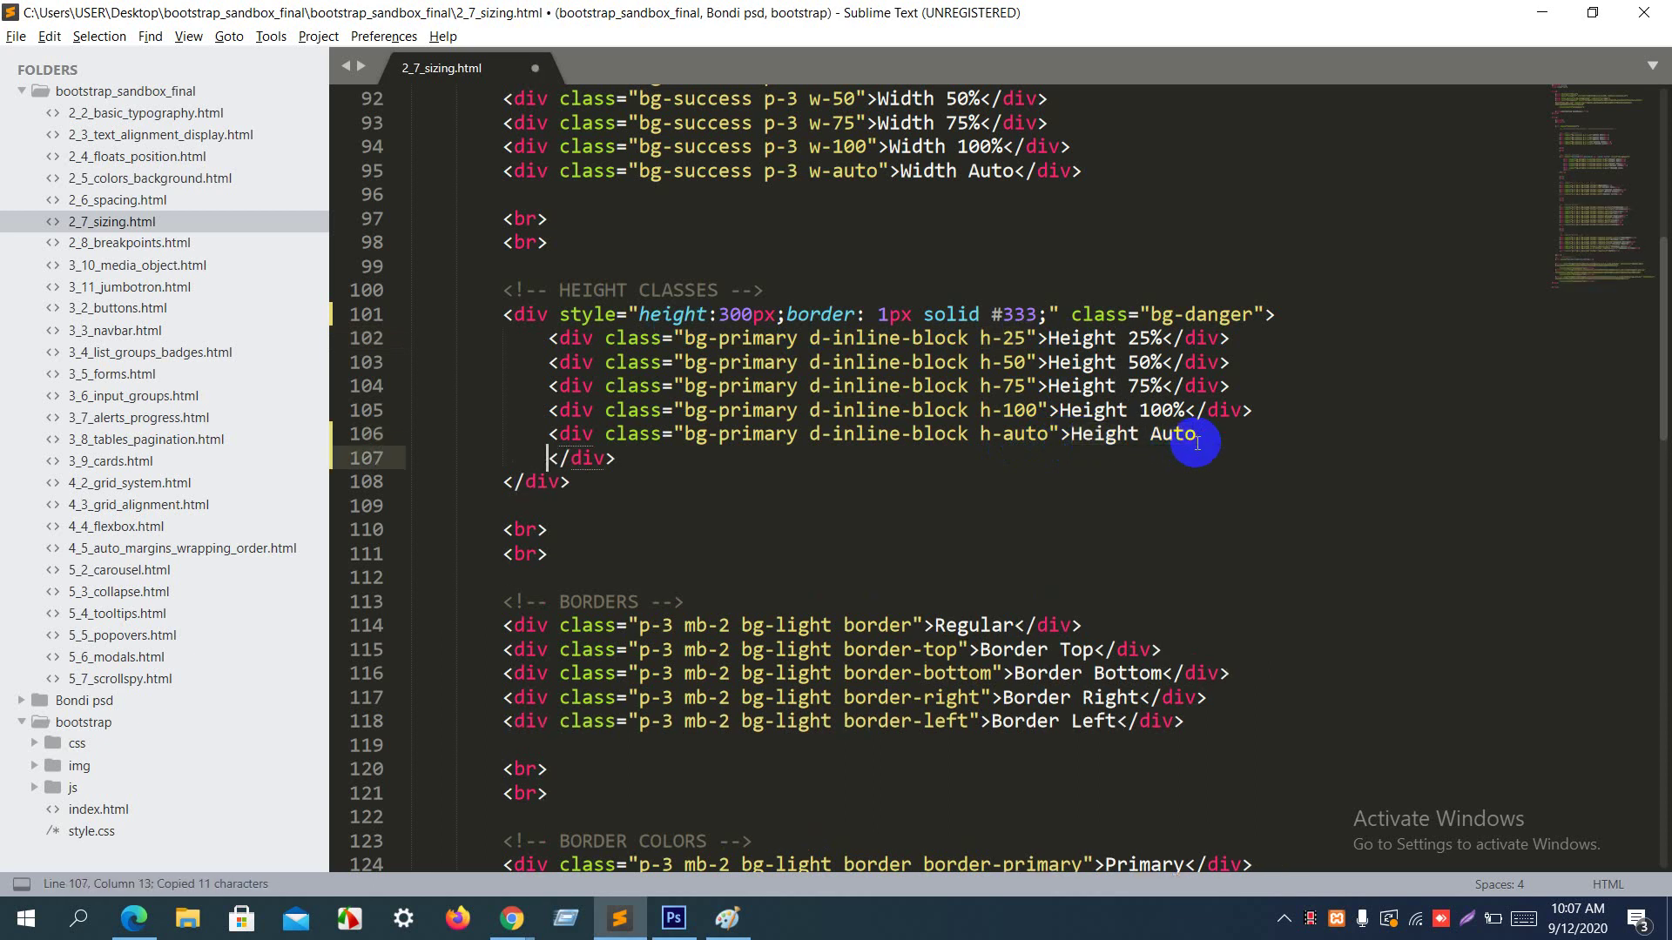
key(Return)
key(Down)
key(Tab)
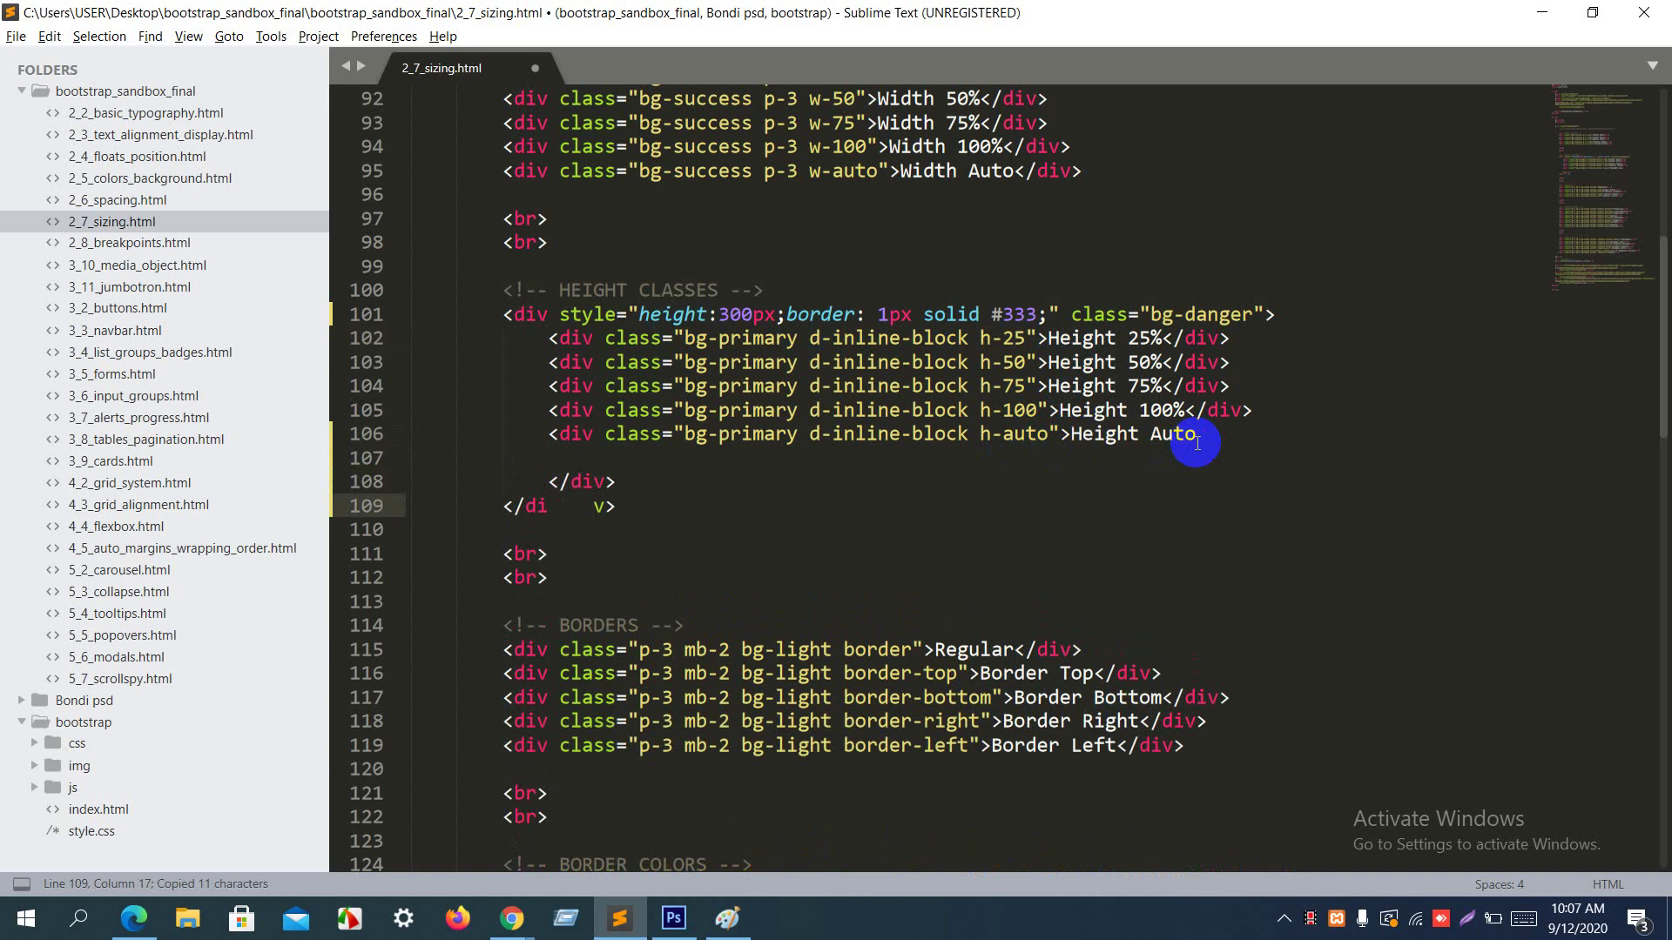
key(ctrl+z)
key(Up)
key(Up)
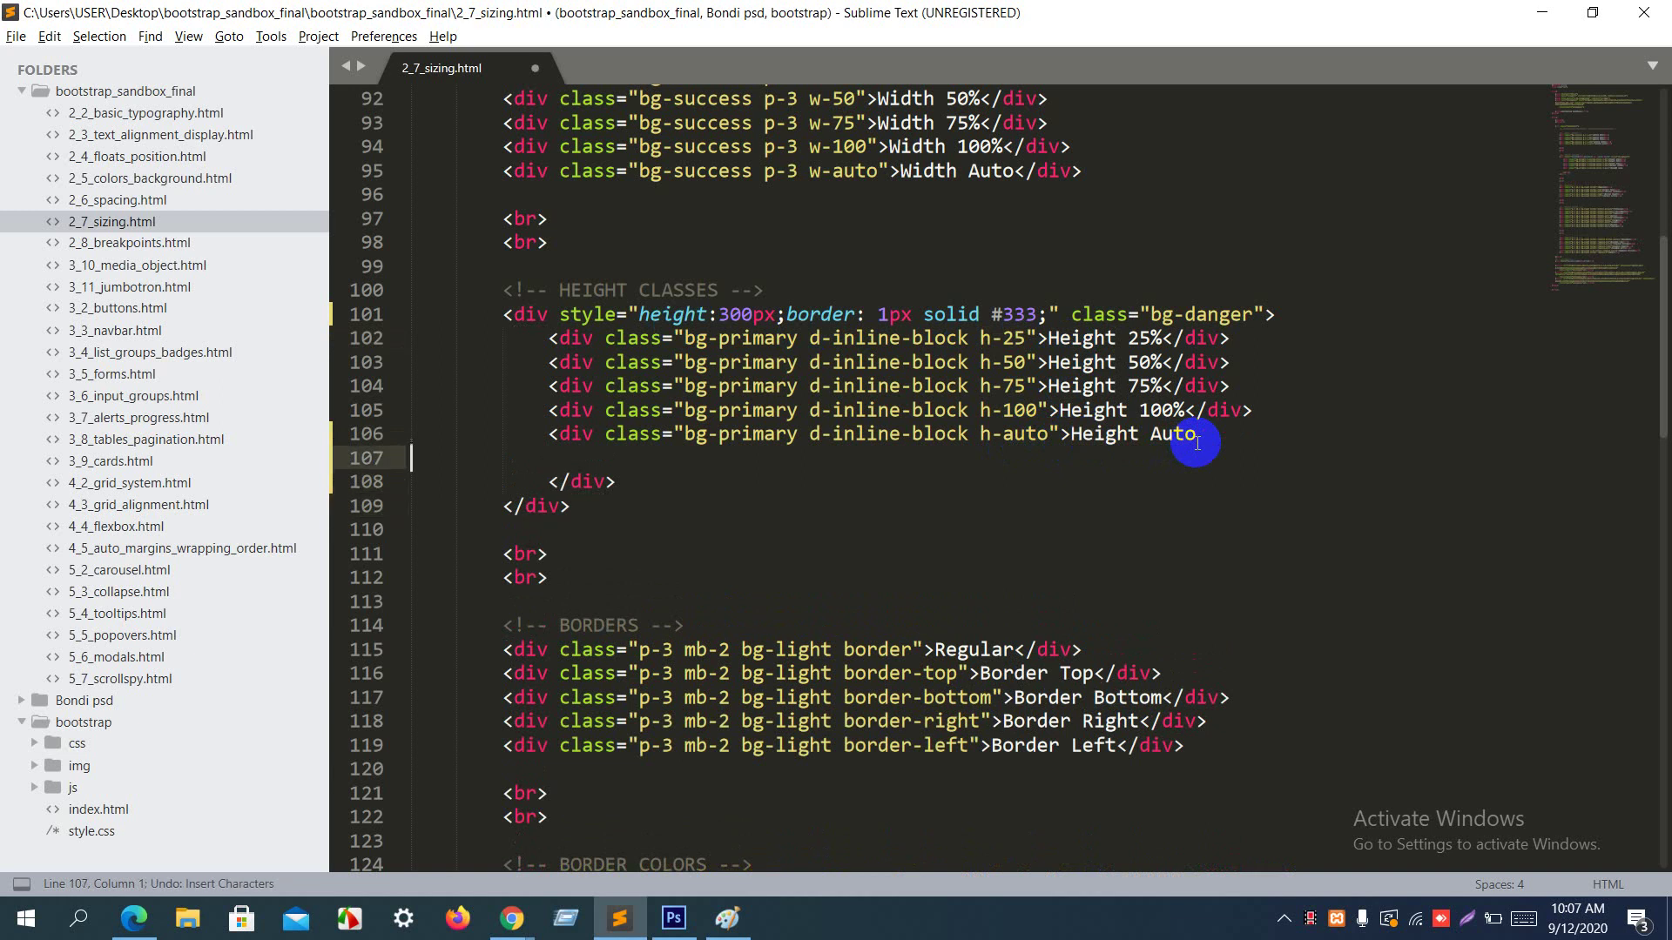
Step: Fill the h-auto div with six more copies of "Height Auto" over five indented lines, save, and check the reloaded page in Chrome
key(Tab)
key(ctrl+v)
key(ctrl+v)
key(Return)
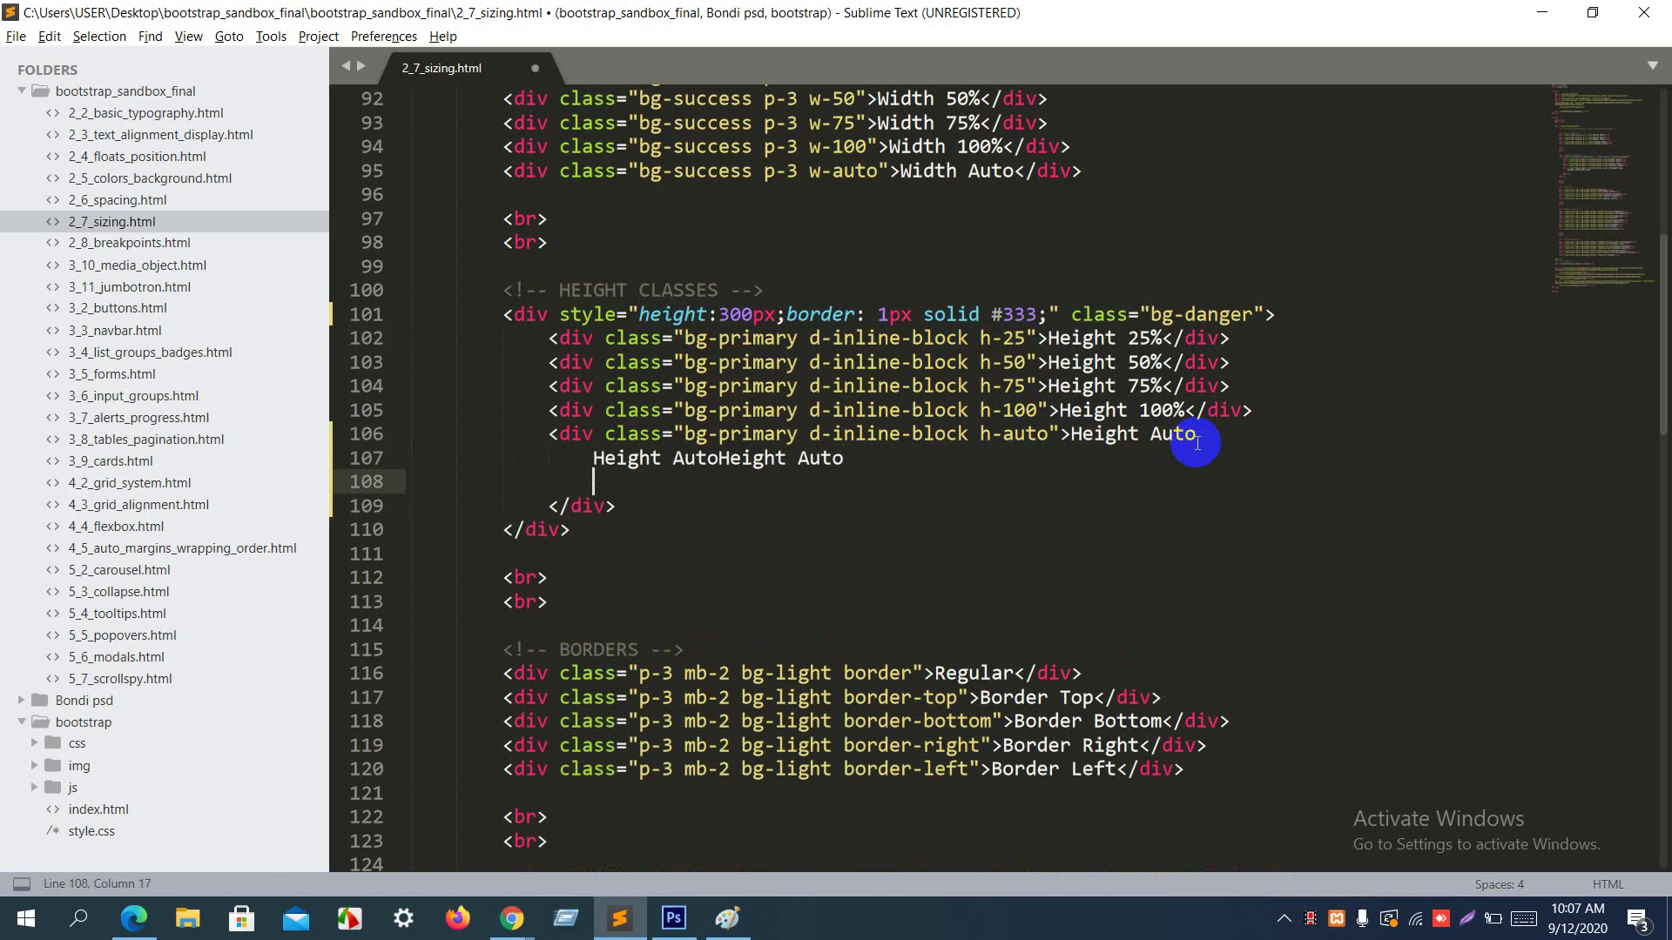
key(ctrl+v)
key(Return)
key(ctrl+v)
key(Return)
key(ctrl+v)
key(Return)
key(ctrl+v)
key(ctrl+s)
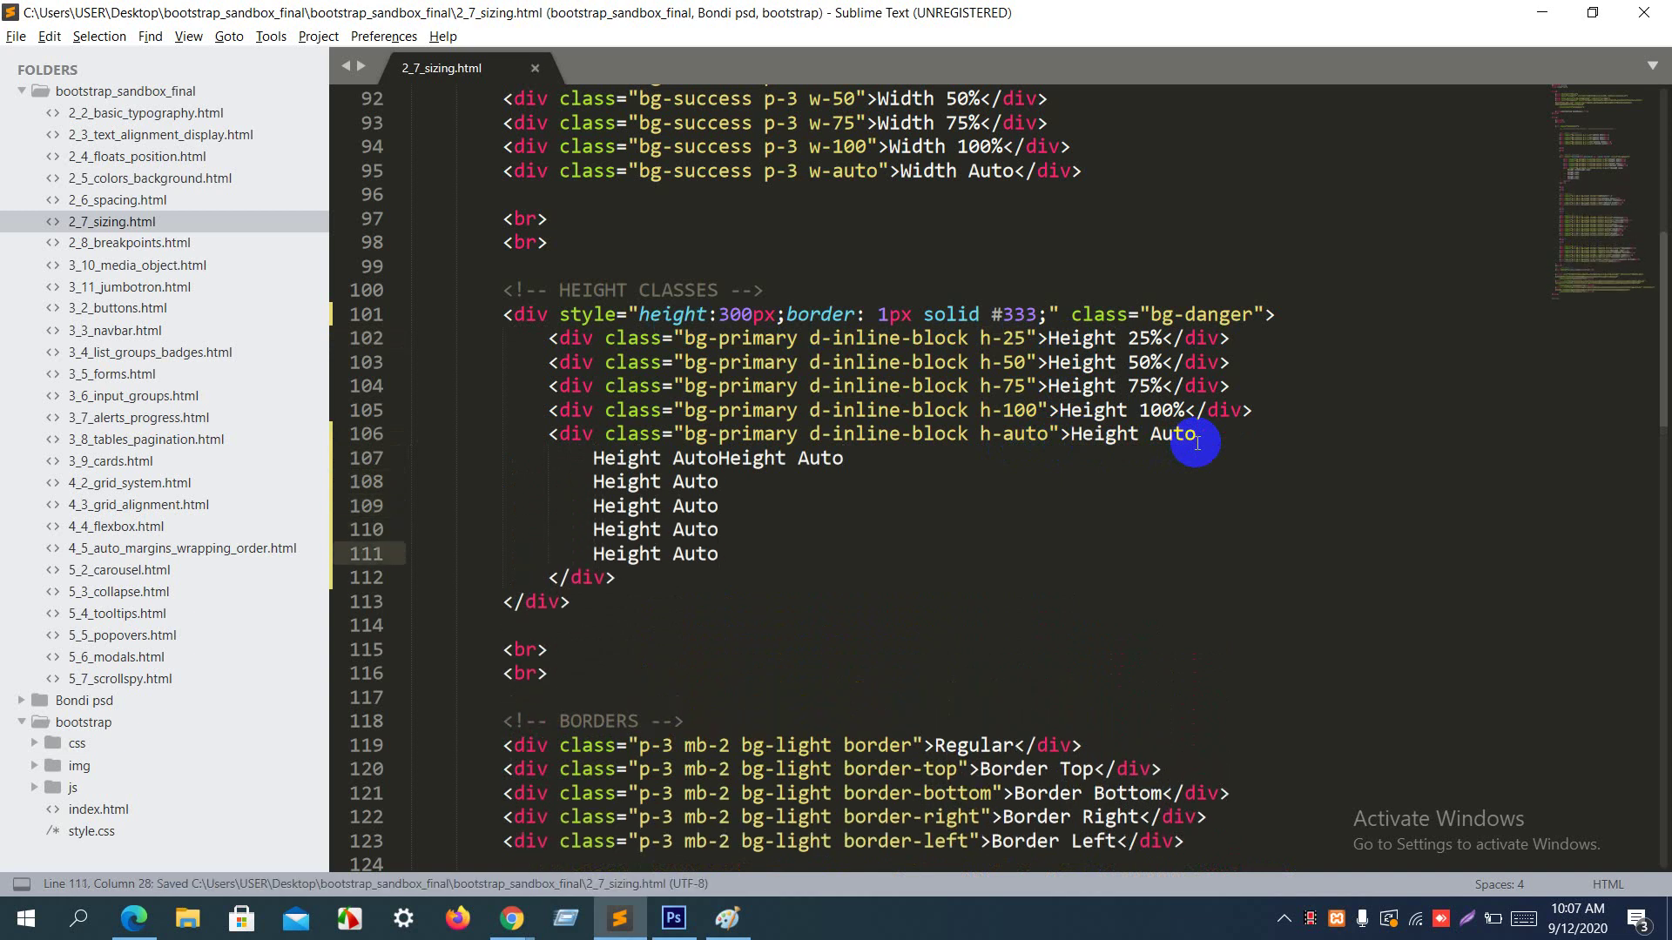
key(alt+Tab)
key(F5)
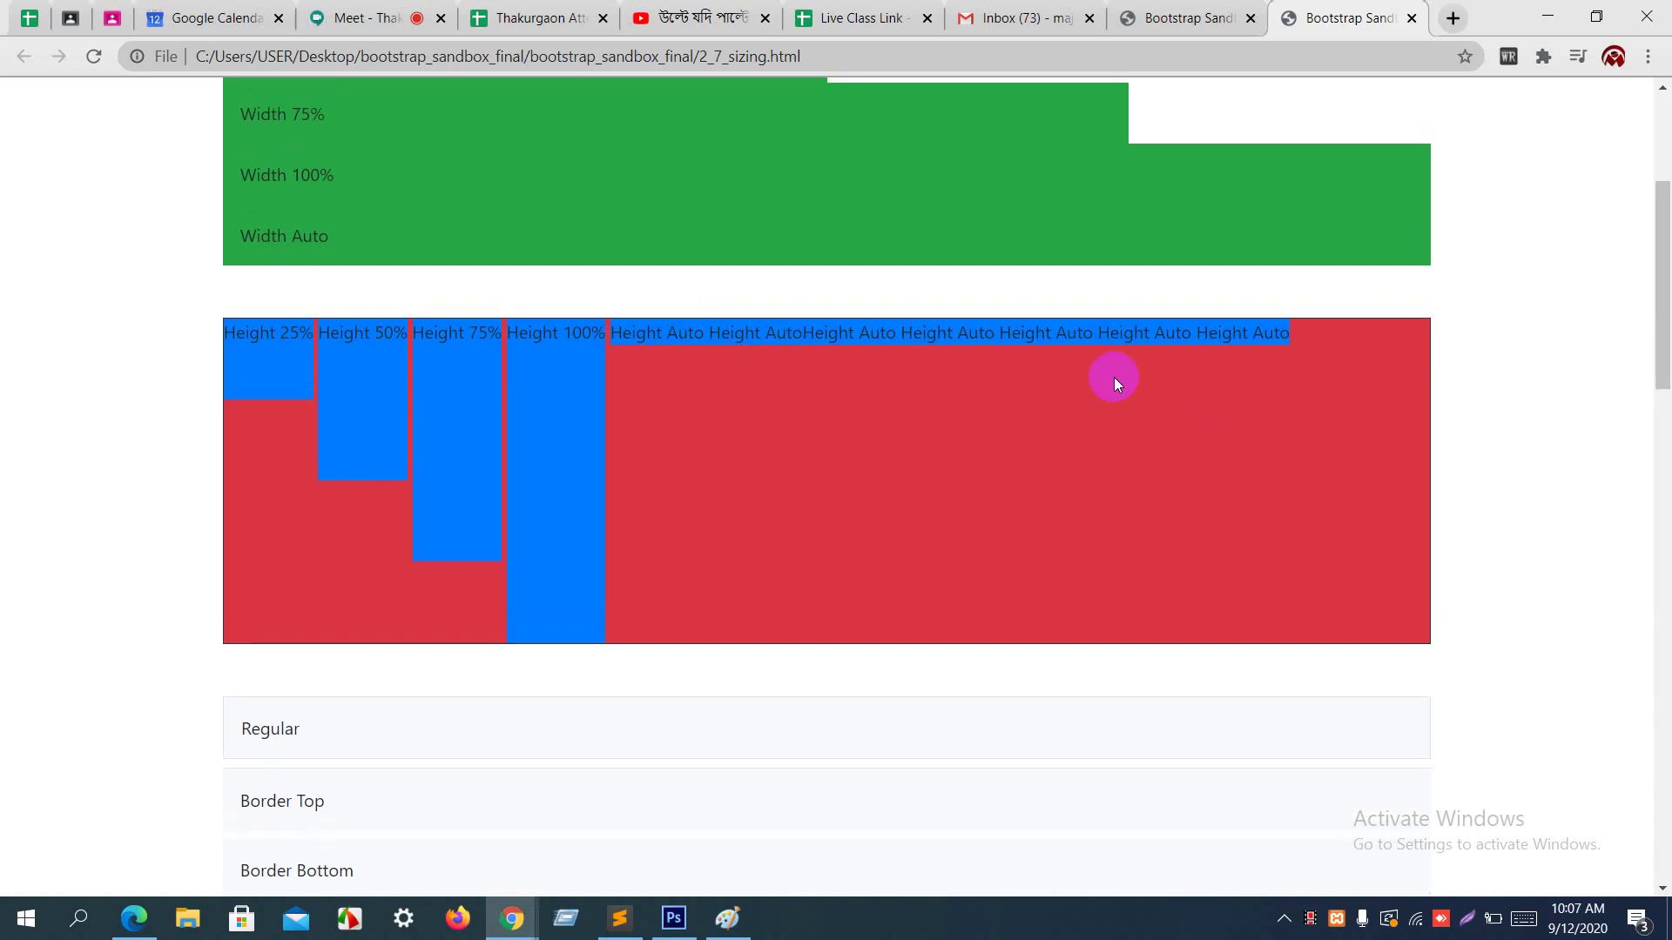
key(alt+Tab)
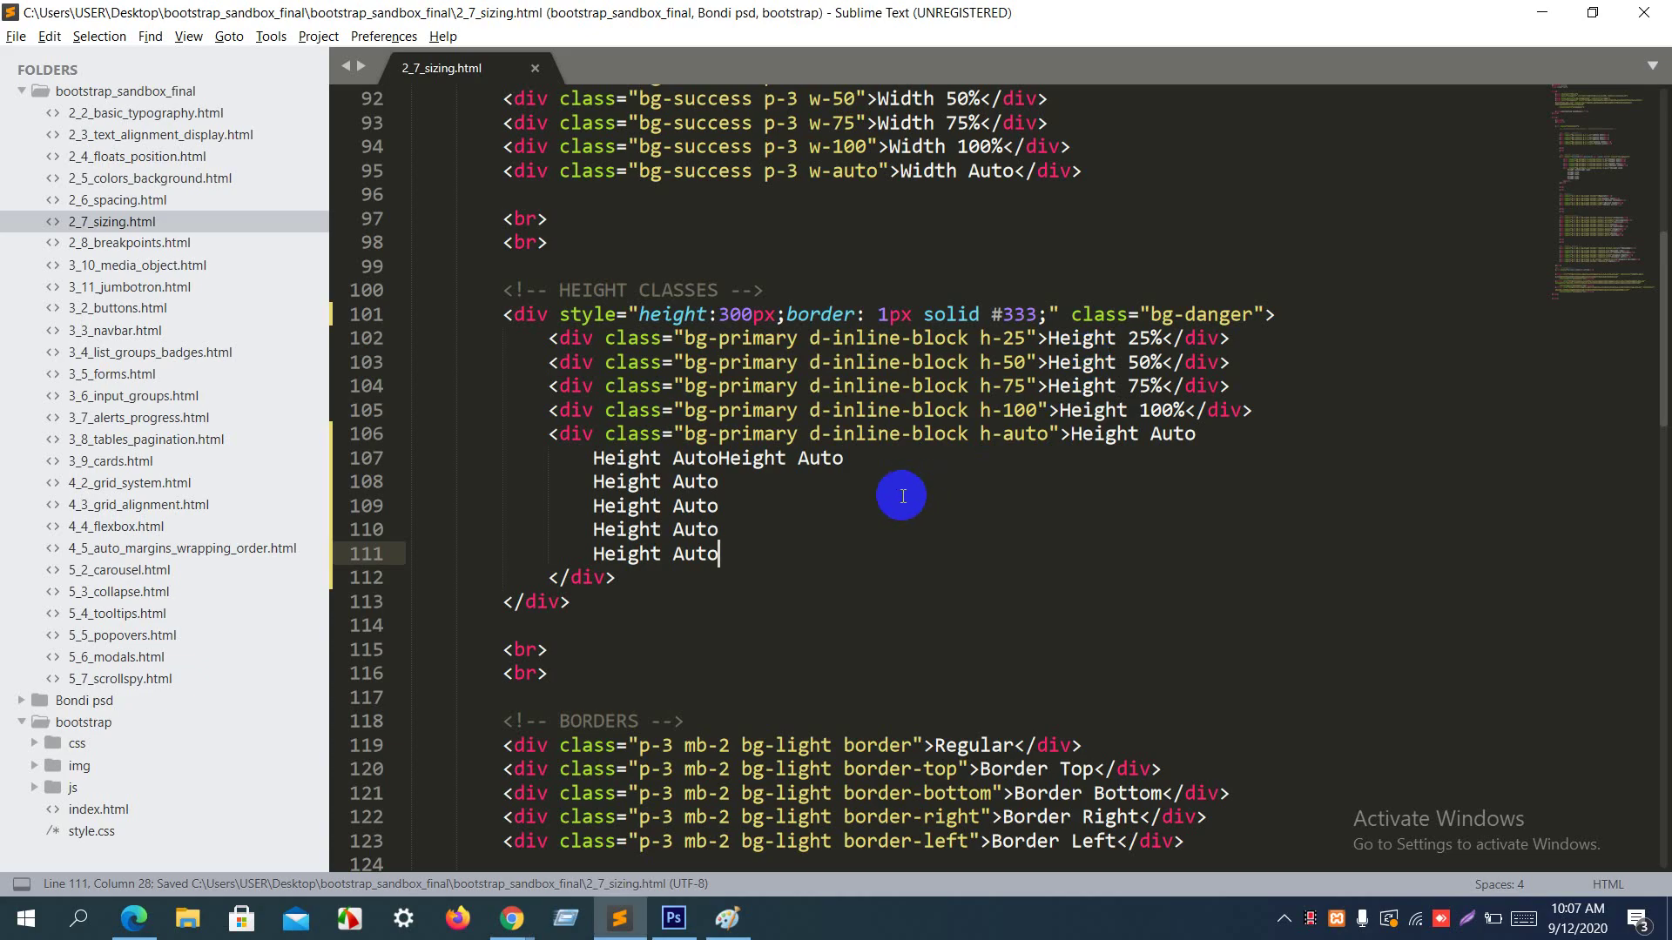
Step: Add a <br> and another "Height Auto" line at the end of the h-auto div, save, and check the reloaded page in Chrome
text(<br)
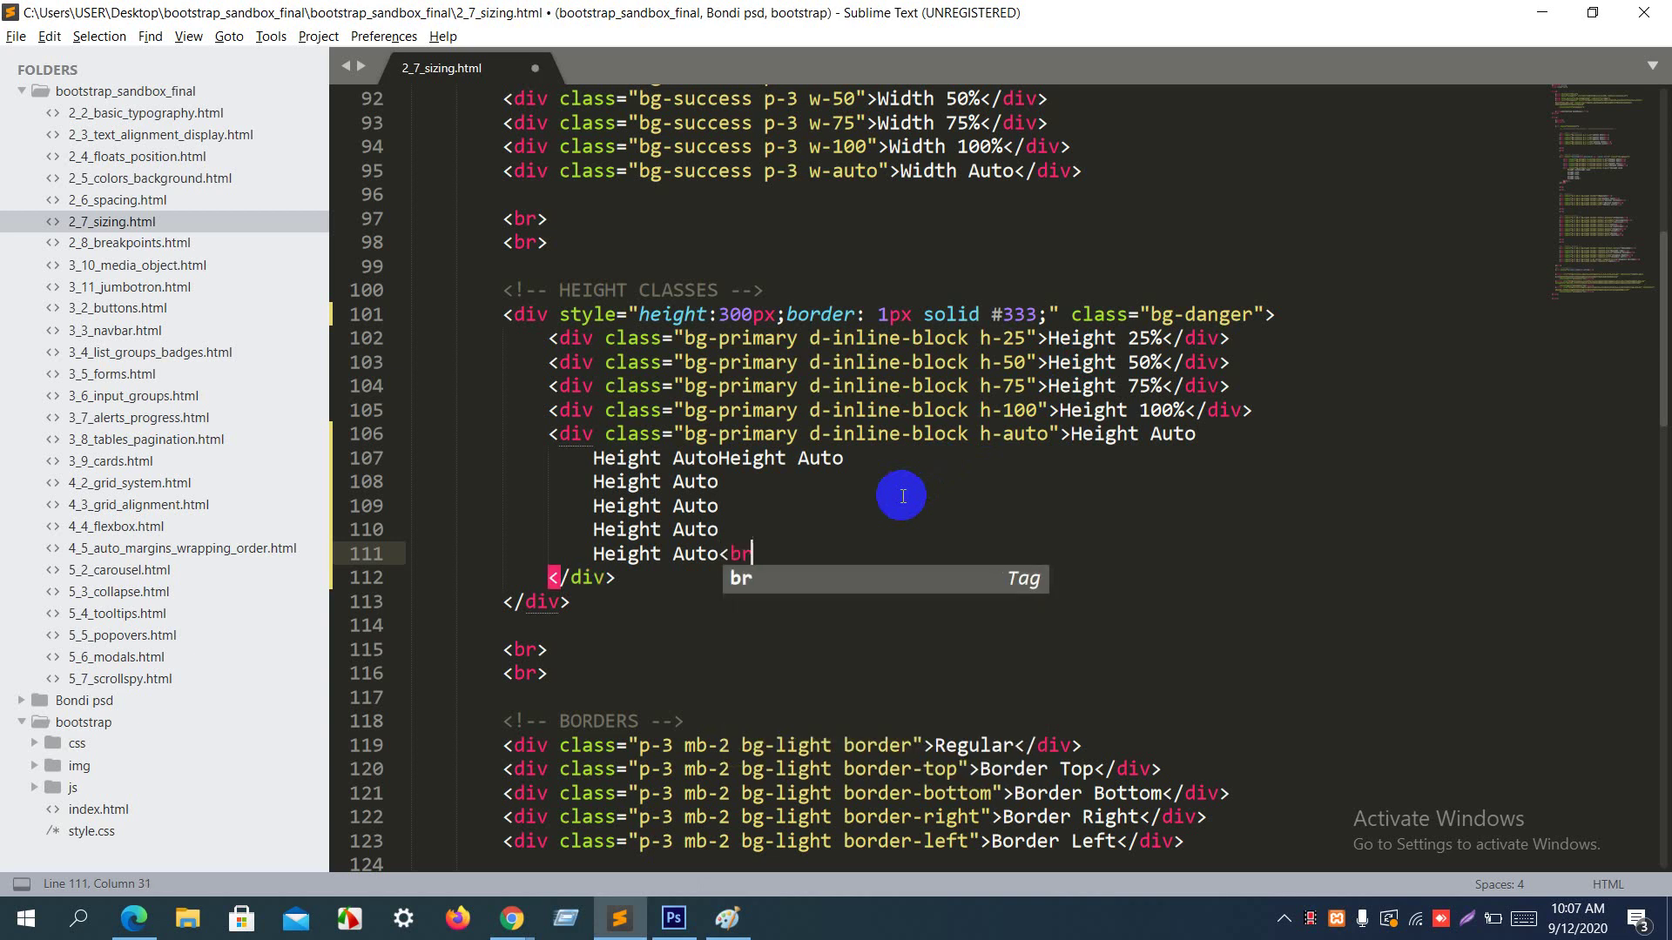
key(Tab)
key(Return)
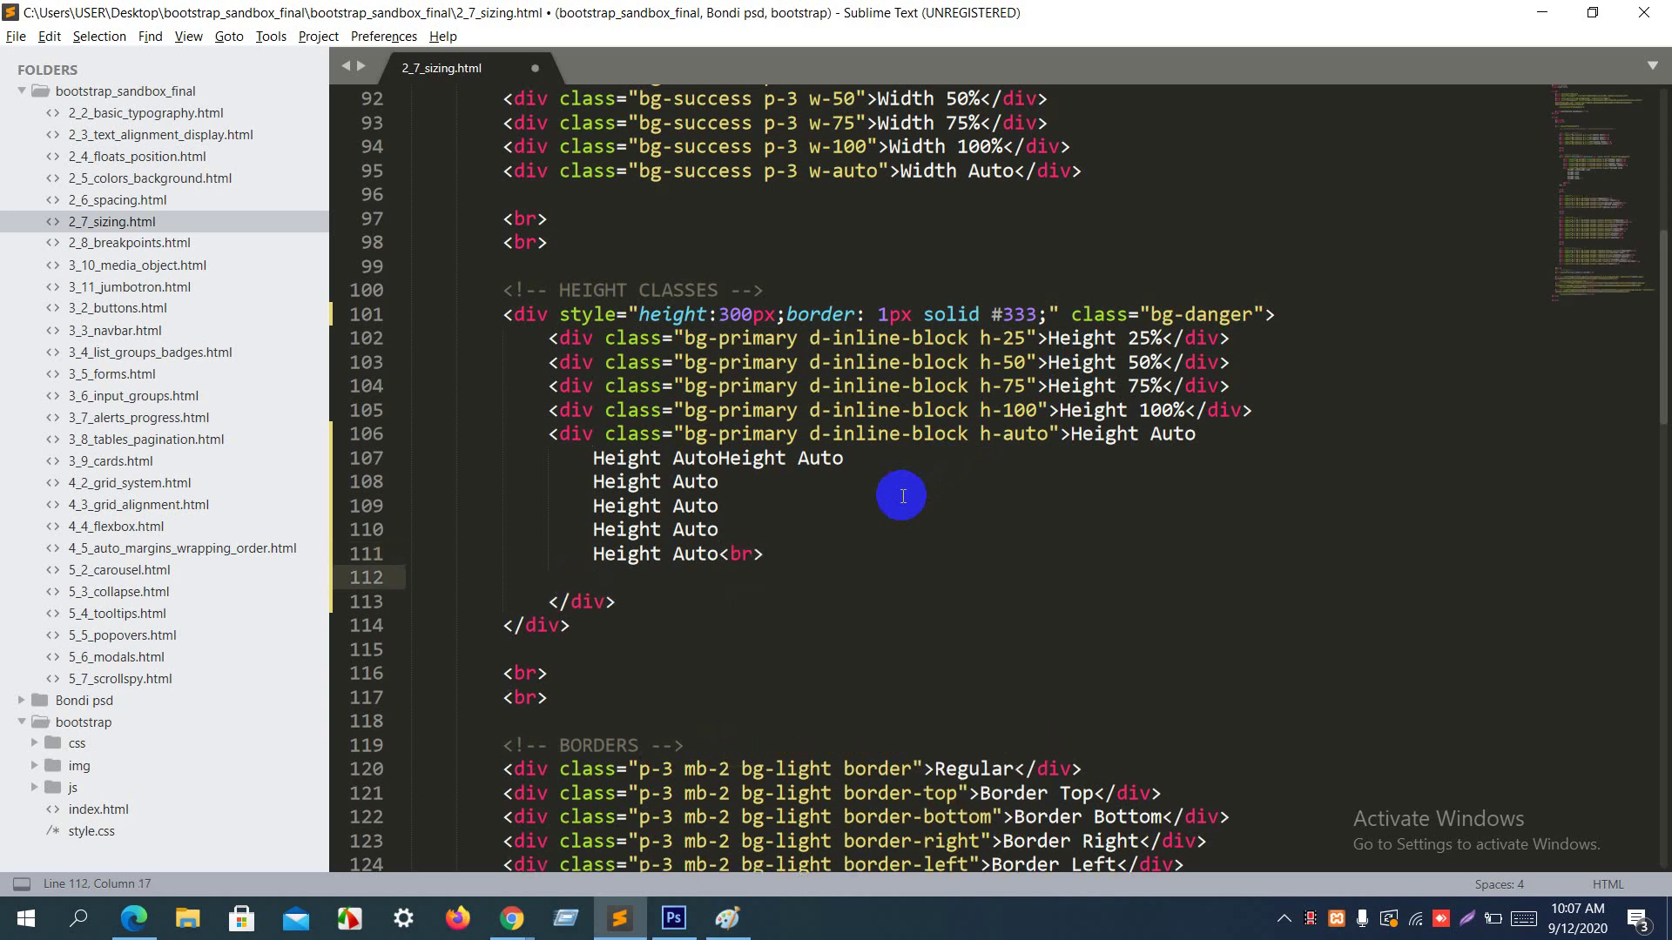
key(ctrl+v)
key(ctrl+s)
key(alt+Tab)
key(ctrl+r)
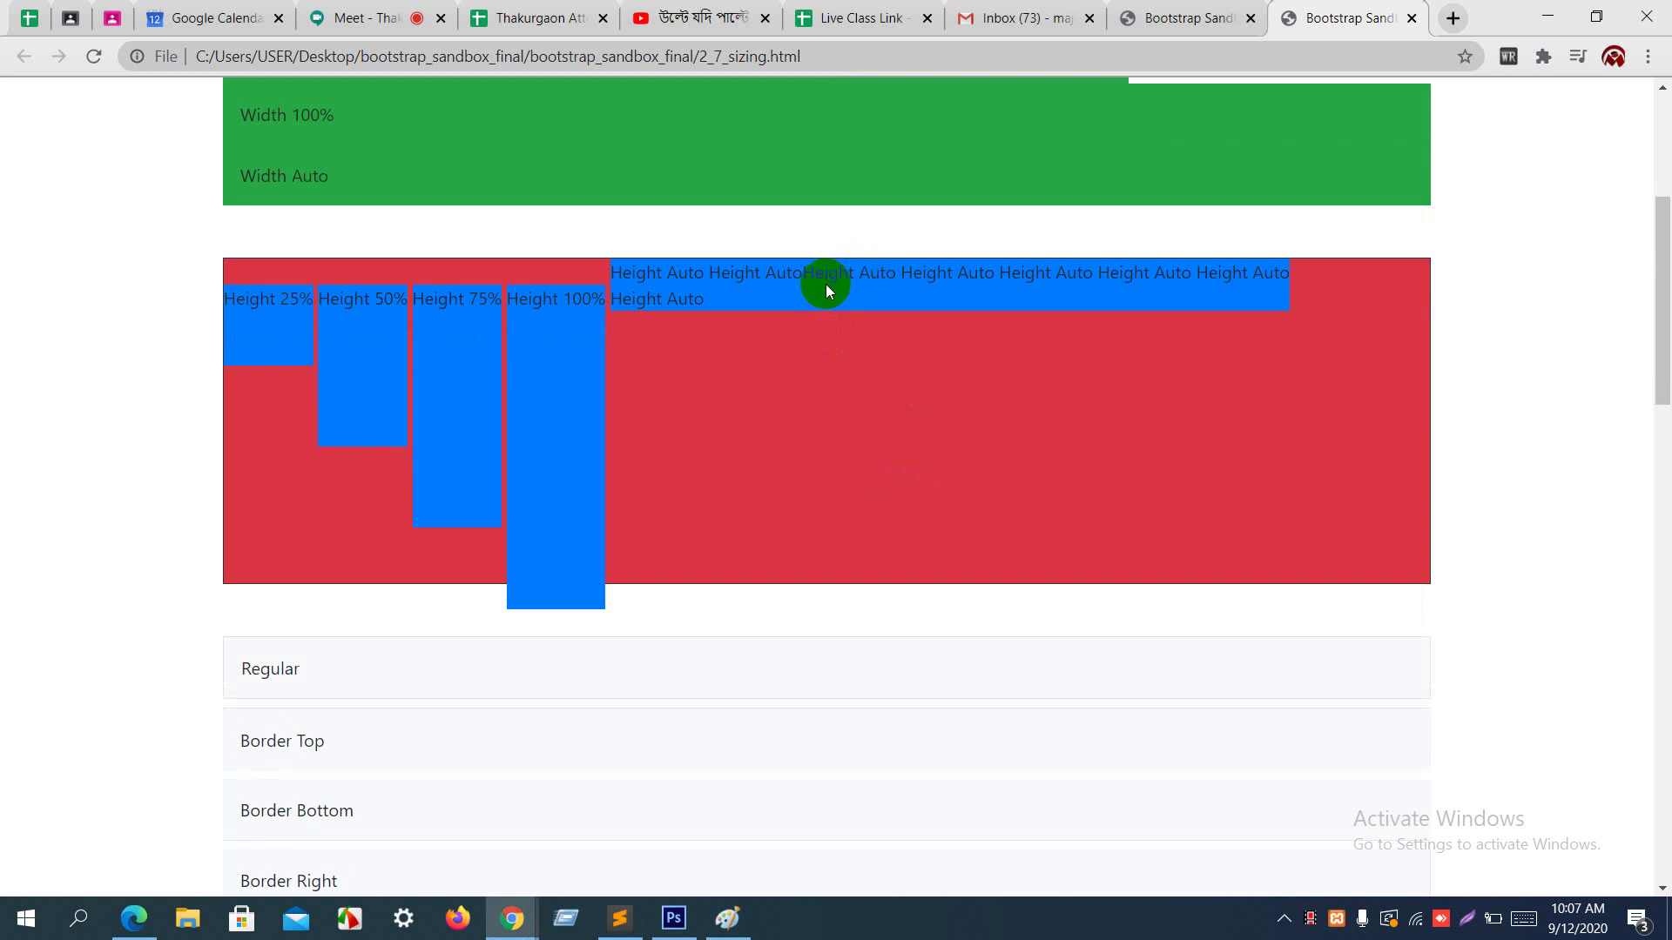
key(alt+Tab)
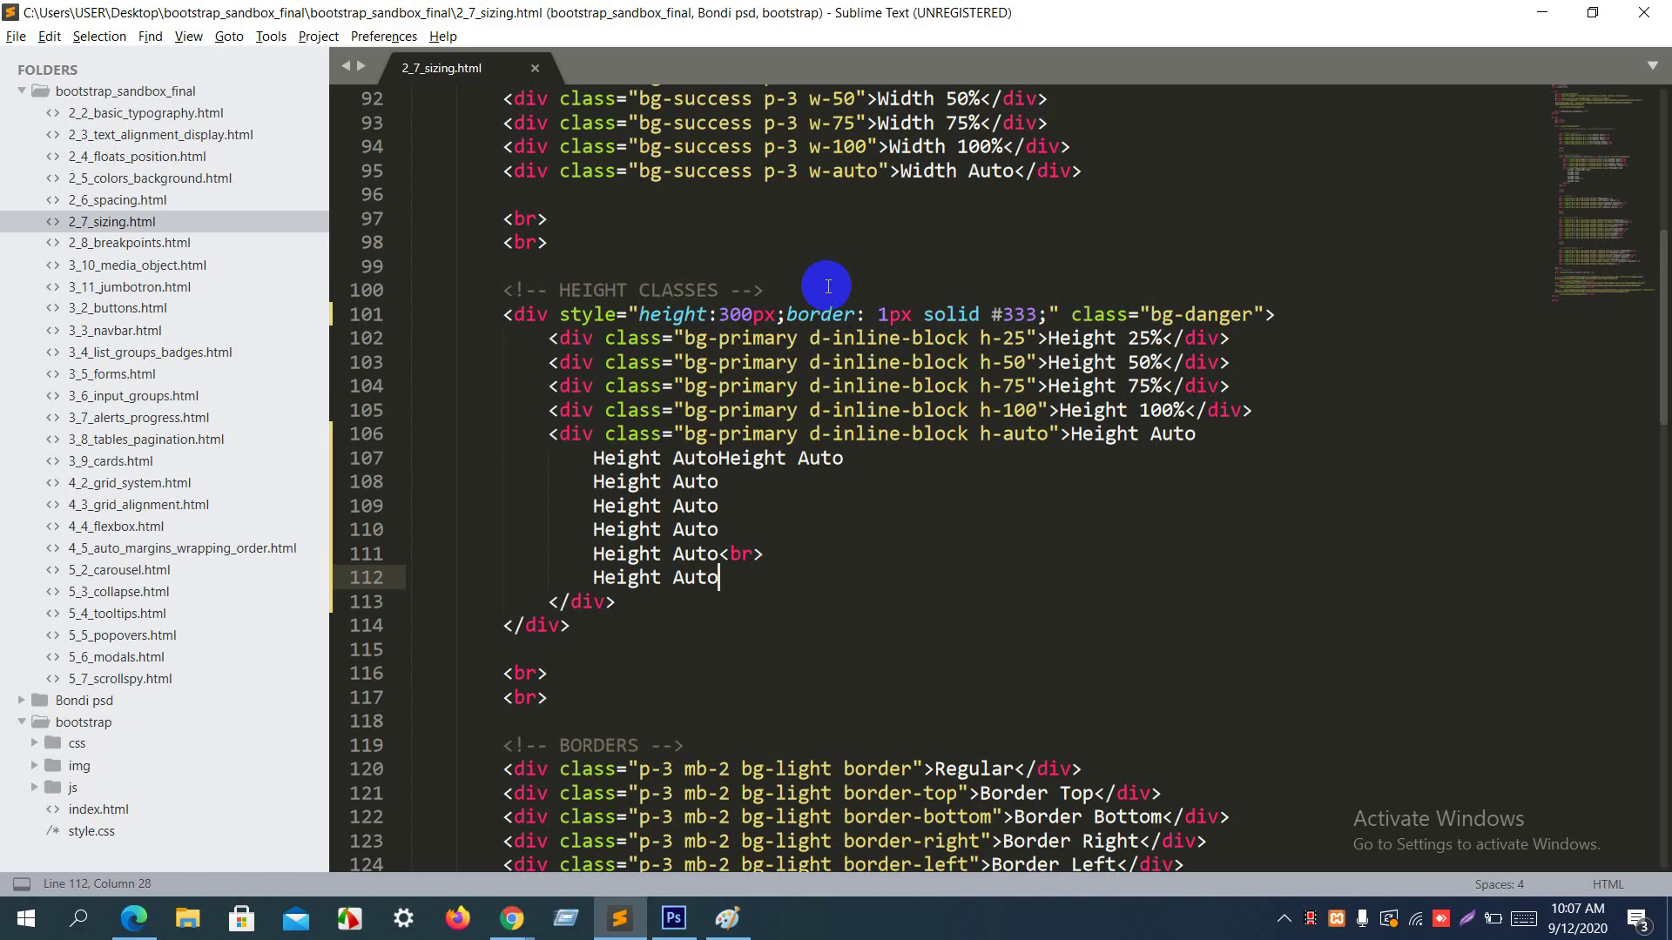
Step: Undo all the text and line breaks added to the h-auto div, save the file, and reload the page in Chrome
key(ctrl+z)
key(ctrl+z)
key(ctrl+z)
key(ctrl+z)
key(ctrl+z)
key(ctrl+z)
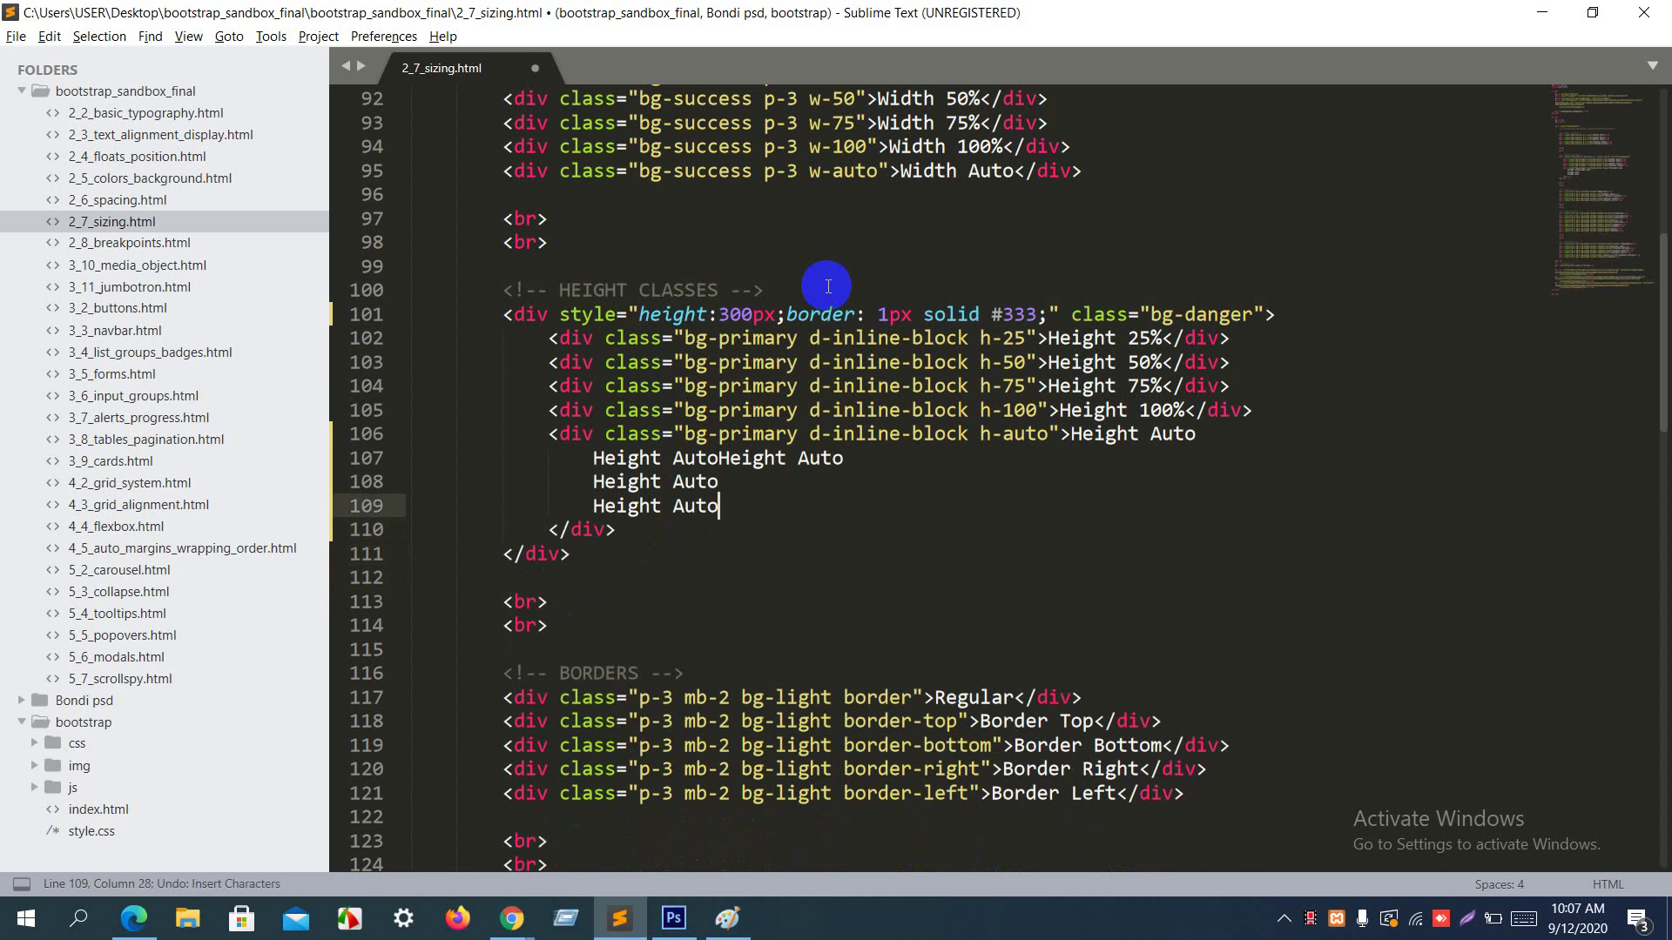
key(ctrl+z)
key(ctrl+z)
key(ctrl+z)
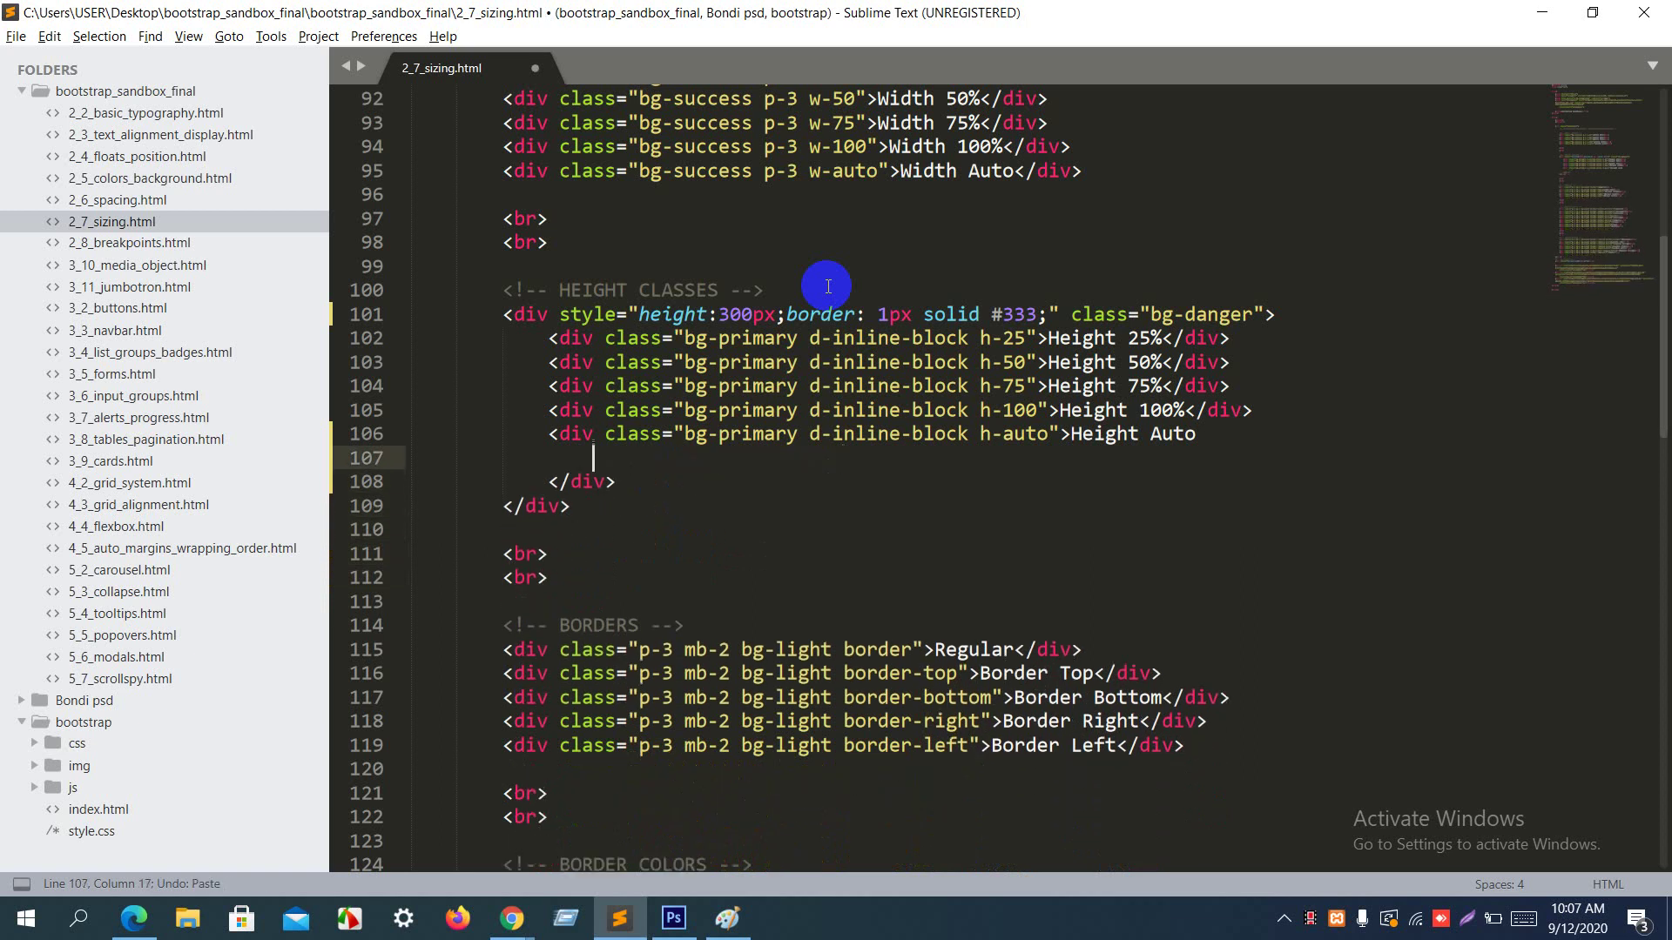
key(ctrl+z)
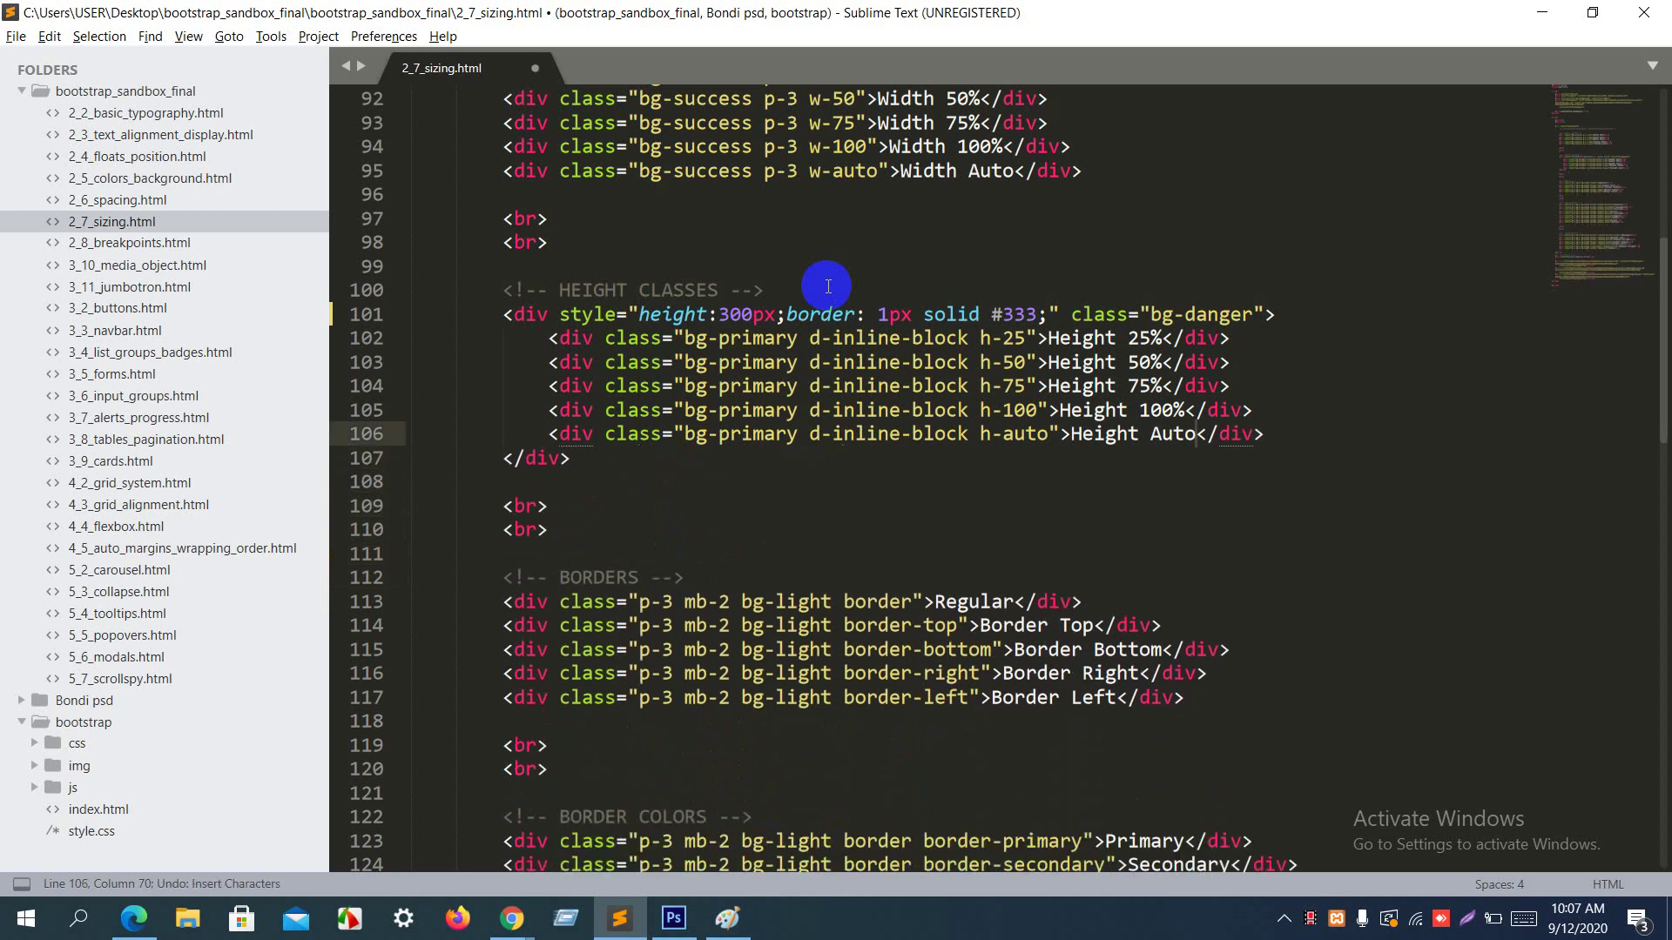
key(ctrl+s)
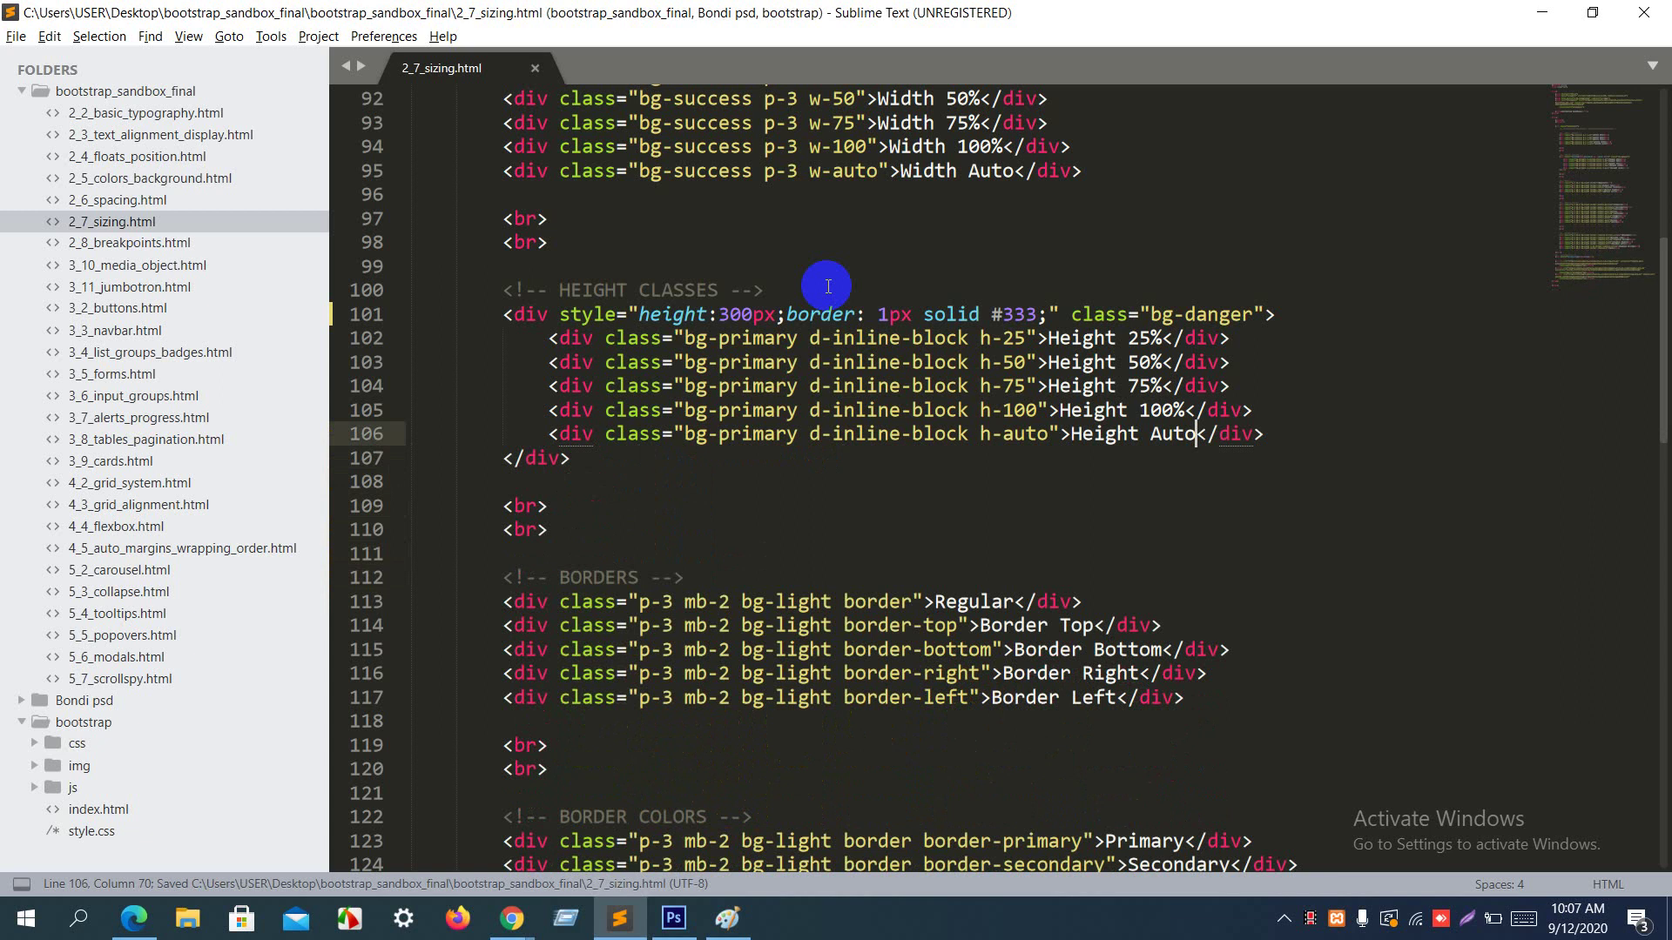
scroll(828, 287, down, 2)
key(alt+Tab)
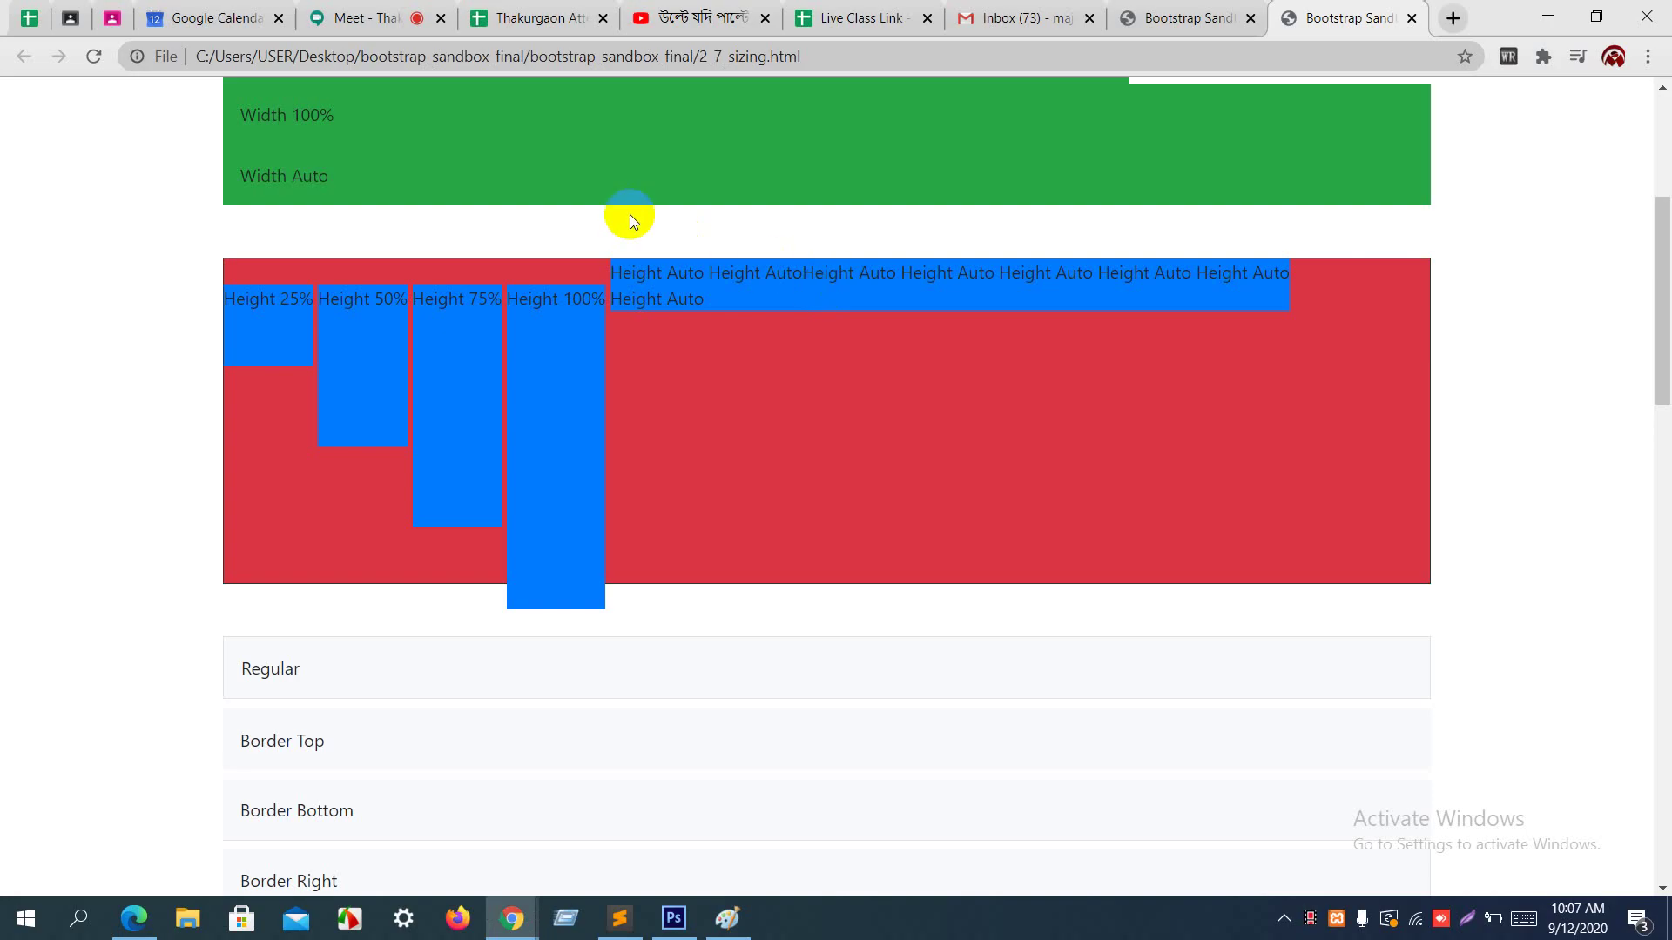
key(F5)
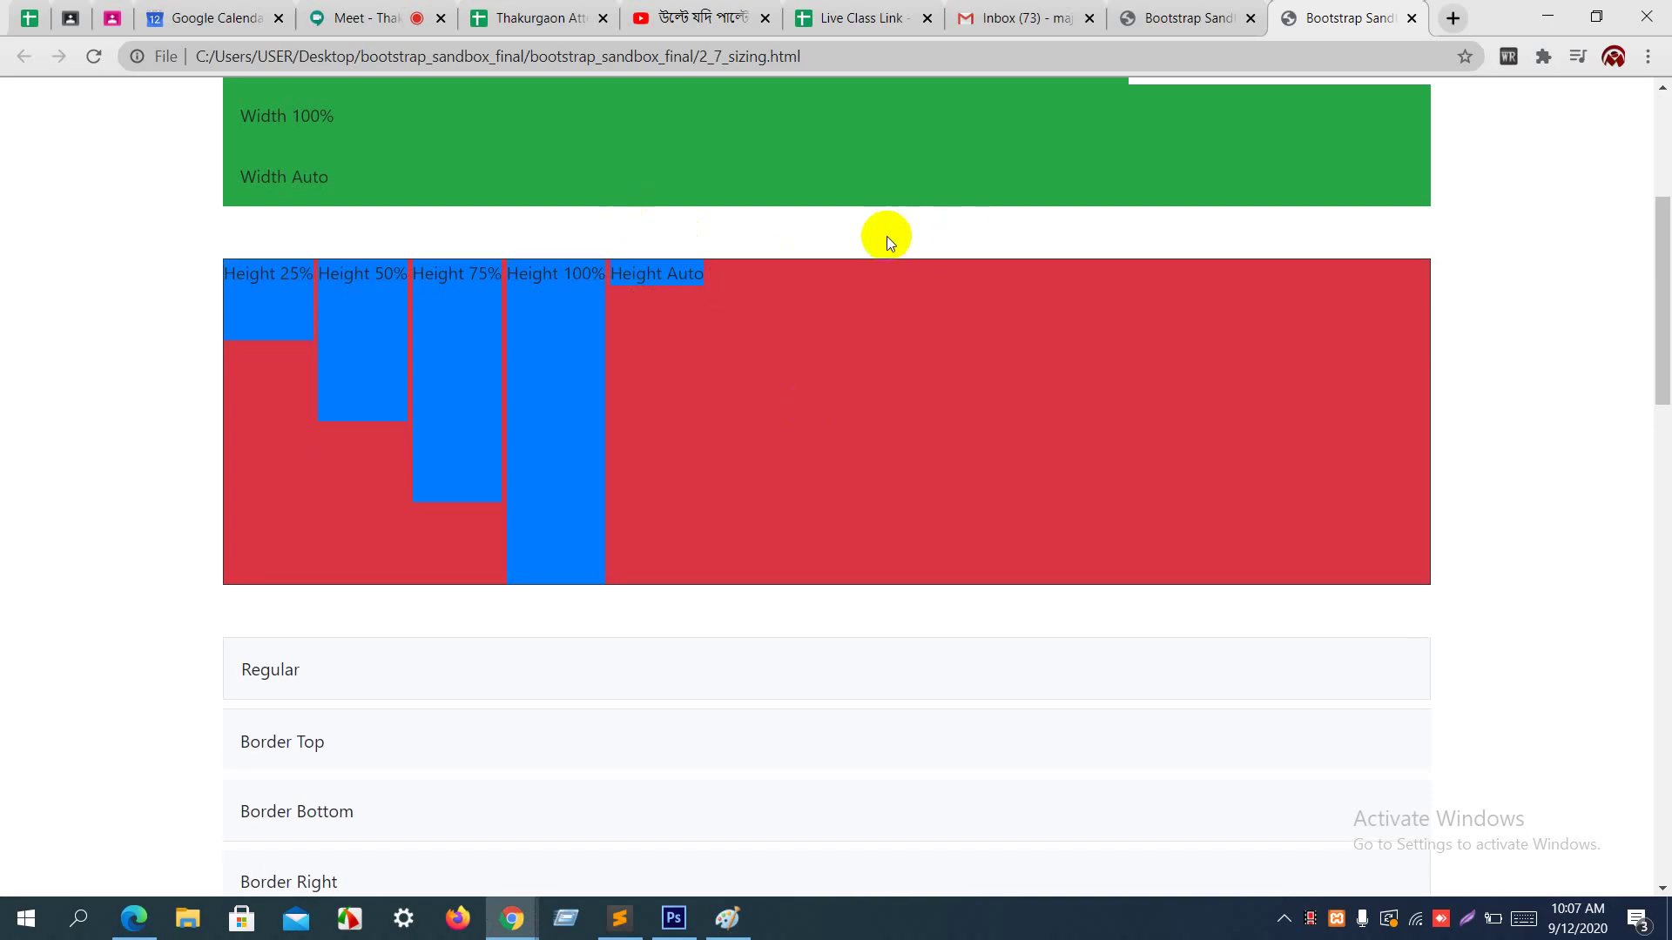
Step: View the height bars and the border examples below them on the page, and return to Sublime Text
scroll(887, 237, up, 2)
scroll(887, 236, down, 3)
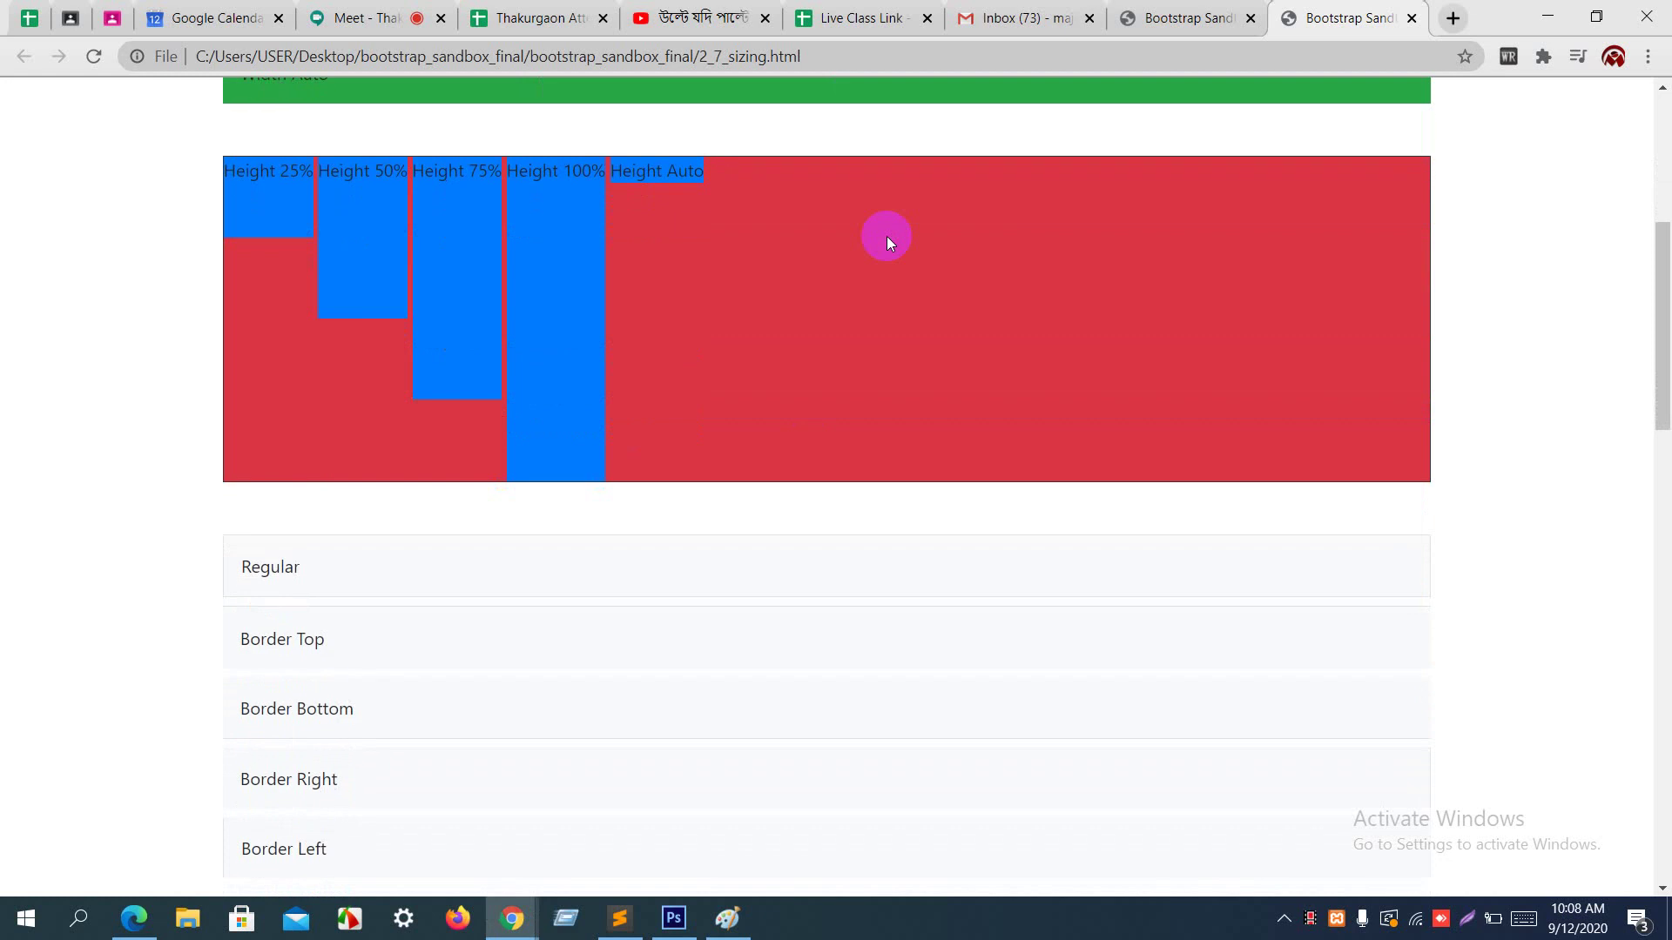
scroll(886, 237, down, 2)
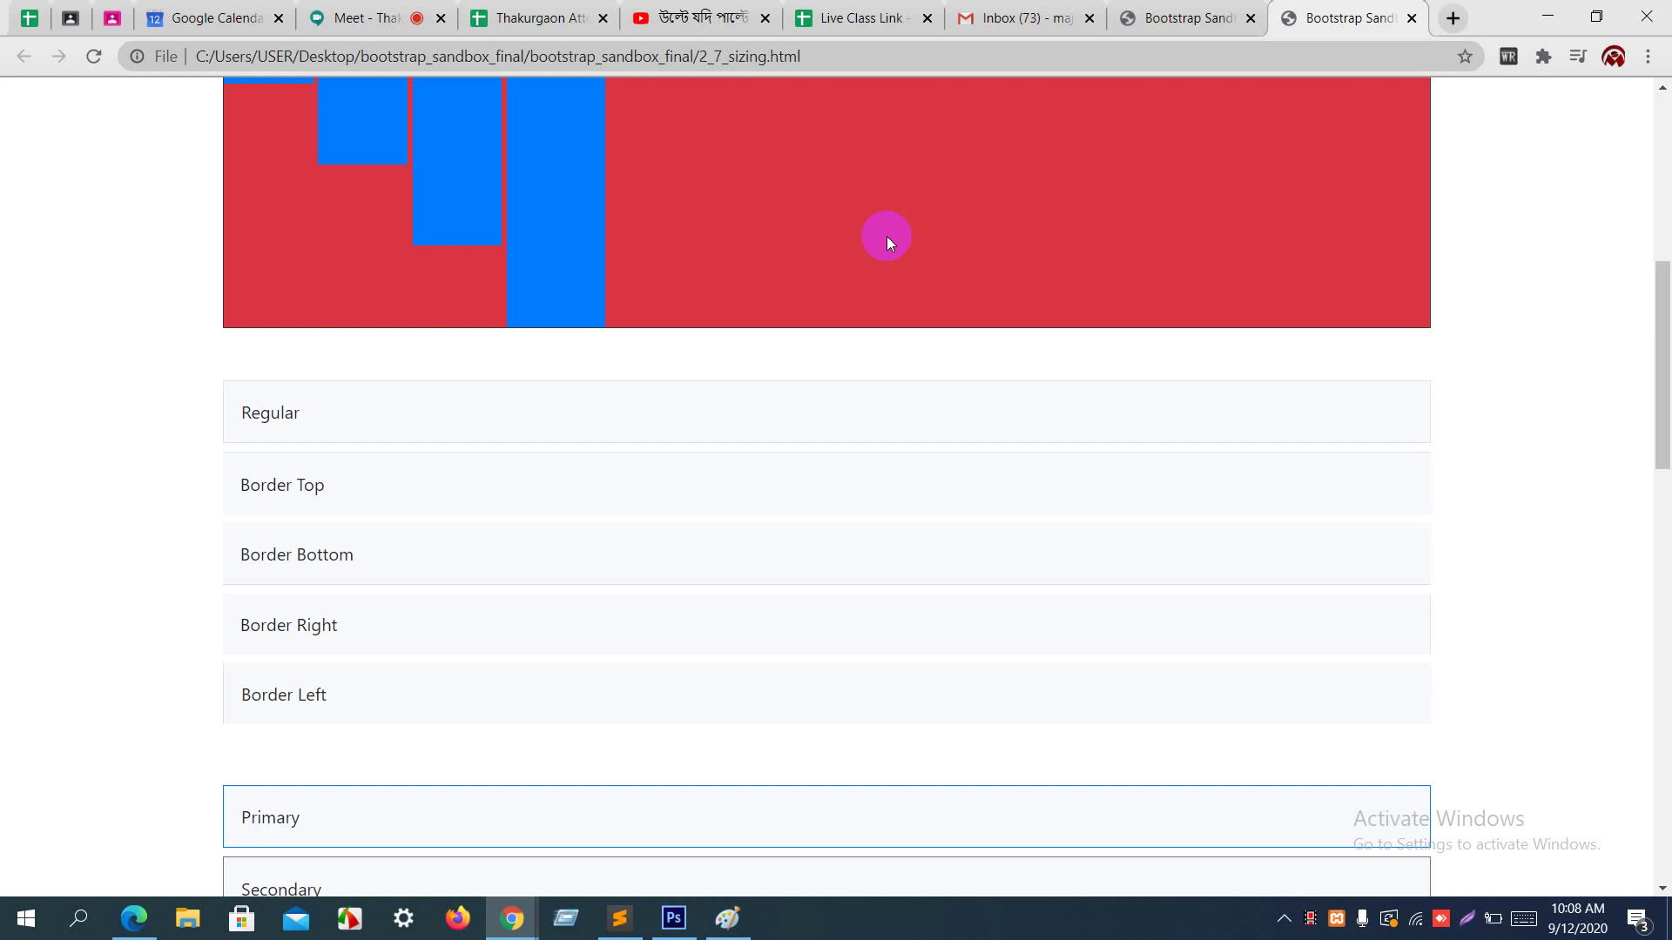
scroll(887, 237, up, 3)
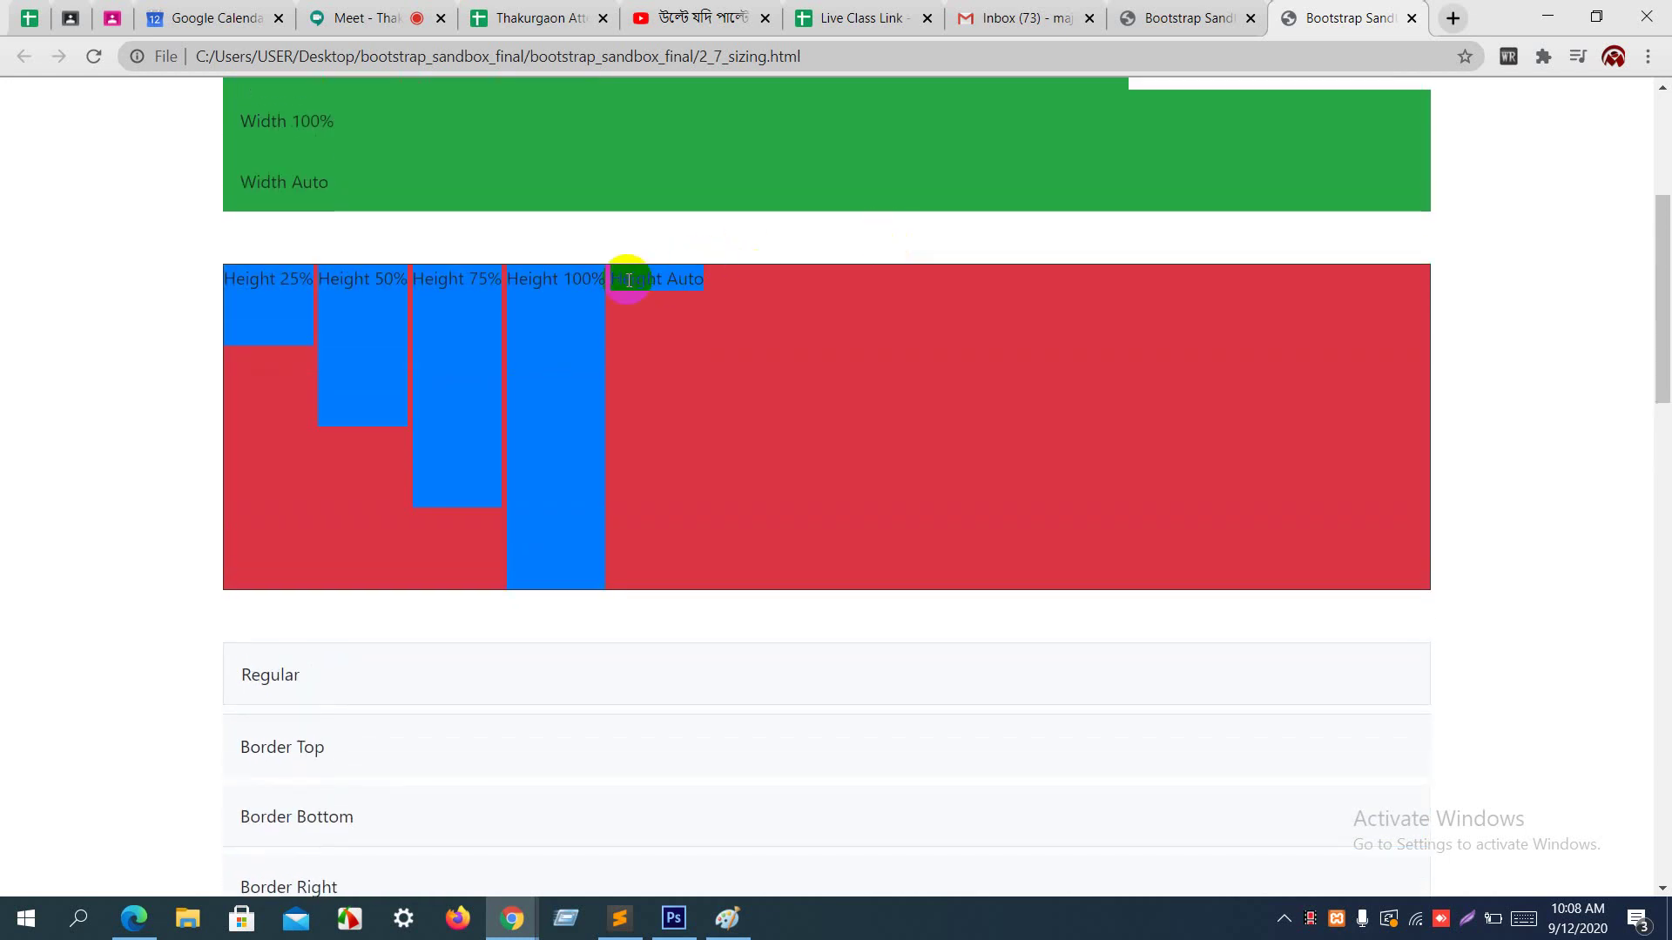
drag(629, 279, 692, 277)
key(alt+Tab)
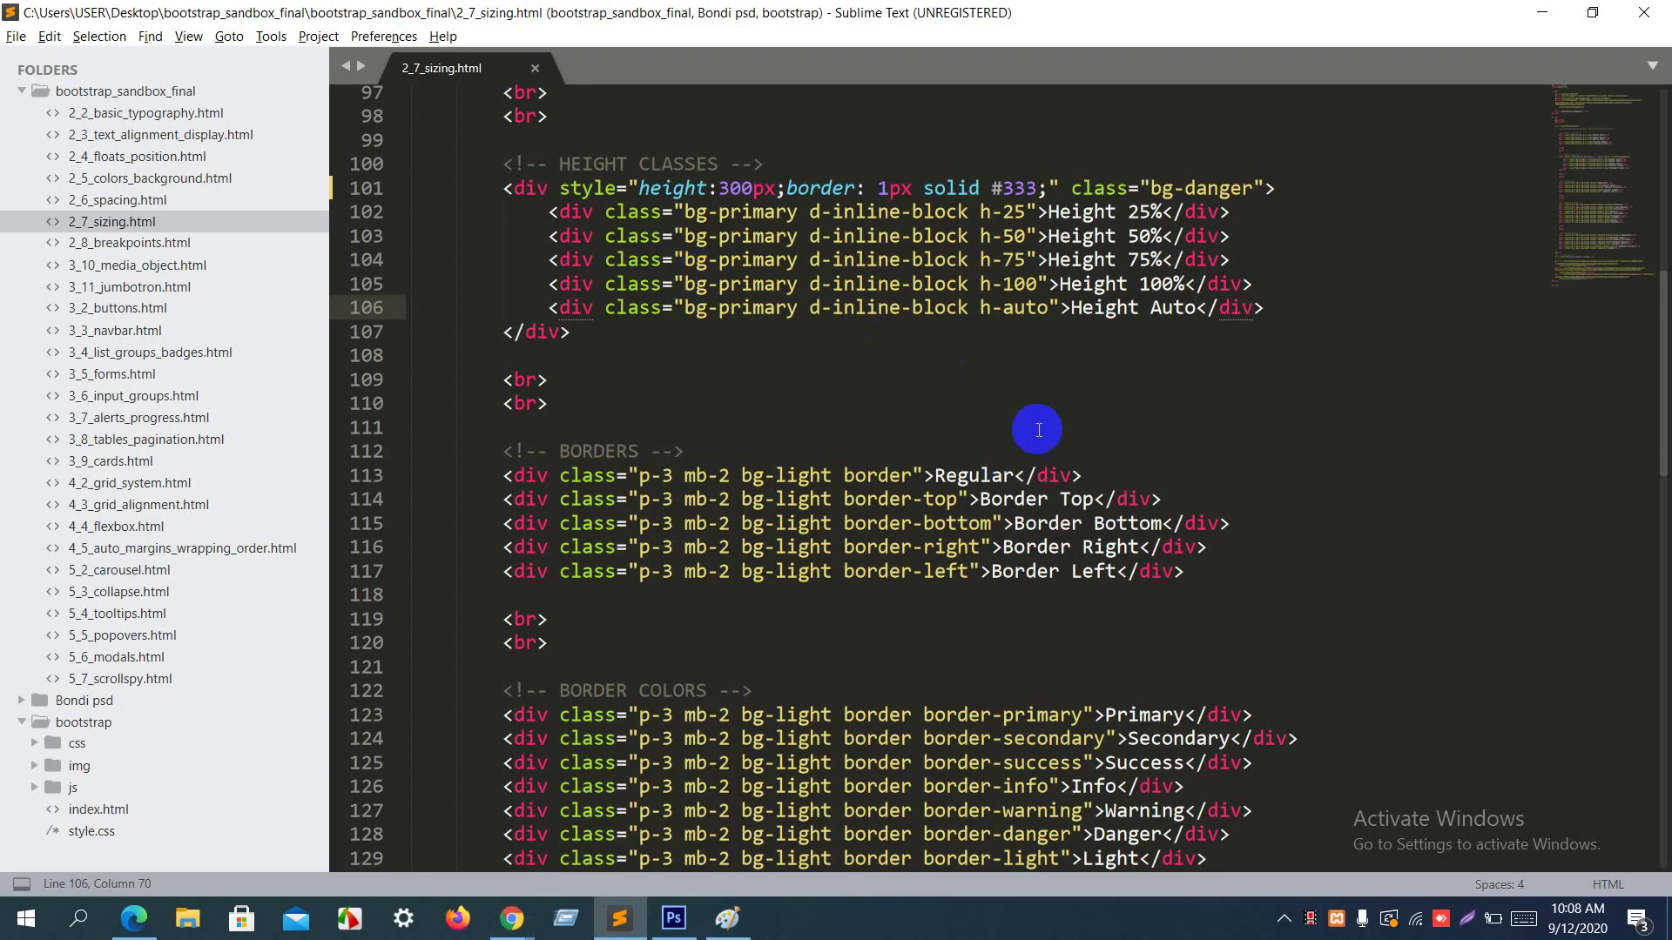
Step: Replace the h-auto div's text with an indented <h1> reading "this is text1", save, and check the reloaded page in Chrome
shift+click(1070, 308)
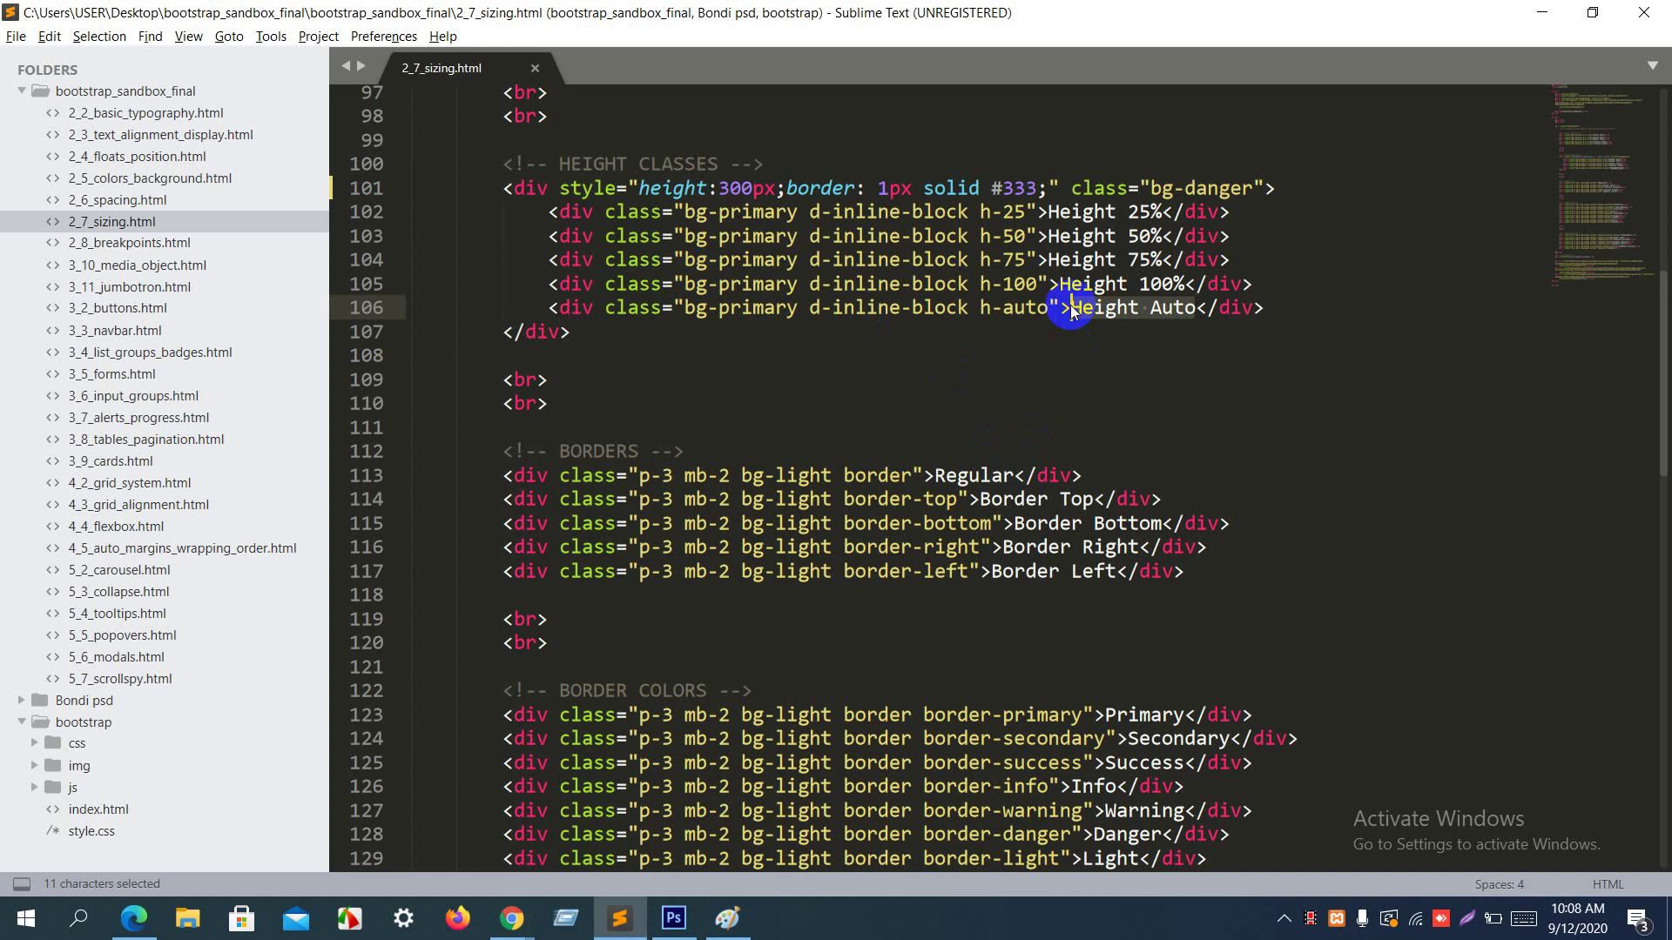
key(BackSpace)
key(Return)
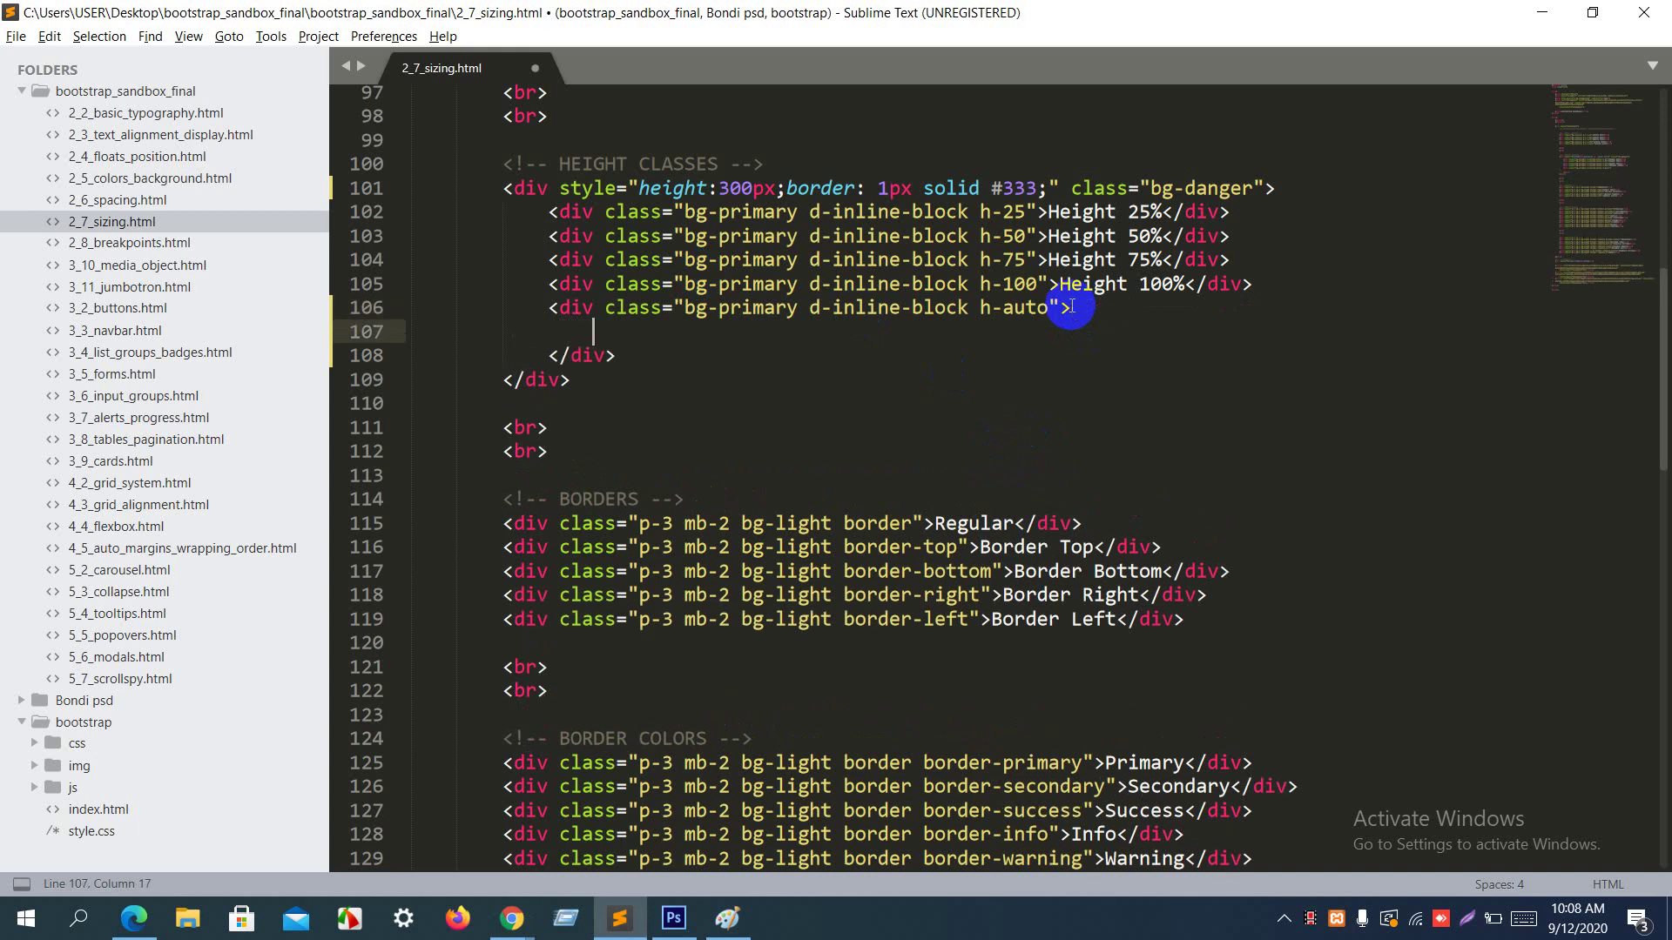
text(h1)
key(Tab)
text(this is text1</h1>)
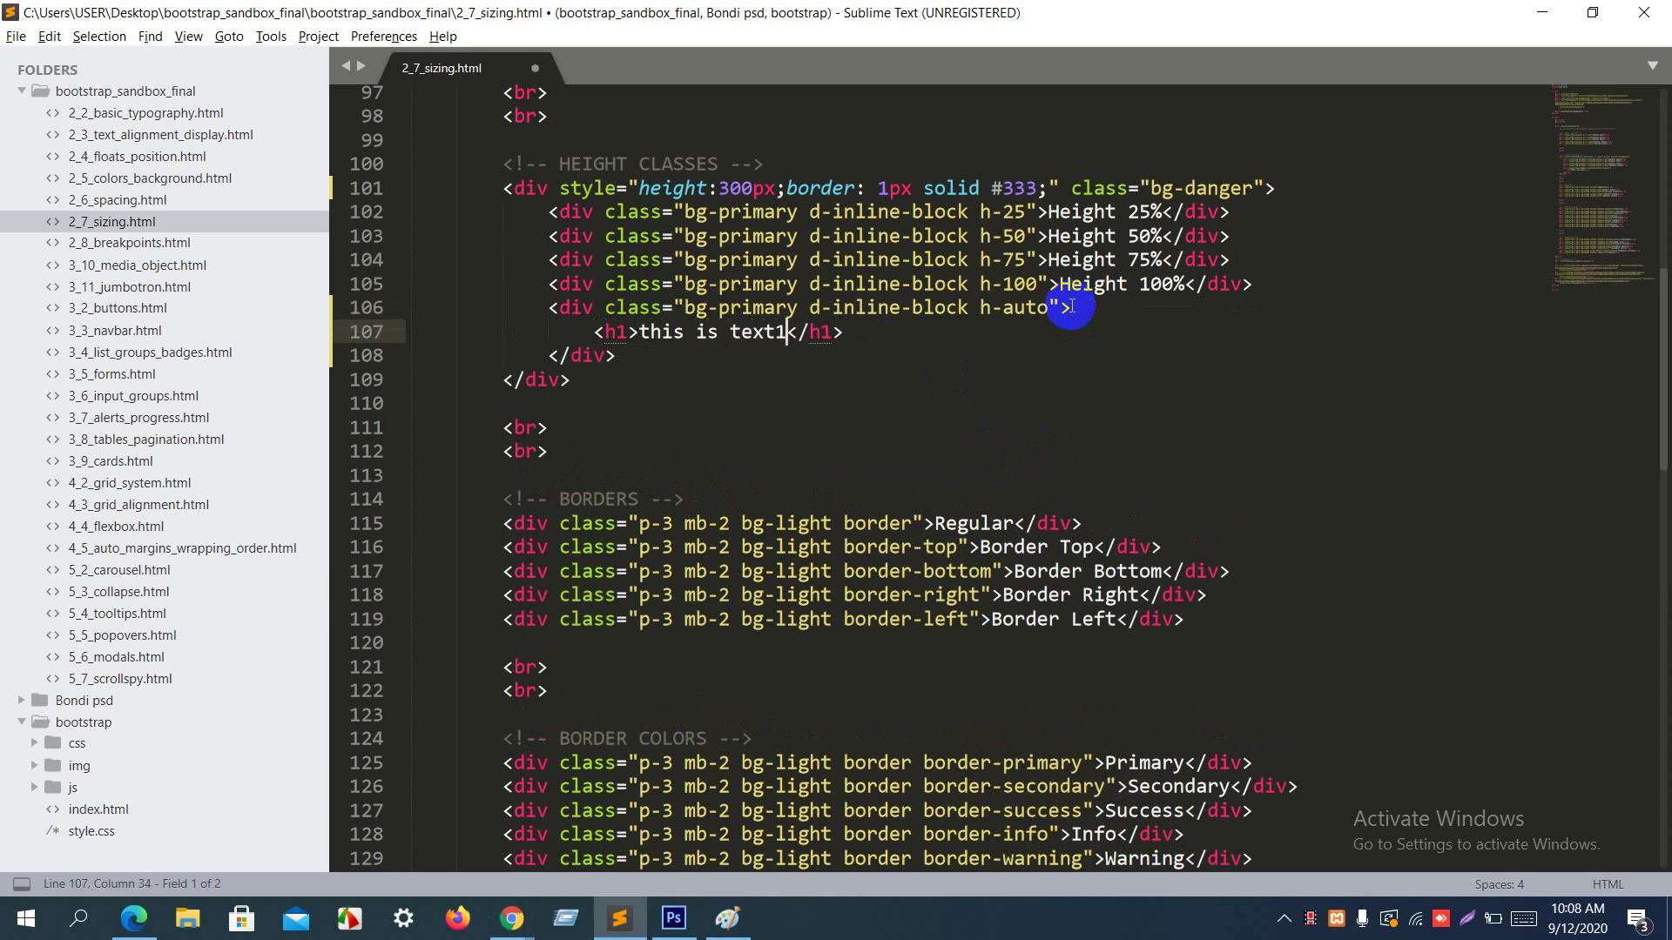
key(ctrl+s)
key(alt+Tab)
key(F5)
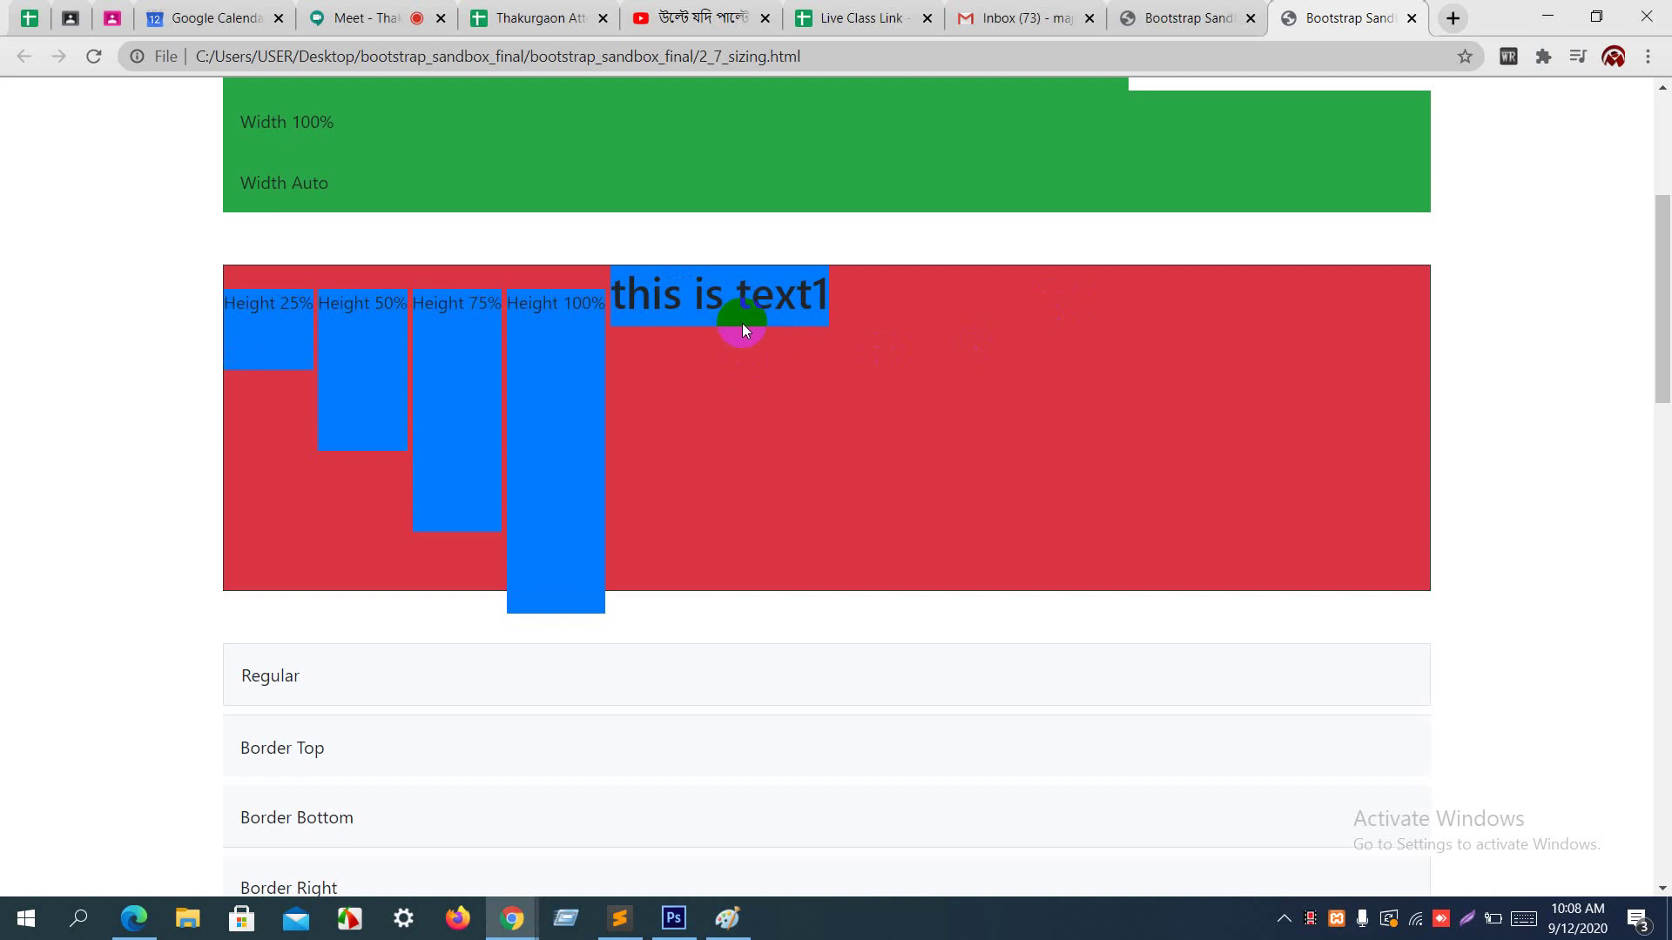
Step: Back in Sublime Text, duplicate the "this is text1" heading line five times, save, and examine the reloaded height bars in Chrome
key(alt+Tab)
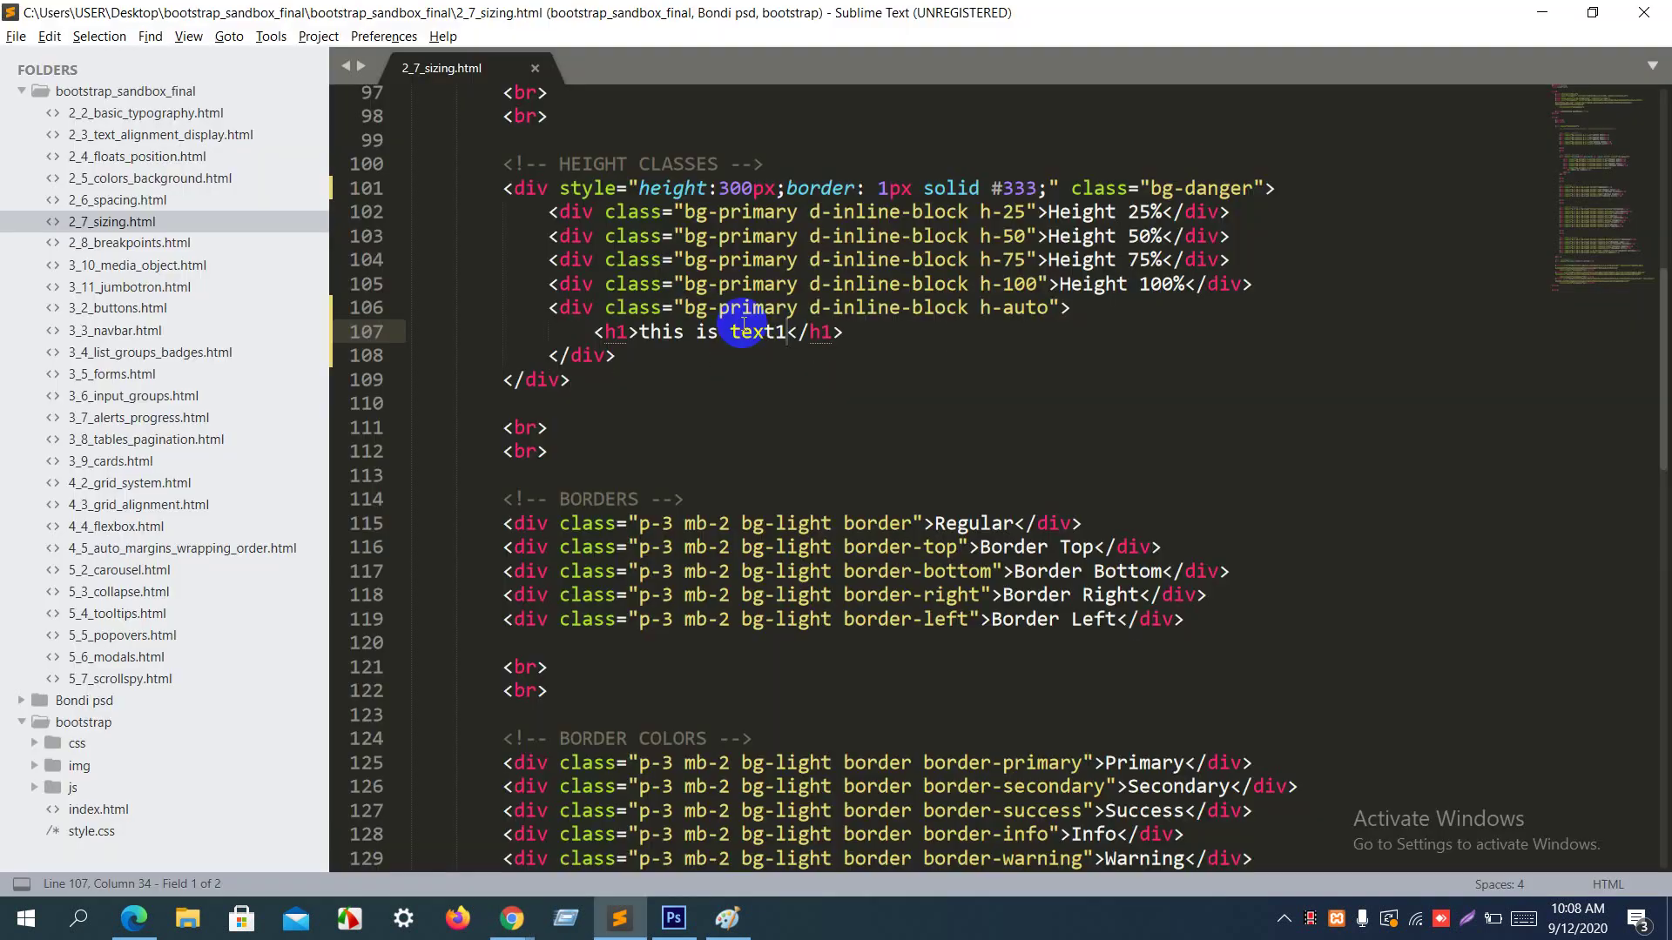
key(ctrl+c)
key(ctrl+v)
key(ctrl+v)
key(ctrl+v)
key(ctrl+v)
key(ctrl+v)
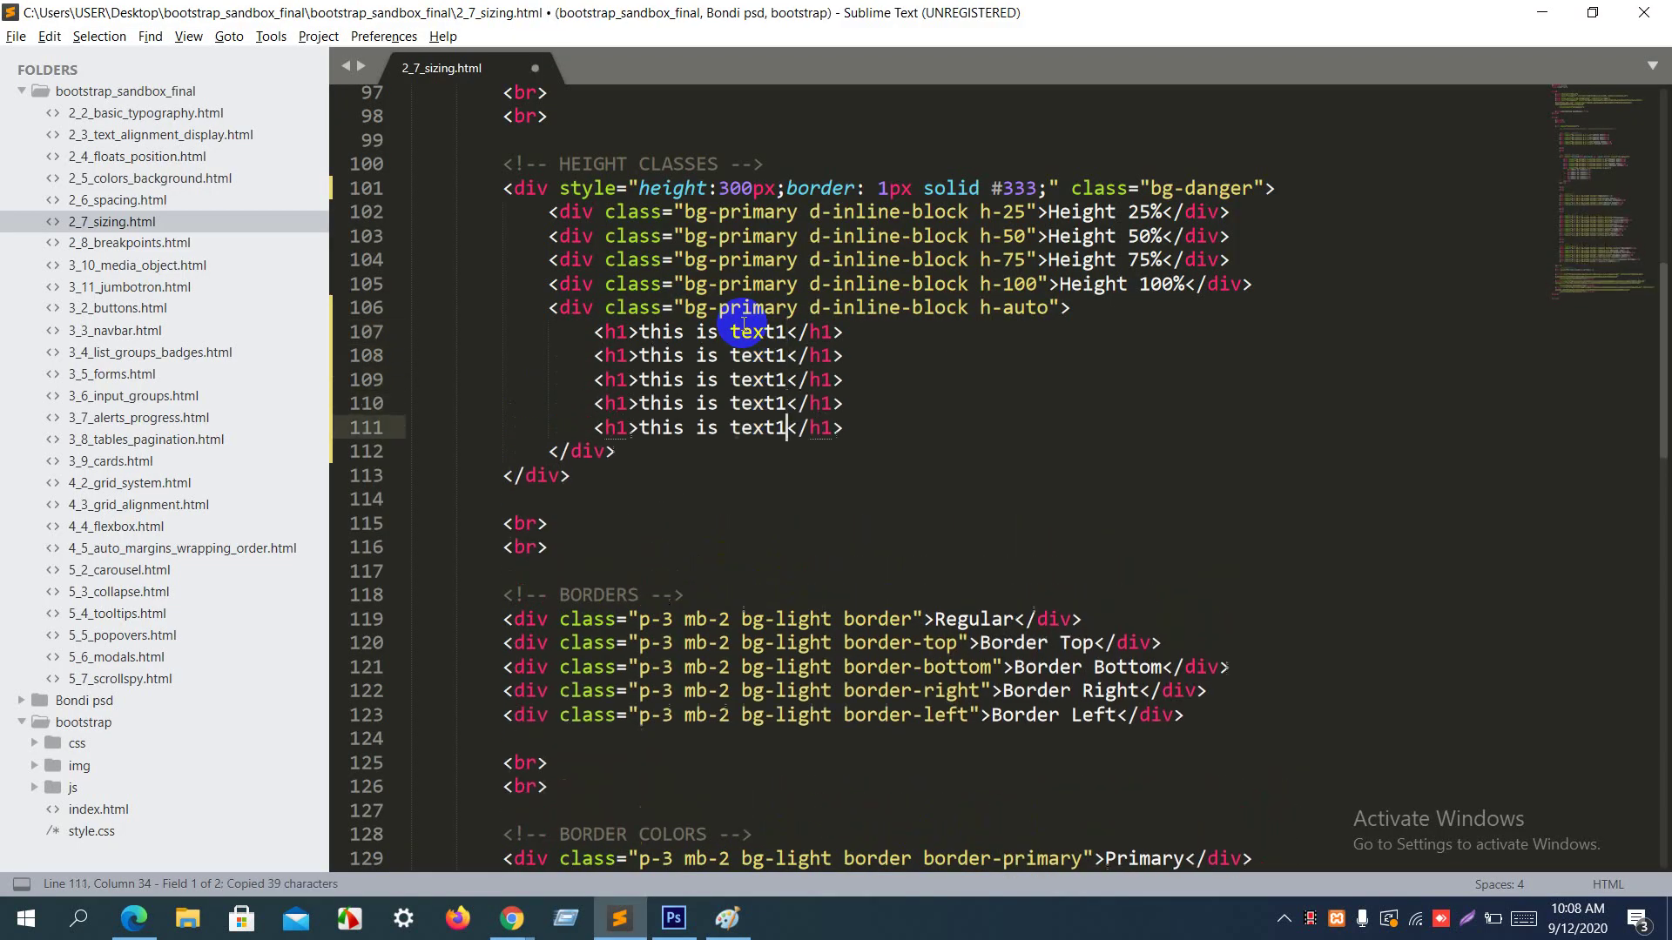
key(ctrl+s)
key(alt+Tab)
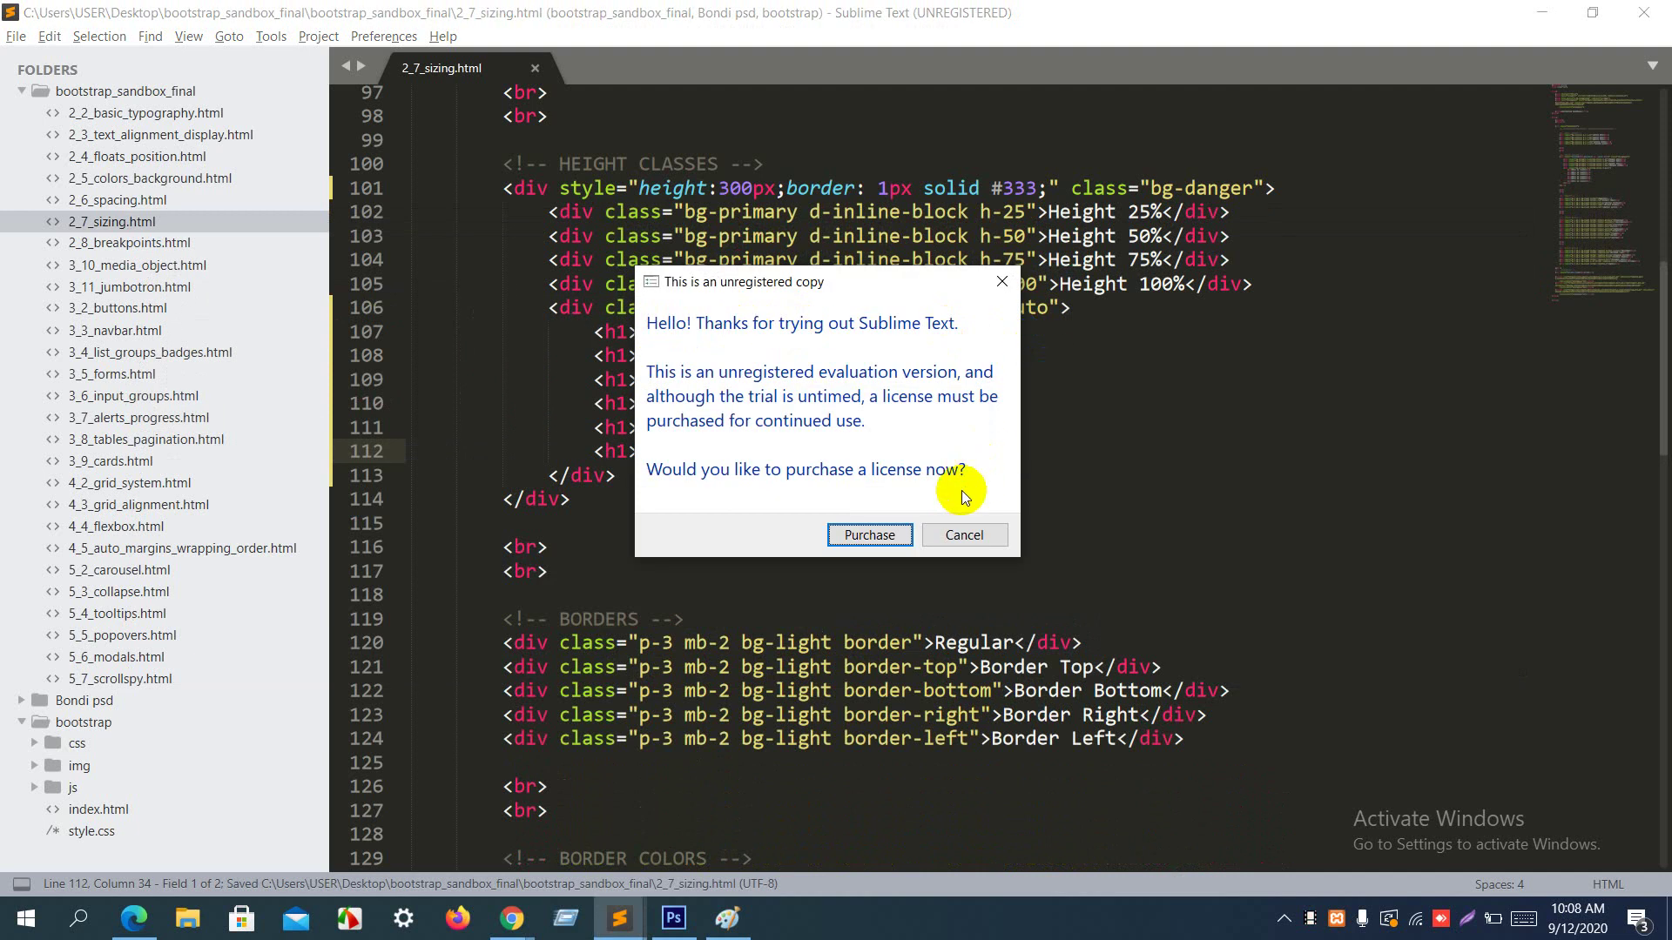
click(964, 534)
key(alt+Tab)
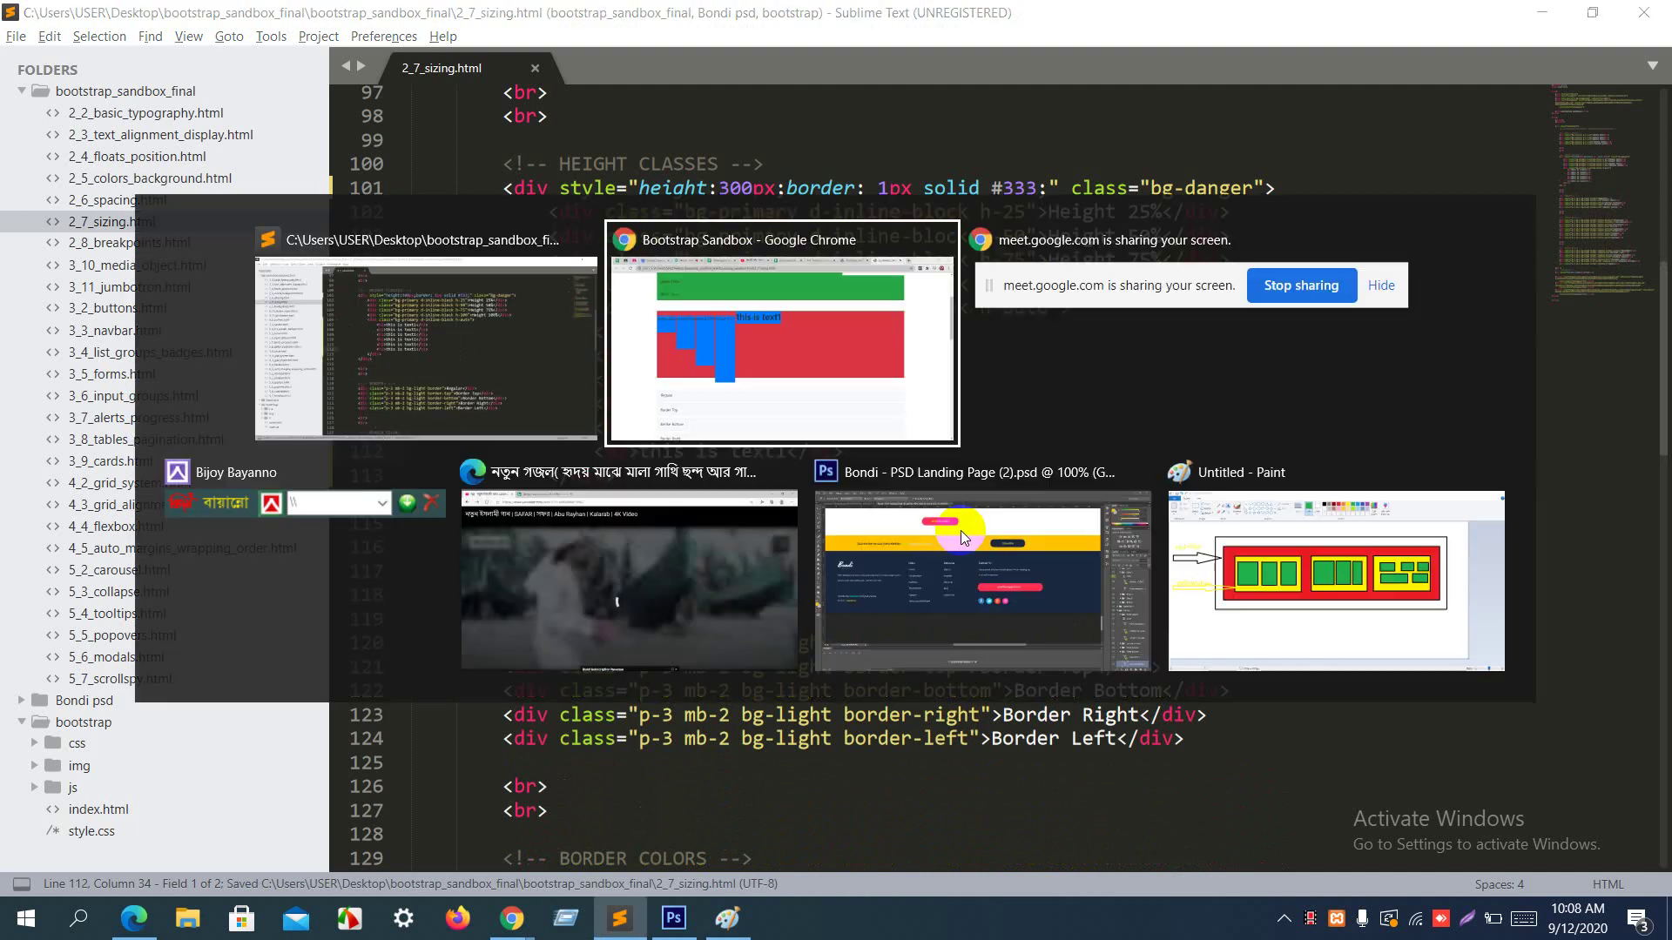
key(F5)
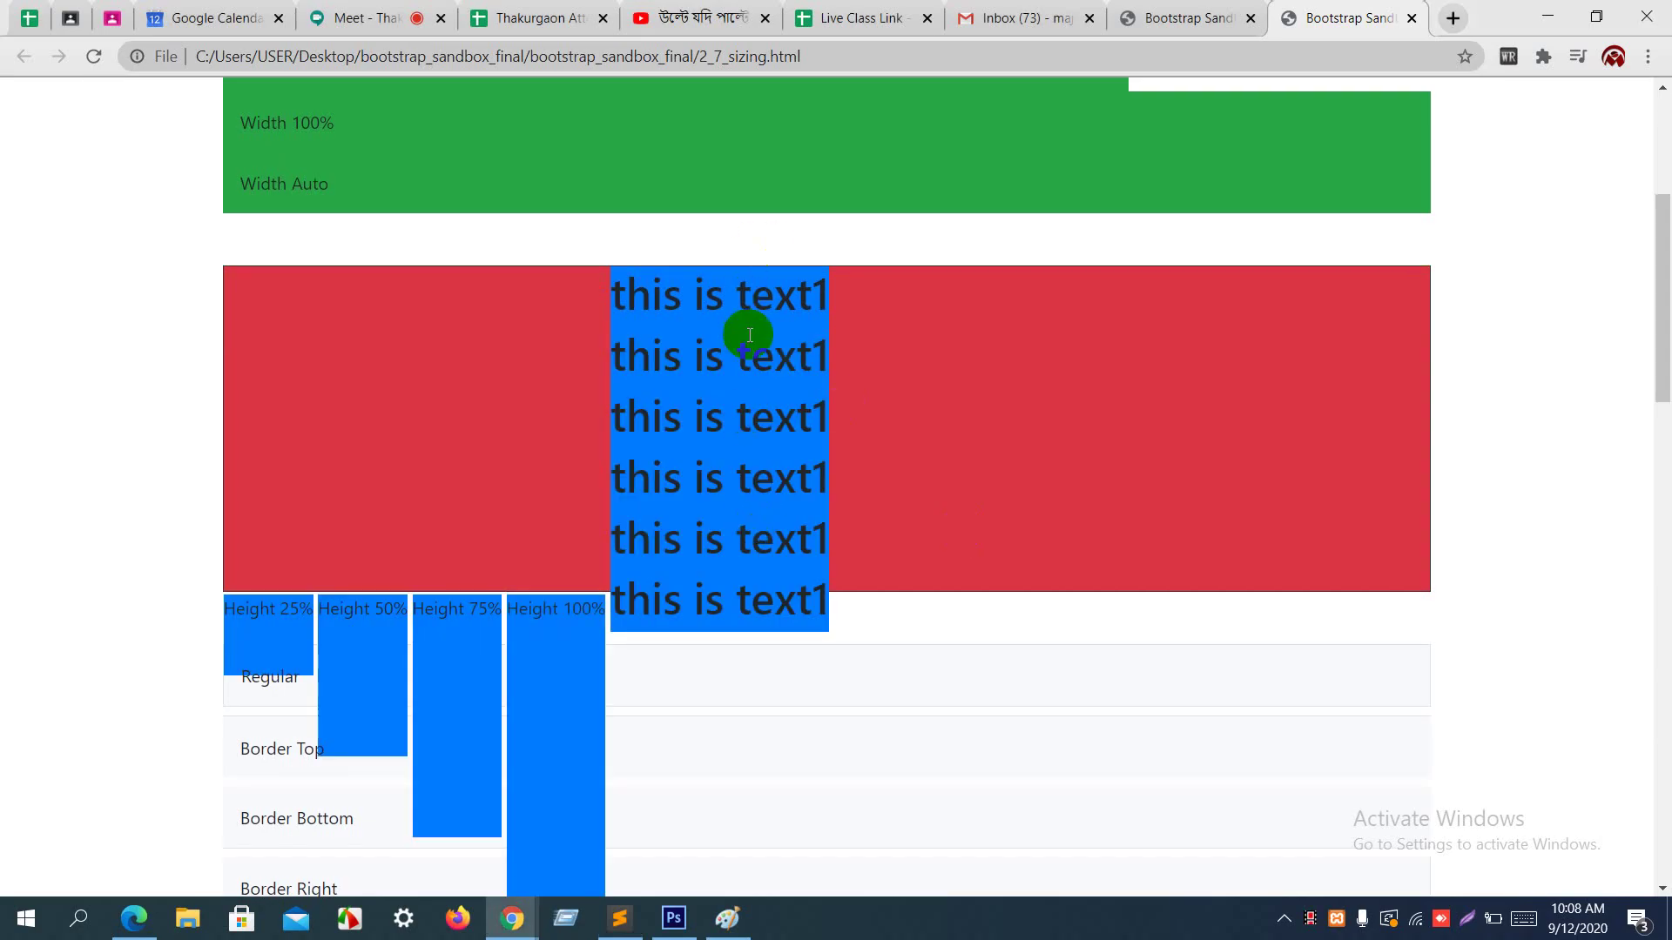
scroll(746, 401, down, 2)
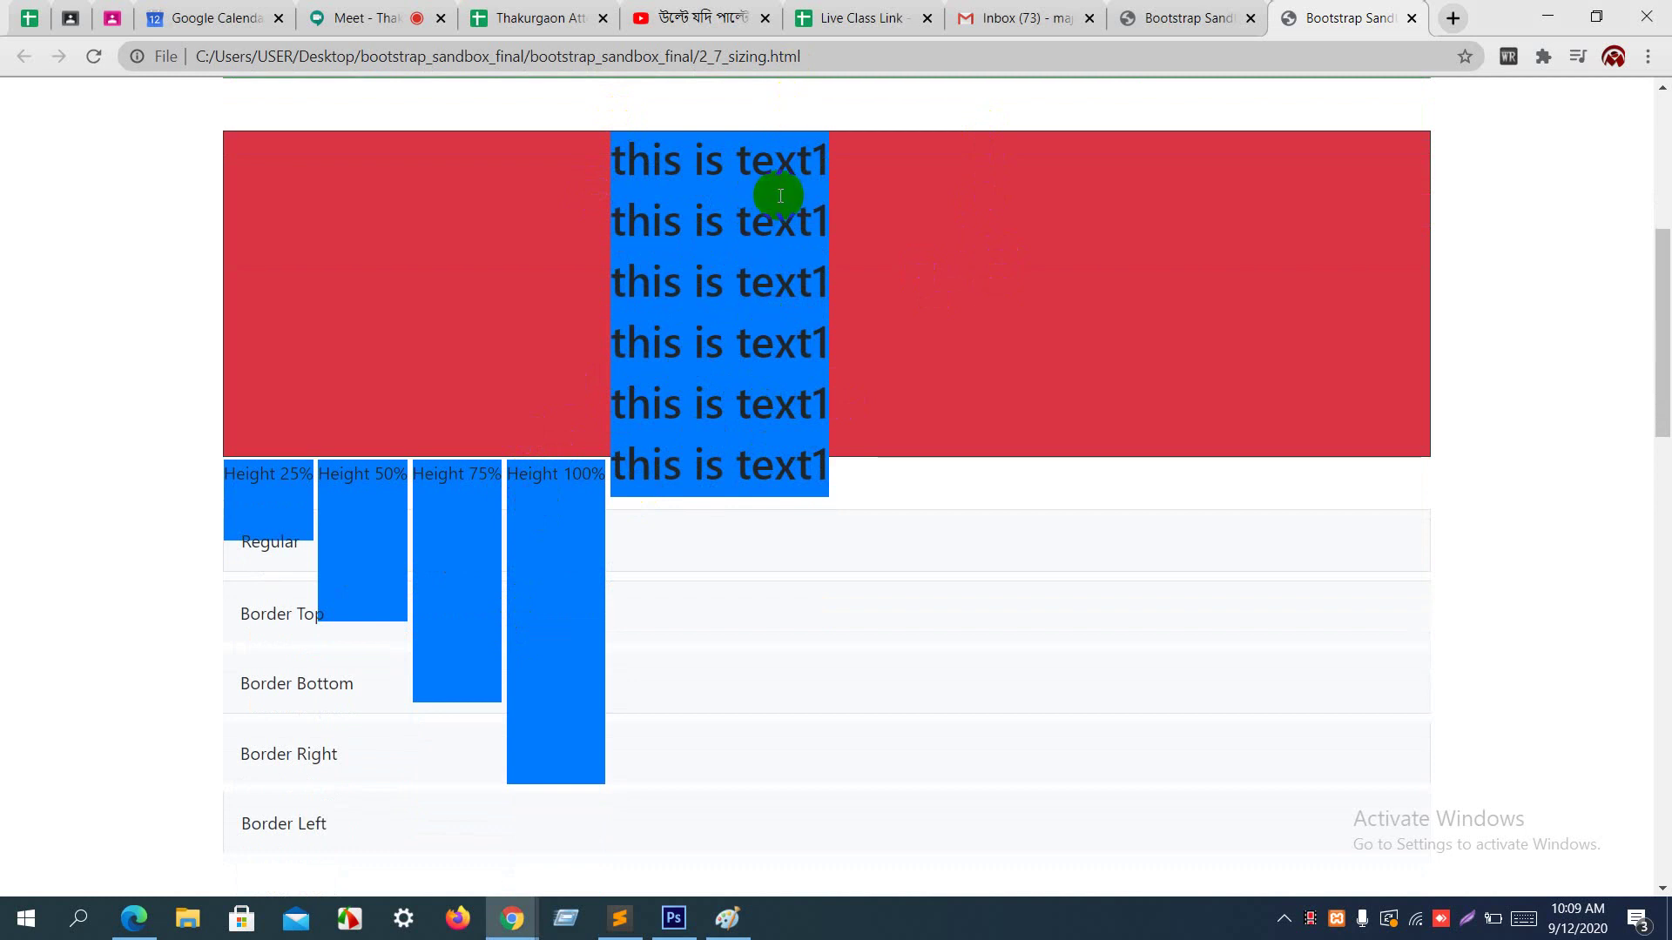
drag(634, 217, 789, 216)
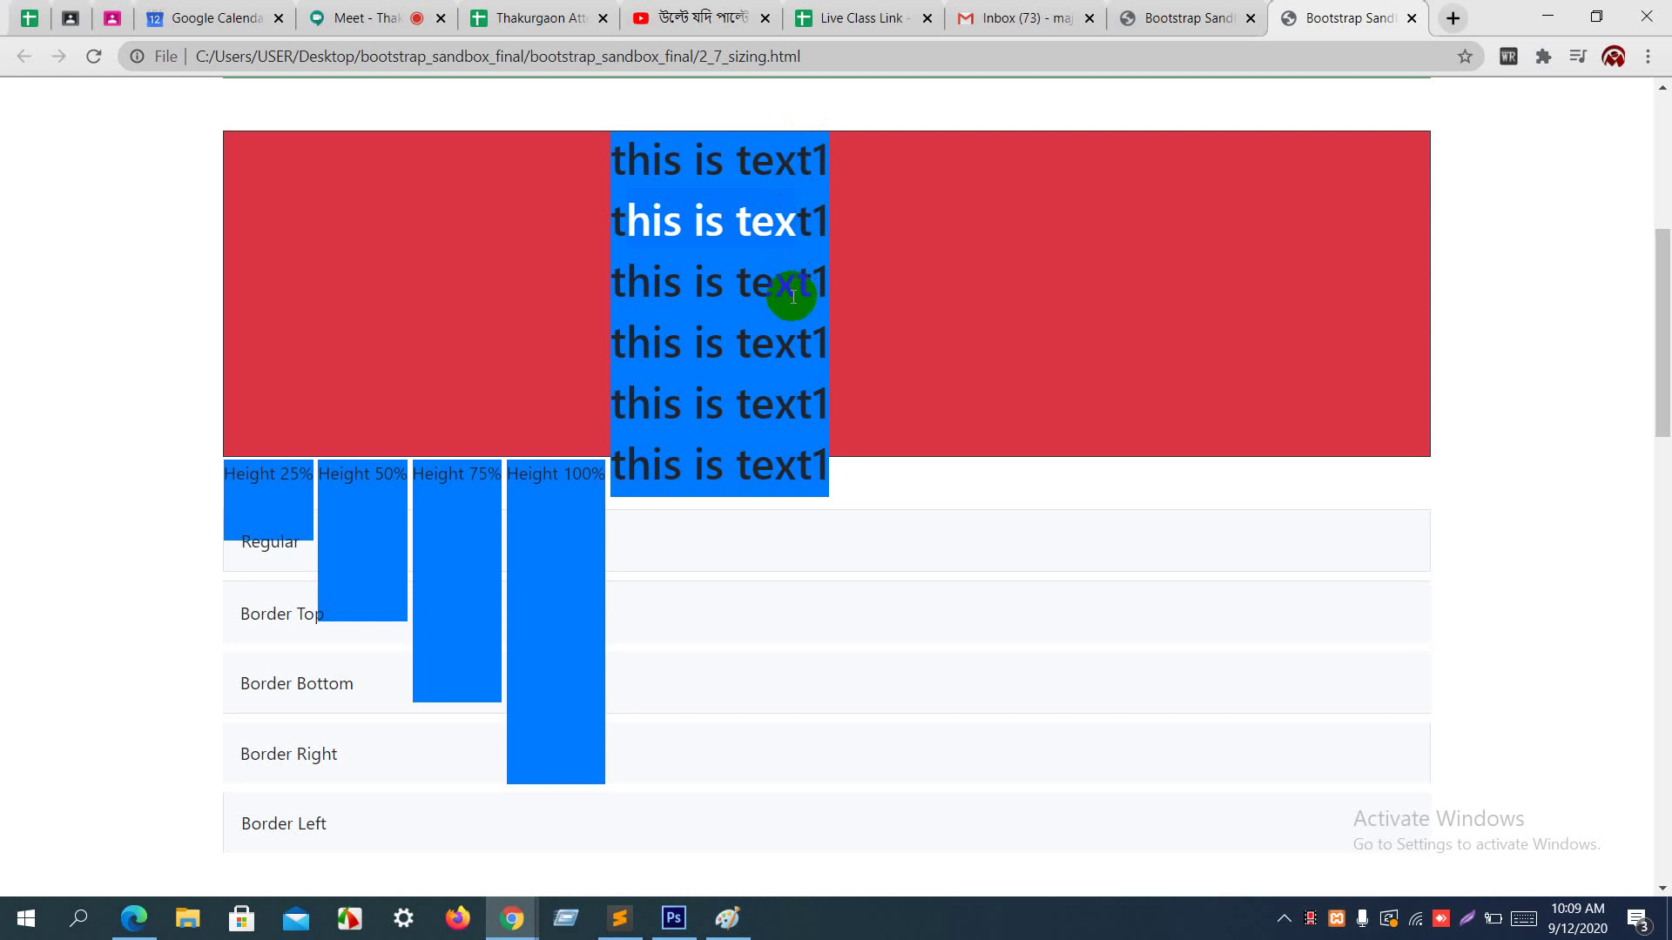
Step: Undo all the headings in the h-auto div back to its "Height Auto" text, save, and reload the page in Chrome
key(alt+Tab)
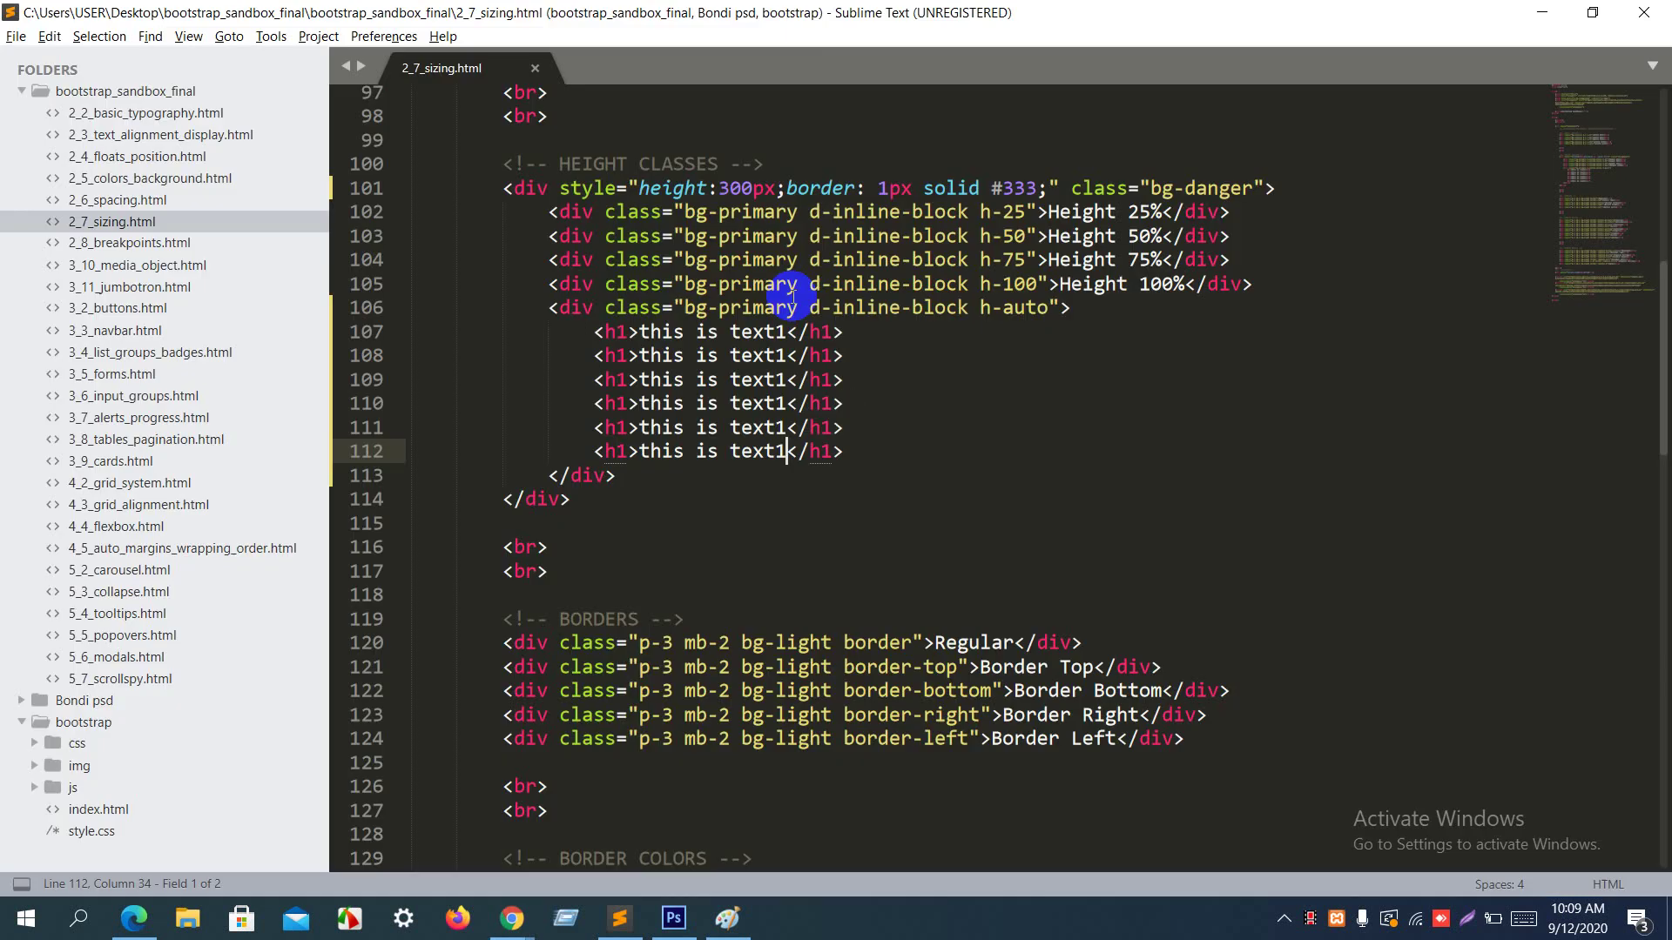
key(ctrl+z)
key(ctrl+z)
key(ctrl+z)
key(ctrl+z)
key(ctrl+z)
key(ctrl+z)
key(ctrl+z)
key(ctrl+z)
key(ctrl+z)
key(ctrl+z)
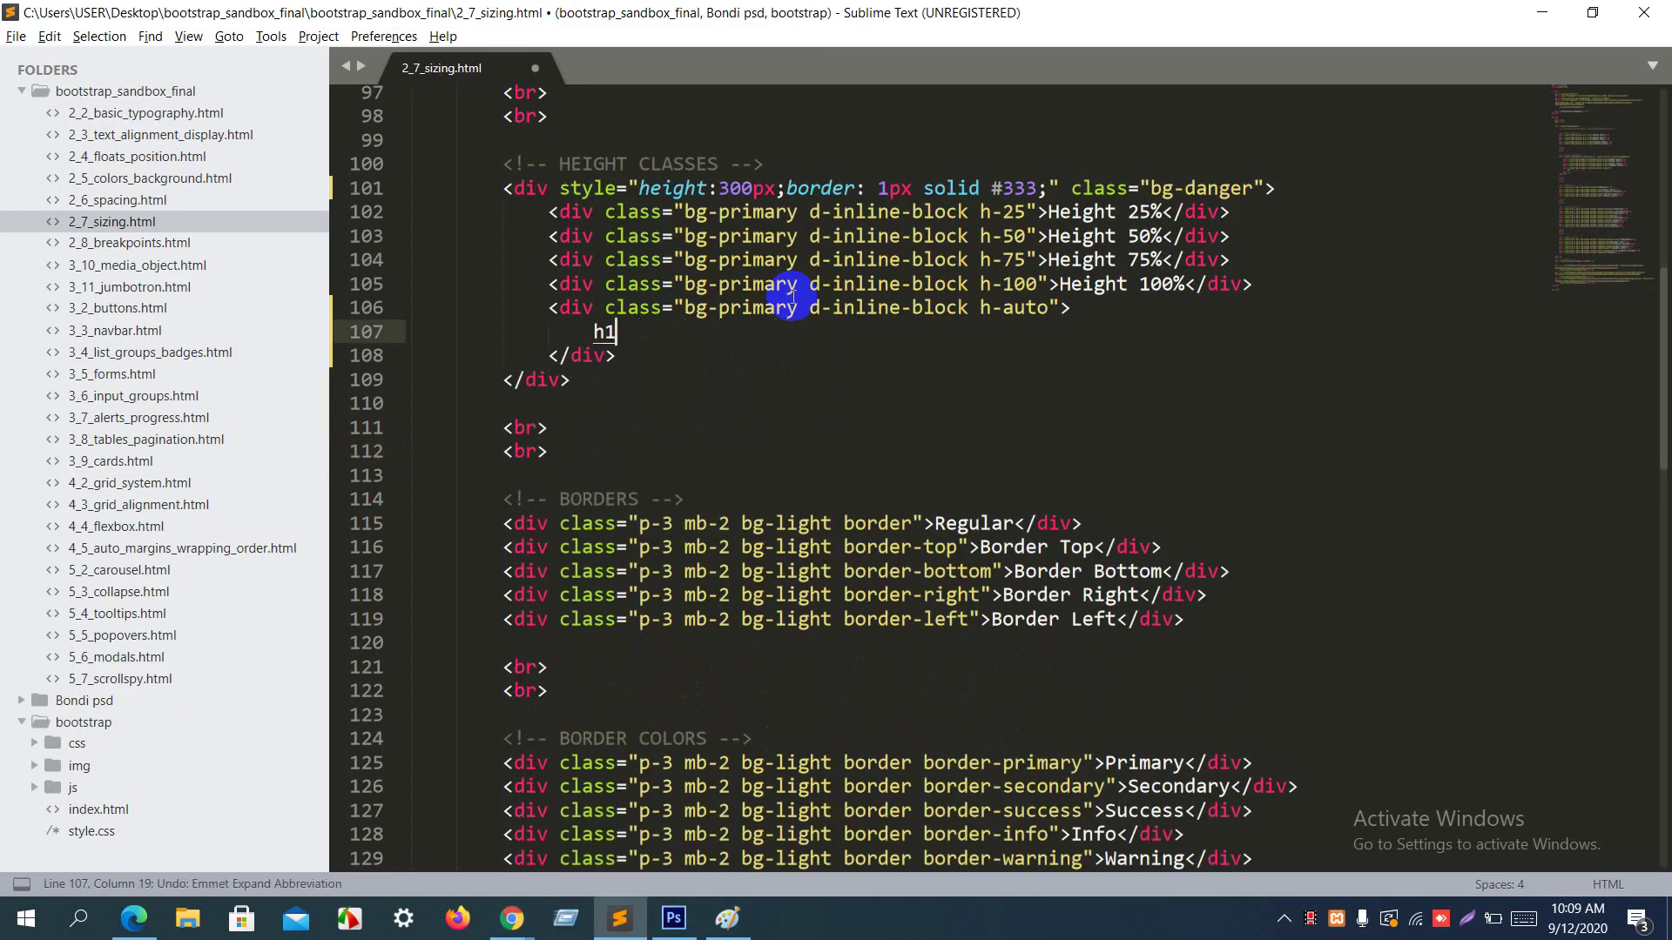
key(ctrl+s)
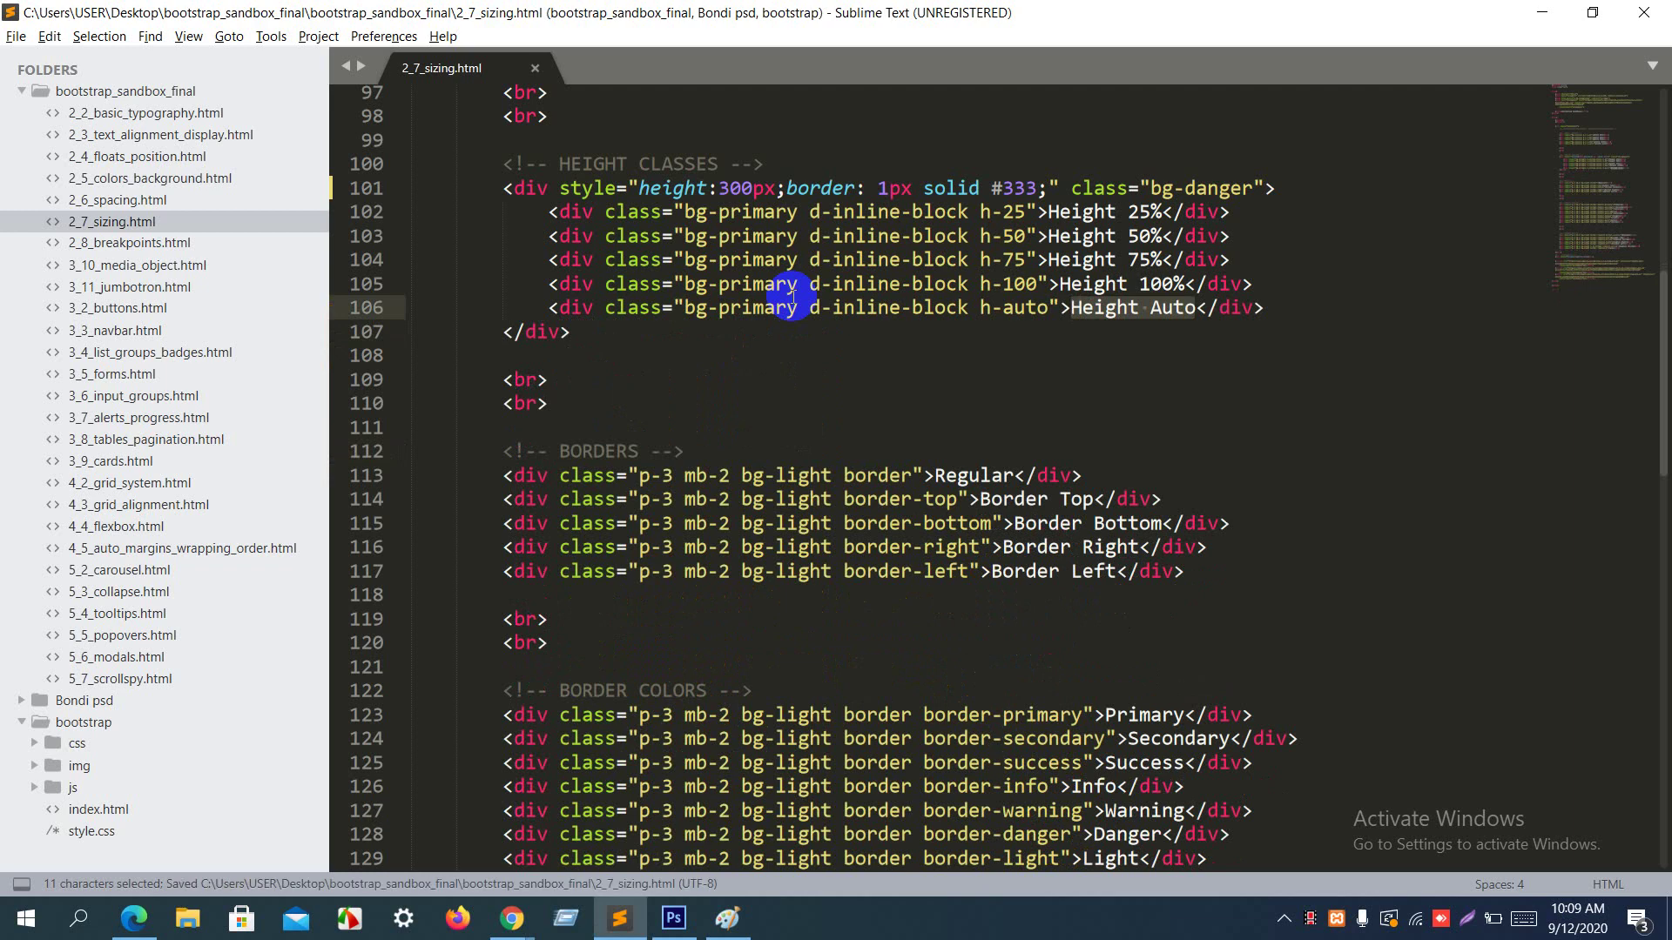
key(alt+Tab)
key(ctrl+r)
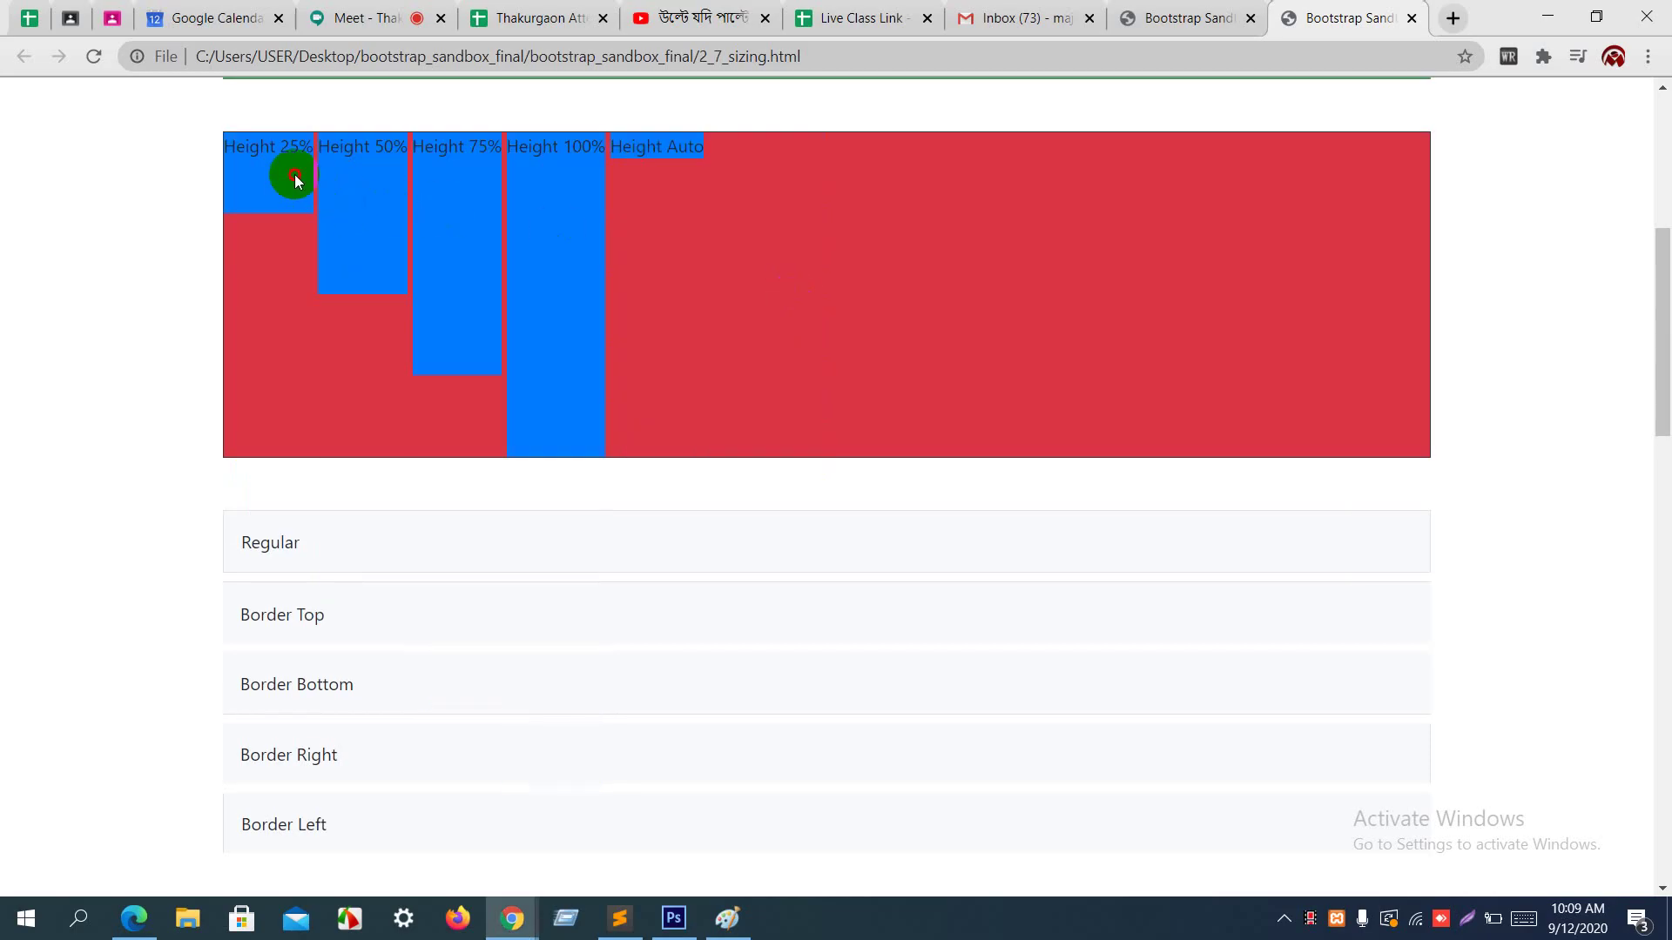
Step: Add an <h1> reading "sdff" on its own line inside the h-25 div, save, and check the reloaded page in Chrome
key(alt+Tab)
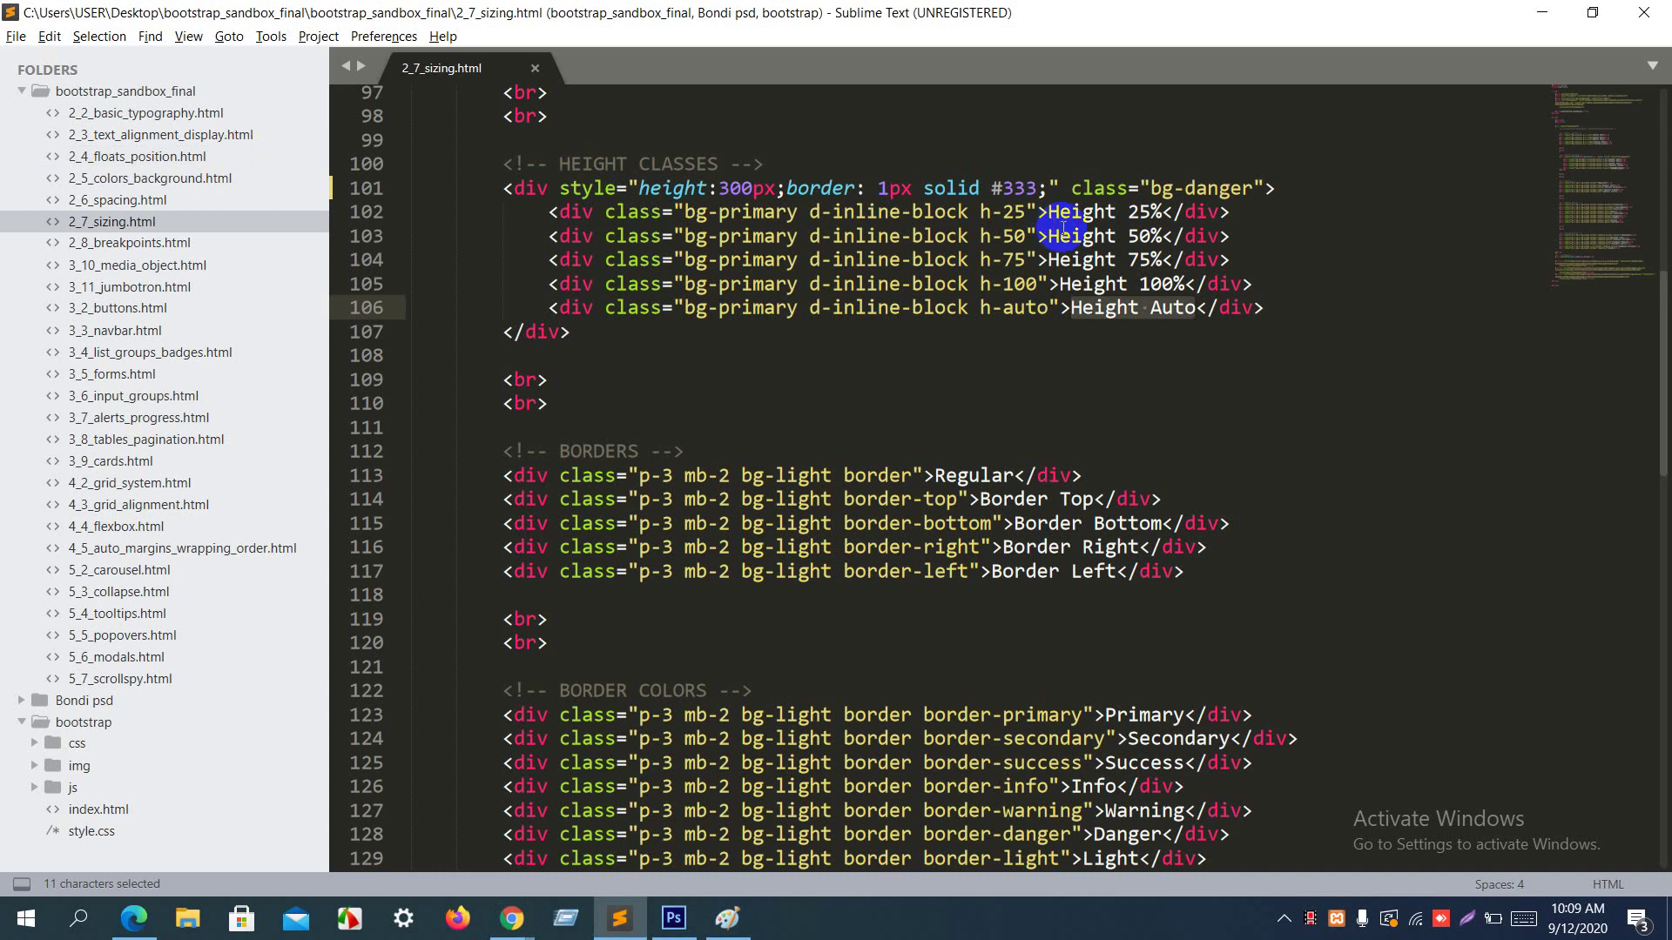
drag(1048, 213, 1173, 218)
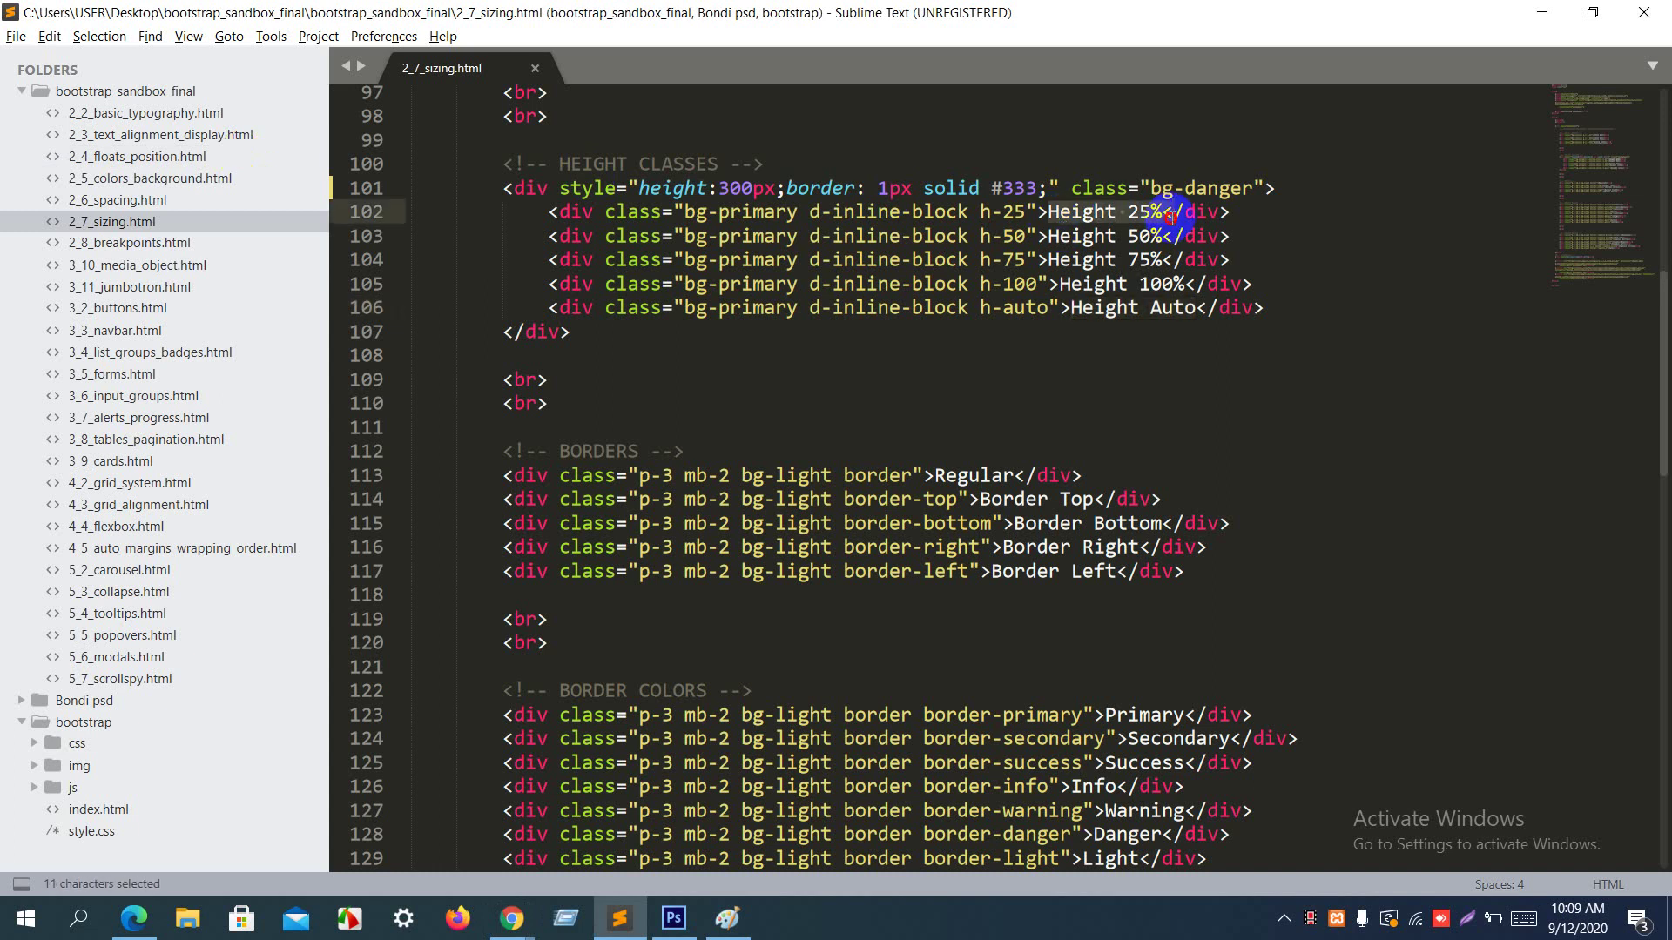
click(1163, 215)
key(Return)
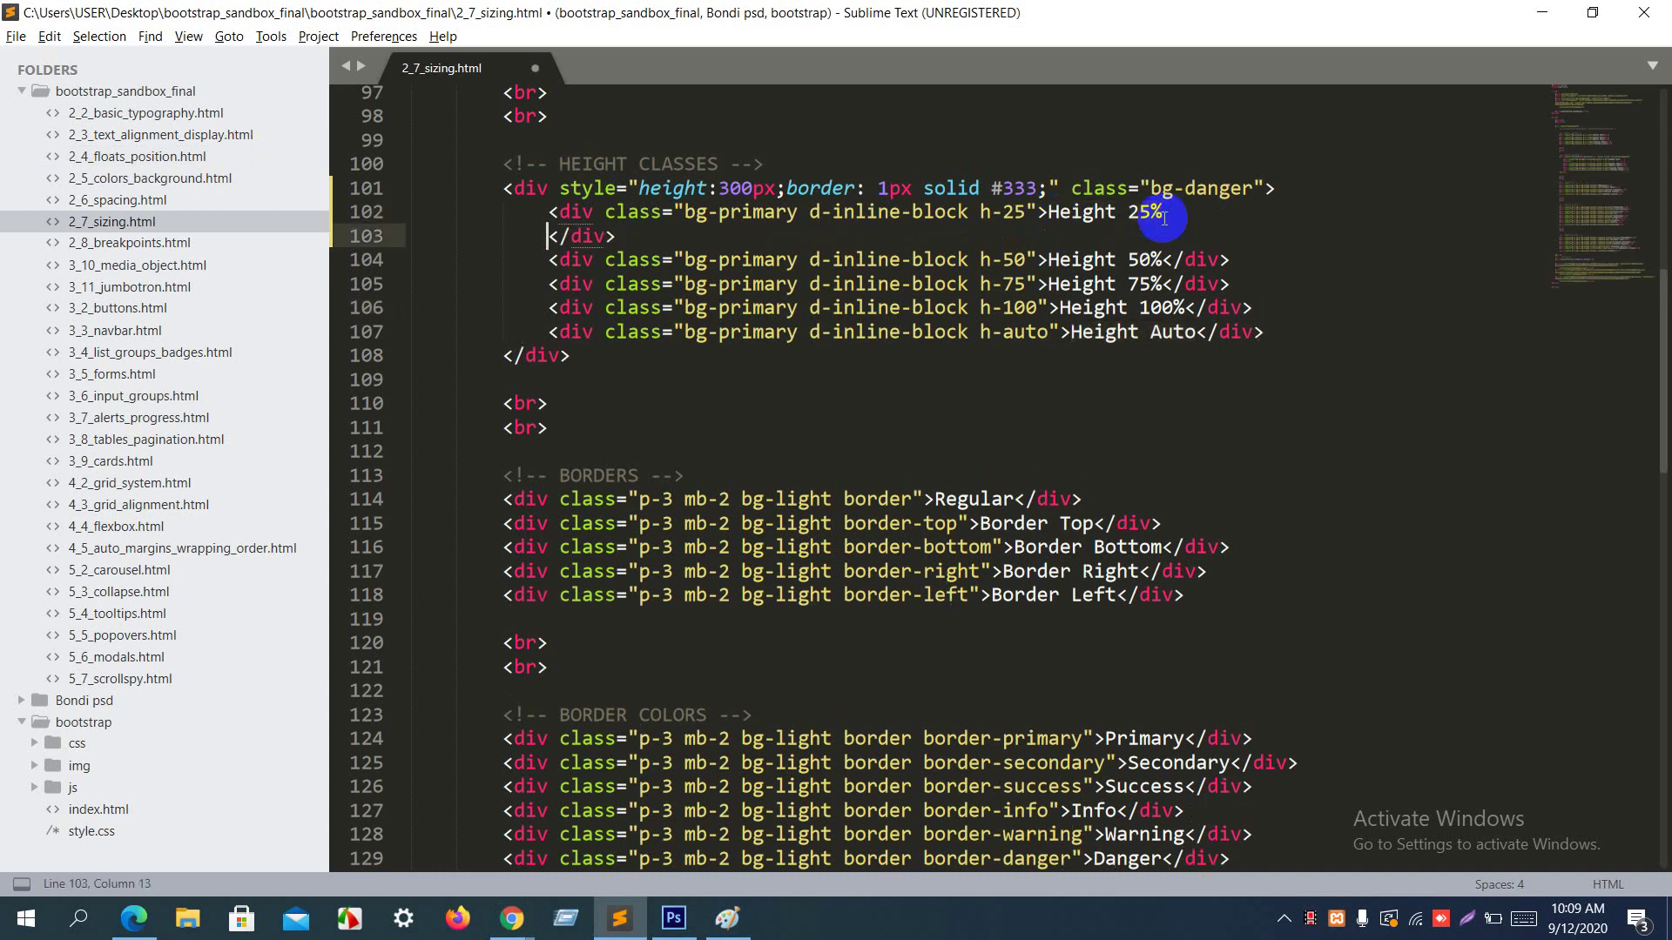
key(Return)
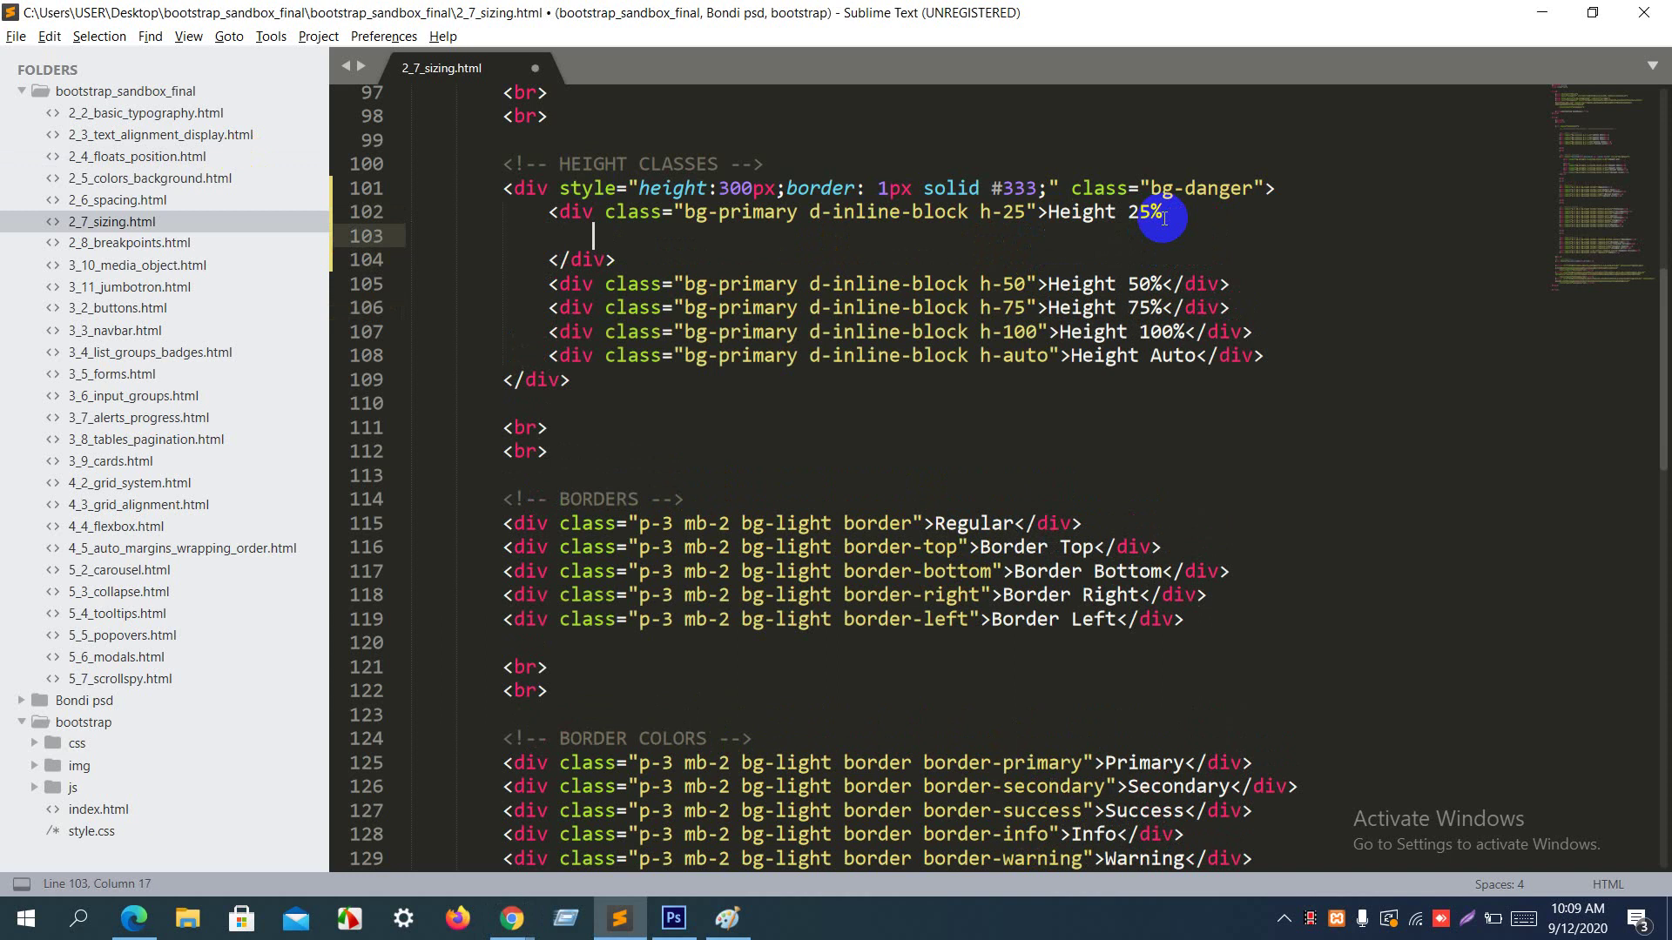
text(h1)
key(Tab)
text(sdff)
key(ctrl+s)
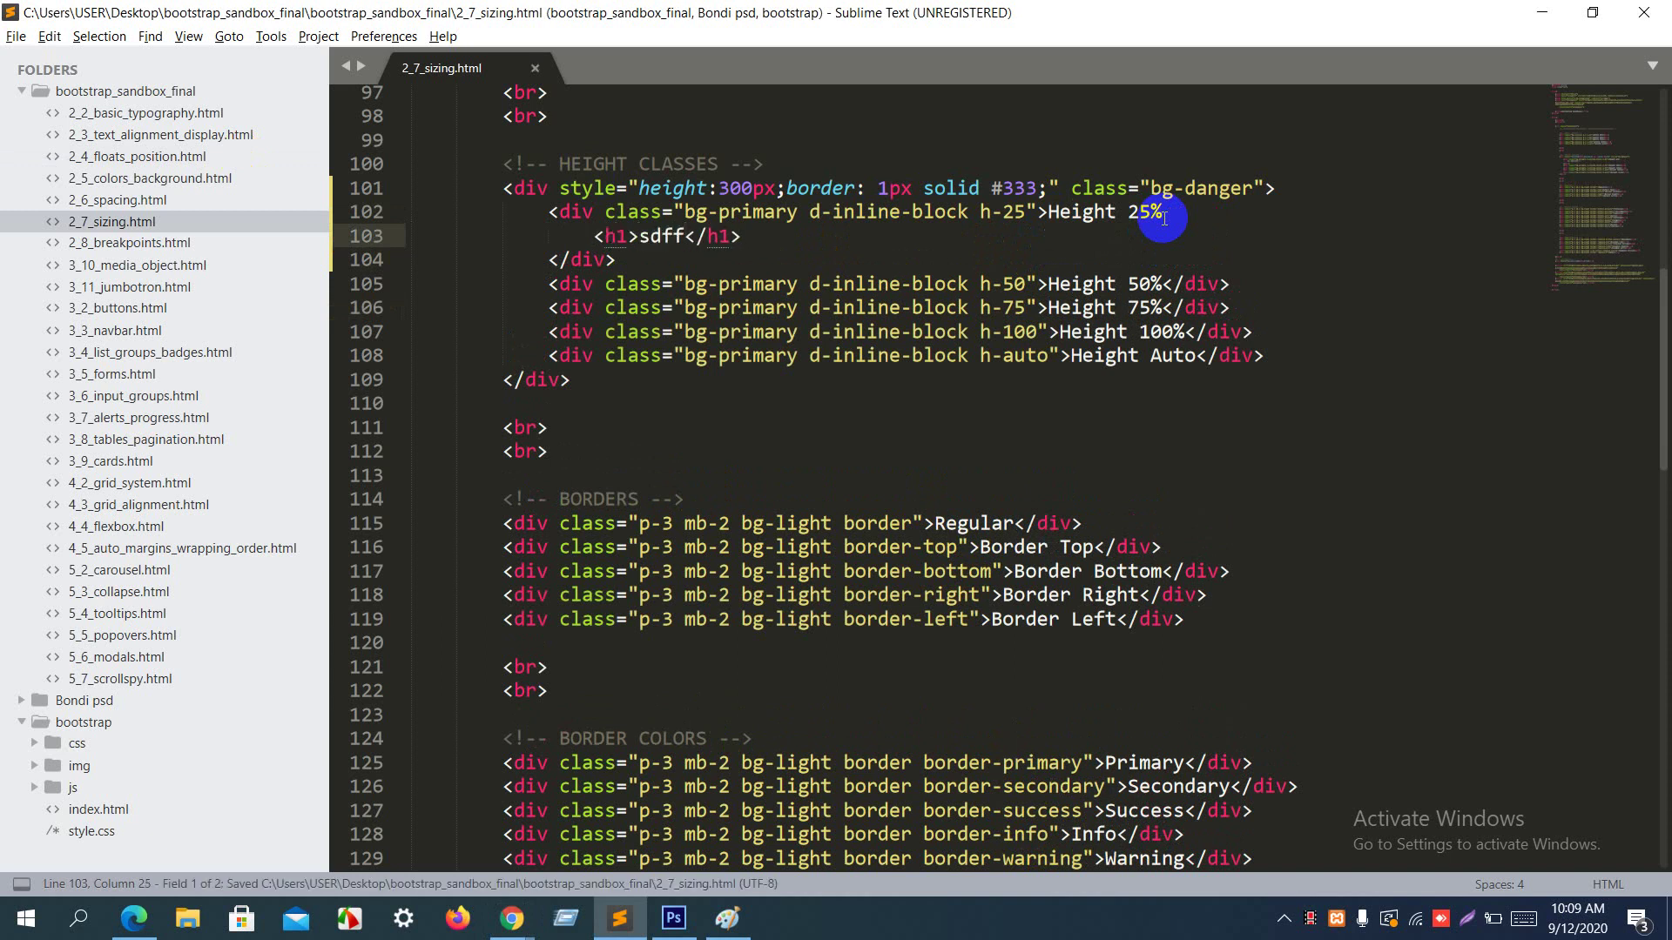
key(alt+Tab)
key(F5)
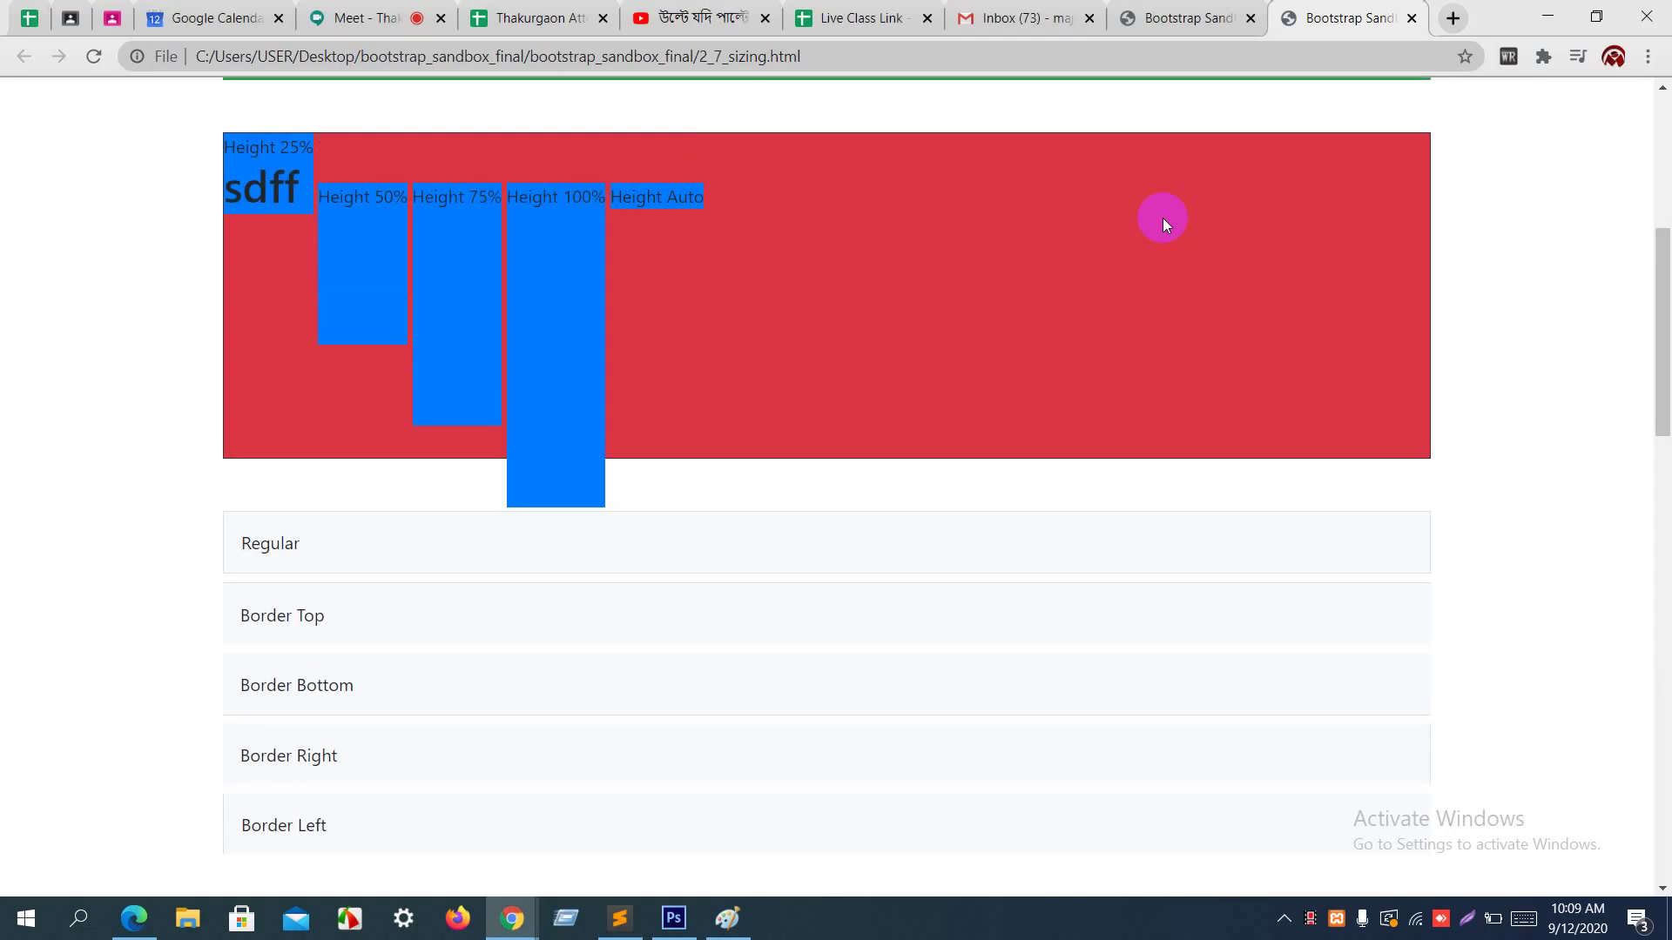
Step: Duplicate the "sdff" heading line in the h-25 div, save, and examine the second heading on the reloaded page in Chrome
key(alt+Tab)
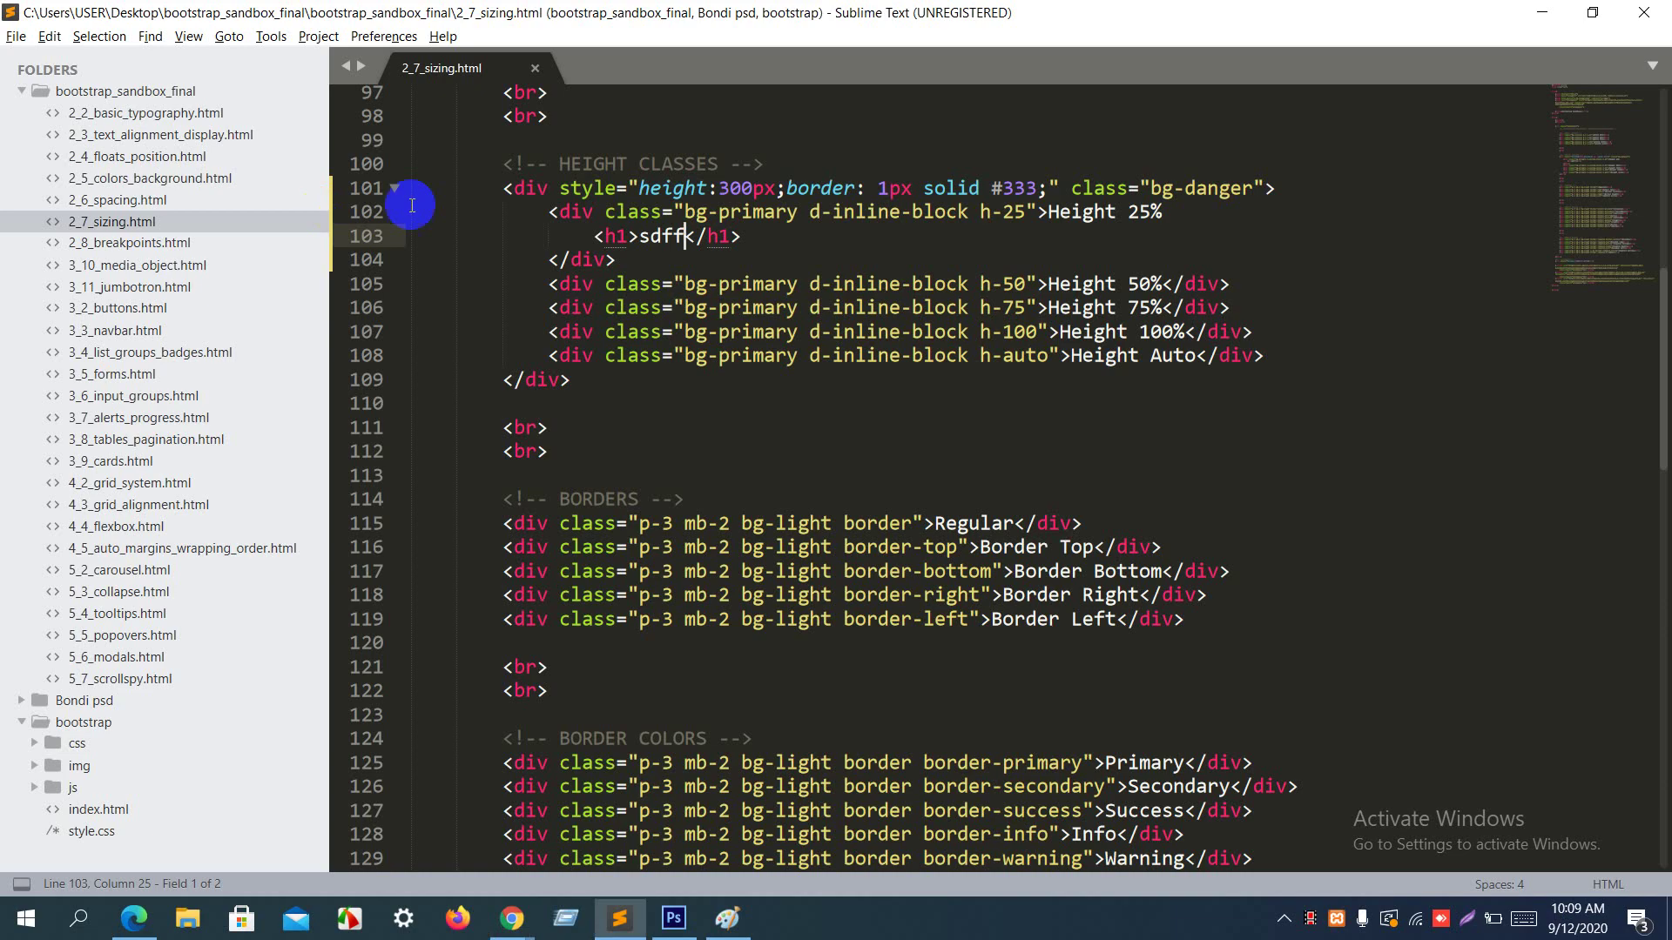
key(ctrl+s)
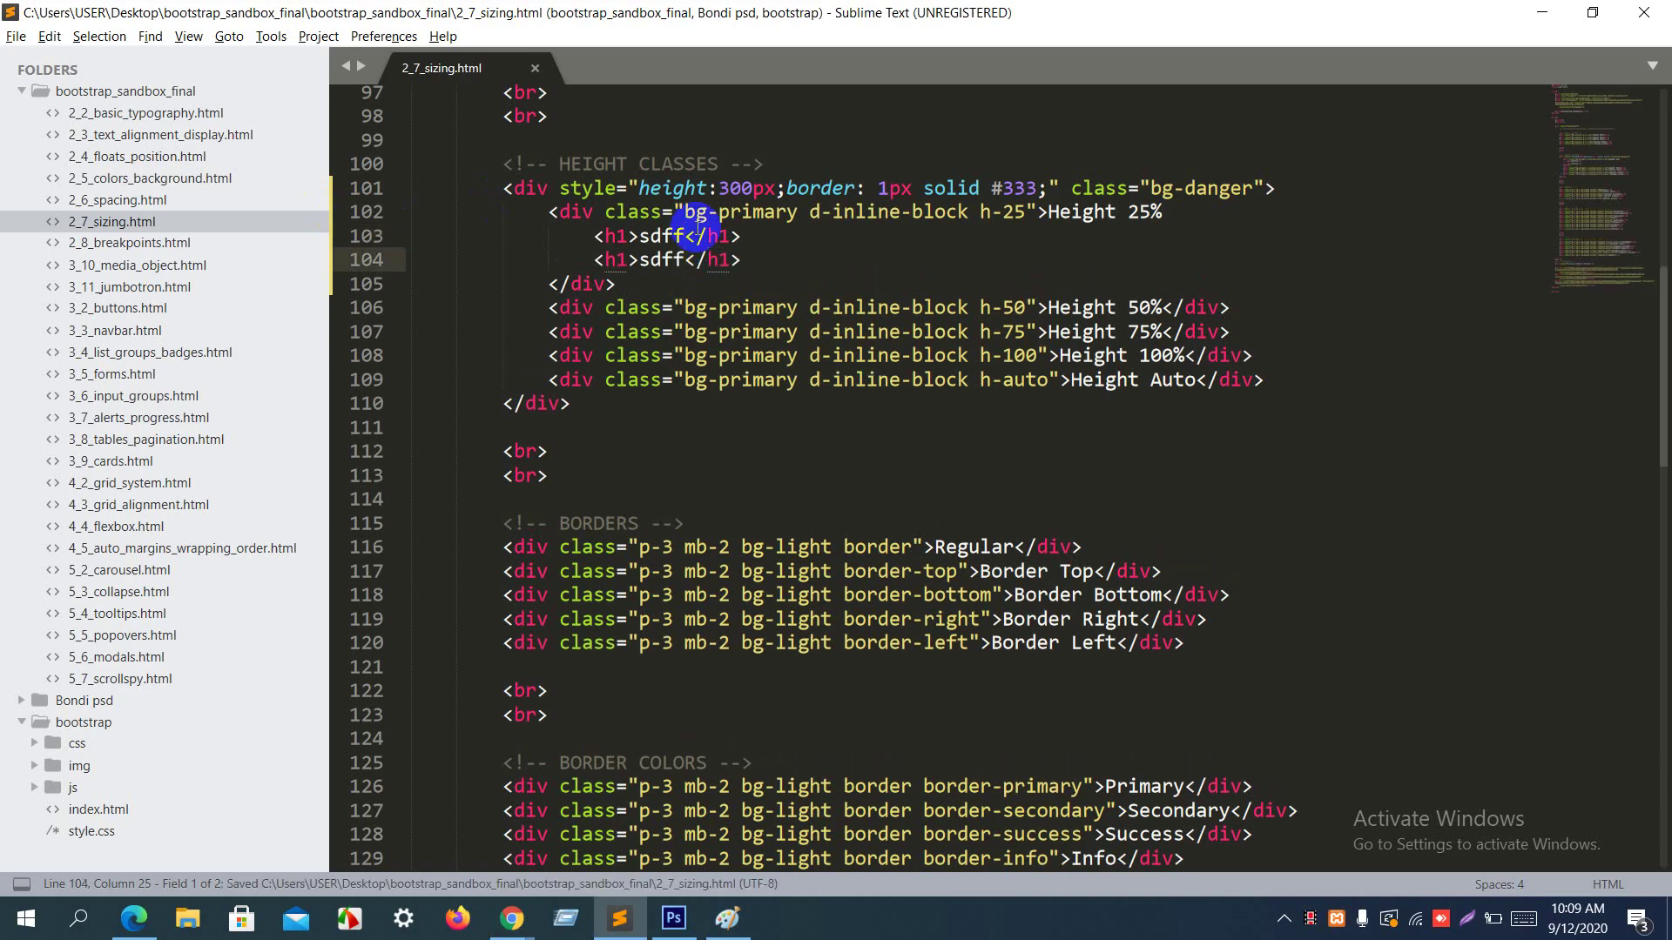
key(alt+Tab)
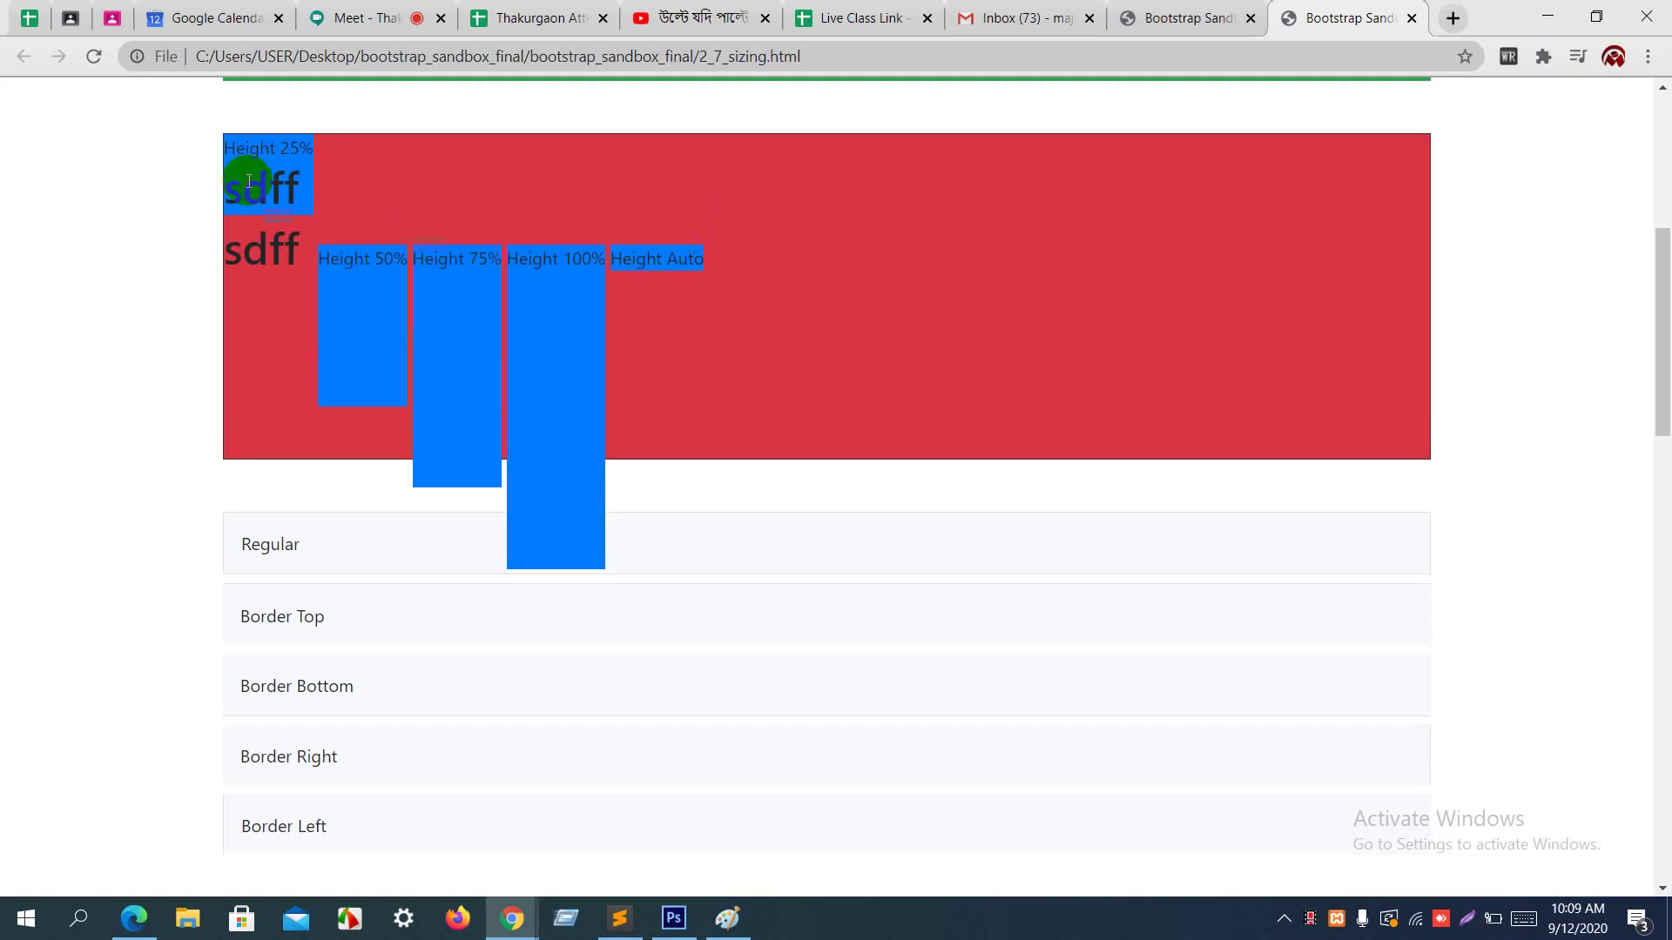
drag(235, 239, 328, 232)
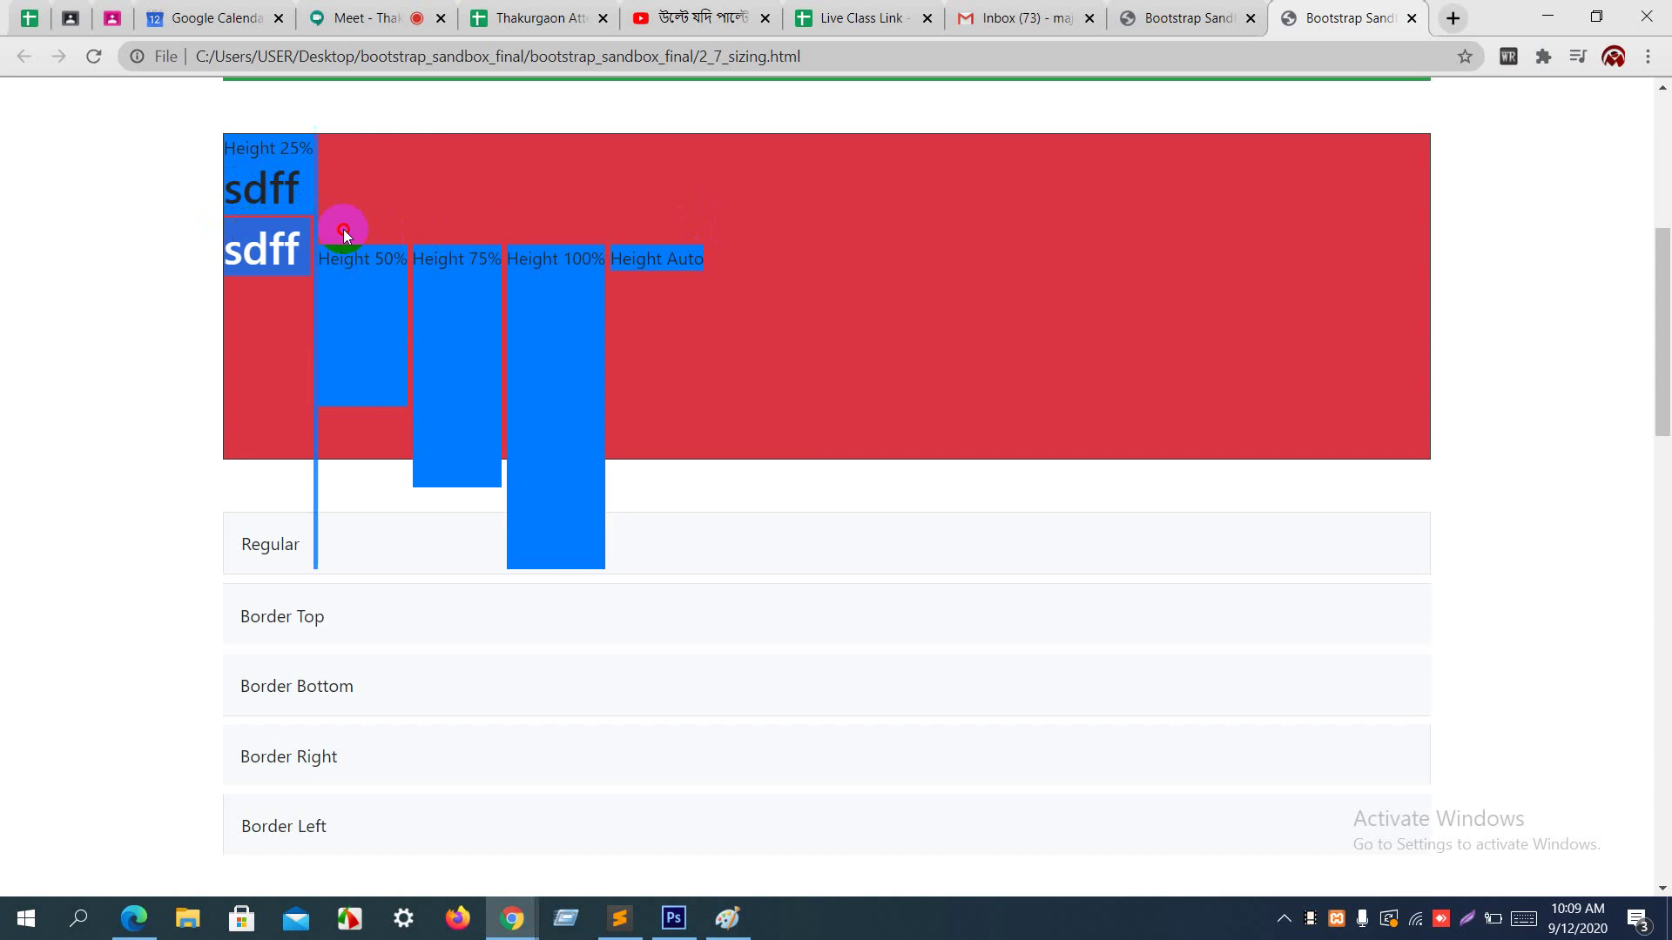
click(285, 231)
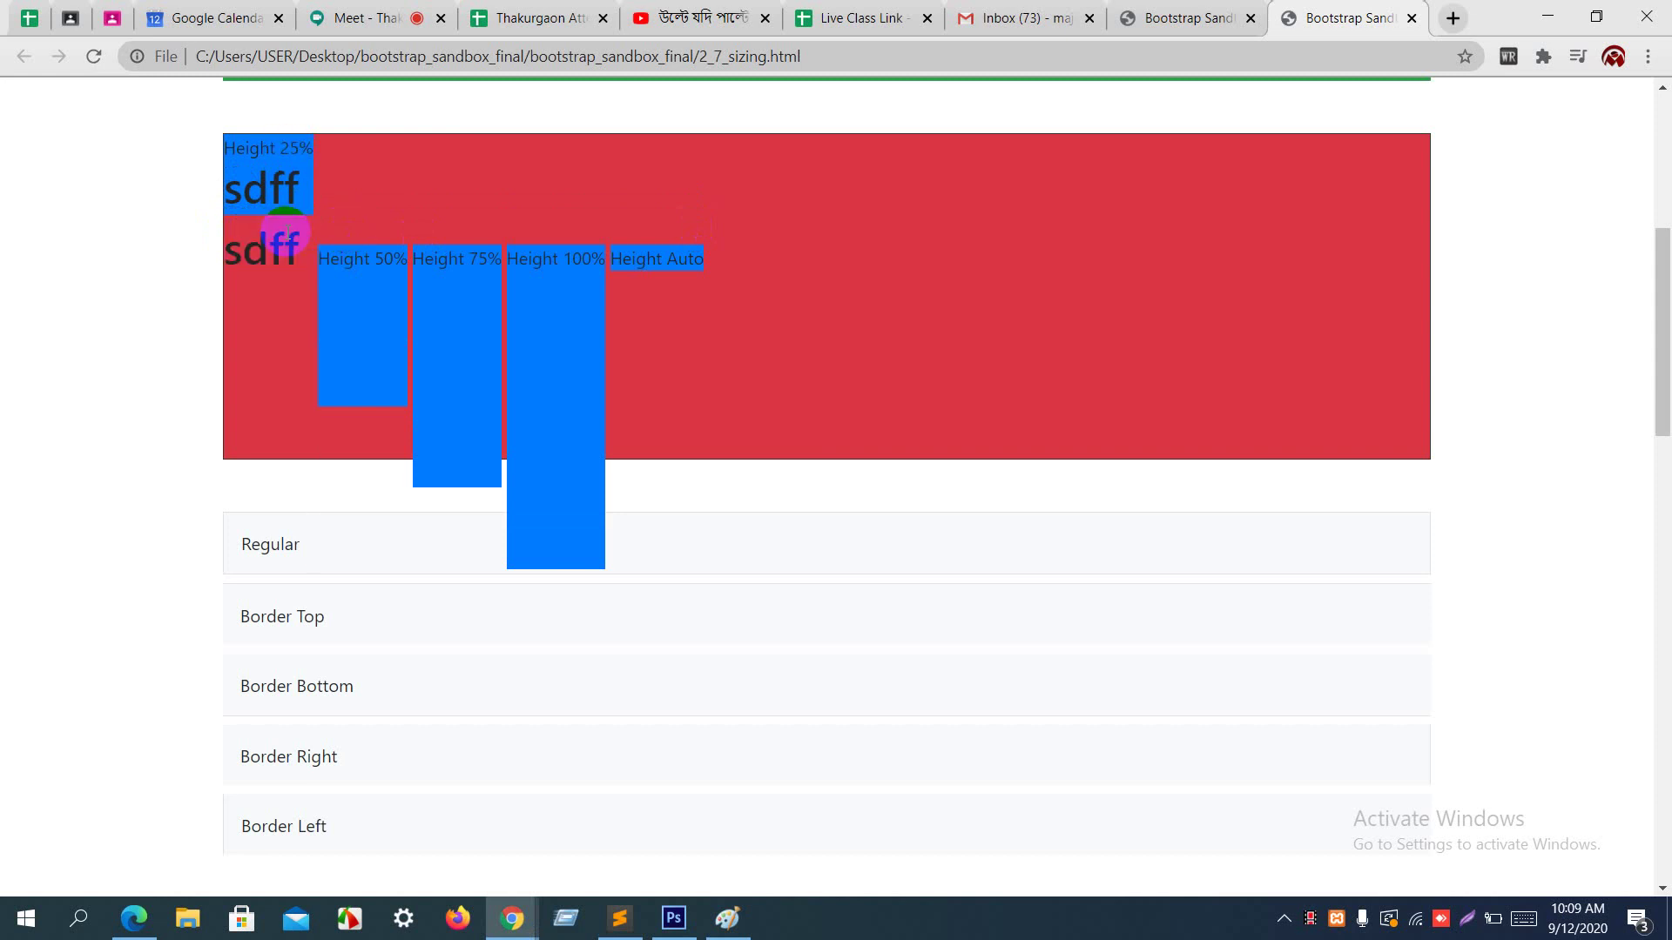
Step: Return to Sublime Text, undo the headings and line breaks added to the h-25 div, and save the file
key(alt+Tab)
key(ctrl+z)
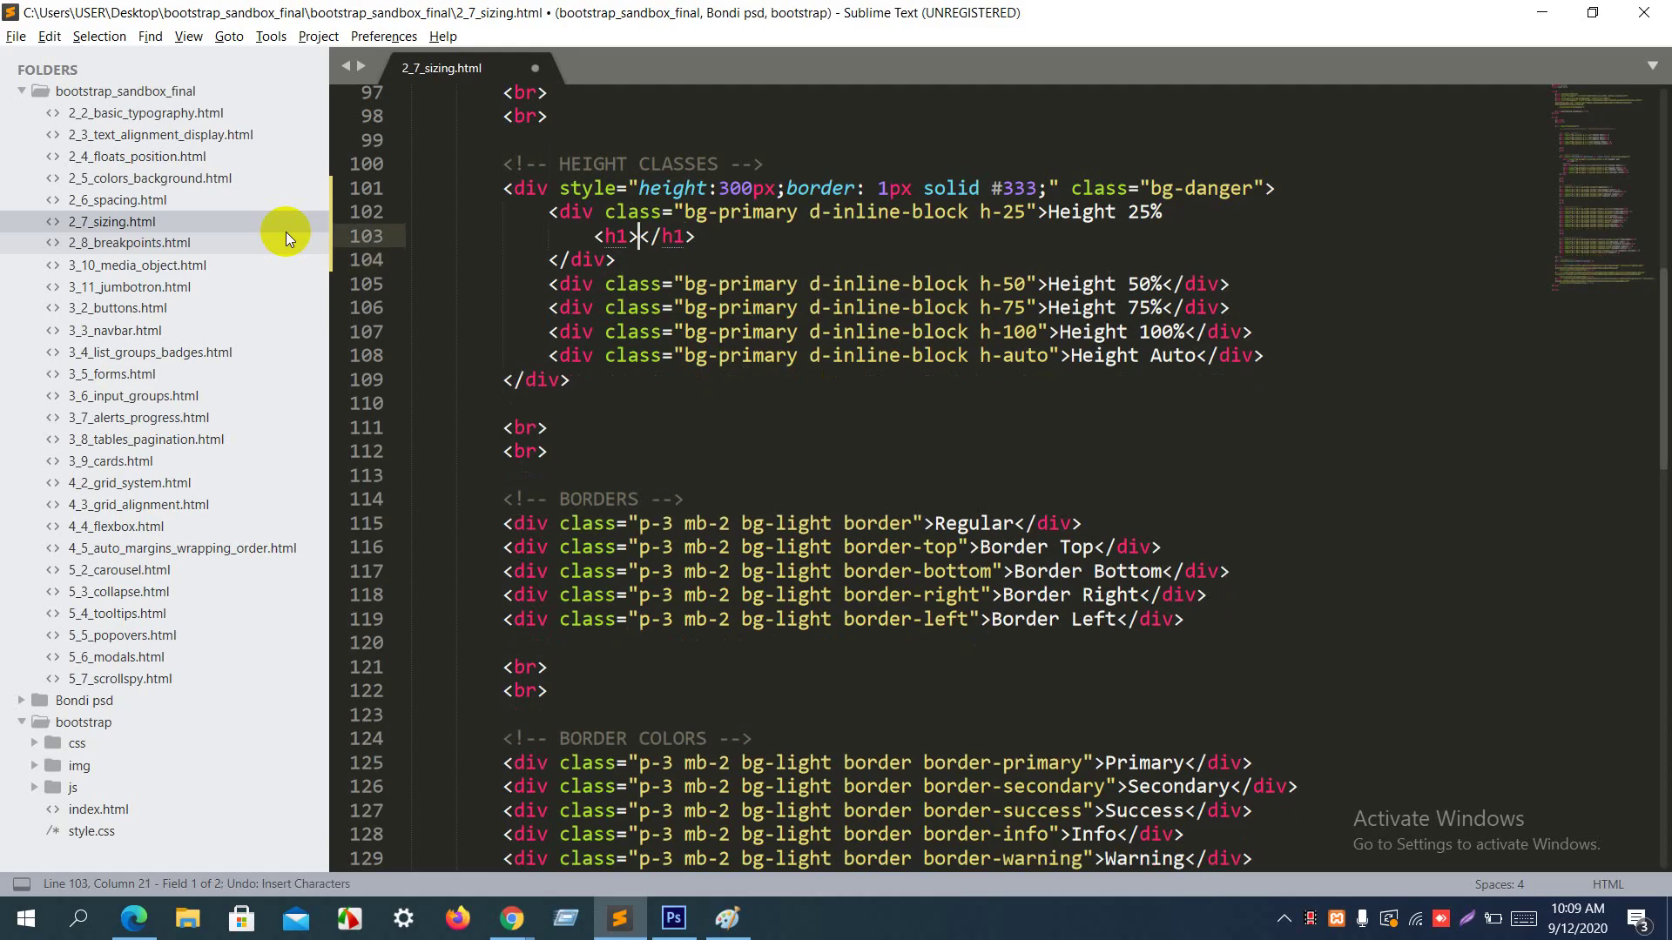
key(ctrl+z)
key(ctrl+z)
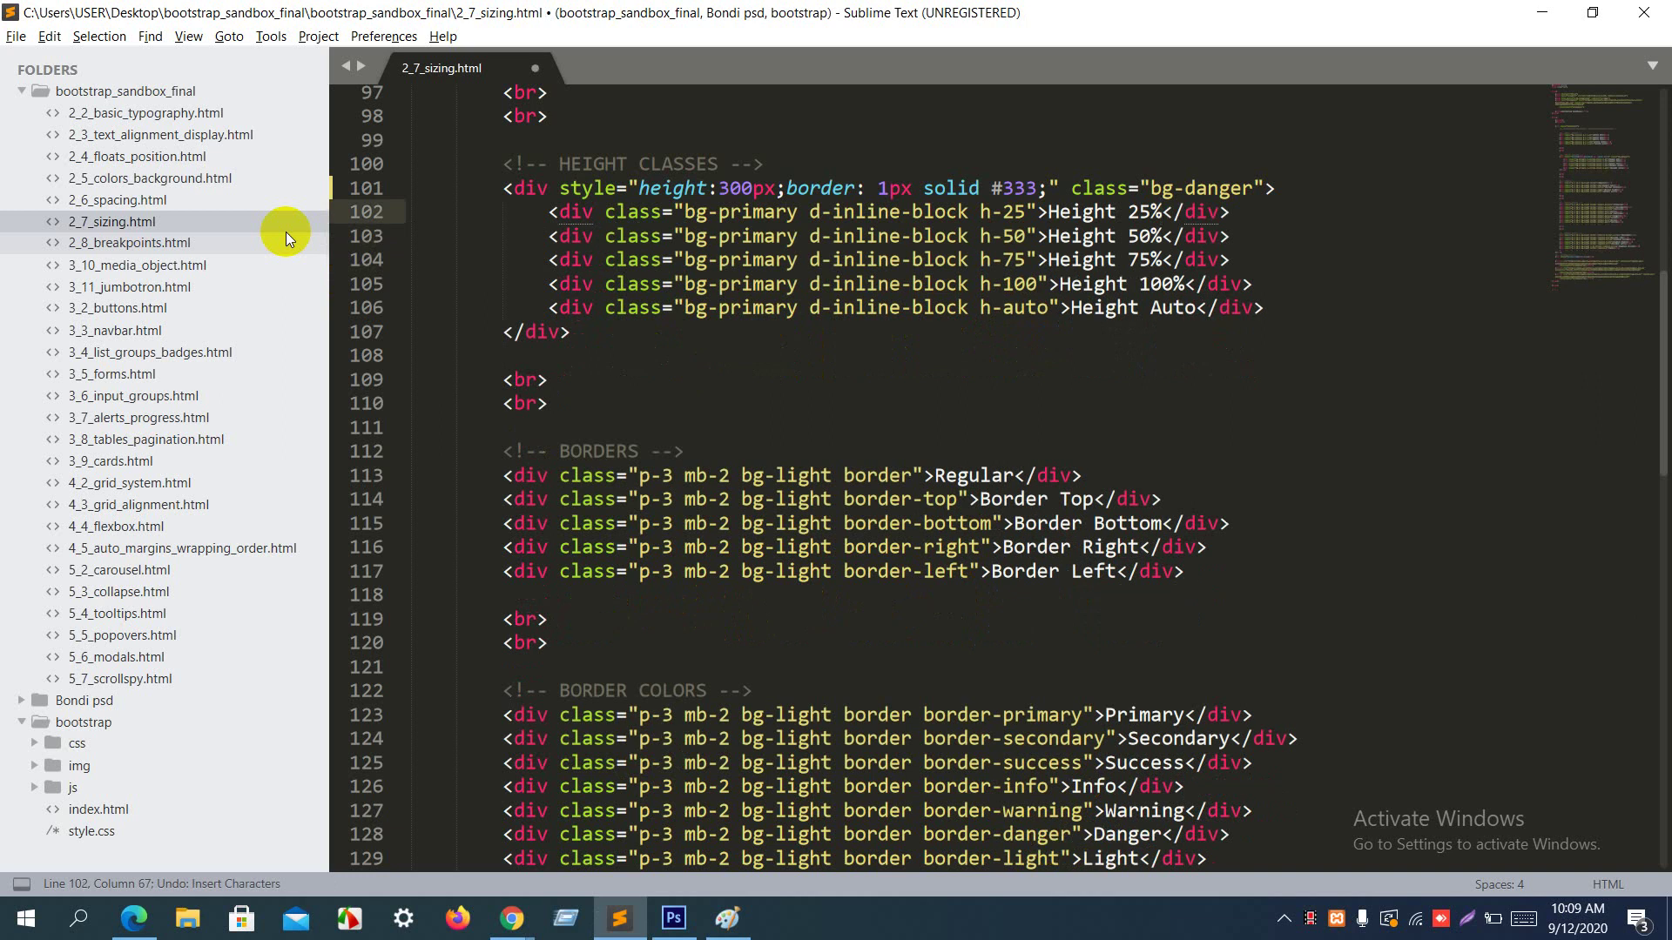
key(ctrl+s)
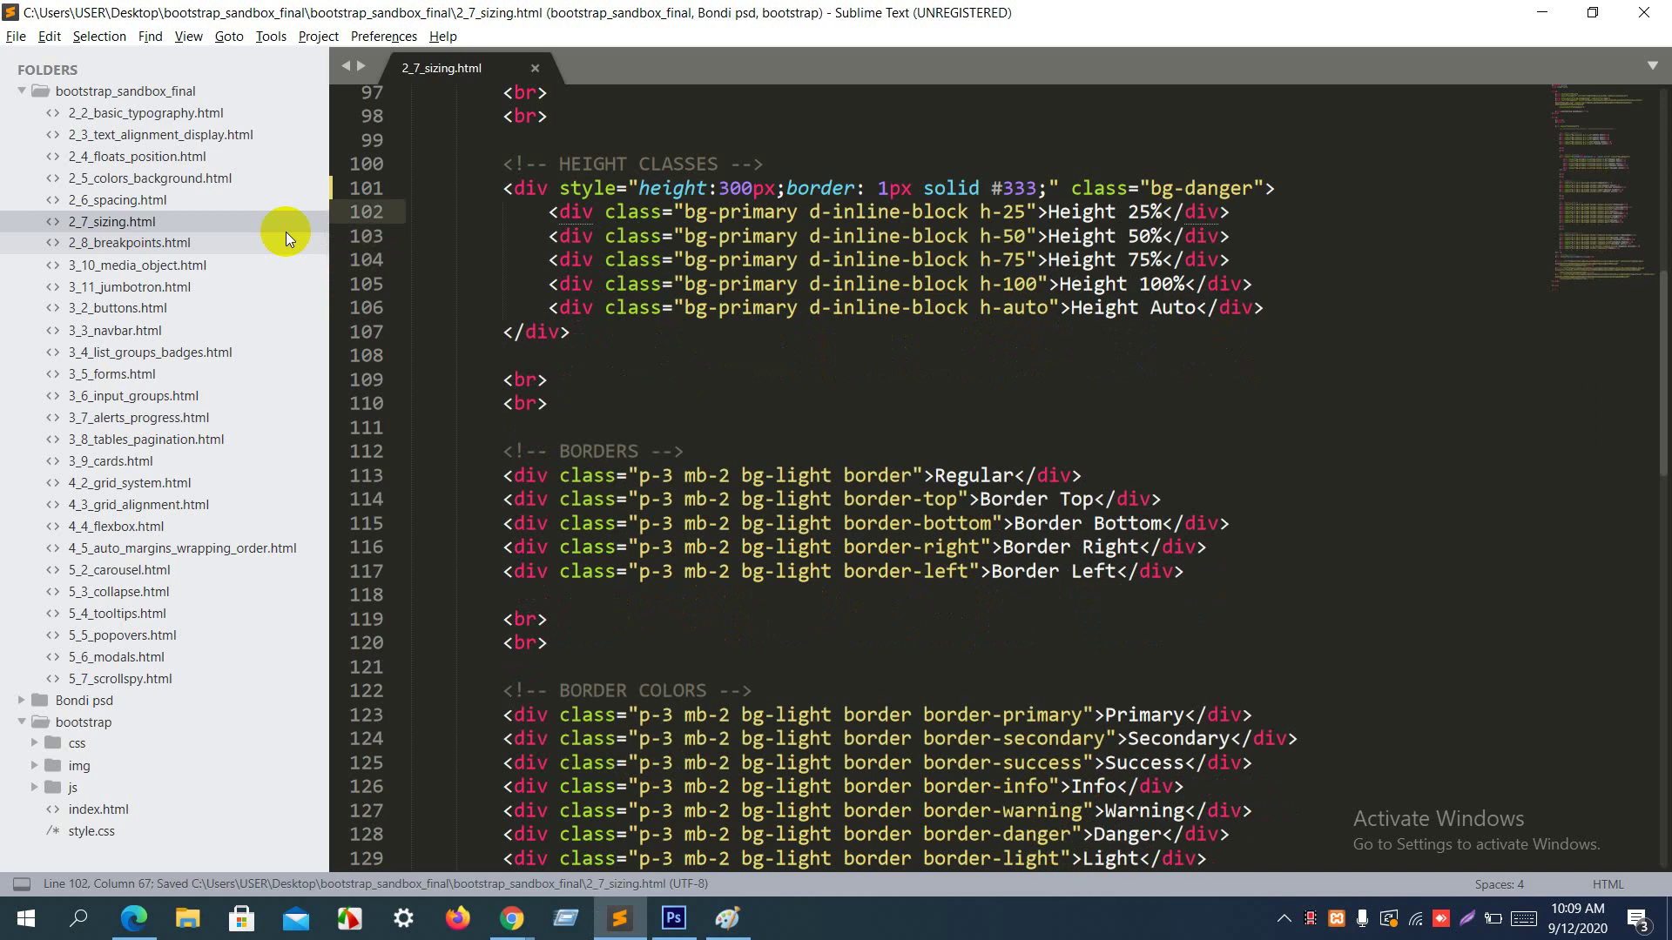
Step: Look through the border, border color, and border radius classes in the code below the height classes
click(771, 385)
scroll(771, 386, down, 3)
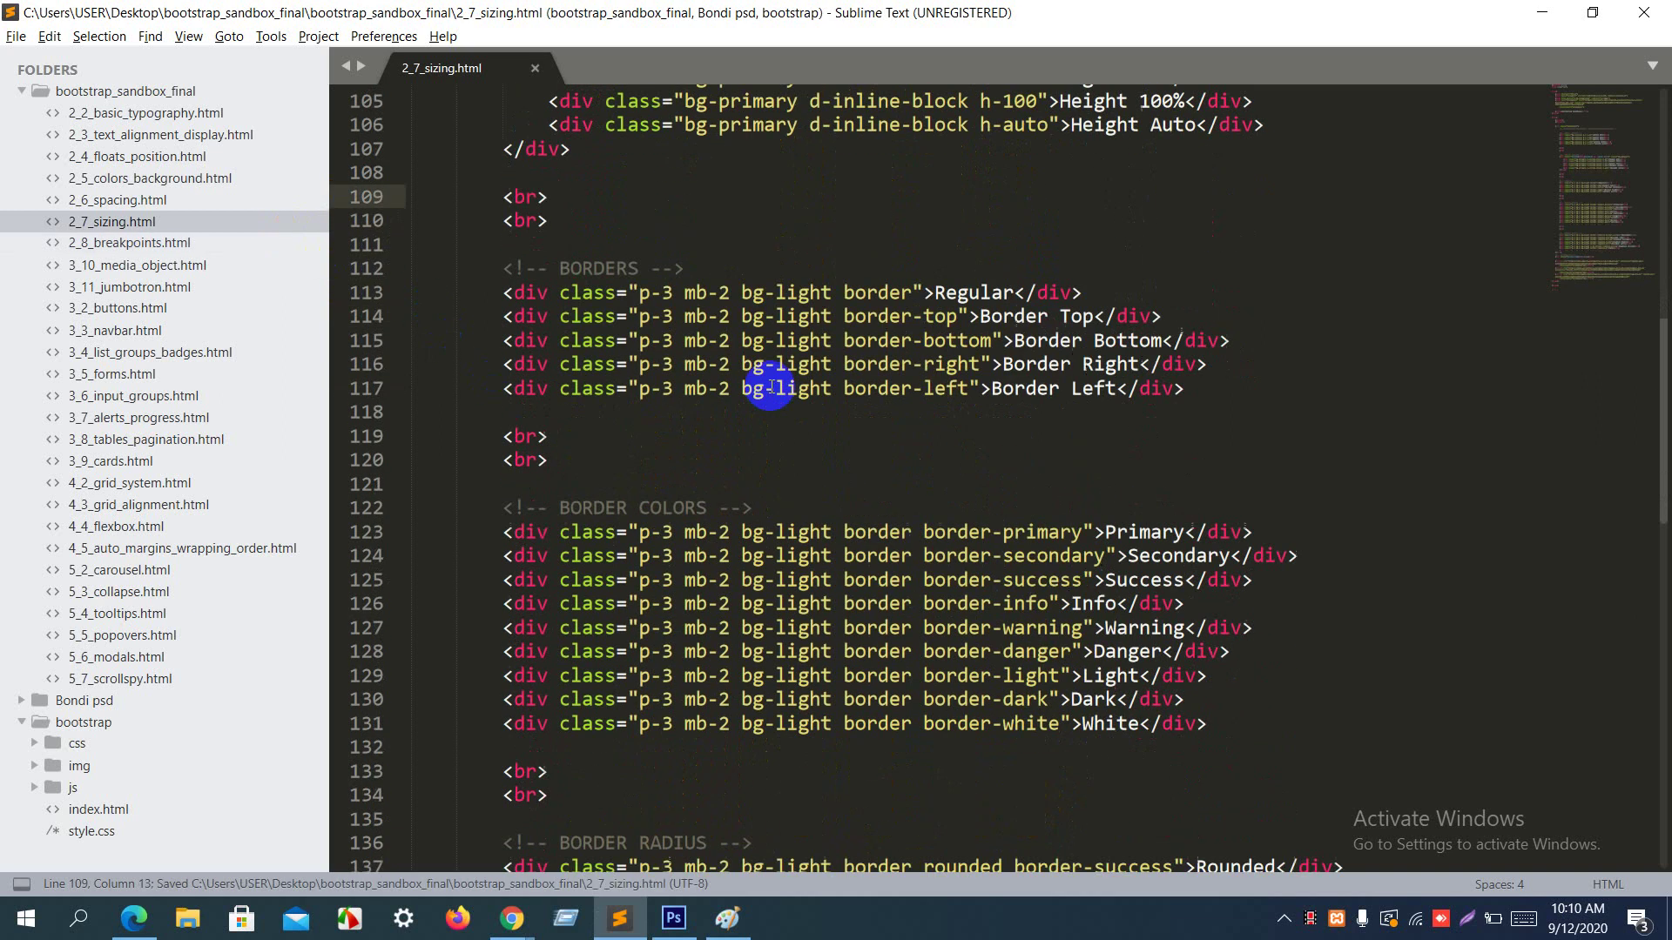
scroll(771, 386, down, 2)
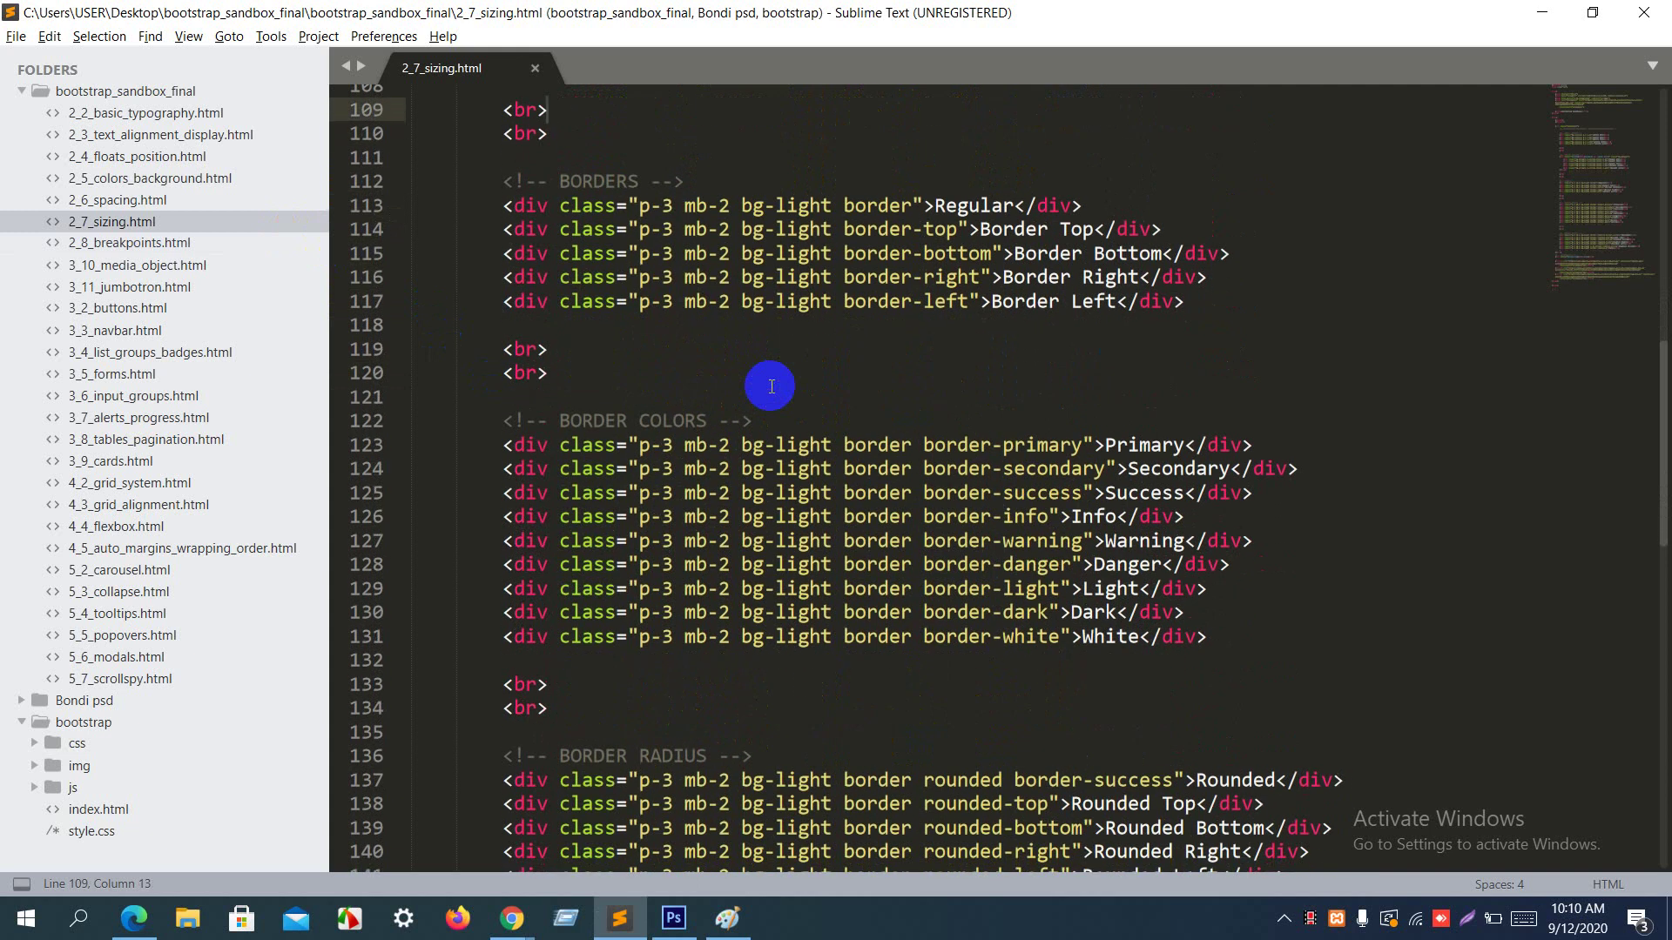
scroll(771, 386, down, 2)
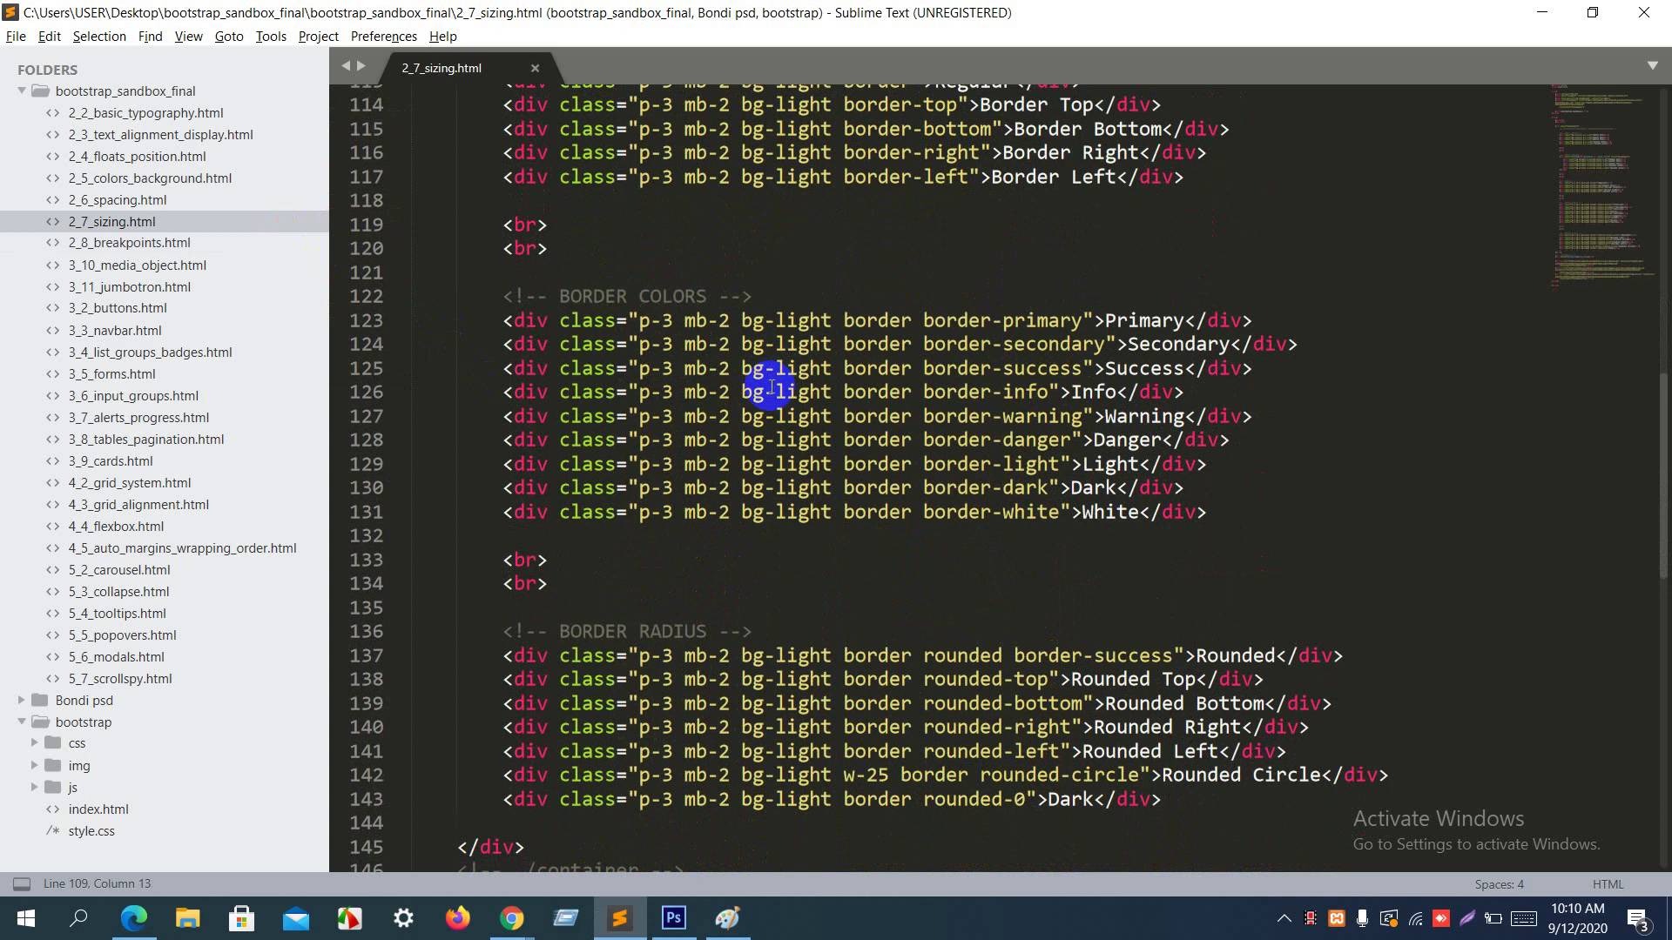
Step: Reload the page in Chrome and examine the width and height bars, highlighting the "Width Auto" text
key(alt+Tab)
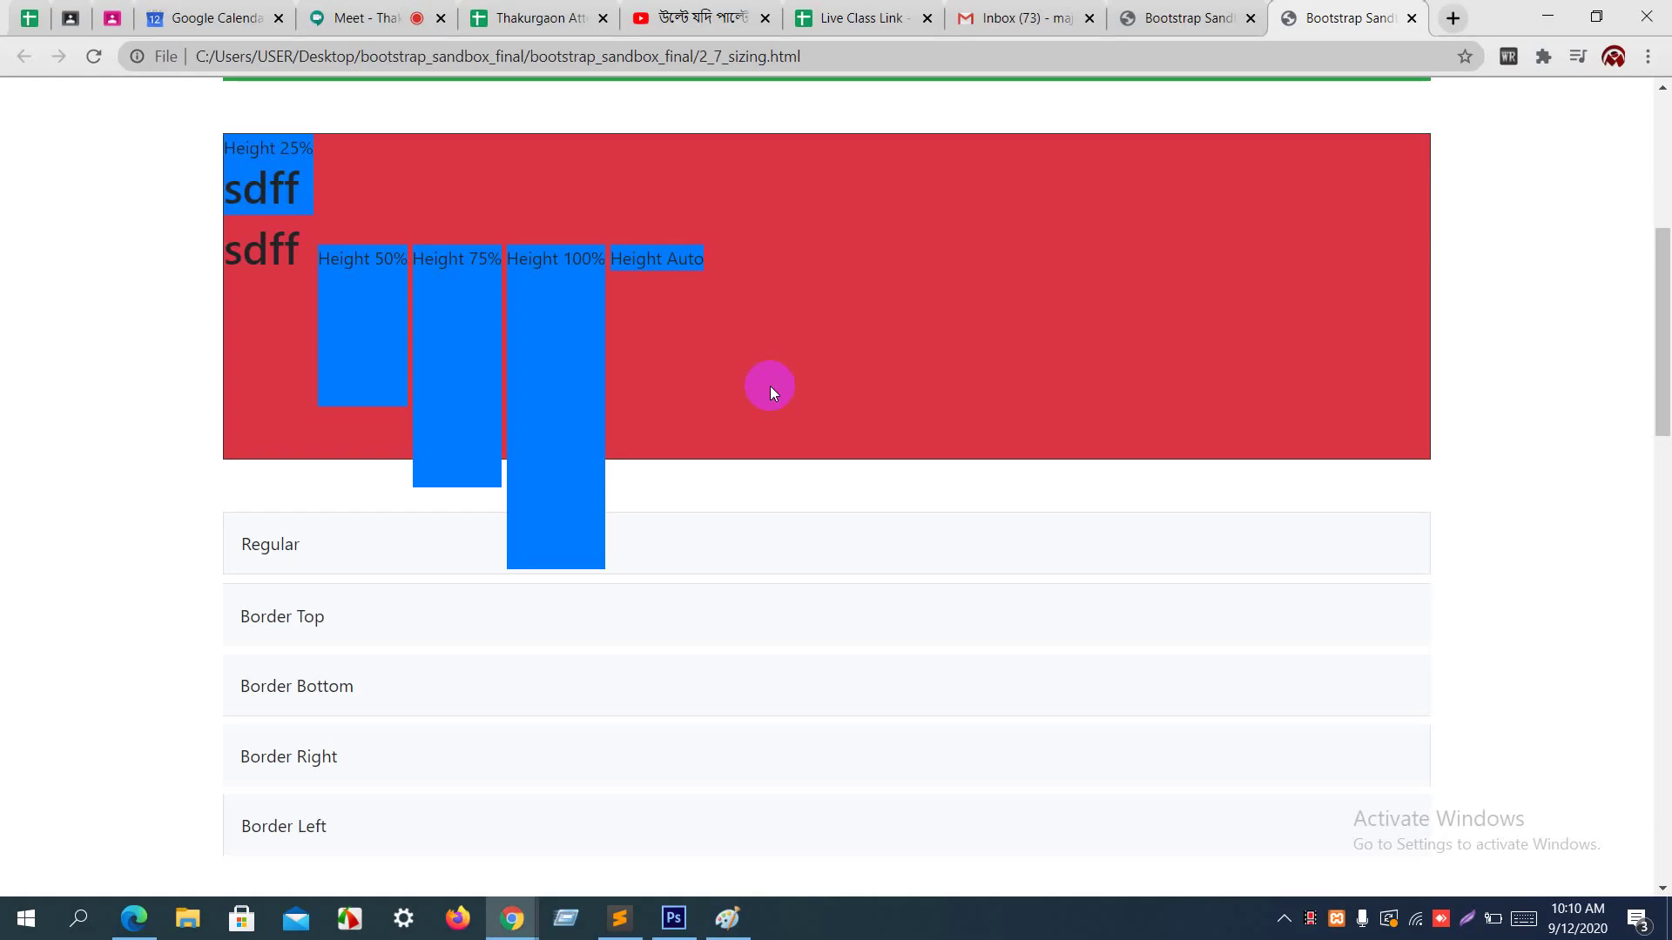
key(ctrl+r)
scroll(770, 385, up, 2)
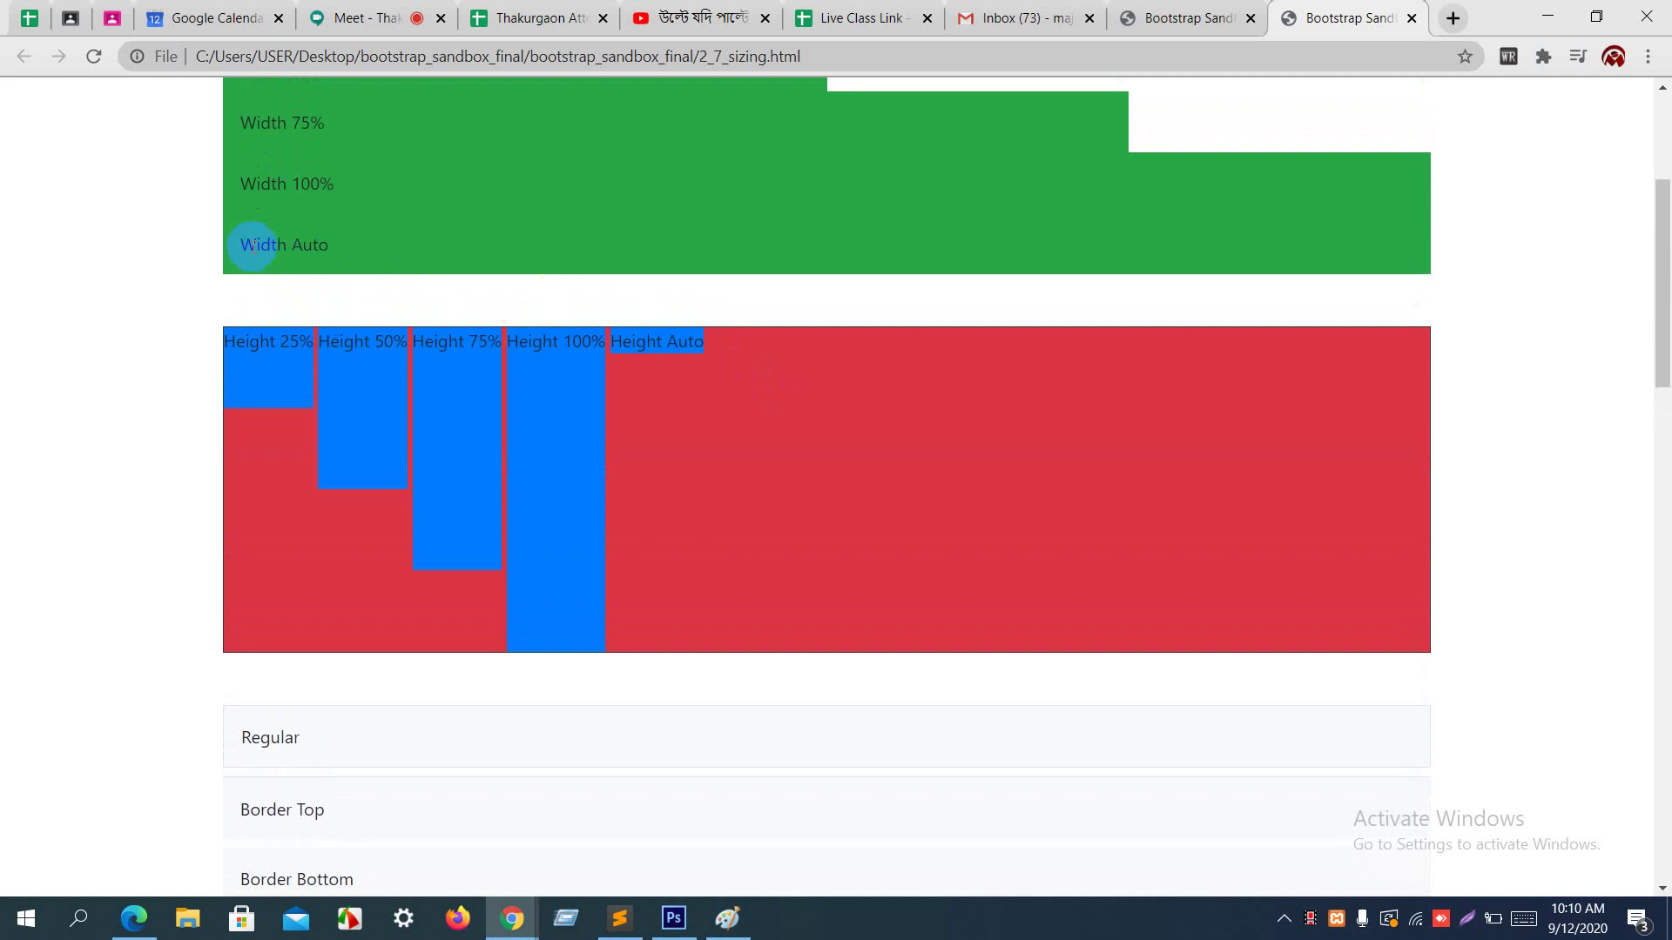
drag(254, 245, 440, 252)
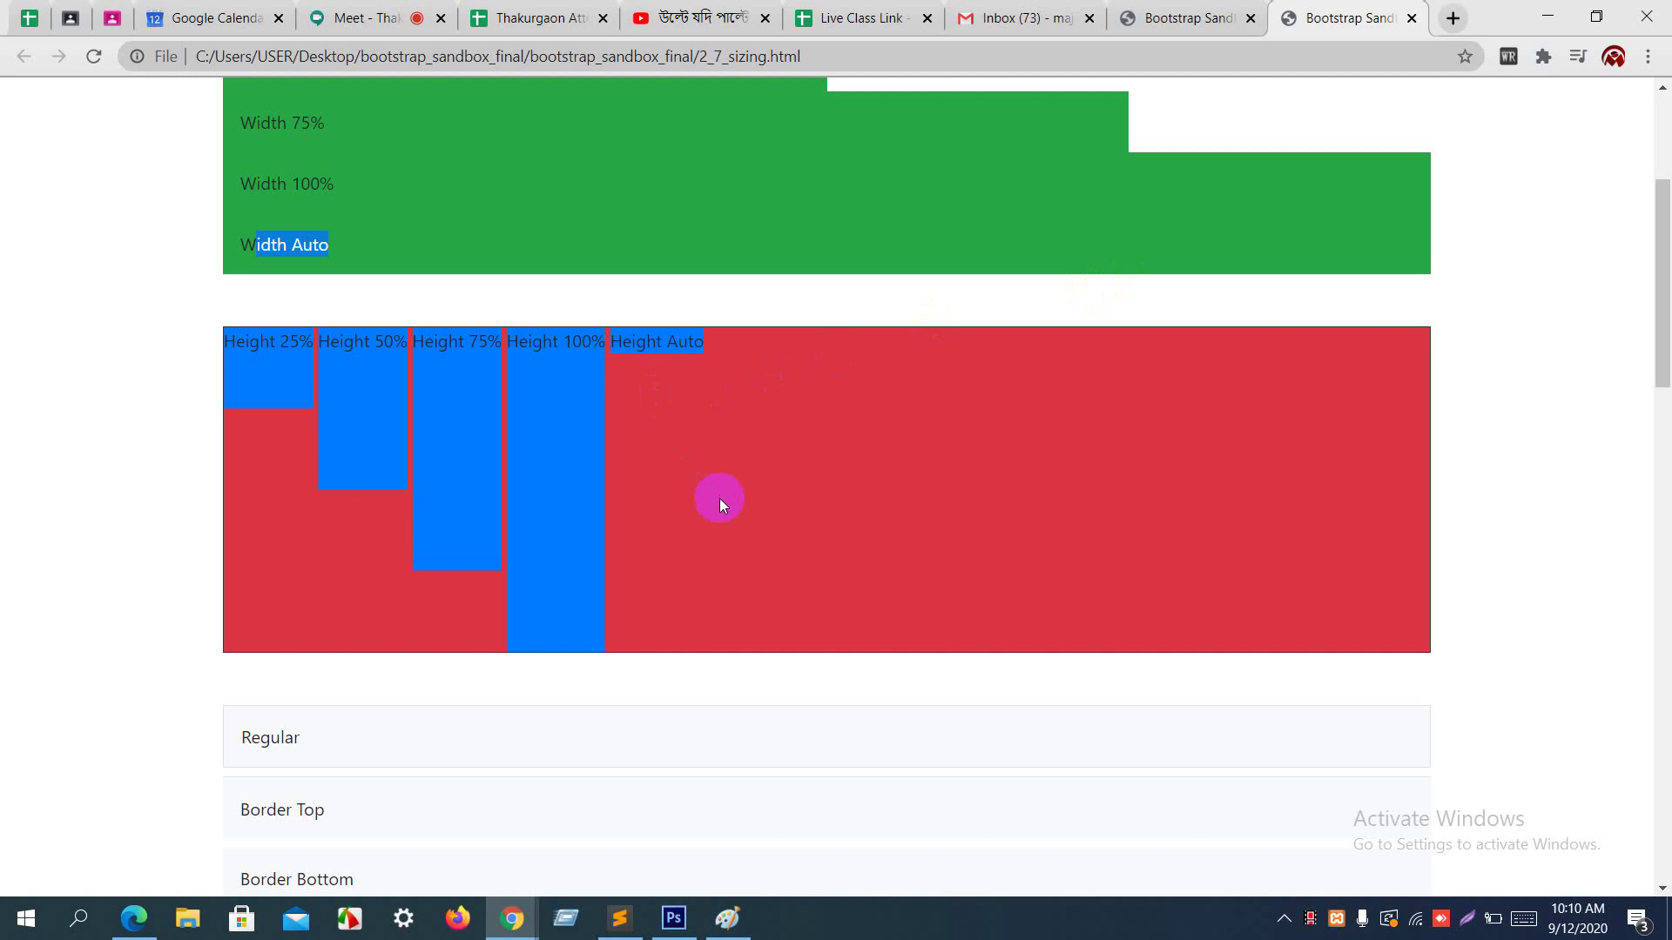
Step: Return to Sublime Text, look through the border sections, and highlight the "border" class on the Regular div
click(650, 258)
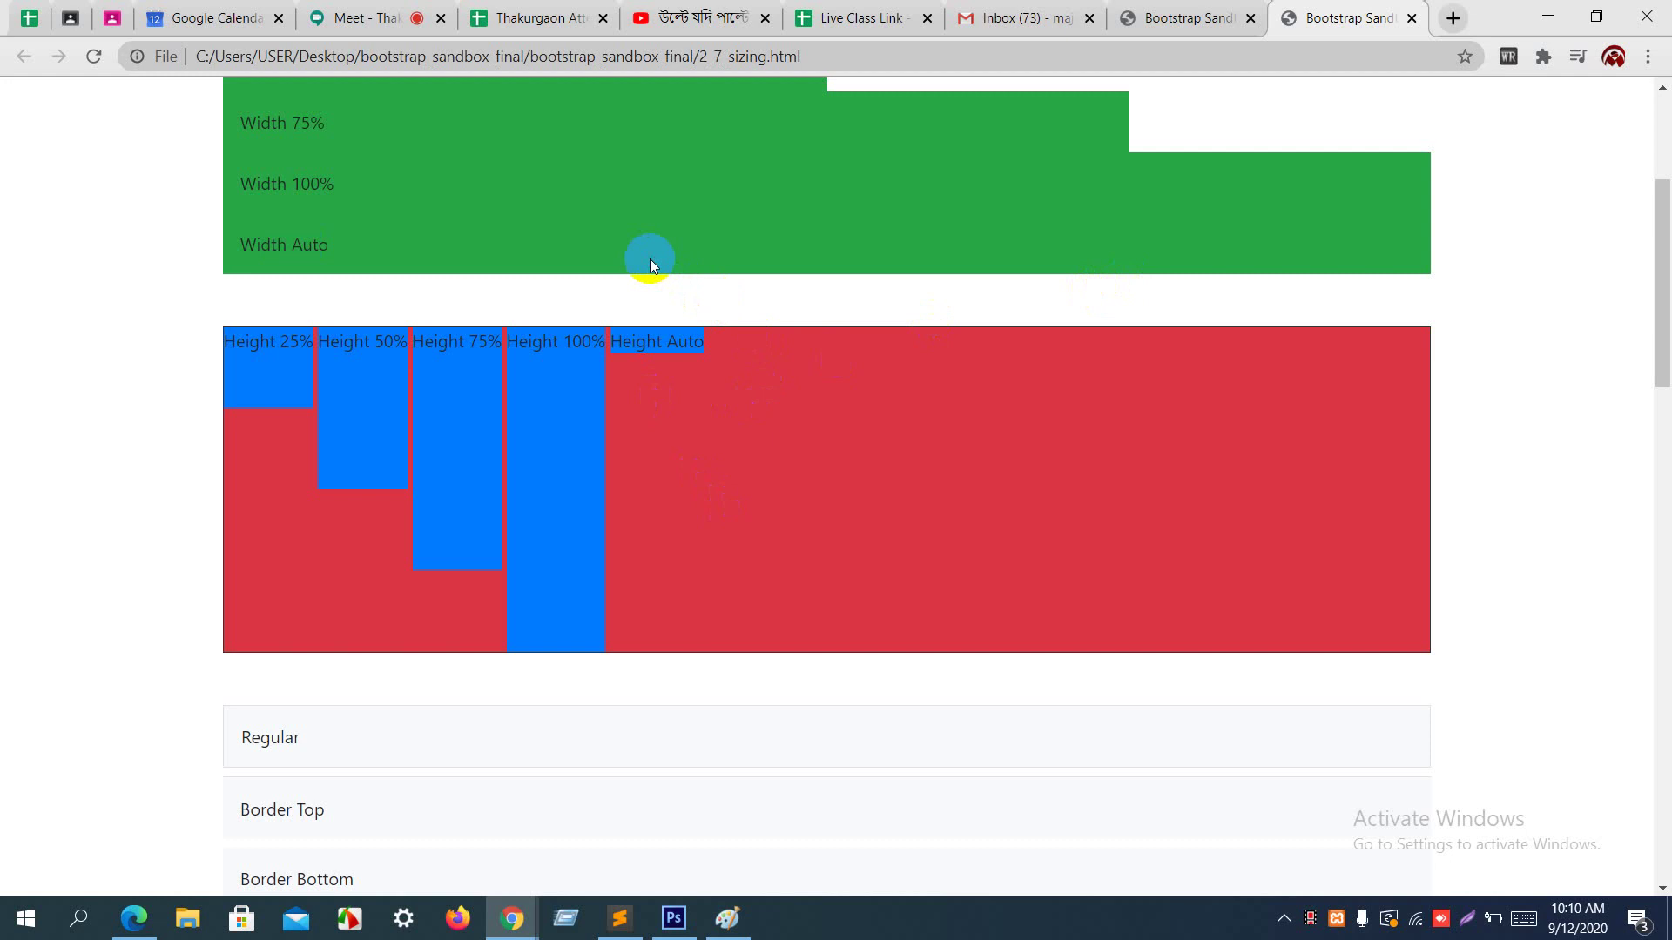
key(alt+Tab)
scroll(651, 261, down, 3)
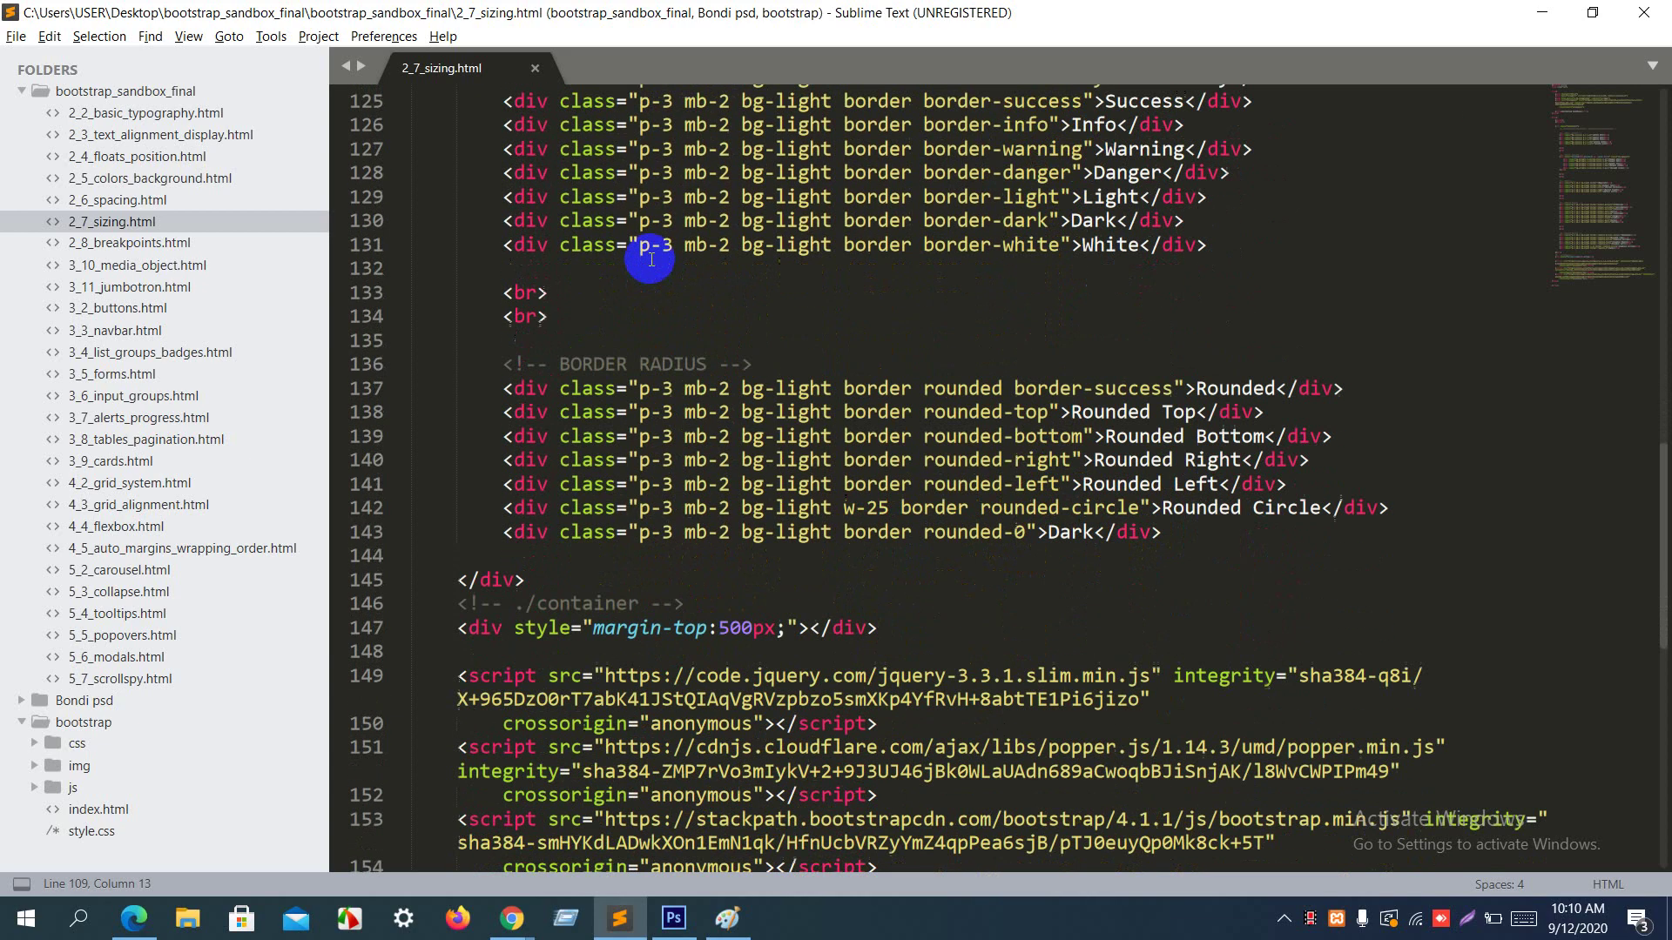
scroll(652, 261, up, 2)
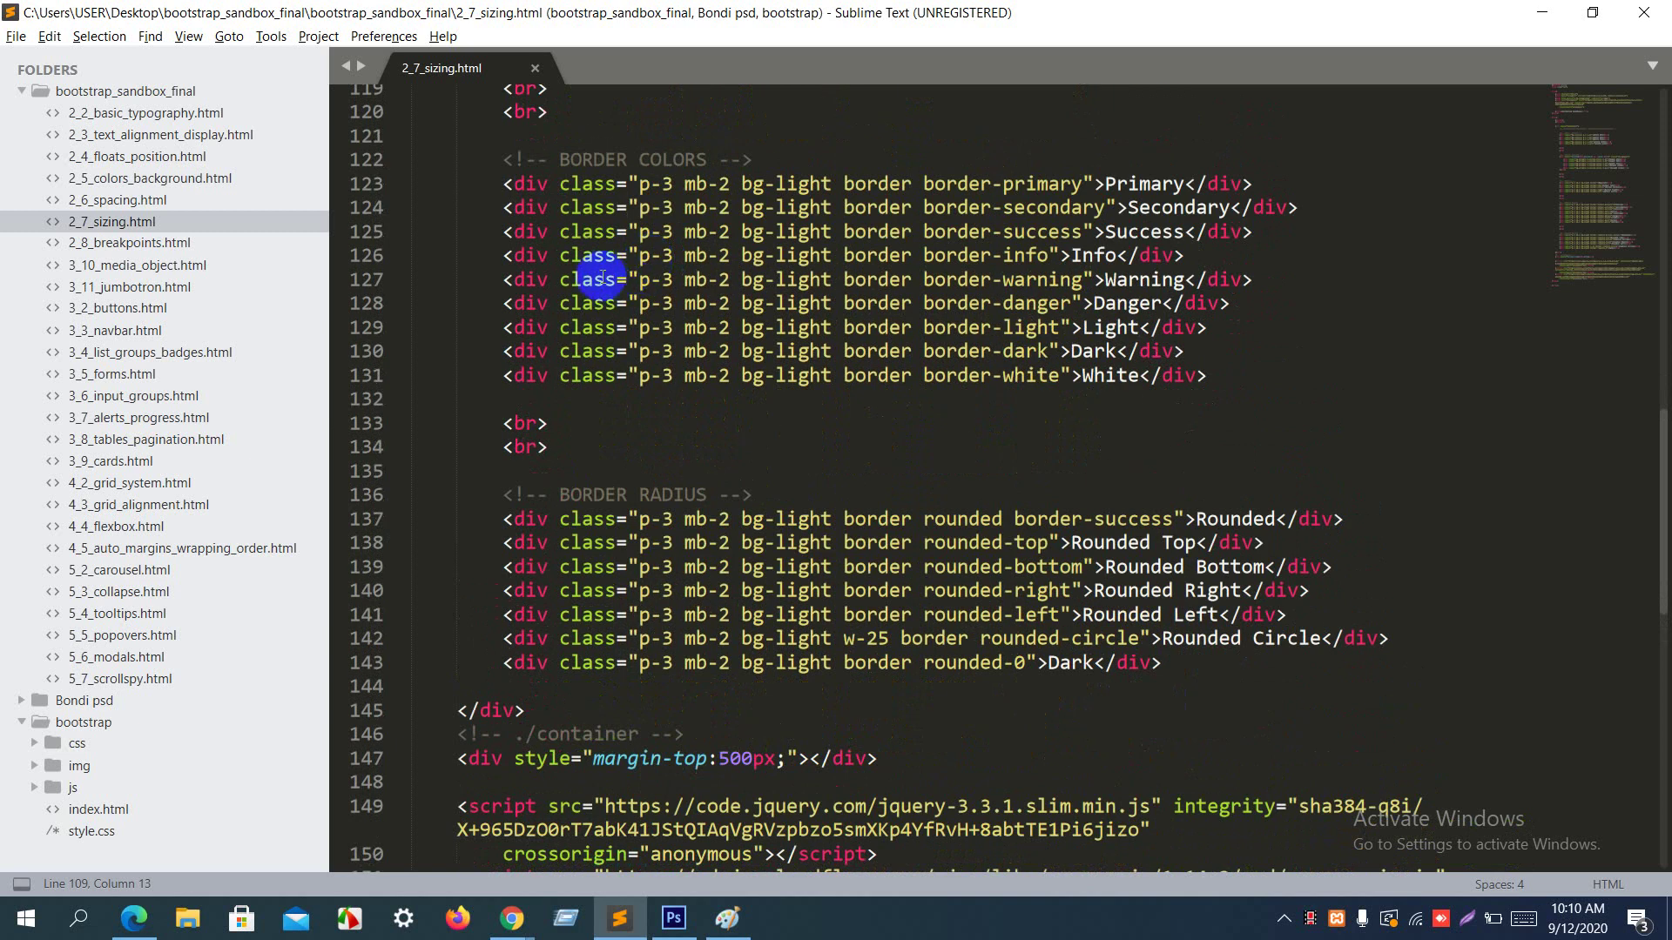
scroll(617, 277, up, 3)
scroll(602, 277, up, 3)
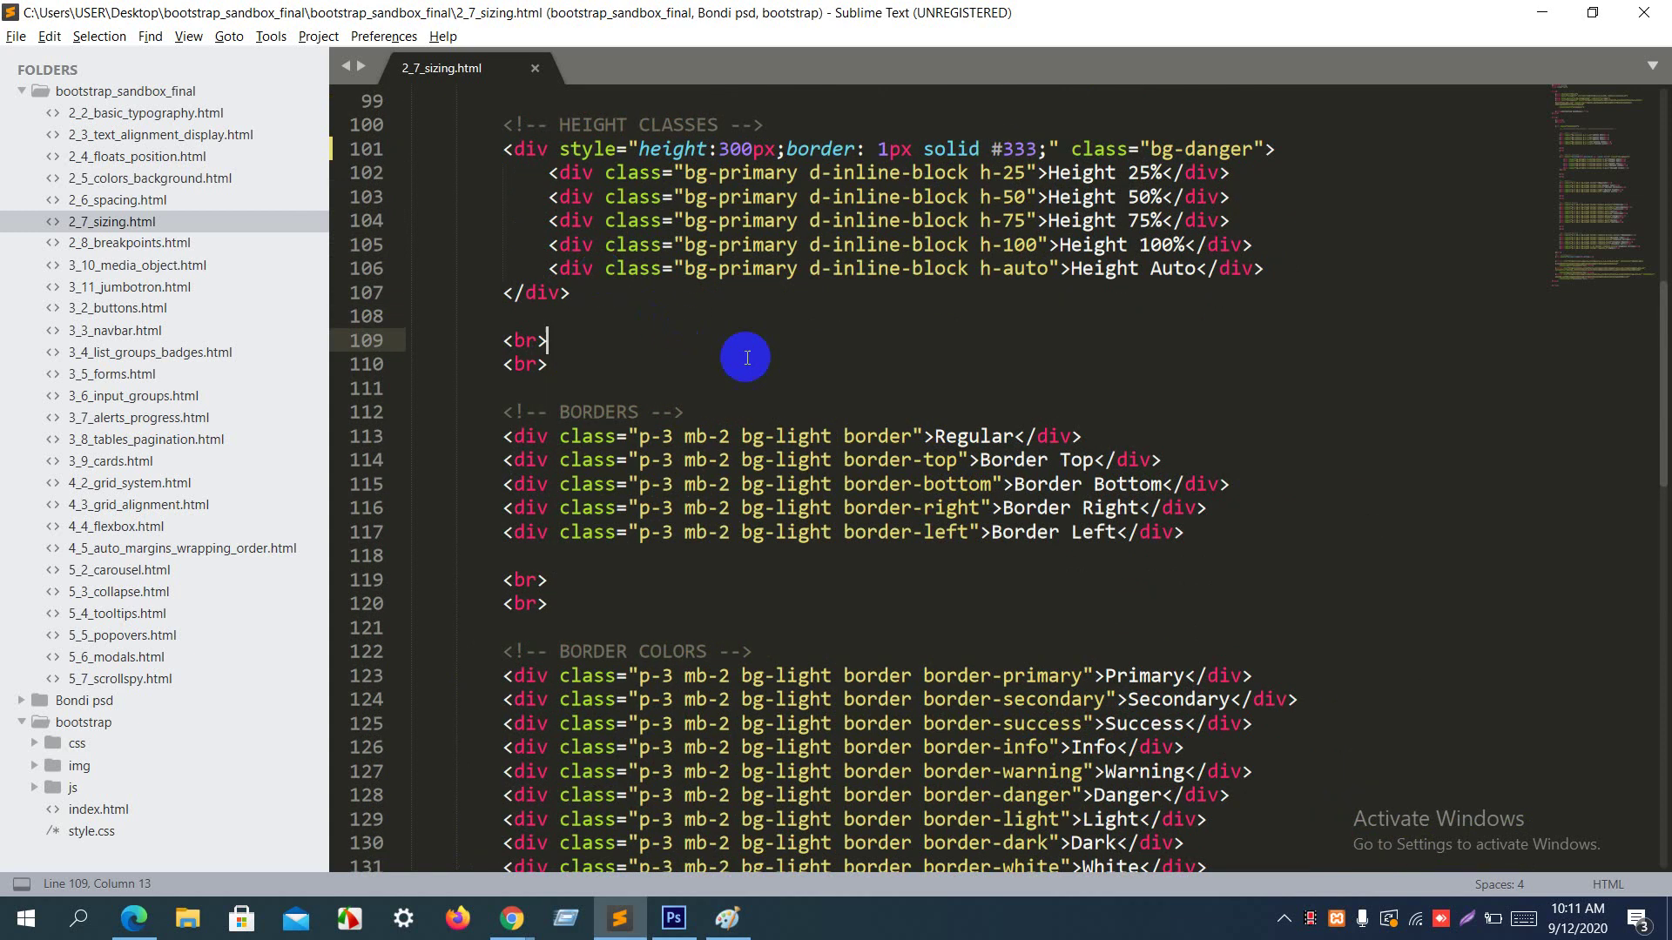
double_click(858, 438)
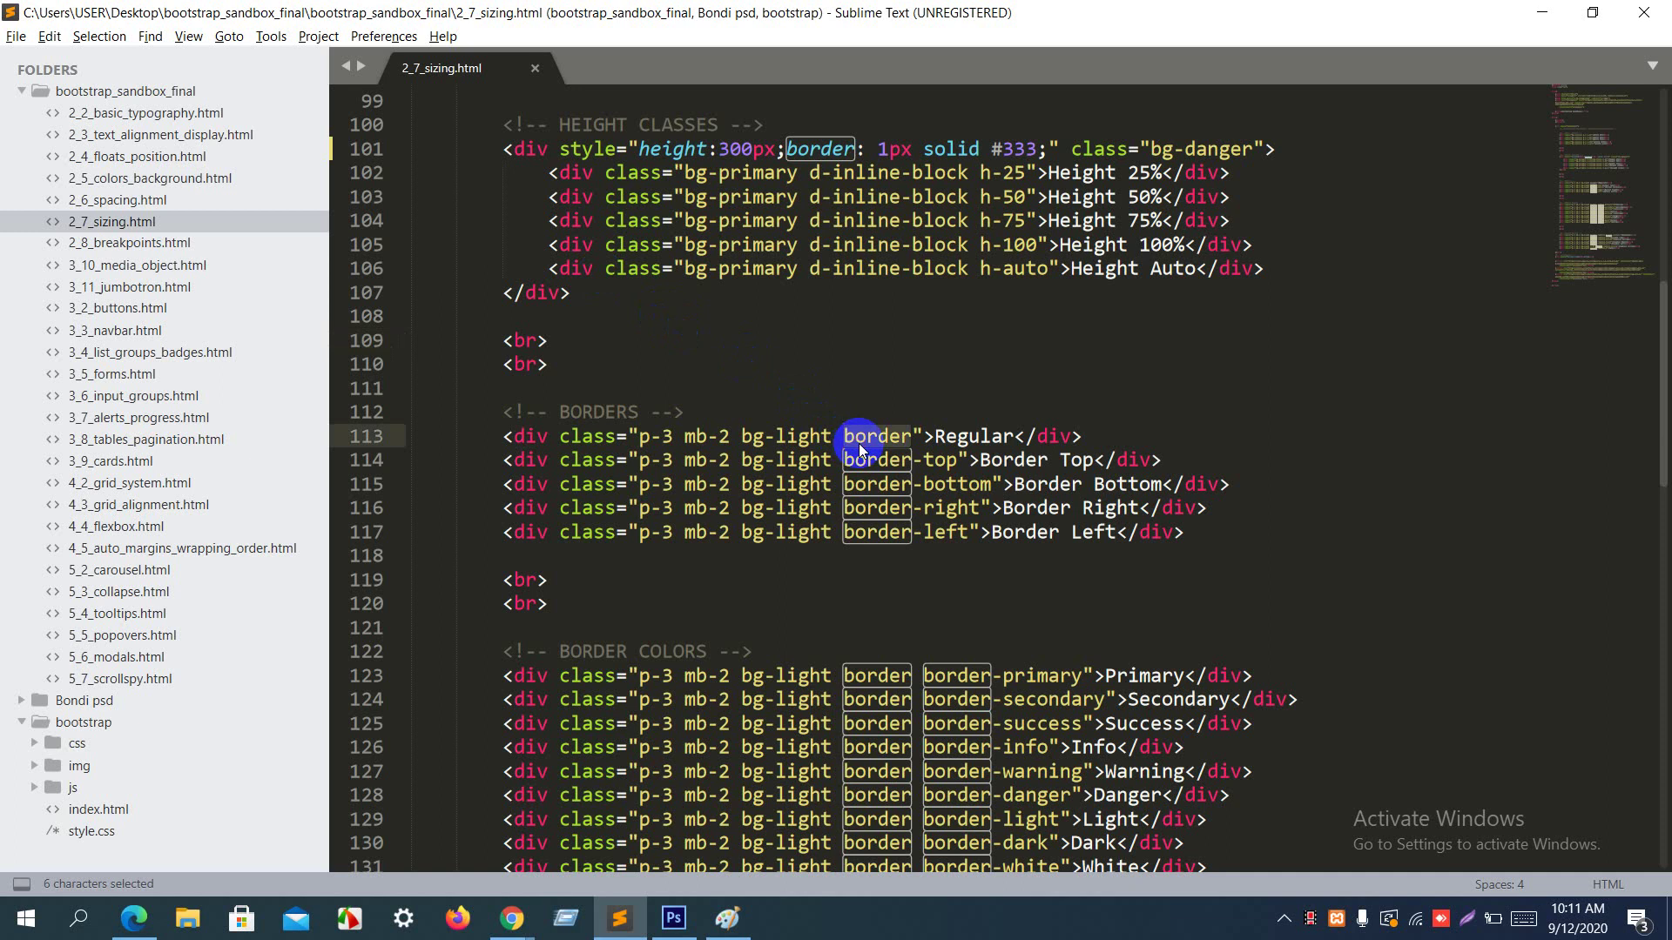
Step: Compare the Regular box on the page in Chrome with its border class in Sublime Text
key(alt+Tab)
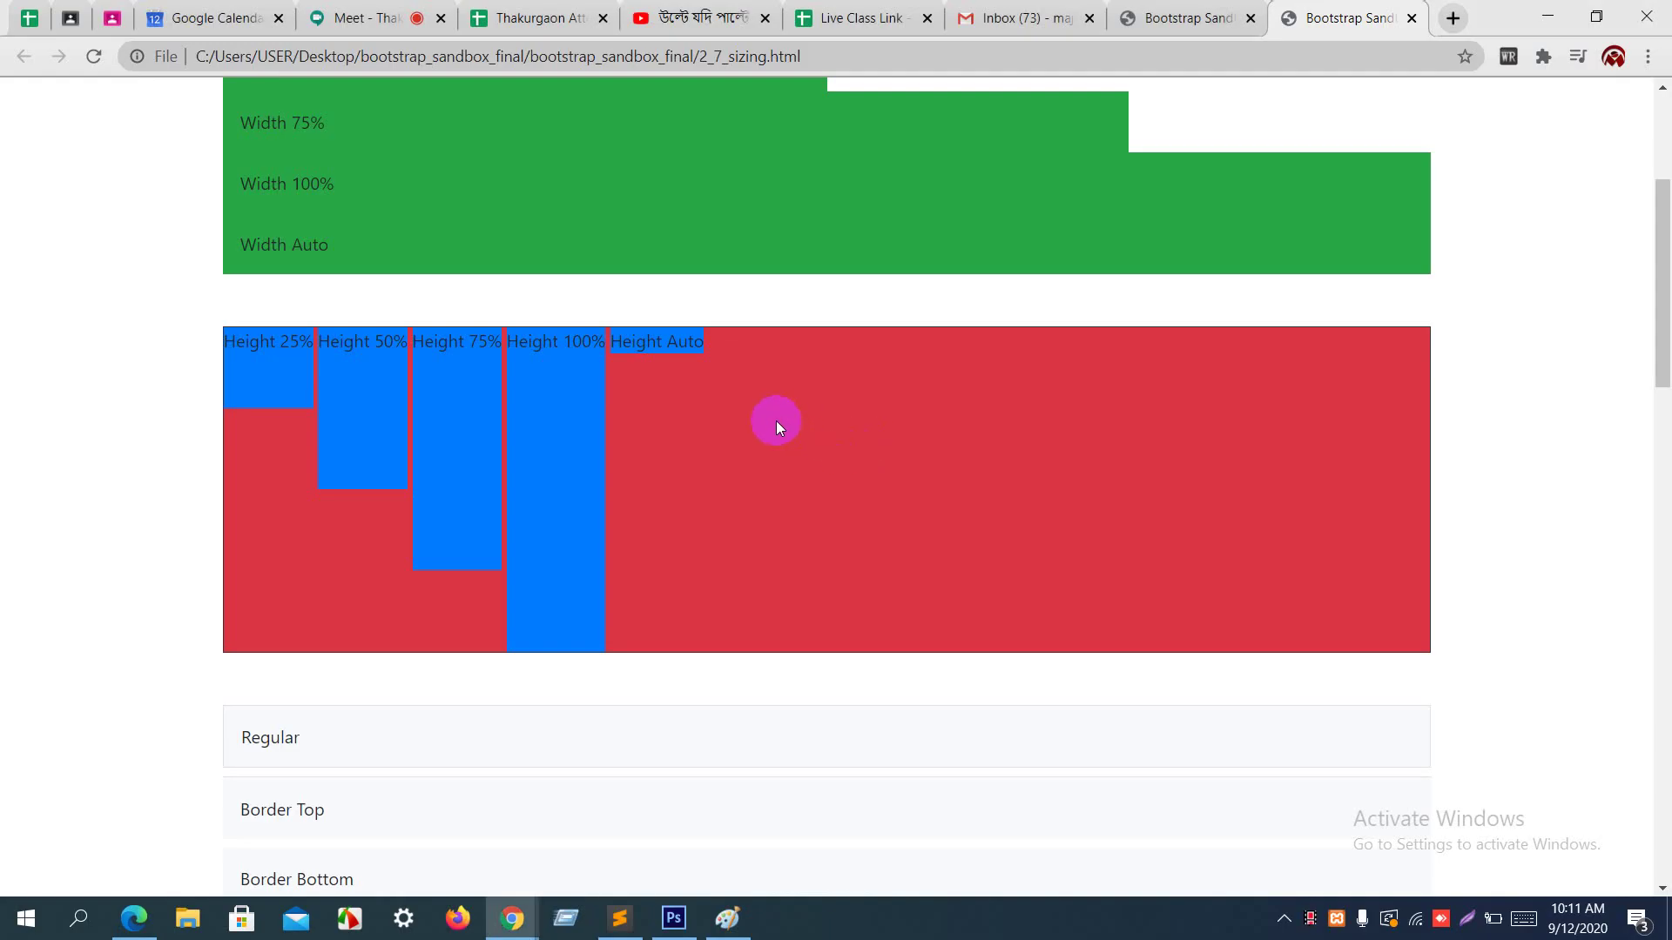
scroll(776, 420, down, 3)
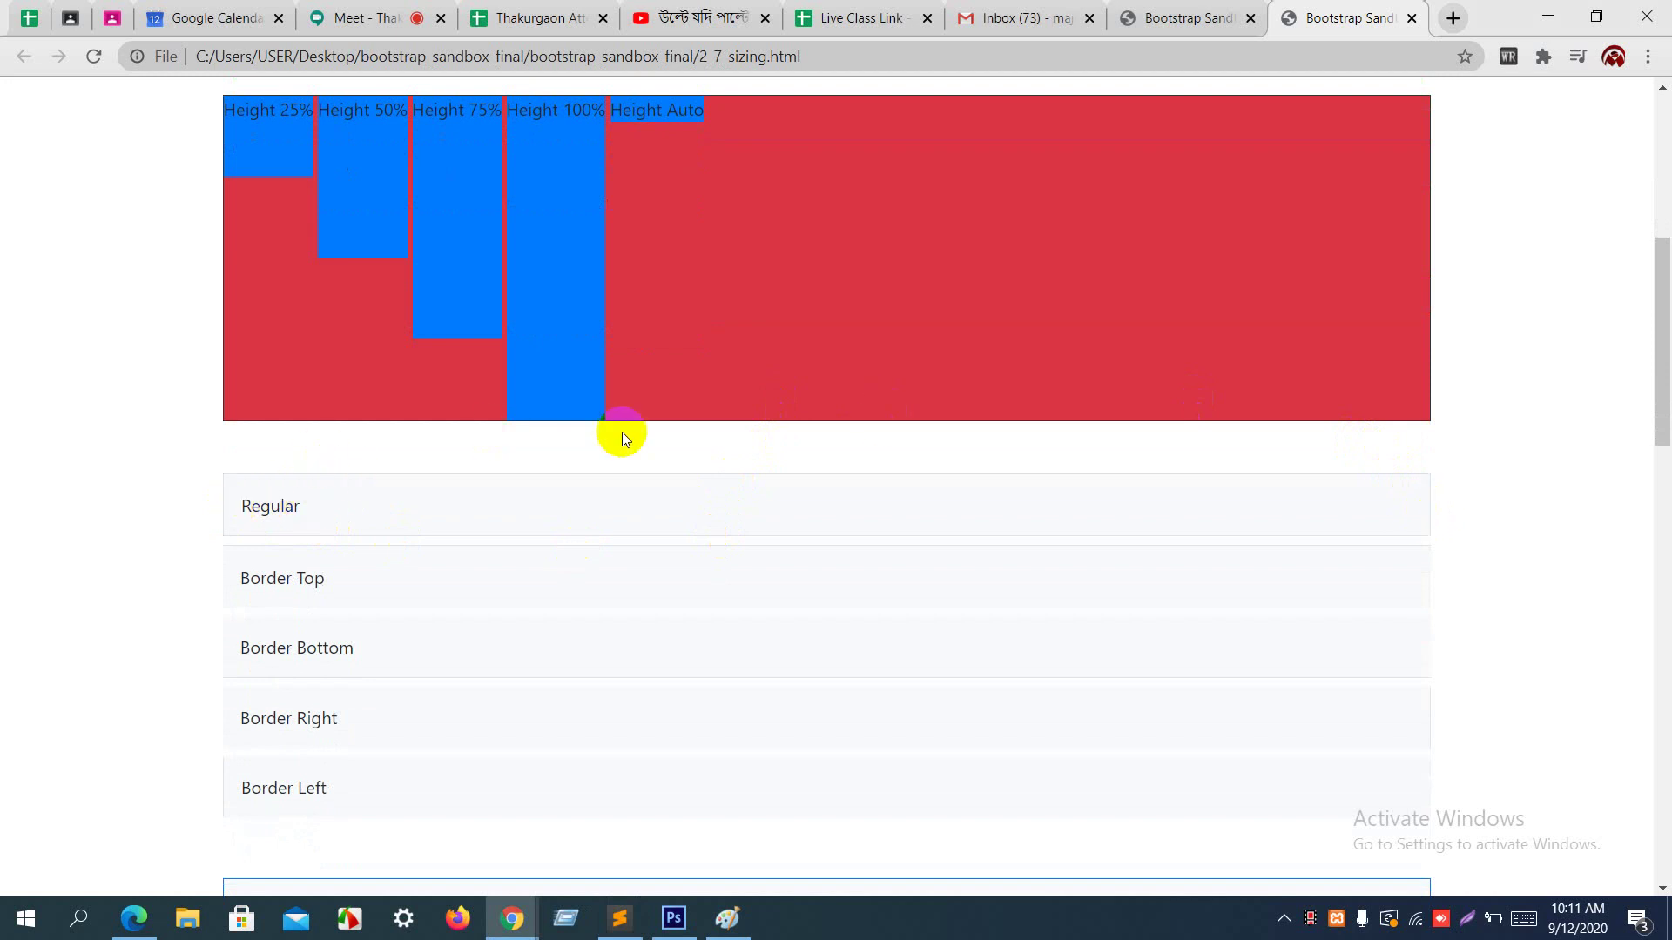
key(alt+Tab)
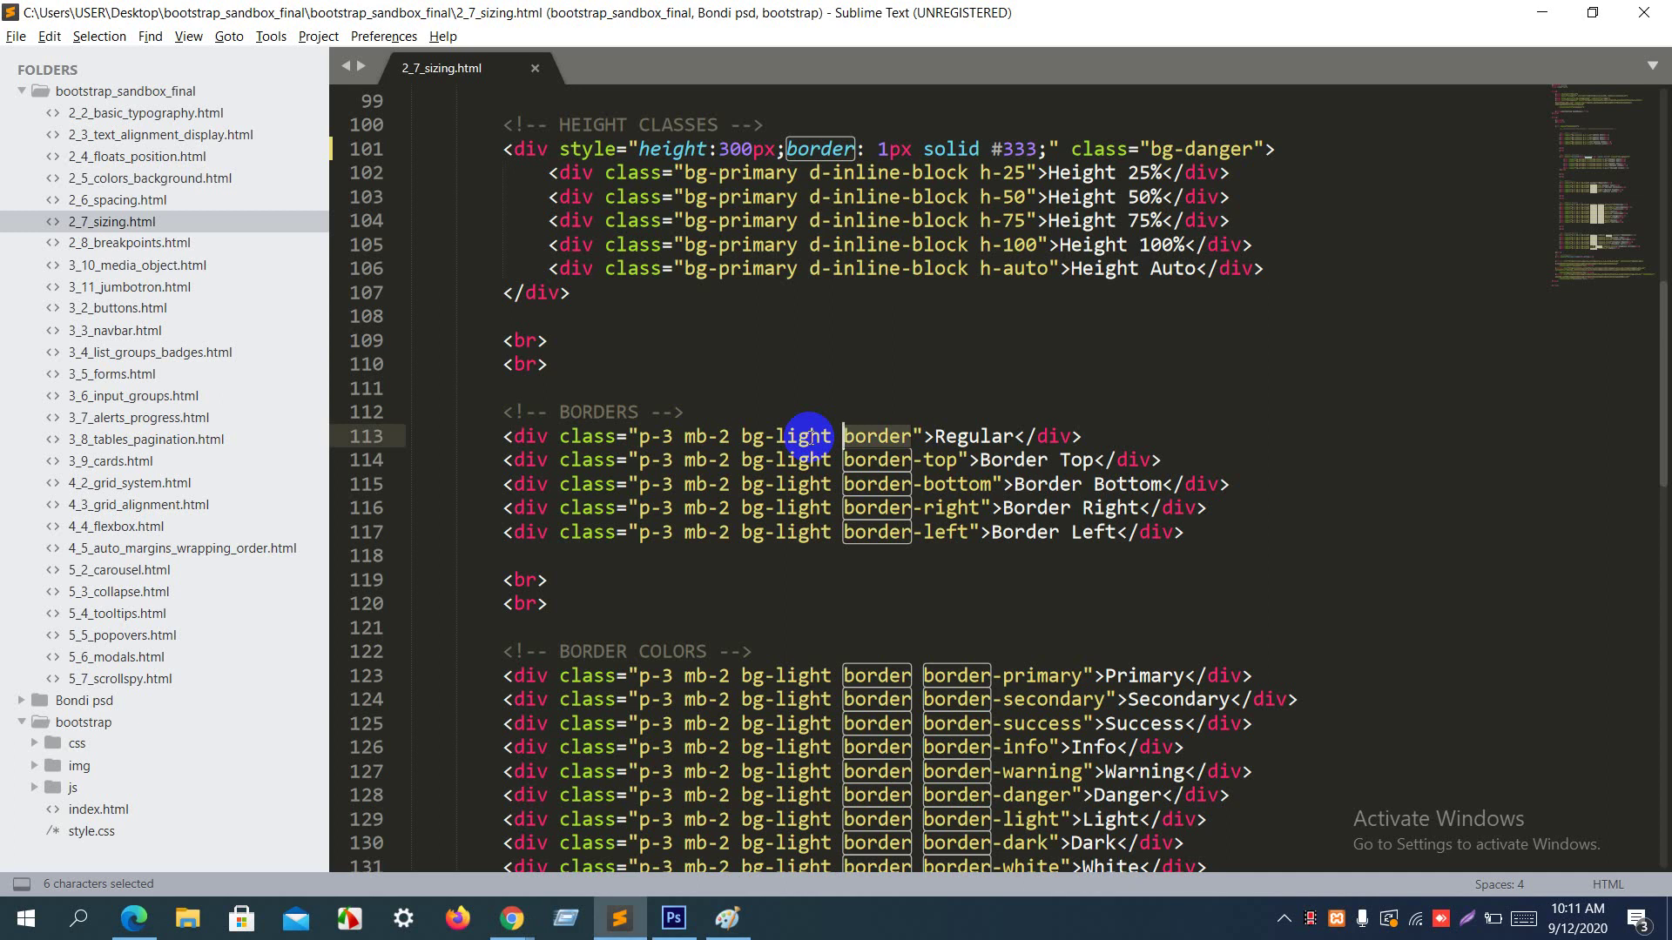
key(alt+Tab)
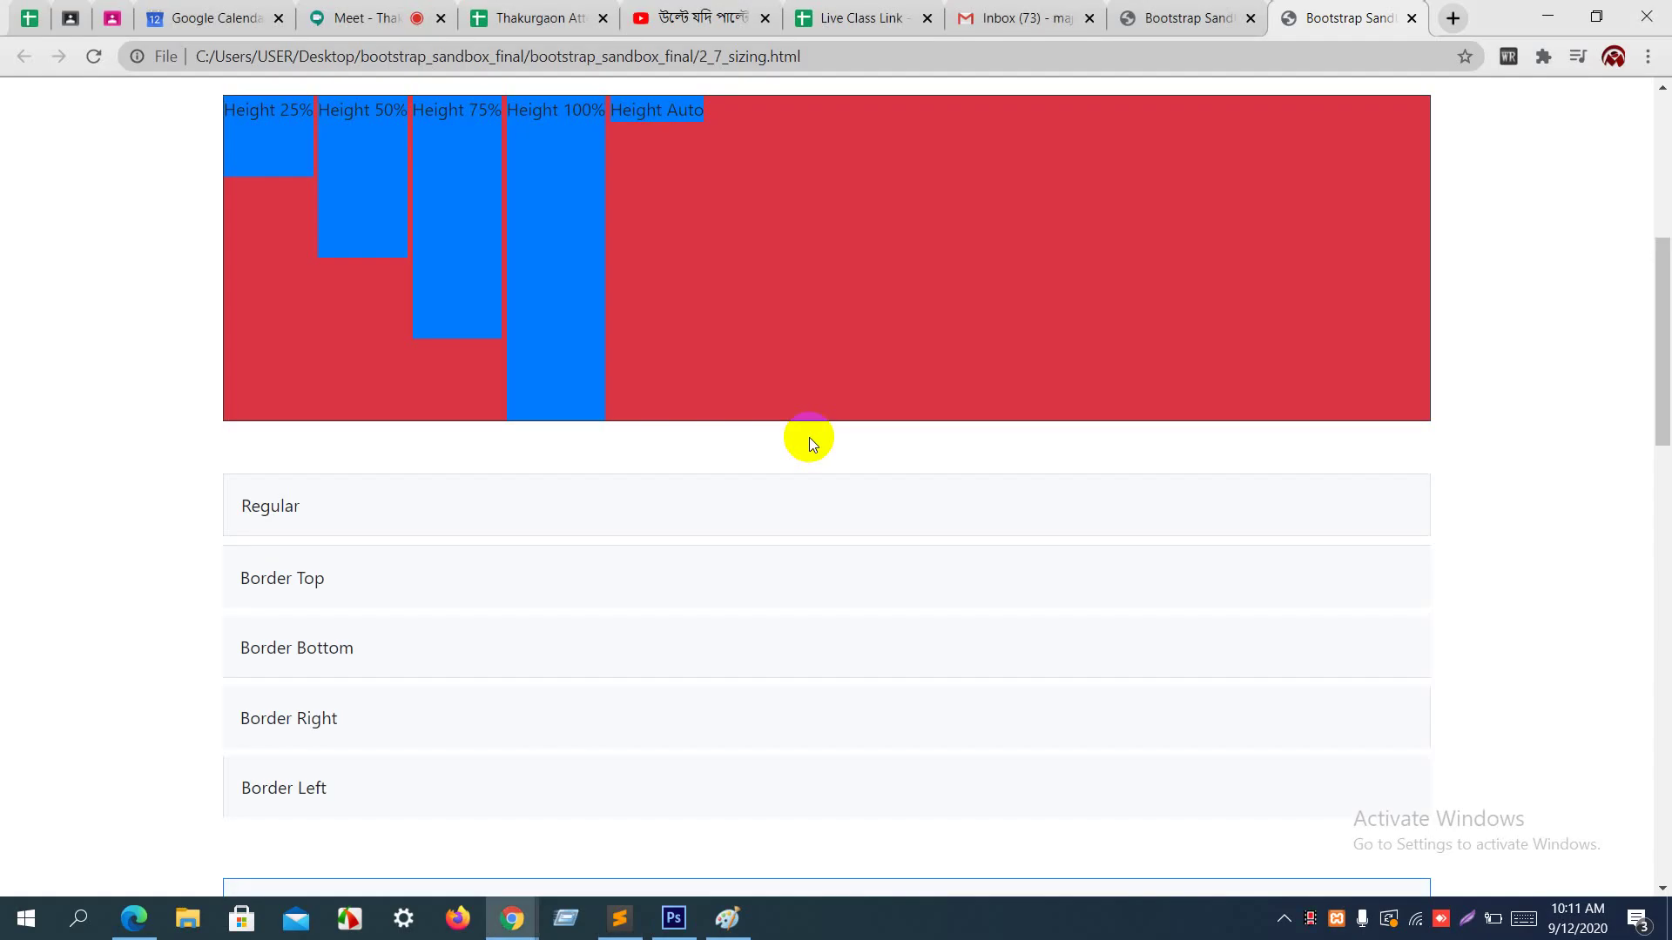
key(alt+Tab)
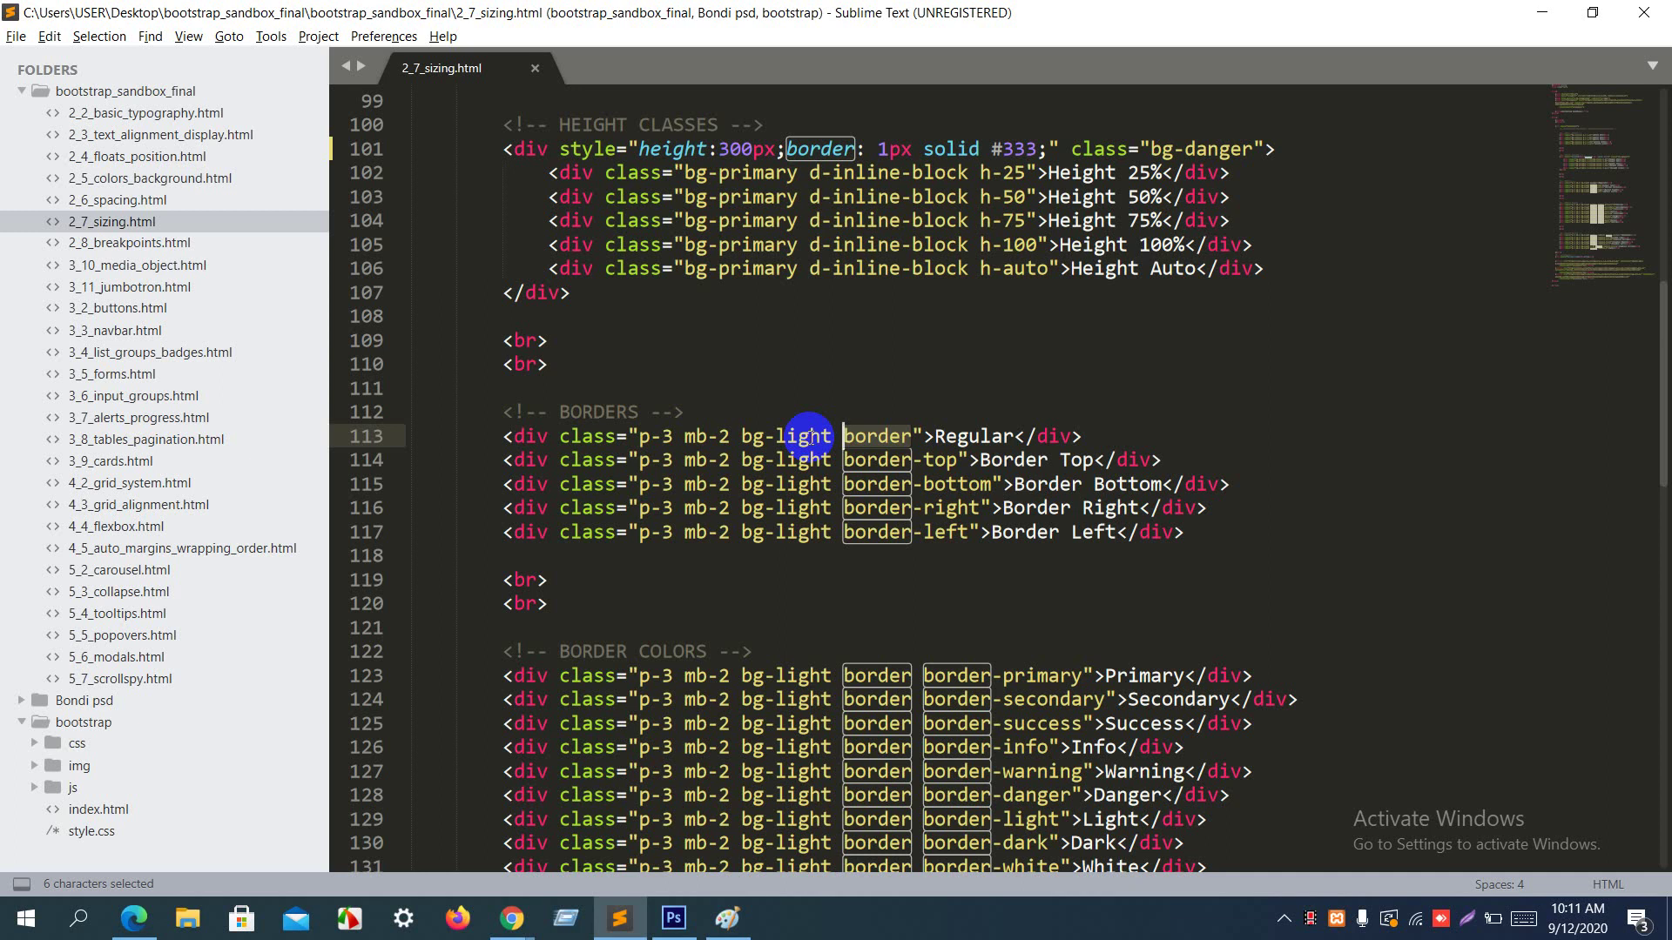
Step: Compare the border-top class with its box in Chrome, and examine the border-bottom, border-right and border-left classes in the code
click(888, 463)
drag(888, 462, 957, 470)
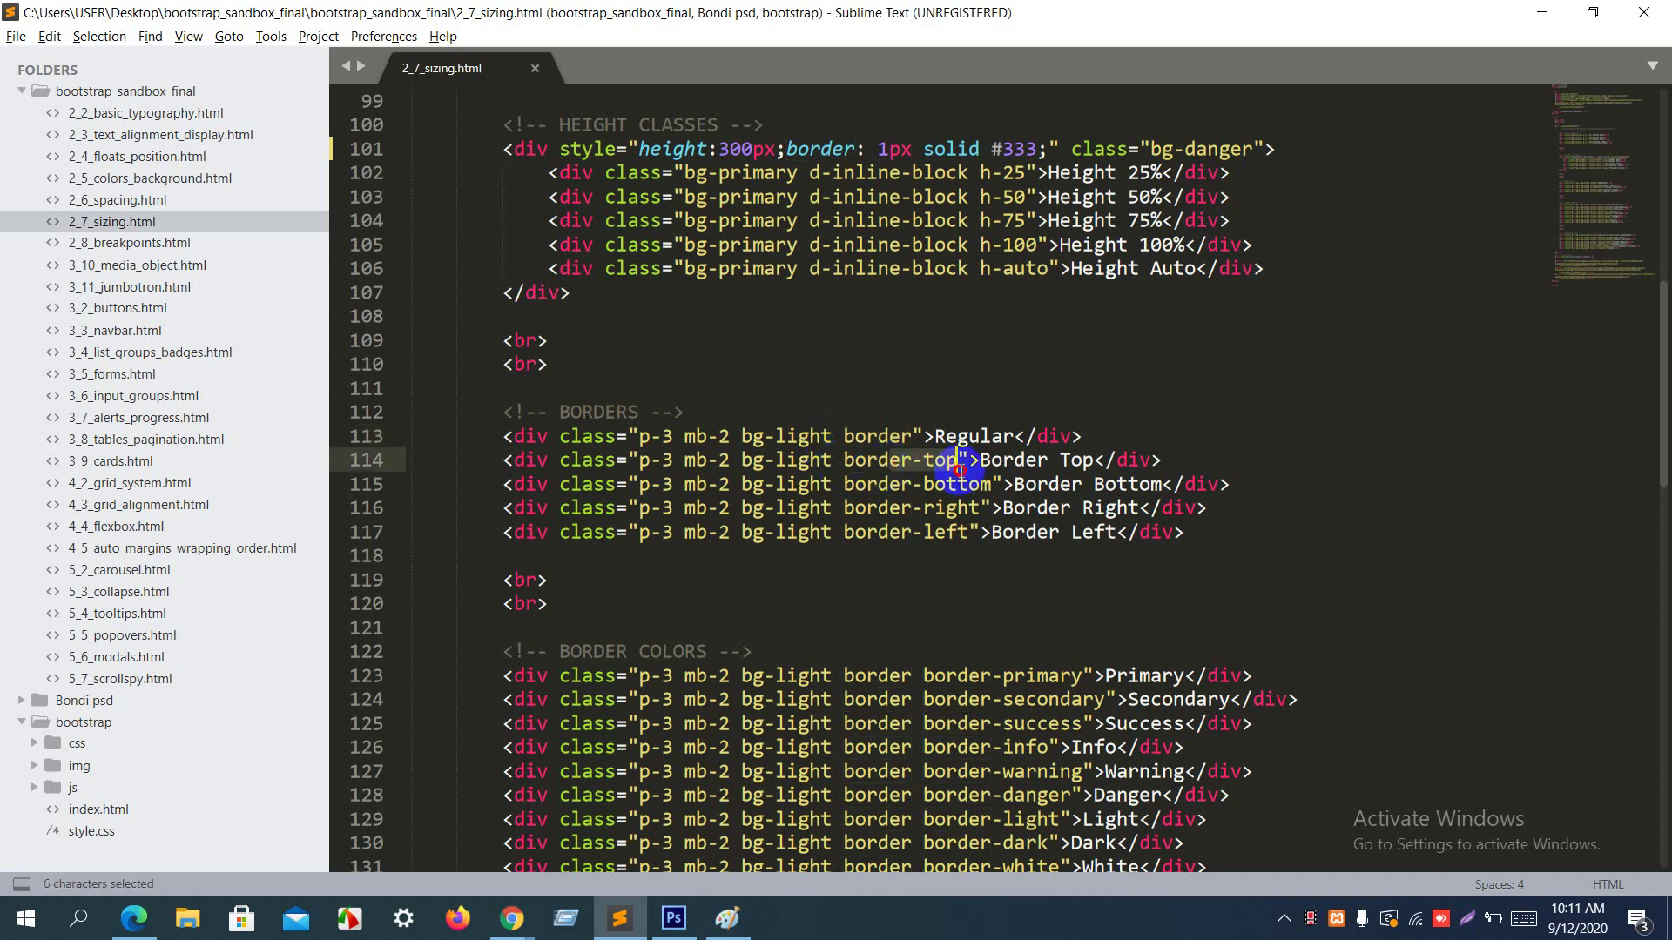
key(alt+Tab)
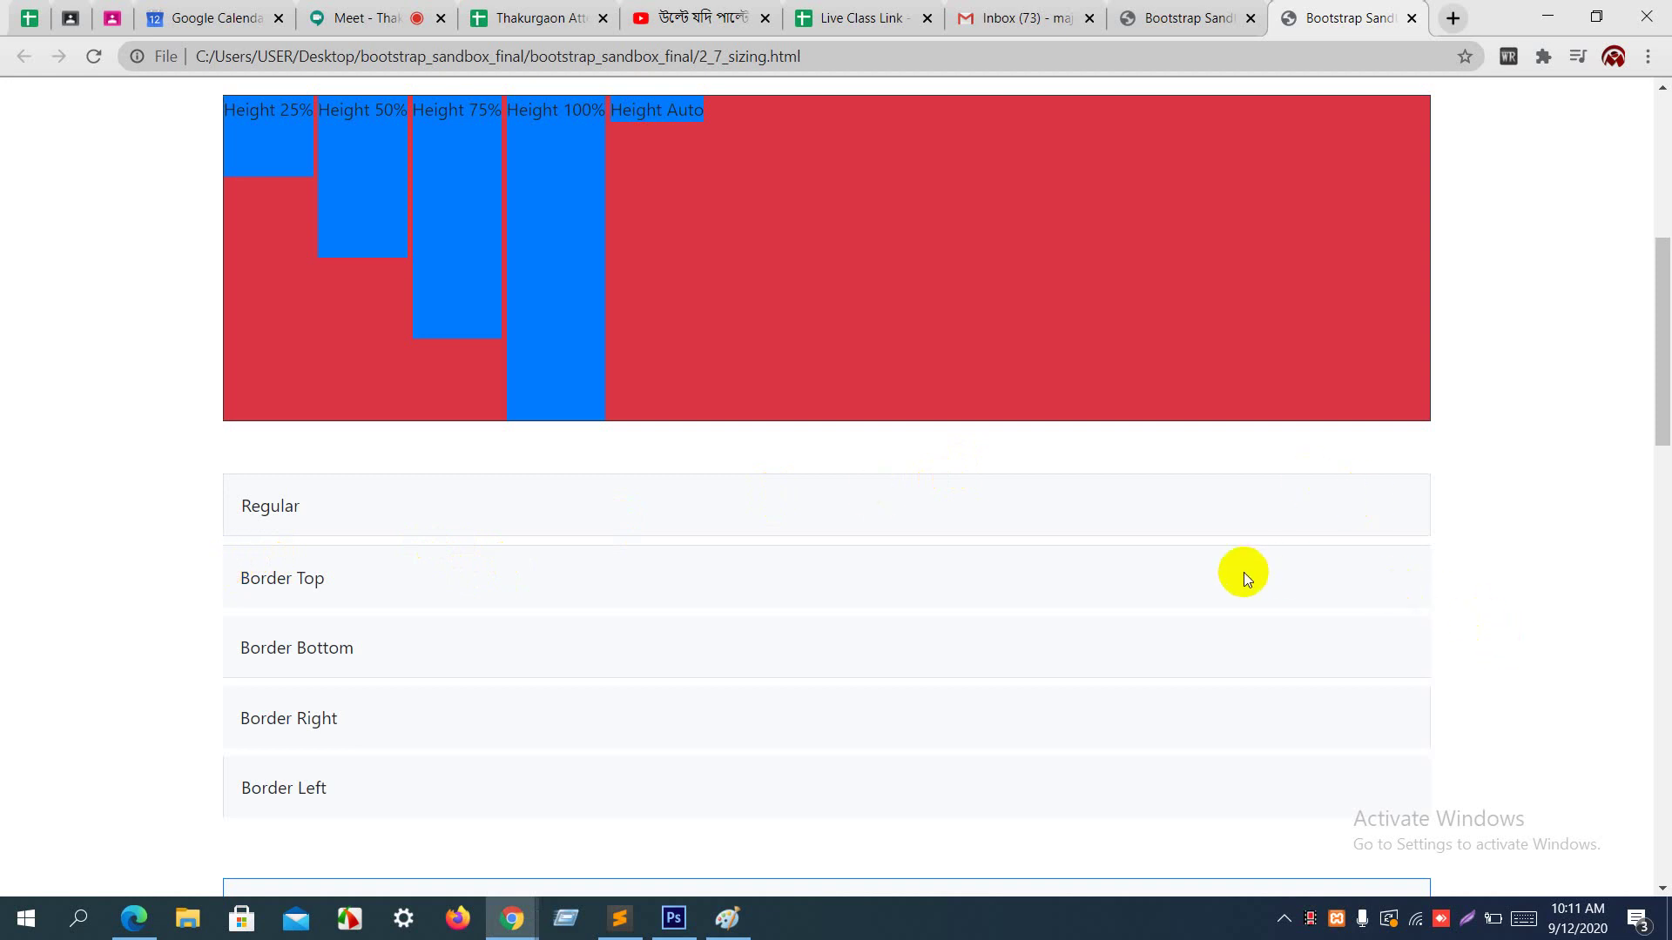
key(alt+Tab)
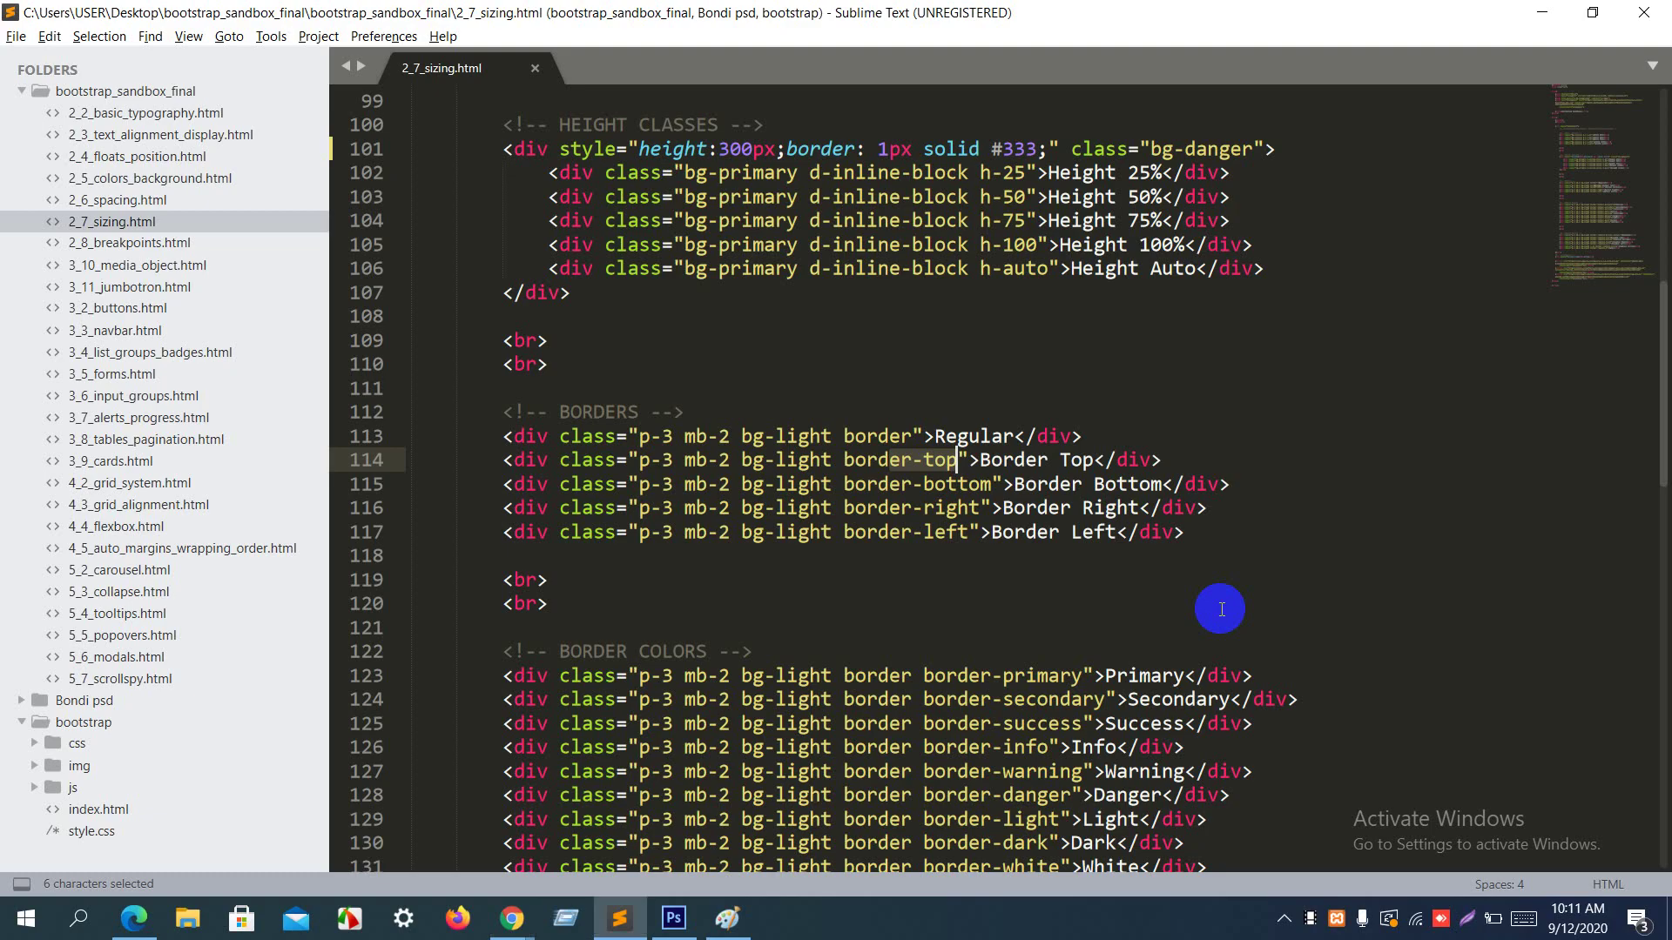
double_click(941, 484)
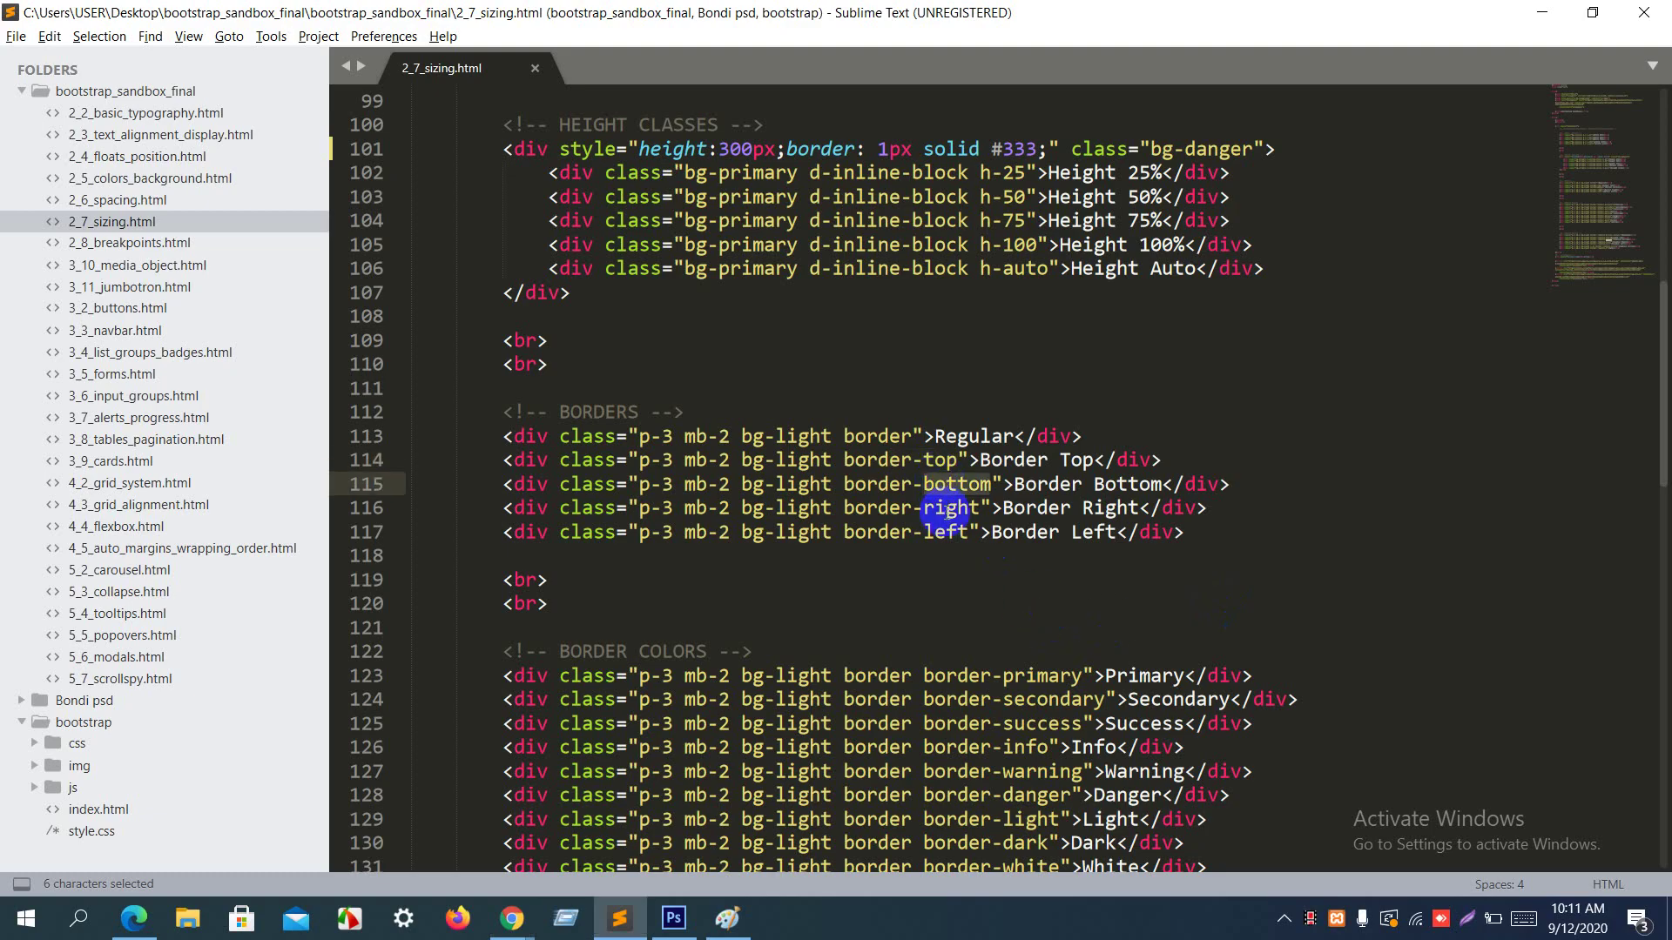
click(945, 510)
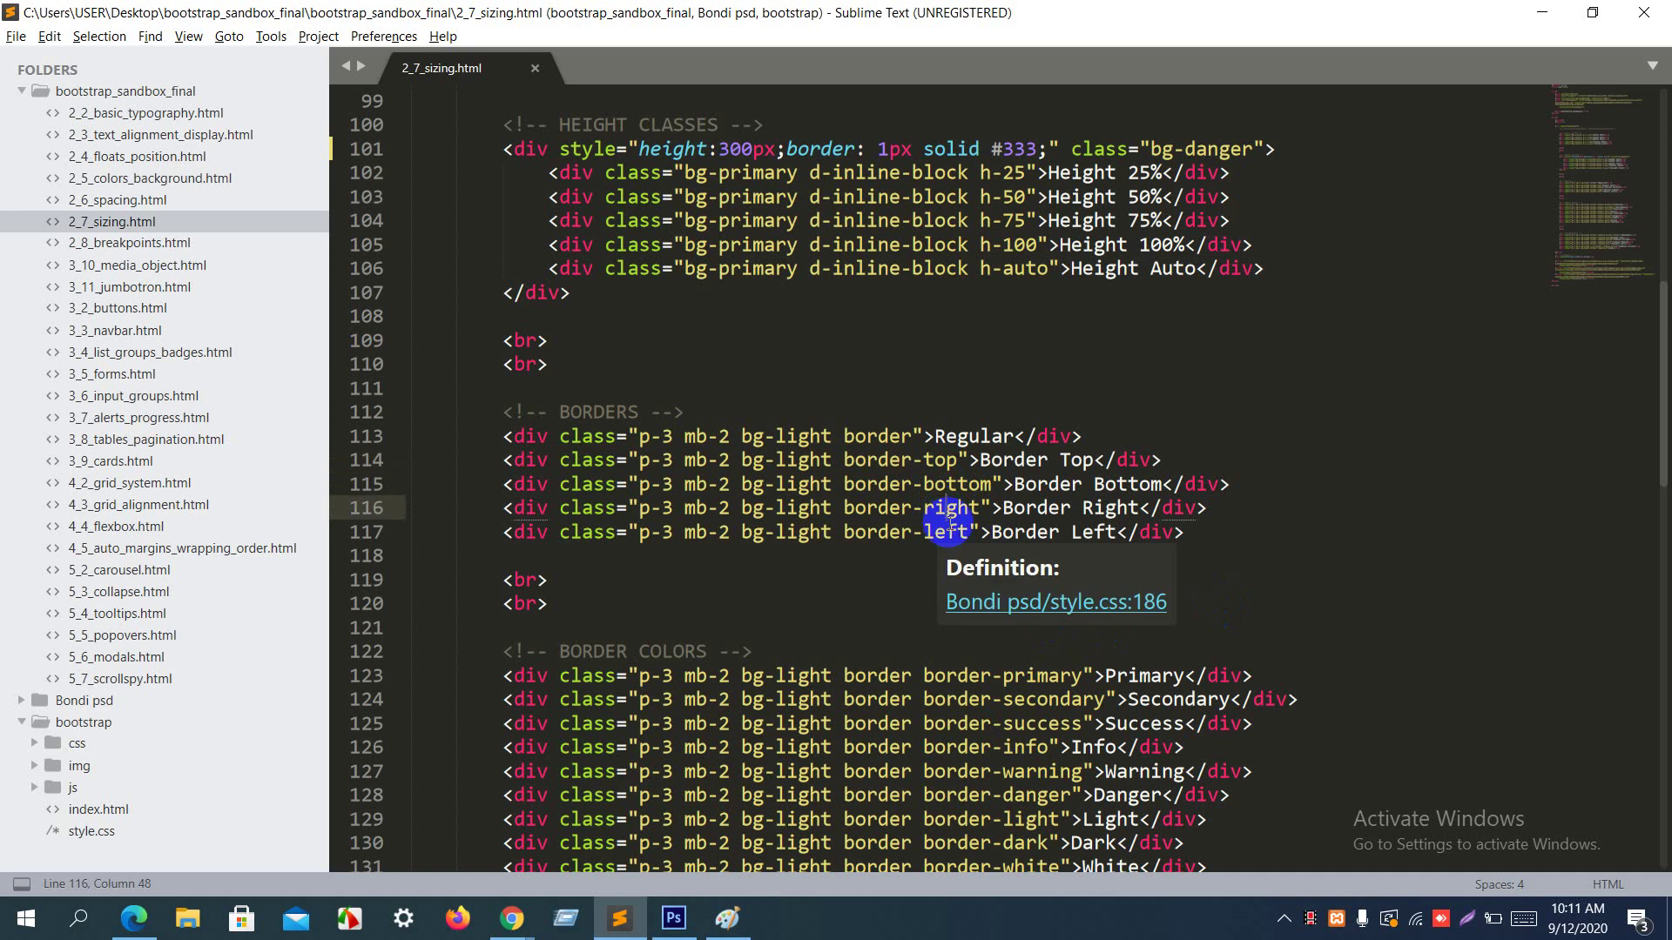
double_click(951, 529)
Step: Compare the border color classes, such as border-primary and border-warning, in the code with the colored boxes in Chrome
scroll(949, 527, down, 5)
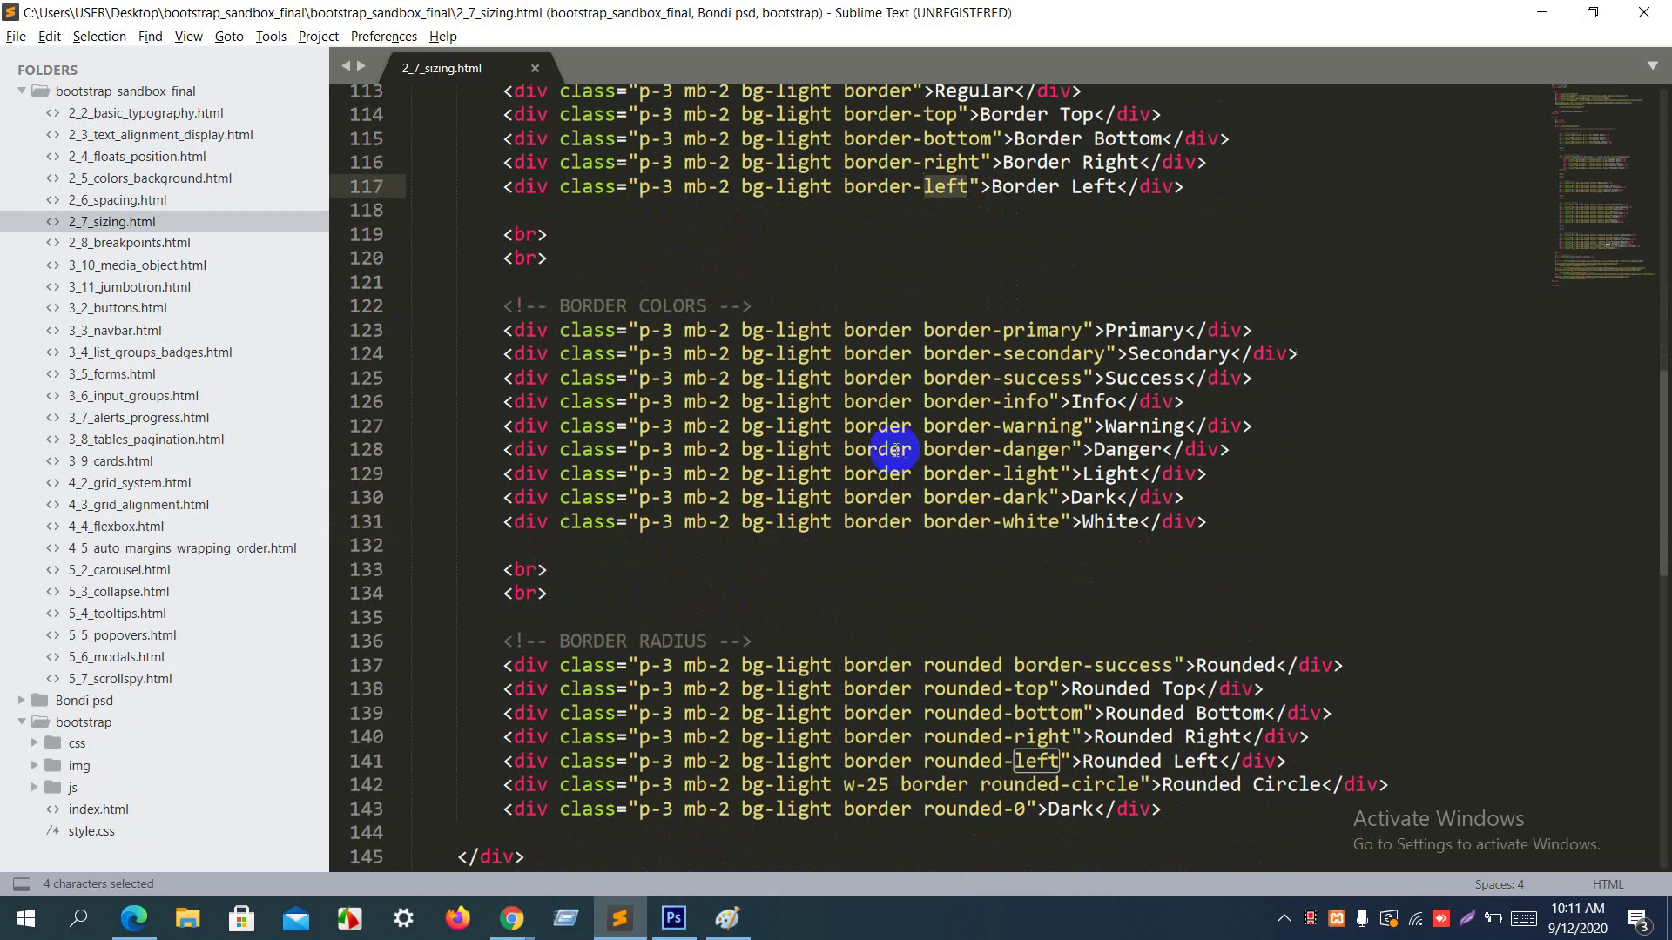
key(alt+Tab)
scroll(854, 357, down, 4)
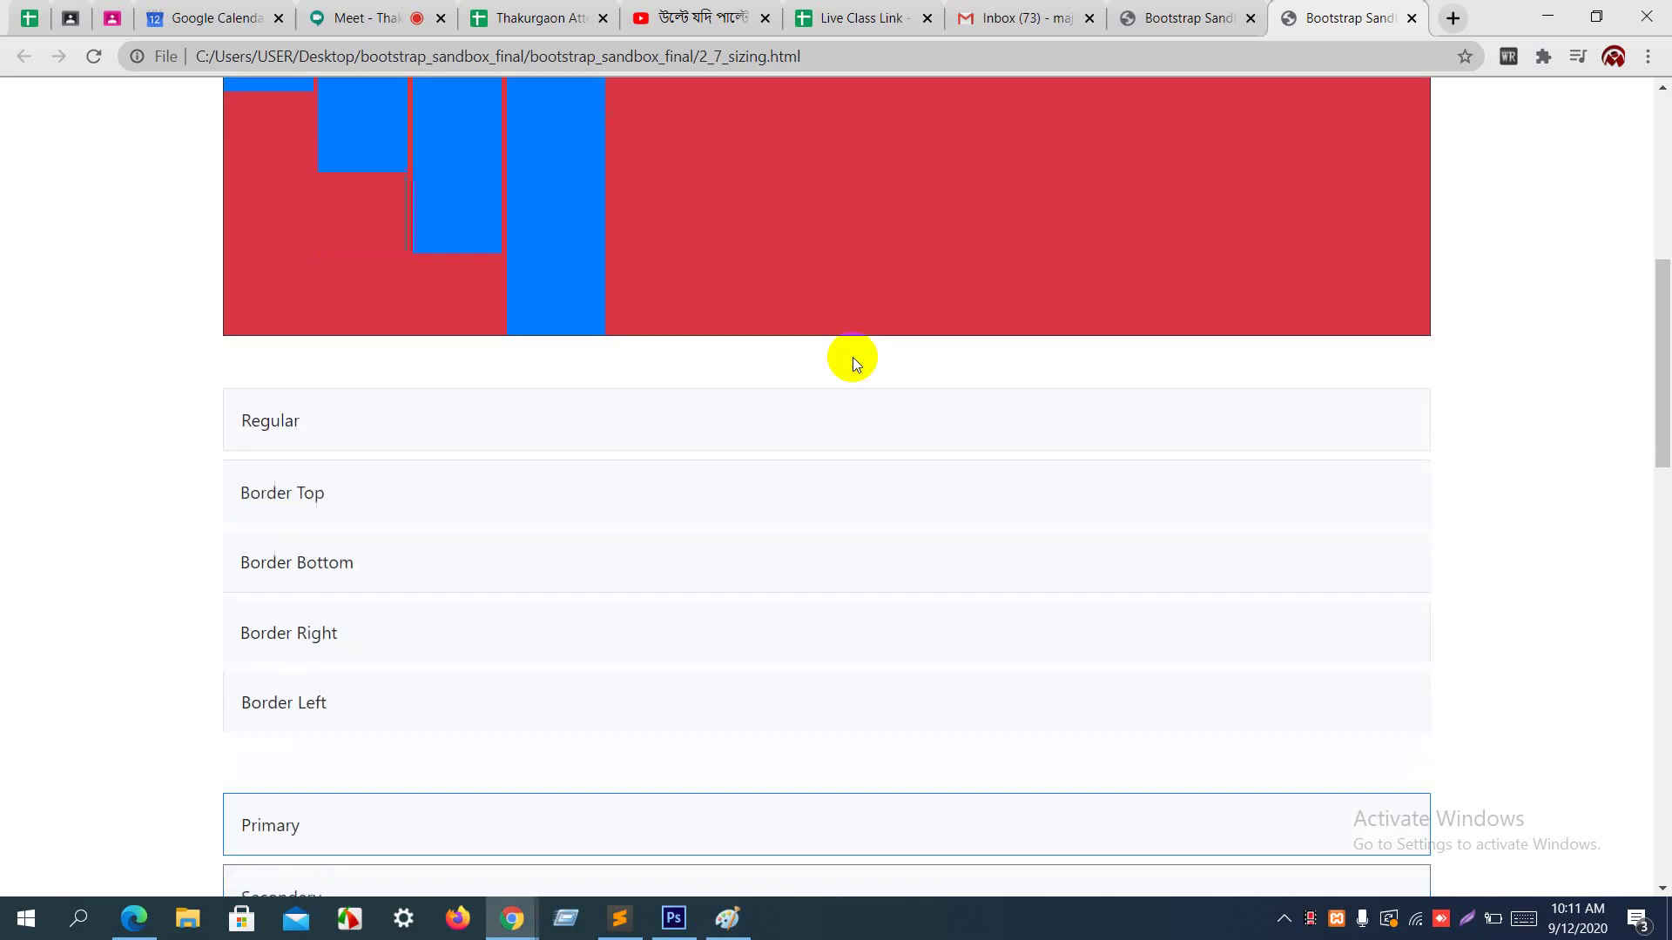
scroll(853, 357, down, 2)
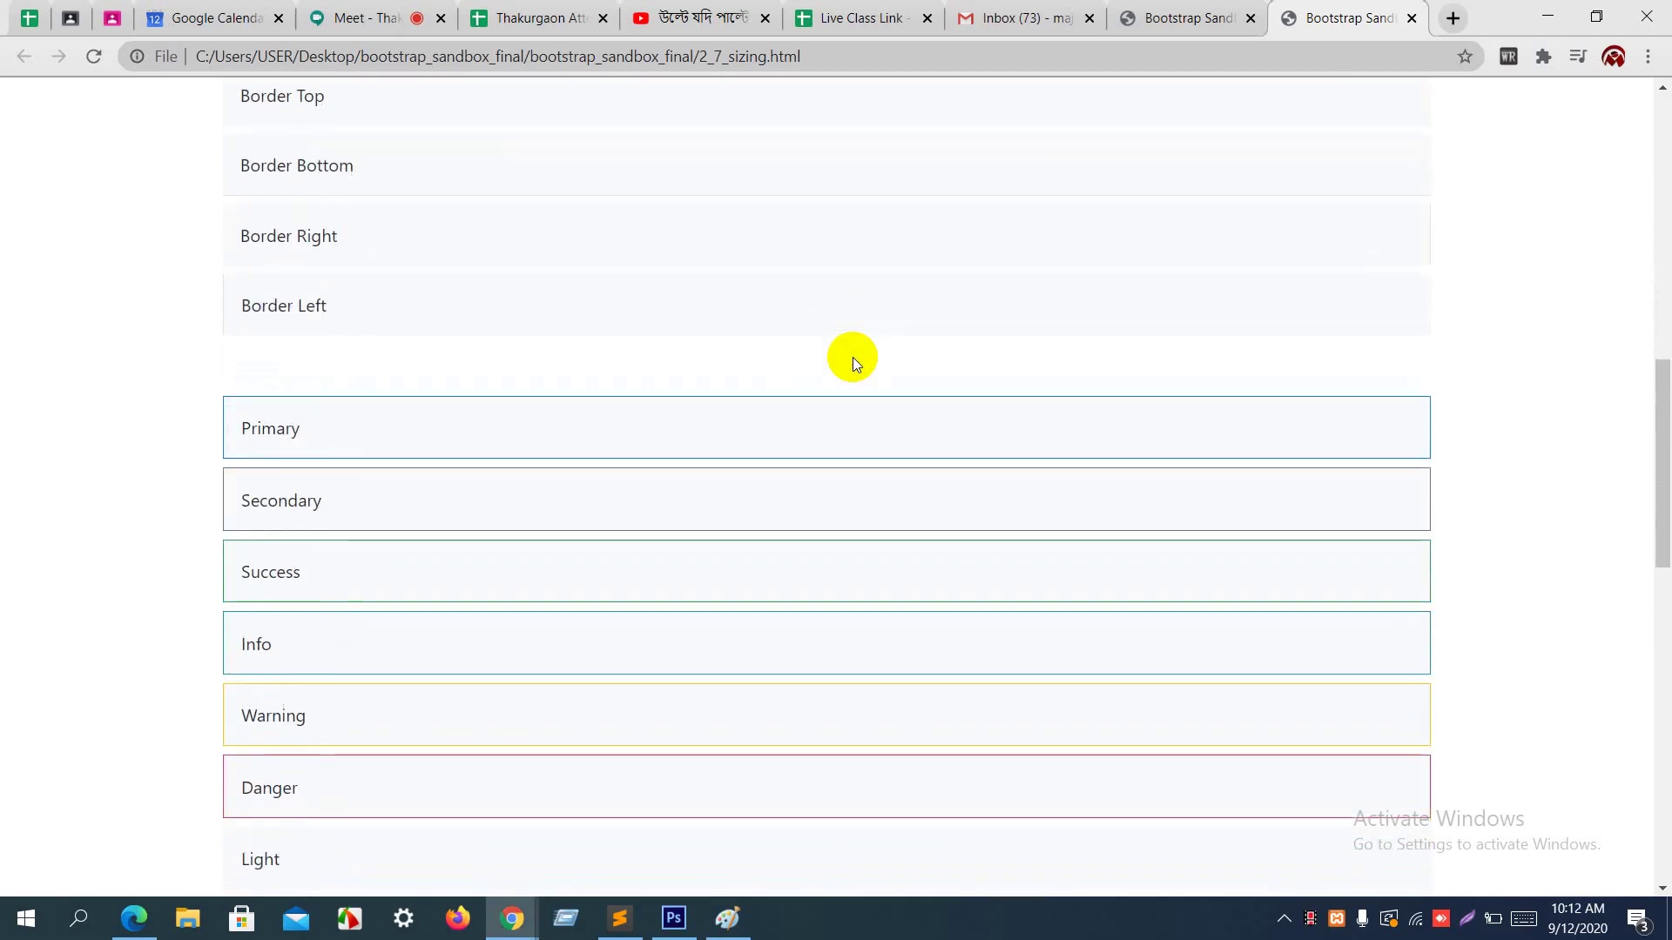
key(alt+Tab)
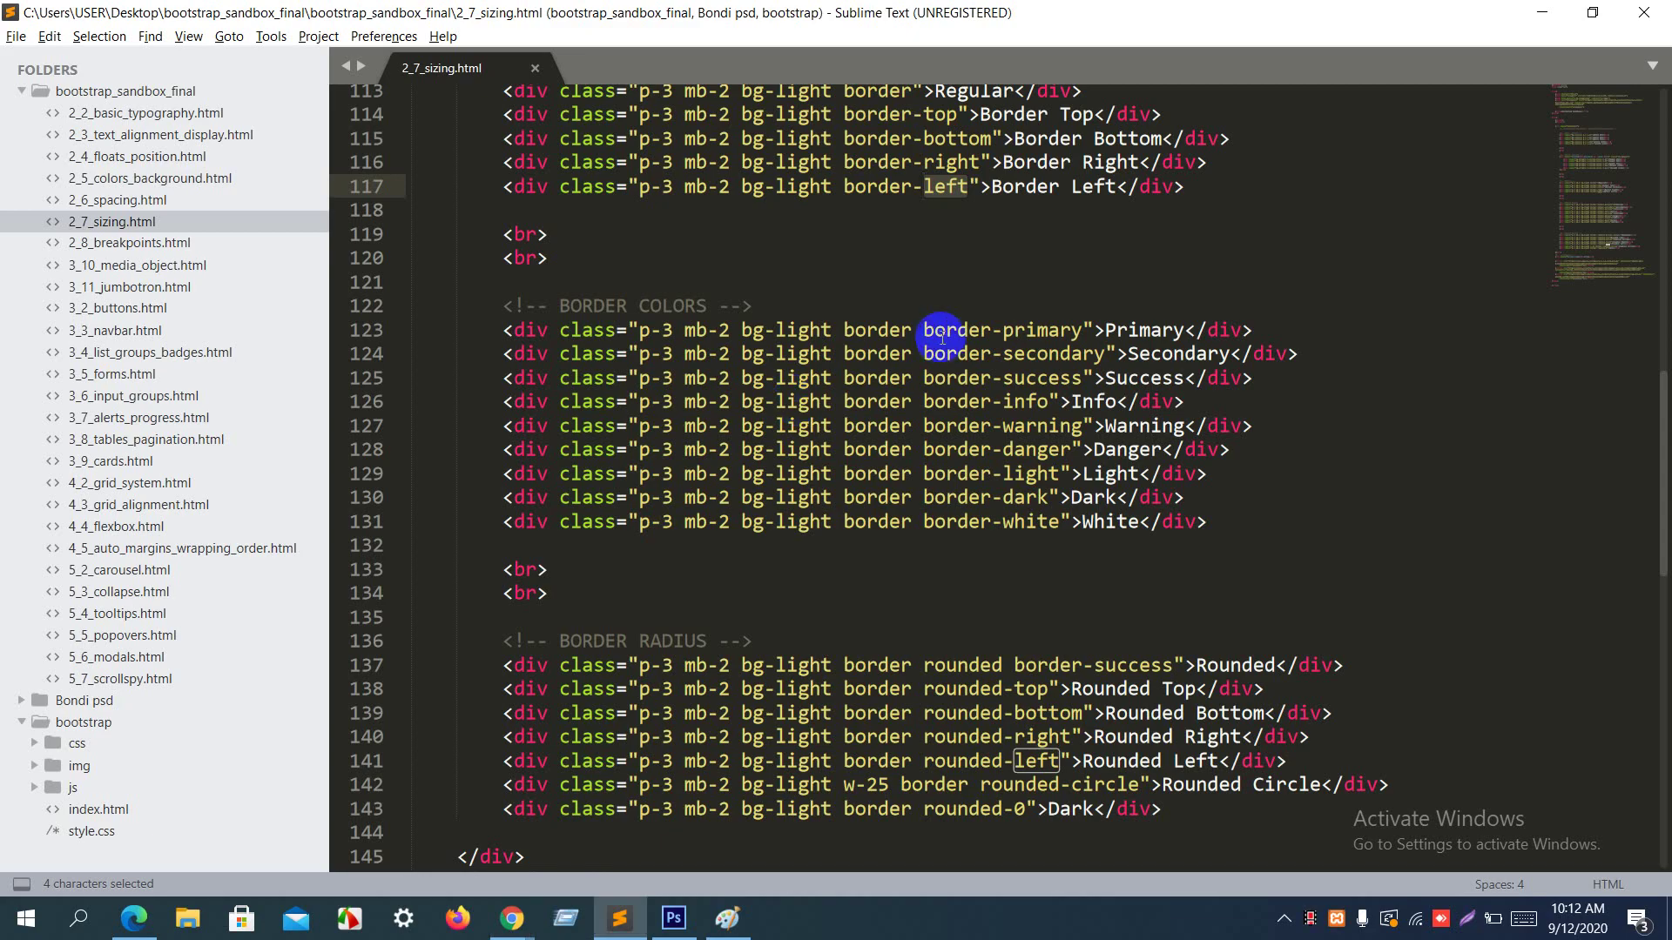
double_click(890, 328)
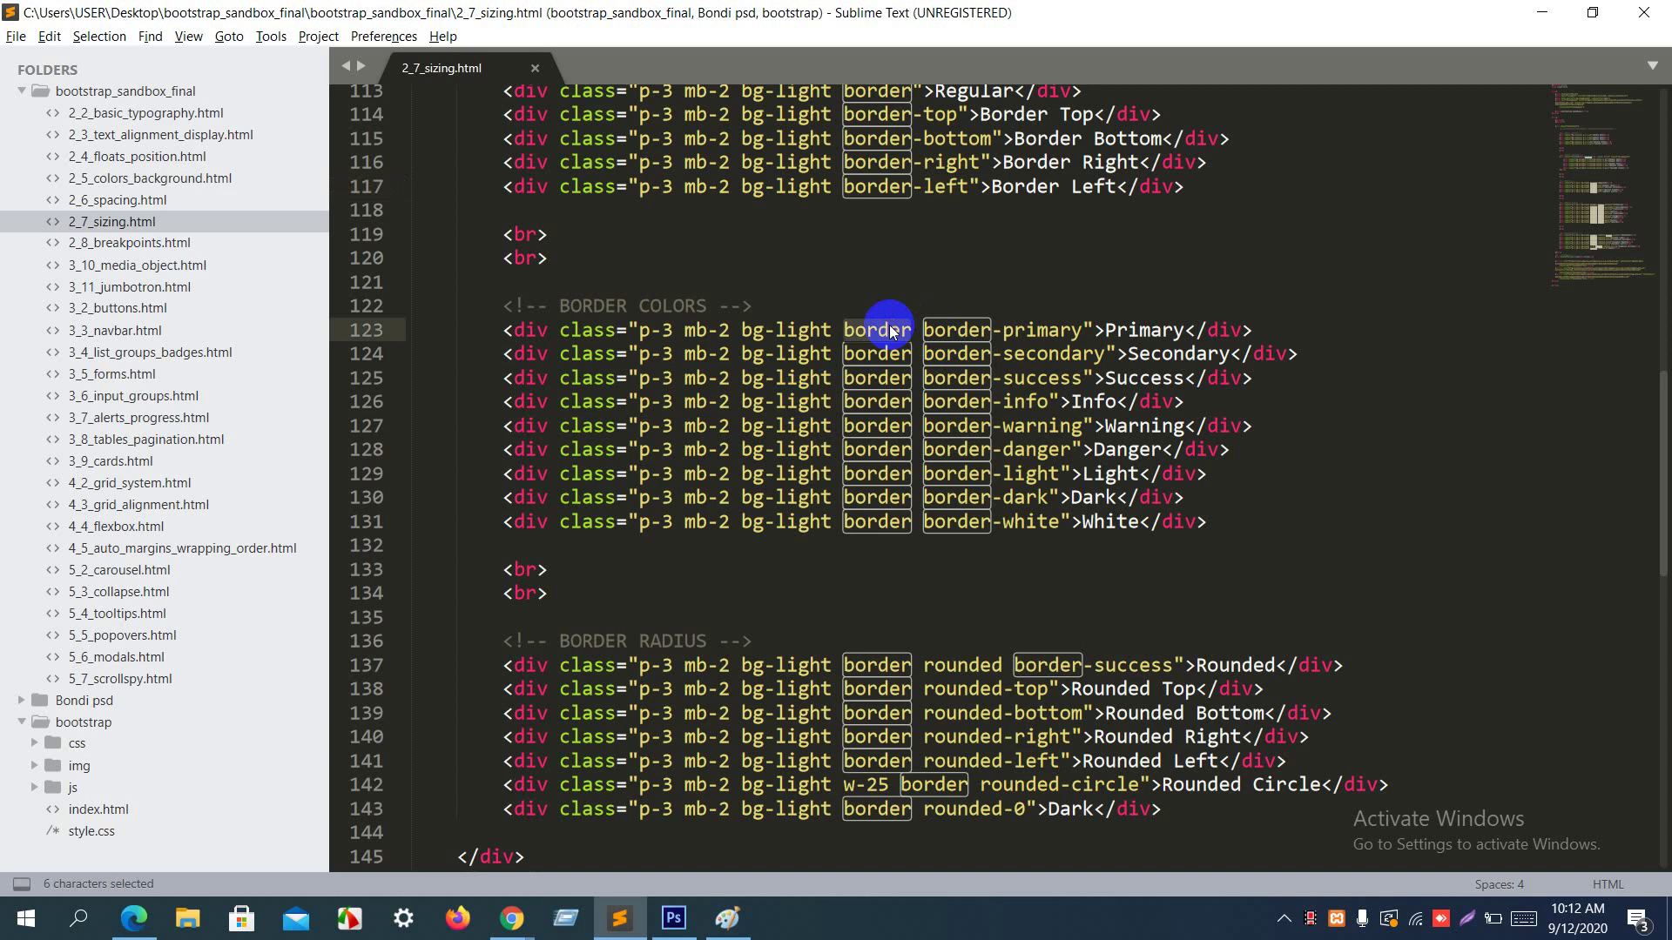
double_click(943, 329)
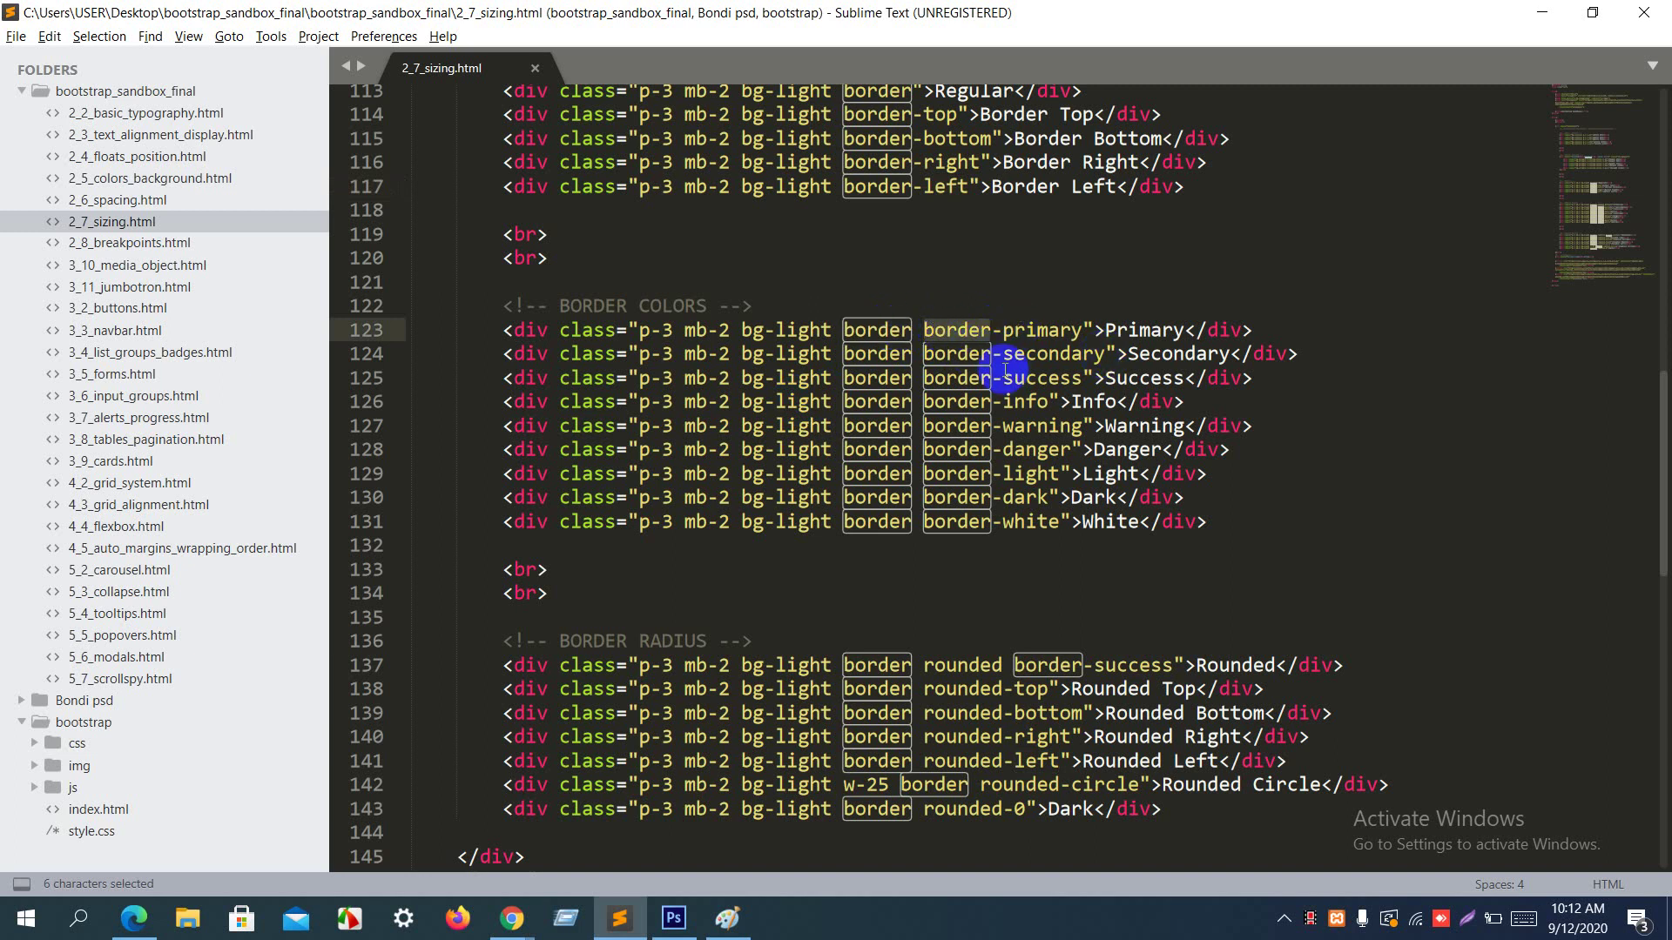
click(944, 426)
key(alt+Tab)
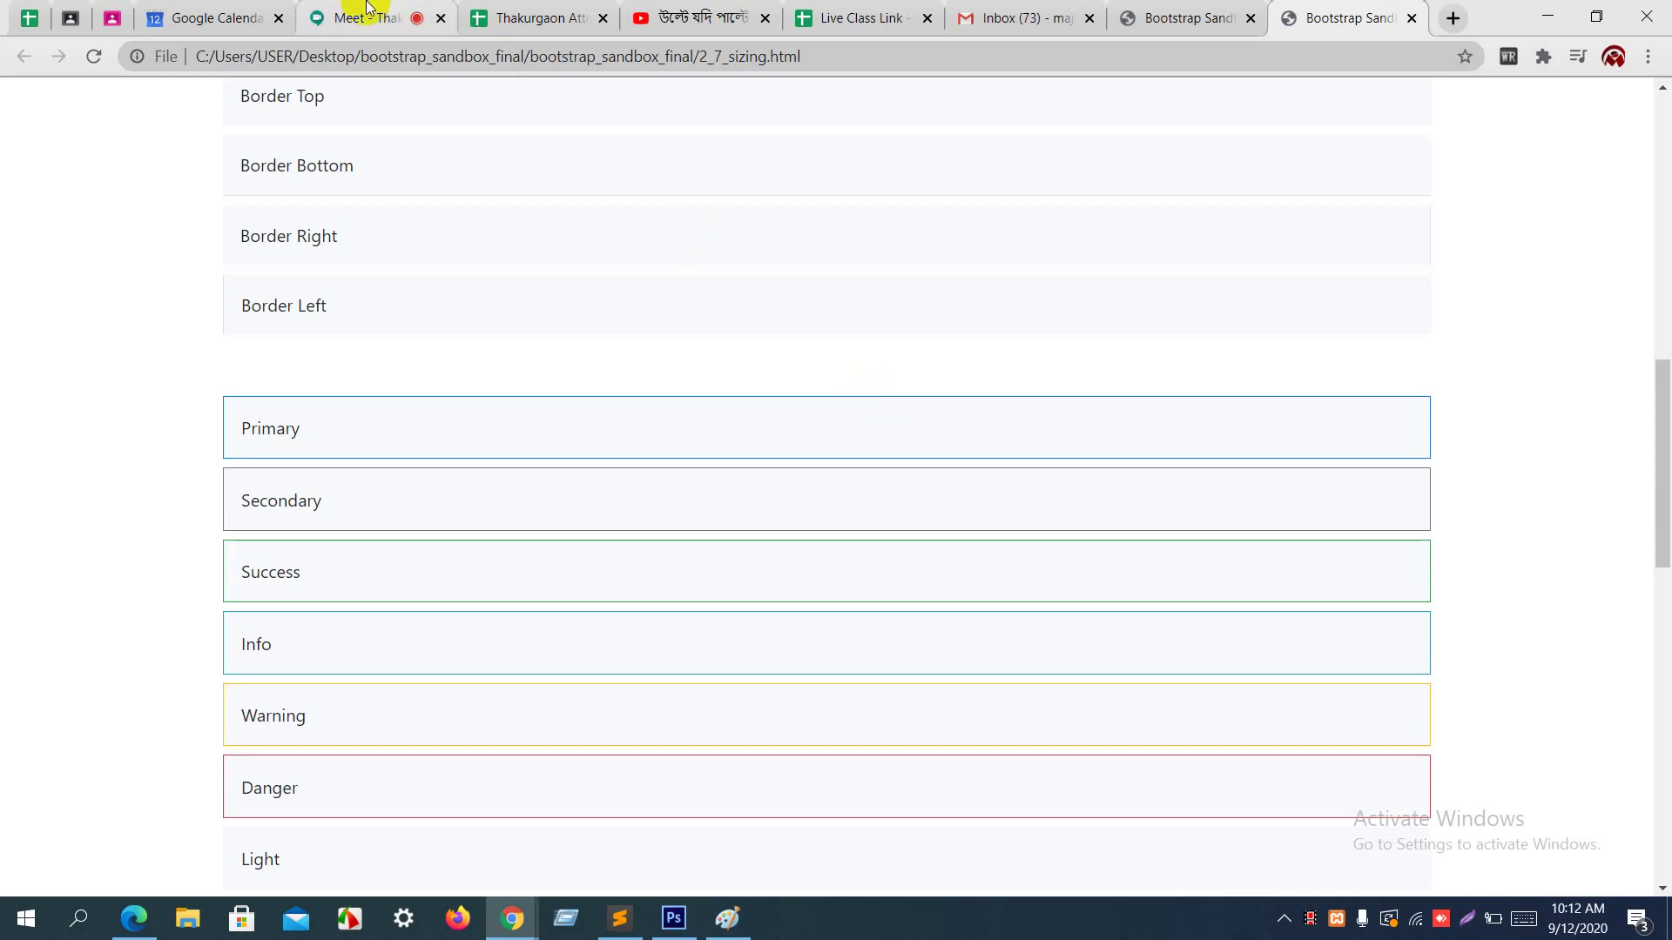
Step: Switch to the Google Meet tab in Chrome and admit the person waiting to join the meeting
click(370, 17)
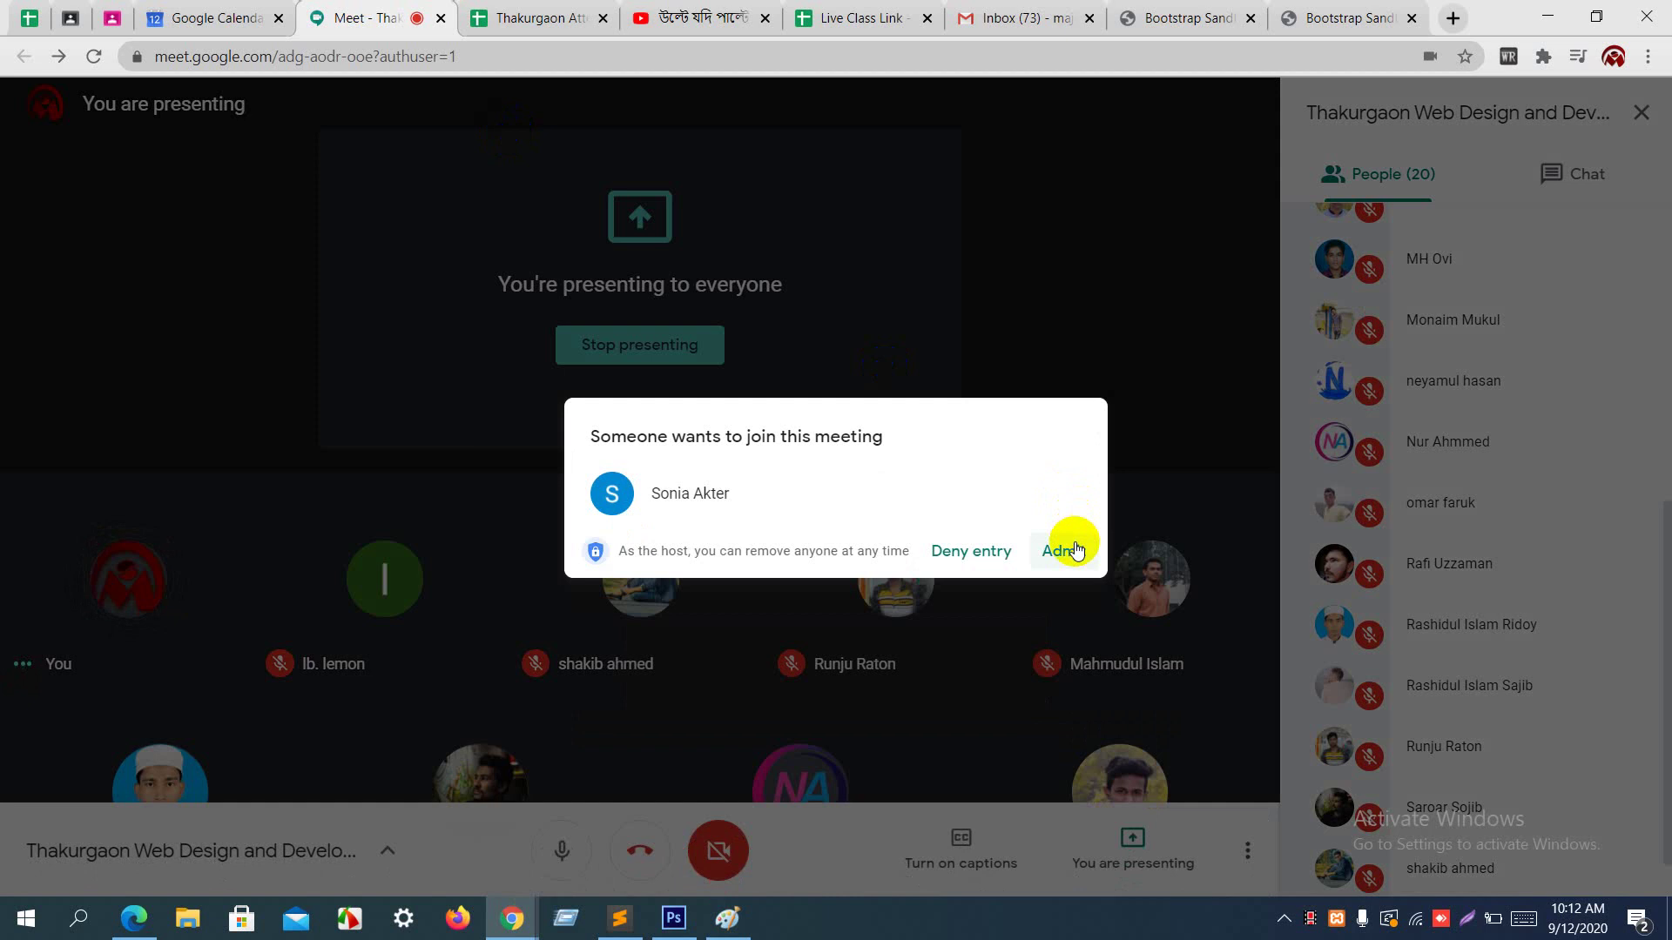
click(1077, 549)
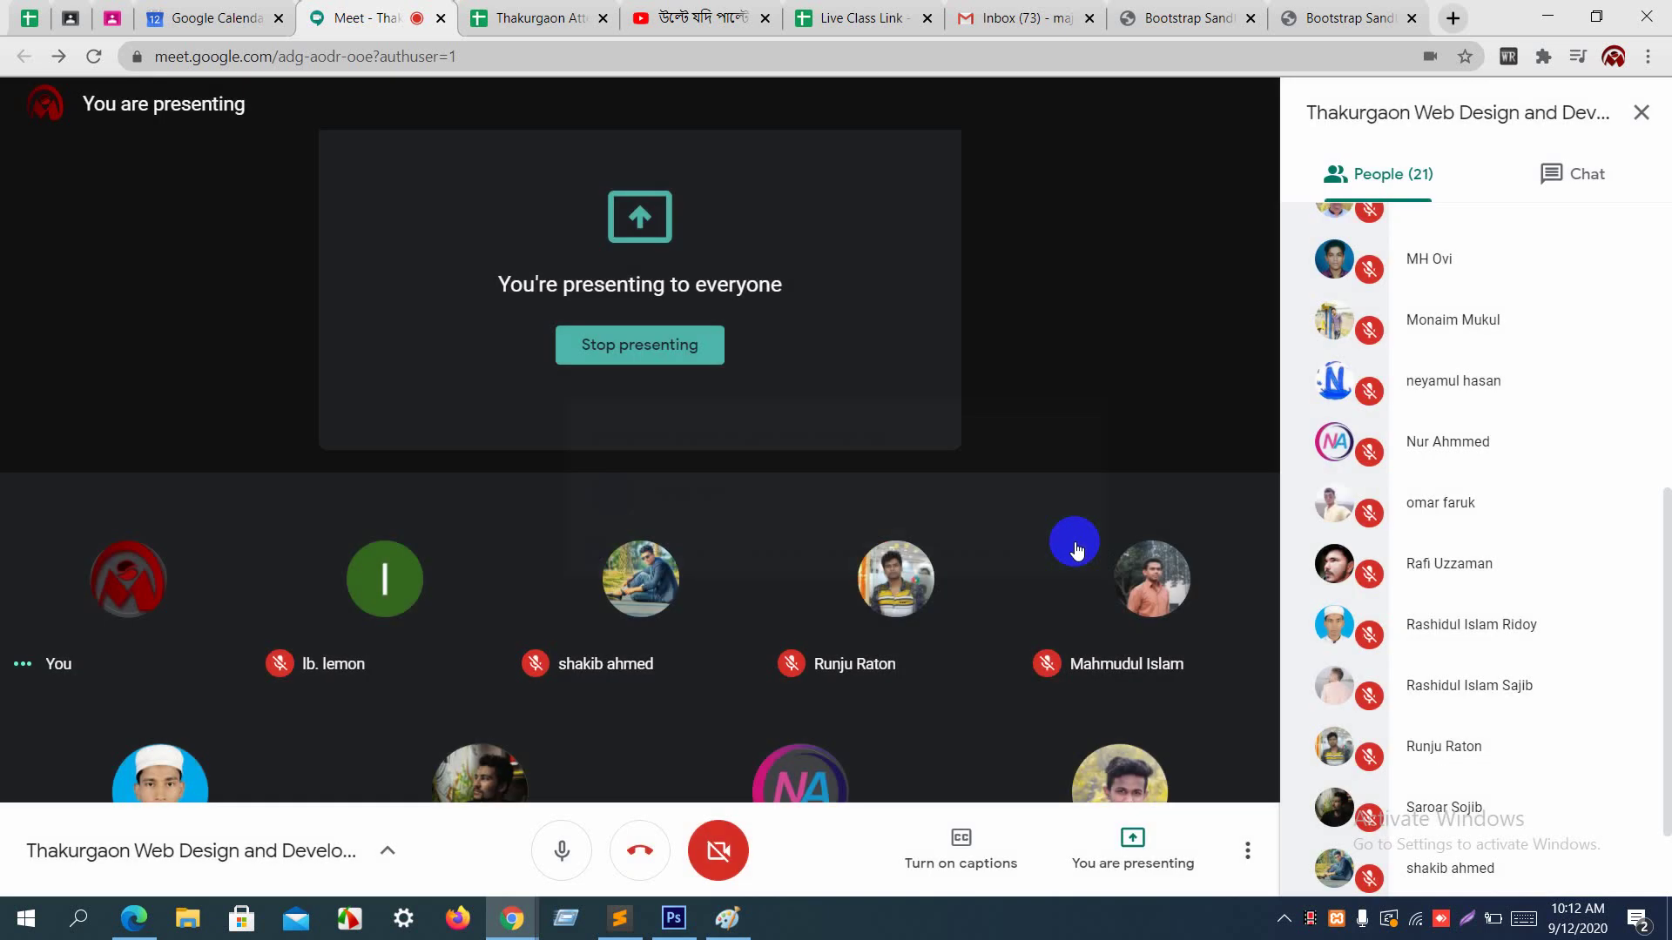
scroll(1424, 566, down, 2)
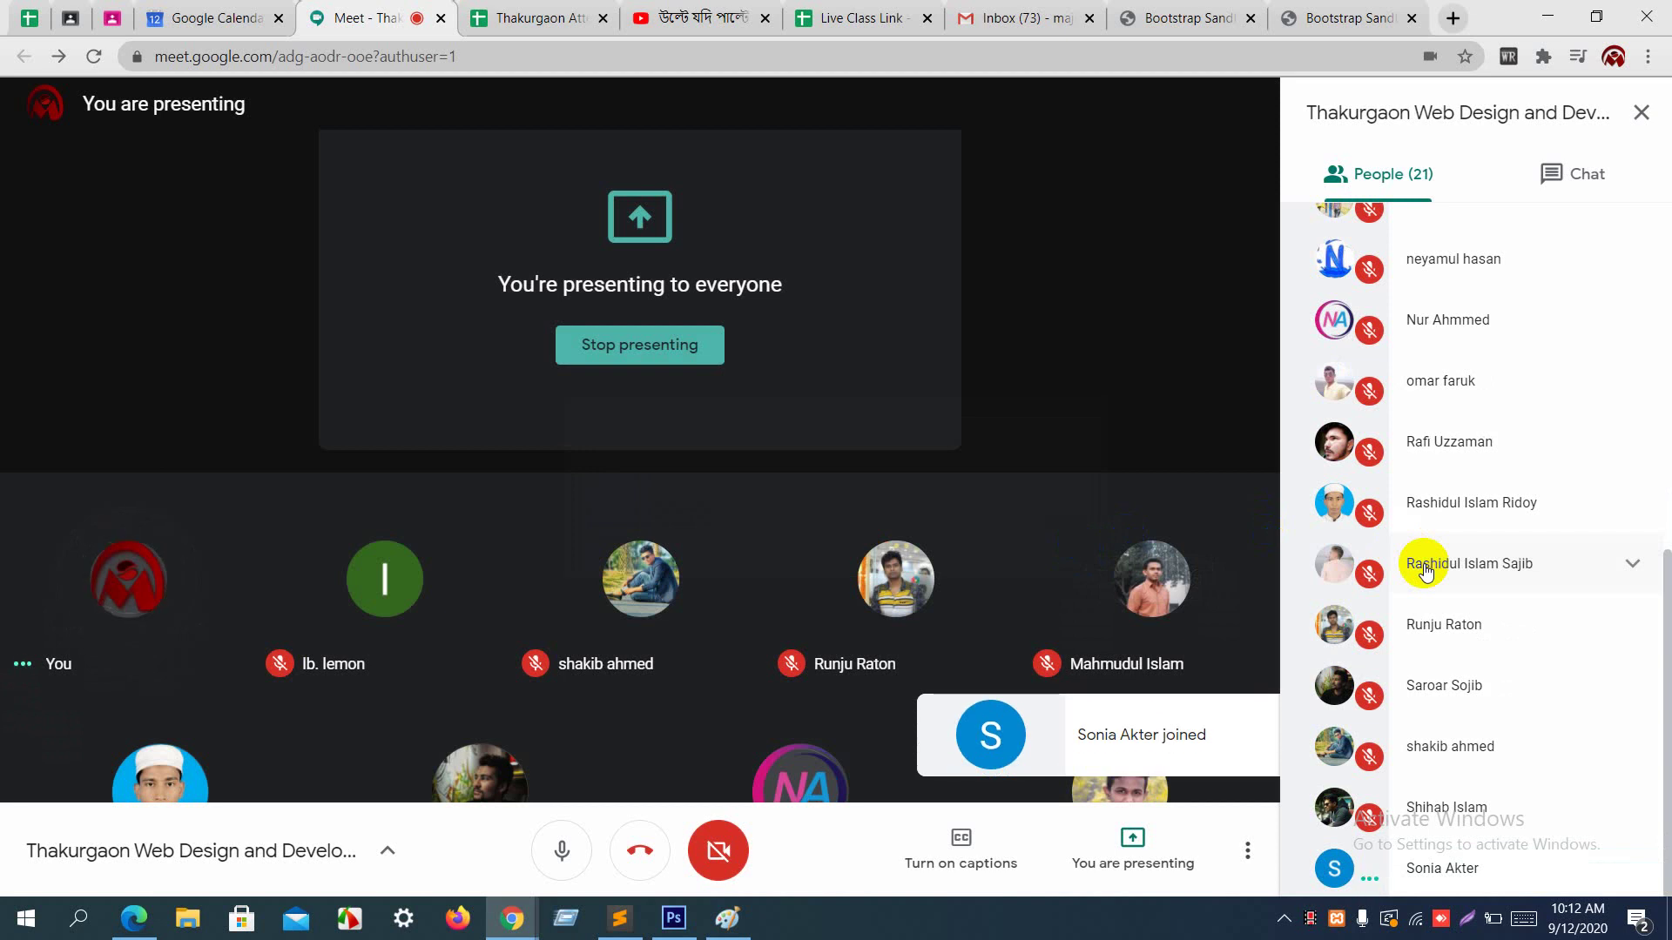
Step: Look through the meeting's participant list to check who is attending
click(1317, 925)
click(687, 851)
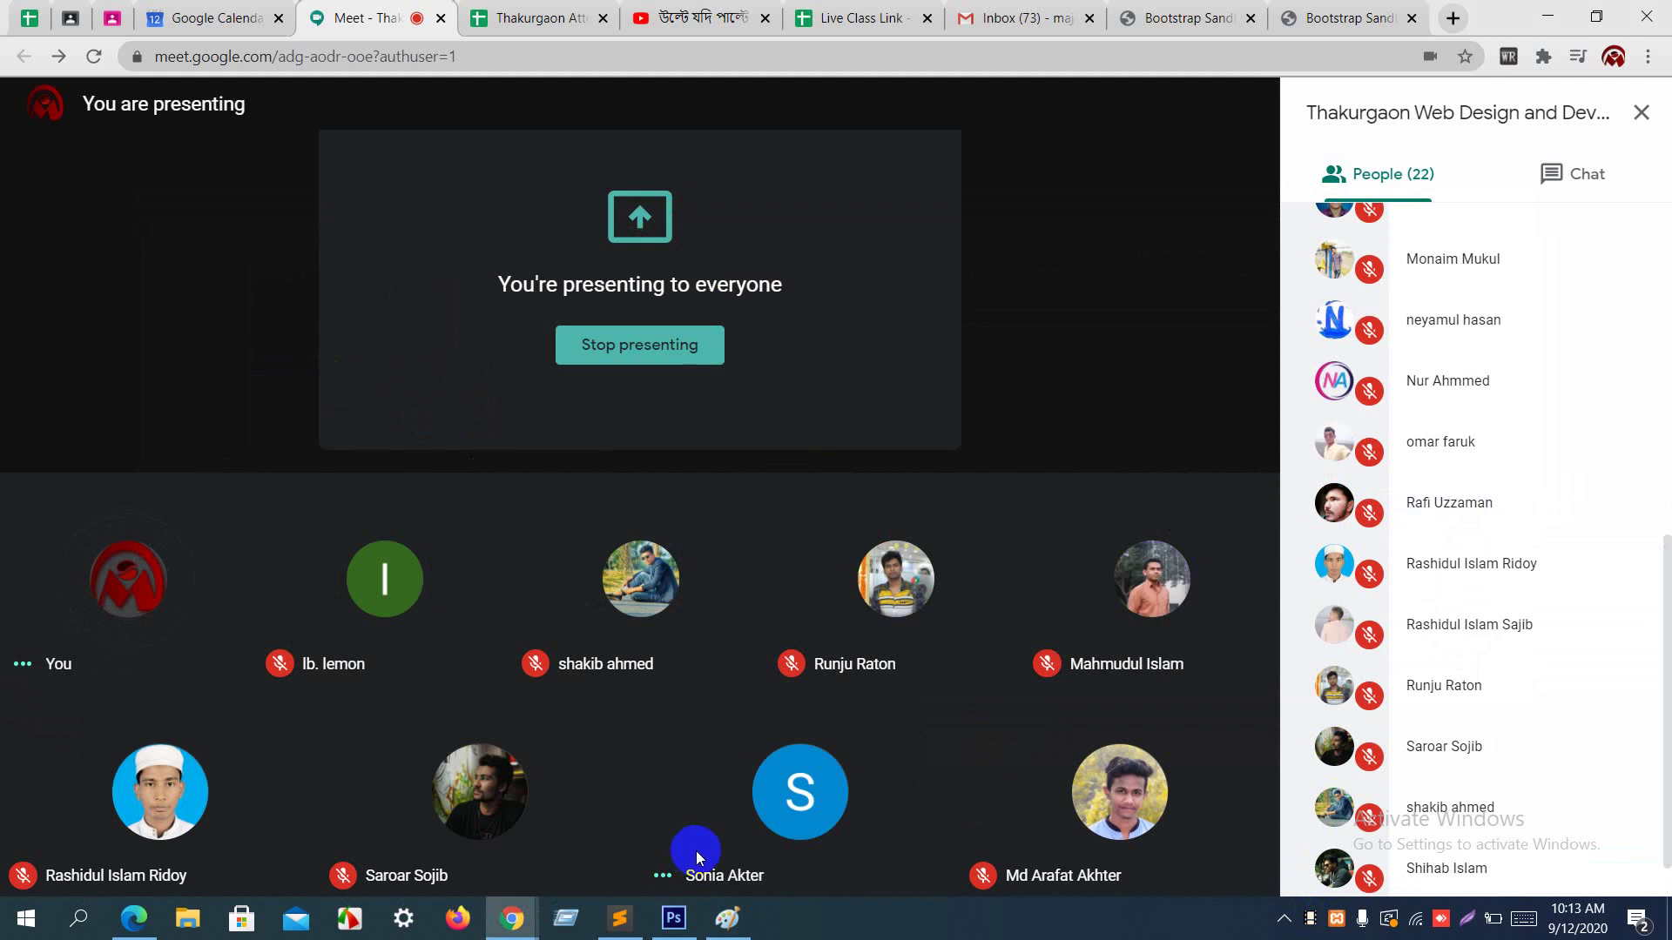
scroll(1448, 666, down, 1)
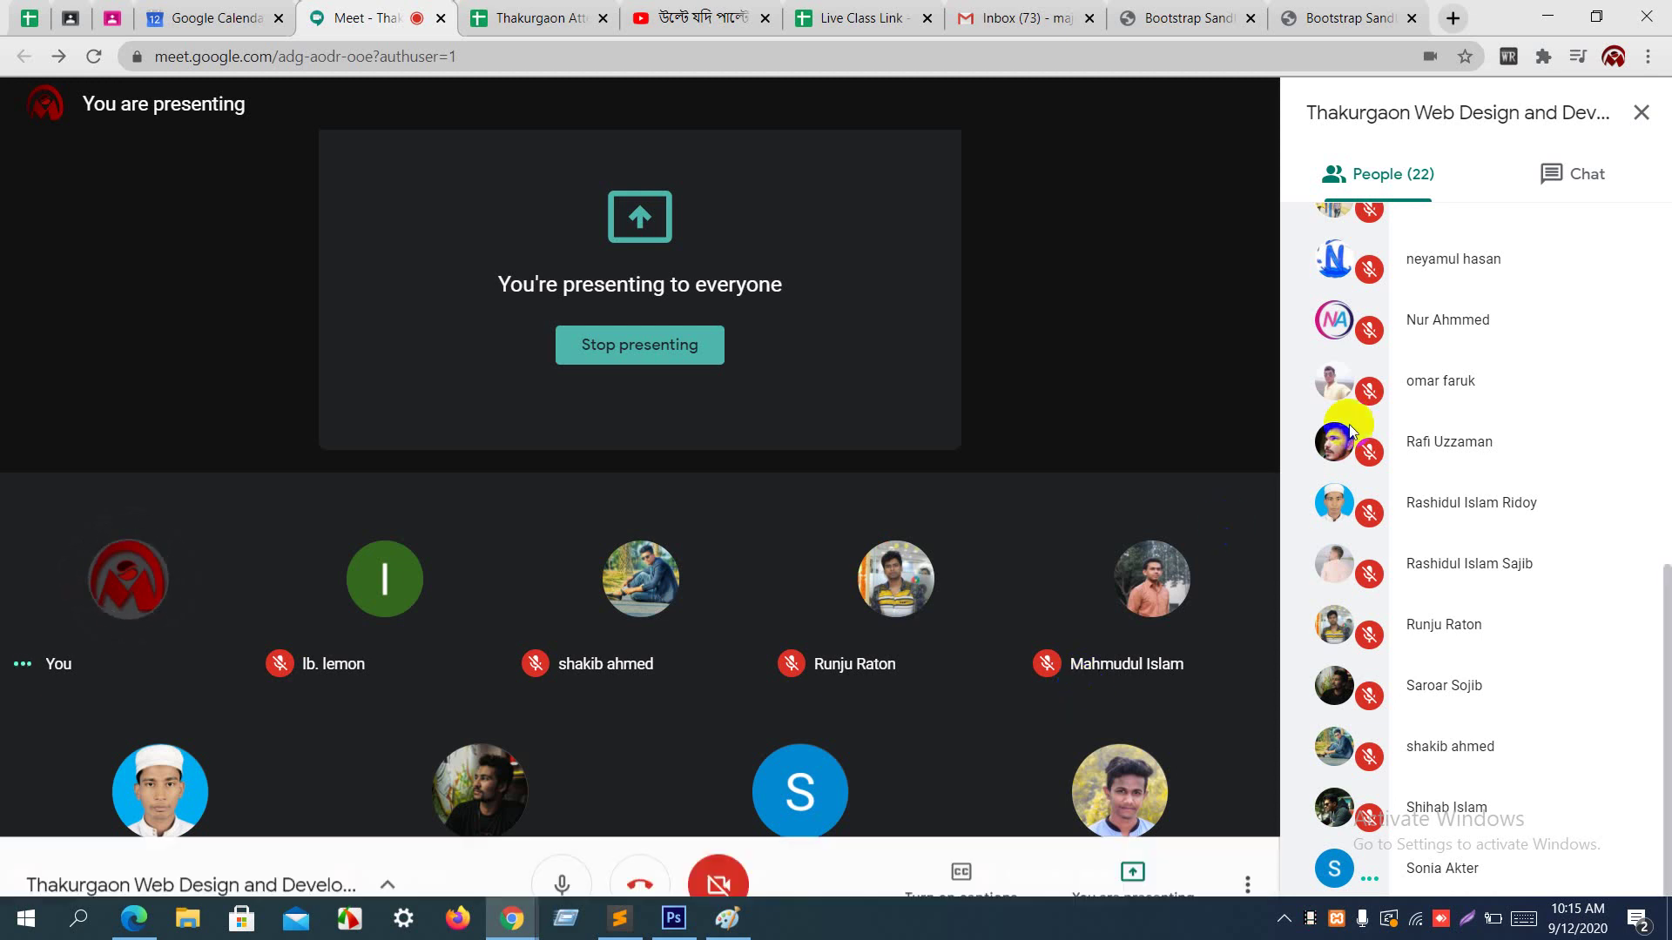
scroll(1424, 436, up, 10)
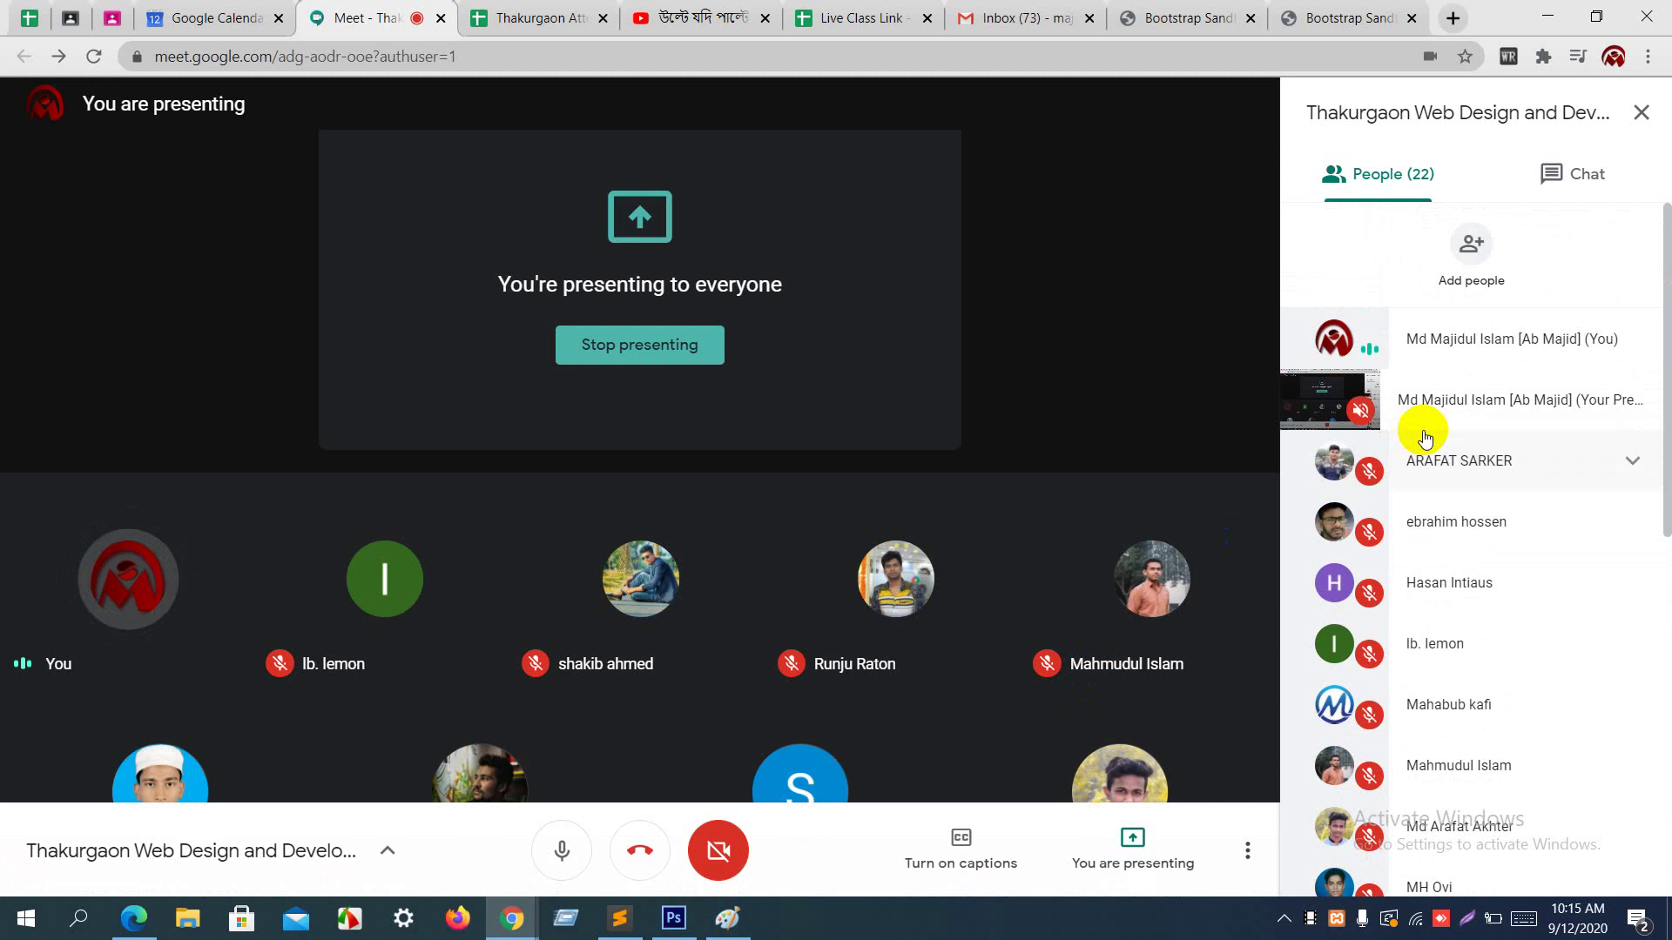
scroll(1423, 435, down, 5)
scroll(1423, 435, up, 5)
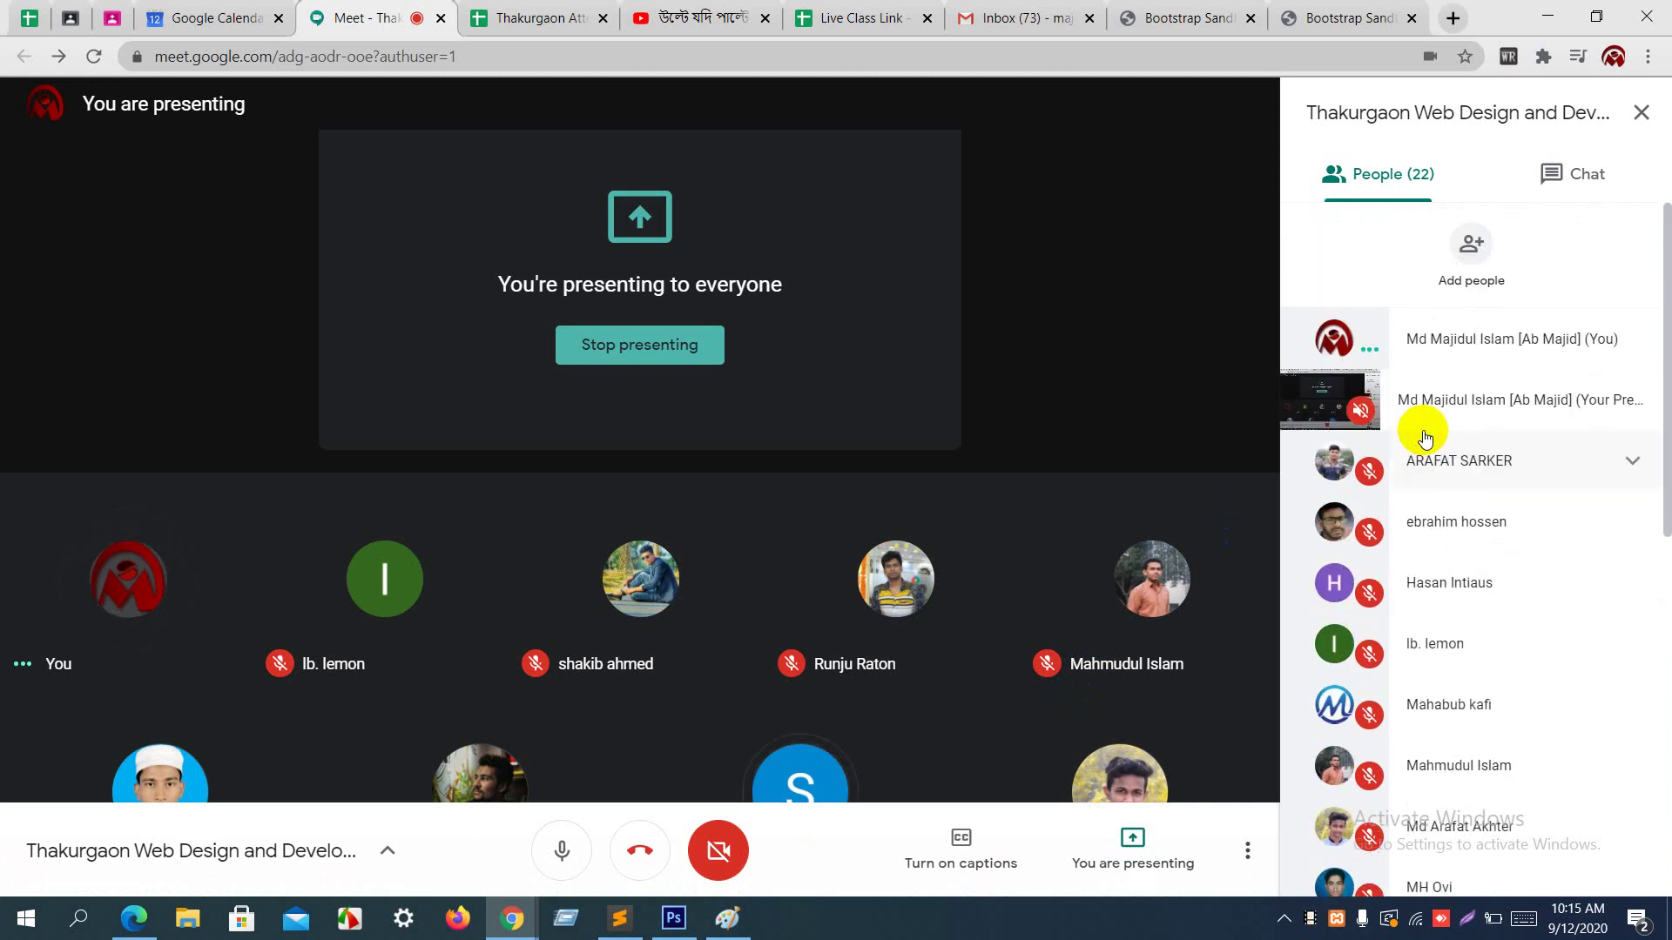
scroll(1425, 437, down, 2)
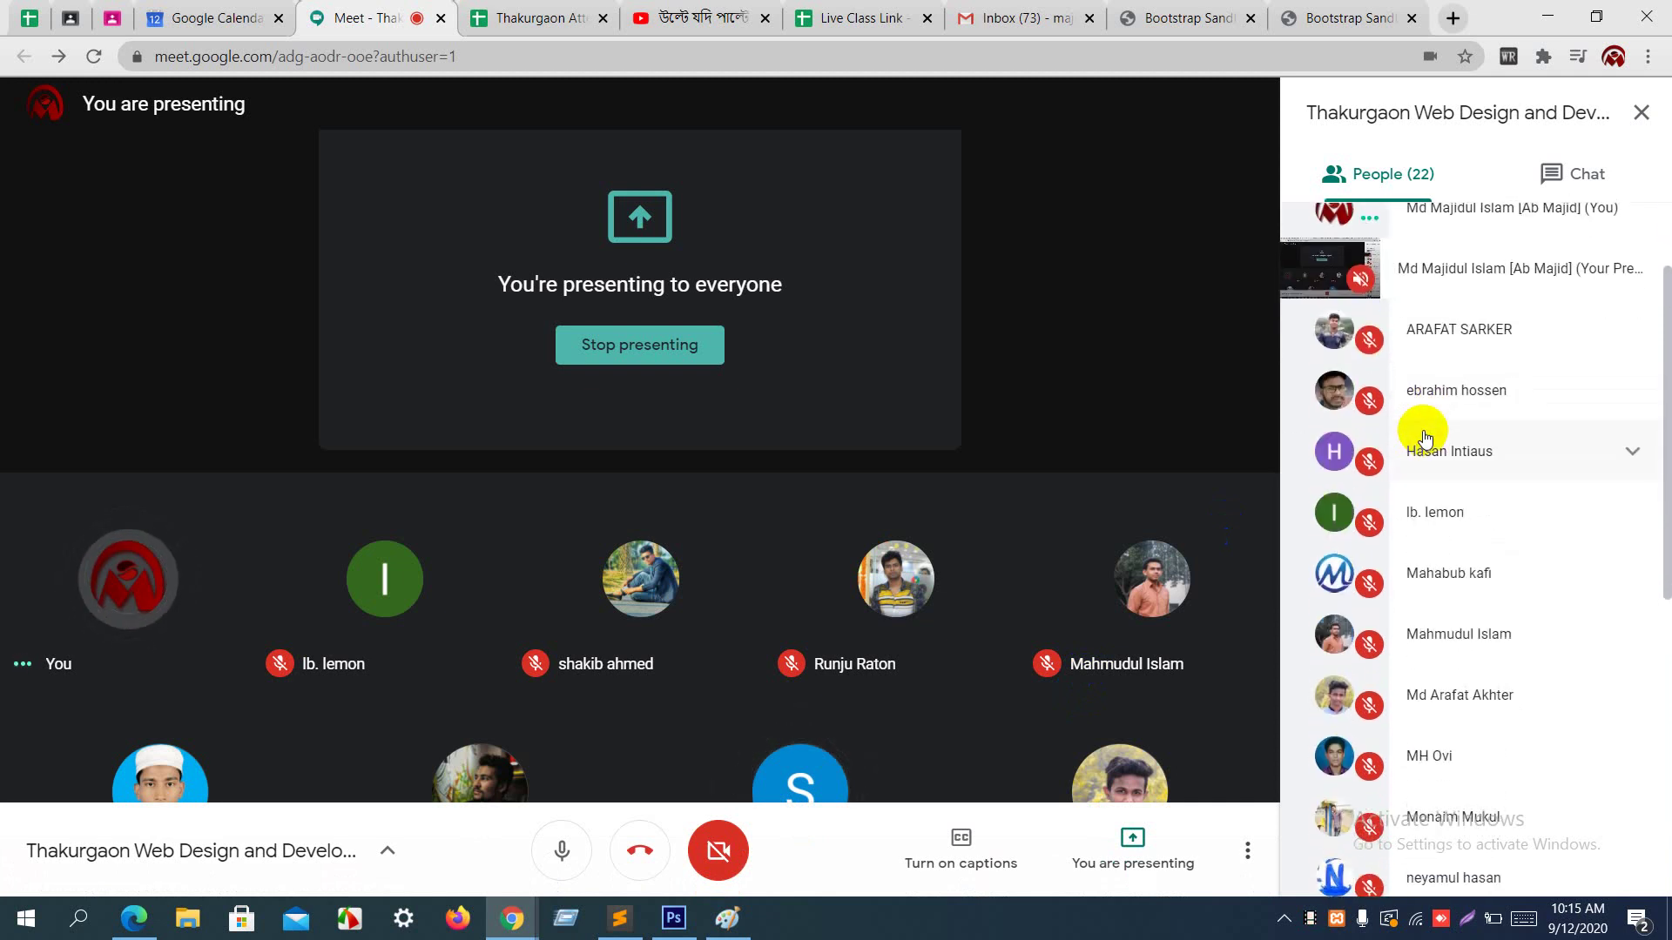
scroll(1424, 437, down, 2)
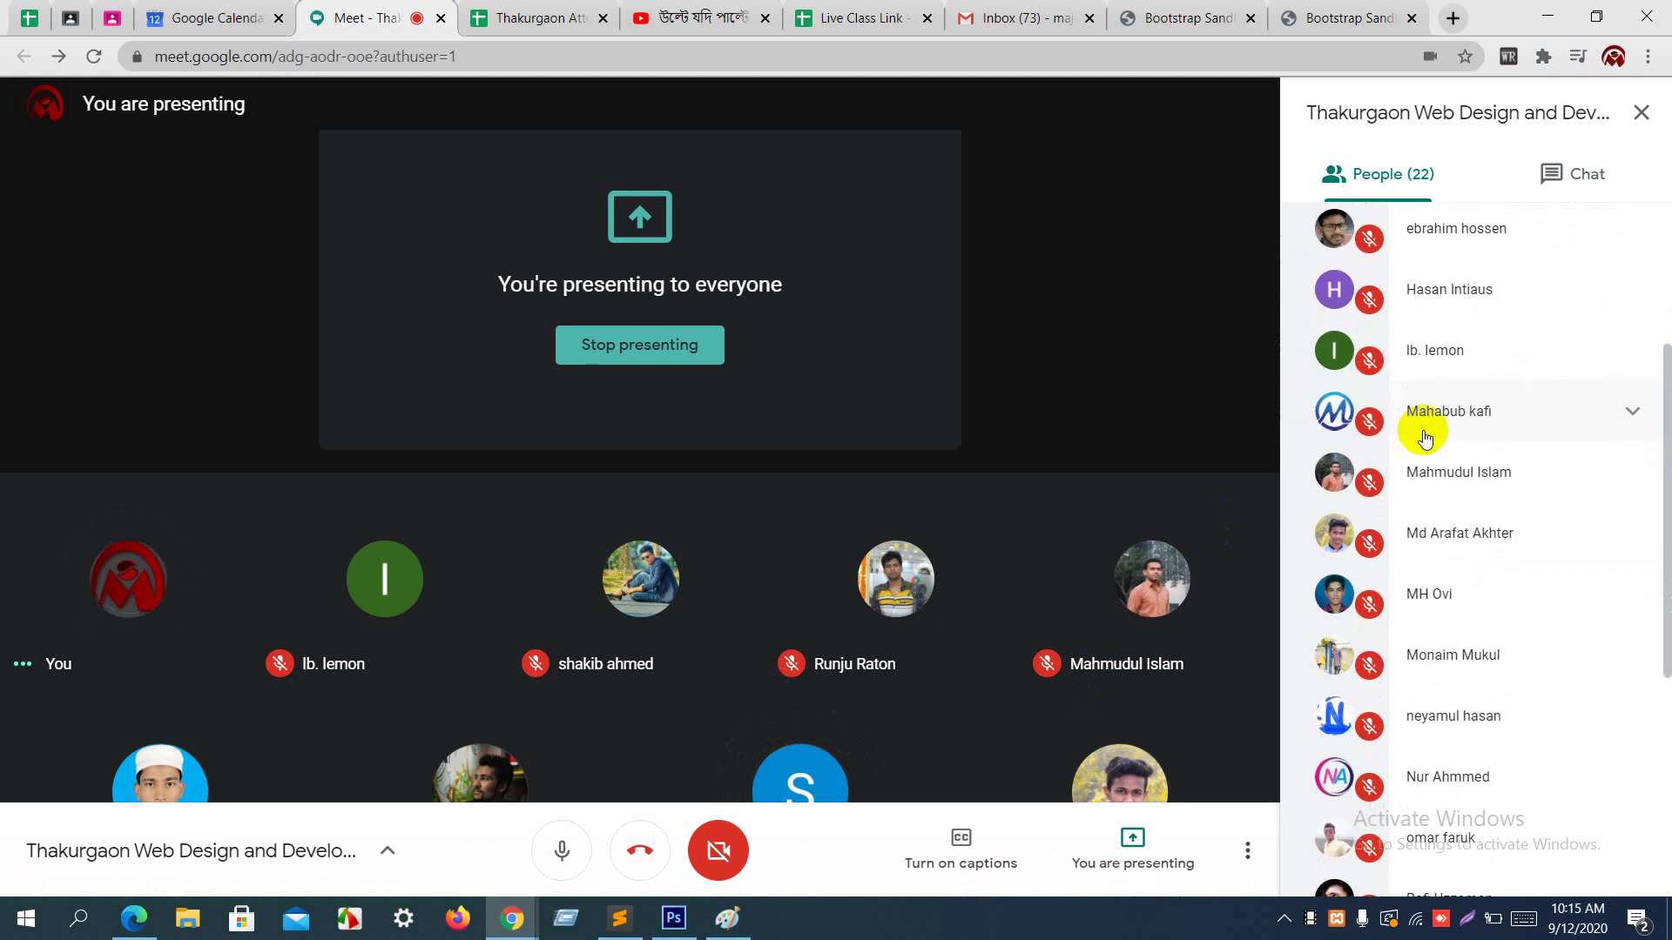
scroll(1425, 436, up, 3)
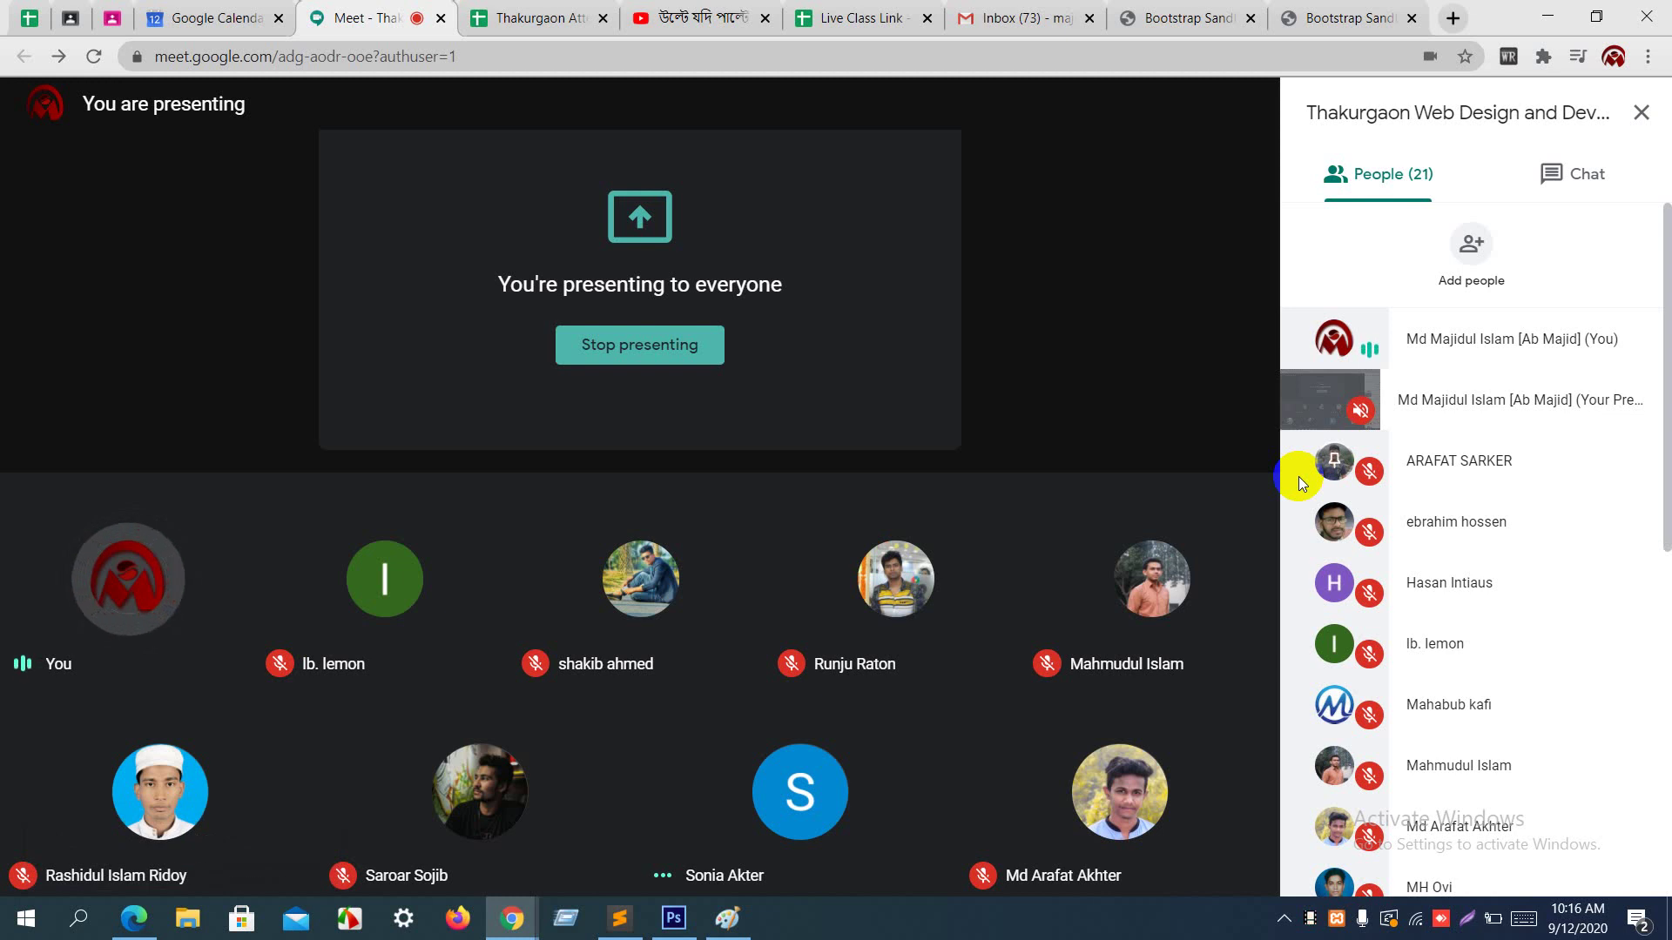
click(1211, 348)
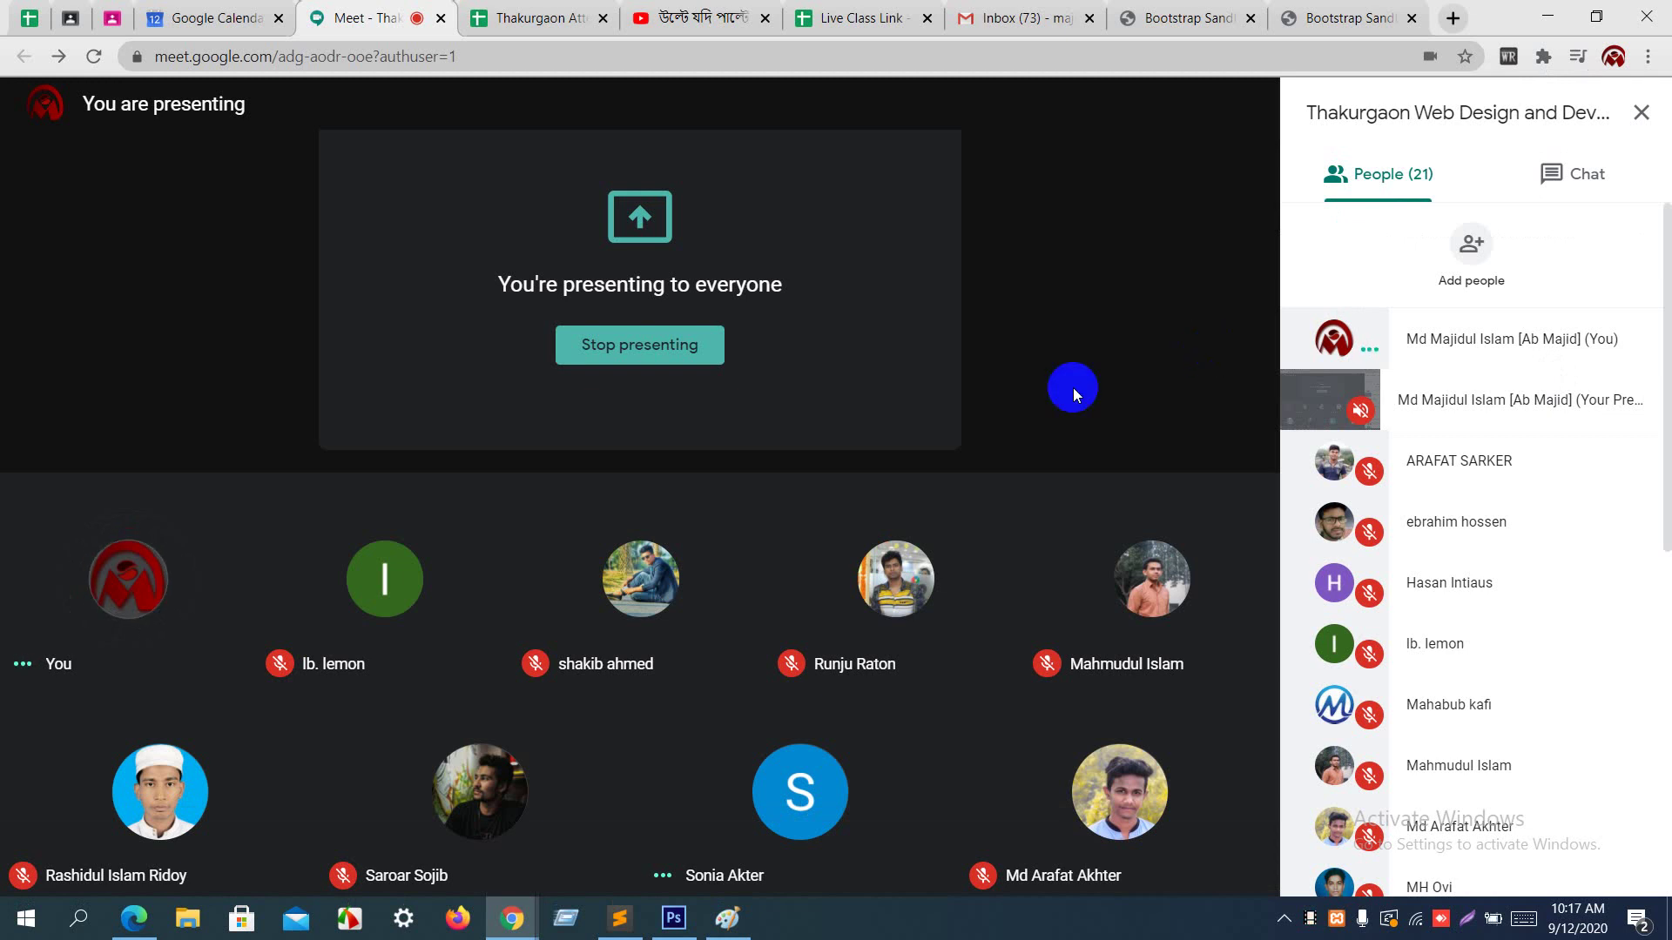
click(1537, 10)
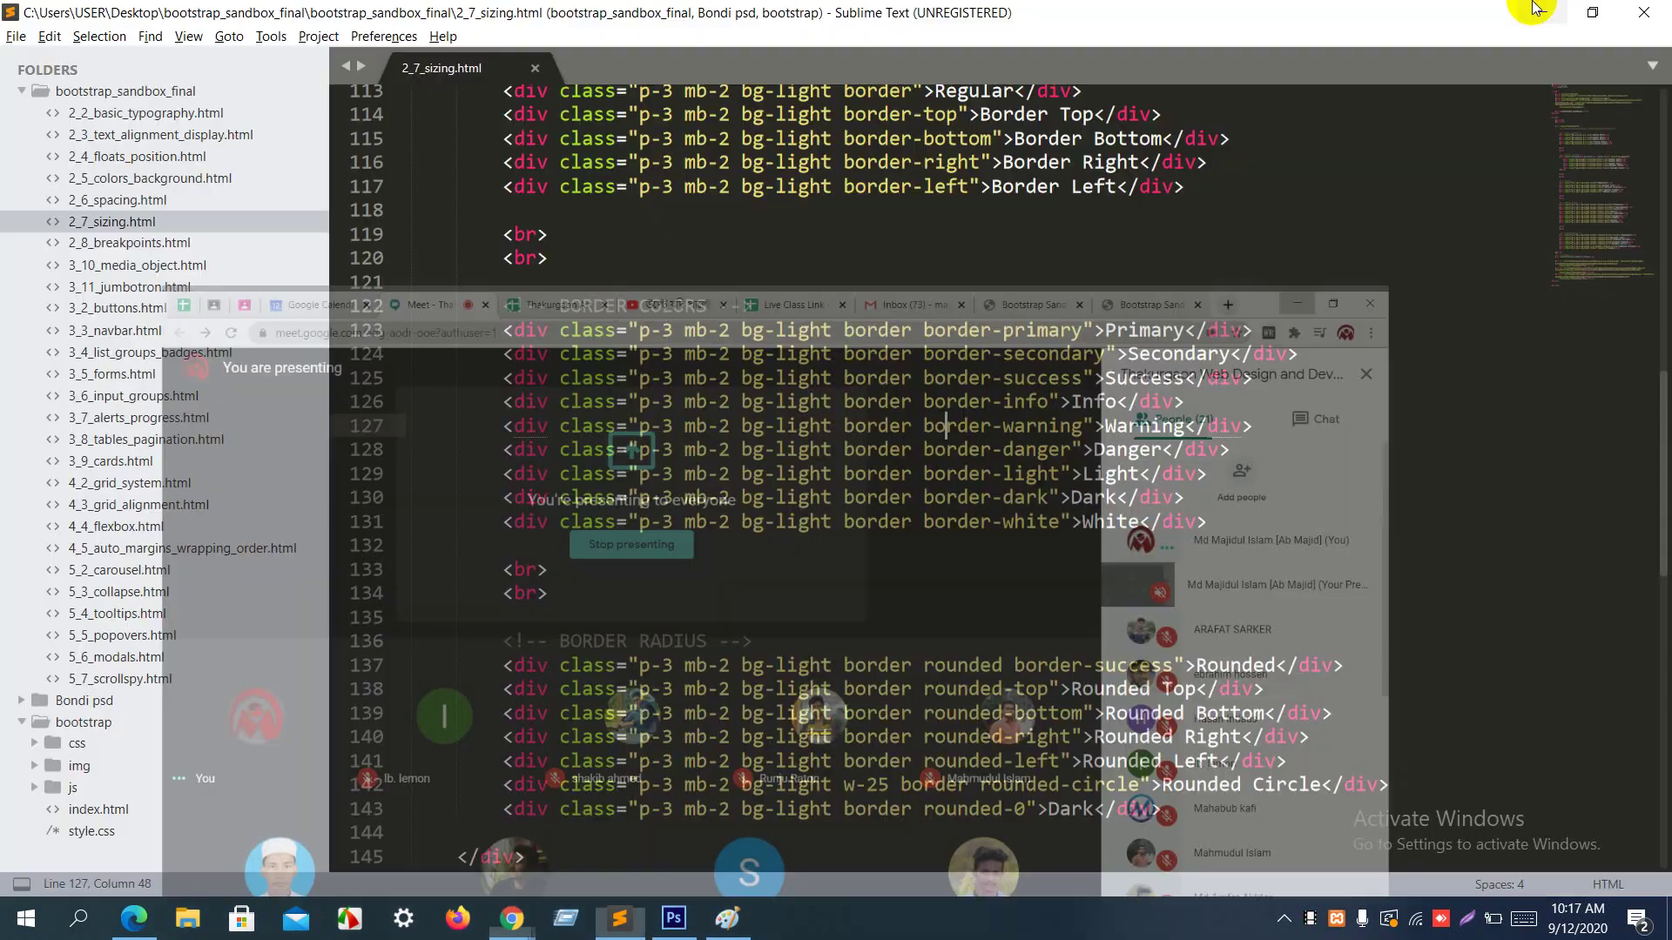
key(alt+Tab)
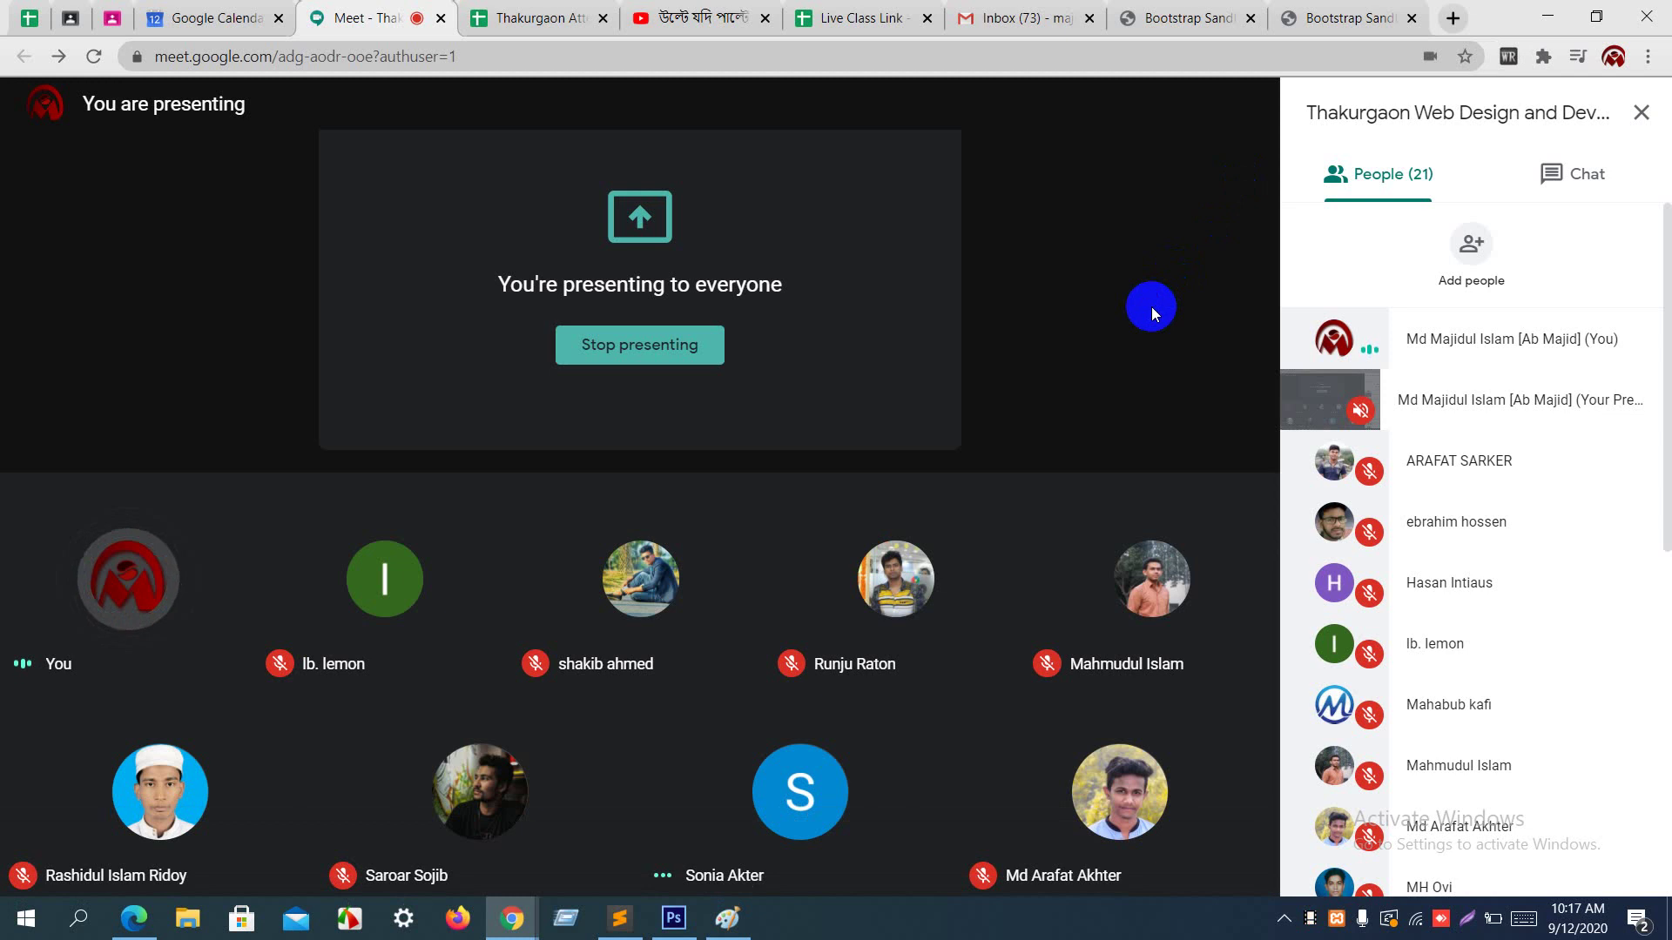
Step: Switch to Sublime Text and review the height, border and border color classes in 2_7_sizing.html
key(alt+Tab)
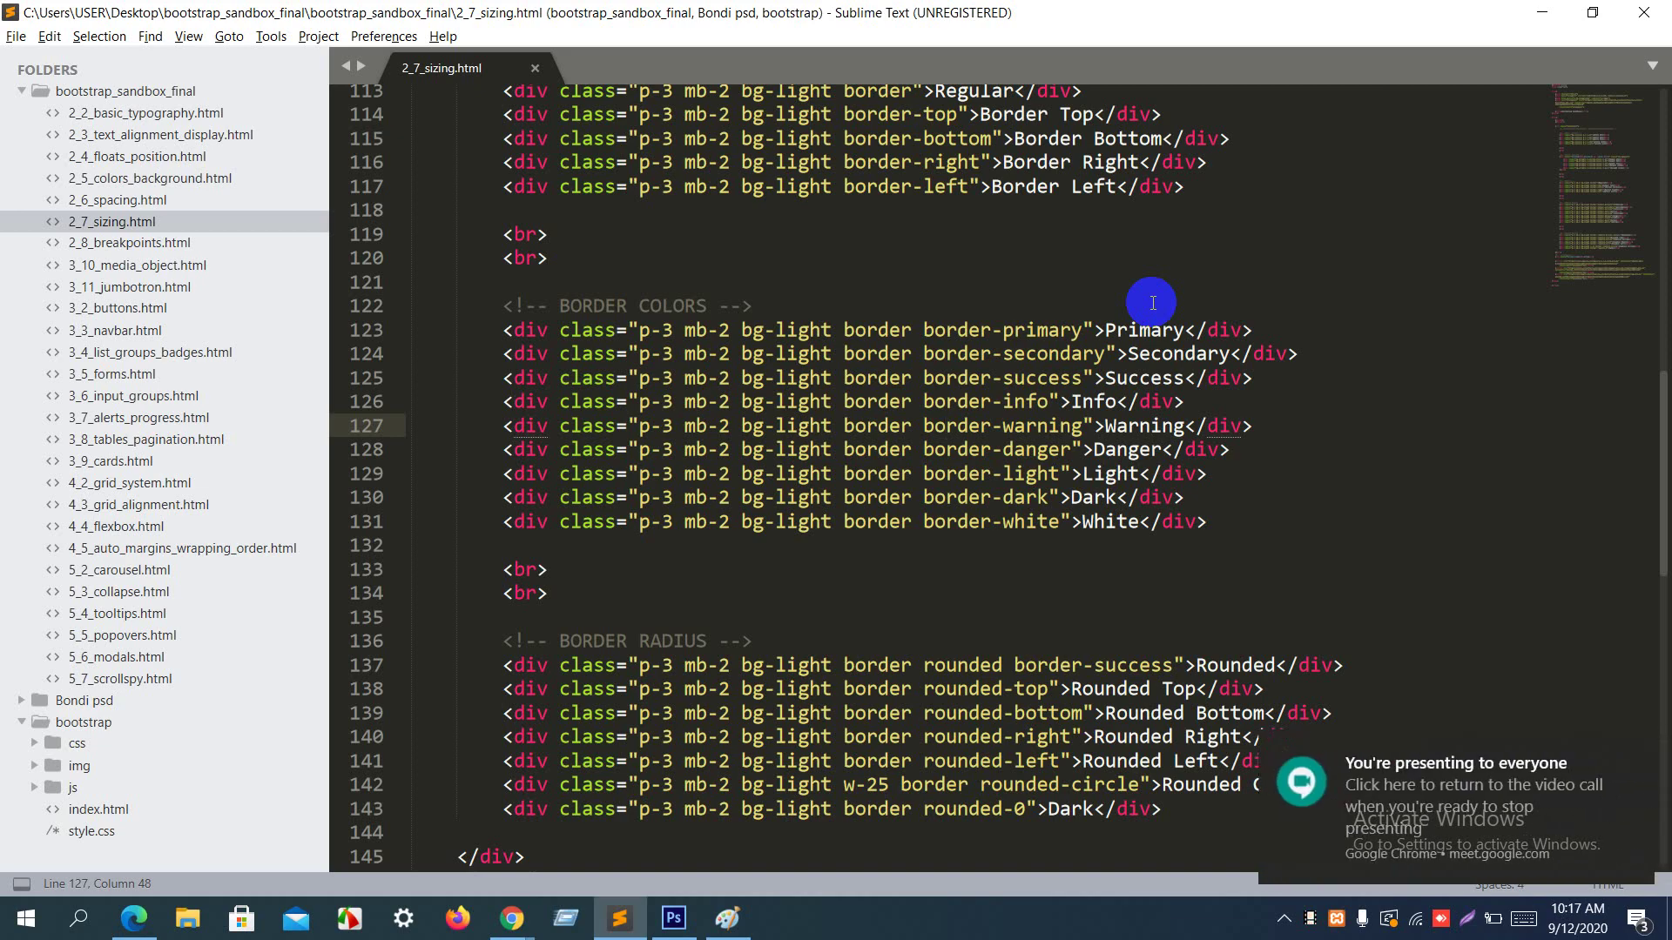
key(alt+Tab)
key(alt+Tab)
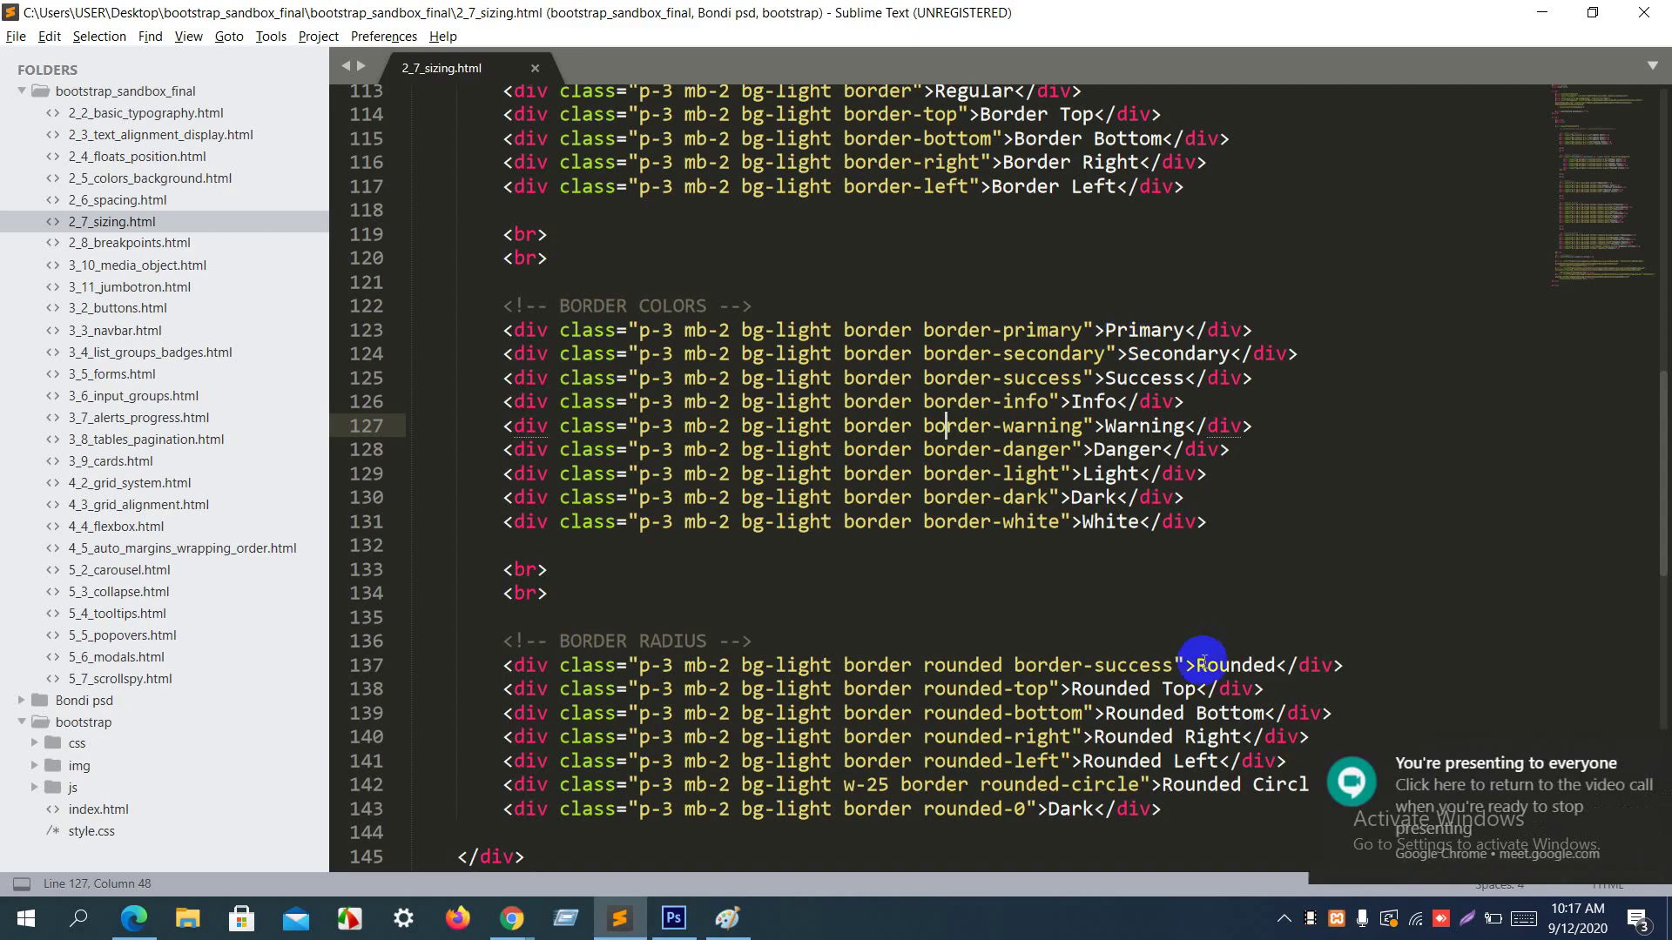
click(904, 398)
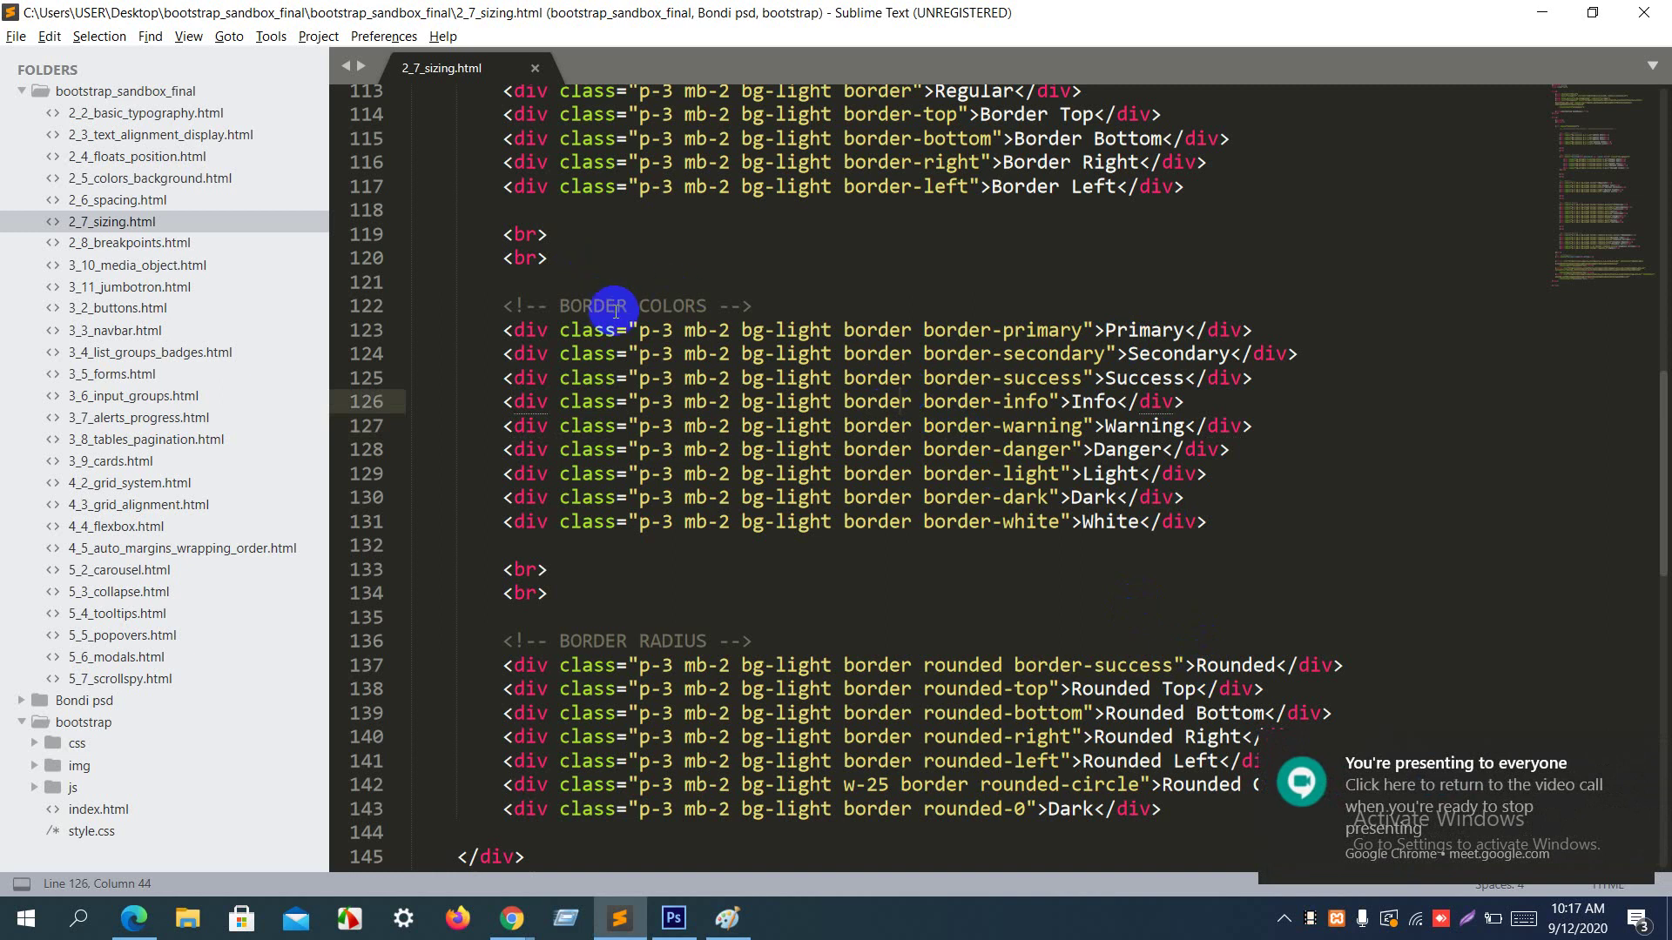
scroll(616, 313, up, 5)
scroll(617, 313, down, 1)
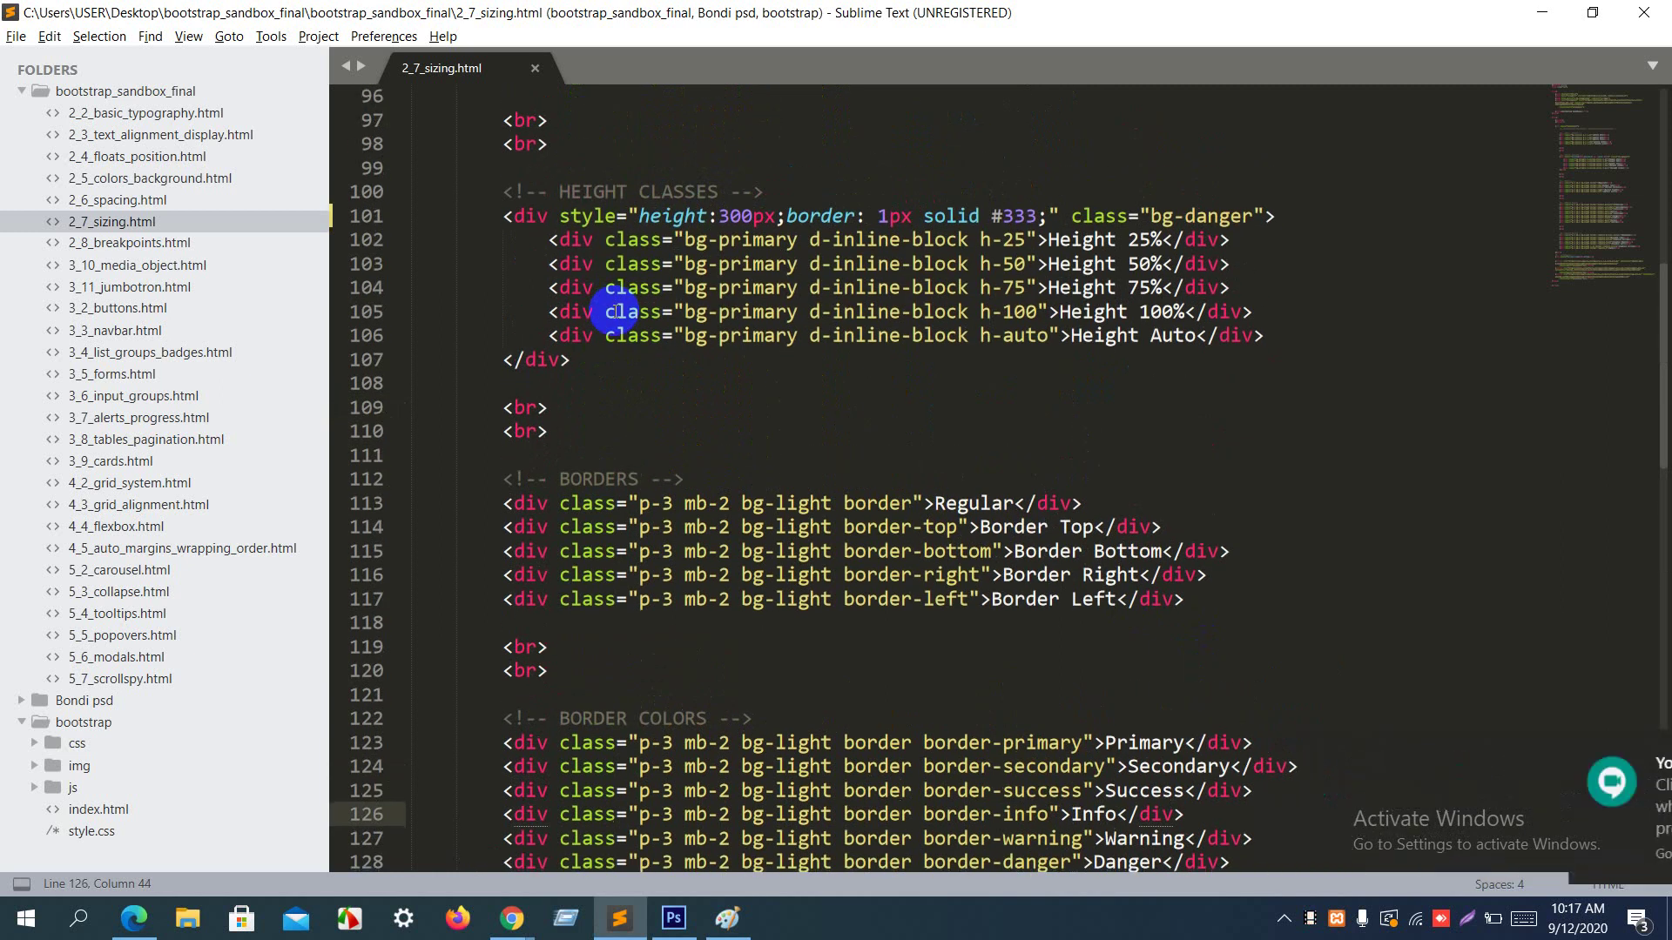
scroll(614, 311, down, 2)
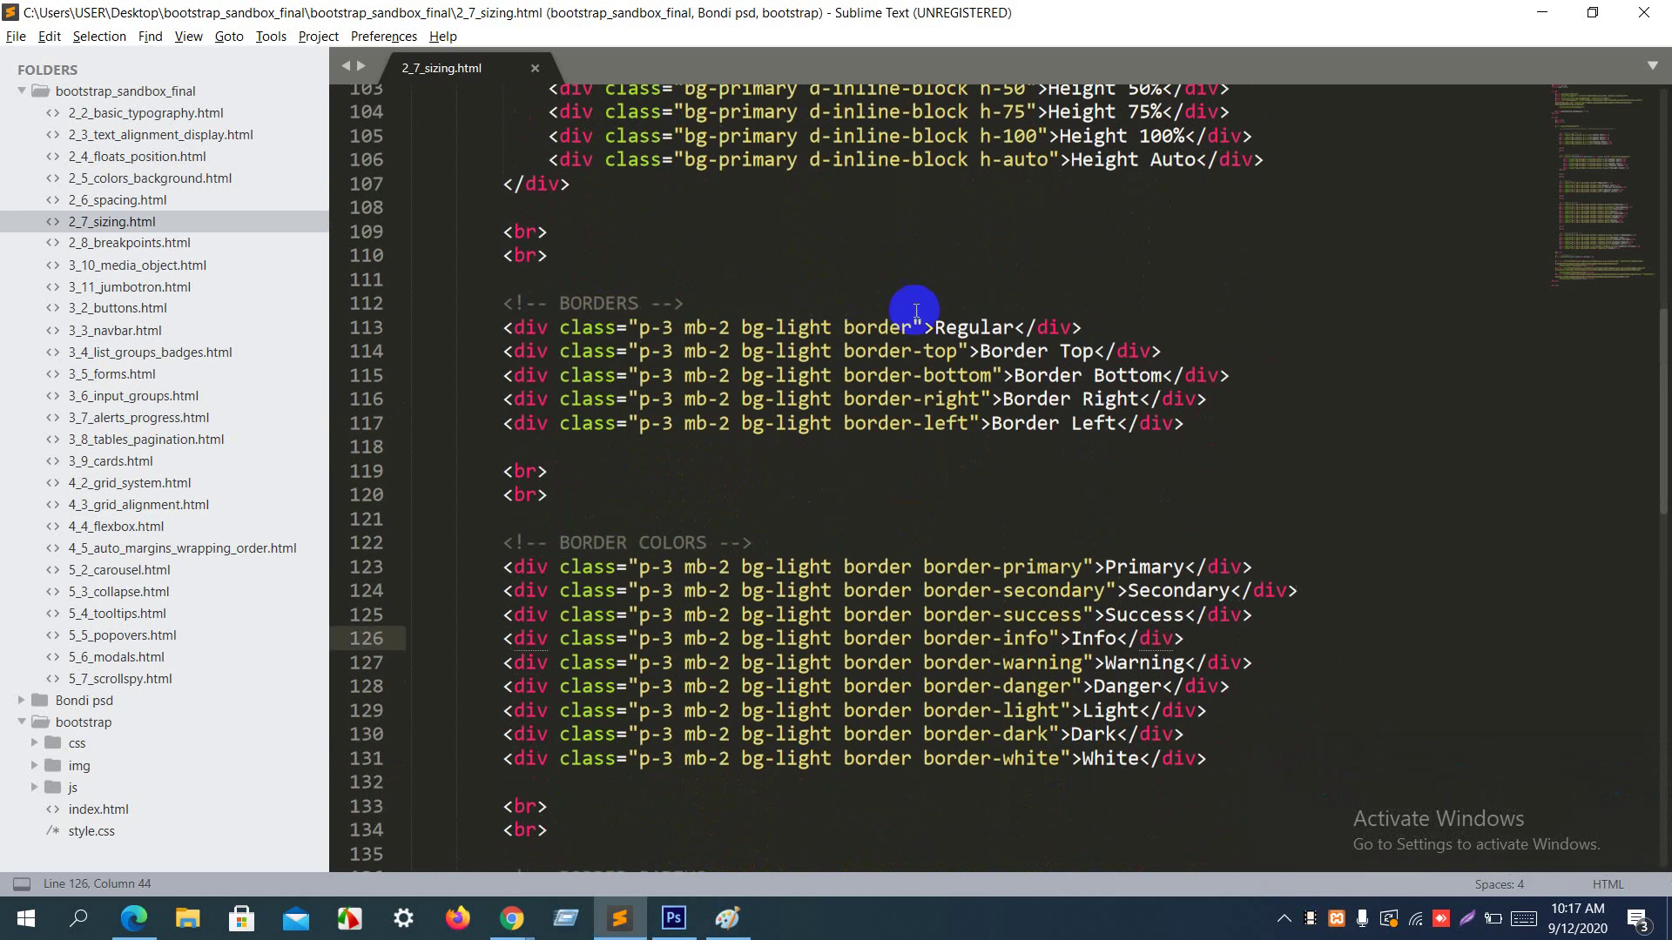
scroll(916, 311, down, 2)
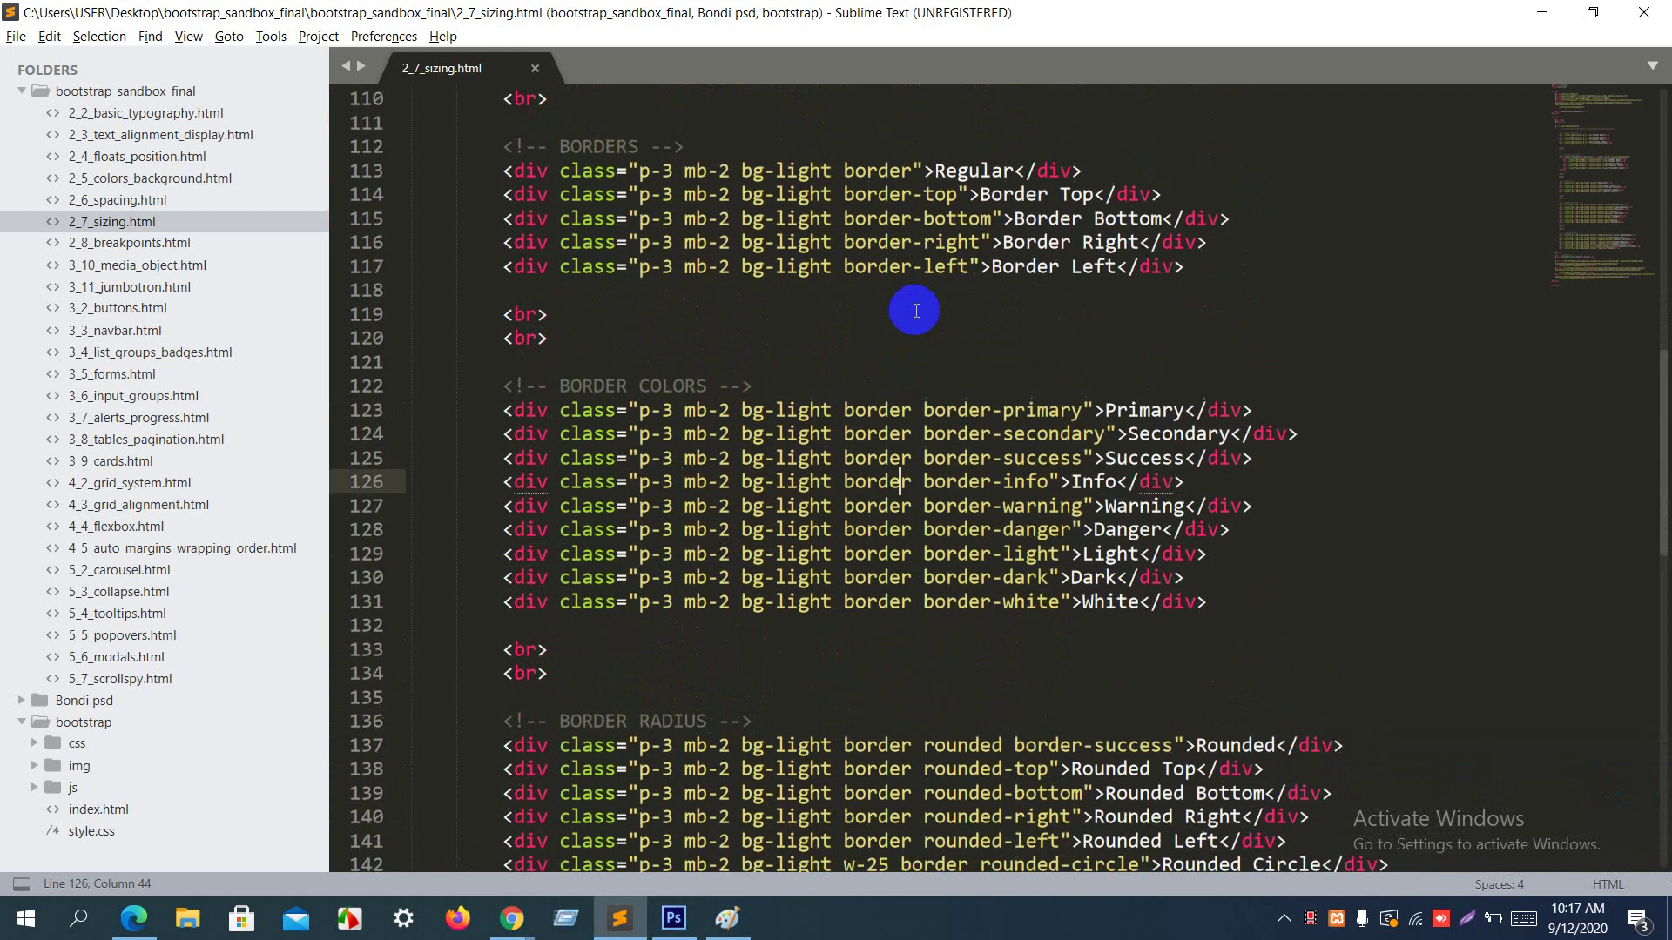
Step: Try removing the base border class from the Primary div on line 123, and undo the removal
click(879, 408)
double_click(880, 408)
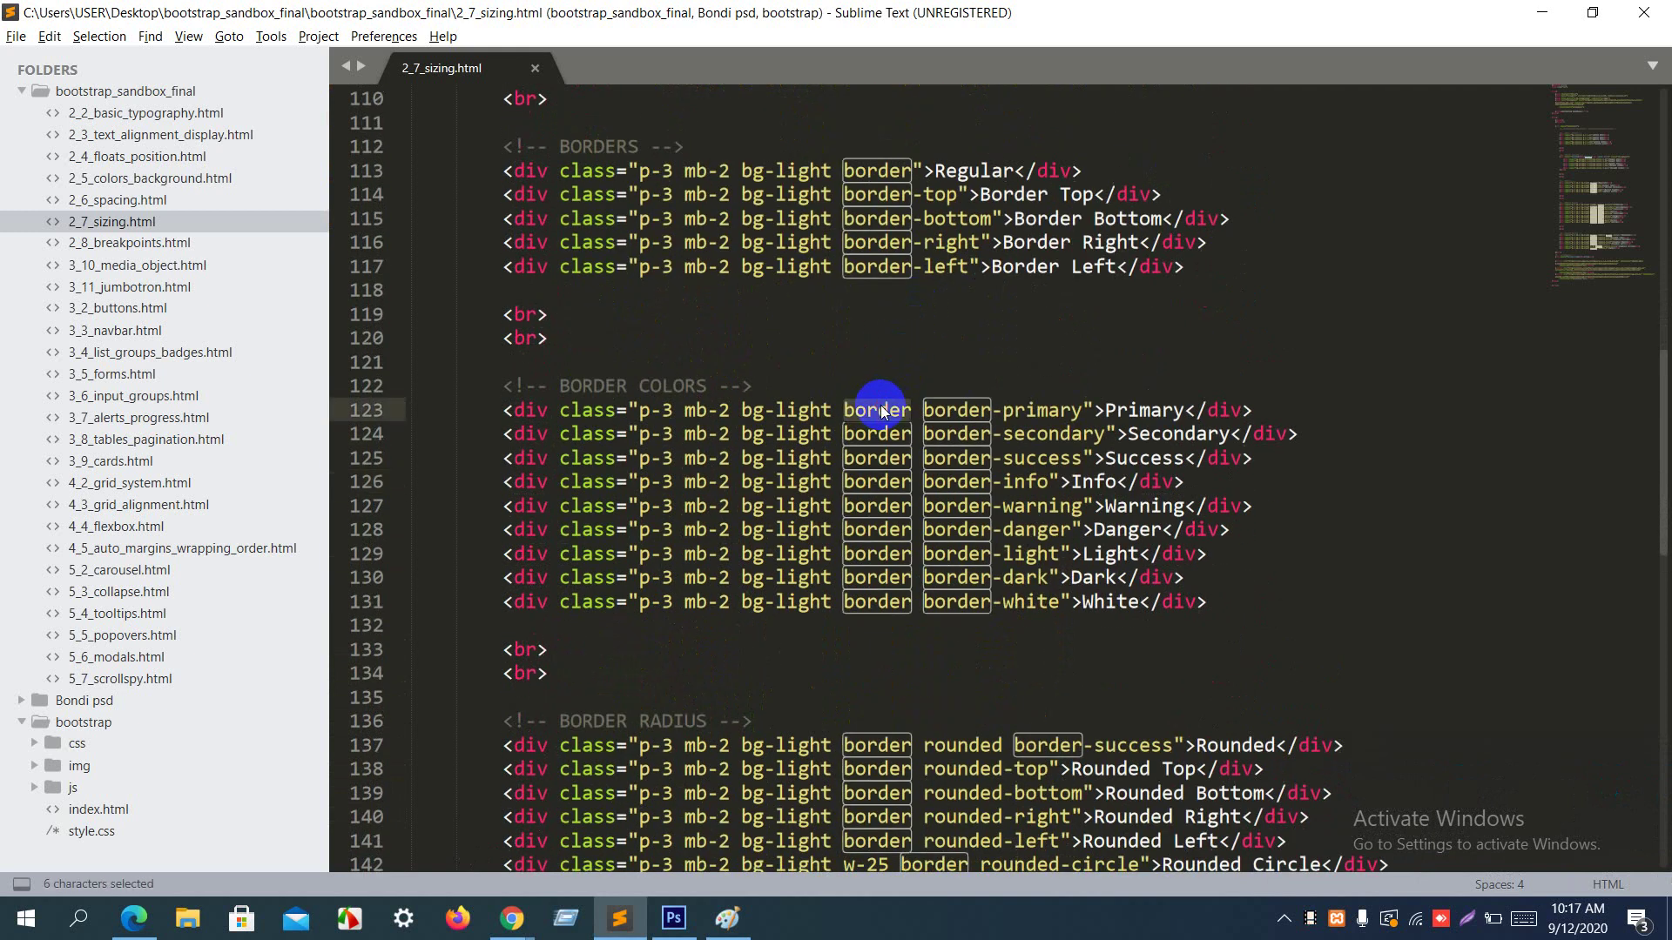
key(BackSpace)
key(ctrl+z)
Step: Check the Google Meet call, and return to Sublime Text to highlight the Primary div's base border class
key(alt+Tab)
click(885, 411)
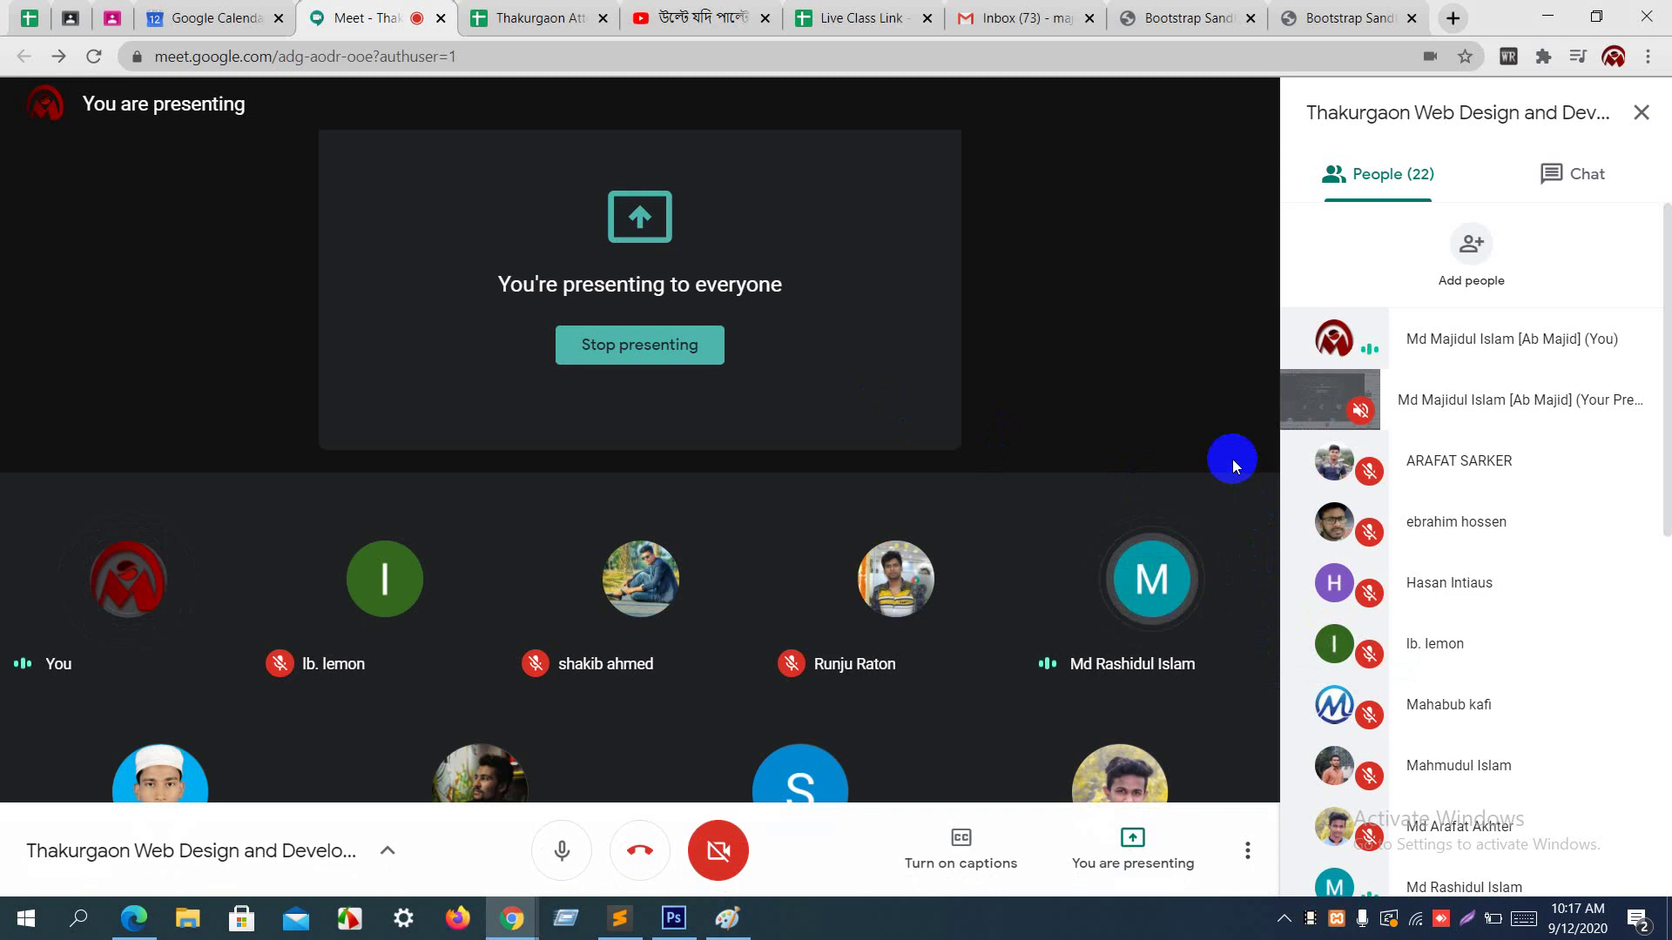
key(alt+Tab)
click(821, 383)
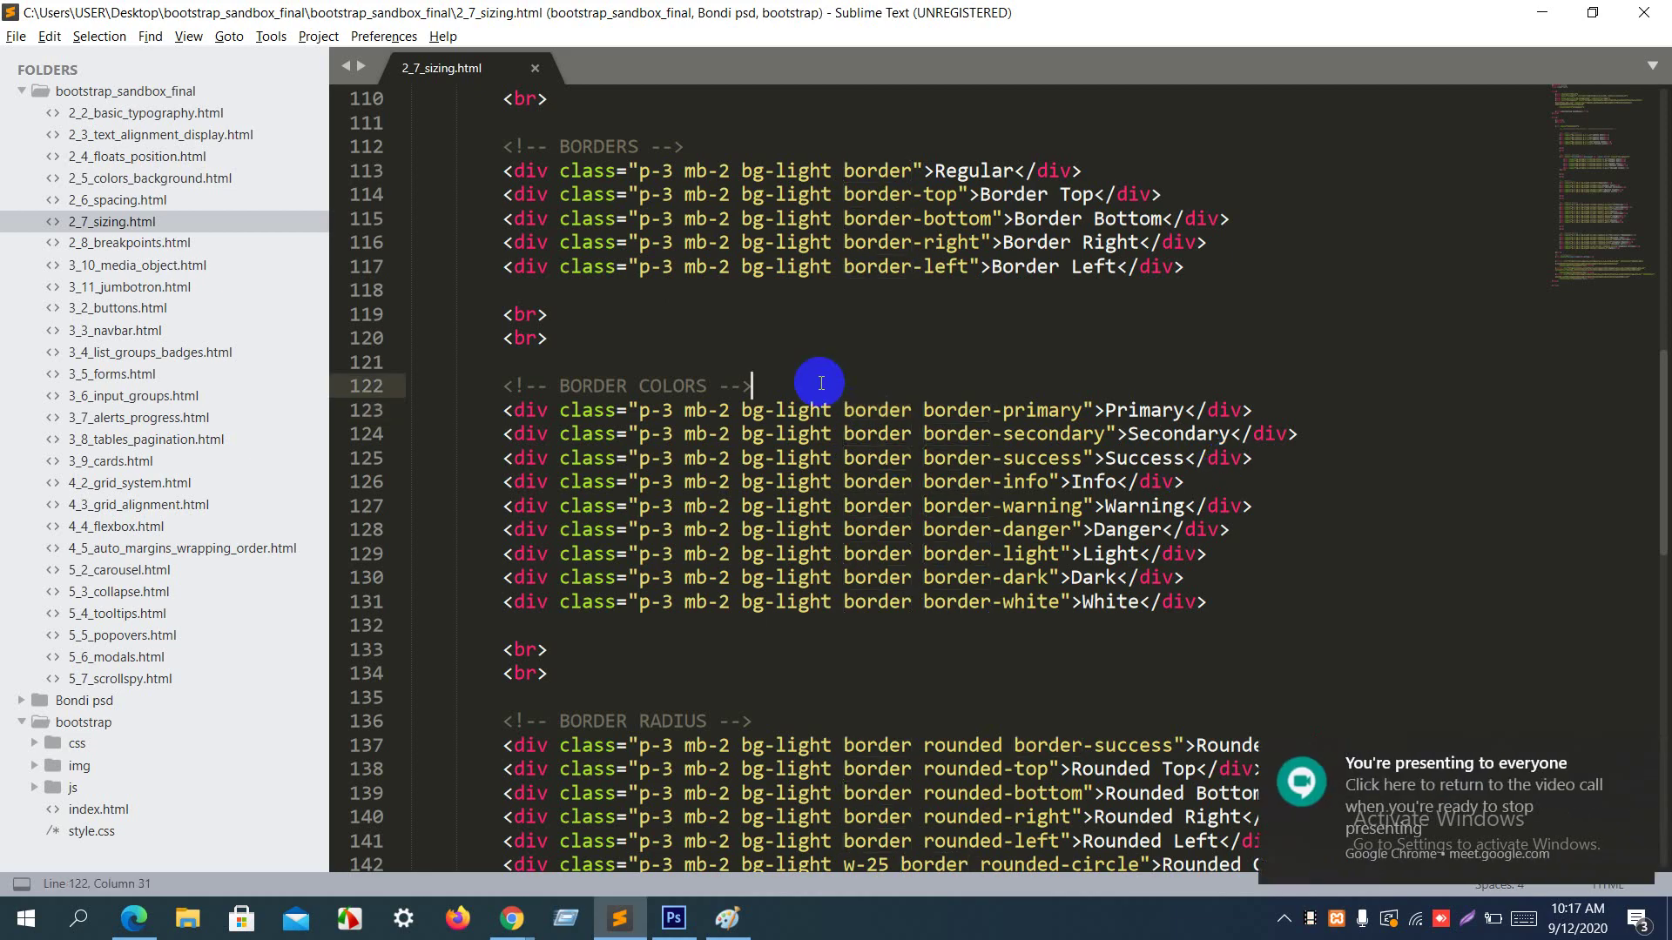
double_click(871, 414)
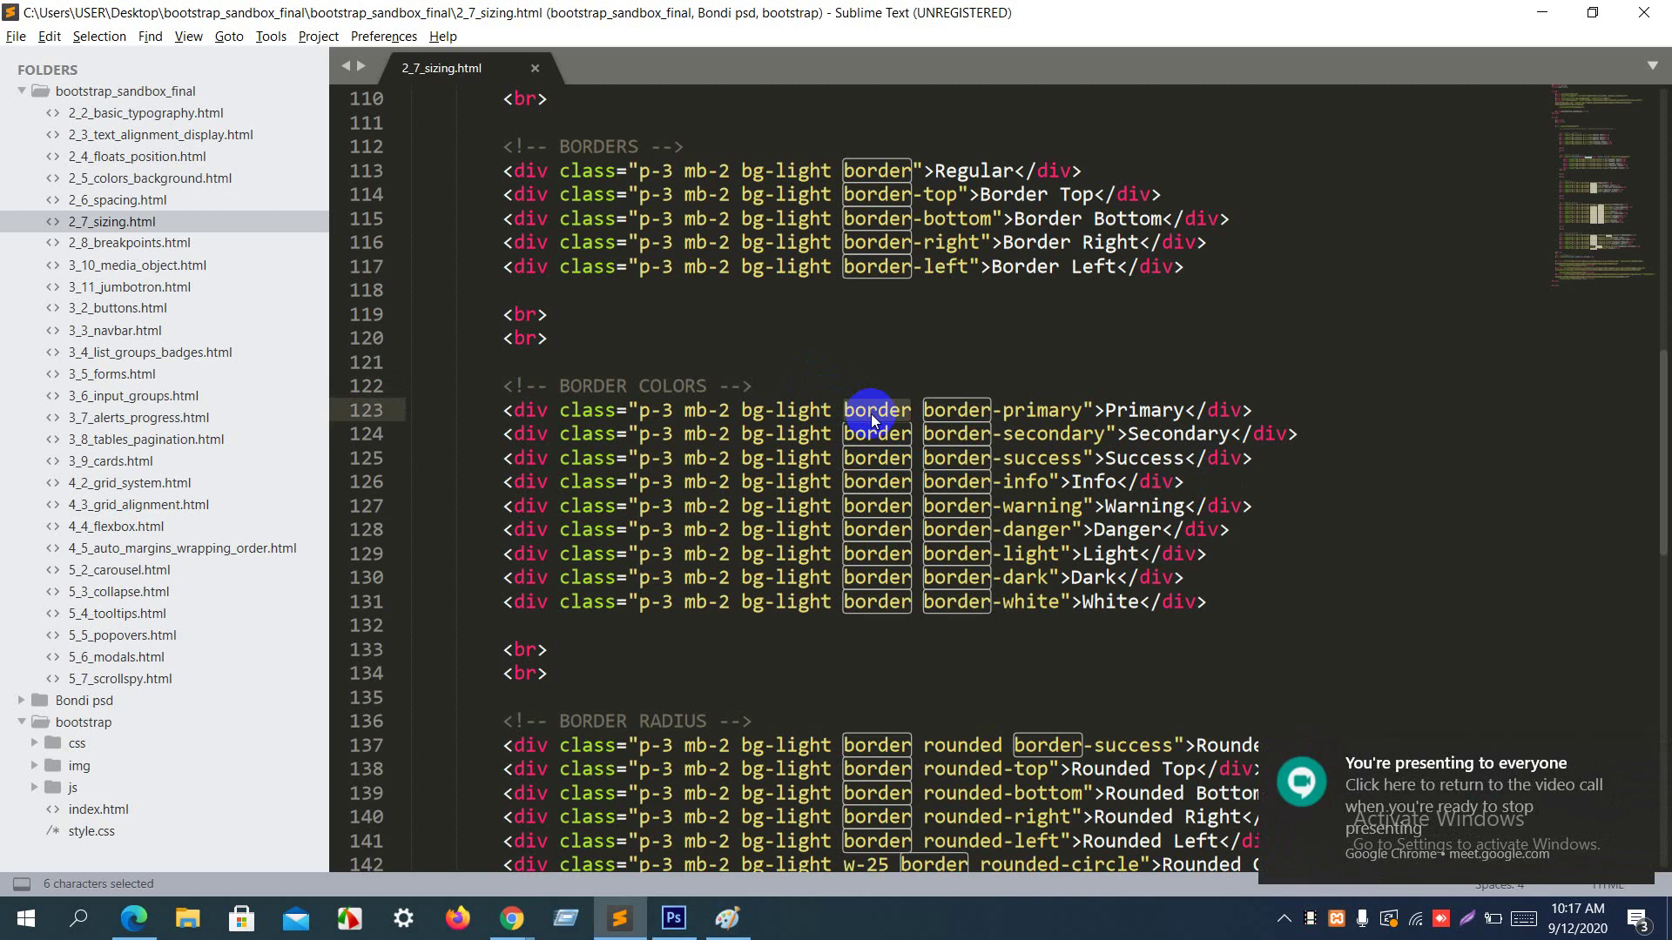
Step: Switch to Google Meet and mute the participant whose microphone is on for everyone in the call
key(alt+Tab)
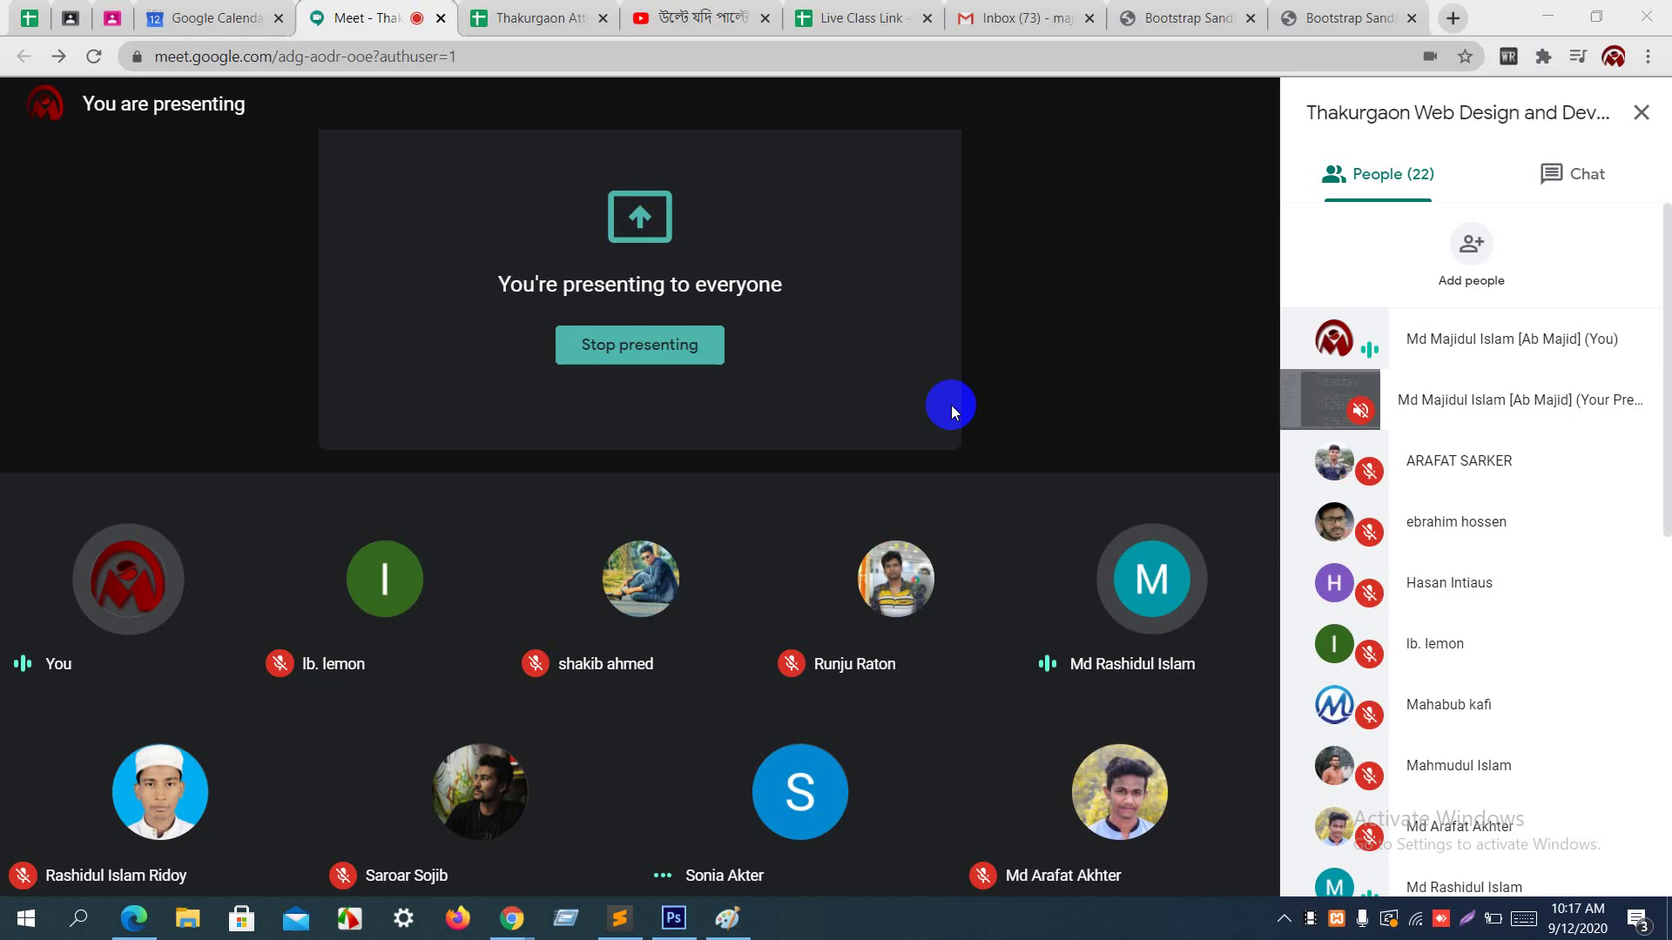
click(1158, 582)
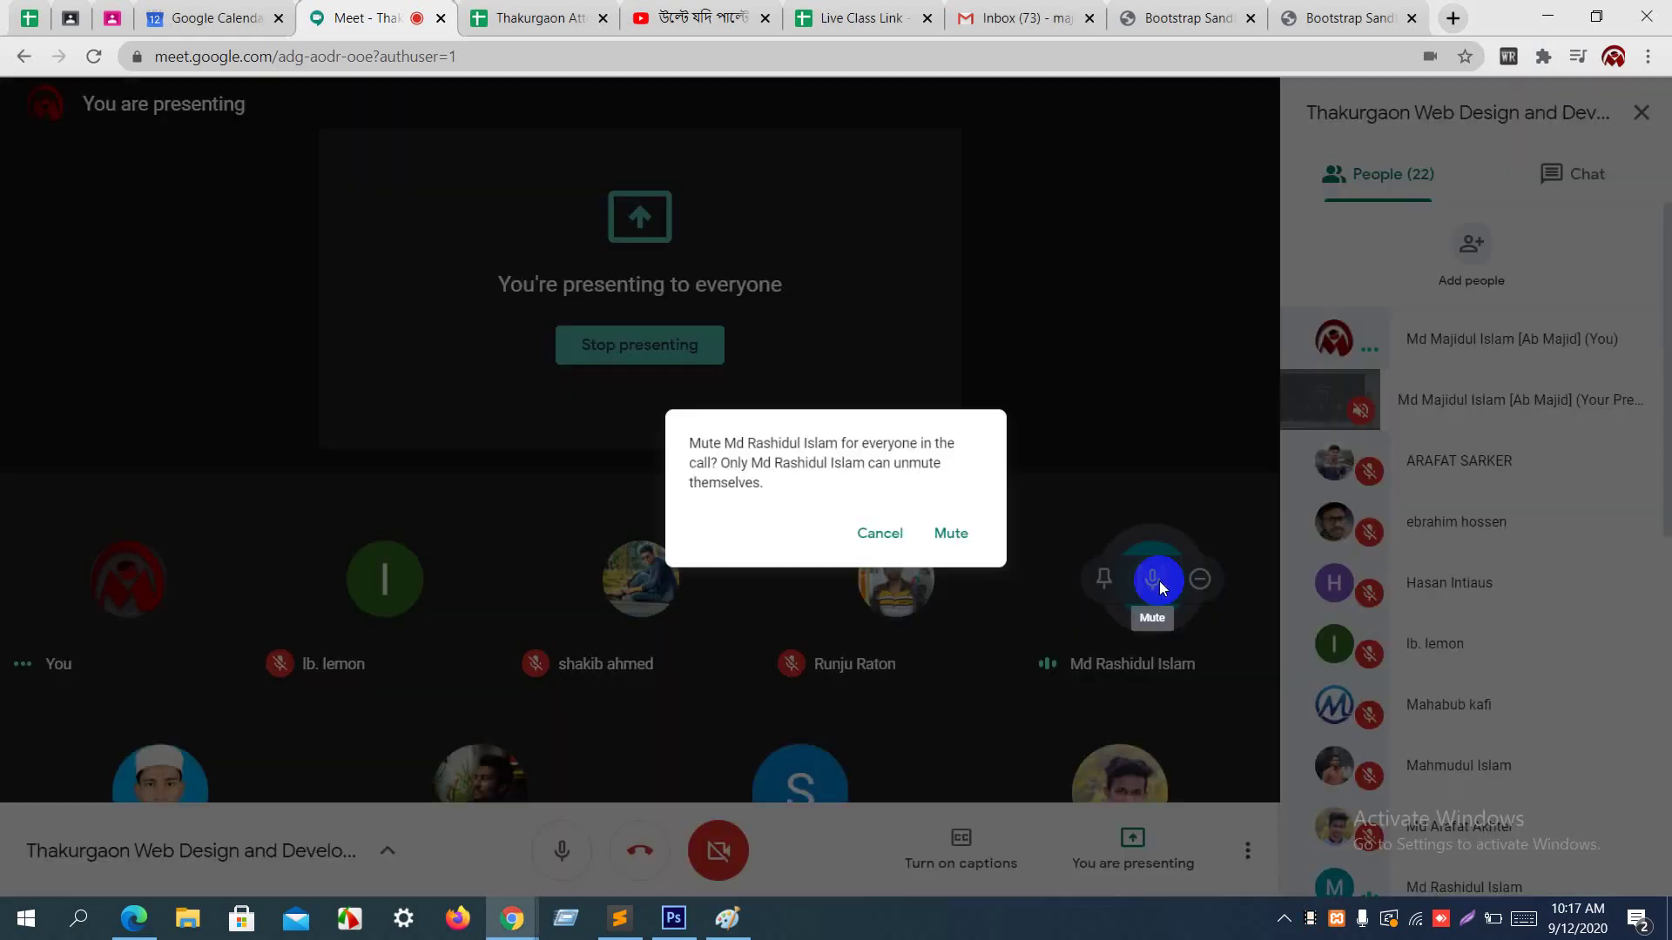
click(972, 538)
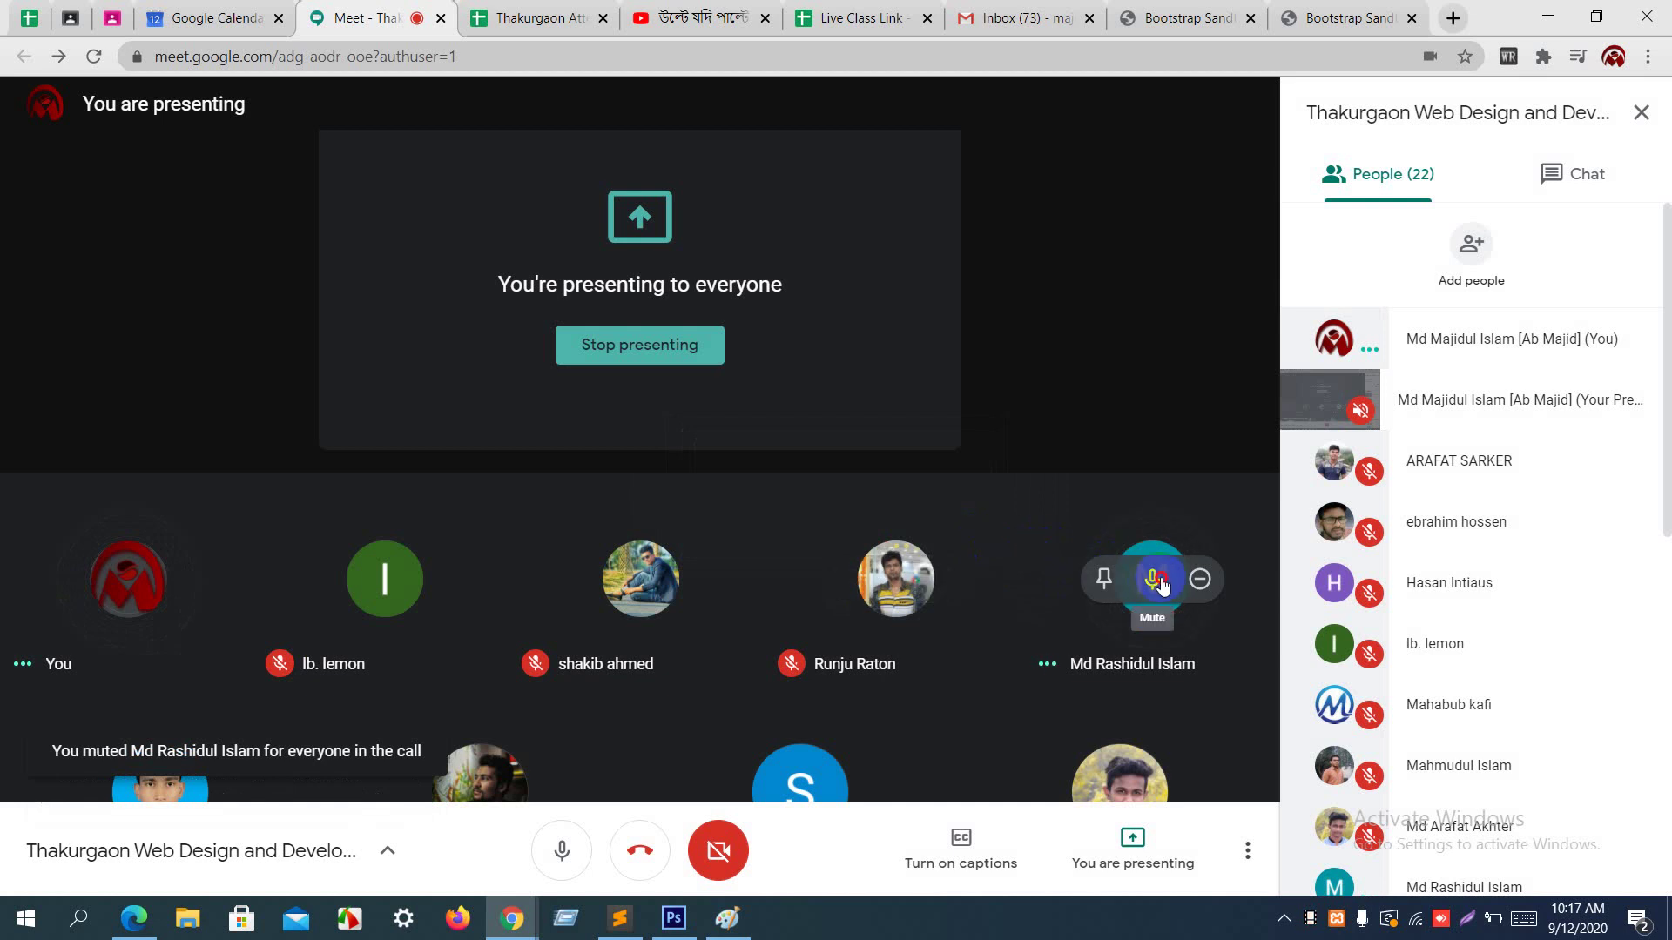
click(1162, 581)
click(973, 540)
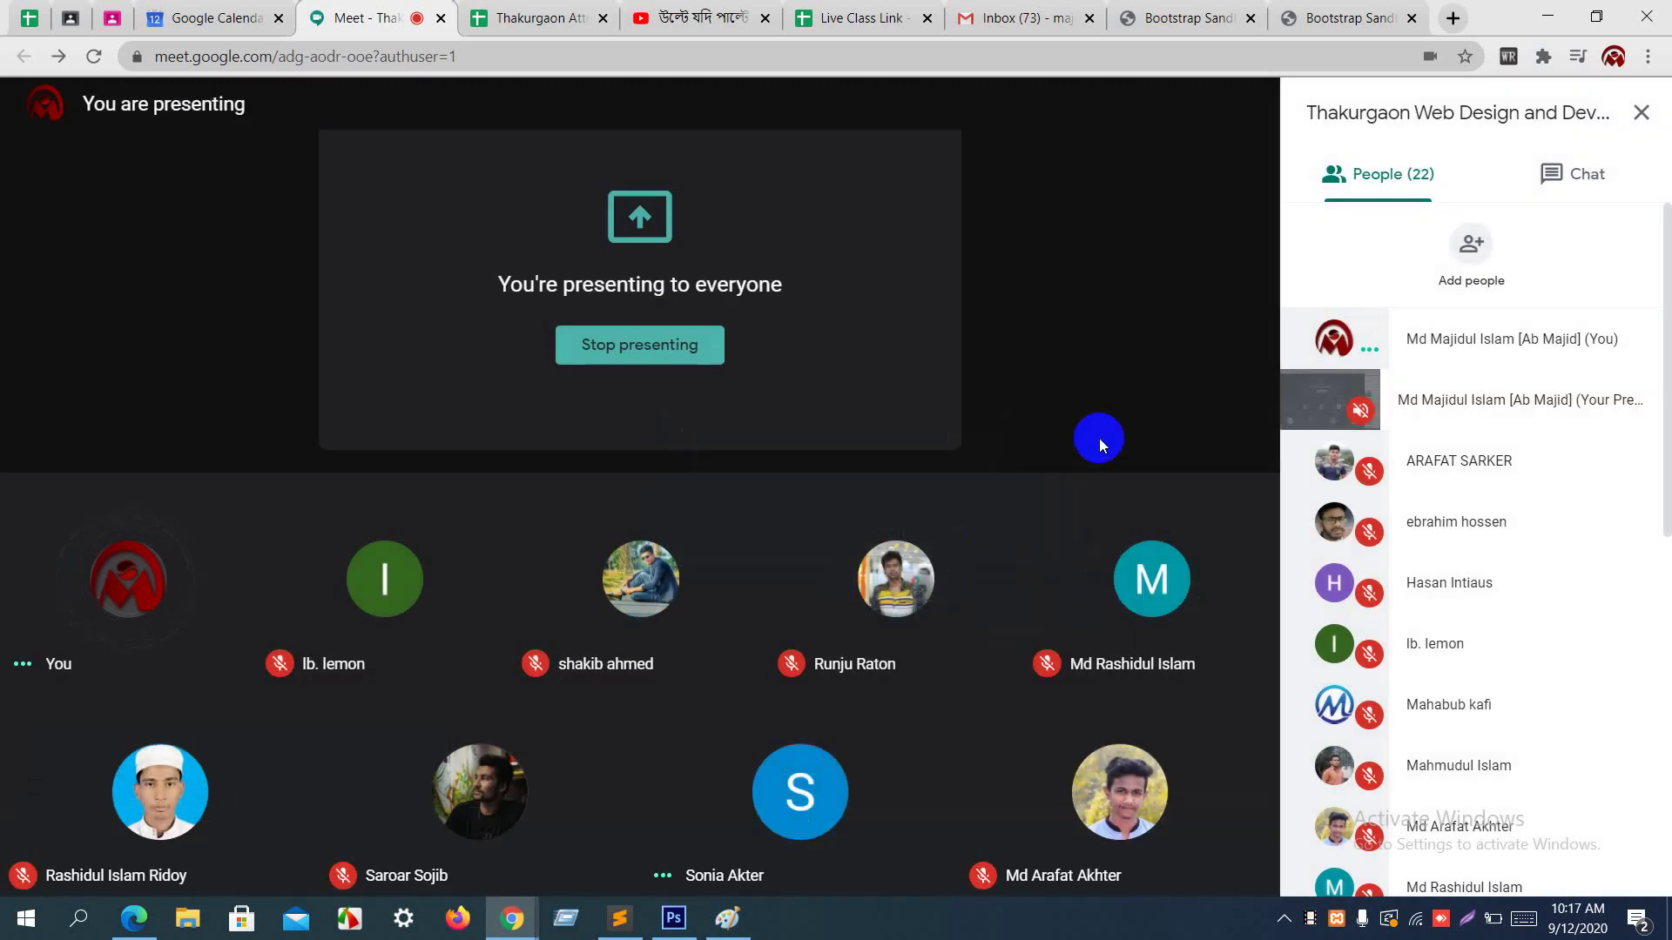
Step: Examine the border-primary class in Sublime Text, and compare the border color classes with the colored boxes in the sizing page in Chrome
key(alt+Tab)
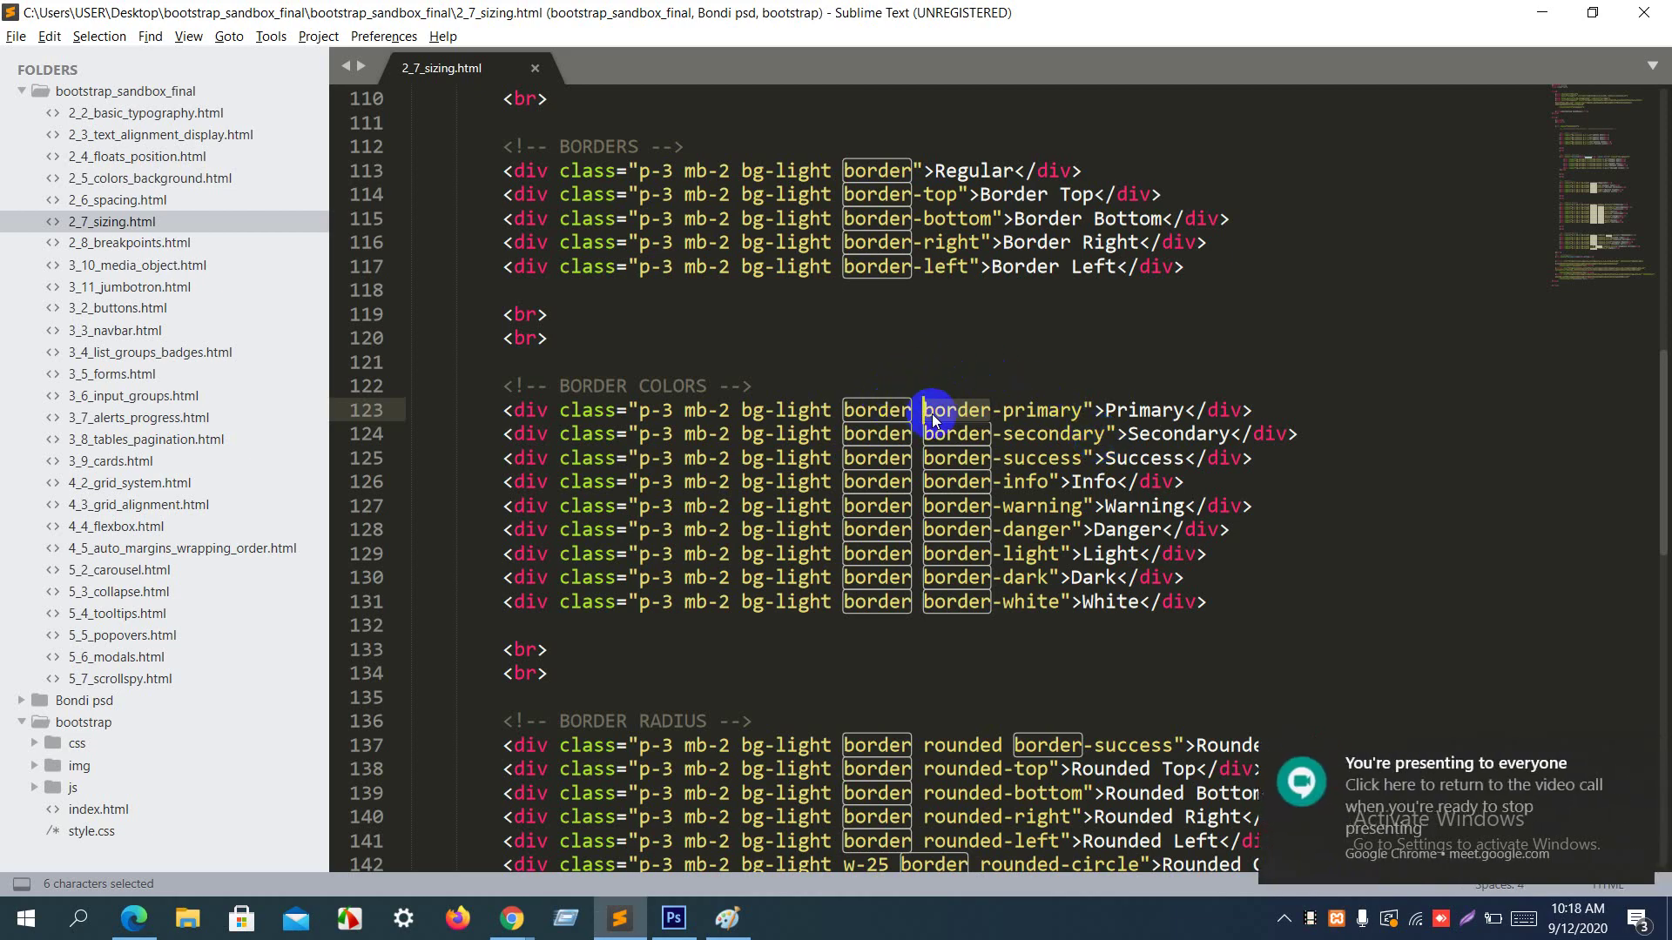
click(1010, 409)
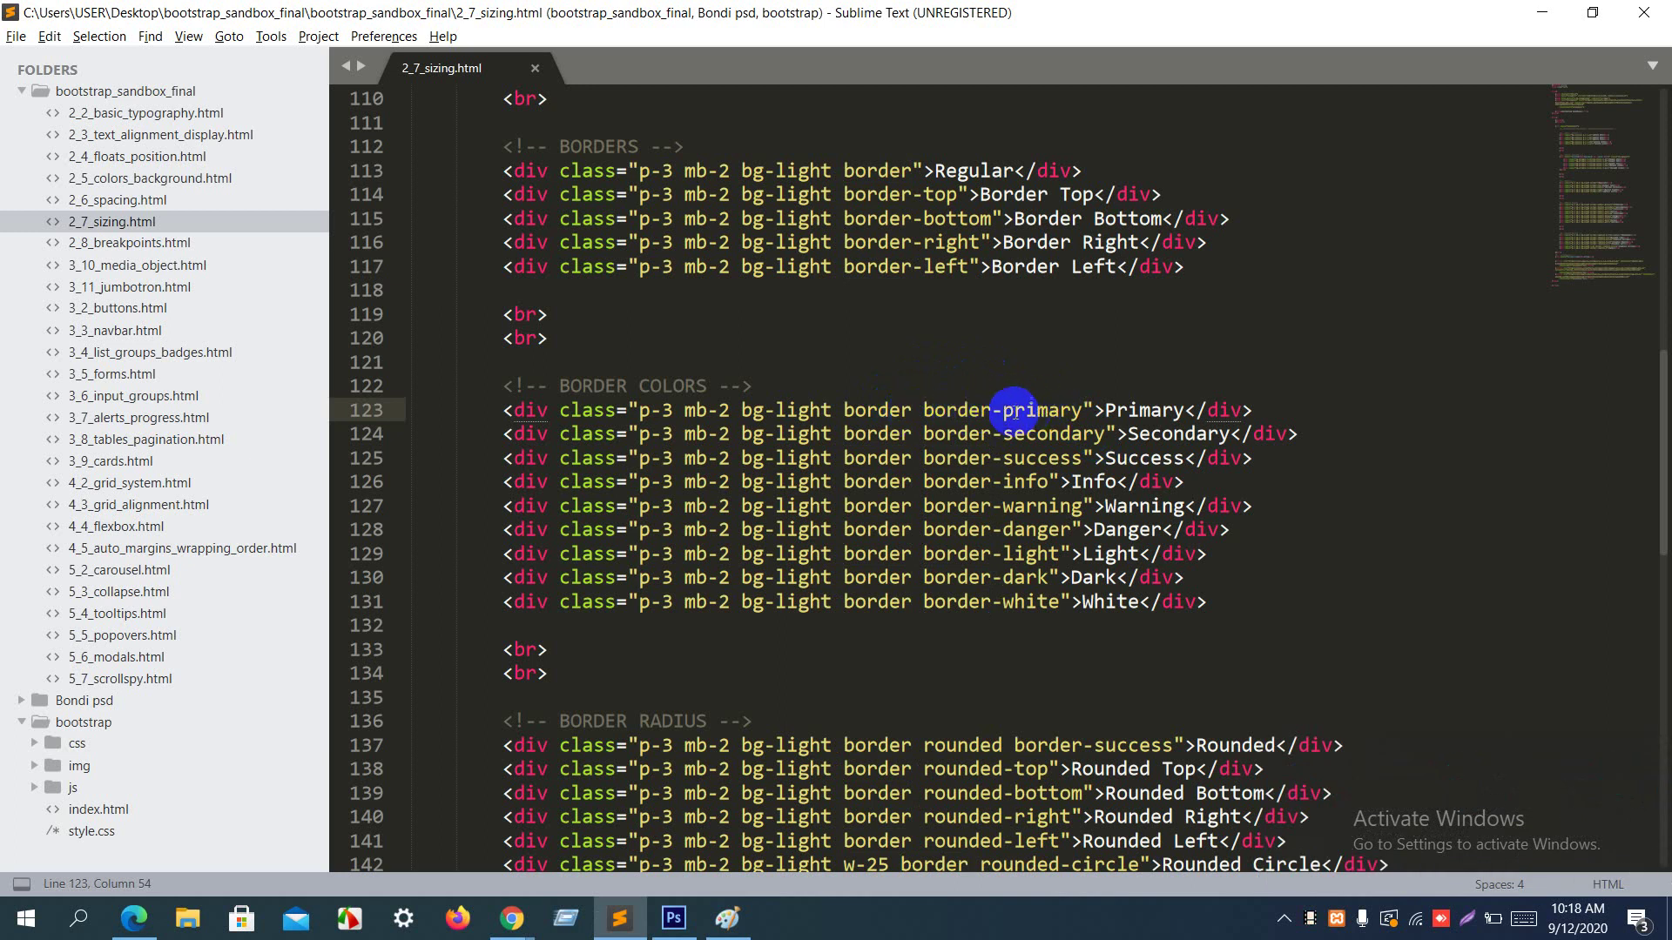
drag(1003, 410, 1080, 416)
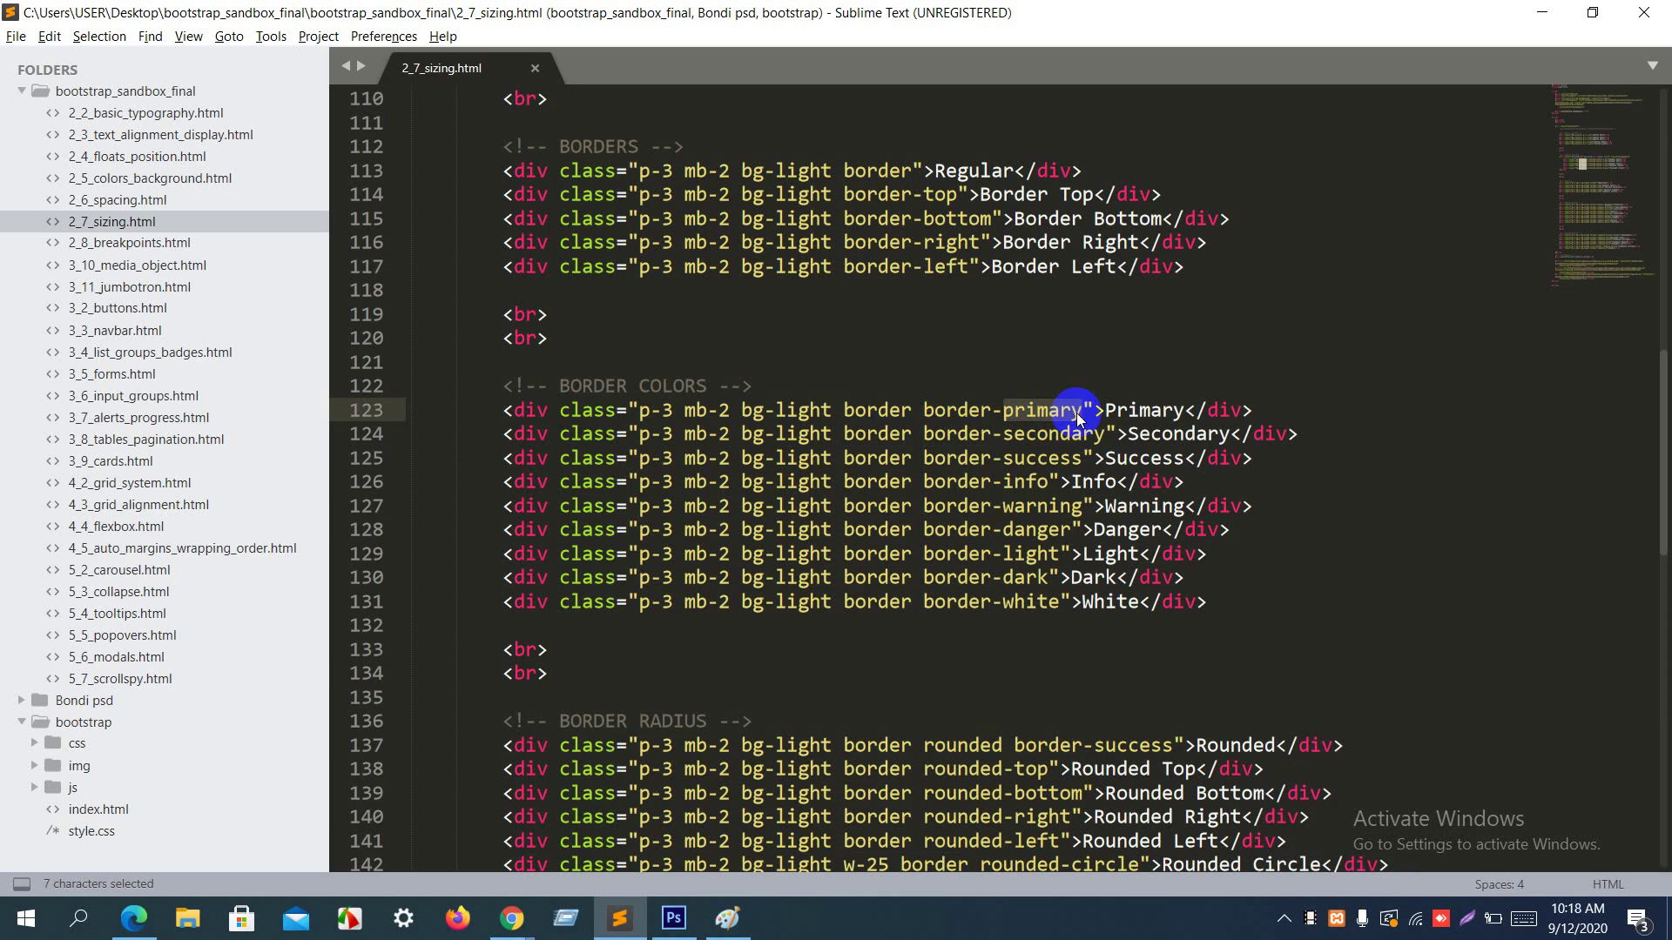
key(alt+Tab)
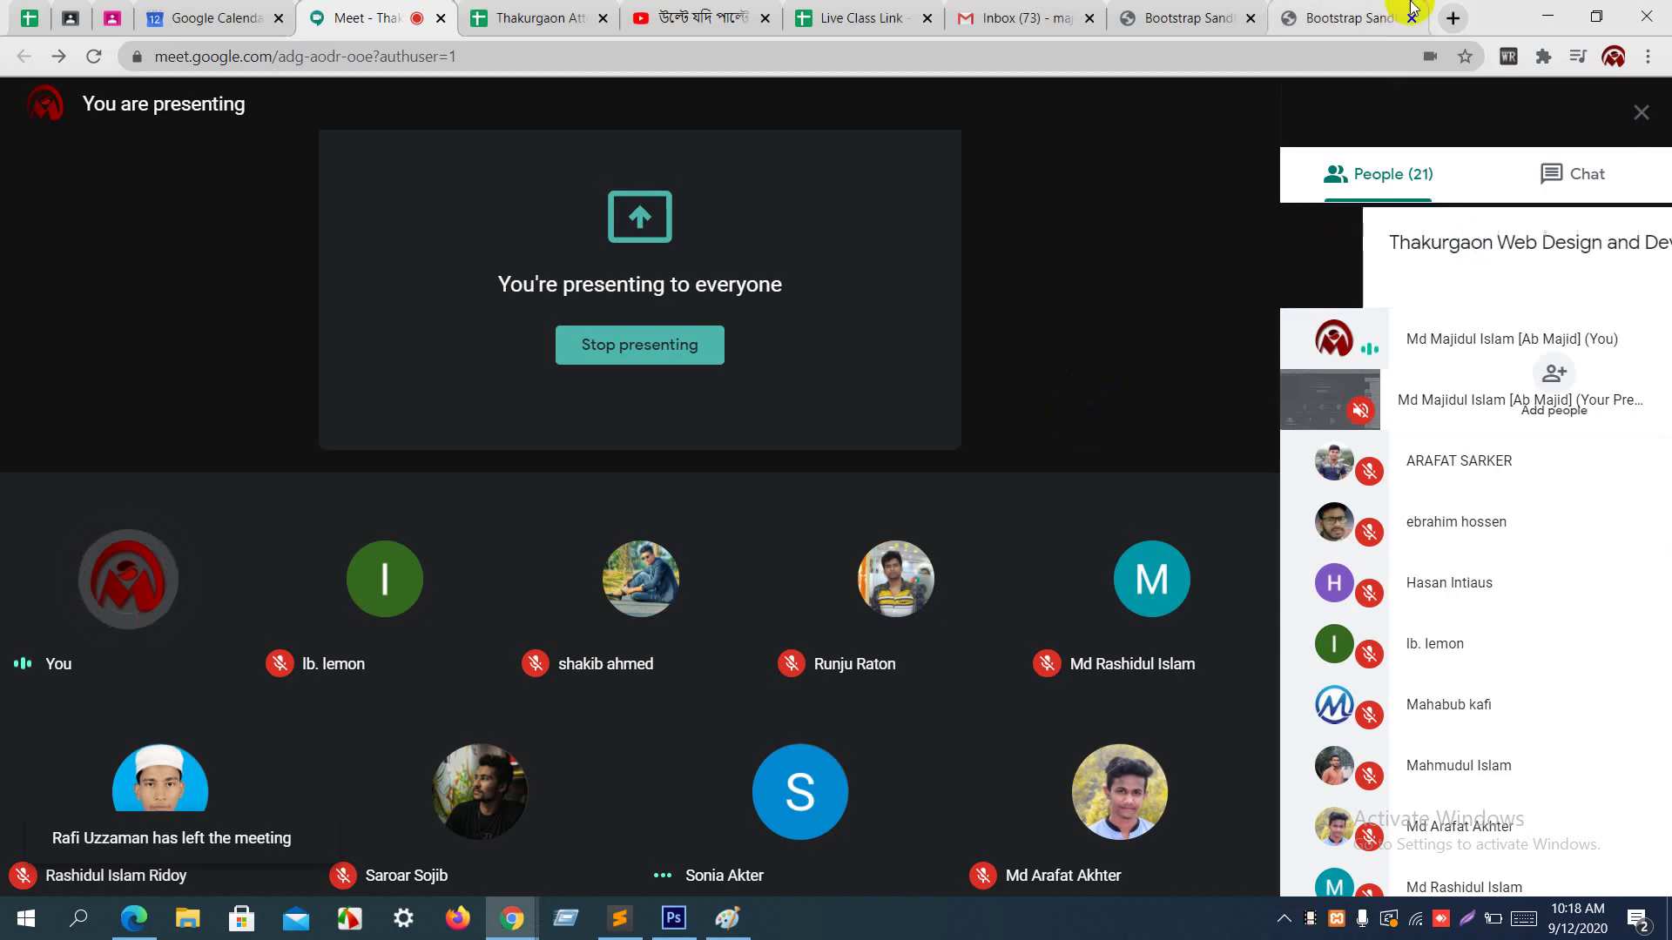
click(1403, 12)
scroll(773, 345, down, 2)
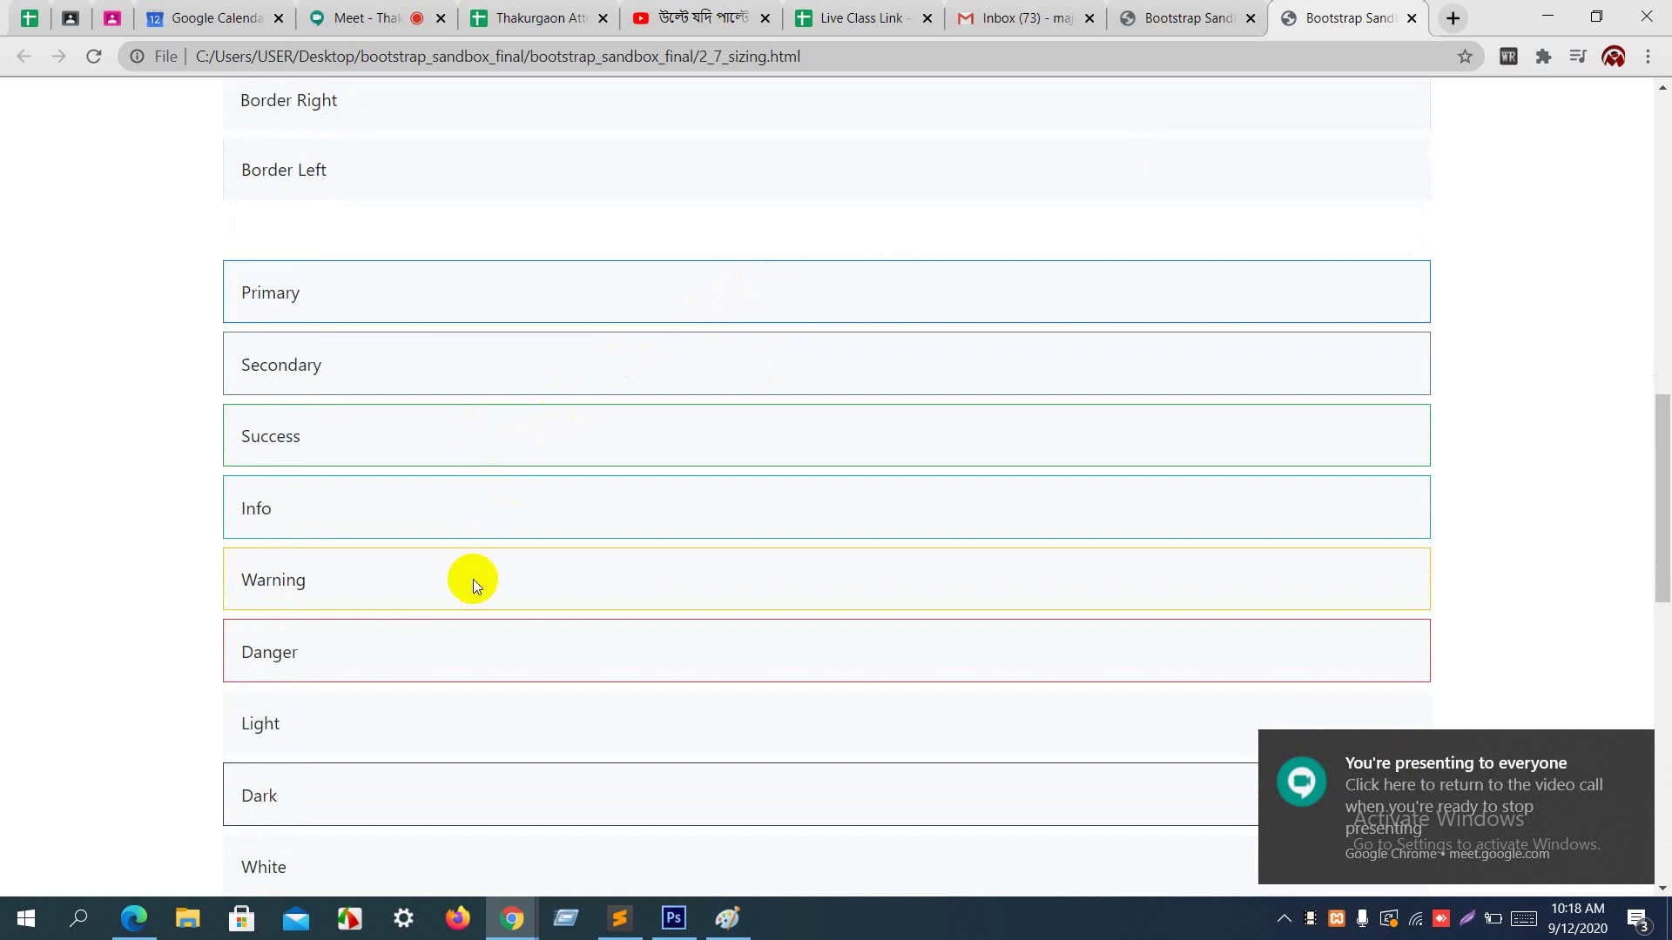
scroll(467, 587, down, 2)
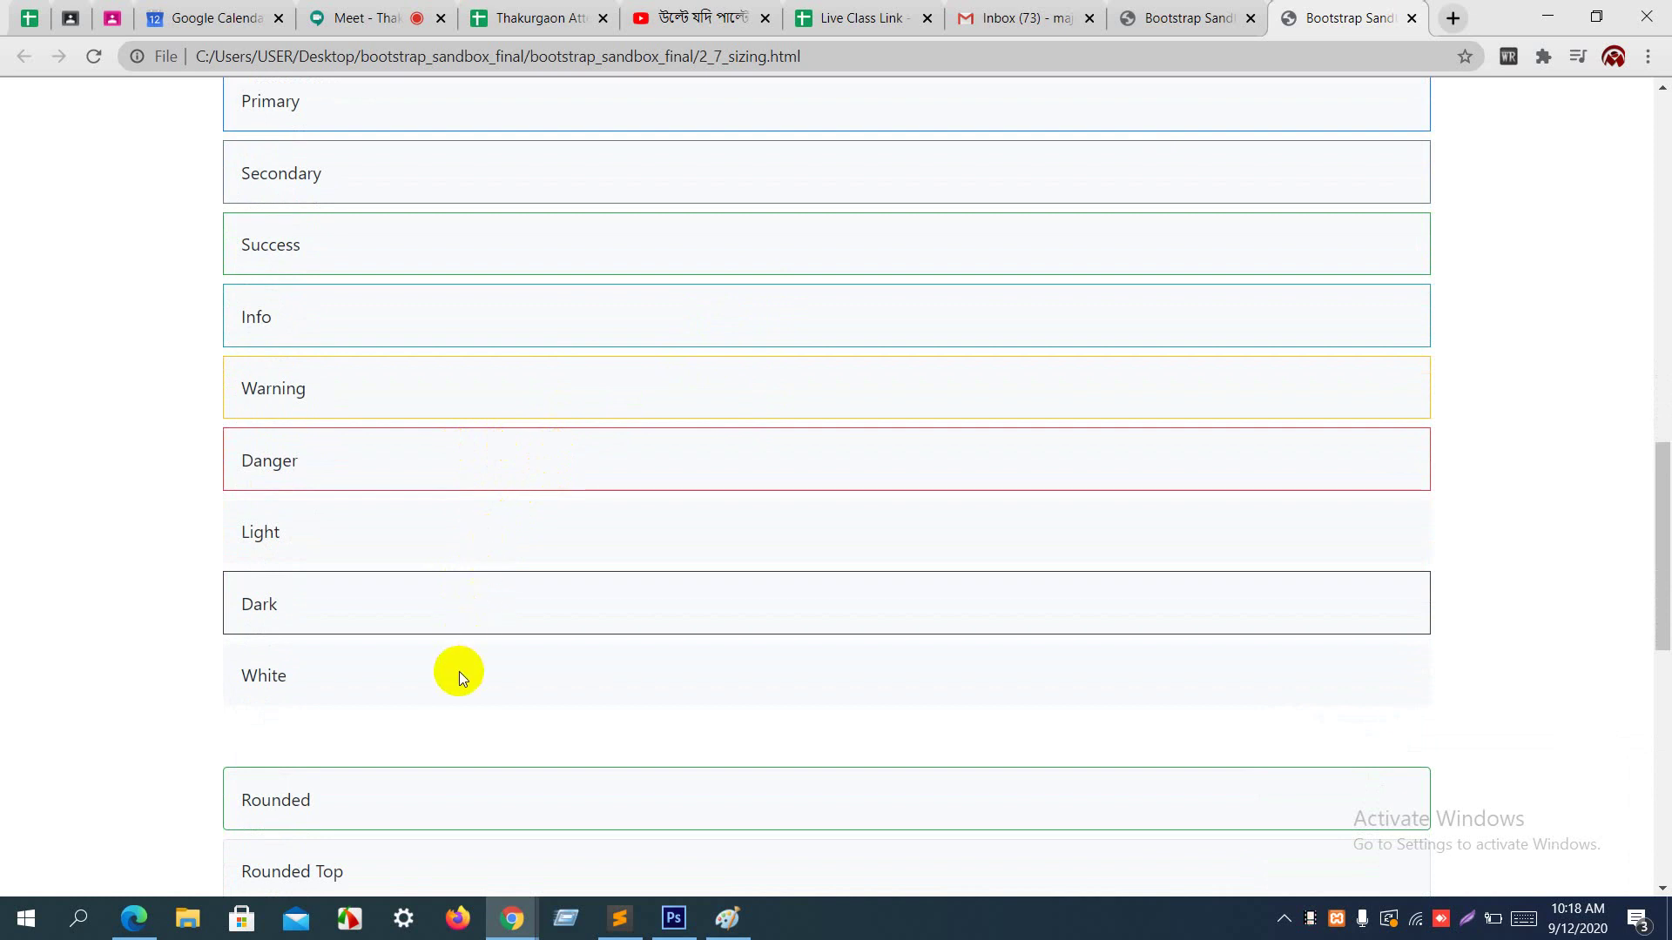
Step: View the rounded boxes in Chrome, and examine the border, rounded and rounded-top classes in the code's BORDER RADIUS section
scroll(458, 671, down, 4)
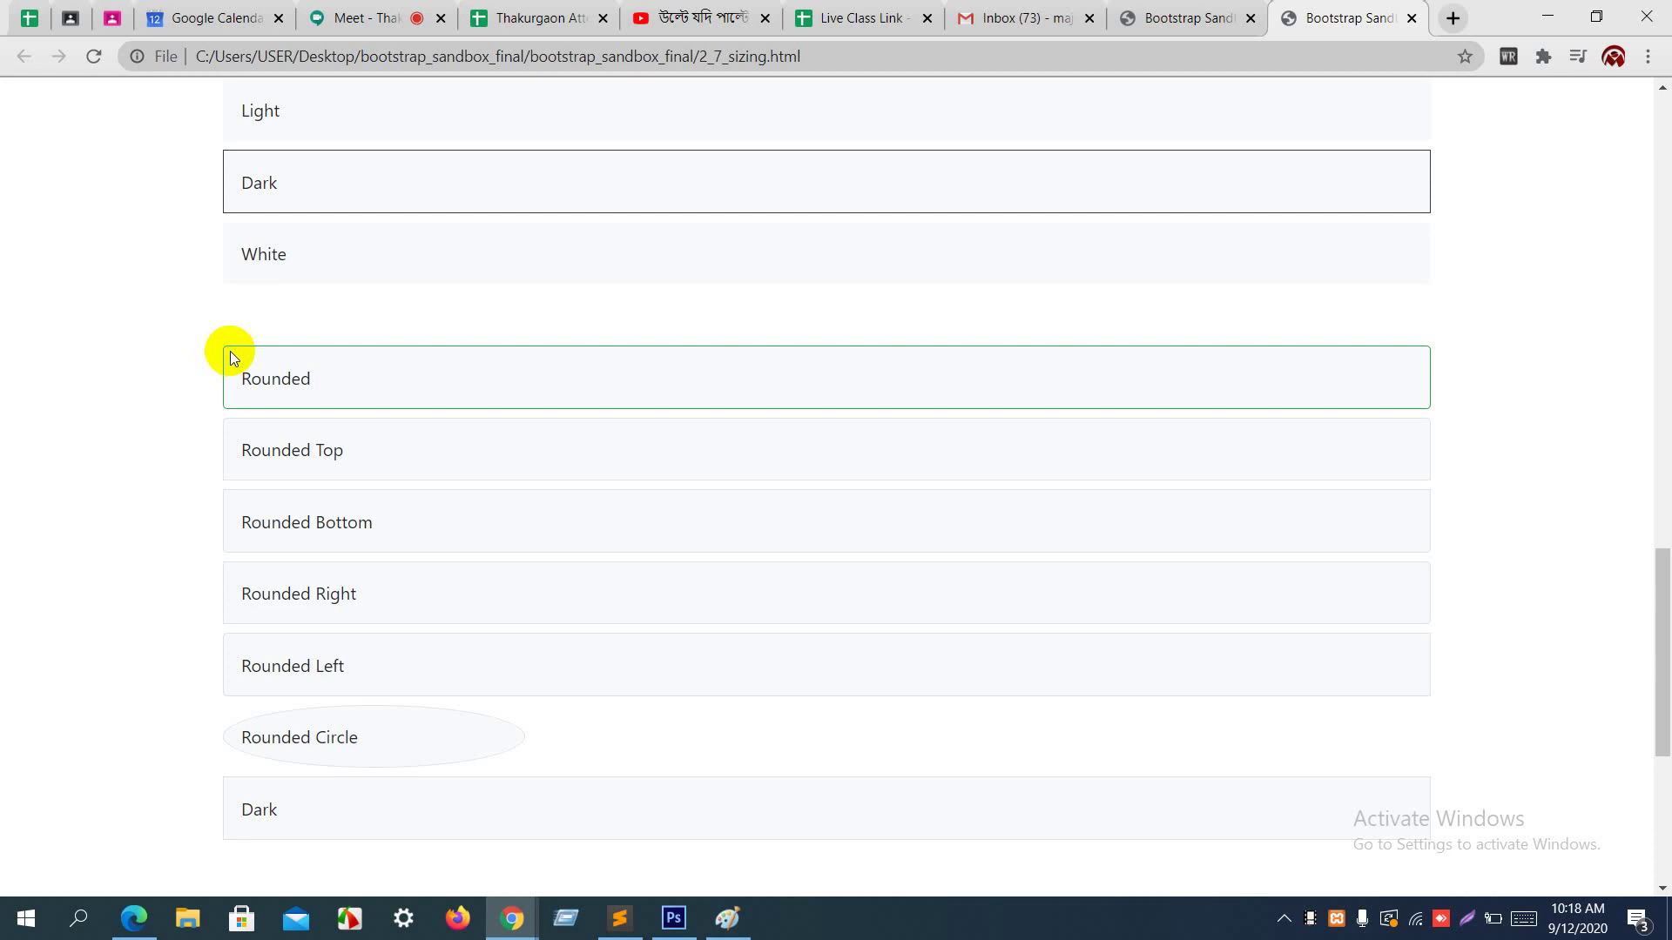
key(alt+Tab)
scroll(850, 496, down, 3)
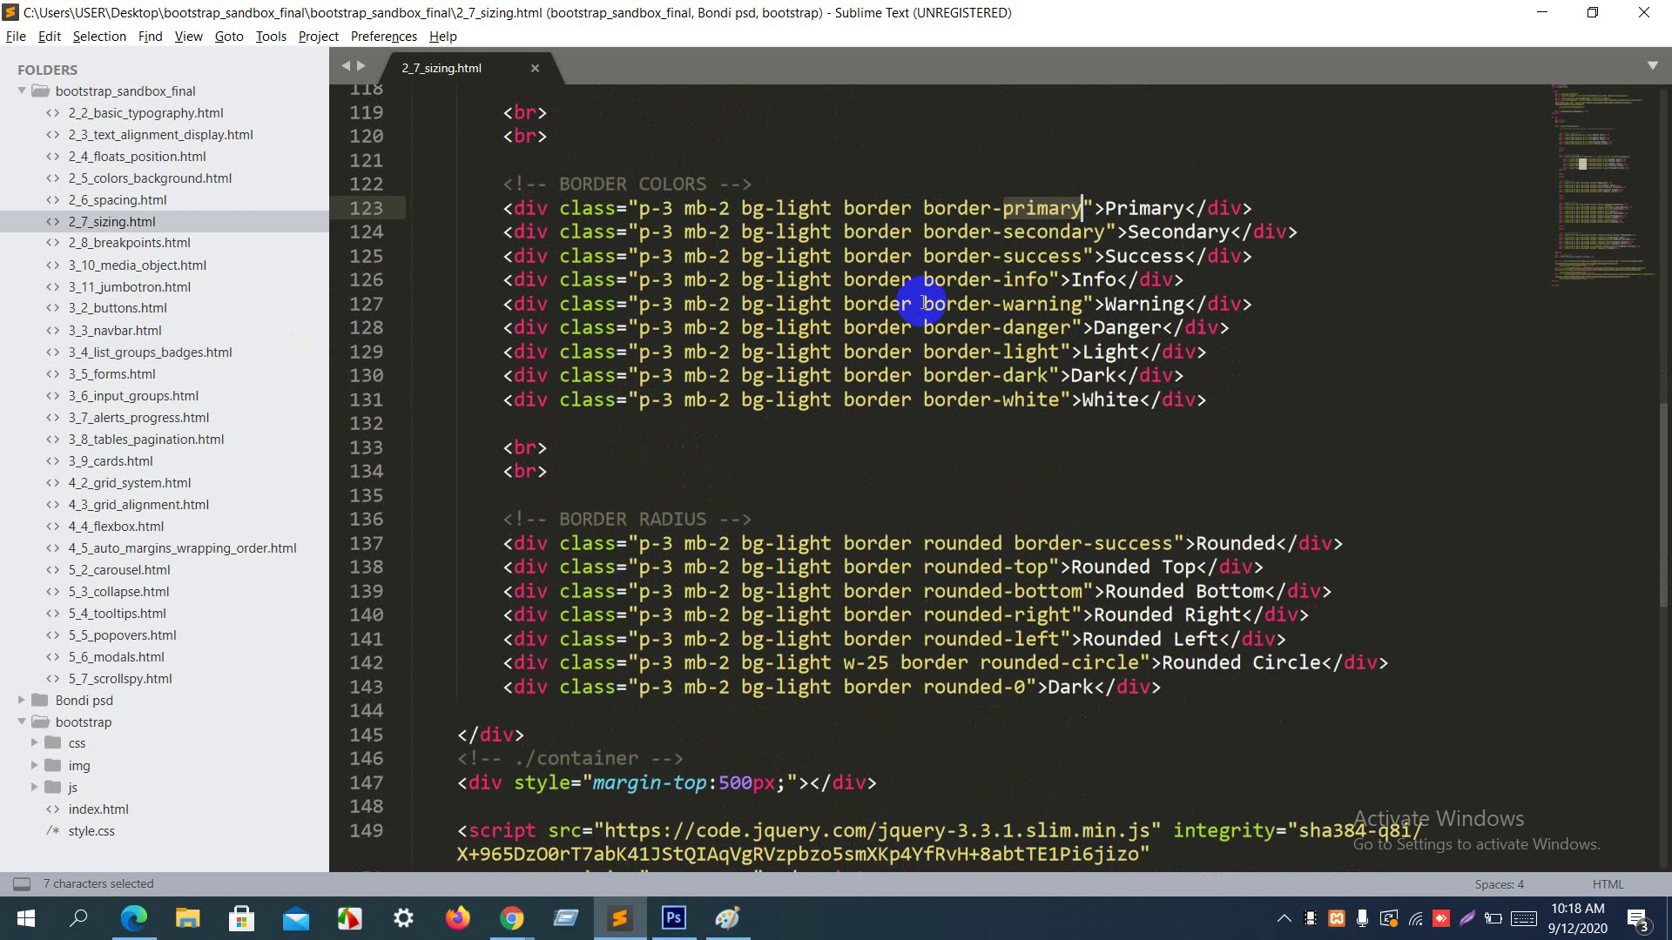
scroll(923, 300, down, 3)
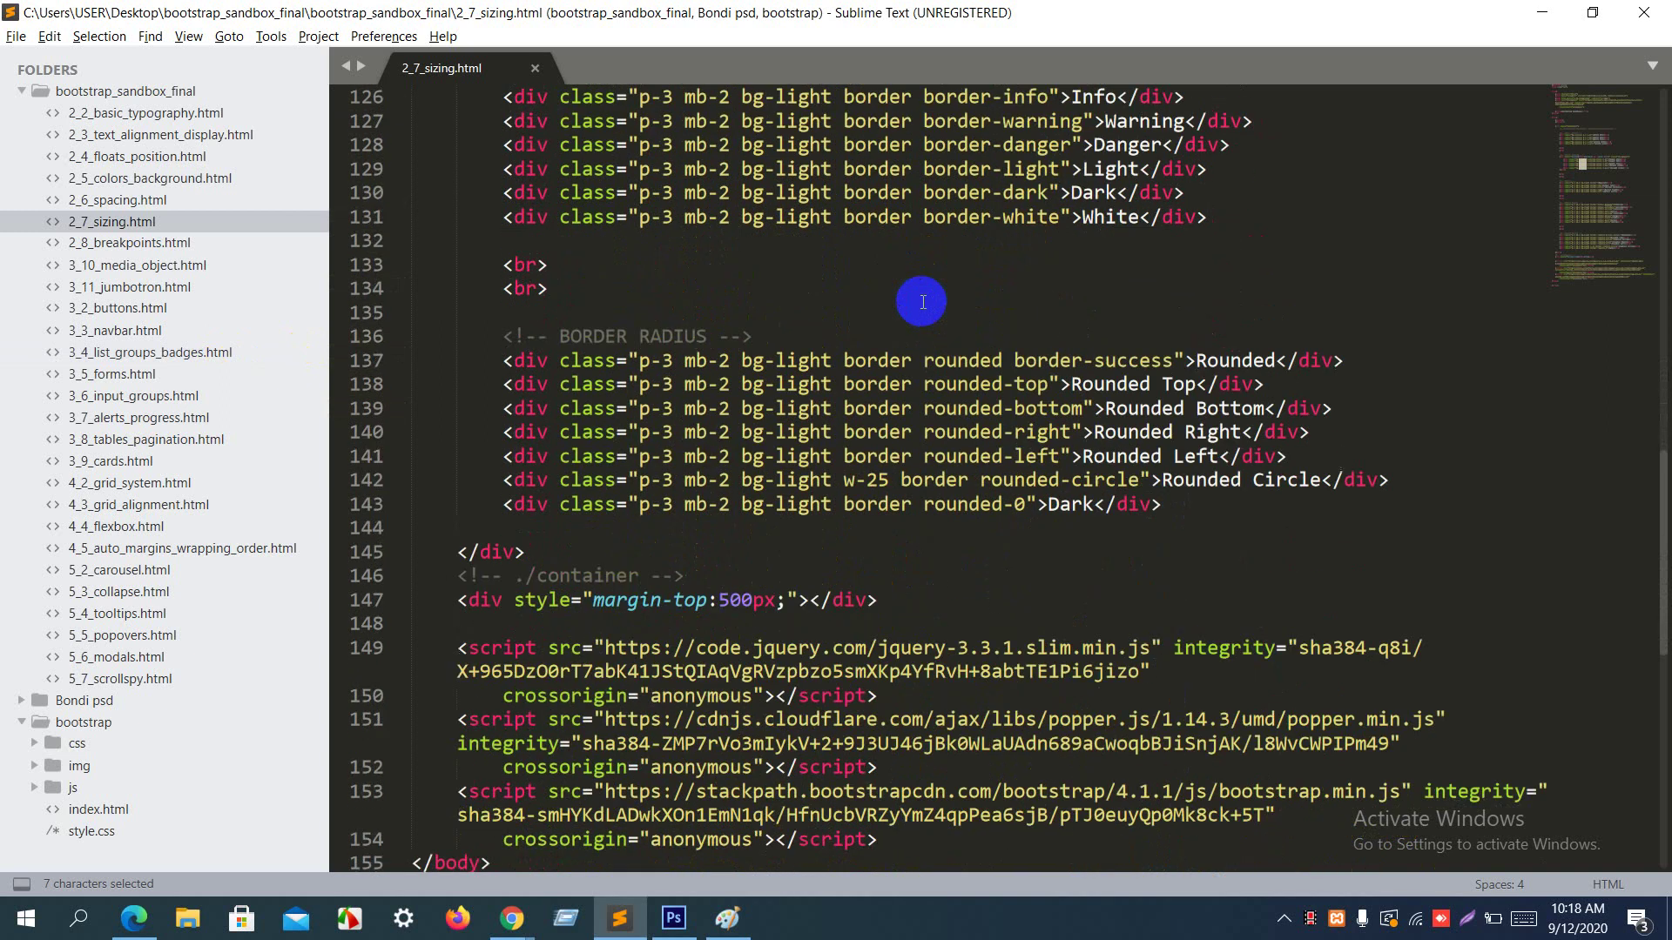
double_click(874, 362)
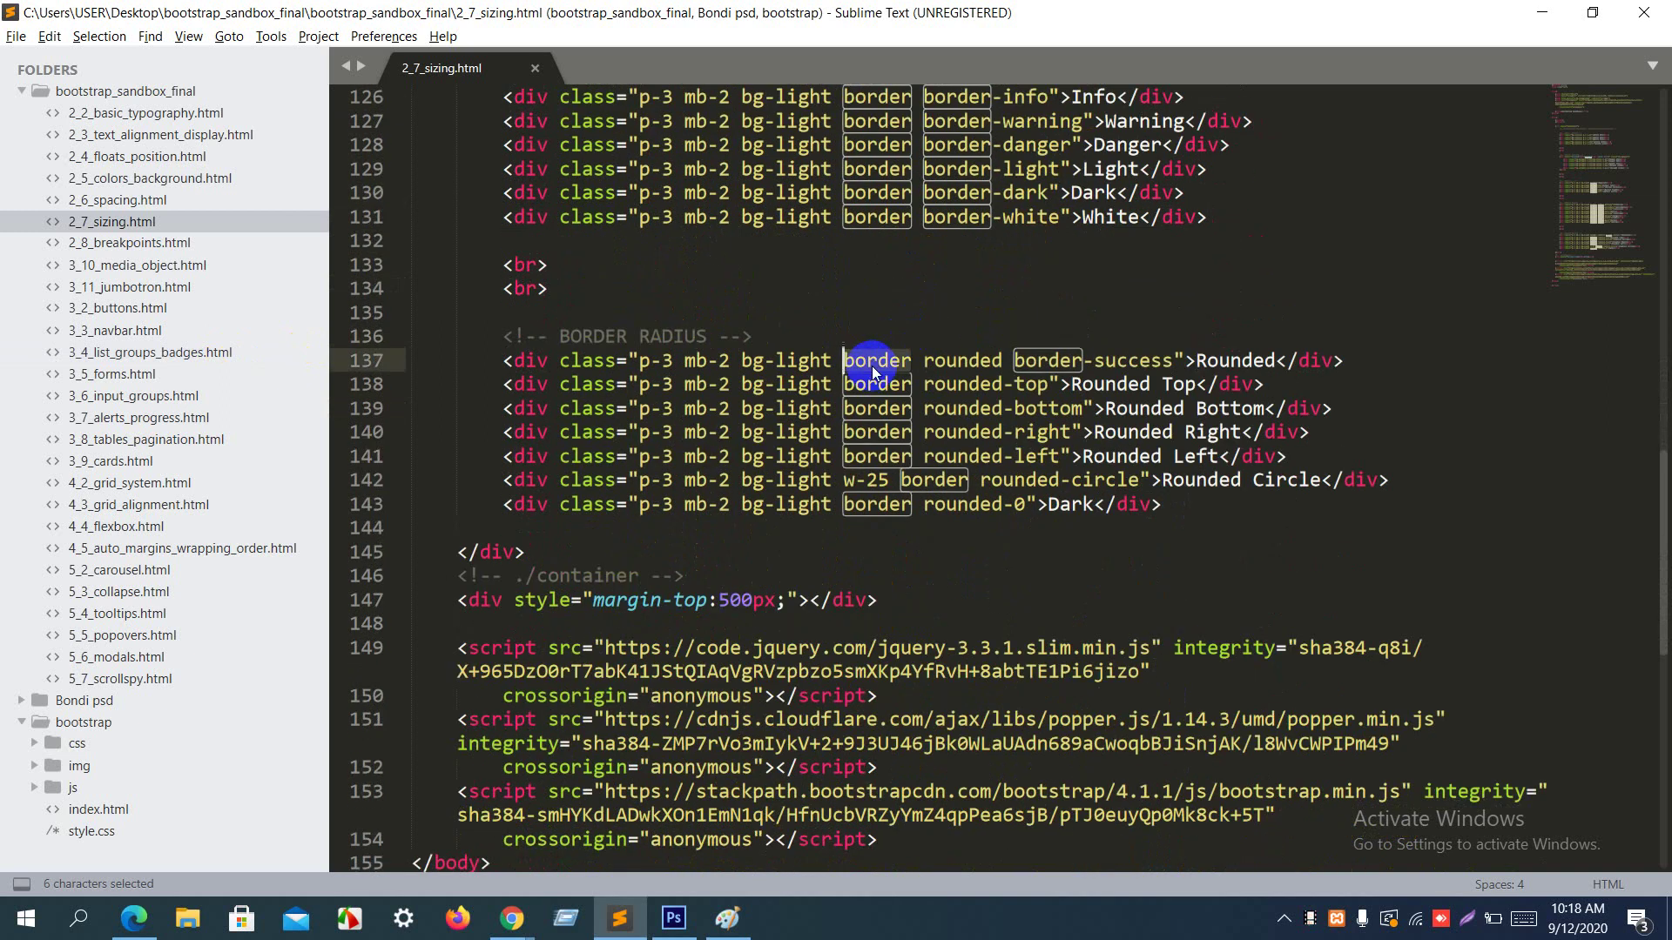
double_click(973, 364)
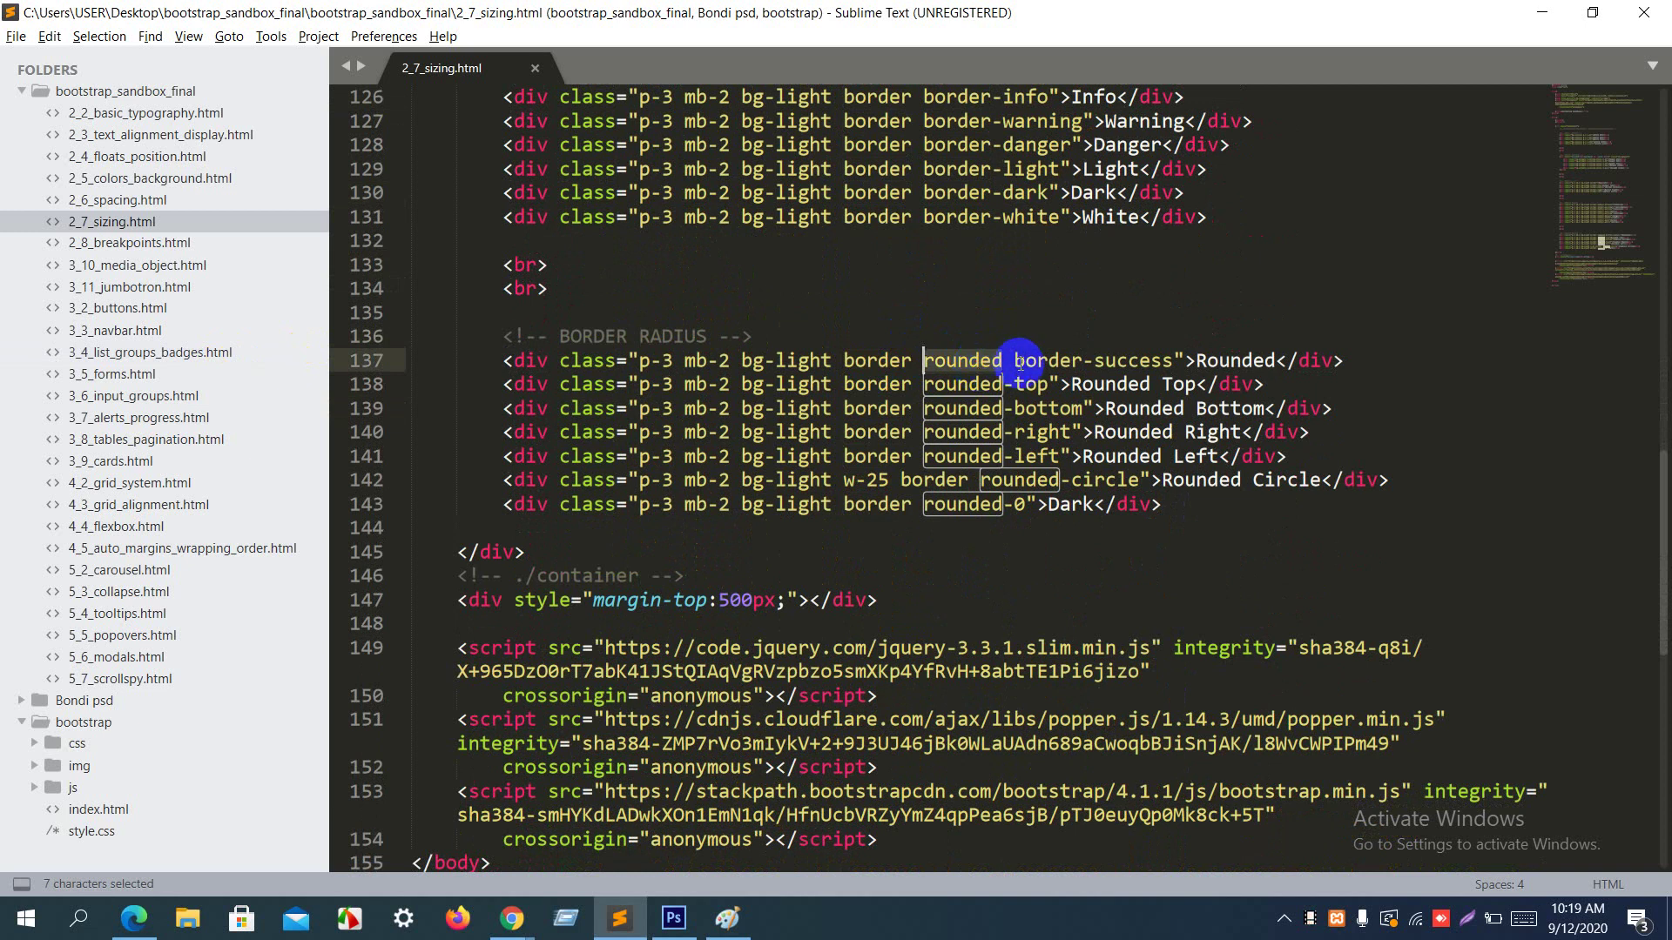
drag(1015, 362, 1025, 362)
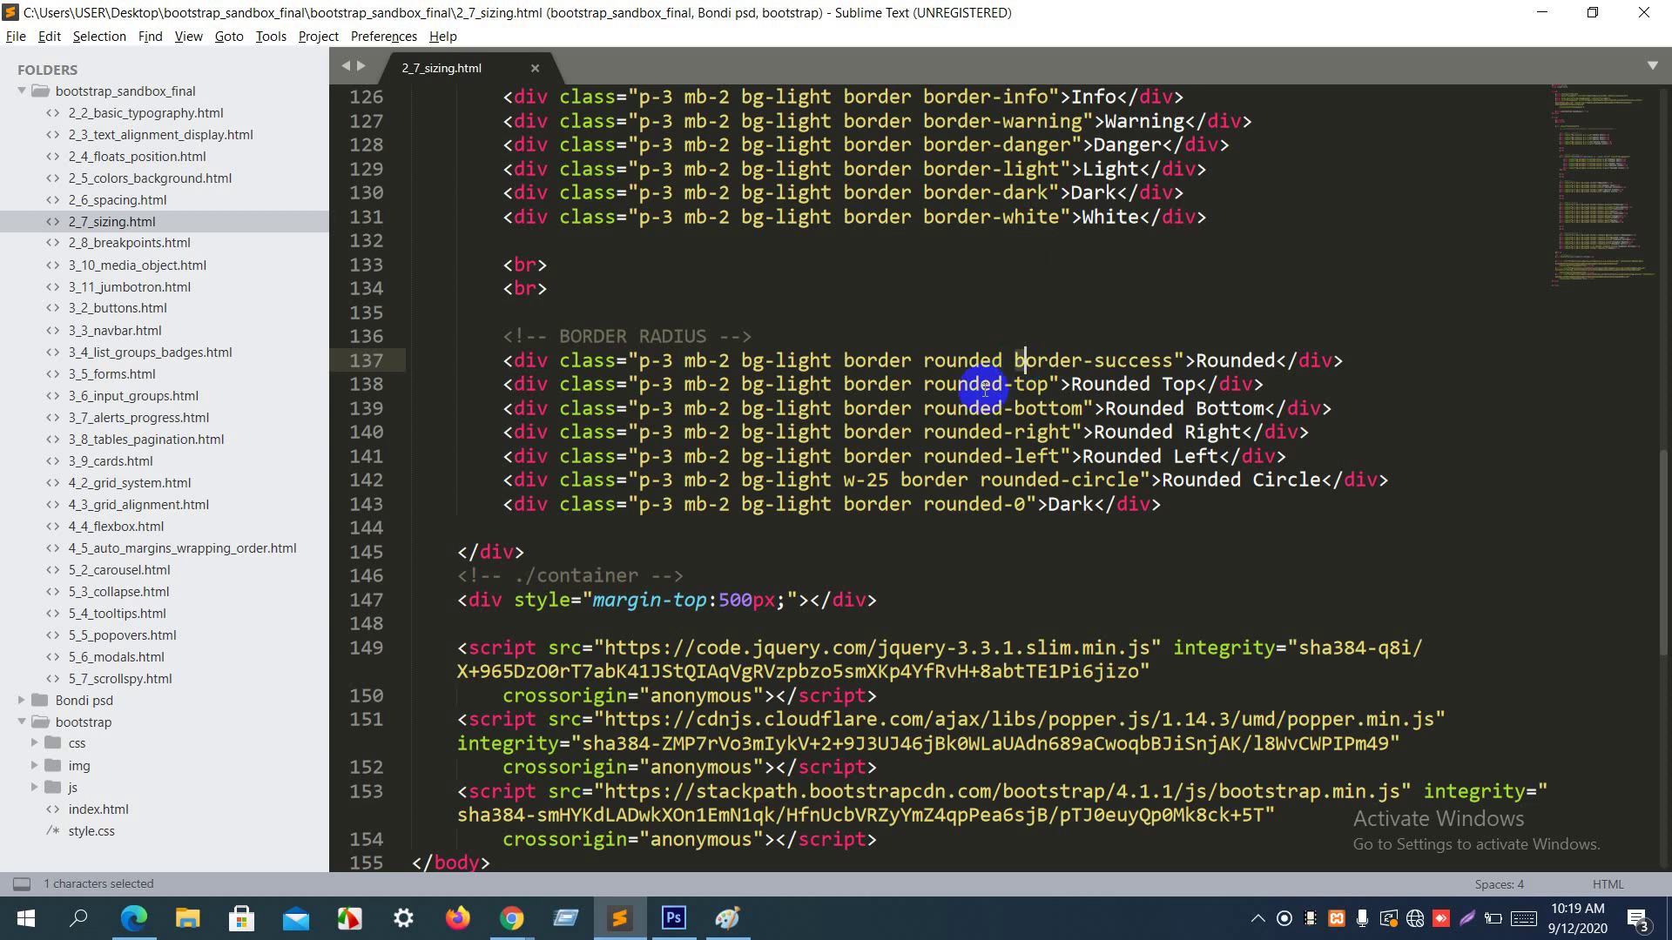
drag(969, 384, 1037, 386)
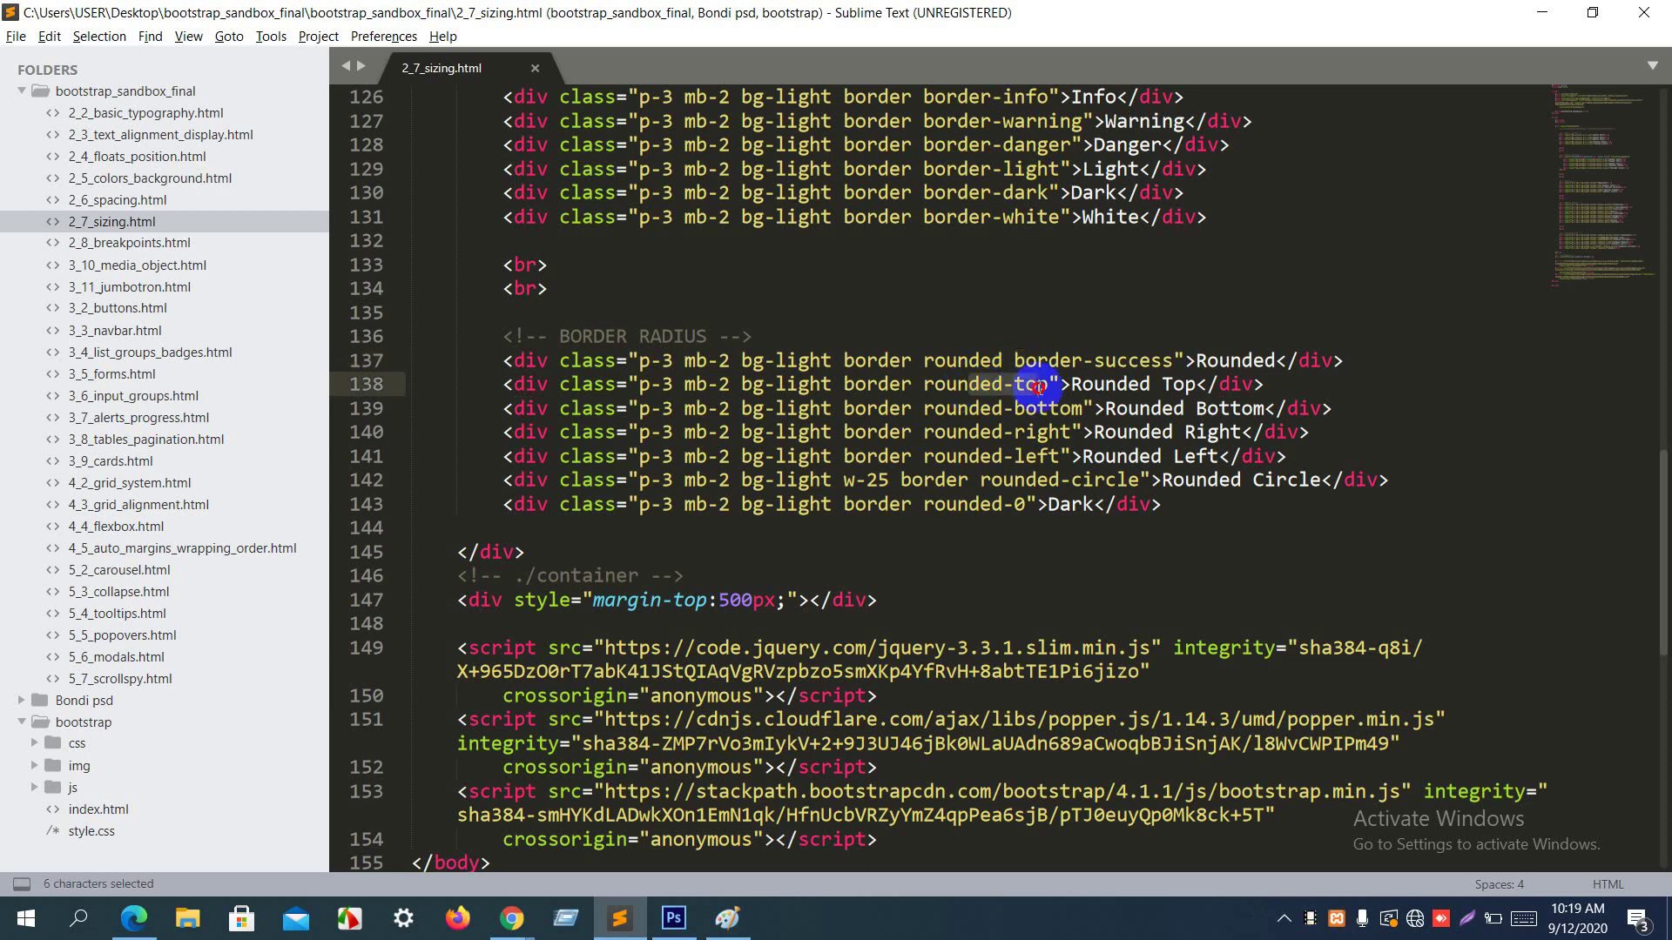
Step: Compare the rounded-top and rounded-bottom classes in the code with their boxes in Chrome
key(alt+Tab)
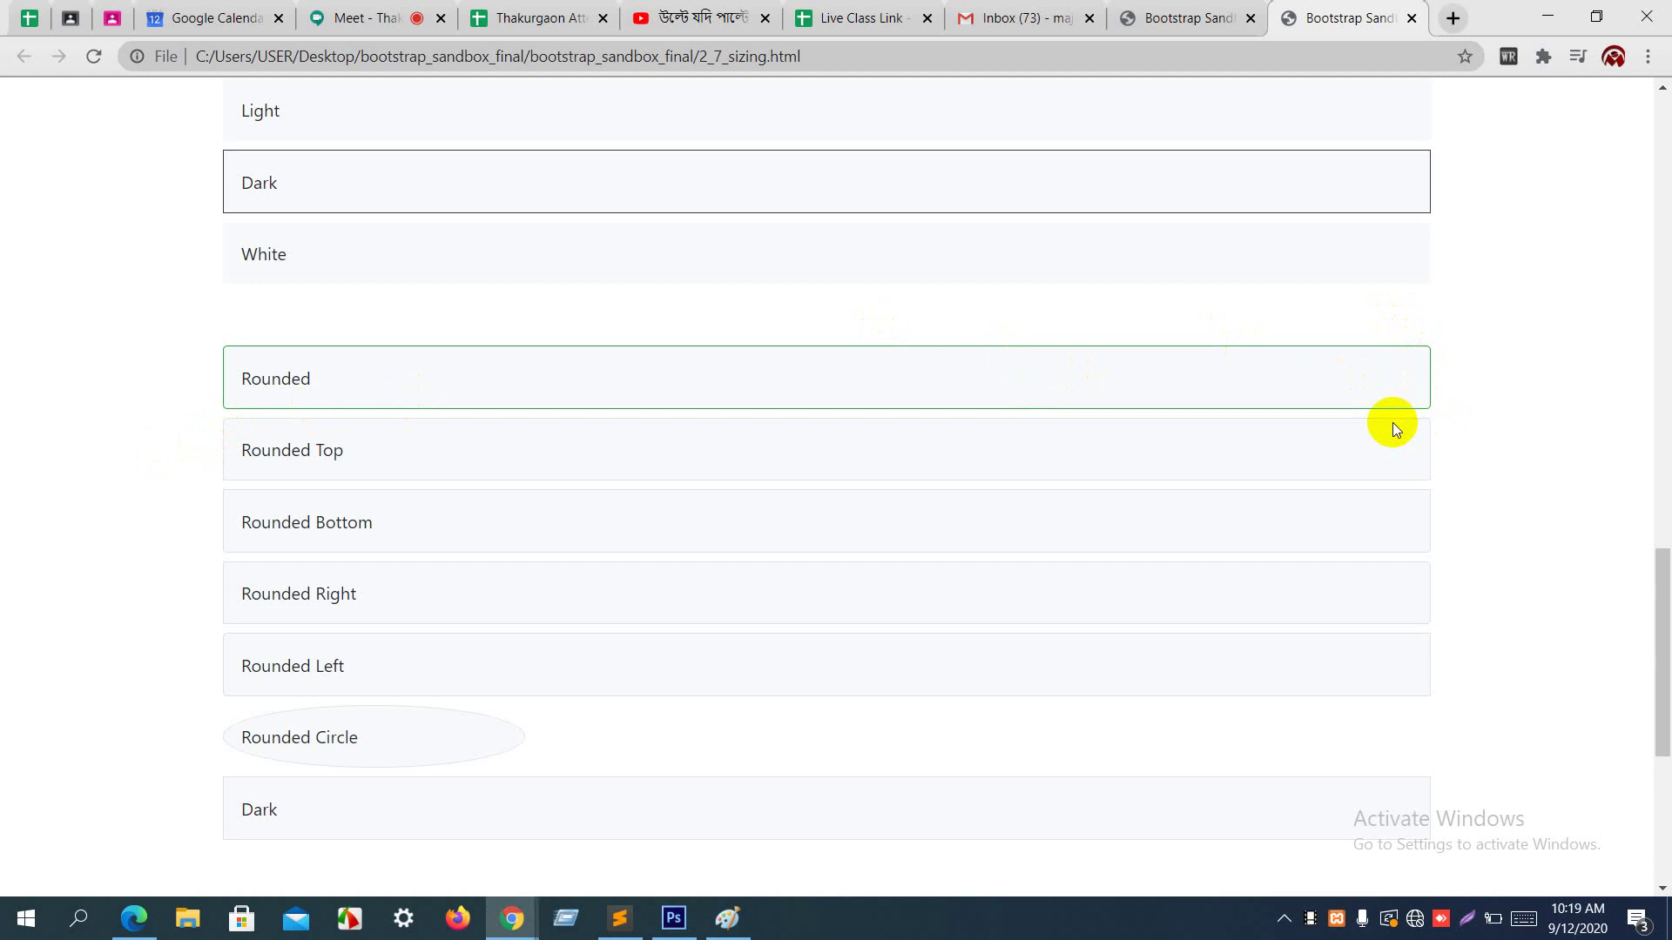
key(alt+Tab)
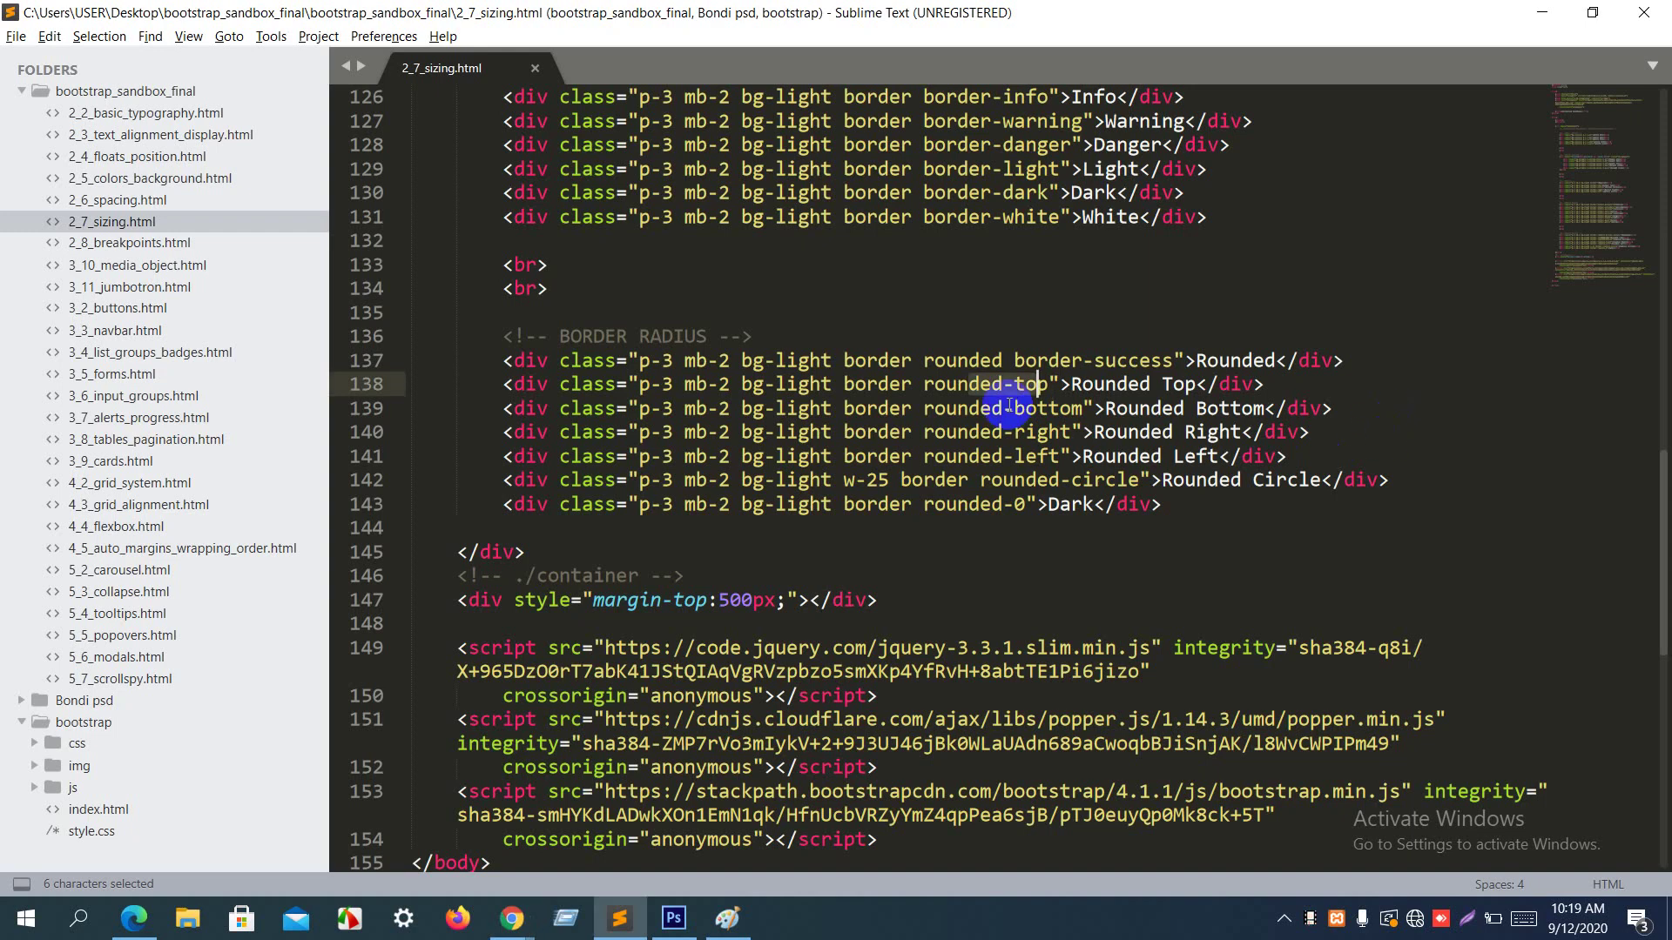
key(alt+Tab)
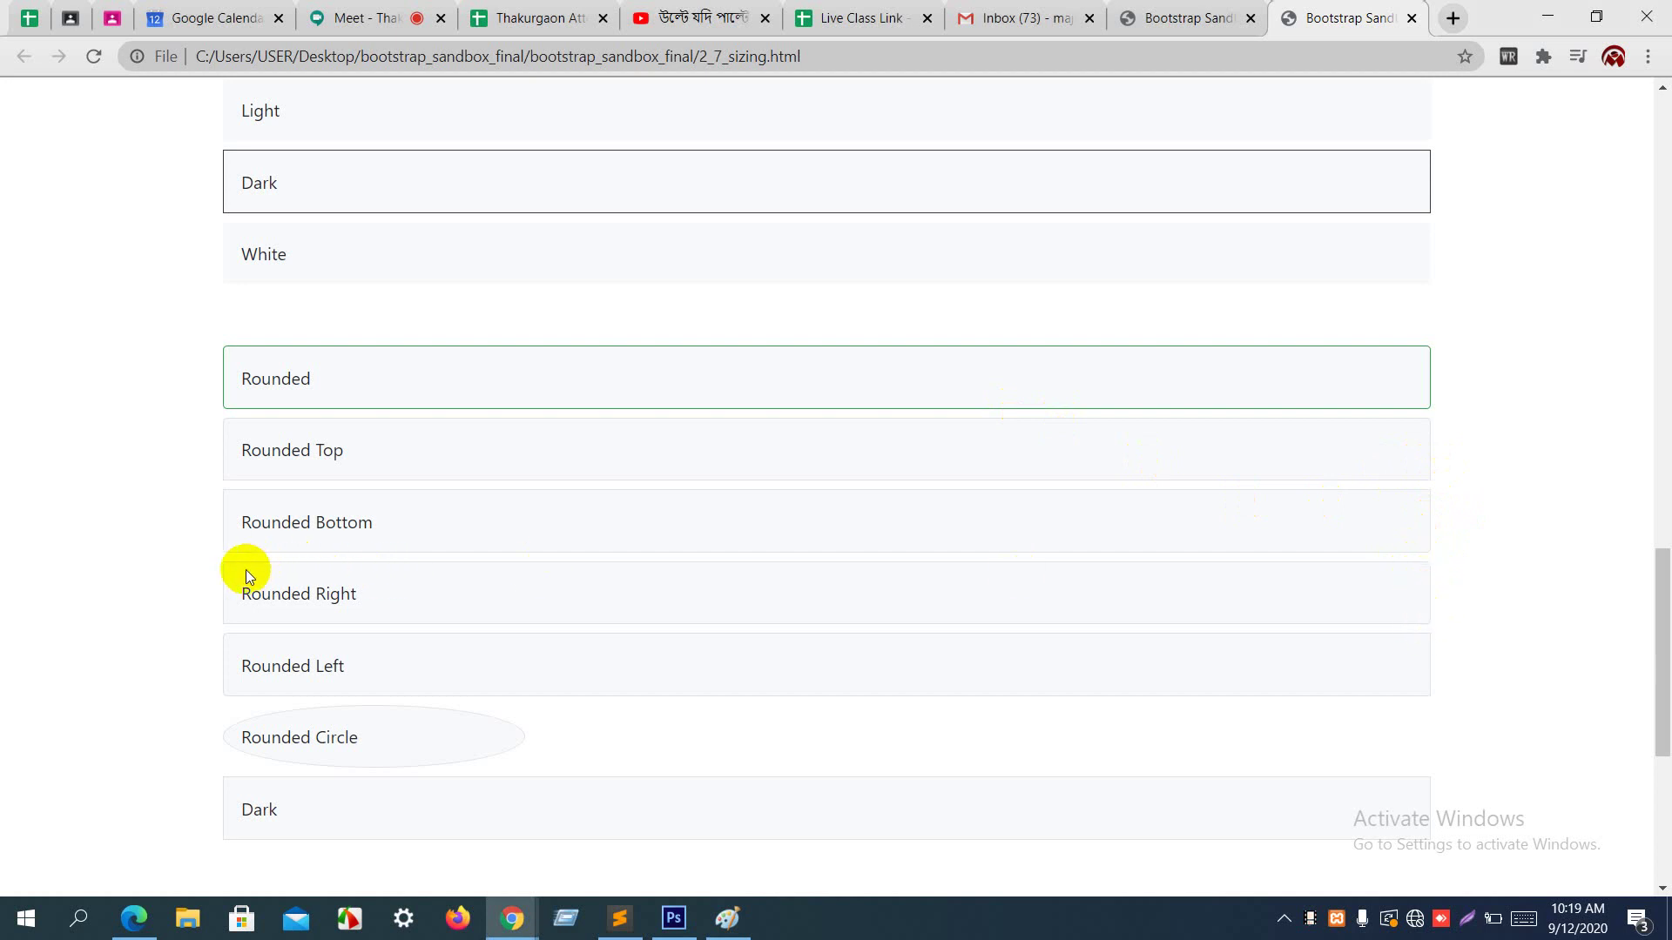
scroll(245, 569, down, 2)
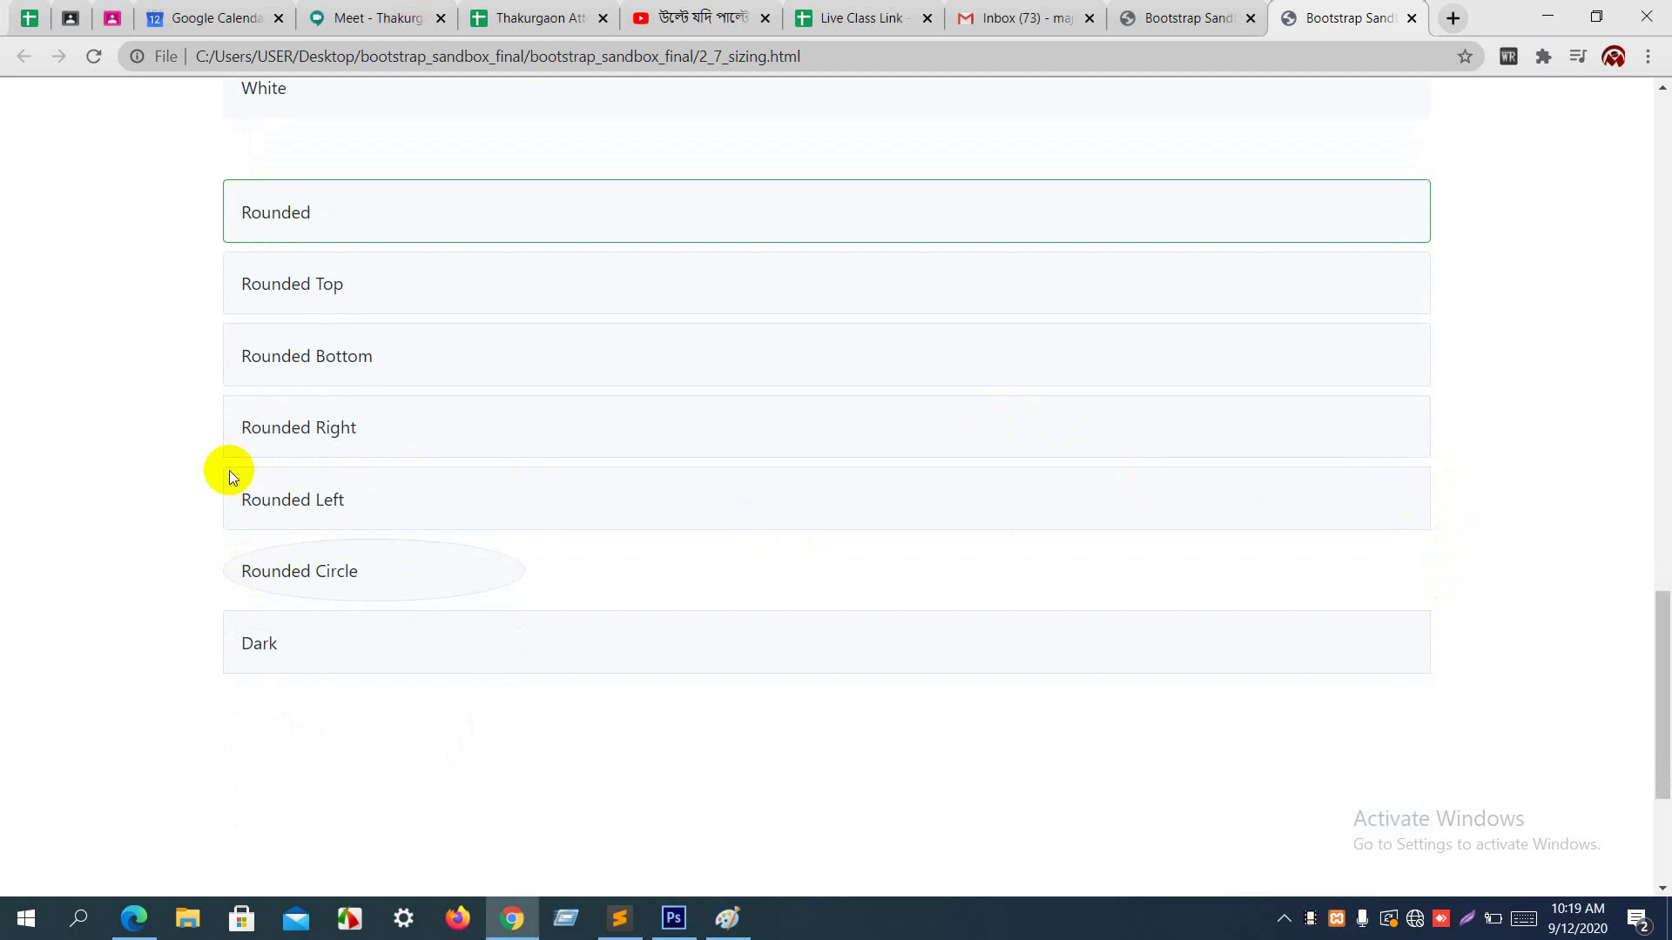
Step: Compare the rounded-left and rounded-circle classes in the code with their boxes in Chrome
key(alt+Tab)
click(1036, 455)
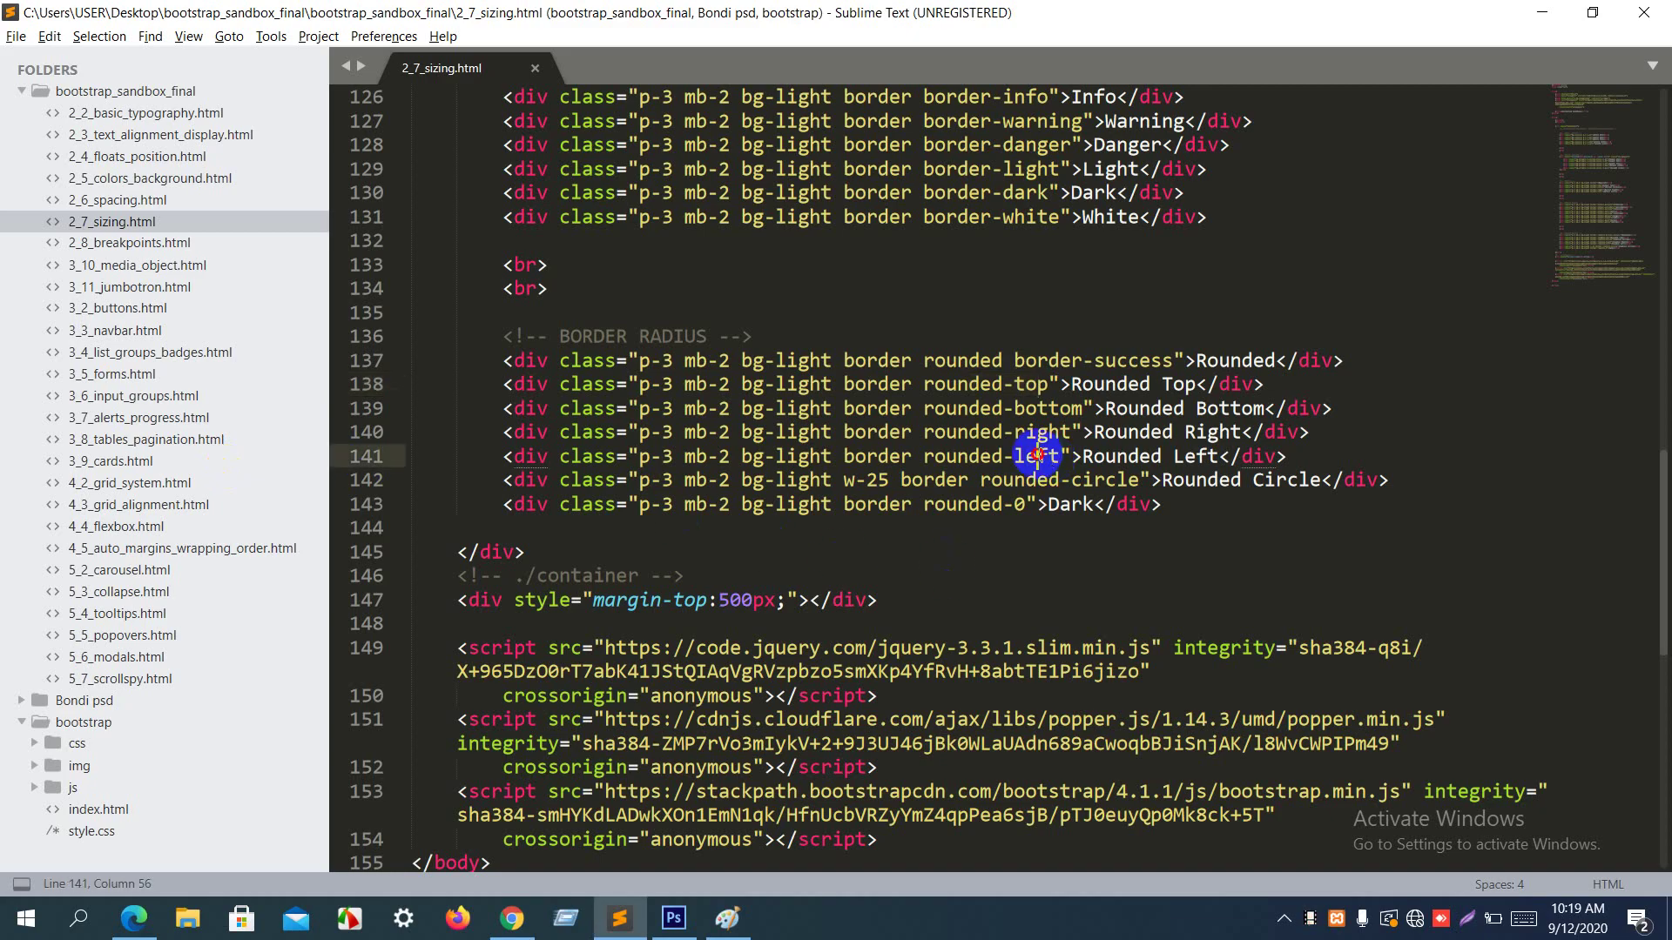
key(alt+Tab)
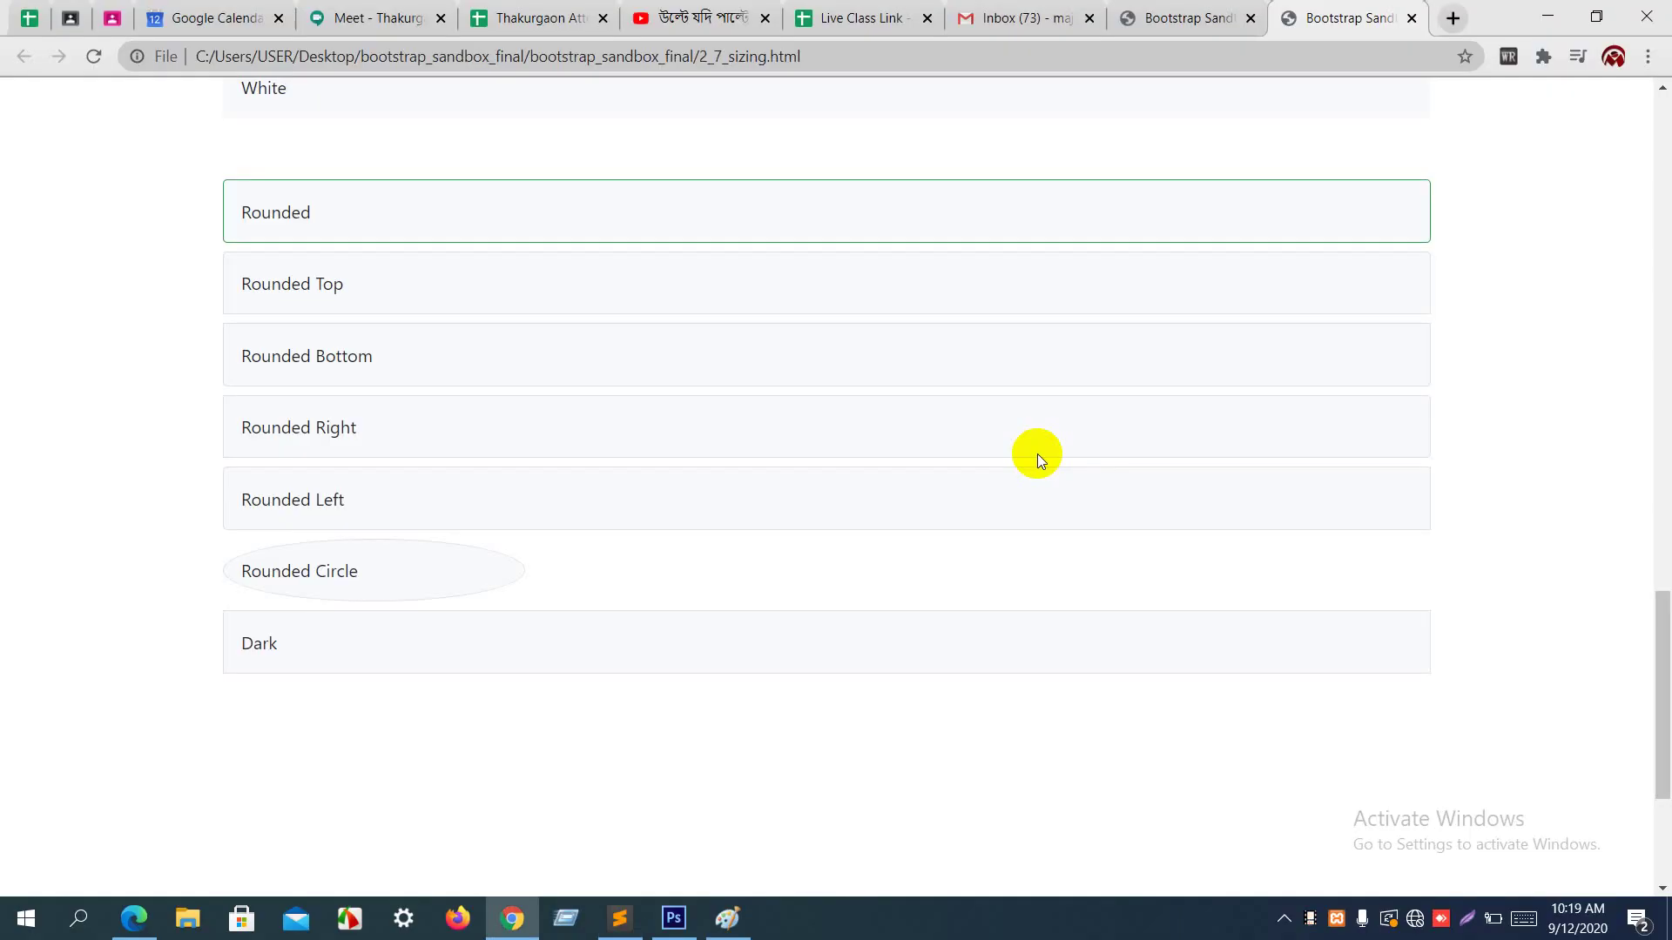
key(alt+Tab)
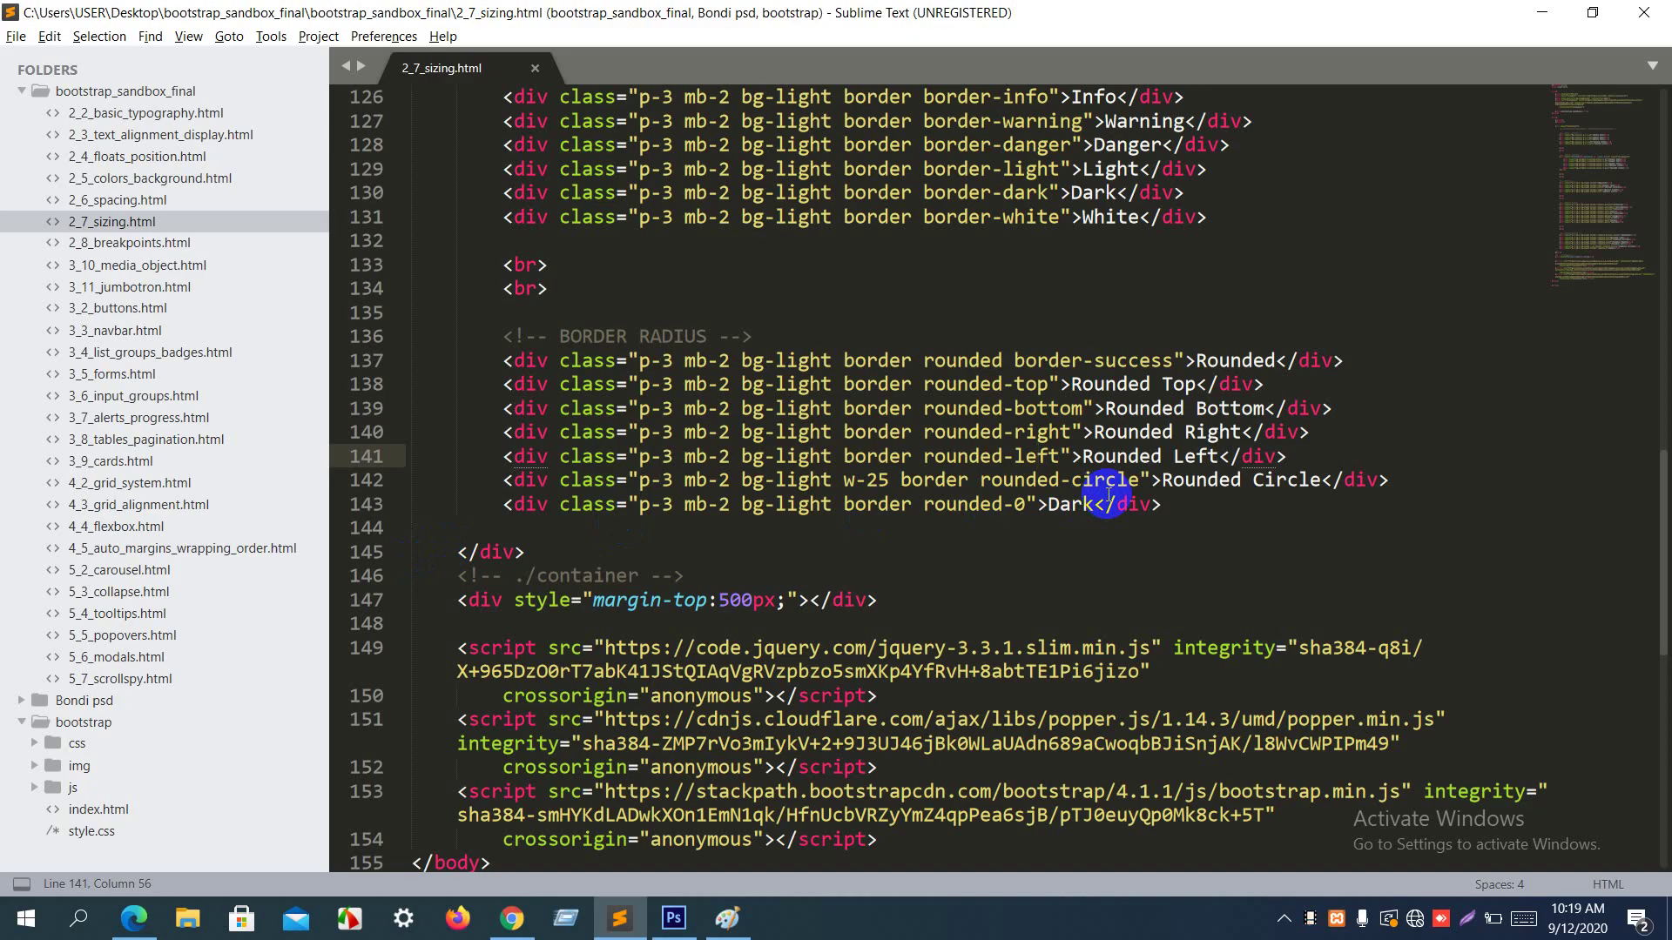
key(alt+Tab)
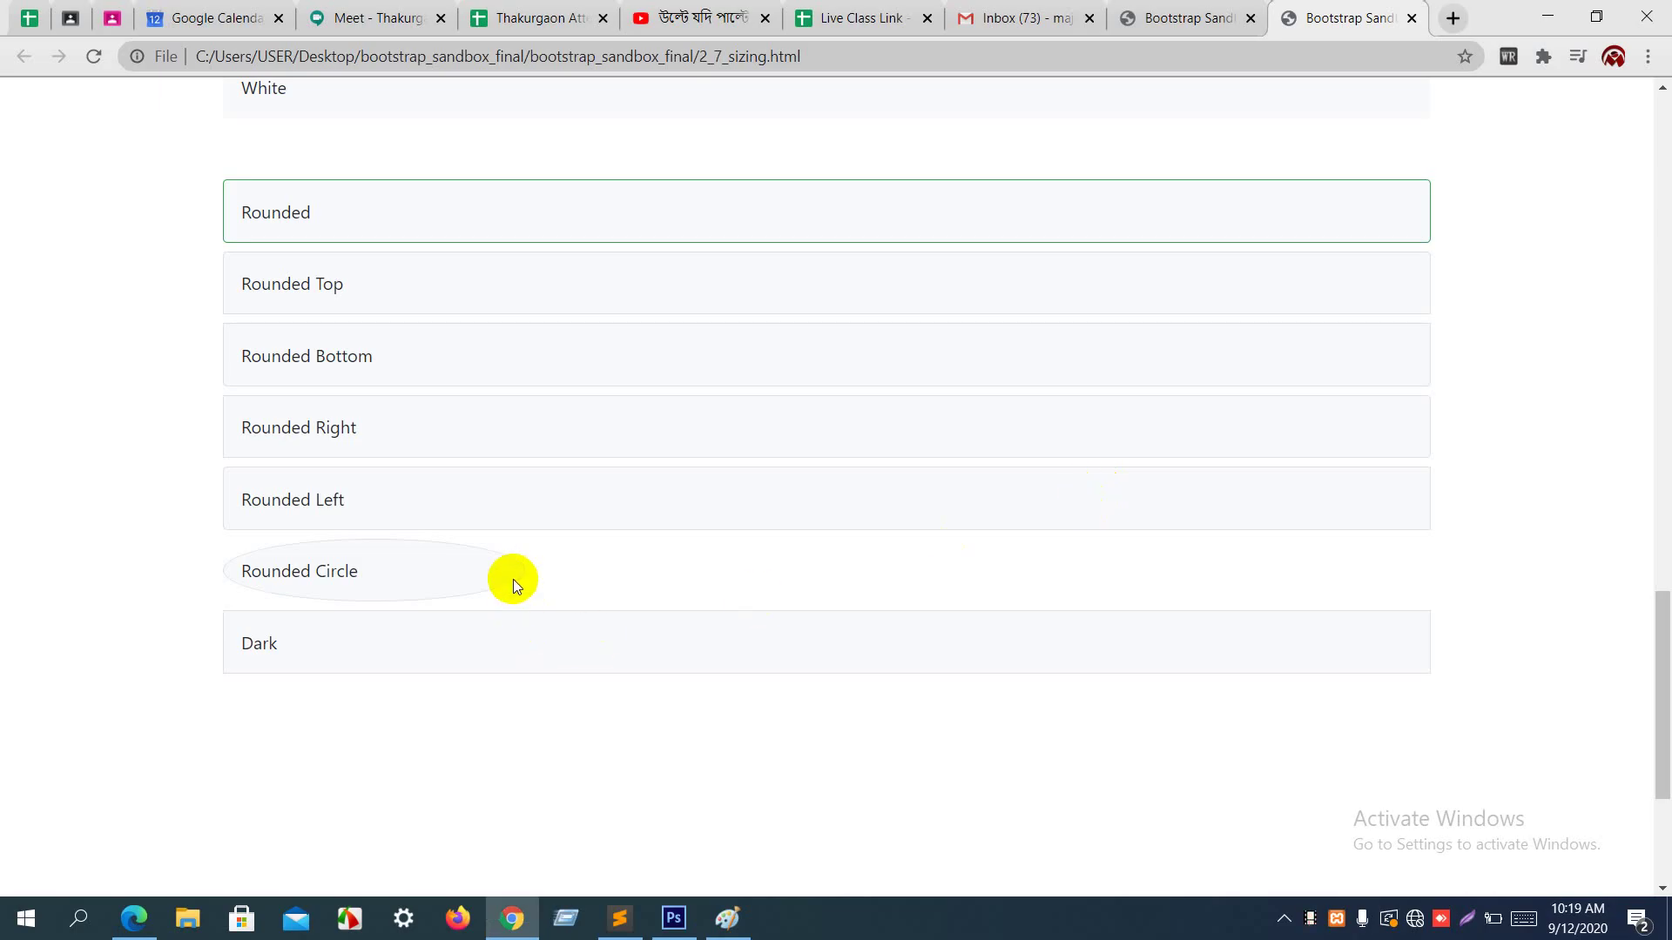
Step: Compare the rounded-0 class in the code with its Dark box and the other border radius boxes in Chrome
scroll(513, 578, down, 1)
scroll(514, 585, down, 1)
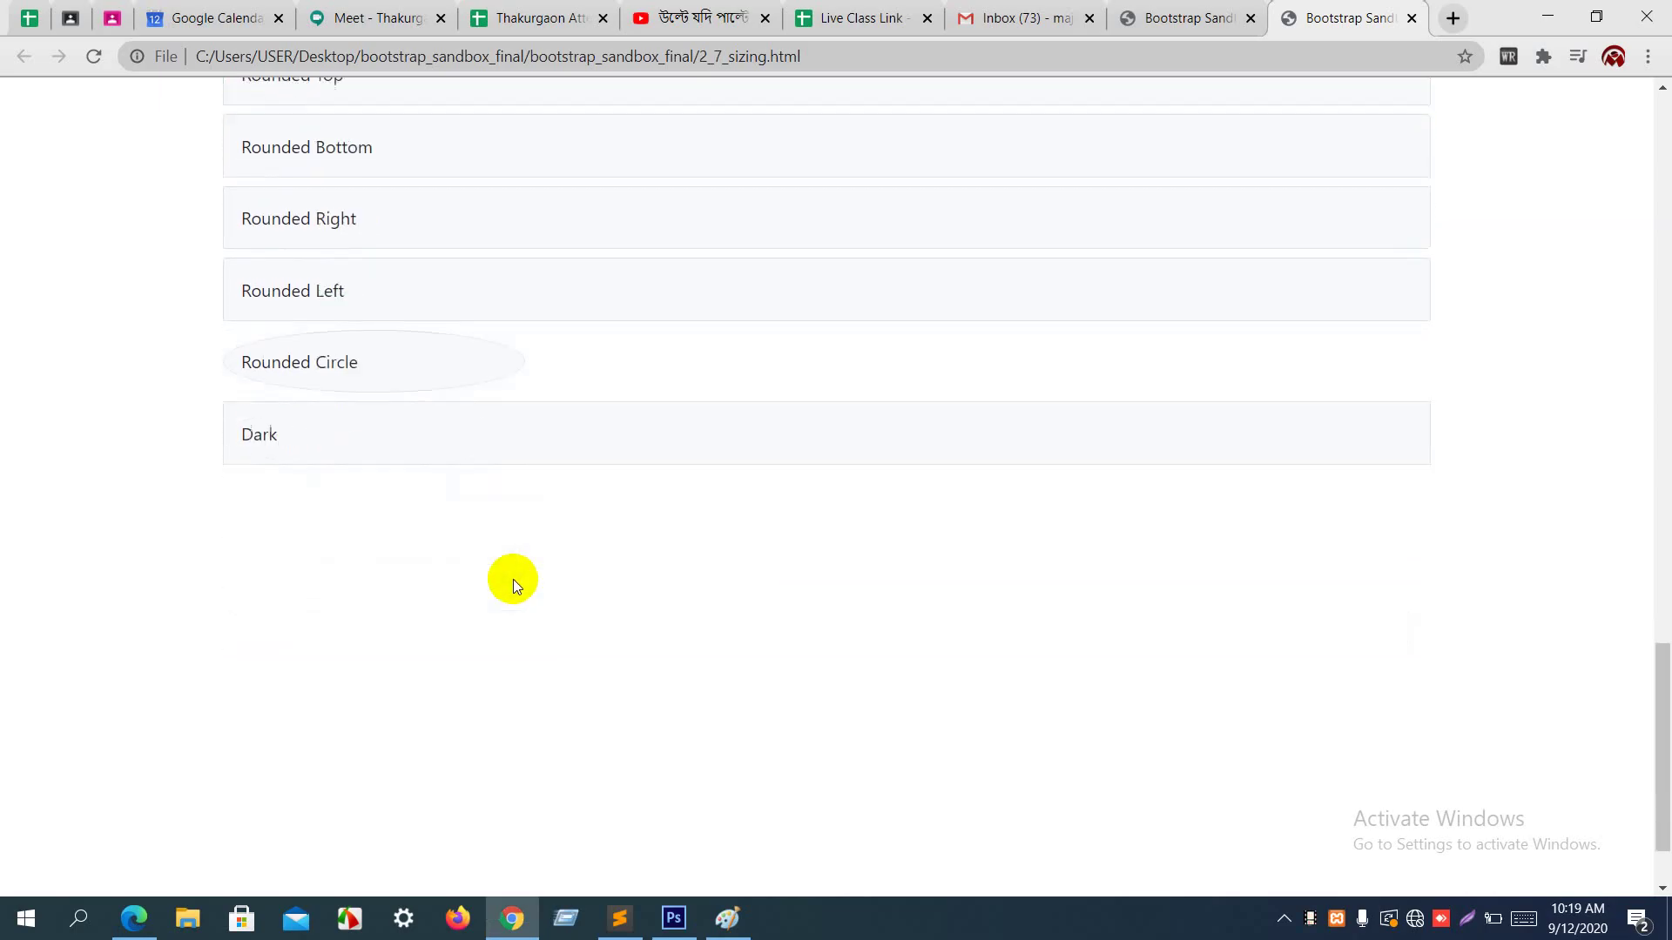
key(alt+Tab)
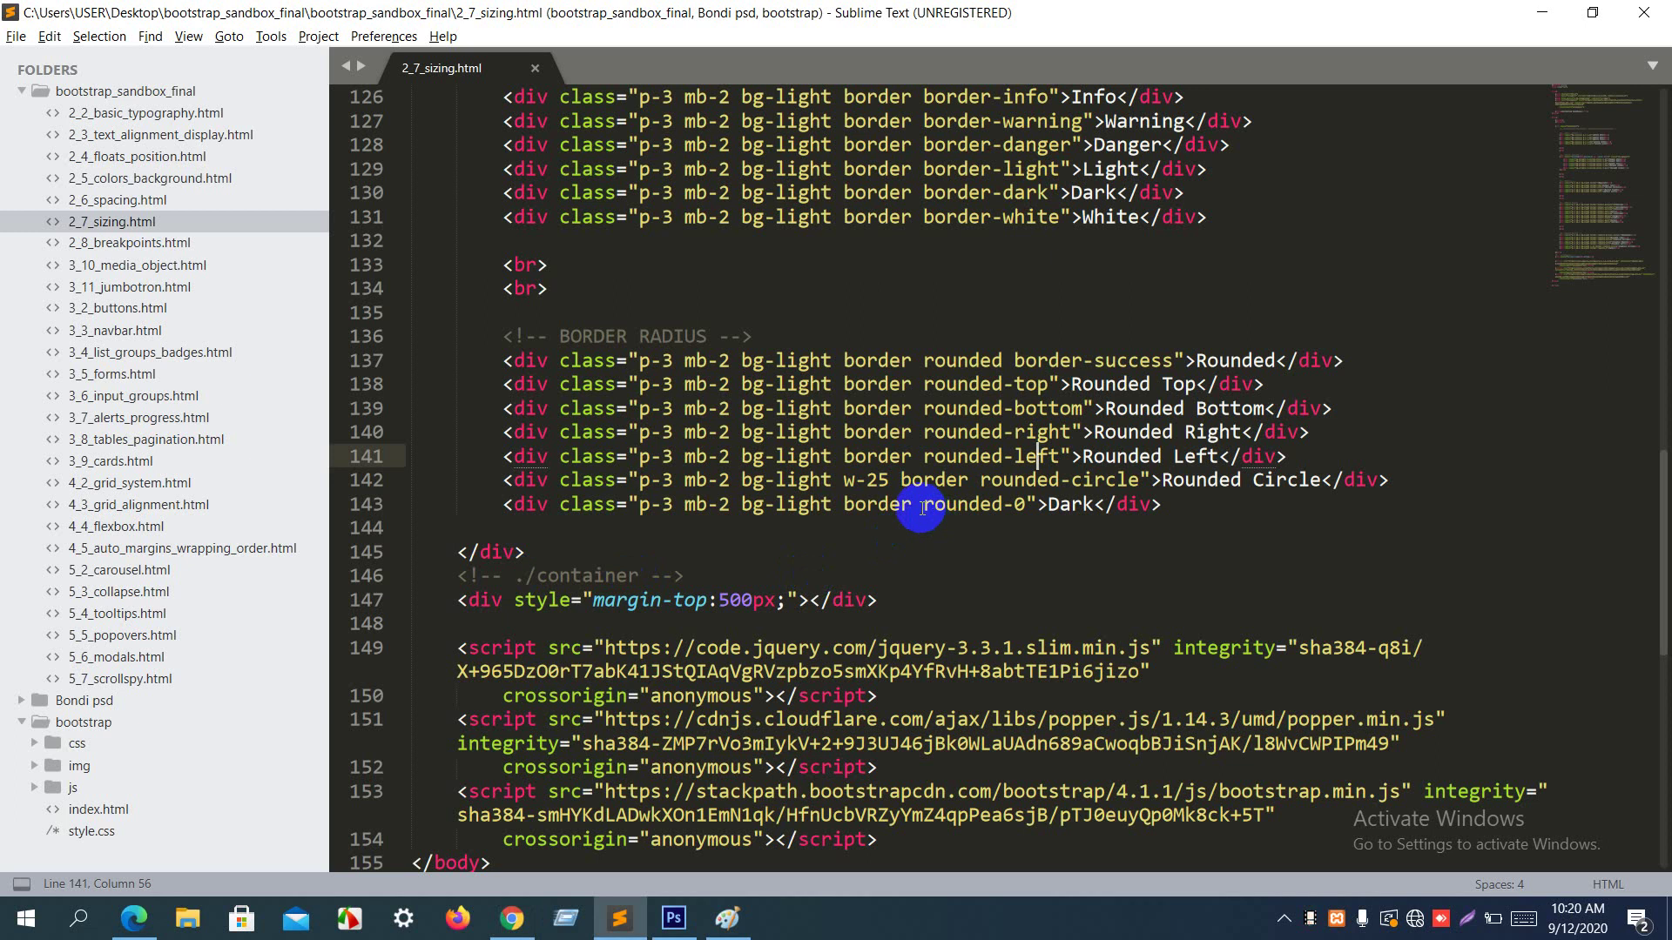
drag(924, 505, 1028, 505)
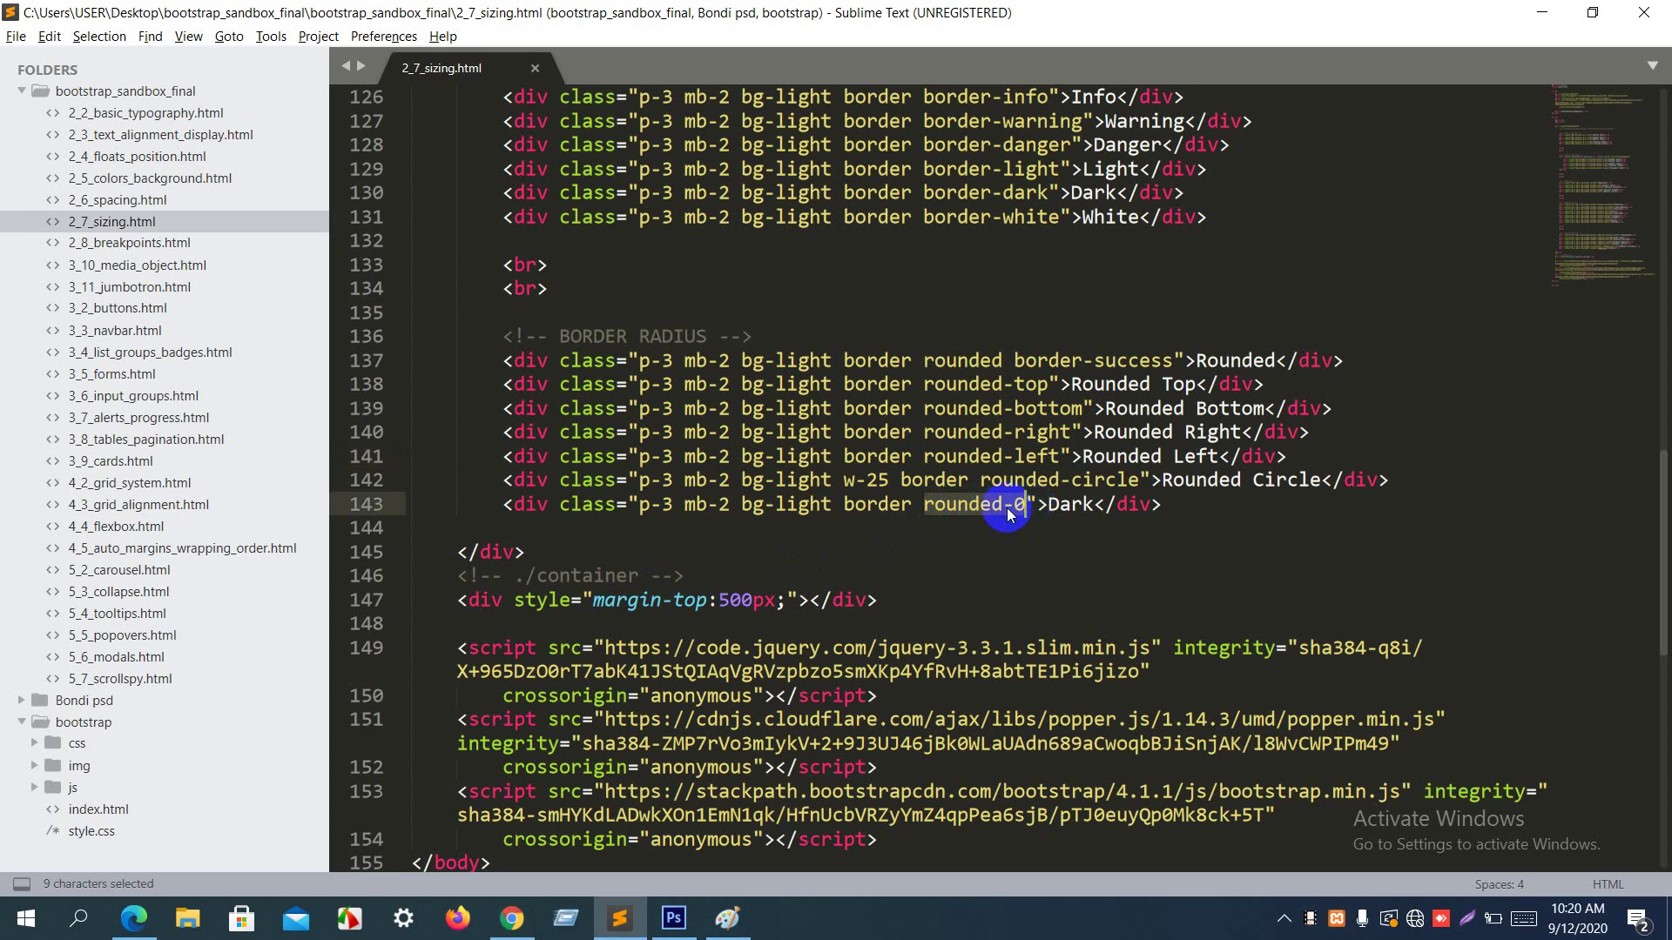
key(alt+Tab)
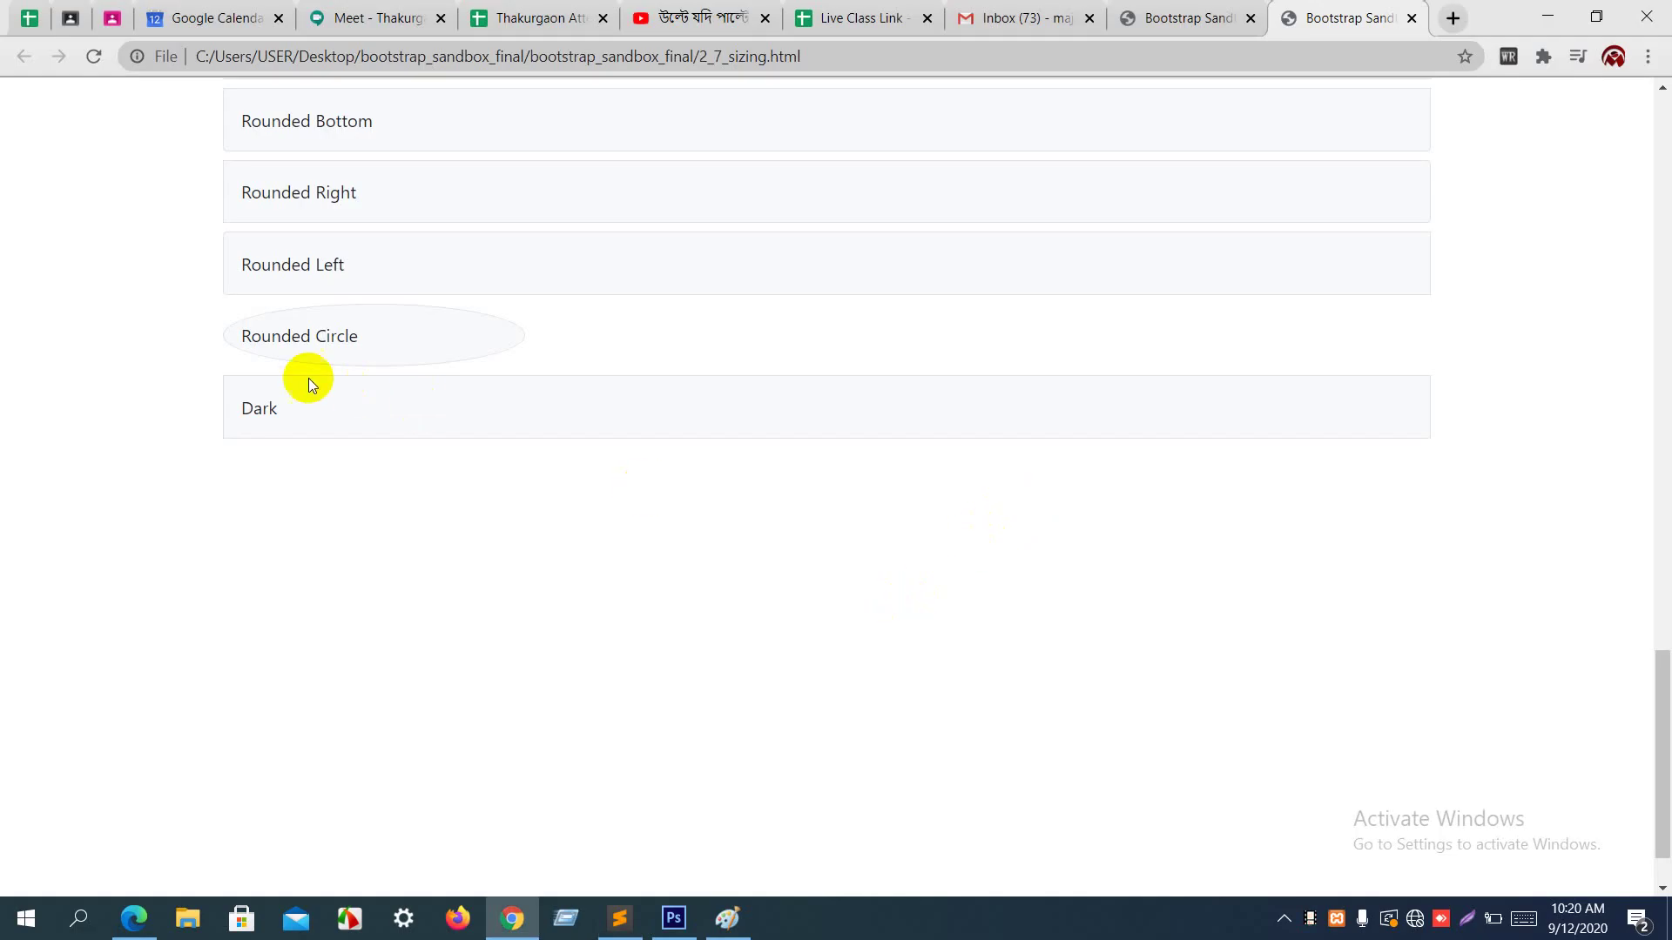
scroll(1466, 407, up, 3)
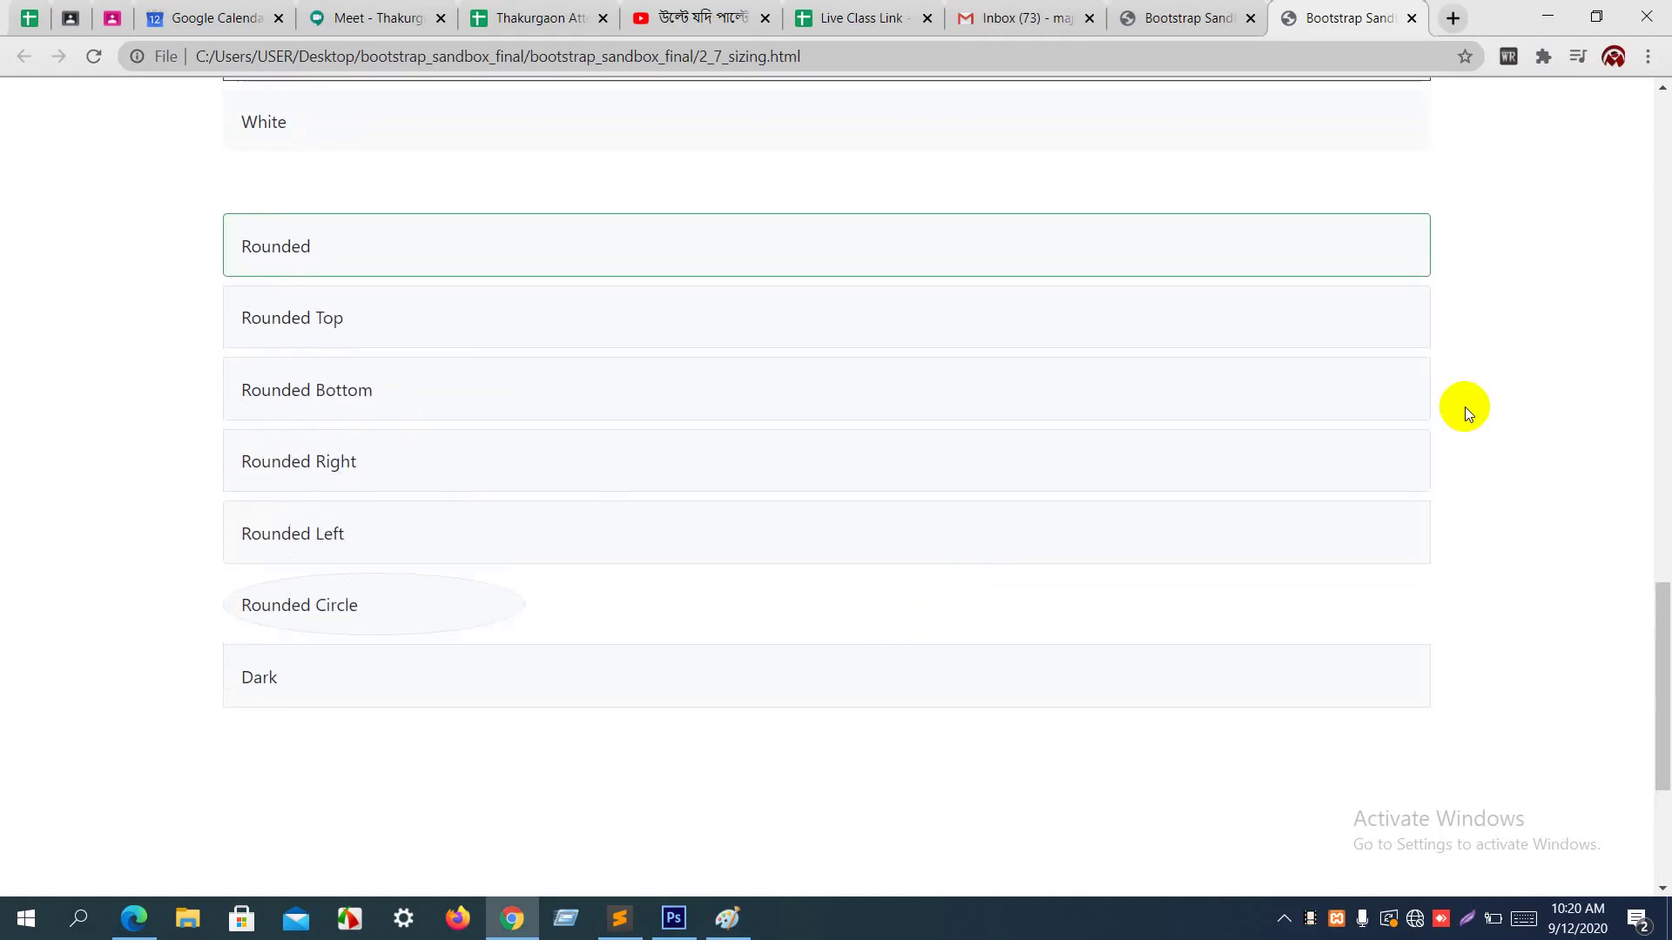
scroll(1464, 406, up, 1)
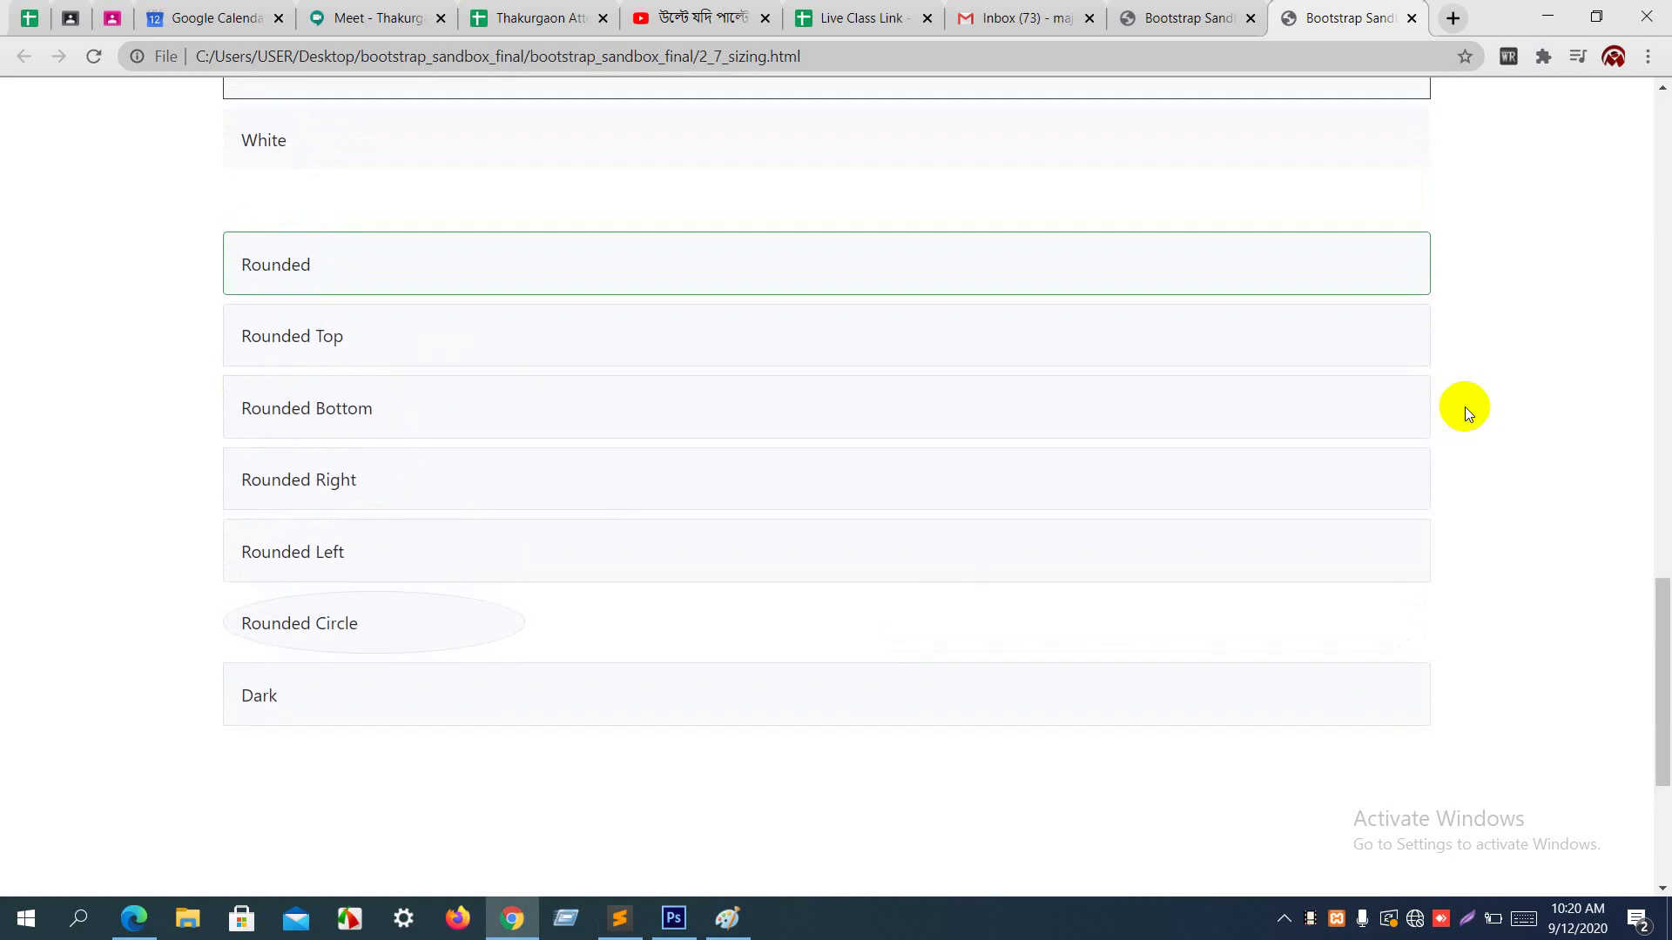
scroll(1464, 405, up, 1)
scroll(1464, 406, up, 1)
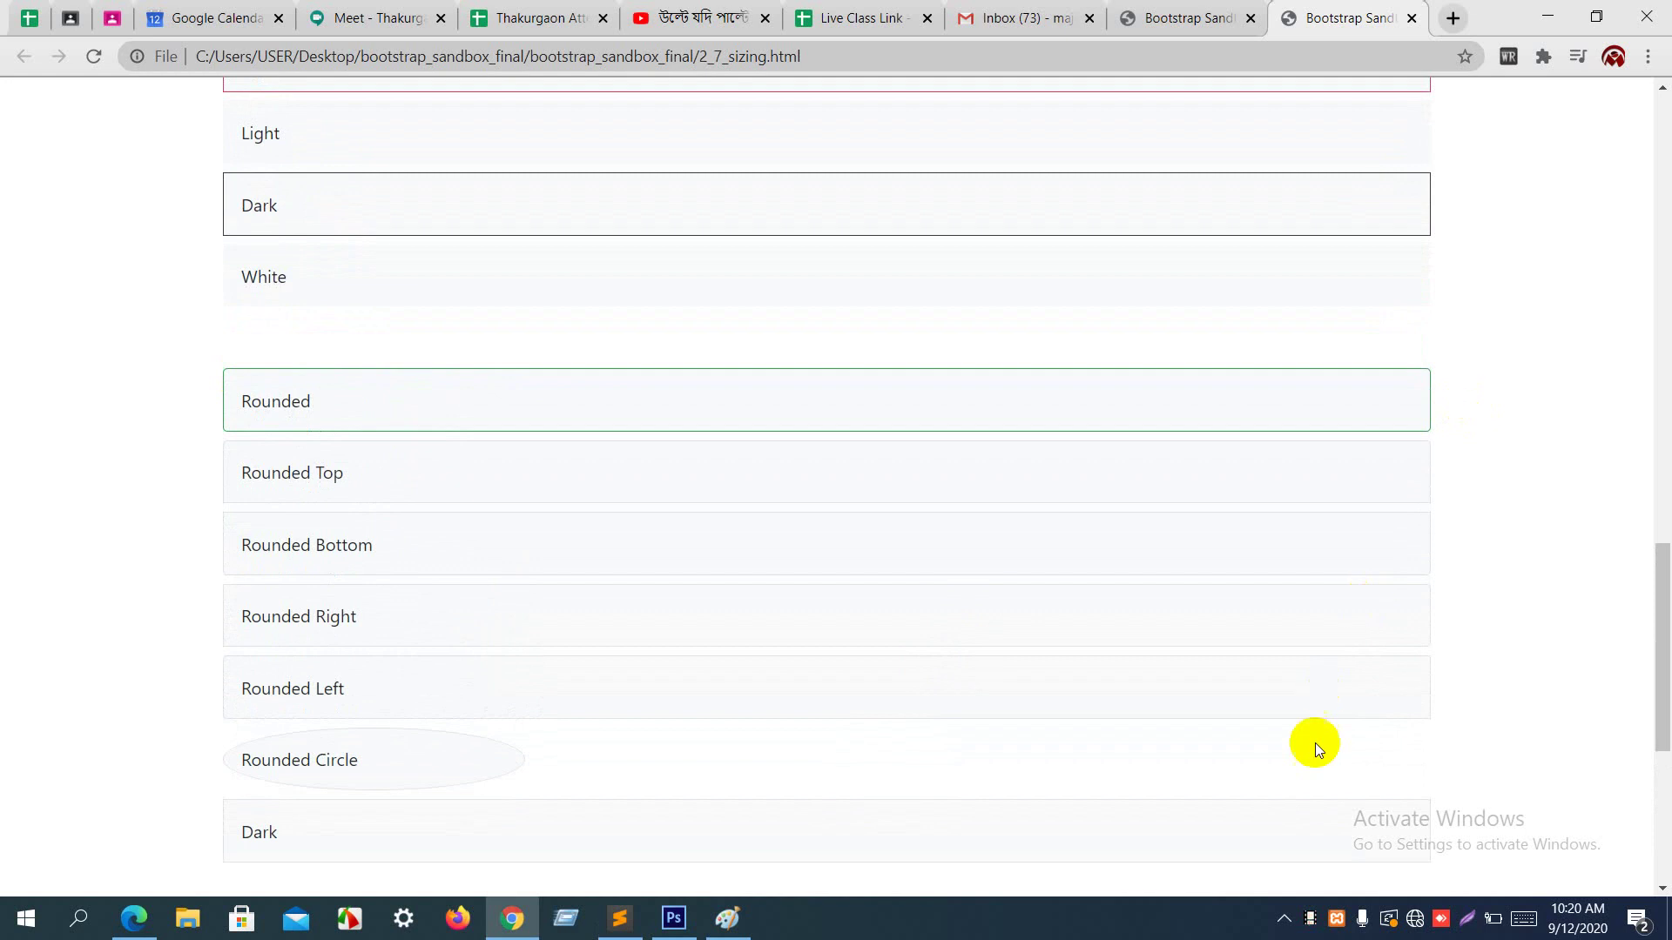
click(1310, 916)
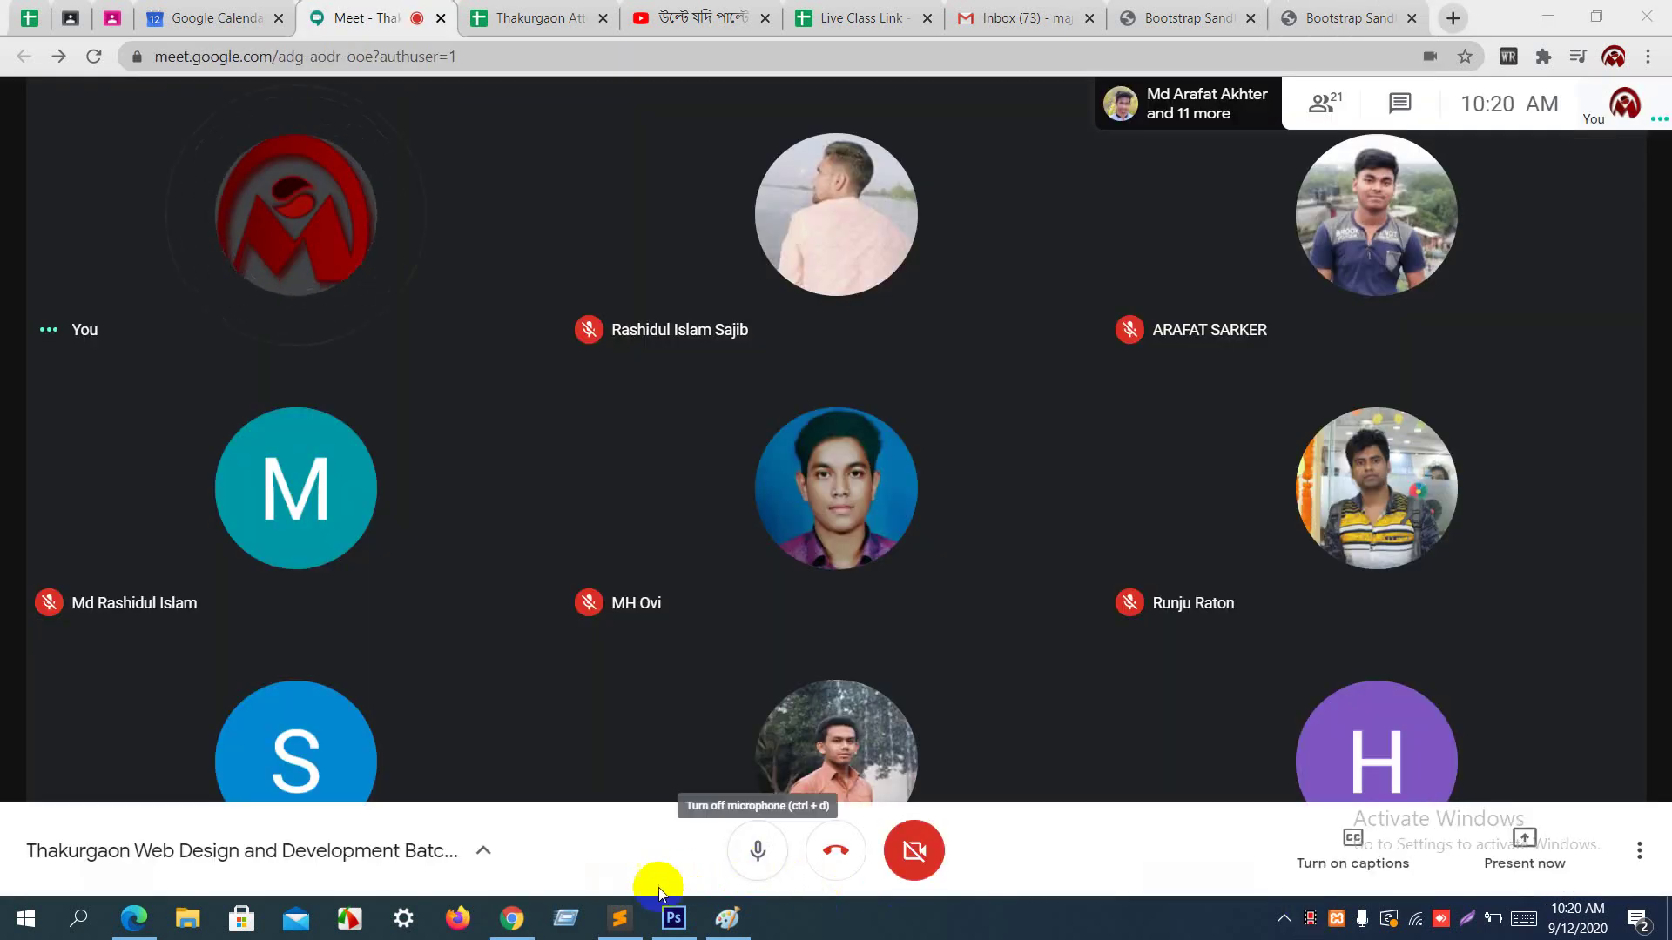
click(1313, 918)
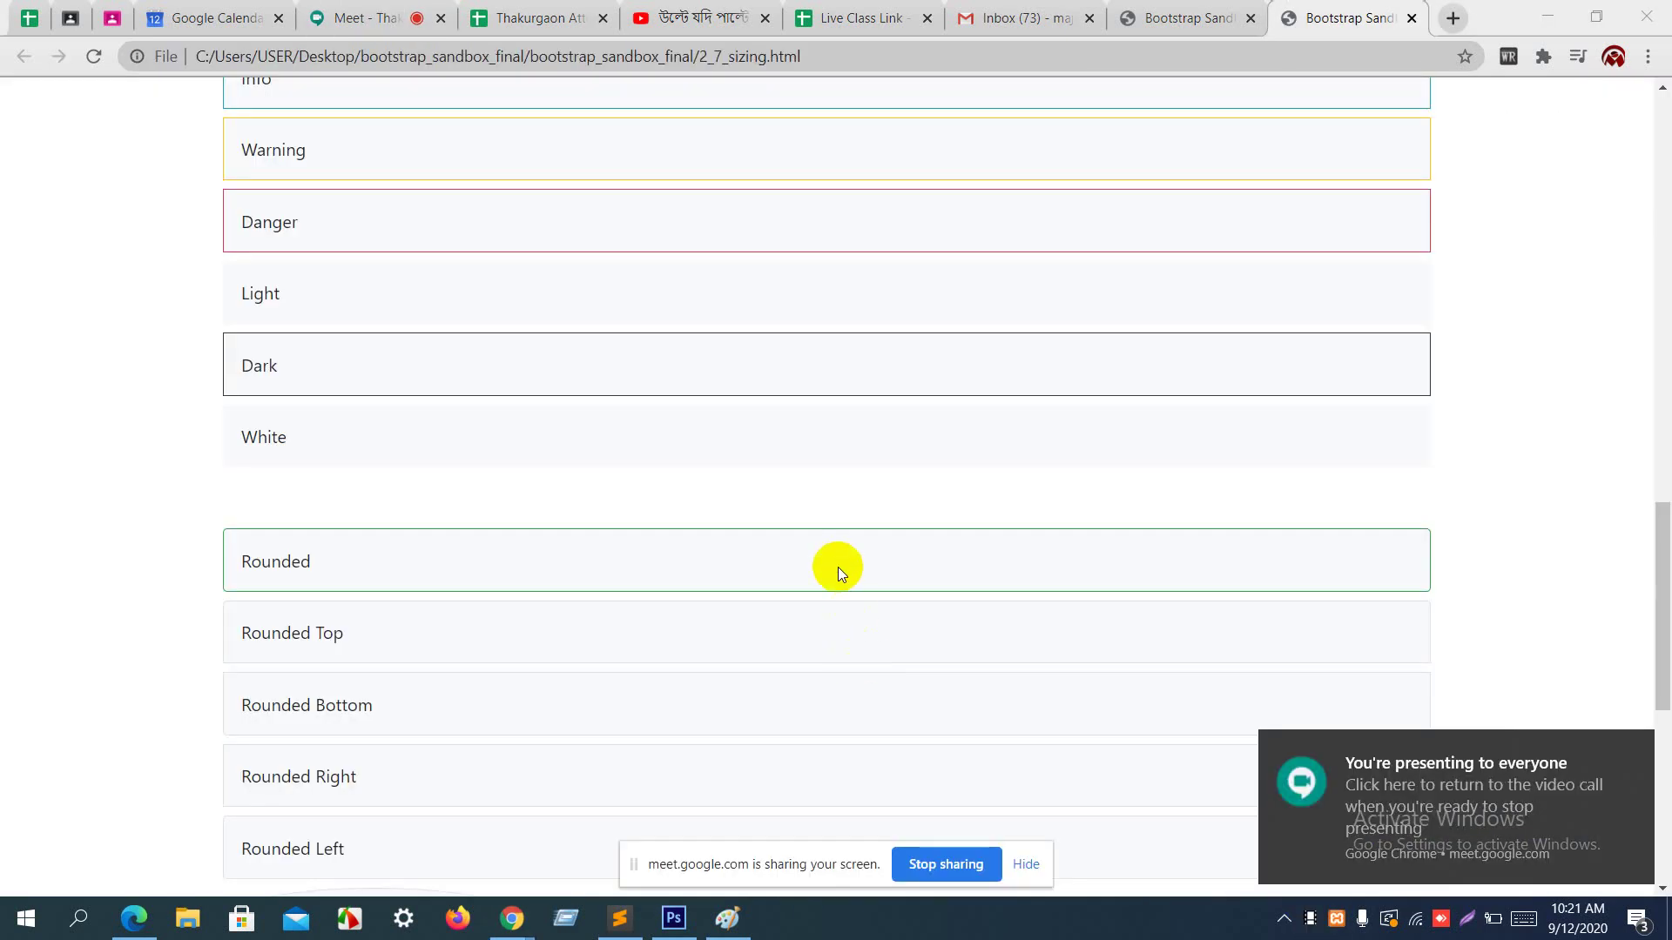
Step: Review the border radius boxes in Chrome from Rounded to Dark, pointing out the Rounded Circle box
scroll(838, 567, down, 1)
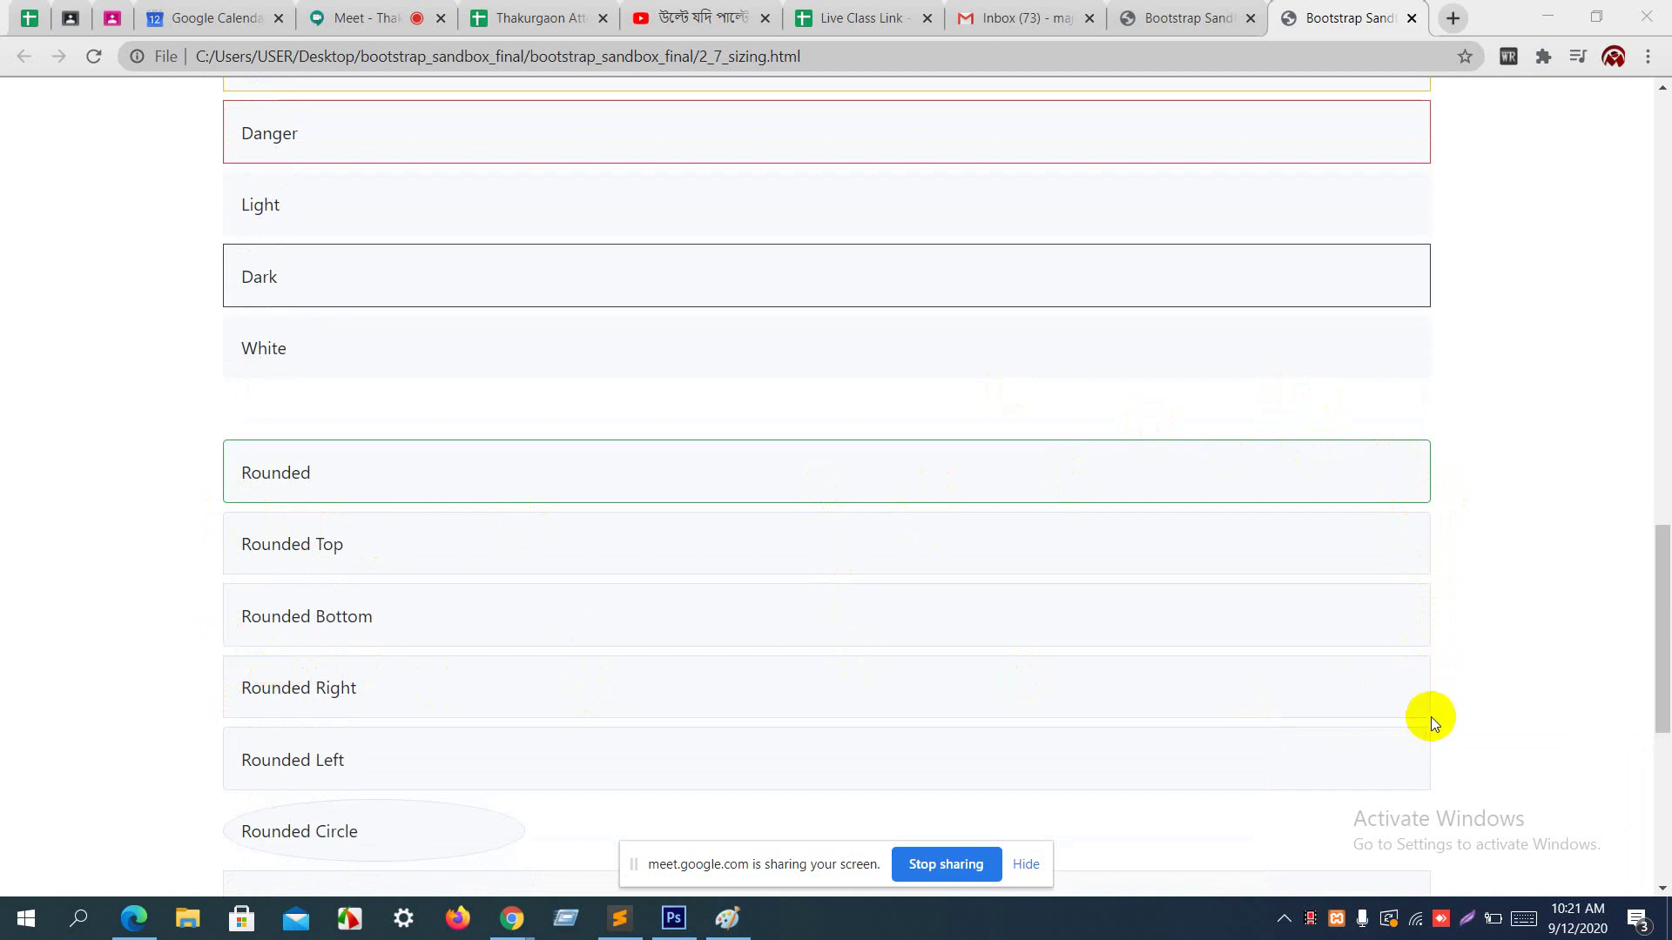
scroll(1430, 717, down, 3)
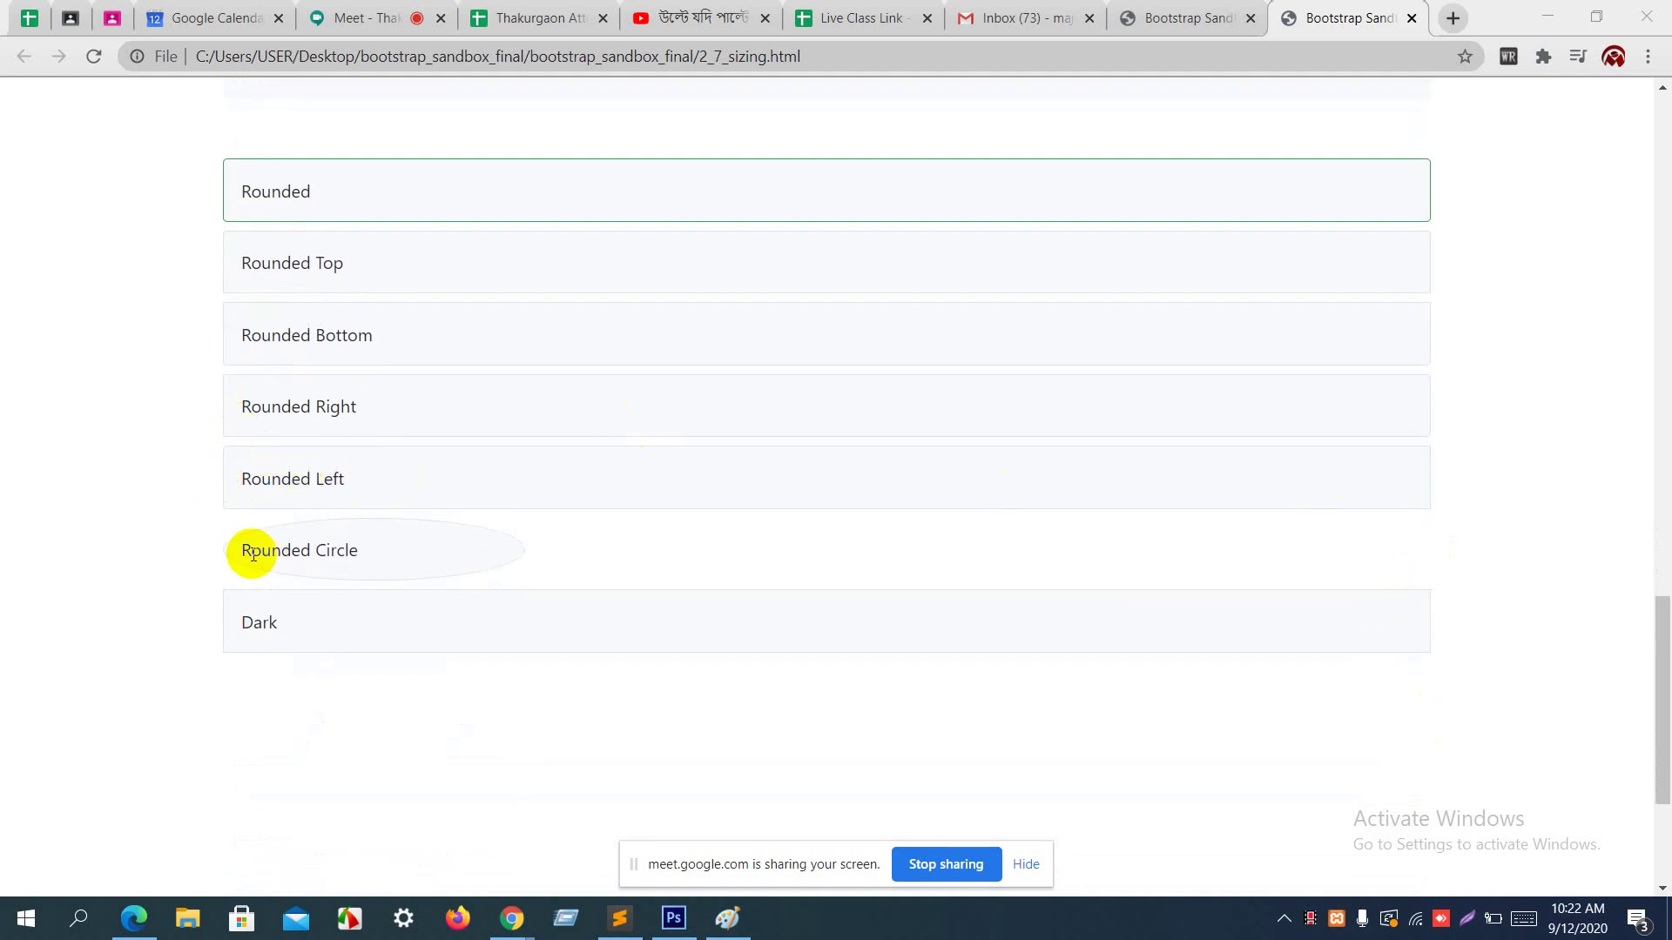
drag(243, 550, 404, 554)
click(404, 552)
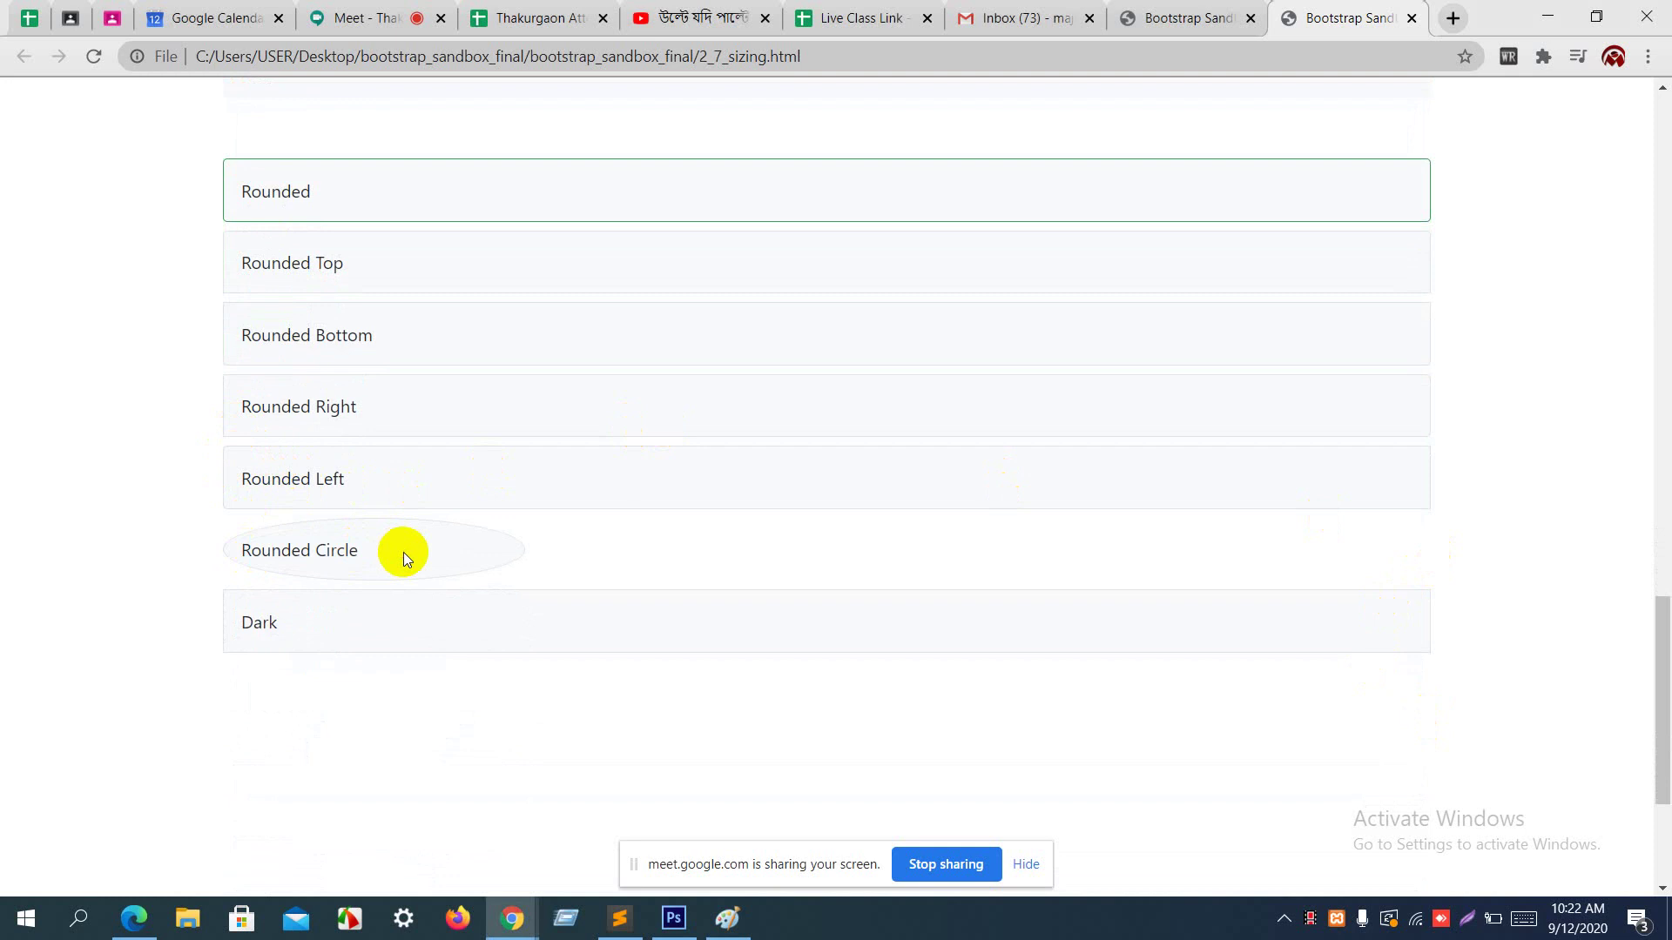
scroll(404, 552, down, 2)
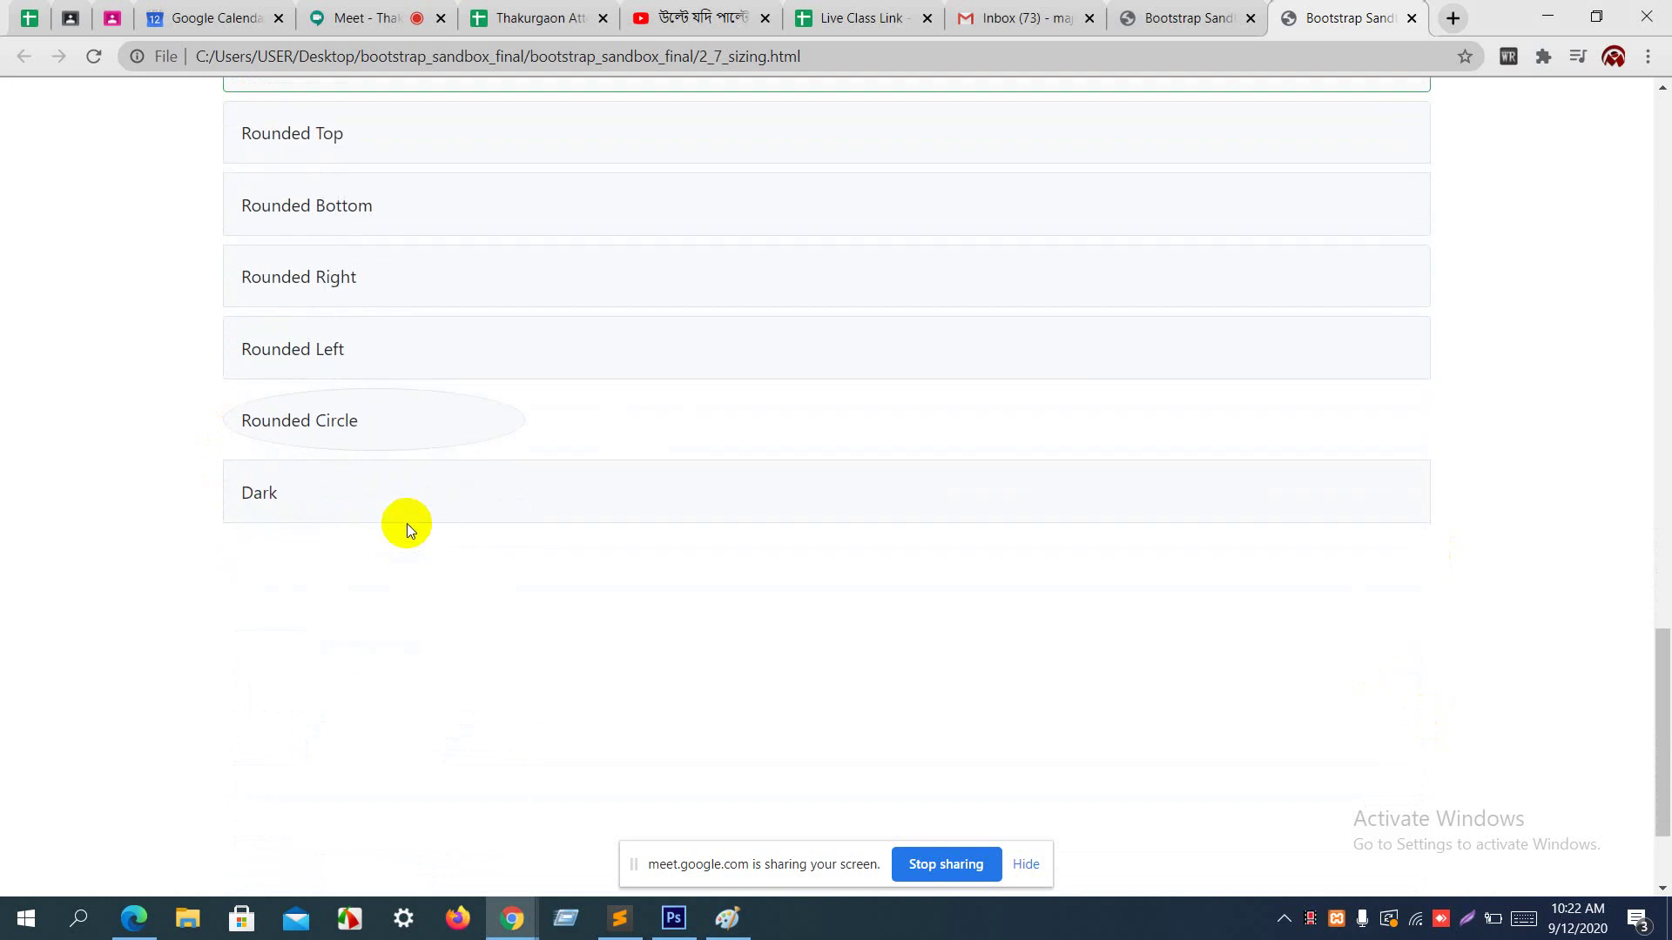
Step: Highlight the rounded-0 class in Sublime Text again and check the corners of its Dark box in Chrome
key(alt+Tab)
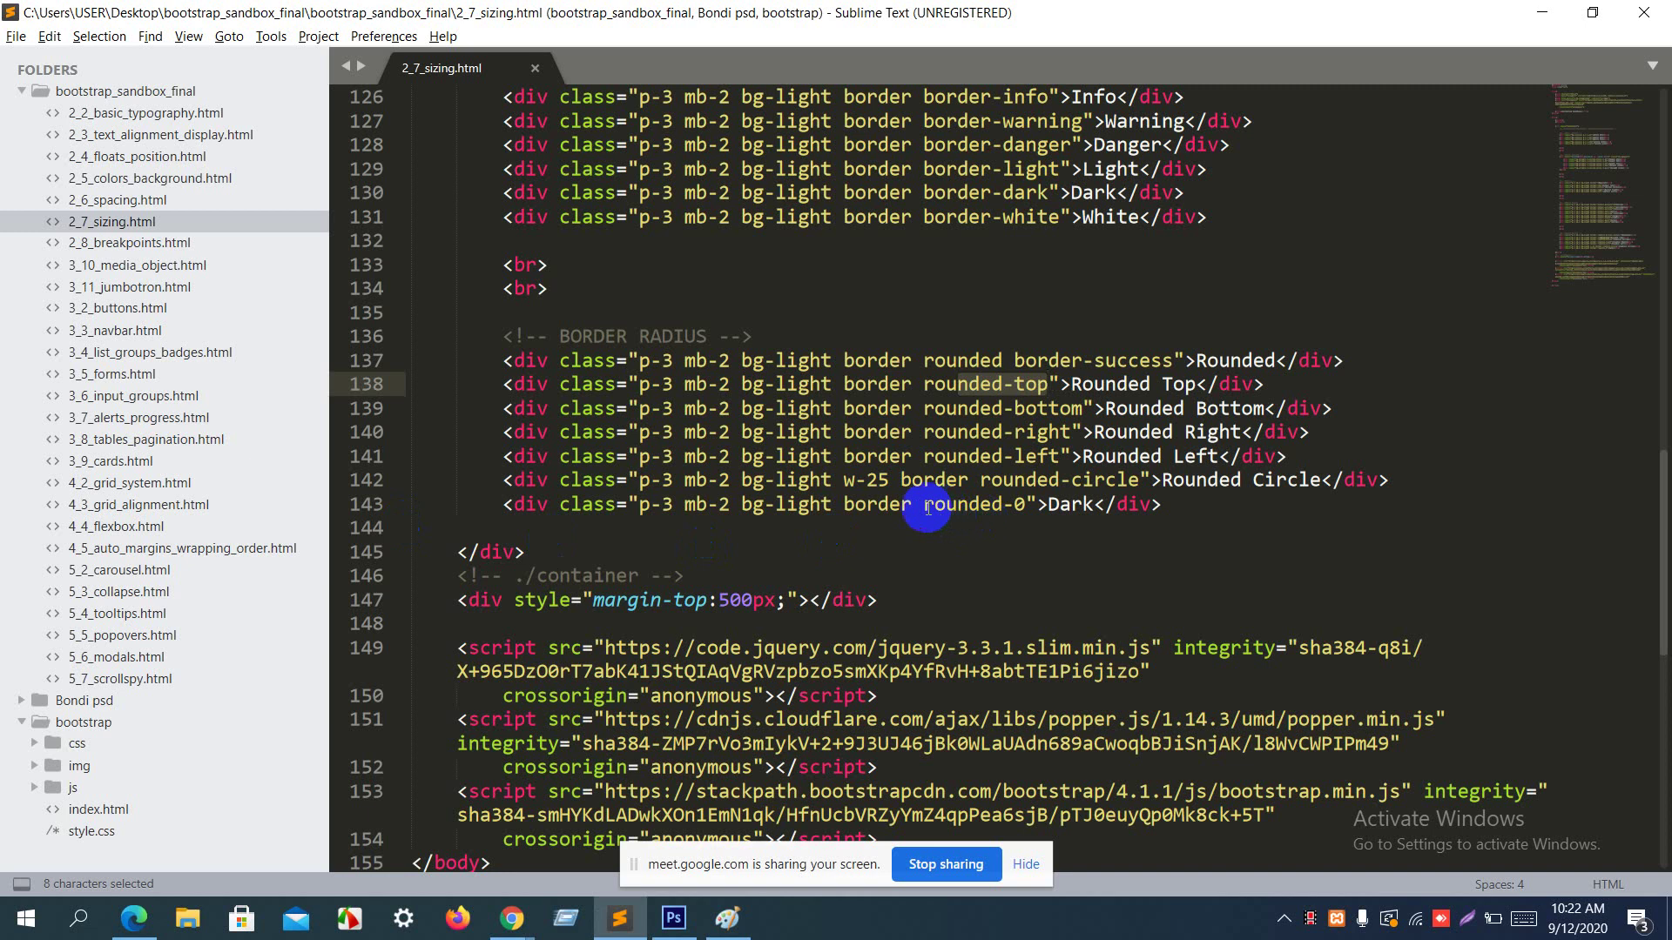
drag(927, 507, 1027, 508)
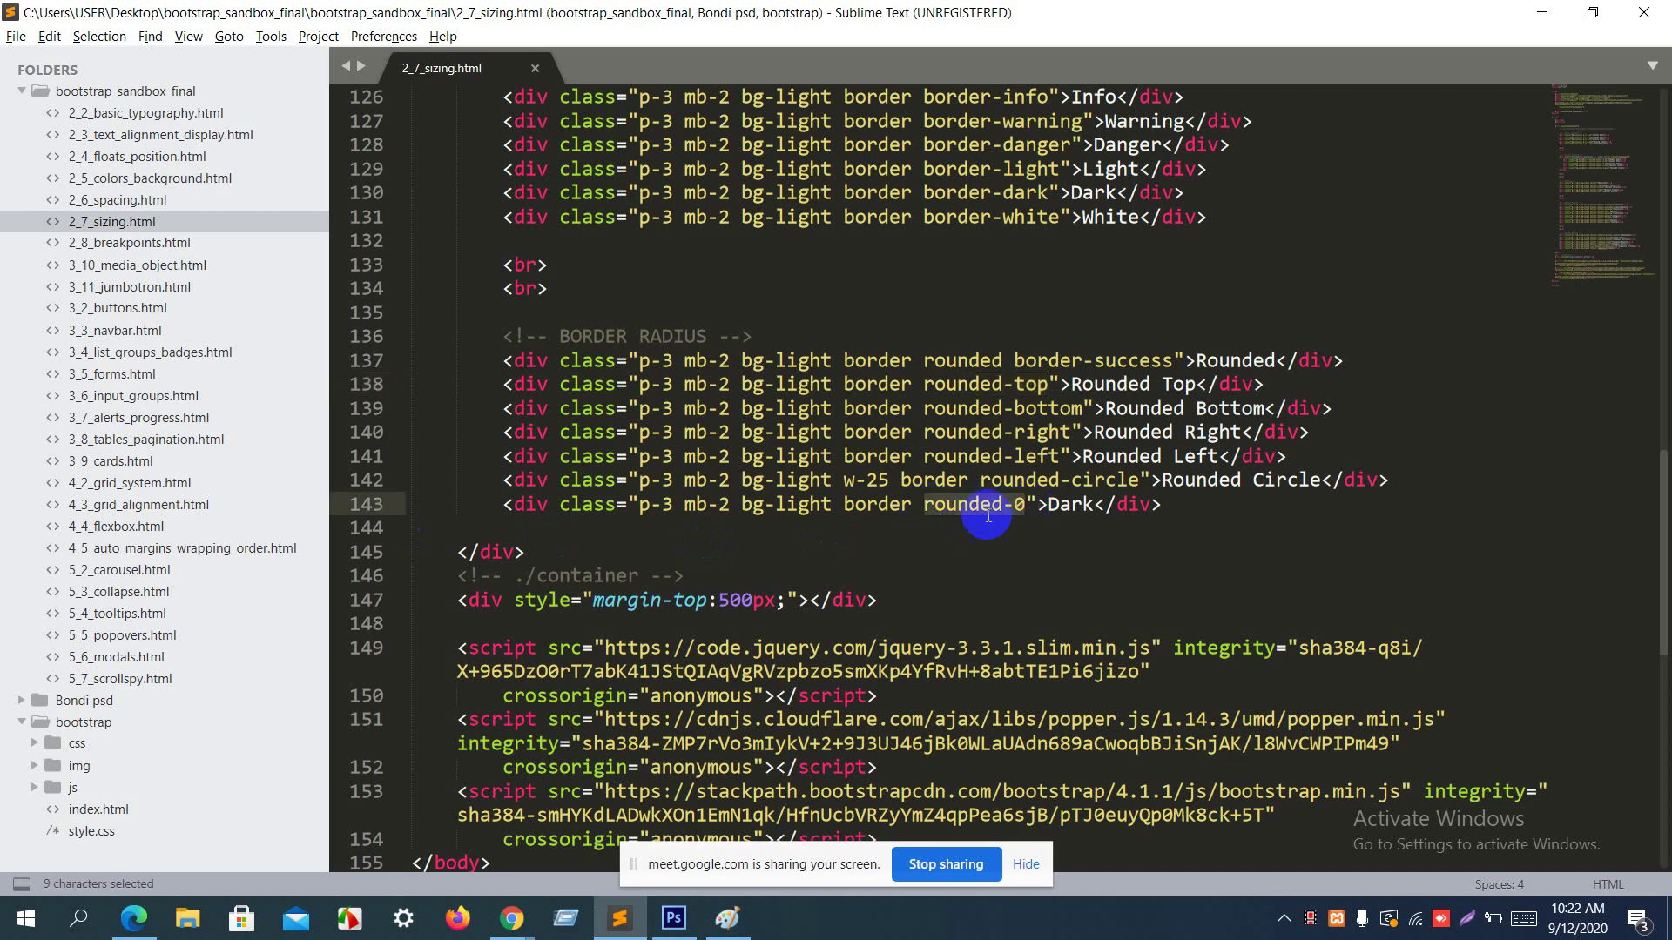
key(alt+Tab)
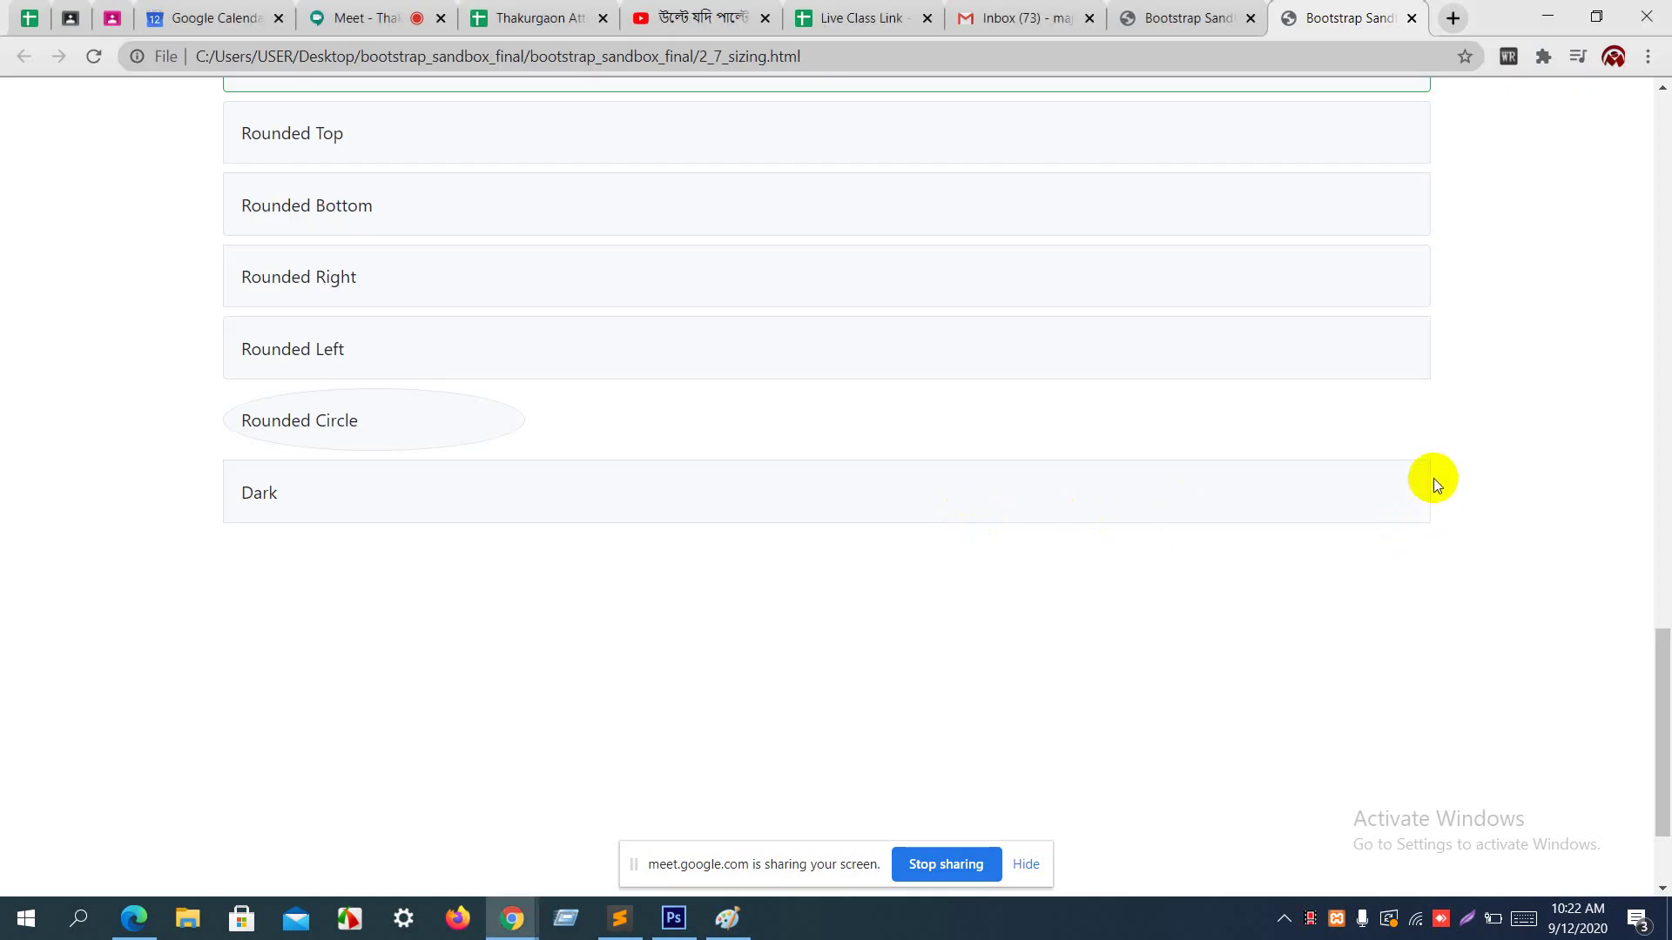
scroll(1231, 583, up, 3)
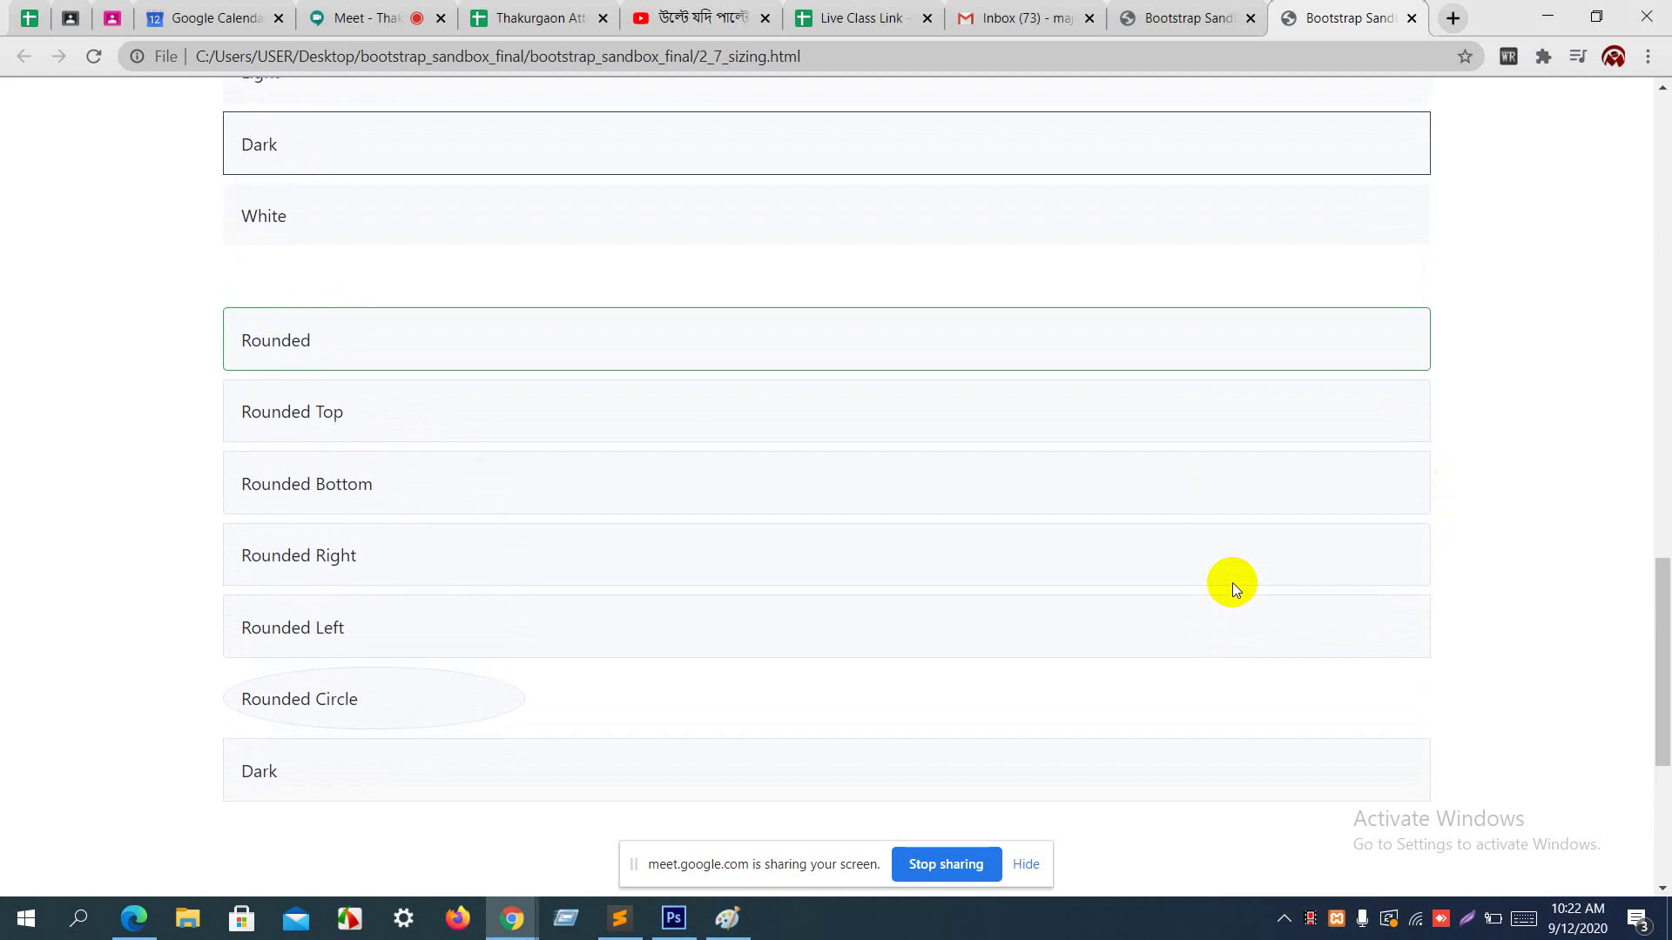
Step: In Sublime Text, replace the open 2_7_sizing.html with 2_8_breakpoints.html, and hide the screen-sharing notice
key(alt+Tab)
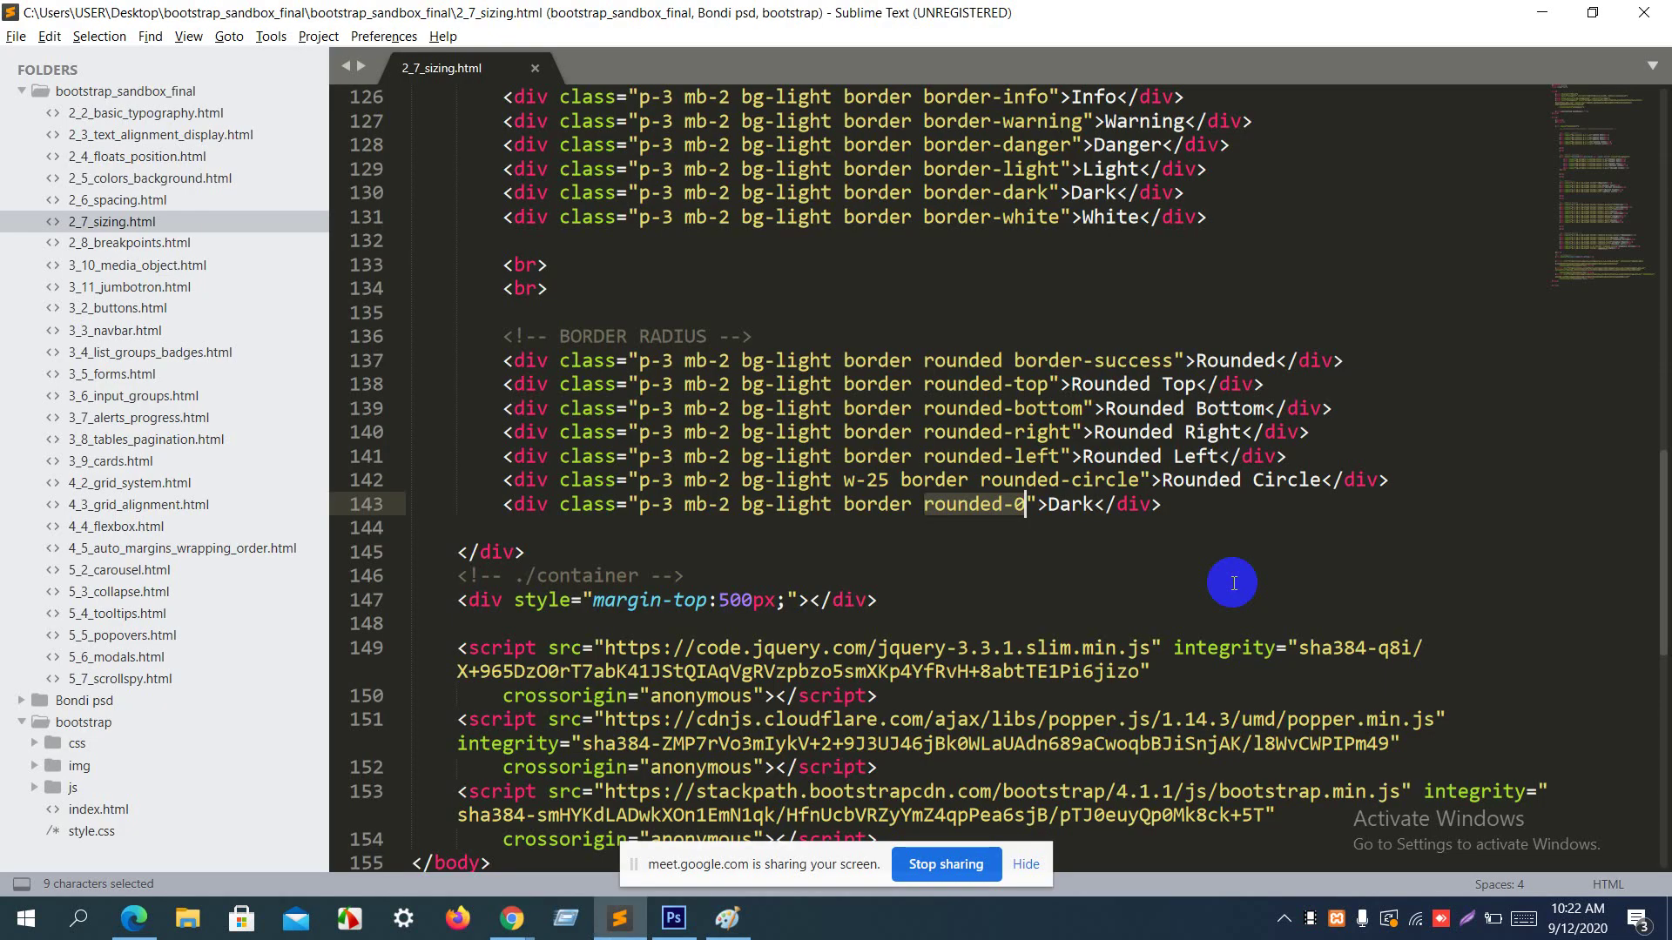
click(1025, 864)
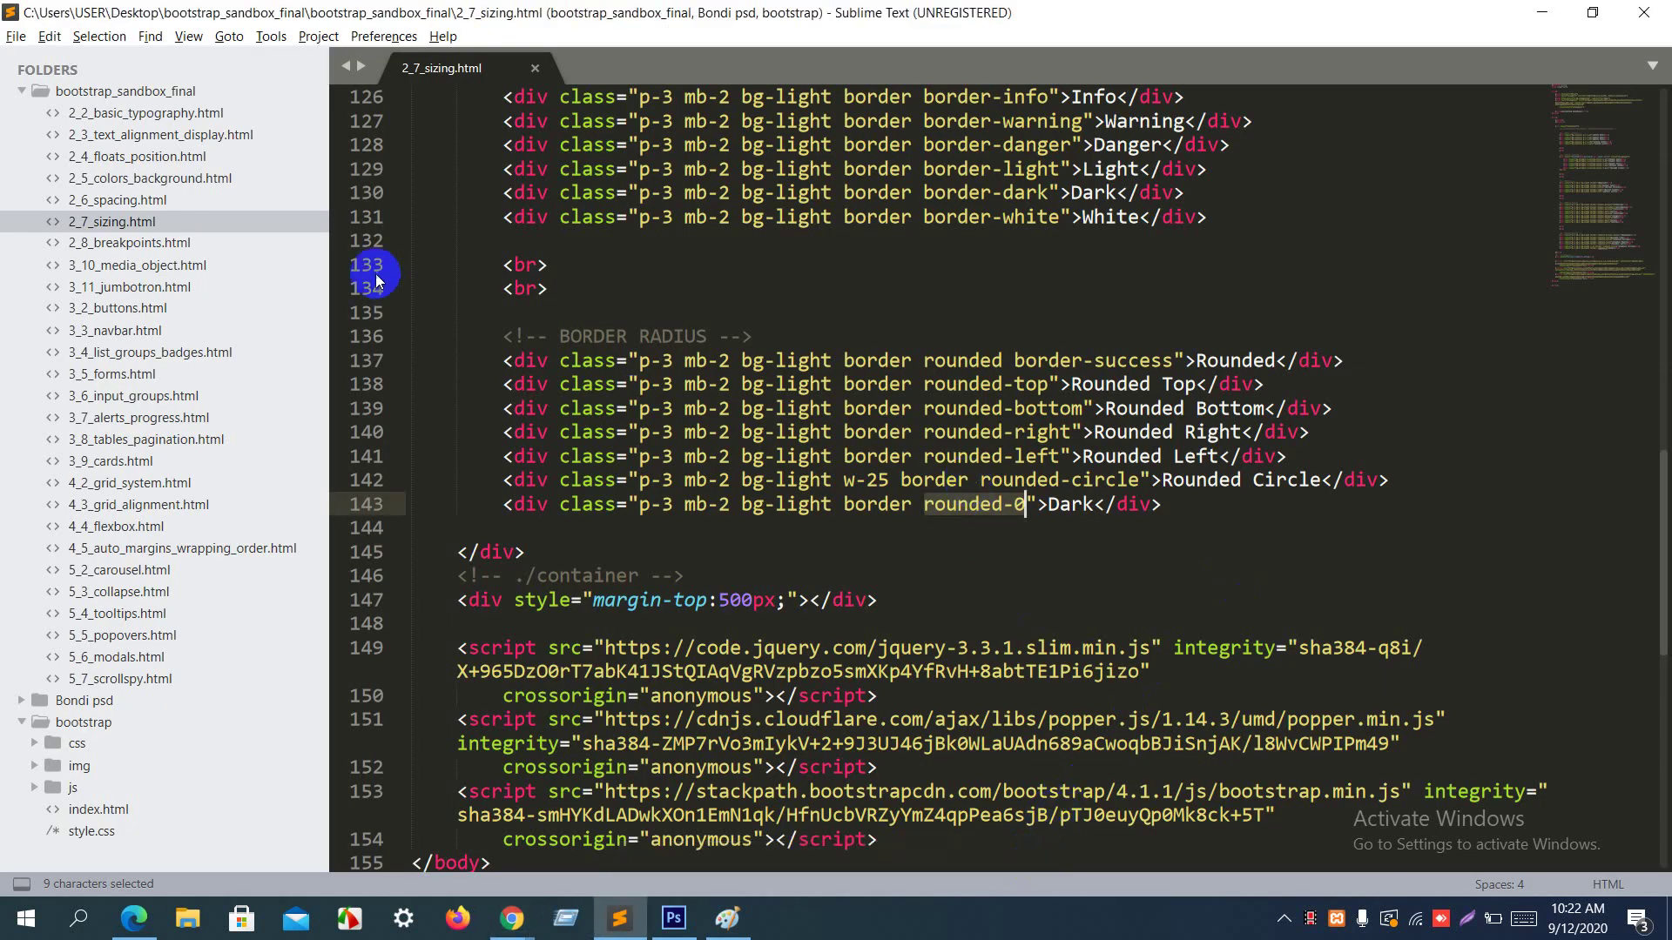
click(535, 69)
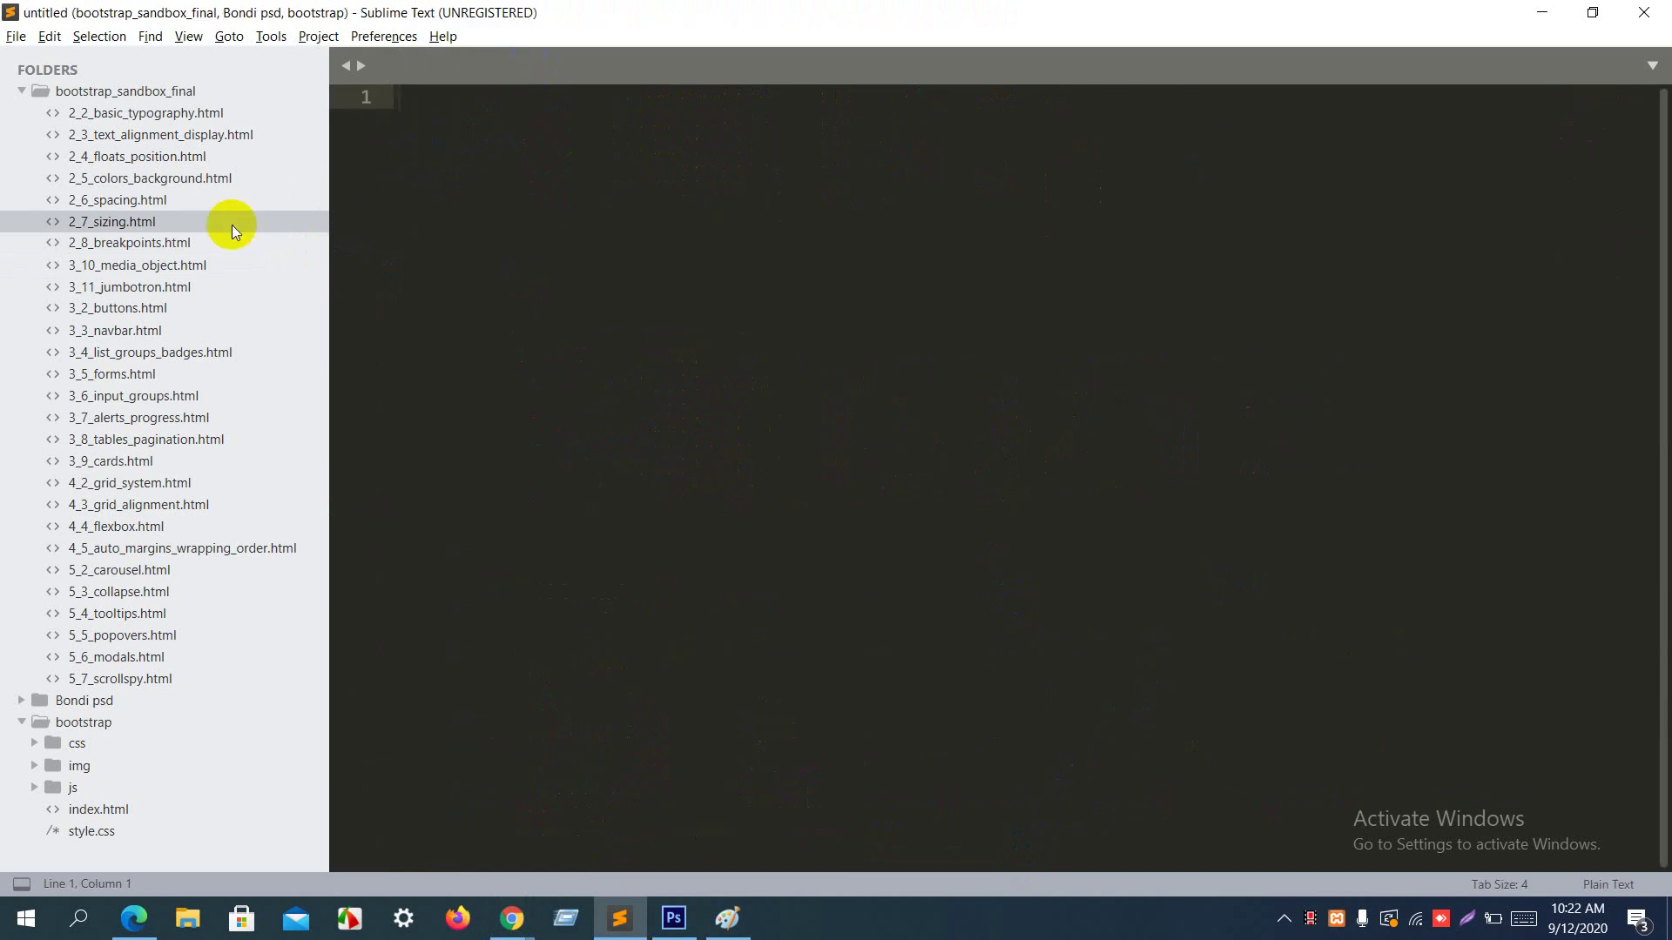
click(207, 243)
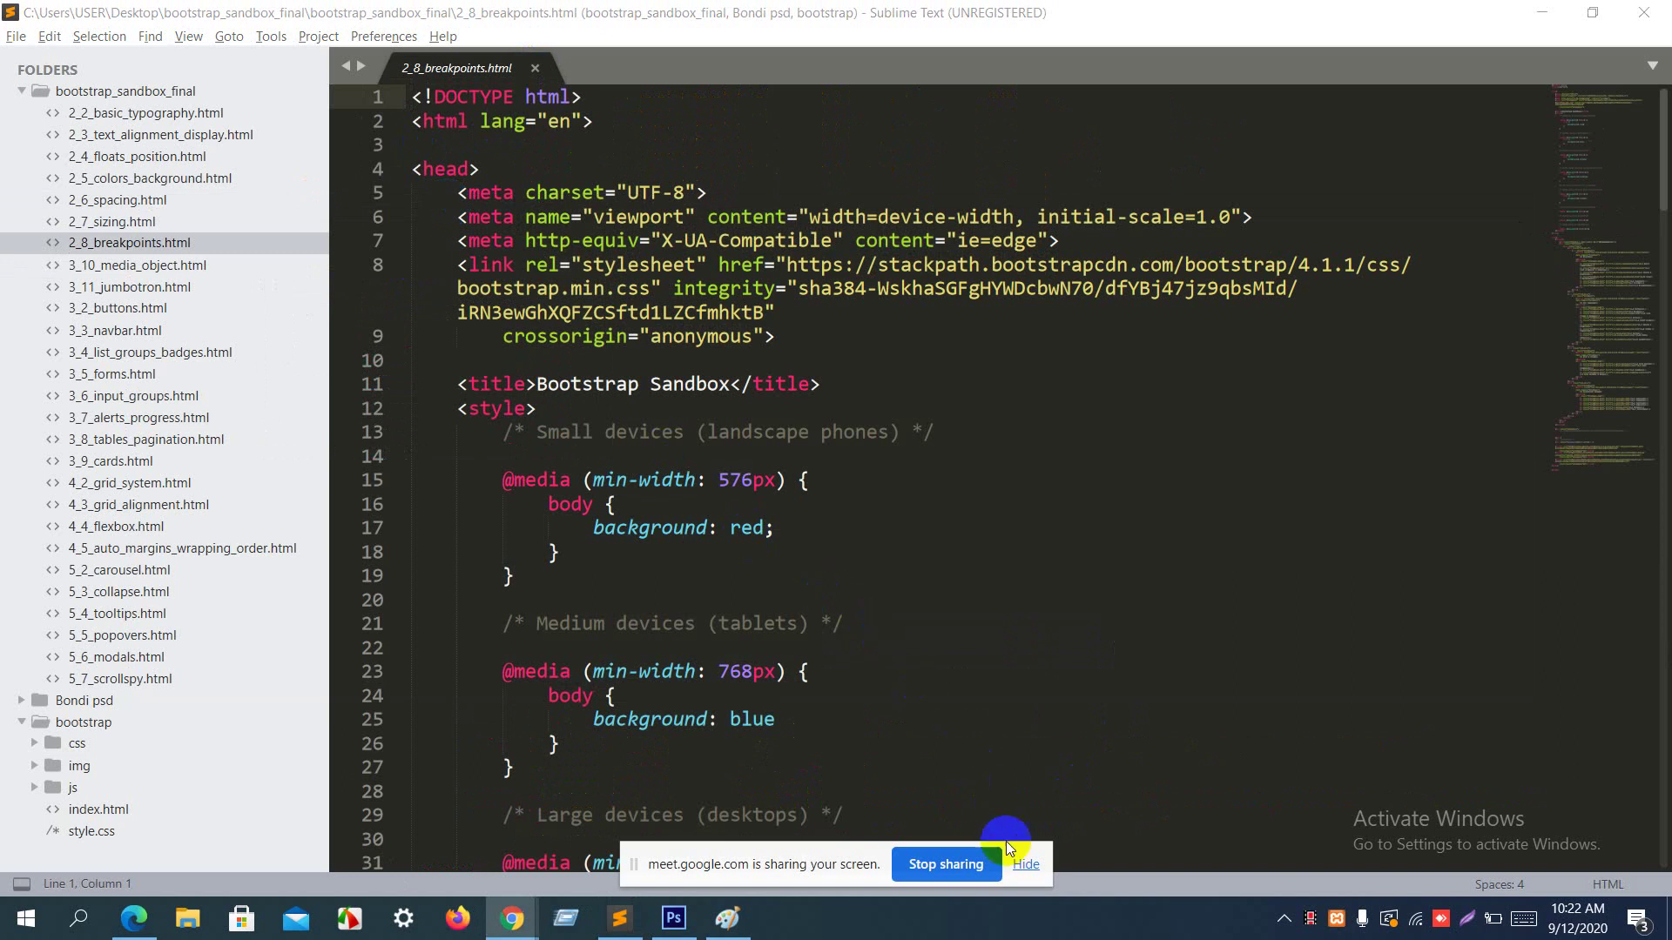
click(1023, 864)
Step: Reopen 2_7_sizing.html in Sublime Text and fold its header block to review the width, height and border class sections
key(alt+Tab)
key(Tab)
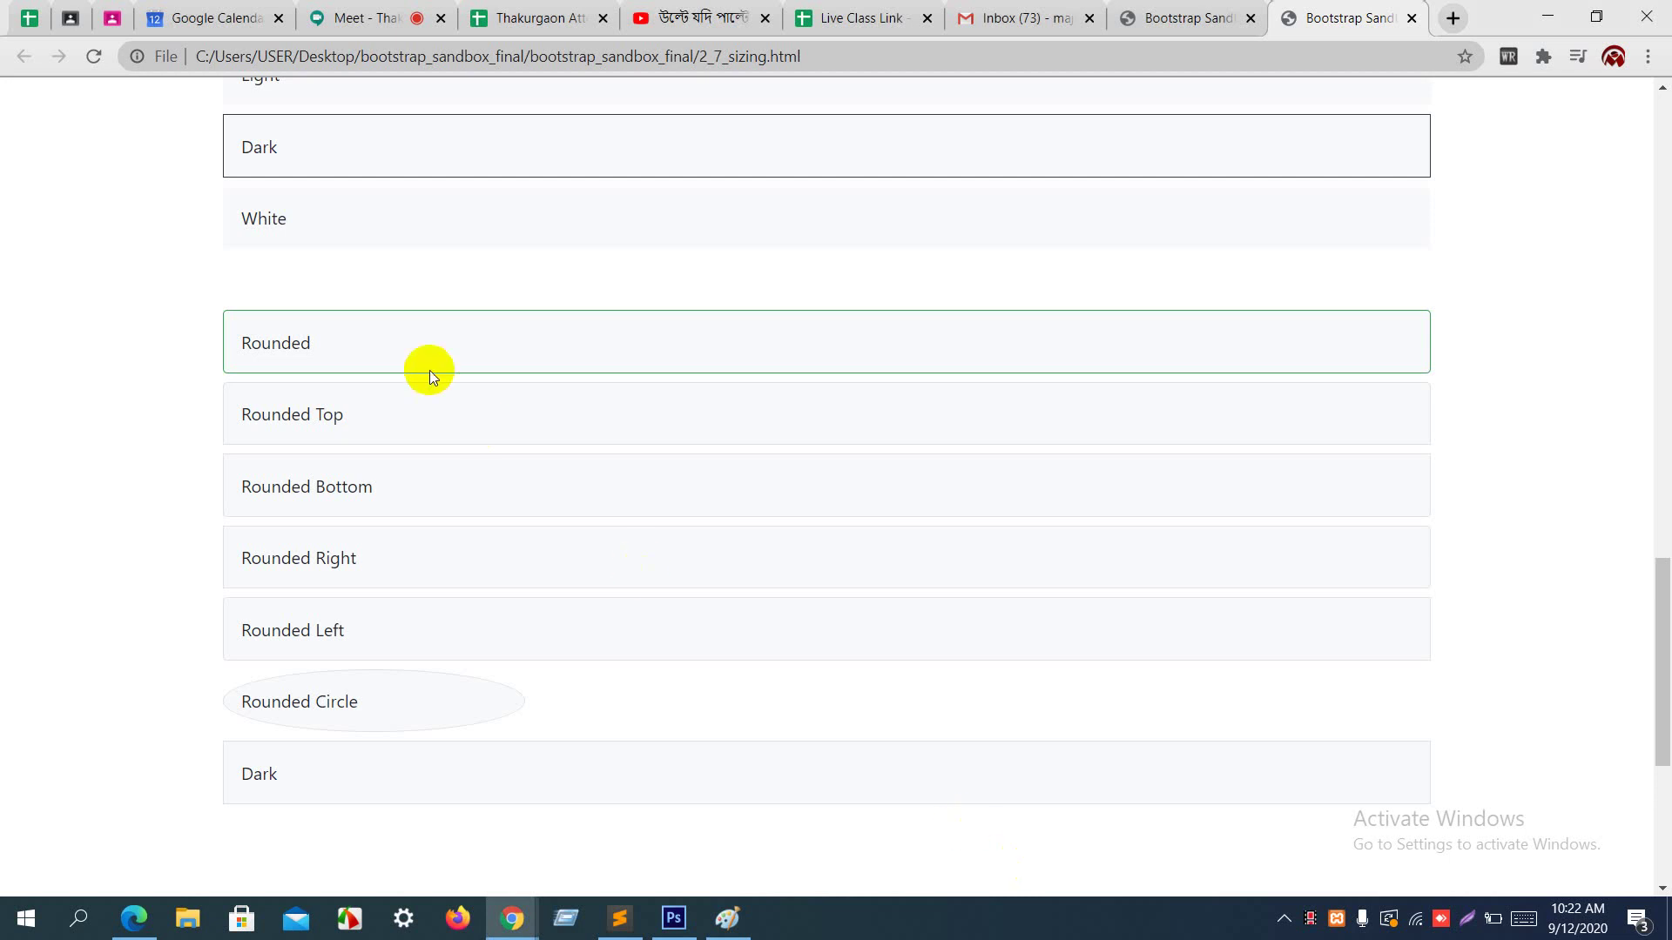
key(alt+Tab)
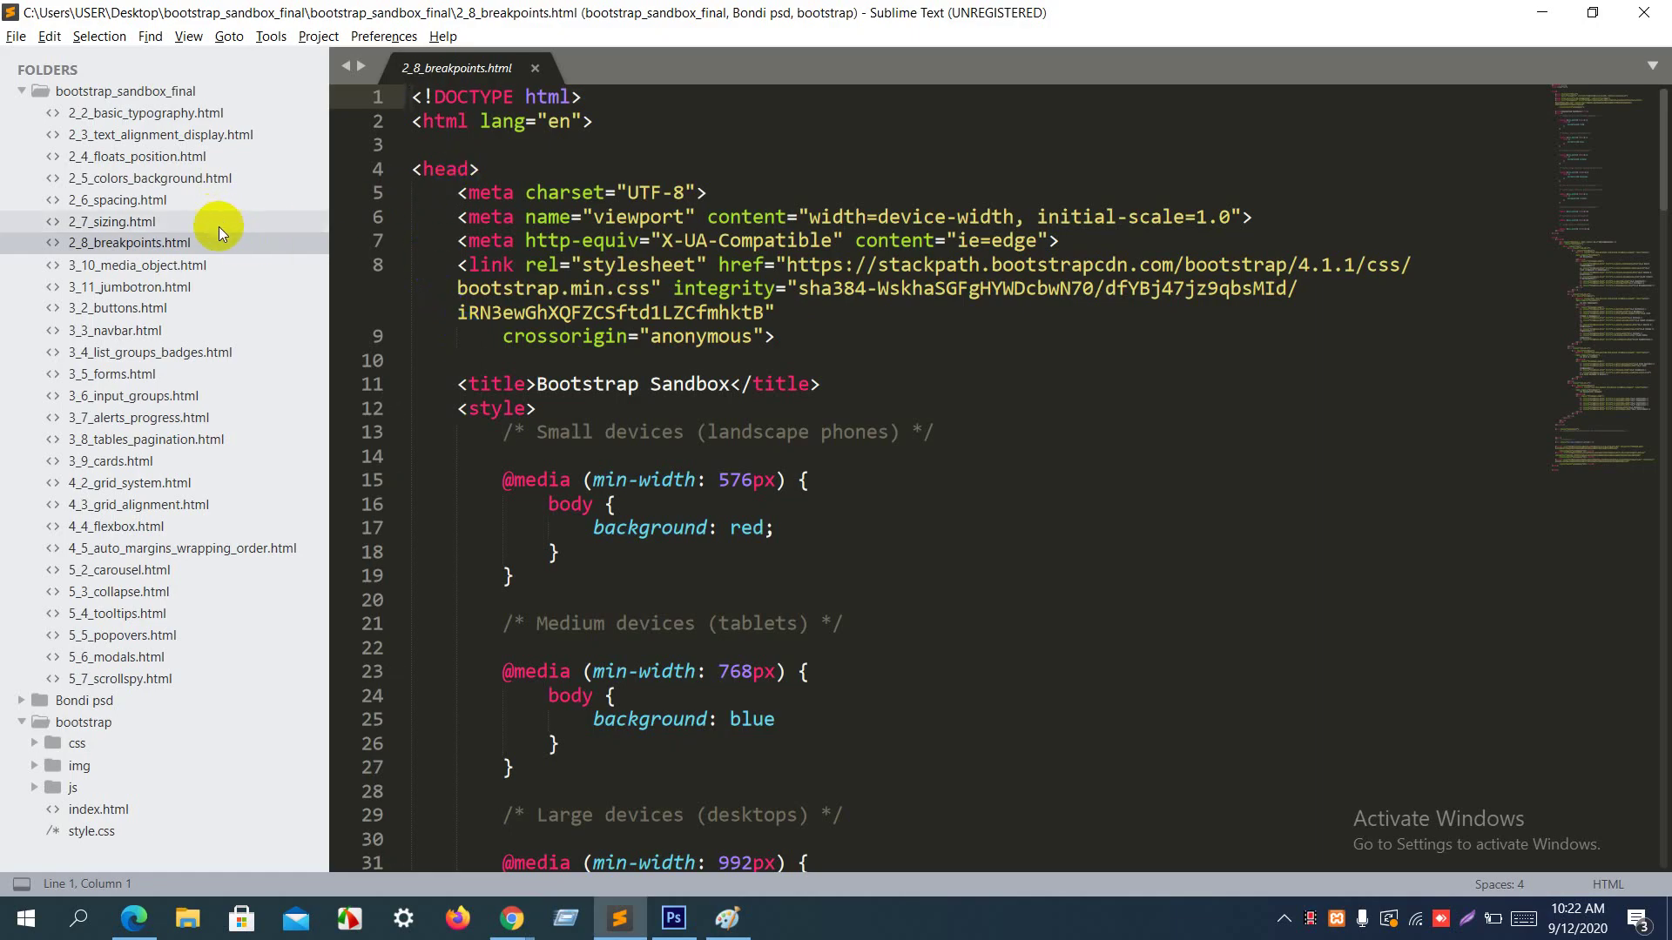
click(217, 225)
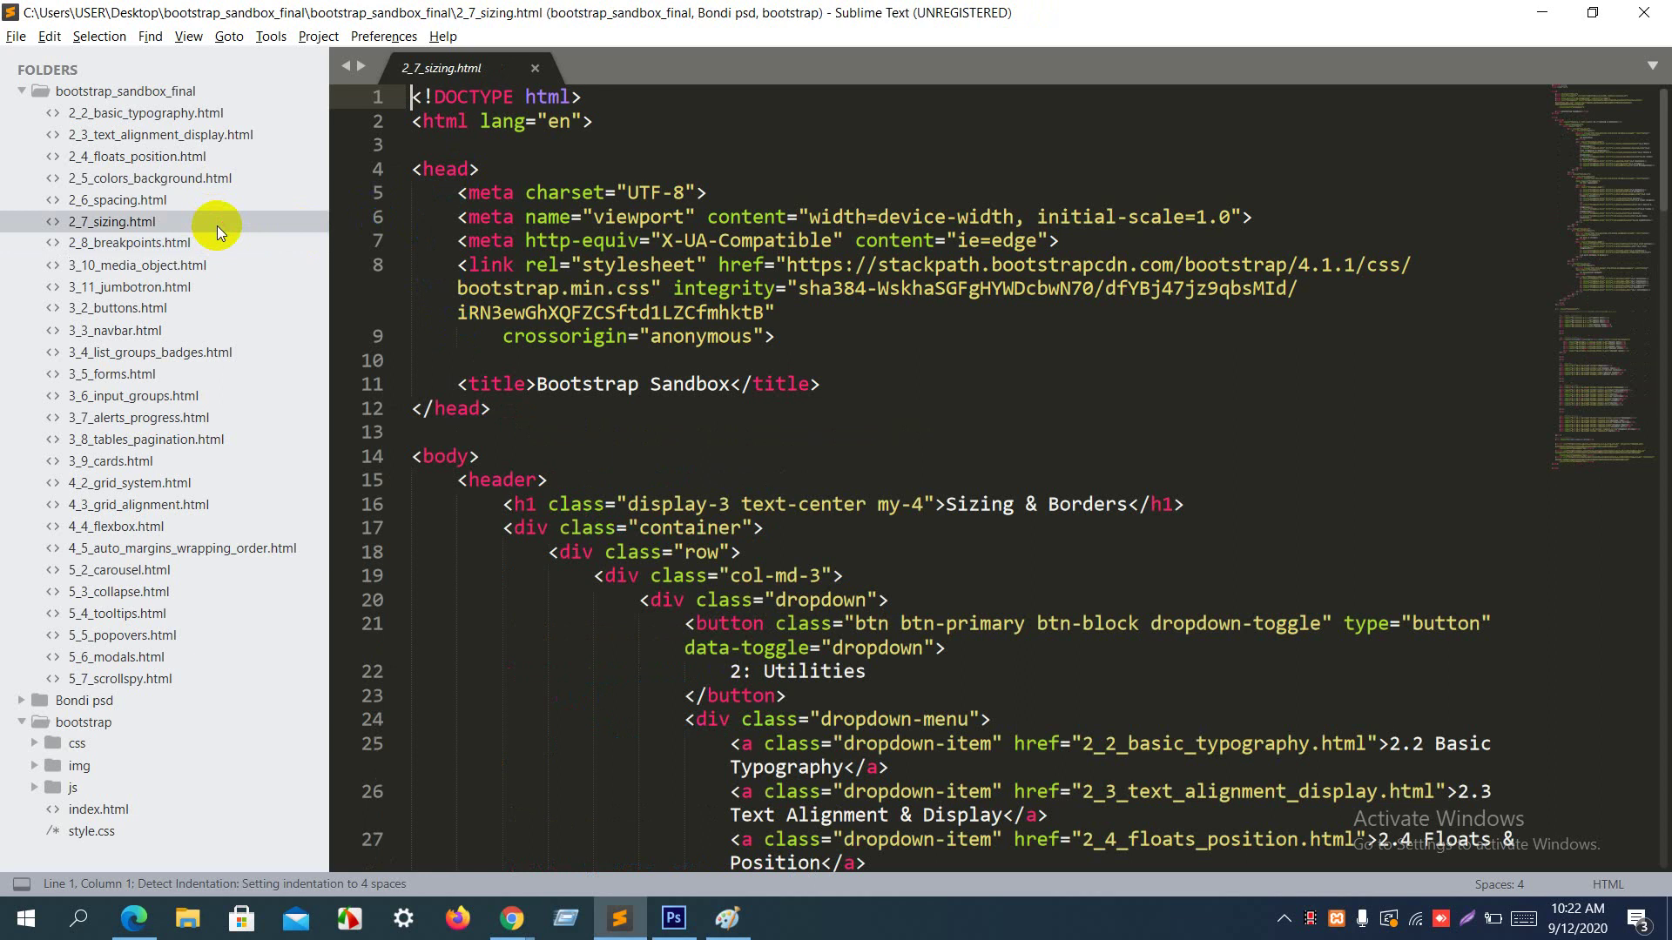
scroll(682, 470, down, 5)
scroll(682, 470, up, 3)
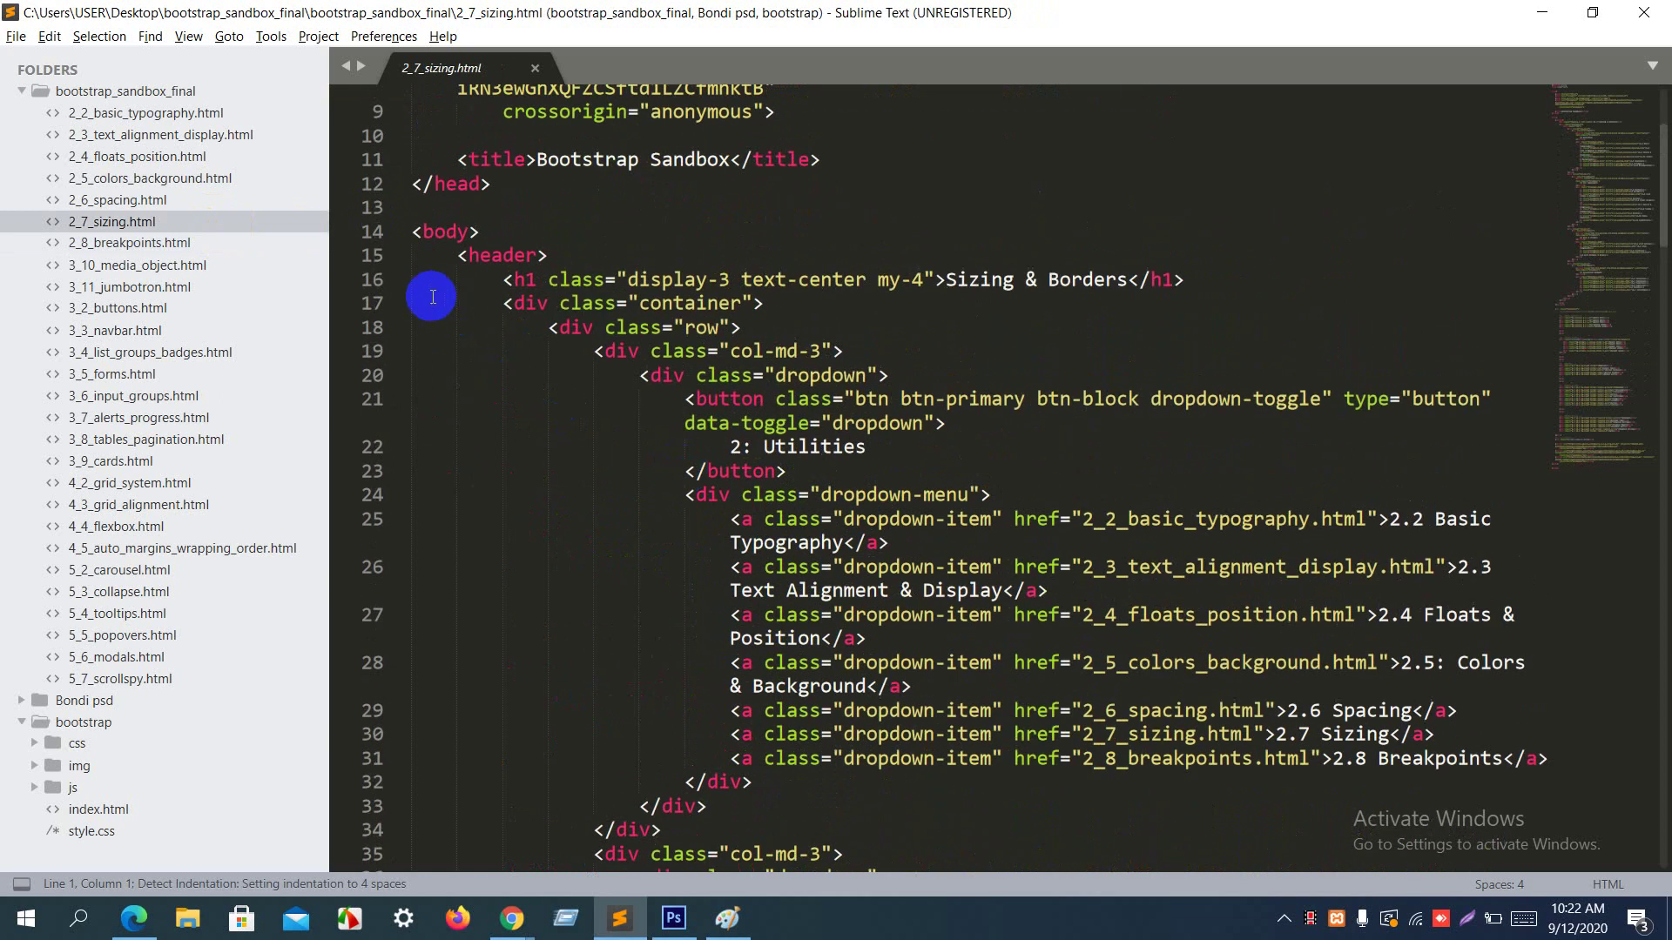
click(397, 256)
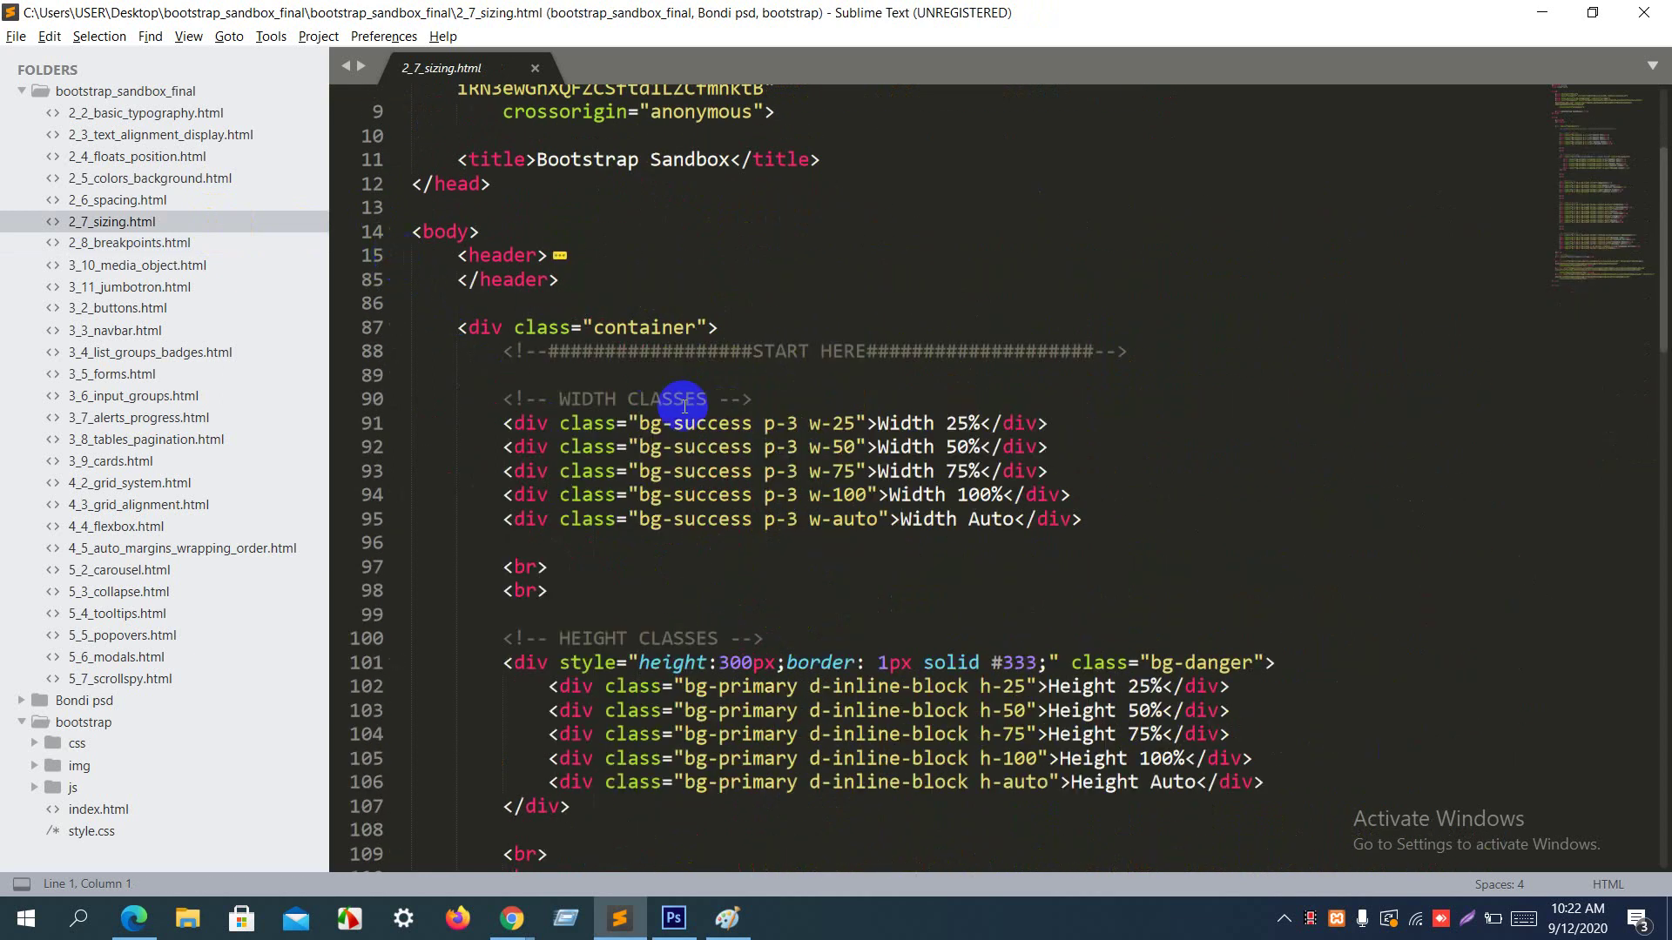
scroll(684, 407, down, 2)
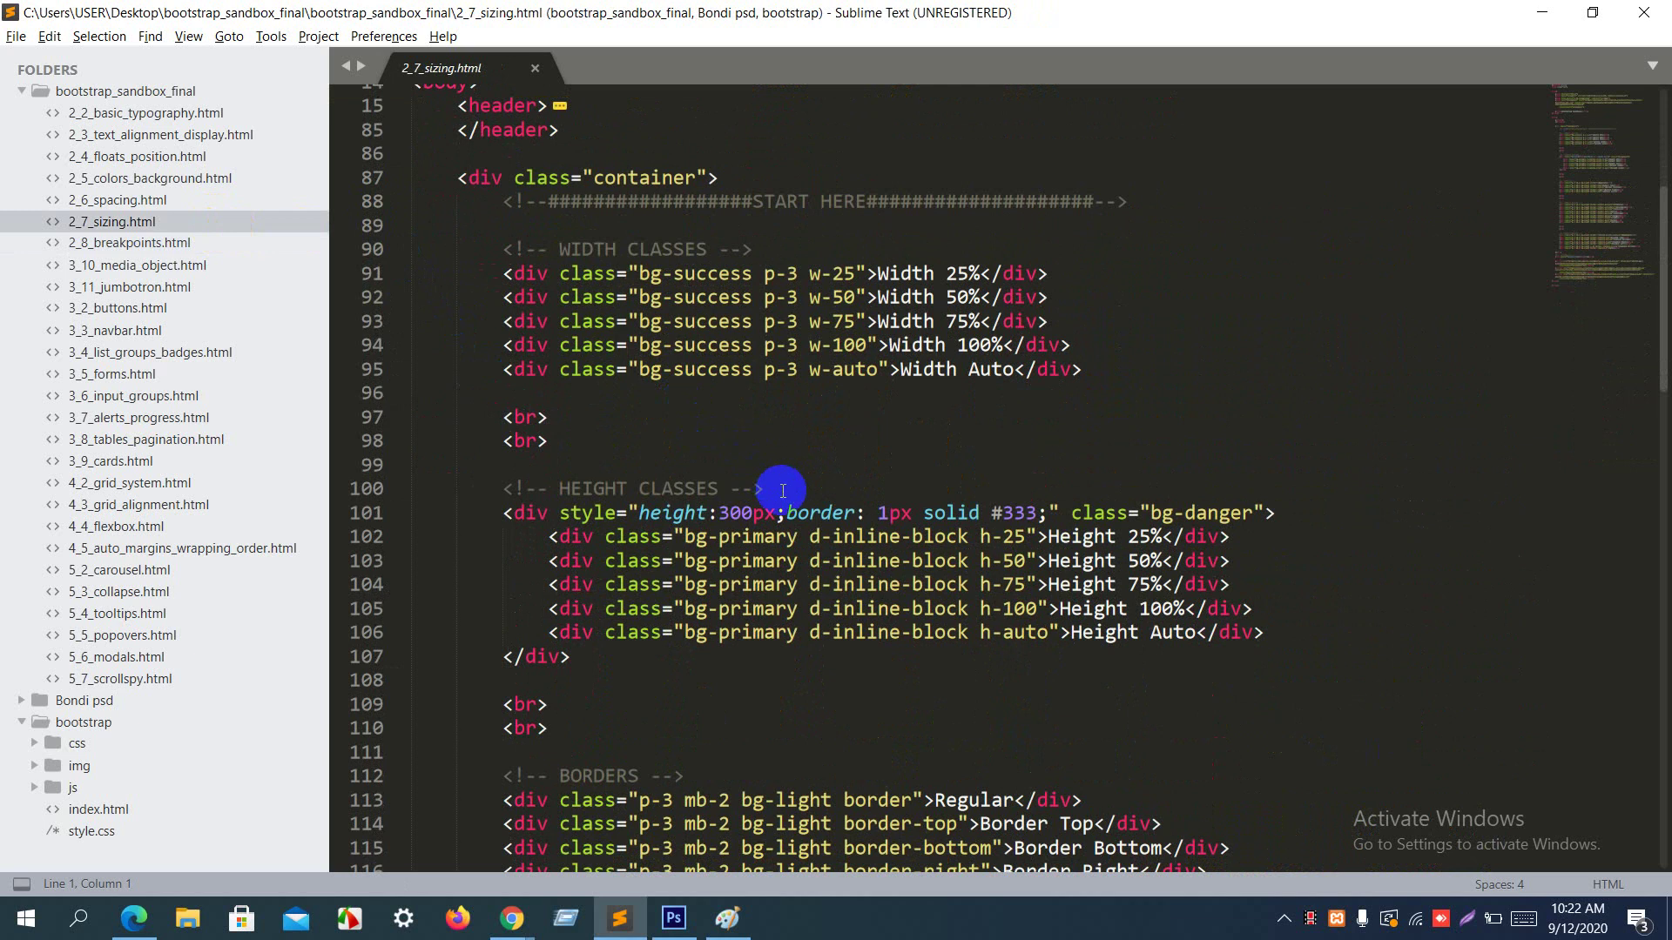
scroll(782, 491, down, 4)
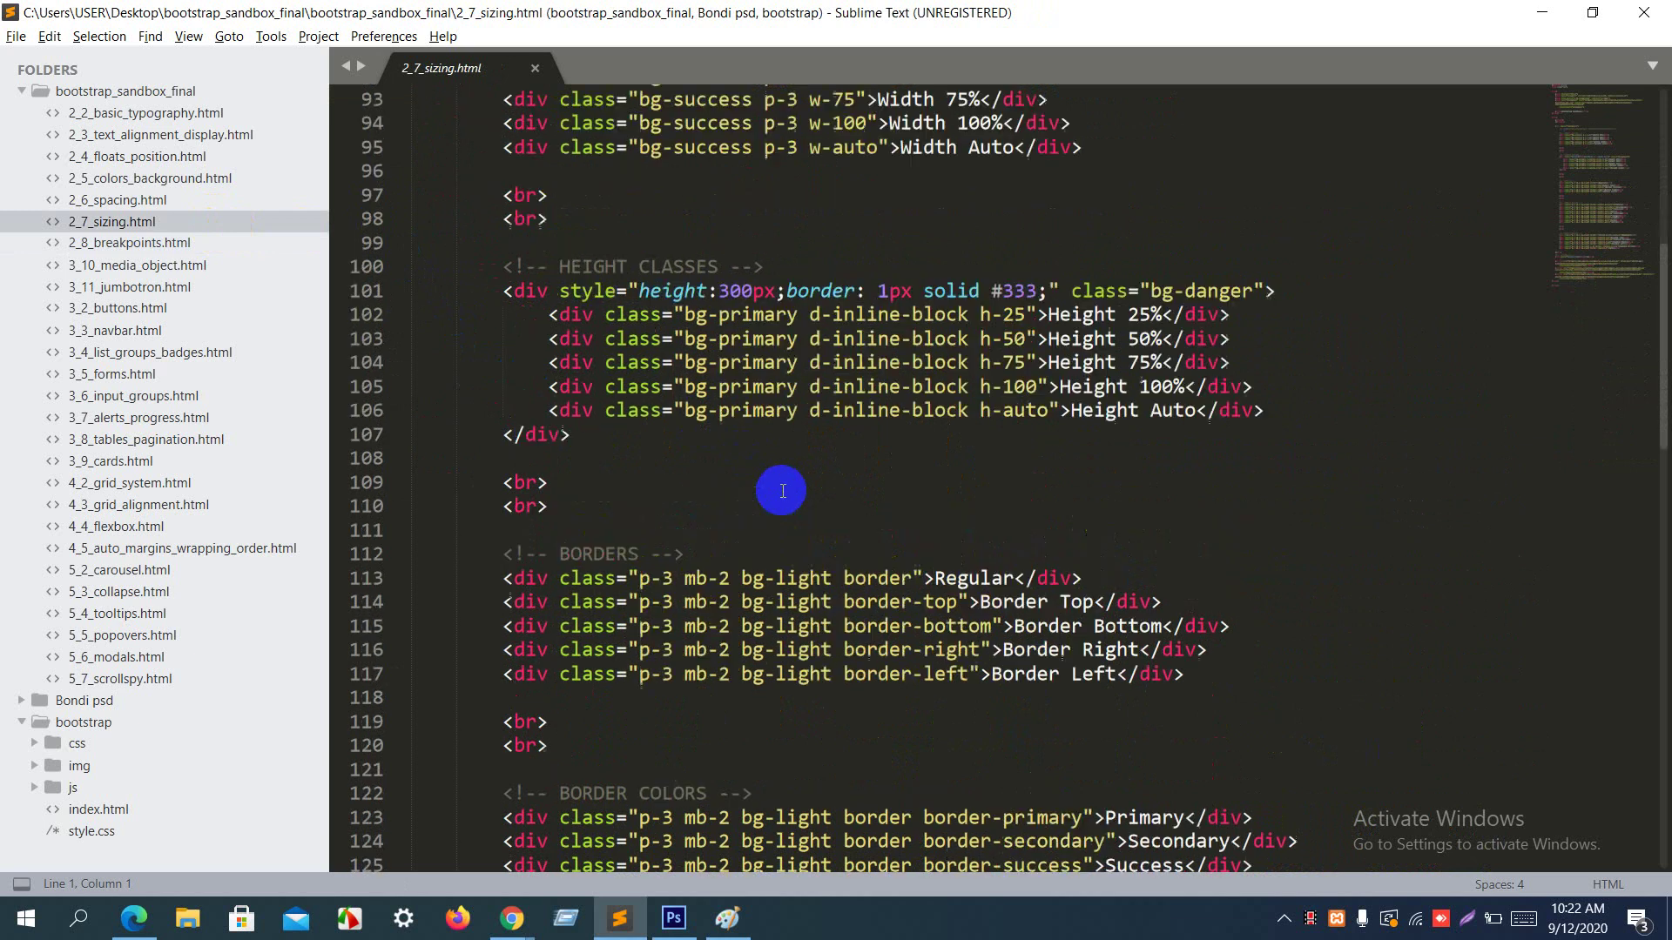
Step: View the participants in the Google Meet call in Chrome, and return to Sublime Text
key(alt+Tab)
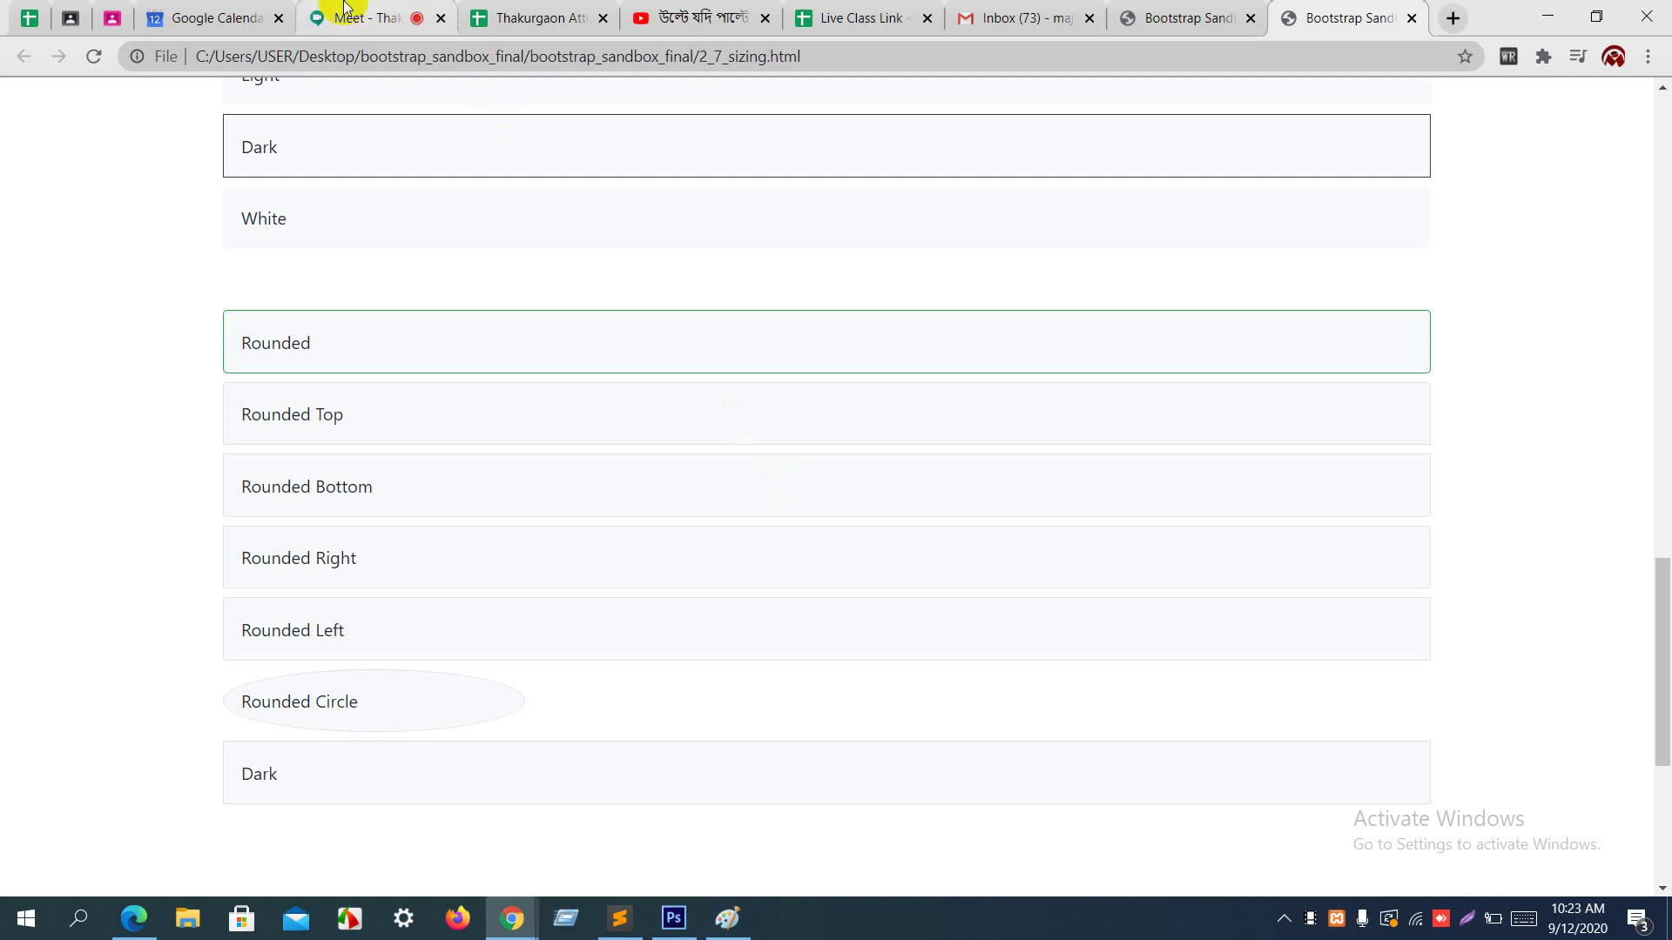
click(345, 8)
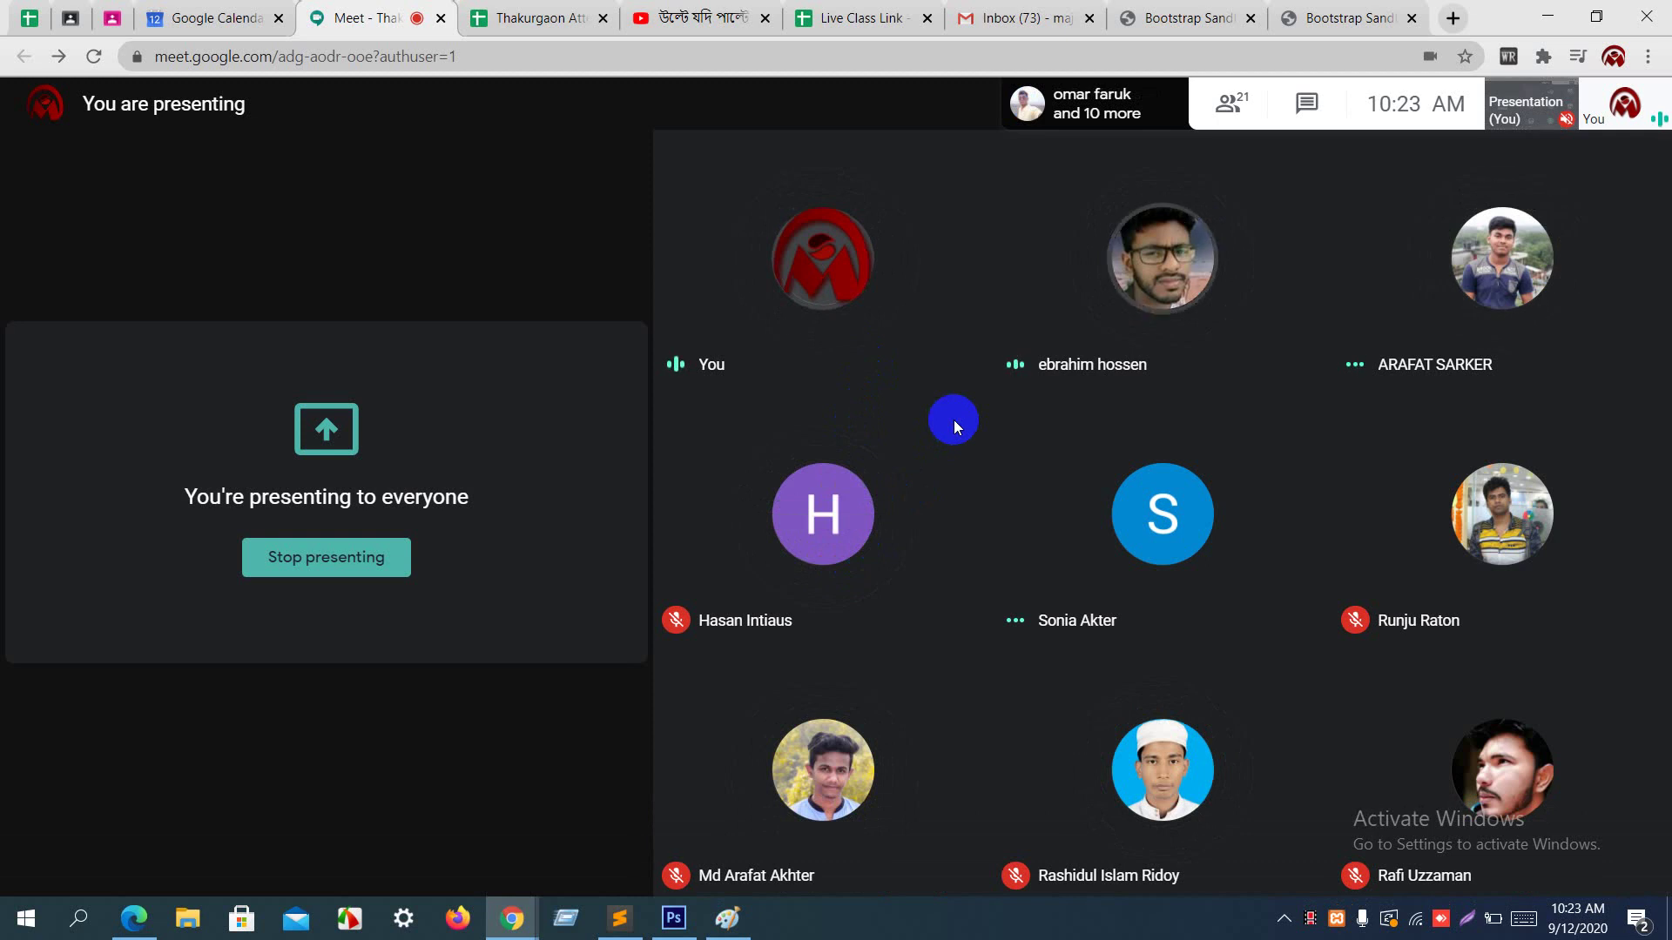
mouse_move(1156, 299)
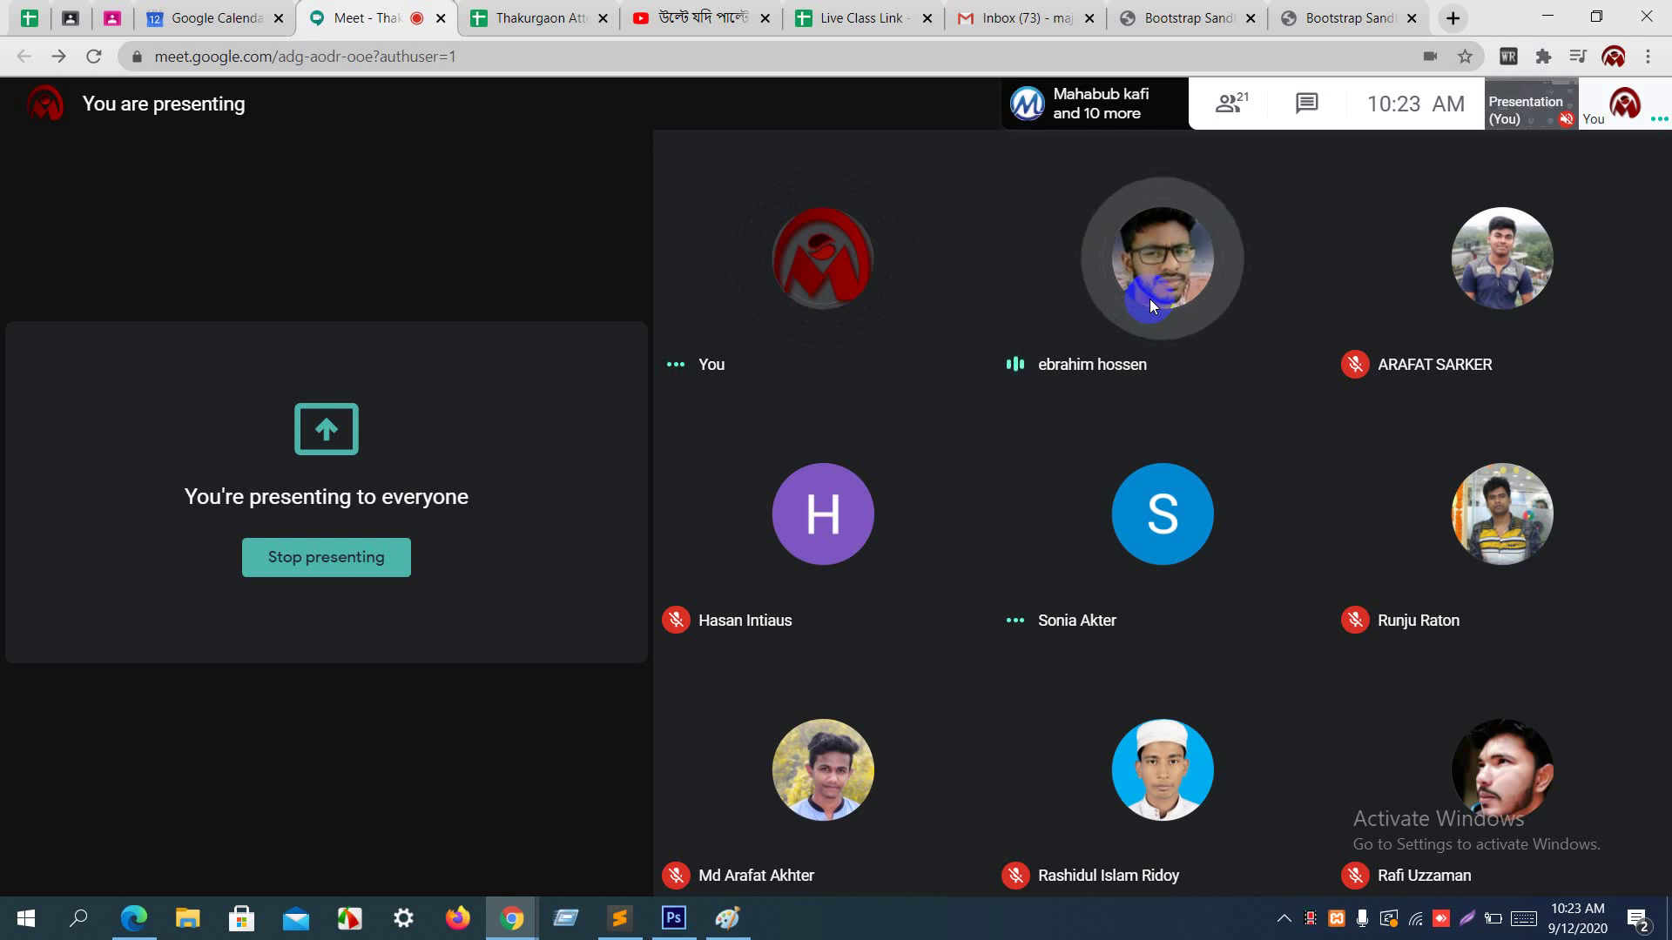
click(1553, 11)
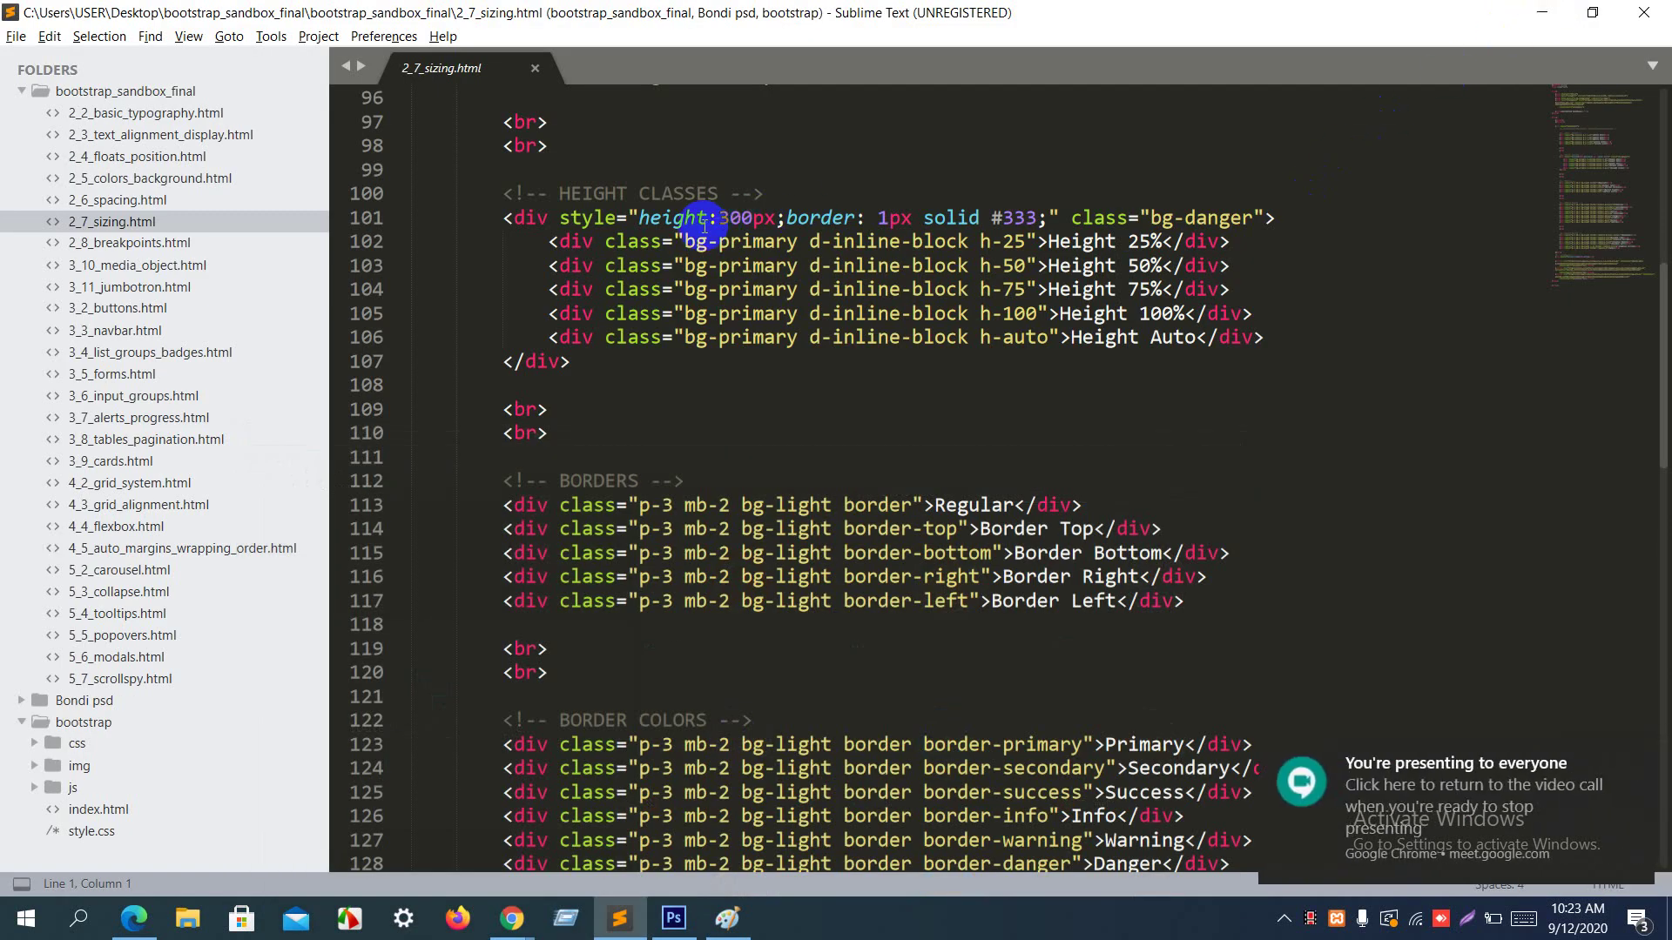
Step: View the headings and display classes in 2_2_basic_typography.html with its header folded, and reopen 2_7_sizing.html
click(131, 124)
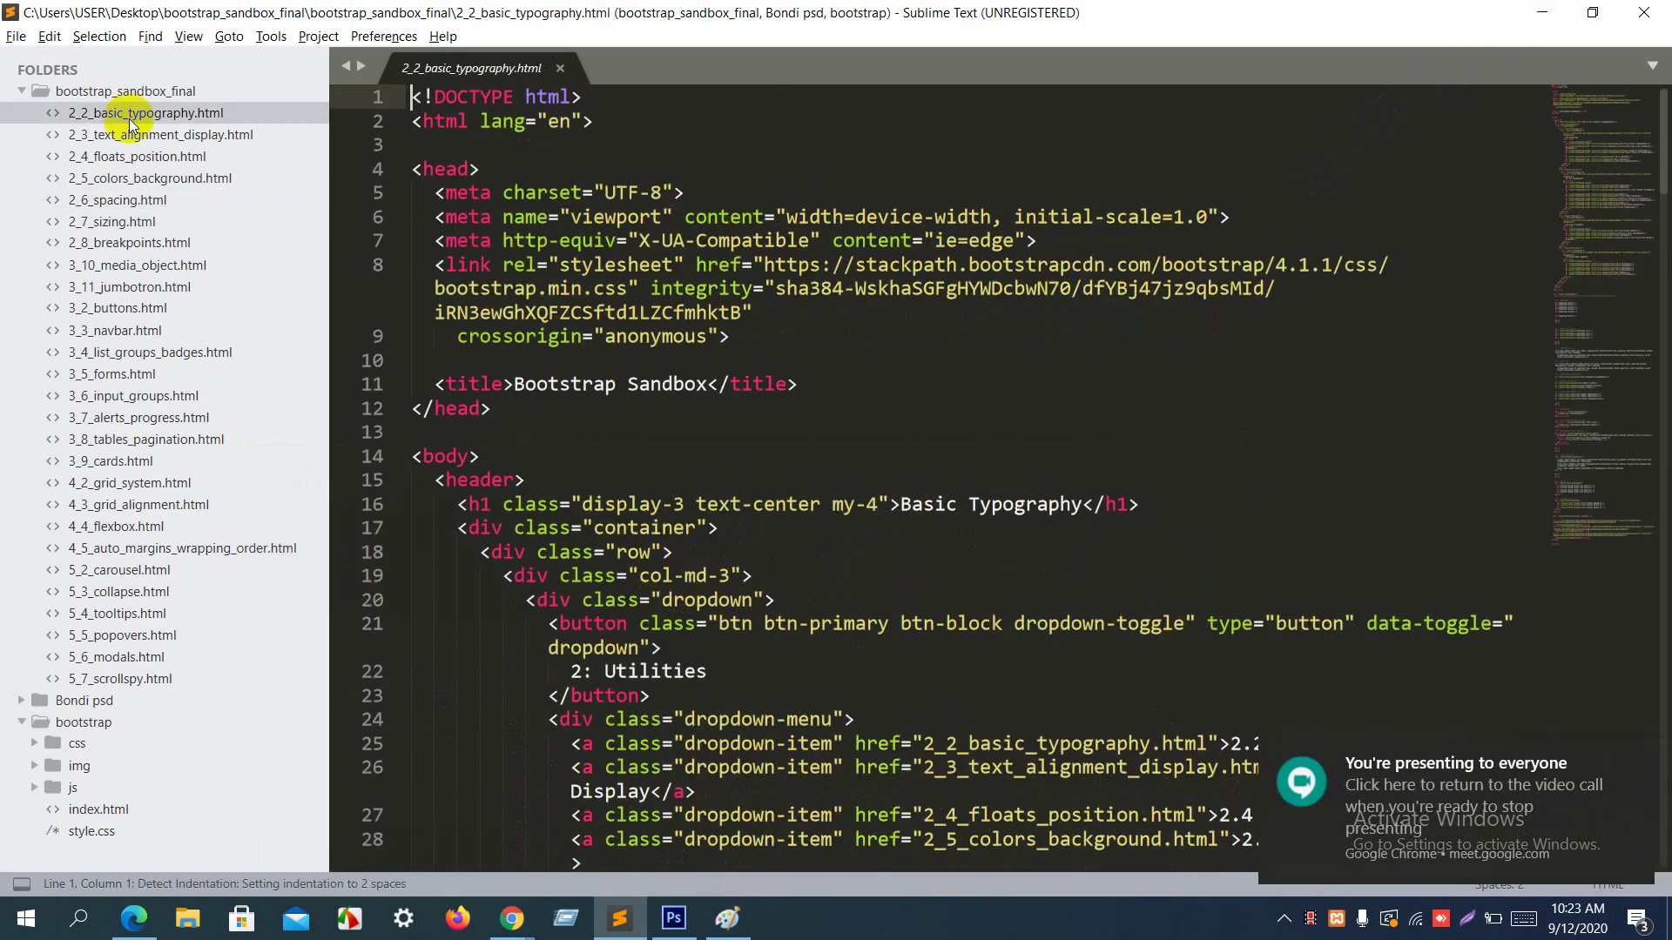
click(396, 481)
scroll(662, 474, down, 5)
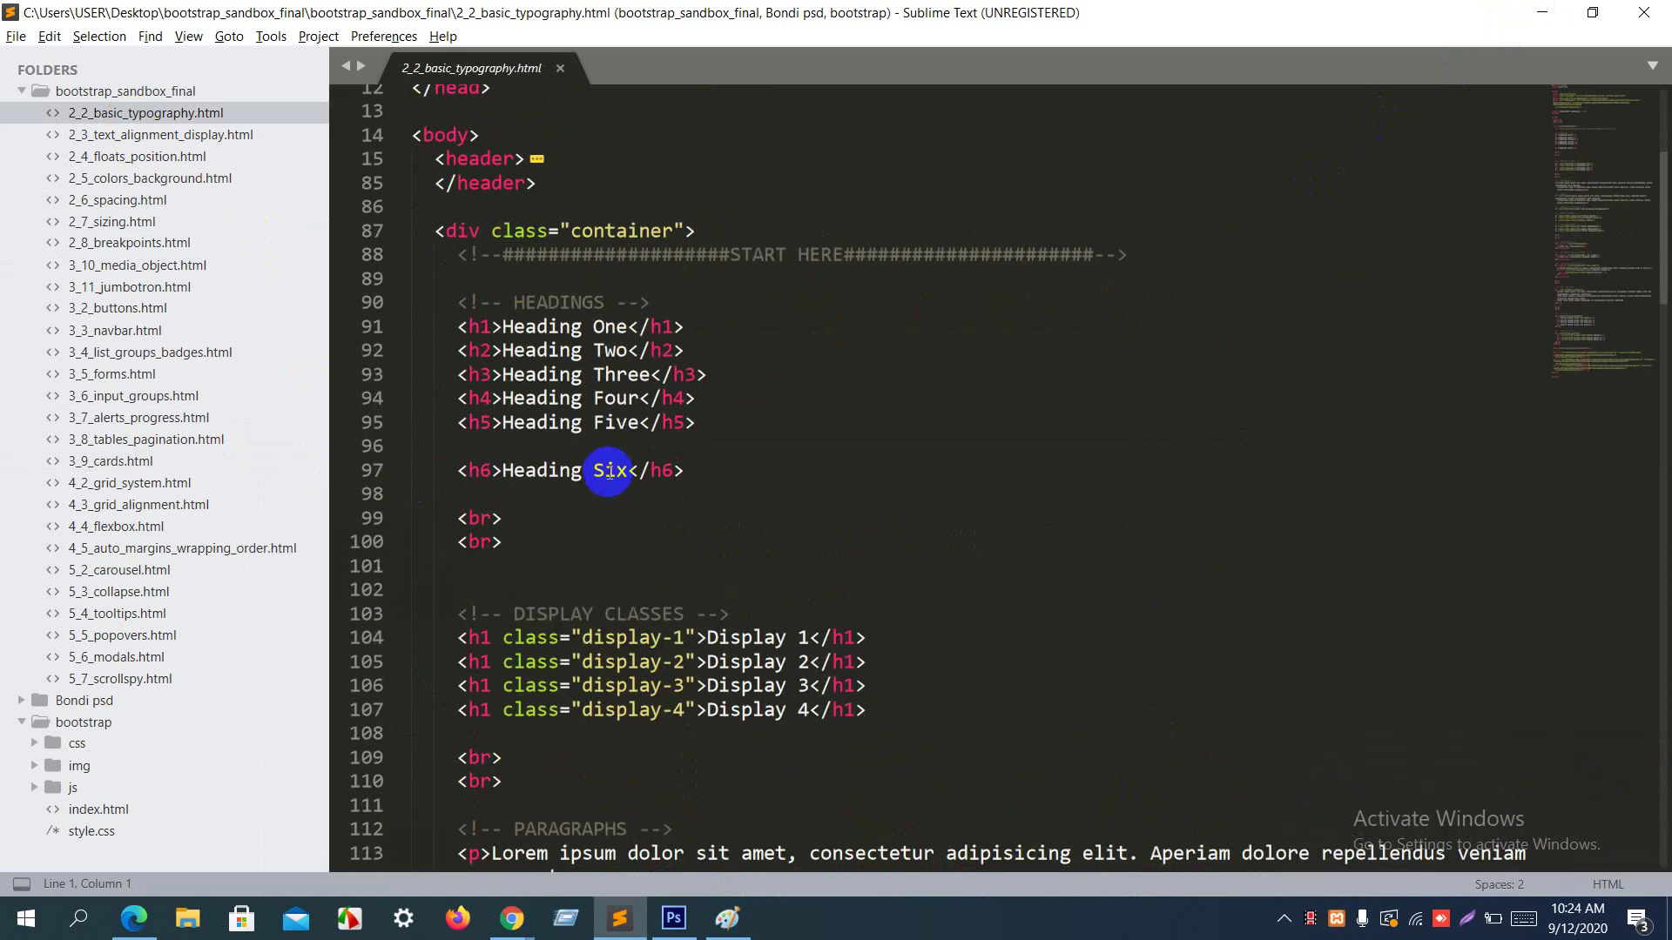
click(127, 224)
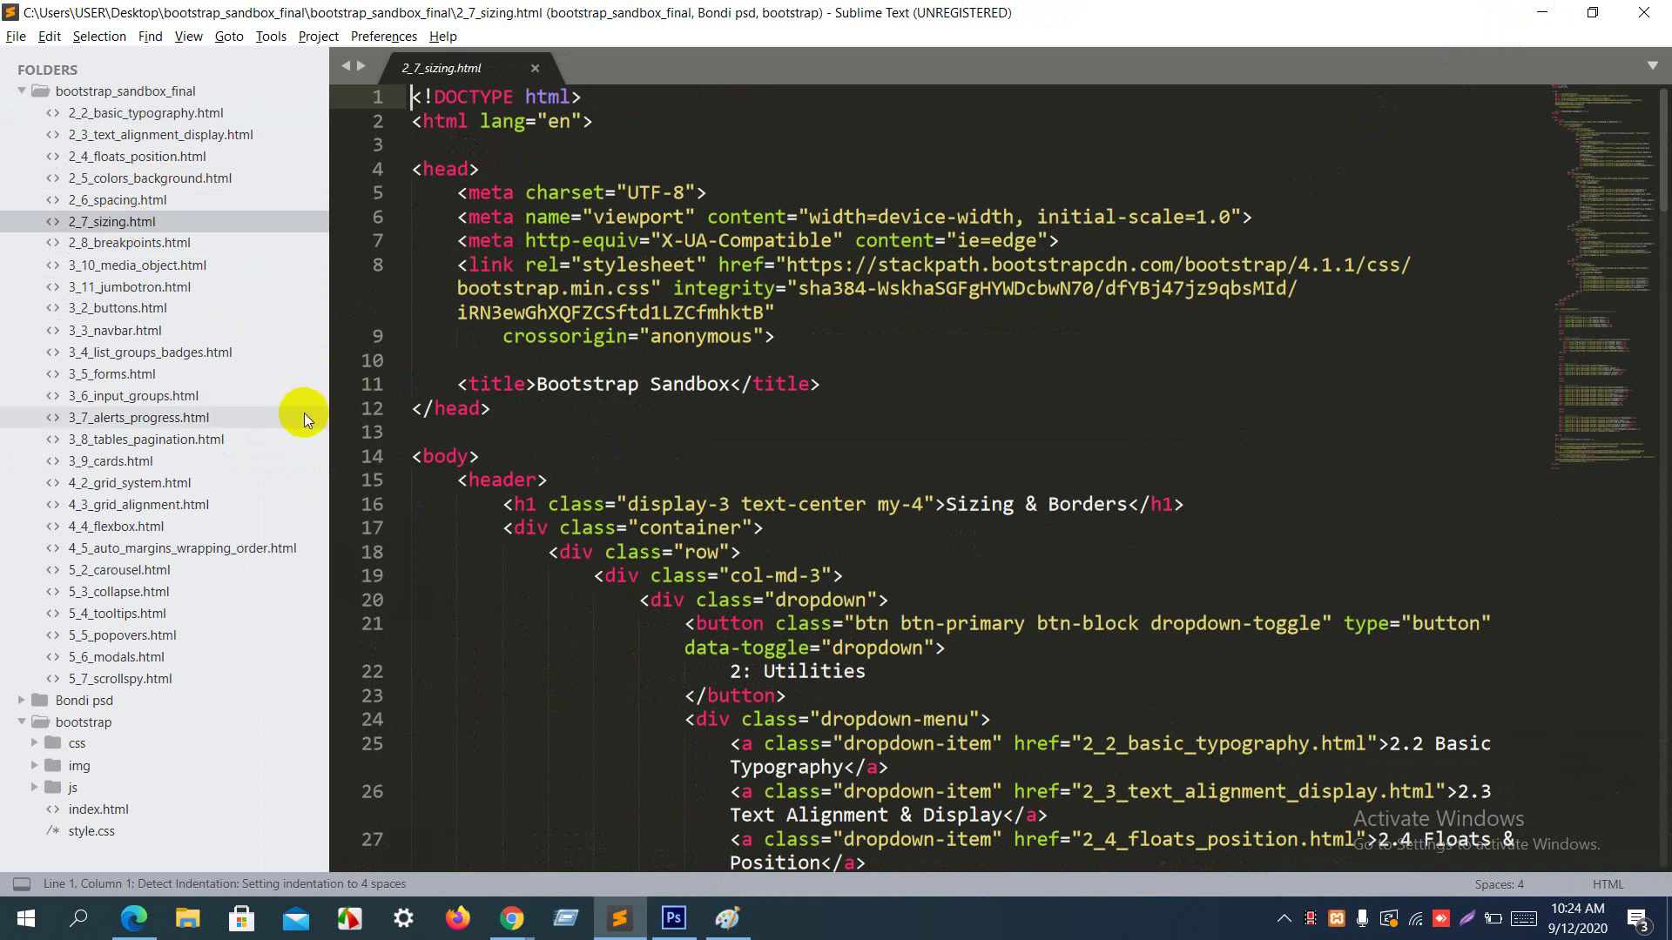
Step: Open 2_8_breakpoints.html, review its media queries and the body with the header block folded, and close the file
click(173, 251)
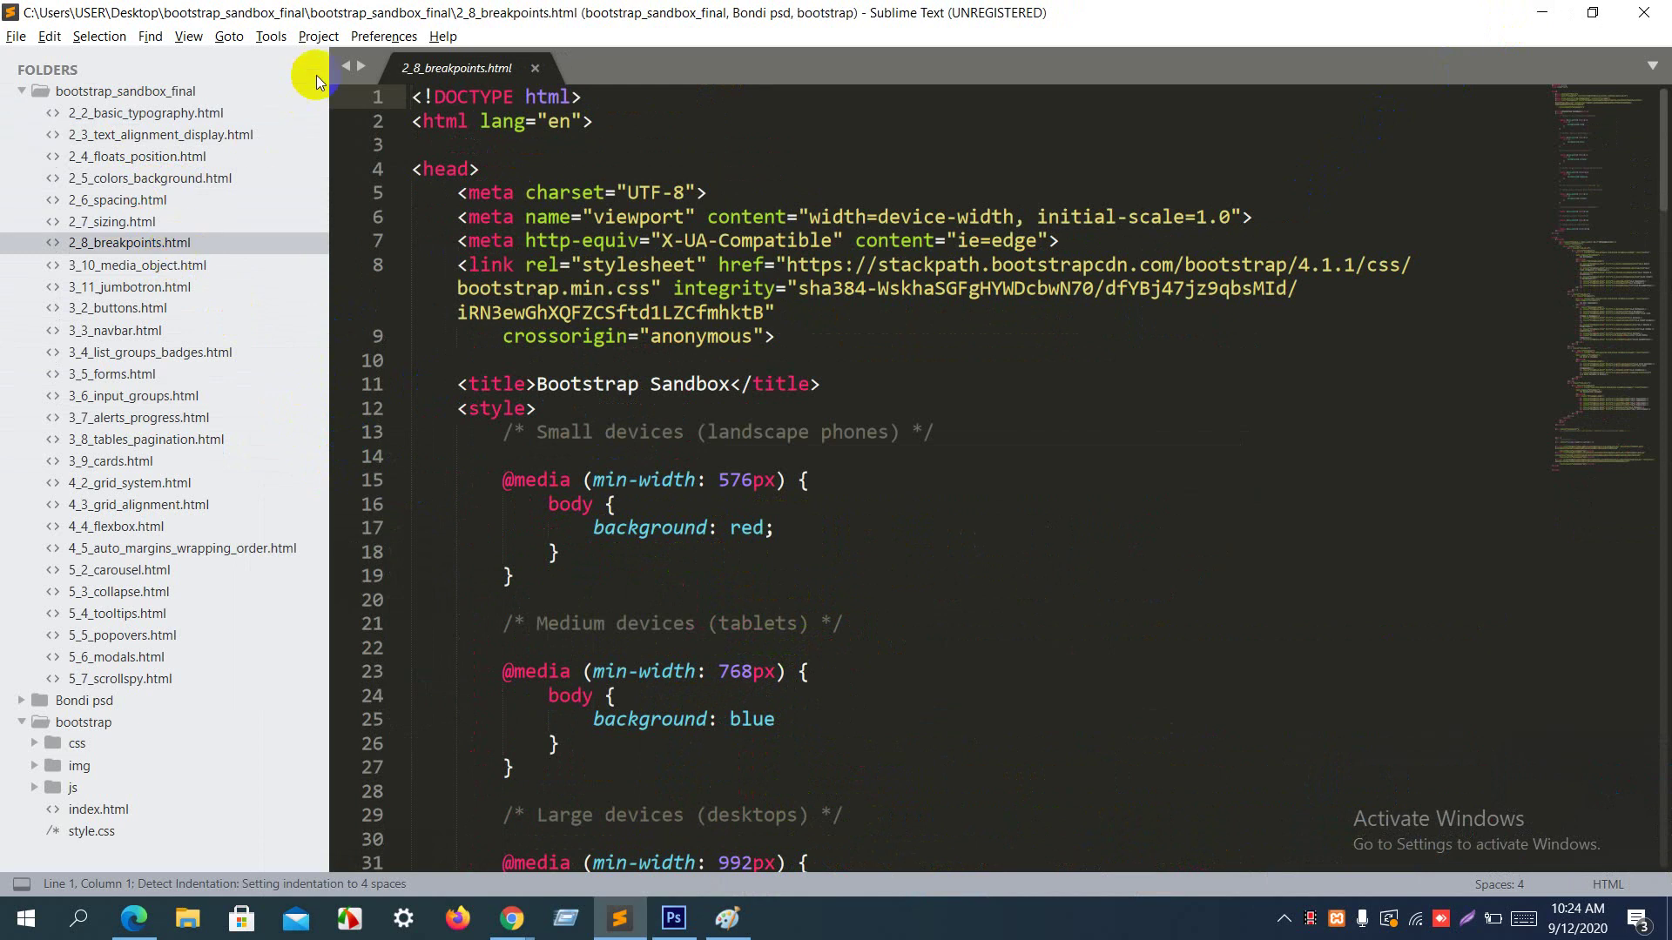
scroll(506, 253, down, 3)
scroll(507, 253, down, 13)
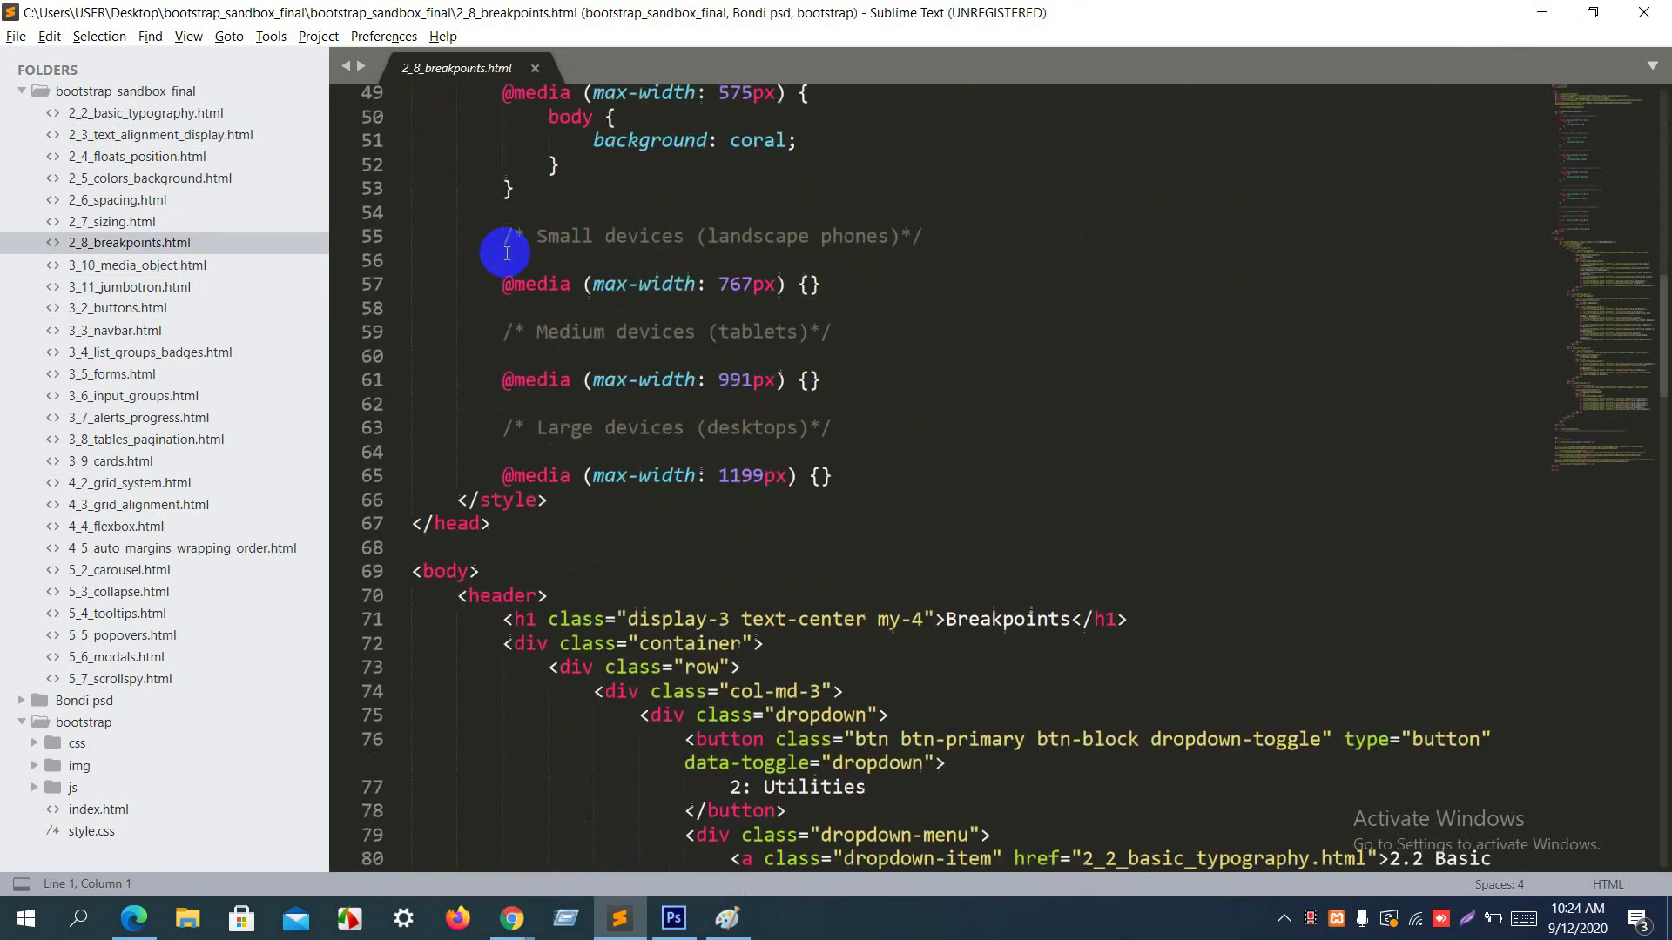
scroll(506, 254, down, 5)
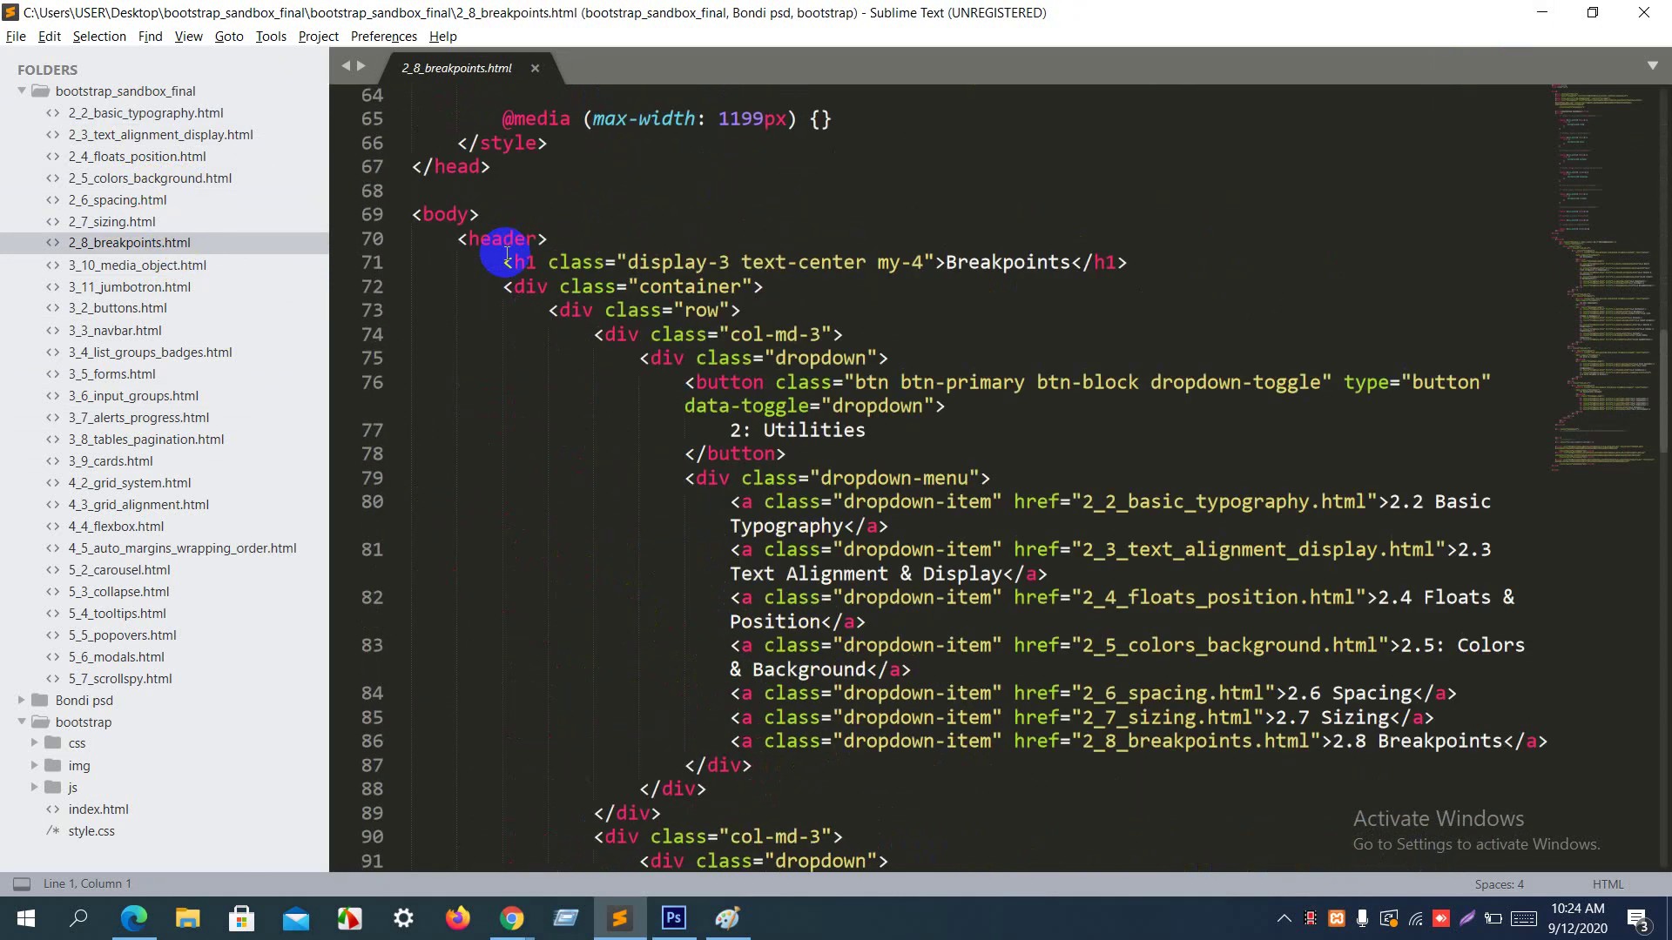
click(394, 240)
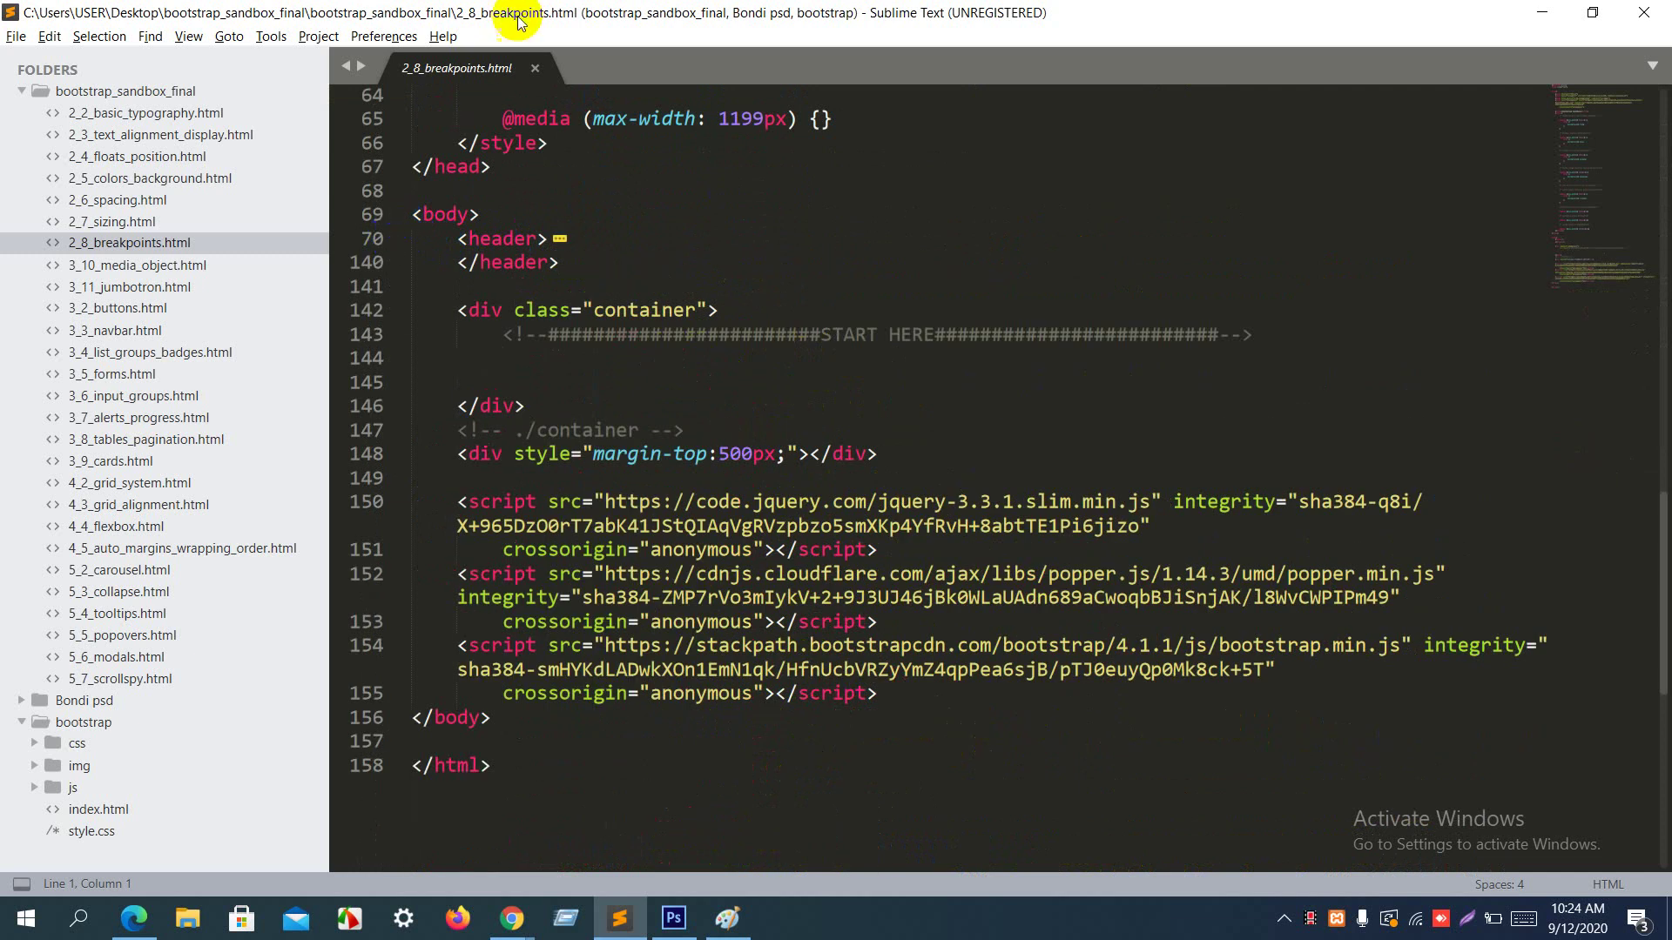
click(535, 68)
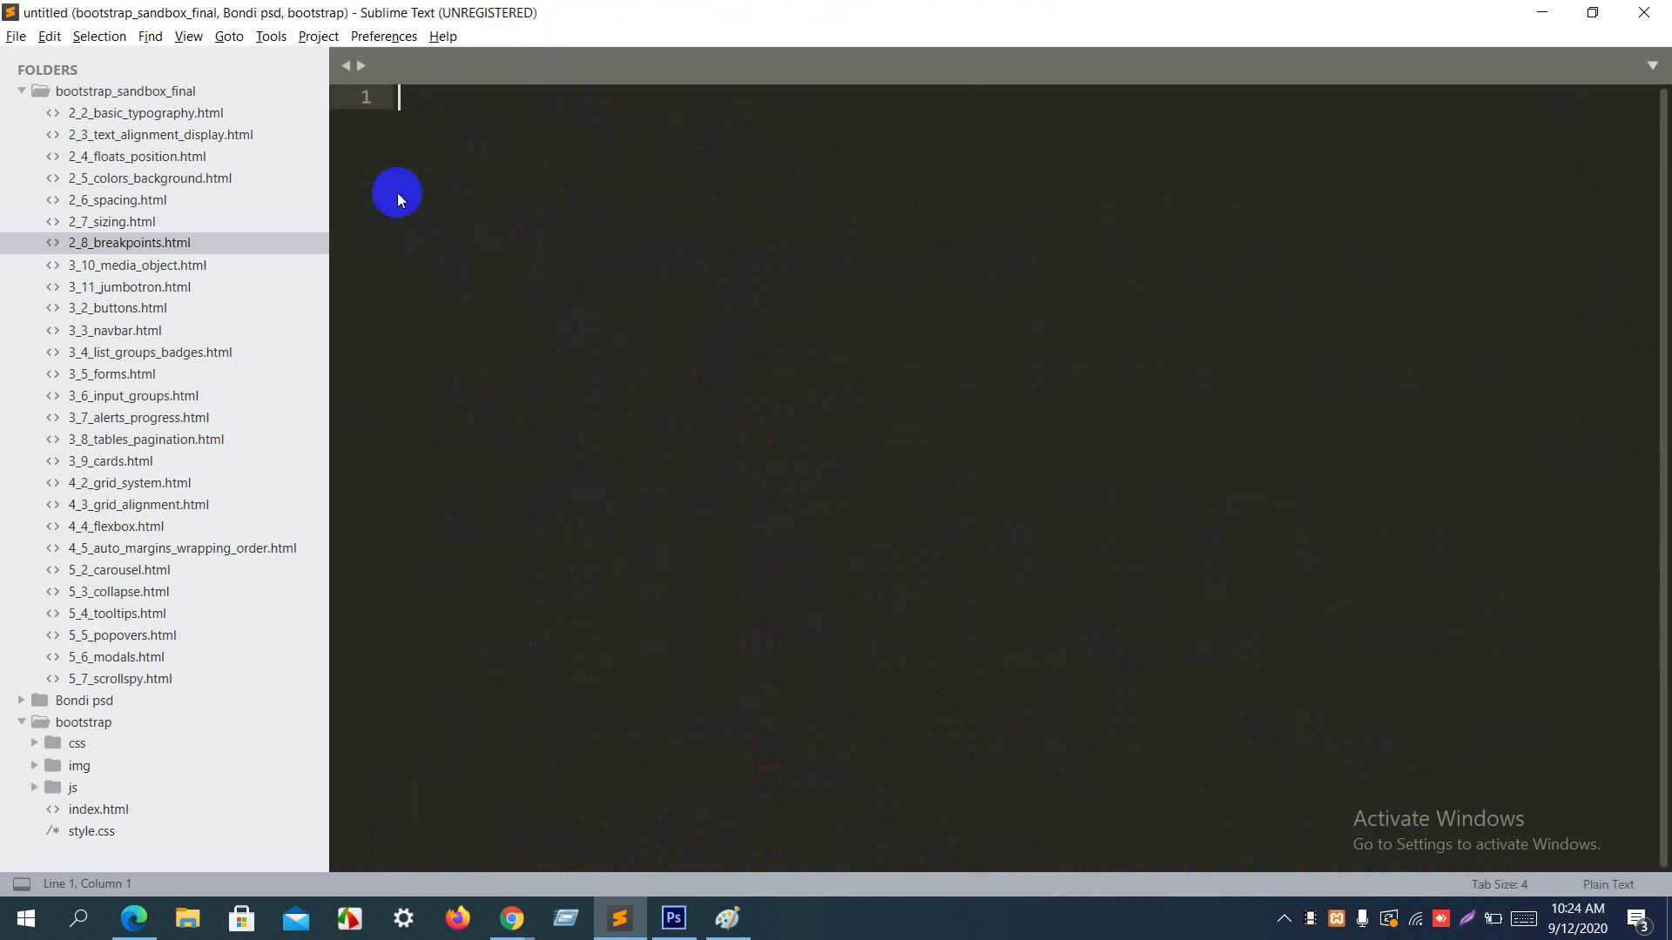
Step: Open 3_10_media_object.html, fold its header block, and open the page in the browser
click(255, 265)
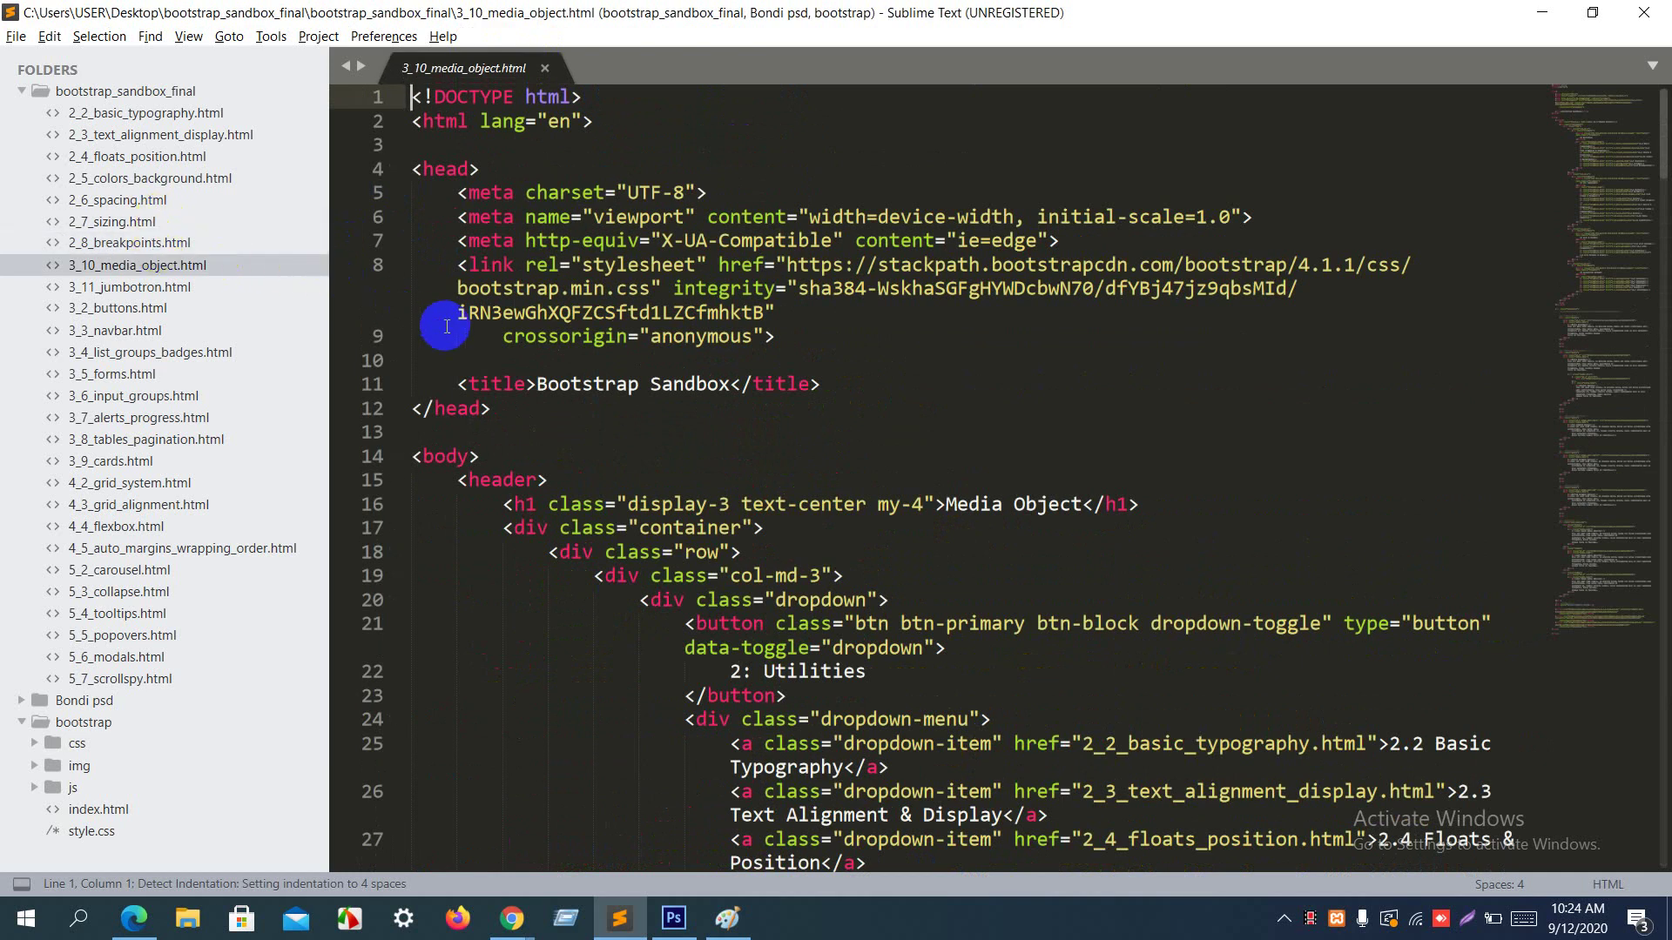
click(397, 481)
right_click(541, 479)
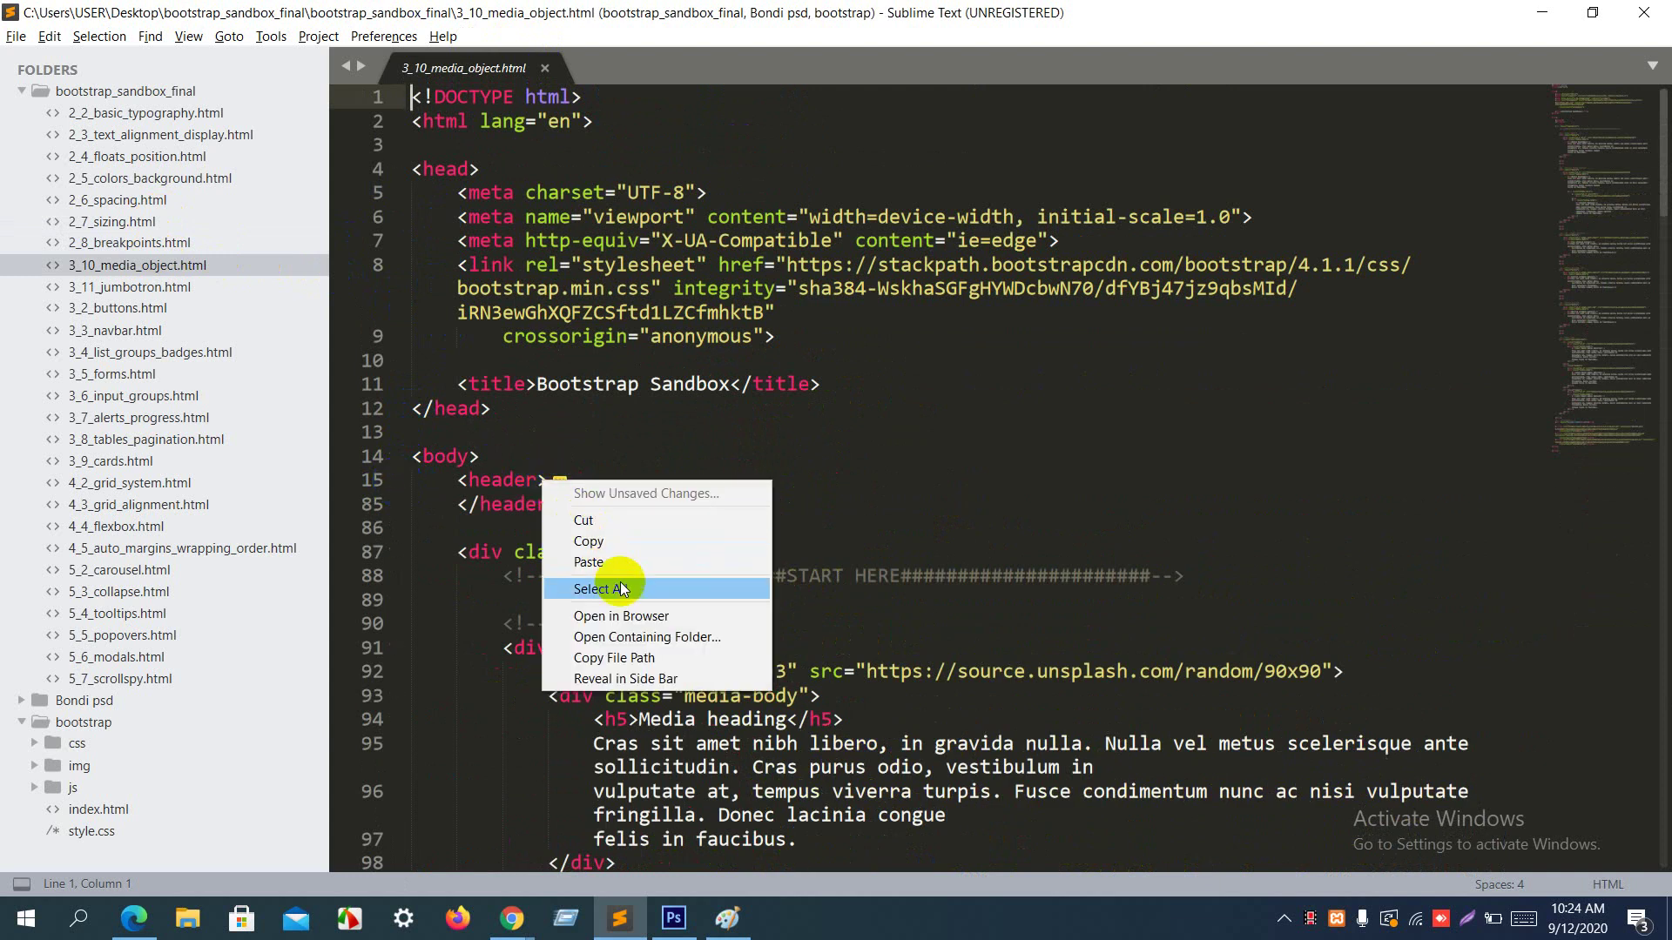
click(629, 615)
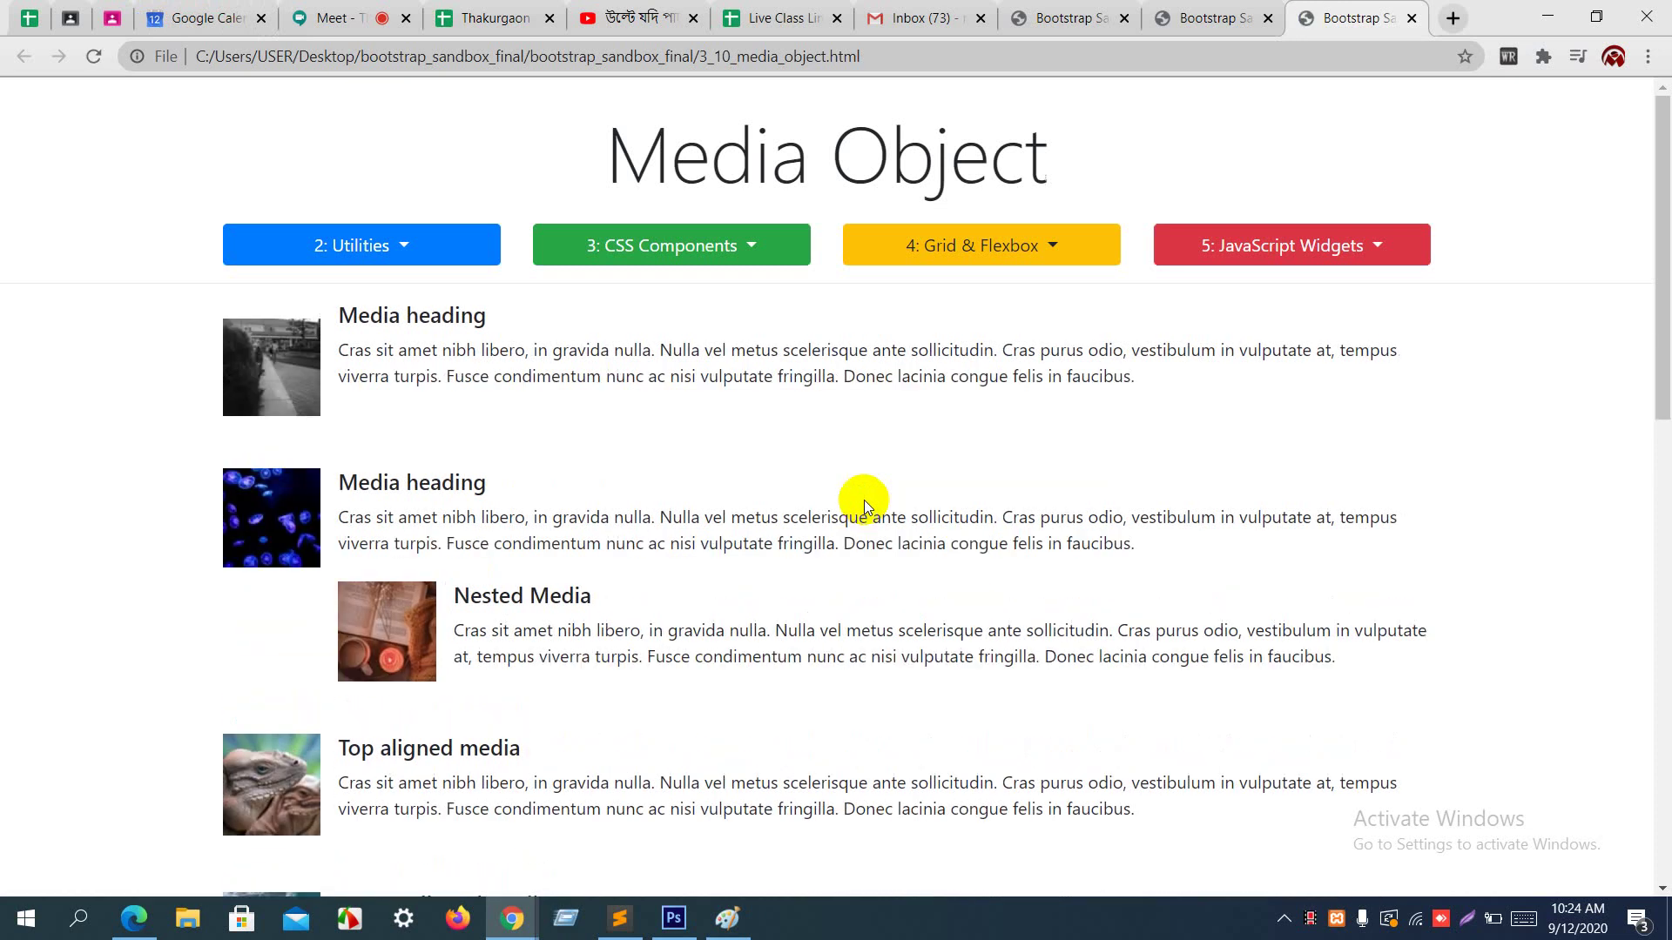
Step: Look through the Media Object page's examples and highlight the paragraph under the first media heading
scroll(863, 500, down, 10)
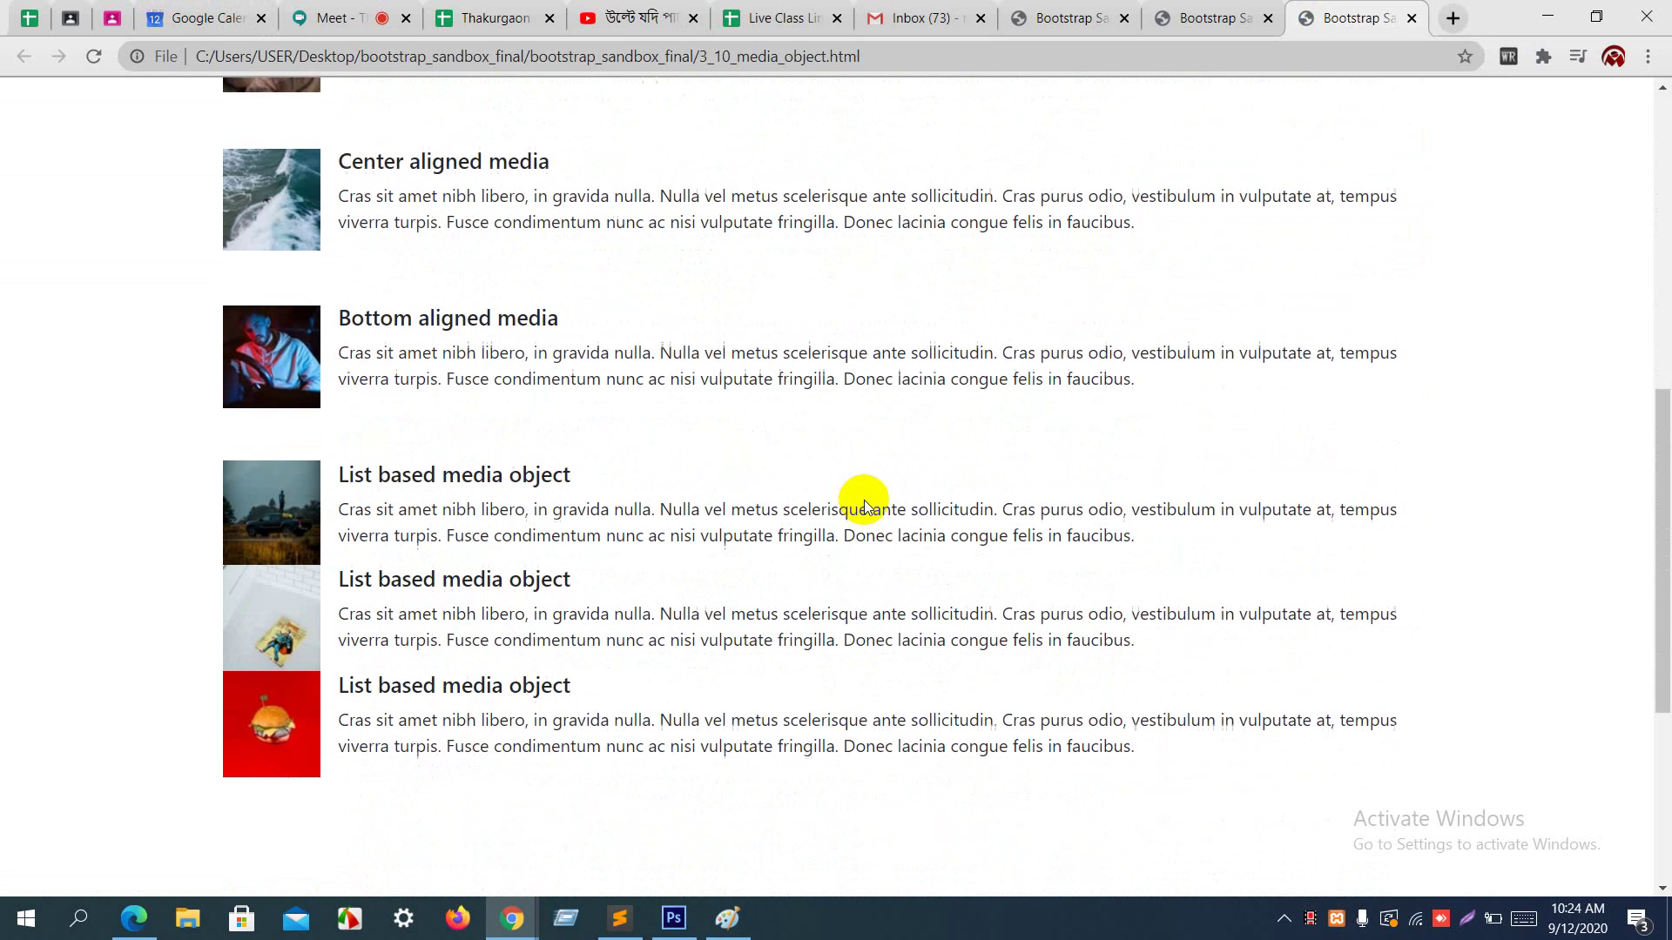
scroll(864, 500, up, 9)
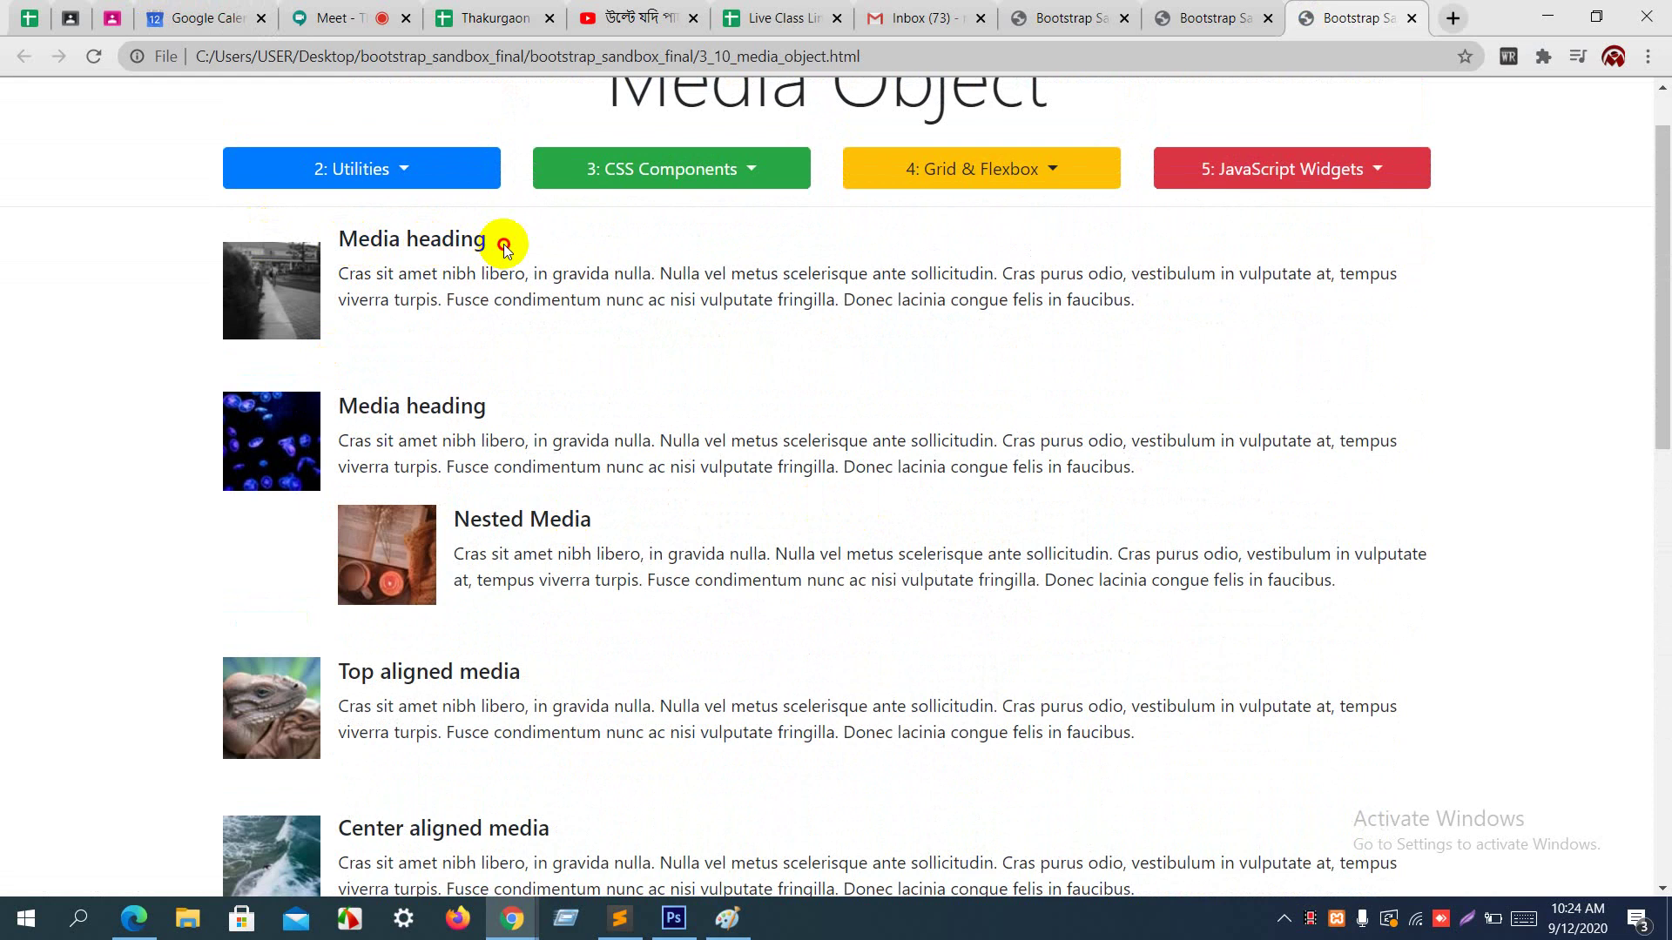
drag(505, 248, 1146, 319)
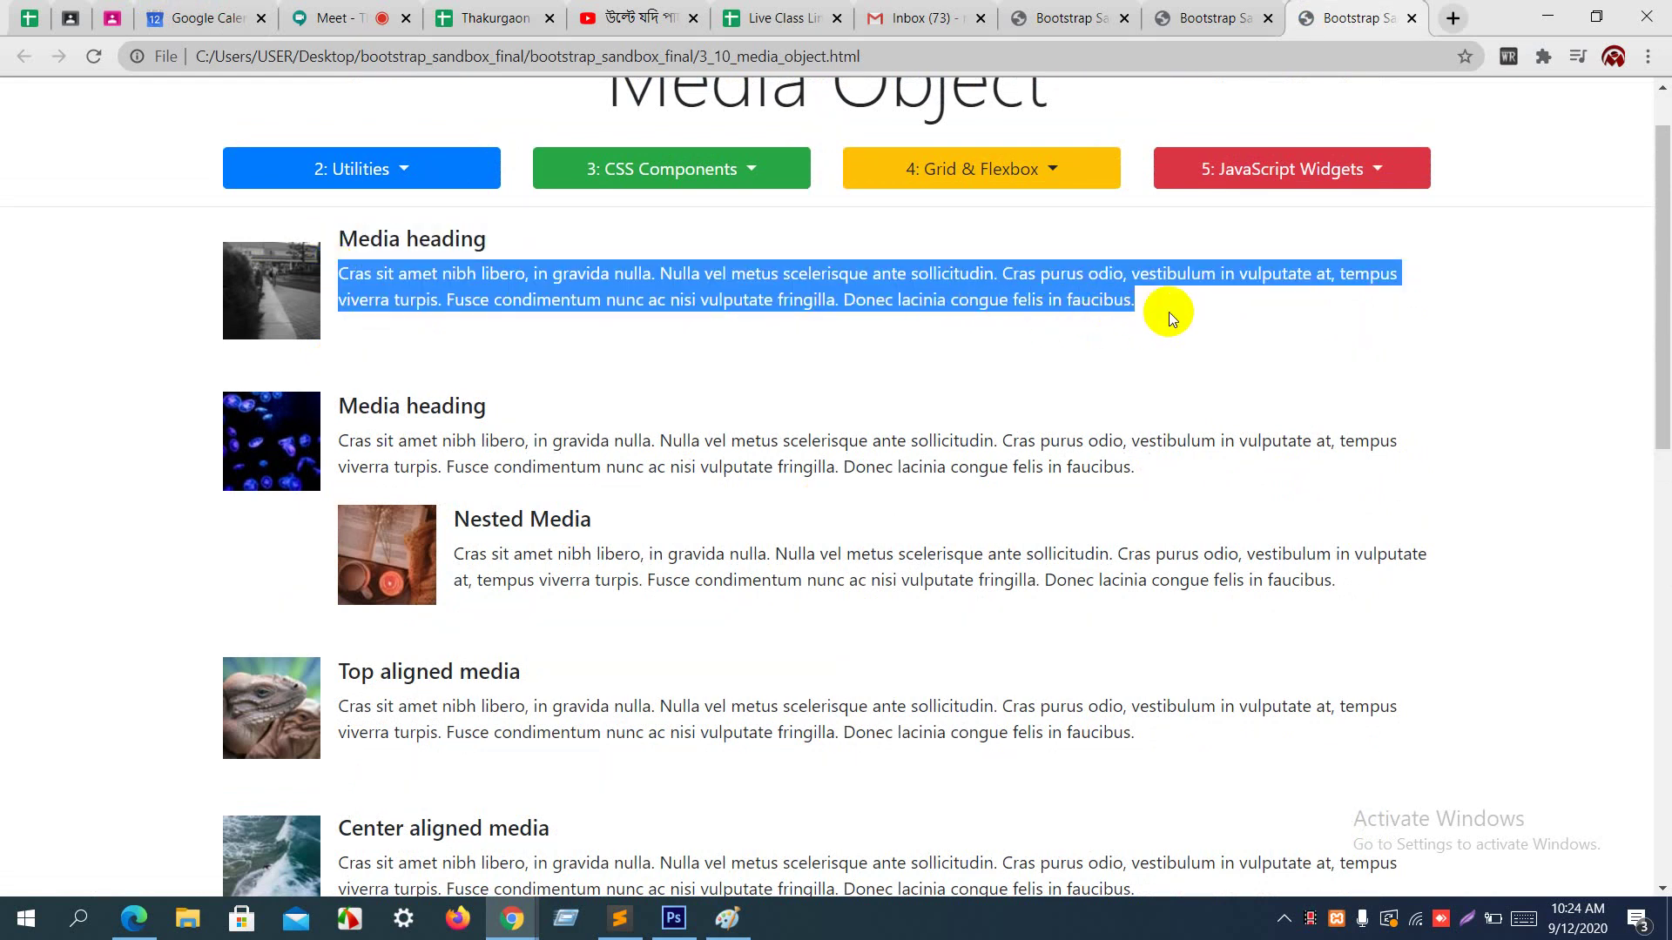
click(1168, 312)
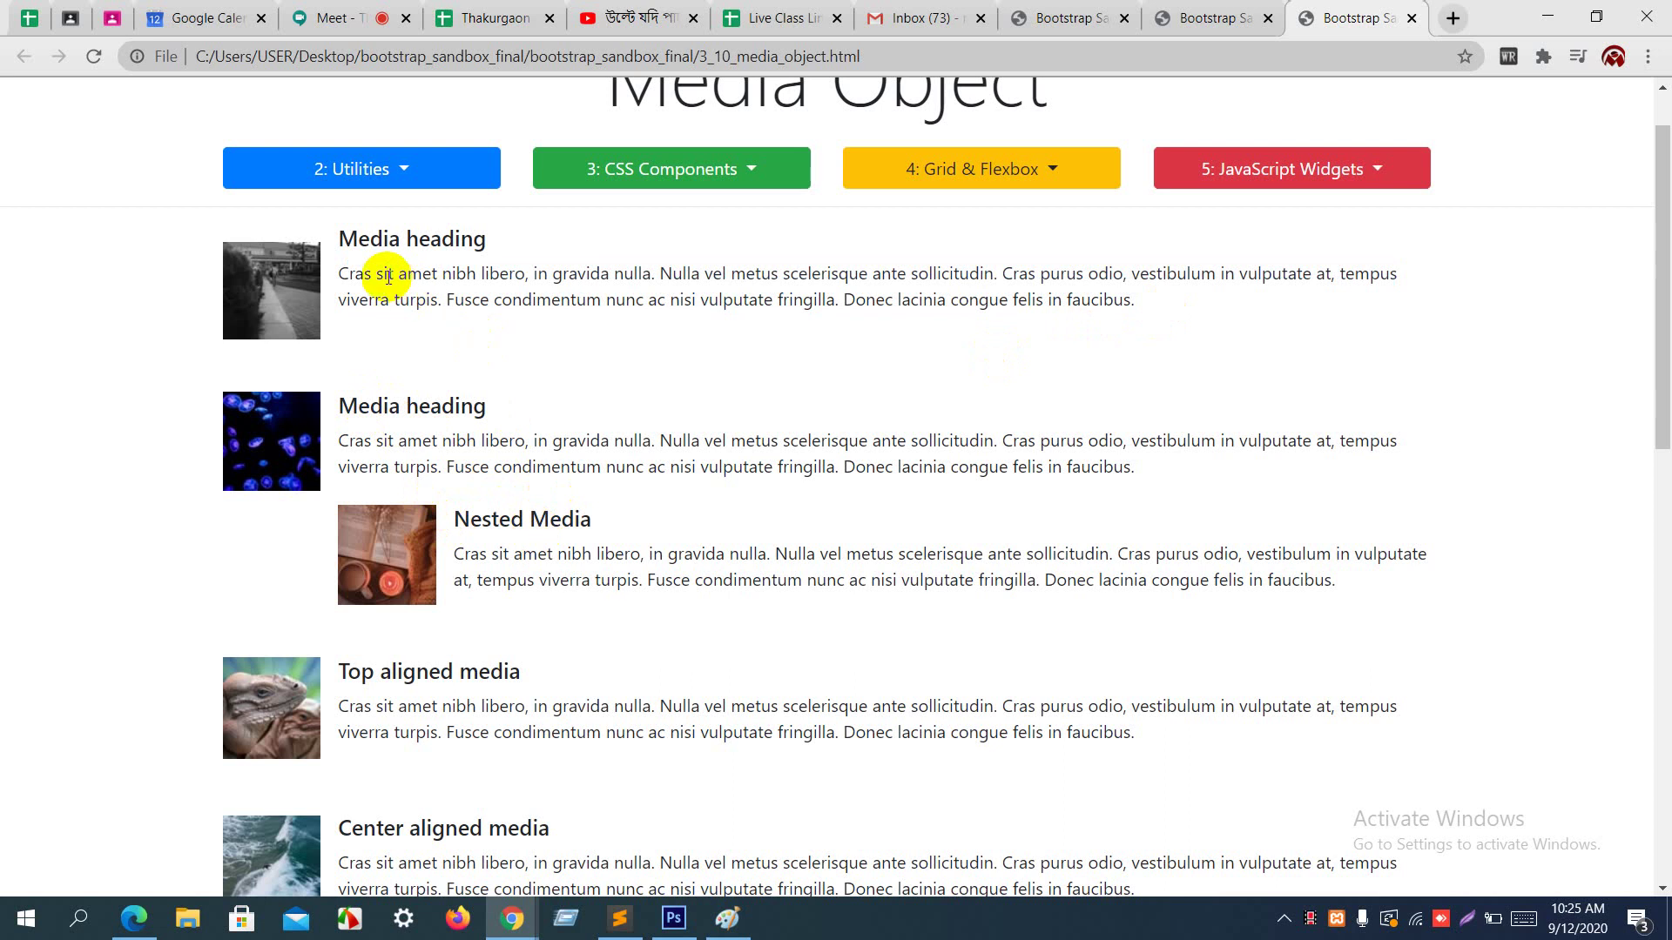
Step: Check the Google Meet call, return to the Media Object page, and highlight the first media item's heading and paragraph
click(326, 29)
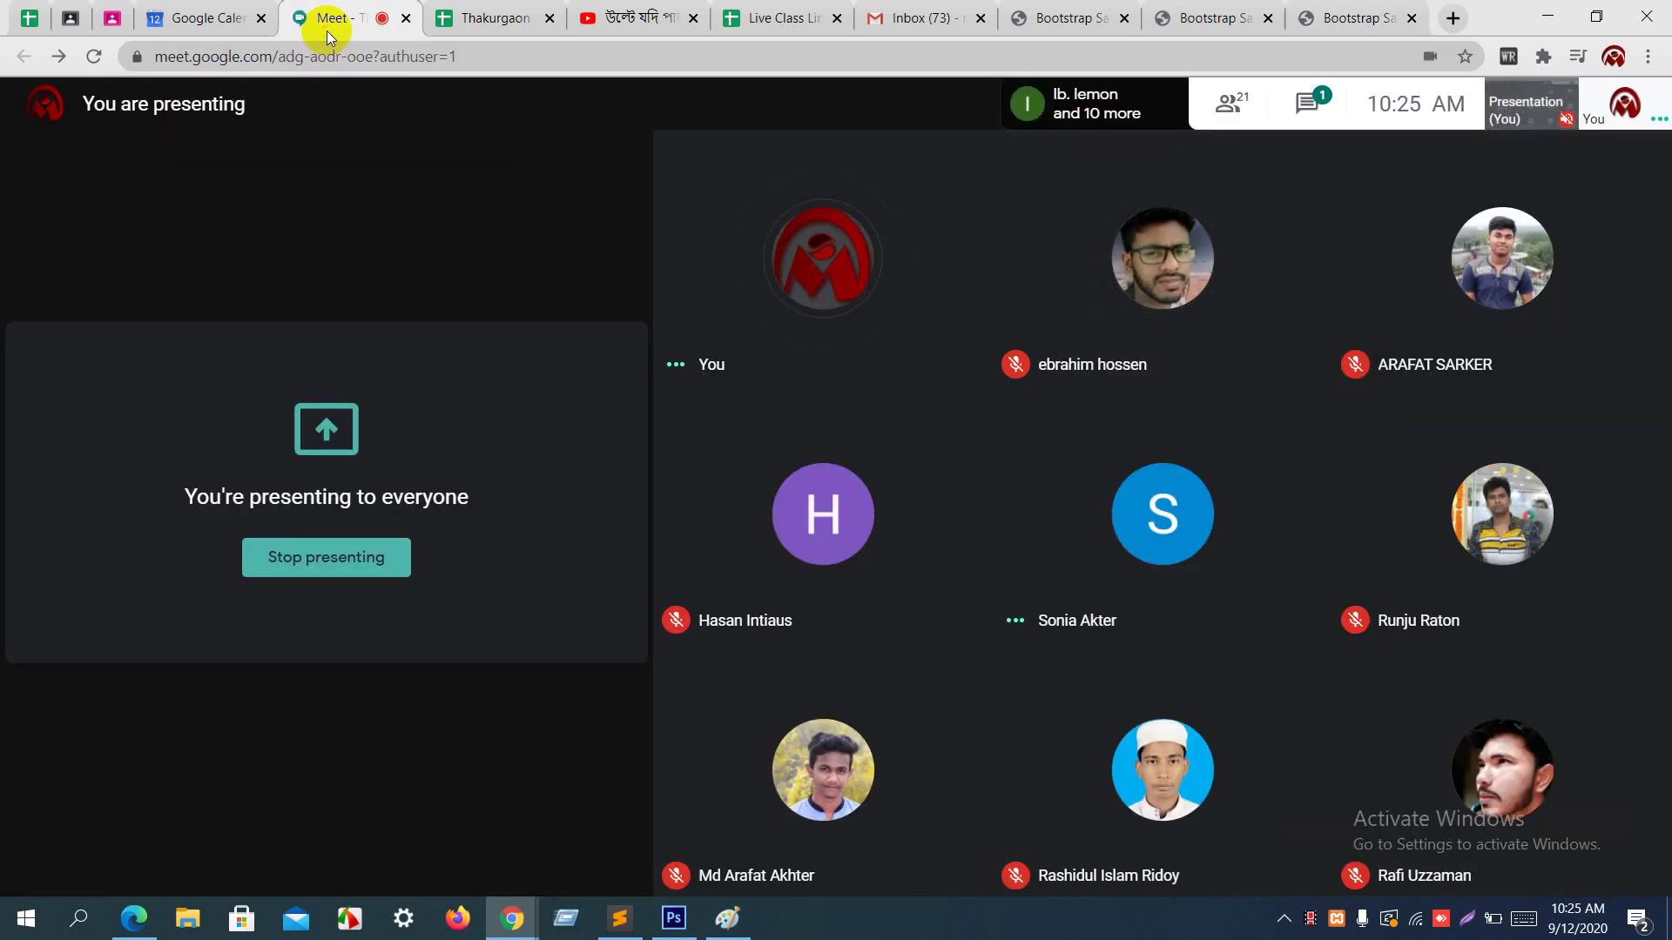
click(1306, 12)
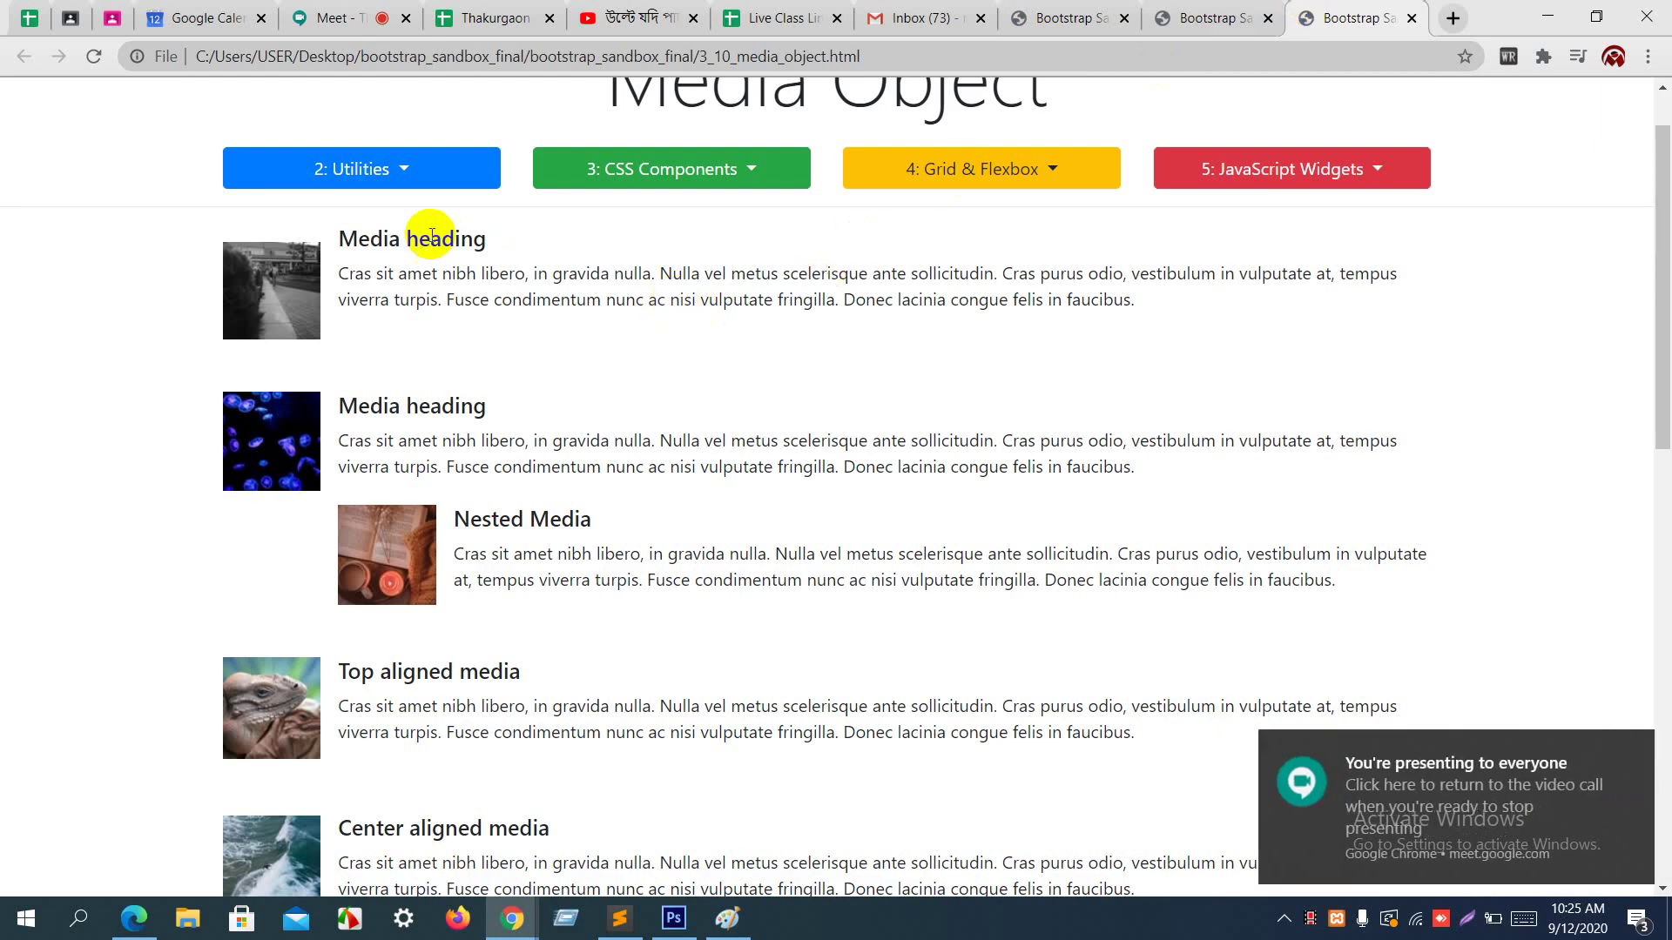
drag(347, 239, 1025, 354)
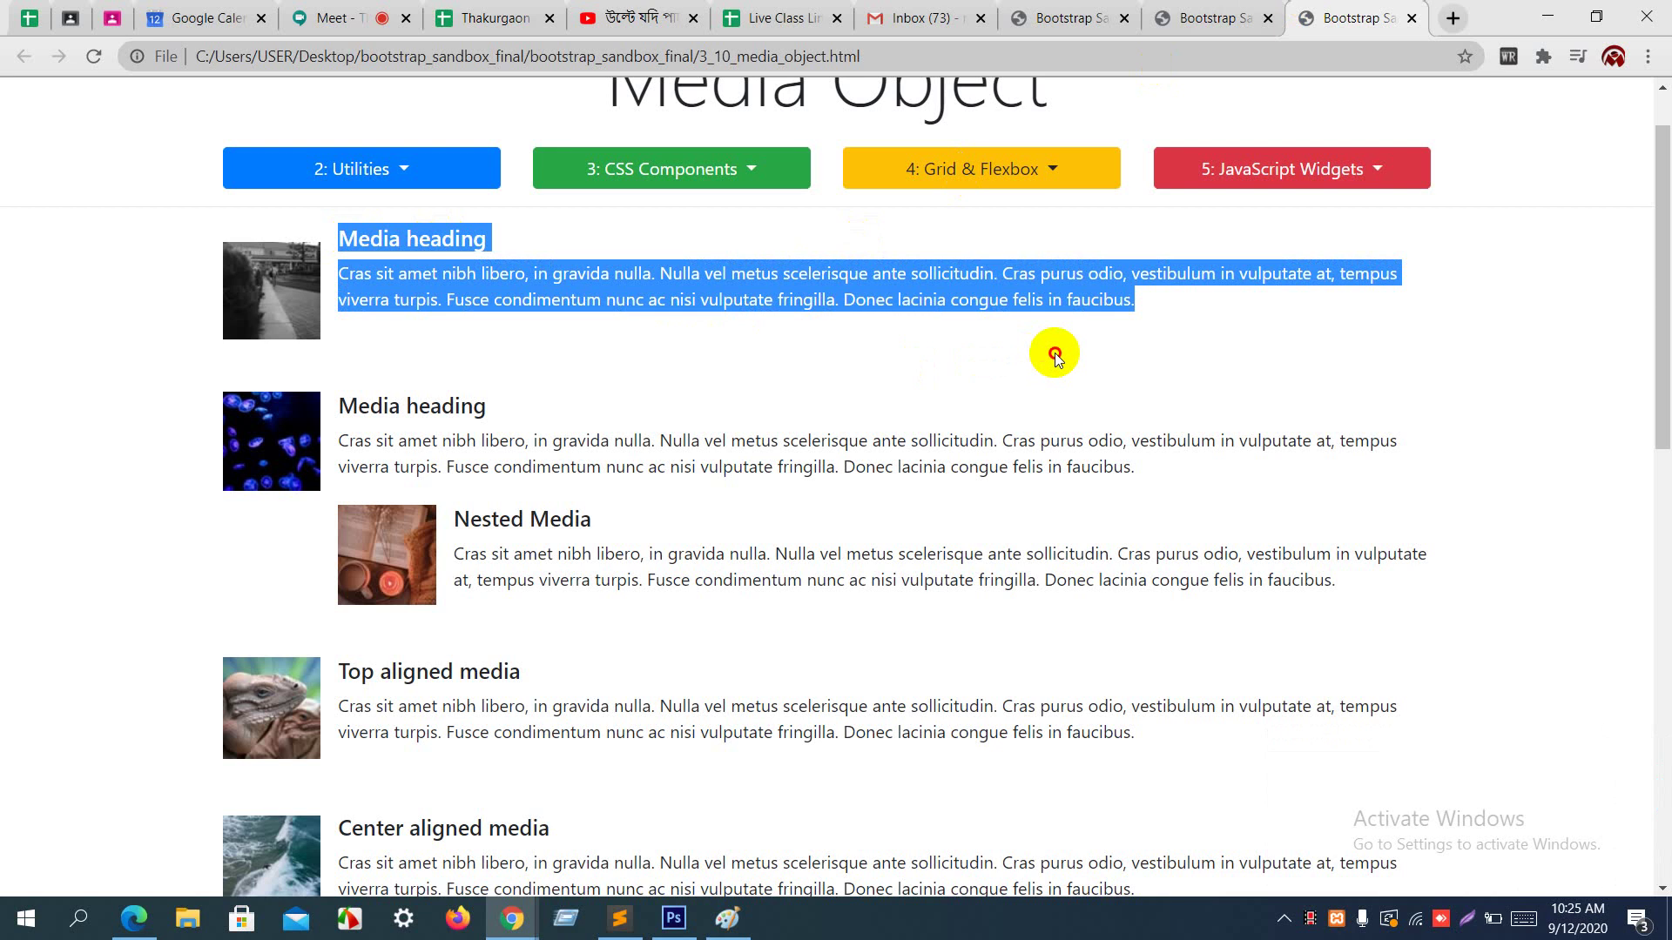
click(1054, 352)
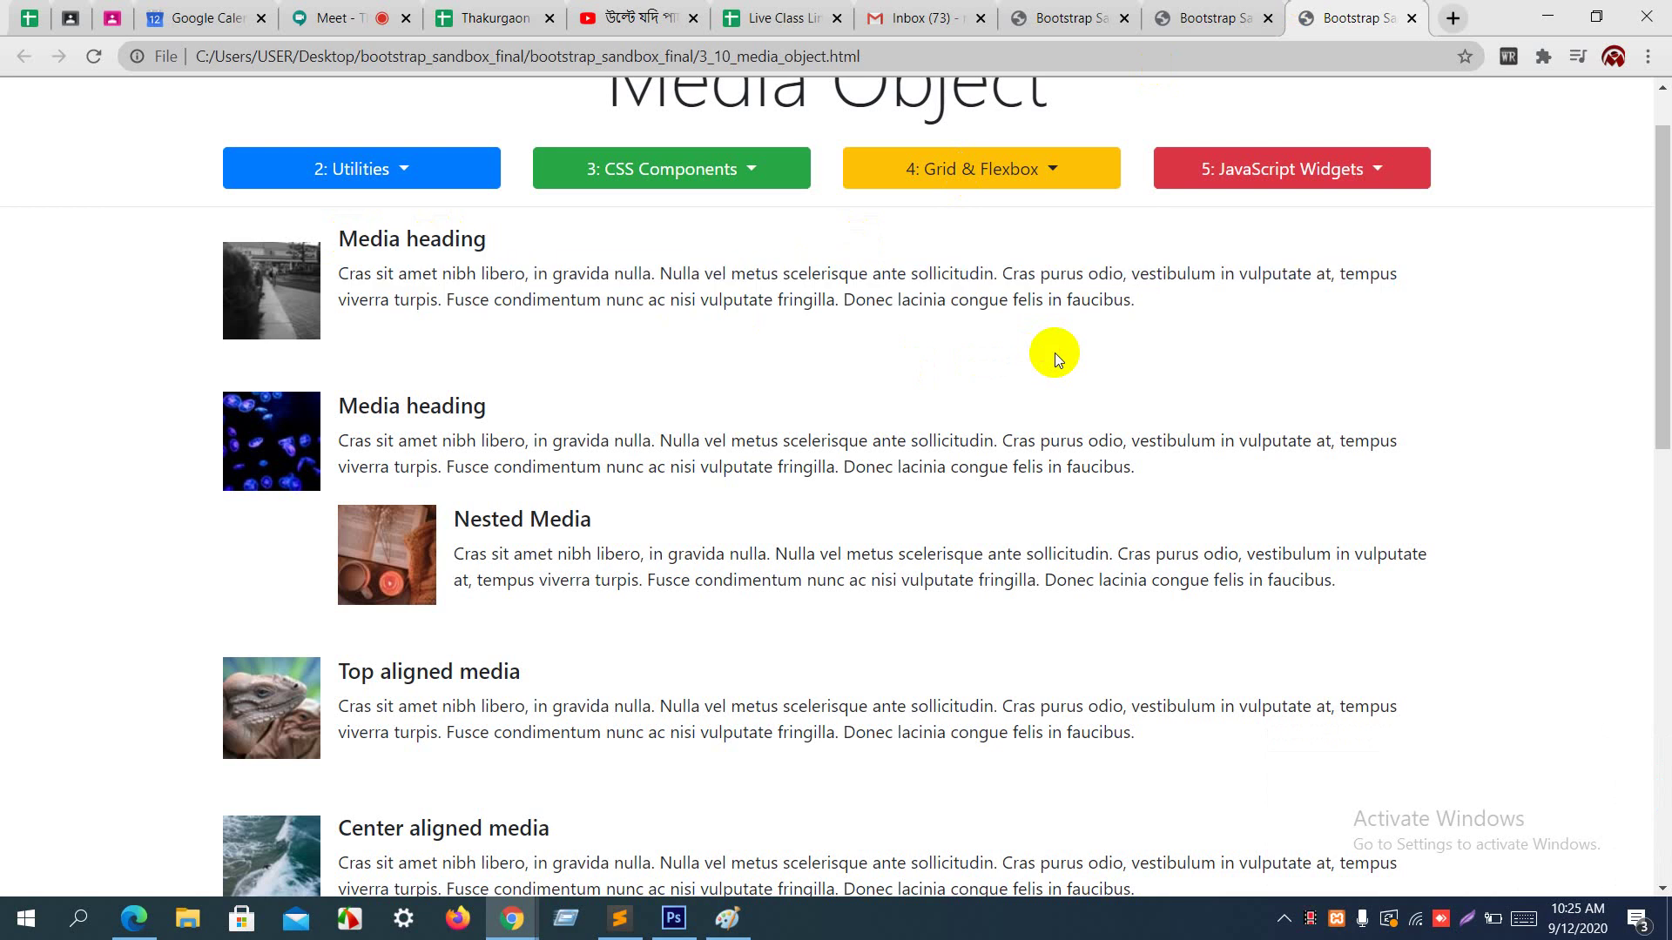
Step: Switch to Sublime Text and highlight the class="media" attribute on the first div of the MEDIA OBJECT section
click(620, 918)
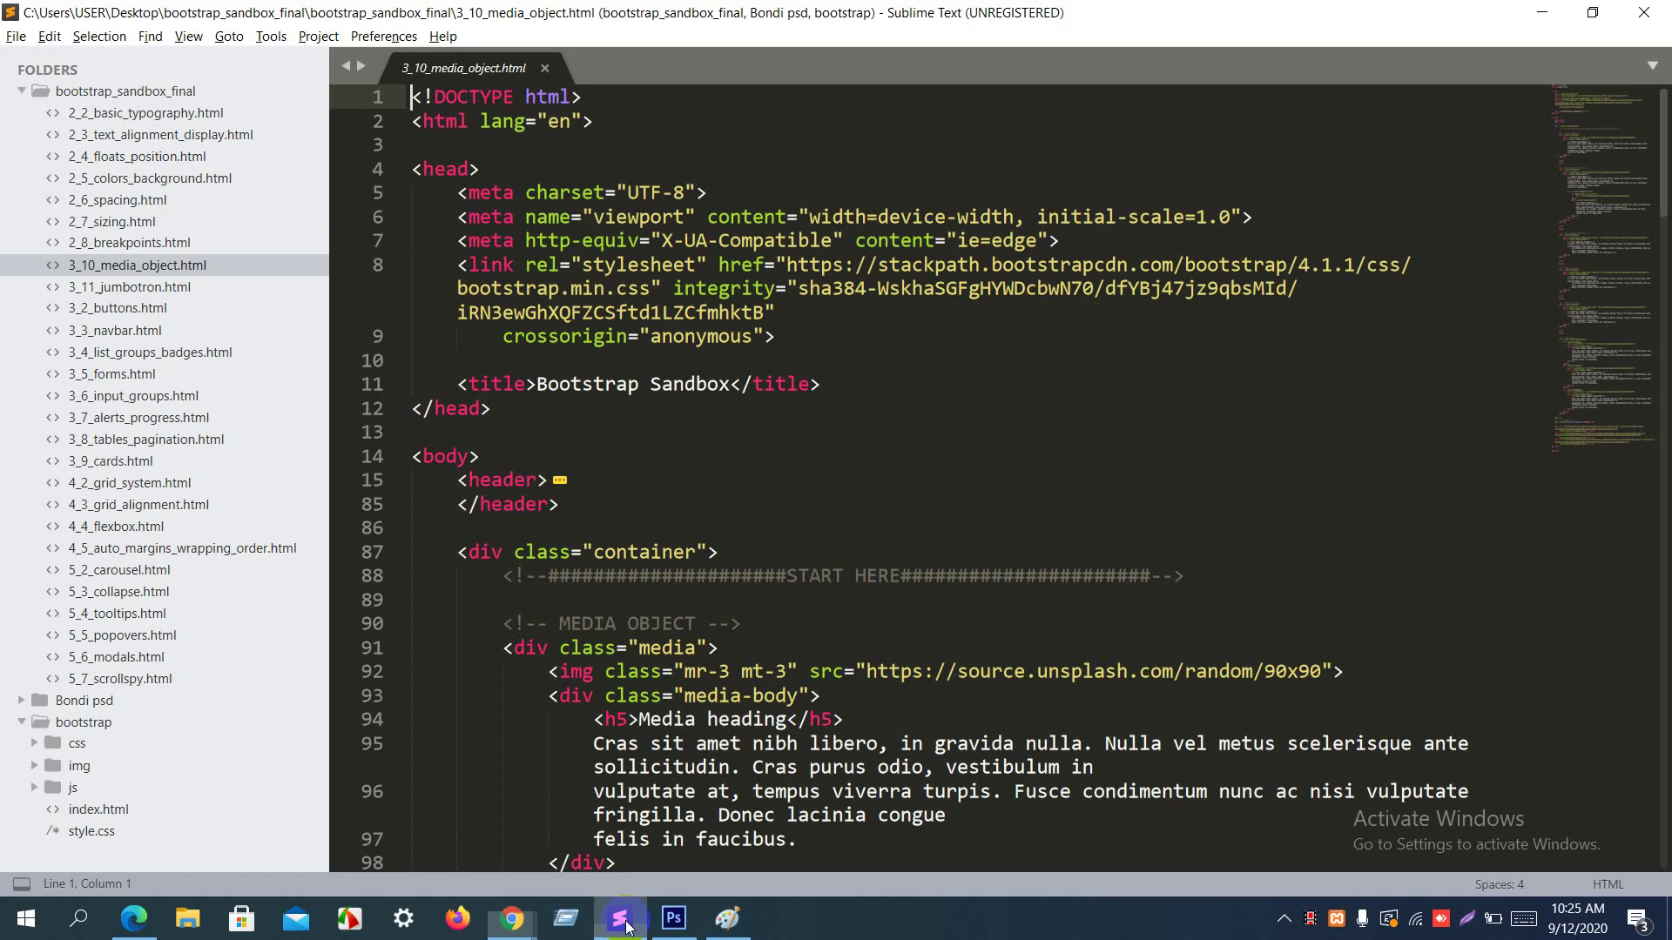
scroll(697, 726, down, 1)
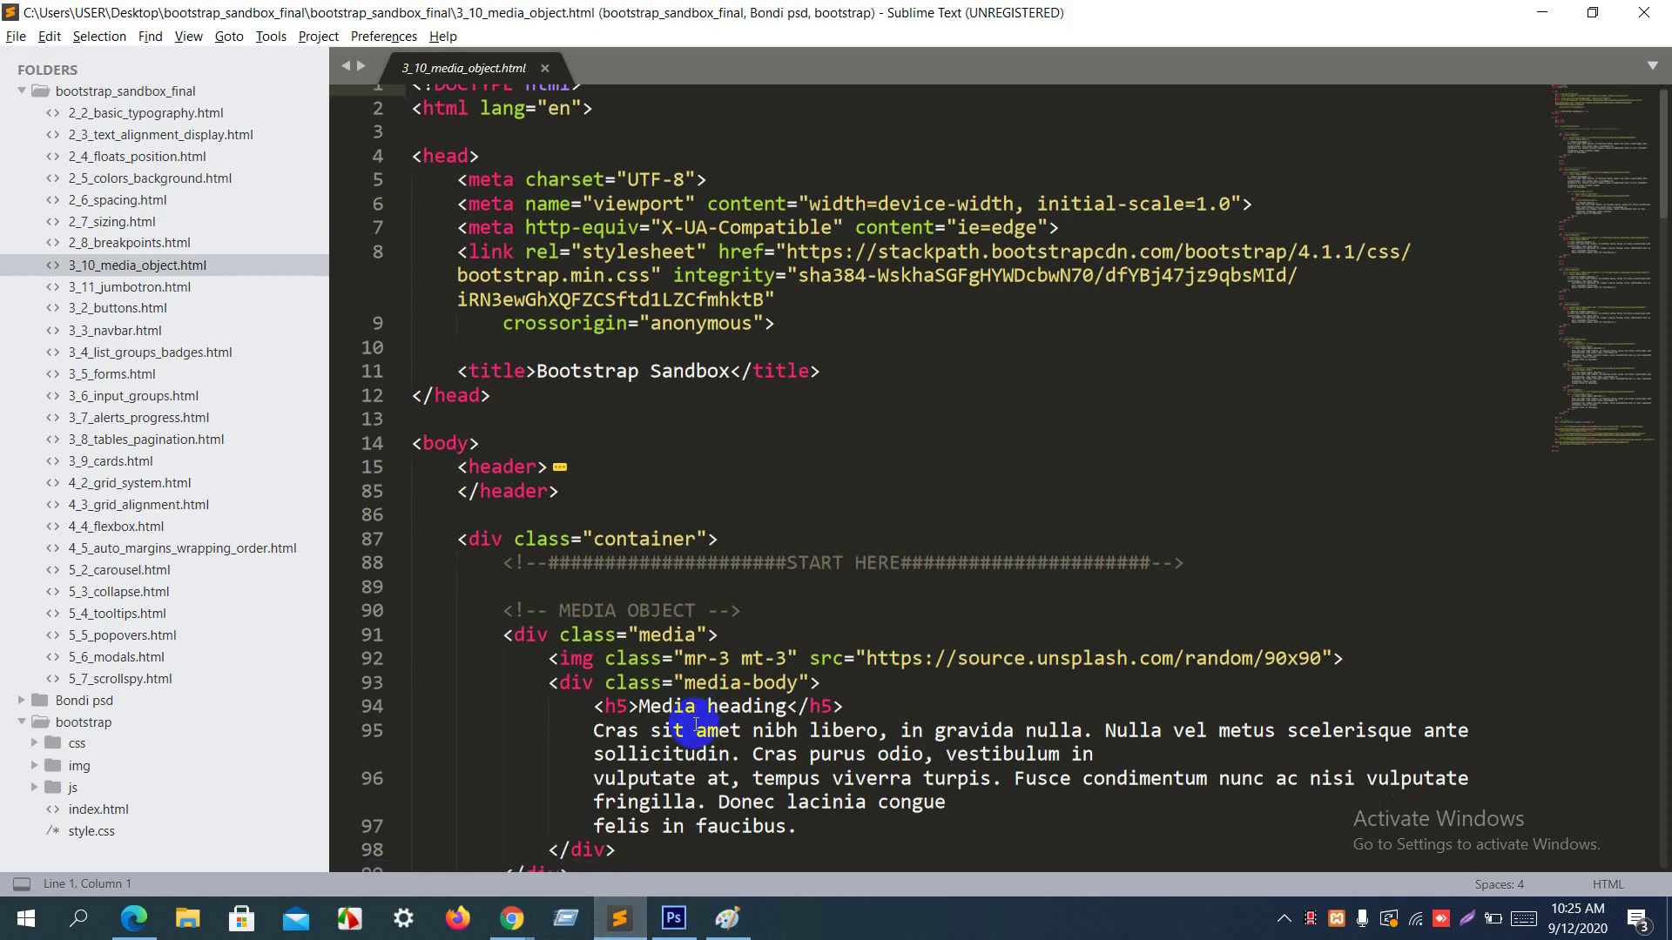
scroll(697, 726, down, 6)
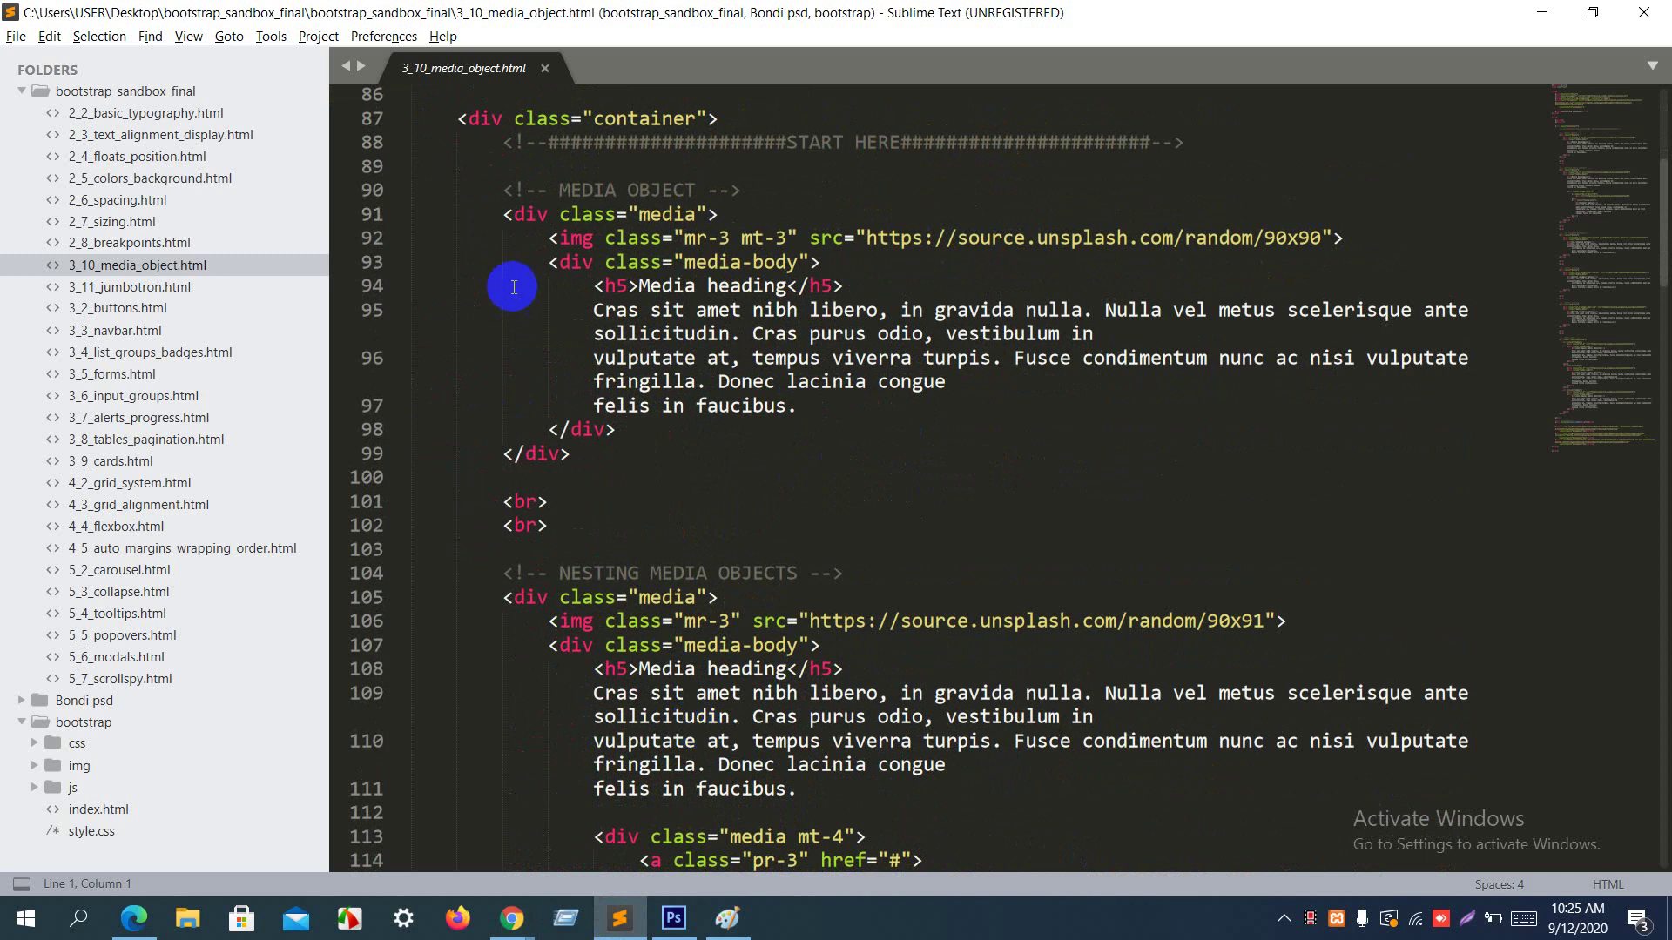
click(528, 214)
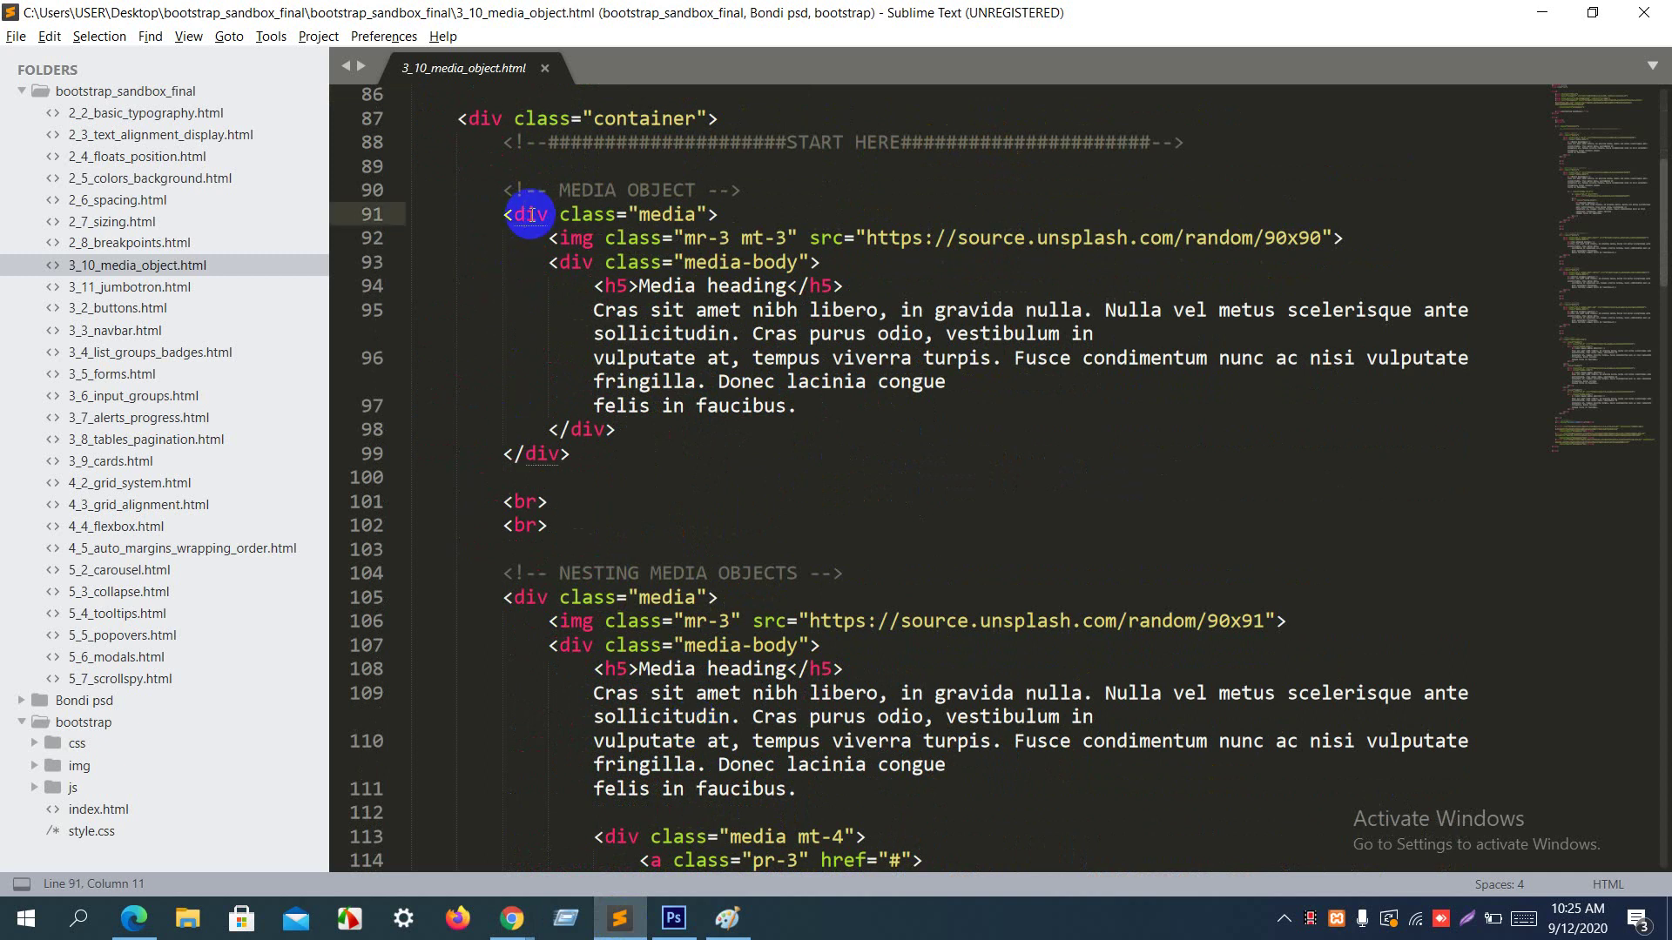
click(582, 216)
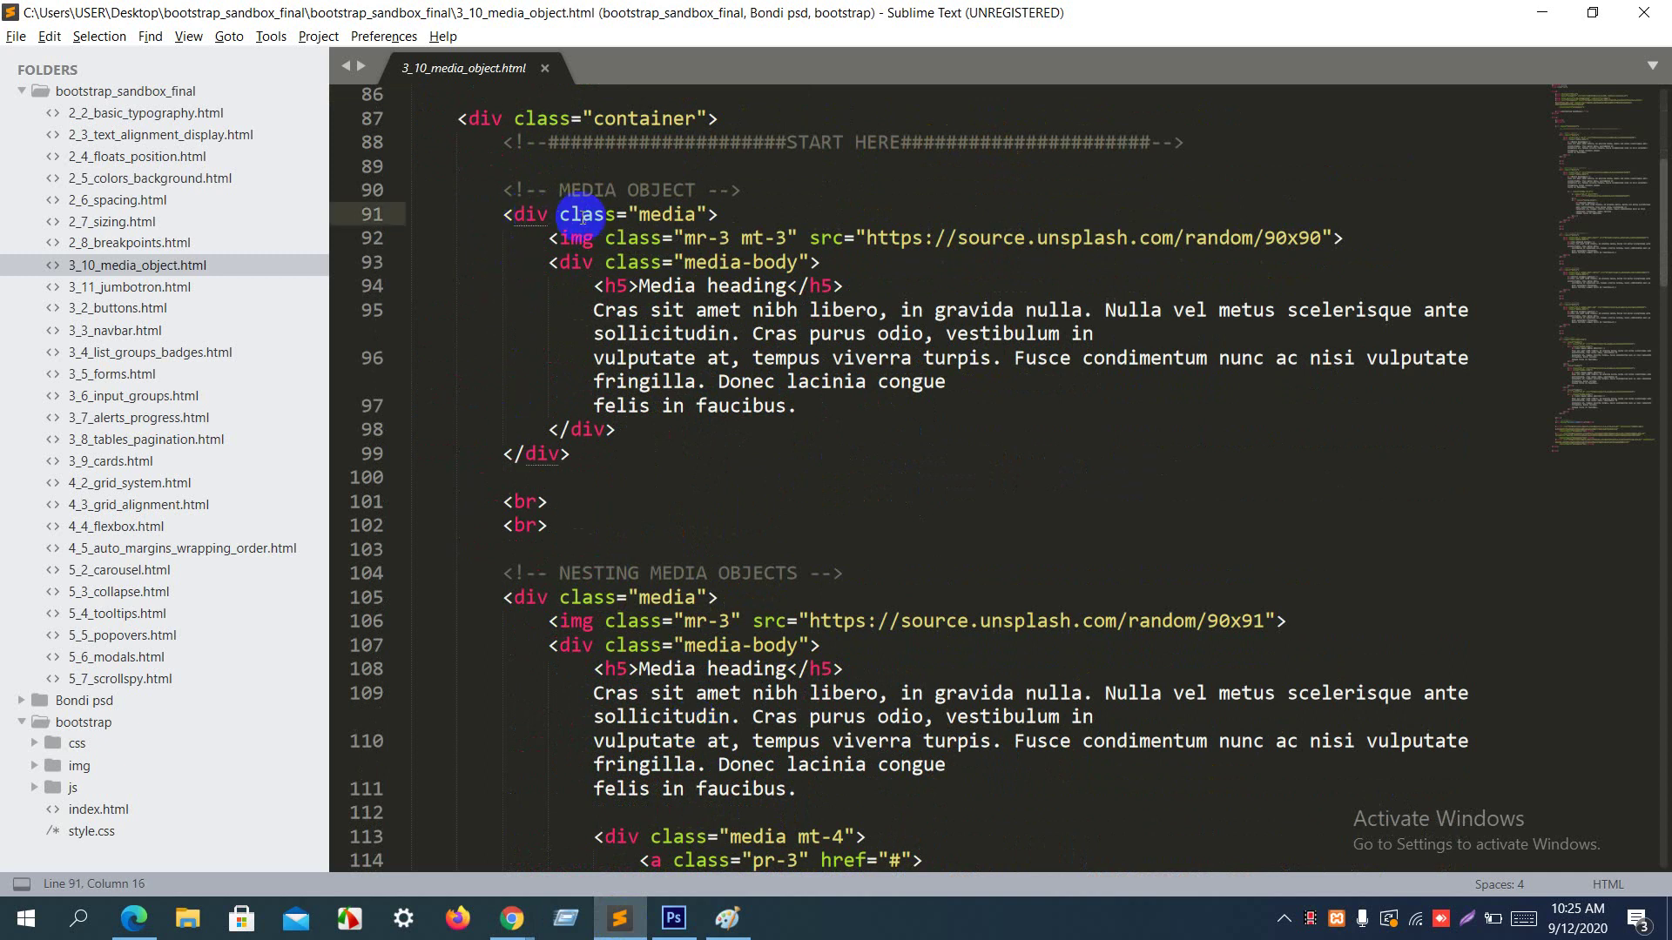
drag(559, 214, 706, 222)
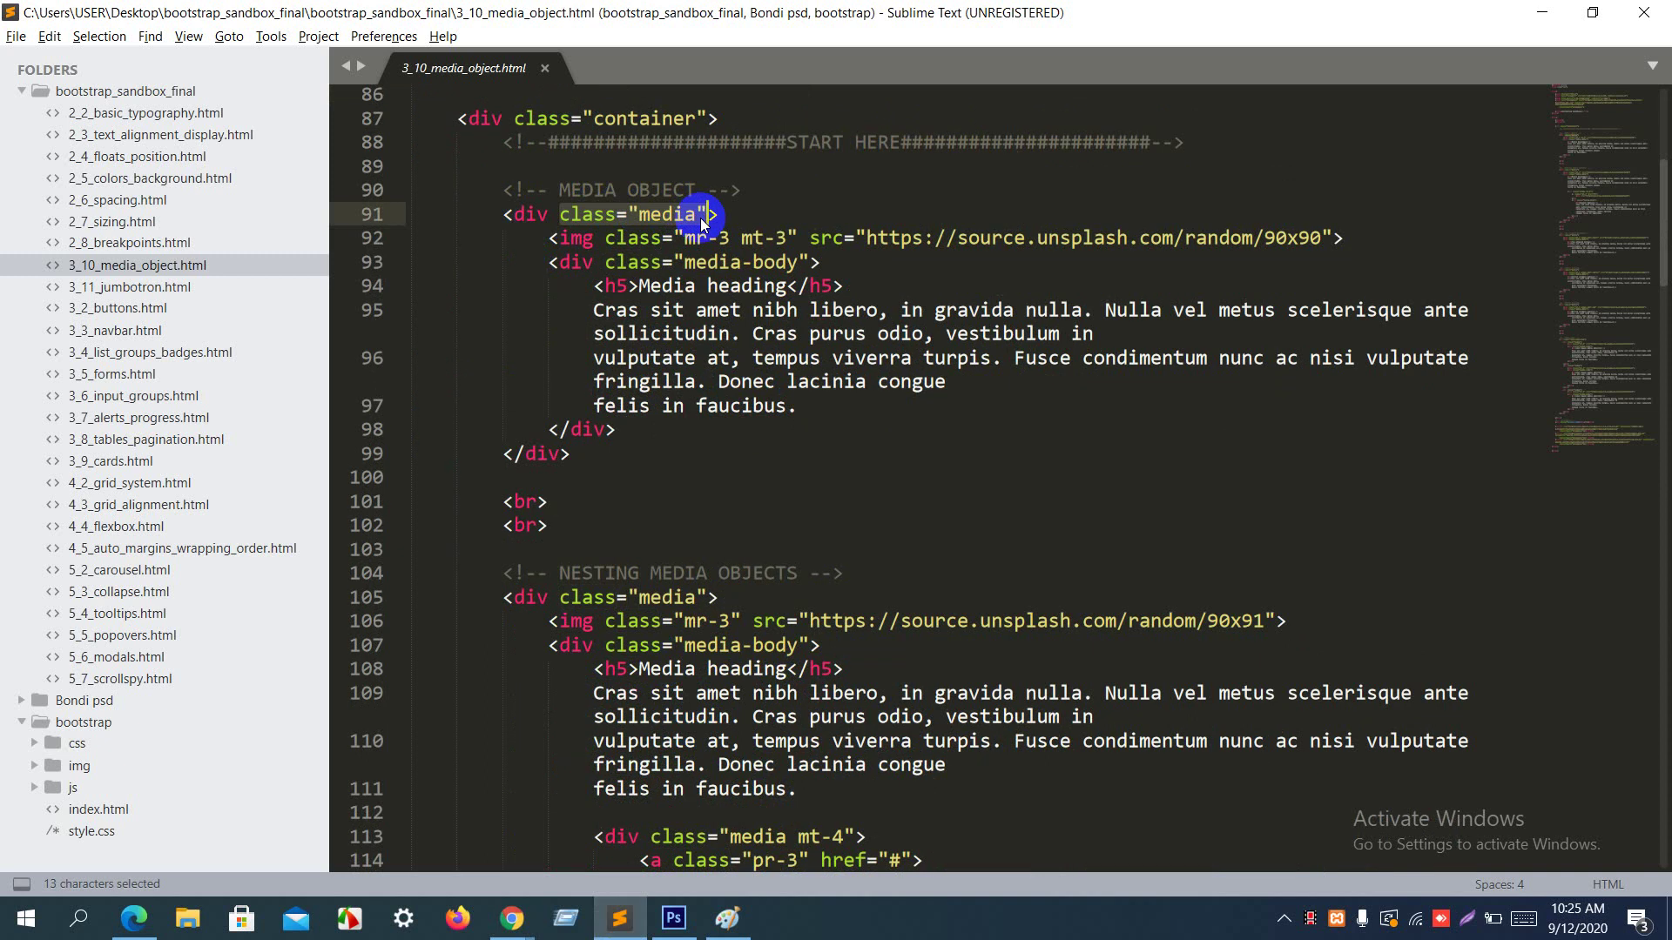
Step: Highlight the mr-3 class and the src attribute of the image in the MEDIA OBJECT section
click(570, 238)
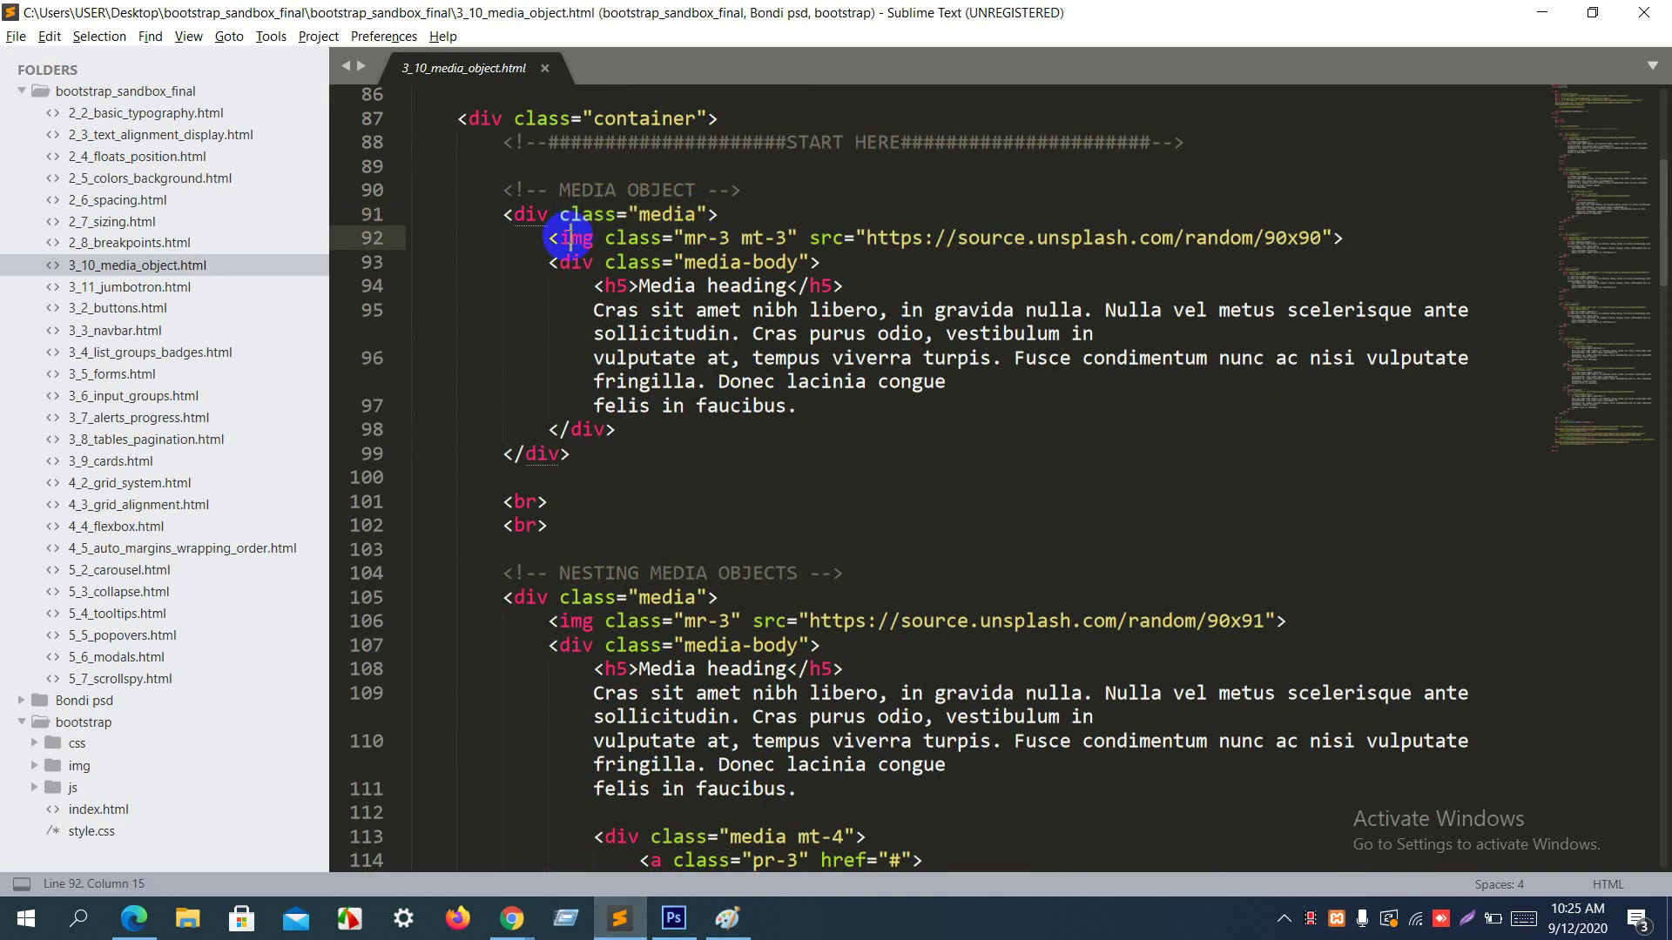
double_click(695, 238)
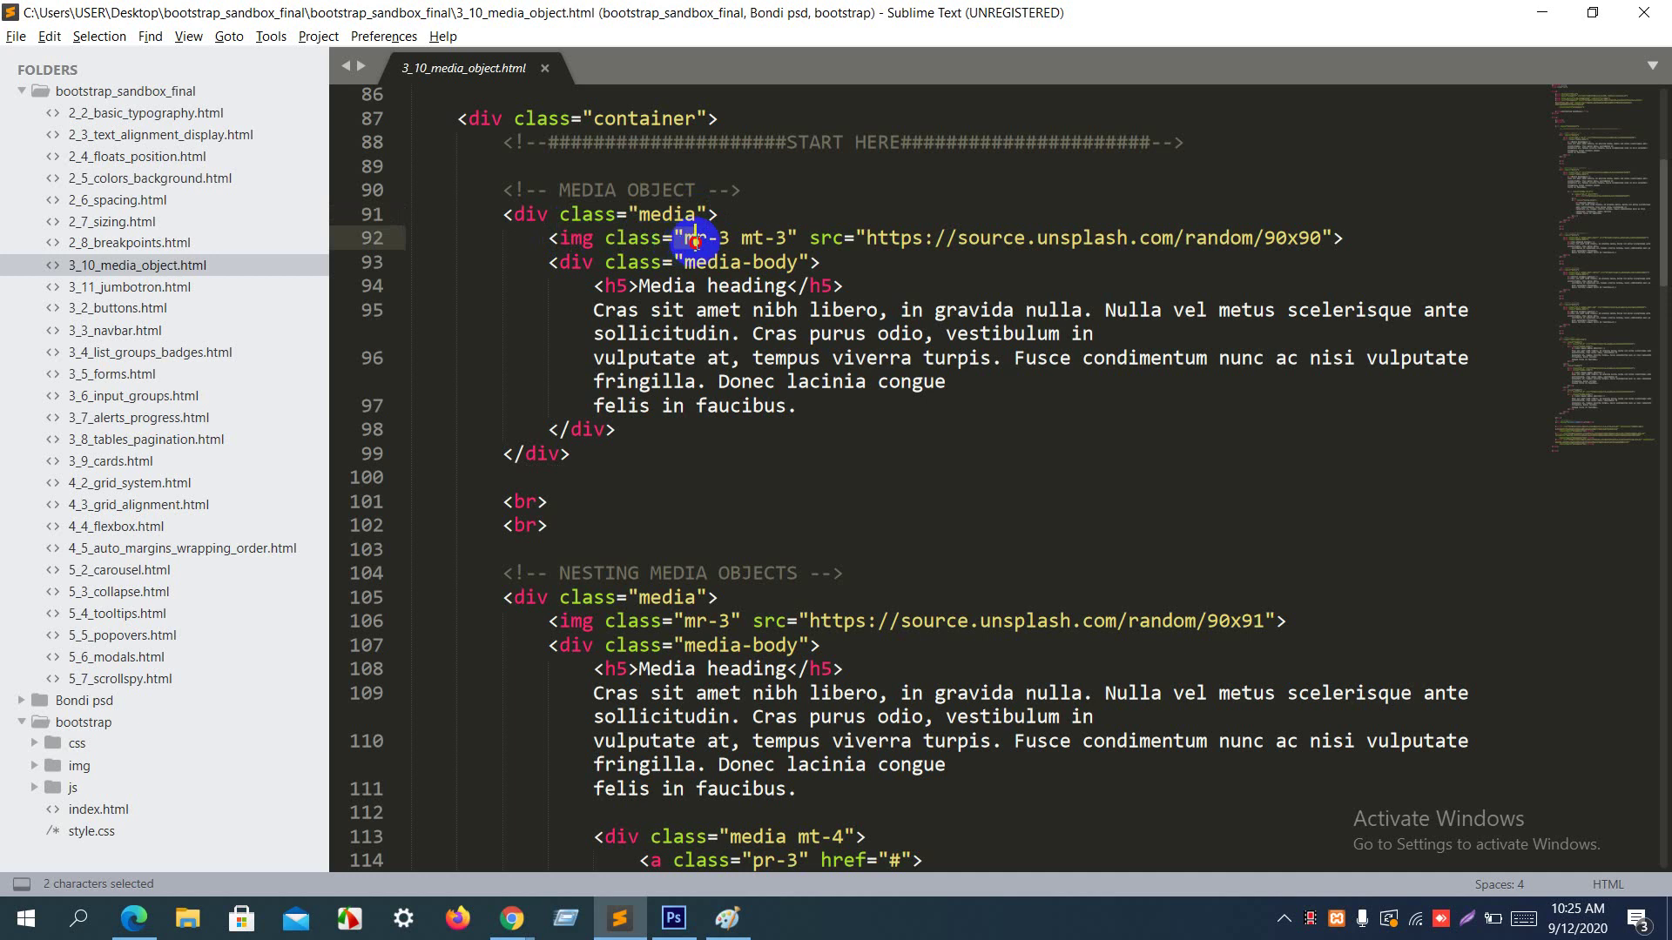
click(707, 238)
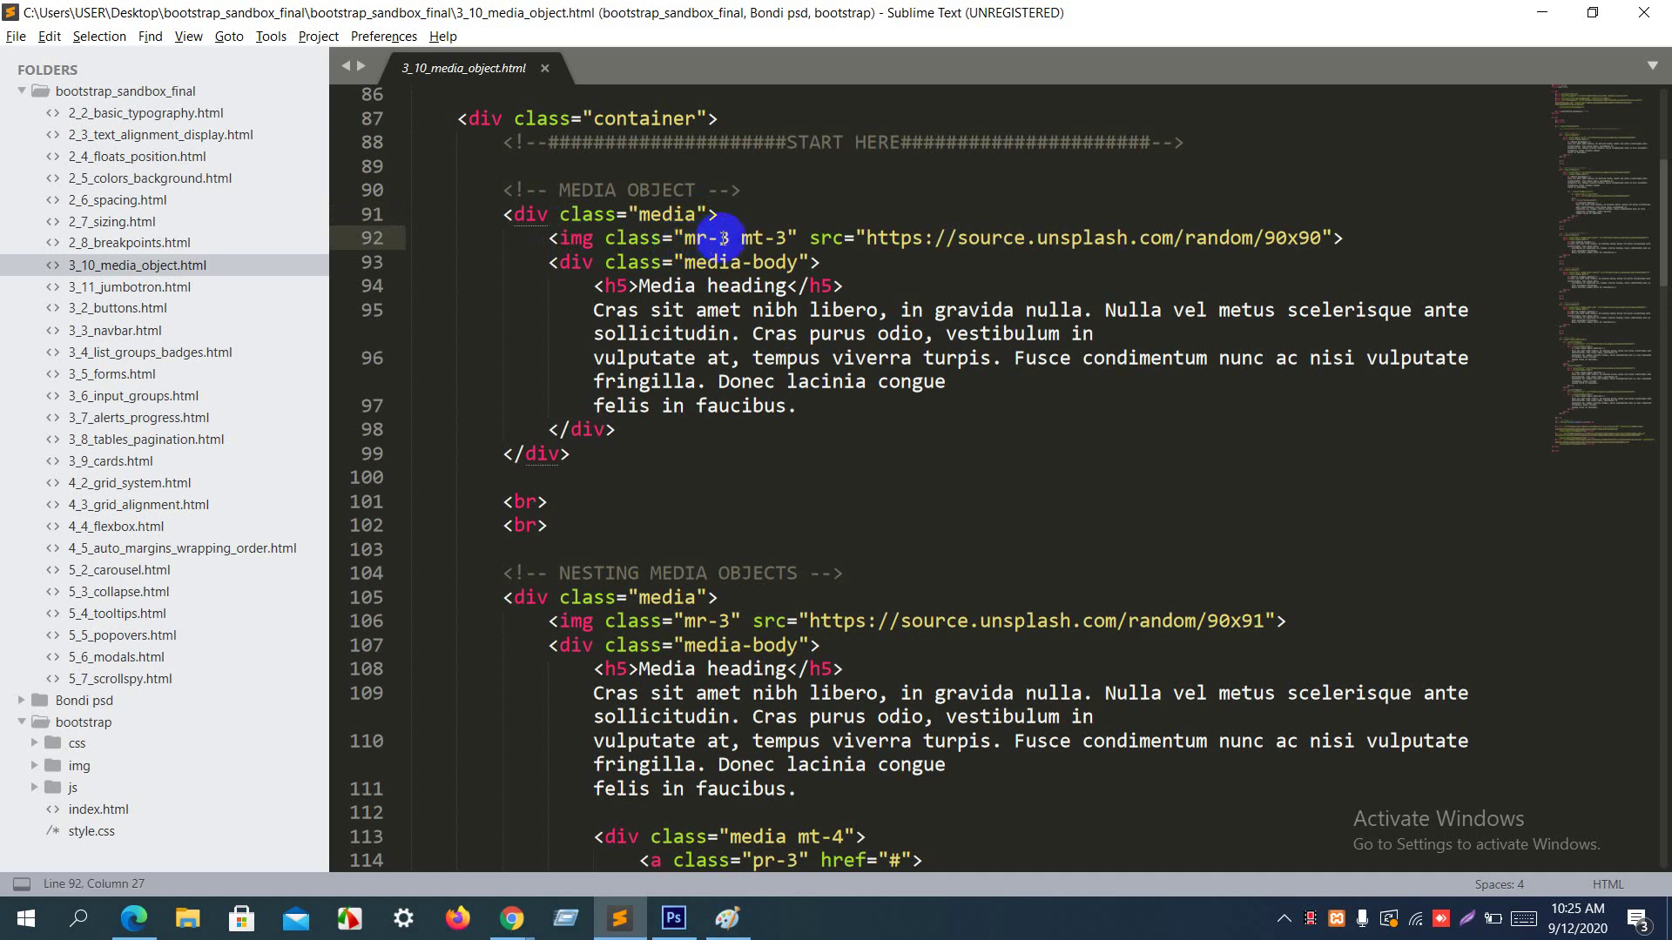
drag(731, 238, 697, 237)
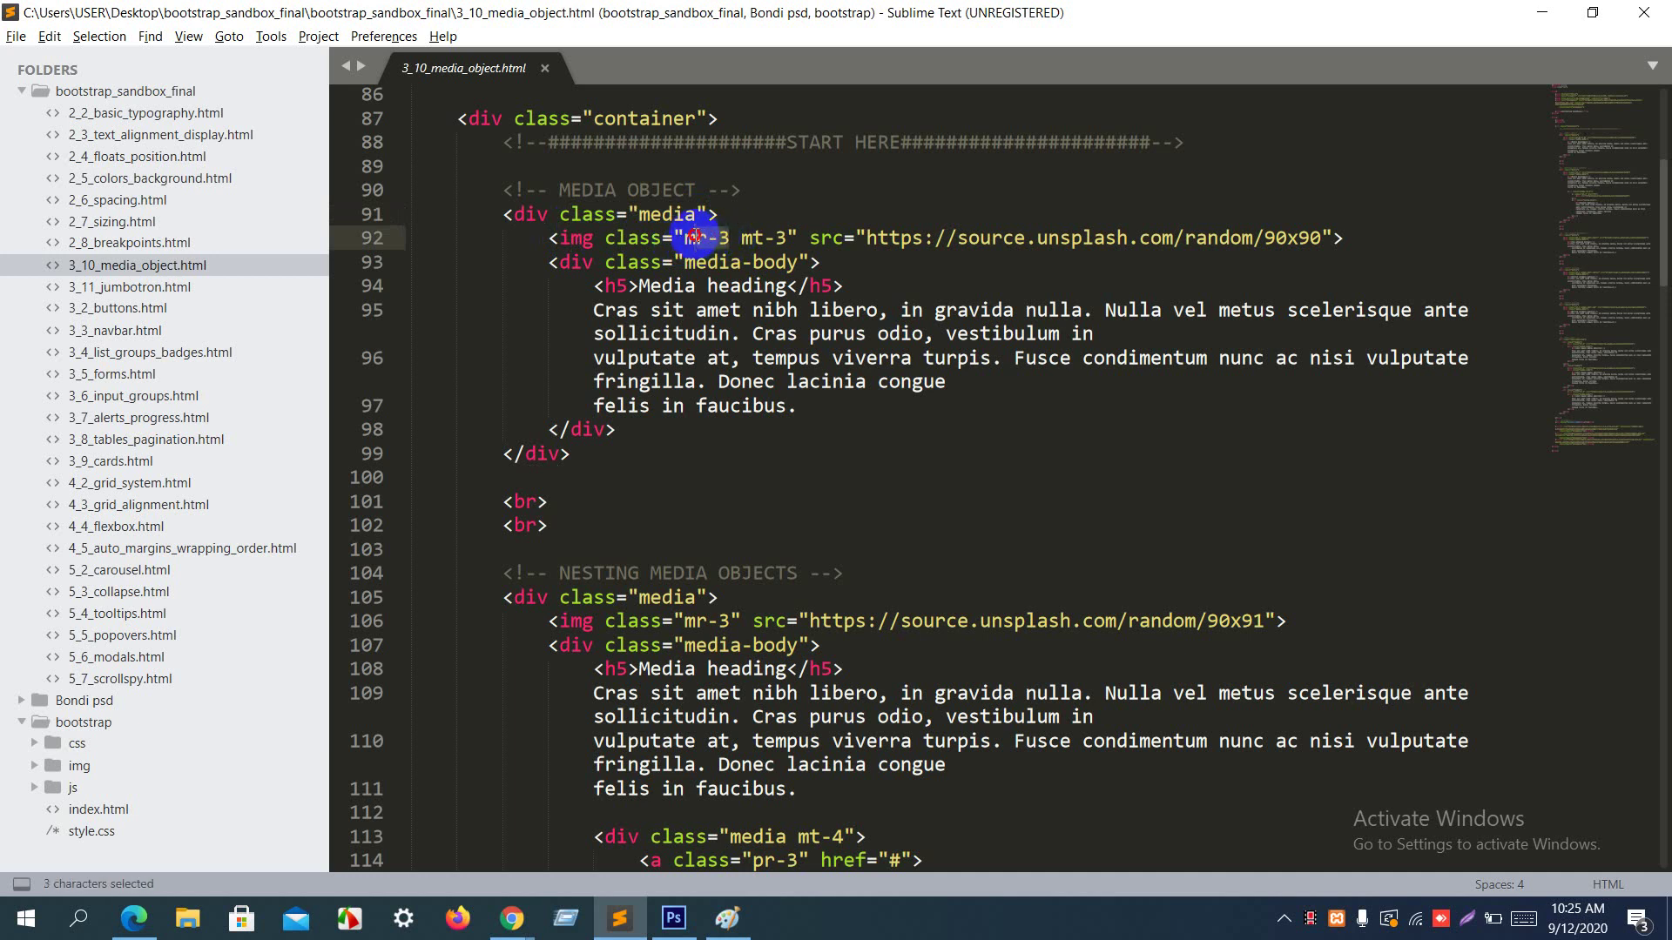
click(729, 238)
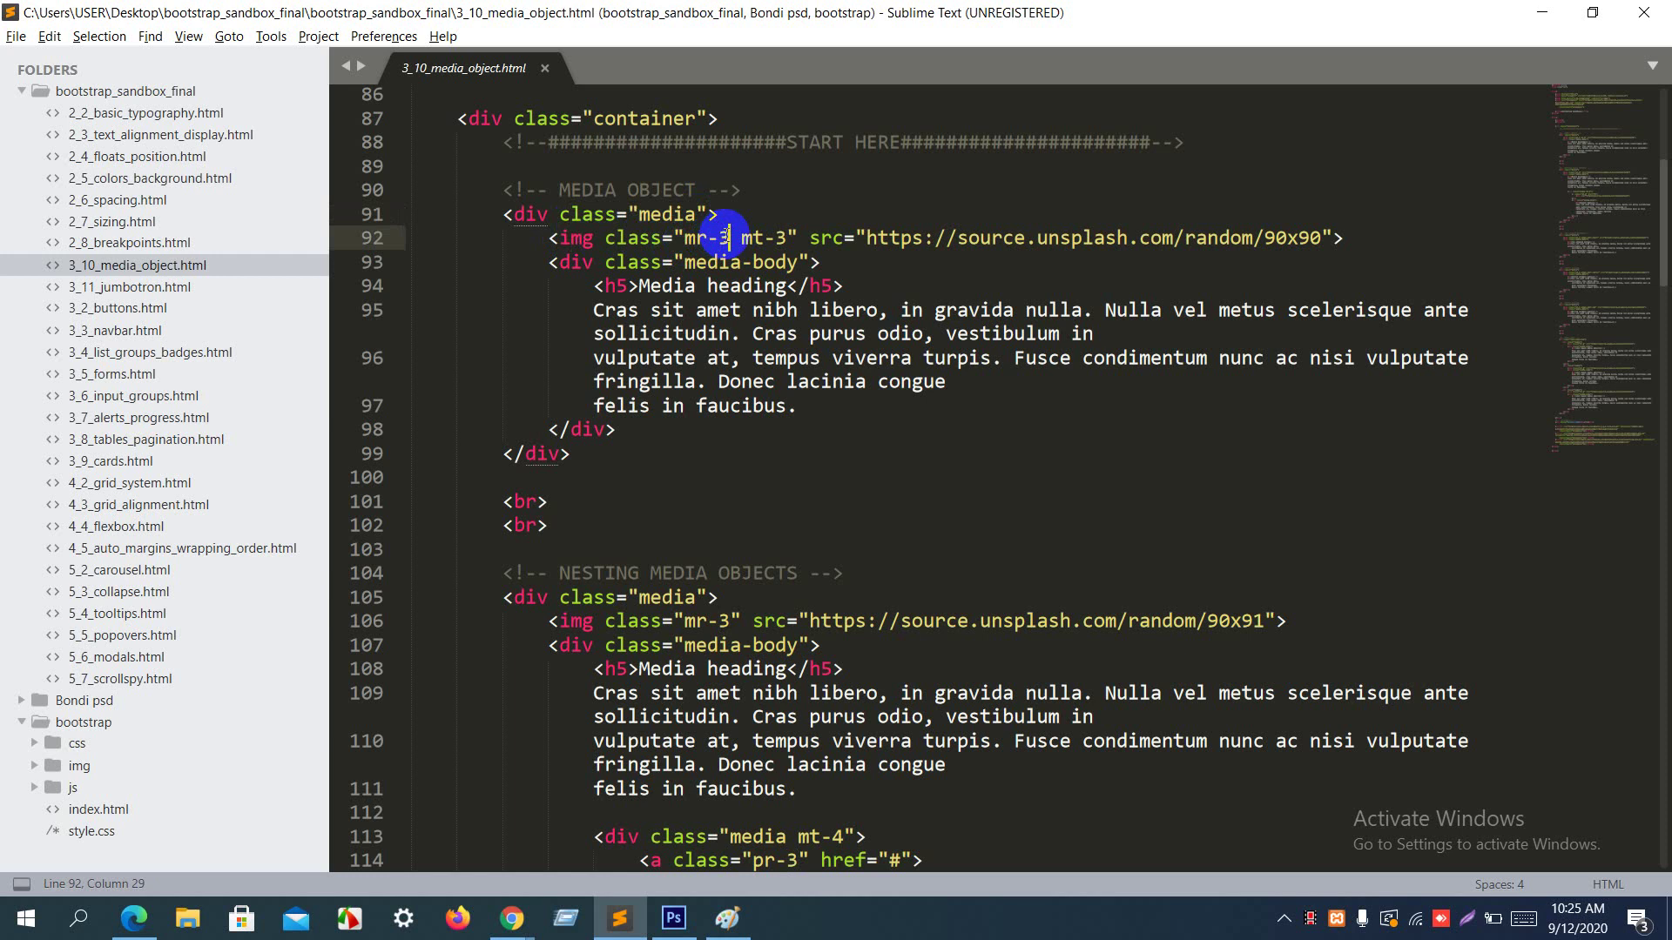
drag(740, 238, 1330, 248)
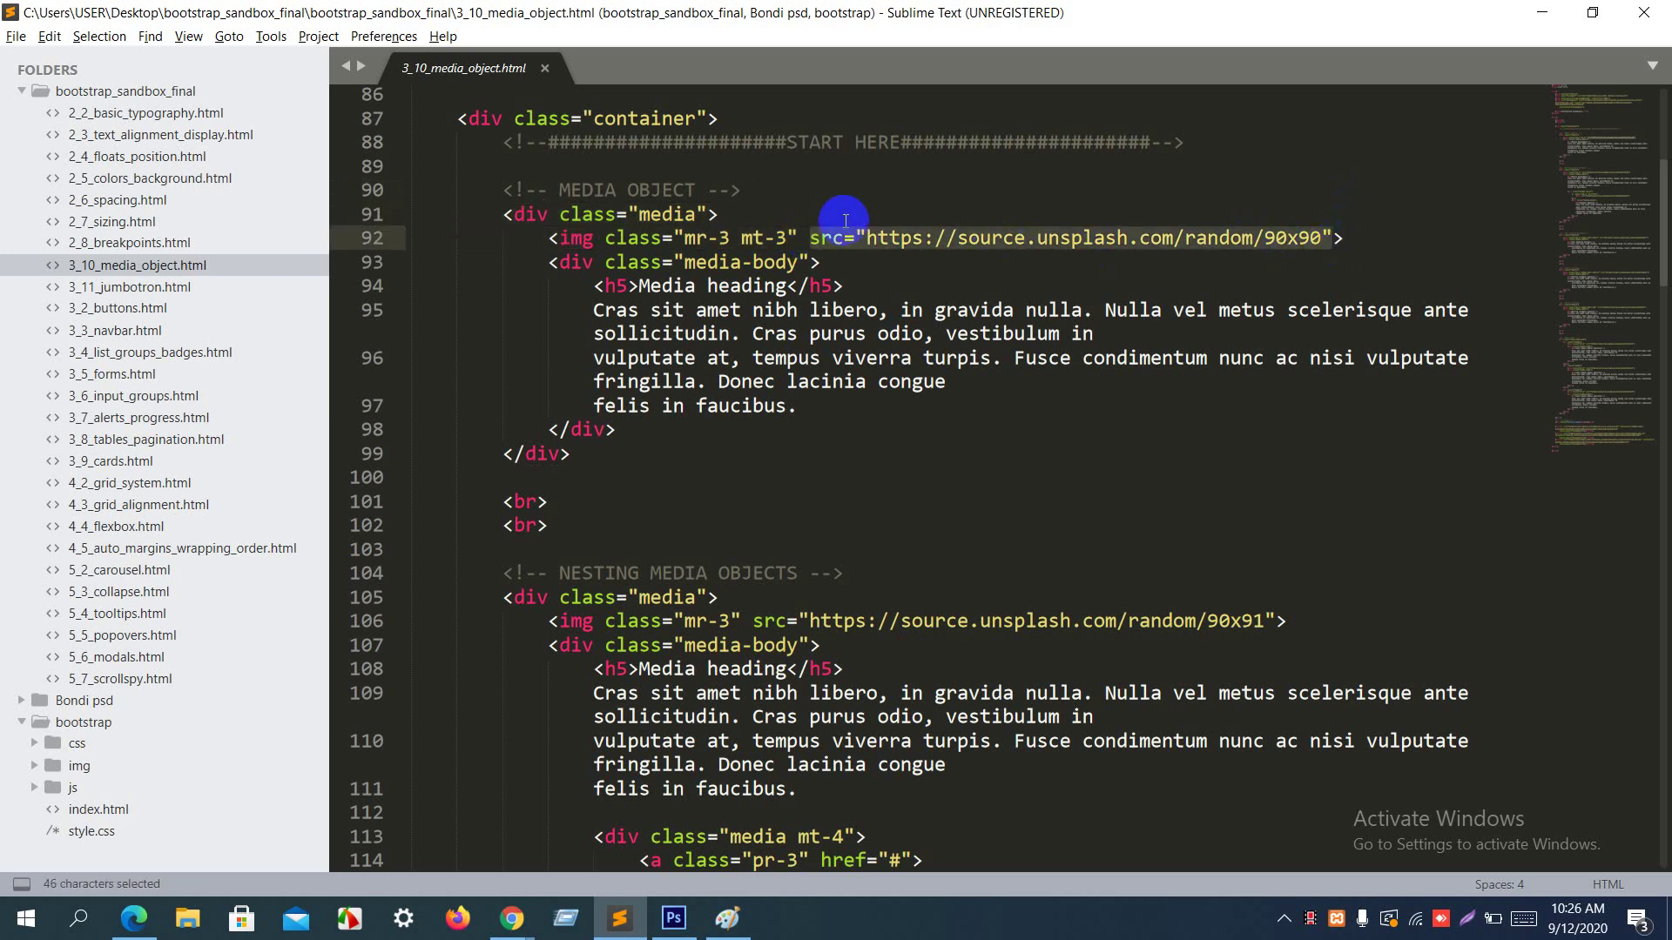
Step: Highlight the first media-body class, its heading text and its paragraph in the code, and switch to the Media Object page in Chrome
click(570, 262)
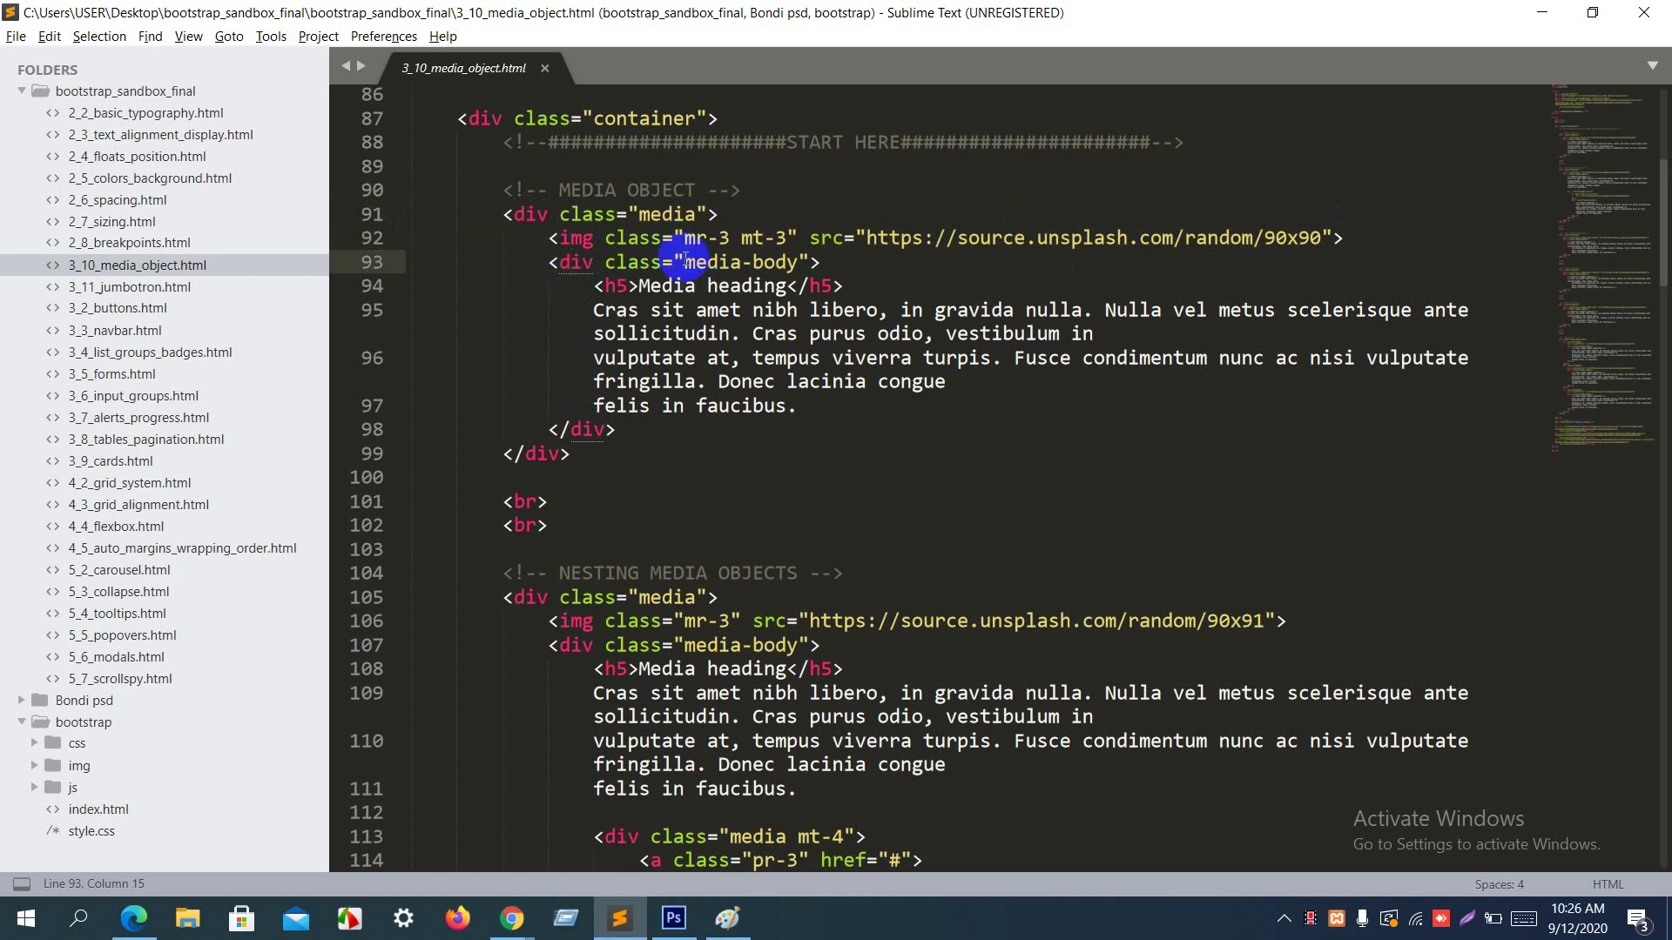
drag(684, 261, 789, 262)
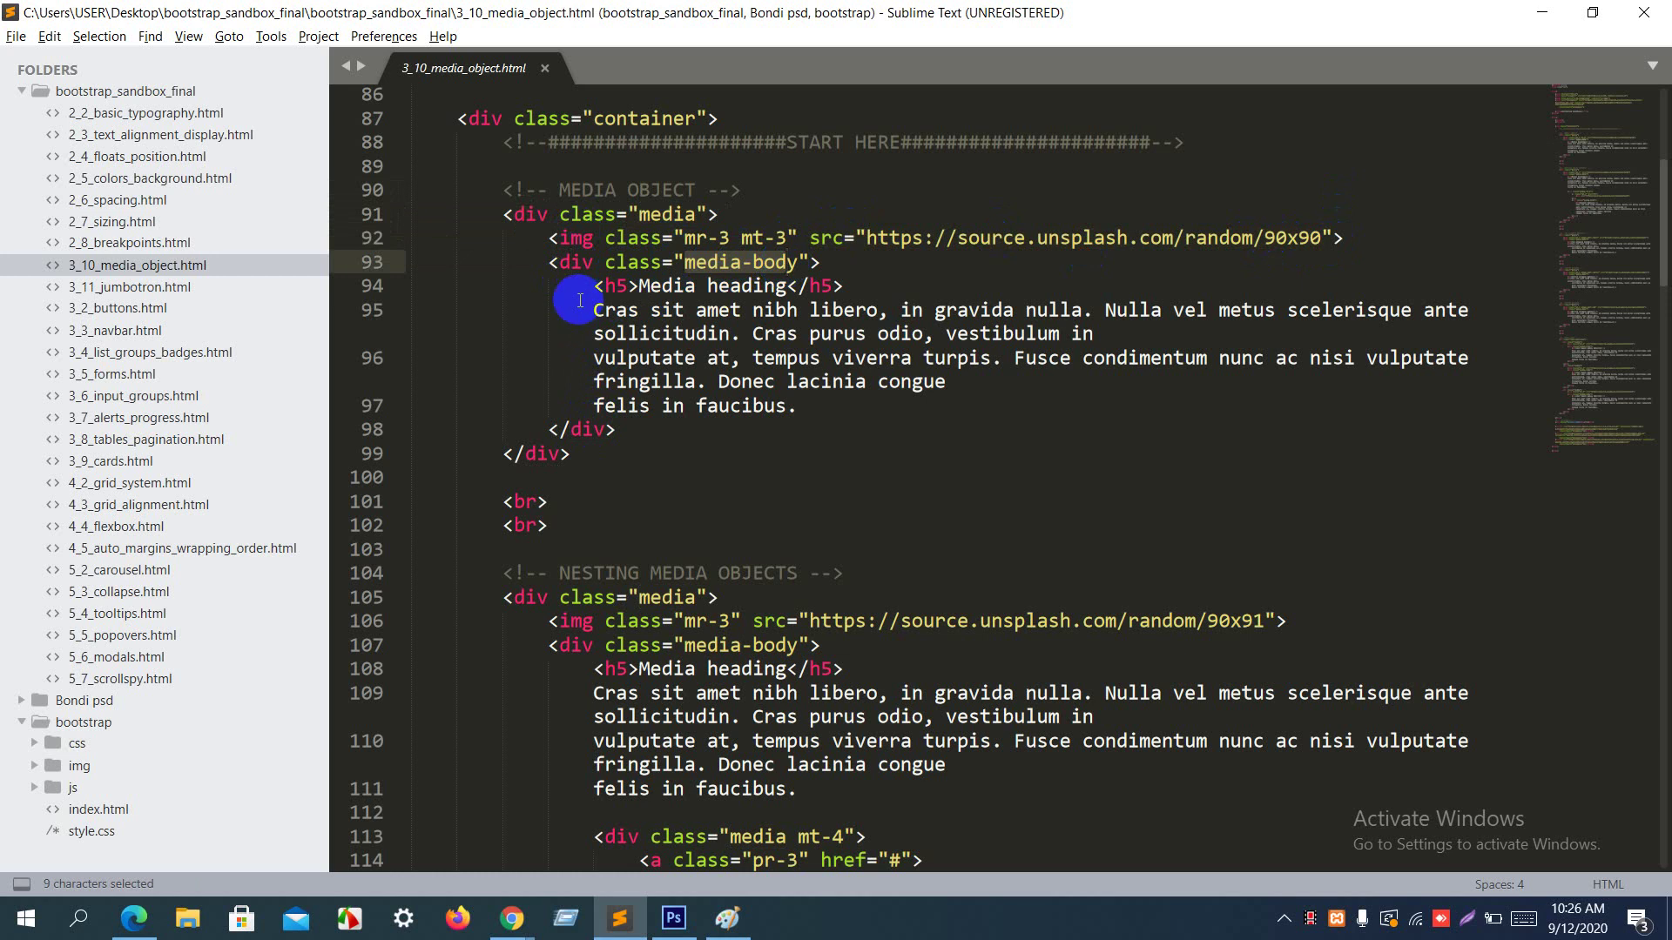
drag(588, 294, 816, 403)
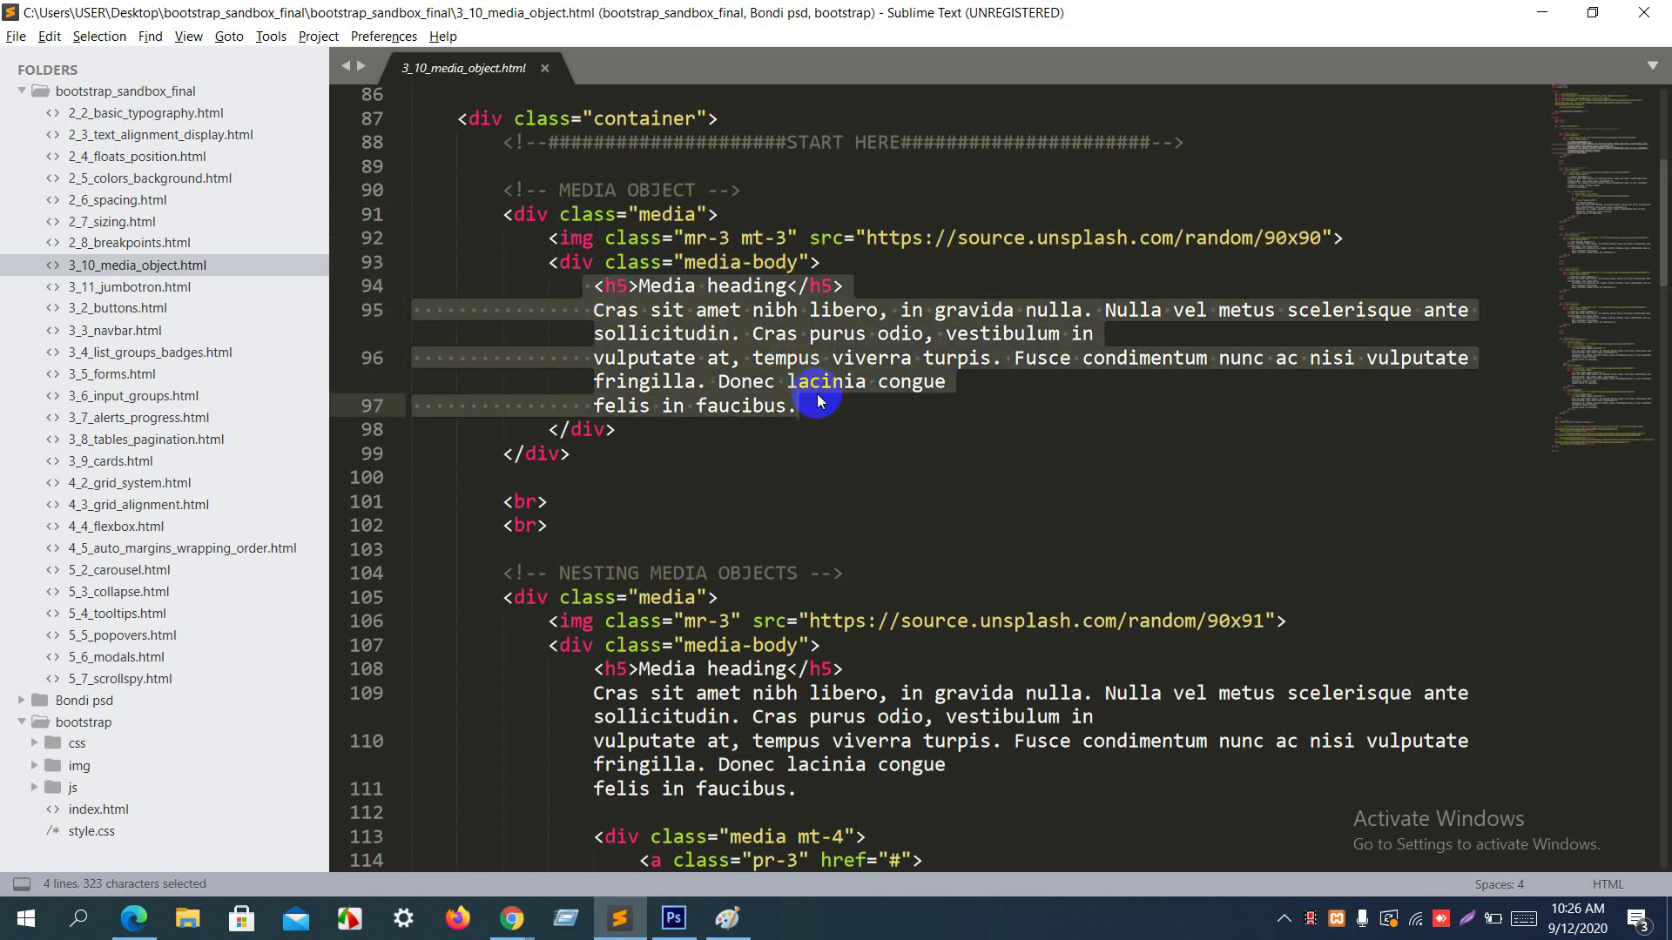
click(817, 403)
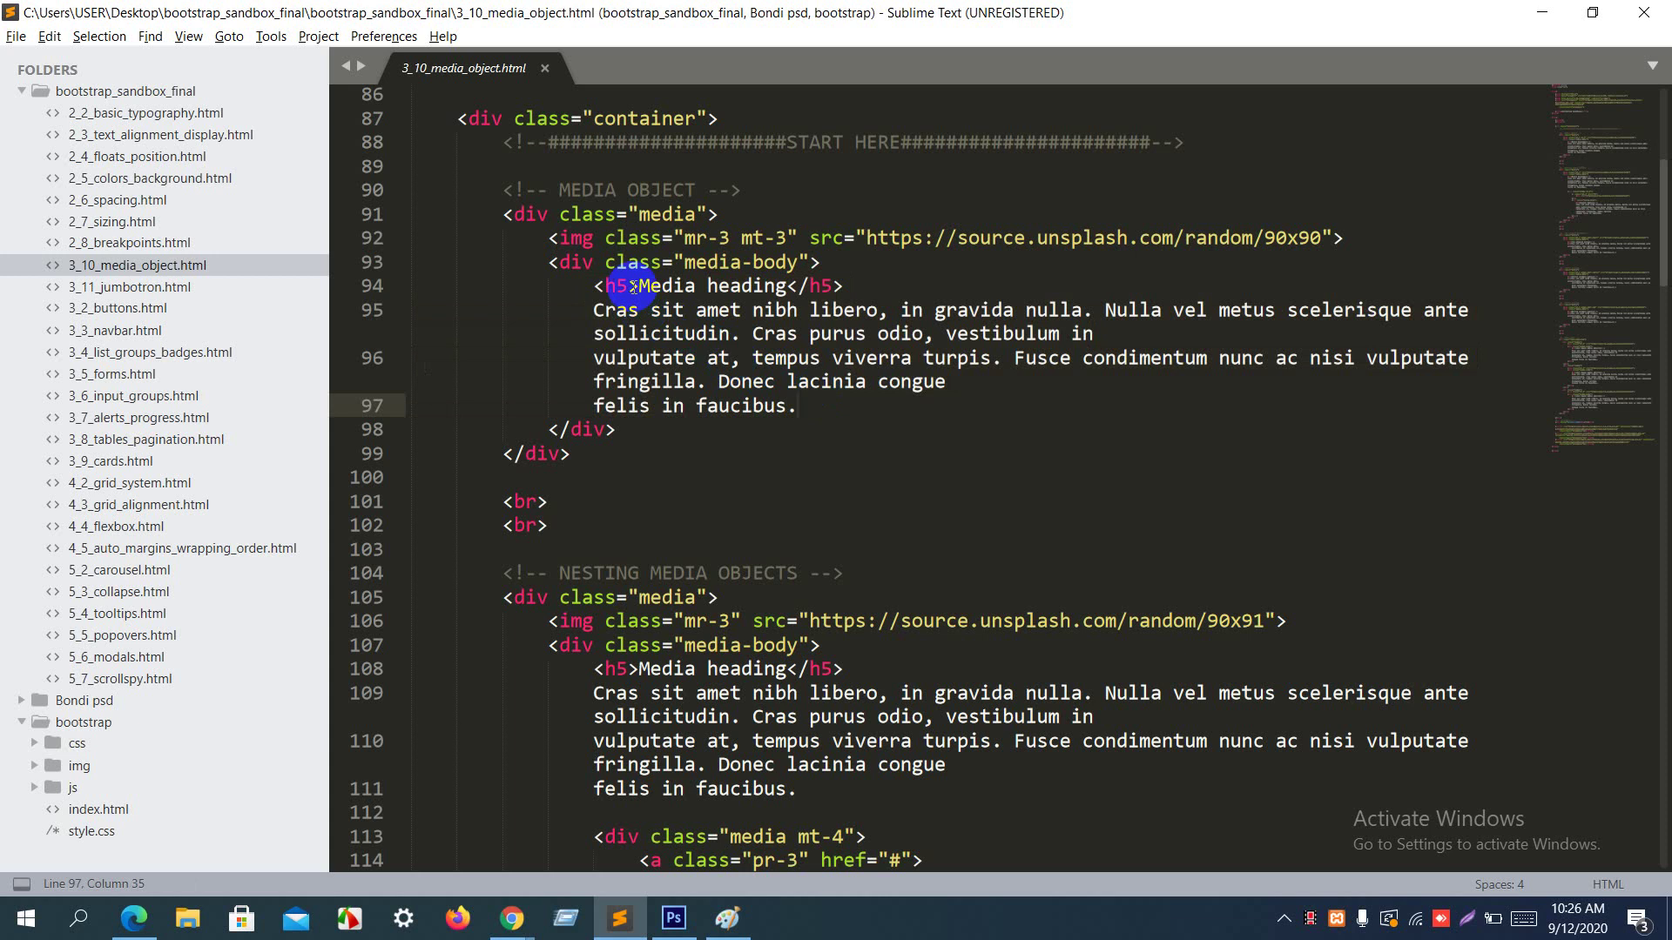
drag(639, 287, 797, 285)
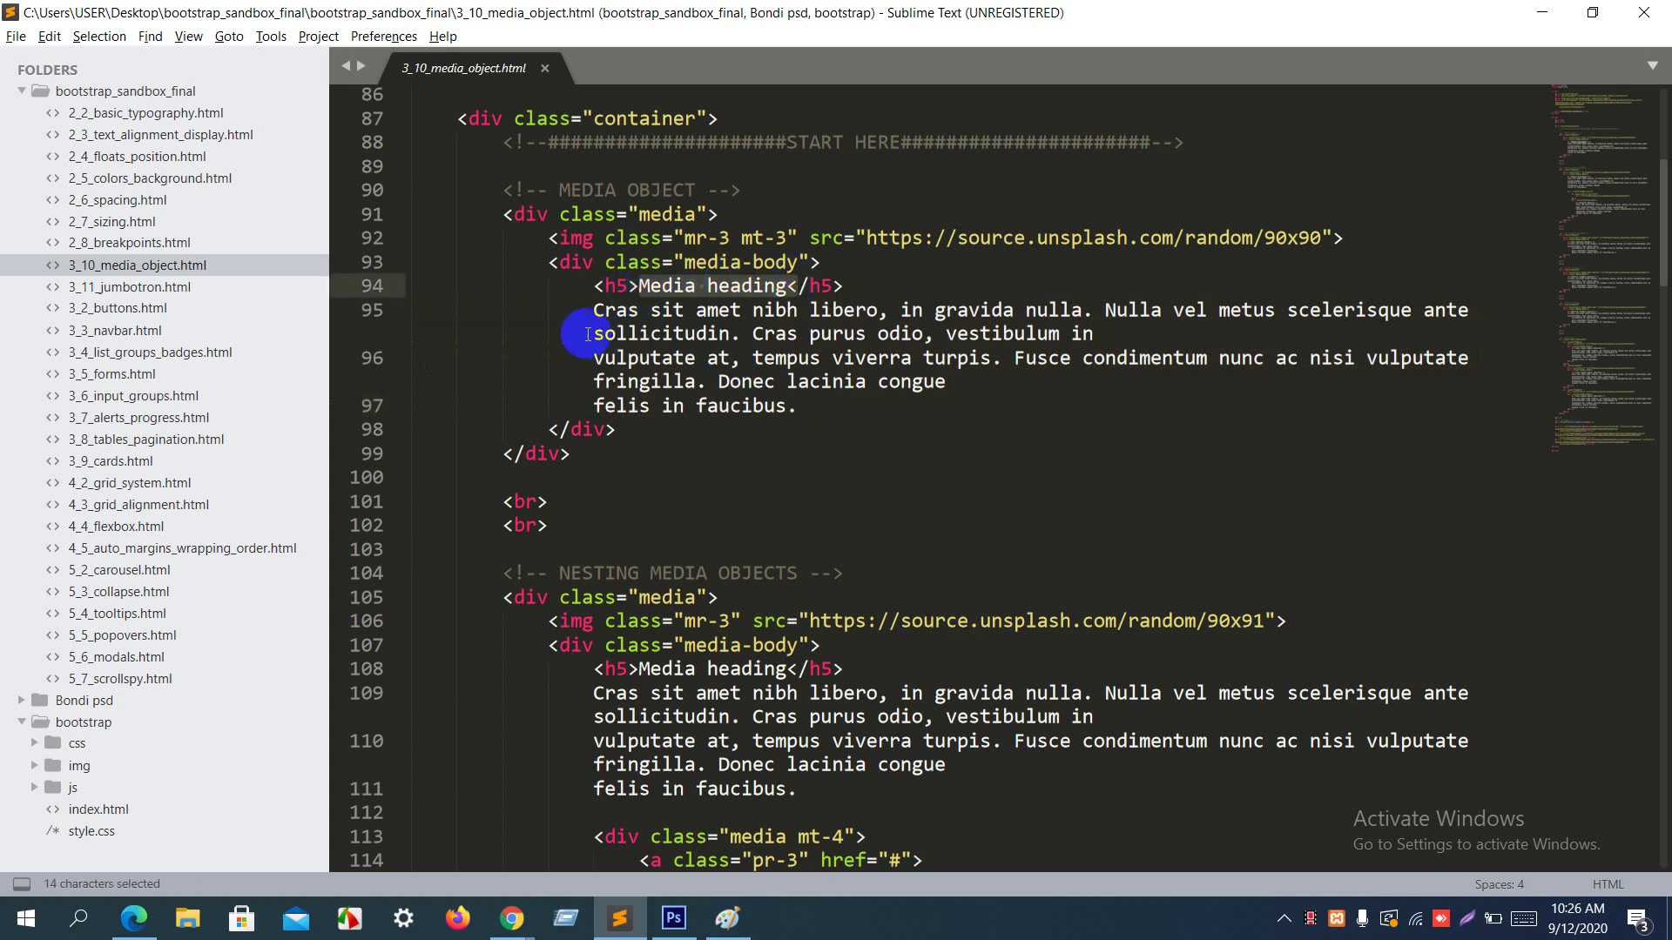
drag(582, 310, 824, 407)
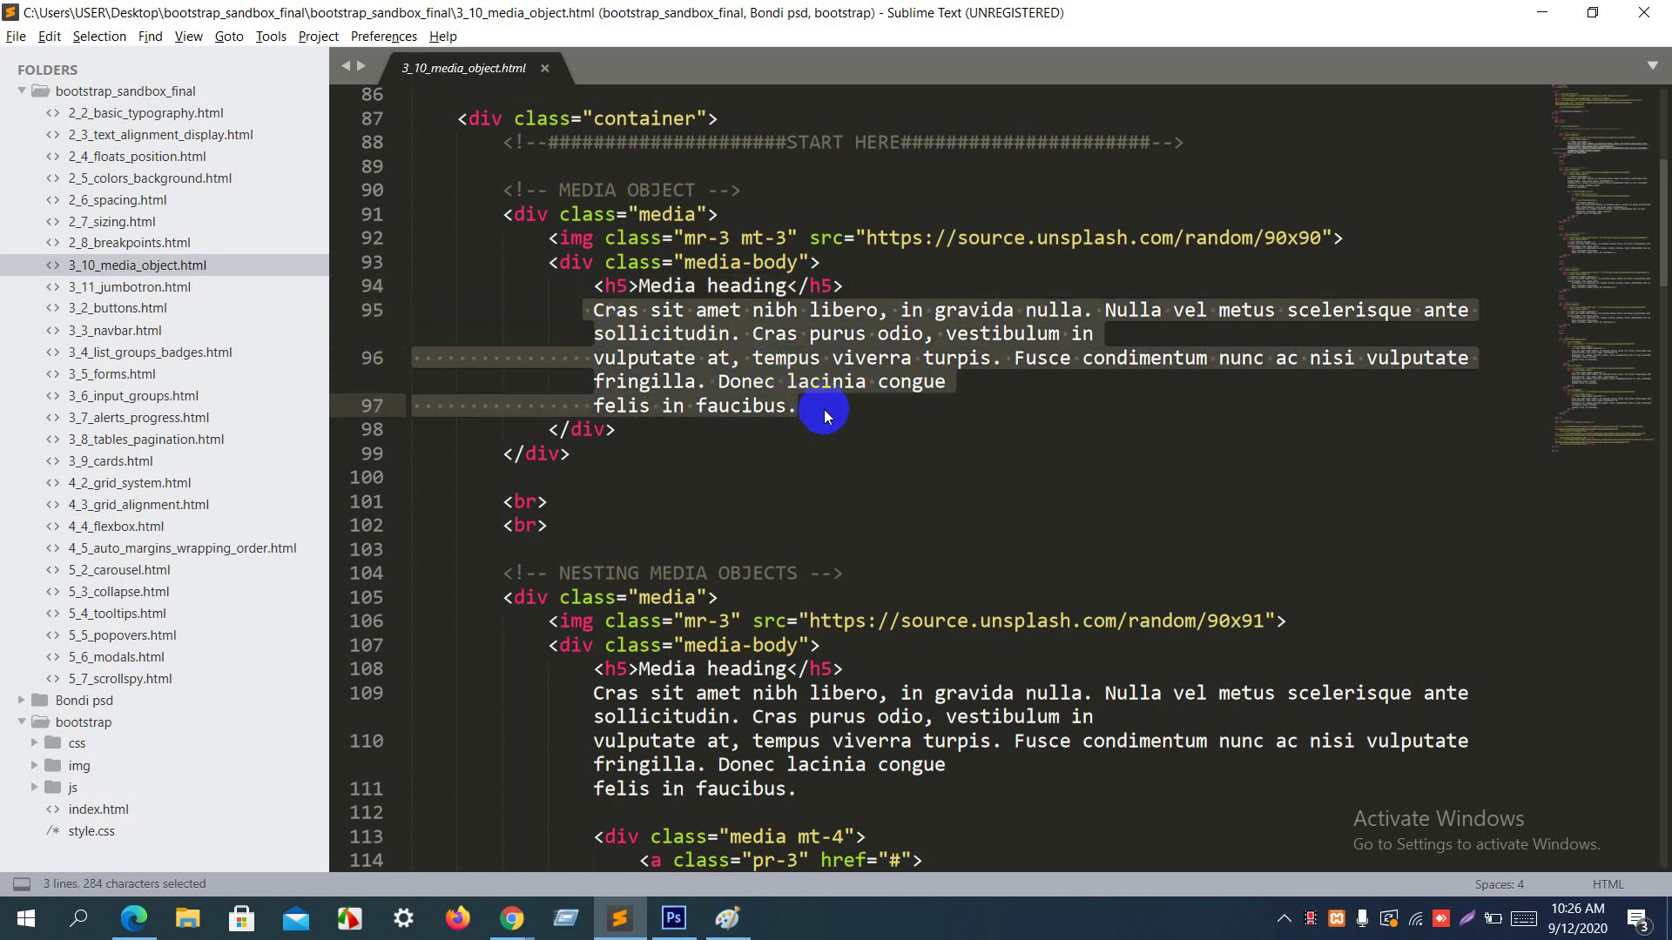
key(alt+Tab)
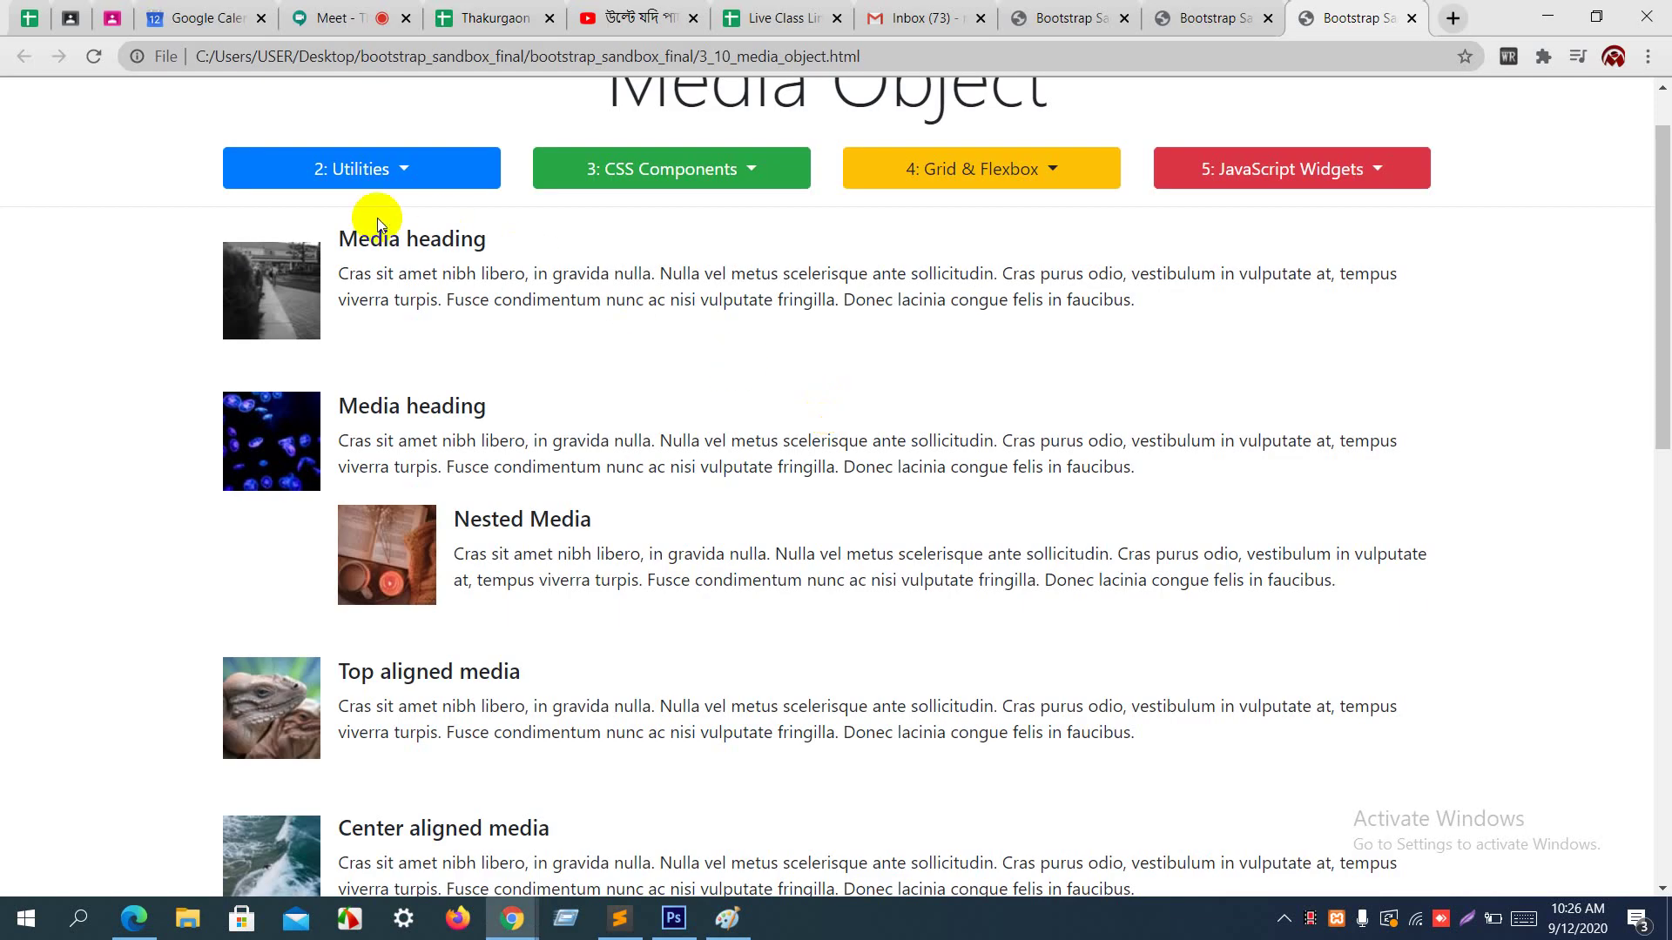
Step: Highlight the heading and paragraph of the first media item and of the second one on the Media Object page
drag(340, 236, 1186, 317)
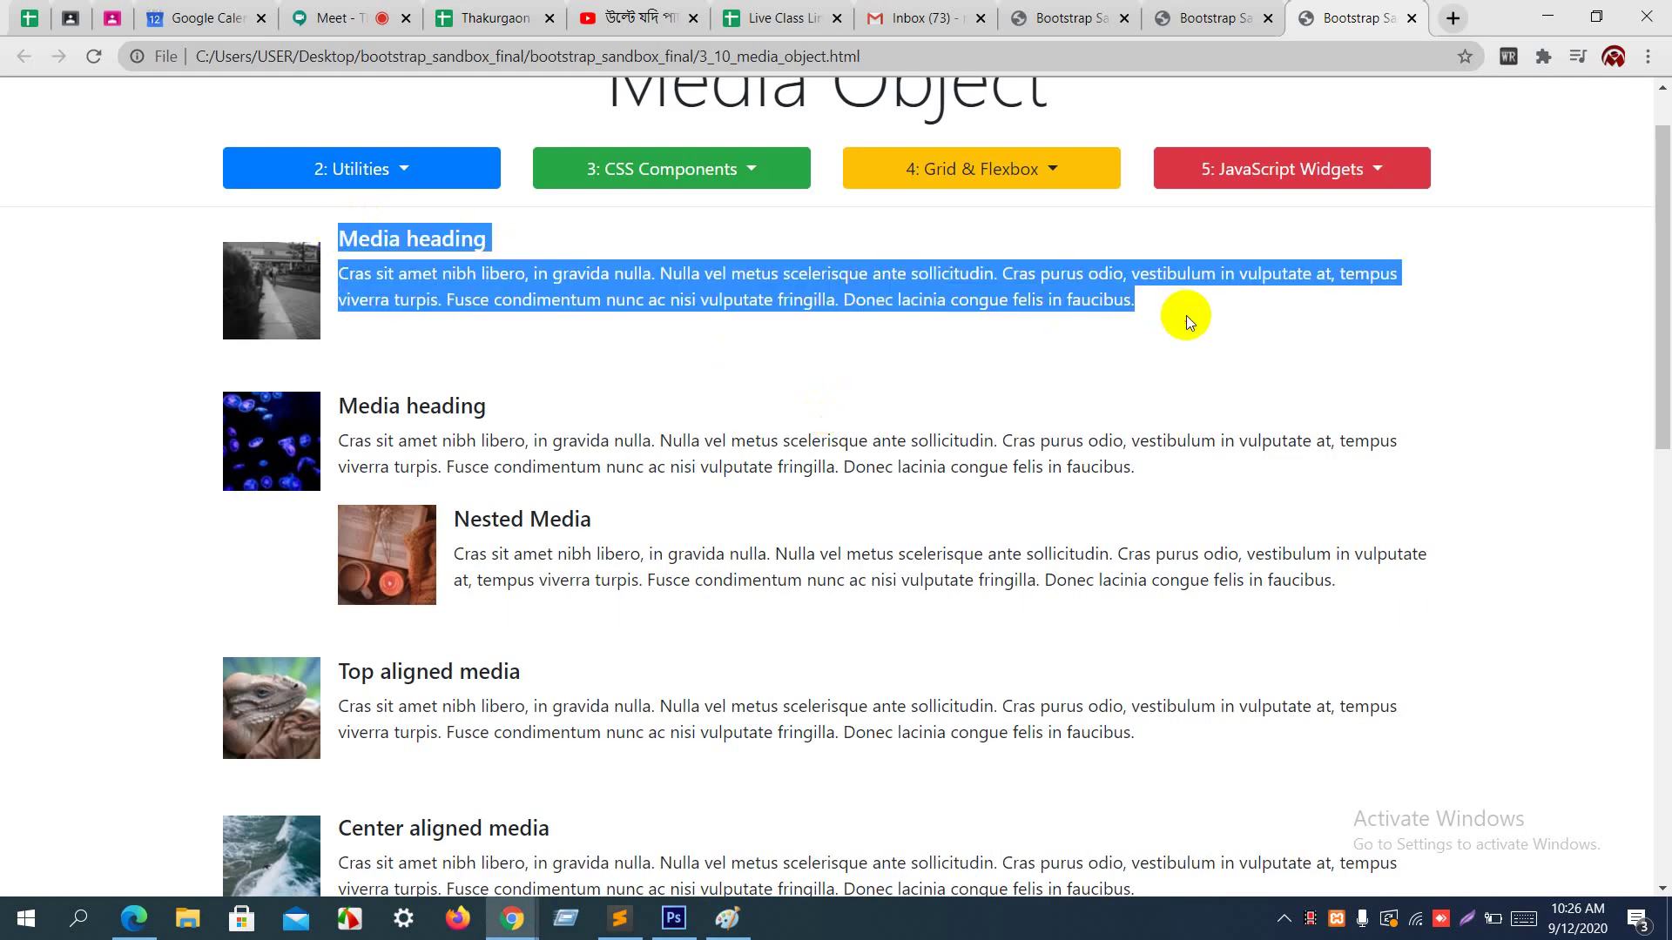
scroll(1189, 310, down, 1)
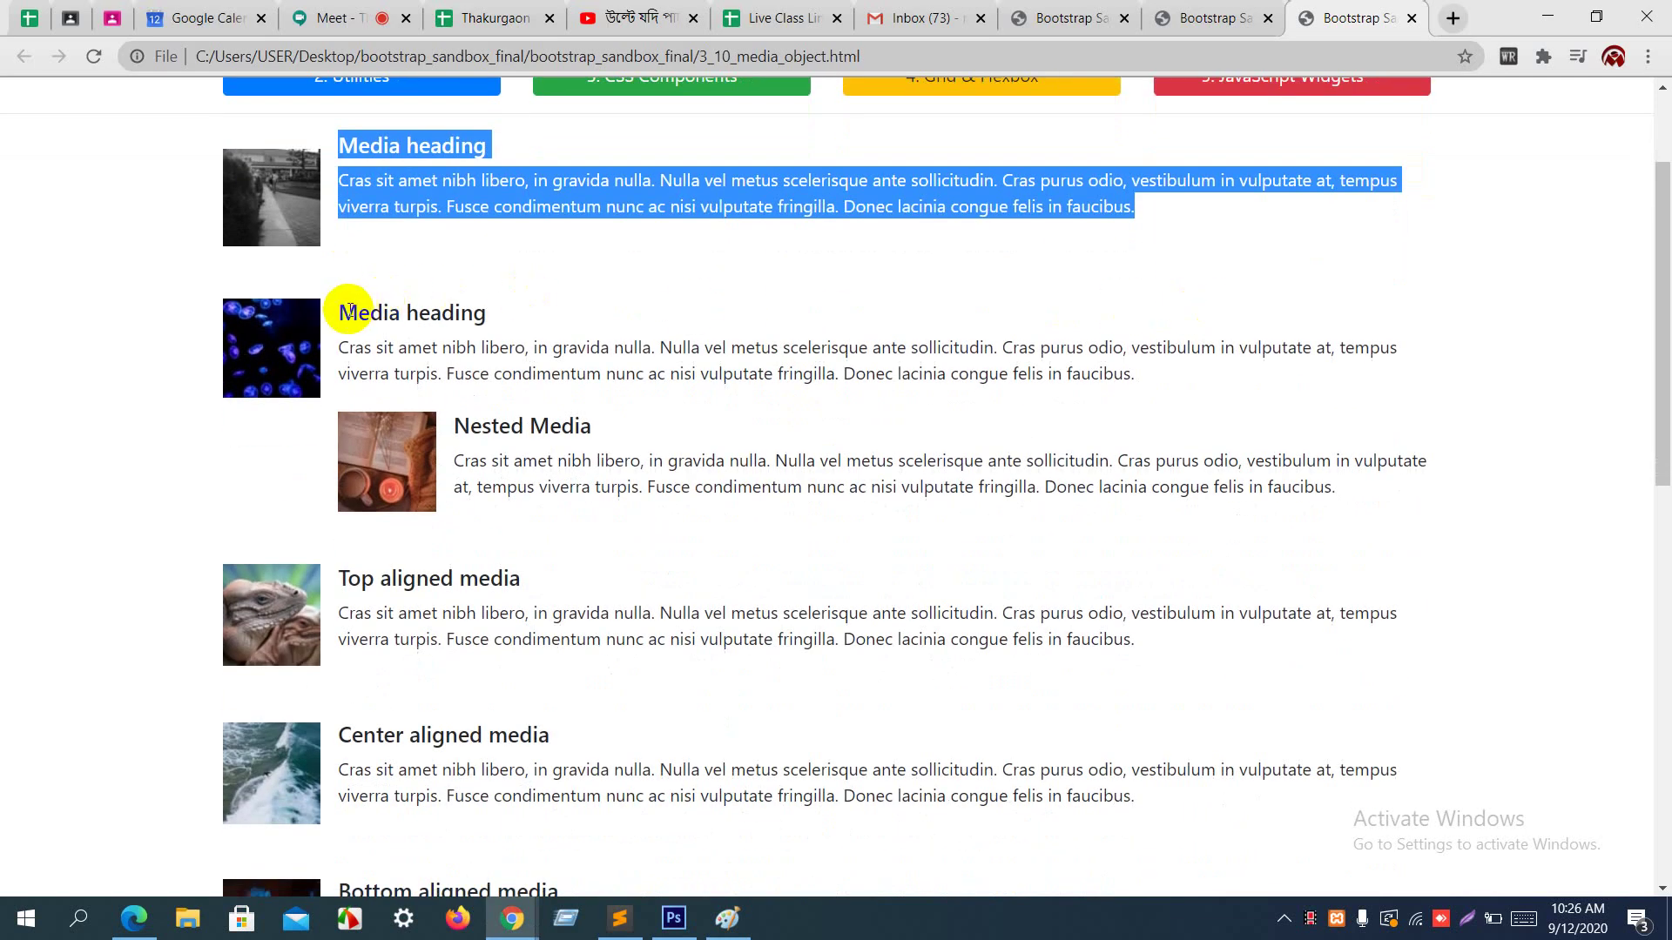
drag(341, 312, 1199, 387)
Step: Switch to Sublime Text and highlight the outer image tag, heading and paragraph in the NESTING MEDIA OBJECTS section
key(alt+Tab)
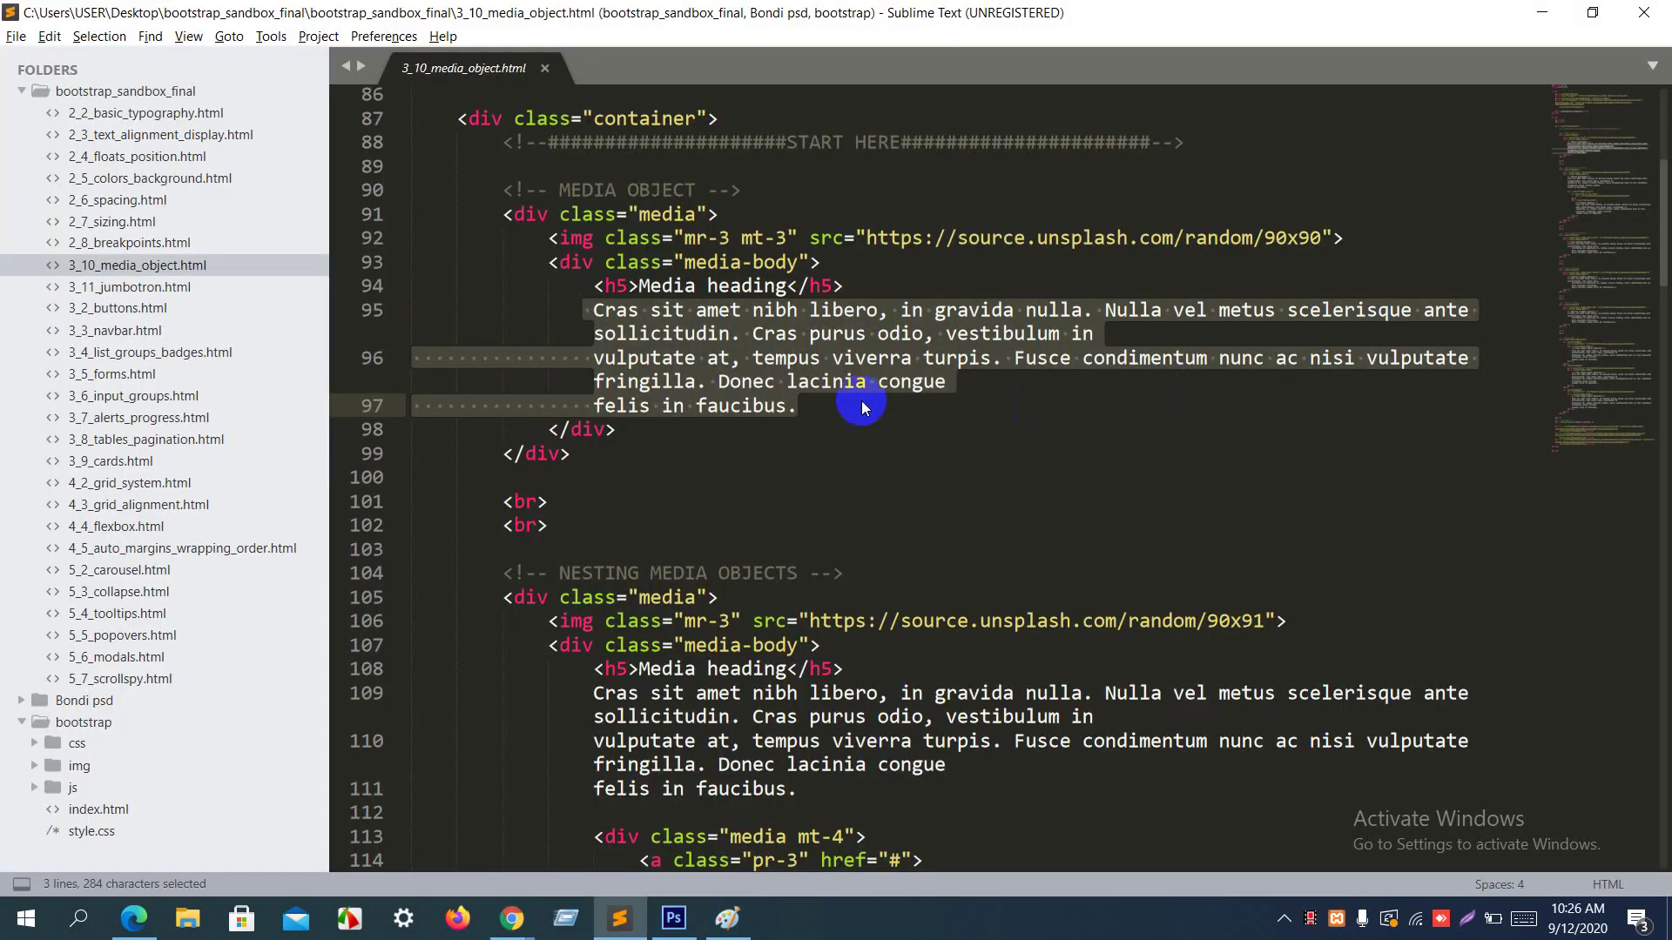
scroll(862, 403, down, 3)
scroll(862, 402, down, 3)
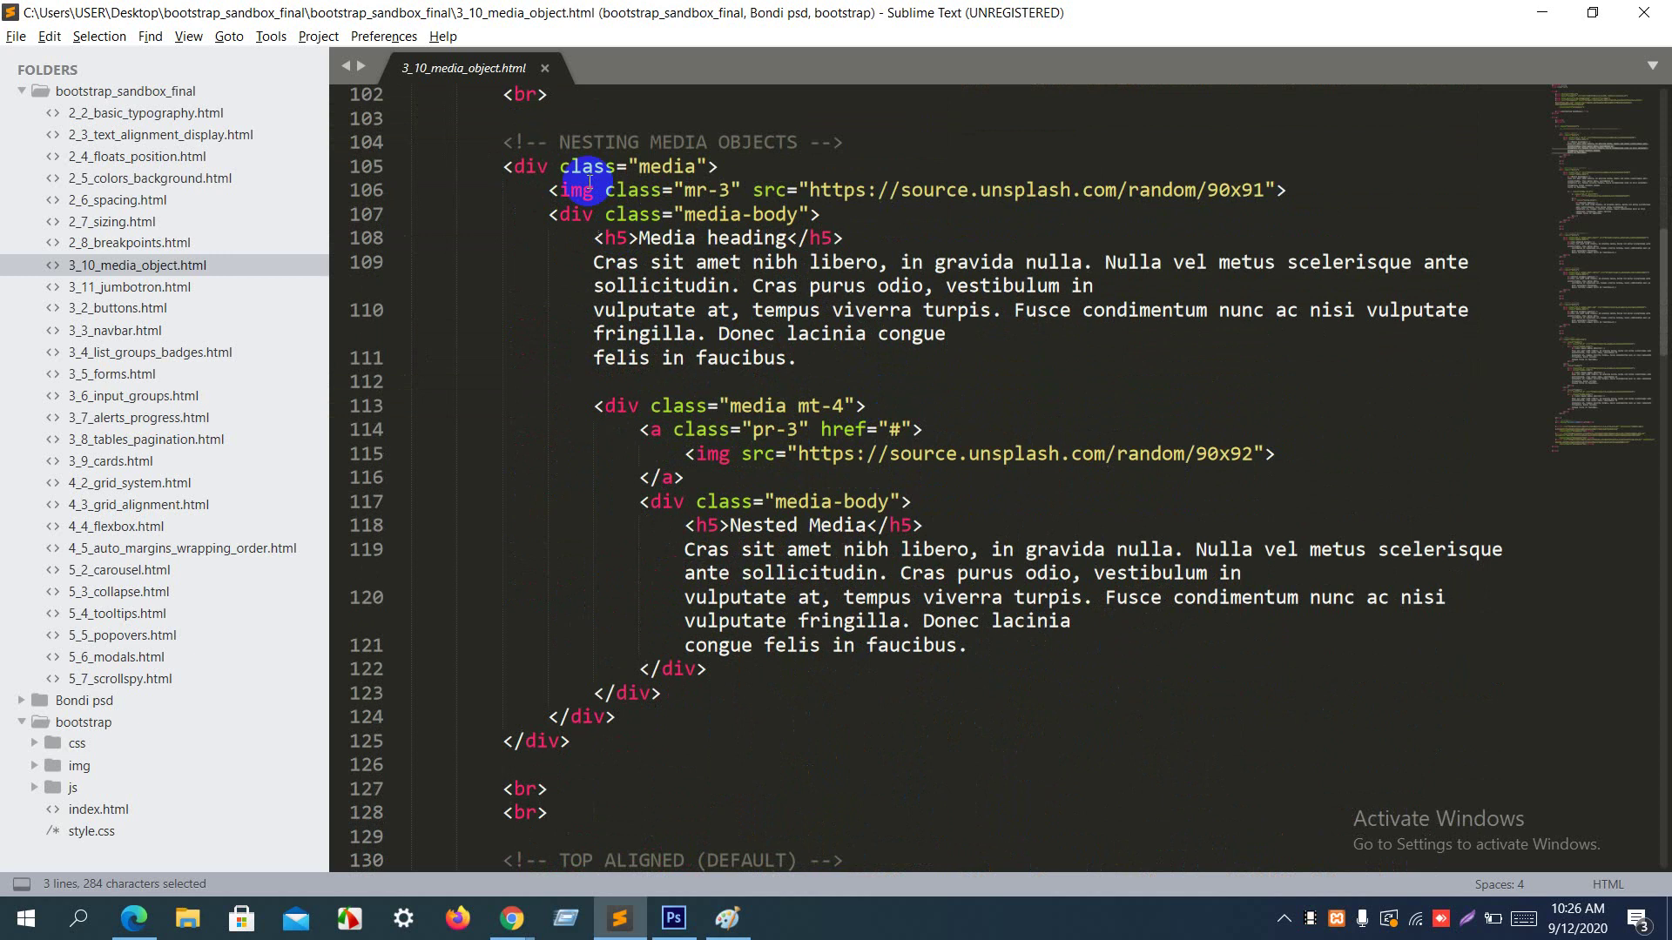
click(535, 165)
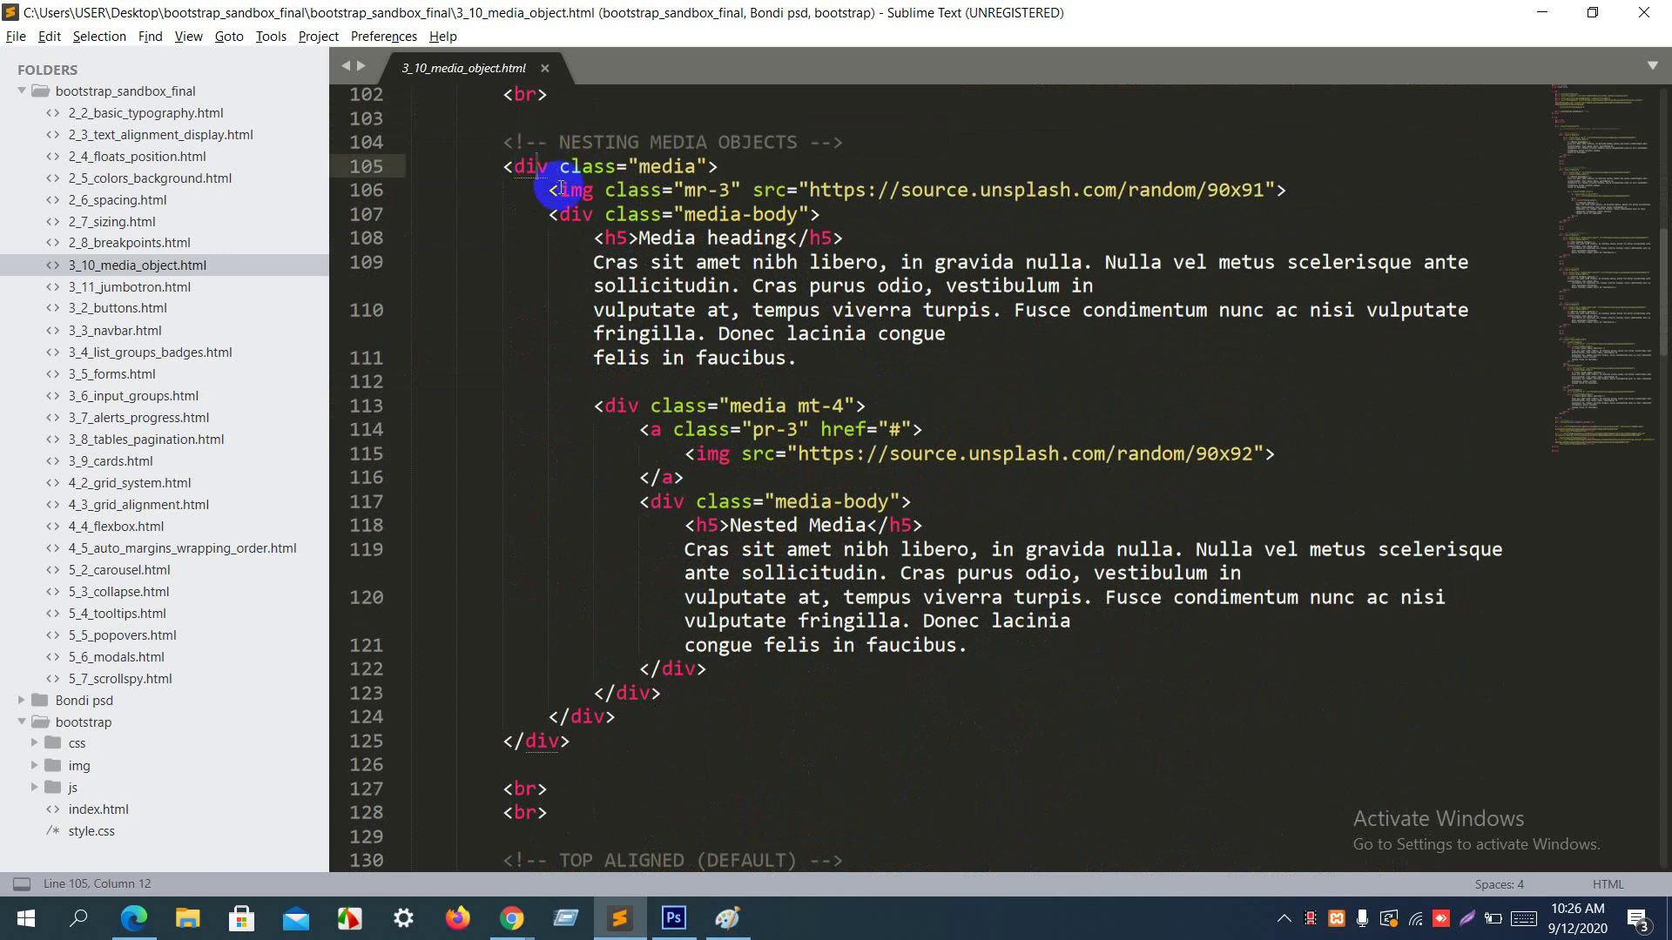
drag(560, 189, 1001, 190)
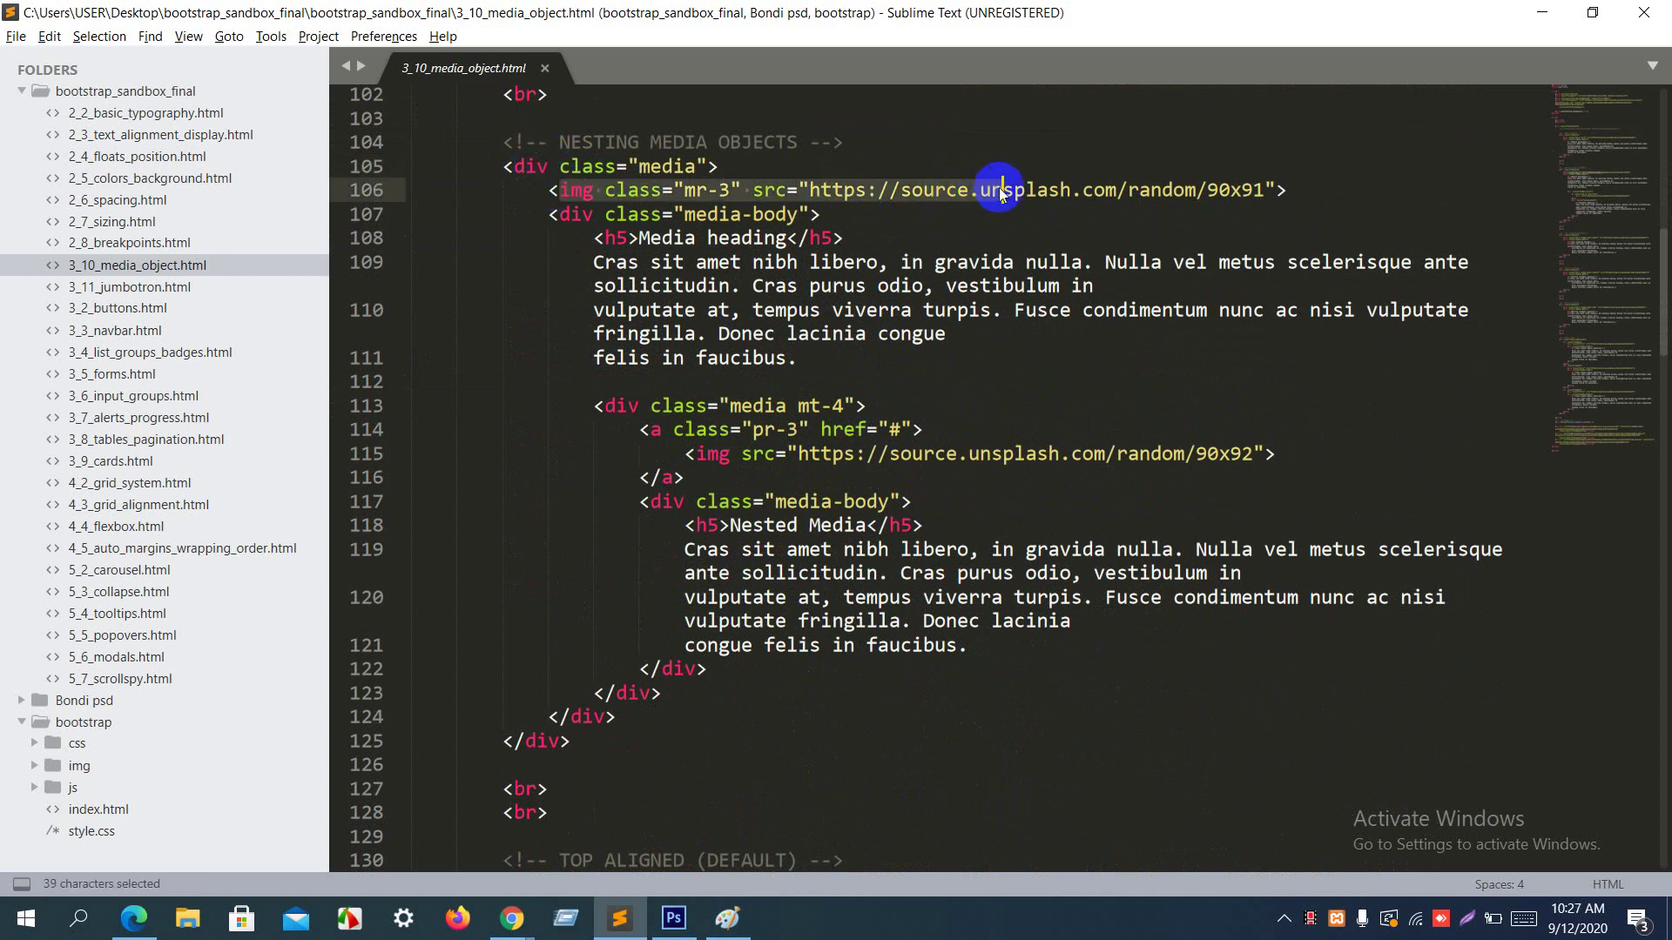
click(580, 214)
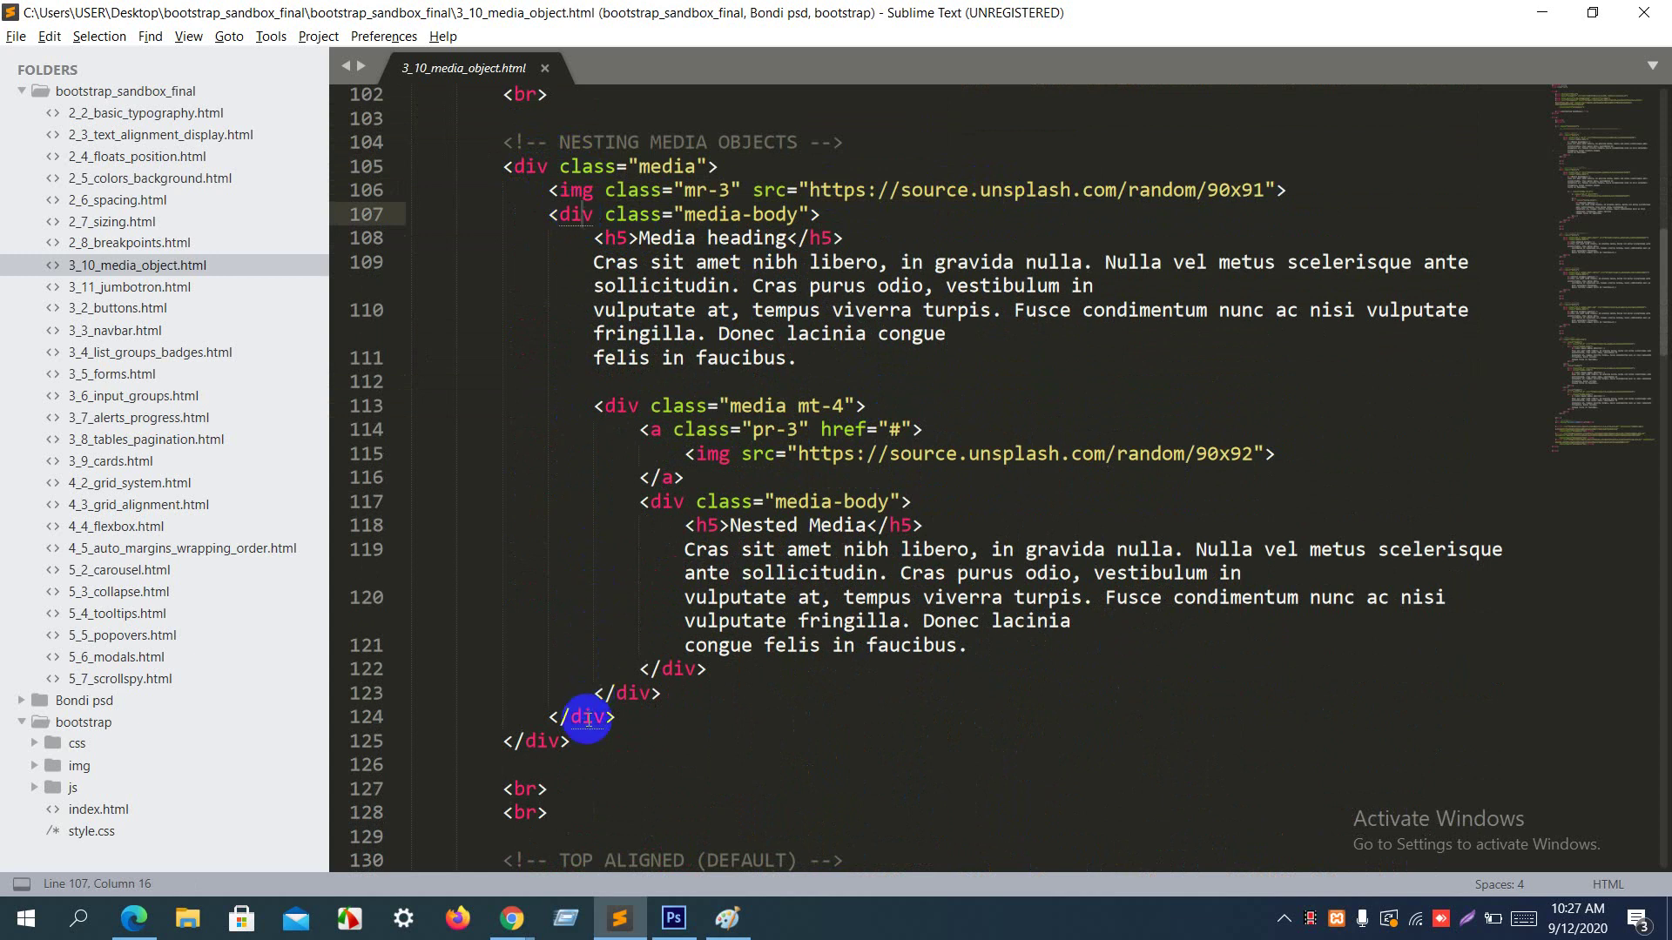
drag(593, 237, 820, 344)
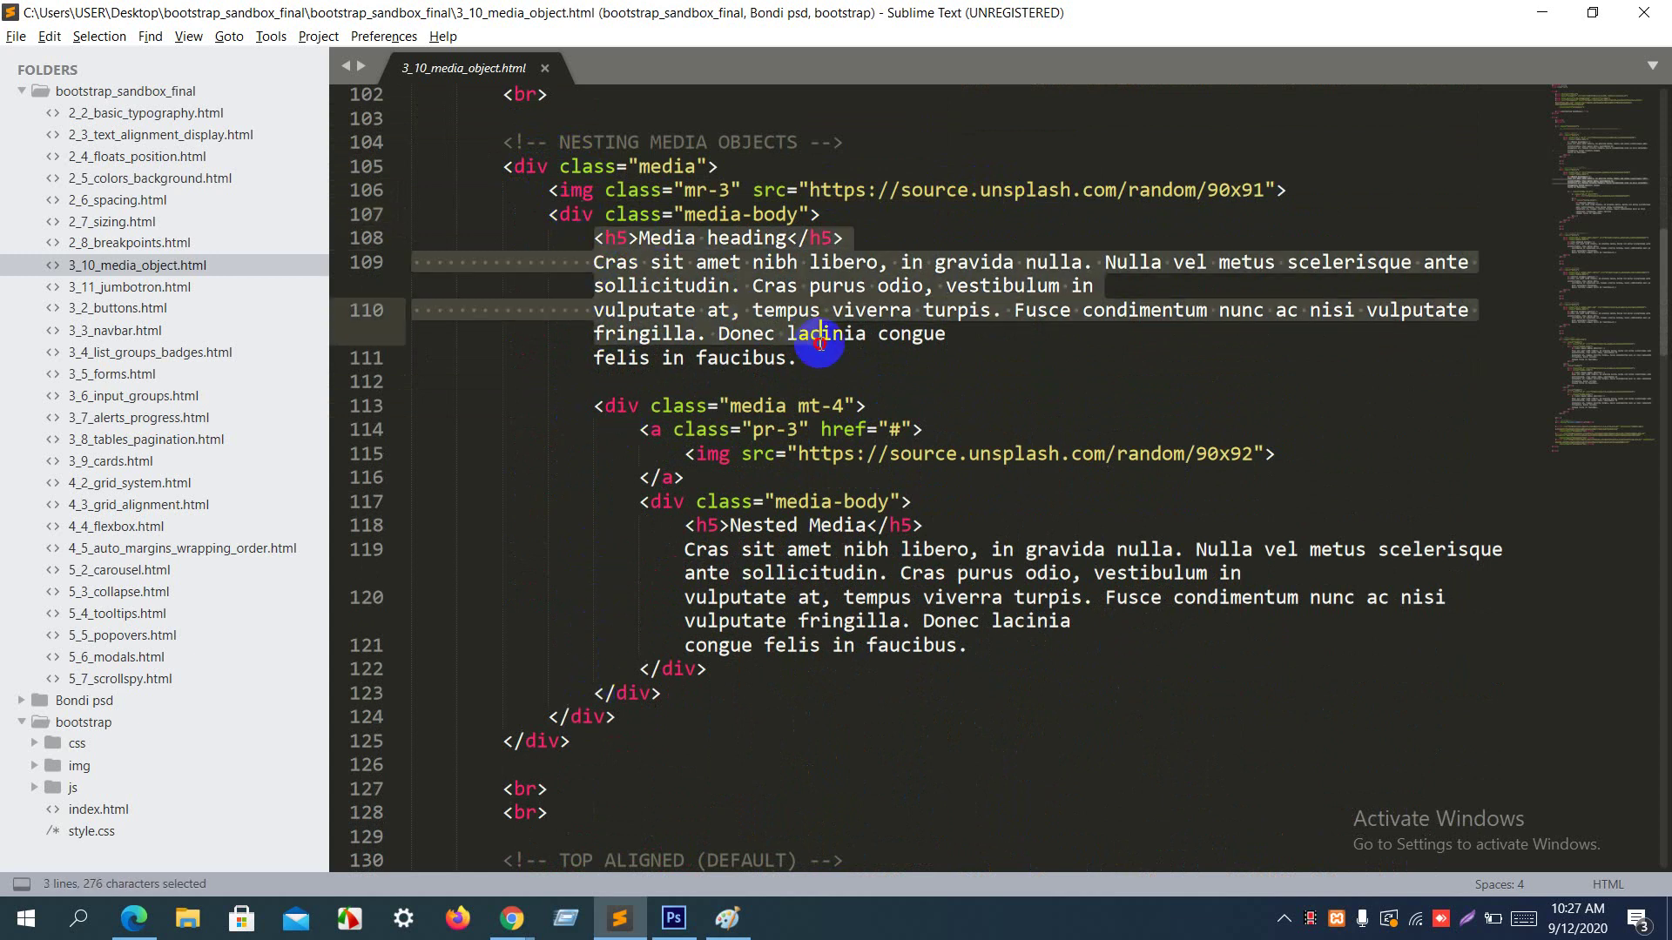
Step: Point out the nested div's media and media-body classes, and highlight the outer media code and the nested media mt-4 block
click(617, 406)
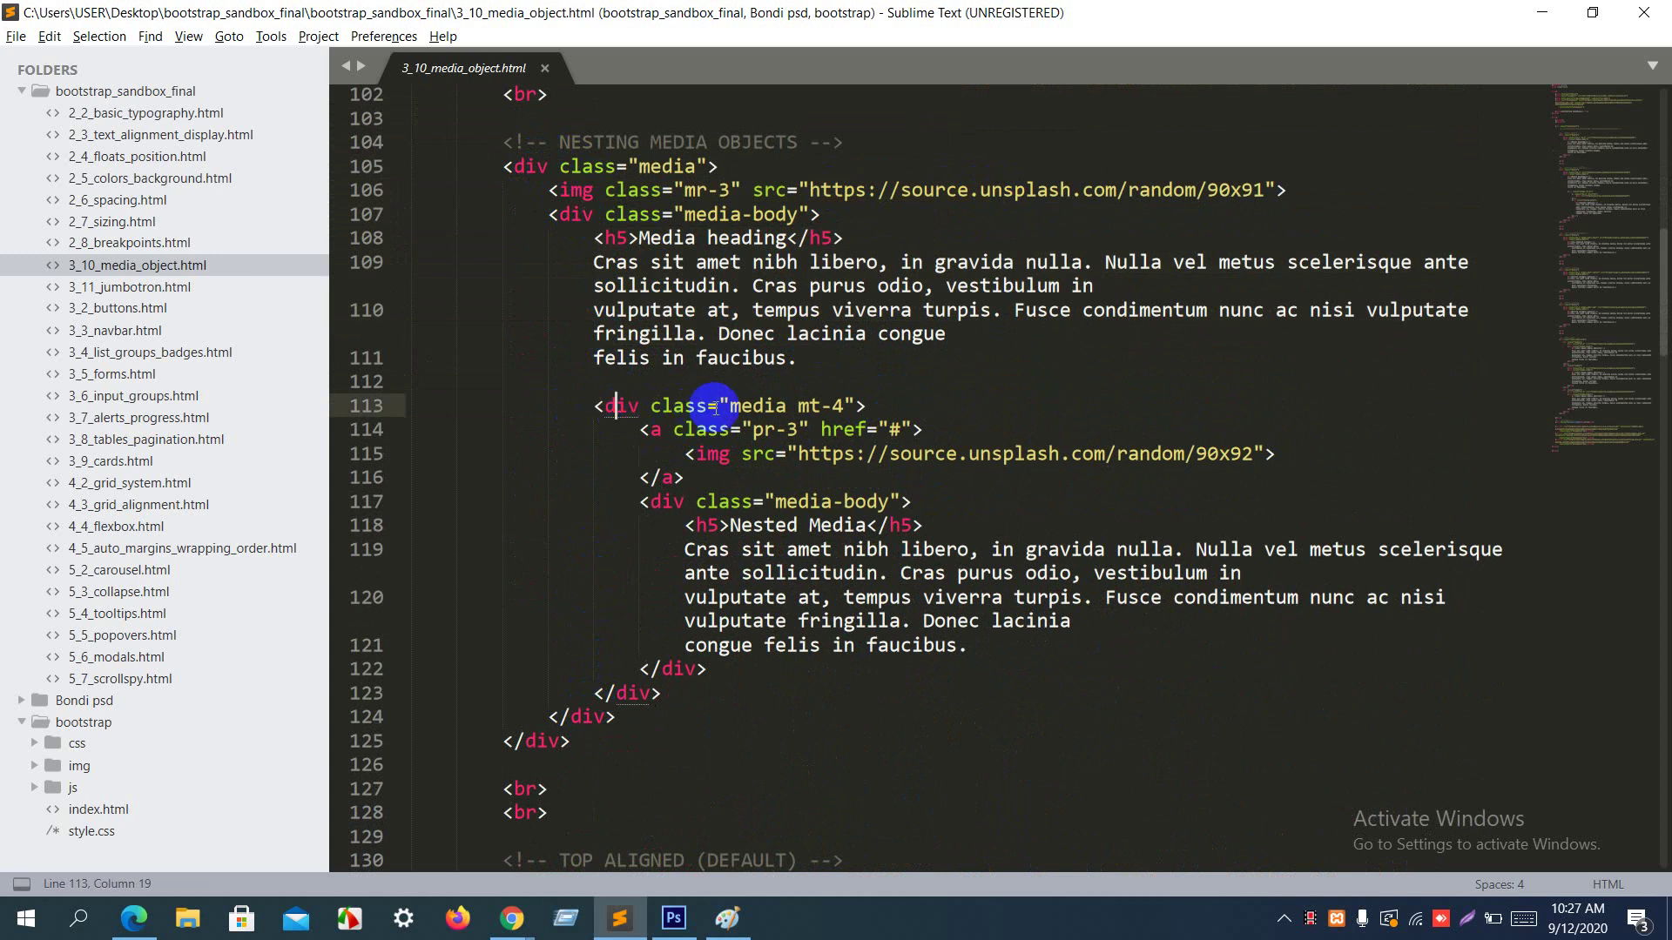
double_click(756, 406)
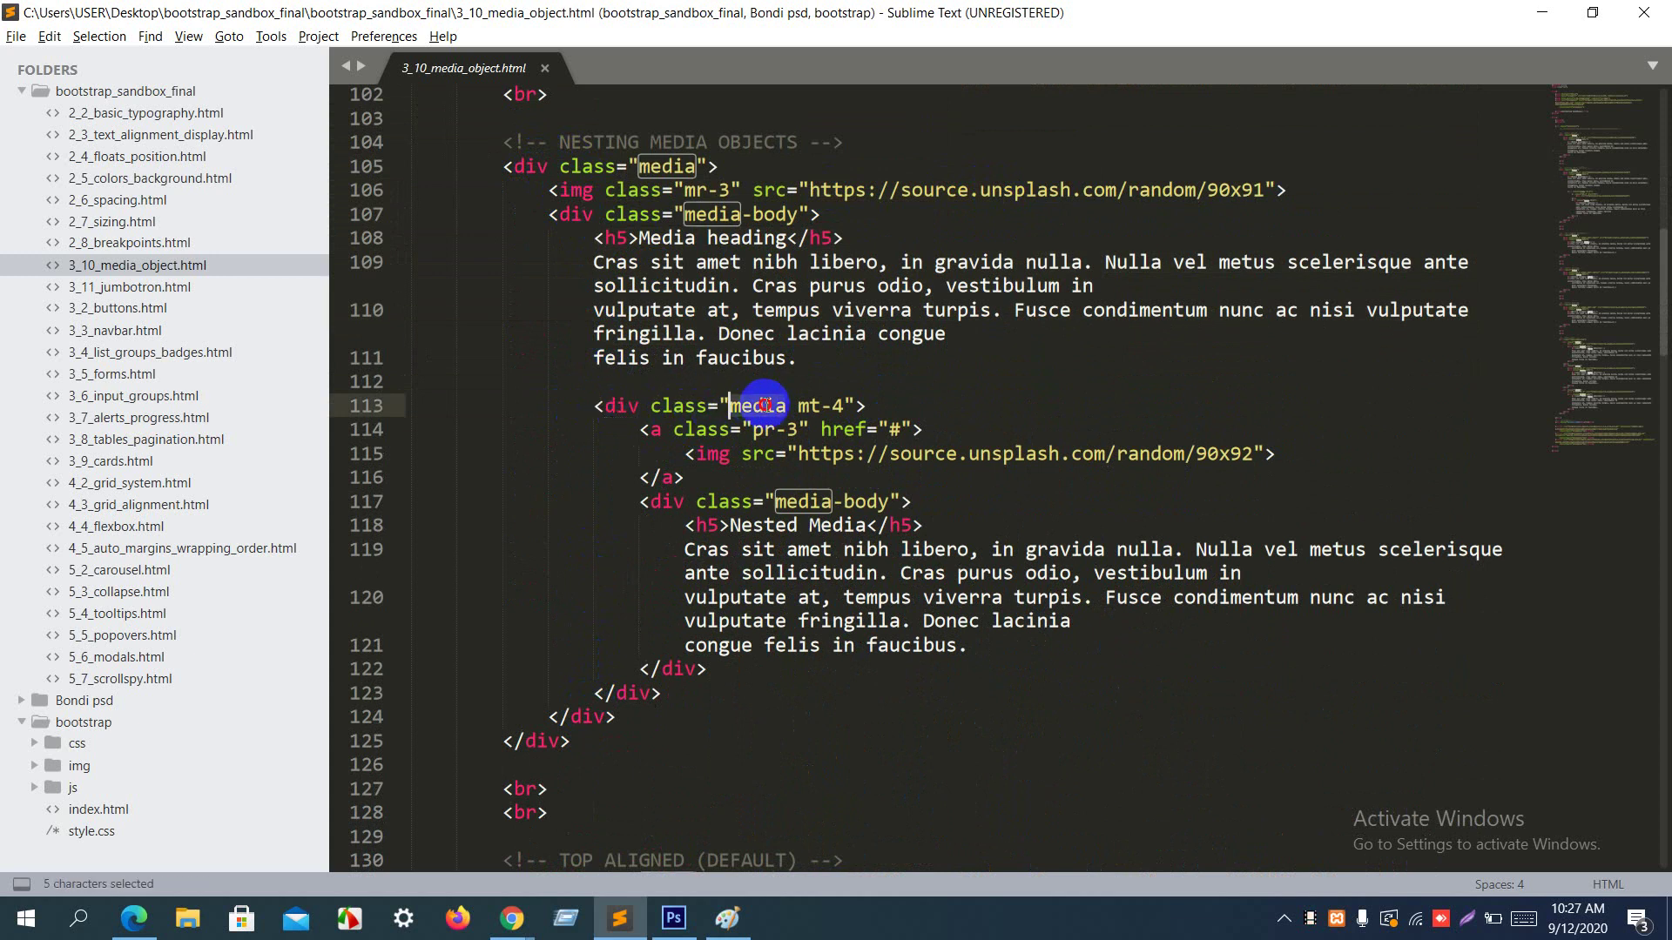
double_click(797, 502)
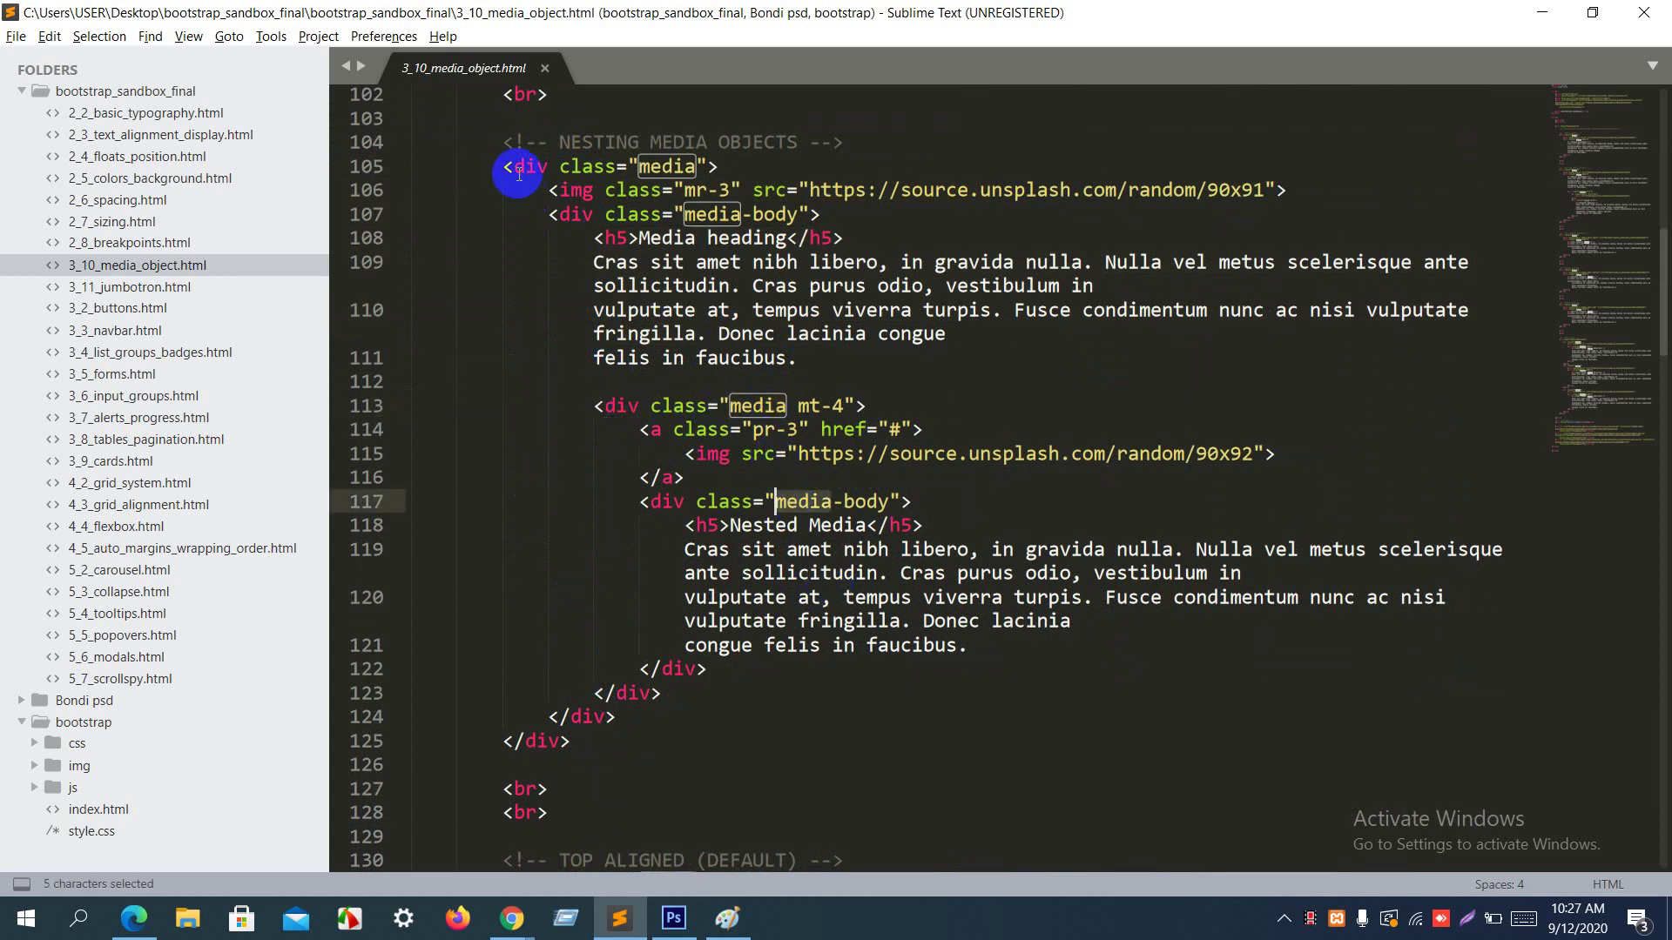
drag(514, 167, 832, 334)
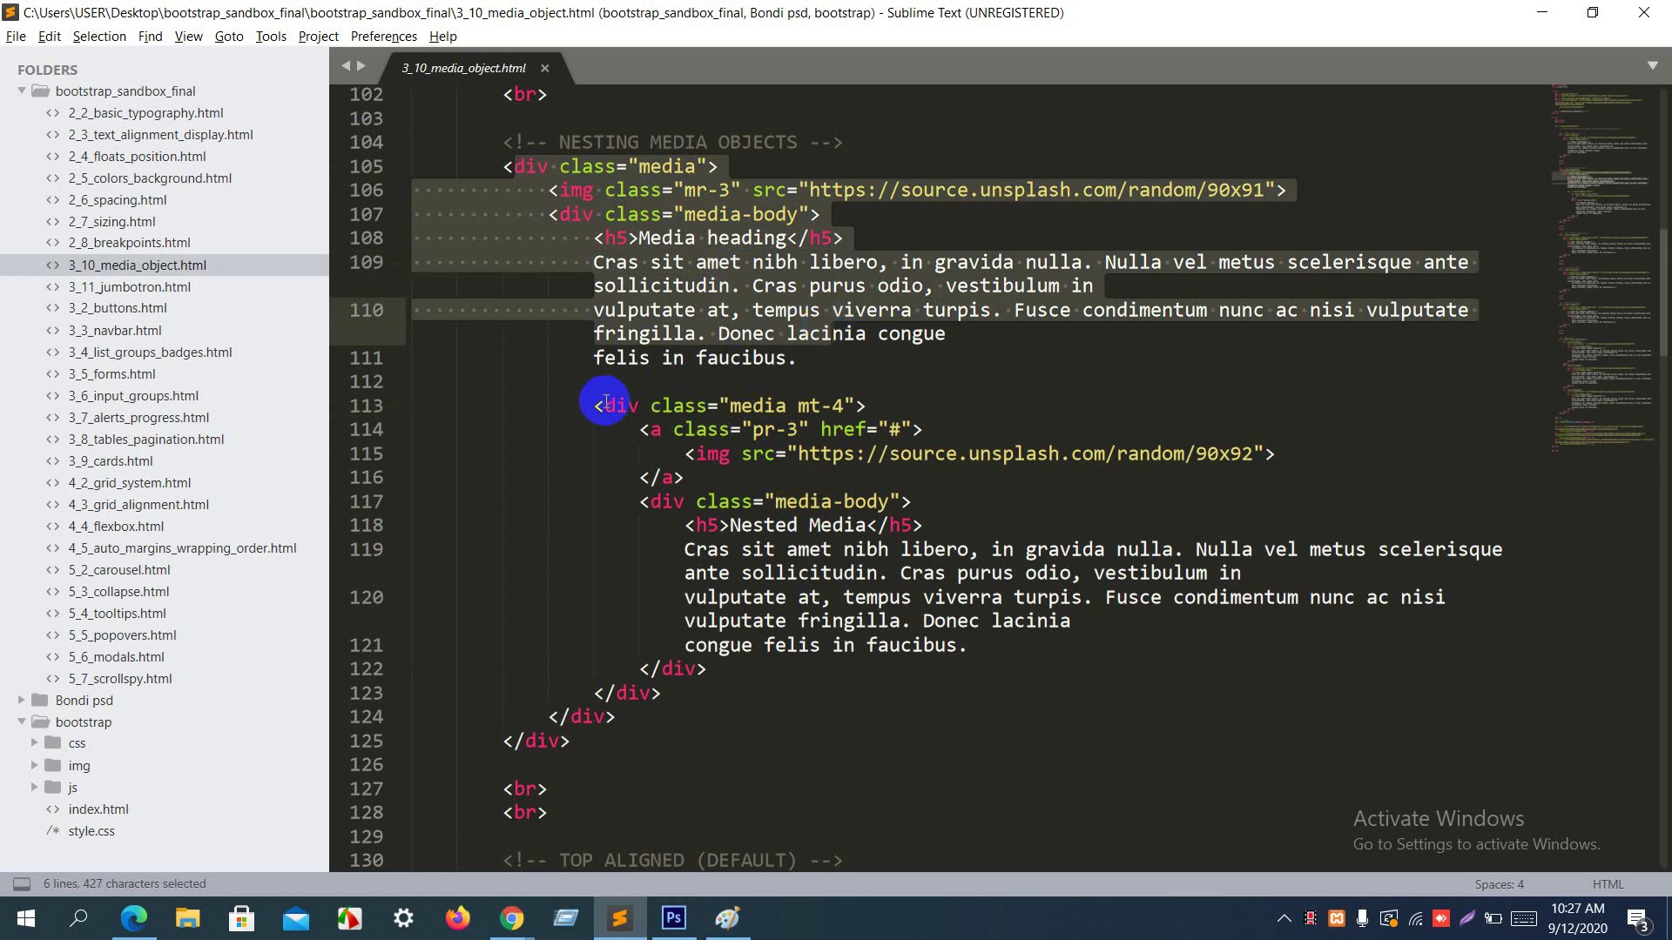
drag(604, 406, 865, 669)
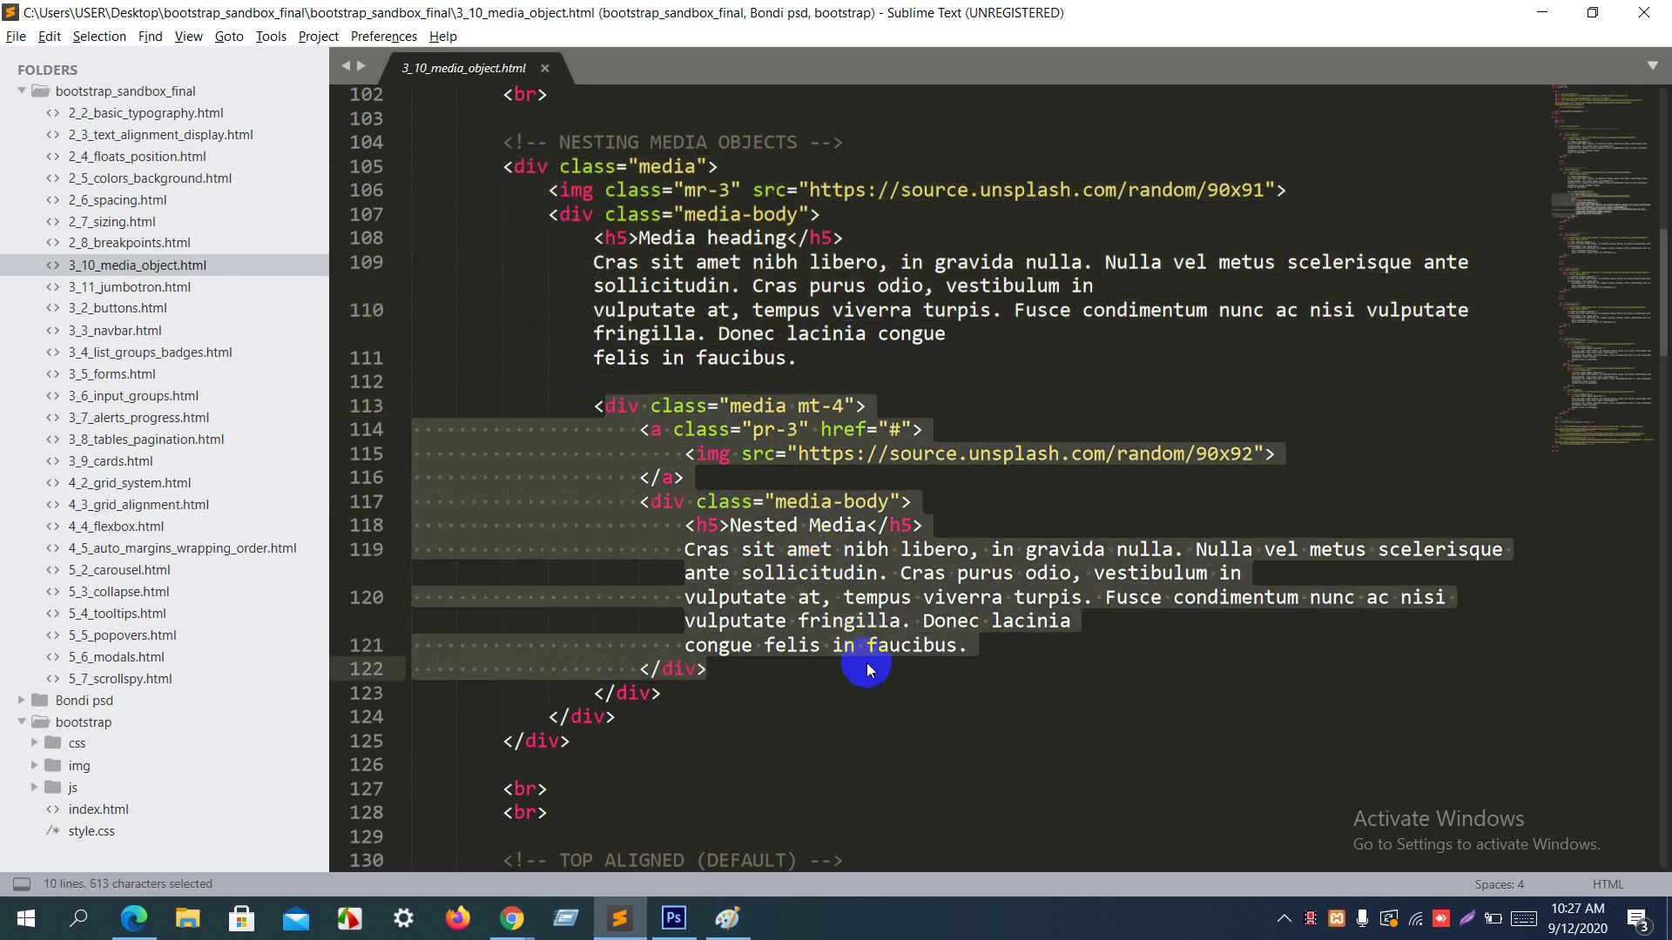
Step: Switch to the Media Object page in Chrome and examine the aligned media items and the list based media objects
scroll(866, 662, down, 5)
key(alt+Tab)
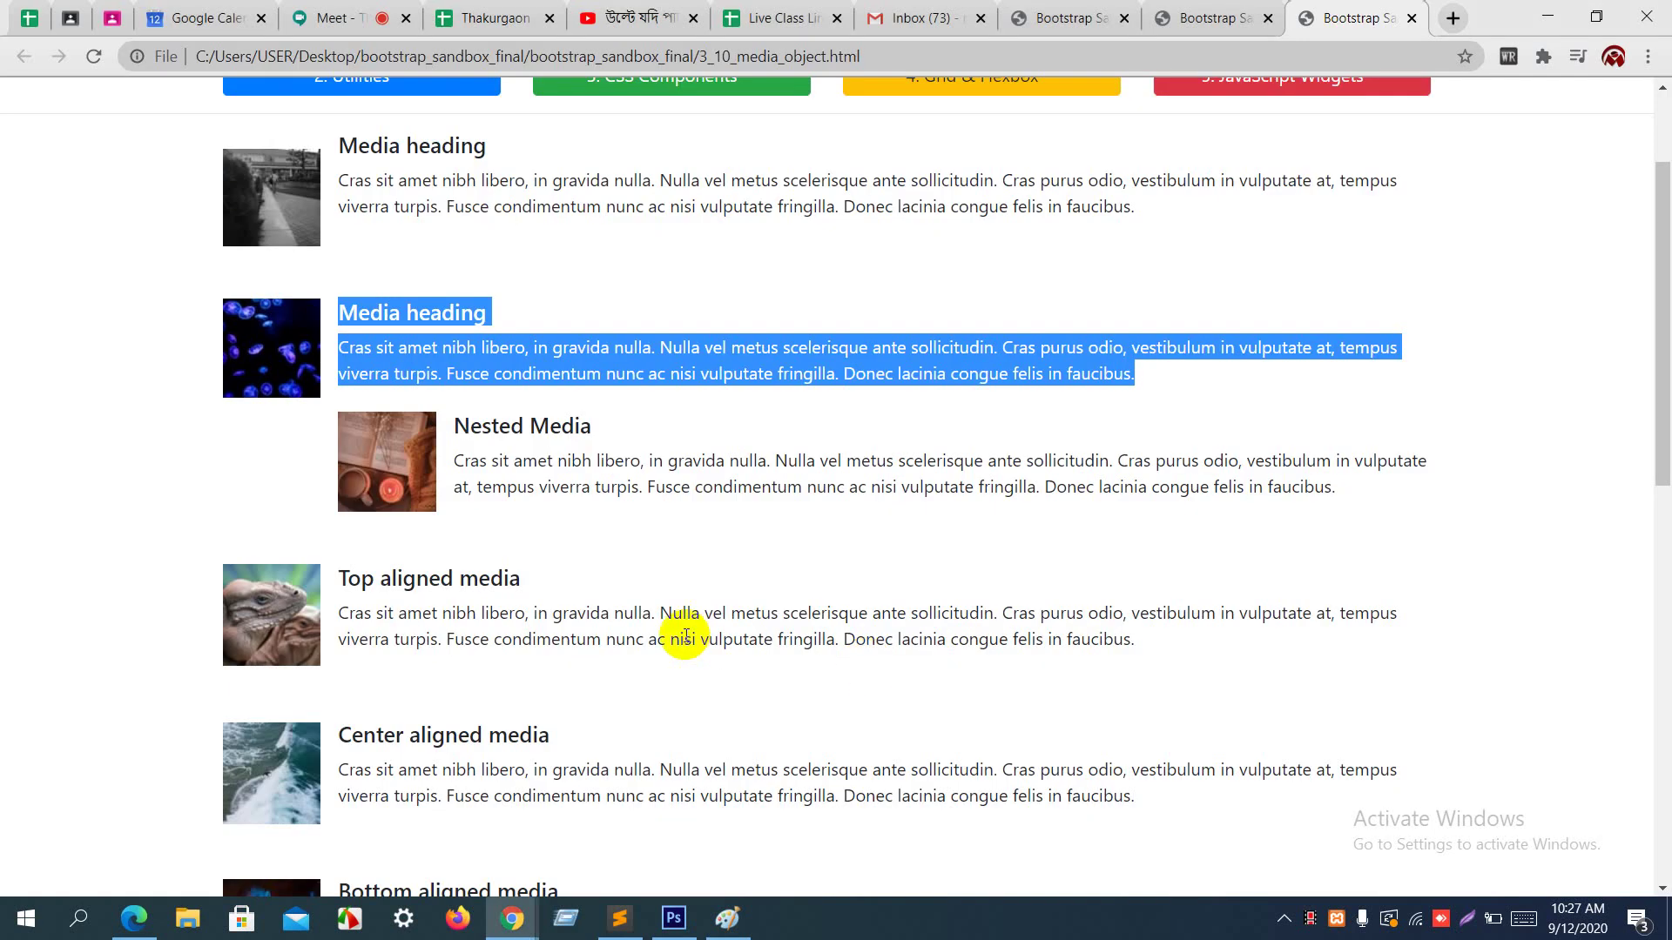
scroll(685, 636, down, 1)
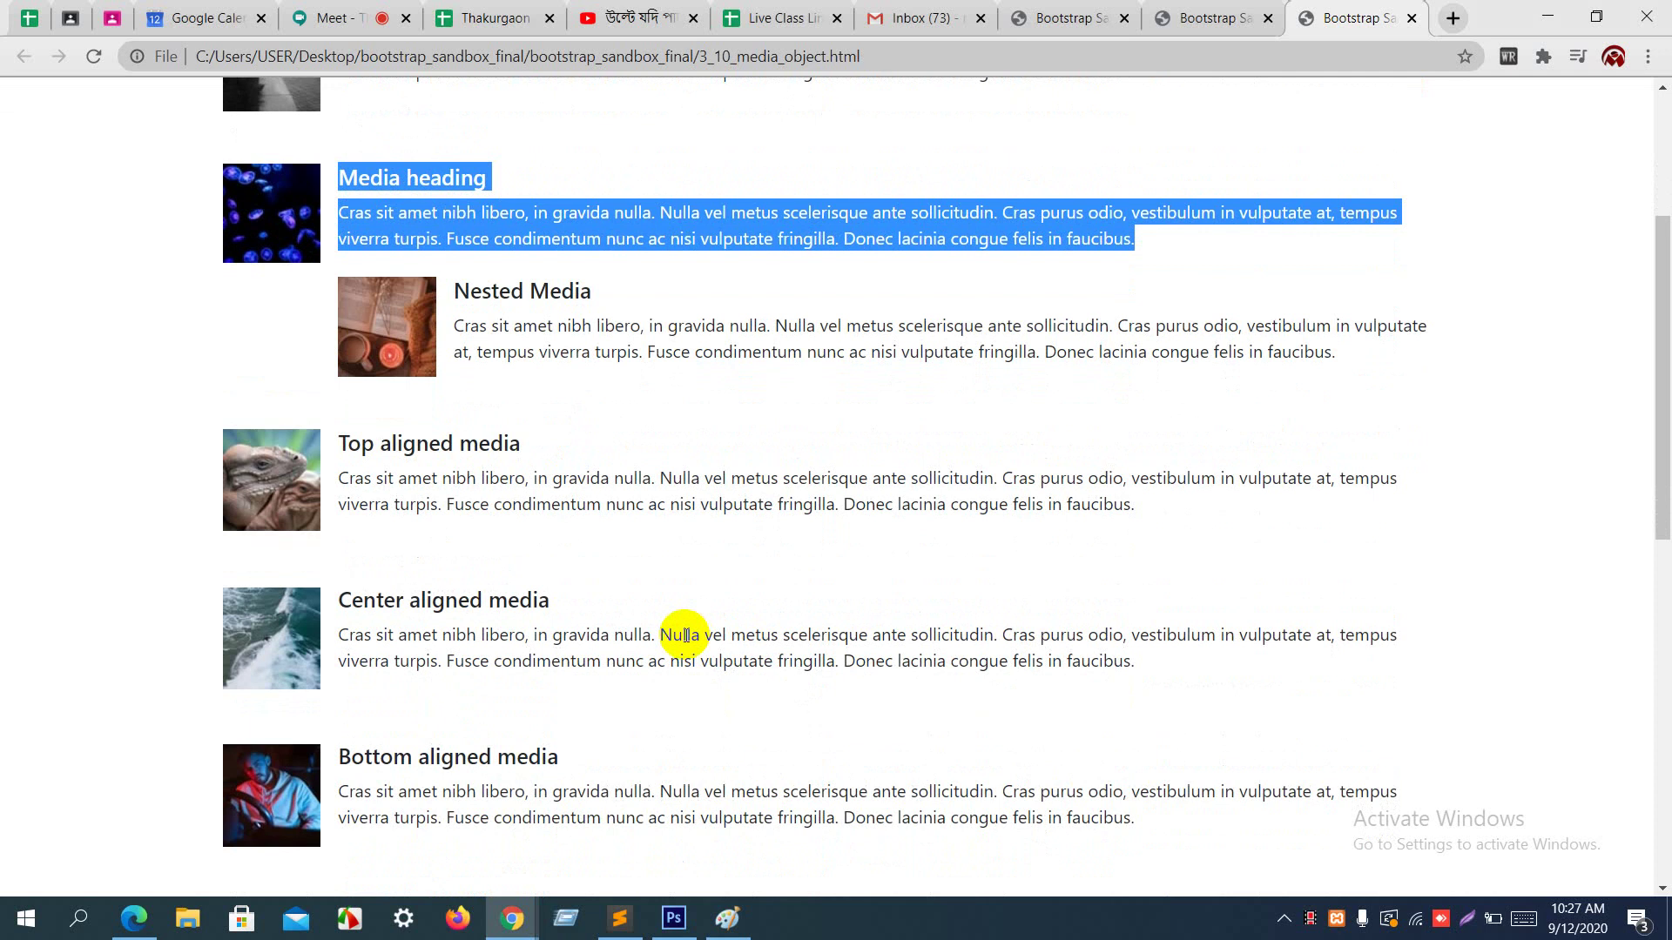
click(573, 530)
scroll(562, 523, down, 5)
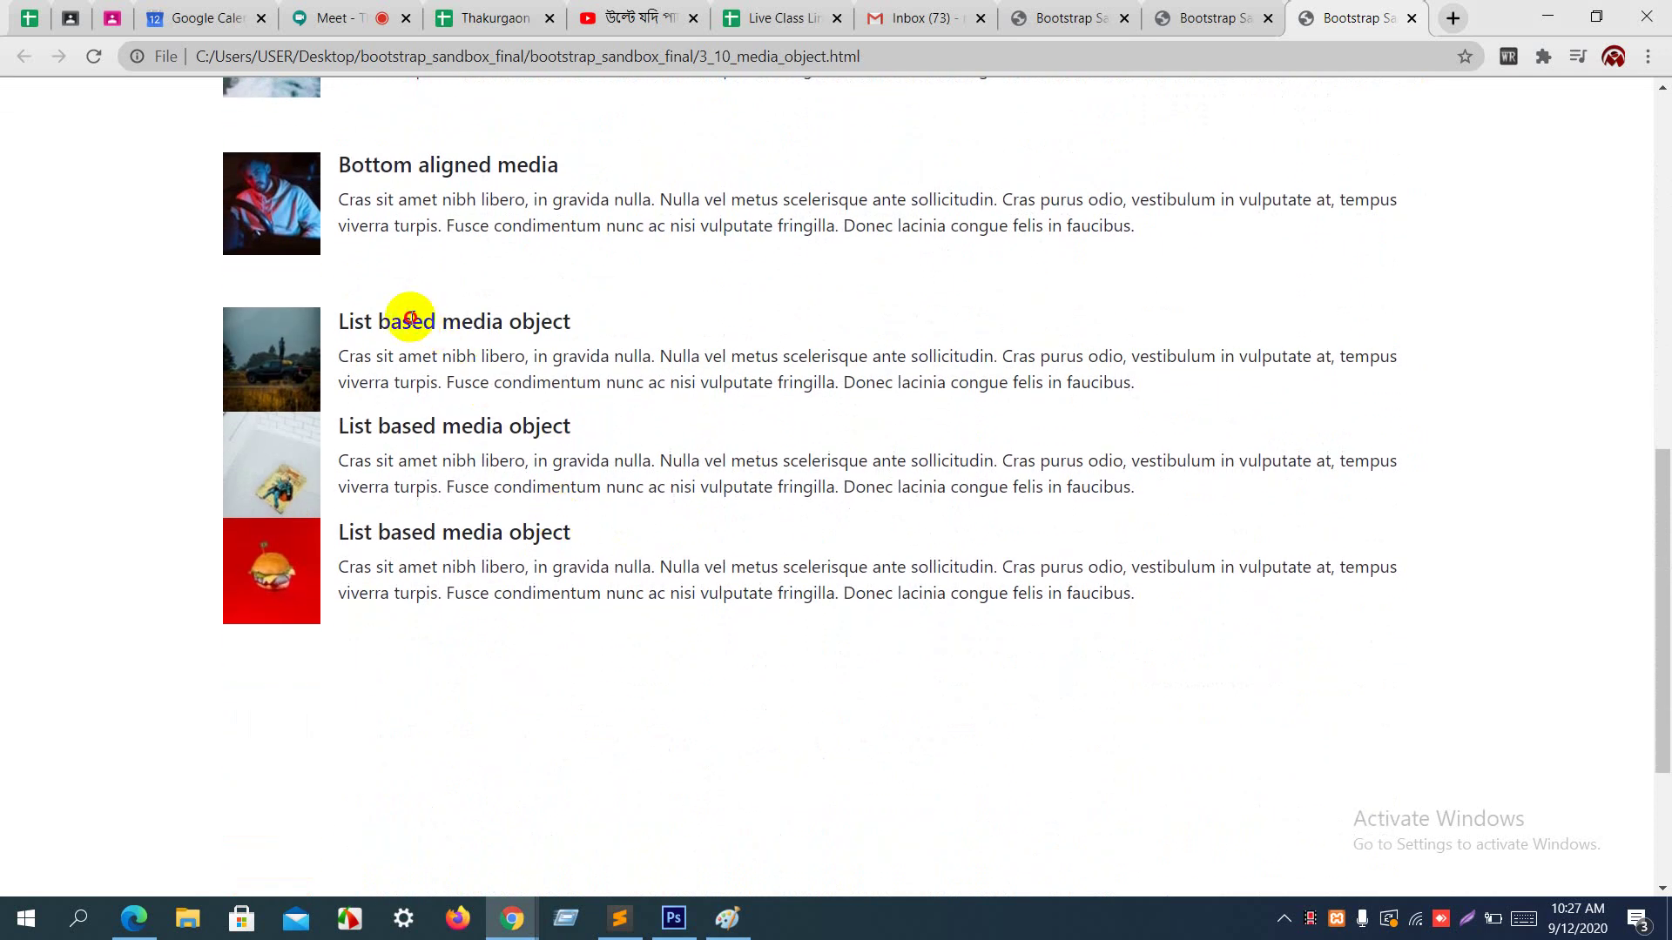
drag(409, 318, 452, 618)
click(453, 618)
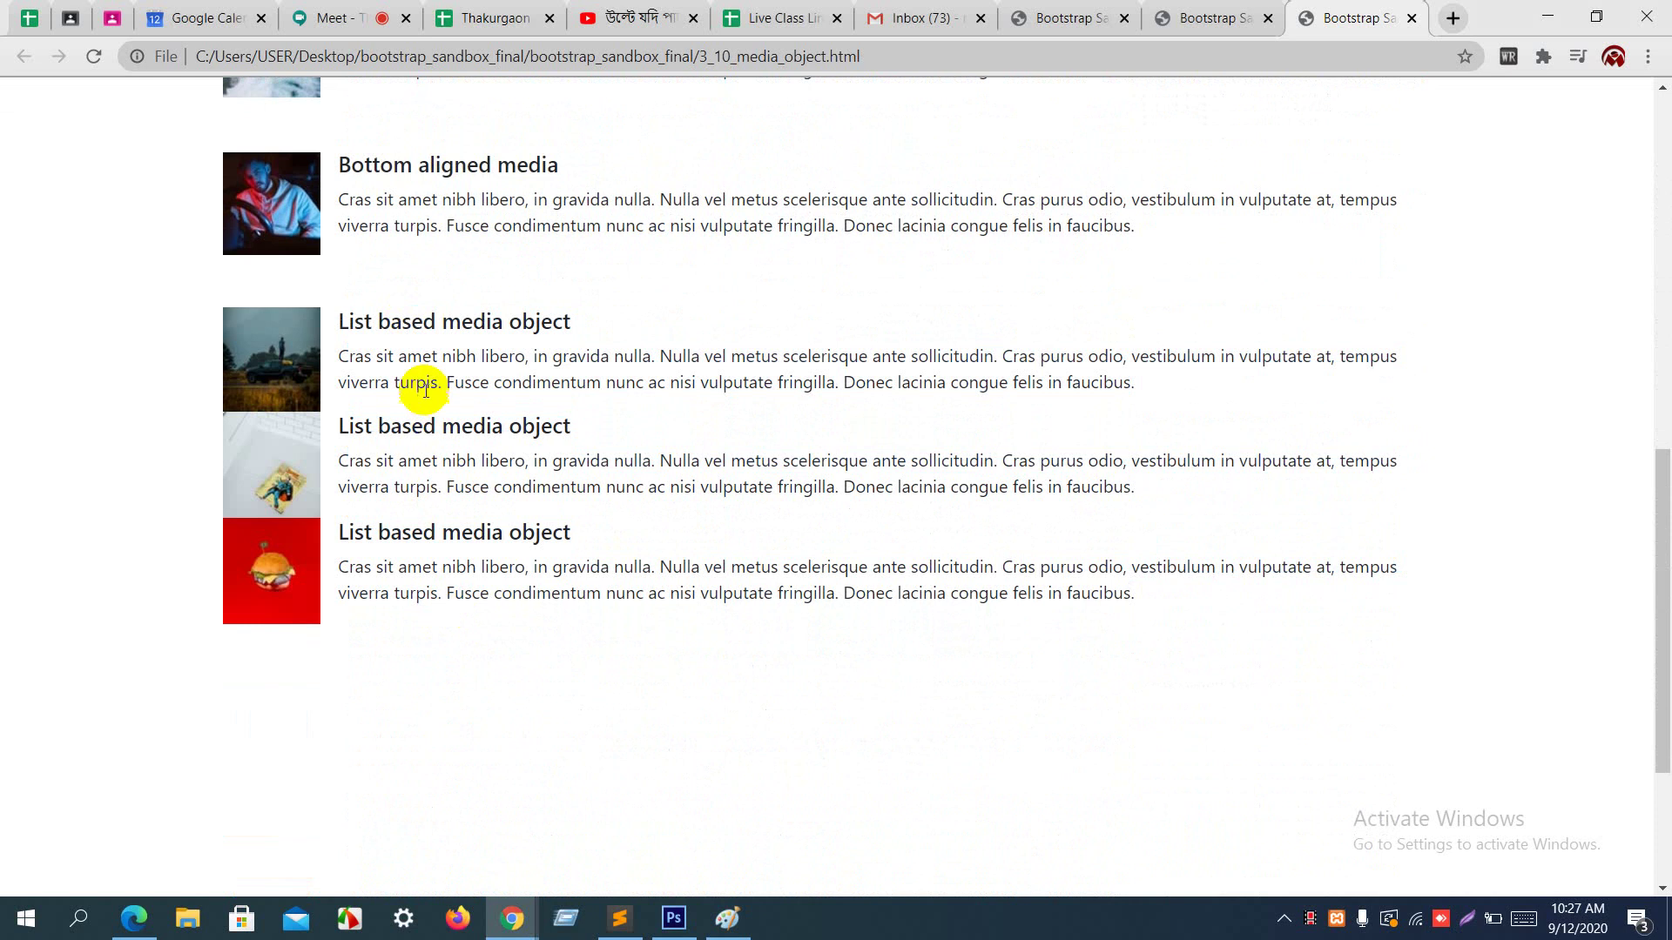
Step: Switch to Sublime Text and highlight the align-self-end class on the image in the BOTTOM ALIGNED section
key(alt+Tab)
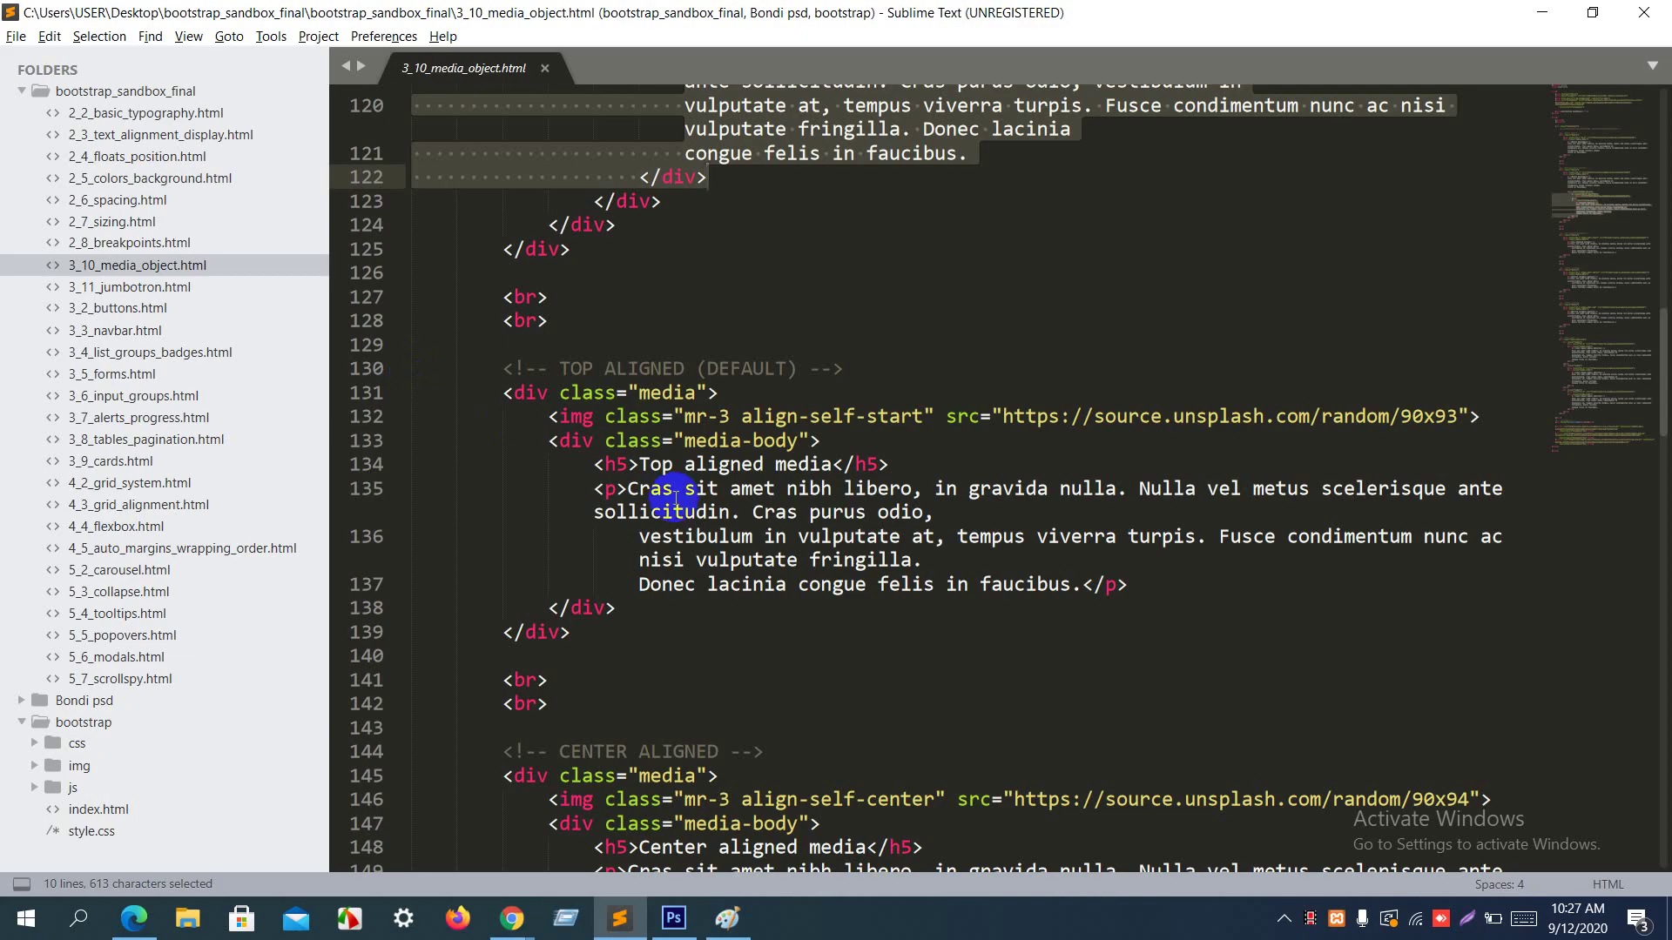
scroll(679, 505, down, 6)
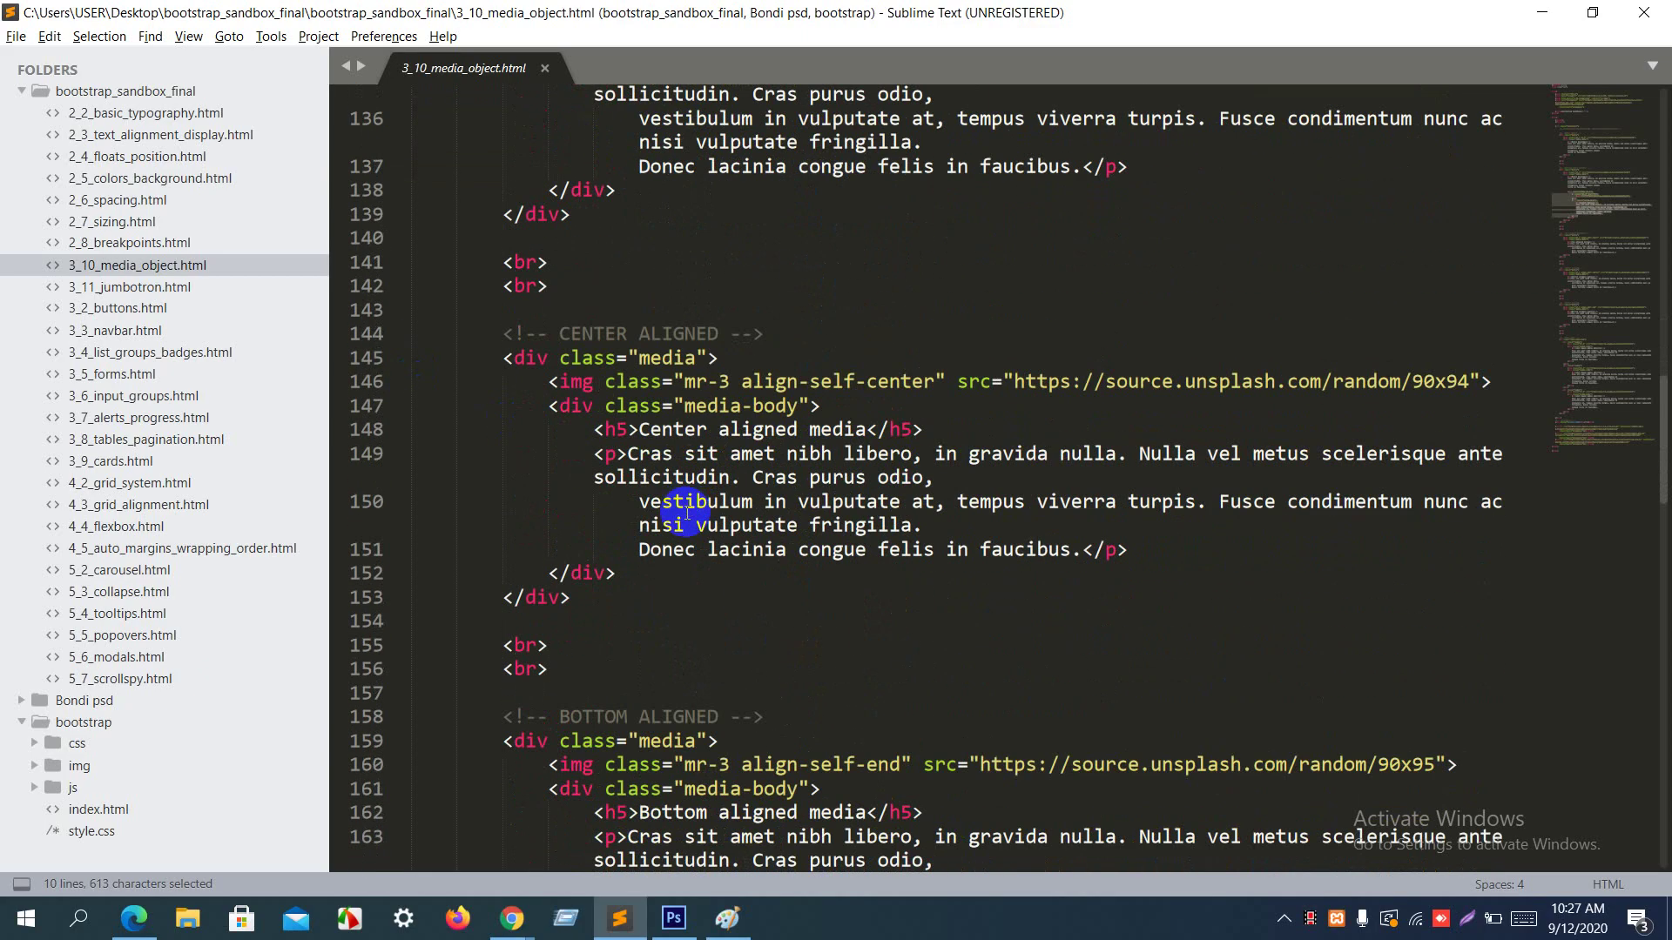
scroll(687, 513, down, 6)
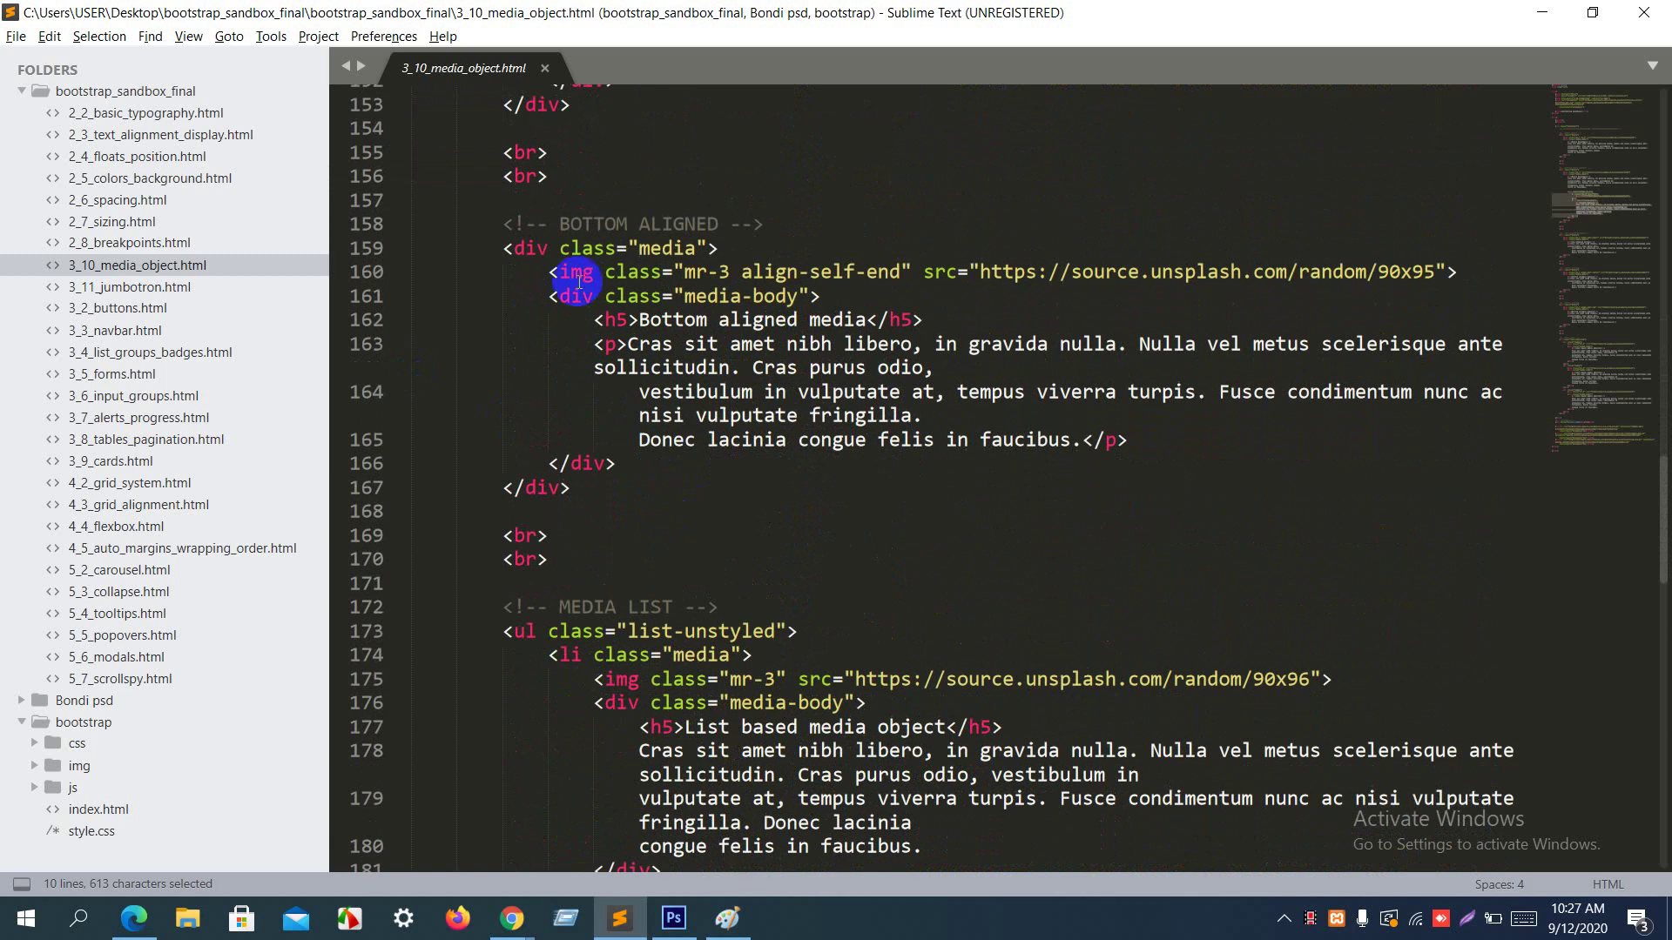
drag(559, 224, 613, 467)
click(613, 466)
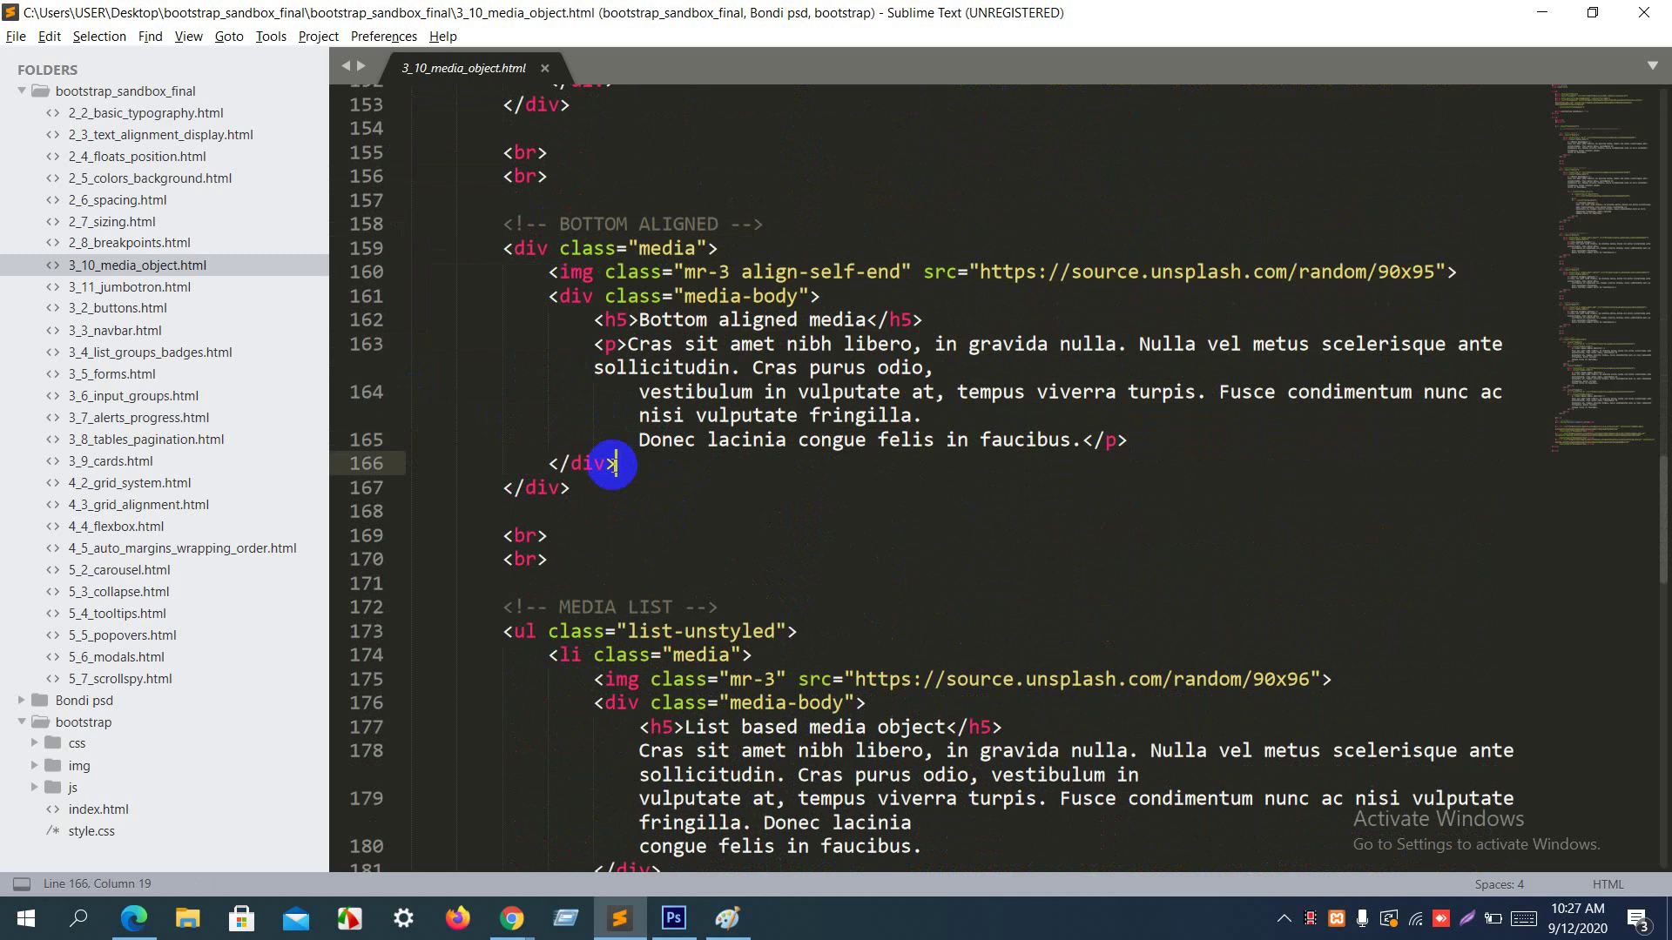
click(753, 271)
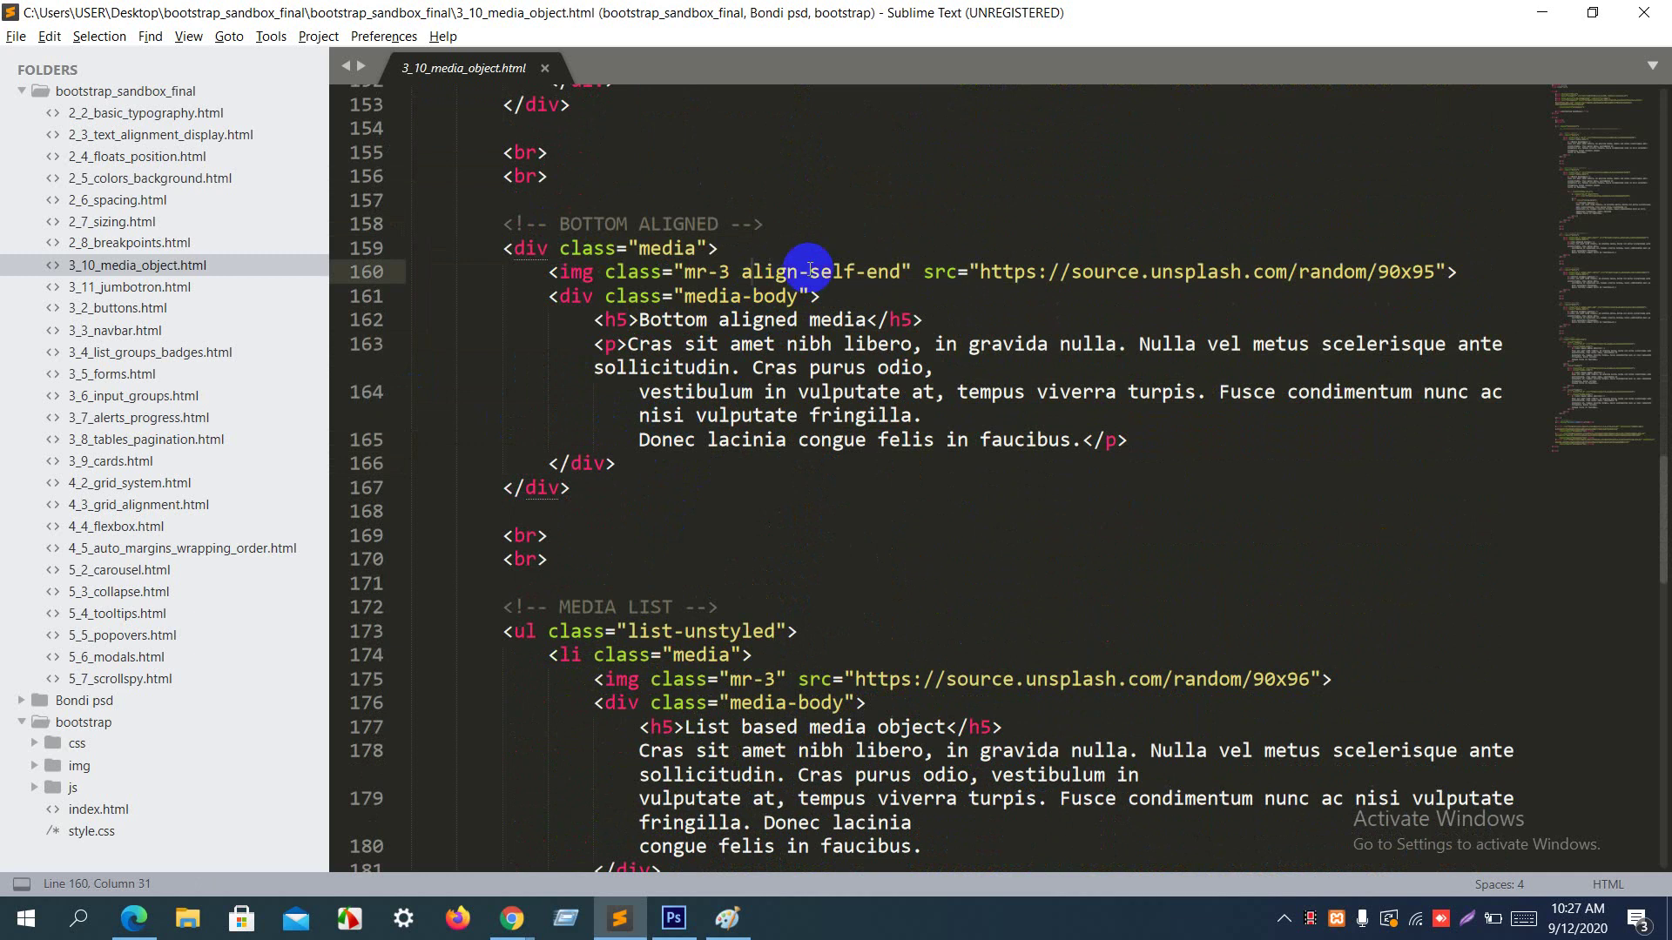
drag(902, 271, 745, 275)
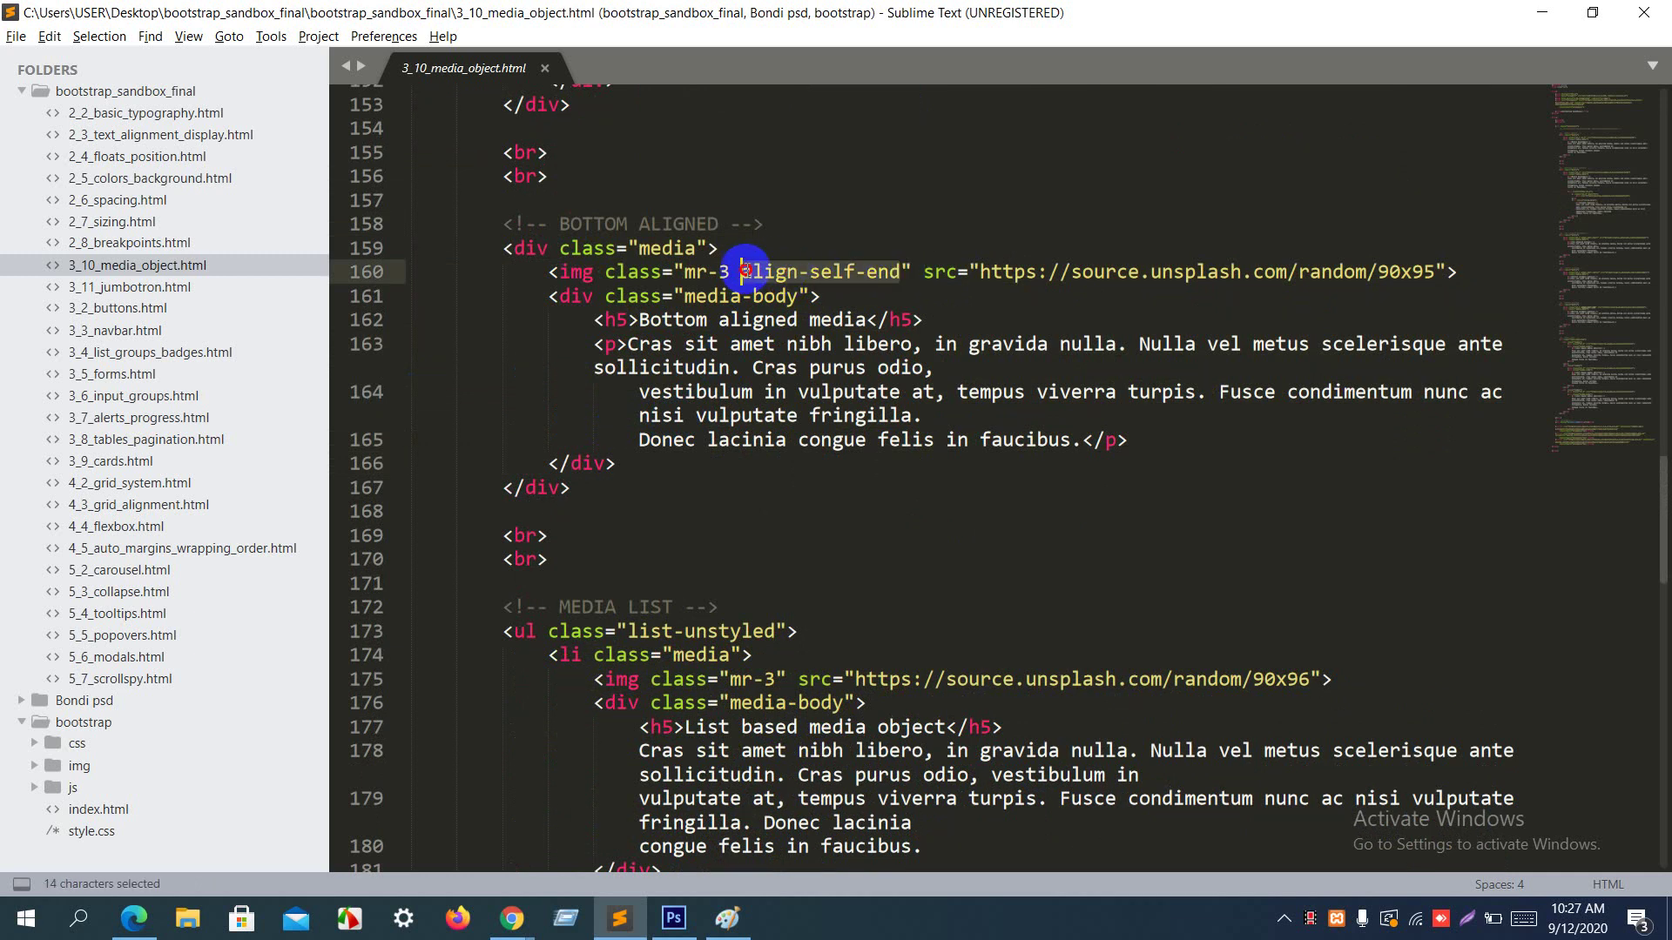
Step: Highlight the MEDIA LIST code from the opening ul tag to the second list item's media-body div
scroll(744, 272, down, 3)
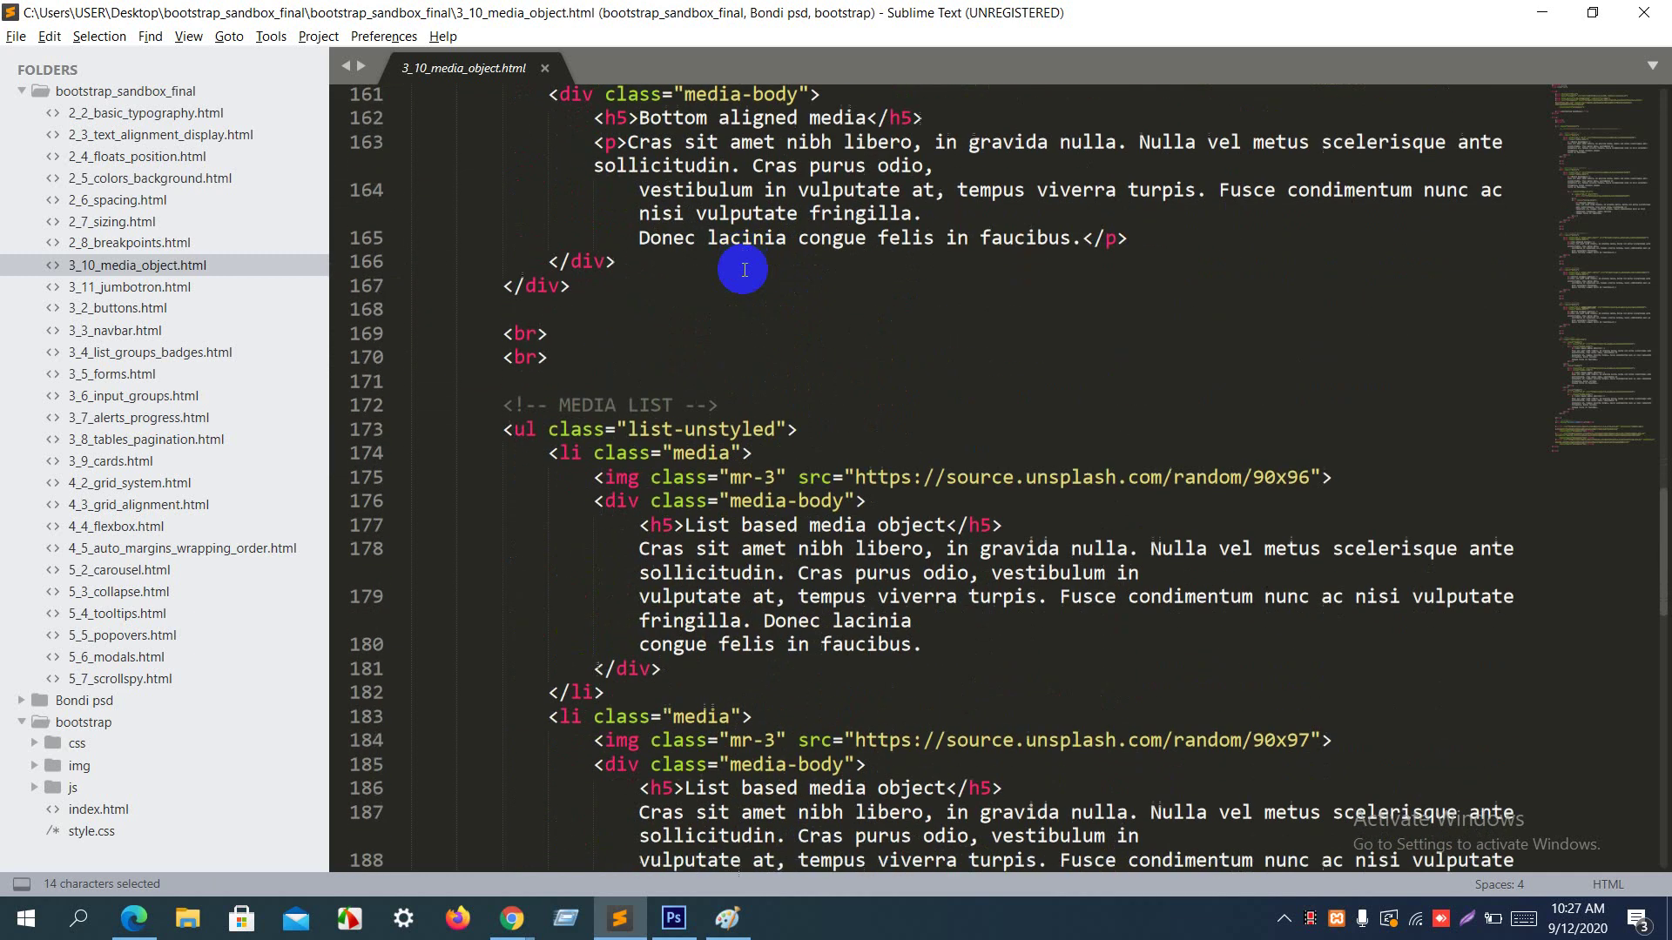
scroll(744, 270, down, 3)
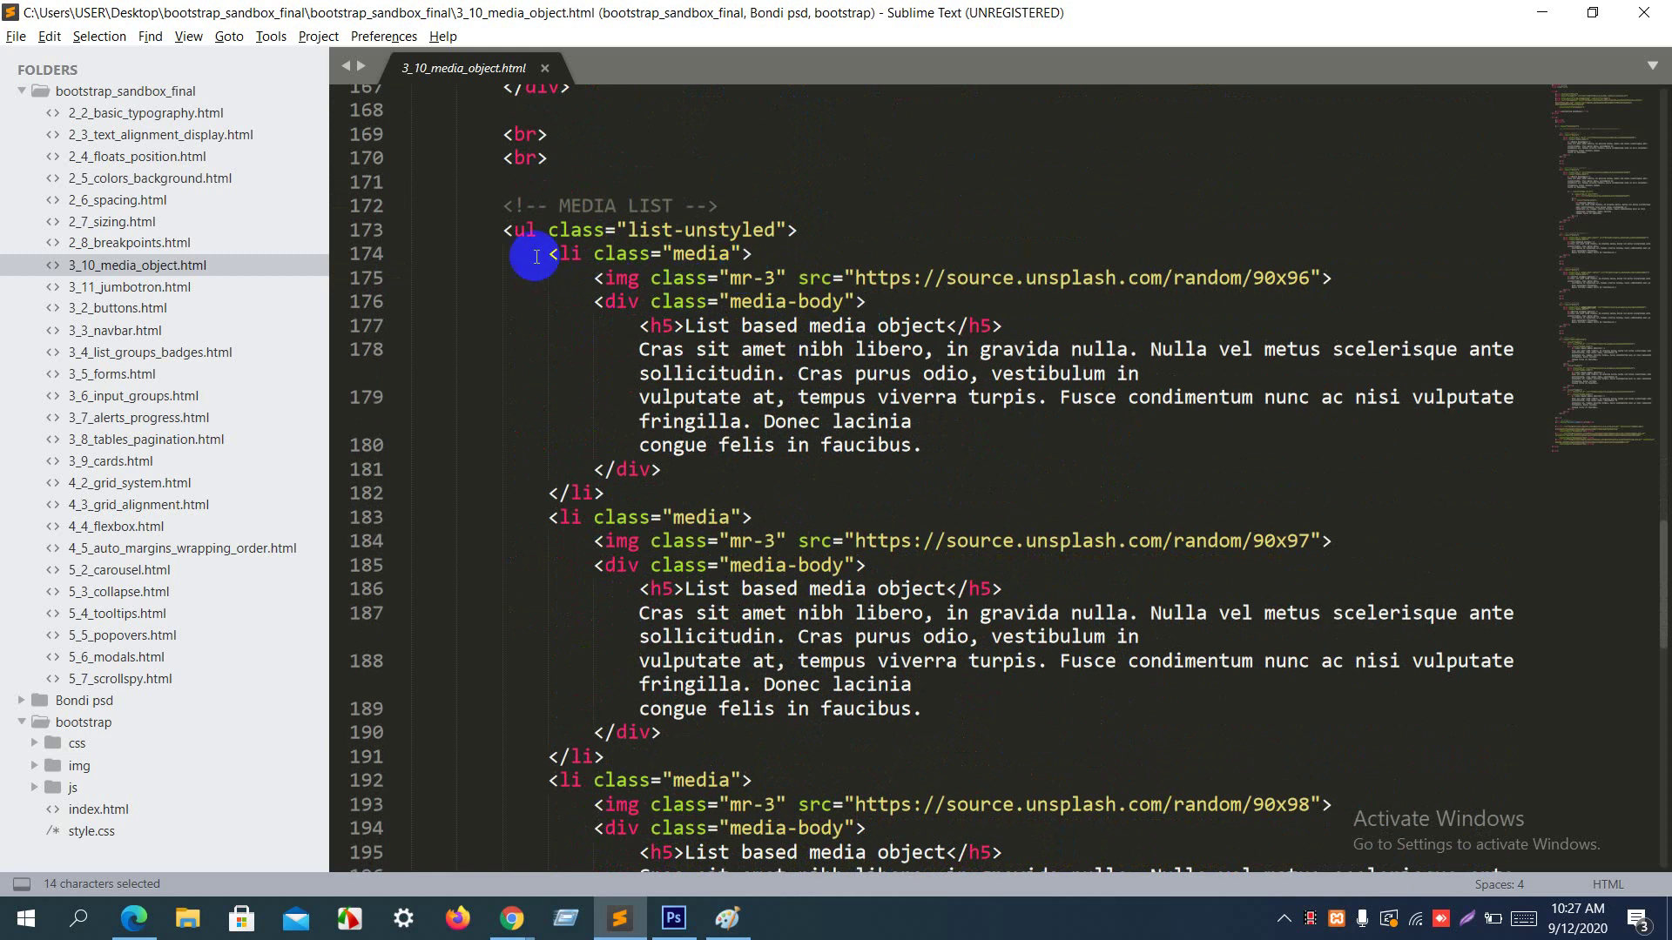
click(517, 231)
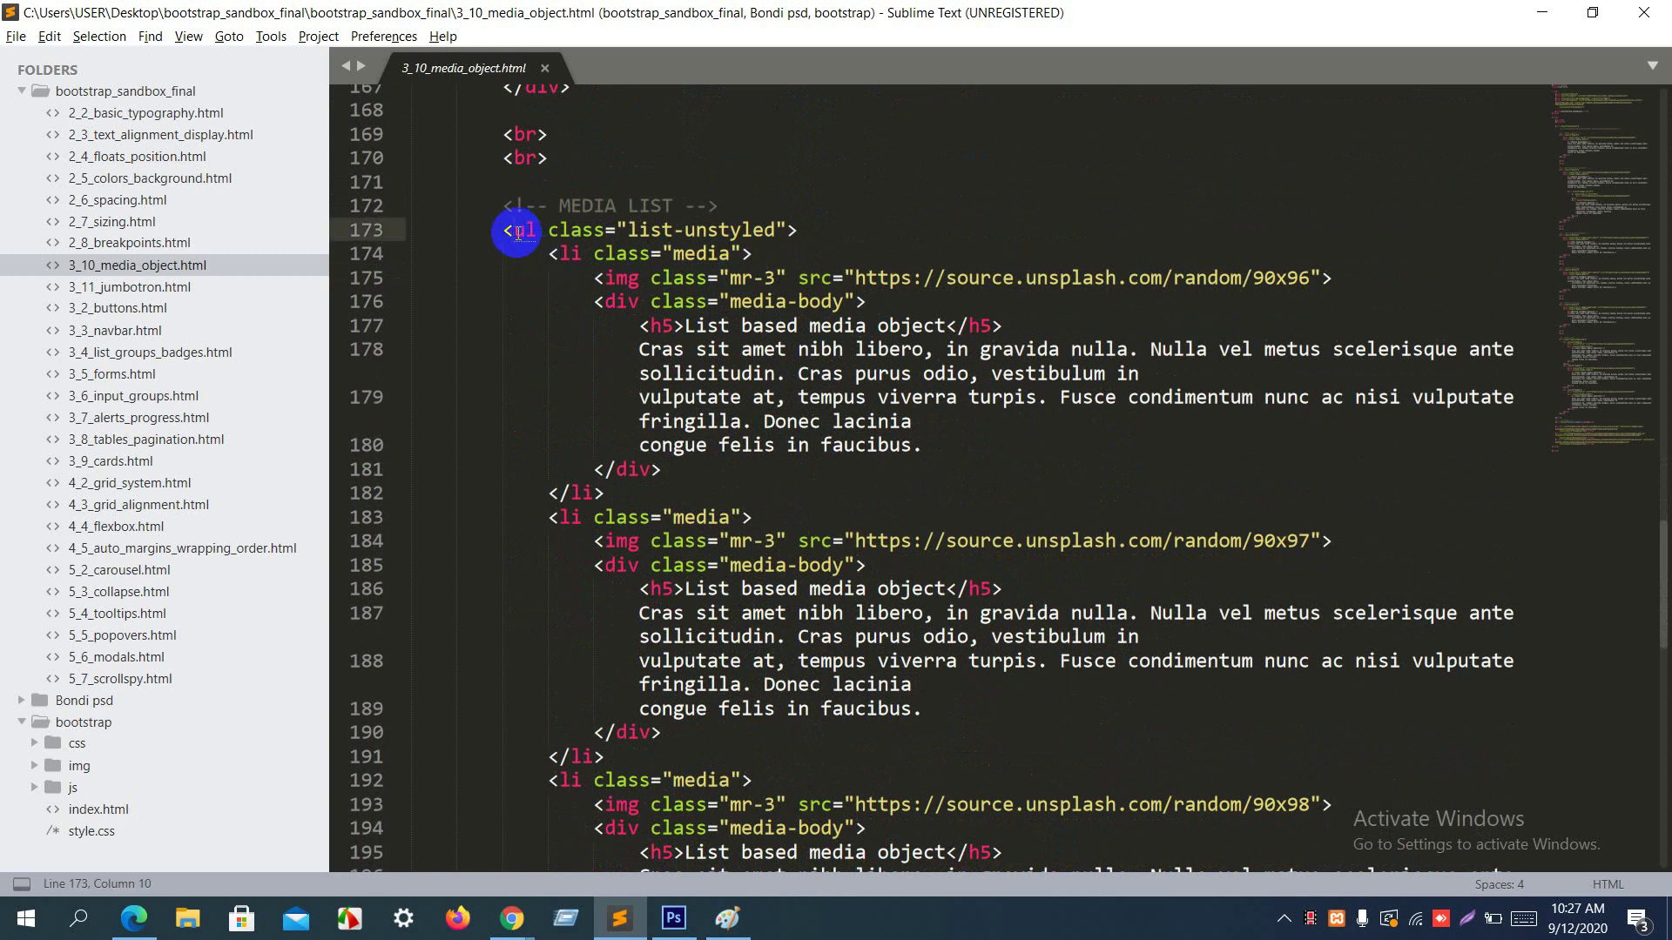
drag(504, 230, 795, 568)
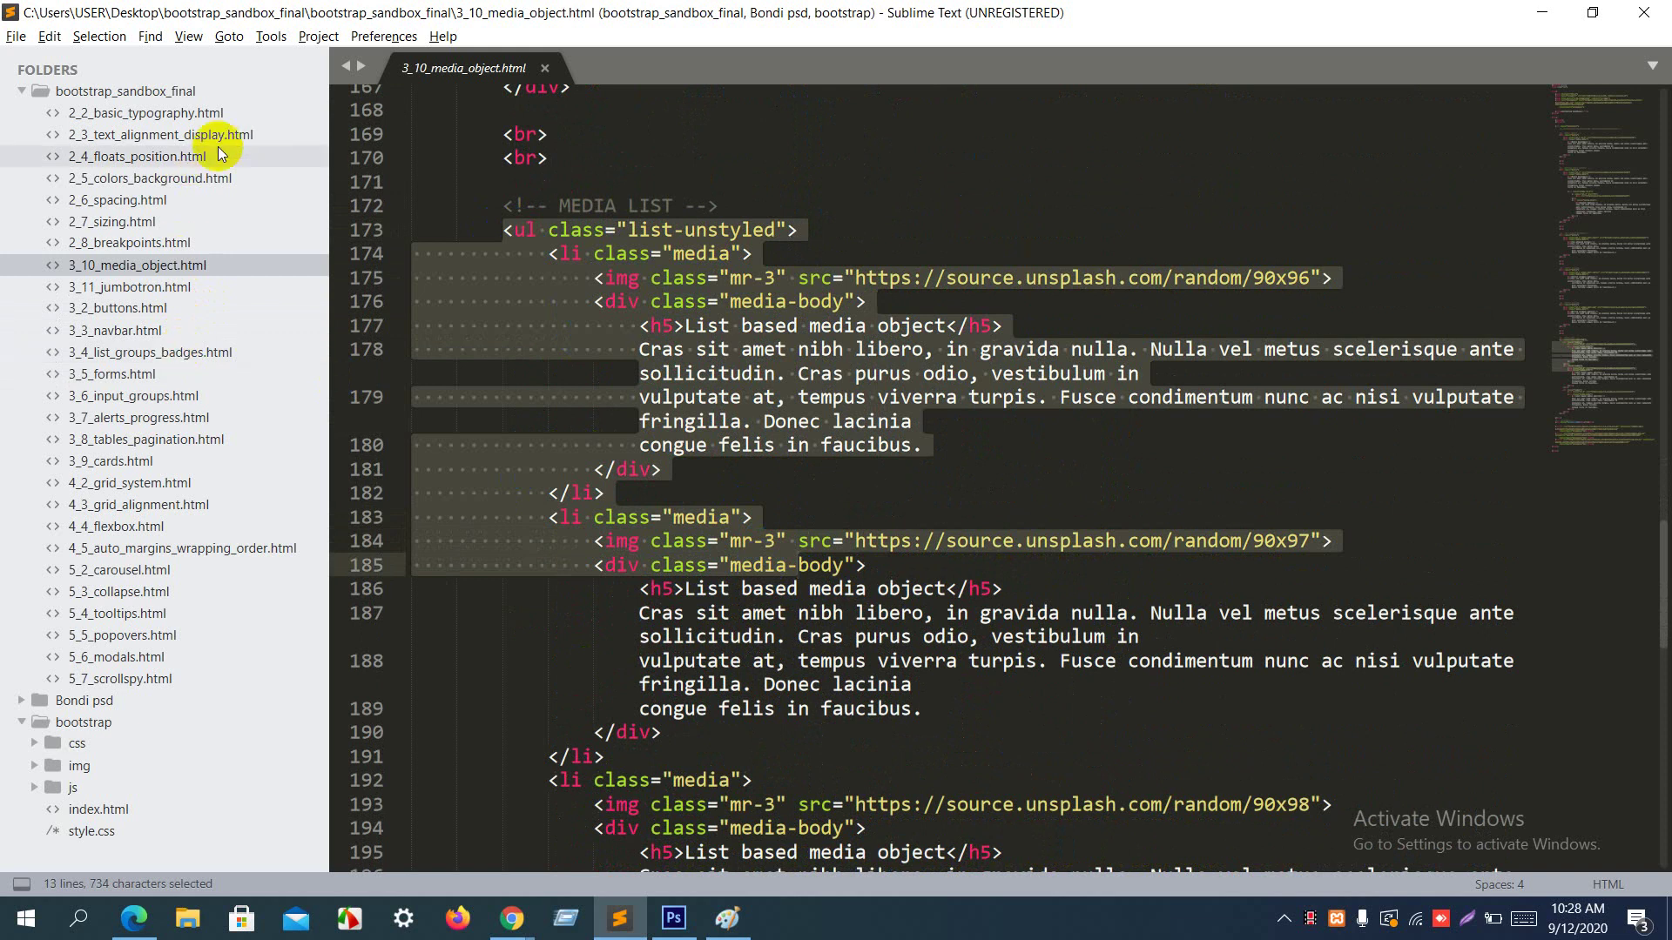
Step: Highlight the class="list-unstyled" attribute on the ul tag in the MEDIA LIST section
click(595, 254)
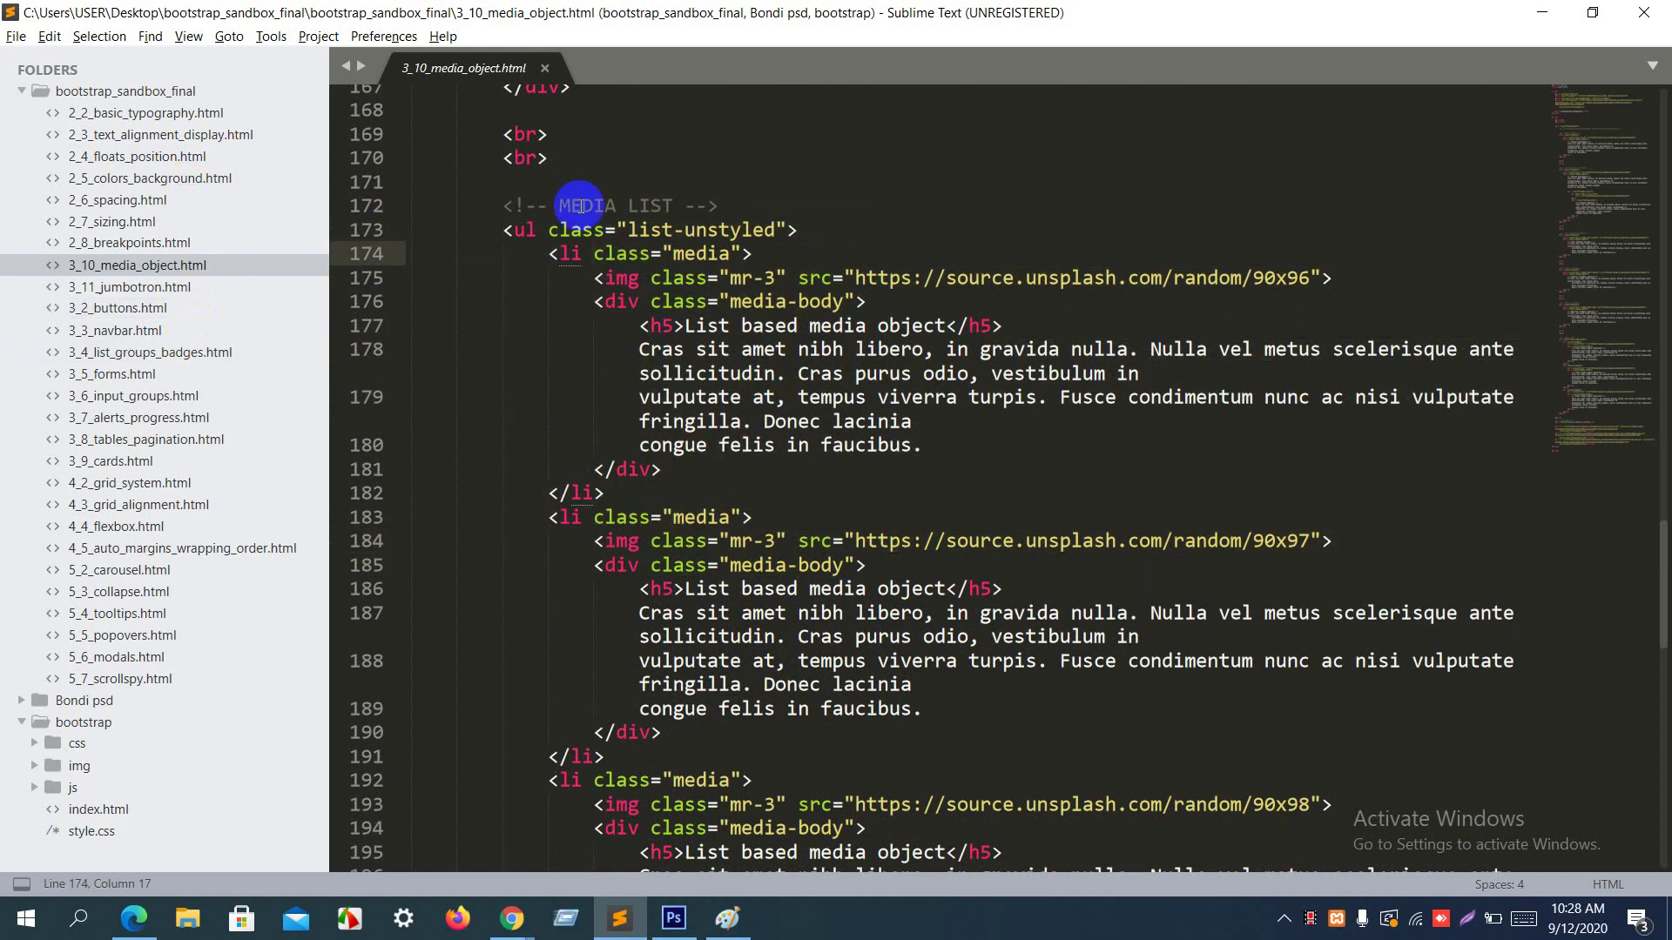
click(526, 231)
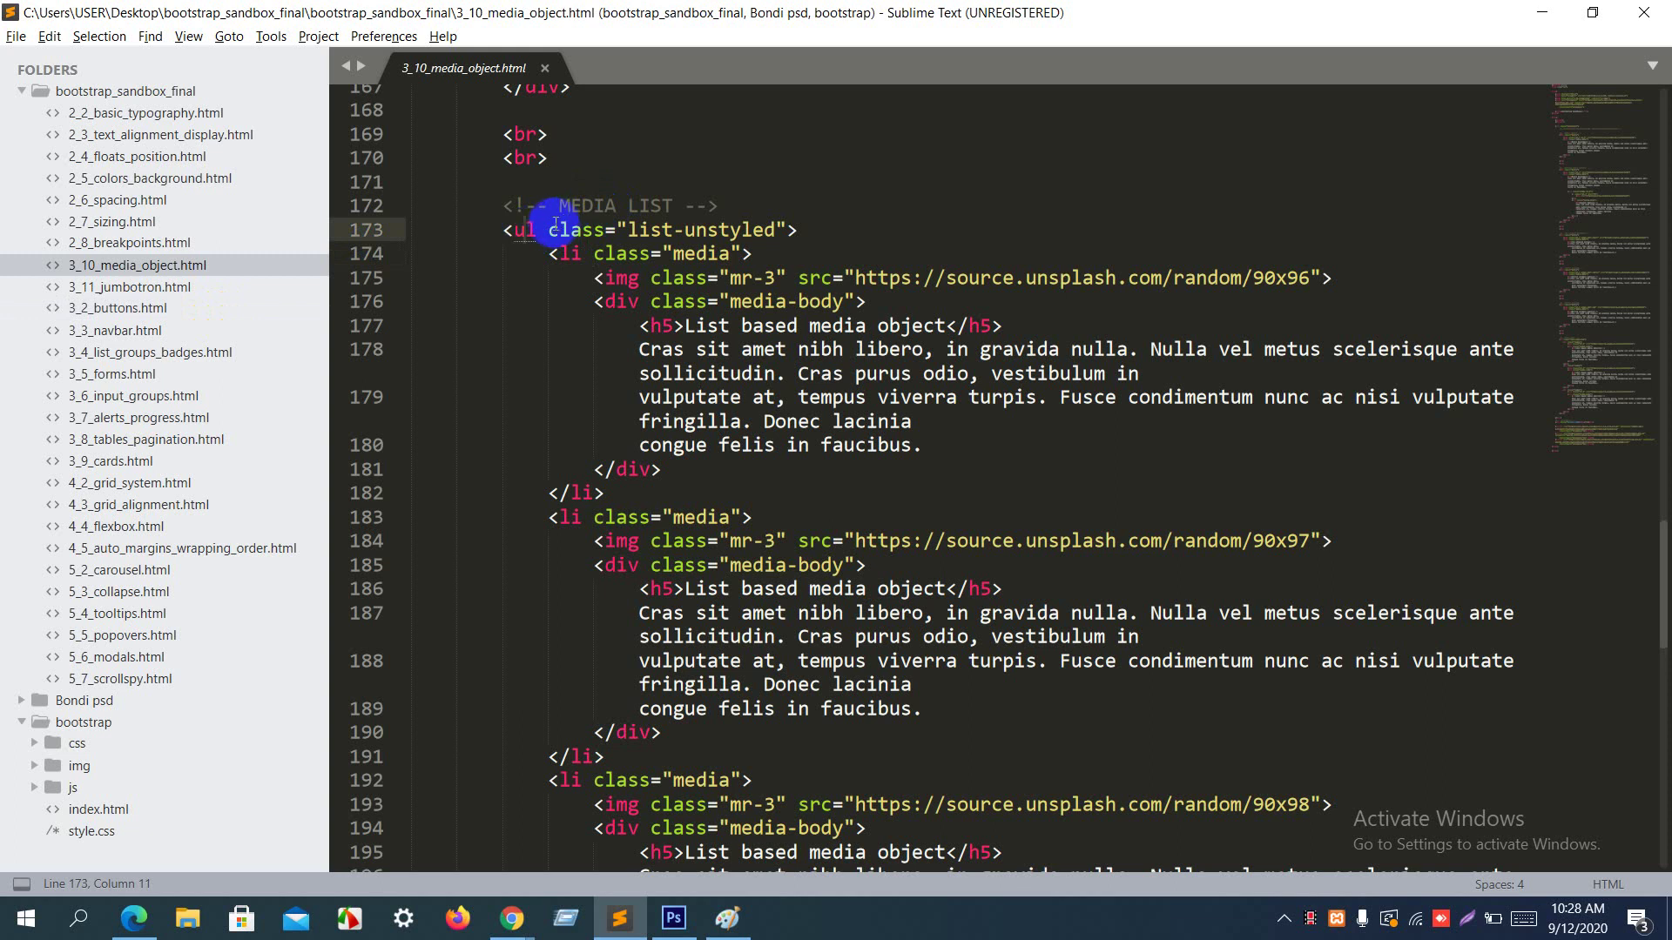
drag(550, 230, 777, 231)
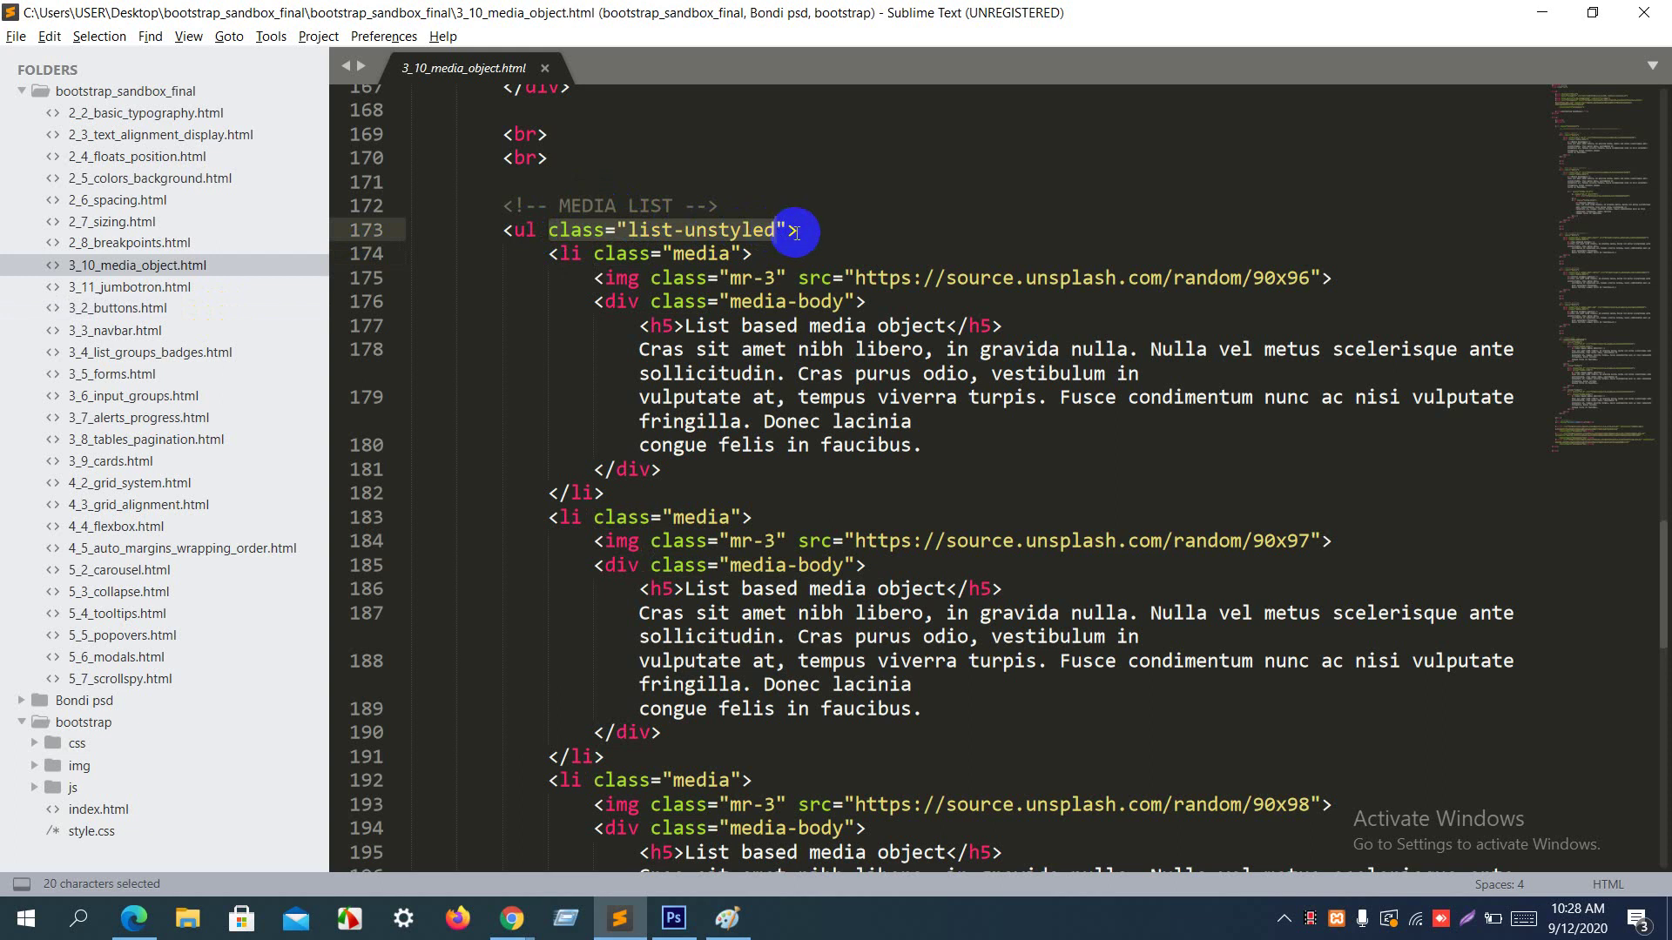
drag(786, 229, 533, 227)
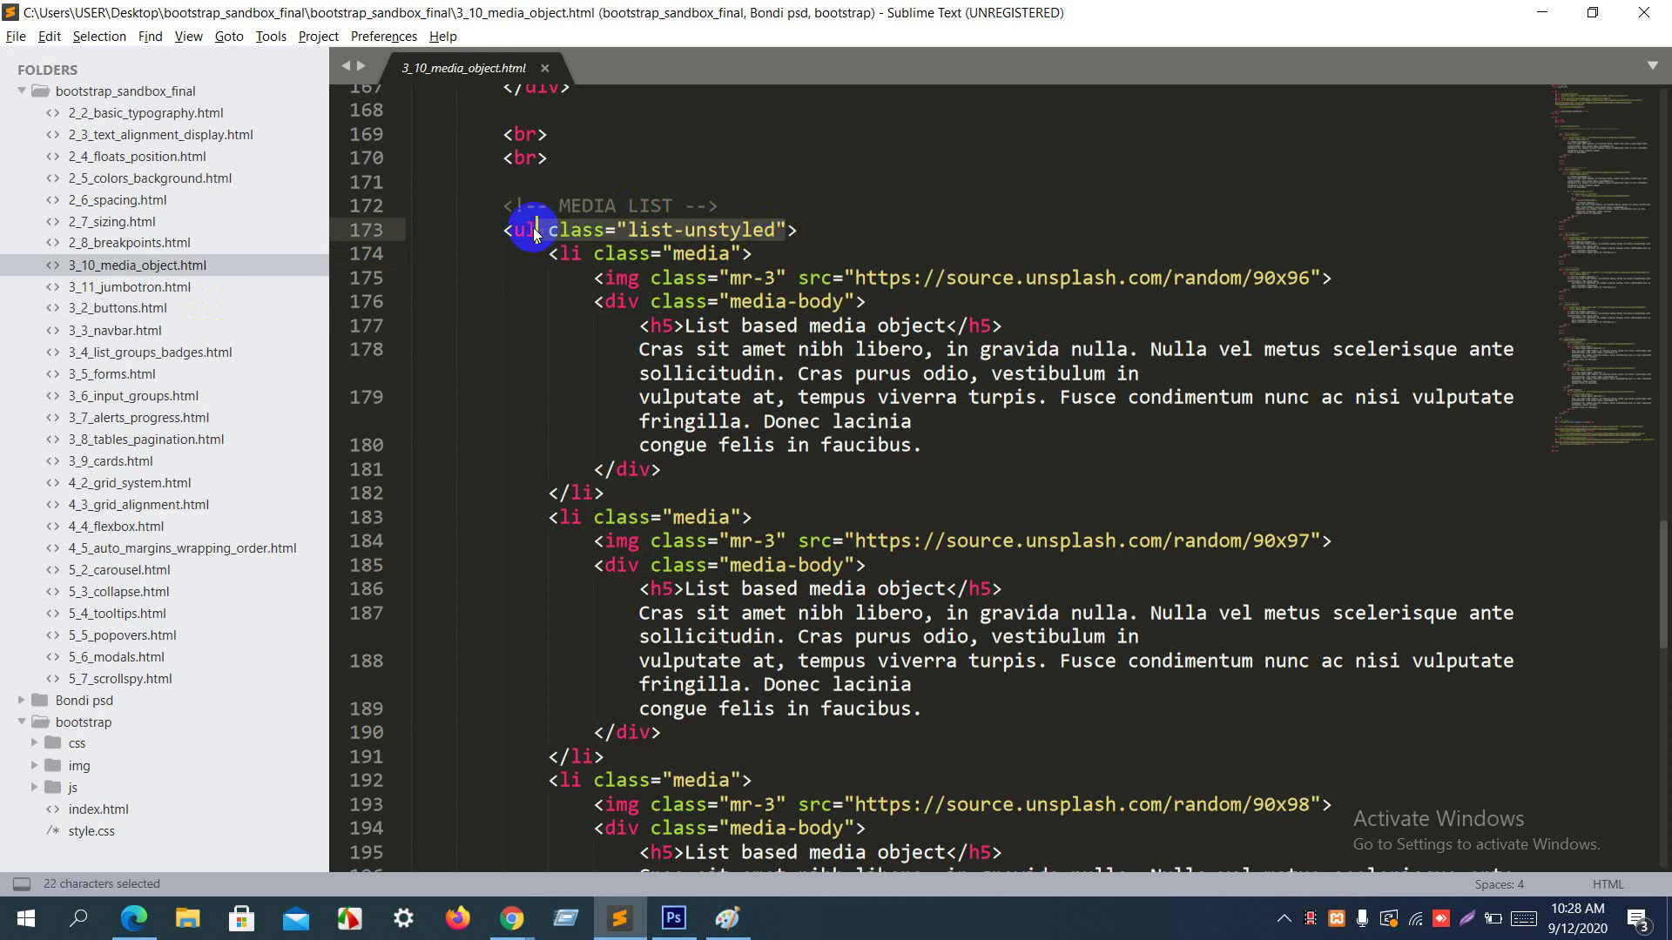
Step: Switch to the Google Meet call in Chrome and mute the unmuted participant for everyone
key(alt+Tab)
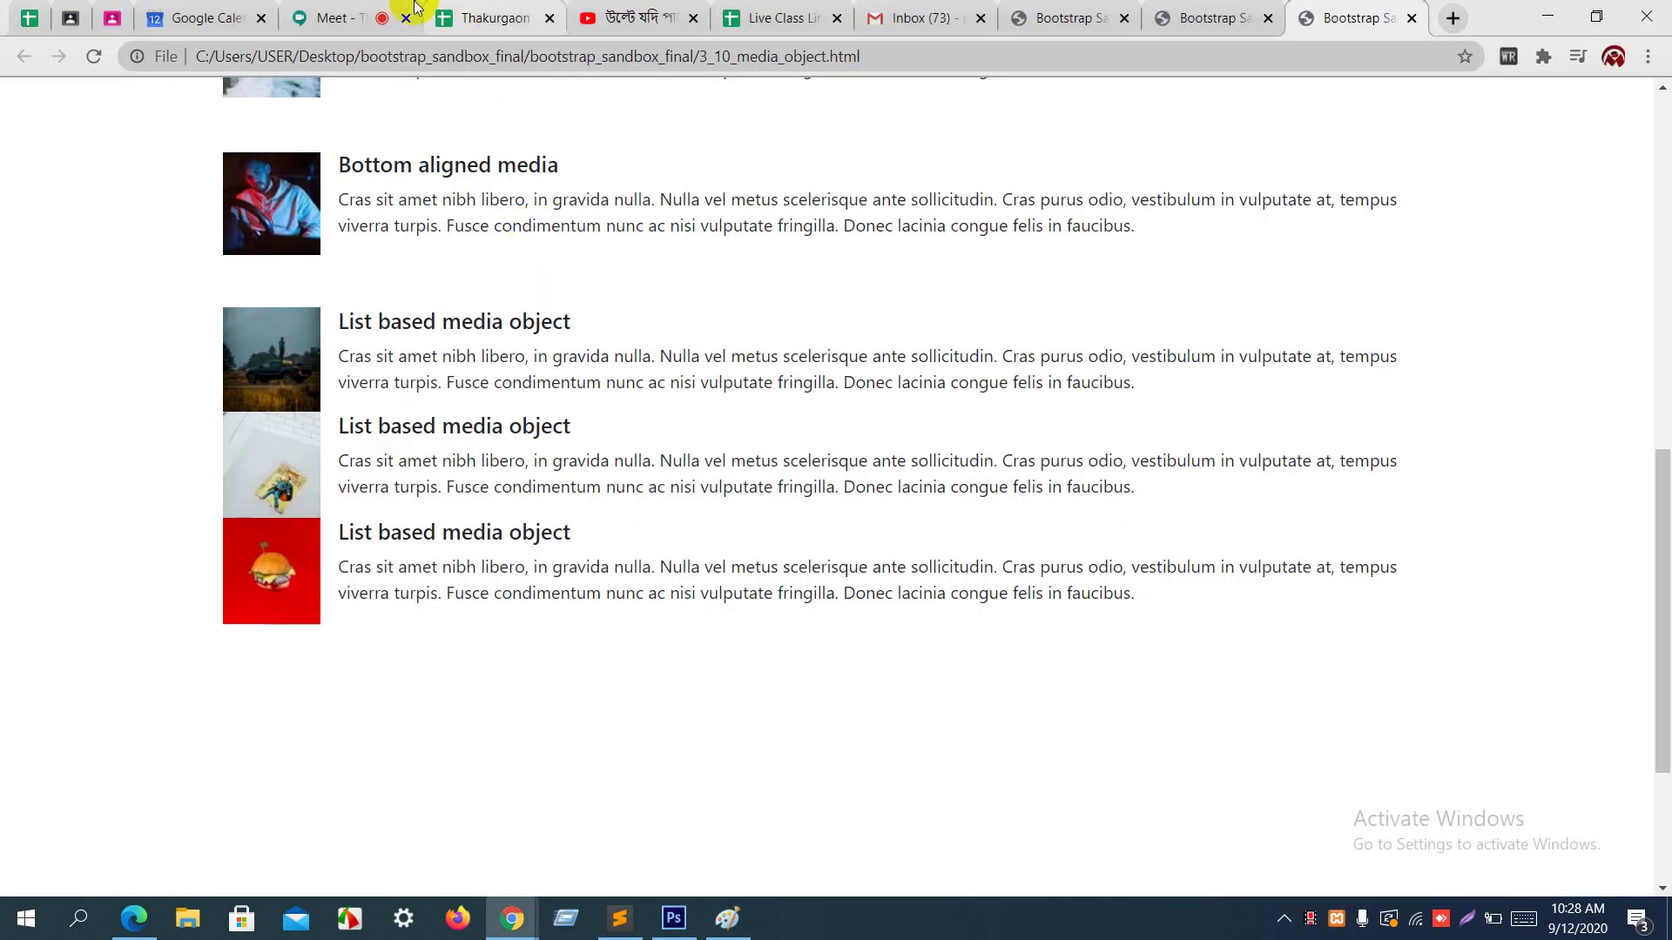
click(370, 18)
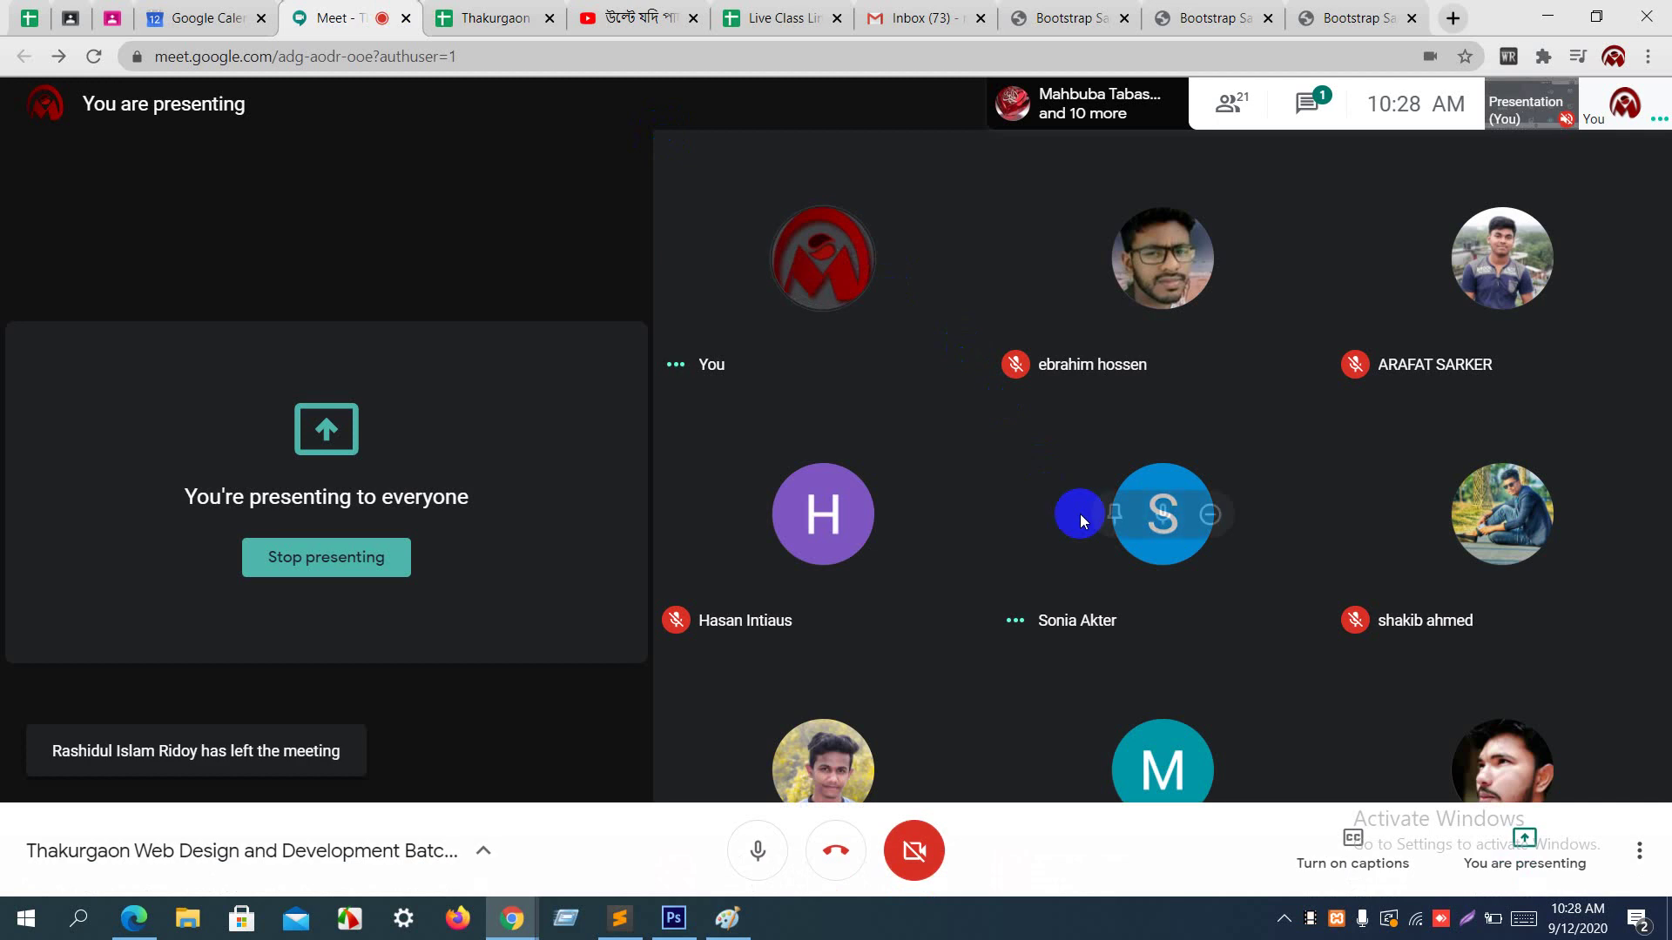
click(1163, 515)
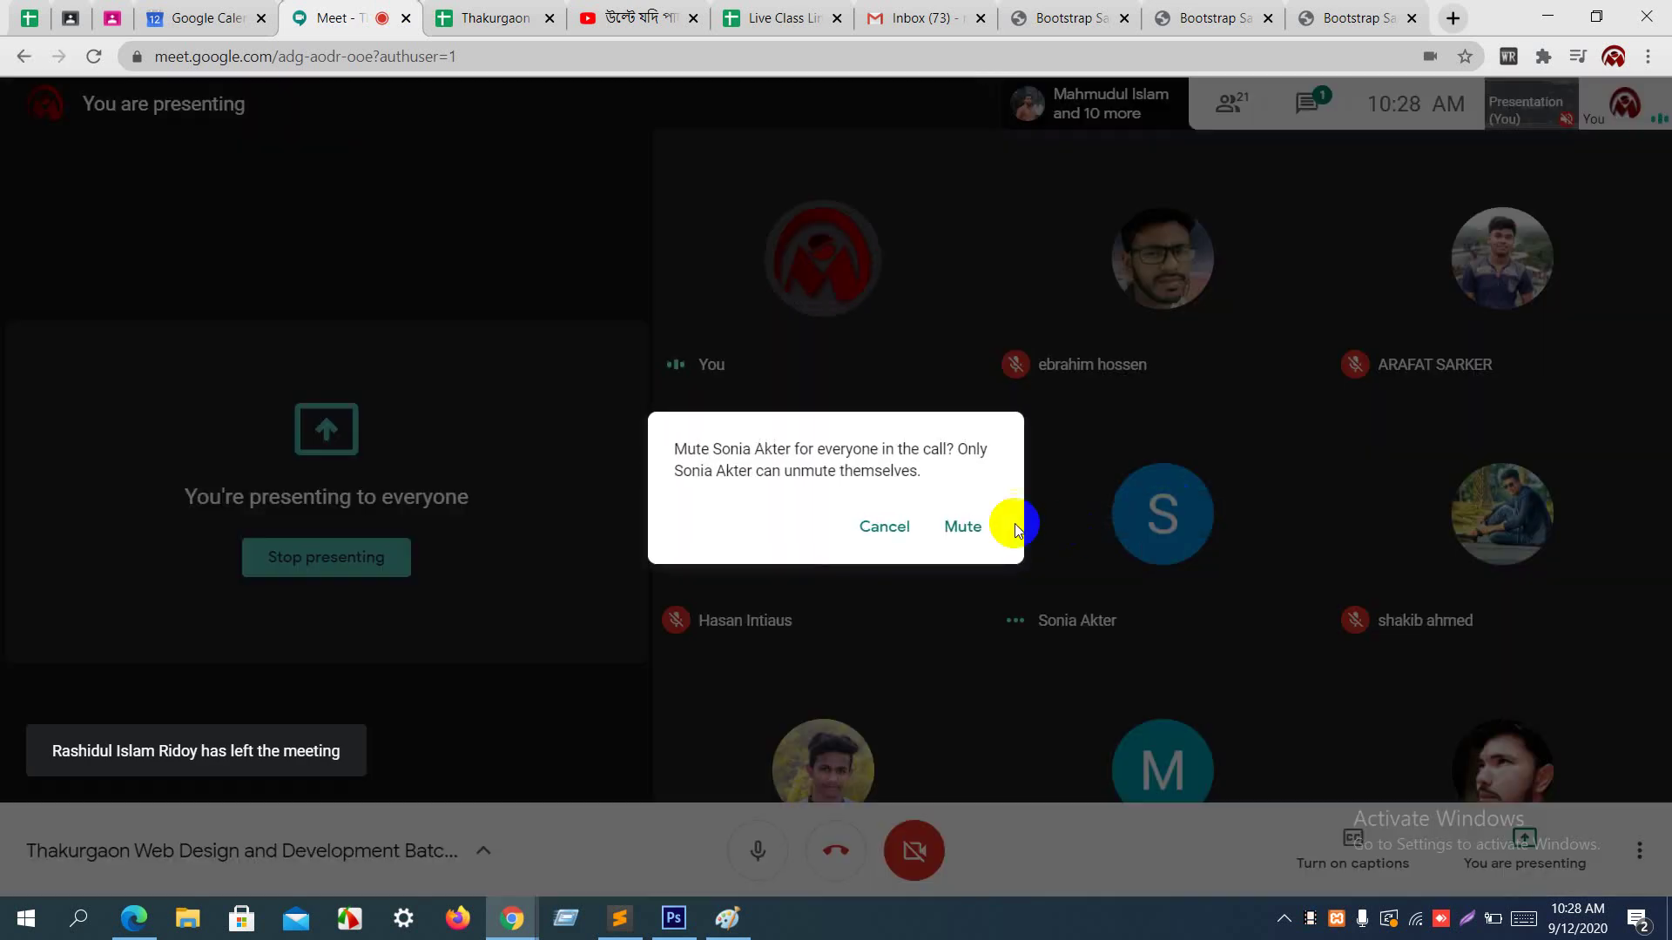
click(965, 526)
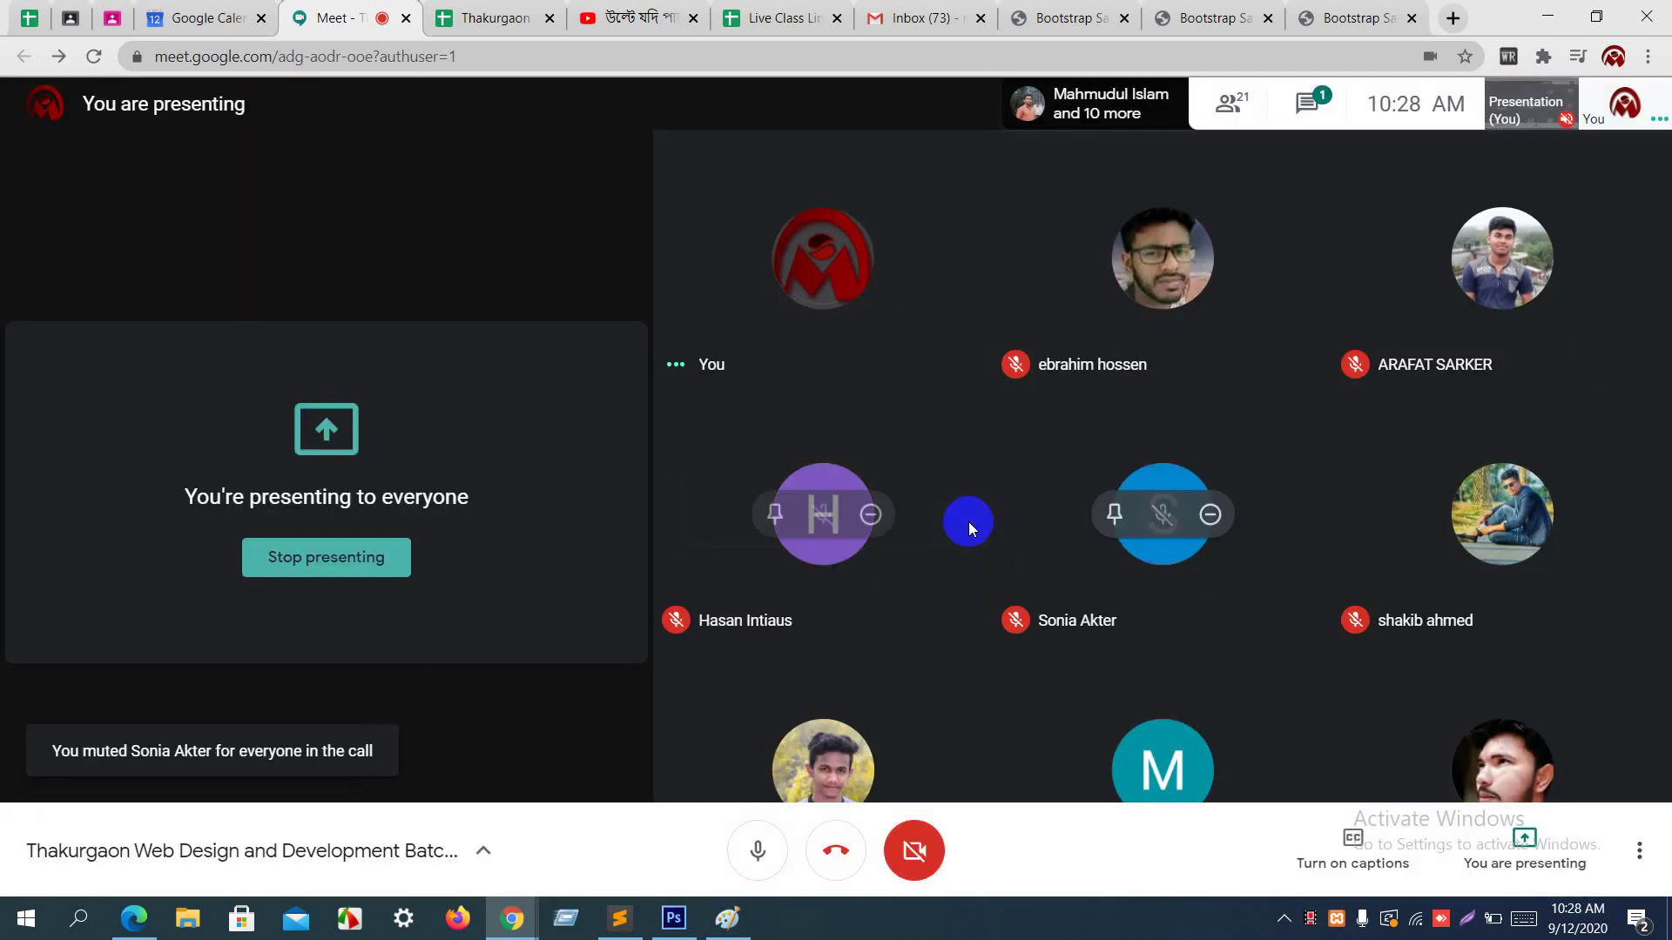
Step: Look through the call's participant list for anyone unmuted and return to 3_10_media_object.html in Sublime Text
click(1245, 114)
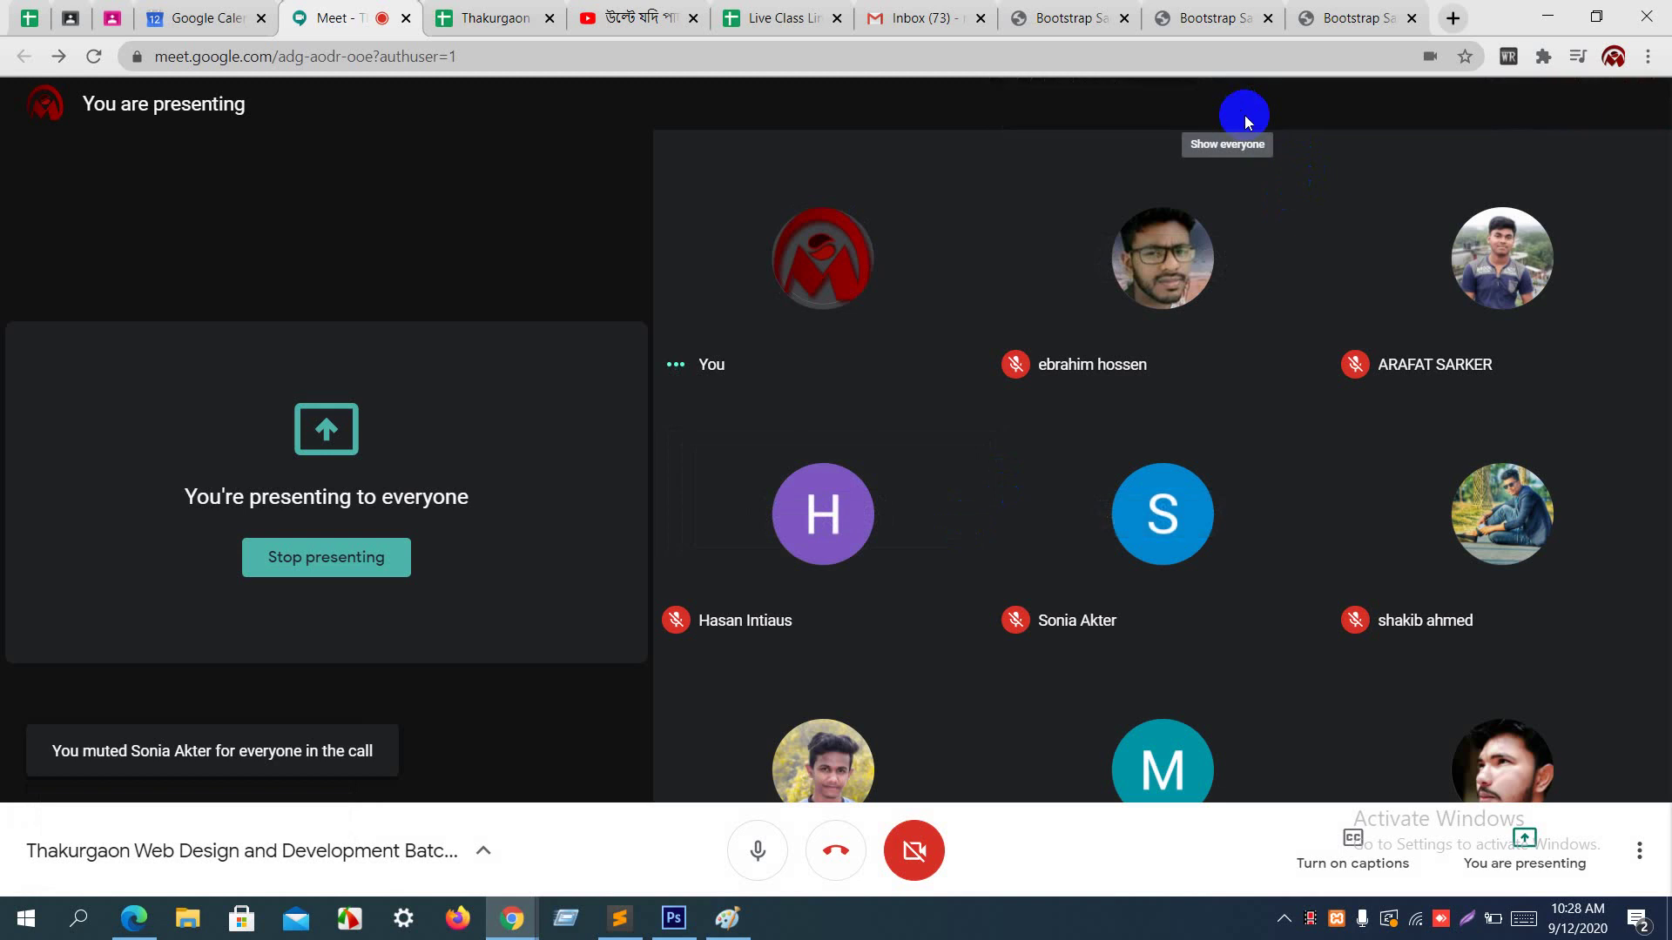
scroll(1411, 592, down, 5)
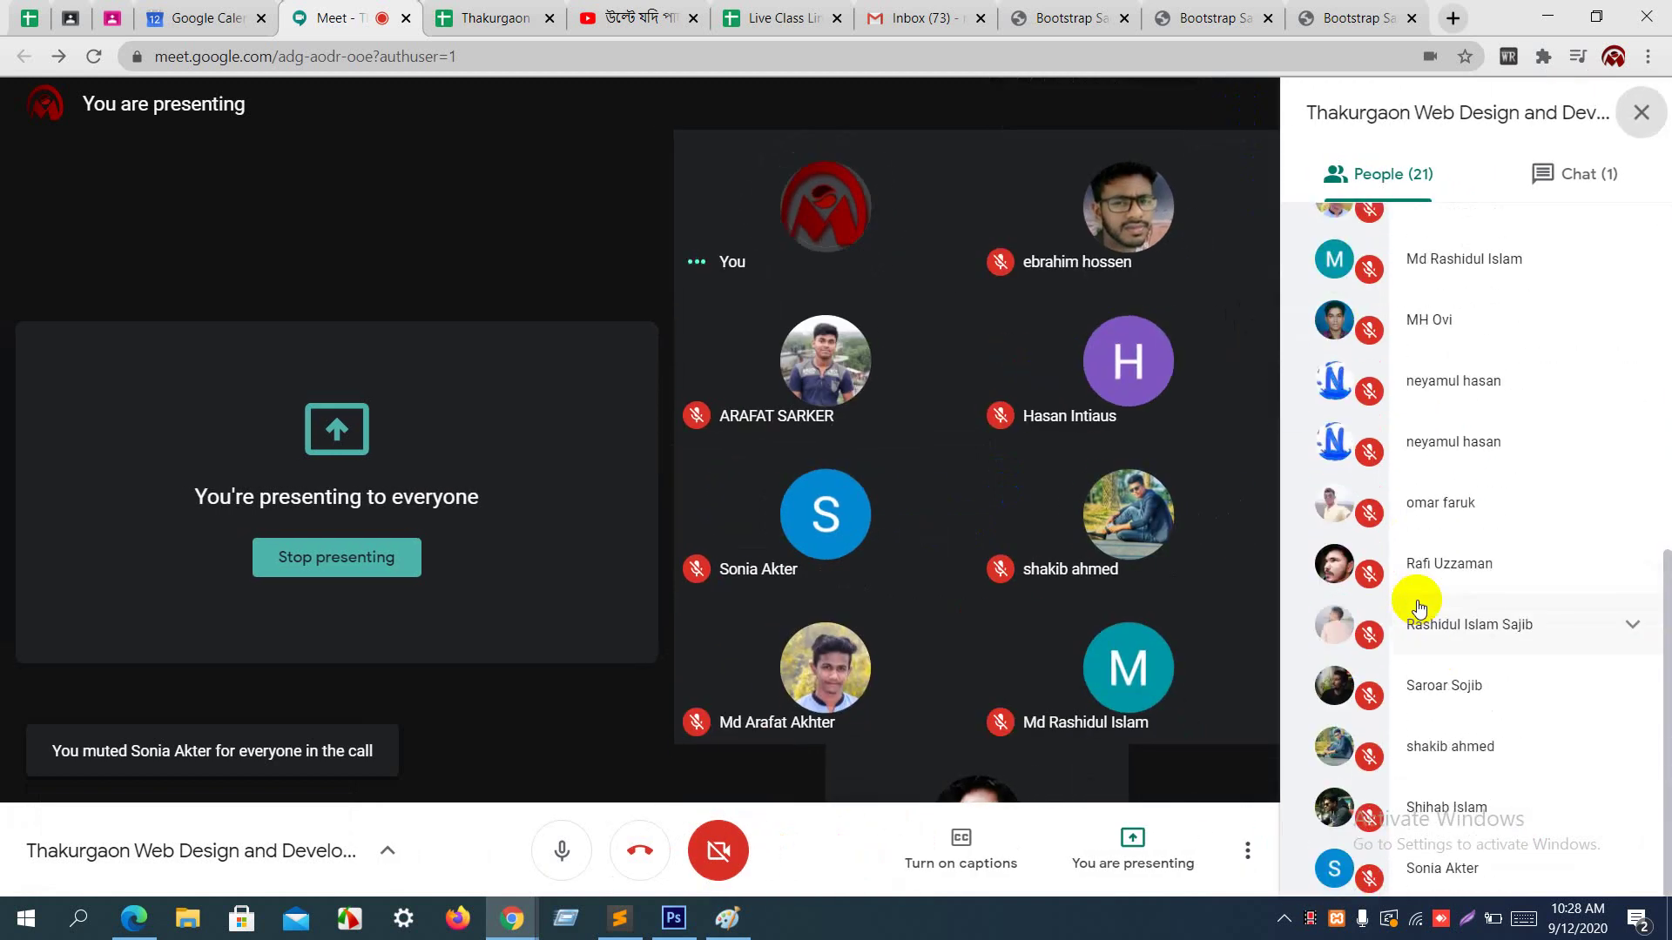
scroll(1418, 607, up, 8)
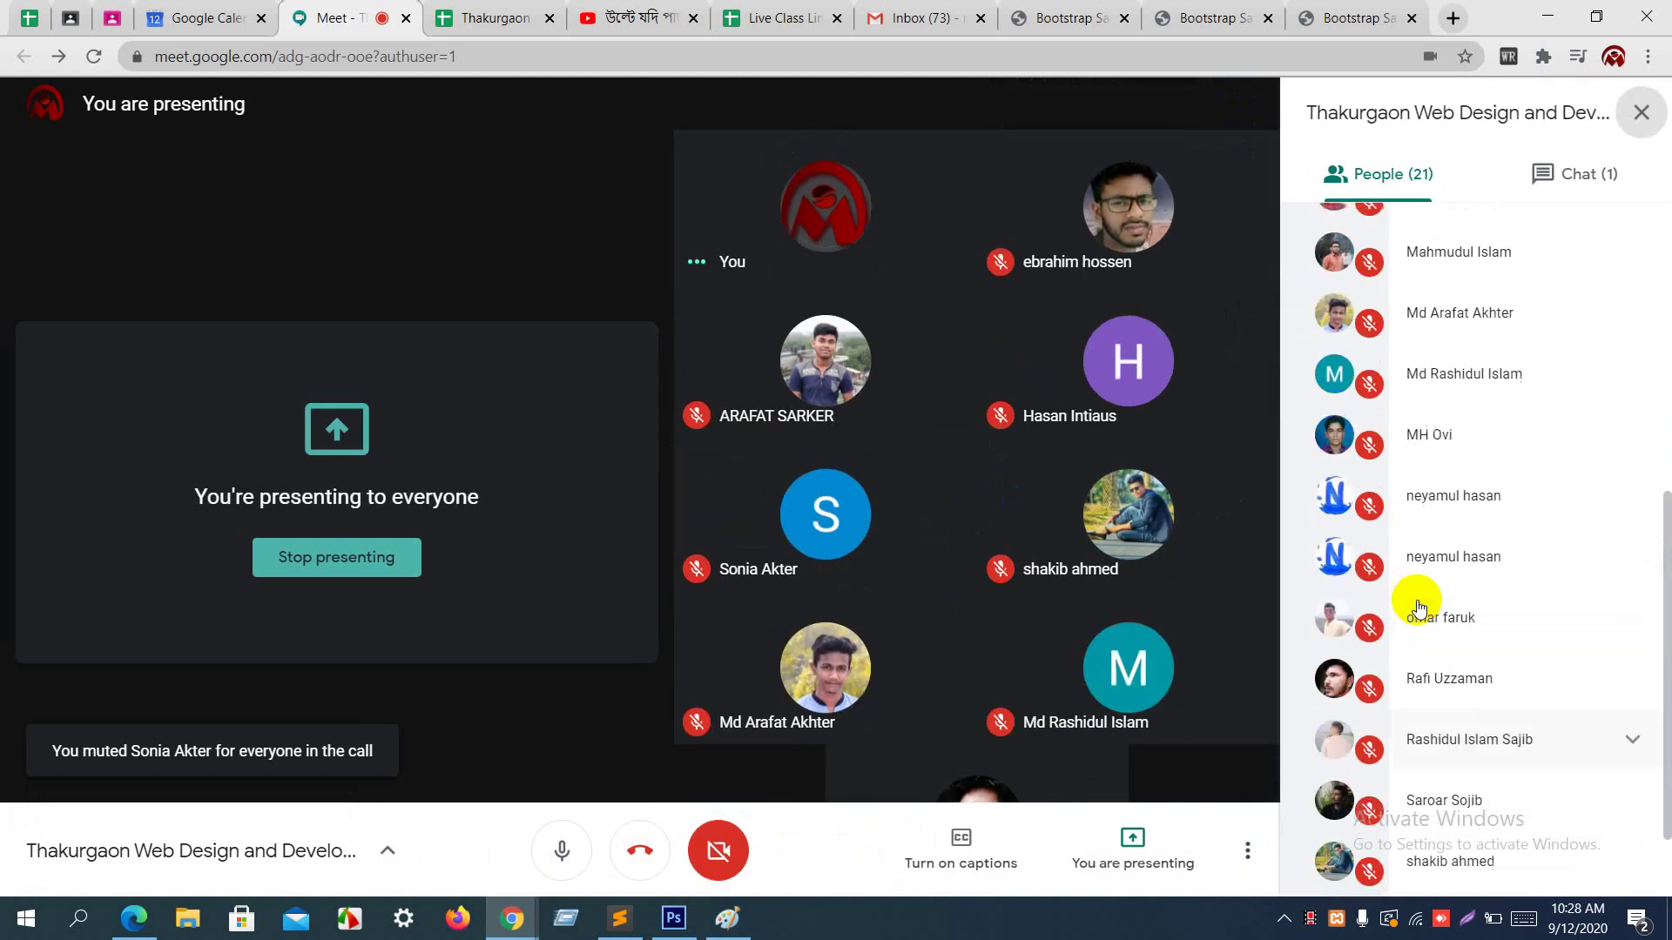
click(1346, 26)
key(alt+Tab)
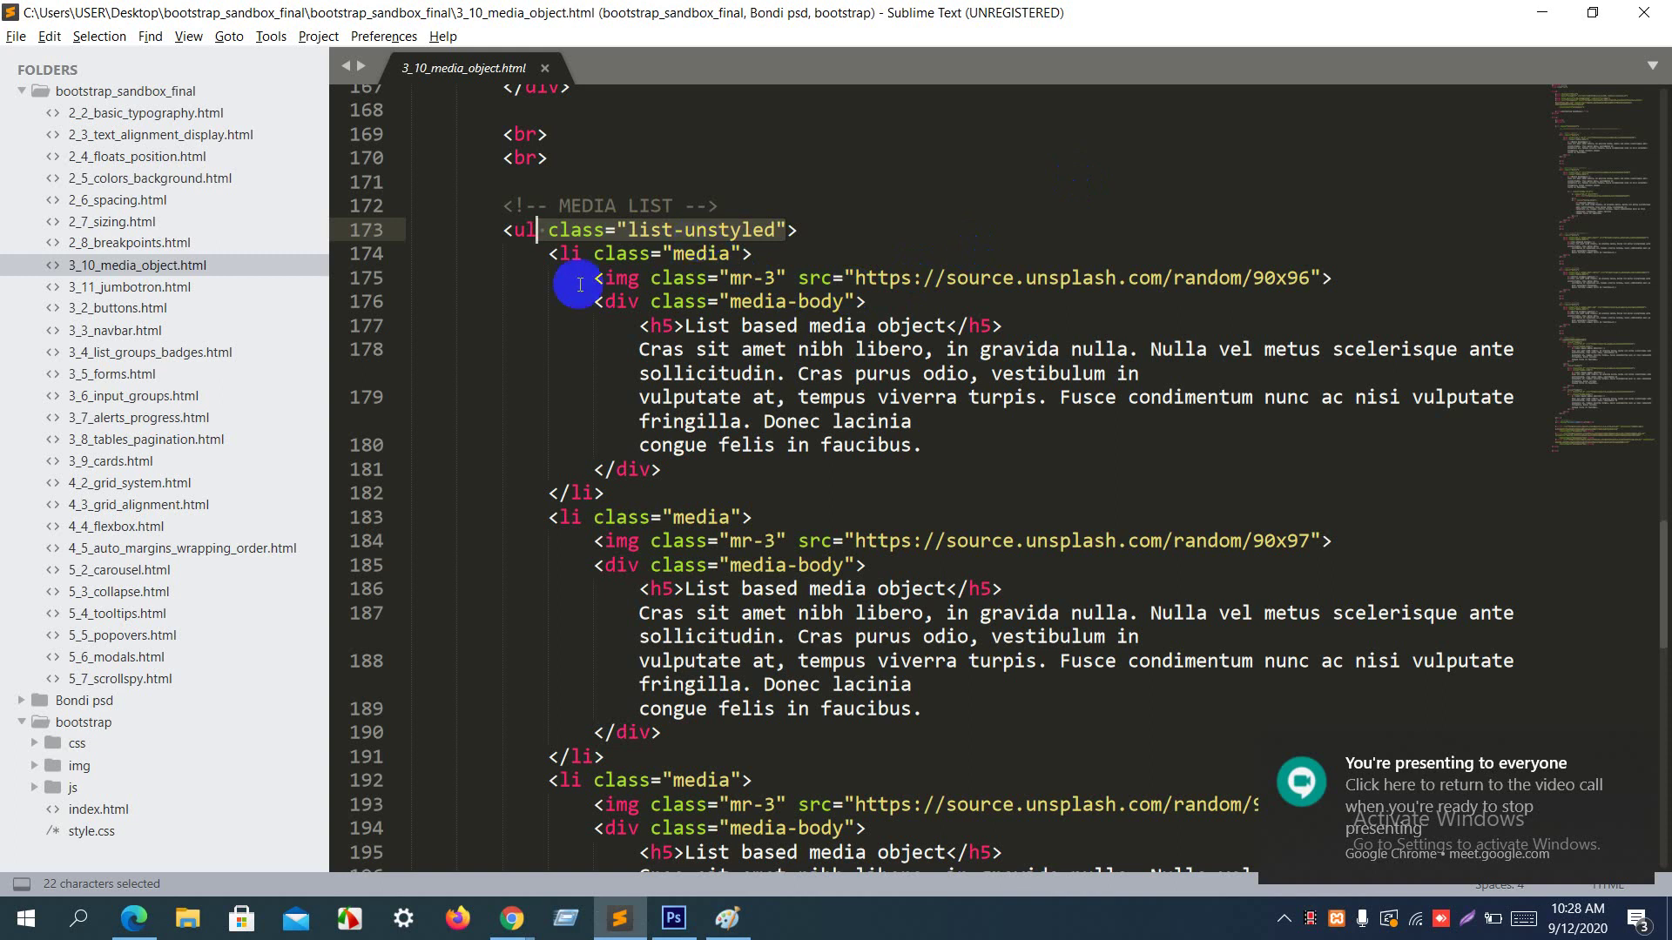
Step: Highlight the first list item's li class="media" tag and its media-body div in the MEDIA LIST section
click(560, 256)
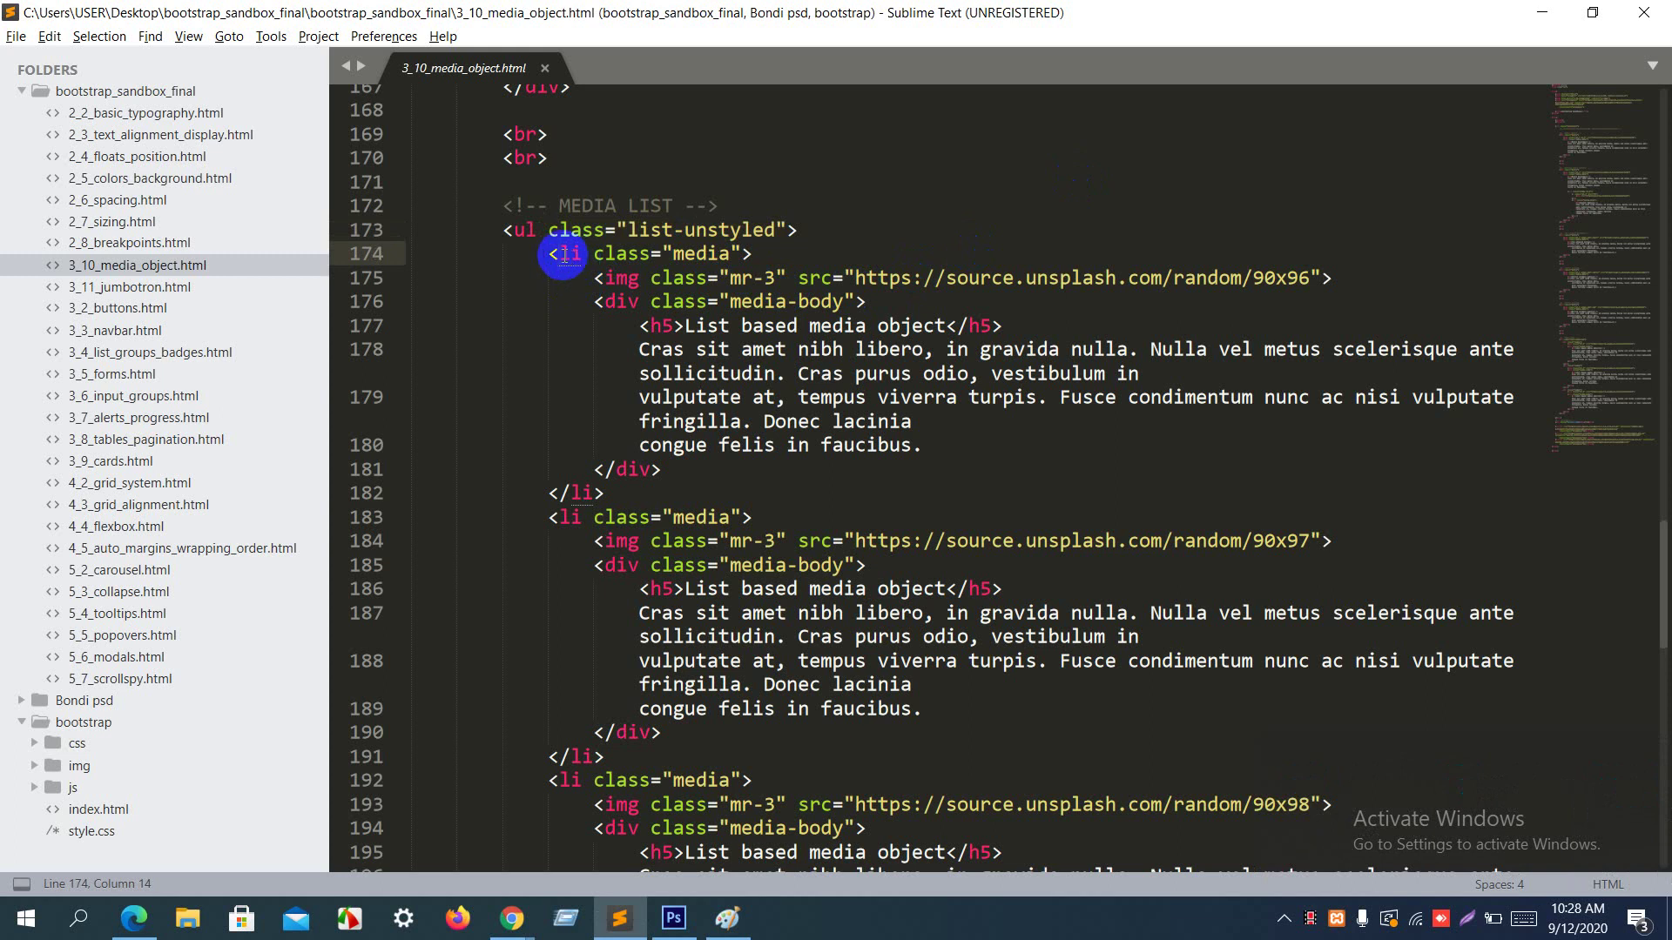
drag(560, 255, 605, 255)
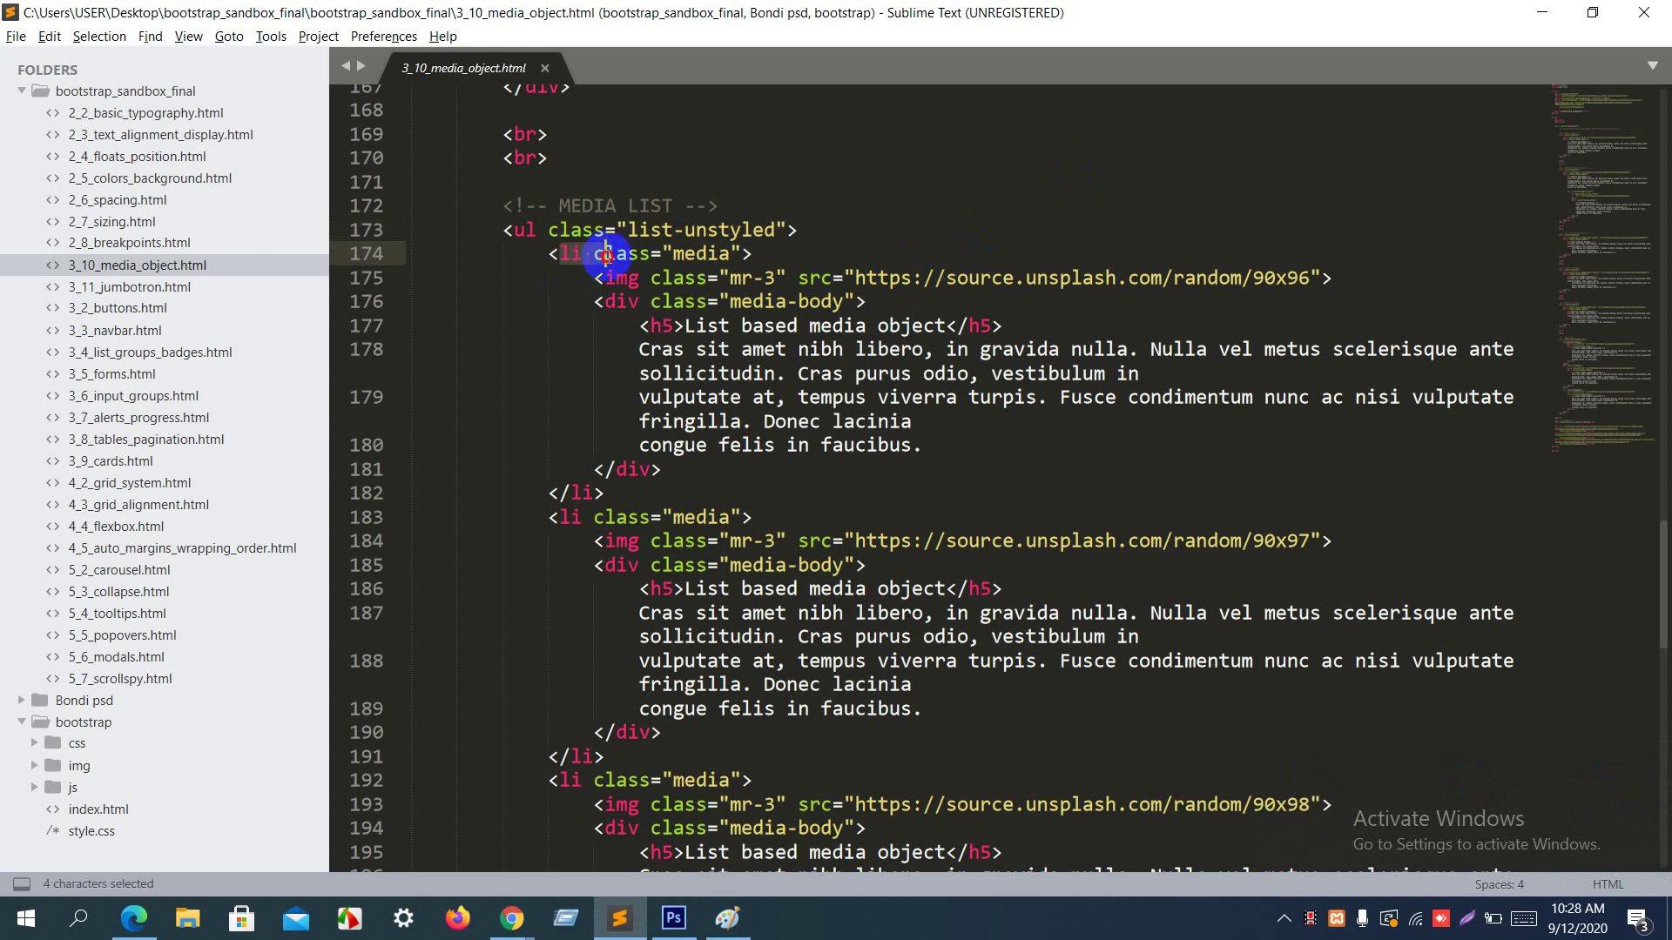
drag(607, 254, 749, 253)
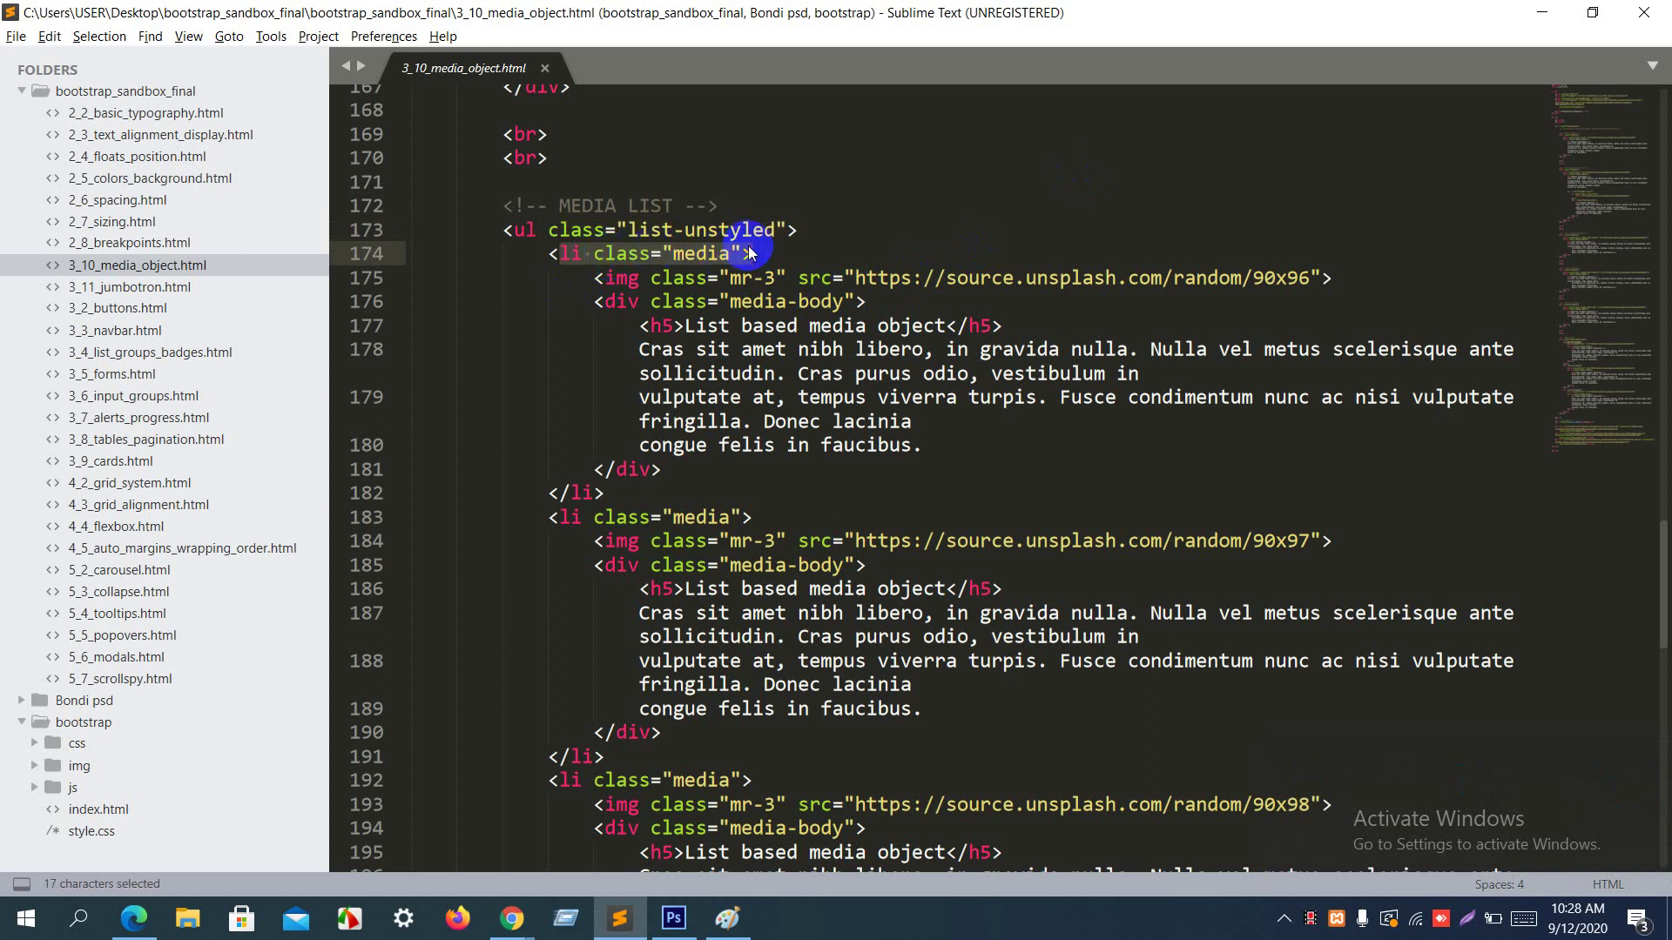
click(617, 304)
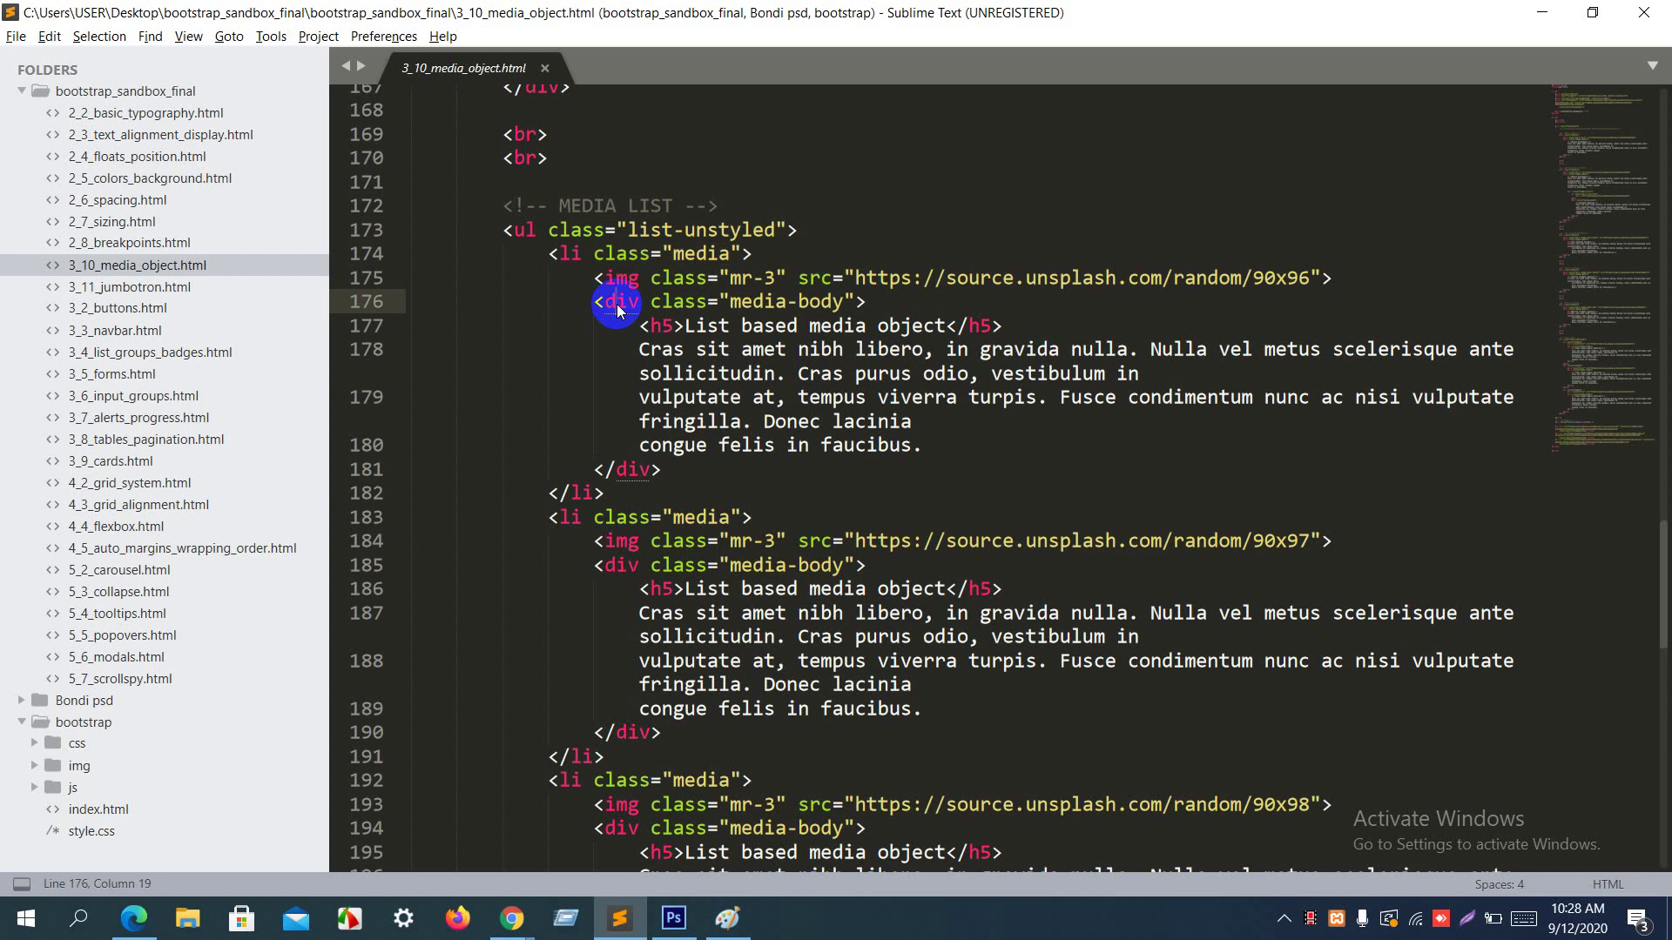
drag(582, 300, 703, 473)
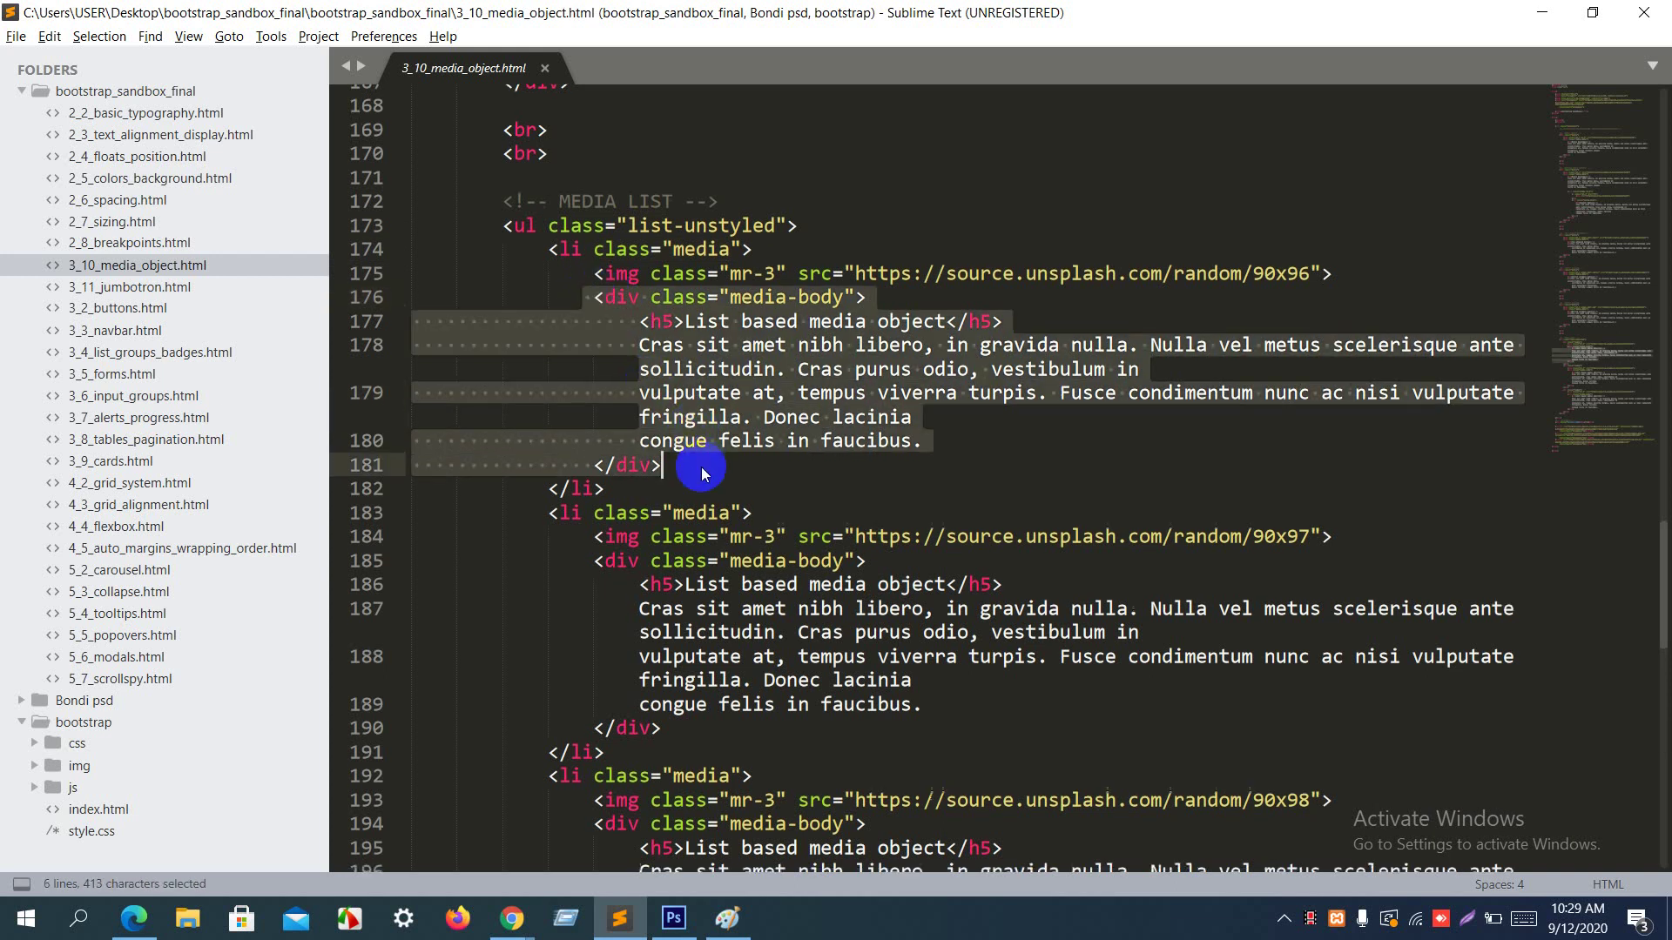
Step: Highlight the second list item's code from its img tag to the closing li tag
scroll(704, 470, down, 3)
click(594, 346)
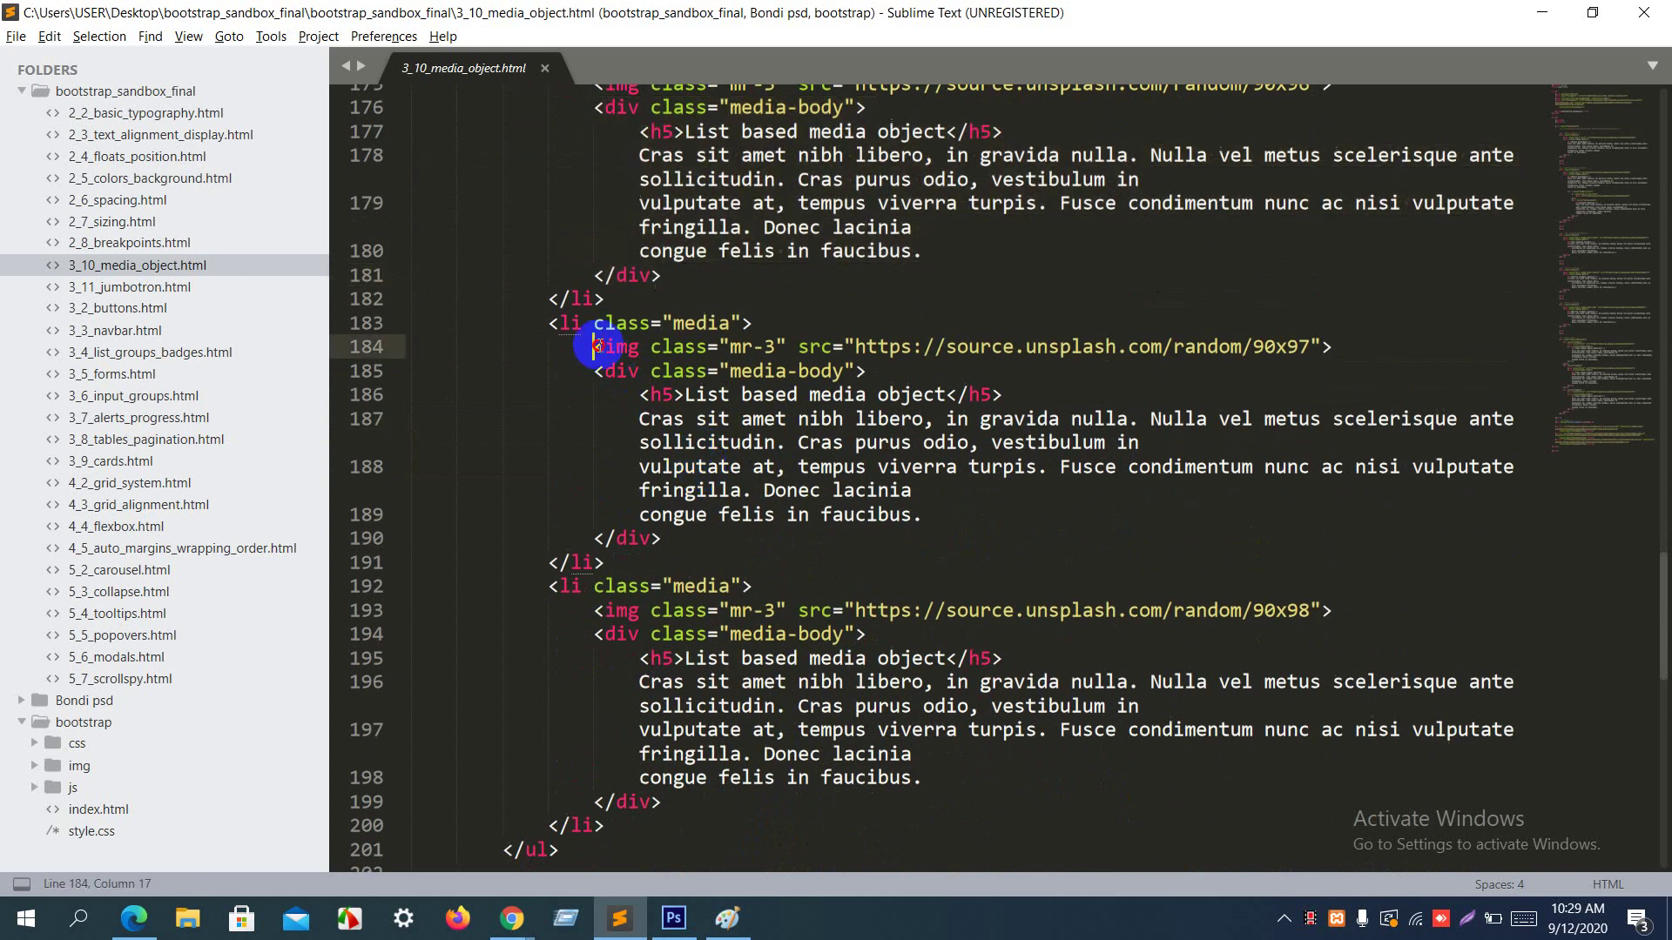
drag(595, 346, 734, 561)
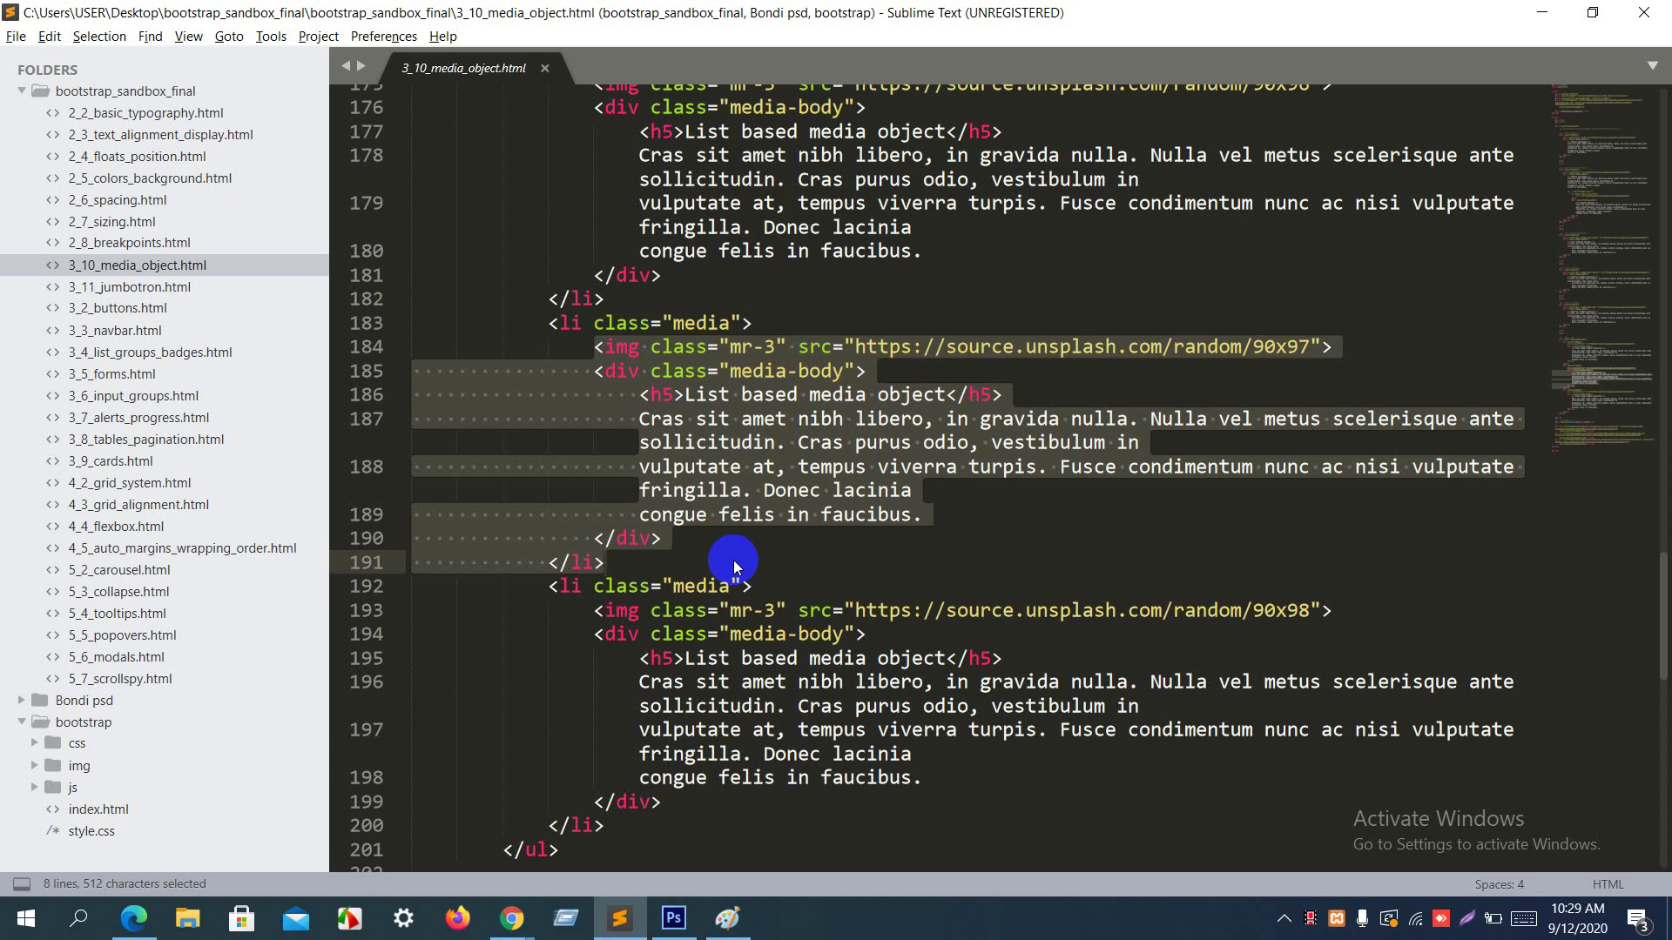
Step: Highlight the list-unstyled class on the ul tag and the media class on the first list item
scroll(733, 560, up, 5)
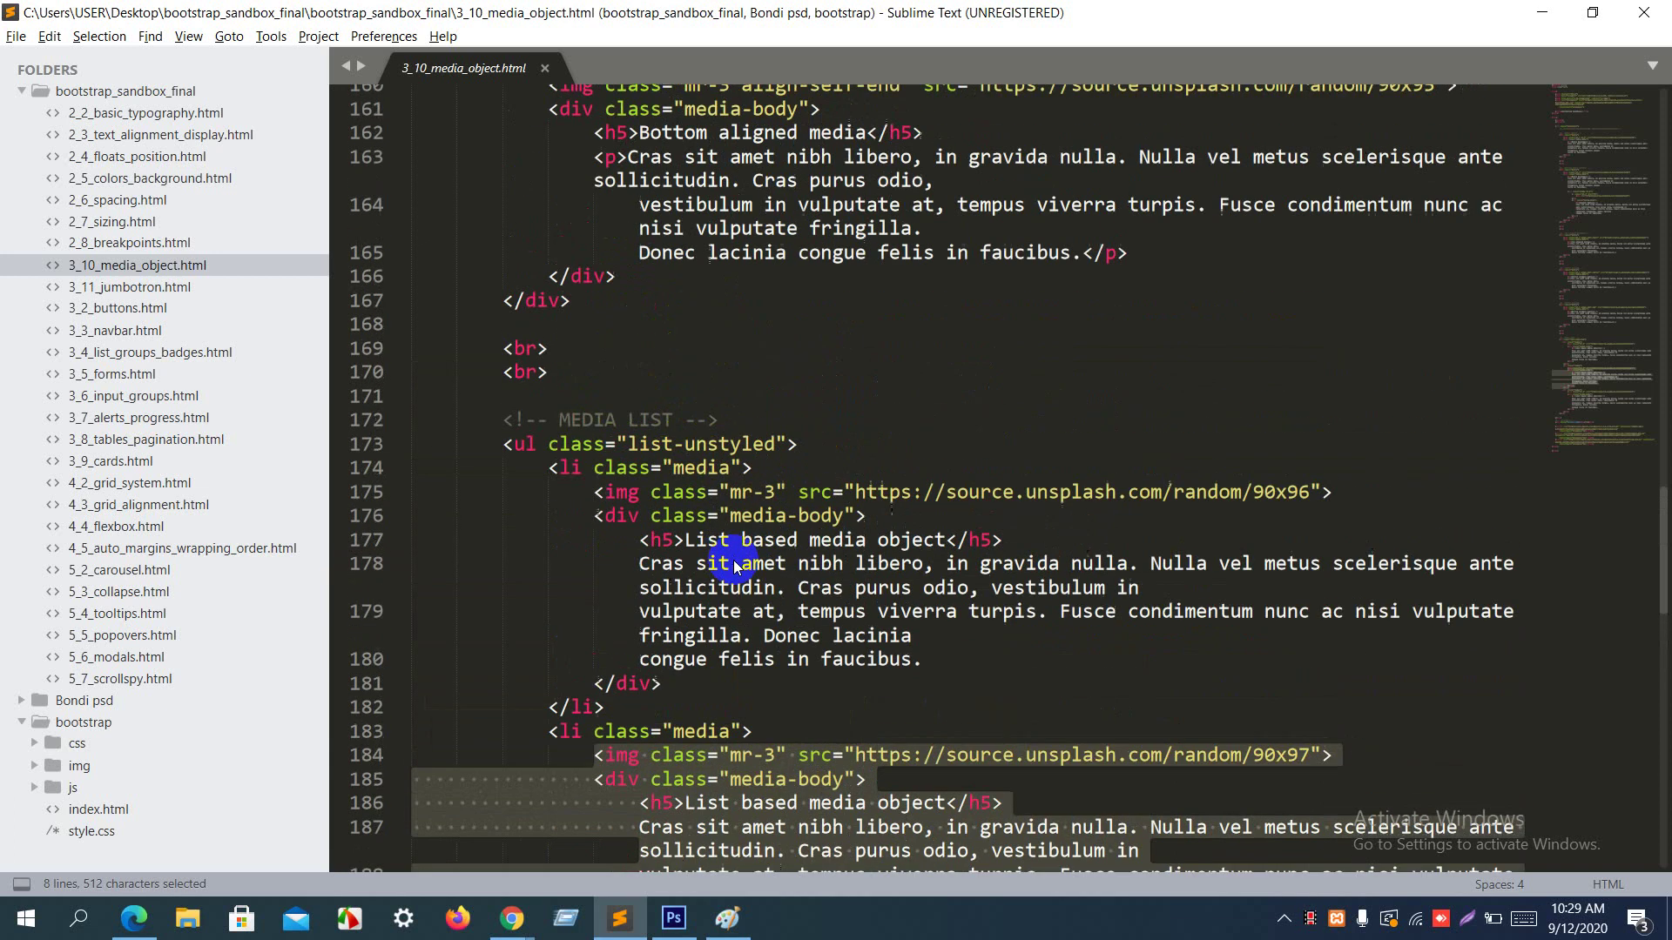
click(648, 444)
drag(648, 444, 775, 444)
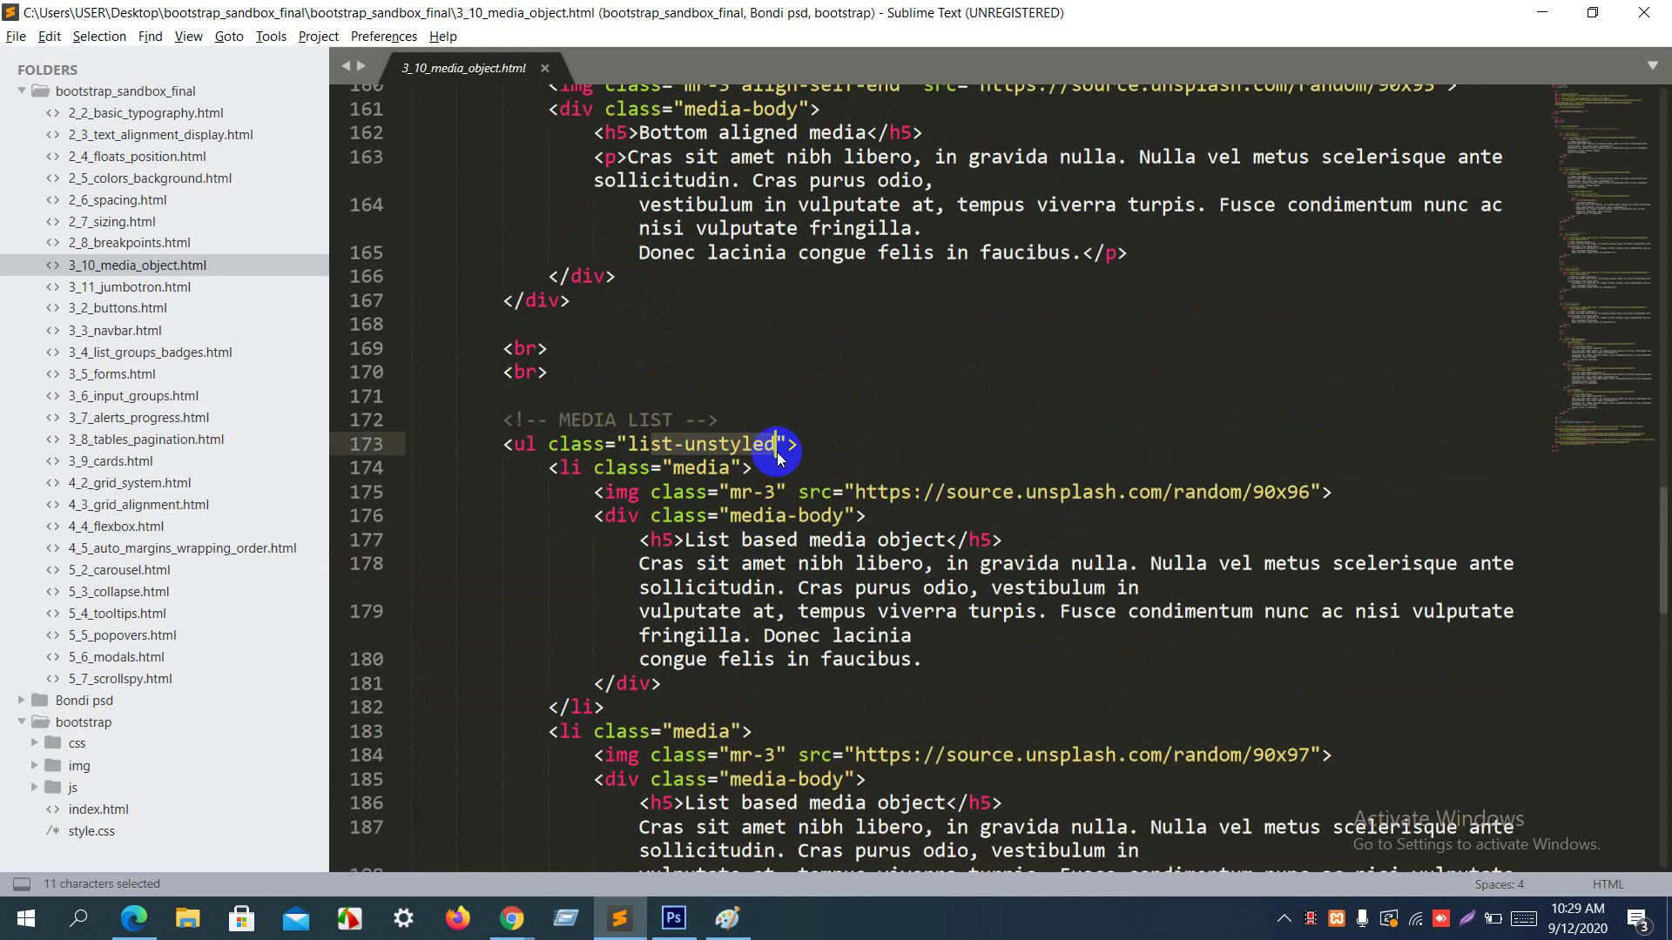
click(570, 468)
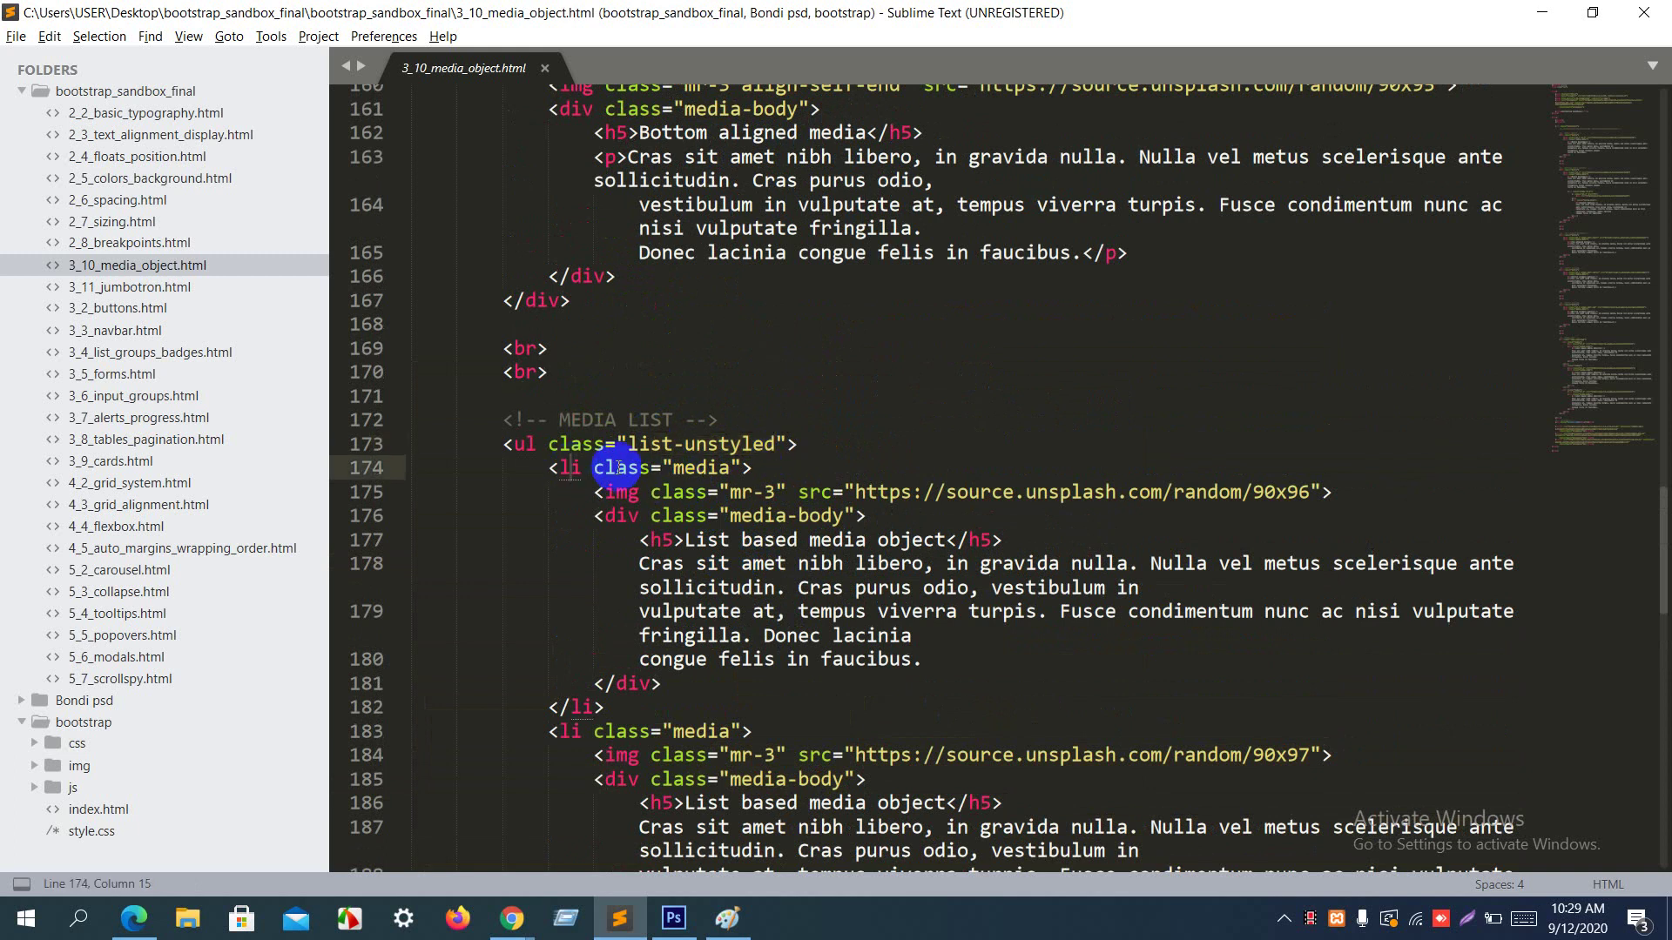
double_click(692, 470)
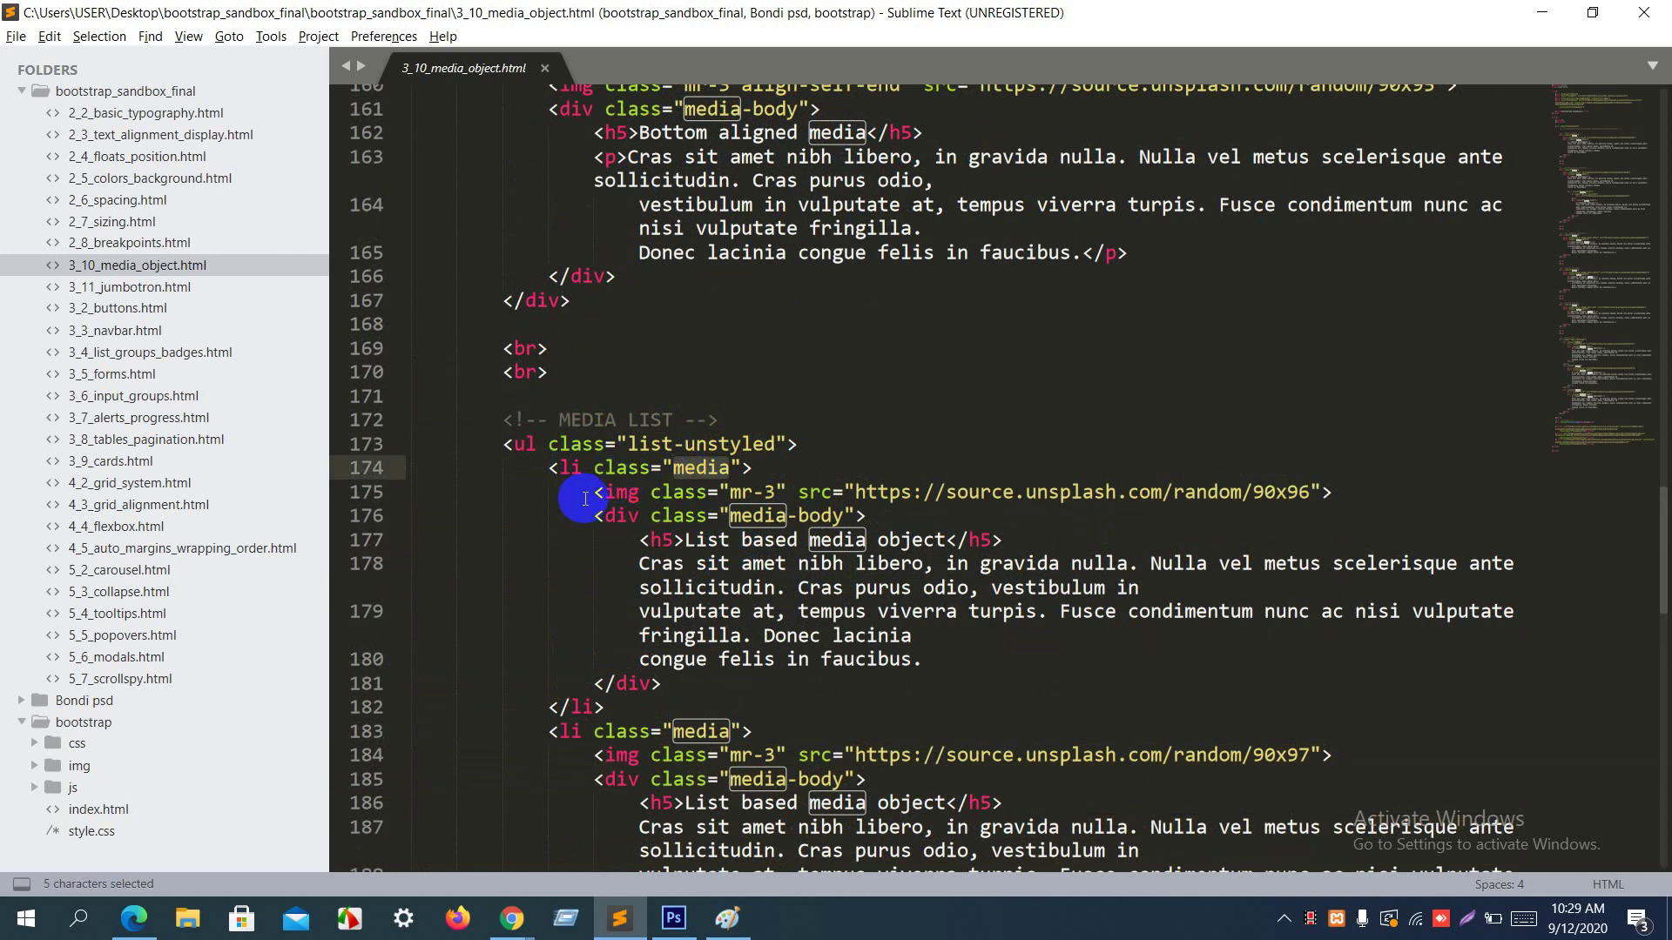
Step: Highlight the first list item's contents, singling out its img tag and its media-body div
drag(585, 498, 707, 704)
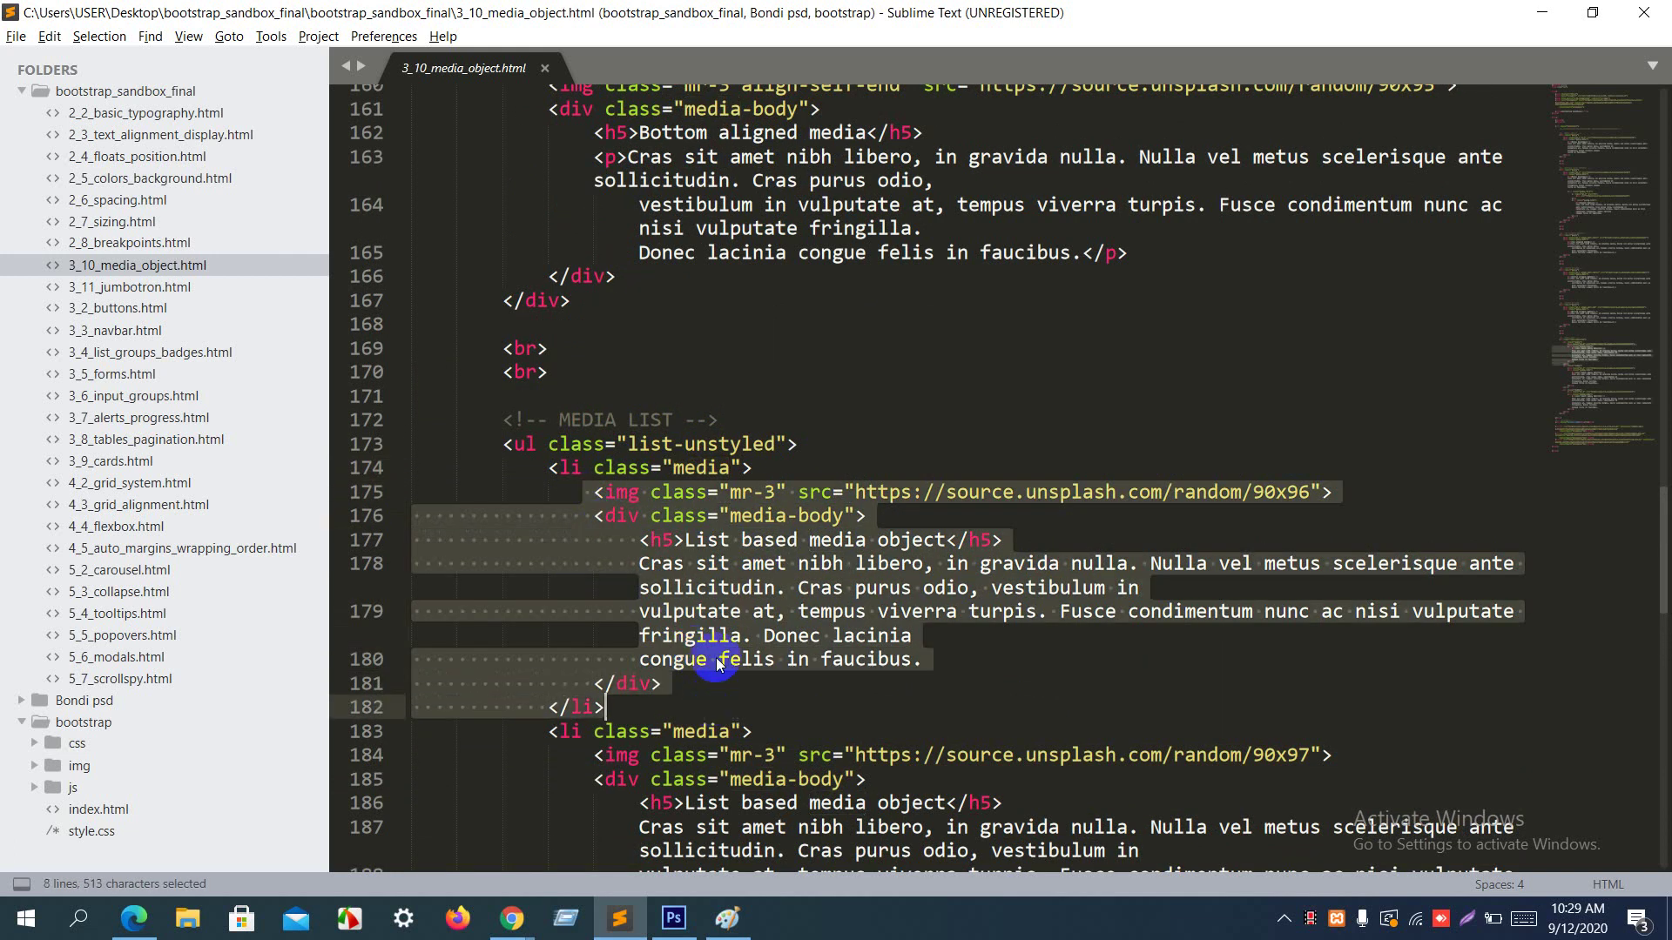
click(674, 493)
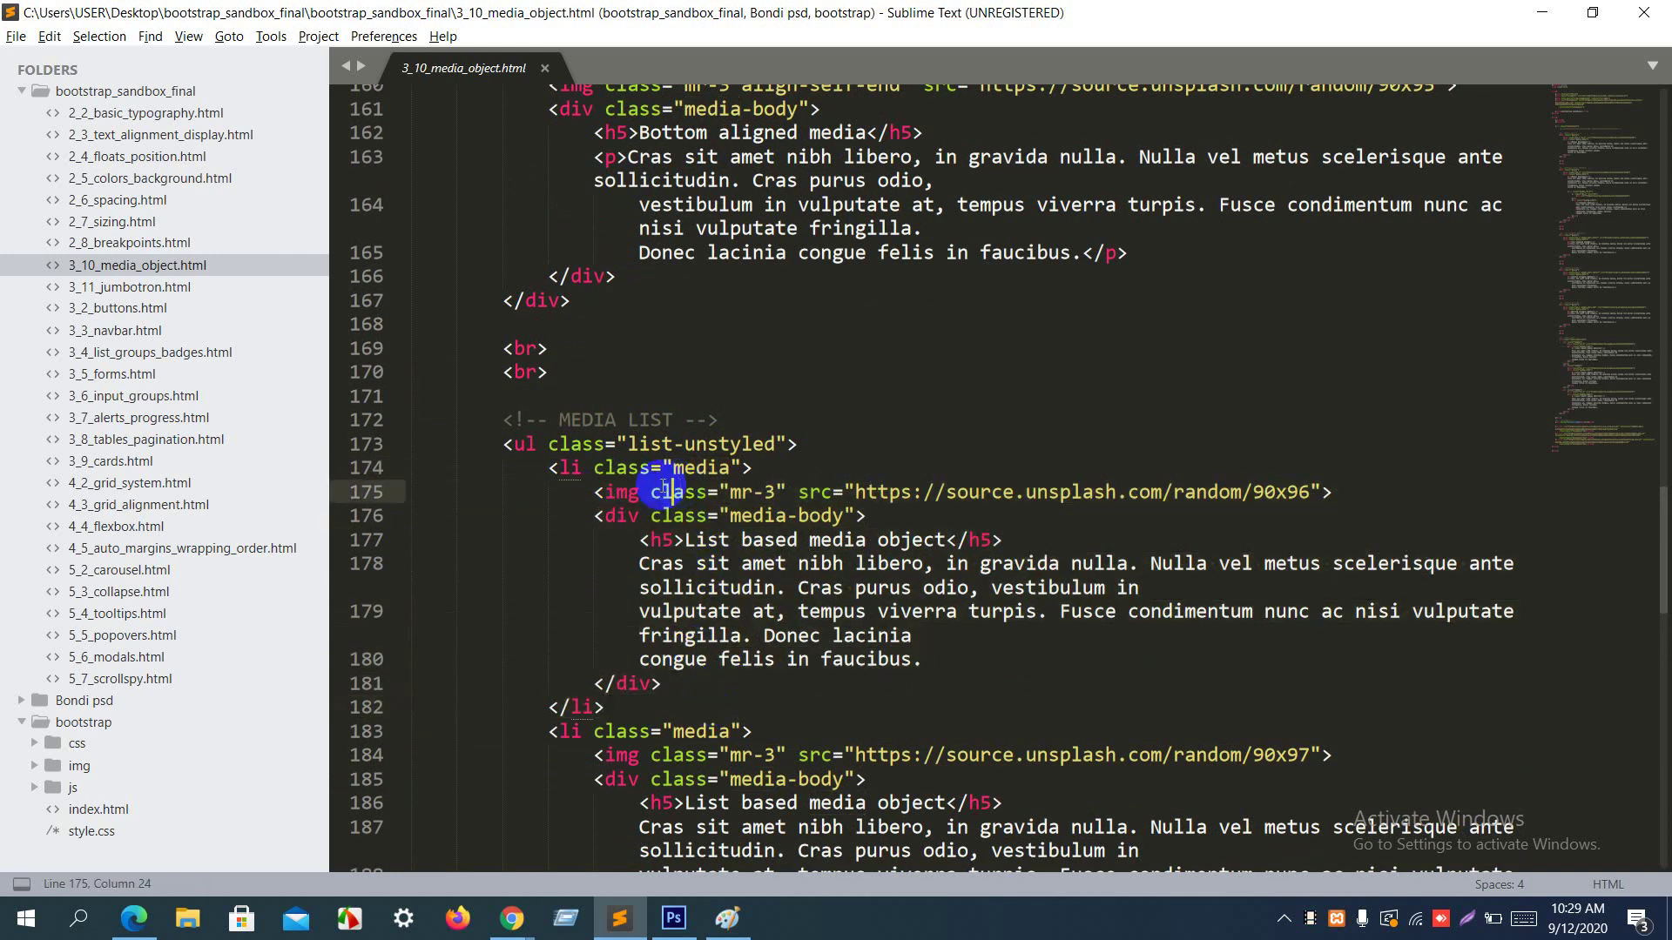
click(593, 492)
drag(593, 492, 1411, 489)
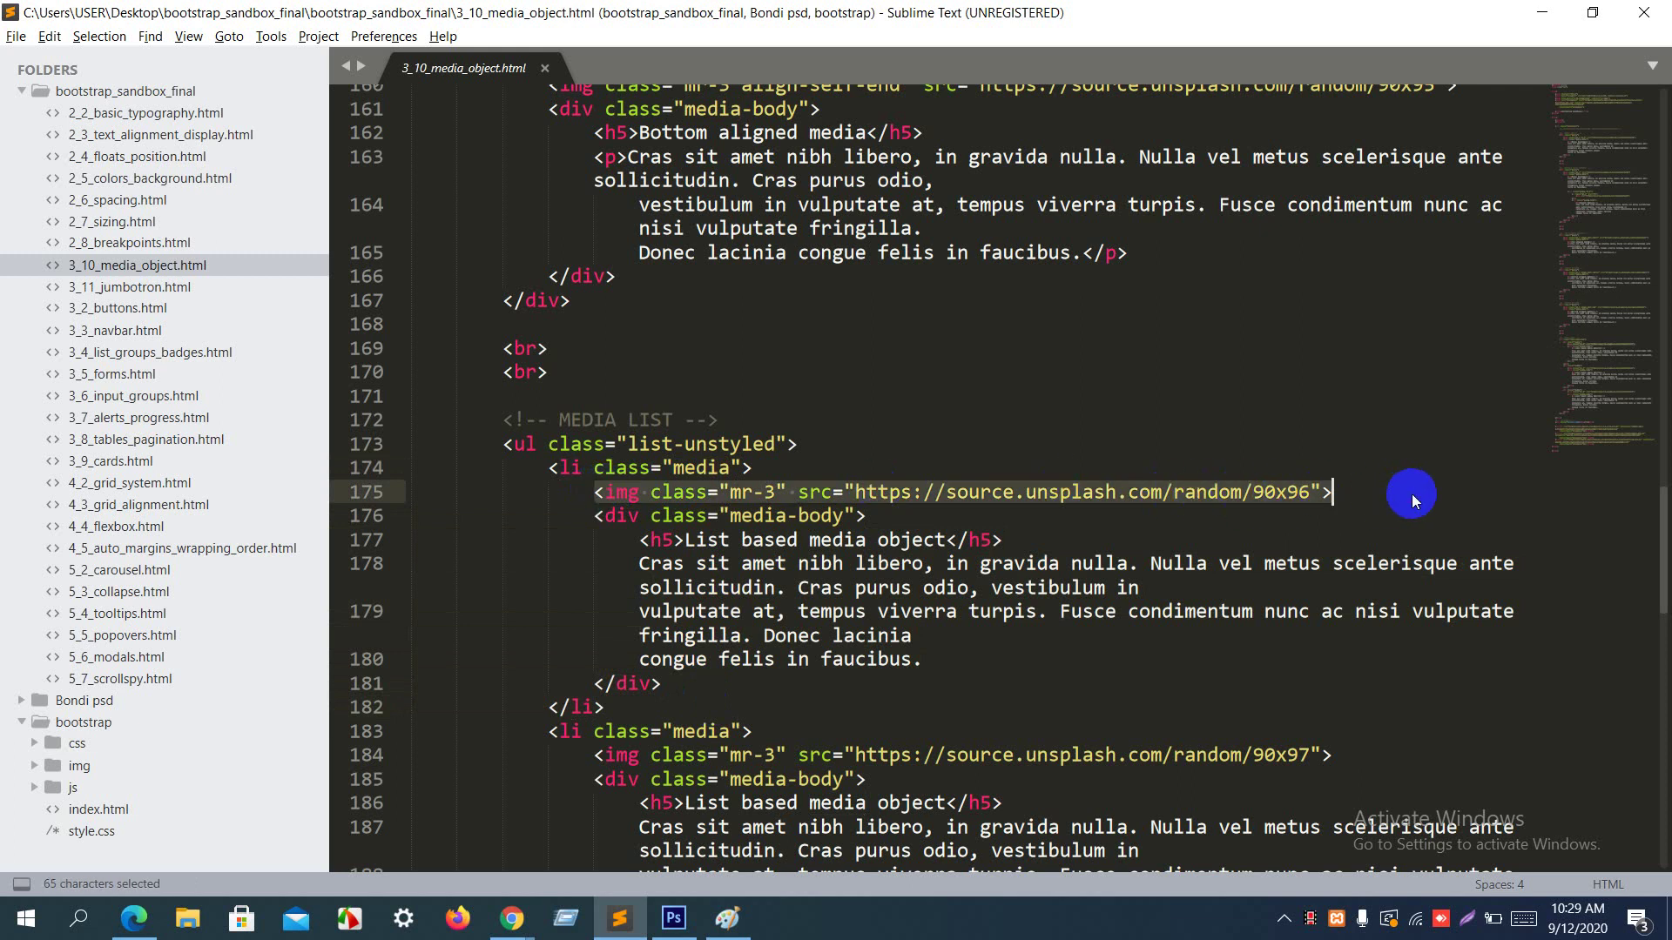
drag(595, 515, 683, 682)
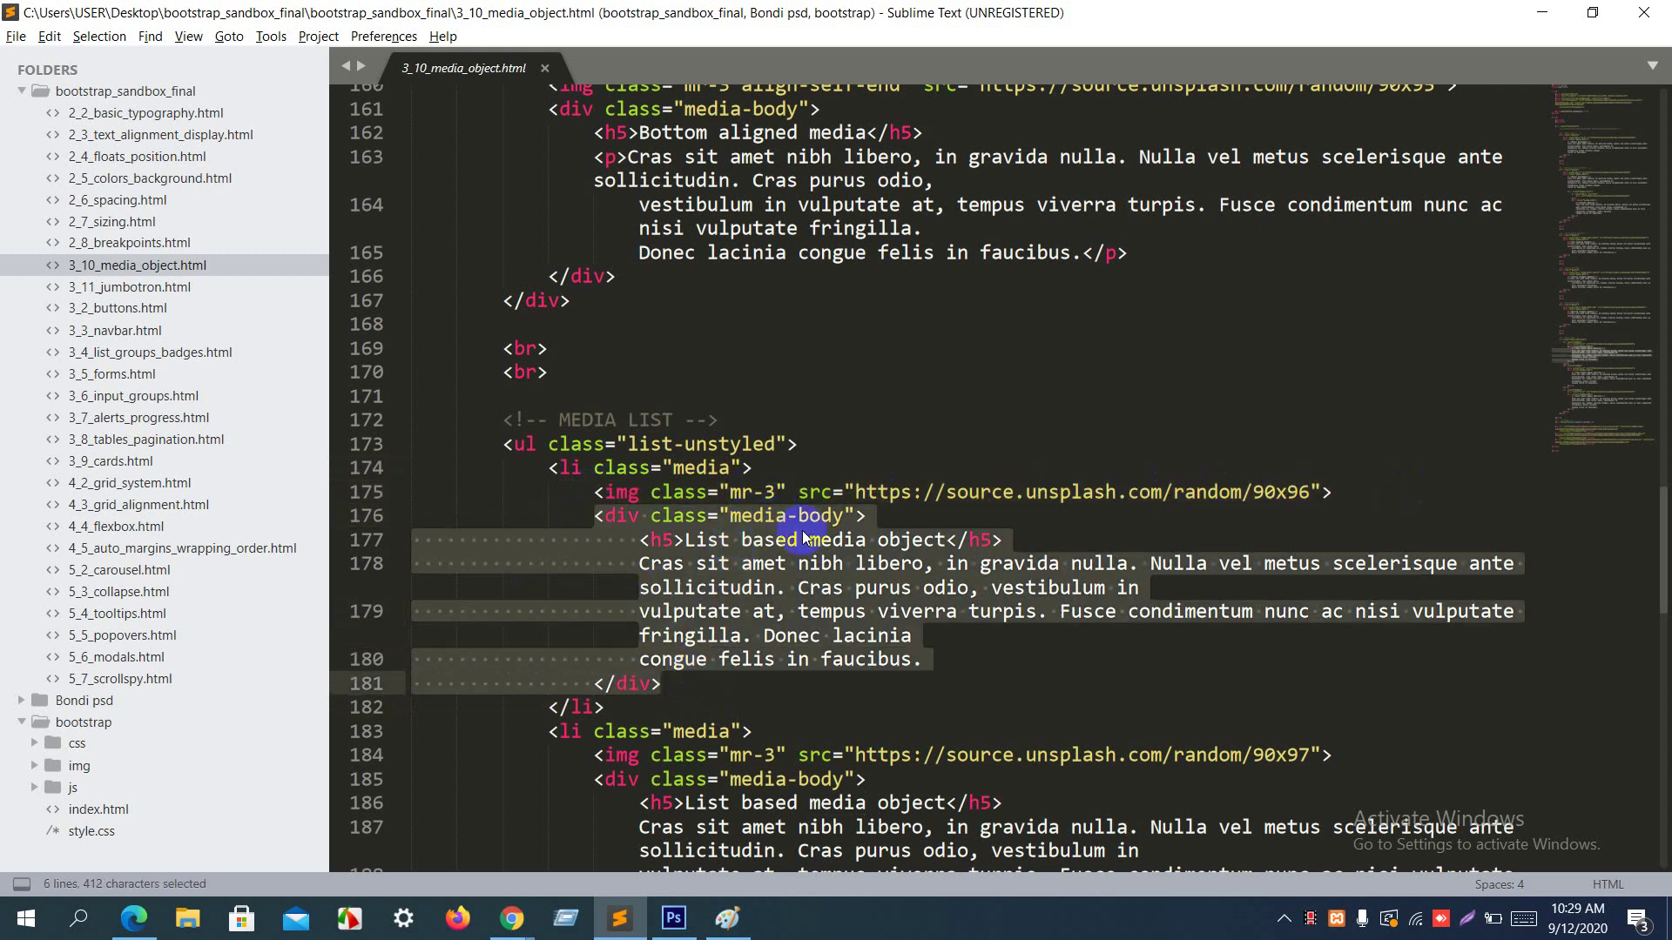
click(843, 515)
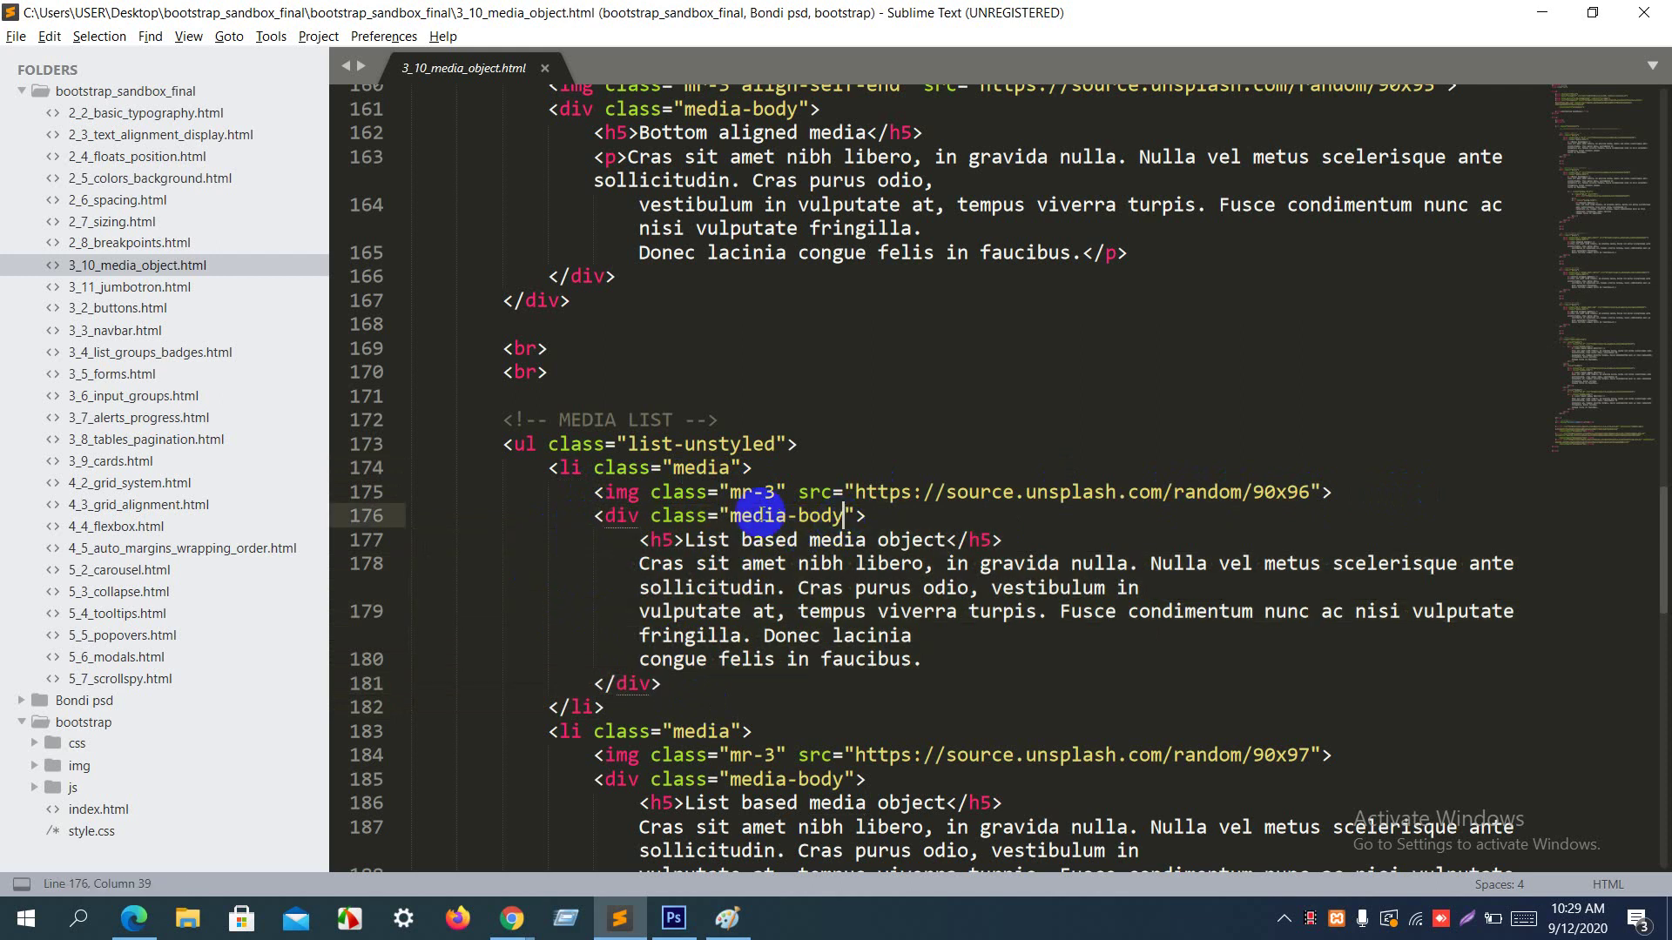
Step: Highlight the whole second list item and compare it with the list based media objects in Chrome
scroll(748, 513, down, 6)
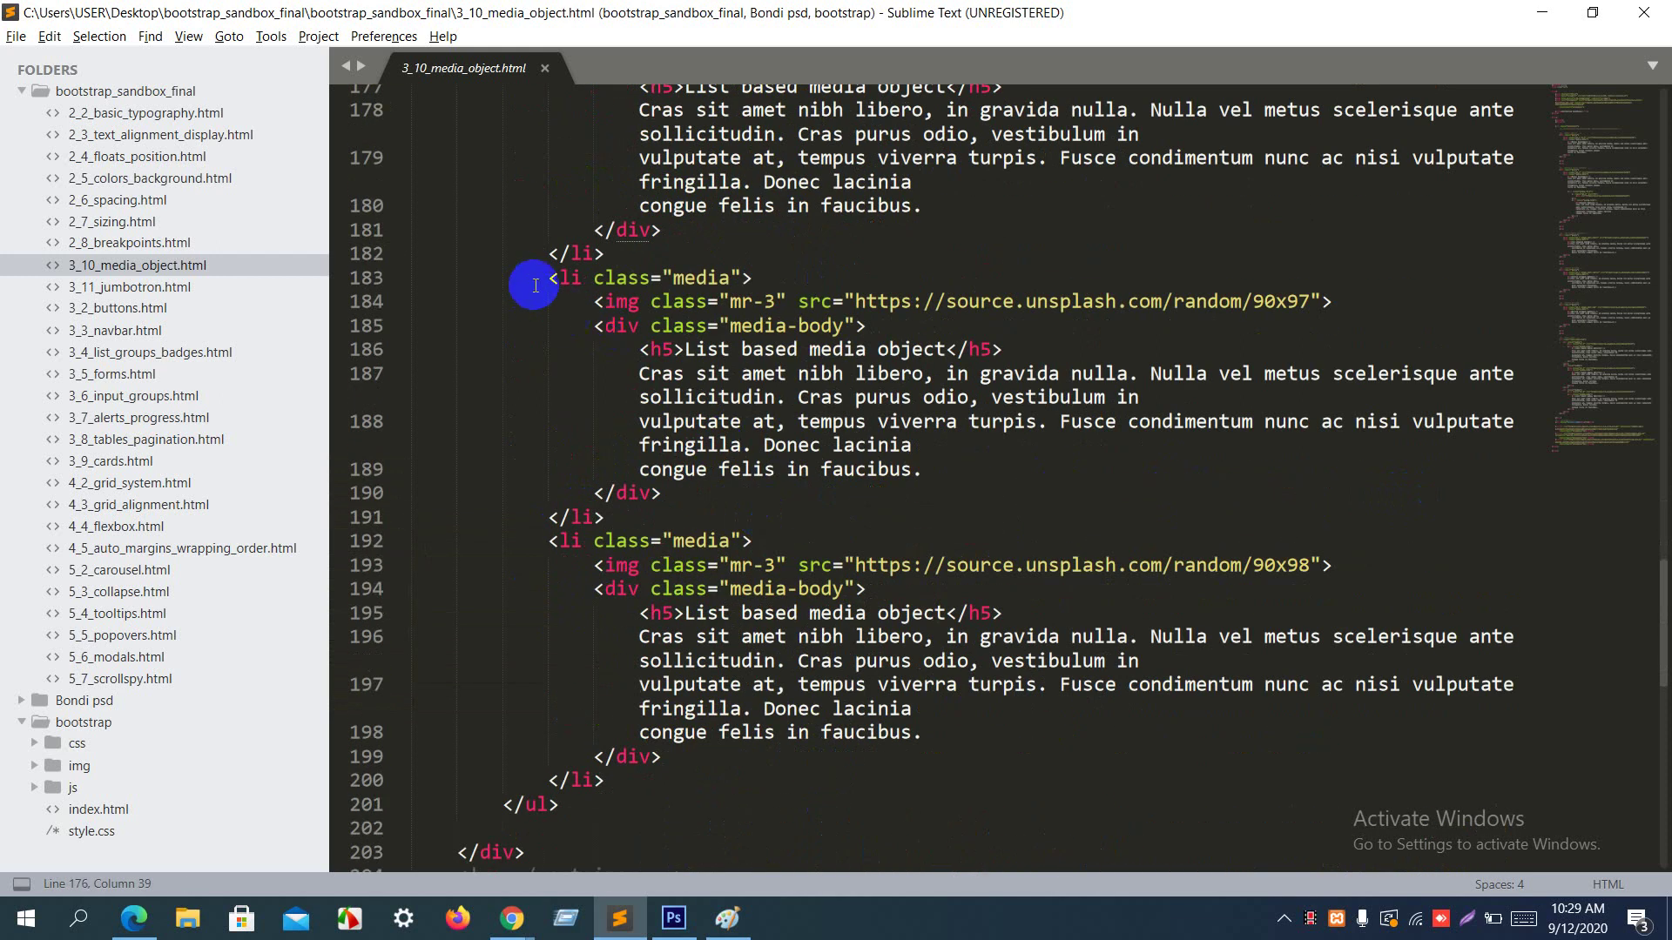
drag(539, 277, 646, 517)
key(alt+Tab)
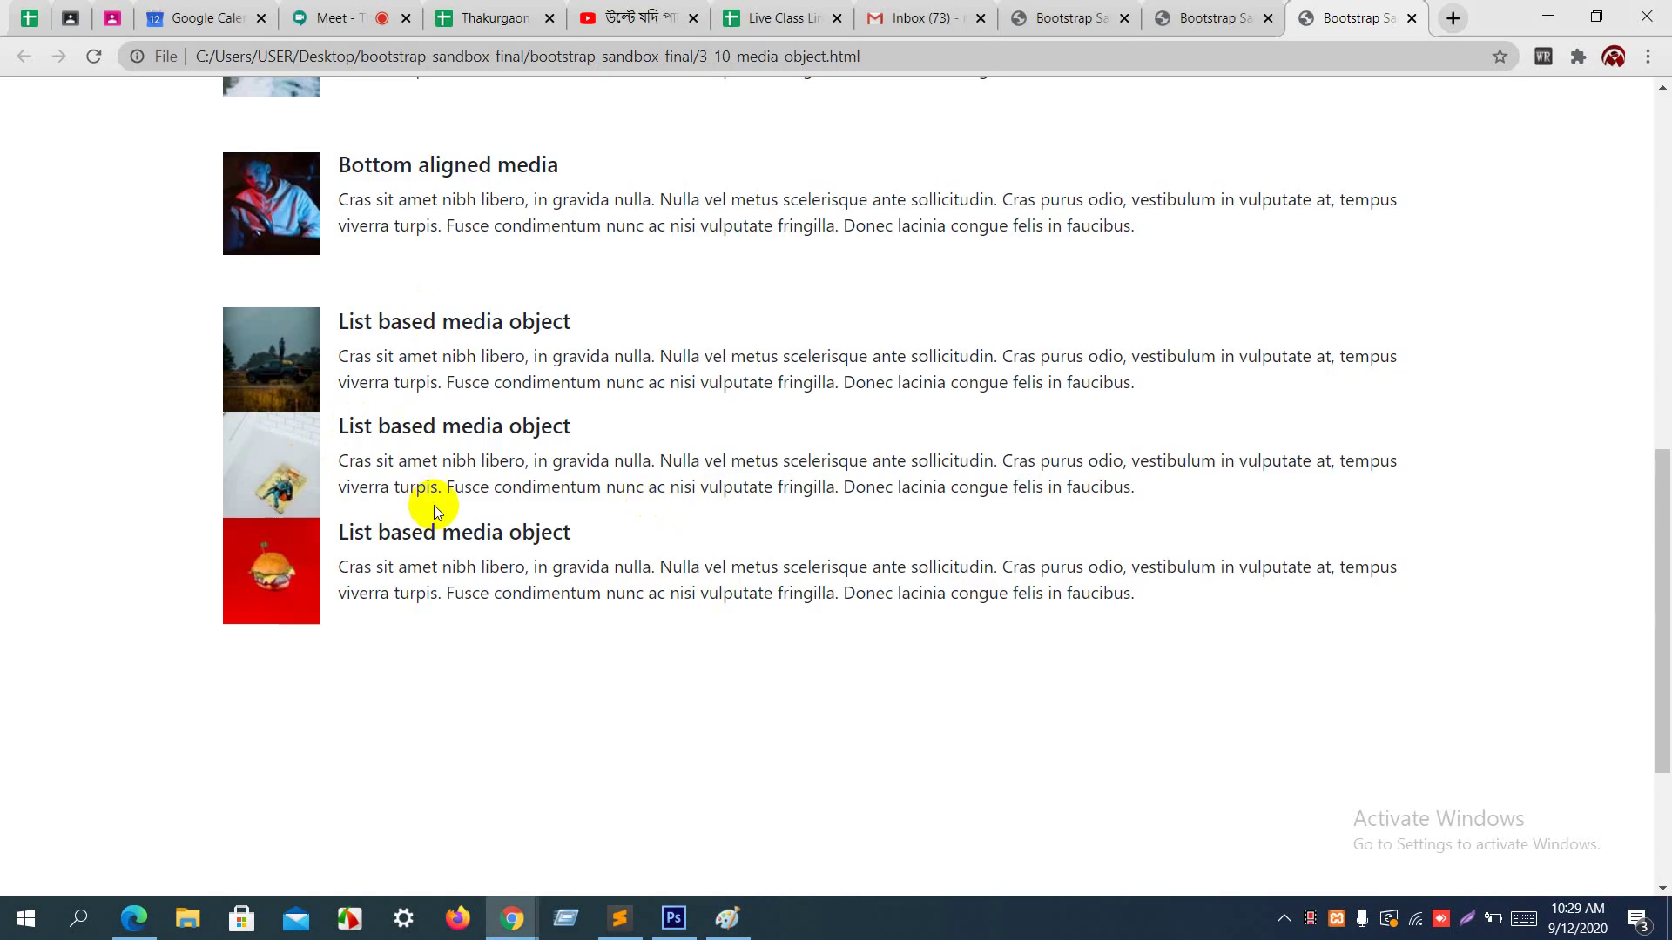
Step: Switch to Sublime Text, open 3_11_jumbotron.html and fold its header element
key(alt+Tab)
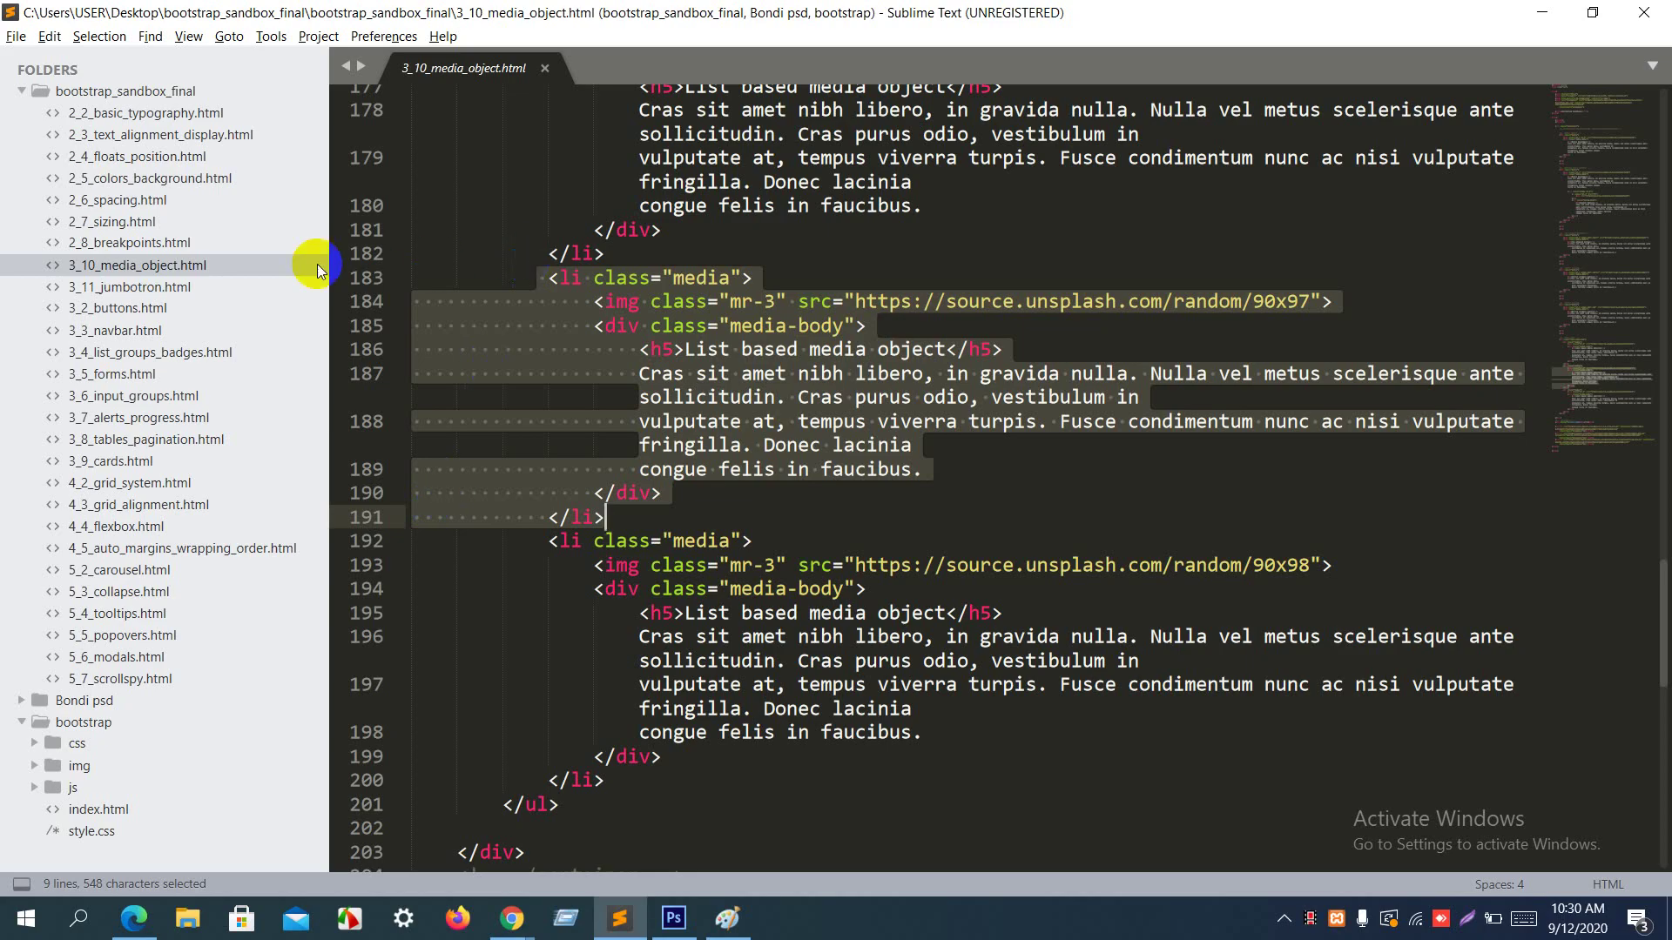
click(211, 291)
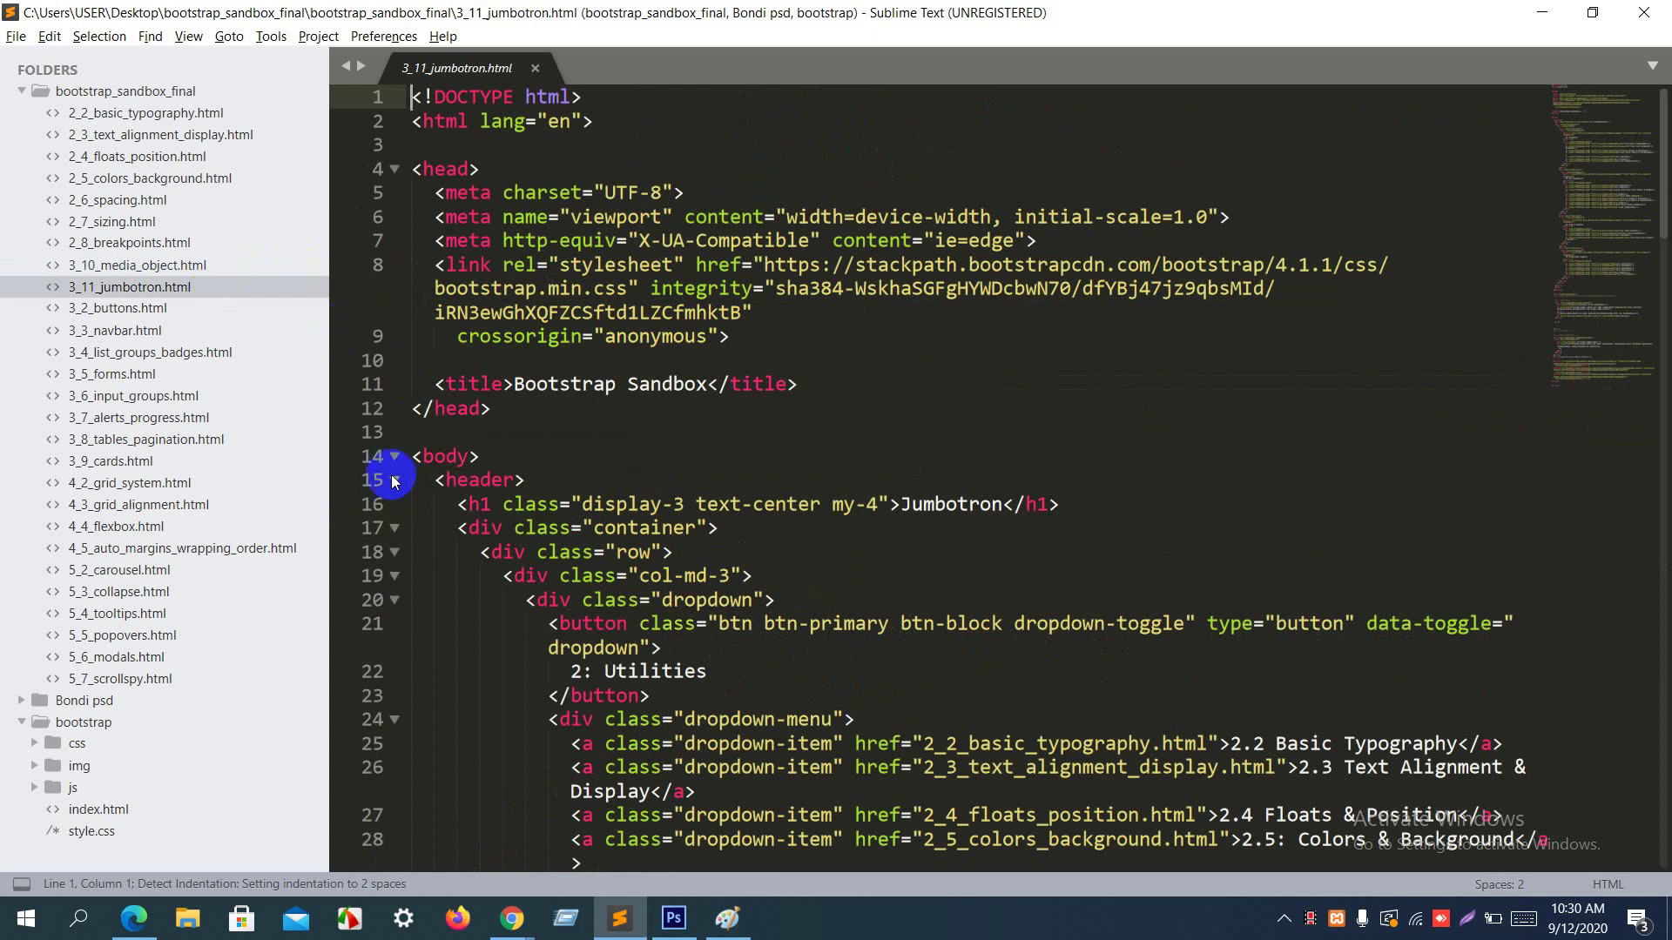
key(ctrl+a)
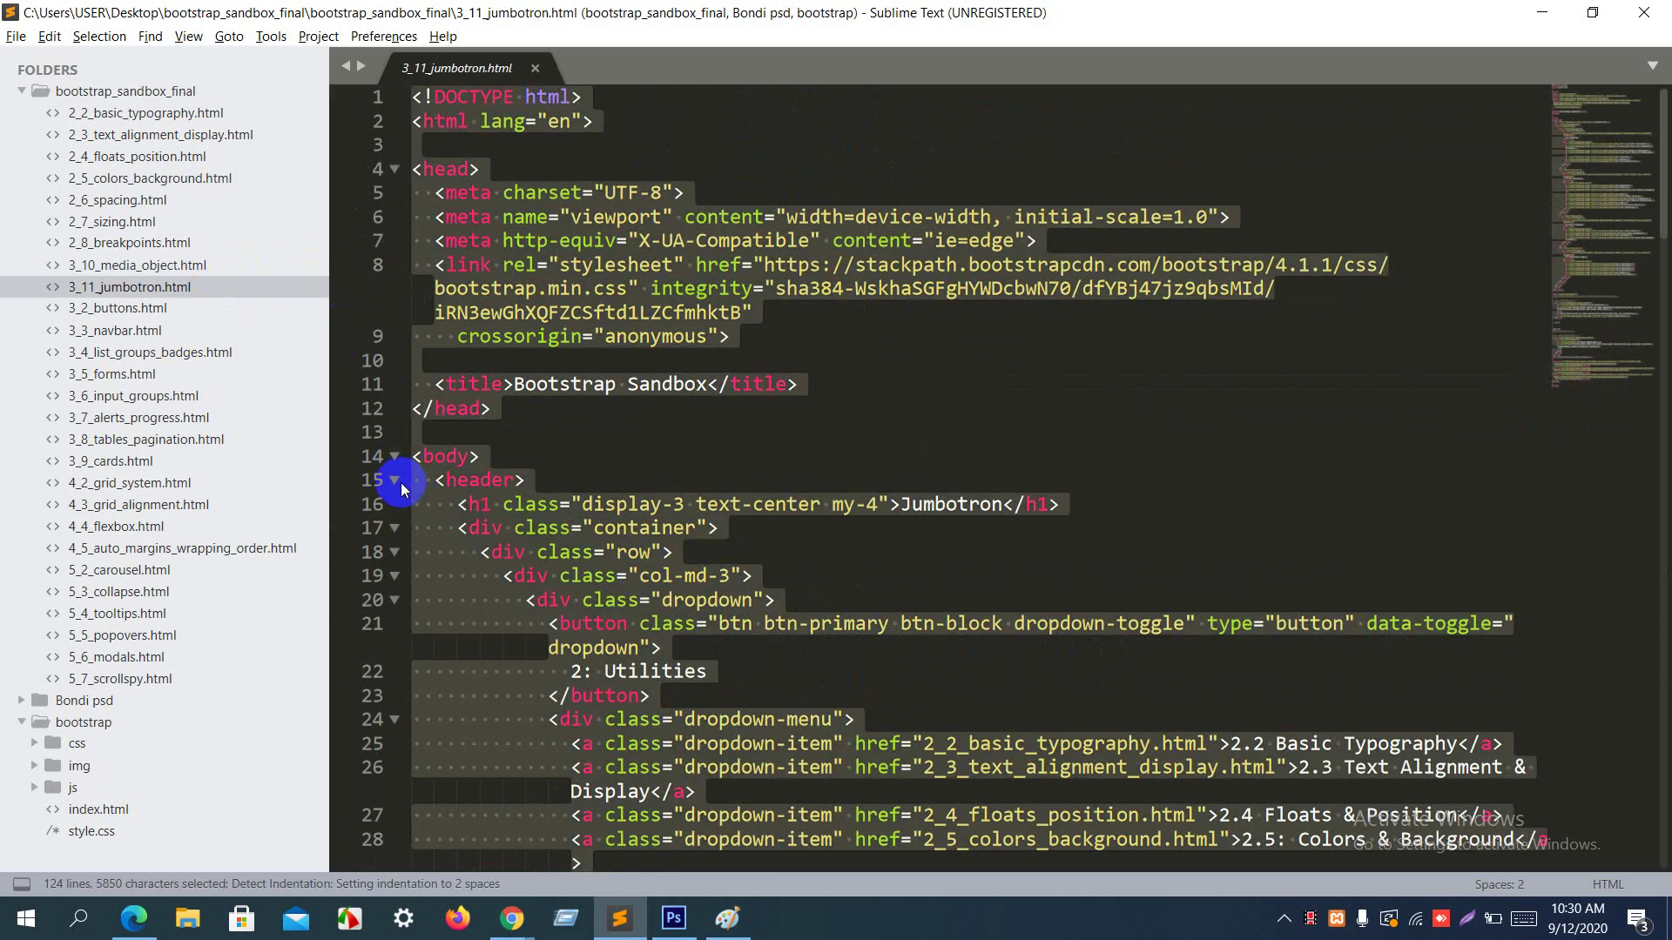
click(401, 484)
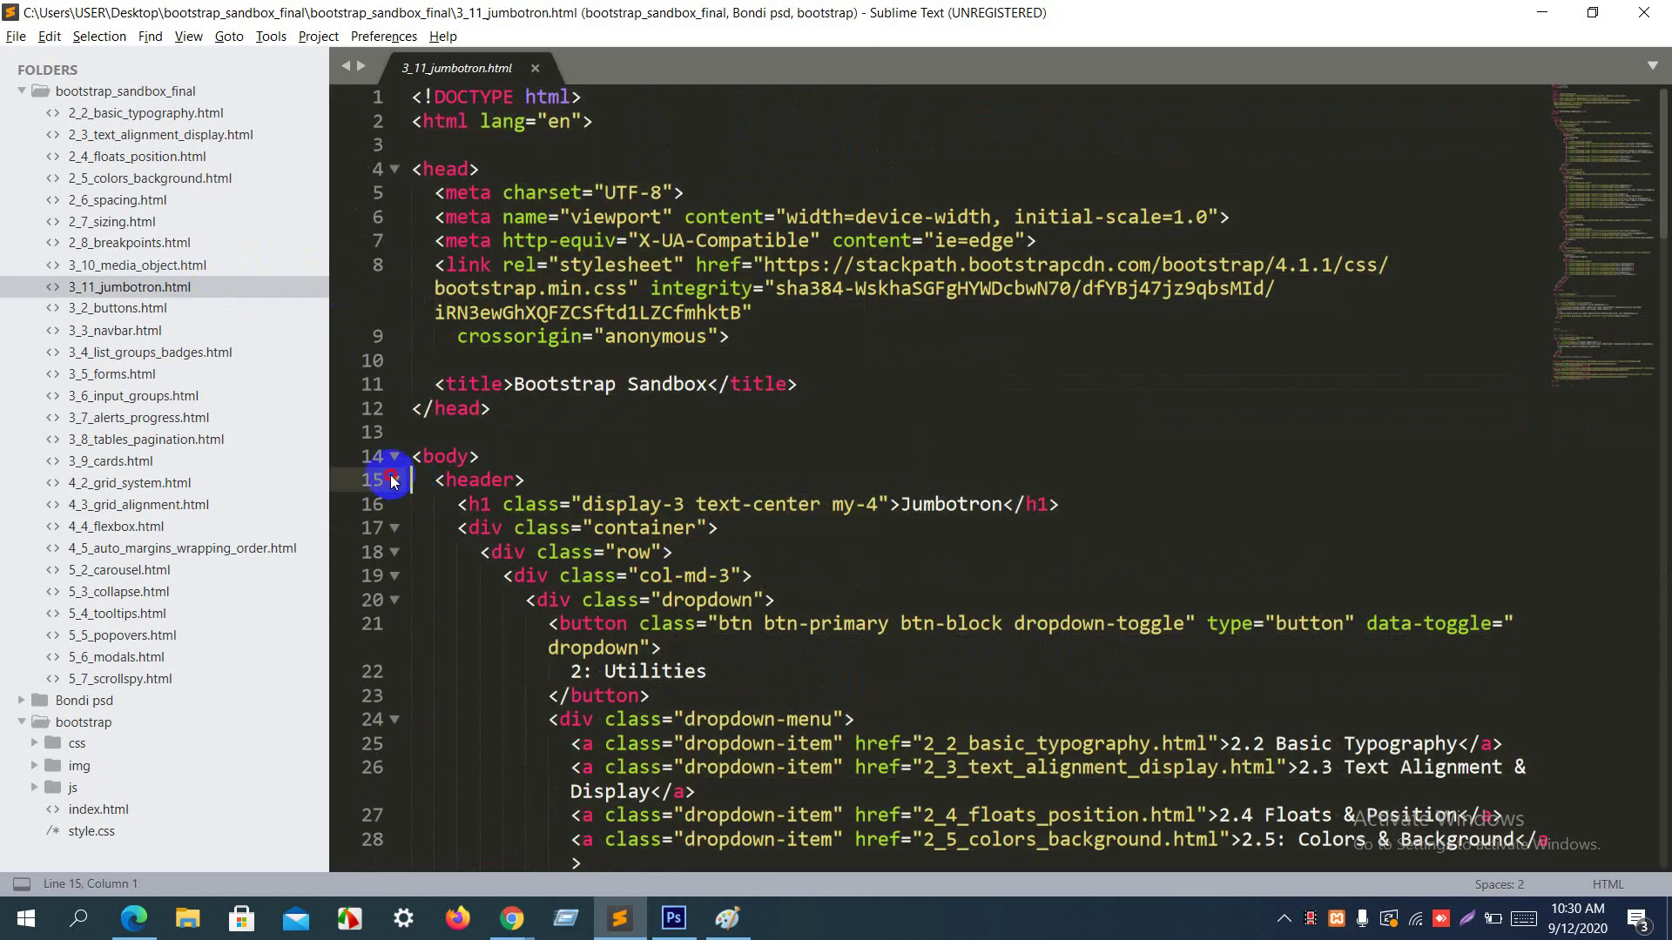
click(393, 481)
click(660, 501)
scroll(661, 502, down, 7)
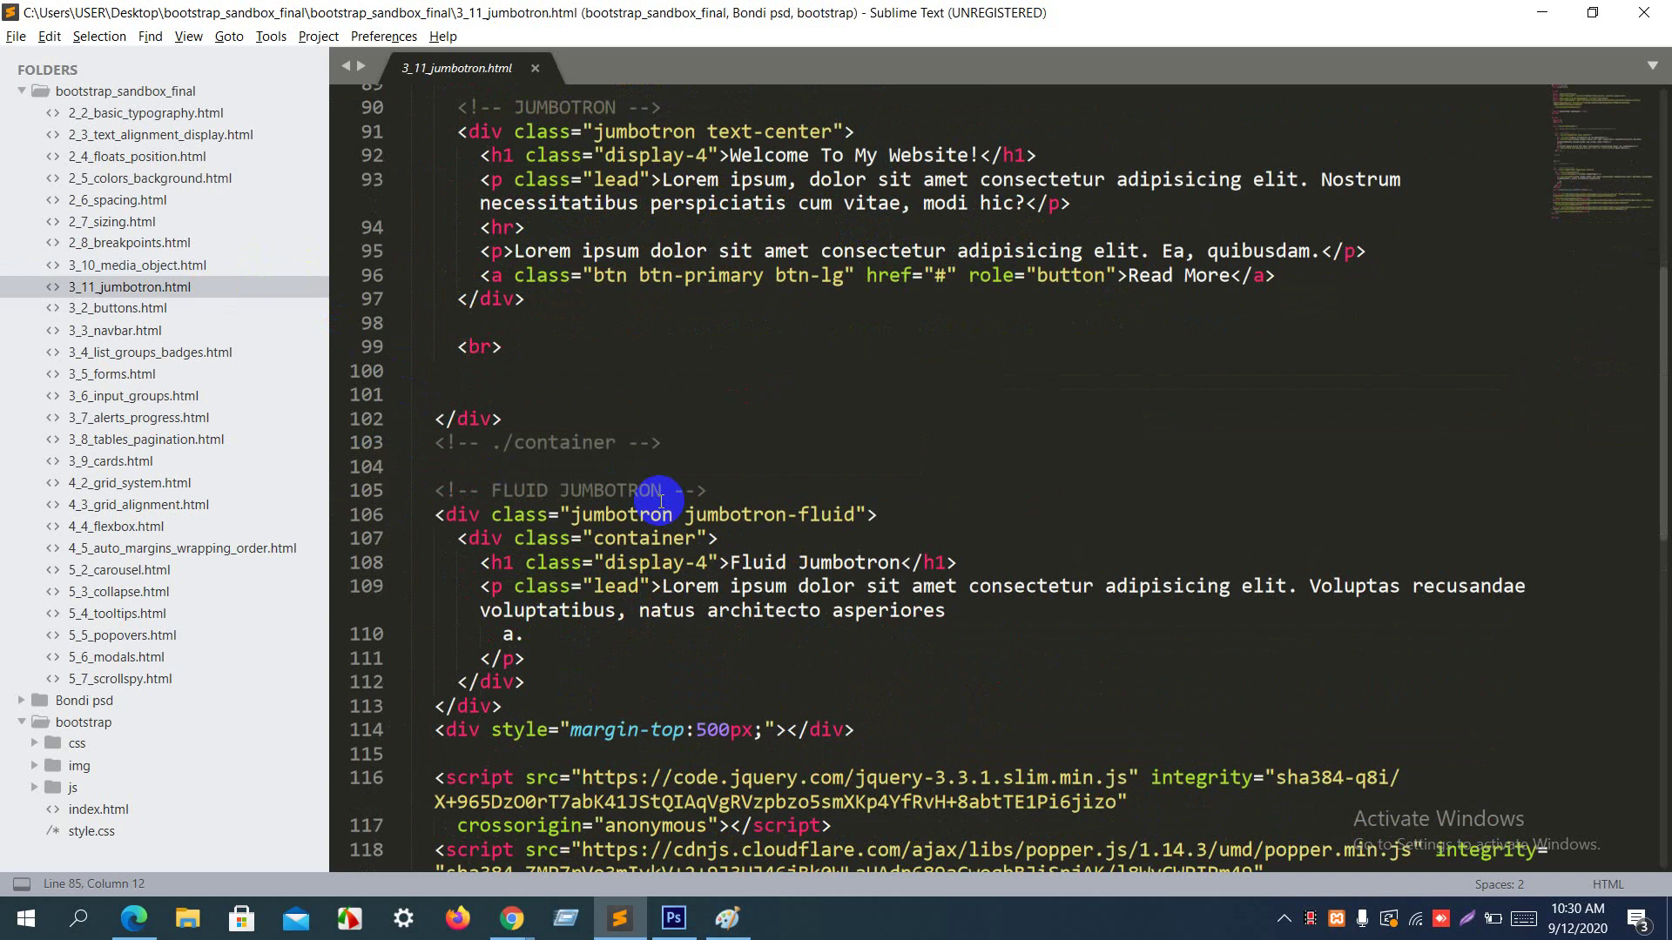
Step: Open 3_11_jumbotron.html in the browser and examine the standard and fluid jumbotrons
right_click(661, 502)
click(741, 640)
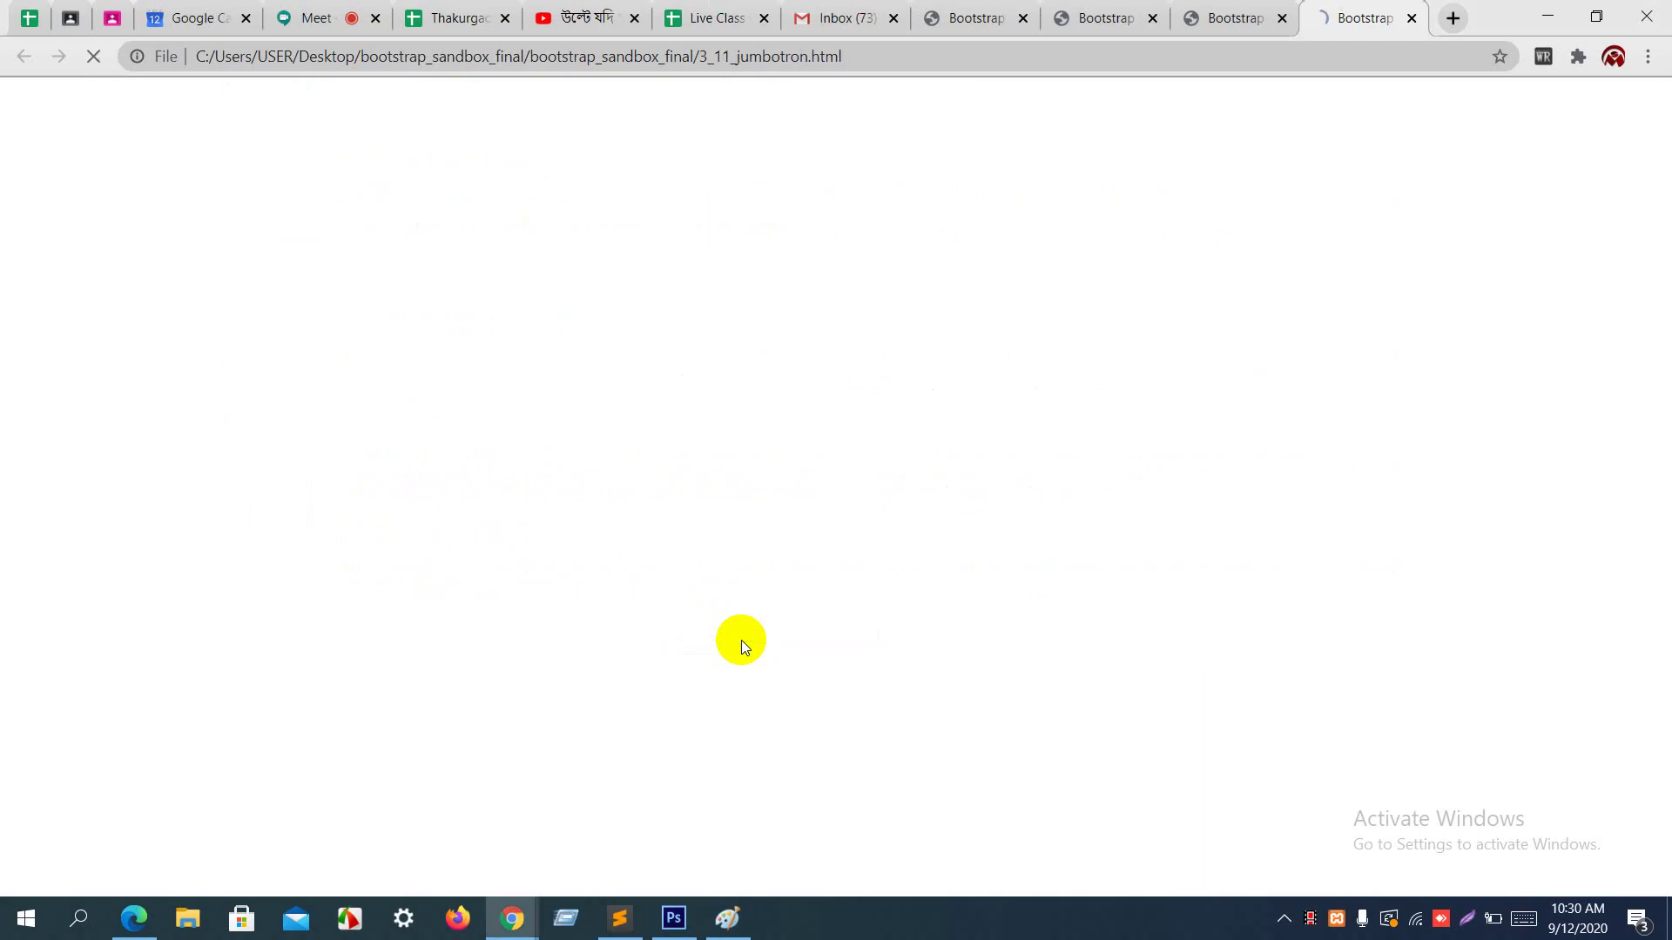
scroll(741, 643, down, 2)
scroll(740, 640, up, 1)
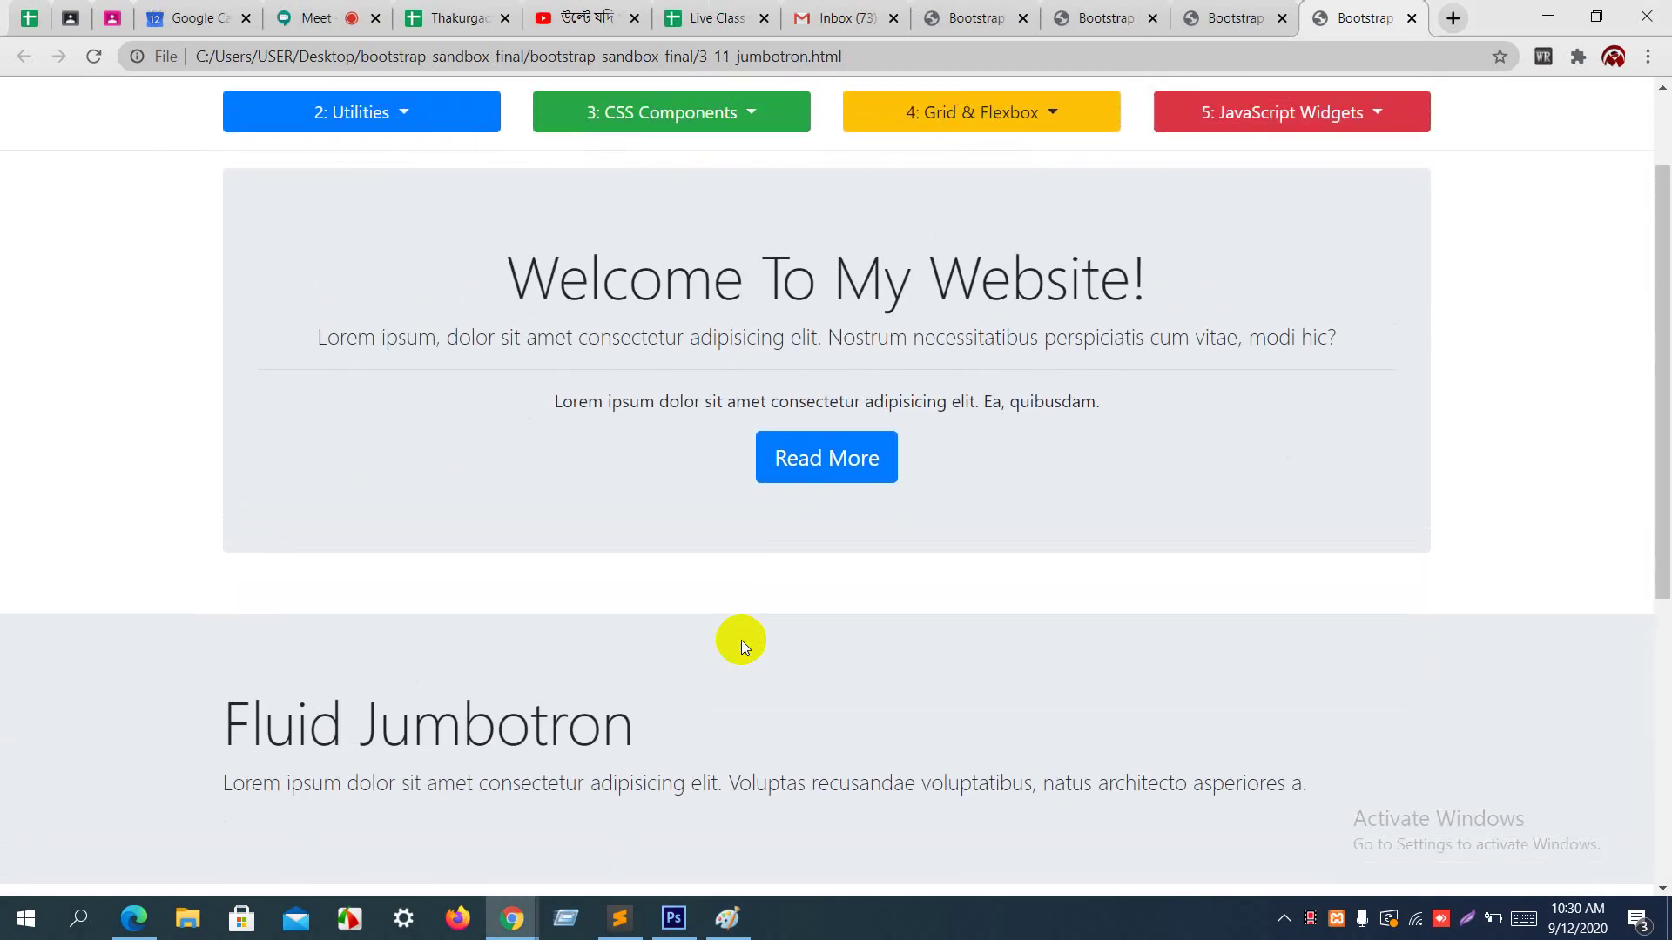
scroll(740, 640, down, 5)
scroll(740, 640, up, 6)
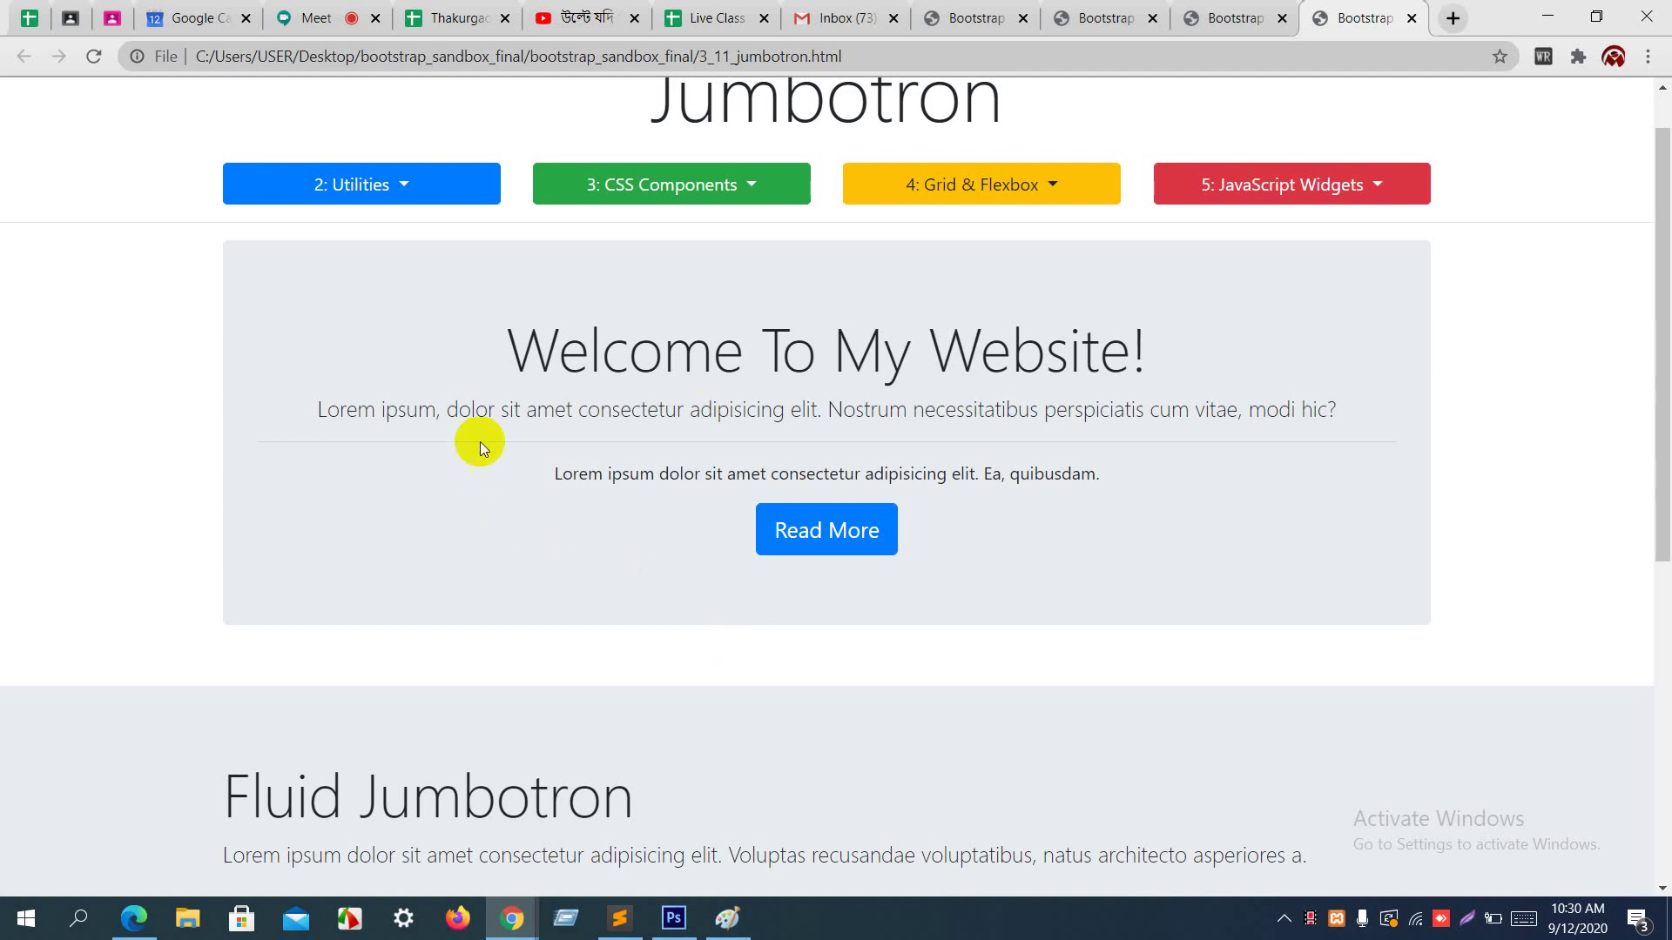
Step: Compare the JUMBOTRON section's div code in Sublime Text with the rendered welcome jumbotron in Chrome
key(alt+Tab)
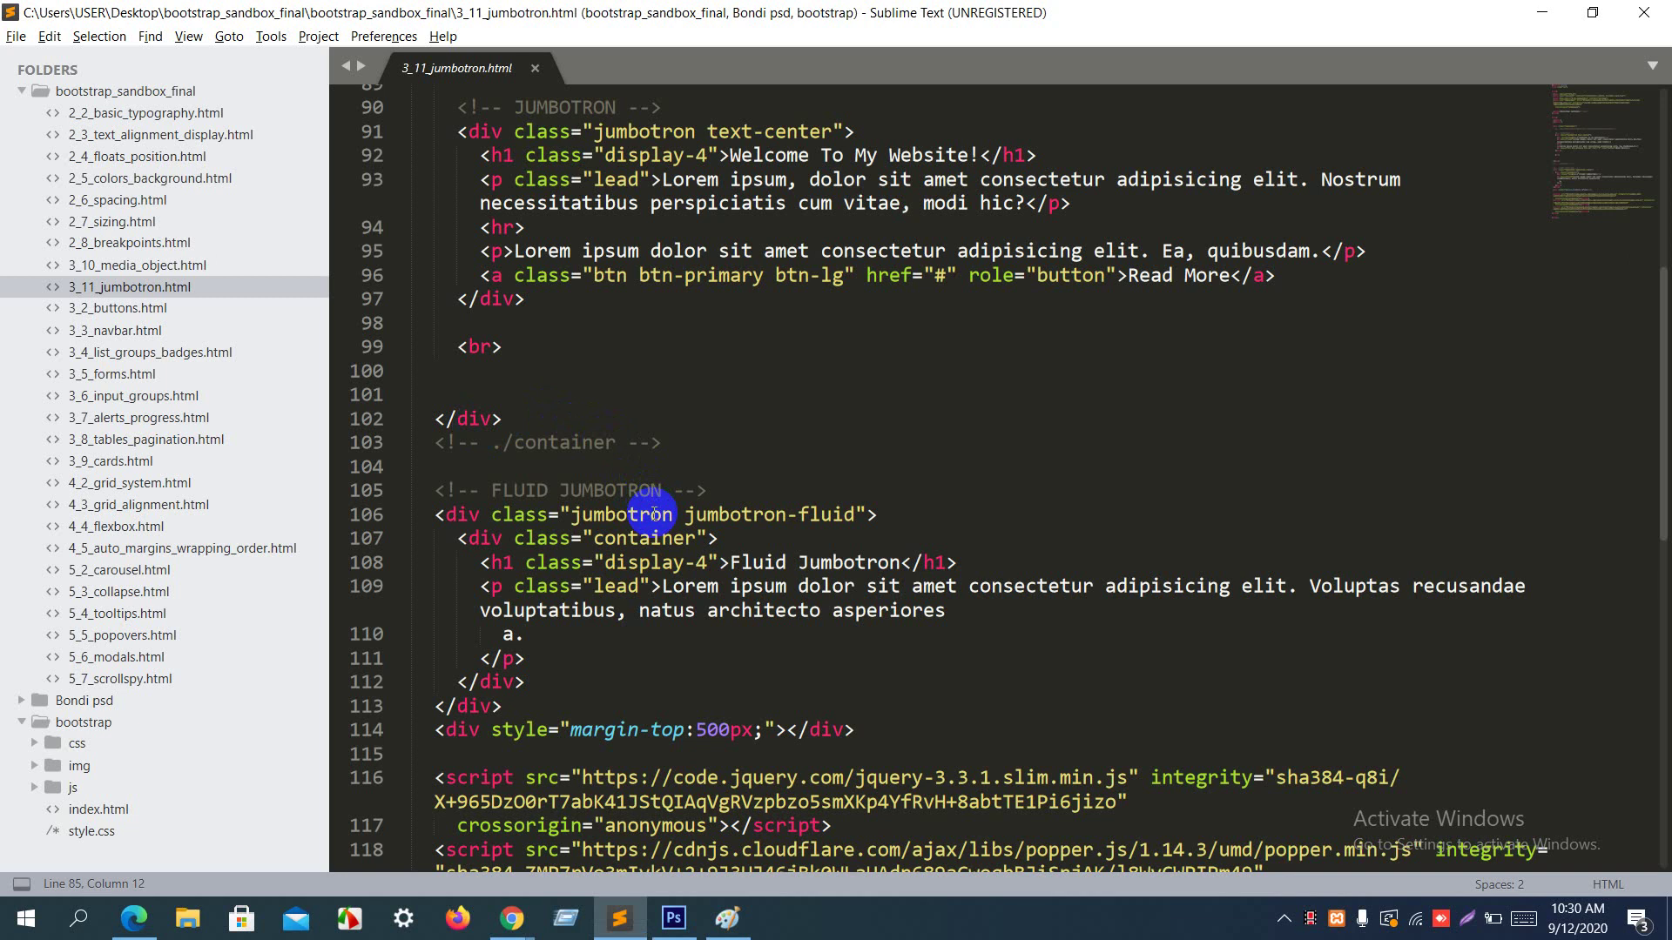
scroll(655, 513, up, 4)
key(alt+Tab)
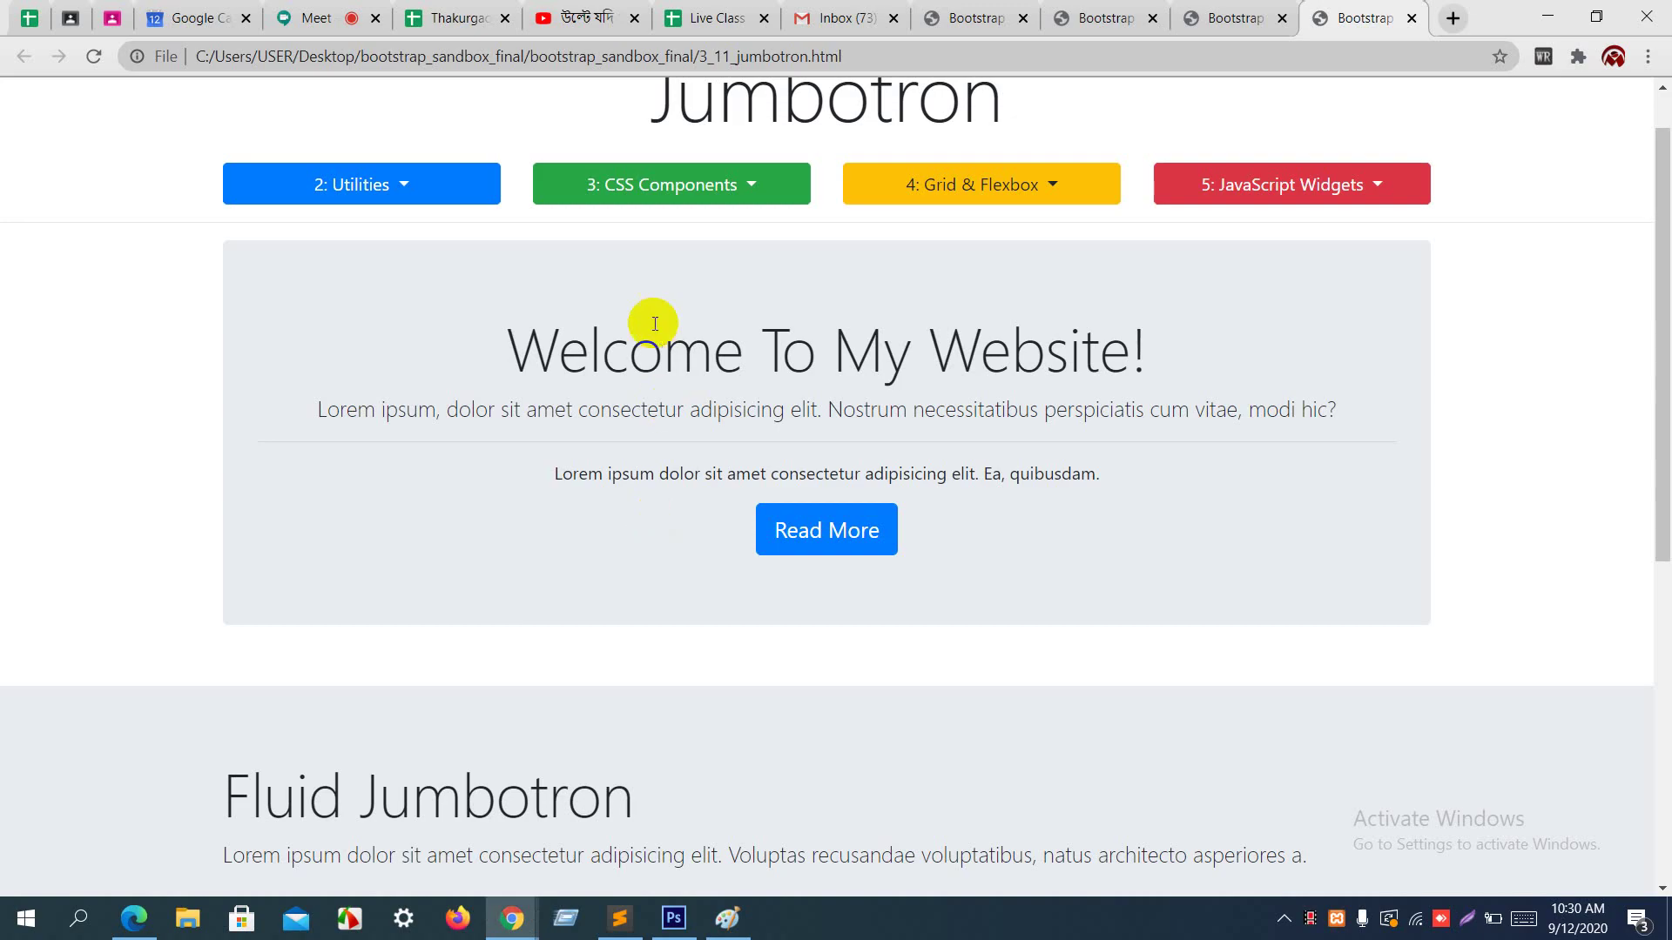
key(alt+Tab)
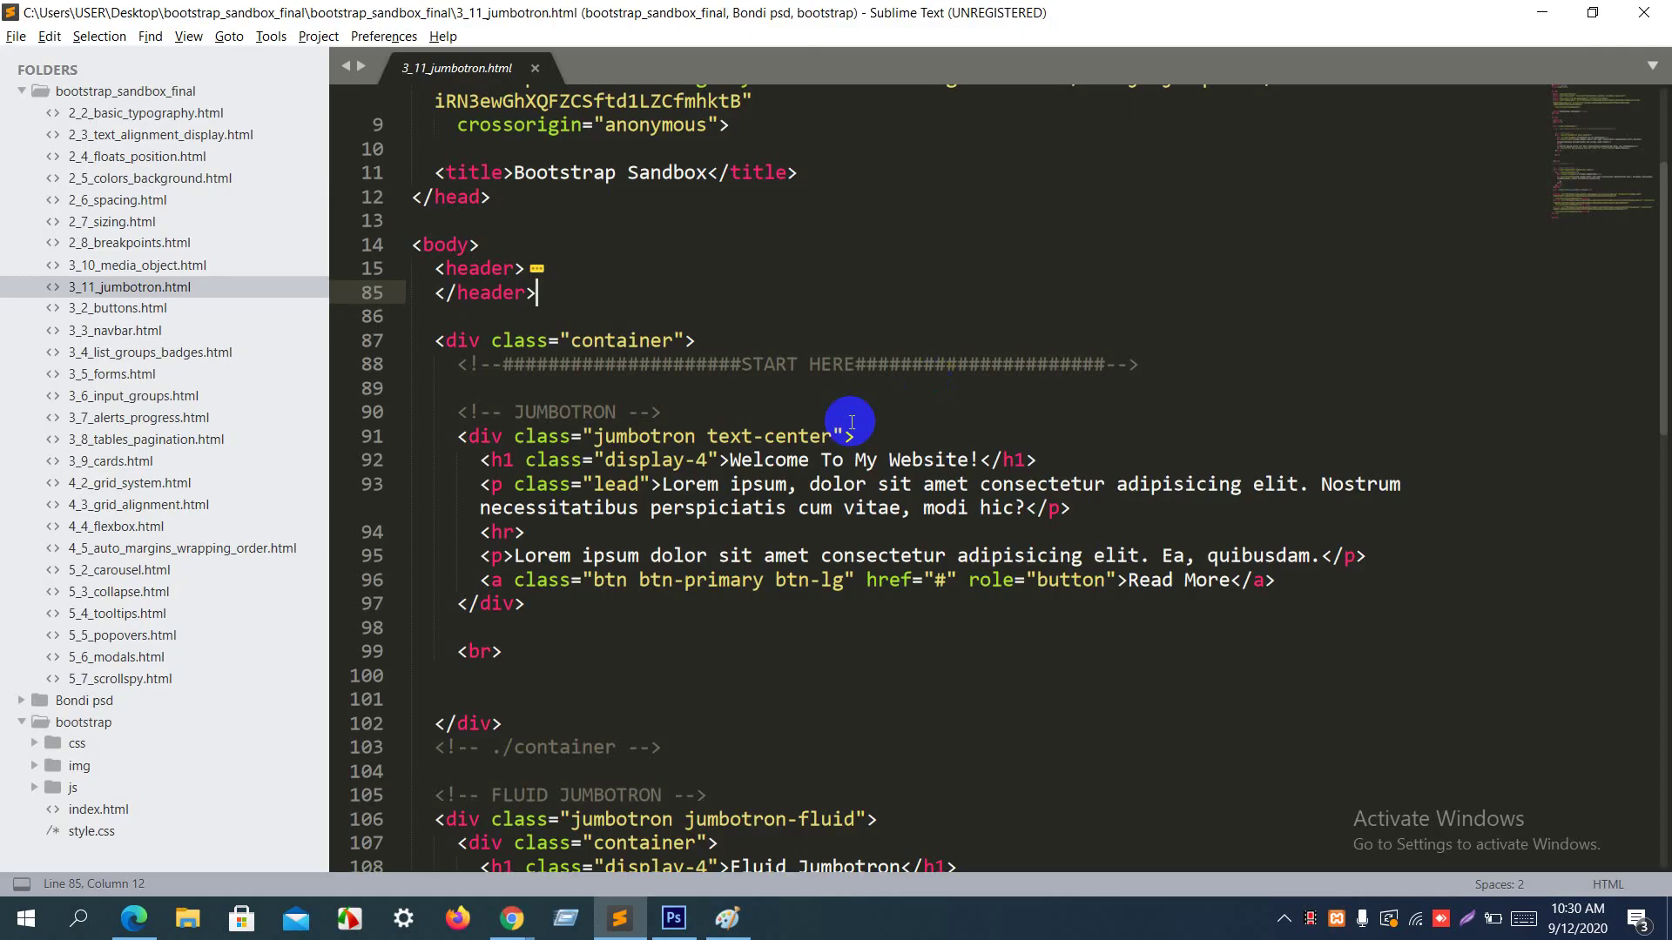
click(471, 426)
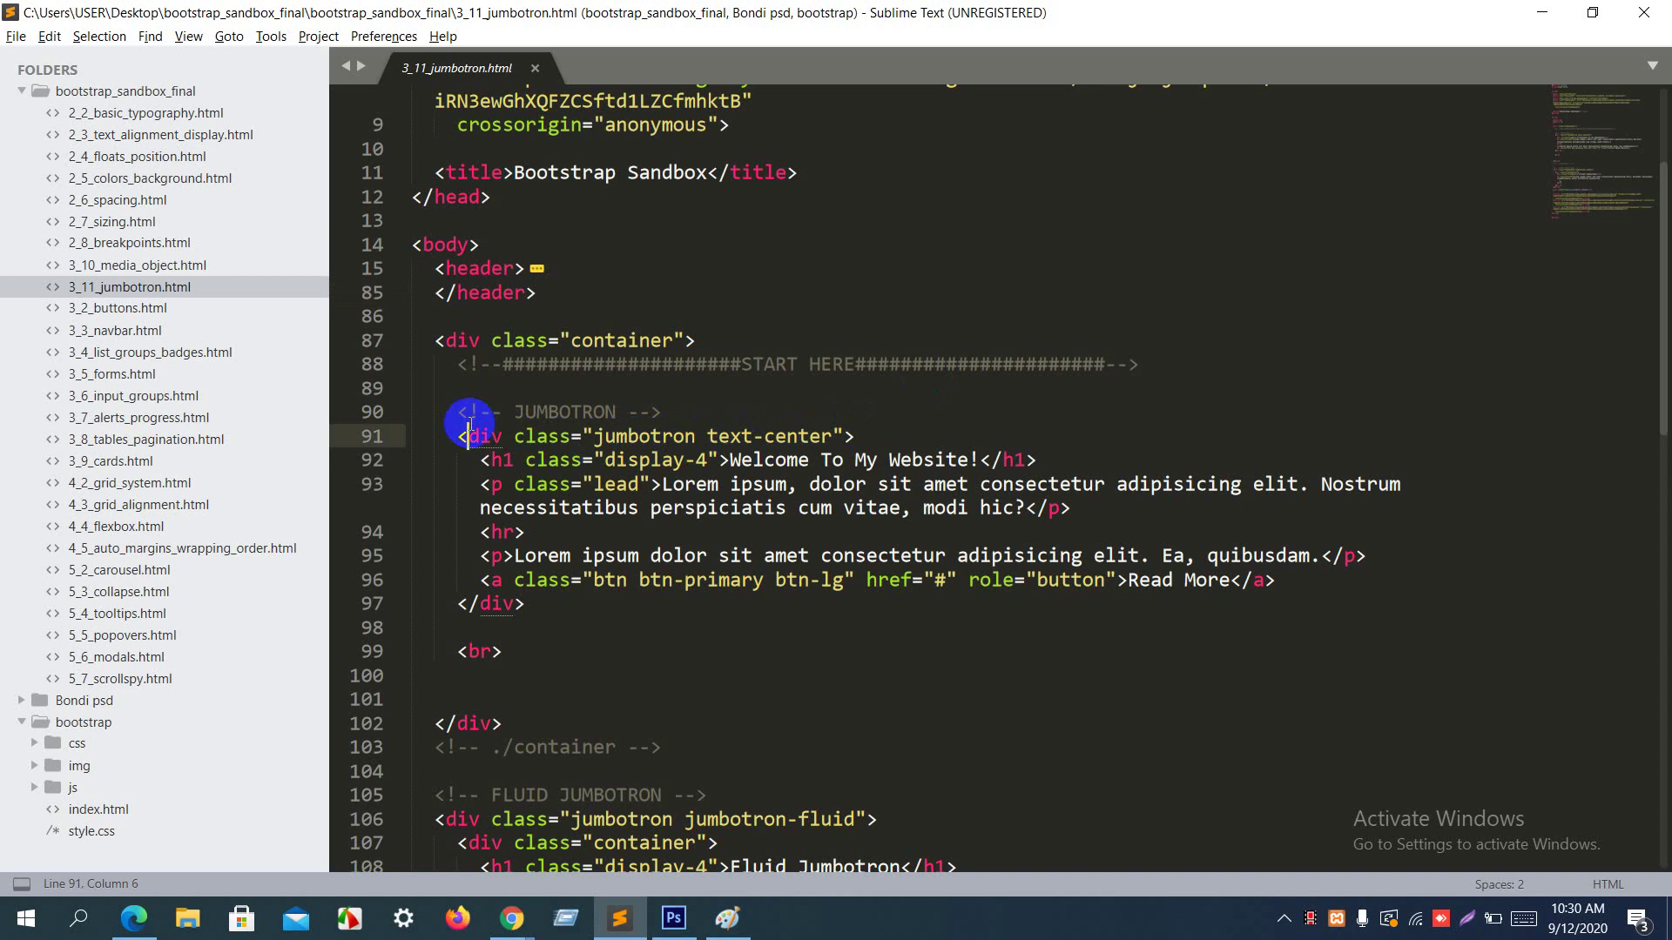
key(alt+Tab)
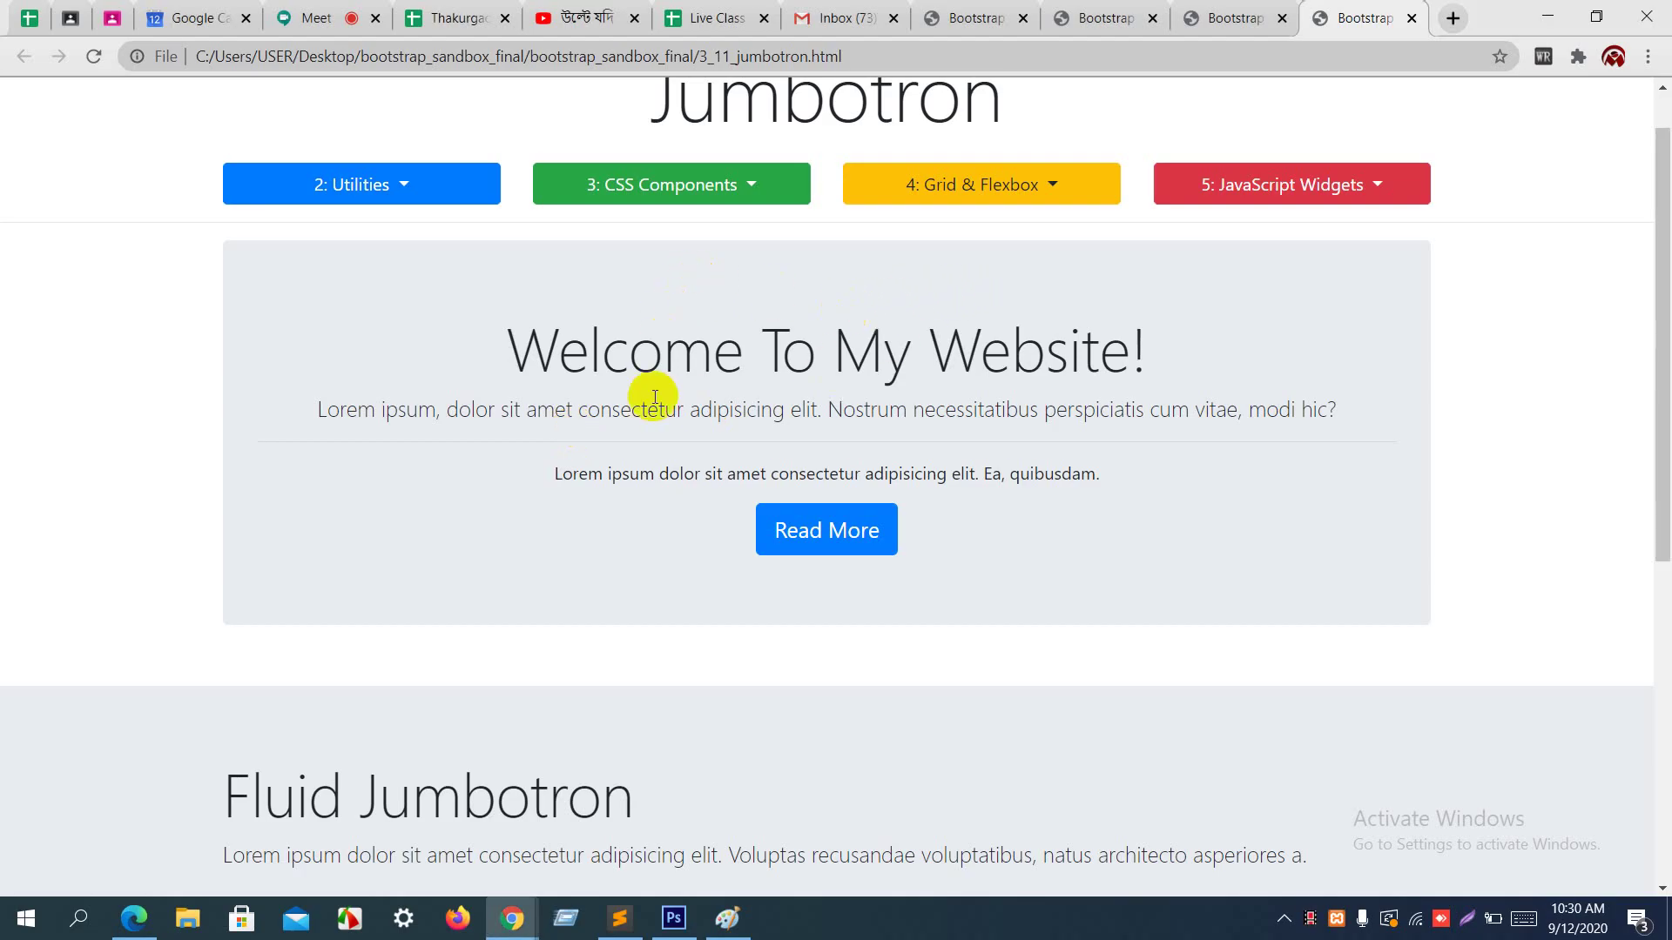
Step: Switch to Sublime Text and highlight the JUMBOTRON div's jumbotron class and the h1 text "Welcome To My Website!"
key(alt)
key(alt+Tab)
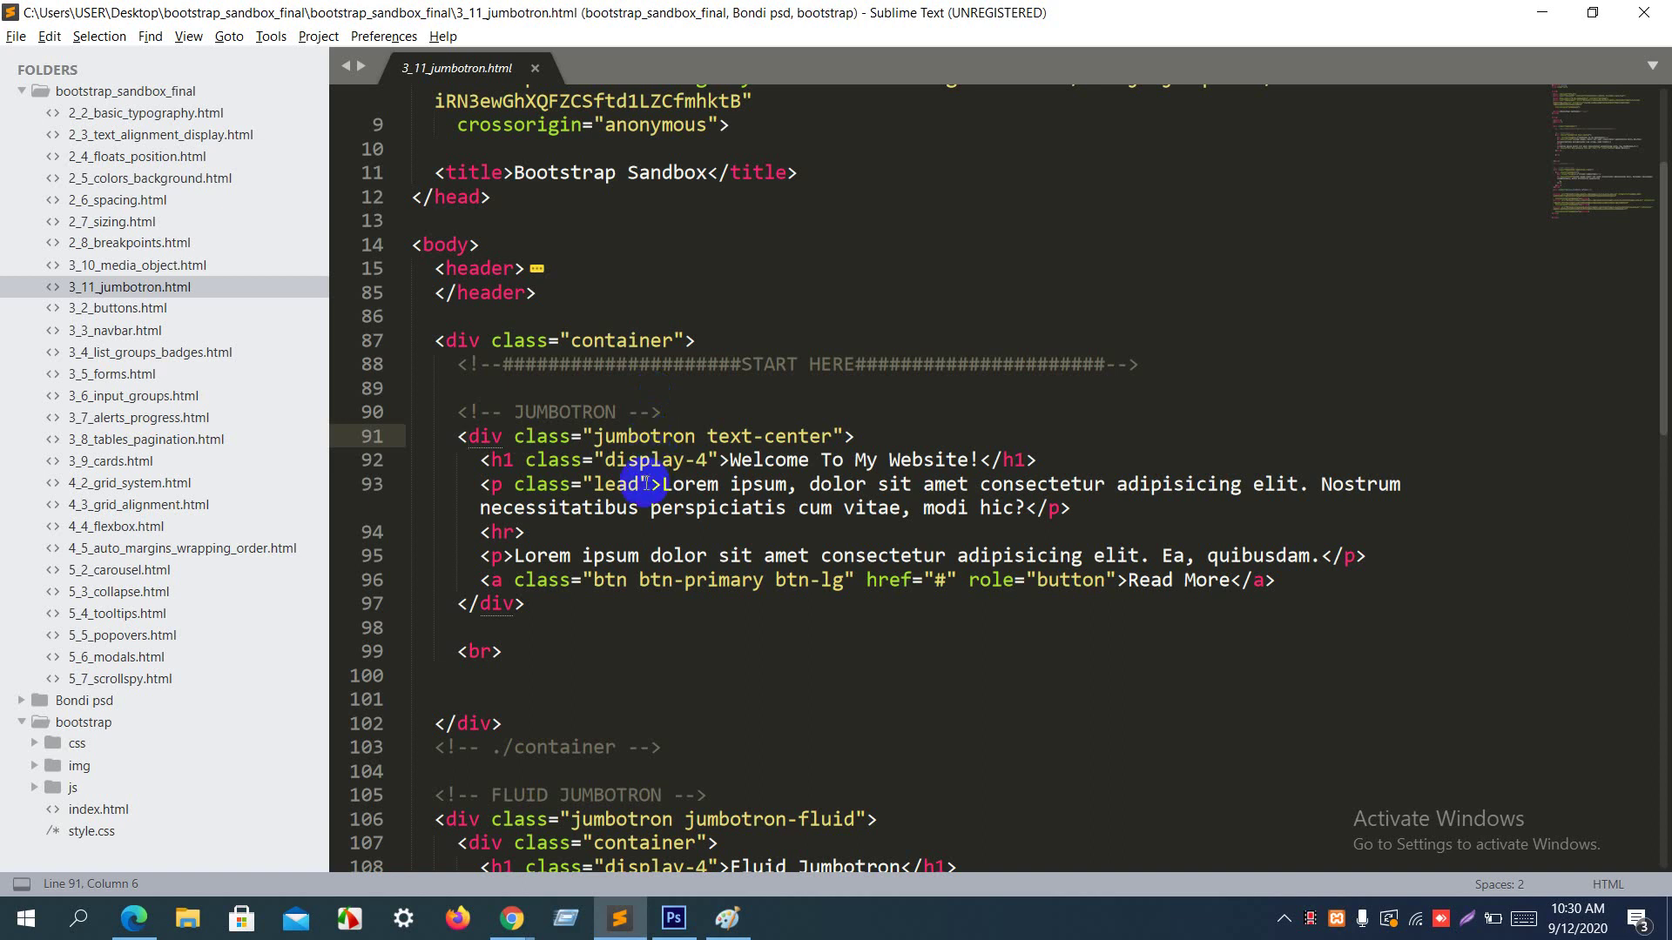
click(695, 436)
drag(695, 436, 592, 436)
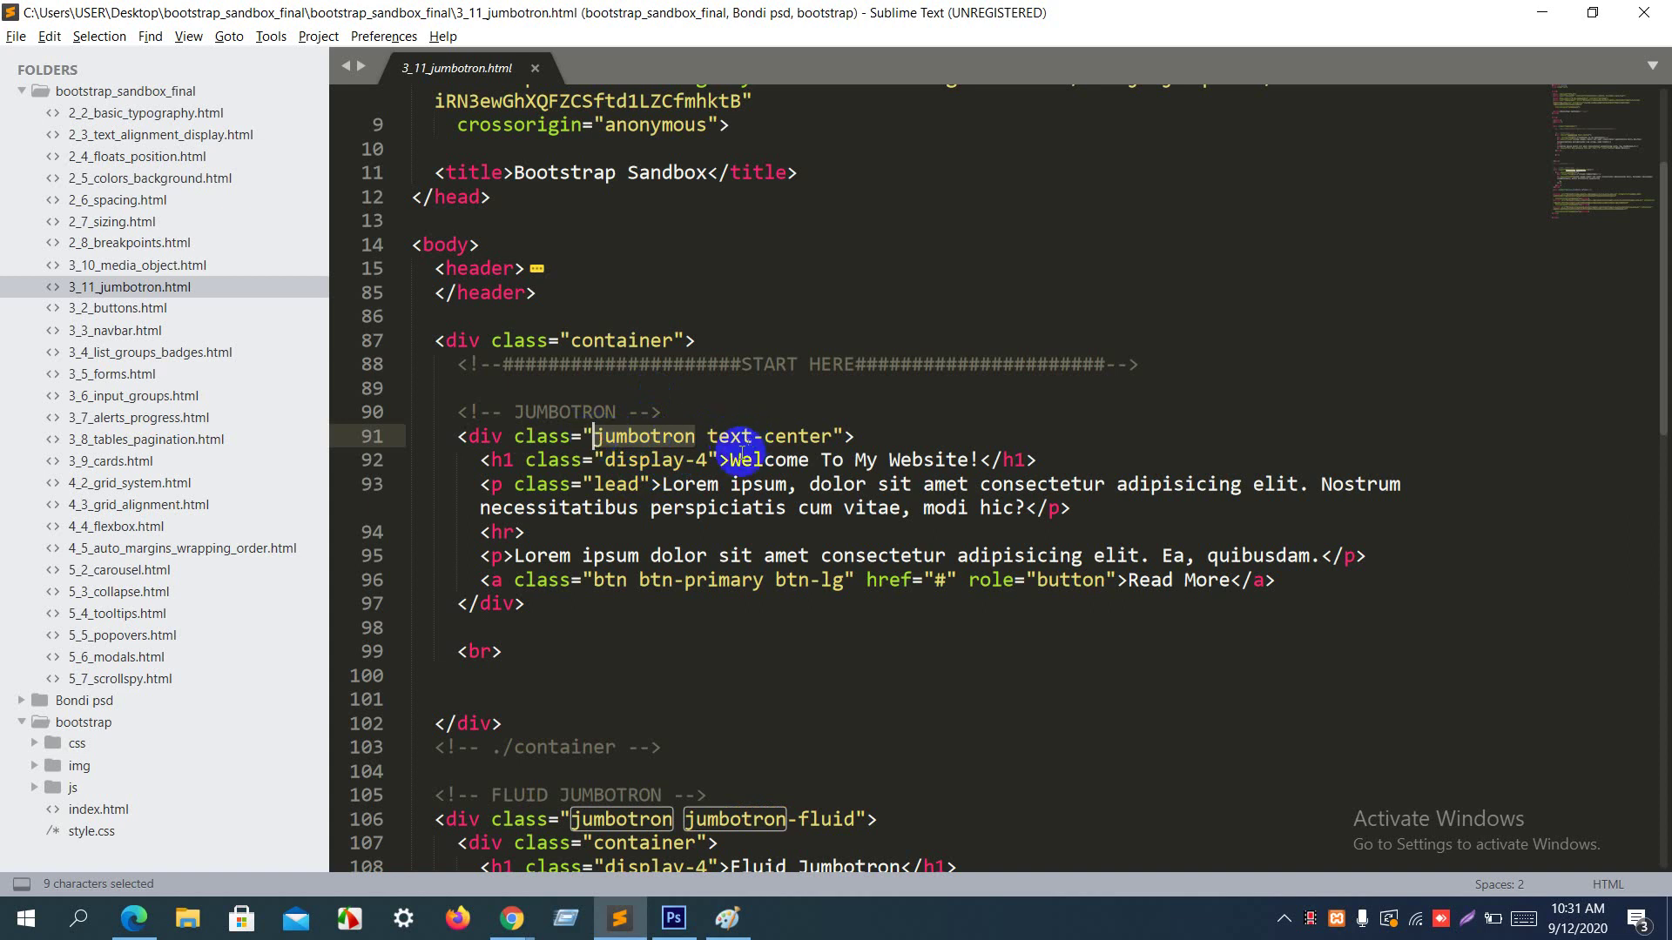
drag(723, 459, 853, 533)
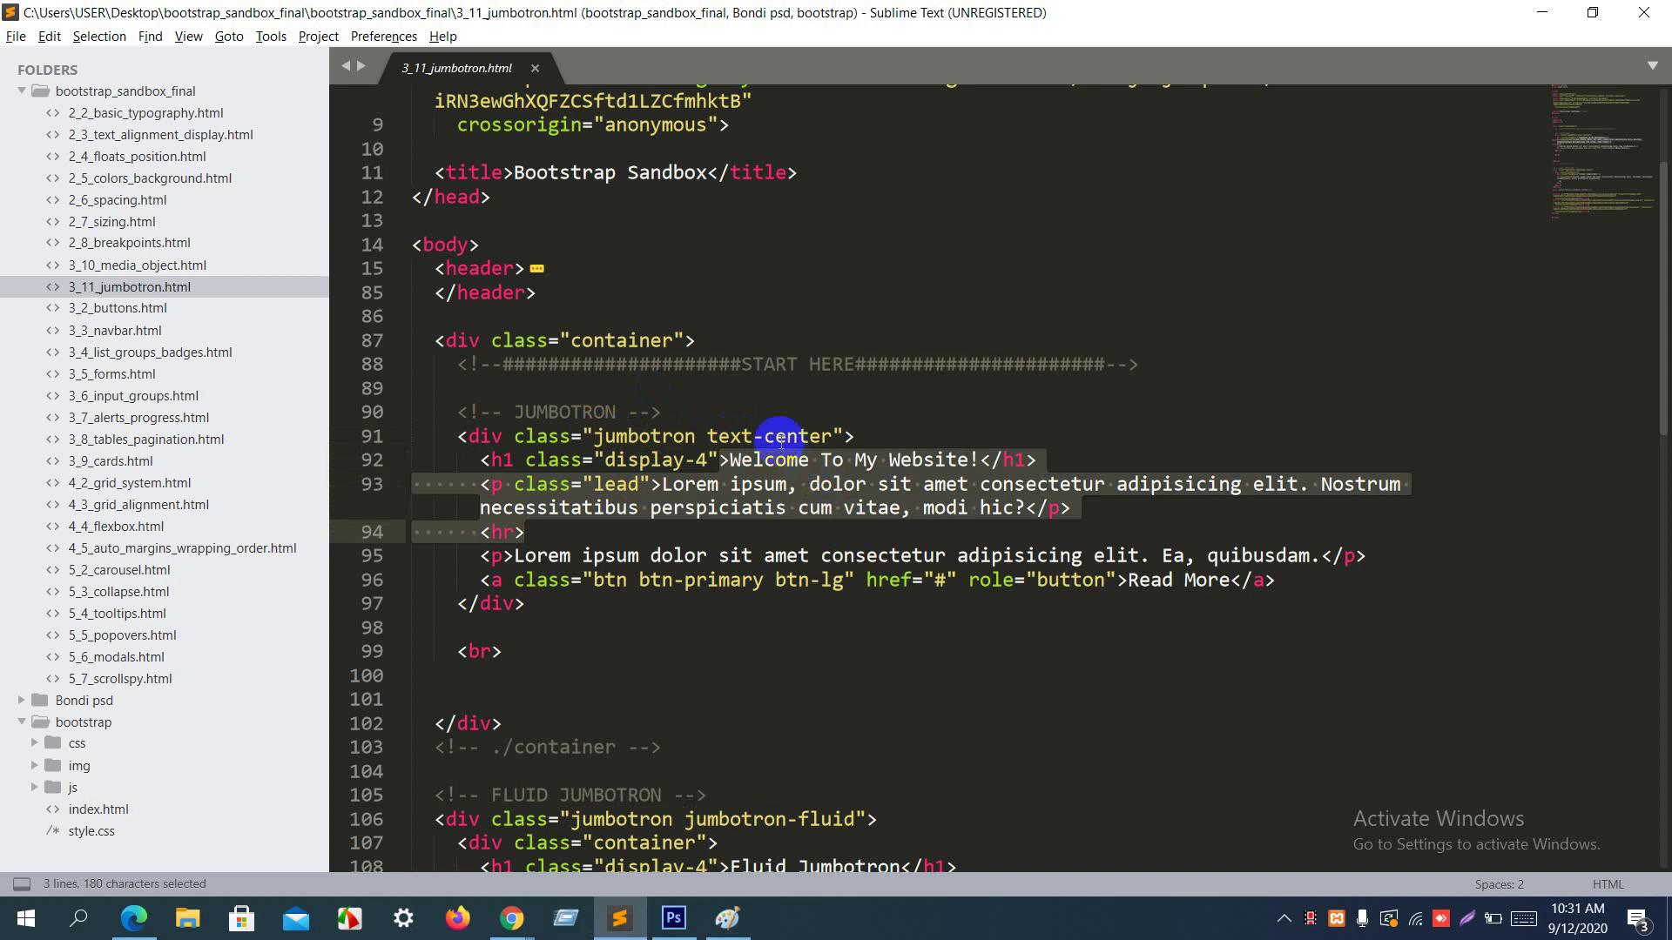
click(729, 436)
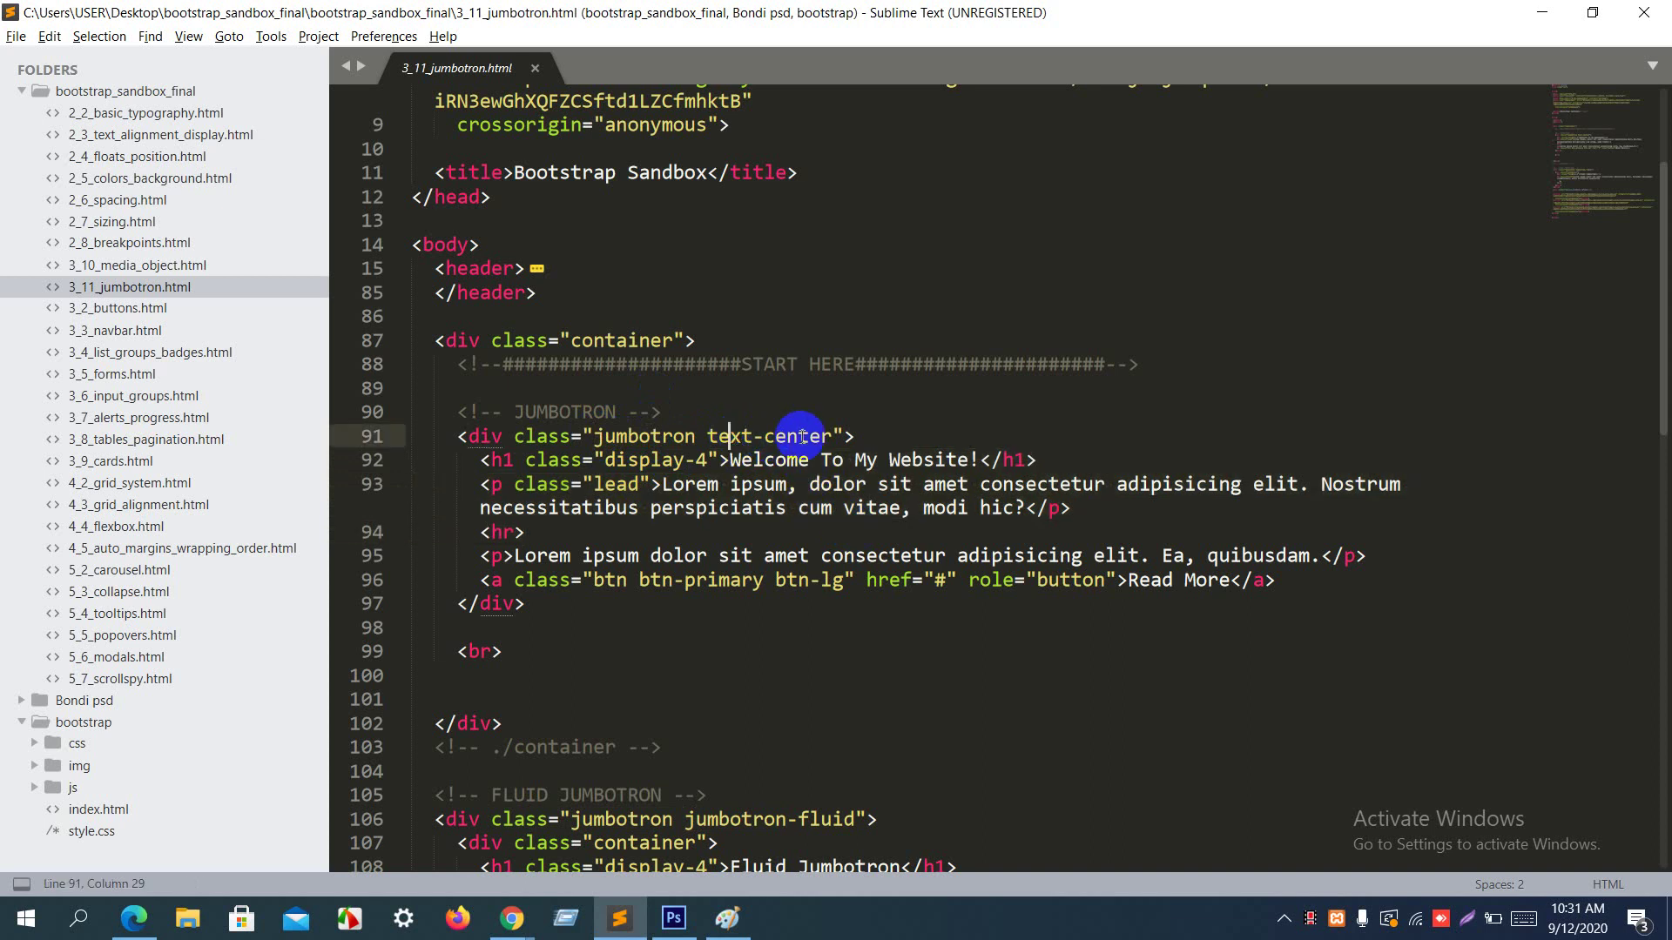
drag(720, 459, 1024, 462)
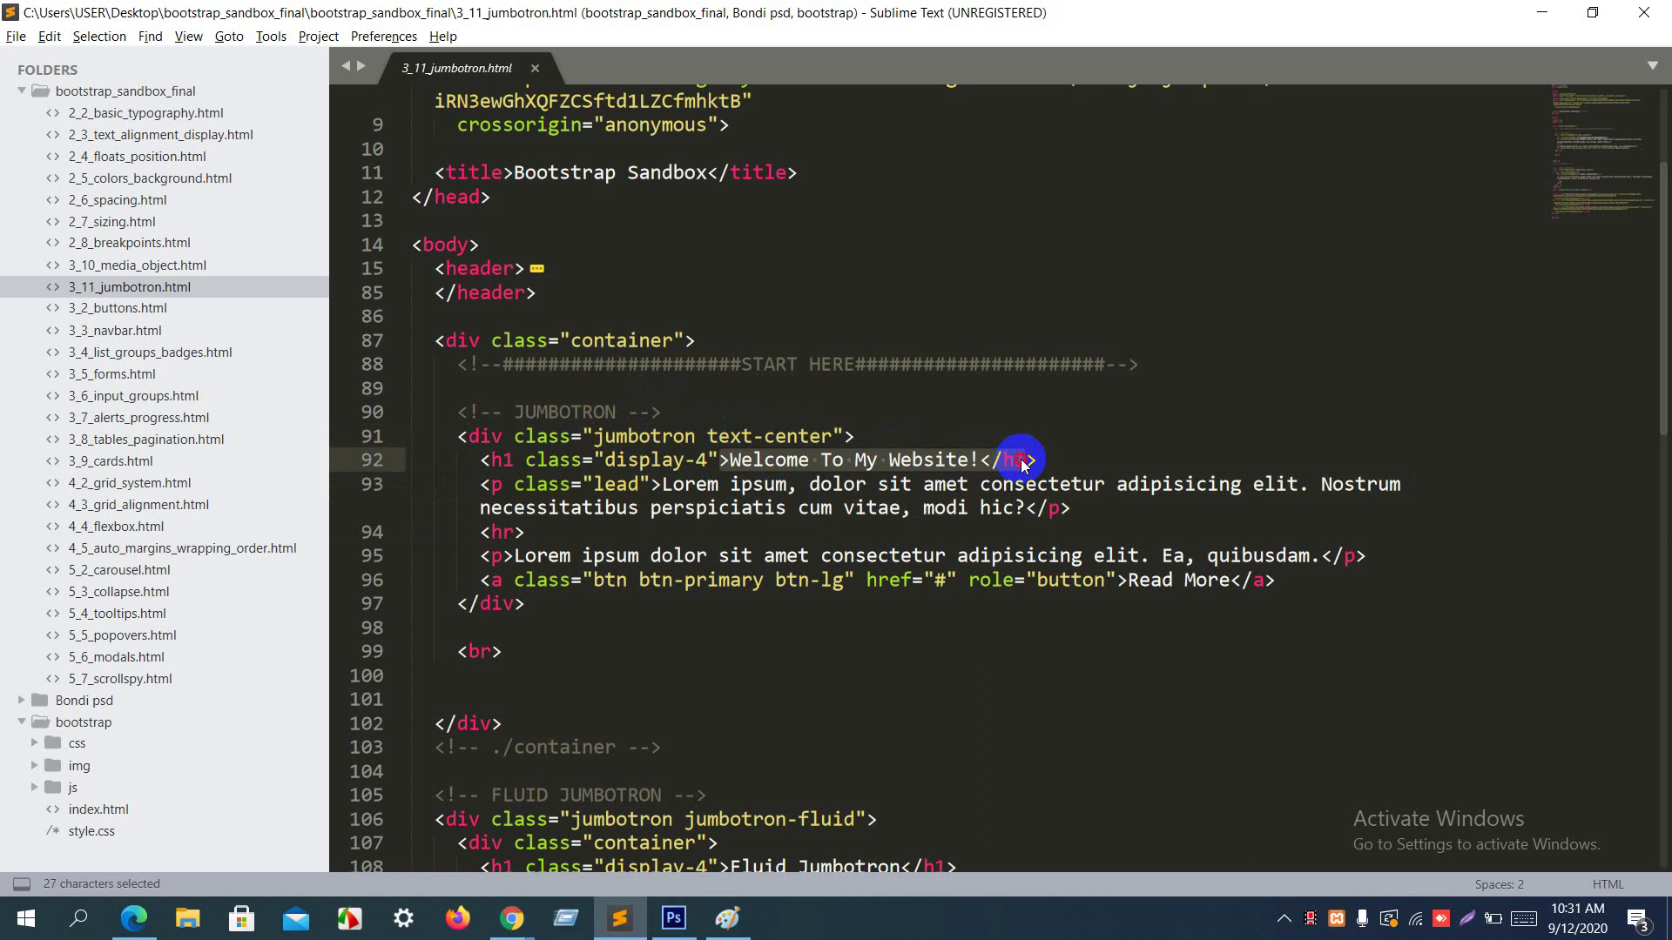
click(1020, 461)
Step: Compare the welcome heading in Chrome with its h1 code in Sublime Text and highlight the display-4 class
key(alt+Tab)
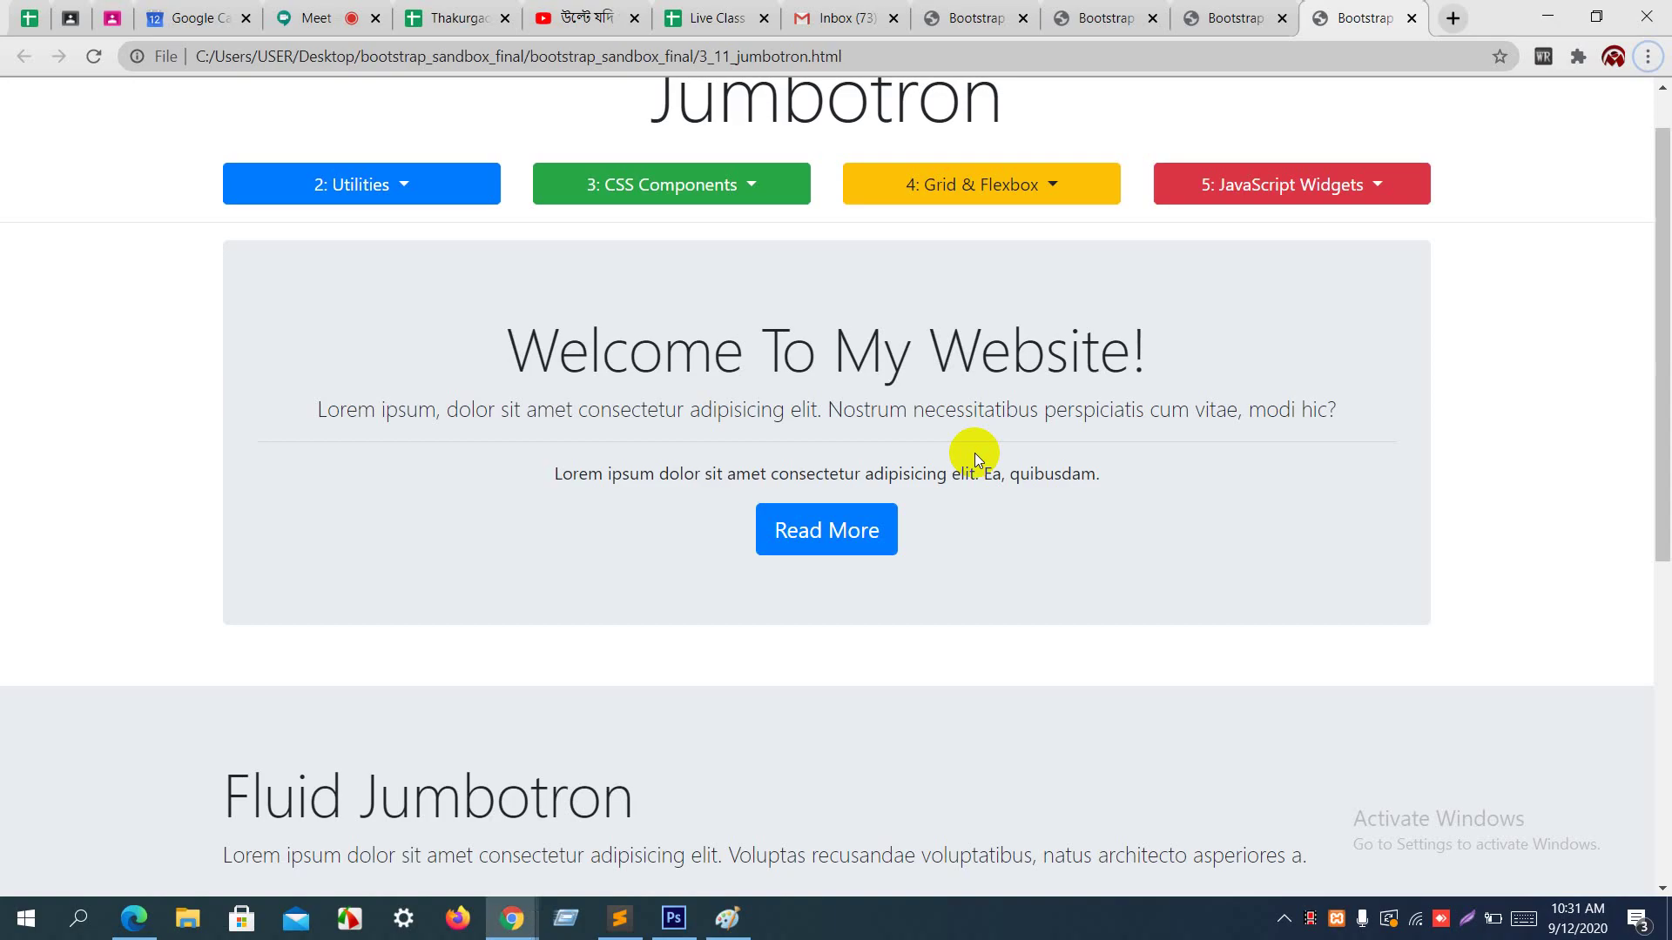
drag(683, 343, 1093, 346)
key(alt+Tab)
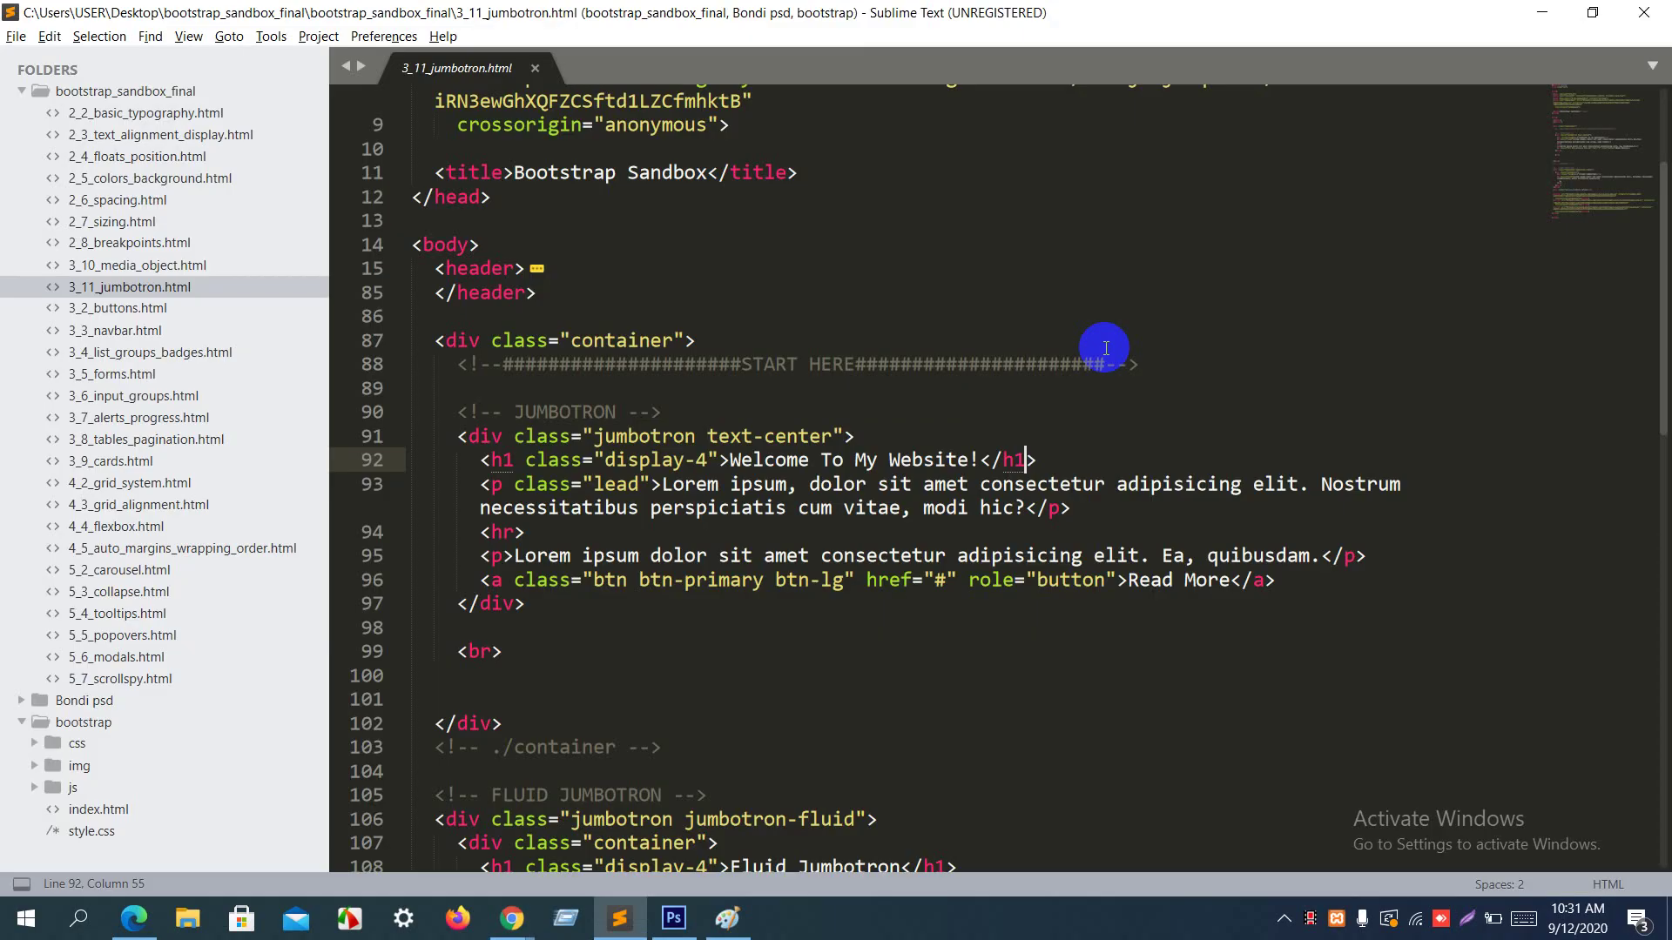
click(605, 461)
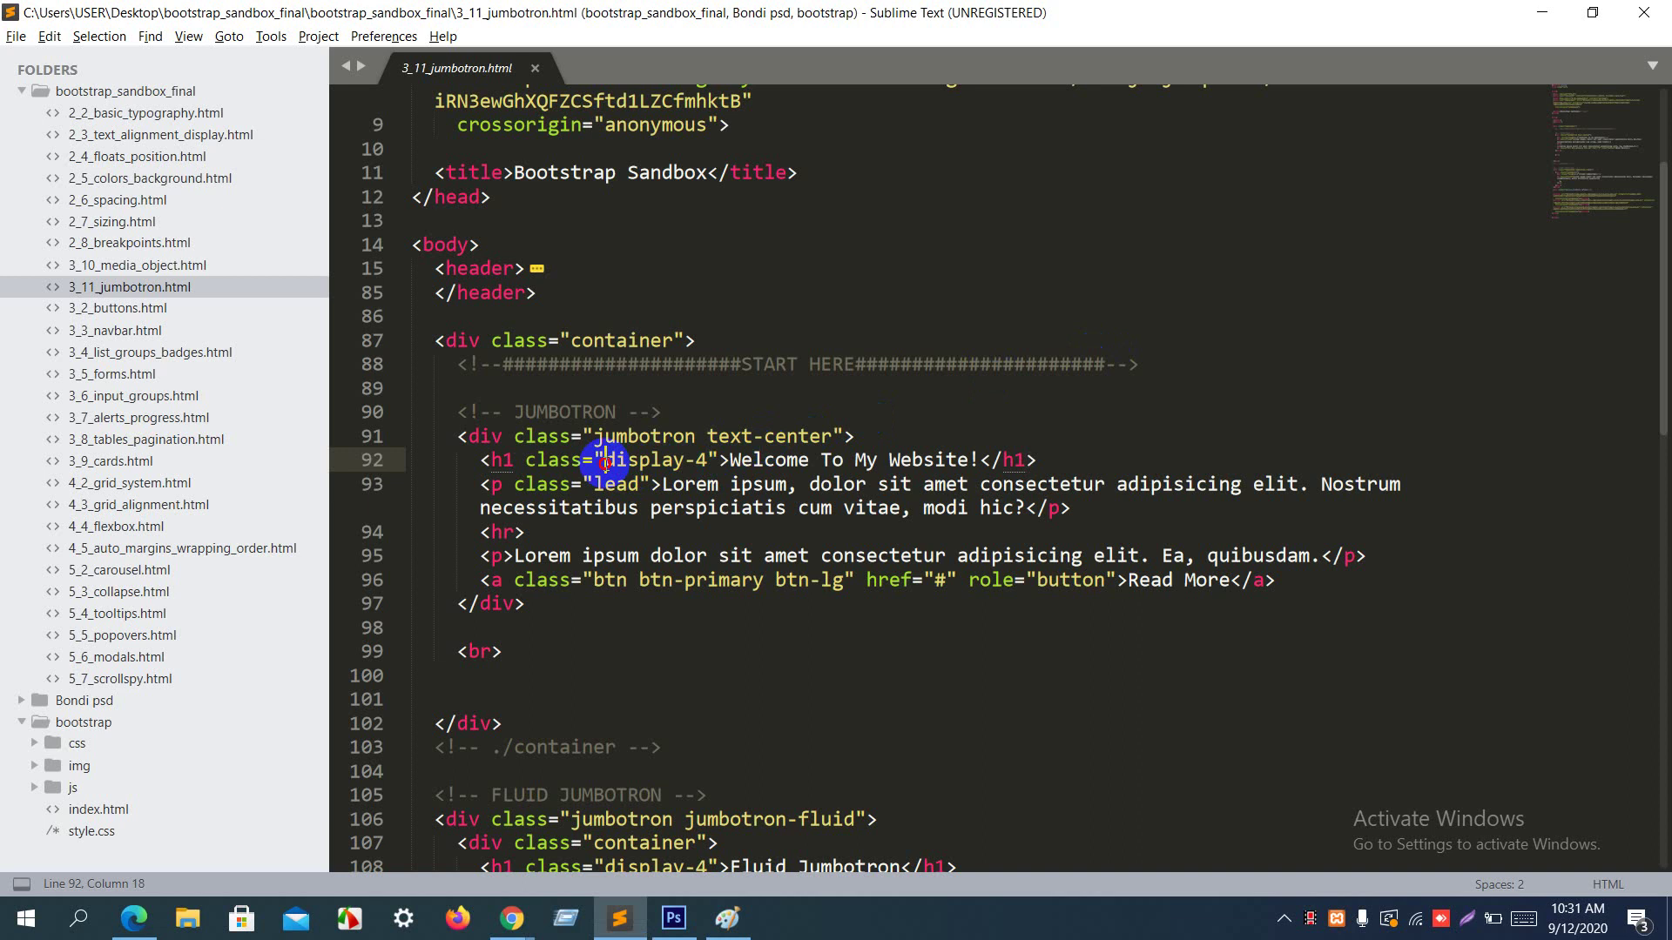
drag(606, 461, 707, 466)
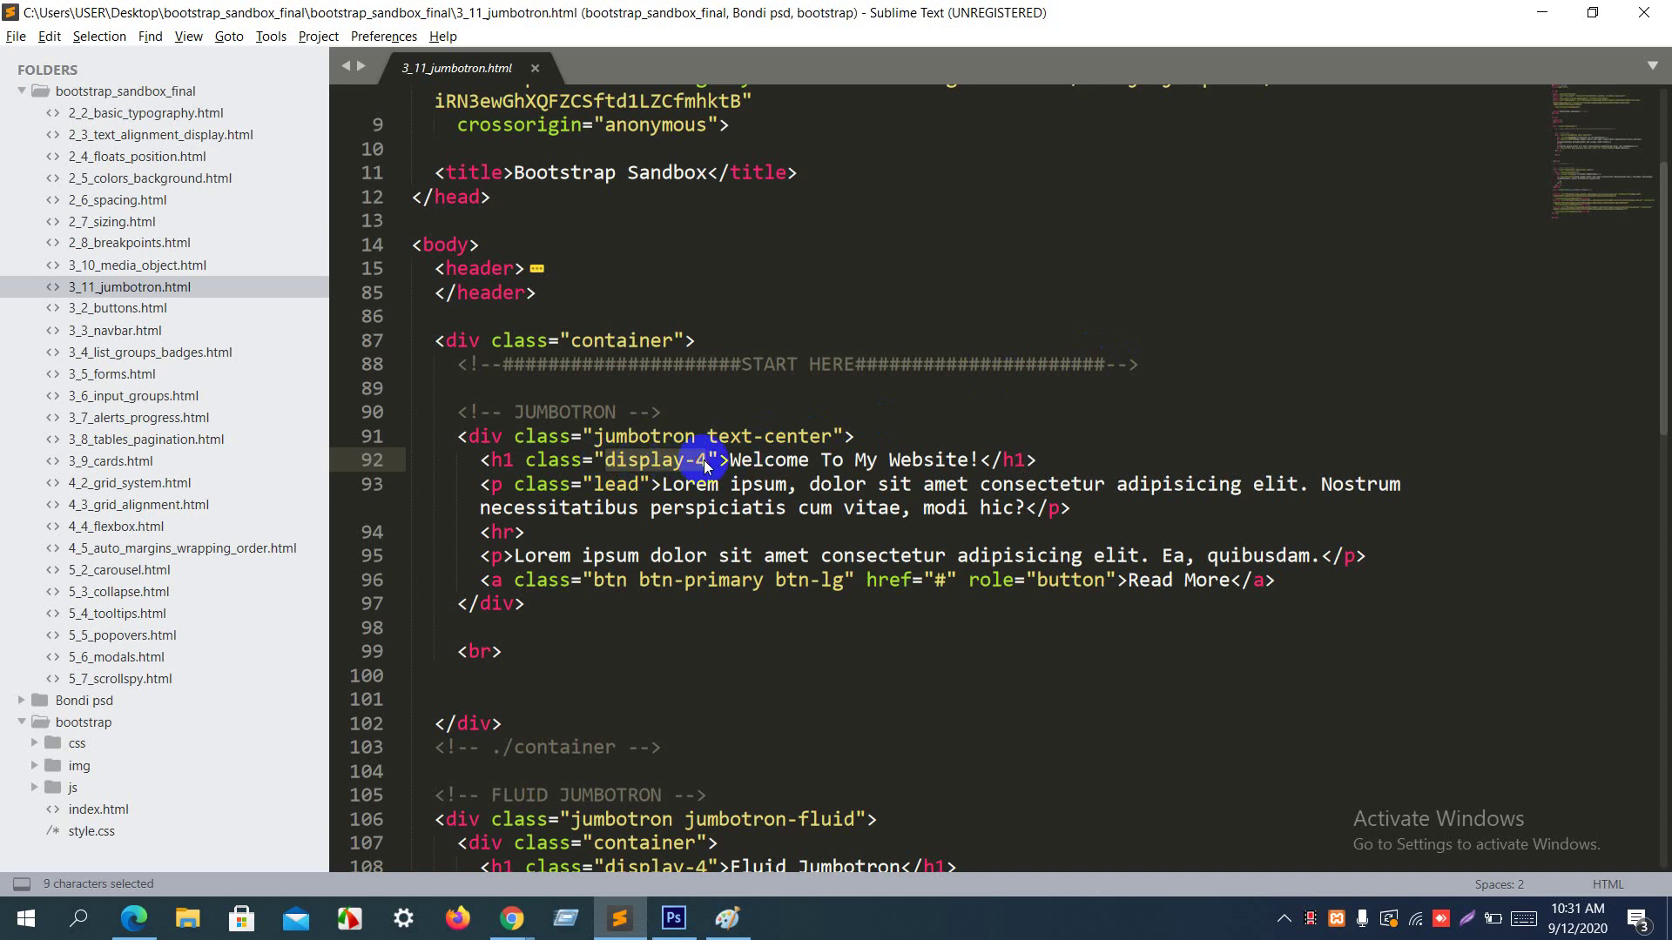
click(705, 464)
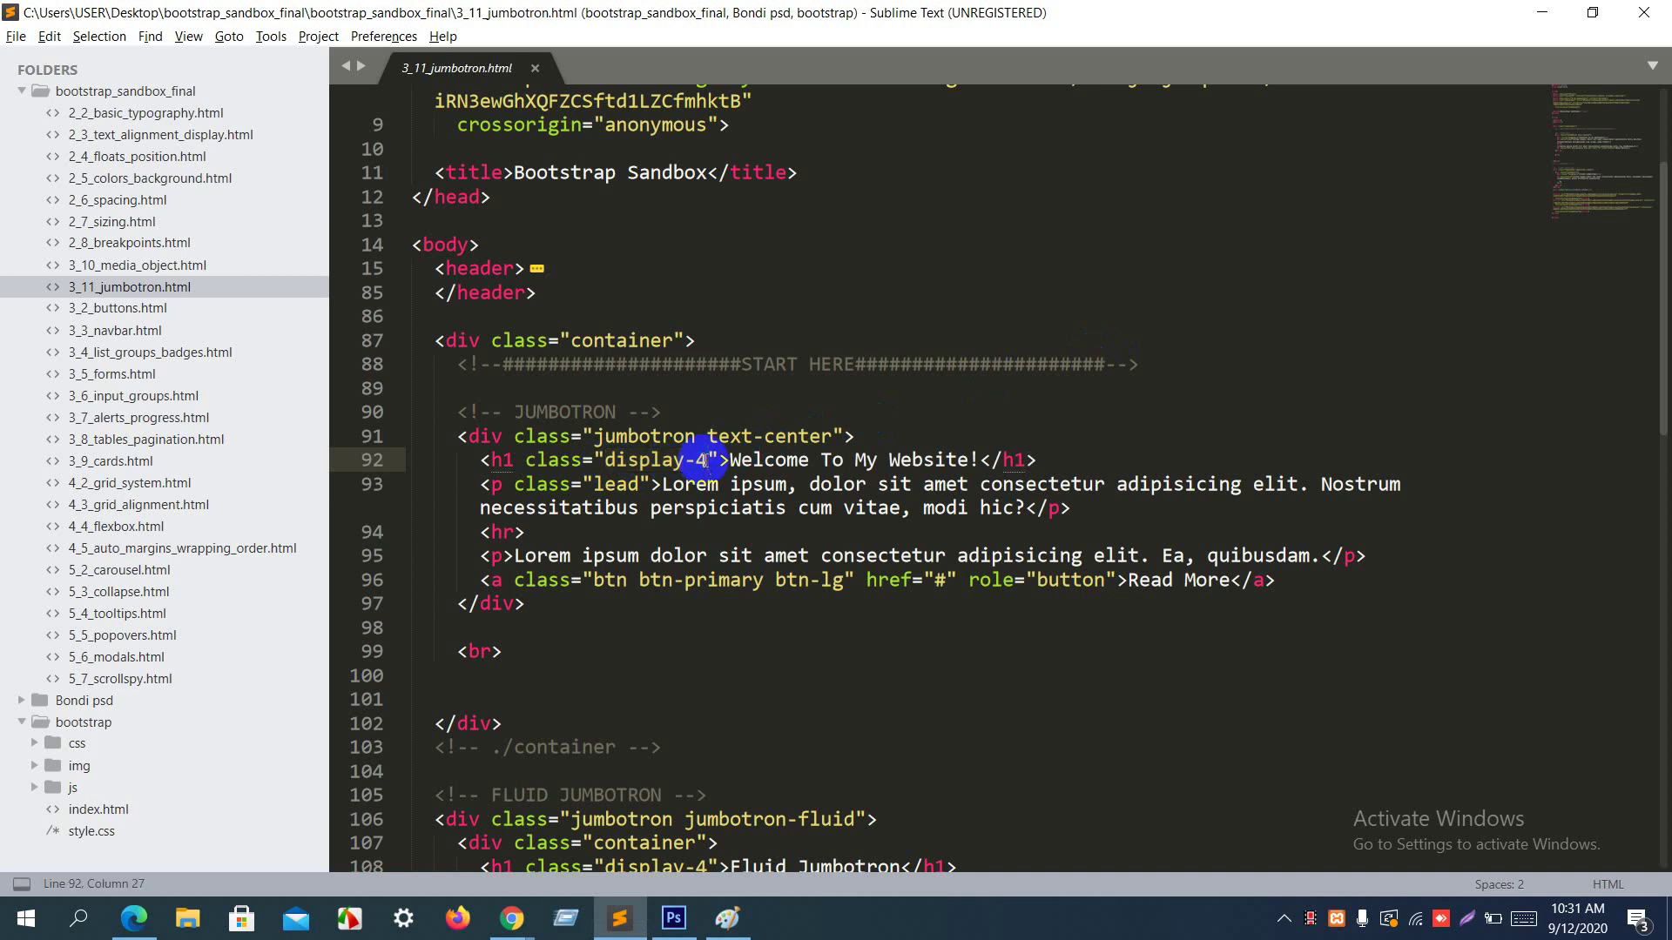
Step: Remove class="display-4" from the welcome h1, preview the saved page in Chrome, and undo the removal in Sublime Text
drag(525, 460, 723, 456)
key(BackSpace)
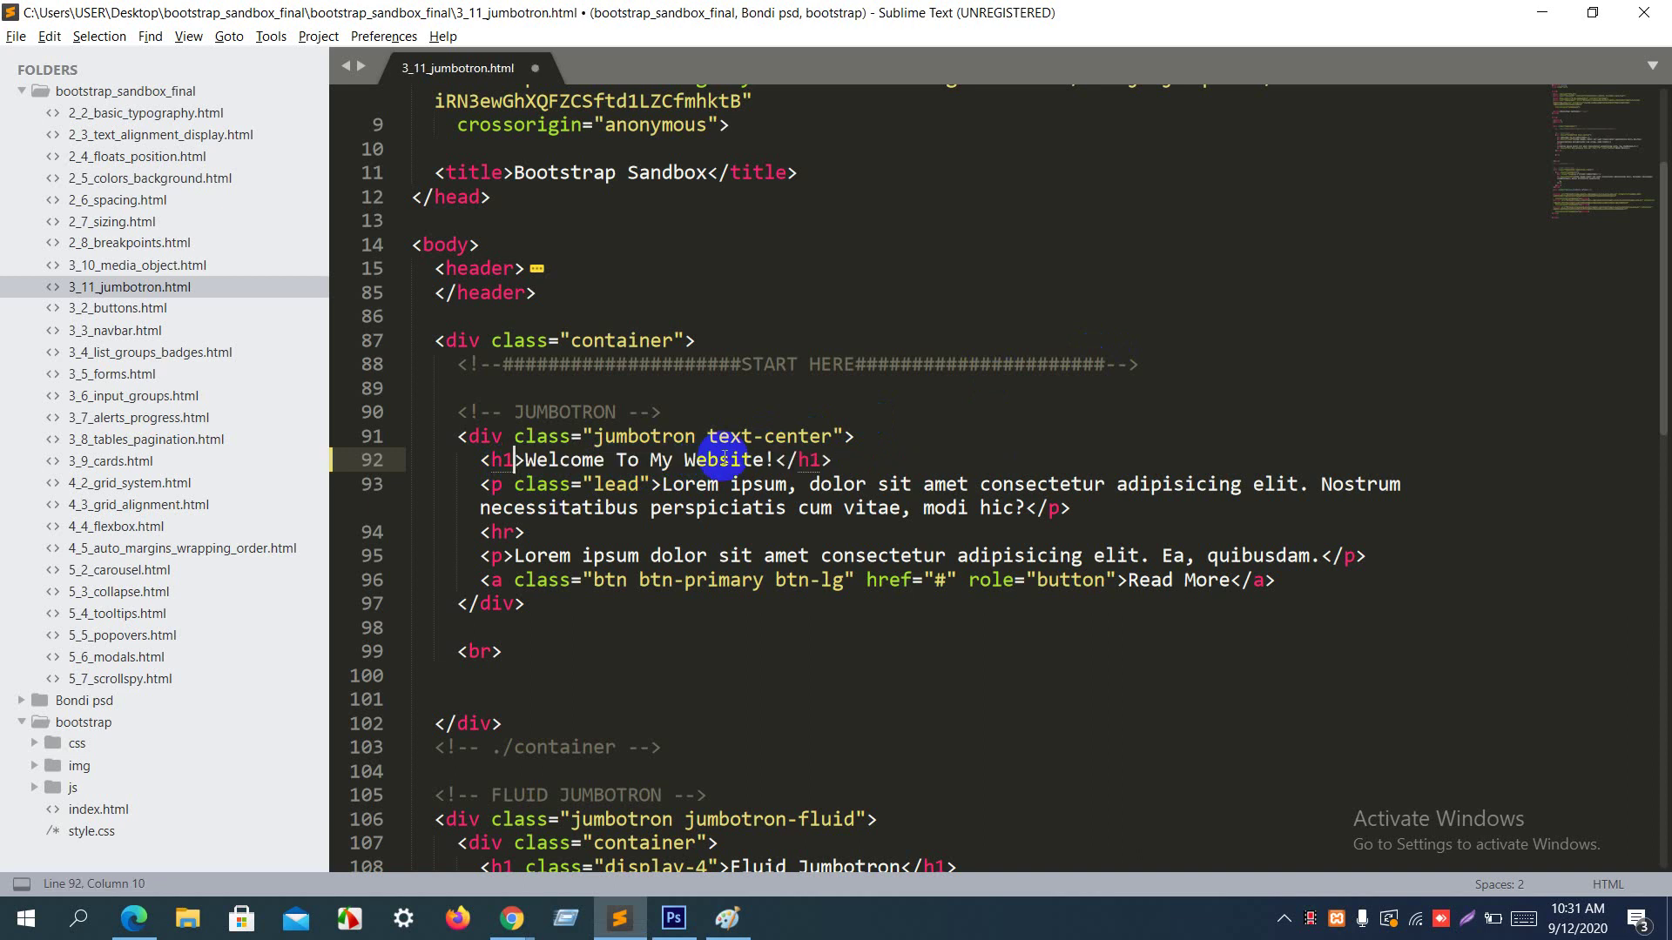
key(ctrl+s)
key(alt+Tab)
key(F5)
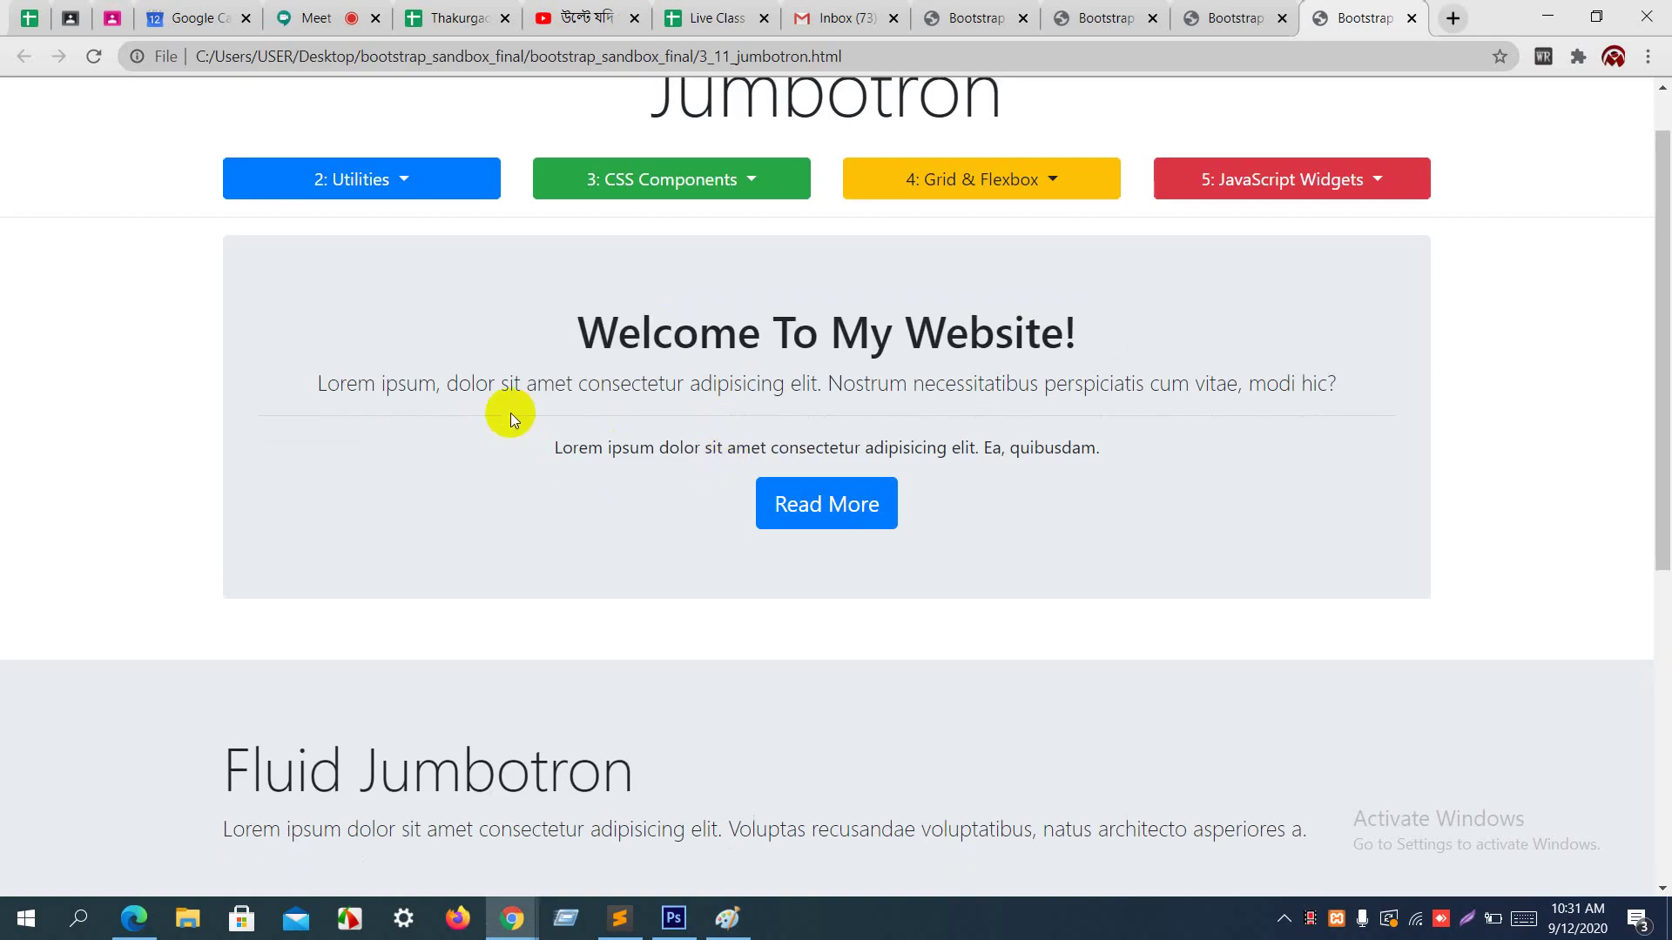
key(alt+Tab)
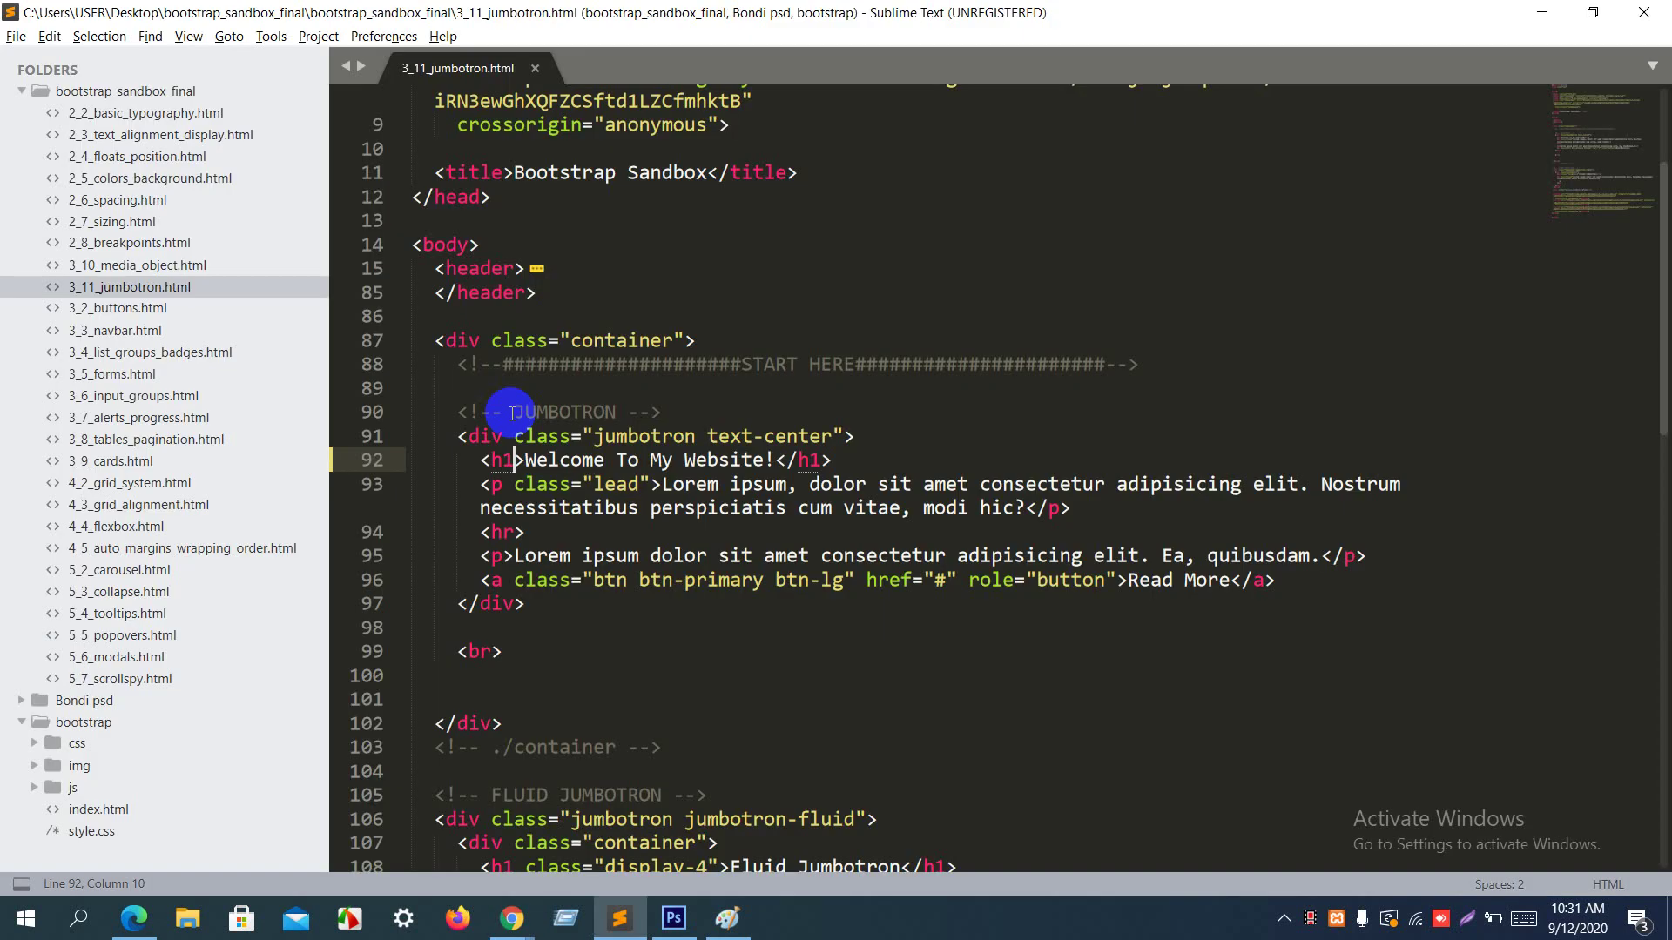
key(ctrl+z)
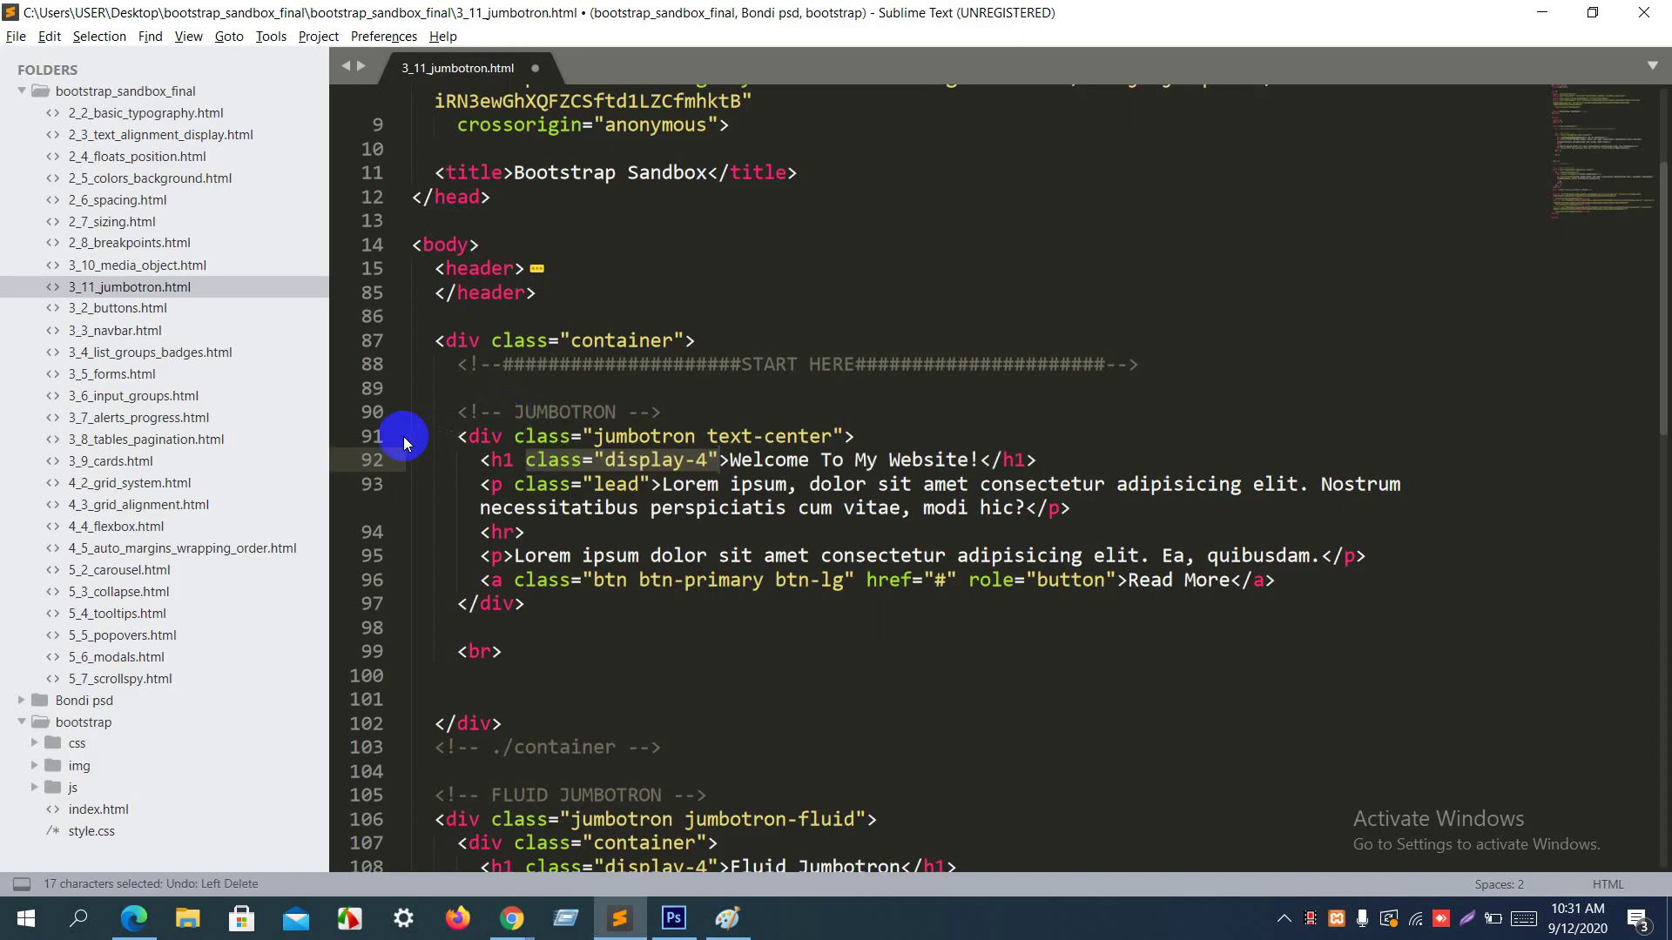
Step: Highlight the JUMBOTRON div's classes and inner elements, and compare them with the rendered welcome jumbotron in Chrome
click(477, 438)
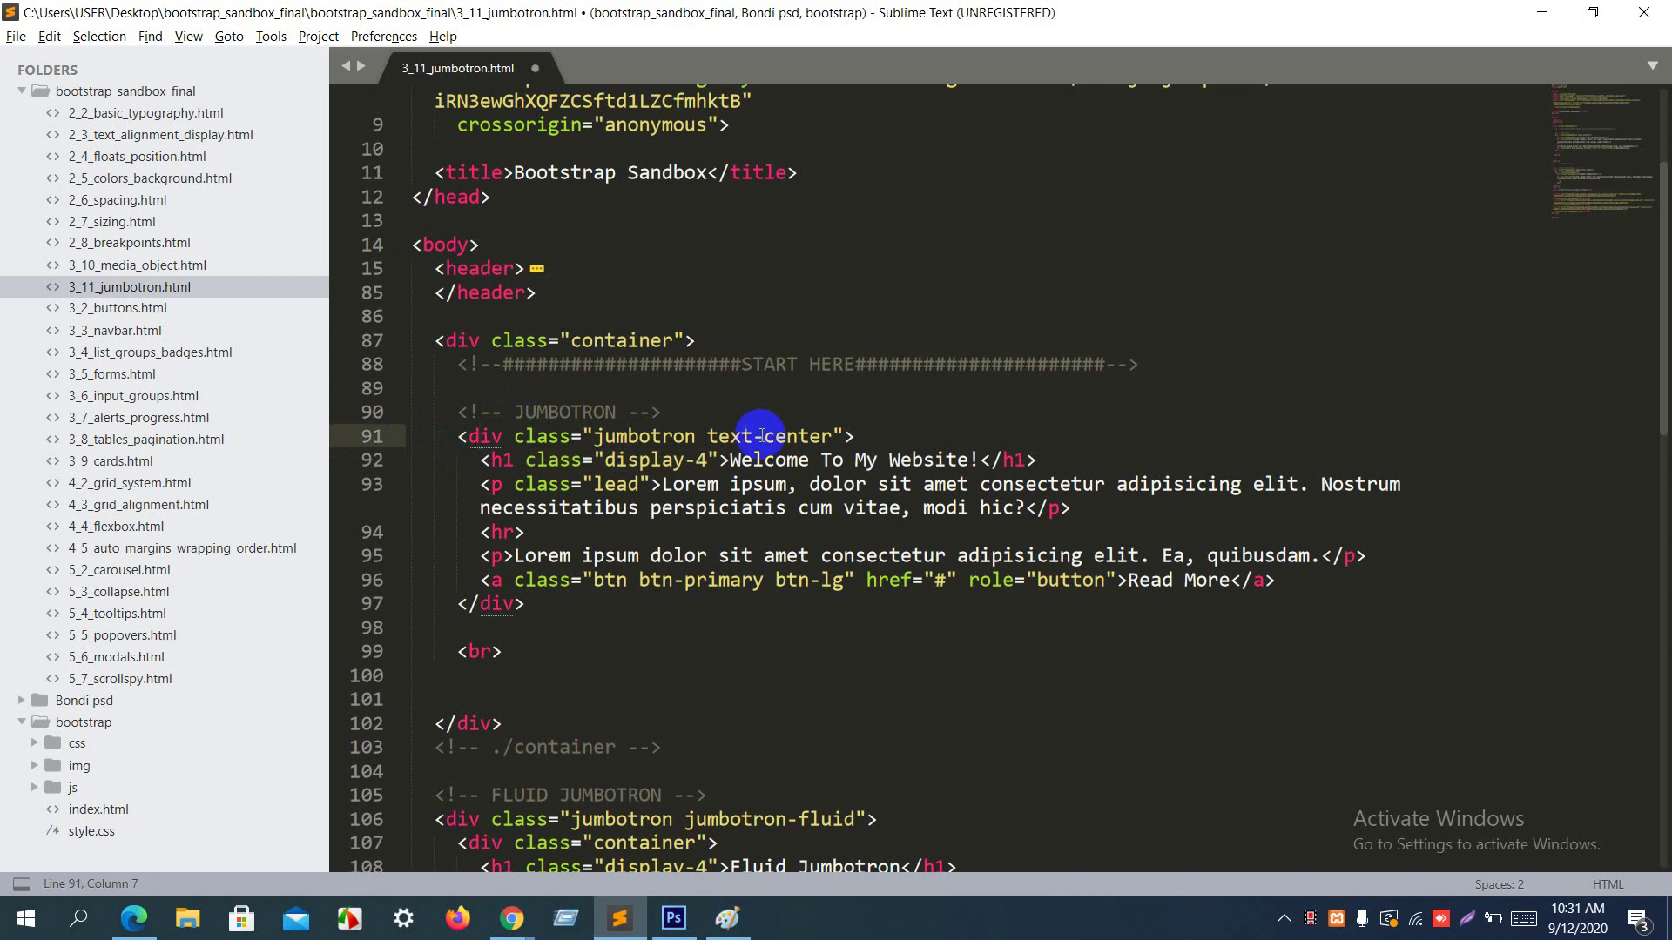
drag(593, 436, 752, 433)
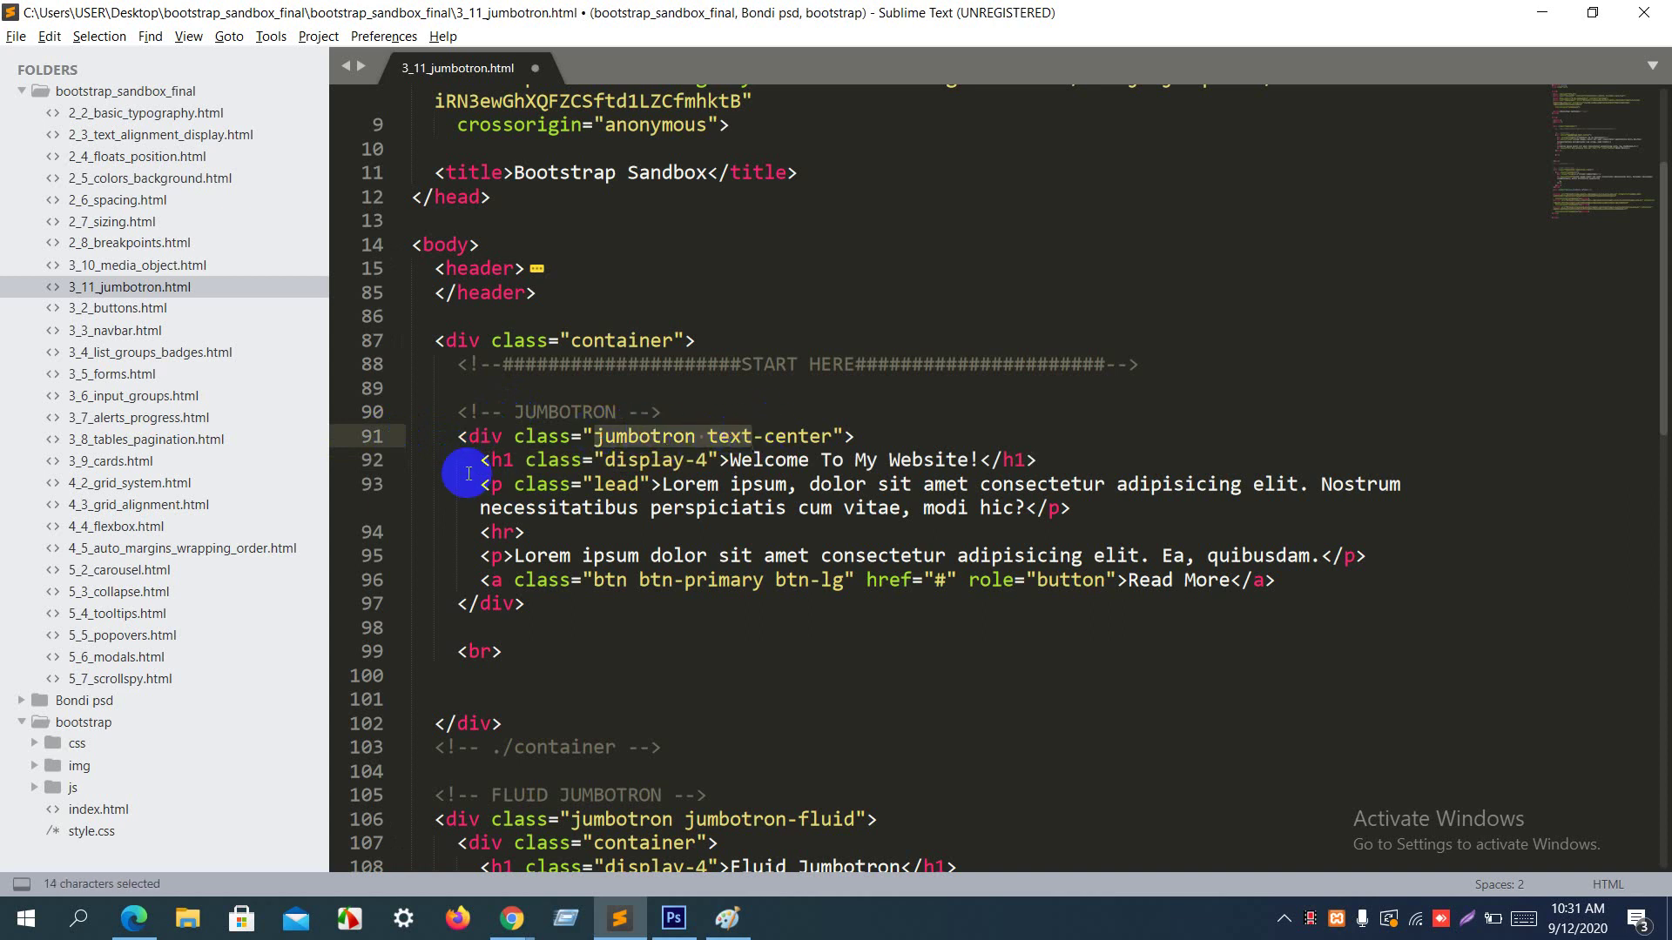
drag(469, 474, 675, 609)
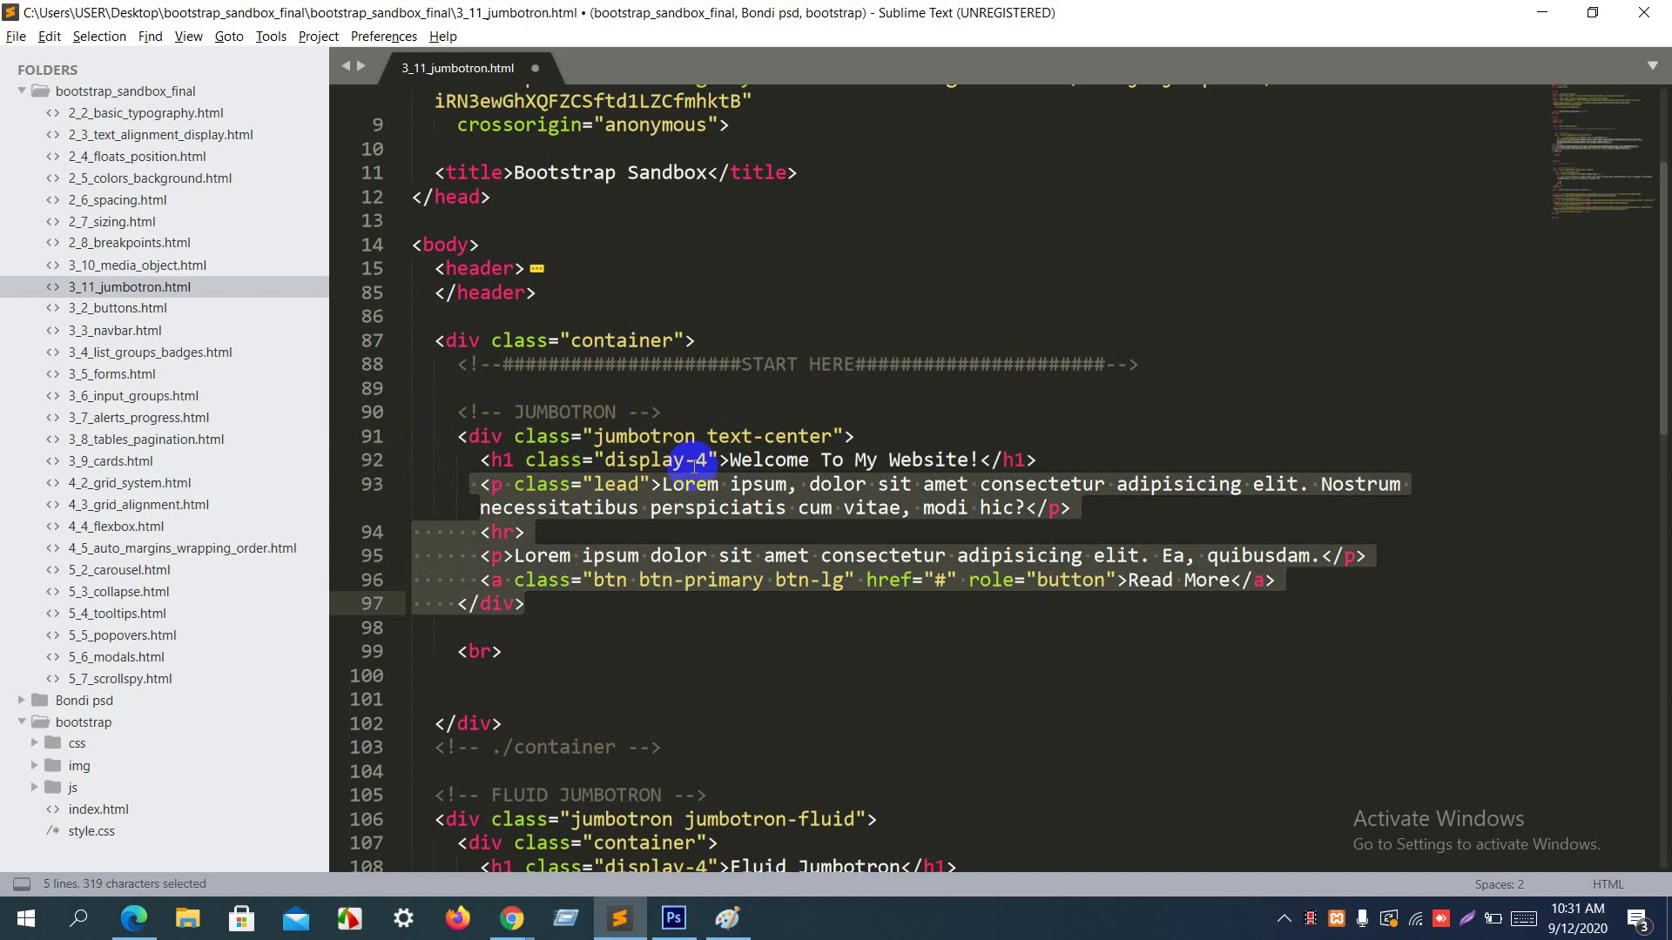
key(alt+Tab)
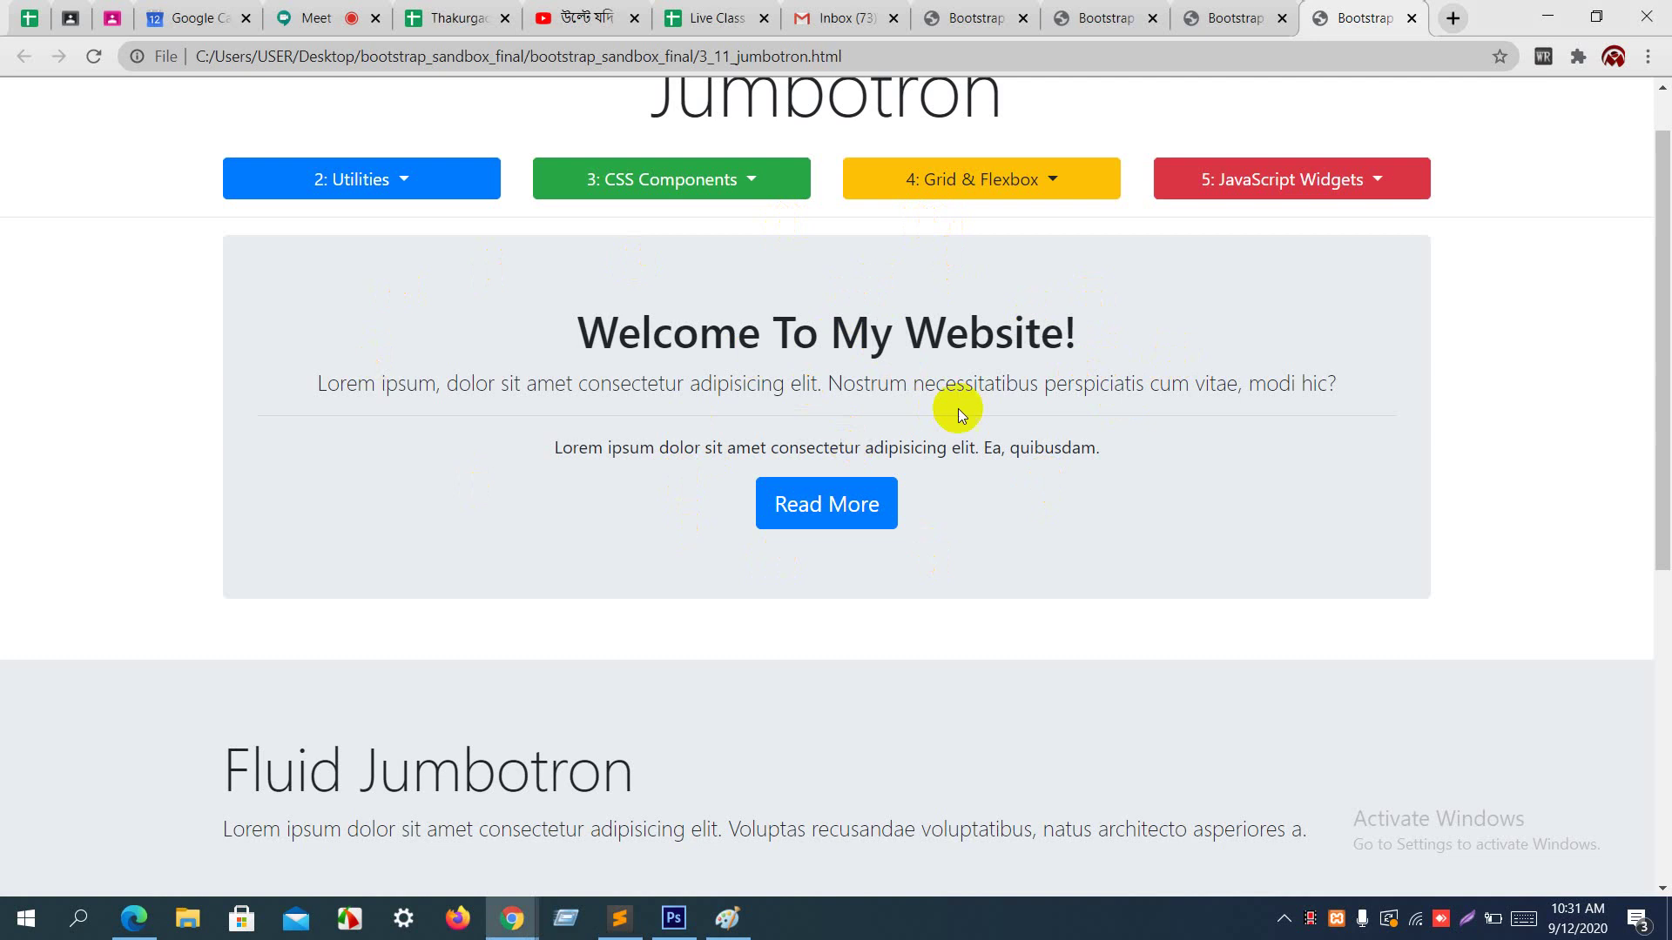
key(alt+Tab)
key(alt+Tab)
key(alt+Tab)
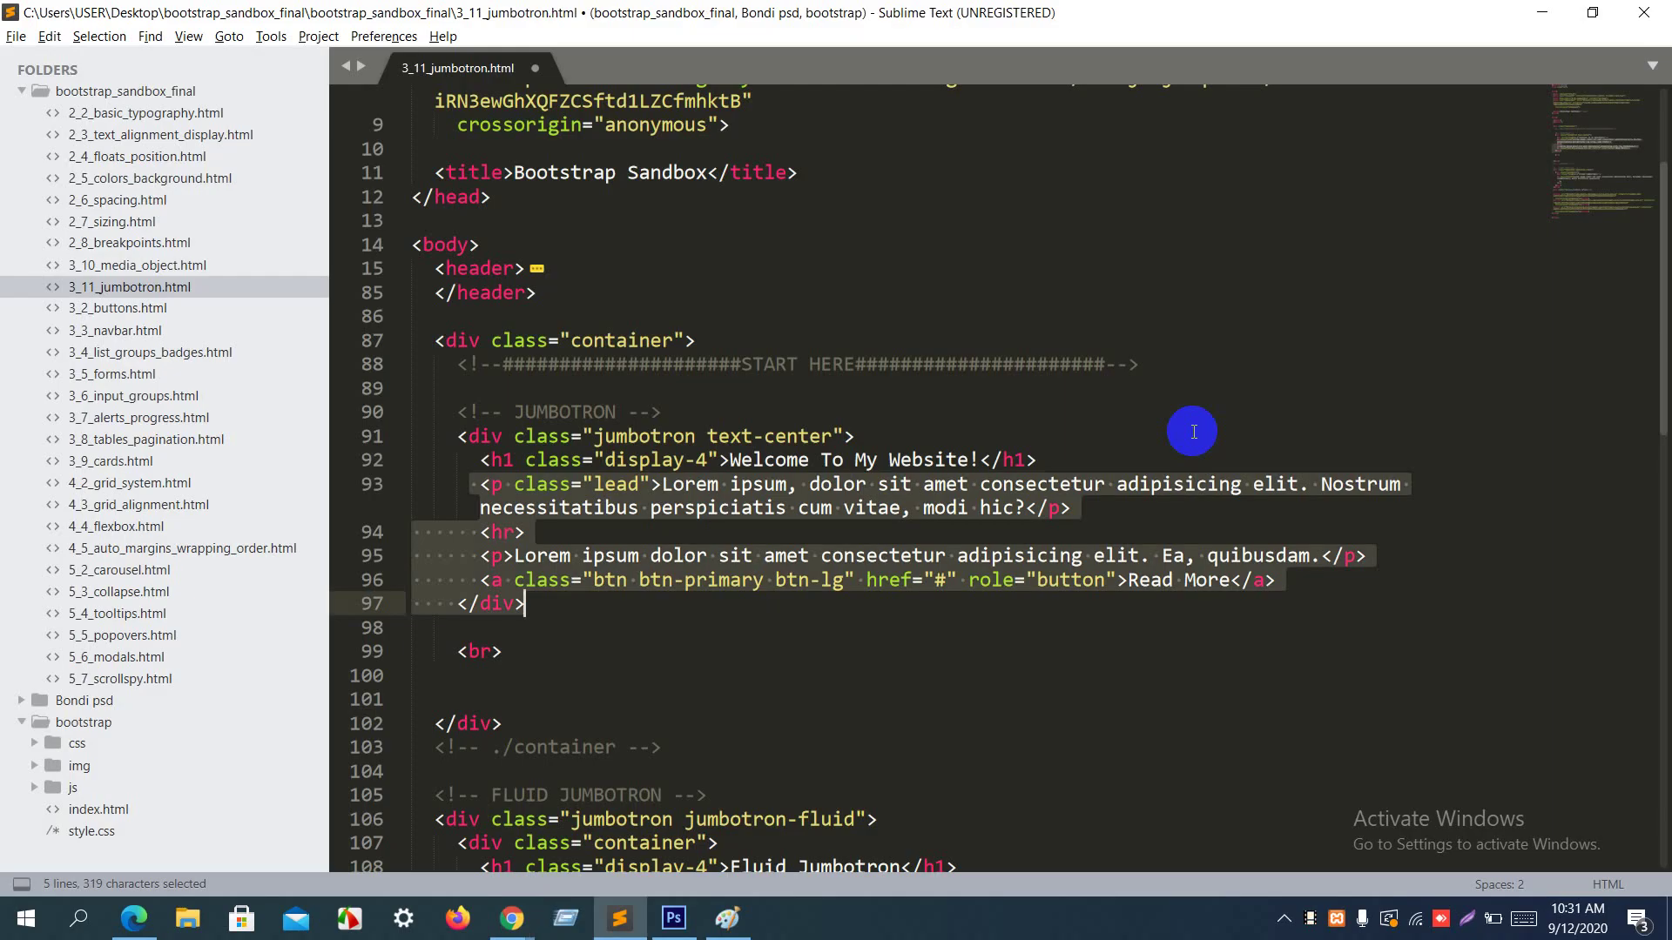
Step: Highlight the hr tag, look over the FLUID JUMBOTRON code, and compare both jumbotrons with the page in Chrome
click(862, 530)
drag(528, 528, 471, 535)
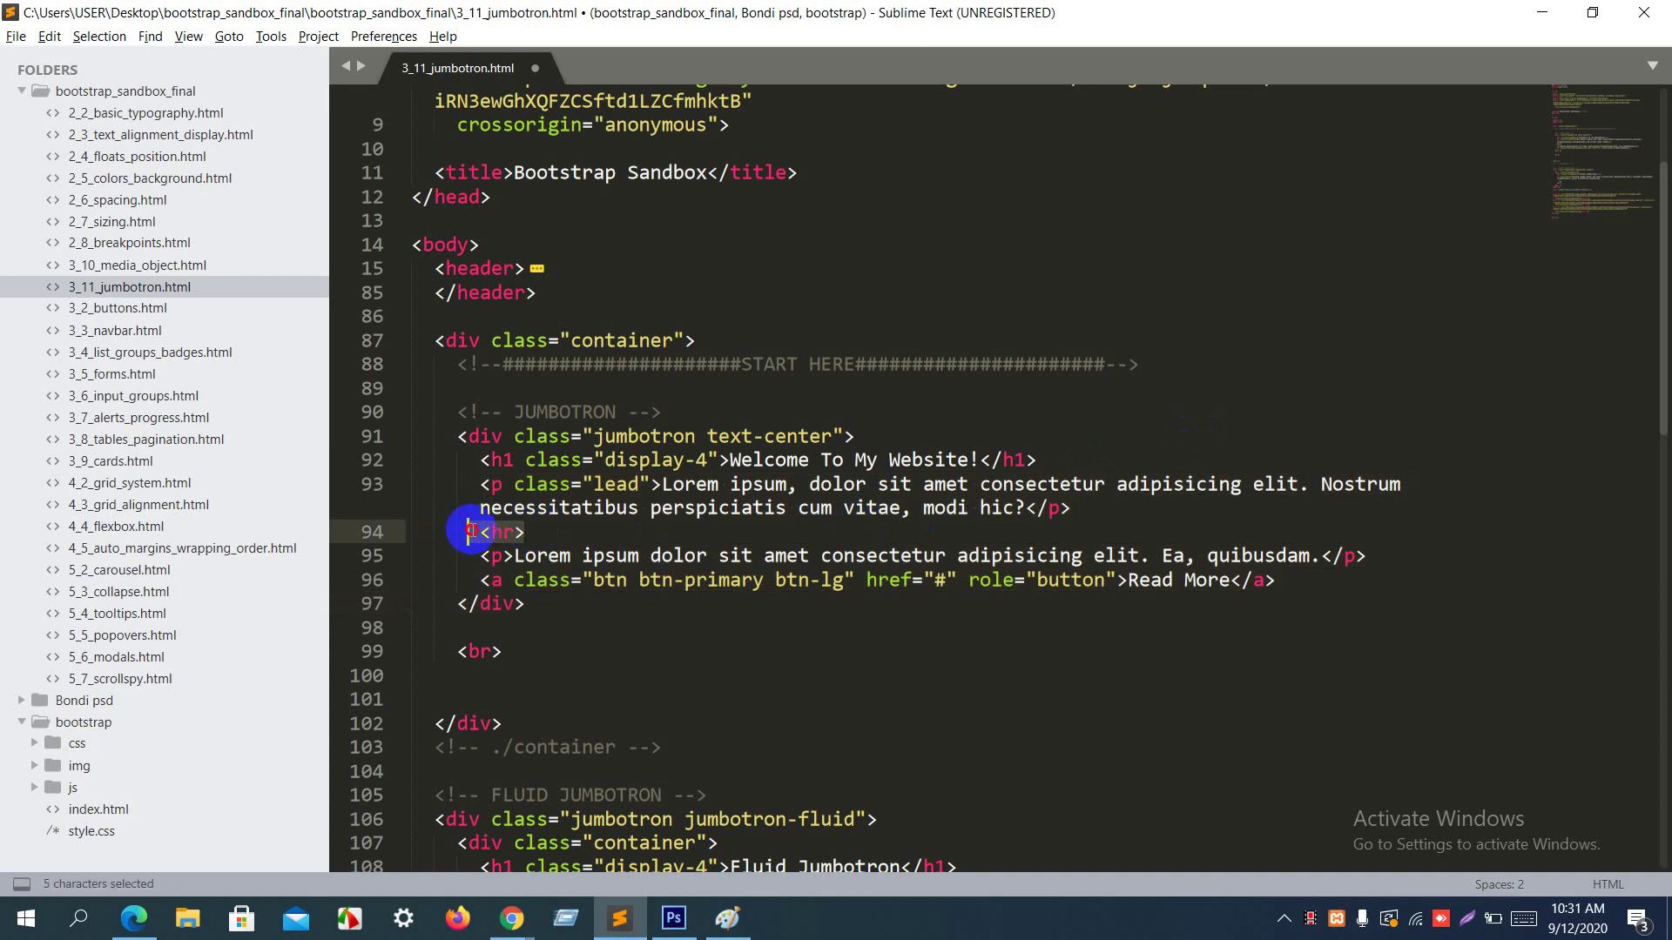
scroll(472, 533, down, 5)
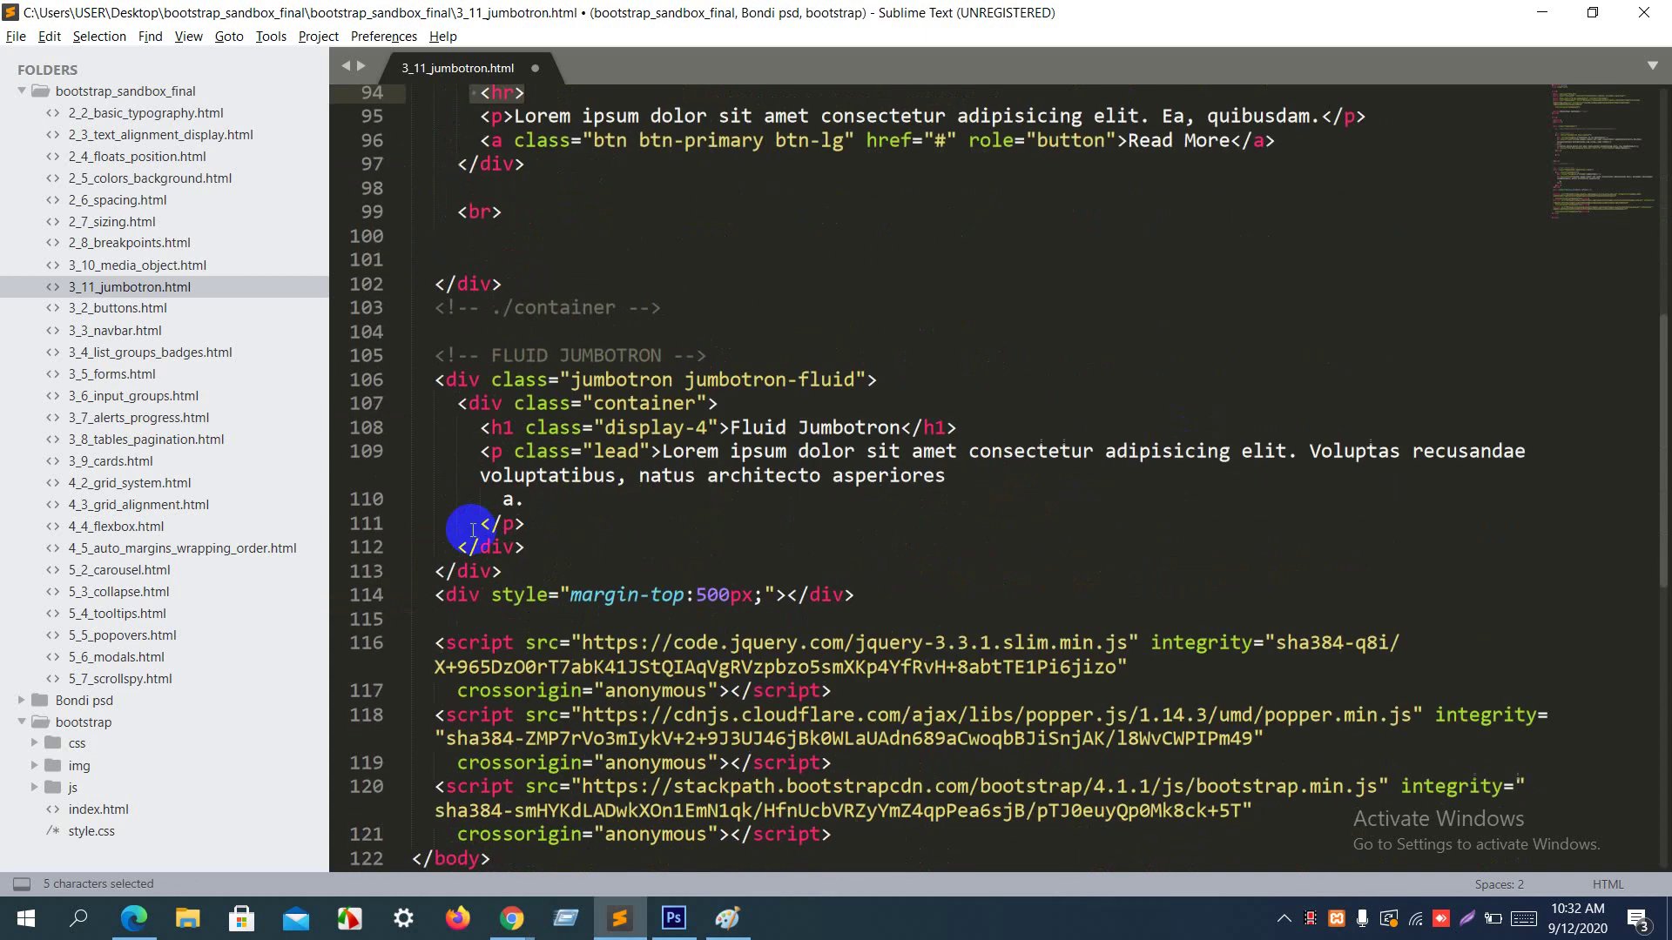
scroll(472, 532, up, 3)
scroll(473, 531, up, 1)
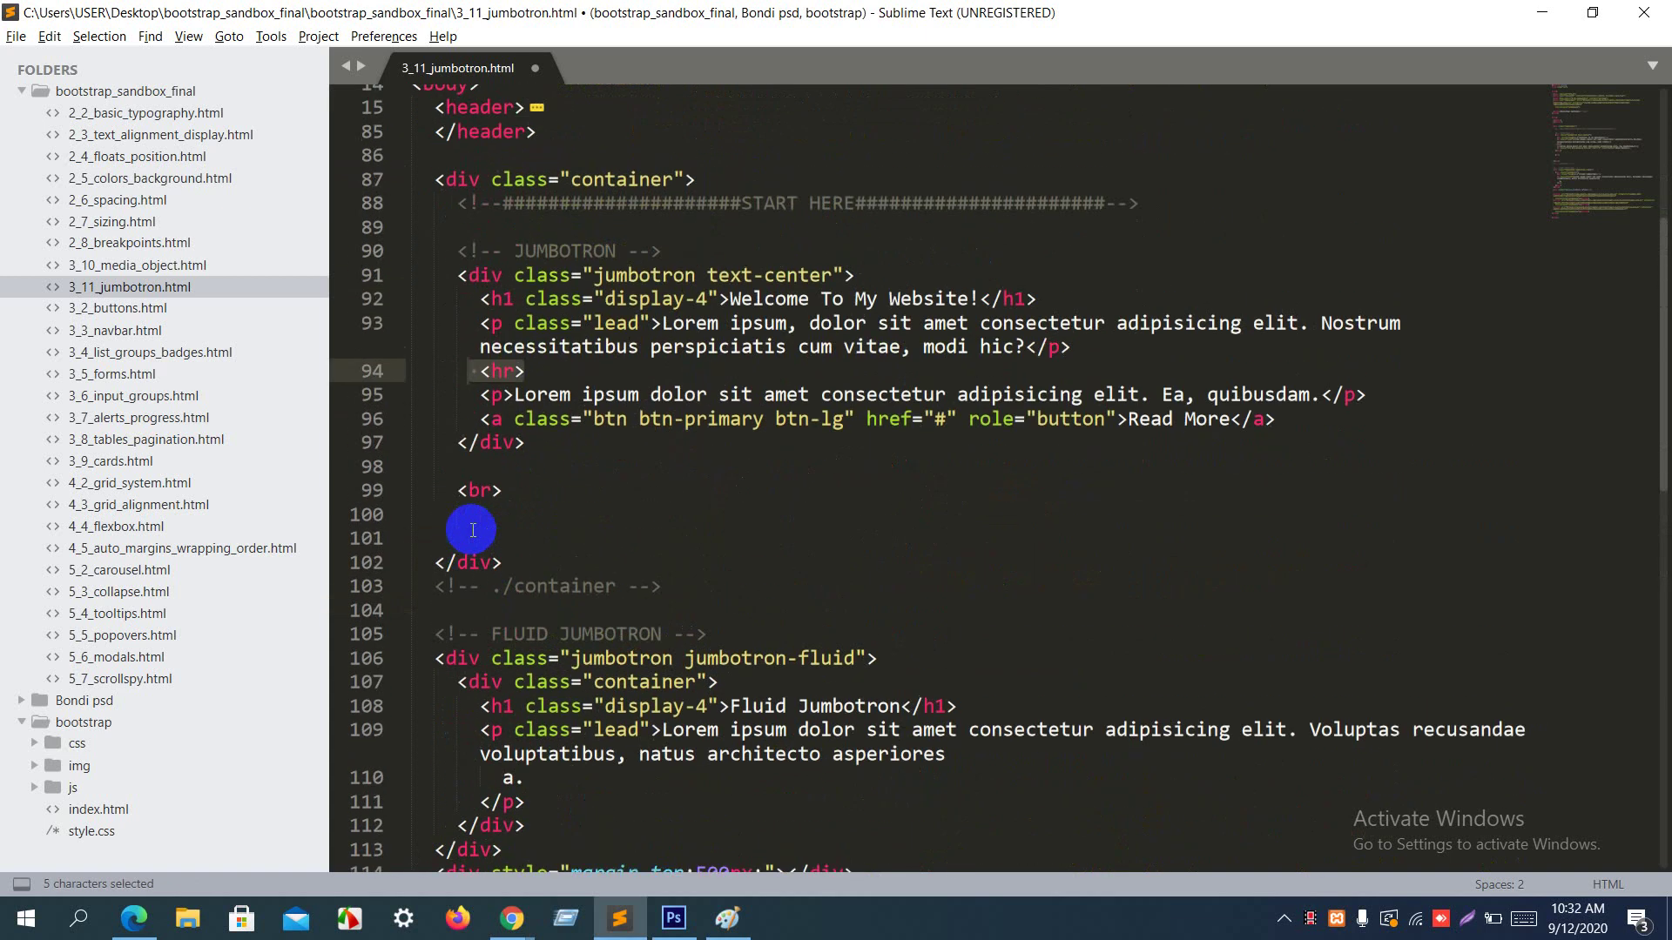
key(alt+Tab)
scroll(472, 531, down, 2)
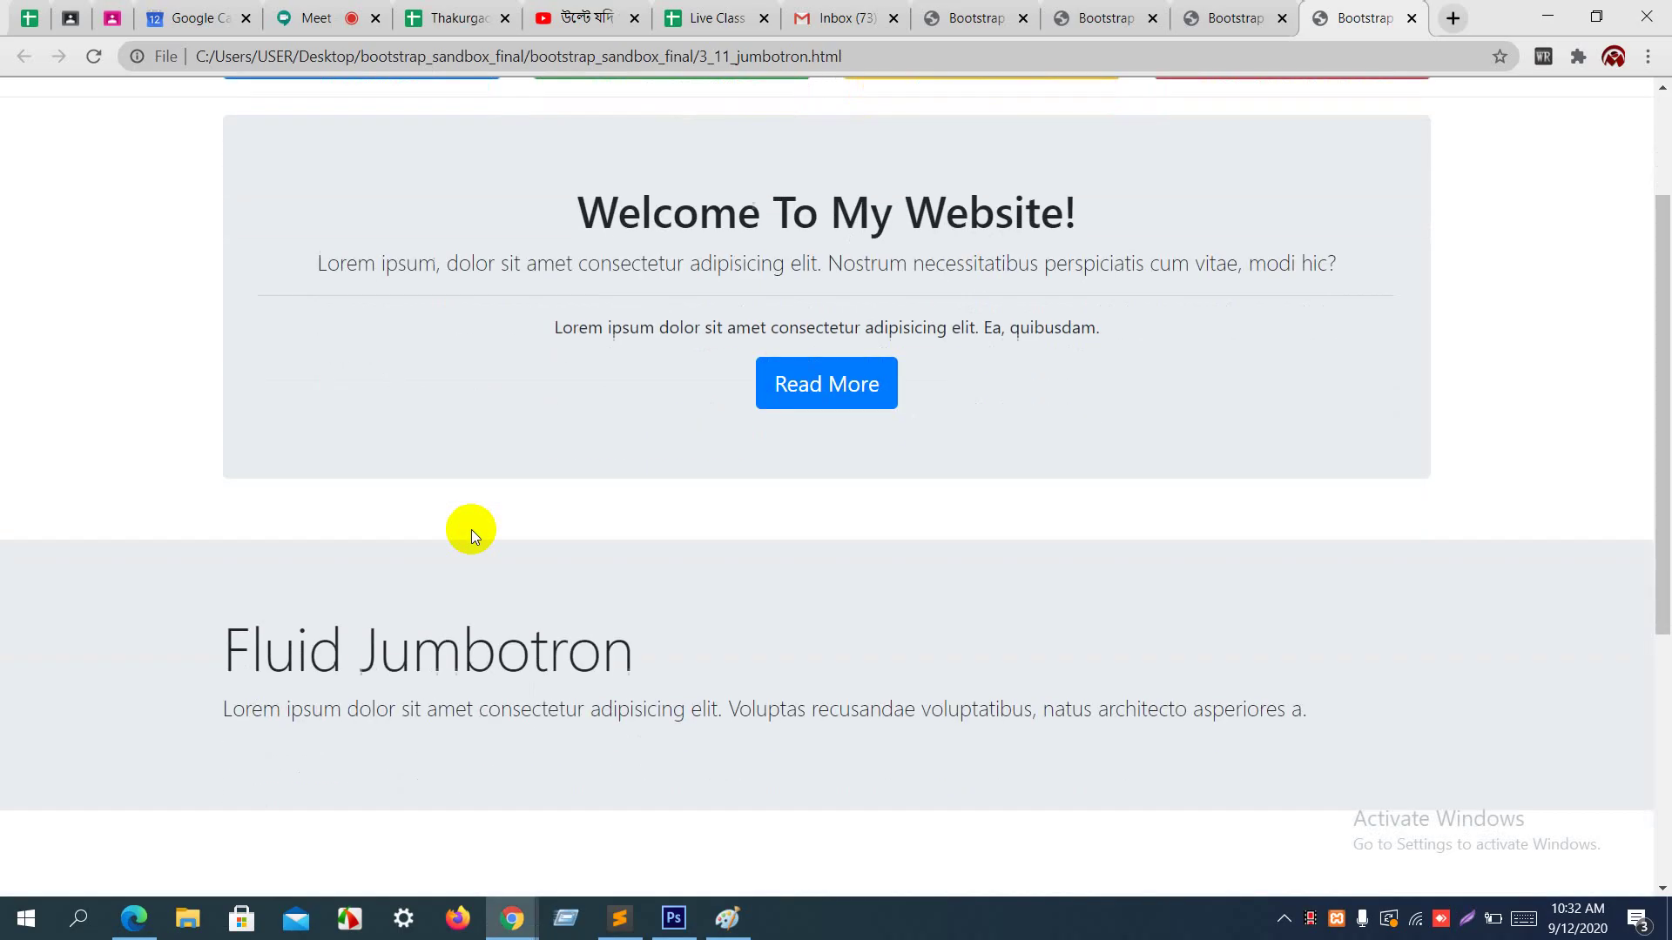
scroll(472, 529, up, 1)
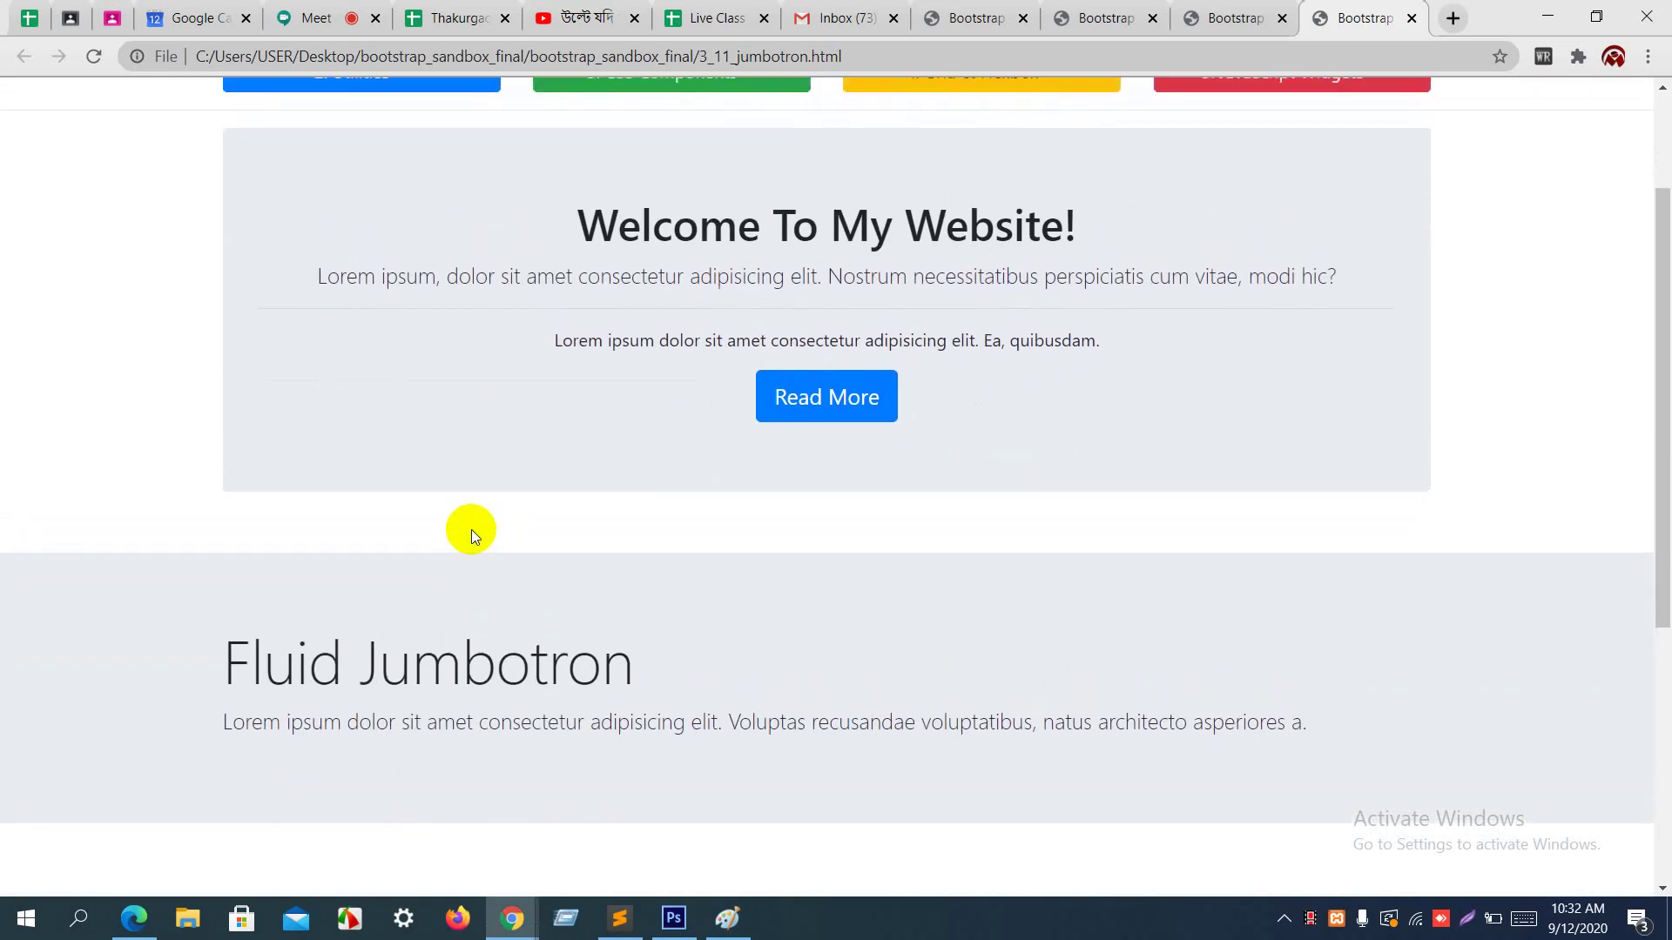
Step: Resize the Chrome window to check how both jumbotrons adapt, maximize it again, and return to Sublime Text
click(1596, 17)
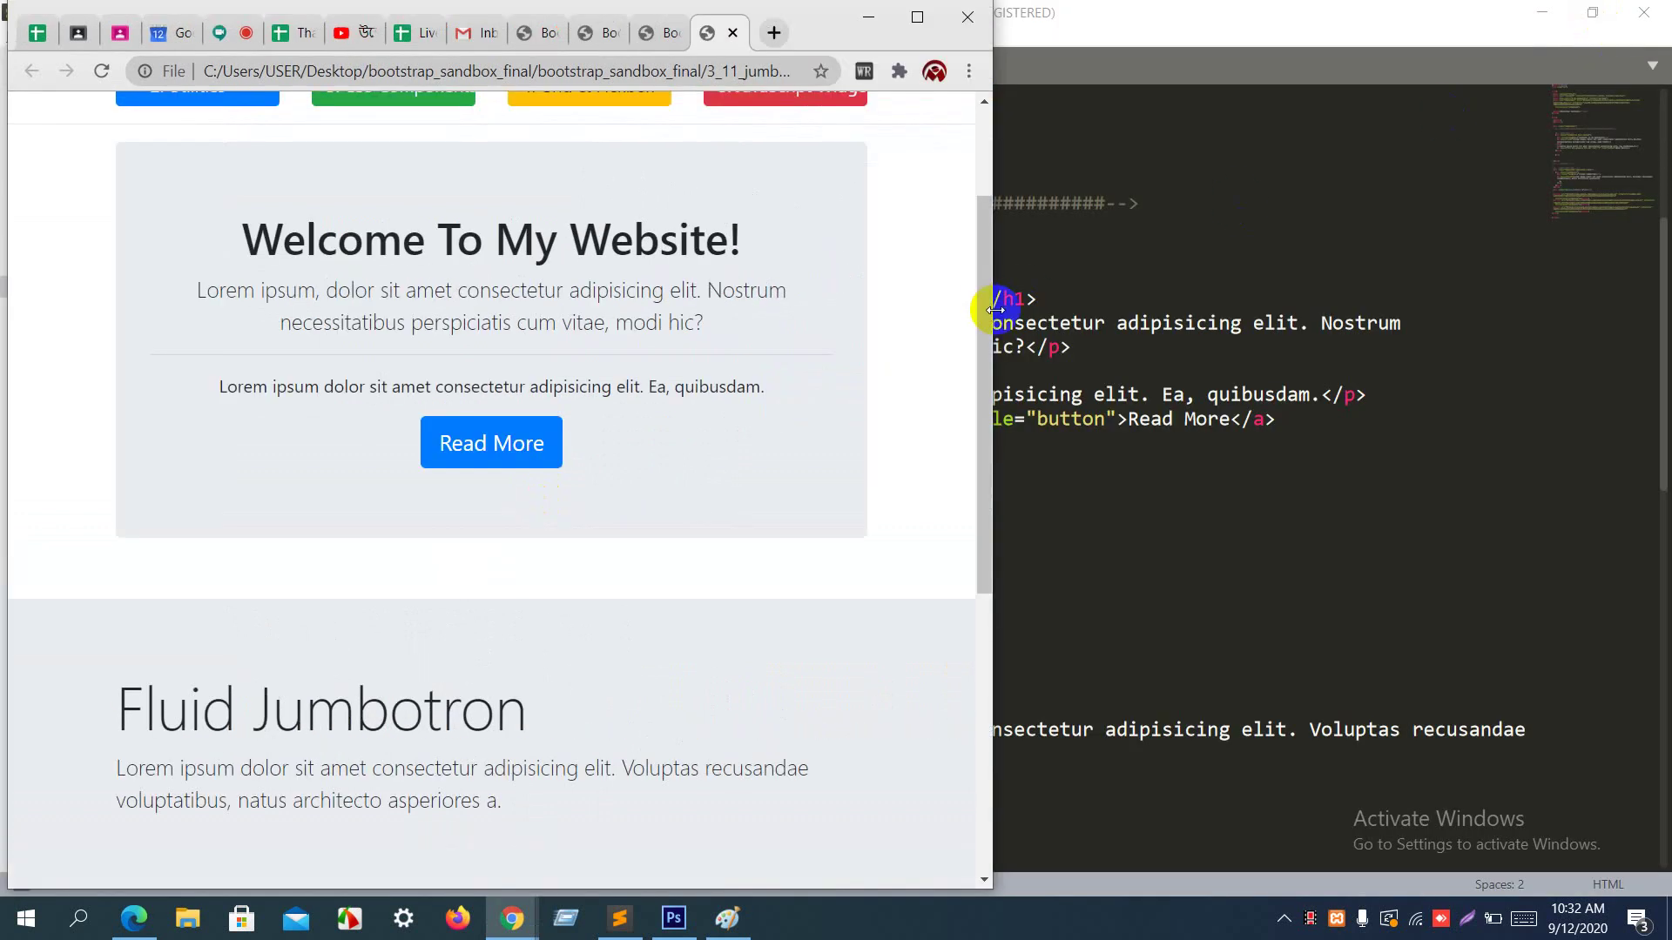
drag(995, 309, 1572, 243)
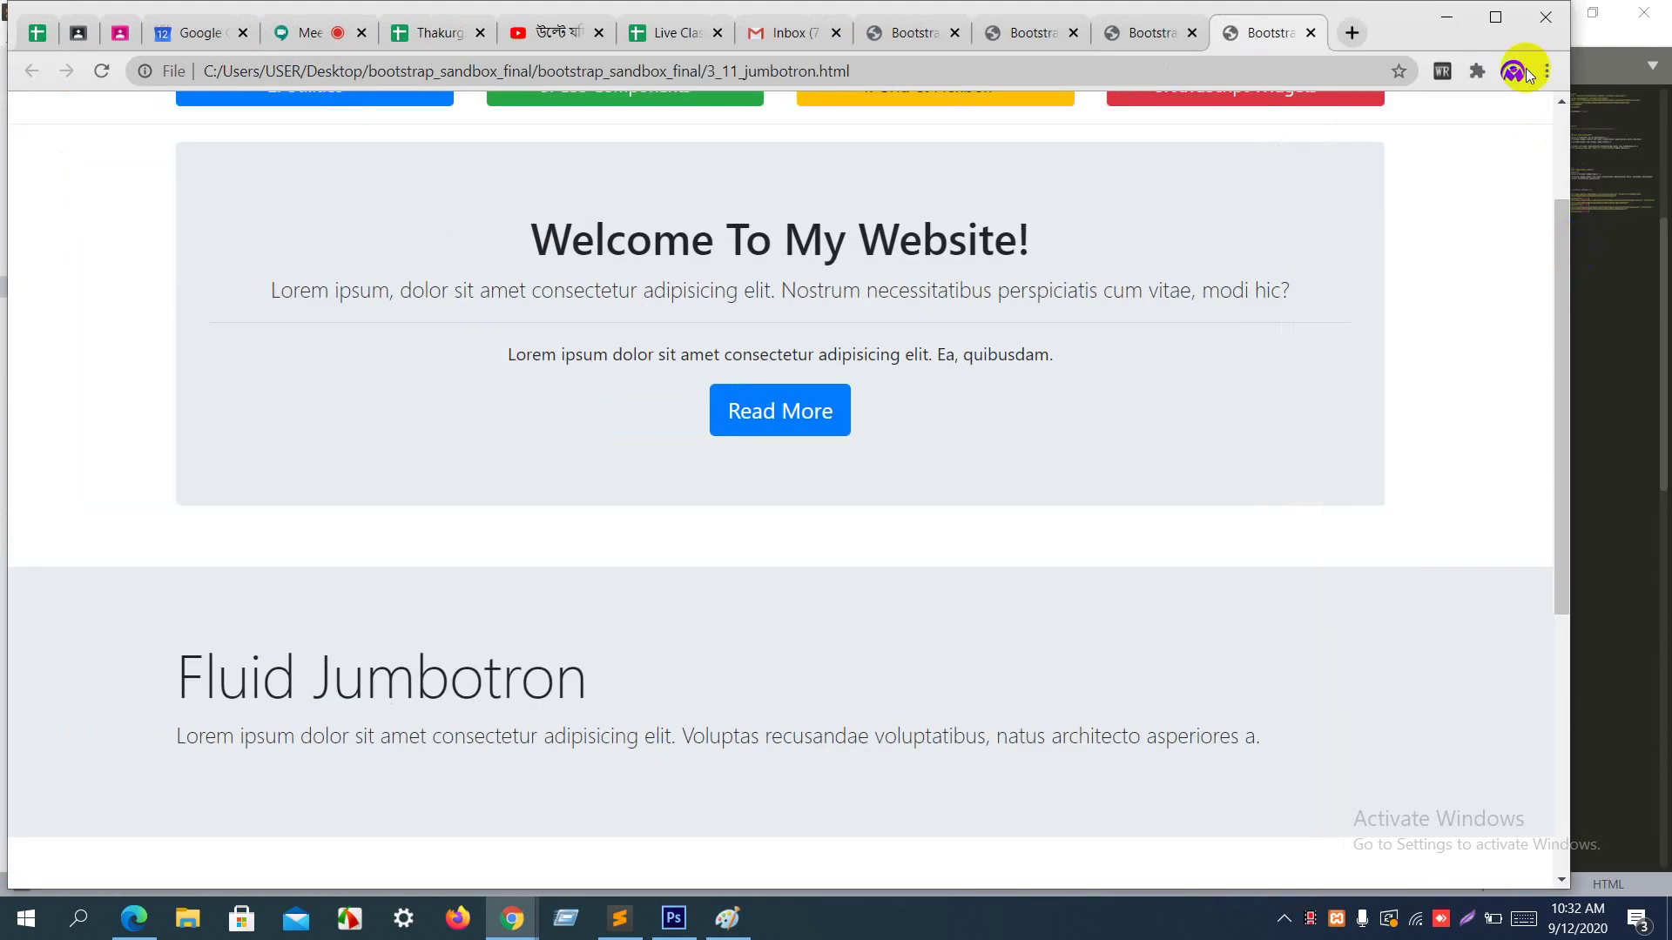
click(1513, 23)
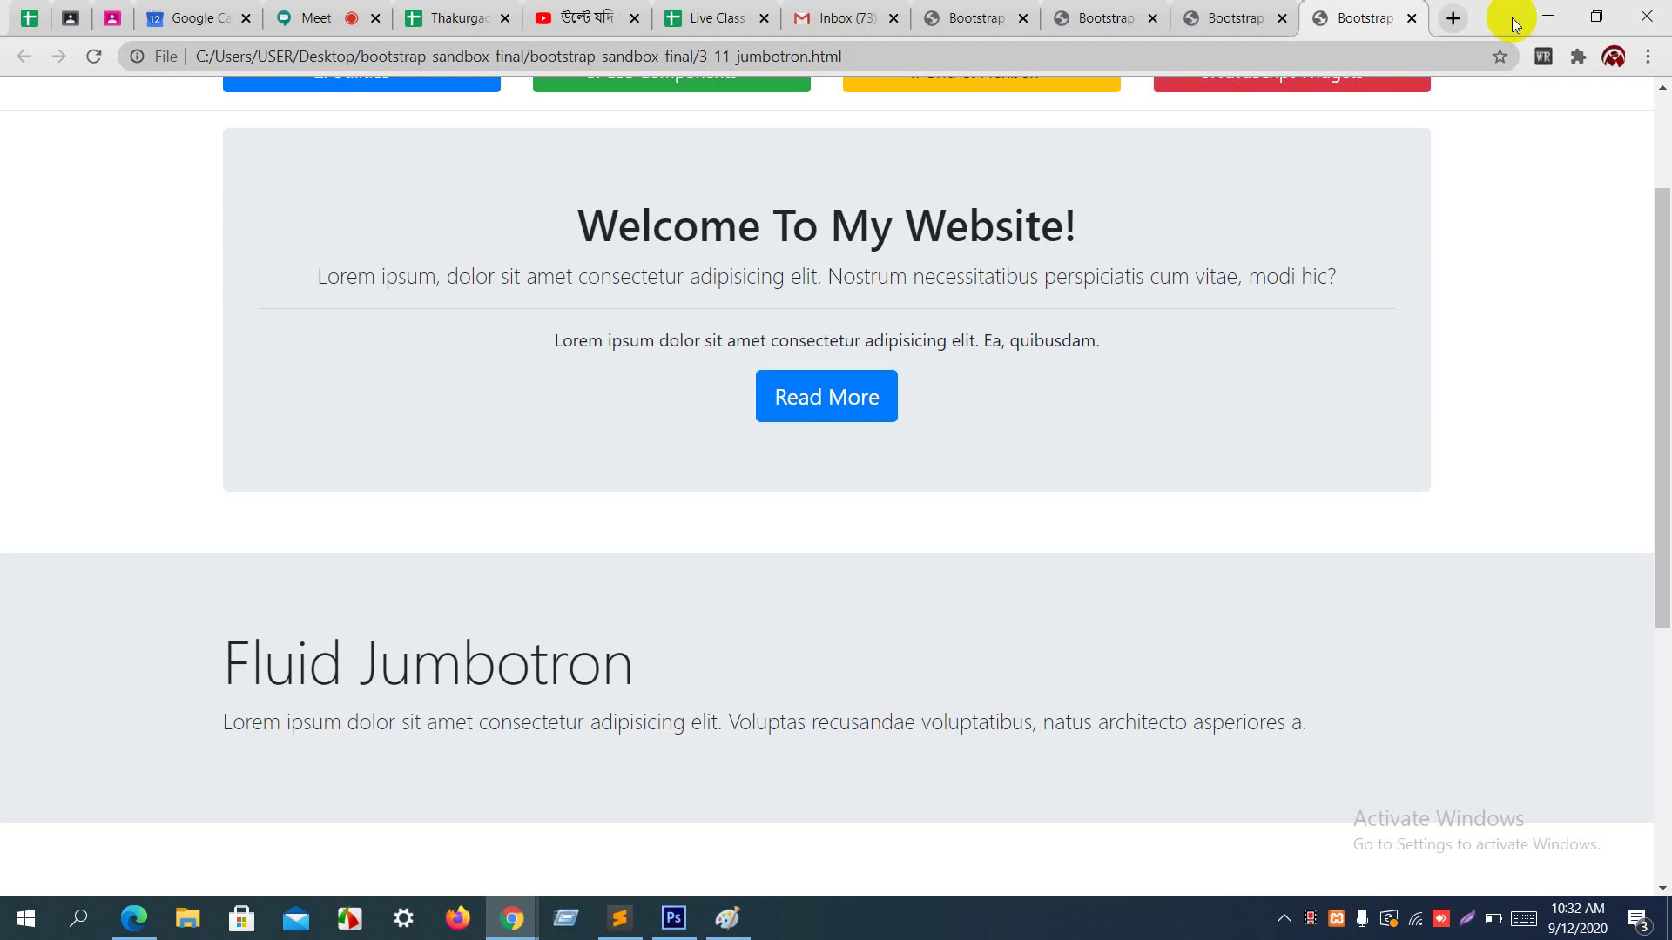
key(alt+Tab)
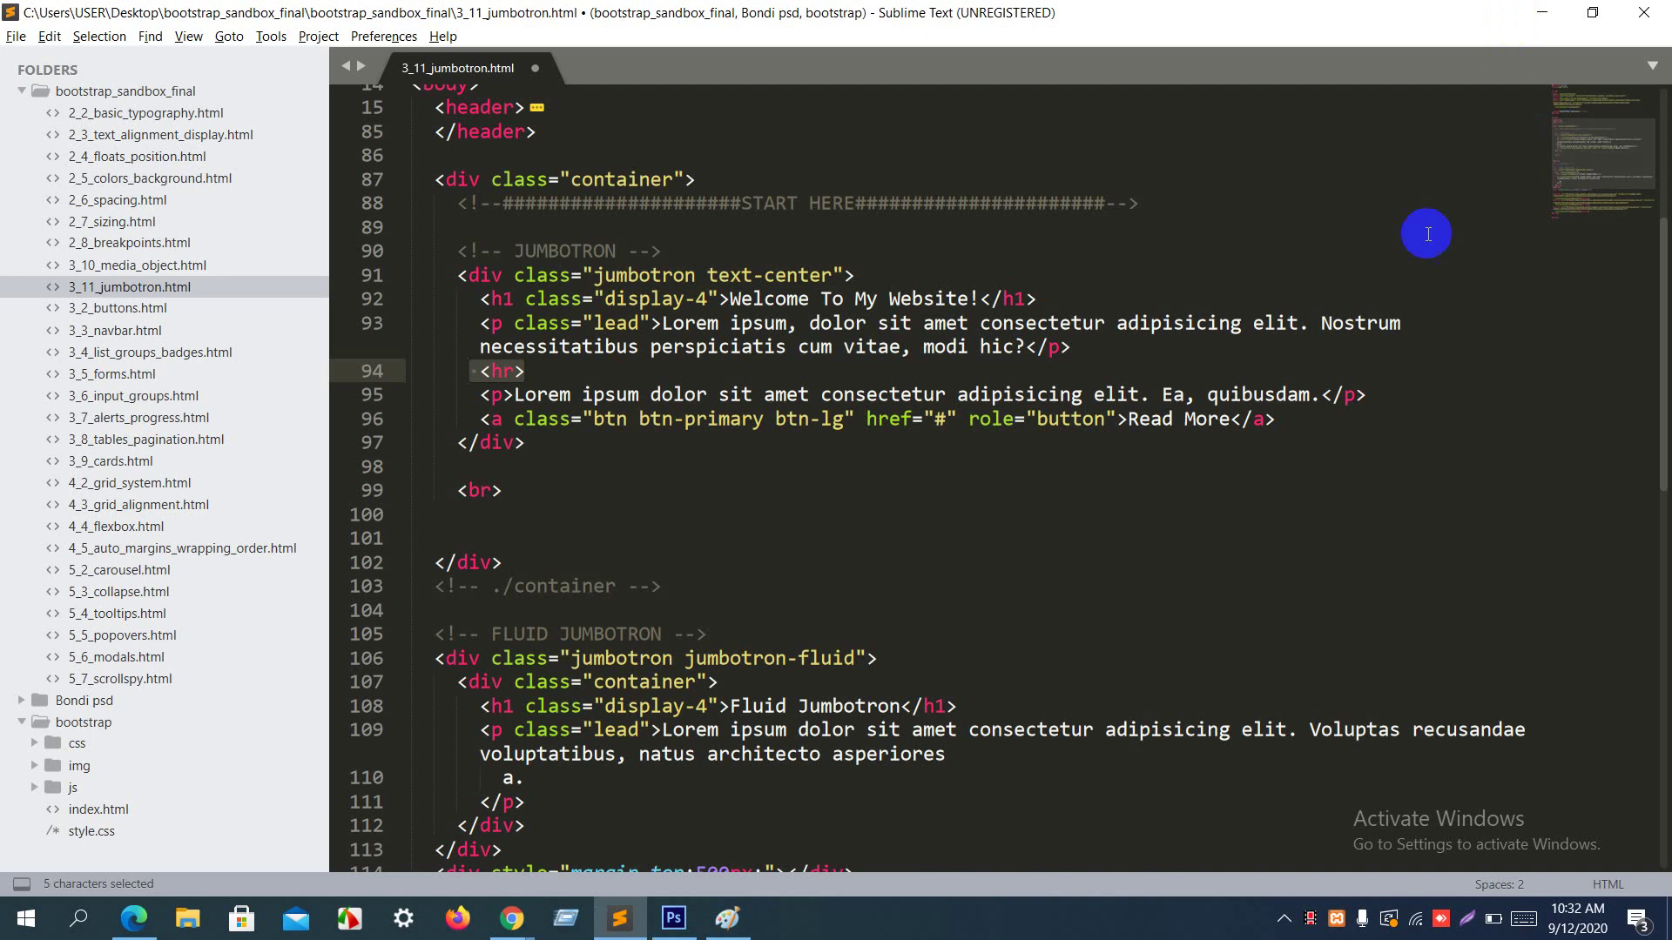
Step: Review the JUMBOTRON and FLUID JUMBOTRON code once more and close 3_11_jumbotron.html
click(1204, 353)
scroll(1204, 355, down, 2)
scroll(1204, 354, down, 2)
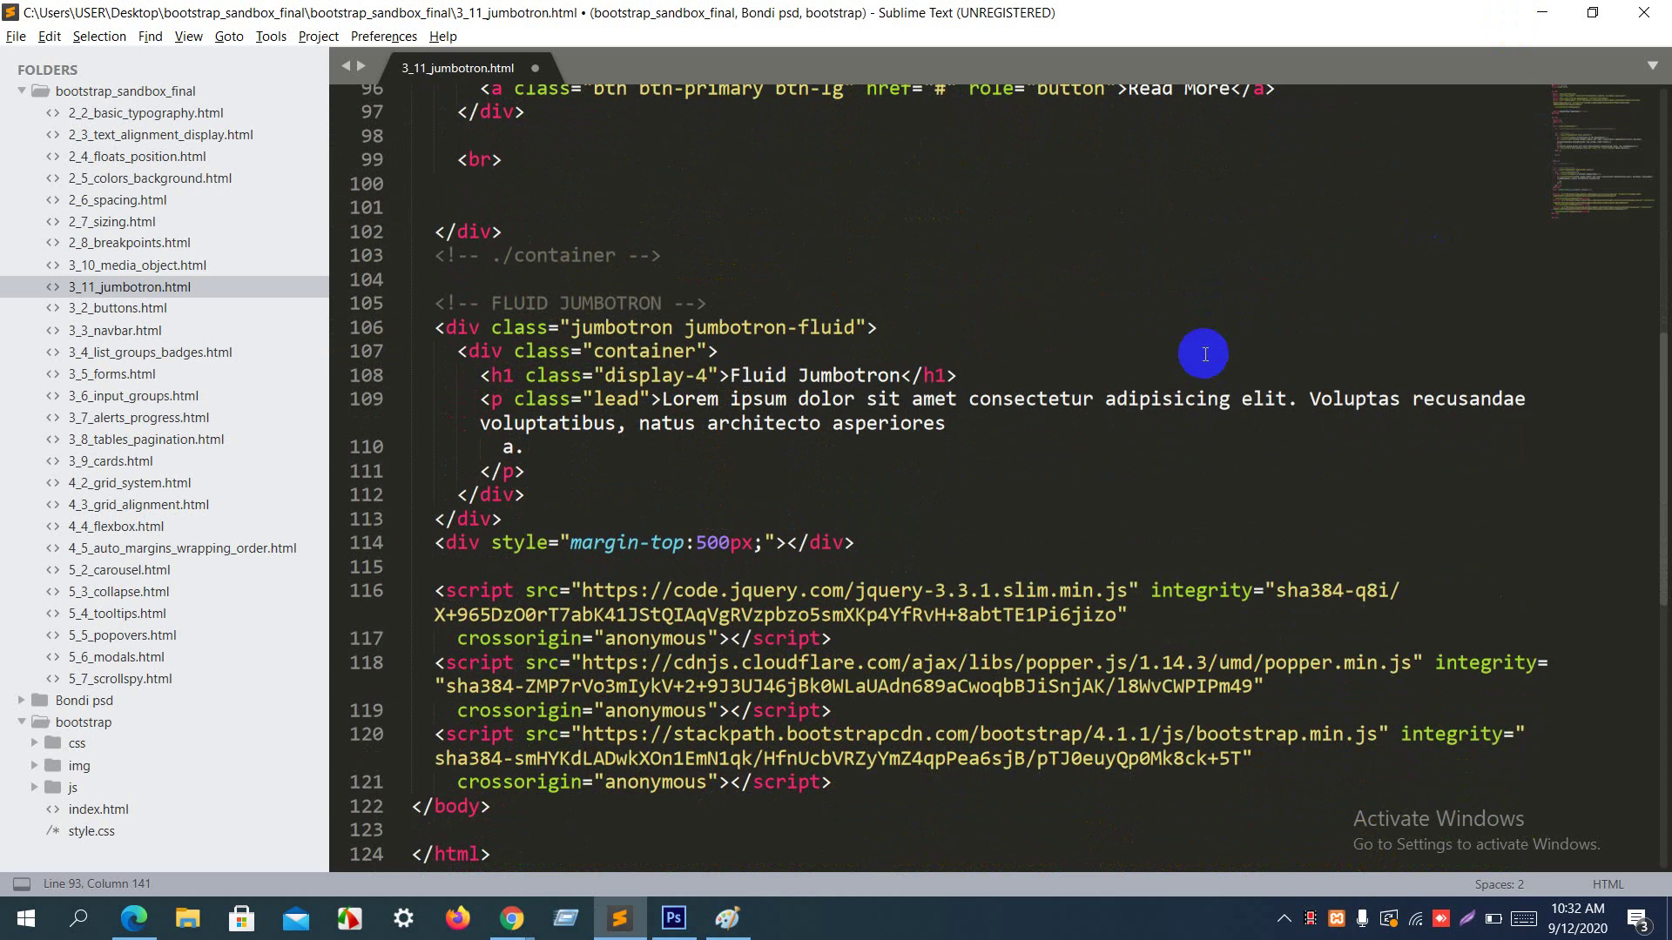
scroll(1204, 353, up, 4)
scroll(1204, 353, down, 2)
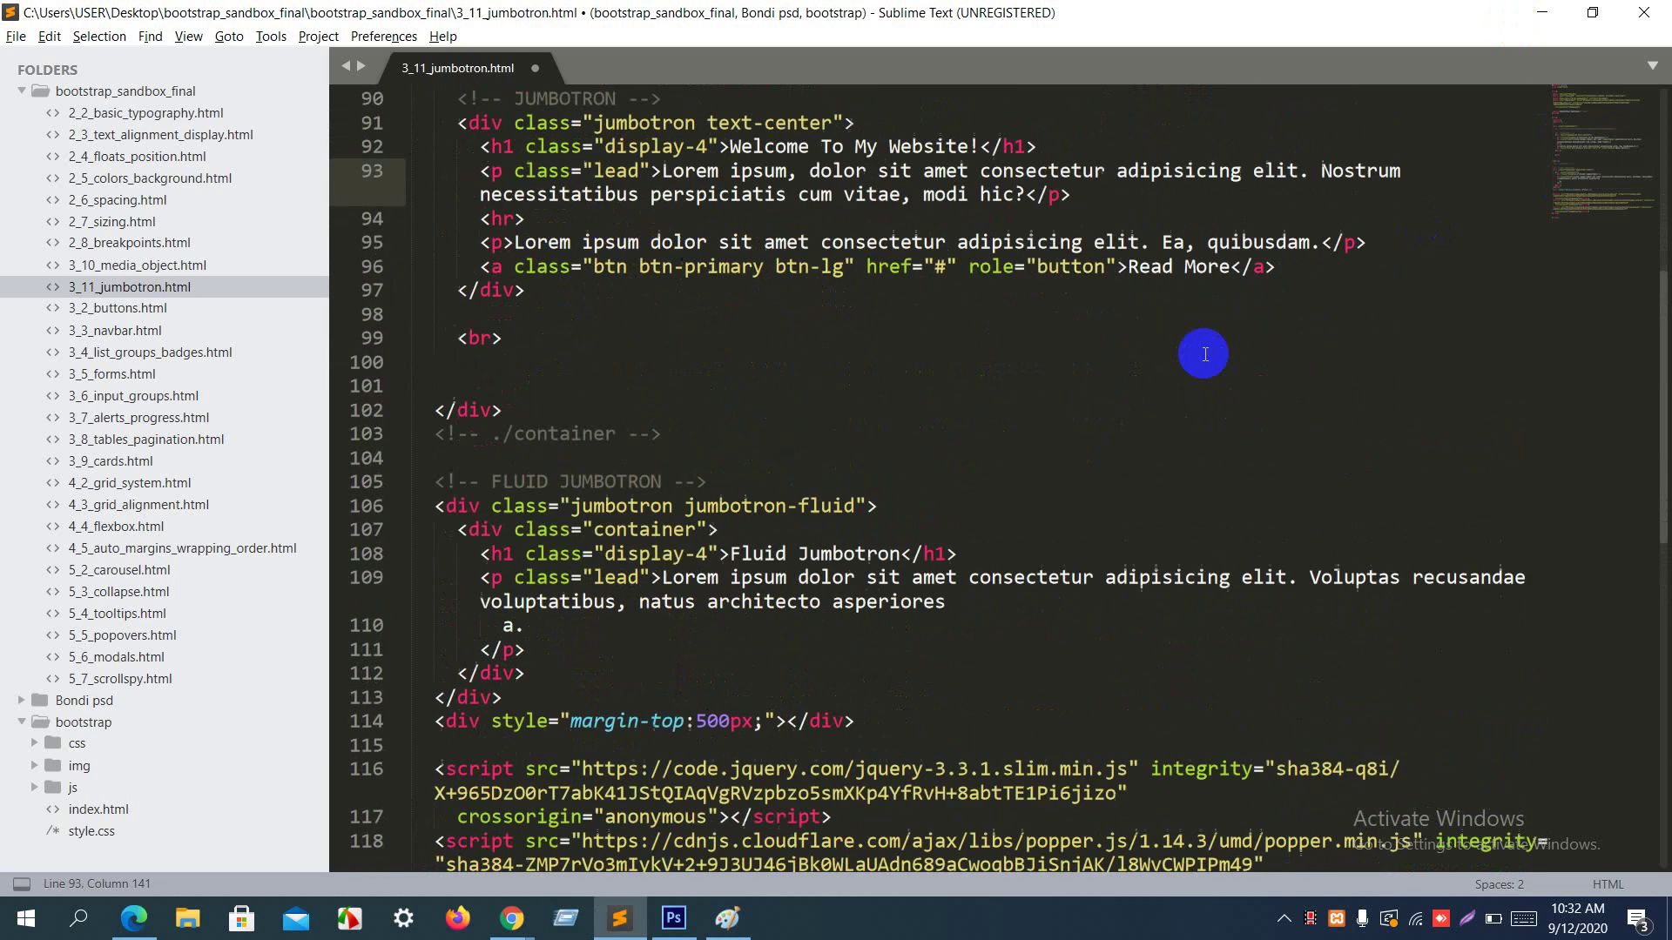
scroll(1205, 353, down, 2)
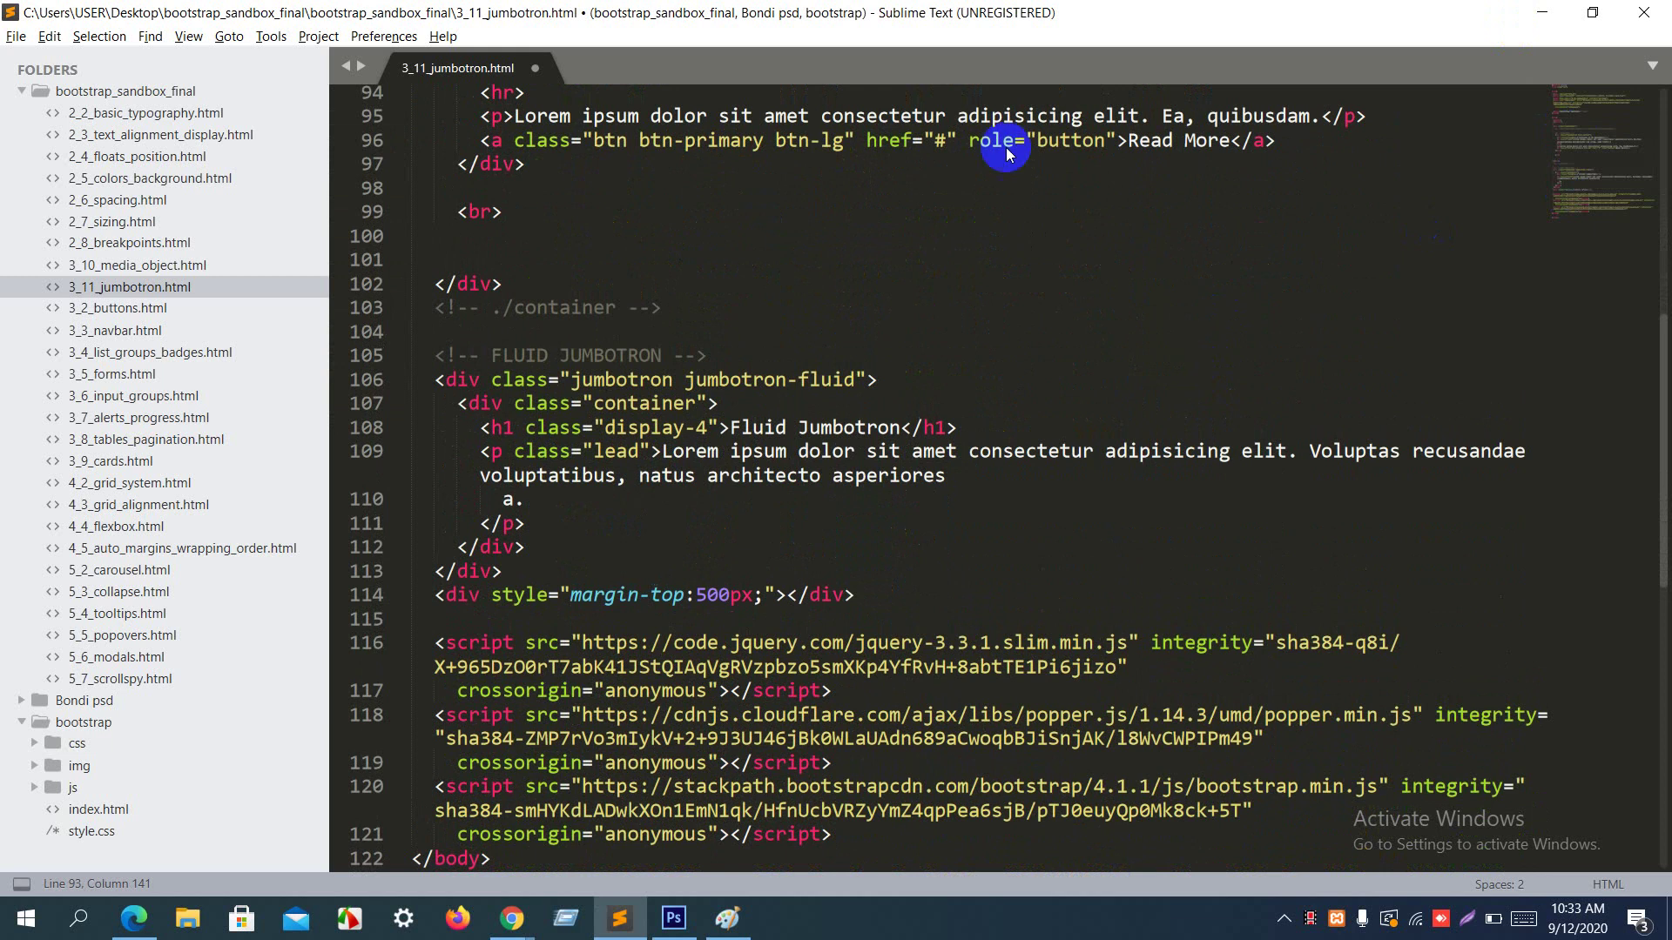
click(534, 69)
click(889, 538)
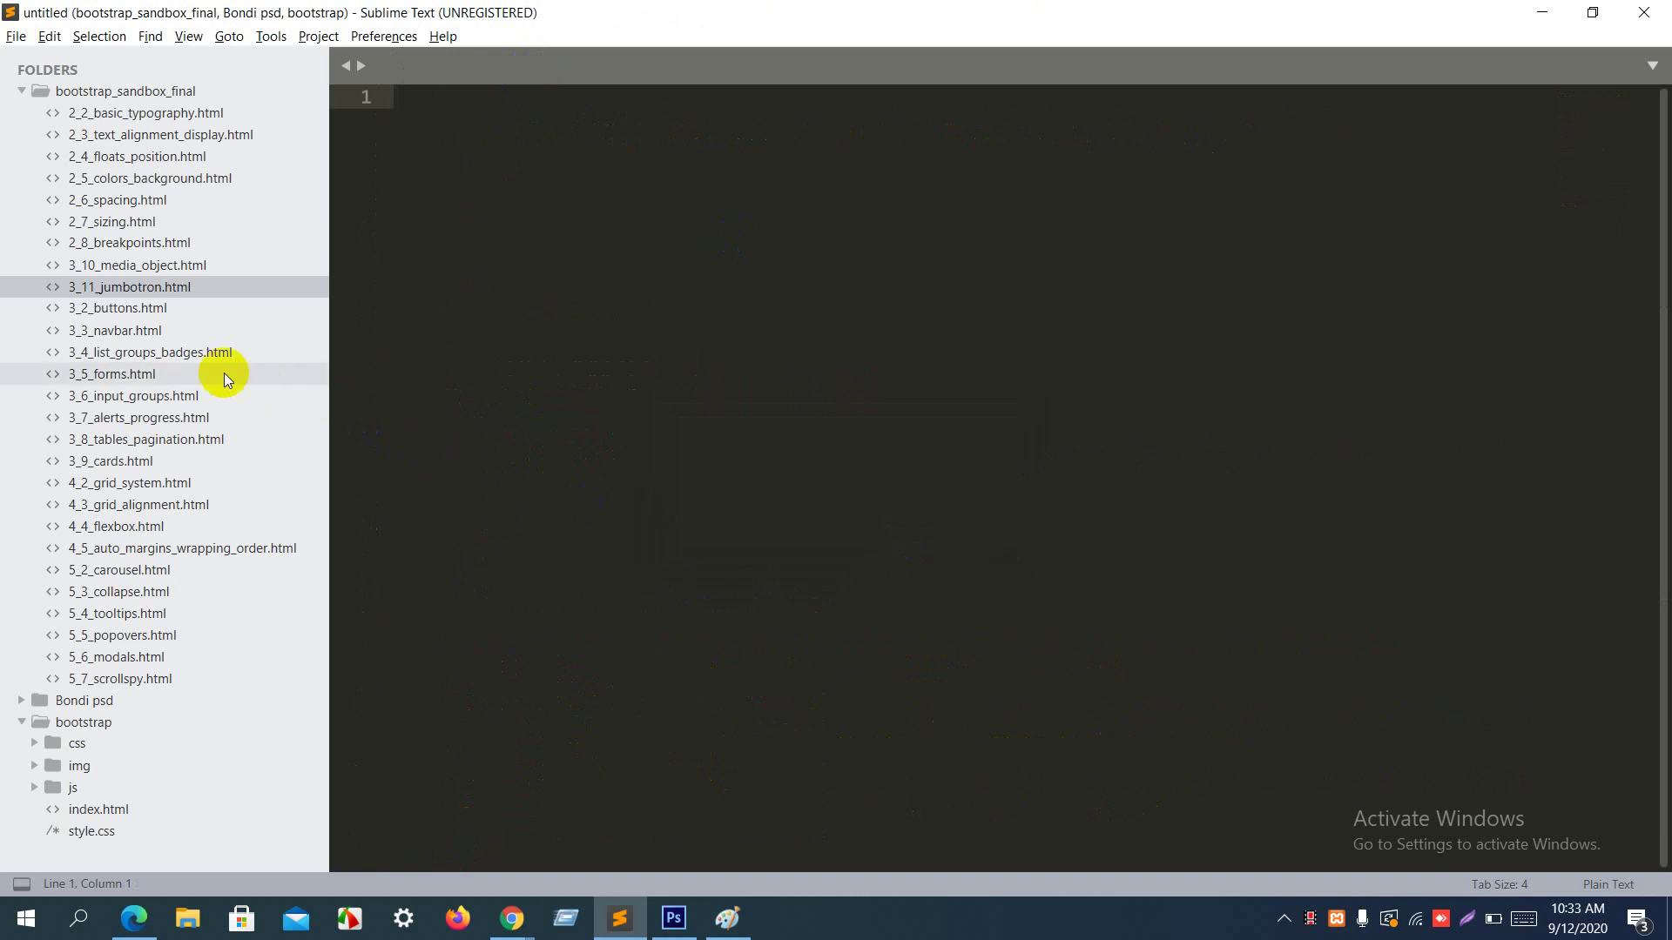
Step: Open 3_2_buttons.html, fold its header element and go to the BUTTONS section
click(202, 312)
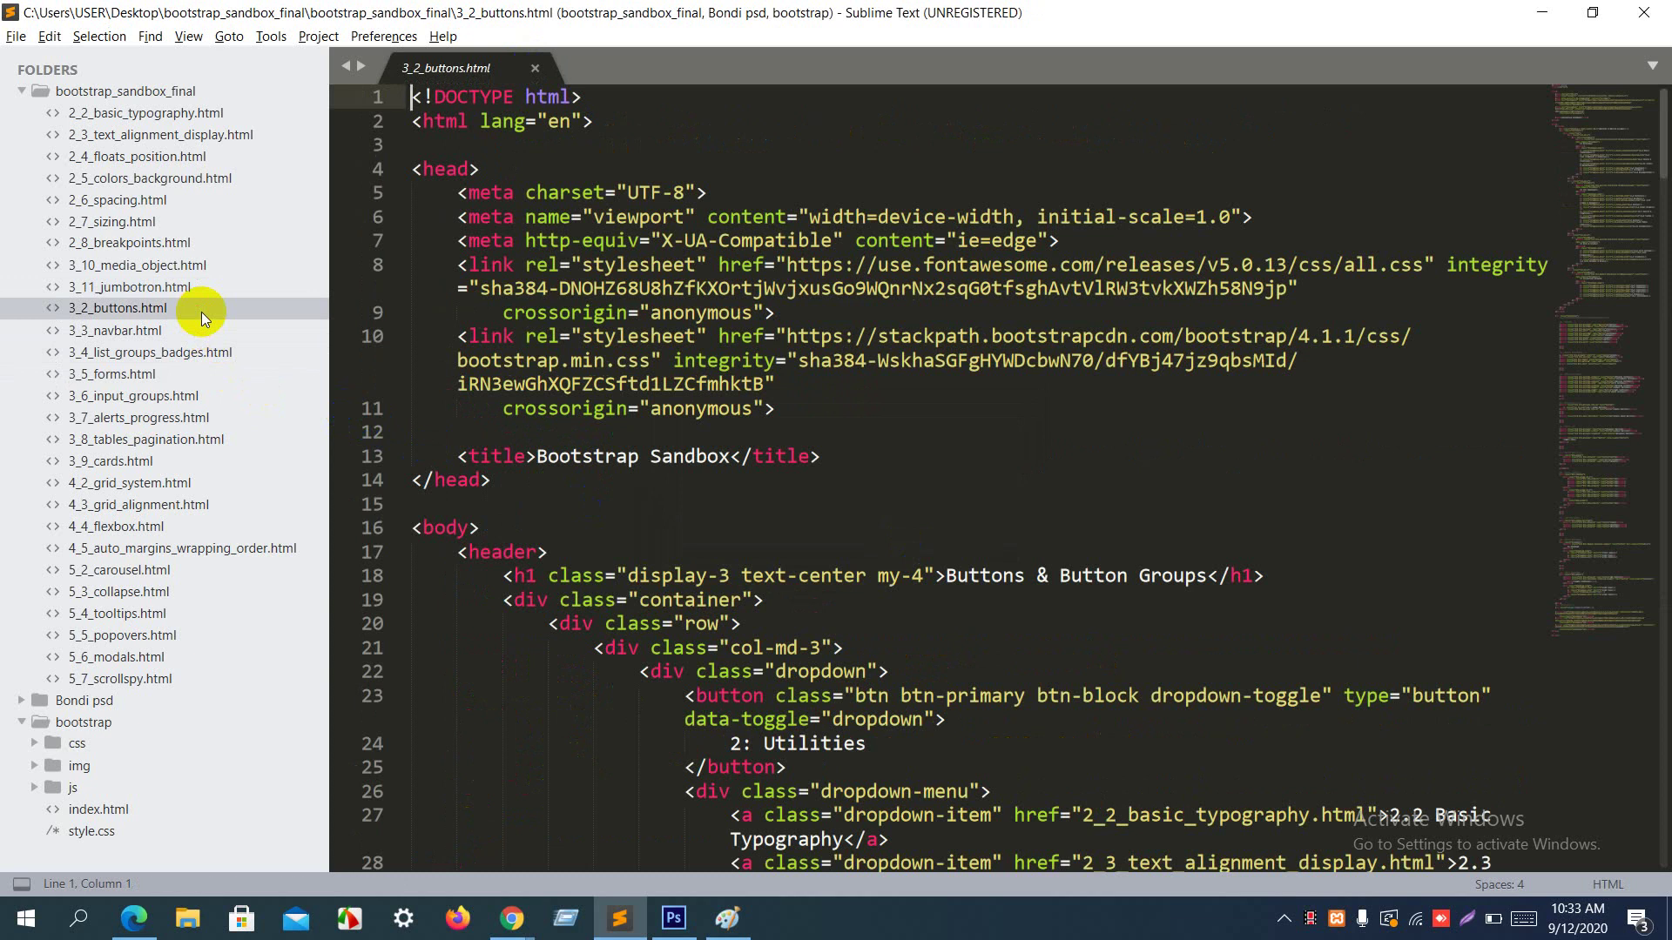
click(396, 552)
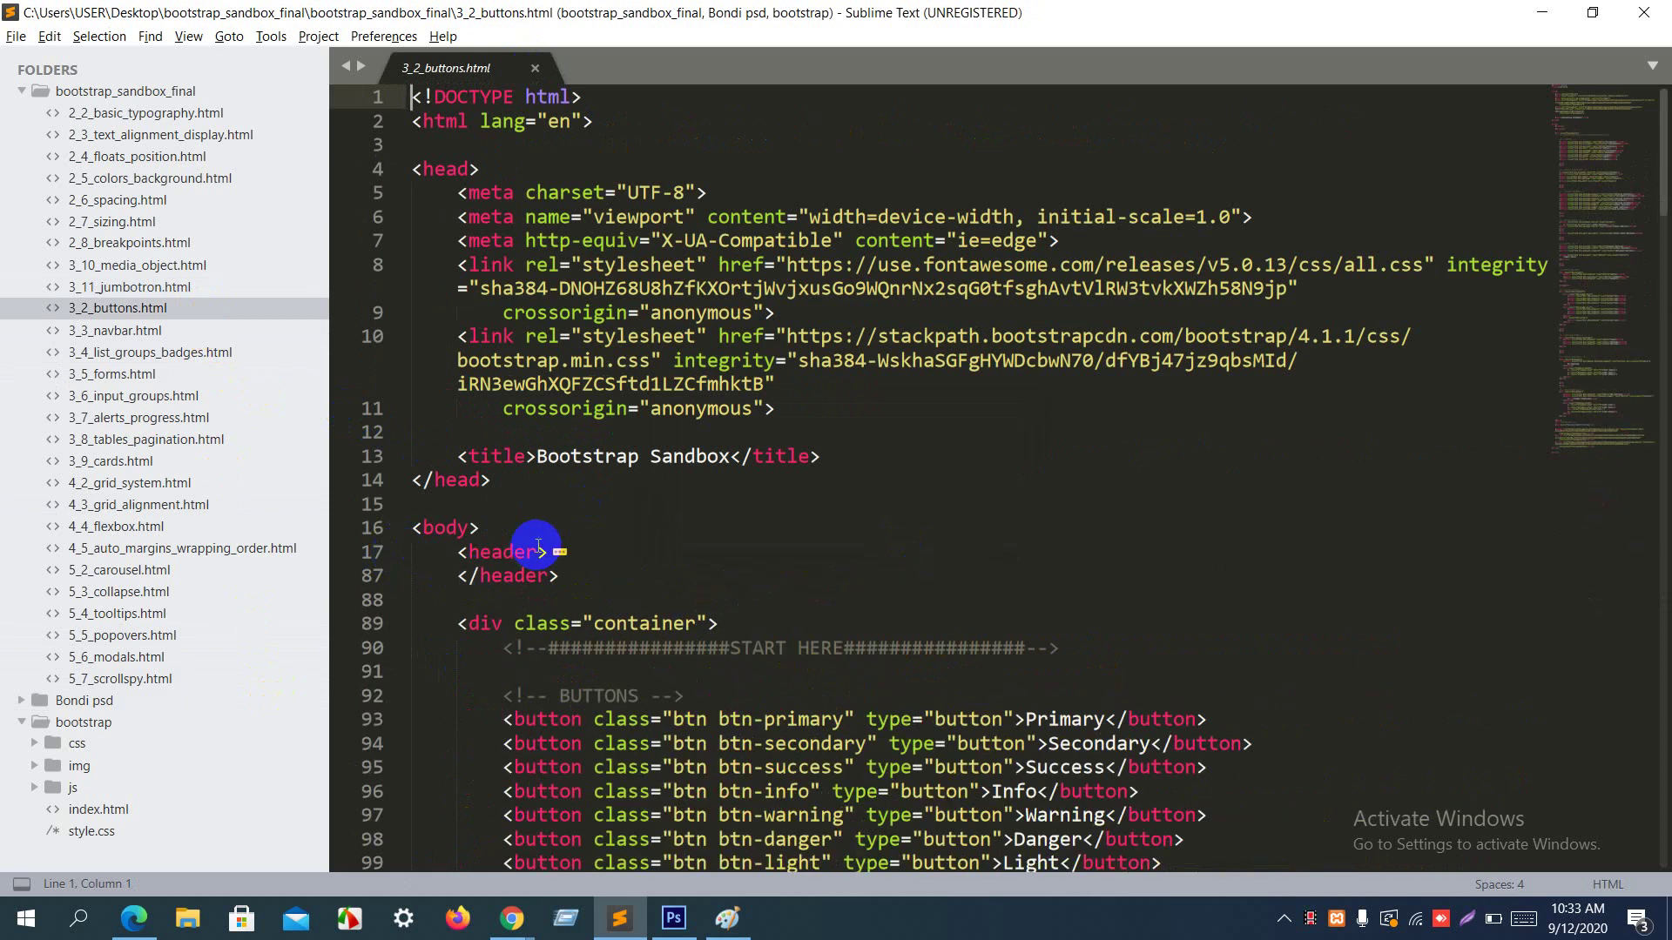
scroll(538, 546, down, 7)
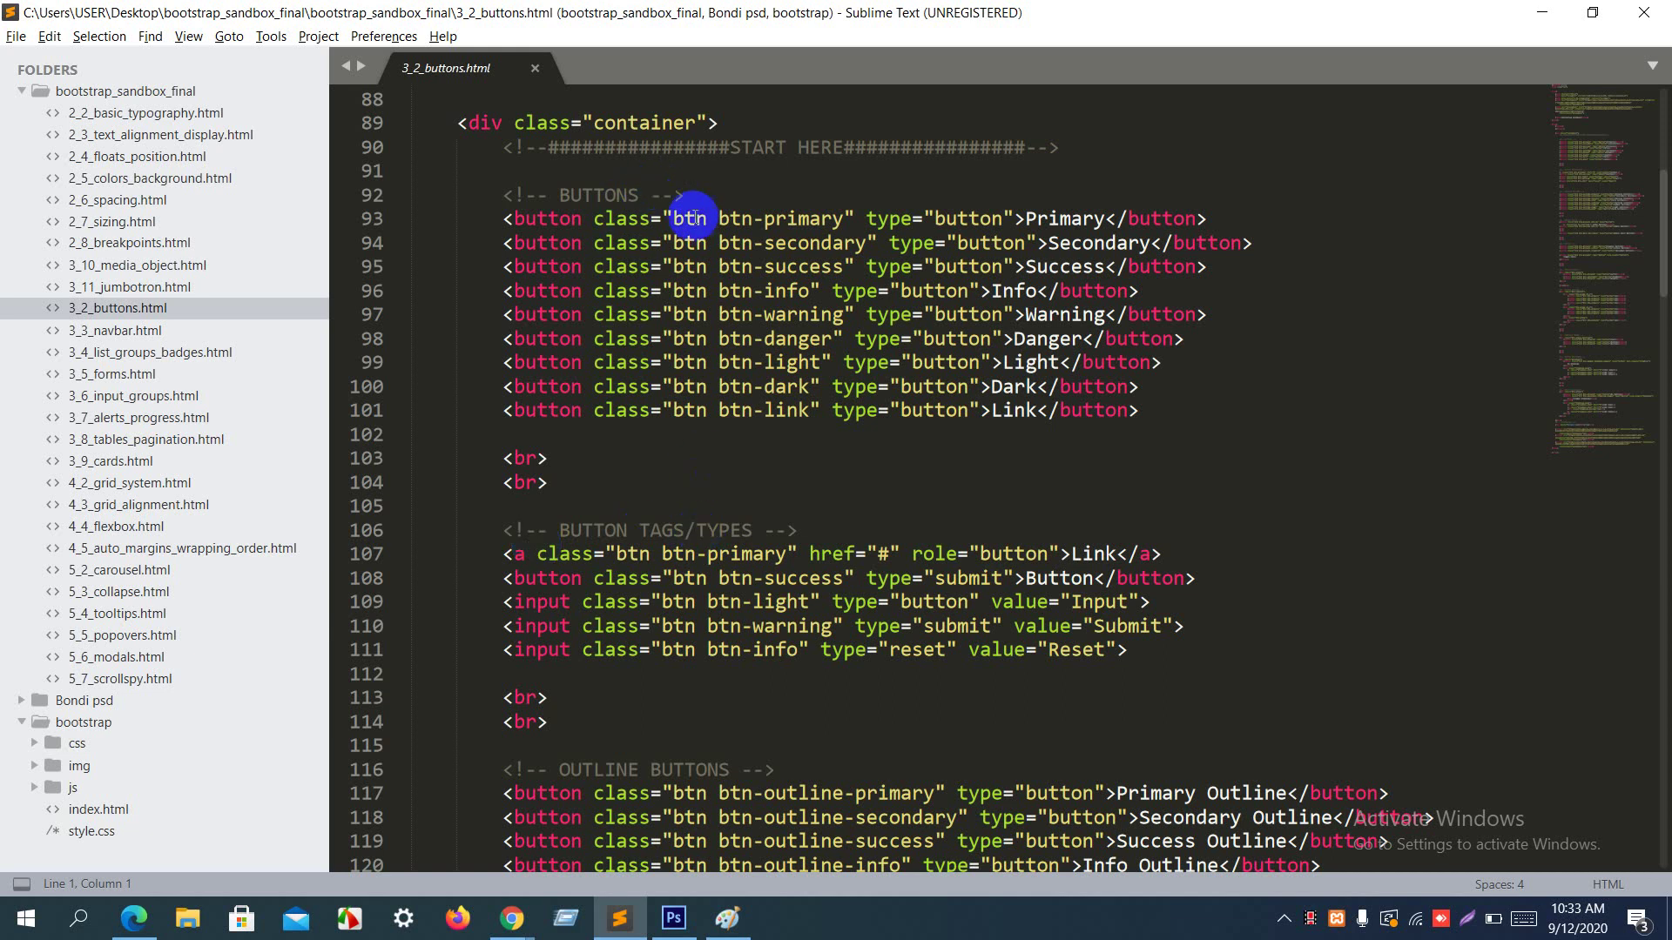
Step: Highlight btn and the prefix of btn-primary in the Primary button's classes, and open the code's context menu
mouse_move(697, 220)
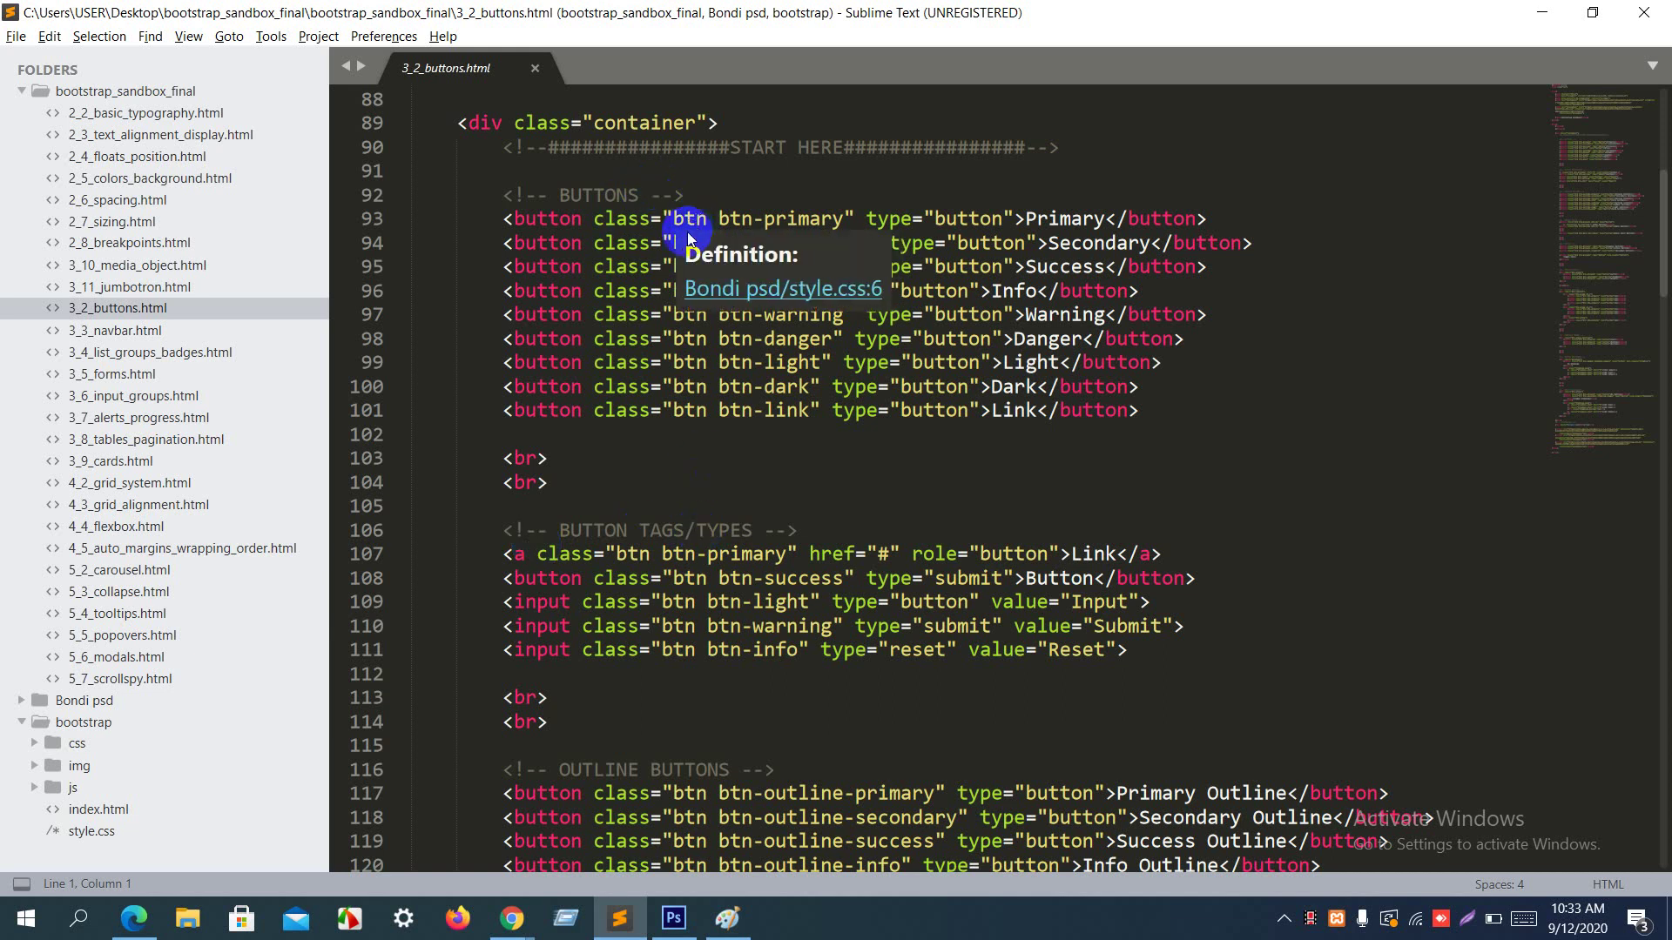
double_click(677, 218)
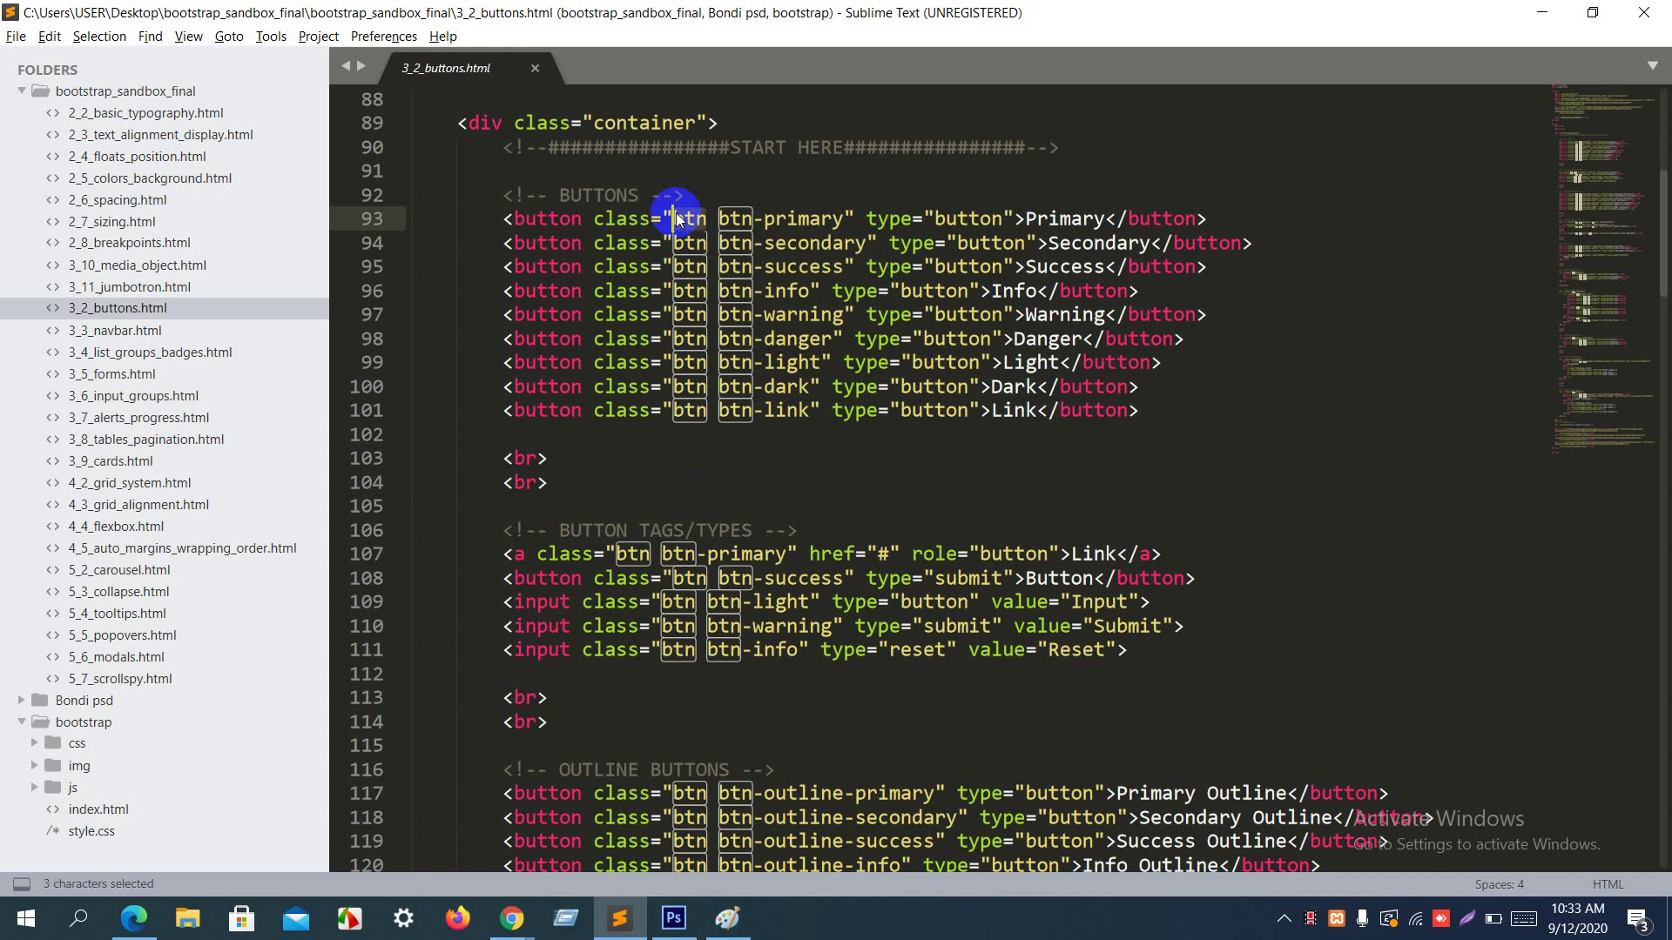
double_click(727, 220)
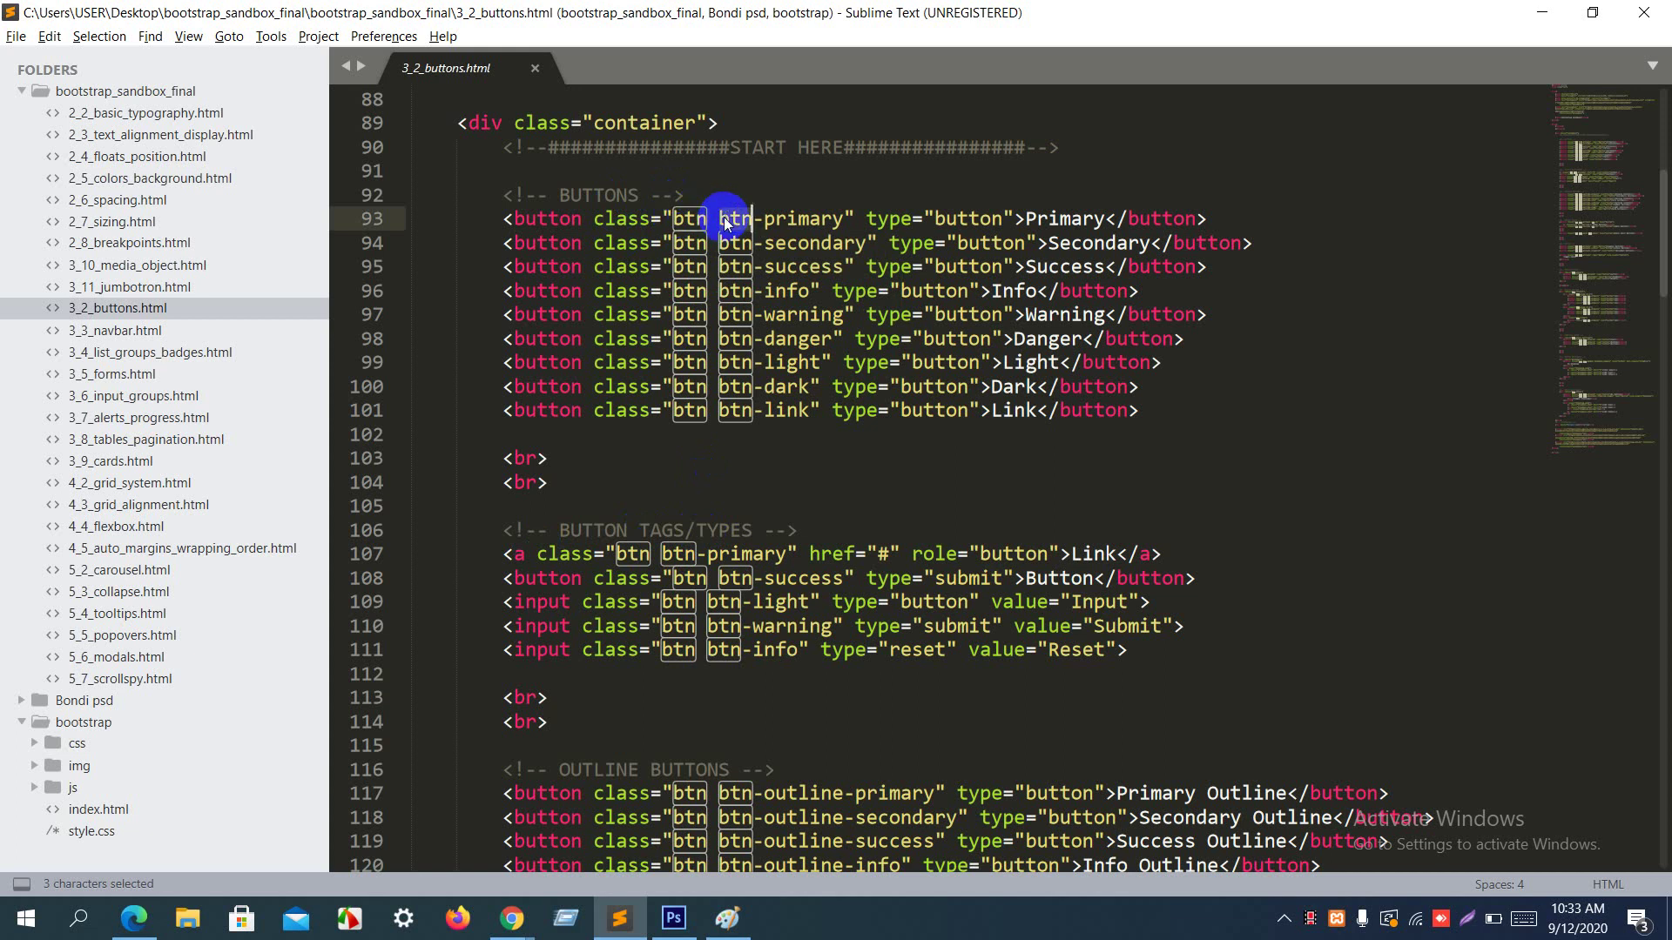
right_click(815, 220)
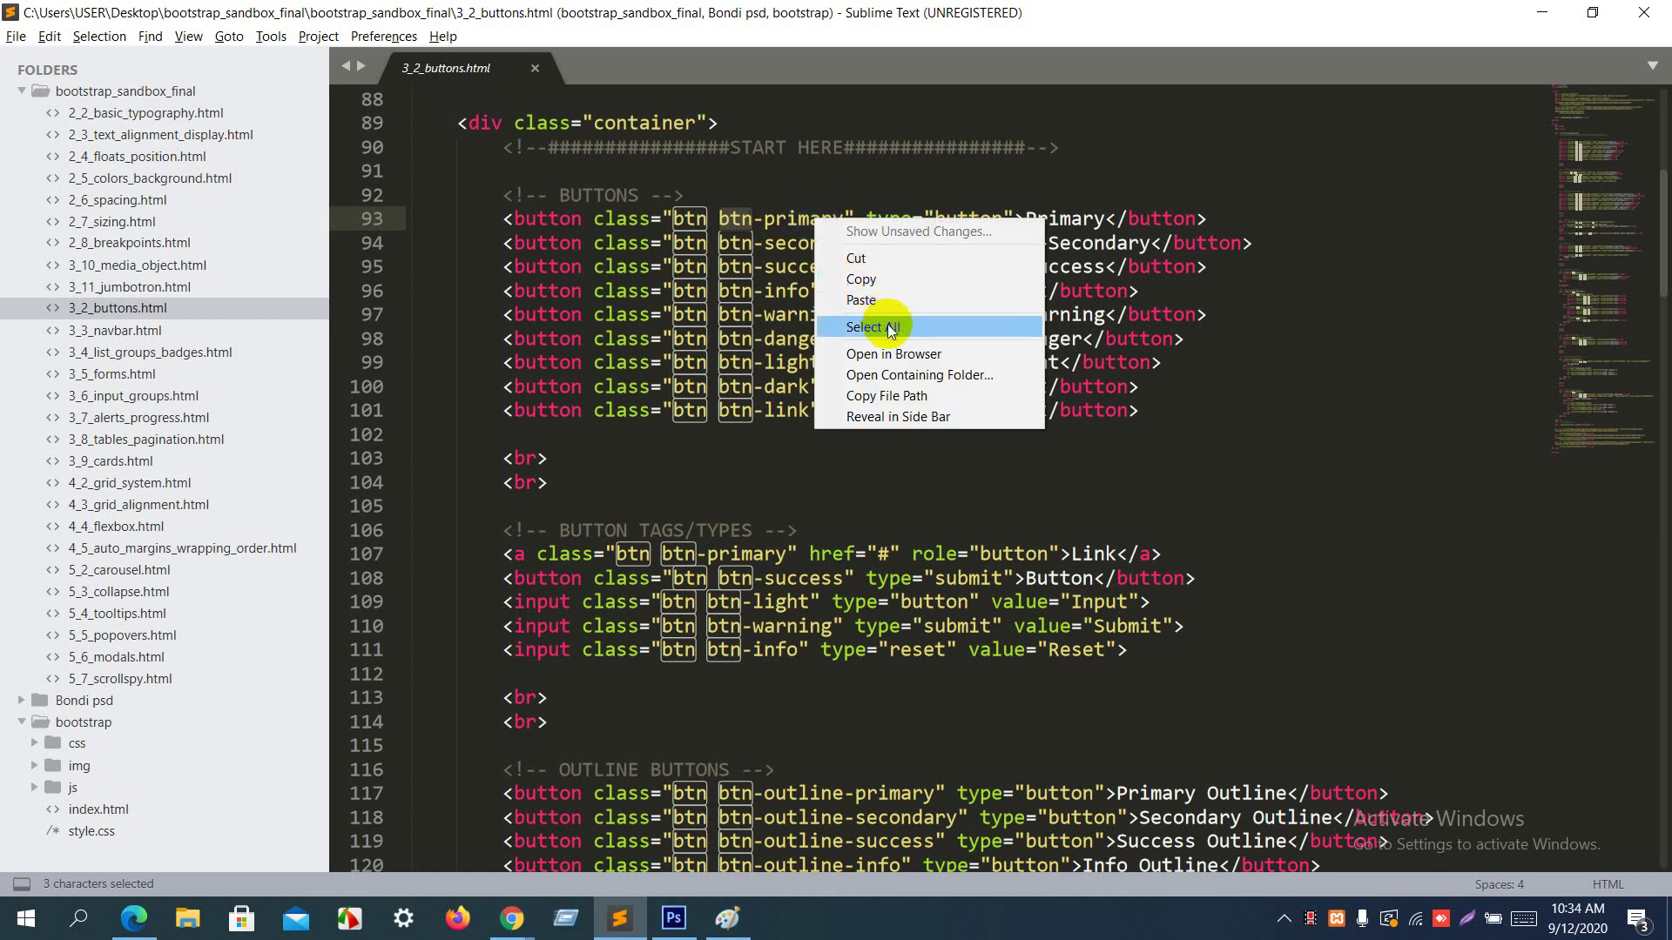
Step: Open 3_2_buttons.html in the browser and look over the rendered button and button group samples
click(900, 355)
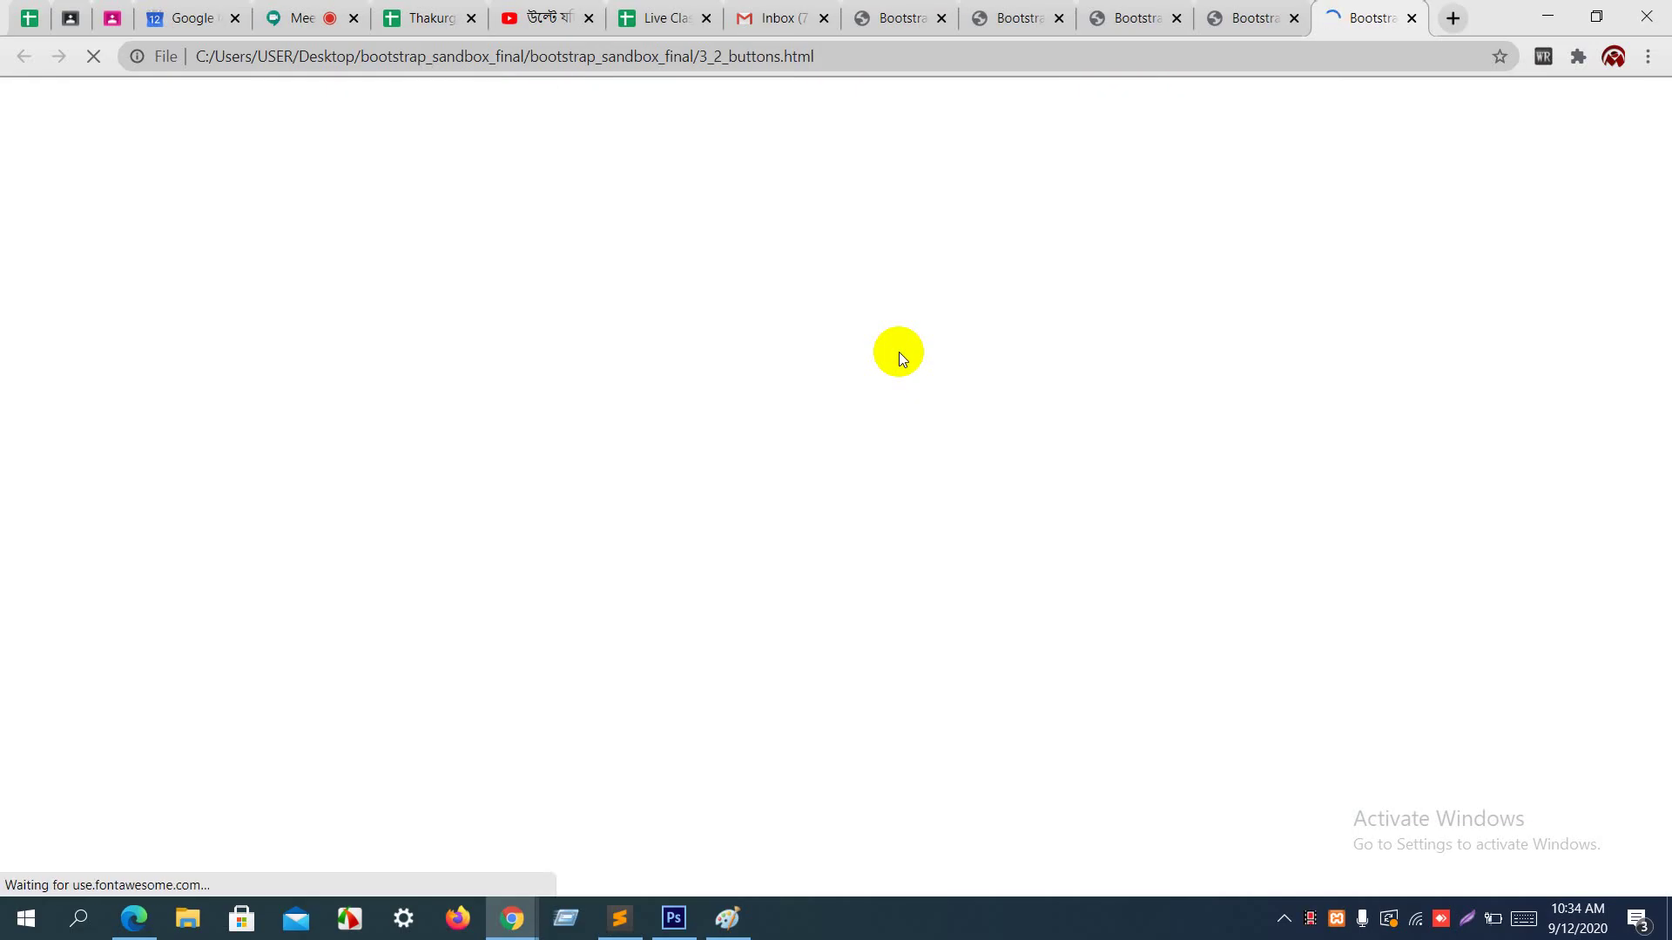
scroll(898, 352, down, 3)
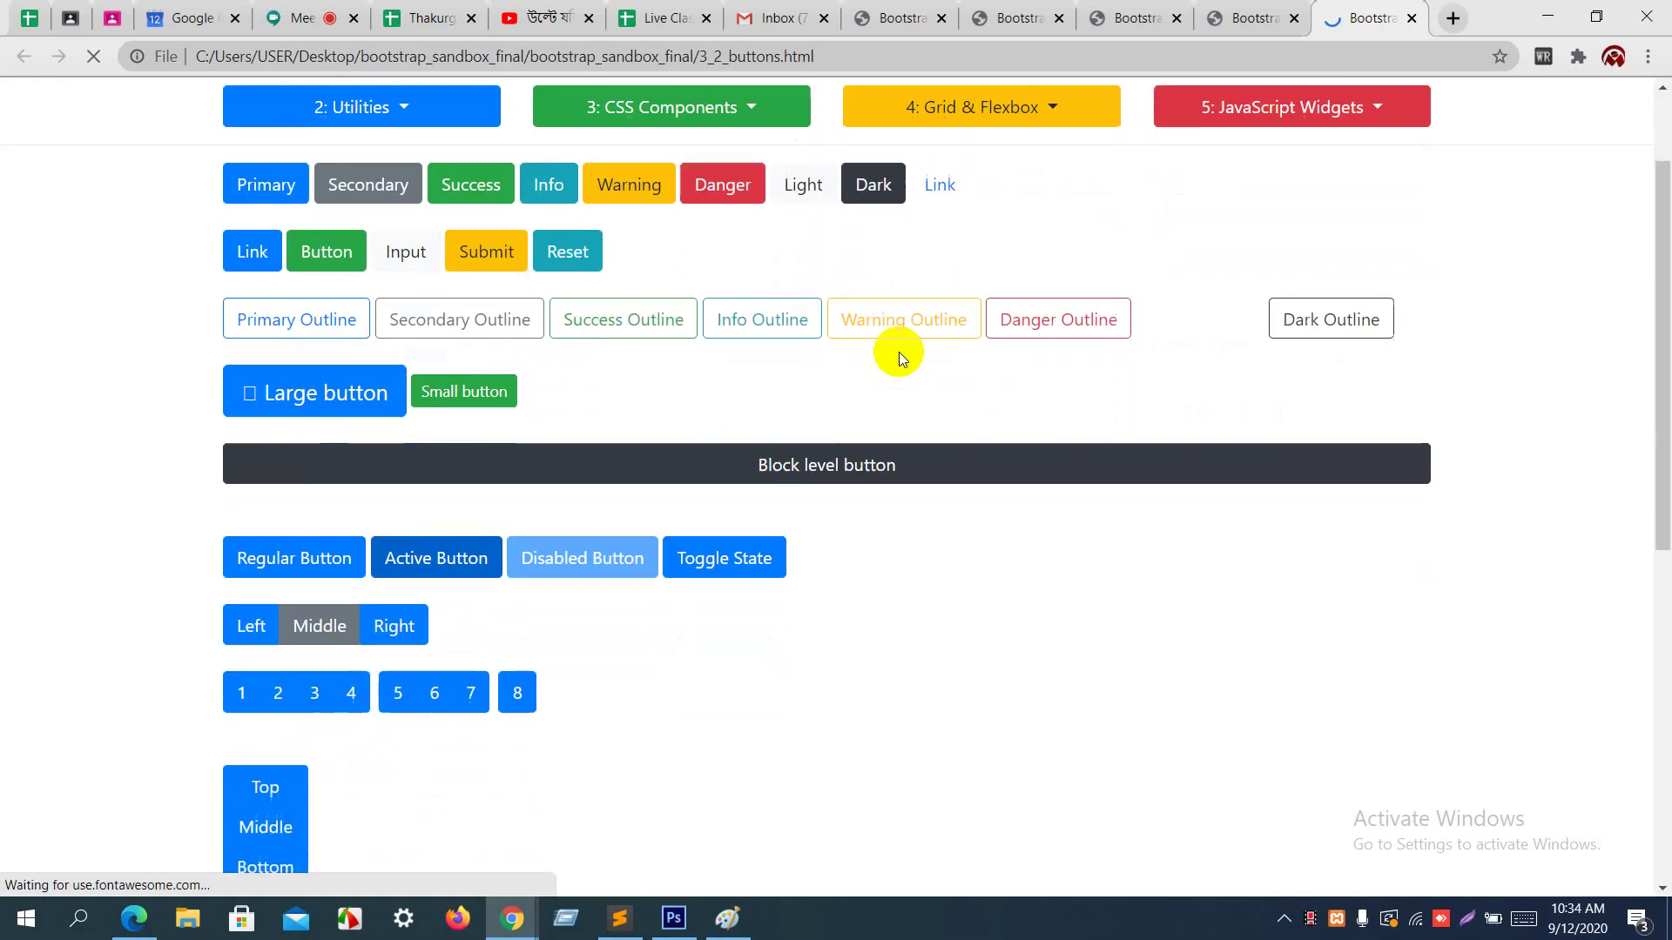
scroll(899, 355, down, 1)
scroll(898, 355, up, 1)
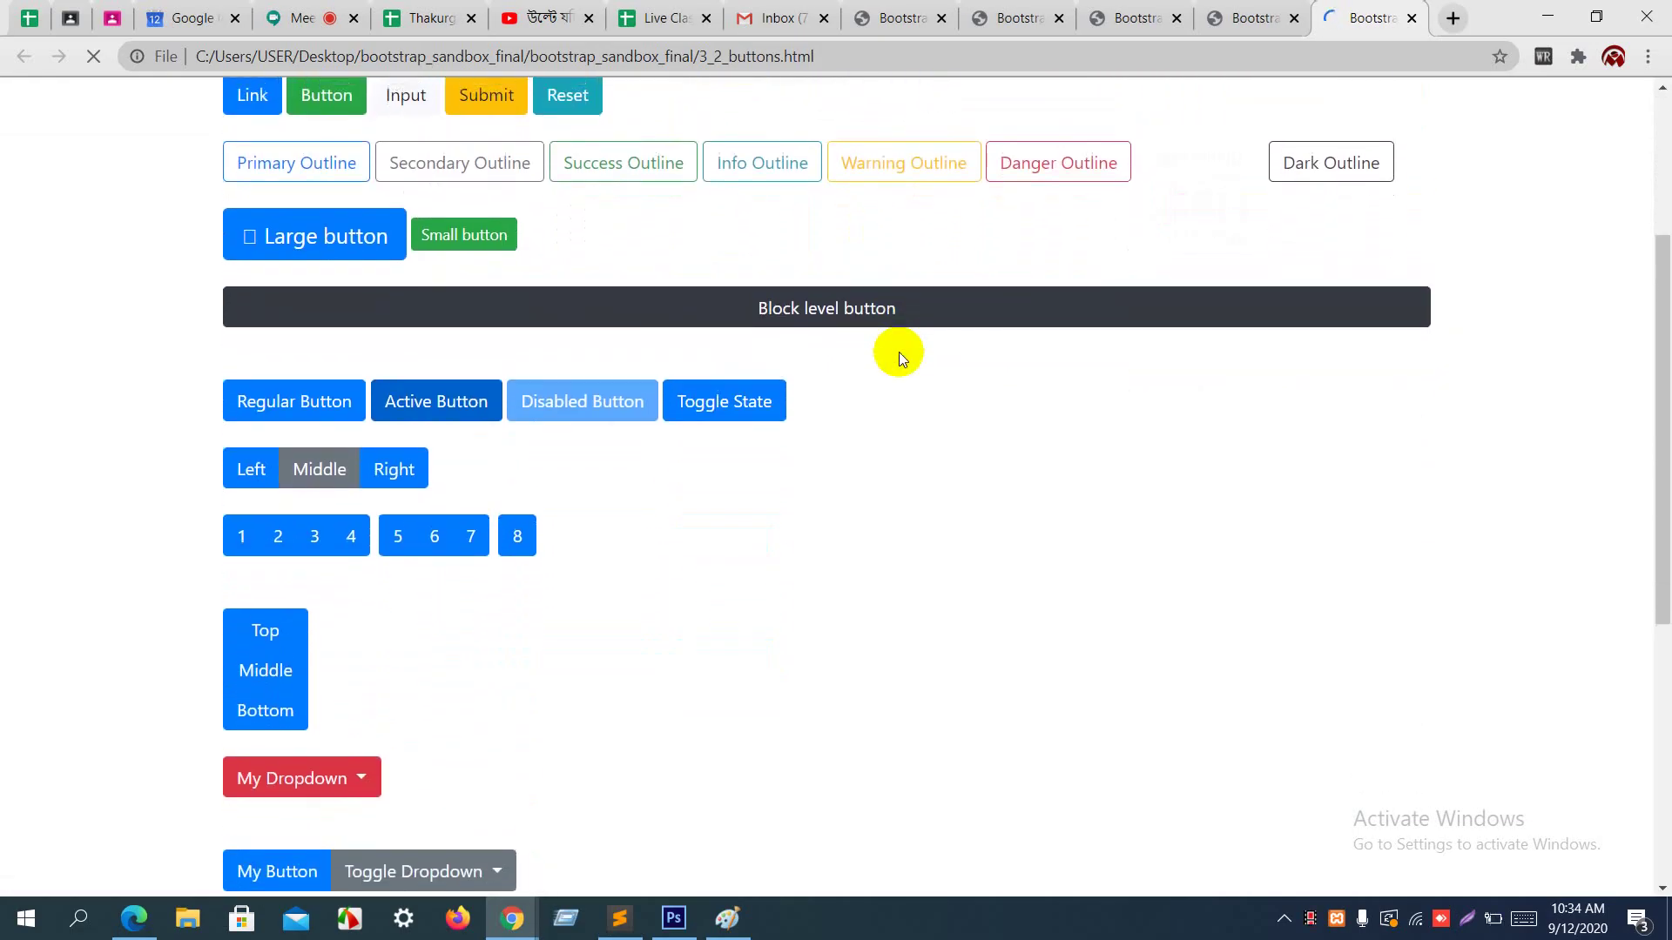
scroll(898, 352, up, 2)
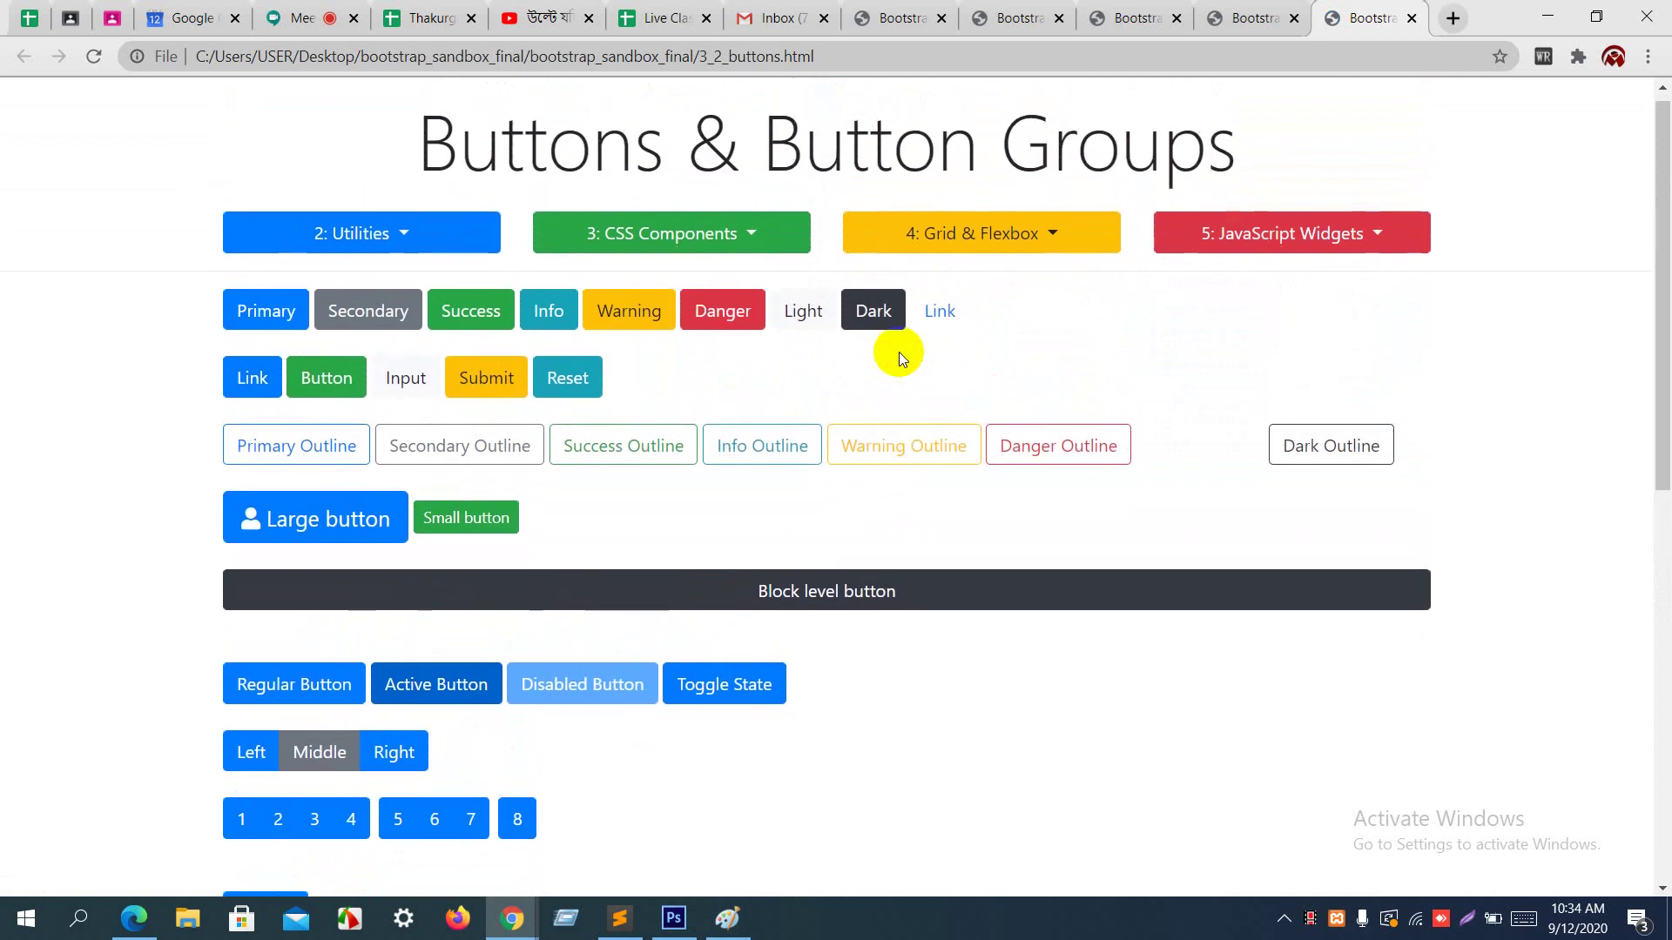
scroll(900, 345, down, 2)
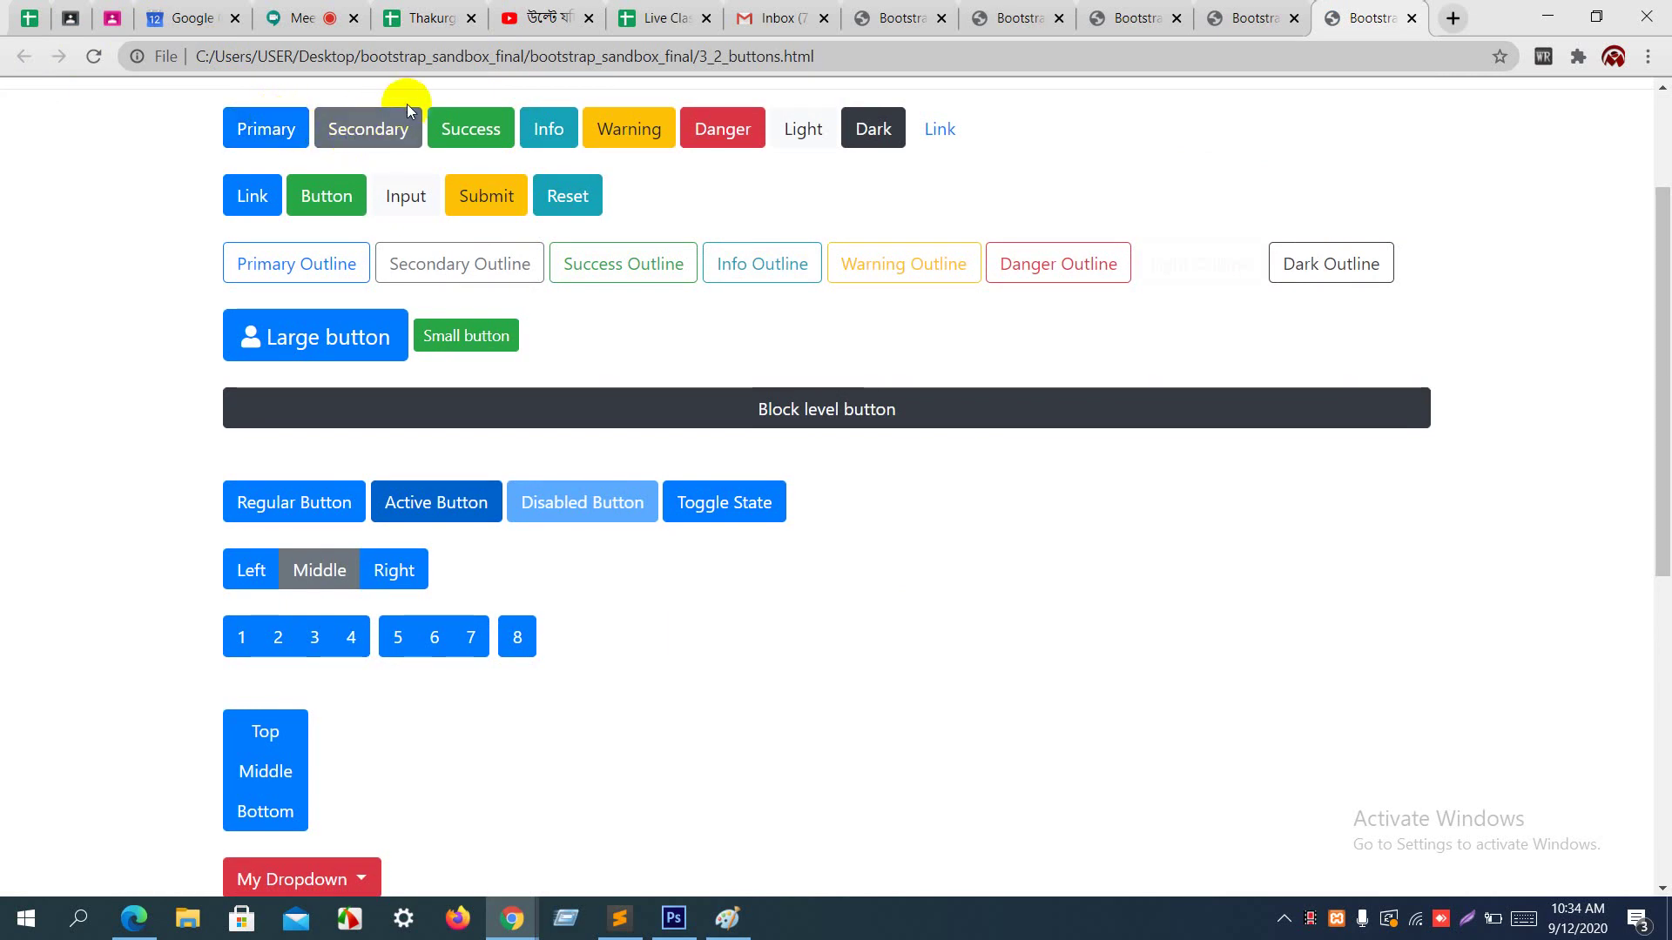
Step: Try out the Warning and Danger buttons in the first row of solid buttons on the page
click(600, 129)
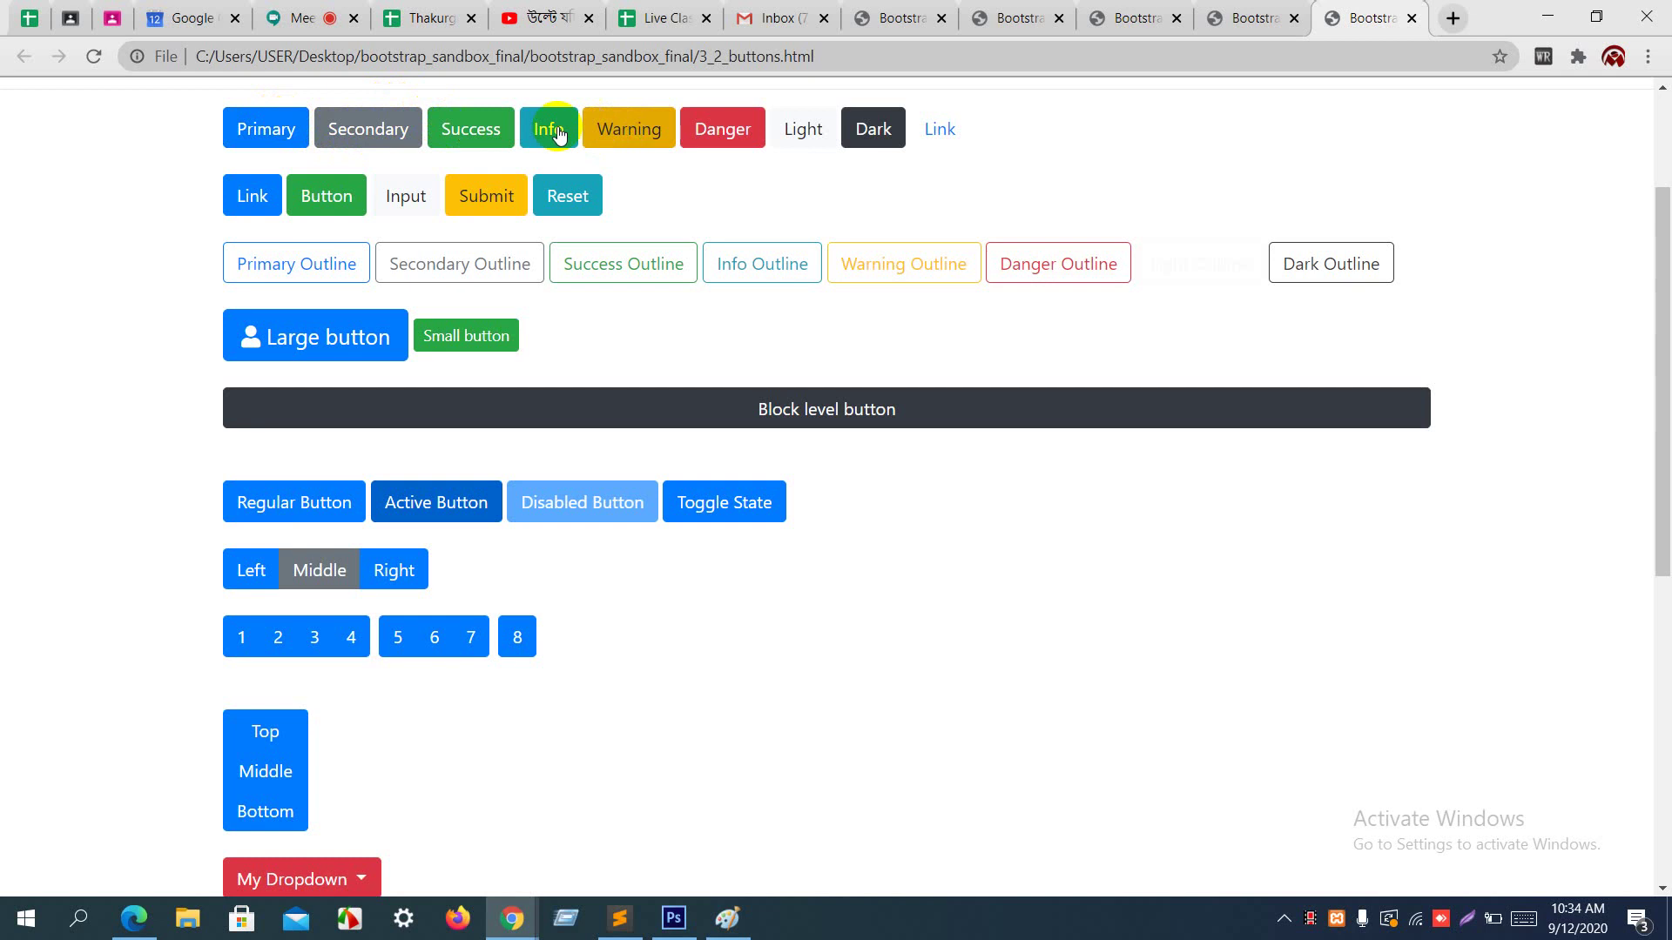
click(597, 132)
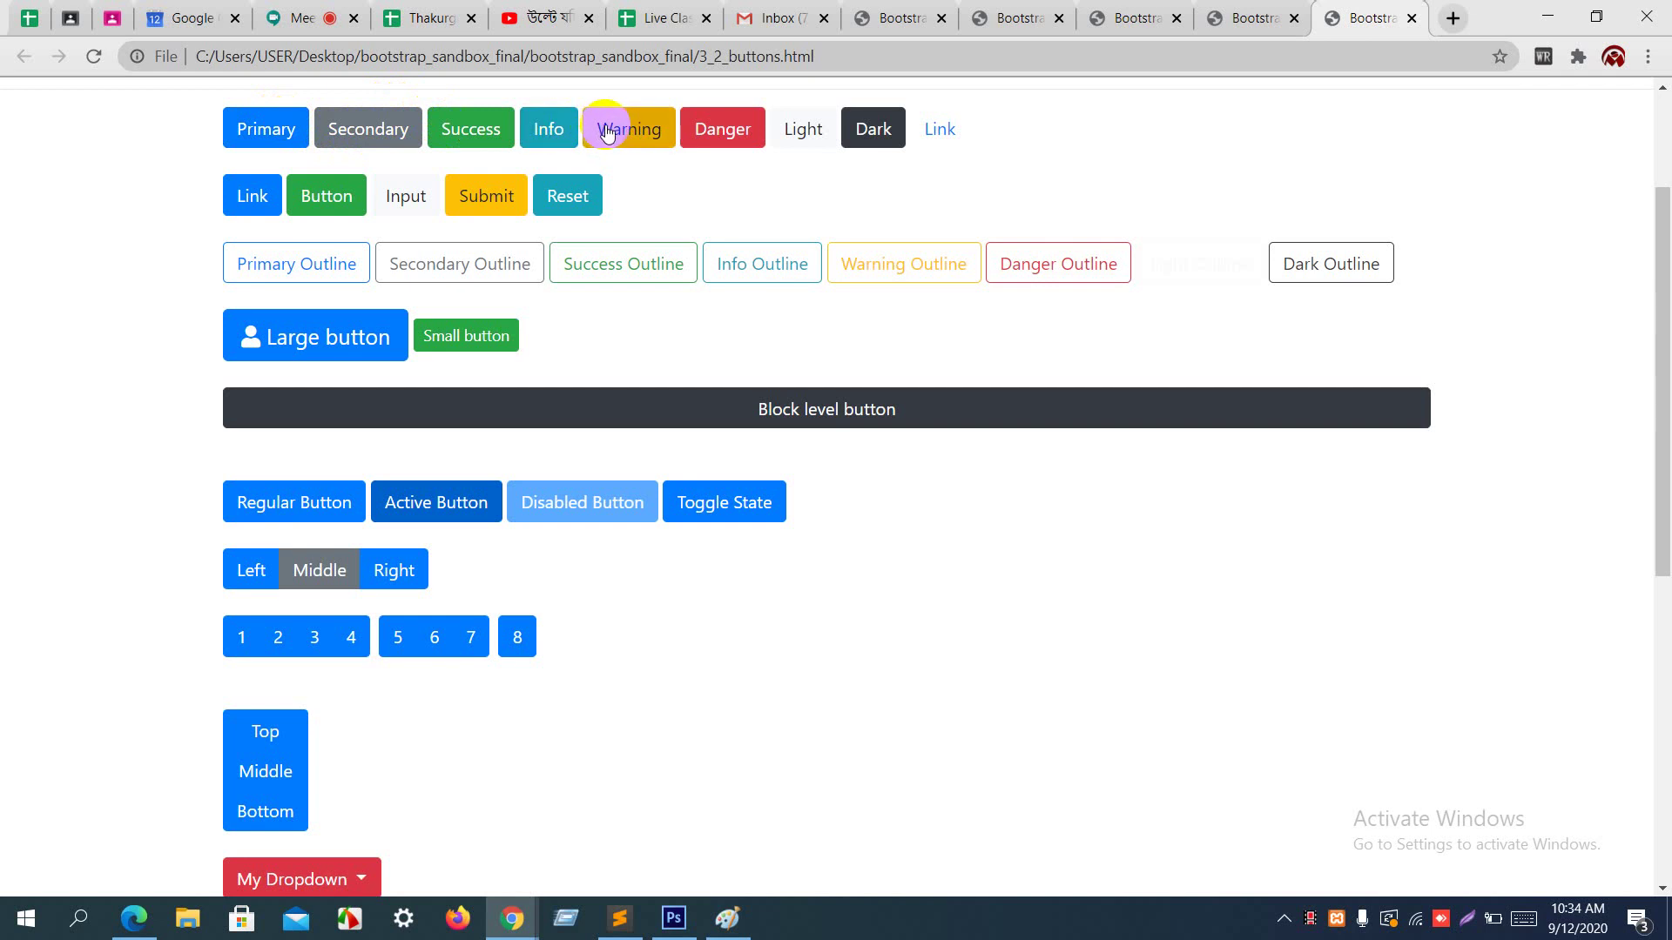
click(699, 140)
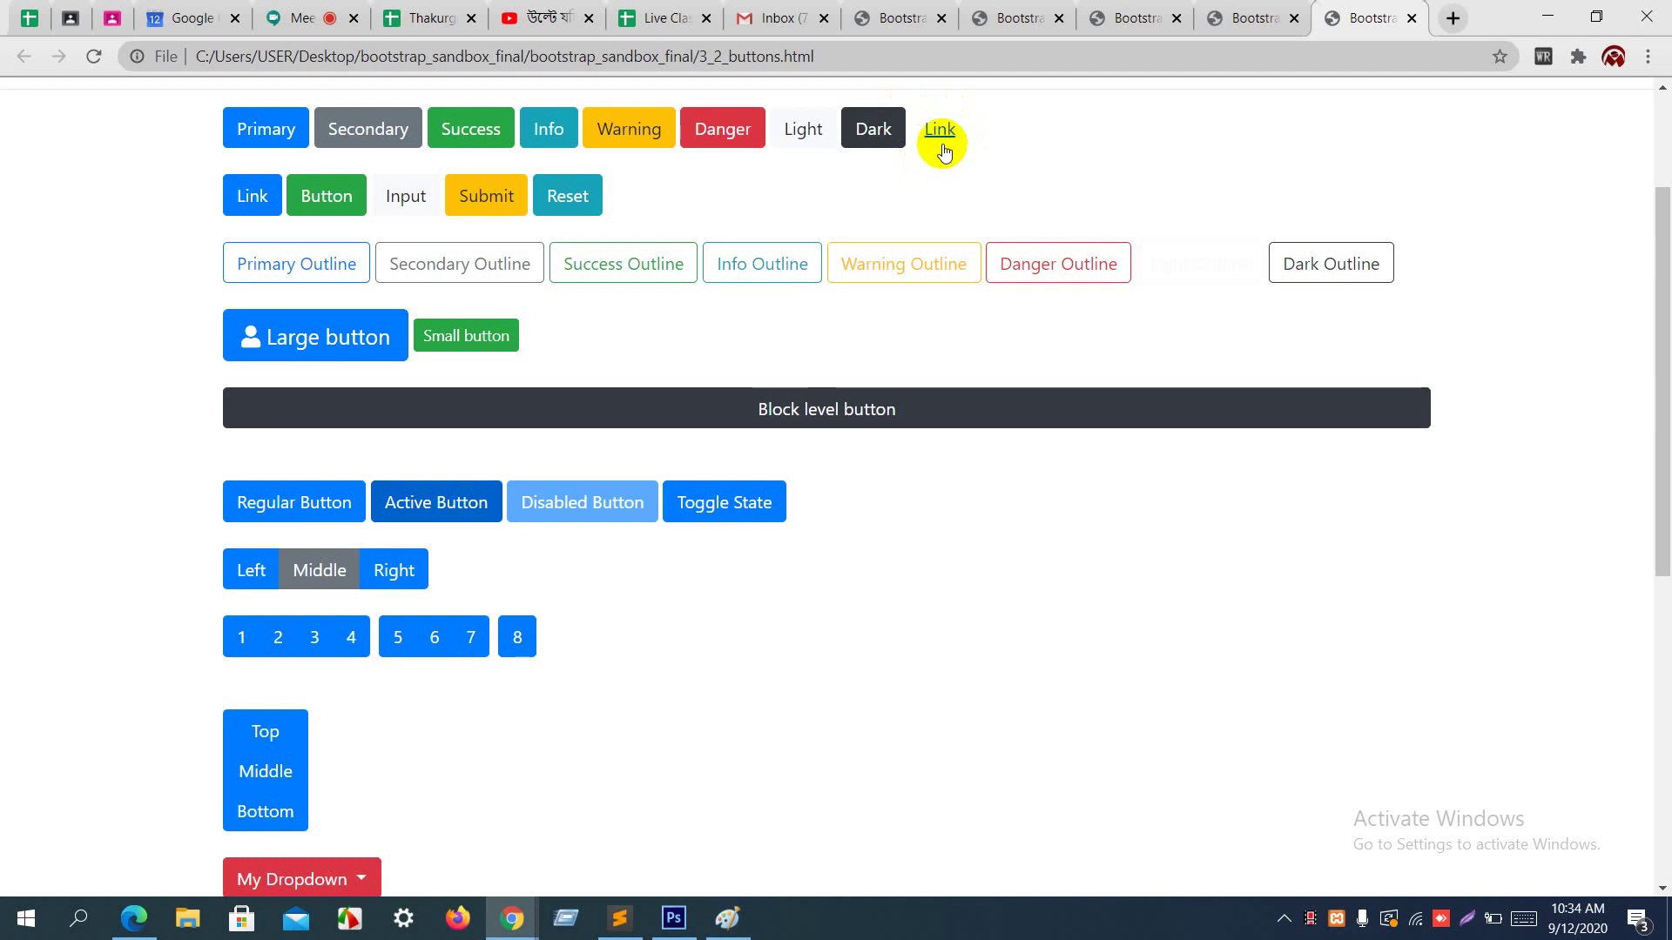
Step: Switch to Sublime Text and compare the BUTTONS and BUTTON TAGS/TYPES code with the rendered page in Chrome
key(alt+Tab)
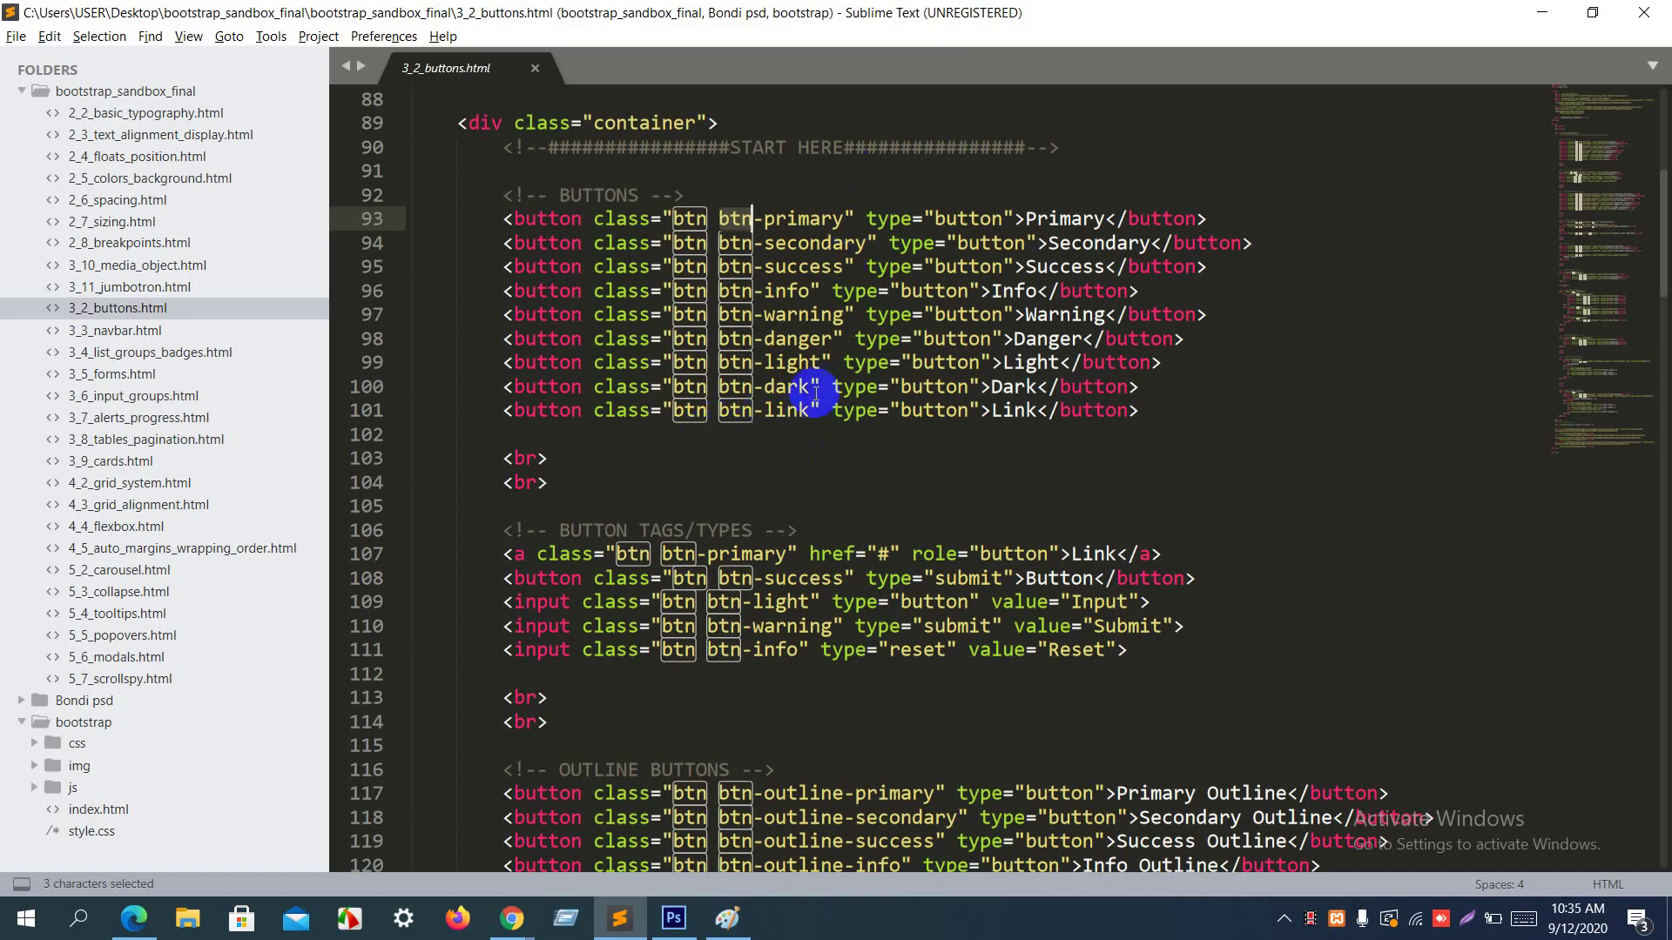
click(868, 457)
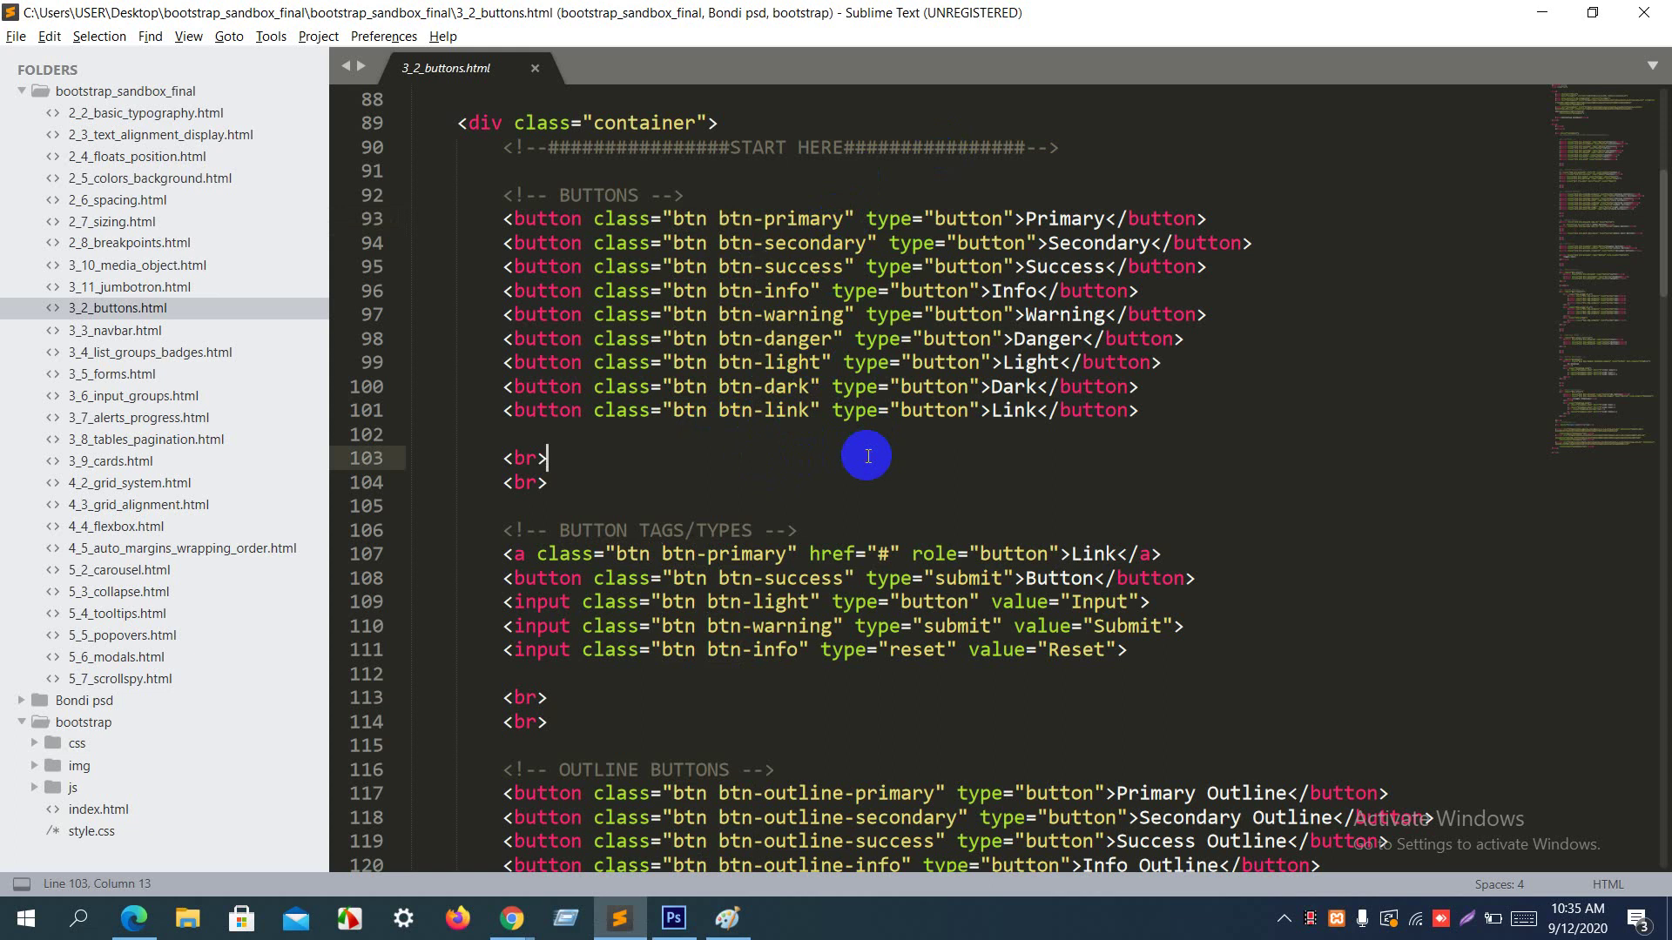
scroll(868, 456, down, 3)
key(alt+Tab)
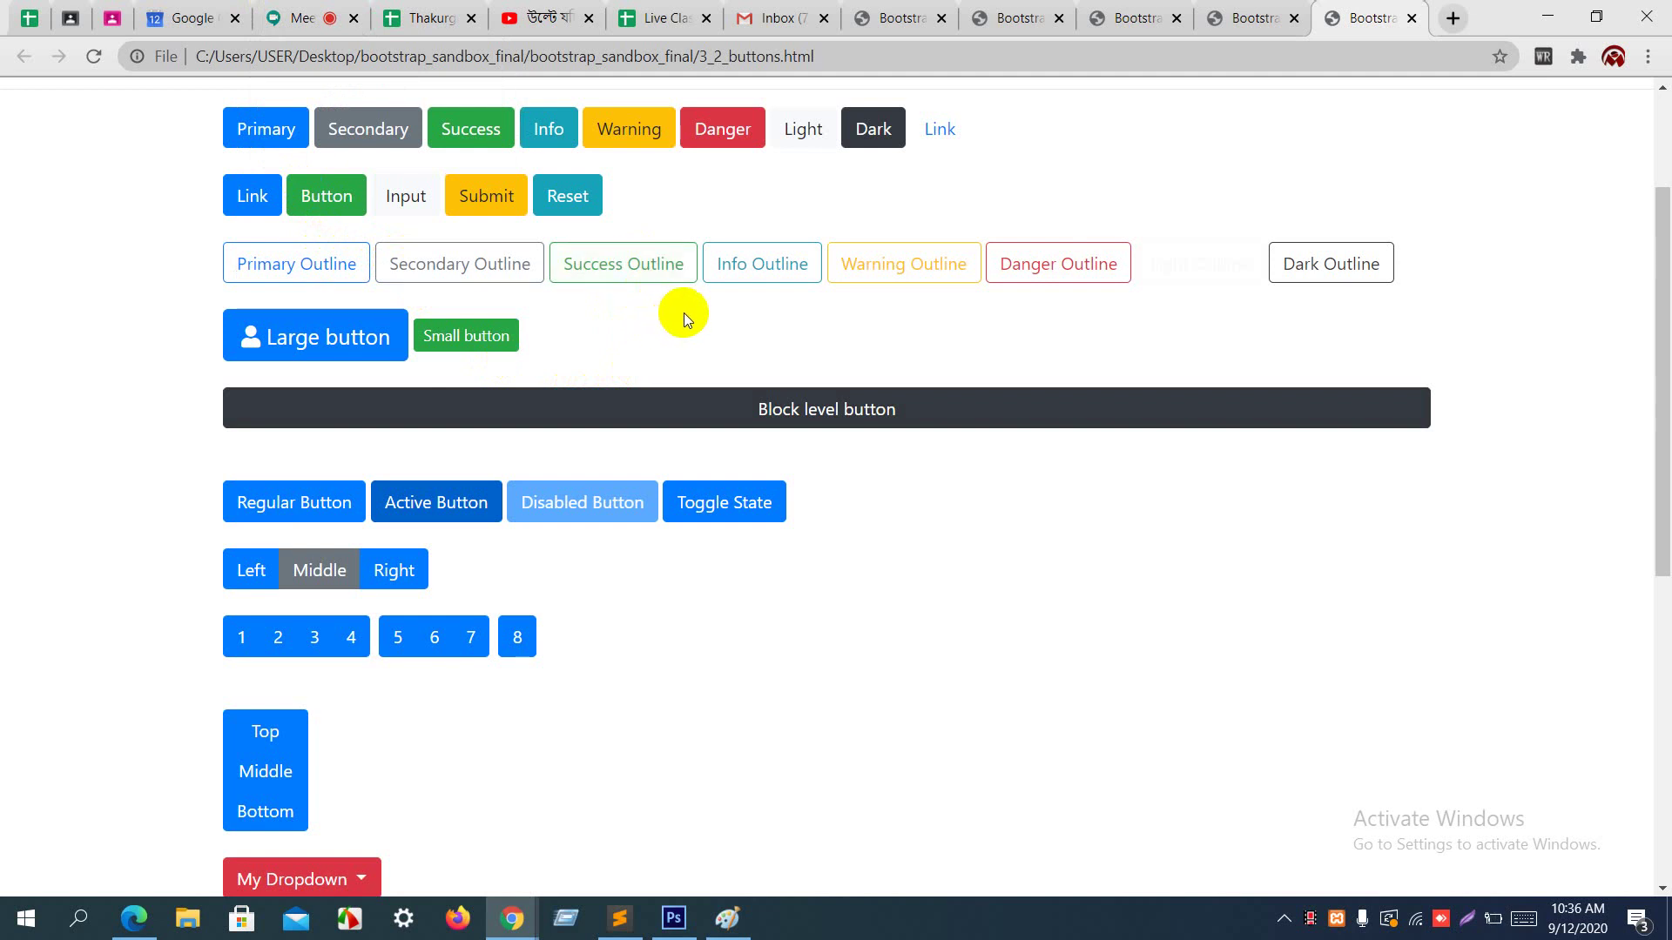
key(alt+Tab)
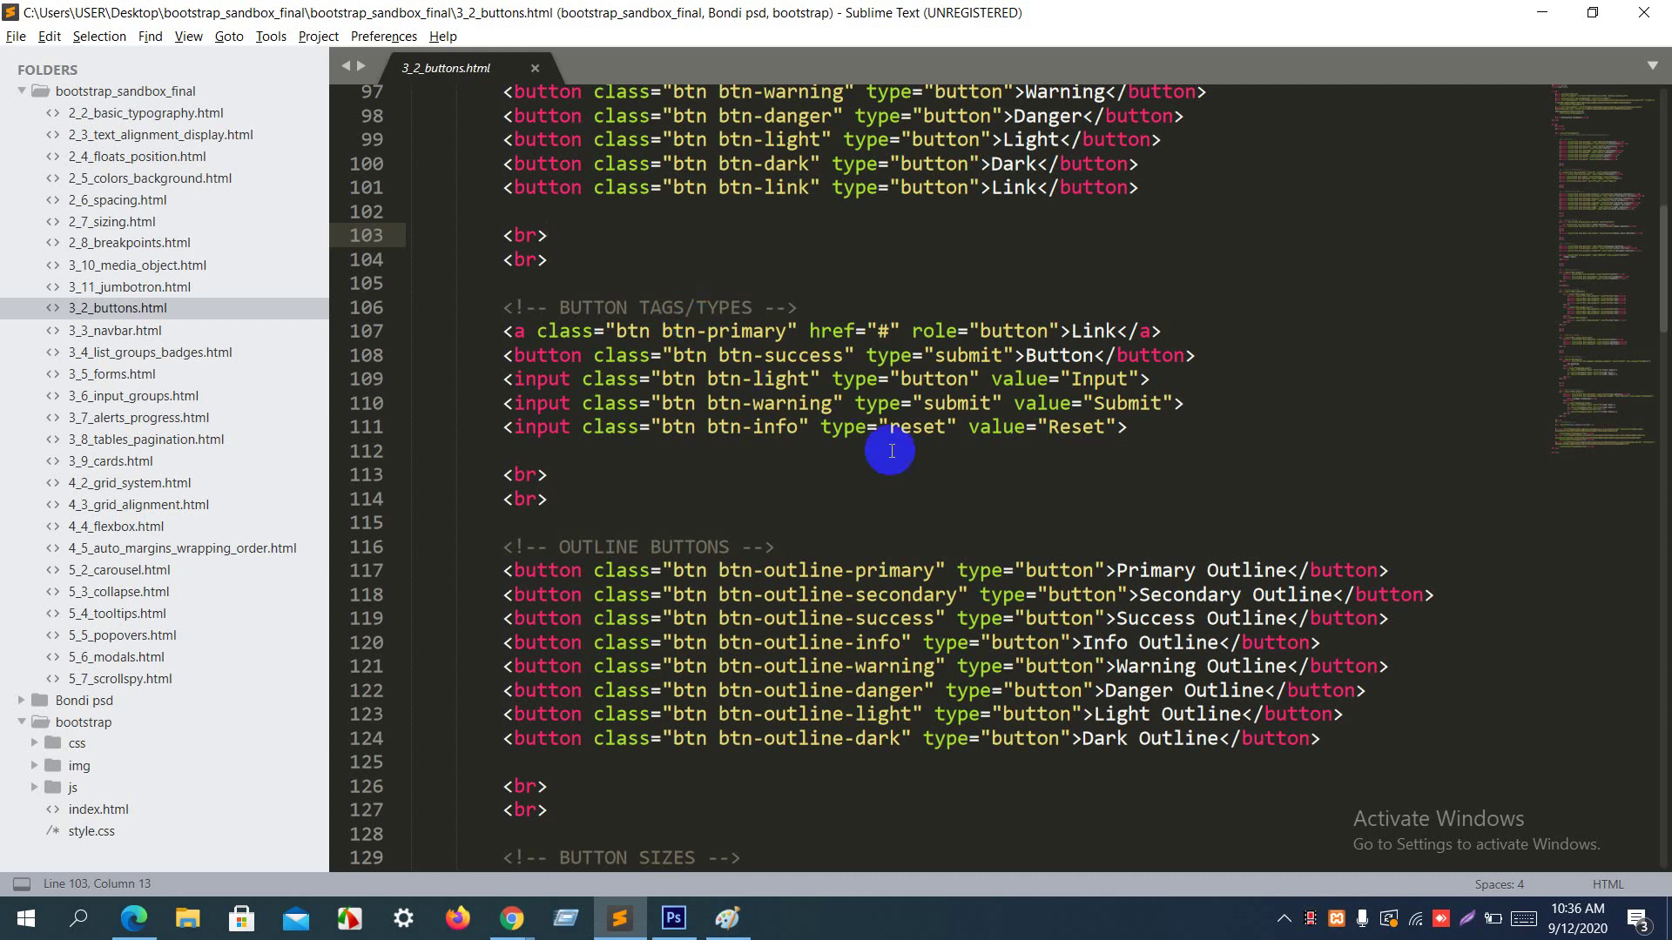
Step: Review the OUTLINE BUTTONS and BUTTON SIZES code, and compare it with the matching buttons on the Chrome page
scroll(899, 474, down, 3)
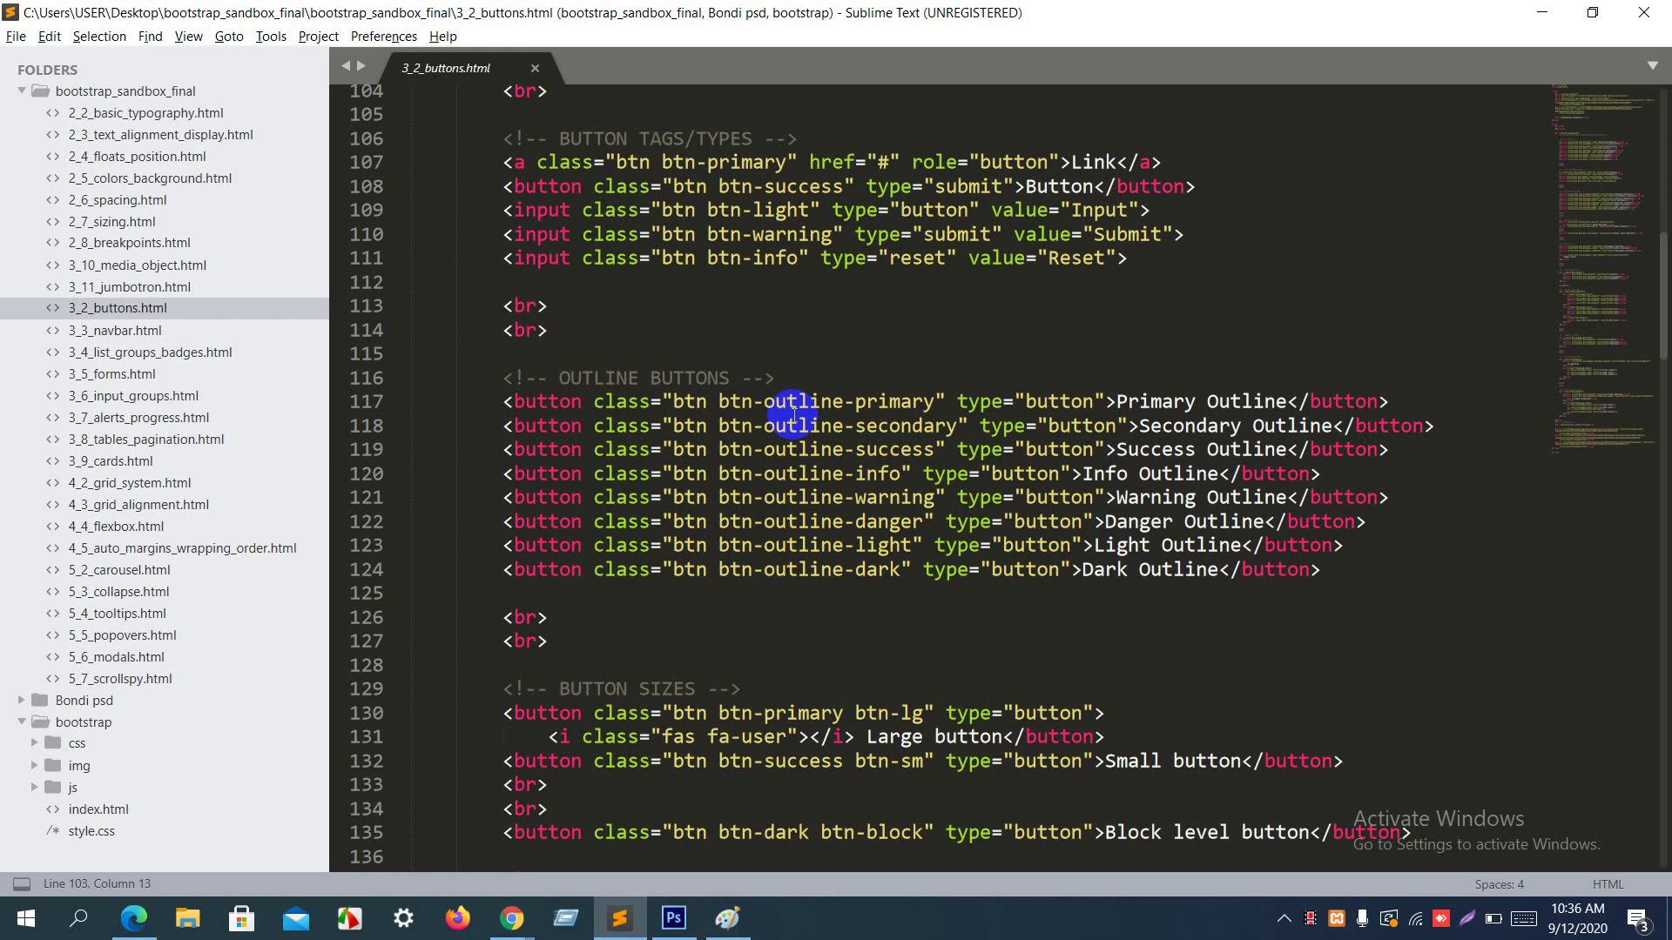
scroll(793, 414, down, 6)
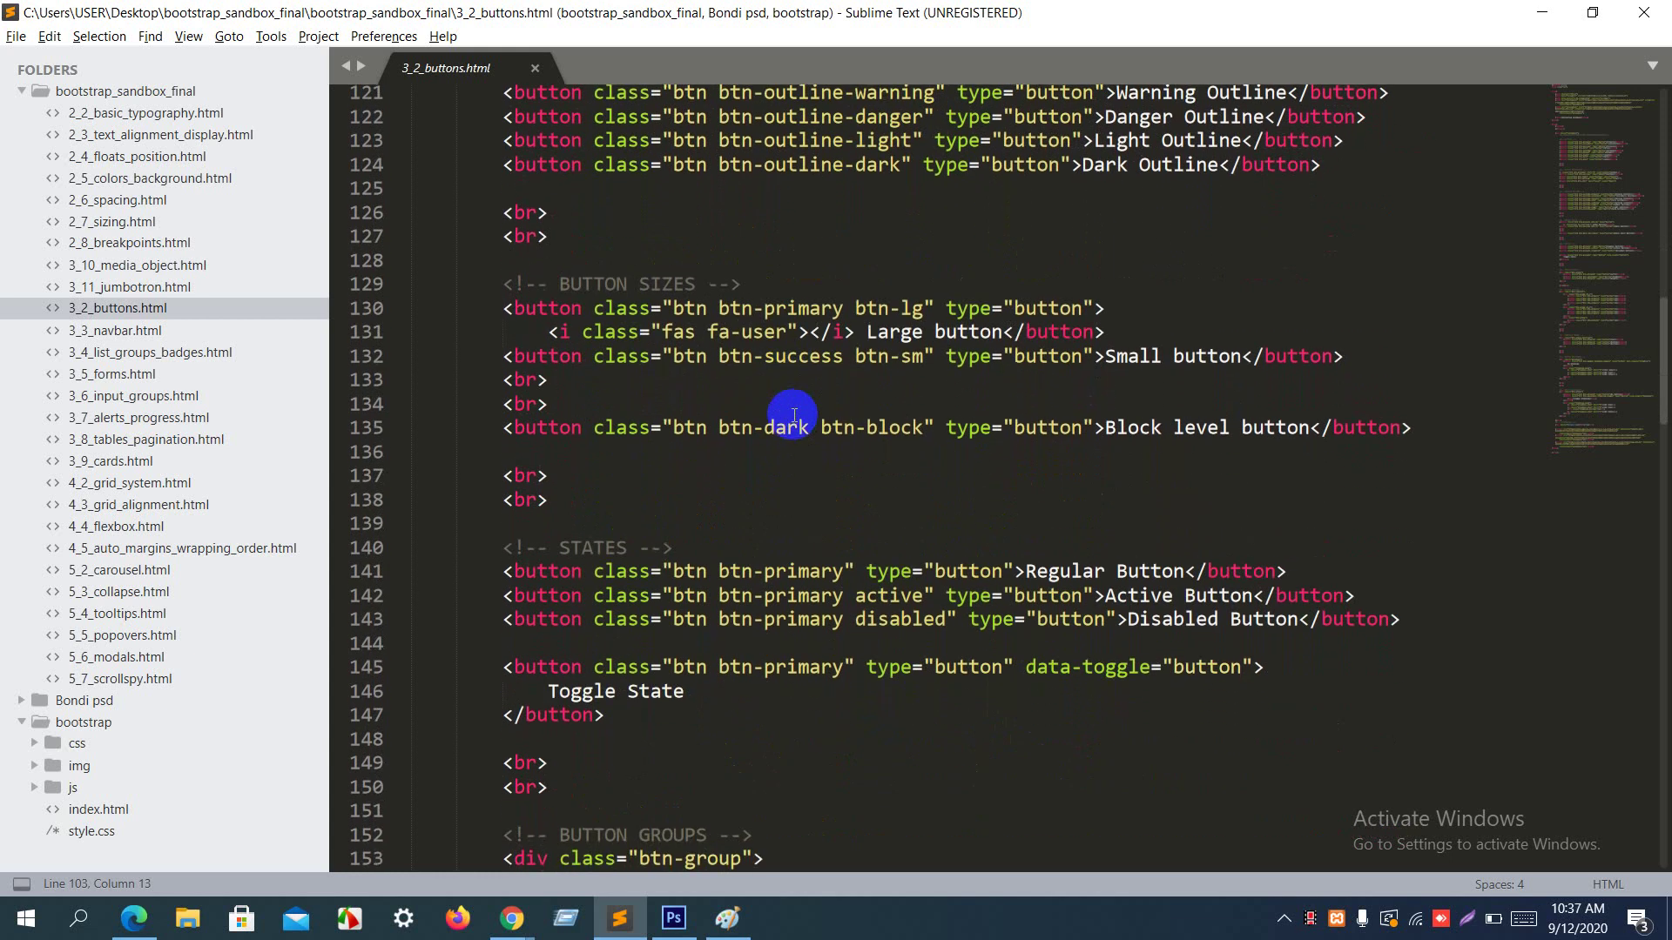
key(alt+Tab)
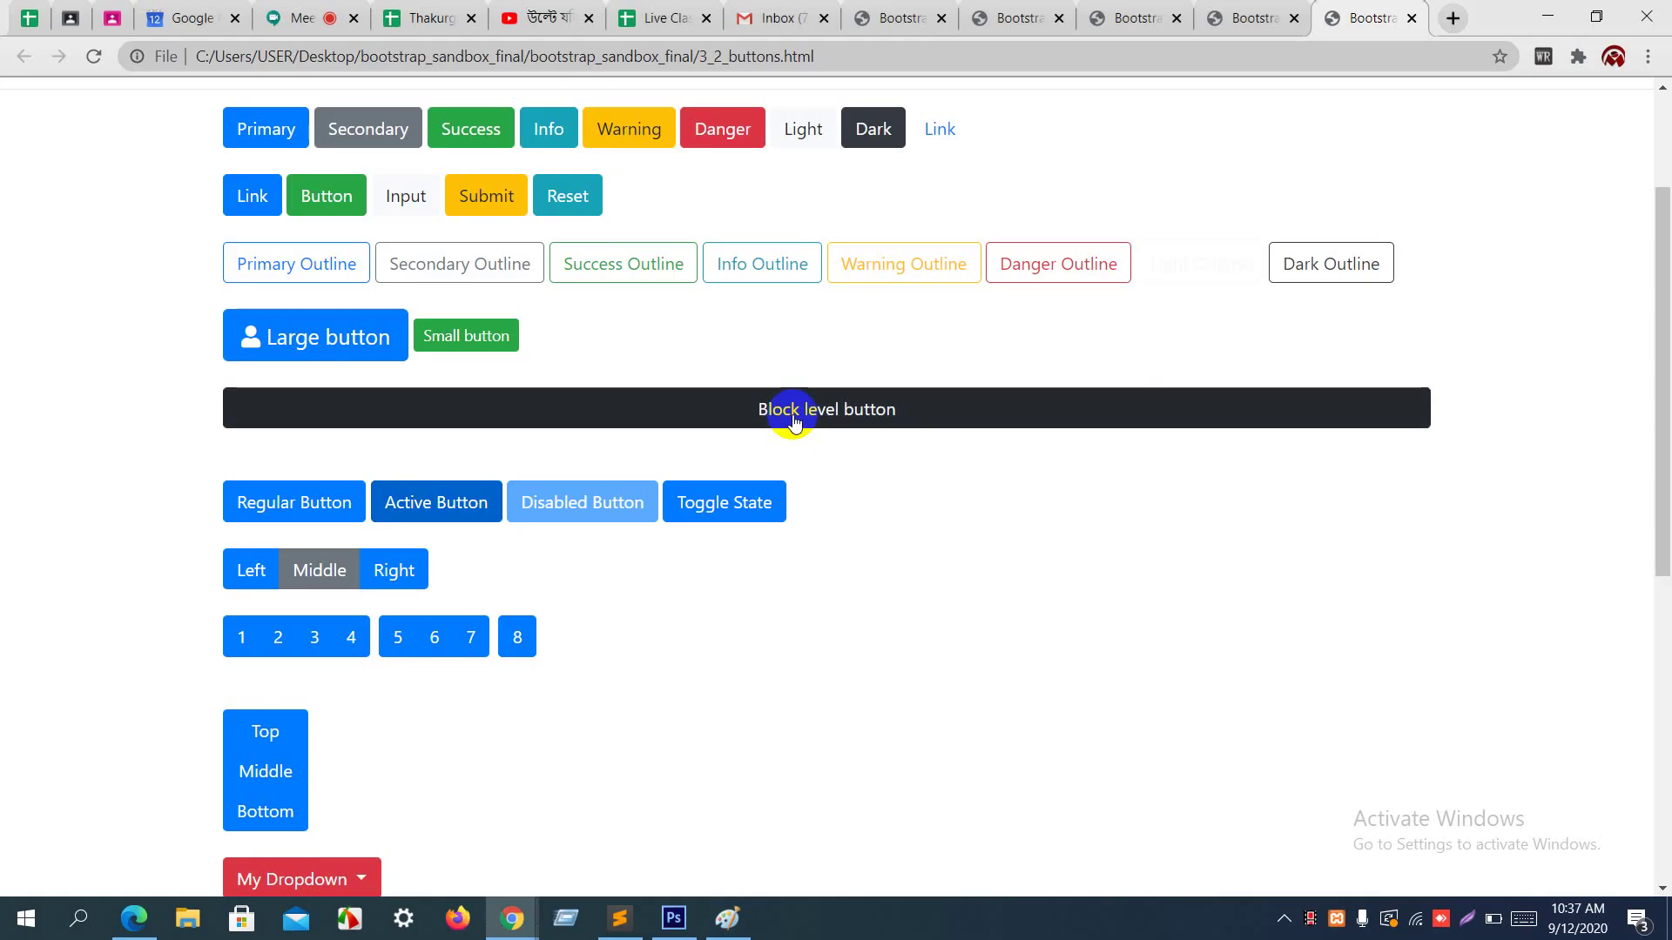
scroll(792, 414, down, 1)
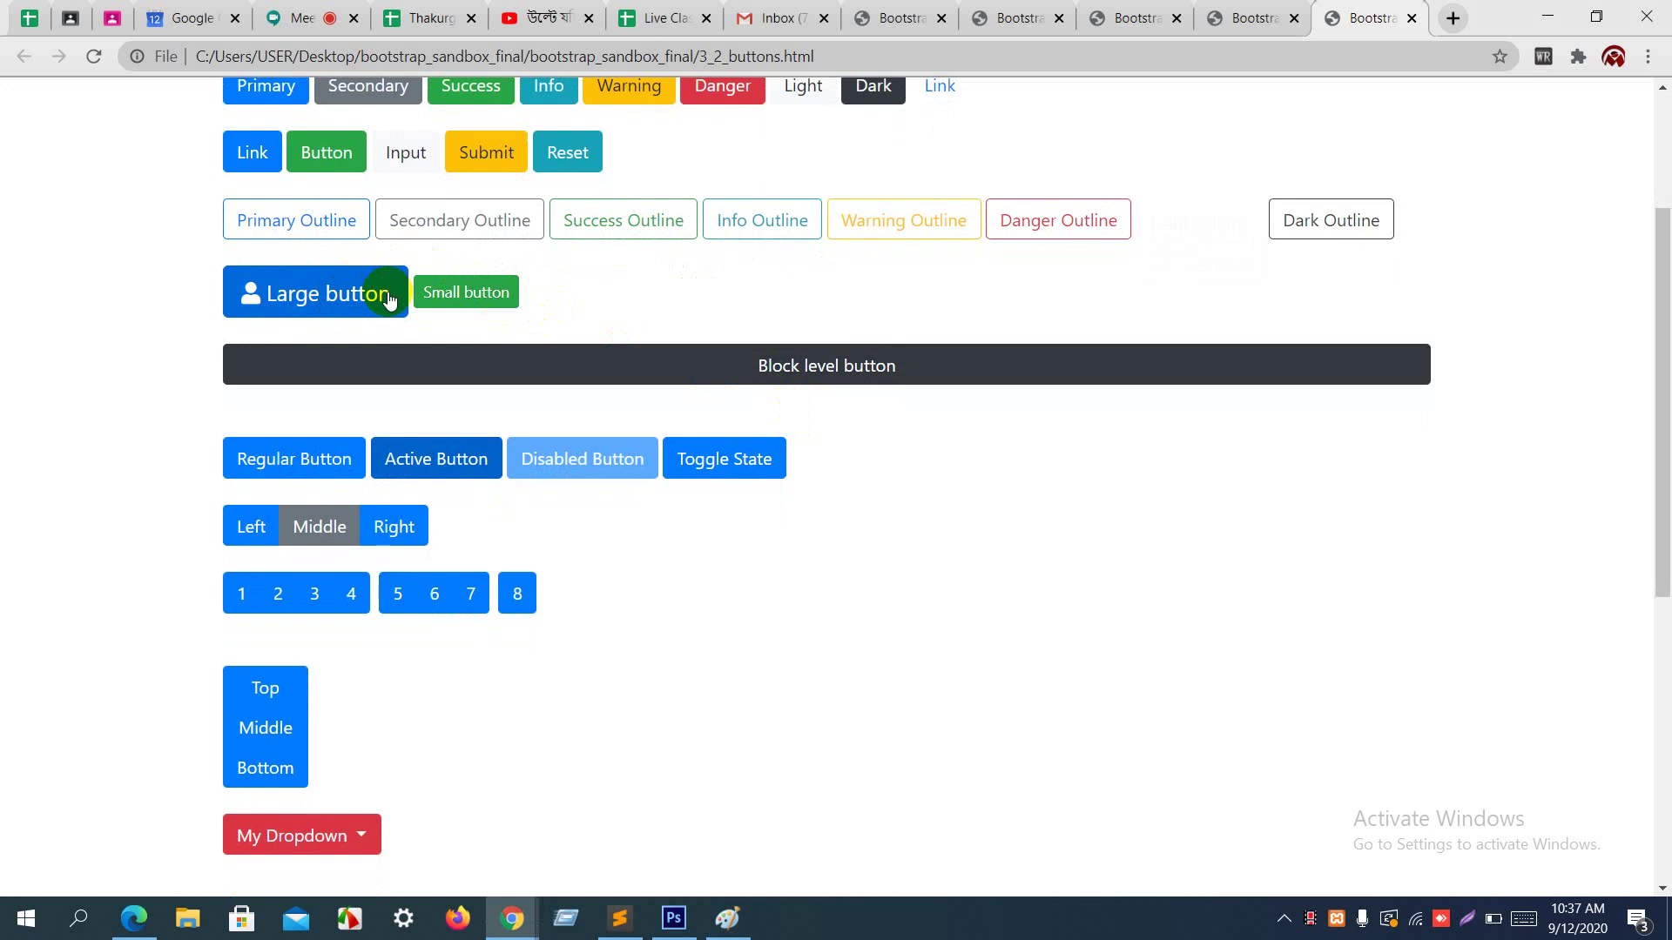
Step: In Sublime Text's BUTTON SIZES code, highlight the btn-sm class, the fas fa-user icon tag and the Large button label
key(alt+Tab)
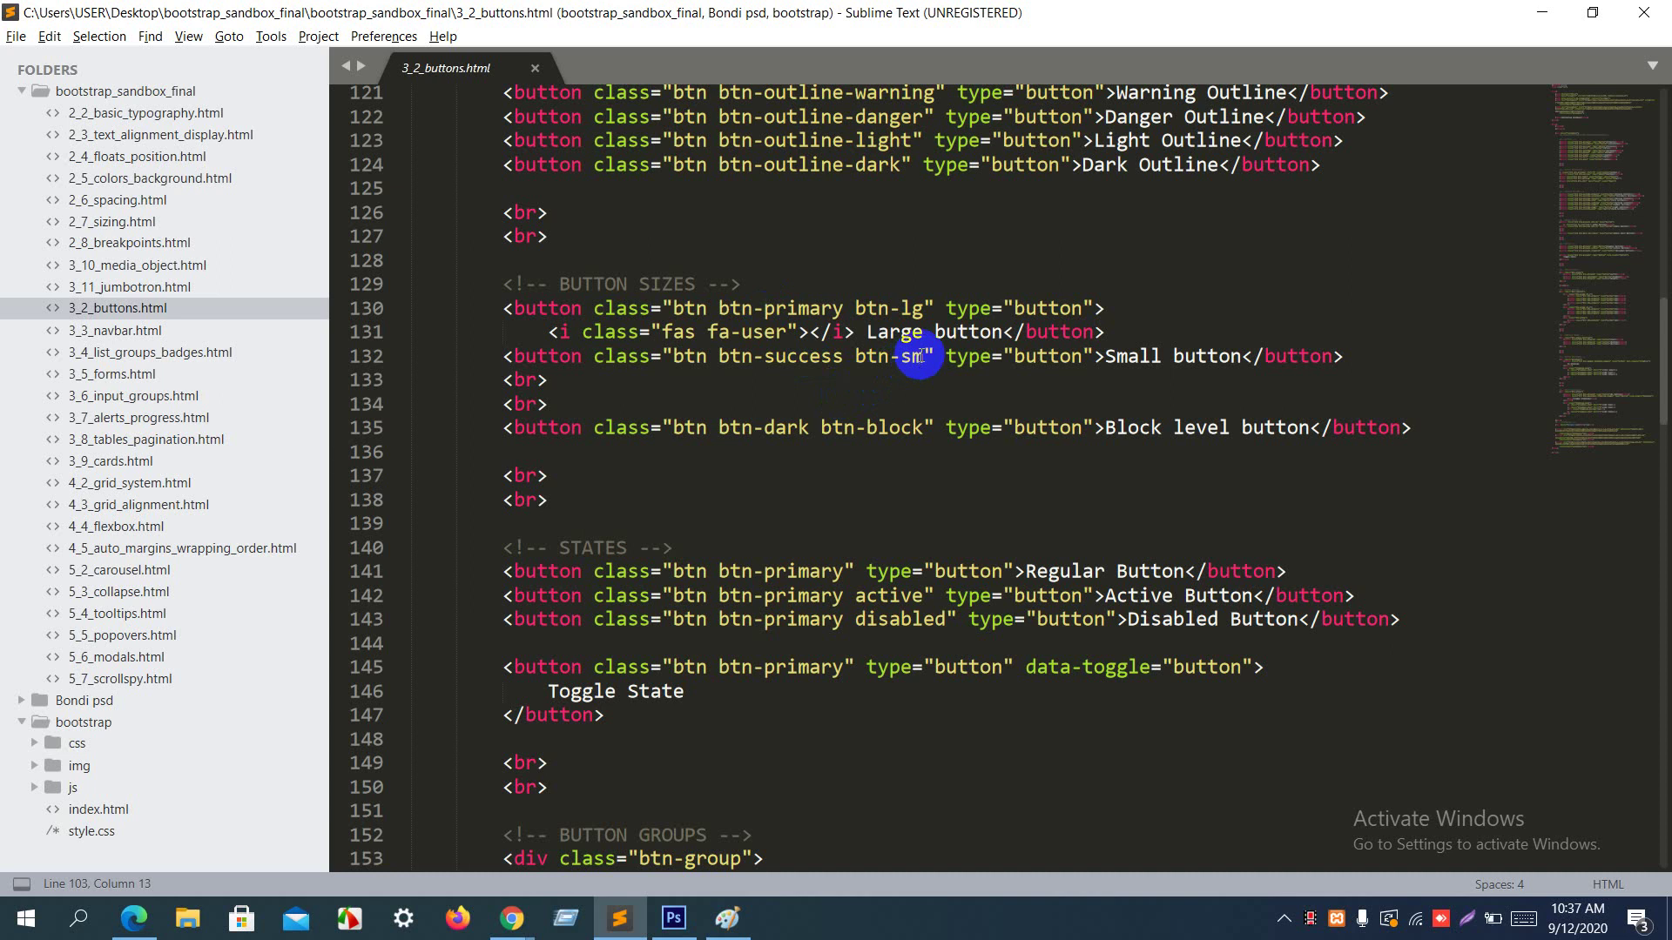
drag(925, 357, 867, 356)
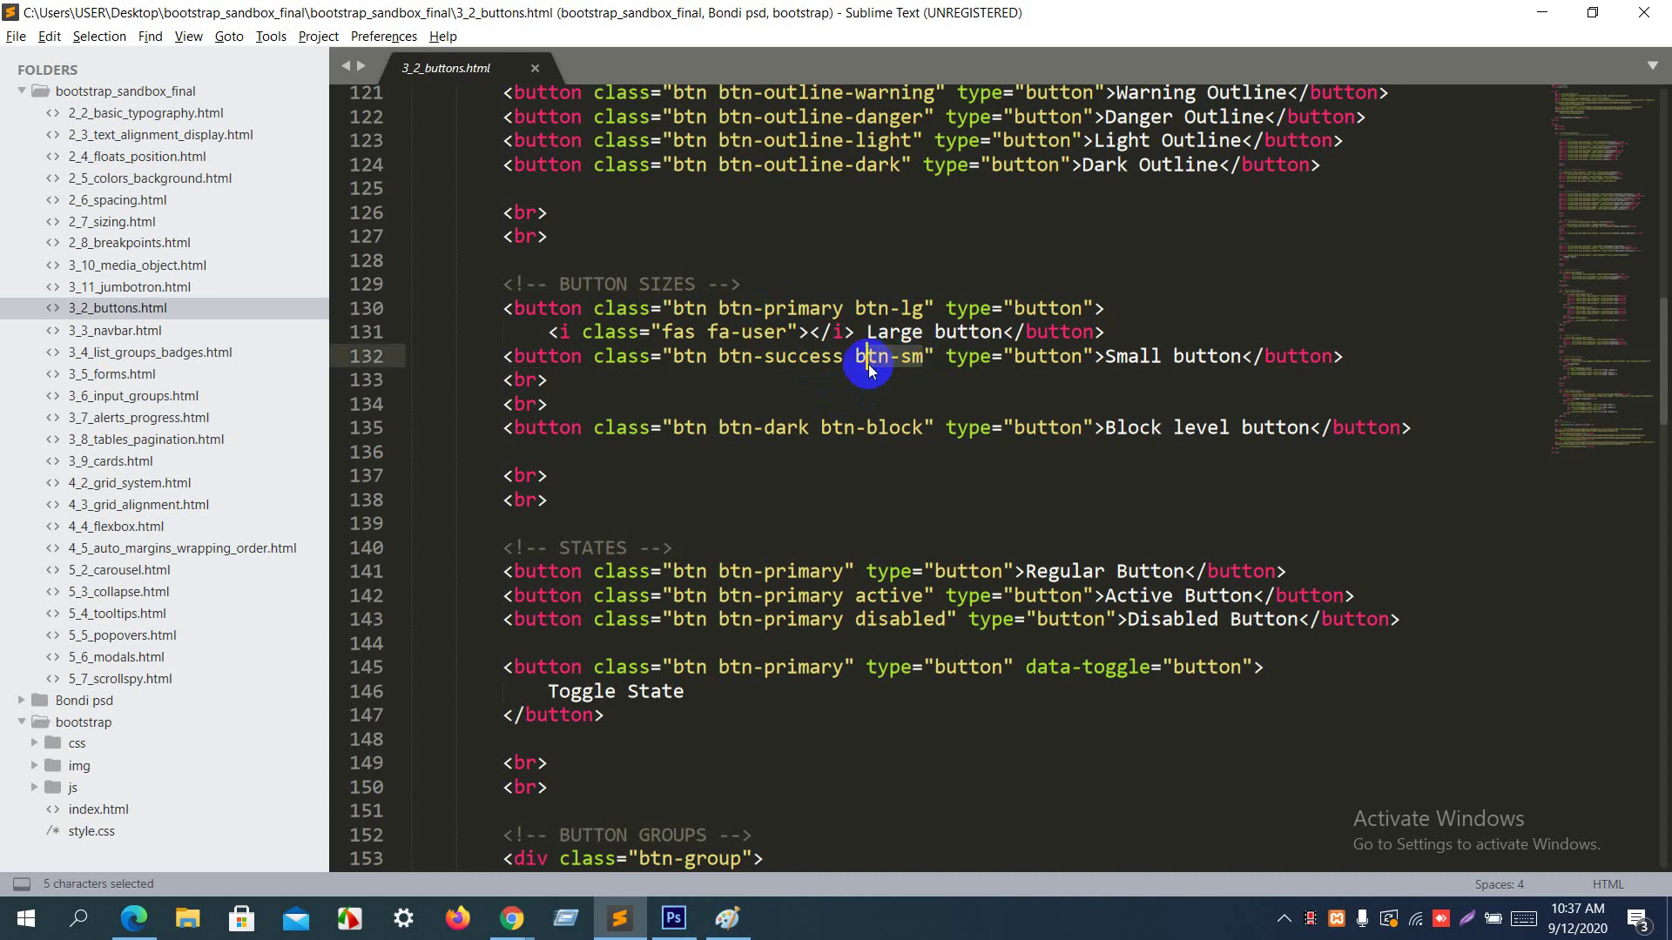
drag(545, 332, 855, 332)
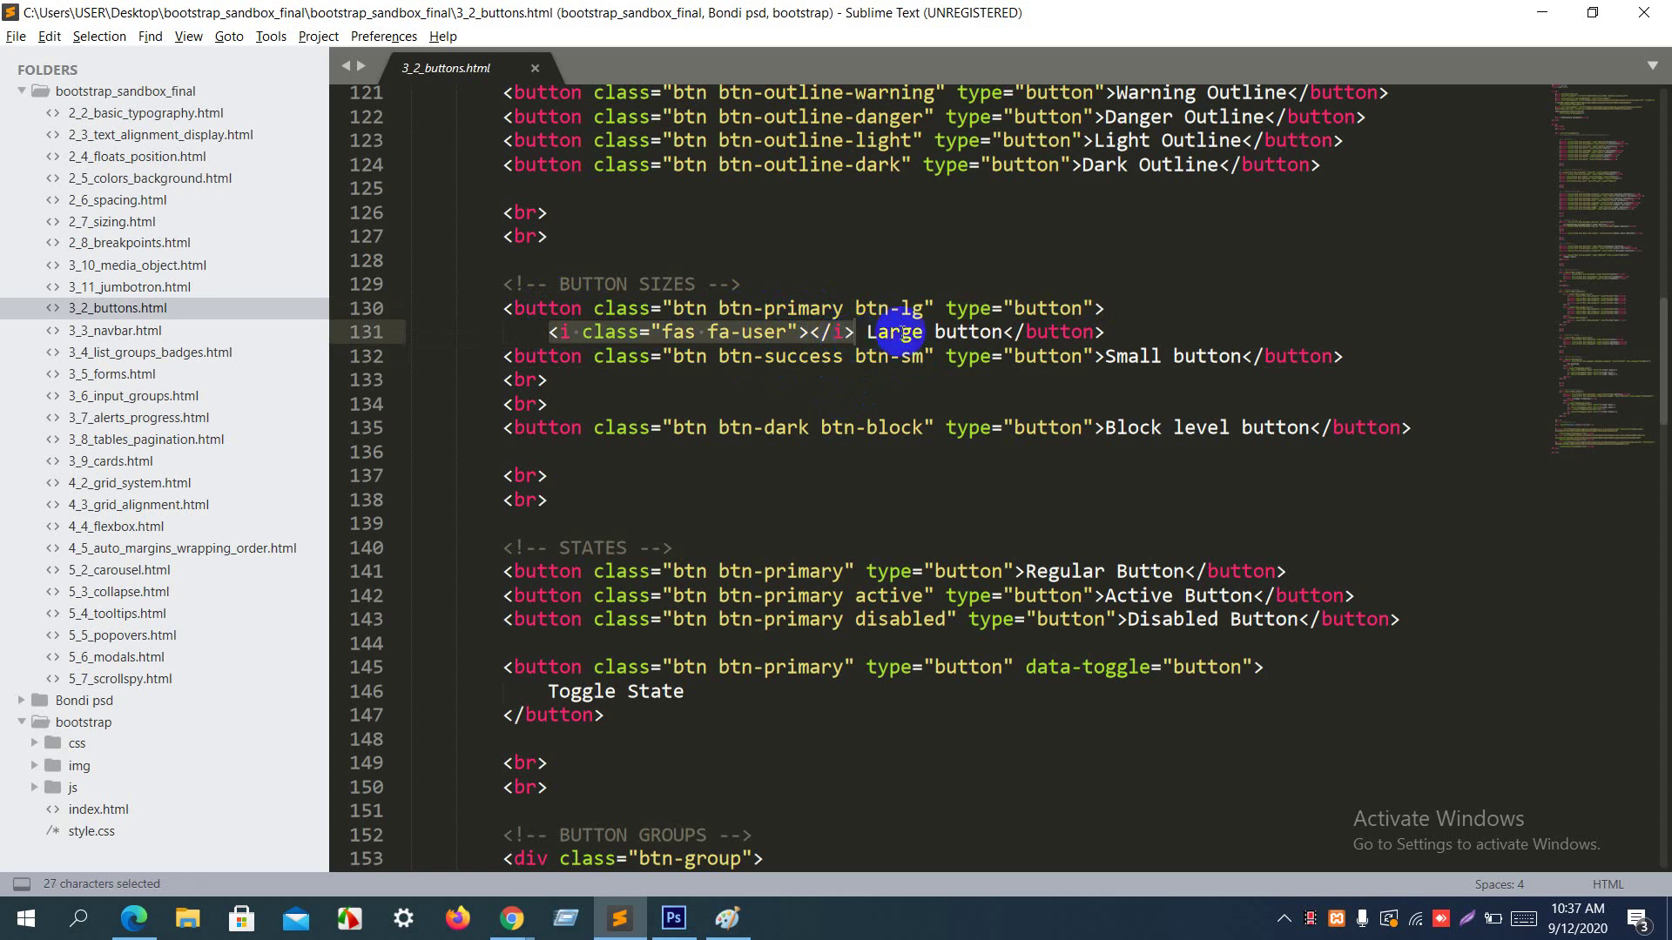
drag(893, 332, 1010, 336)
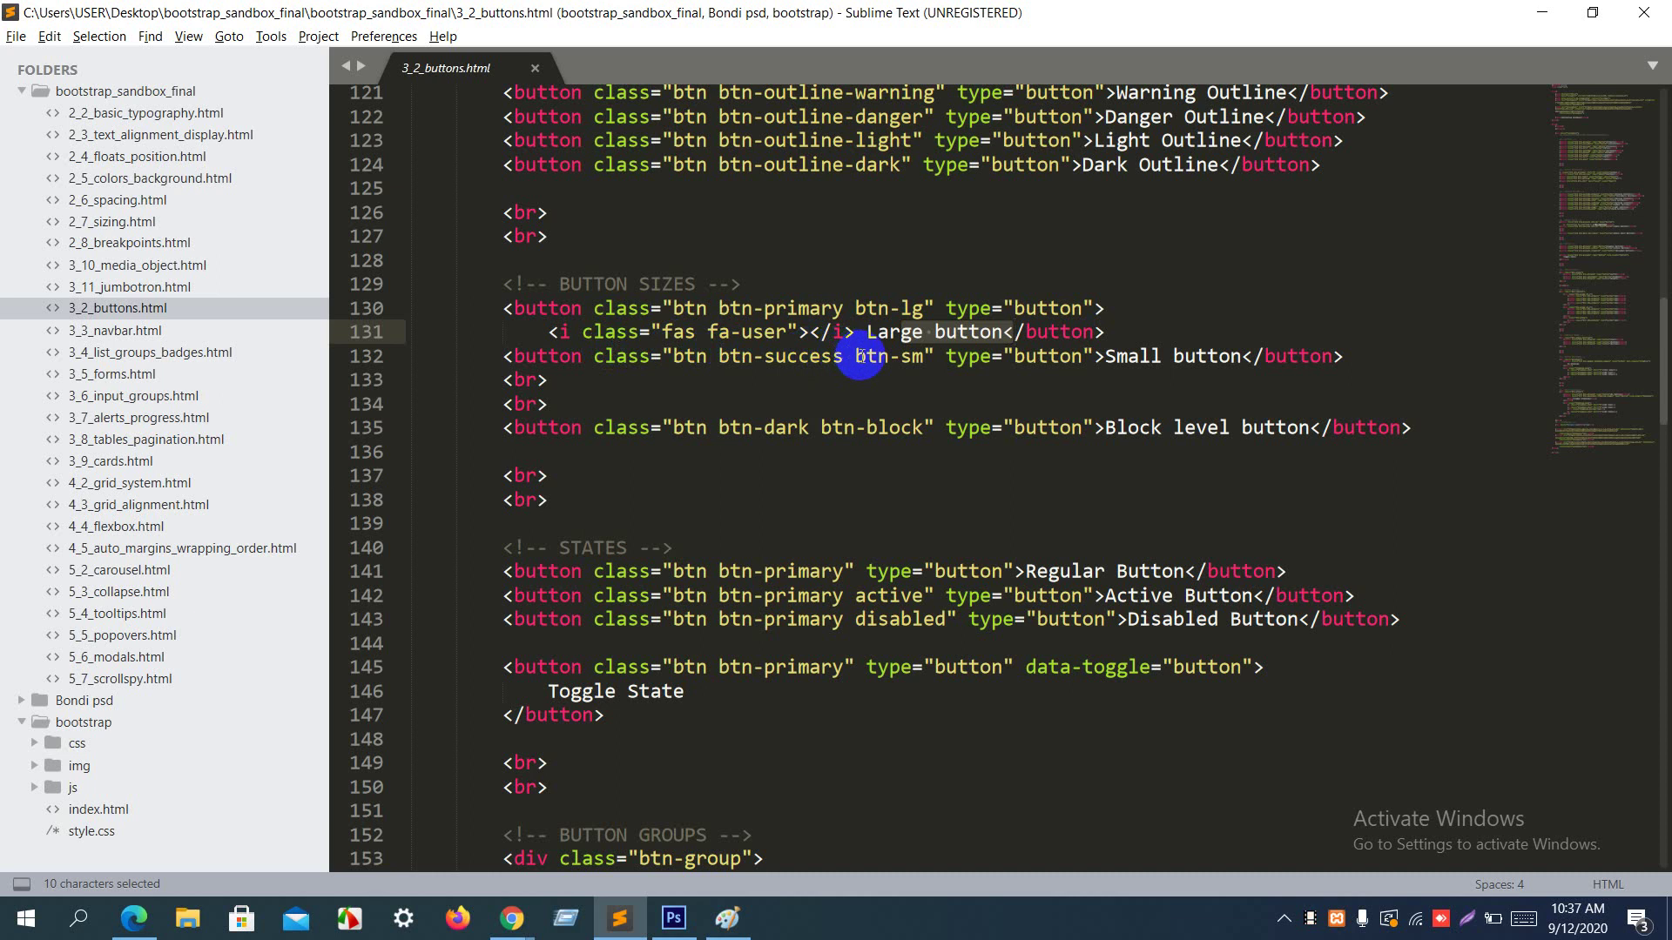
drag(855, 357, 927, 361)
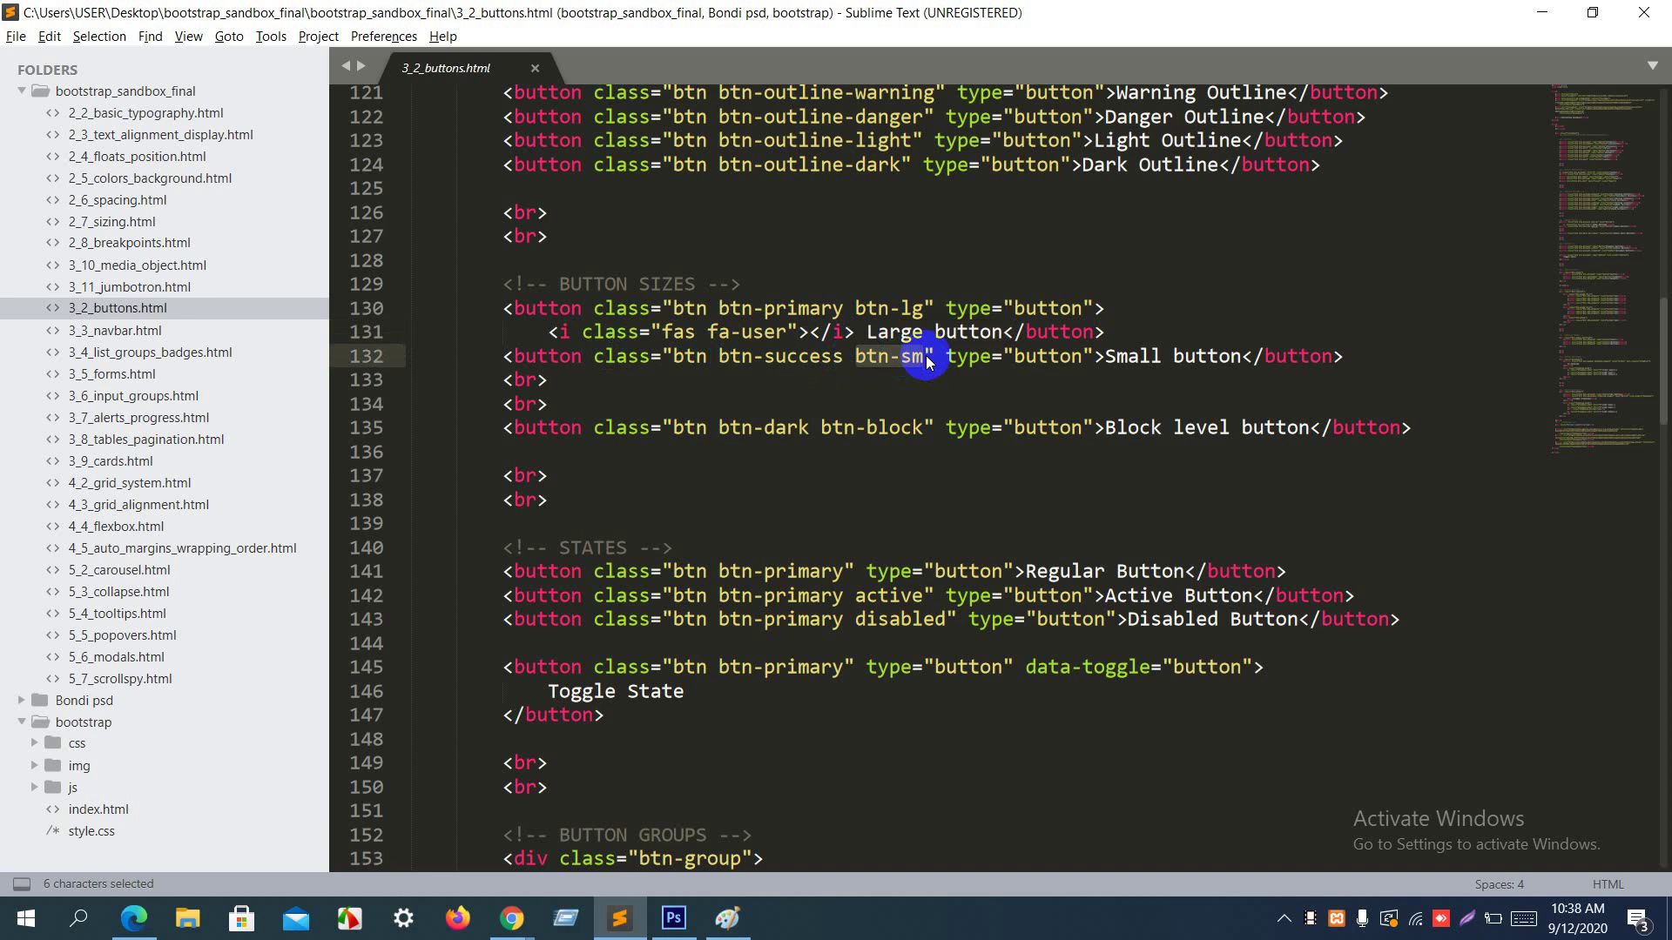
Step: Check the block level button in Chrome, and highlight the active class on line 142 of the STATES code in Sublime Text
key(alt+Tab)
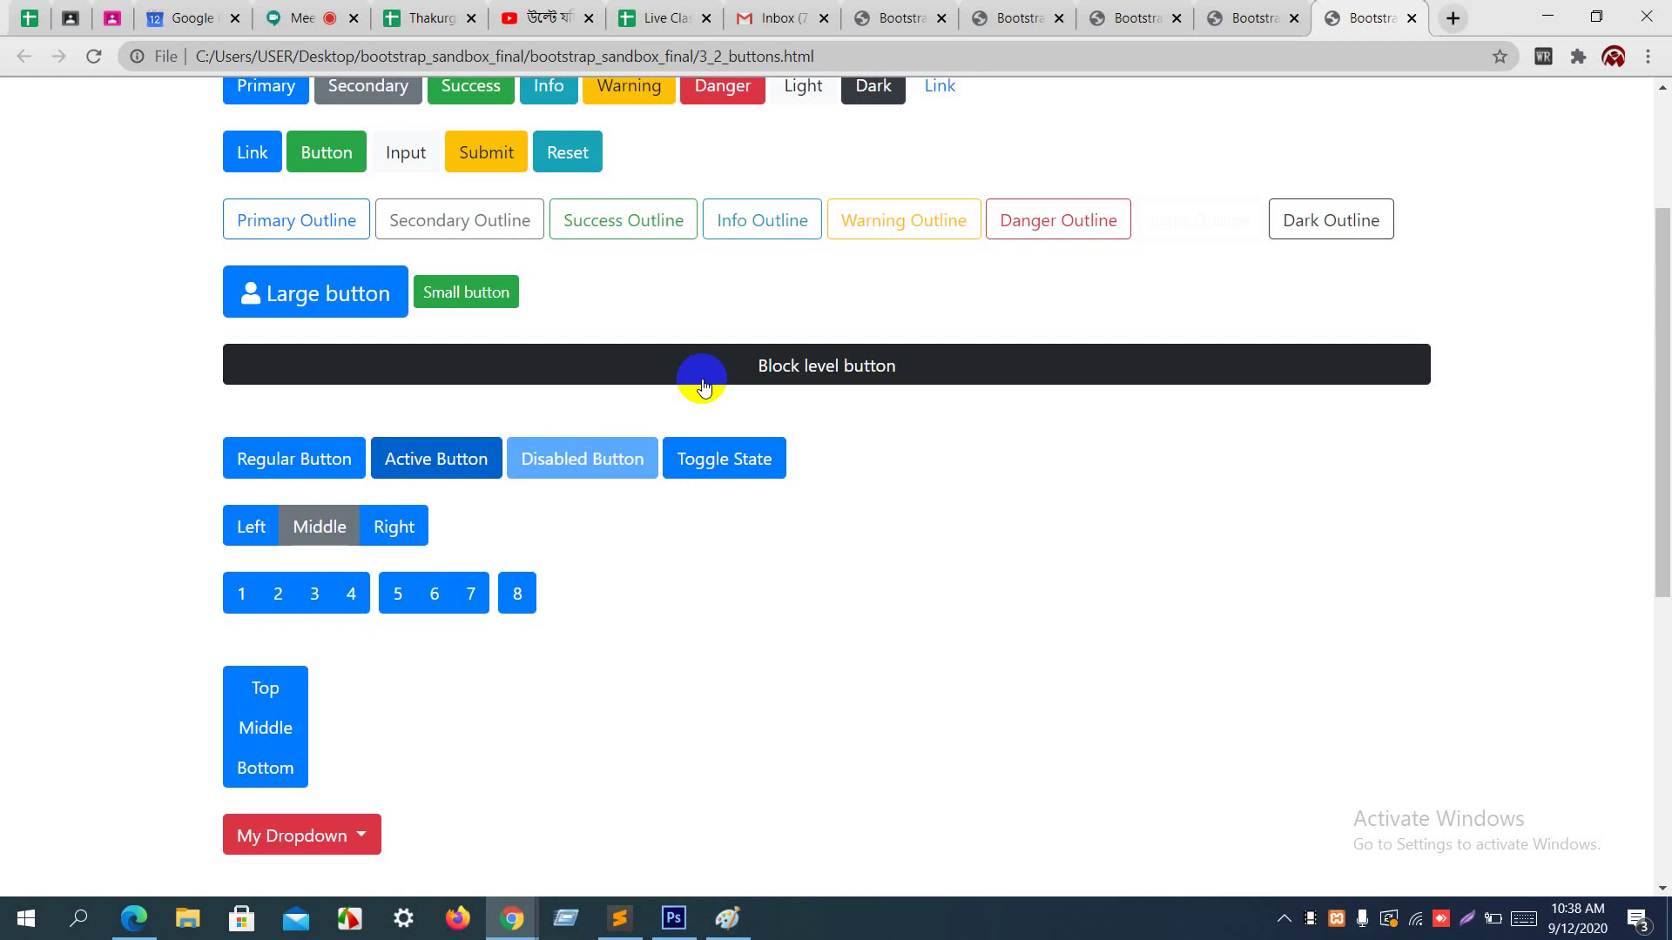
key(alt+Tab)
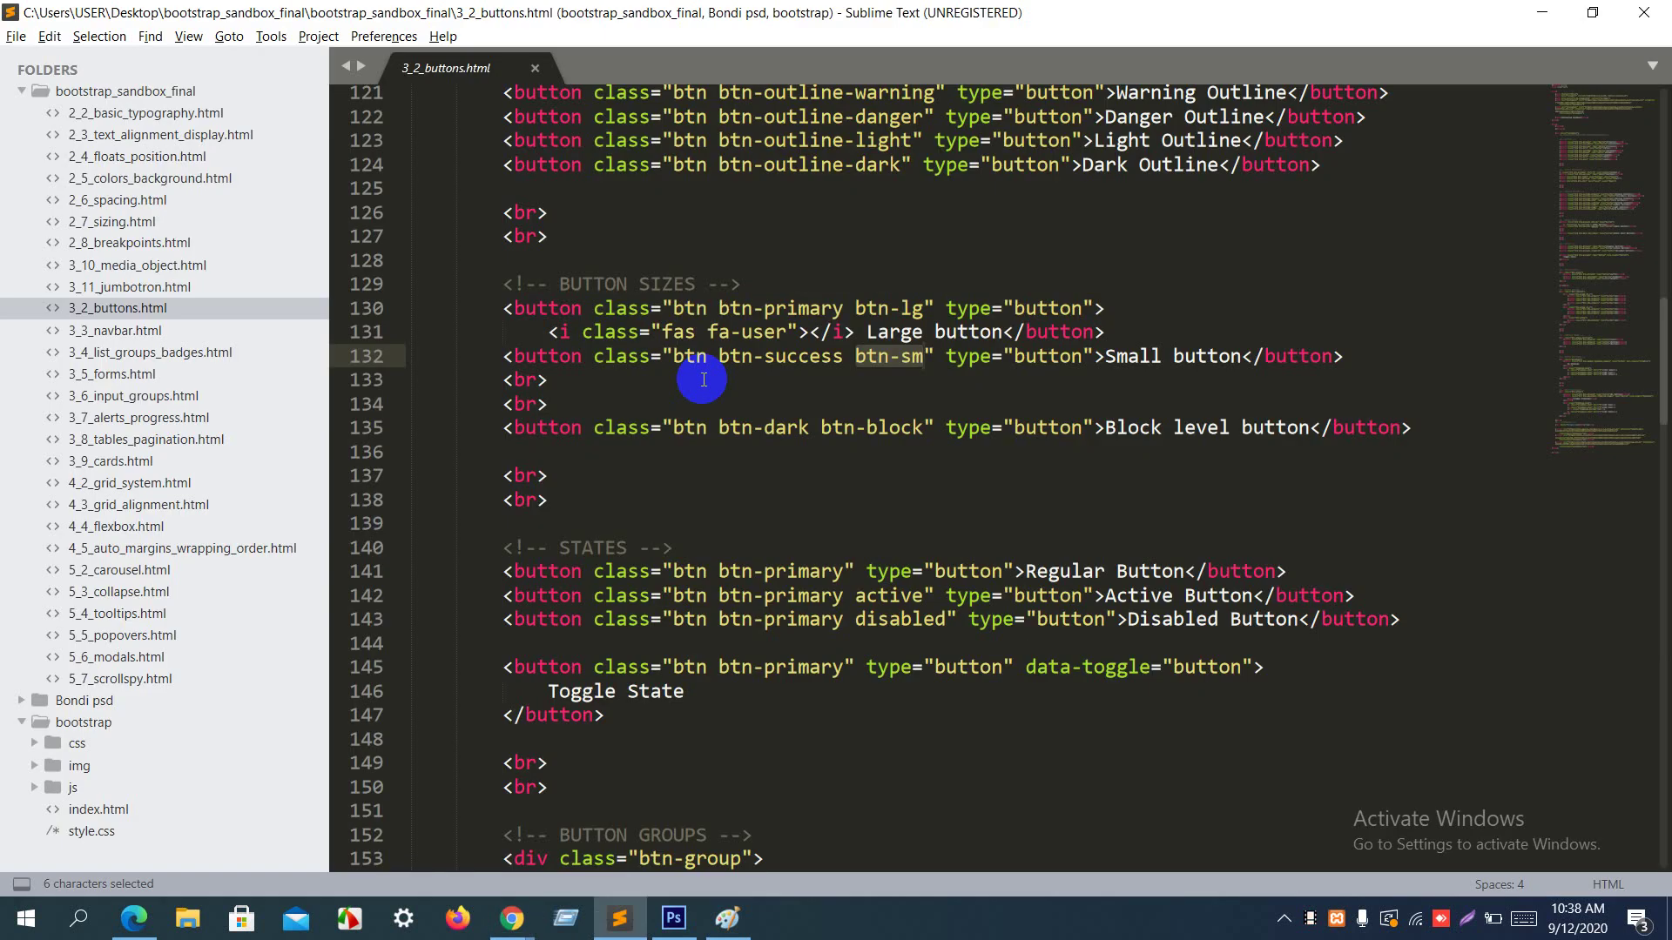
scroll(703, 380, down, 3)
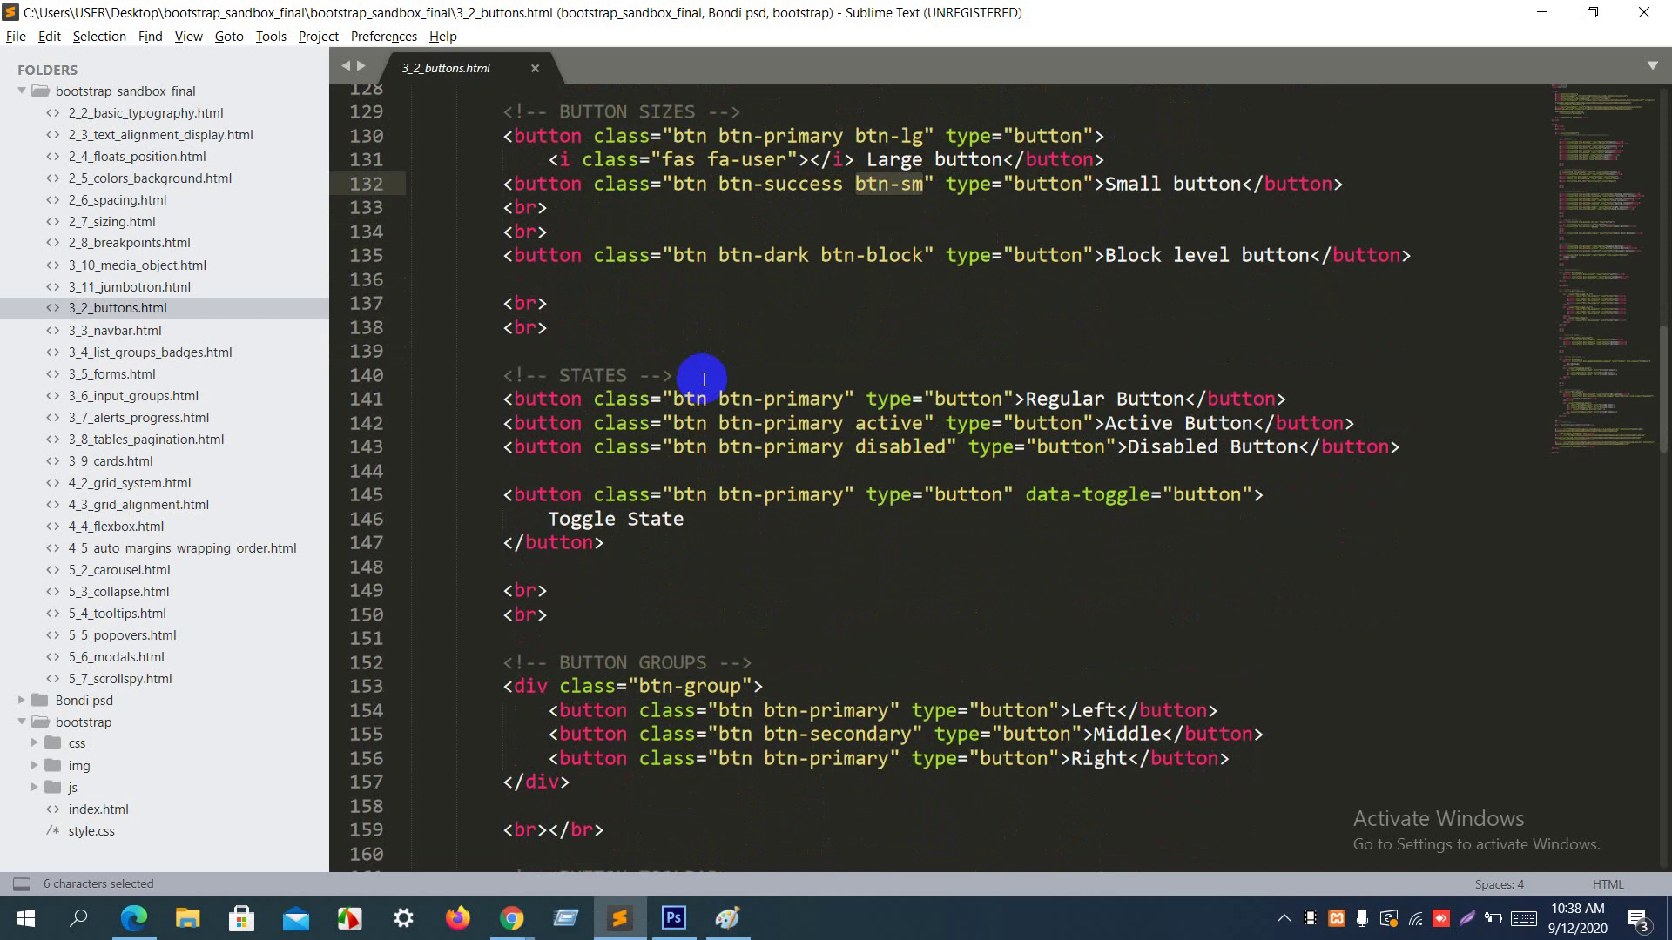
scroll(703, 380, up, 1)
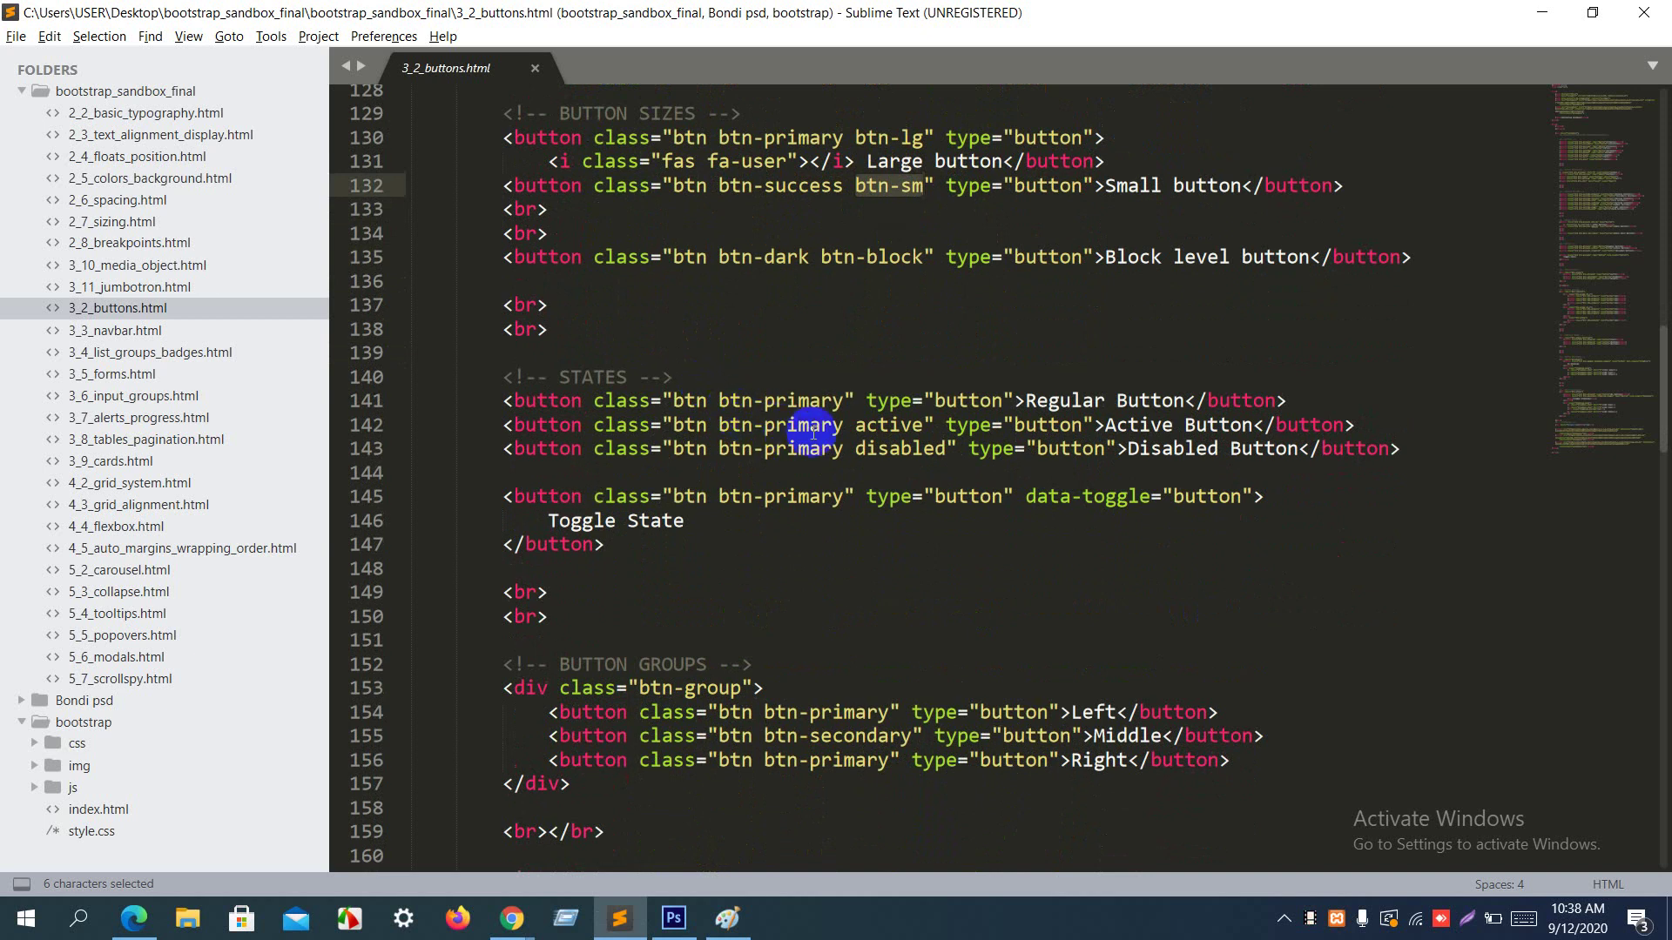
double_click(888, 427)
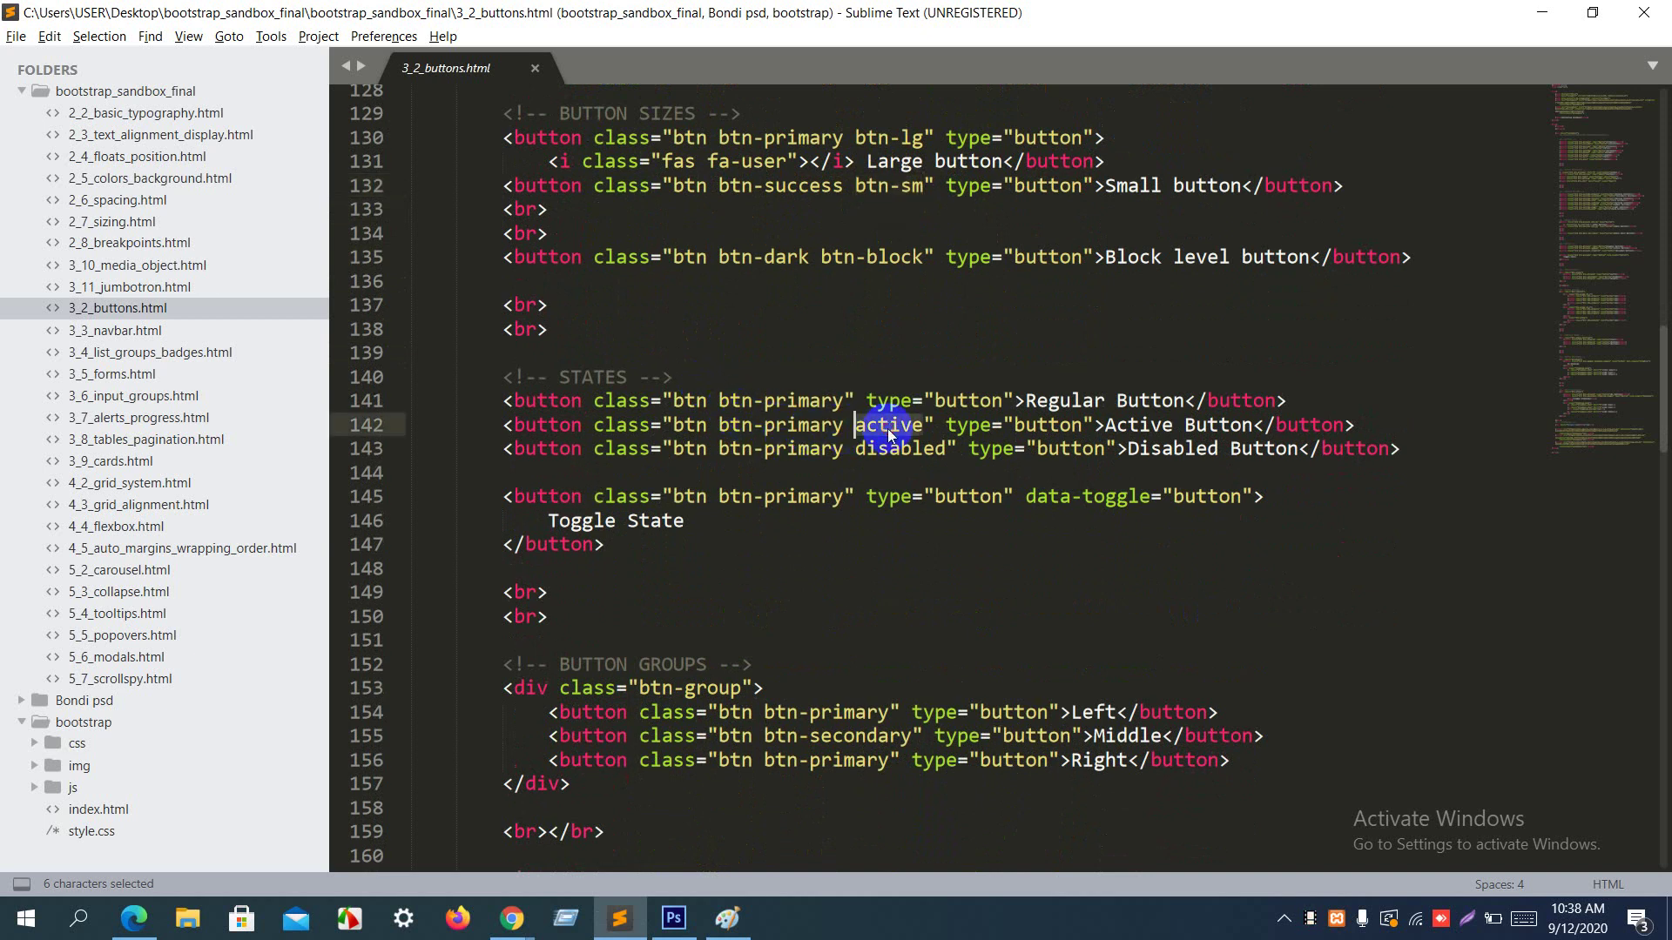
Step: Switch to Chrome and turn on the Toggle State button, comparing it with the neighbouring state buttons
key(alt+Tab)
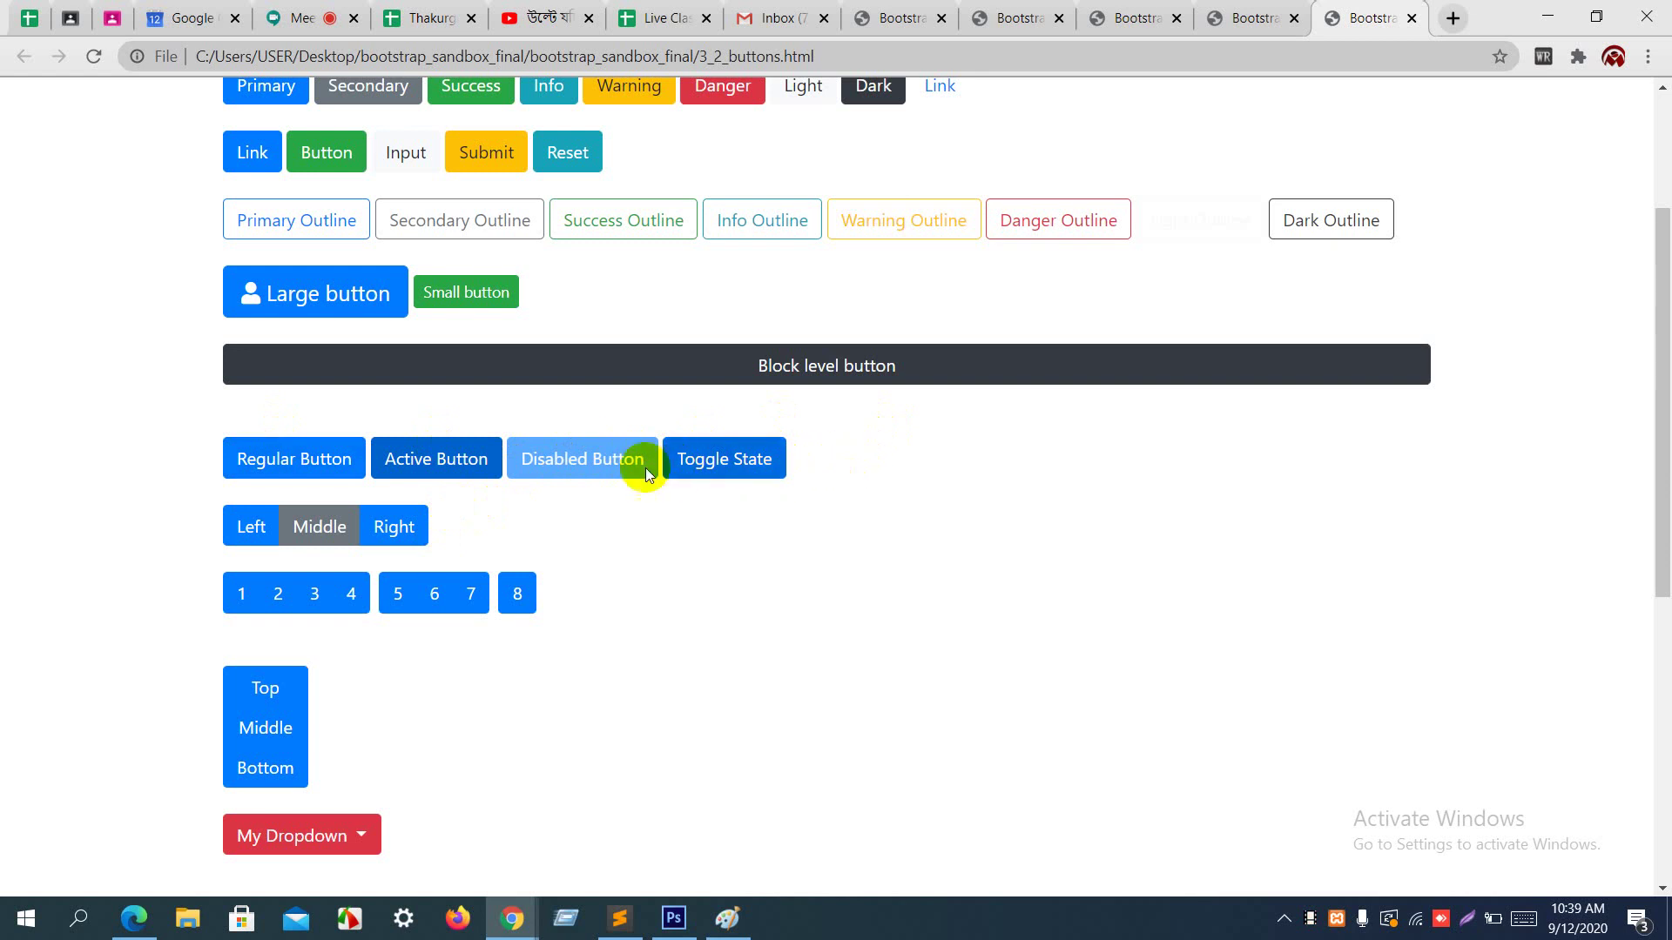
click(699, 459)
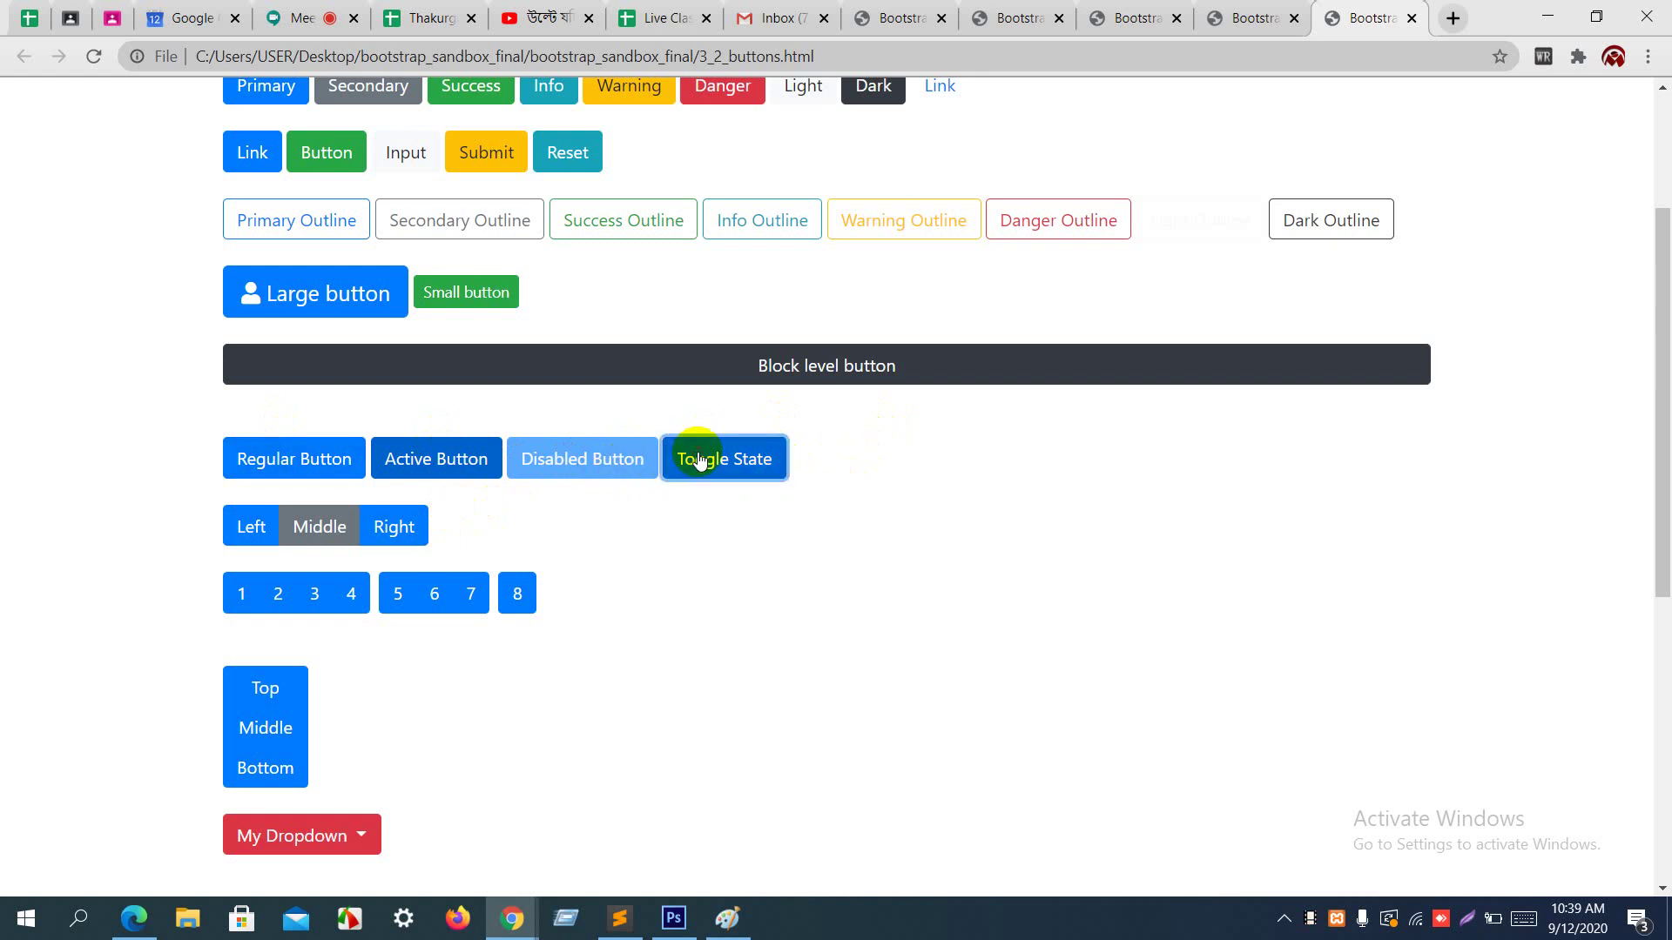
click(582, 521)
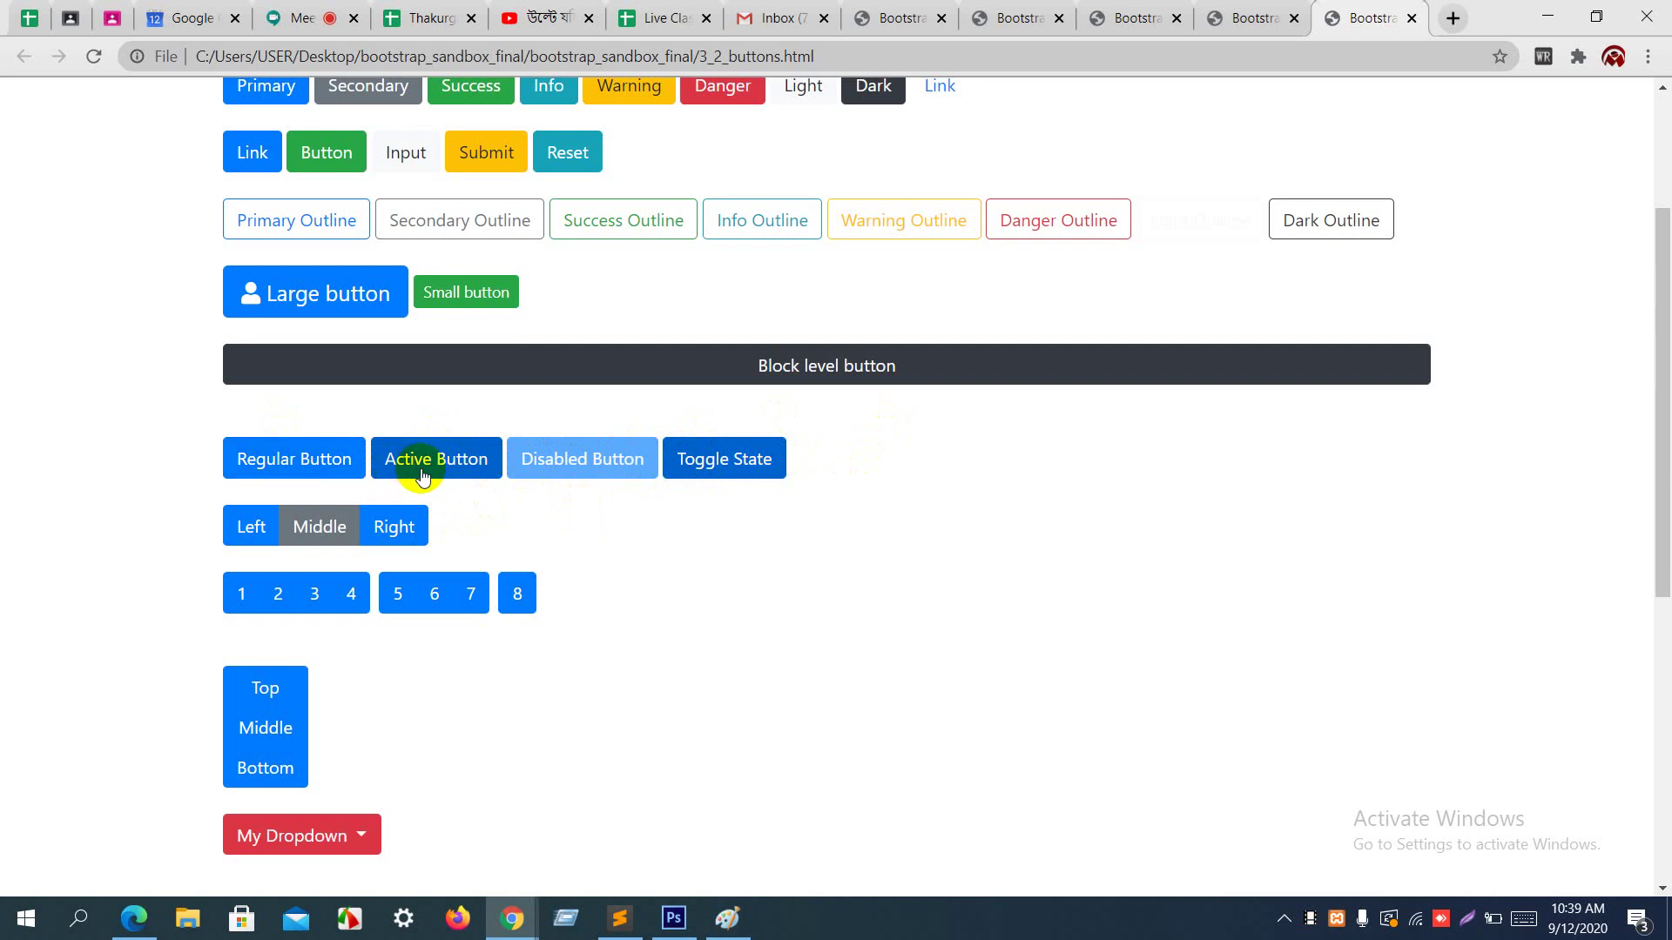
Step: Compare the Toggle State button in Chrome with its Sublime Text code, highlighting the data-toggle attribute on line 145
key(alt+Tab)
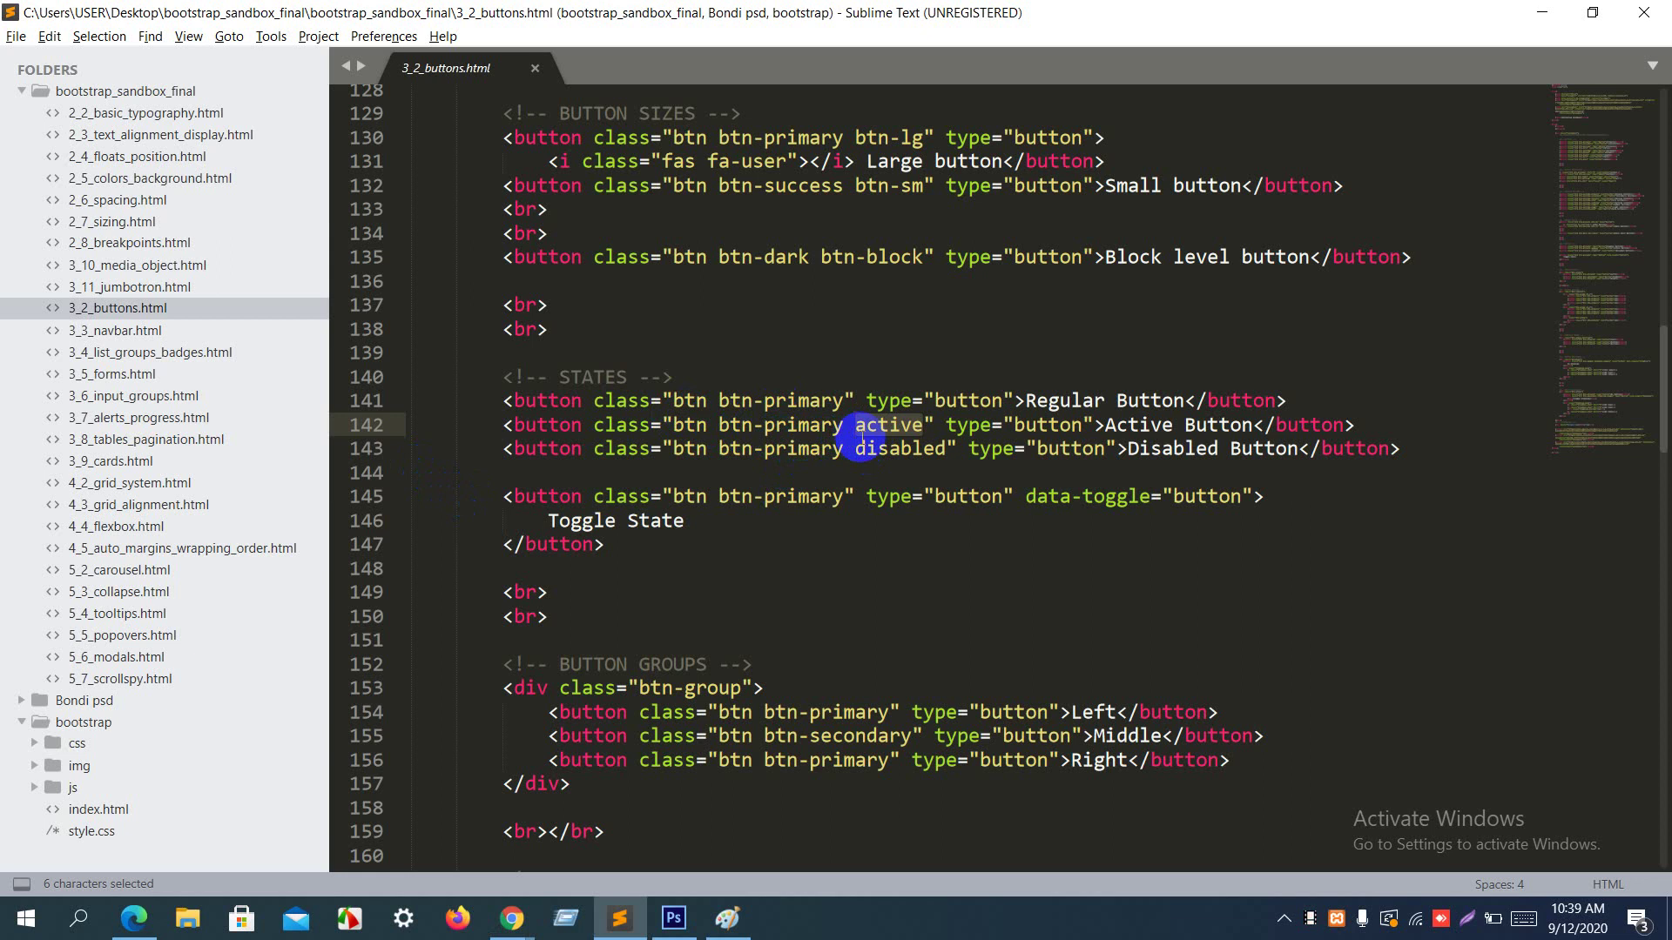
key(alt+Tab)
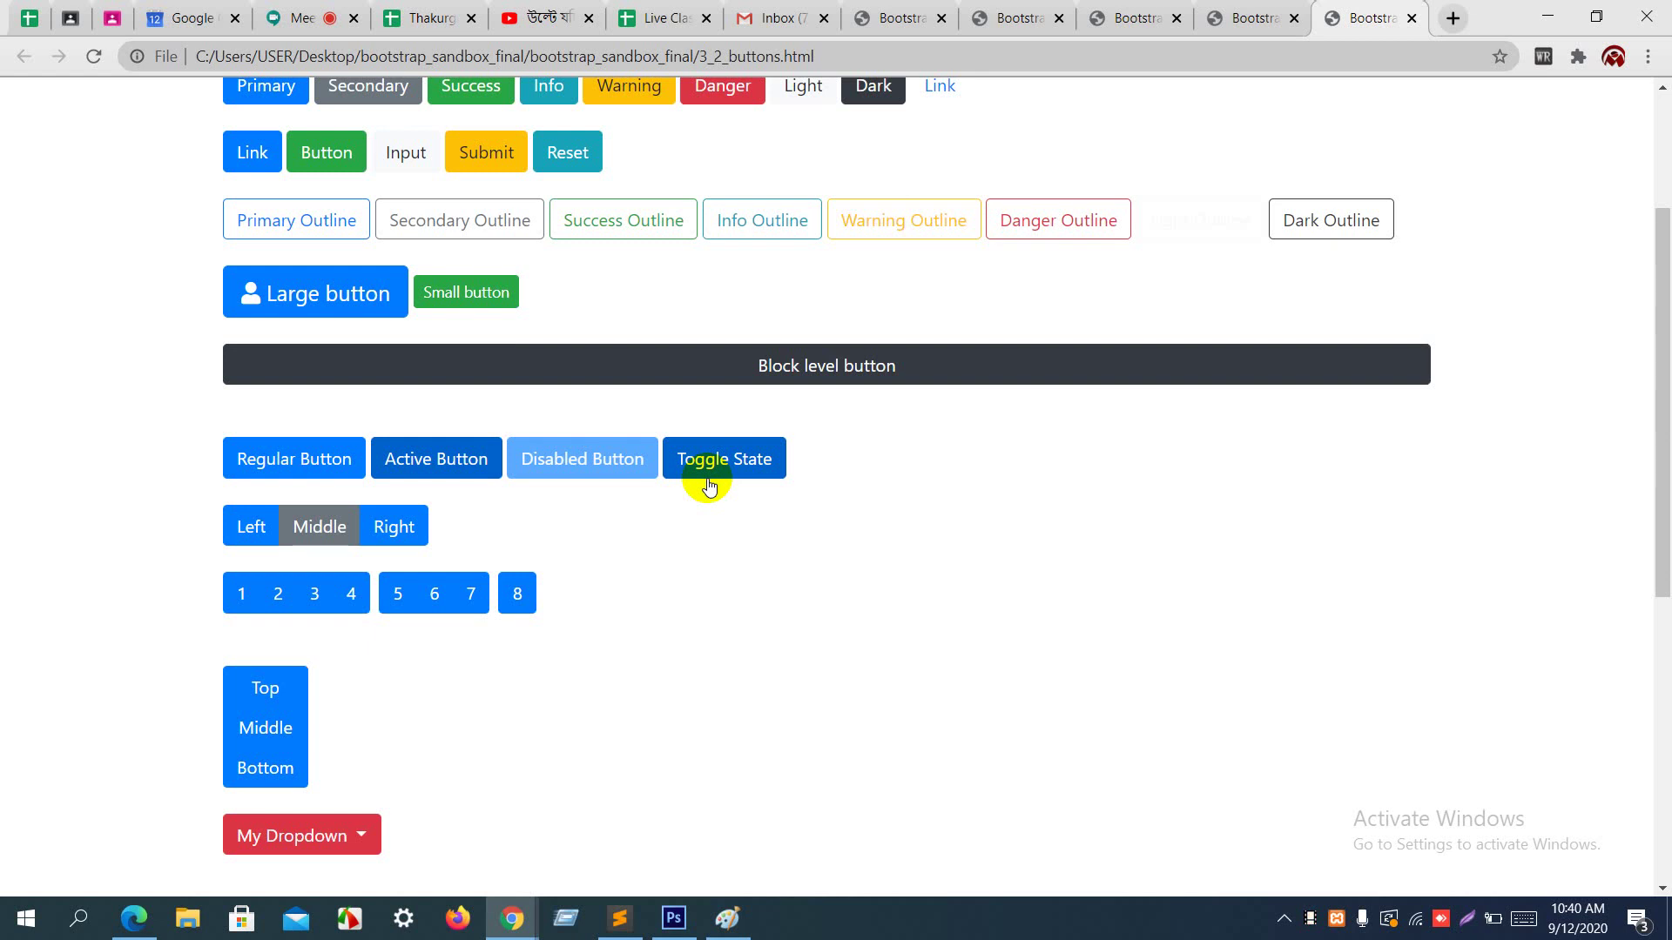
key(alt+Tab)
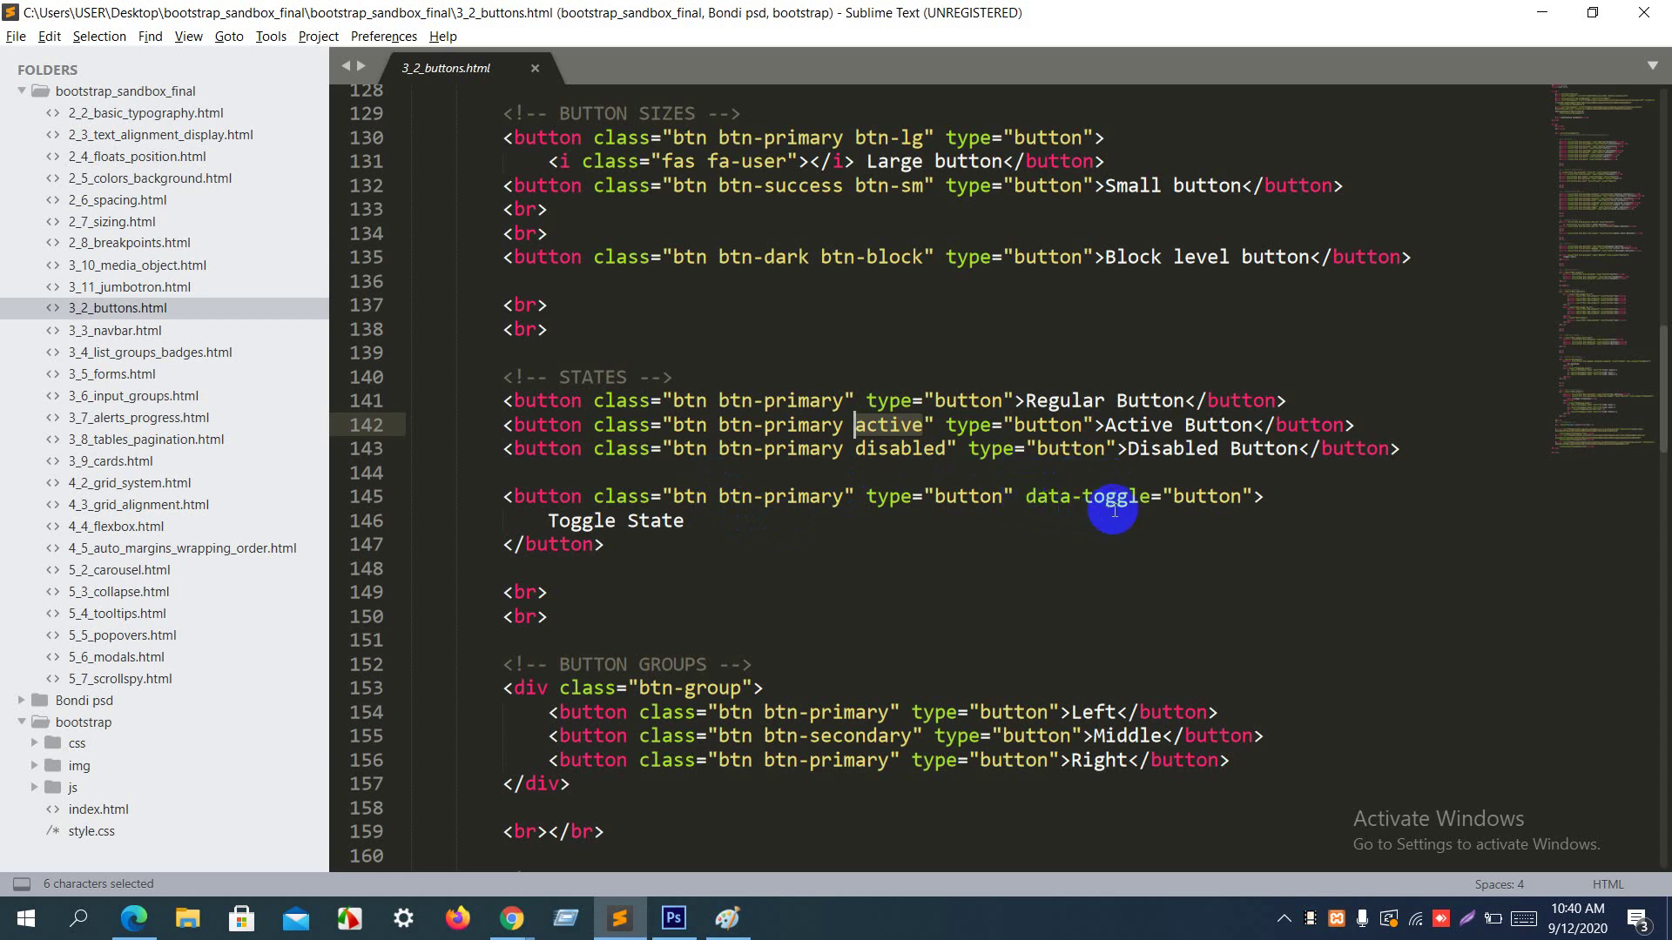
drag(1151, 499, 1024, 498)
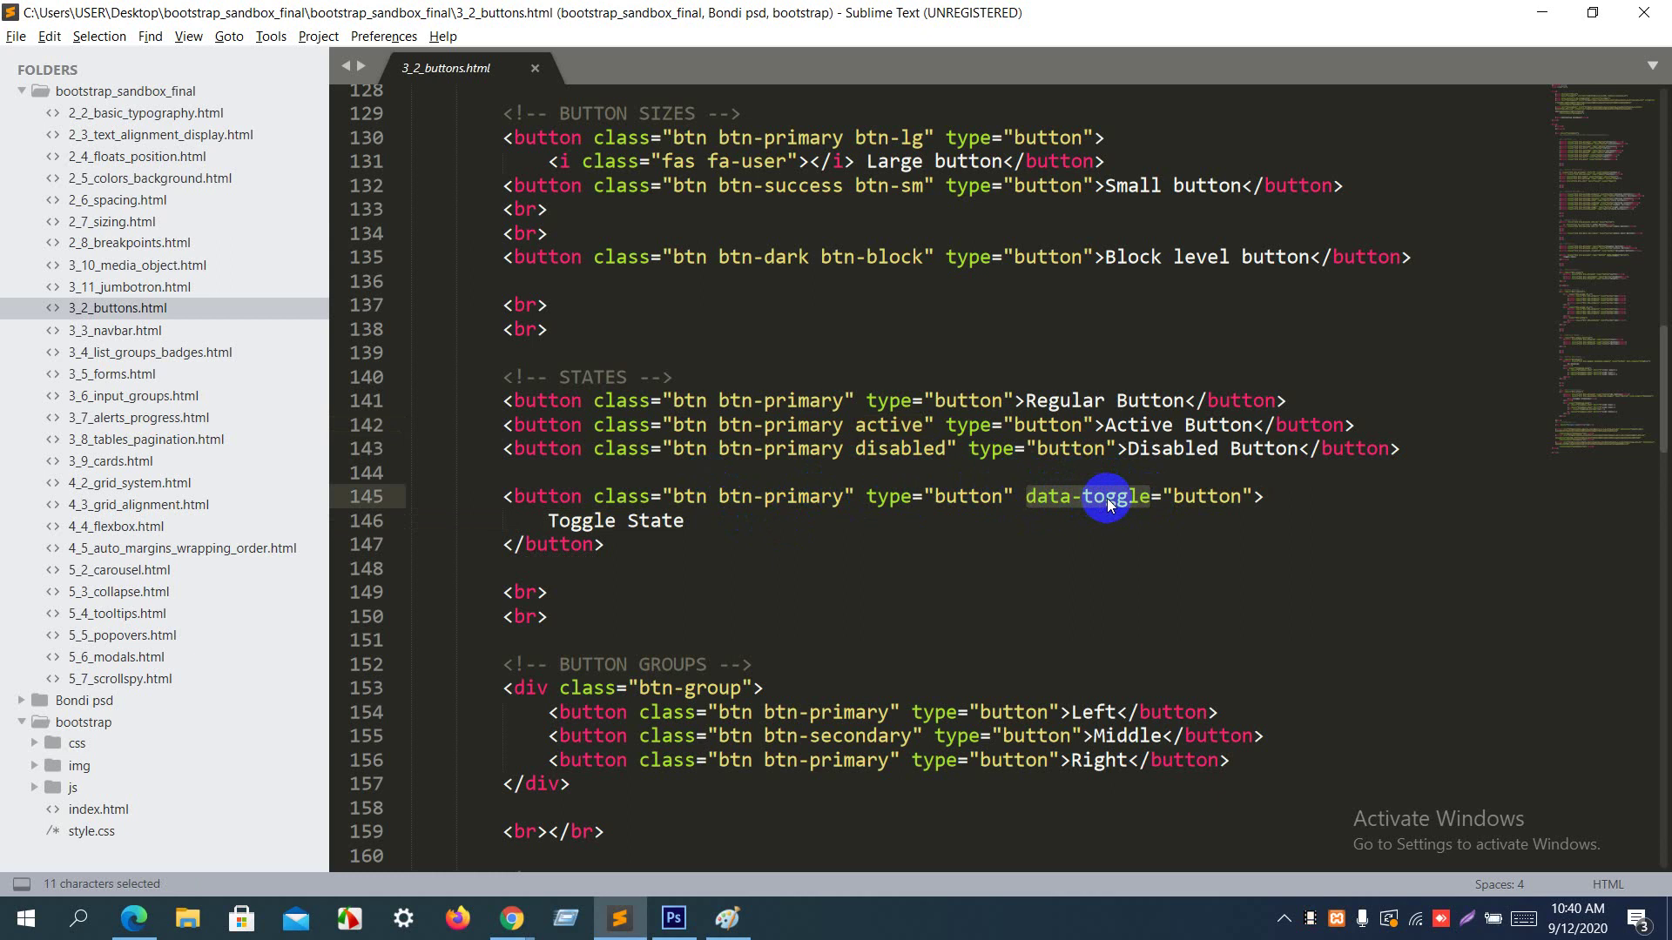
key(alt+Tab)
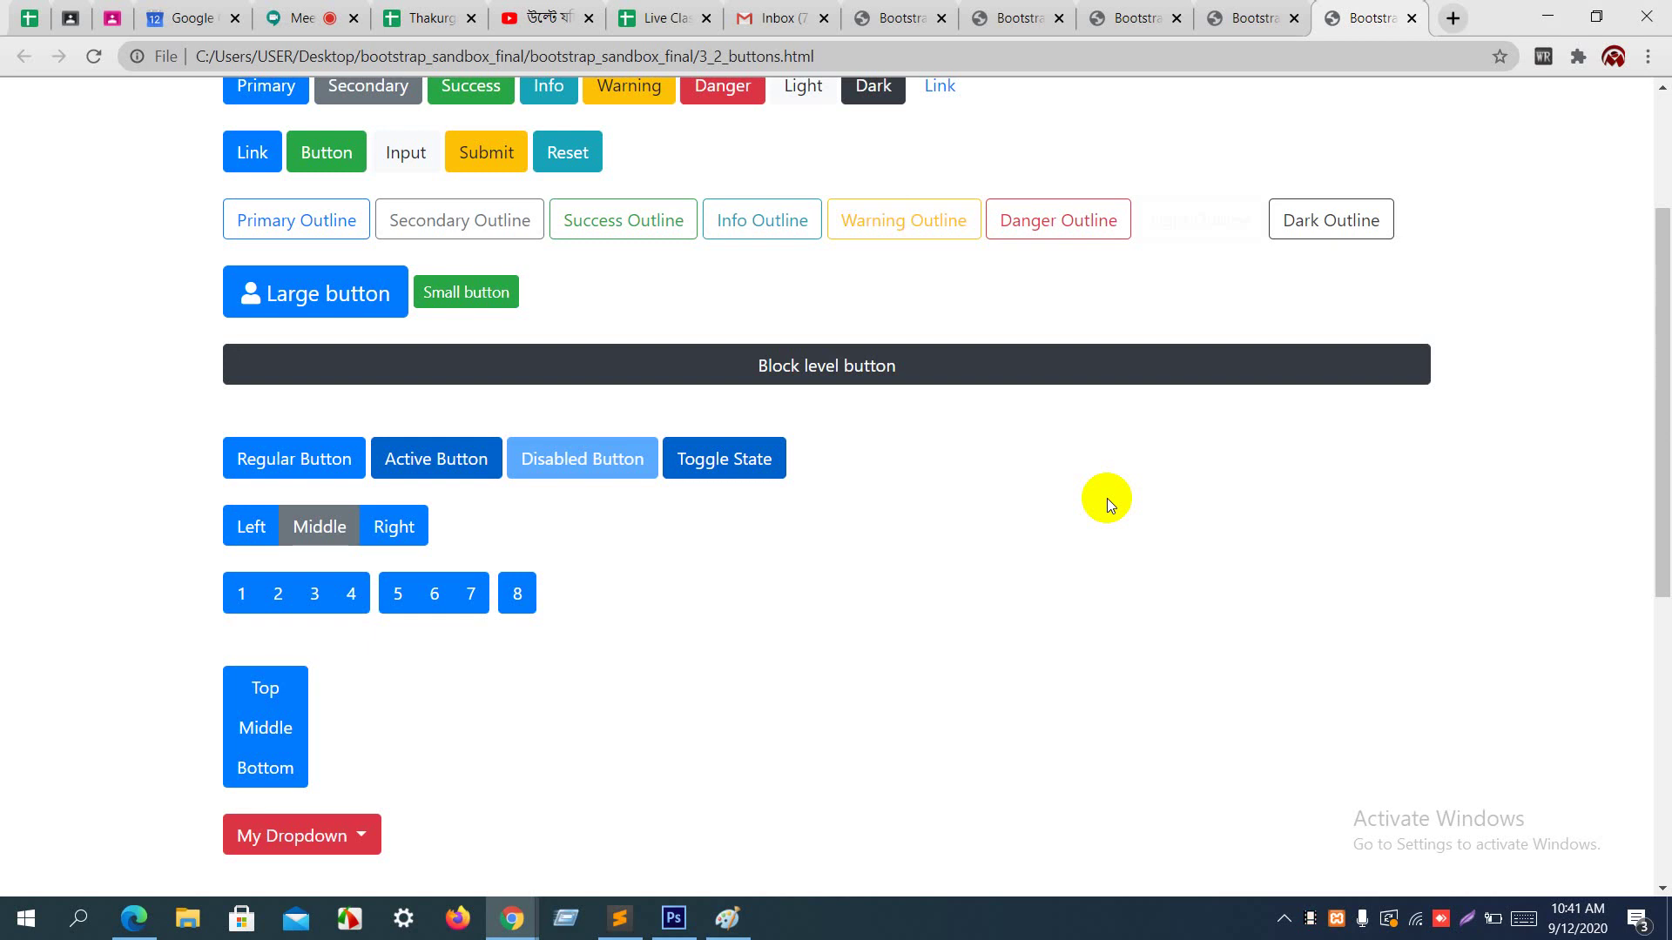
key(alt+Tab)
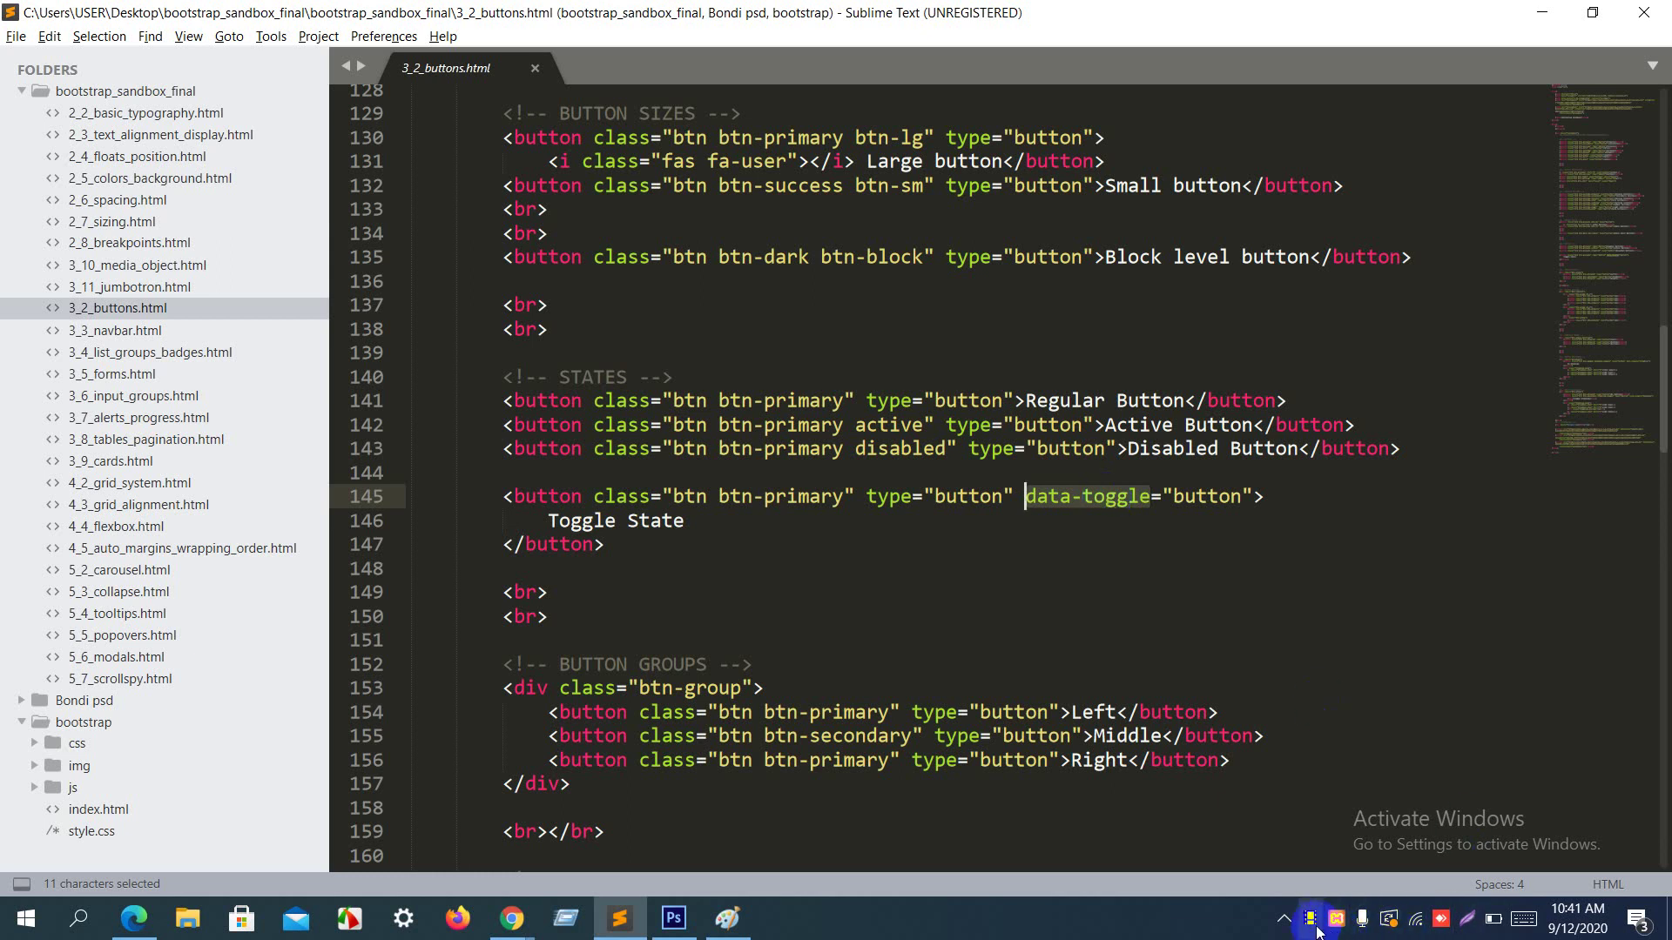
Step: Review the BUTTON GROUPS code, and switch to Chrome to check the rendered Left, Middle and Right button group
scroll(1015, 474, down, 4)
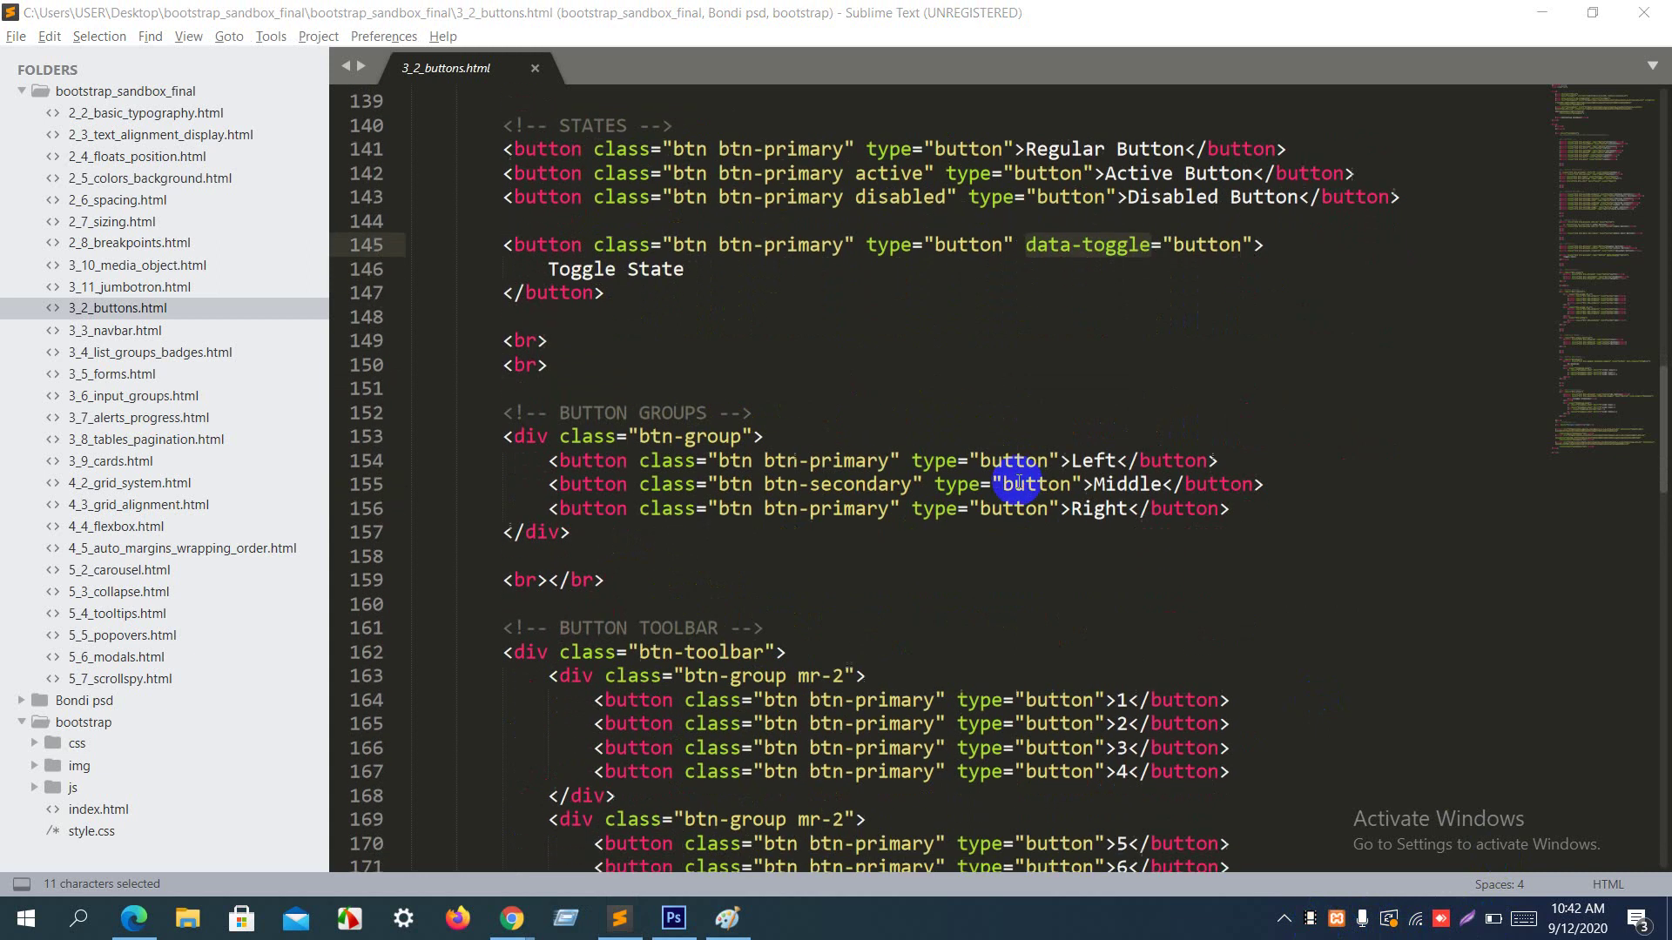
scroll(1018, 481, down, 1)
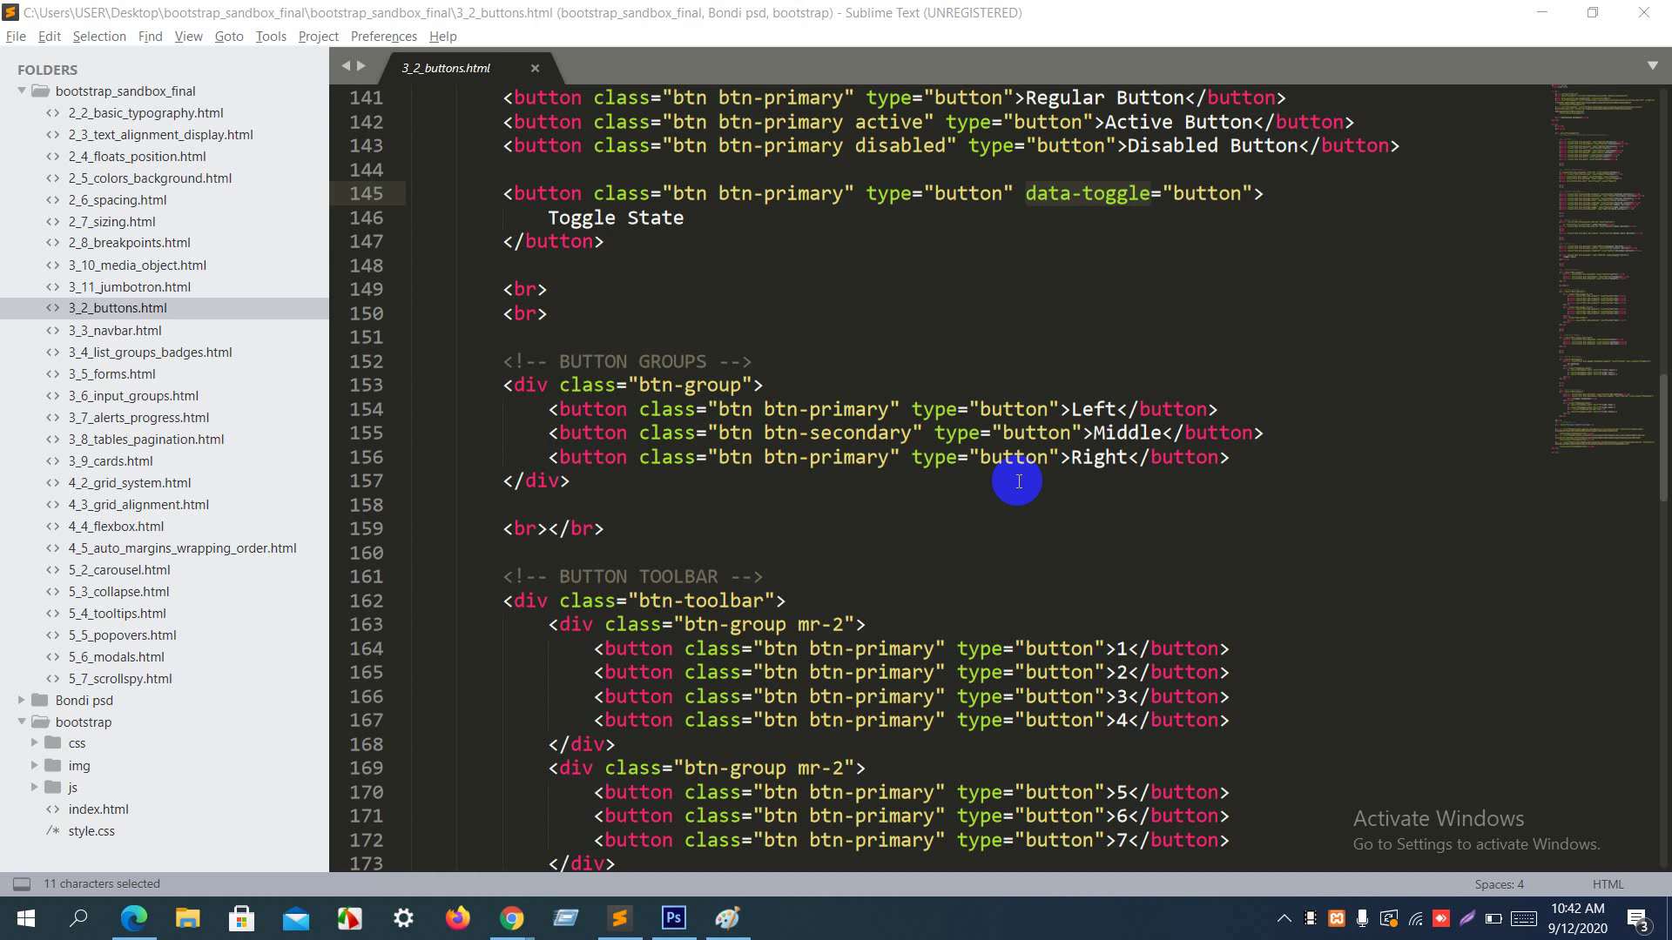
key(alt+Tab)
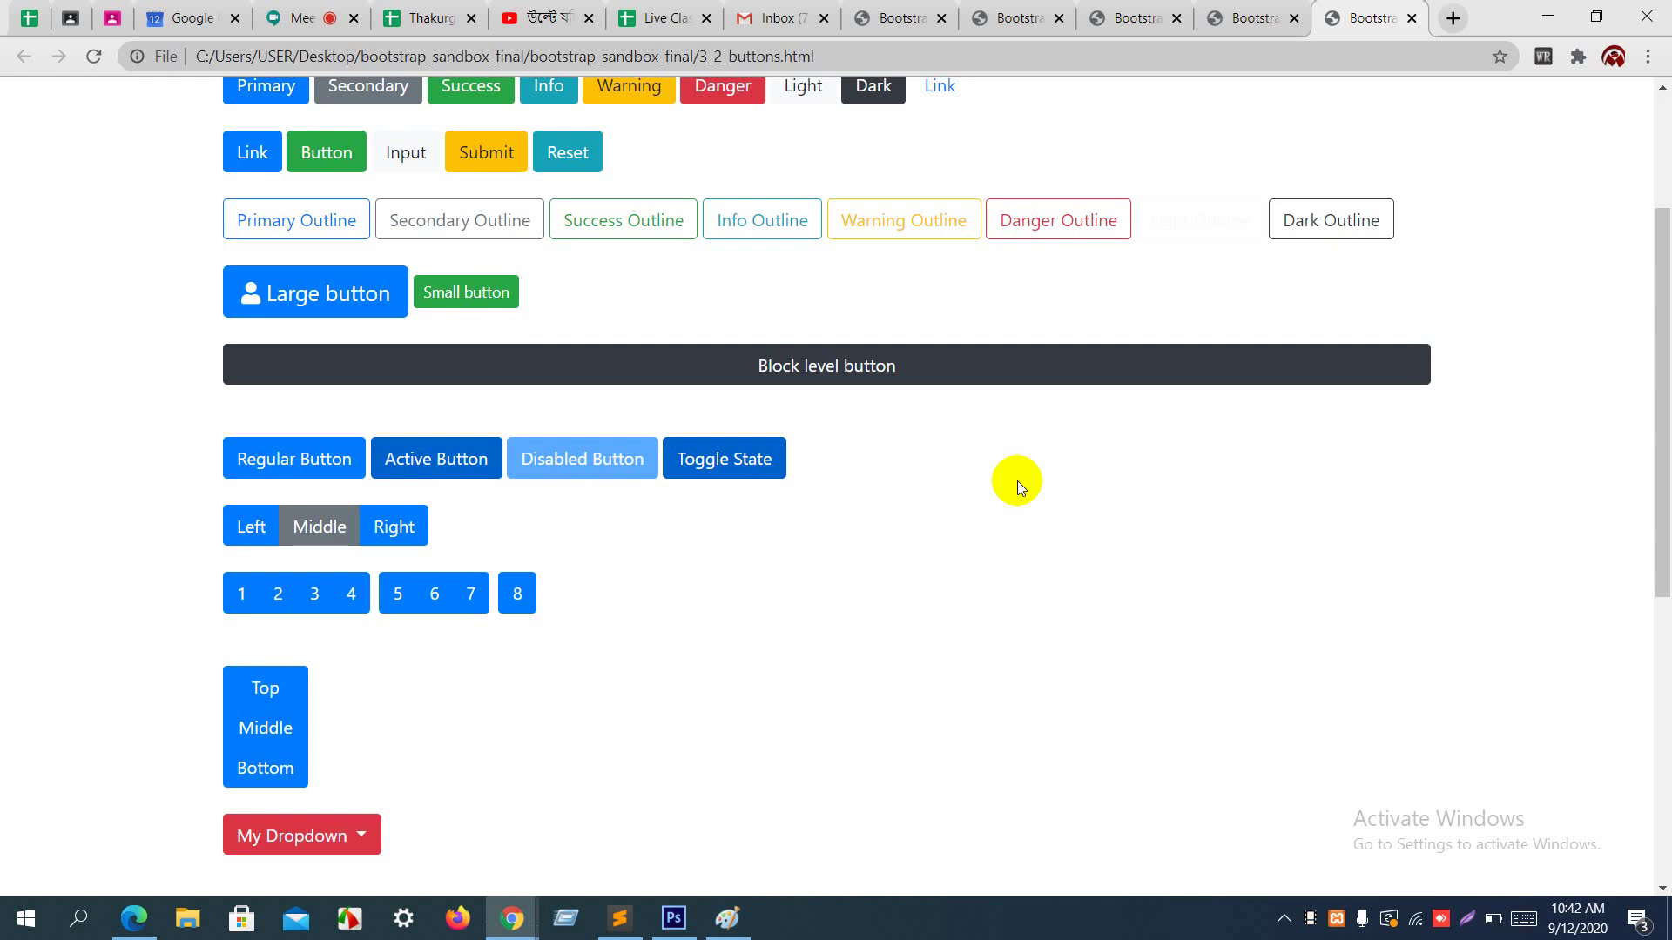
scroll(1017, 481, down, 1)
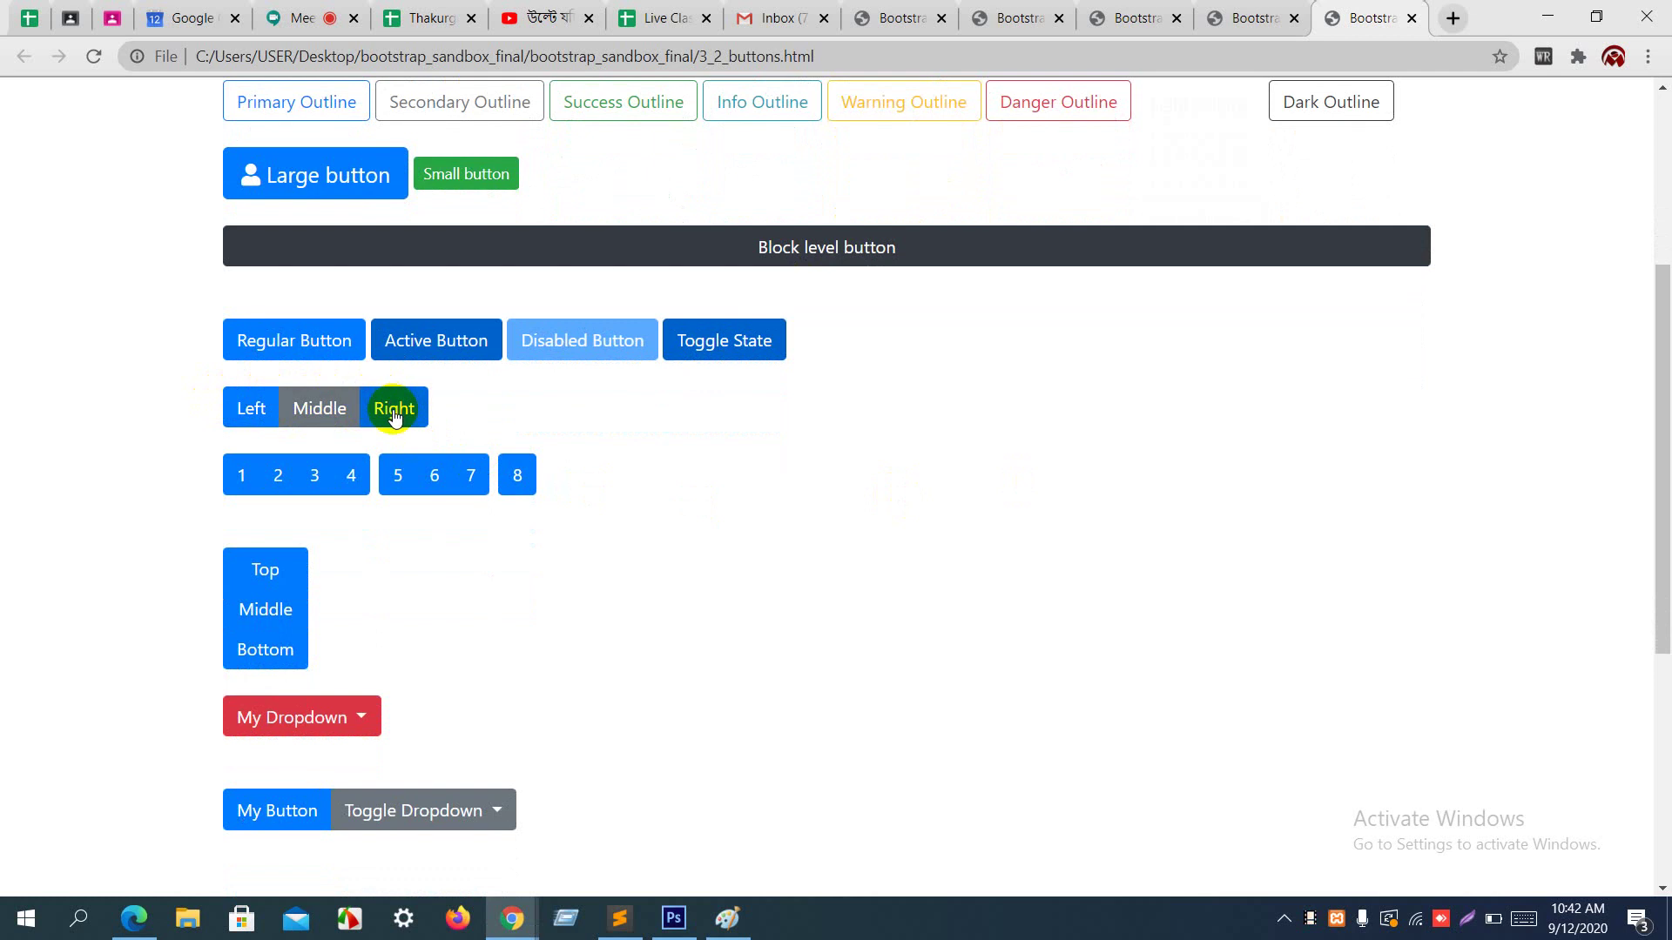
Step: Switch to Sublime Text and highlight the Left, Middle and Right button lines 154–156 inside the btn-group div
key(alt+Tab)
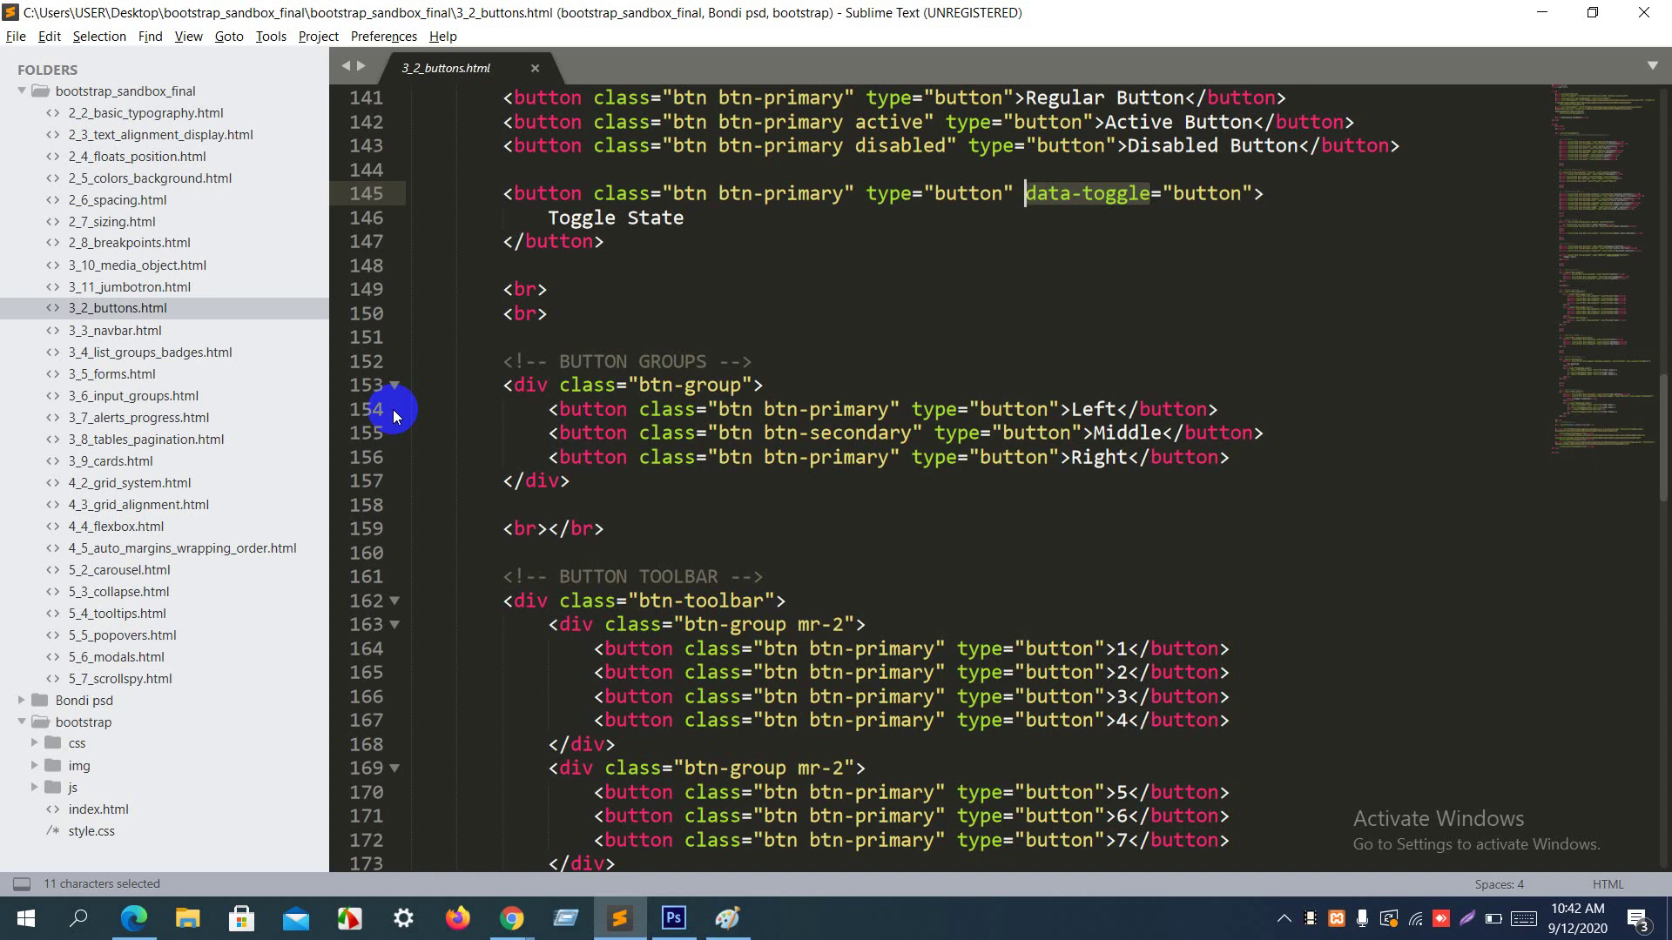
click(526, 383)
mouse_move(649, 376)
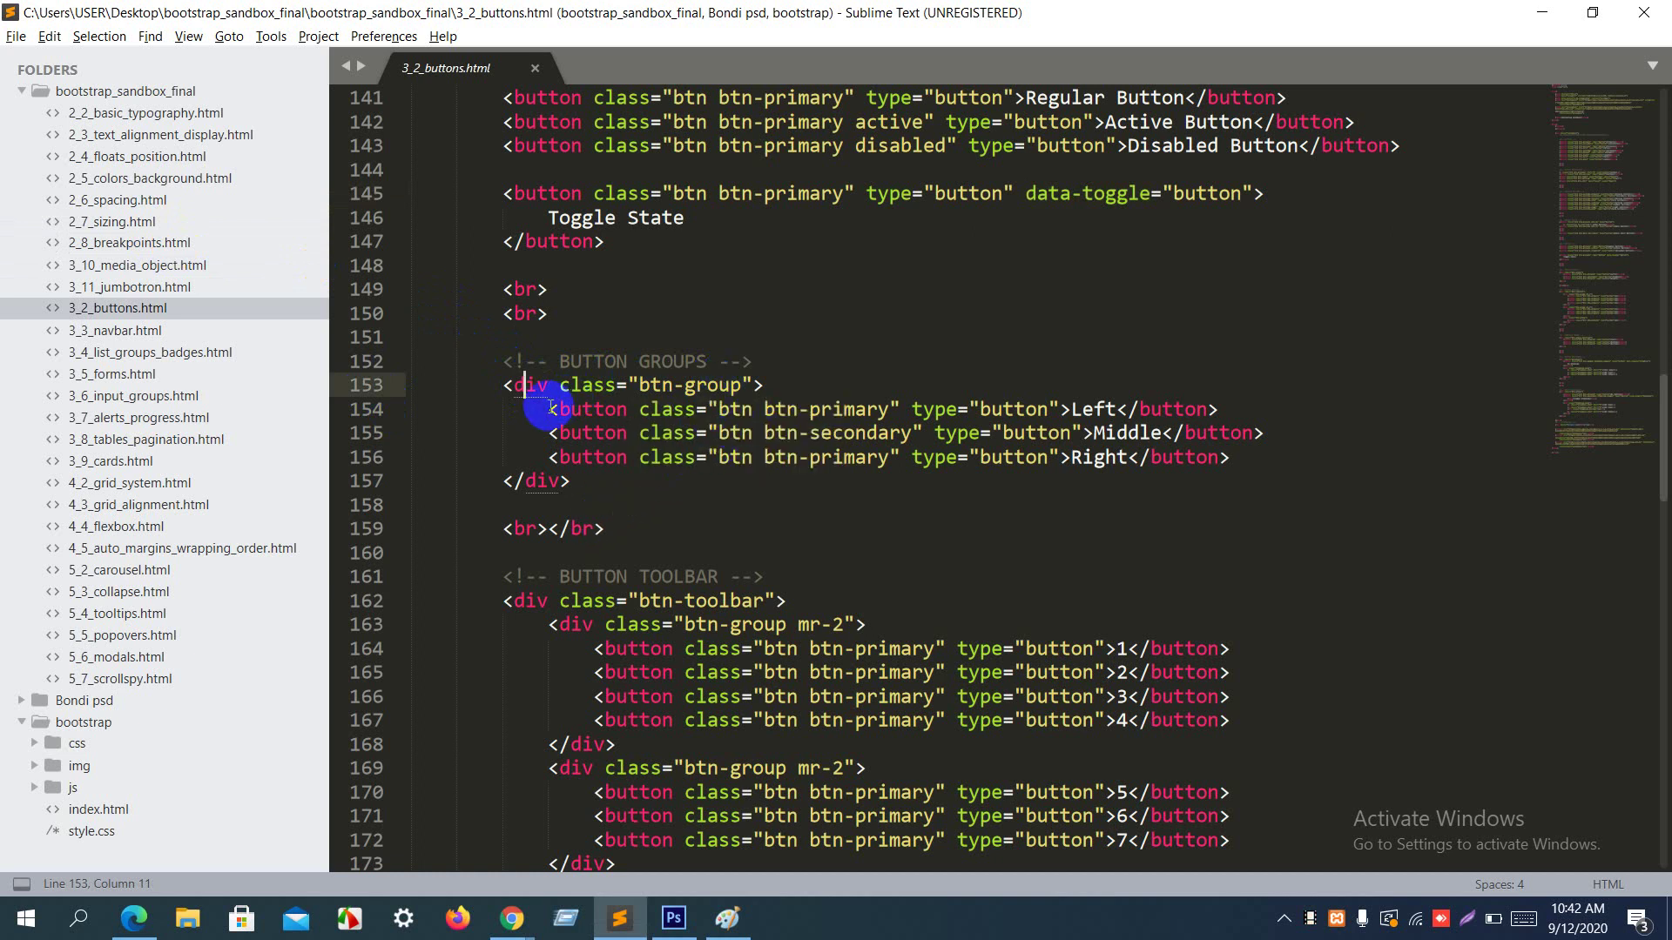
drag(546, 406, 1227, 468)
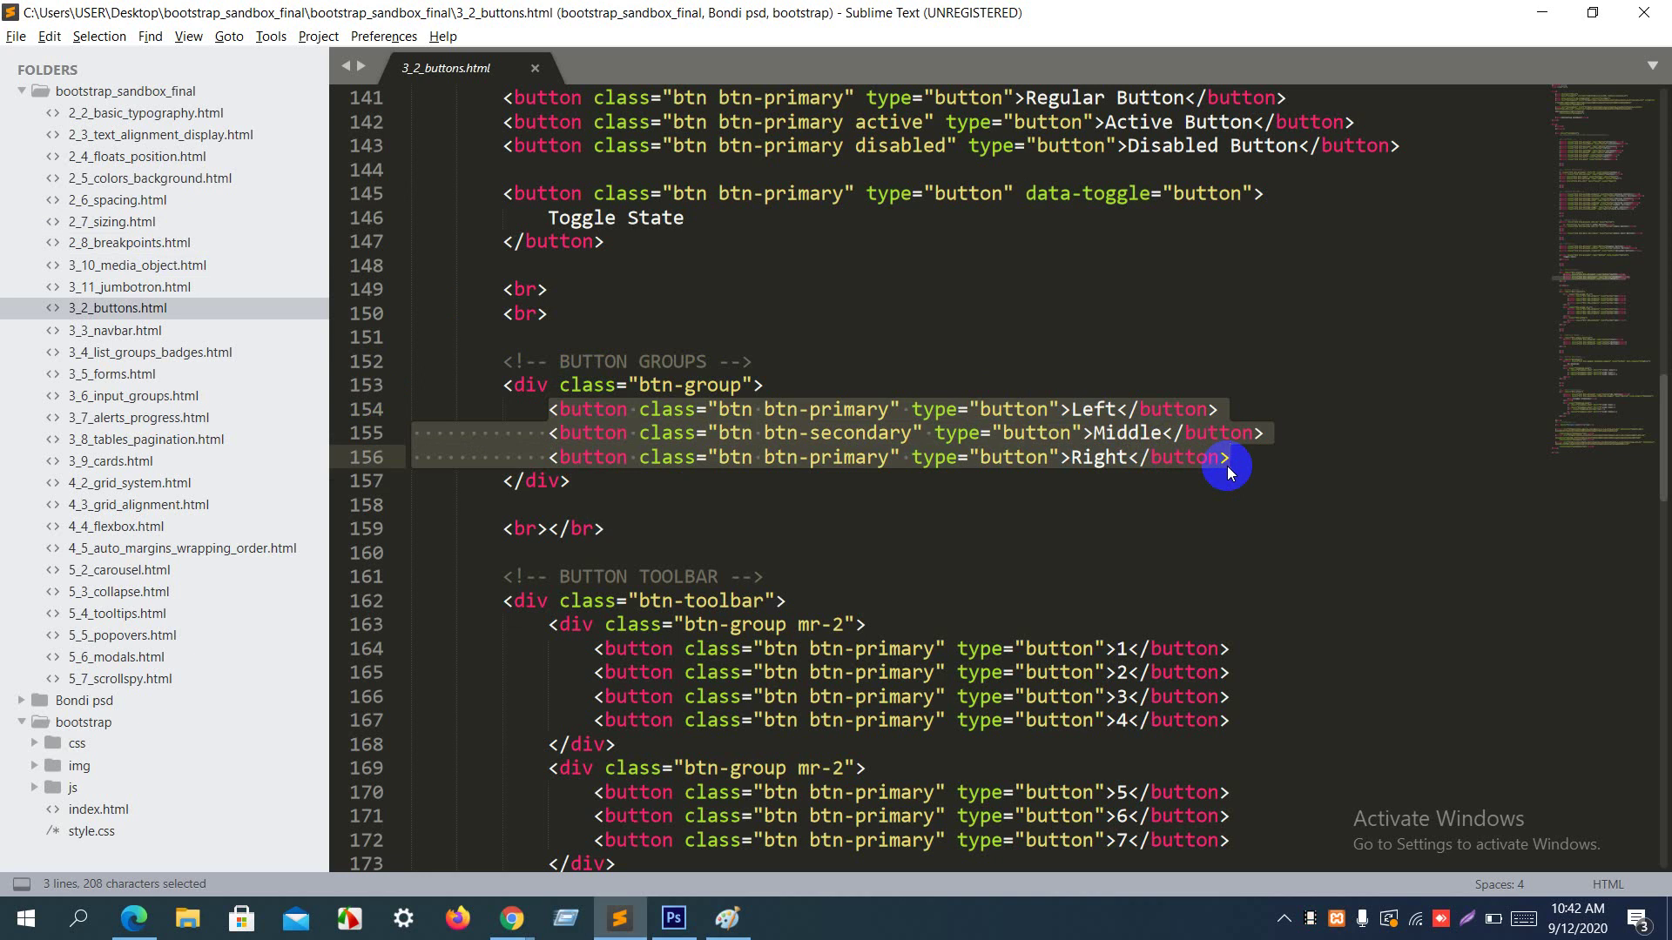
Step: Switch to Chrome, open a new tab and search Google for dfdgfgfhgj
key(alt+Tab)
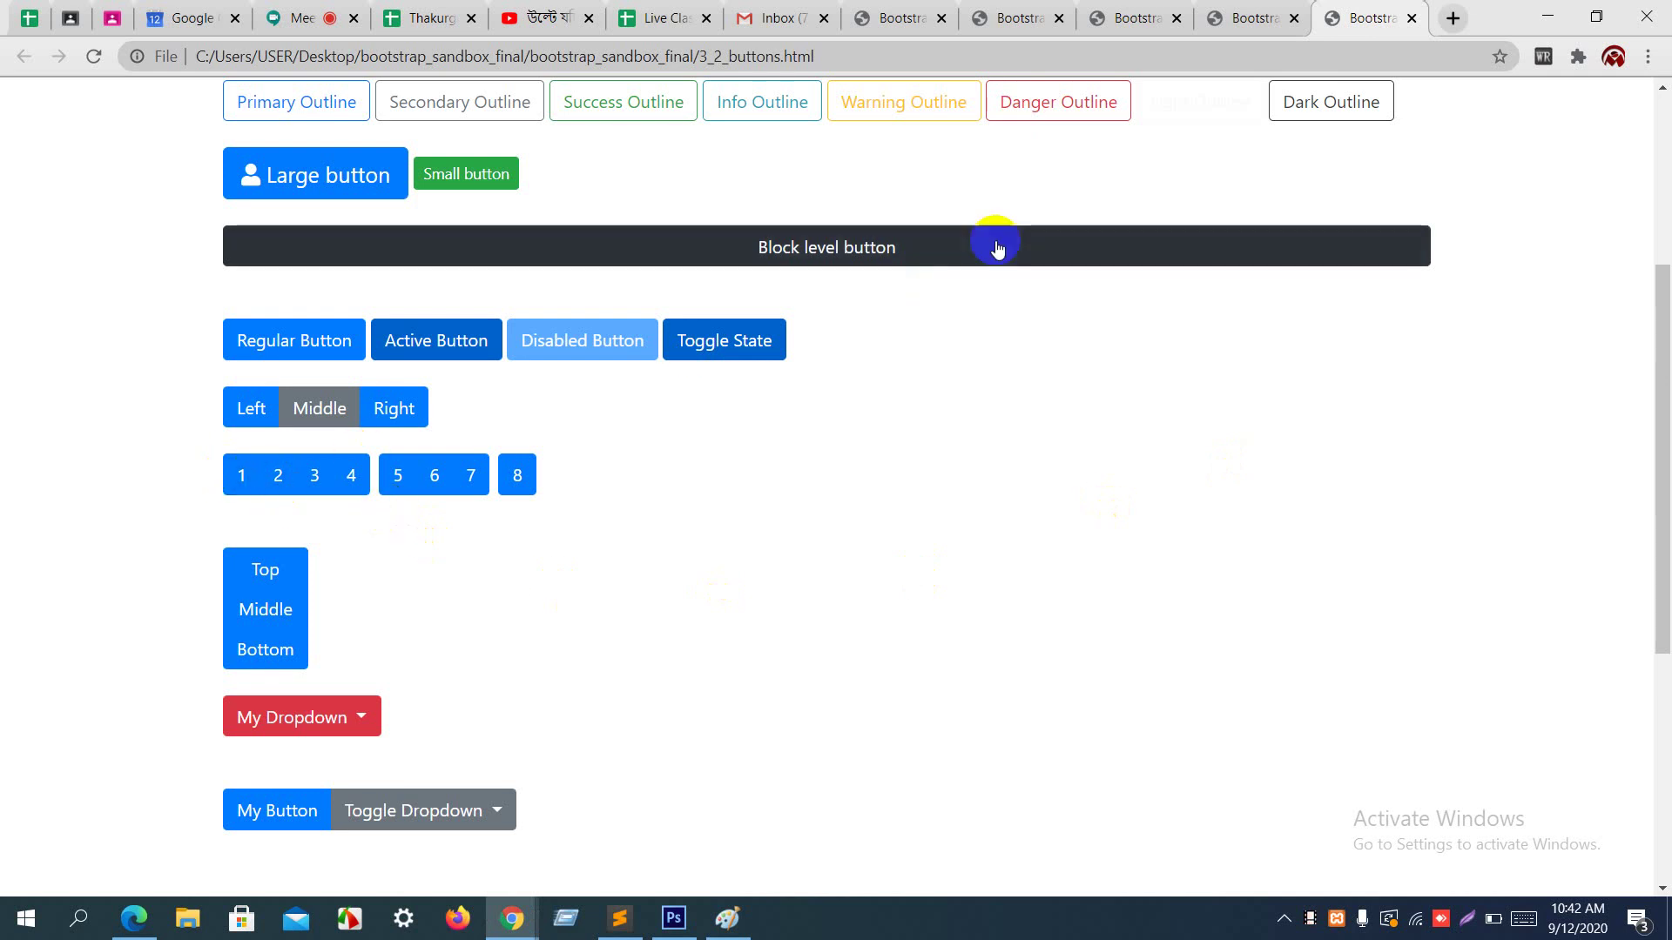
click(1449, 19)
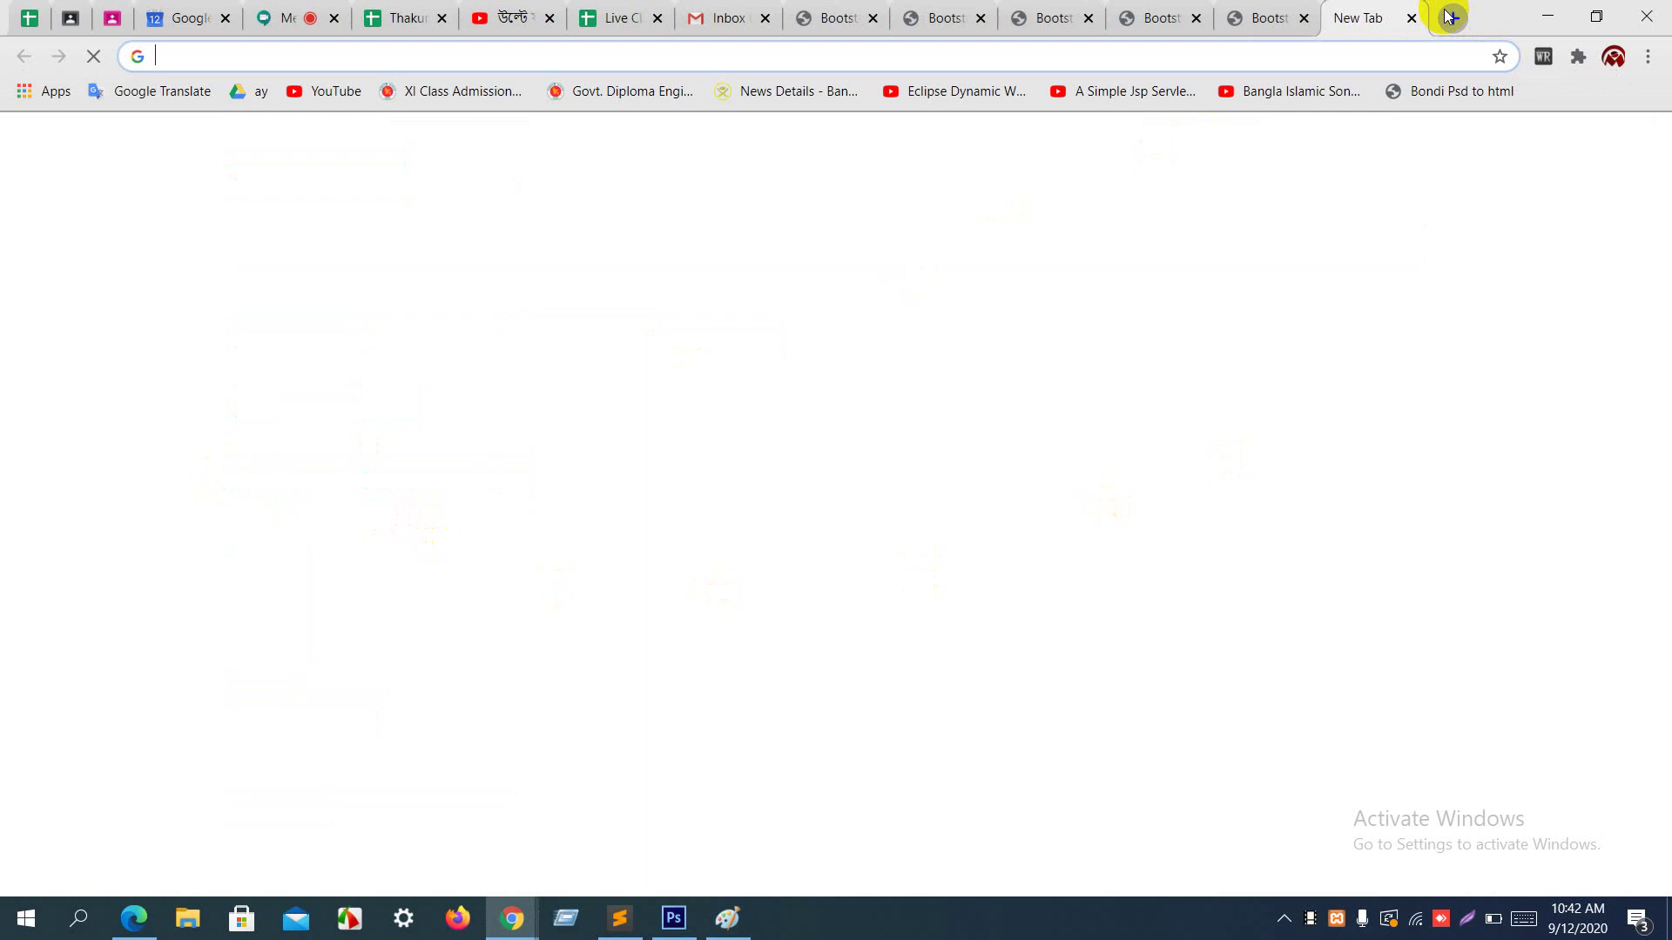
text(dfdgfgfh)
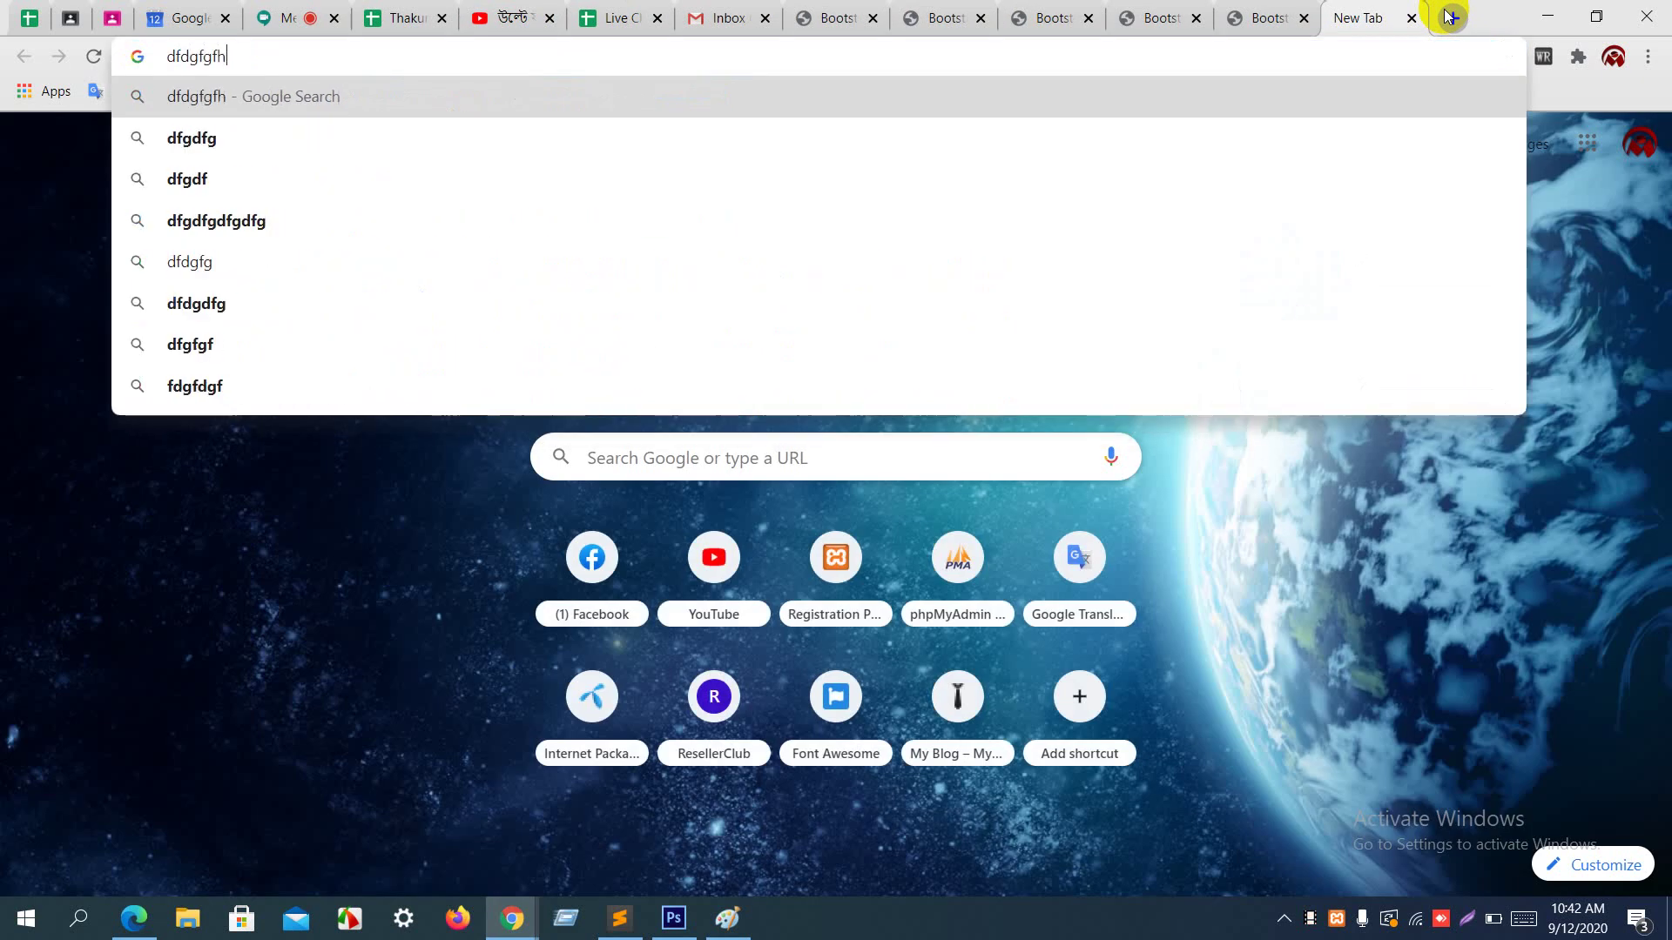
text(gj)
key(Return)
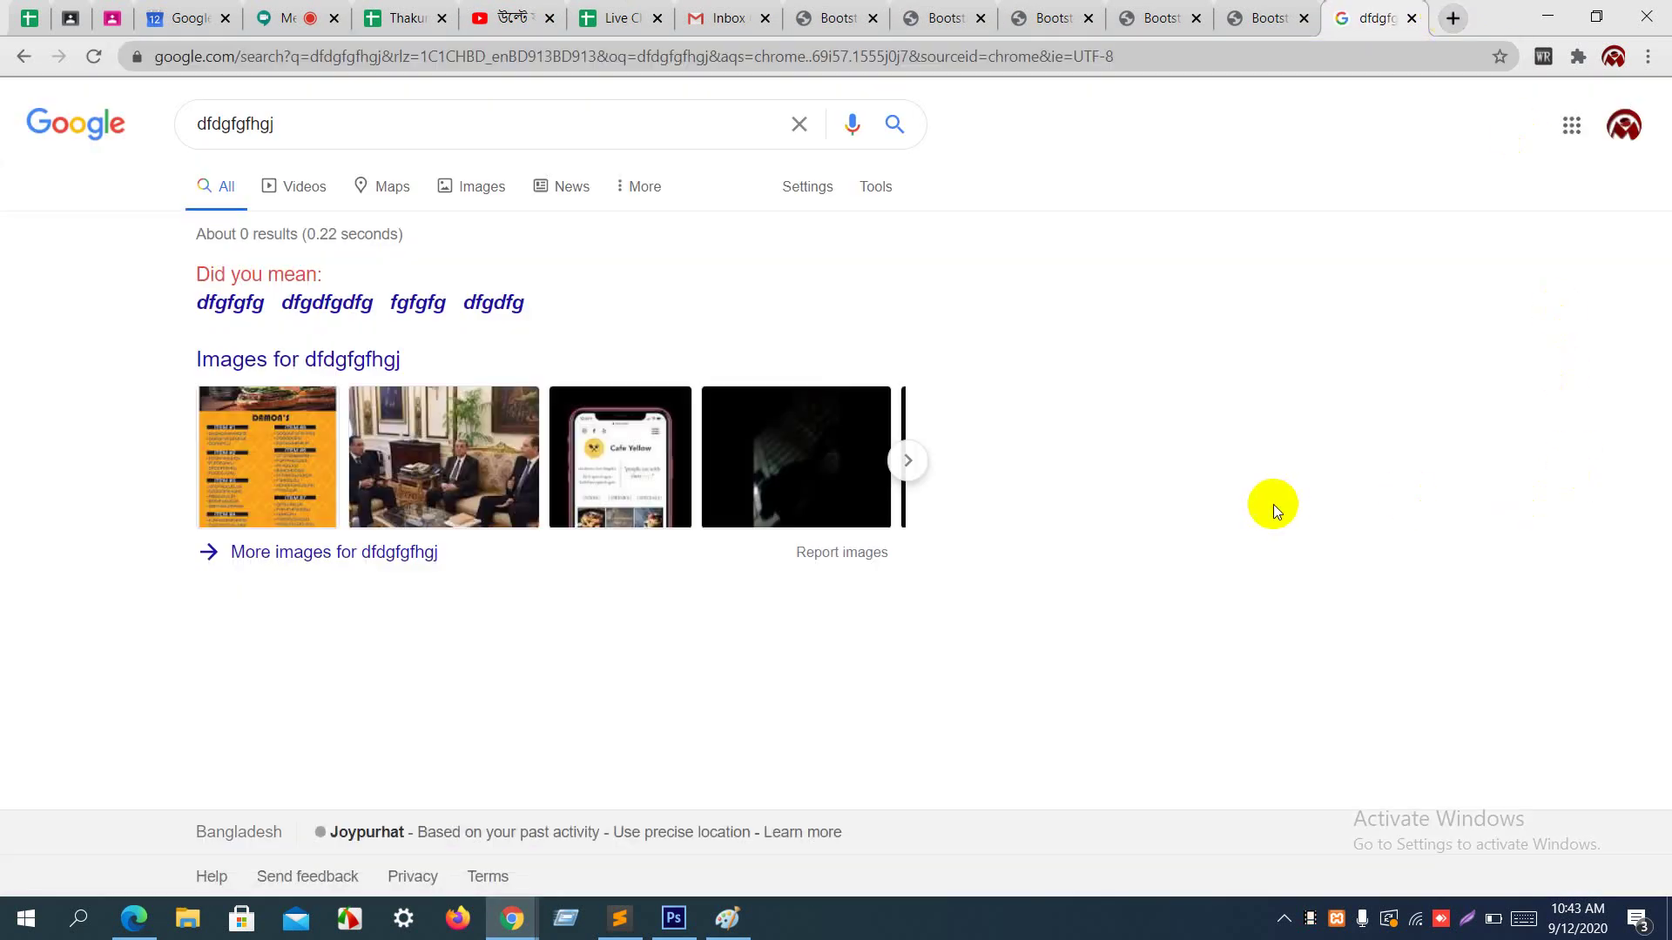
Step: Replace the Google query with india and run the search
click(392, 140)
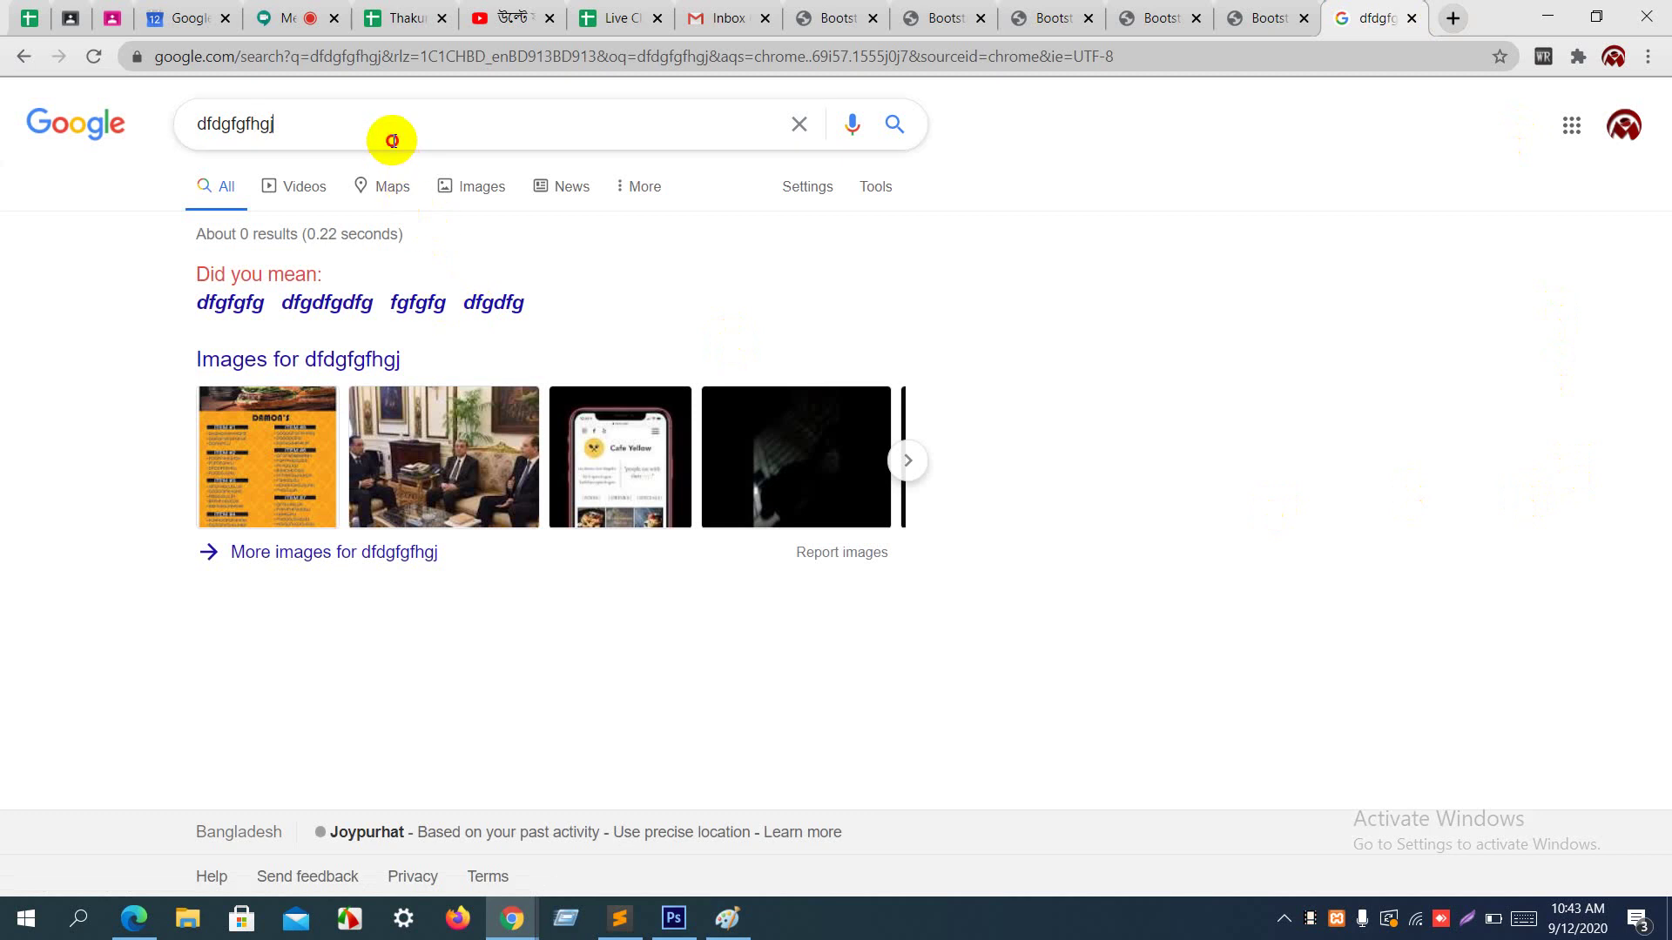
key(ctrl+a)
text(in)
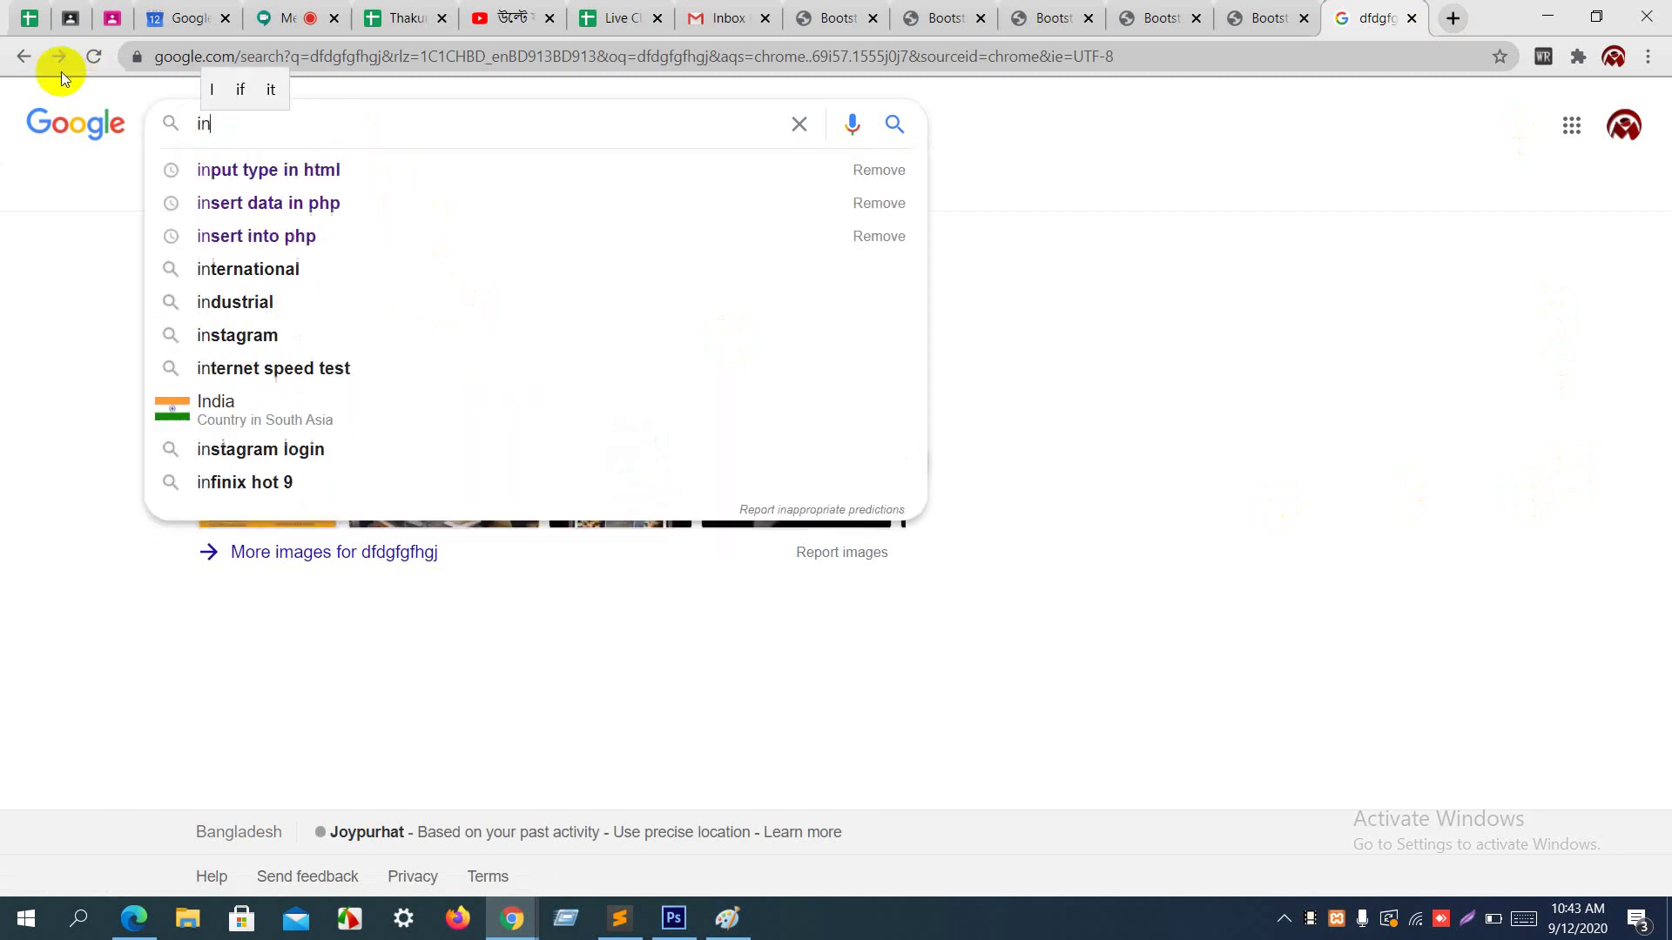
text(dia)
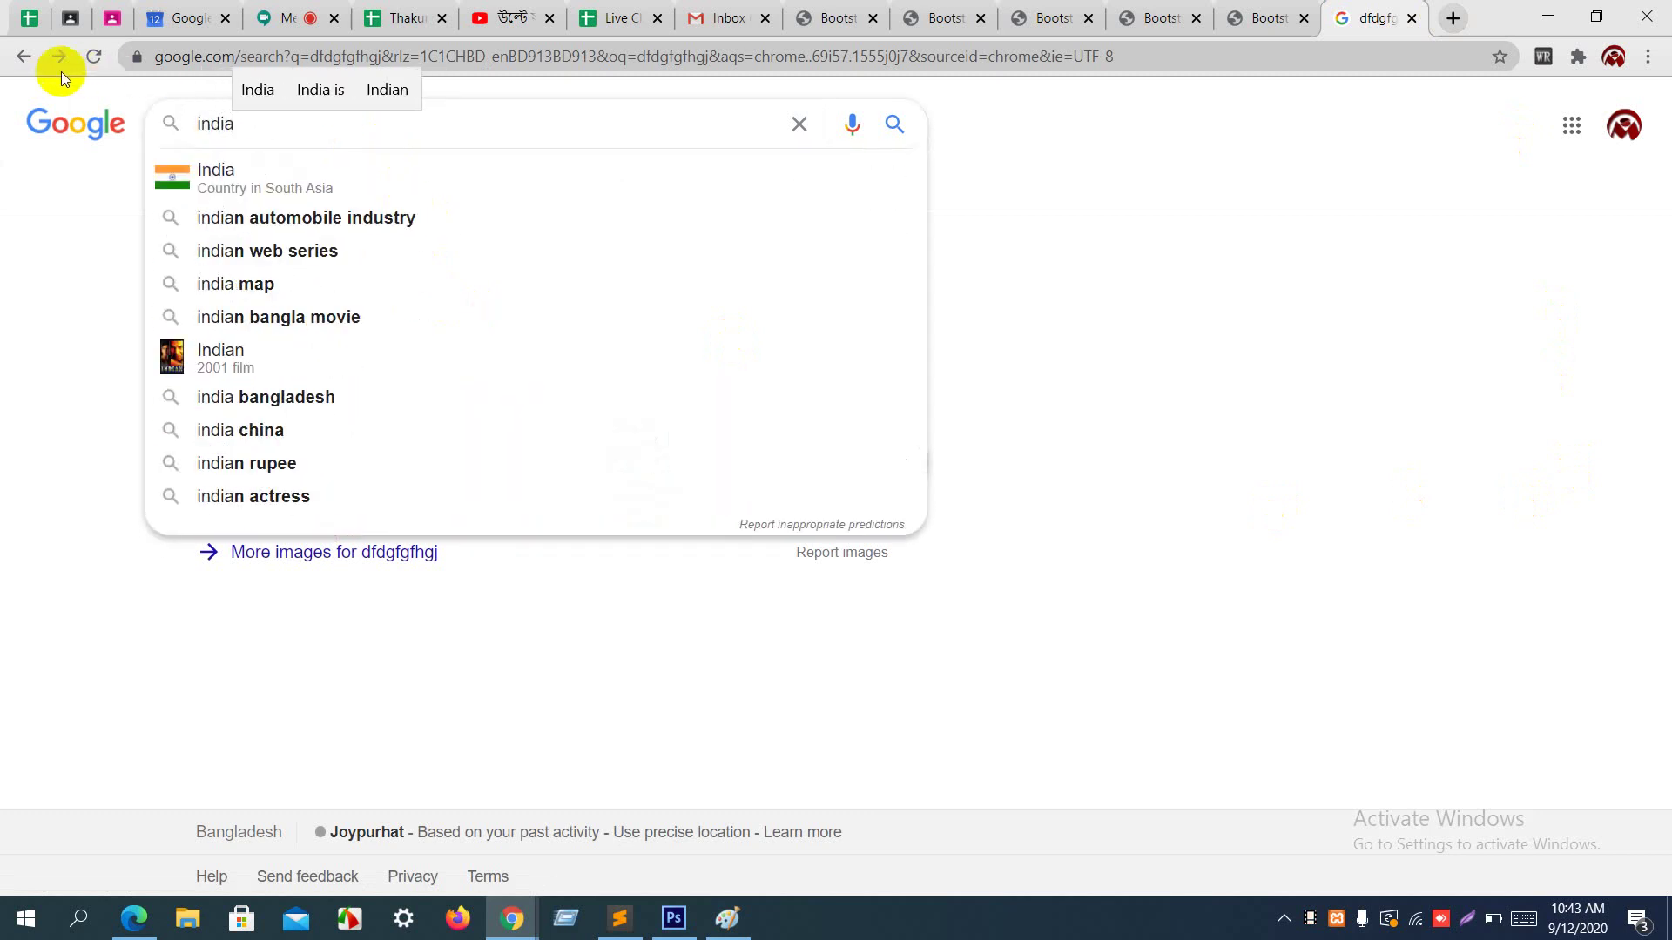
key(Return)
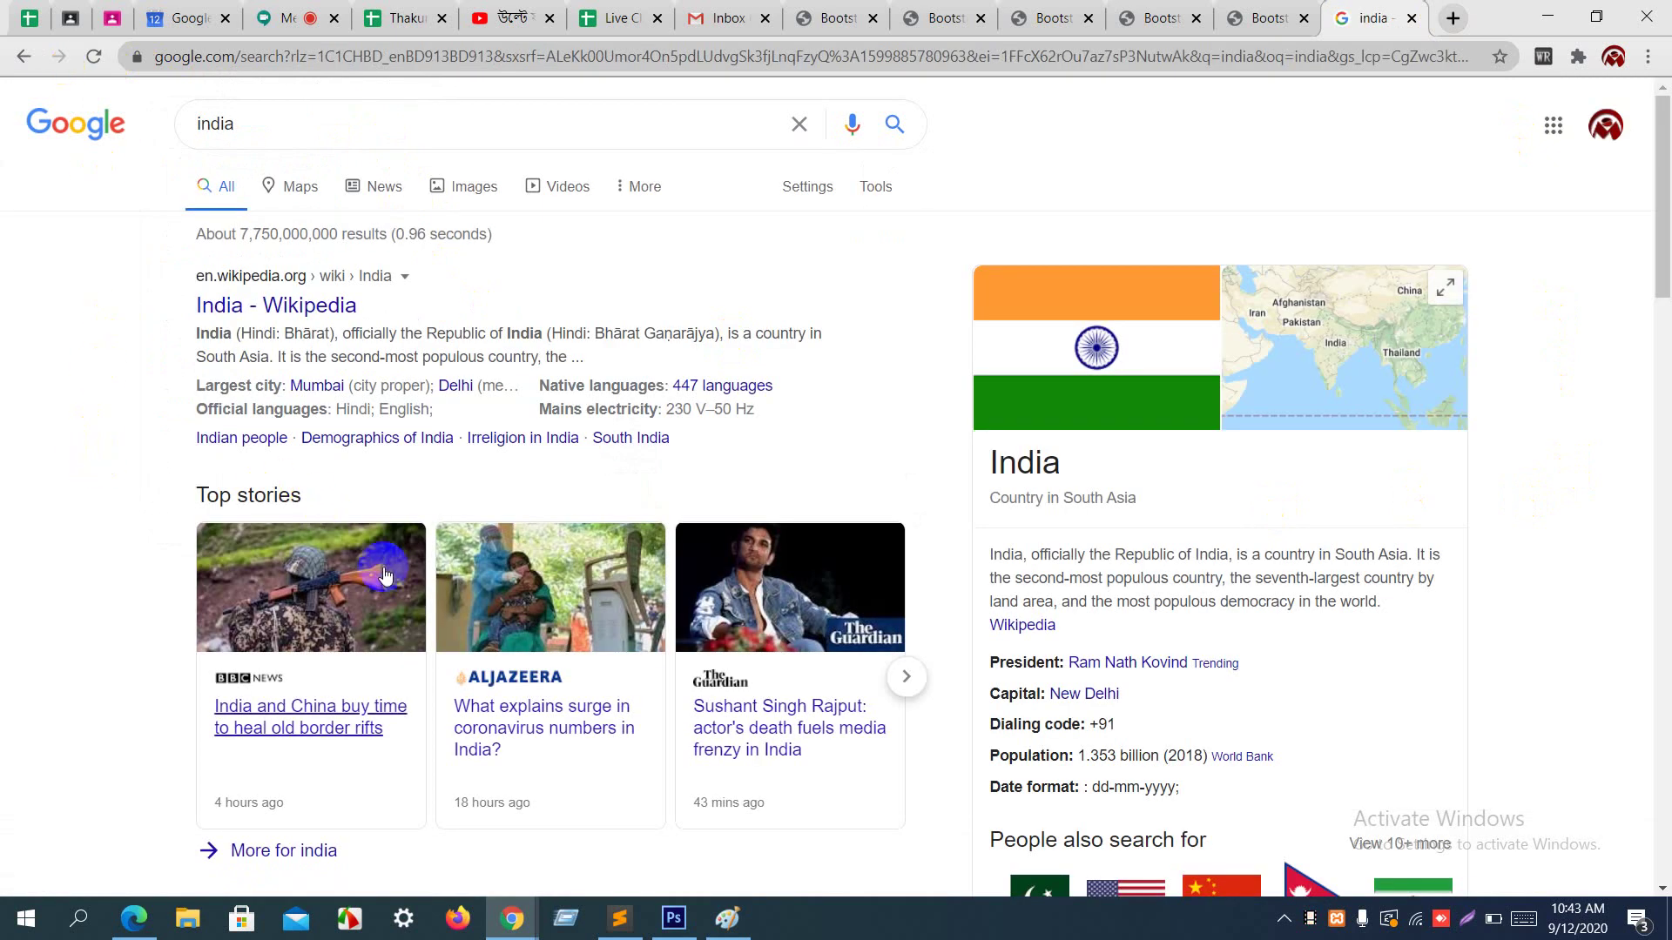
Step: Examine the page number links below the india search results, opening result pages 2 and 3
scroll(247, 361, down, 6)
scroll(474, 556, down, 10)
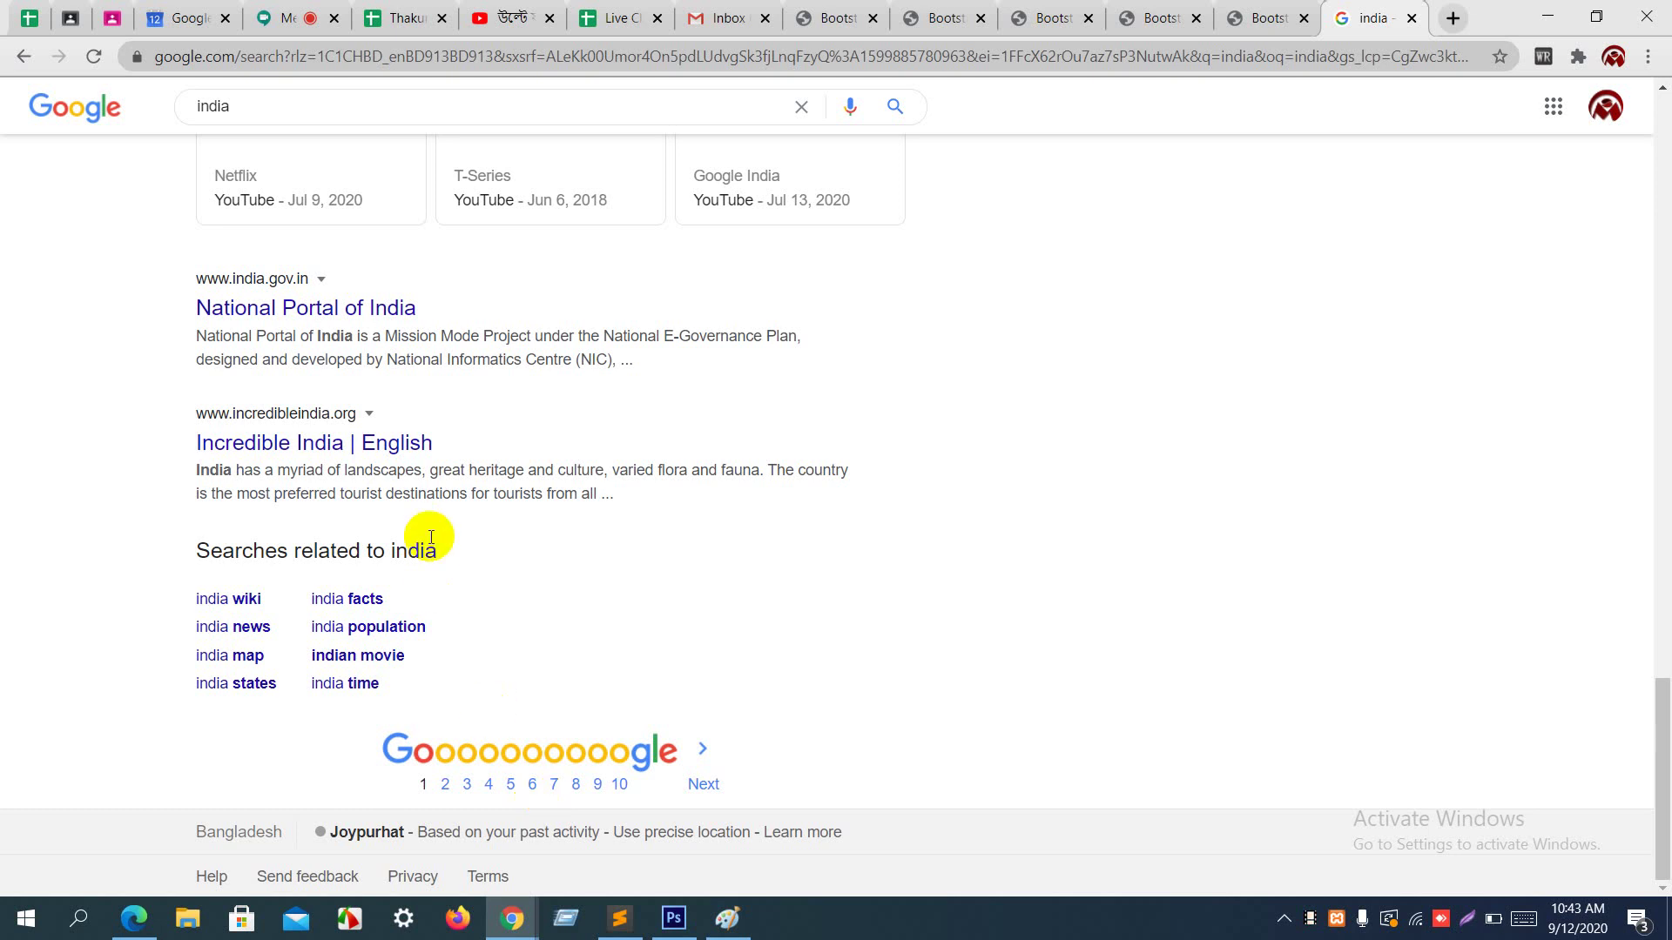
scroll(430, 538, up, 20)
scroll(430, 537, up, 5)
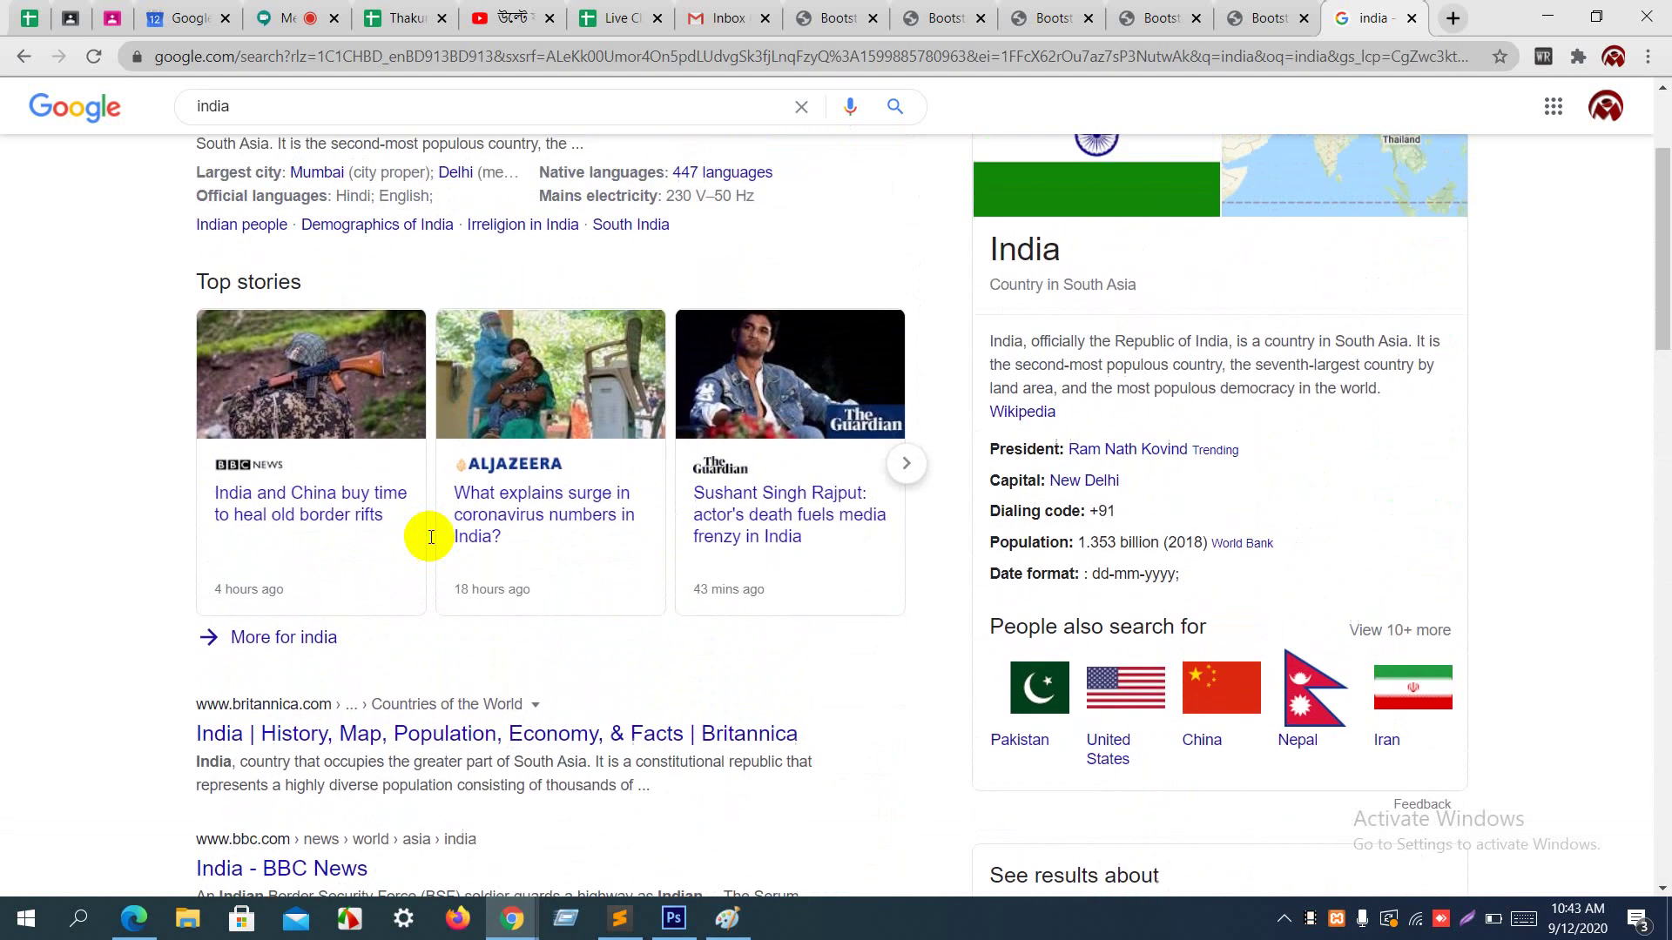
scroll(430, 540, down, 20)
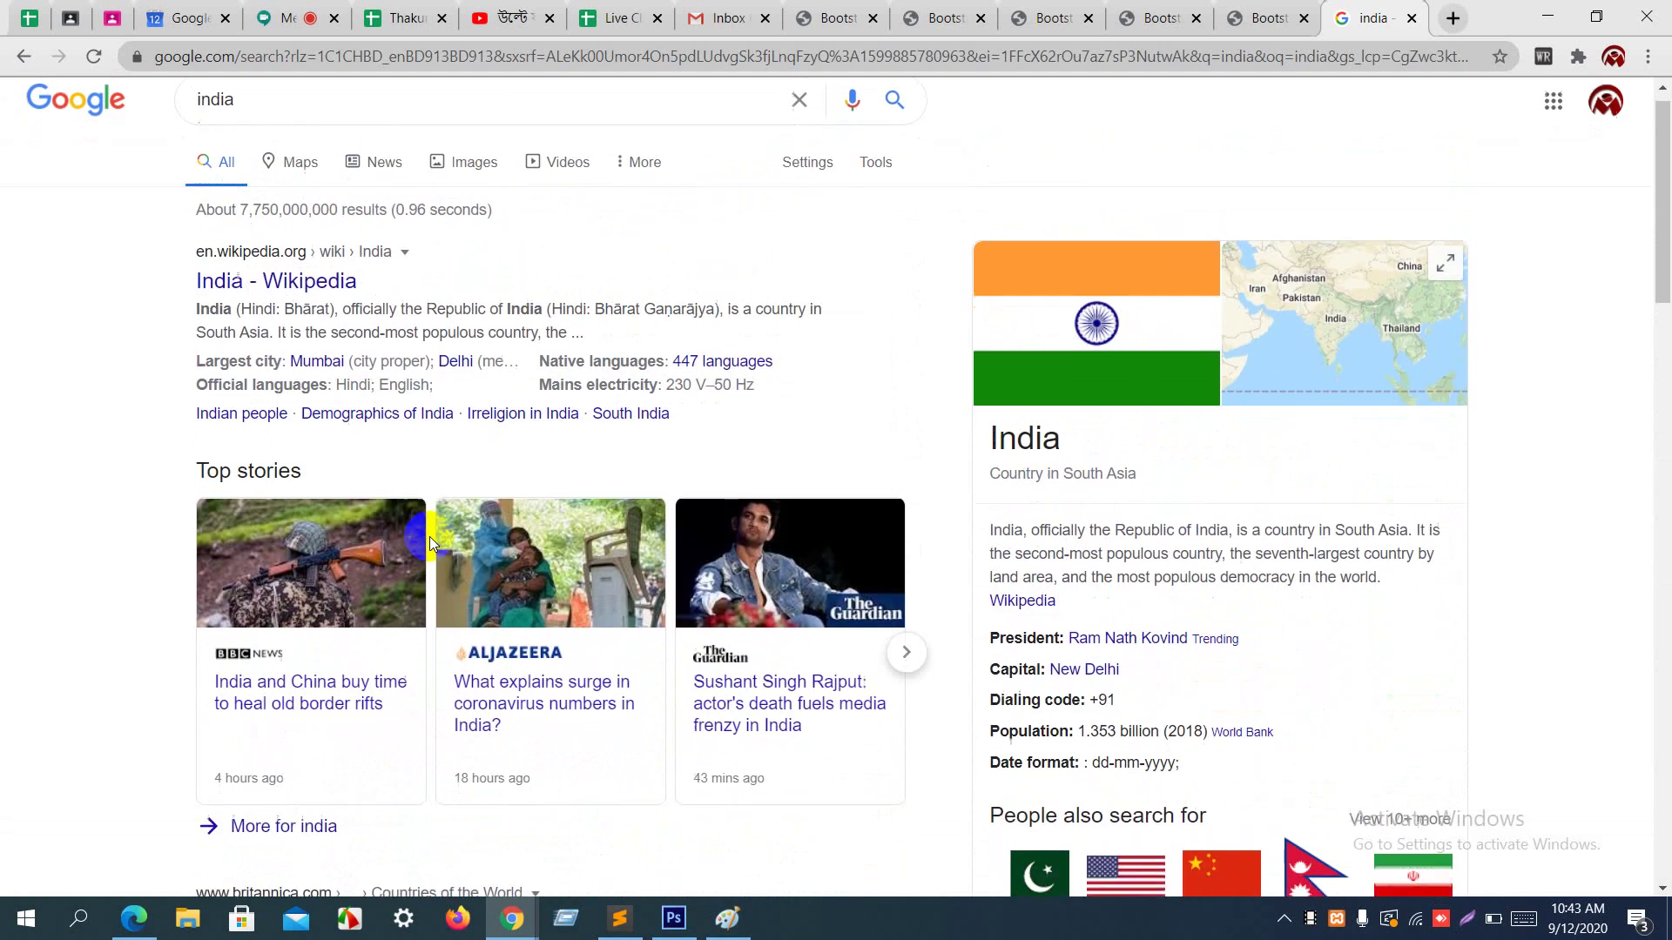
scroll(430, 543, down, 1)
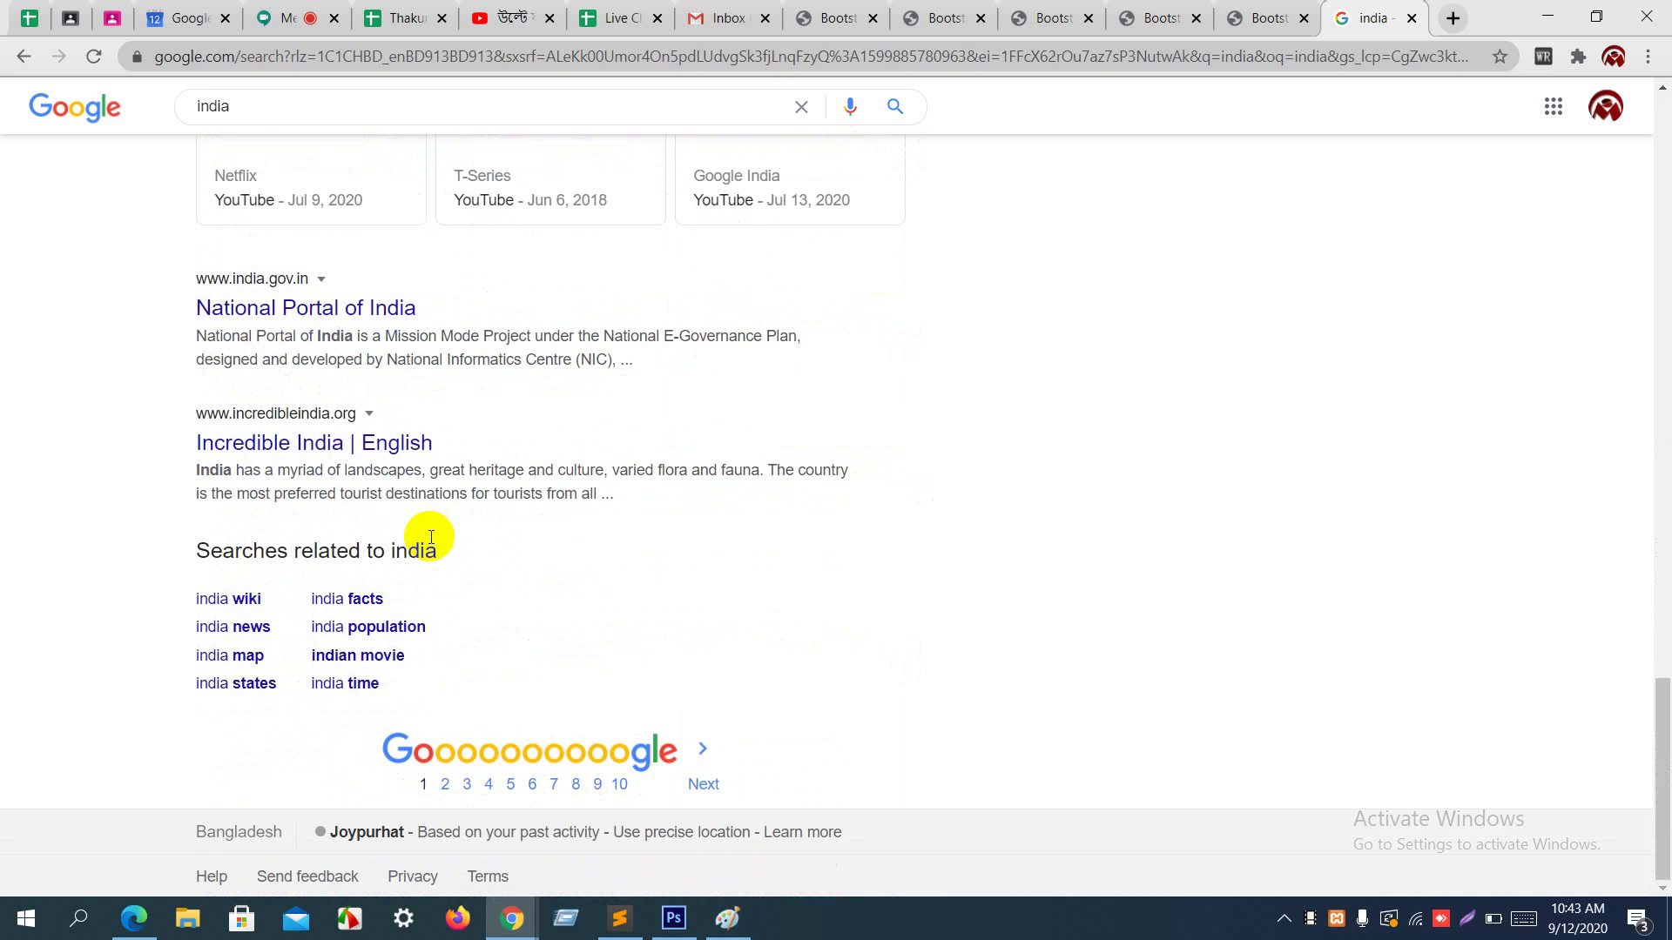
click(444, 785)
scroll(444, 792, down, 15)
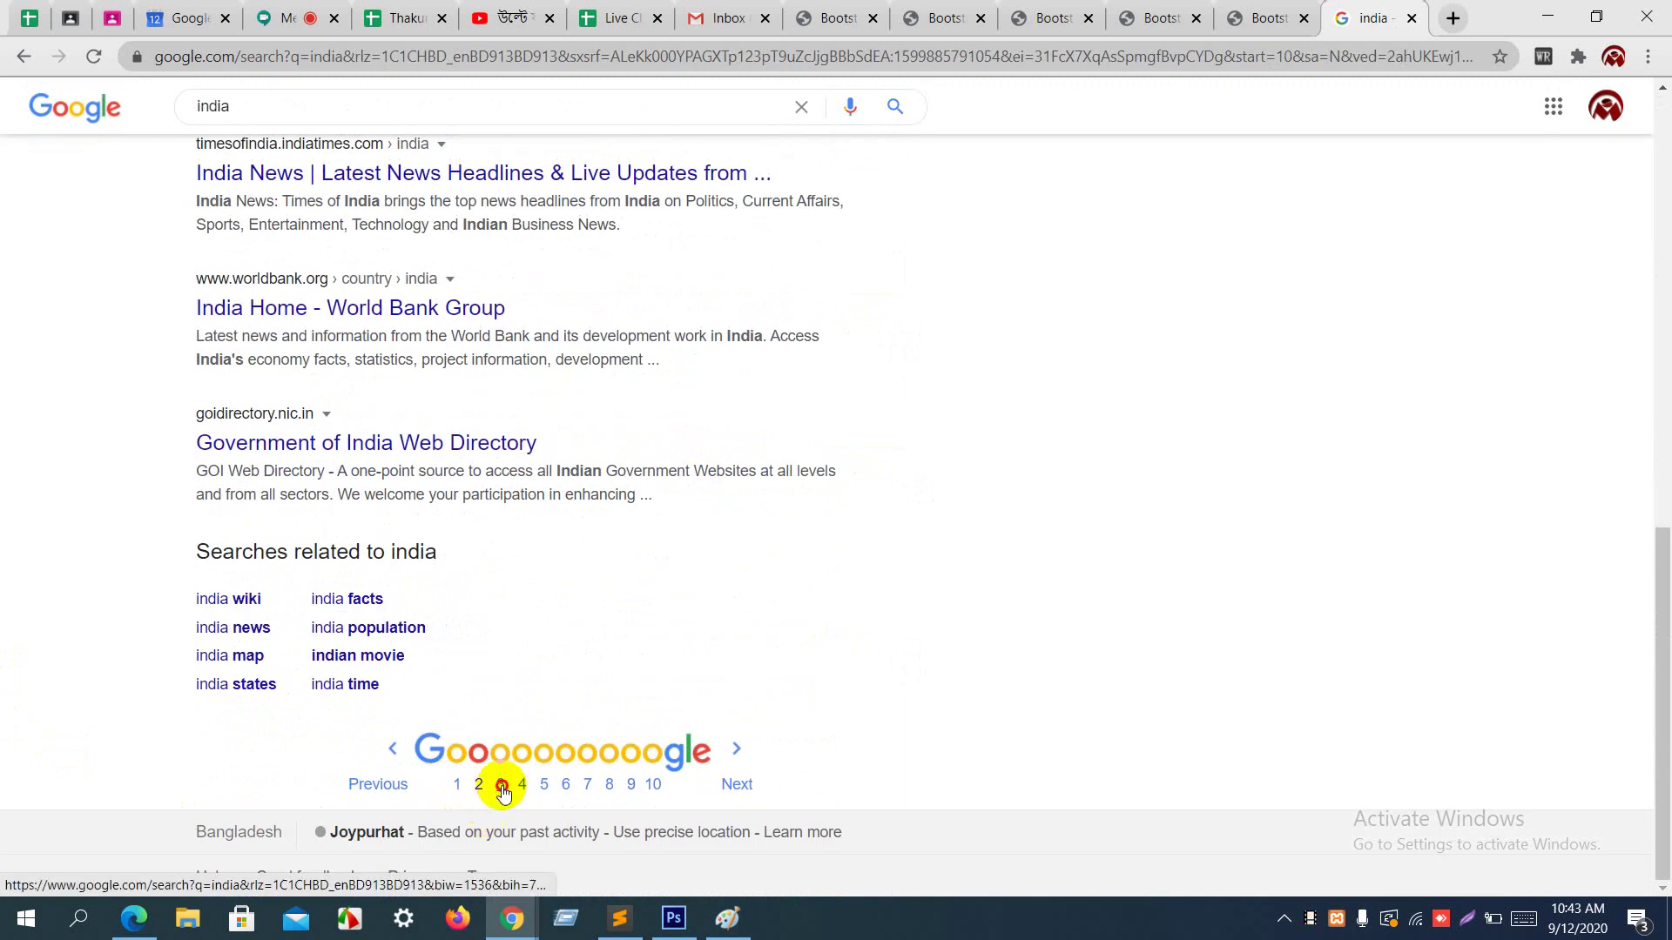
click(501, 785)
scroll(504, 792, down, 15)
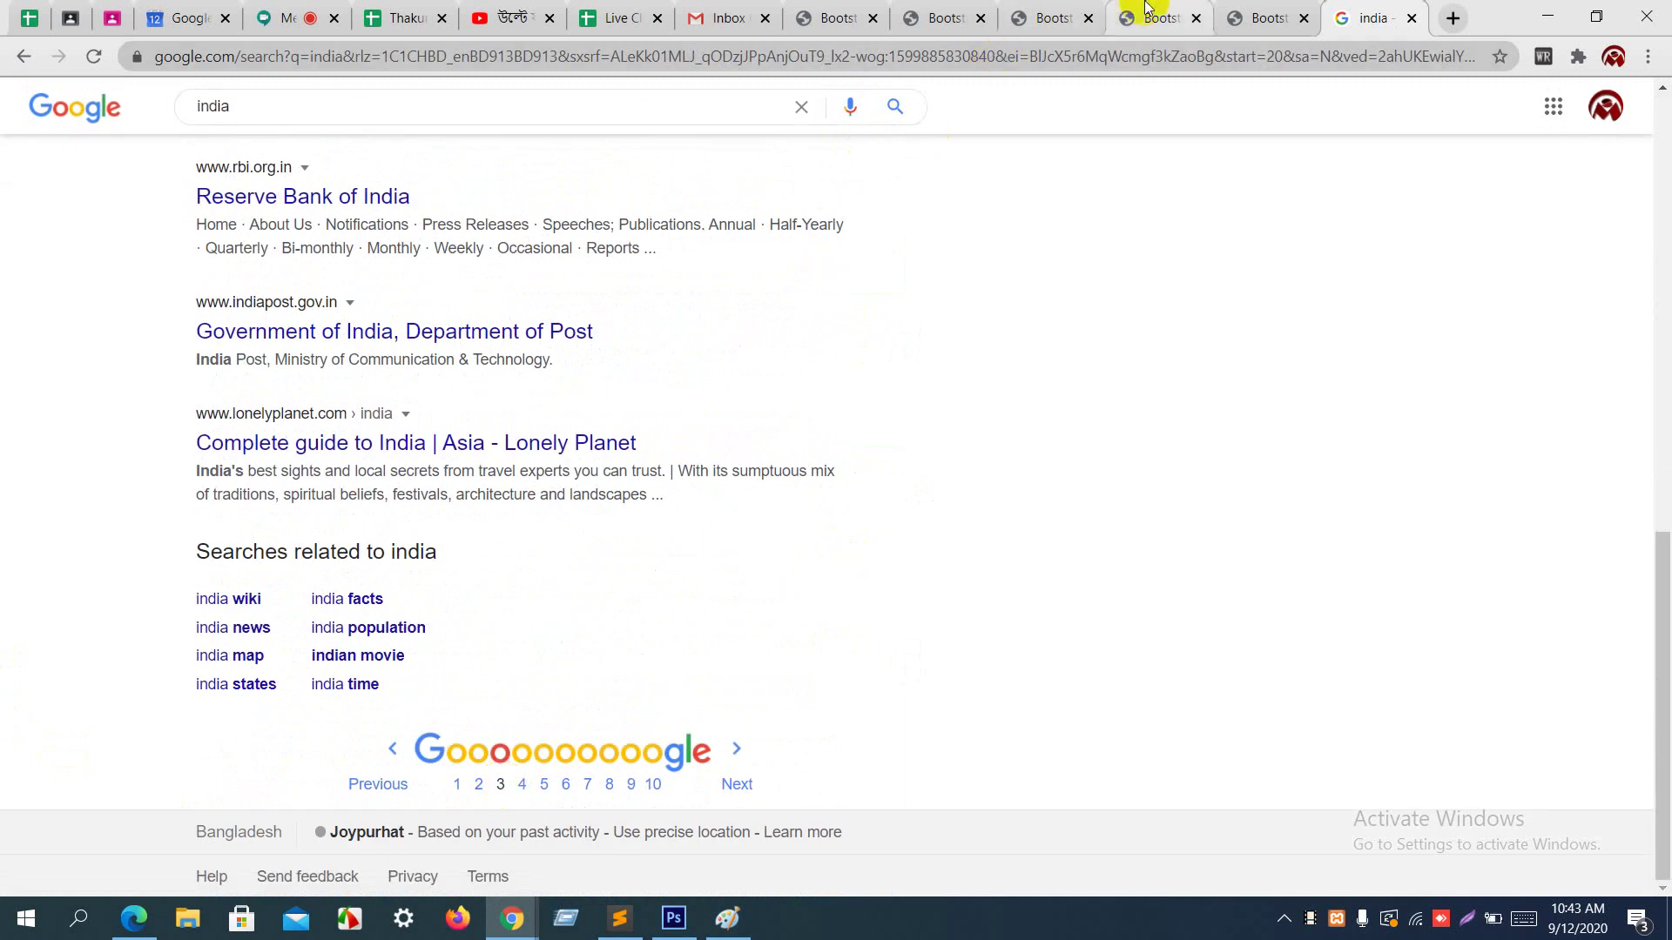
Step: Return to Sublime Text via the 3_2_buttons.html page, highlight toolbar buttons 1–4 on lines 164–167, and place the cursor in line 169's btn-group div
click(1260, 9)
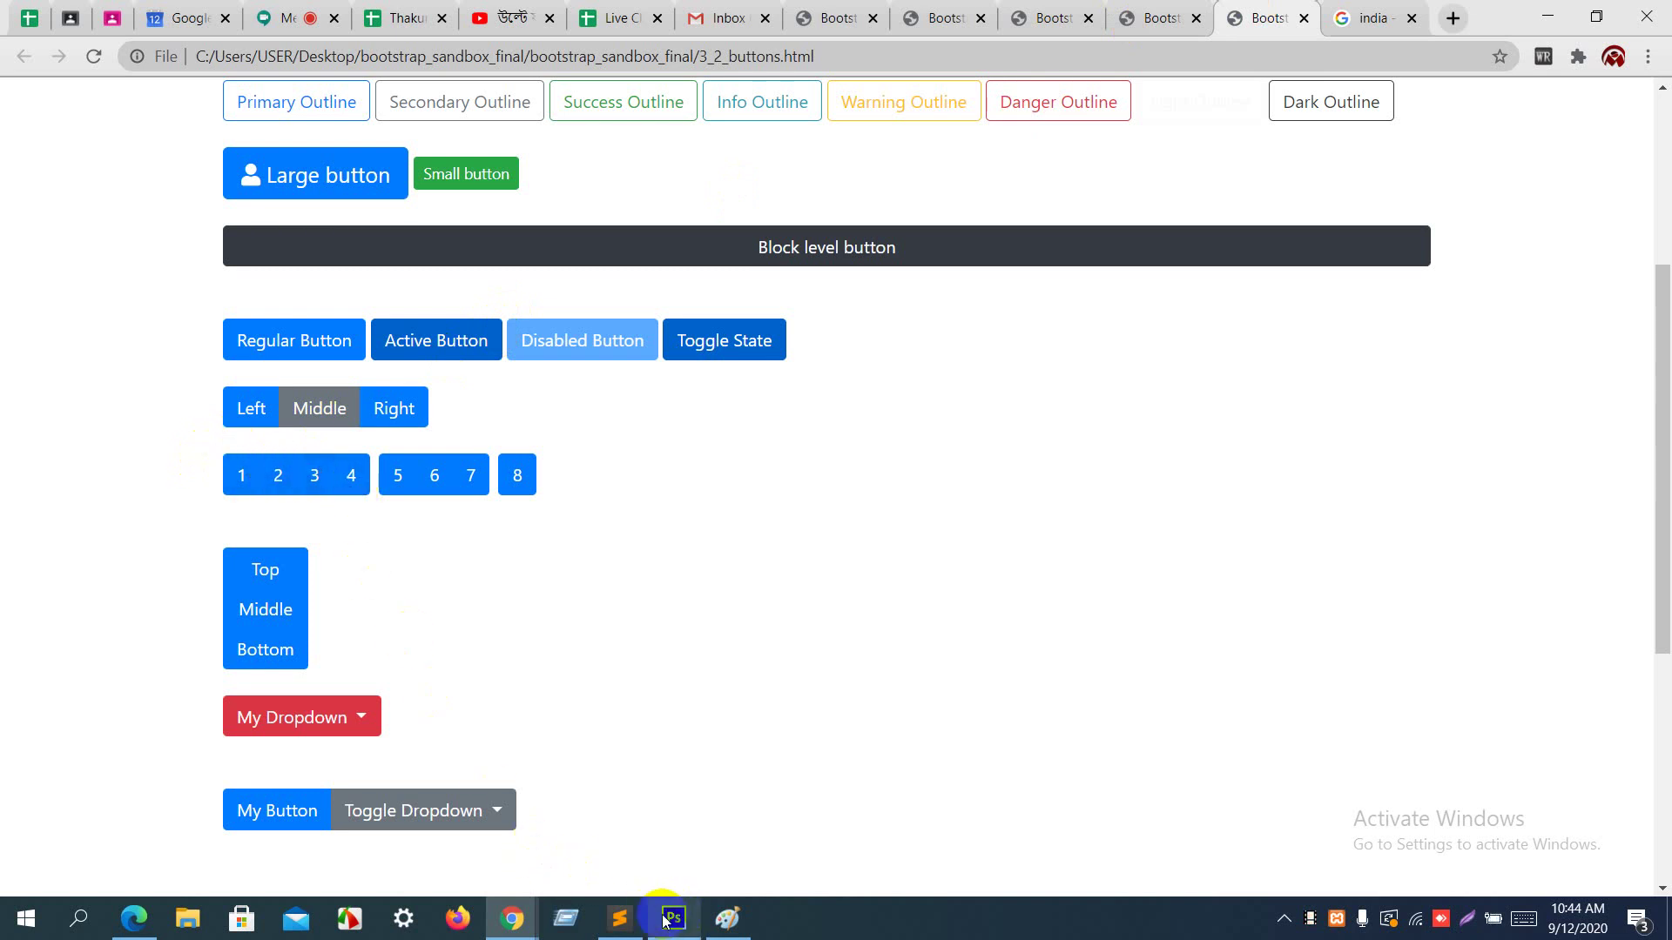
click(623, 918)
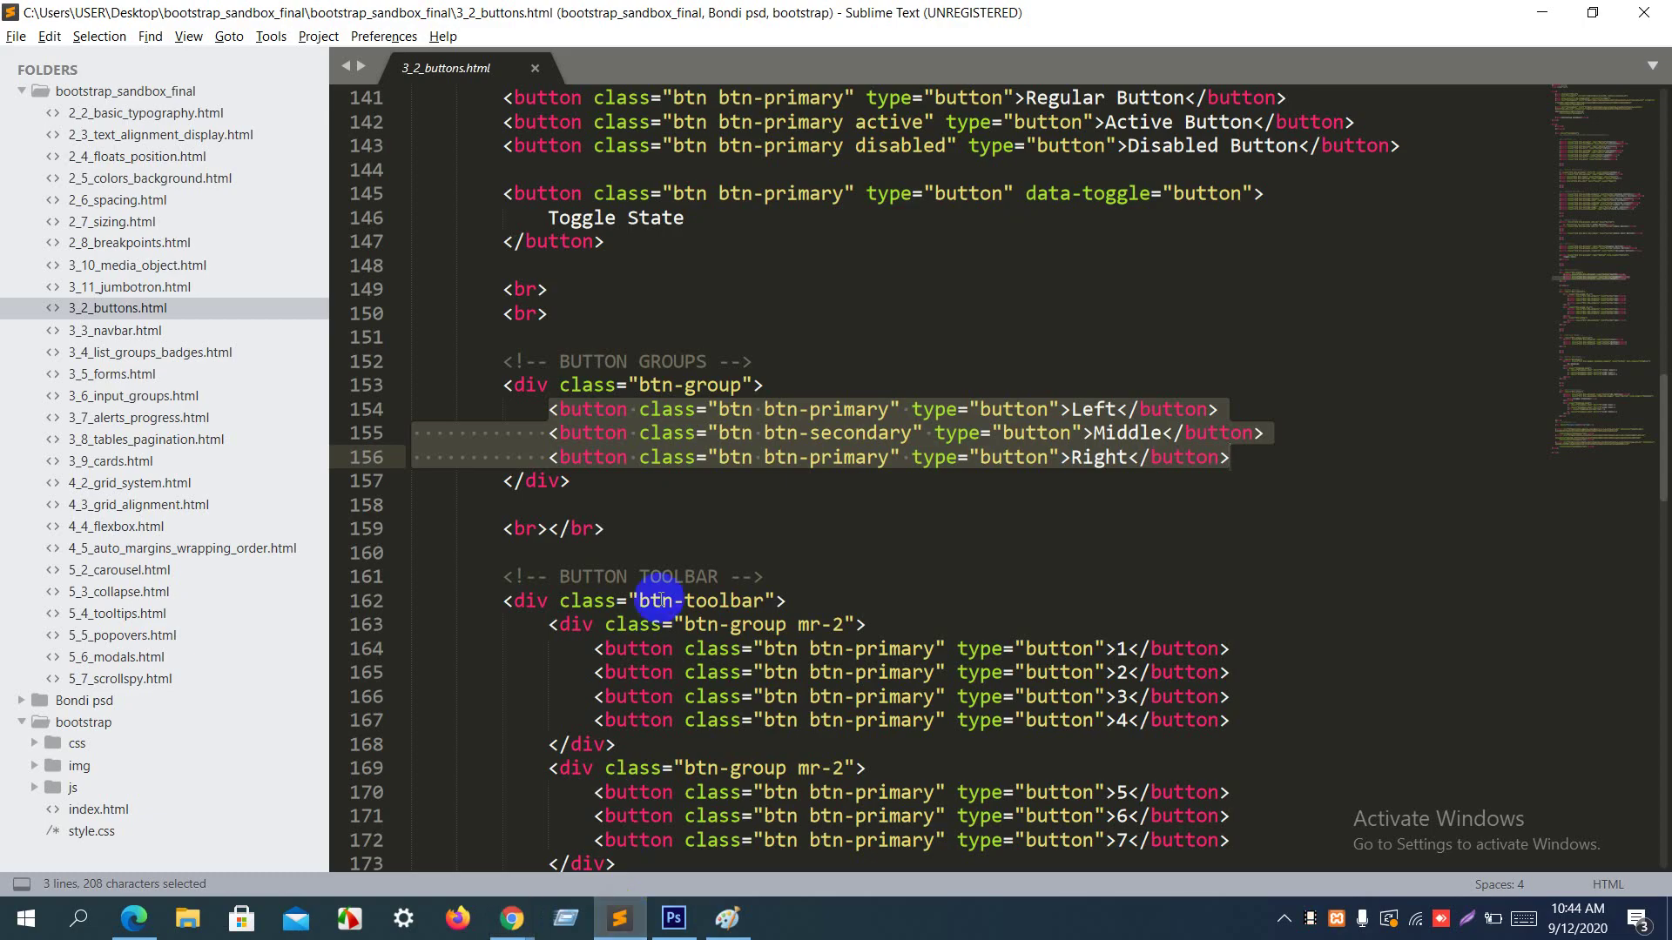
scroll(659, 592, down, 3)
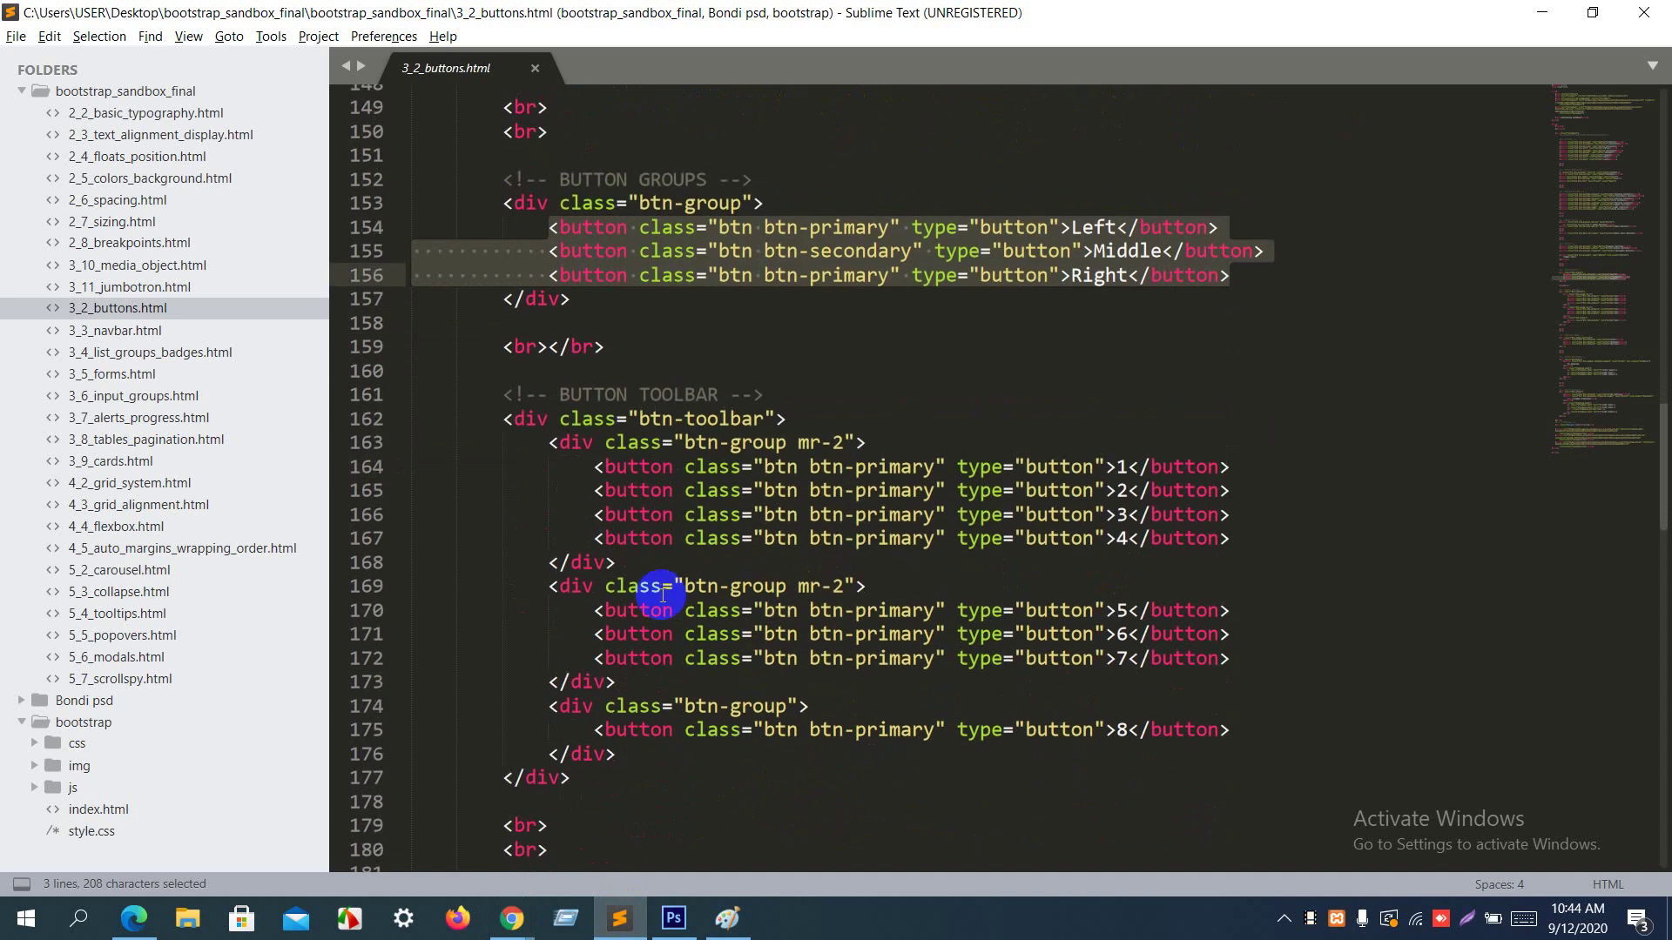
mouse_move(674, 423)
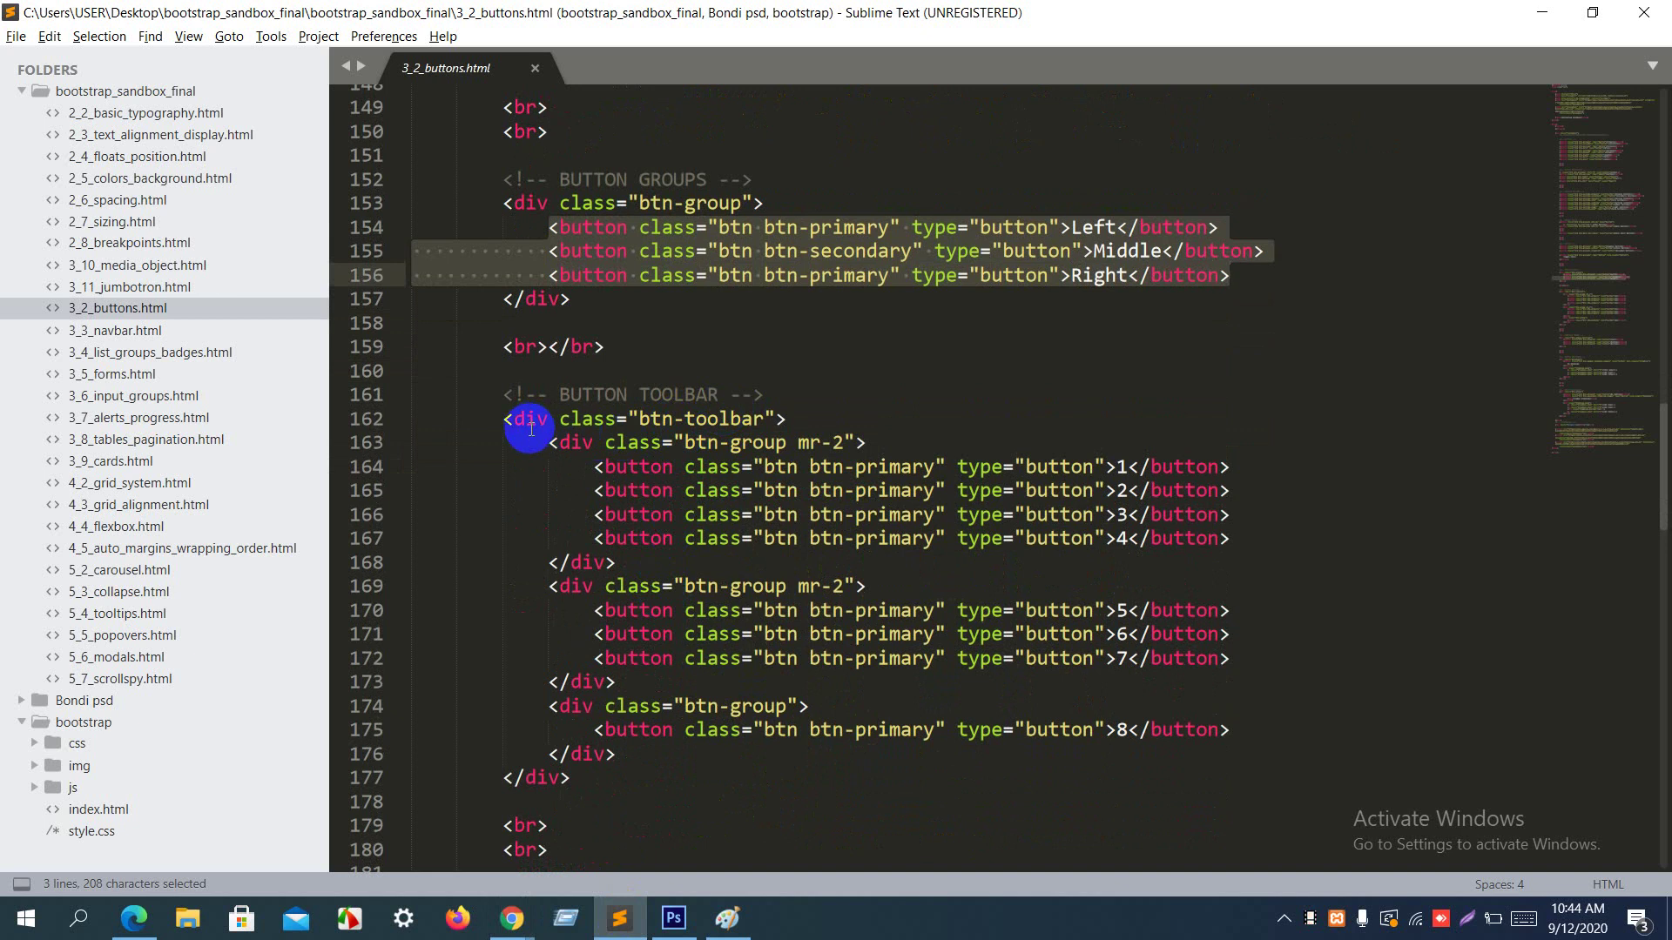
scroll(585, 452, down, 2)
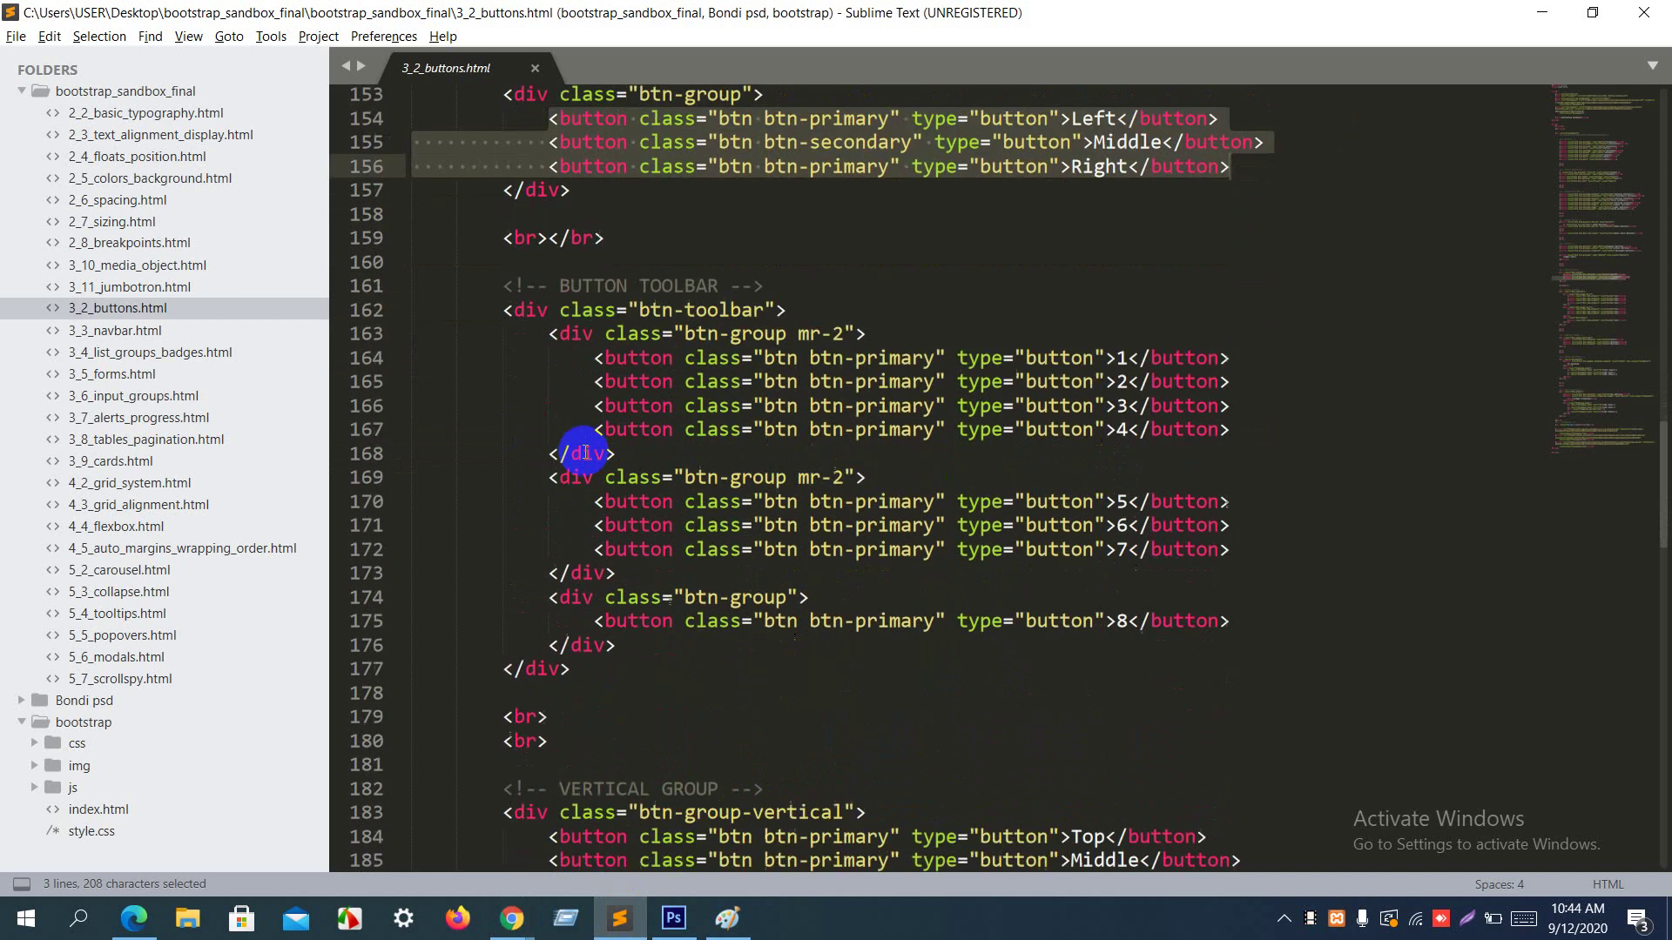
click(570, 334)
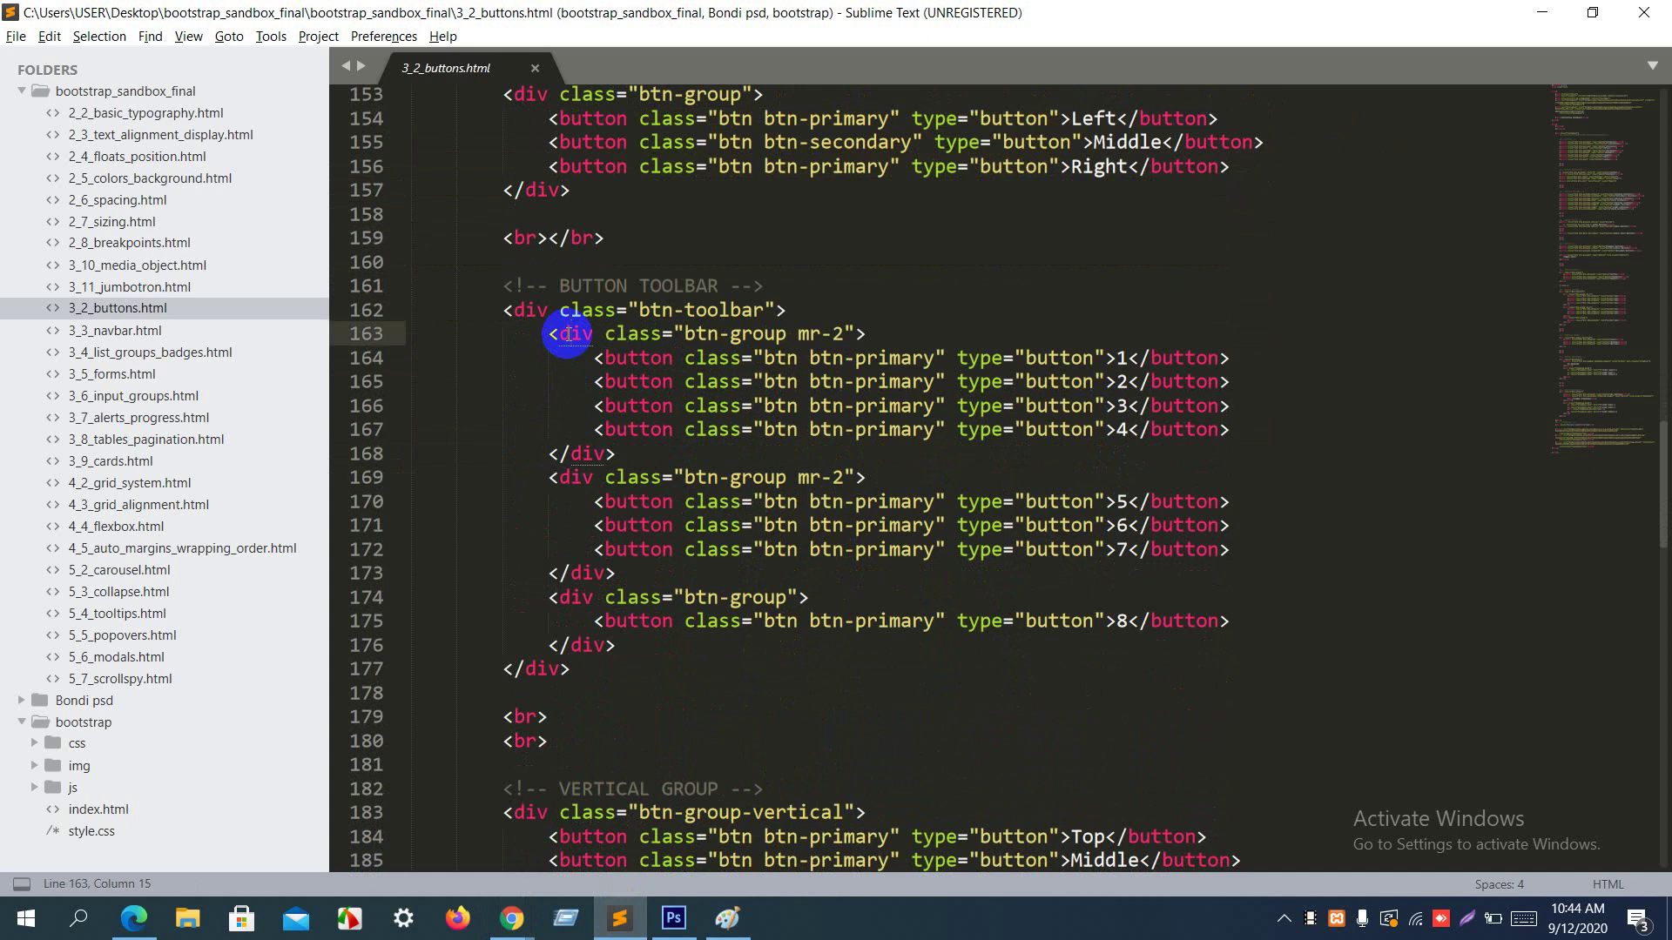
drag(595, 357, 1257, 425)
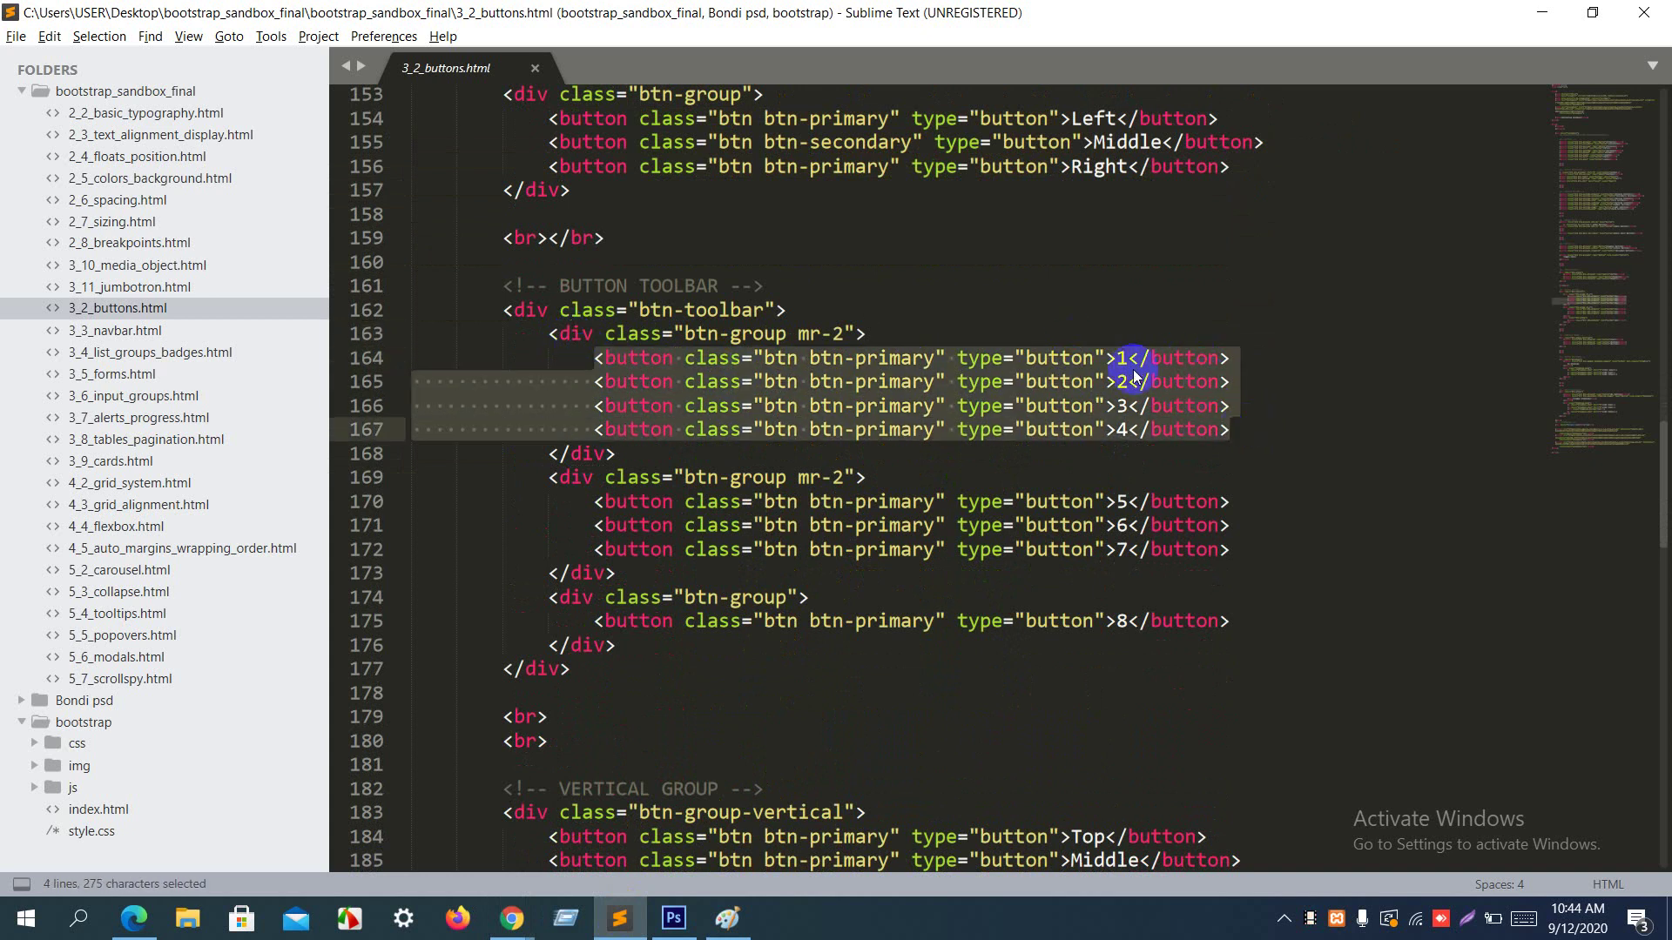
scroll(1144, 448, down, 2)
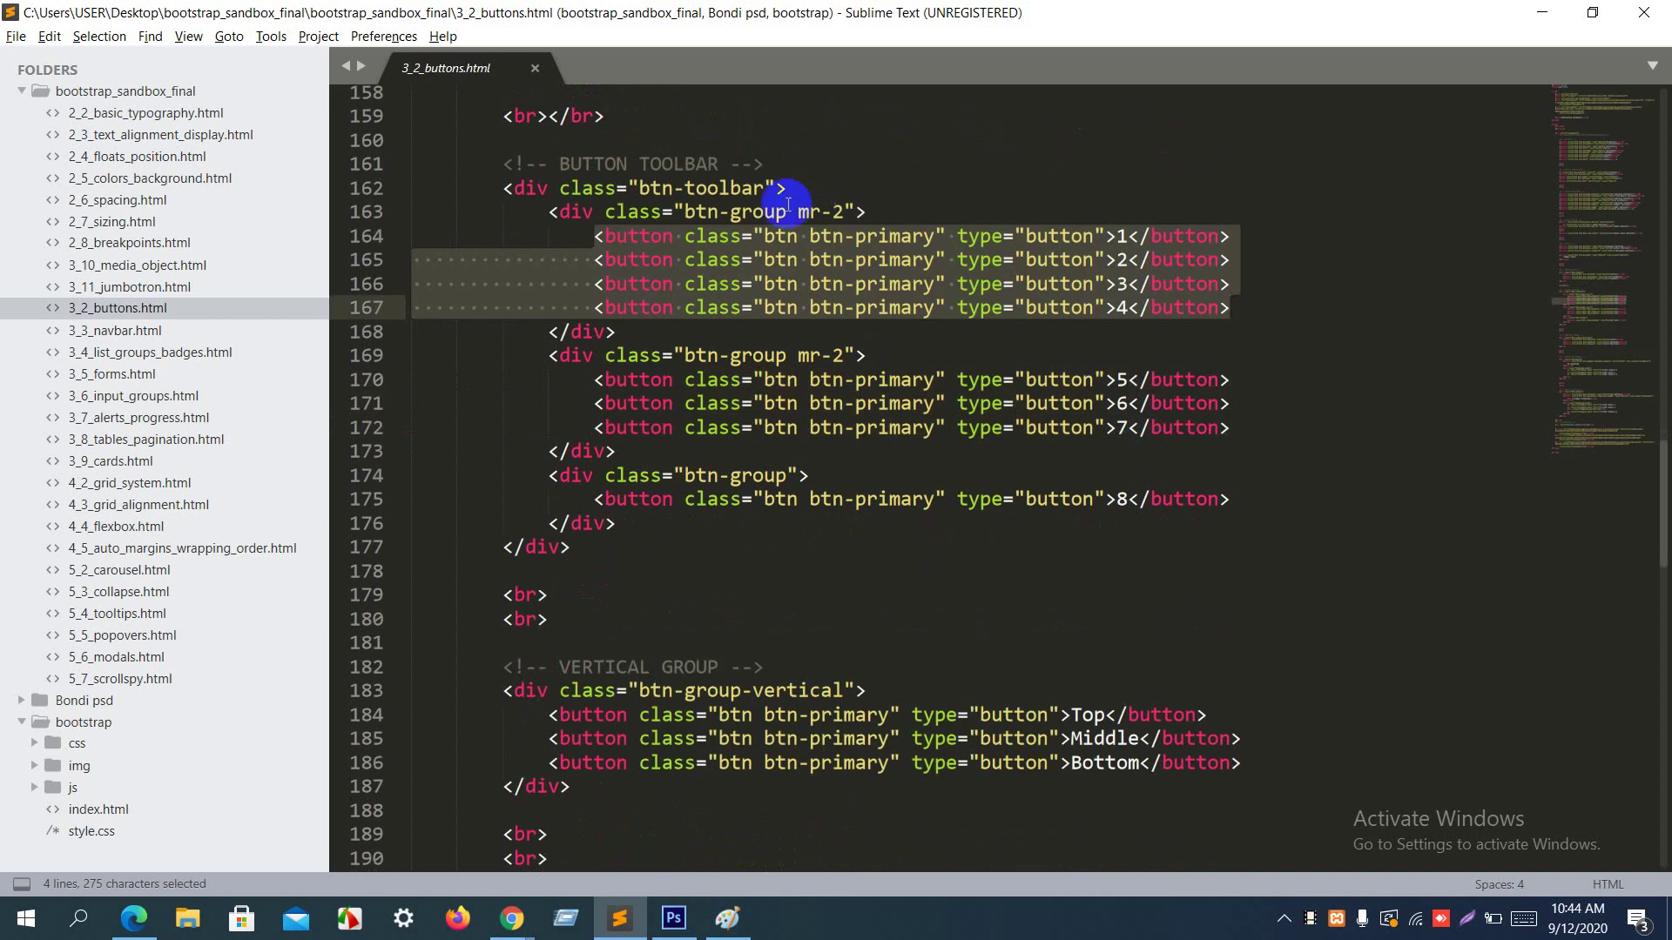
click(581, 362)
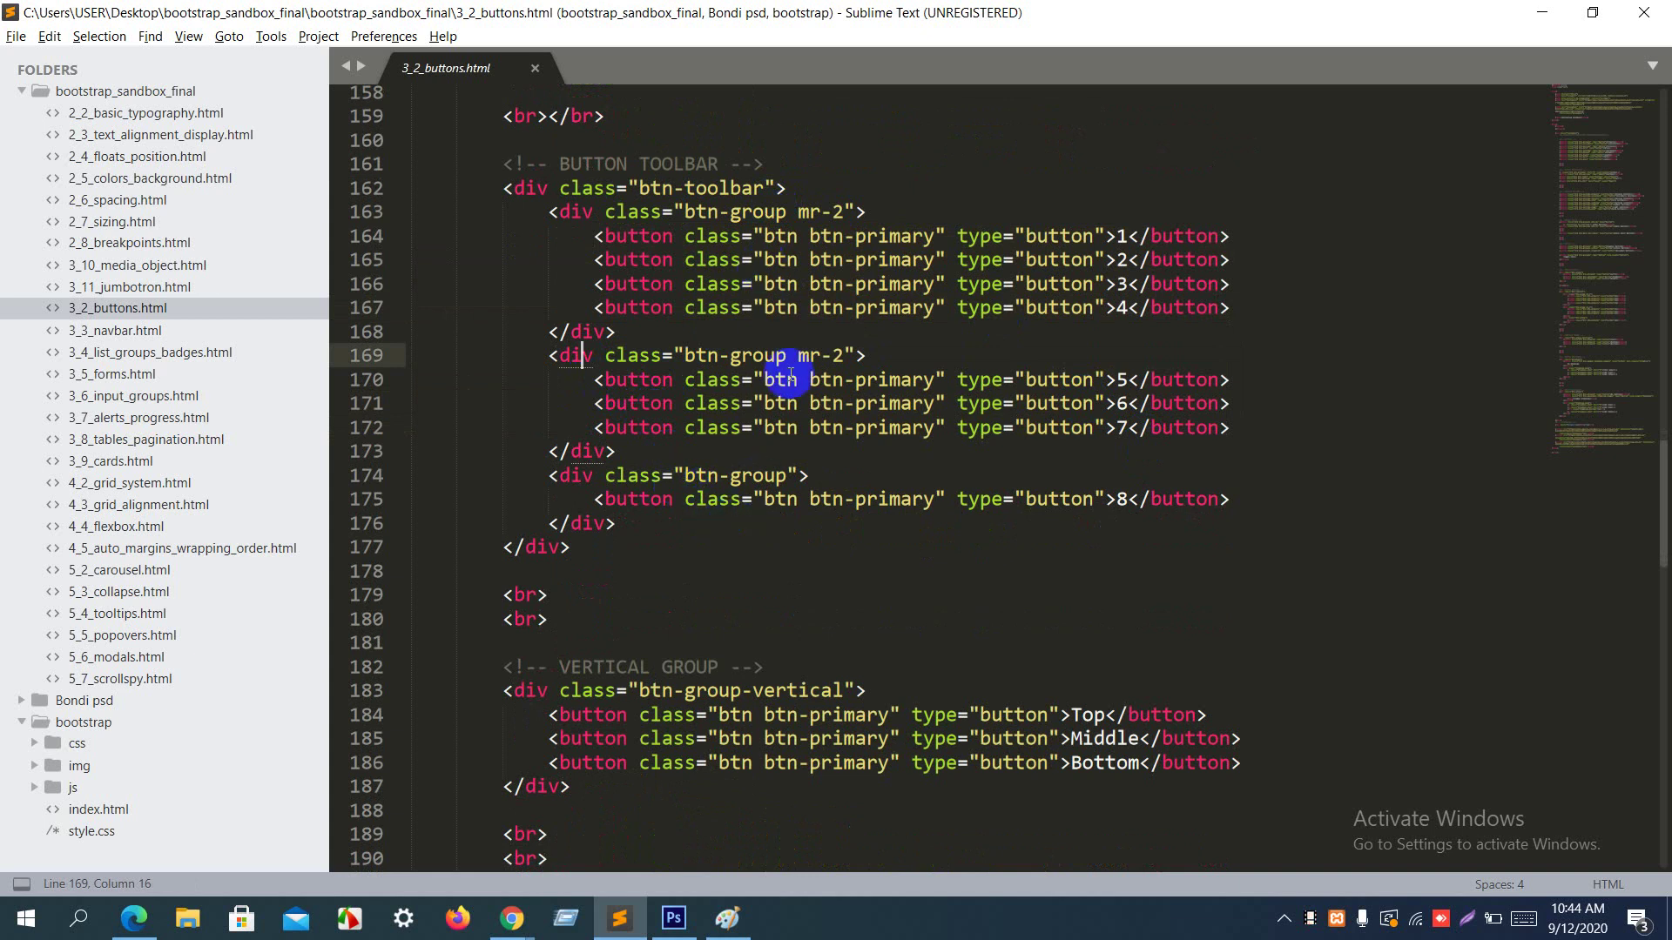
Step: Compare the VERTICAL GROUP code in Sublime Text with the stacked Top, Middle and Bottom buttons in Chrome
scroll(836, 458, down, 5)
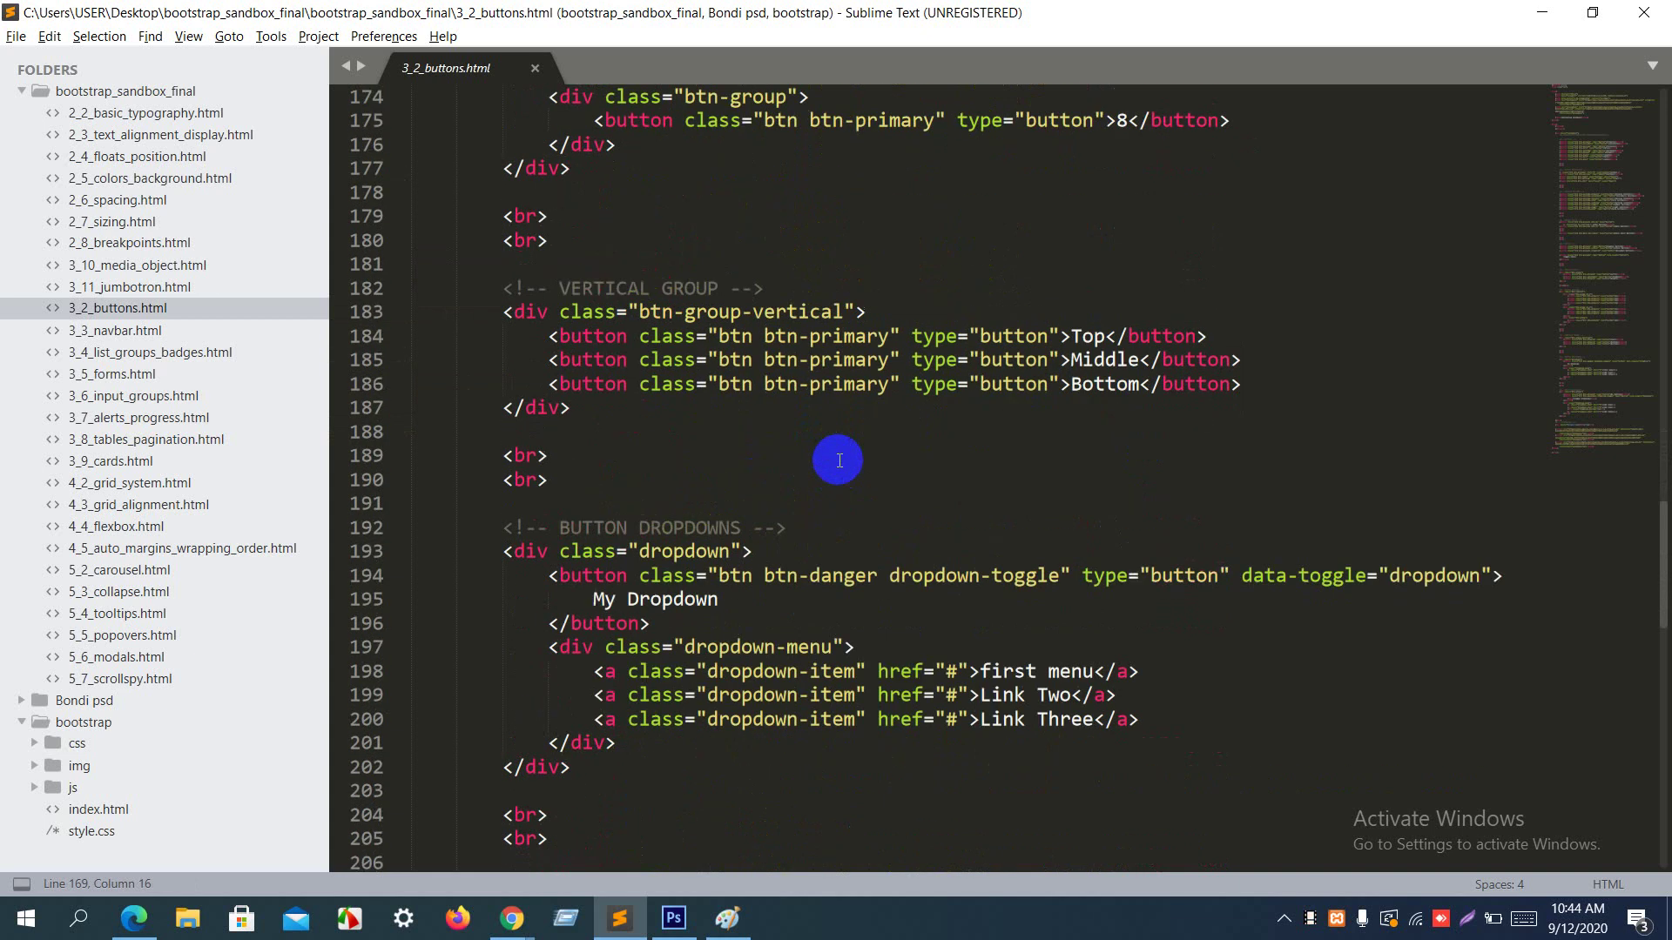
key(alt+Tab)
scroll(837, 460, down, 2)
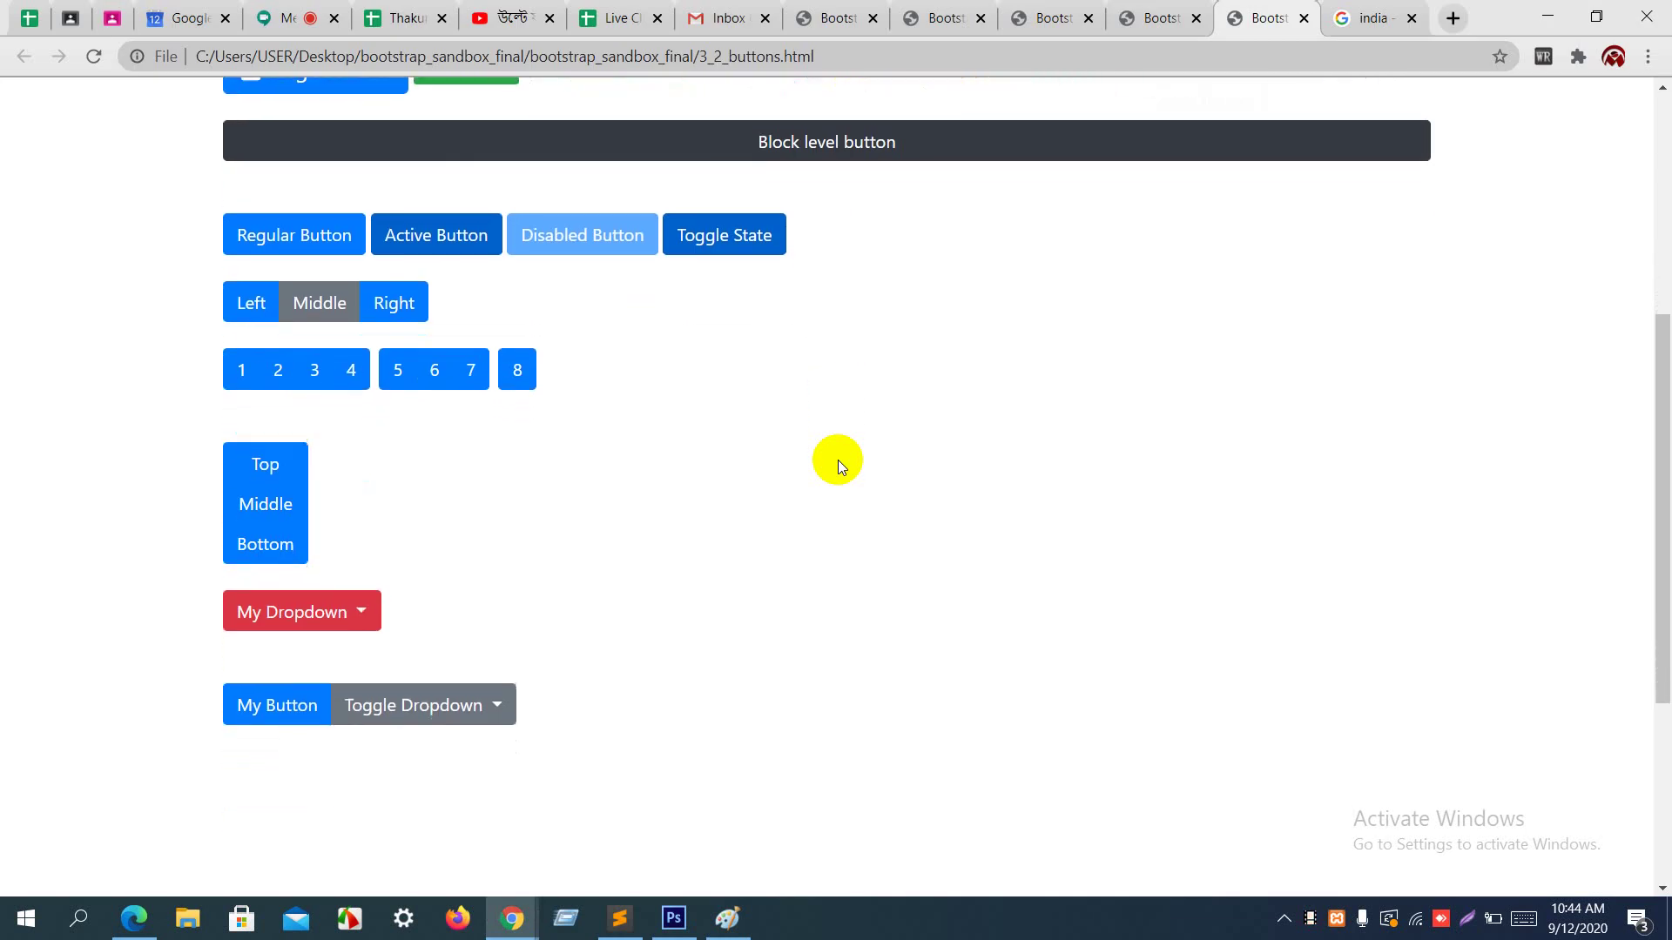
scroll(837, 460, down, 1)
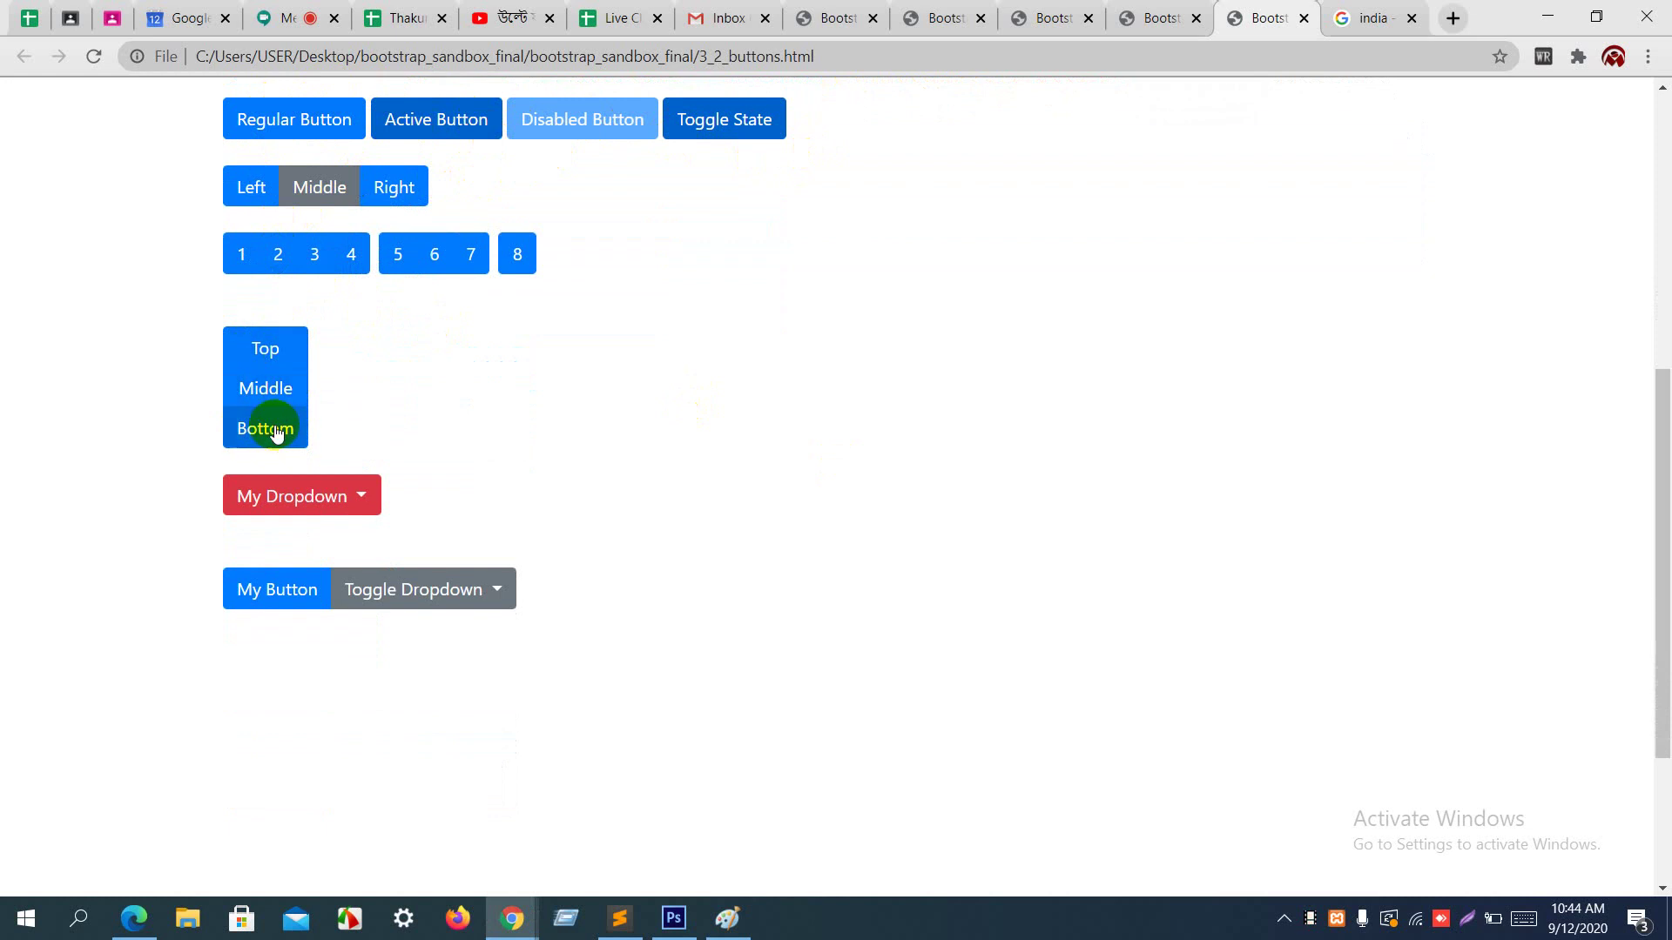
key(alt+Tab)
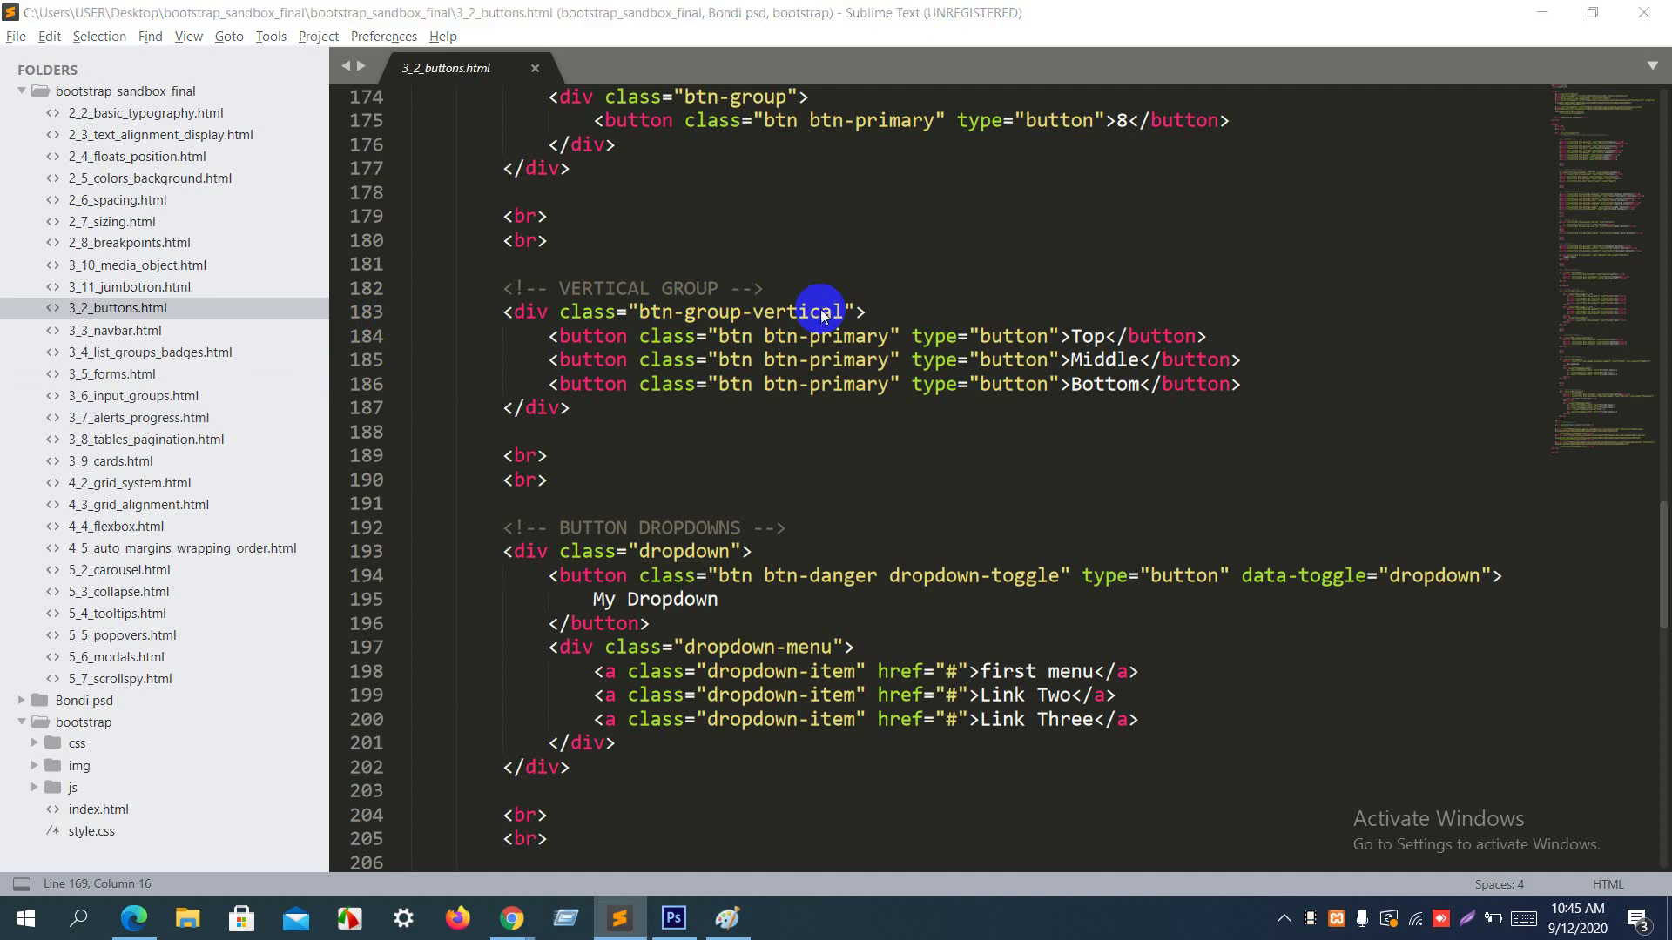
key(alt+Tab)
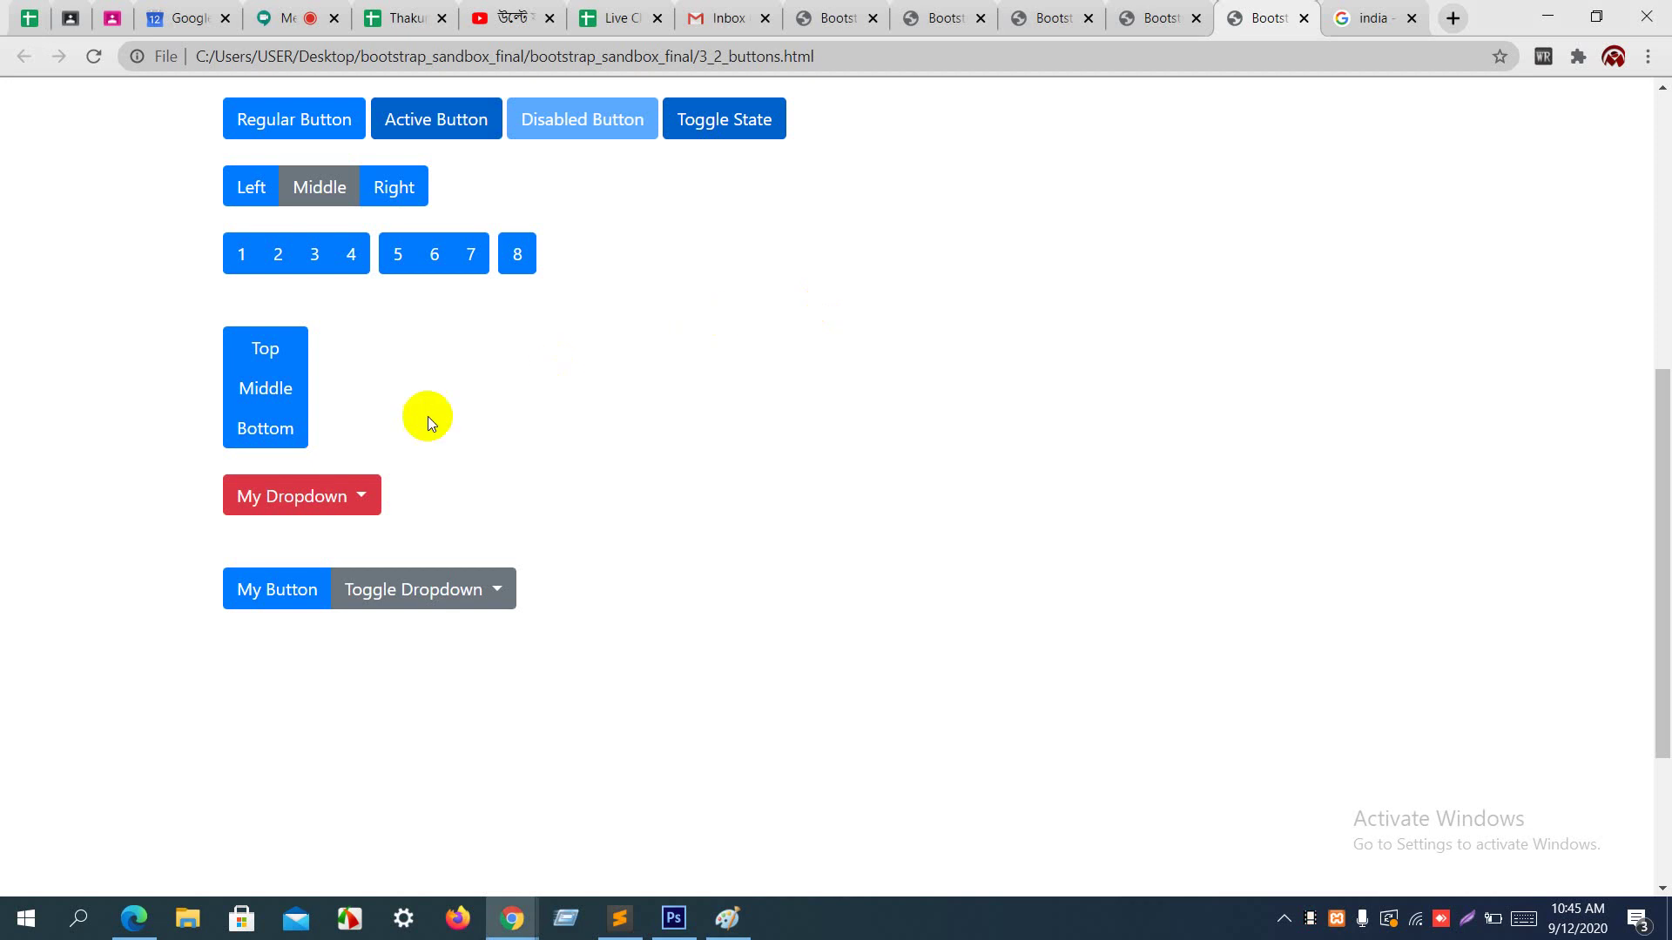
Step: Open and close the red My Dropdown menu repeatedly to inspect its first menu, Link Two and Link Three entries
click(357, 505)
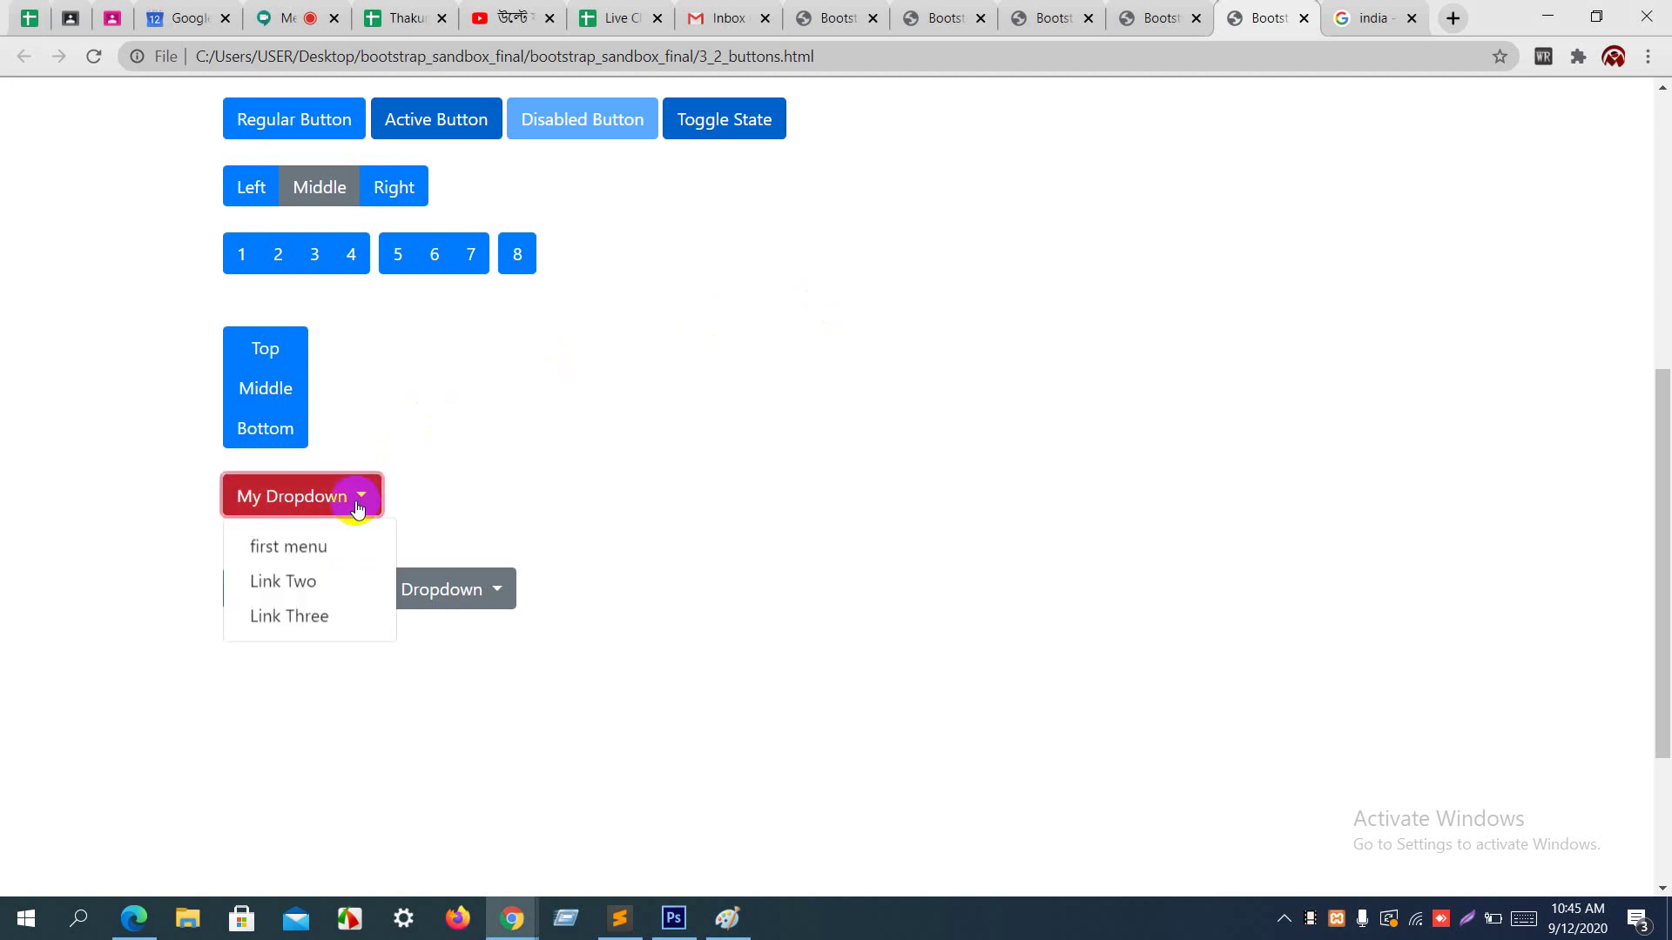
click(357, 506)
click(357, 505)
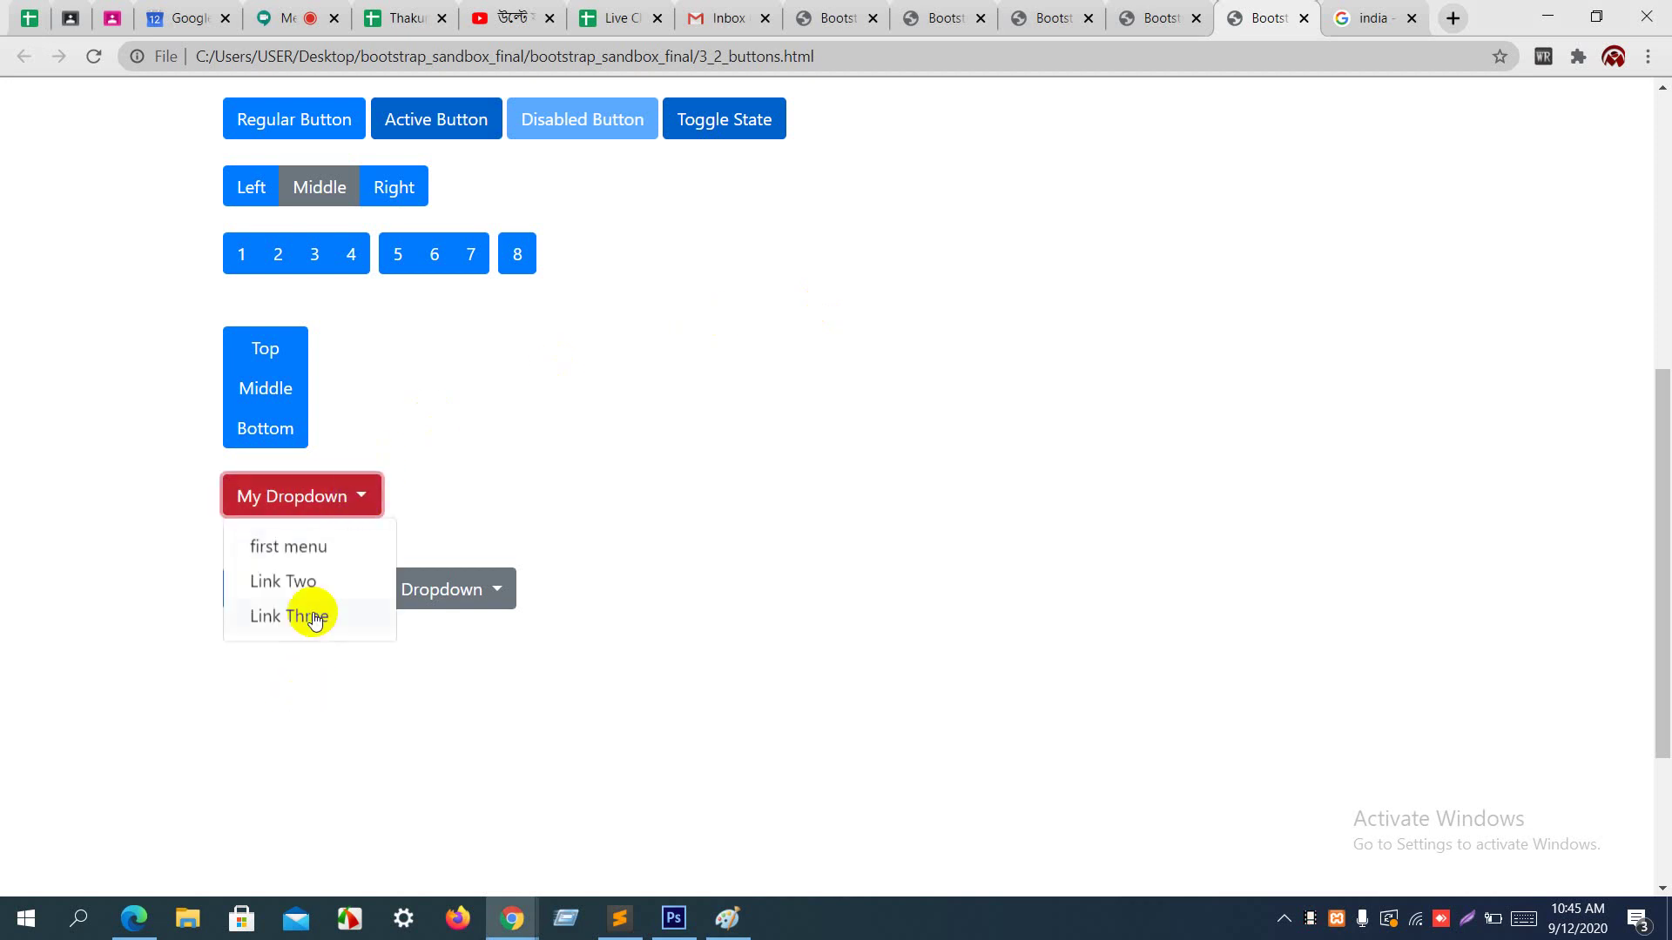
click(358, 492)
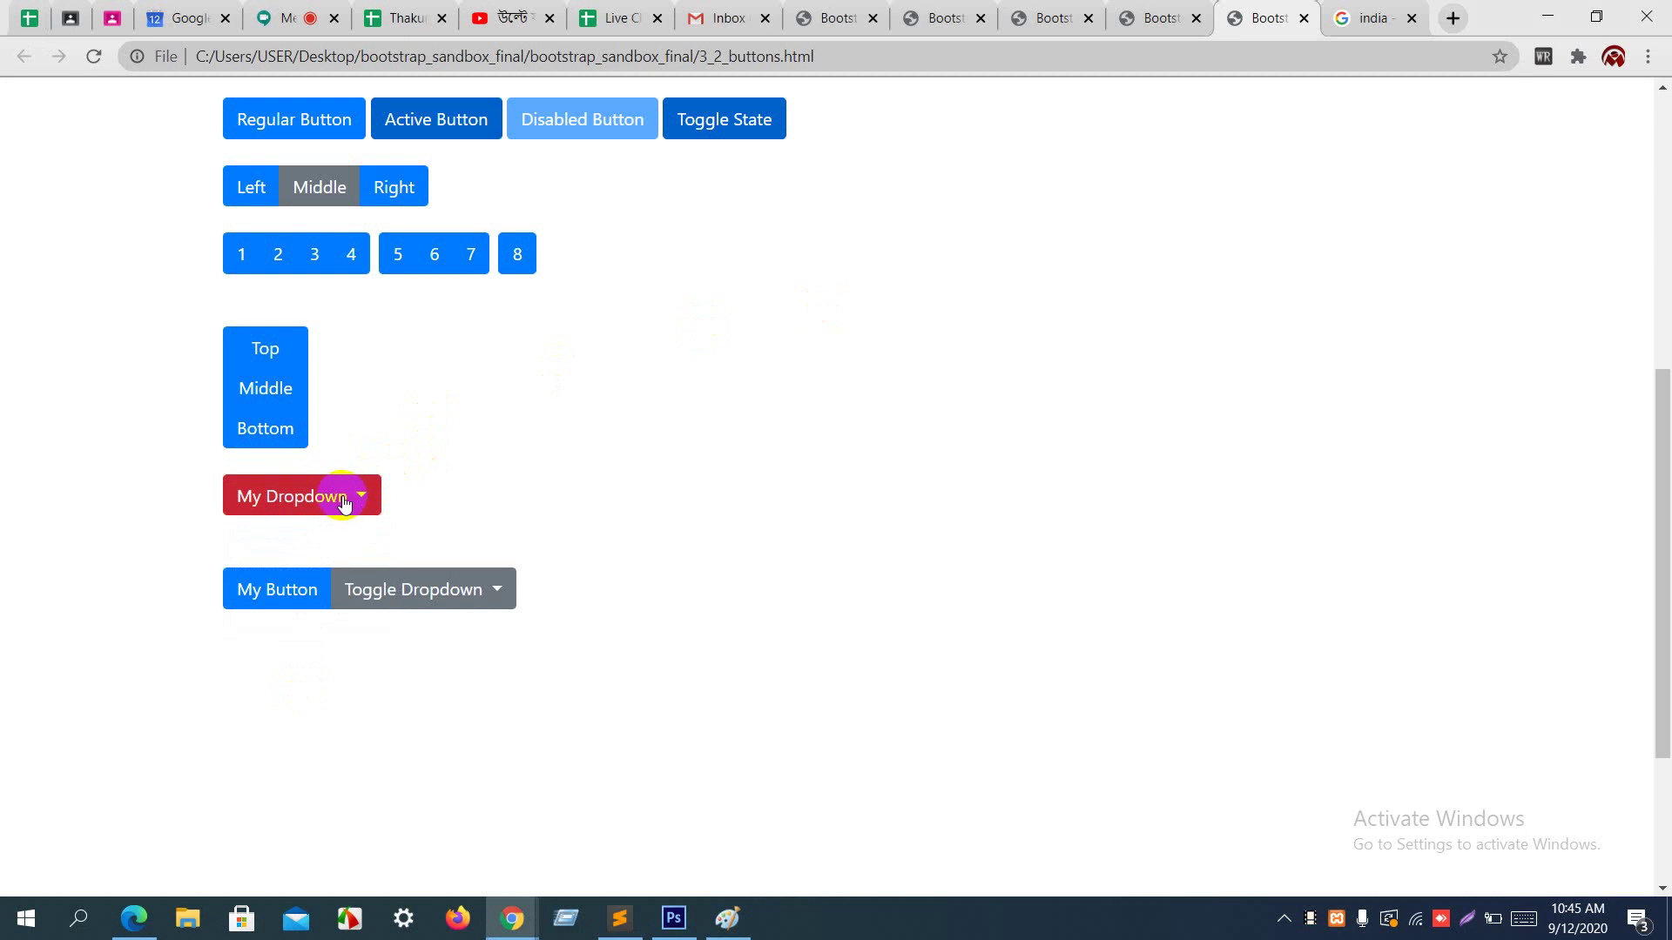
click(345, 497)
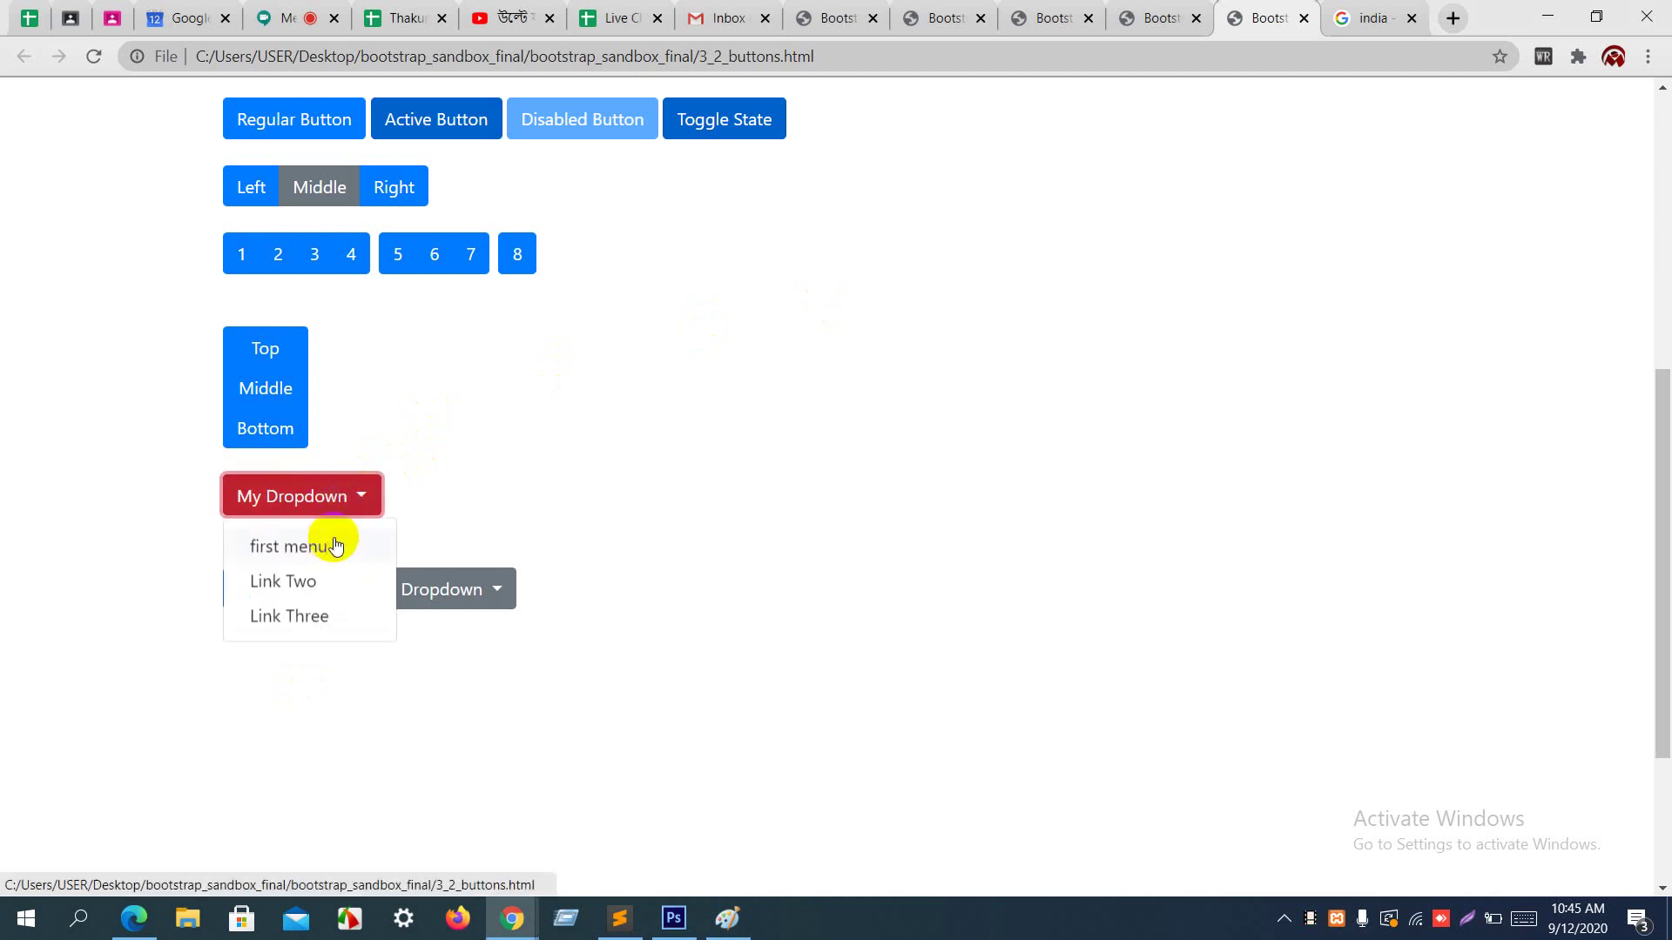
click(353, 498)
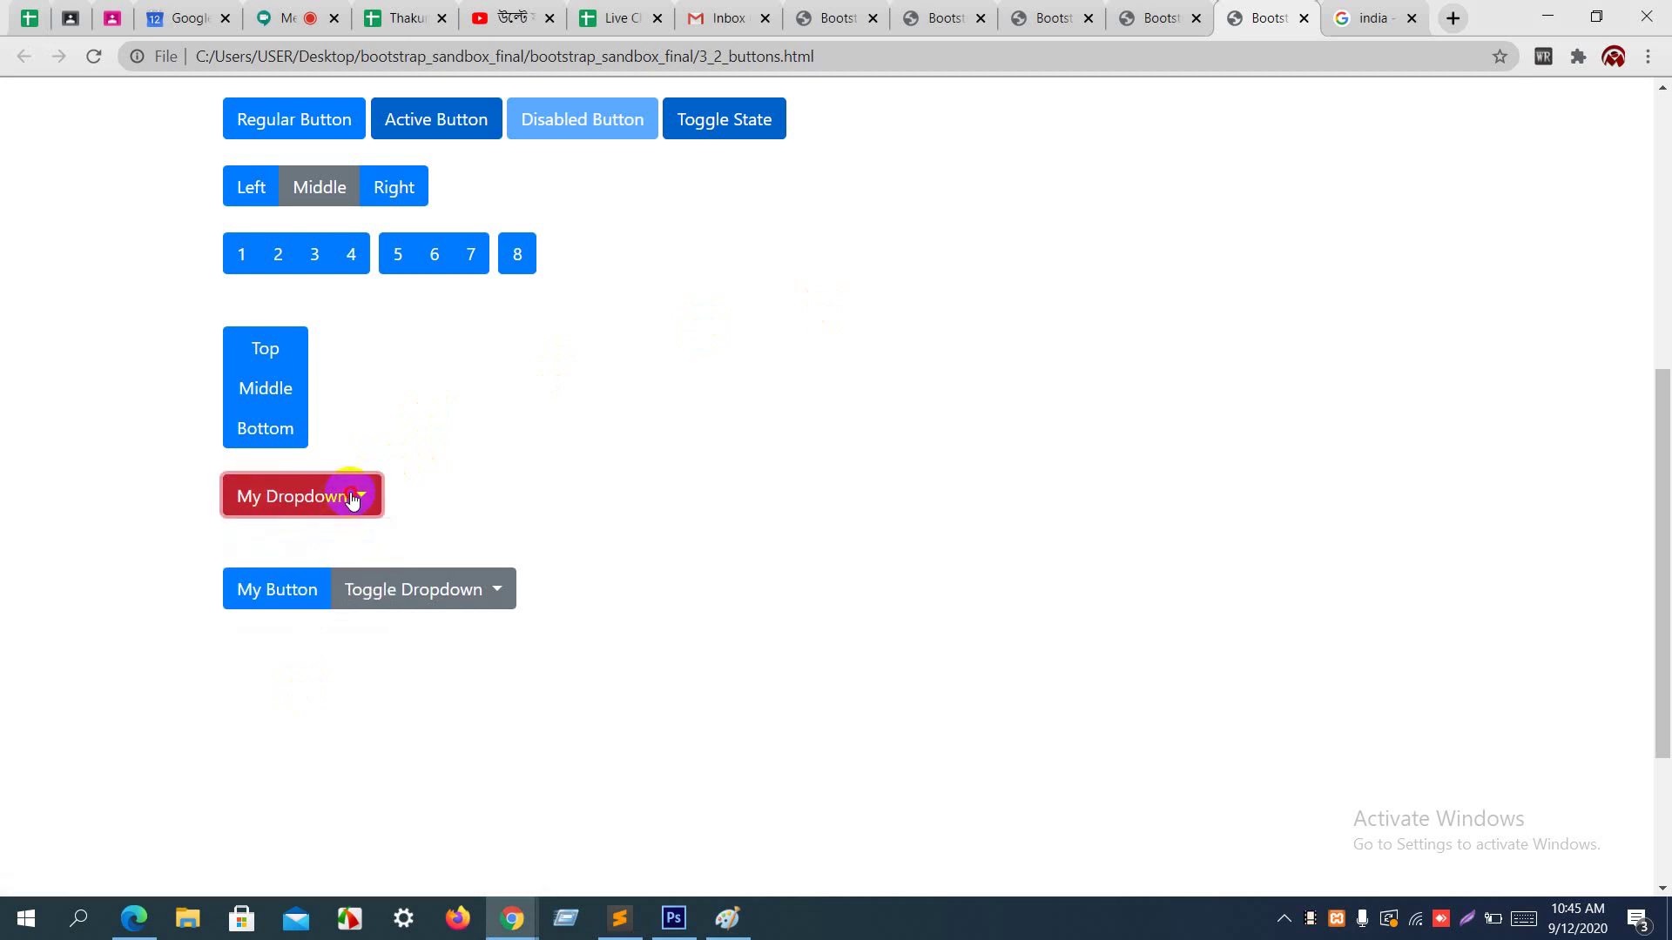
click(353, 498)
click(353, 498)
click(352, 498)
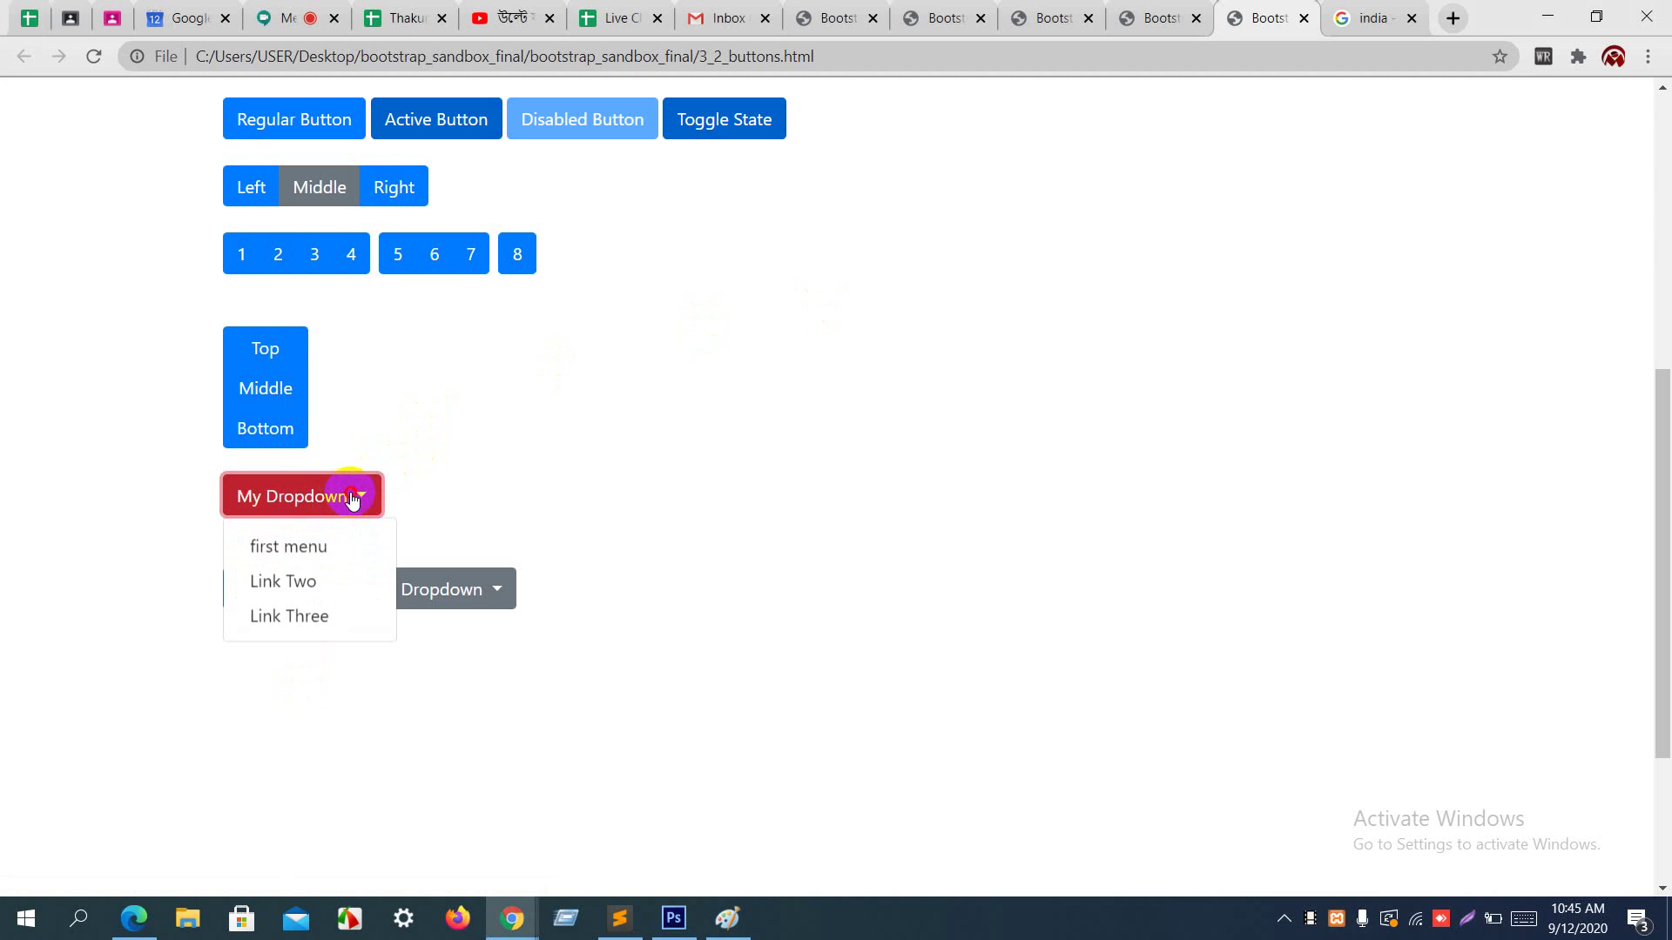
click(352, 499)
click(353, 500)
click(352, 498)
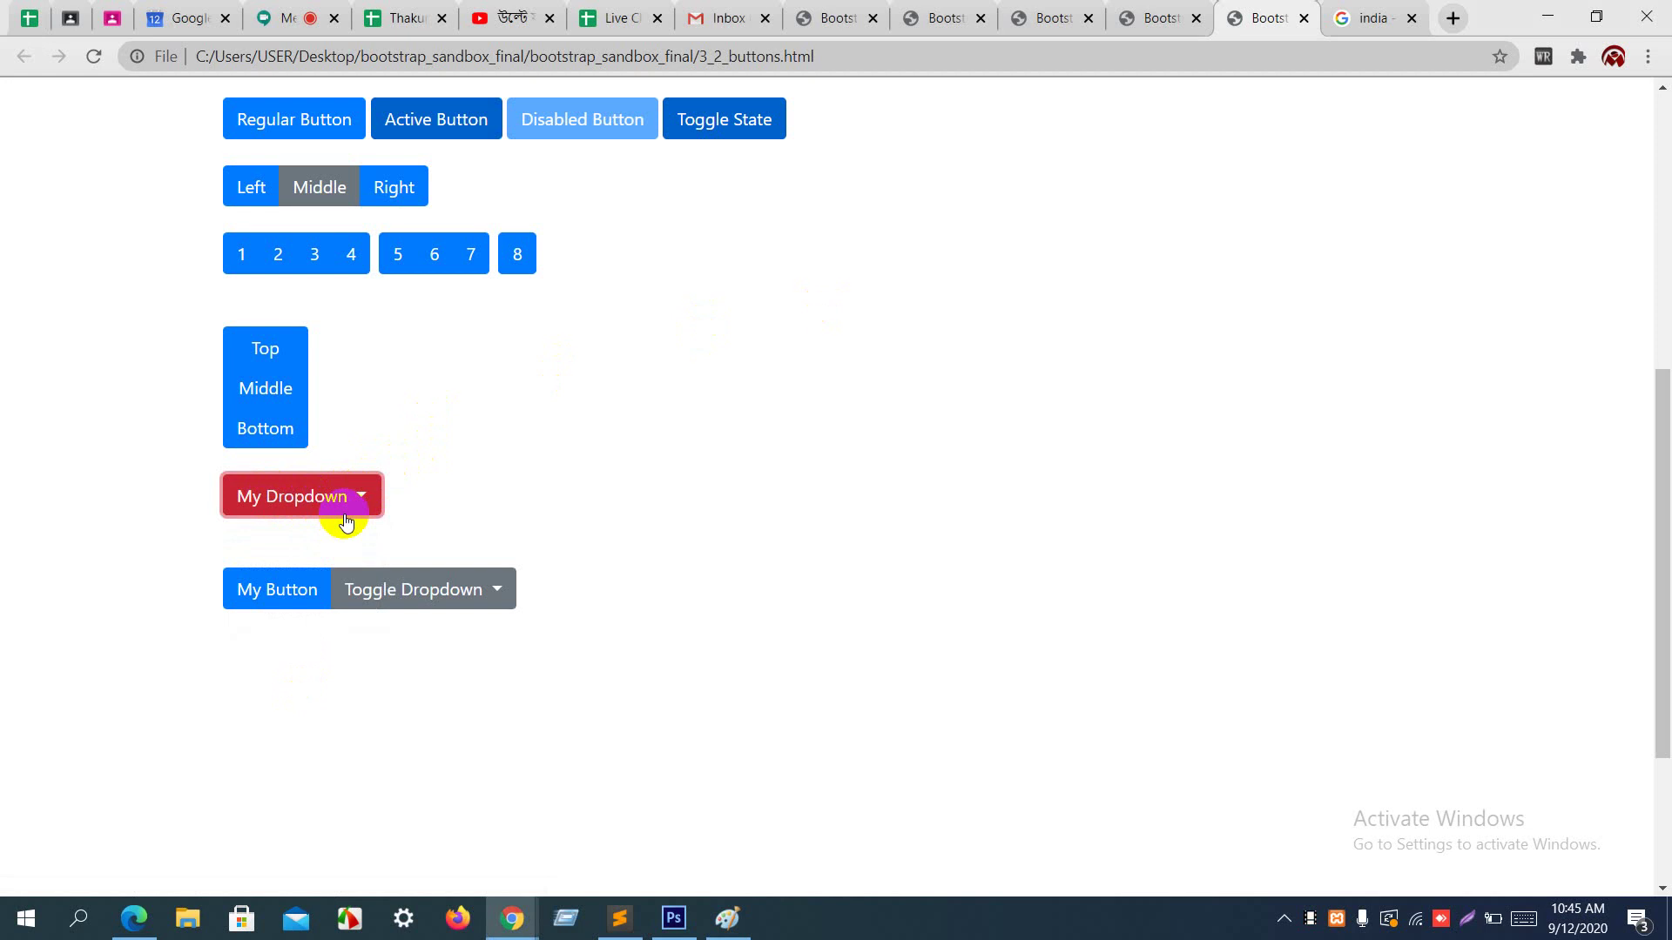
Step: Switch to Sublime Text and examine the BUTTON DROPDOWNS code, highlighting the dropdown class on line 193 and the My Dropdown label on line 195
key(alt+Tab)
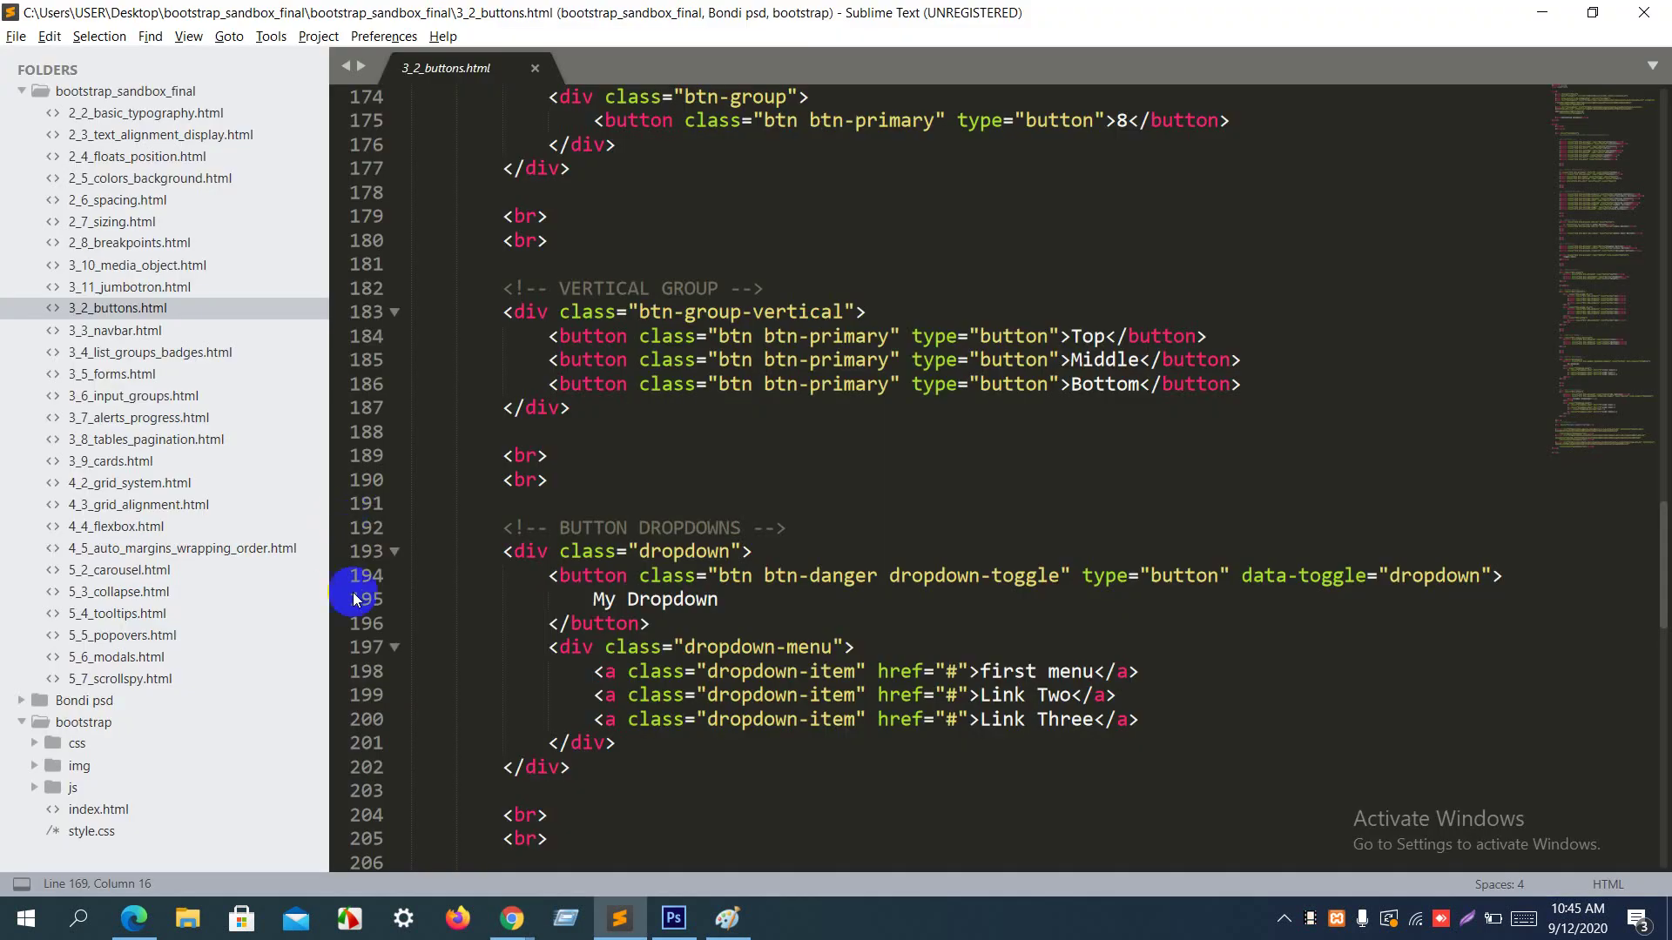
click(513, 552)
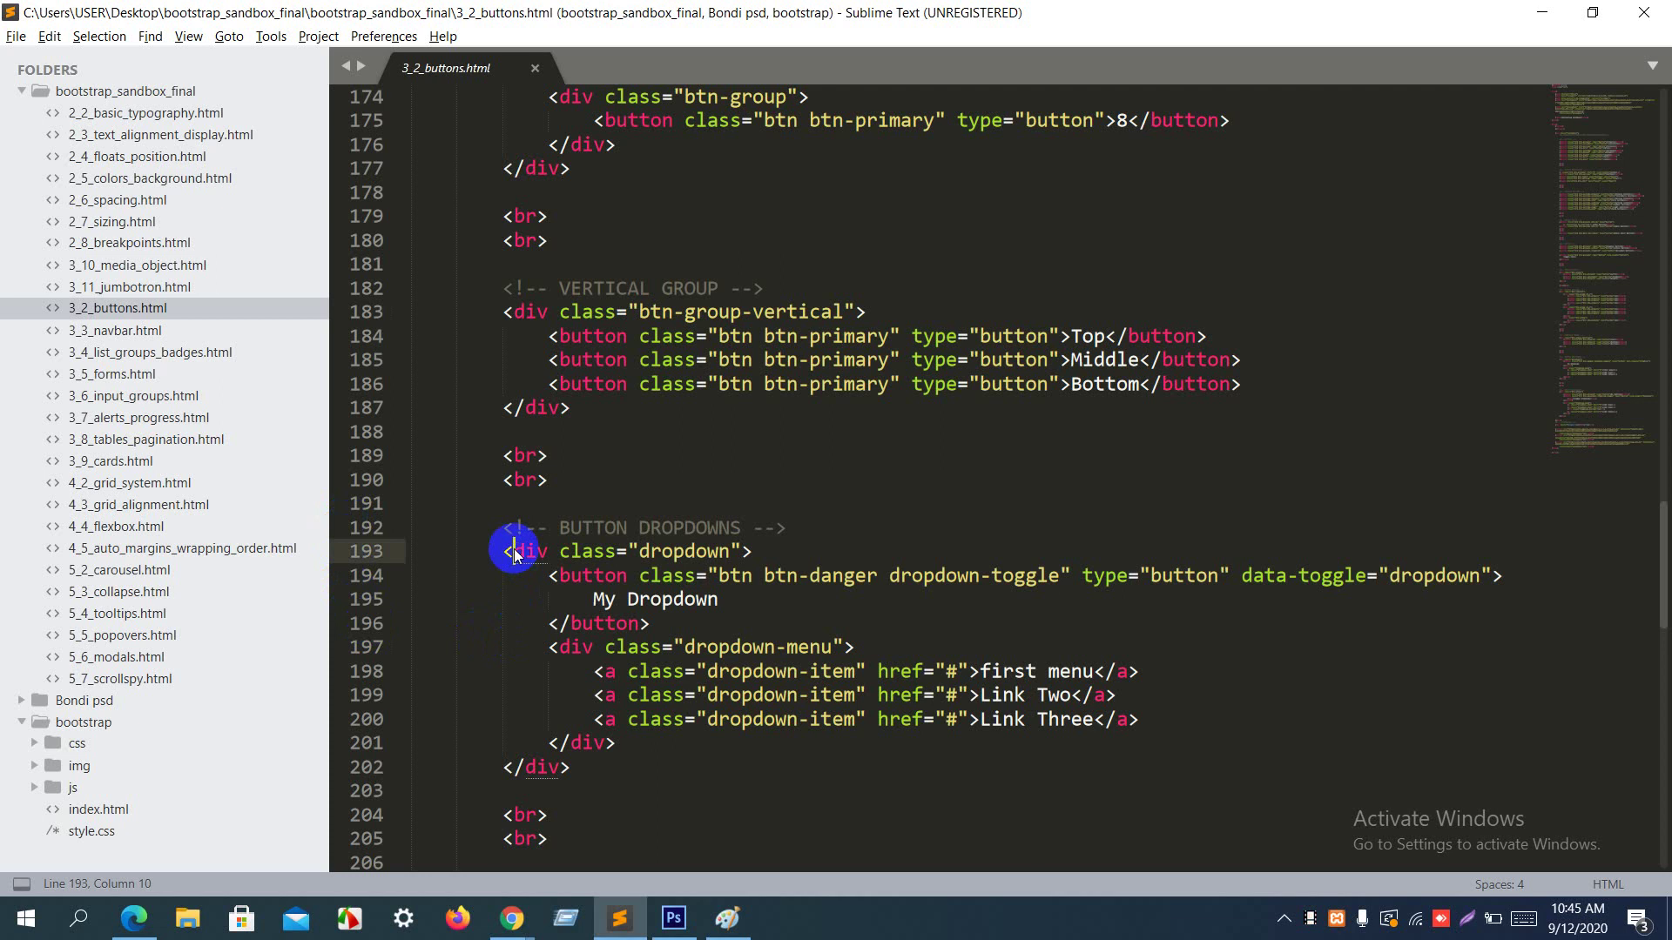
double_click(702, 553)
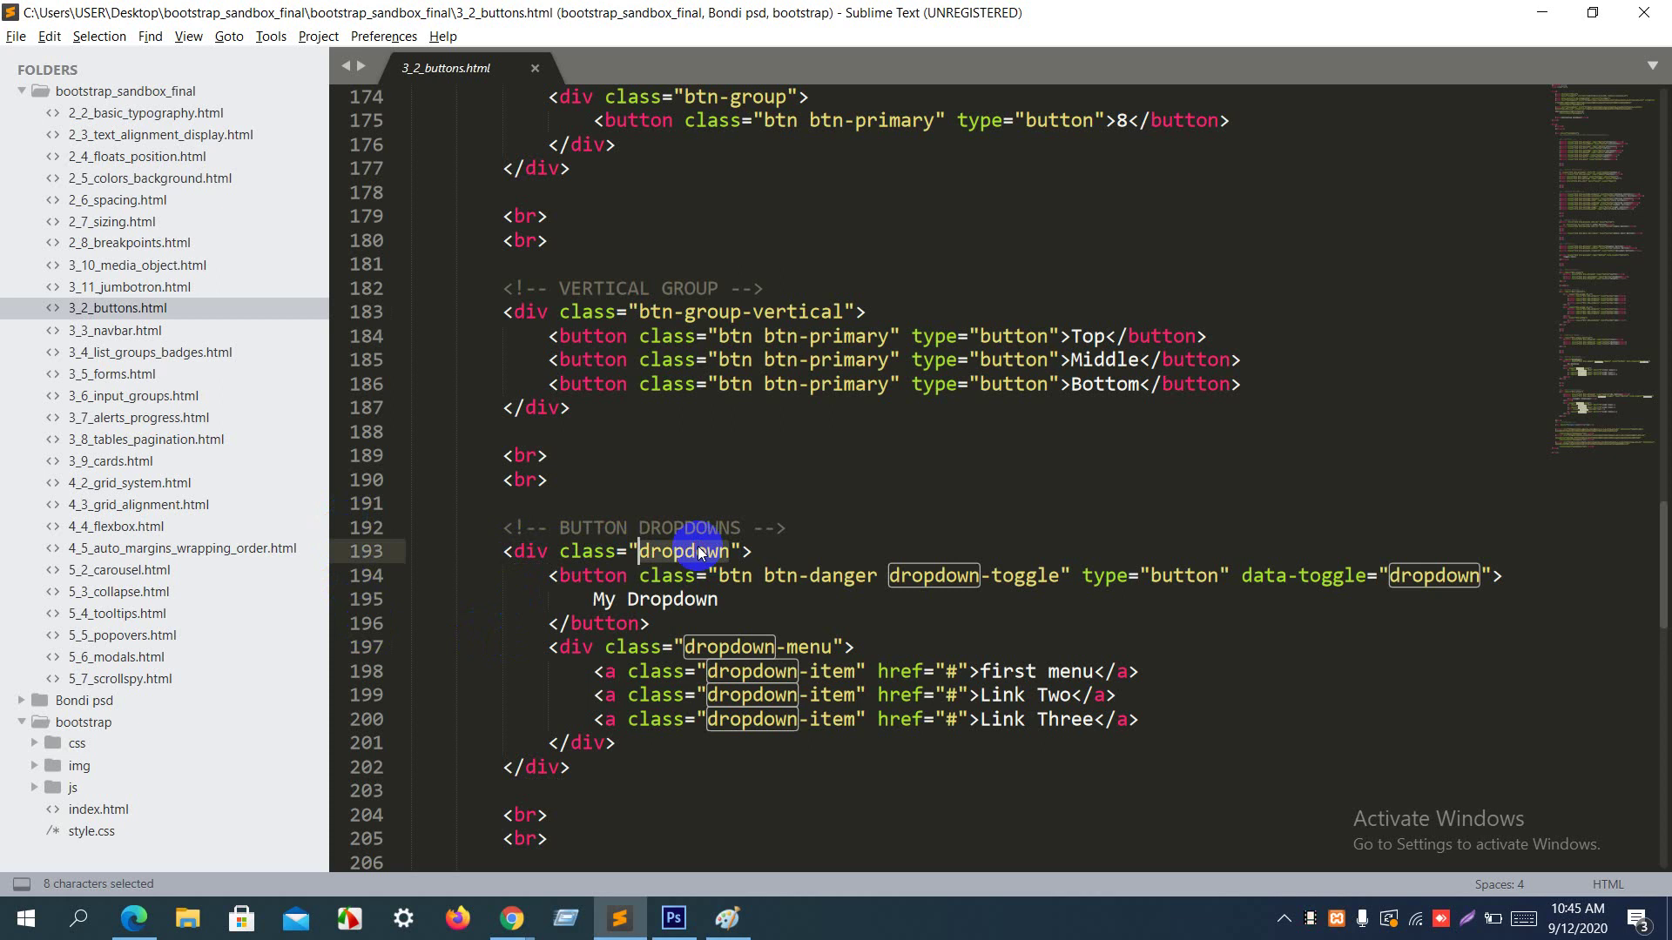
click(593, 576)
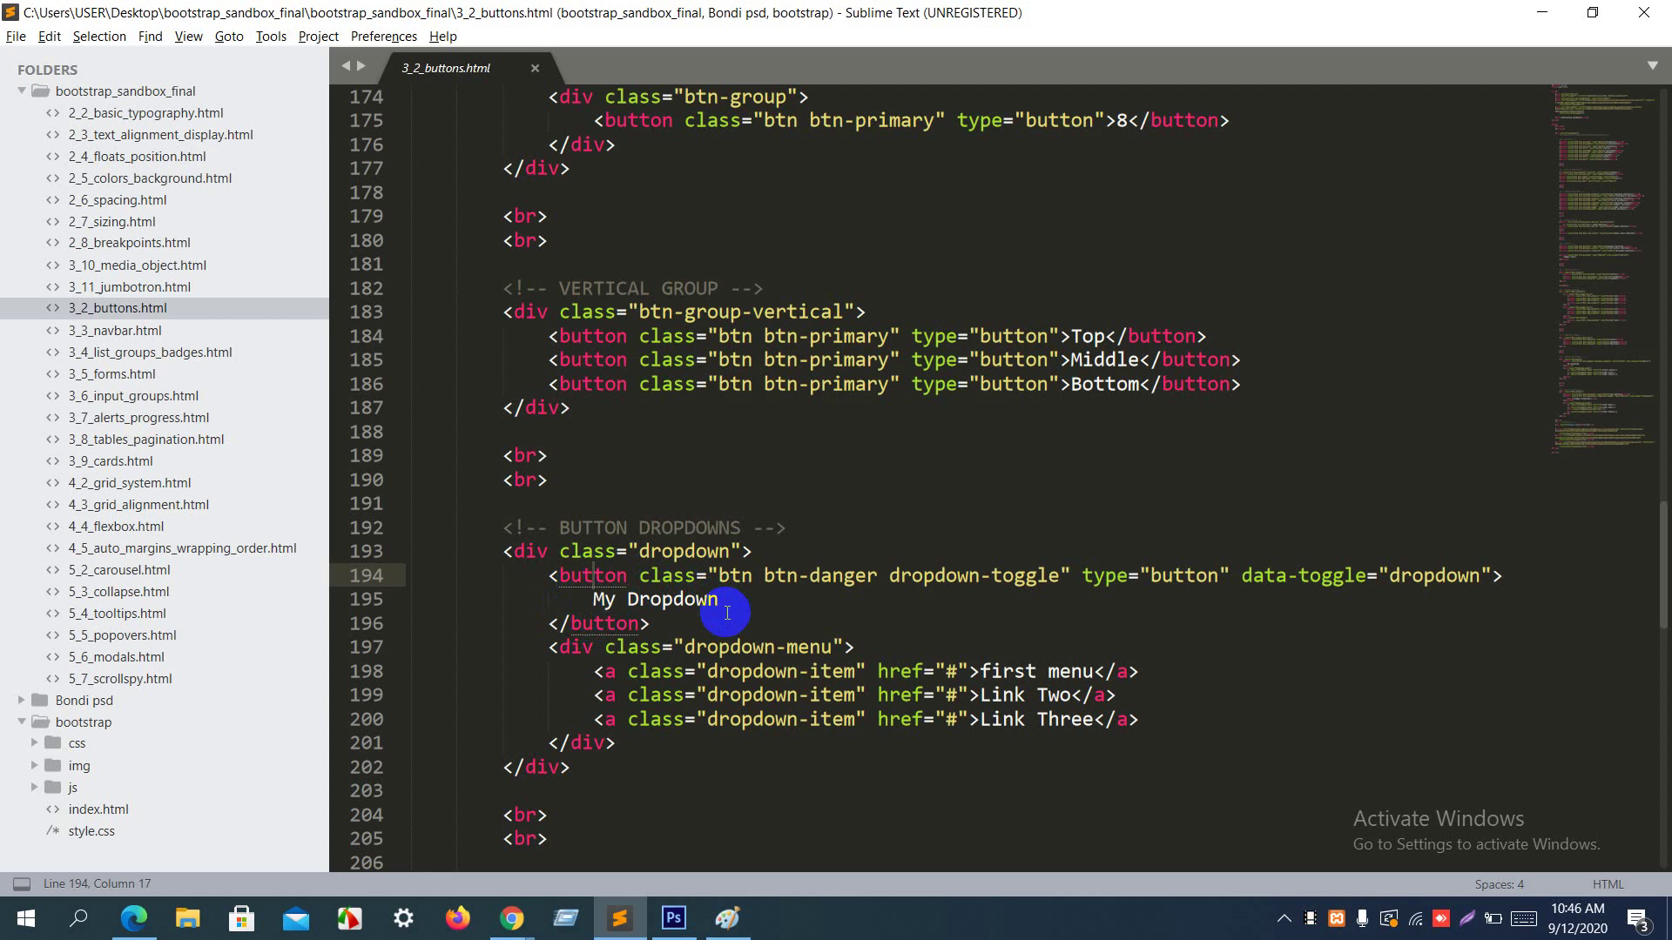
drag(733, 603, 593, 600)
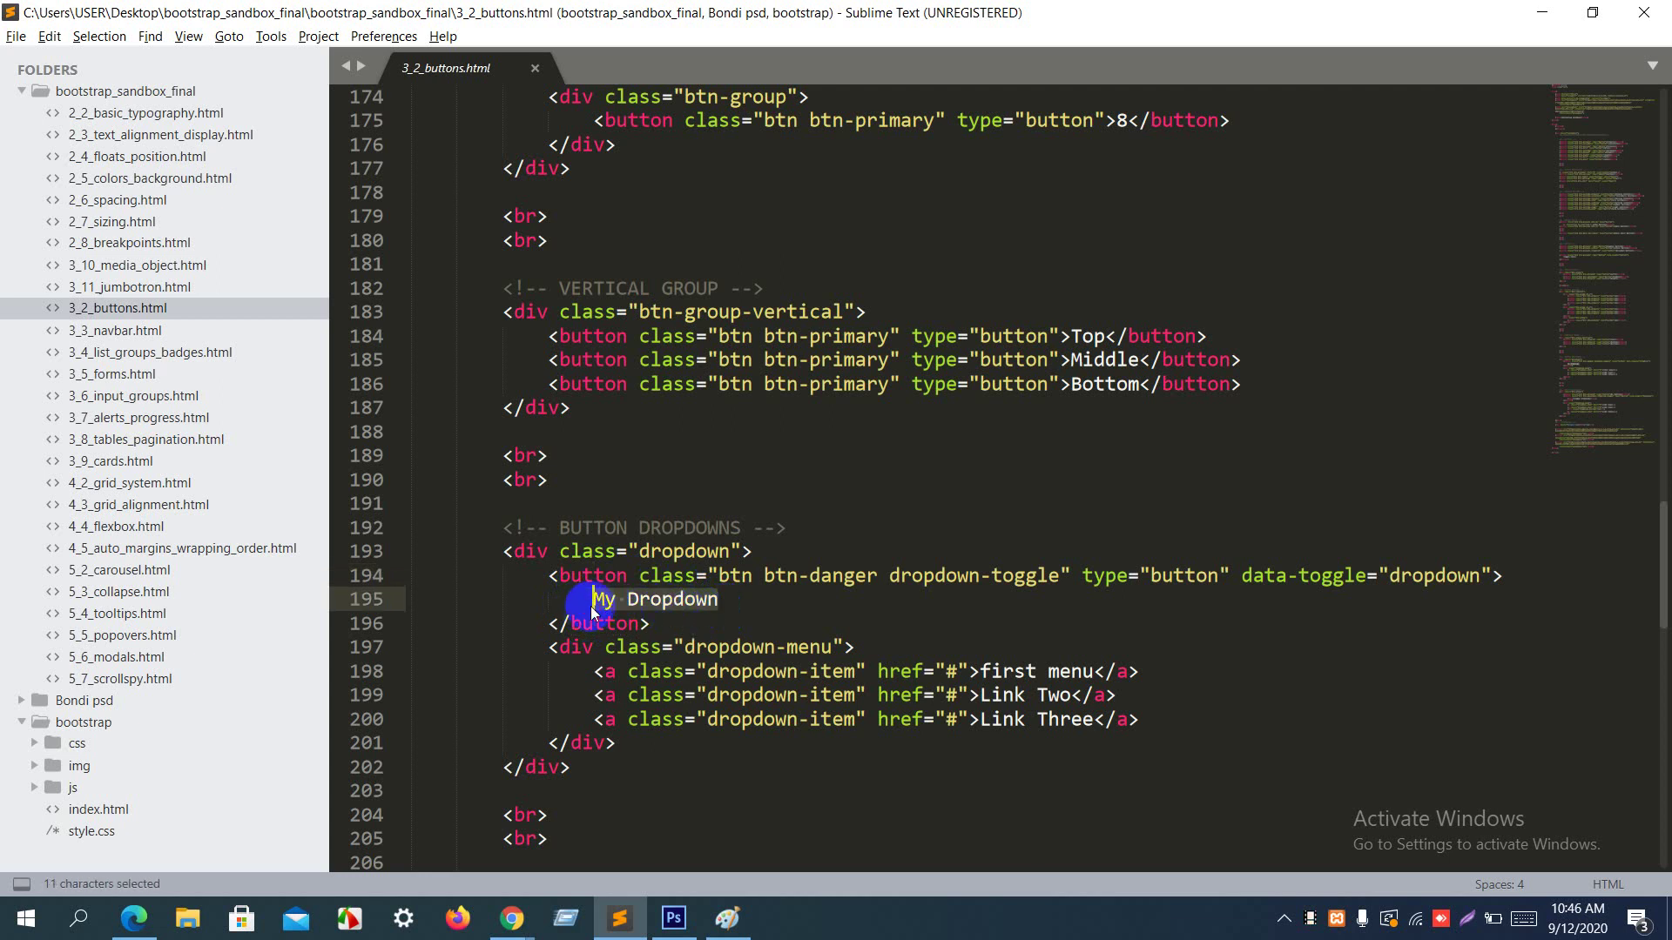
Step: Examine line 194's button attributes, highlighting the dropdown-toggle class and placing the cursor in data-toggle="dropdown"
click(663, 575)
mouse_move(745, 572)
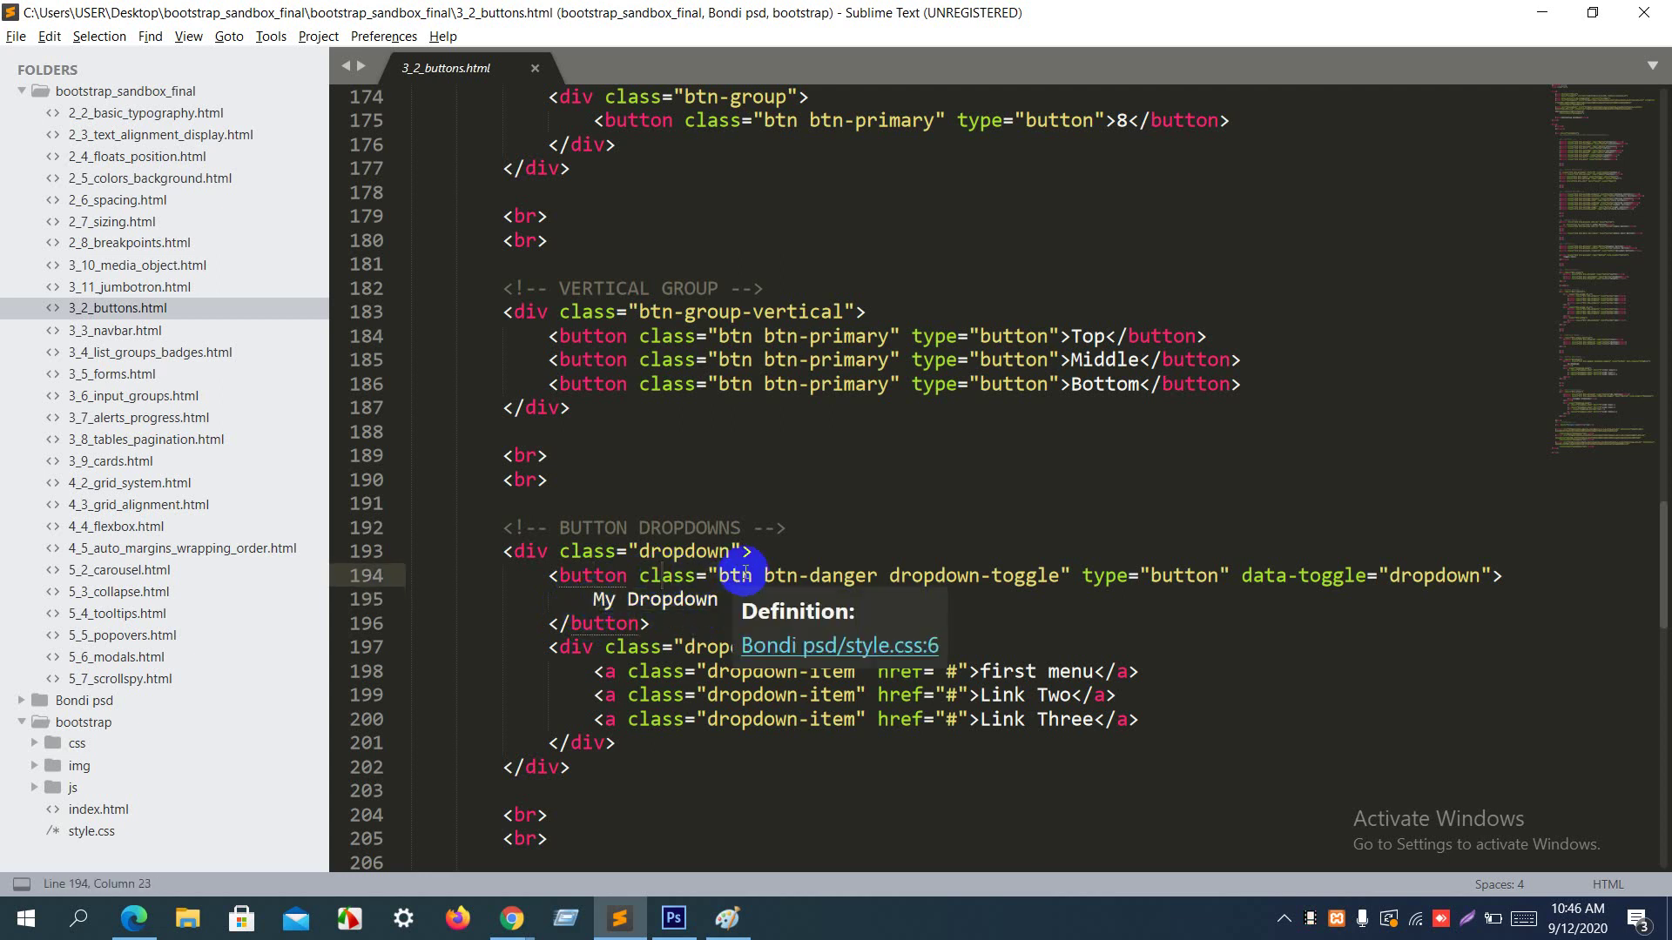
click(869, 576)
drag(869, 576, 1056, 573)
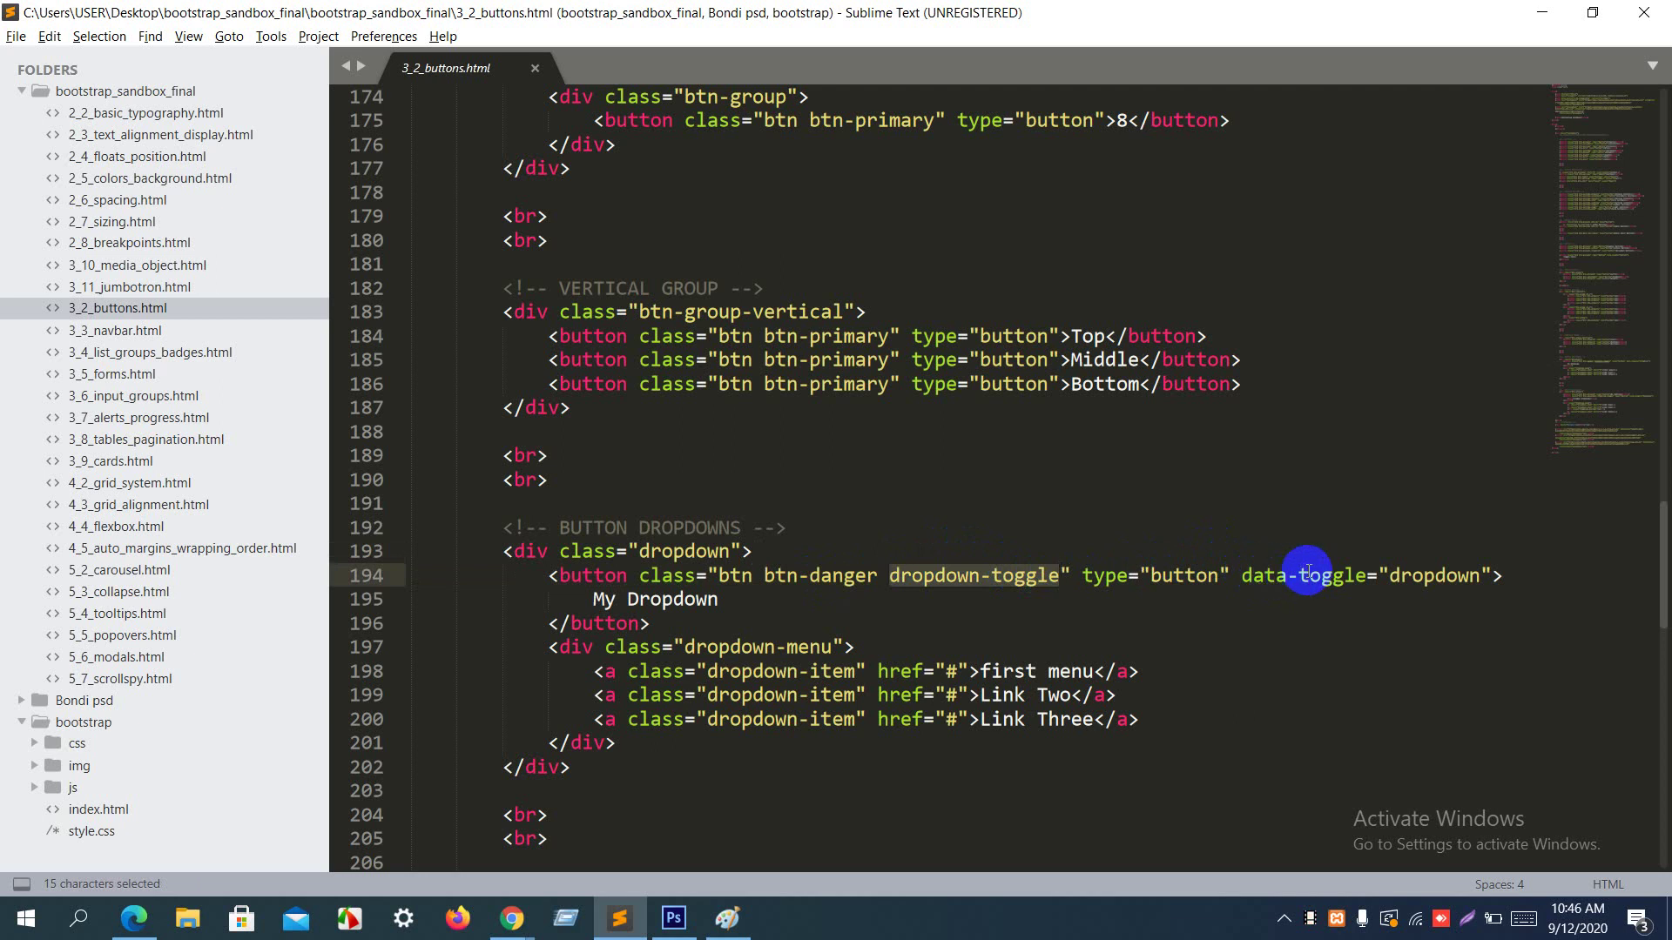
click(1264, 574)
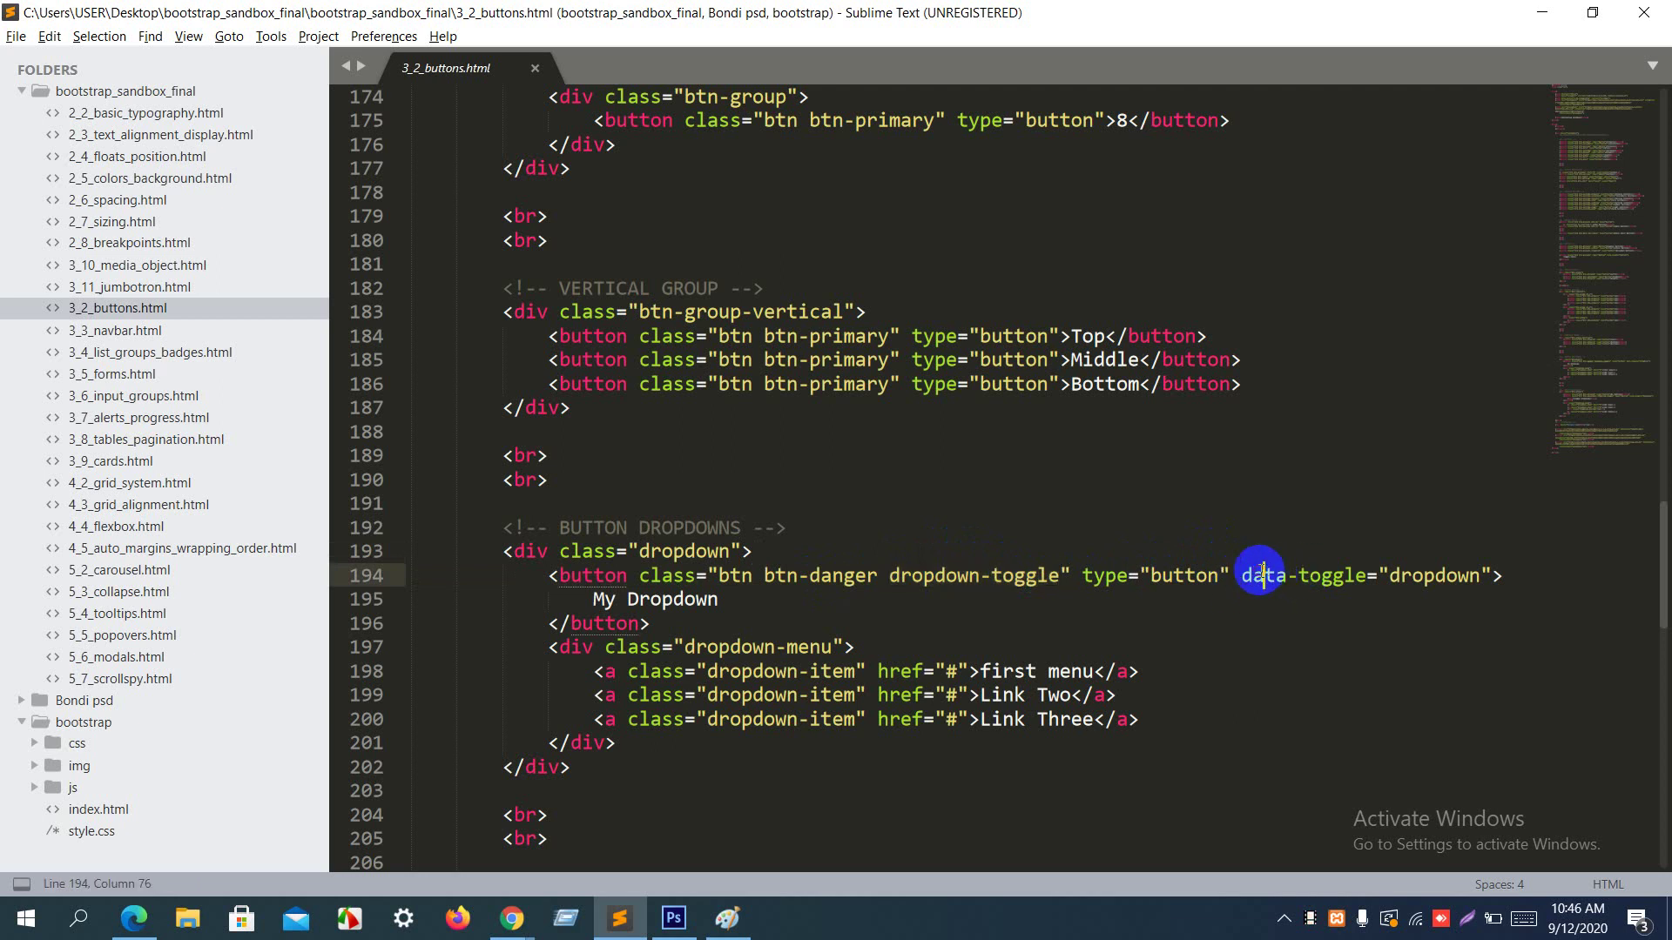
click(1424, 578)
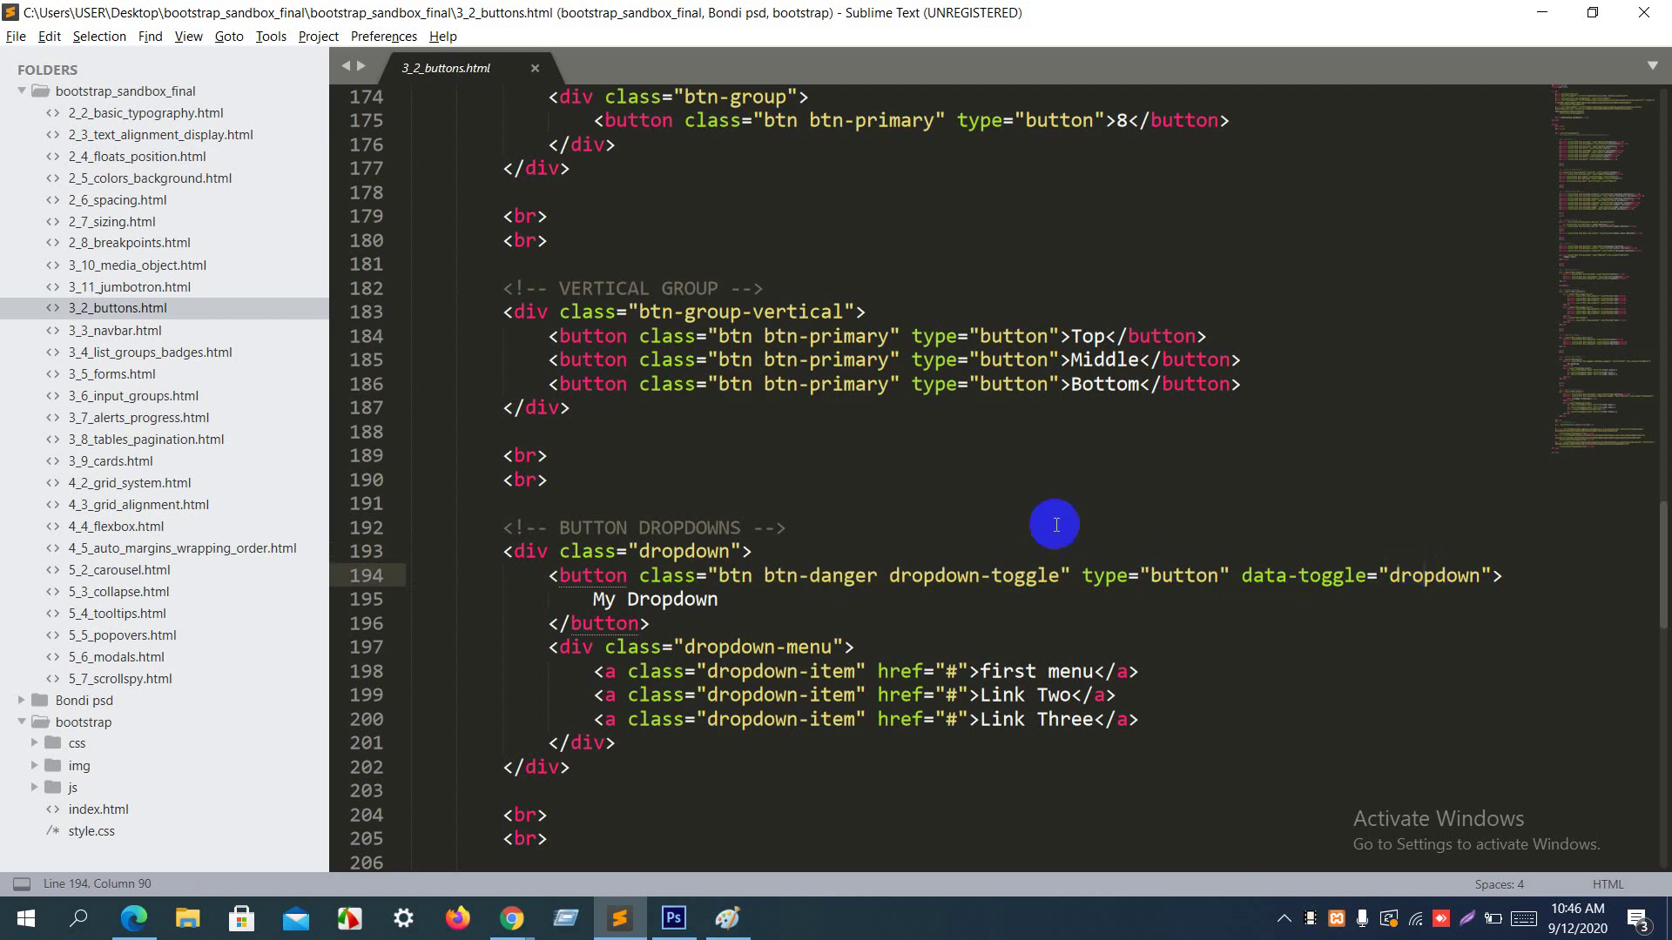
Step: Highlight the dropdown menu block on lines 197–201, then its dropdown-menu class name on line 197
drag(552, 649, 633, 739)
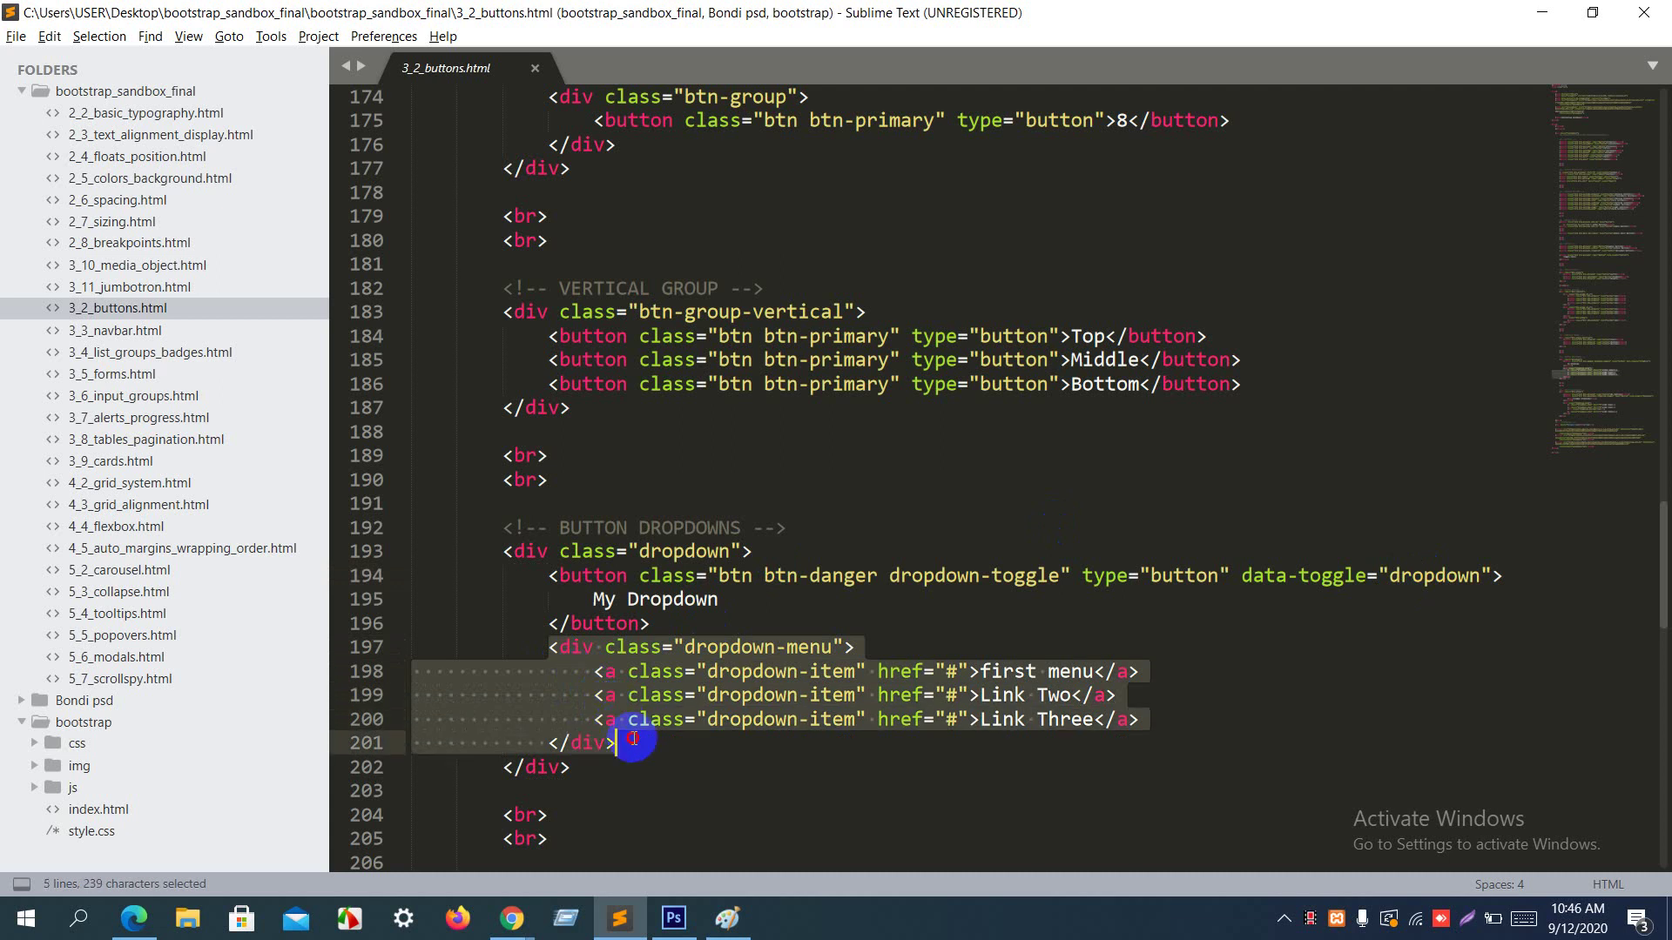
click(650, 670)
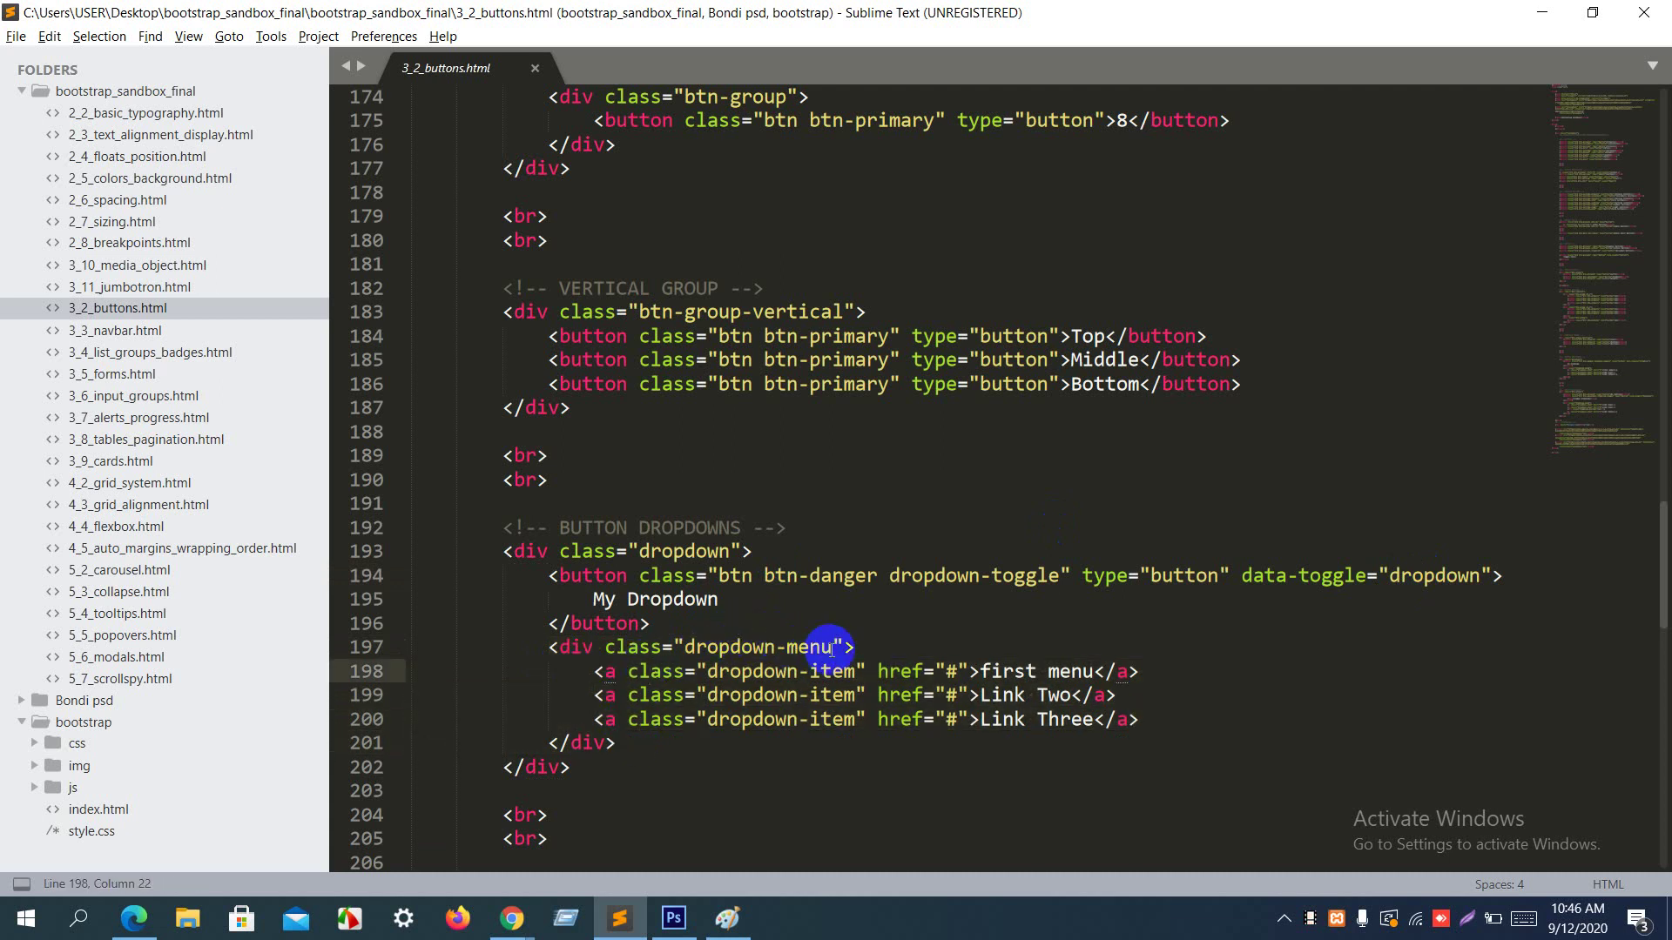
drag(831, 646, 696, 644)
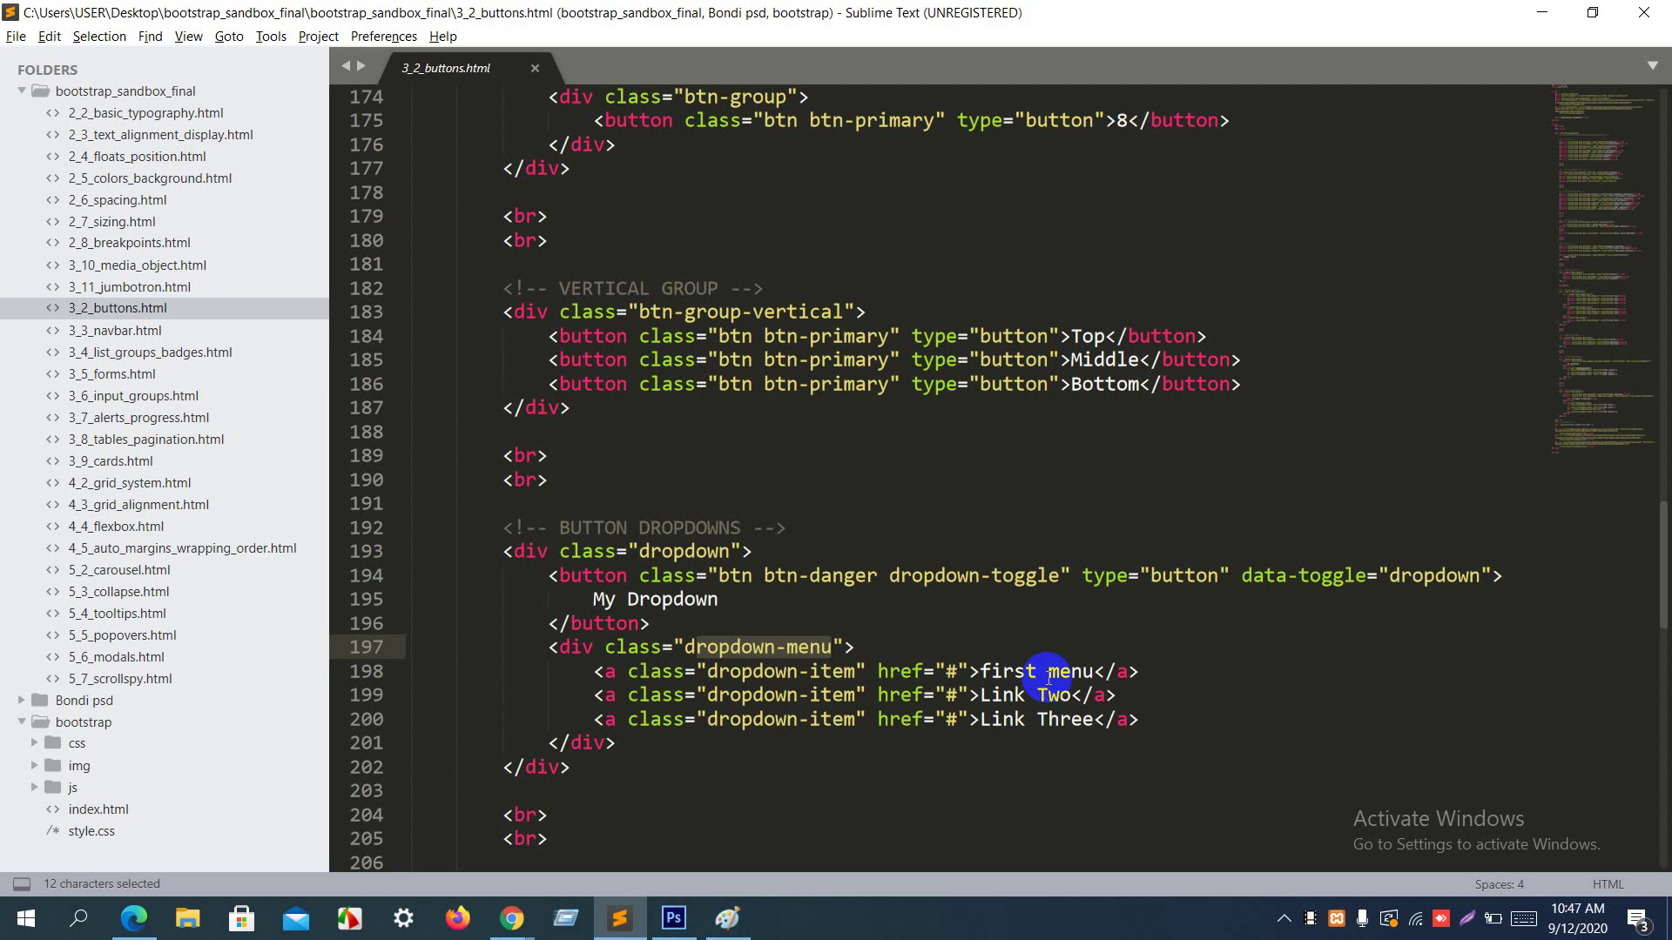
Step: Compare the SPLIT DROPDOWNS code with Chrome's rendering, opening and closing the Toggle Dropdown menu beside My Button
scroll(1049, 678, down, 6)
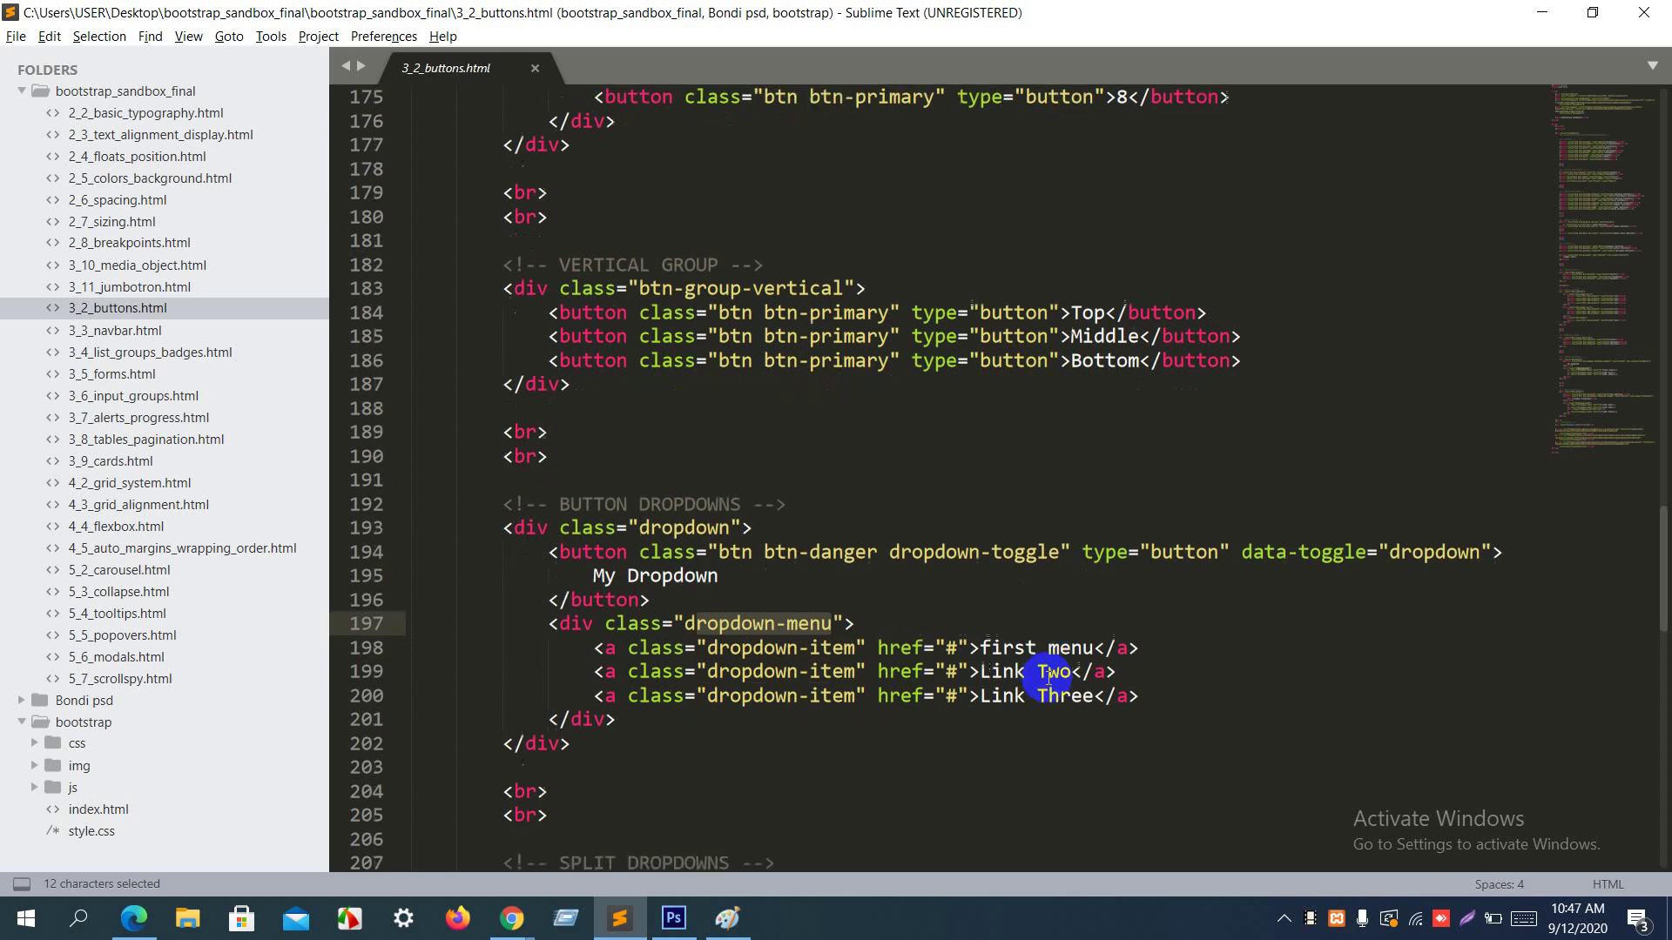
scroll(1047, 680, down, 1)
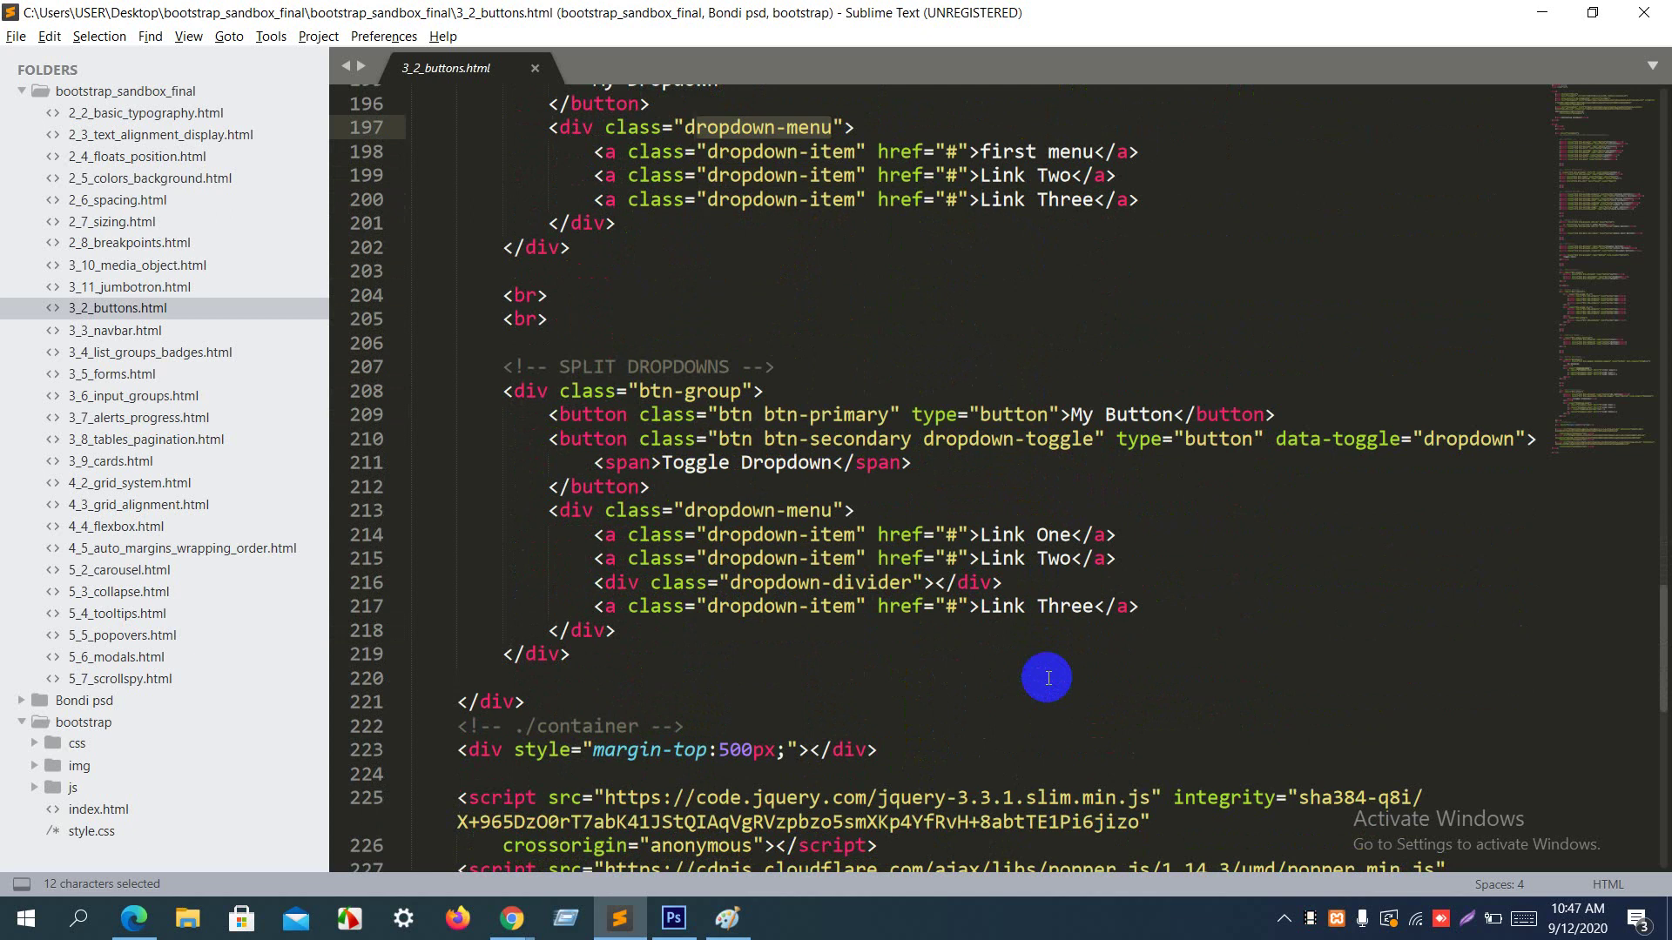
key(alt+Tab)
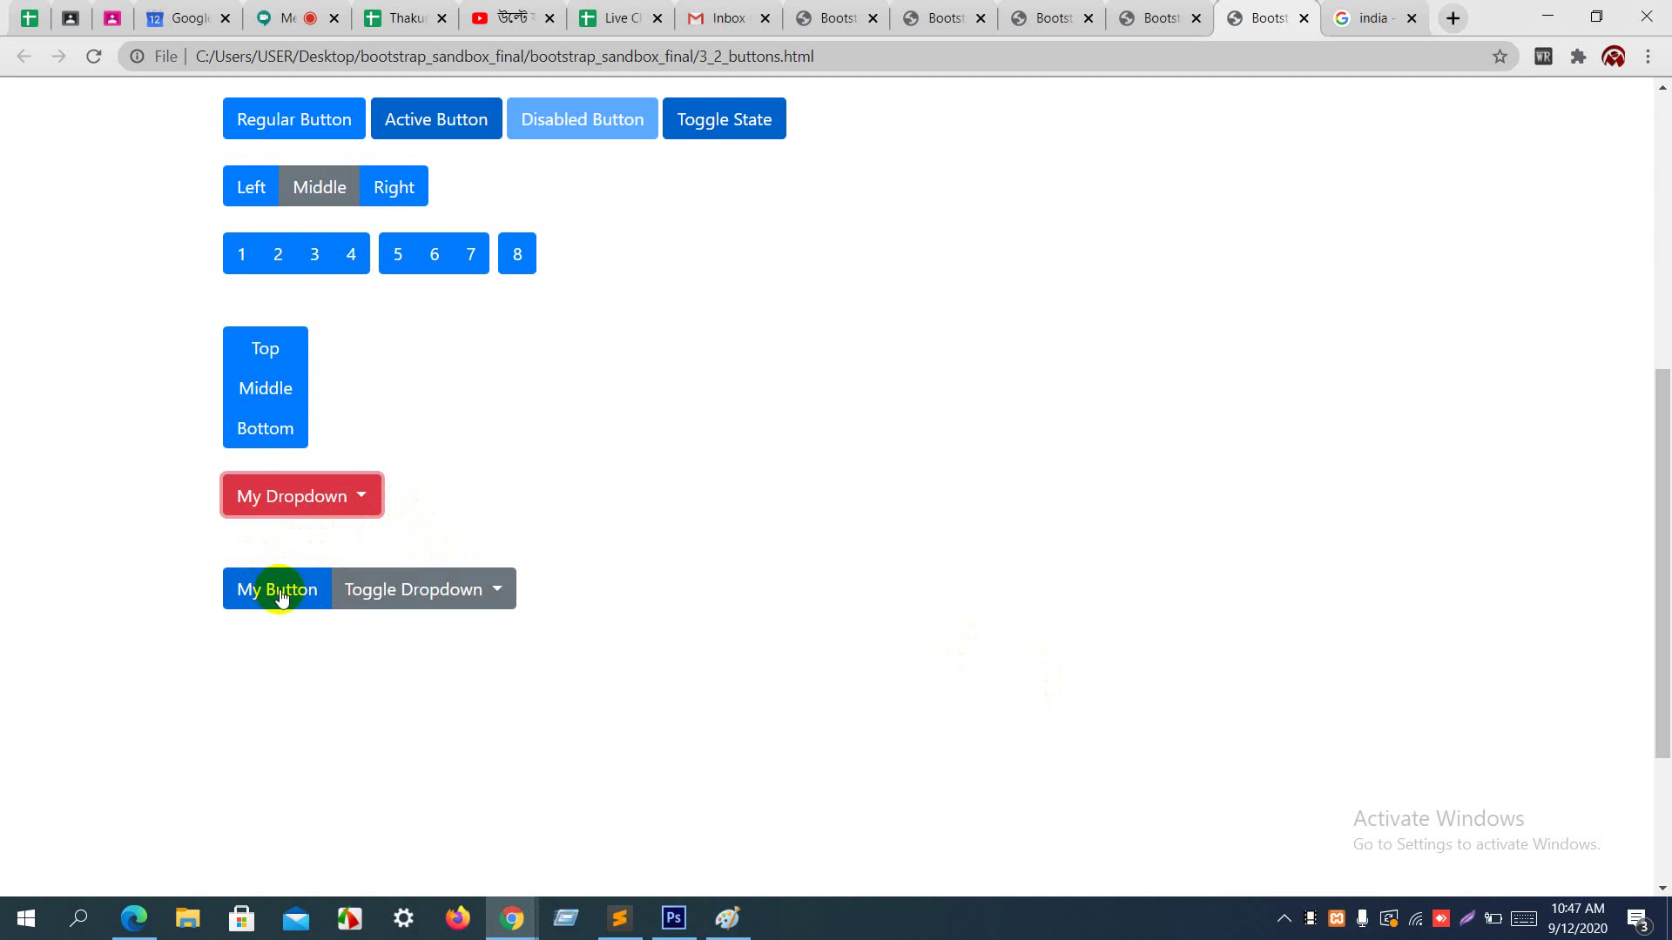
click(499, 590)
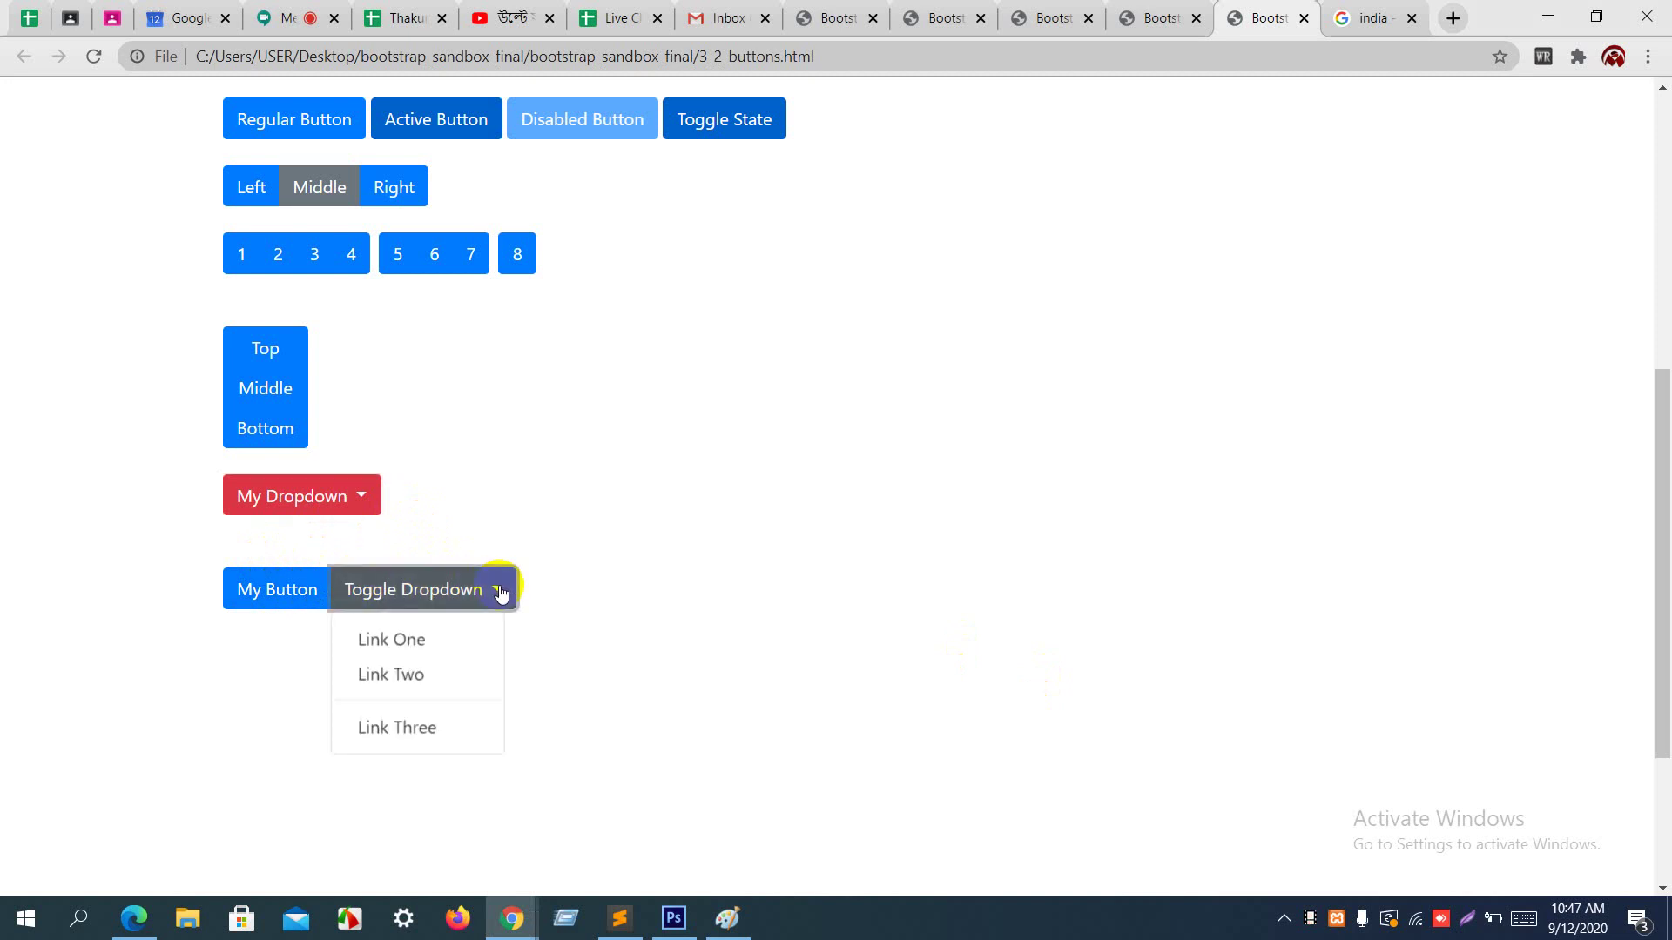
click(501, 590)
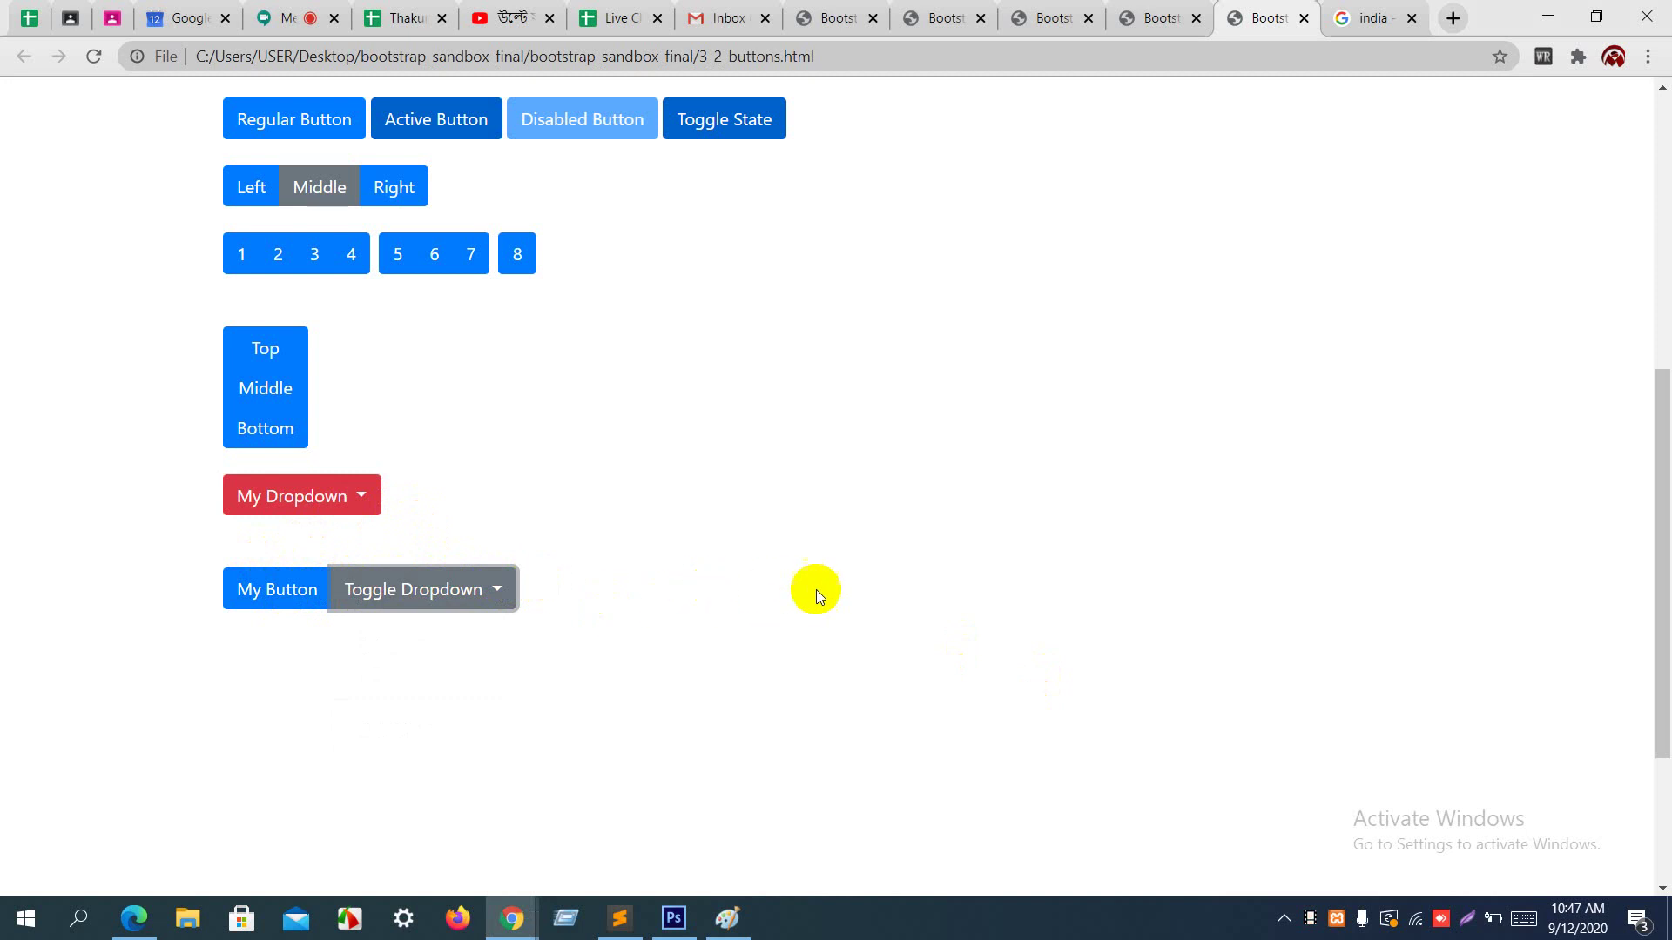
key(Tab)
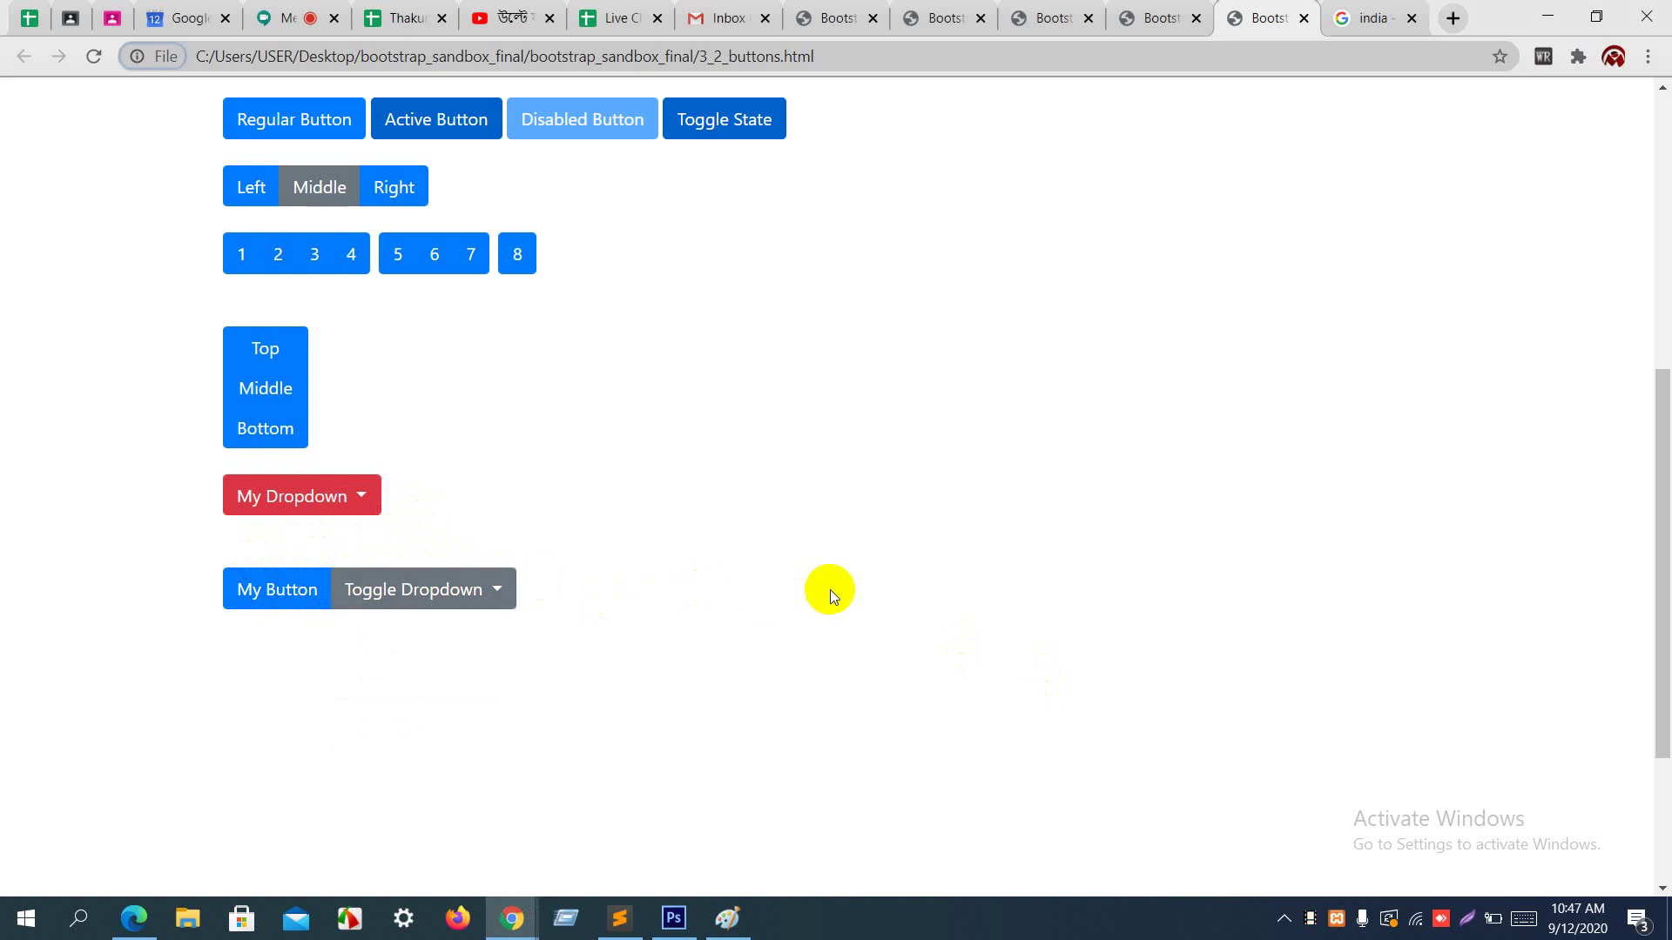
Step: Return to Sublime Text and highlight the split dropdown's My Button on line 209 and its toggle button on lines 210–212
key(alt+Tab)
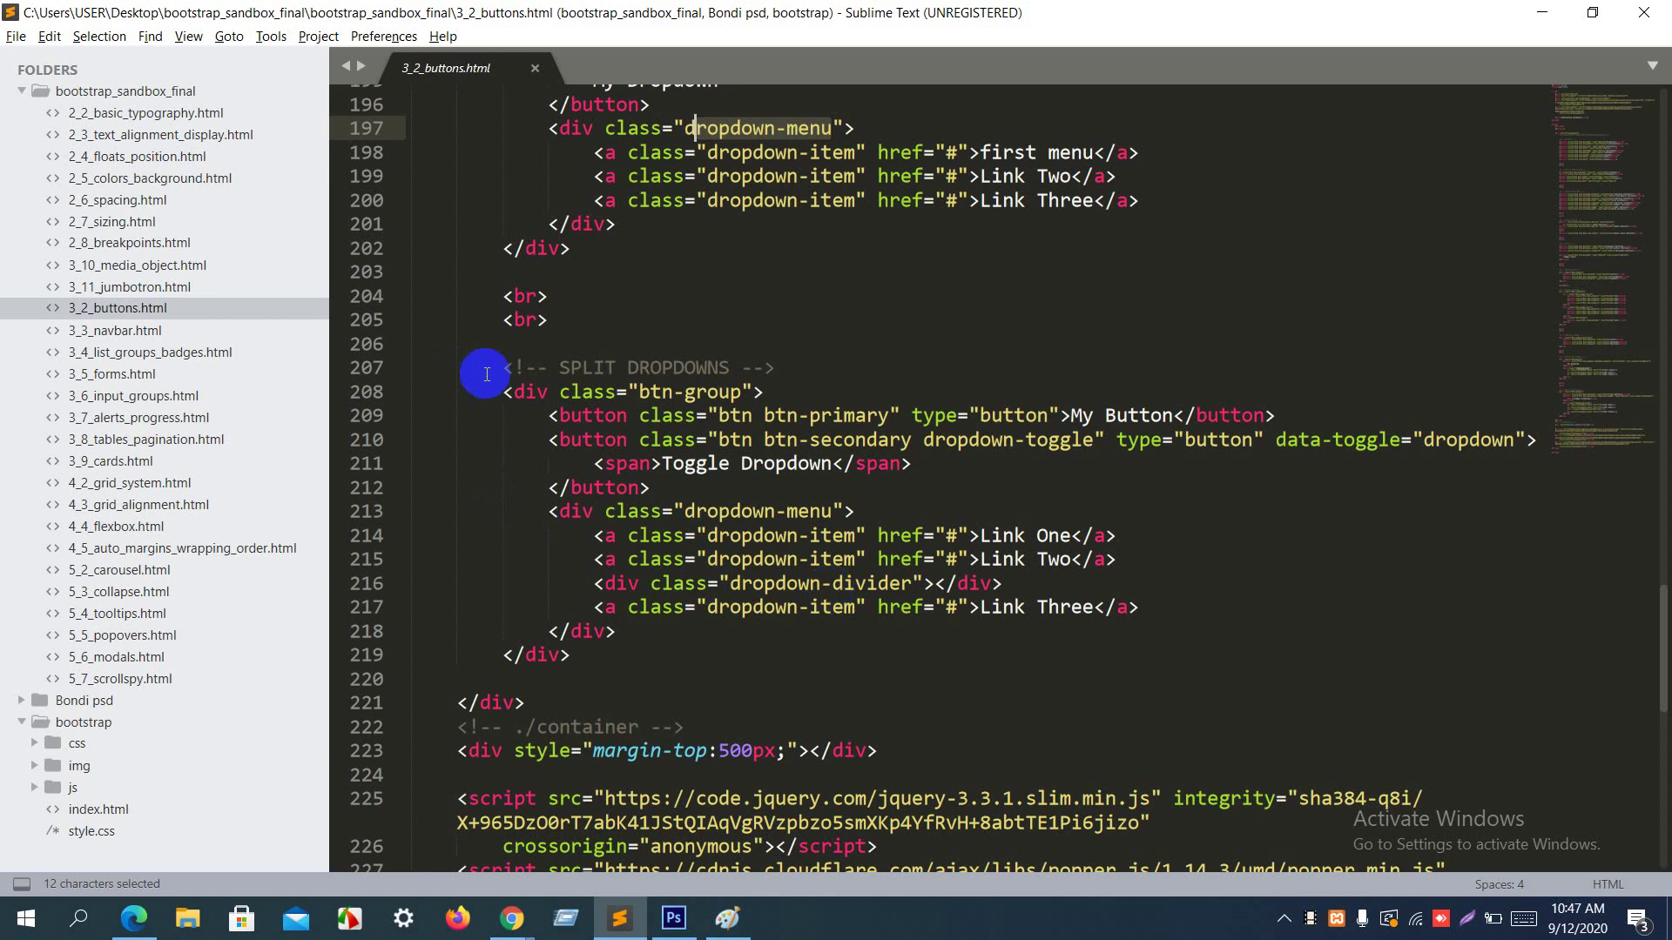
click(514, 392)
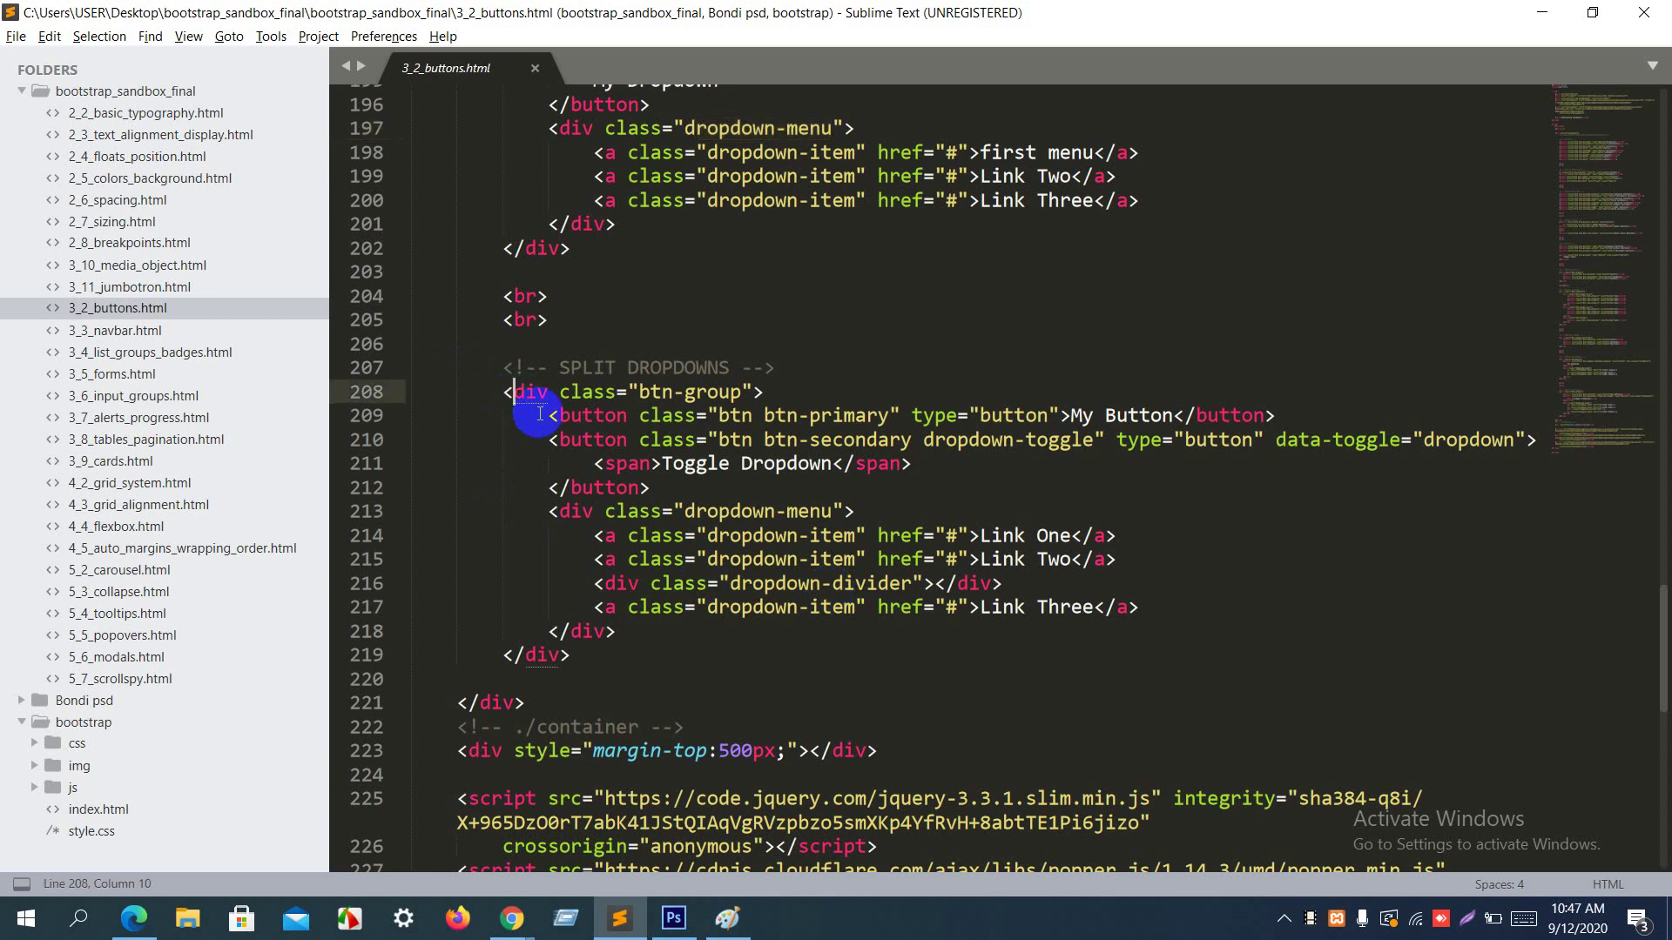
drag(539, 416, 1262, 410)
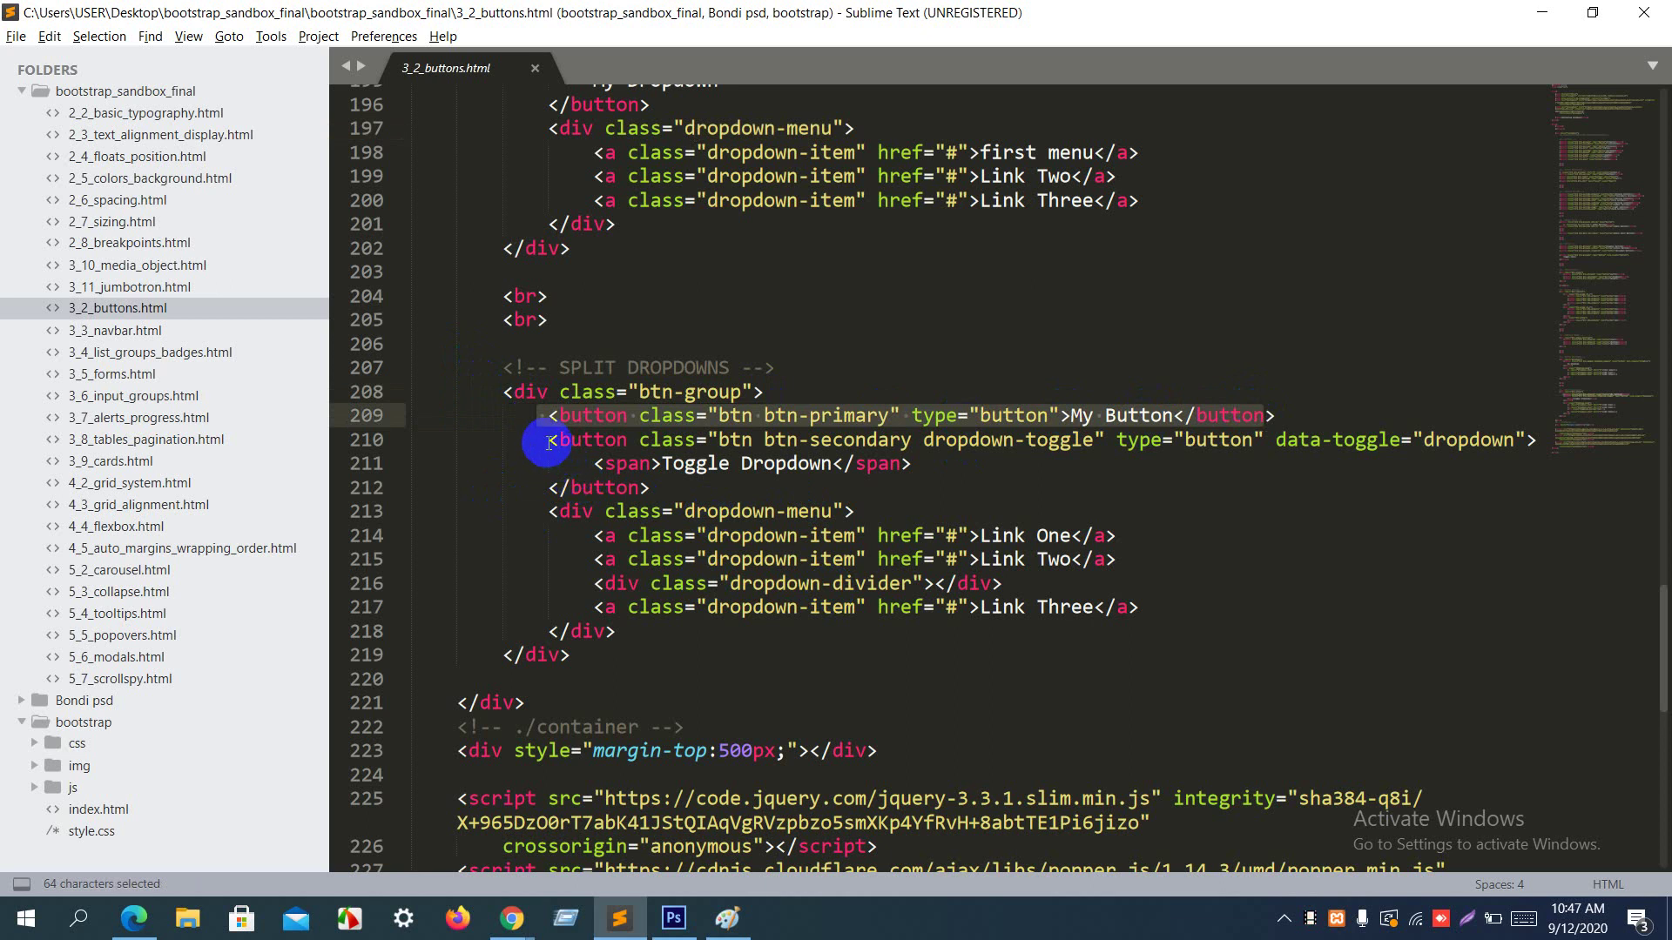
drag(549, 442, 649, 490)
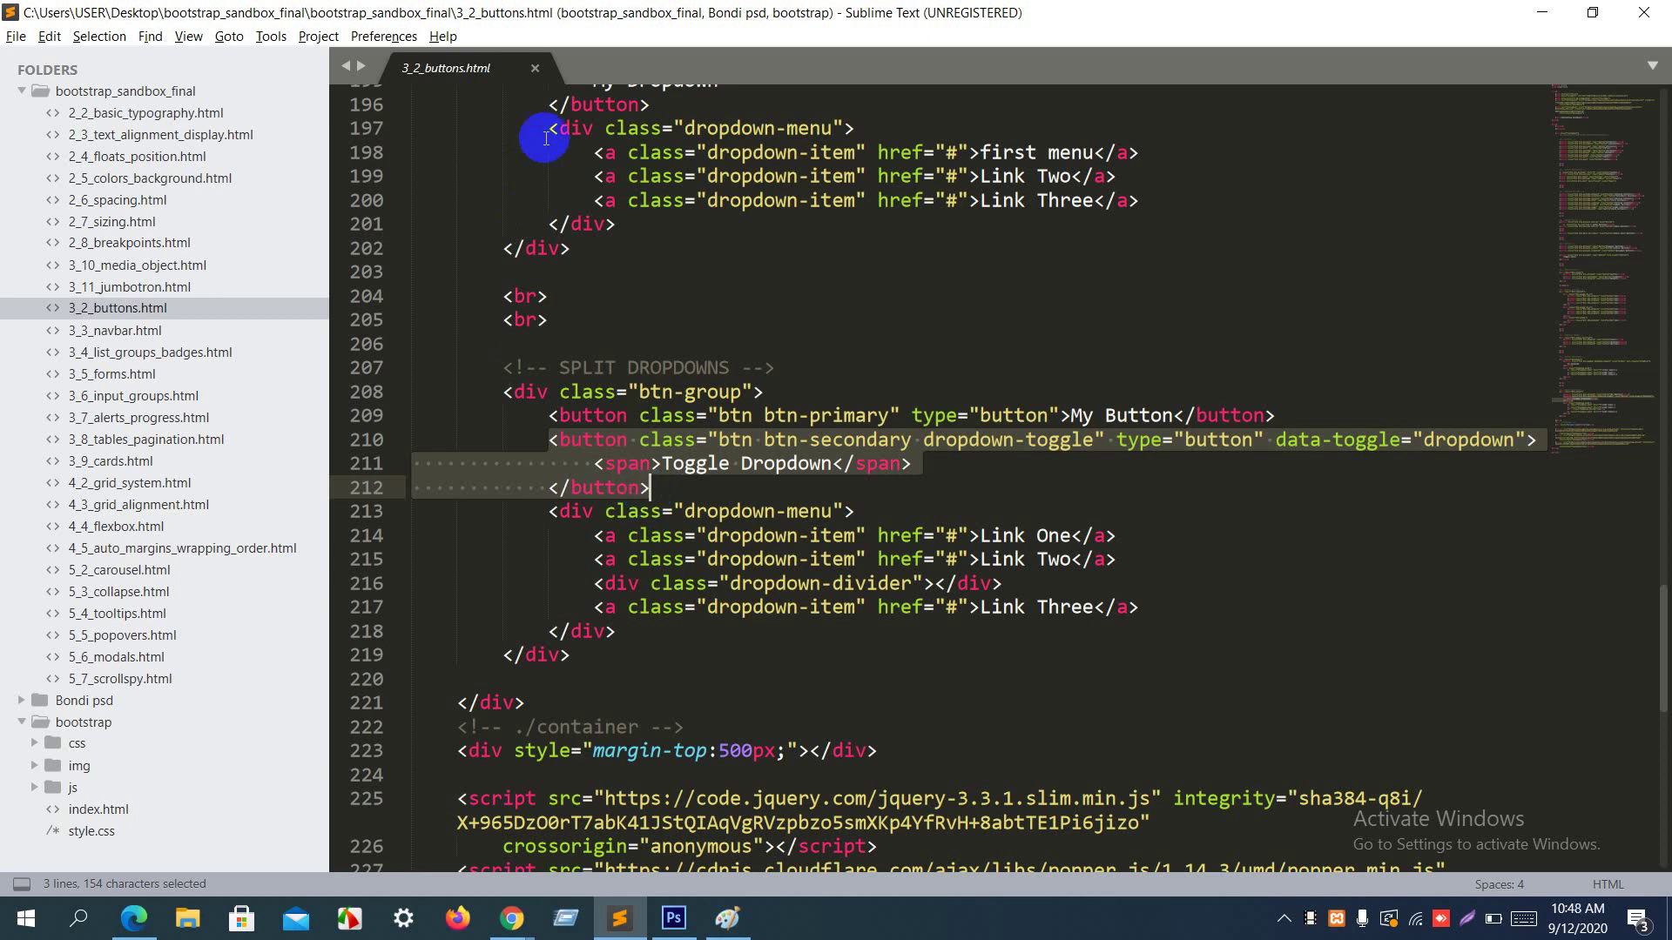
Step: Close 3_2_buttons.html, then open 3_3_navbar.html with its header element on line 15 folded
click(536, 68)
click(537, 68)
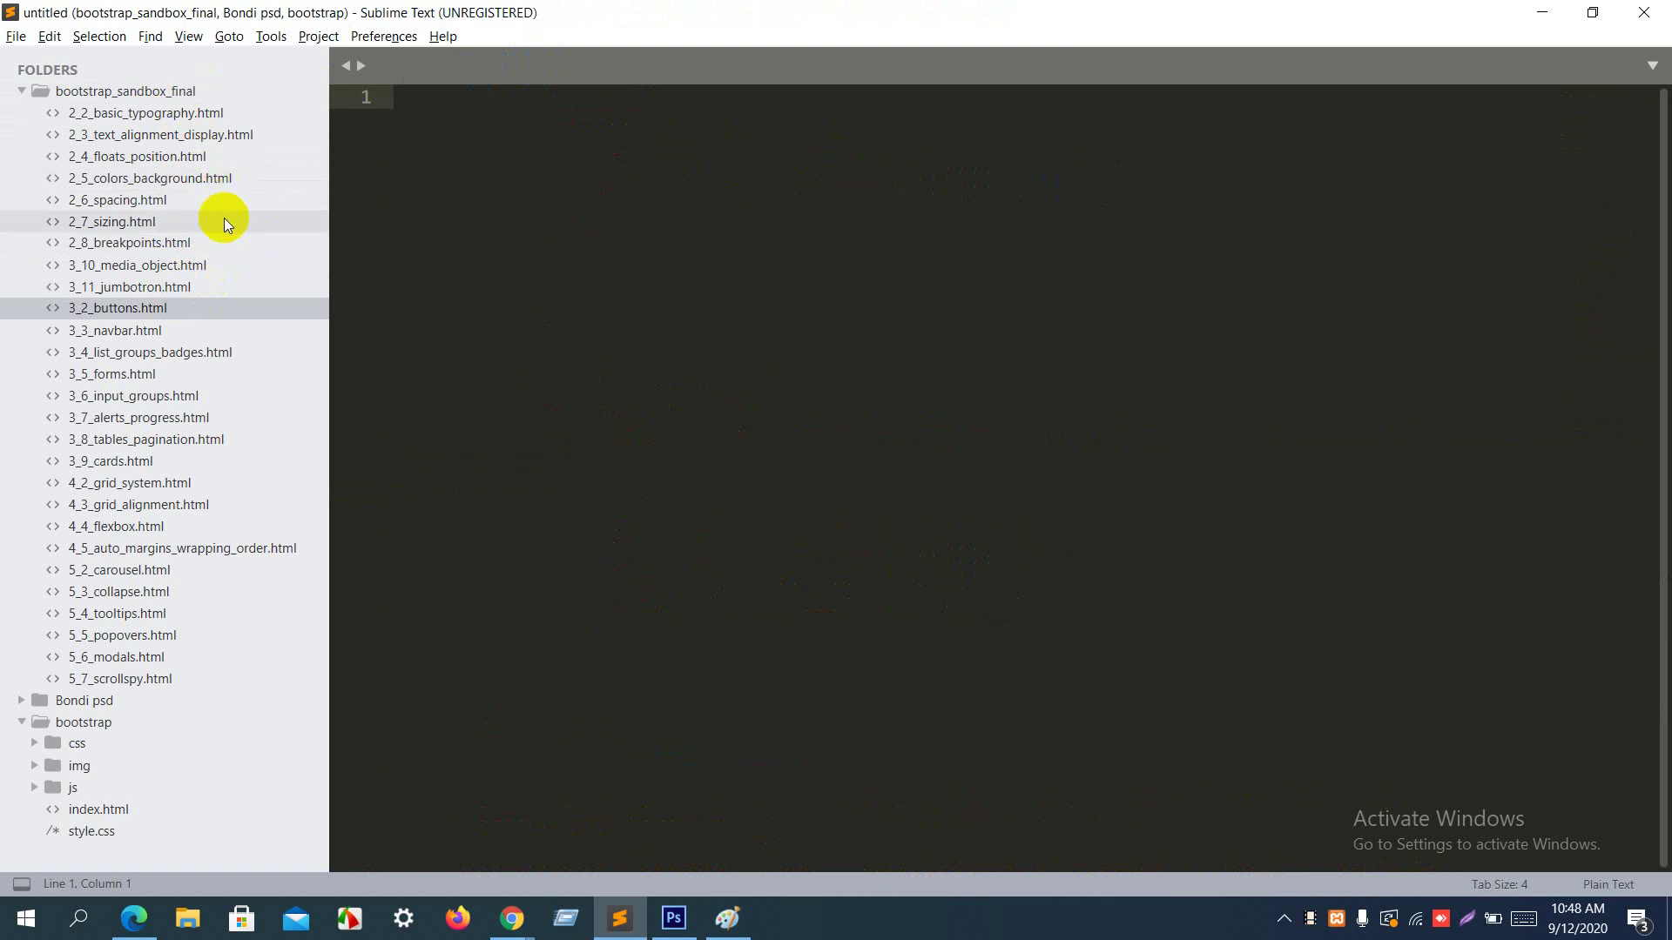
click(244, 330)
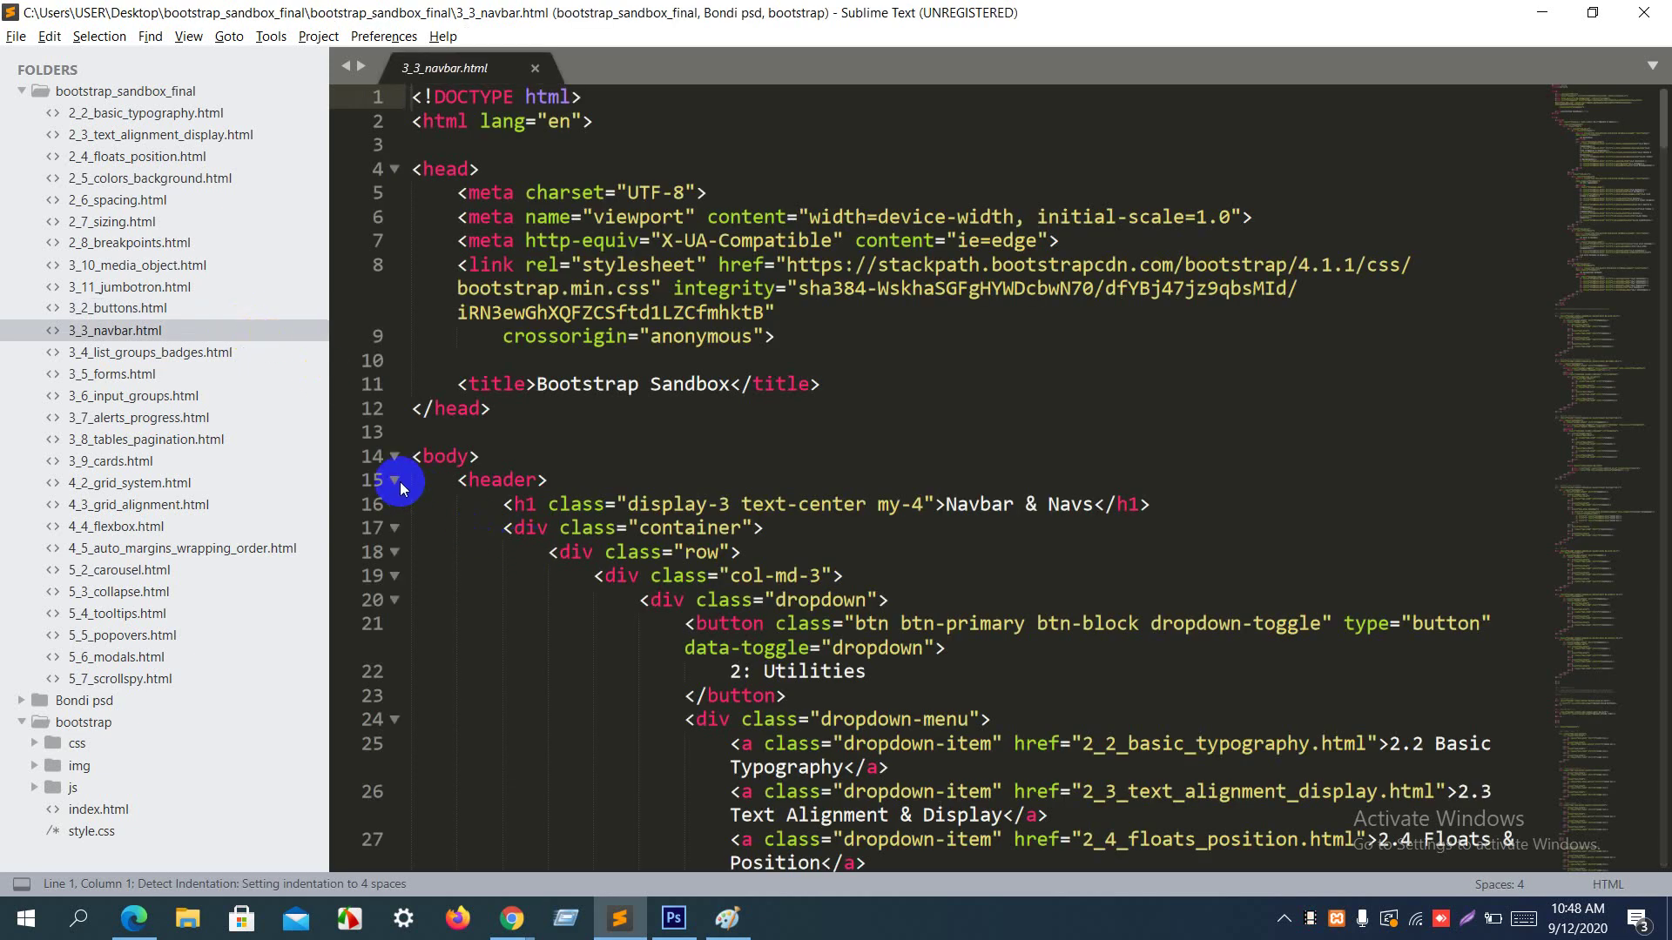
key(ctrl+a)
click(394, 480)
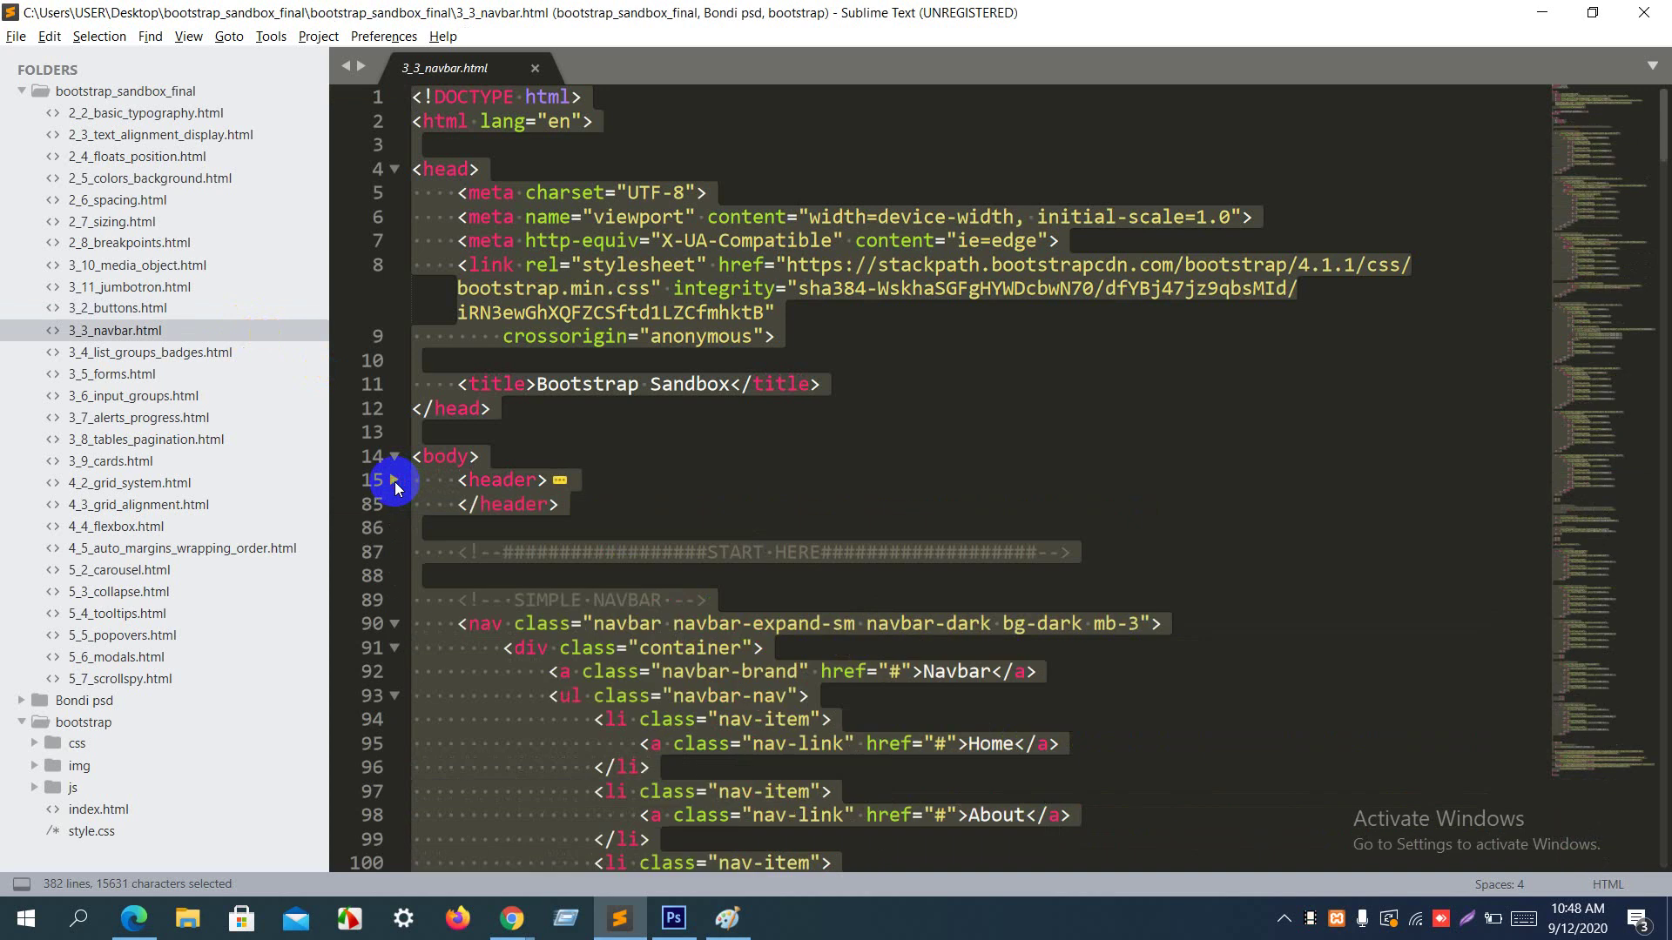
Step: Open 3_3_navbar.html in the browser and look through the rendered navbar examples
click(626, 456)
right_click(626, 456)
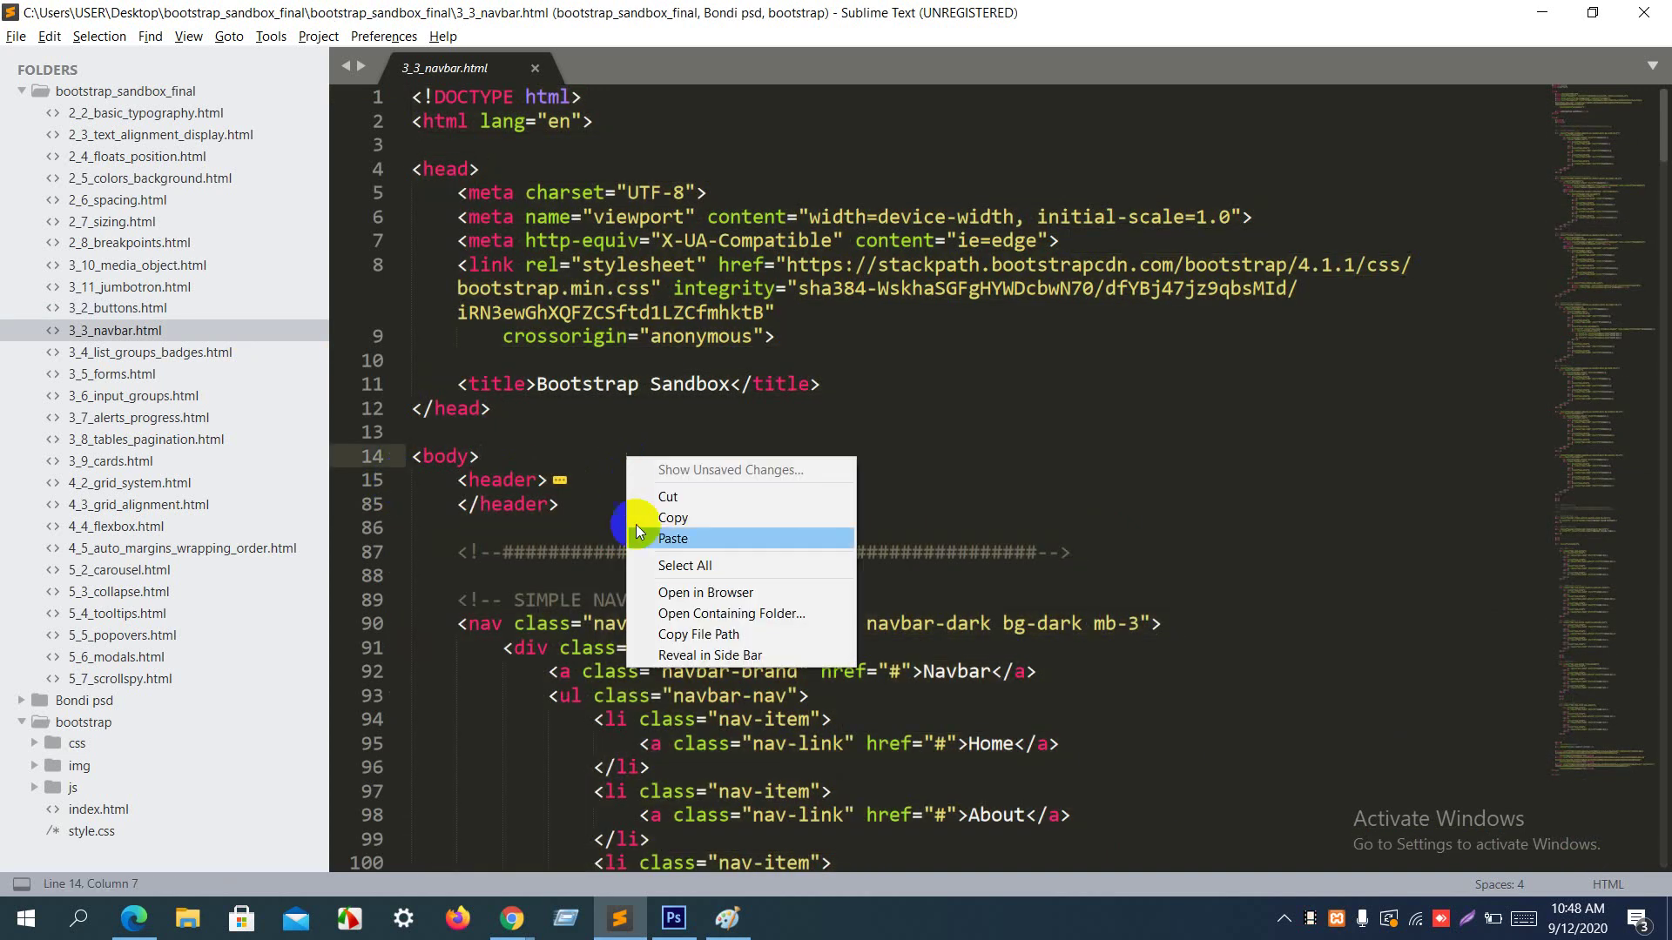
click(672, 592)
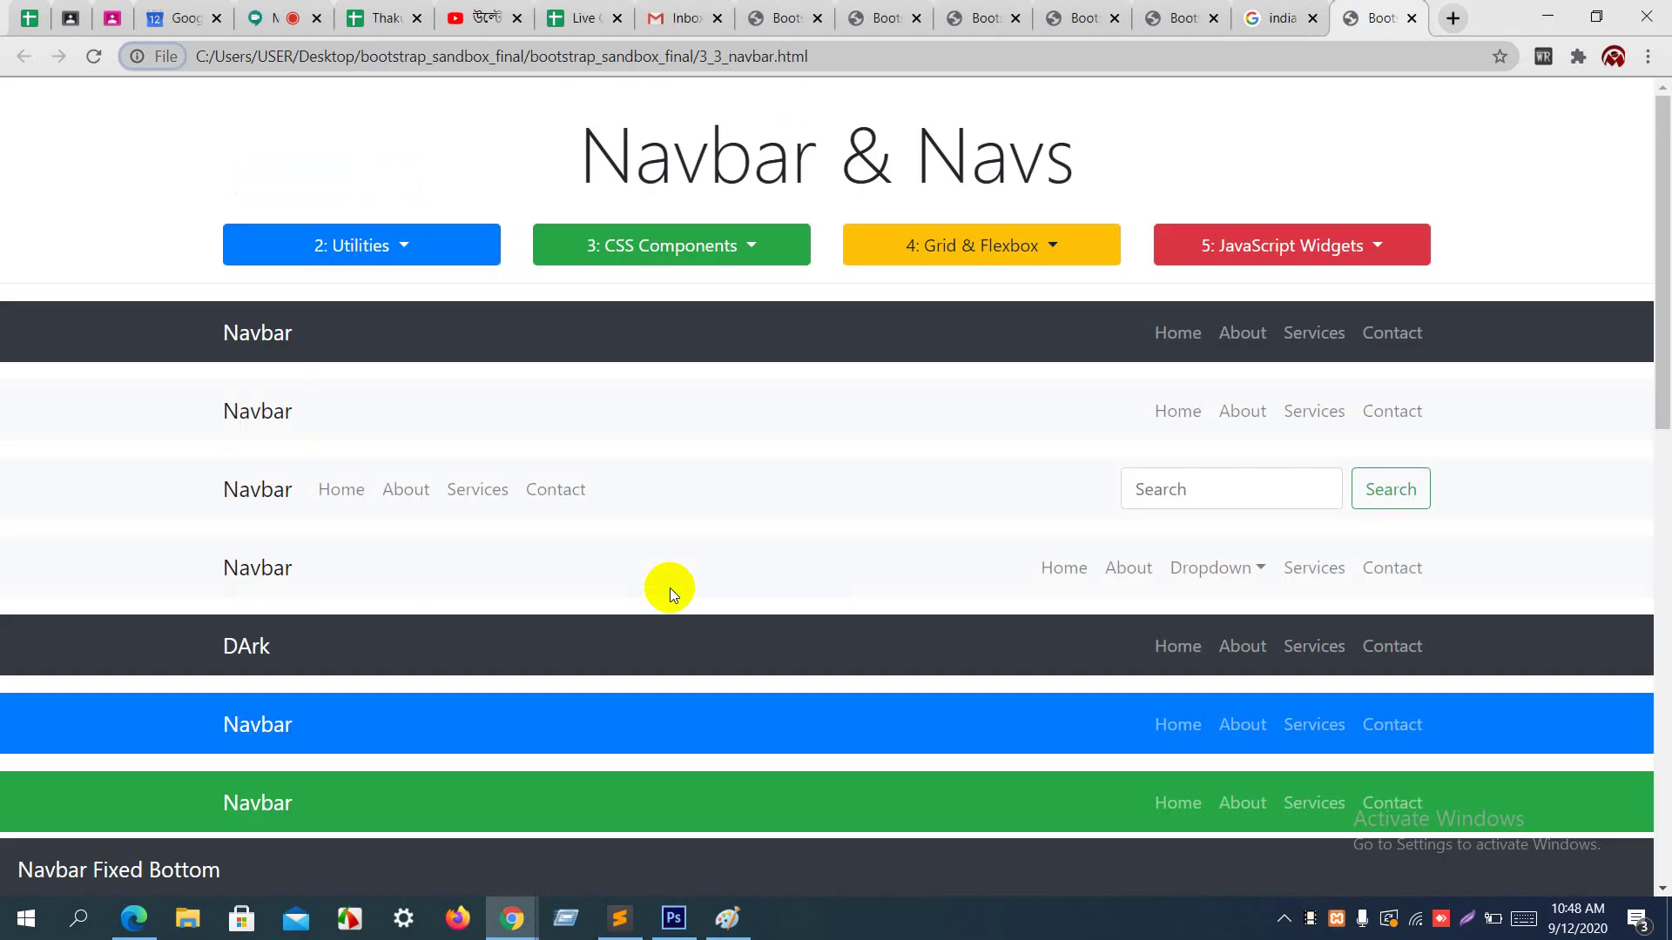
scroll(670, 588, down, 10)
scroll(670, 588, up, 2)
scroll(670, 588, up, 7)
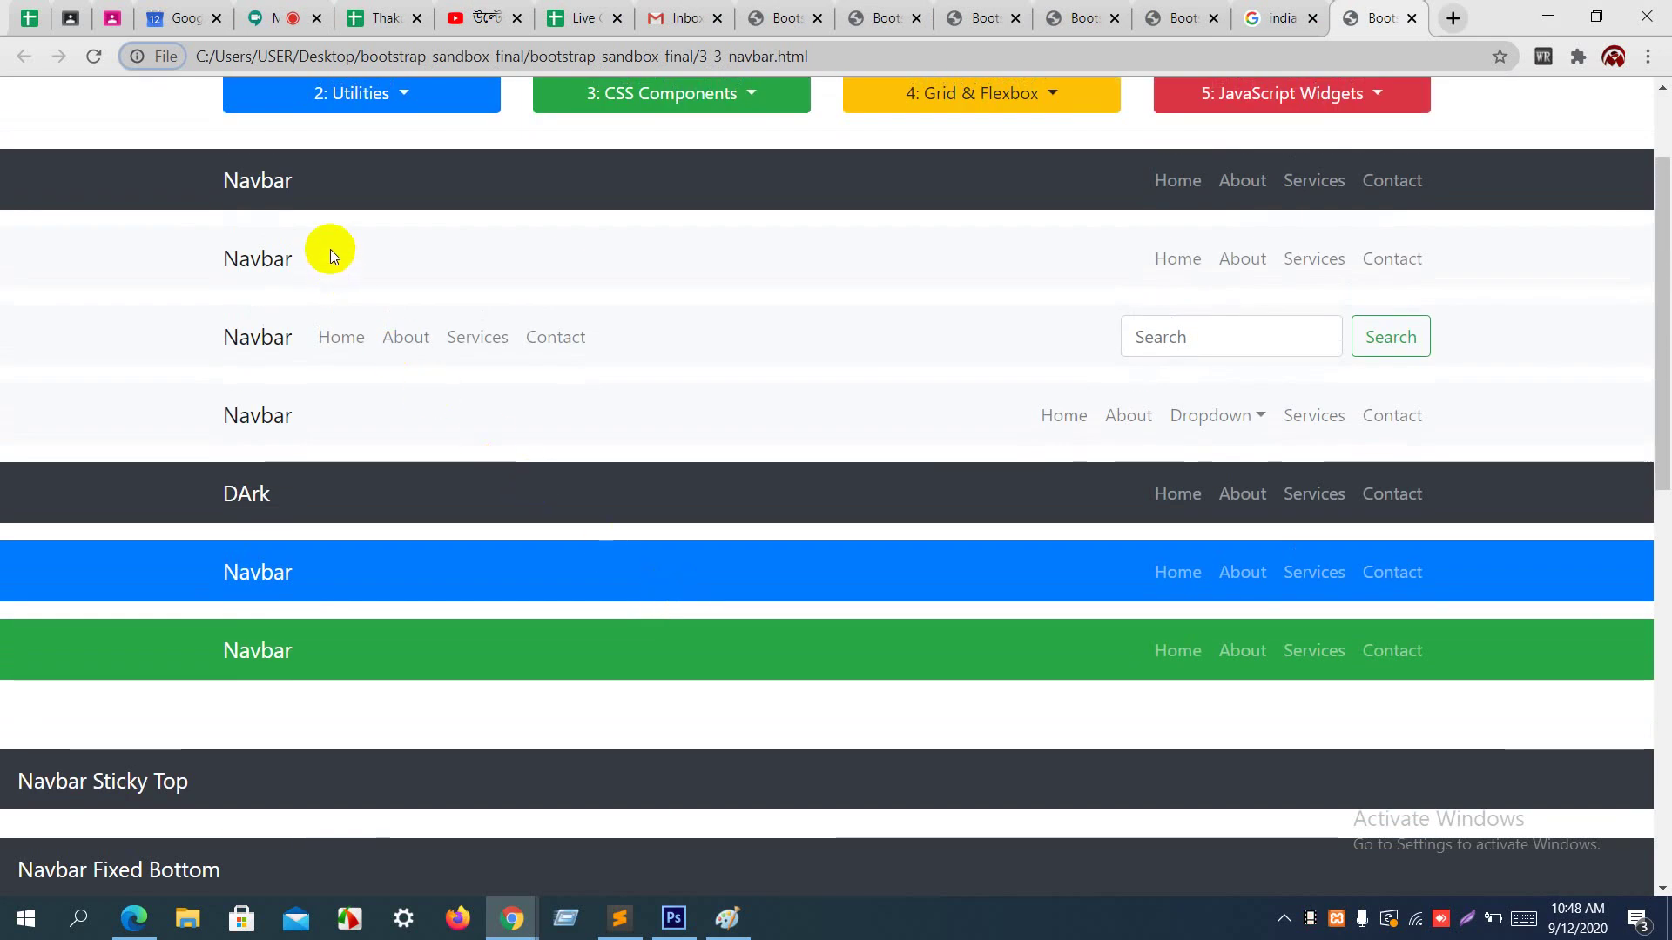
Step: Examine the first dark navbar's brand and open and close the Dropdown menu in the fourth navbar
scroll(330, 249, up, 2)
click(334, 306)
drag(315, 329, 225, 335)
click(275, 337)
click(209, 344)
click(224, 335)
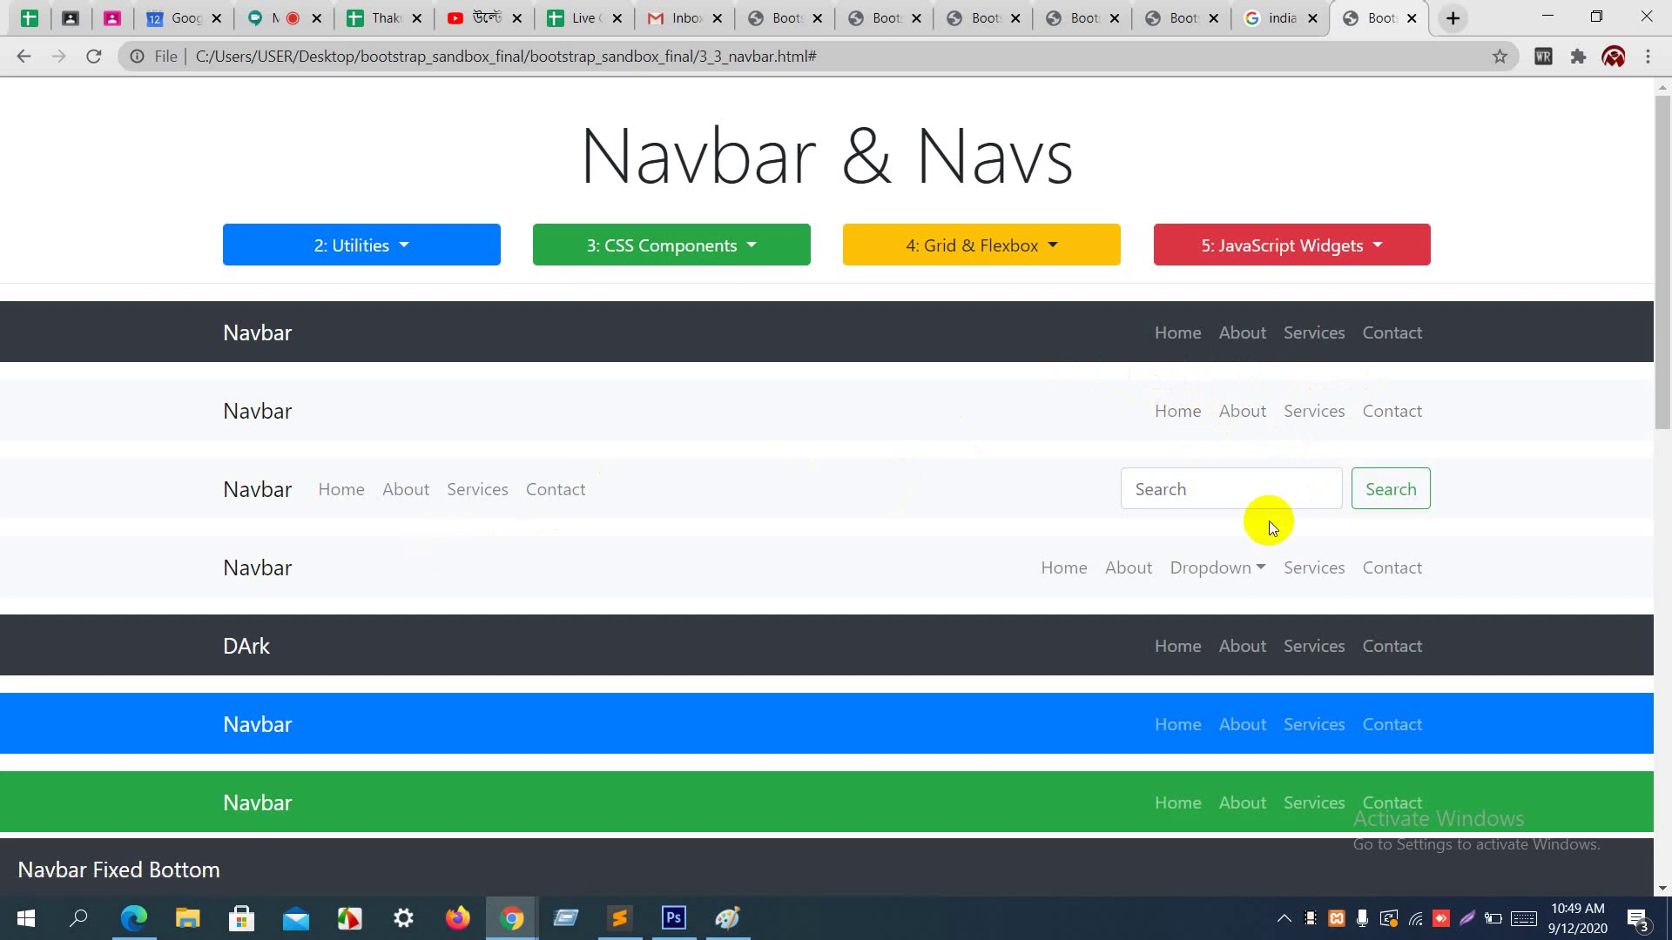
click(1250, 574)
click(1250, 571)
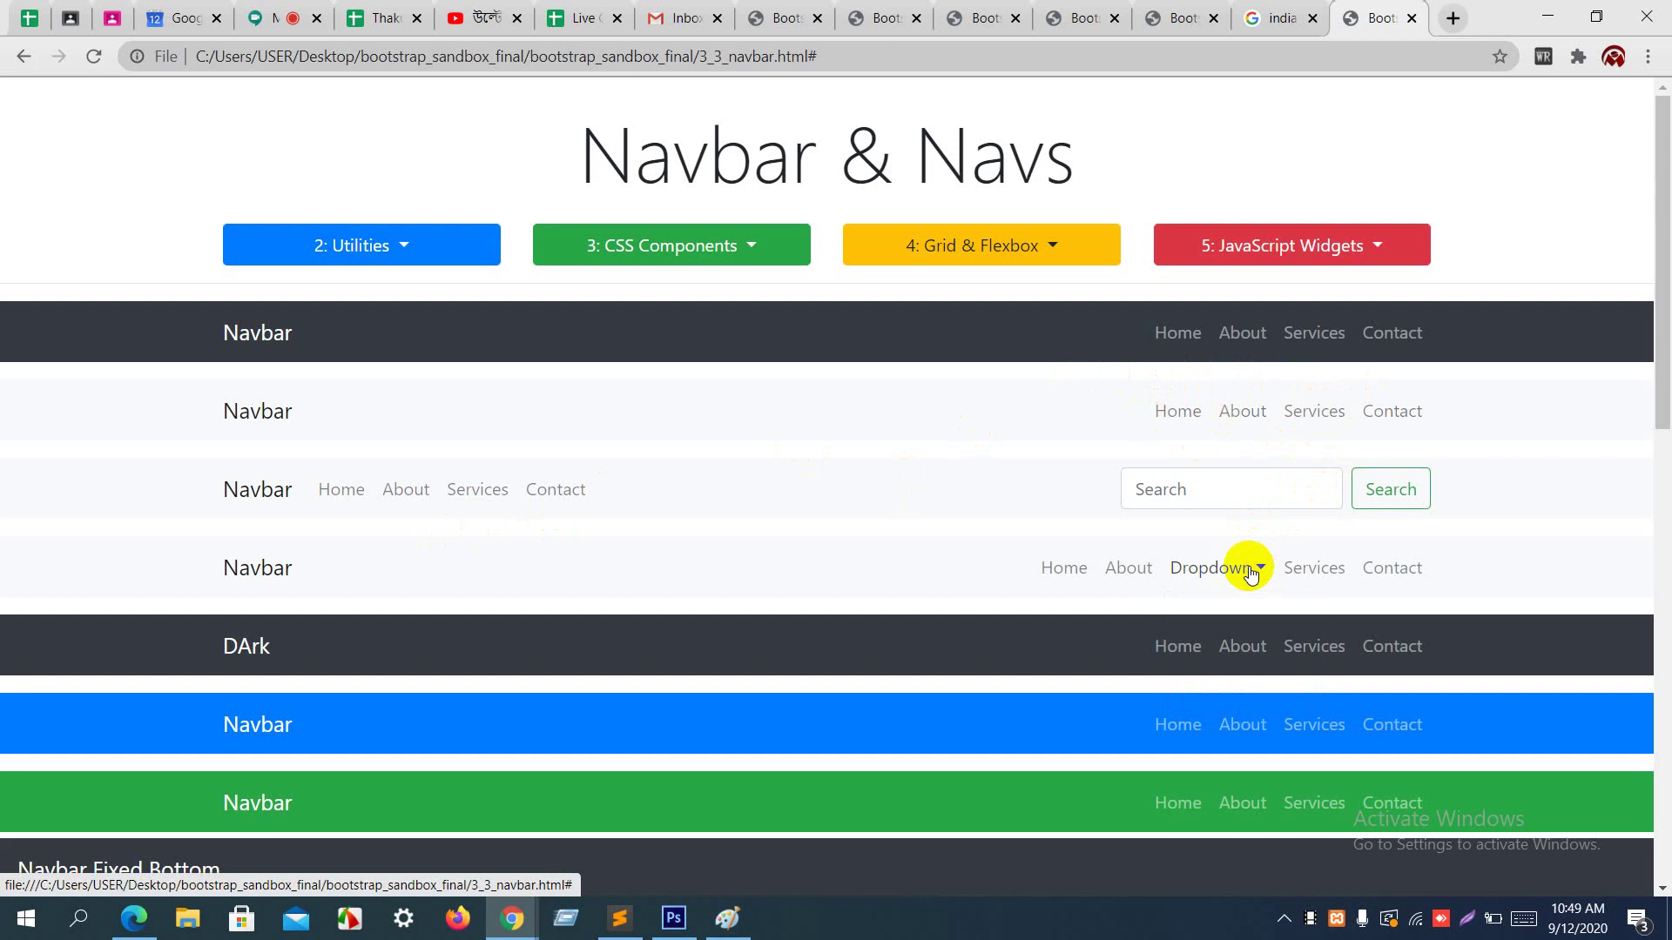
Step: Look over the dark, blue and green navbars, highlighting some of the green navbar's links, and continue to the nav pills
scroll(1223, 545, down, 2)
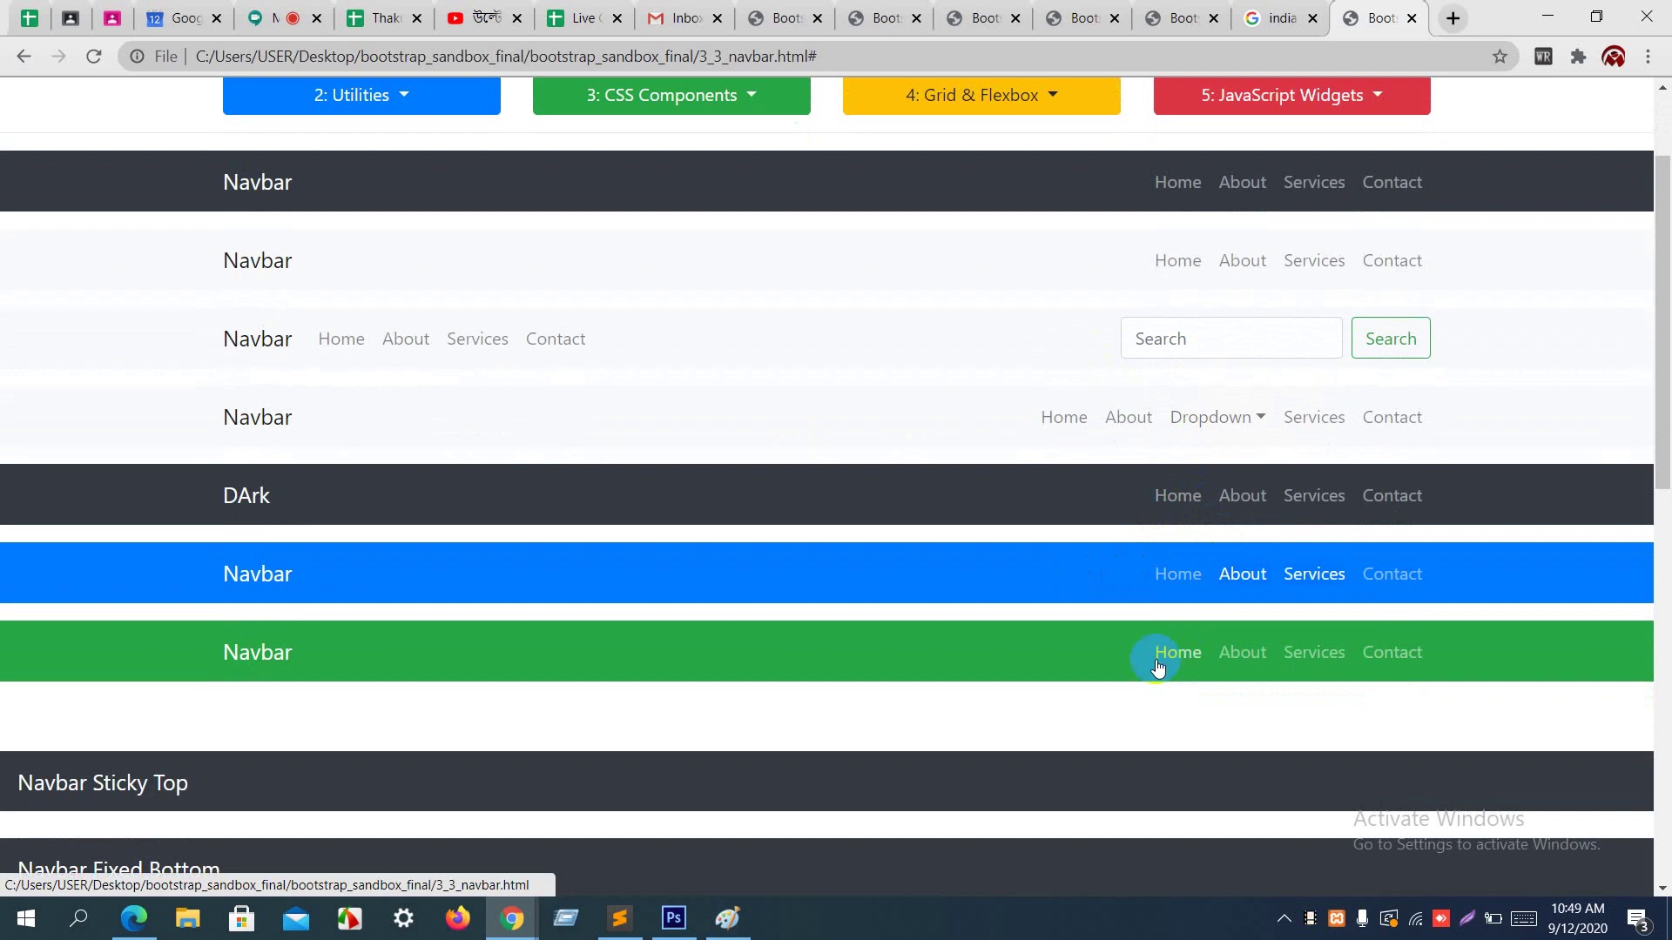
drag(1122, 657, 1169, 650)
scroll(1171, 653, down, 3)
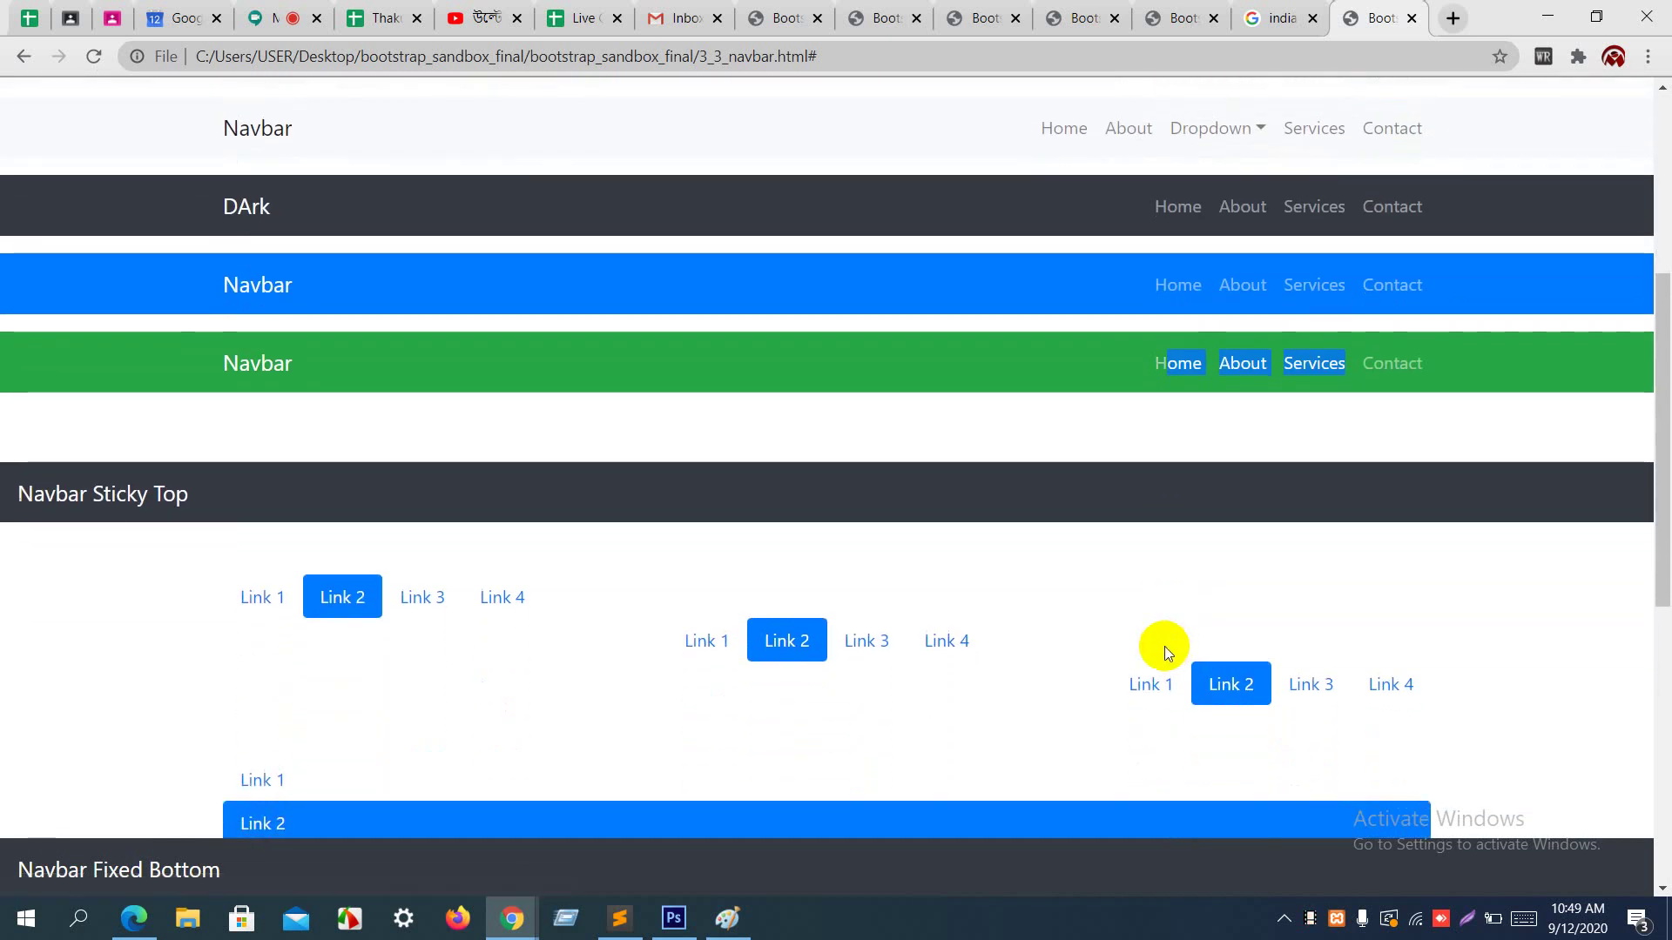
scroll(509, 503, down, 1)
scroll(507, 501, down, 5)
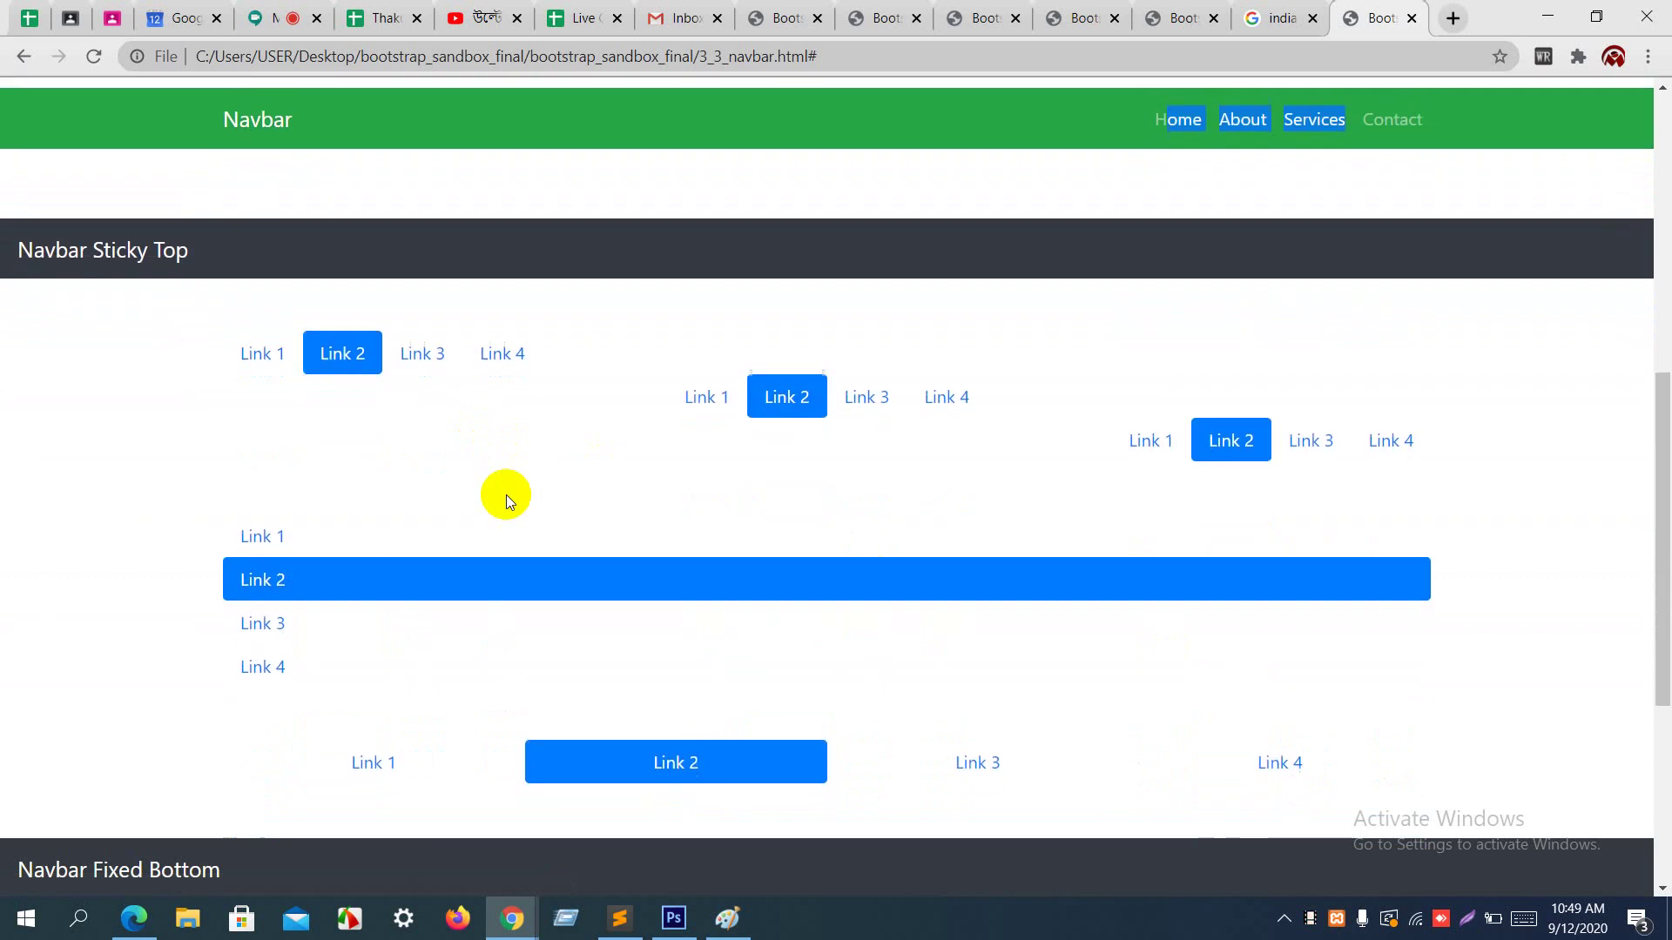
Step: Examine the aligned, stacked and full-width nav pills and the sticky-top and fixed-bottom navbars, then return to the page's beginning
scroll(508, 502, up, 1)
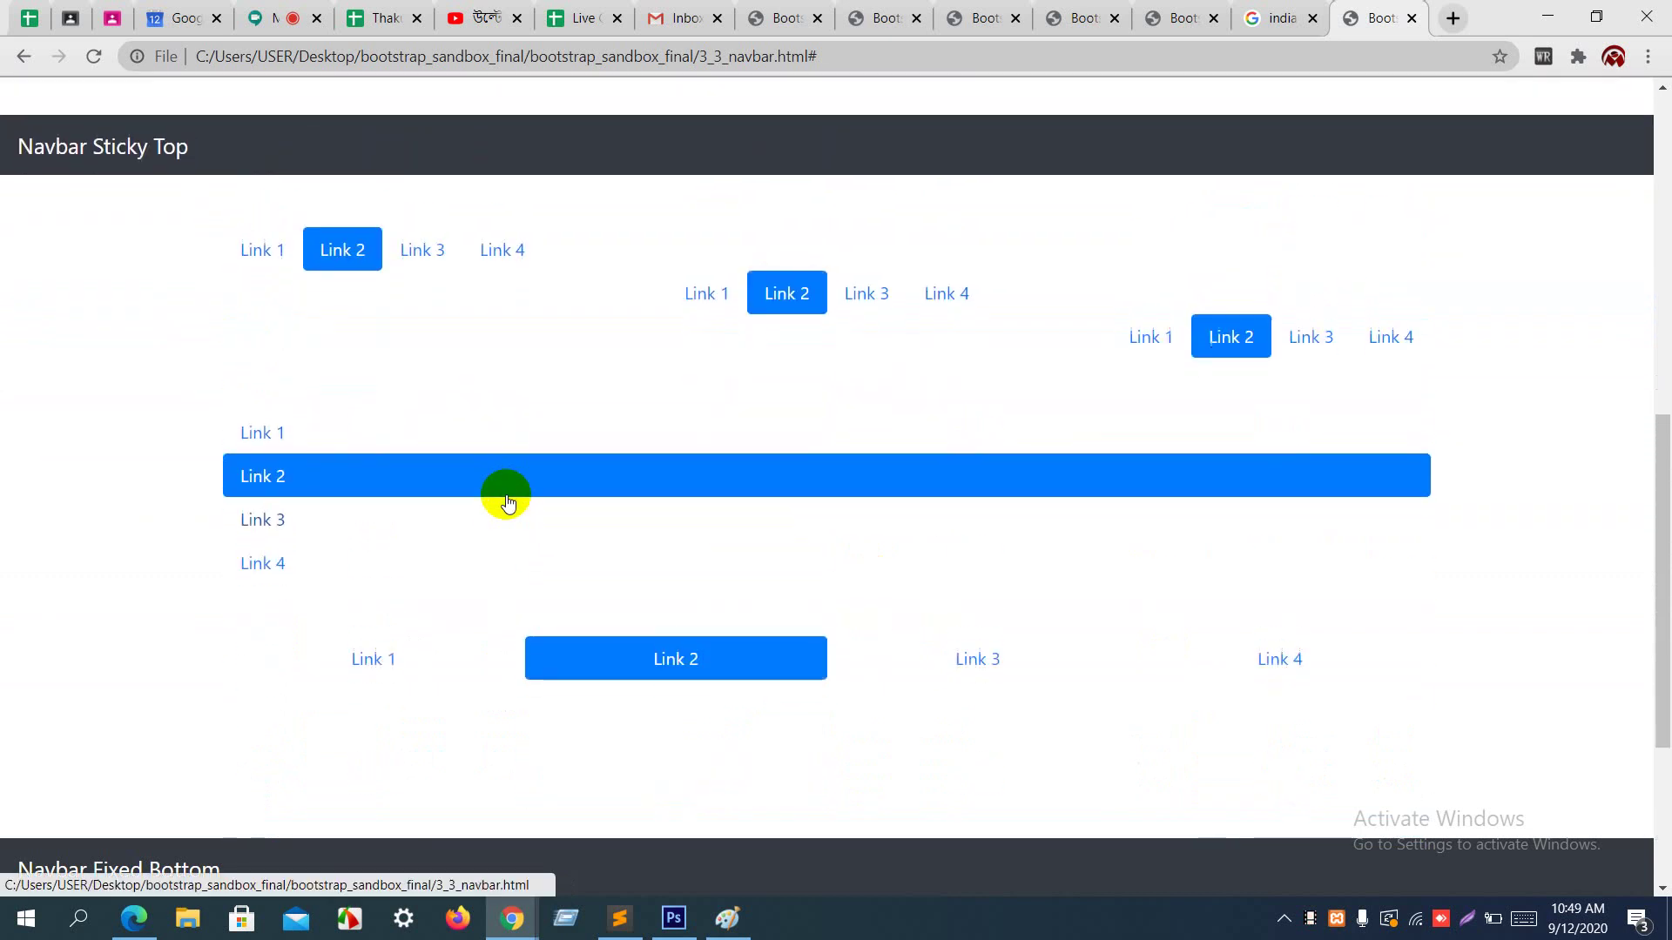
scroll(507, 502, down, 2)
scroll(508, 502, up, 2)
scroll(508, 502, down, 1)
scroll(508, 503, up, 2)
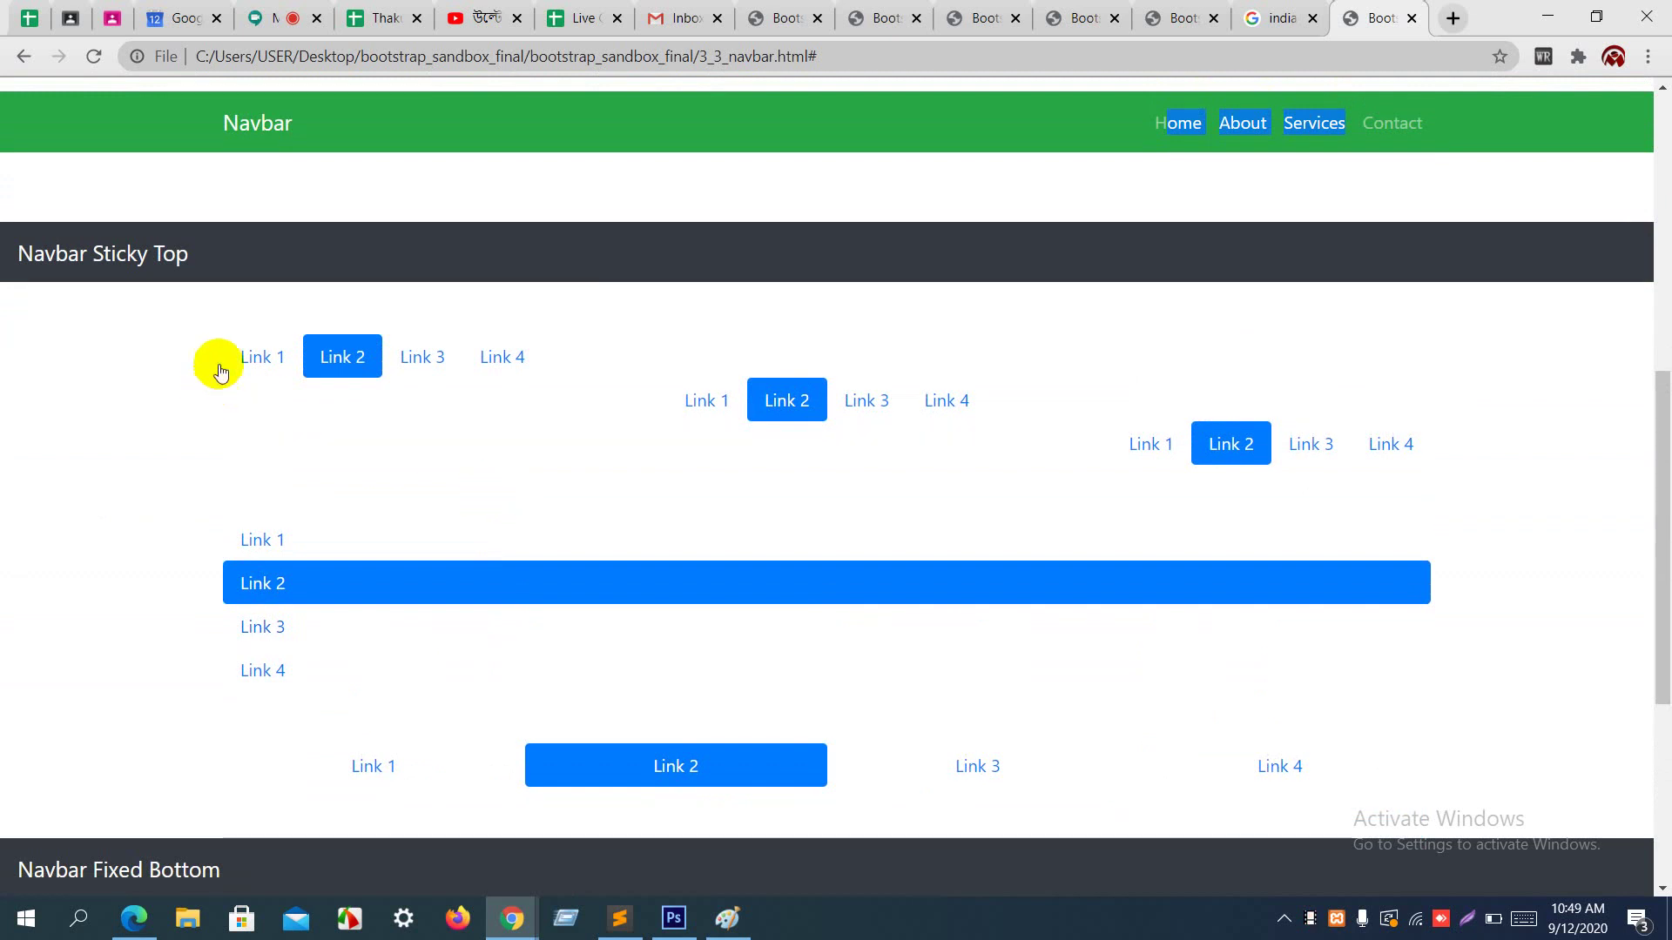
click(412, 360)
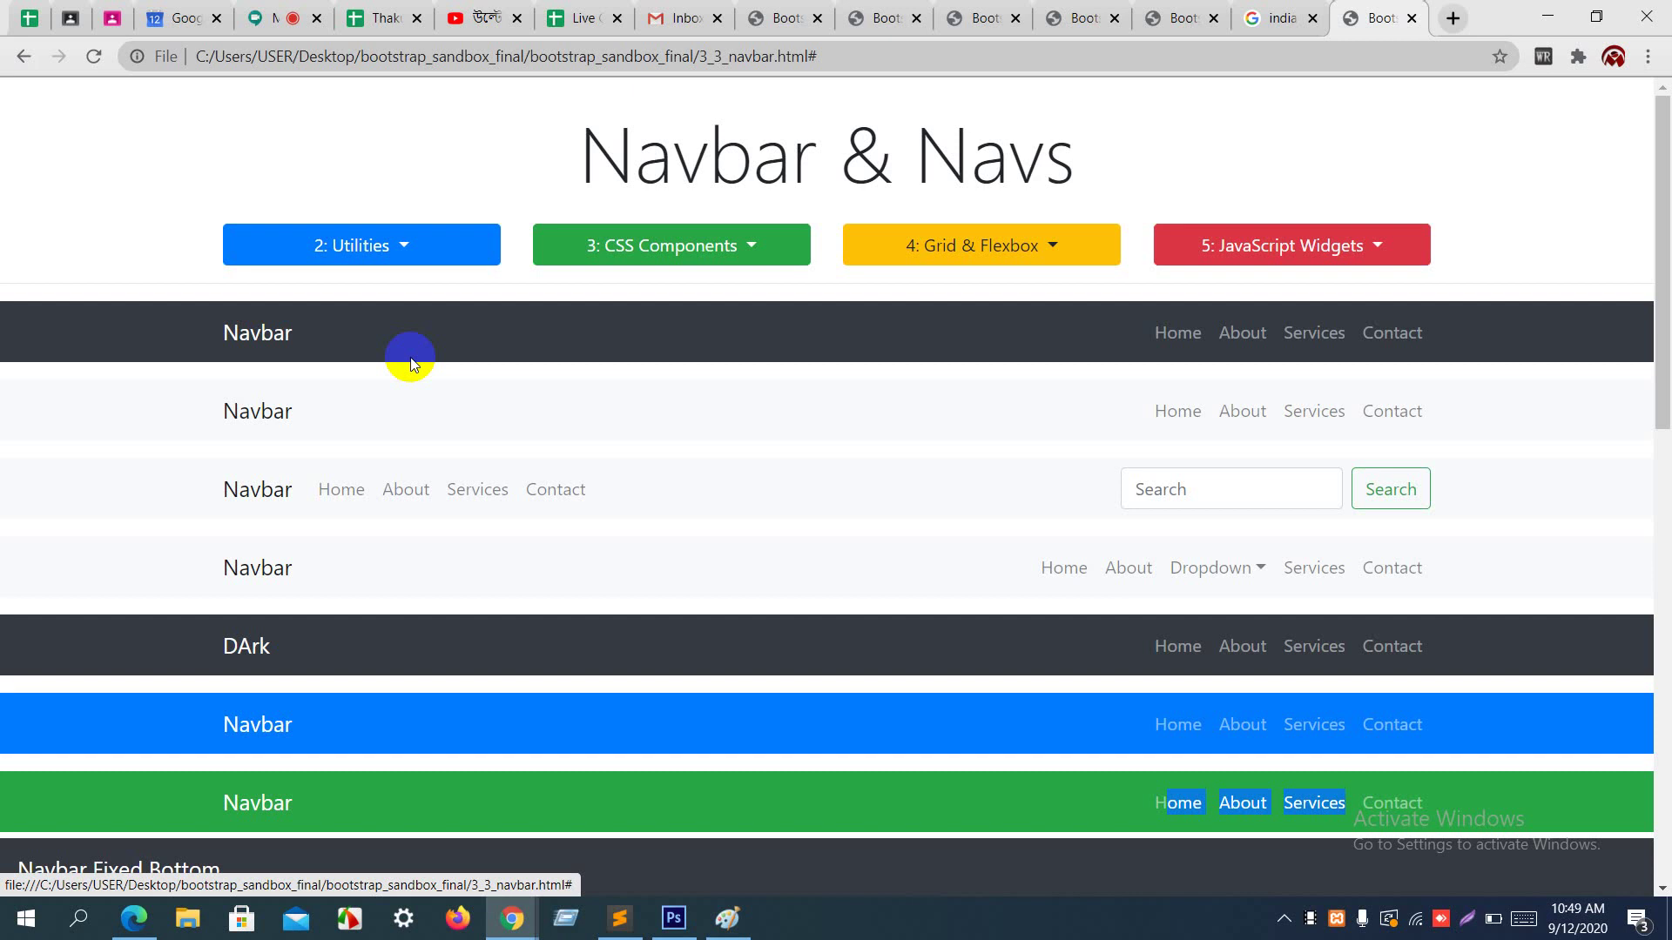
scroll(668, 555, down, 6)
scroll(665, 552, down, 1)
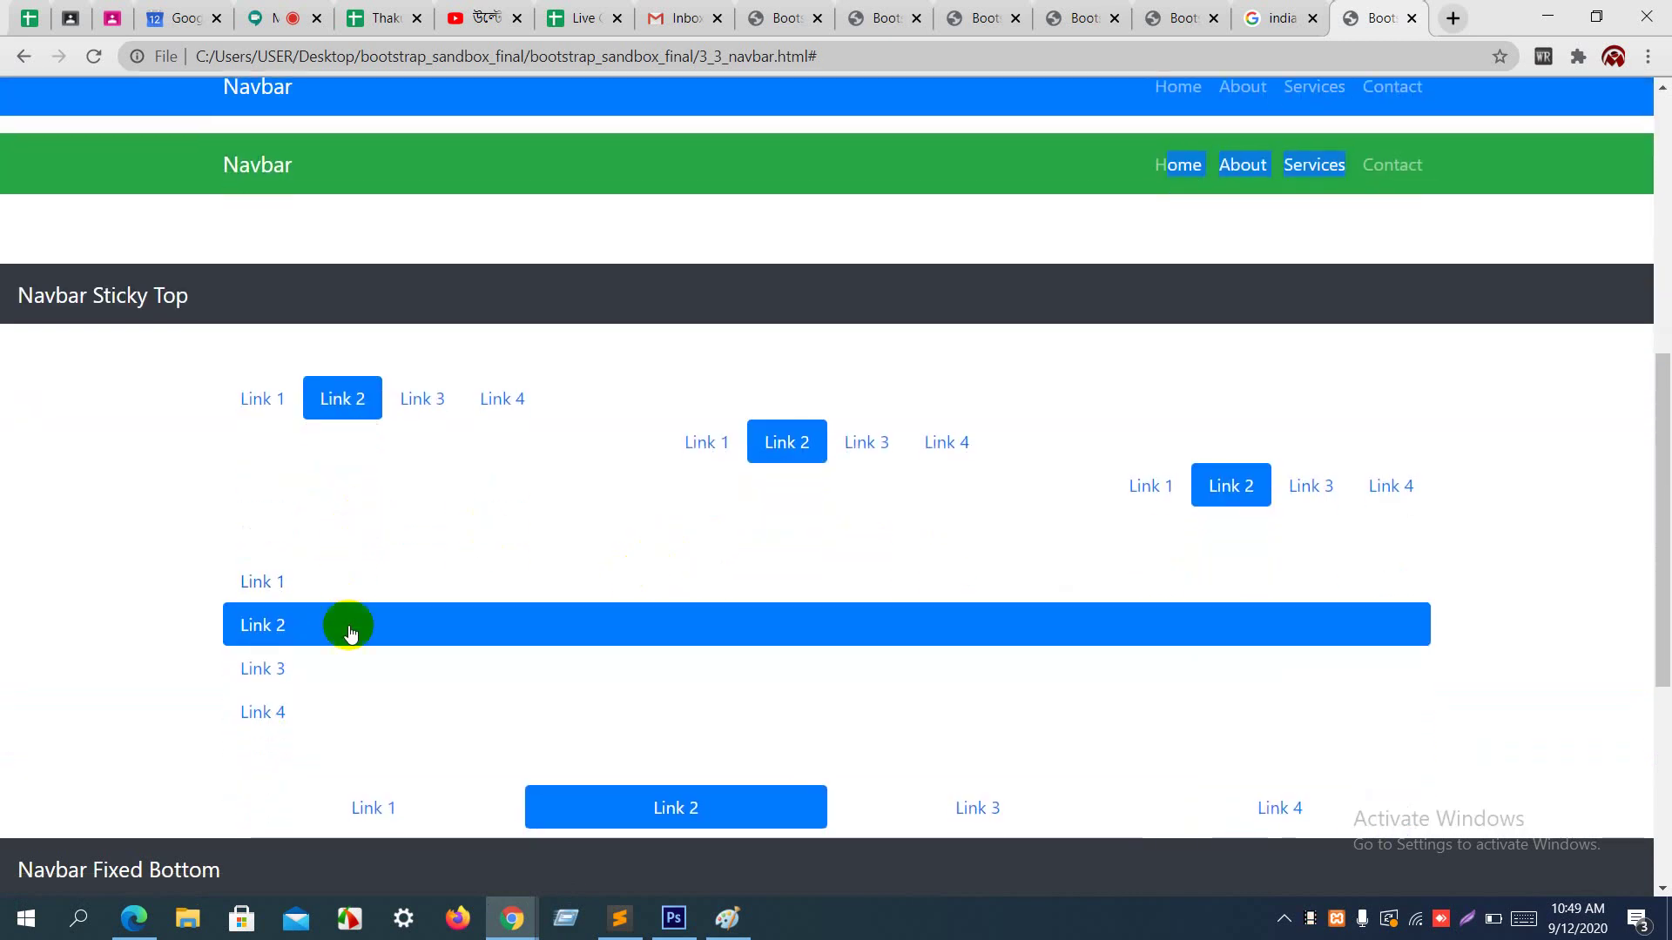
scroll(398, 684, down, 2)
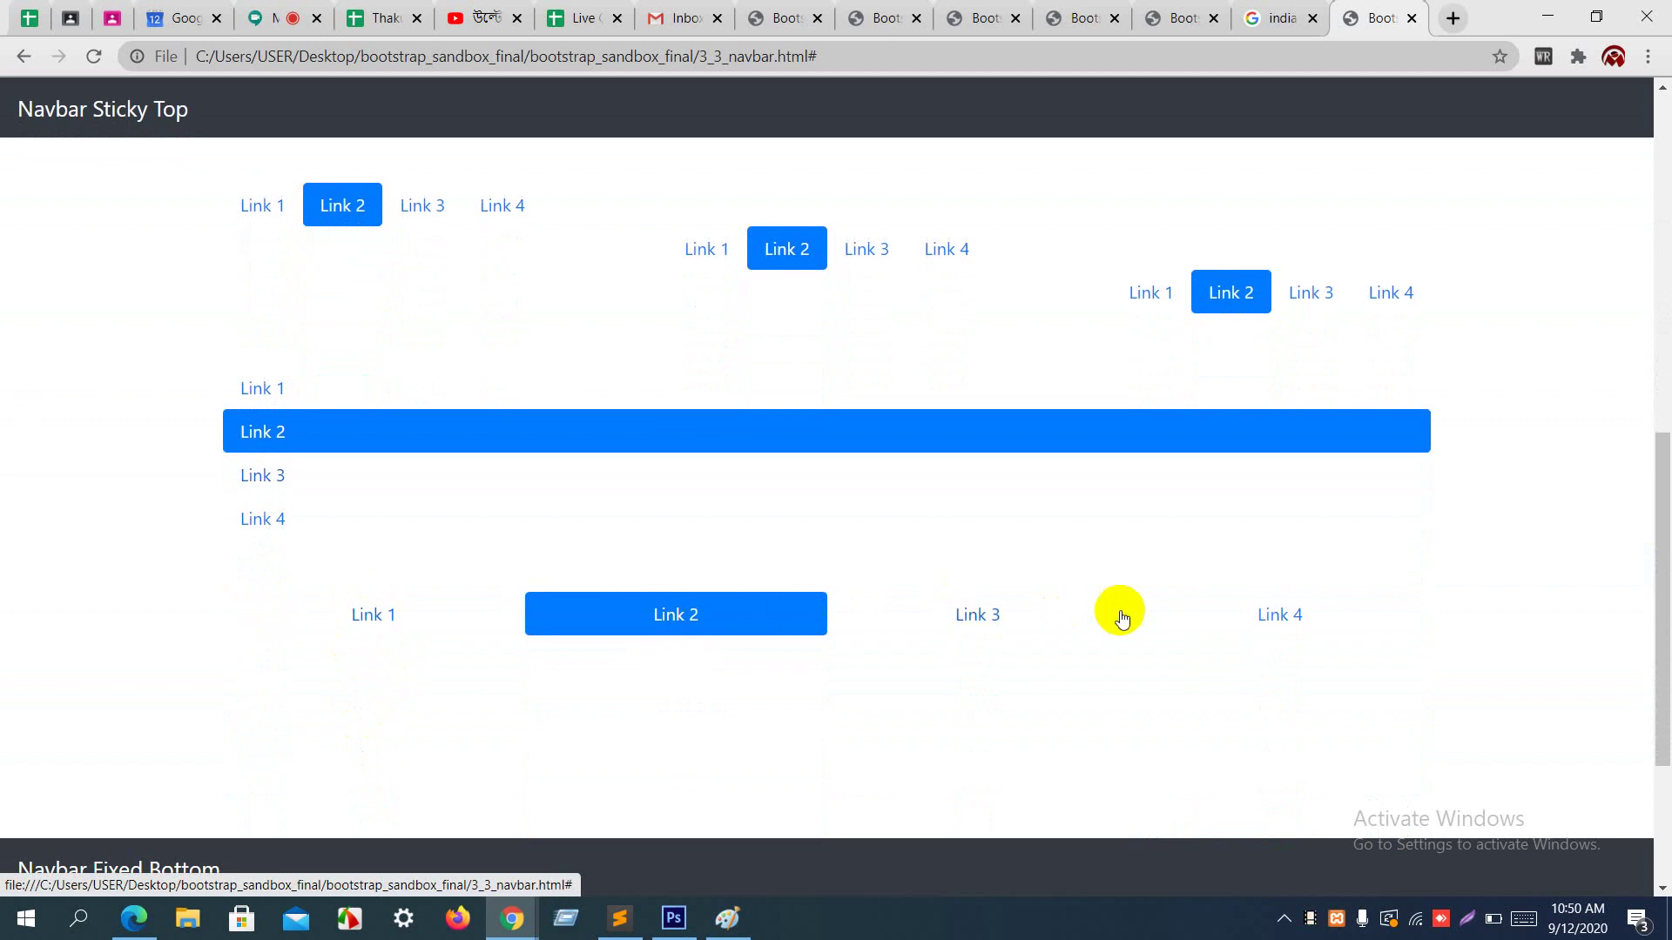
scroll(1215, 585, down, 3)
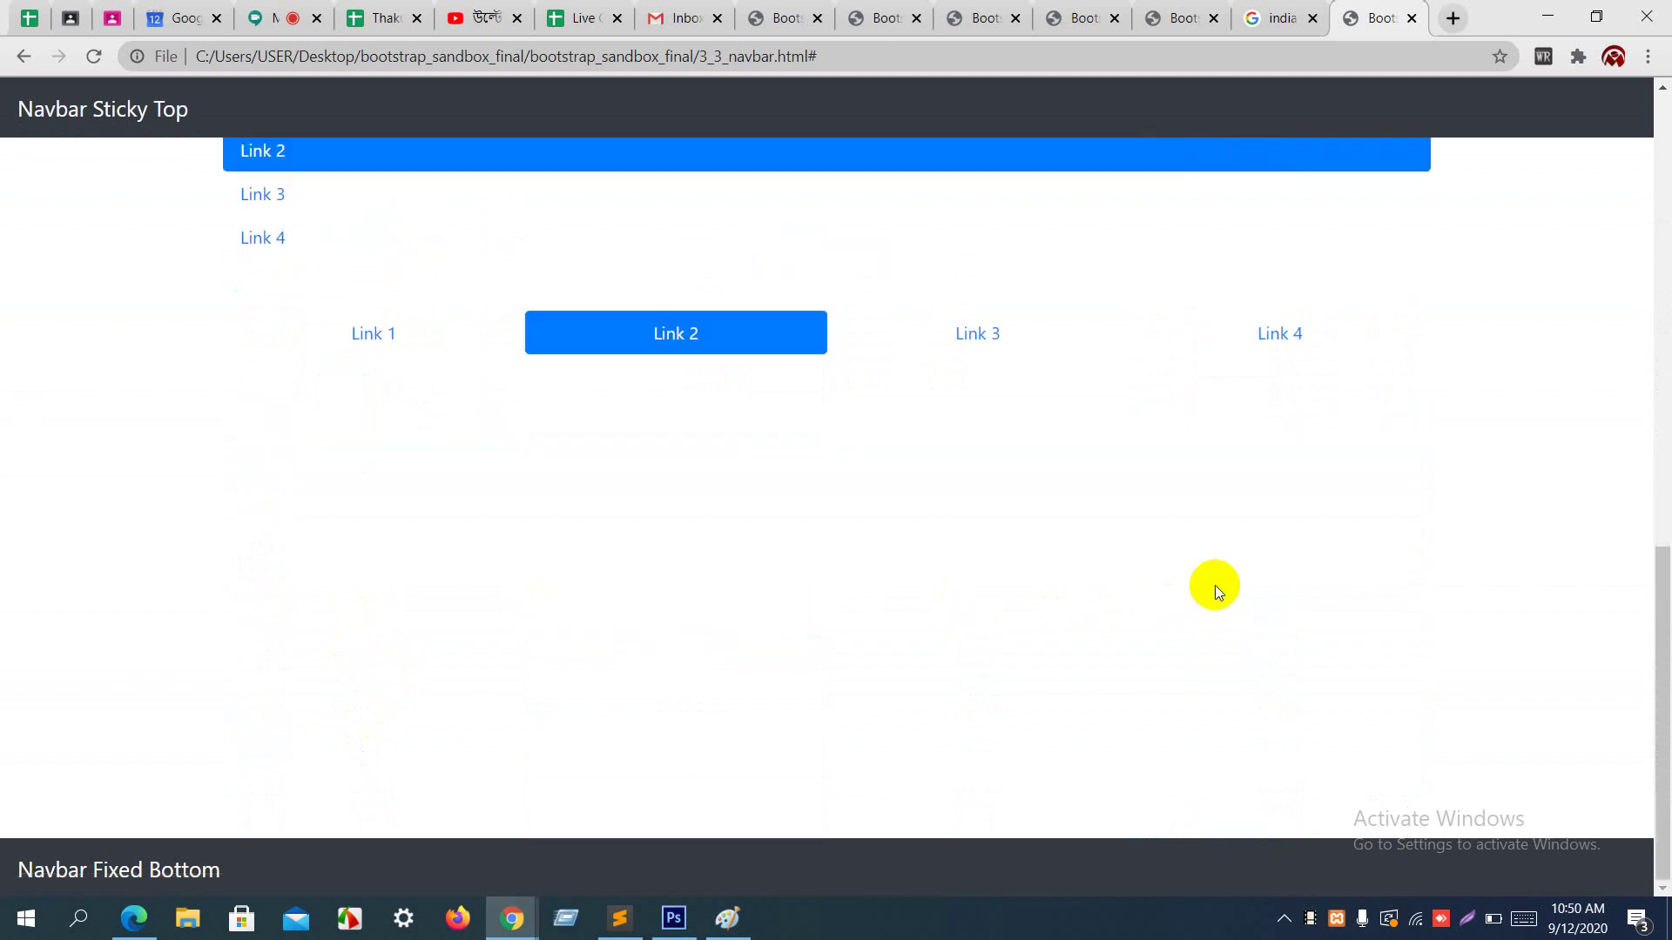
scroll(1215, 585, up, 12)
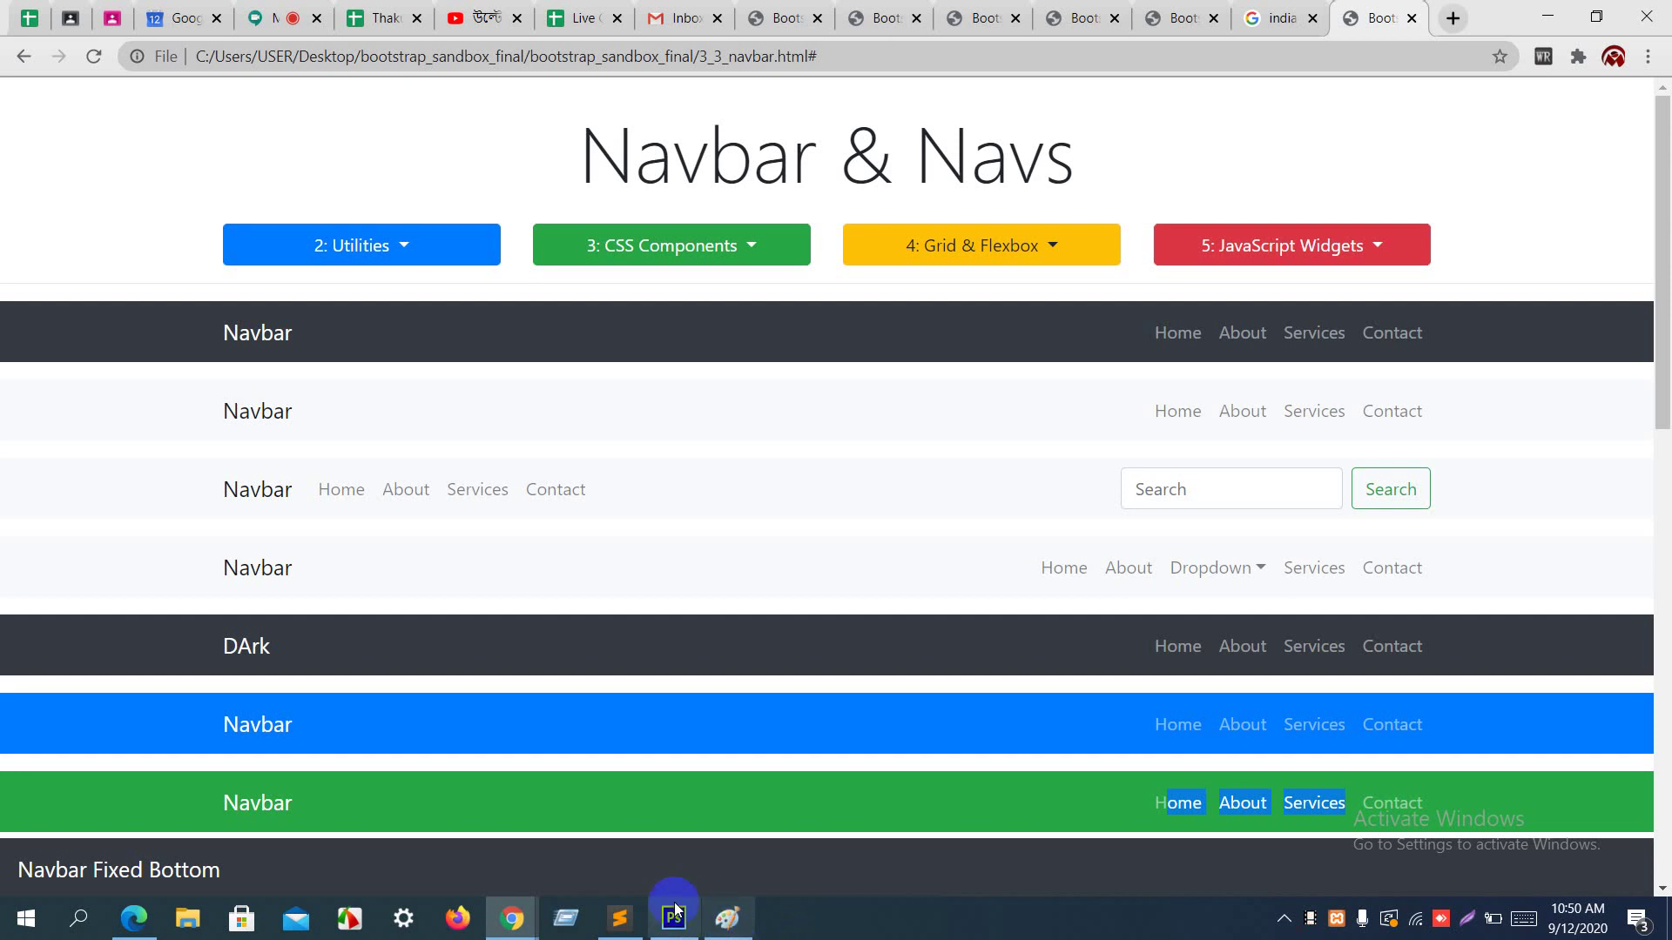
Step: Switch to Sublime Text and highlight the whole SIMPLE NAVBAR block on lines 89–108, checking it against the page in Chrome
click(629, 923)
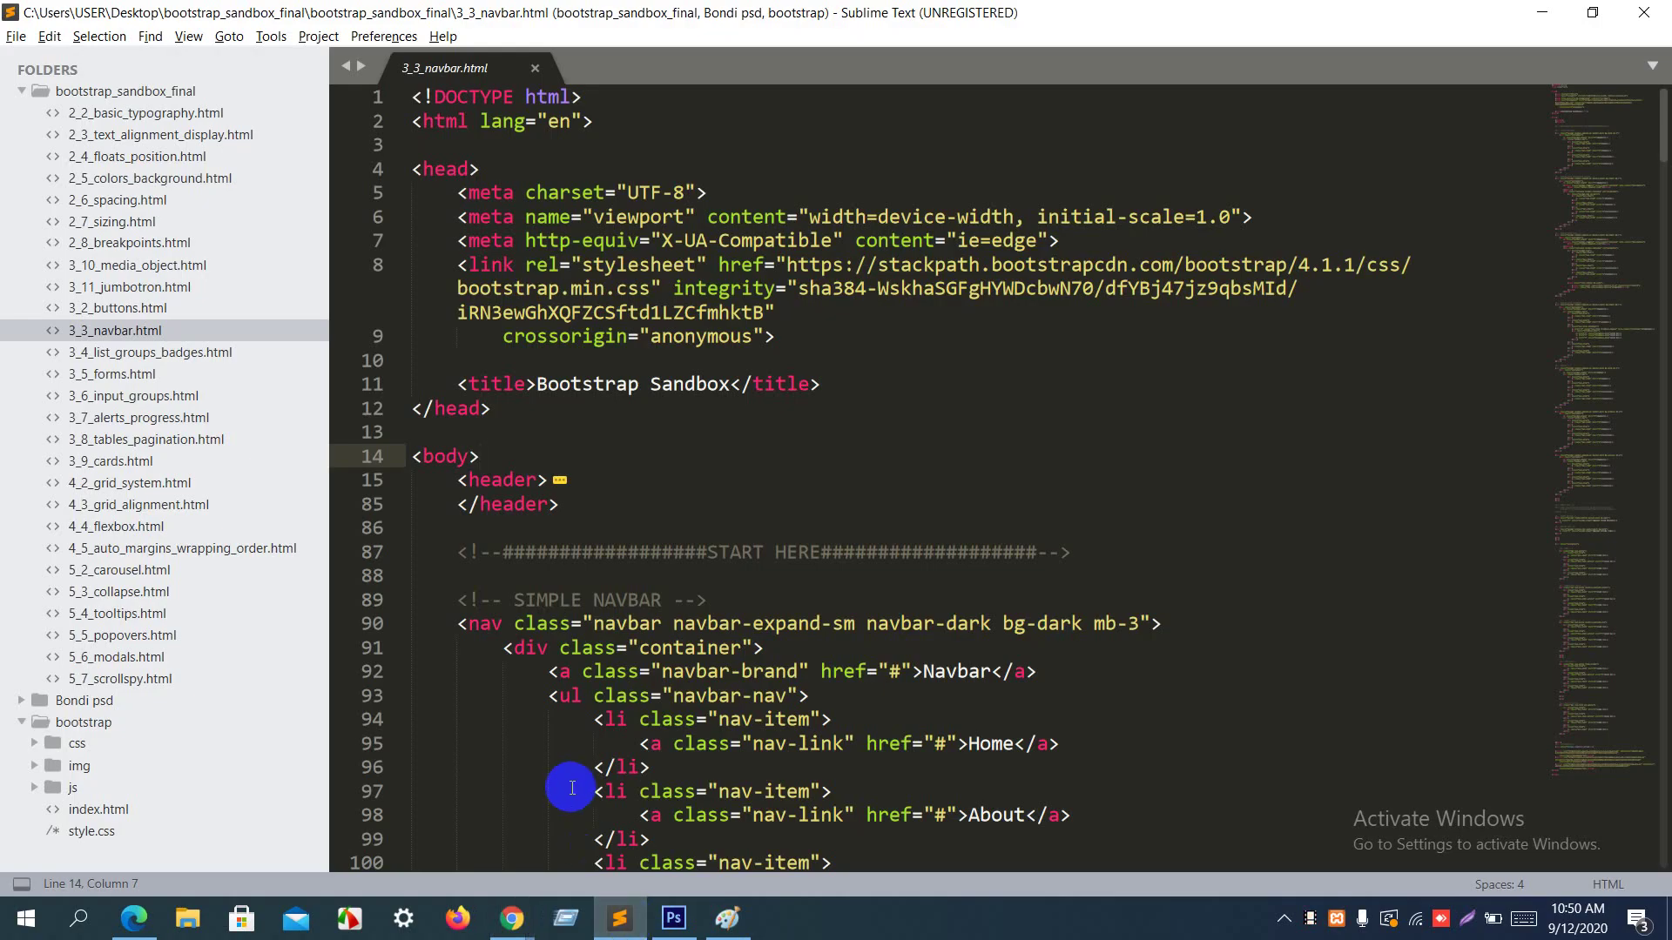
key(alt+Tab)
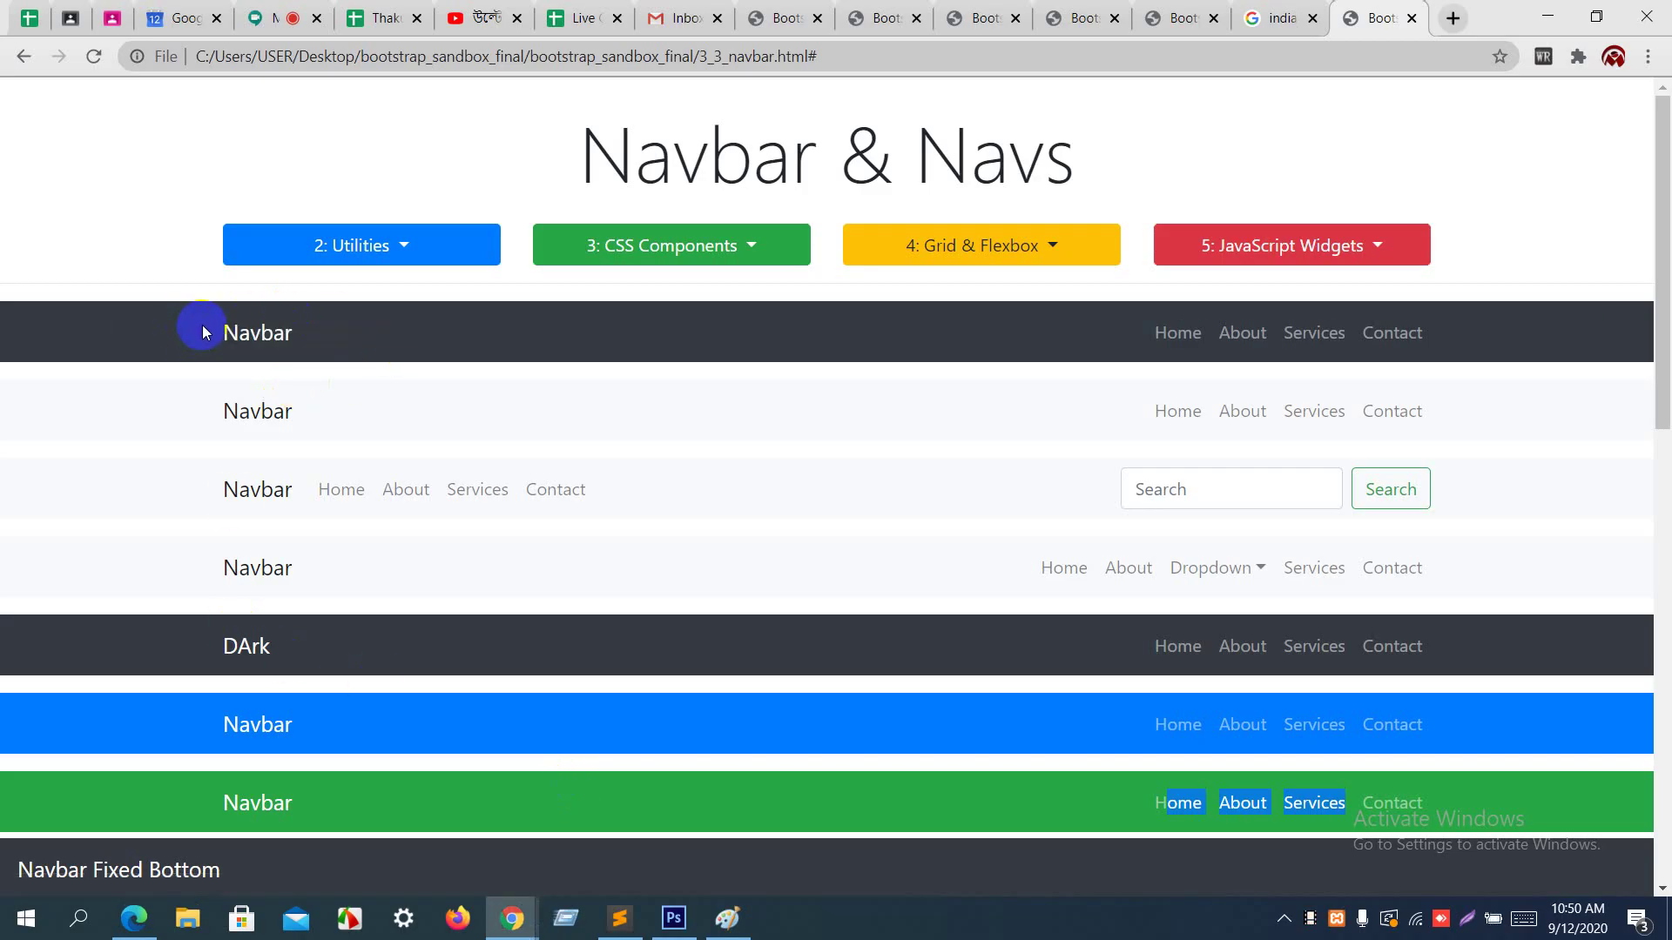
key(alt+Tab)
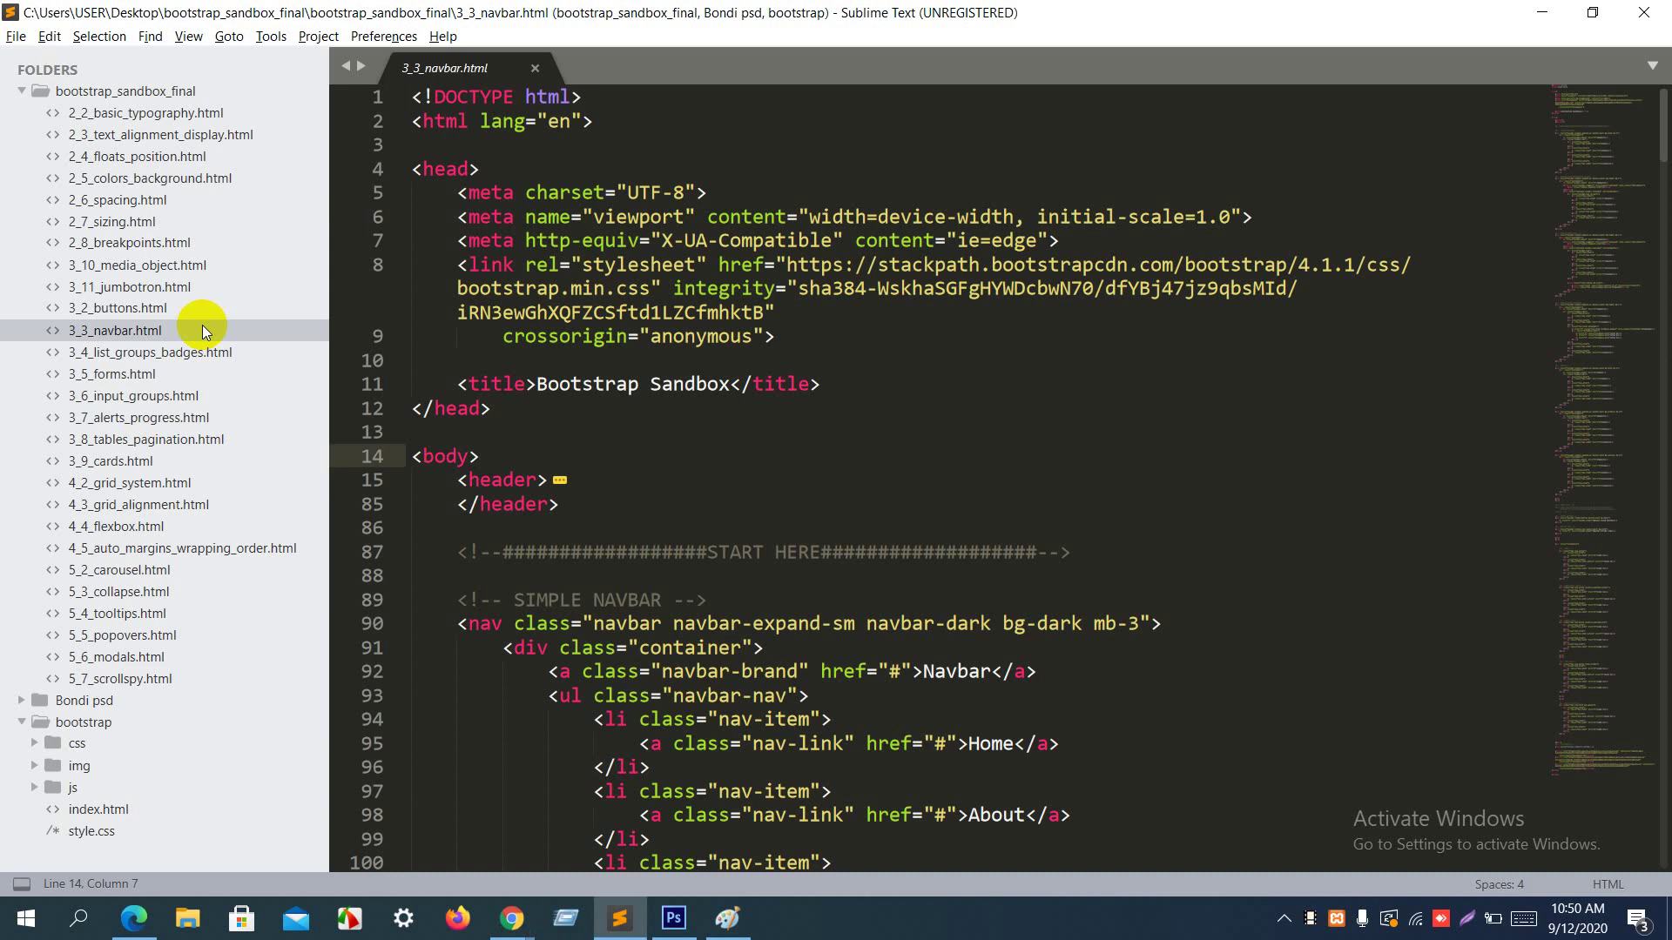
click(507, 567)
scroll(508, 567, down, 8)
scroll(507, 567, up, 6)
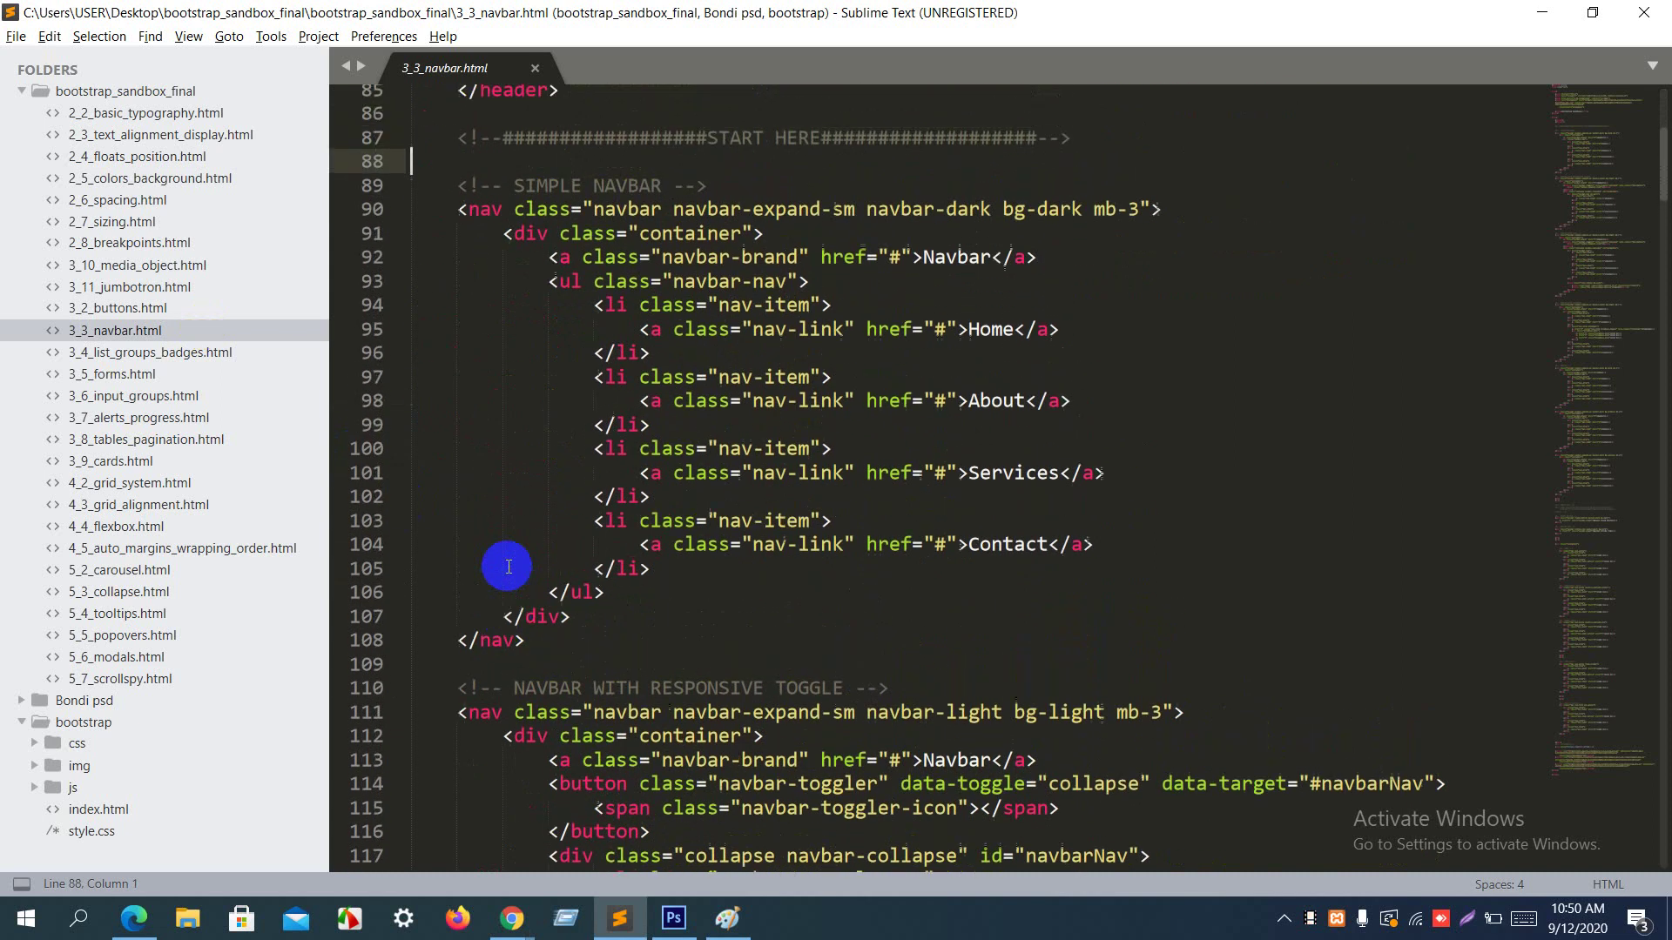
drag(534, 705, 390, 263)
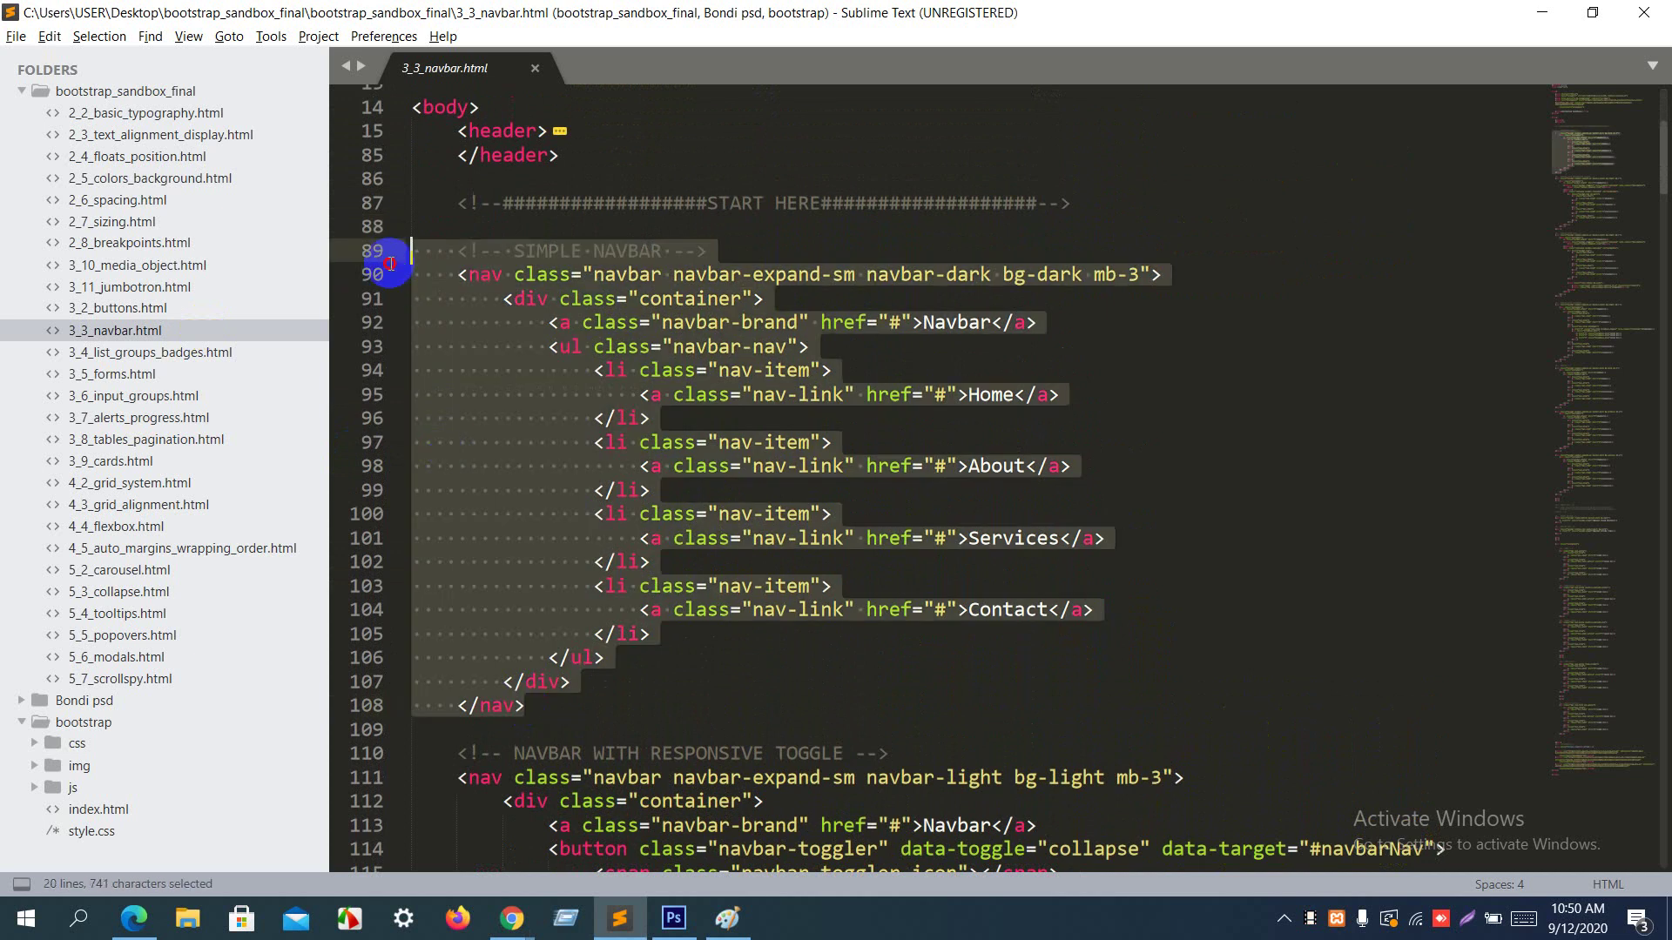
click(597, 296)
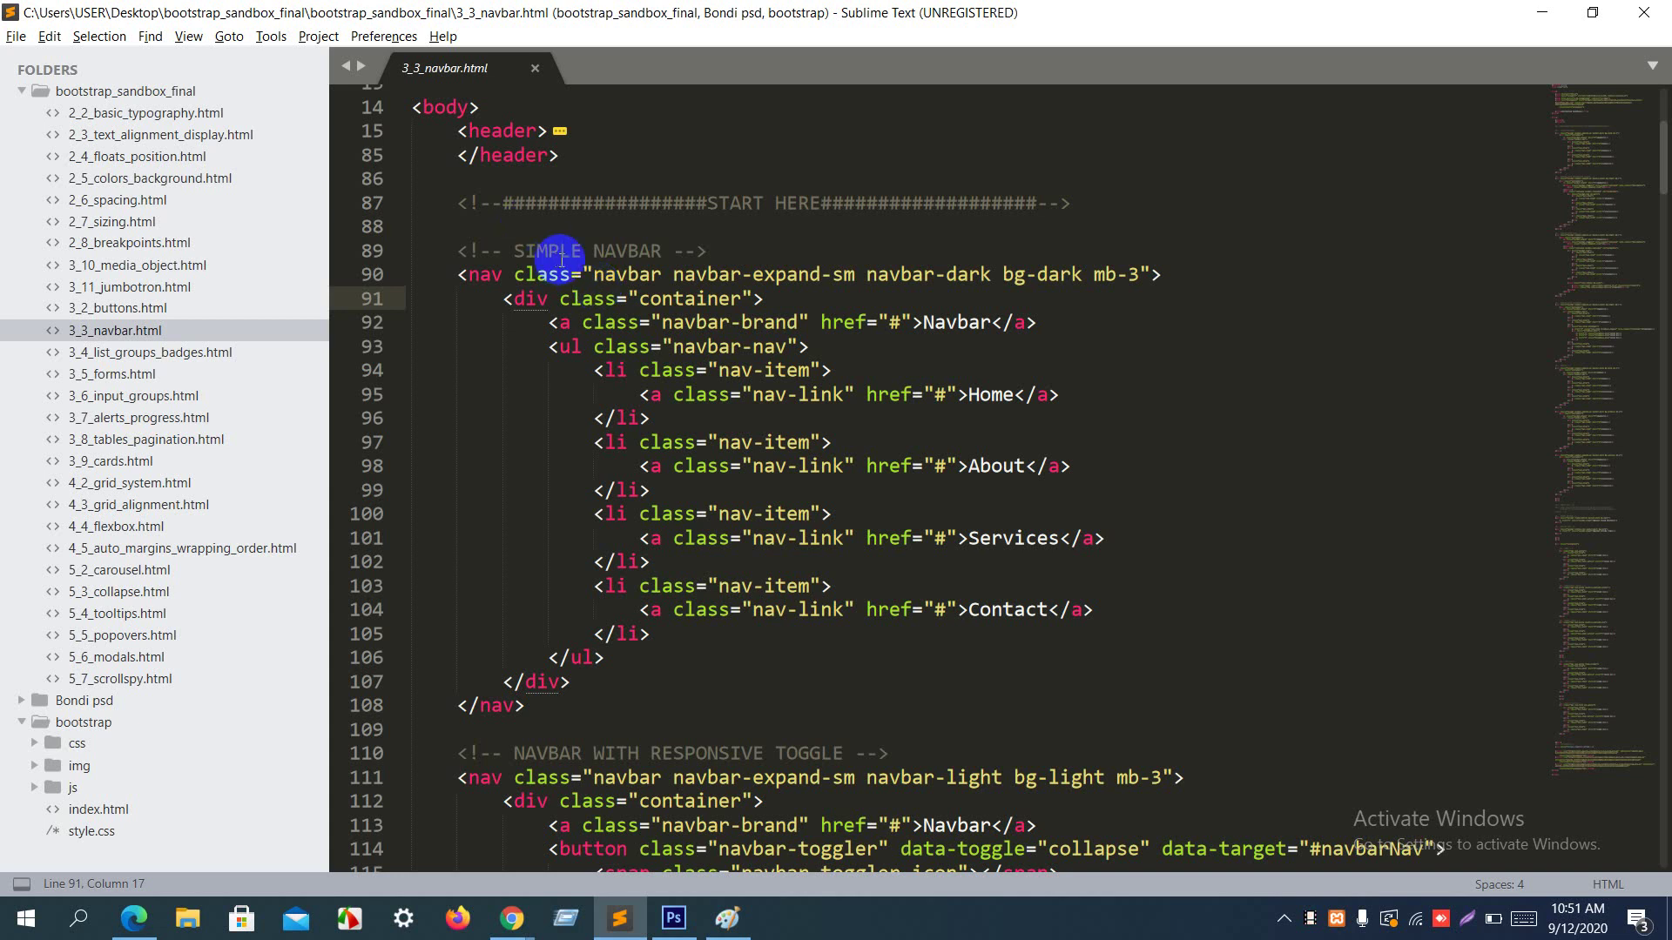
Step: Highlight the navbar class on line 90 and compare it with the first dark navbar in Chrome
double_click(610, 275)
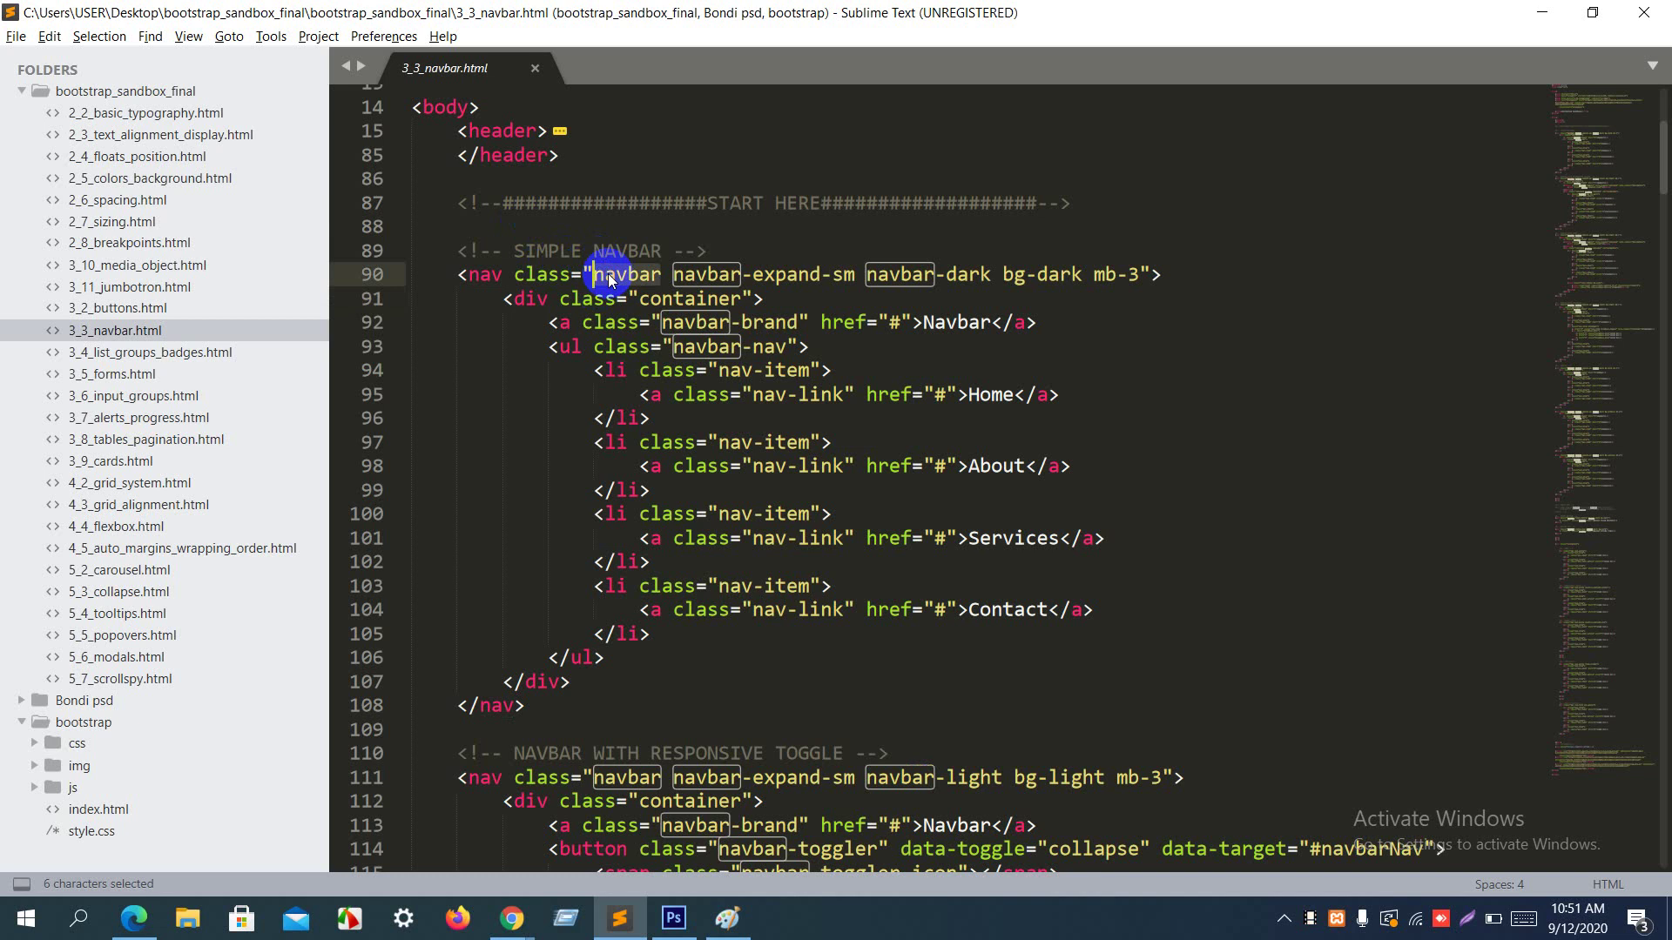
key(alt+Tab)
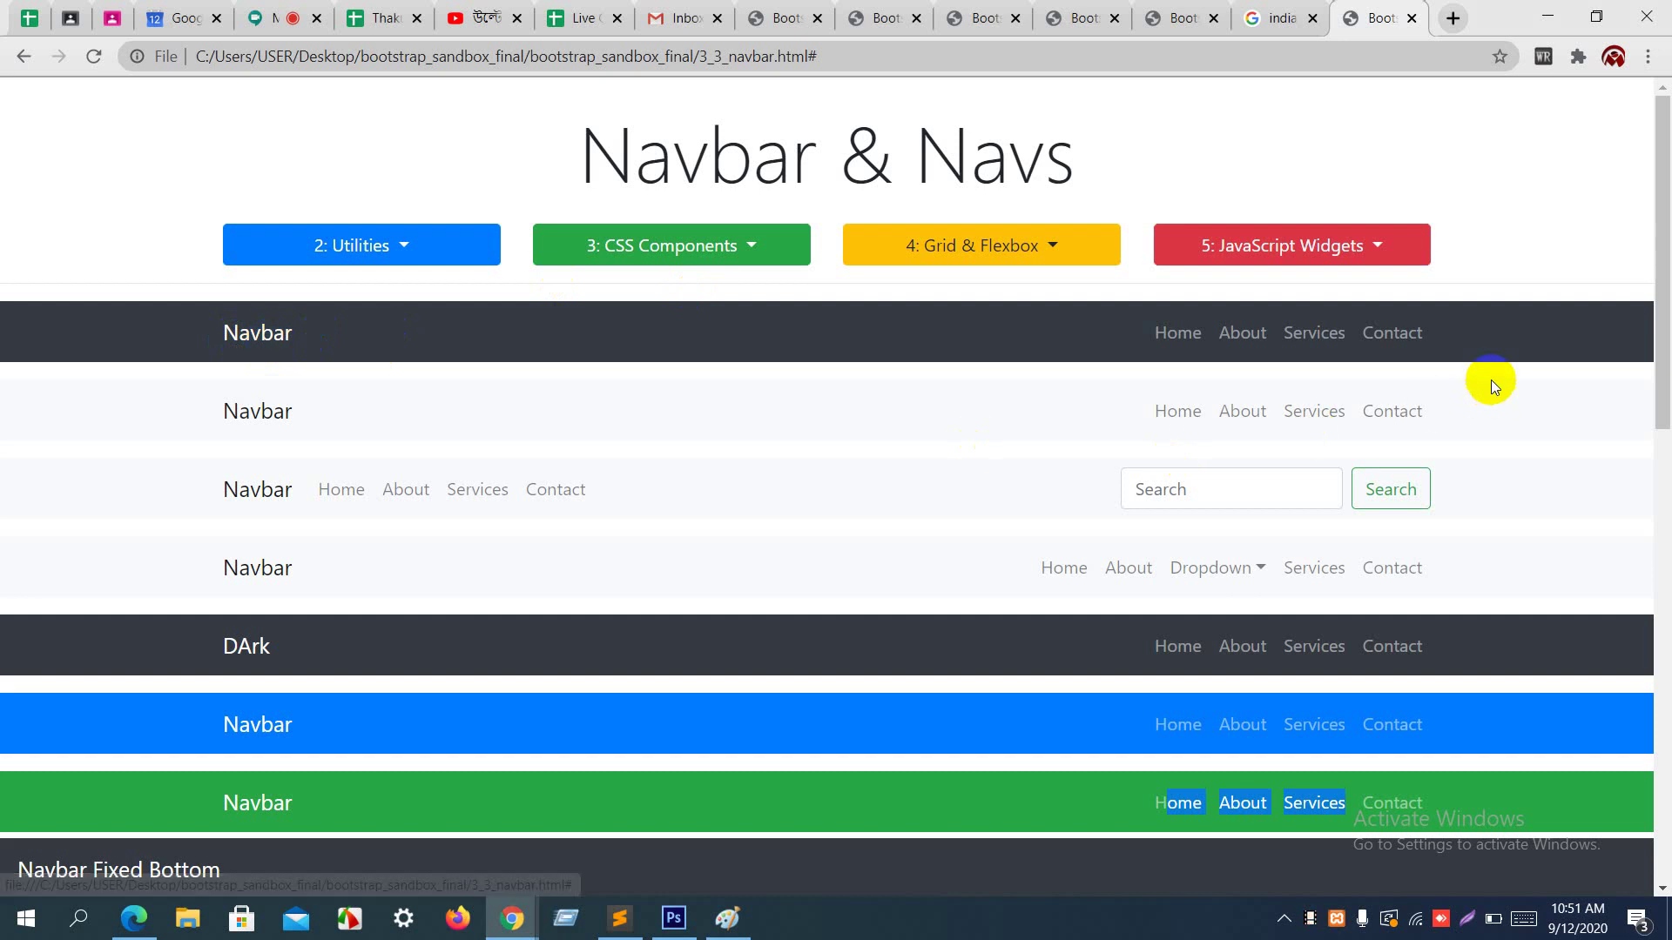
key(alt+Tab)
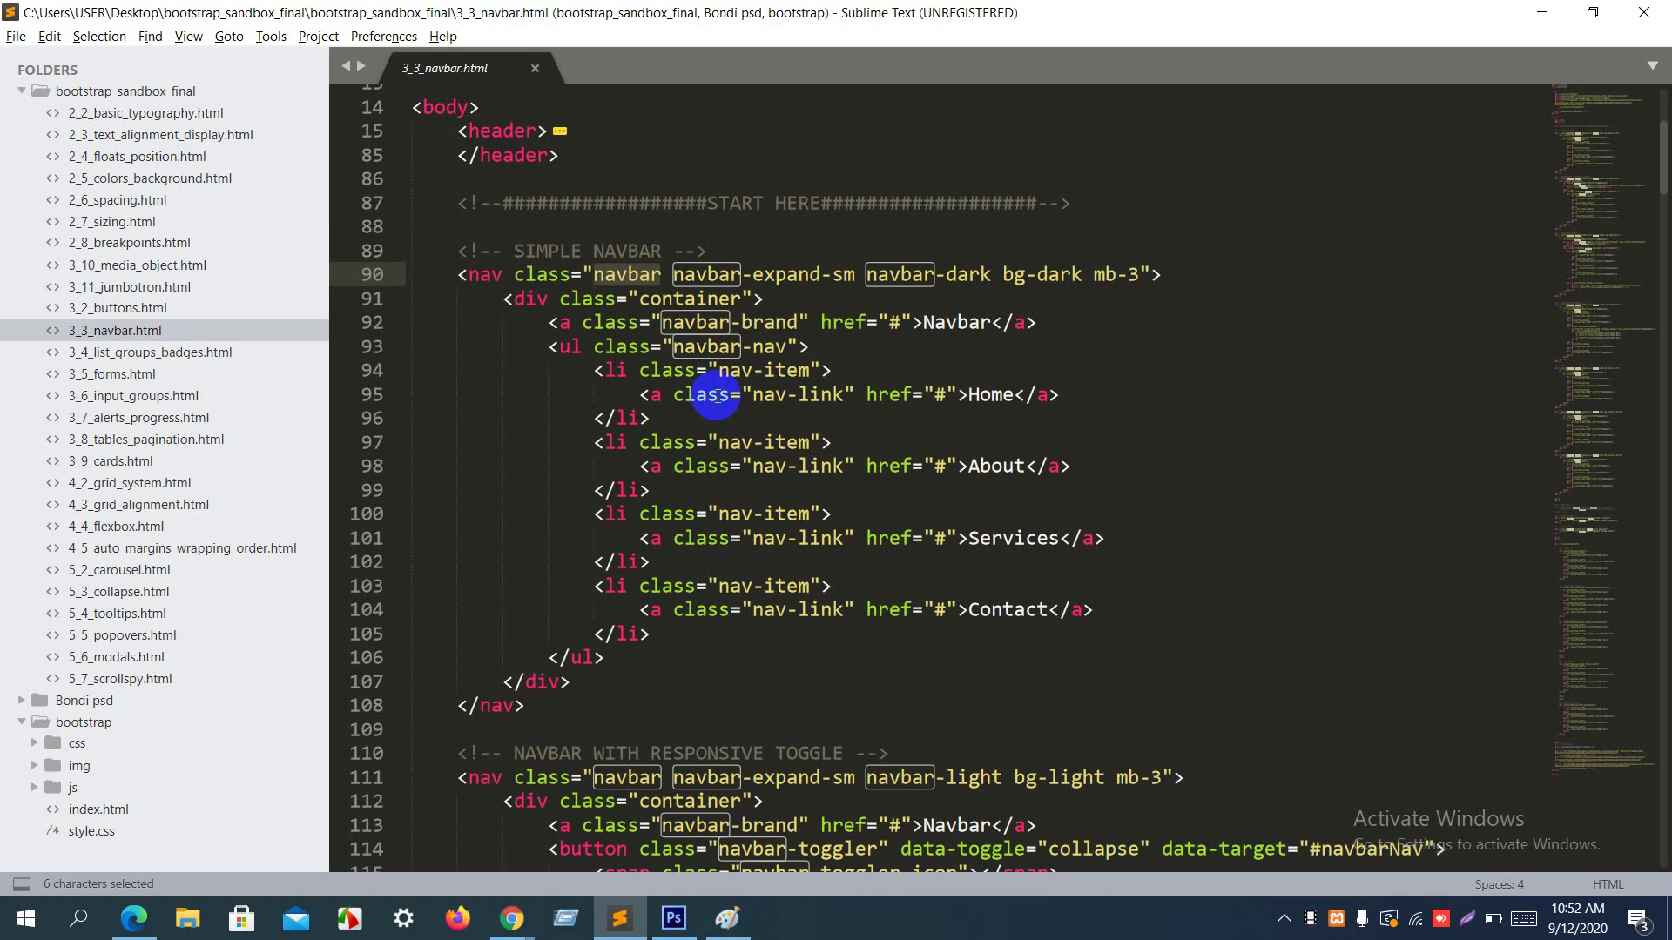
Step: Highlight the container div's opening tag on line 91 and compare it with the dark navbar's content area in Chrome
click(525, 299)
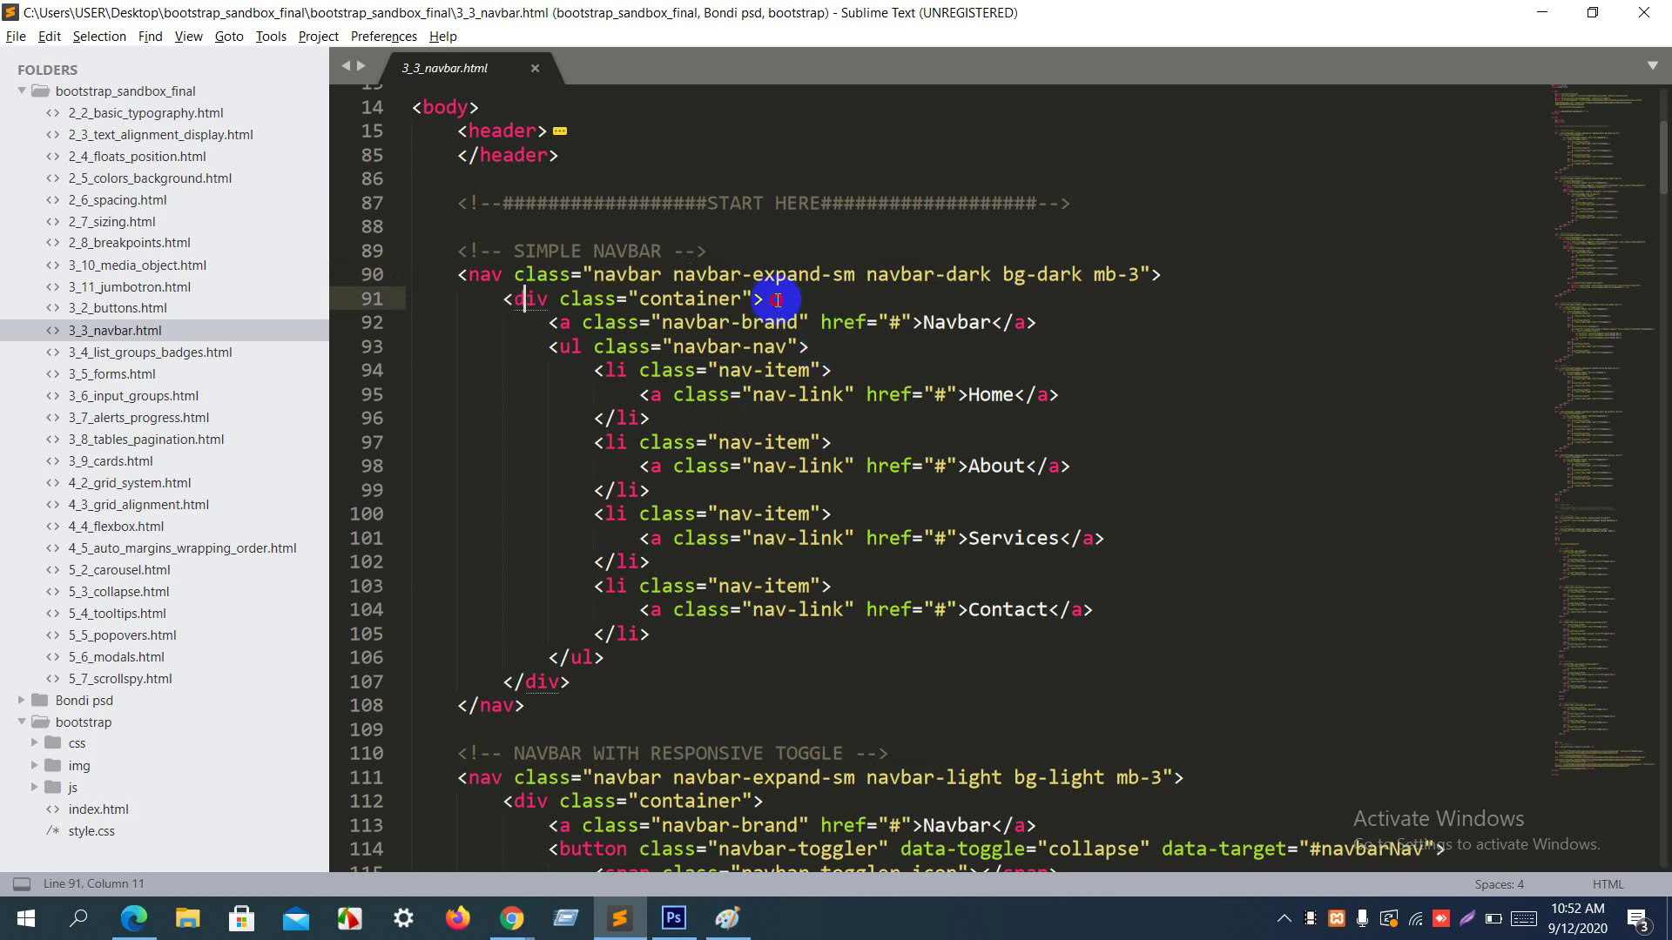
drag(765, 299, 510, 295)
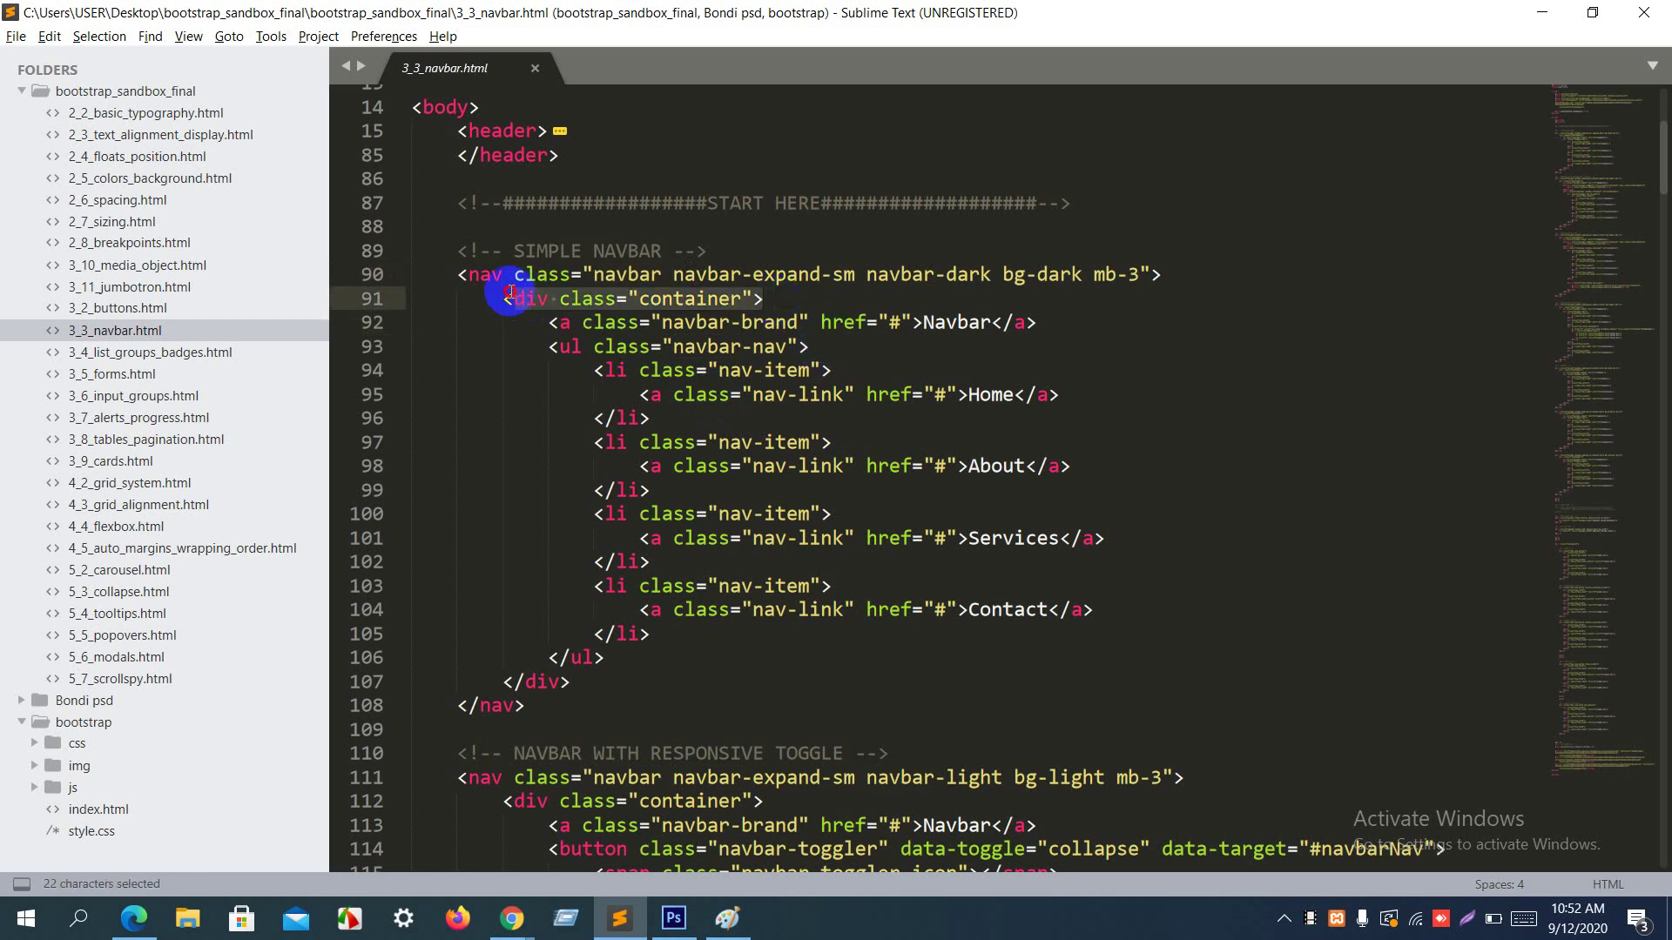
click(548, 322)
key(alt+Tab)
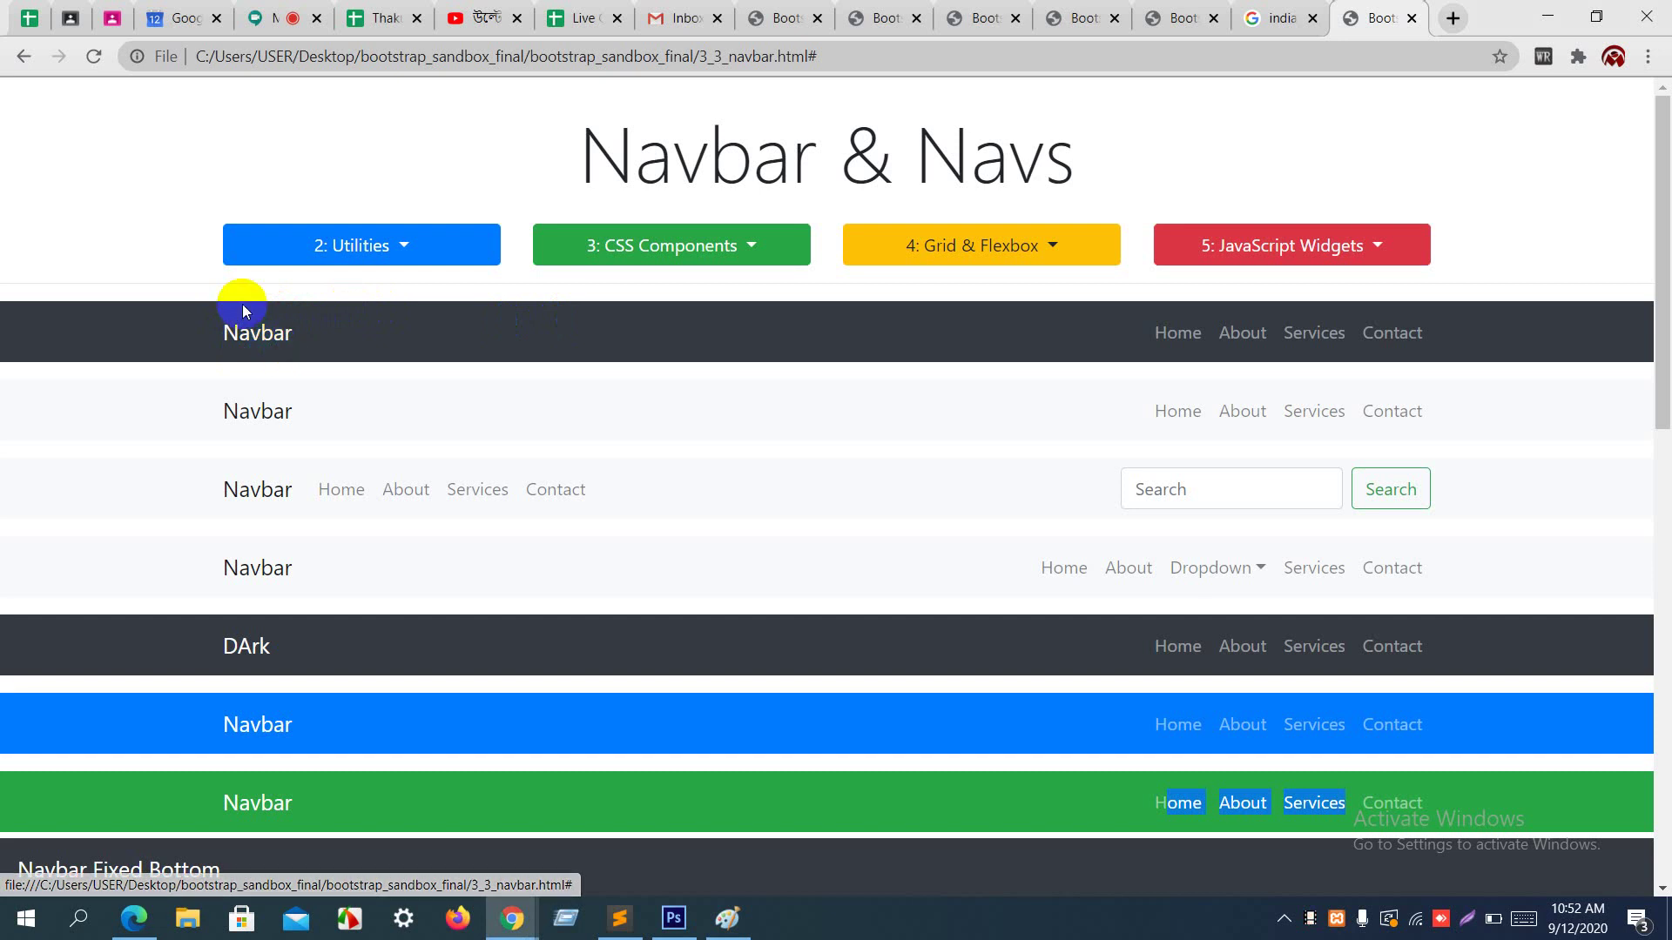
key(alt+Tab)
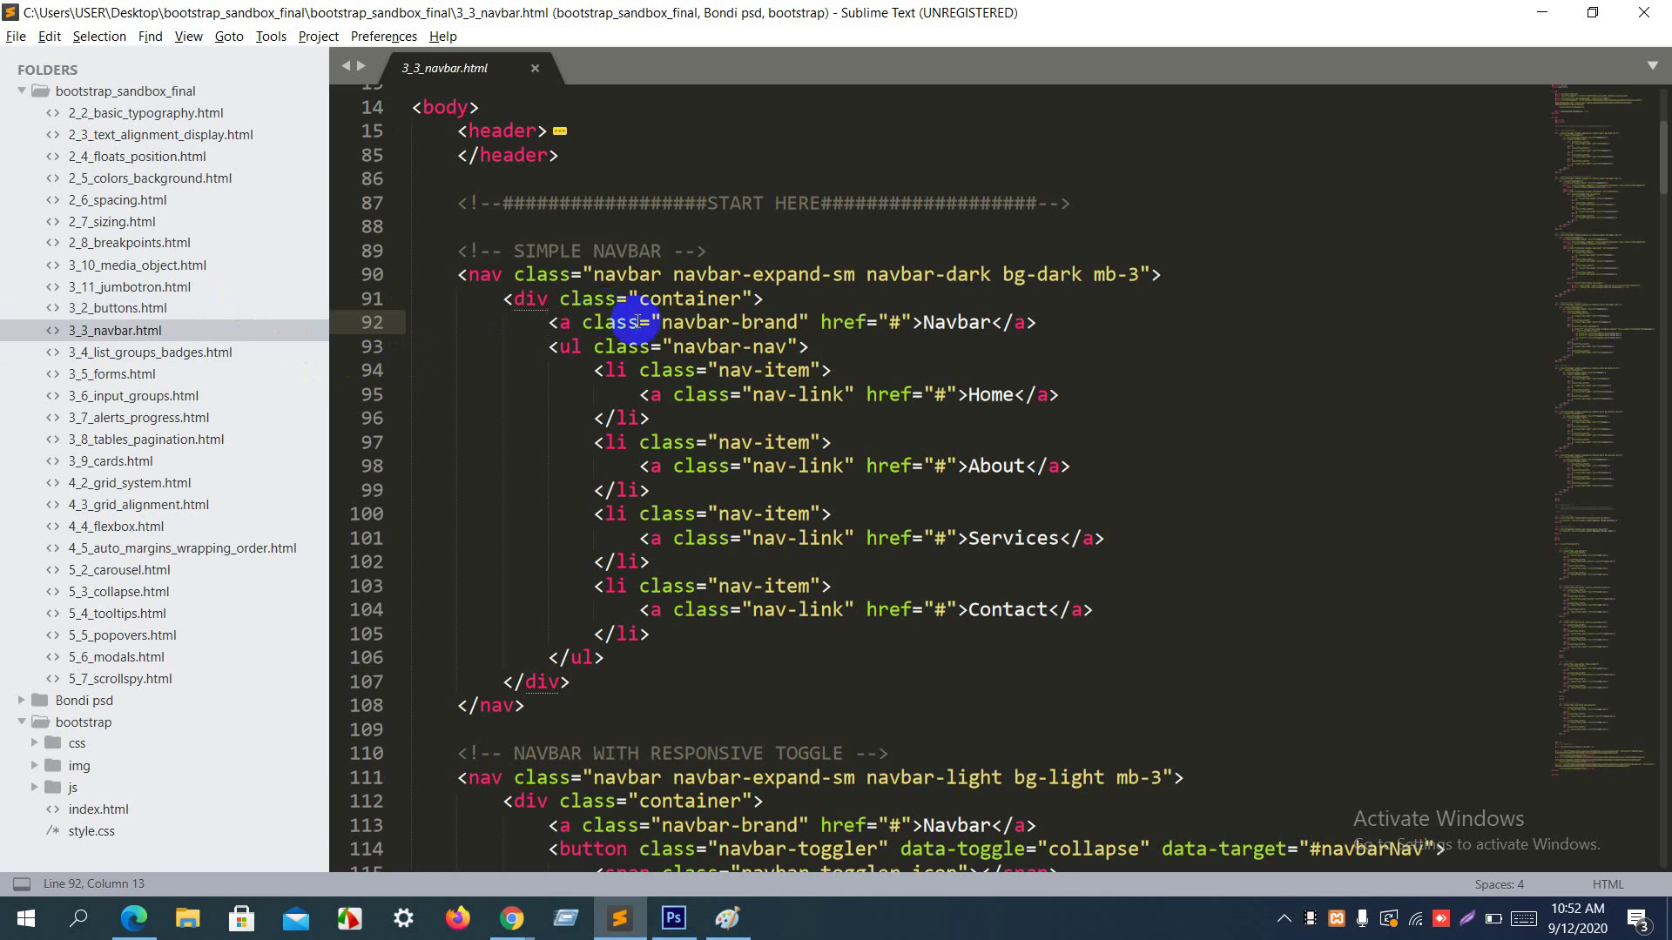
Step: Highlight the navbar-brand class and the Navbar text on line 92, followed by the navbar-nav list on lines 93–106
drag(664, 324, 799, 325)
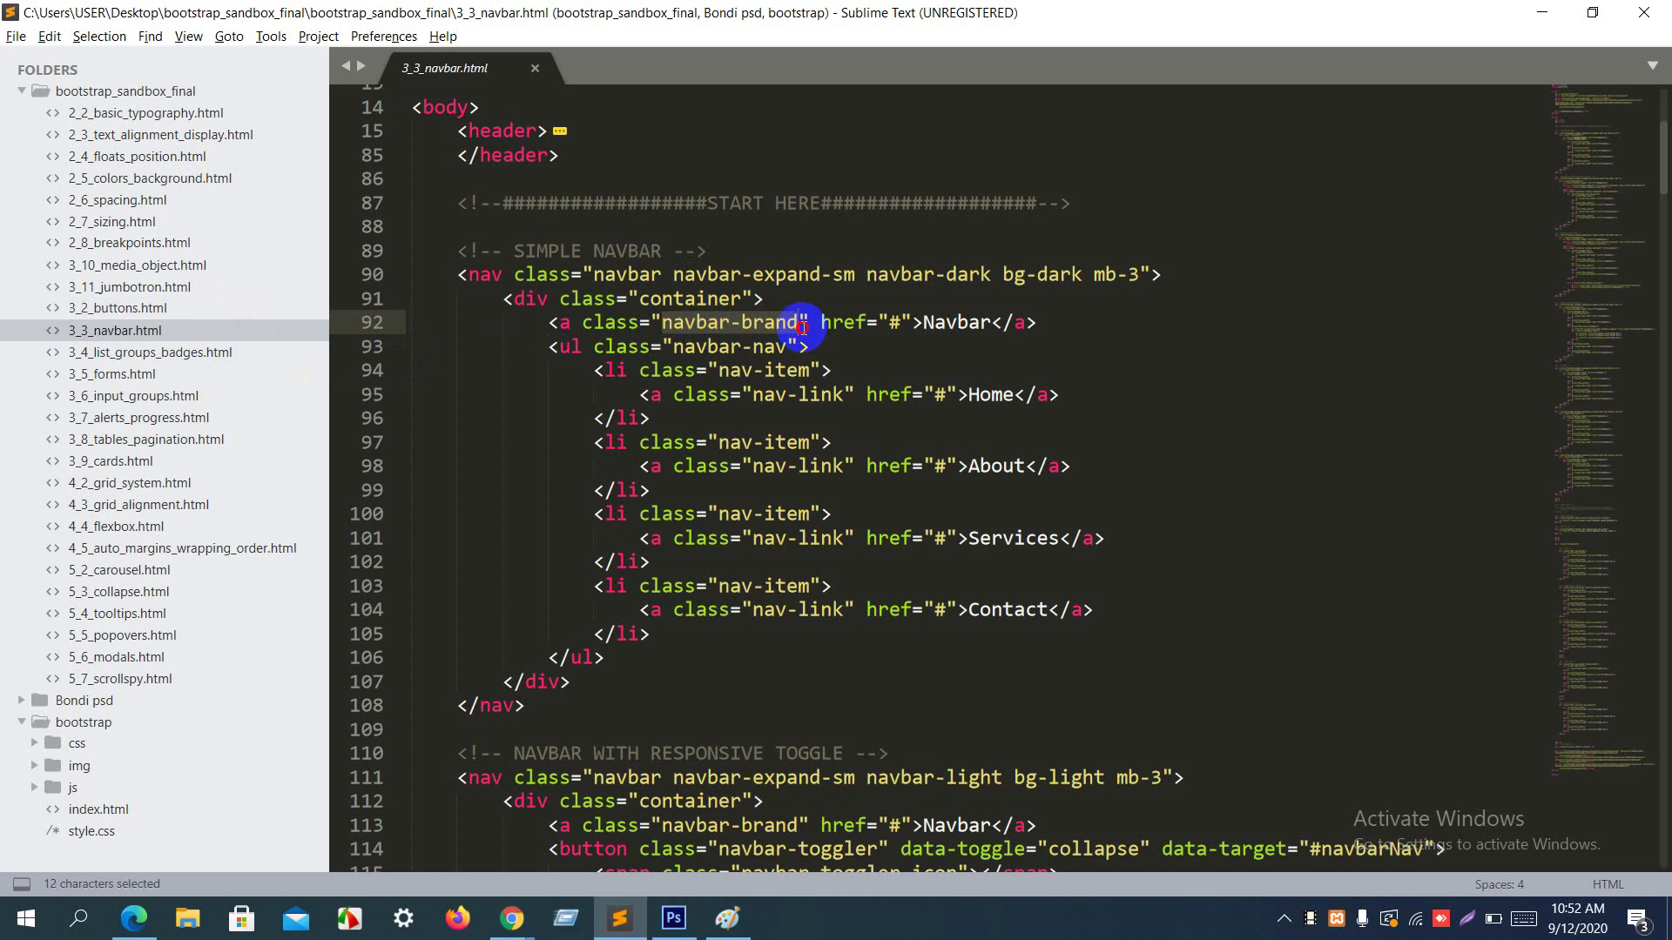
click(943, 324)
triple_click(942, 329)
double_click(942, 329)
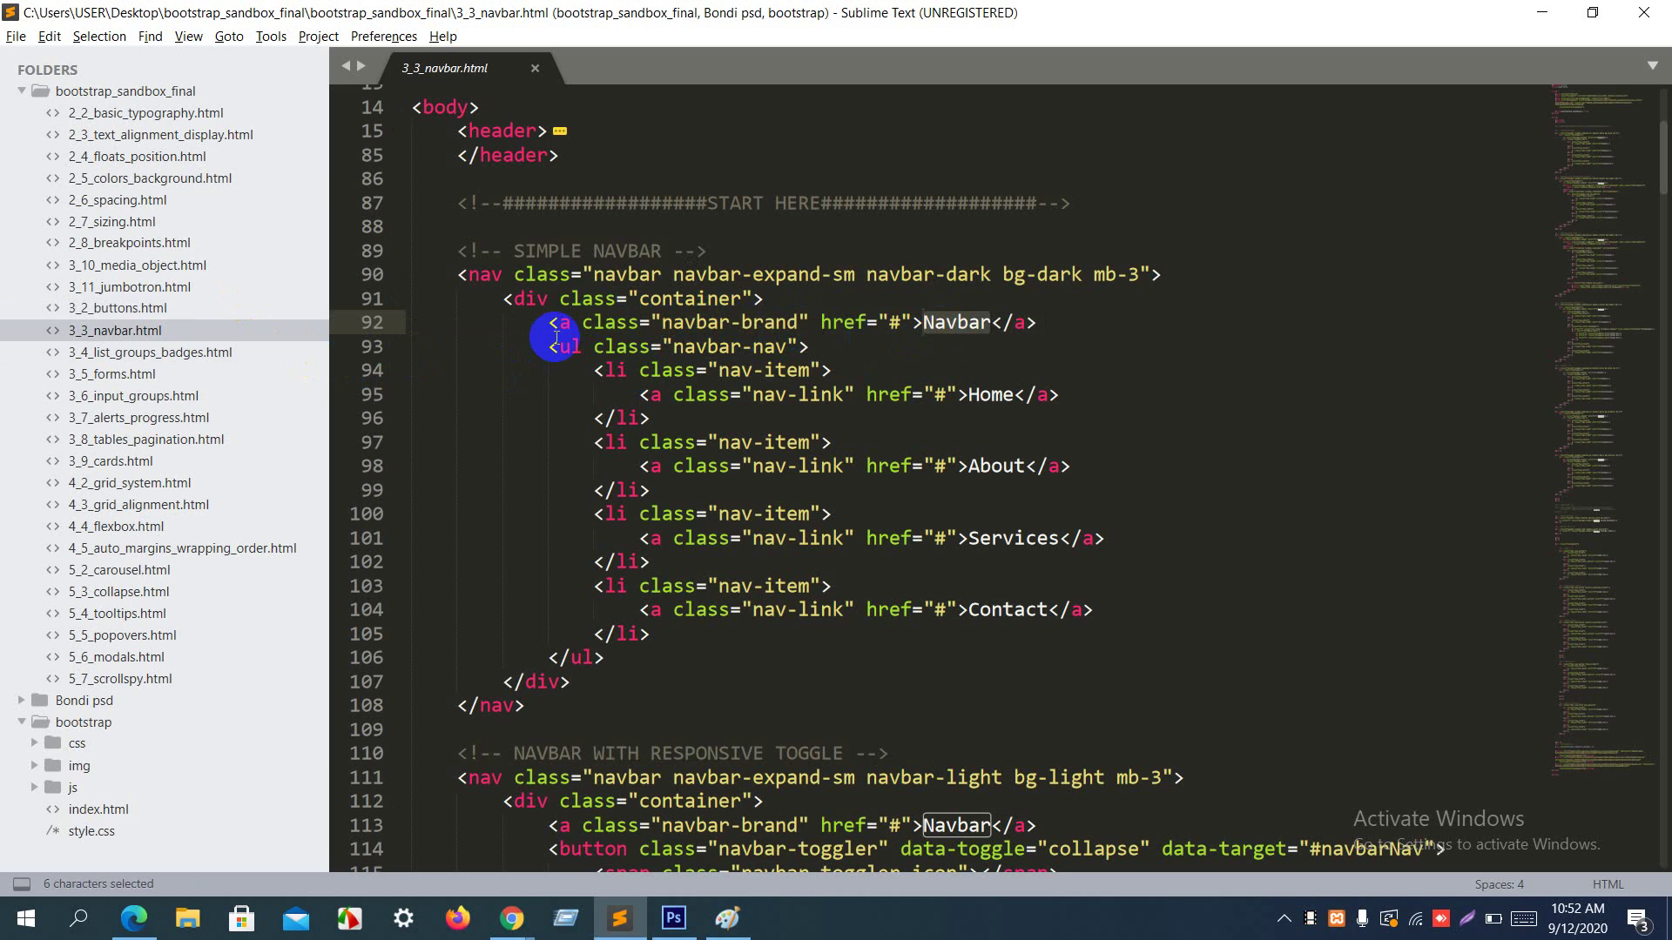
drag(560, 346, 641, 657)
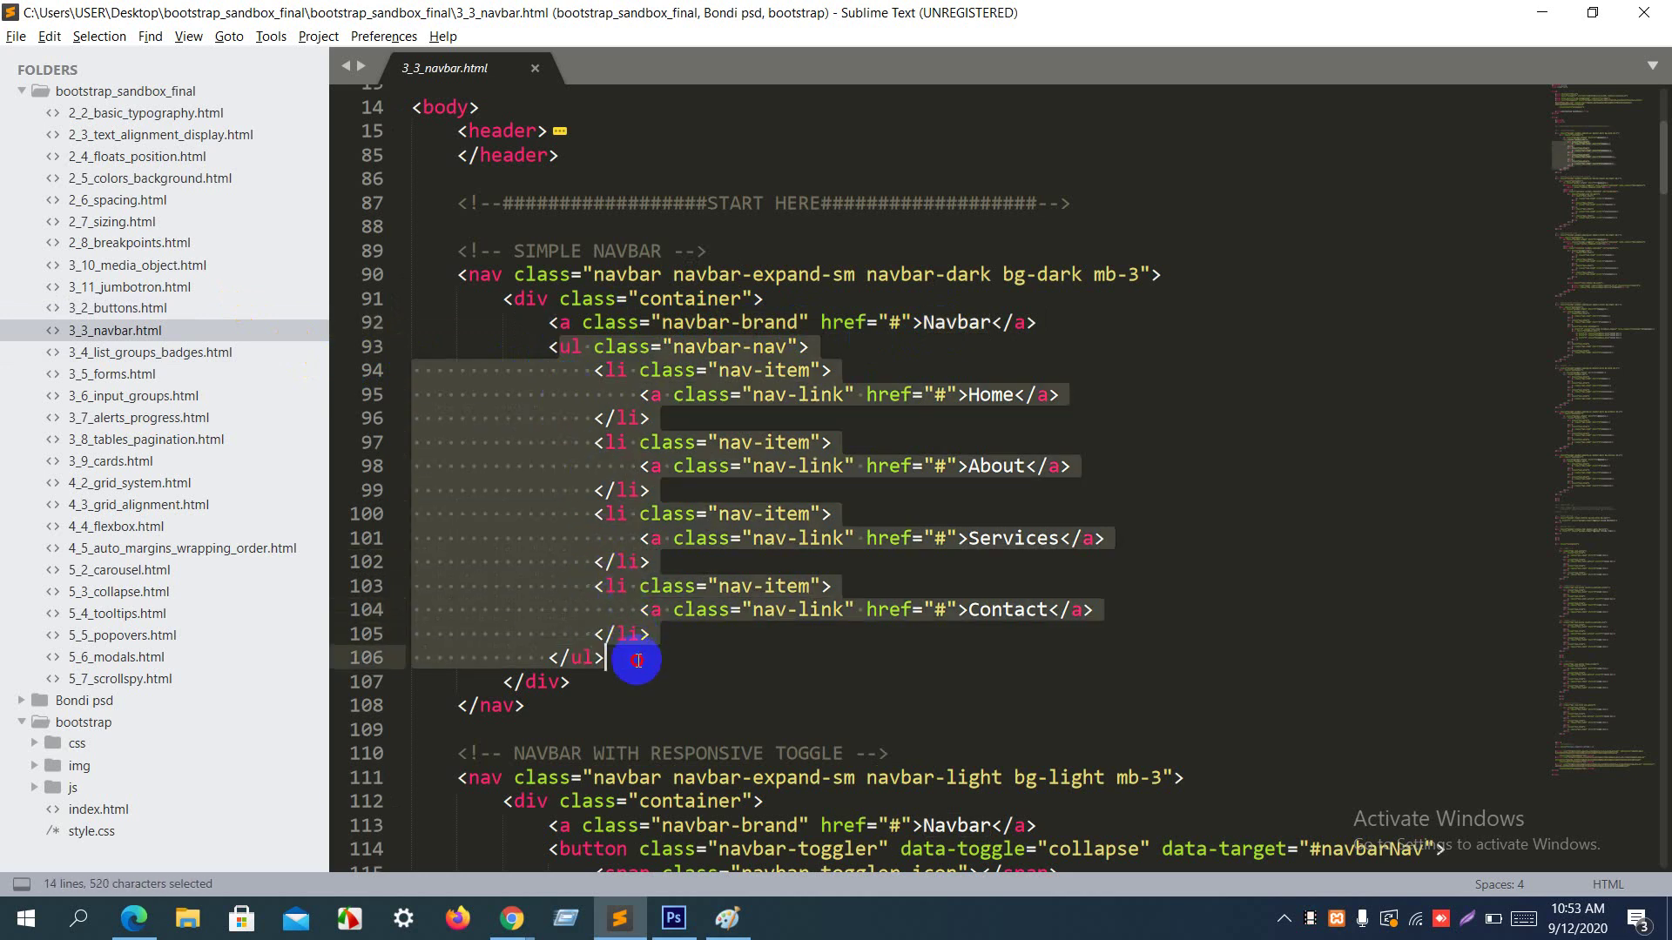
Step: Switch to the Google Meet call in Chrome, admit the waiting participant, and return to the navbar code in Sublime Text
key(alt+Tab)
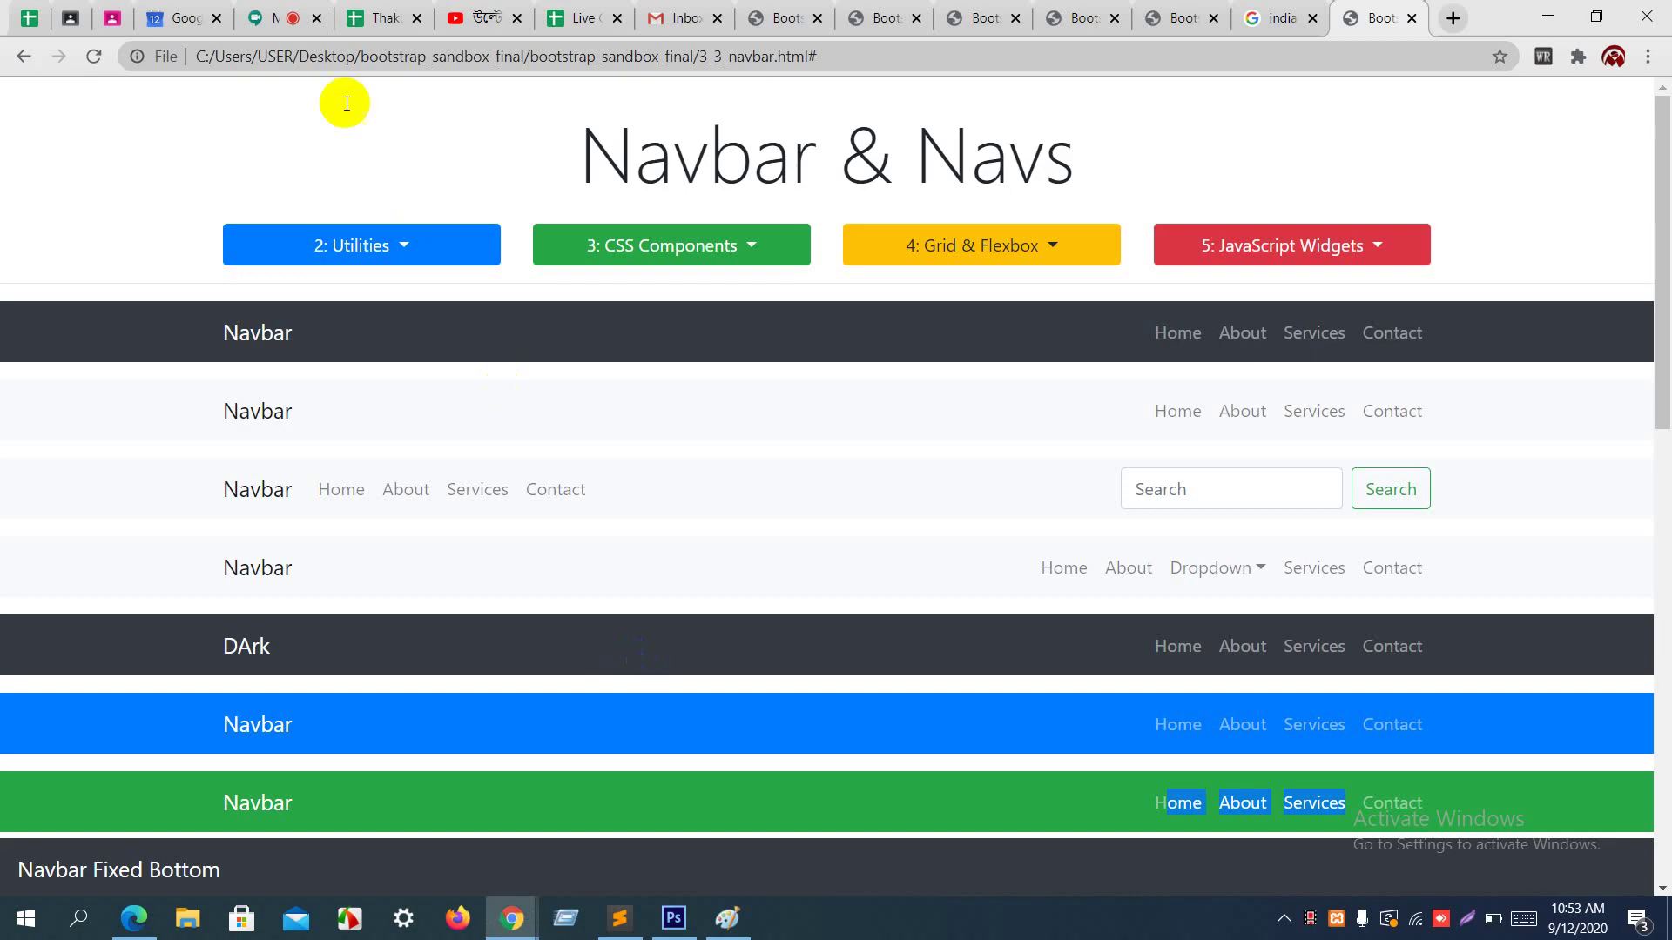
click(288, 11)
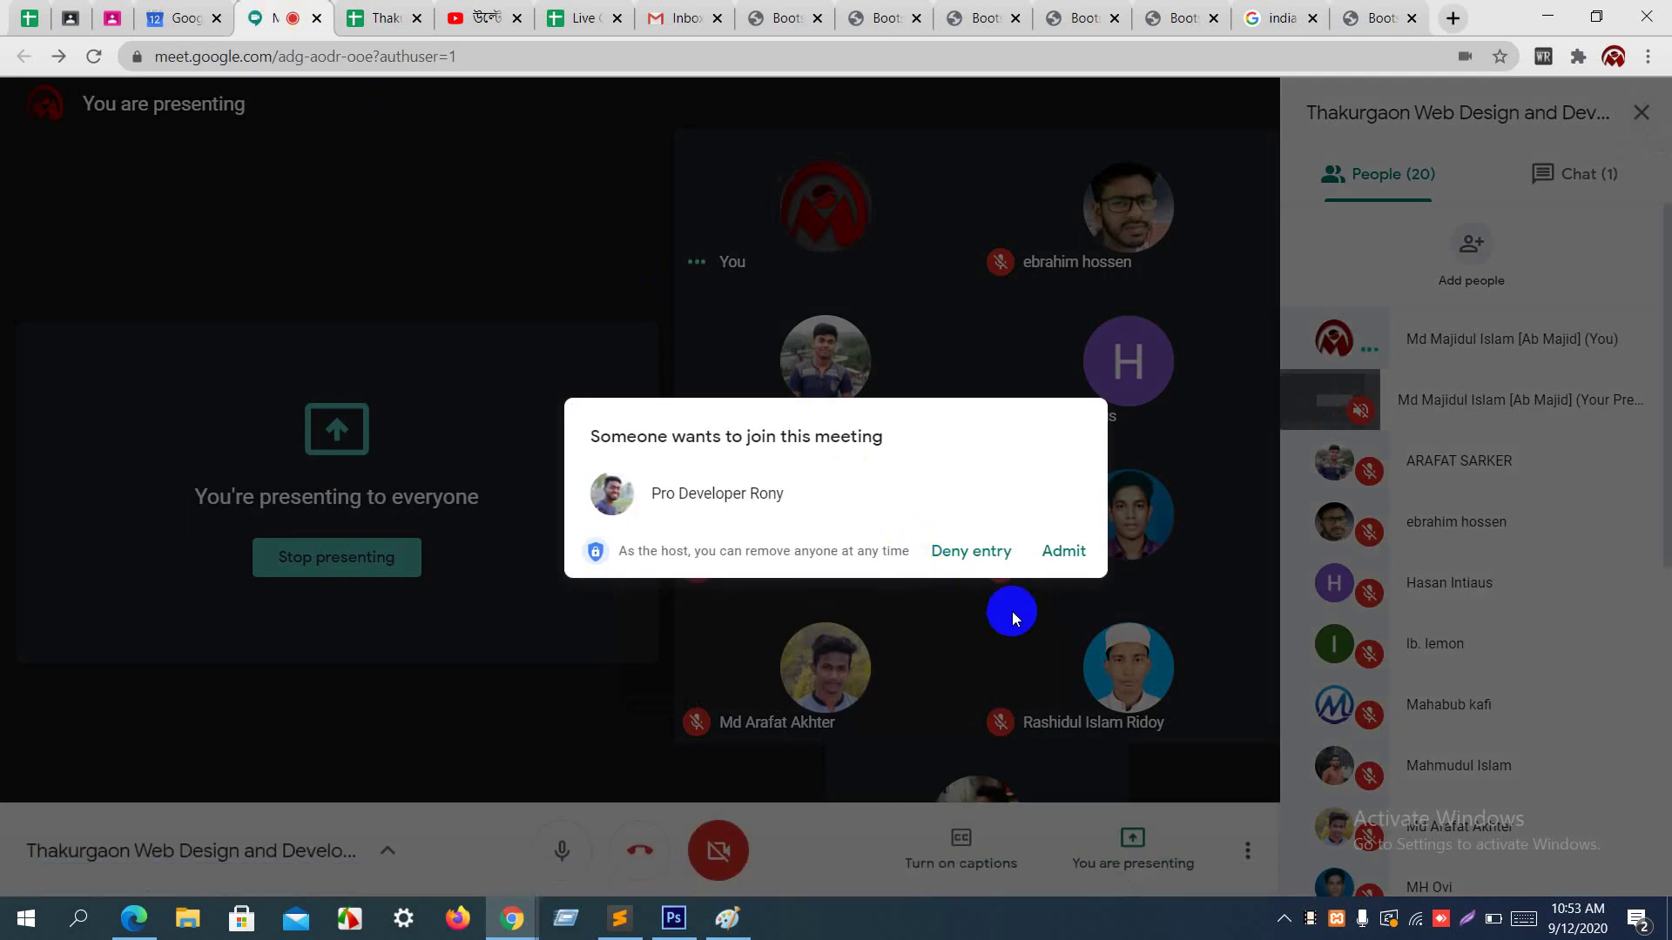
click(1062, 551)
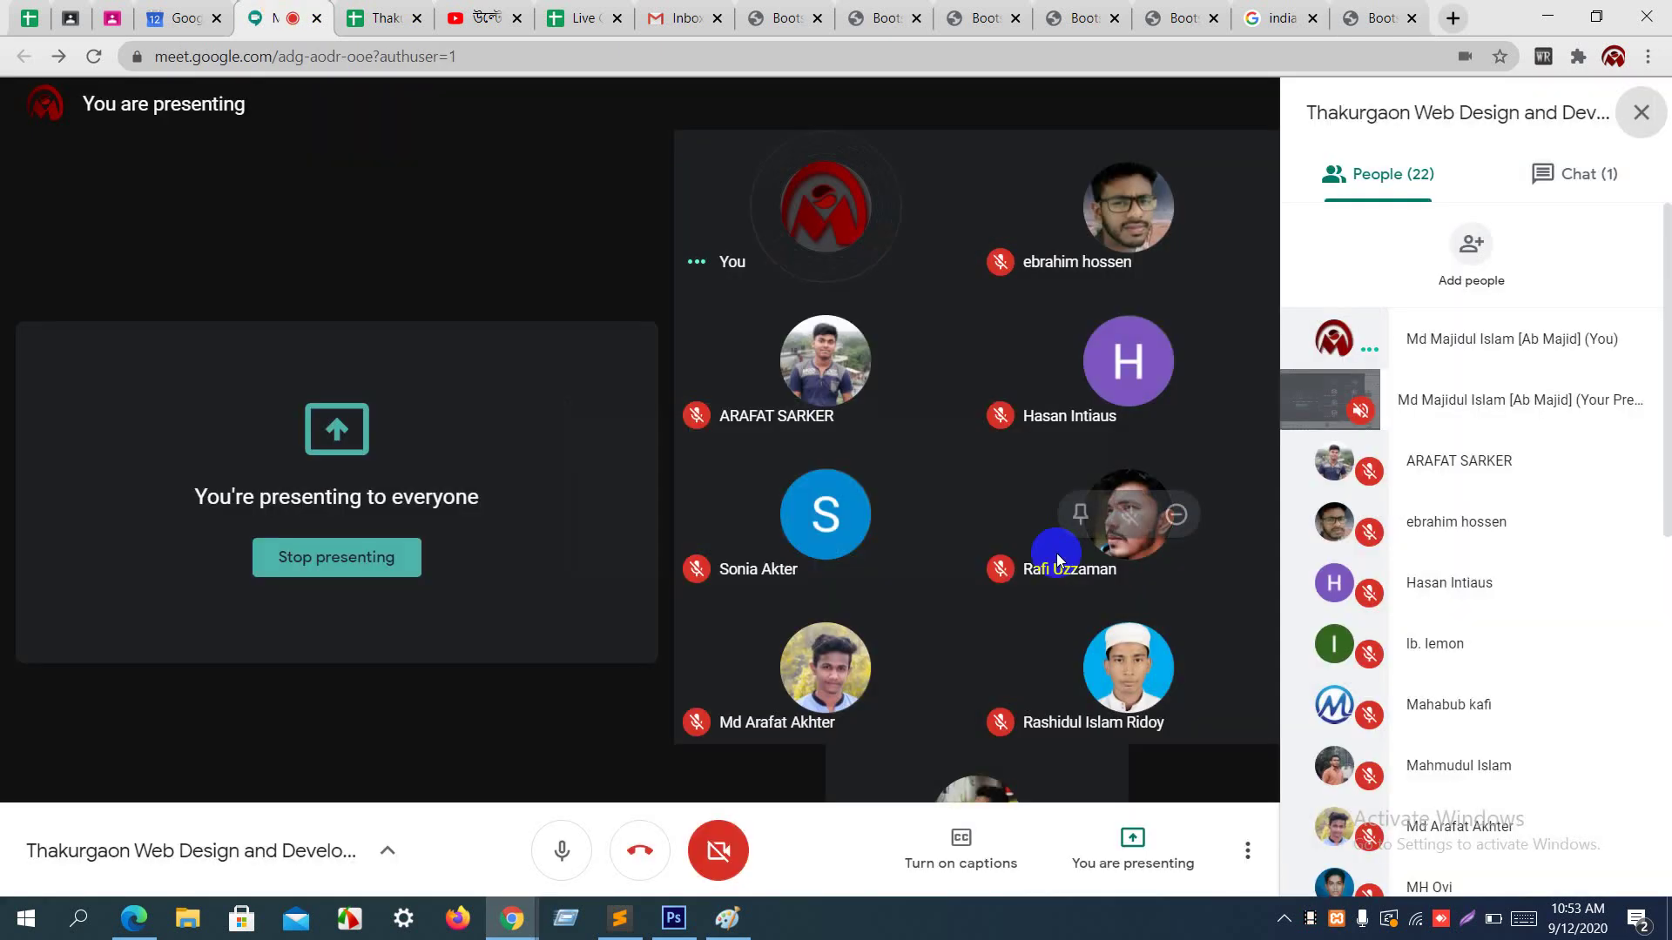
click(1380, 17)
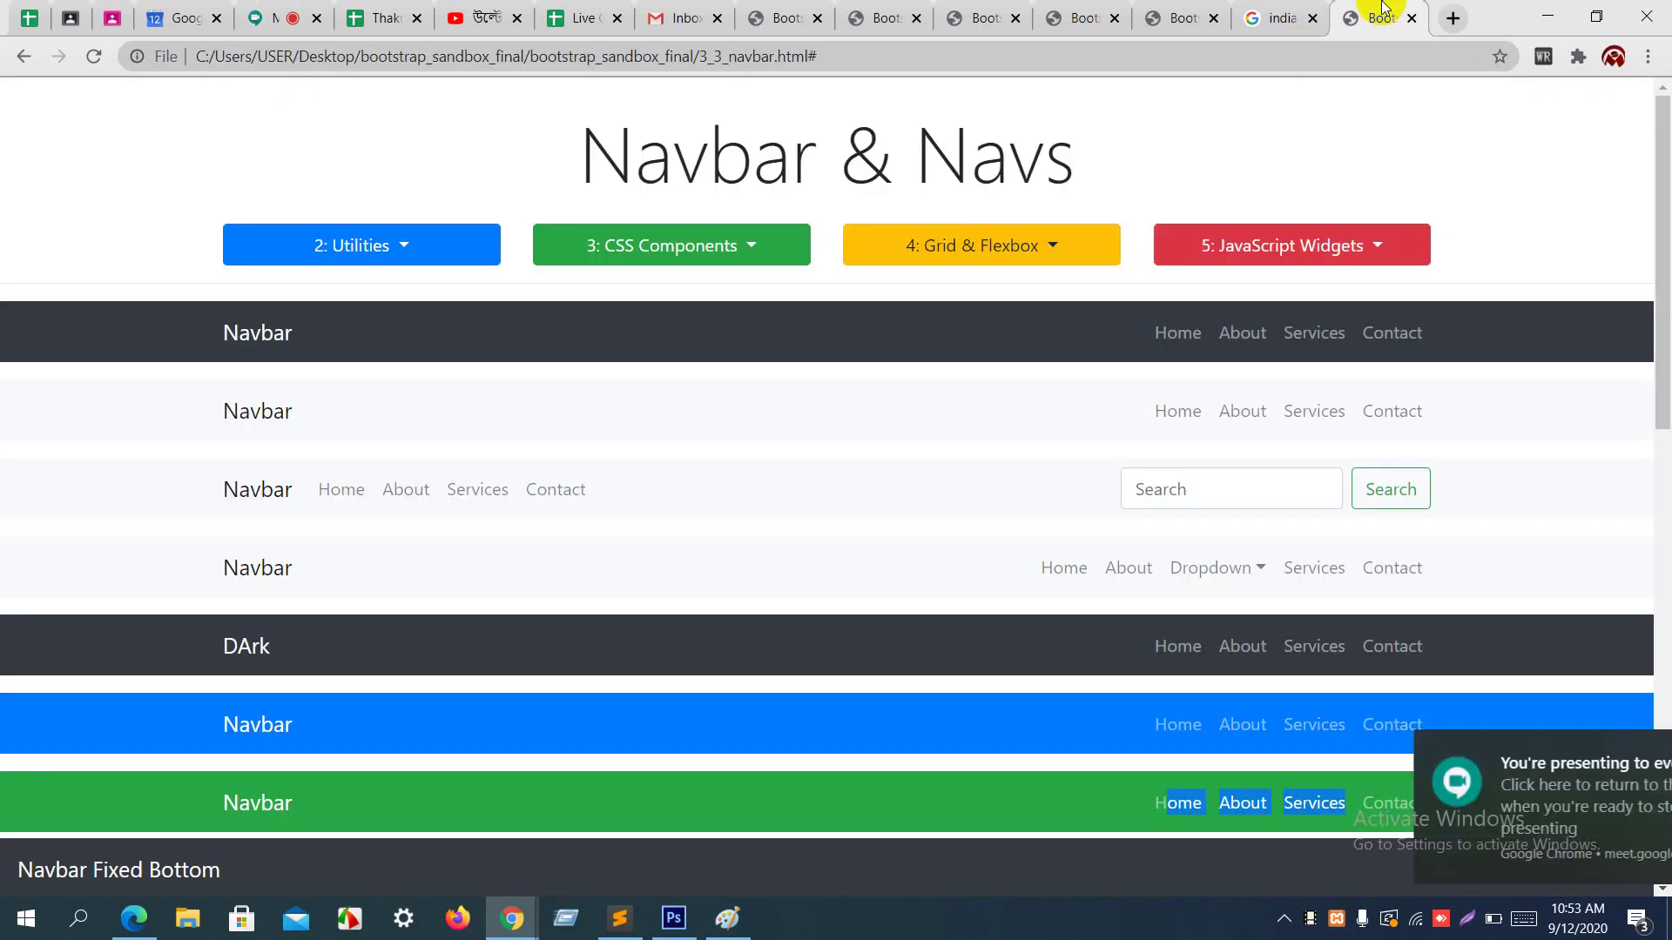
key(alt+Tab)
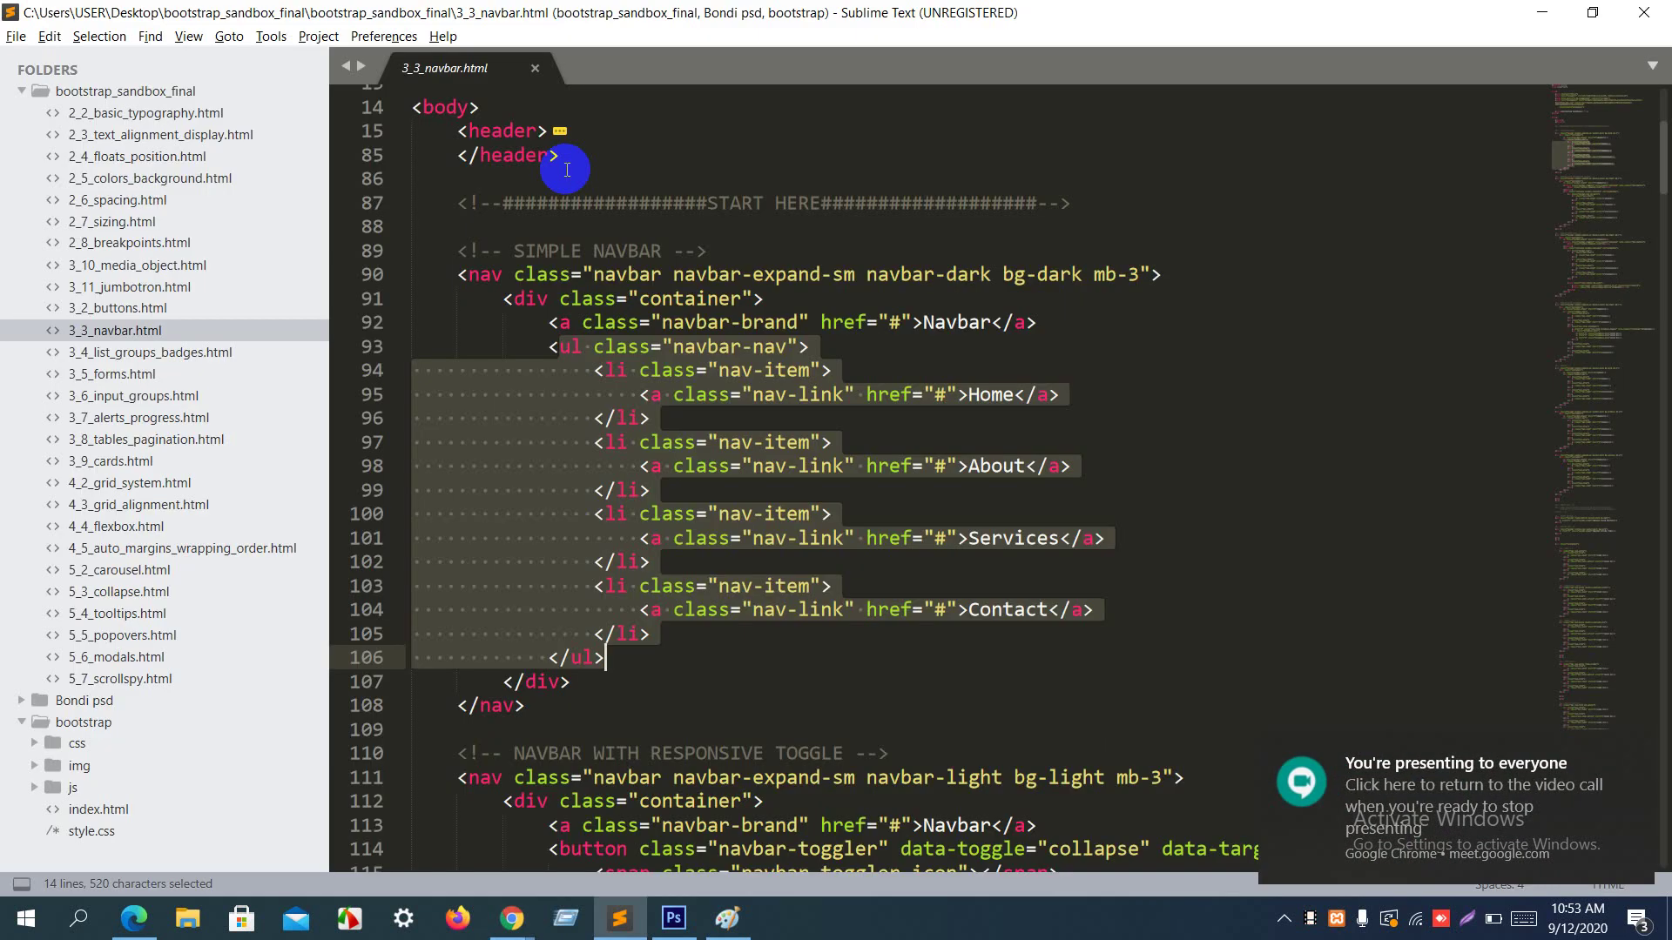
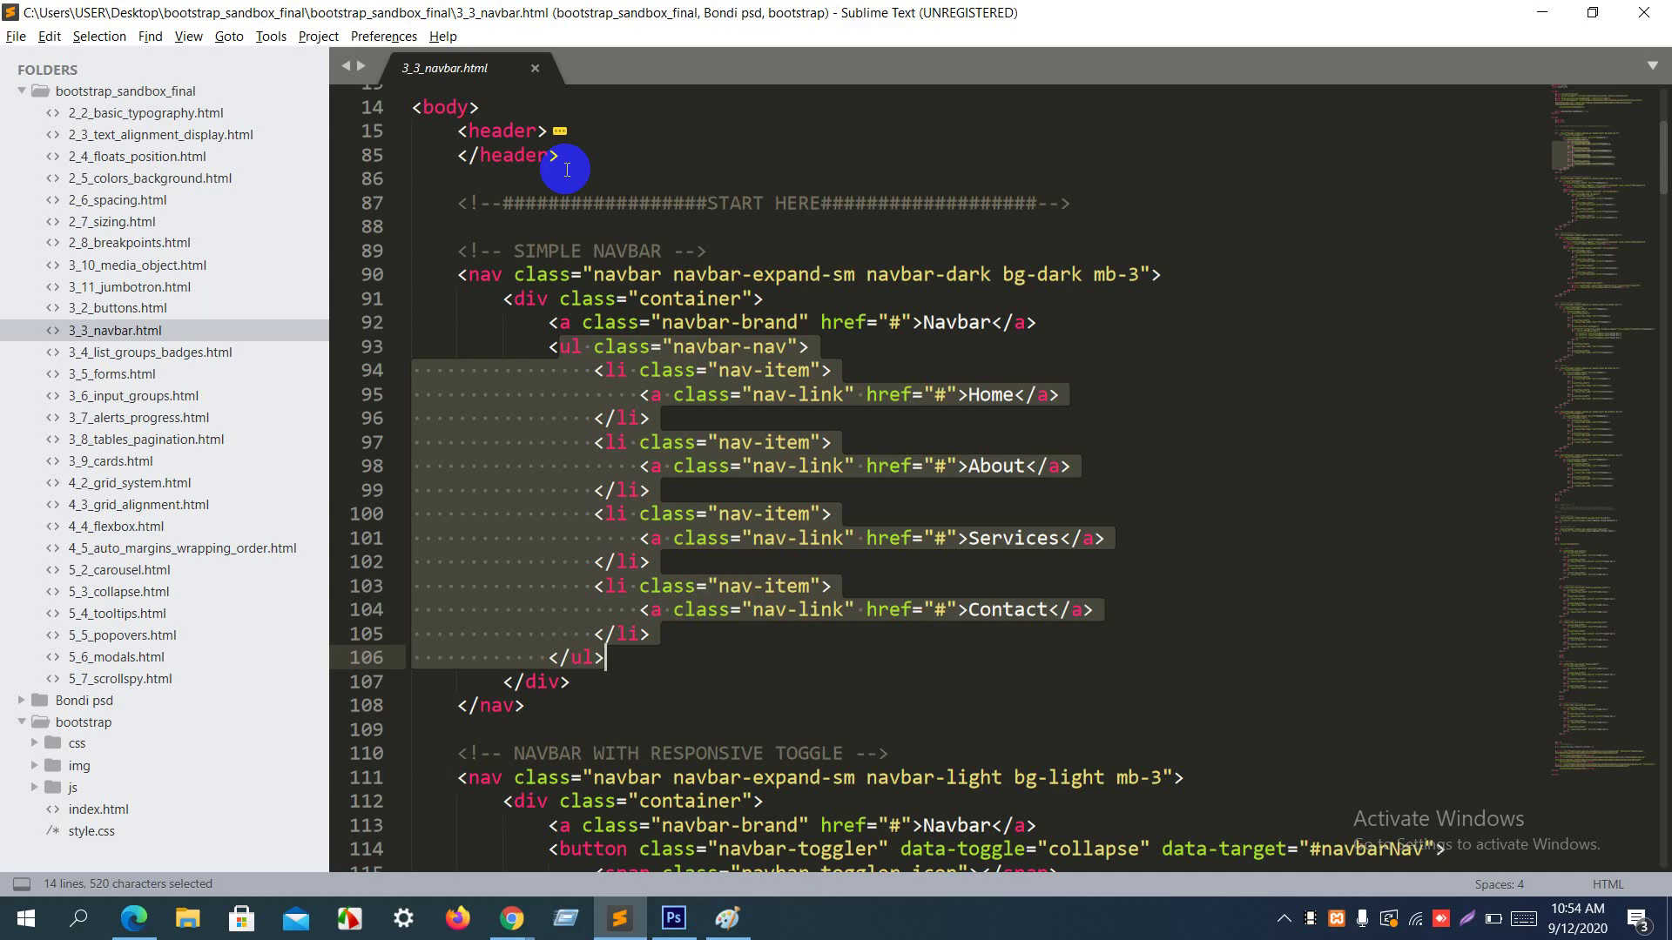
Step: Switch to the rendered page in Chrome, restore its window and narrow it to a mobile width beside the code
key(alt+Tab)
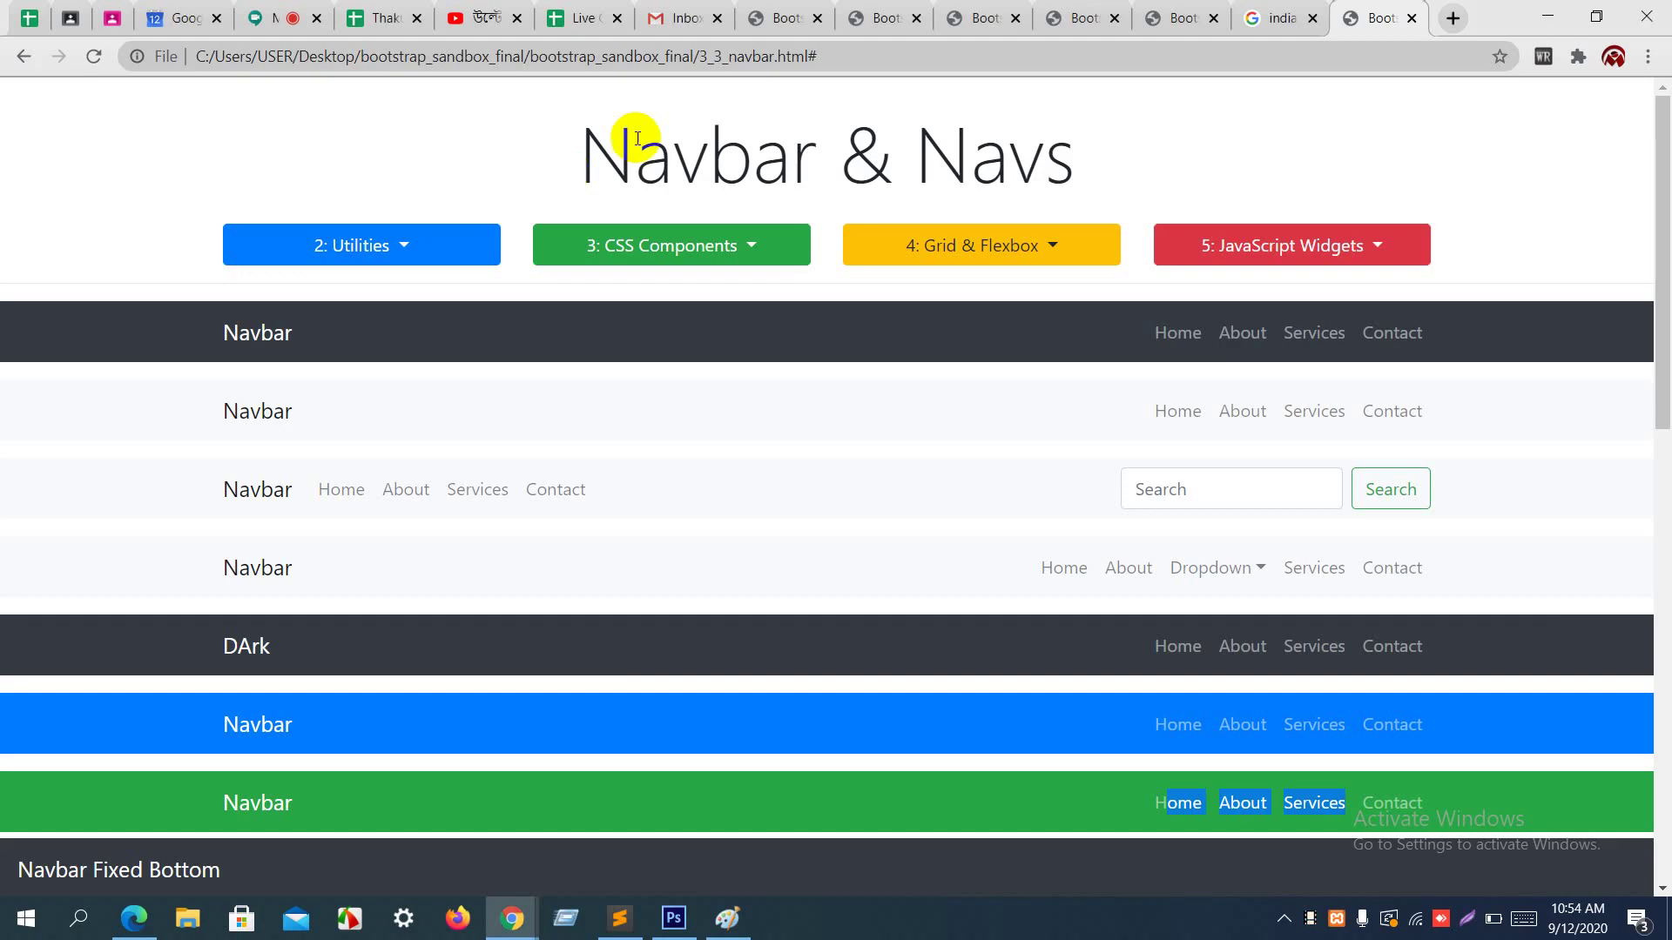
click(1611, 17)
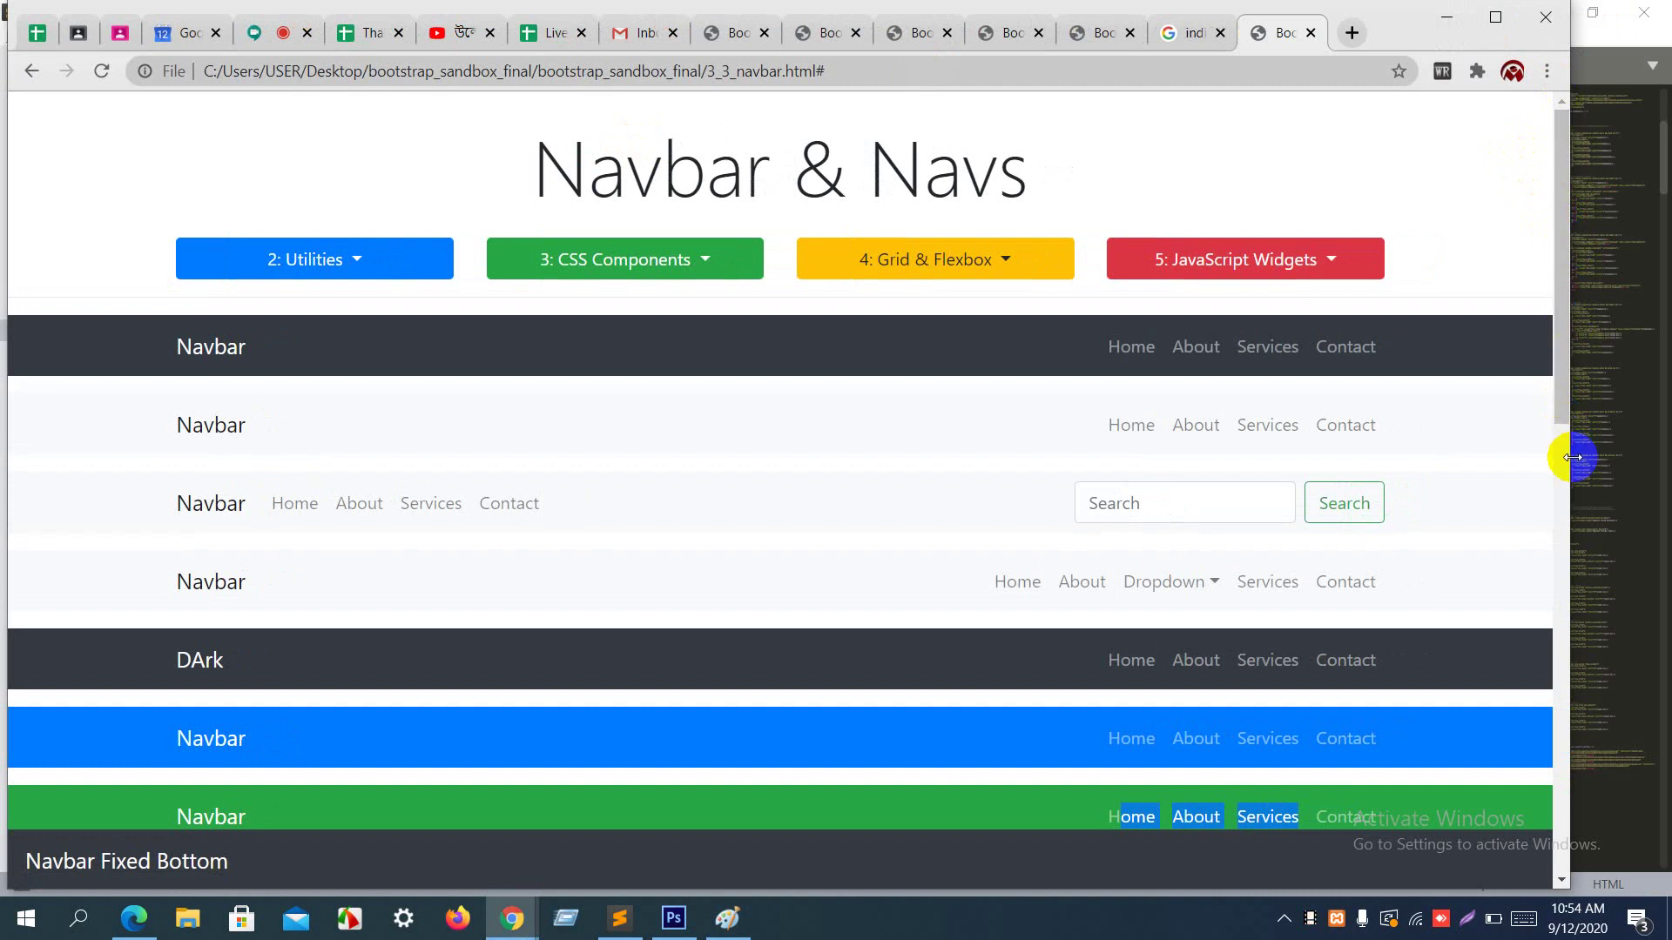
drag(1573, 457, 668, 447)
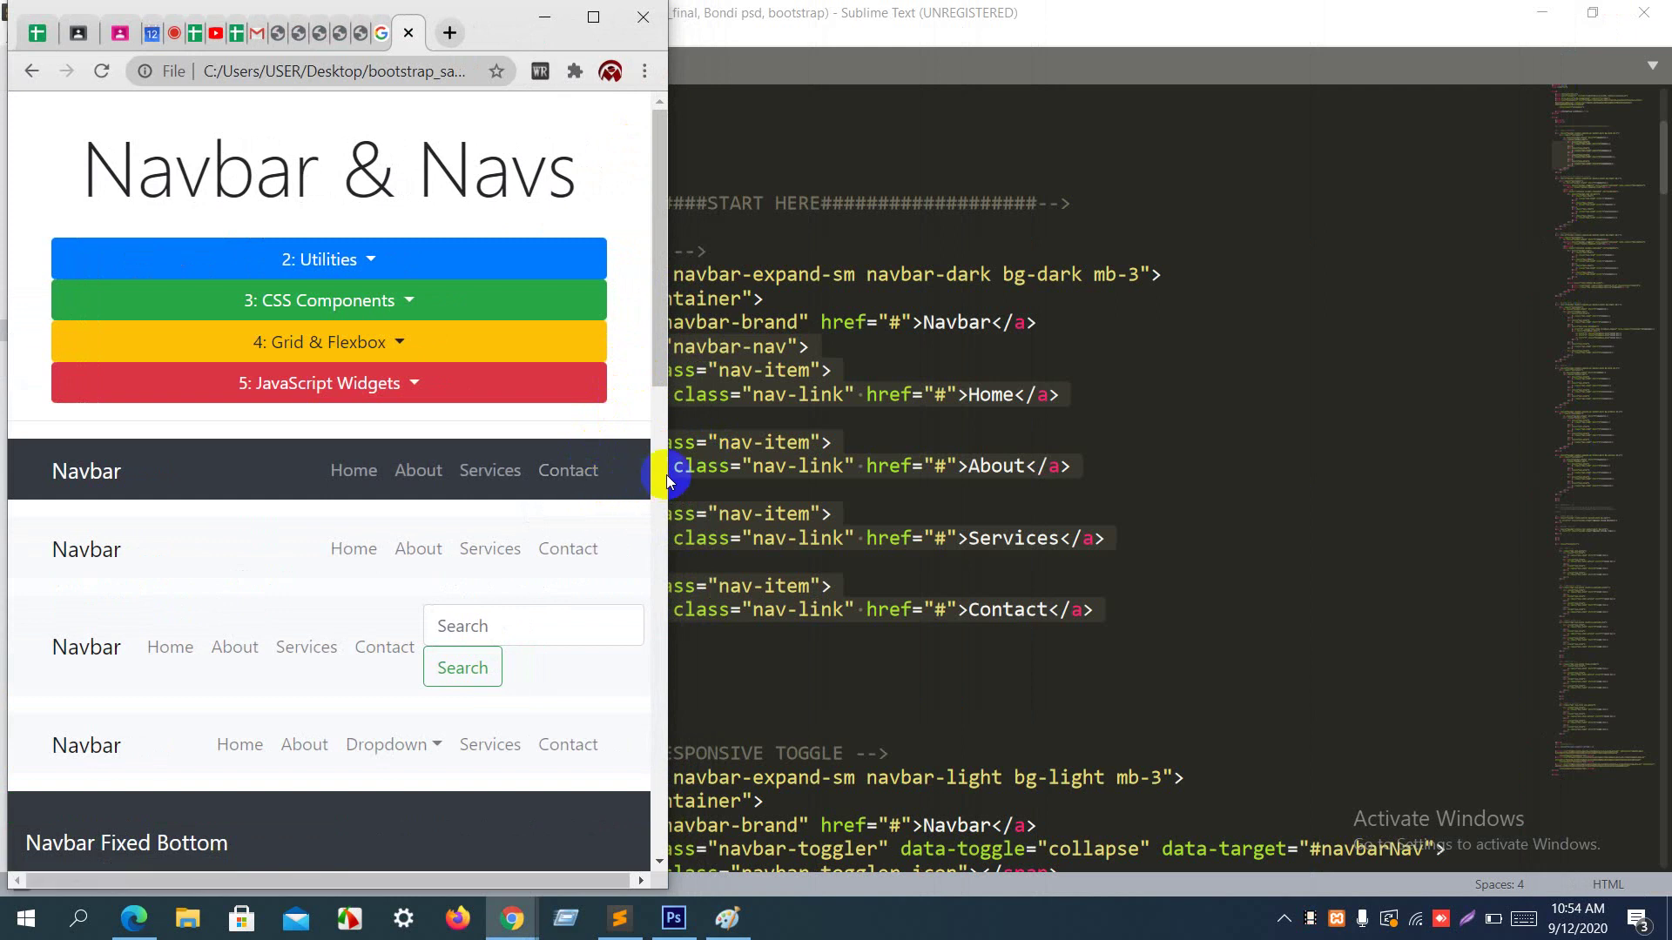
drag(669, 473, 466, 464)
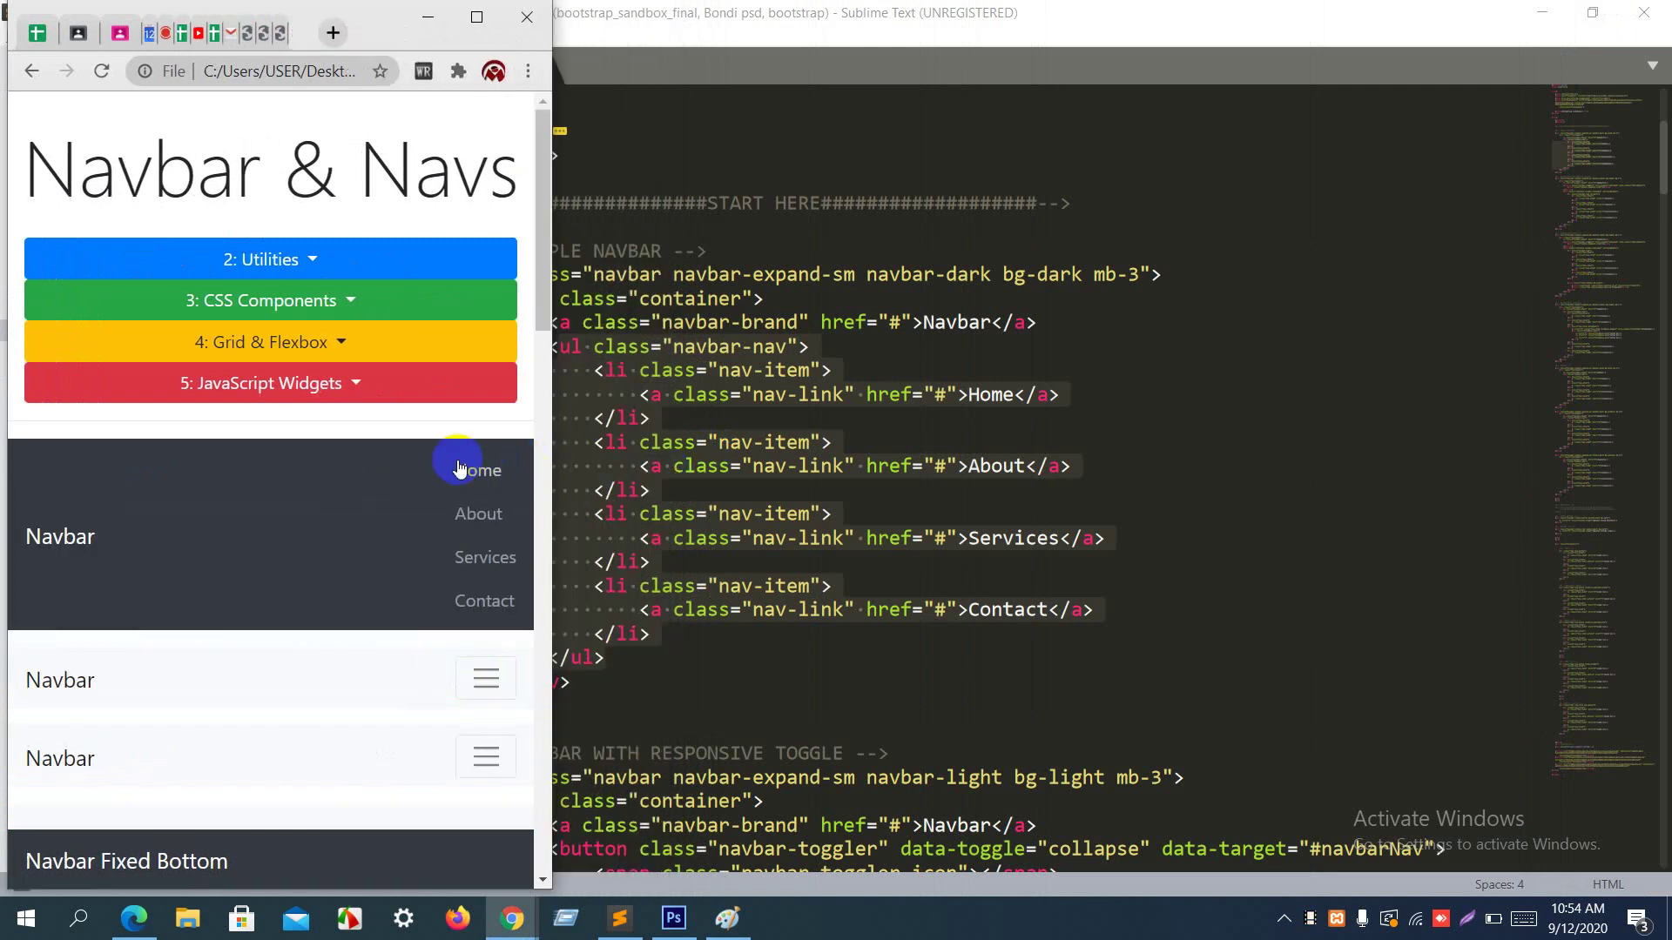
Step: Expand and collapse the first light navbar's hamburger menu repeatedly to demonstrate the responsive toggle
scroll(459, 470, down, 3)
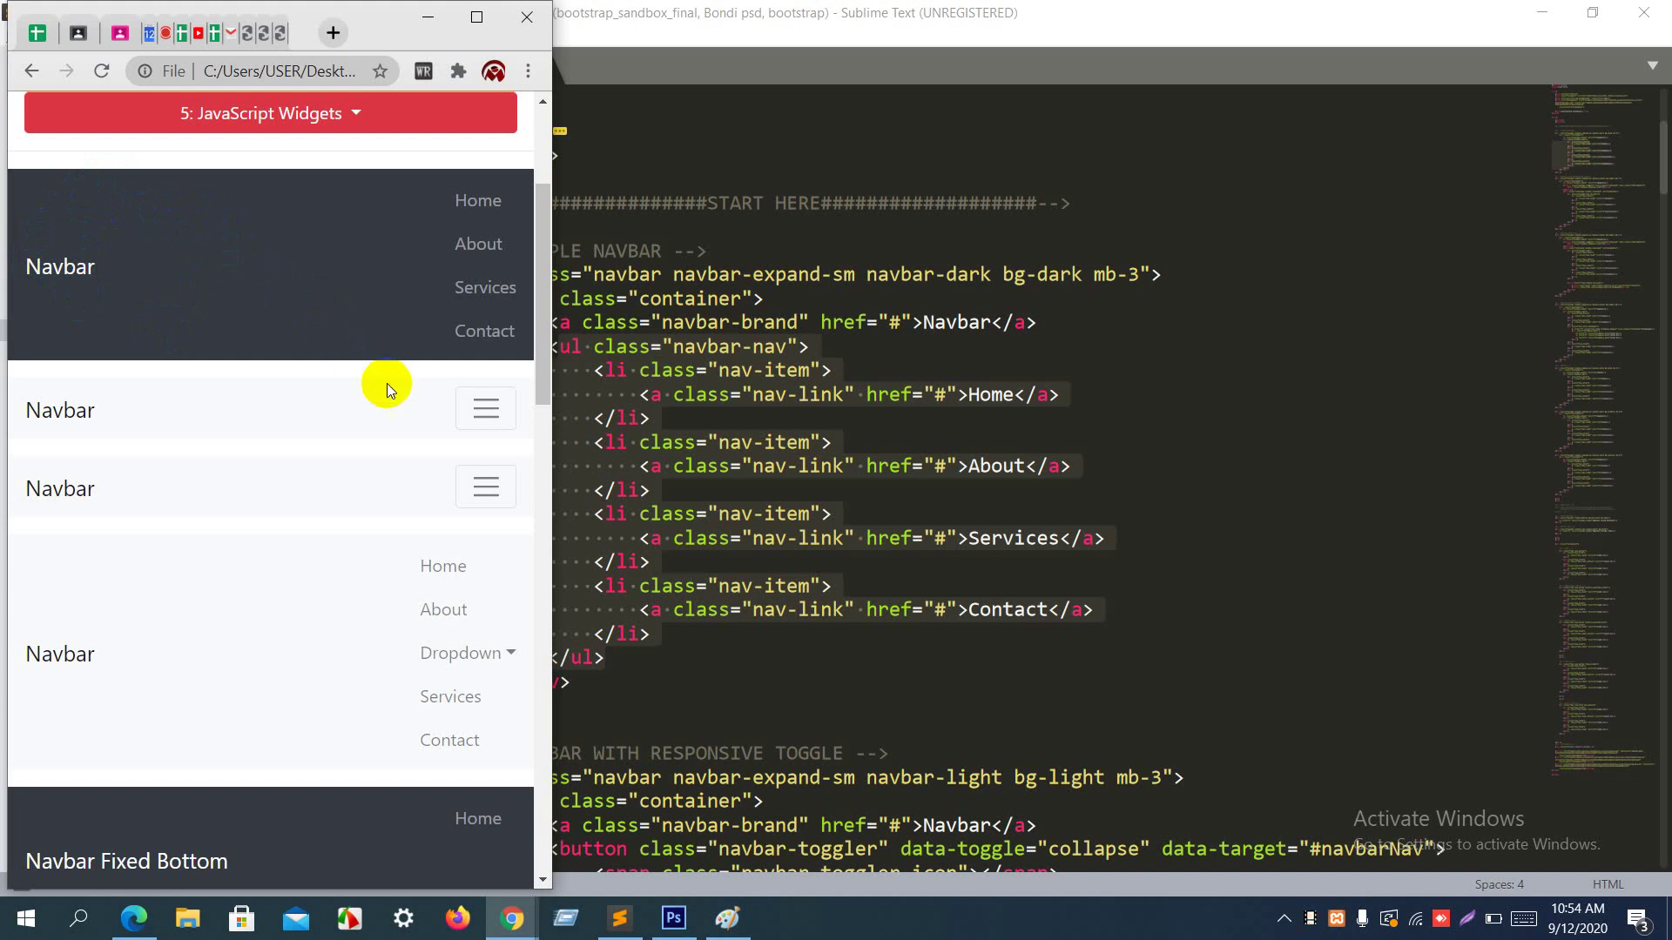
click(486, 414)
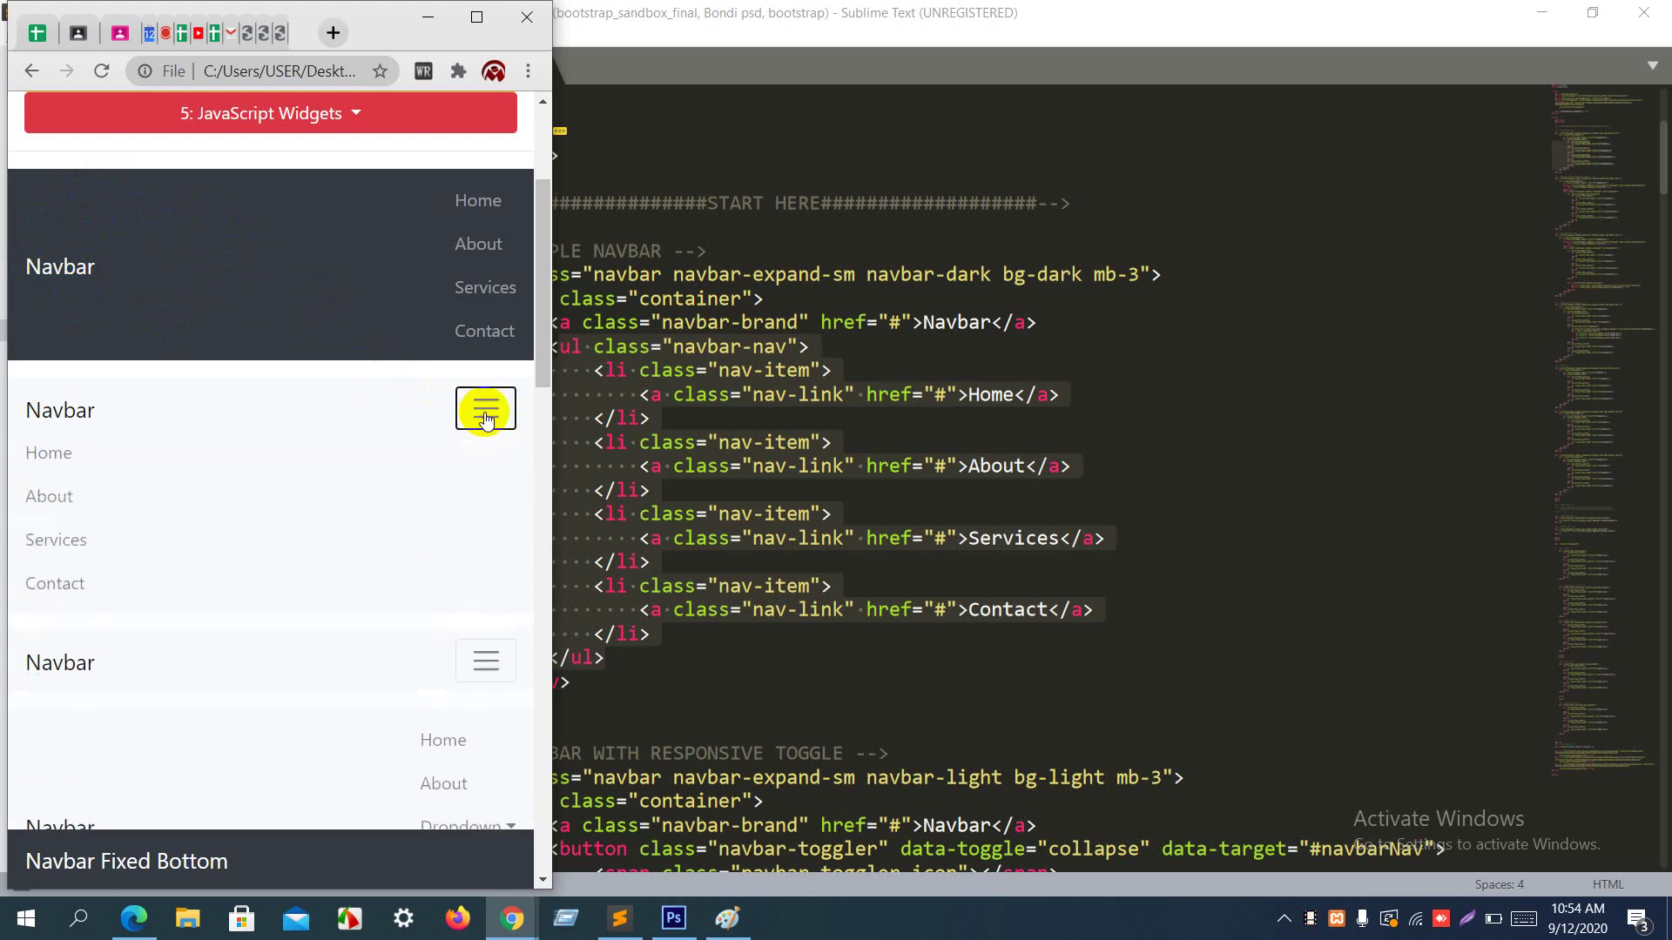
click(486, 417)
click(485, 416)
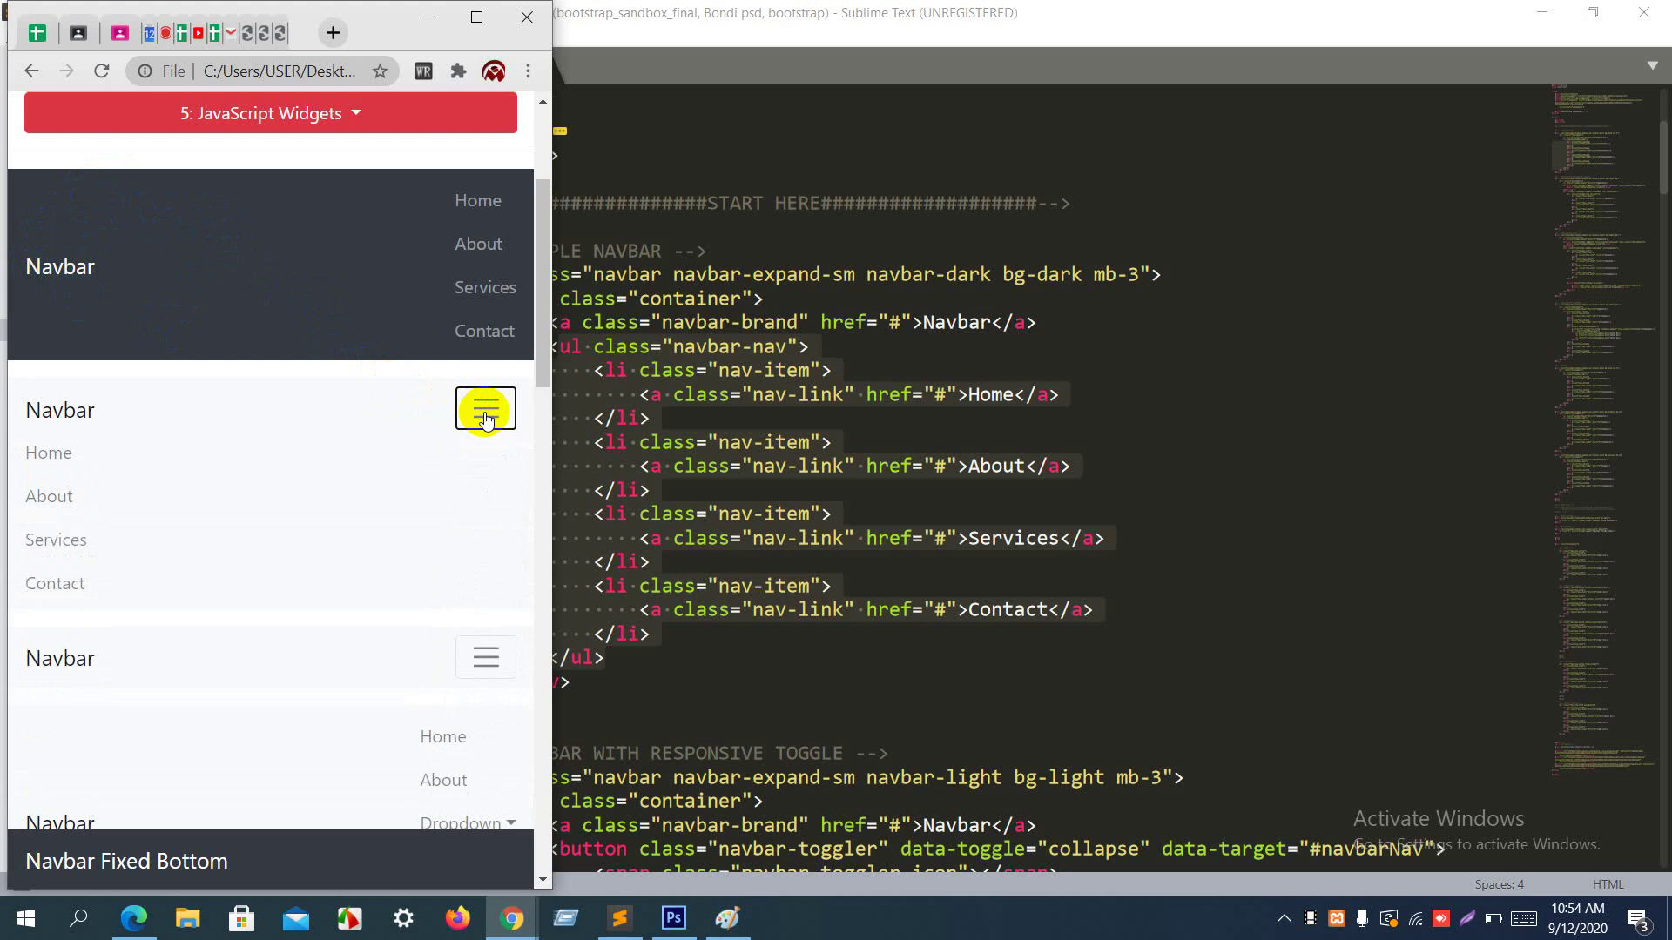
click(486, 416)
click(486, 416)
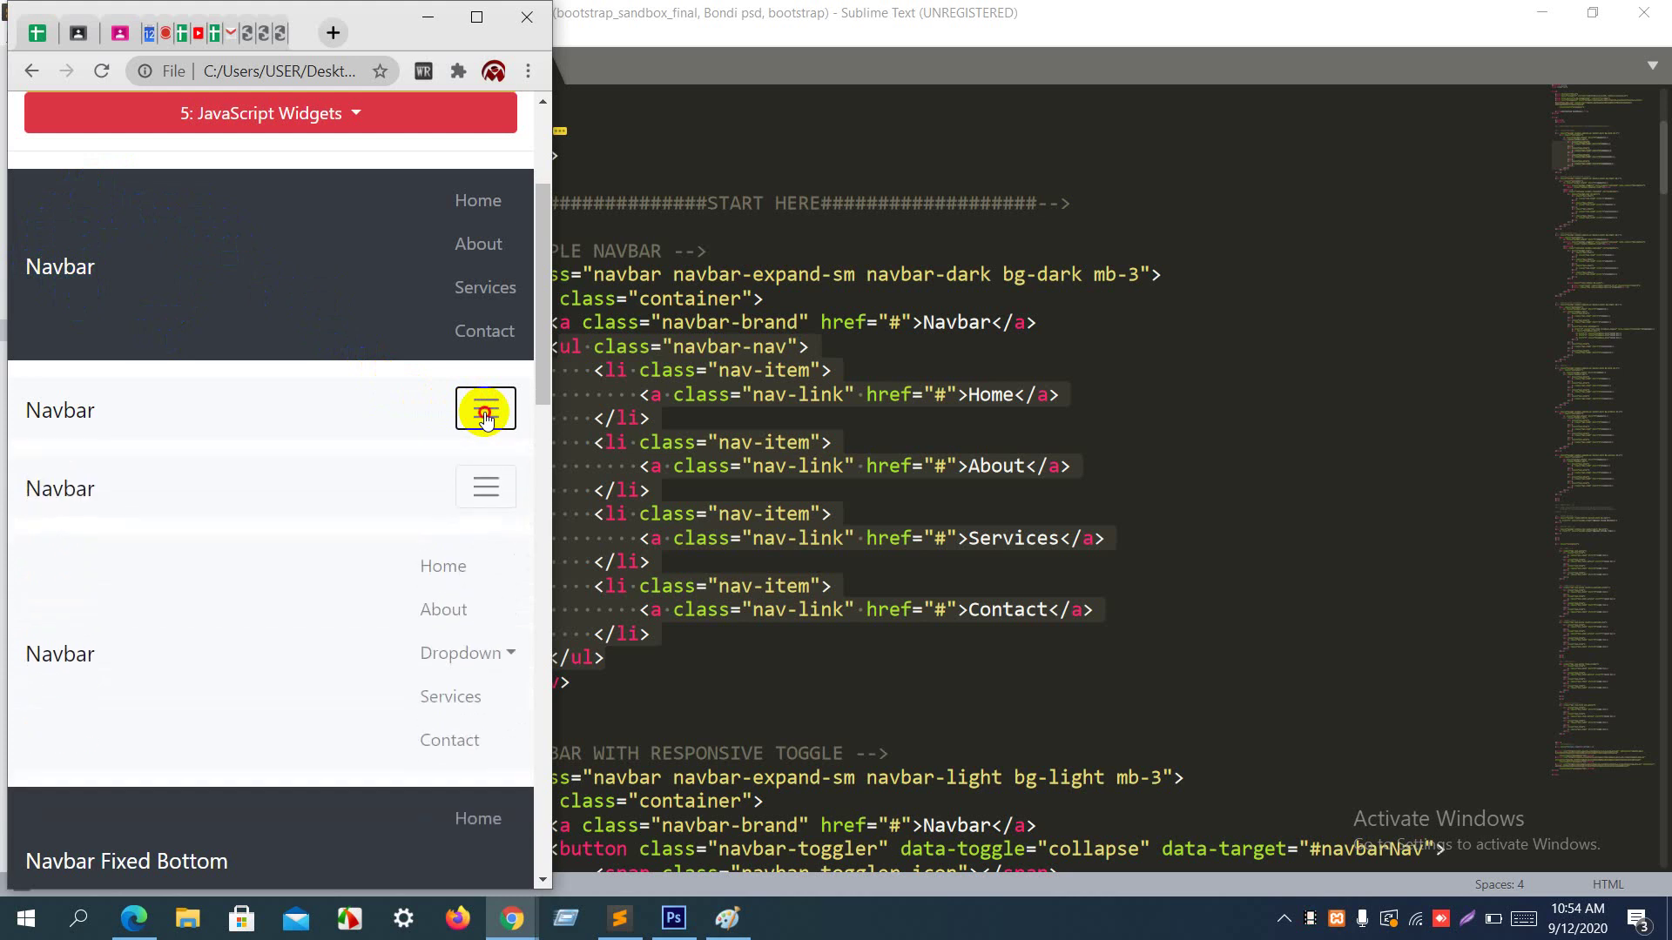
click(486, 417)
click(485, 417)
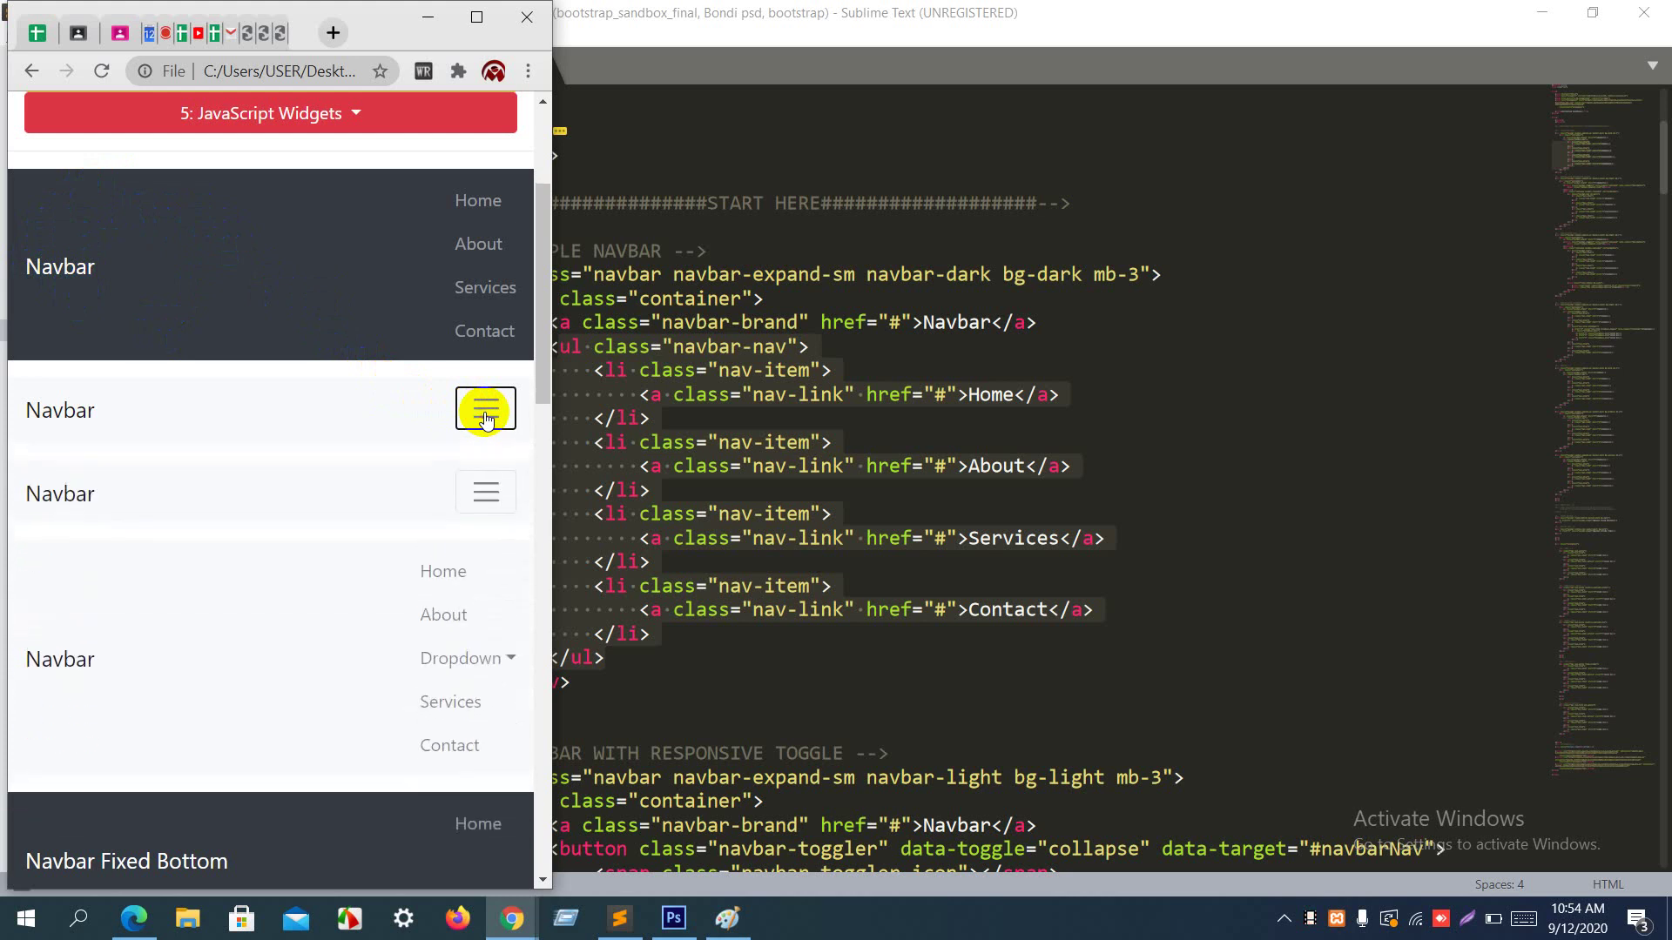
Step: Review the remaining navbars in the narrow layout, and collapse the first light navbar's menu
click(550, 422)
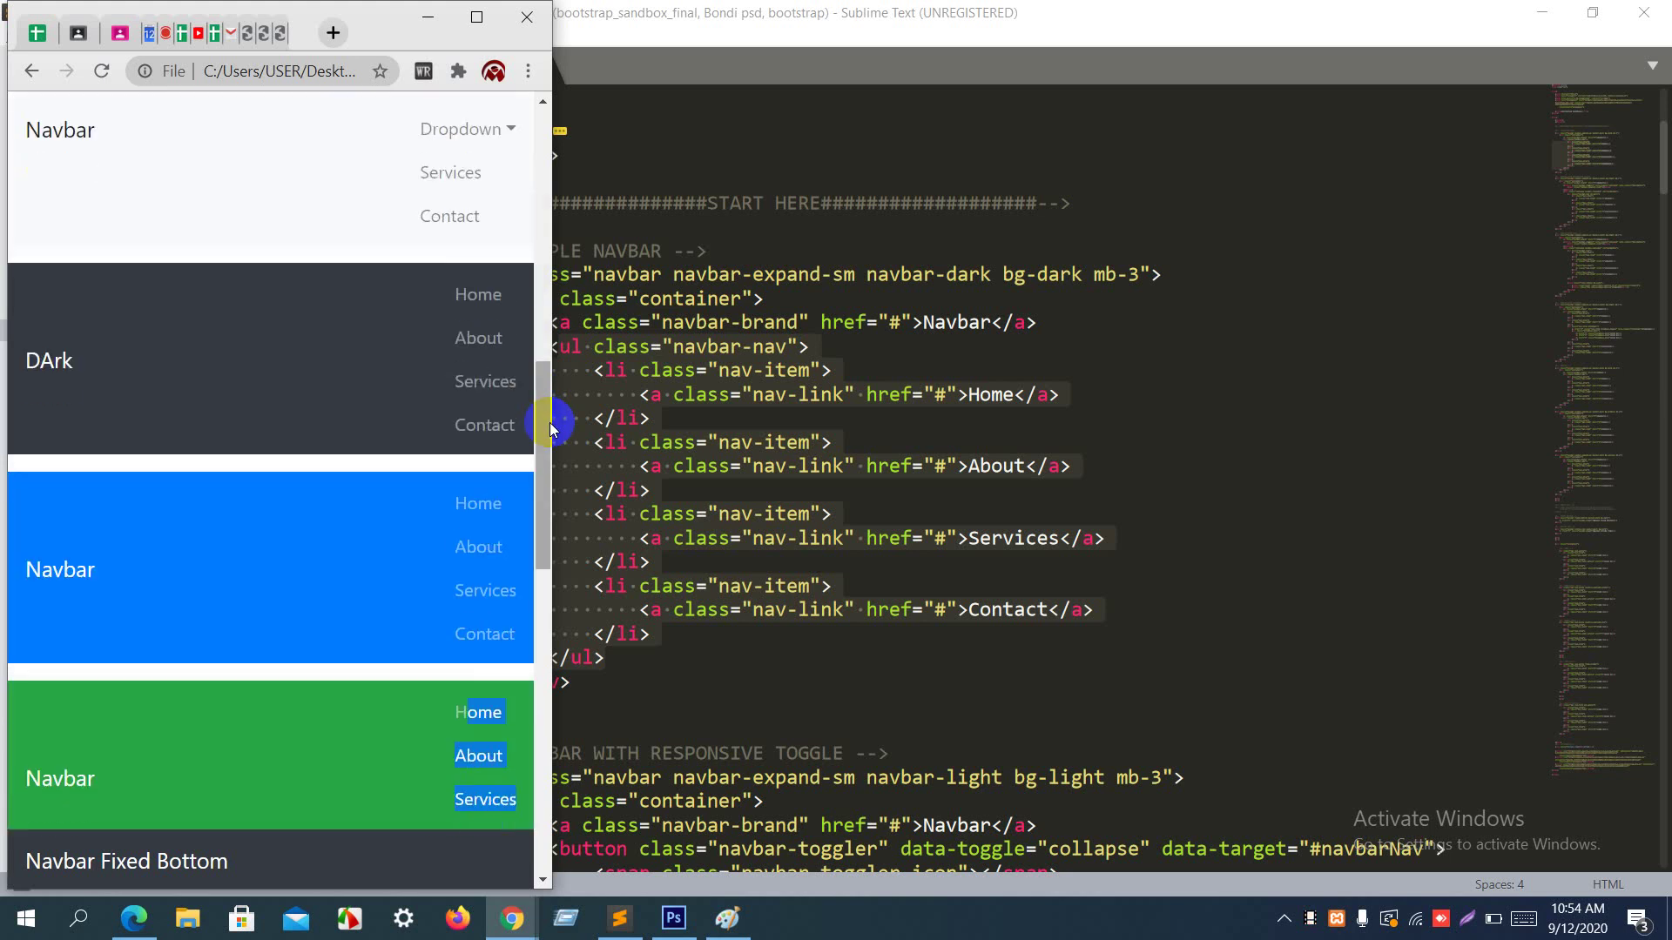
drag(547, 405, 554, 142)
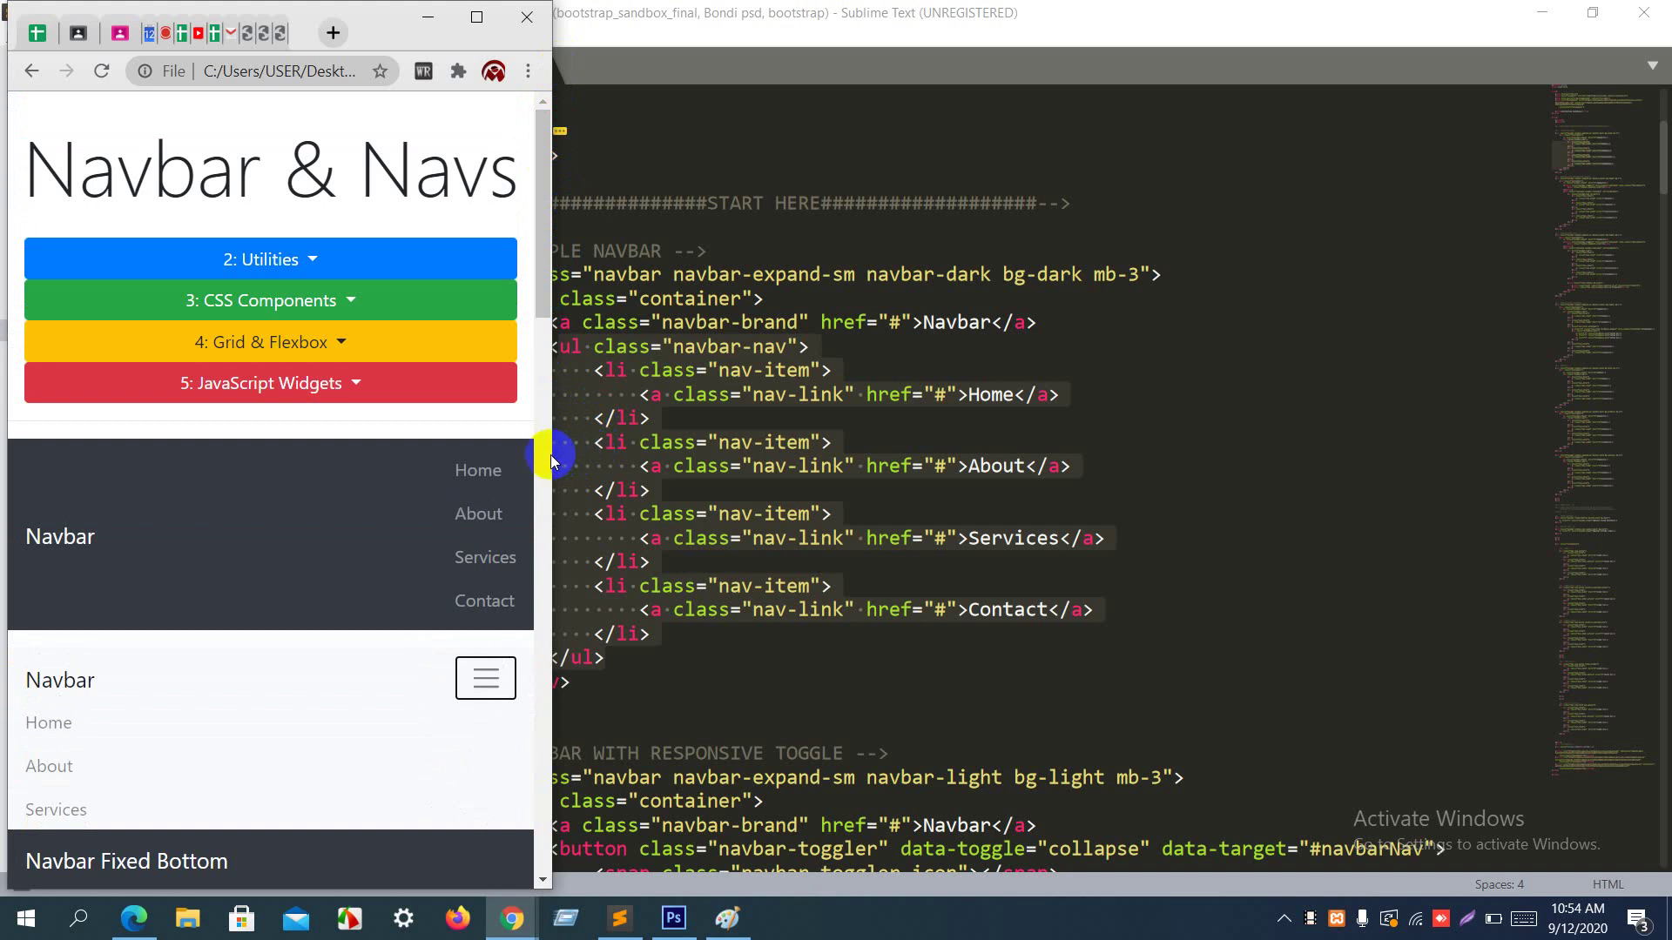
mouse_move(552, 451)
mouse_down()
mouse_move(672, 433)
mouse_move(784, 384)
mouse_move(552, 453)
mouse_up()
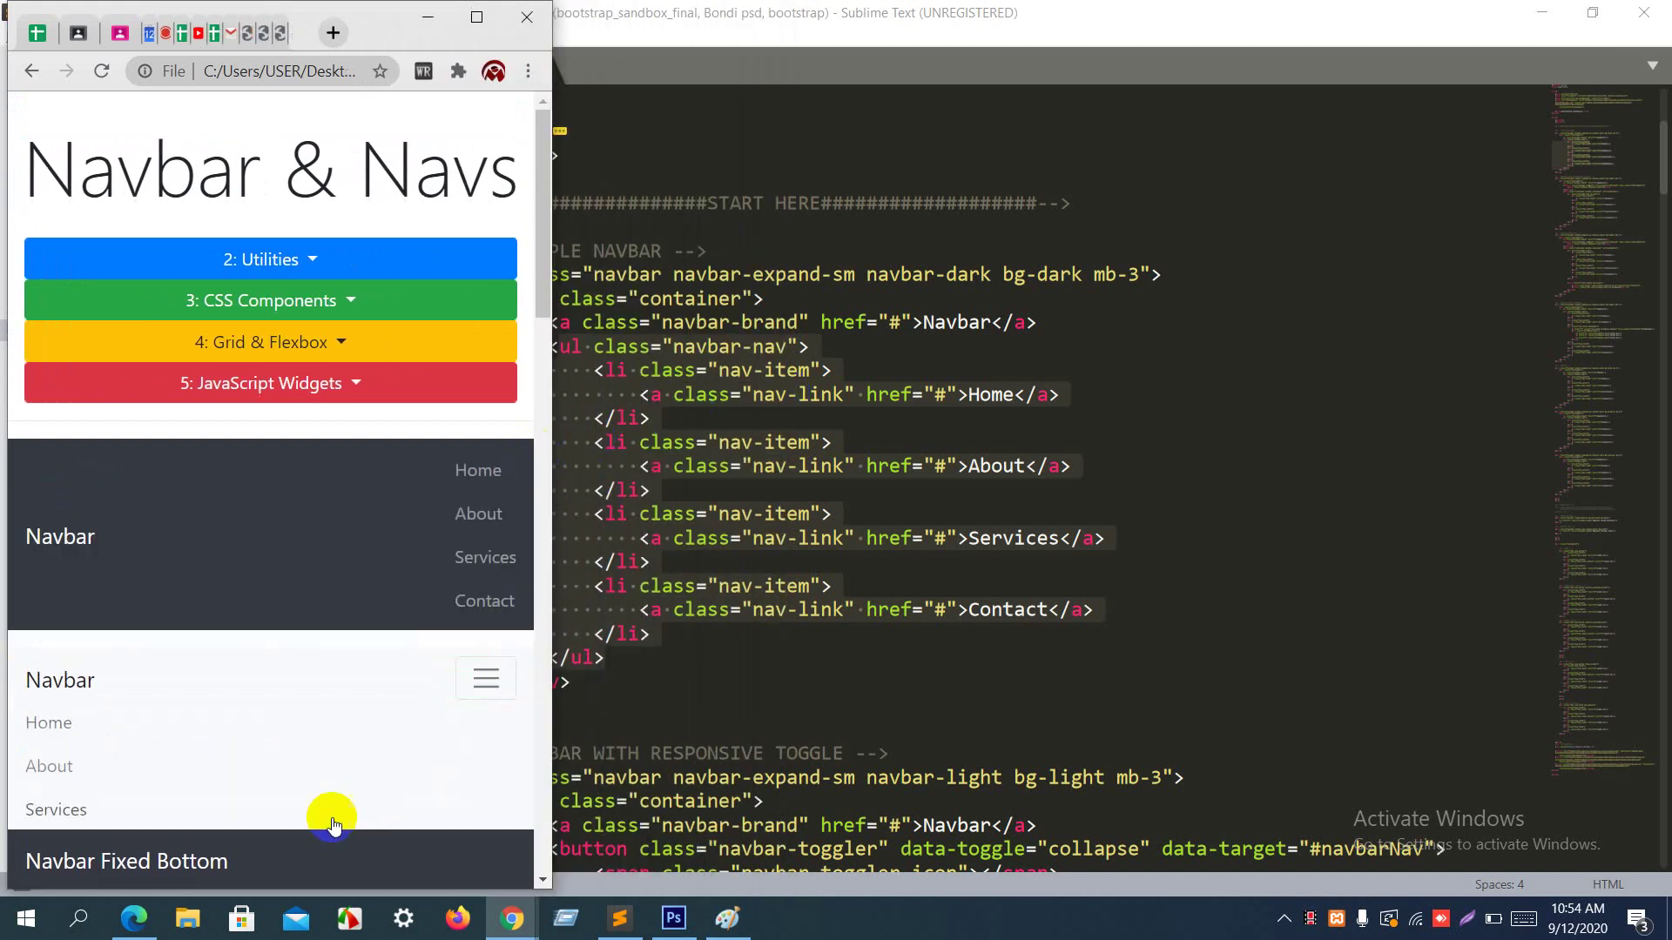
click(465, 684)
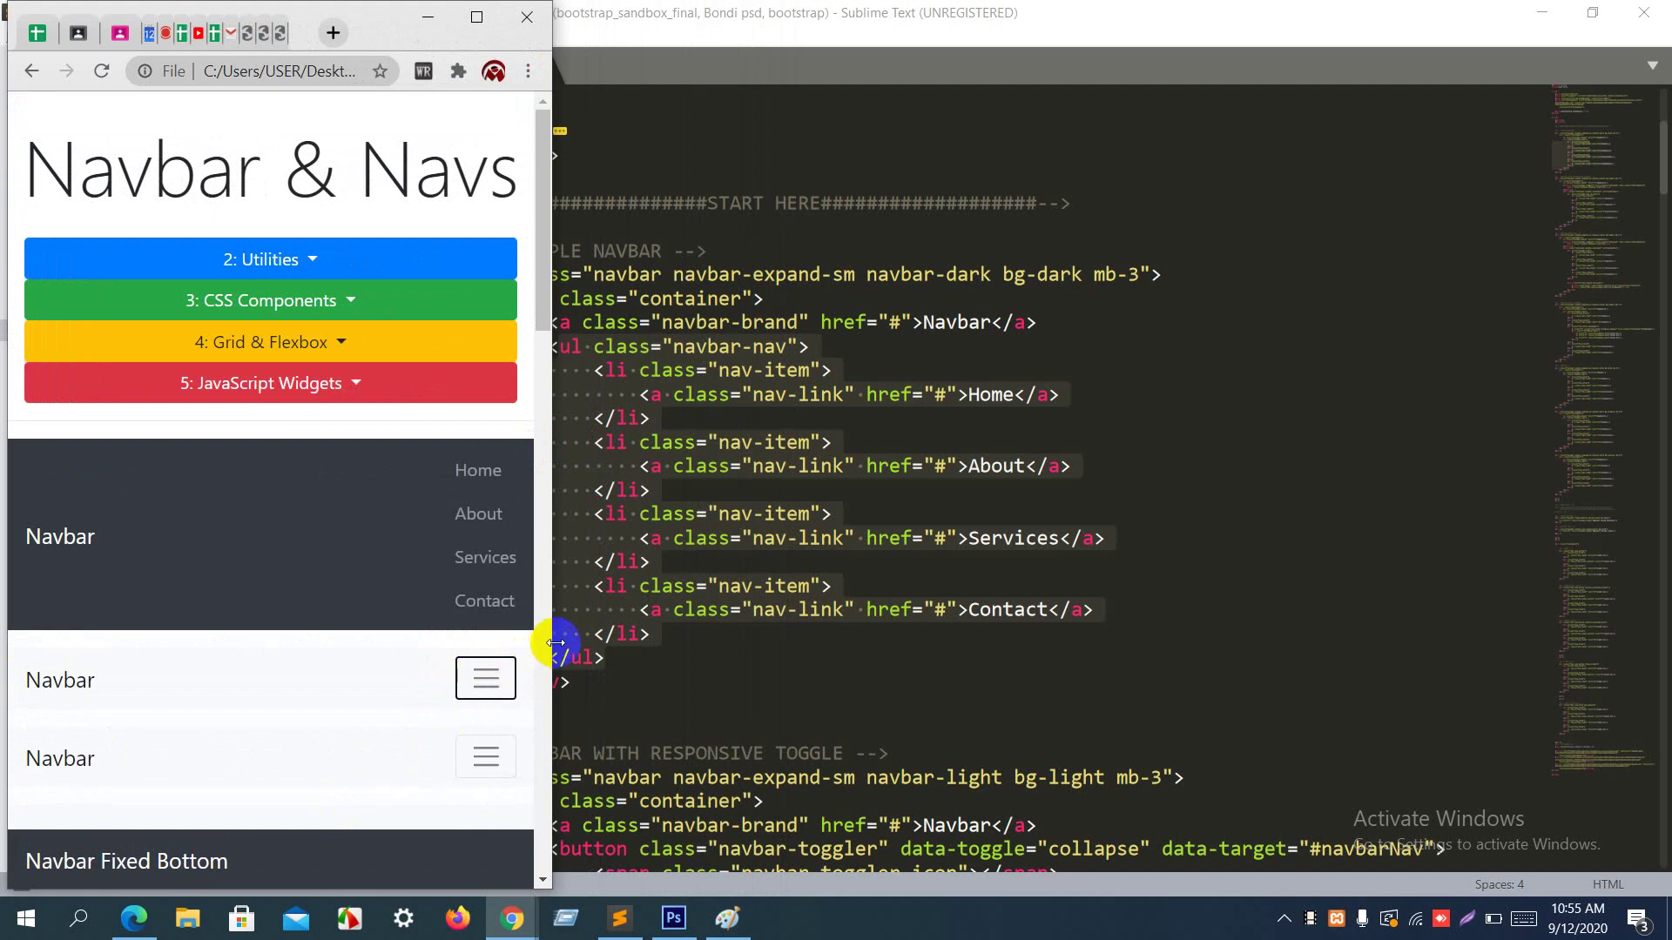
Step: Widen and narrow the Chrome window to compare the navbar layouts at different widths, and maximize it
drag(555, 643, 692, 650)
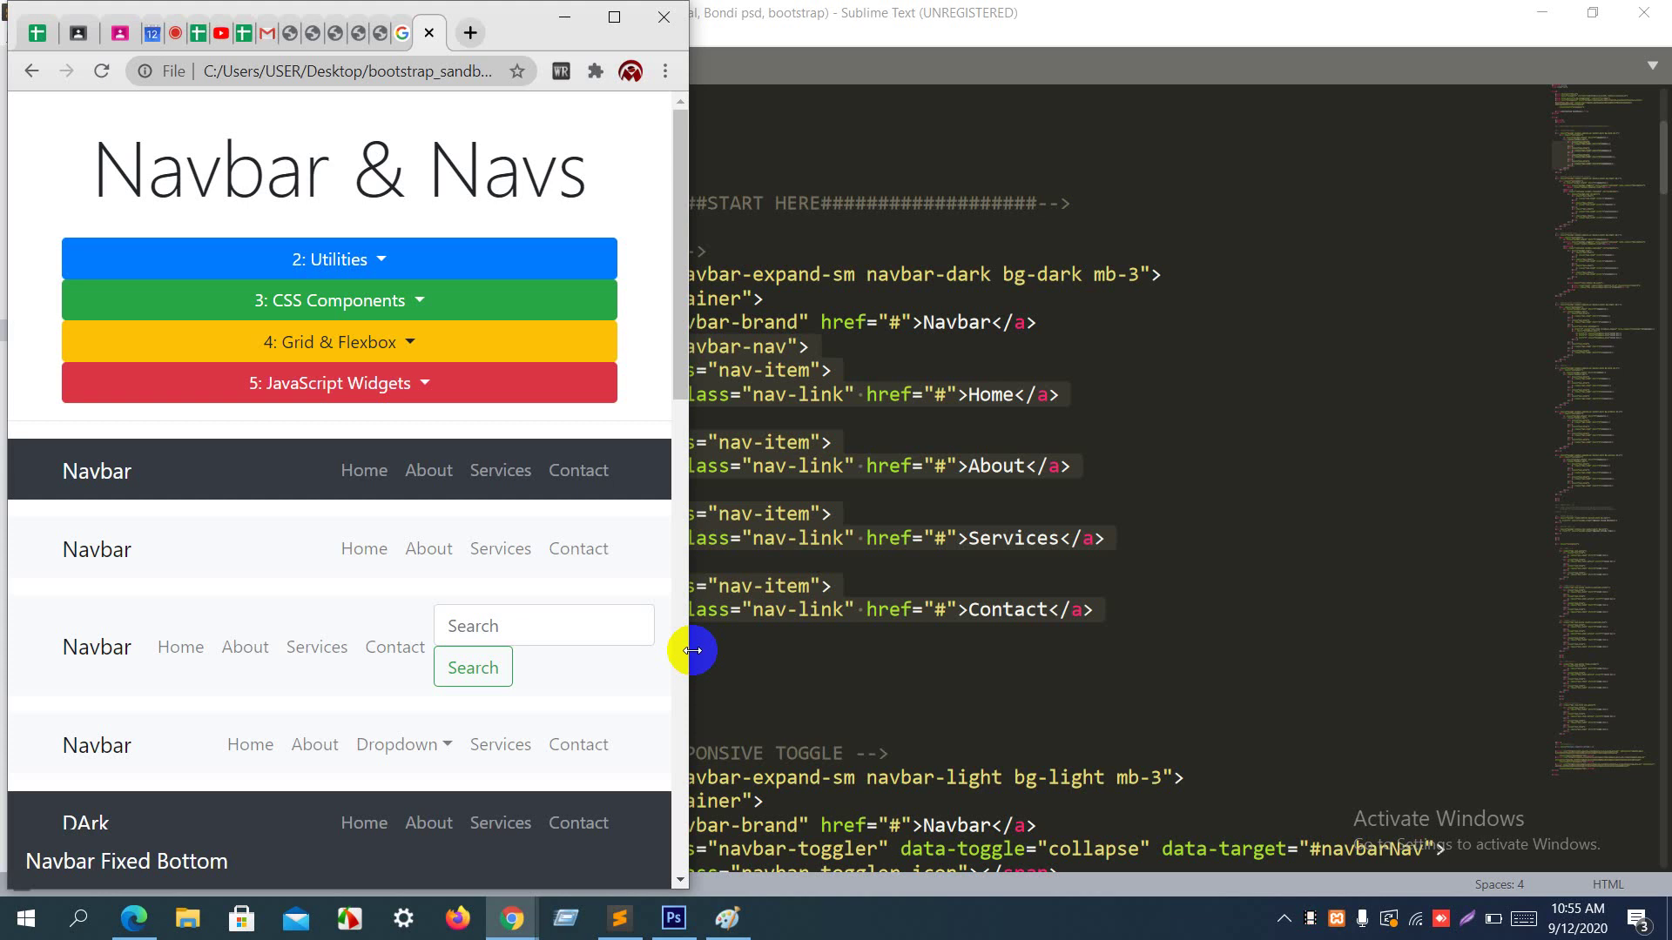
drag(692, 651, 1258, 263)
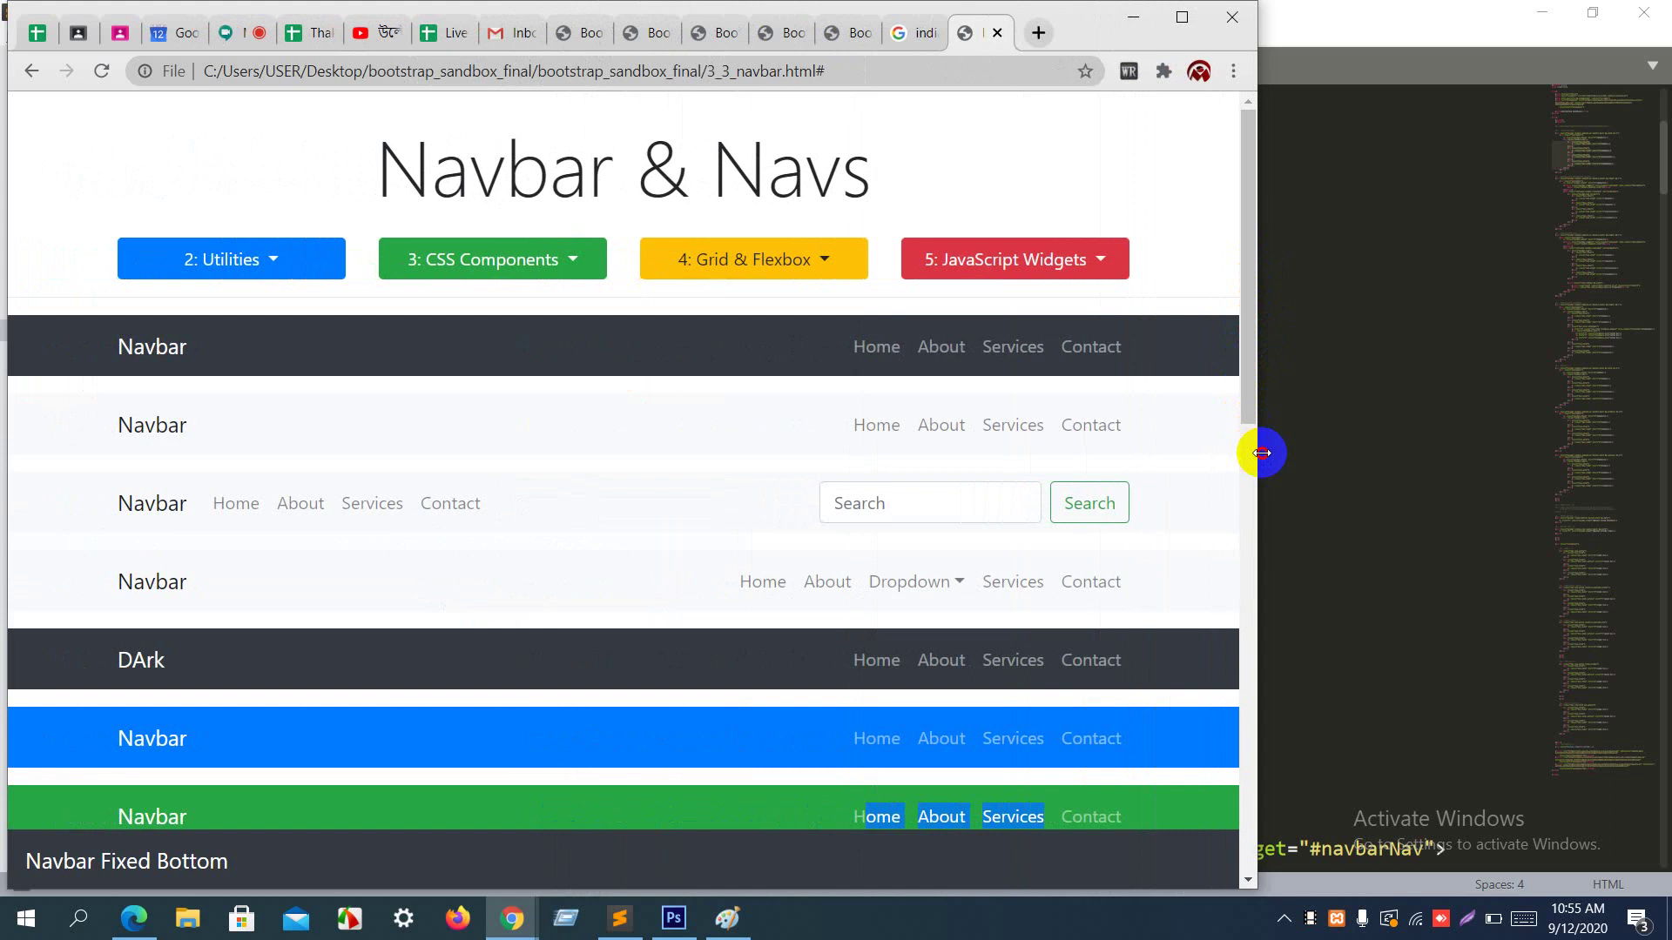
drag(1261, 453, 1480, 270)
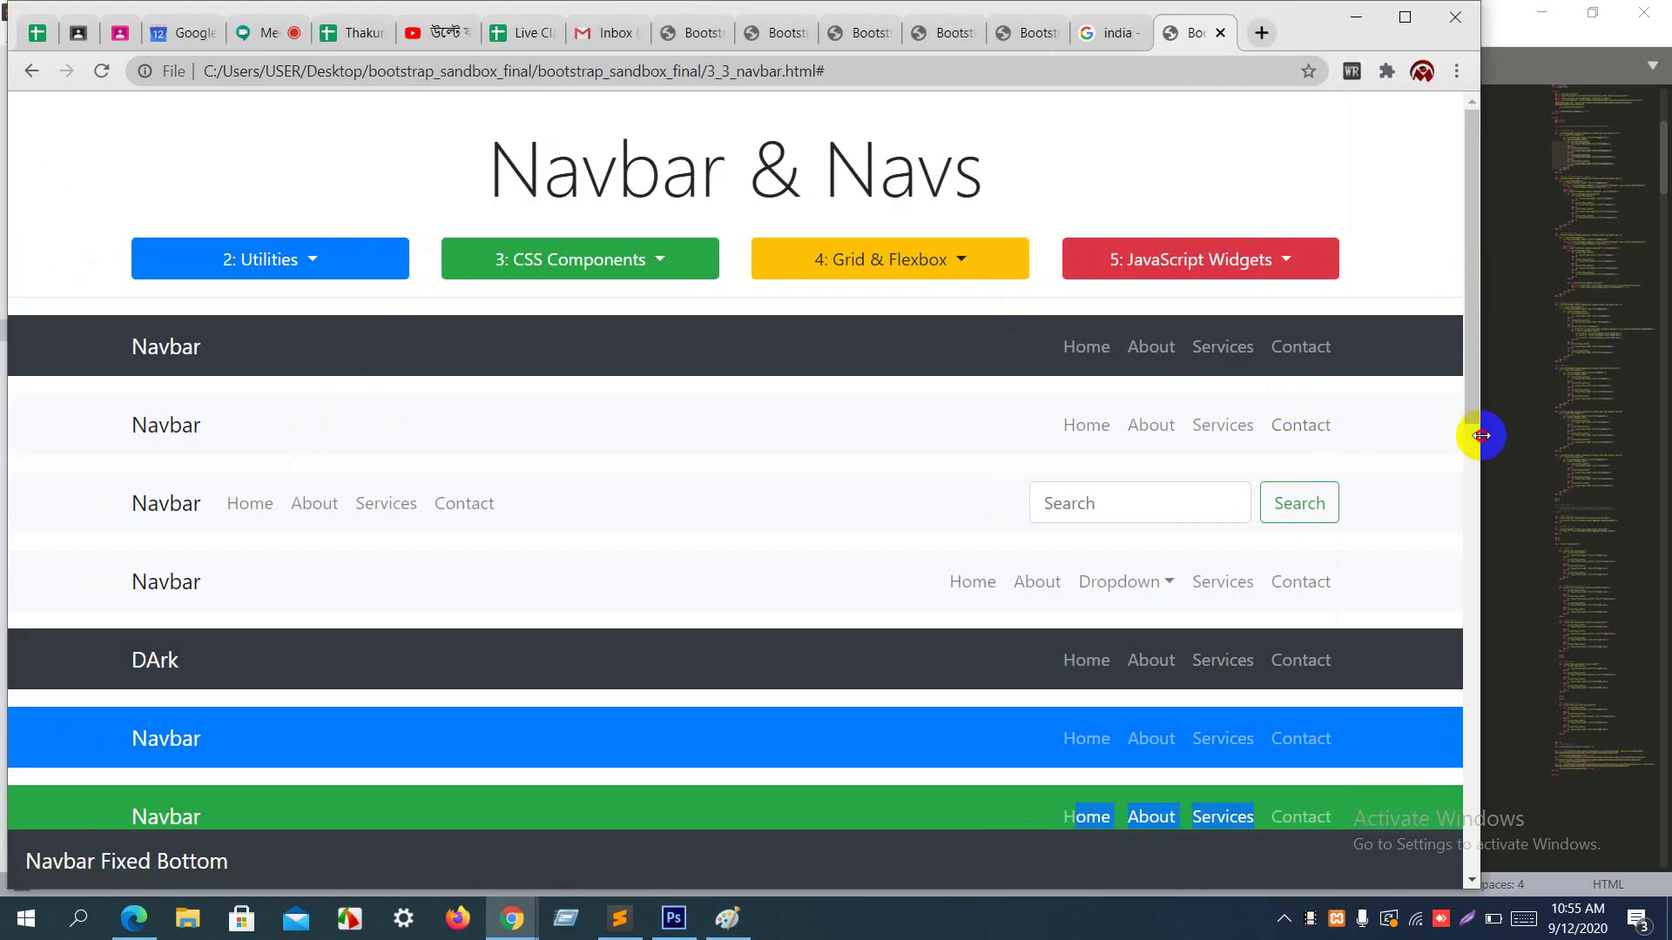
drag(1480, 438, 576, 600)
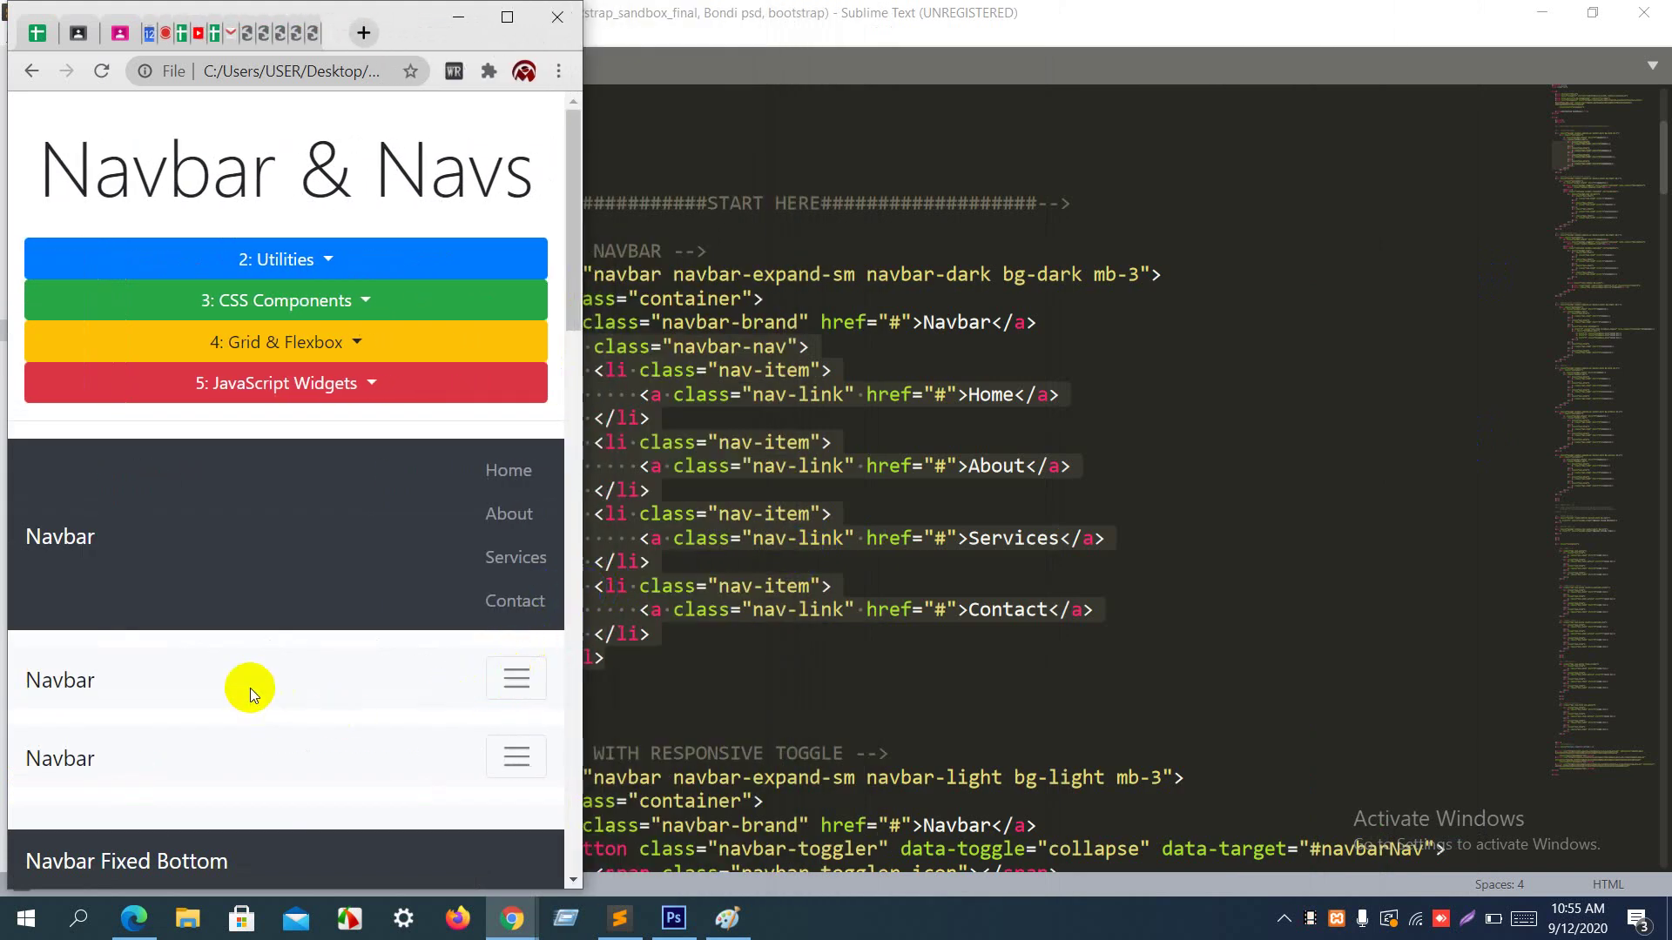
click(510, 29)
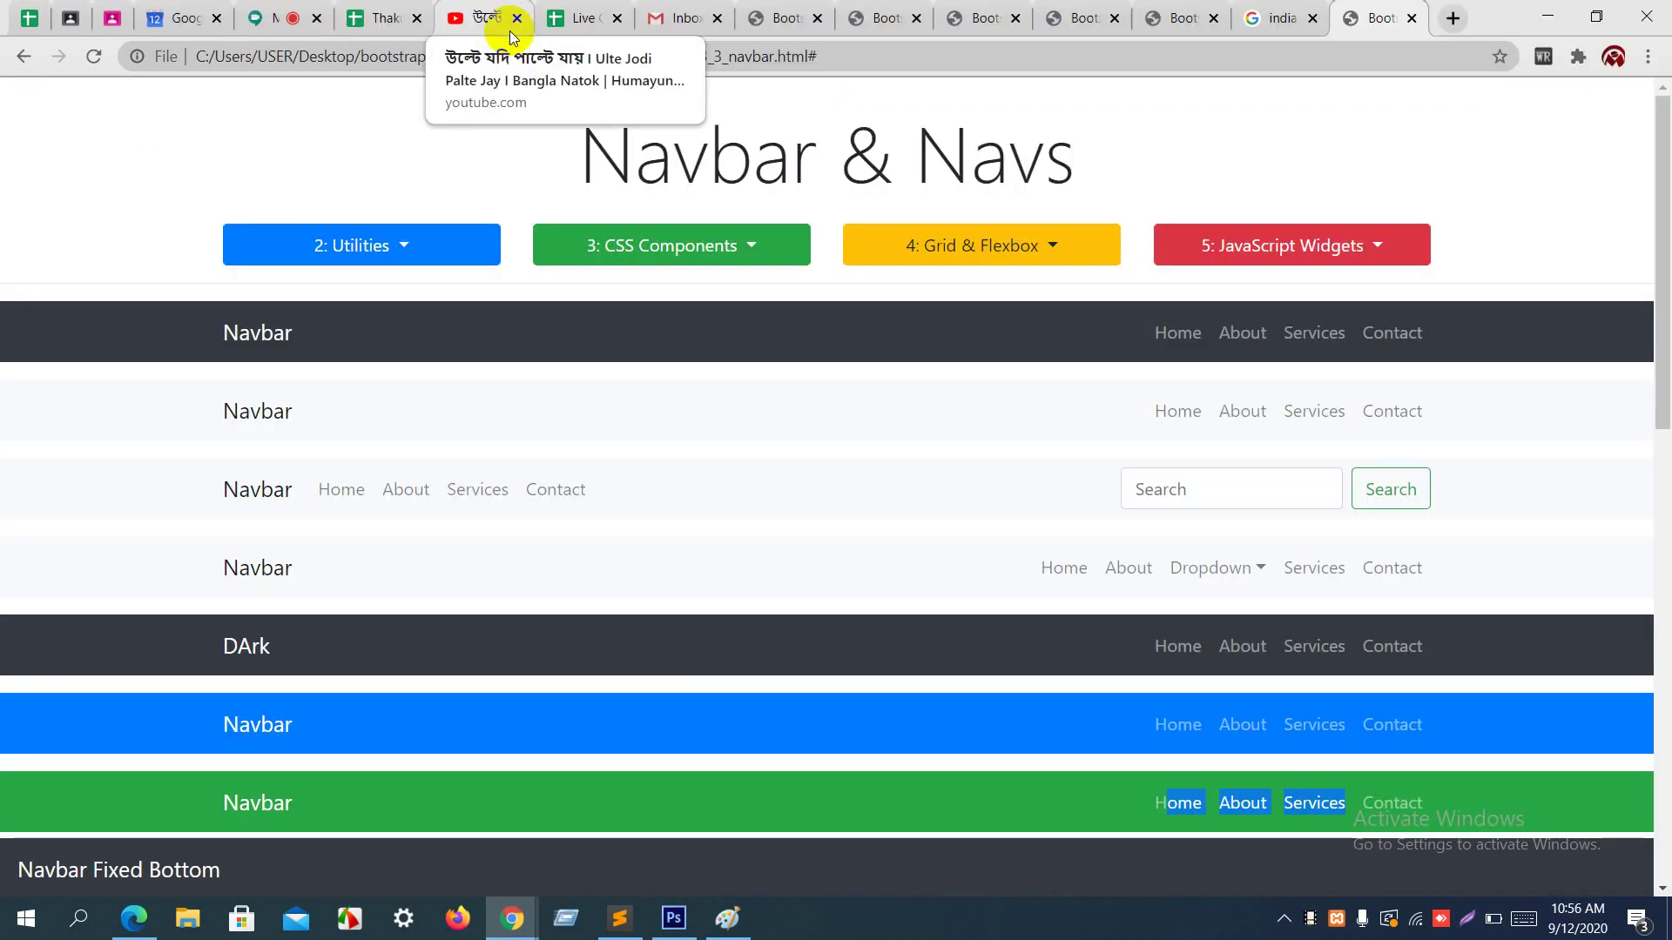
Step: Return to Sublime Text and highlight light in the navbar-light and bg-light classes on line 111
key(alt+Tab)
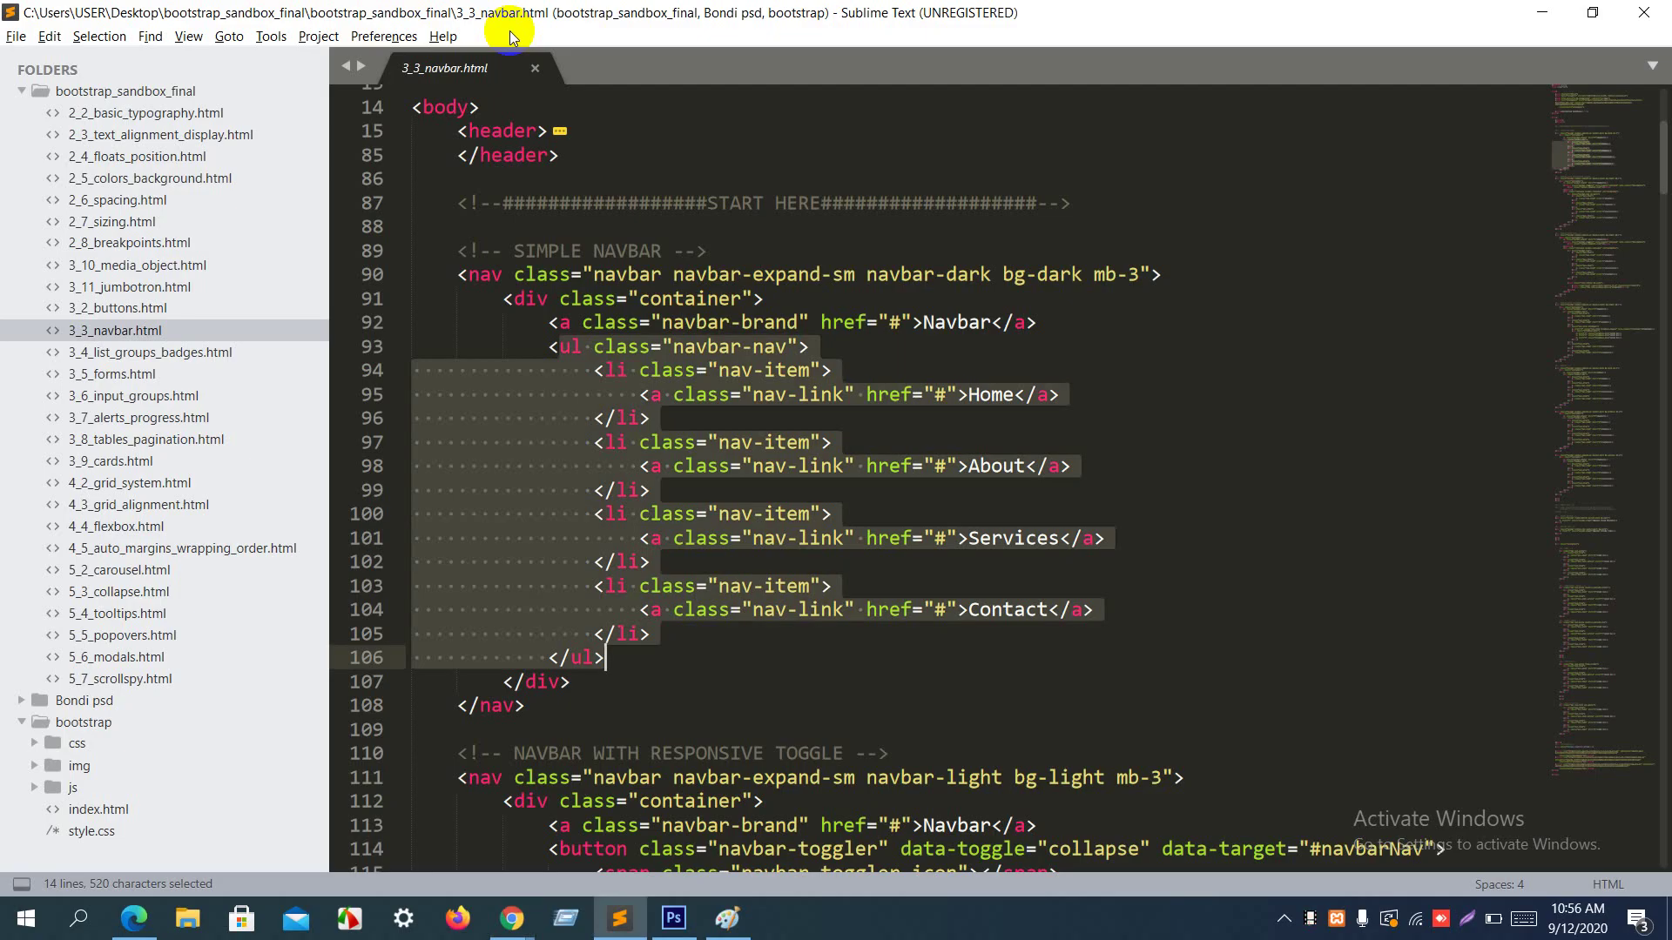
scroll(760, 319, down, 6)
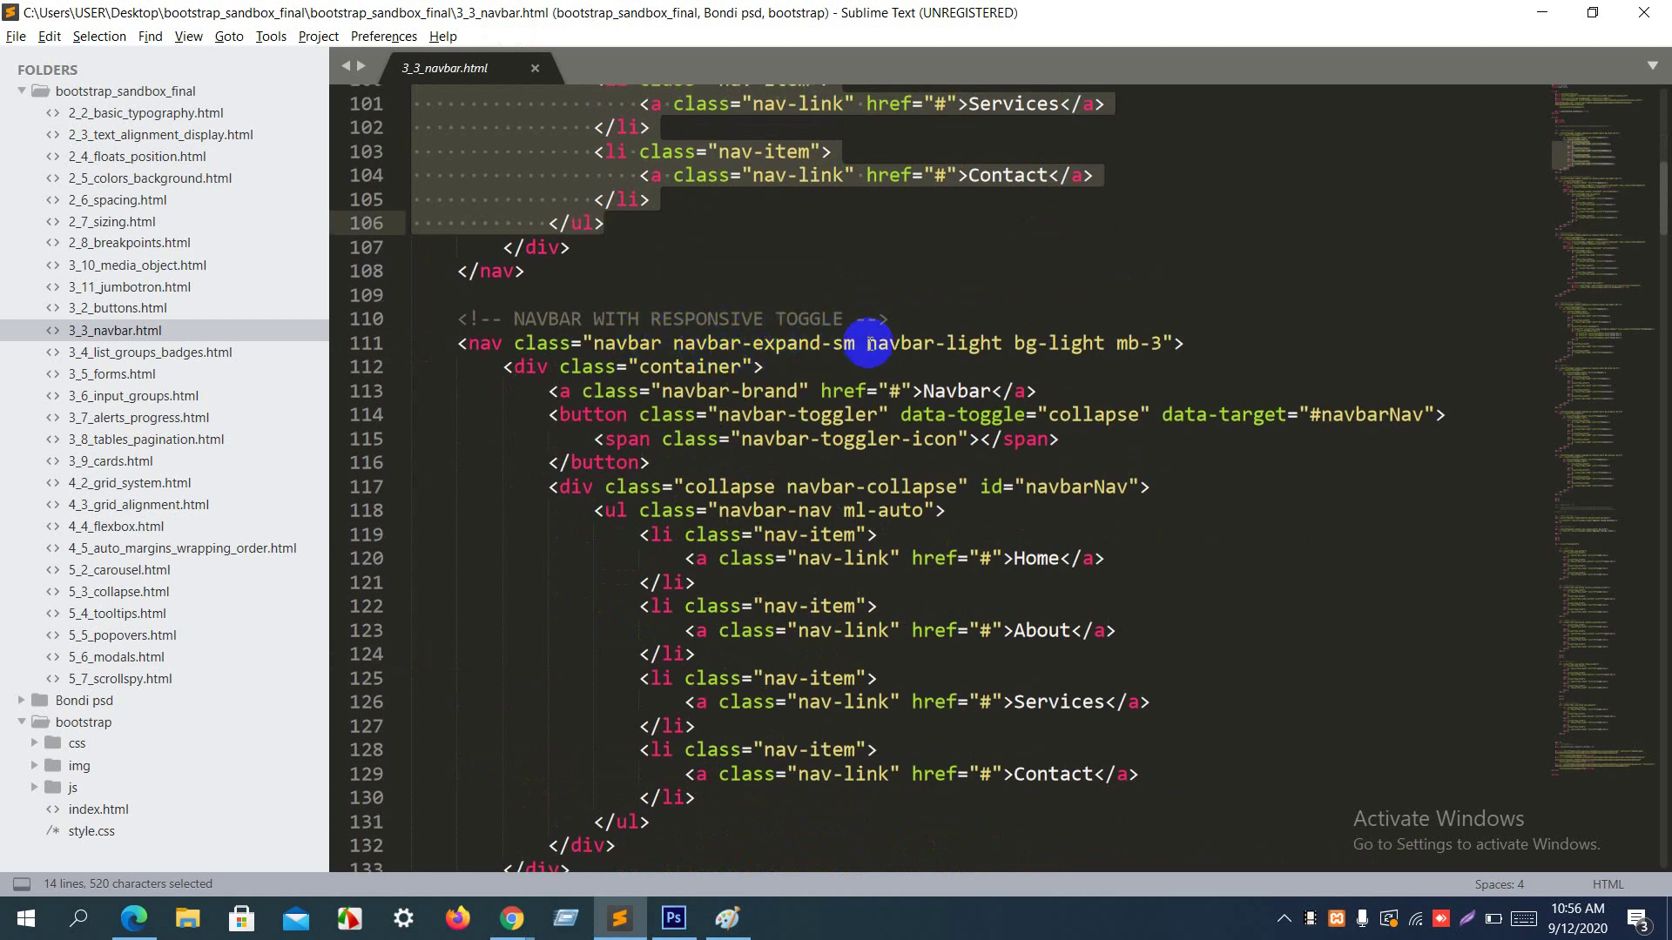
double_click(968, 343)
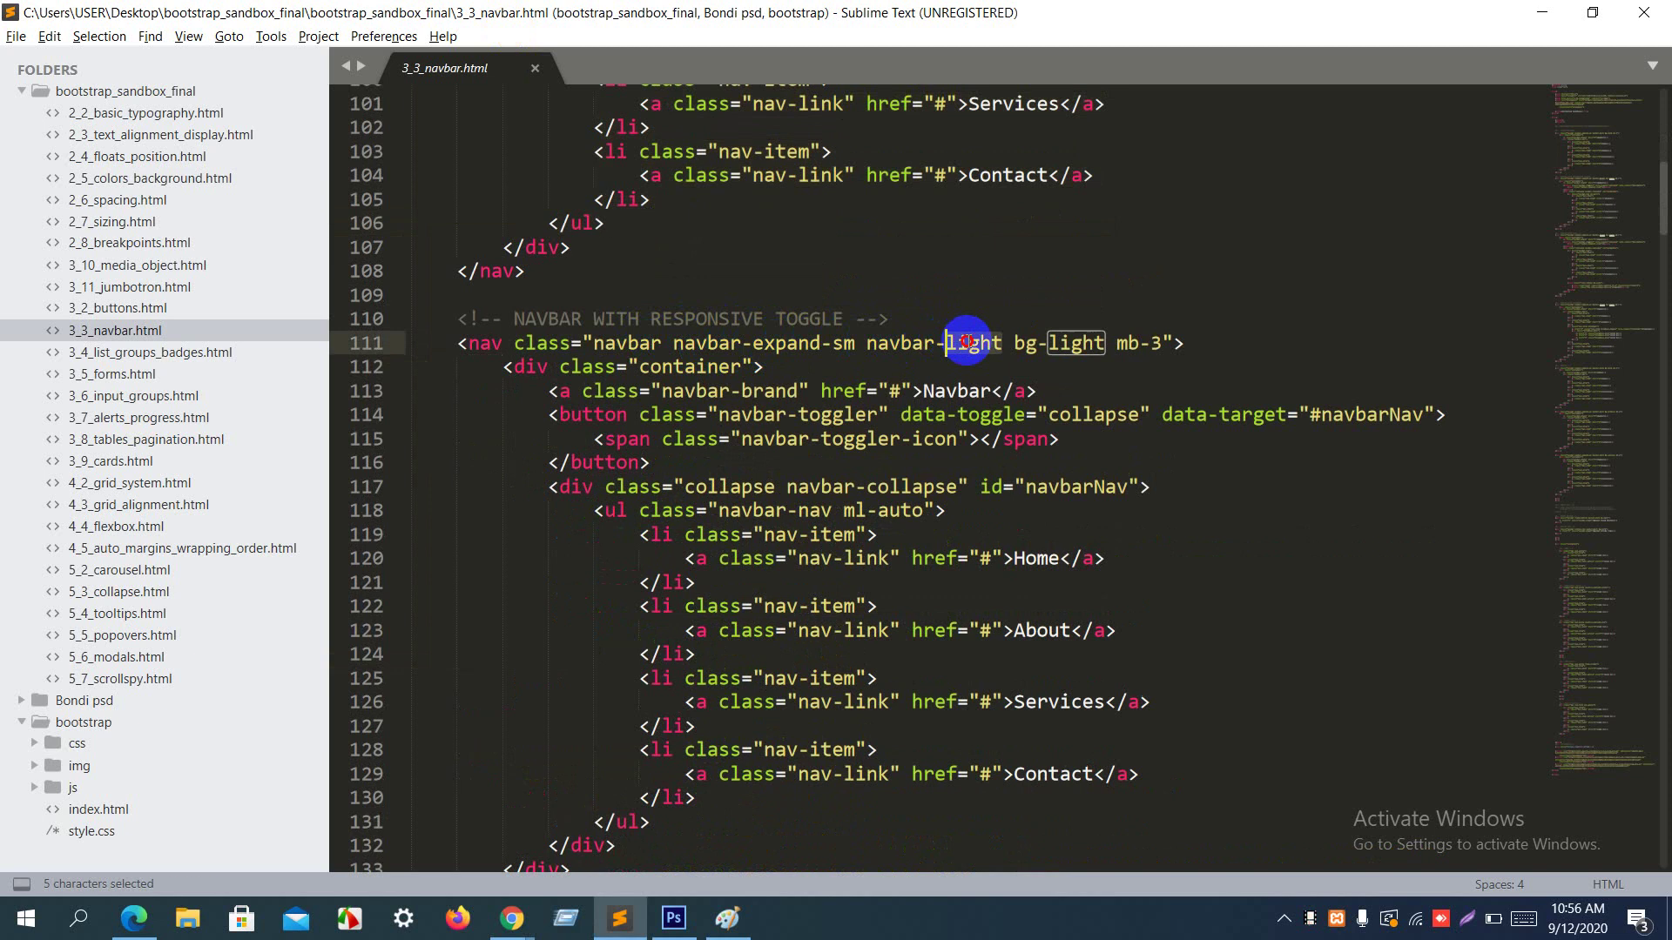
double_click(1076, 343)
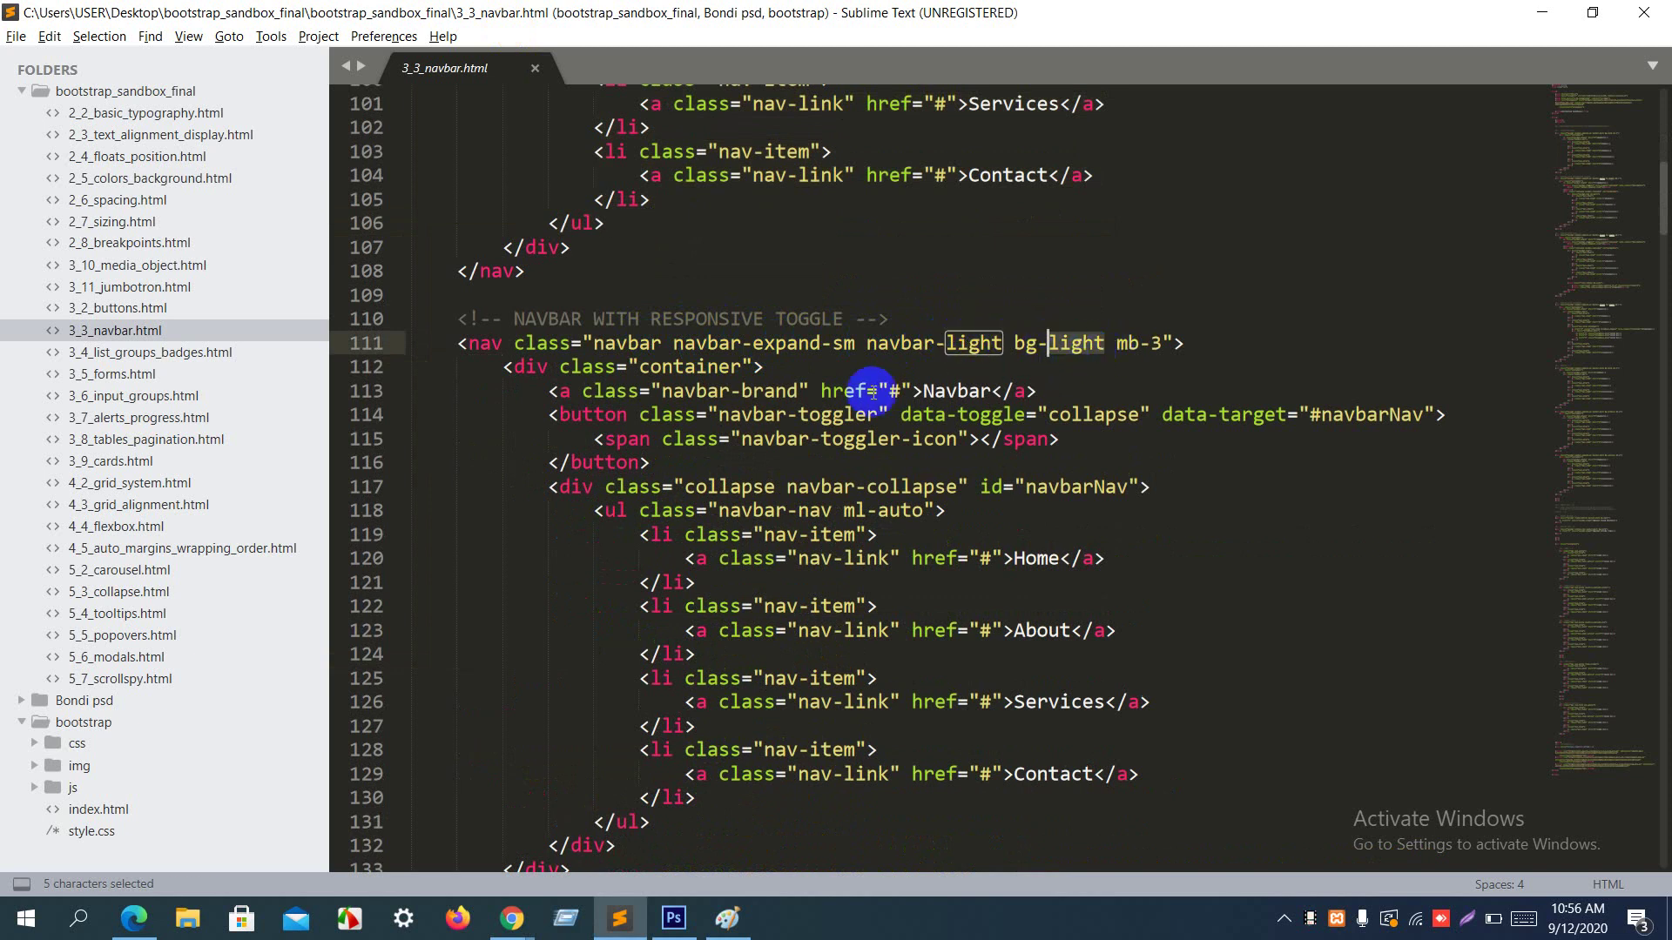
Step: Point out the container div on line 112 and highlight the navbar-brand link with its Navbar text on line 113
click(524, 365)
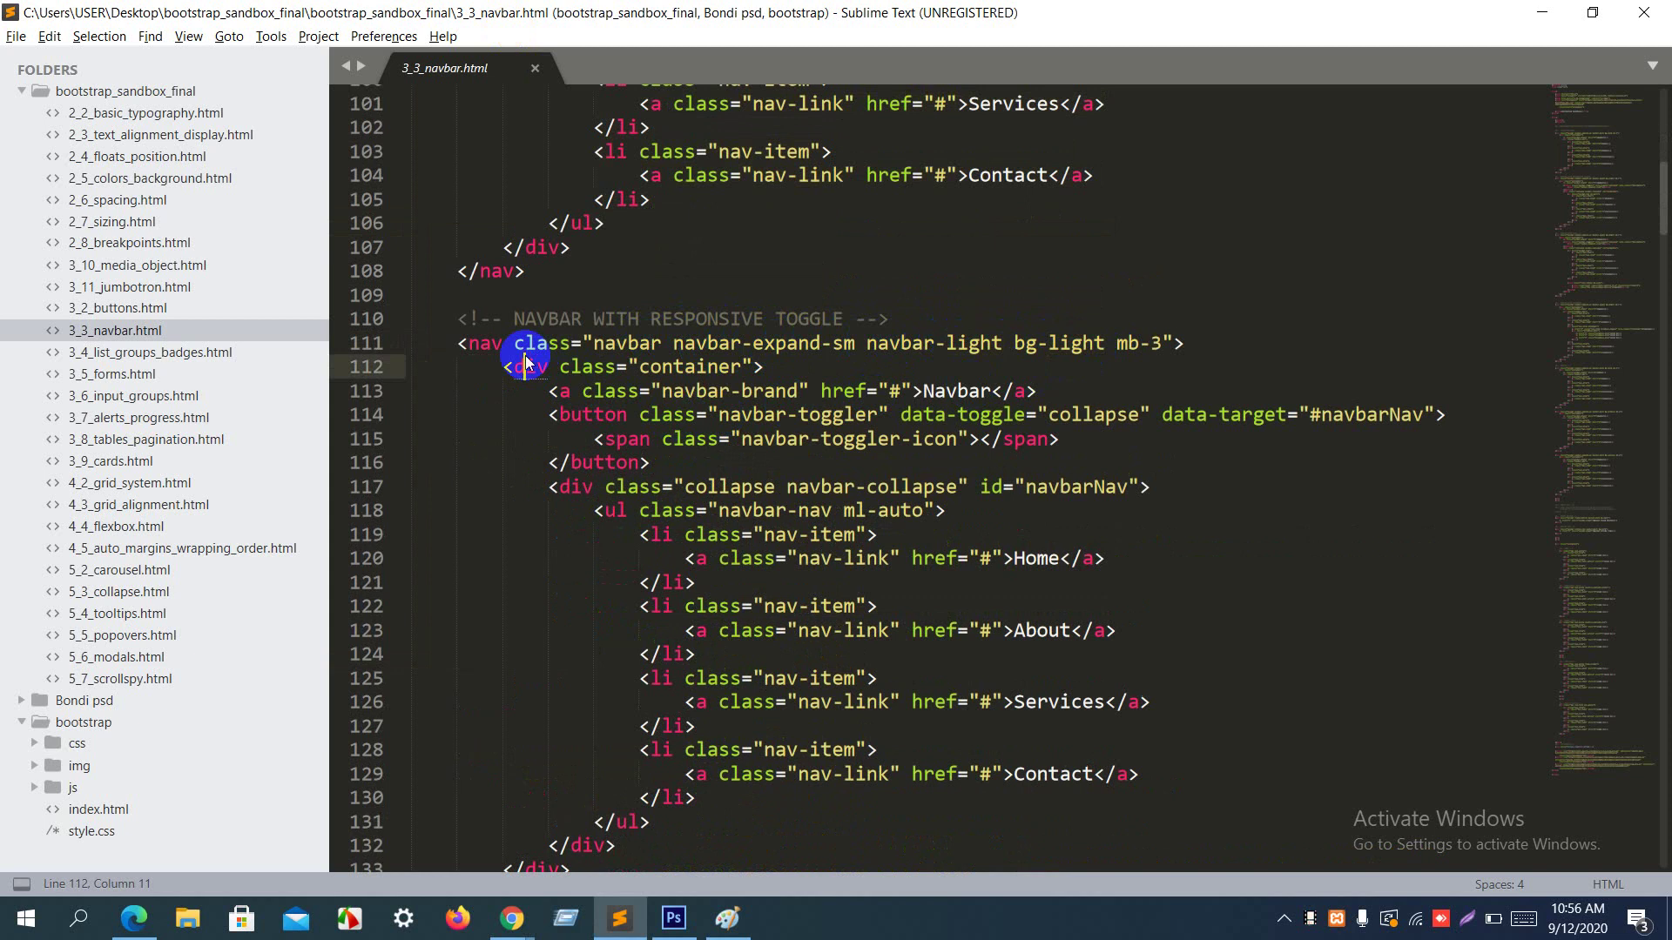
click(585, 396)
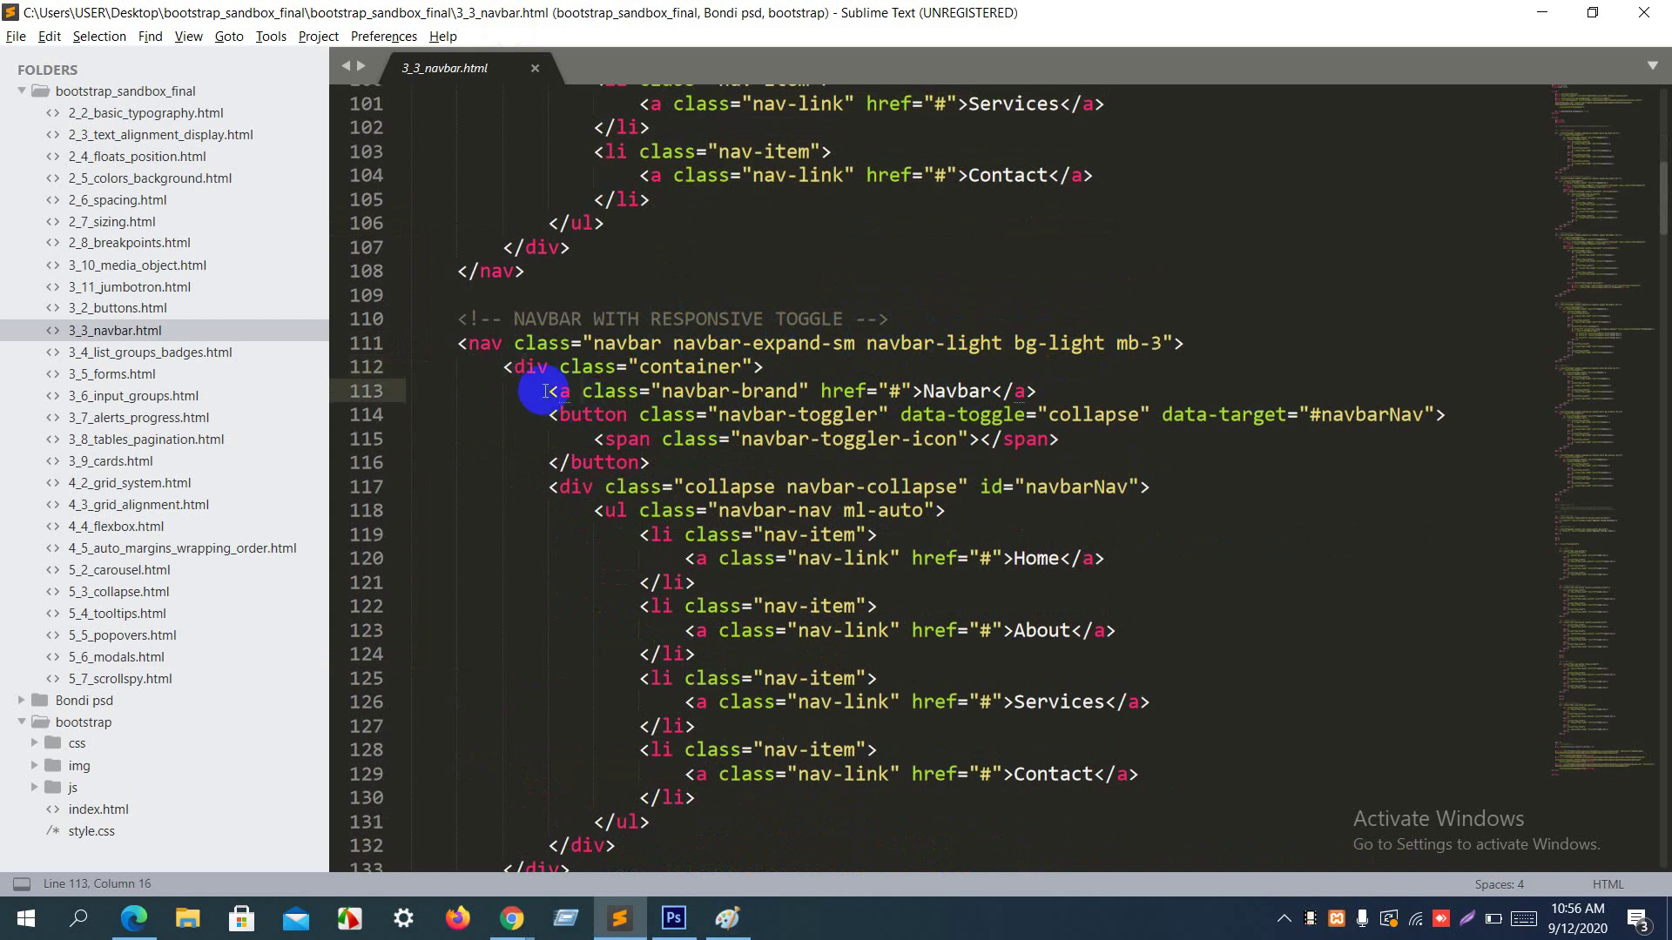
drag(548, 391, 1037, 389)
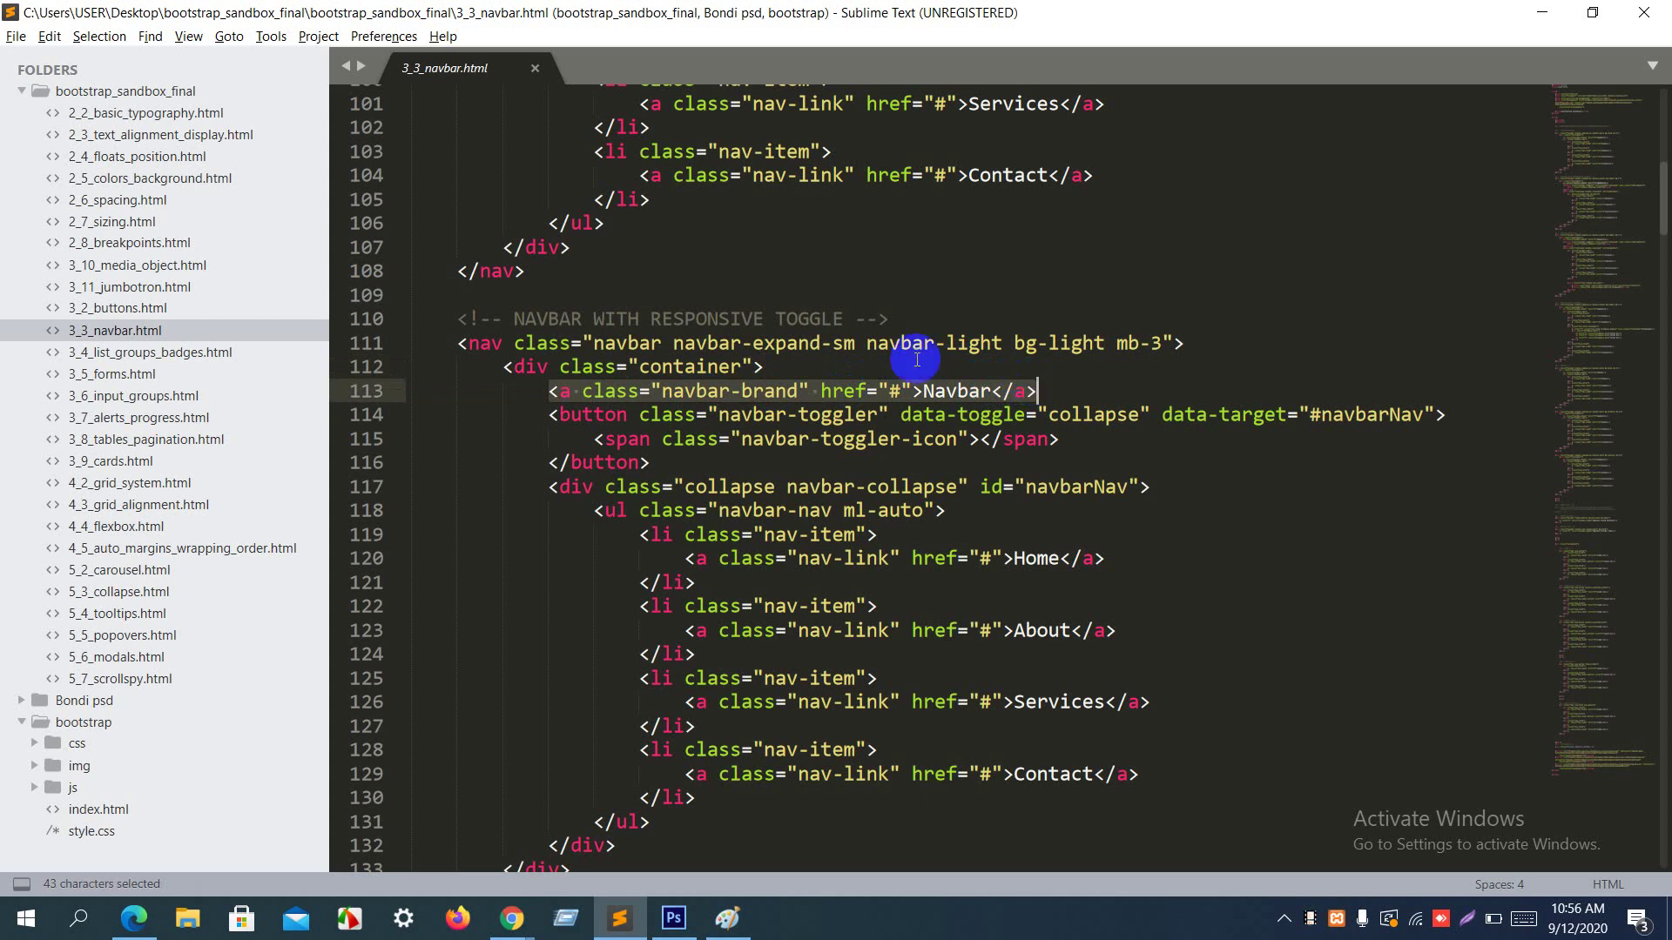
double_click(759, 393)
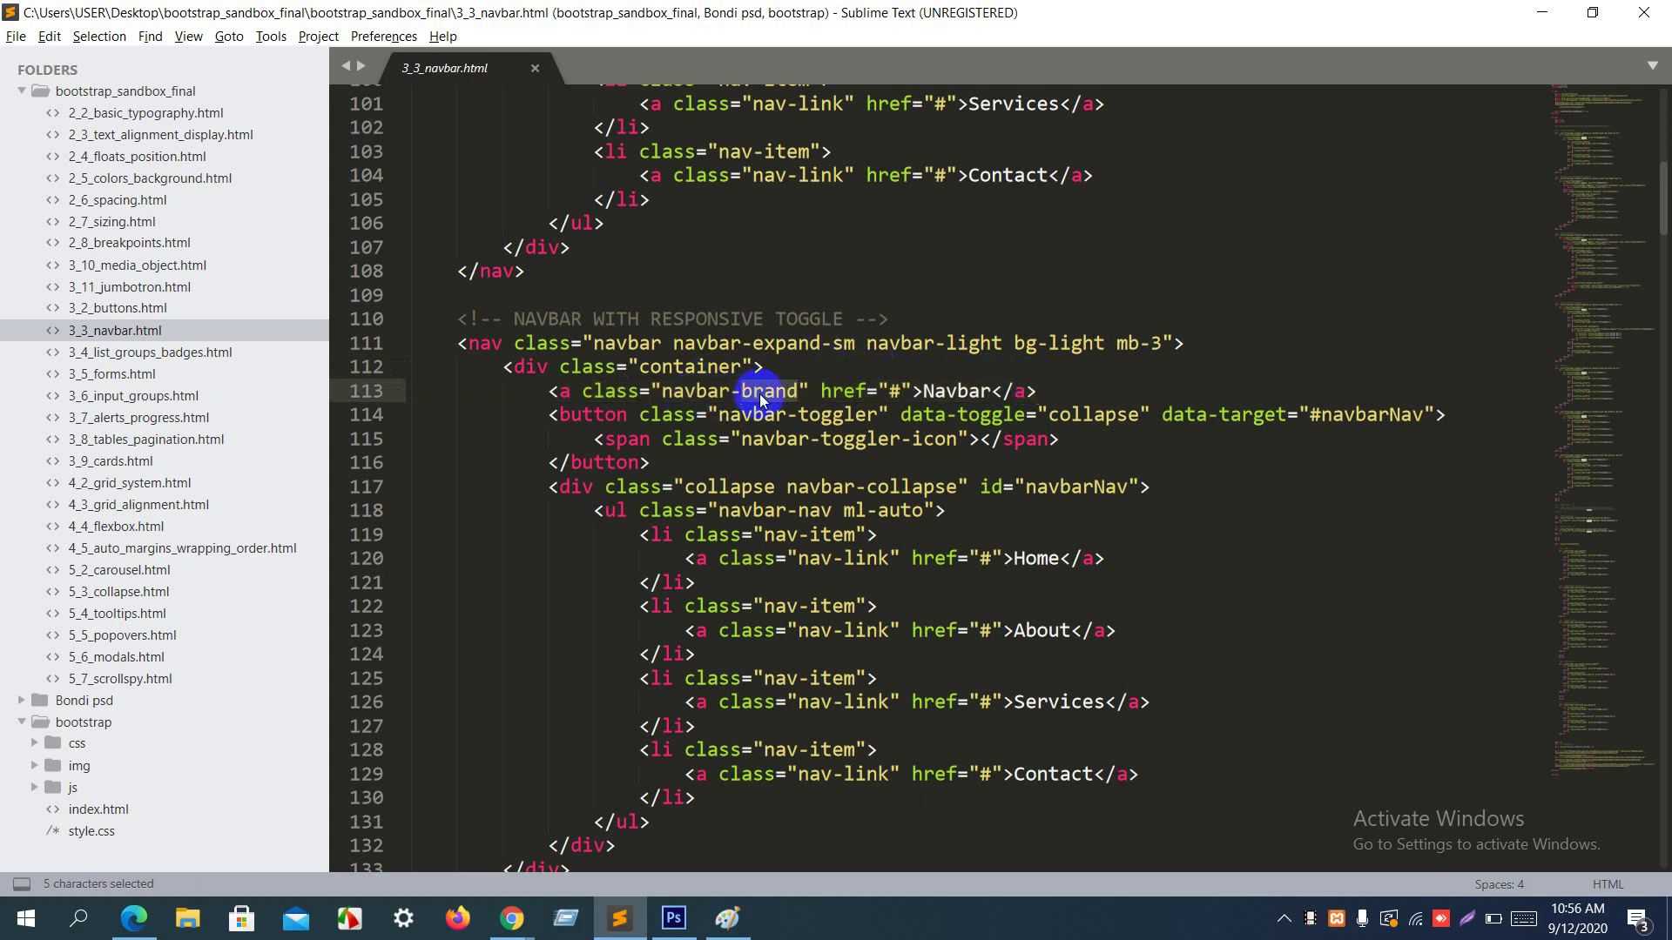
double_click(951, 394)
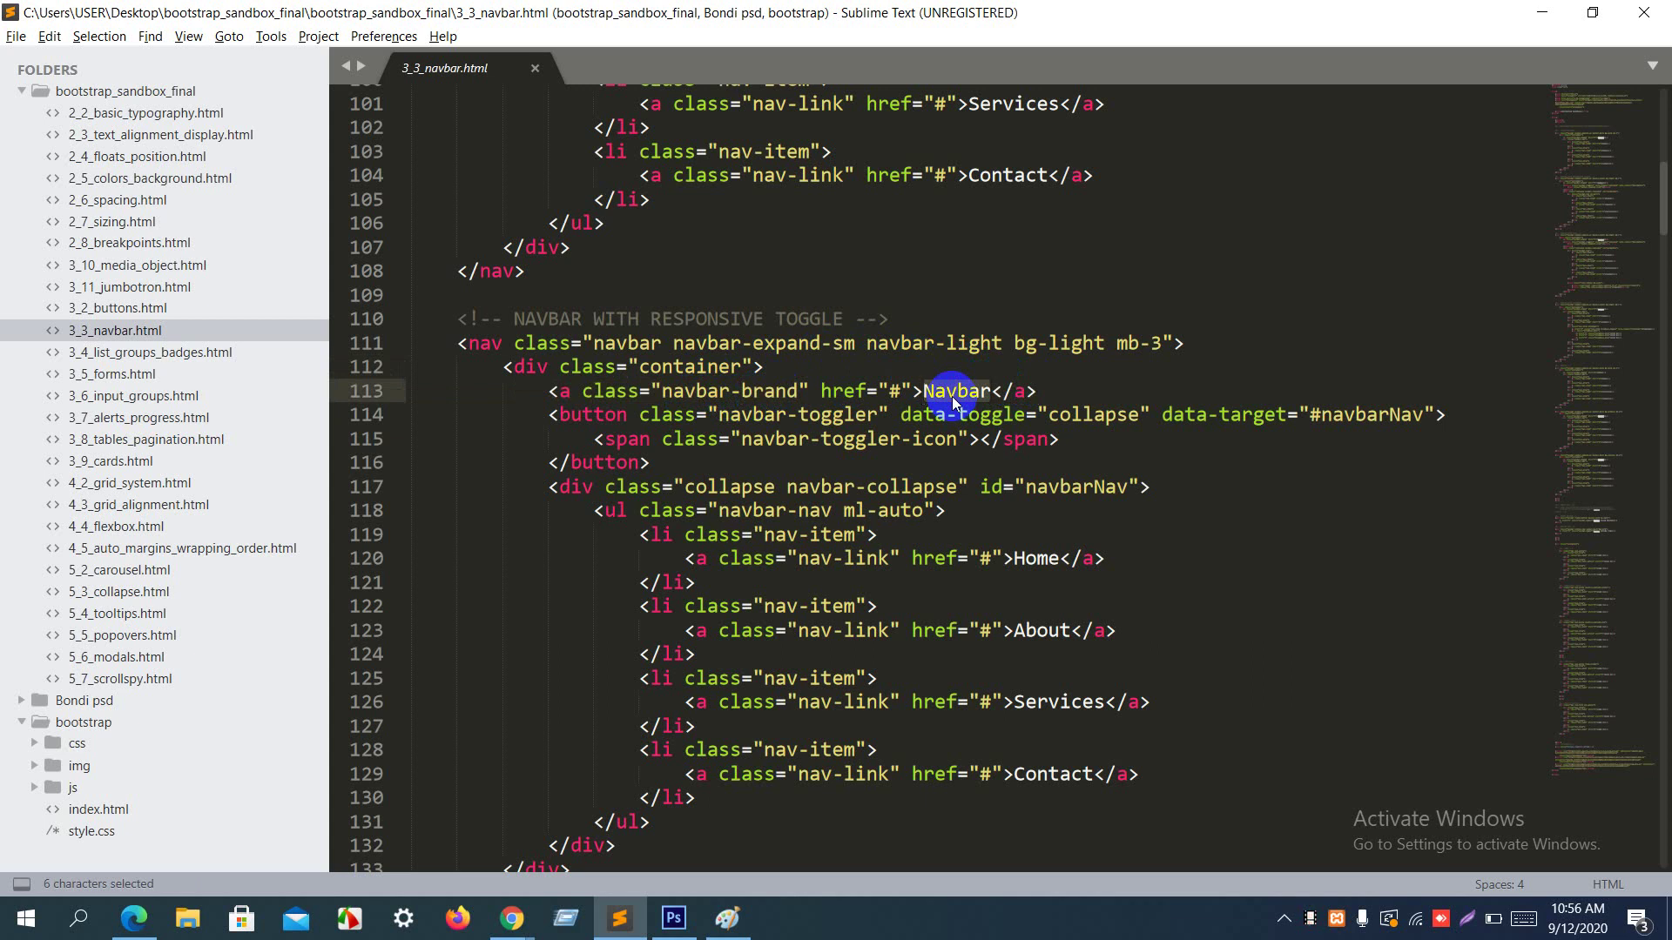
Step: Highlight the toggler button's data-target attribute on line 114 and the collapse div with its navbarNav id on lines 117–131
click(603, 417)
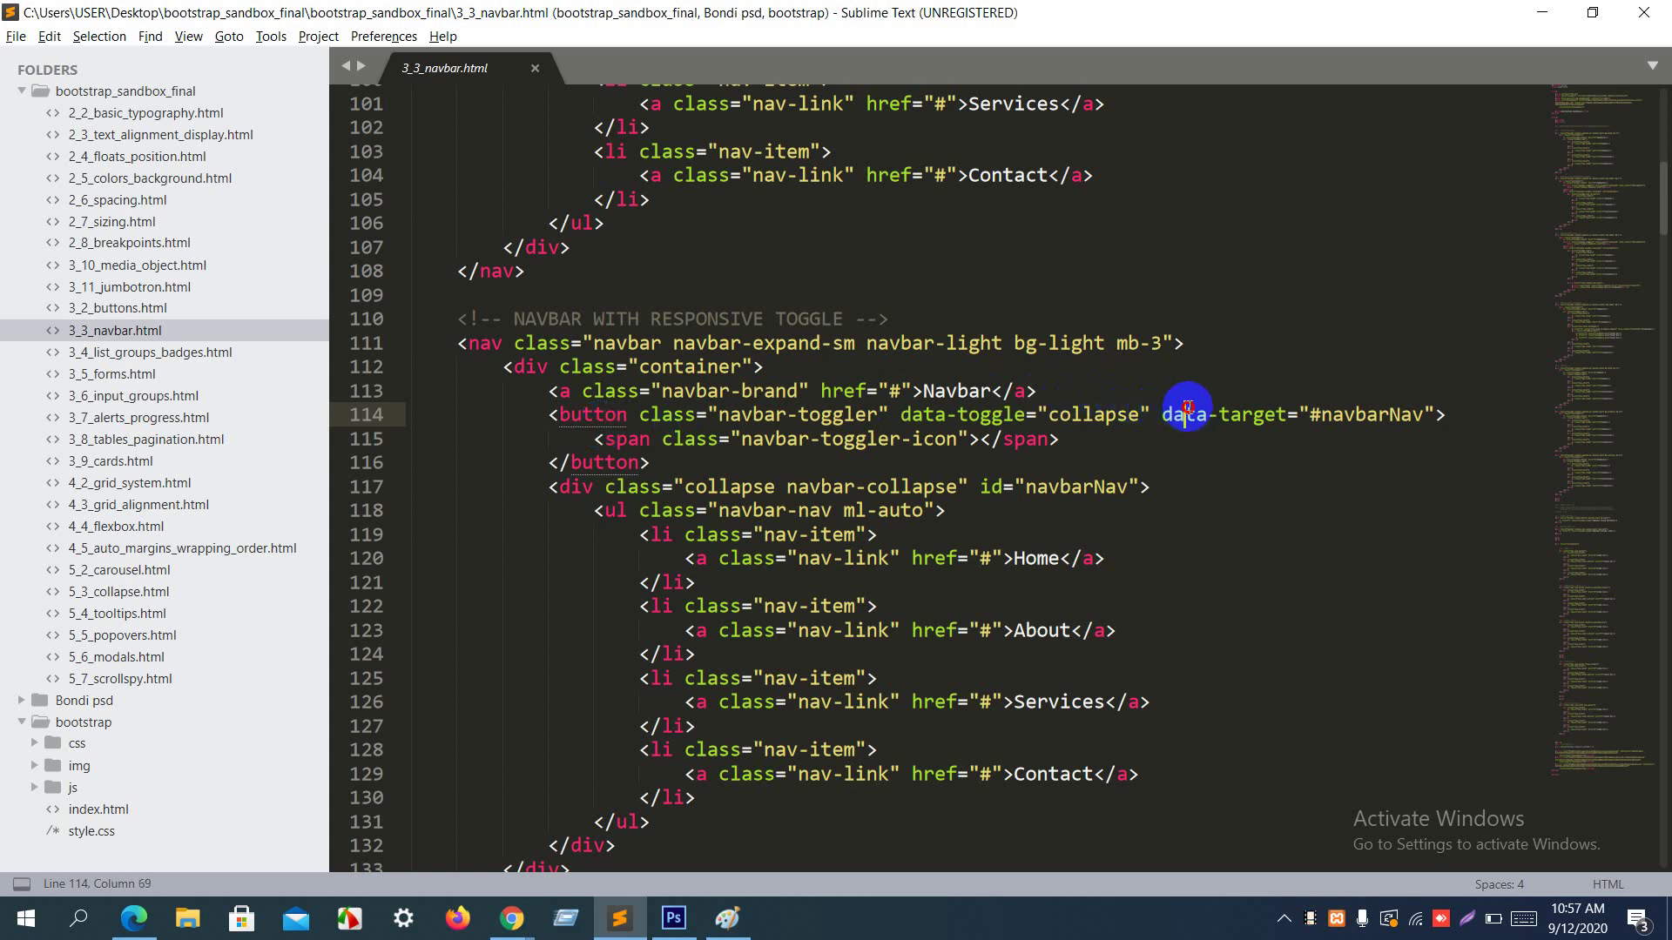
drag(1188, 409, 1264, 409)
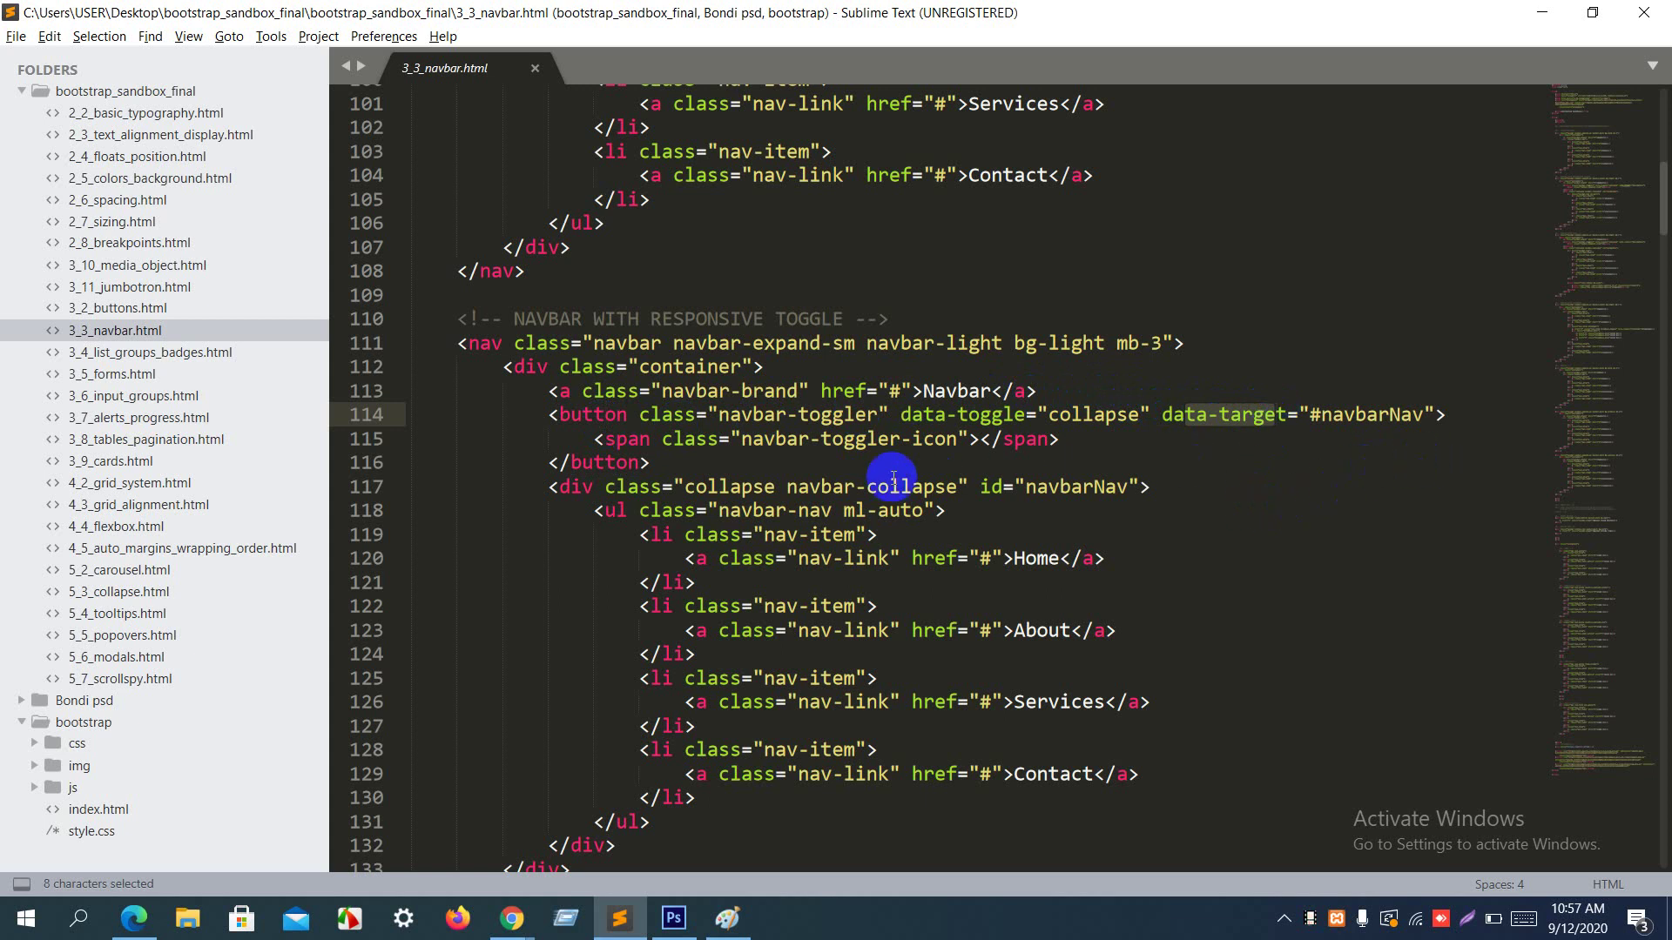
drag(560, 488, 680, 836)
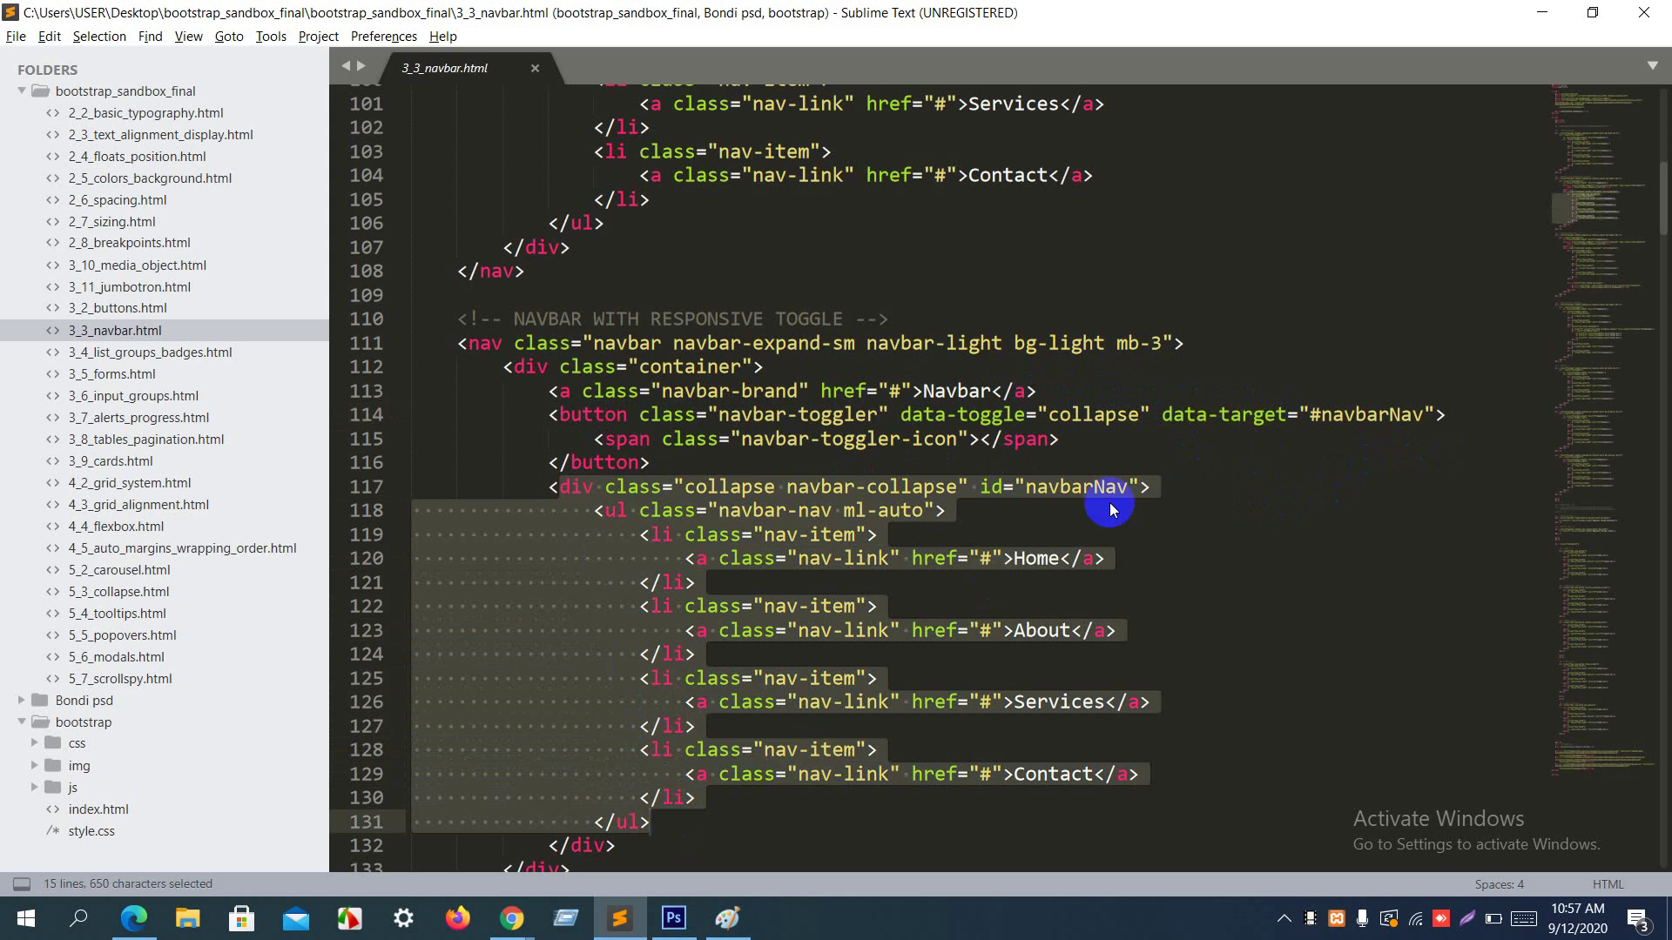
click(1026, 487)
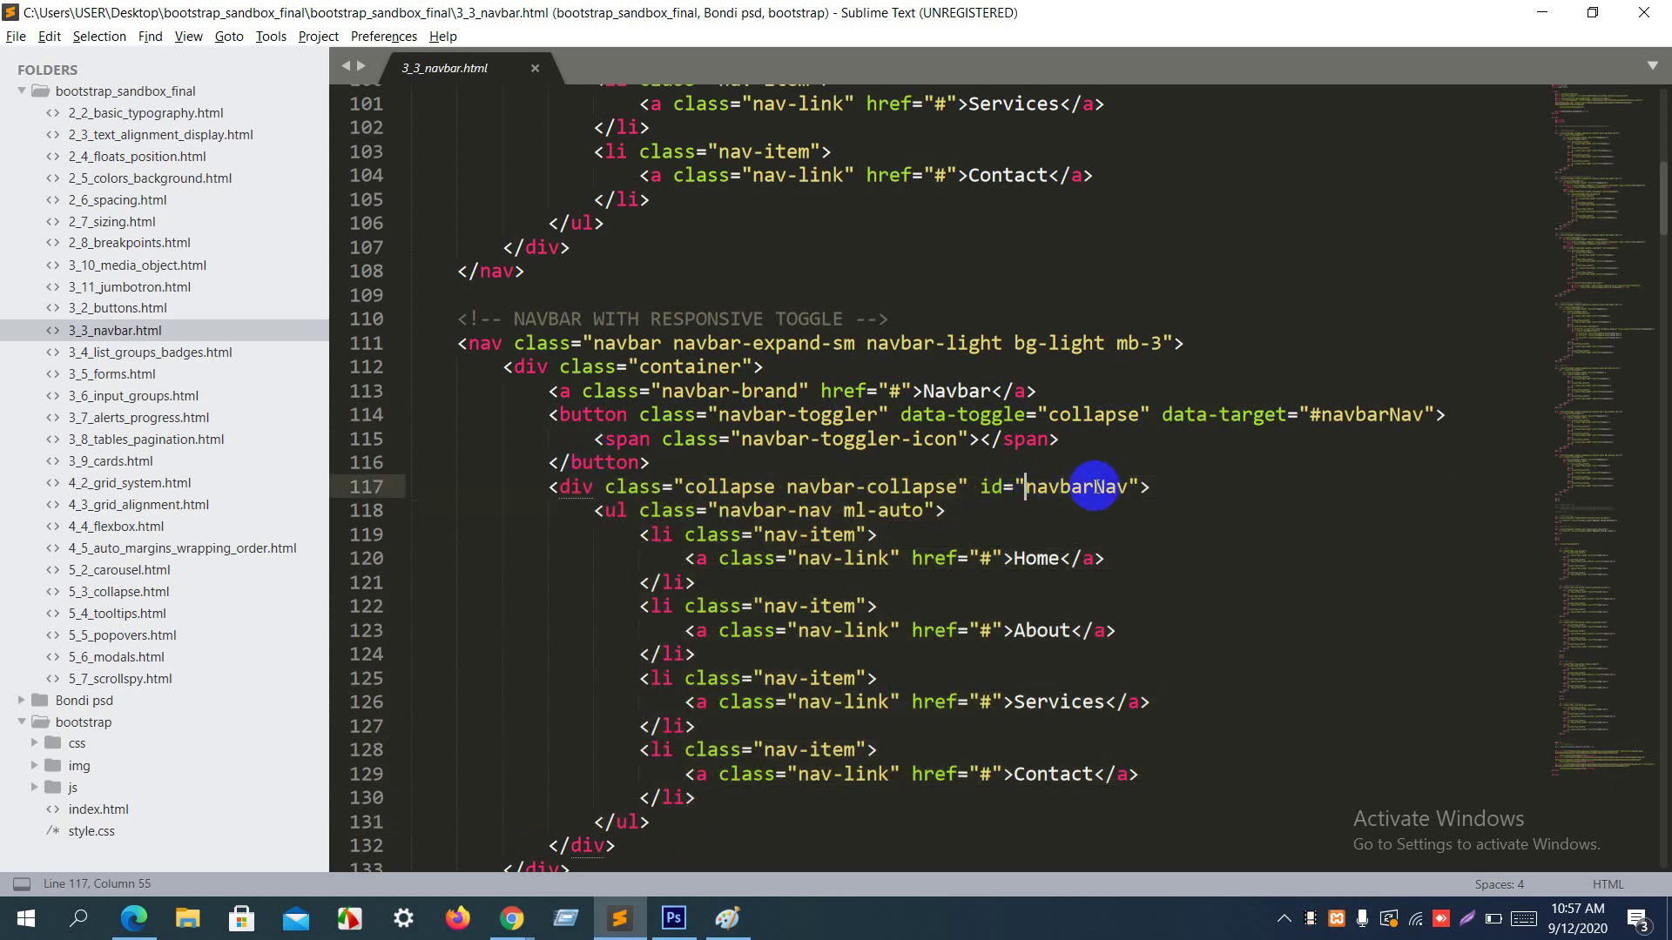
click(990, 487)
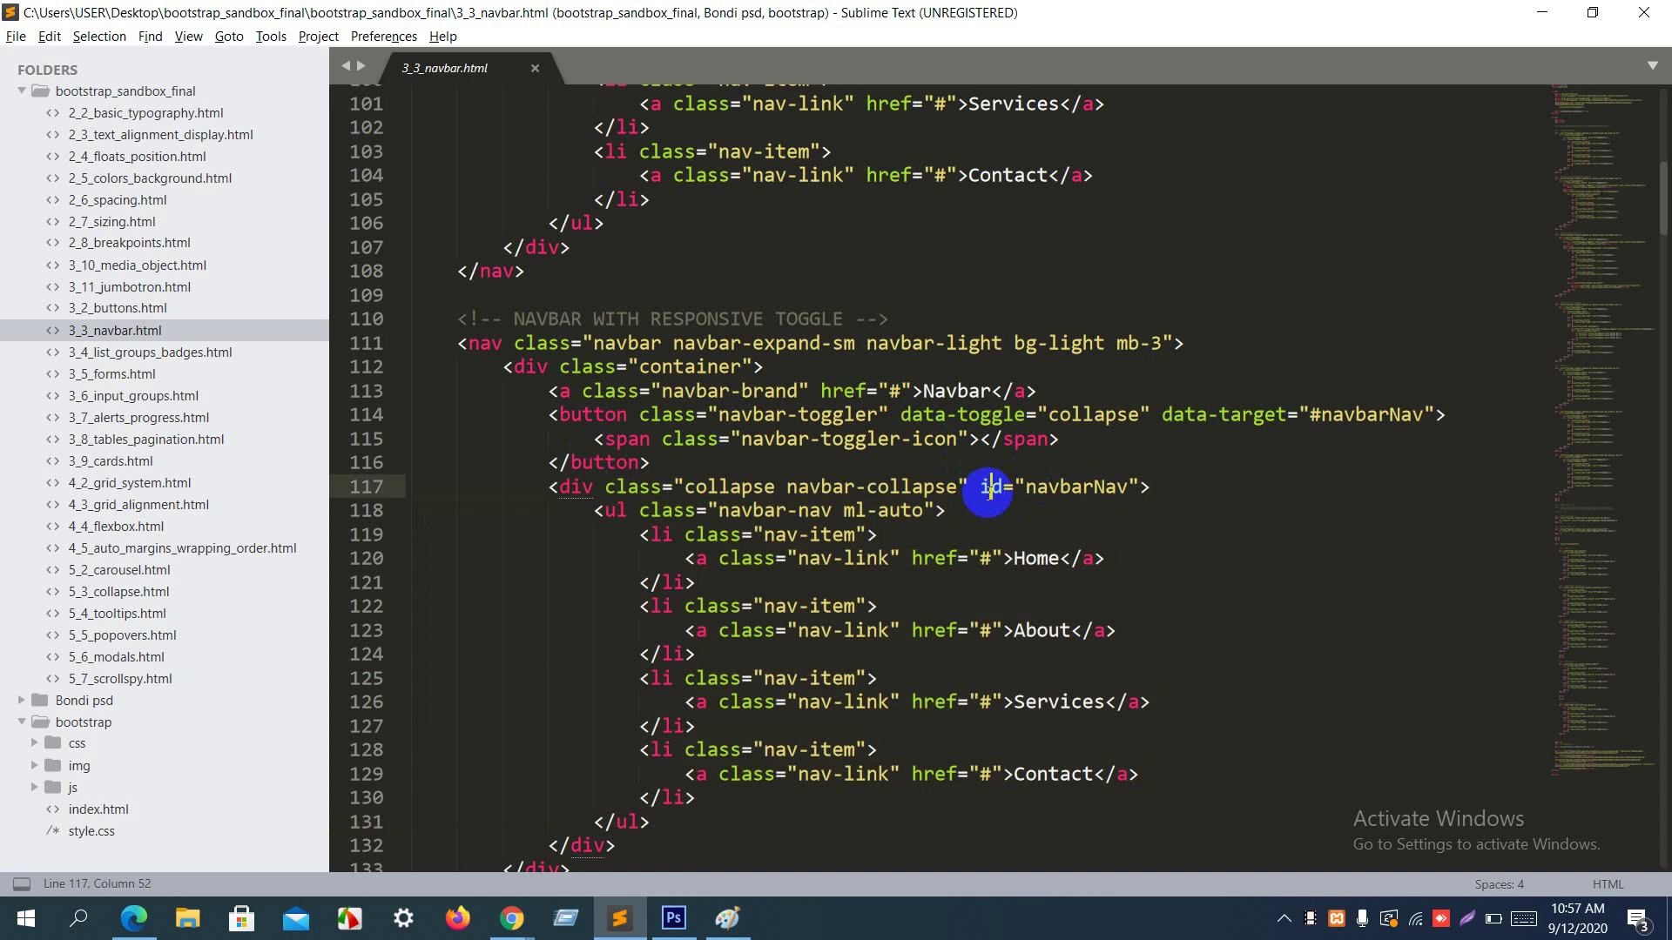
double_click(990, 488)
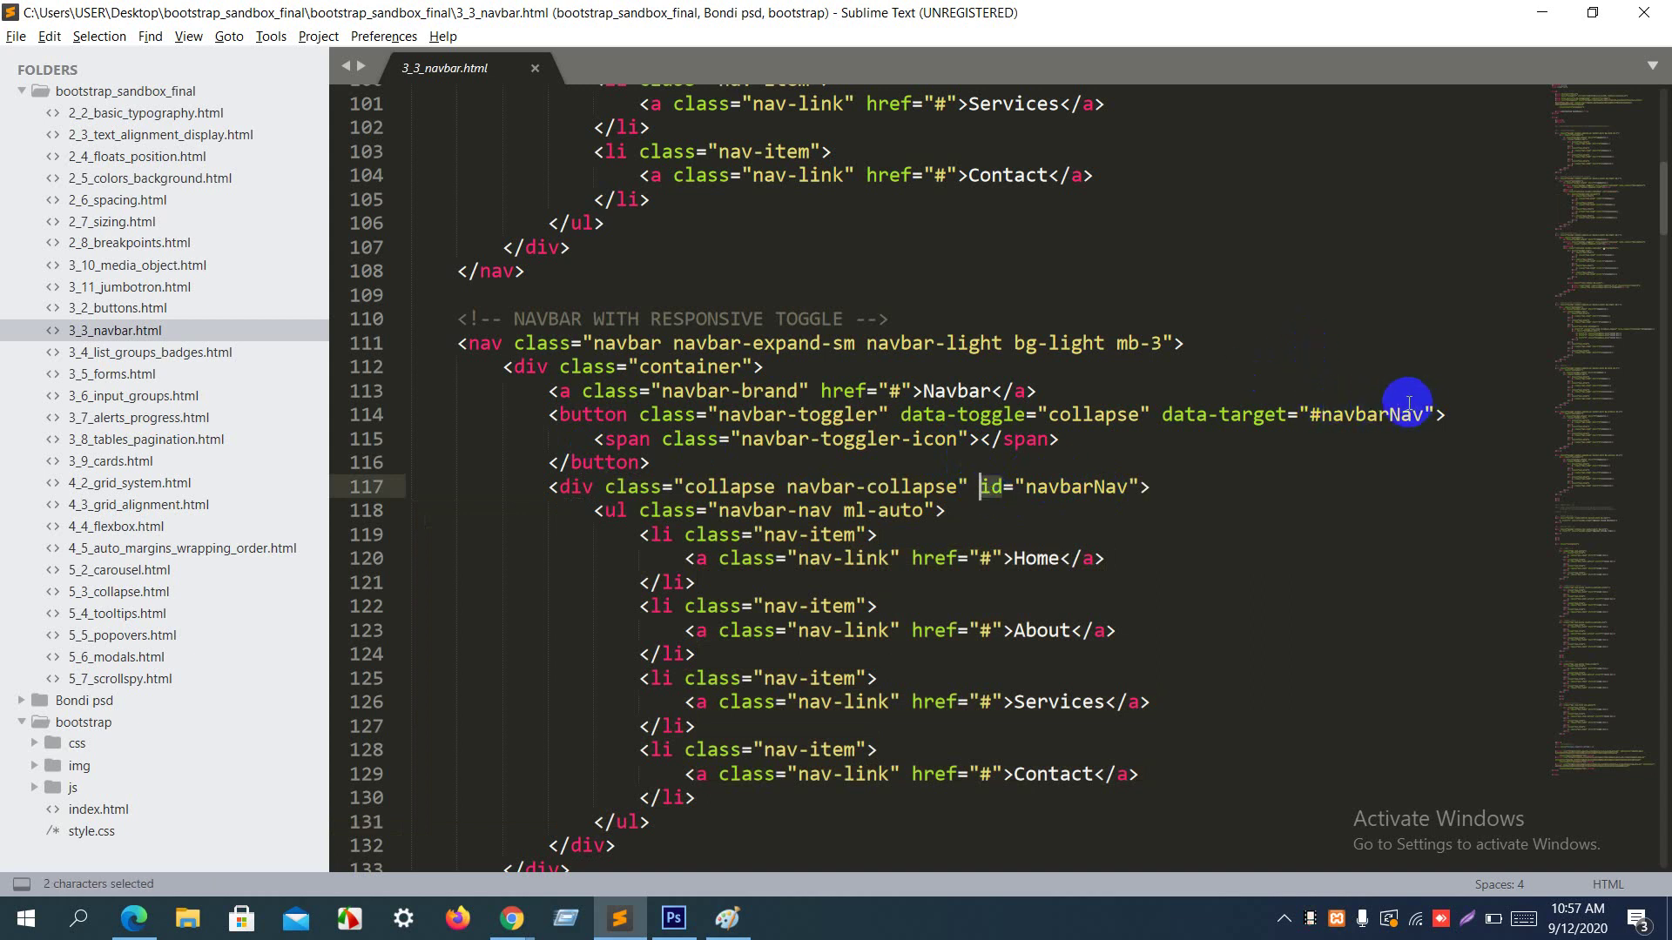
Step: Highlight the navbar-toggler-icon class on line 115 and check the toggler icon in a narrowed Chrome window before maximizing it
mouse_move(668, 447)
mouse_down()
mouse_move(813, 418)
mouse_move(956, 450)
mouse_up()
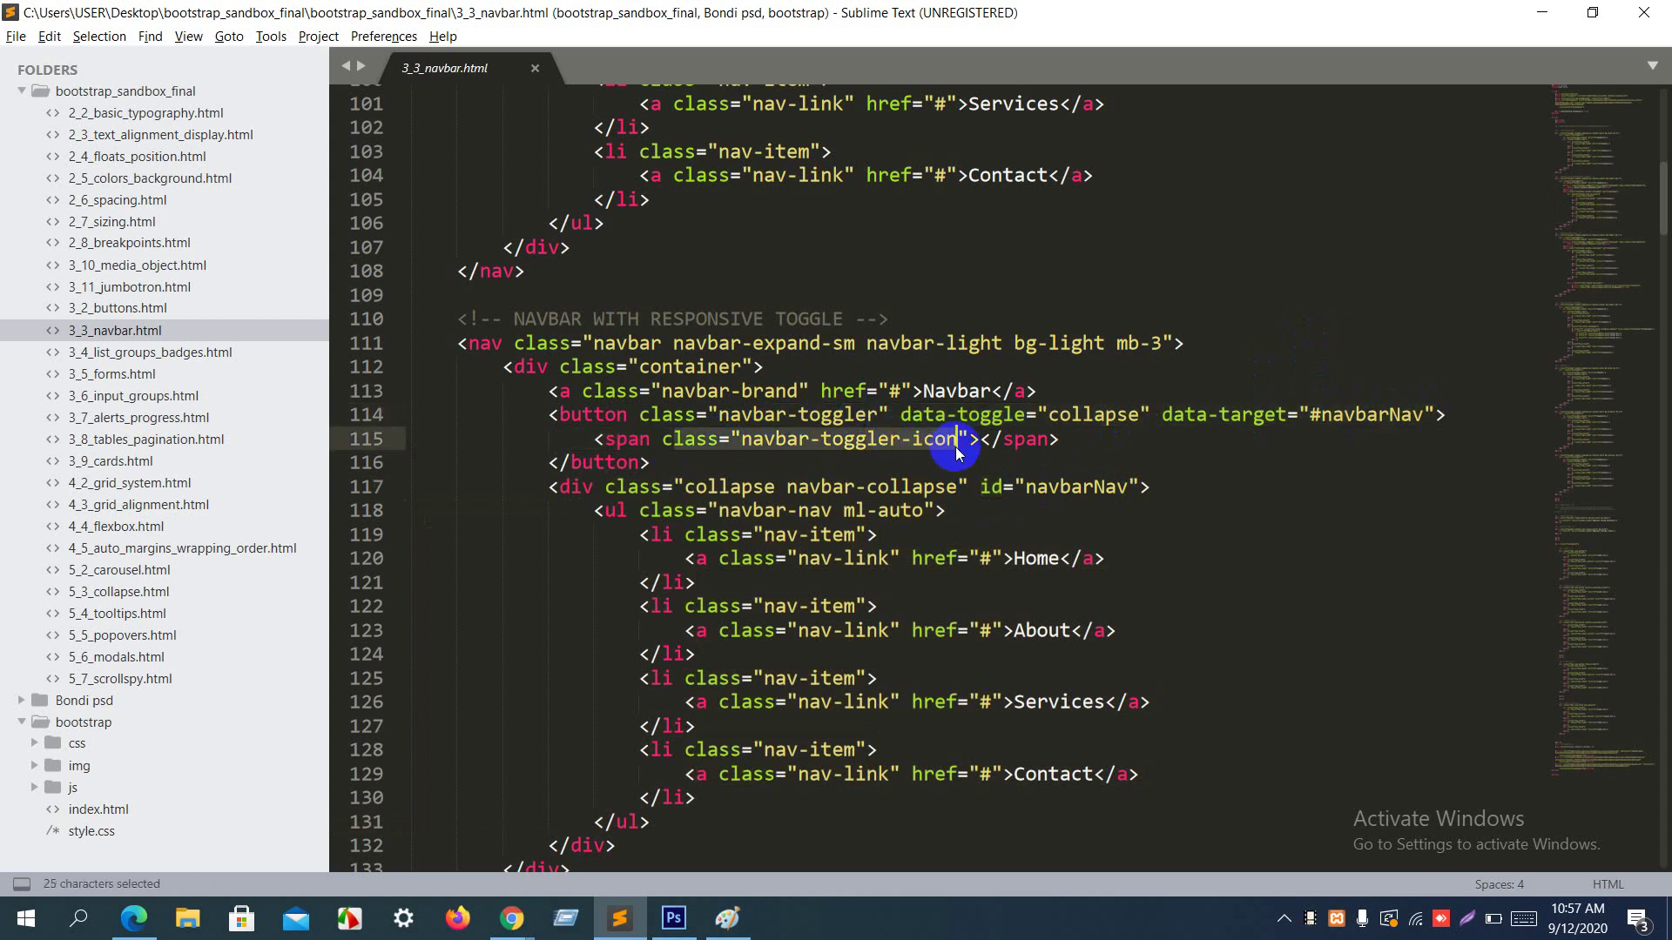
key(alt+Tab)
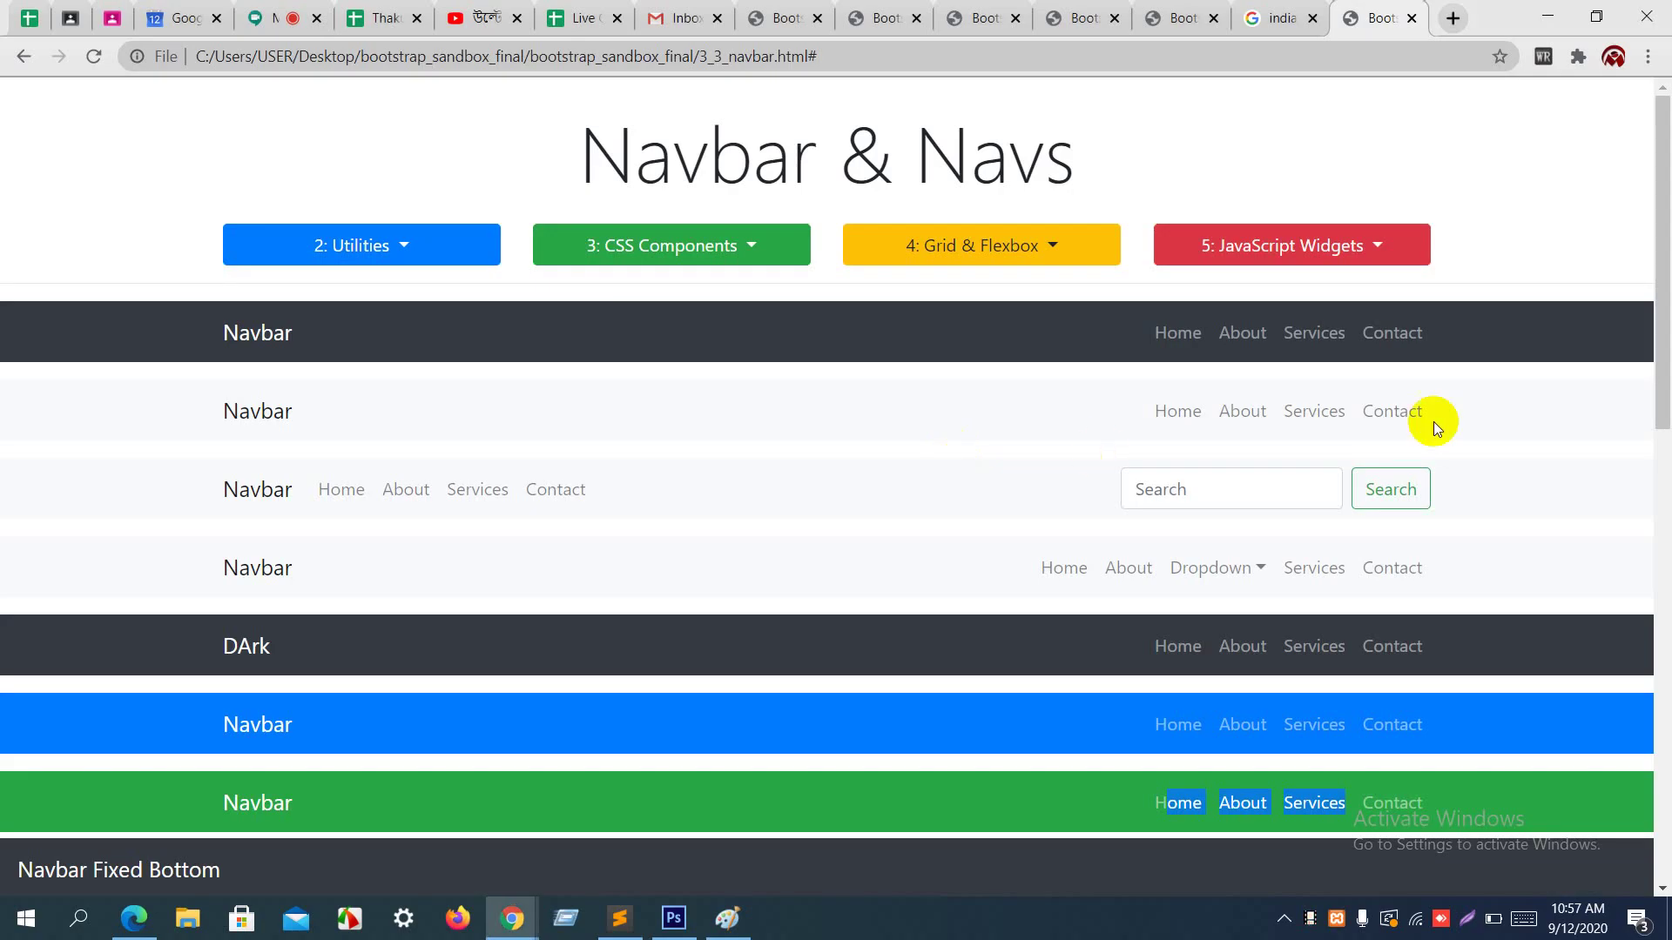
click(1616, 32)
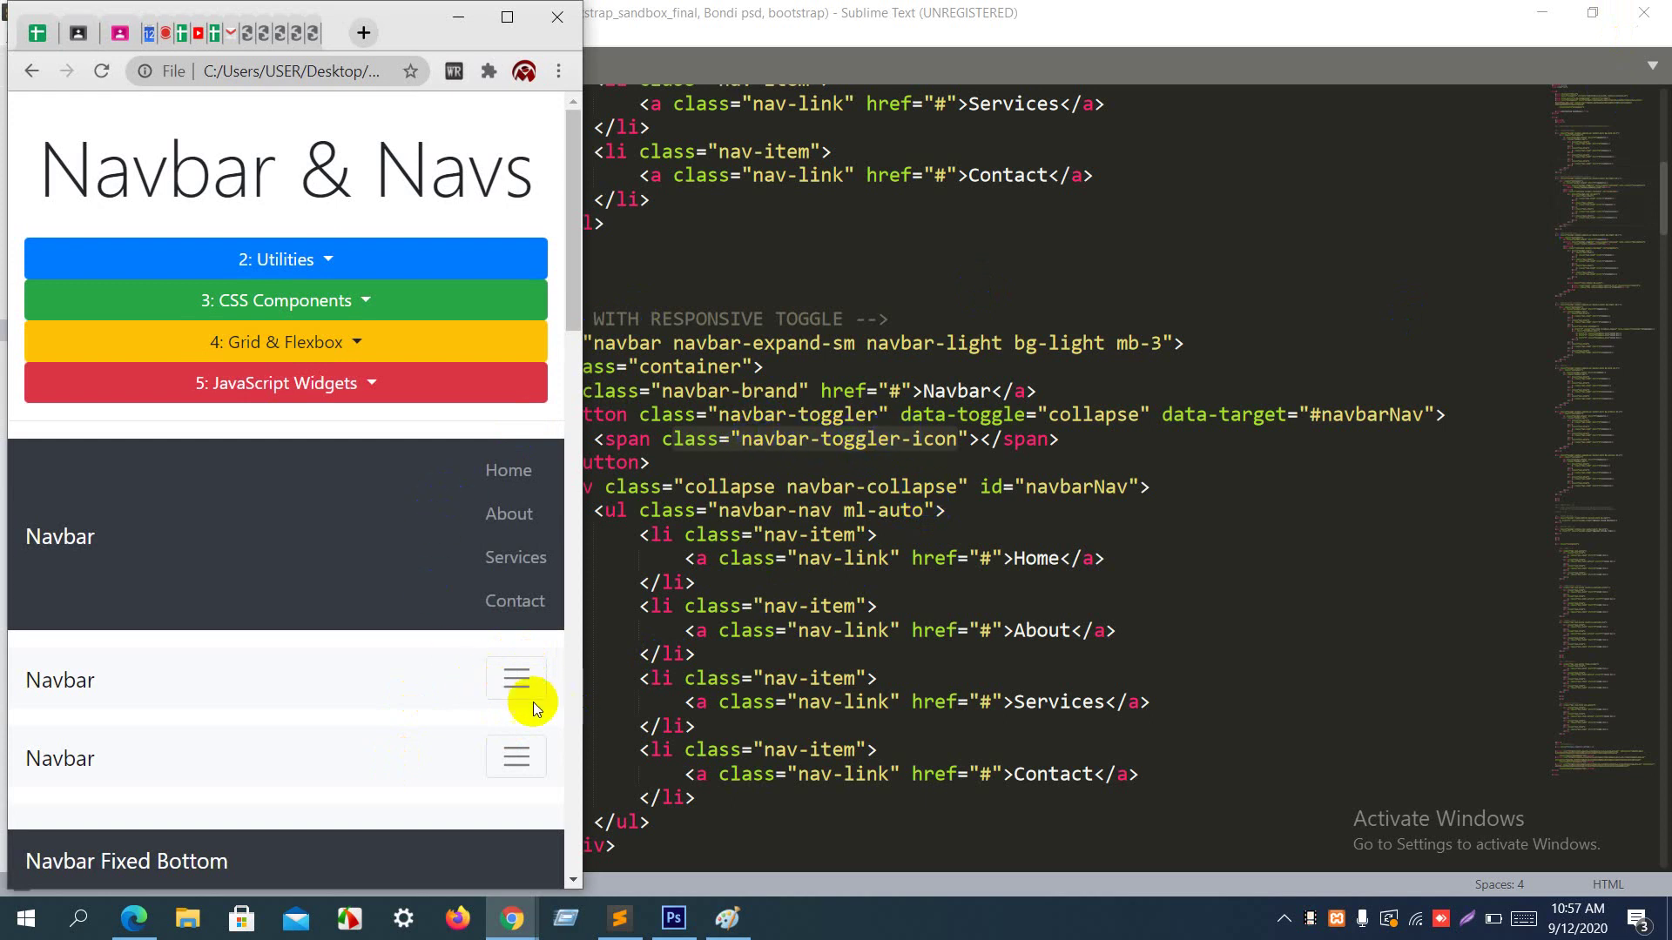
click(504, 18)
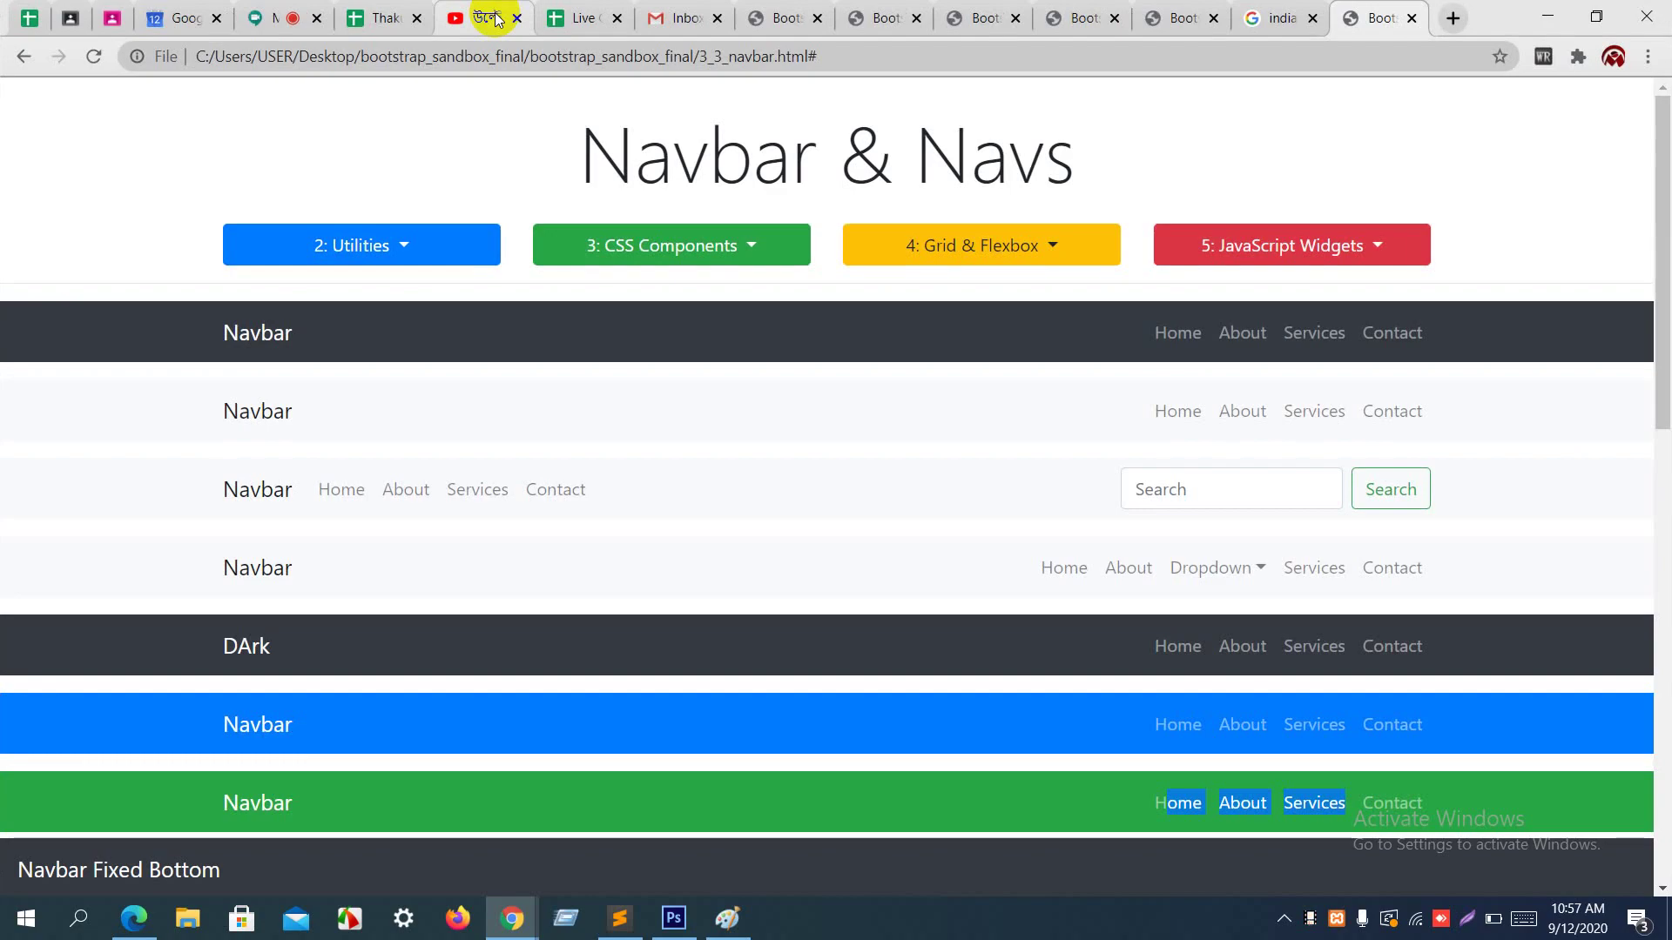
Step: Return to Sublime Text and highlight the collapse and navbar-collapse classes of the div on line 117
key(alt+Tab)
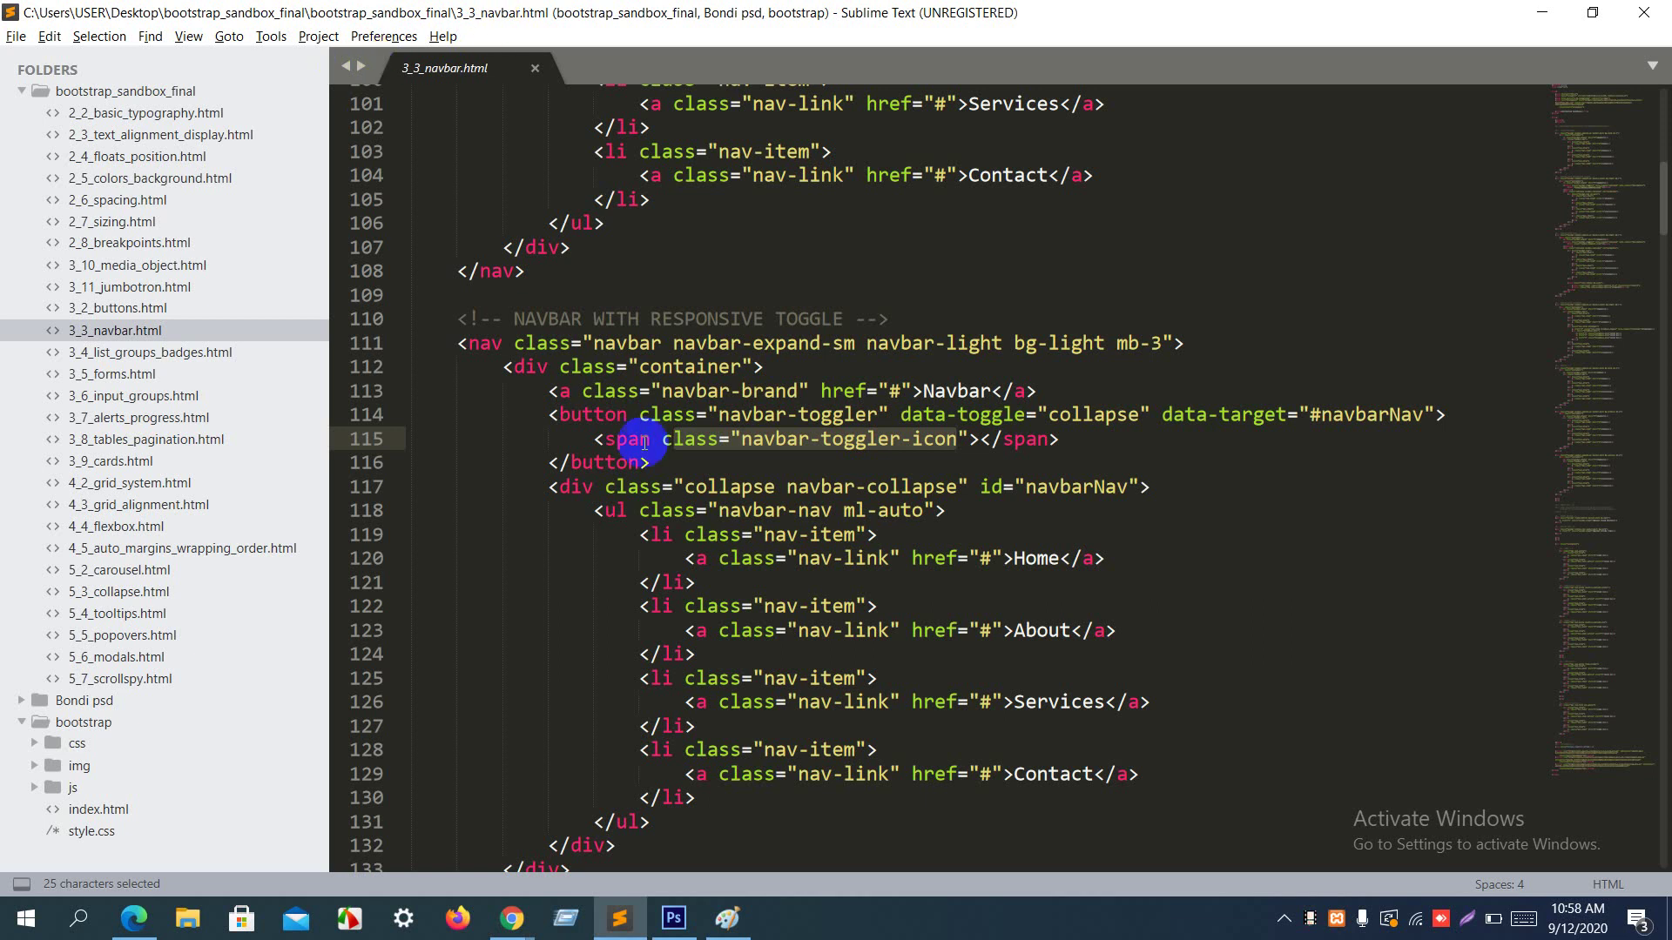
double_click(698, 486)
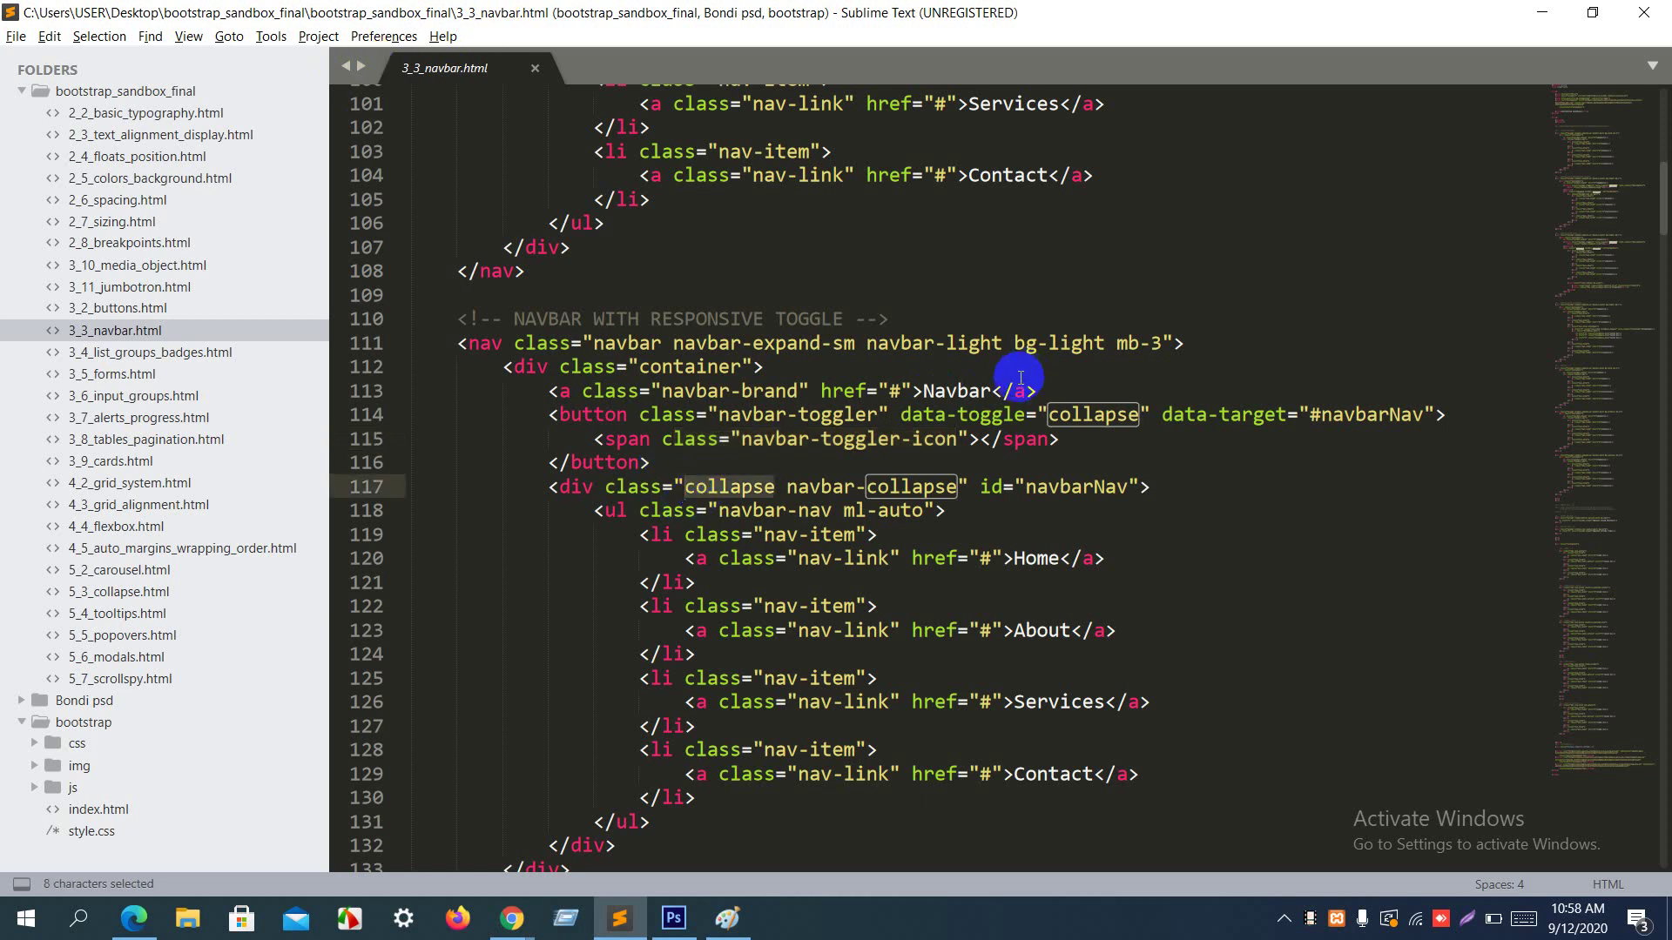
double_click(1076, 416)
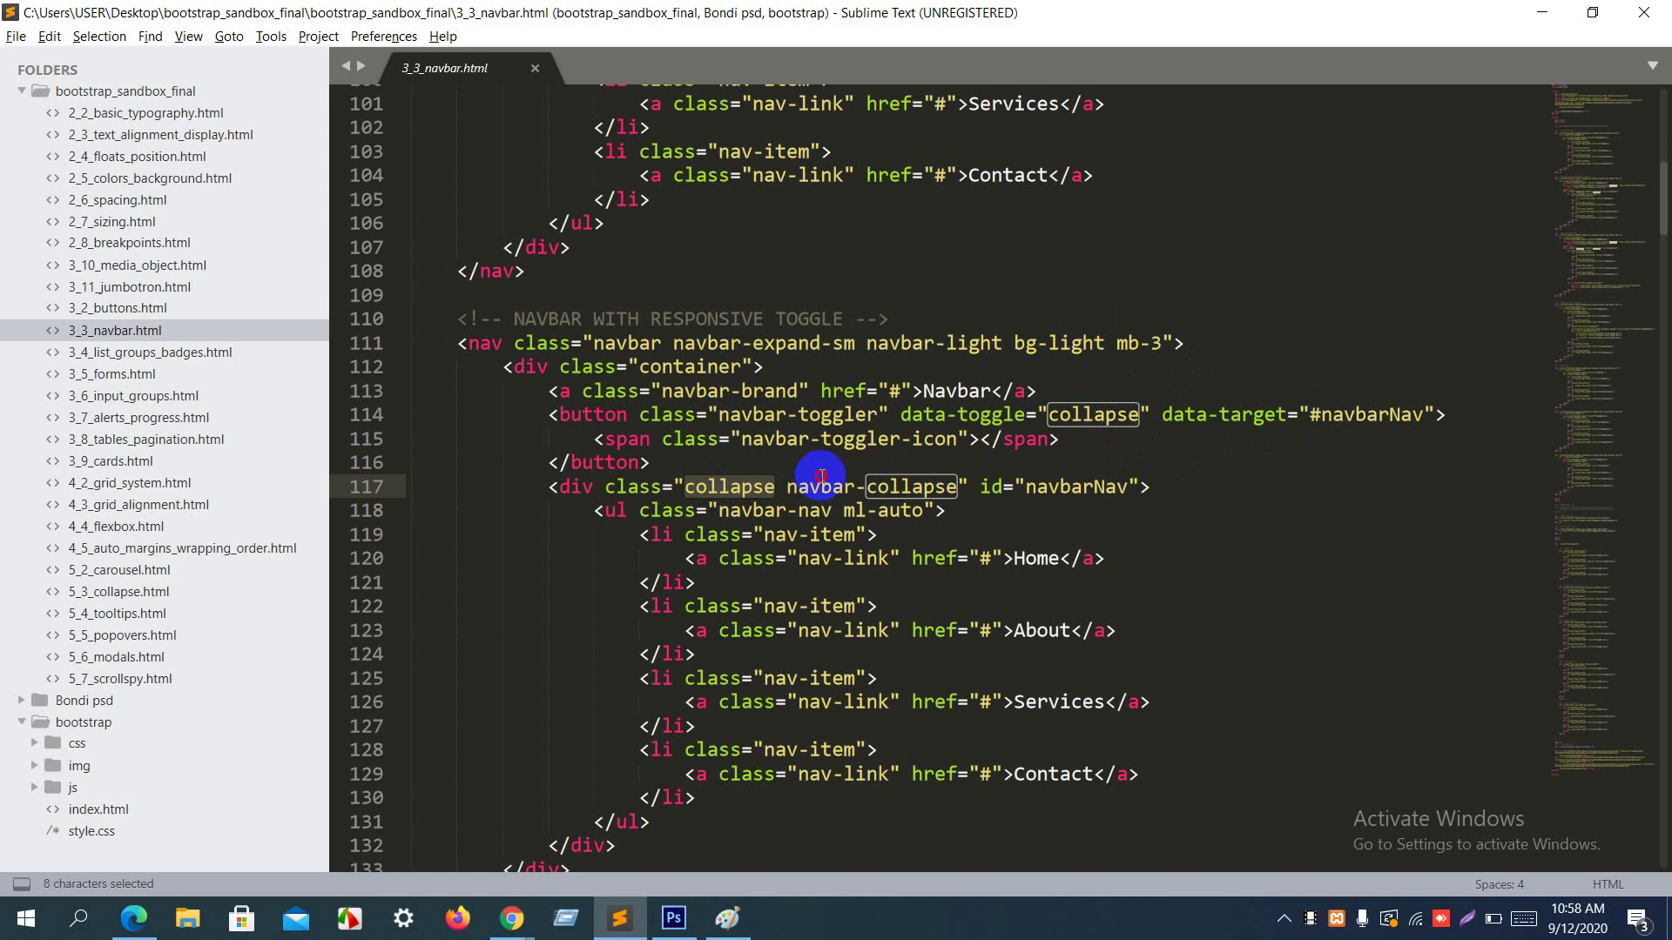
double_click(814, 486)
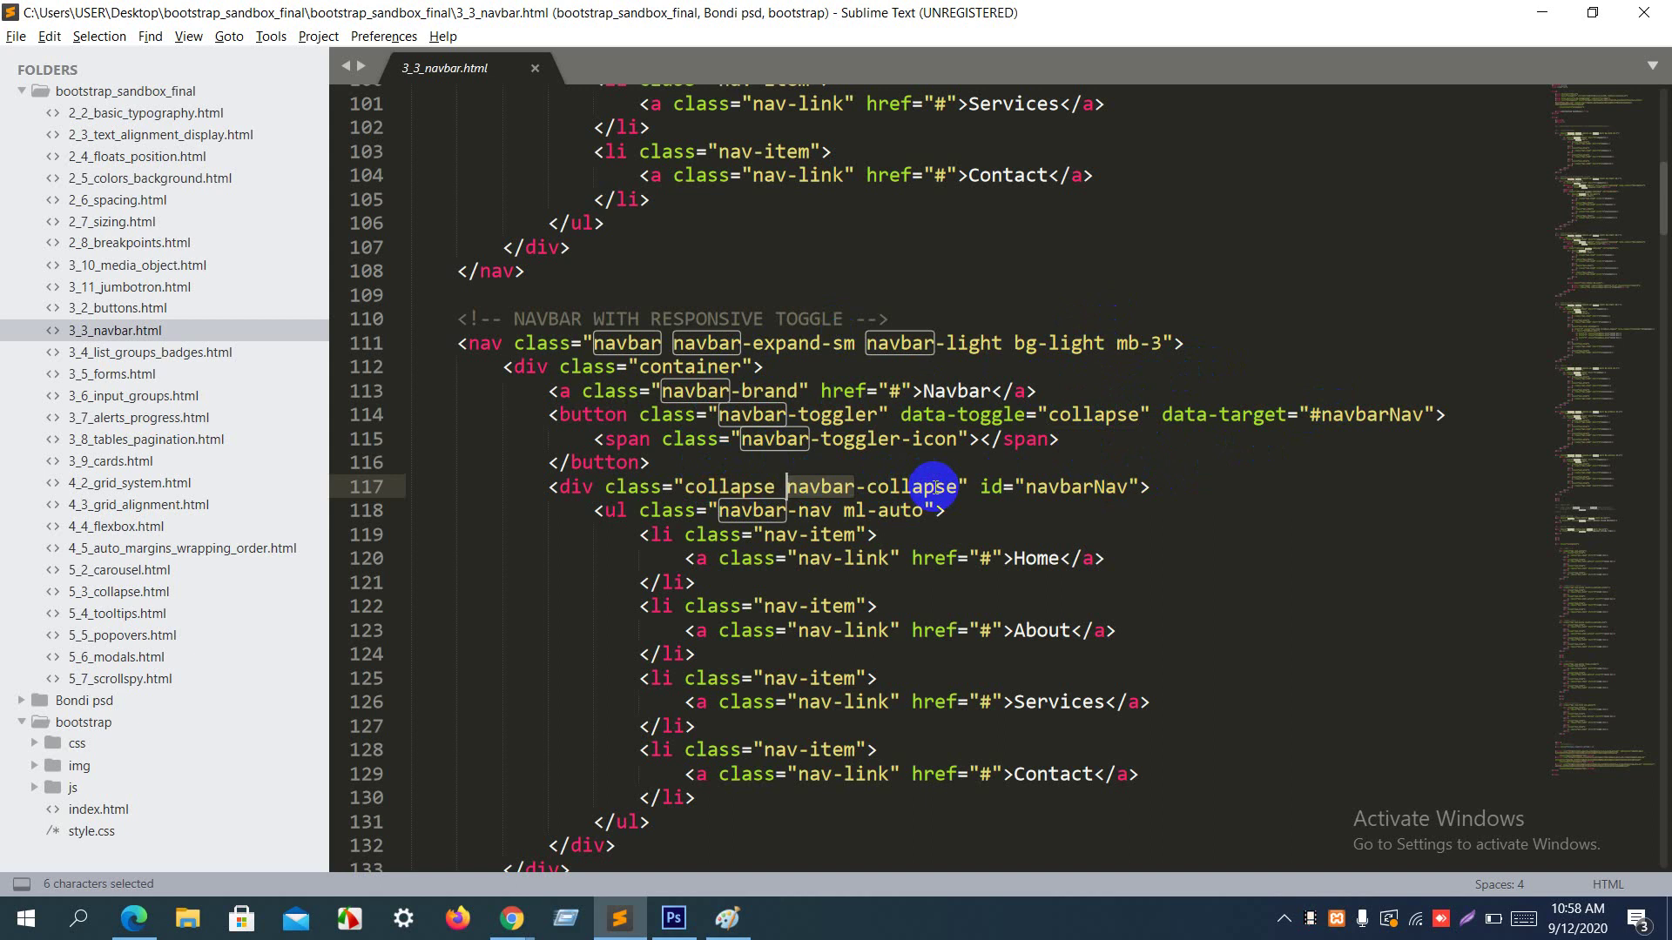
drag(934, 486, 694, 496)
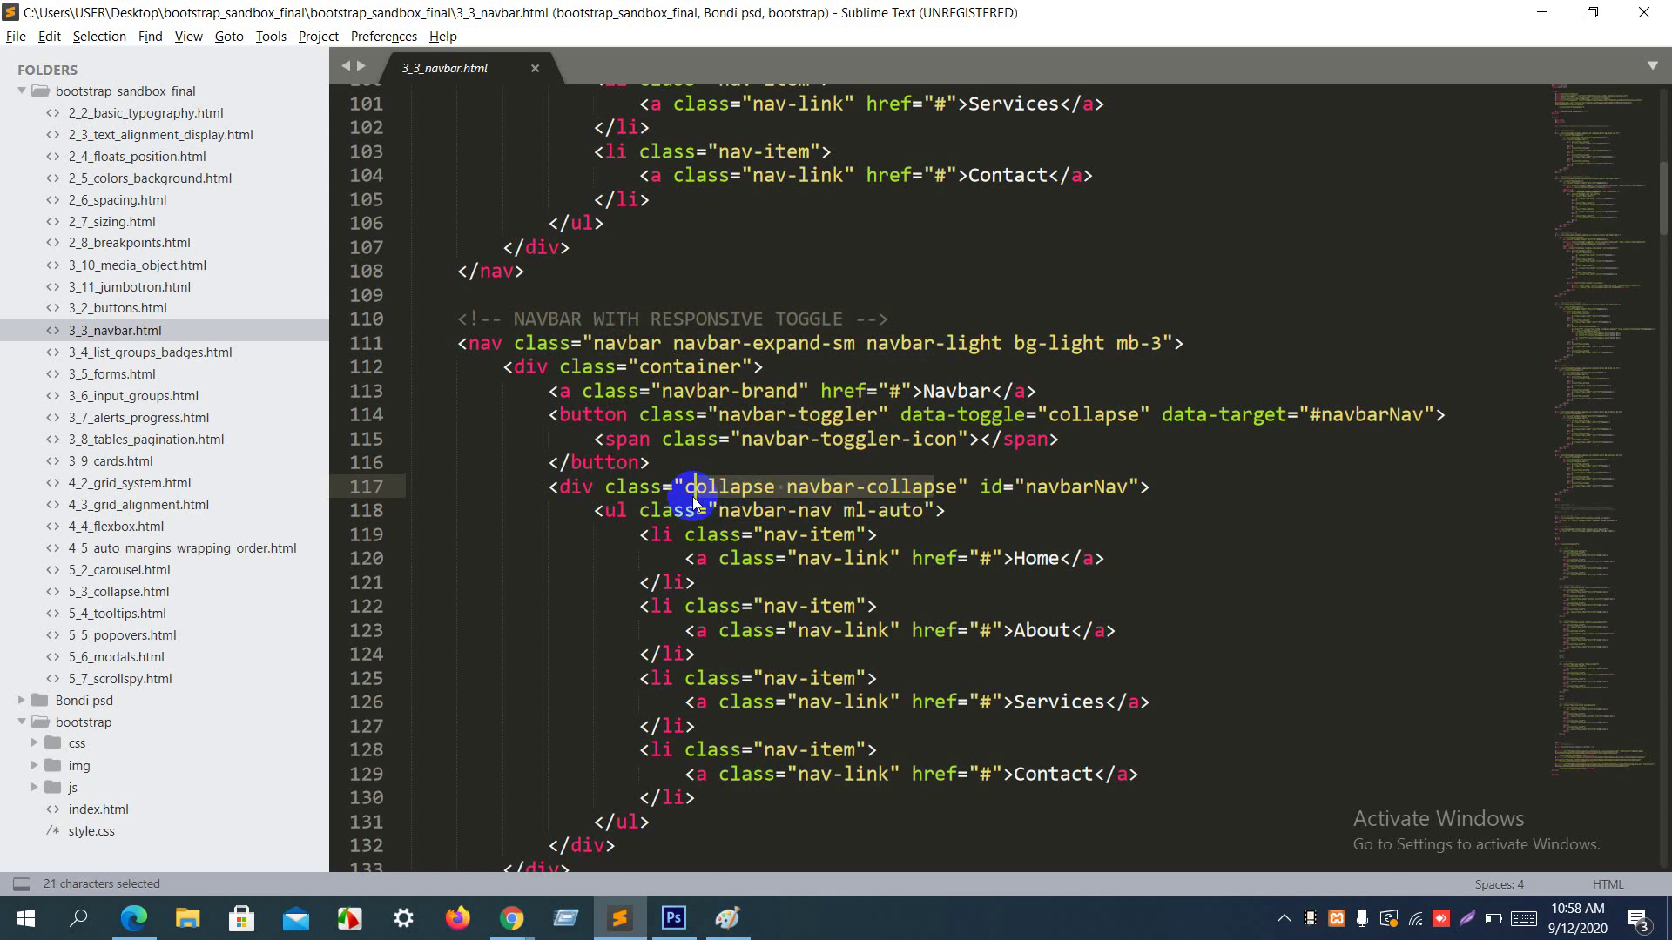
Step: Point out the form-inline search form on lines 159–161 with its text input and btn-outline-success button
scroll(692, 496, down, 7)
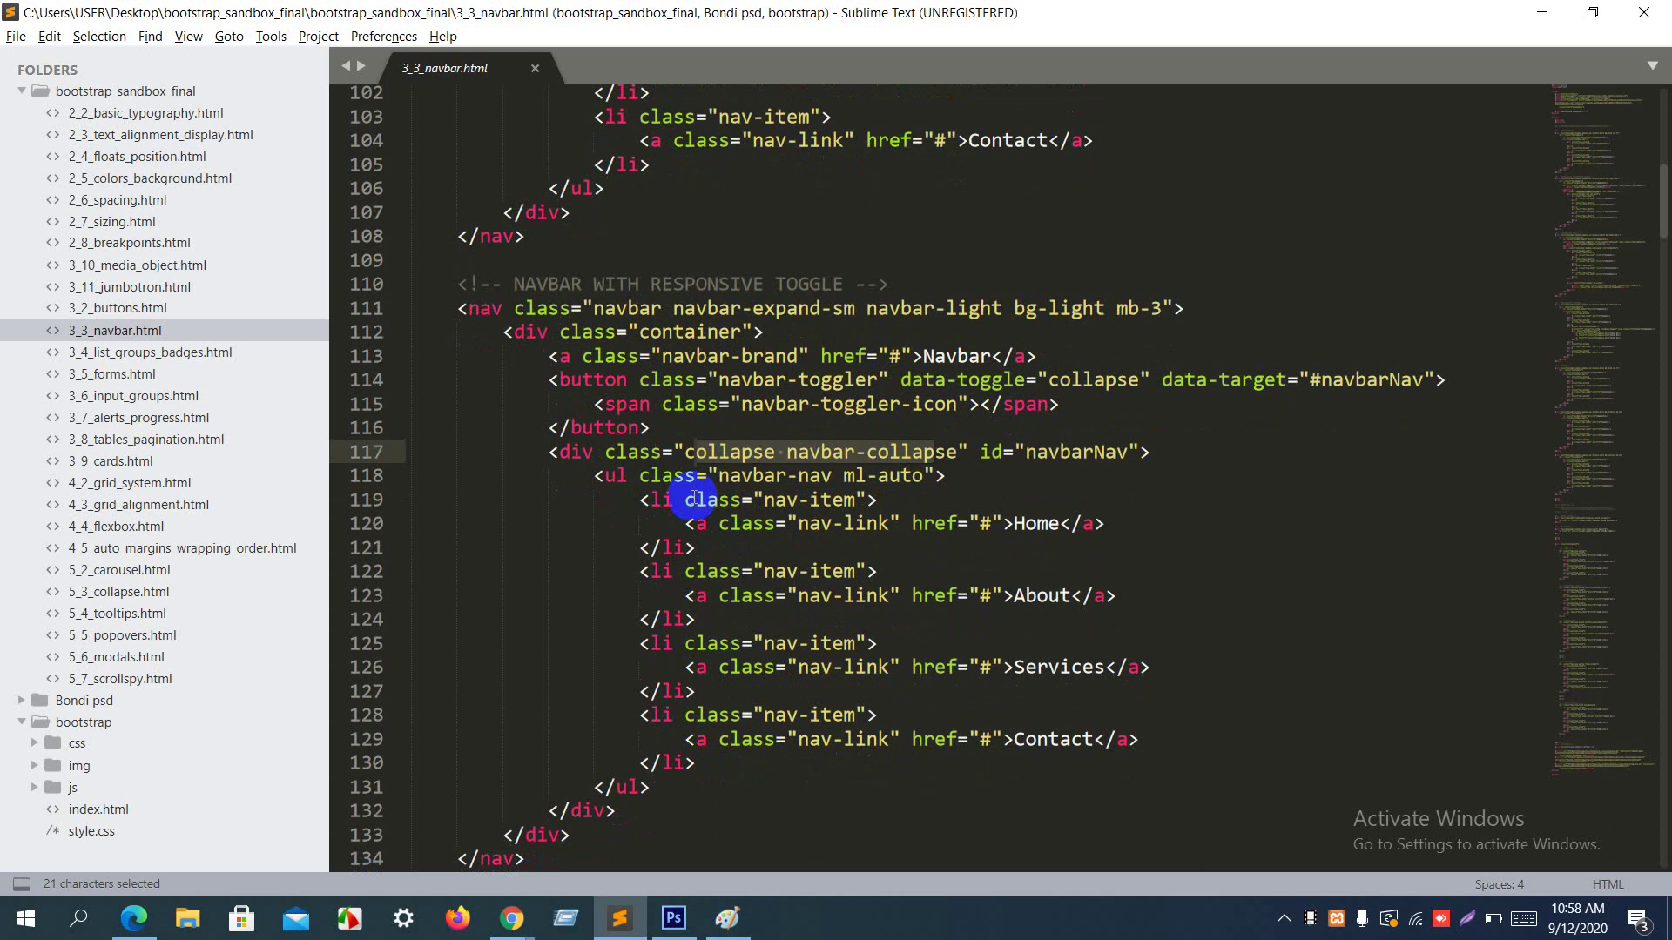
scroll(692, 496, down, 5)
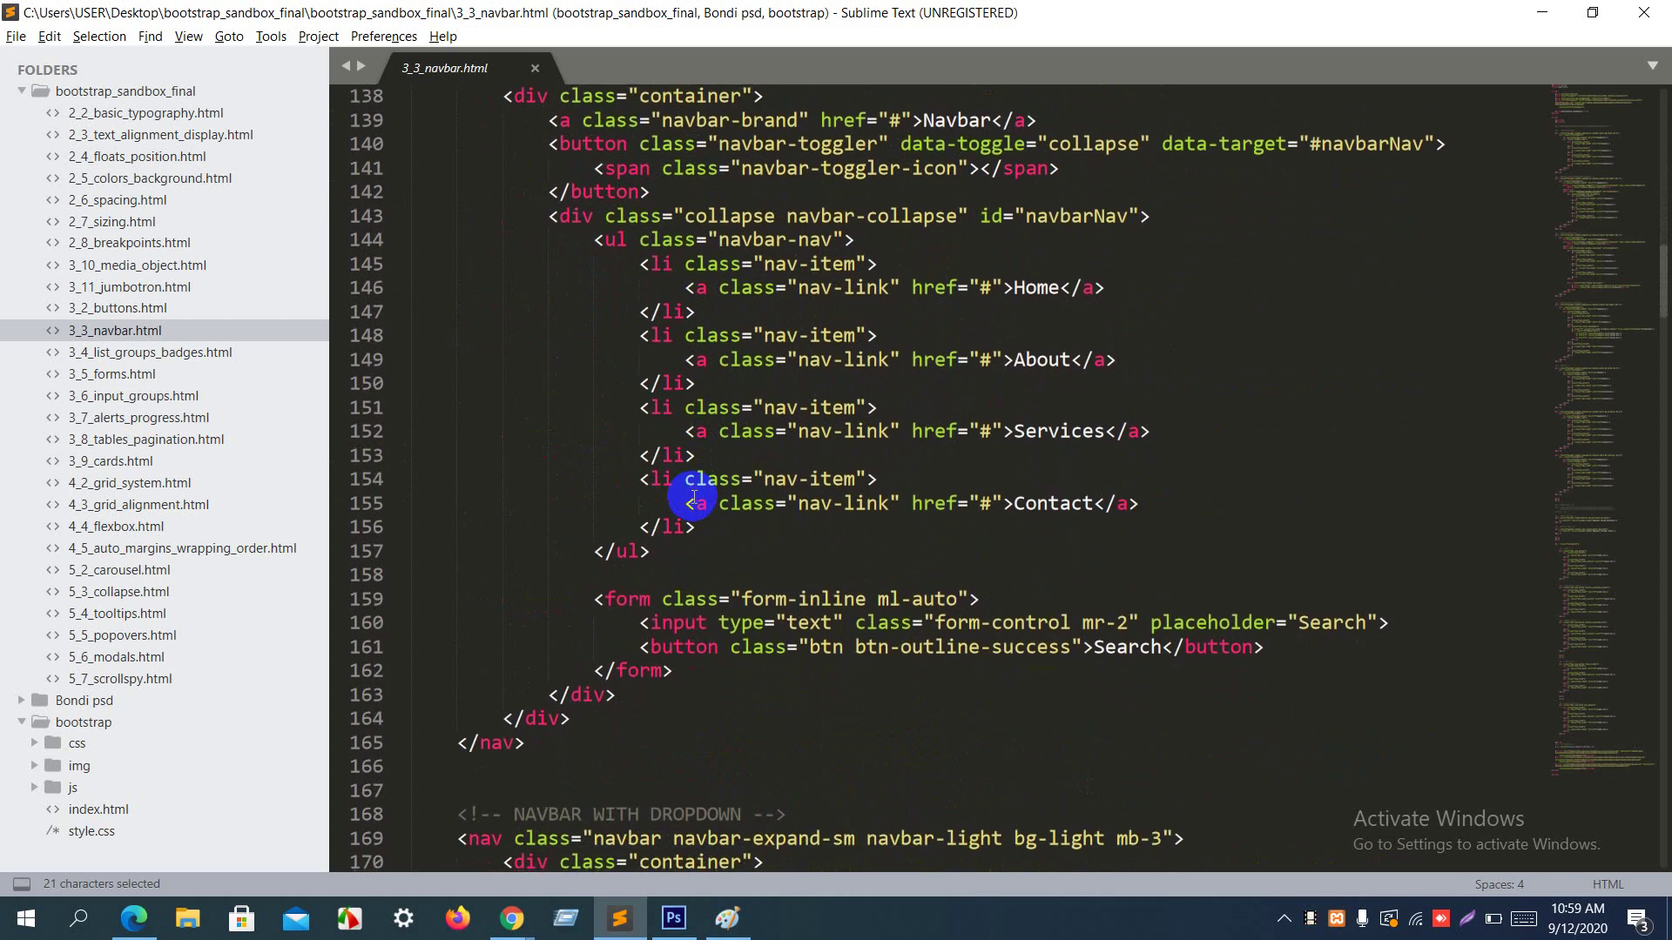
scroll(694, 497, down, 1)
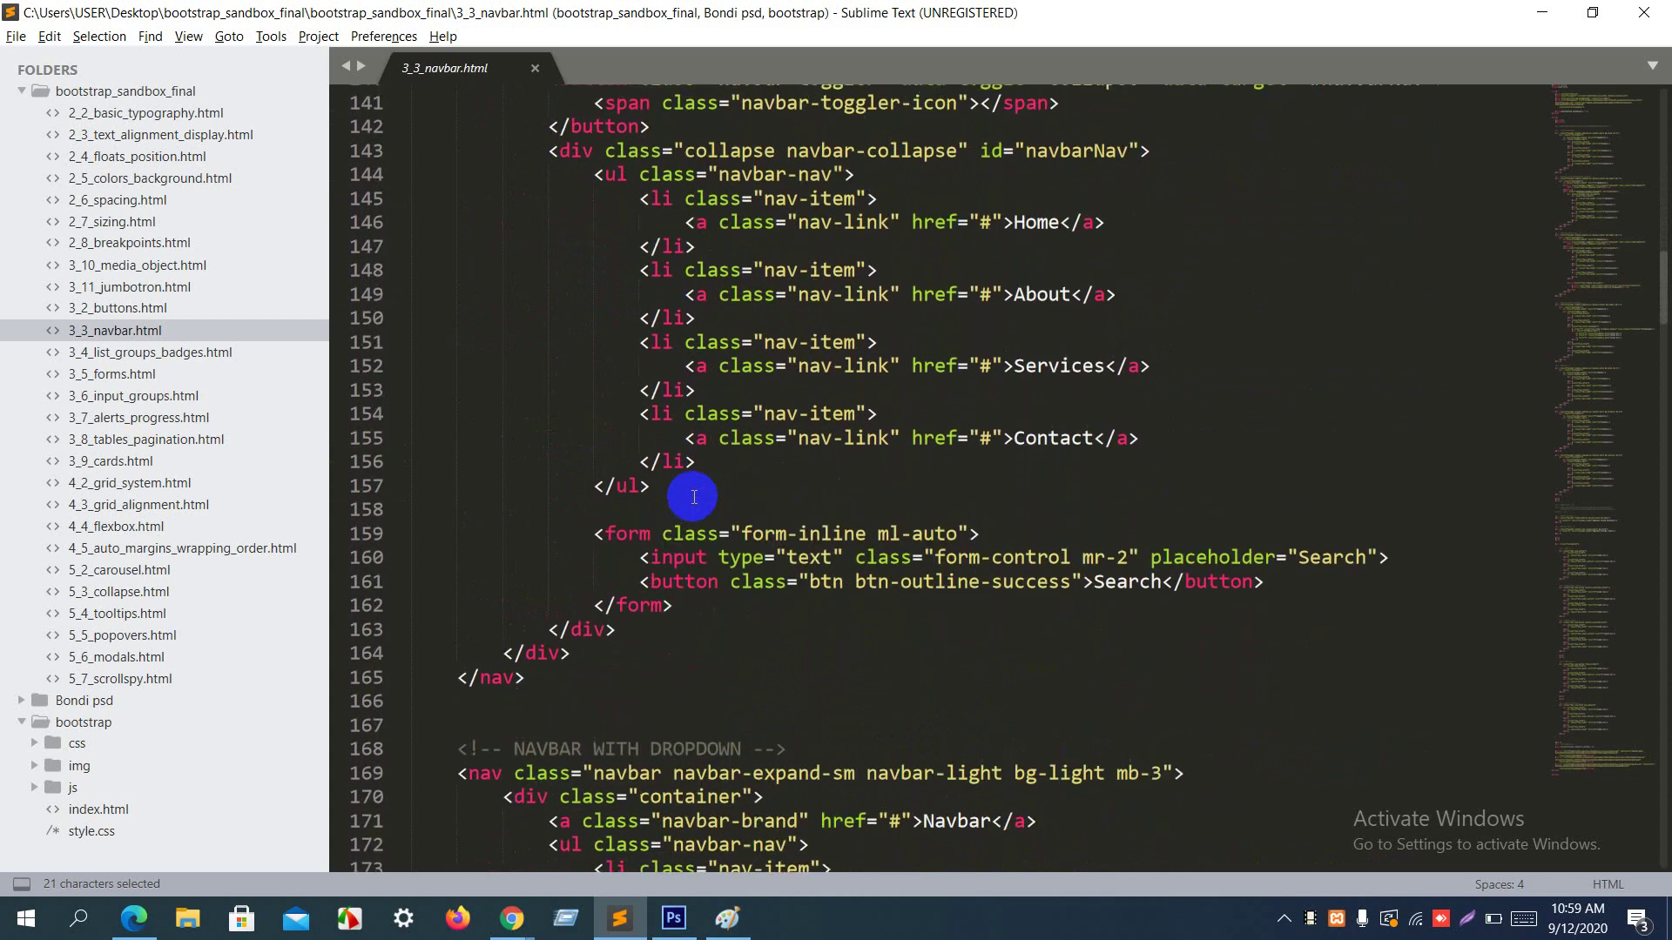
click(607, 532)
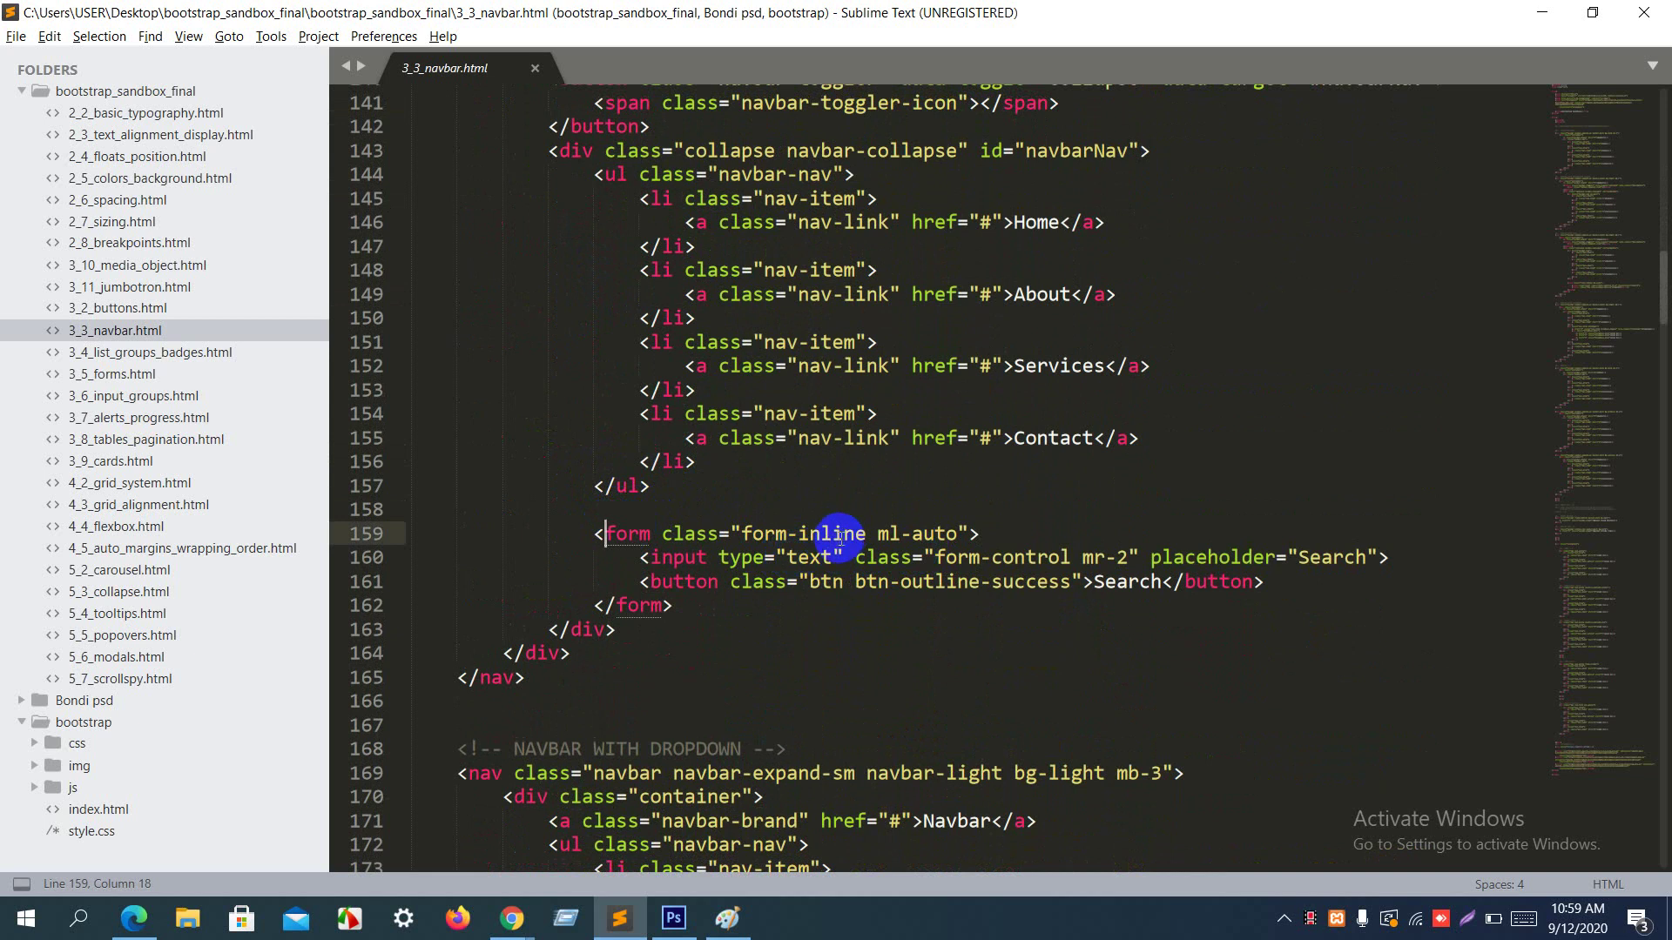
click(735, 558)
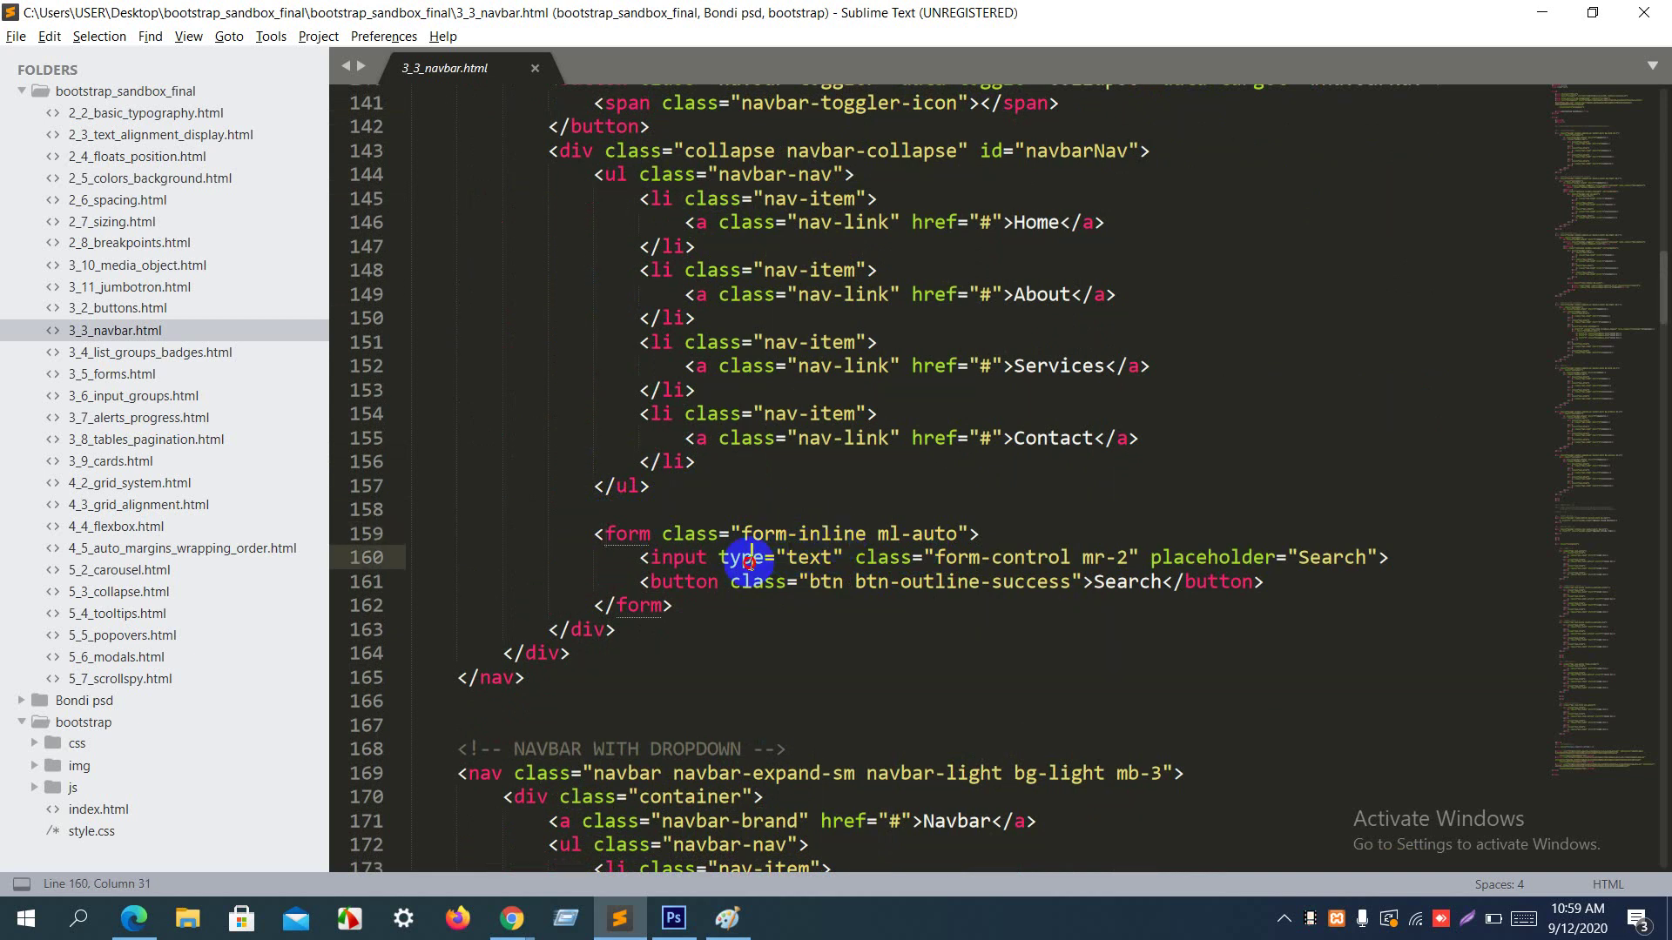
click(837, 559)
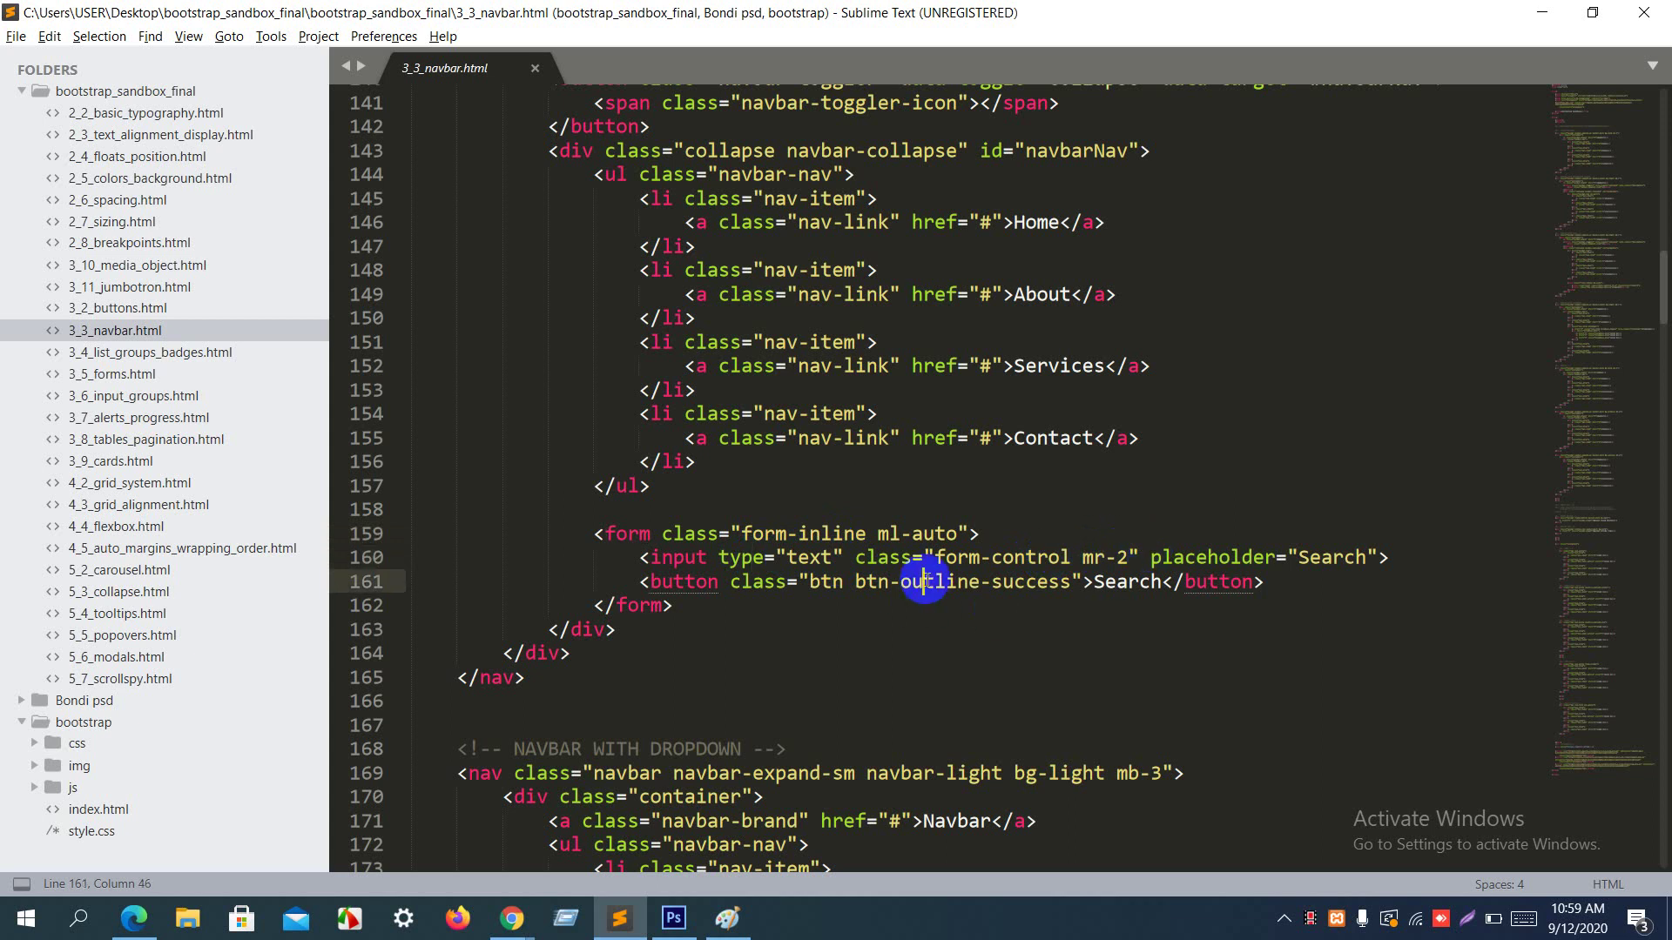
Step: Switch to Chrome and focus the Search field in the third navbar to compare it with the form code
key(alt+Tab)
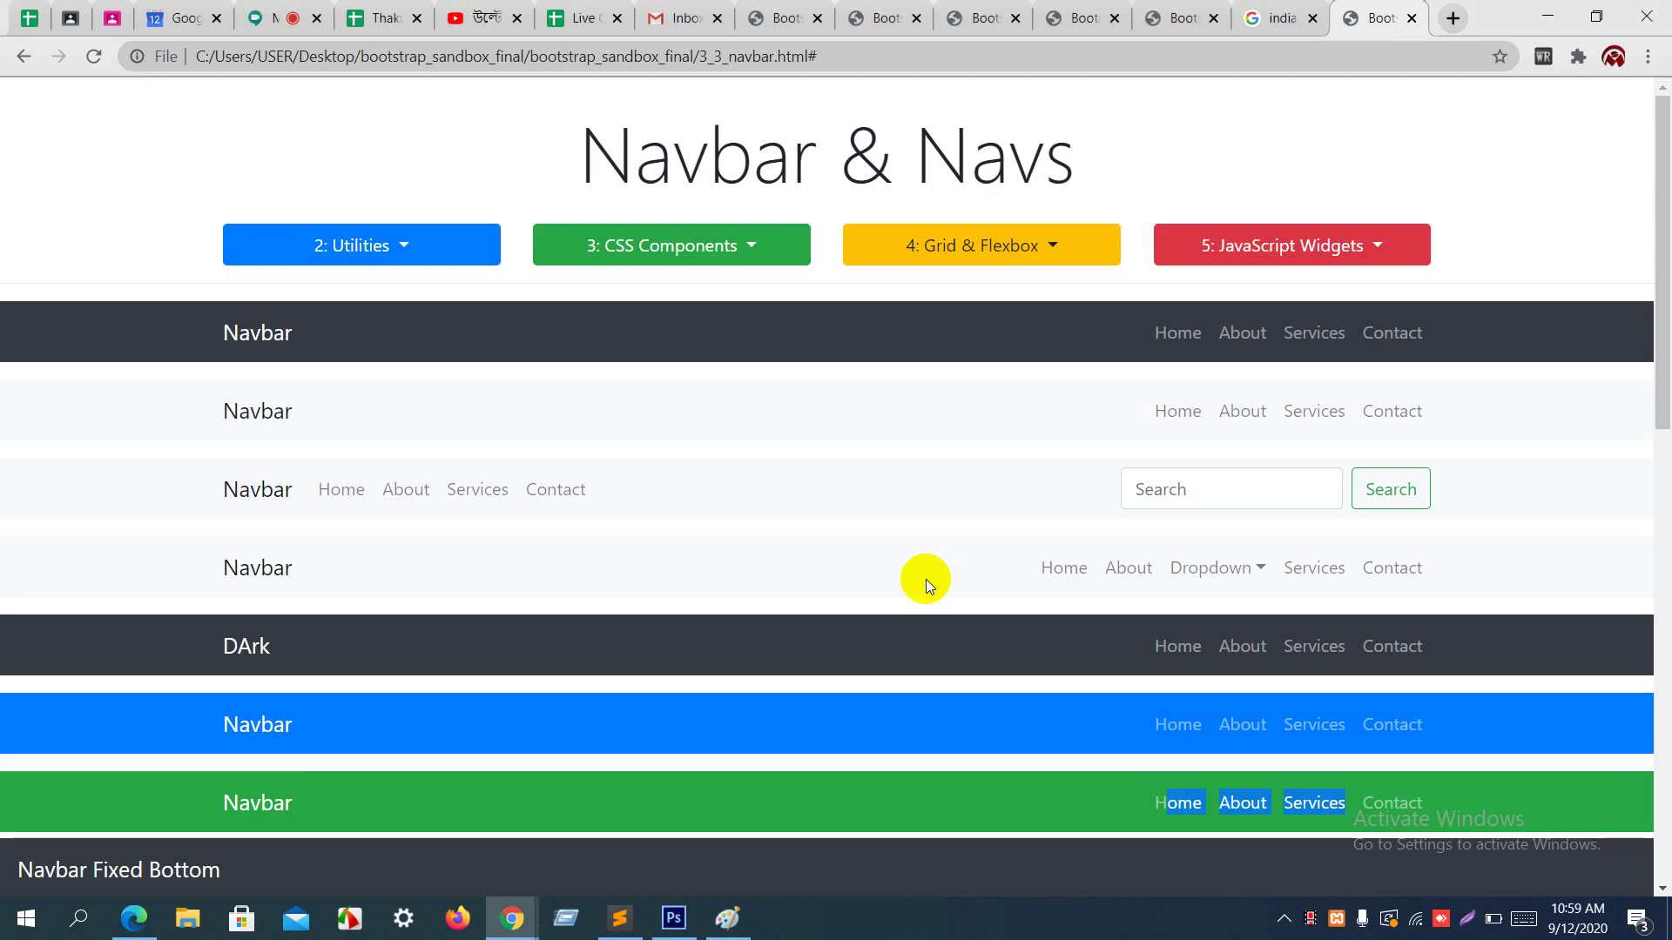
click(1196, 487)
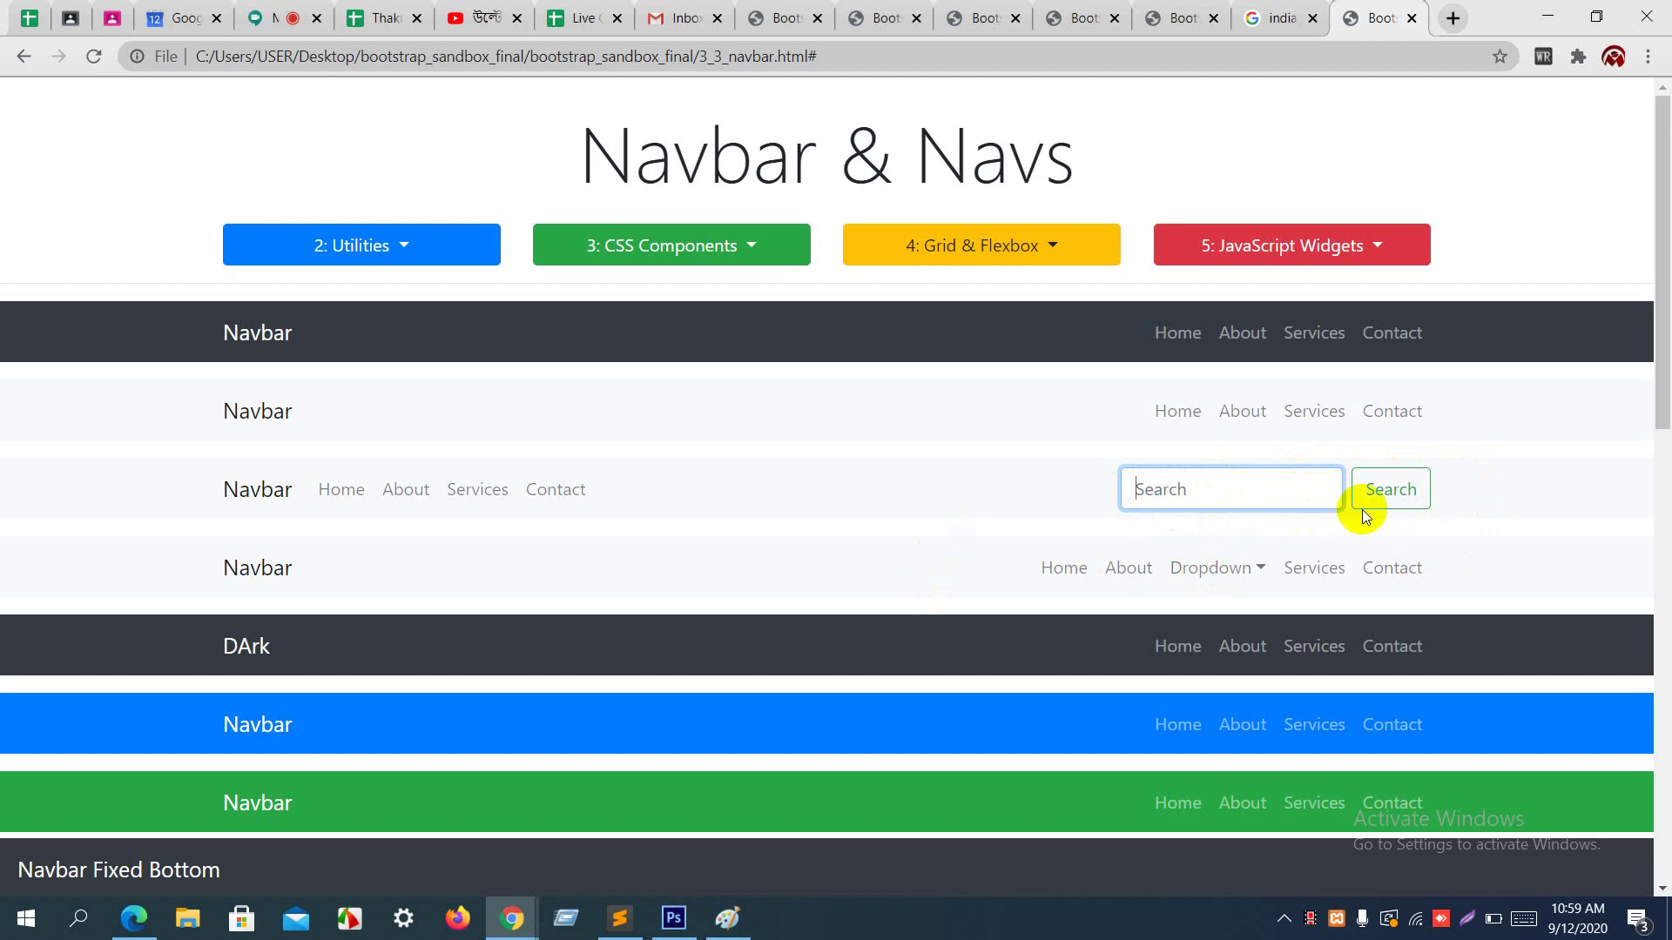
Step: View the NAVBAR WITH DROPDOWN code in Sublime Text, and open and close the matching Dropdown menu in Chrome
key(alt+Tab)
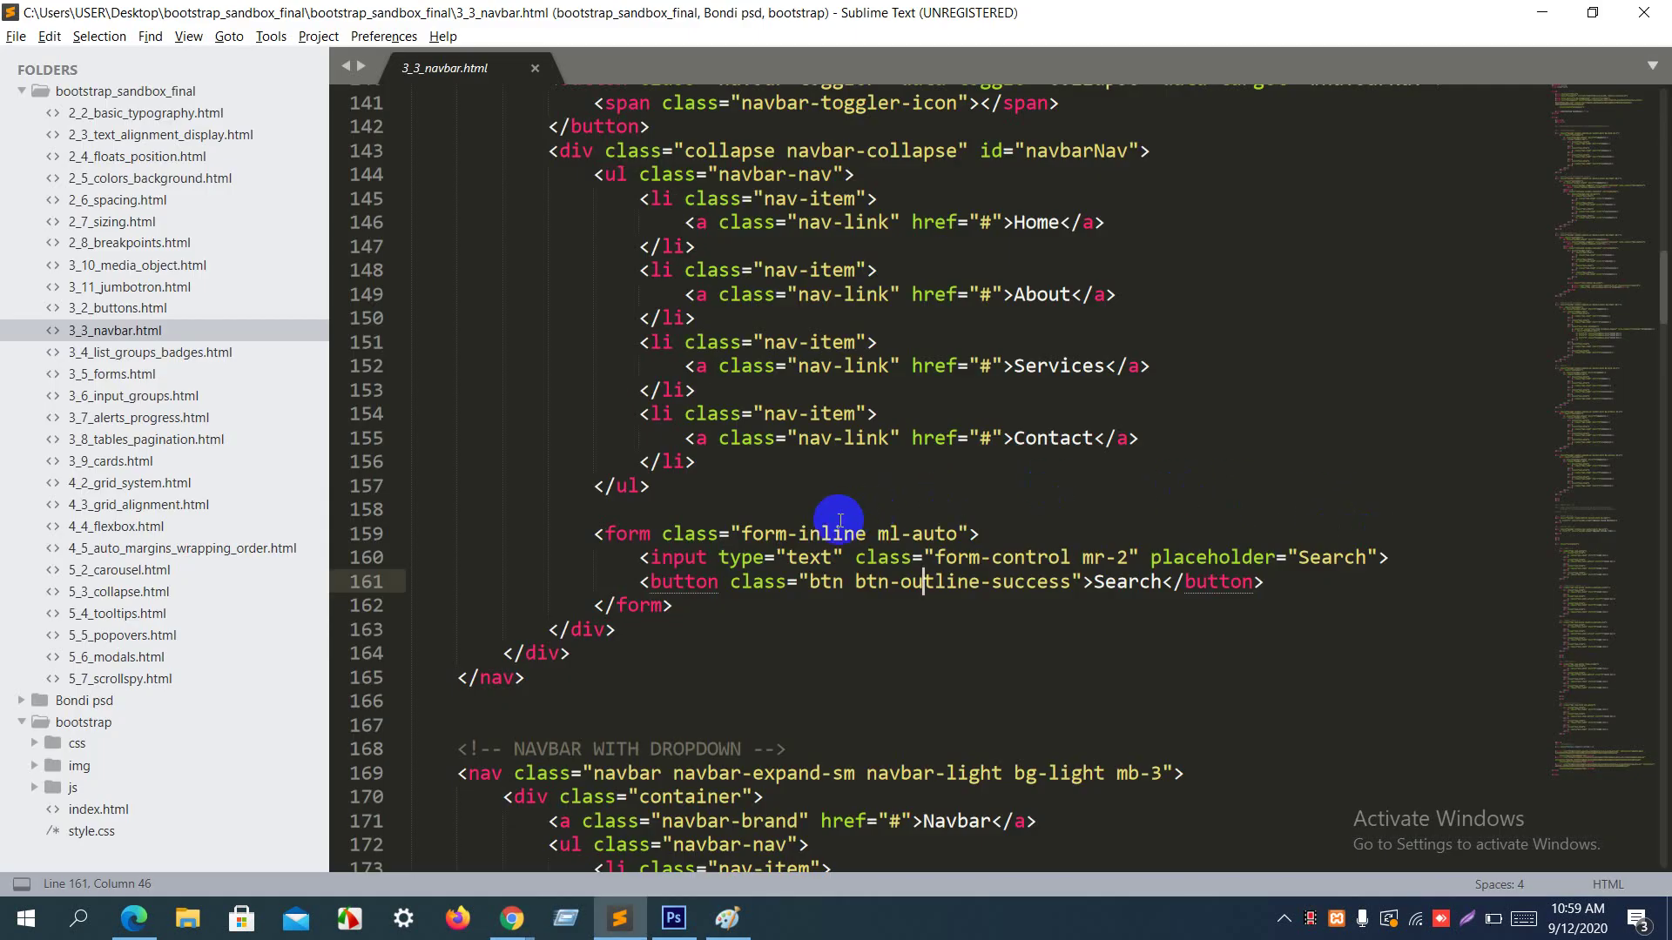
scroll(839, 521, down, 7)
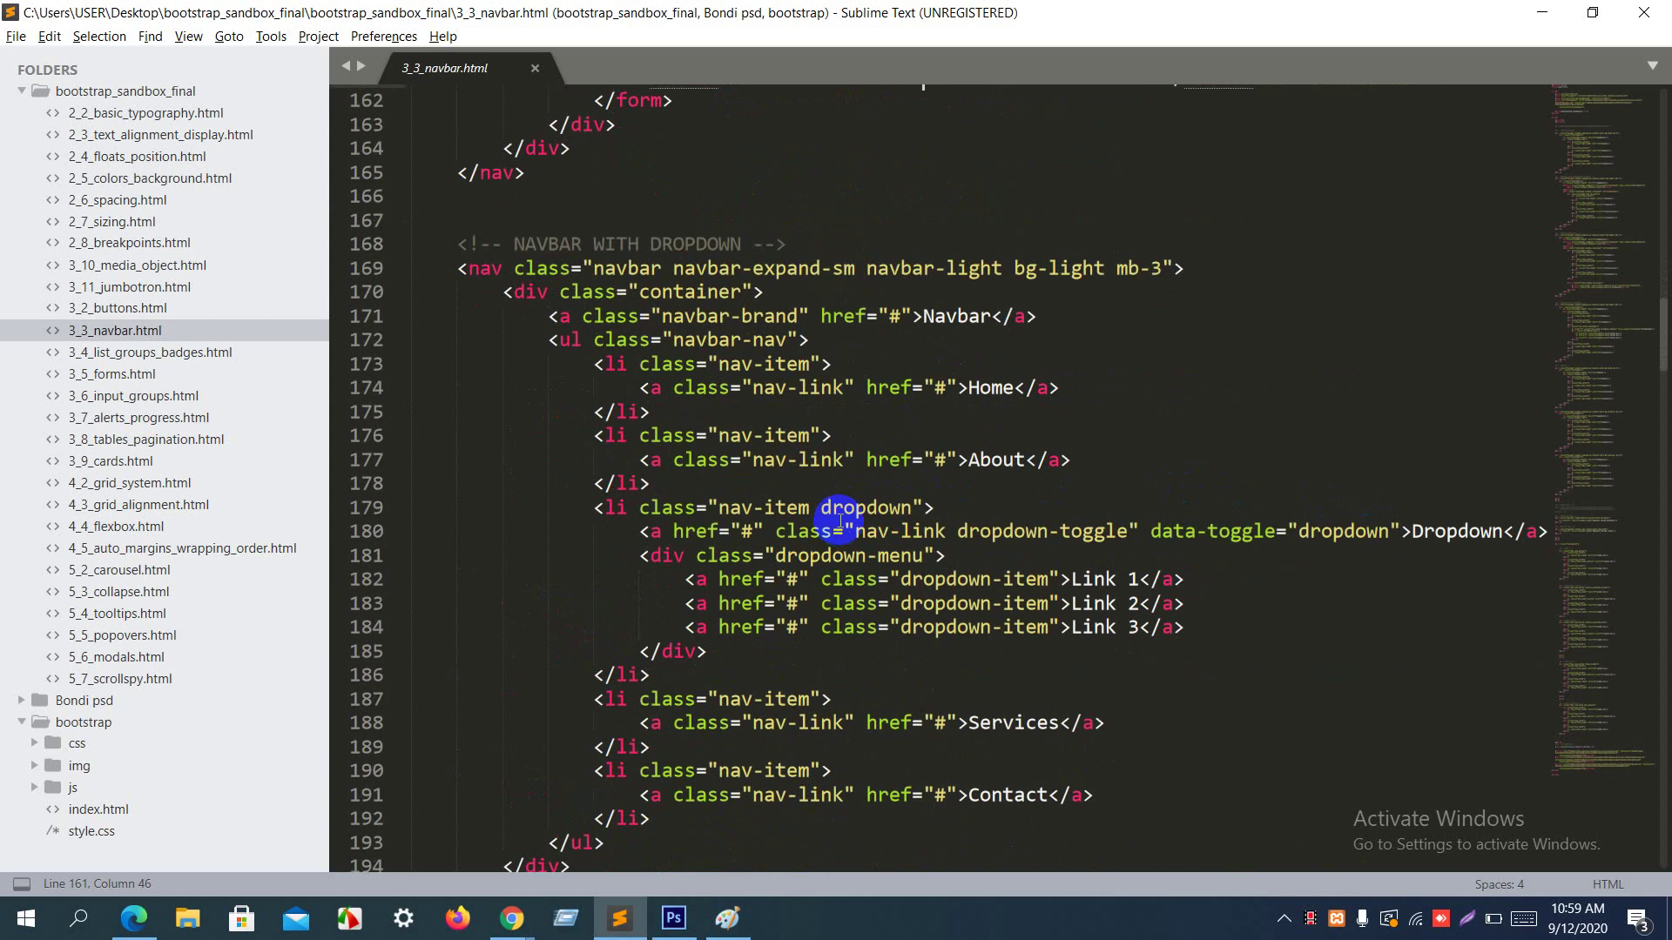
key(alt+Tab)
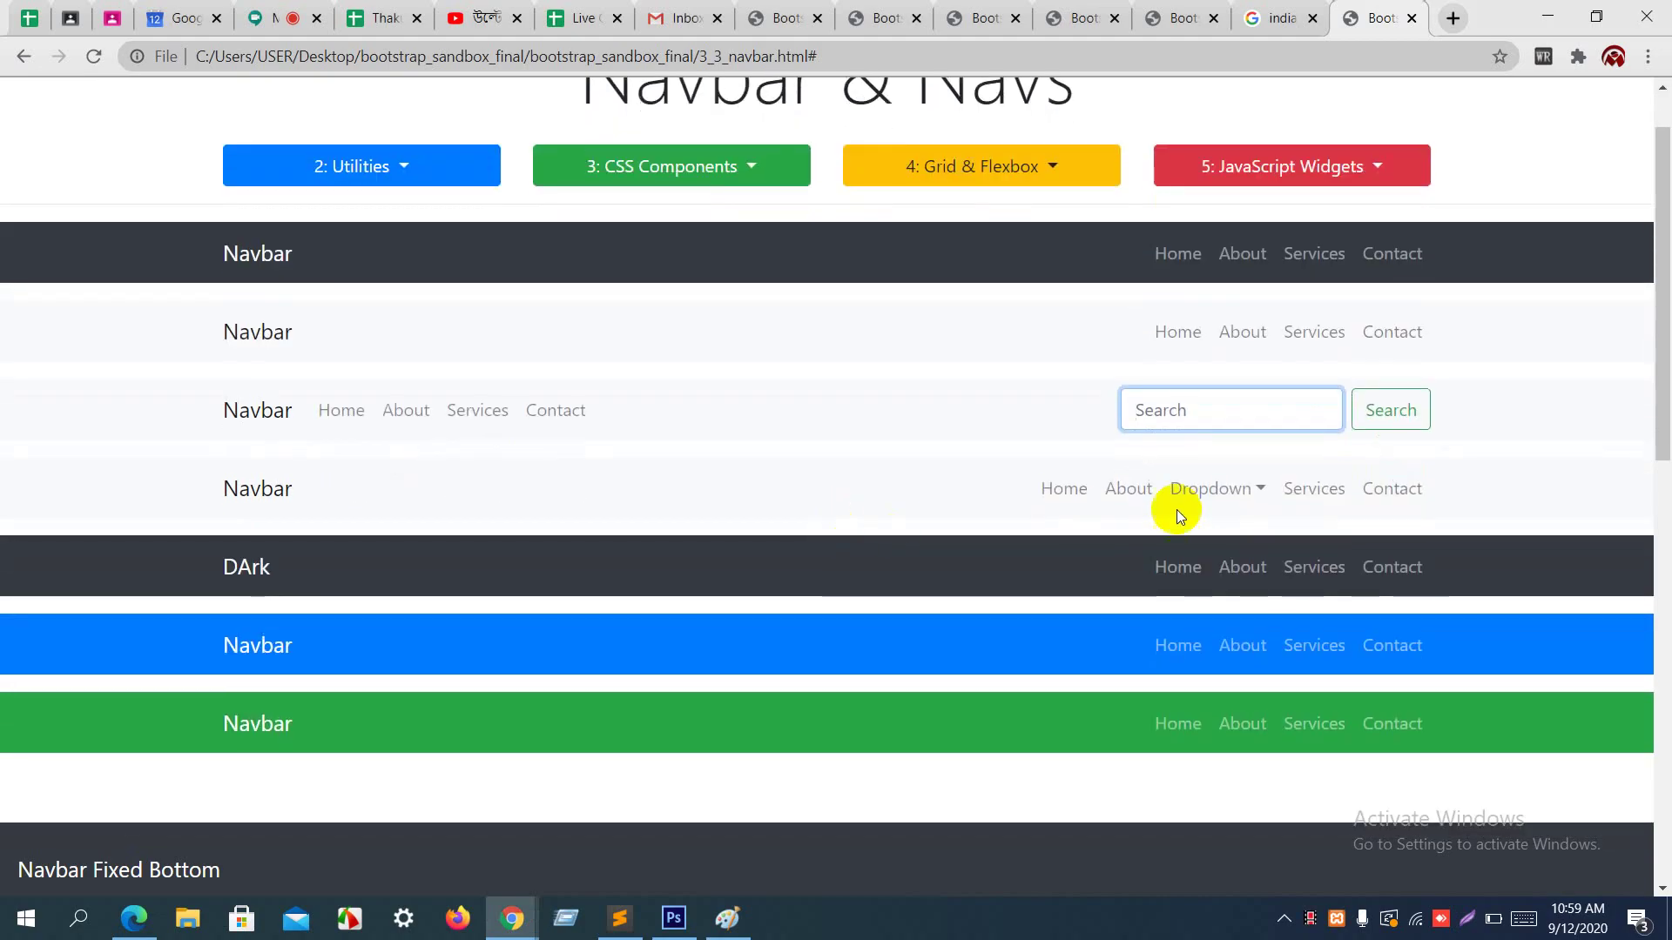
click(1232, 490)
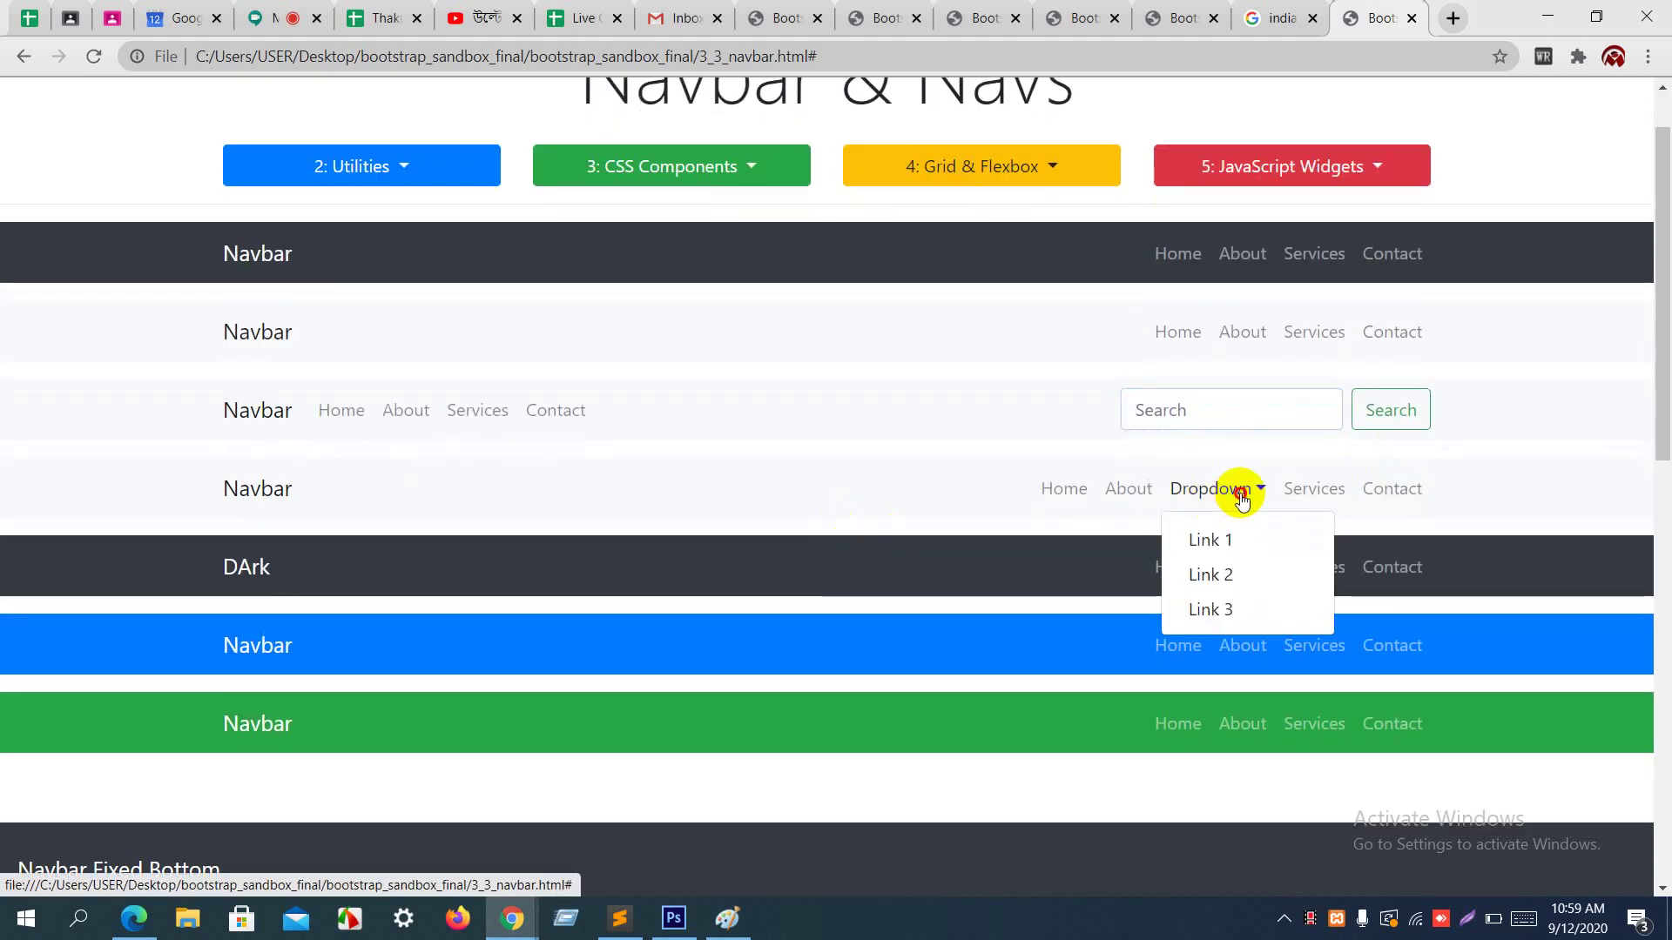
click(1241, 494)
Step: Look over the sticky navbar and nav link groups in Chrome, and the COLORS navbar code in Sublime Text
scroll(1239, 492, down, 12)
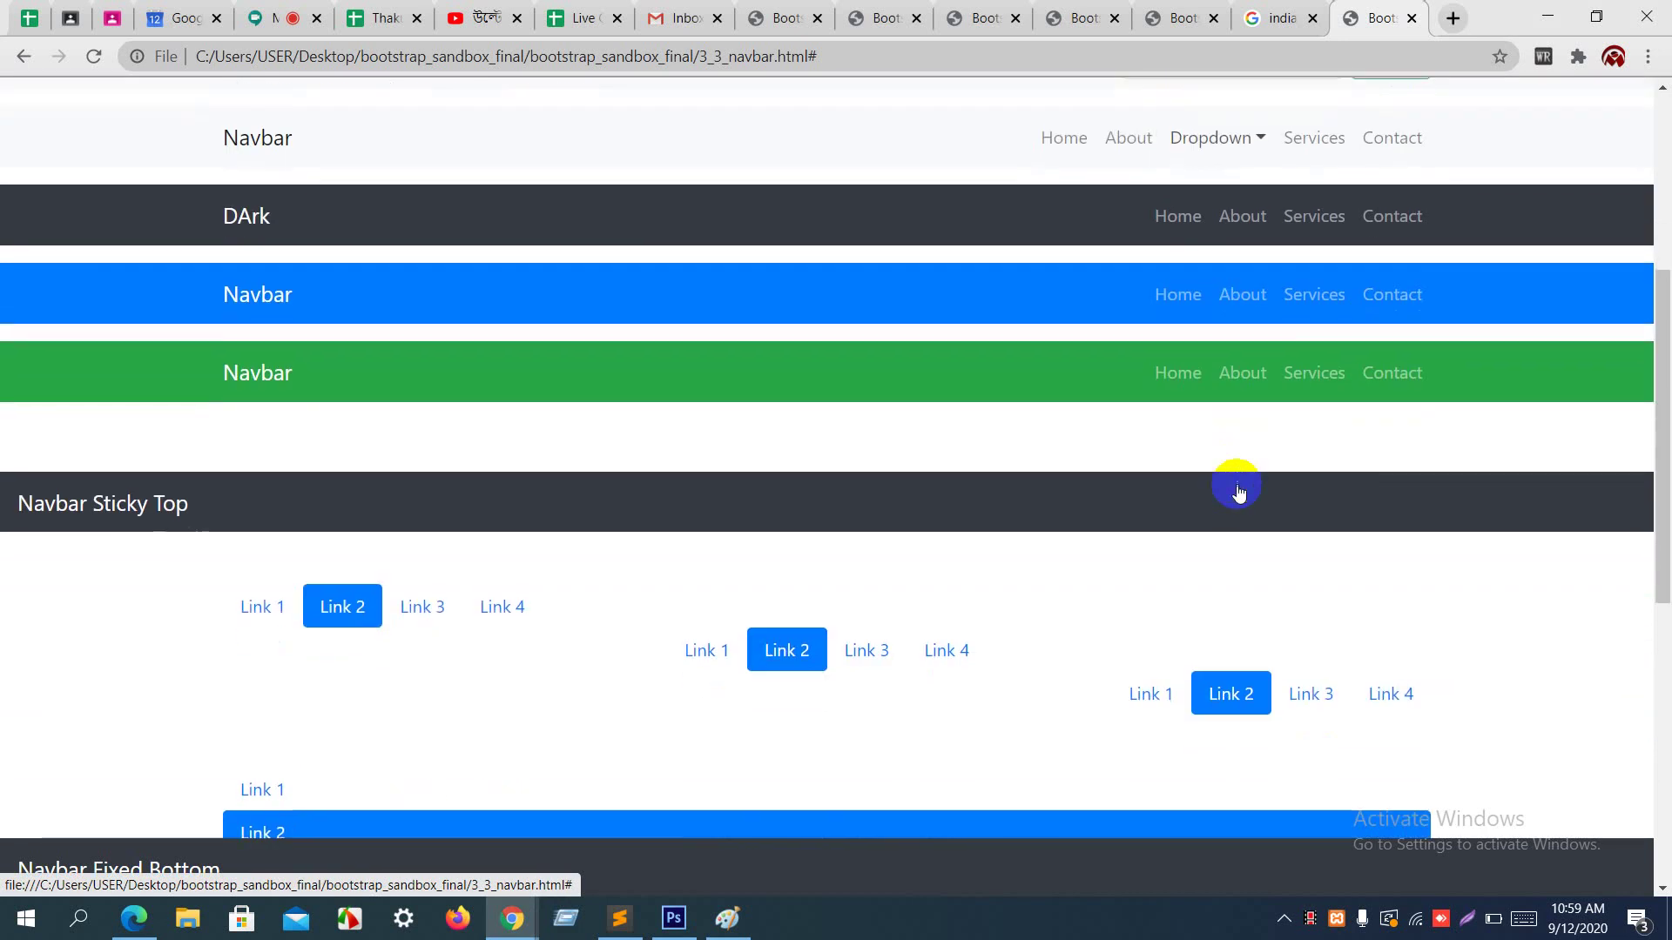
scroll(1239, 490, up, 1)
scroll(1236, 484, up, 5)
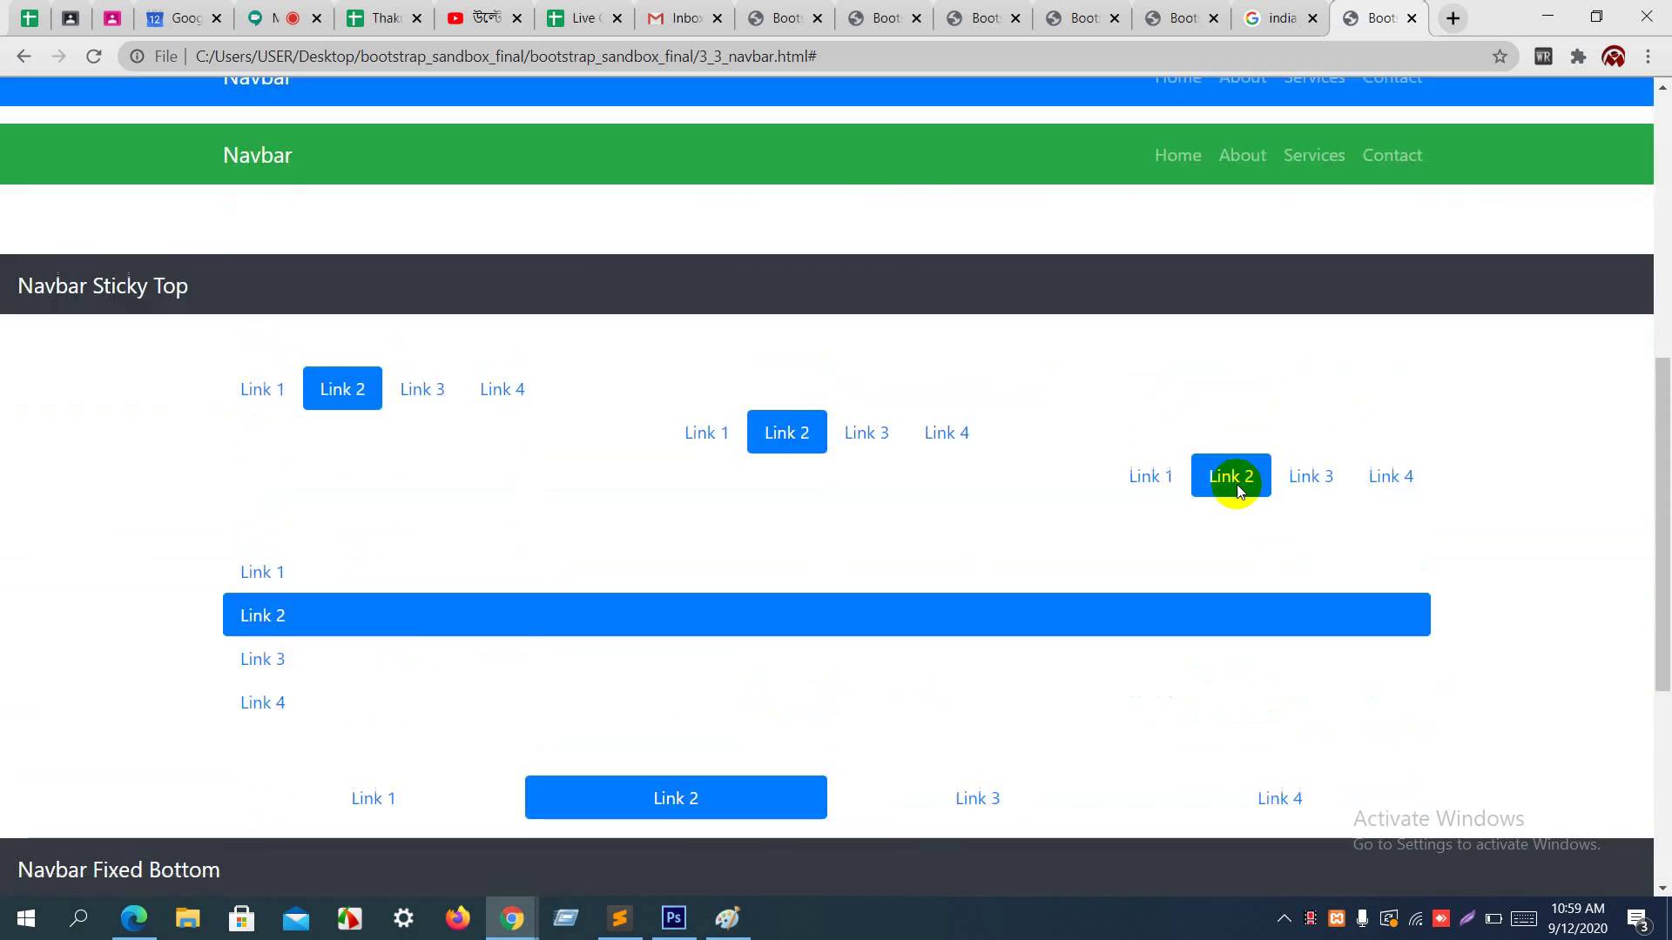
key(alt+Tab)
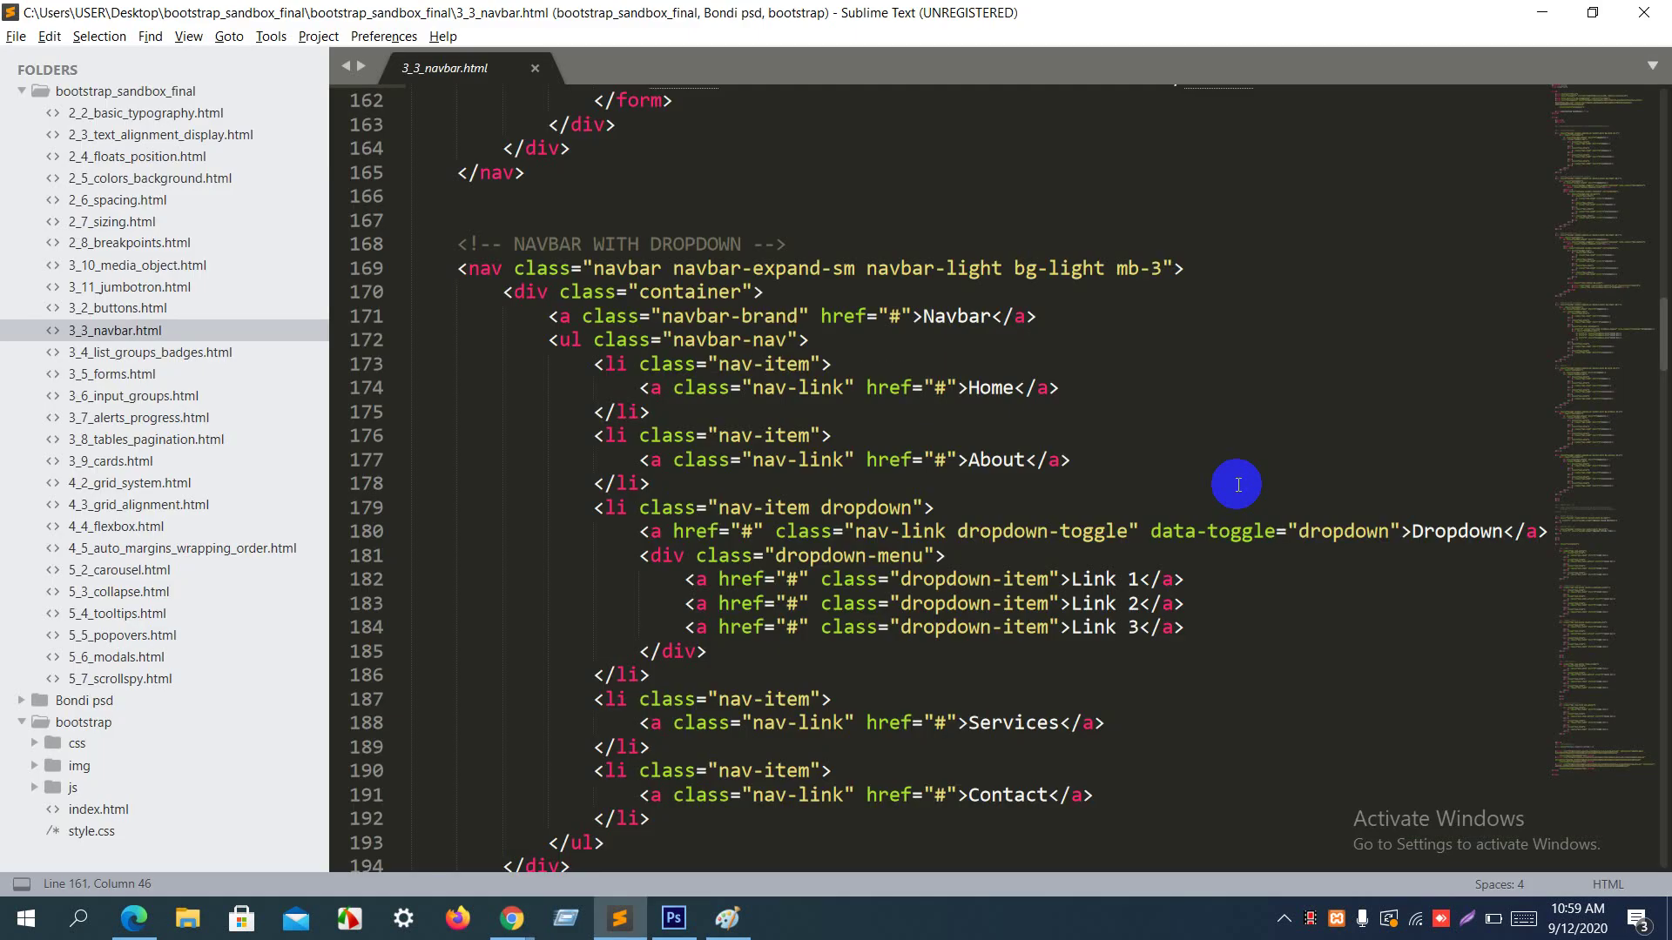
scroll(1236, 484, down, 8)
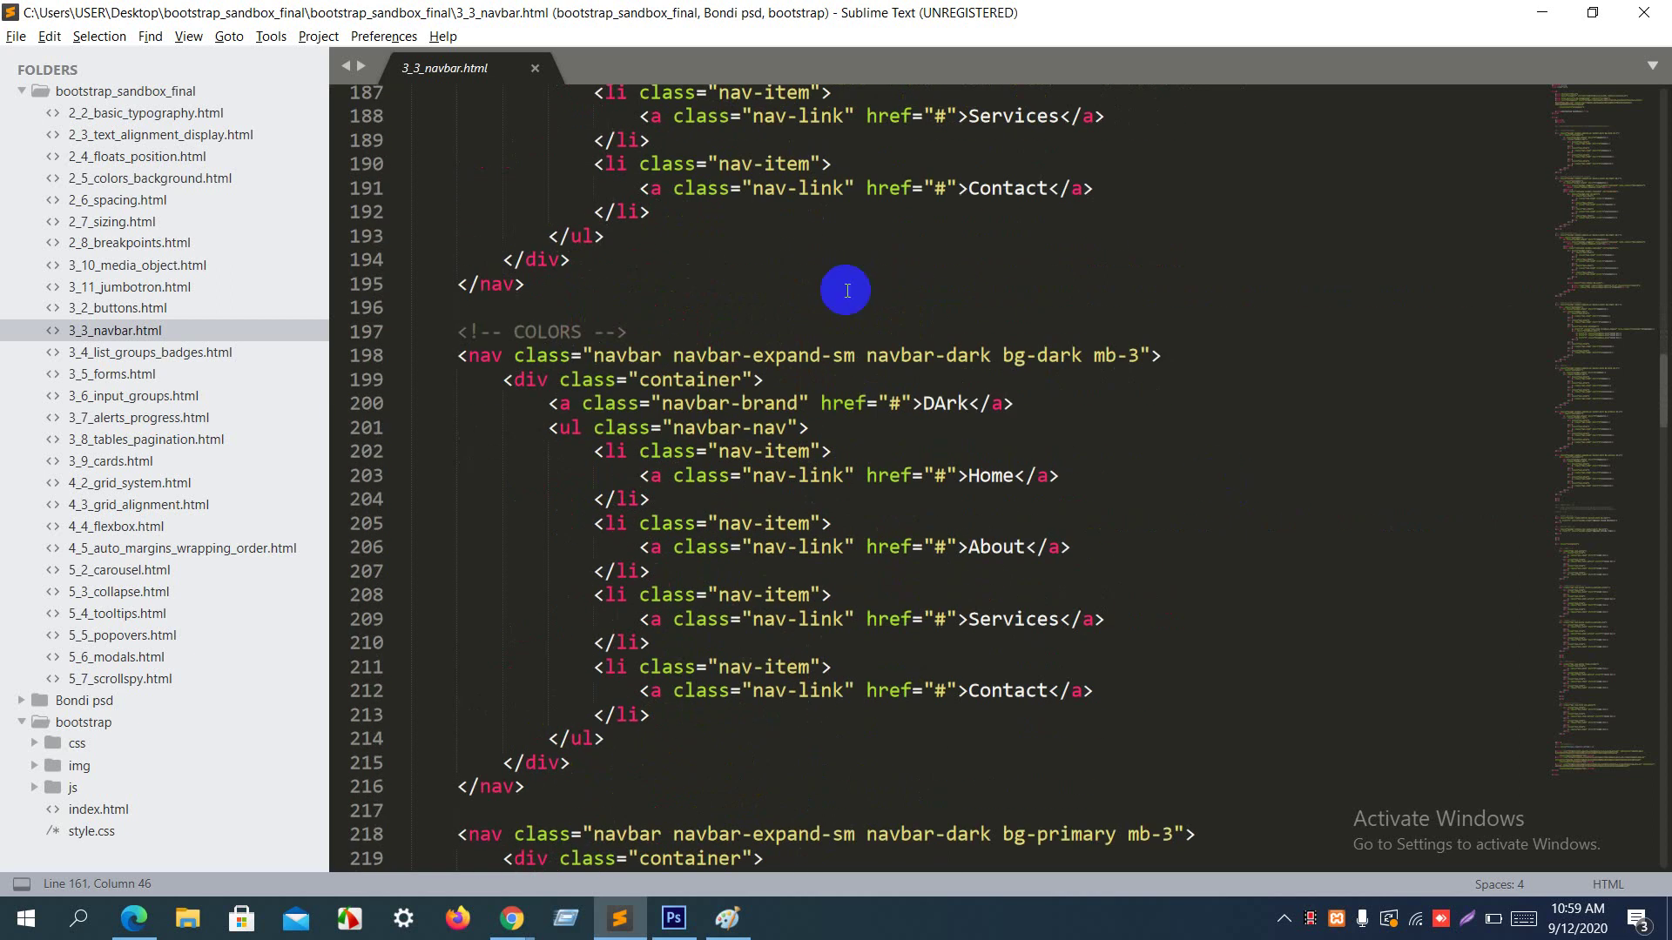
Step: Preview 3_4_list_groups_badges.html, open 3_5_forms.html, and fold and unfold its header block
click(294, 362)
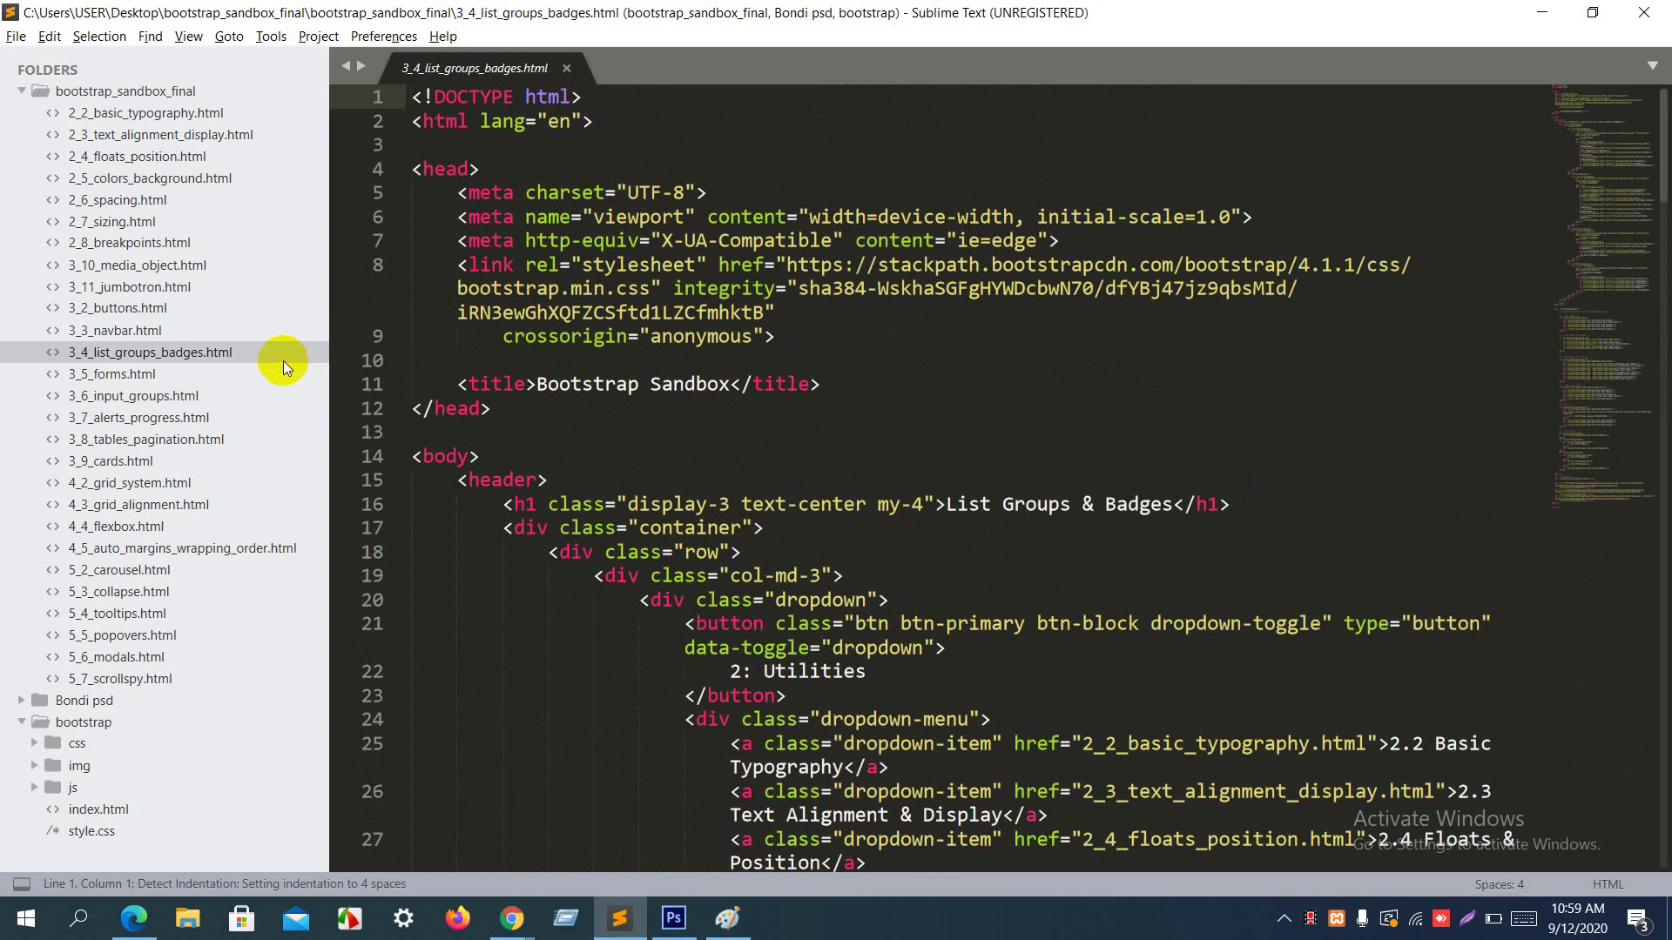
click(238, 373)
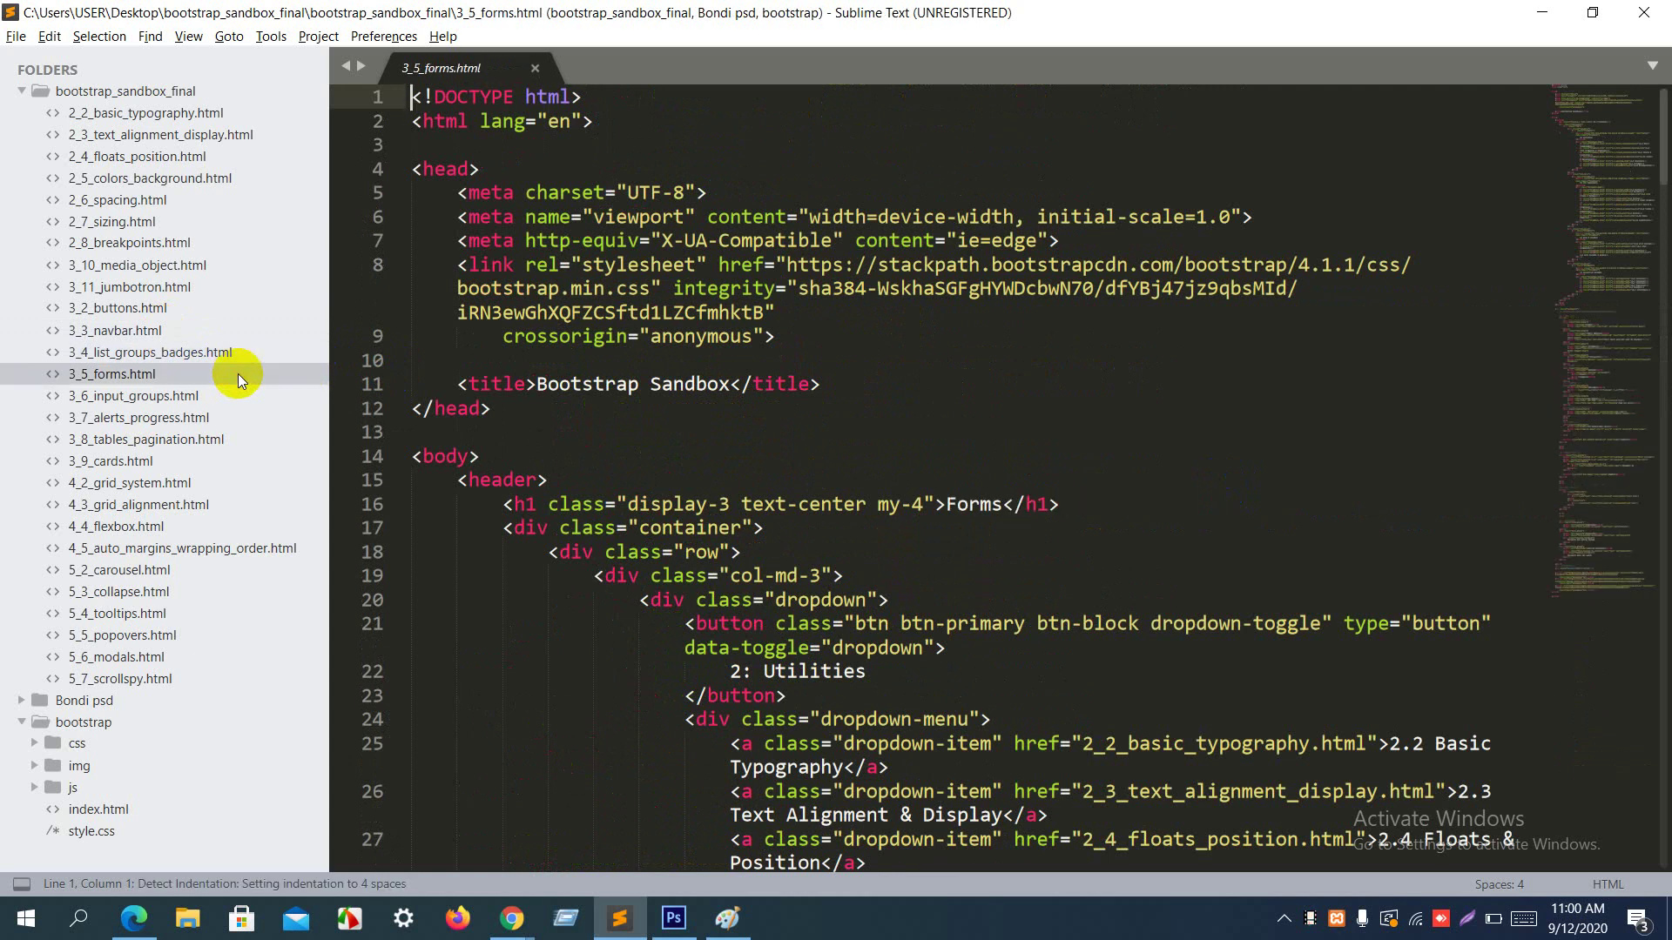
click(398, 479)
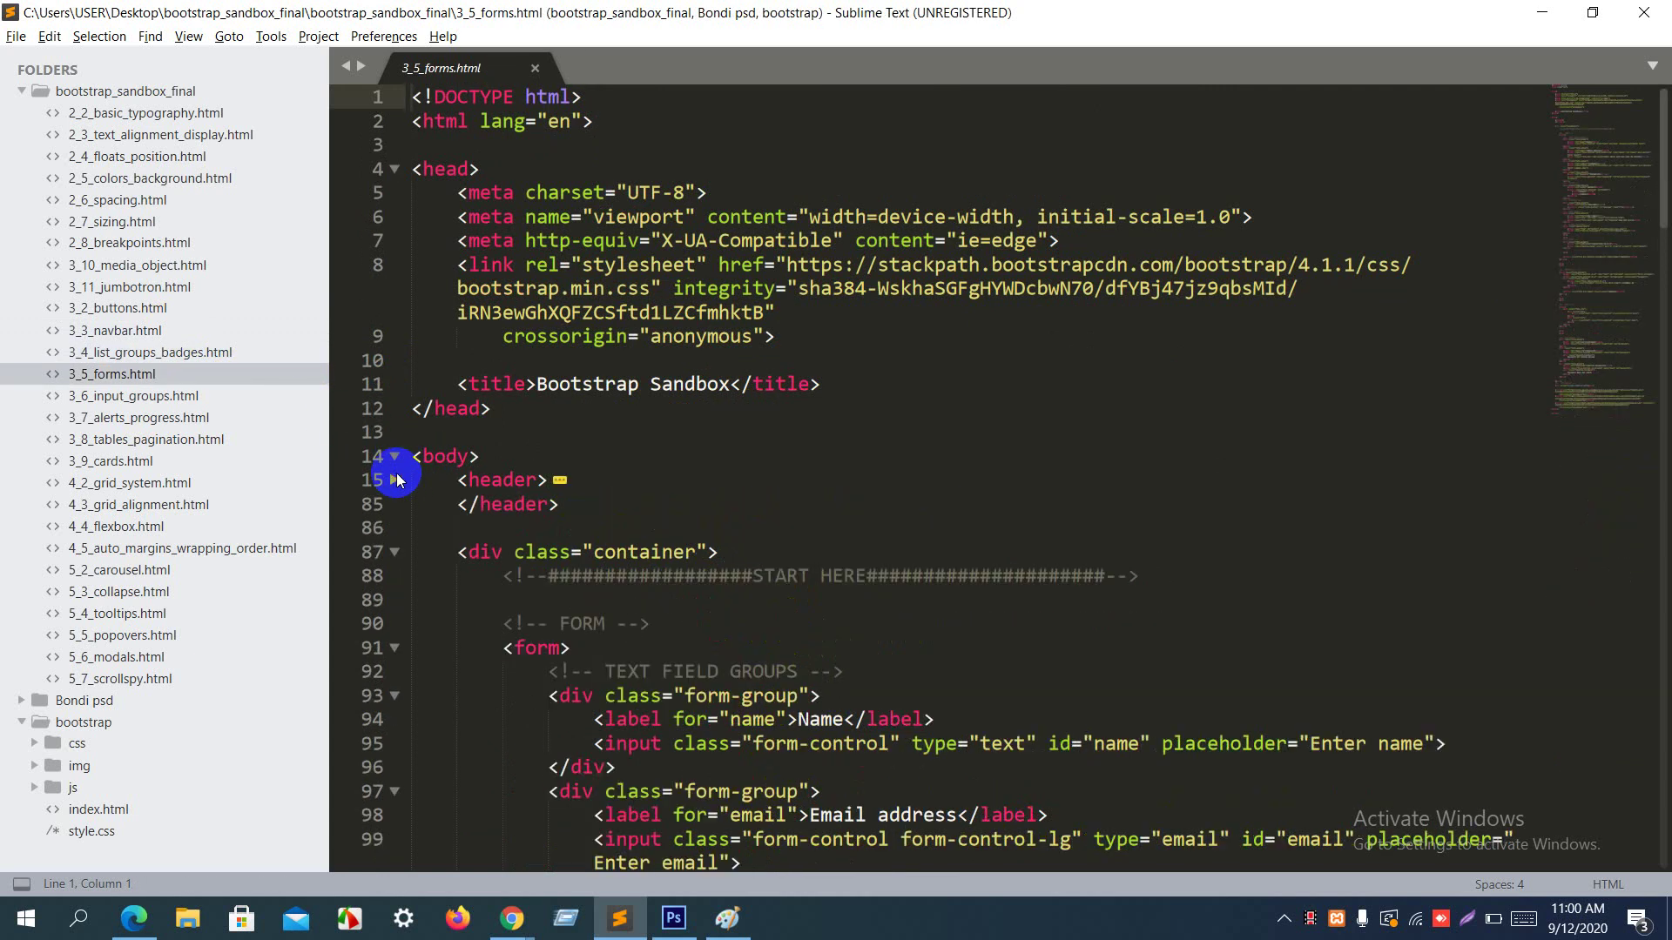
click(397, 479)
Step: Open 3_5_forms.html in the browser and try focusing the form's Name field
right_click(600, 495)
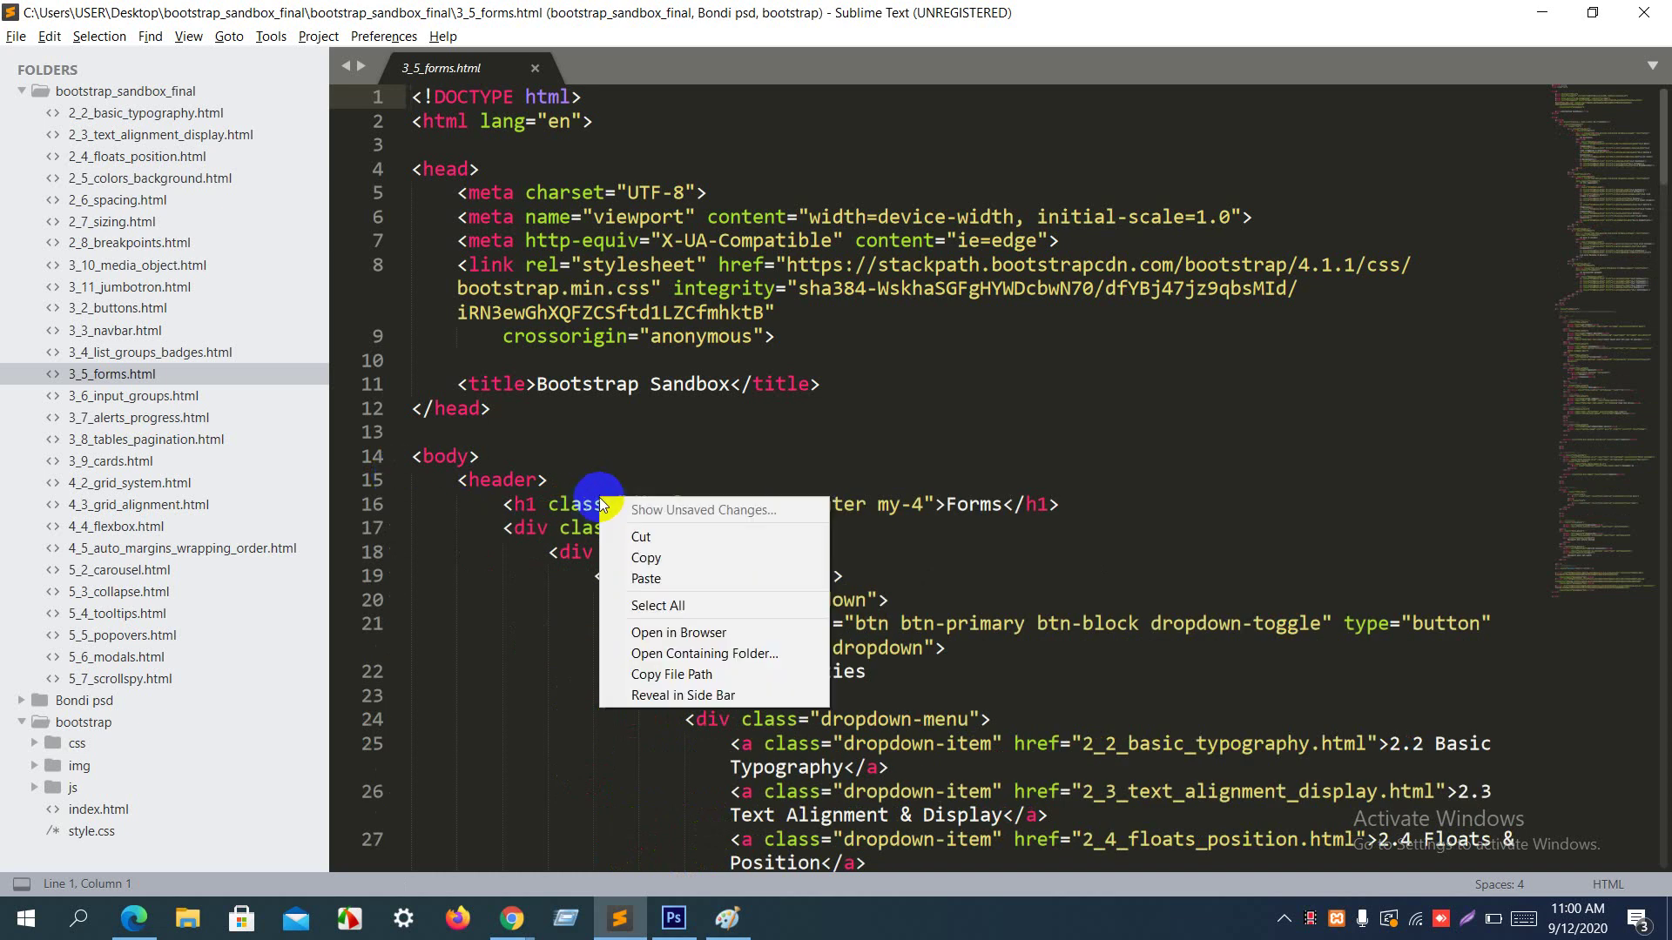
click(688, 636)
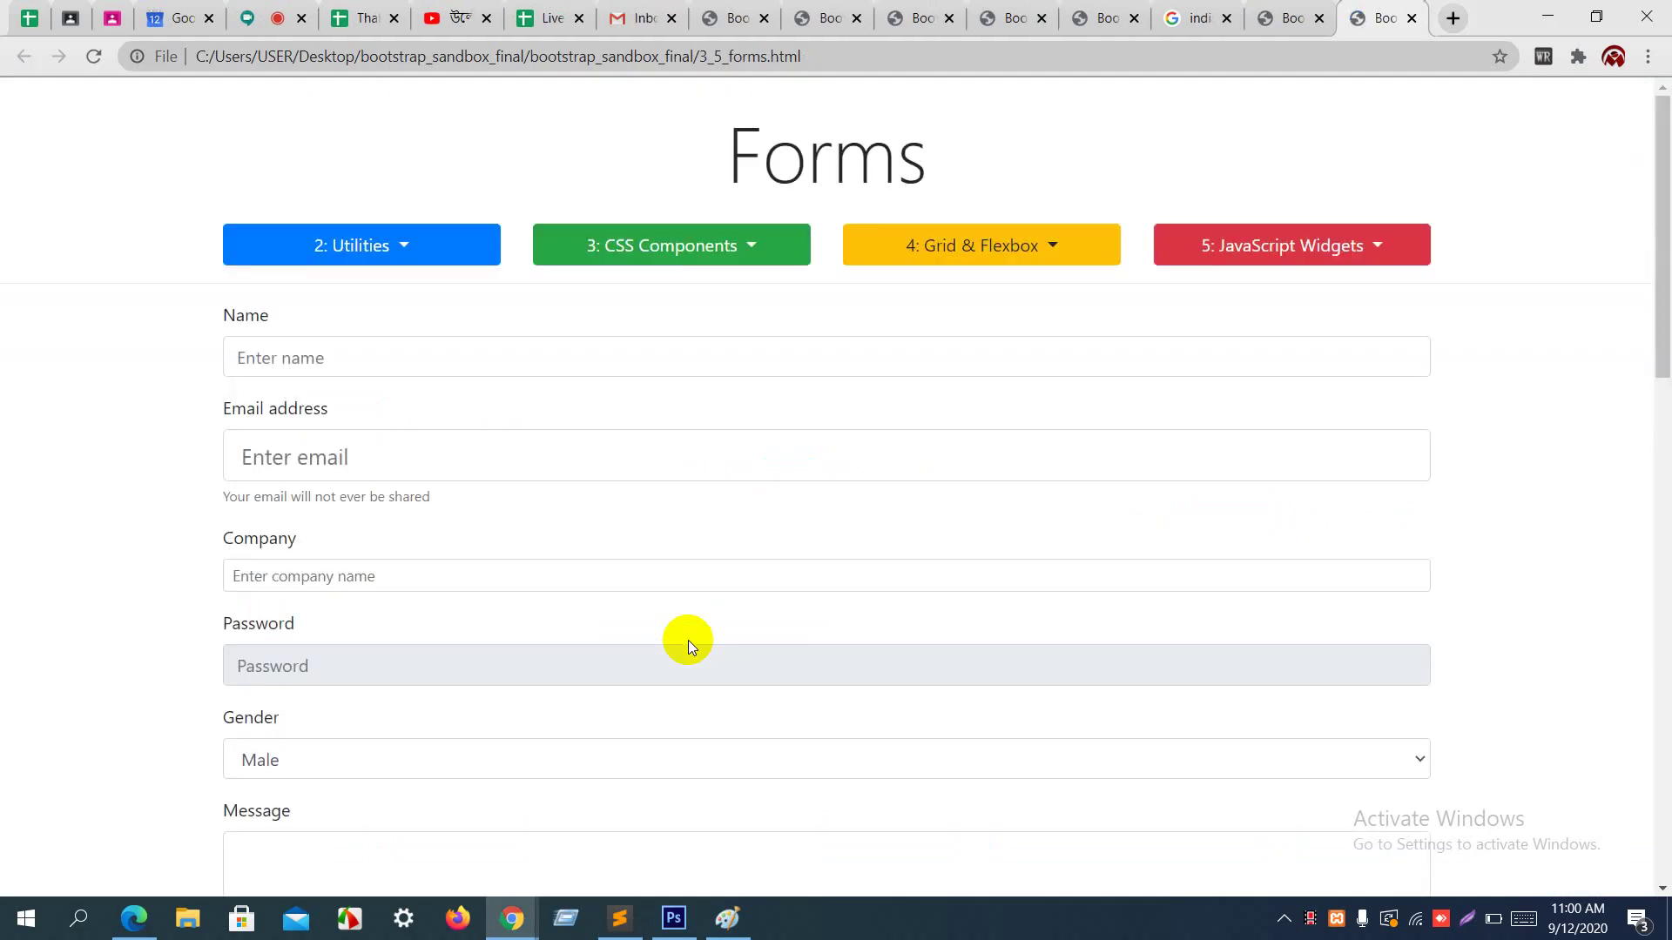
click(331, 347)
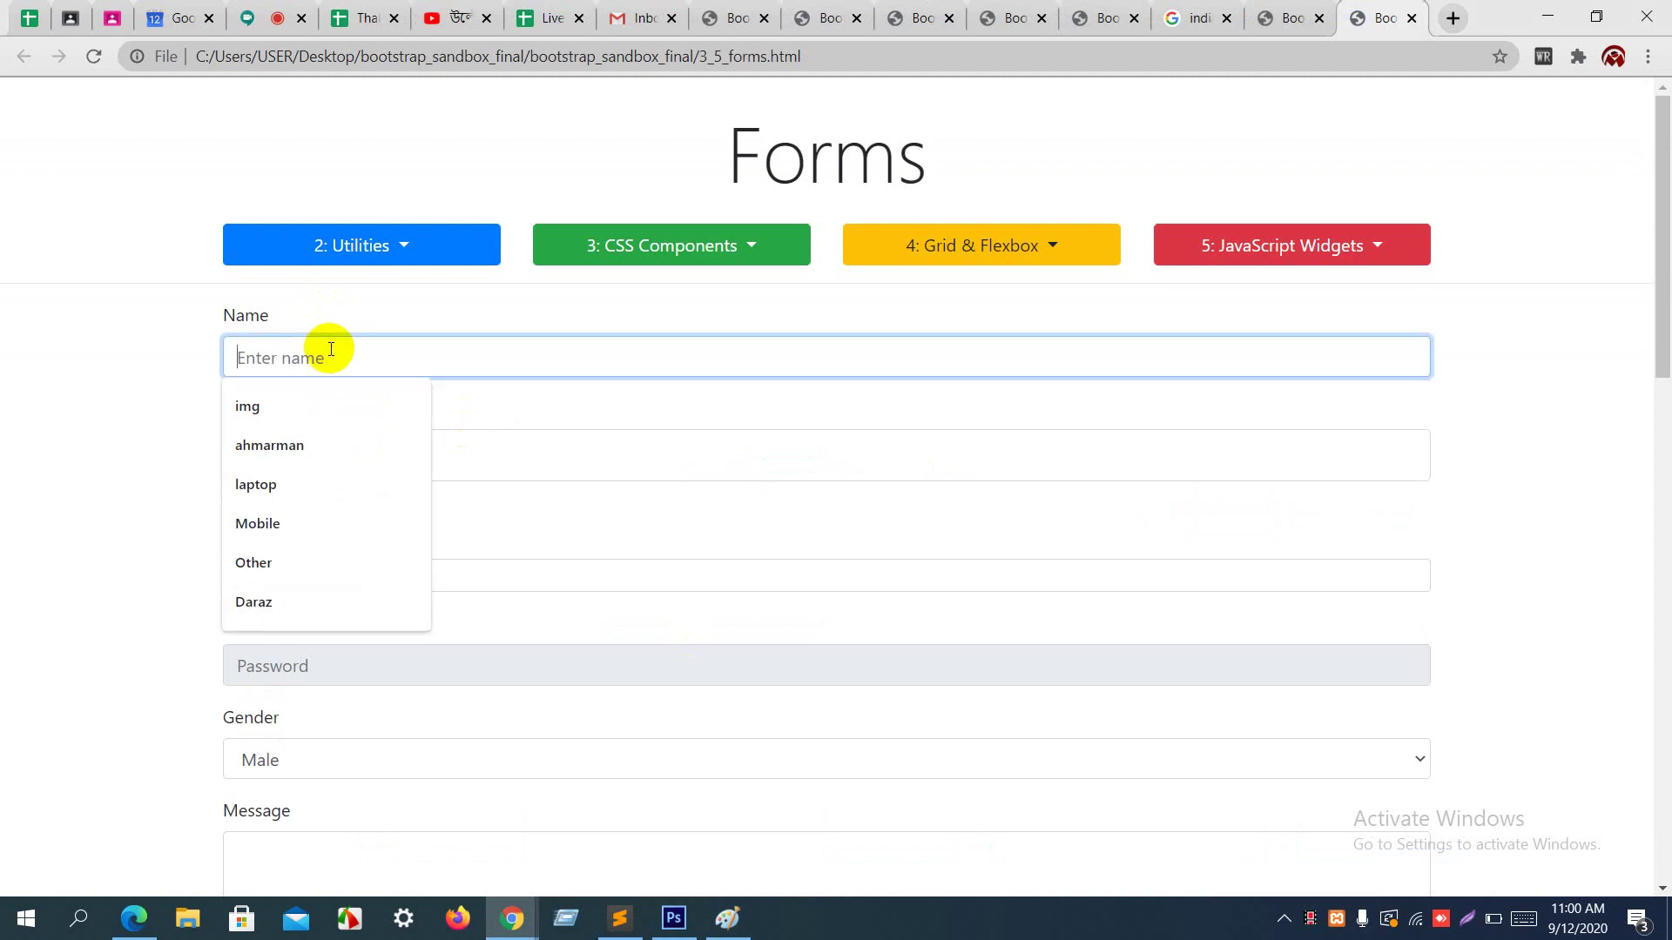
click(453, 414)
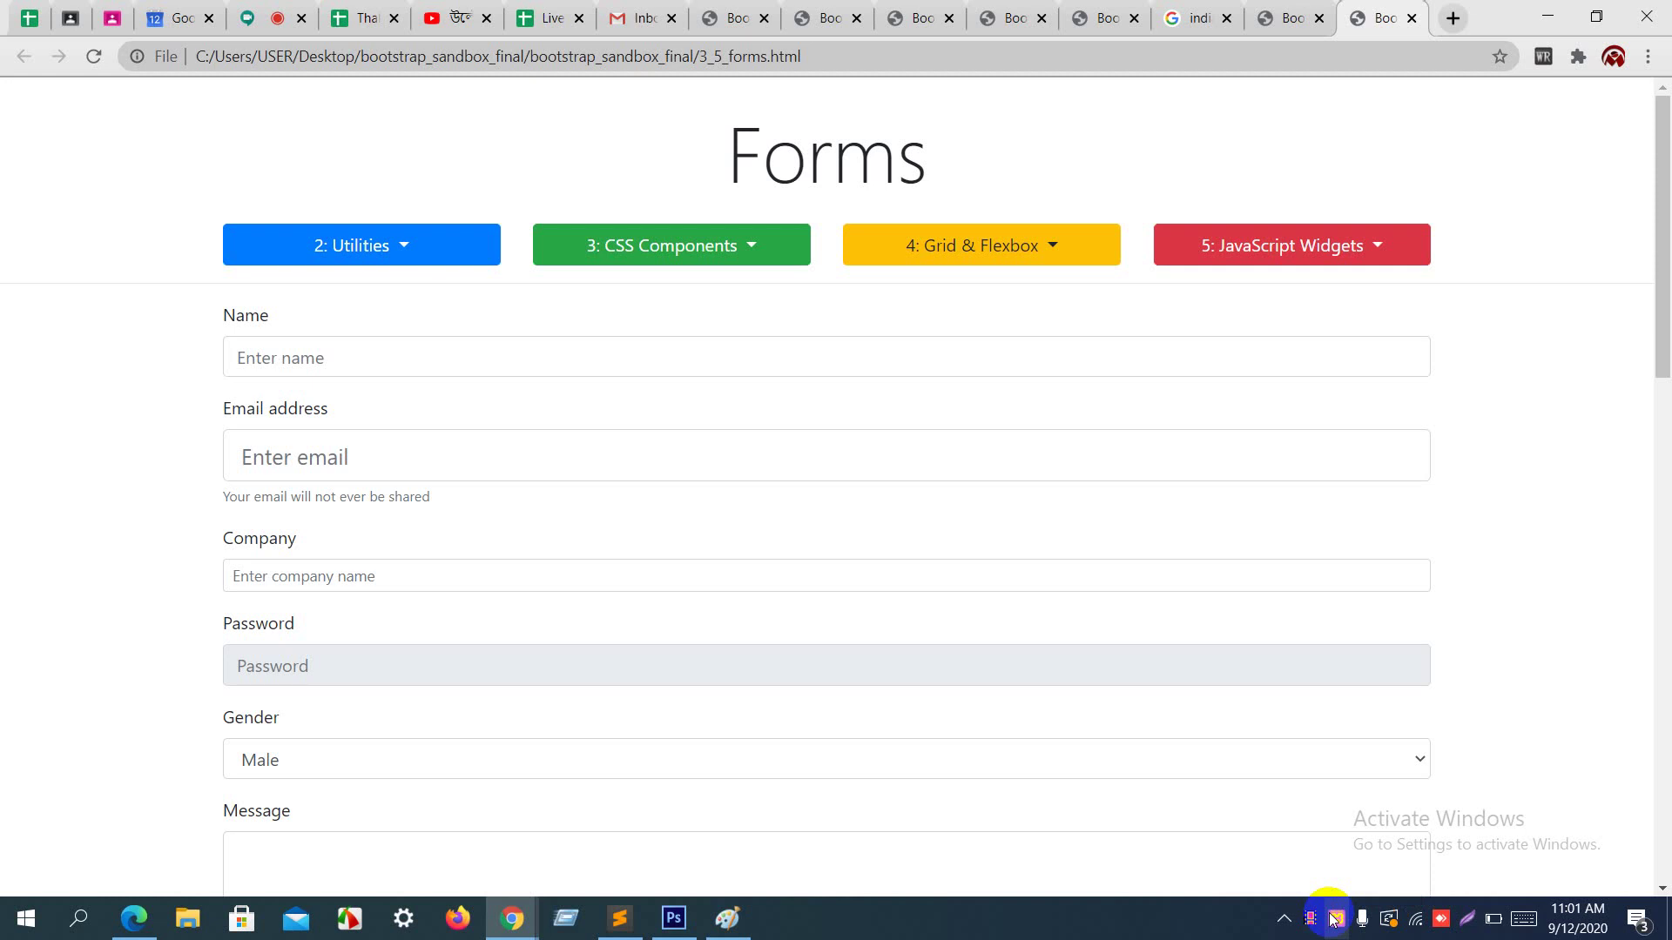
Step: Return to Sublime Text, fold the header block on line 15 and point out the form-group div on line 93
key(alt+Tab)
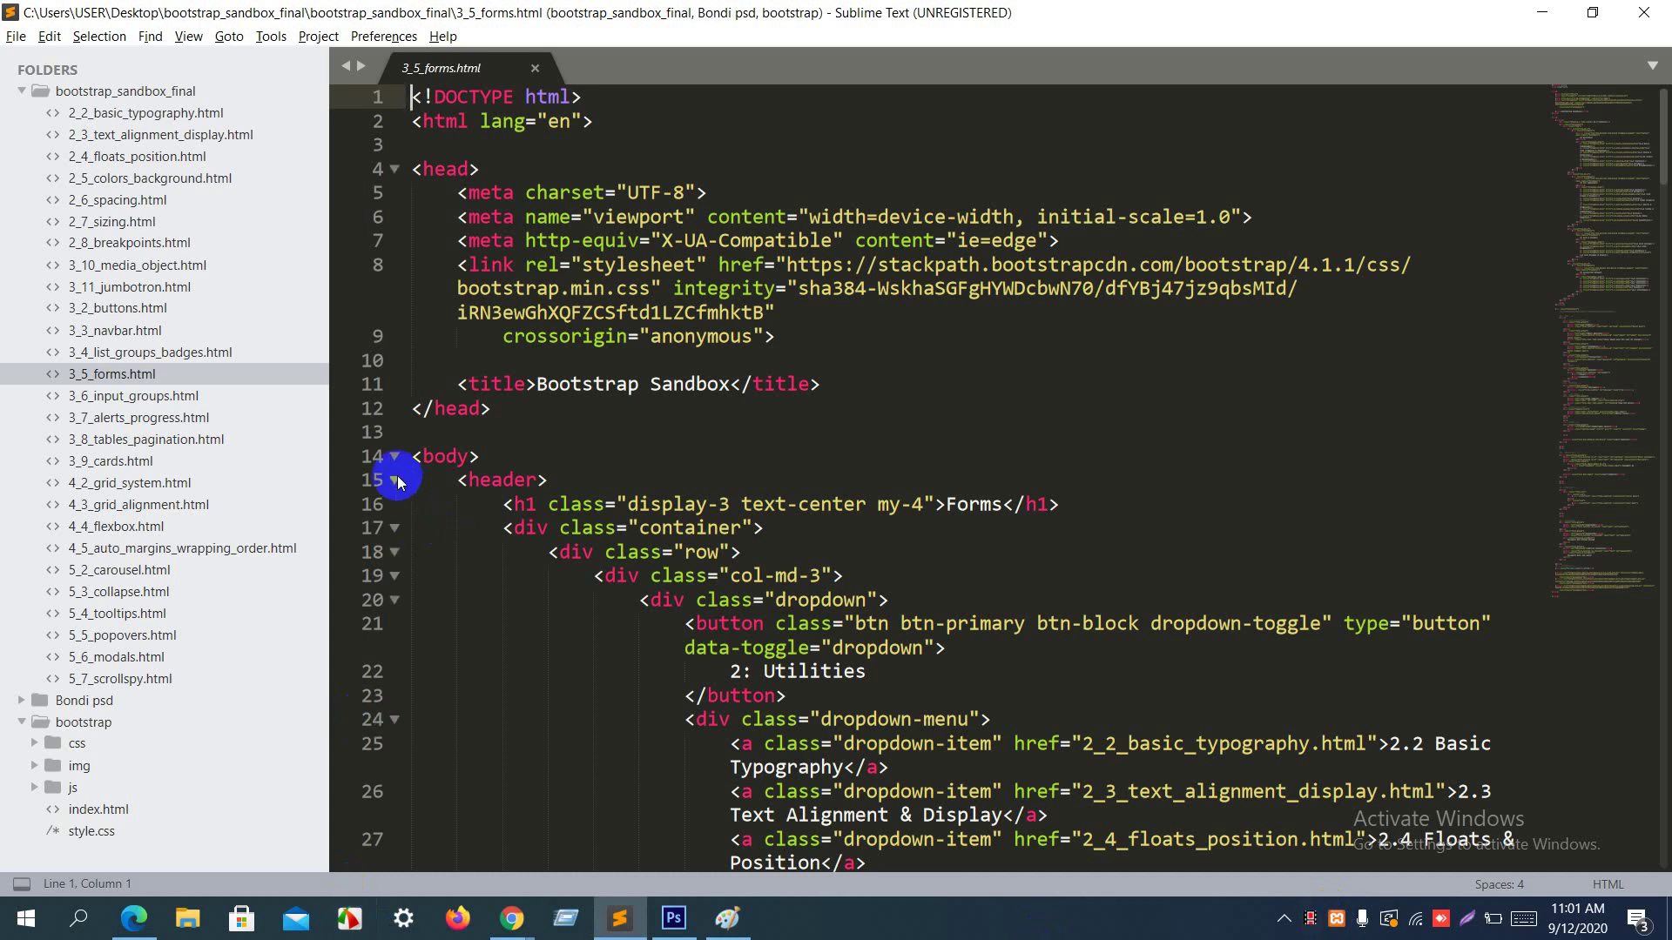
click(396, 479)
scroll(657, 601, down, 5)
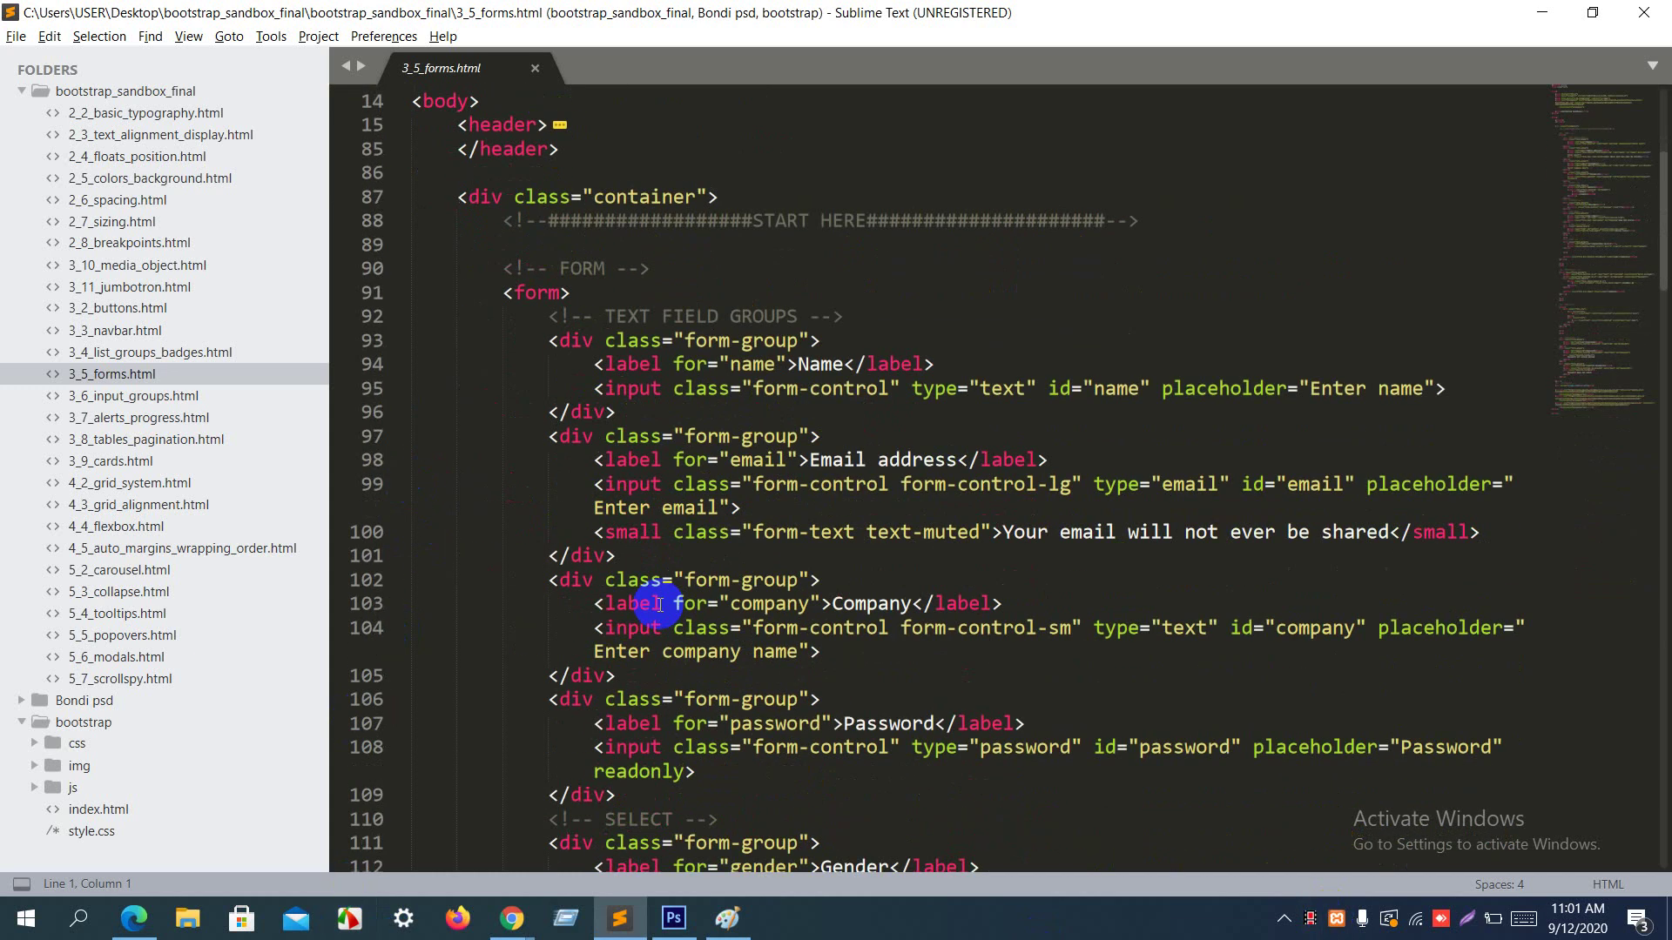
click(570, 342)
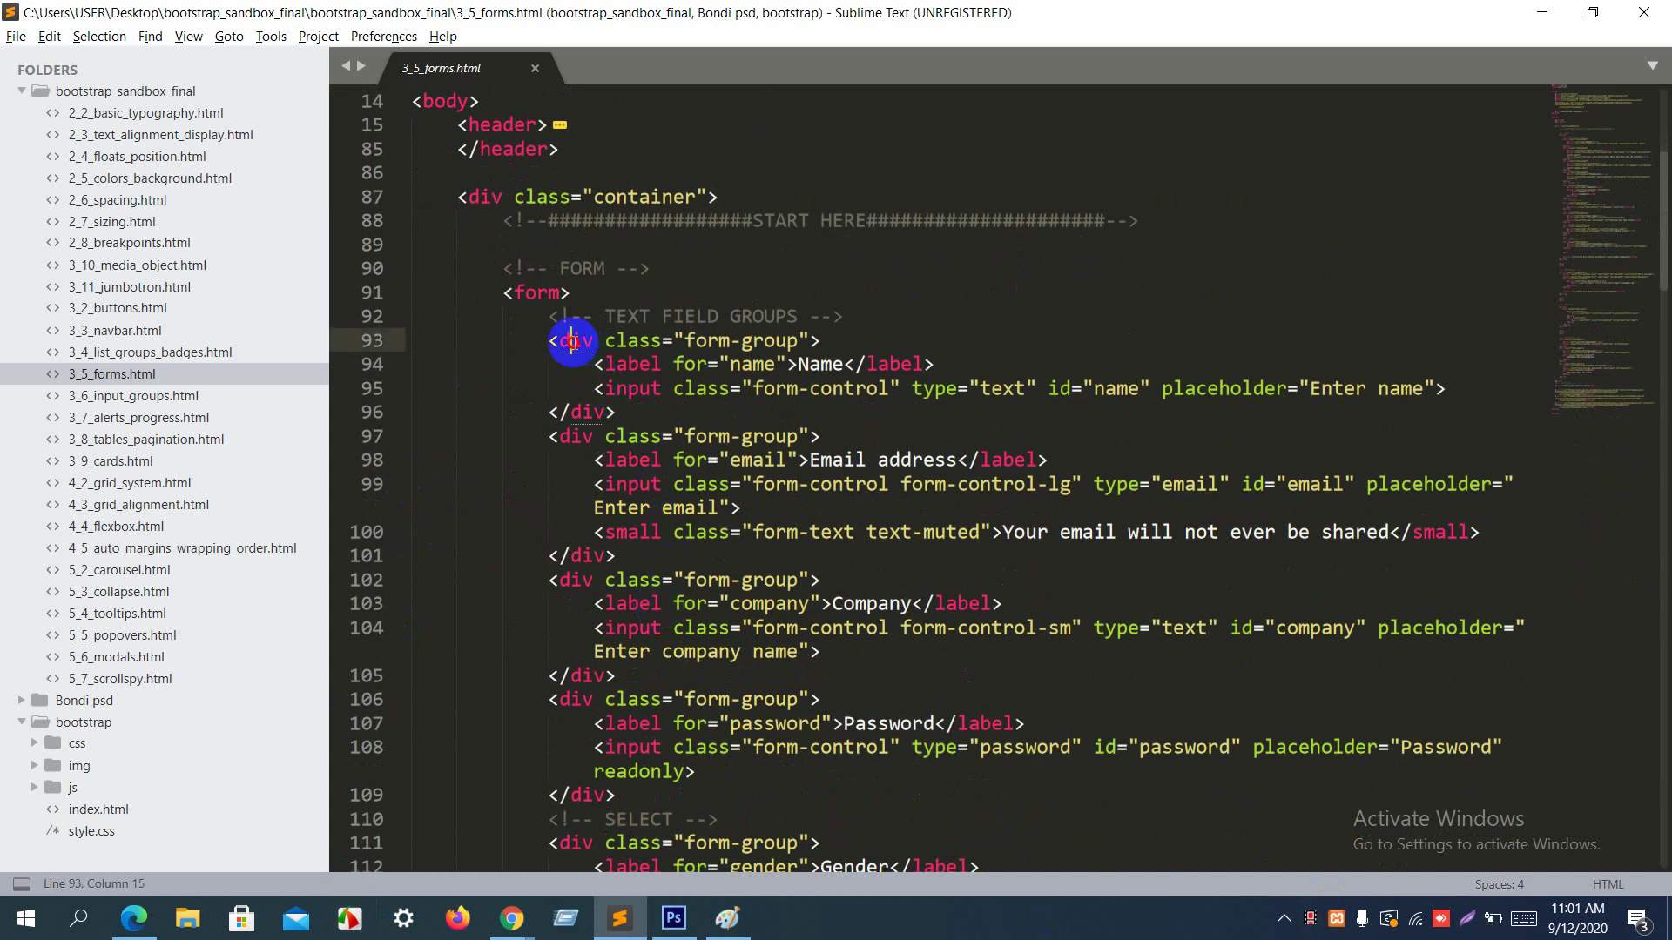
Step: Highlight the form-group class, the Name label and the input's form-control class on lines 93 to 95
drag(695, 337, 773, 338)
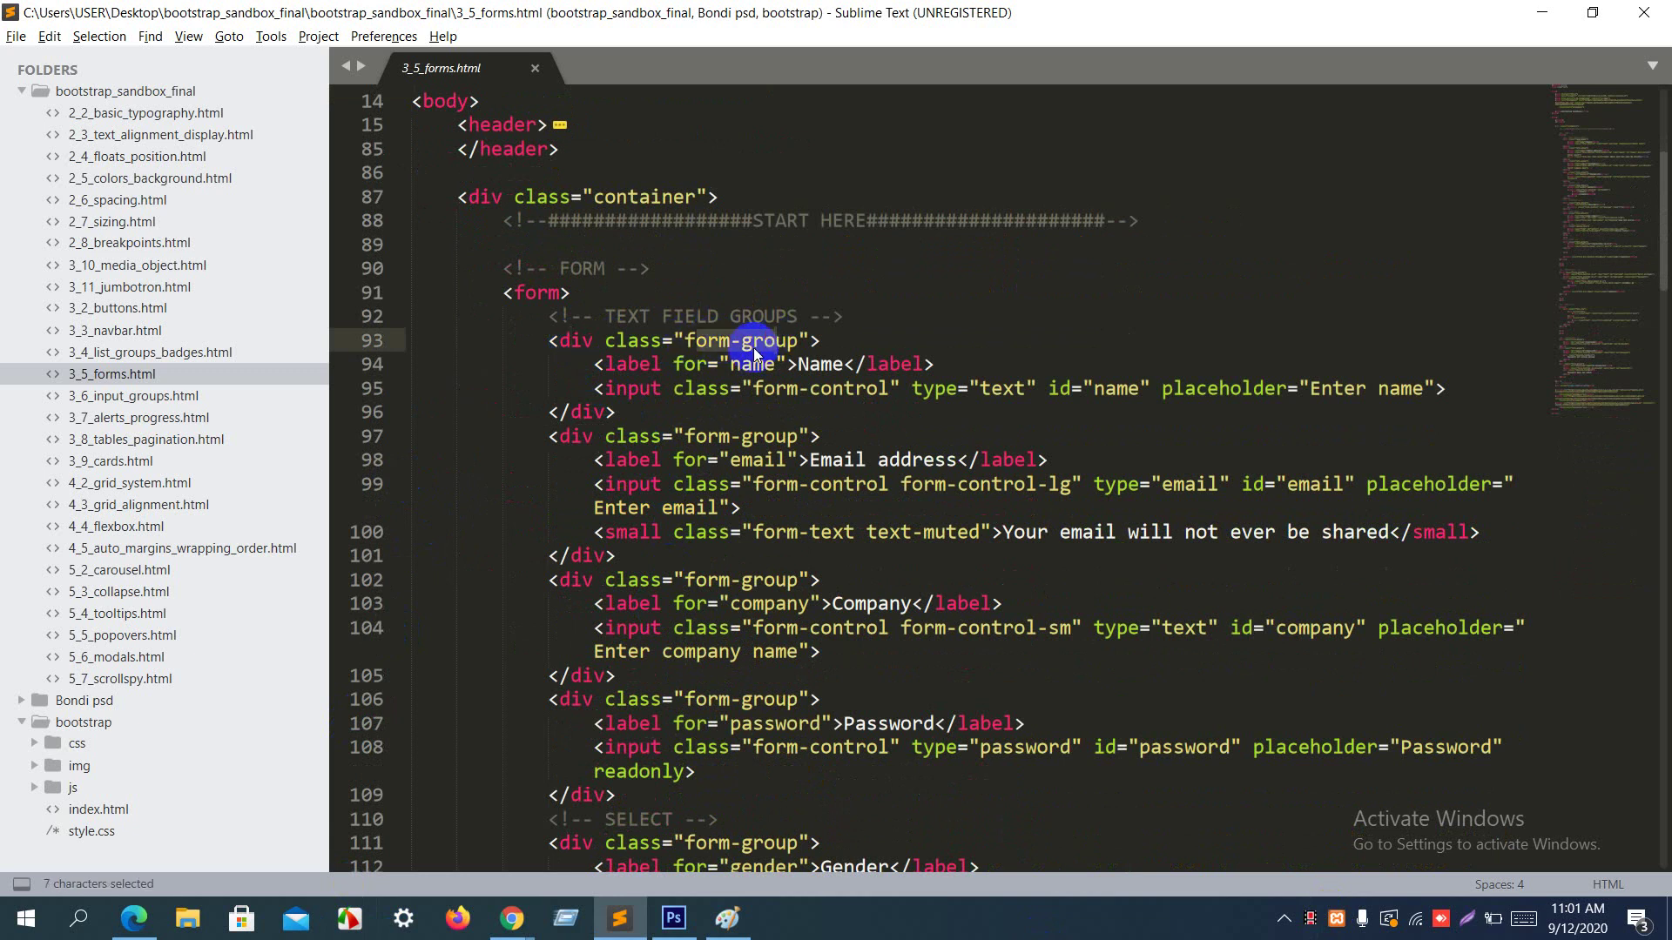
drag(659, 370, 860, 359)
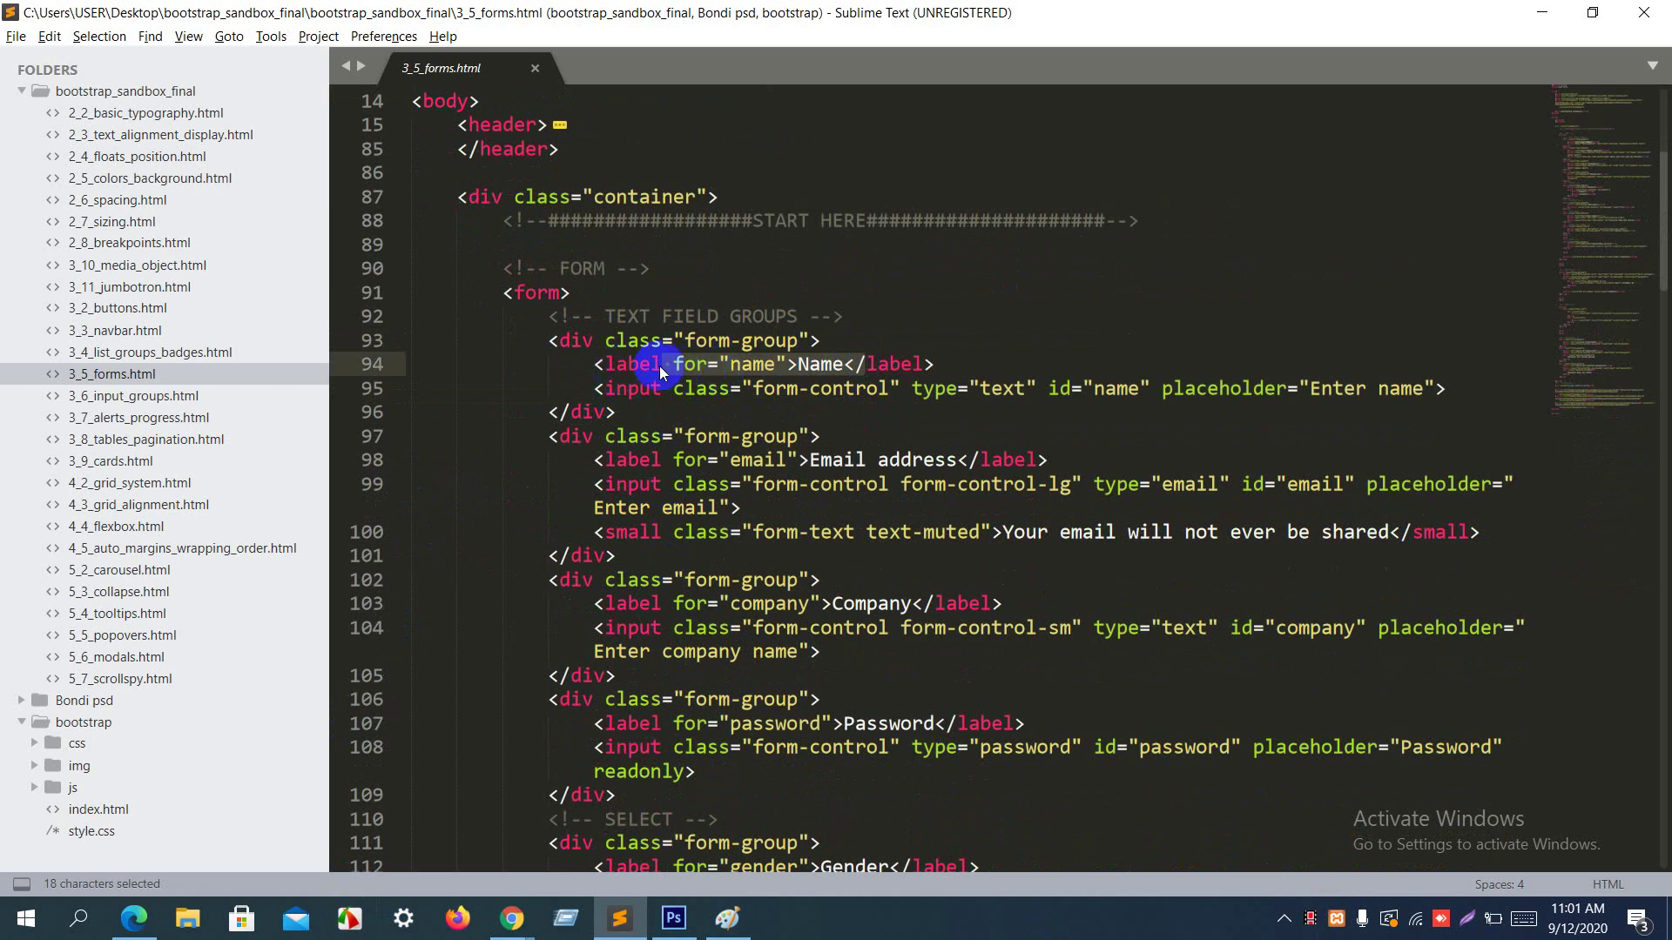
click(615, 388)
drag(615, 388, 863, 384)
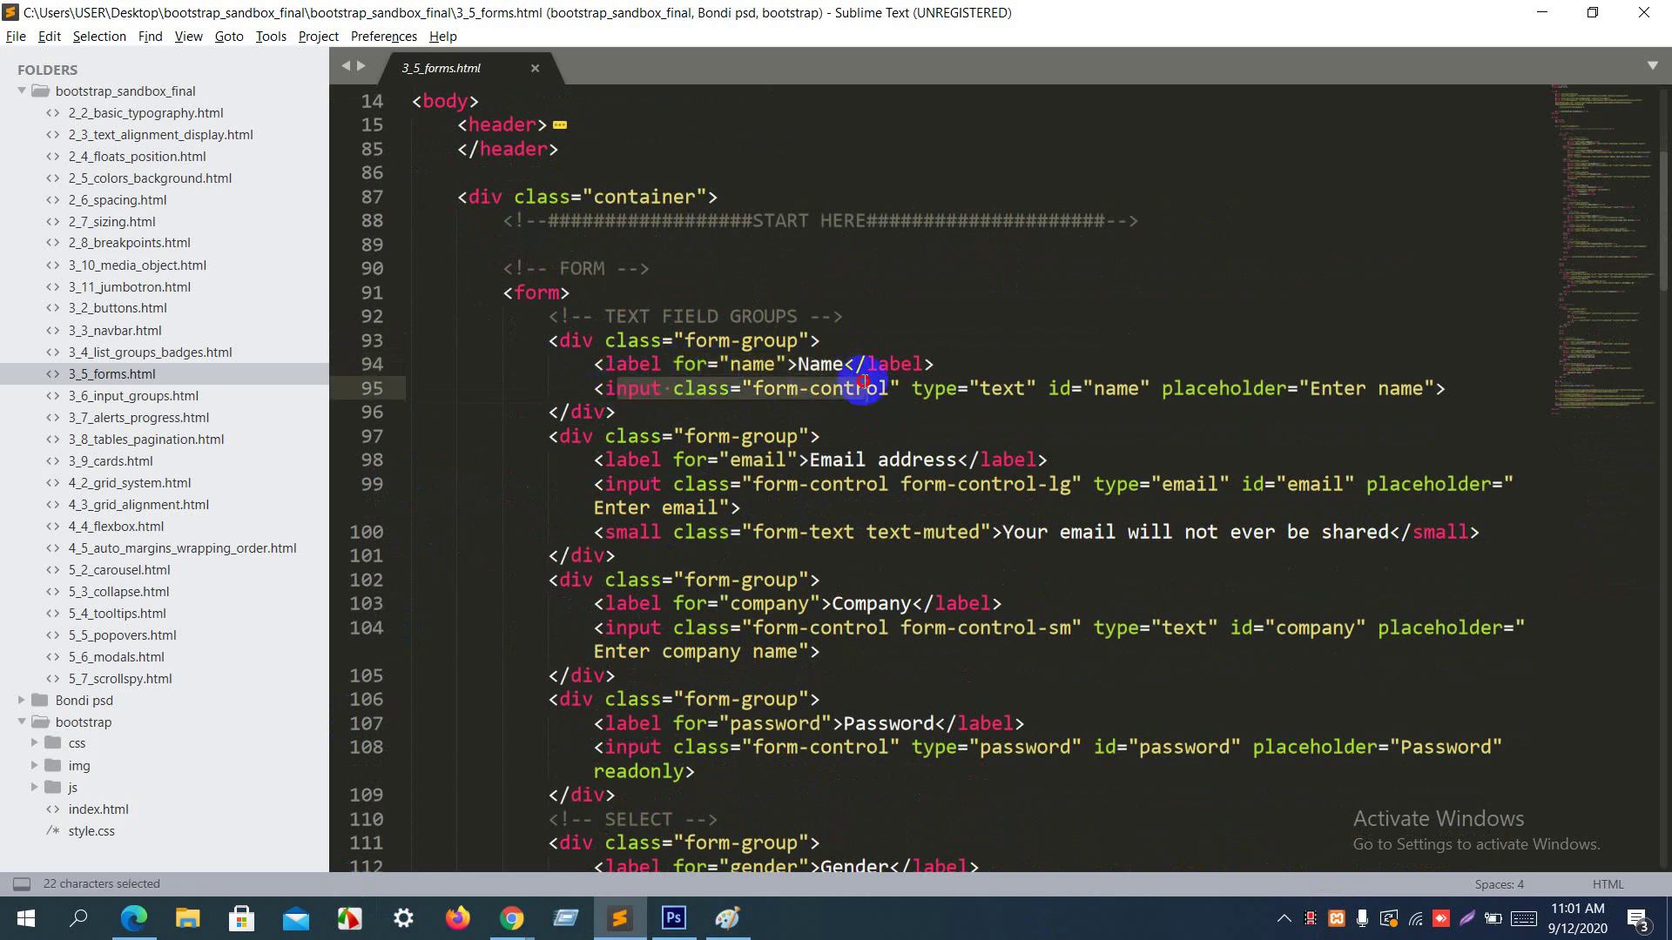
click(863, 386)
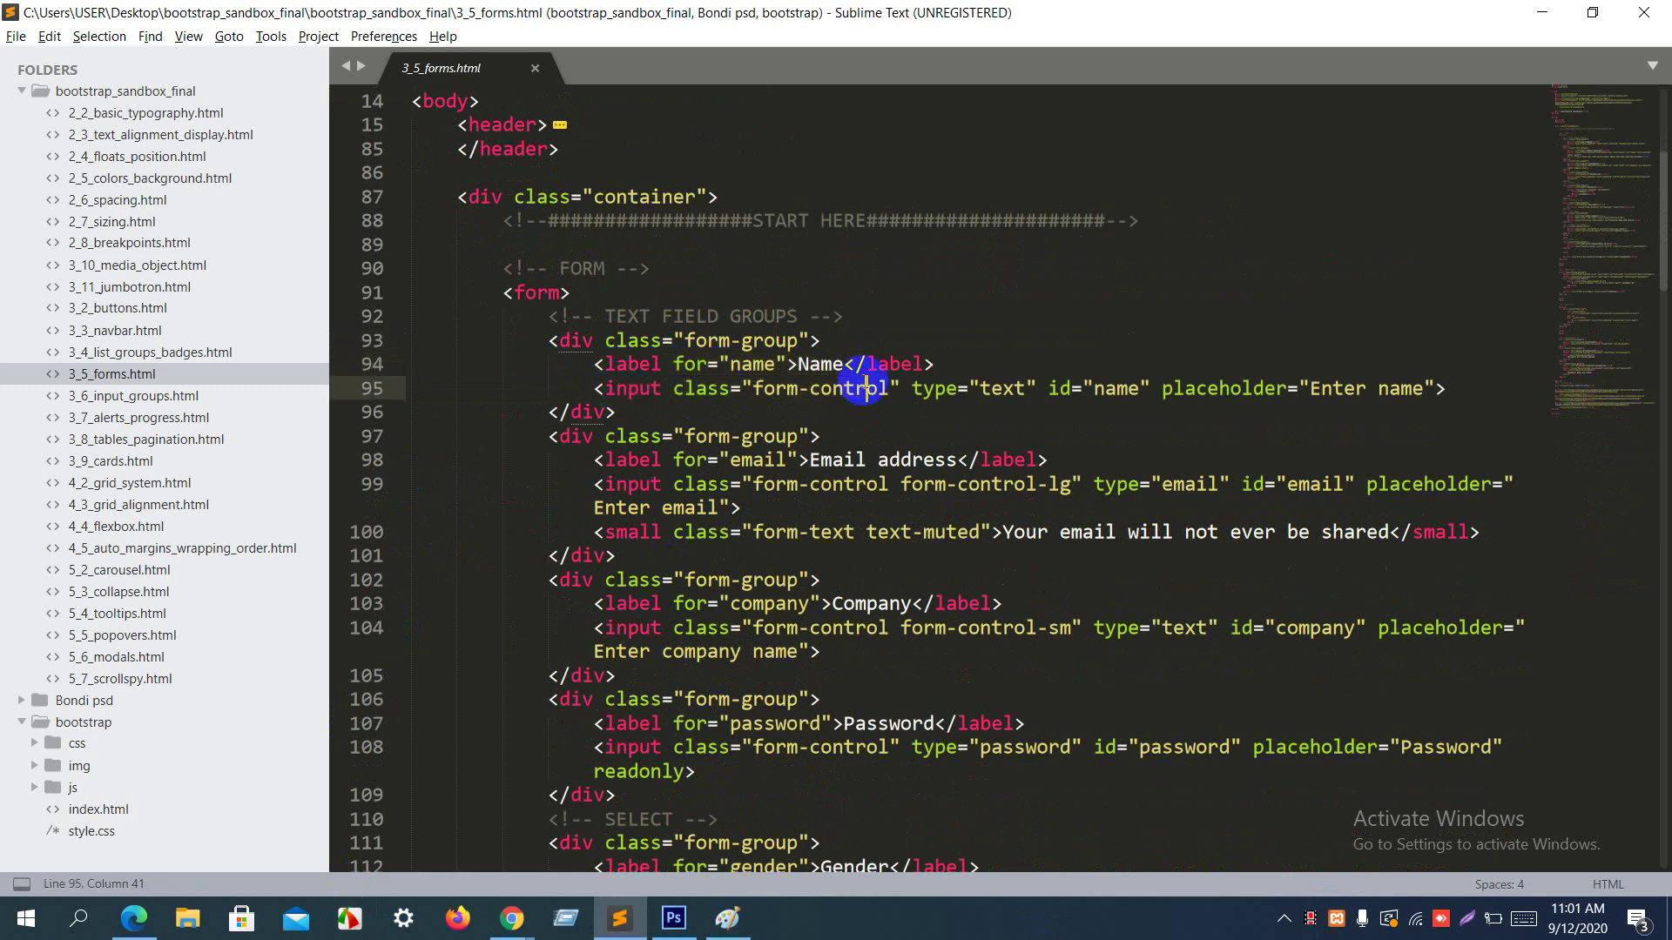
drag(754, 389, 881, 381)
Step: Switch to Chrome, highlight the rendered Name label above its field, and return to Sublime Text
key(alt+Tab)
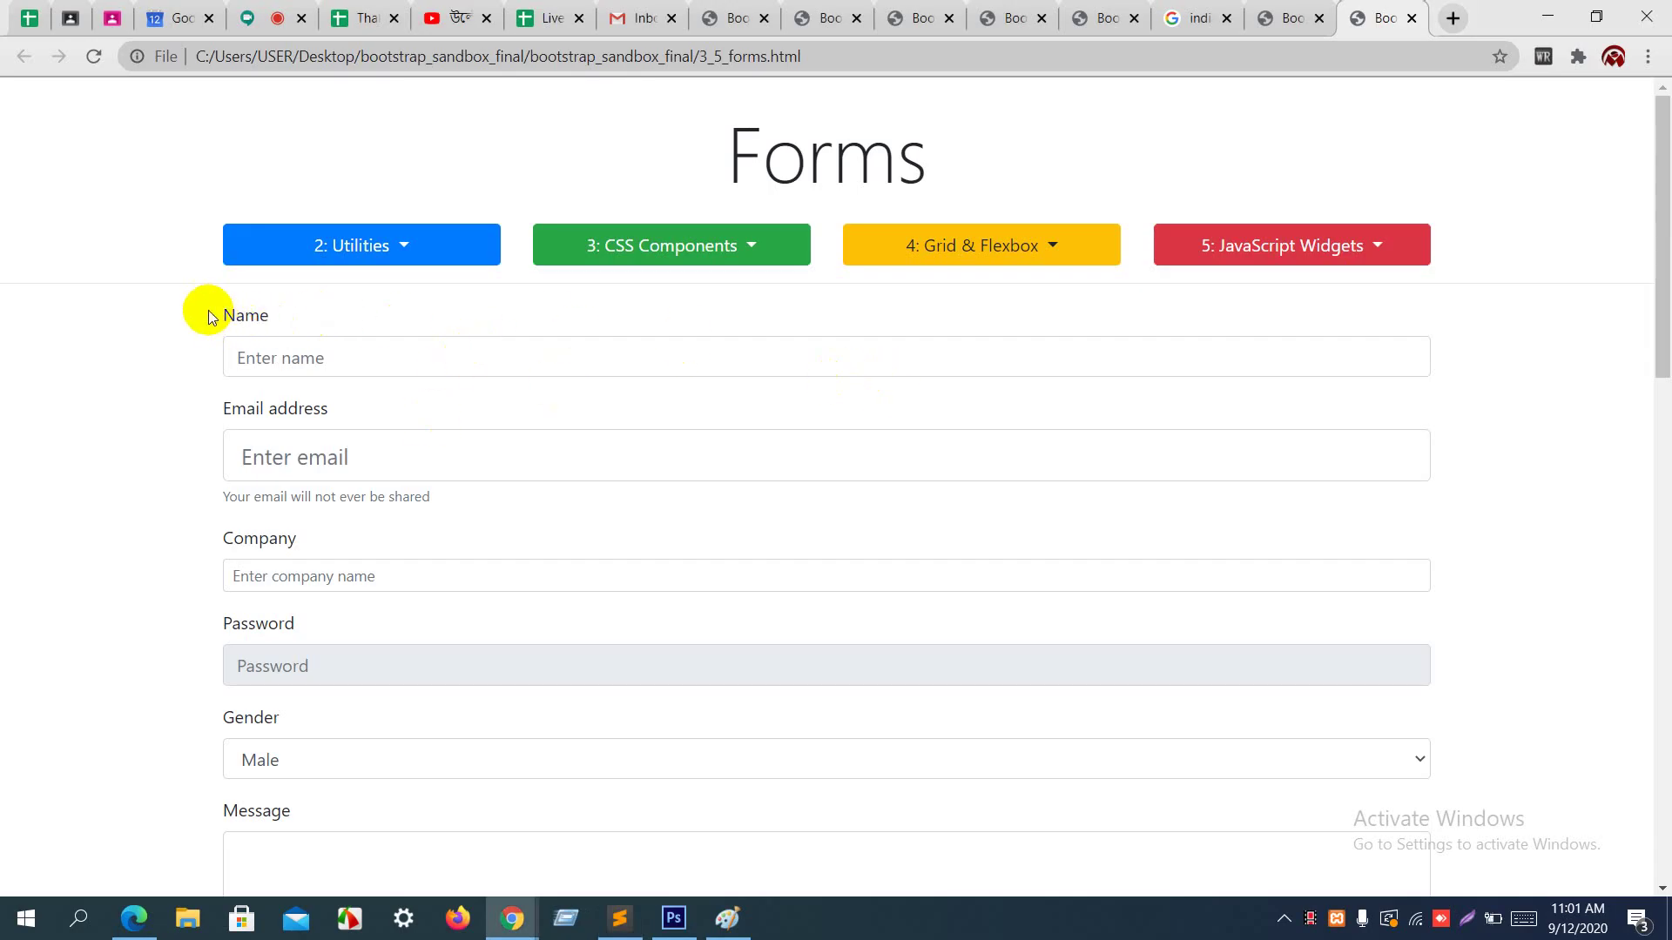
drag(206, 317, 335, 362)
key(alt+Tab)
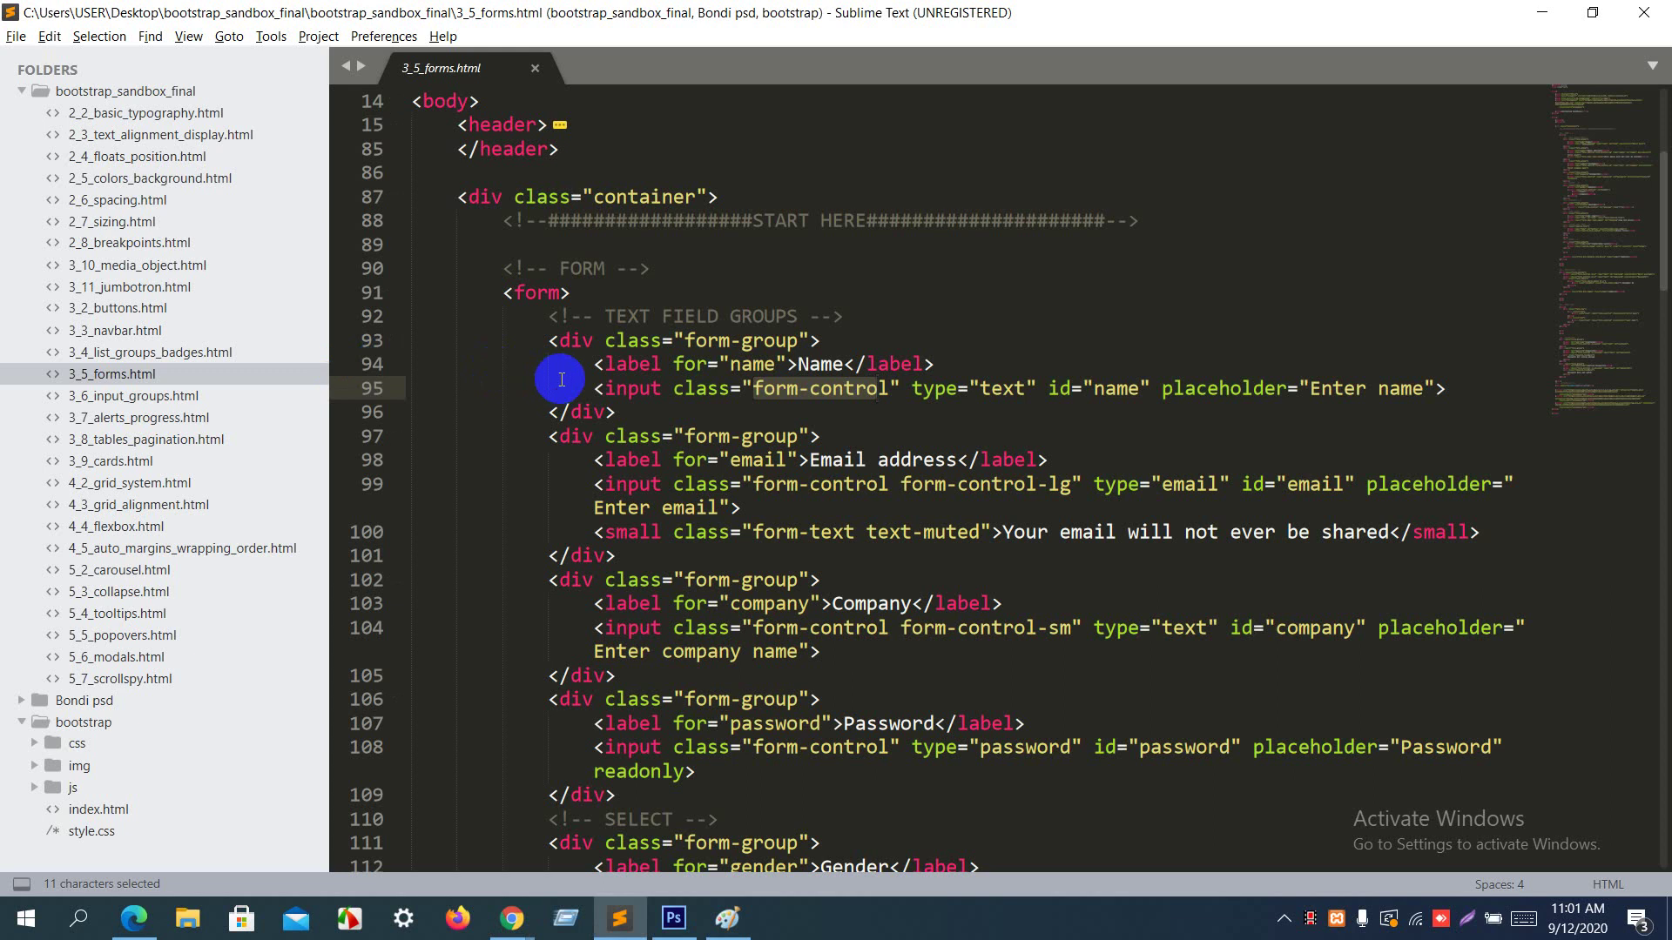
Step: Go over the Name group's code again, highlighting its form-group div, label line and the input's form-control class
click(562, 339)
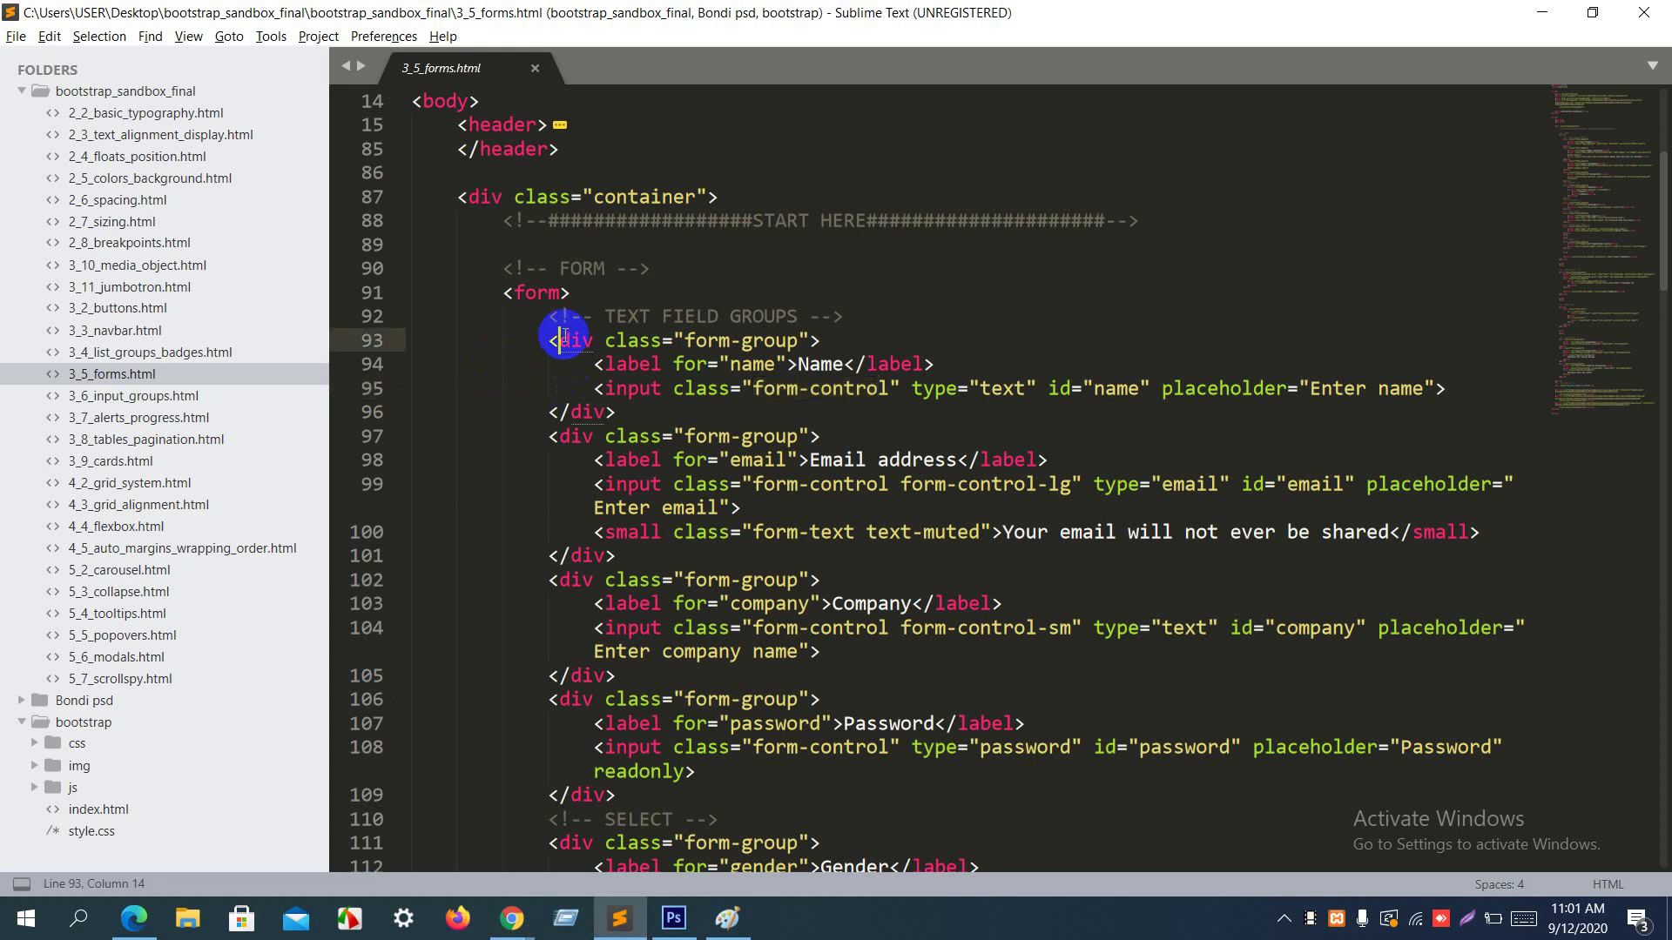
click(682, 339)
drag(682, 339, 788, 339)
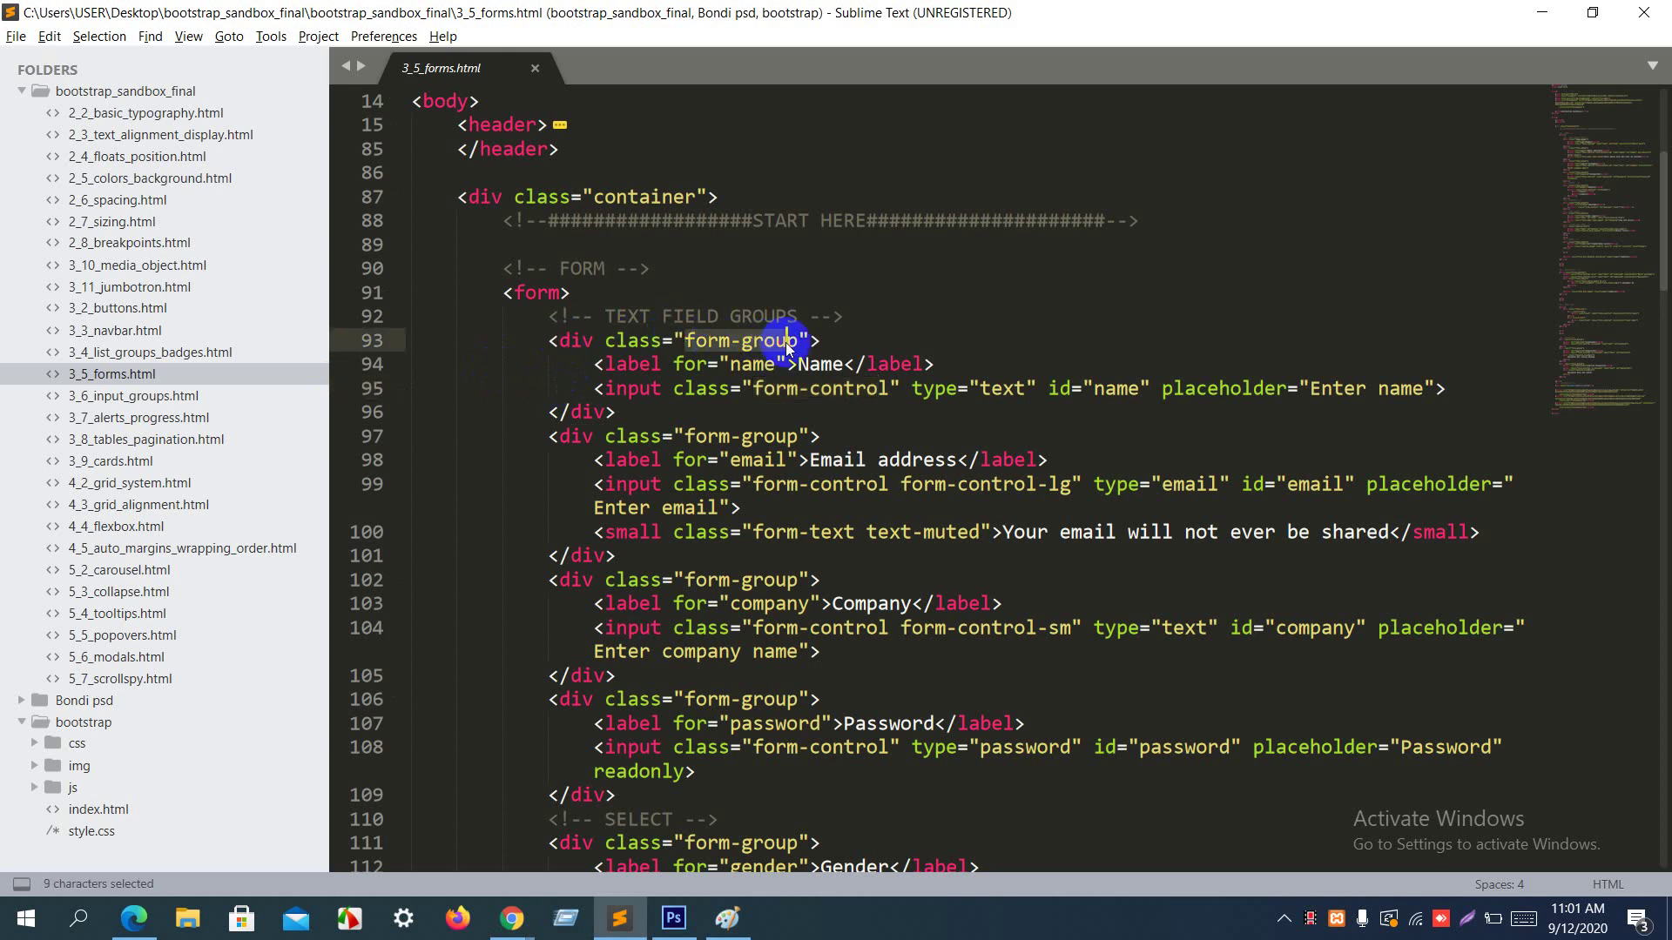
drag(591, 370, 899, 364)
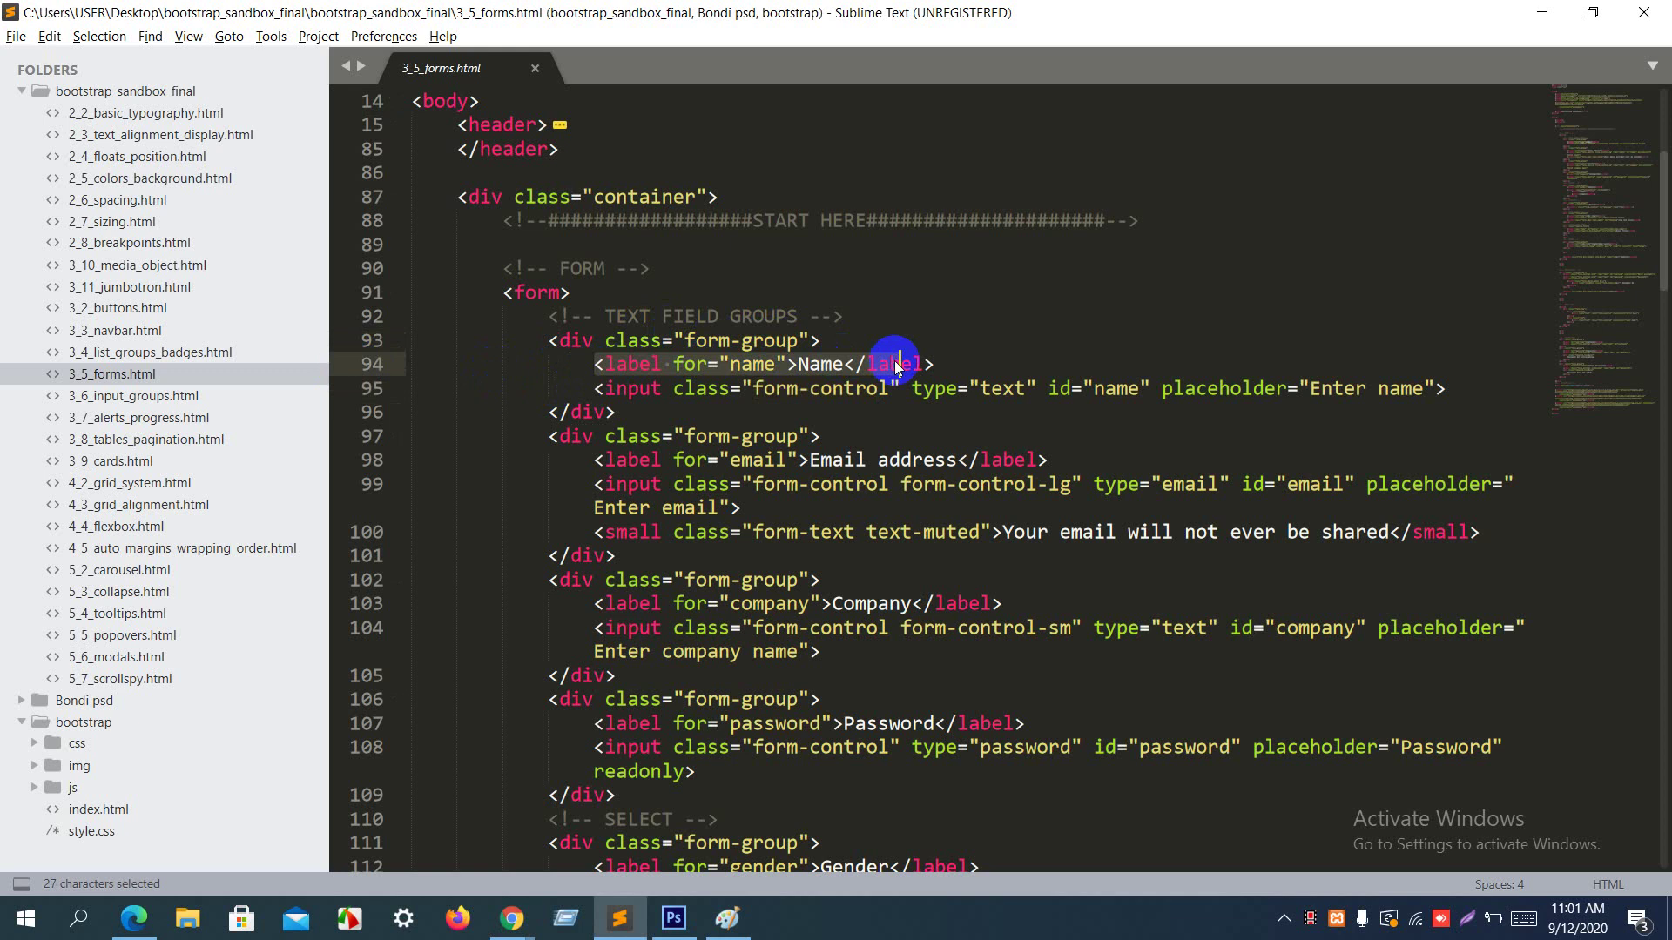
drag(597, 392, 871, 417)
click(717, 388)
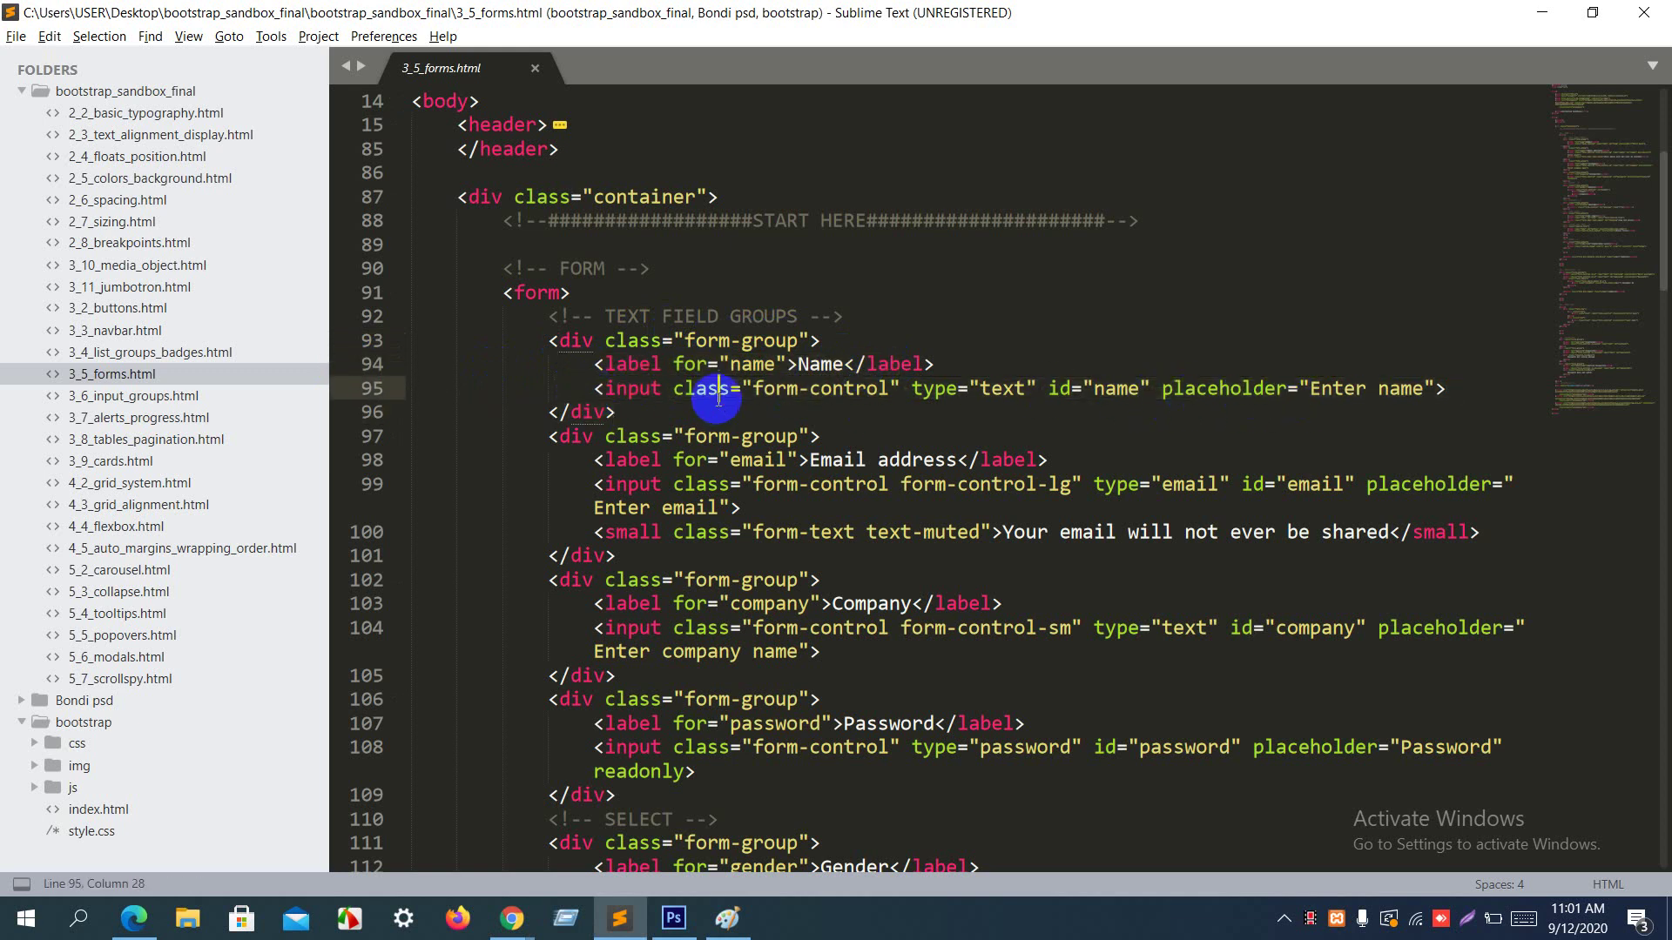
click(752, 389)
drag(752, 390, 888, 394)
Step: Admit the waiting participant to the Google Meet call in Chrome, reselect the forms page and return to Sublime Text
key(alt+Tab)
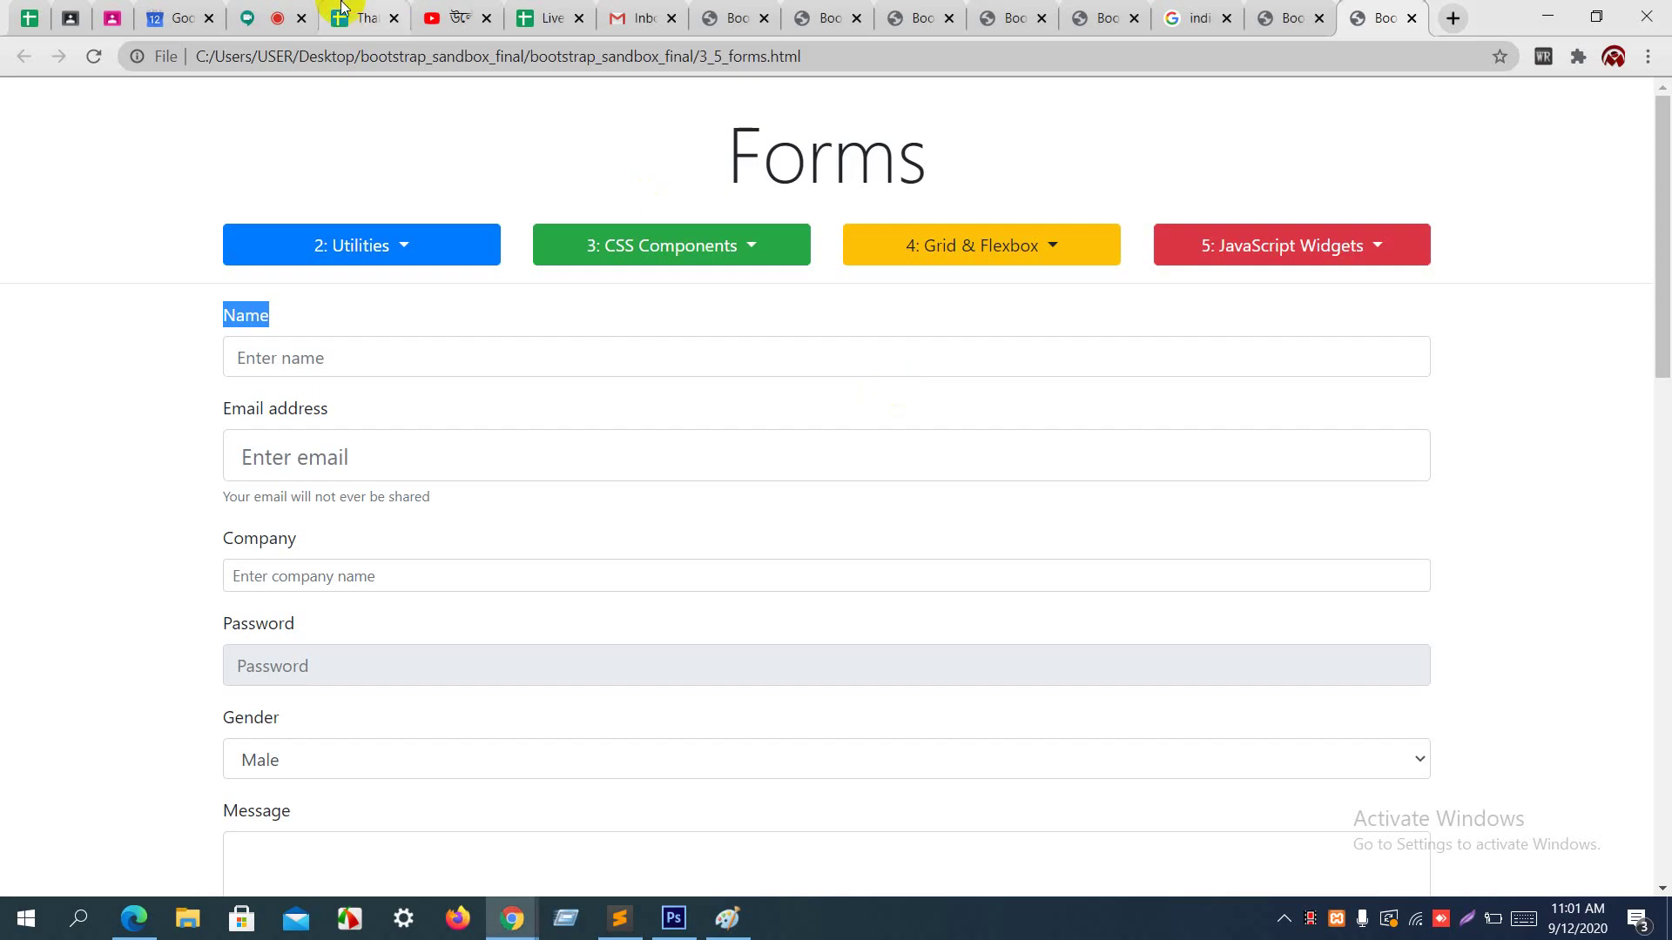
click(233, 9)
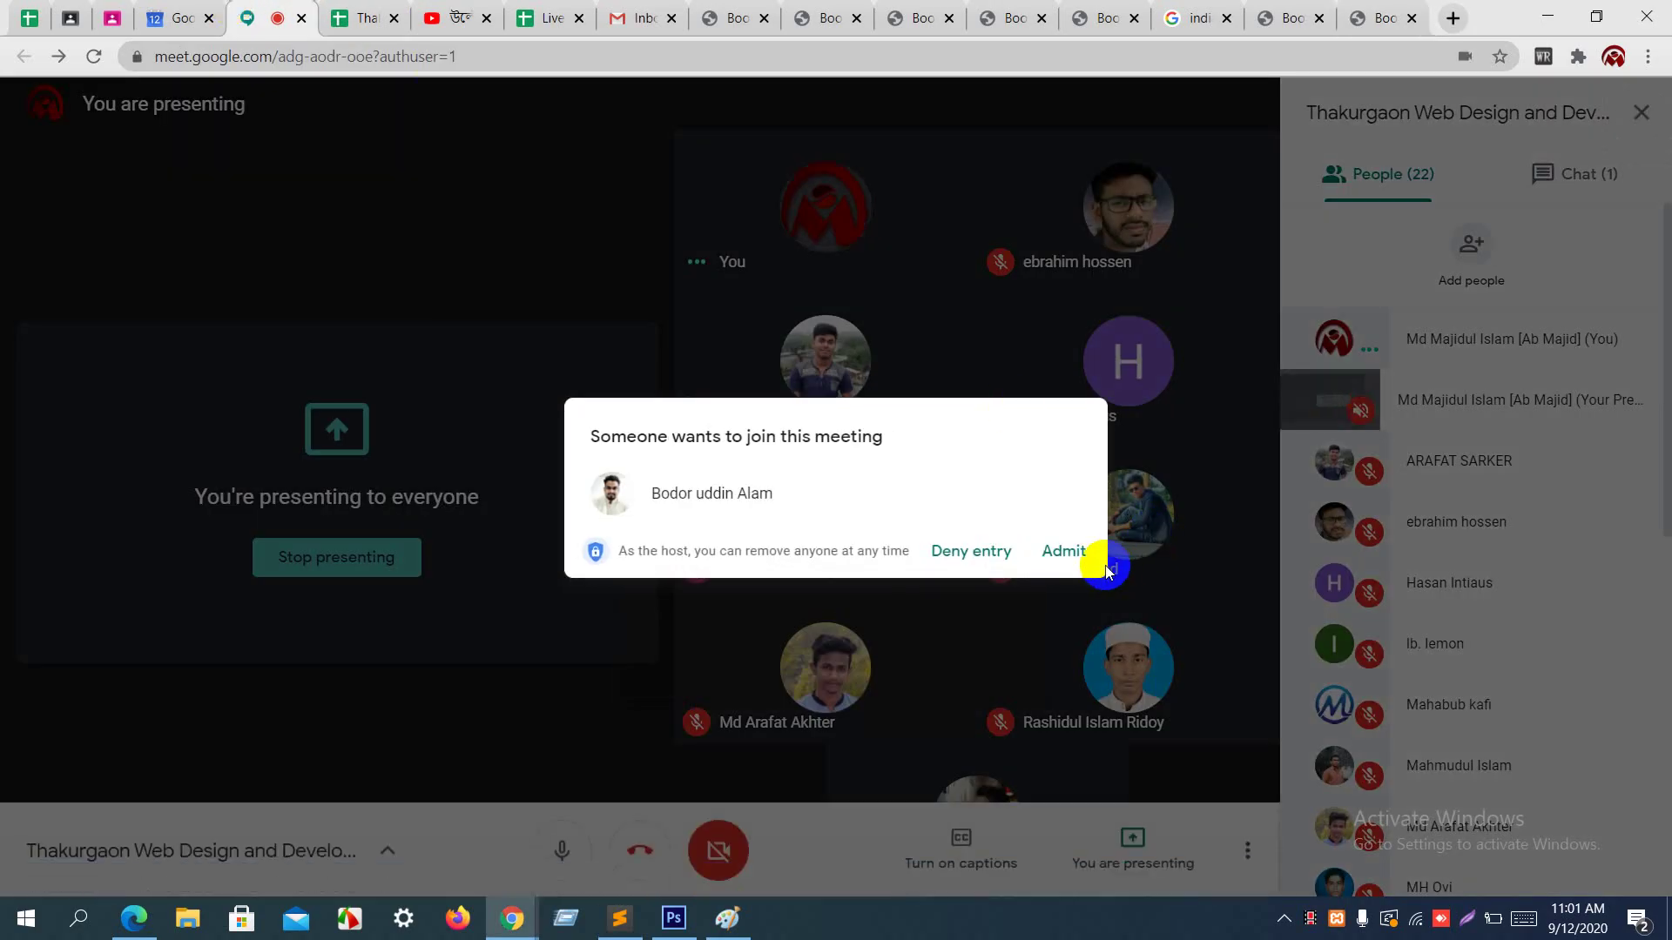
click(1078, 552)
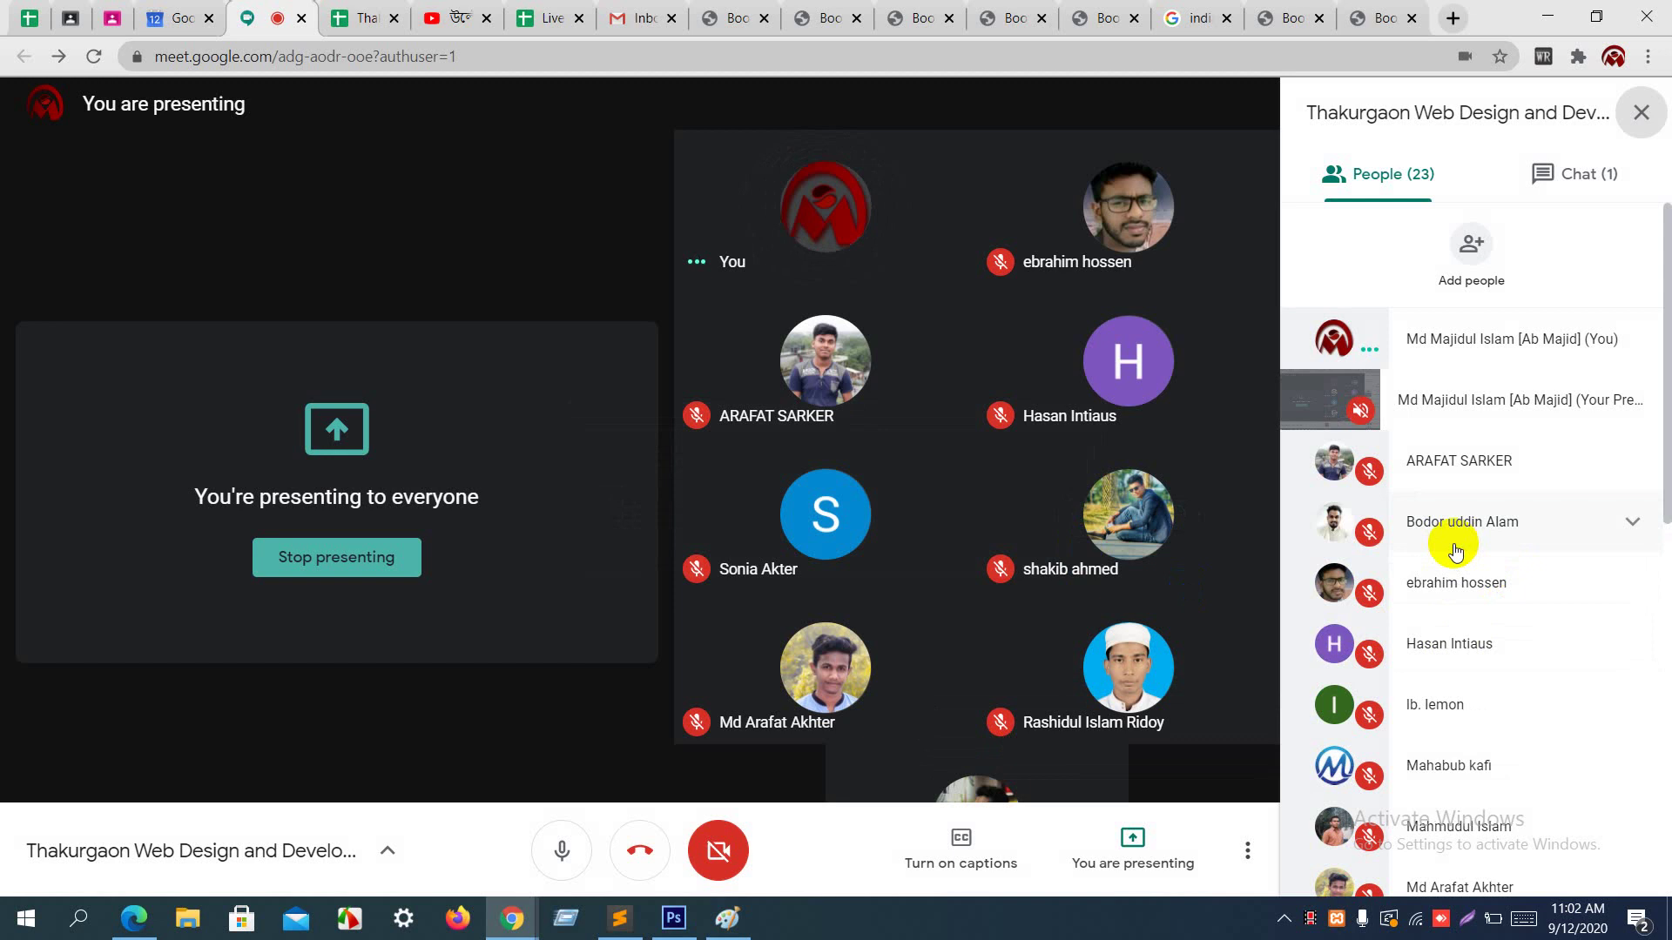
click(1373, 11)
key(alt+Tab)
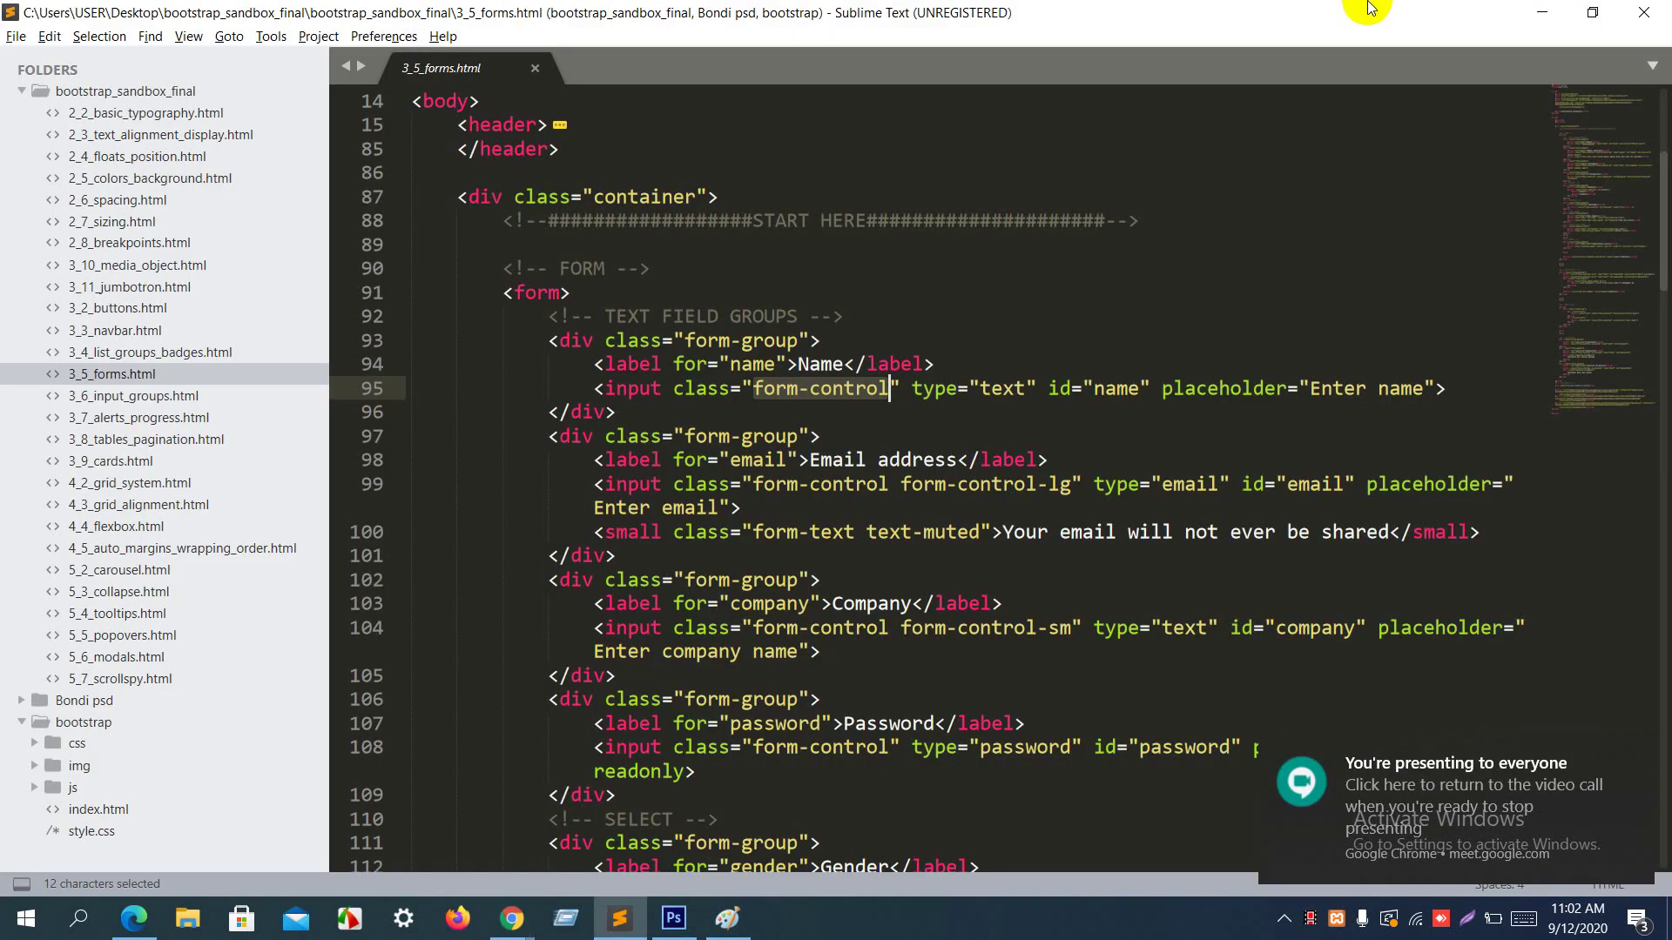
Step: Switch to Chrome and point out the Email address label, its large field and the help text beneath it
scroll(1132, 381, down, 3)
scroll(1132, 380, up, 1)
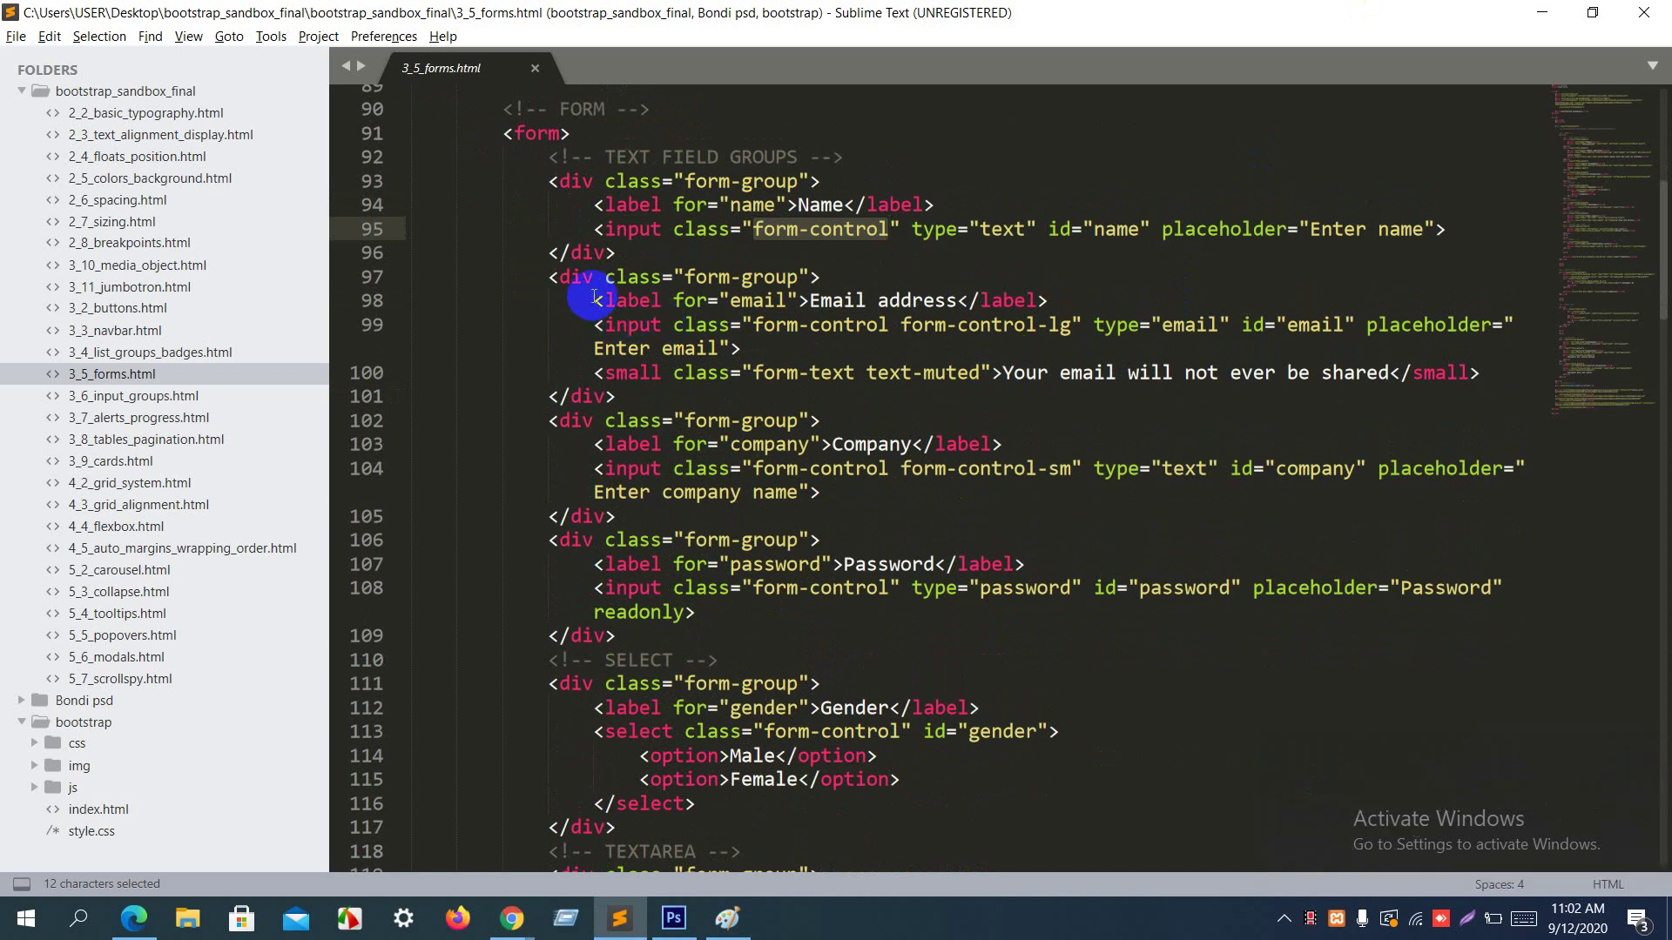
key(alt+Tab)
click(446, 425)
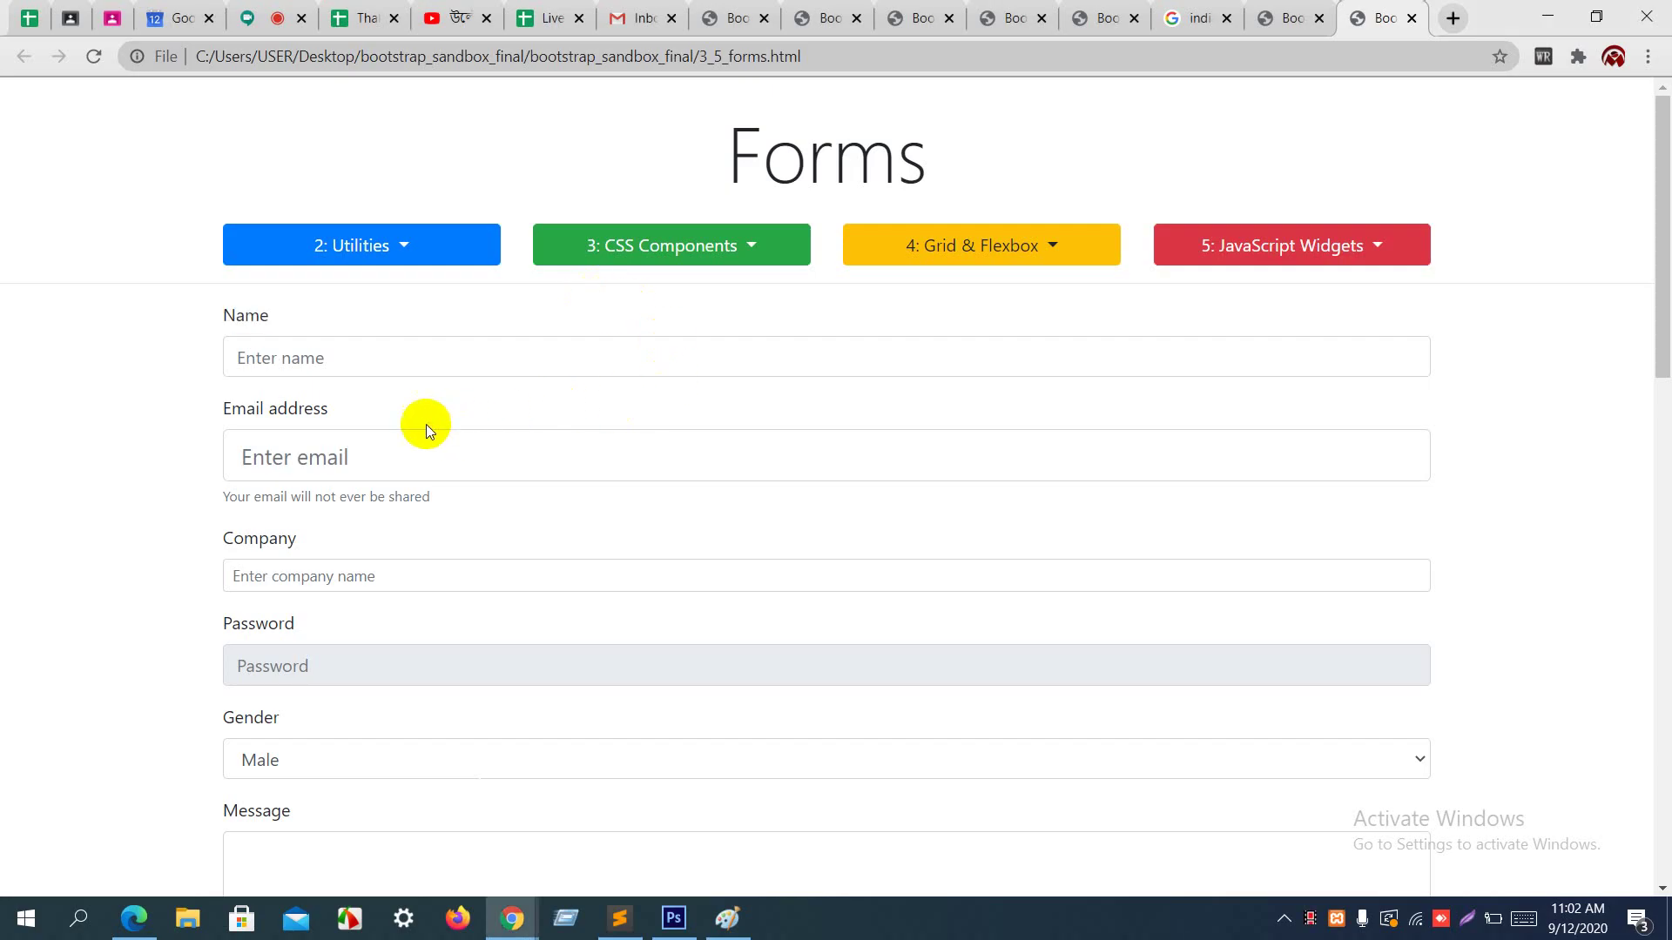
drag(384, 427, 258, 408)
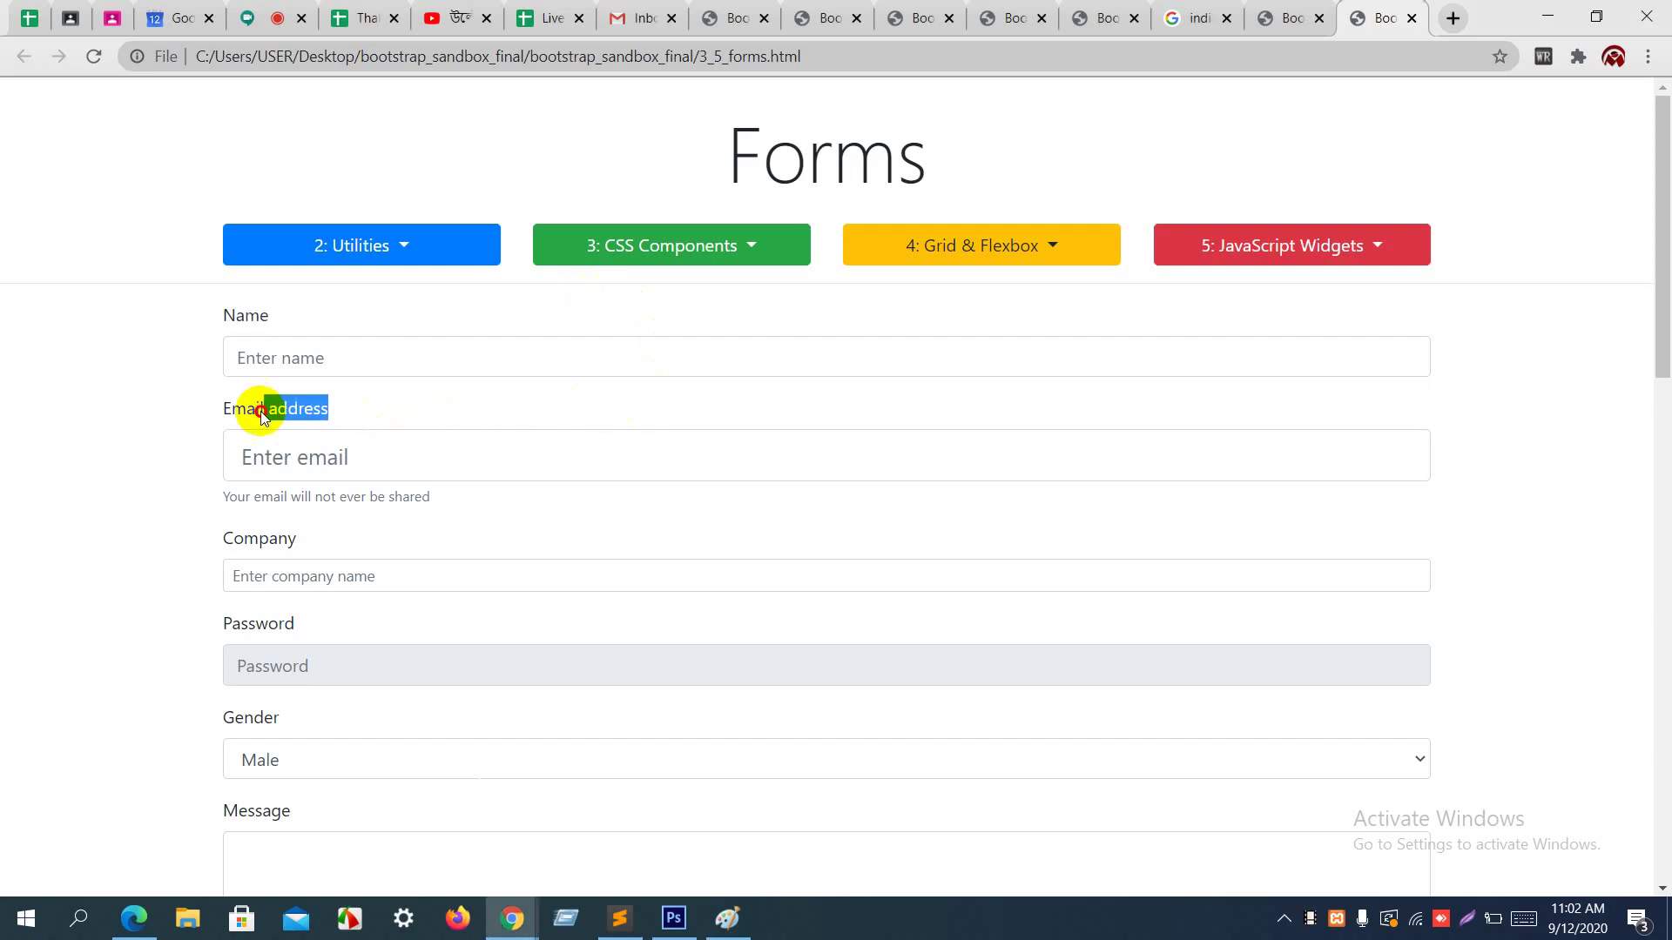
click(277, 455)
click(165, 466)
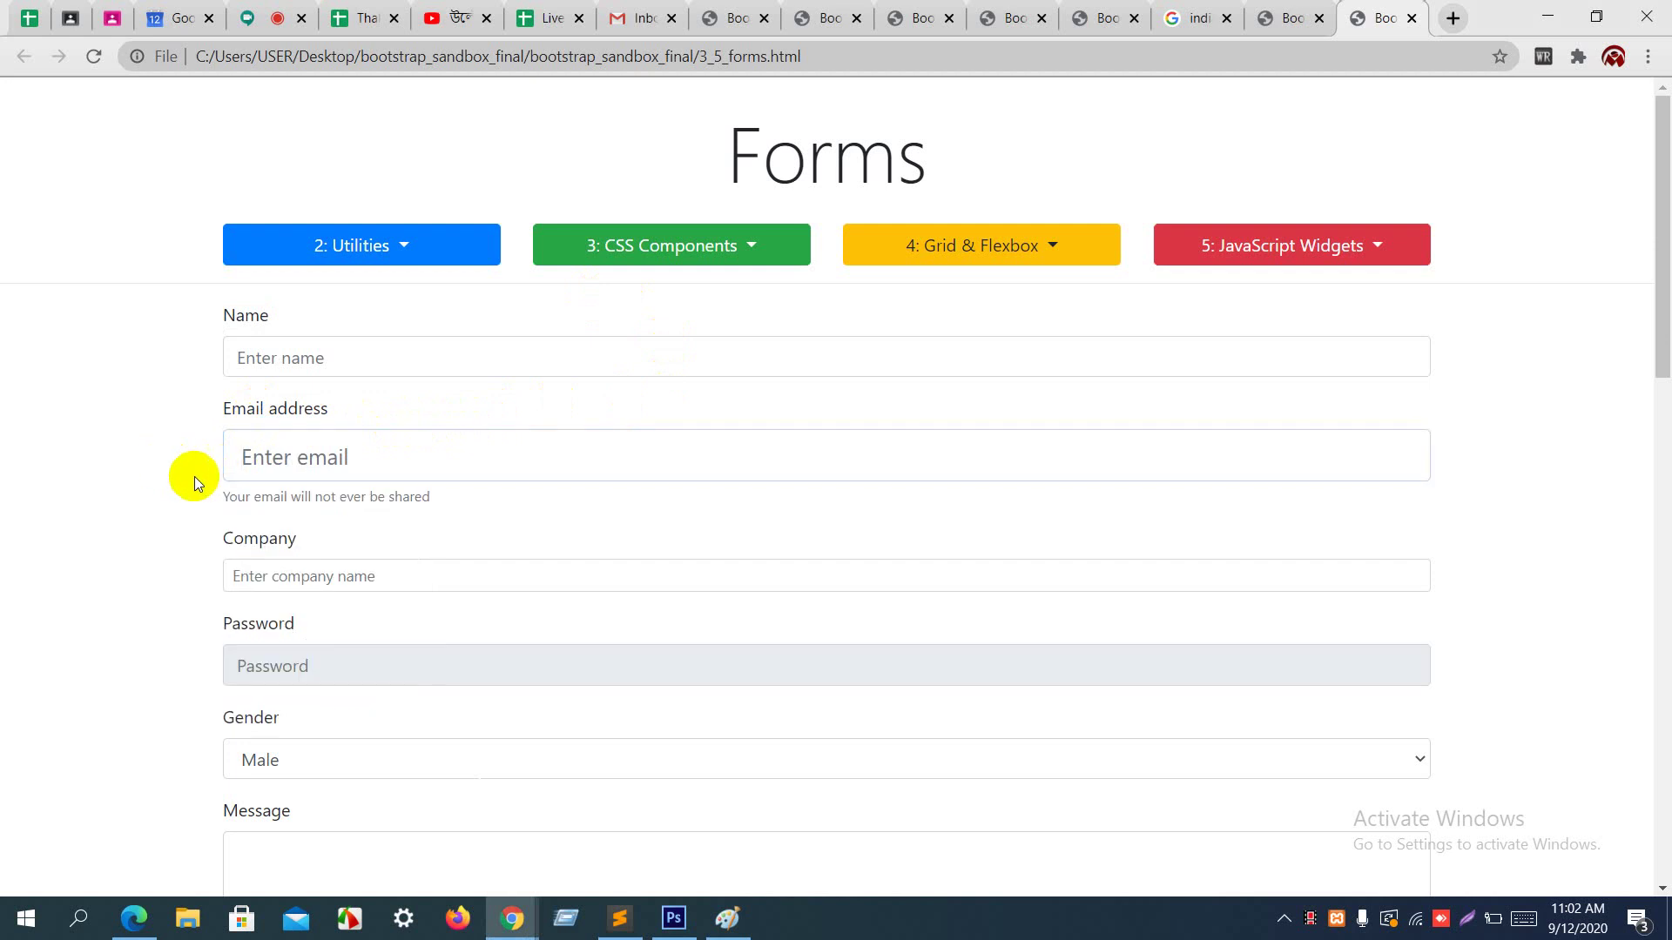
drag(218, 503, 460, 503)
click(460, 501)
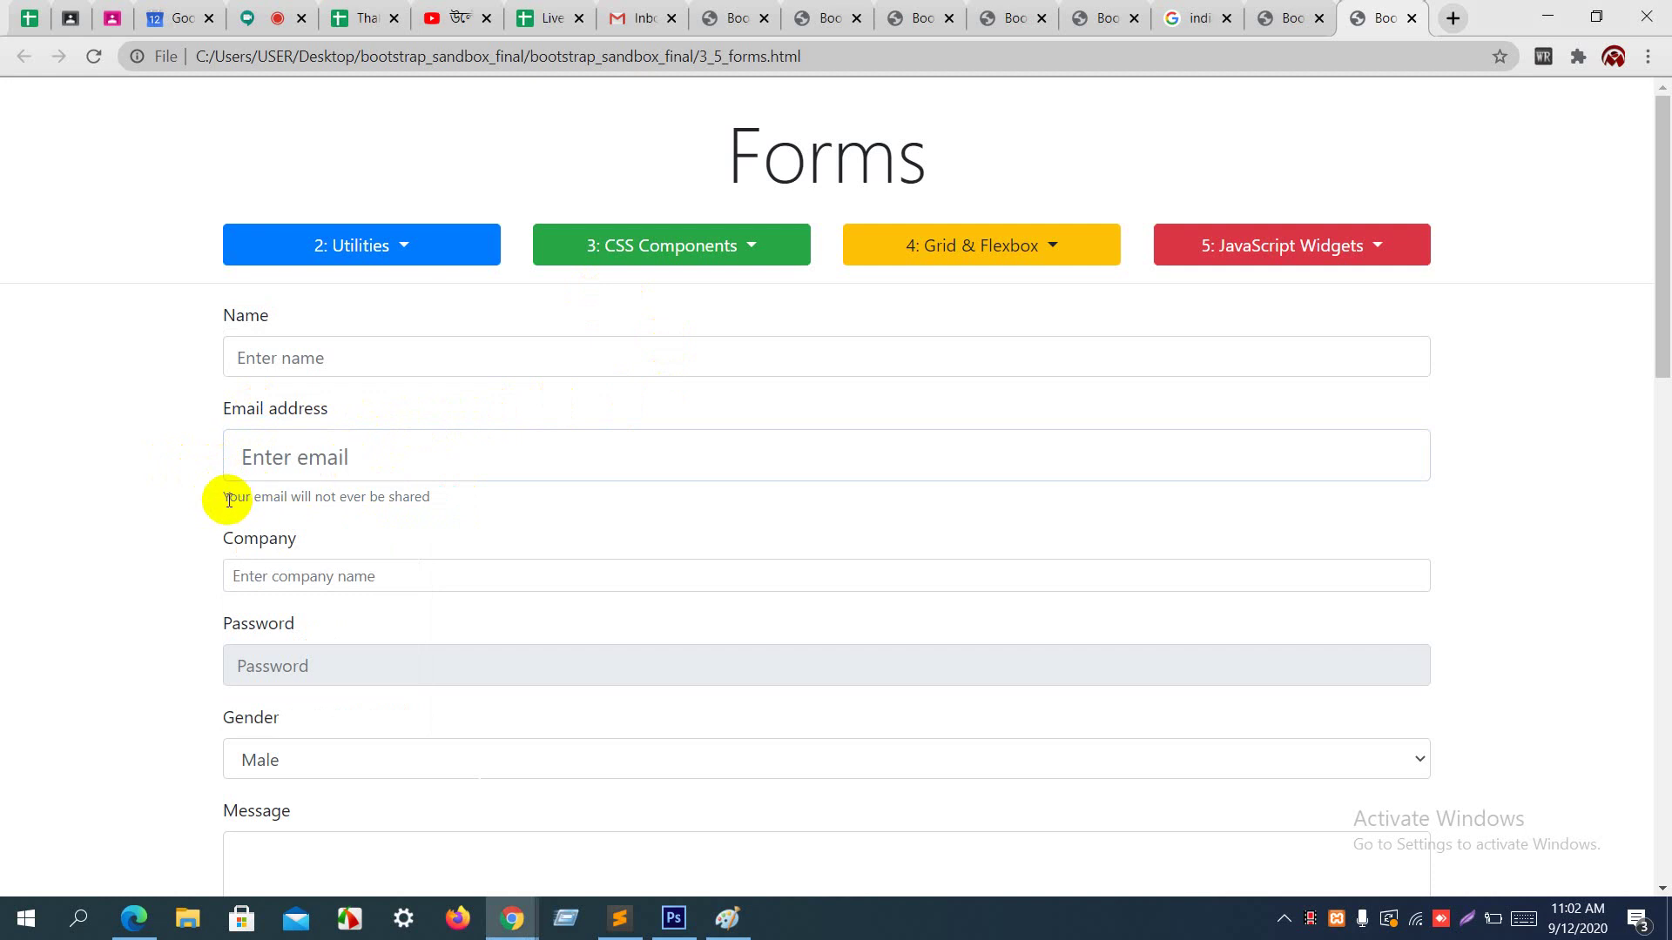
drag(227, 498, 429, 496)
click(429, 496)
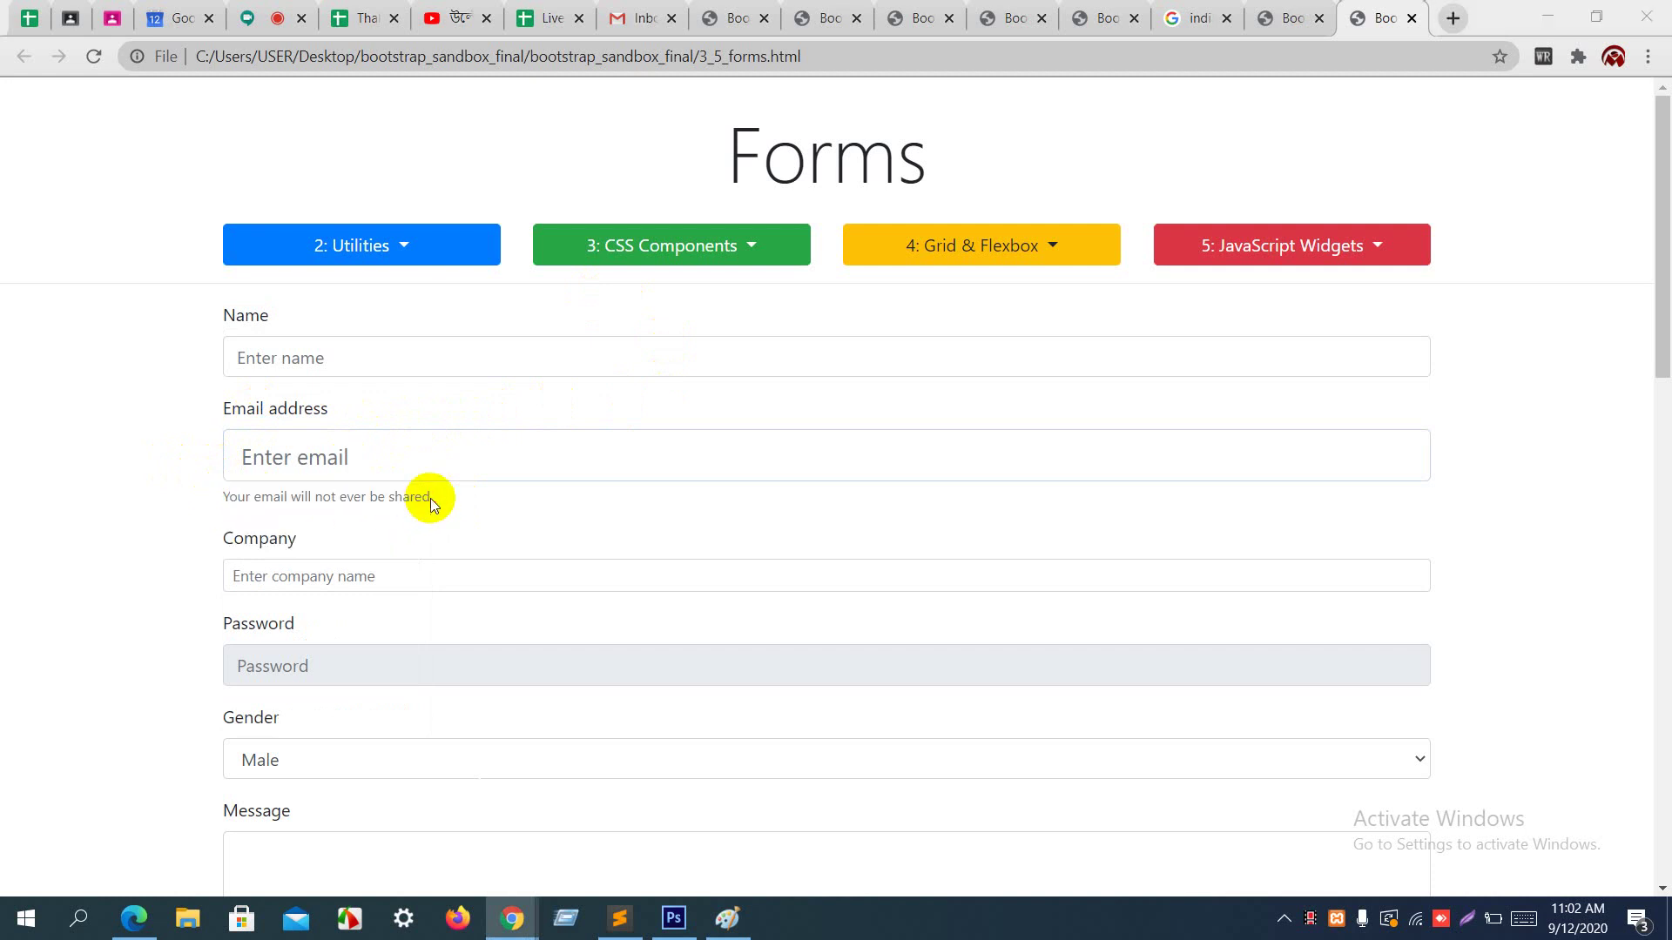
Step: Return to Sublime Text and highlight the email label, the form-control-lg input and the muted small text on lines 98 to 100
key(alt+Tab)
drag(640, 301, 980, 301)
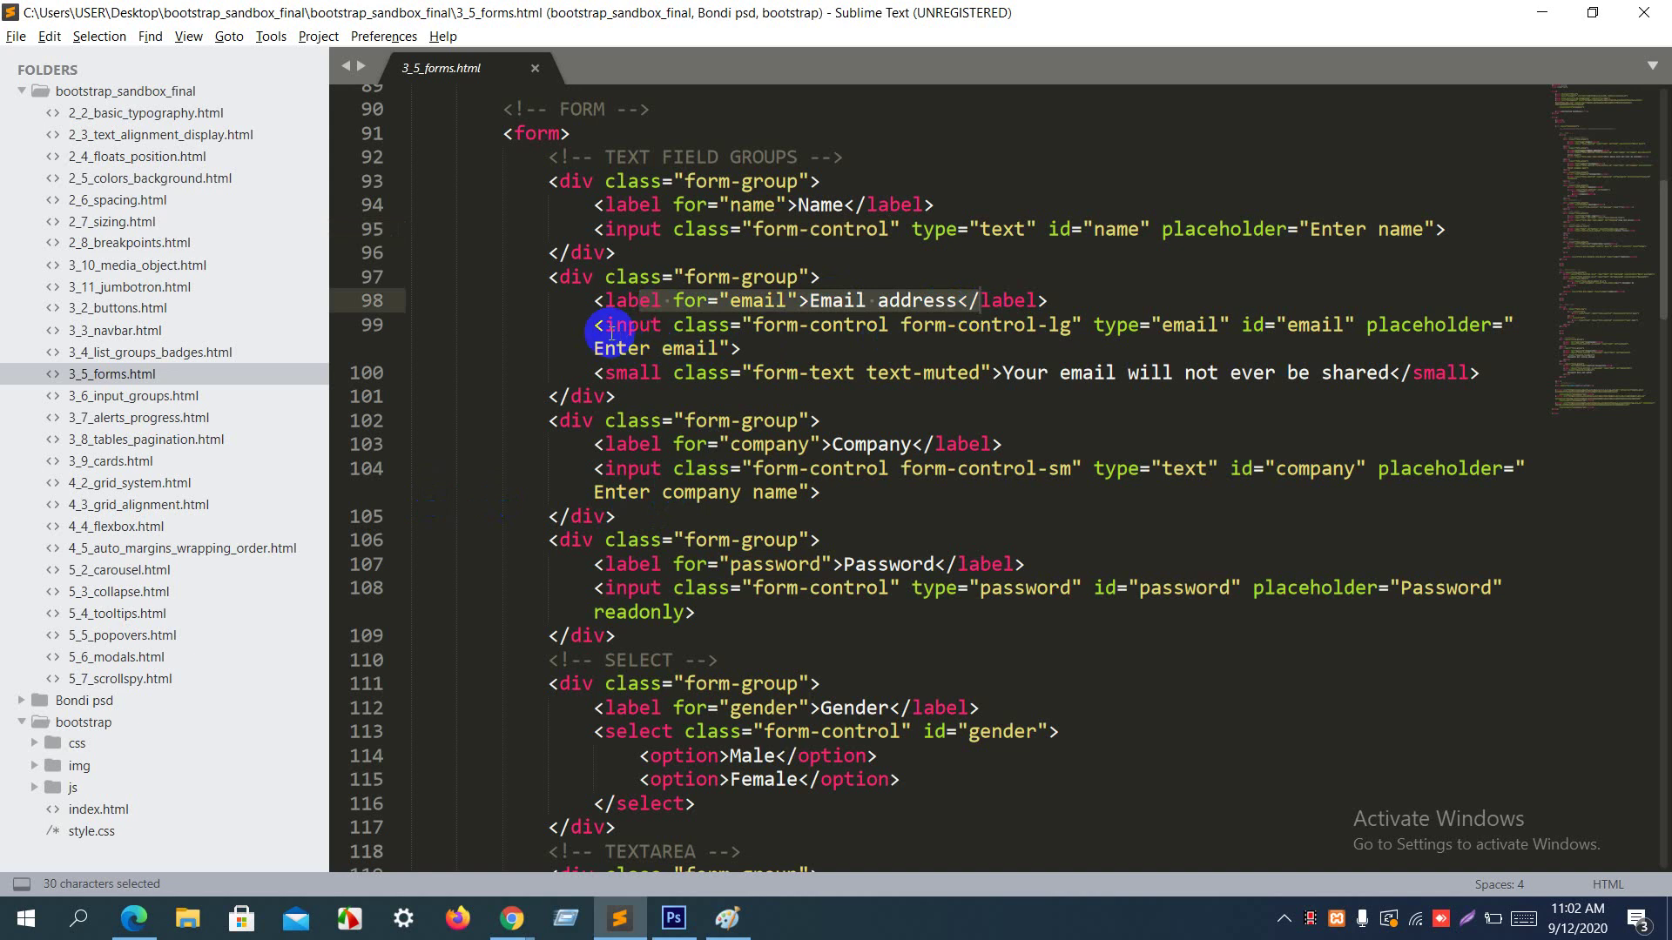
drag(613, 328, 744, 343)
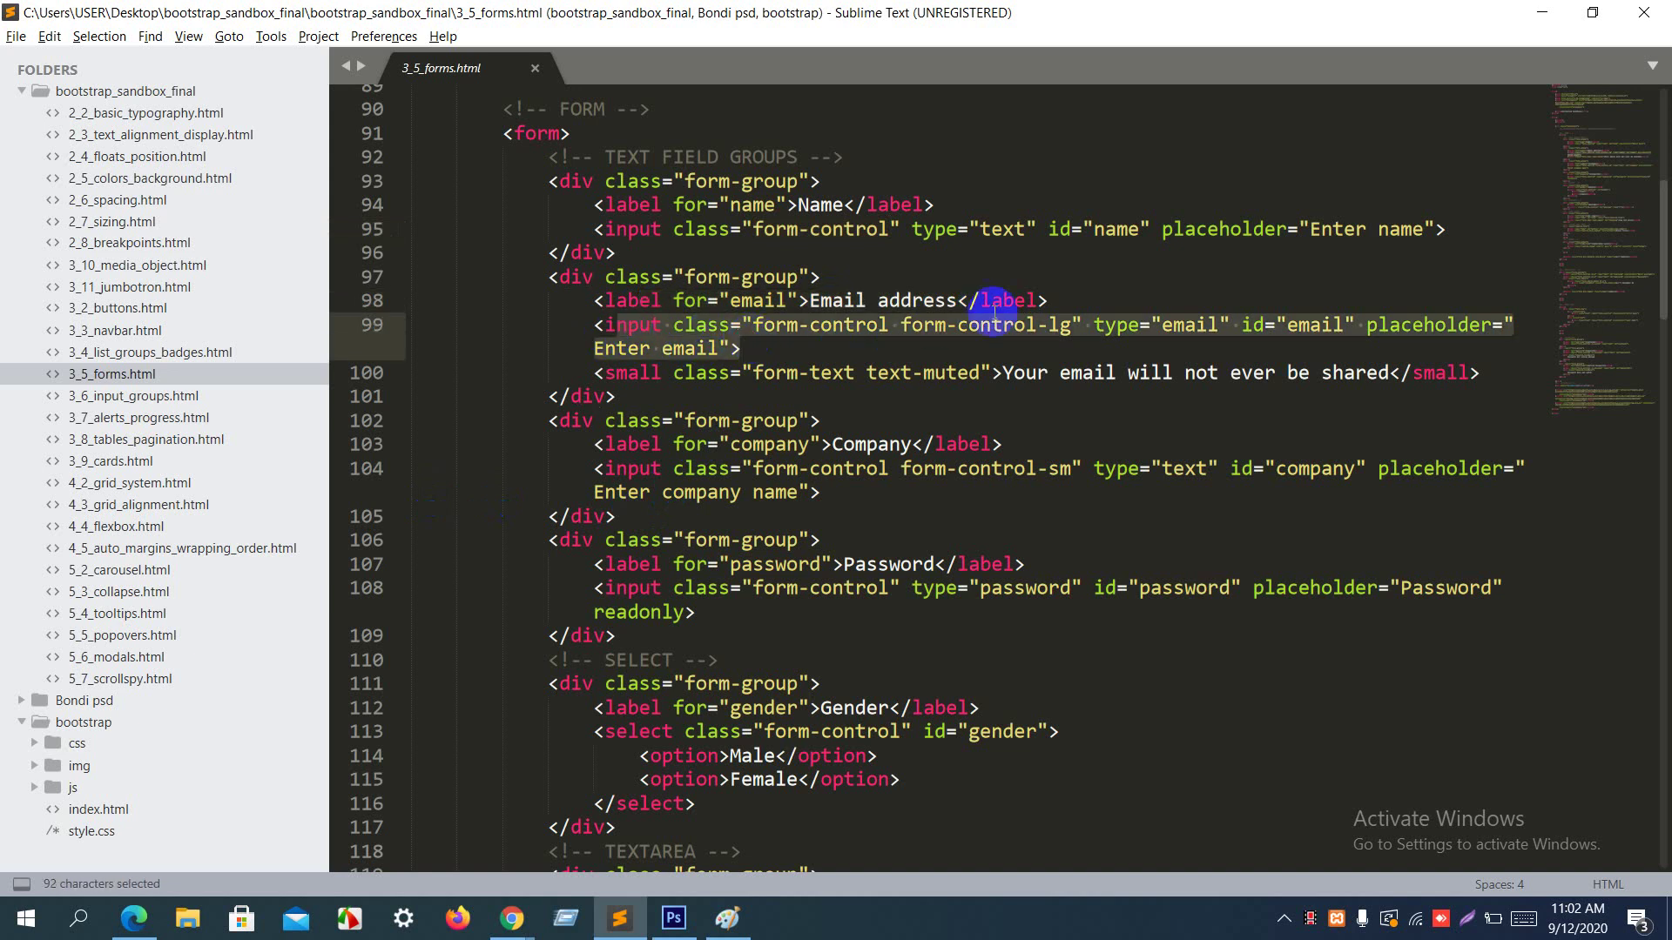
double_click(1062, 327)
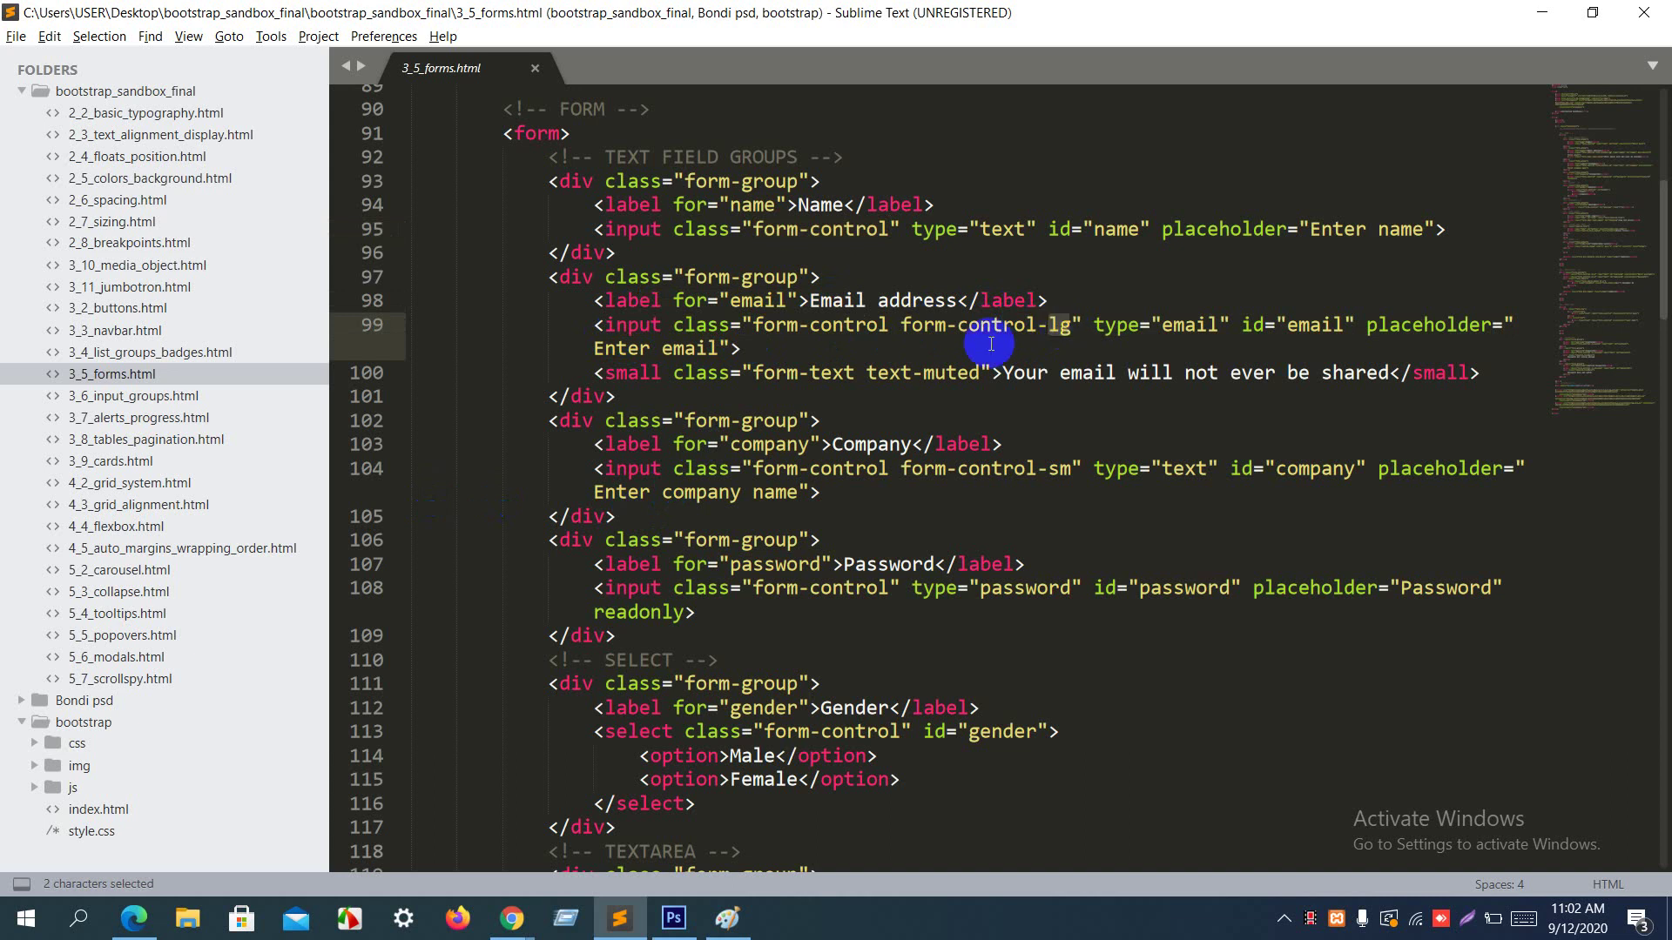
drag(686, 372, 862, 365)
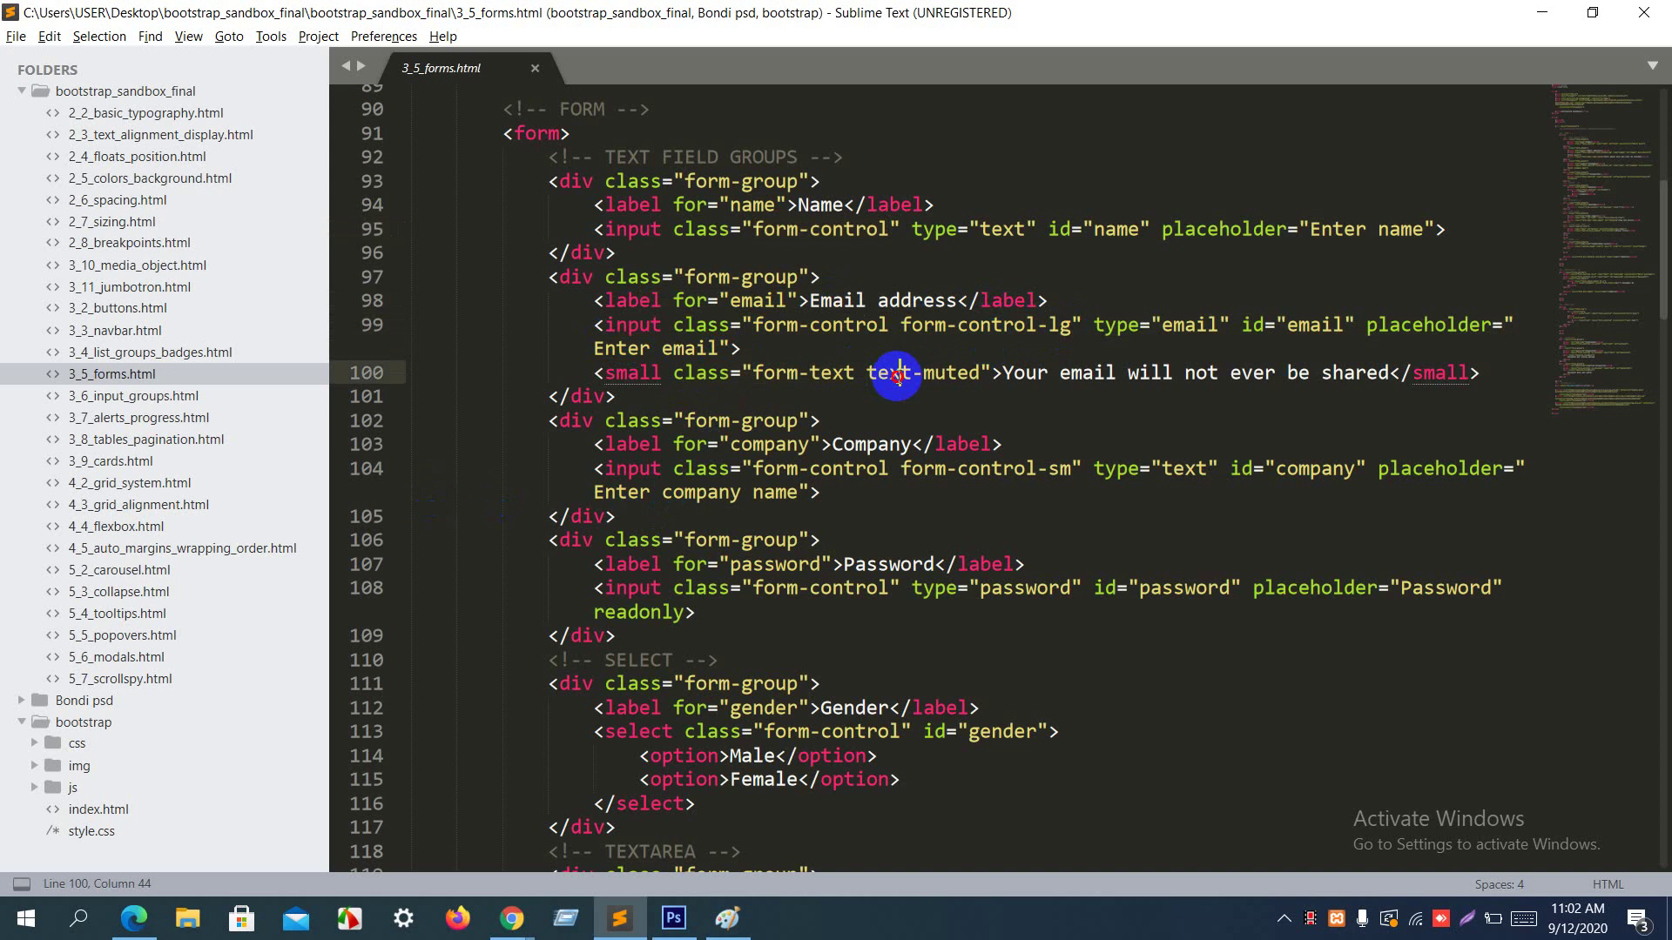
double_click(895, 376)
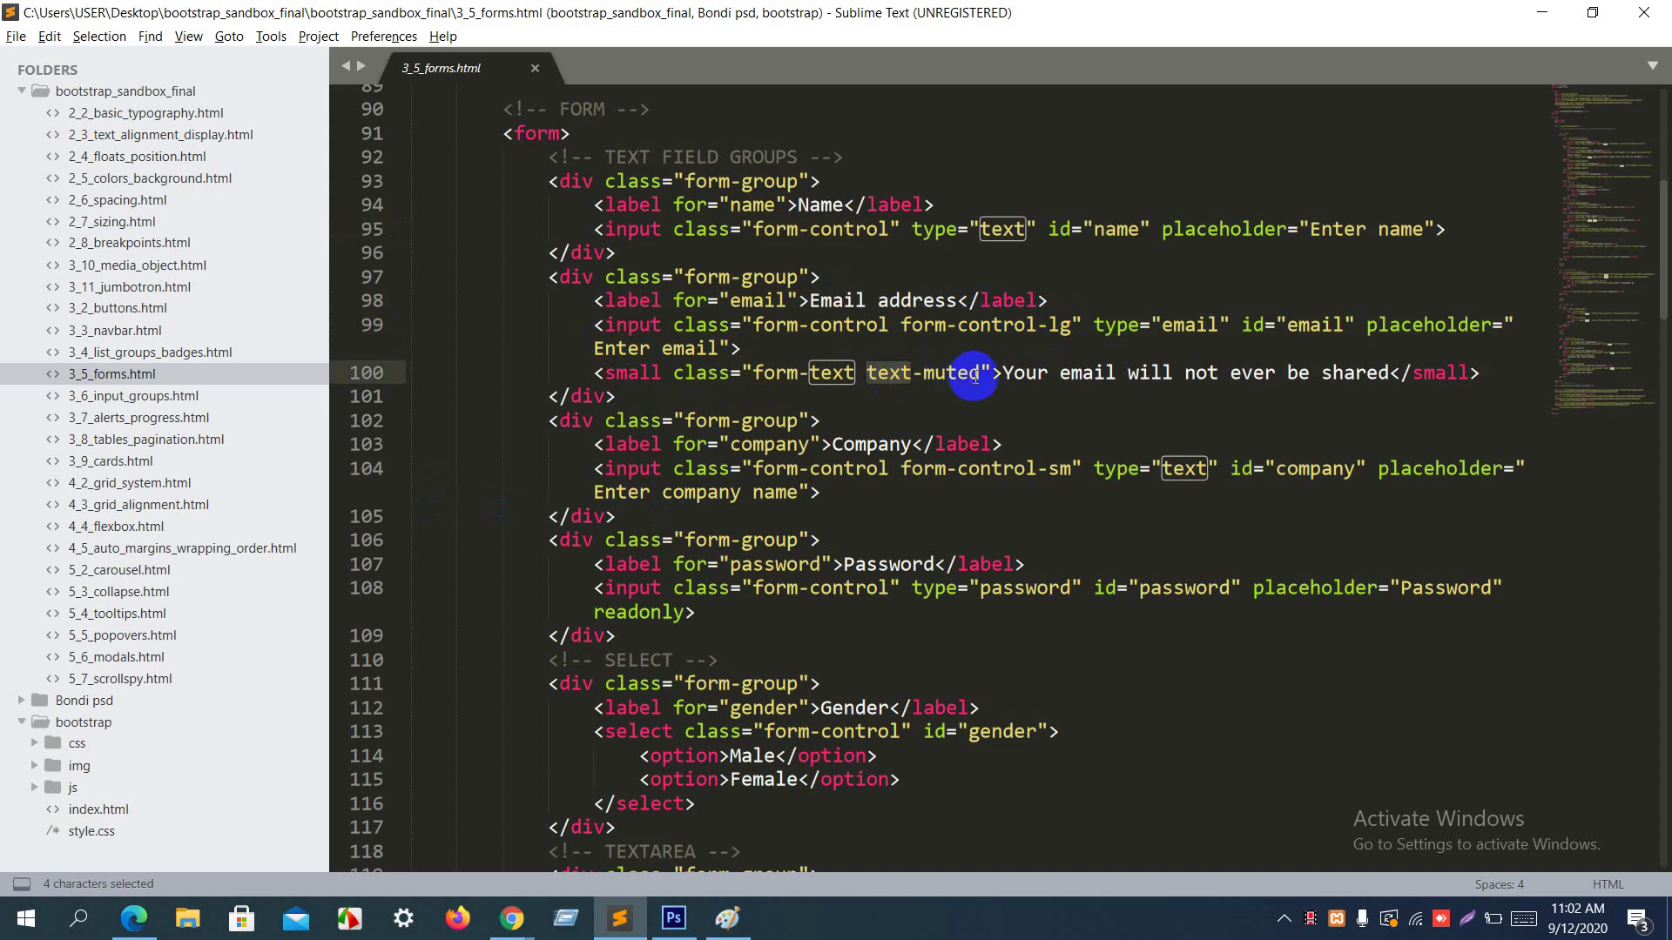
drag(1001, 372, 1390, 380)
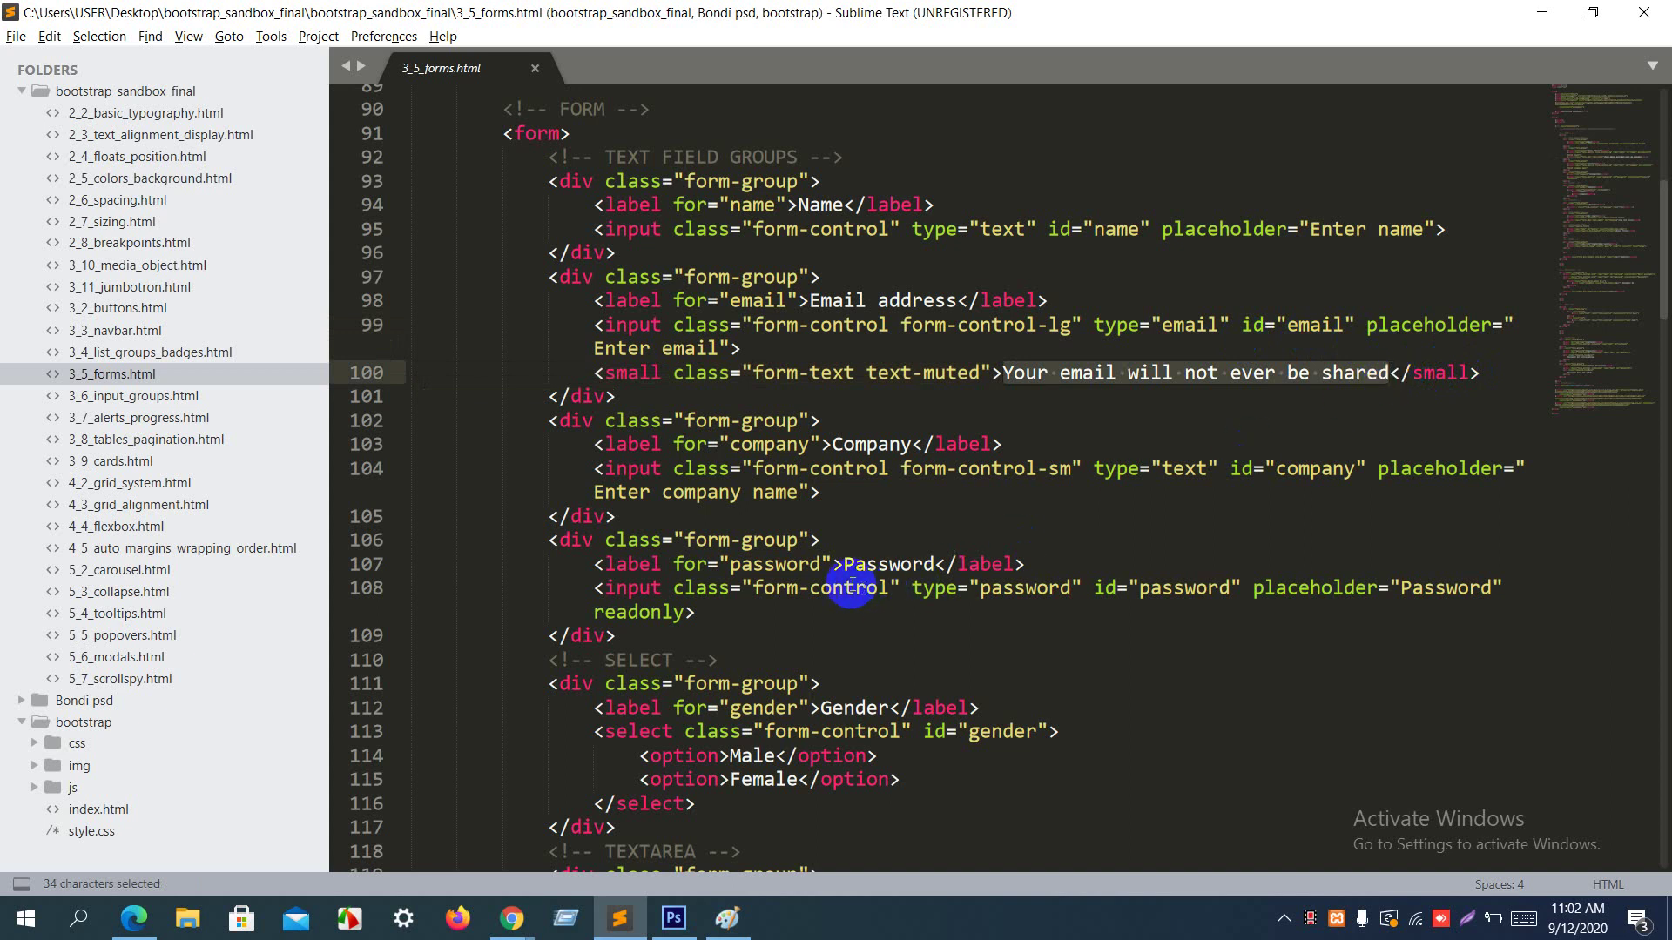
Step: Point out the password input type on line 108 and the Gender form-group under the SELECT comment
click(1015, 590)
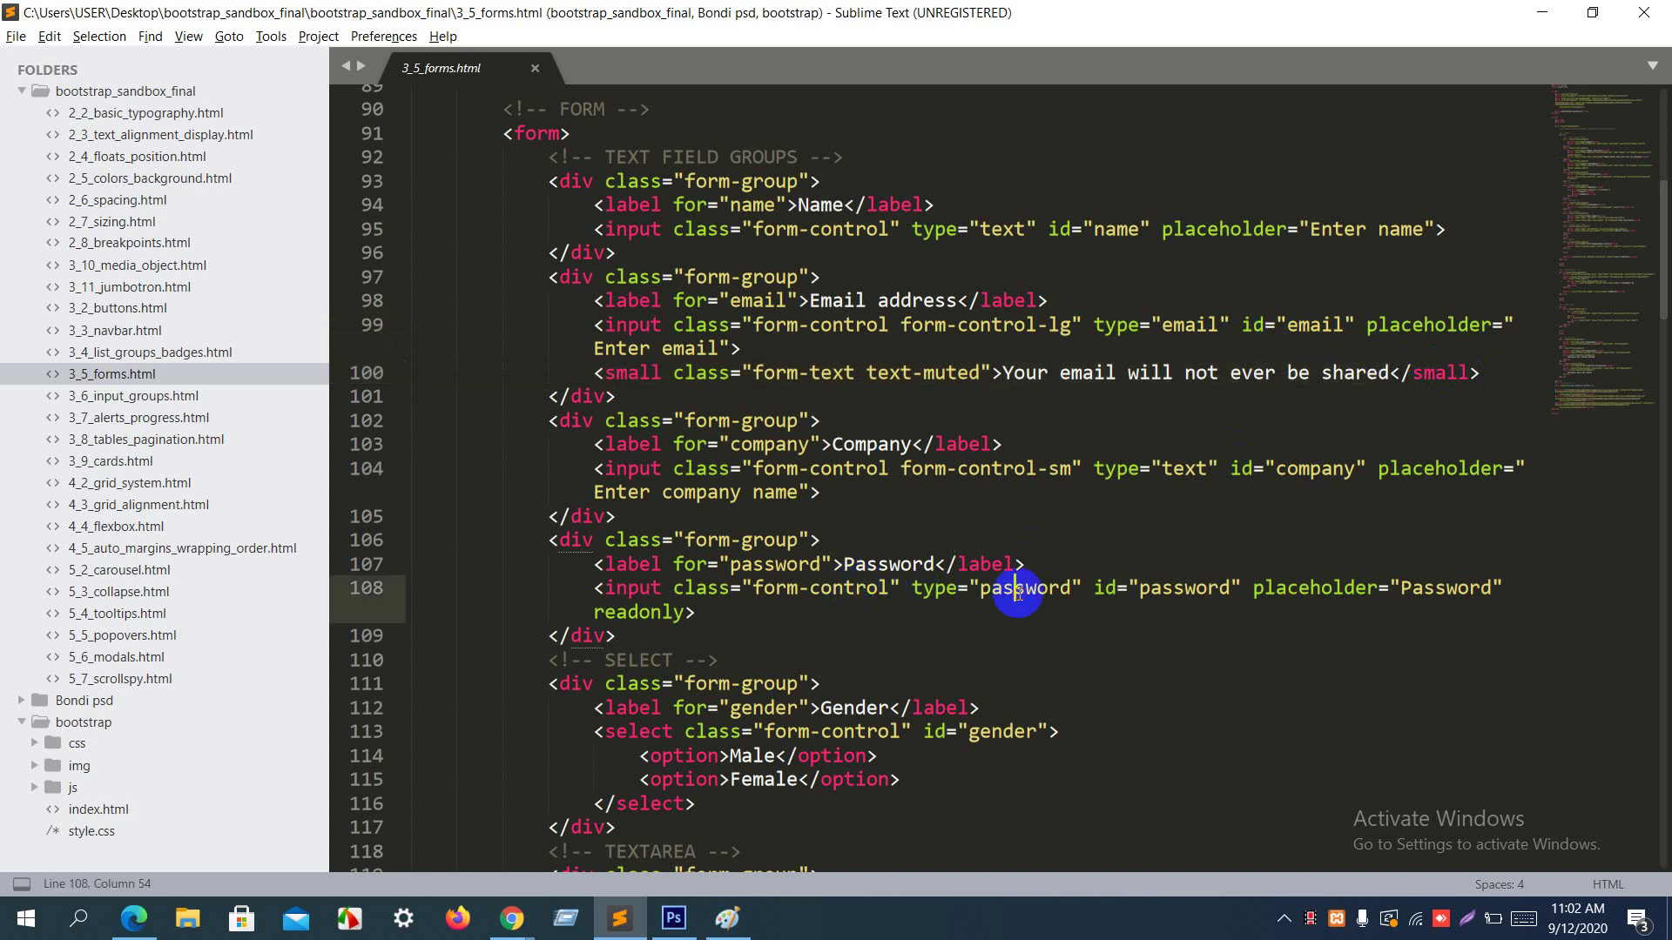
scroll(1017, 592, down, 3)
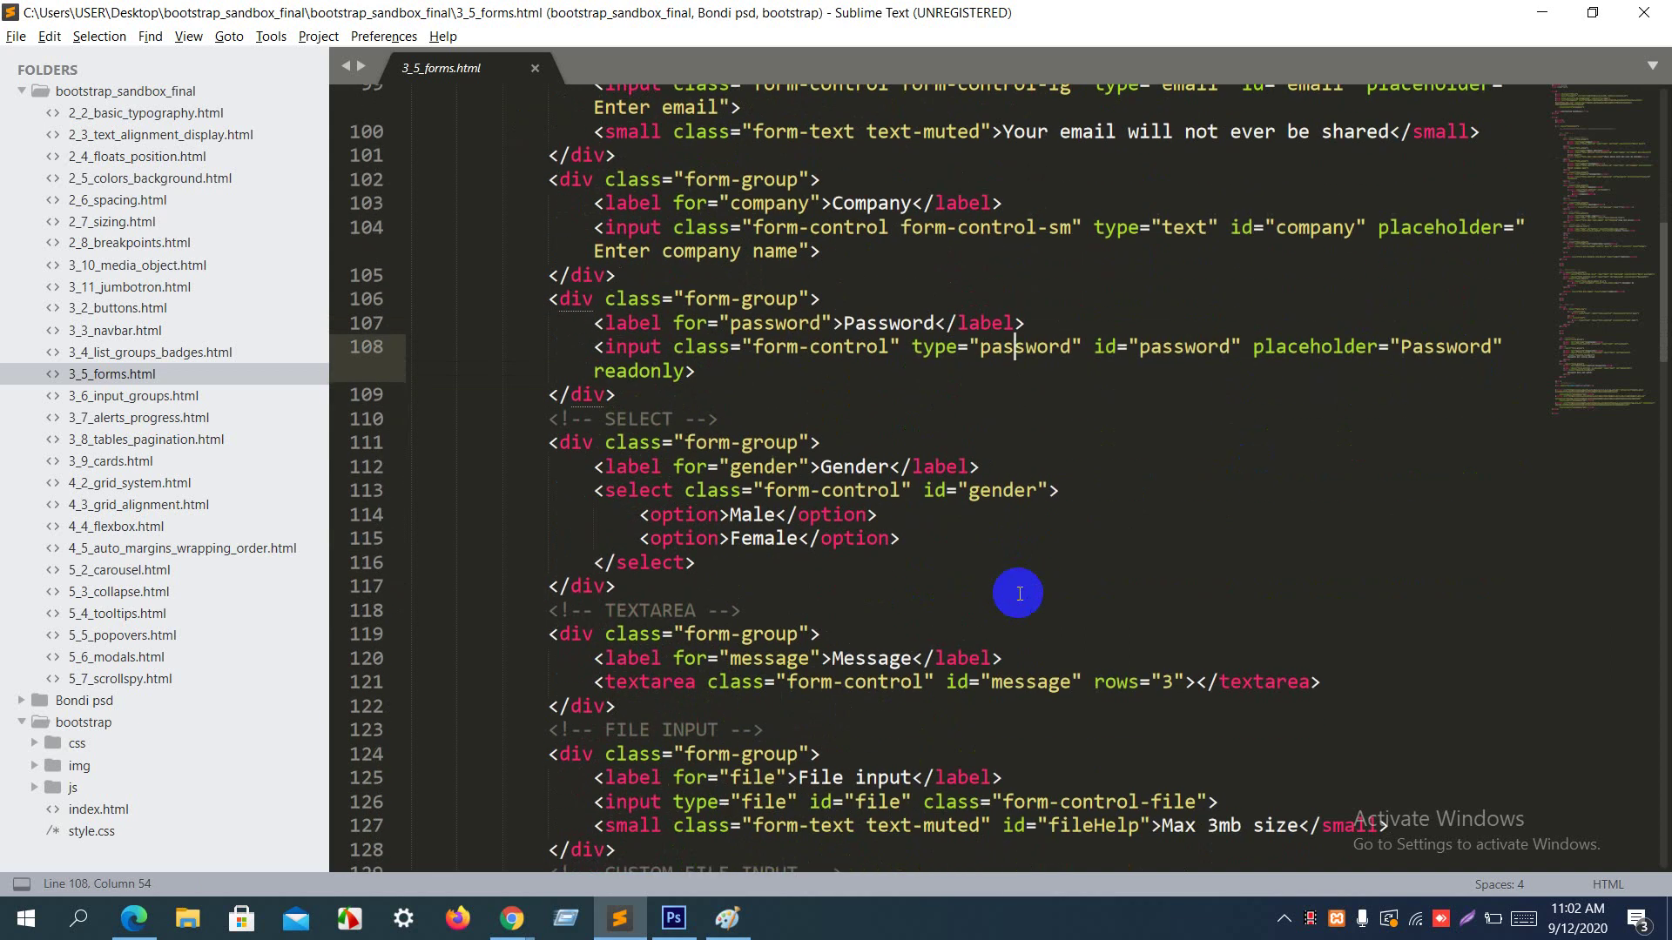
double_click(752, 468)
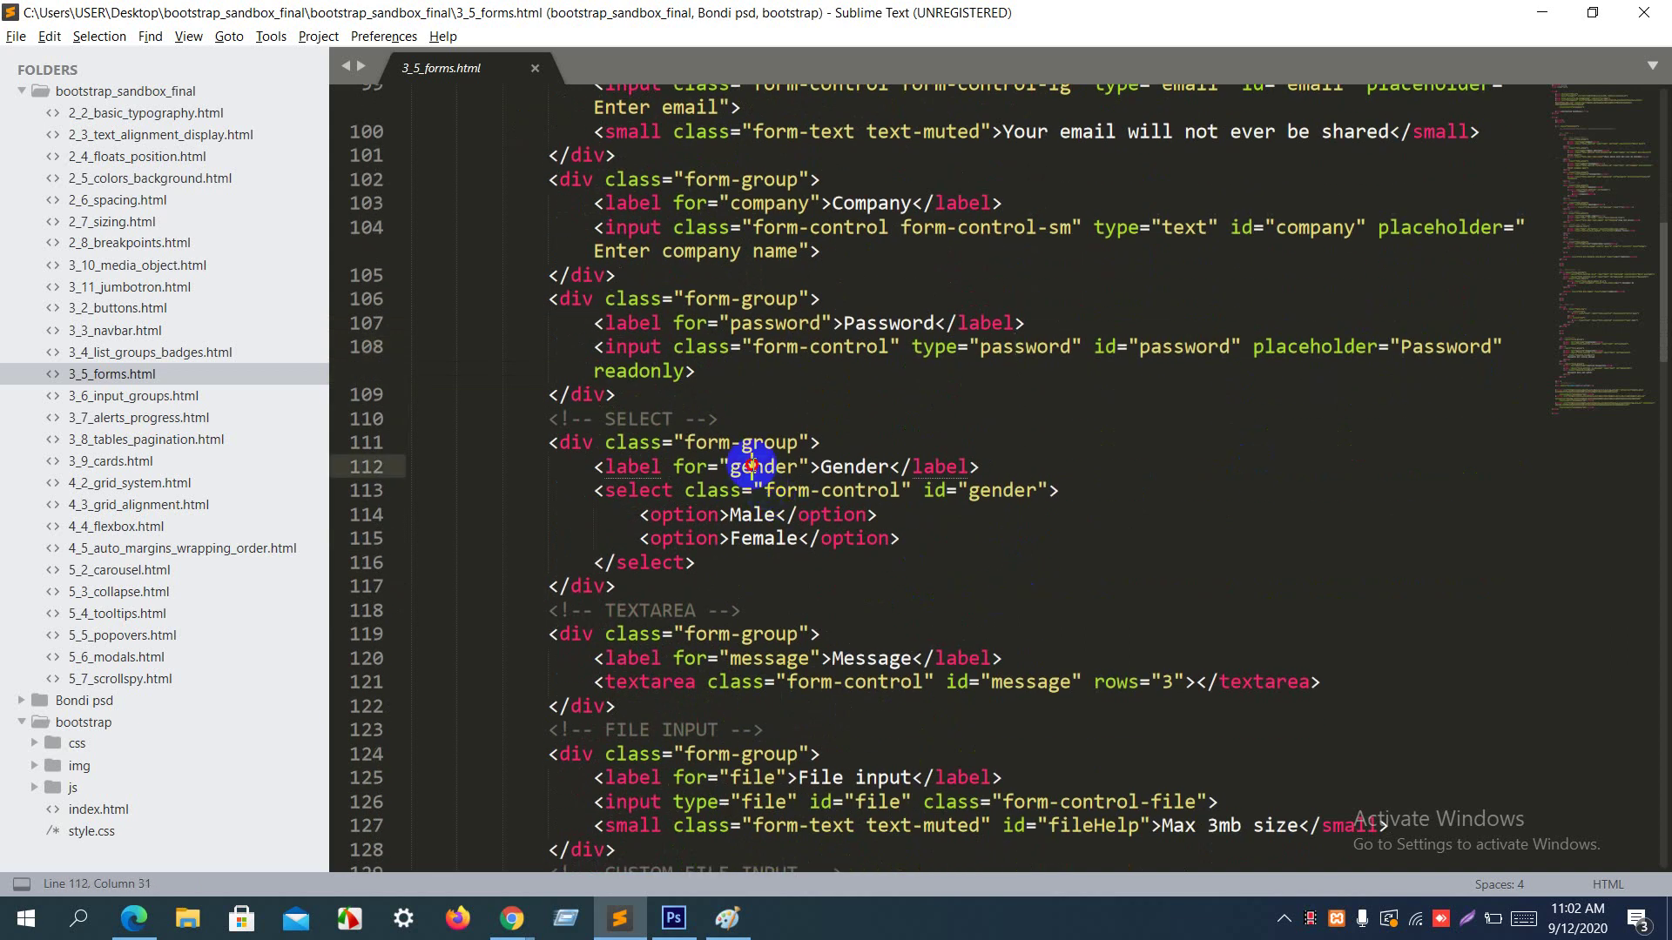
click(573, 442)
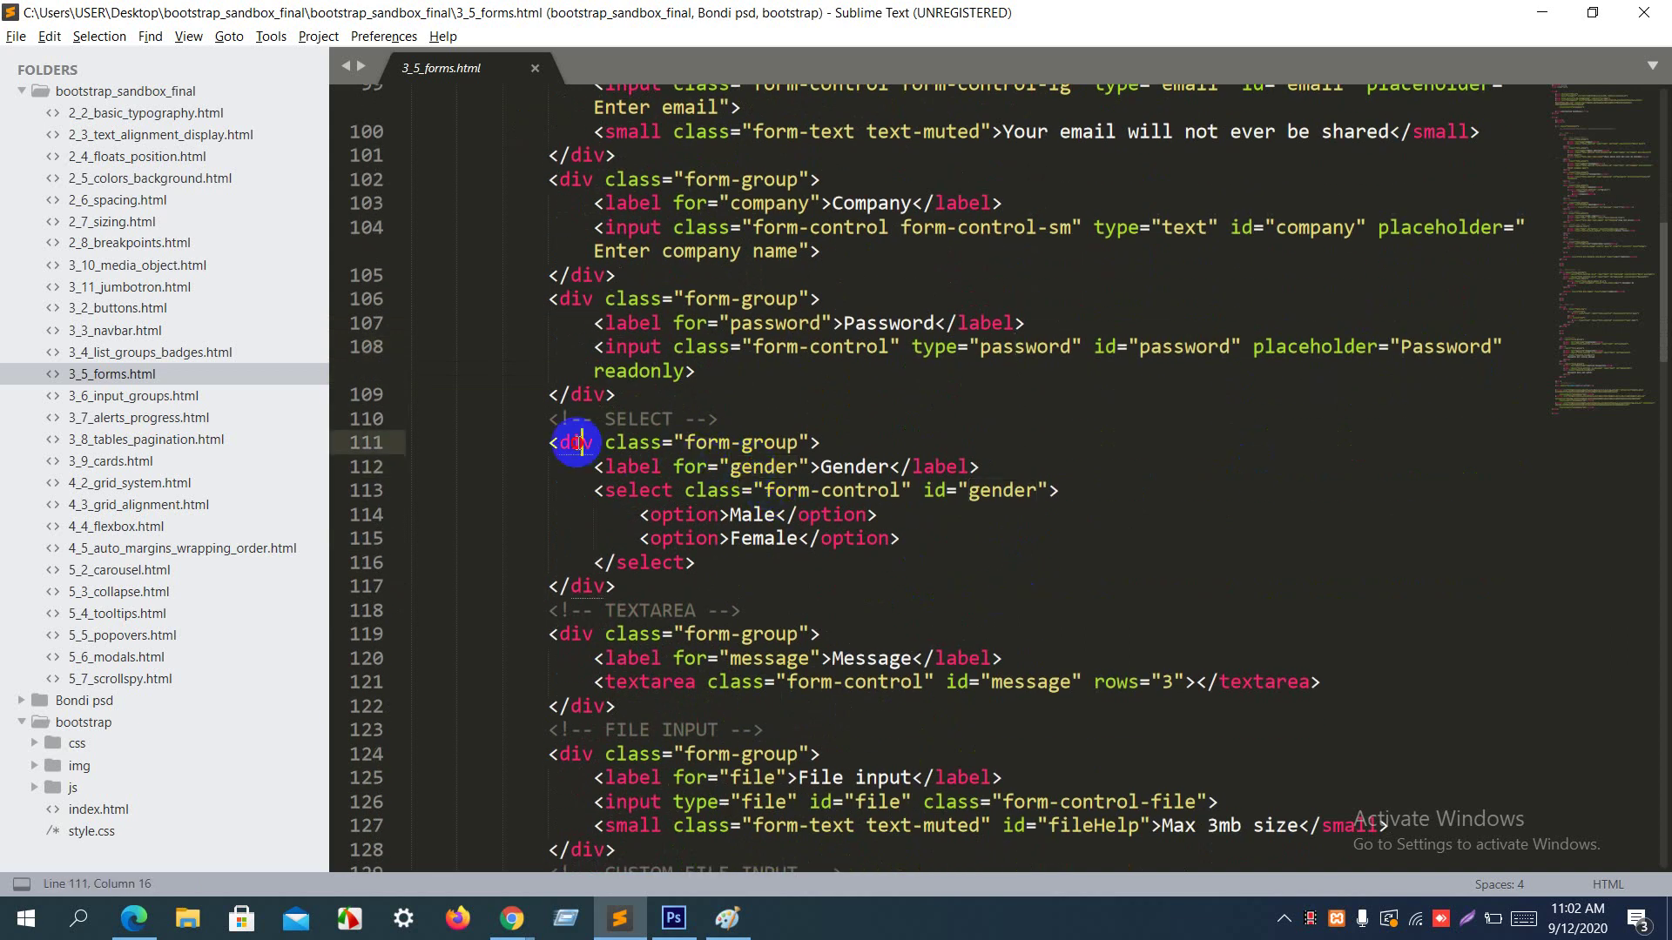
Step: Switch to Chrome and open the Gender dropdown to view its options
key(alt+Tab)
scroll(578, 443, down, 4)
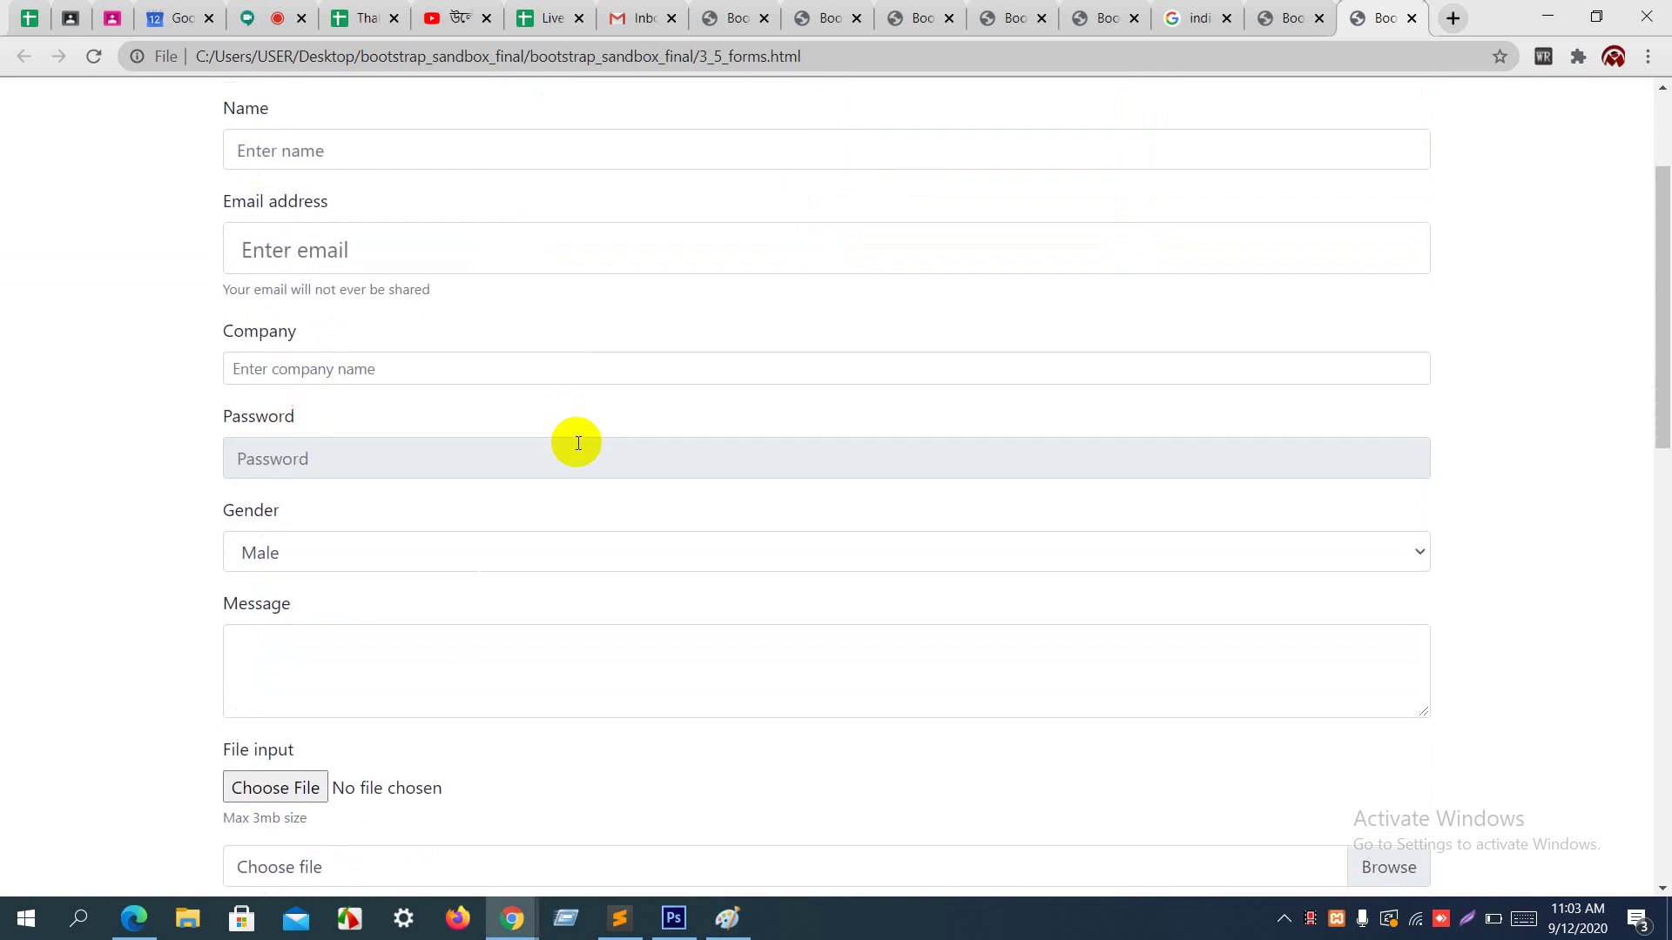
scroll(576, 442, down, 1)
scroll(576, 443, up, 1)
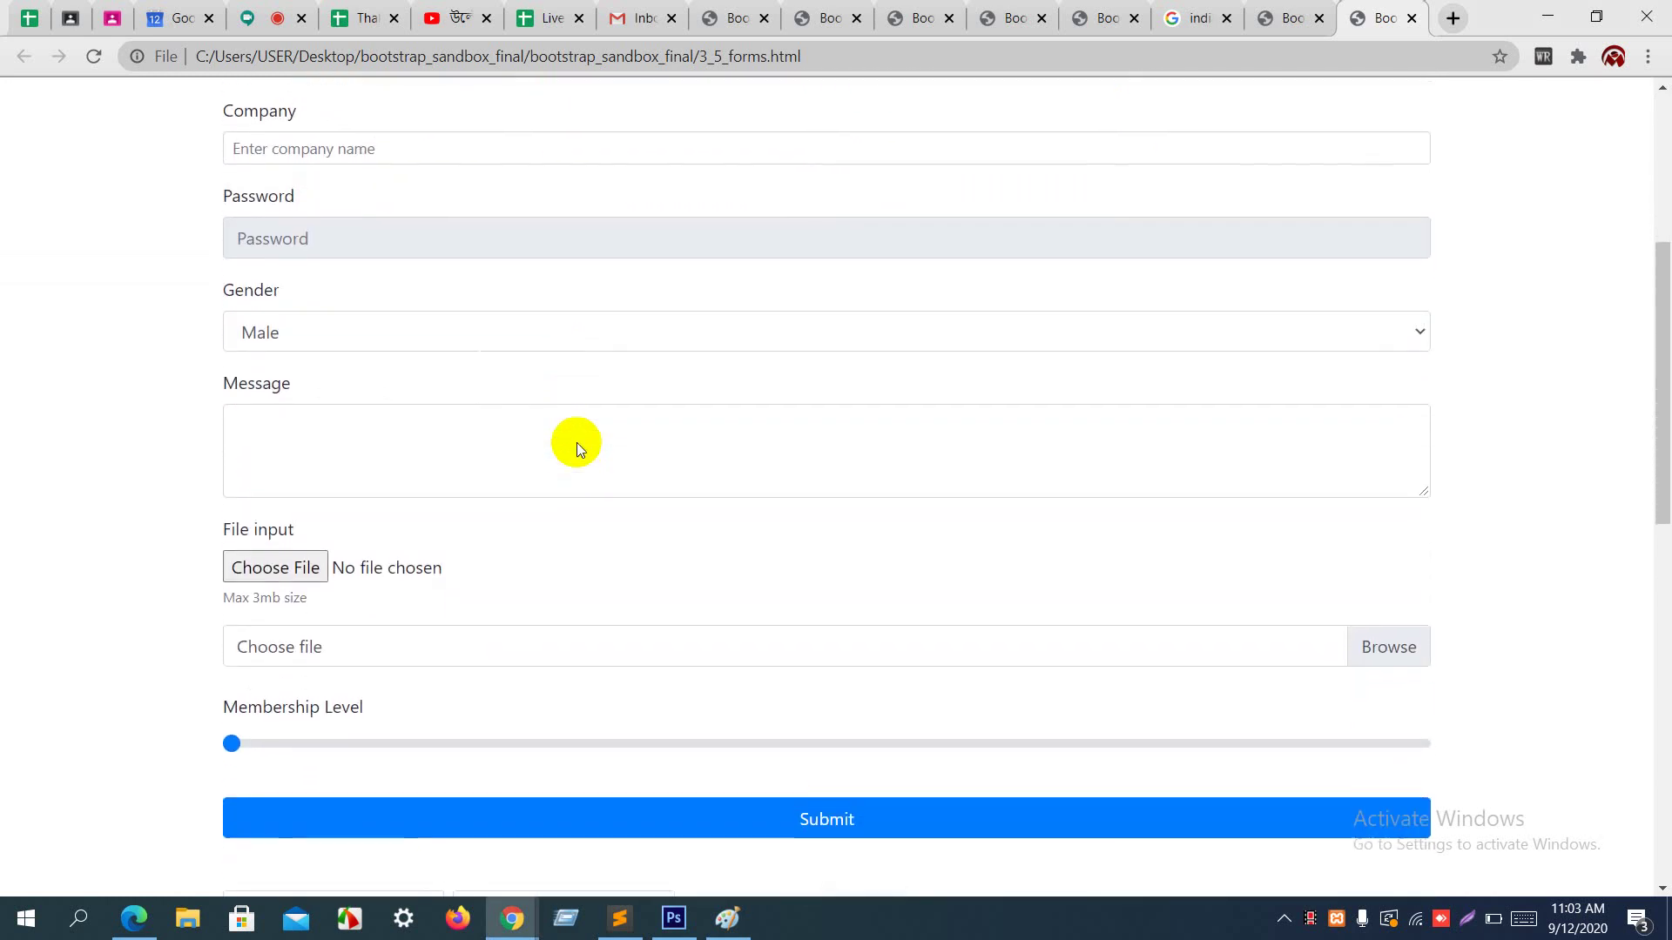
click(615, 371)
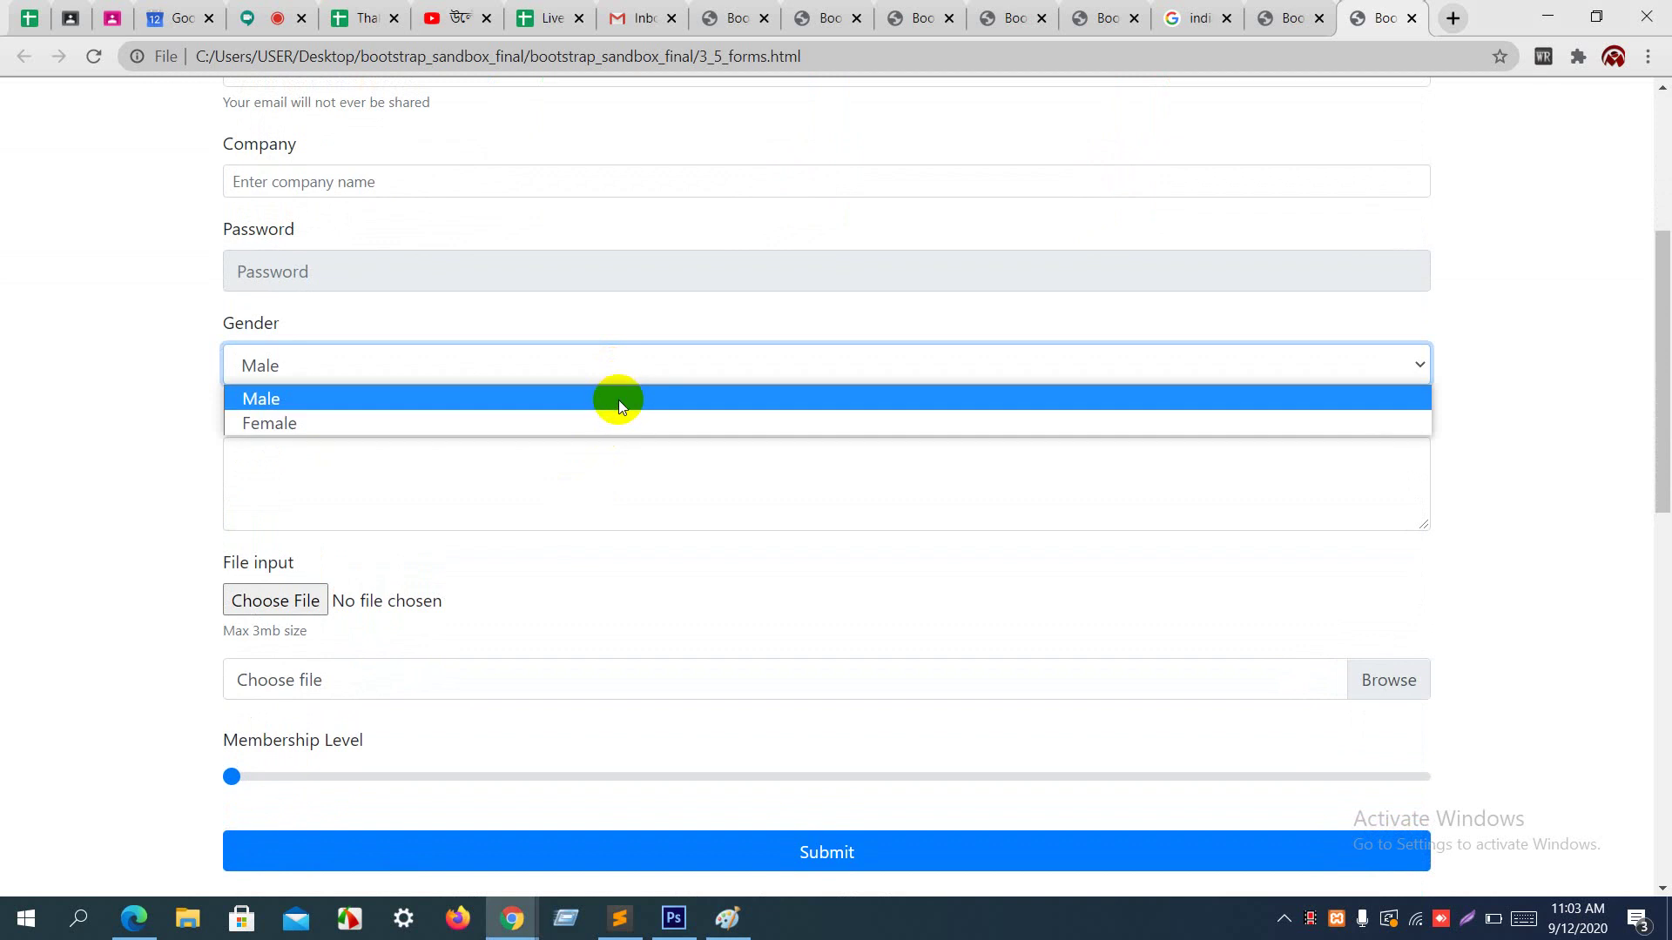
Step: Return to Sublime Text and highlight the Gender select's form-control class on line 113
key(alt+Tab)
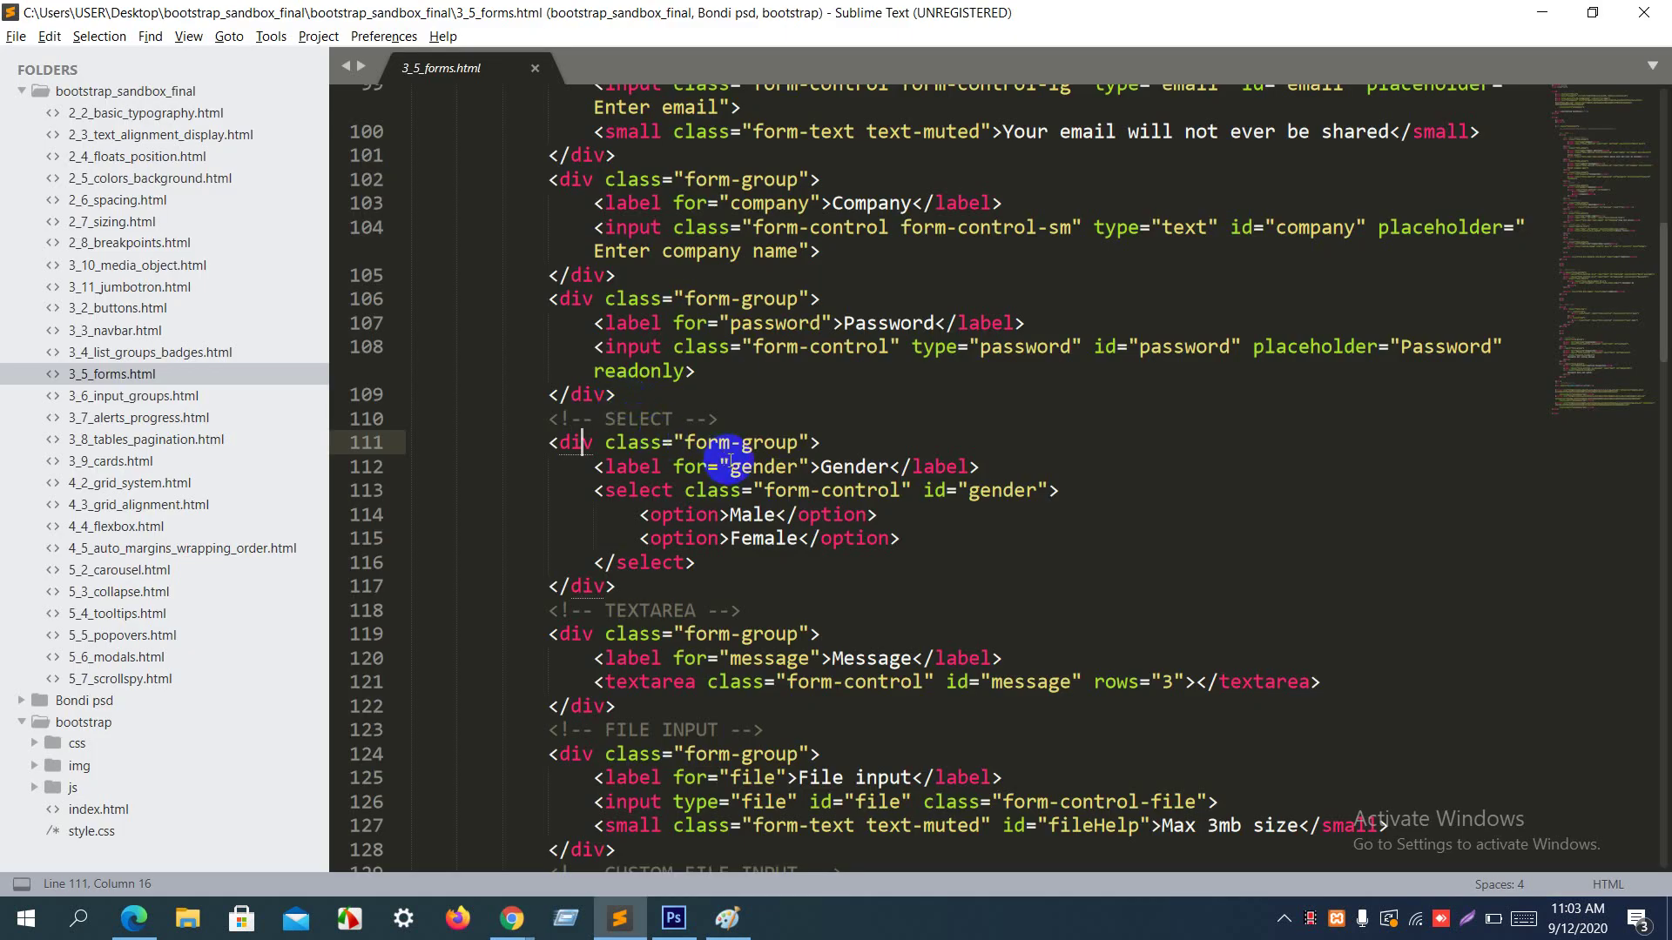
click(729, 467)
drag(765, 491, 869, 490)
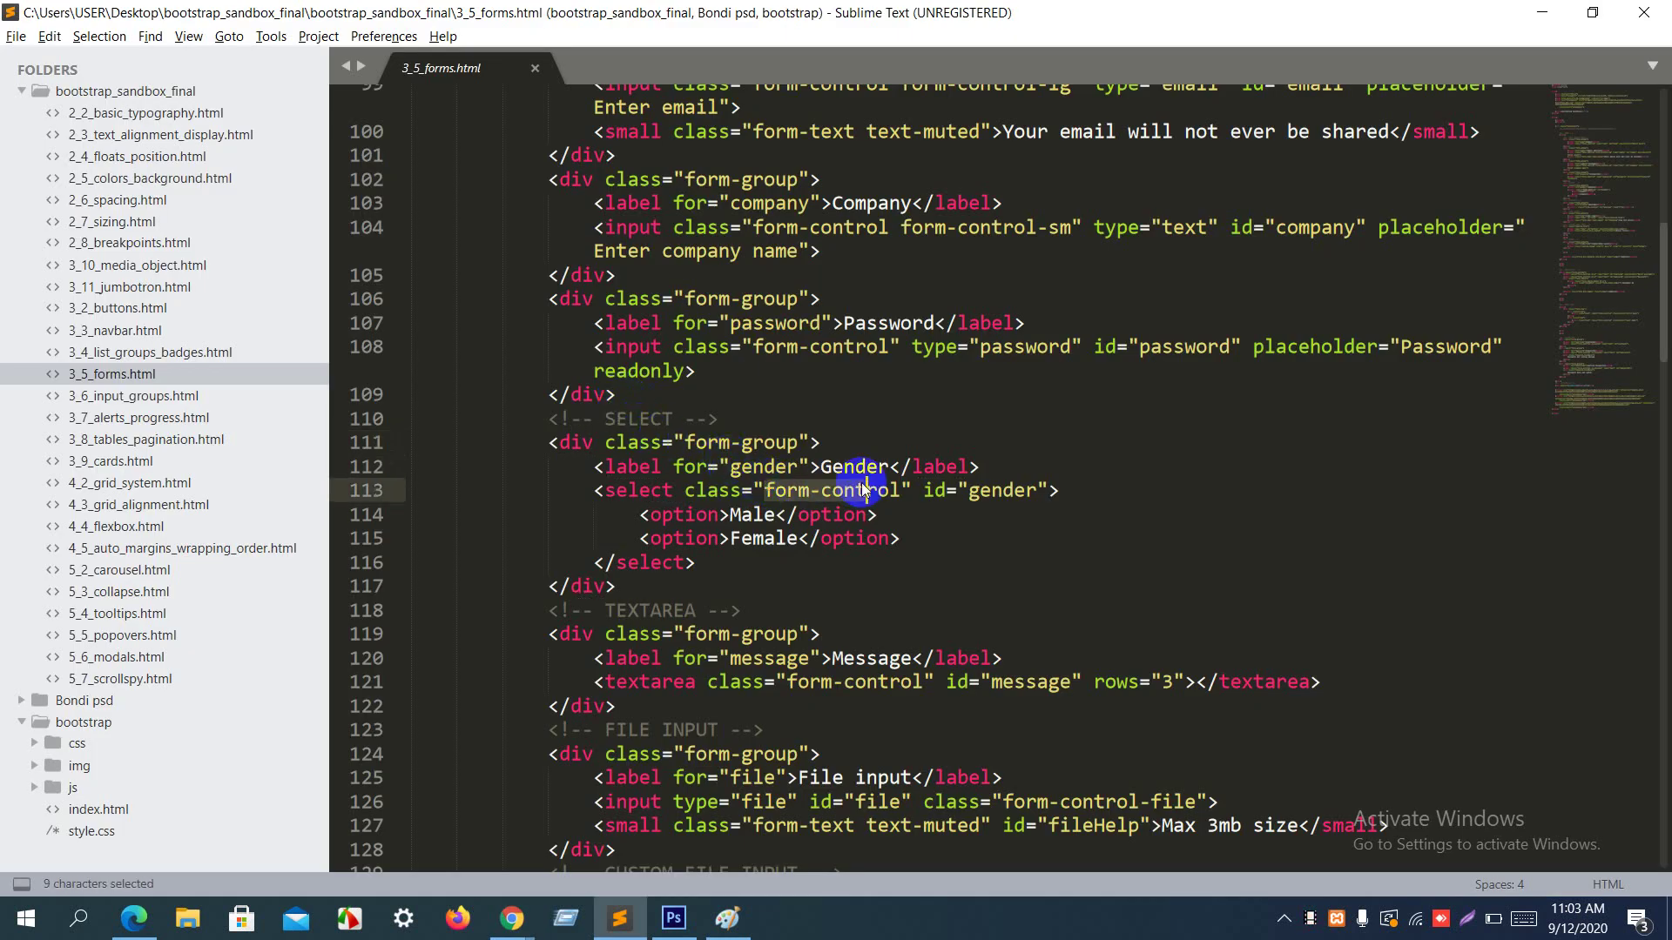
Step: Highlight the Gender select tag, its form-control class and the Male and Female option lines 114 and 115
double_click(624, 499)
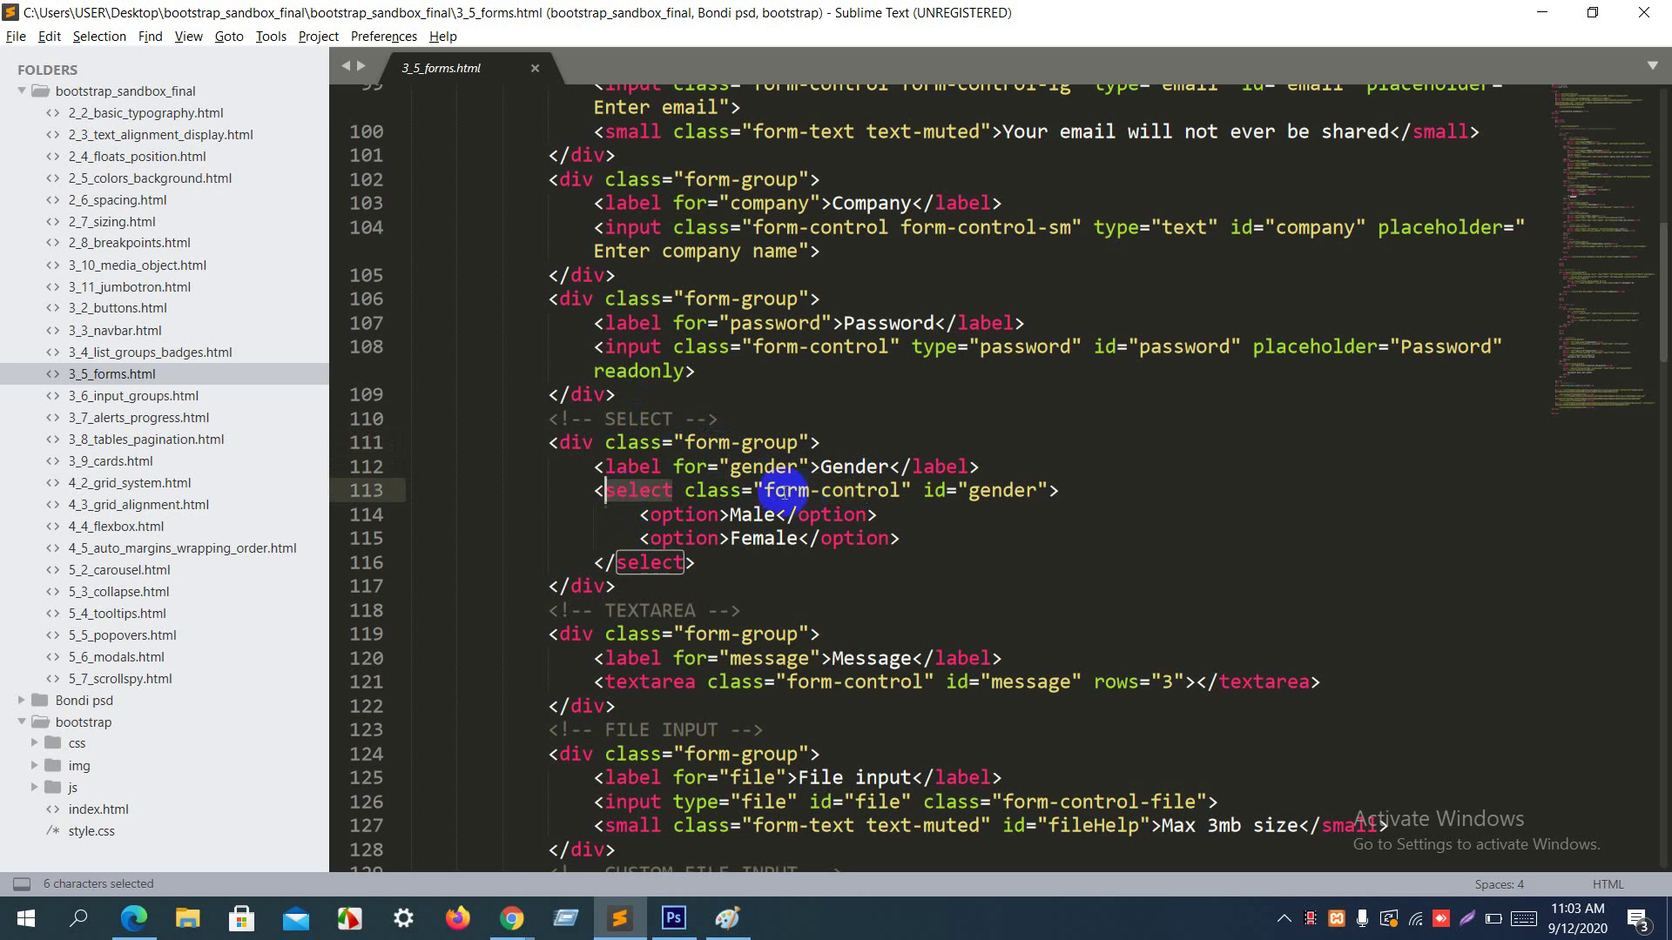
drag(786, 490, 866, 492)
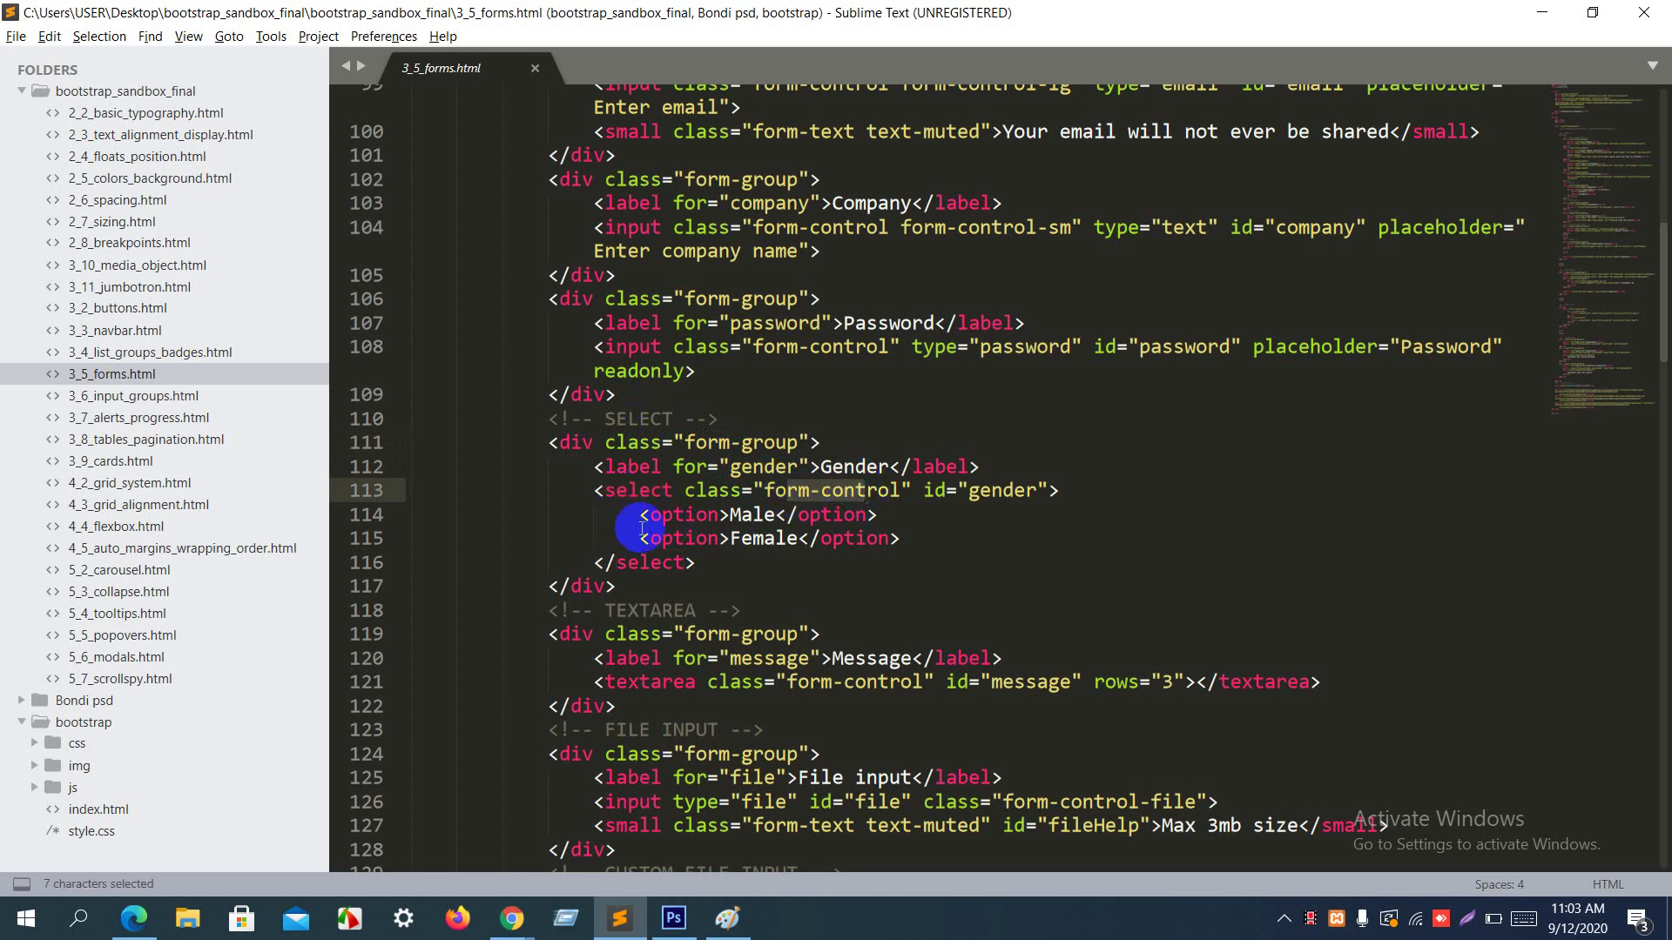
drag(641, 514, 947, 531)
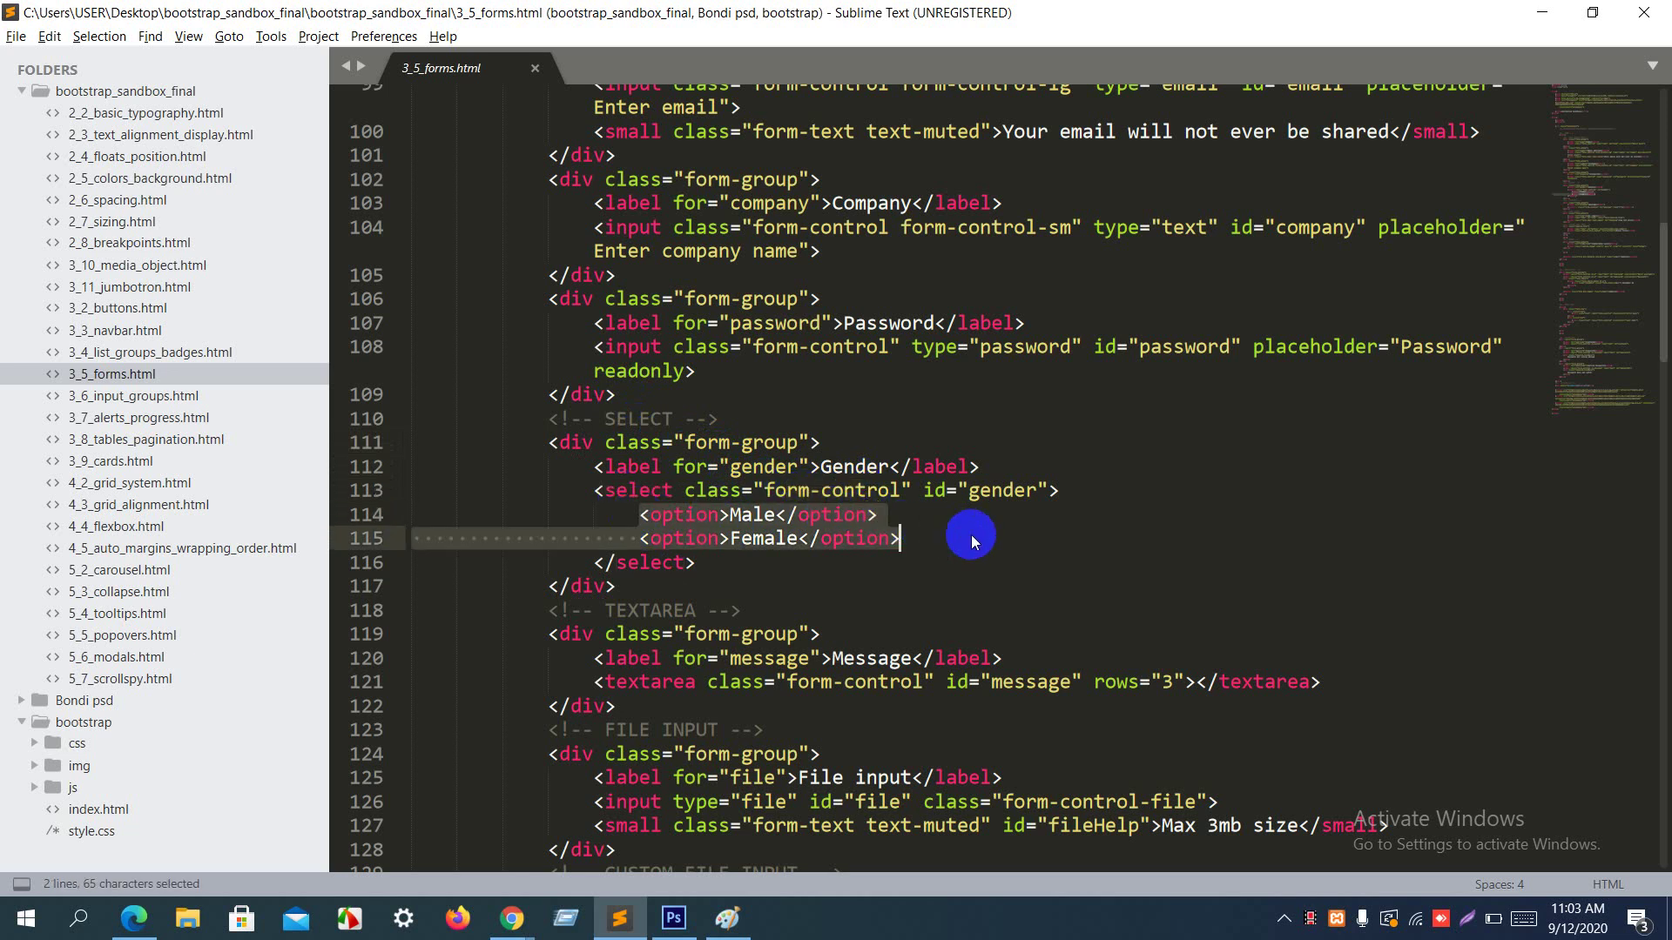
Step: Highlight the Message textarea on line 121 with its form-control class, and the form-group class of its wrapping div
scroll(970, 535, down, 3)
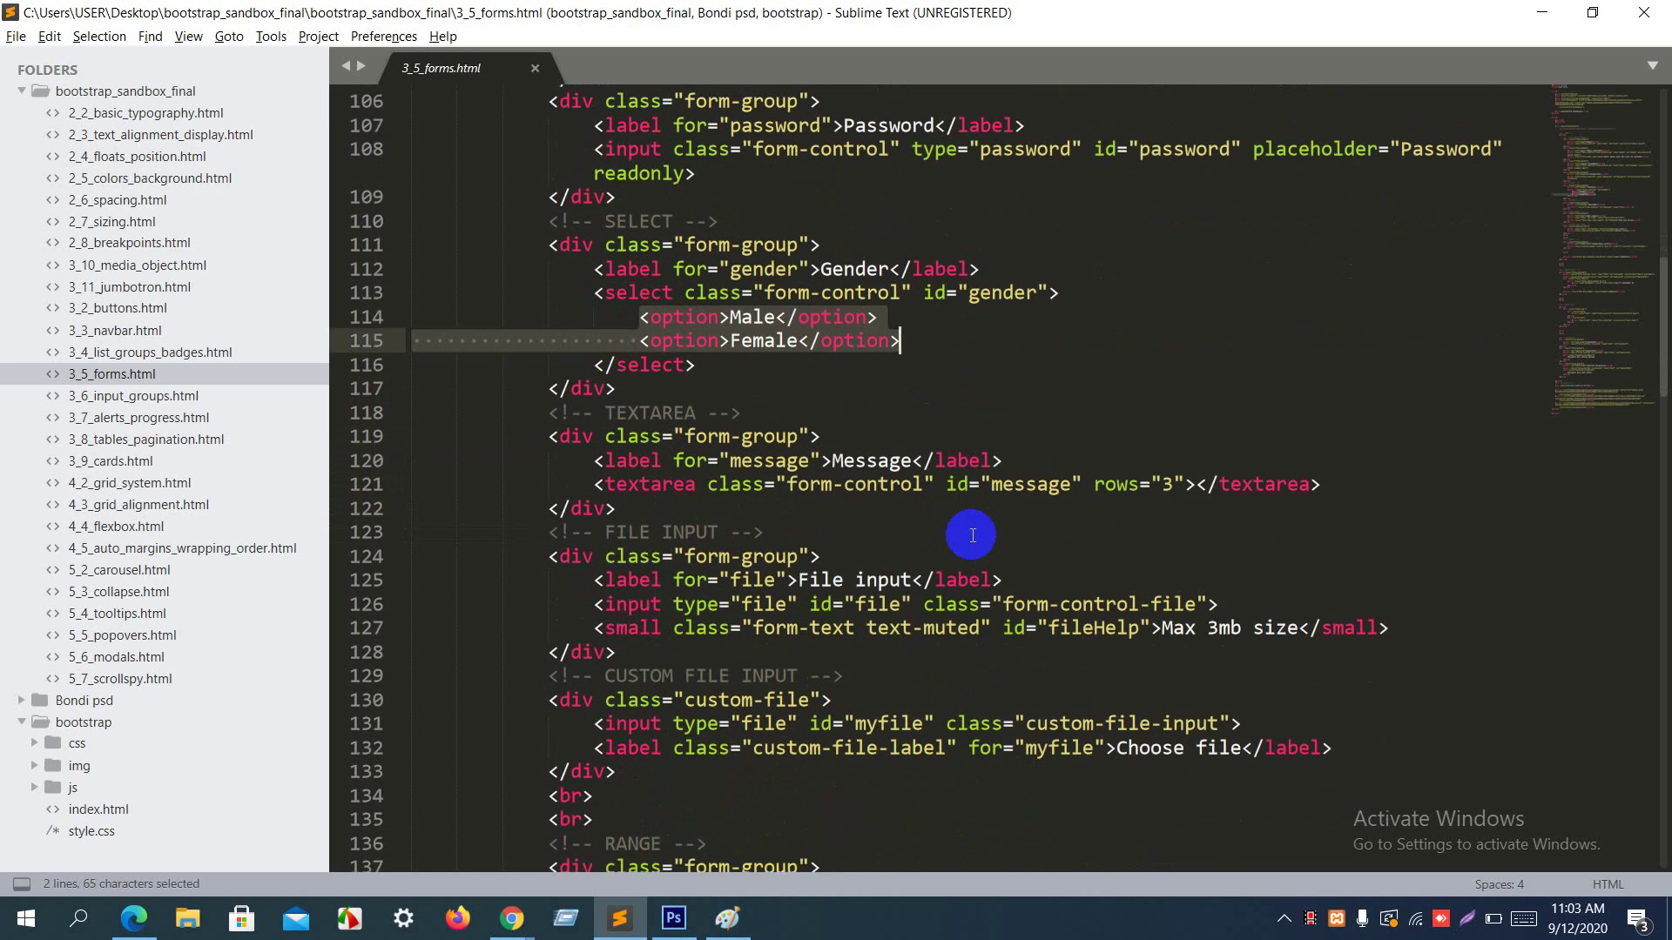
drag(651, 484, 1093, 496)
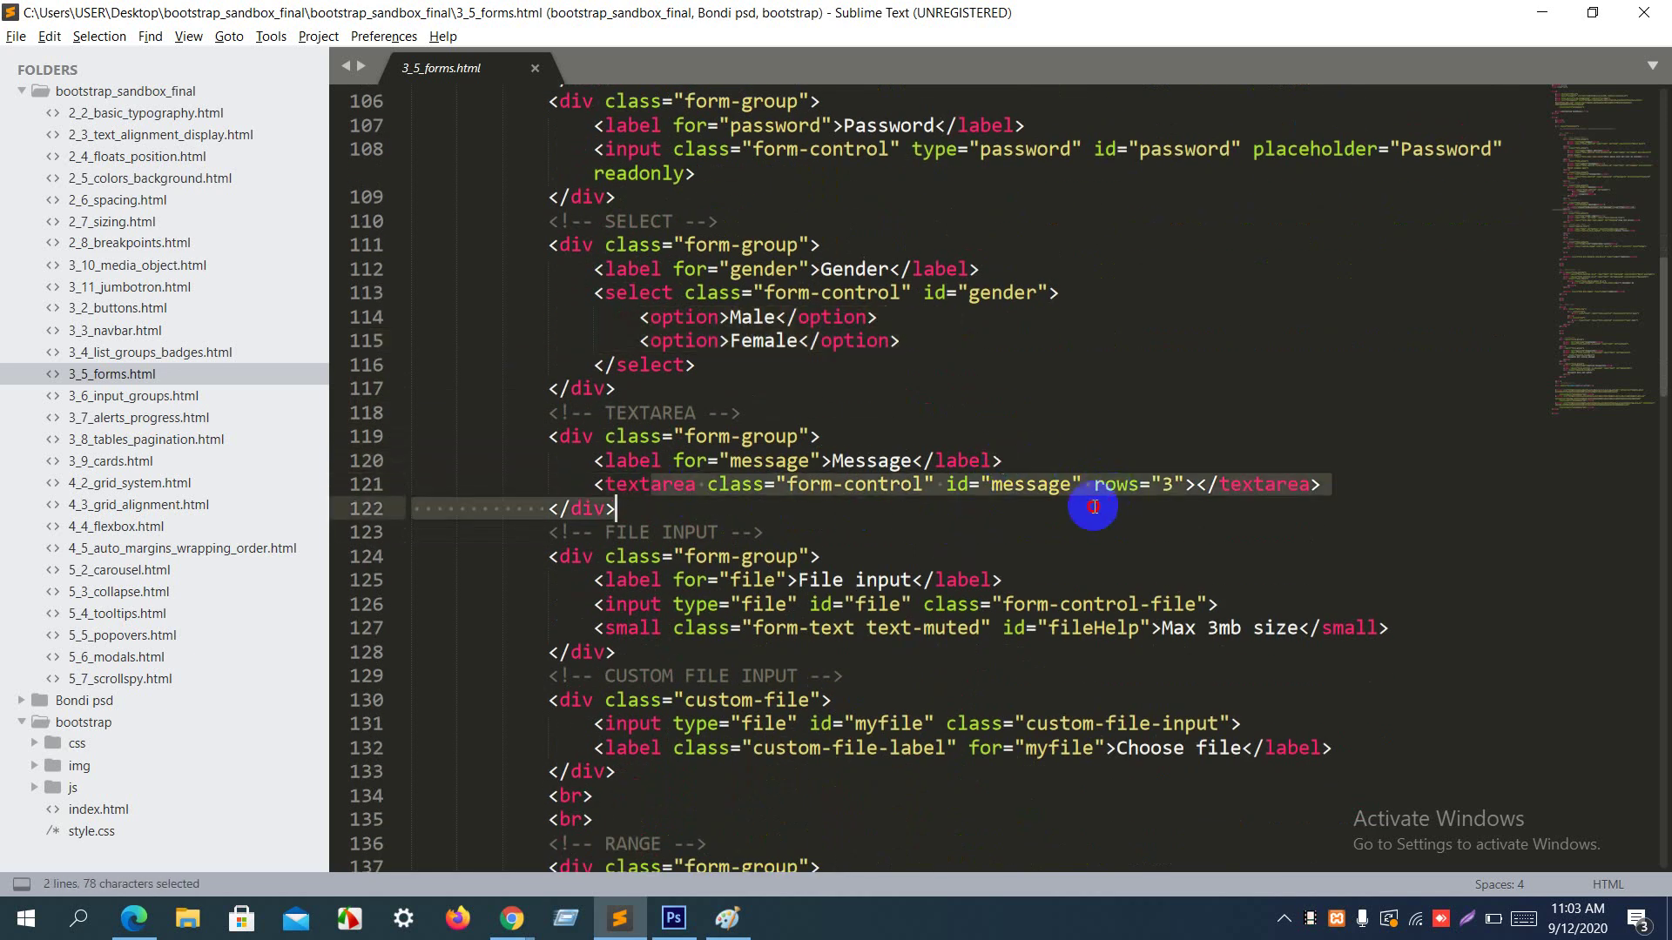
double_click(878, 492)
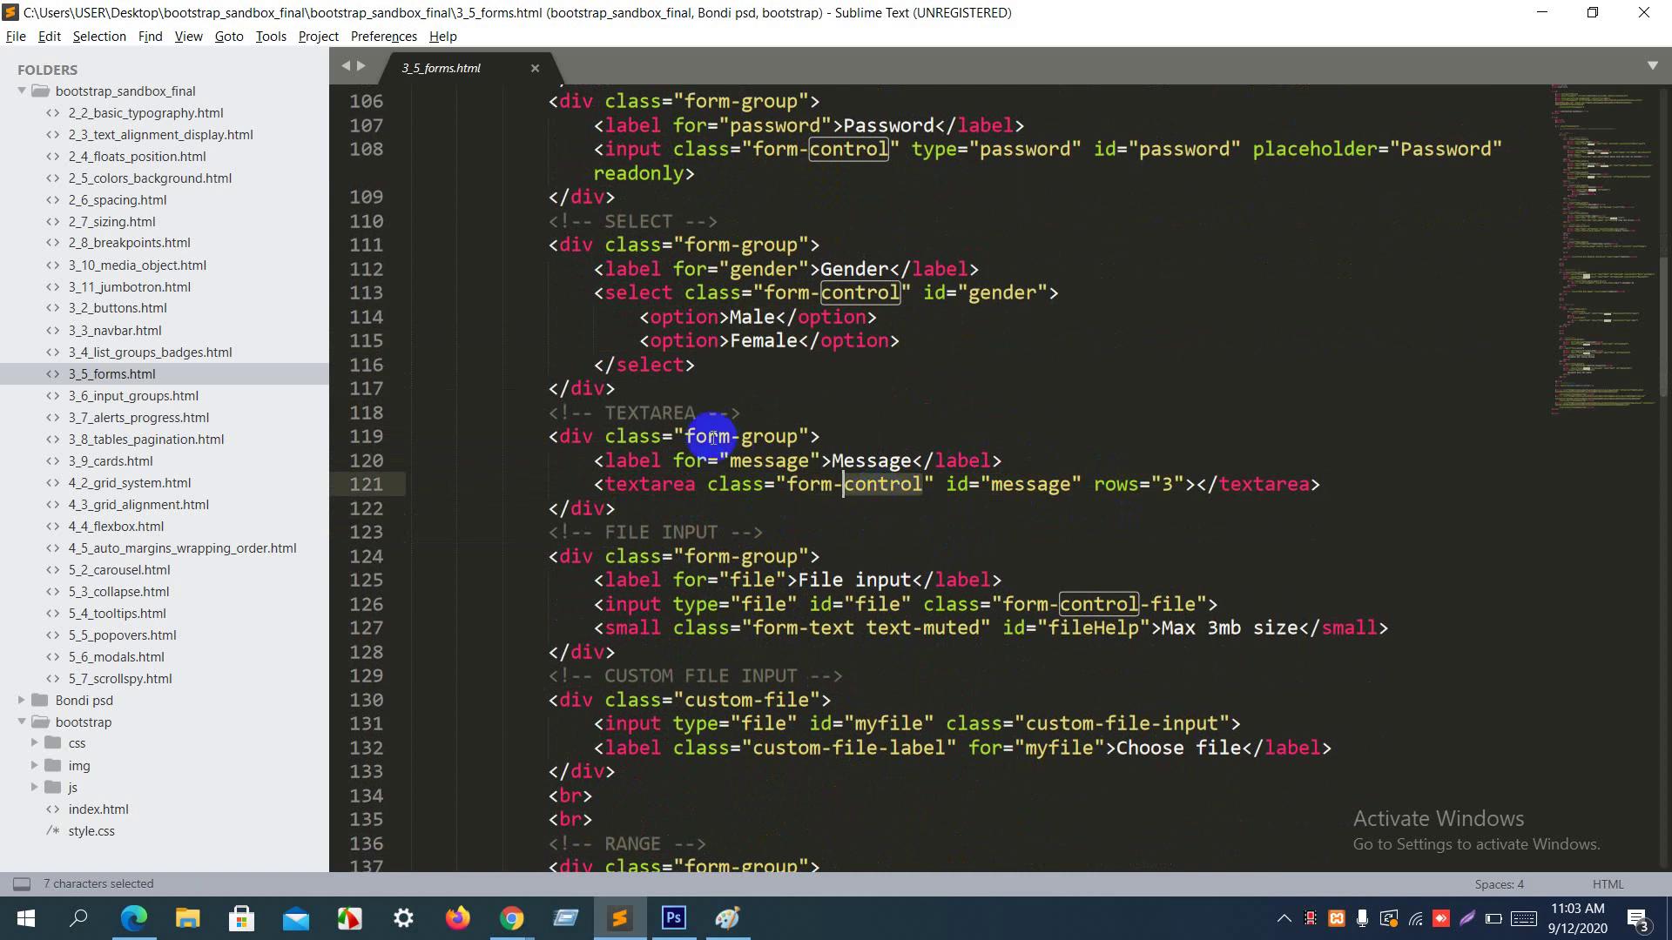
drag(684, 436, 798, 436)
drag(640, 484, 843, 489)
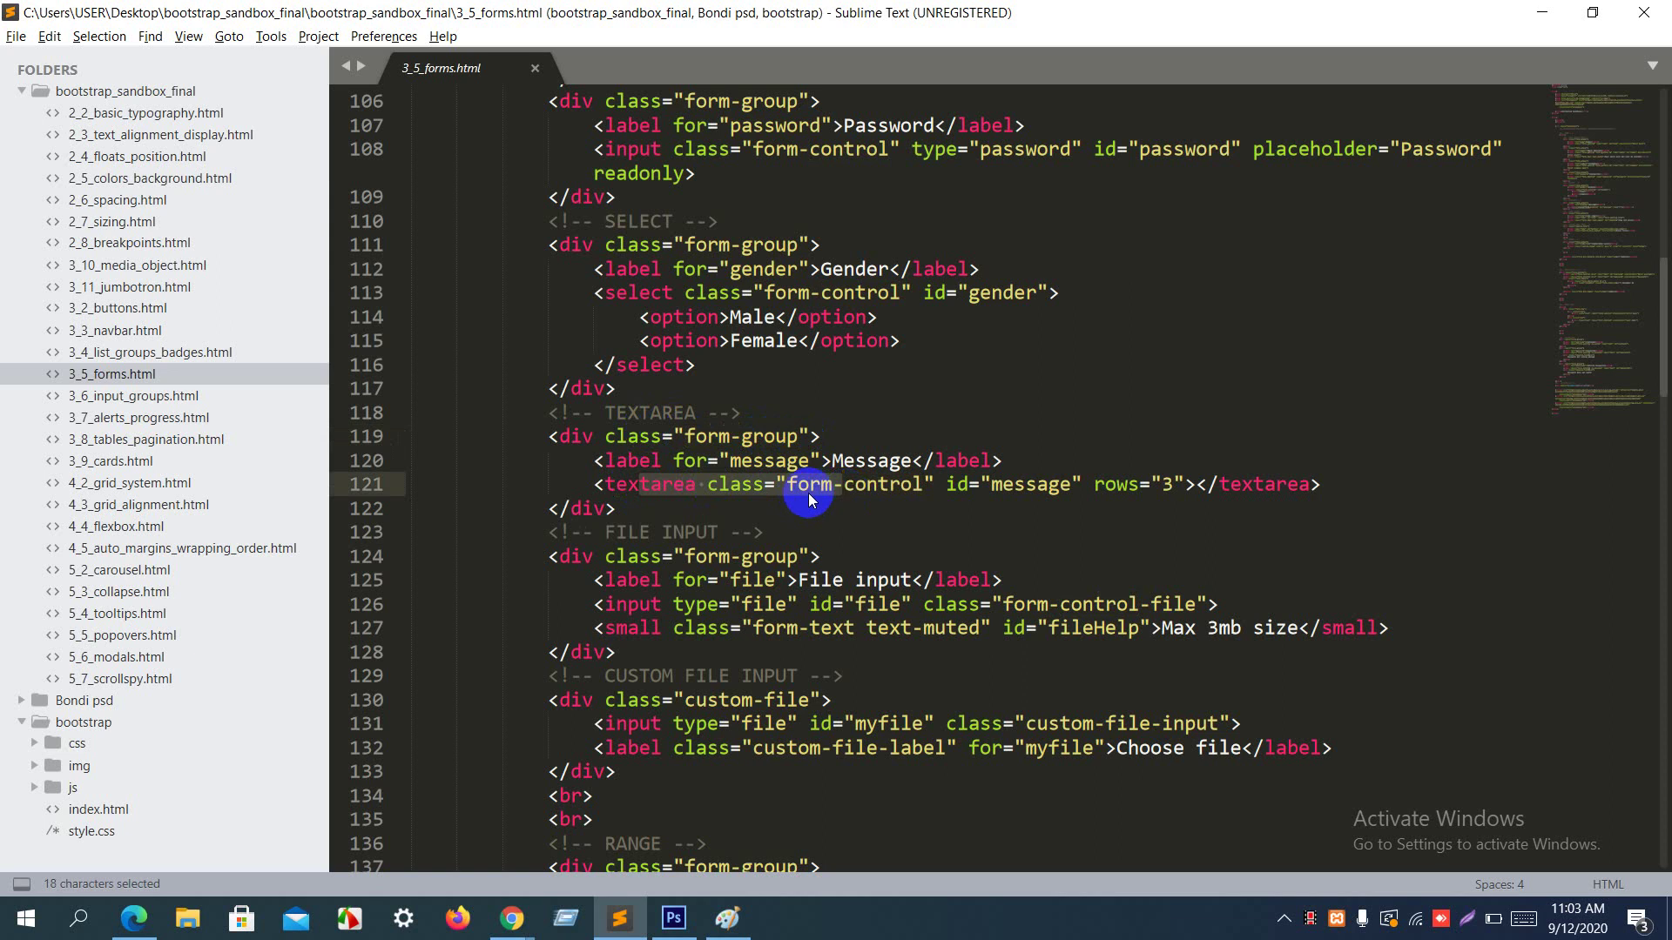
click(809, 488)
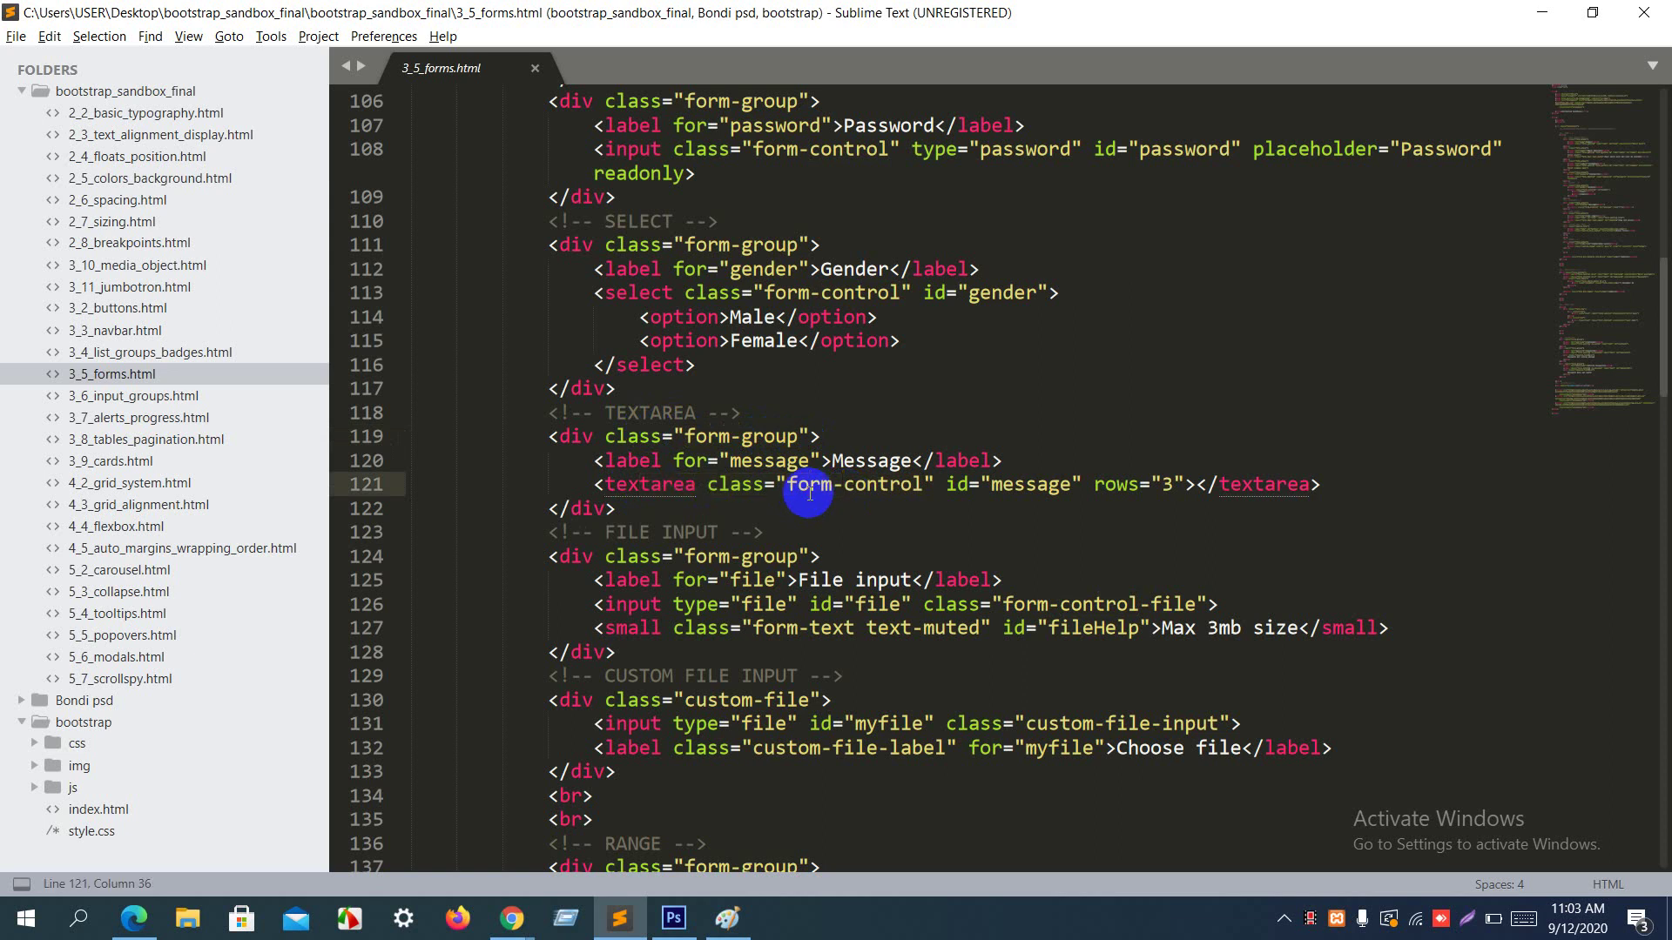
Step: Highlight the form-control-file class of the file input on line 126
scroll(809, 491, down, 3)
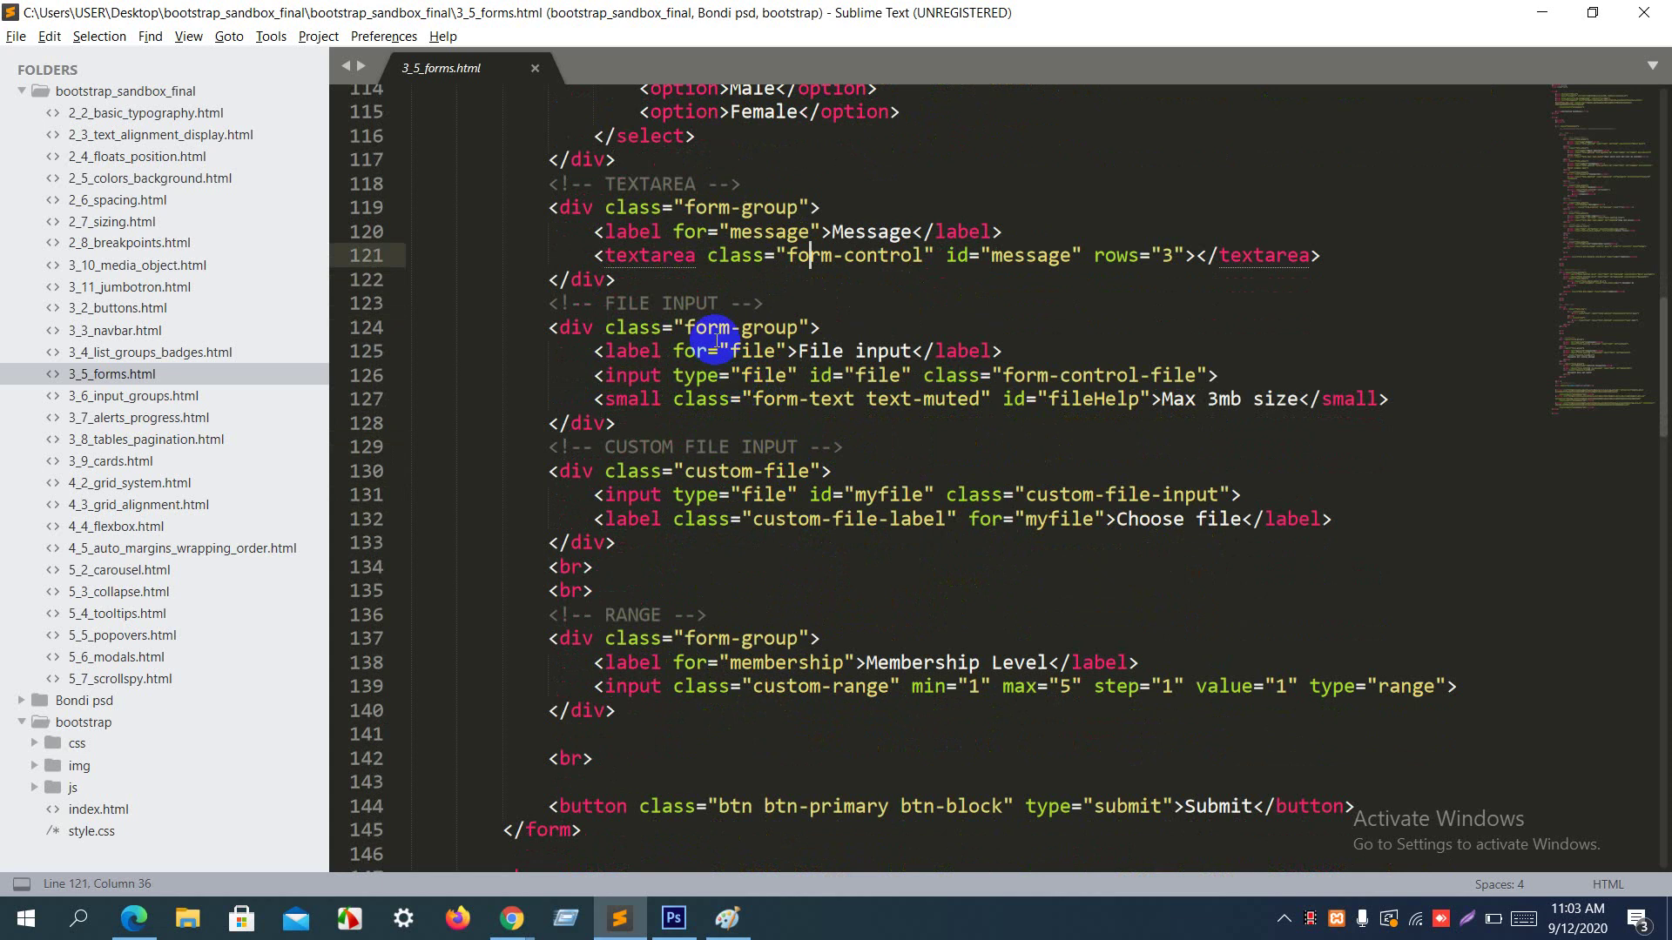
drag(1016, 369, 1187, 377)
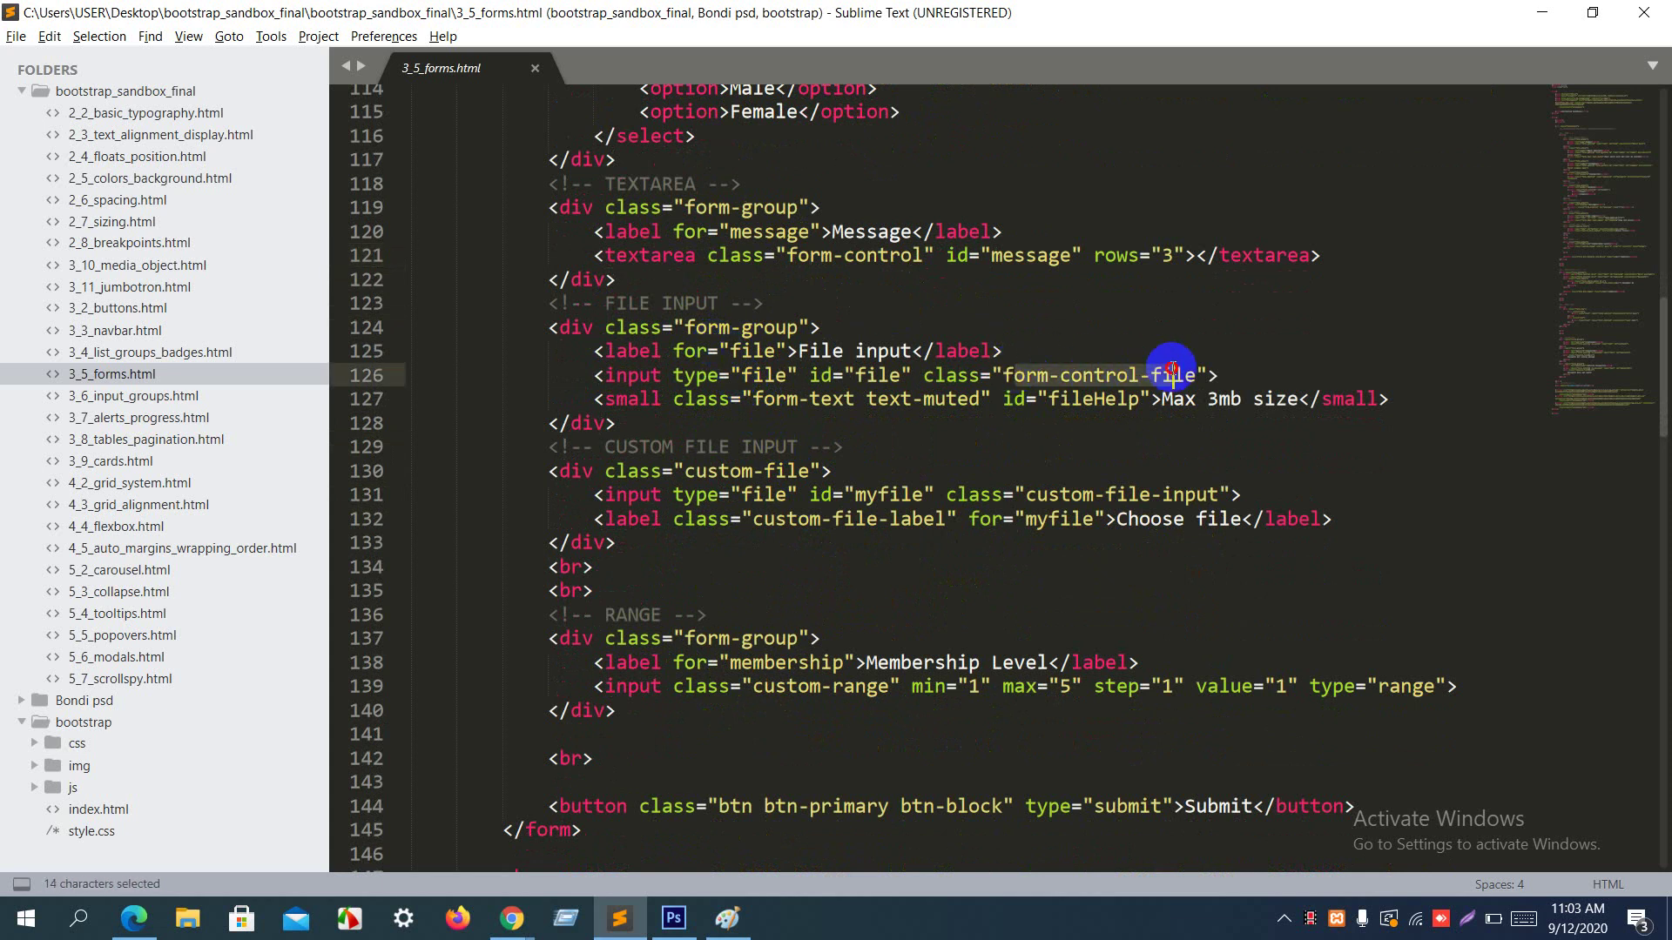
double_click(1184, 379)
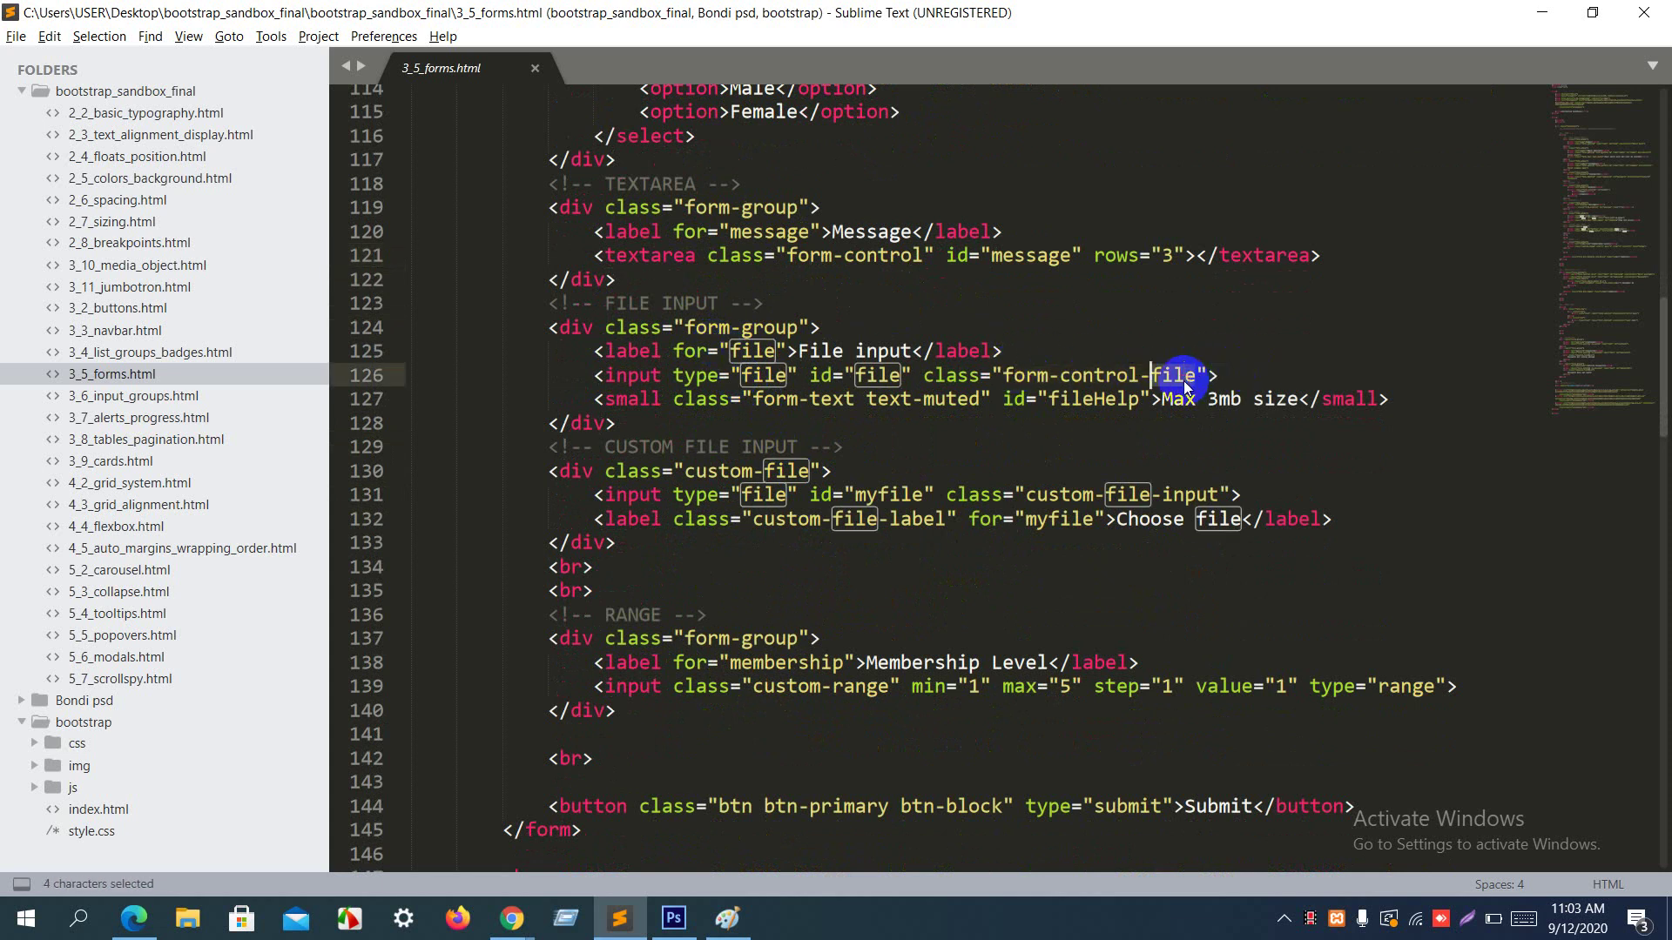
Step: Switch to Chrome, open and dismiss the File input's file chooser, and return to the custom file input code in Sublime Text
key(alt+Tab)
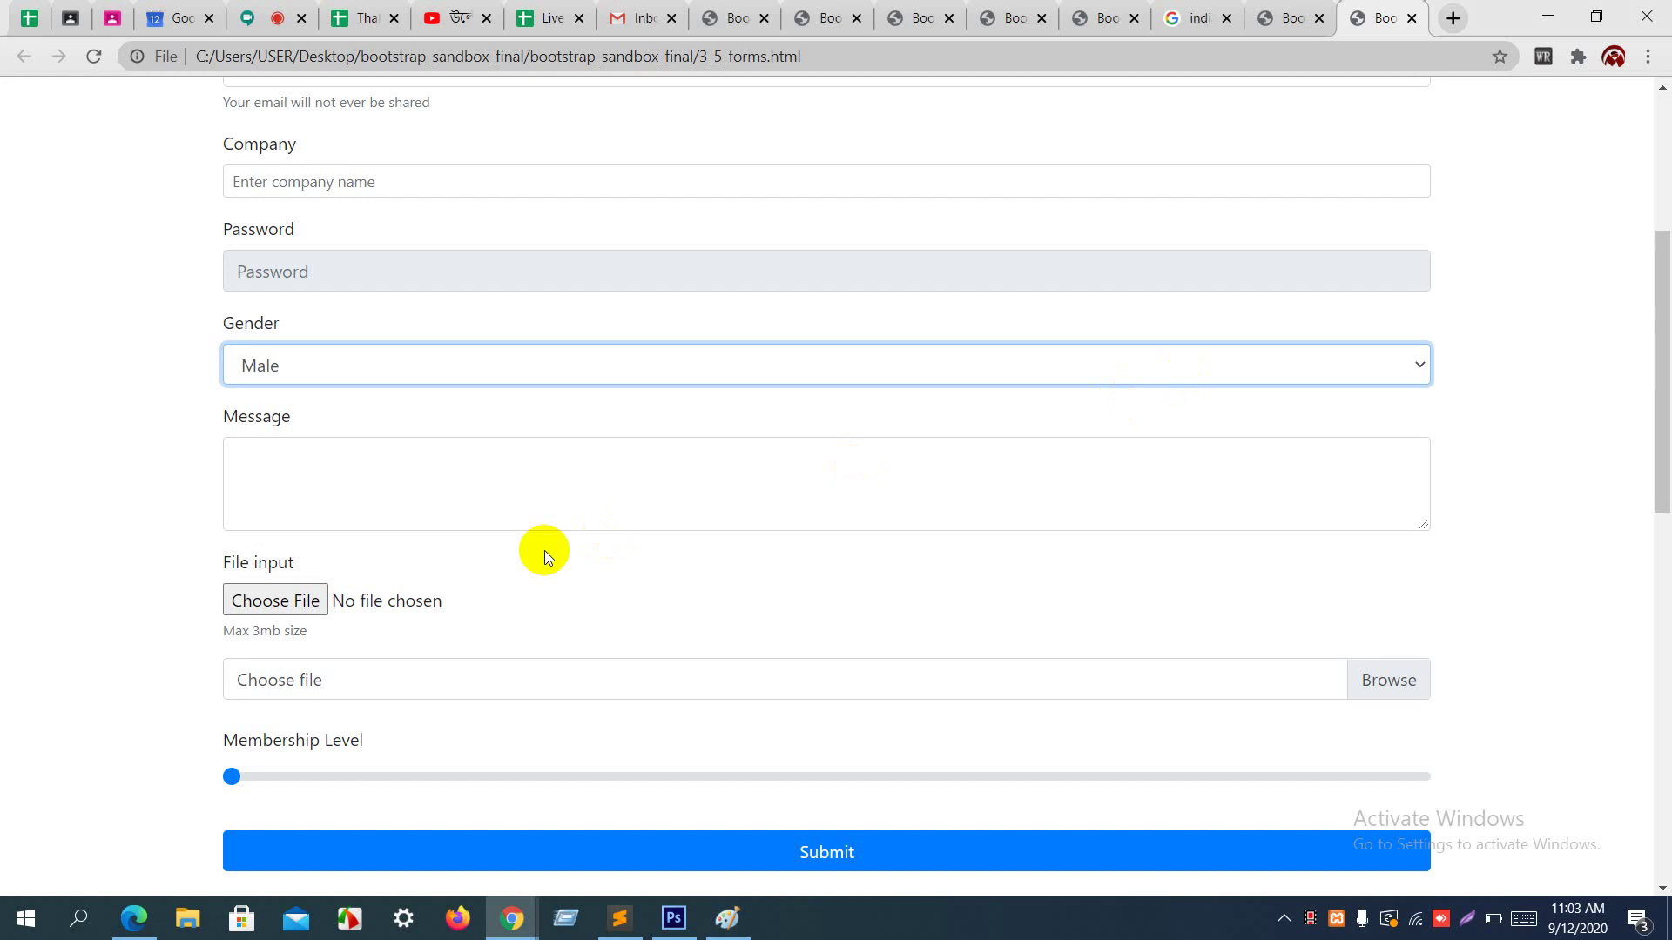
click(503, 595)
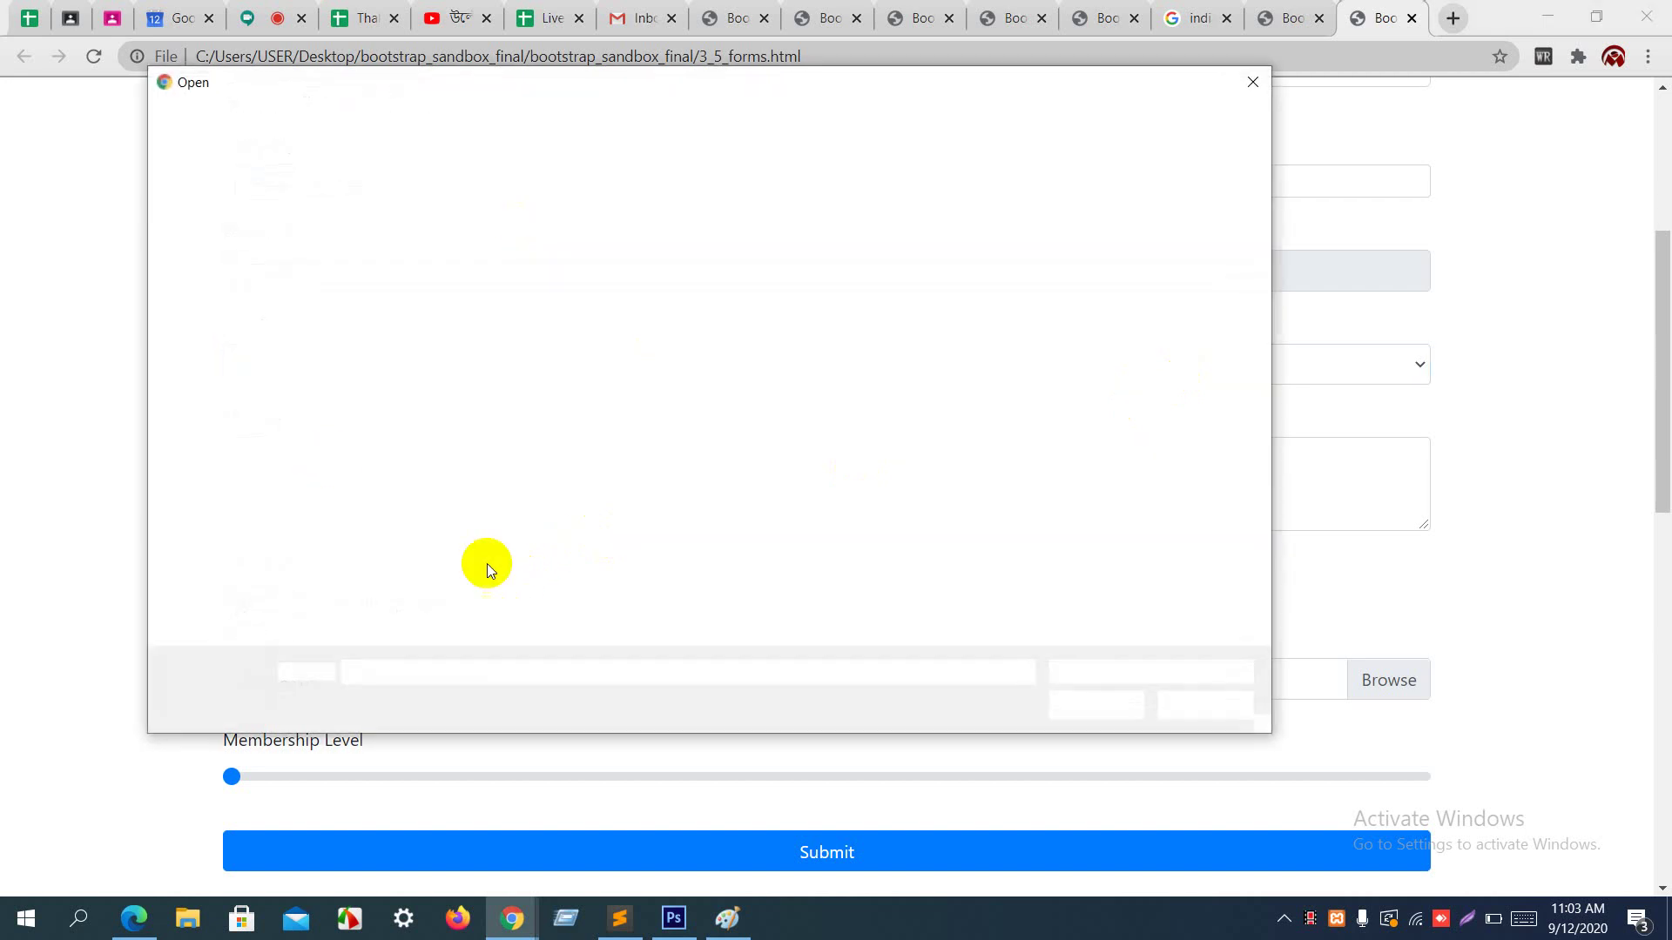
click(1254, 82)
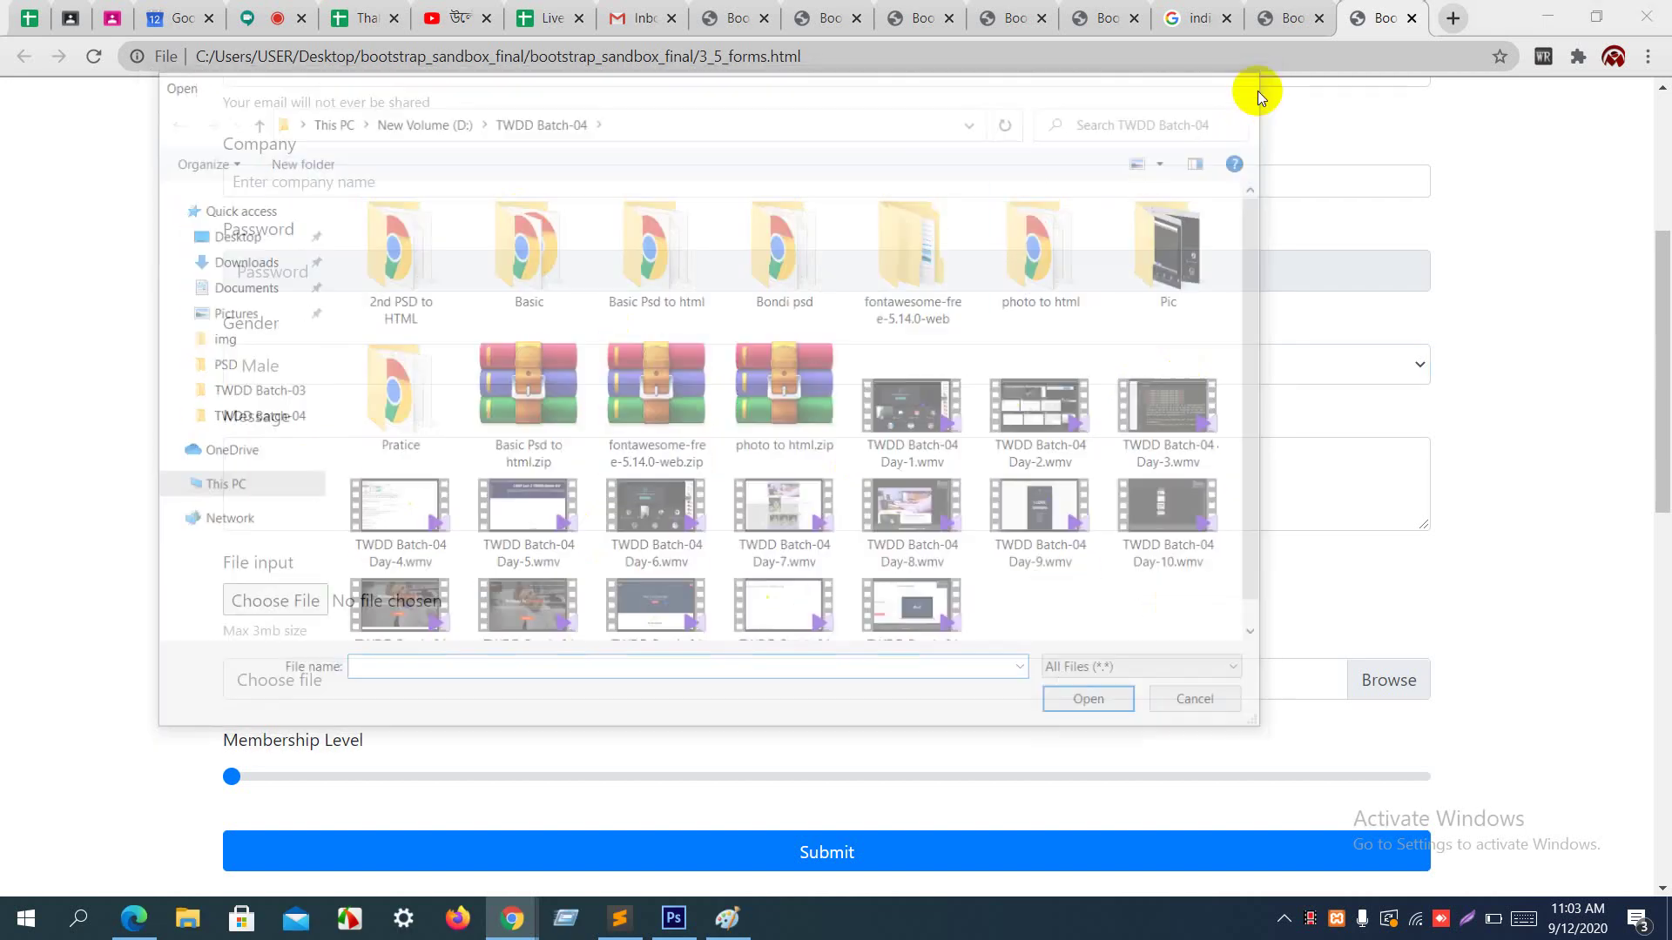
key(alt+Tab)
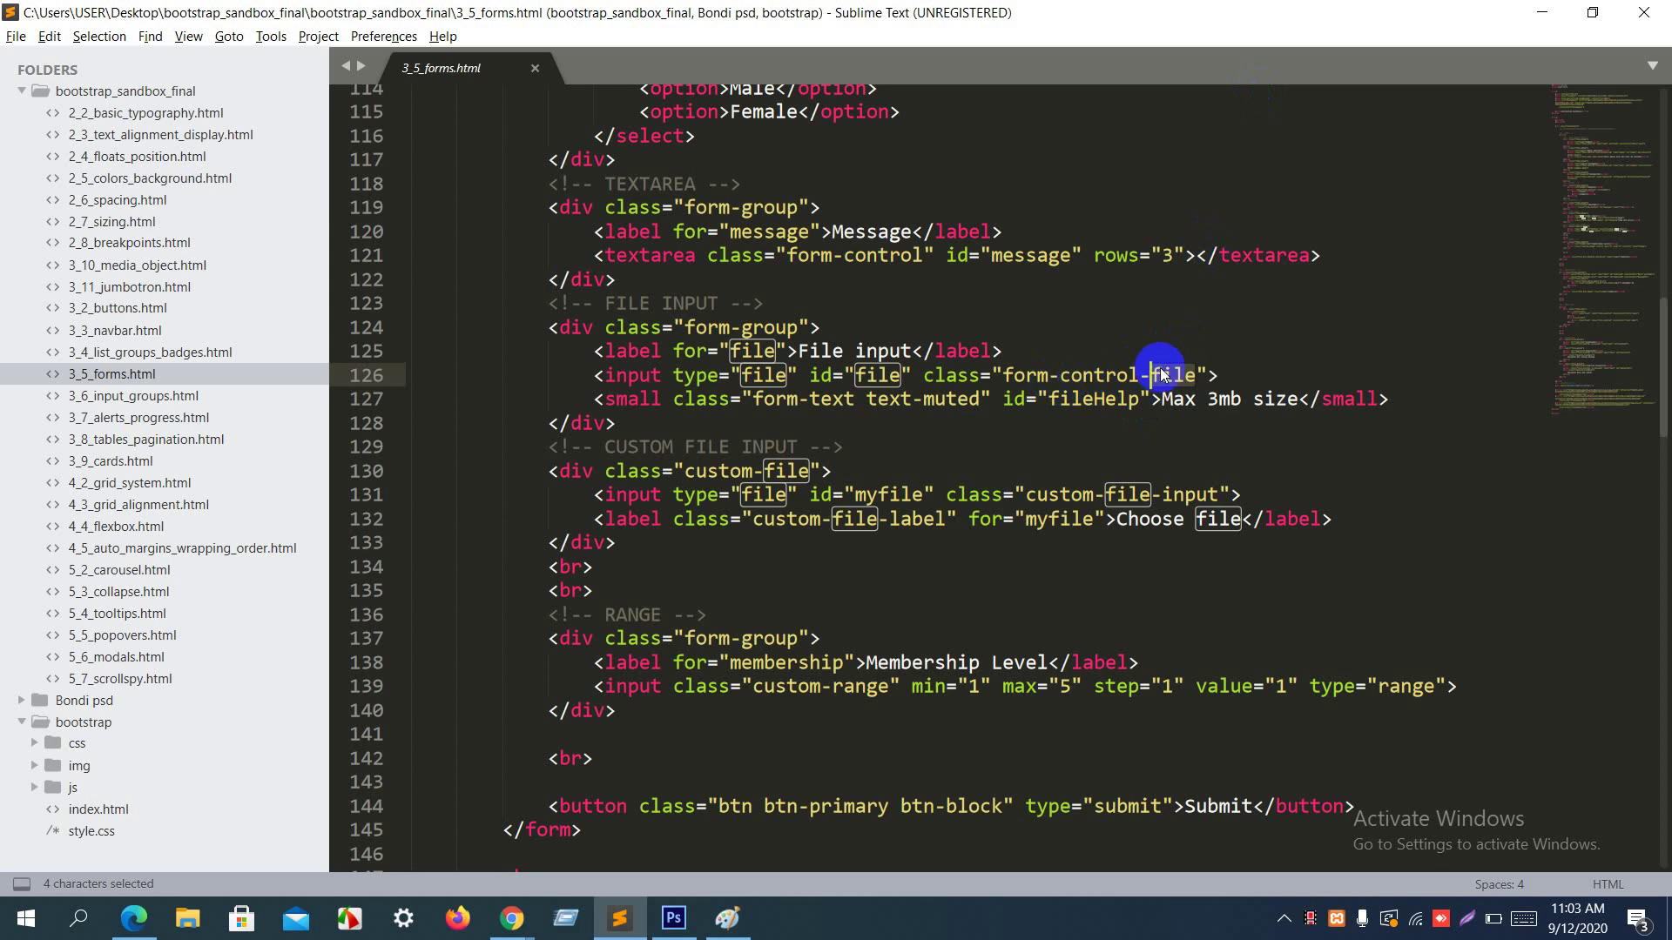
scroll(1001, 459, down, 3)
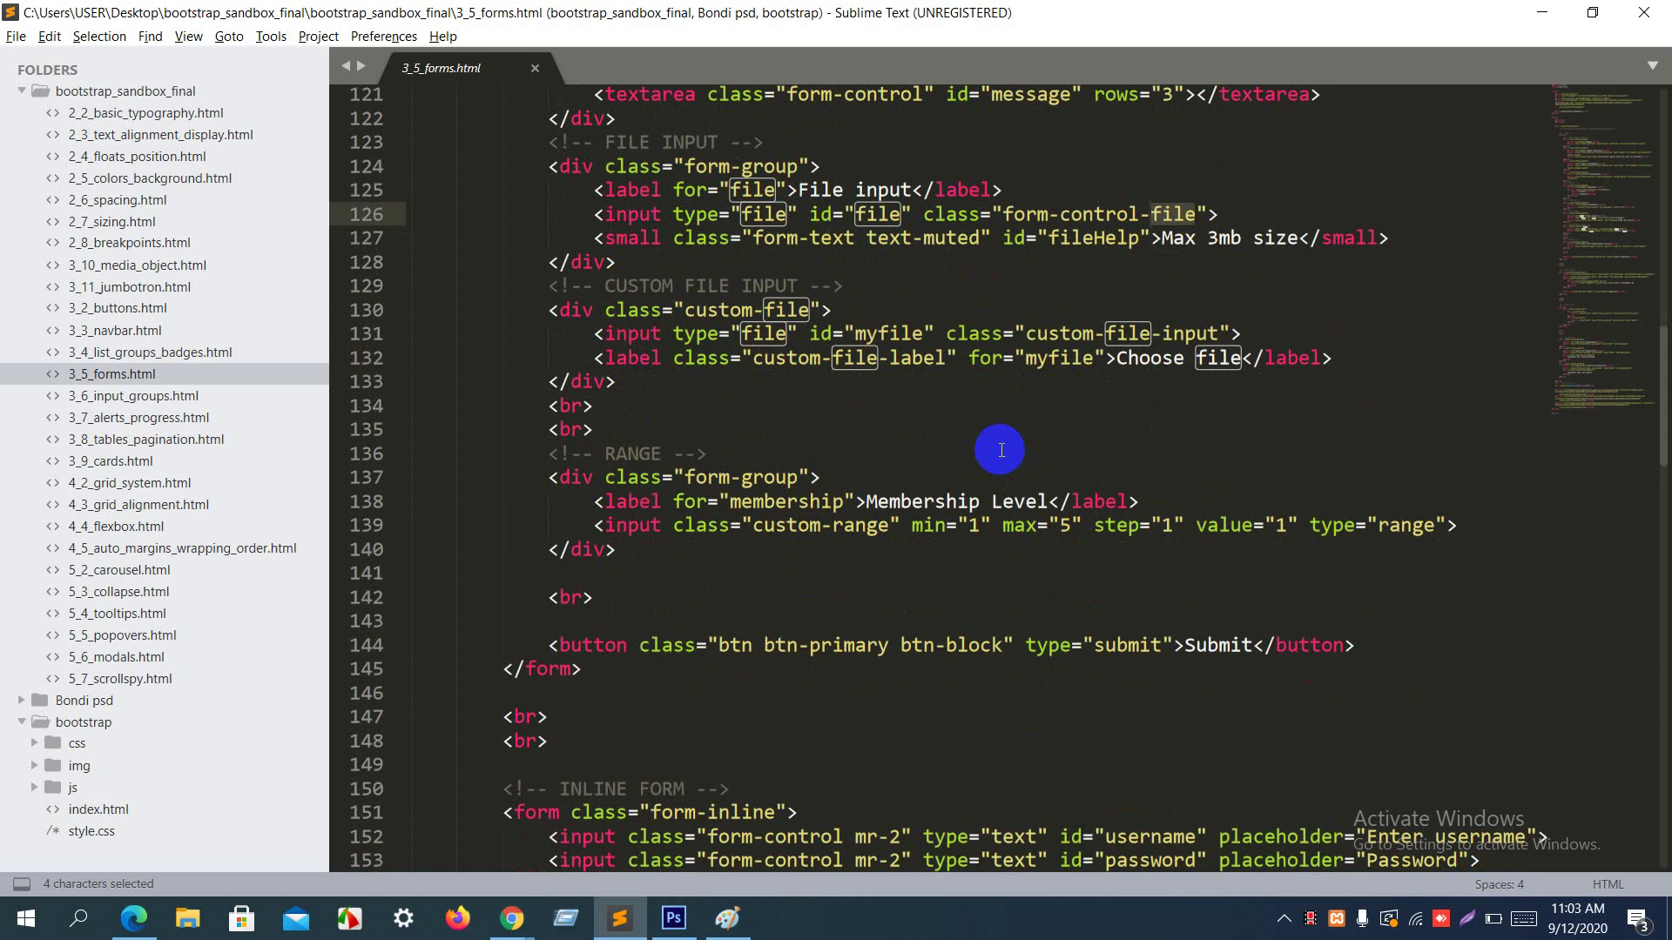
Step: Switch to Chrome, move the Membership Level slider to its middle position and view the forms below it
key(alt+Tab)
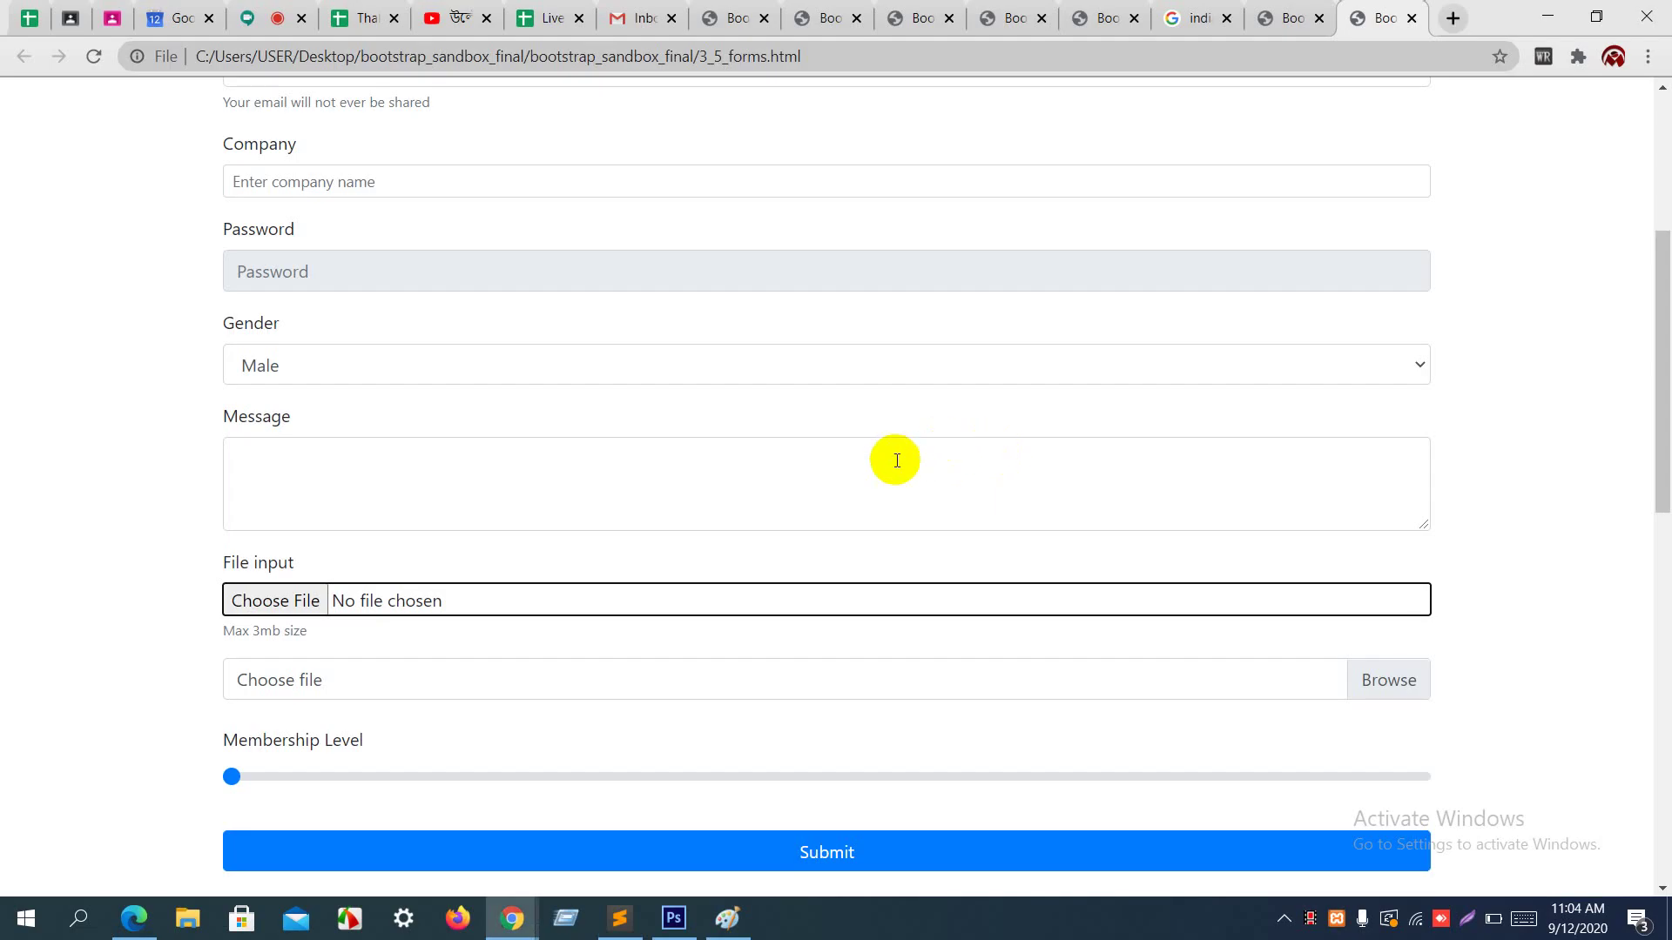
scroll(900, 454, down, 1)
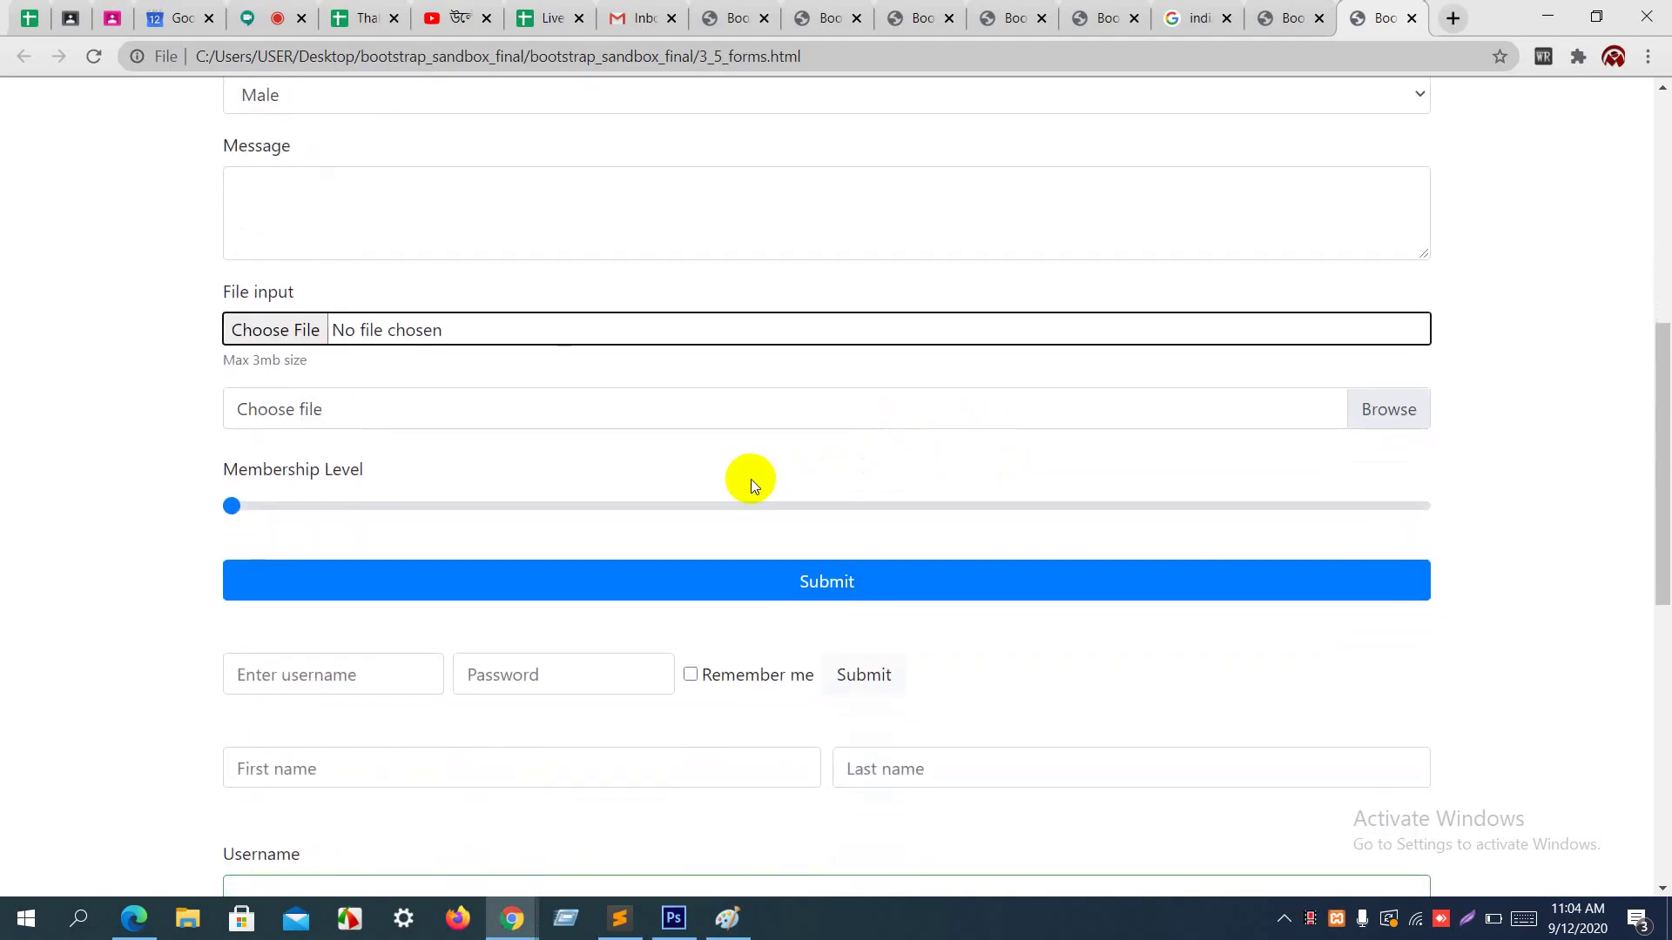
click(530, 498)
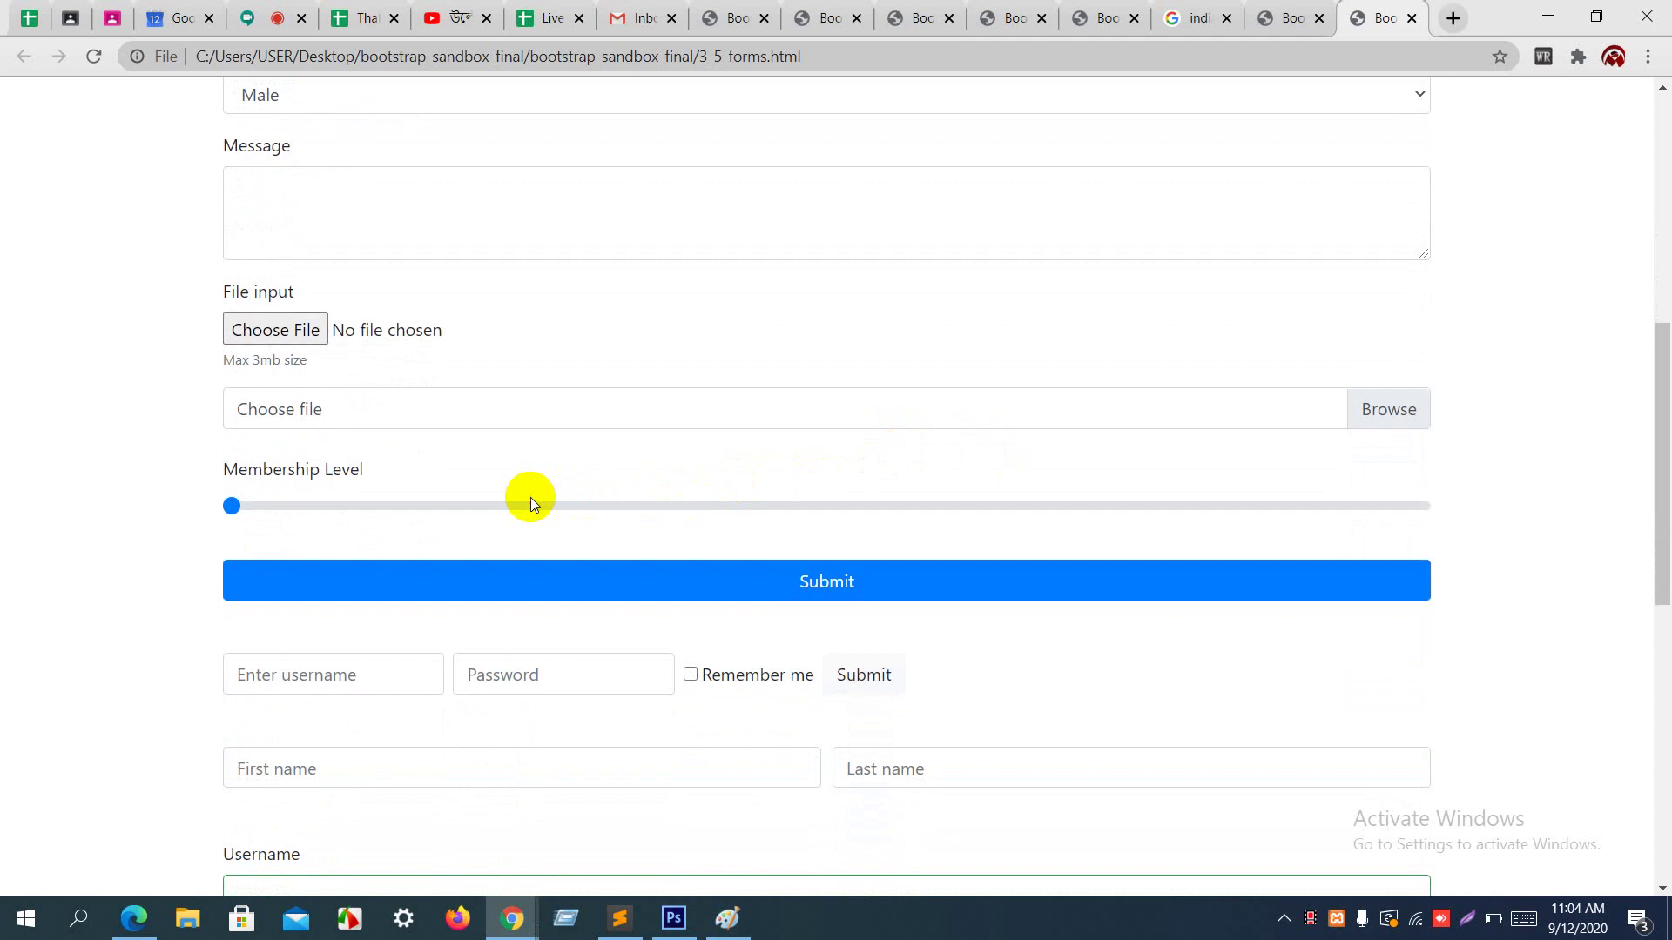
drag(242, 514, 831, 512)
scroll(879, 514, down, 4)
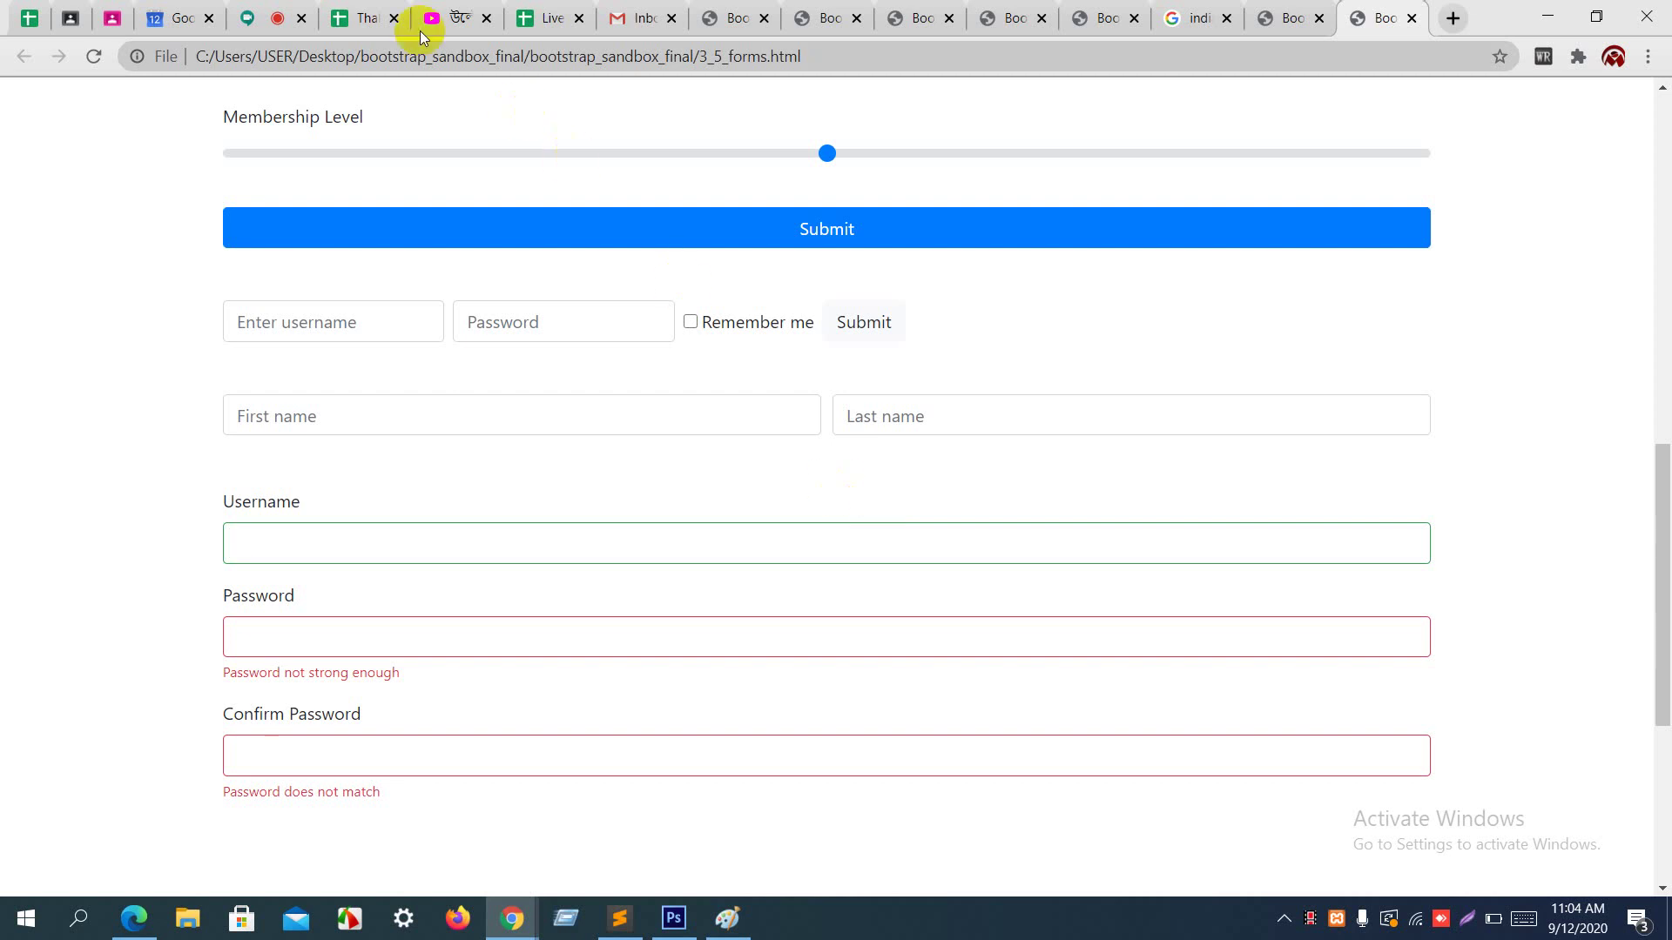
Step: Switch to the Google Meet call and mute the microphone
click(297, 7)
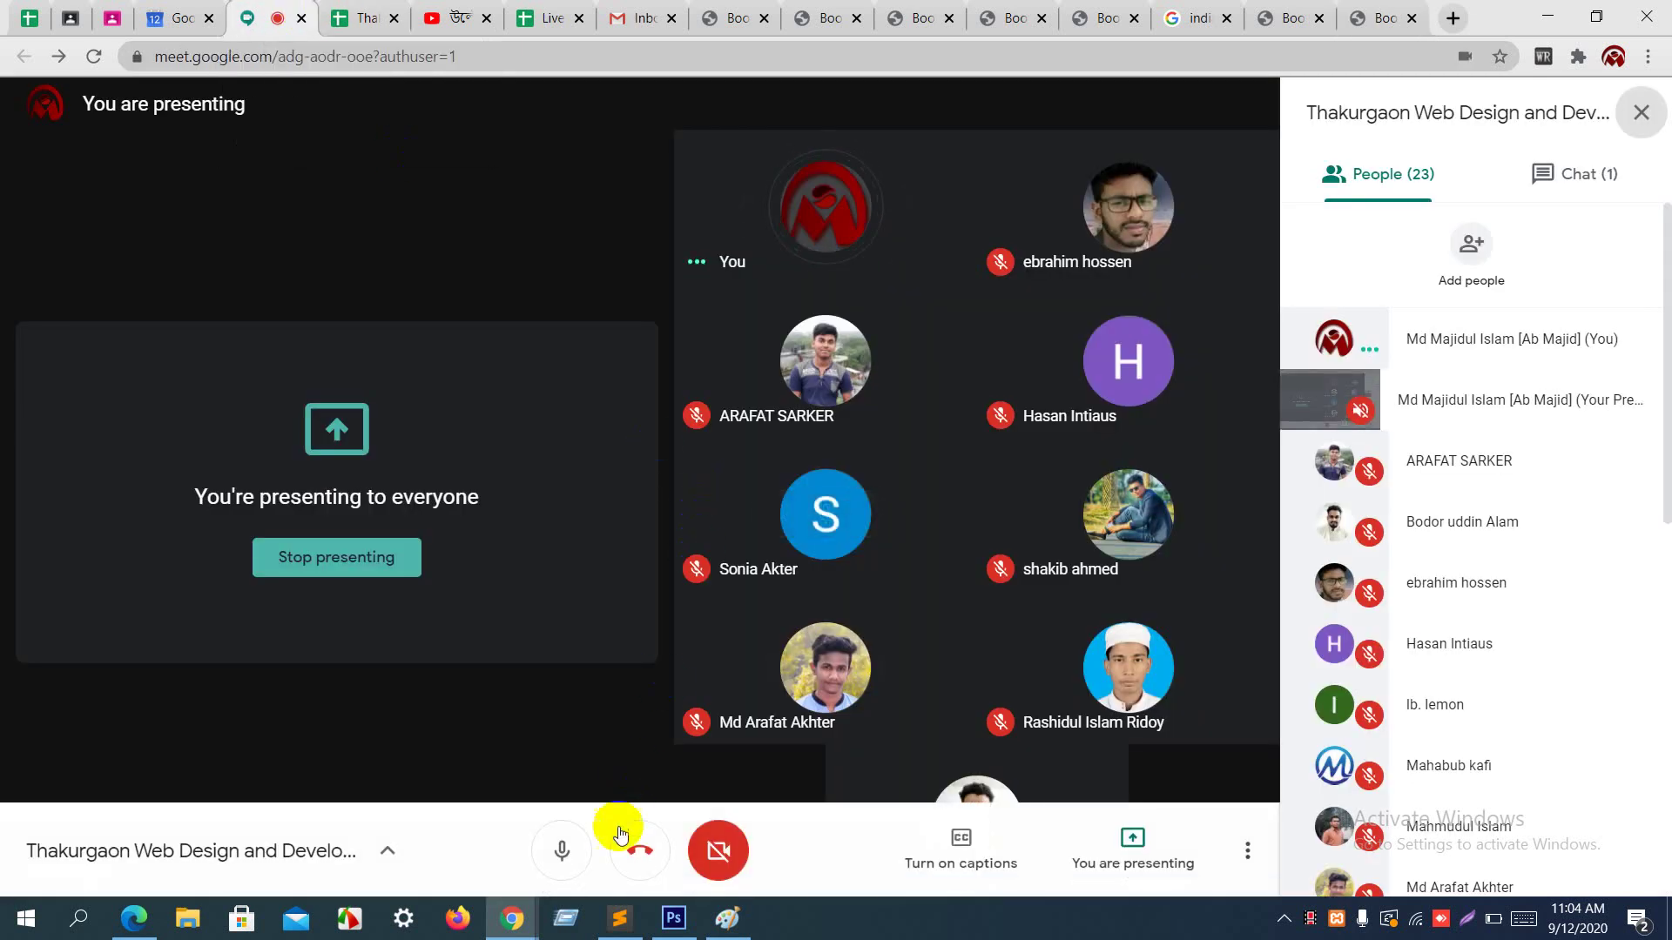
click(562, 848)
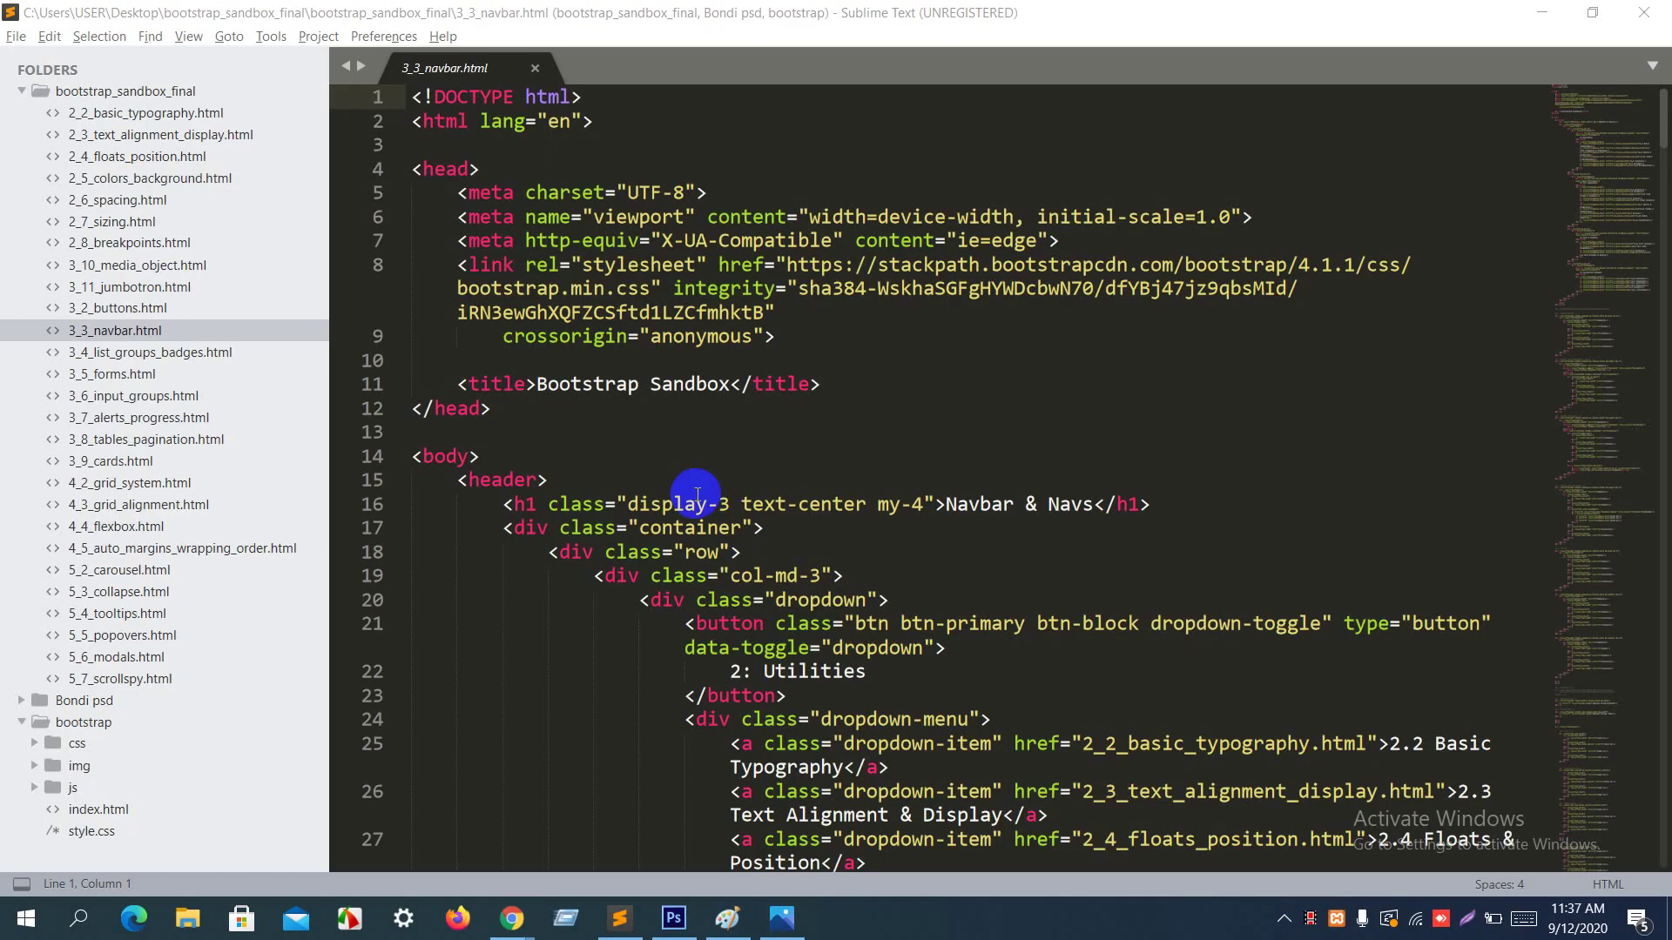
Step: Collapse the header block of 3_3_navbar.html and copy the NAVBAR WITH RESPONSIVE TOGGLE block on lines 110 to 134
click(392, 486)
click(392, 486)
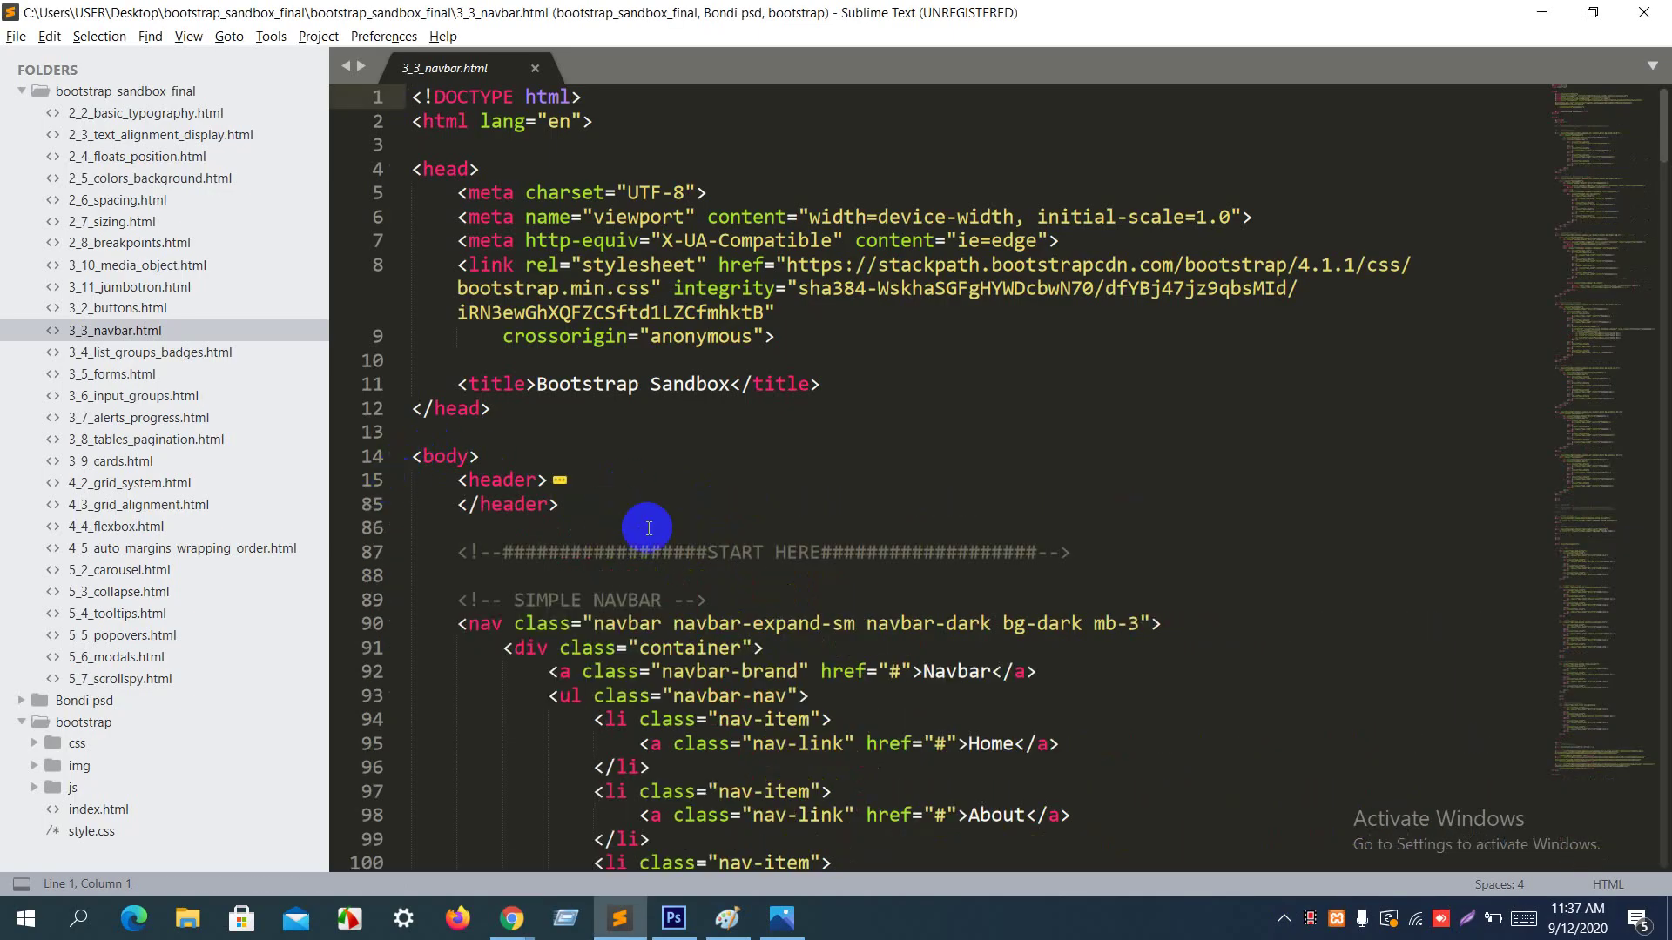
scroll(642, 534, down, 7)
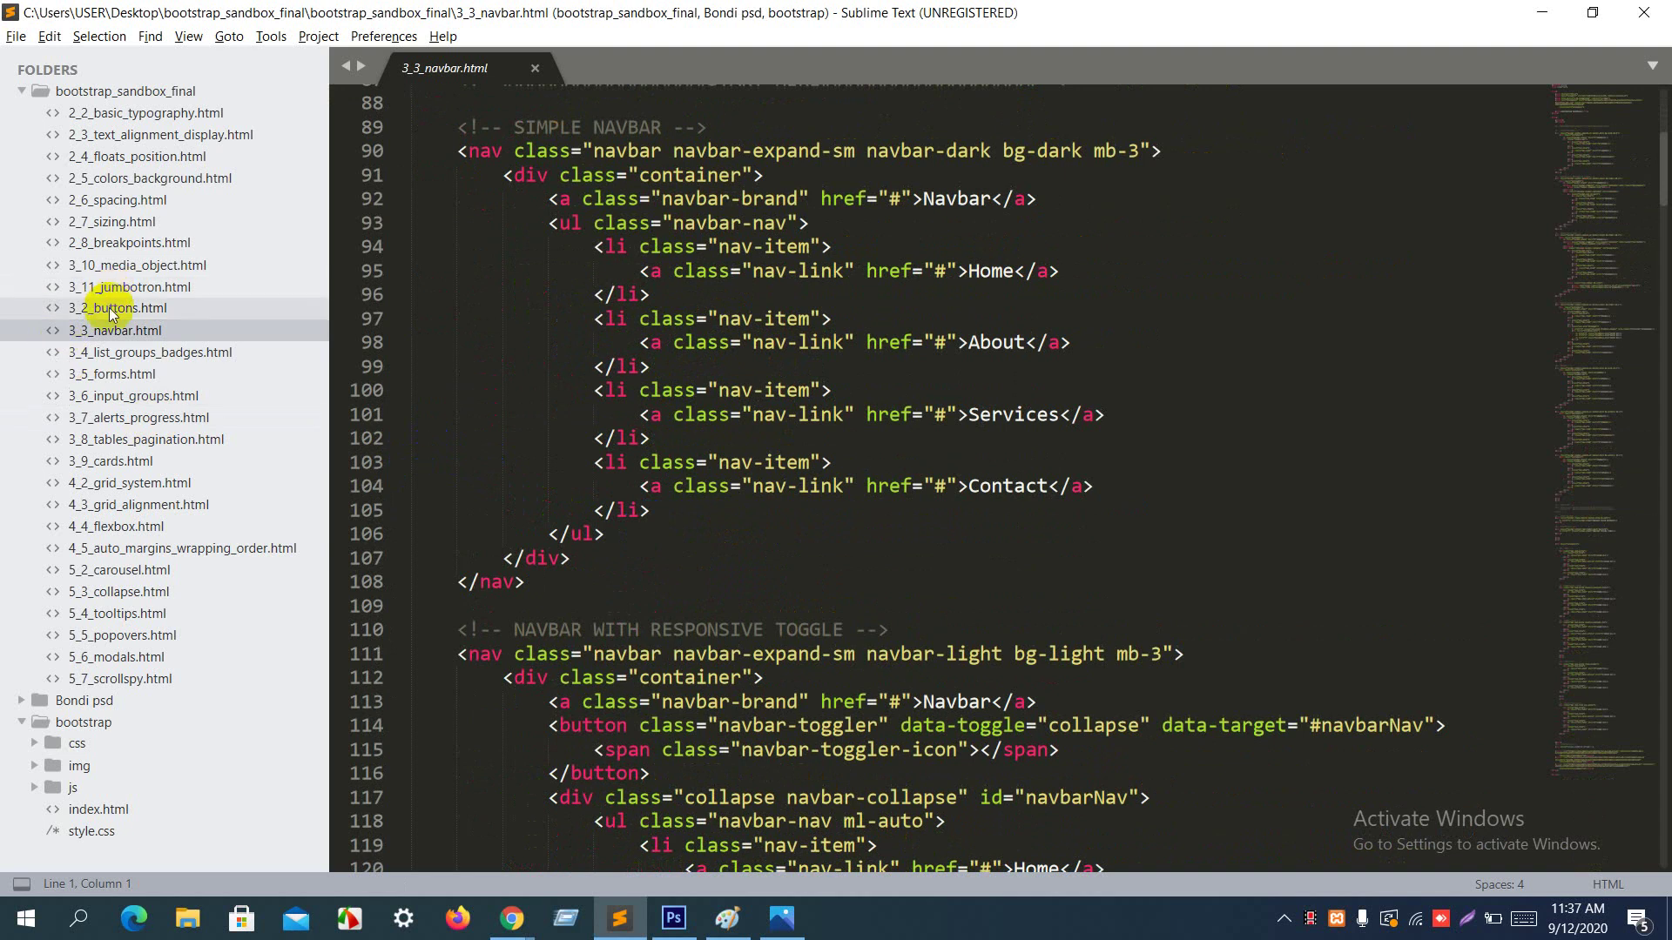
scroll(591, 604, down, 7)
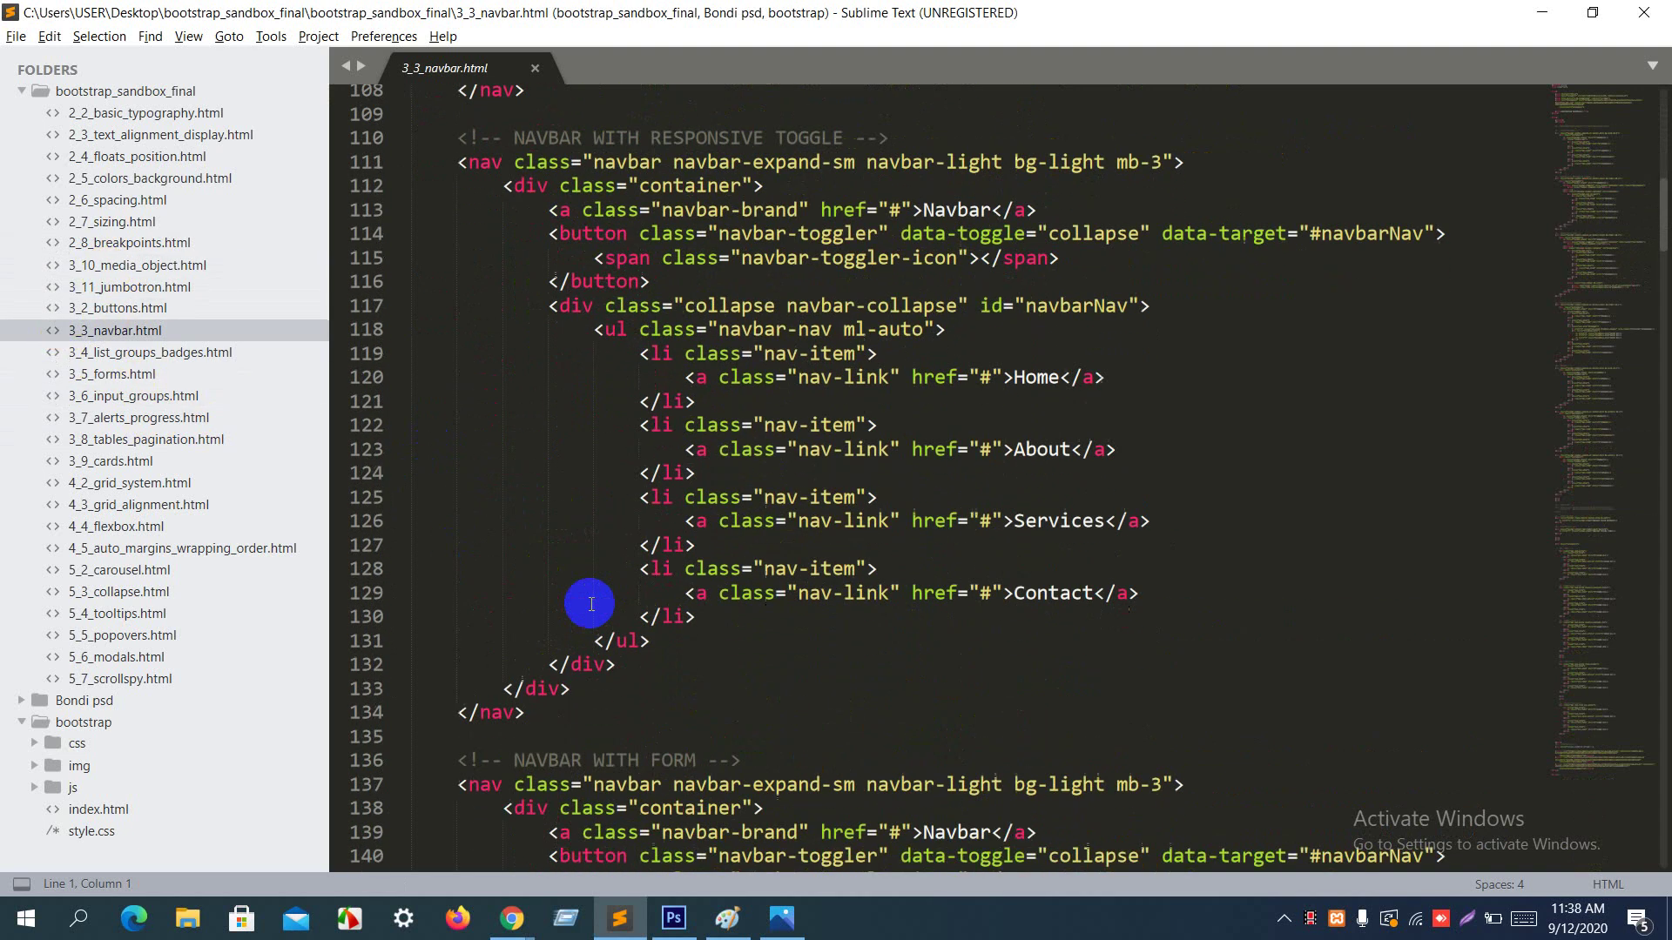
drag(529, 712, 453, 155)
key(ctrl+c)
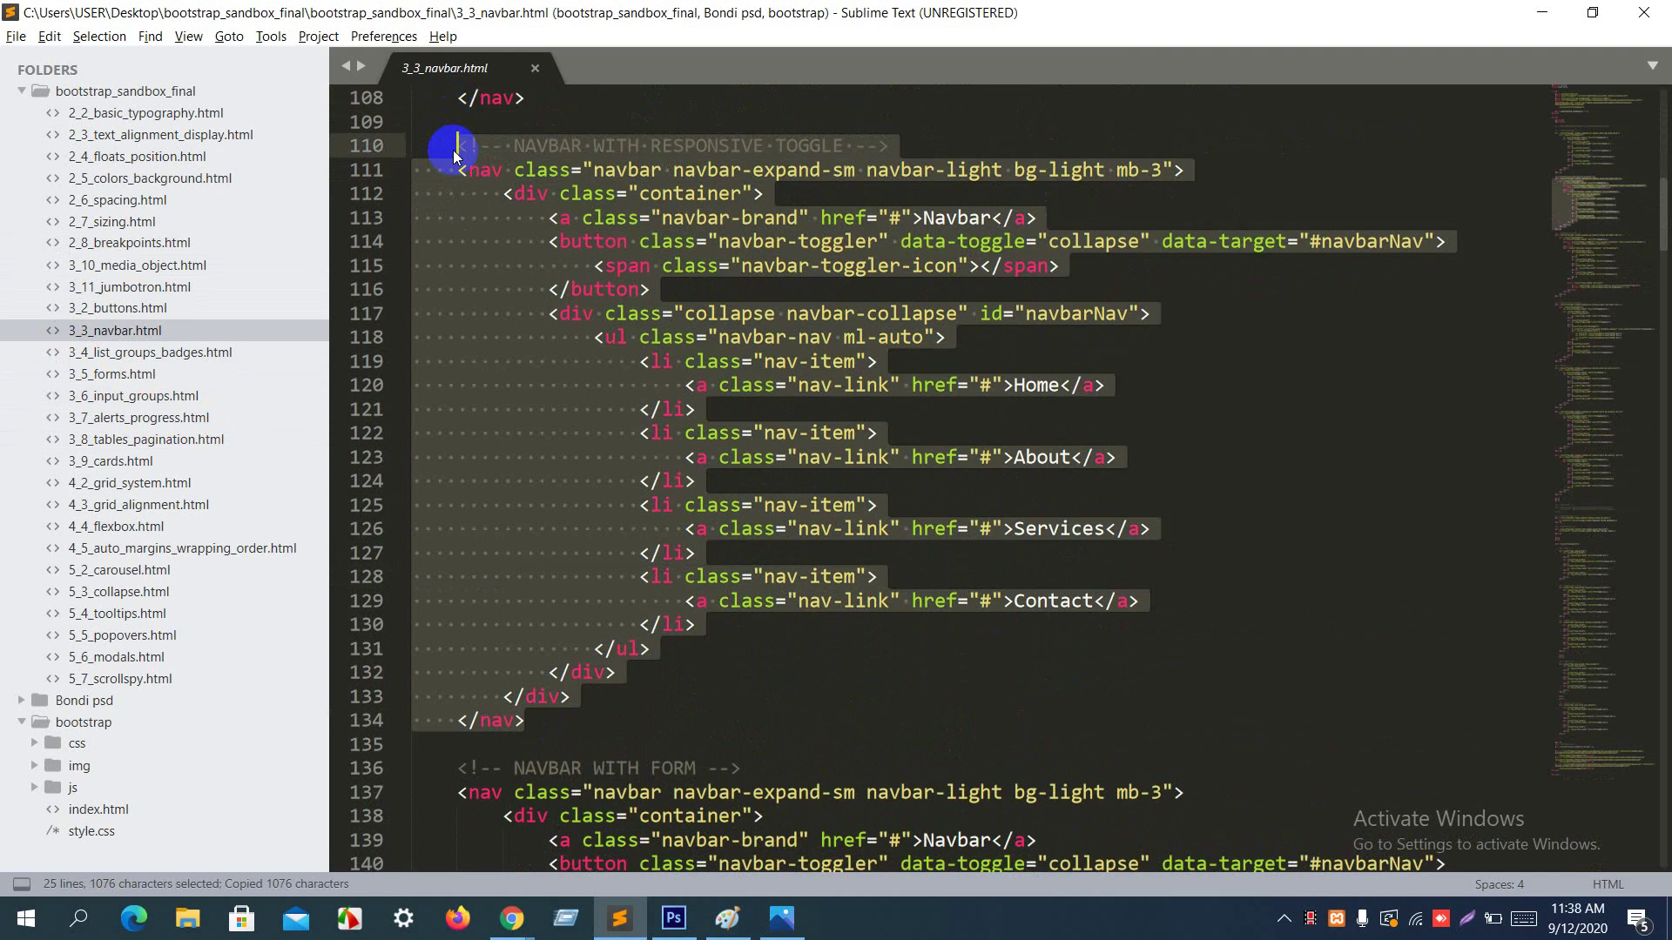
Step: Open index.html from the bootstrap folder and look over its rendering in the browser
click(63, 832)
click(72, 809)
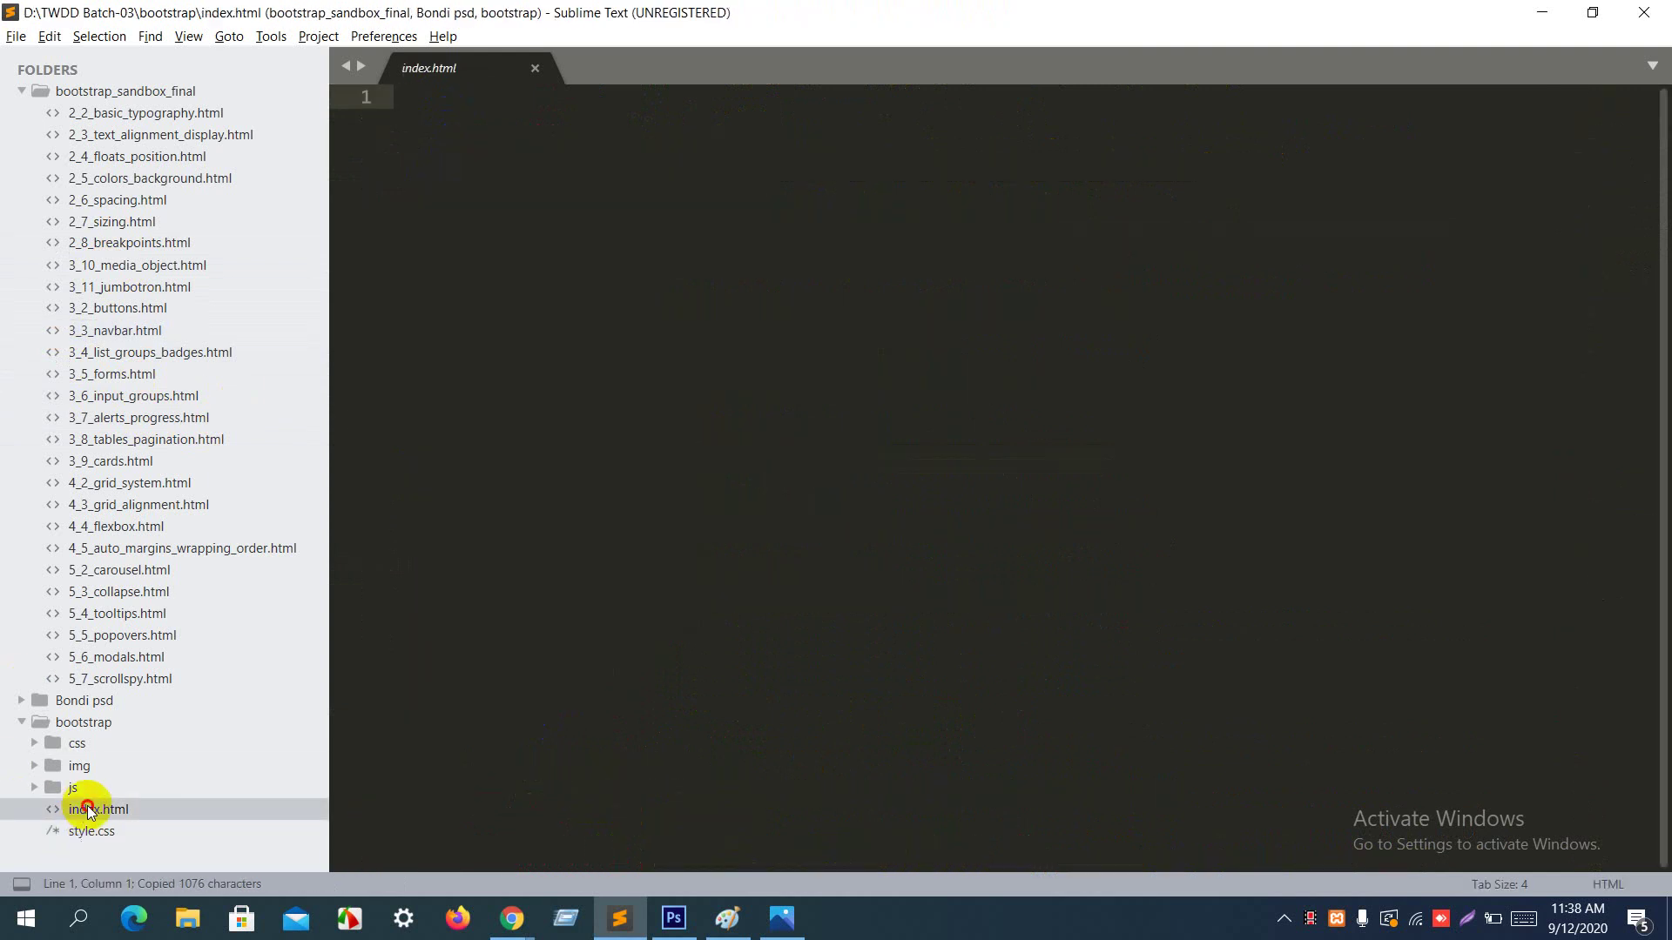
right_click(692, 477)
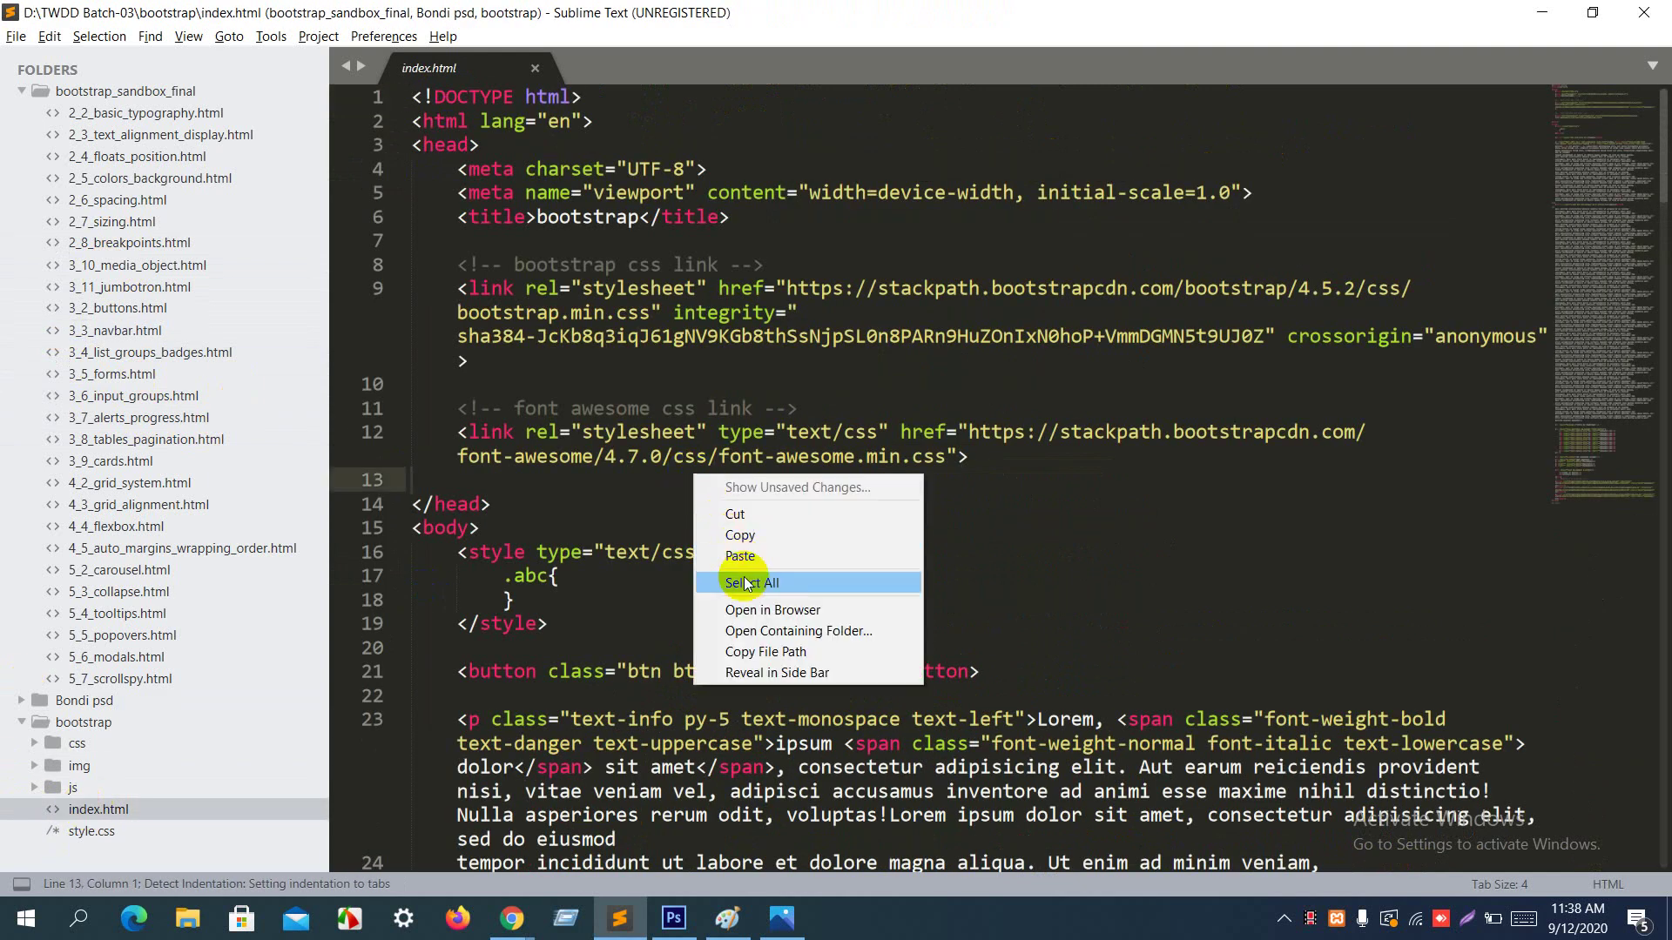
click(757, 609)
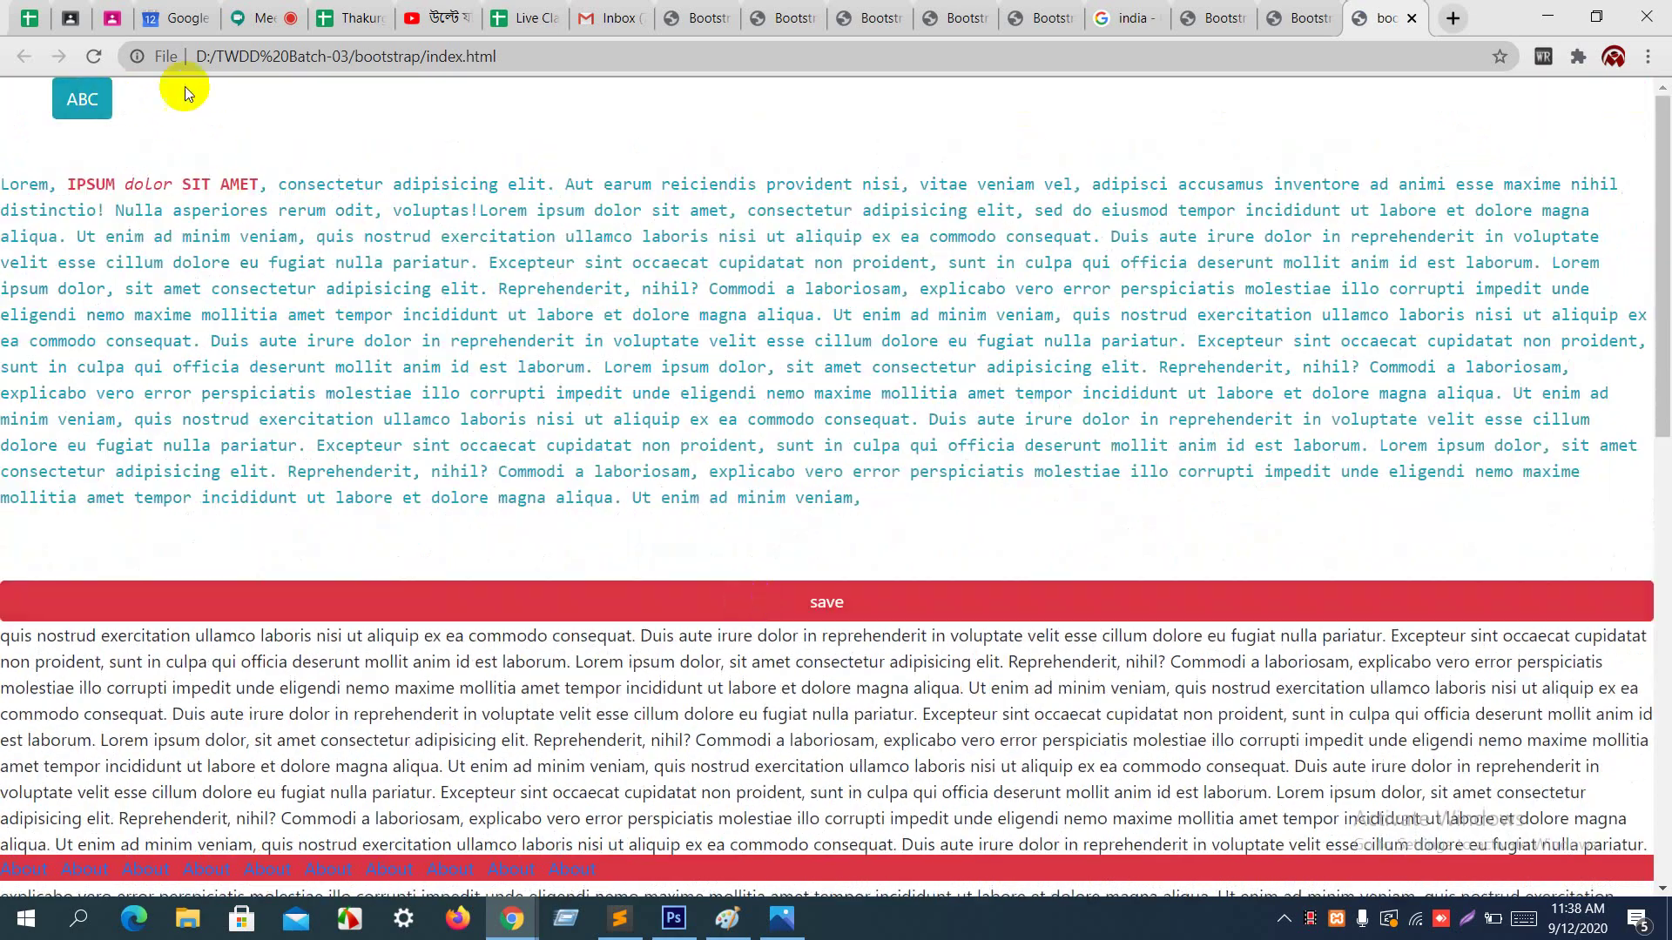
scroll(1048, 395, down, 5)
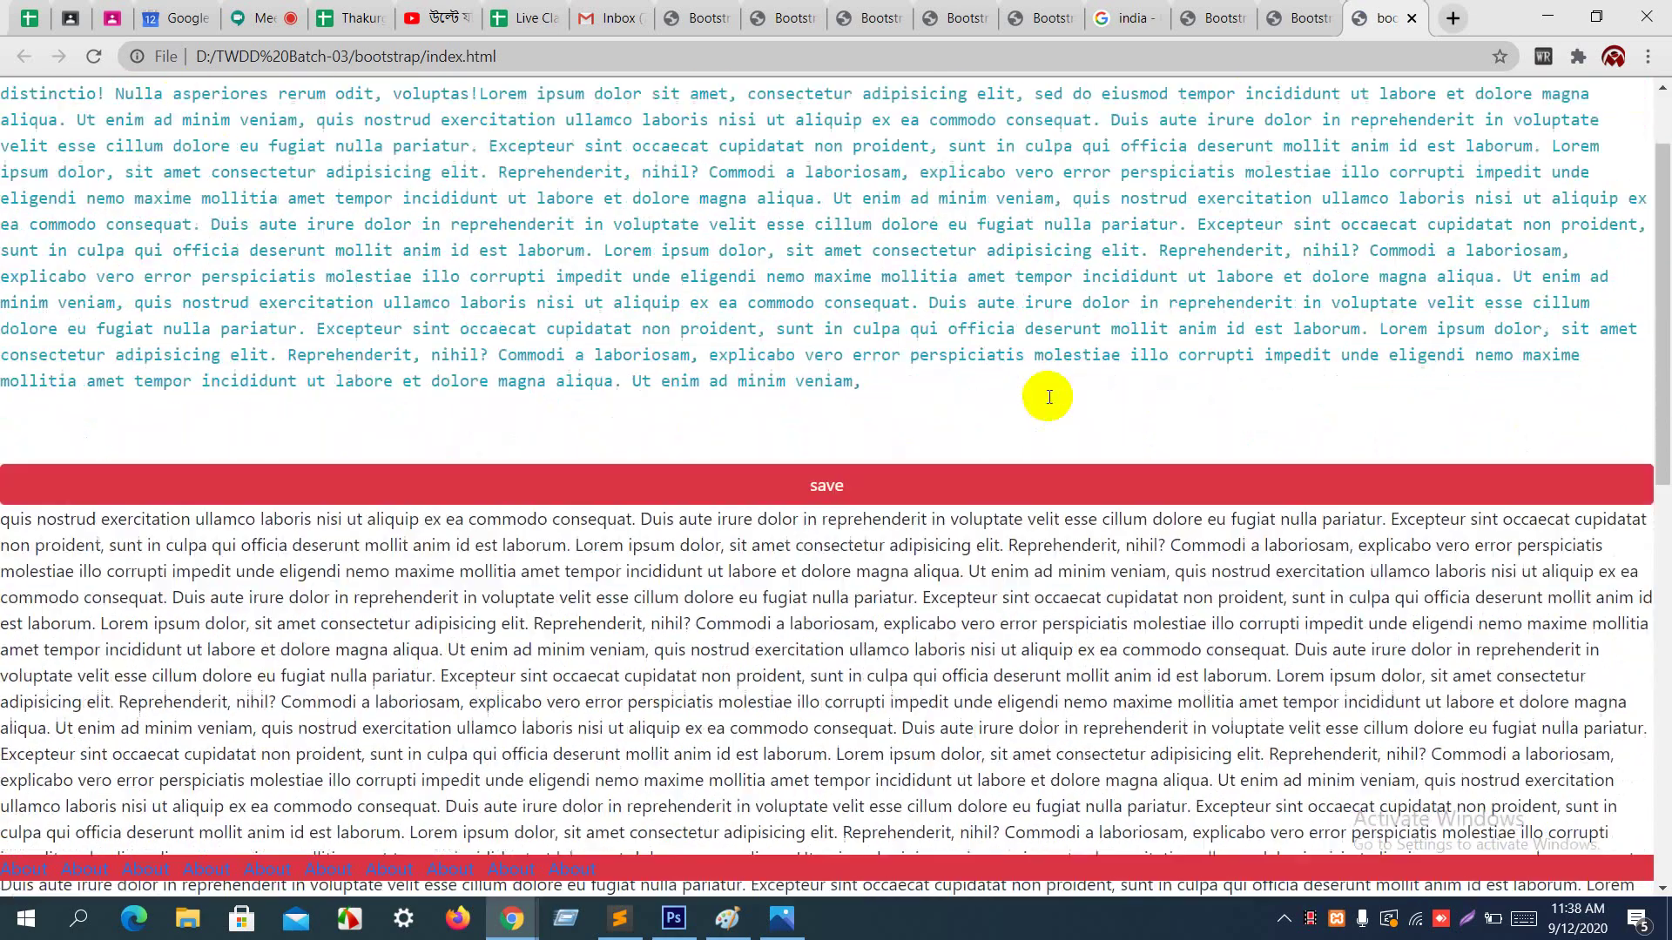
scroll(1049, 395, up, 5)
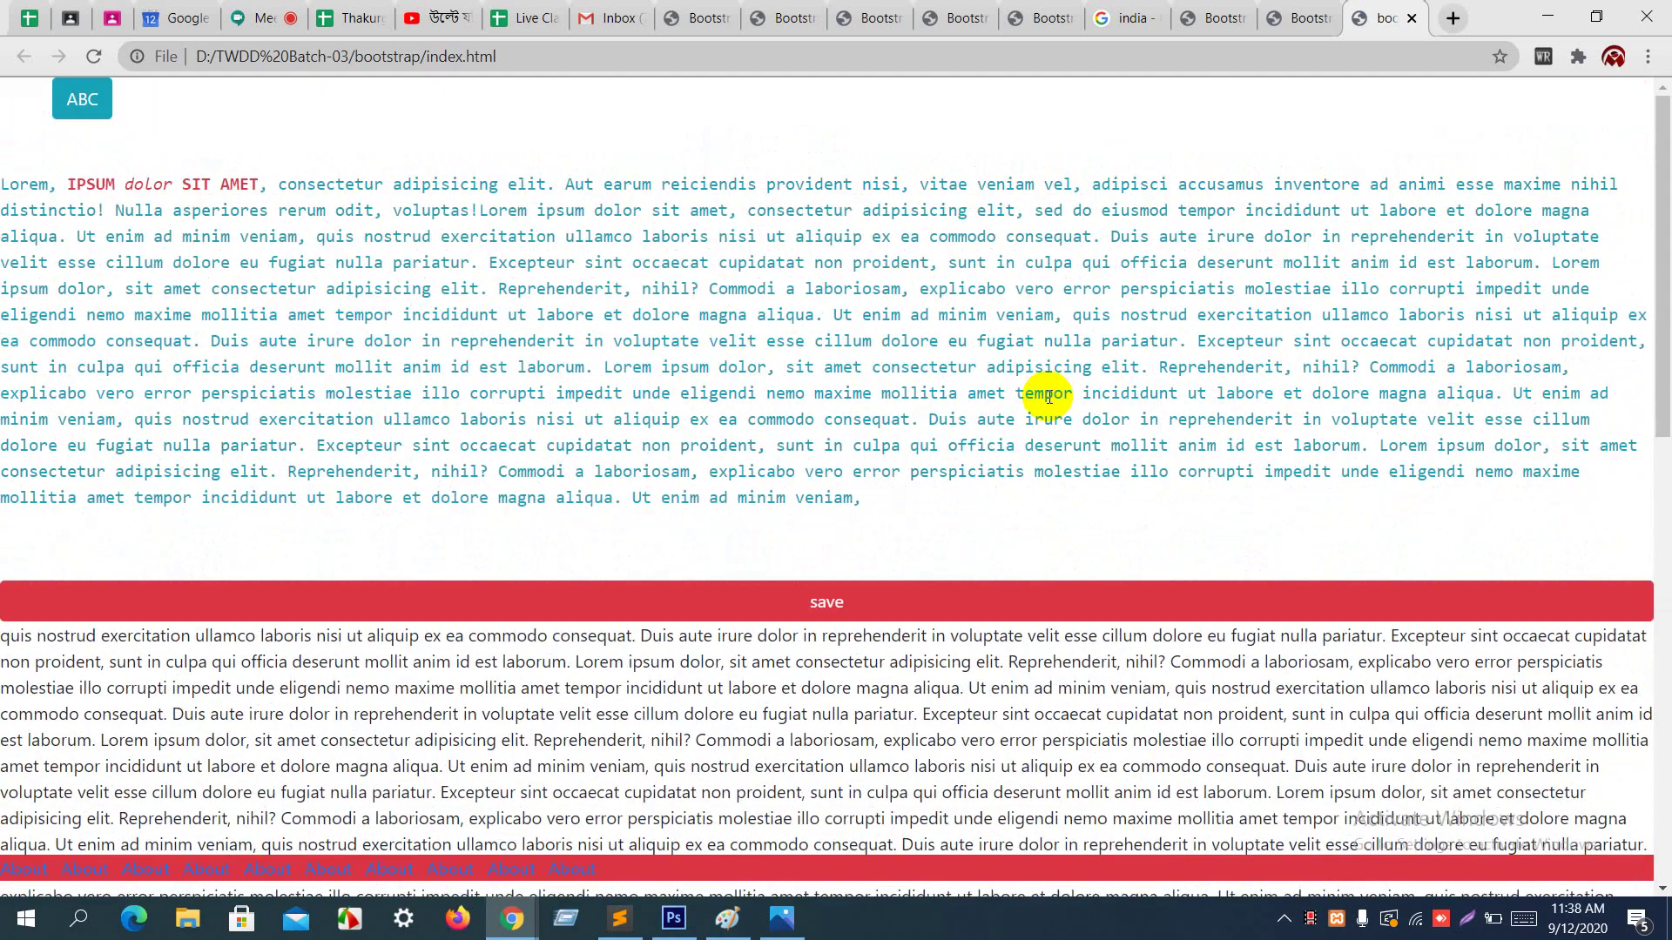
Step: Return to Sublime Text and replace the ABC button line in index.html with the copied responsive navbar block
key(alt+Tab)
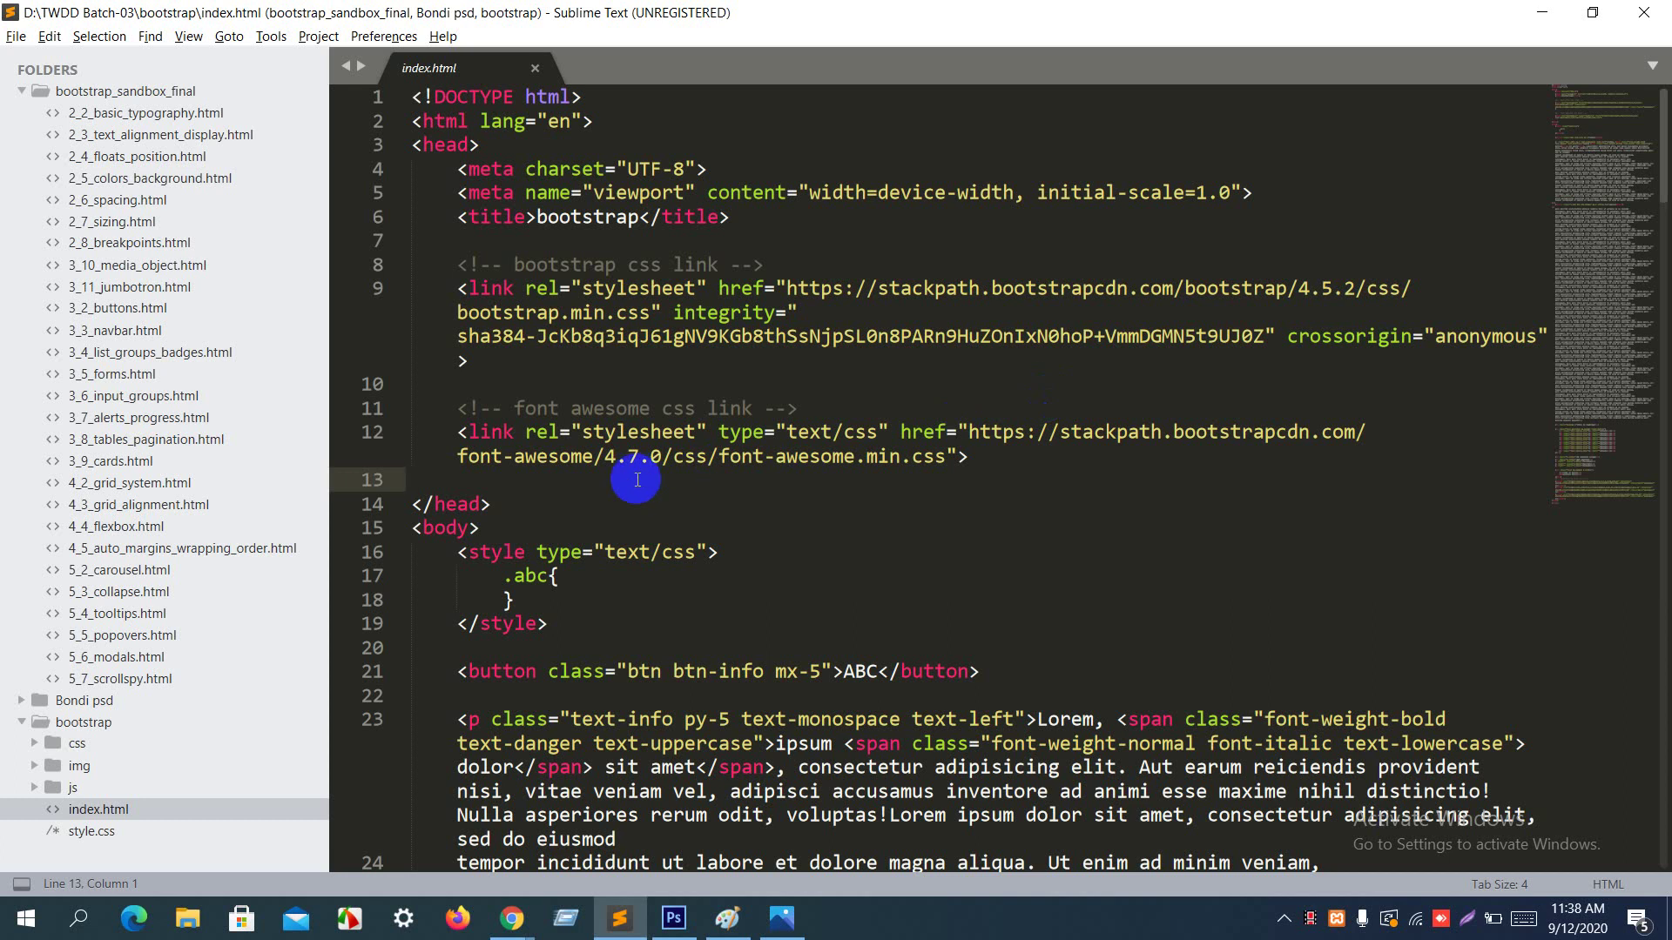
scroll(583, 575, down, 2)
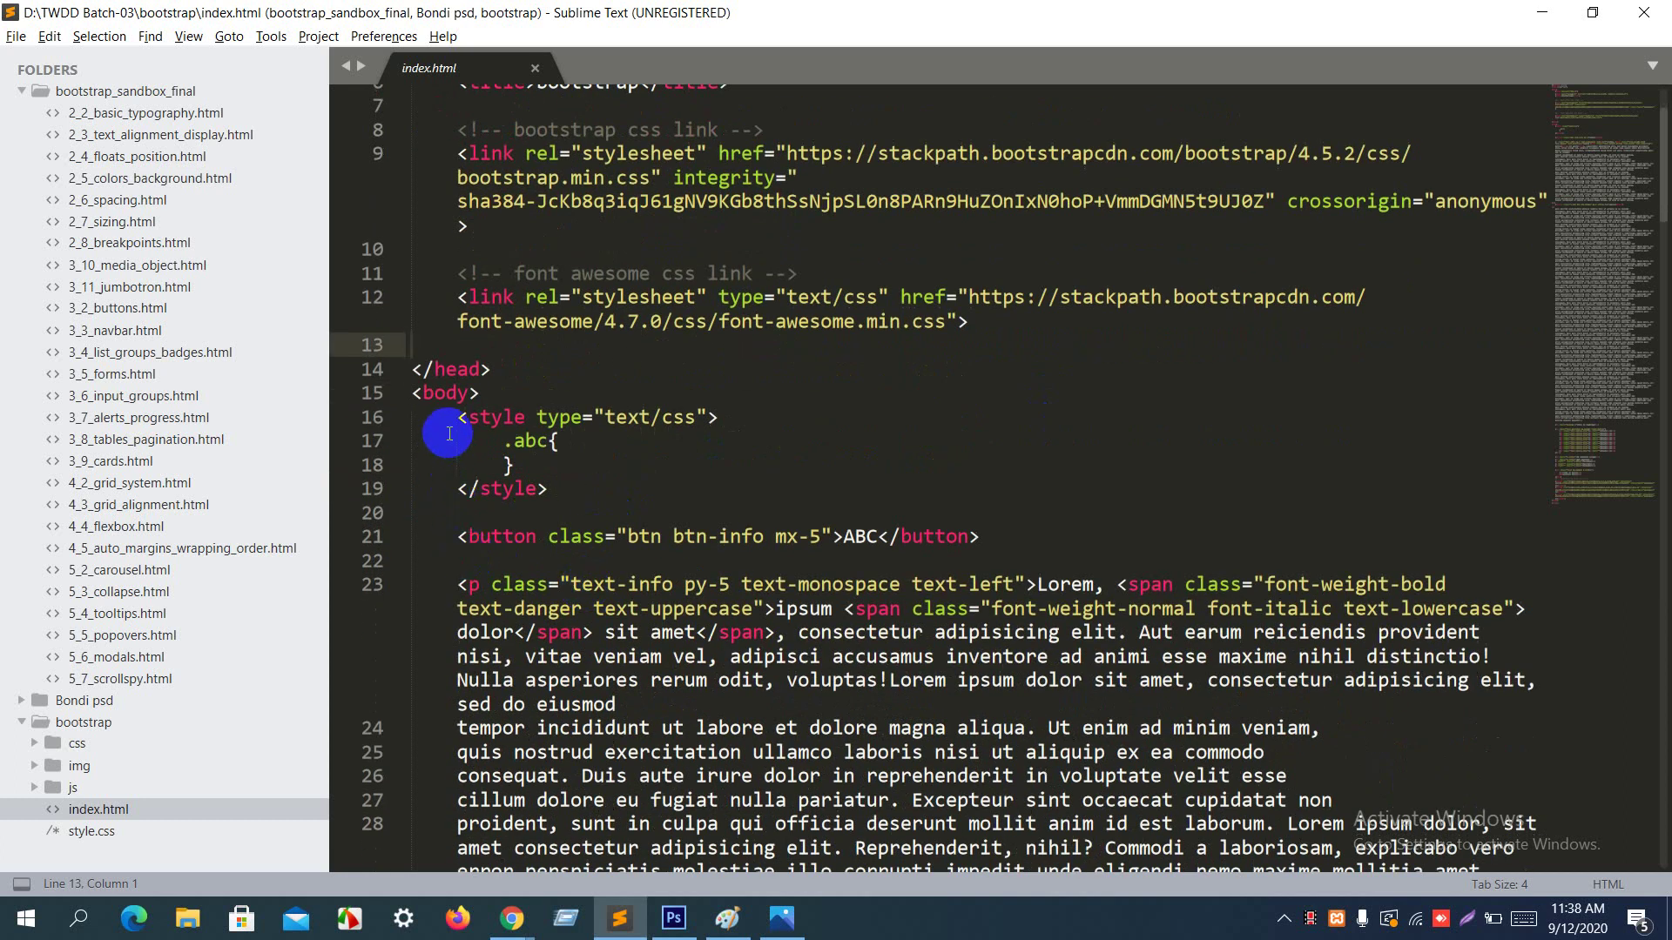
click(449, 532)
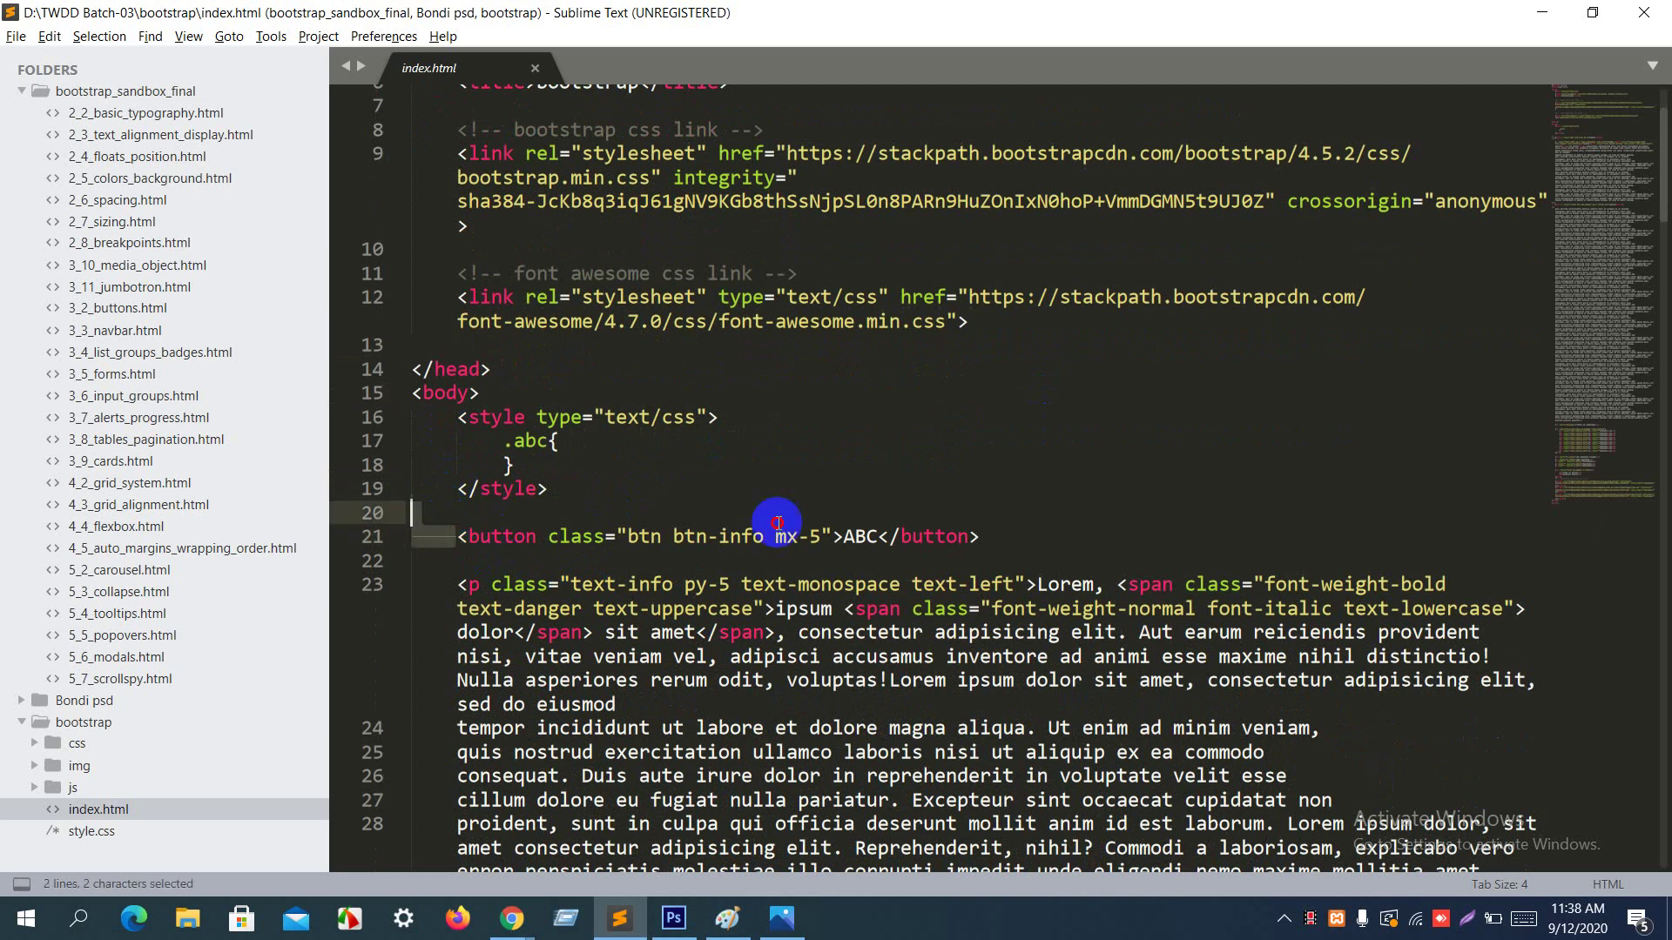
shift+click(986, 535)
key(ctrl+v)
scroll(986, 535, down, 5)
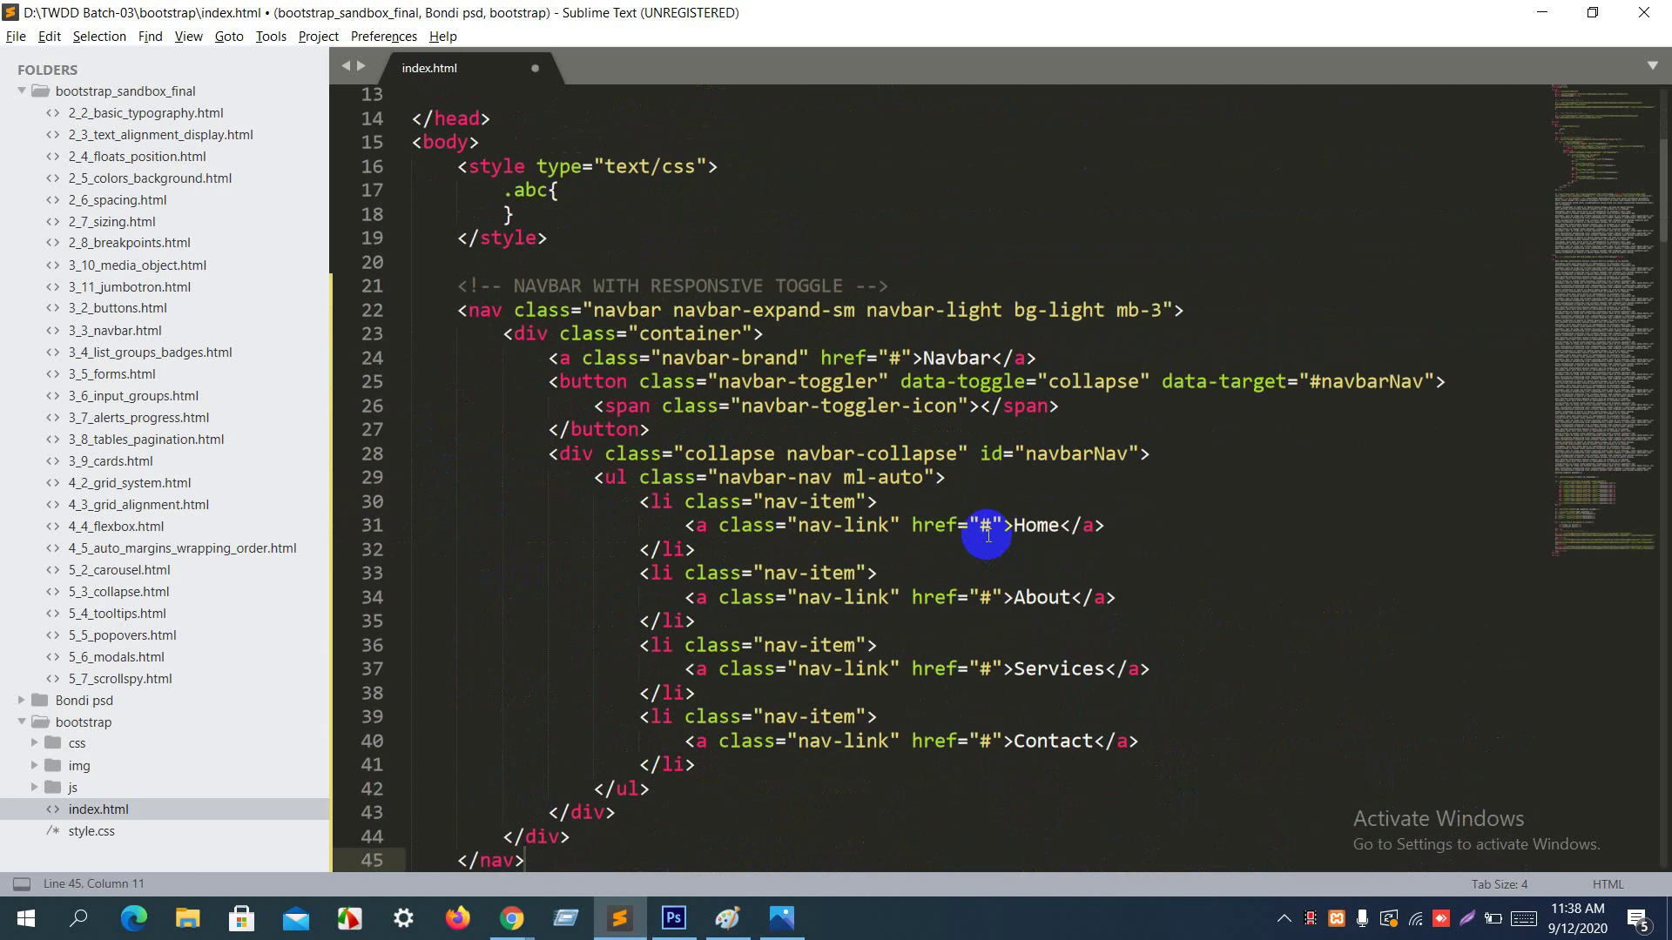
Step: Add blank lines below the pasted navbar in index.html, save the file and reload the page in the browser
key(Return)
key(Return)
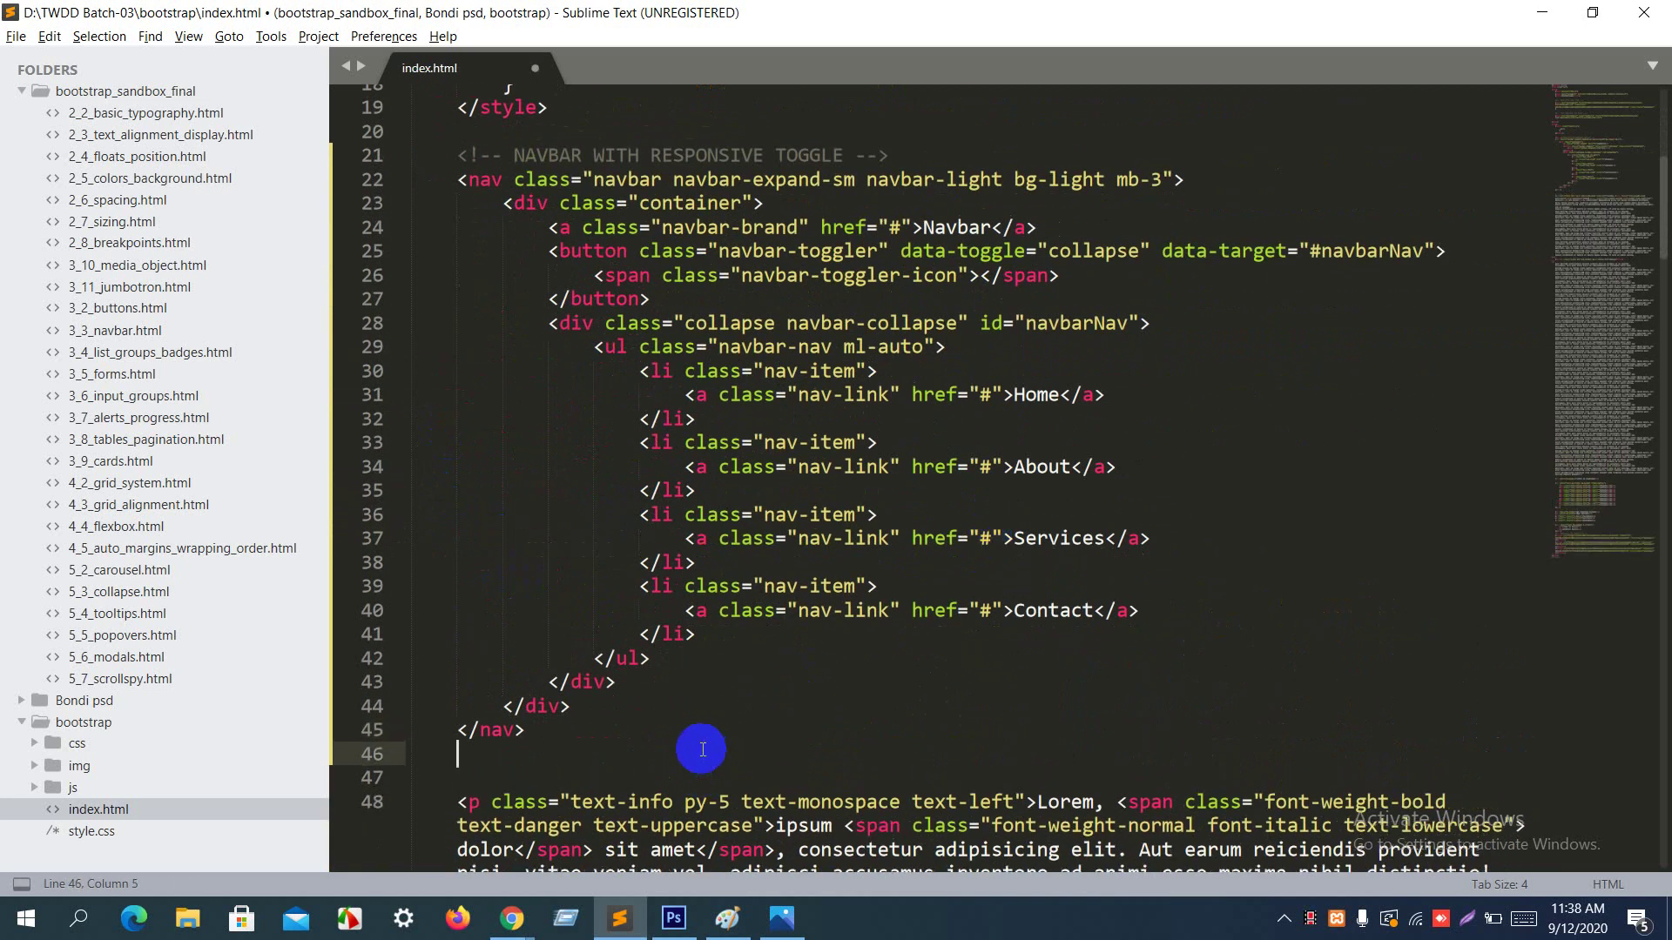
key(ctrl+s)
key(alt+Tab)
key(ctrl+r)
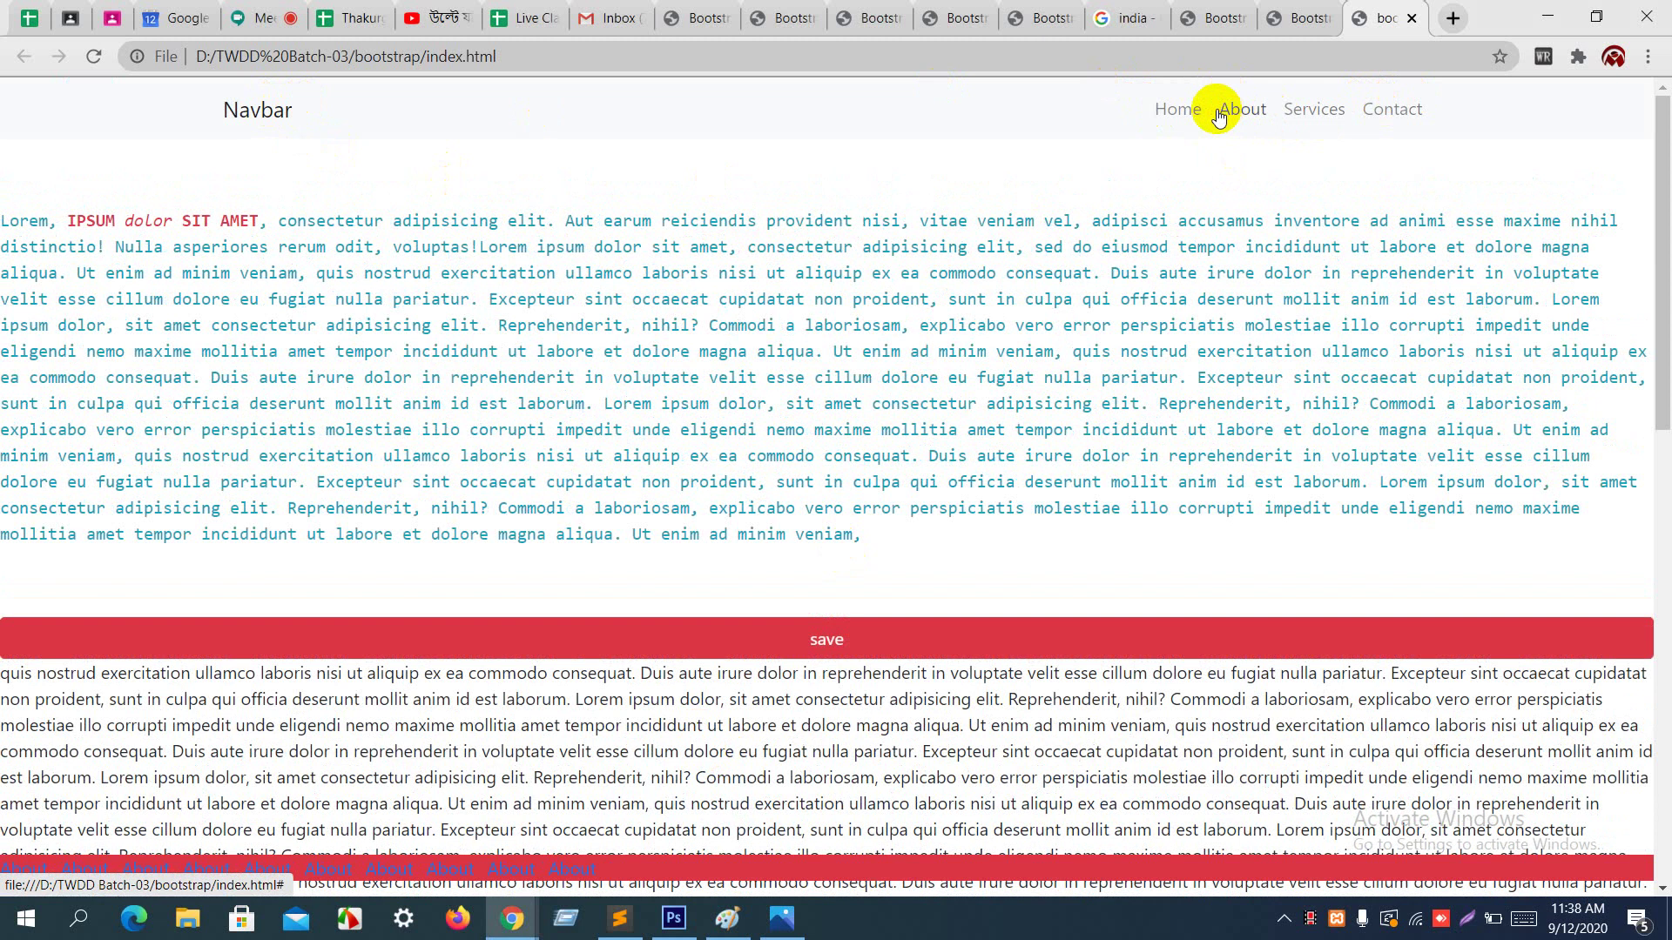
Step: Return to Sublime Text, duplicate the Services nav item, rename the copy News and save index.html
key(alt+Tab)
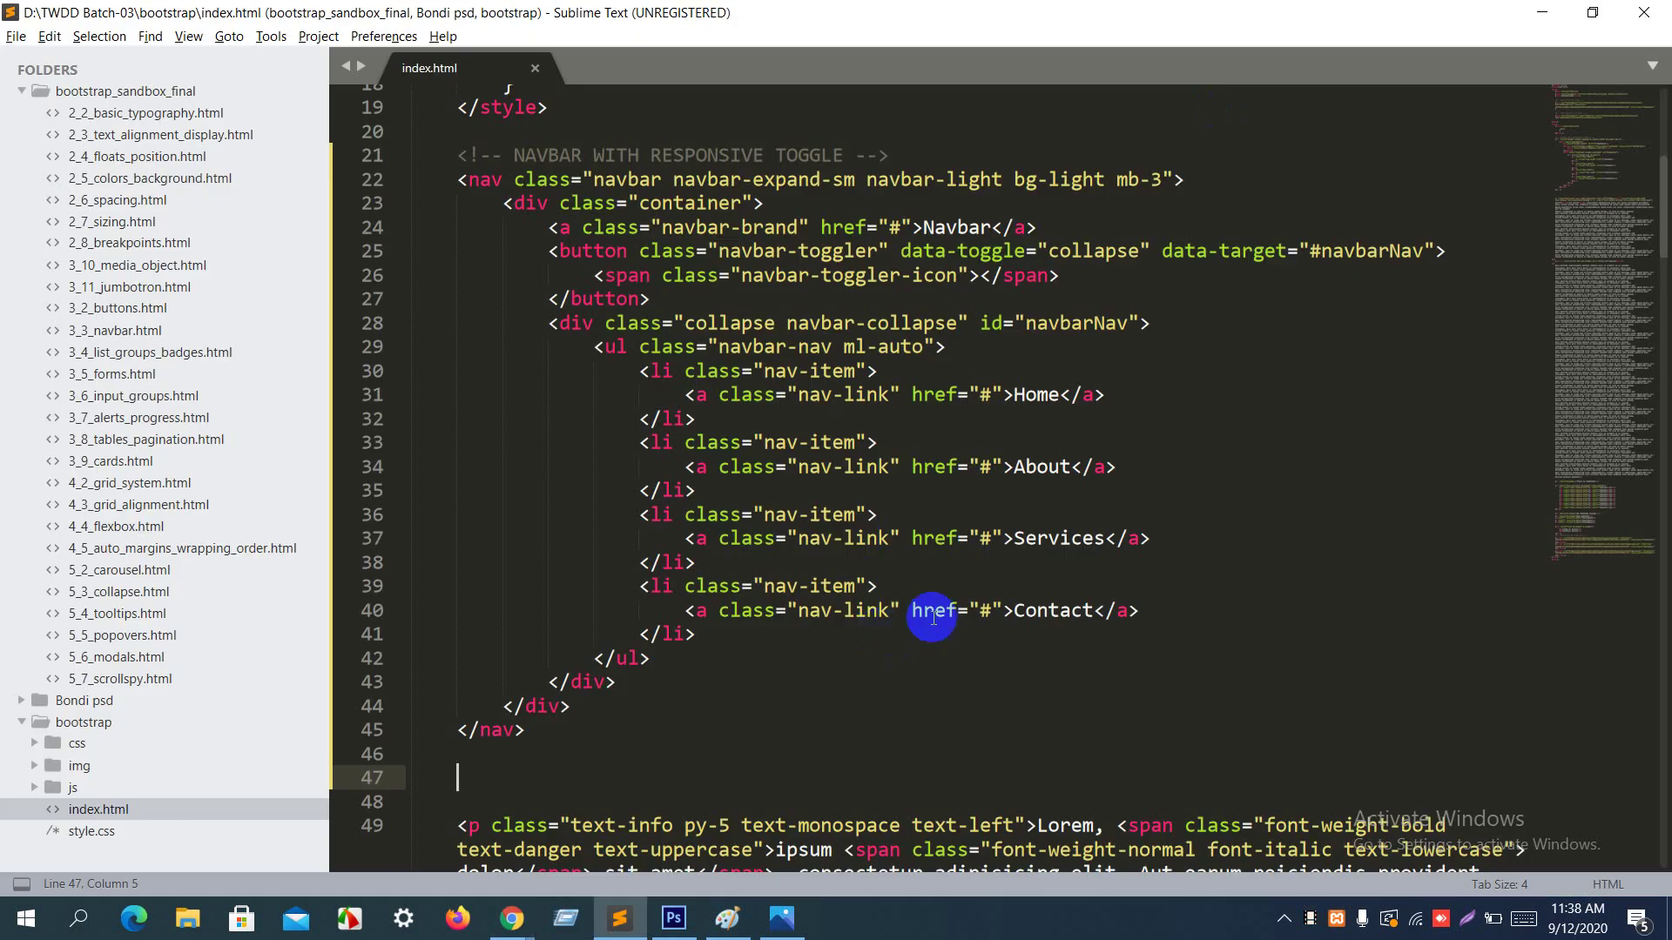
click(1014, 611)
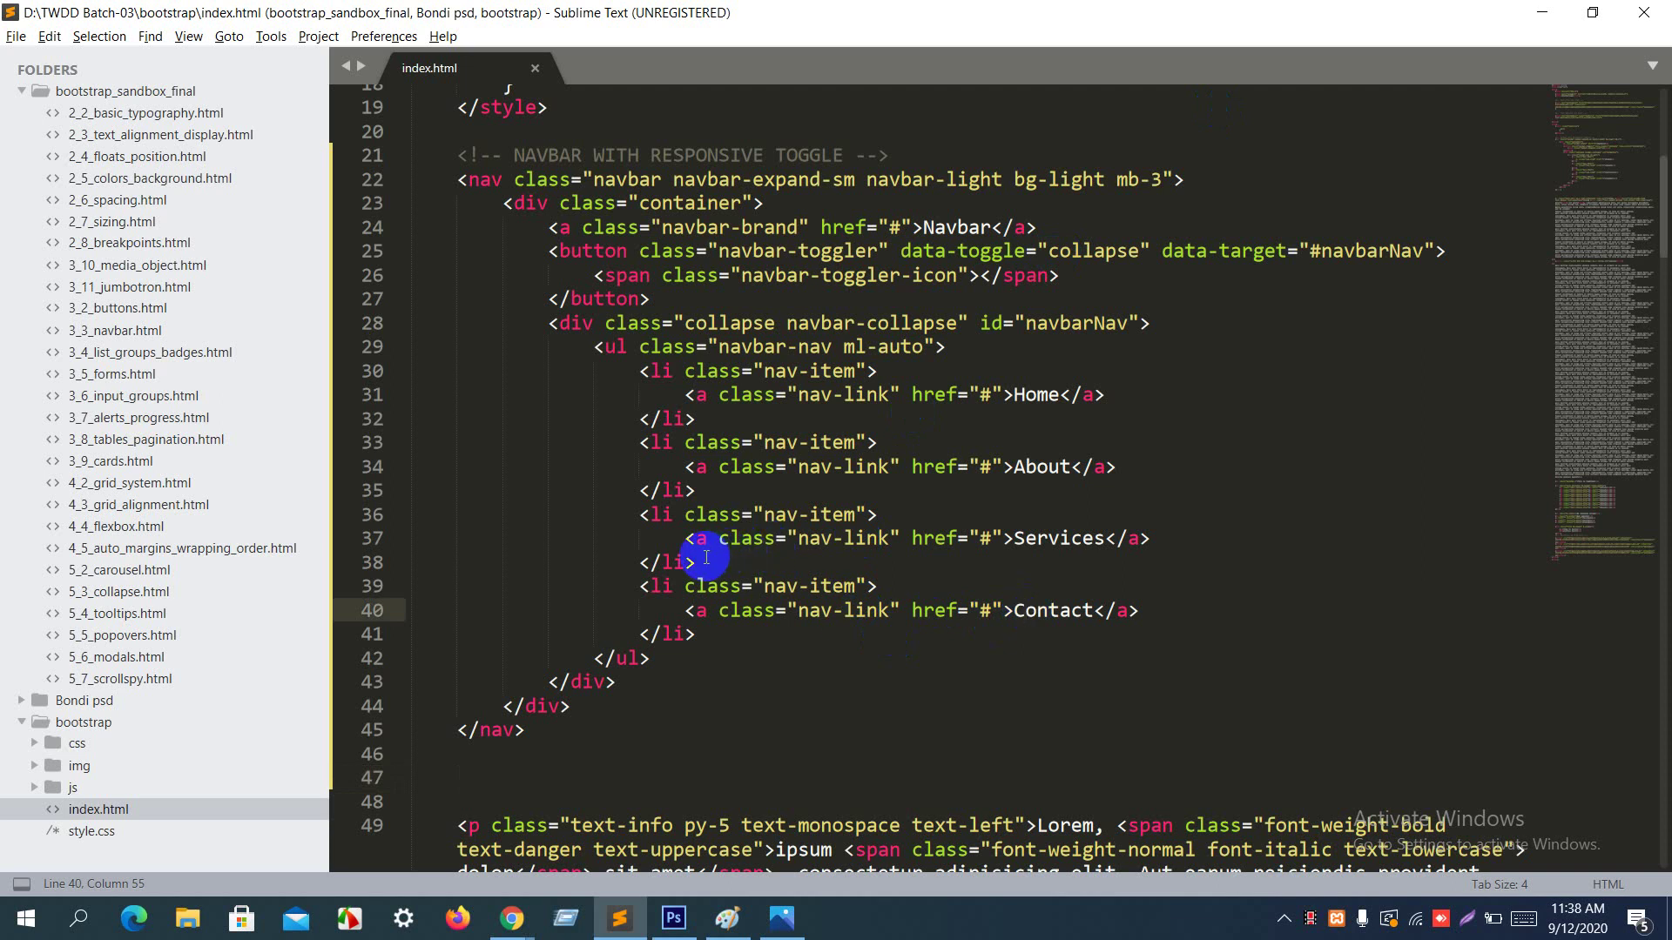
drag(702, 558, 707, 492)
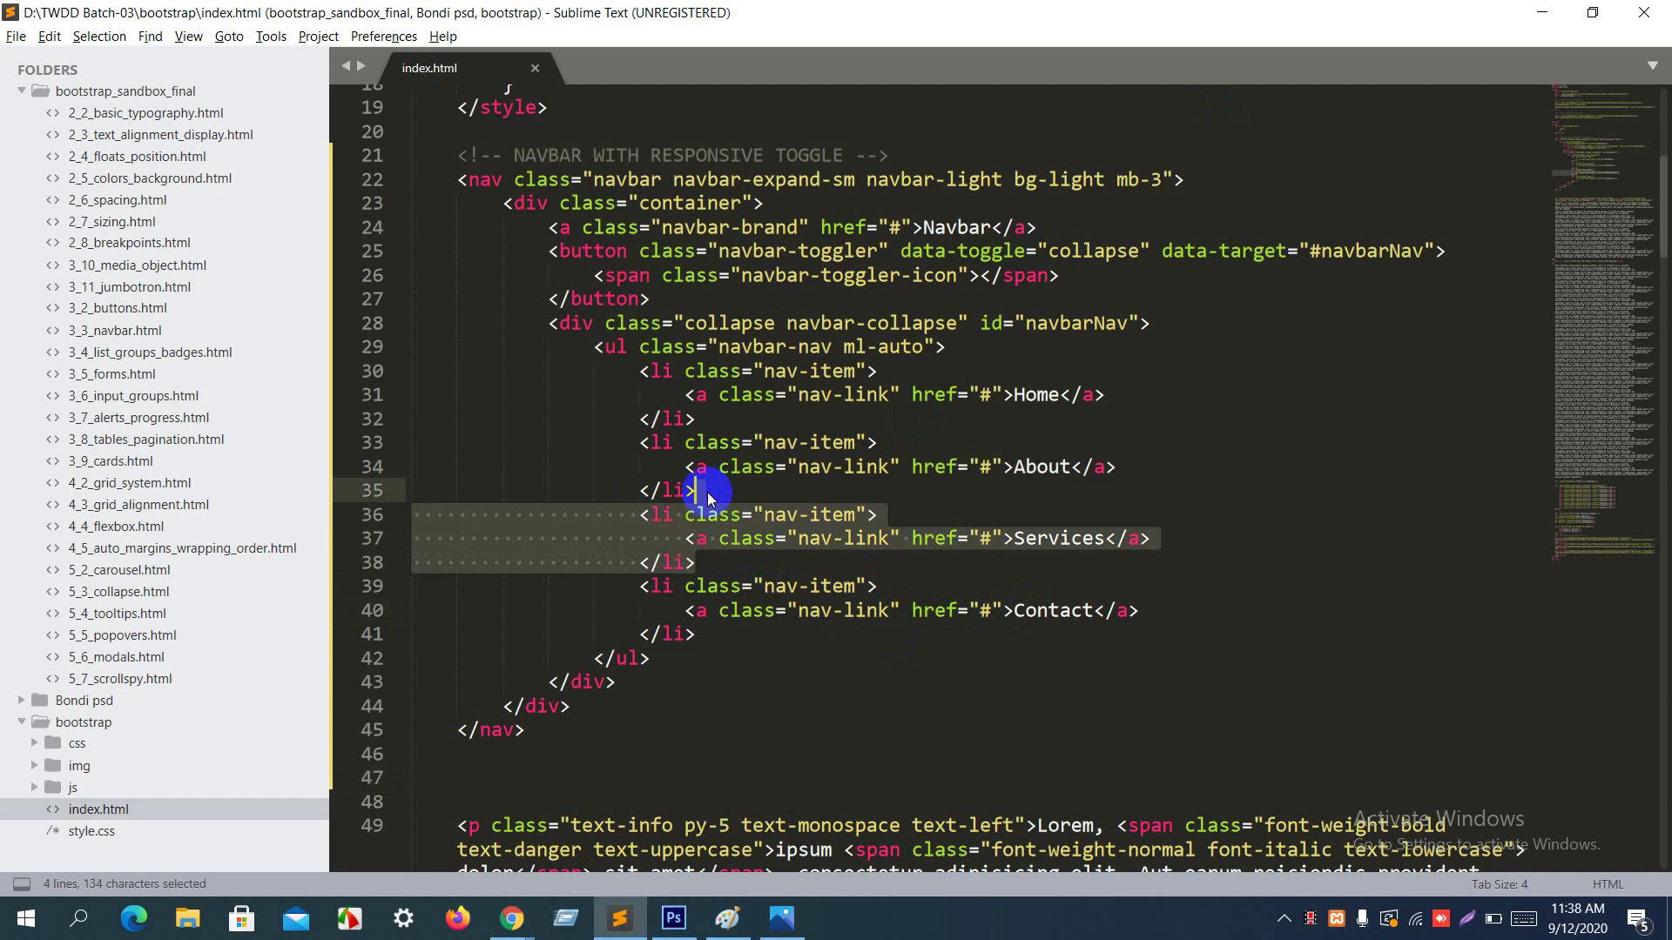
key(ctrl+shift+d)
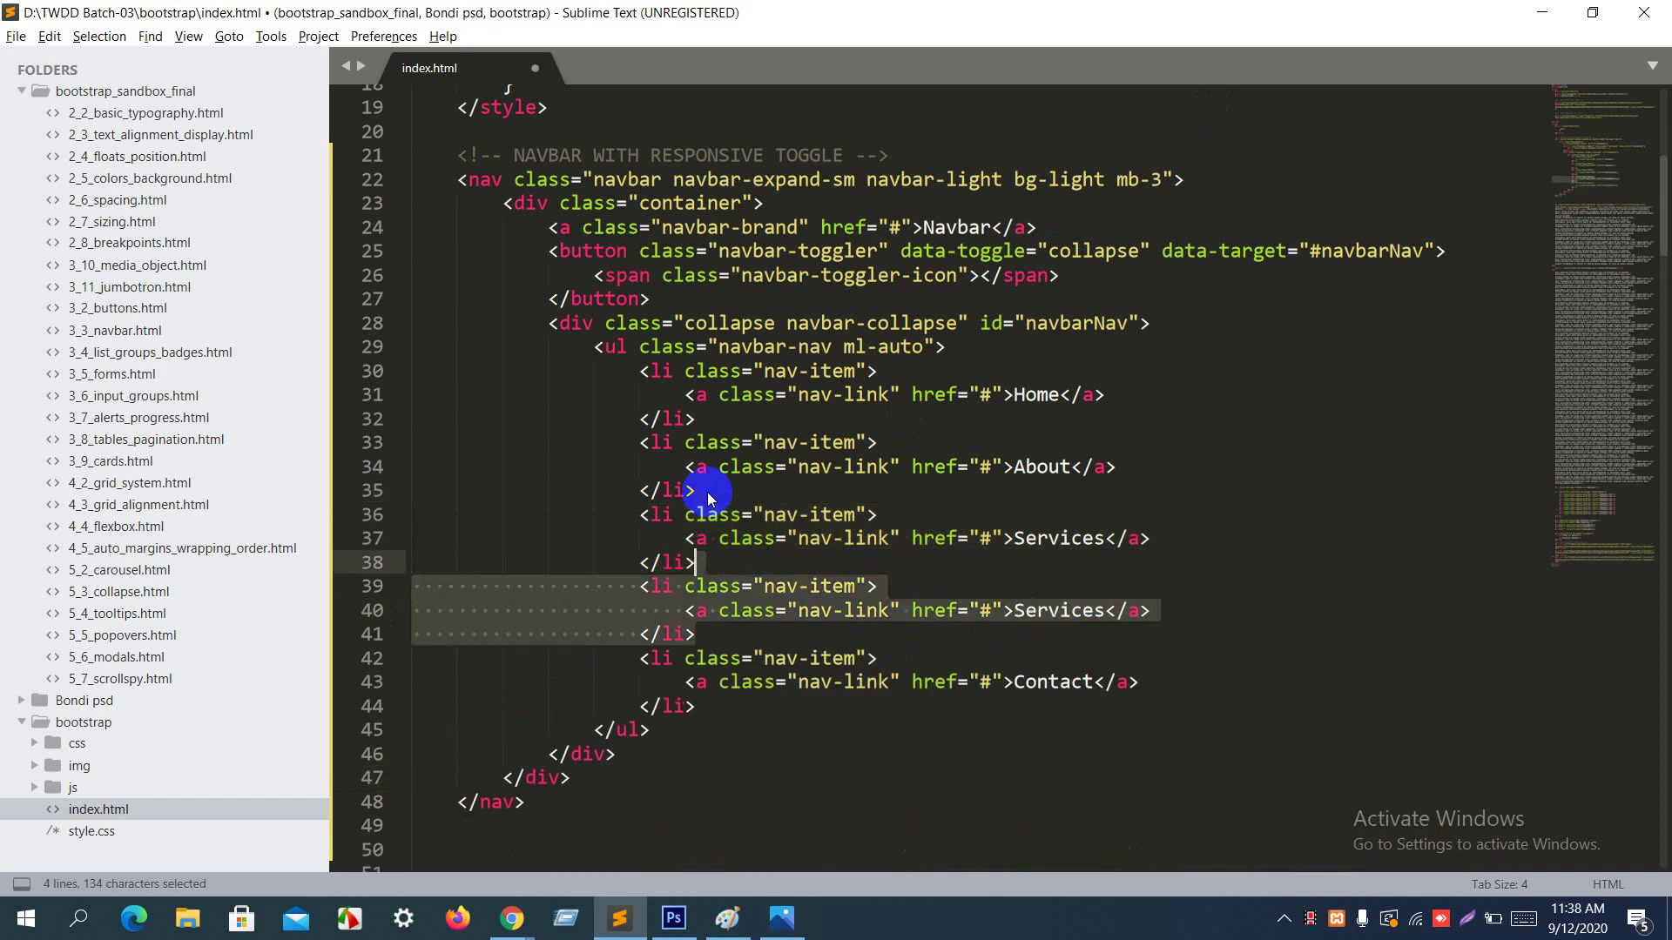
double_click(1082, 609)
text(New)
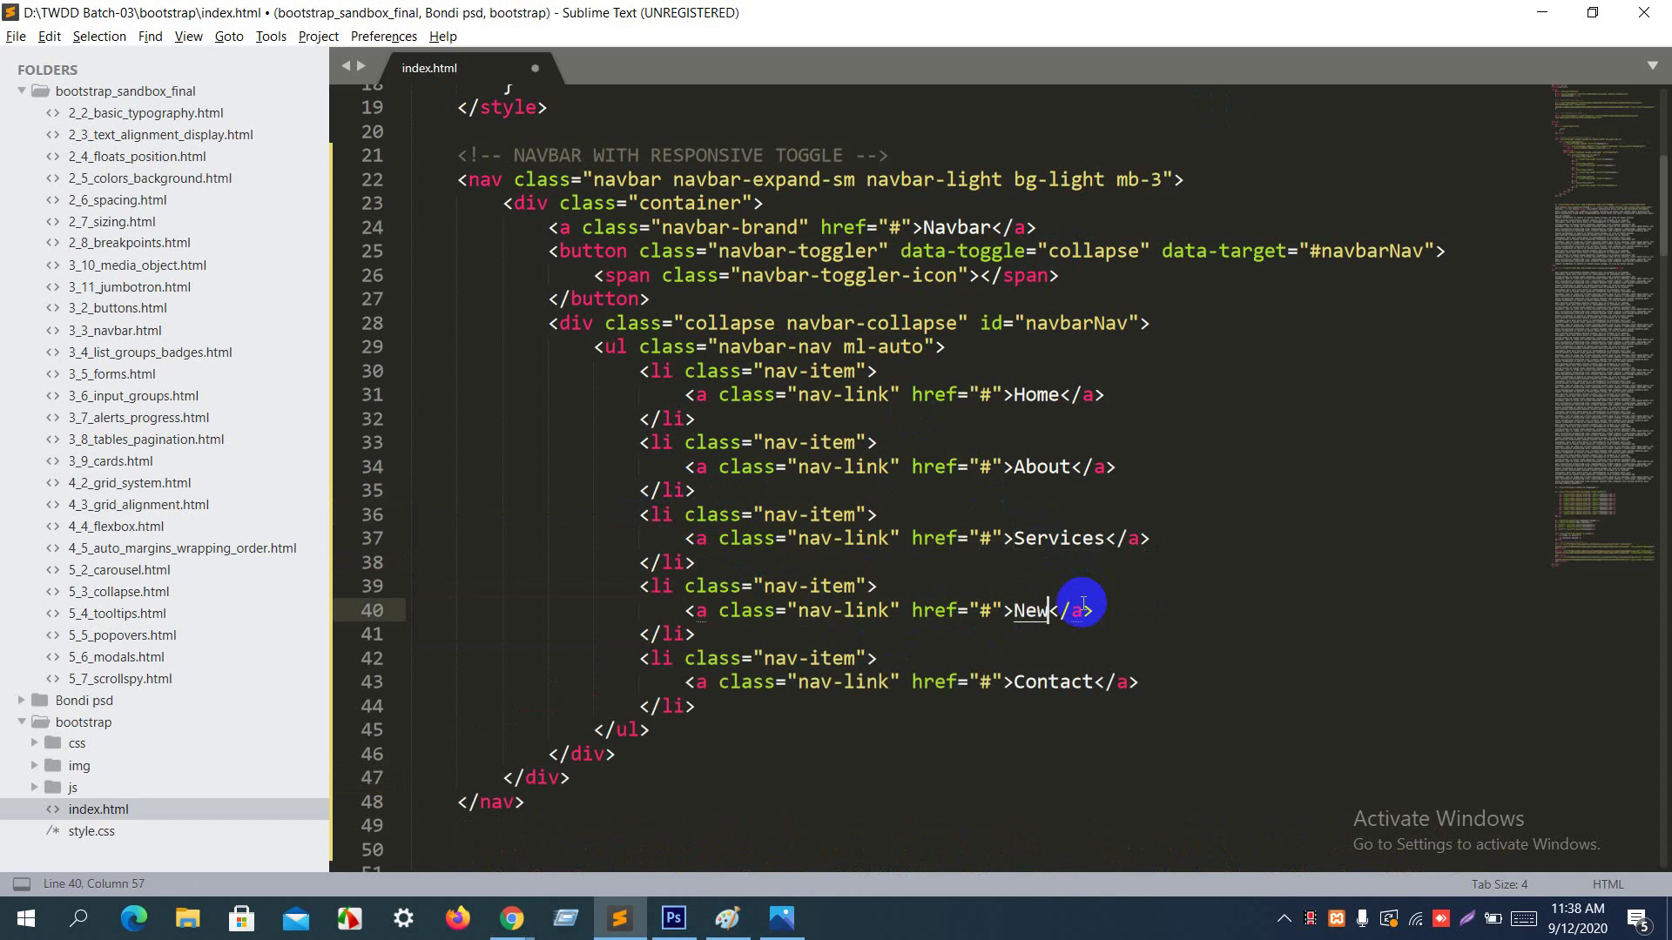
key(ctrl+s)
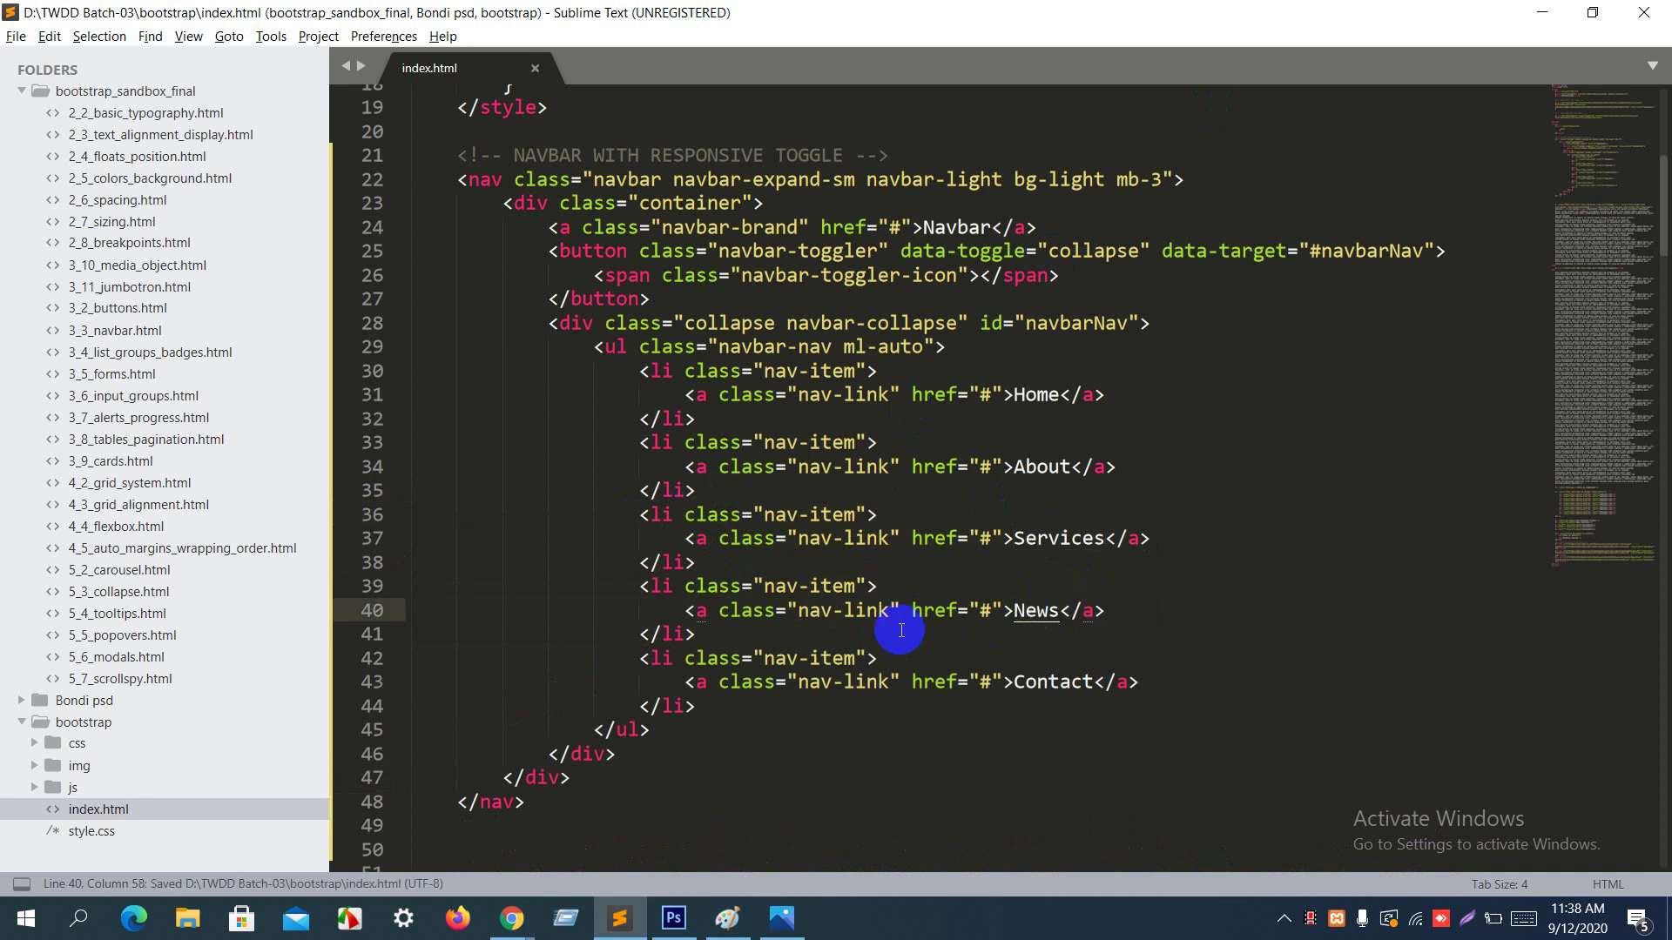
Step: Duplicate the News nav item in index.html and rename the copy Portfolio
drag(851, 632, 826, 564)
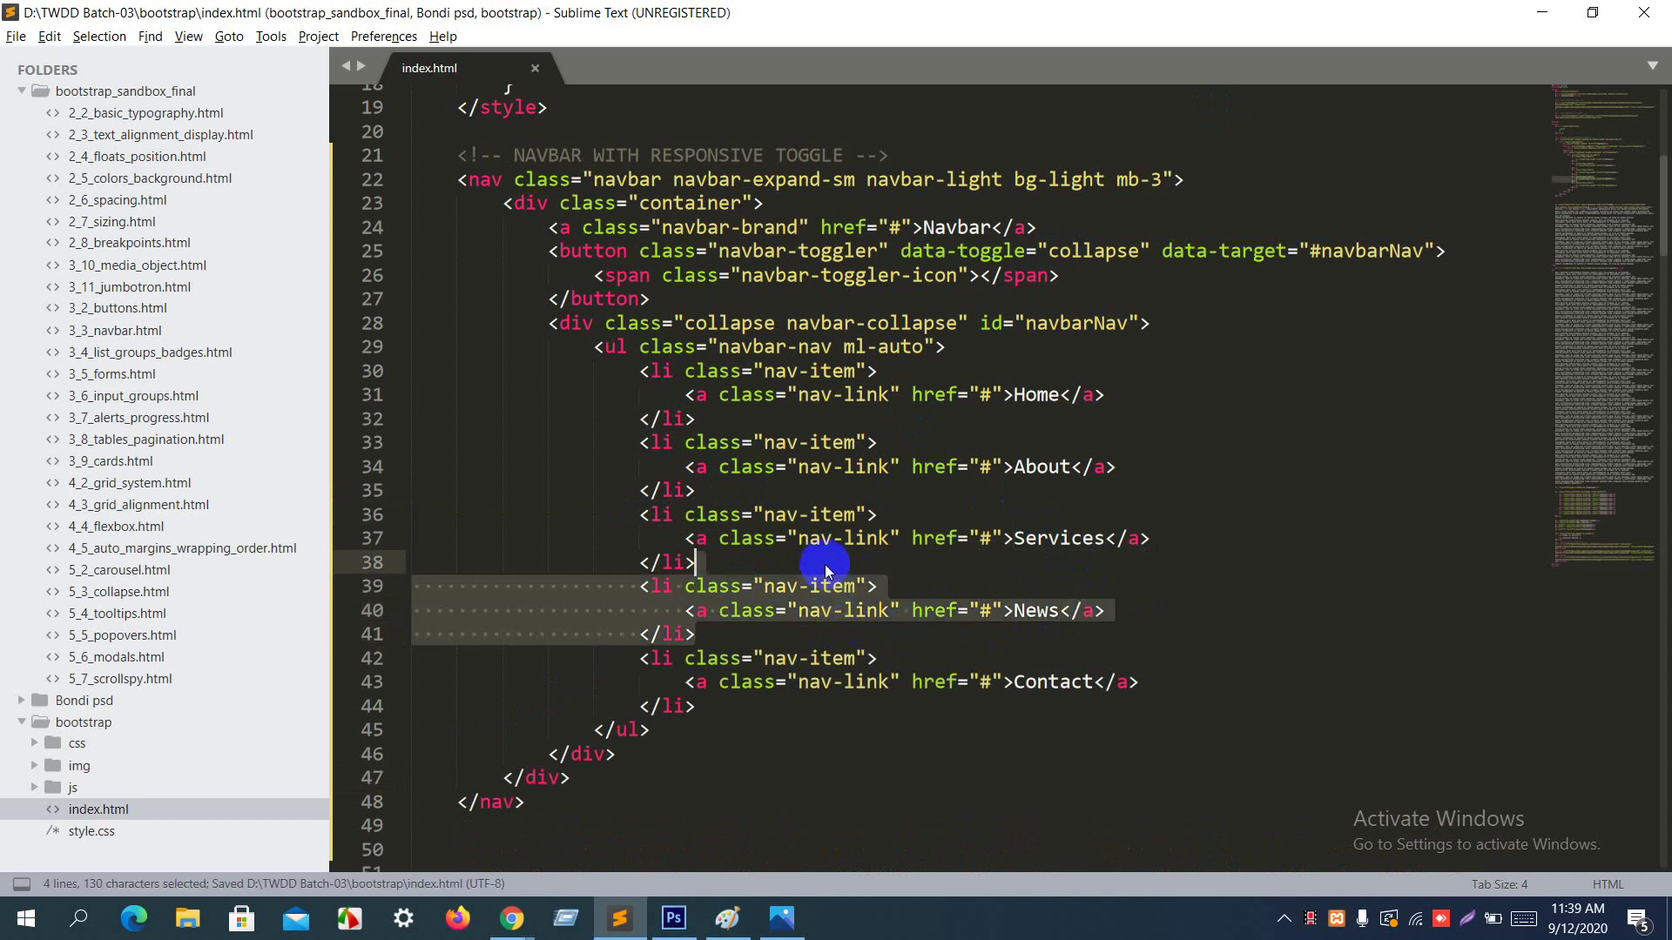
key(ctrl+shift+d)
double_click(1053, 684)
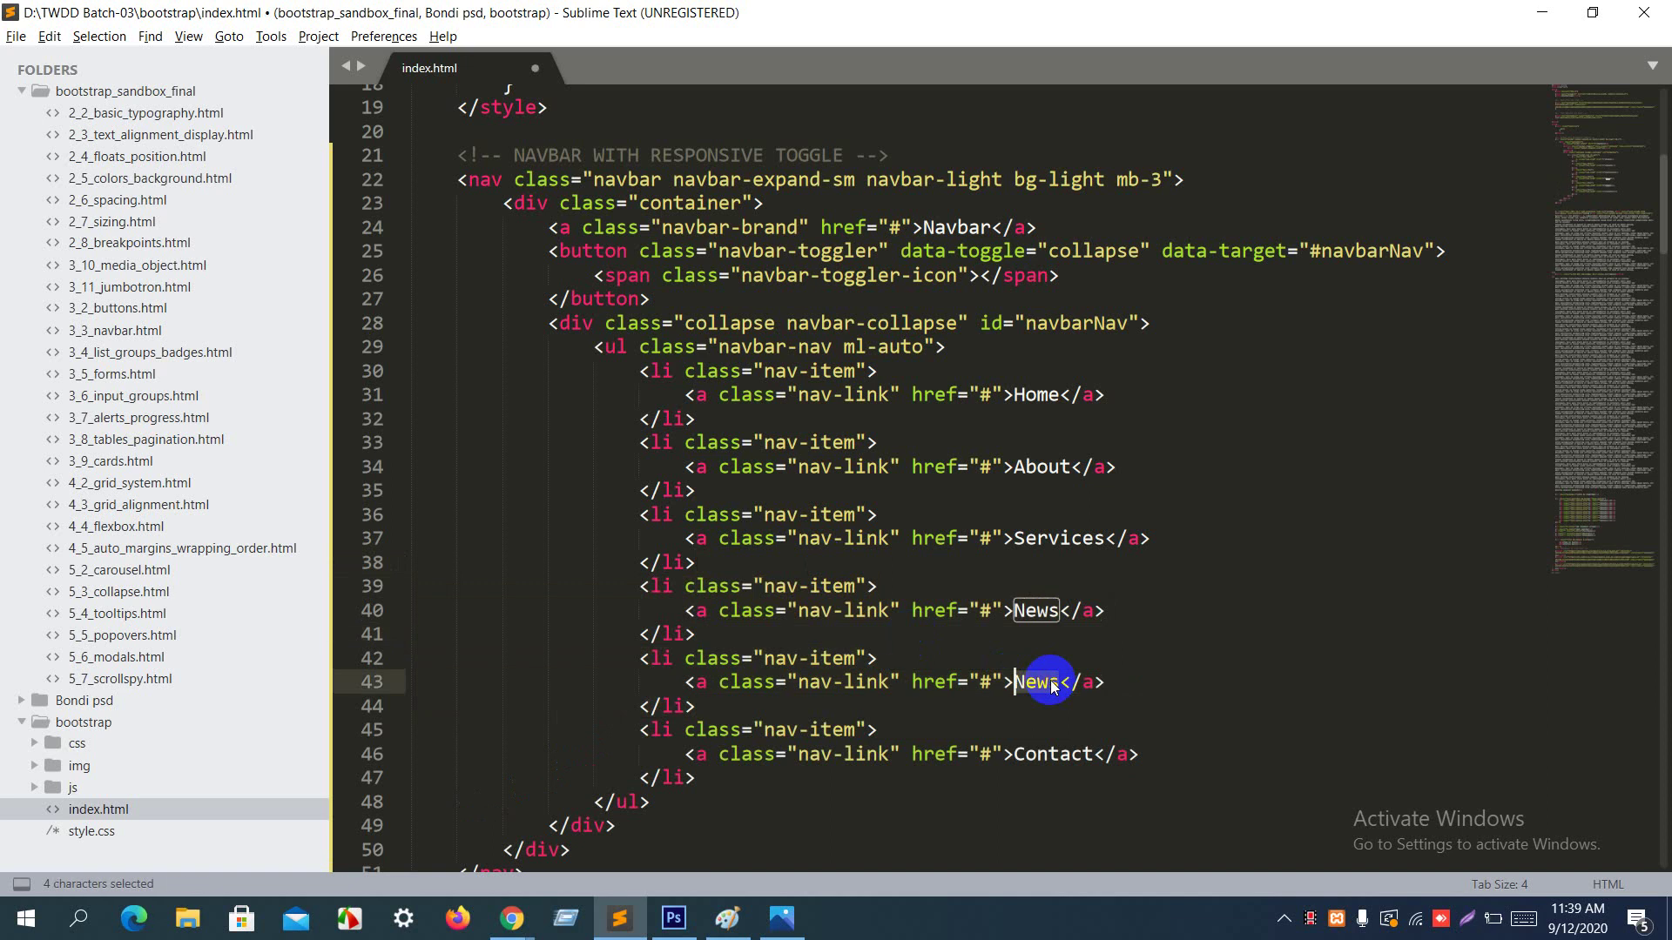
text(Portfolio)
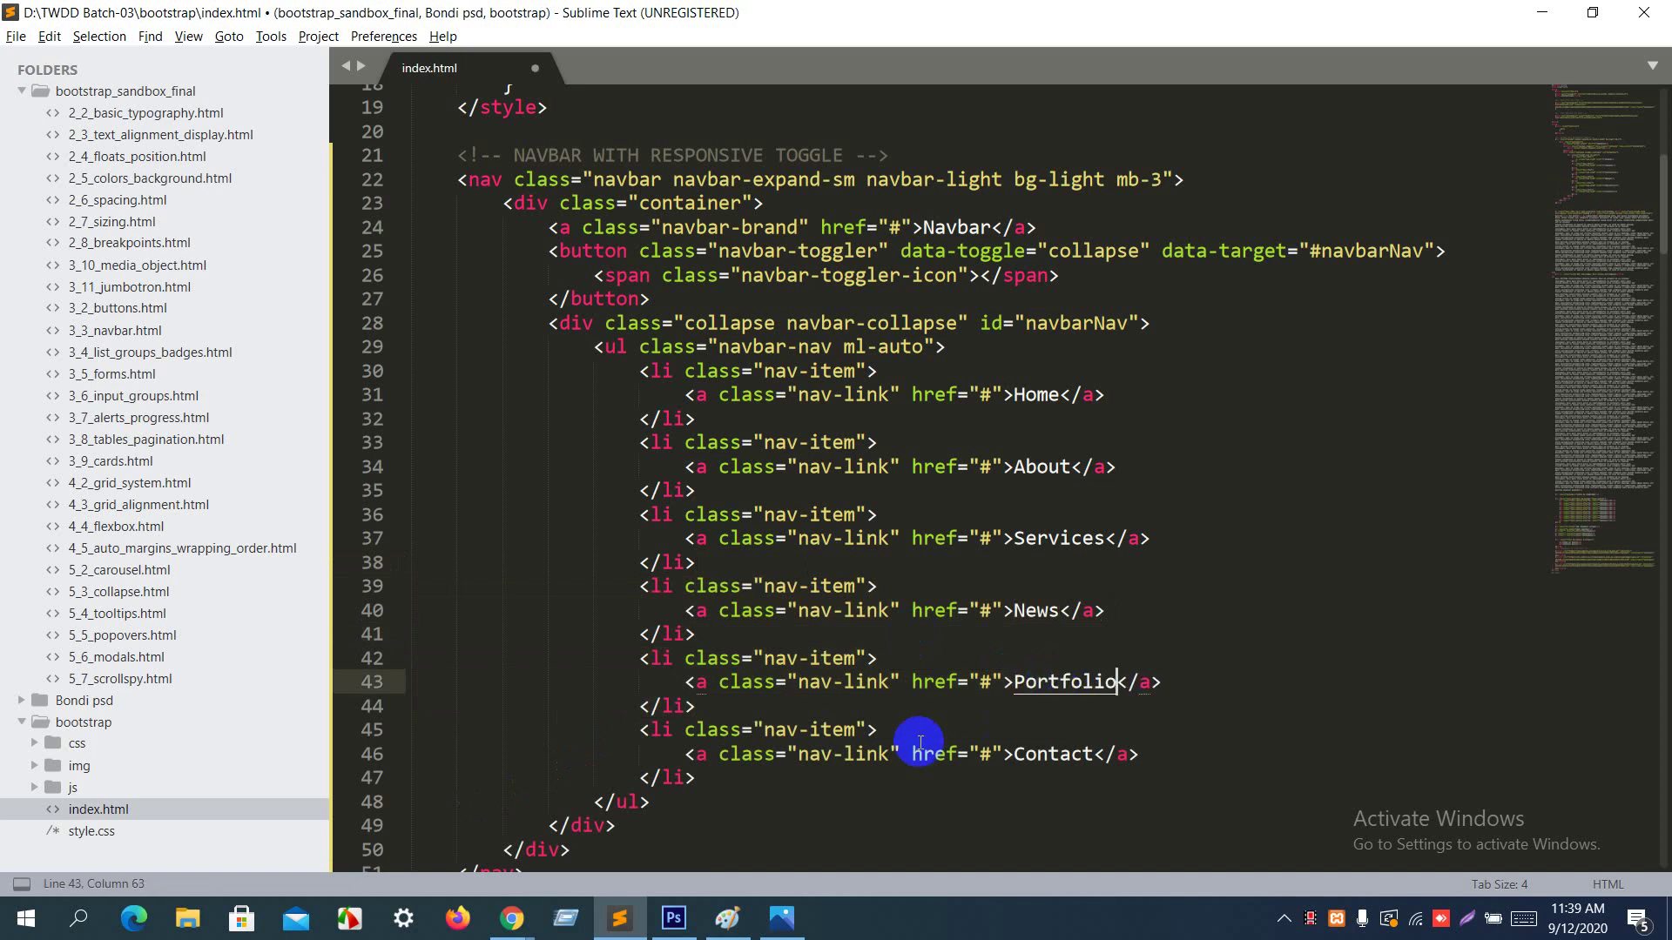
Step: Duplicate the Portfolio nav item as Team, save index.html and reload the page in the browser
drag(696, 706, 717, 635)
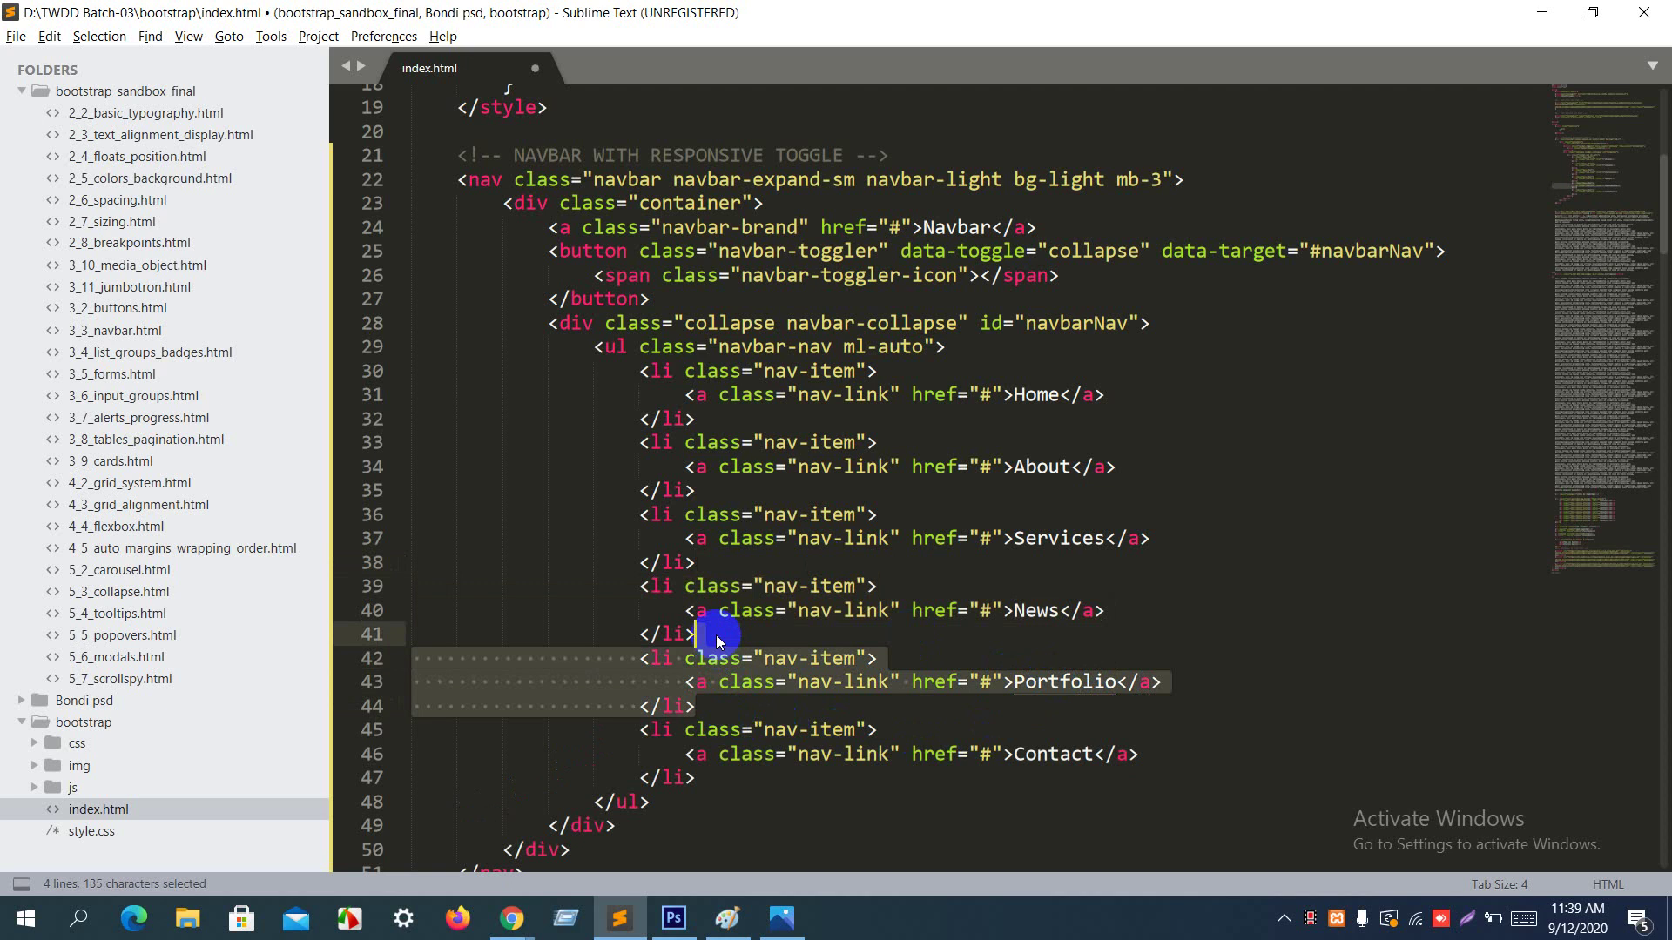
key(ctrl+shift+d)
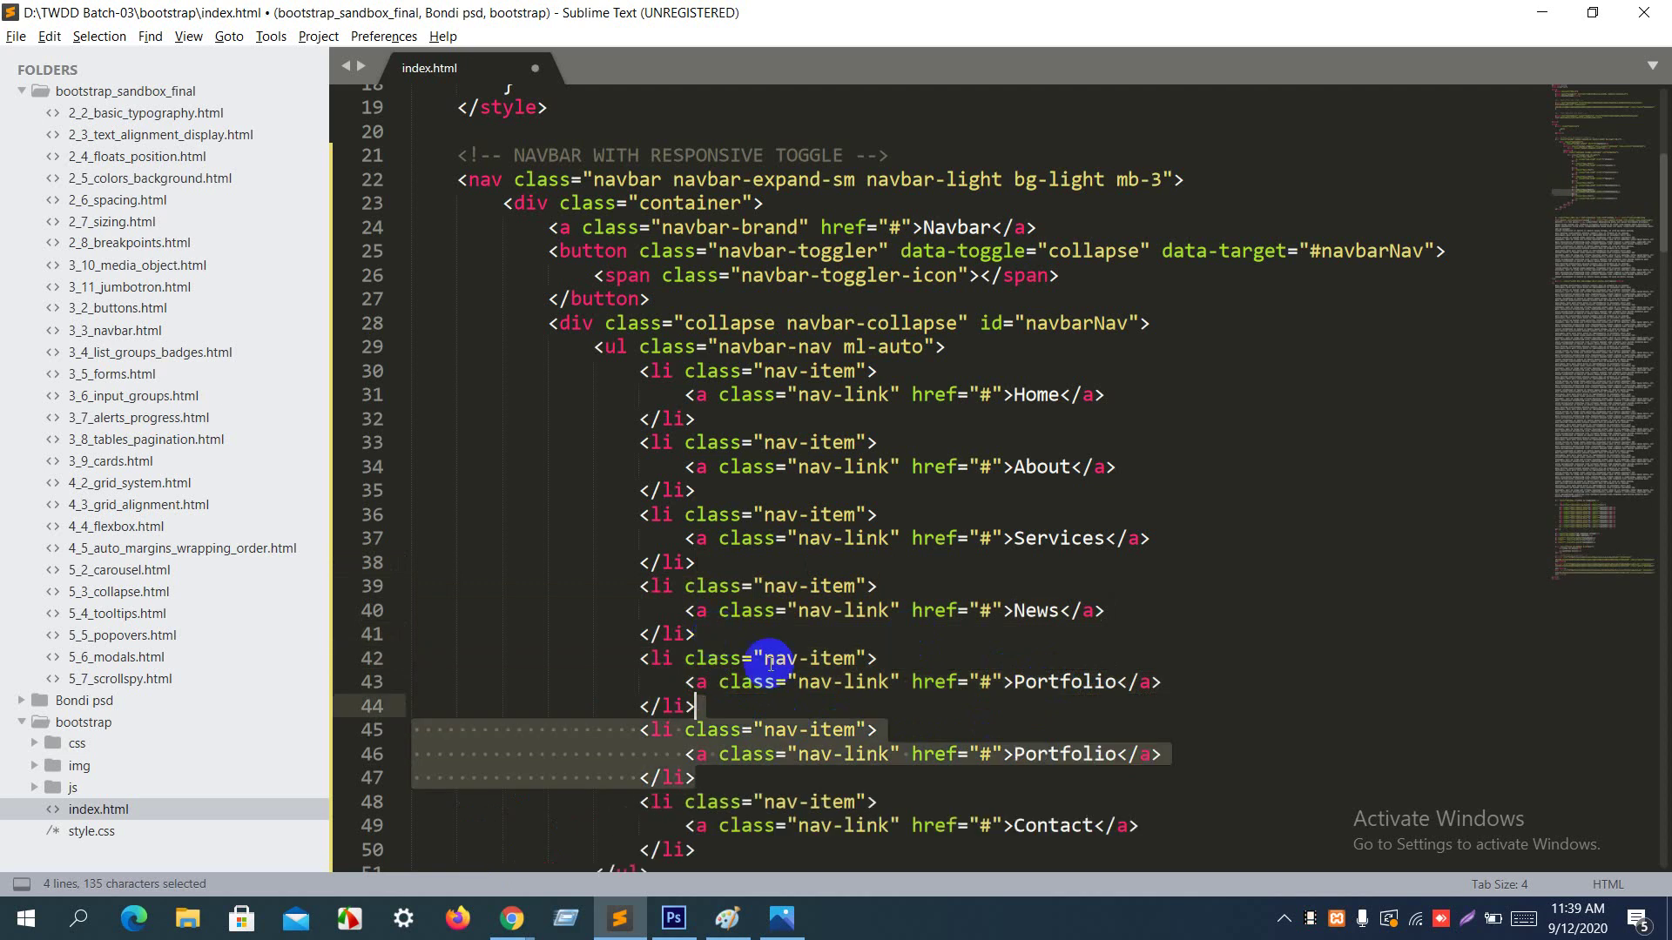
double_click(1089, 752)
text(Team)
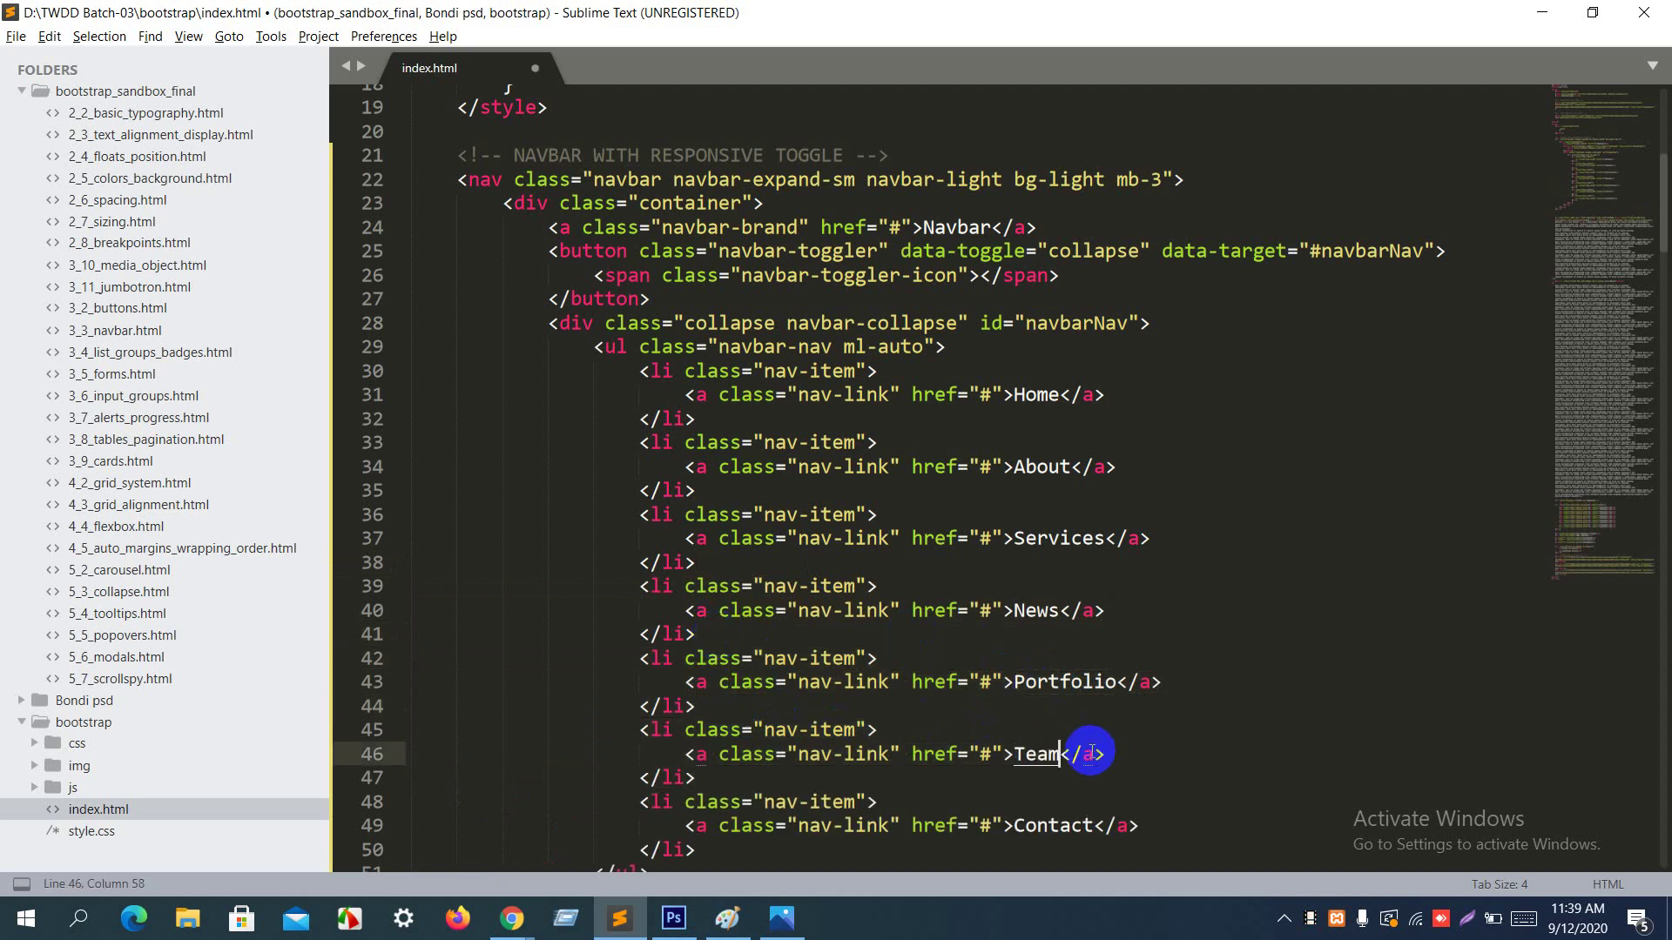
key(ctrl+s)
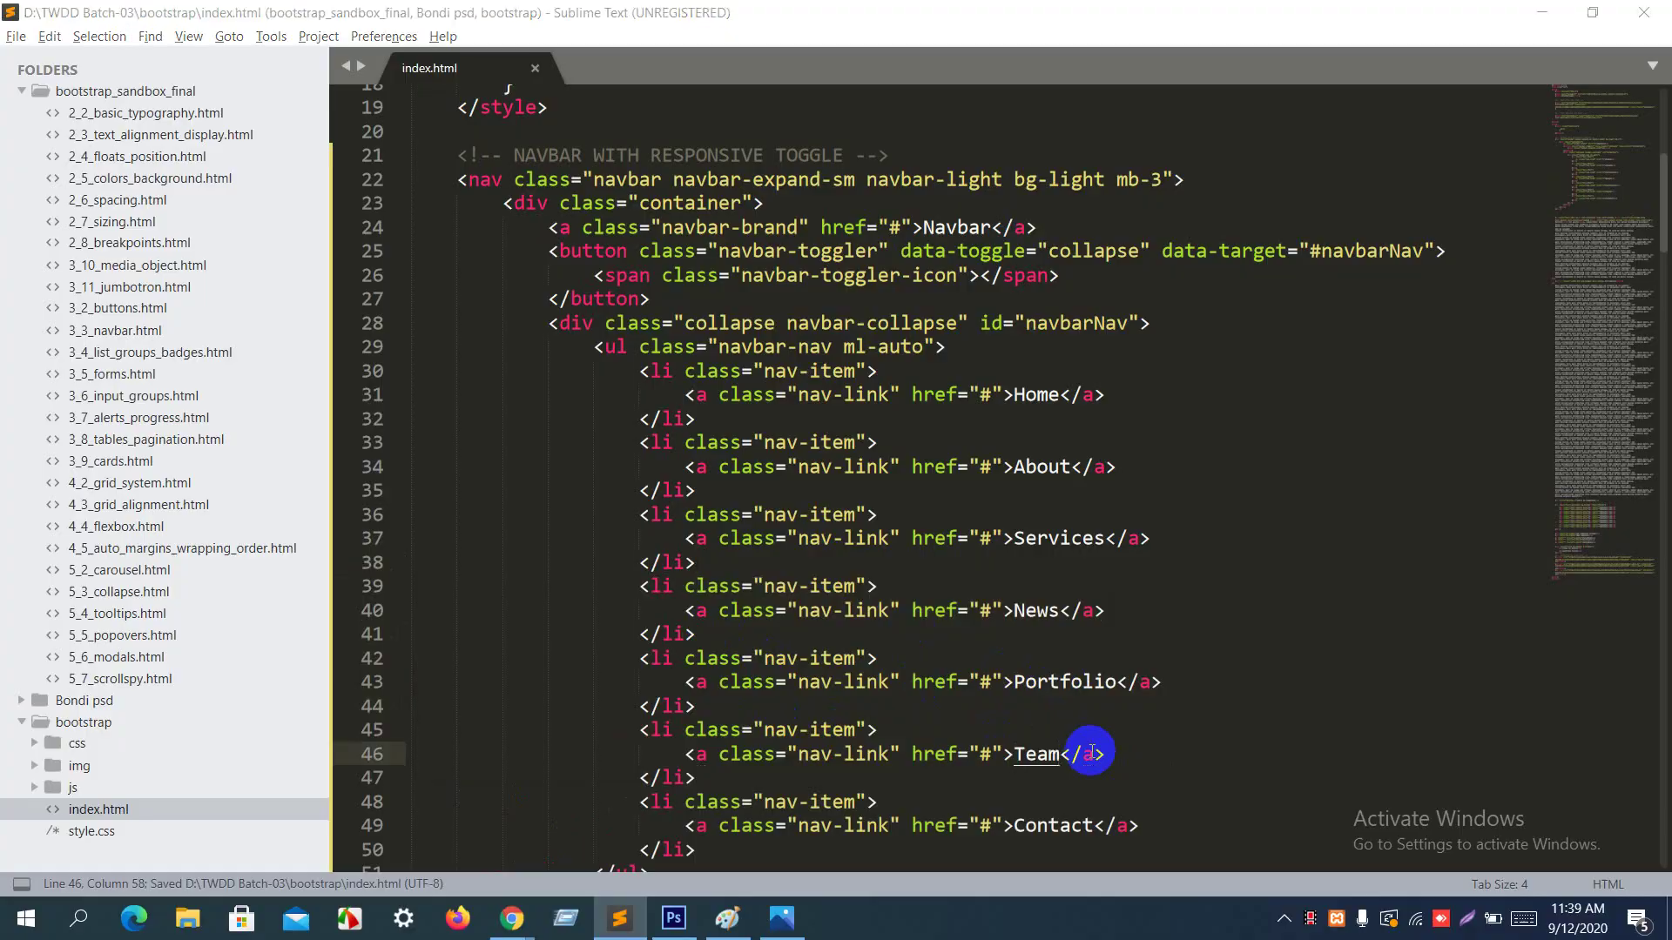
key(alt+Tab)
key(F5)
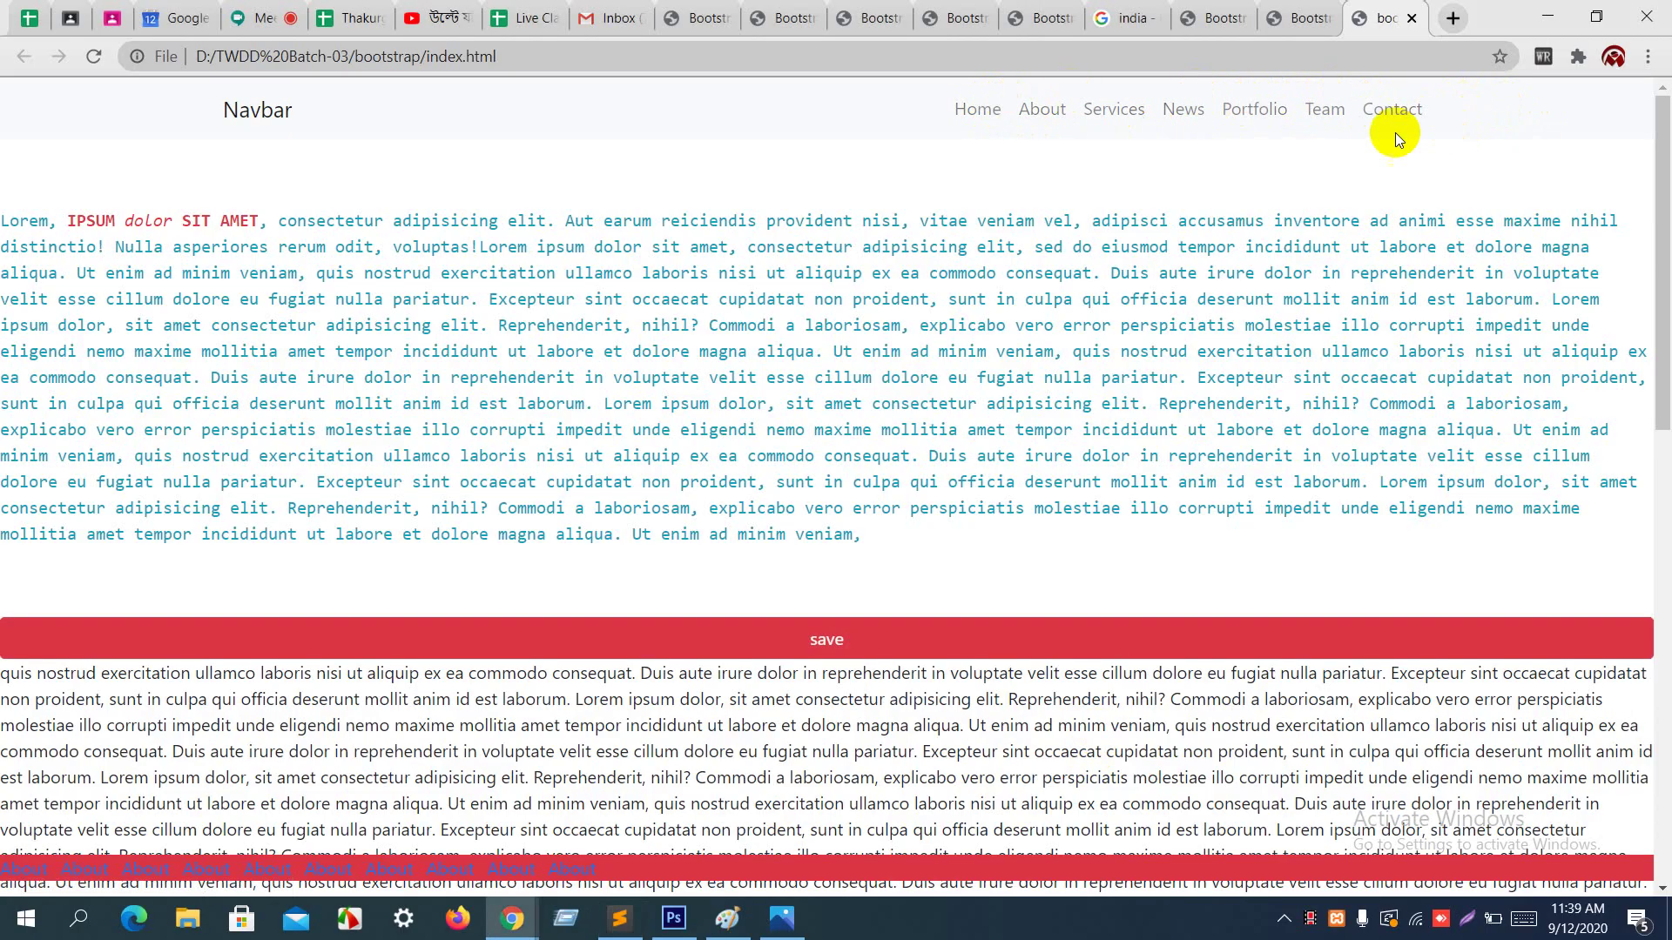
Step: Close the 3_5_forms.html and 3_3_navbar.html pages, and reopen 3_3_navbar.html
click(1337, 7)
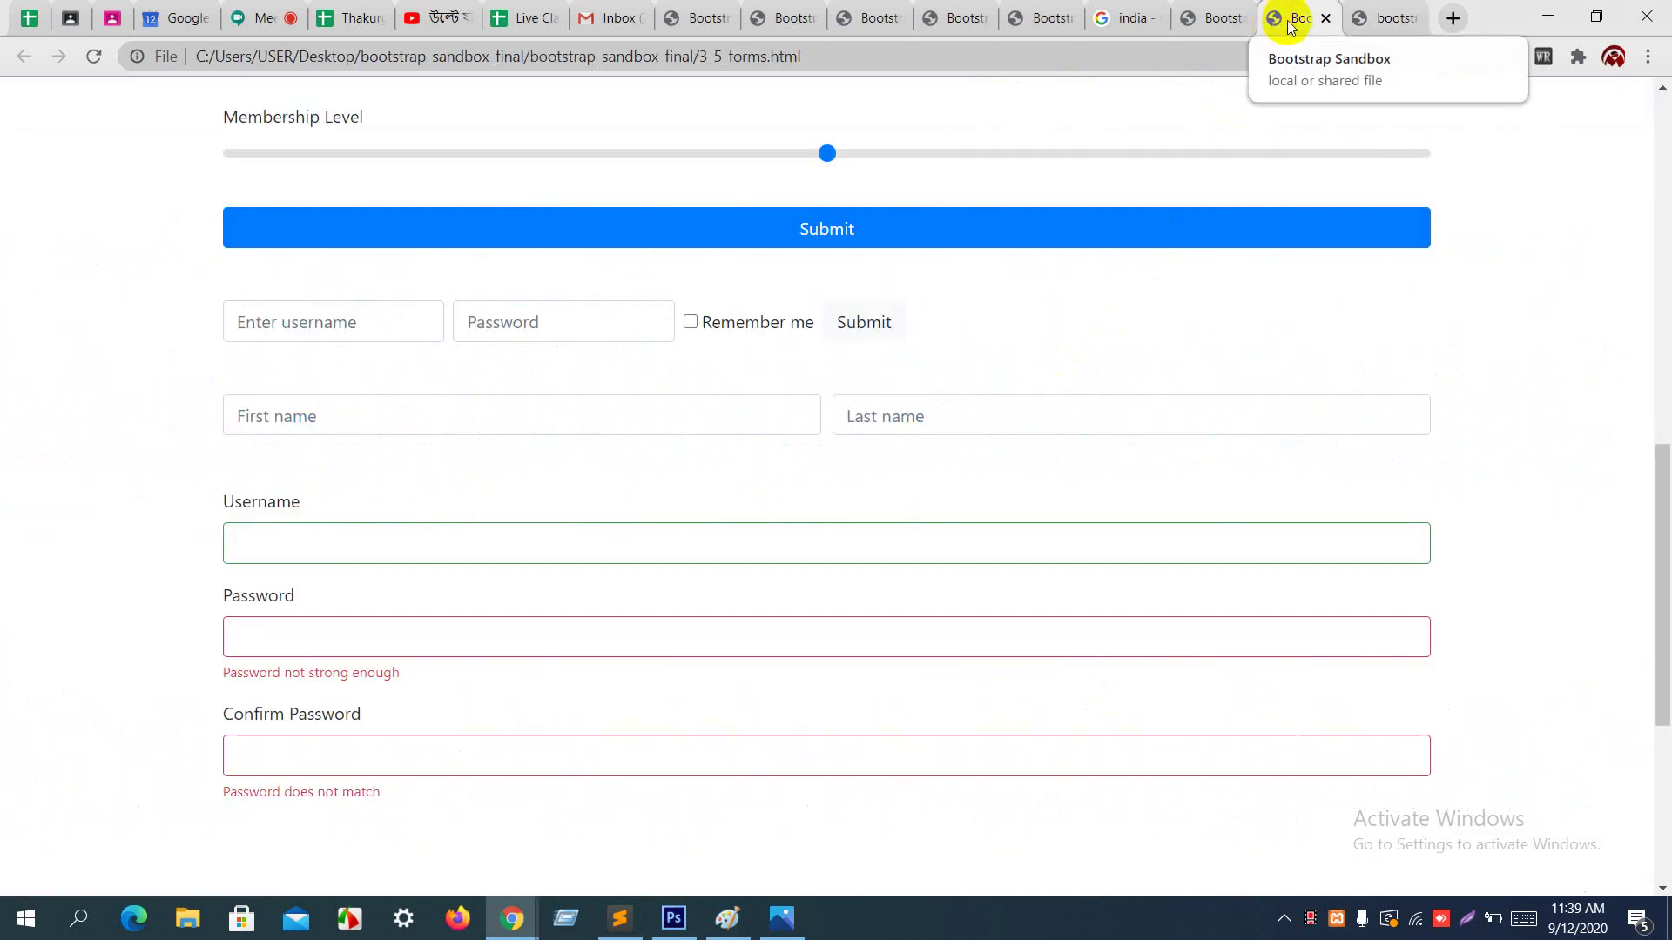
click(1325, 18)
click(1232, 9)
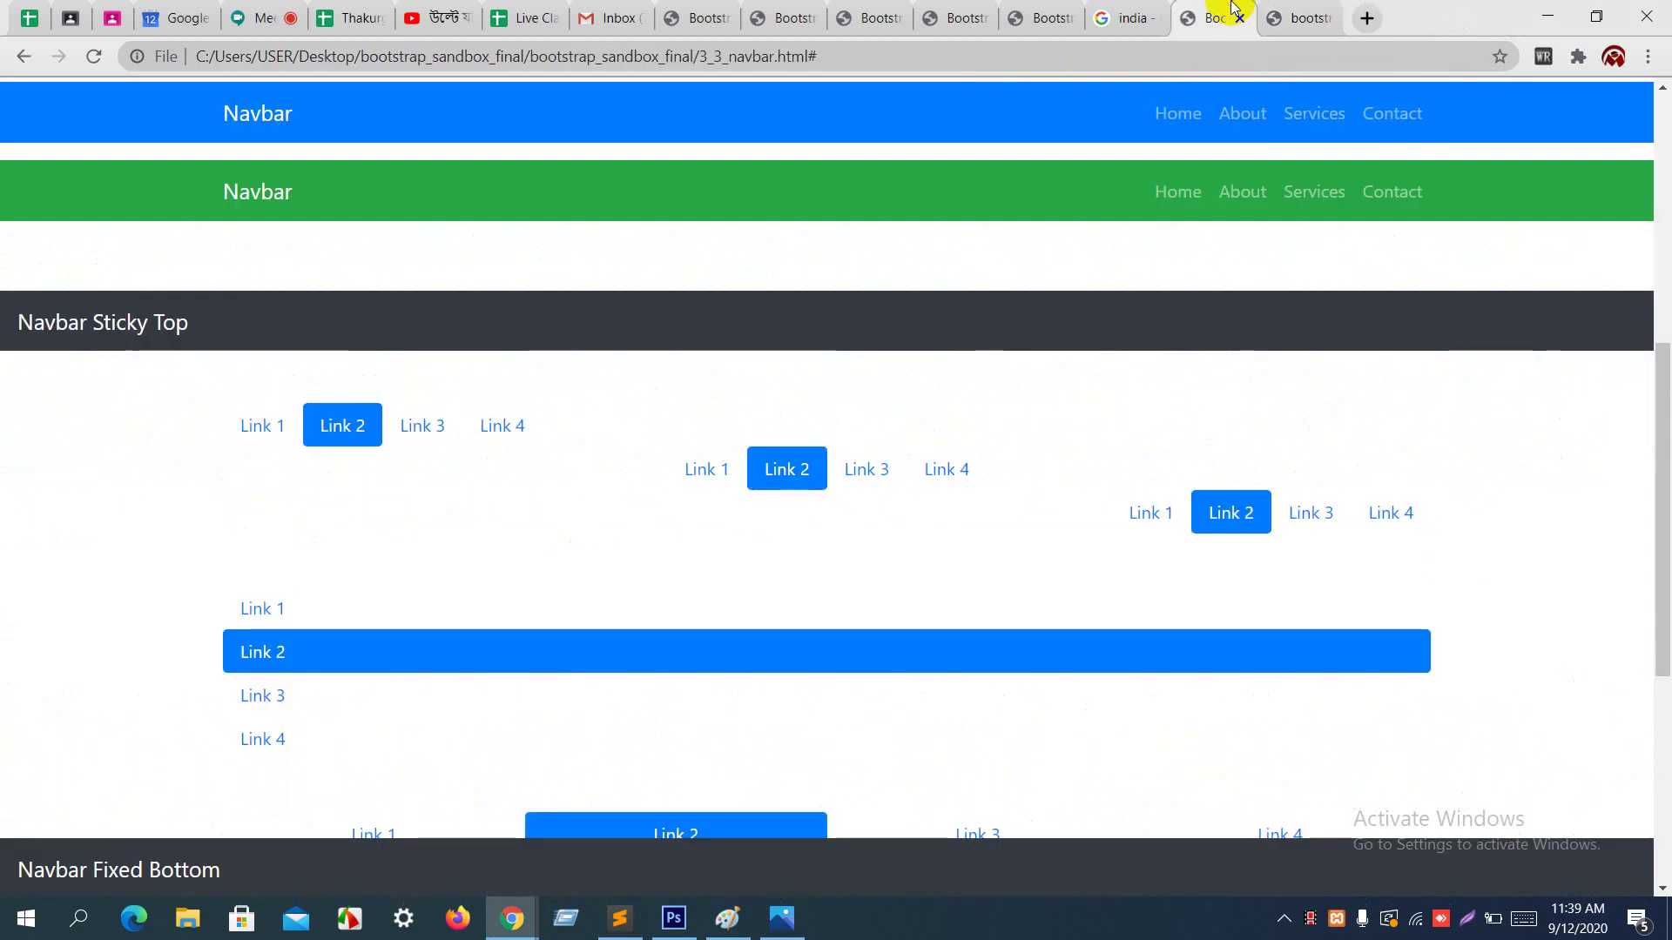
click(1239, 18)
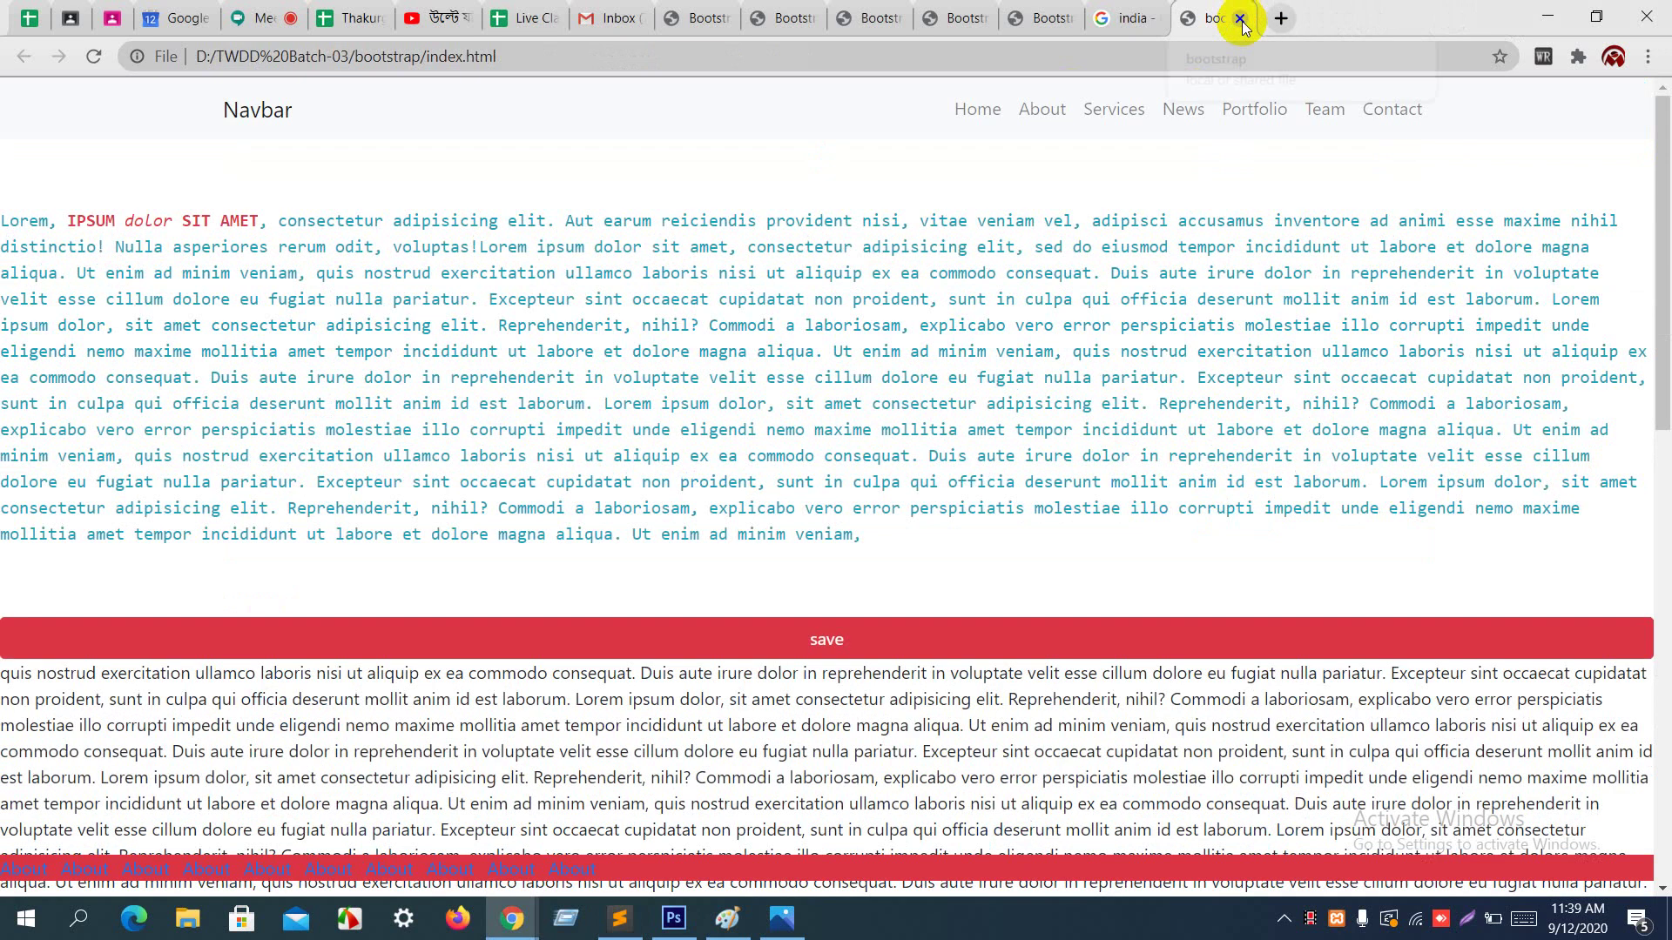
key(ctrl+shift+t)
Step: Look over the navbar examples in 3_3_navbar.html and check how the index.html navbar behaves on scrolling
scroll(1089, 350, down, 5)
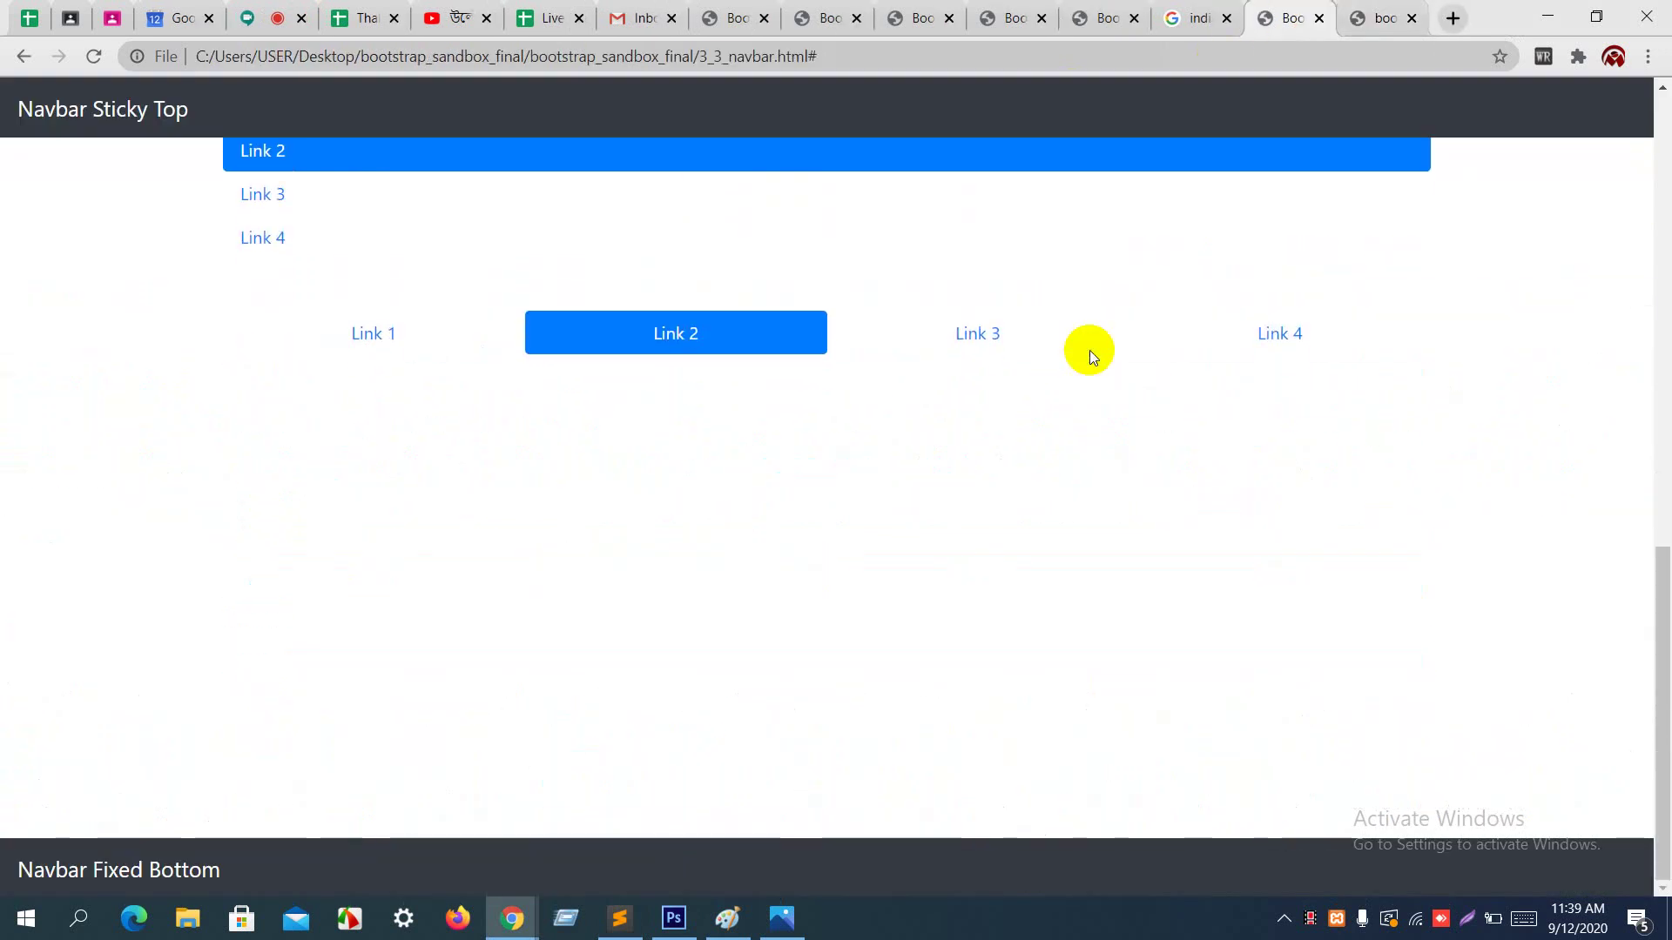
scroll(1089, 350, up, 13)
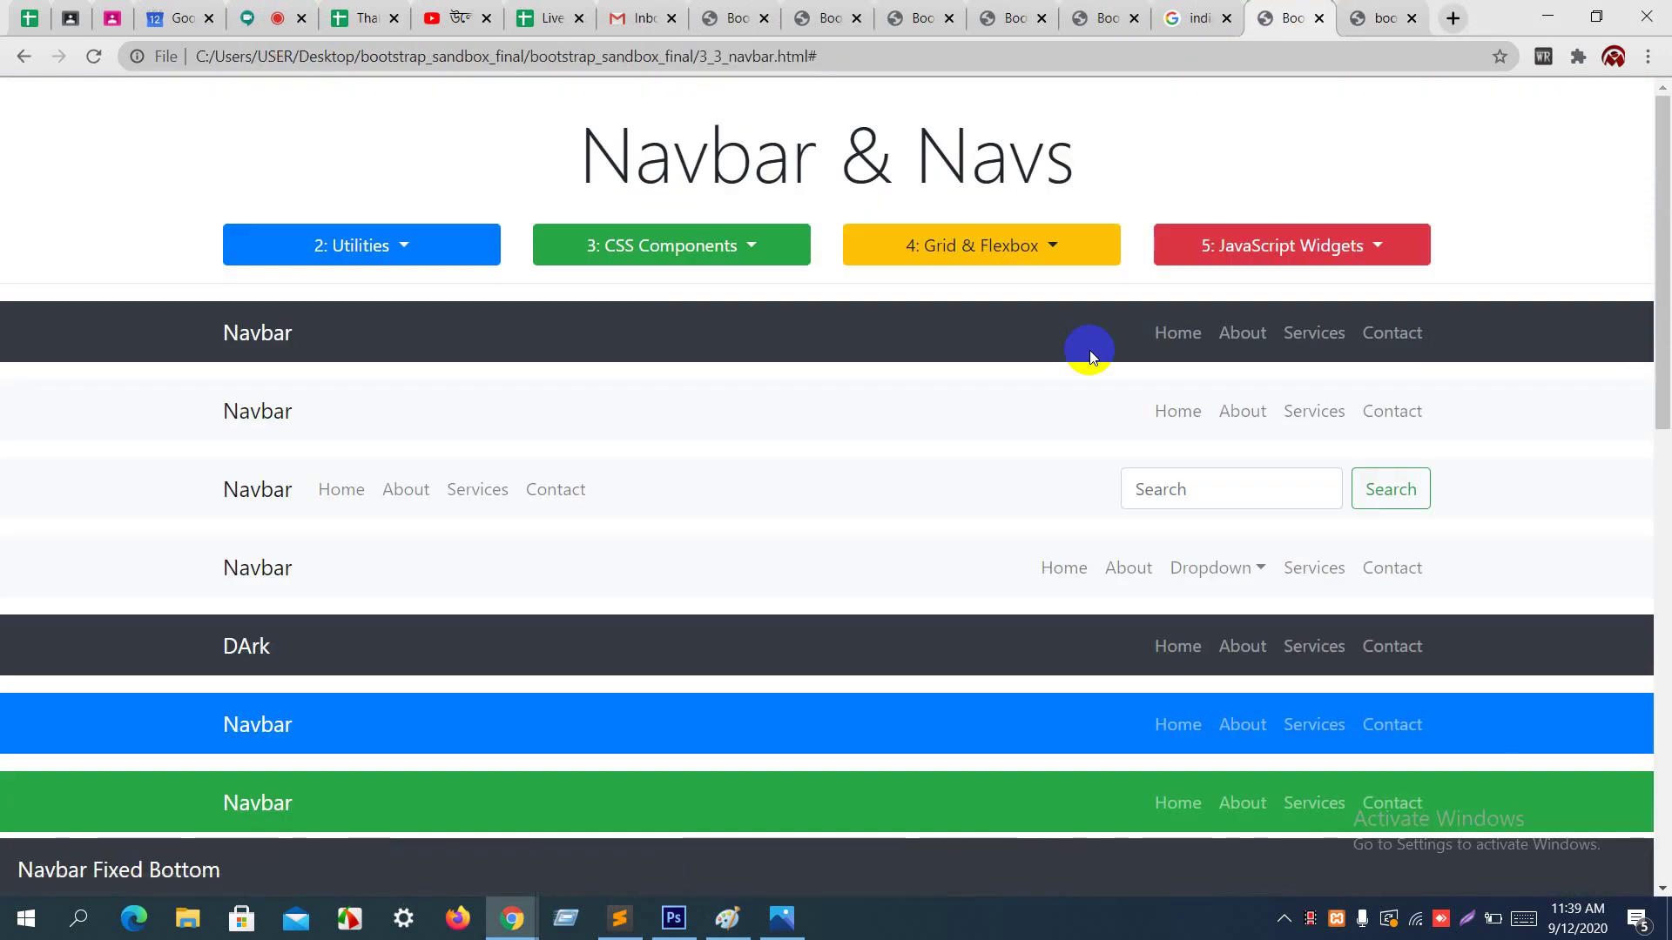
click(1364, 9)
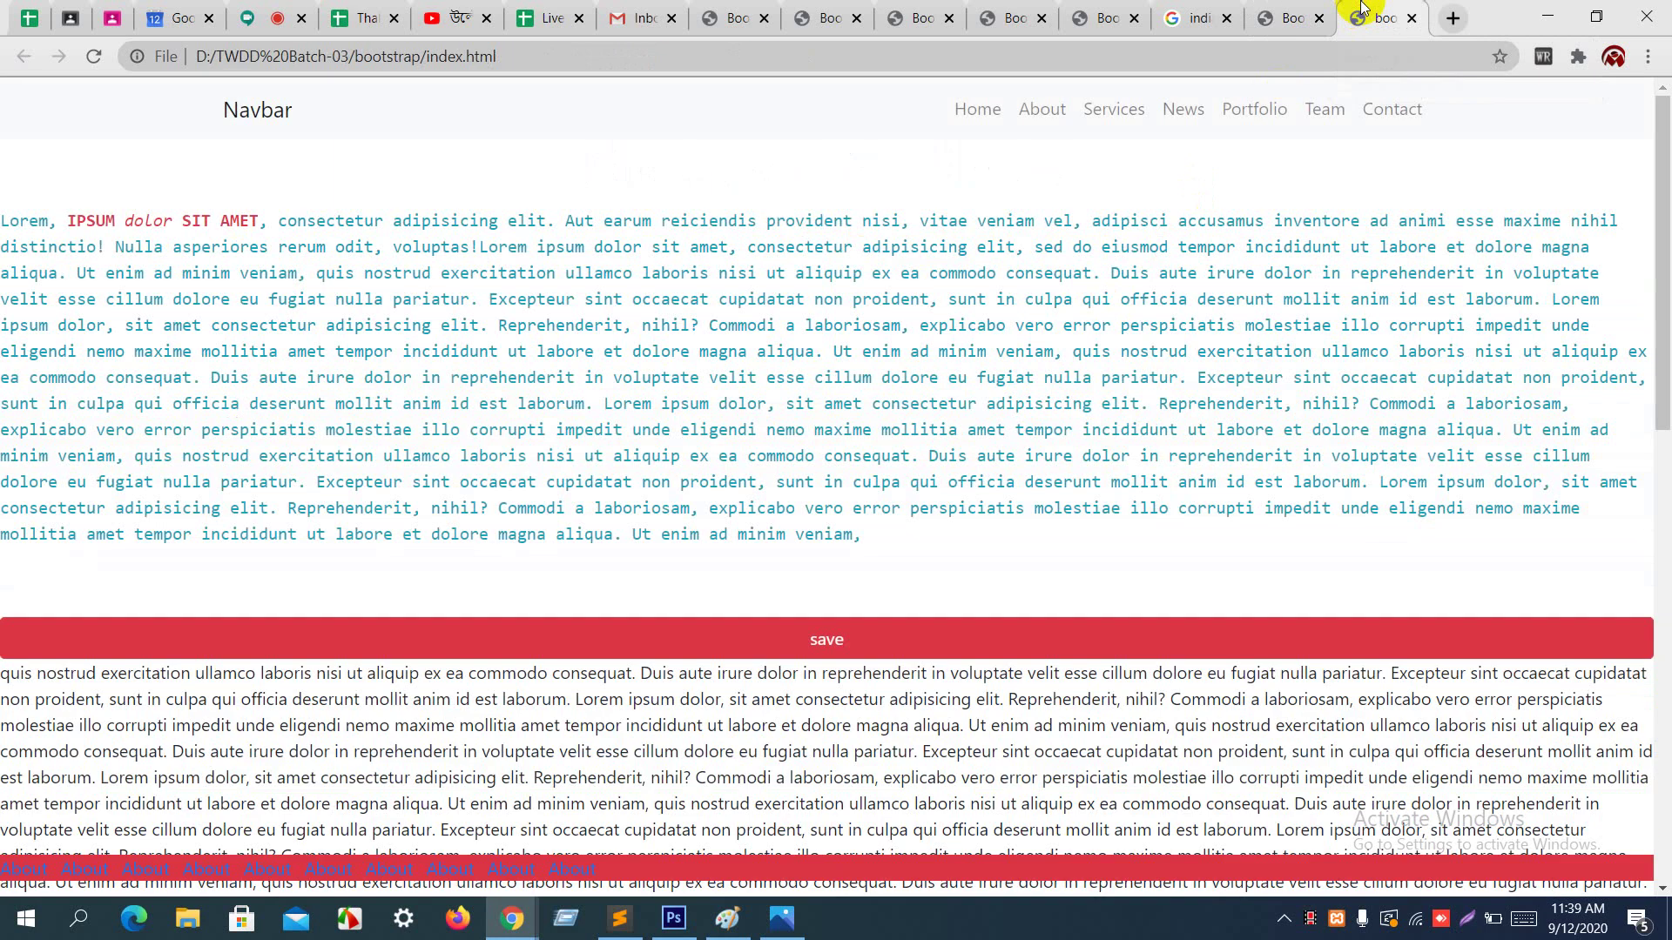
scroll(1060, 119, down, 10)
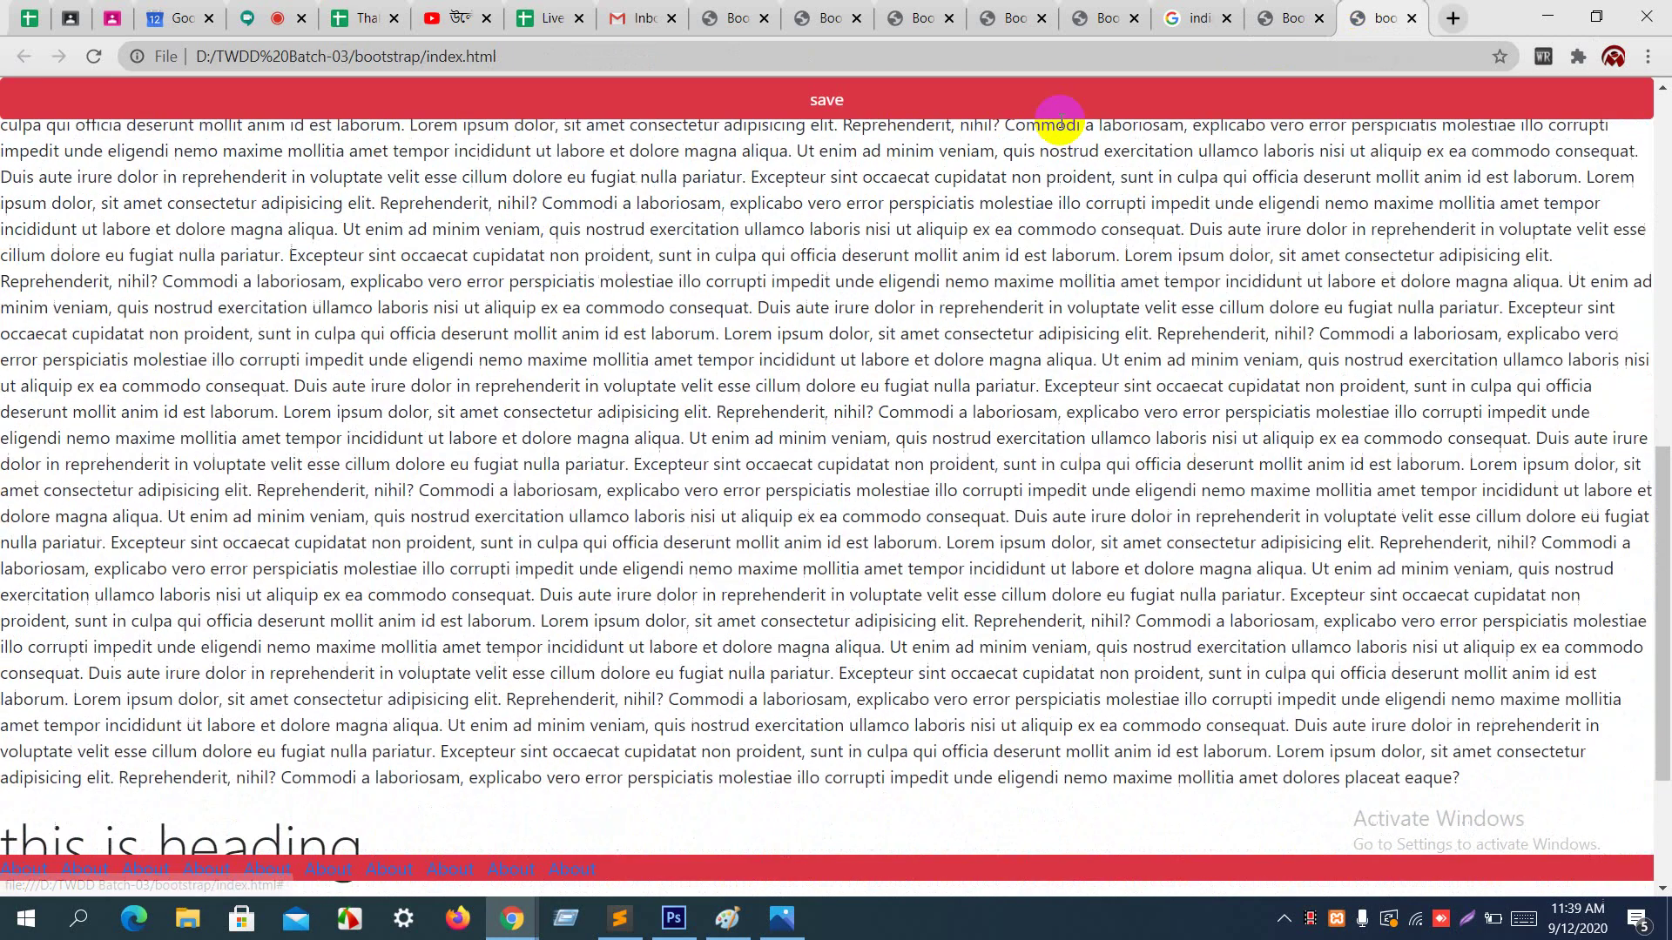
scroll(1059, 120, up, 10)
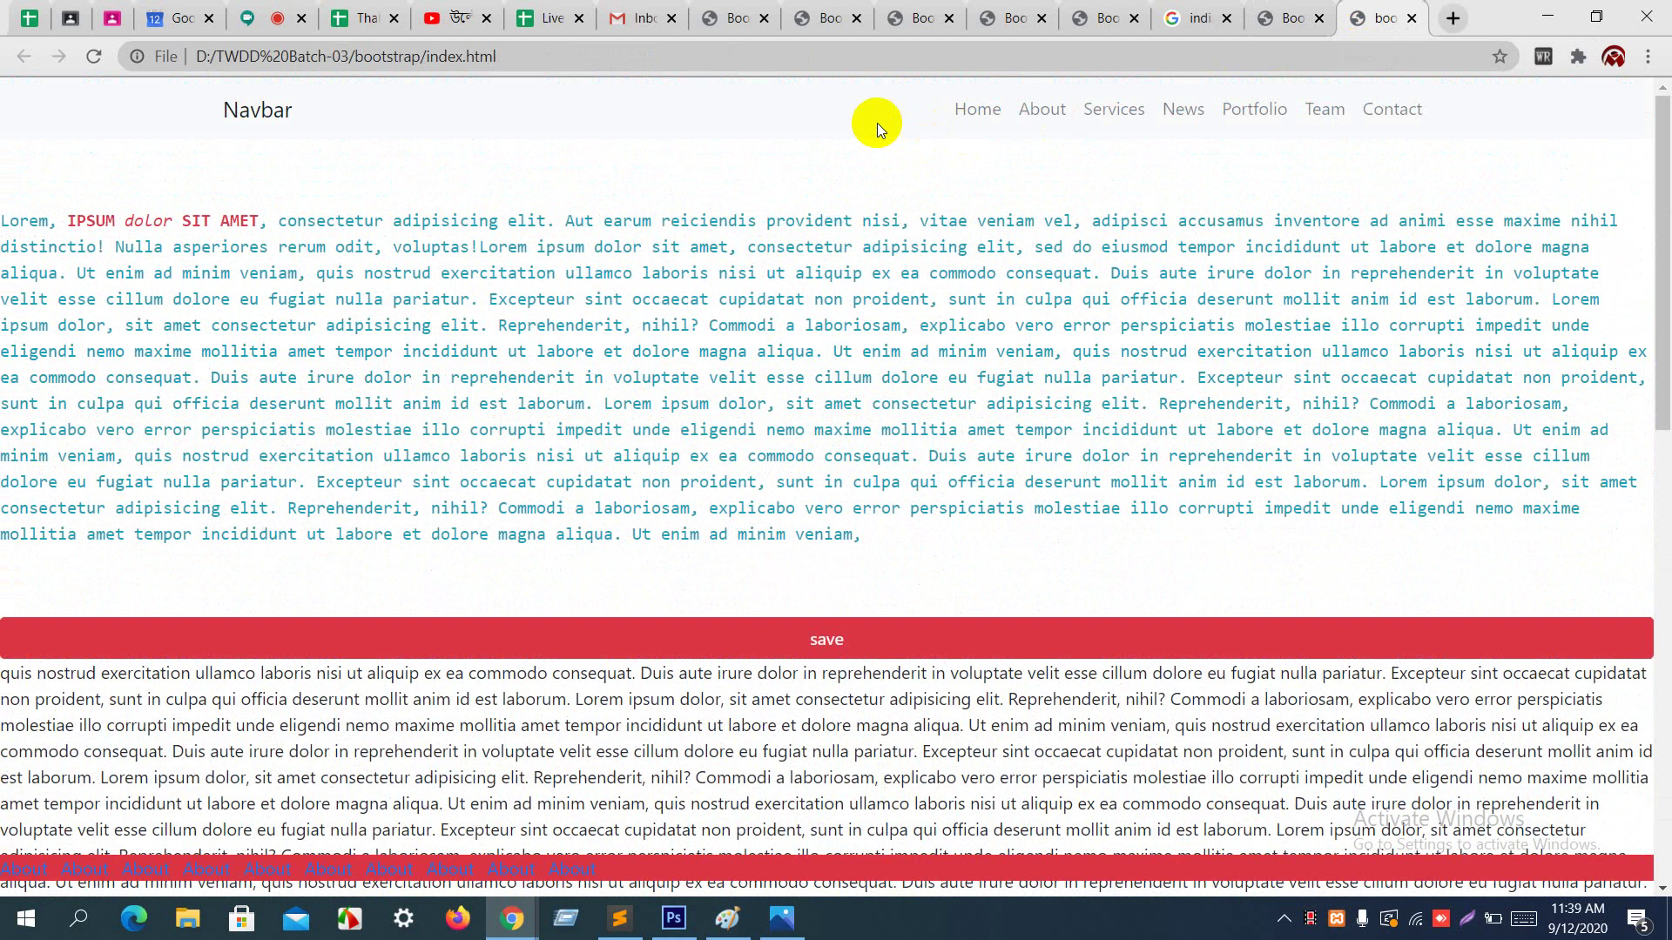
Step: Return to Sublime Text, add the fixed-top class to the nav element on line 22 and save index.html
key(alt+Tab)
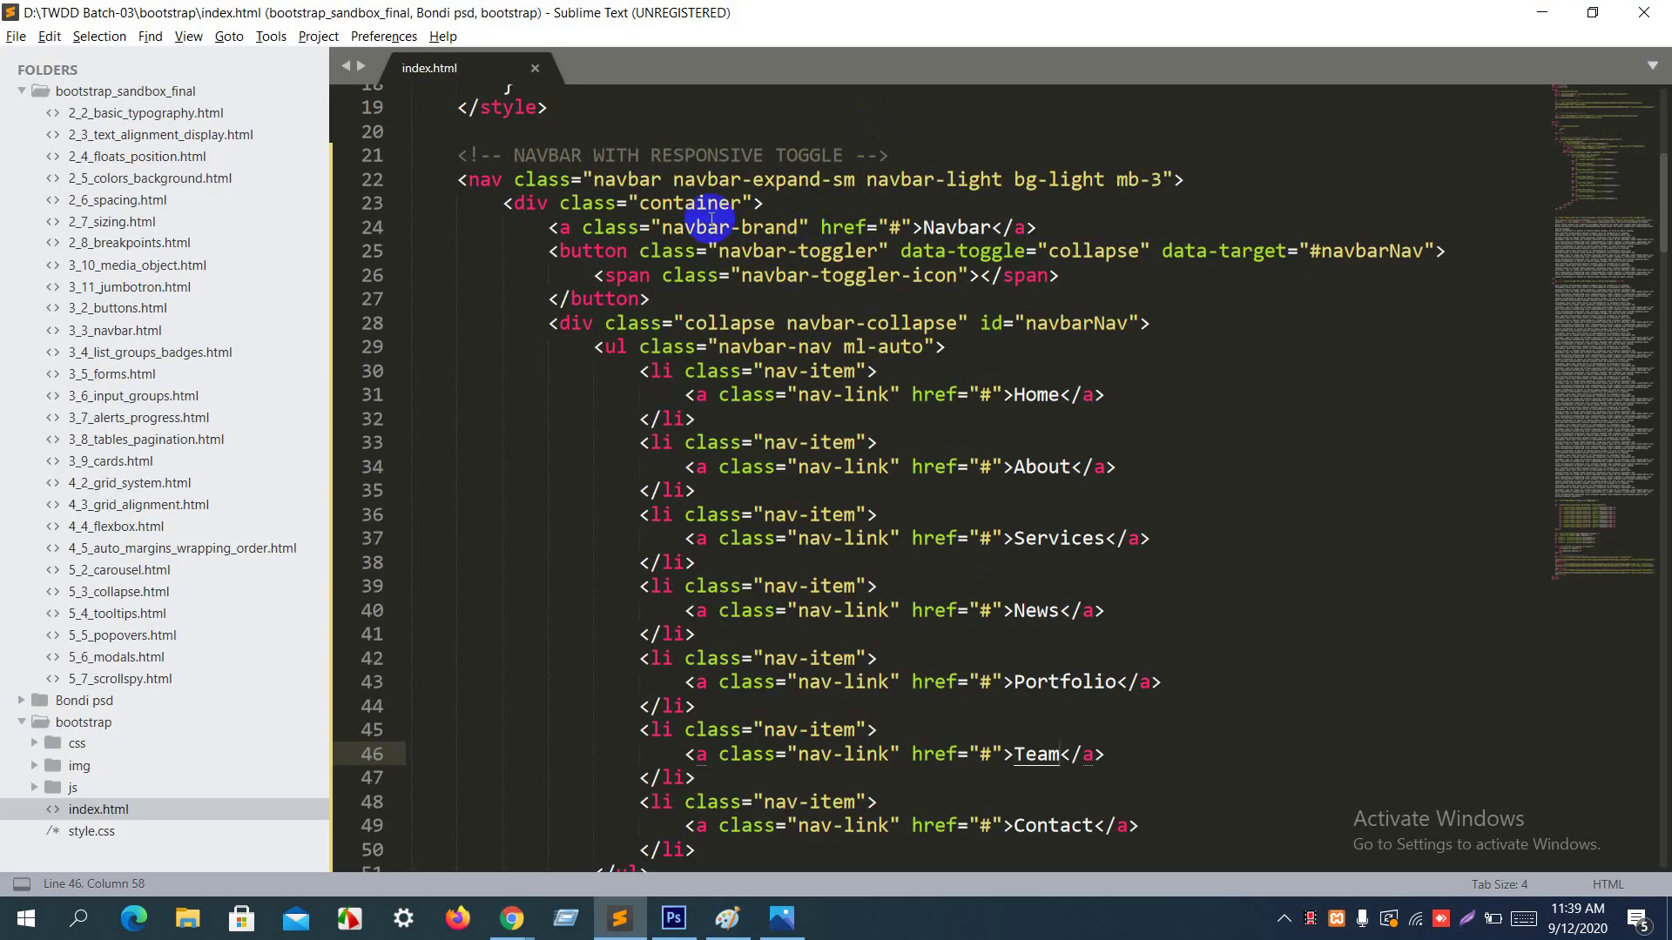
click(479, 180)
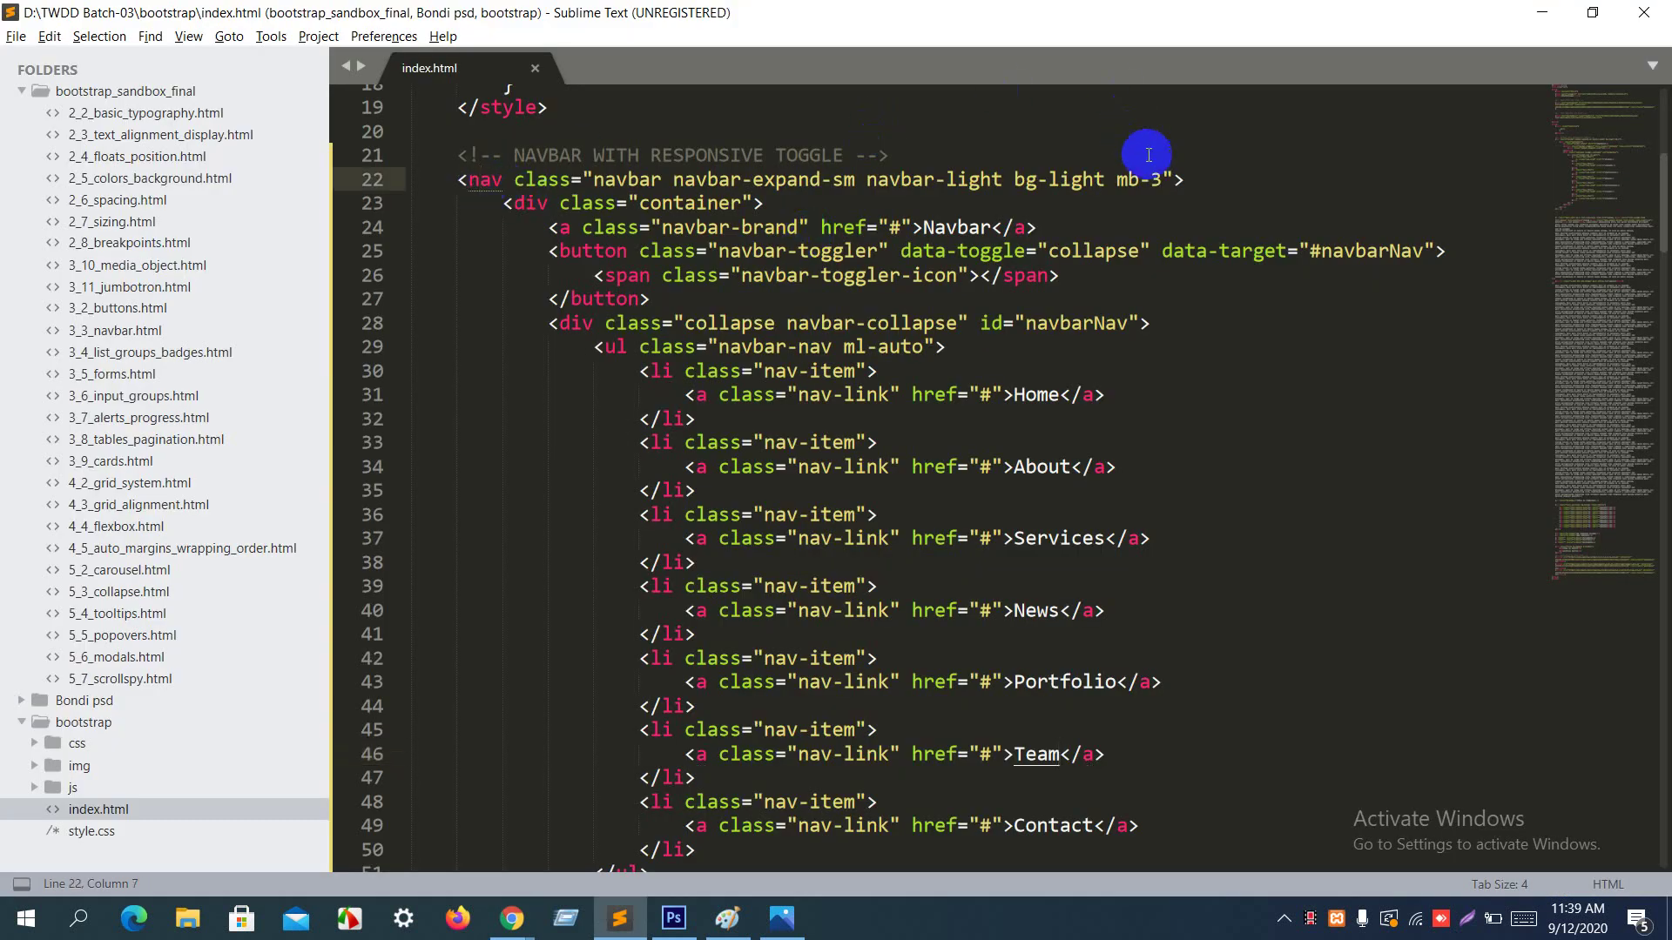
click(1163, 179)
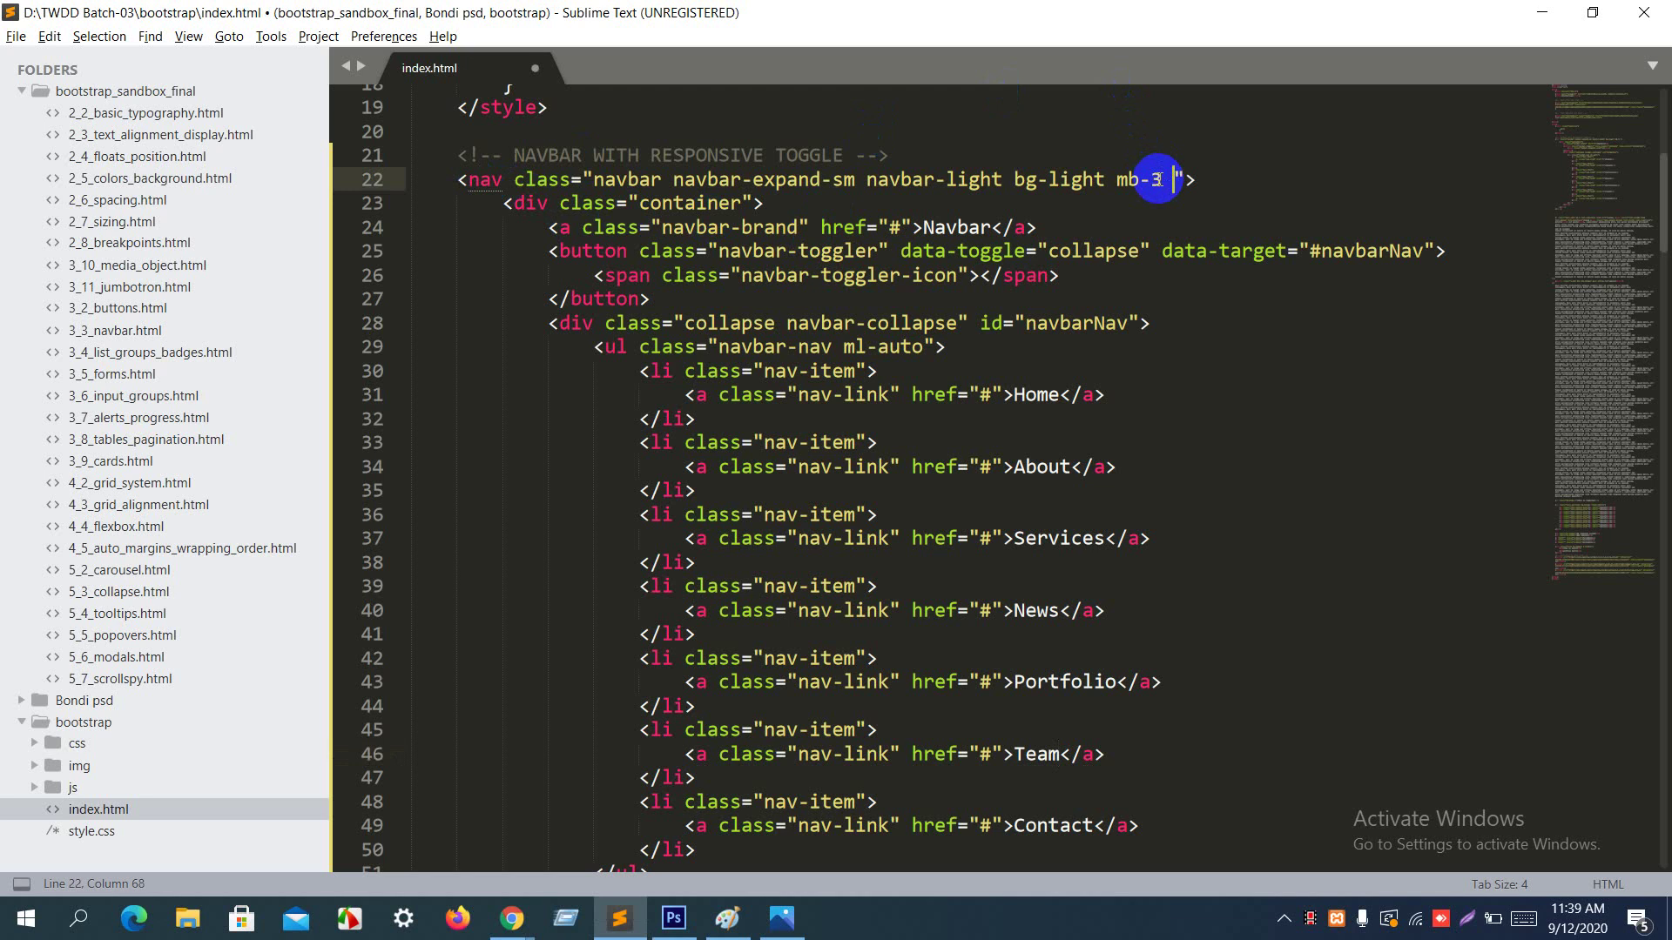
text(fixed)
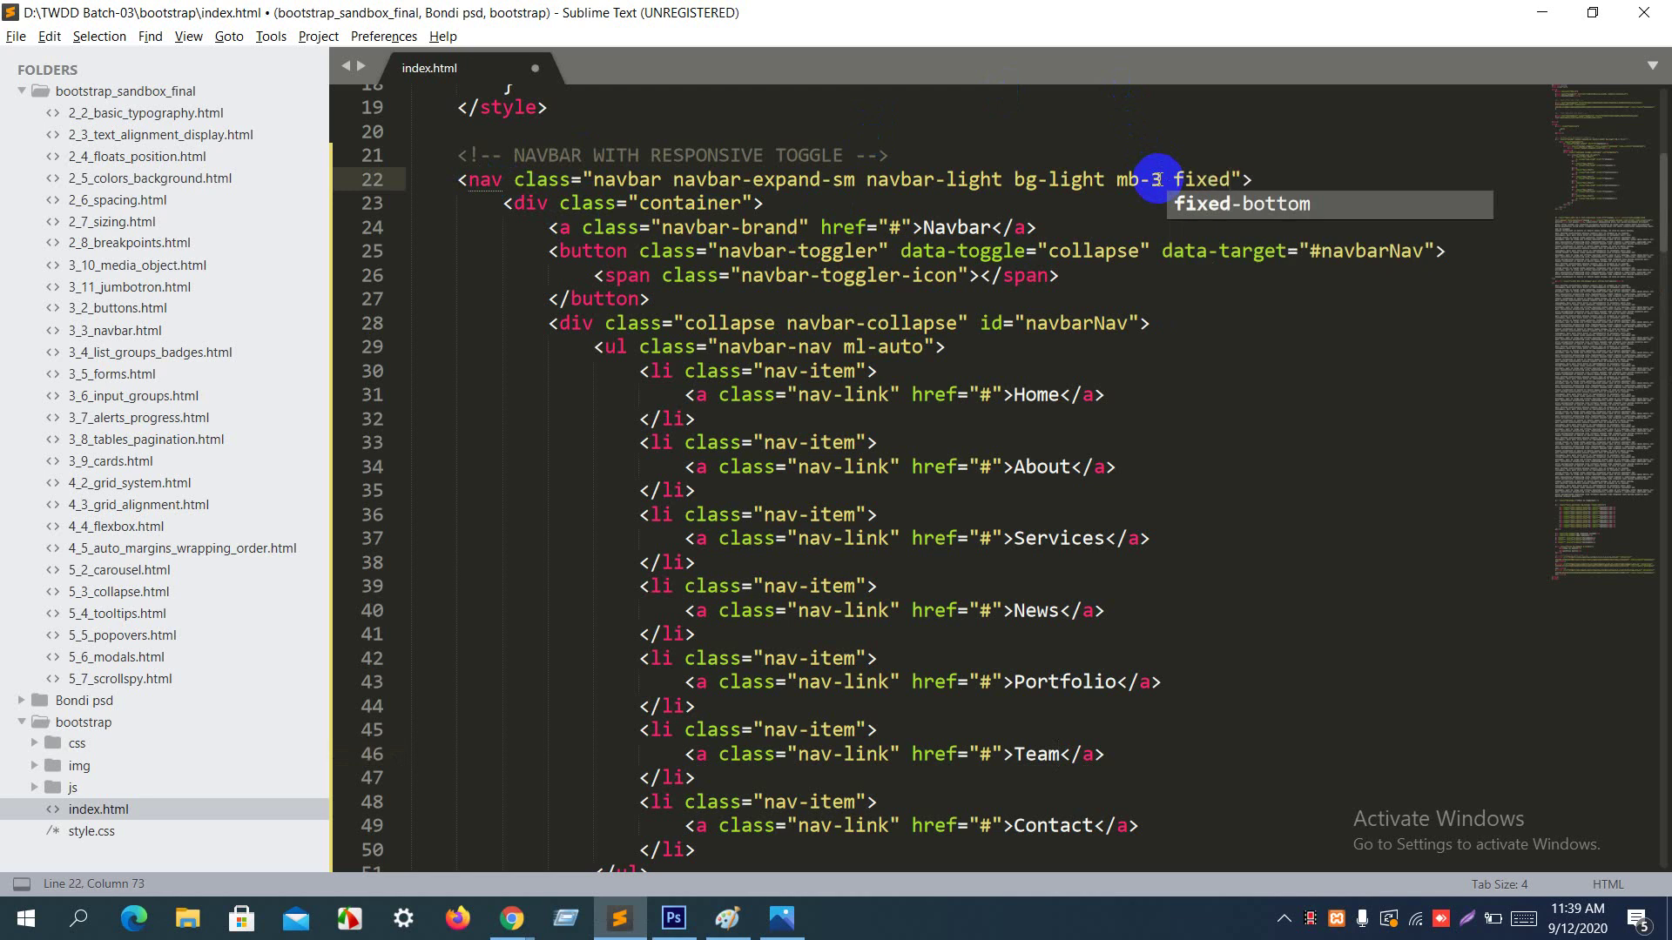
text(-top)
key(ctrl+s)
Step: Reload index.html in the browser and examine the position of the fixed-top navbar while the page scrolls
key(alt+Tab)
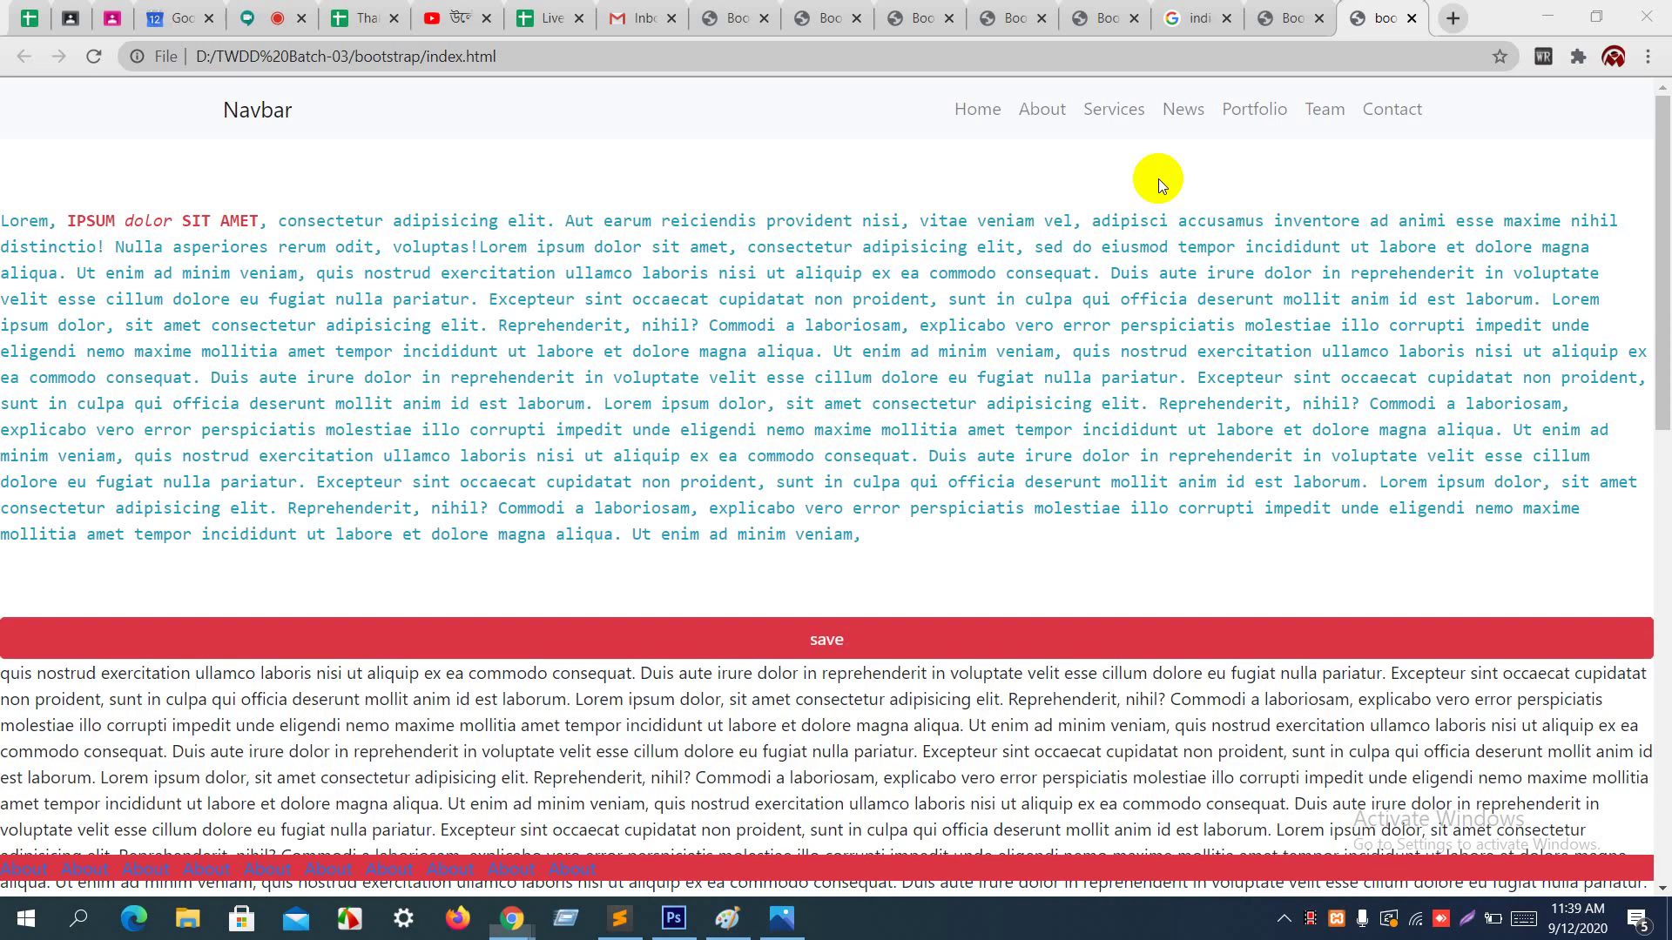
key(ctrl+r)
scroll(1159, 179, down, 10)
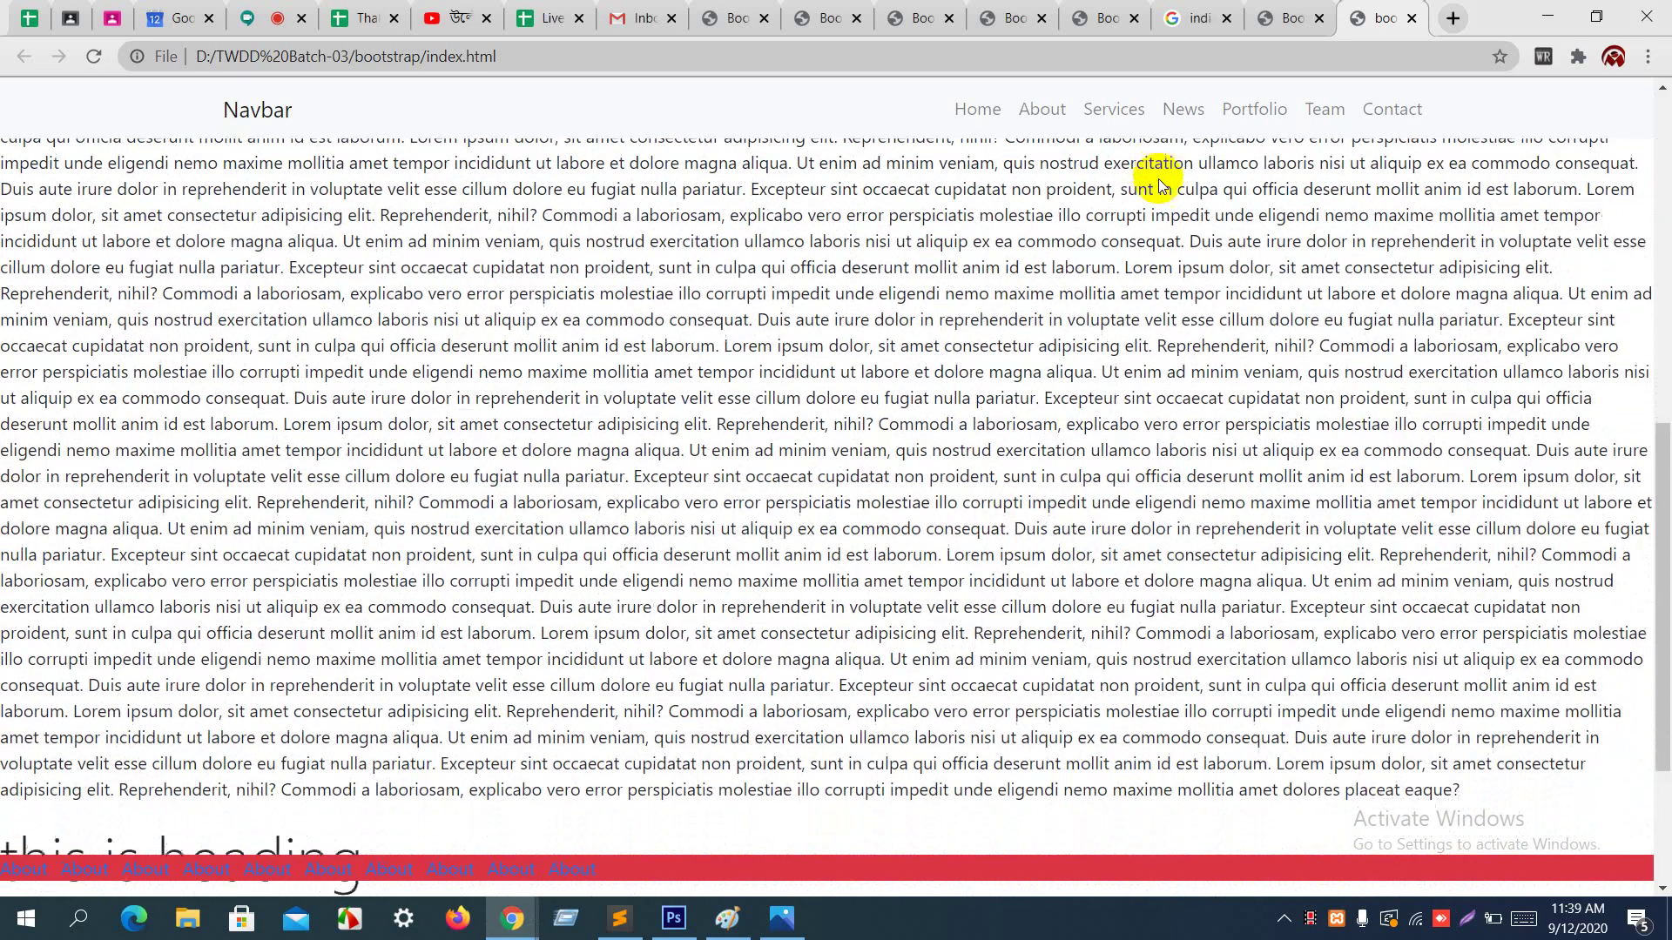
scroll(1158, 179, up, 6)
scroll(1158, 180, down, 5)
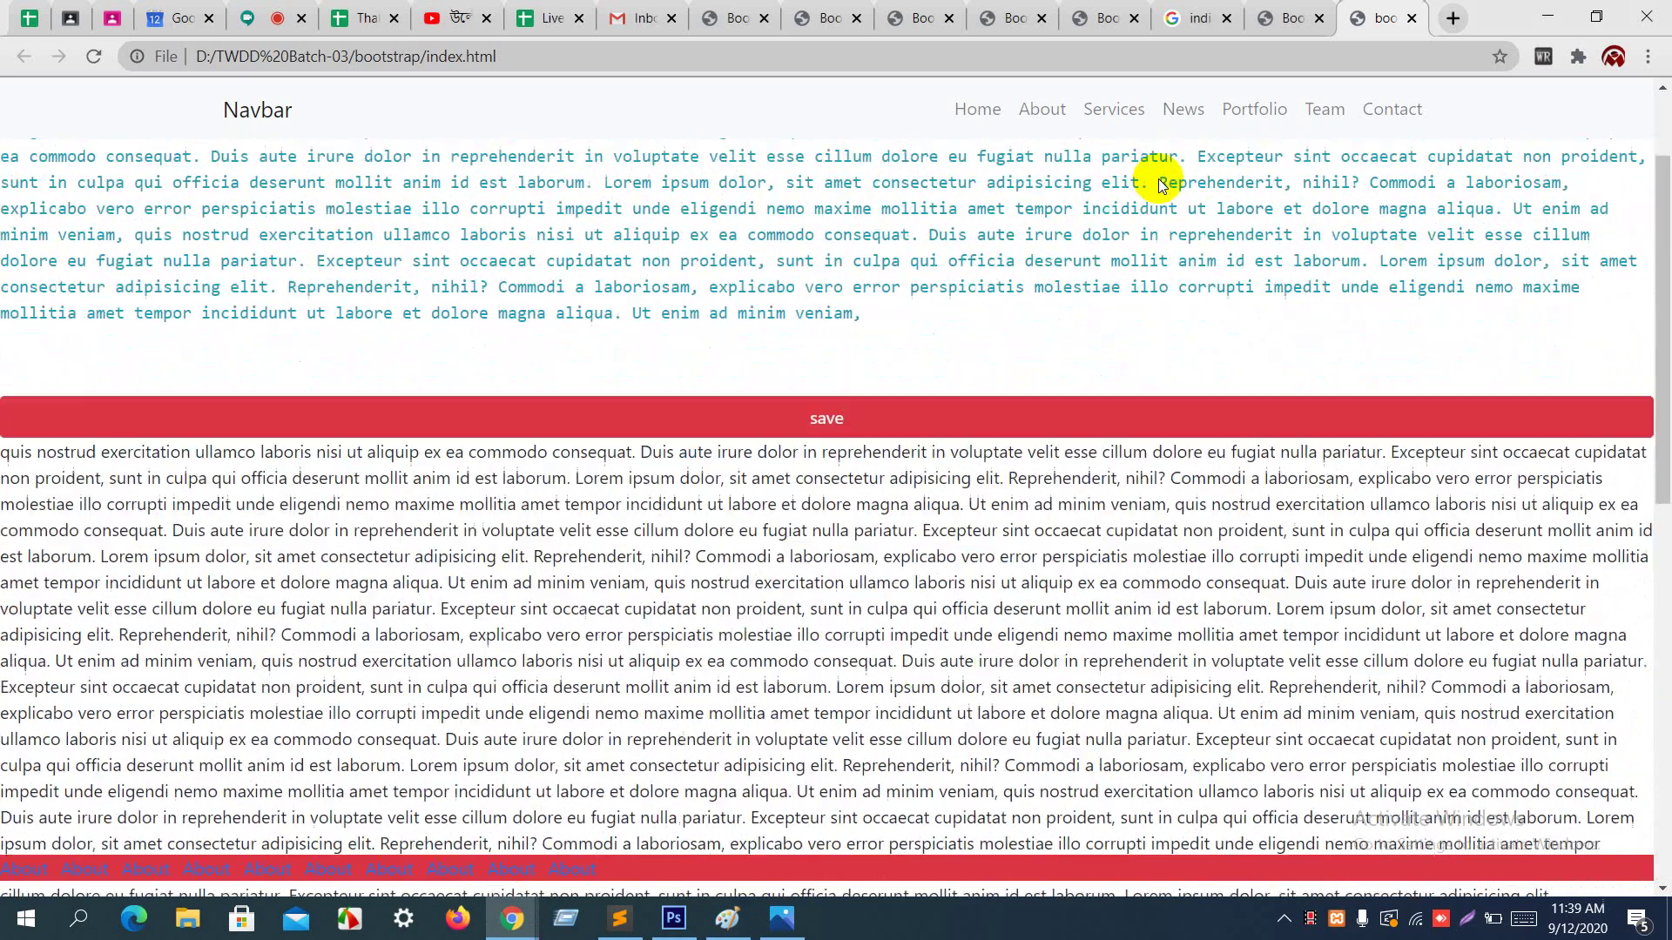
scroll(1158, 180, up, 5)
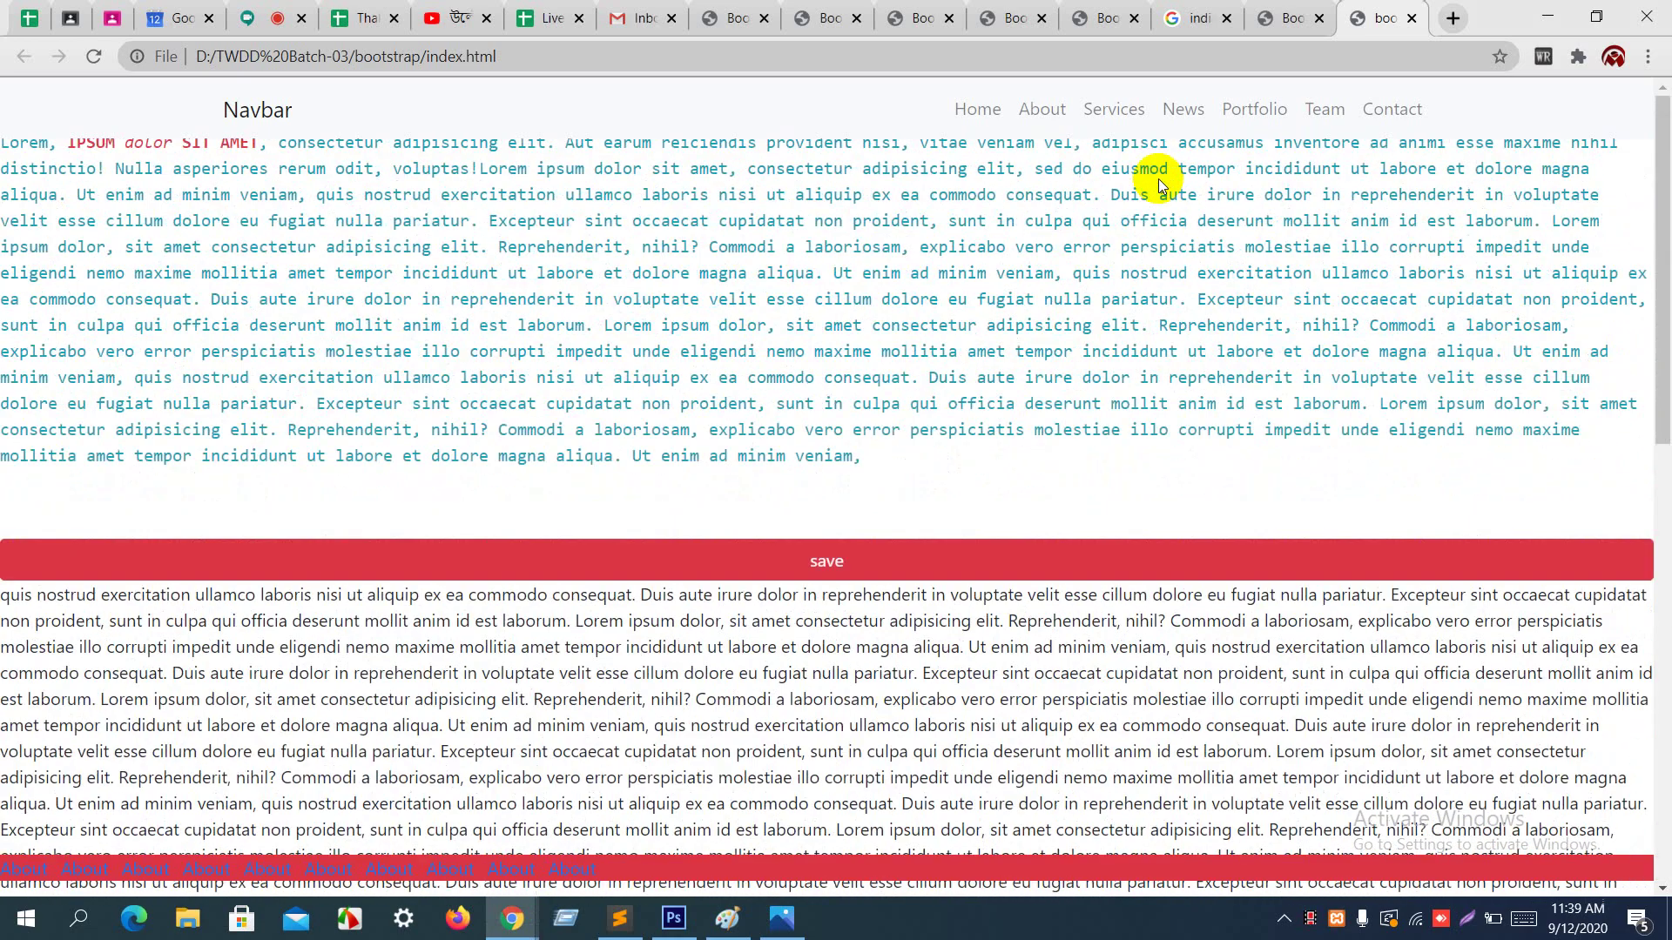
Step: Return to Sublime Text and change the nav element's fixed-top class to sticky-top
key(alt+Tab)
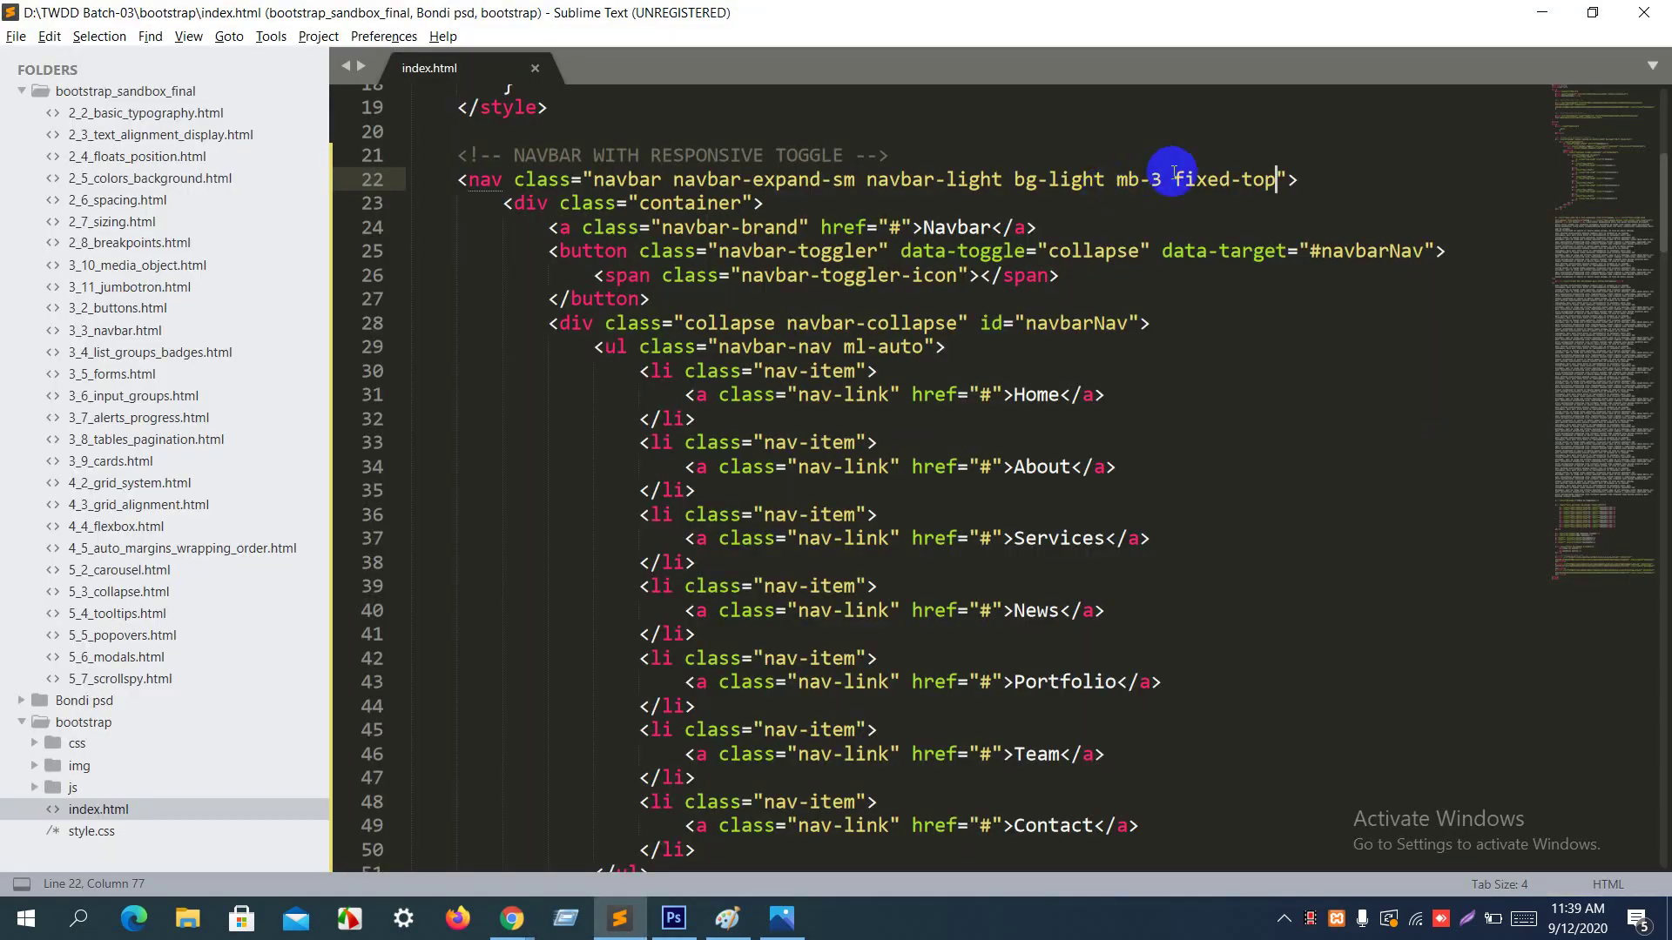
double_click(1186, 178)
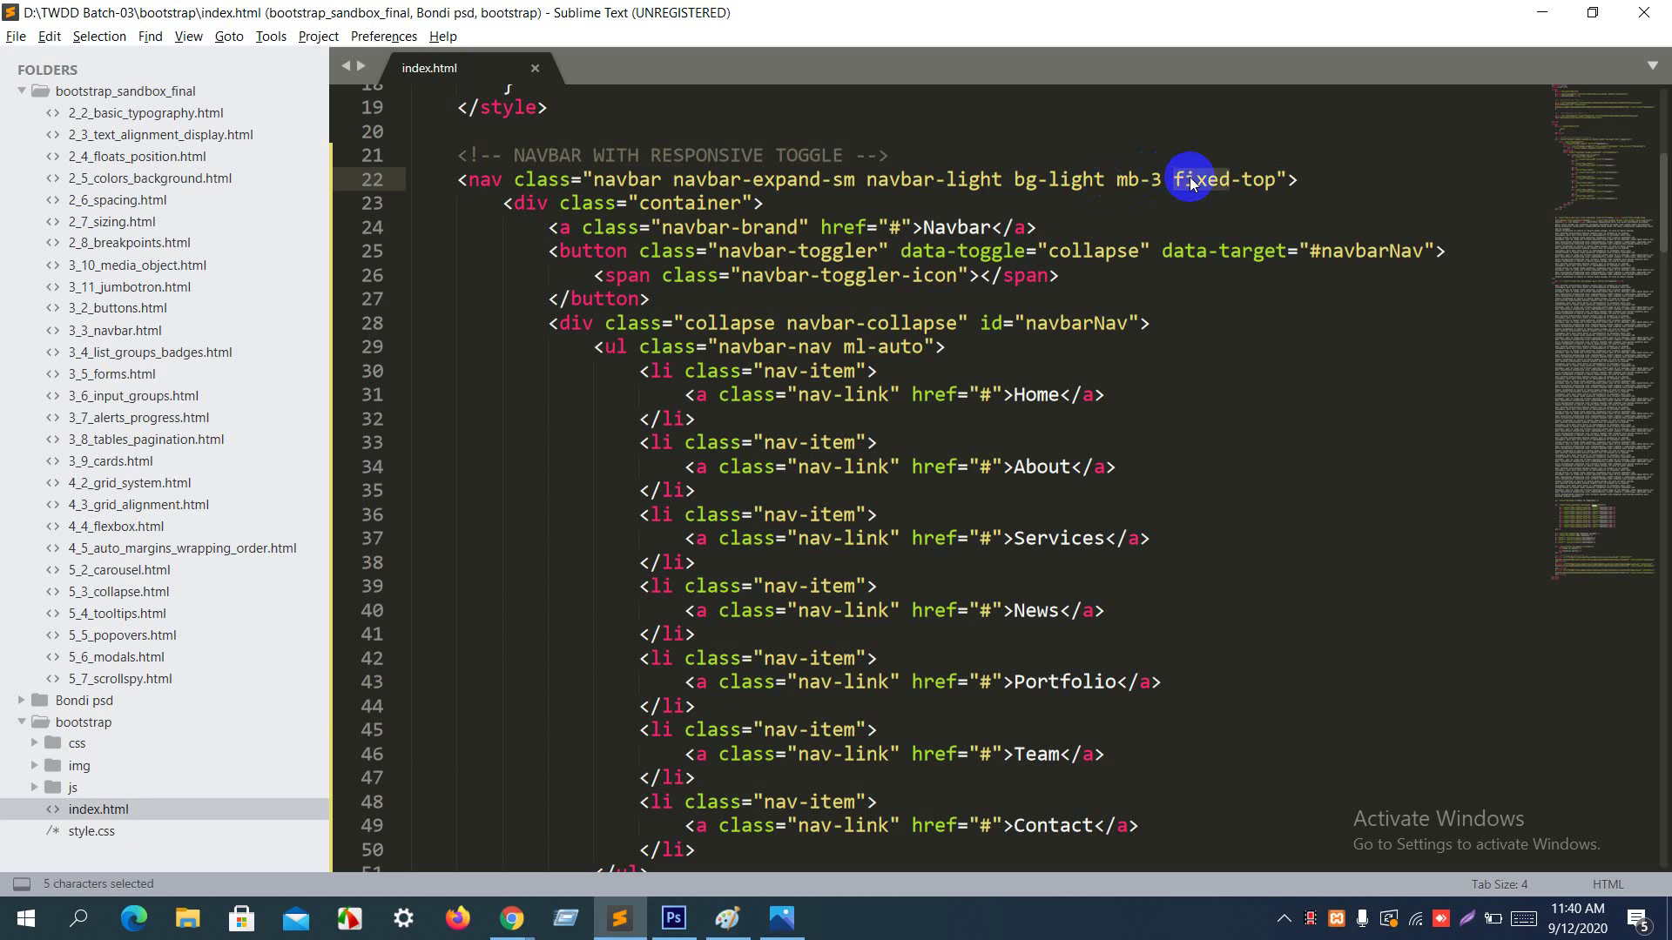
text(sticky)
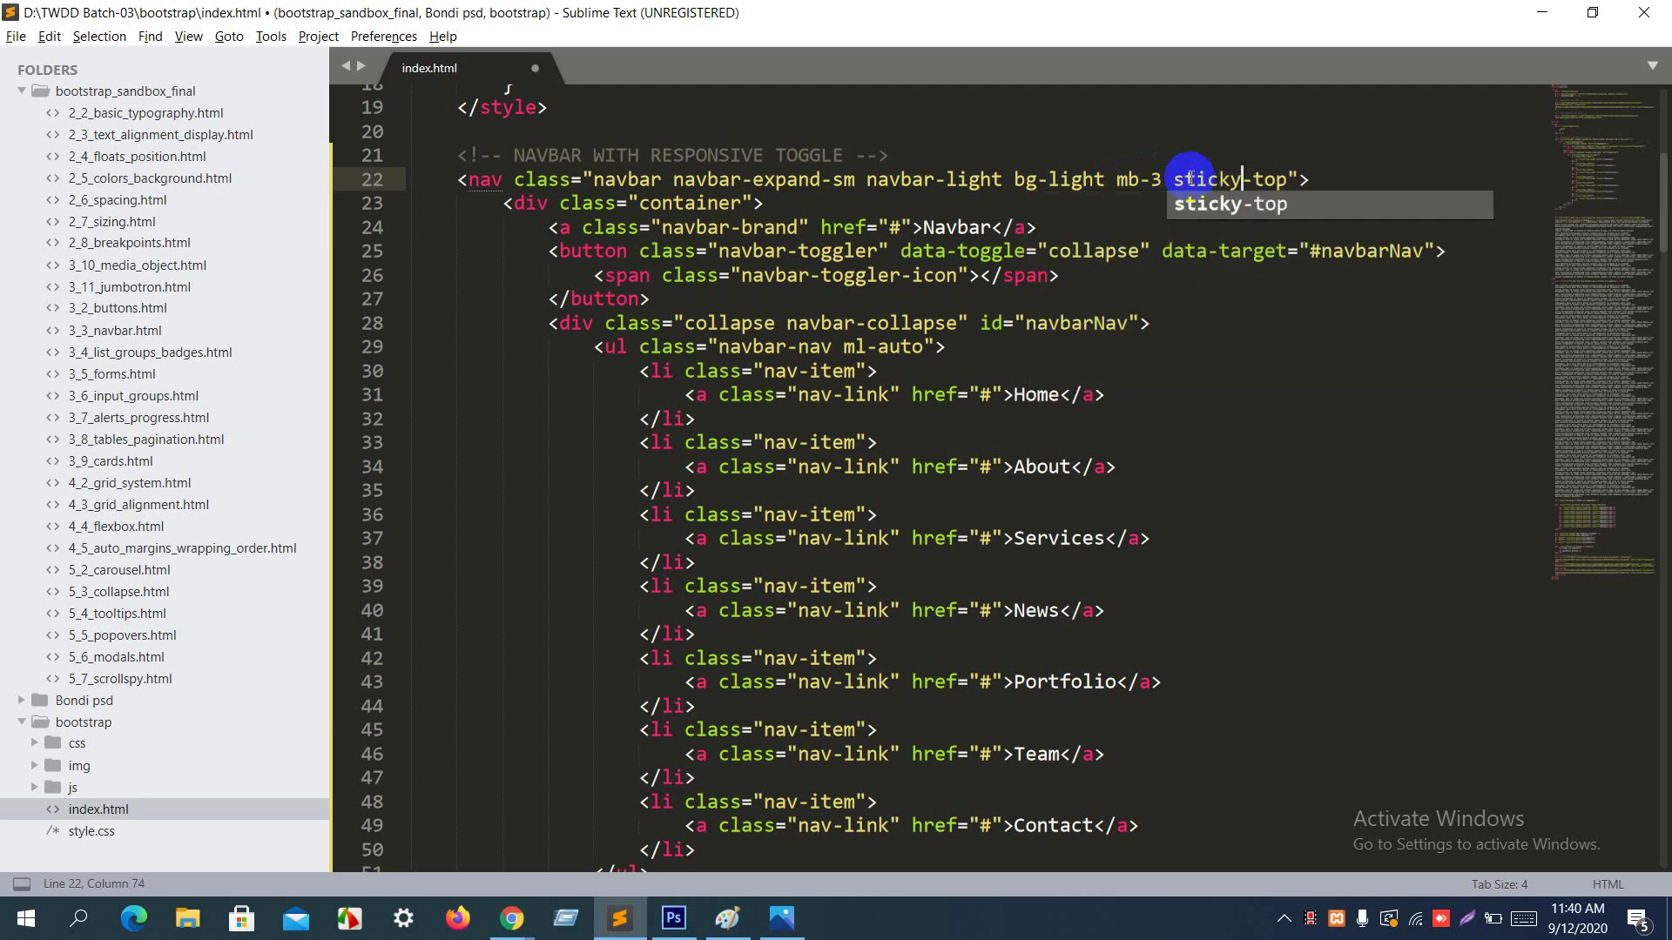
Step: Save index.html, reload it in the browser and examine how the sticky-top navbar behaves while the page scrolls
key(ctrl+s)
key(alt+Tab)
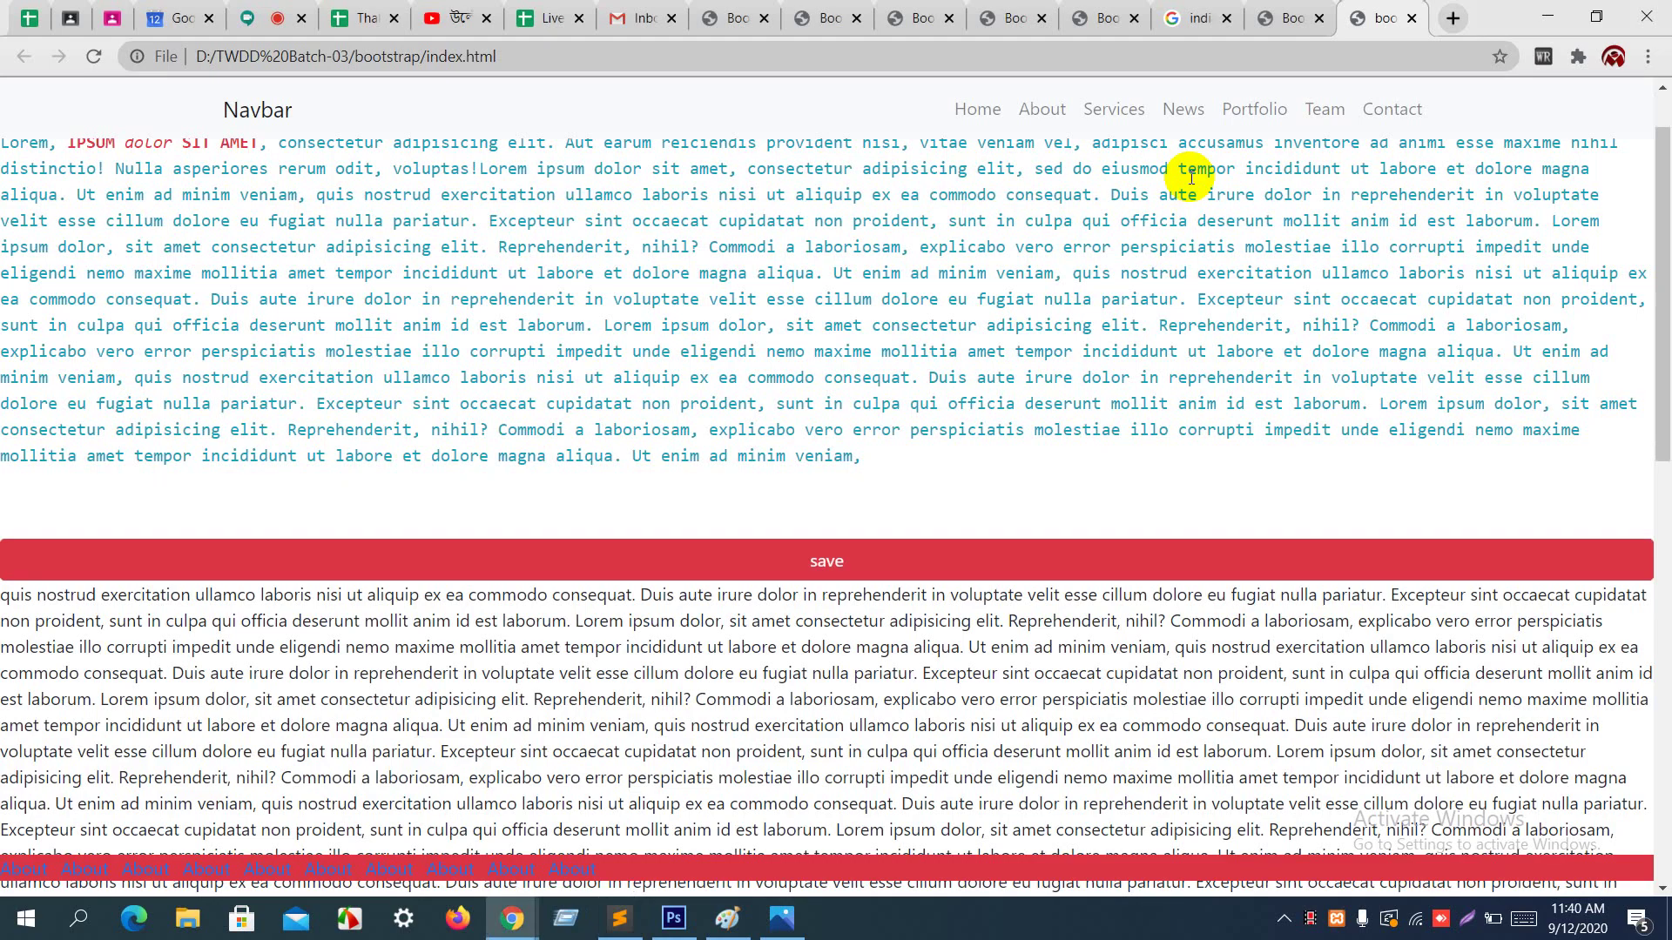
key(F5)
scroll(1191, 178, down, 4)
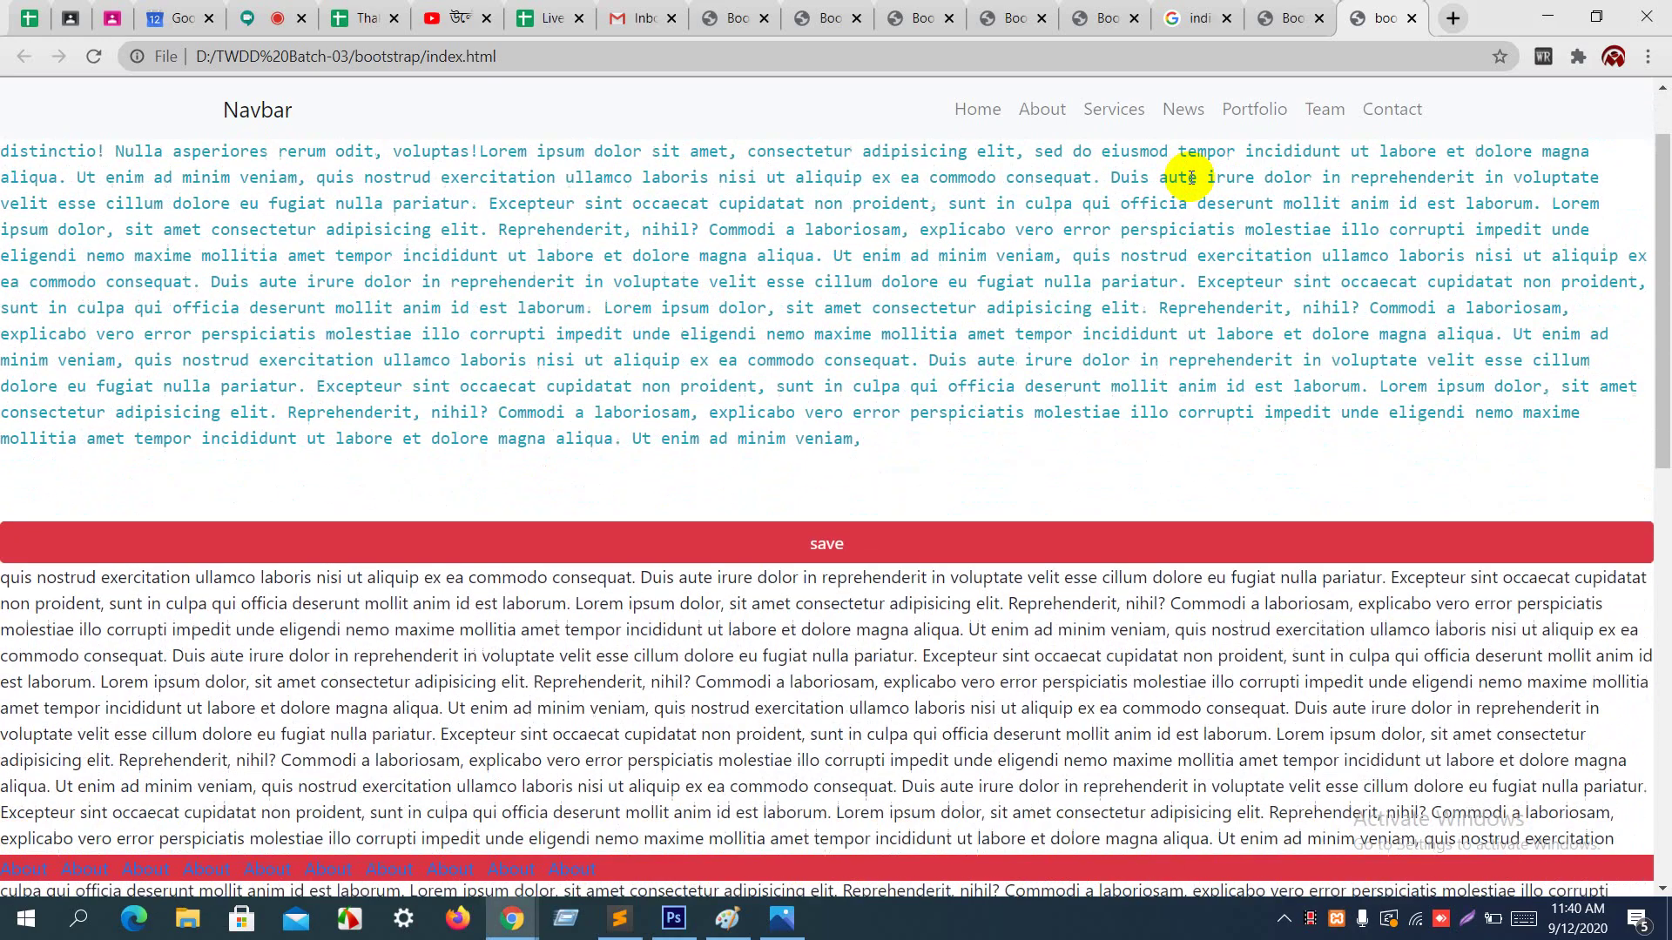
scroll(1191, 178, up, 3)
scroll(1192, 178, down, 5)
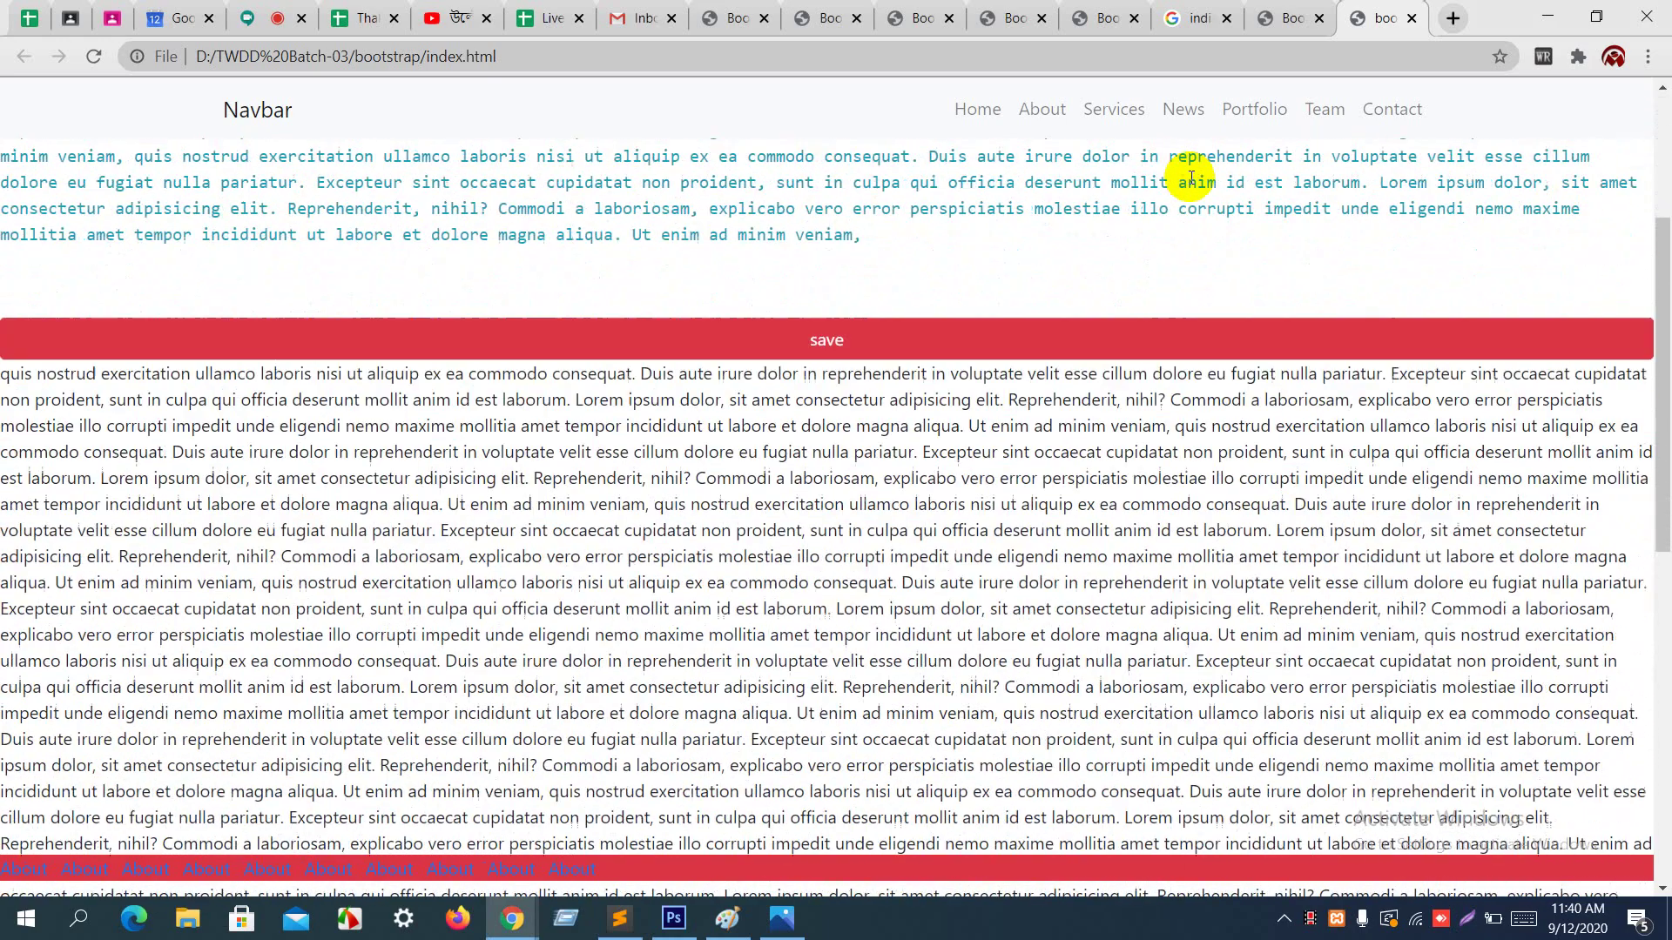
scroll(1191, 177, down, 2)
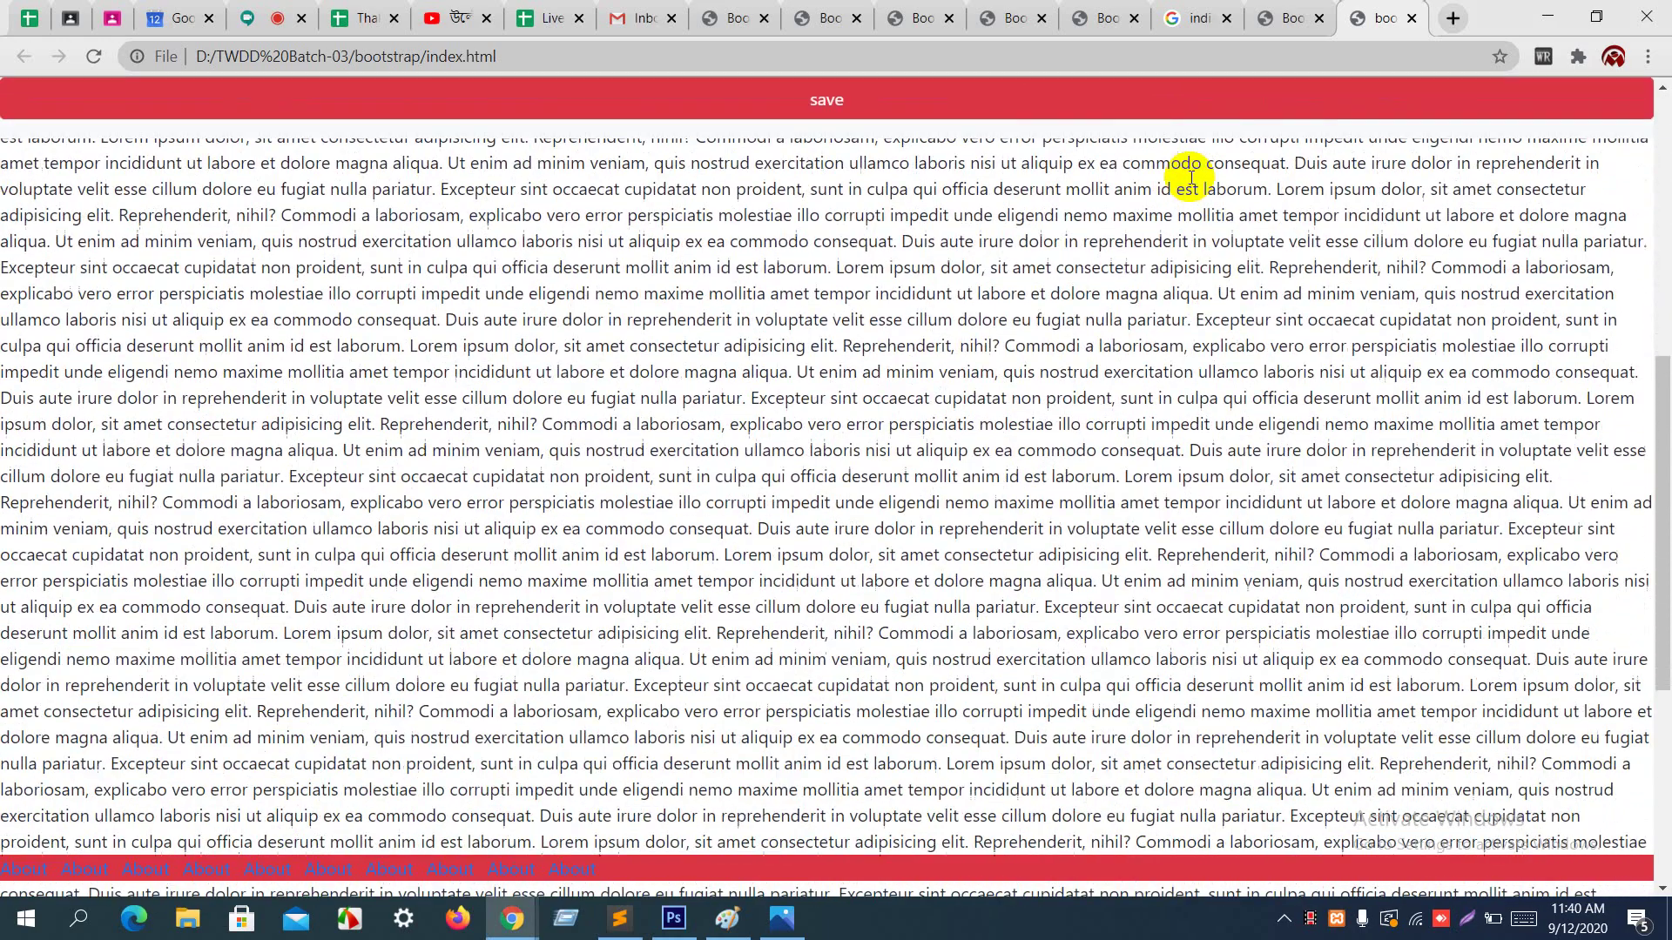
click(1028, 106)
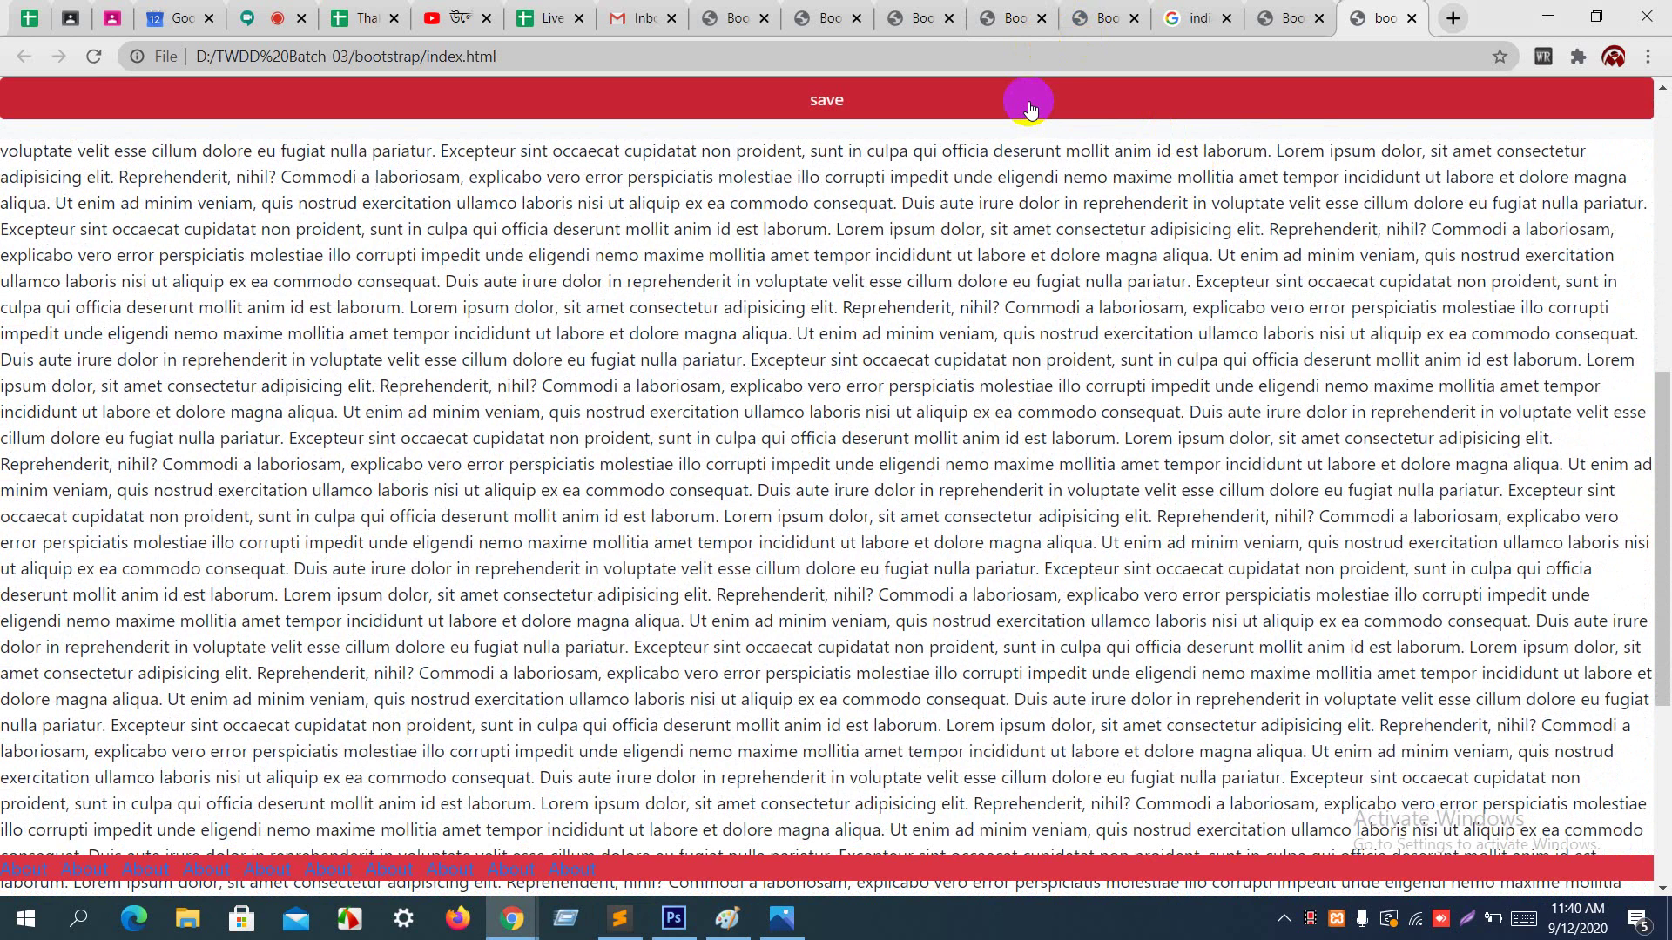
scroll(1028, 107, up, 1)
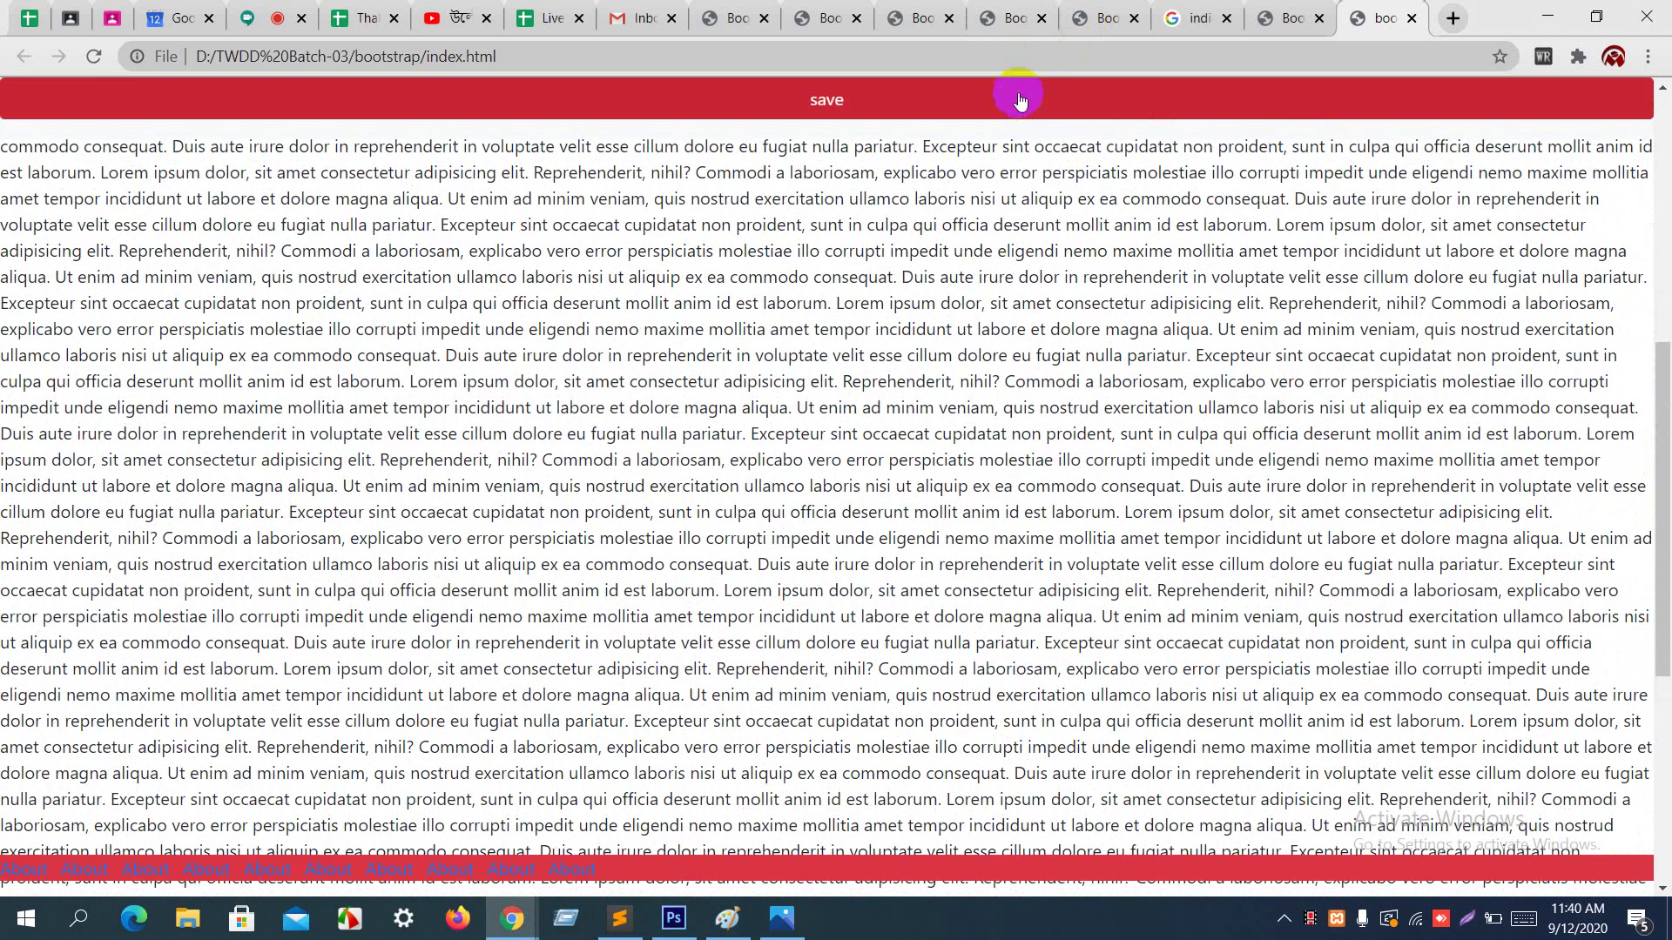
Step: Save index.html again in Sublime Text and recheck the sticky-top navbar against the save button in the browser
key(alt+Tab)
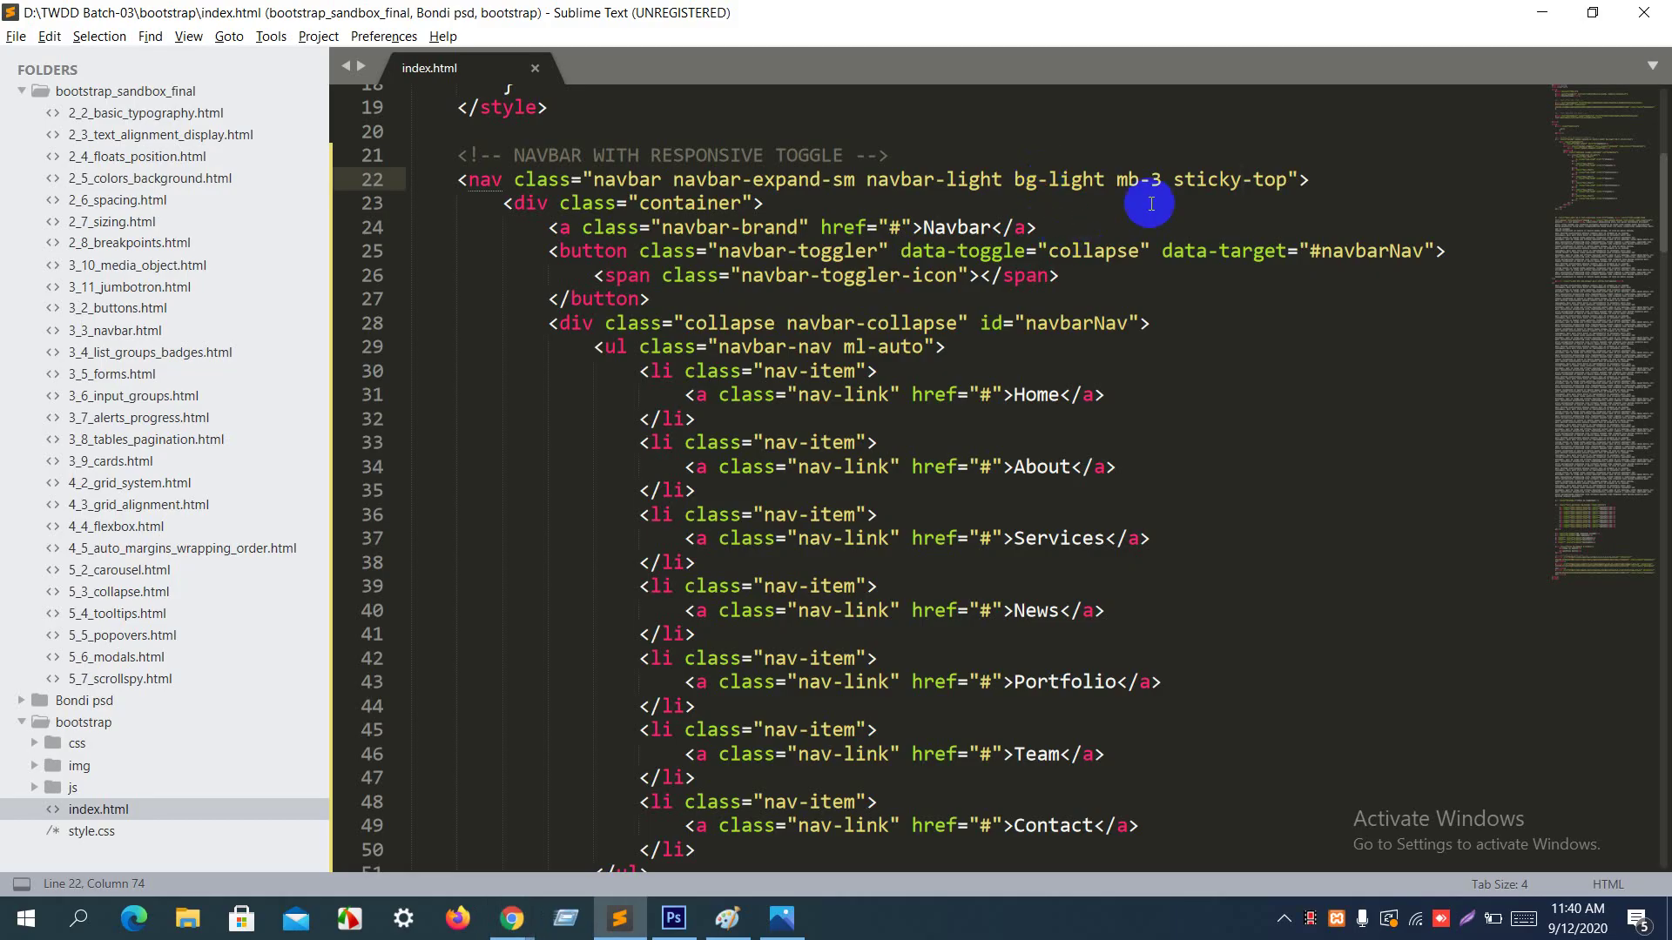
click(1285, 197)
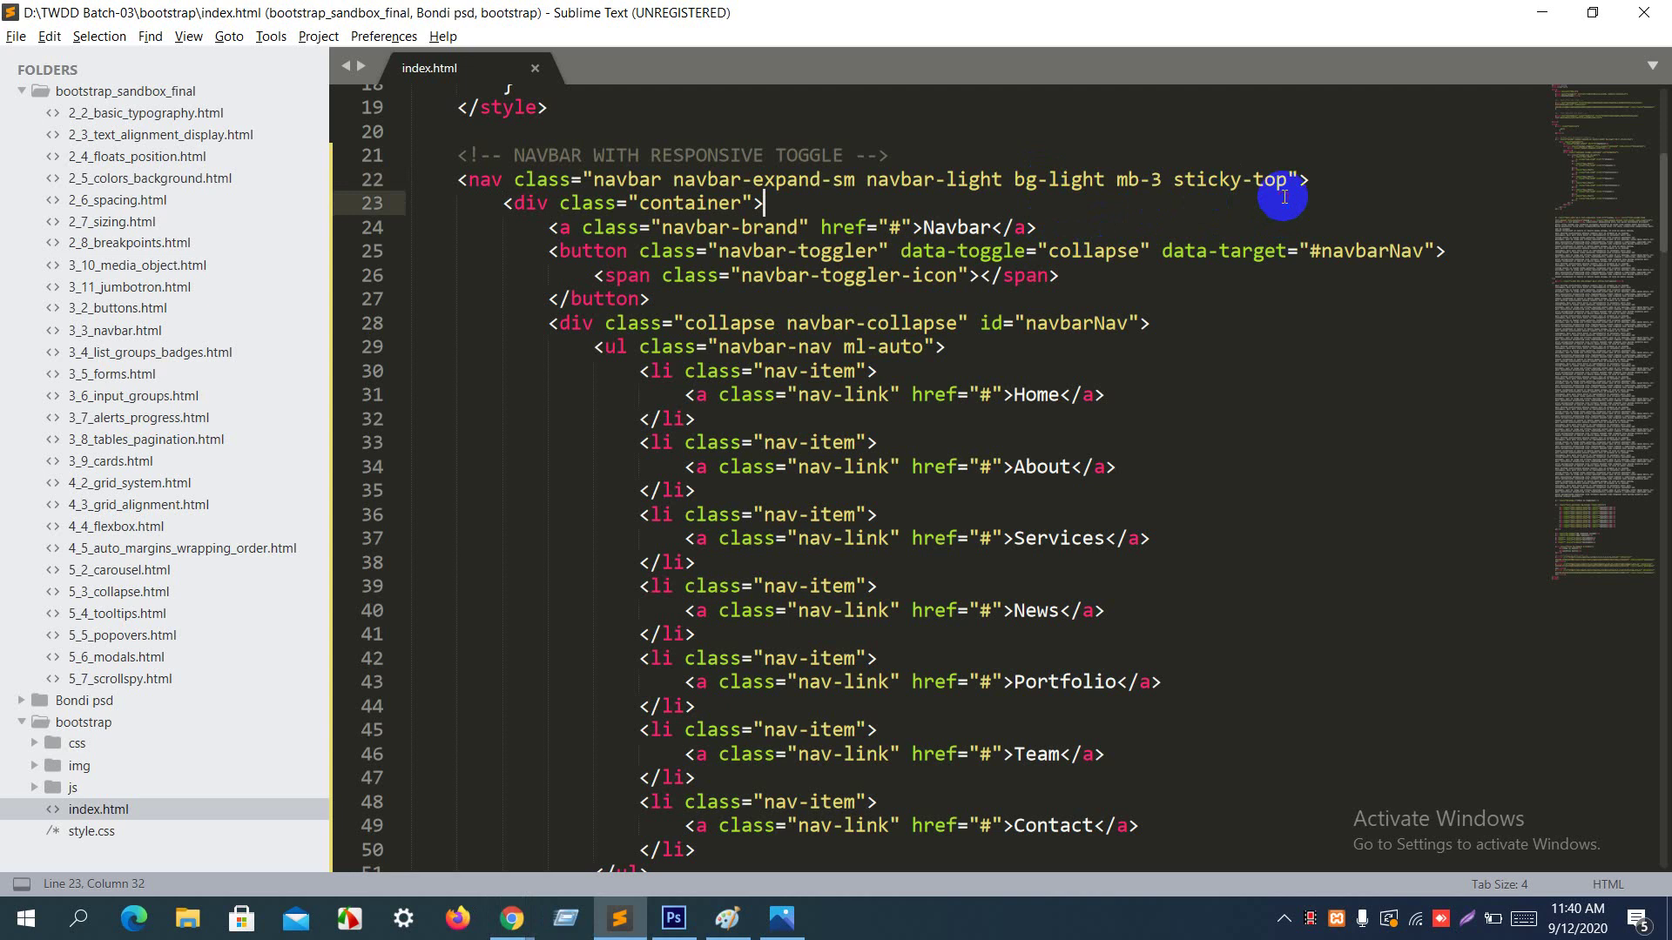
key(ctrl+s)
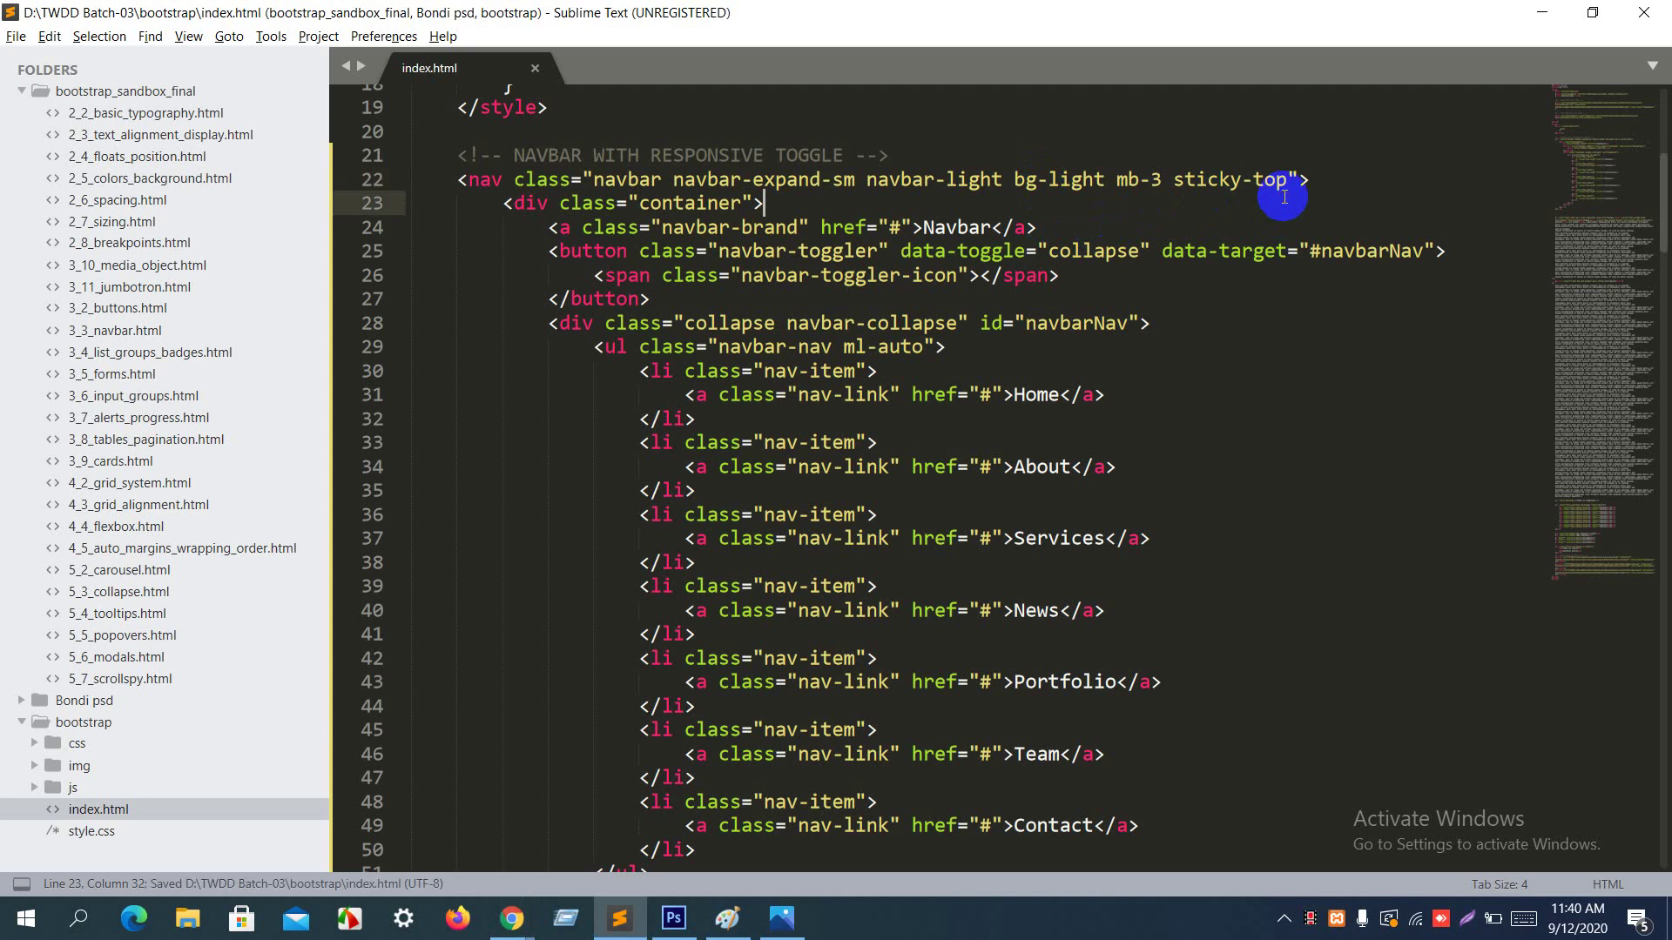
key(alt+Tab)
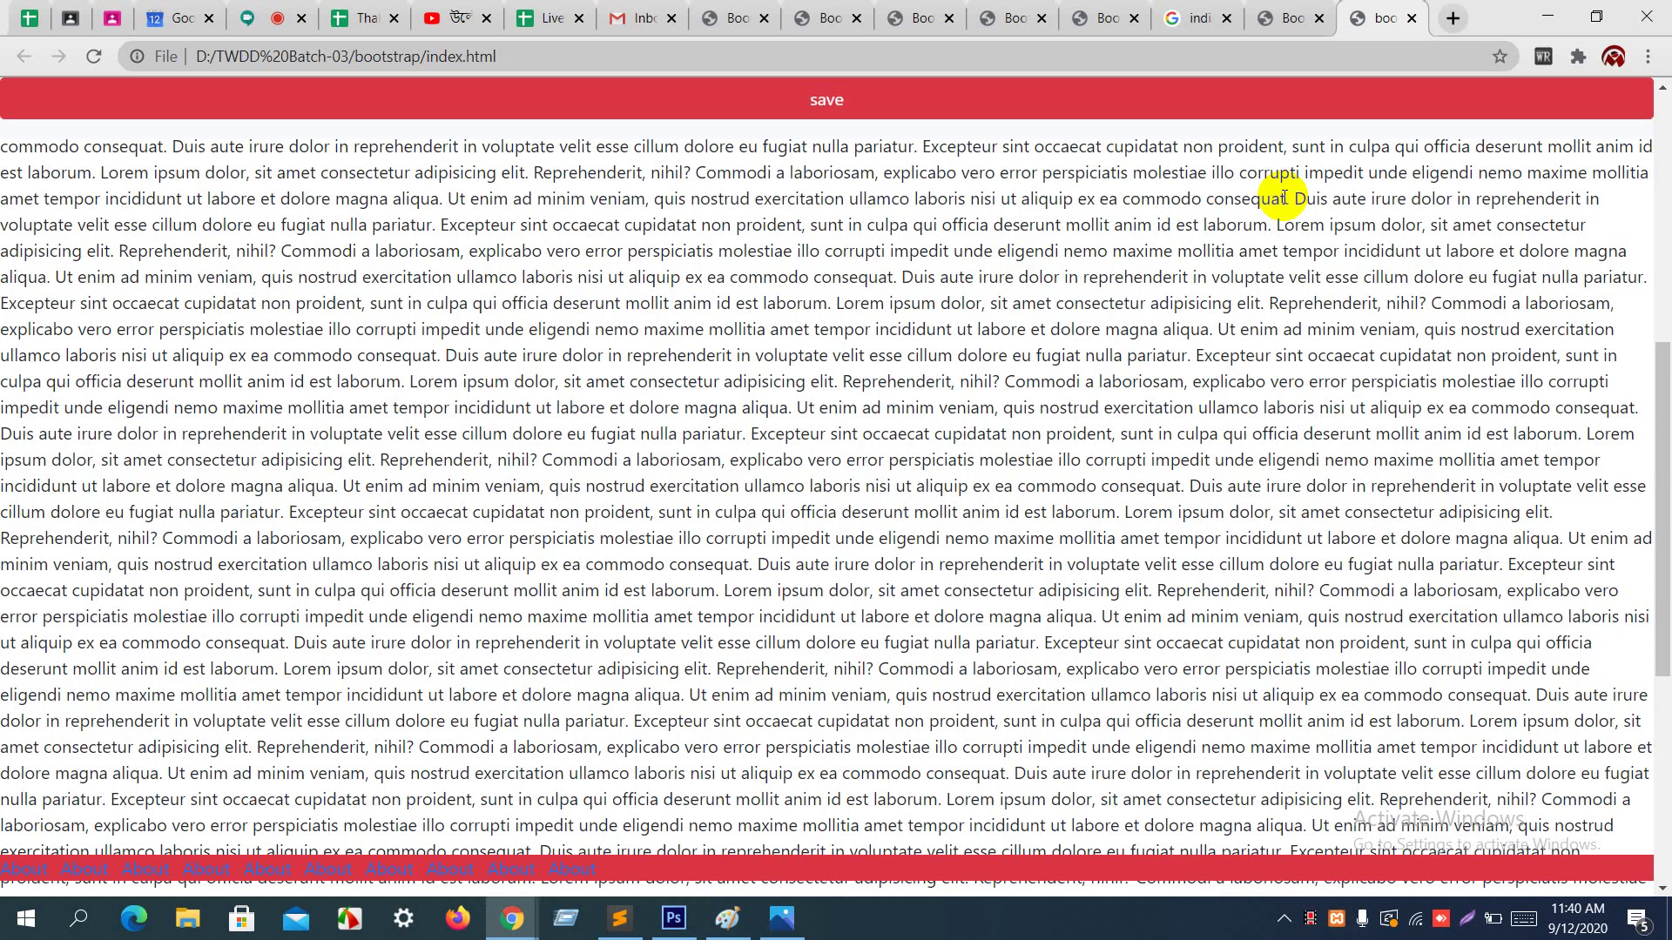
scroll(1285, 198, up, 10)
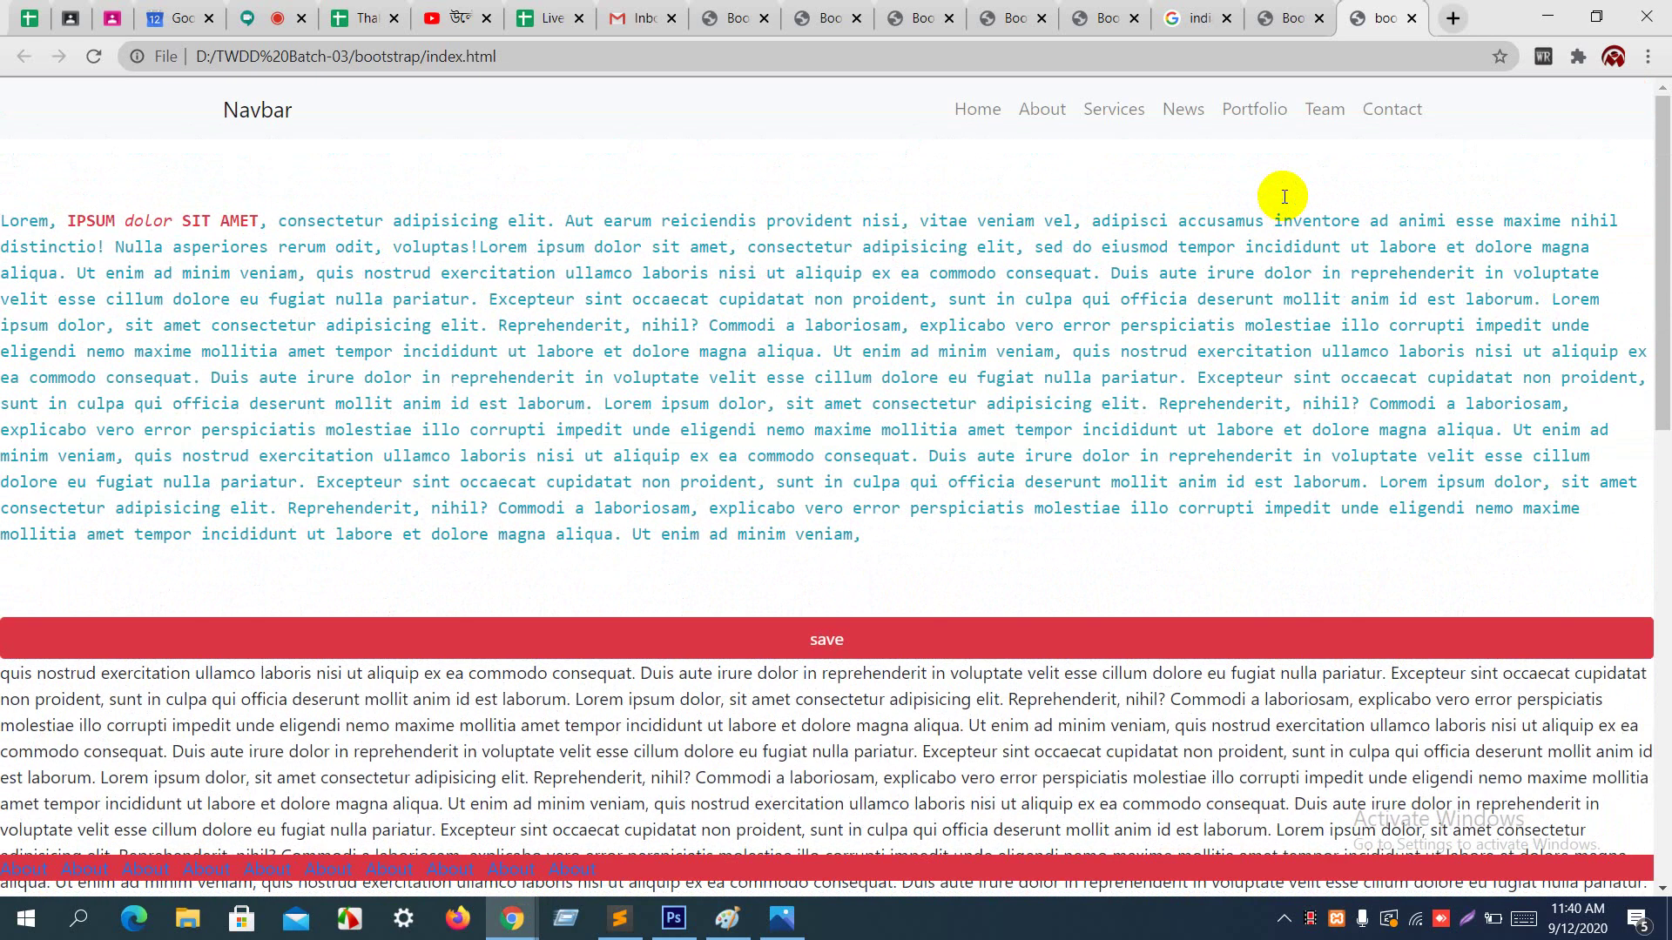
scroll(1284, 197, down, 5)
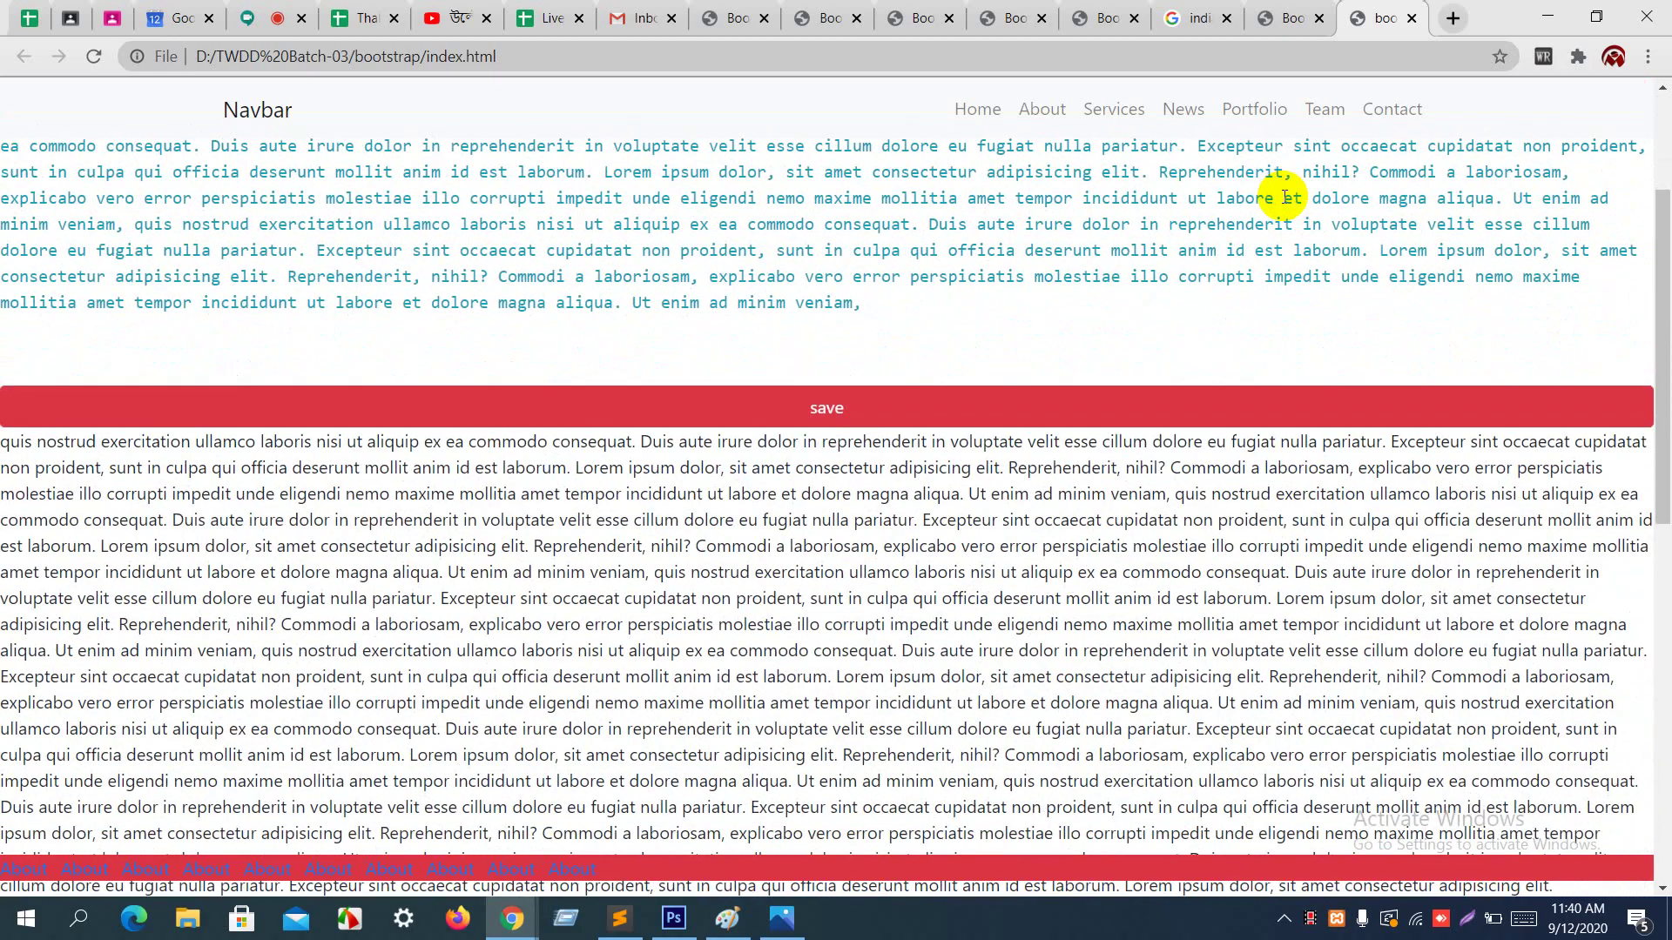
scroll(1284, 197, down, 5)
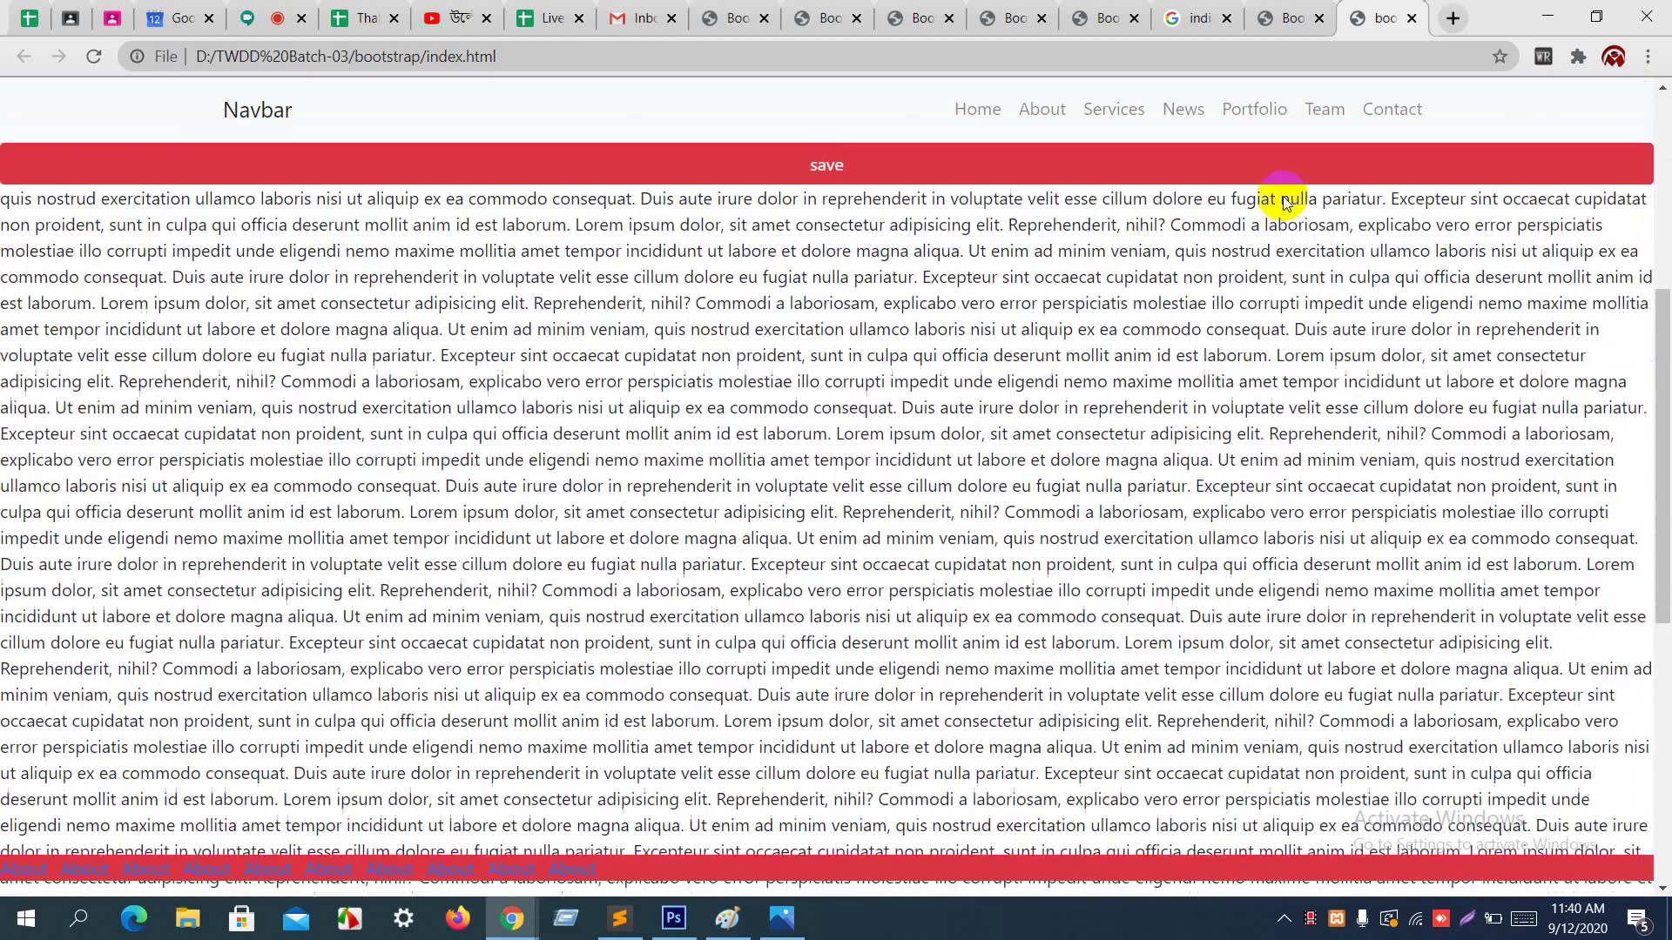
scroll(1282, 199, up, 5)
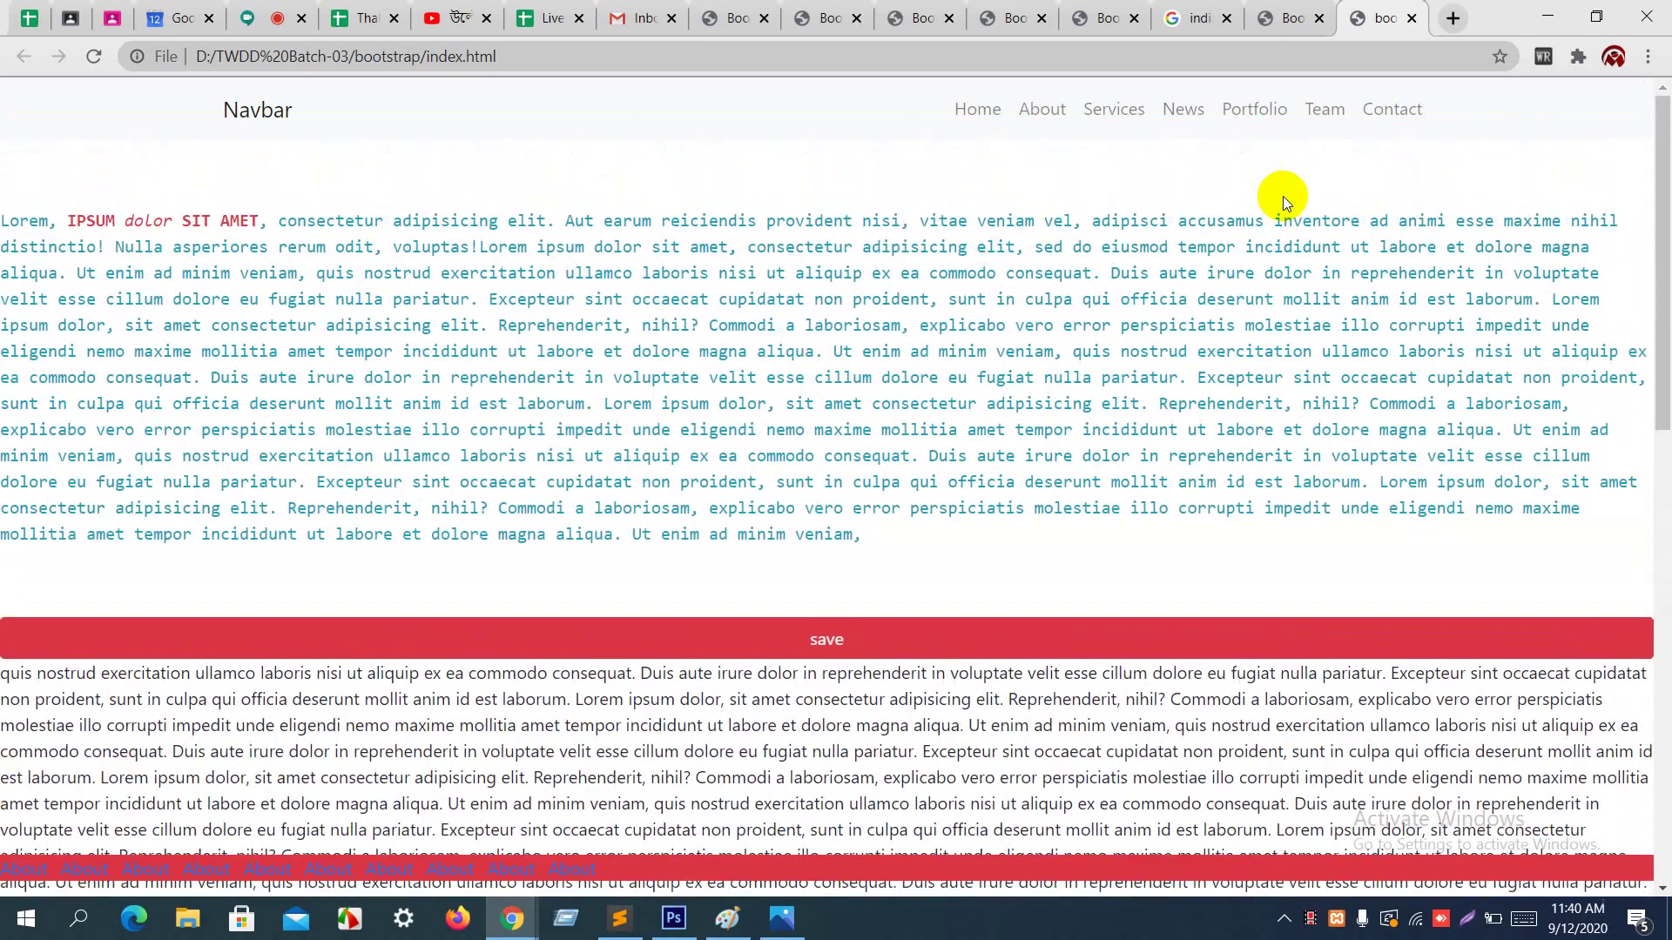
Step: In Sublime Text, open 3_10_media_object.html, fold its header and copy the MEDIA OBJECT block on lines 90 to 99
key(alt+Tab)
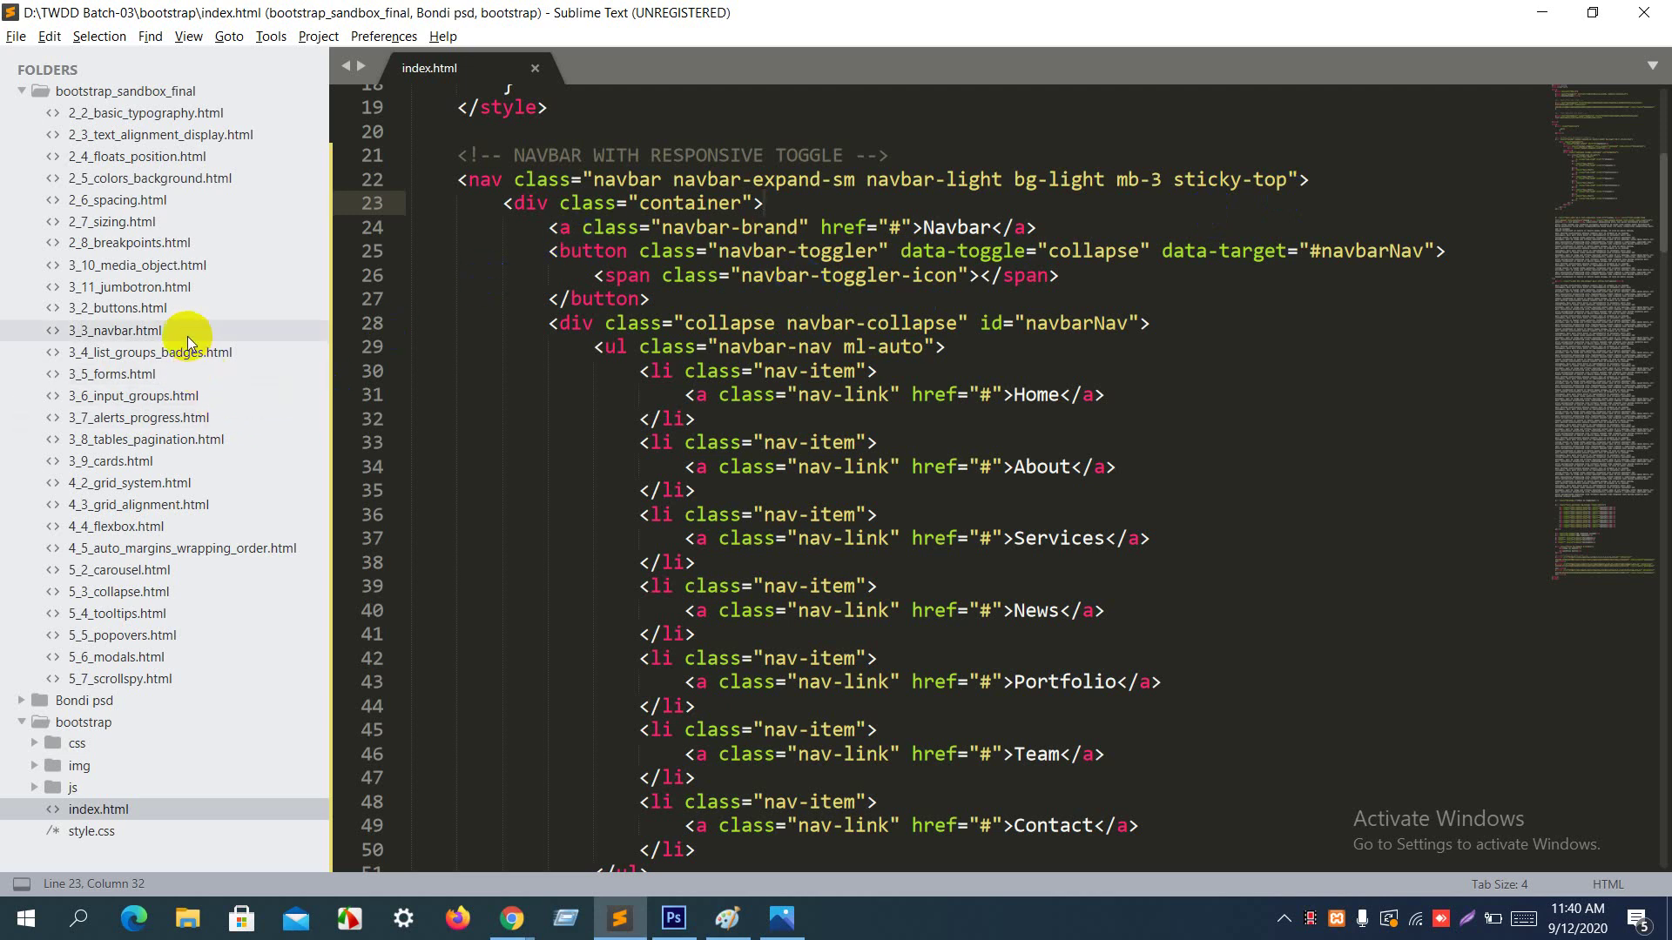
click(216, 265)
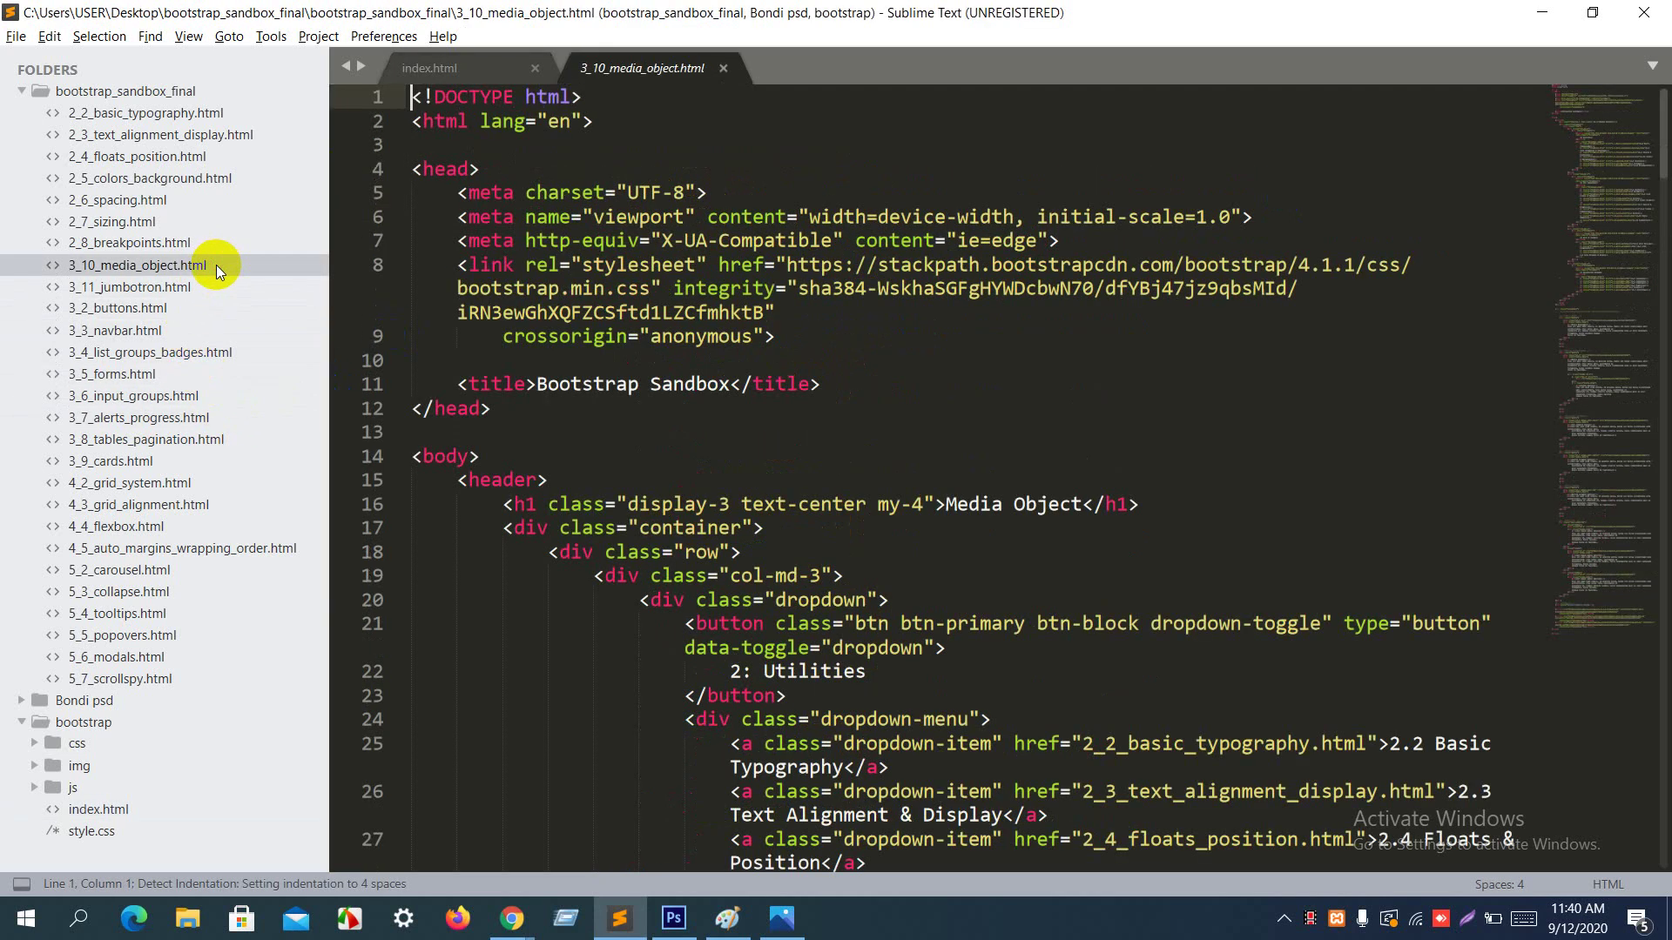
click(396, 480)
scroll(757, 514, down, 5)
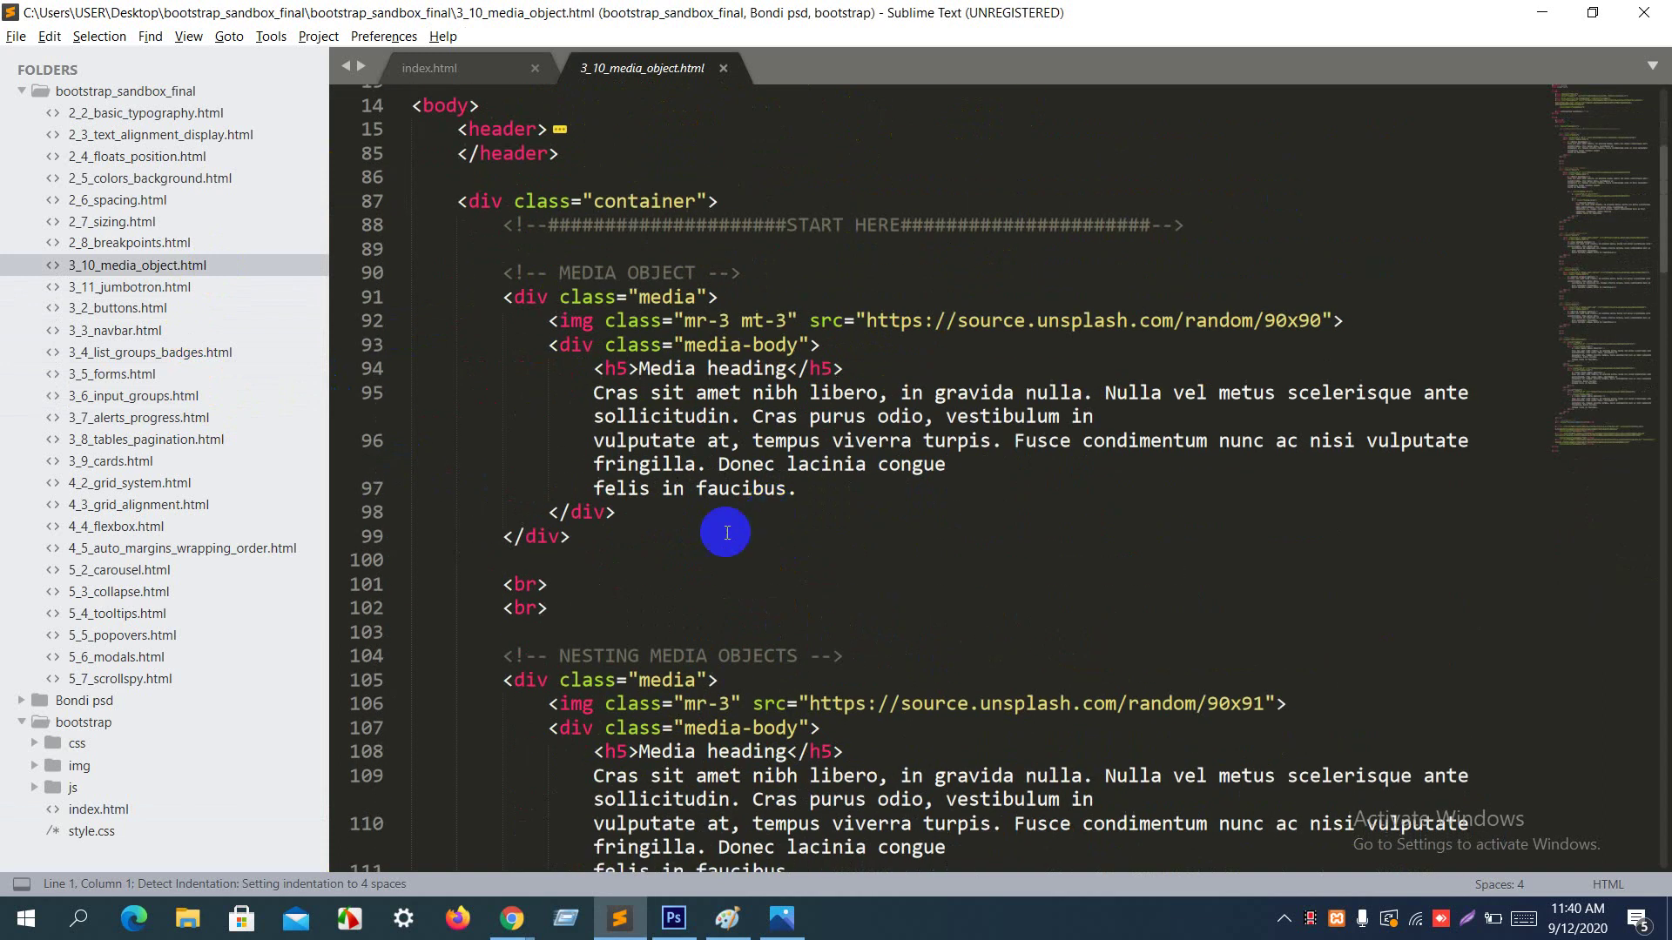
drag(585, 540, 475, 277)
key(ctrl+c)
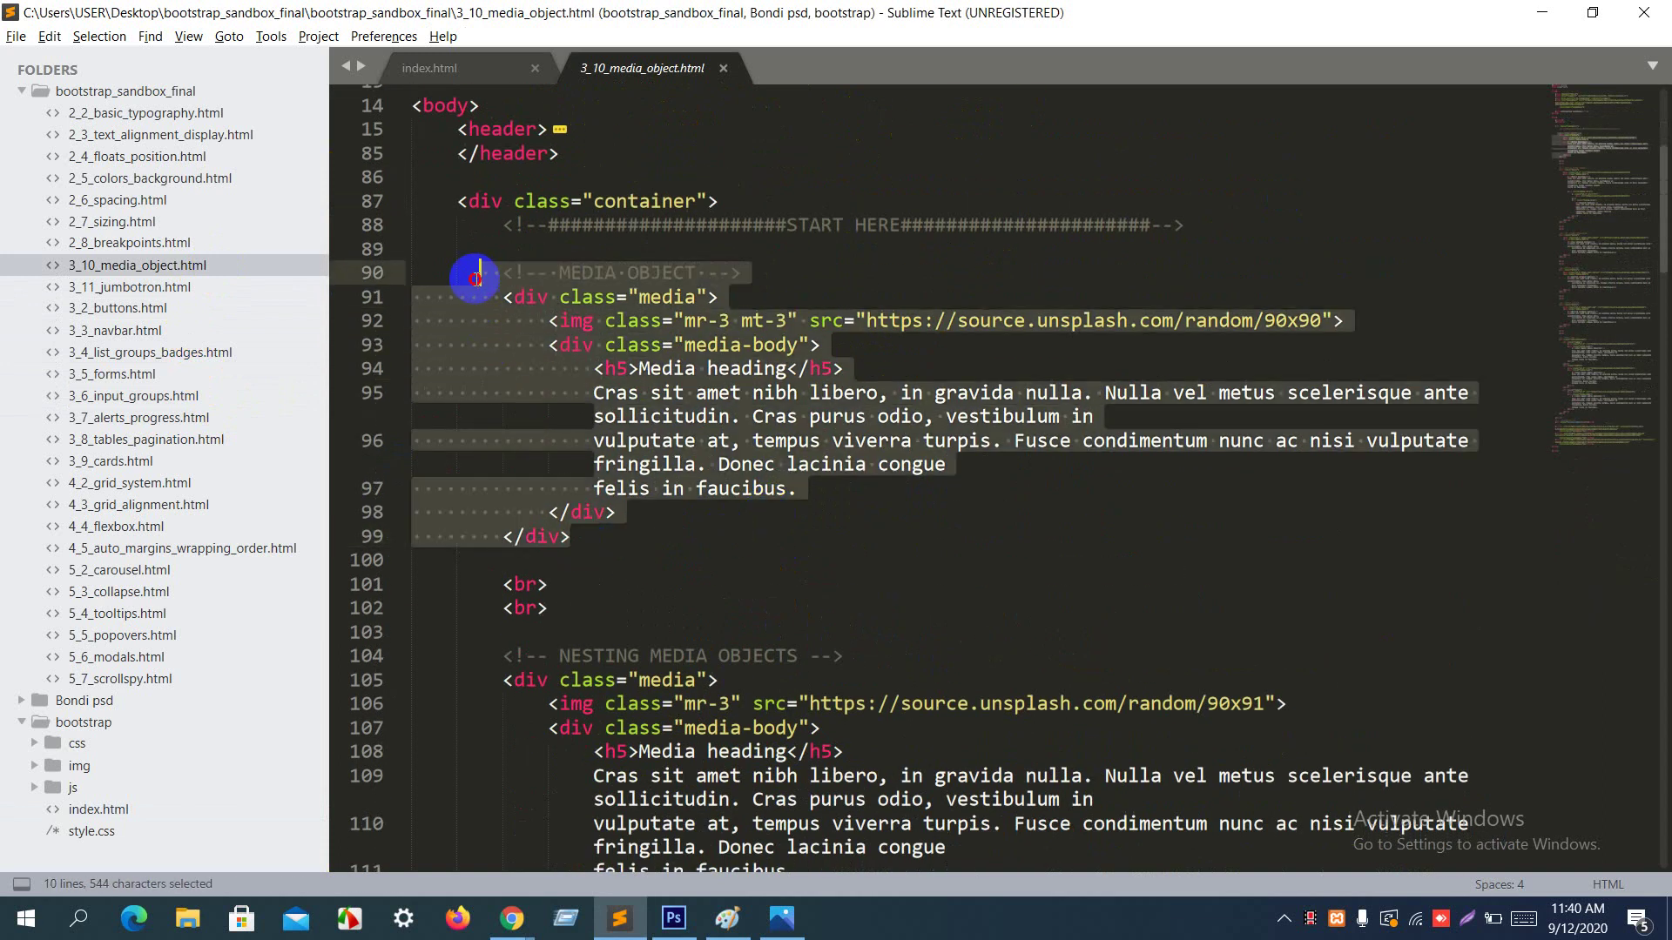
Step: Paste the media object block into index.html on line 56, below the closing nav tag, and save the file
click(485, 70)
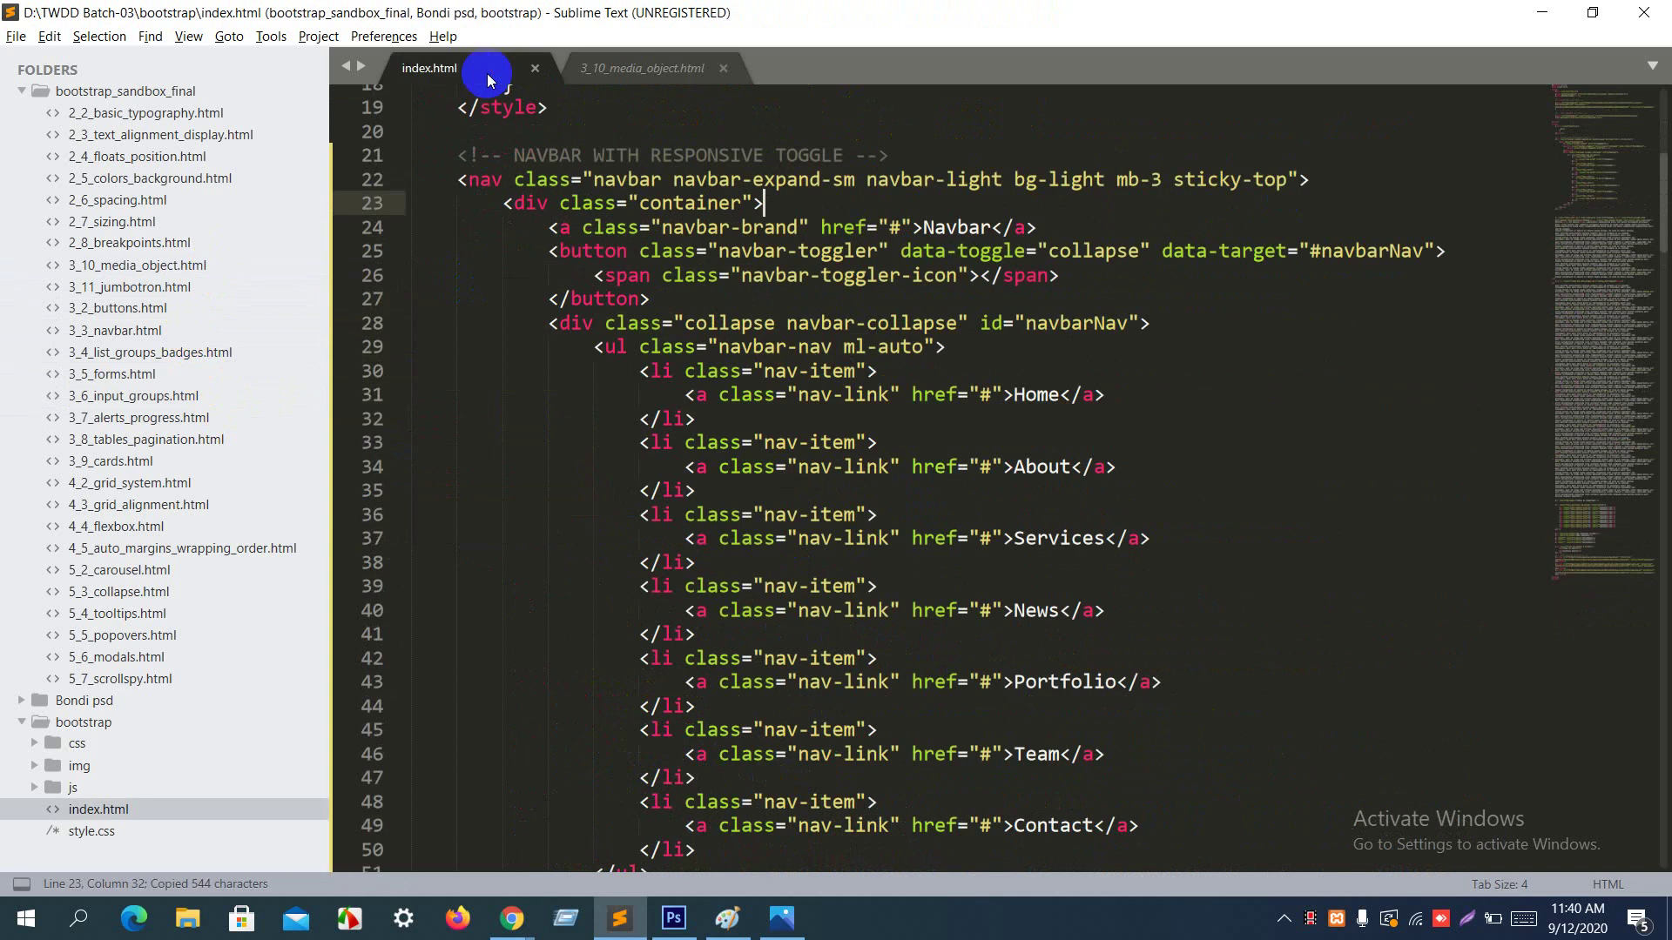
scroll(644, 425, down, 6)
click(601, 511)
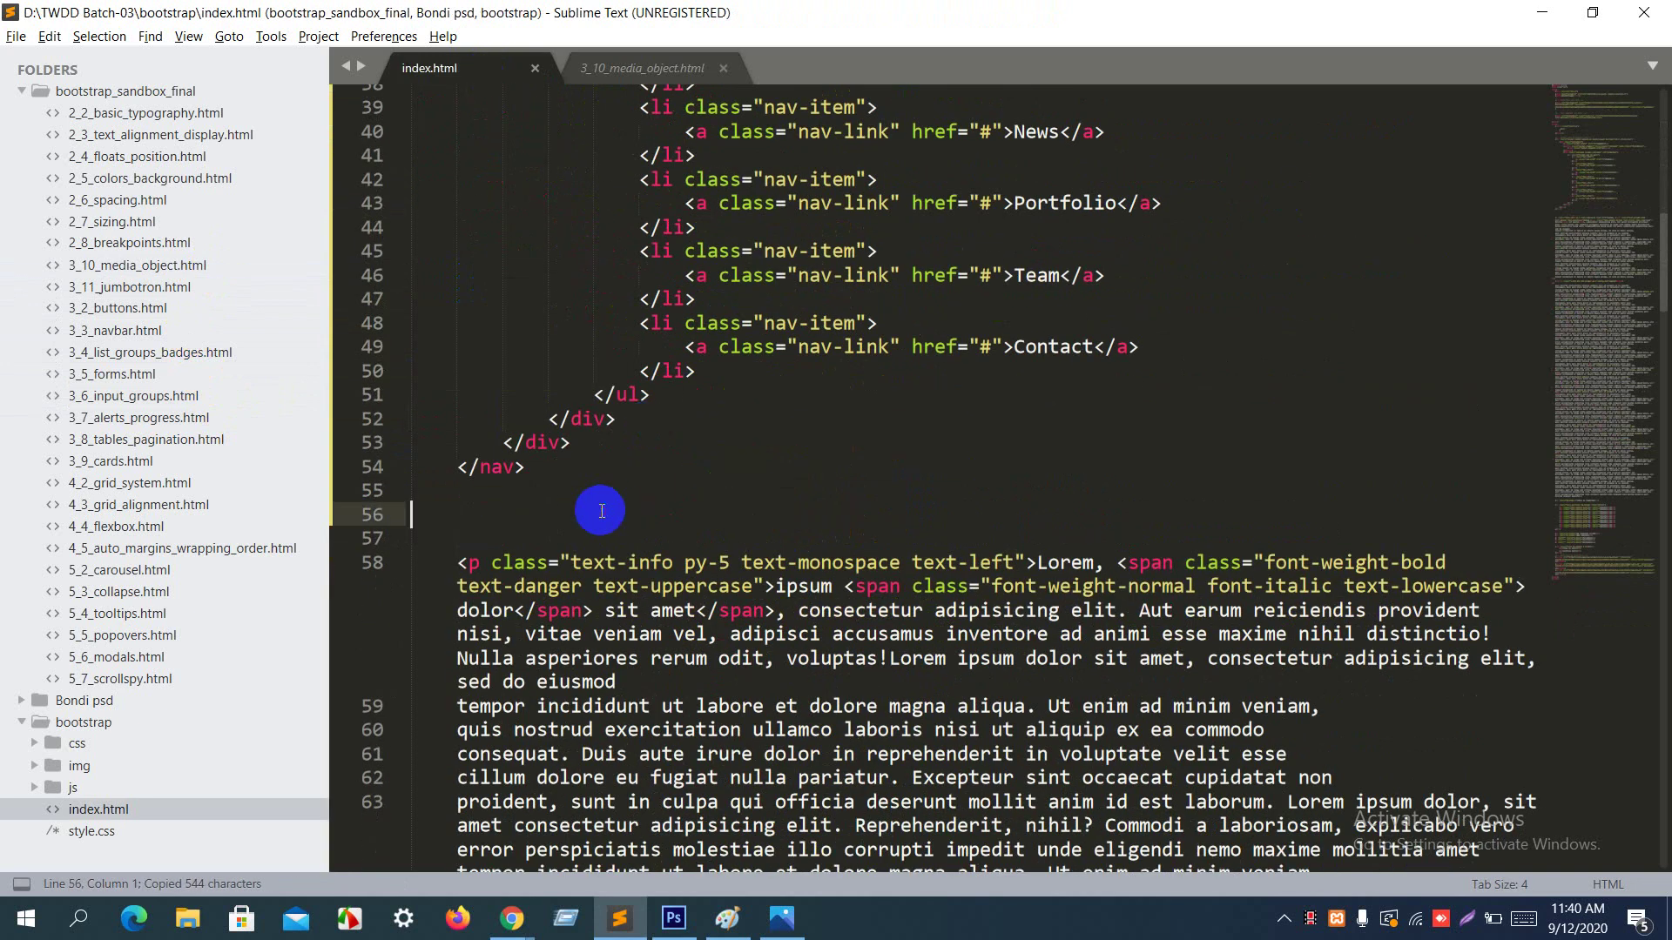
key(ctrl+v)
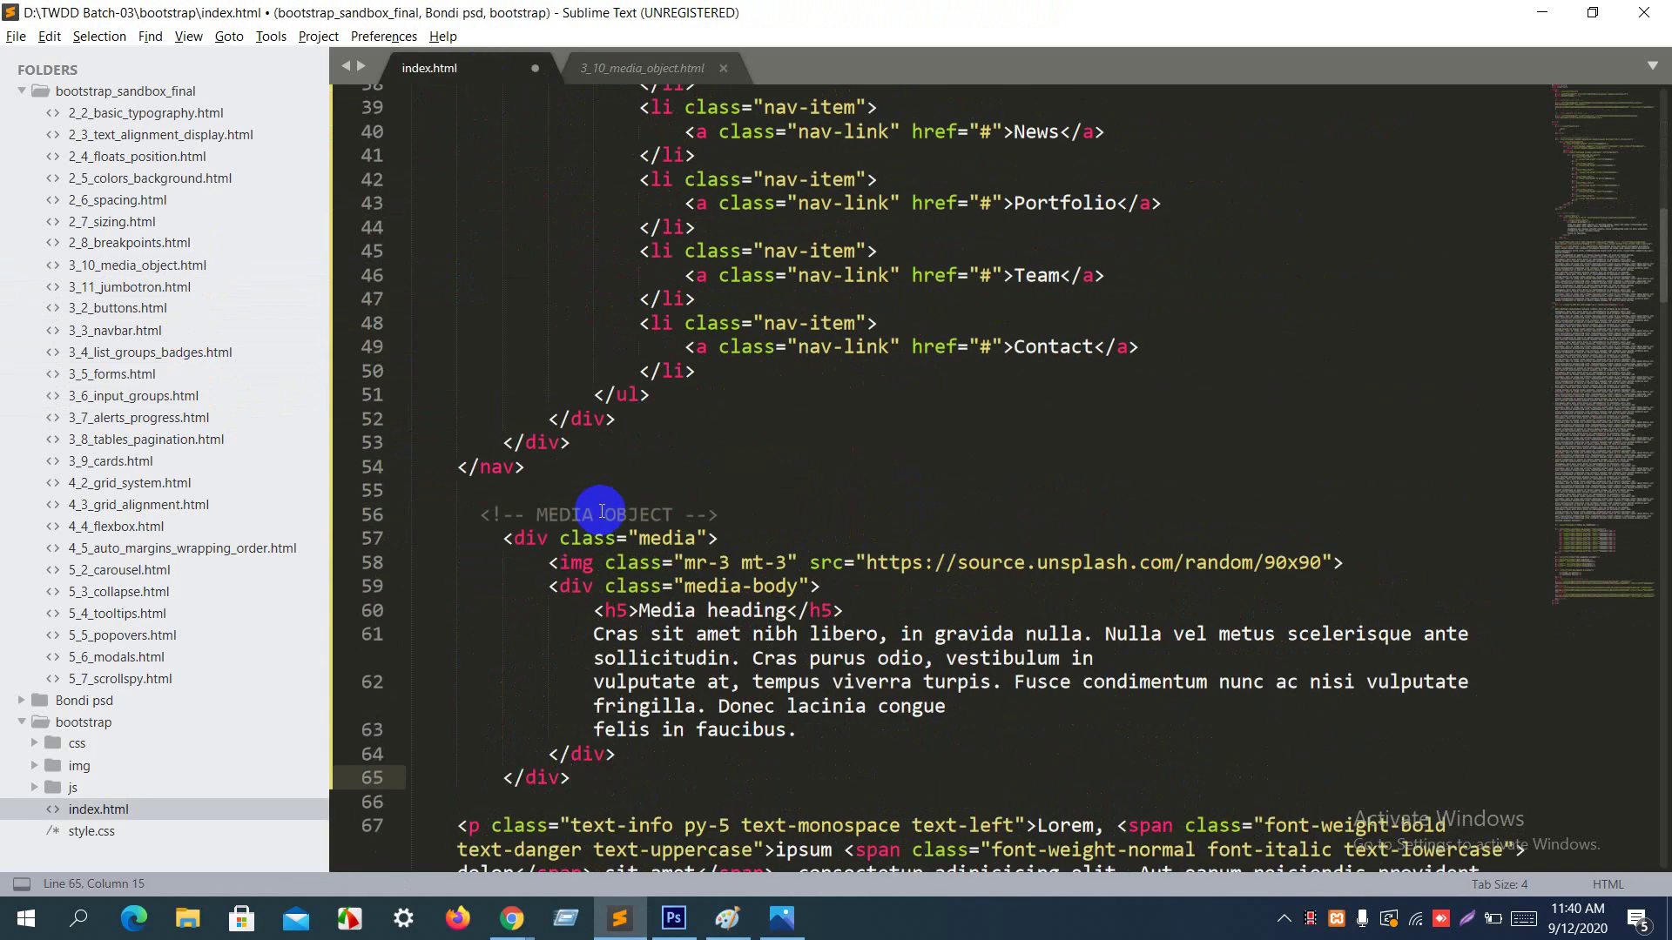
key(ctrl+s)
Step: Reload index.html in the browser and examine the media object's image, heading and text below the navbar
key(alt+Tab)
key(F5)
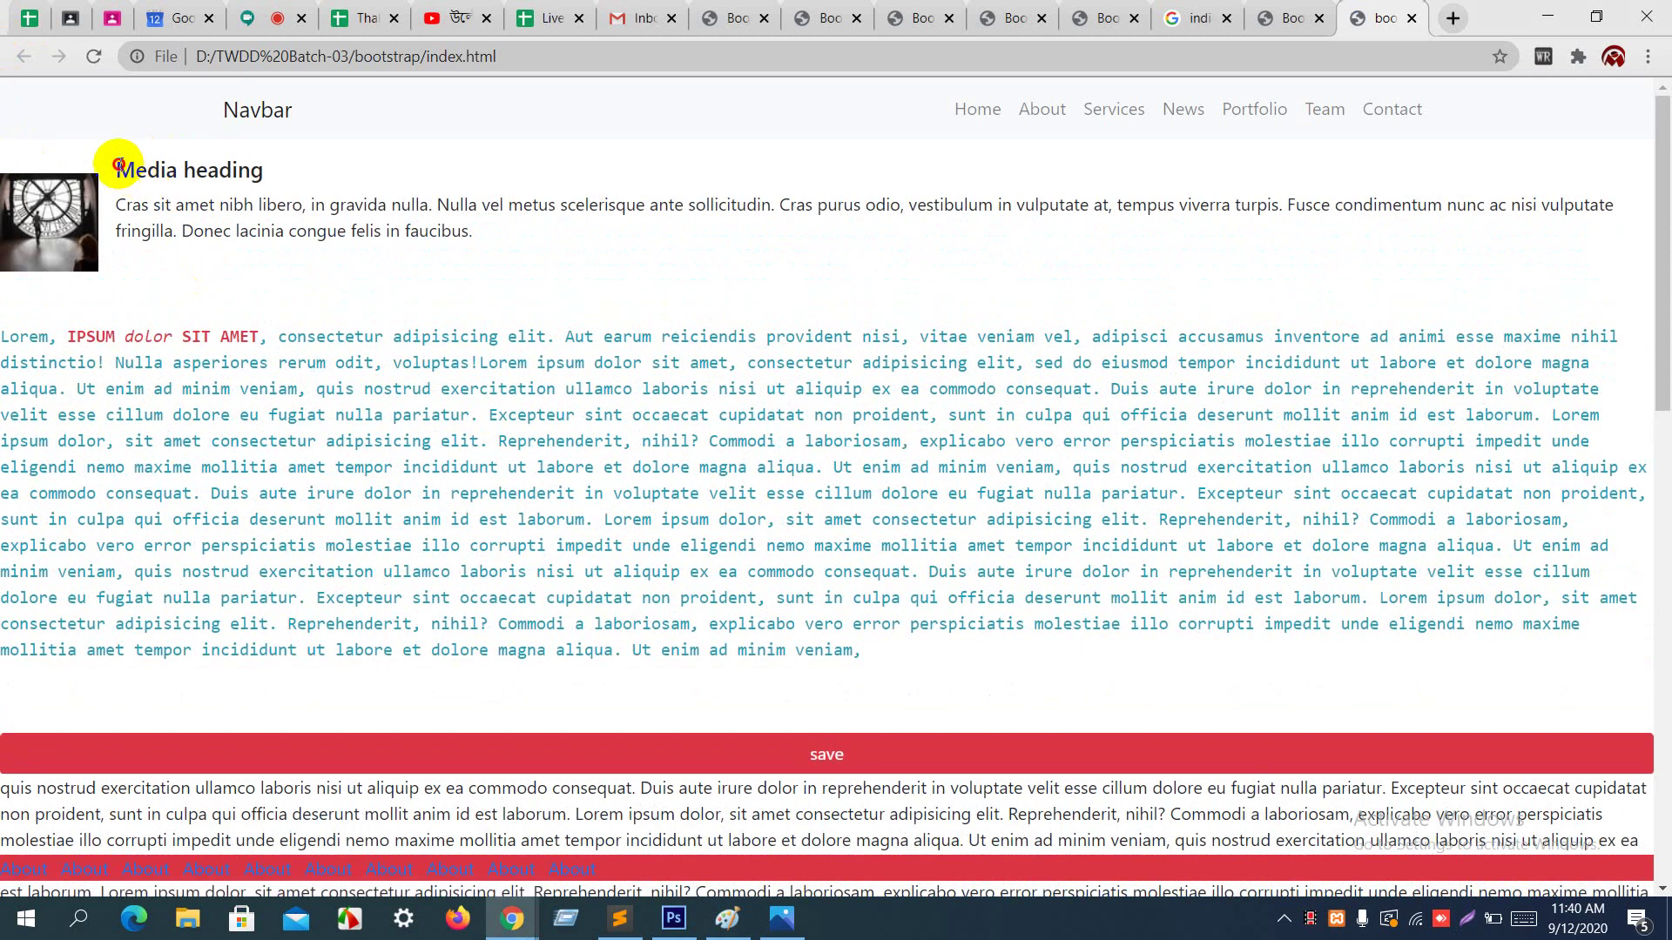
drag(118, 171, 473, 218)
click(474, 217)
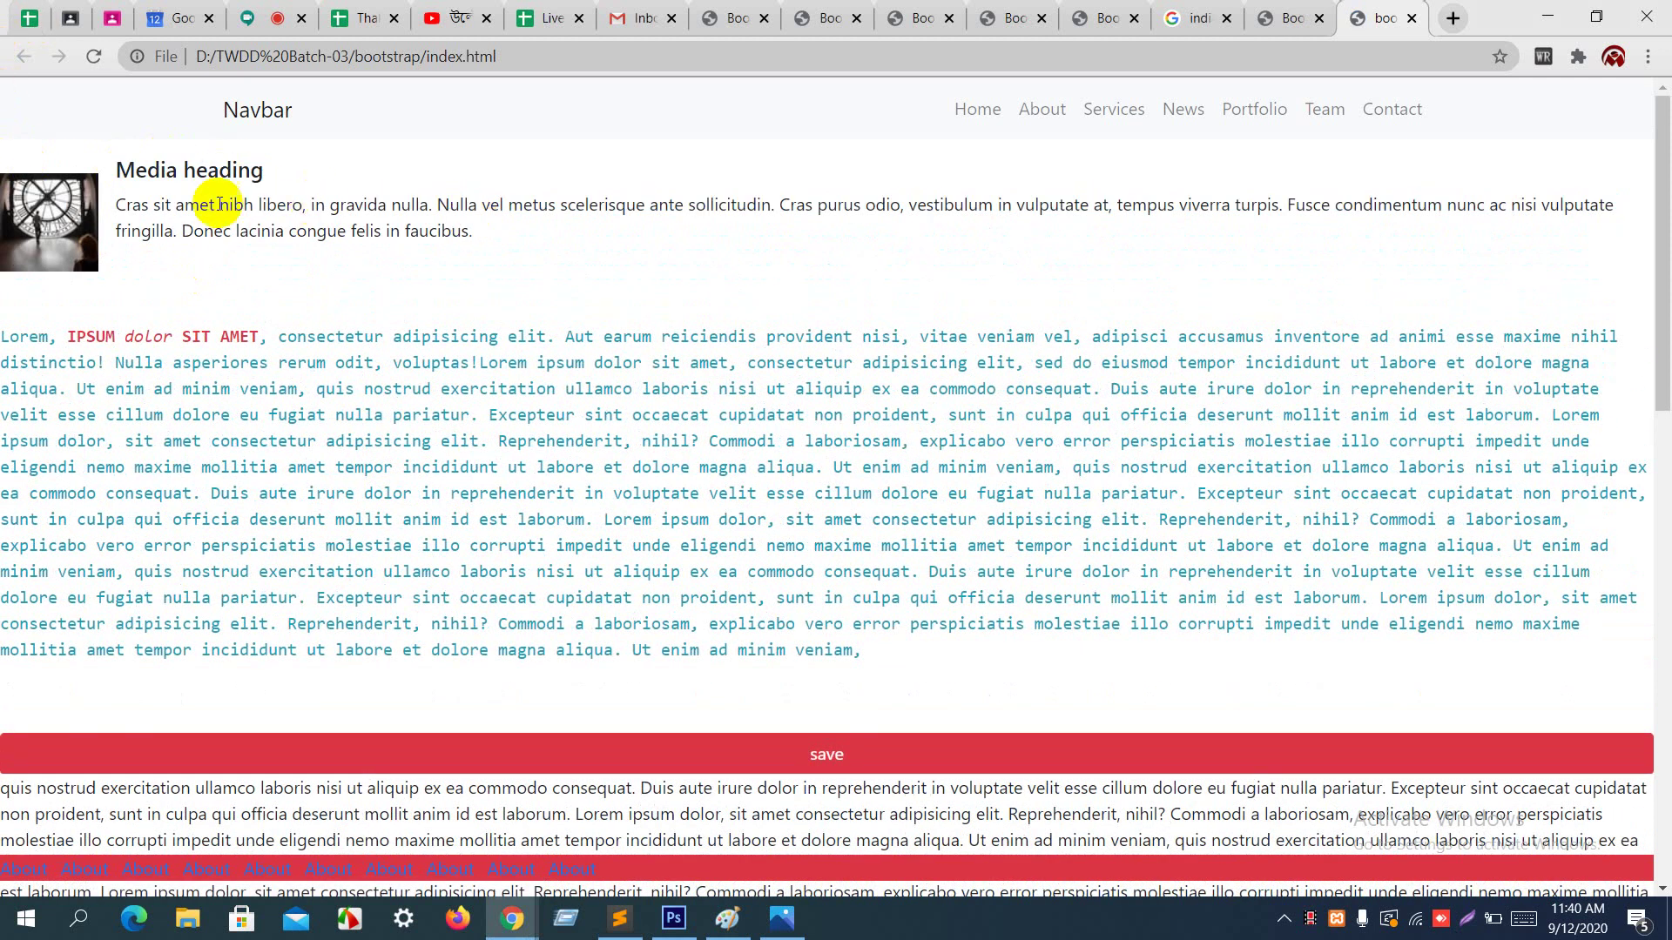
Step: Return to Sublime Text, open the sandbox file 3_9_cards.html and launch it in the browser
key(alt+Tab)
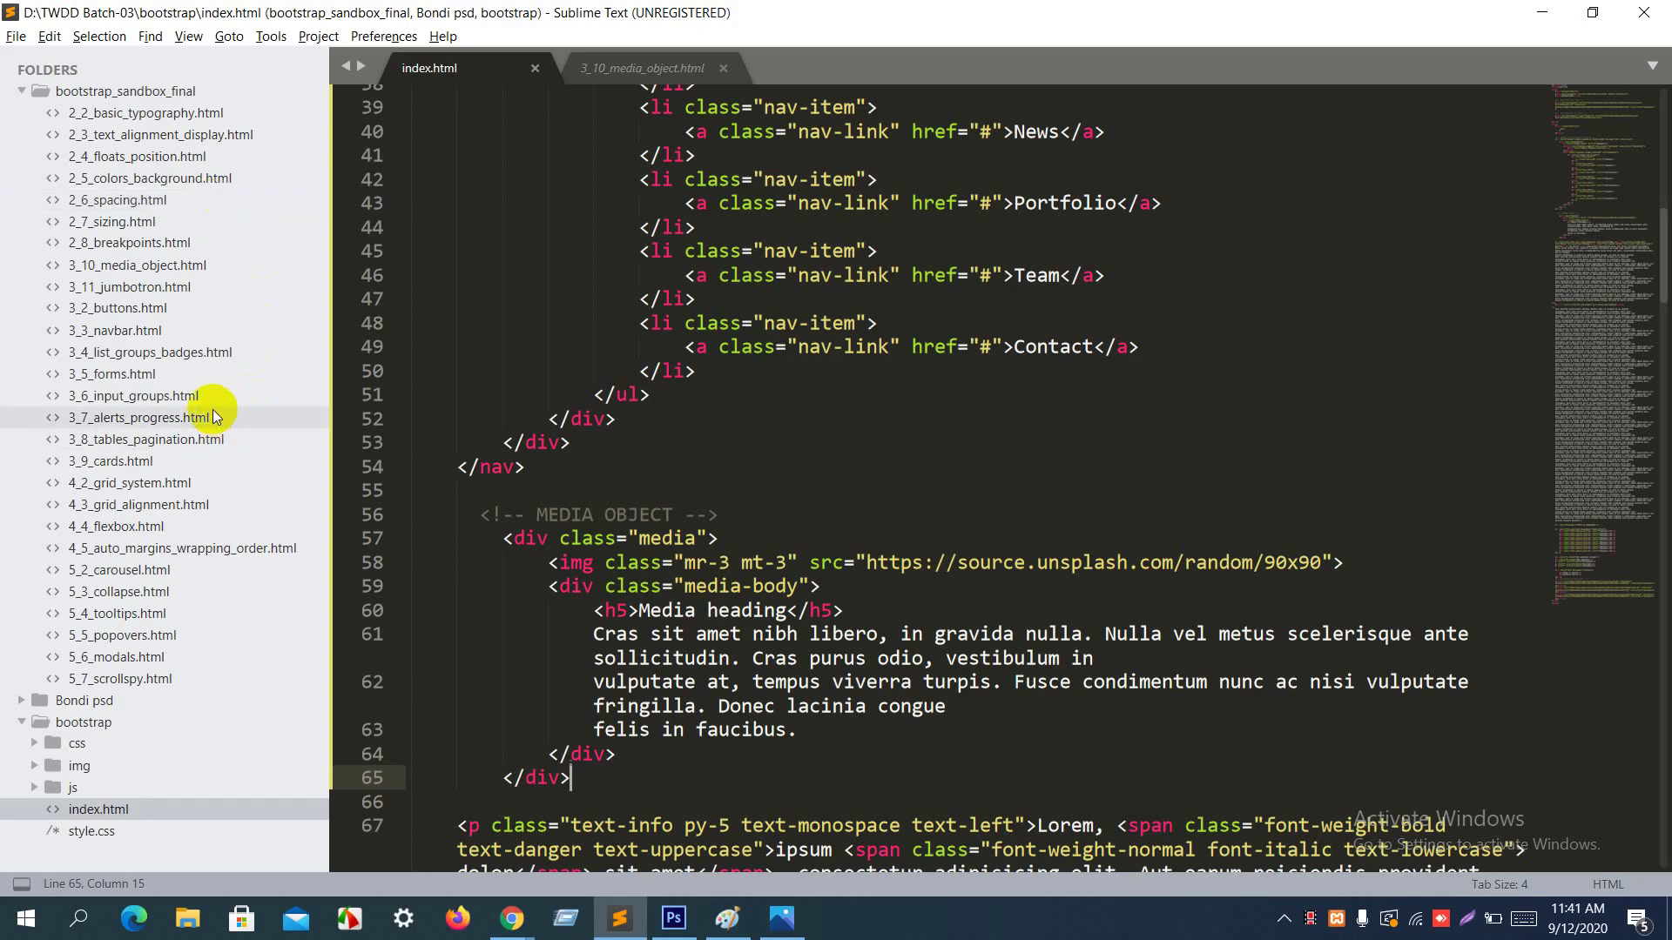
click(146, 461)
right_click(721, 475)
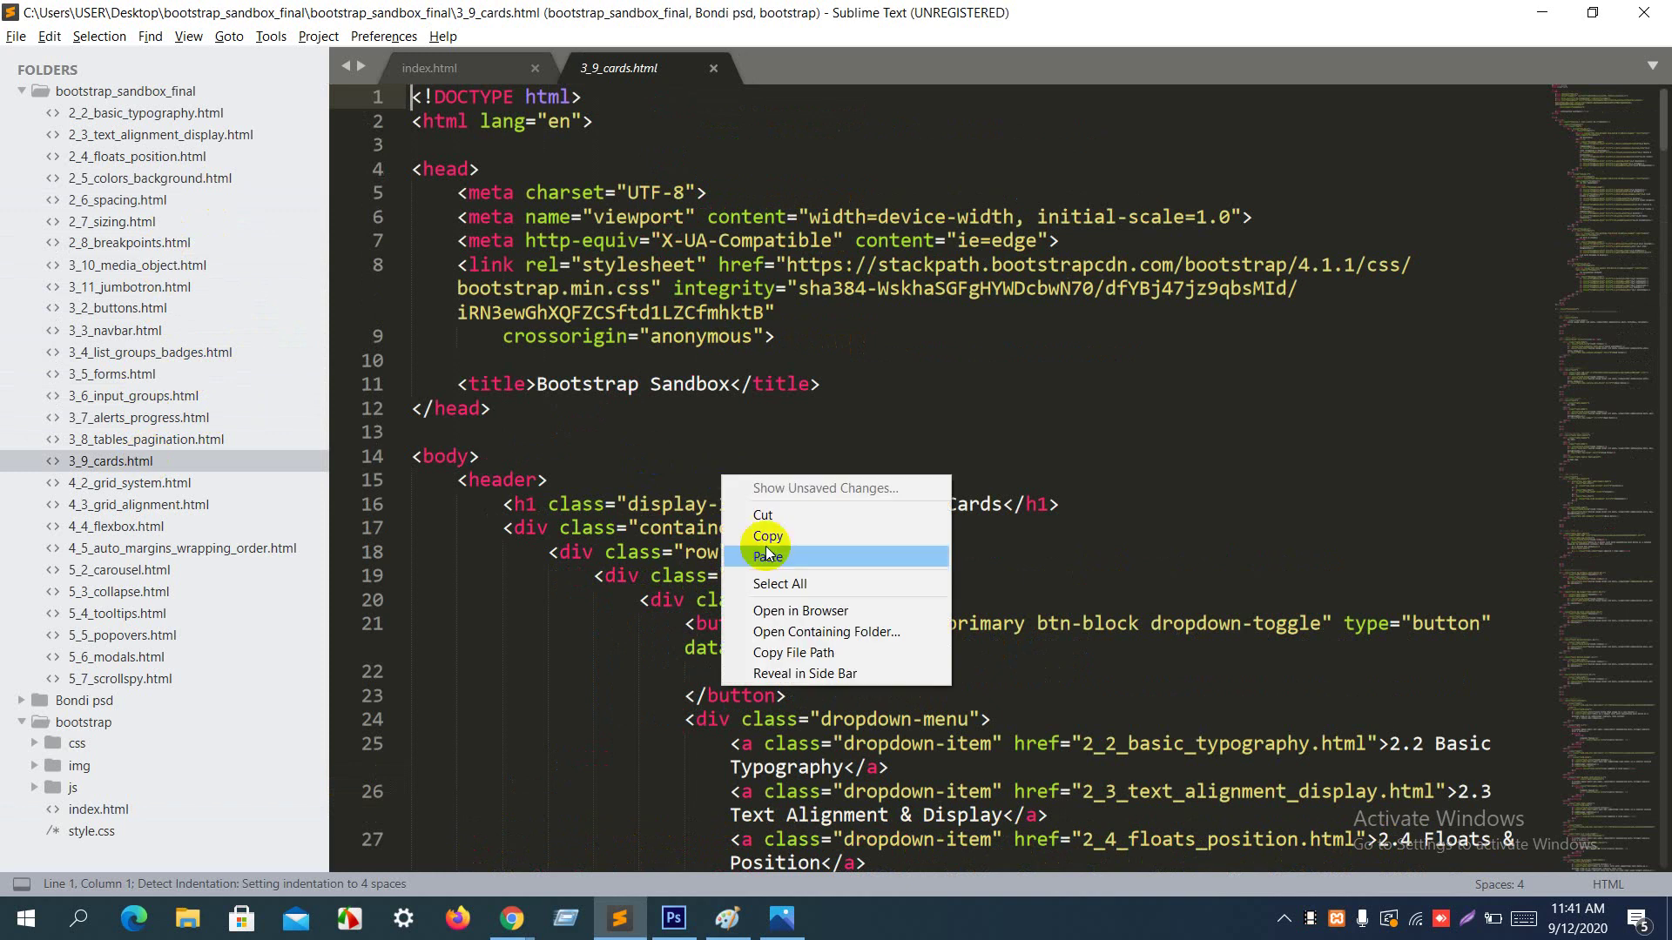
click(781, 610)
Step: Look over the card examples on the Cards page, including title and subtitle, header and footer, tabbed, image overlay and coloured cards
scroll(780, 604, down, 3)
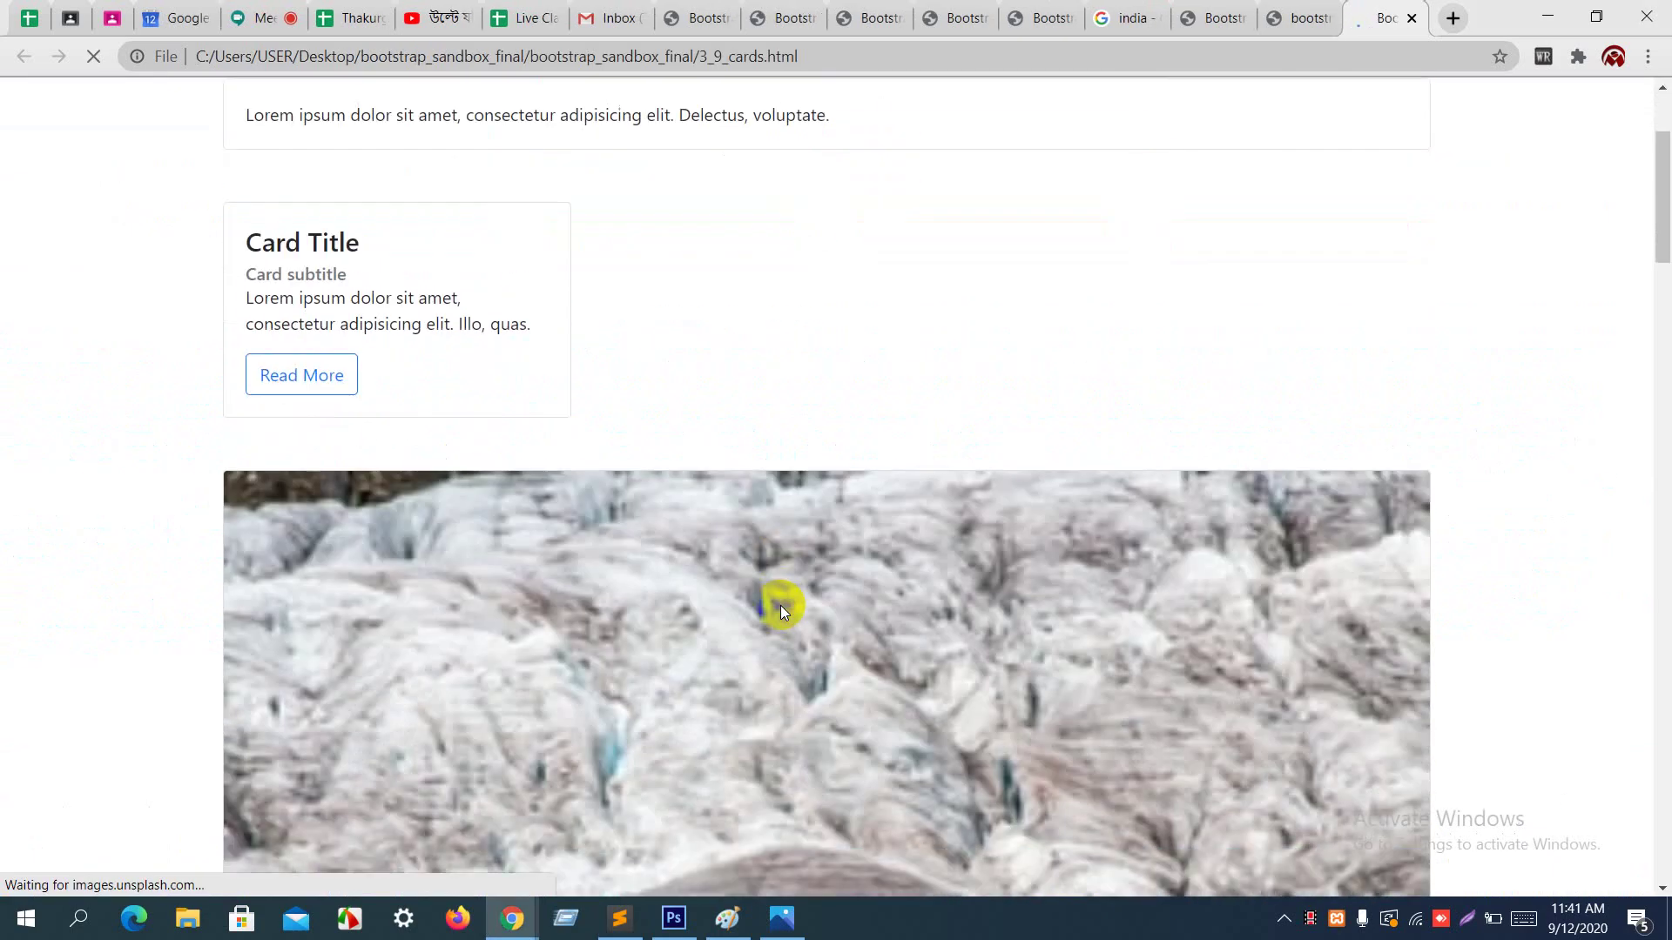
scroll(780, 604, up, 1)
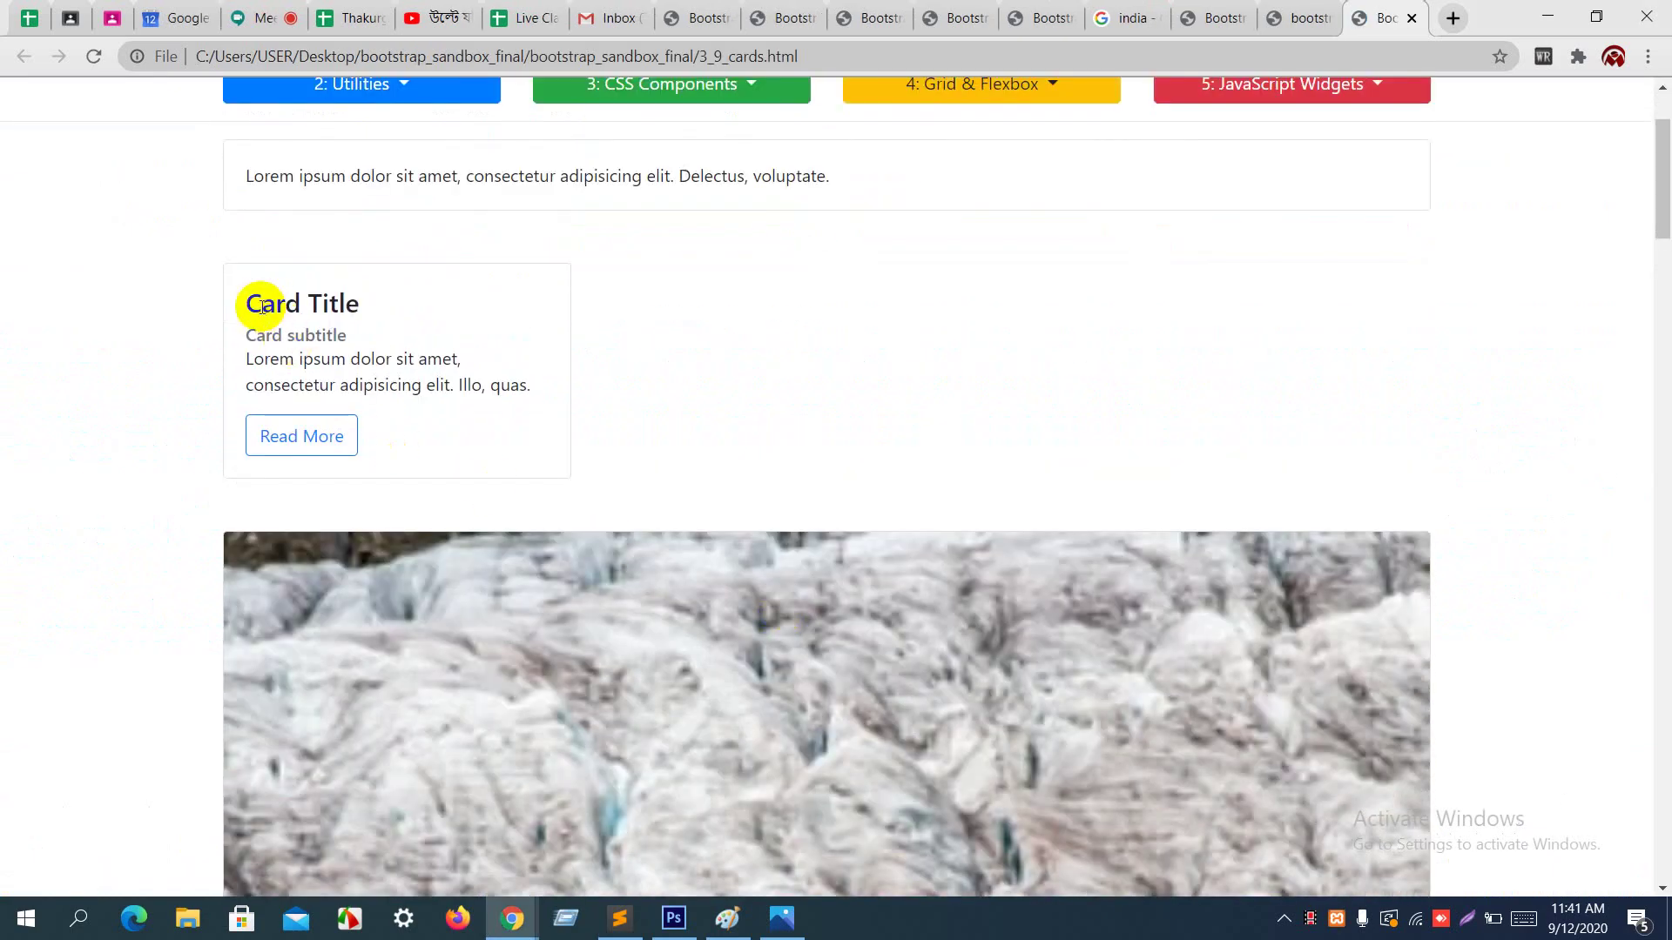
drag(261, 303, 347, 327)
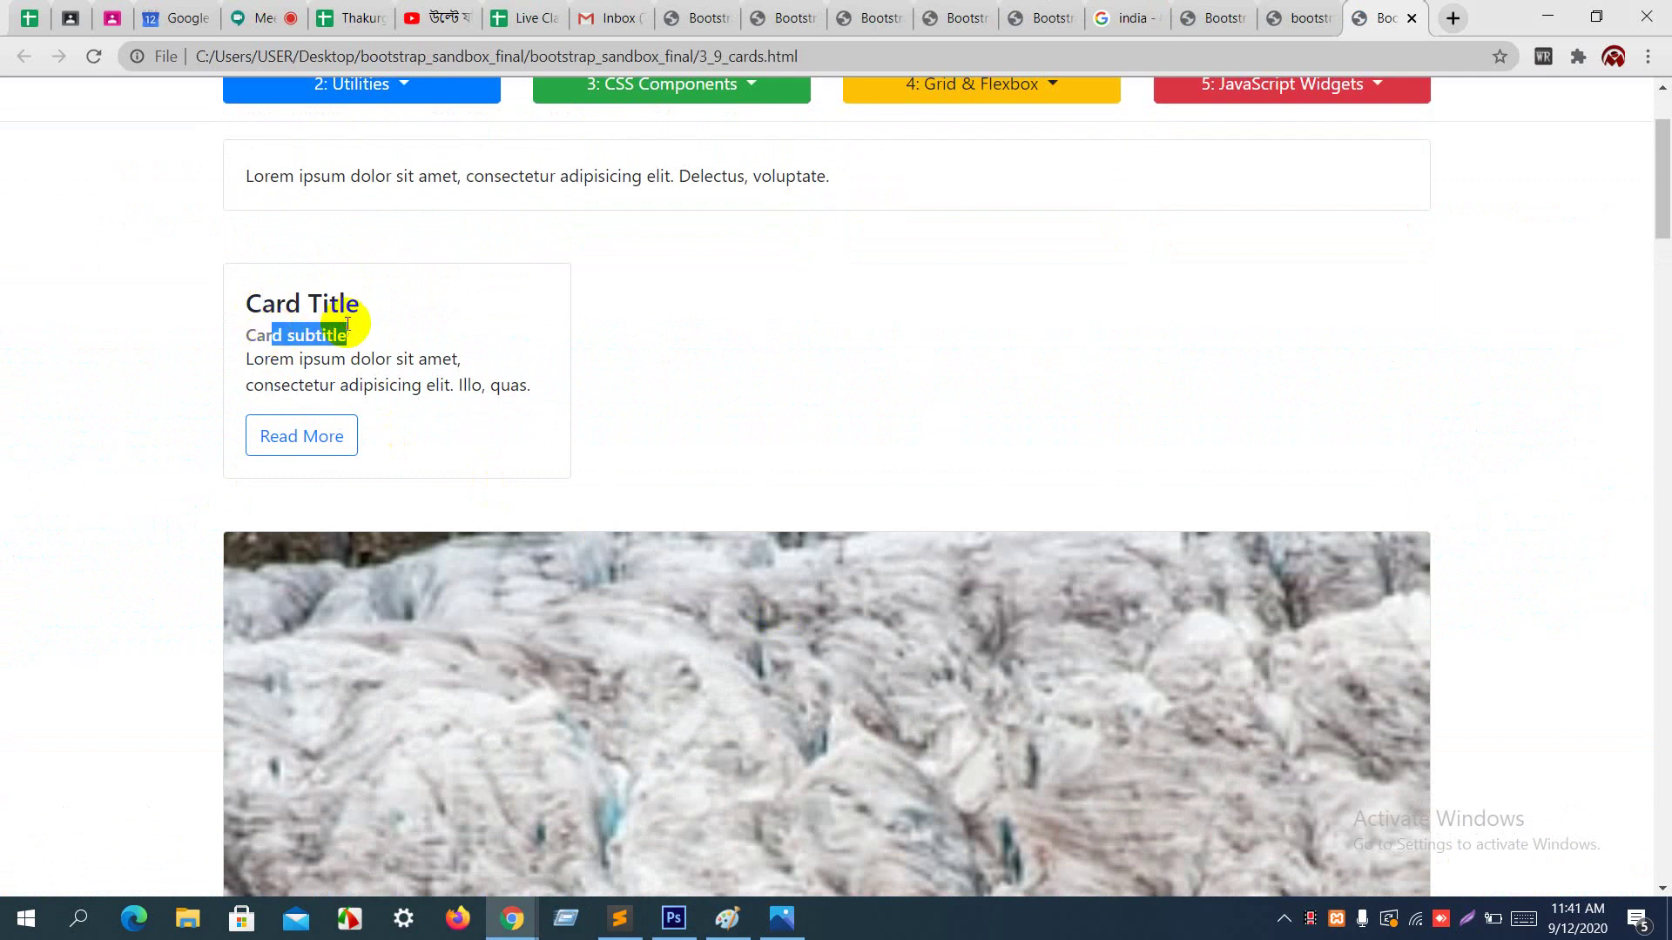
drag(246, 357, 527, 385)
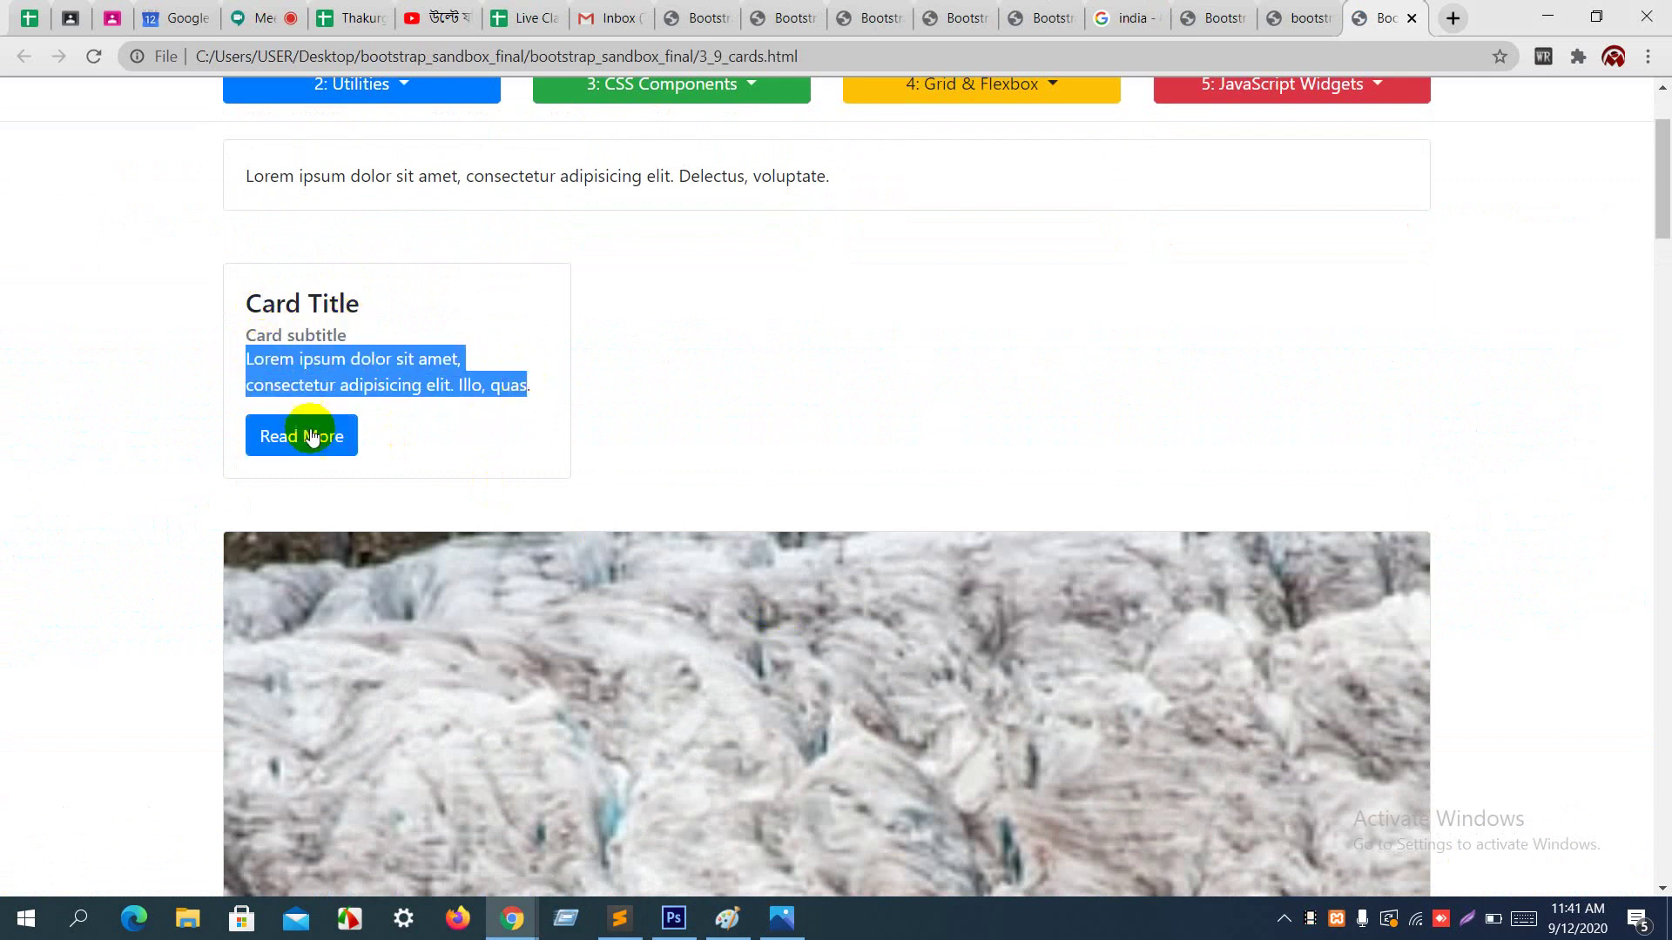
click(493, 404)
scroll(493, 404, down, 8)
scroll(493, 404, down, 5)
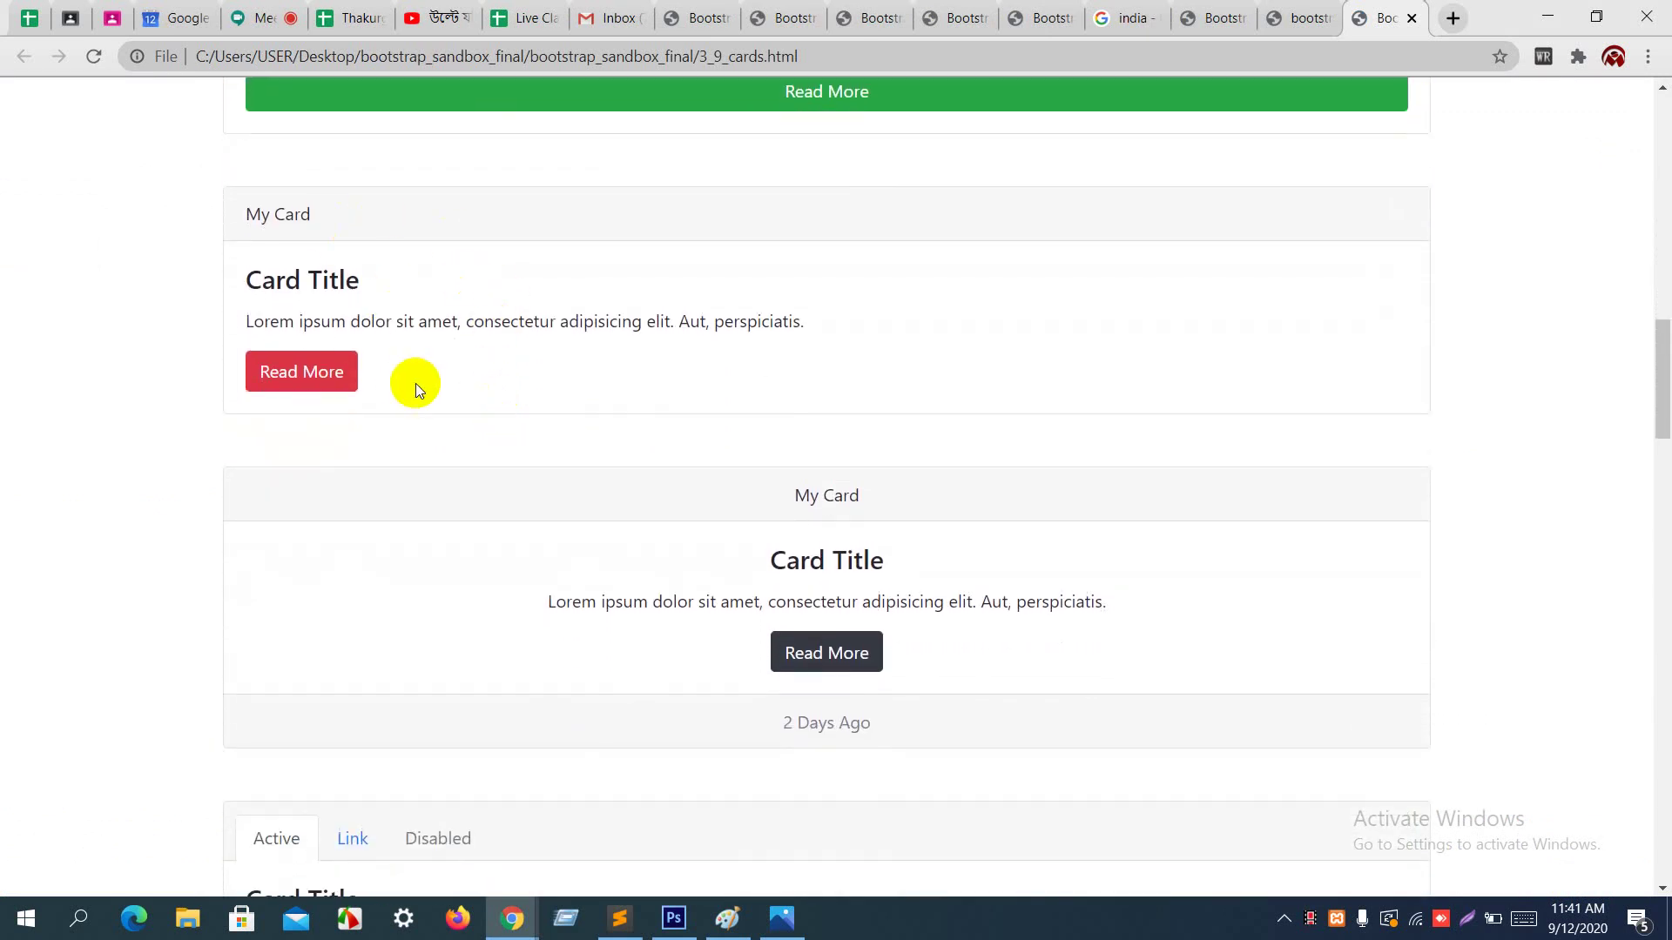
scroll(415, 383, down, 3)
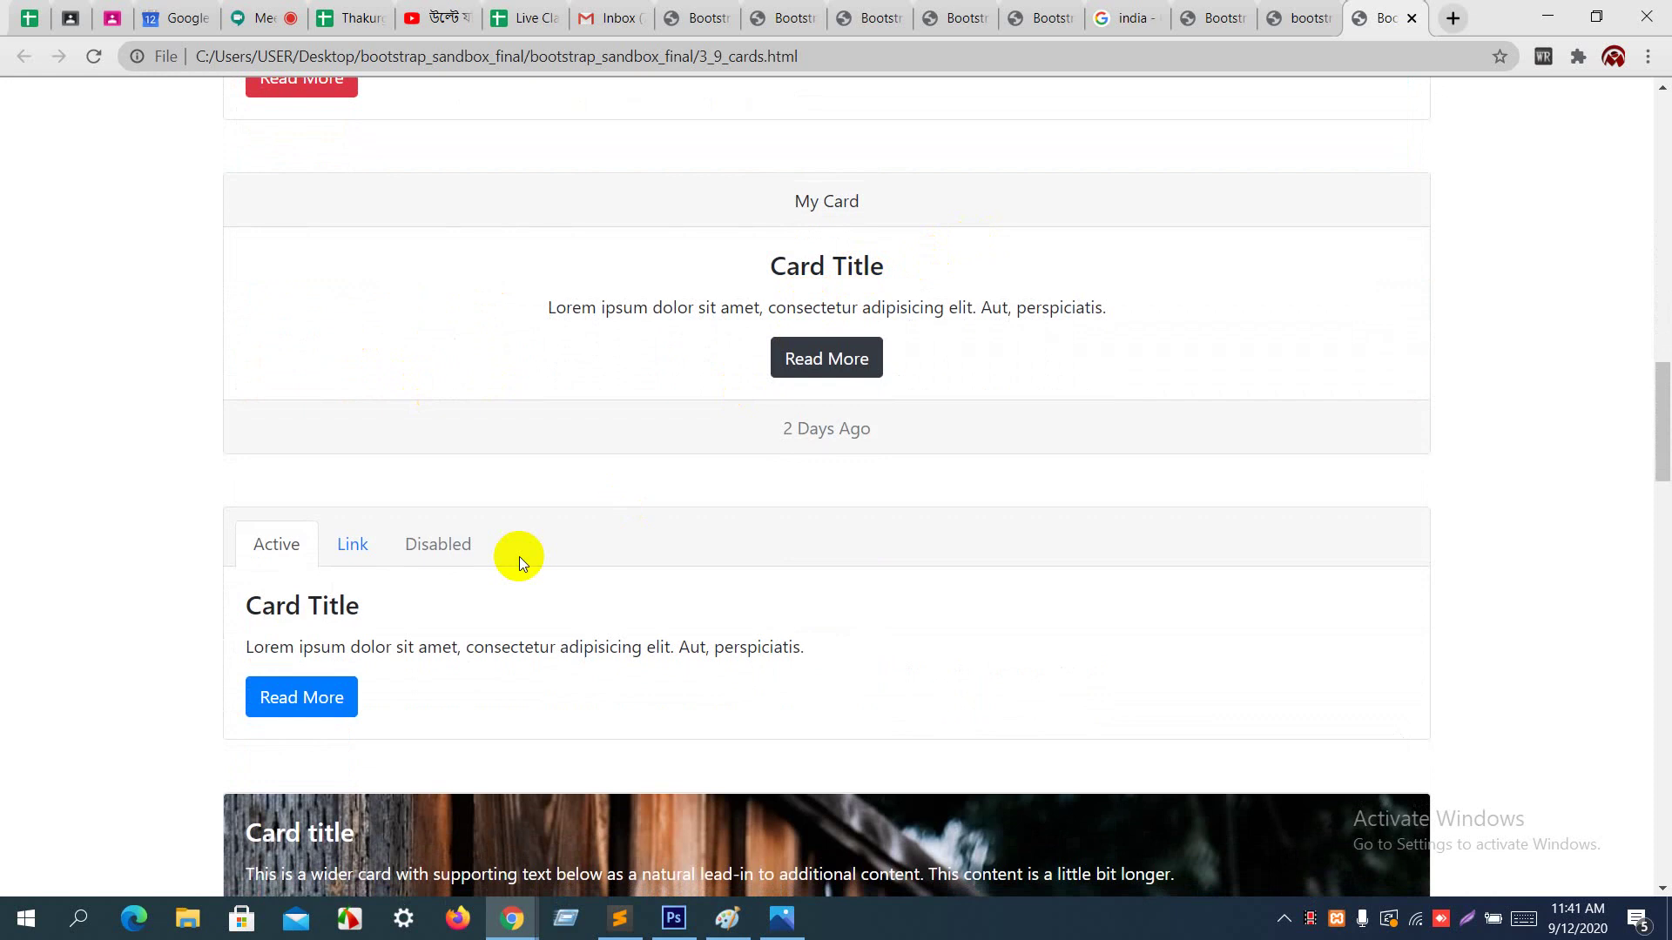
click(365, 546)
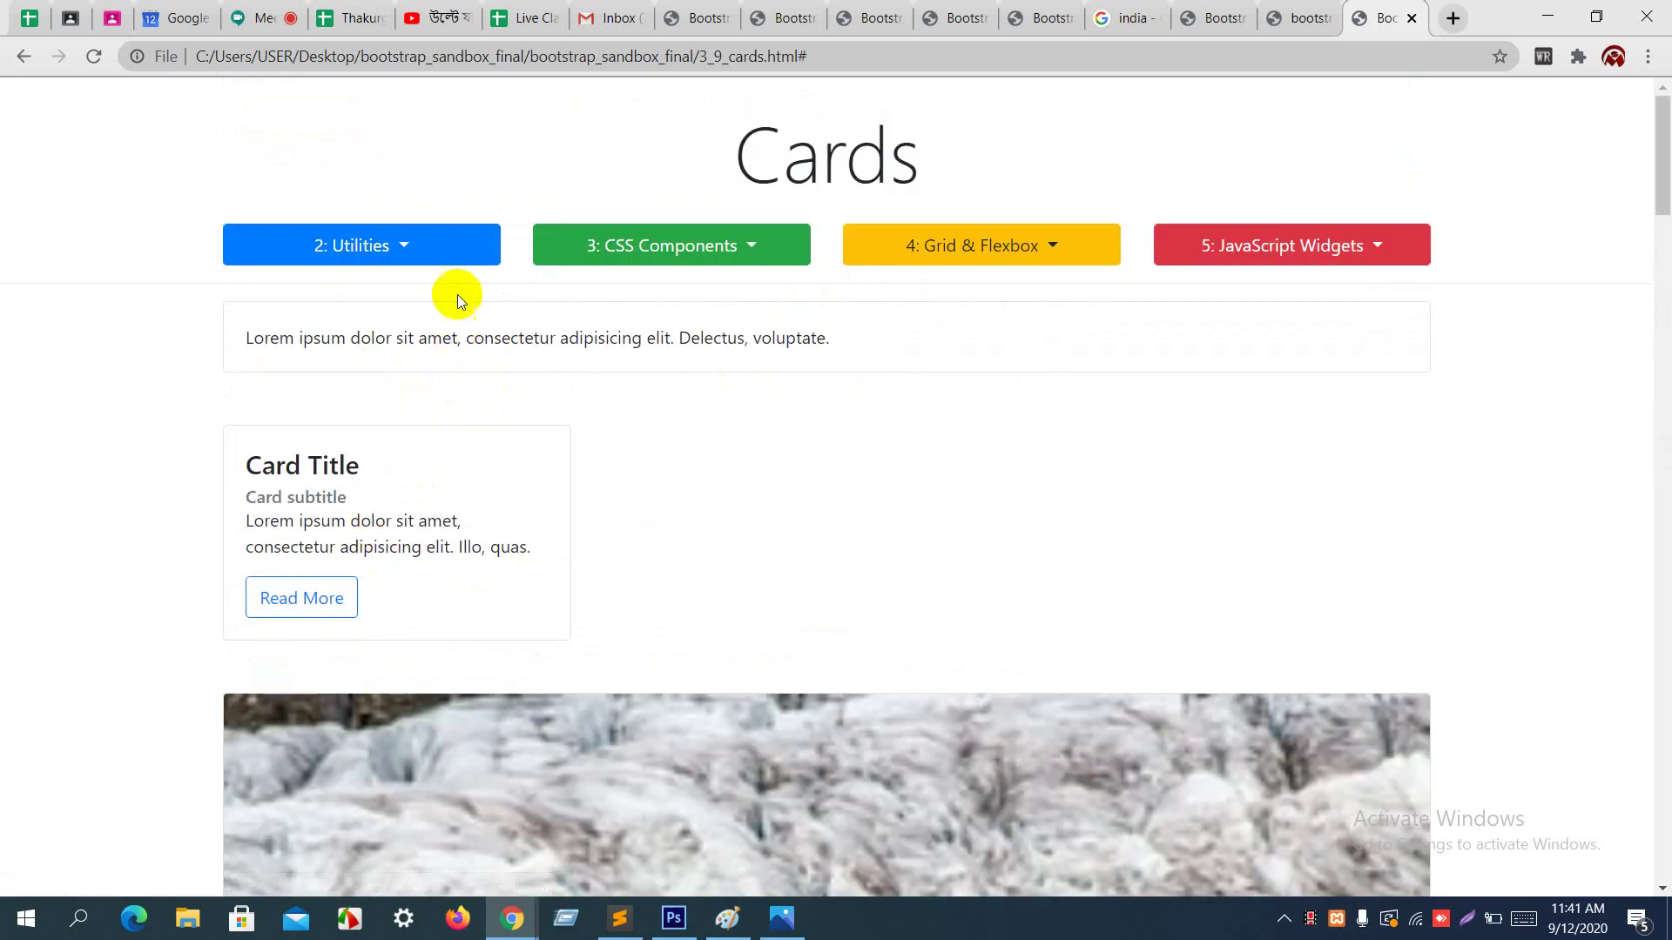
scroll(457, 295, down, 20)
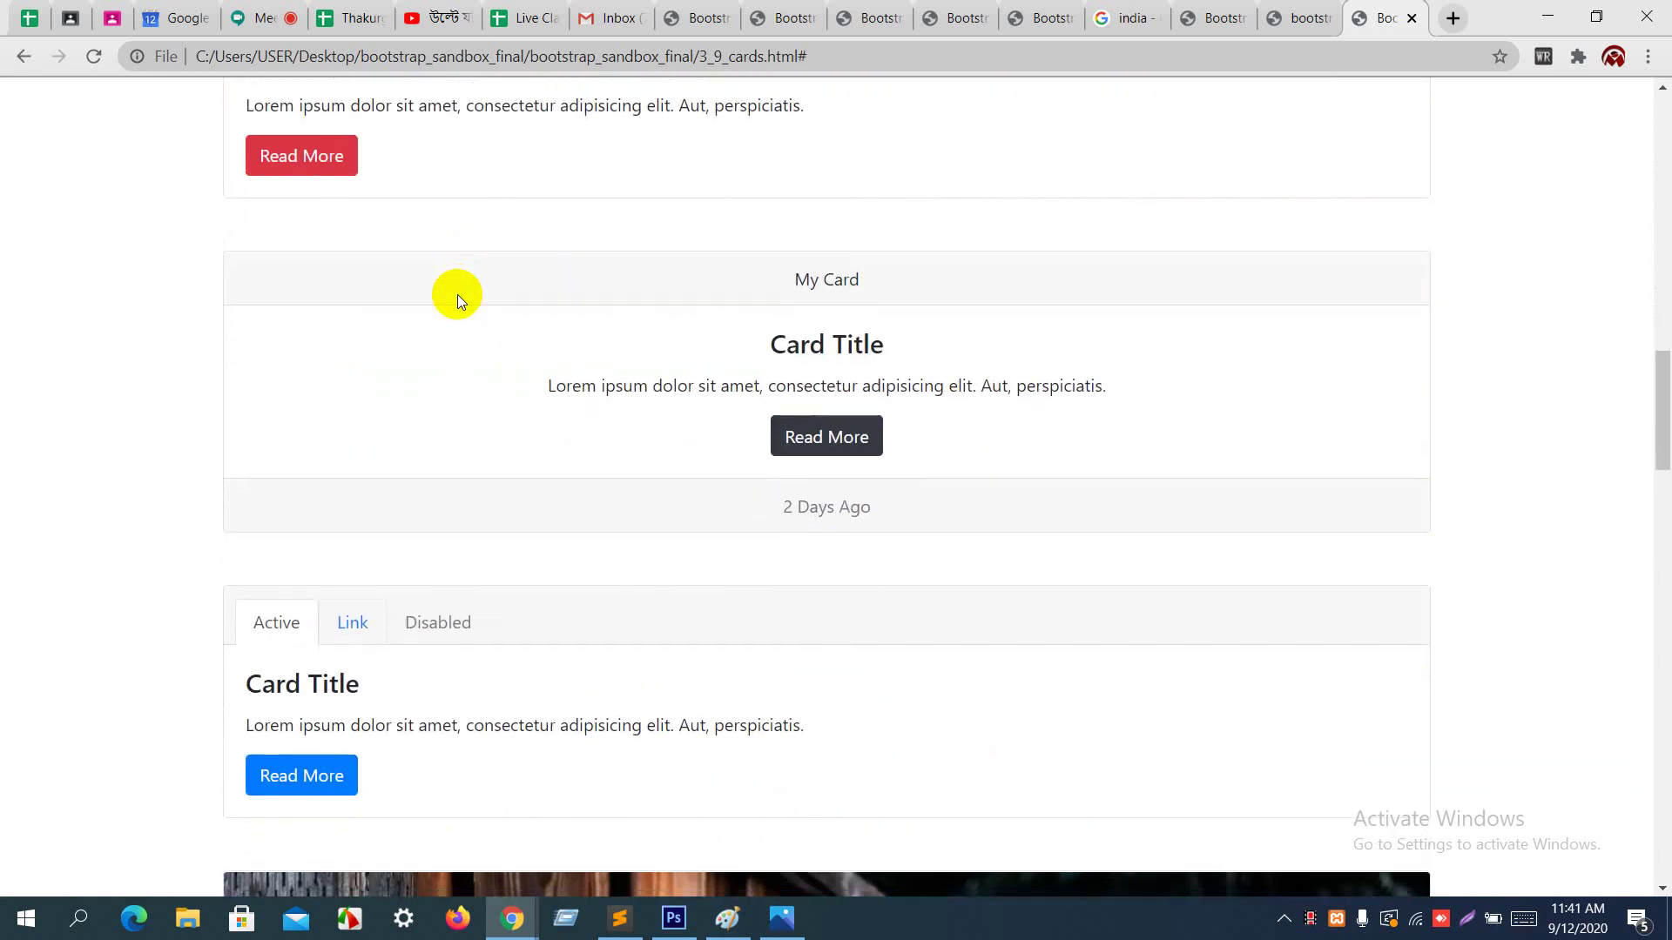
scroll(457, 294, down, 3)
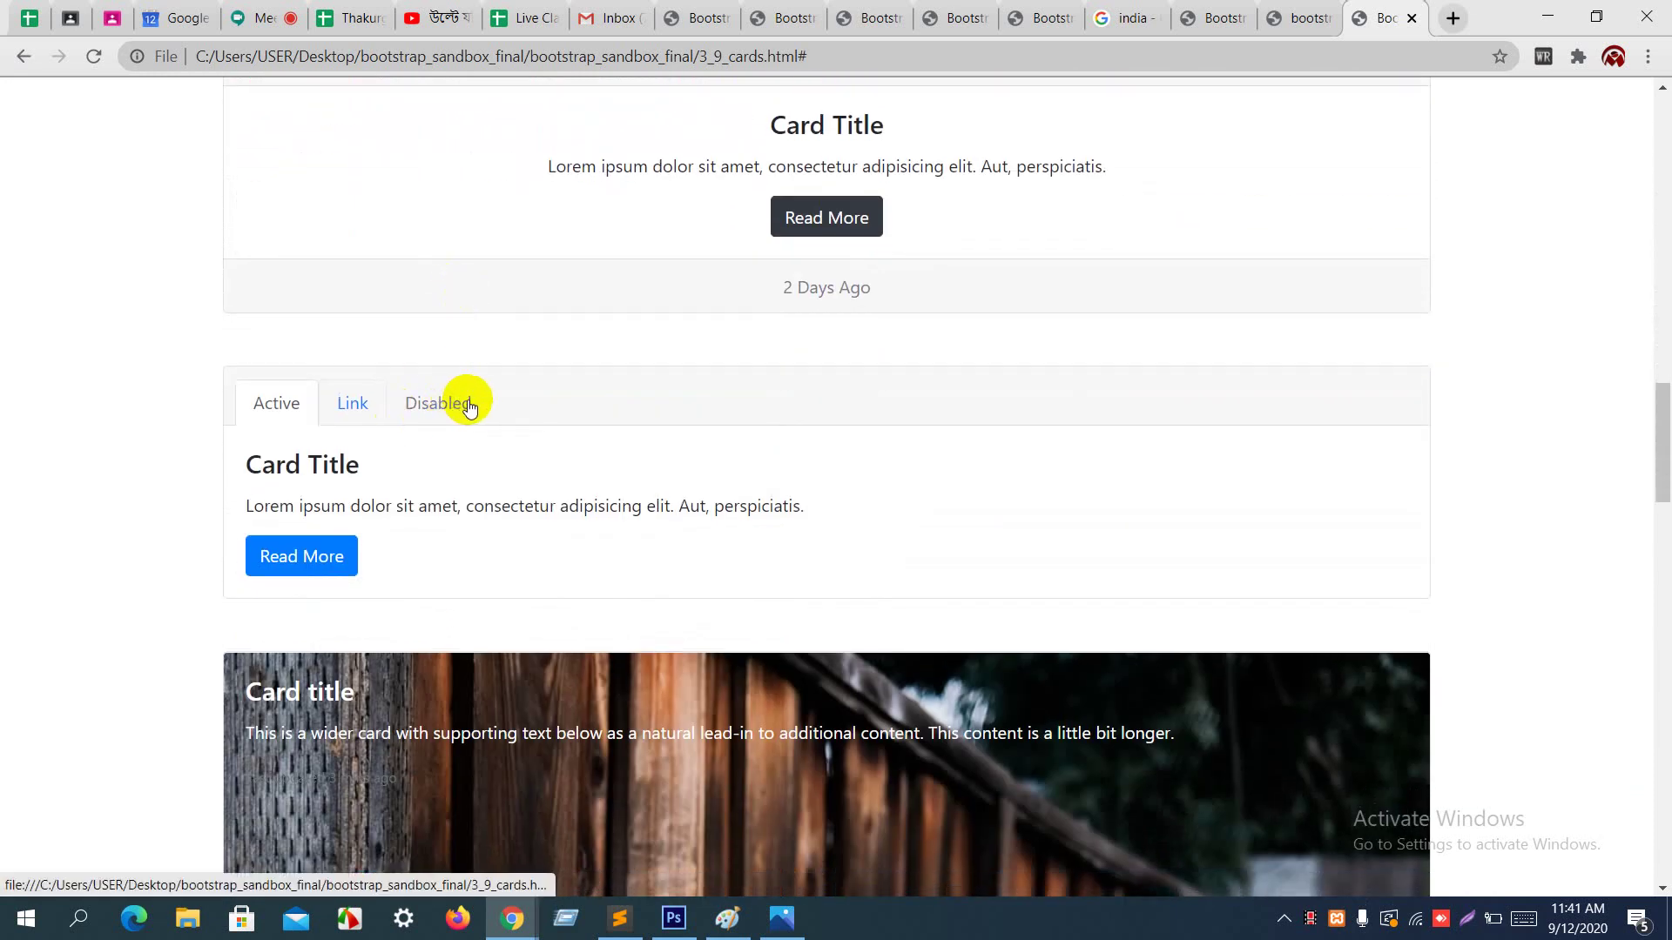
scroll(468, 405, down, 10)
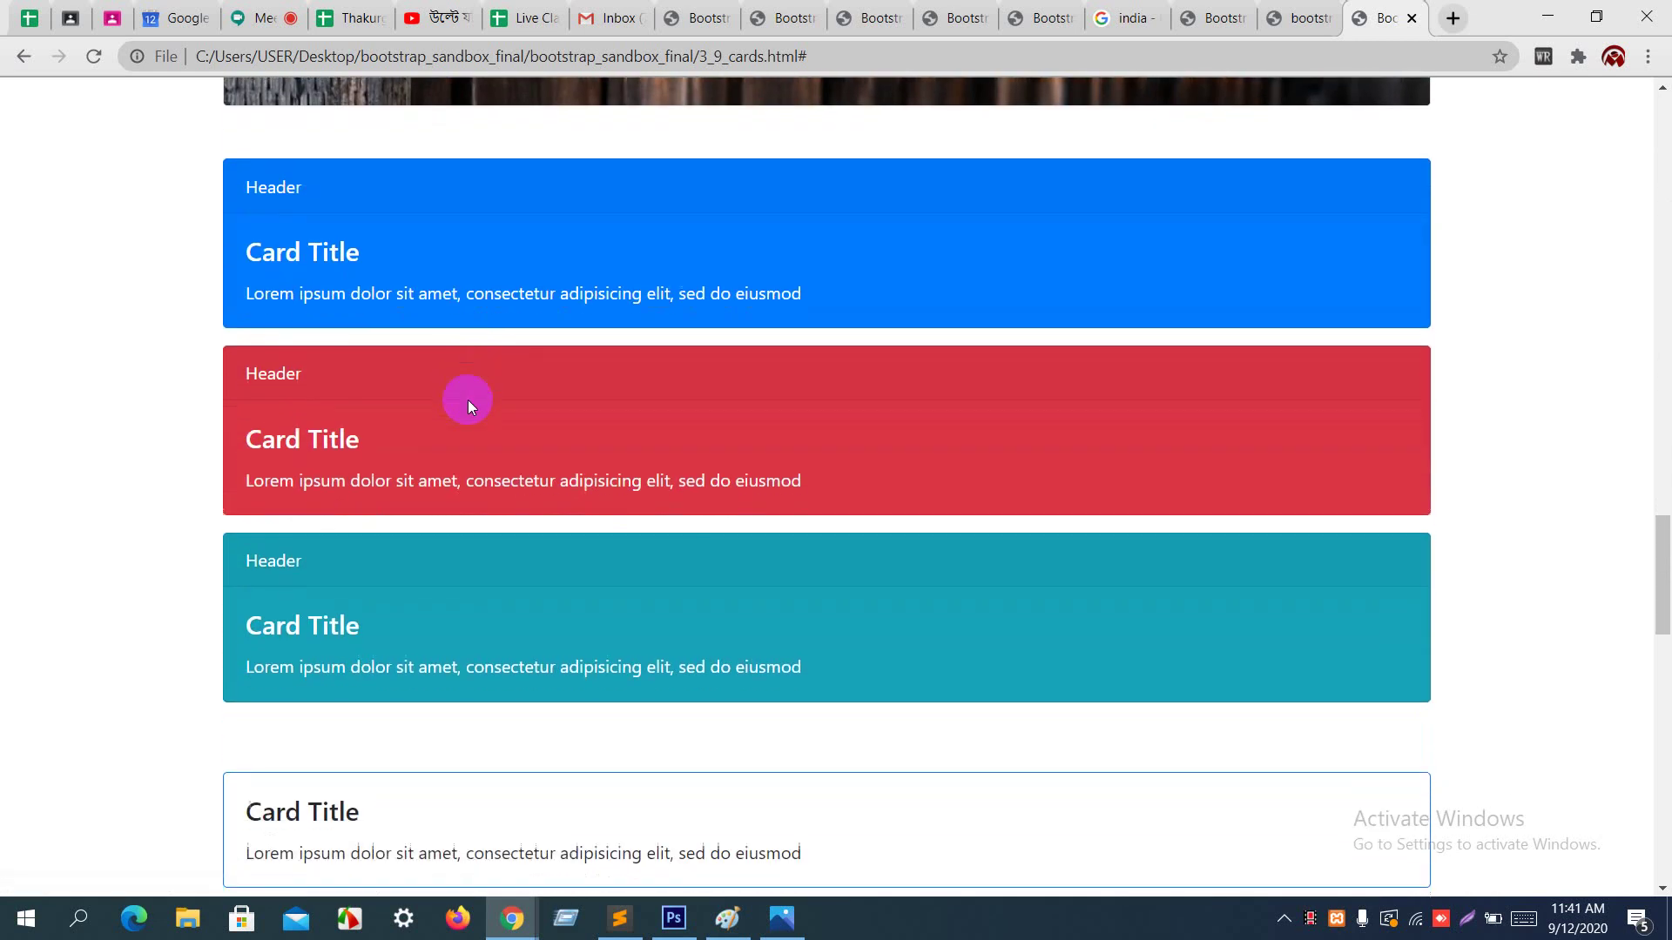
Step: Look over the outlined cards and the image card columns at the end of the Cards page
scroll(401, 503, down, 5)
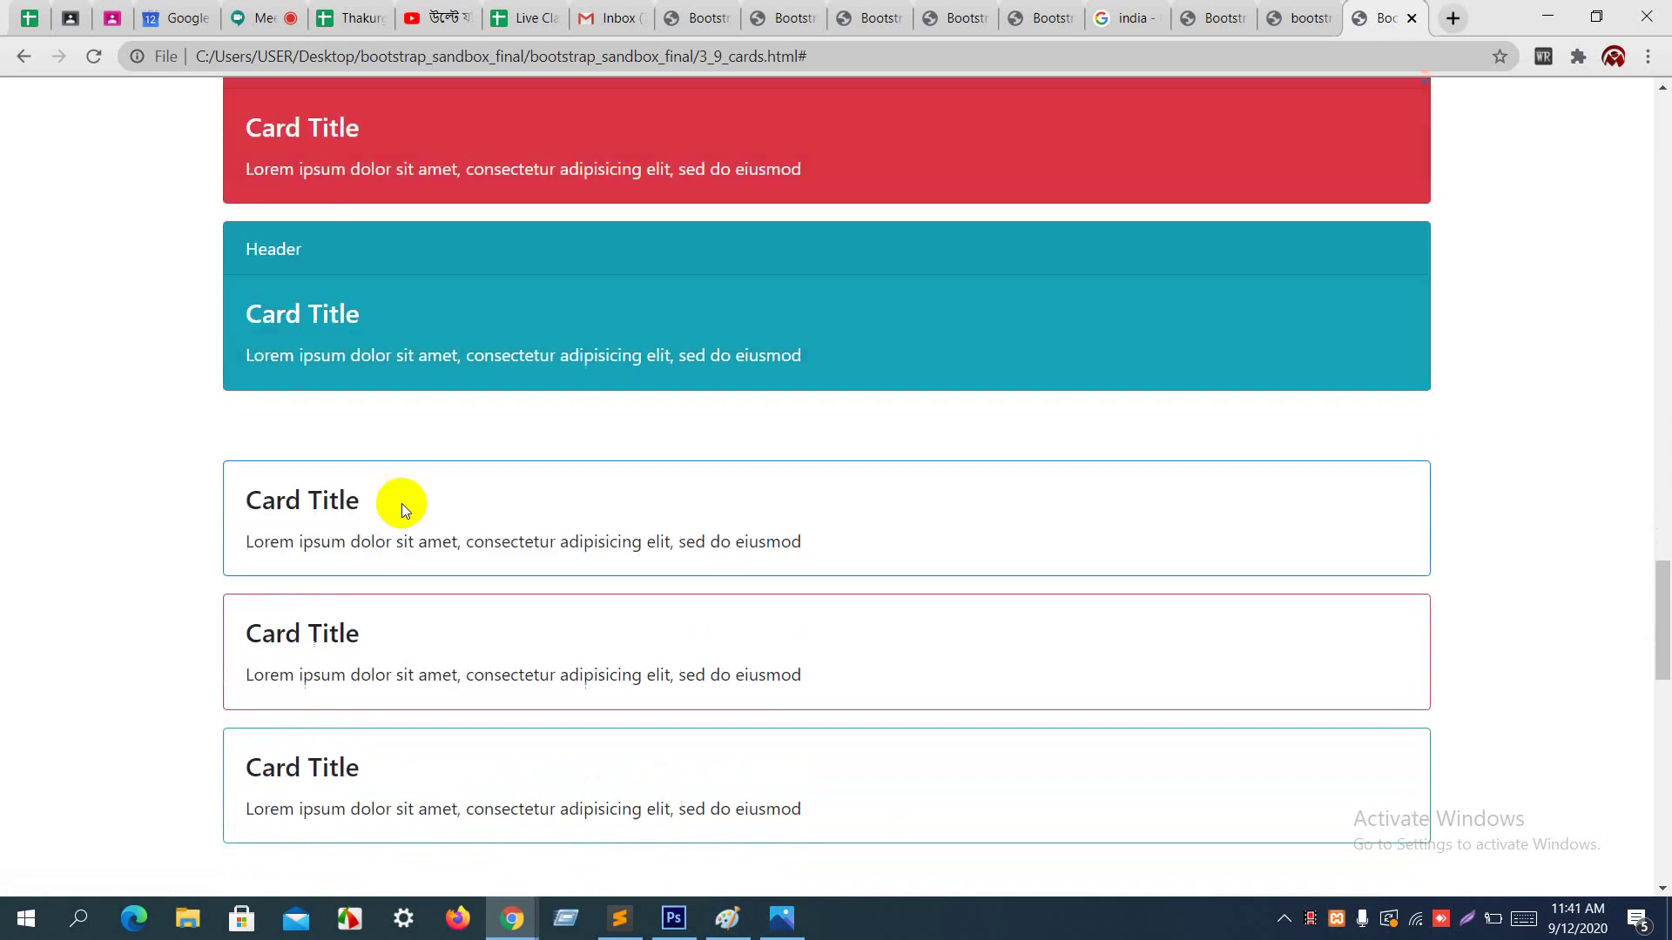
scroll(400, 505, down, 13)
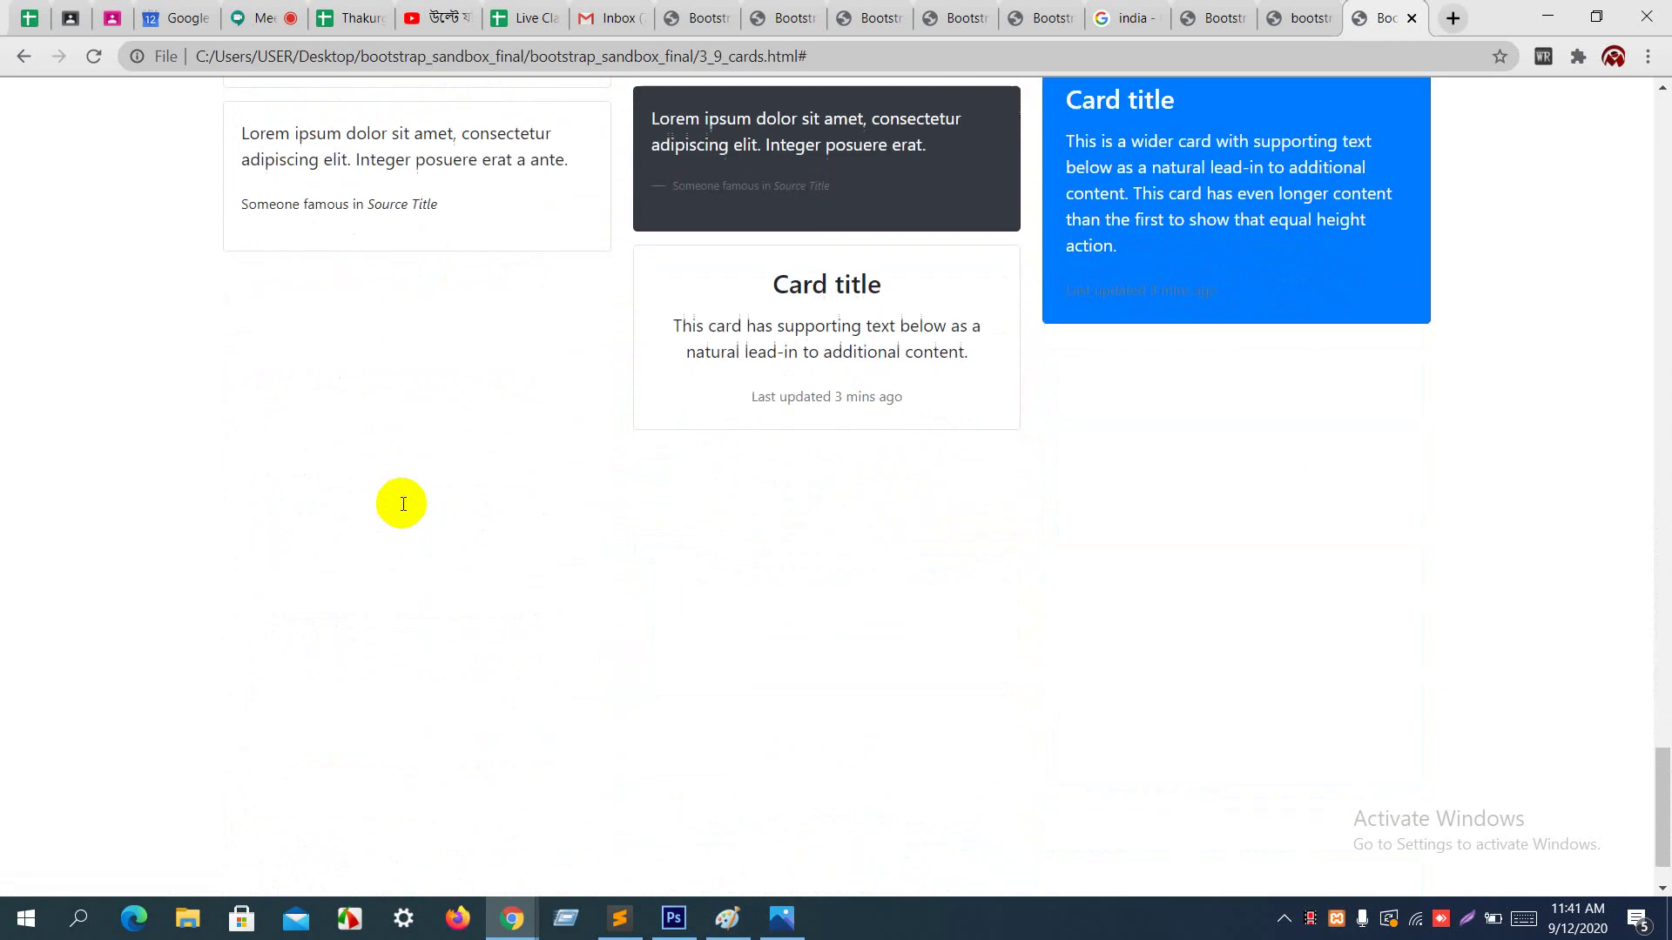
scroll(401, 505, up, 3)
scroll(634, 533, up, 2)
scroll(734, 362, up, 2)
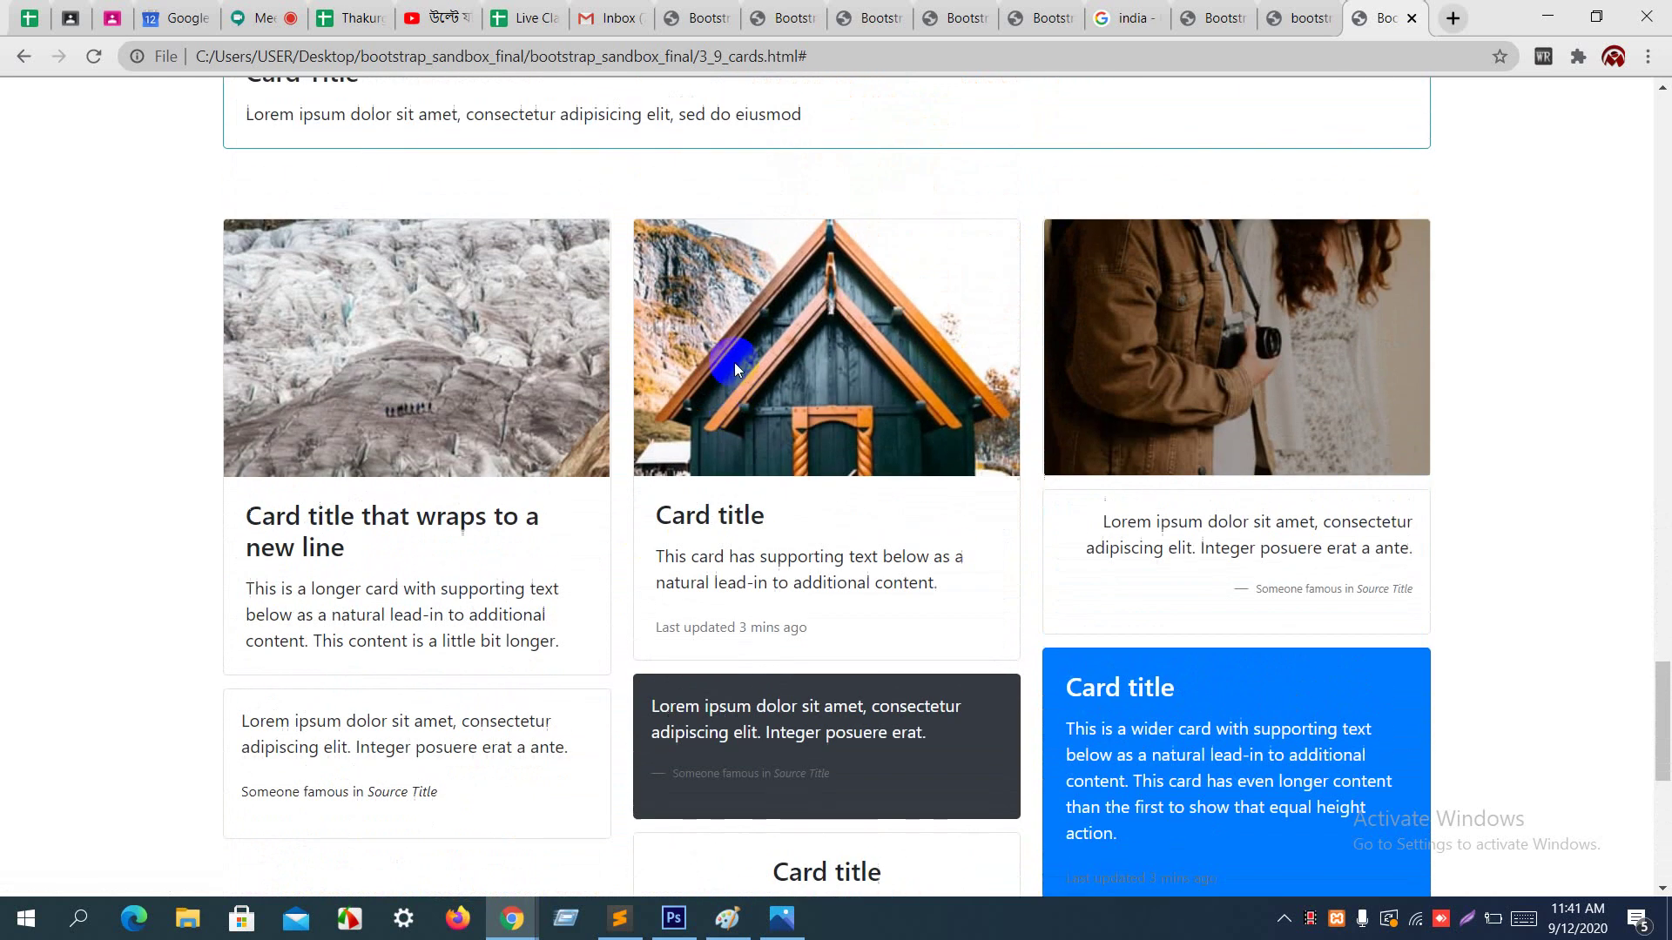
Step: Examine the middle column card's title, text and update note against the outlined cards, and return to 3_9_cards.html in Sublime Text
drag(671, 518, 795, 488)
drag(665, 561, 643, 625)
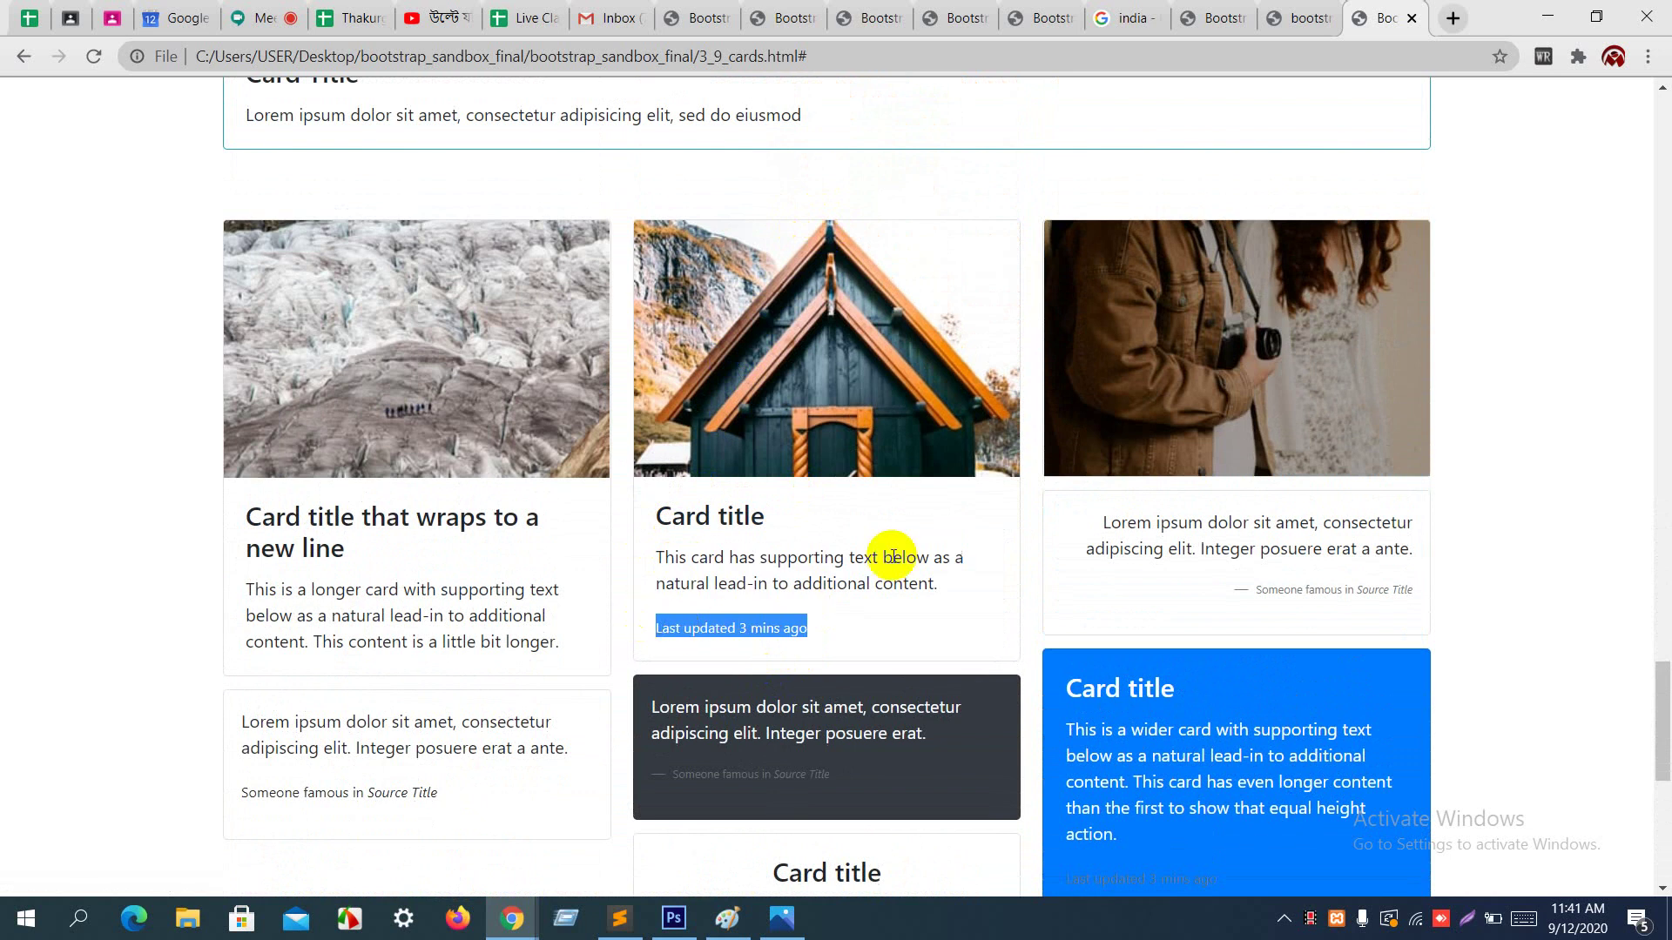
click(1021, 525)
scroll(1021, 526, up, 1)
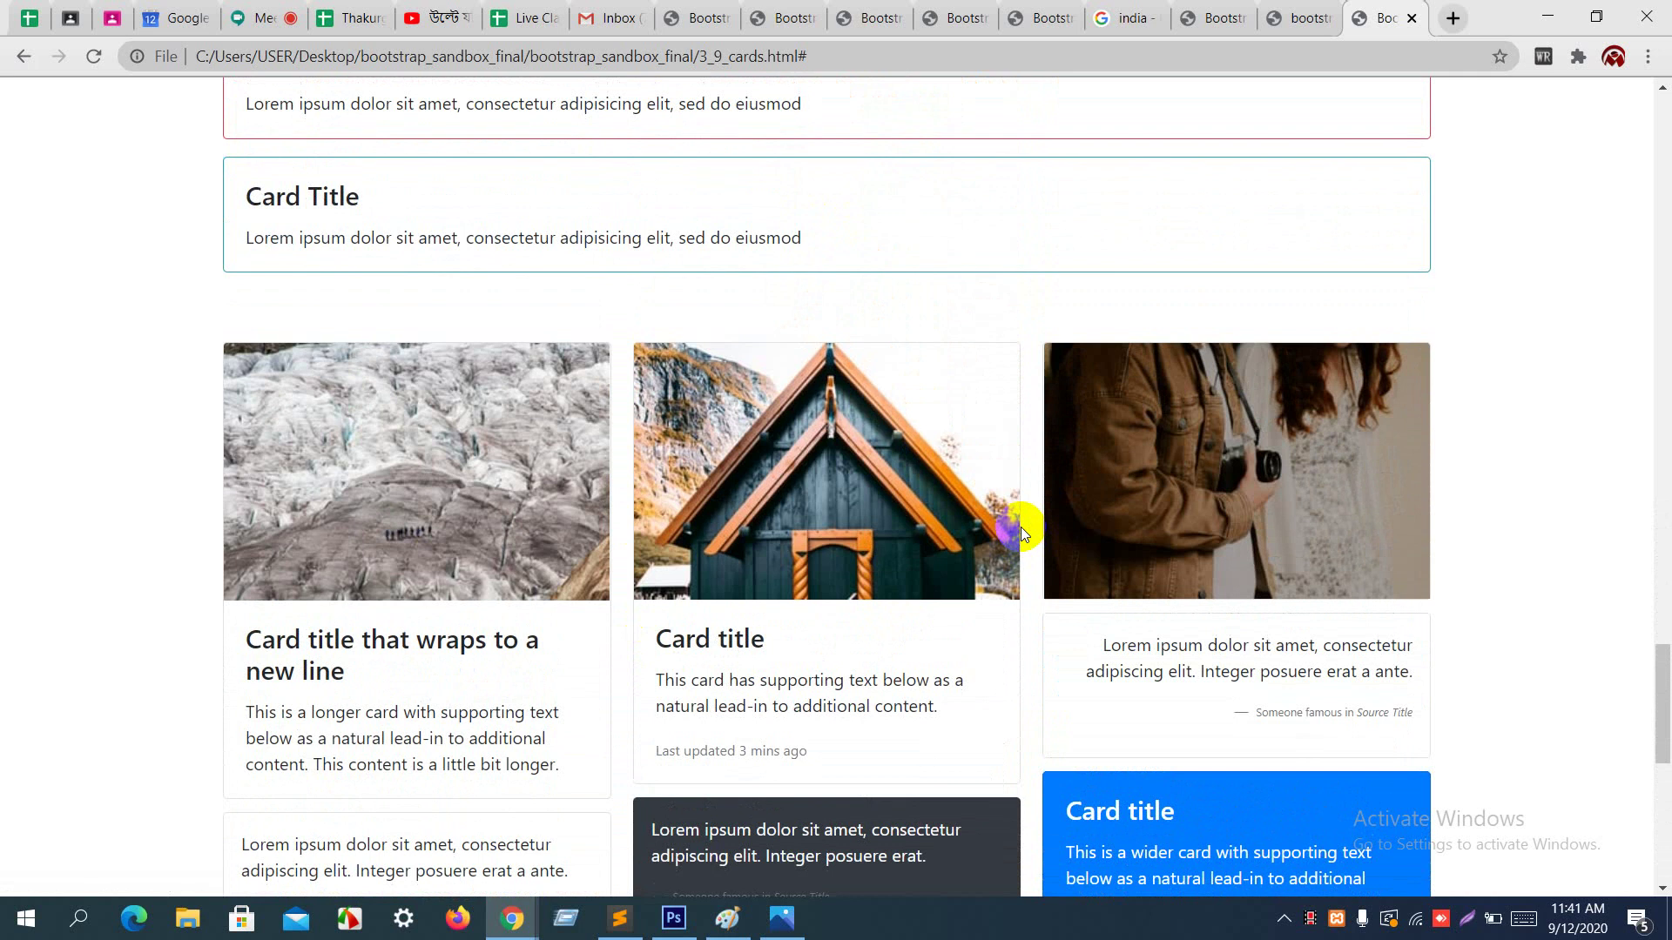
scroll(1020, 526, up, 9)
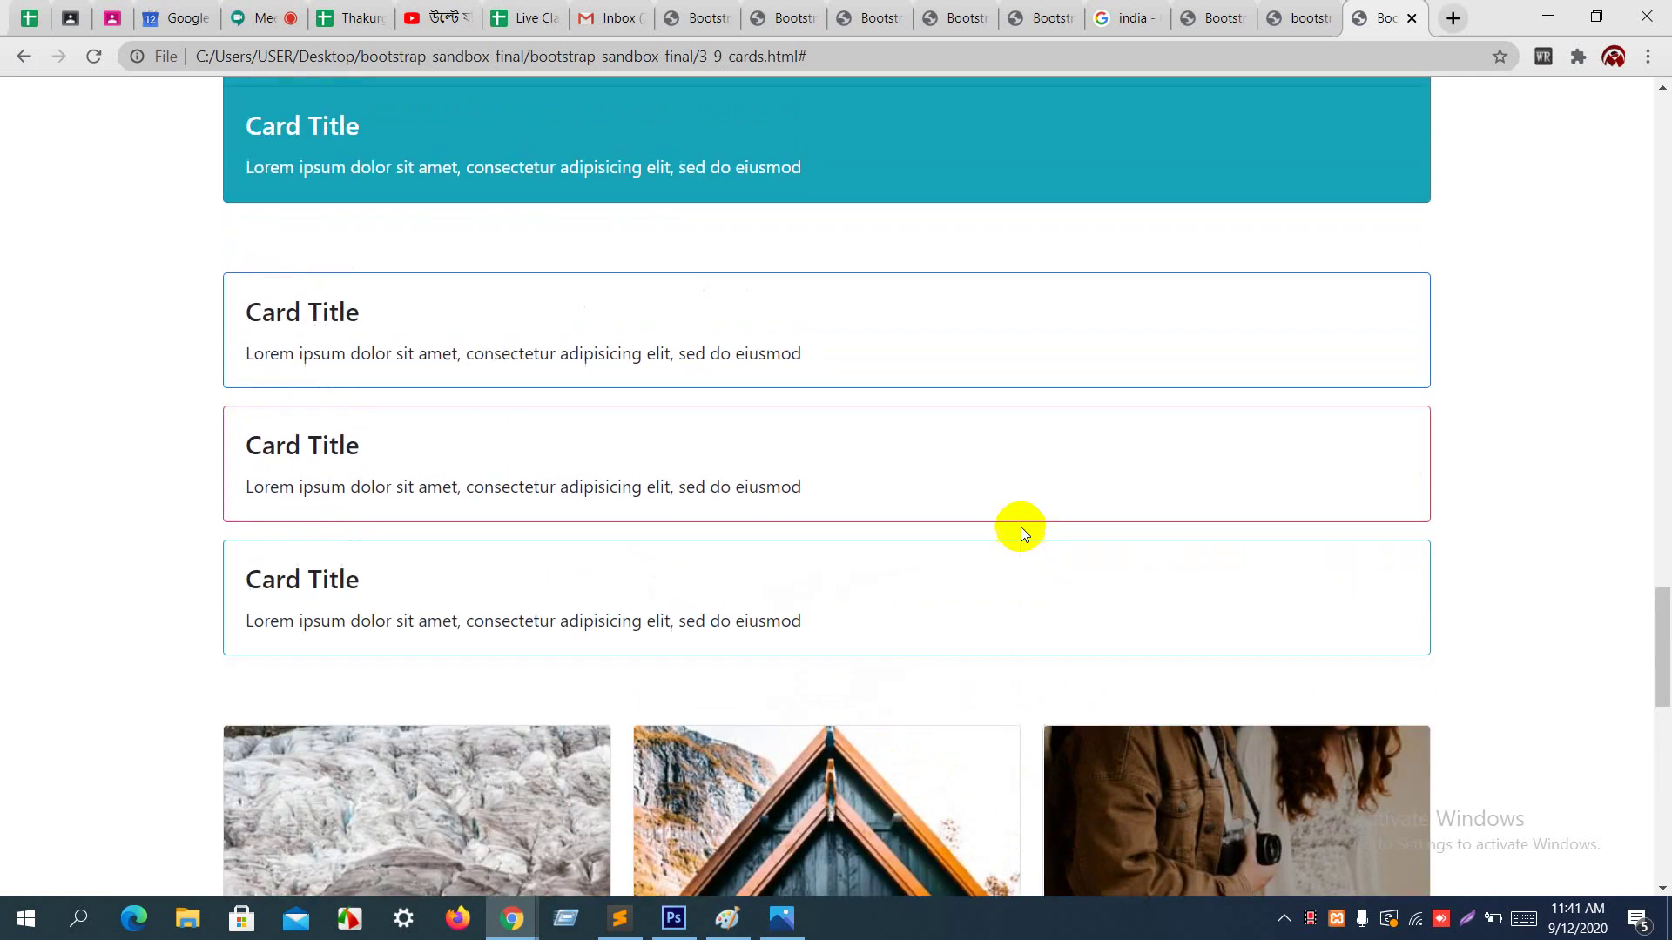
scroll(1021, 526, down, 9)
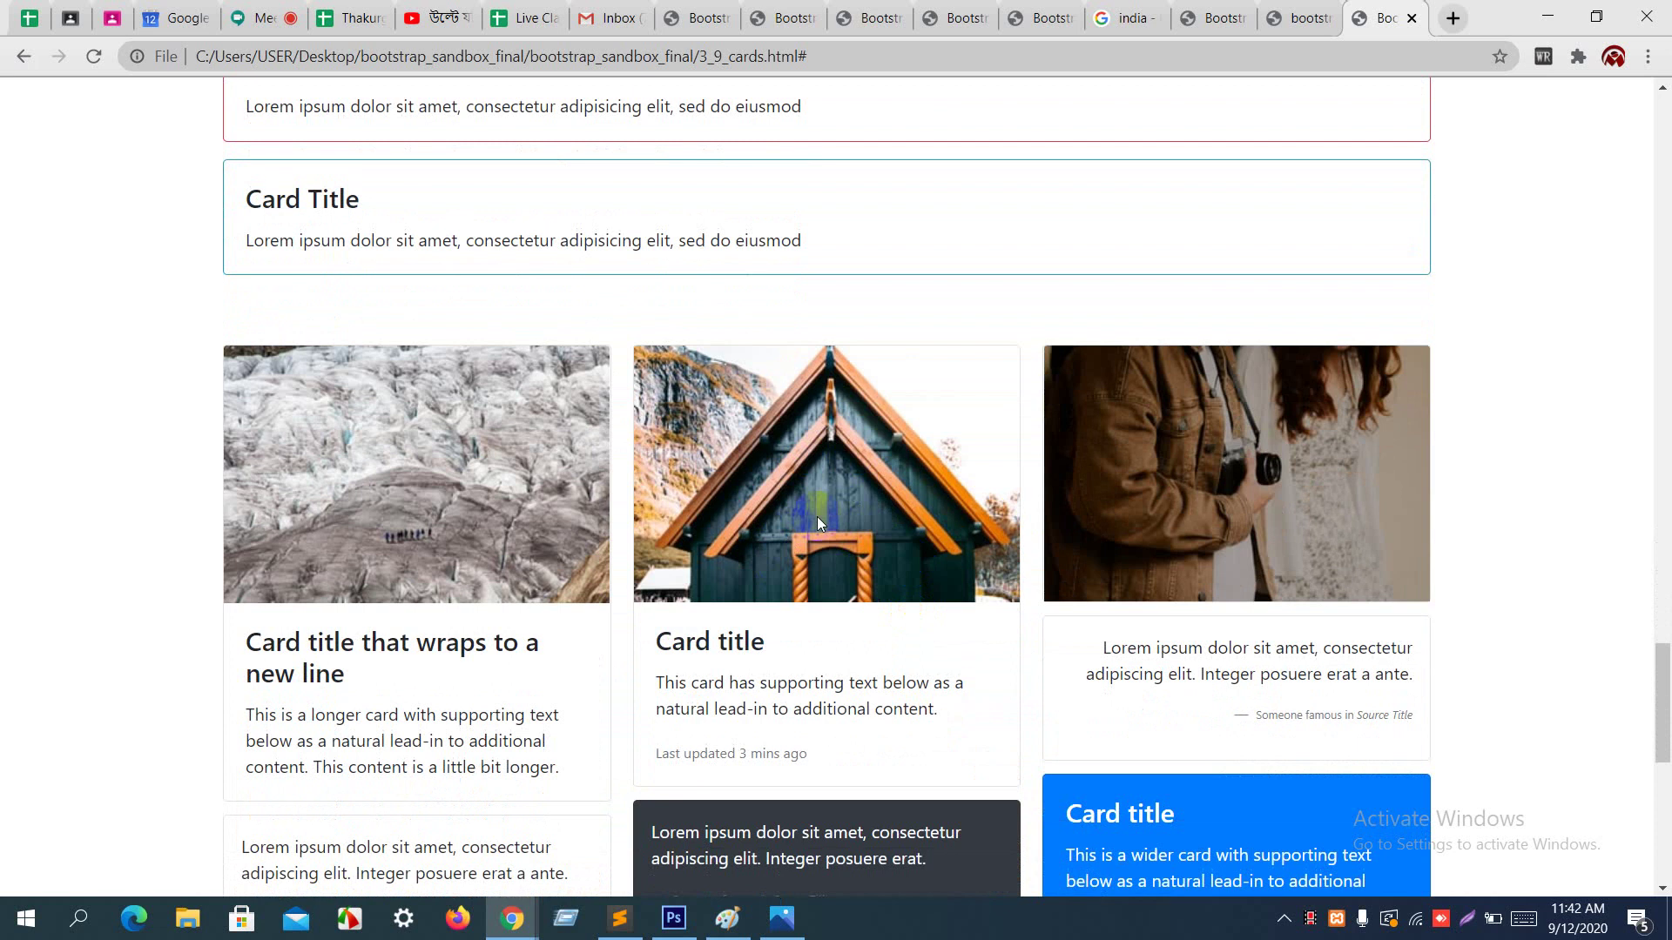
key(alt+Tab)
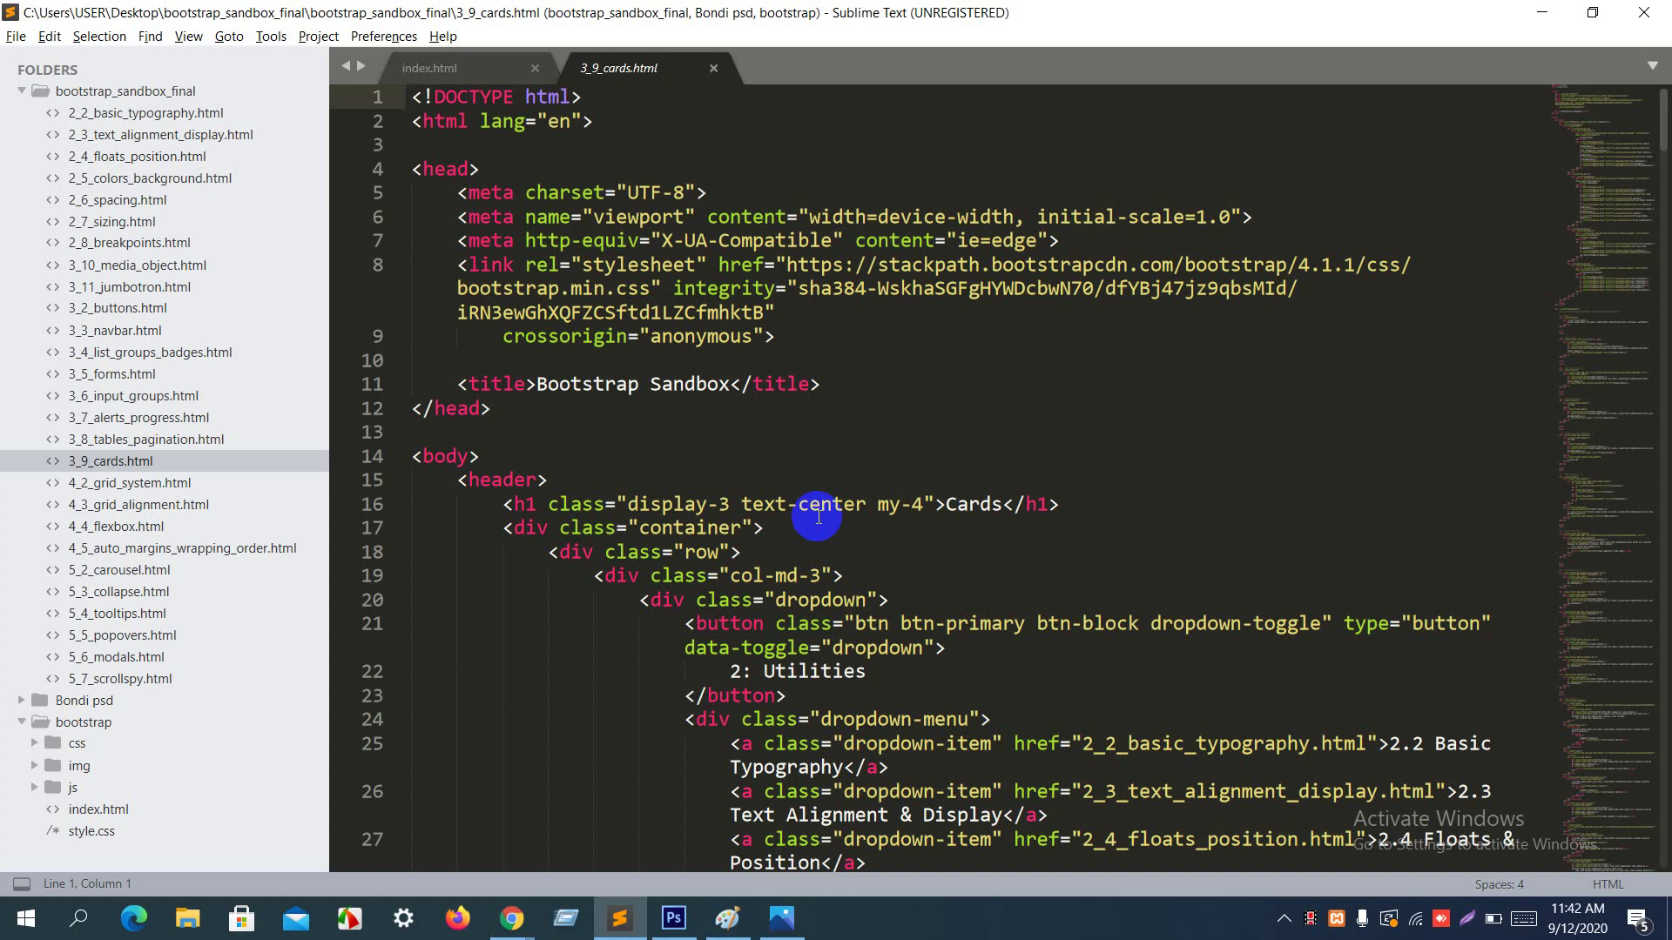
Step: In index.html, delete the whole filler paragraph after the save button, save the file, and indent the emptied line
click(462, 73)
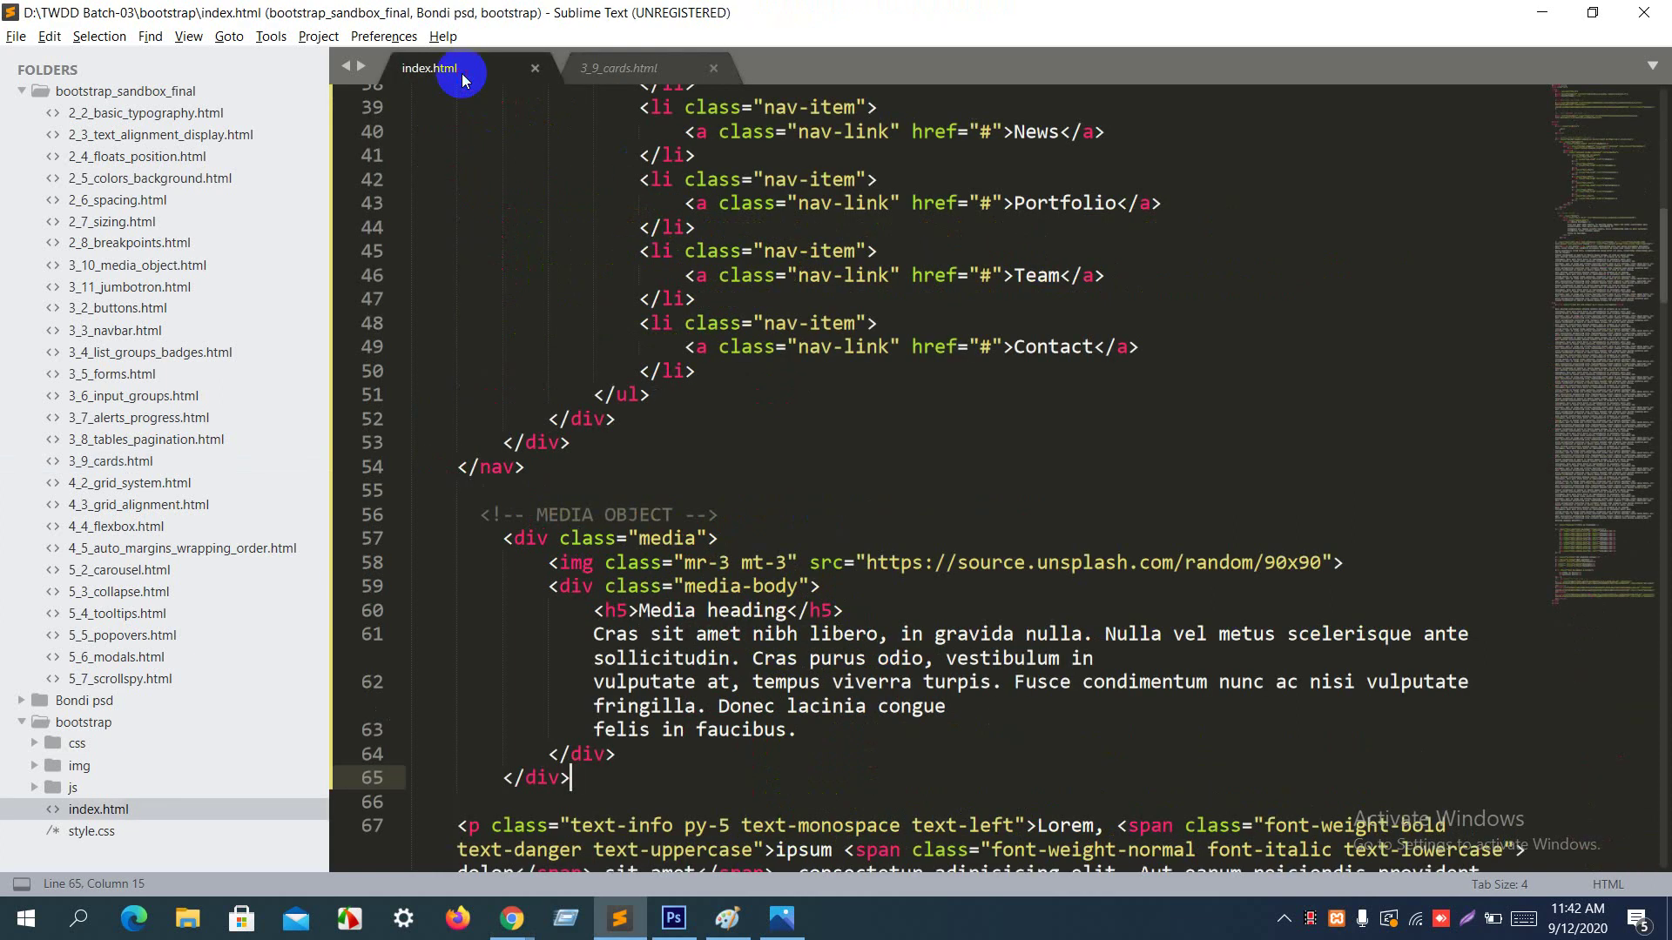
scroll(644, 523, down, 10)
scroll(646, 524, down, 10)
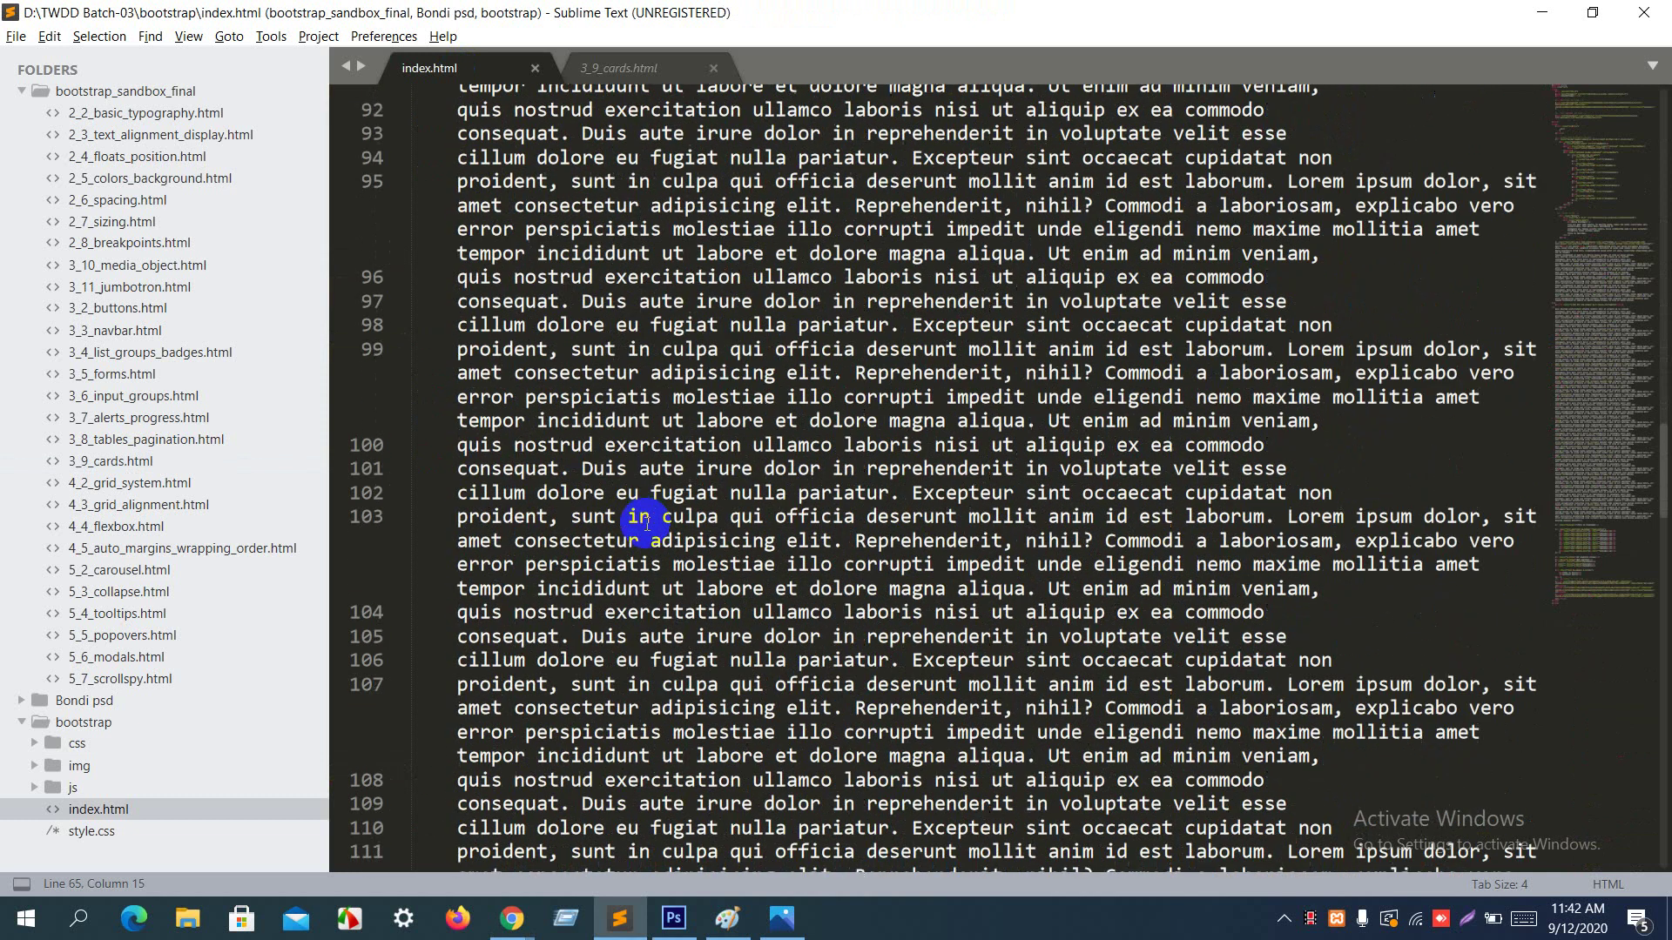
scroll(647, 524, up, 7)
scroll(646, 523, up, 3)
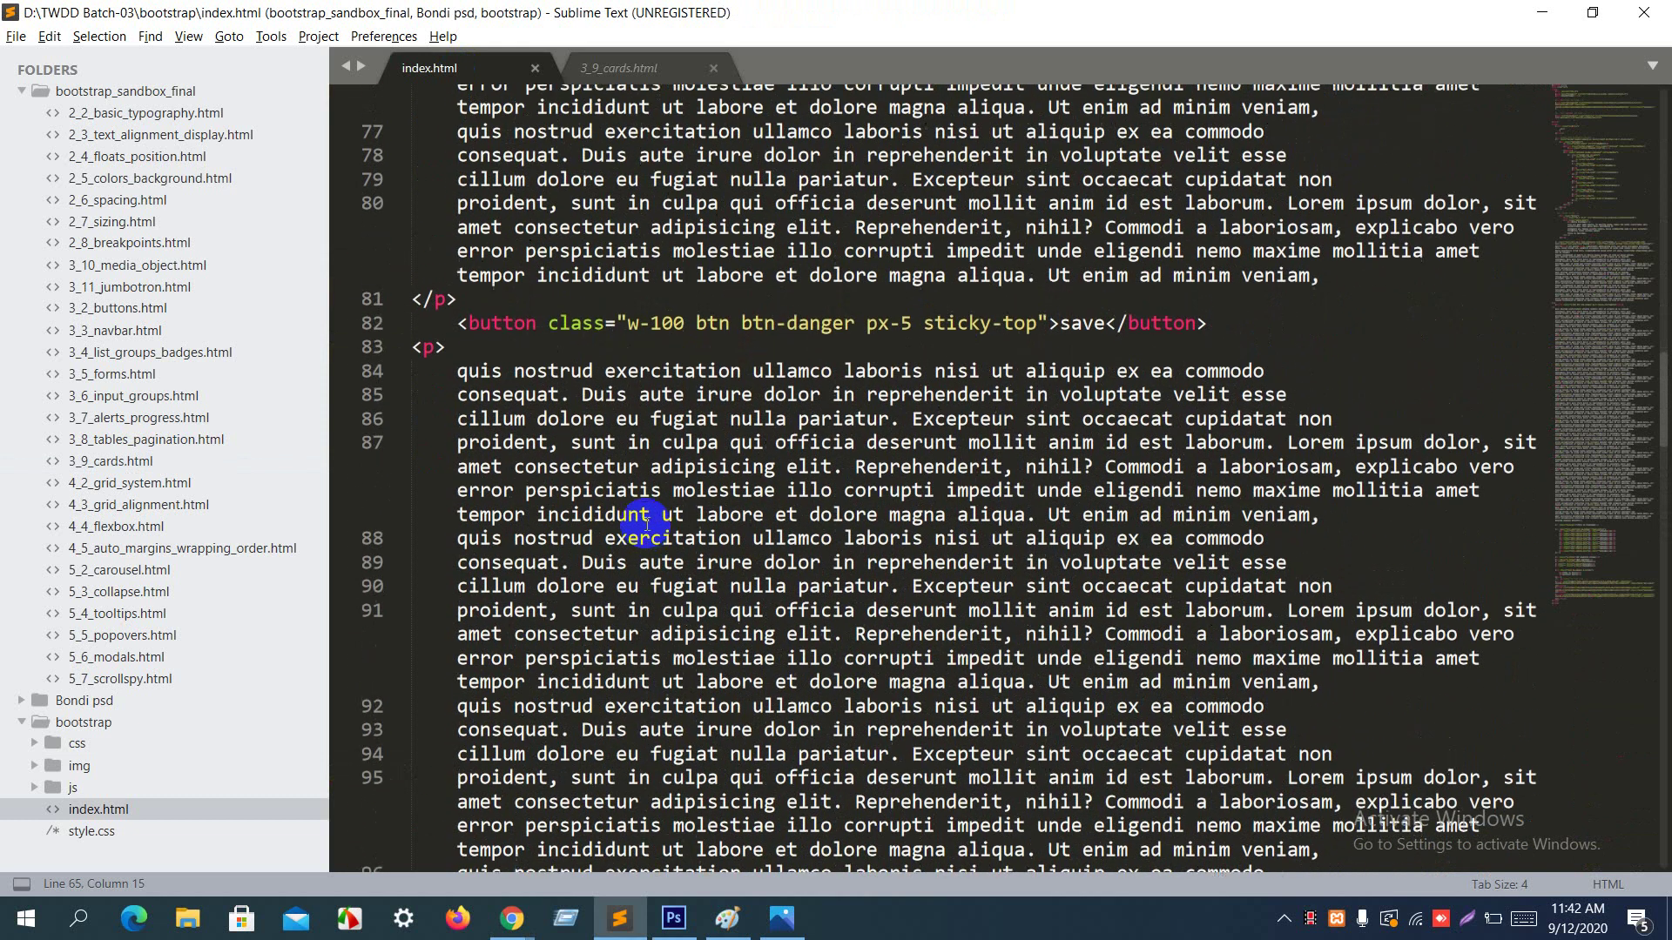
click(435, 348)
scroll(415, 346, down, 20)
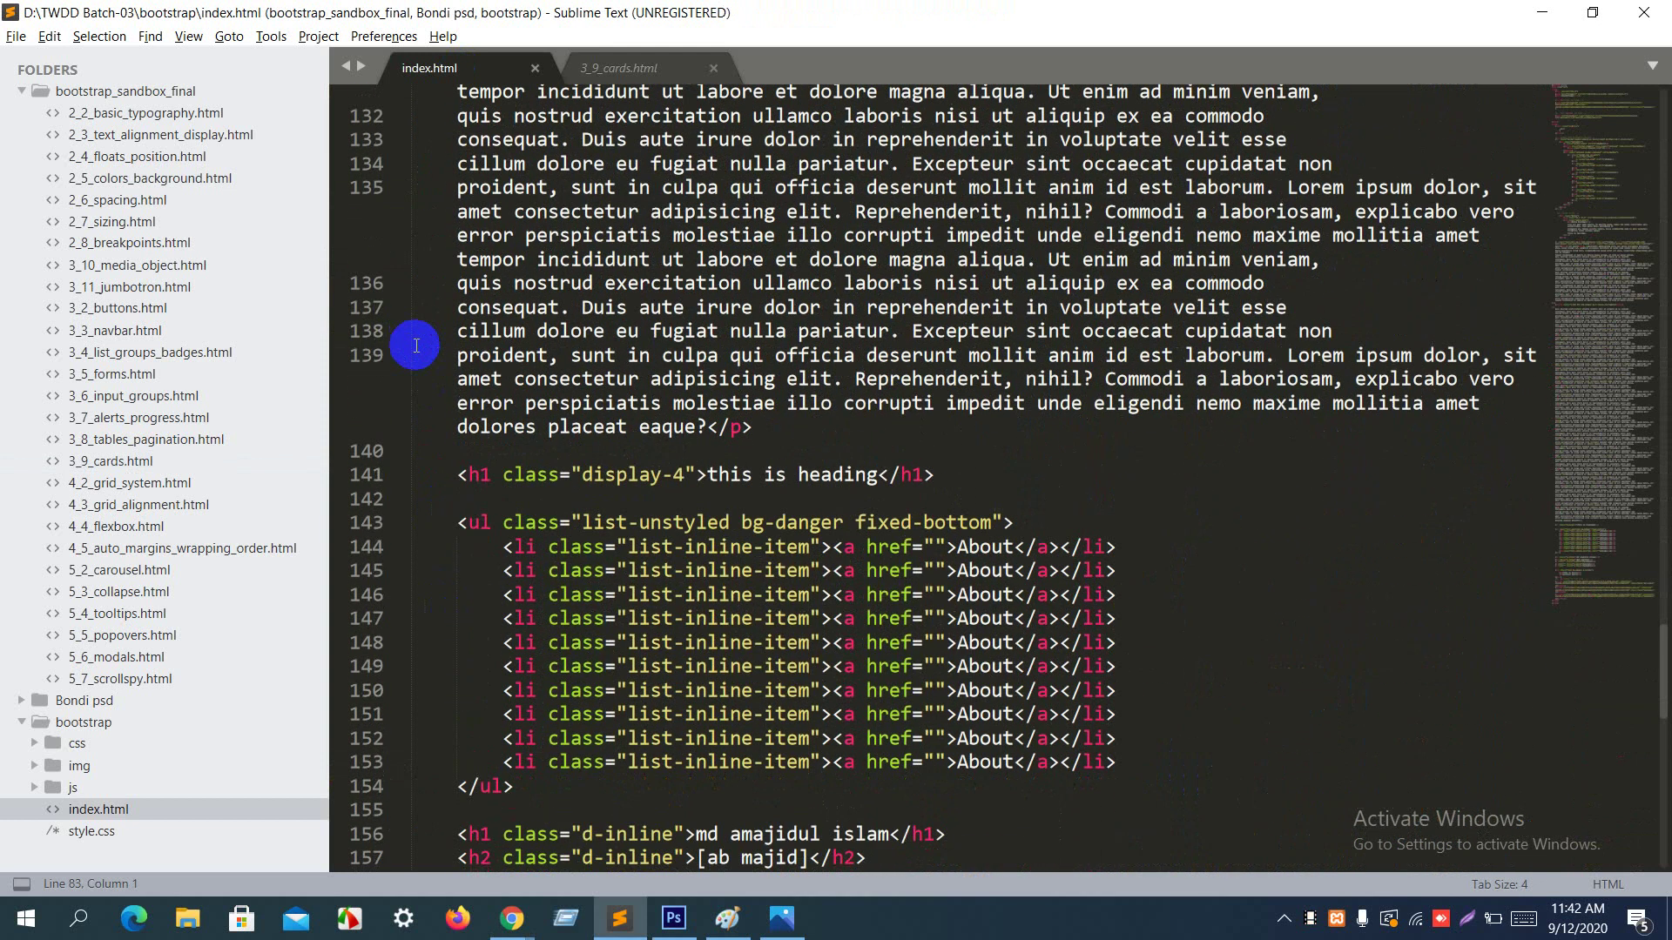
shift+click(784, 423)
key(BackSpace)
key(ctrl+s)
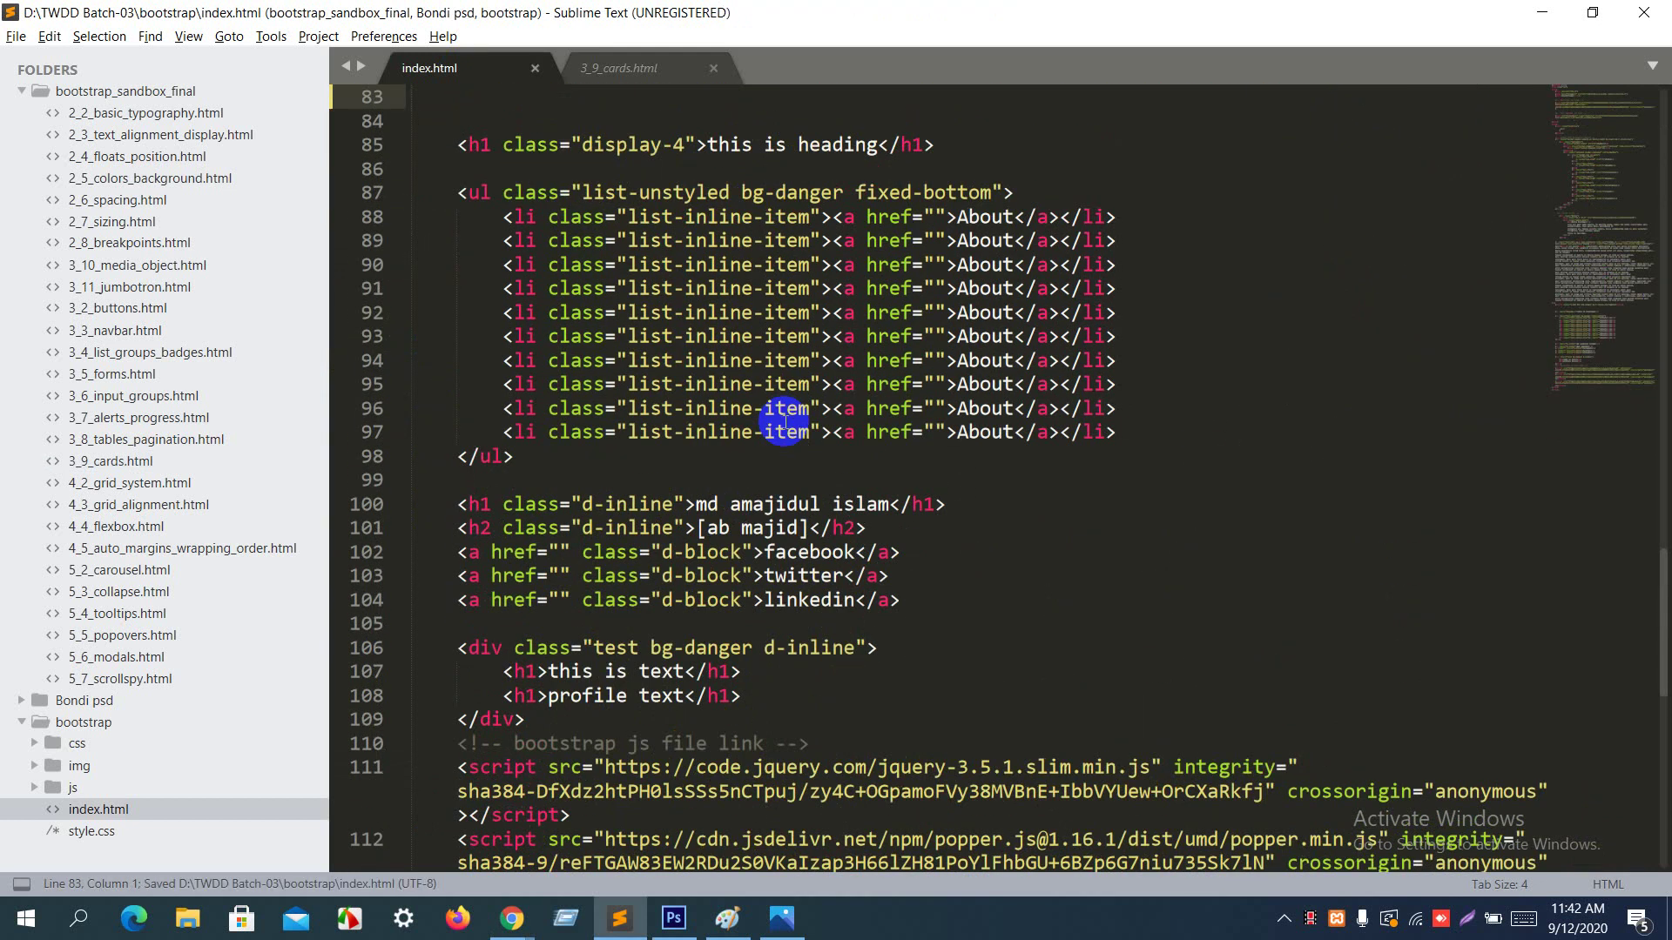
scroll(783, 426, up, 3)
key(Tab)
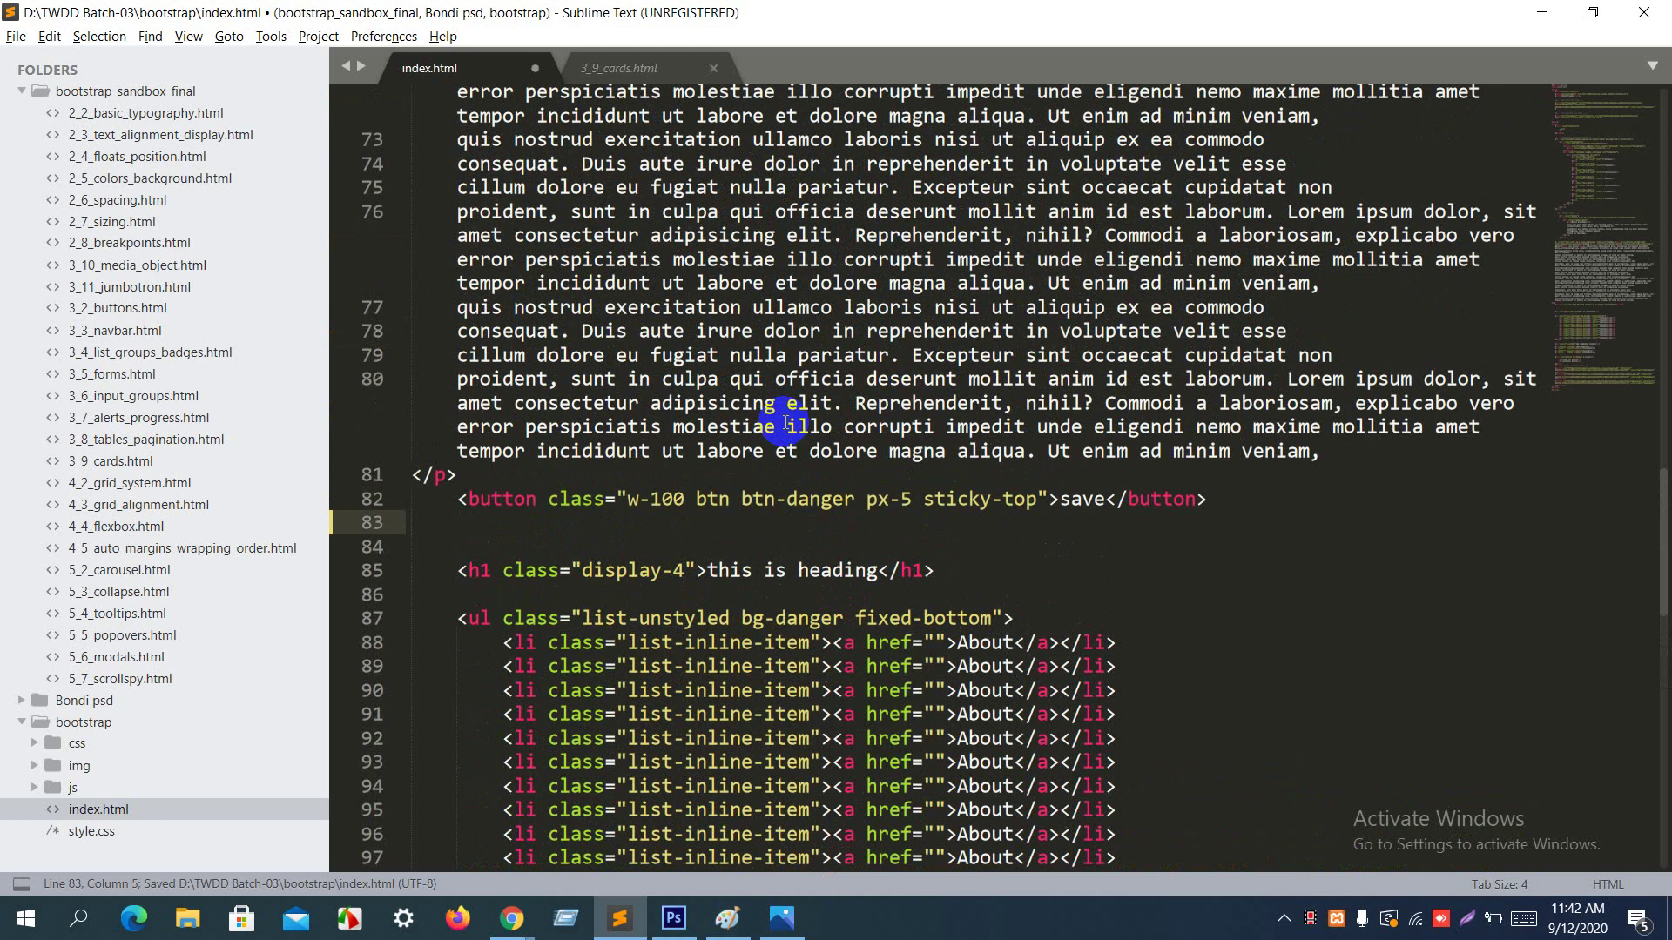
Step: Switch to Chrome, reload the index.html page and examine its layout around the save button
key(alt+Tab)
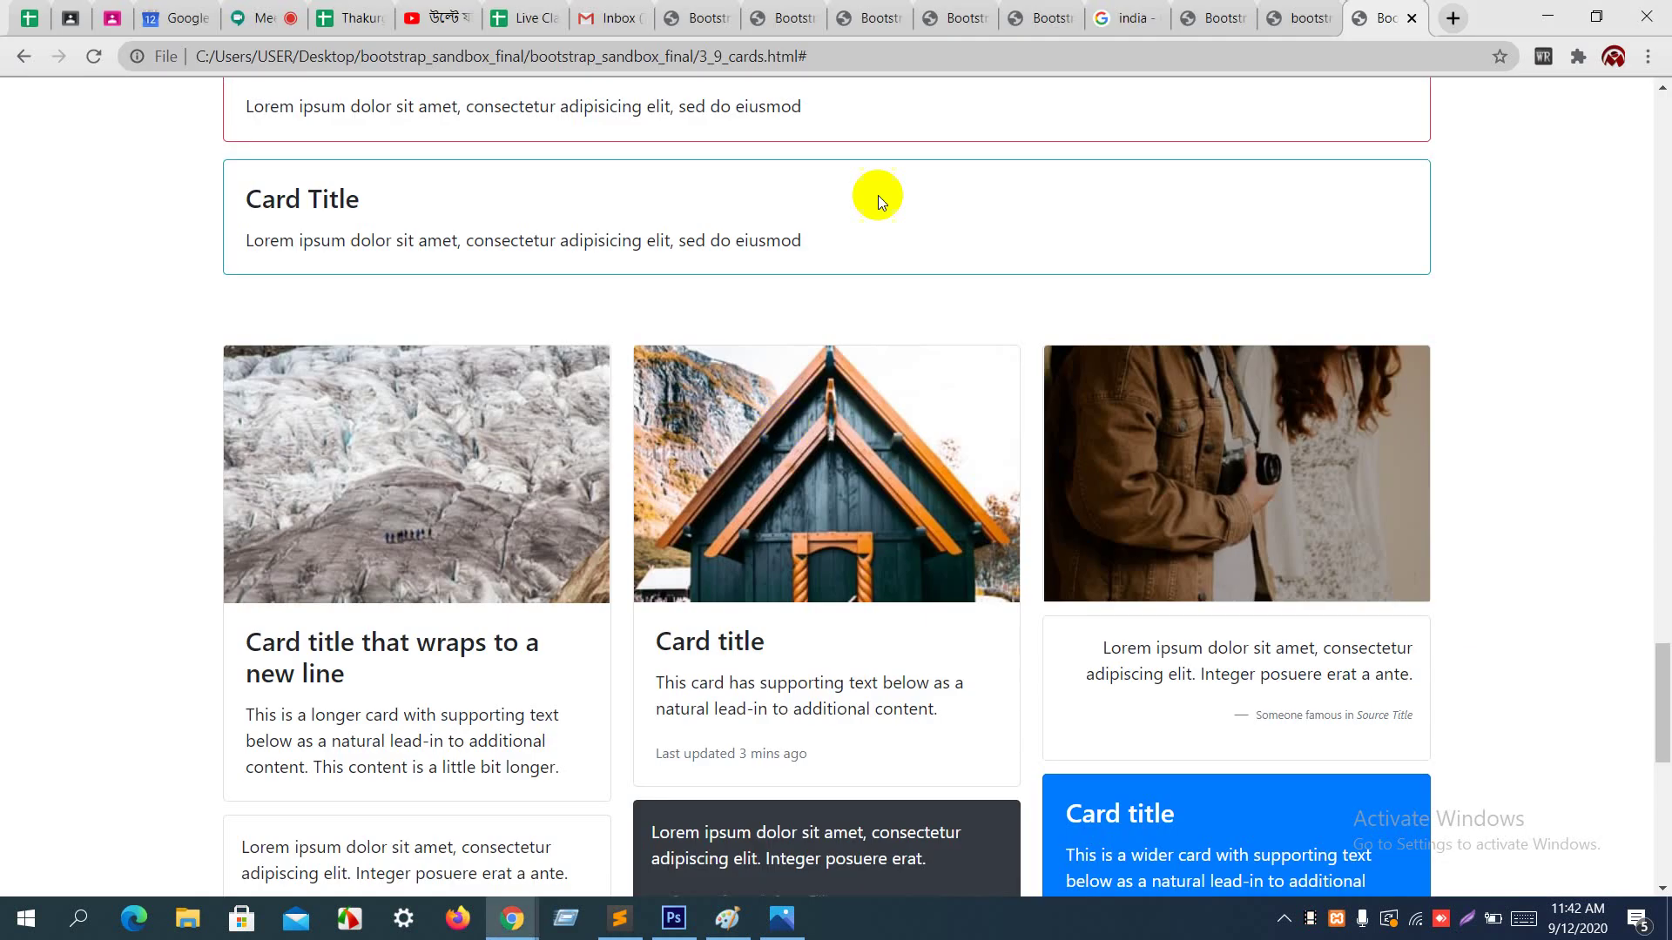
click(1313, 12)
key(F5)
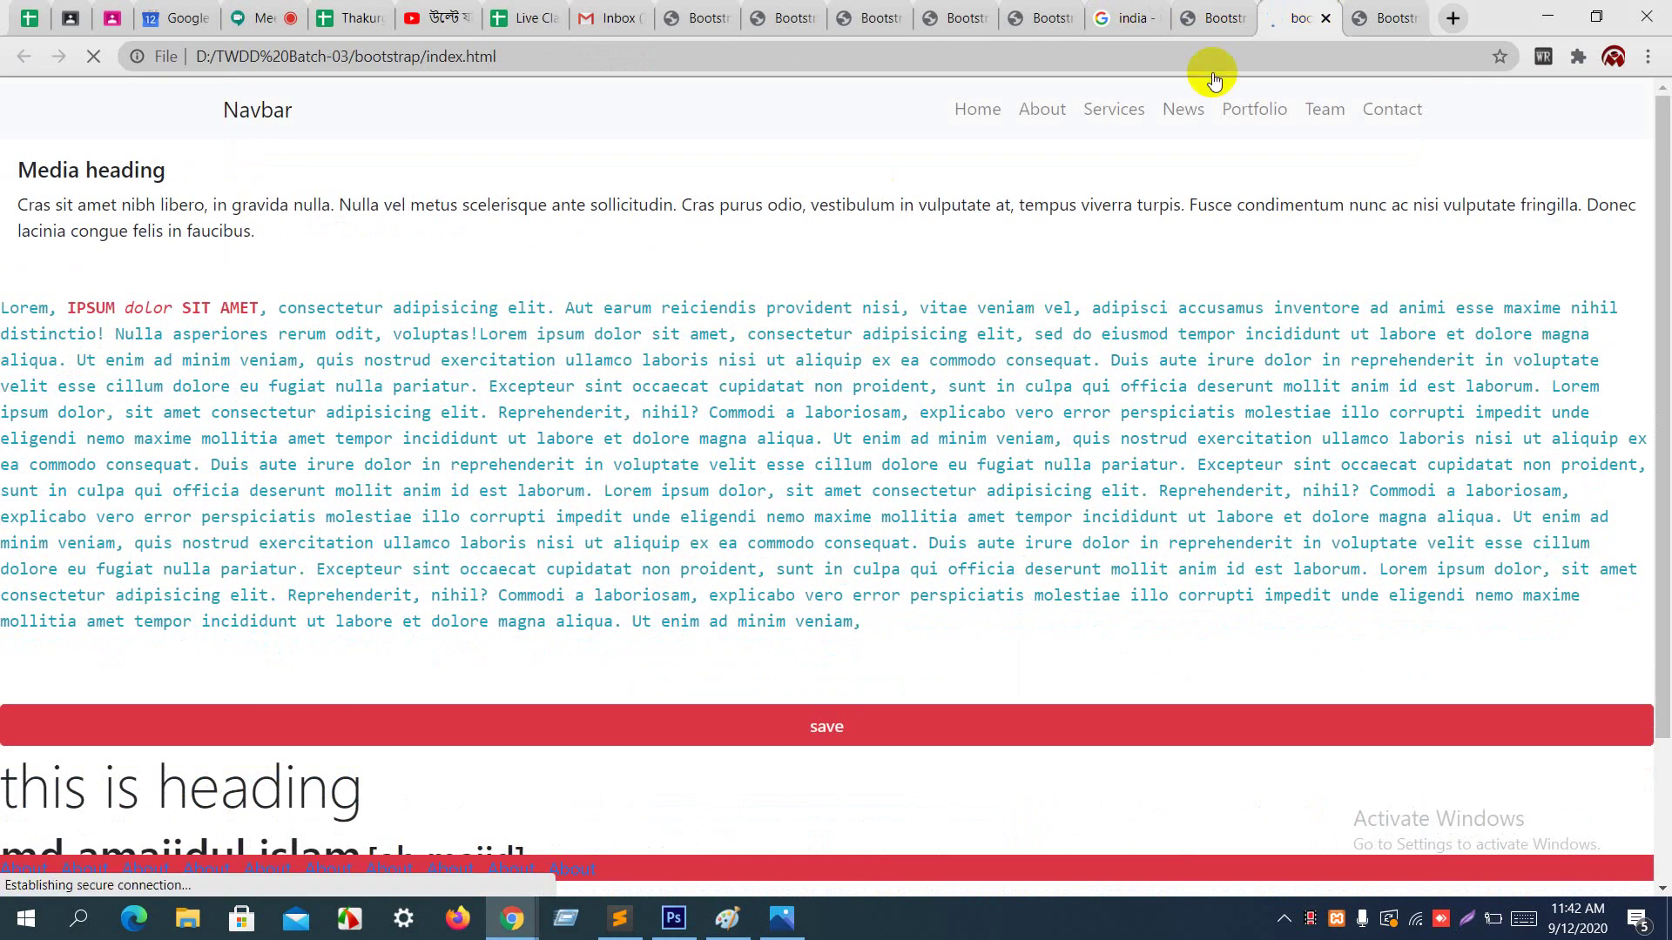
scroll(776, 438, down, 3)
scroll(778, 440, up, 1)
scroll(778, 438, down, 1)
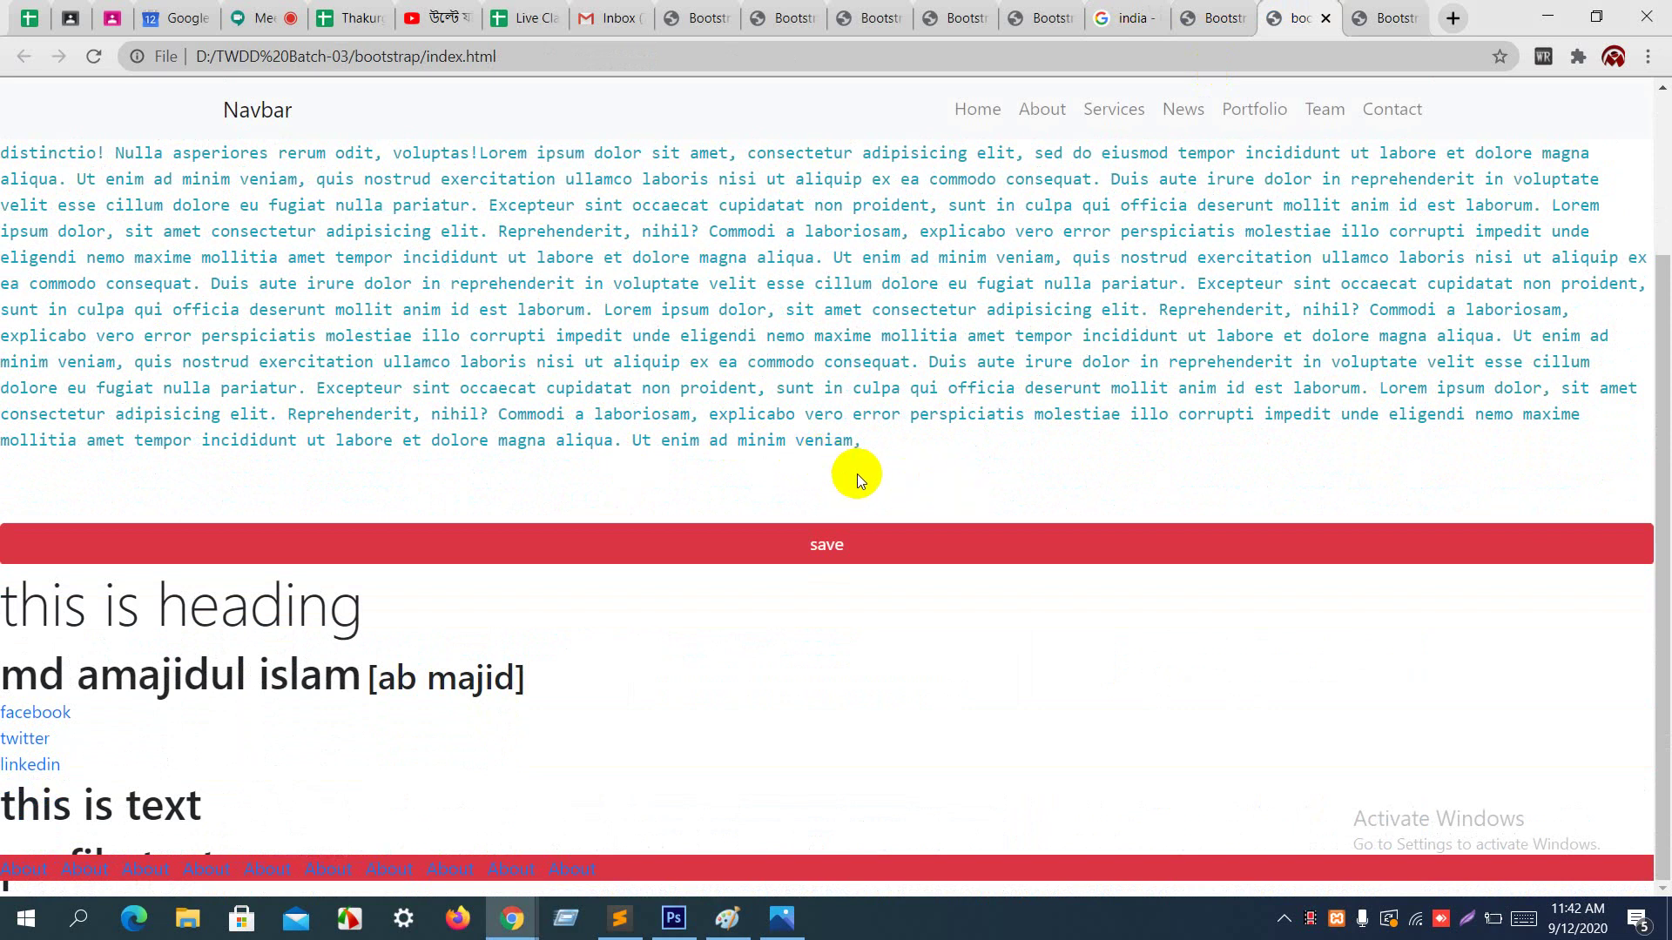
scroll(857, 477, up, 2)
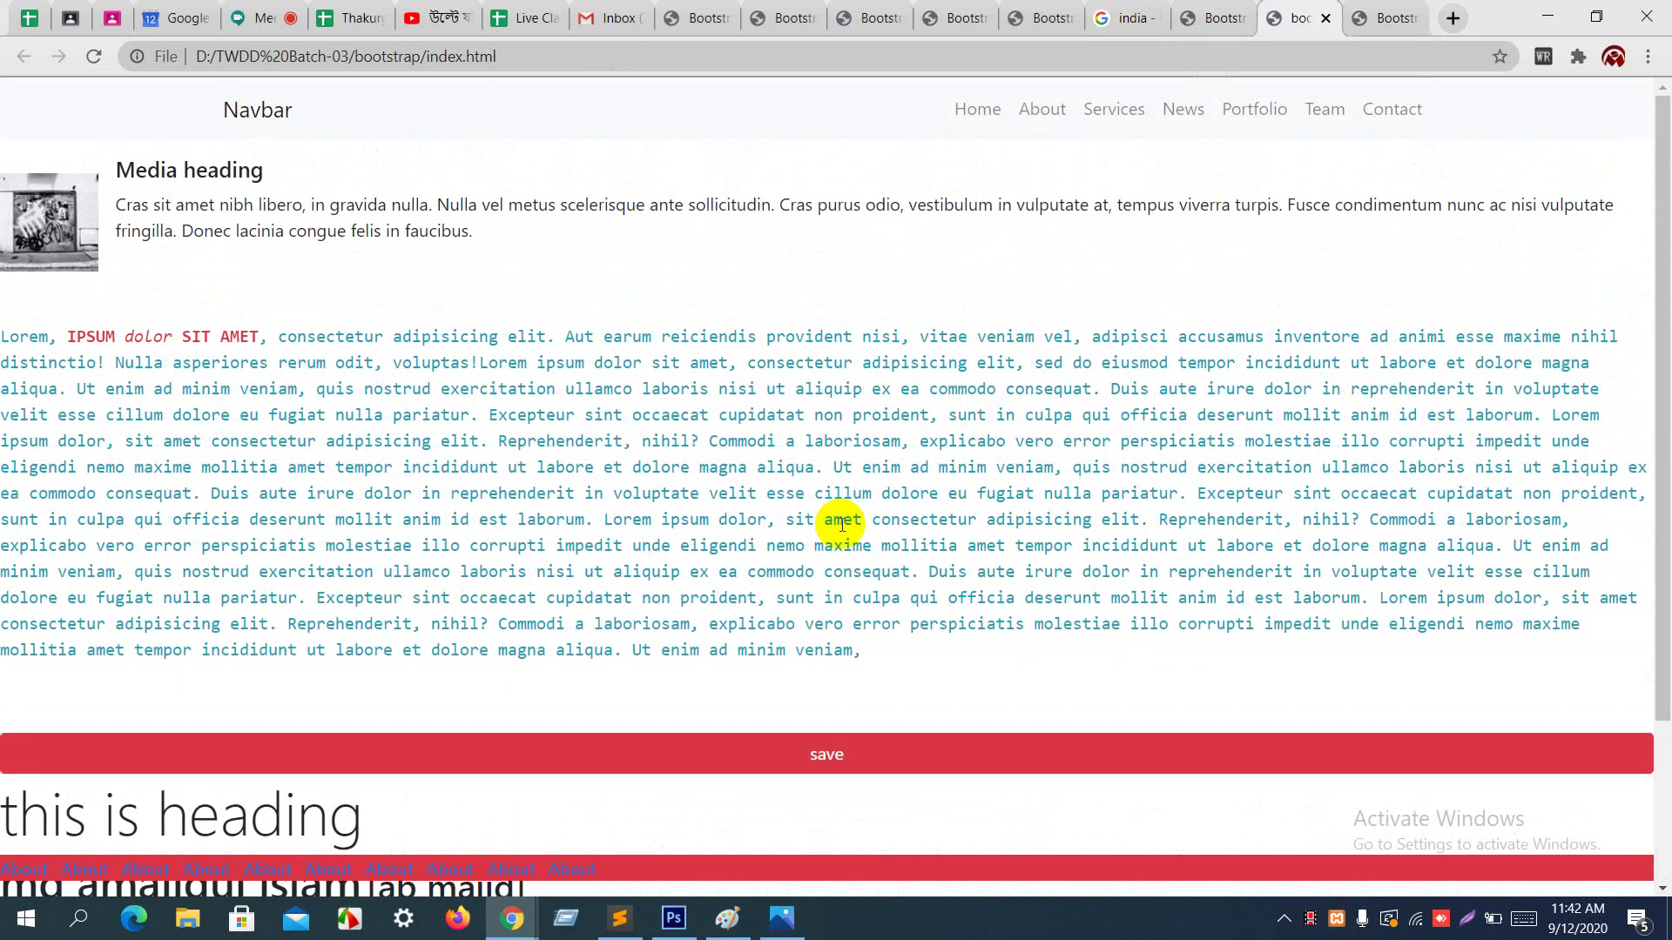
Step: Back in Sublime Text, insert an empty multi-line section element below the save button in index.html
key(alt+Tab)
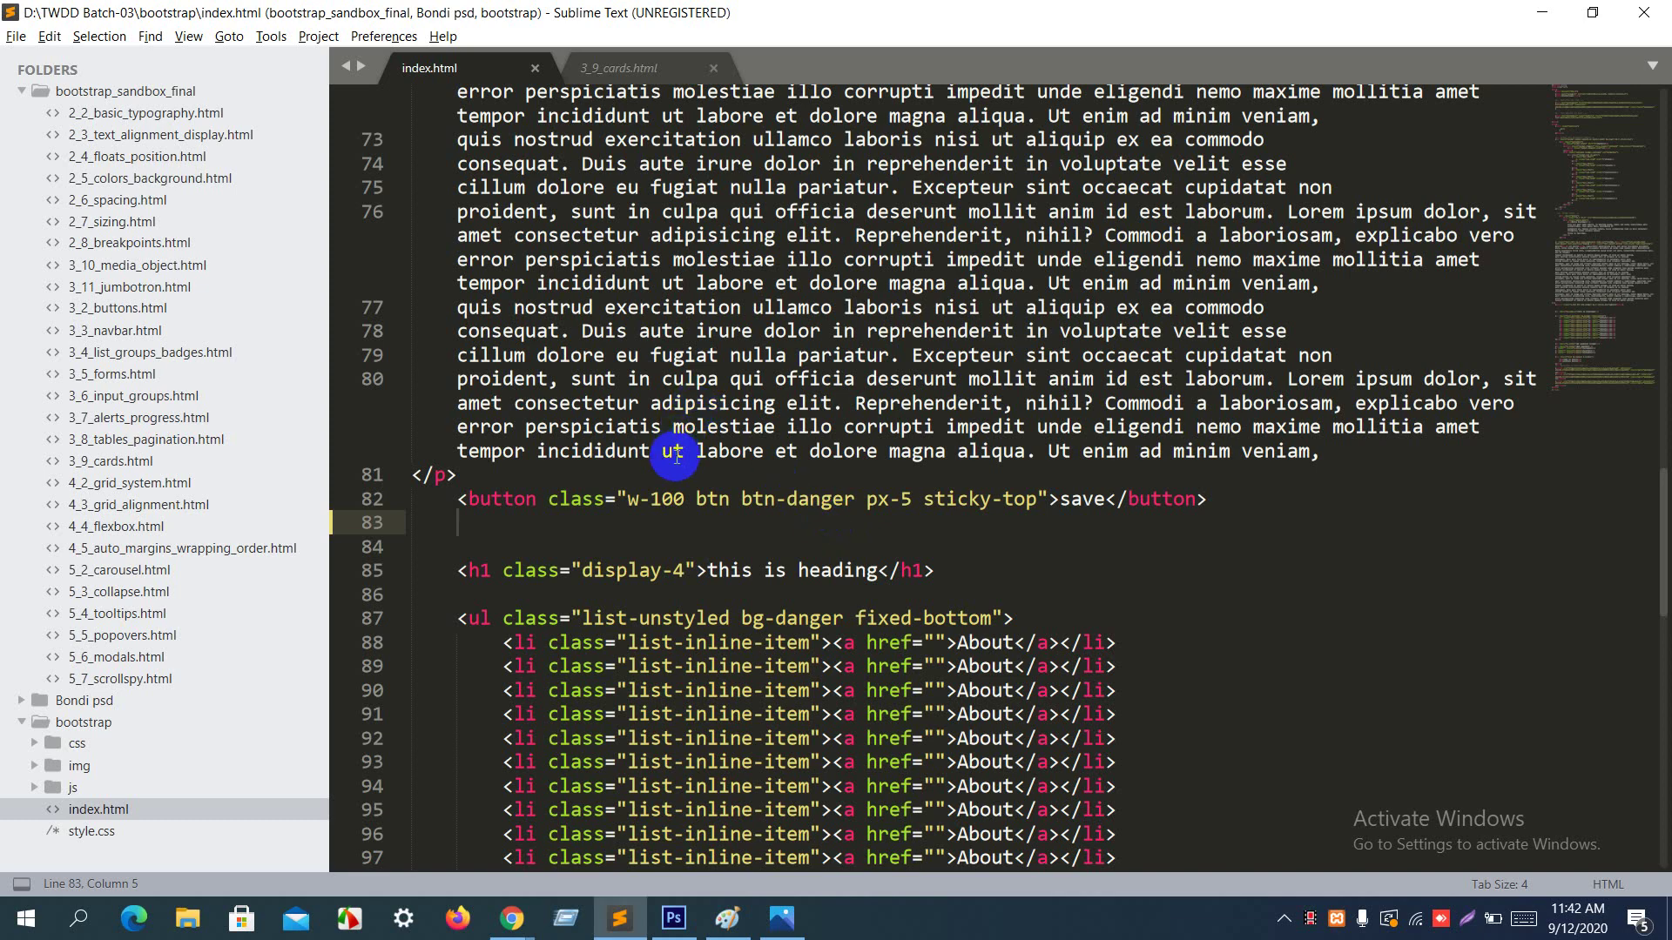
key(Return)
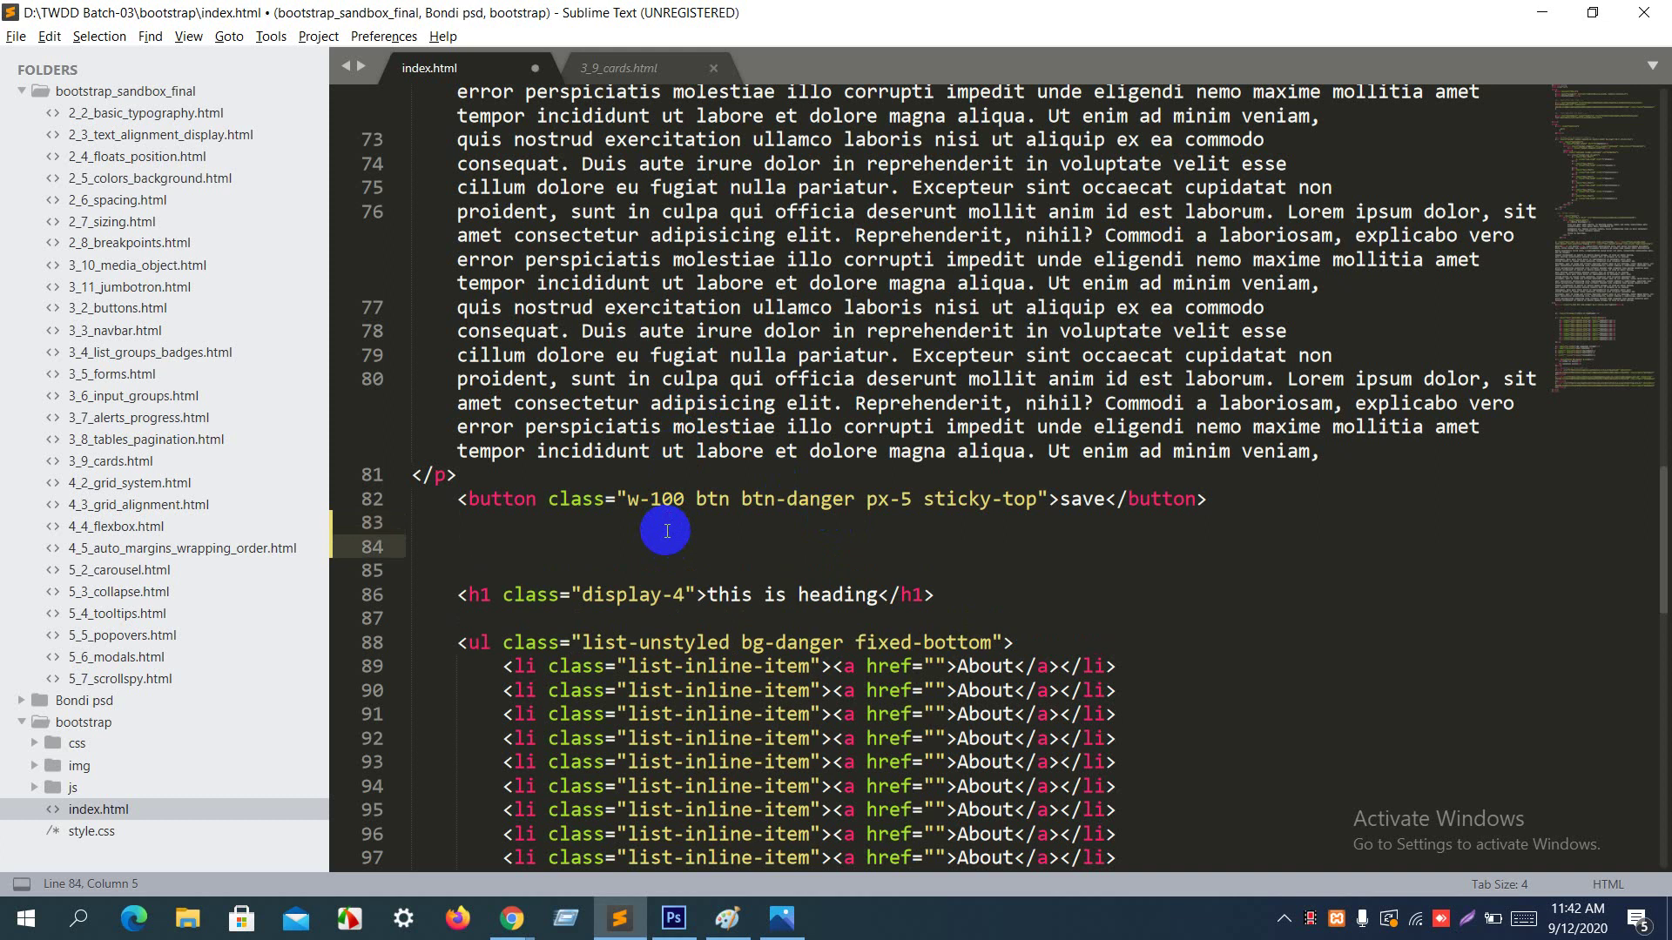
text(<se)
key(Return)
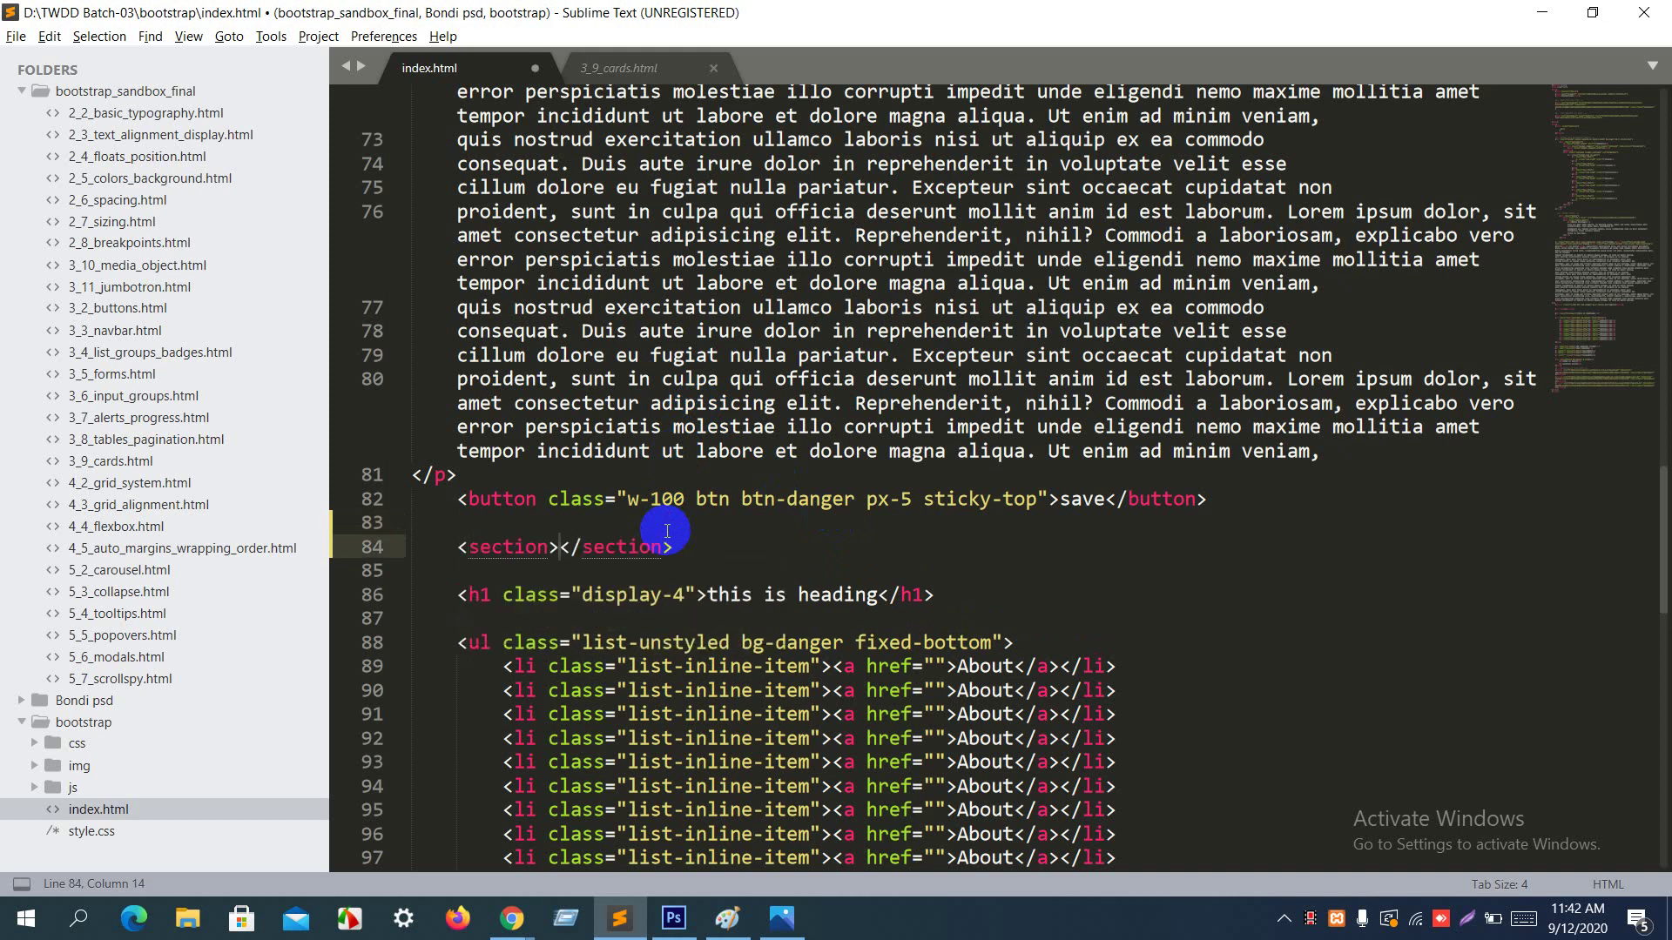
key(Return)
key(Up)
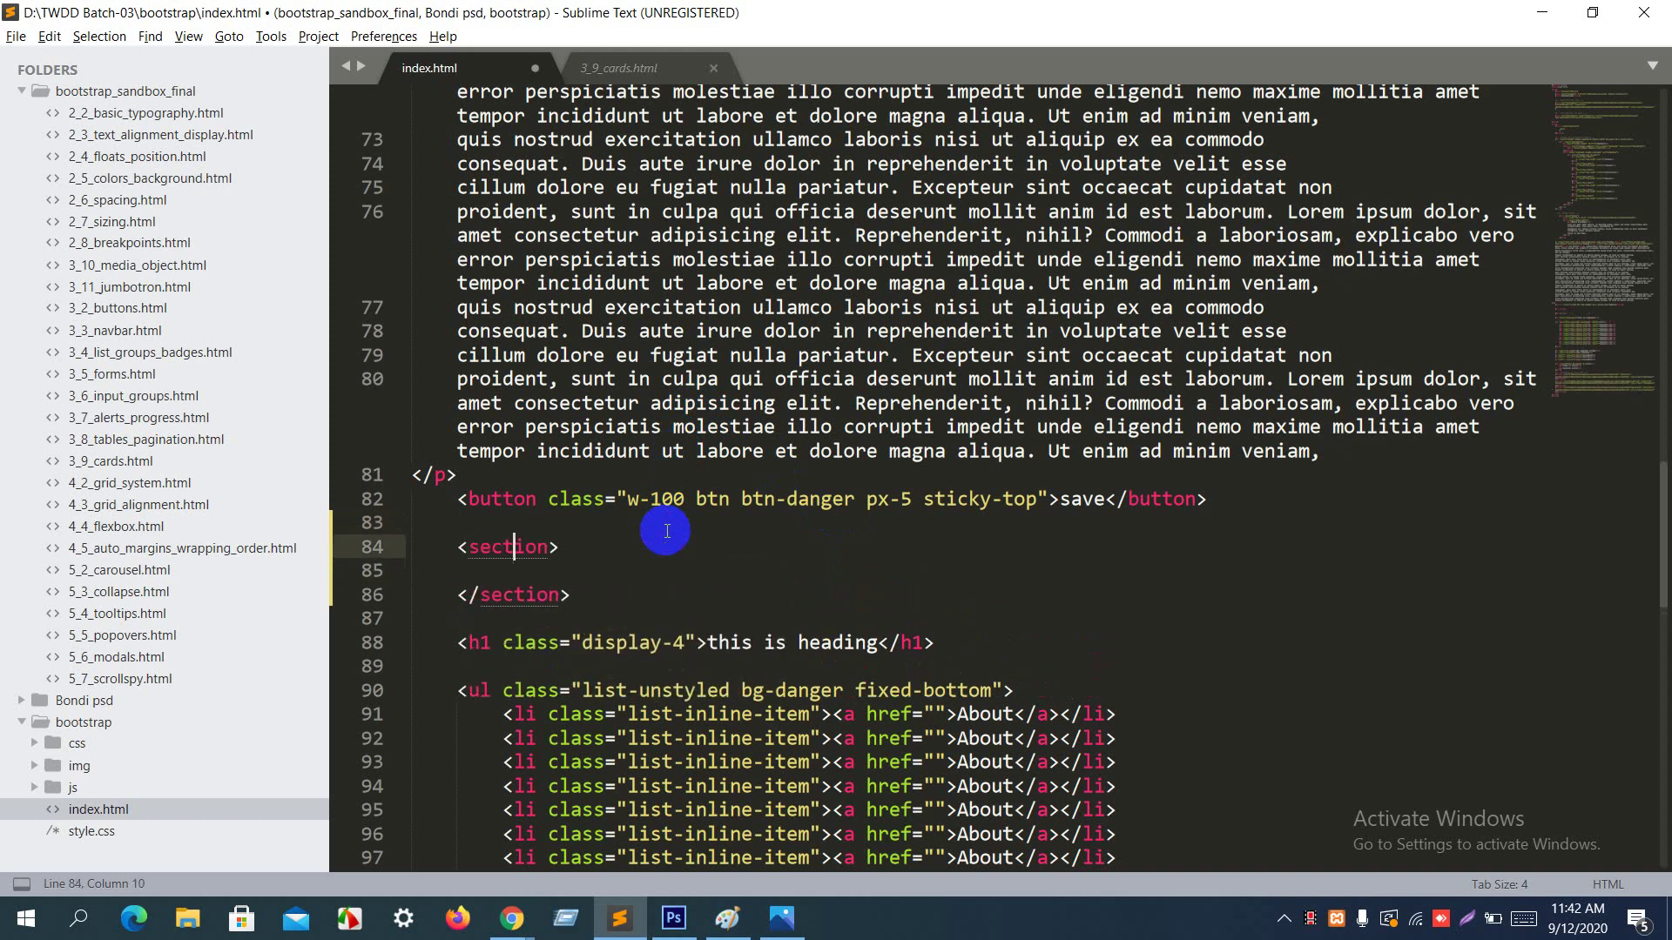
Step: Give the new section element the class "about", save index.html, and place the cursor on its empty inner line
key(Right)
text(about)
key(ctrl+z)
key(ctrl+z)
text(cla)
key(Tab)
text(abo)
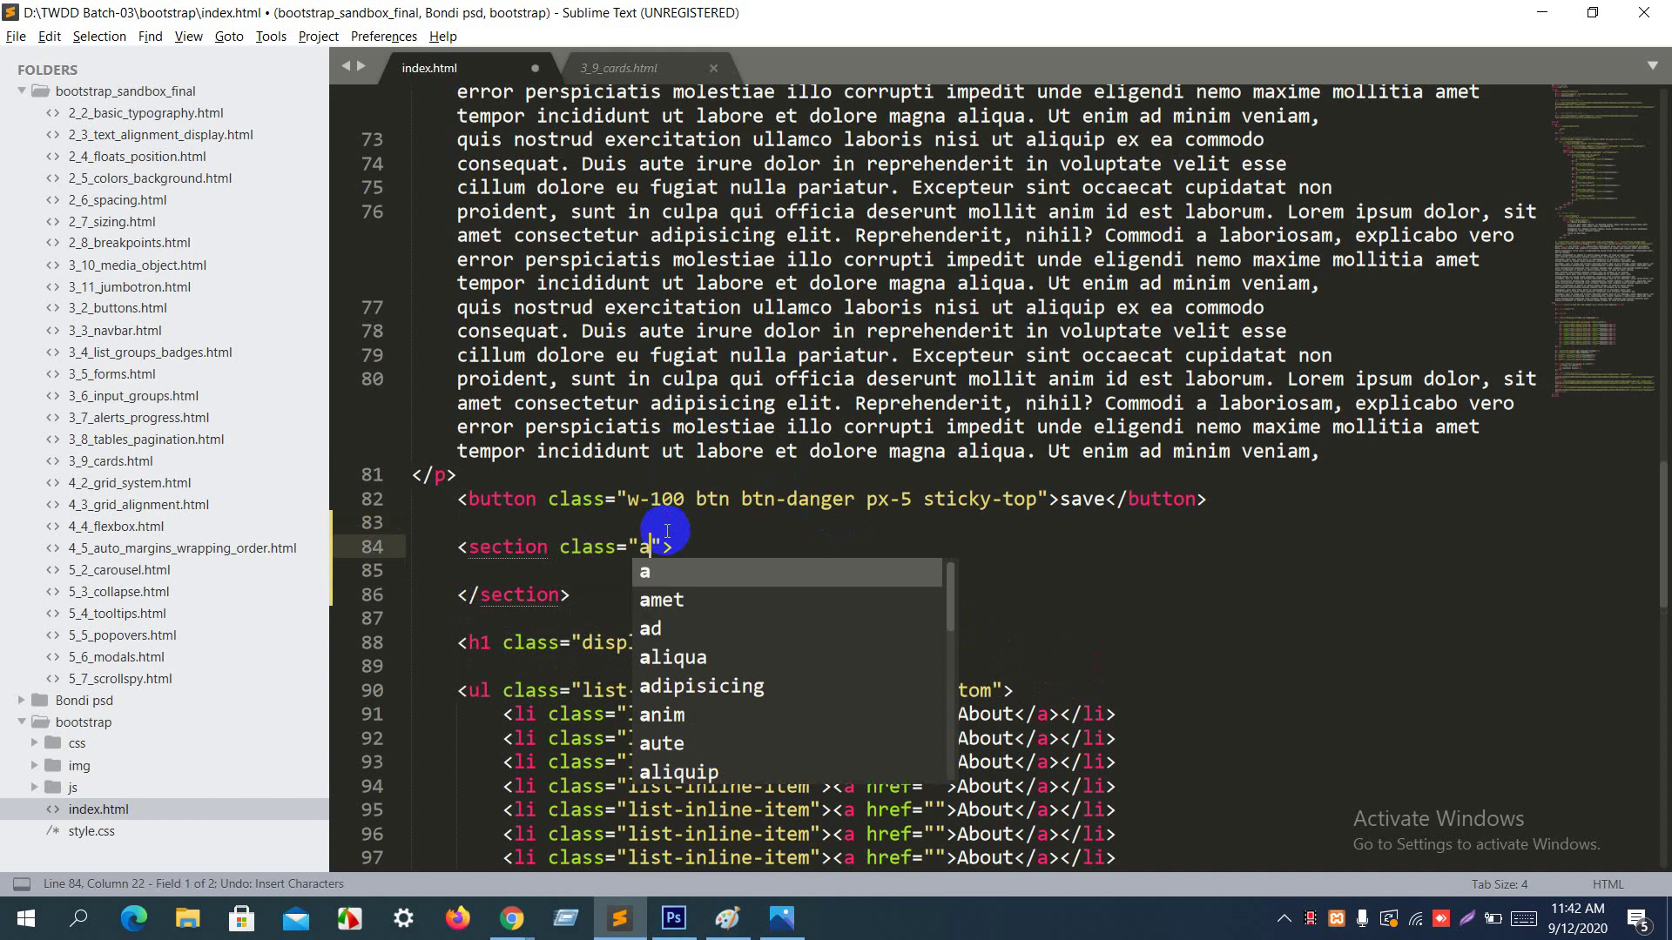
text(ut)
key(ctrl+s)
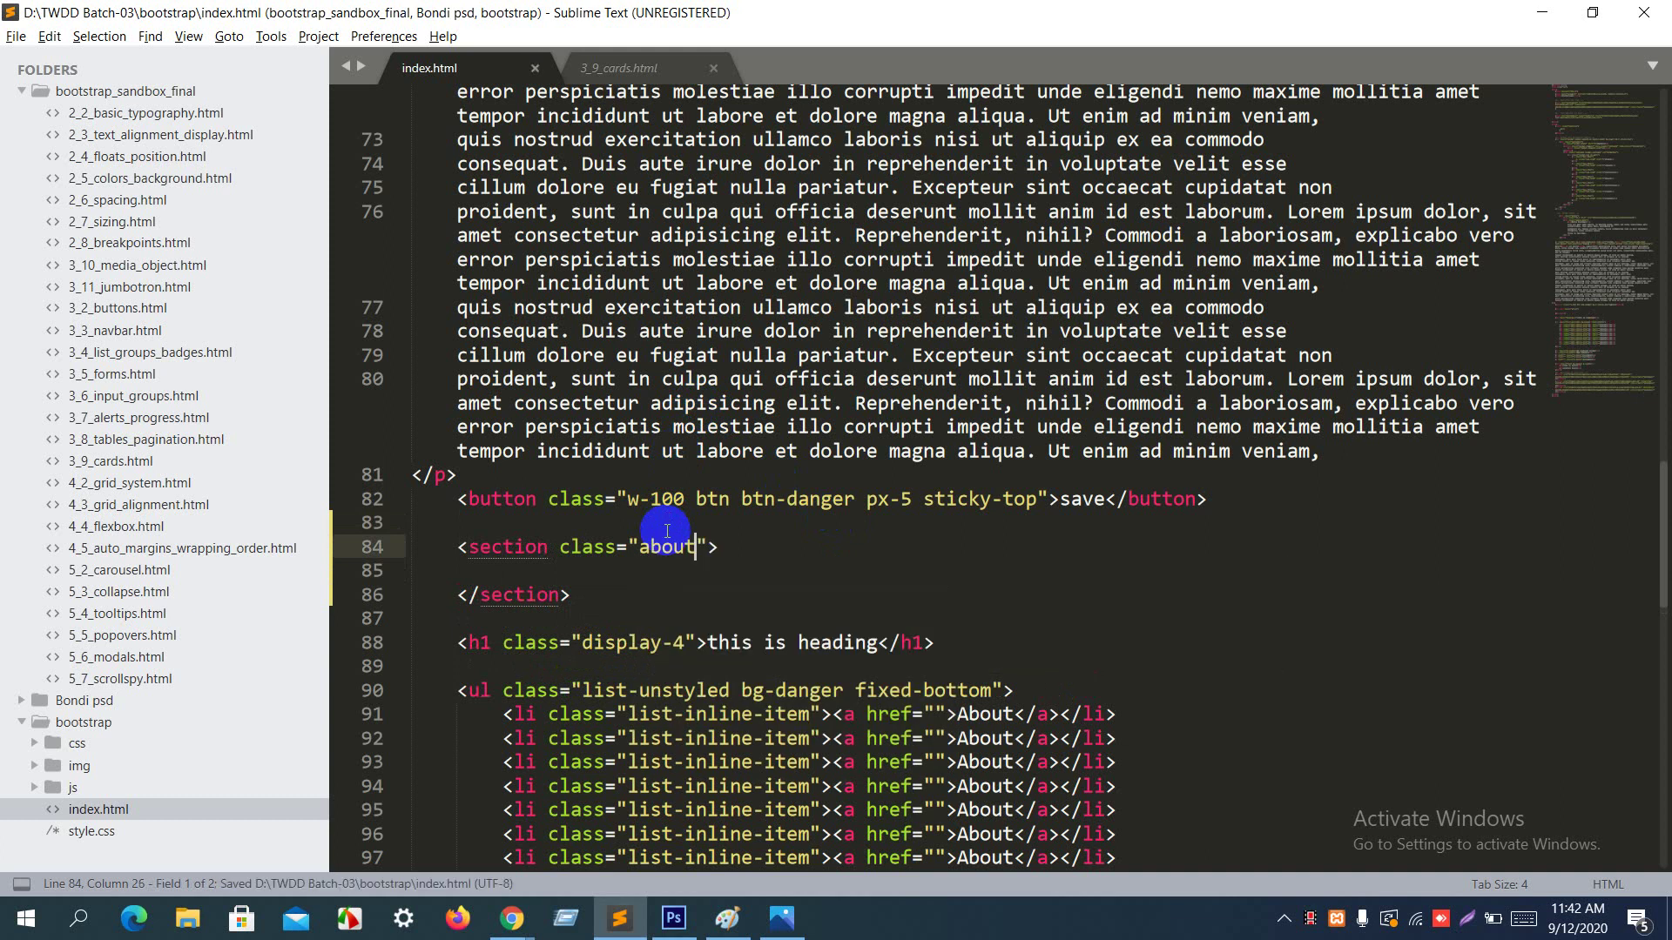
click(639, 577)
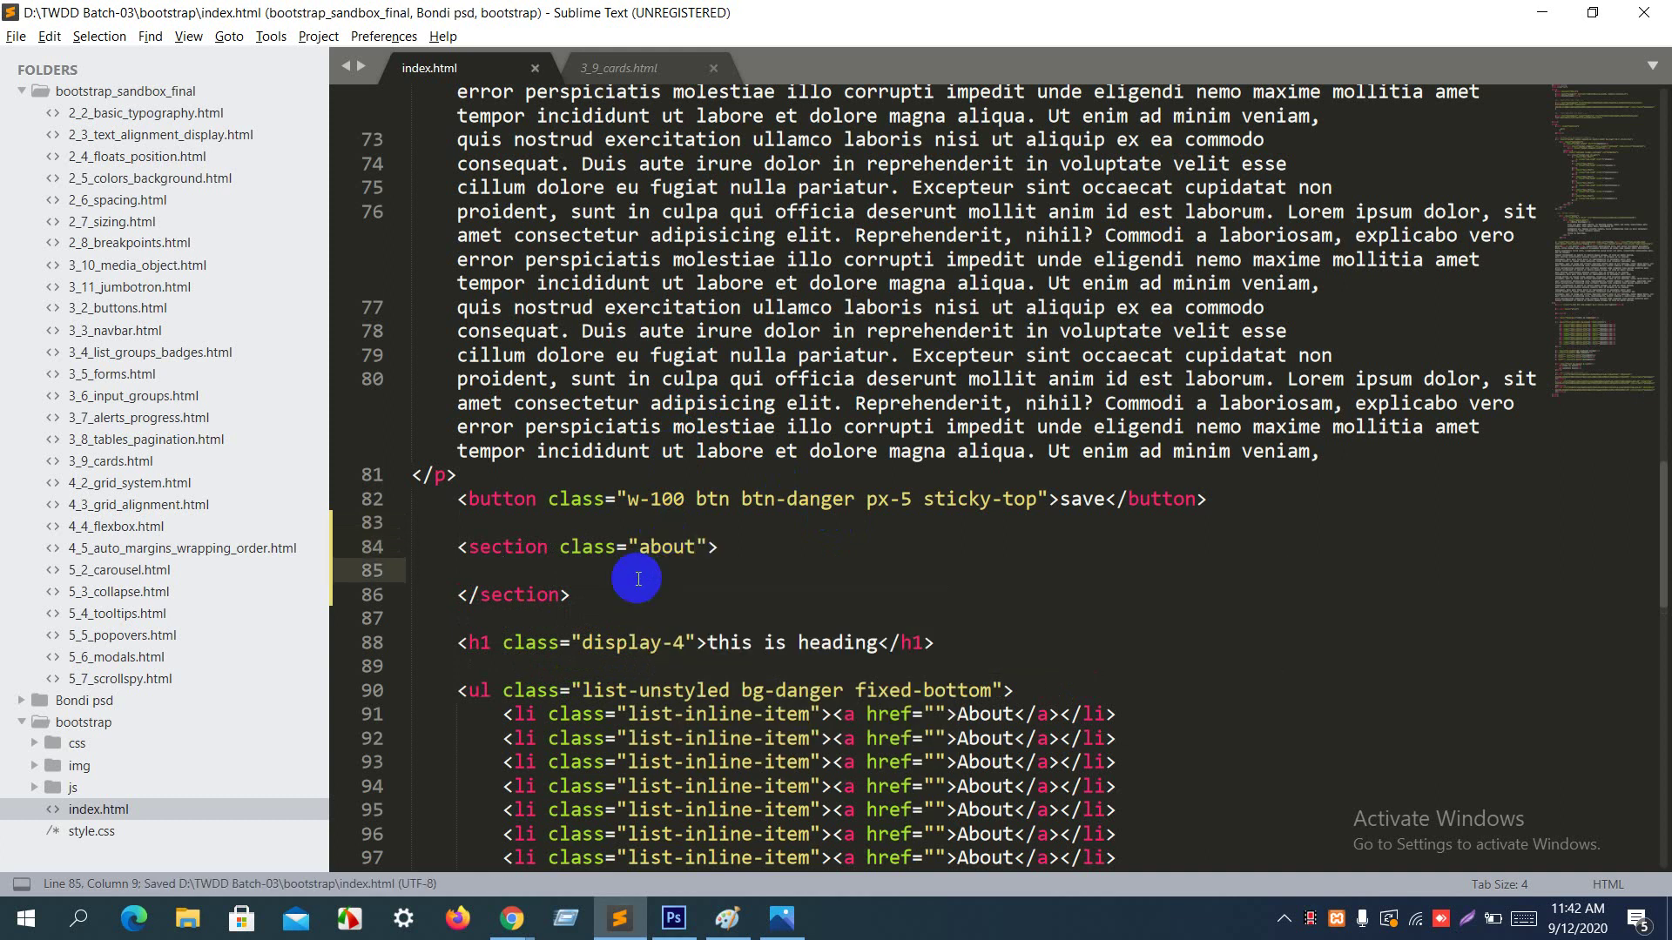
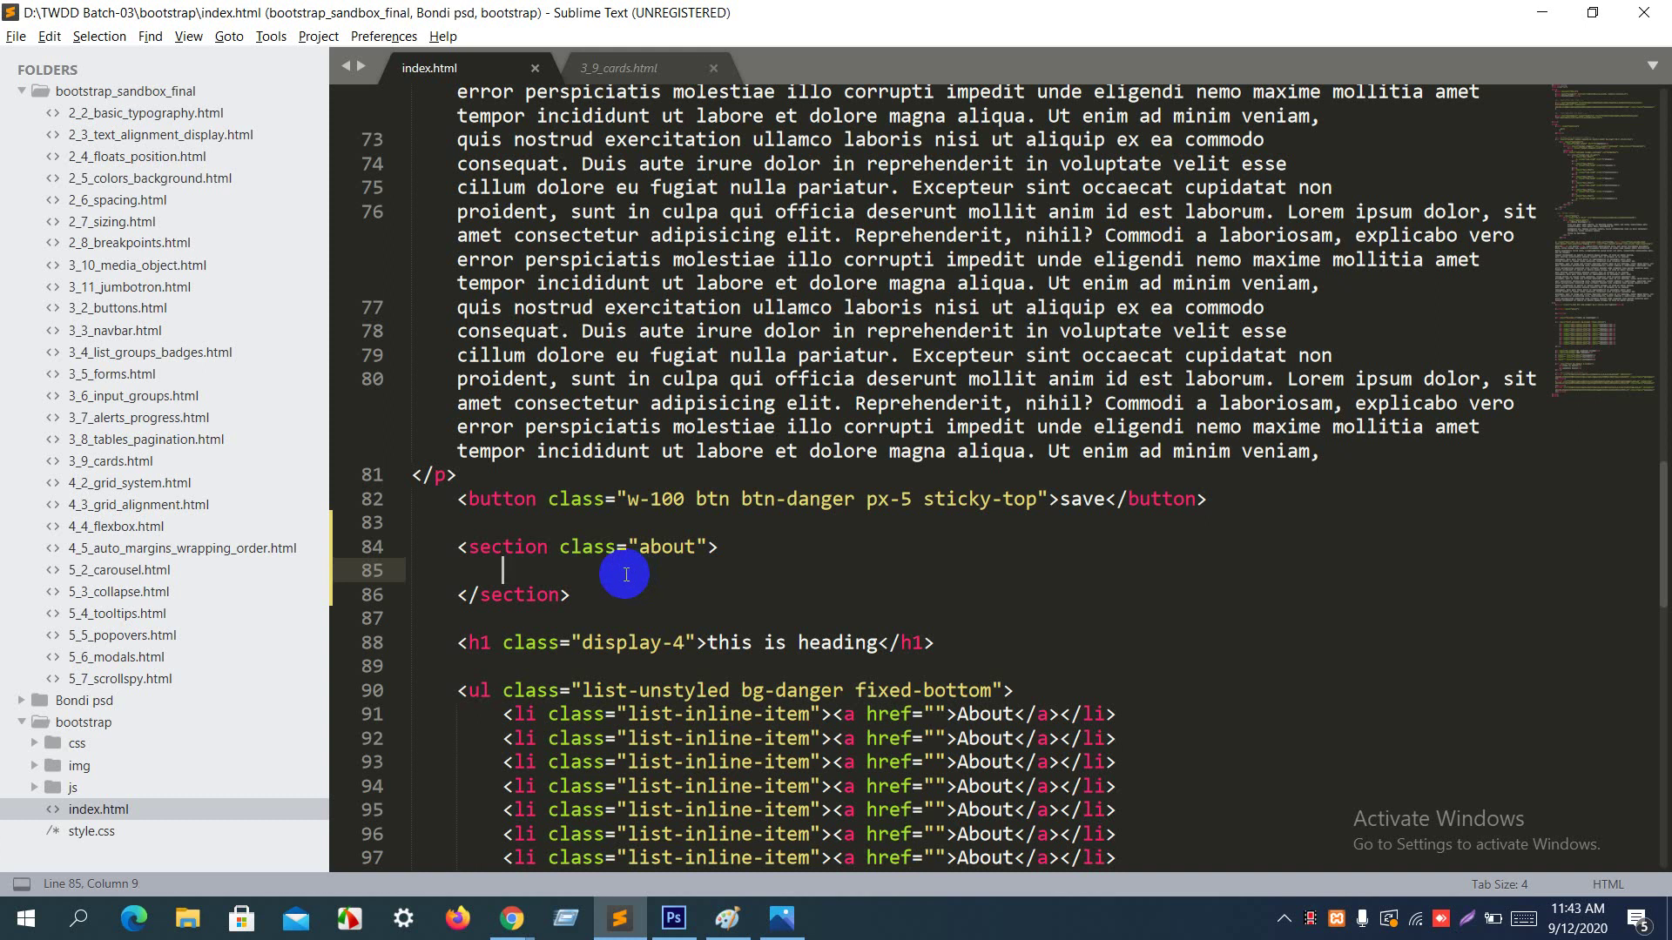
Step: Open style.css and create an .about rule with padding: 50px 150px
click(130, 830)
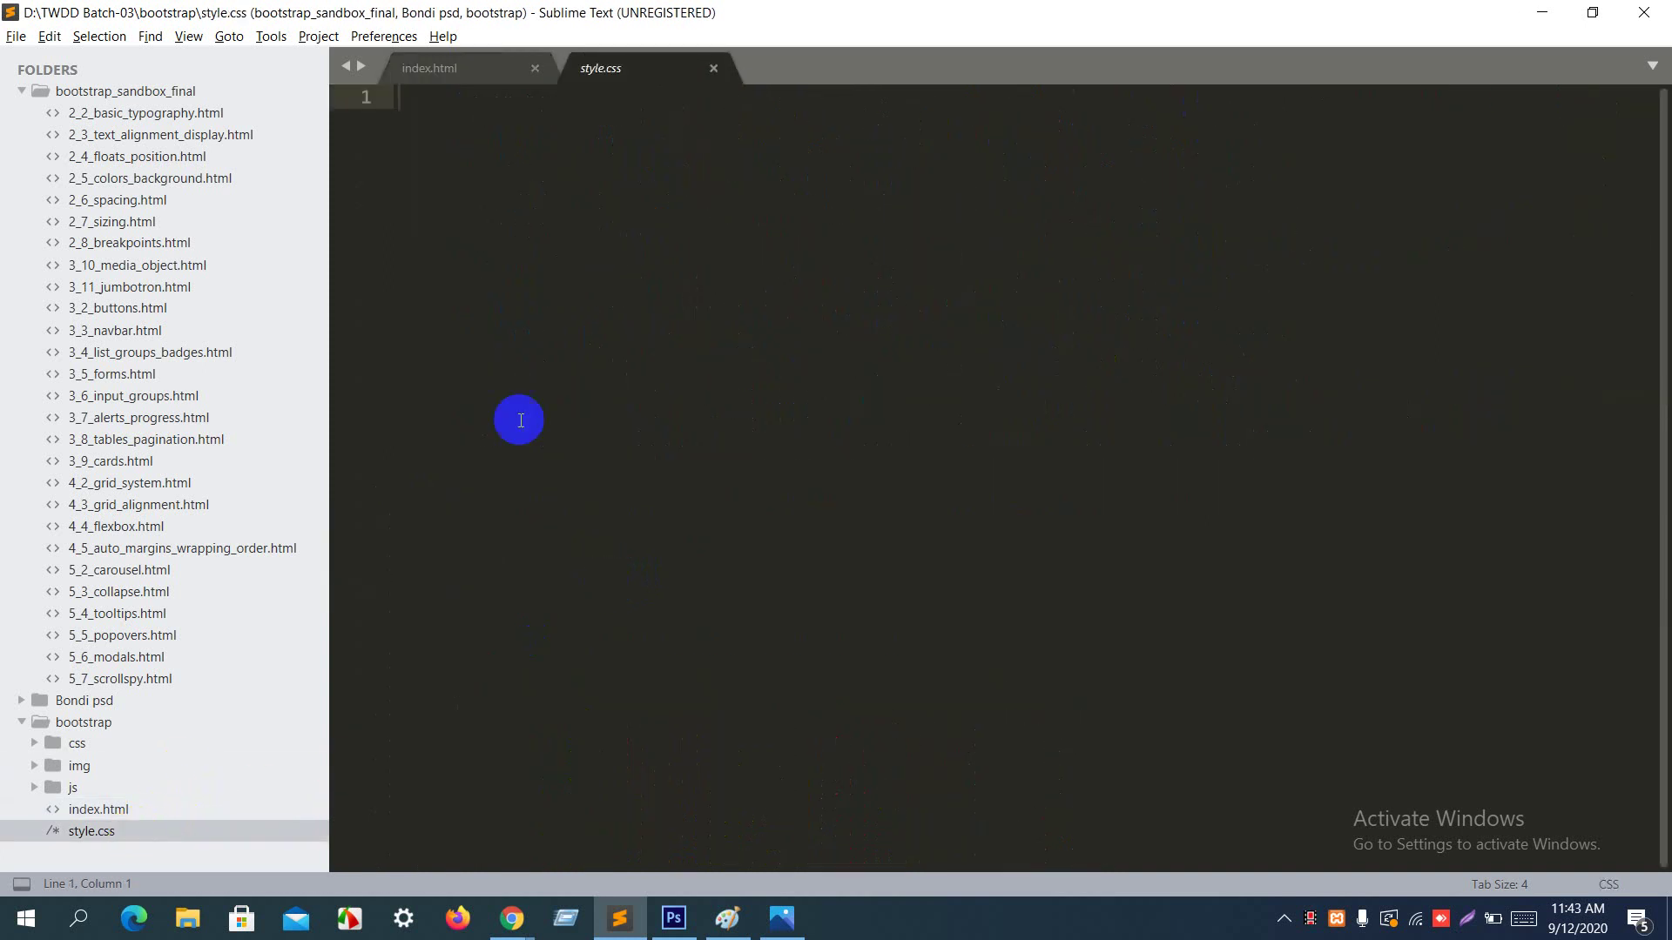
text(.abo)
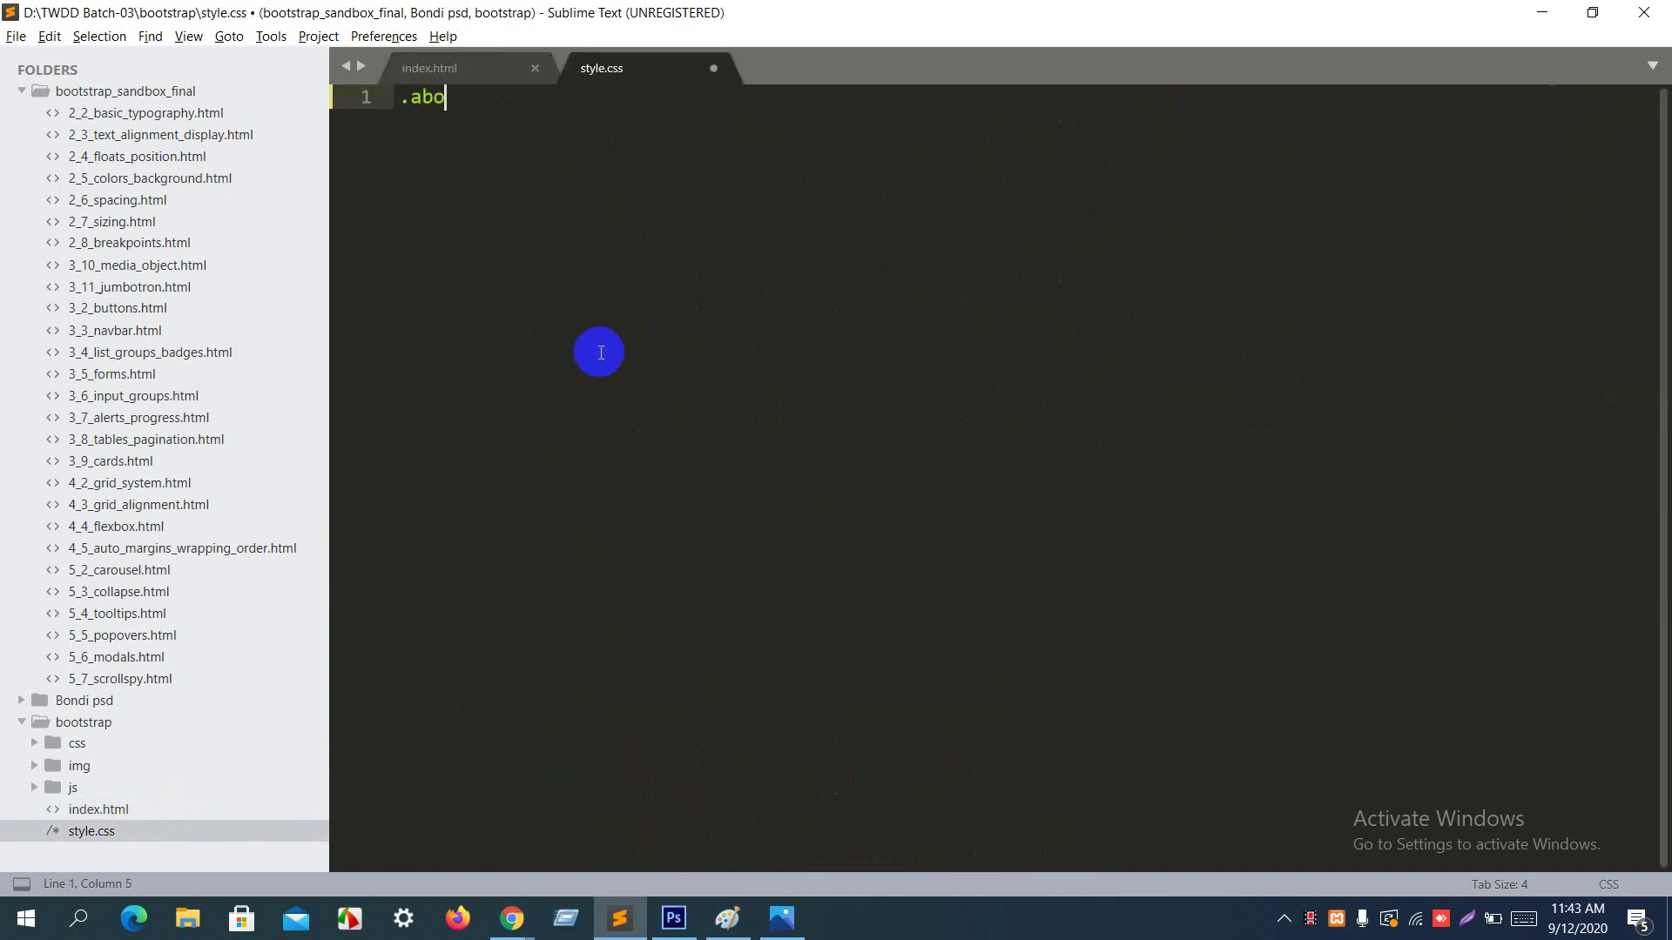
text(ut{)
key(Return)
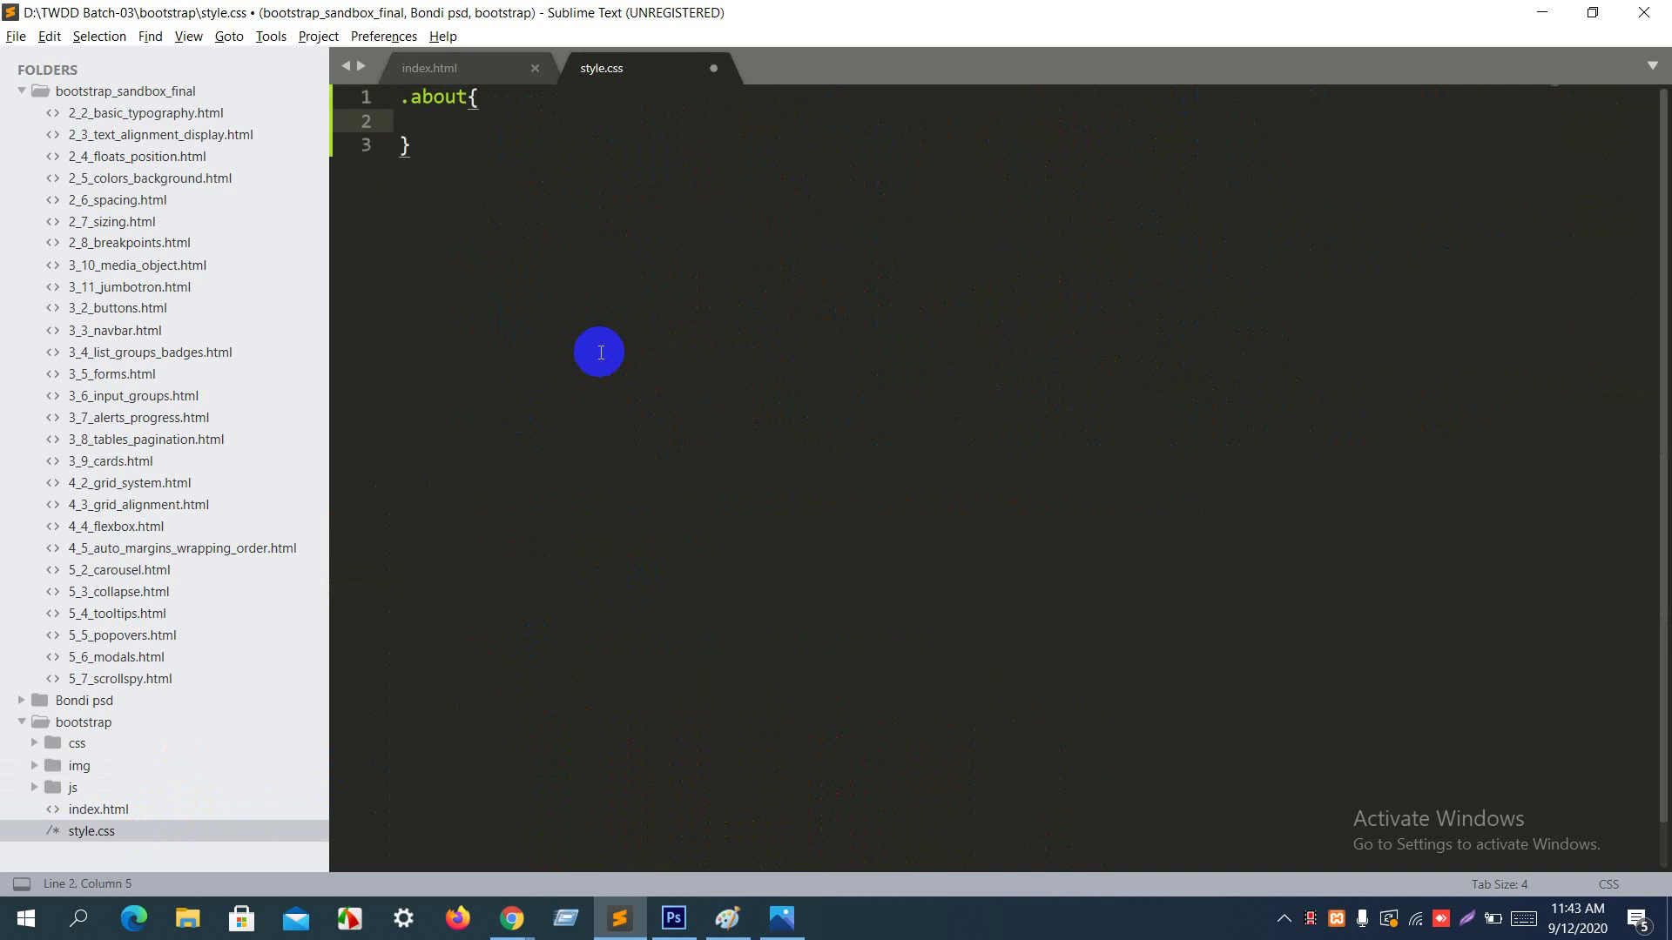
text(pad)
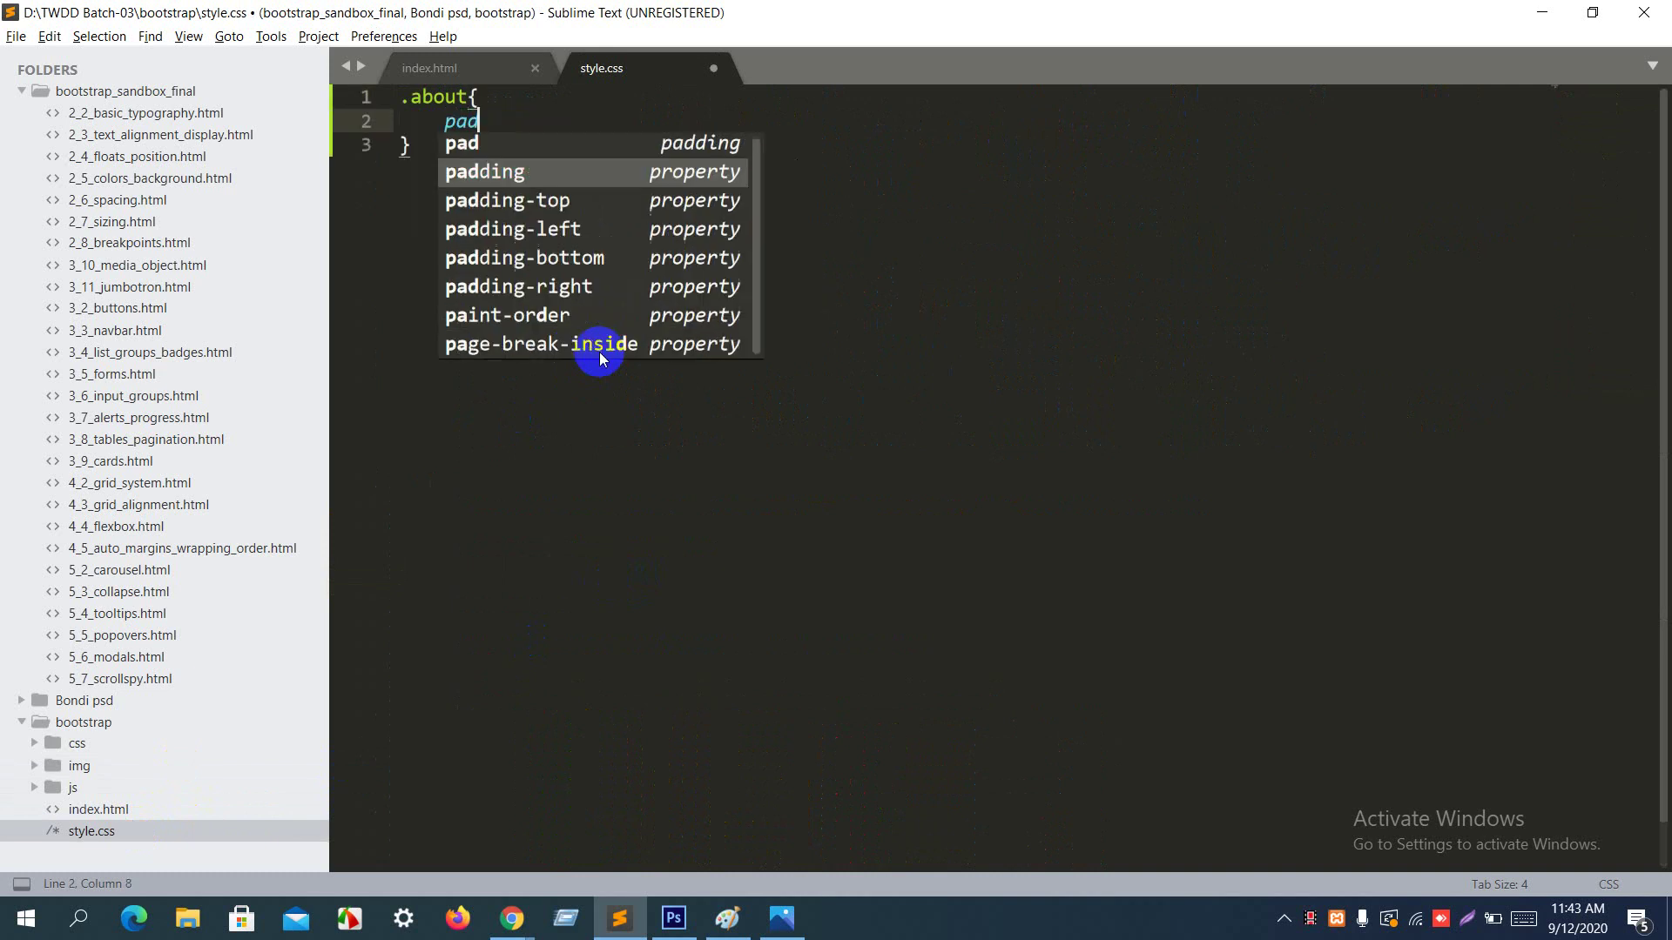
key(Return)
text(50)
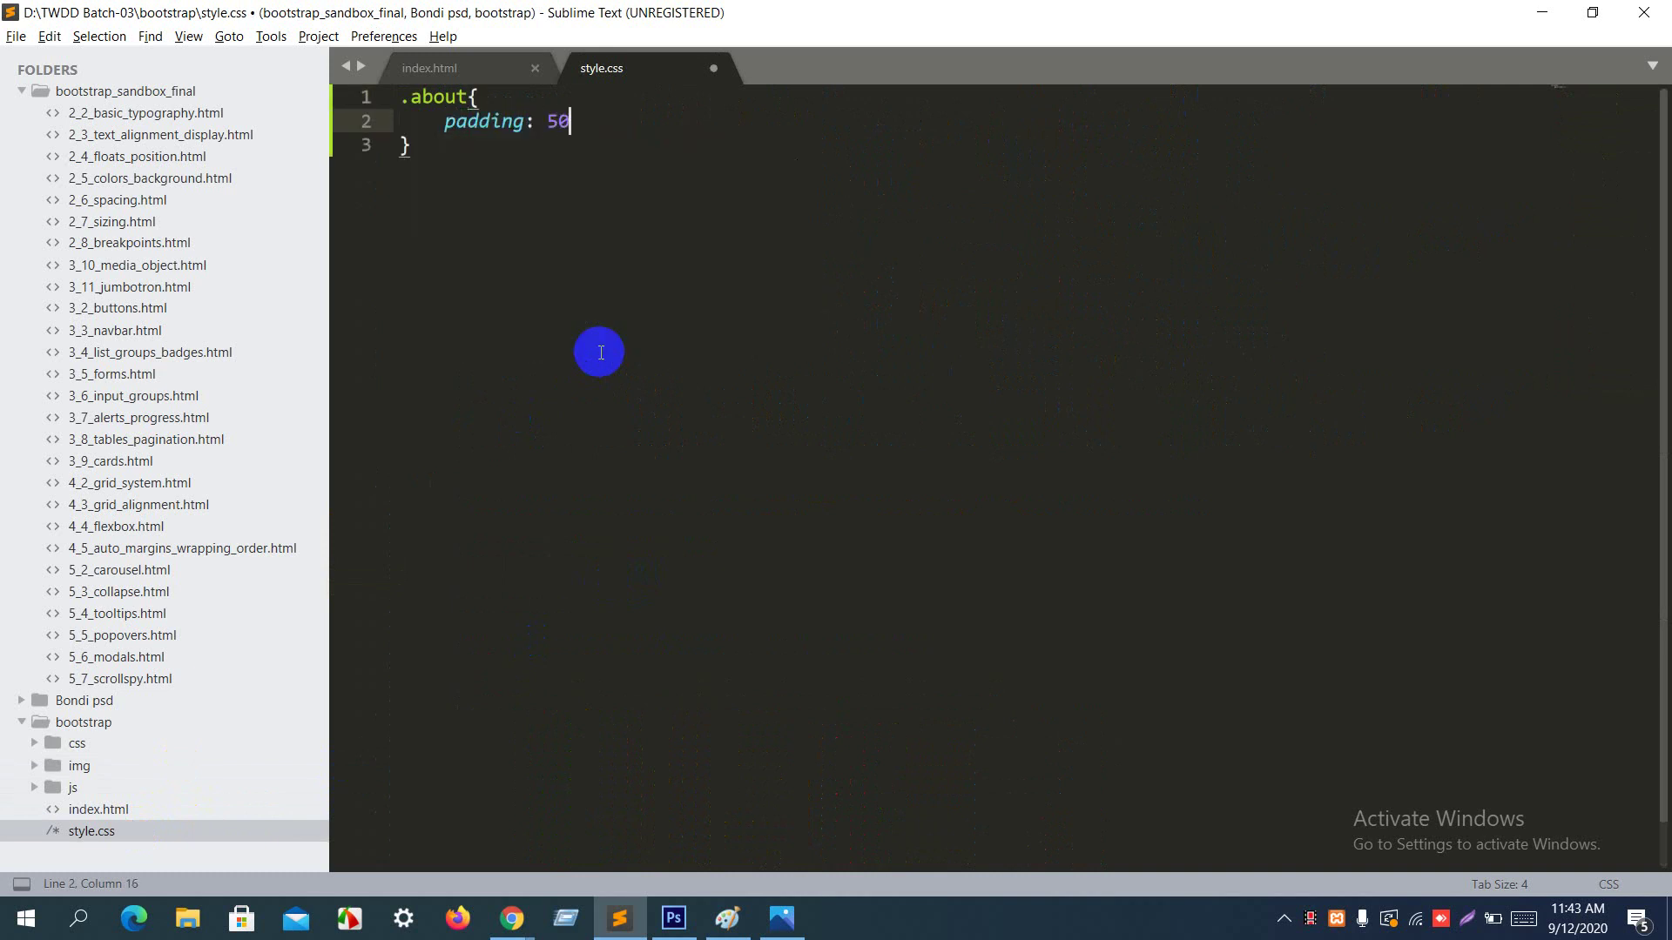
text(px 150px)
key(Return)
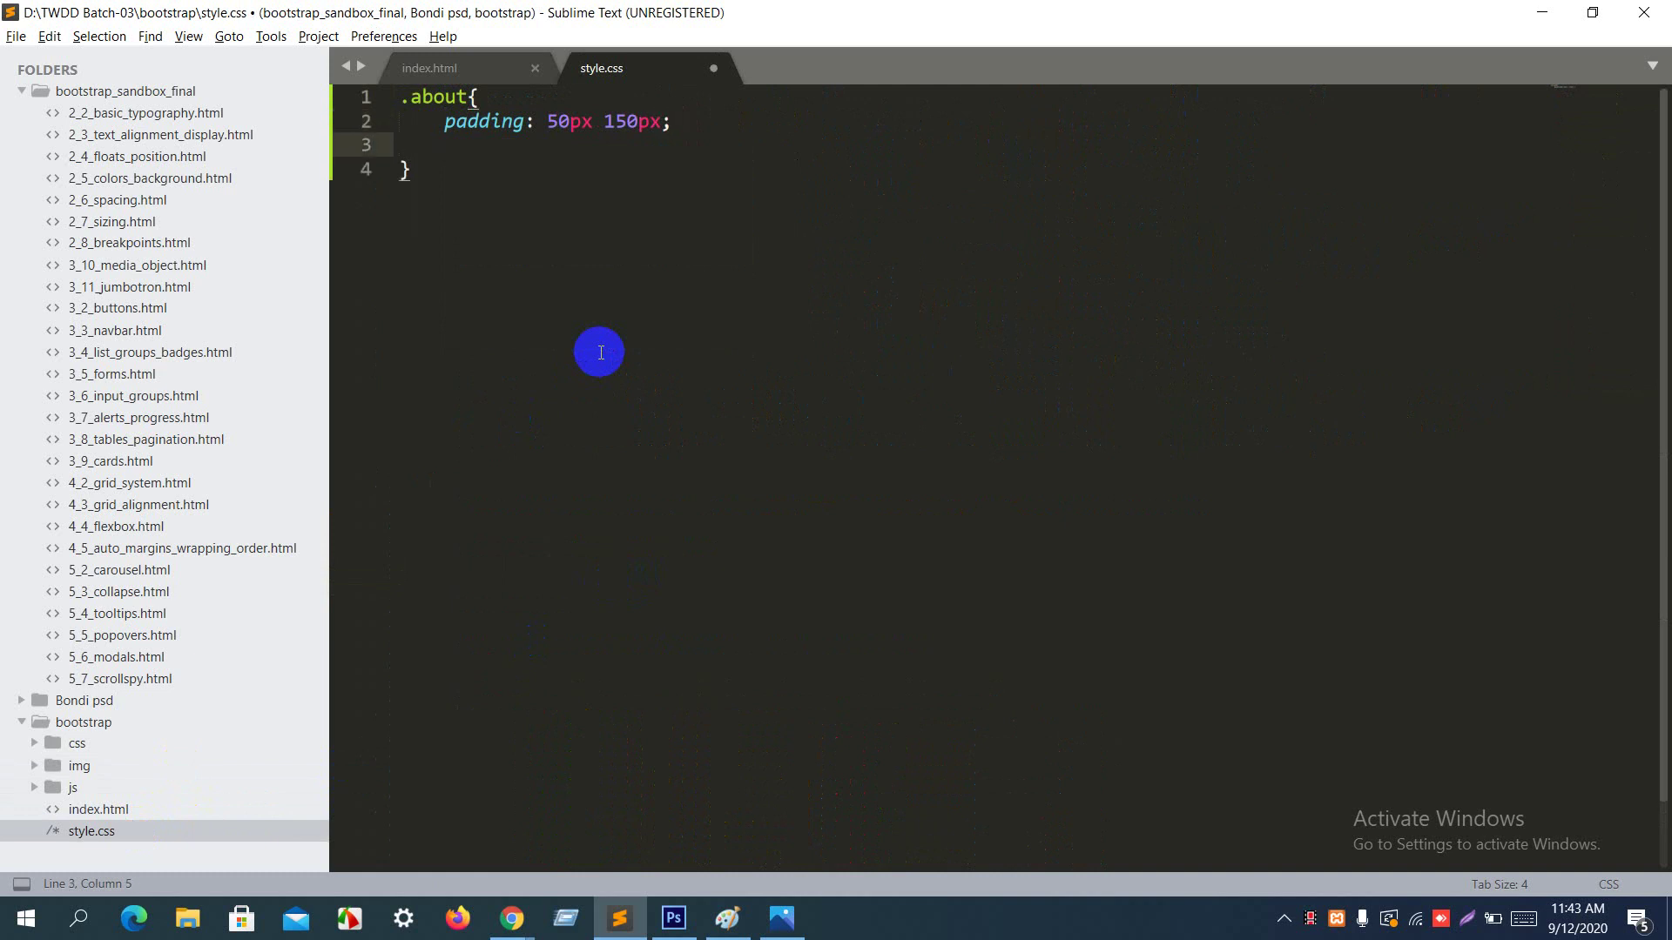
Step: Add overflow: hidden and text-align: center to the .about rule and save style.css
text(ov)
key(Tab)
key(Return)
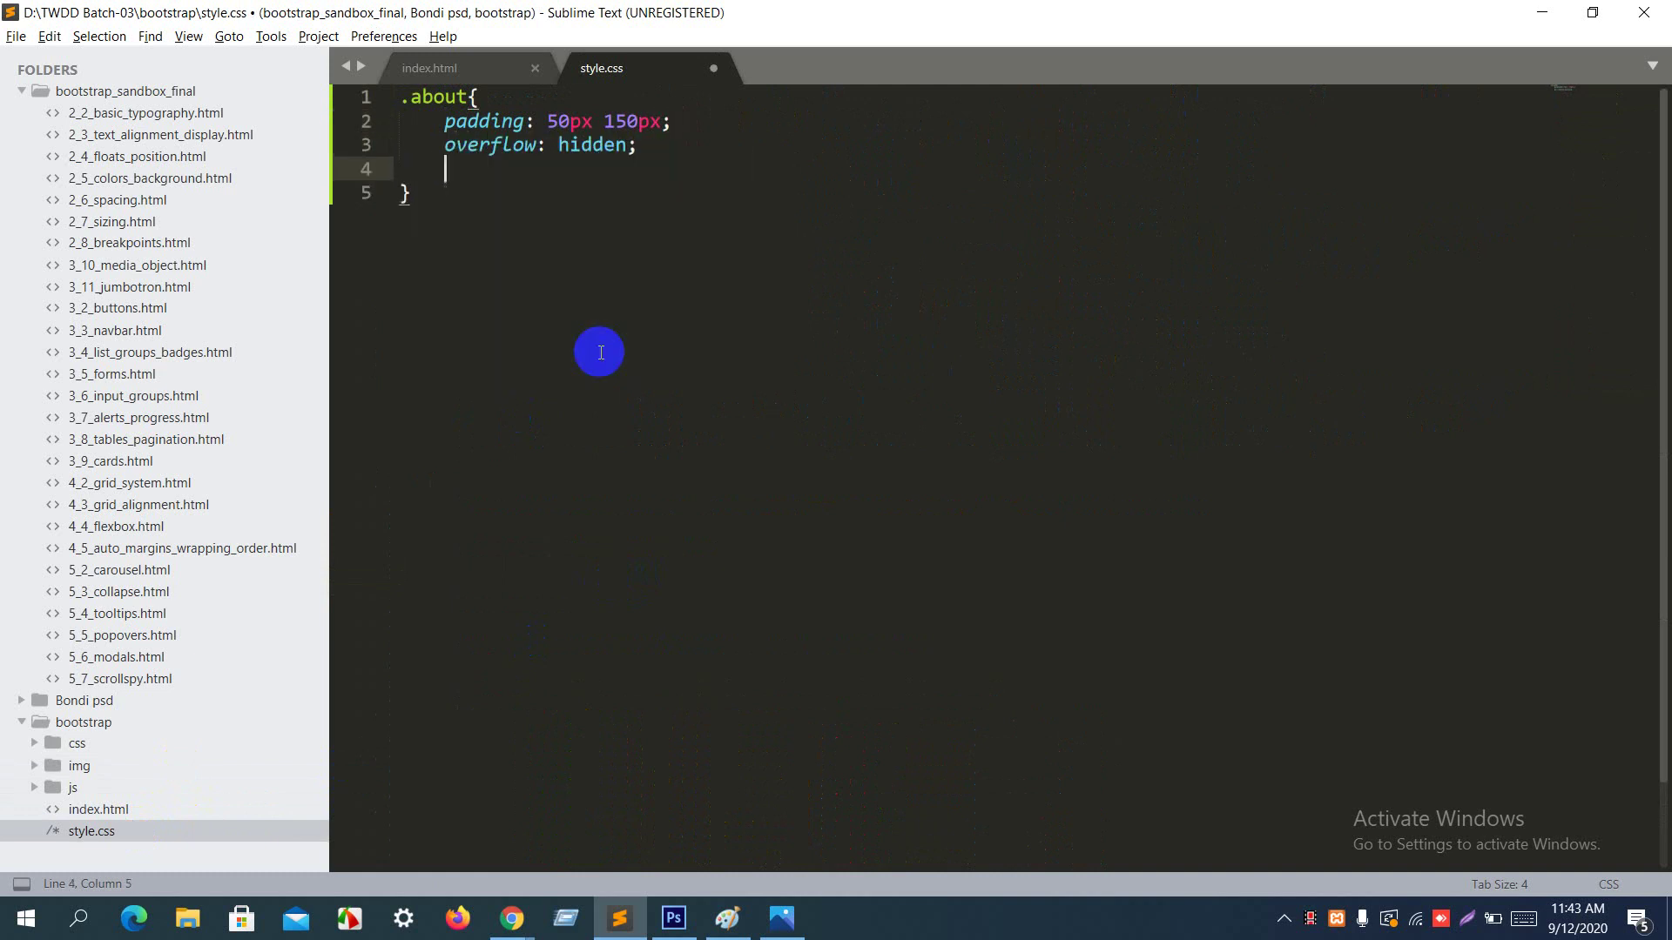
text(text-align: center;)
key(ctrl+s)
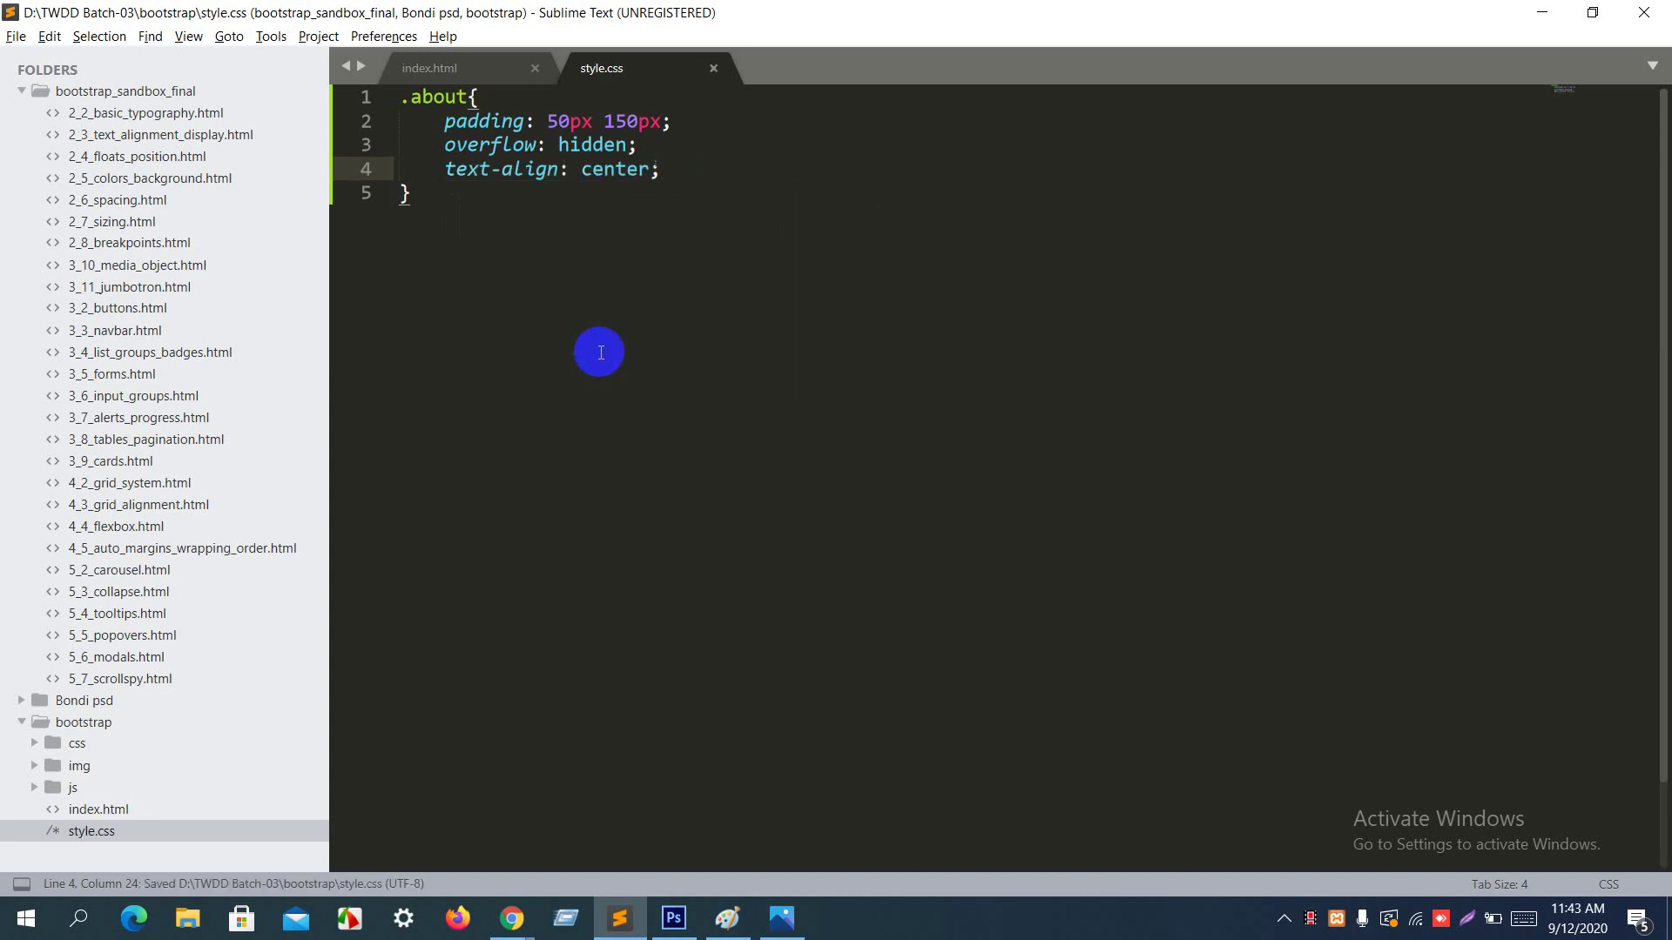
drag(444, 121, 683, 128)
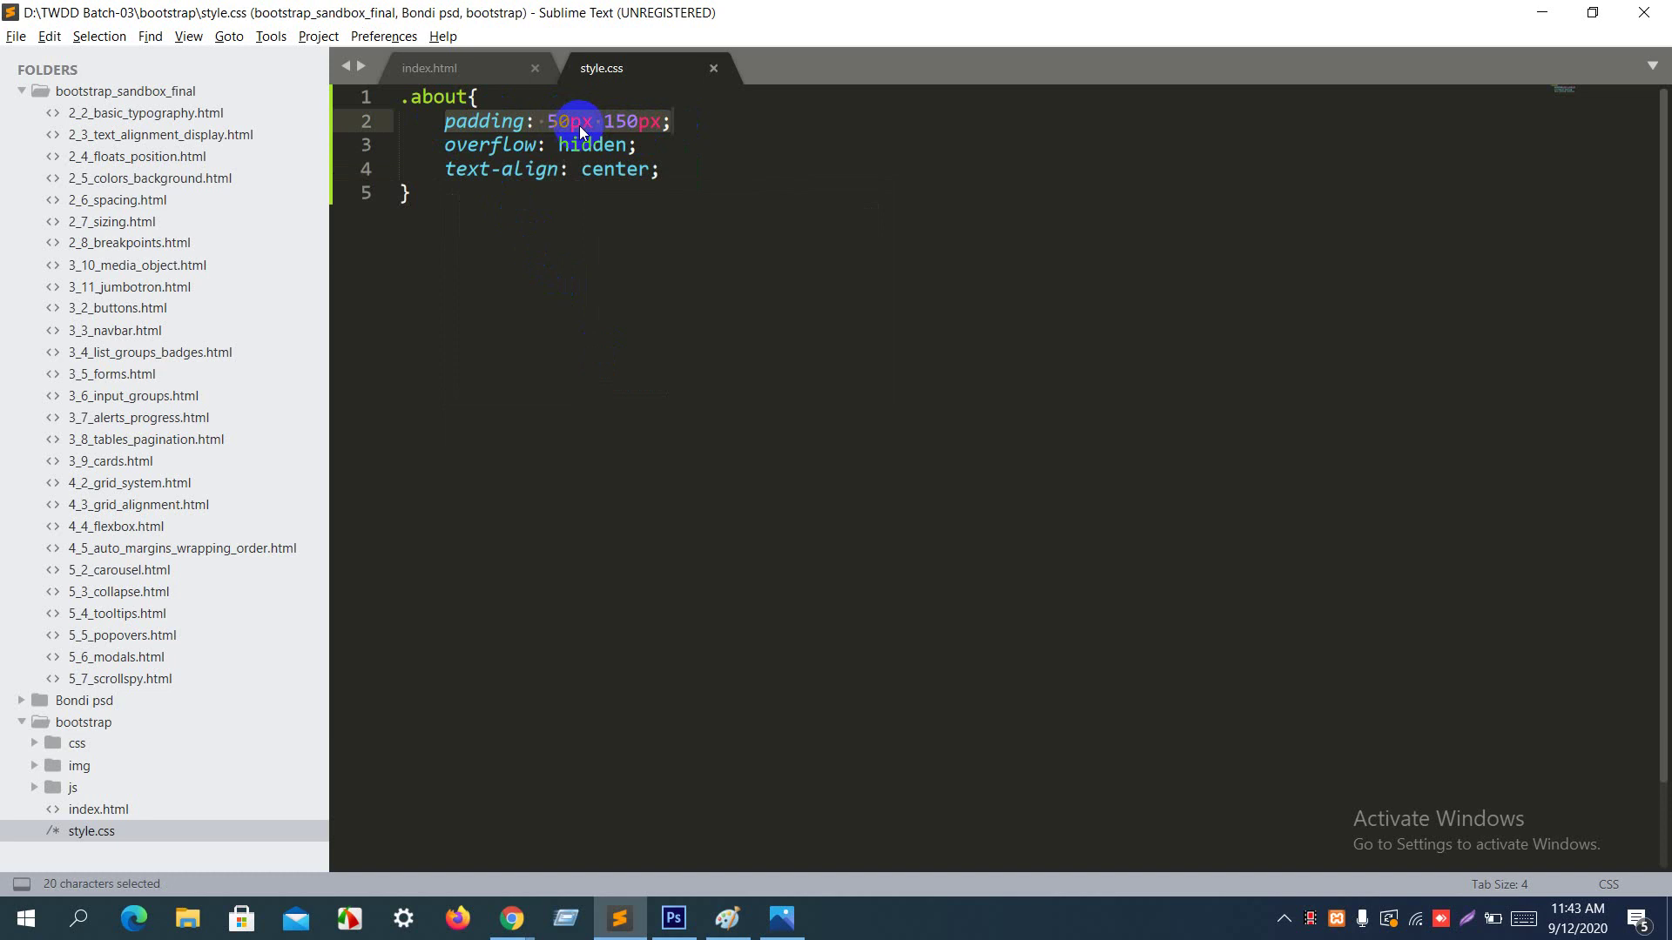
key(alt+Tab)
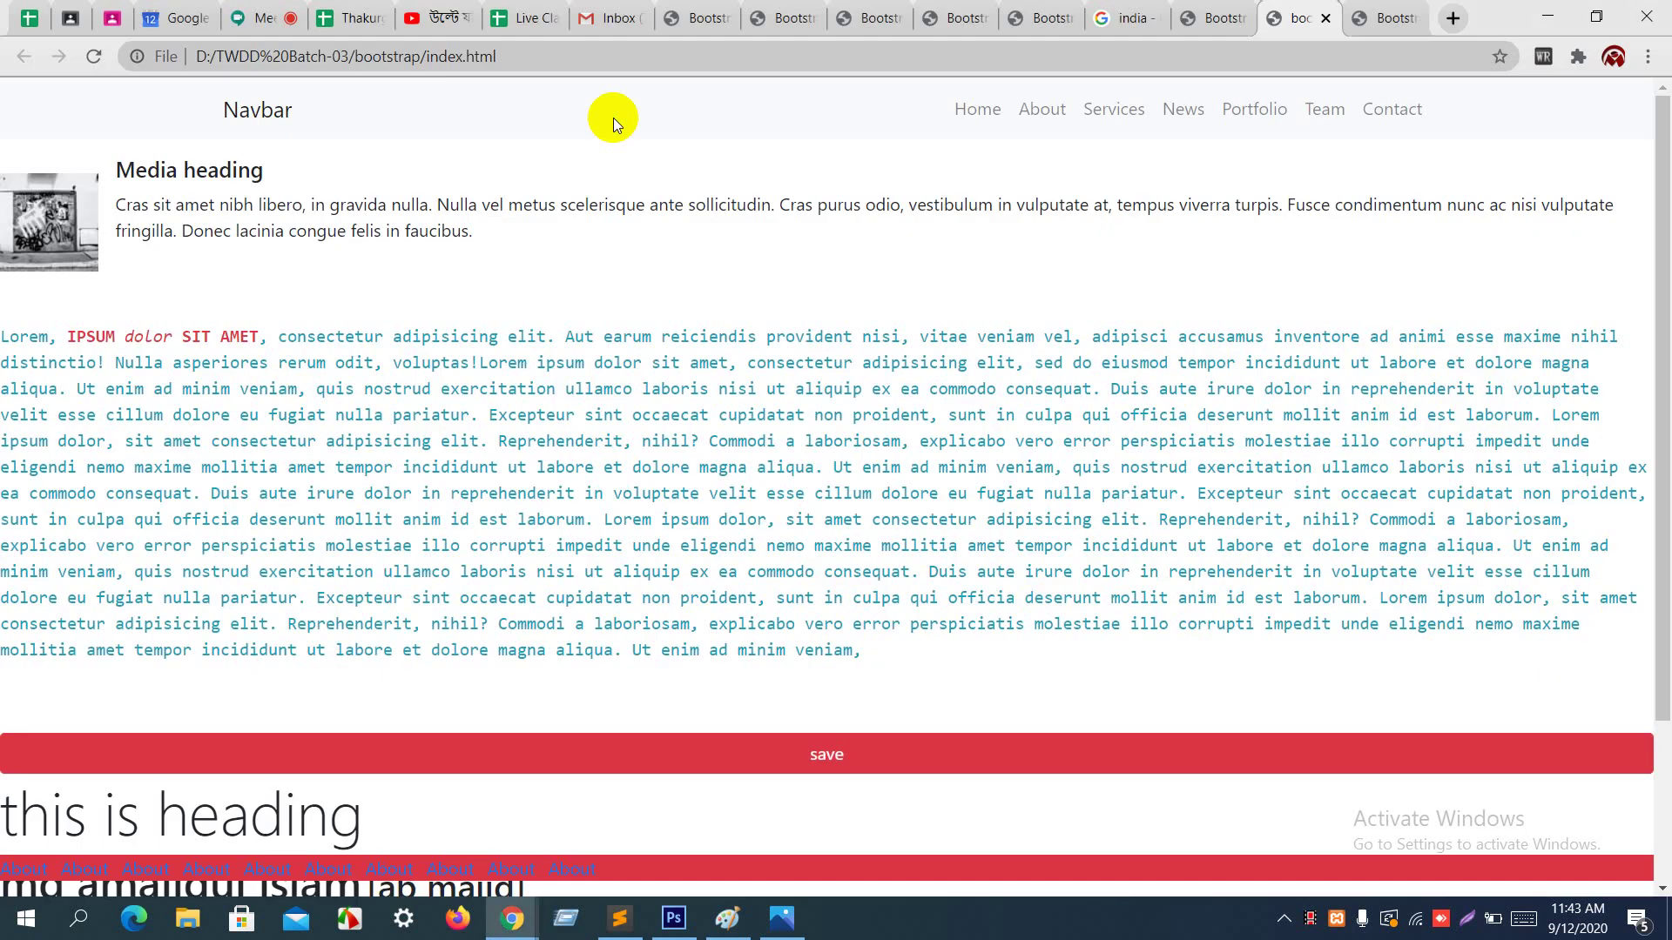
click(275, 12)
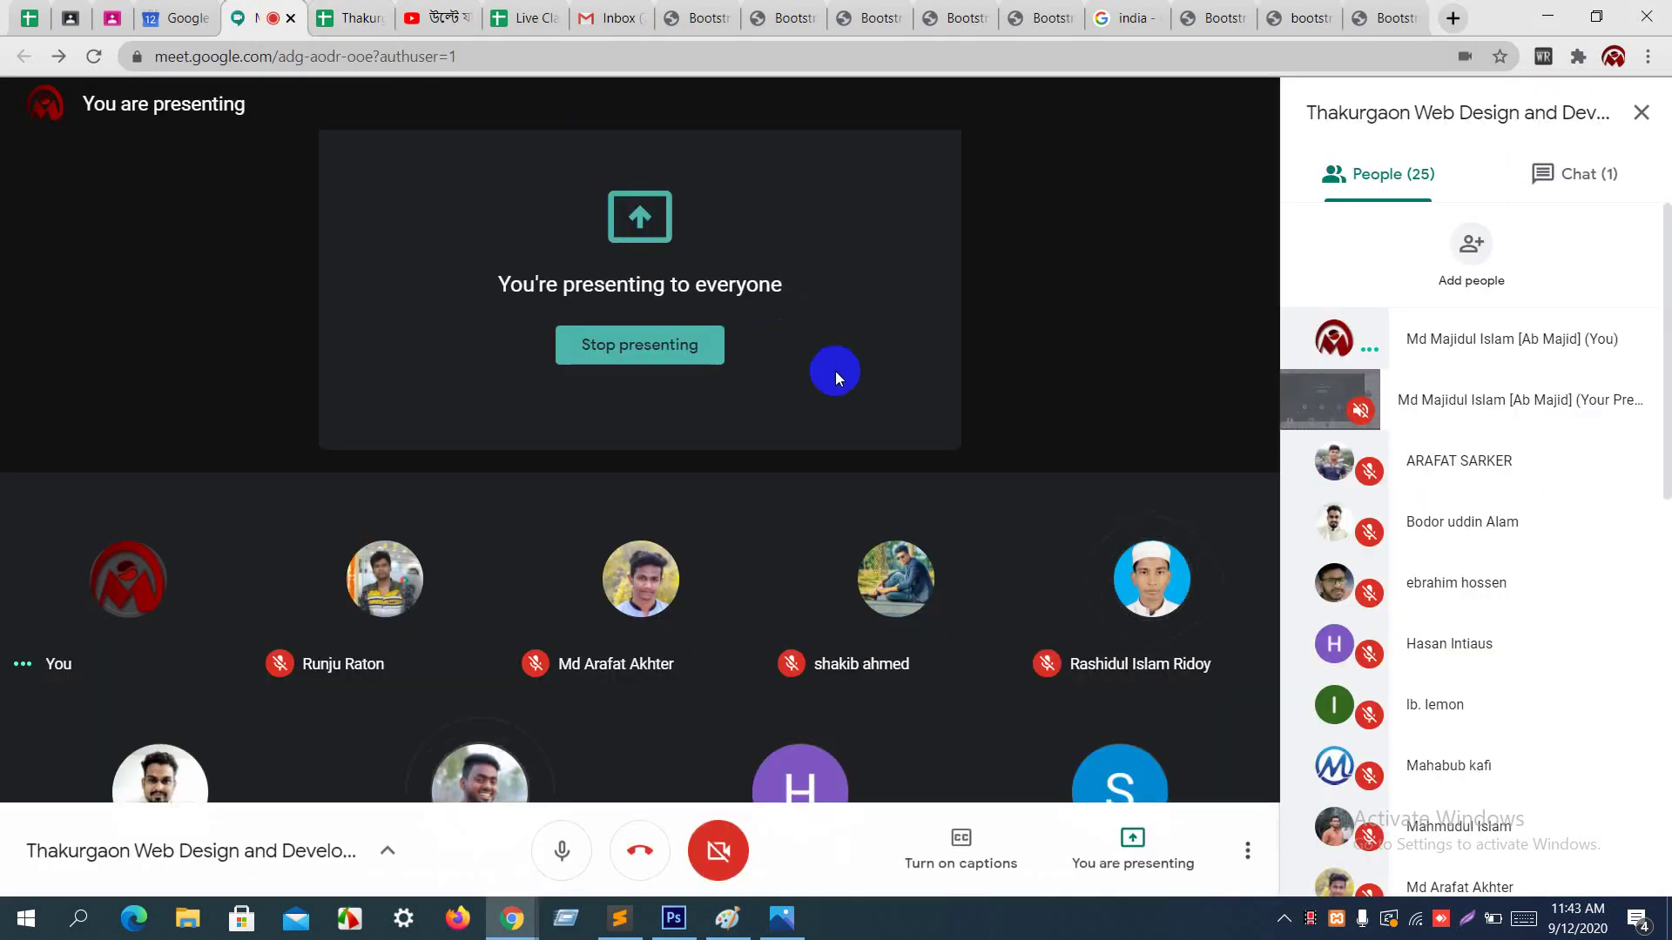
click(1384, 13)
key(alt+Tab)
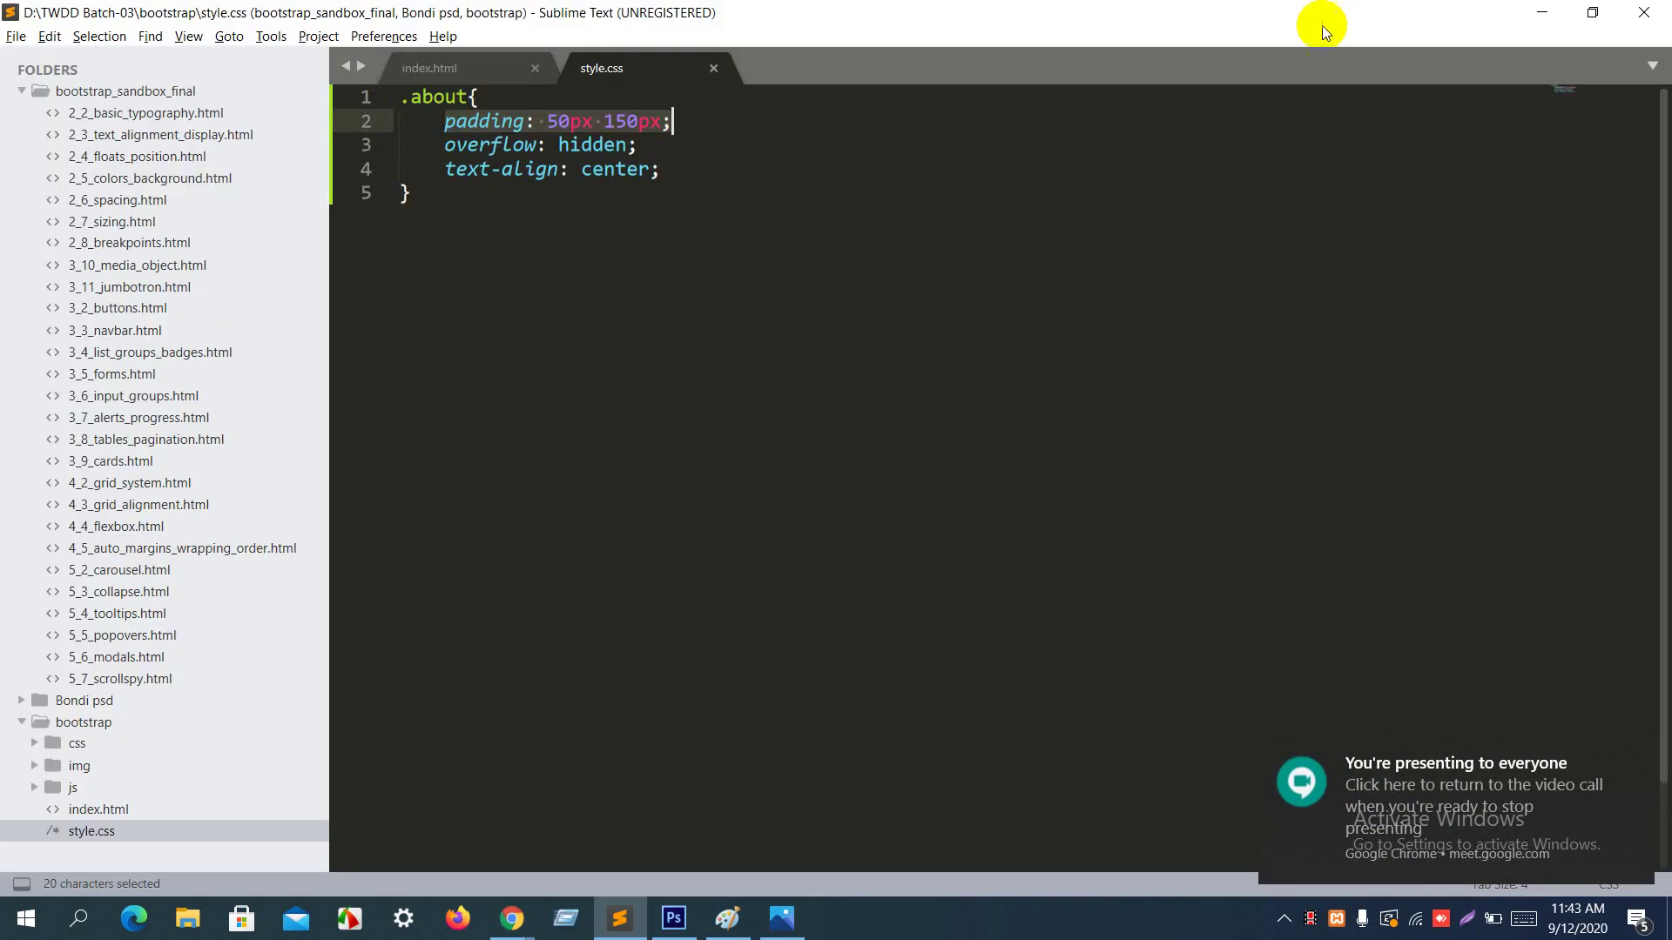
Step: Add background-color: red to the .about rule below text-align and save style.css
click(774, 170)
key(Return)
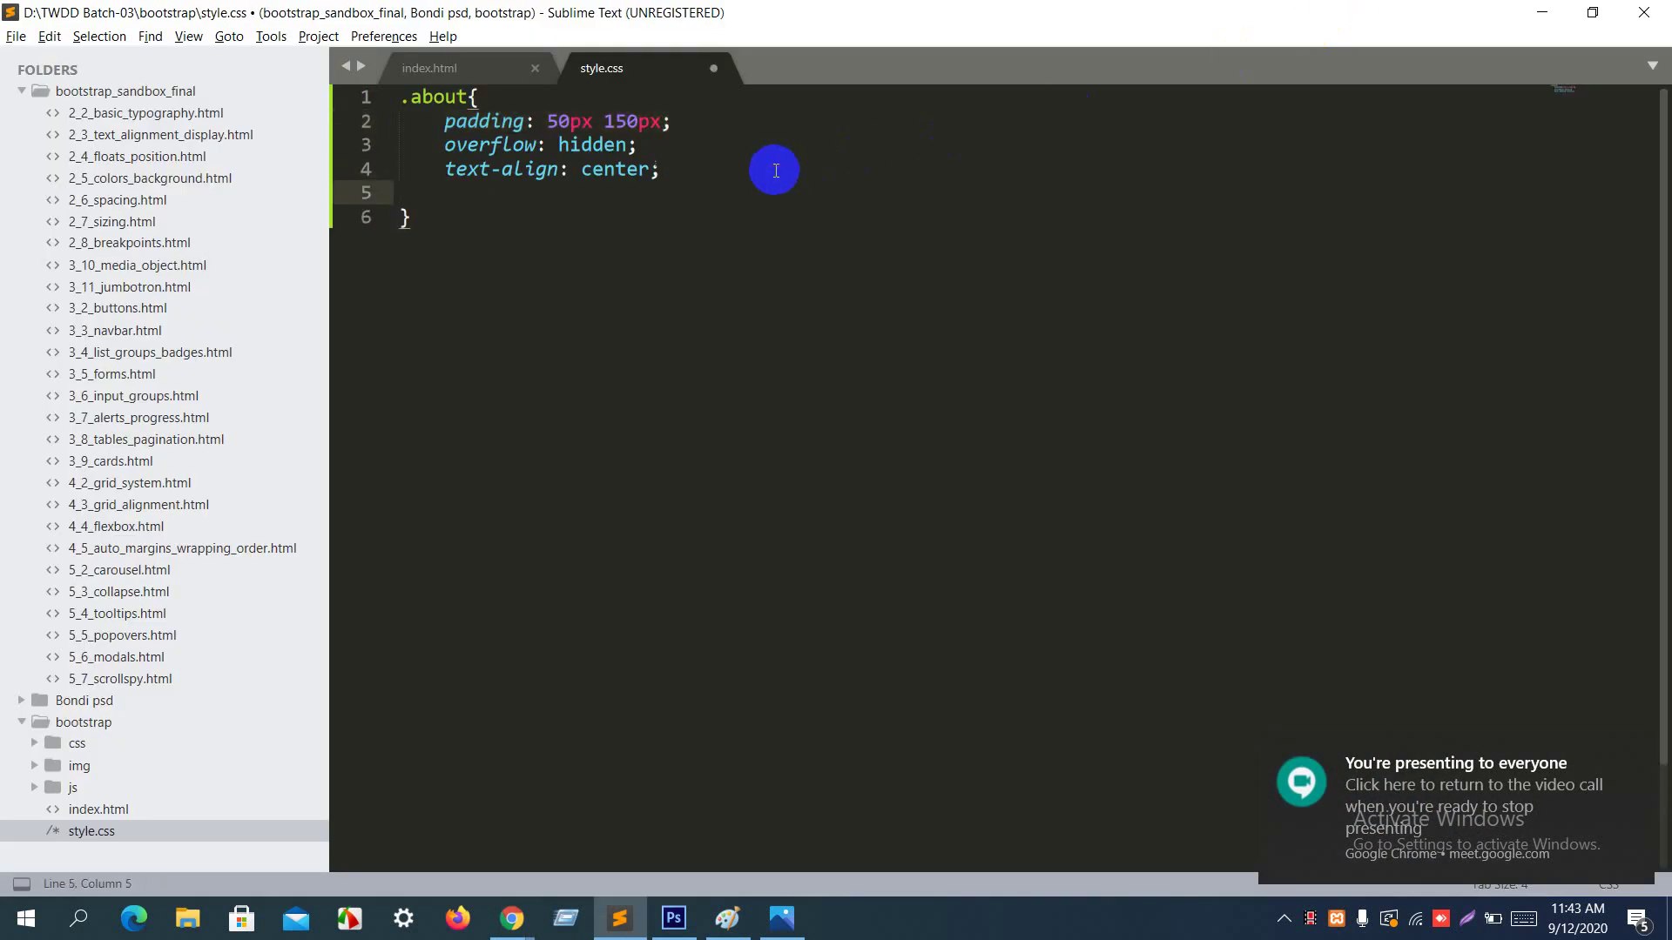
text(ba)
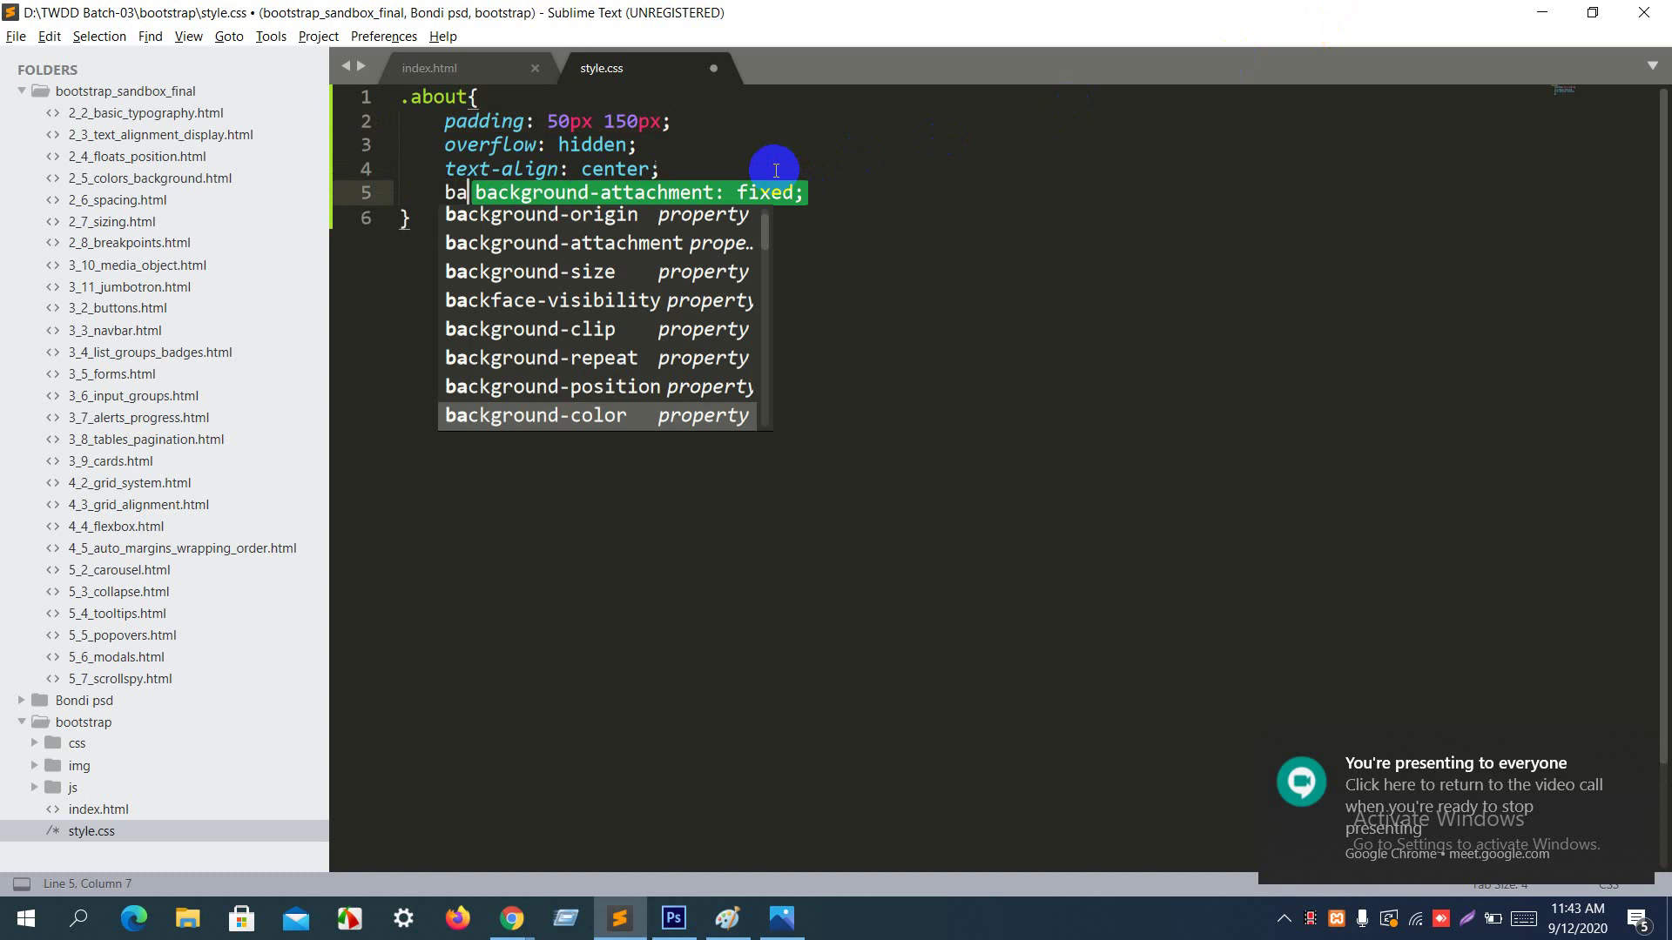
key(Return)
text(round-color: r)
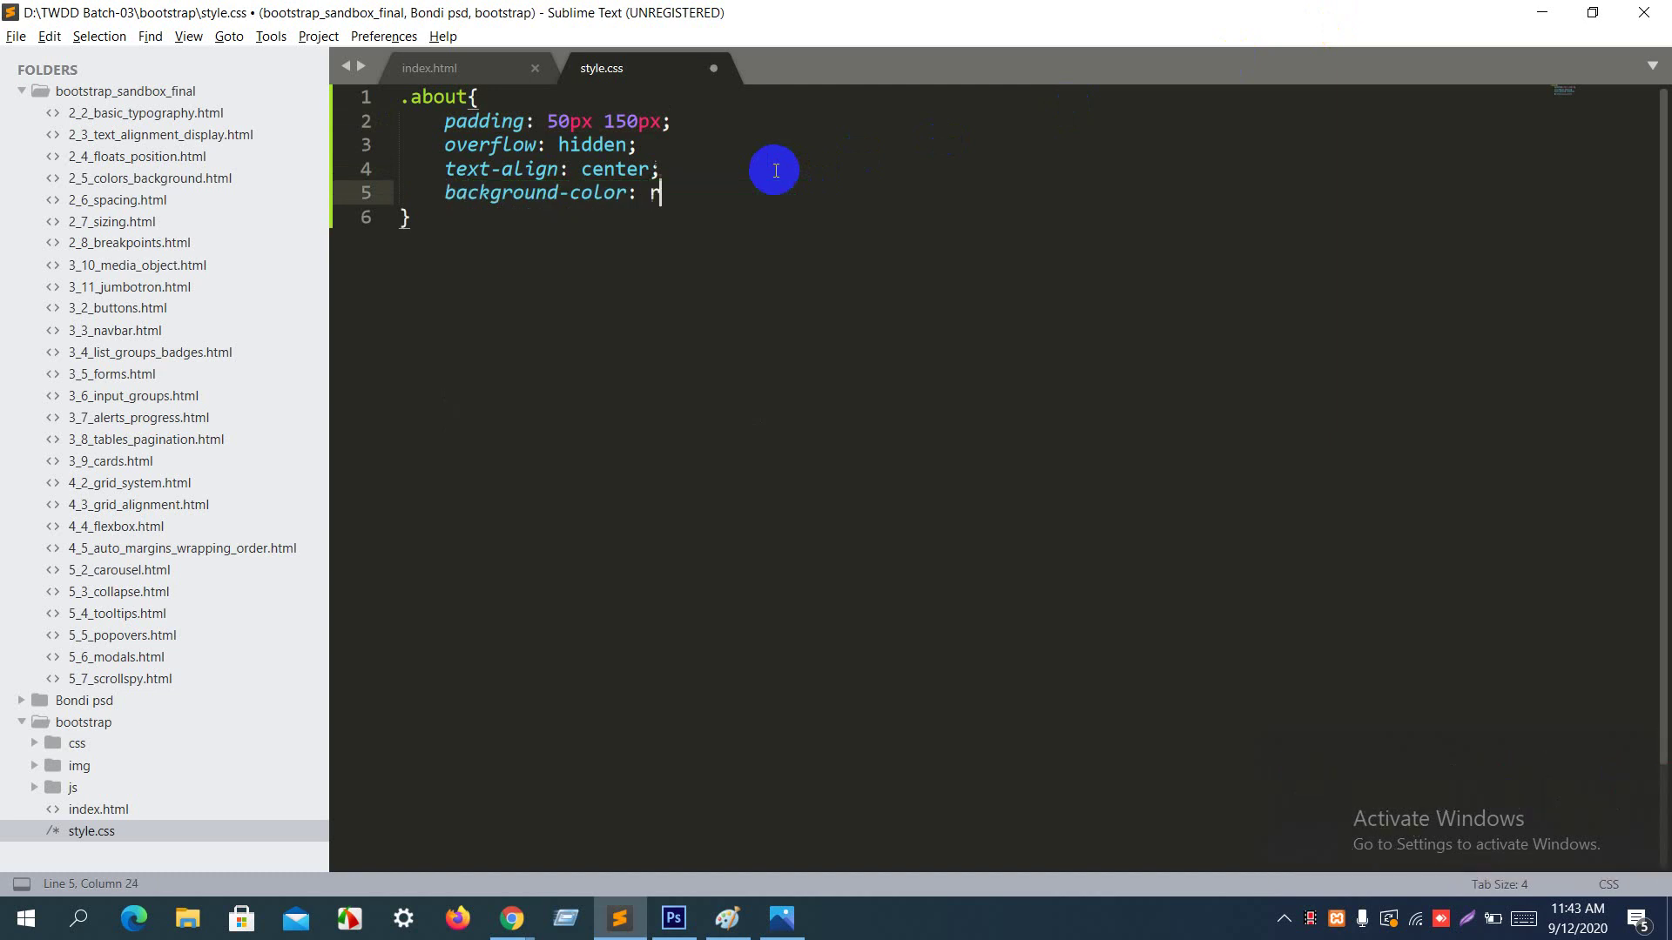
text(e)
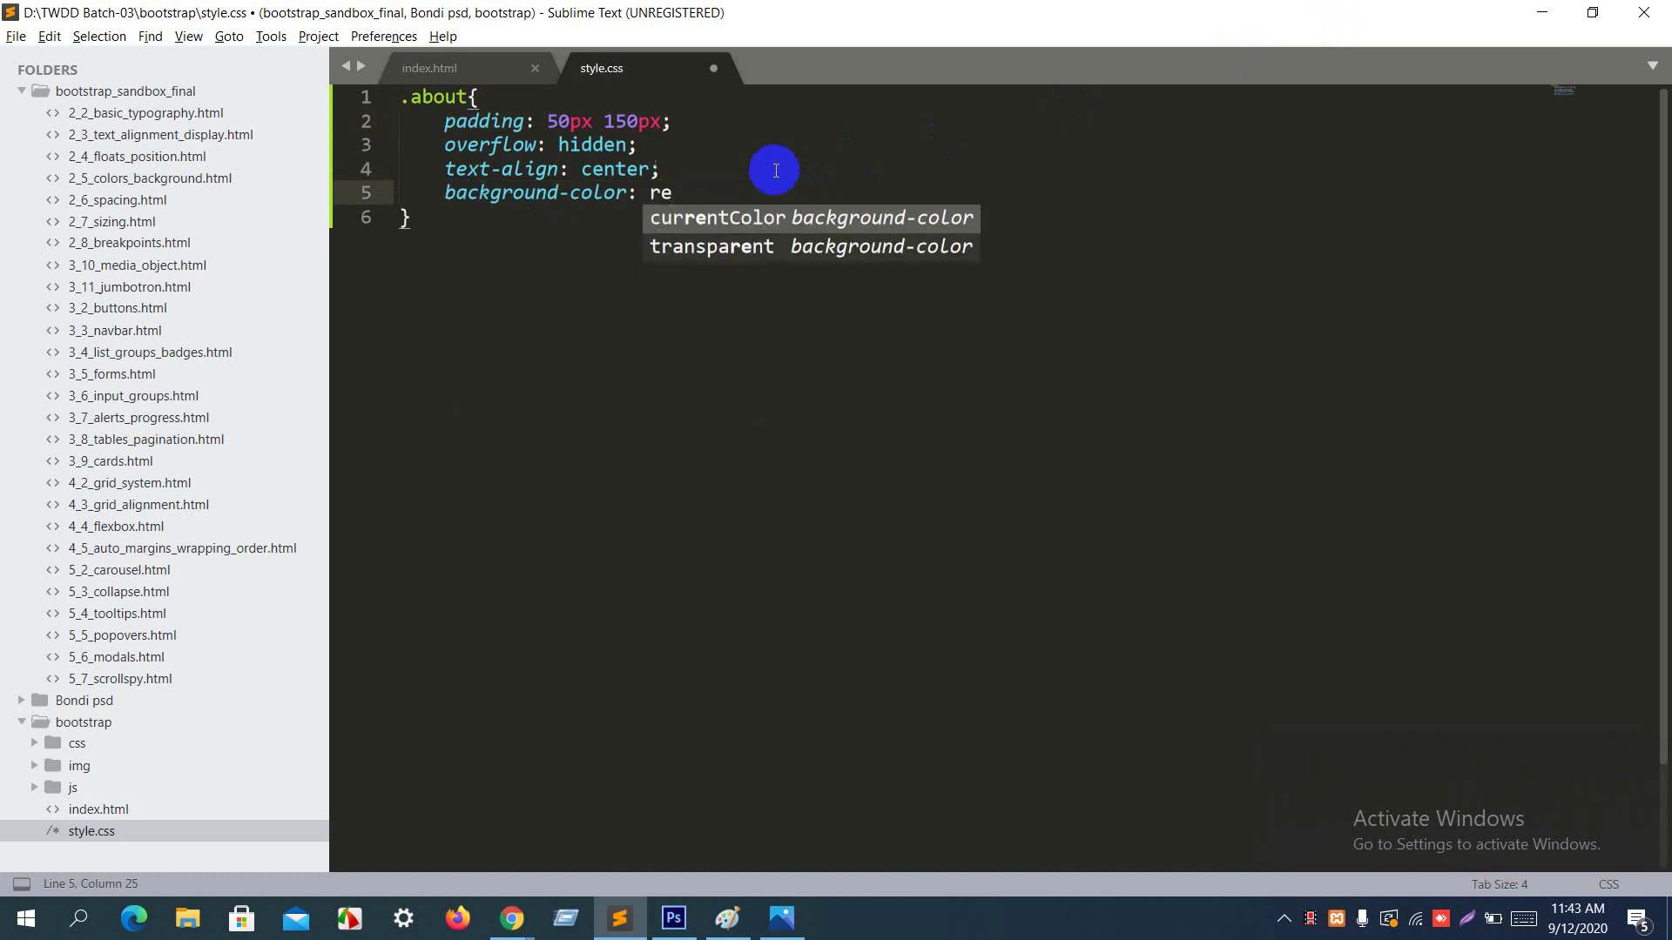
key(BackSpace)
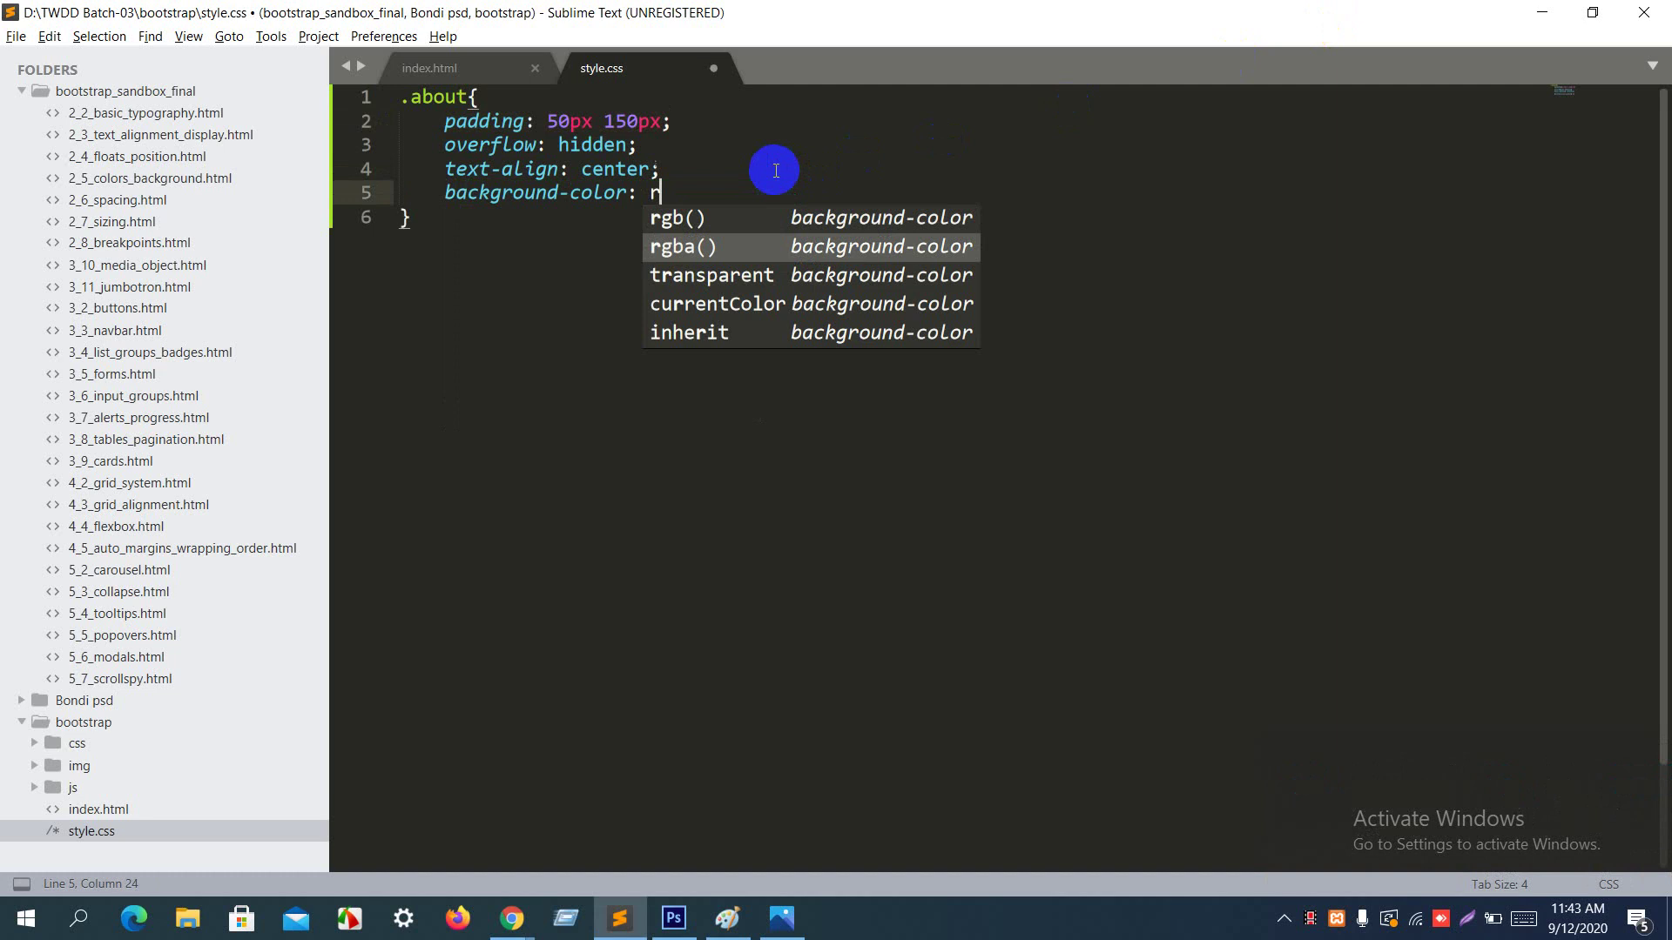
text(d)
key(BackSpace)
text(ed)
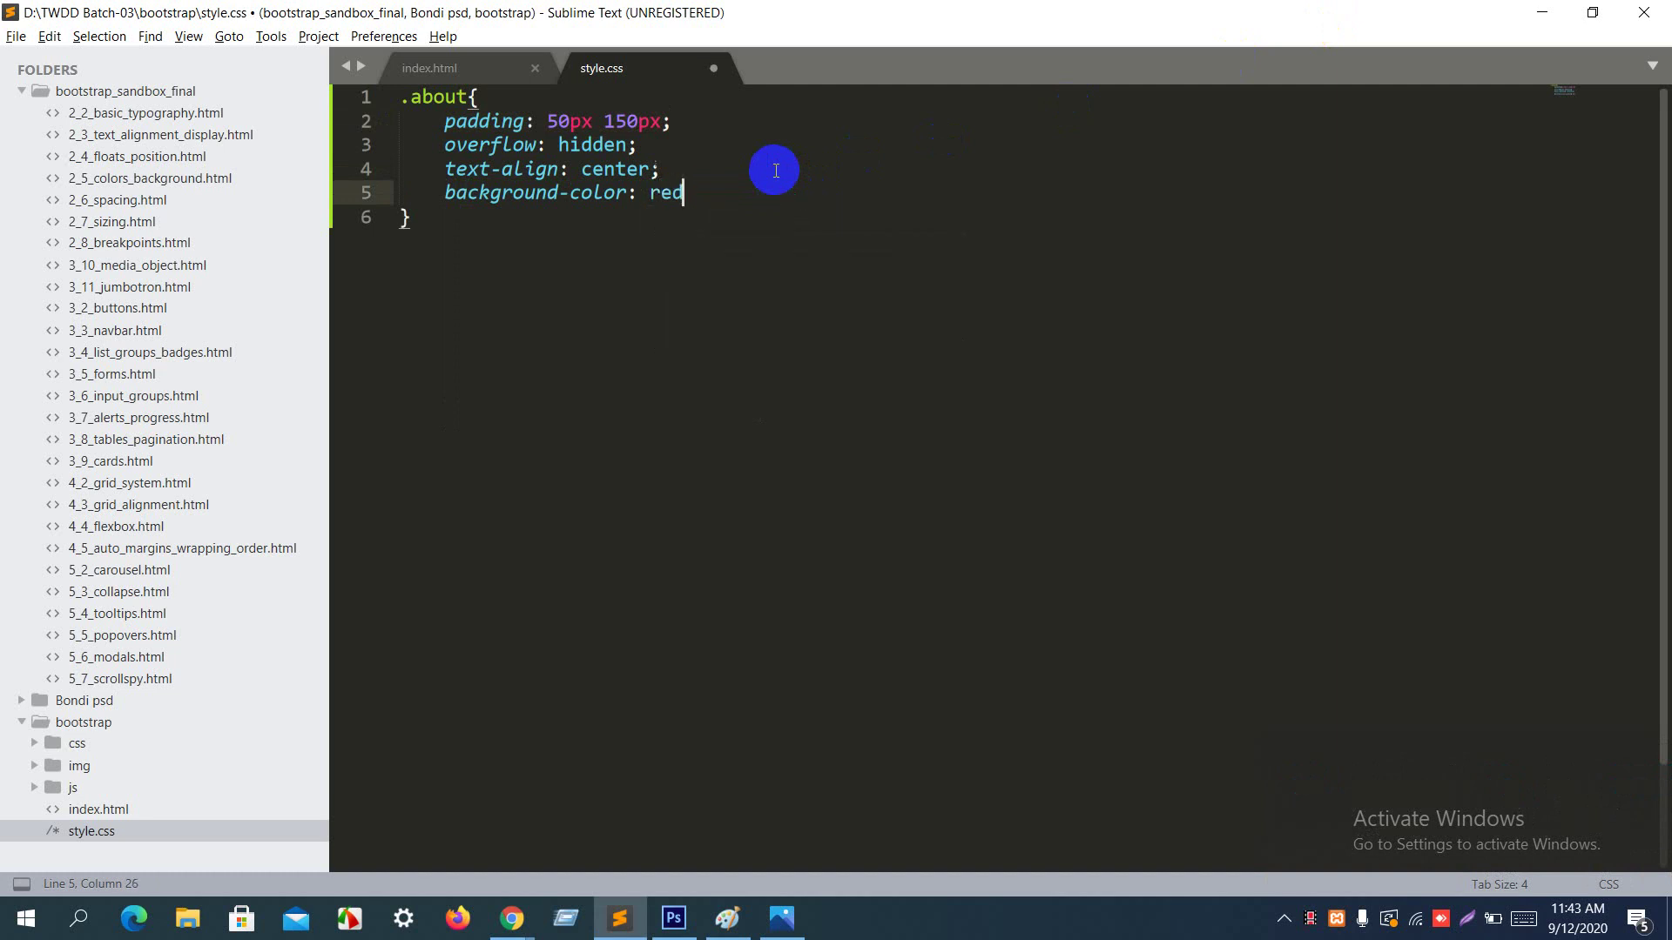
text(;)
key(ctrl+s)
Step: Switch to Chrome, reload the index.html page and check the area around the save button for the about section
key(alt+Tab)
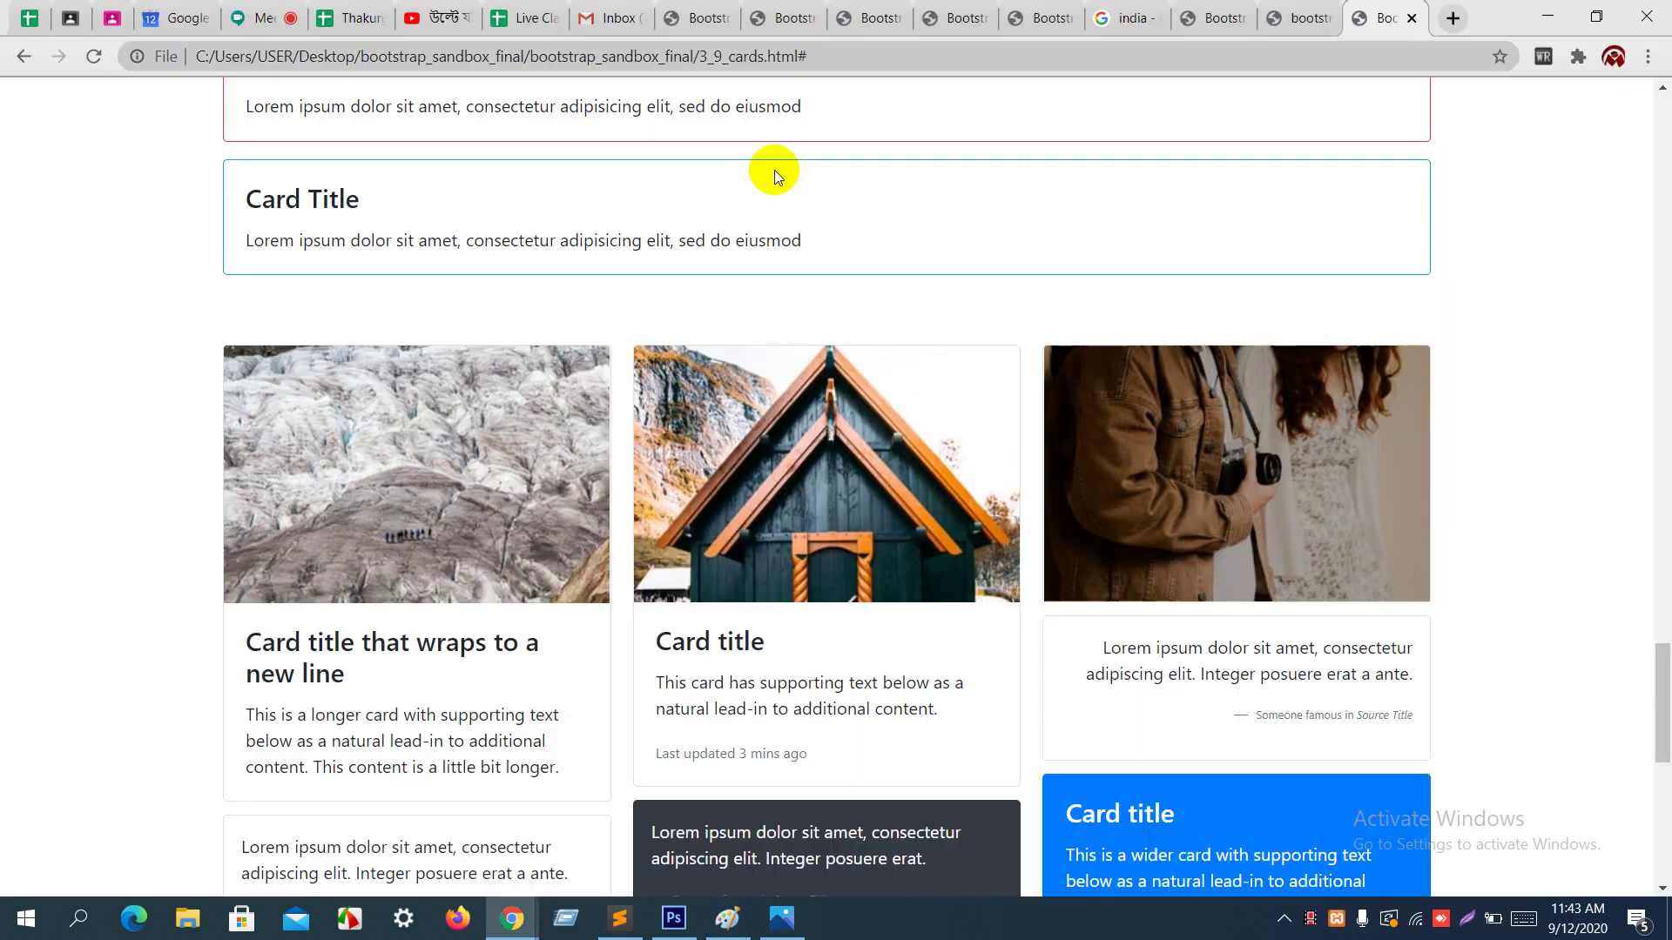
click(1306, 16)
key(ctrl+r)
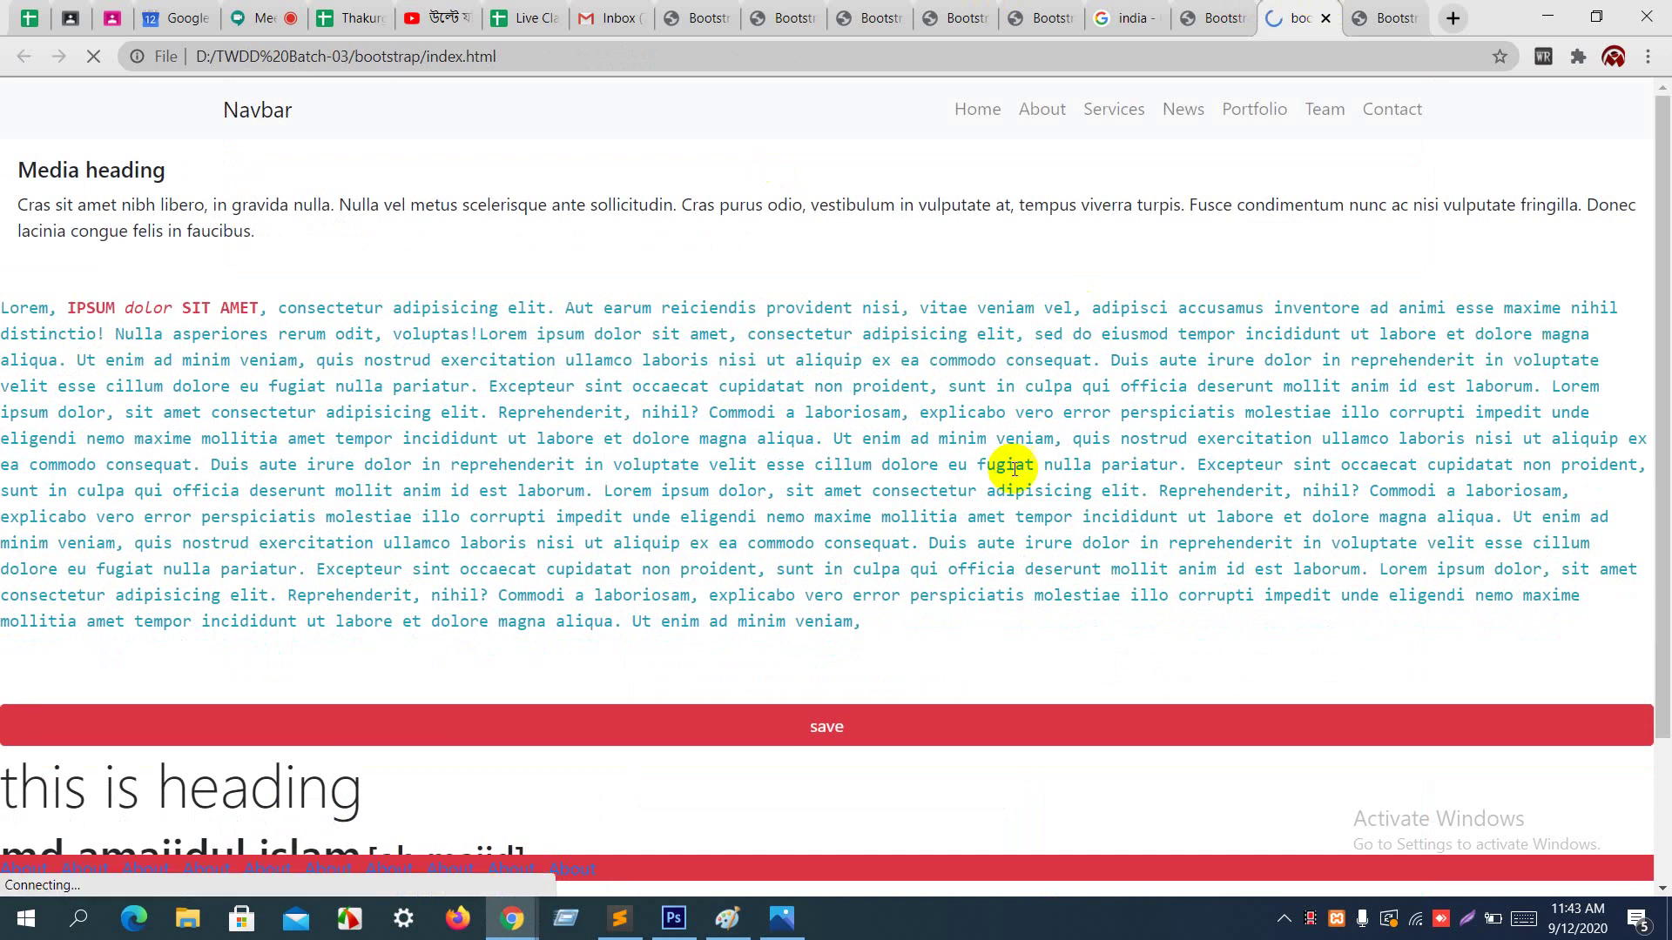
scroll(1010, 468, down, 2)
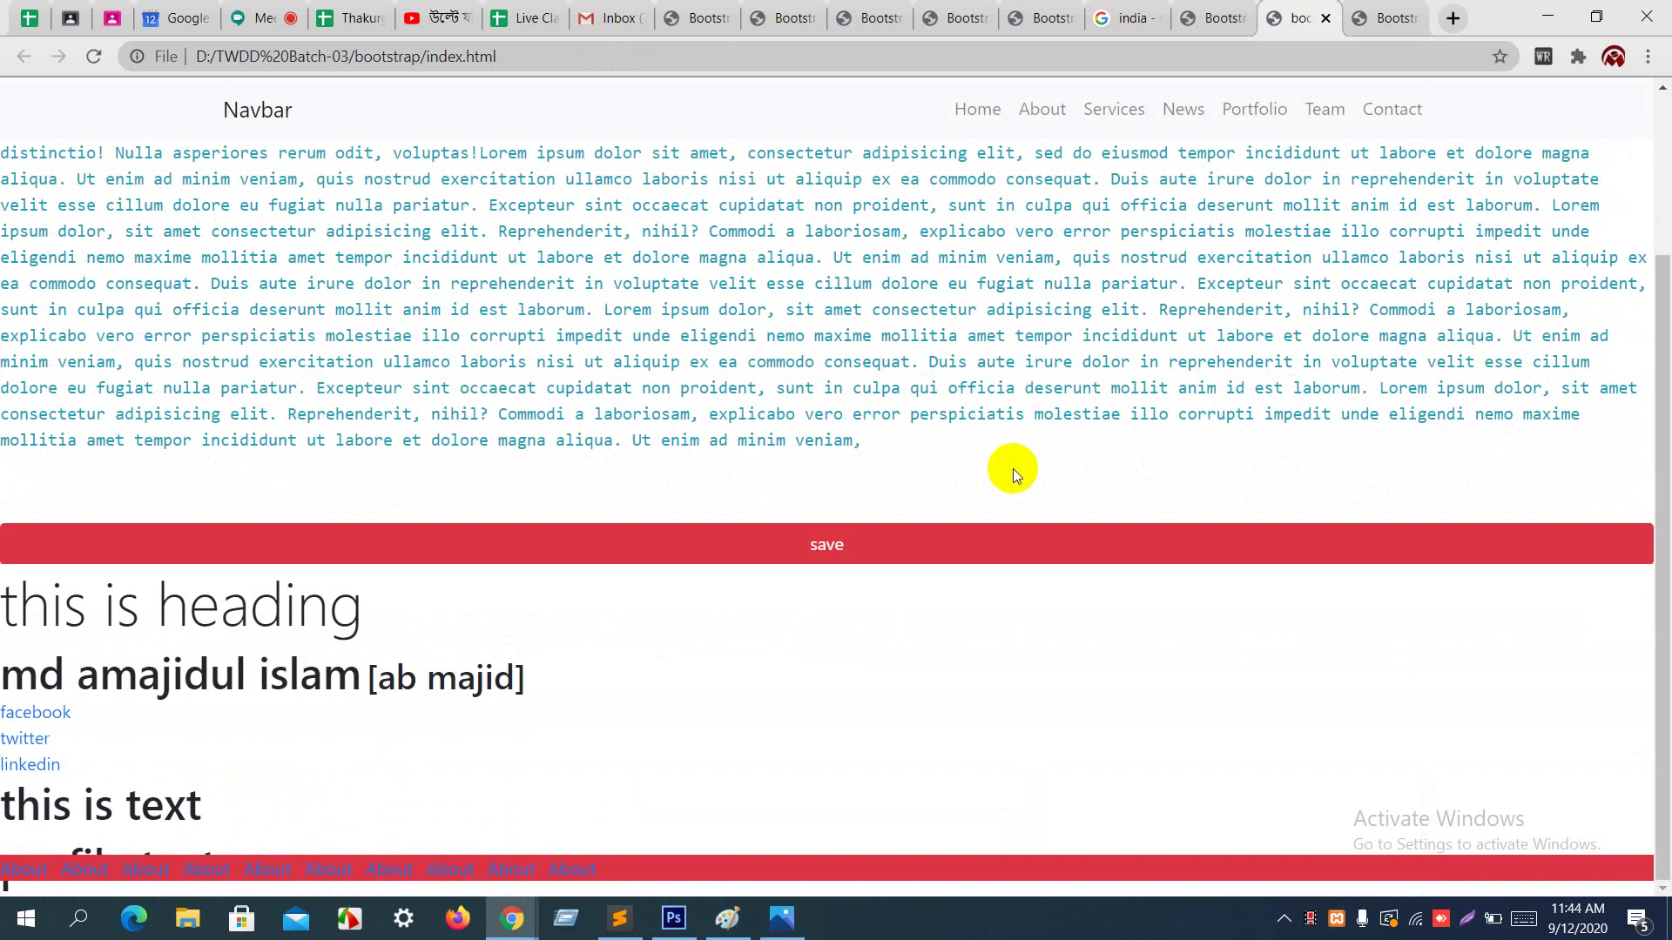
scroll(1011, 468, up, 2)
scroll(1012, 468, down, 2)
Step: Back in Sublime Text, delete the headings, About list, social links and test div between the about section and Bootstrap JS comment in index.html
key(alt+Tab)
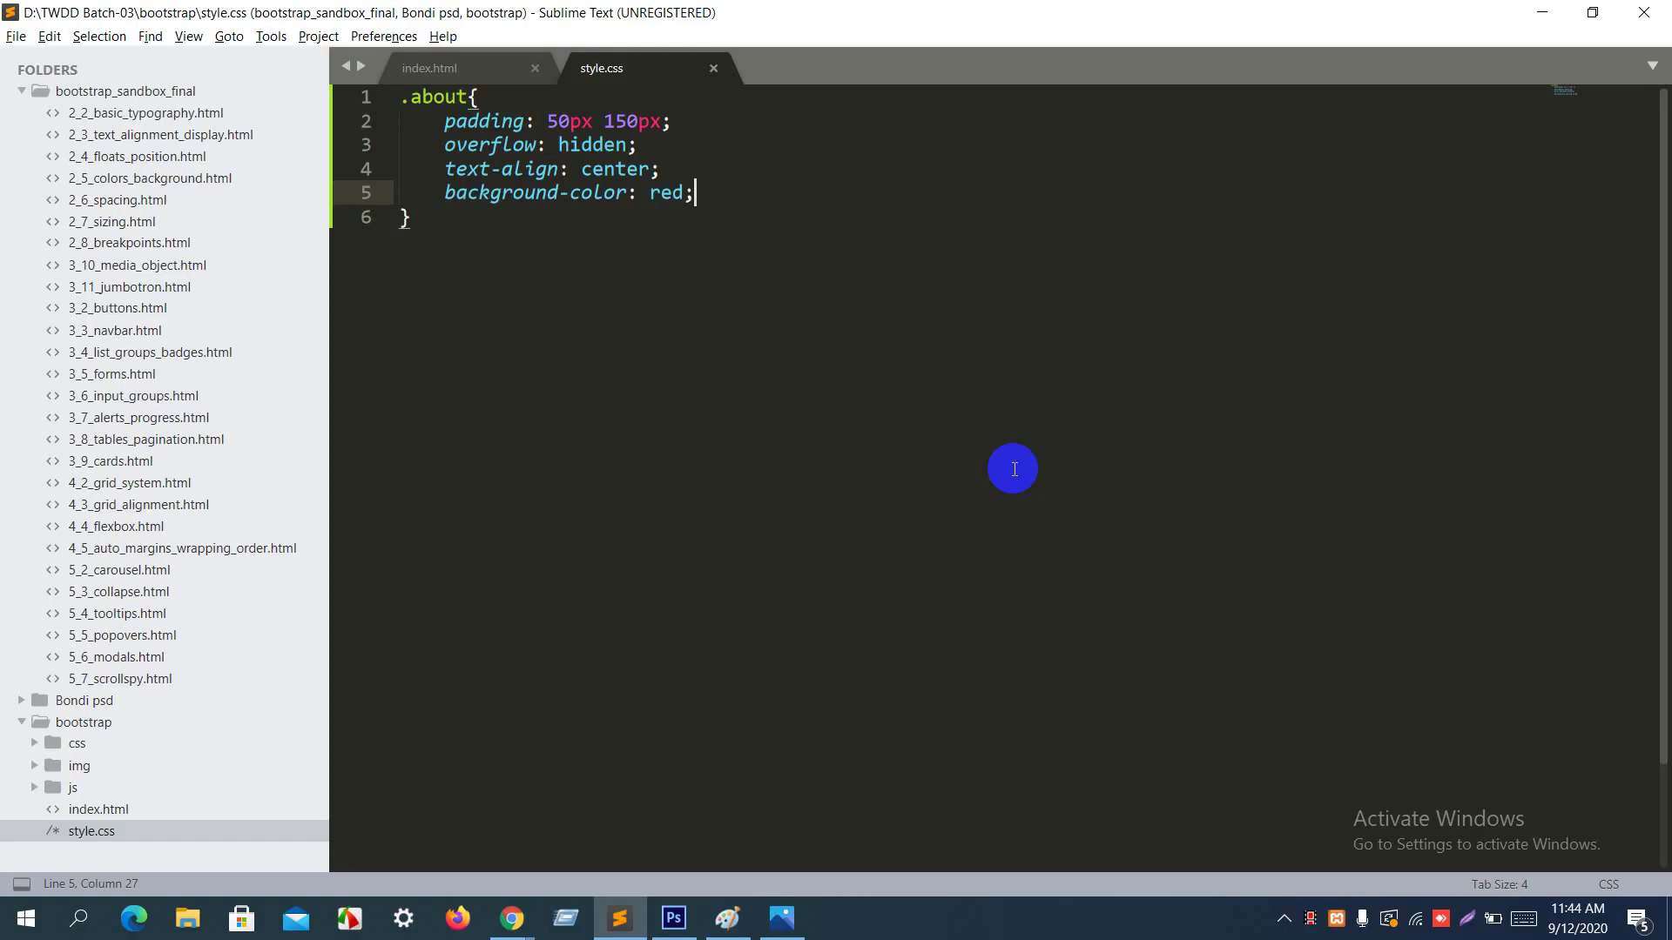
click(479, 75)
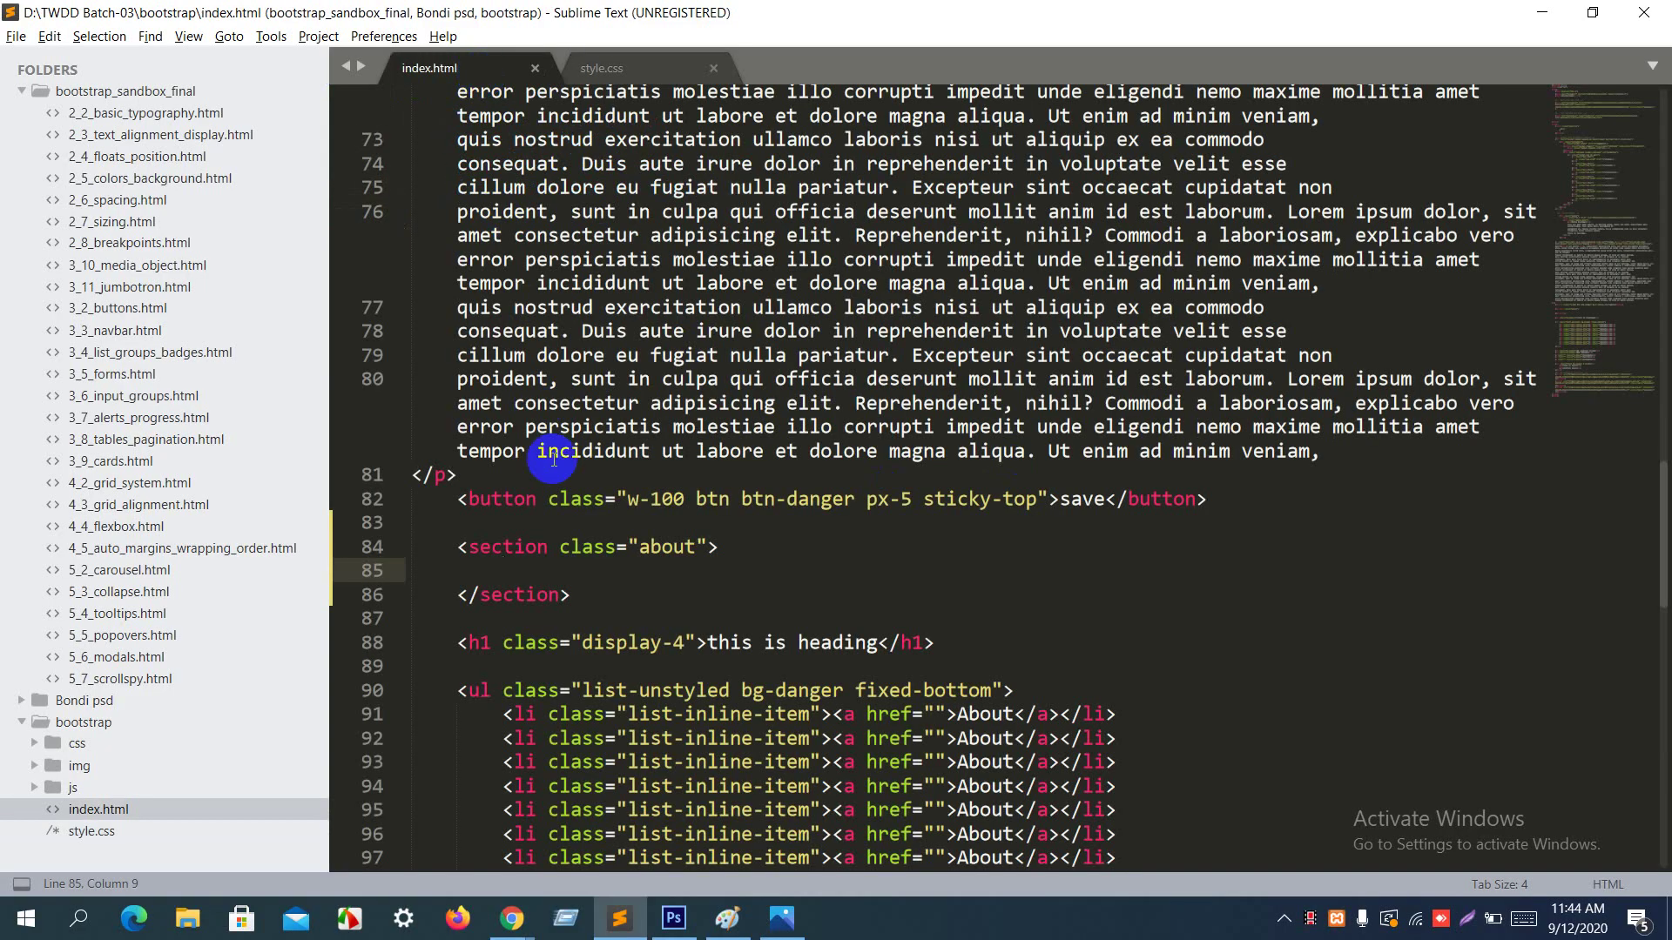
scroll(554, 459, down, 4)
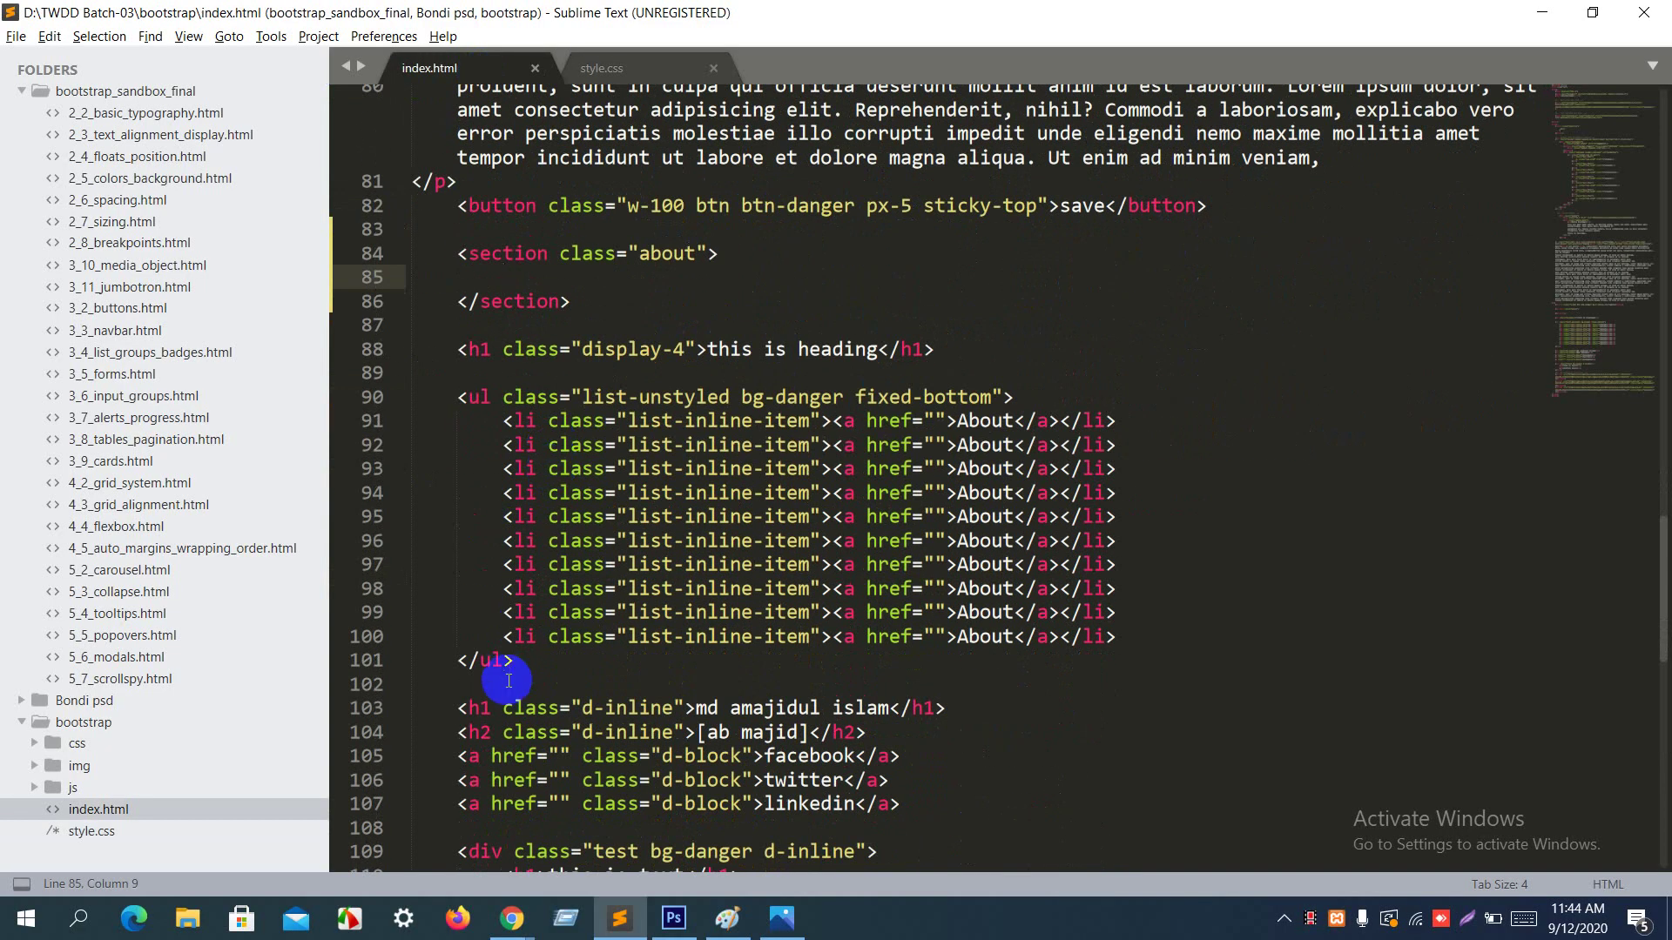
drag(508, 680, 747, 561)
key(Delete)
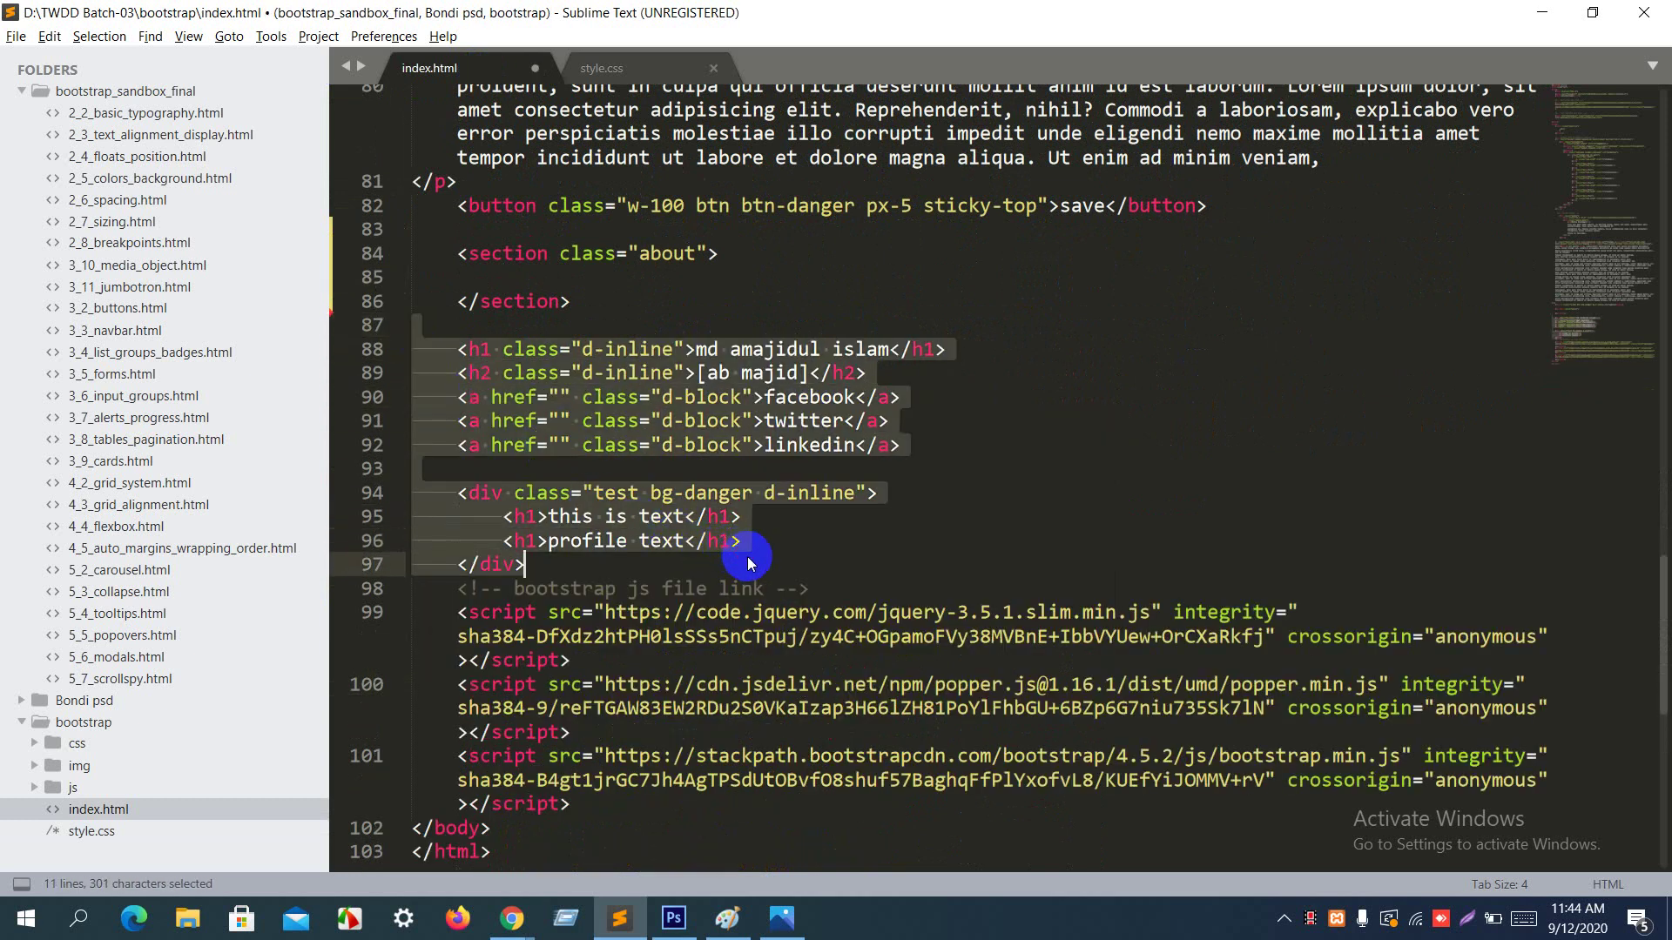
key(Delete)
scroll(747, 557, up, 6)
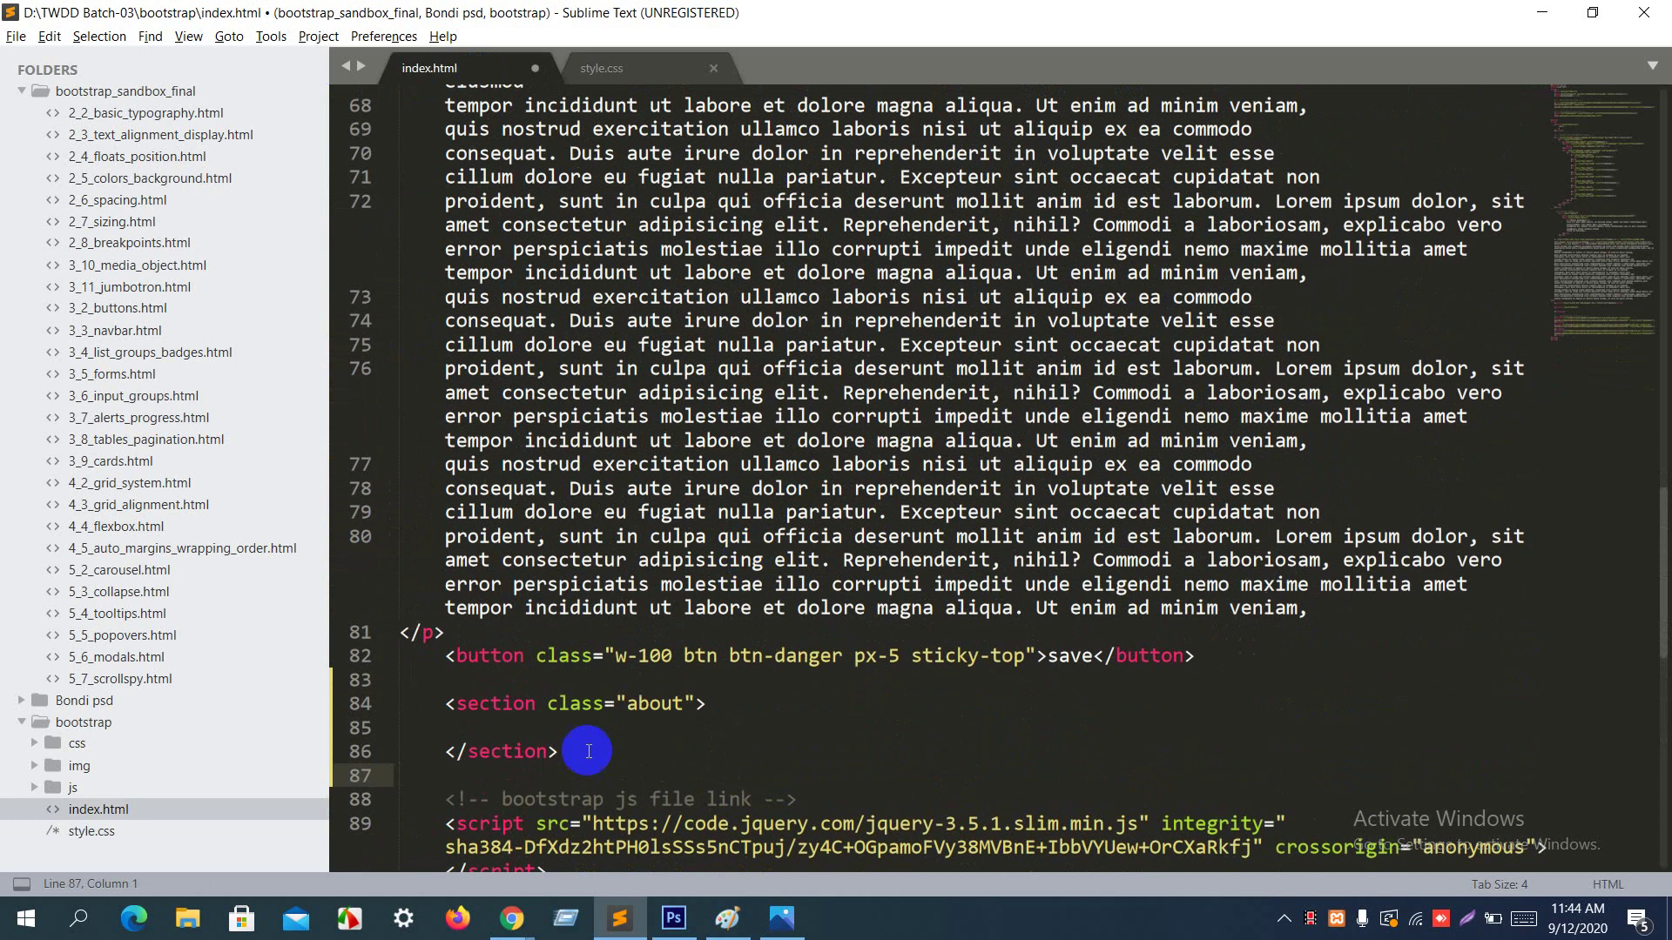
Step: Delete the entire long lorem ipsum paragraph between the media object and the save button
click(462, 633)
scroll(462, 633, up, 10)
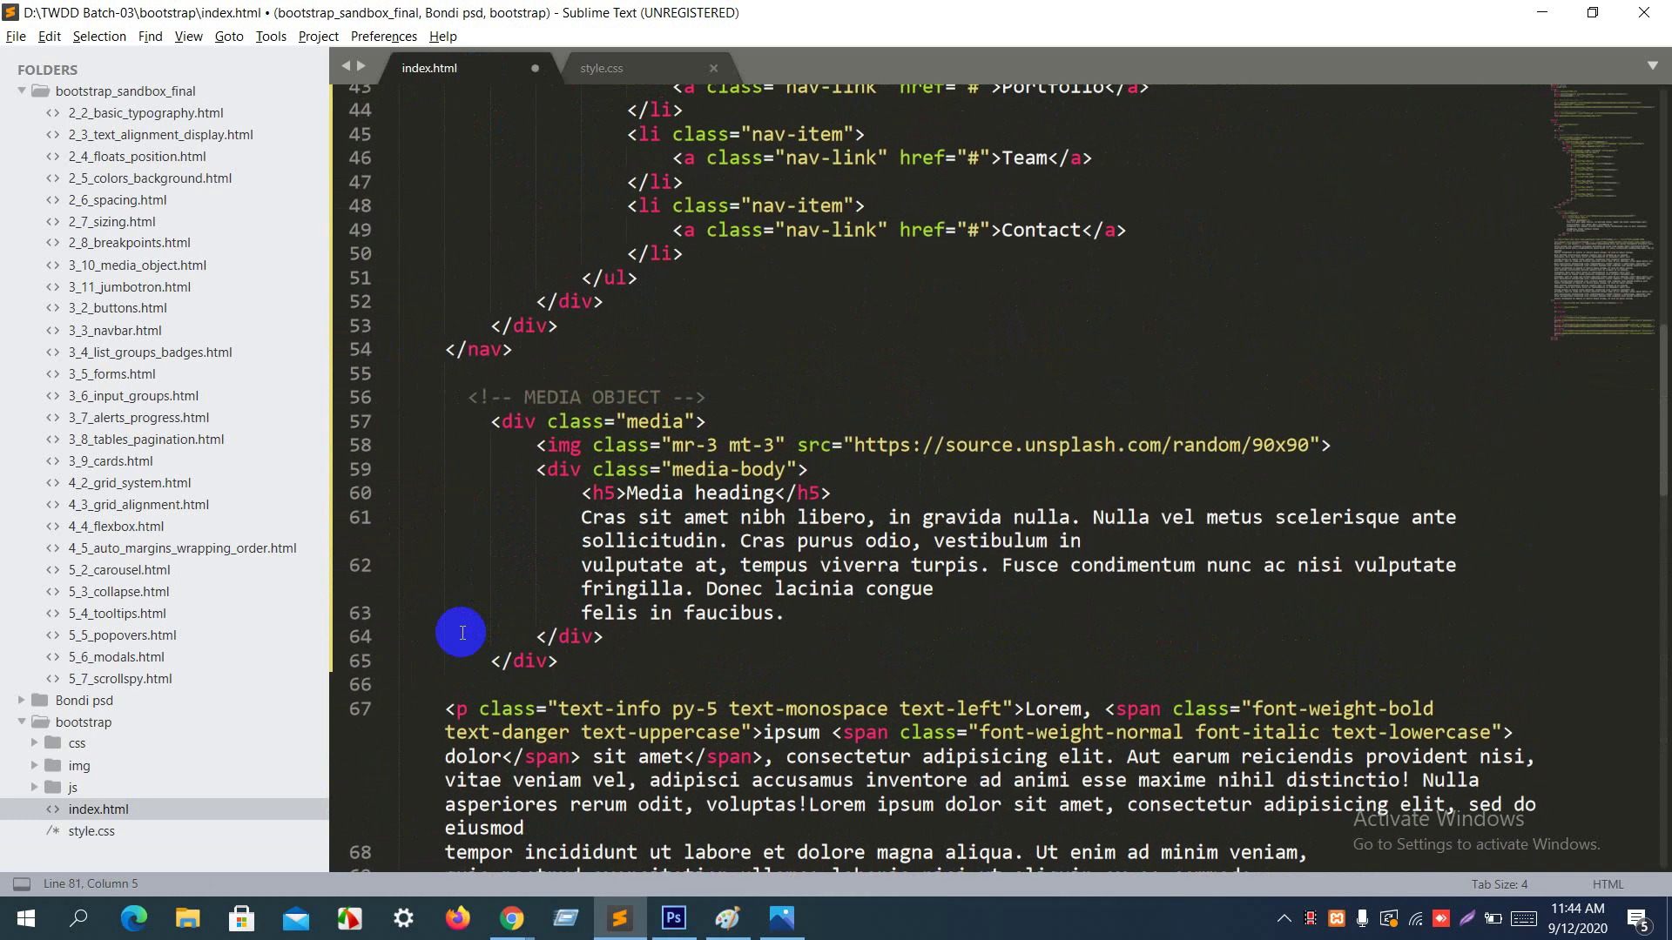
scroll(456, 641, down, 1)
shift+click(444, 627)
key(Delete)
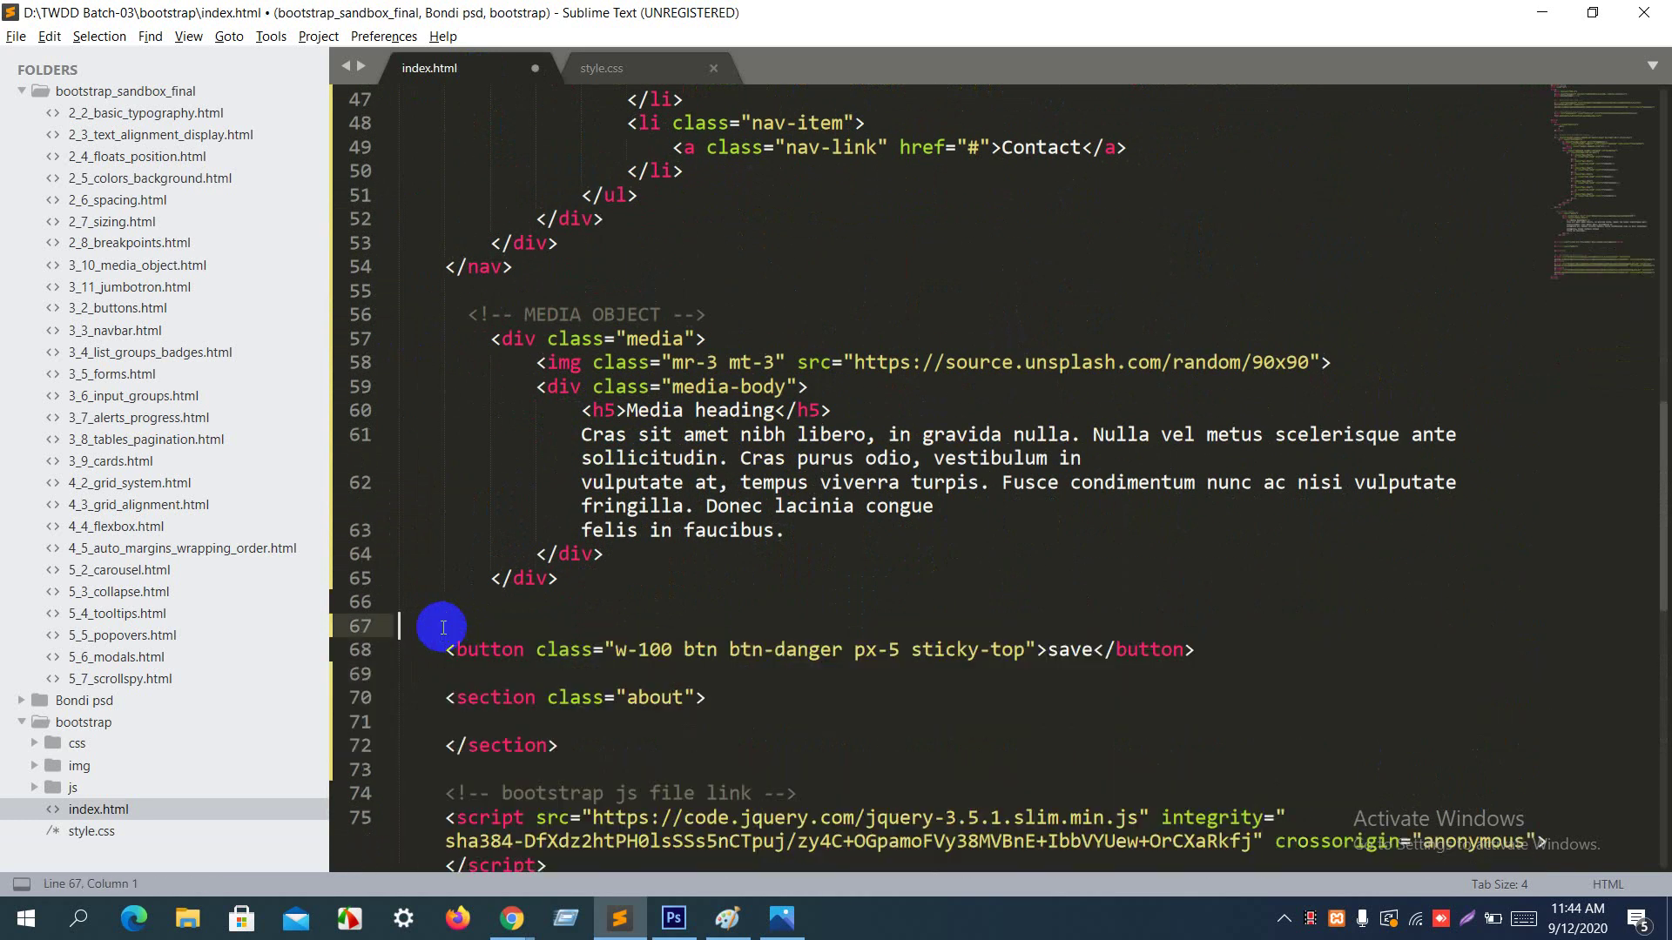
Step: Delete the save button and the blank lines so the about section directly follows the media object's closing div
key(Up)
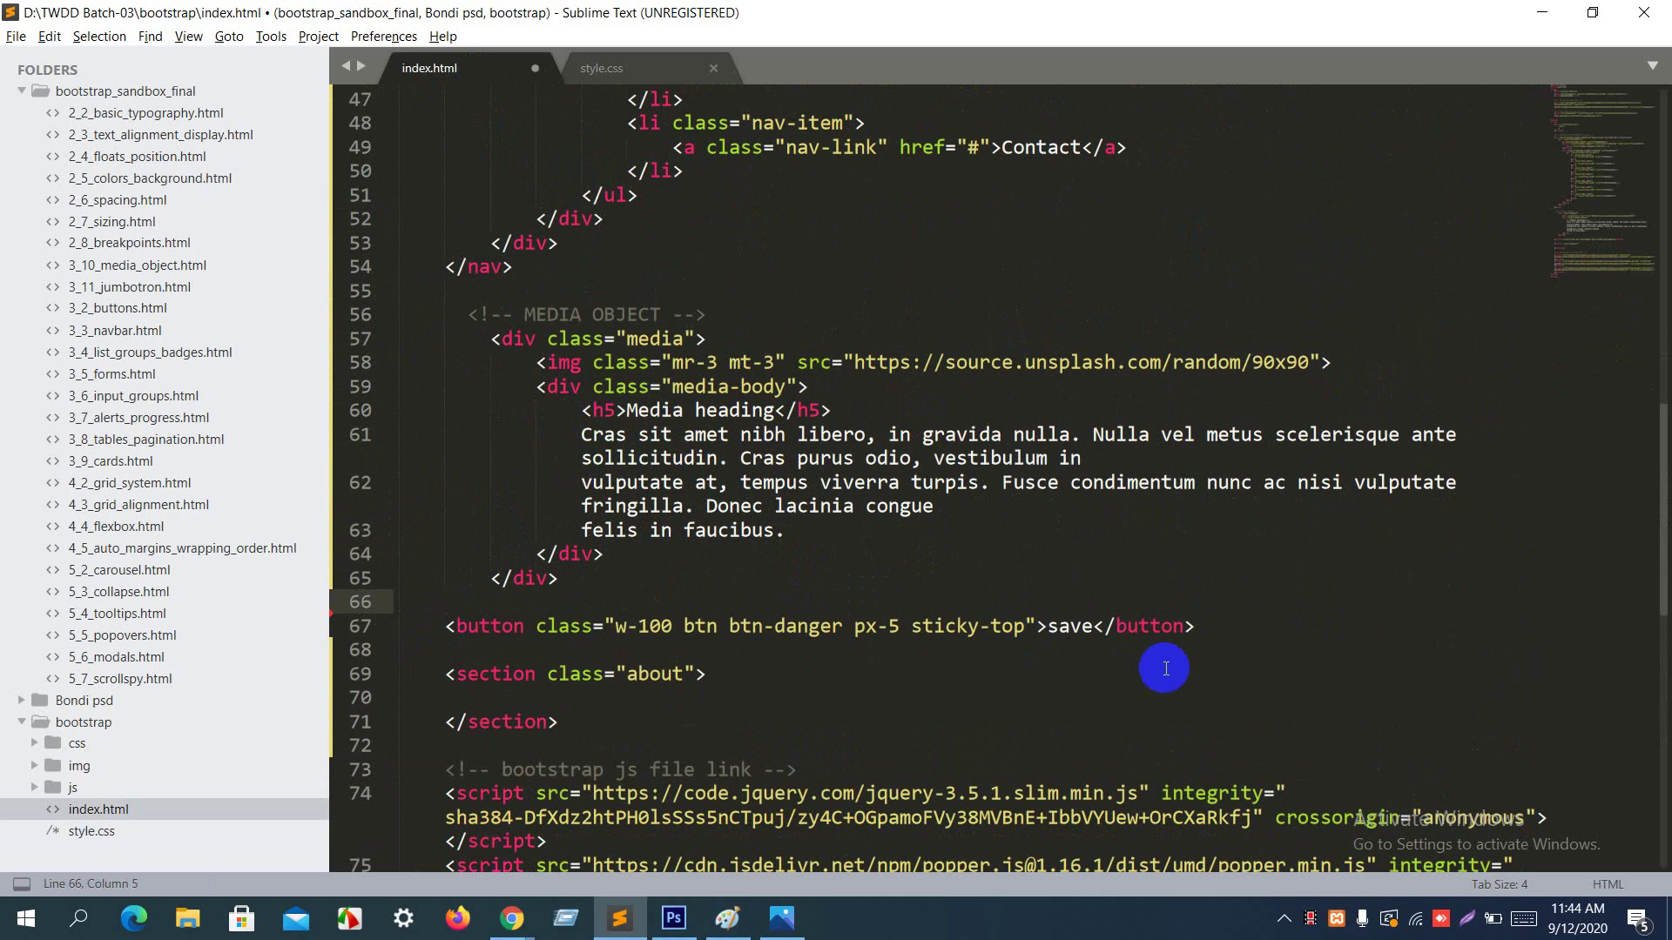
shift+click(1198, 627)
key(Delete)
key(BackSpace)
key(BackSpace)
key(BackSpace)
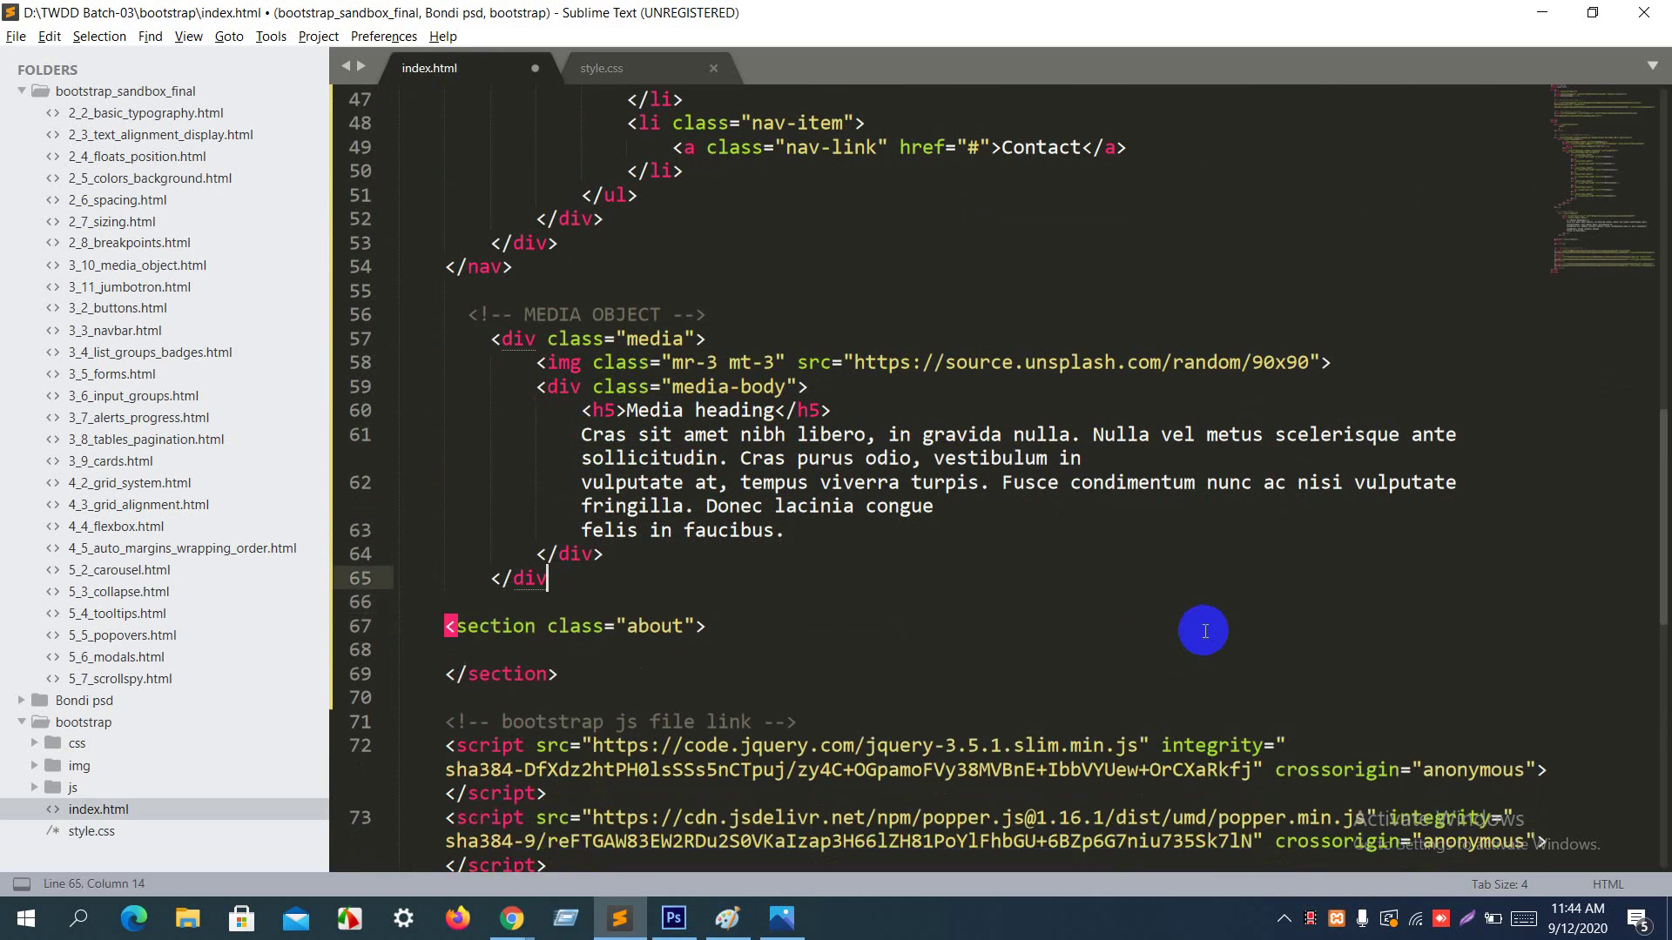
text(?)
key(BackSpace)
text(>)
key(Delete)
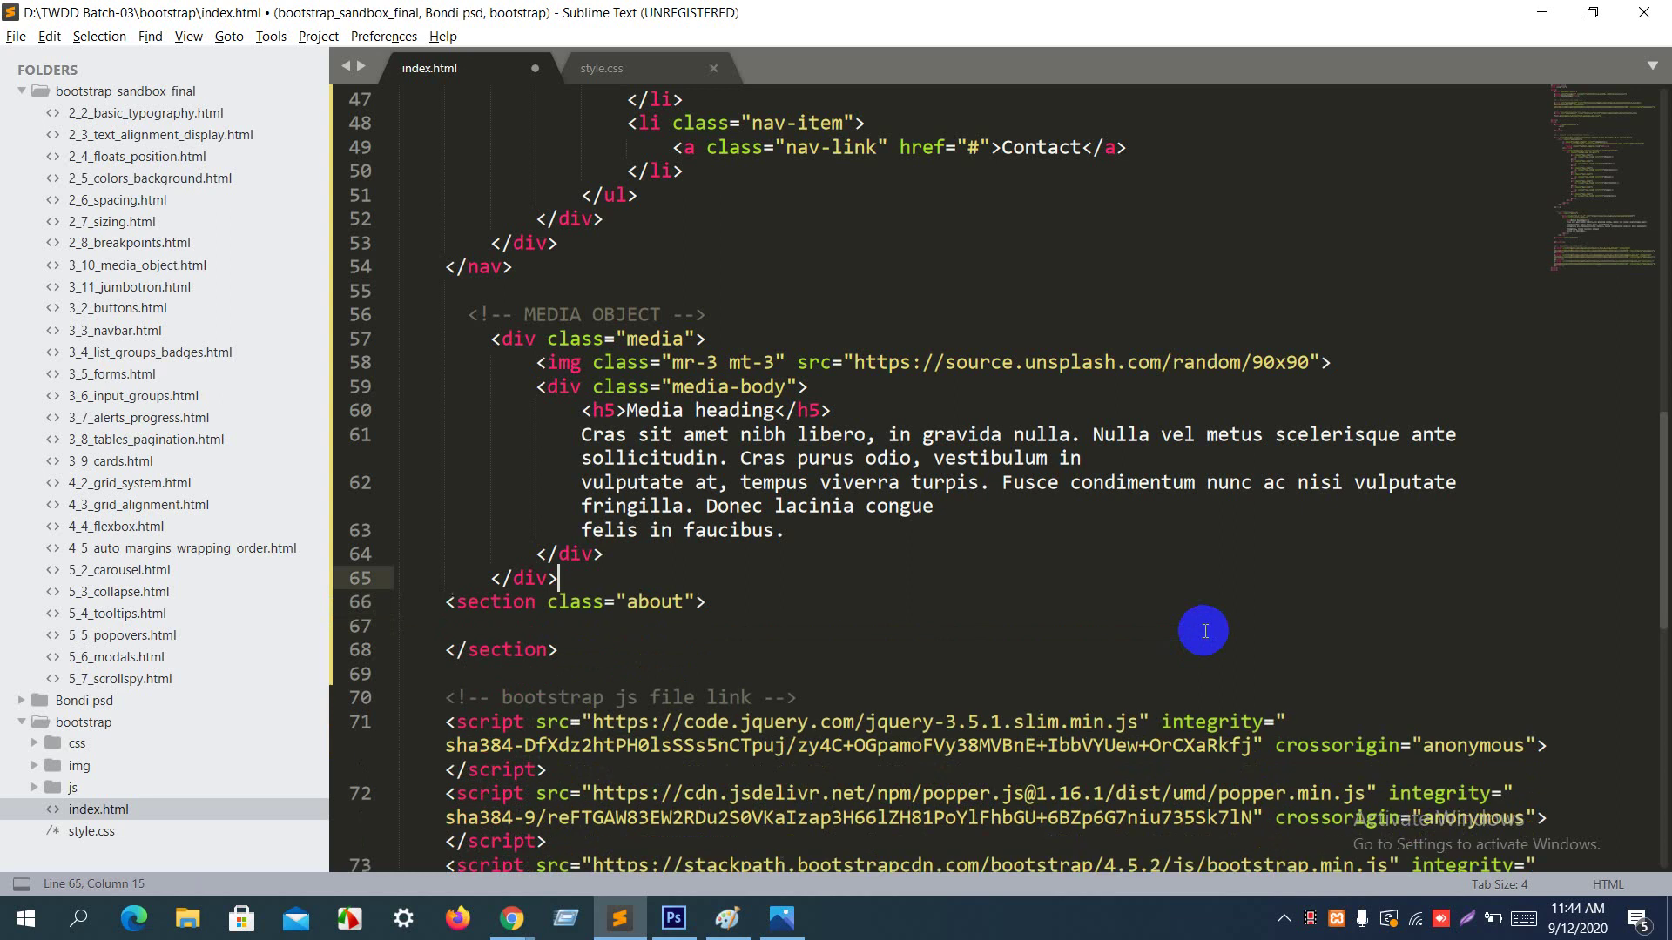
Step: Save index.html and reload its page in Chrome
key(ctrl+s)
key(alt+Tab)
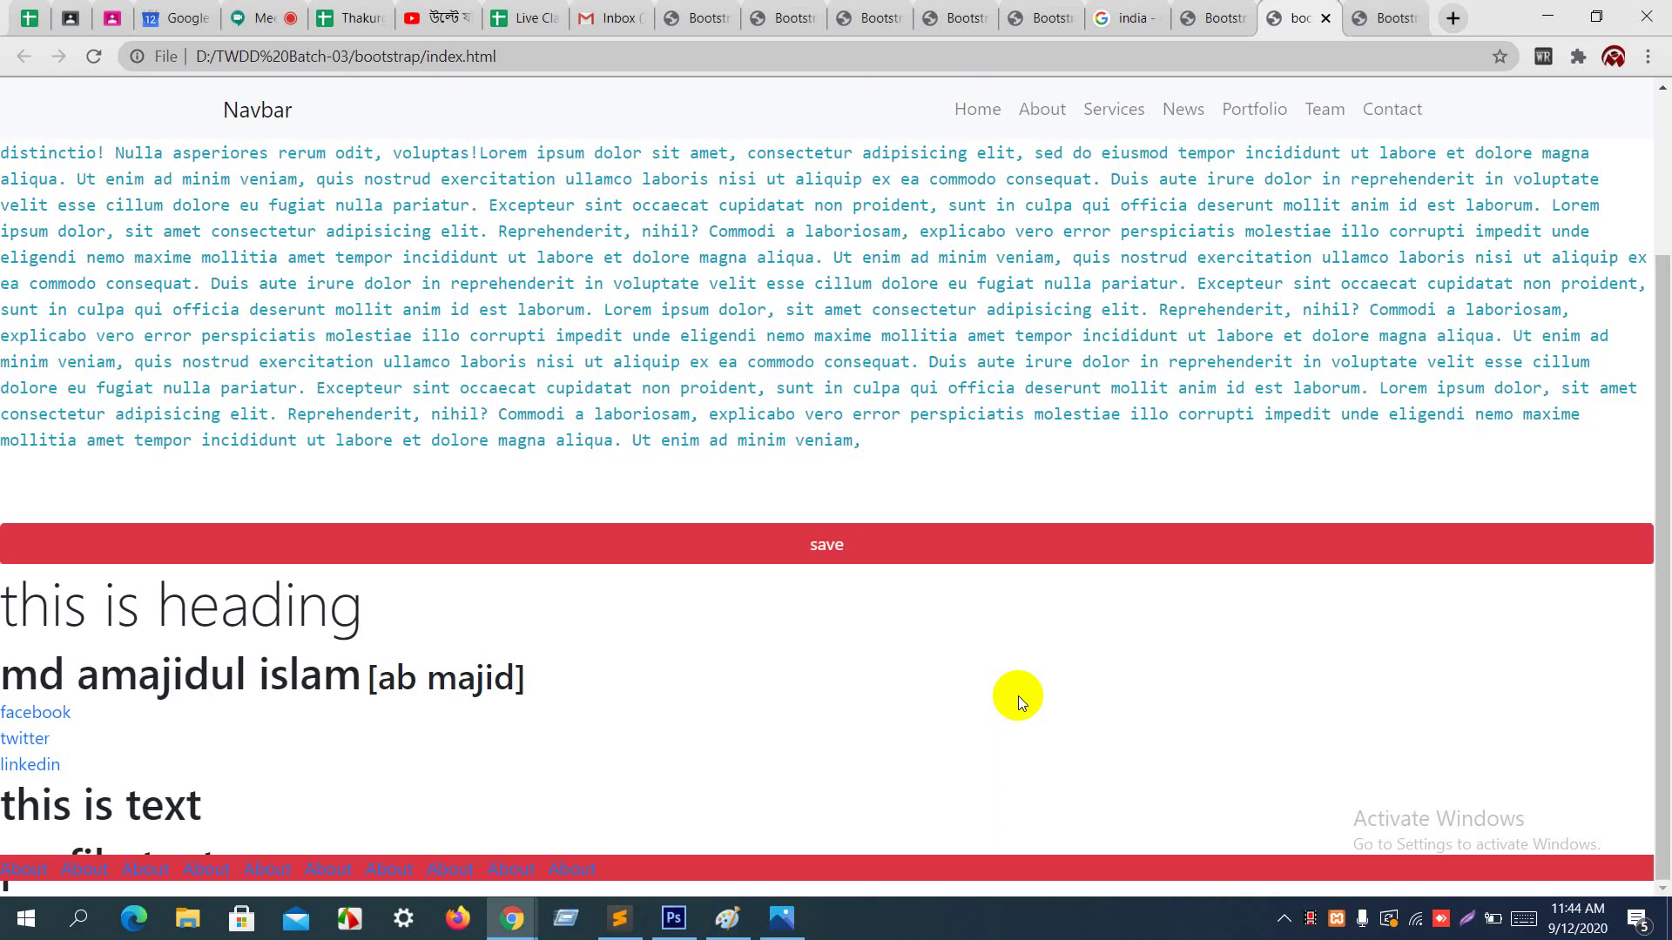
key(F5)
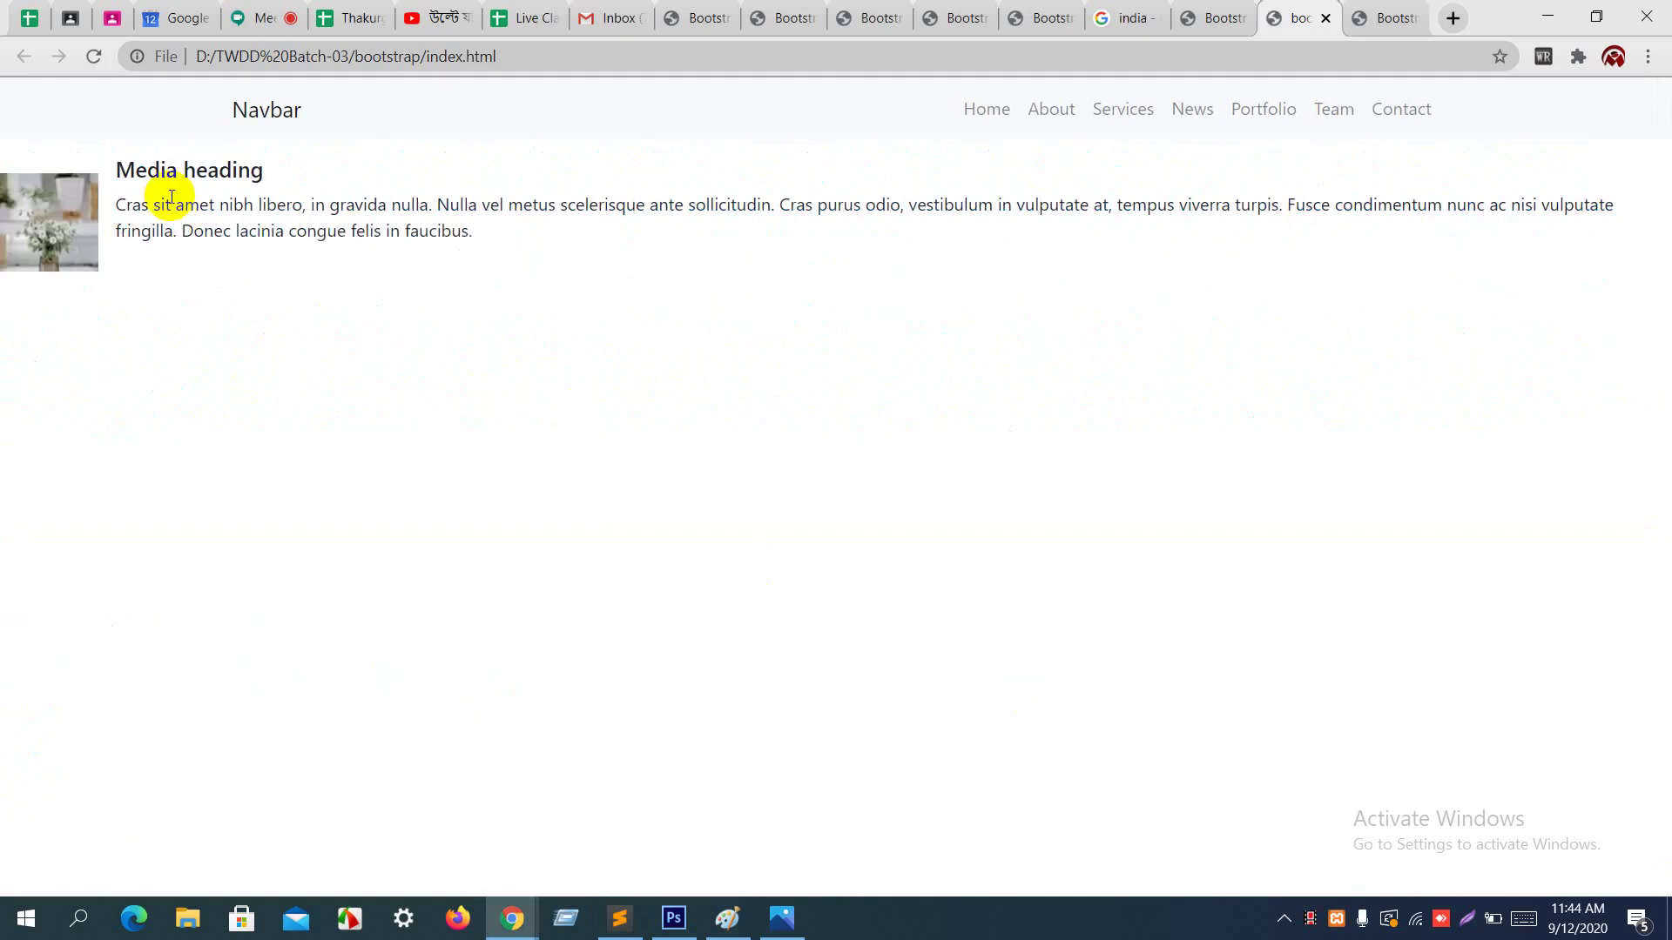
Step: Back in Sublime Text, delete the media object block with its comment and the blank lines below the nav, and save index.html
key(alt+Tab)
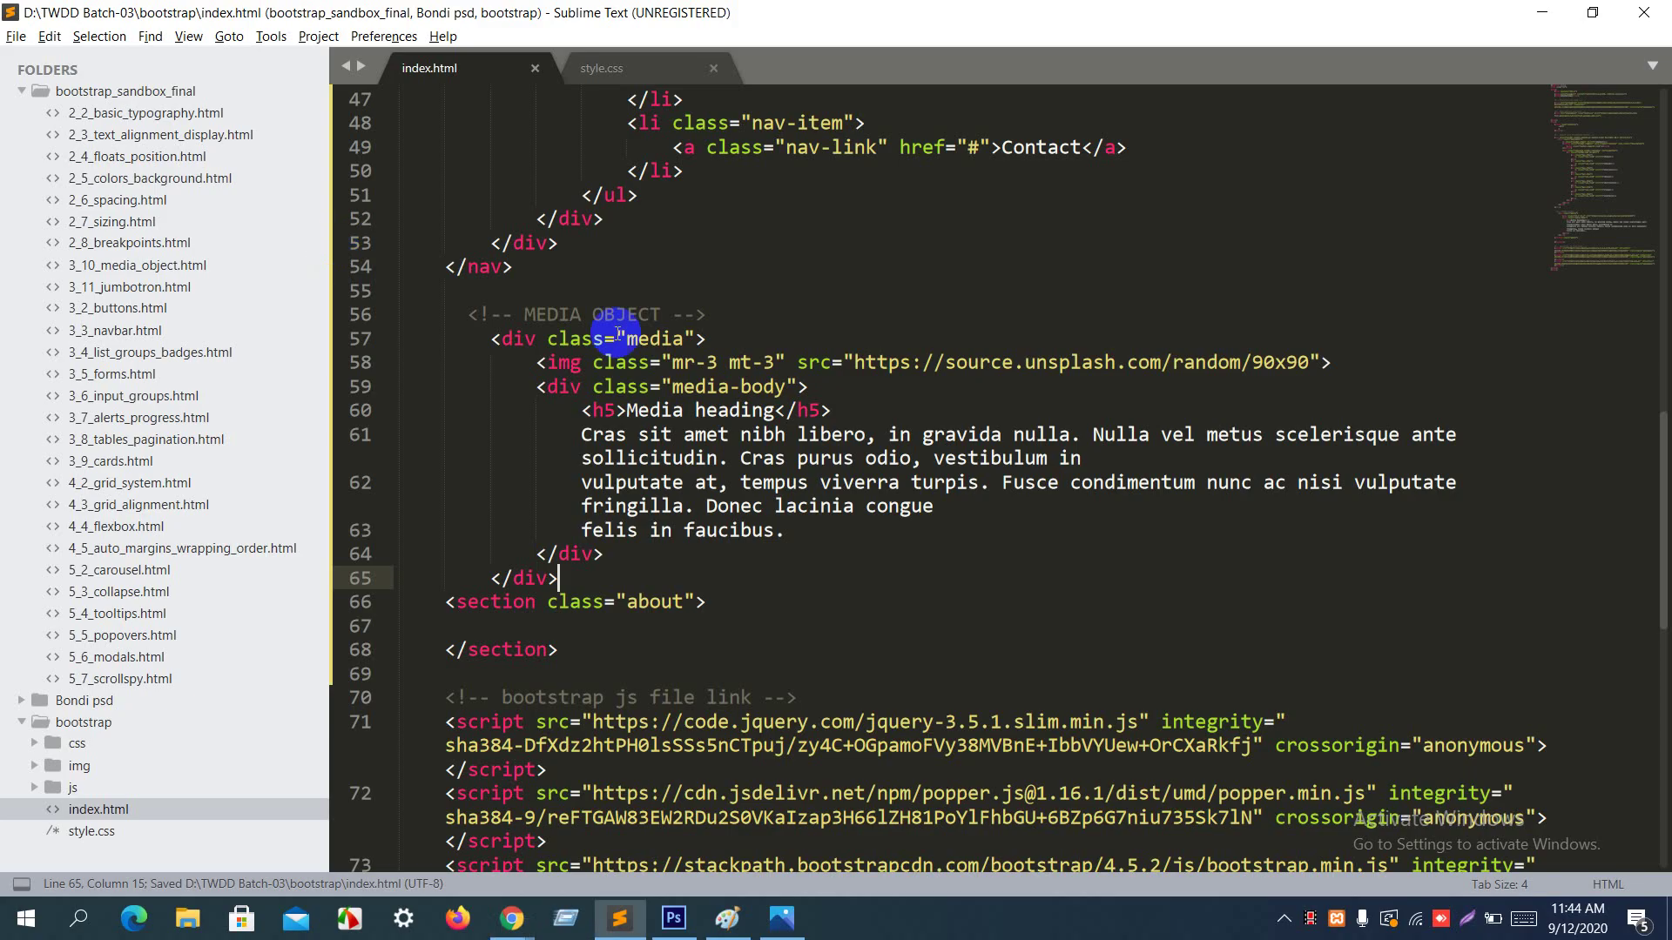
shift+click(457, 322)
key(BackSpace)
key(BackSpace)
key(BackSpace)
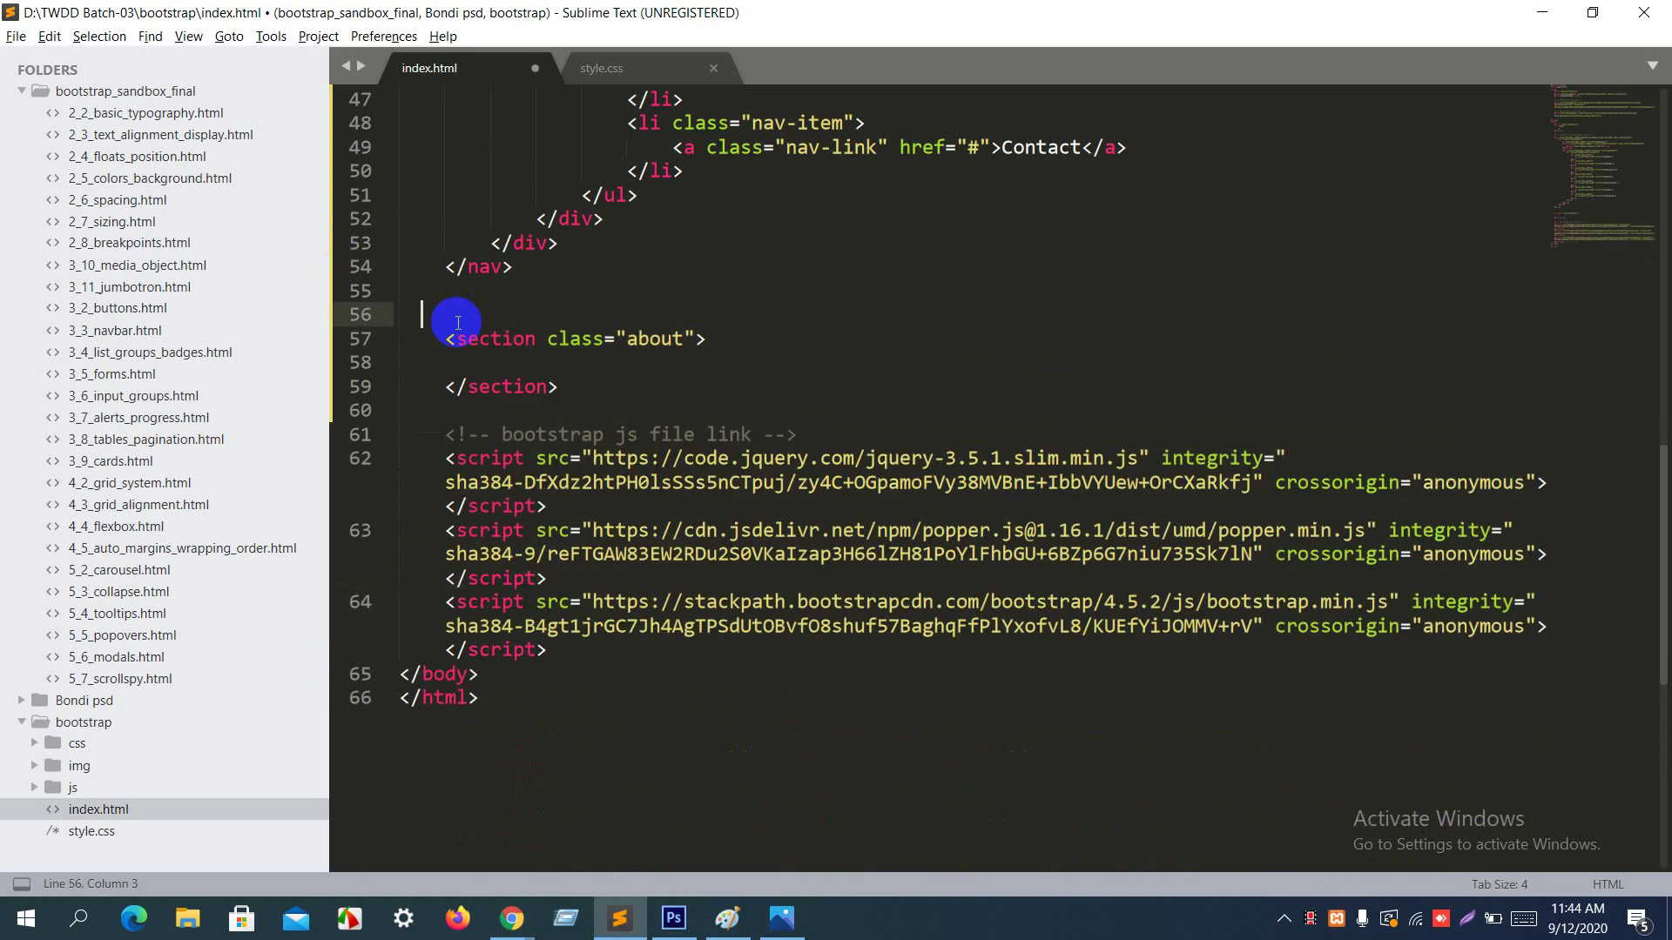
key(BackSpace)
key(BackSpace)
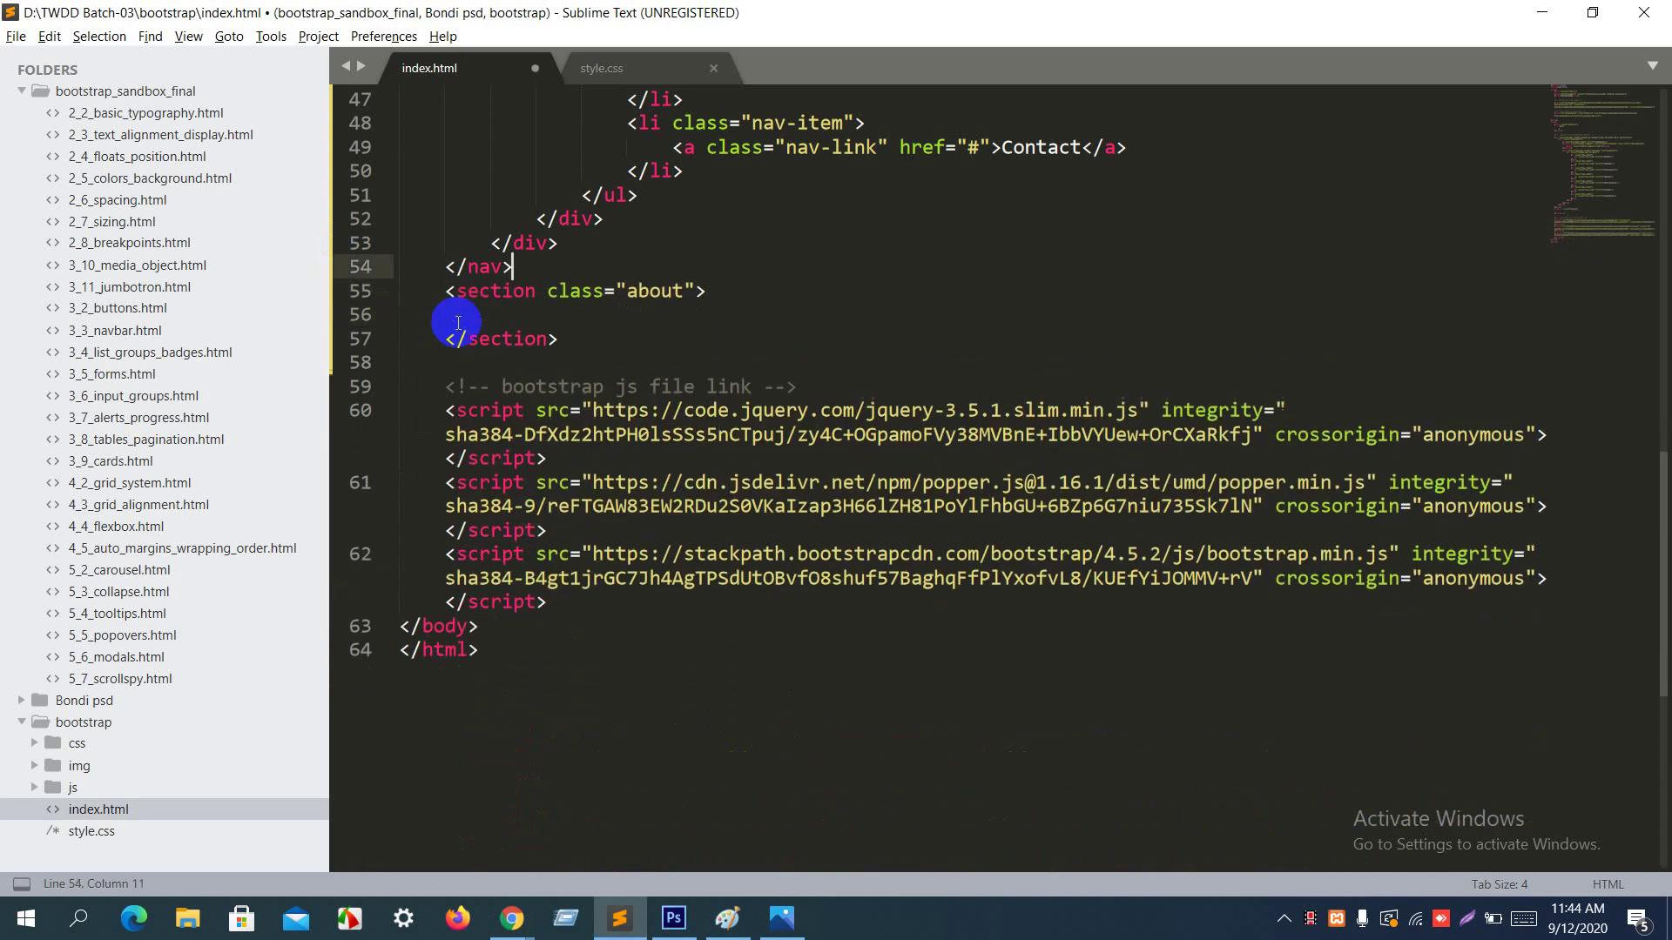
key(ctrl+s)
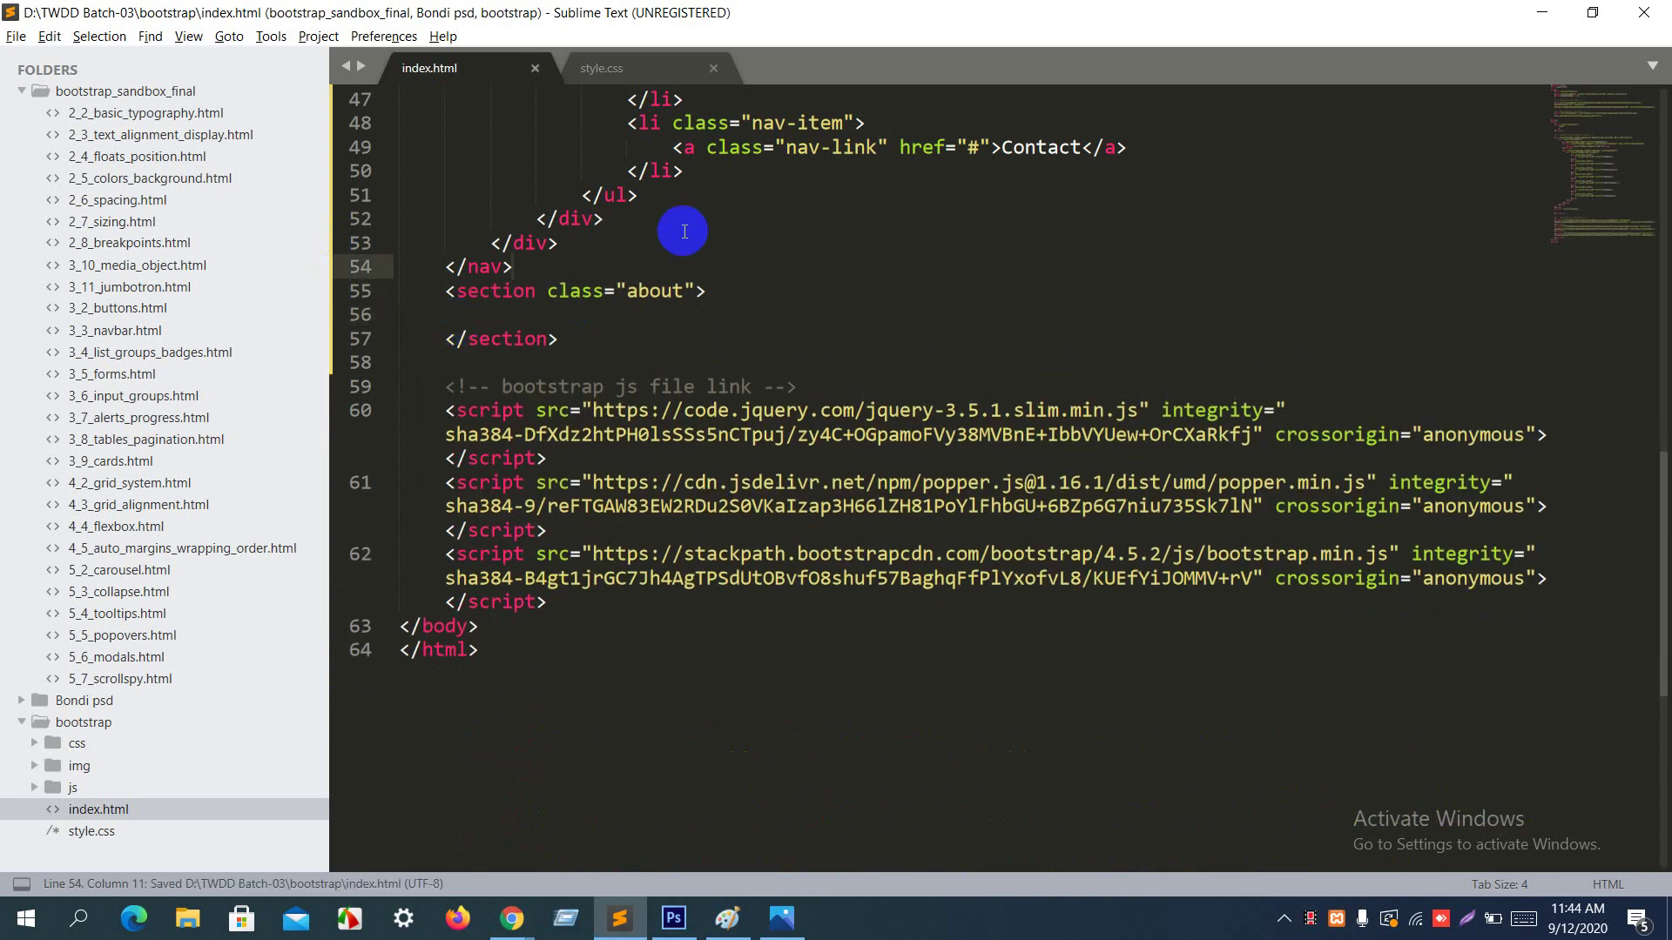
Step: Copy the section's class name "about" from index.html and paste it over the selector name in style.css
click(631, 68)
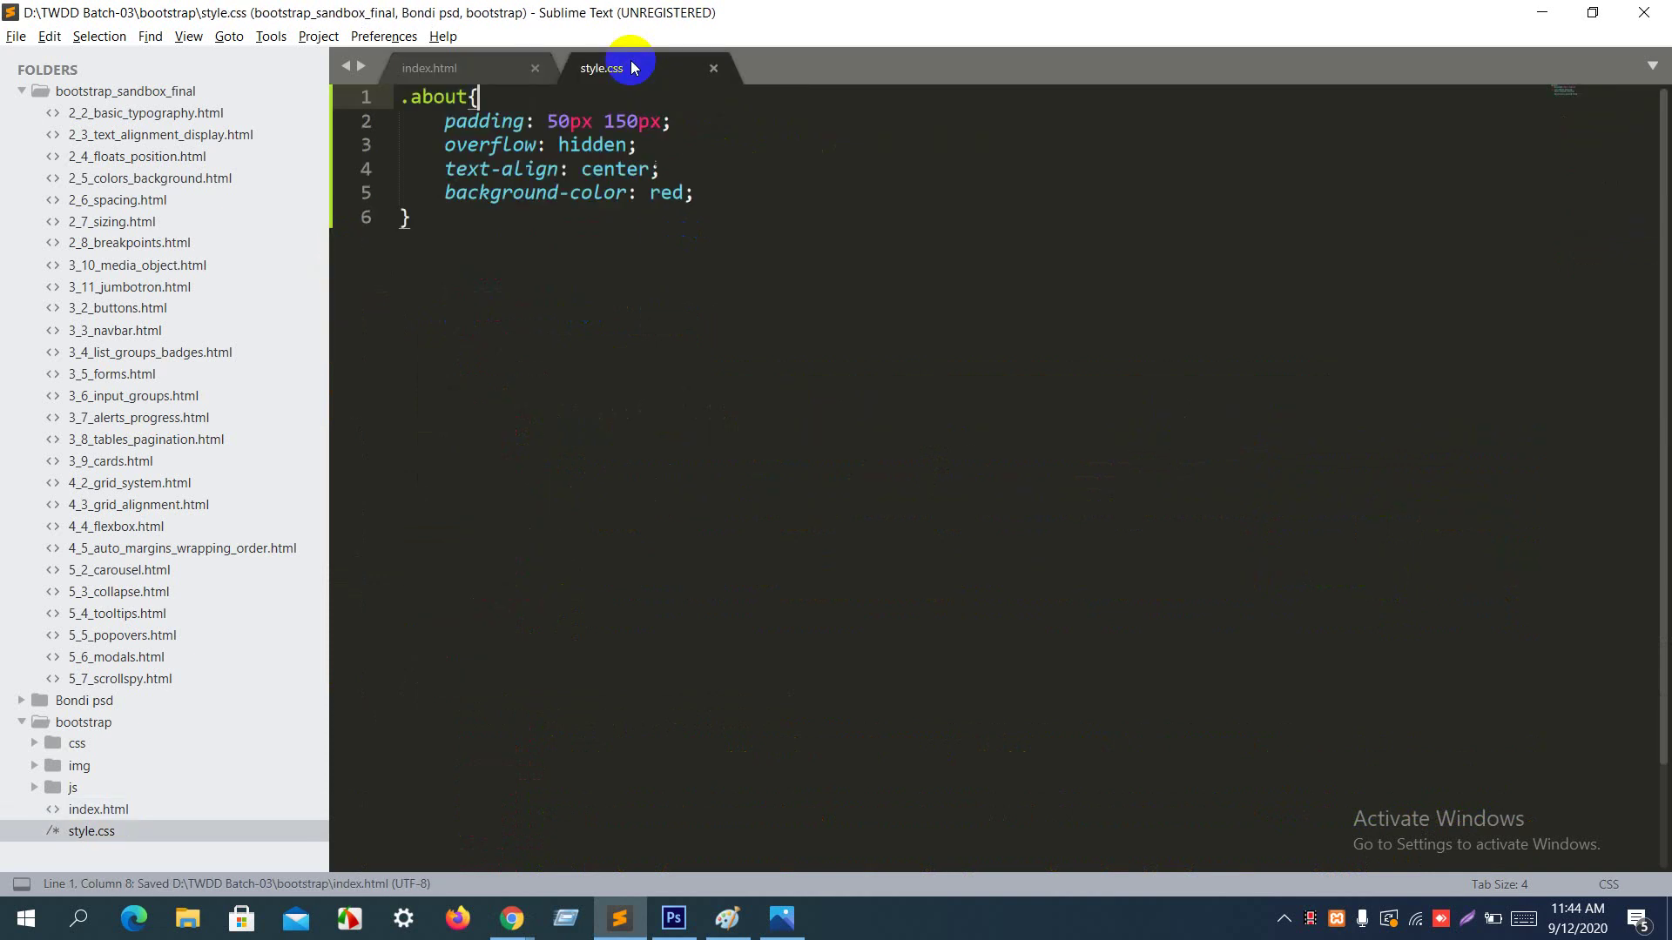
mouse_move(446, 105)
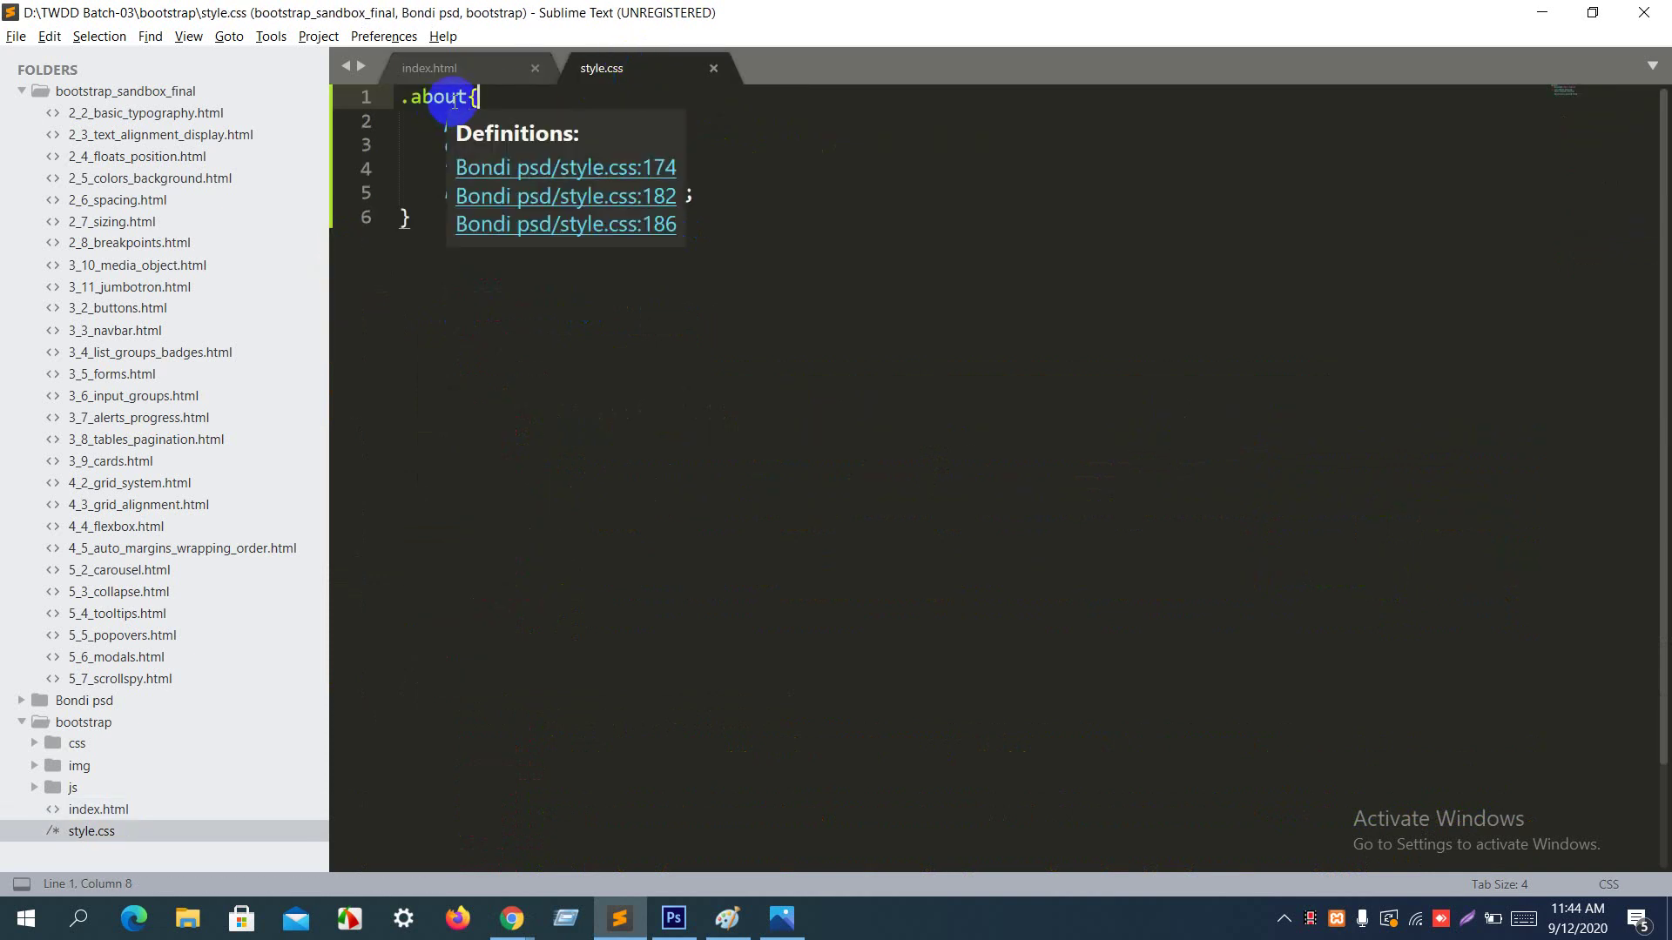
click(485, 67)
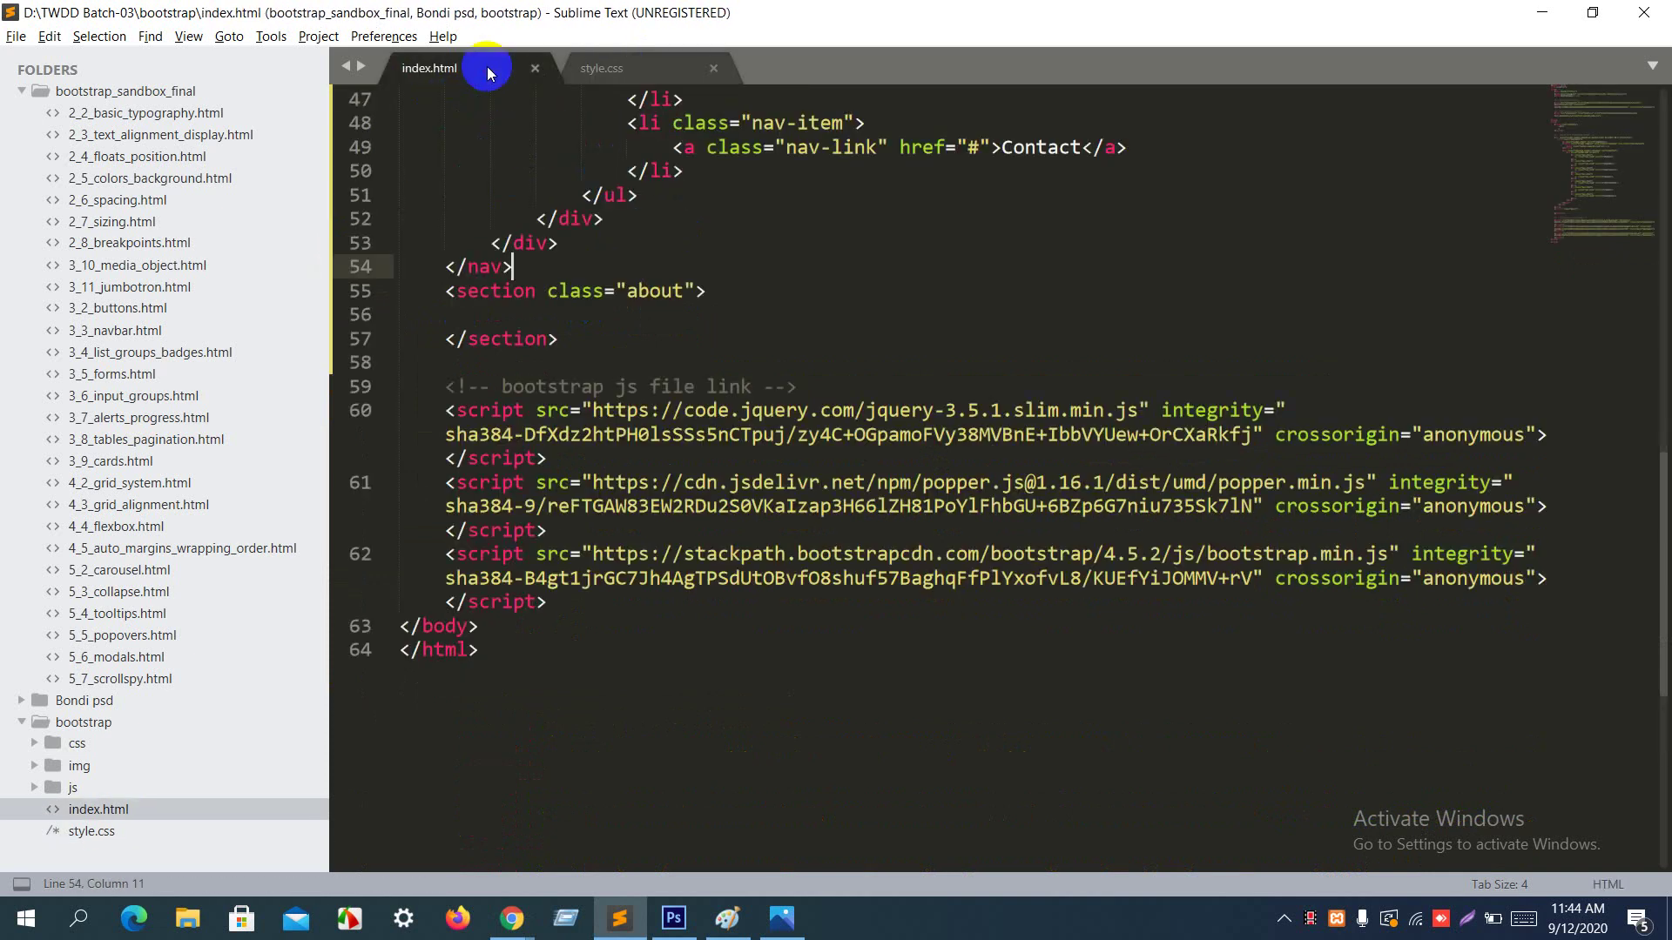
double_click(653, 290)
key(ctrl+c)
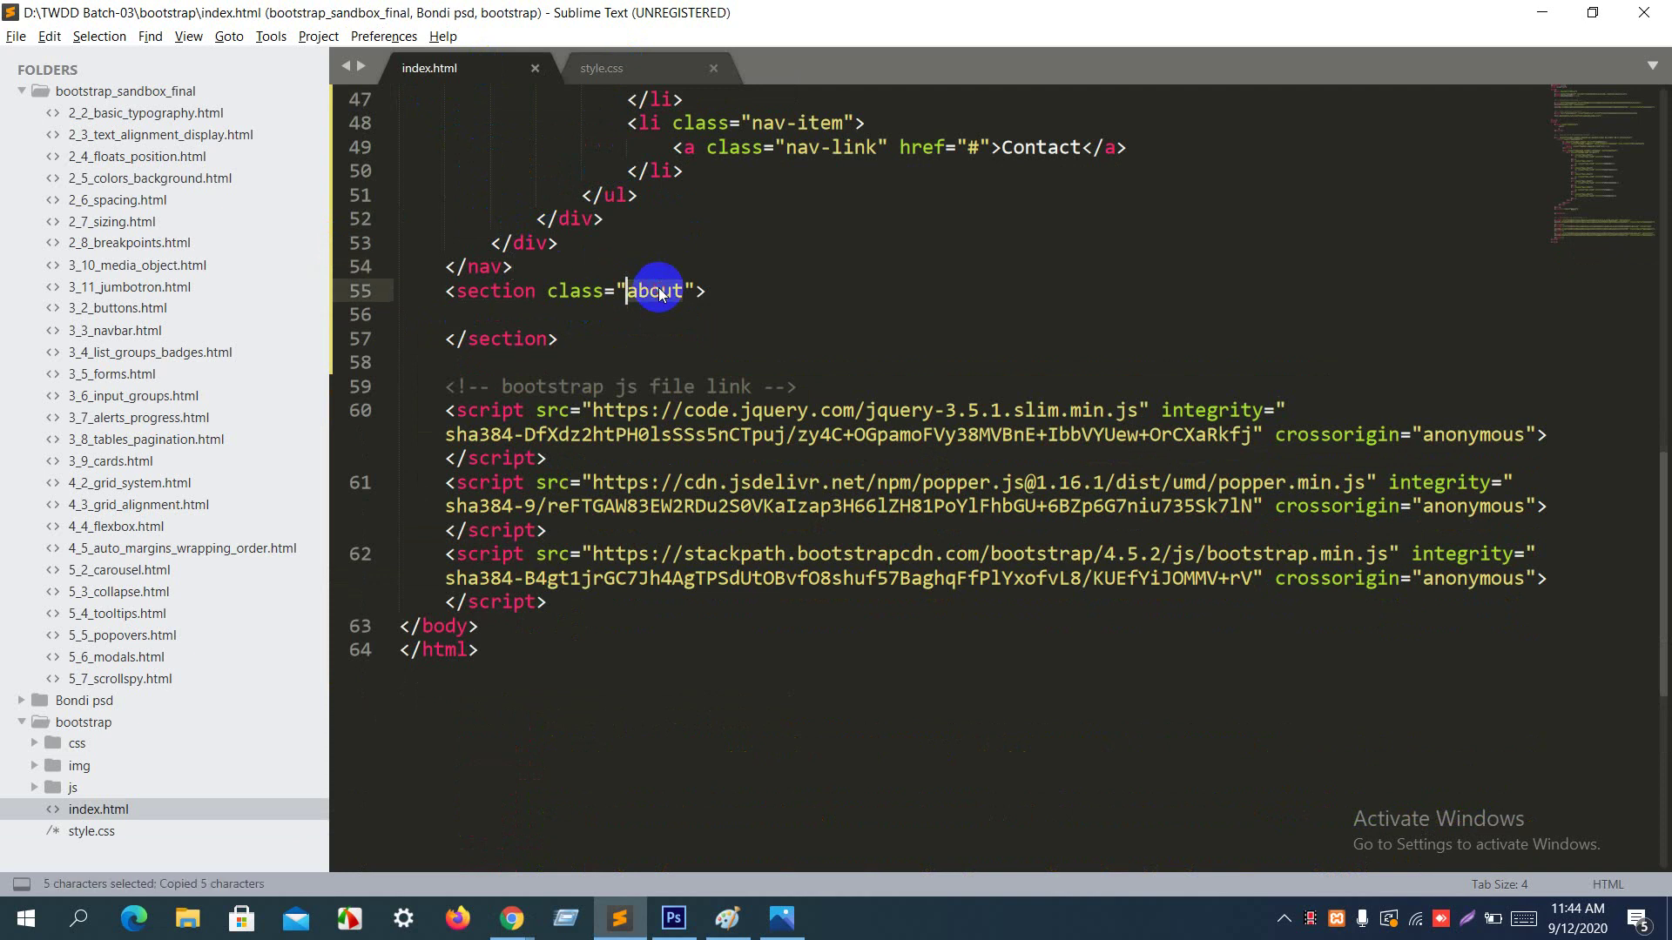
click(696, 79)
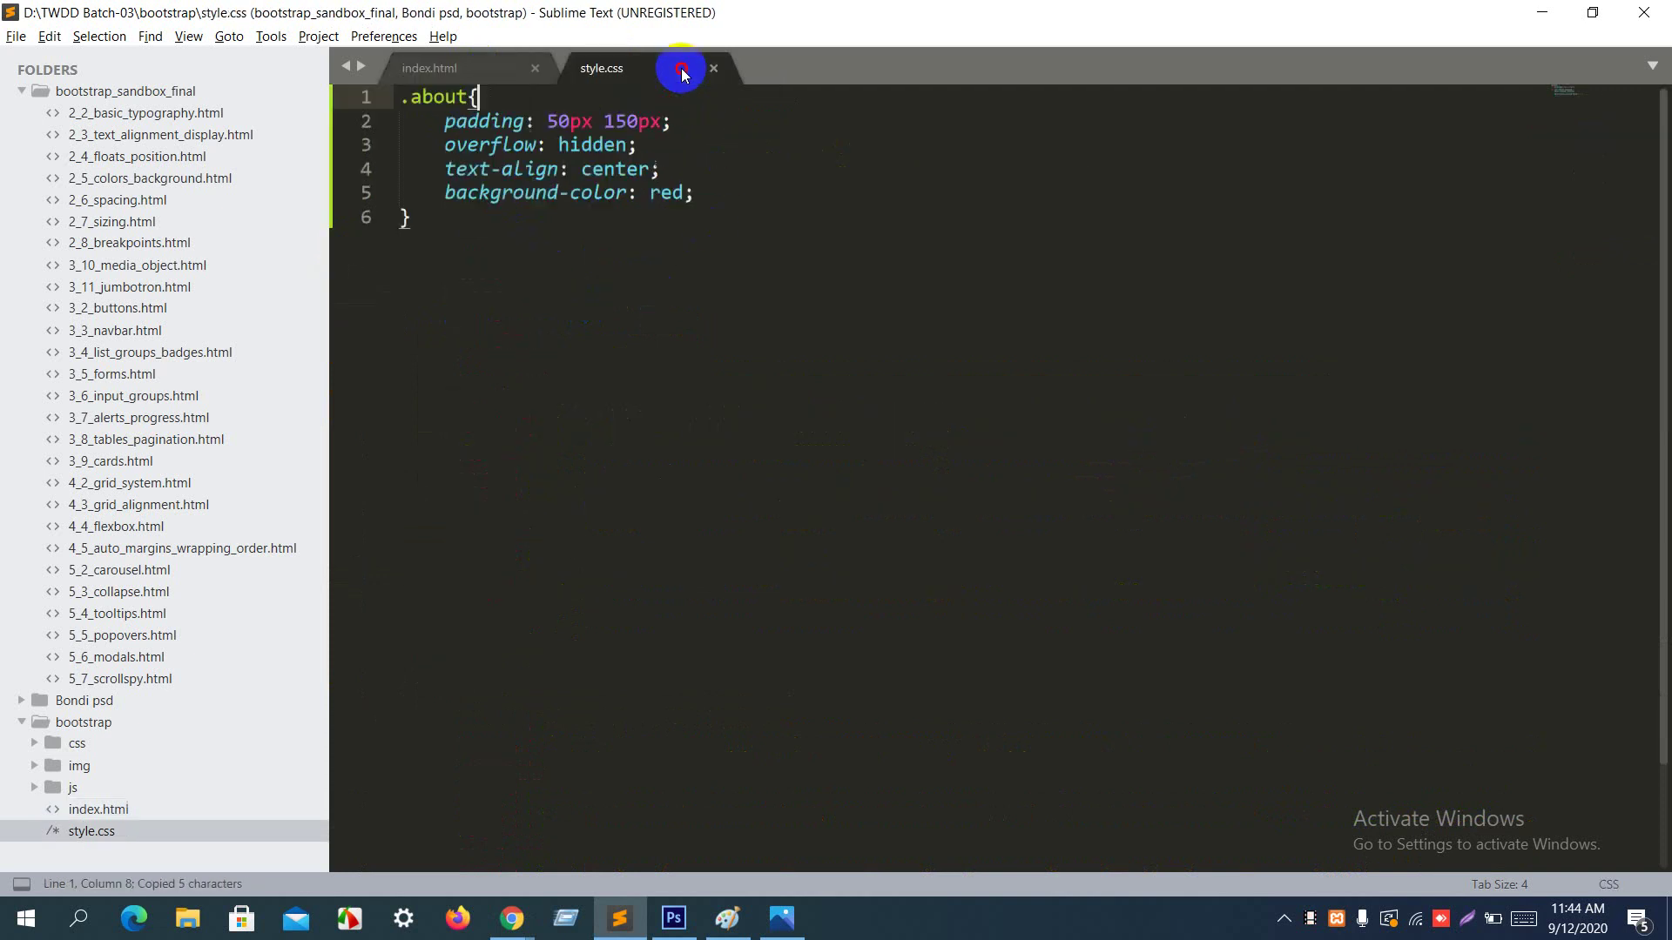
double_click(448, 96)
key(ctrl+v)
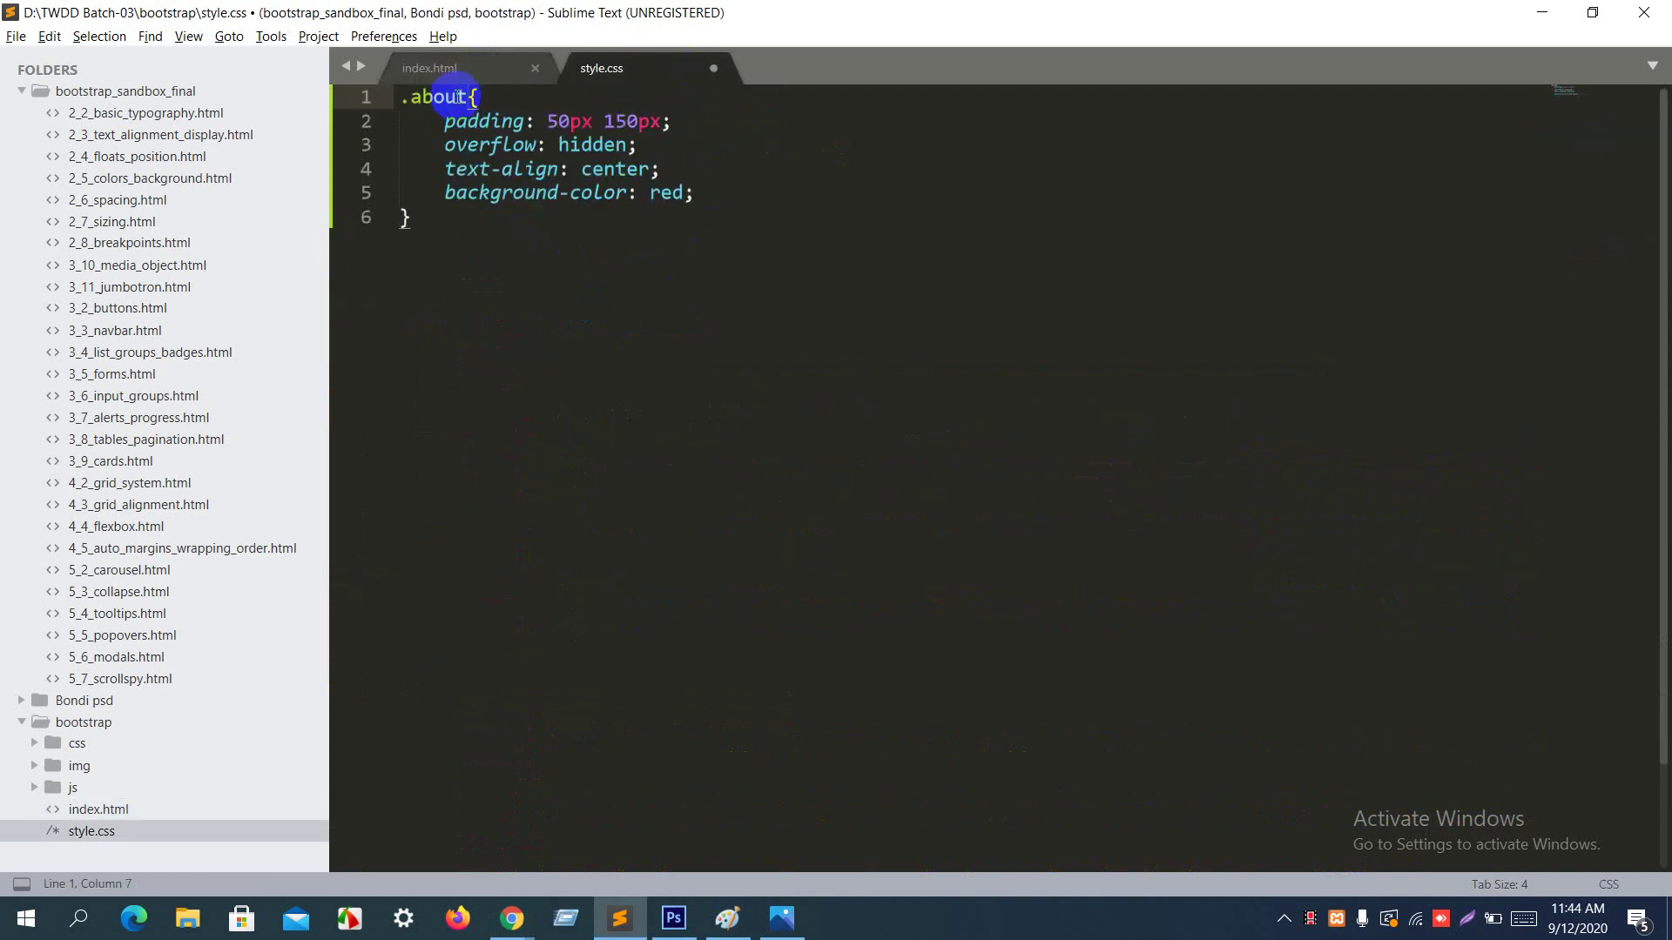
Step: Save style.css and reload the index.html page in Chrome
key(ctrl+s)
key(alt+Tab)
key(ctrl+r)
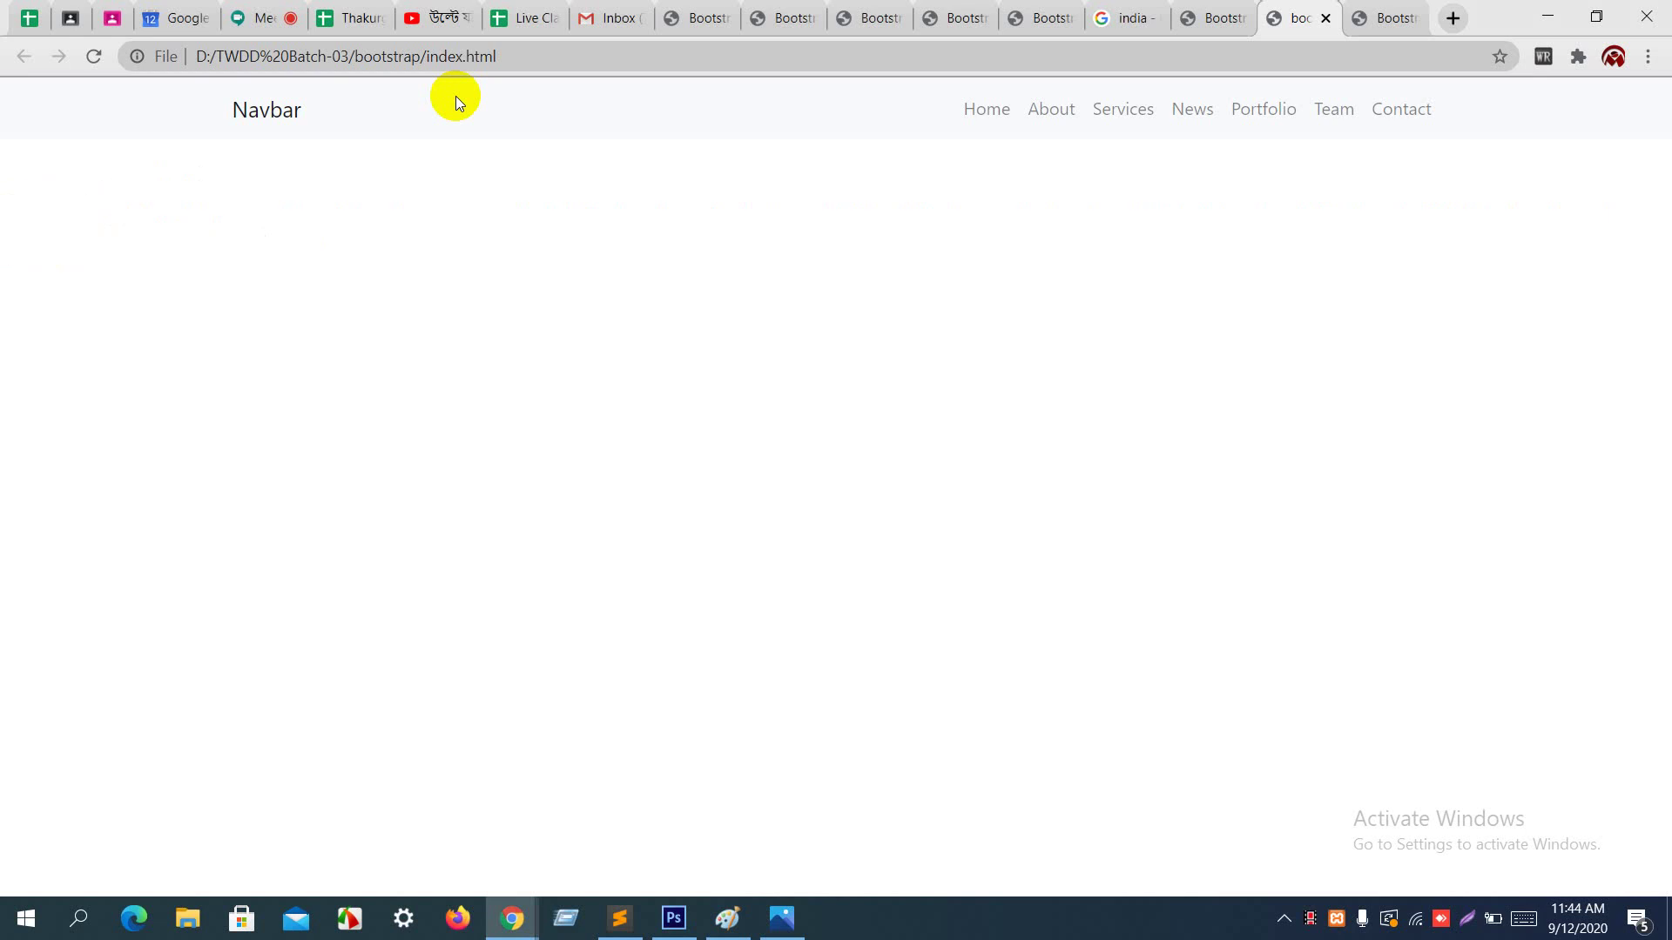
Step: Back in Sublime Text, add the HTML comment "my stylesheet" below the Font Awesome link in the head of index.html
key(alt+Tab)
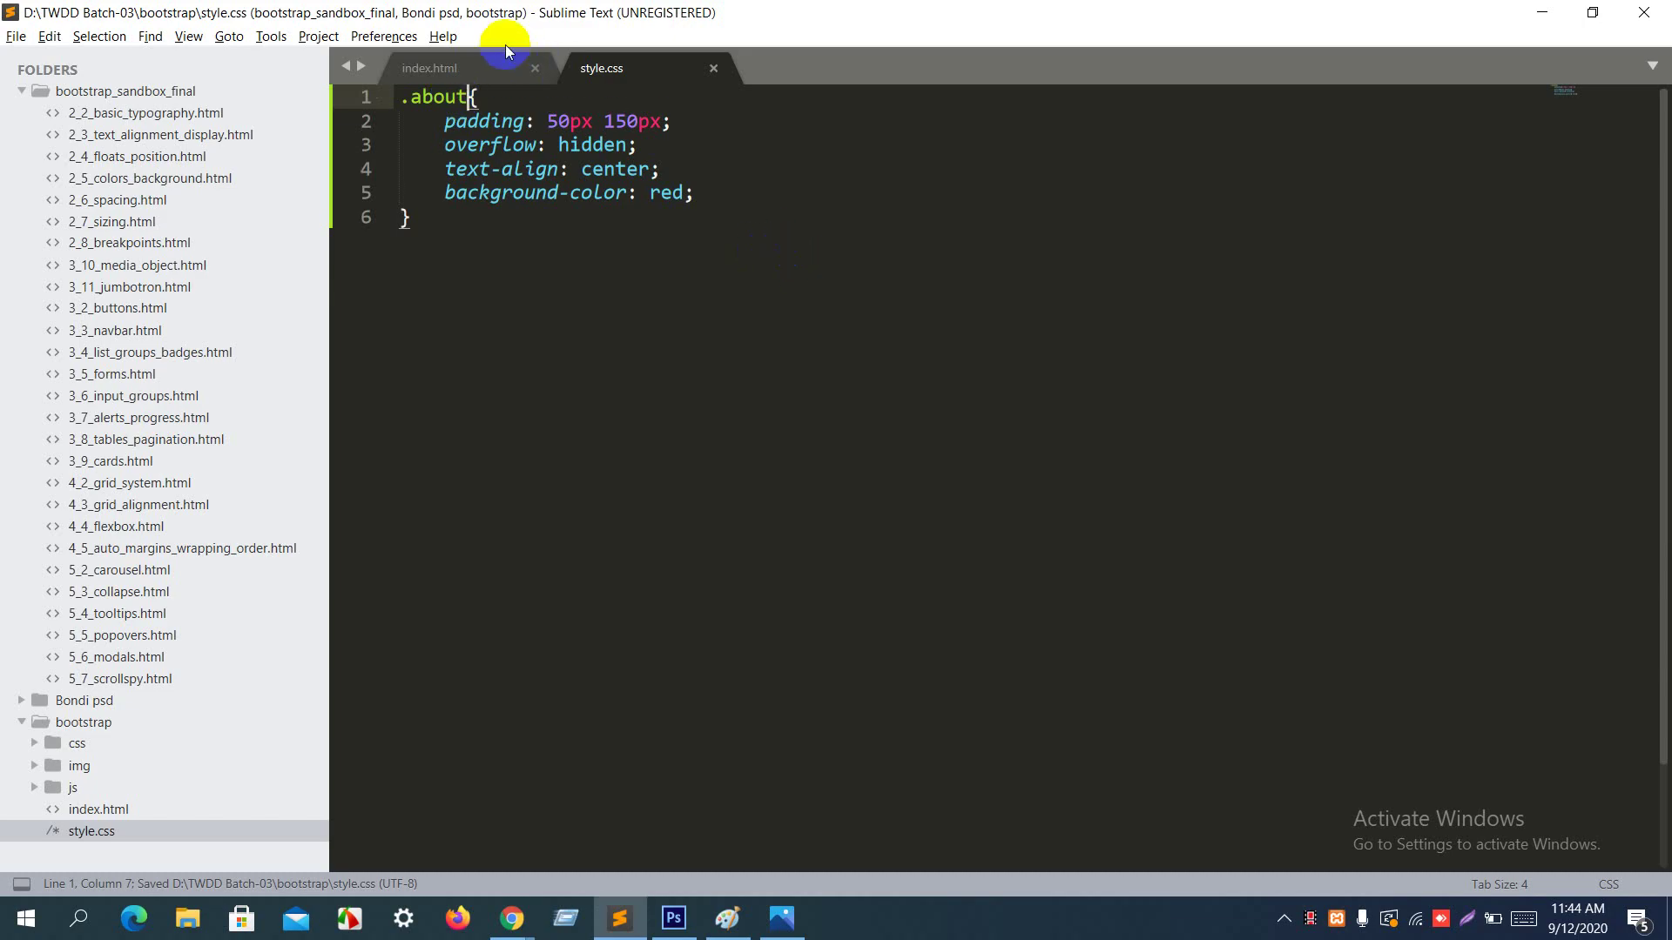
click(488, 68)
scroll(855, 280, up, 10)
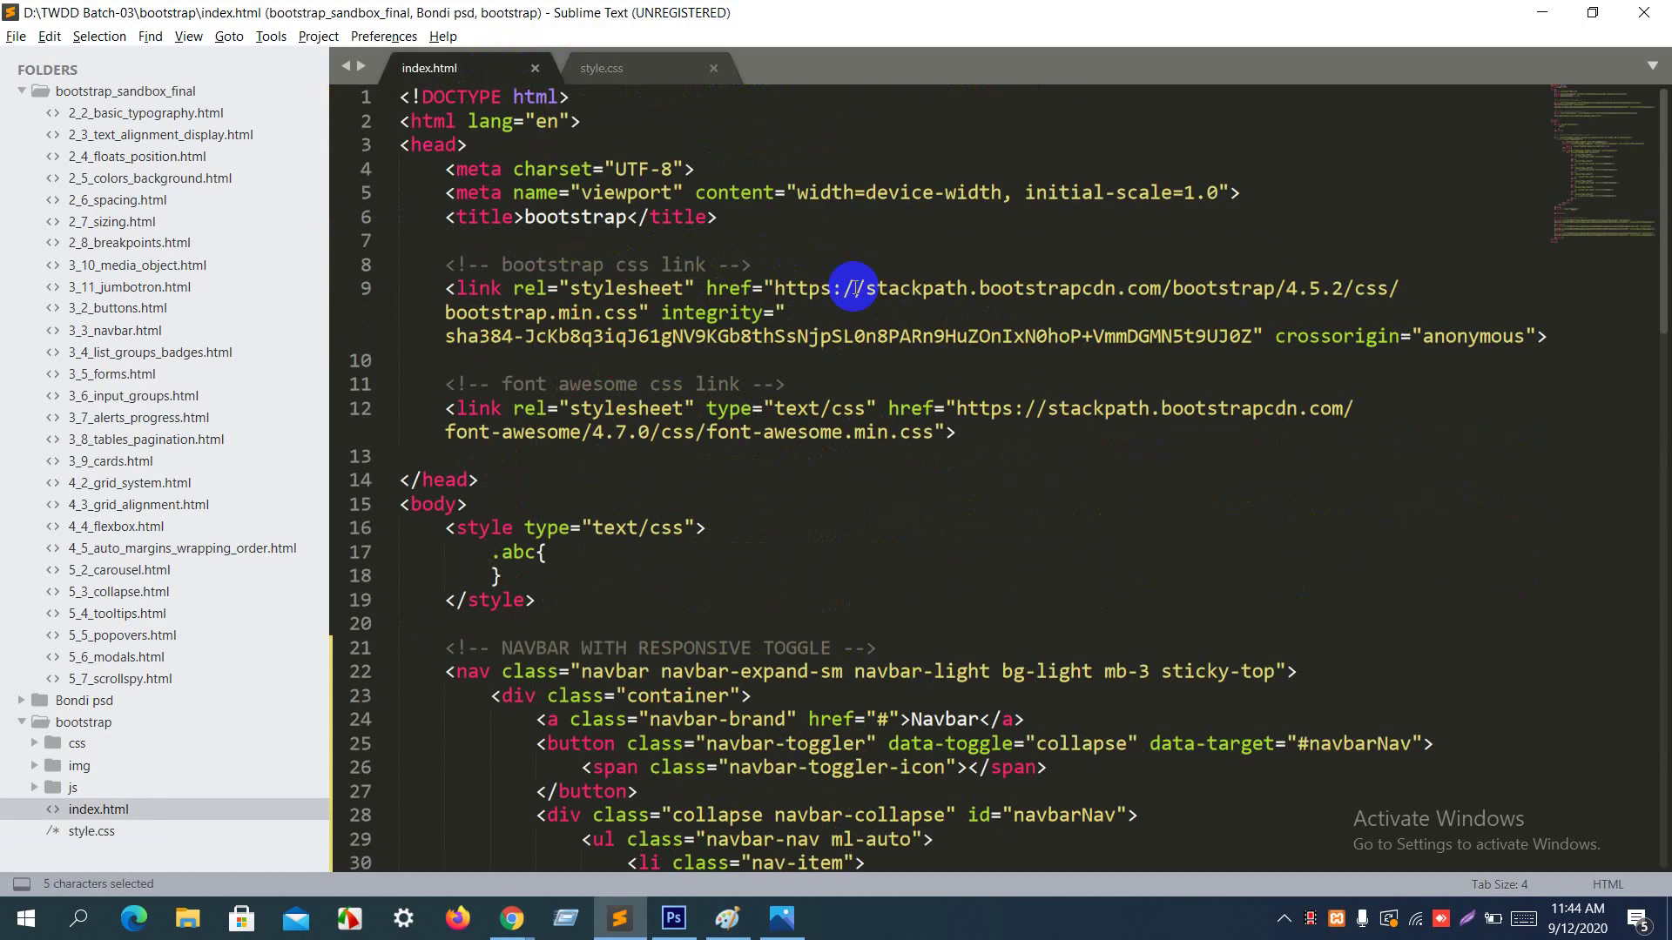
click(1006, 425)
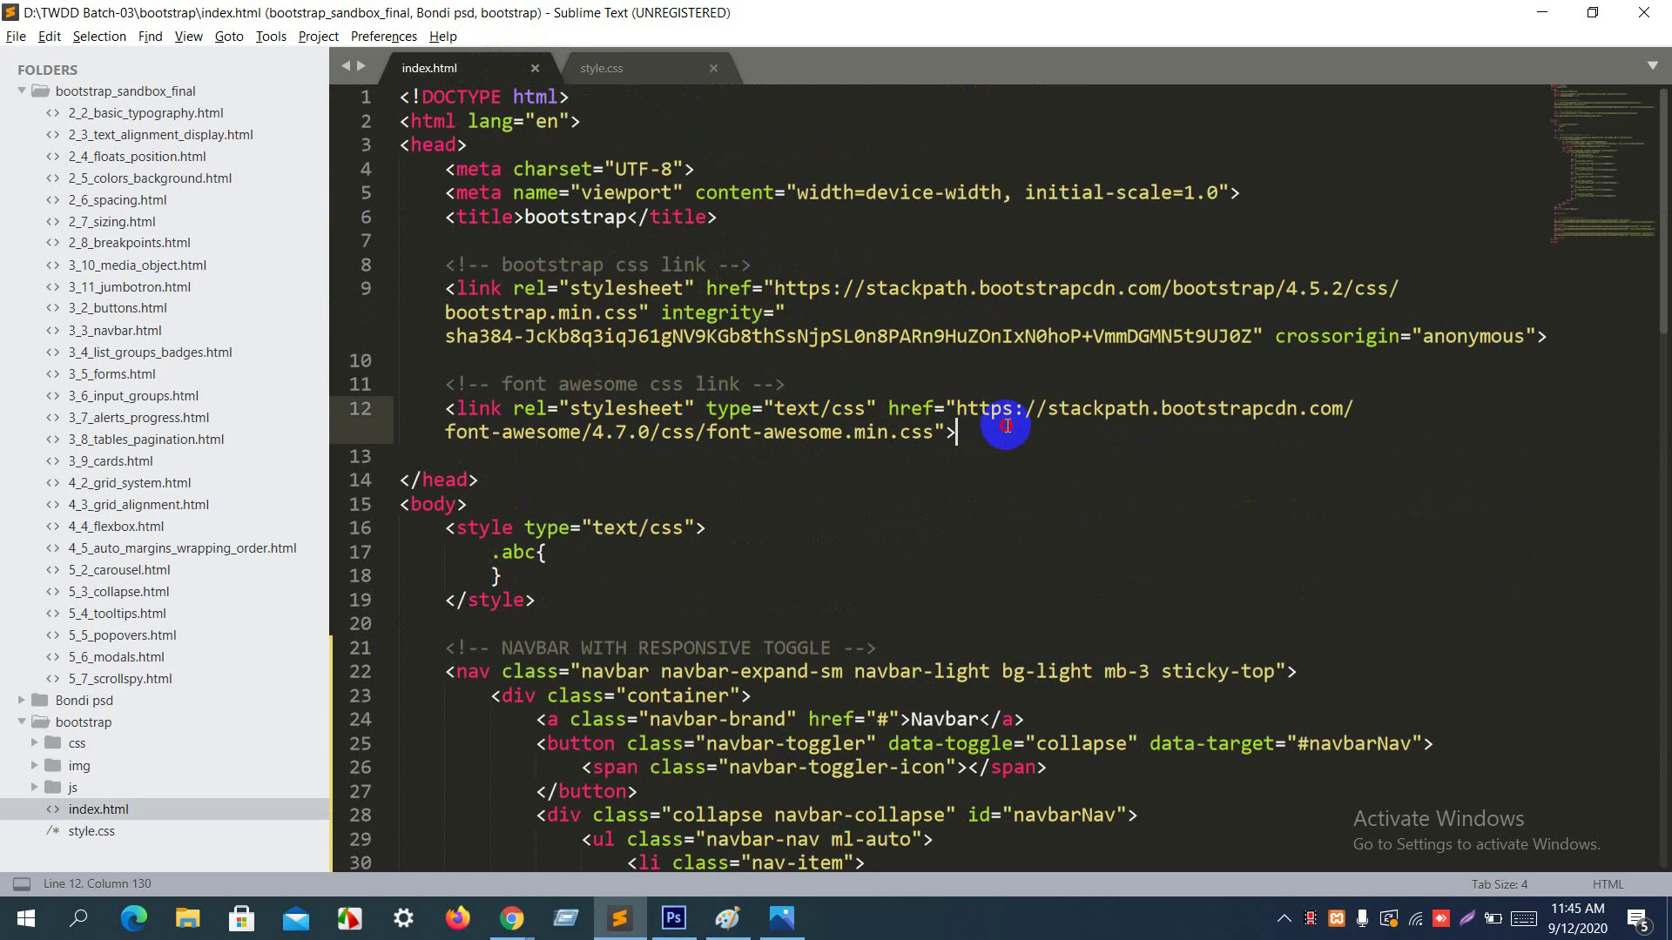
key(Return)
key(Return)
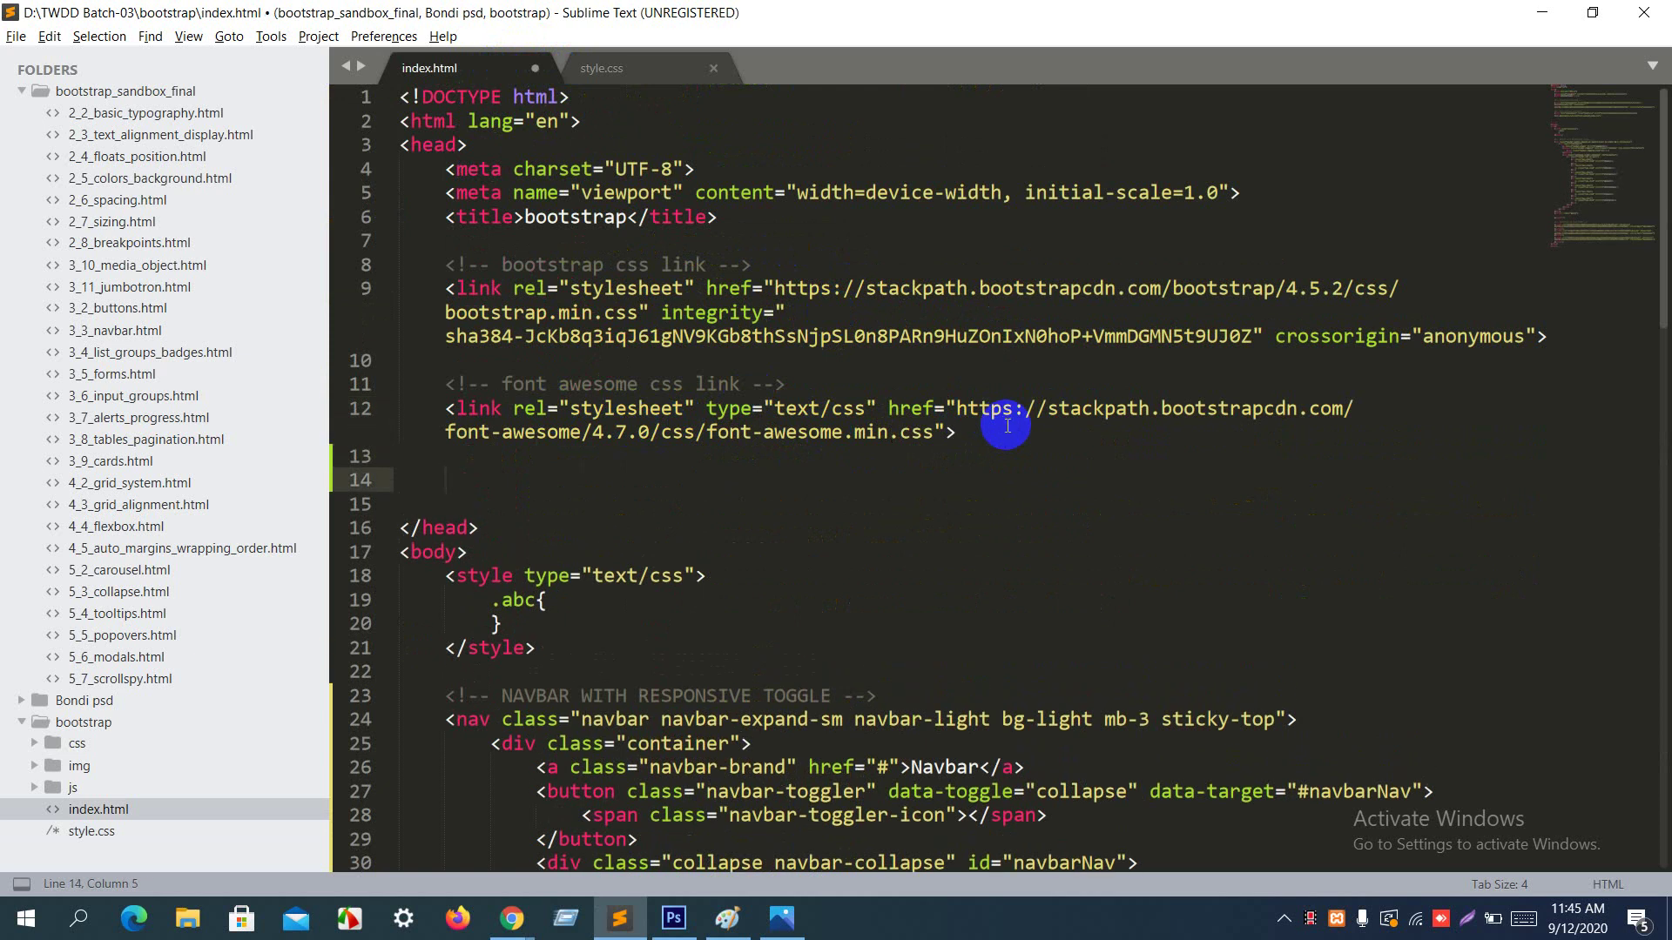
text(my stylesheet)
key(ctrl+shift+Left)
key(ctrl+shift+Left)
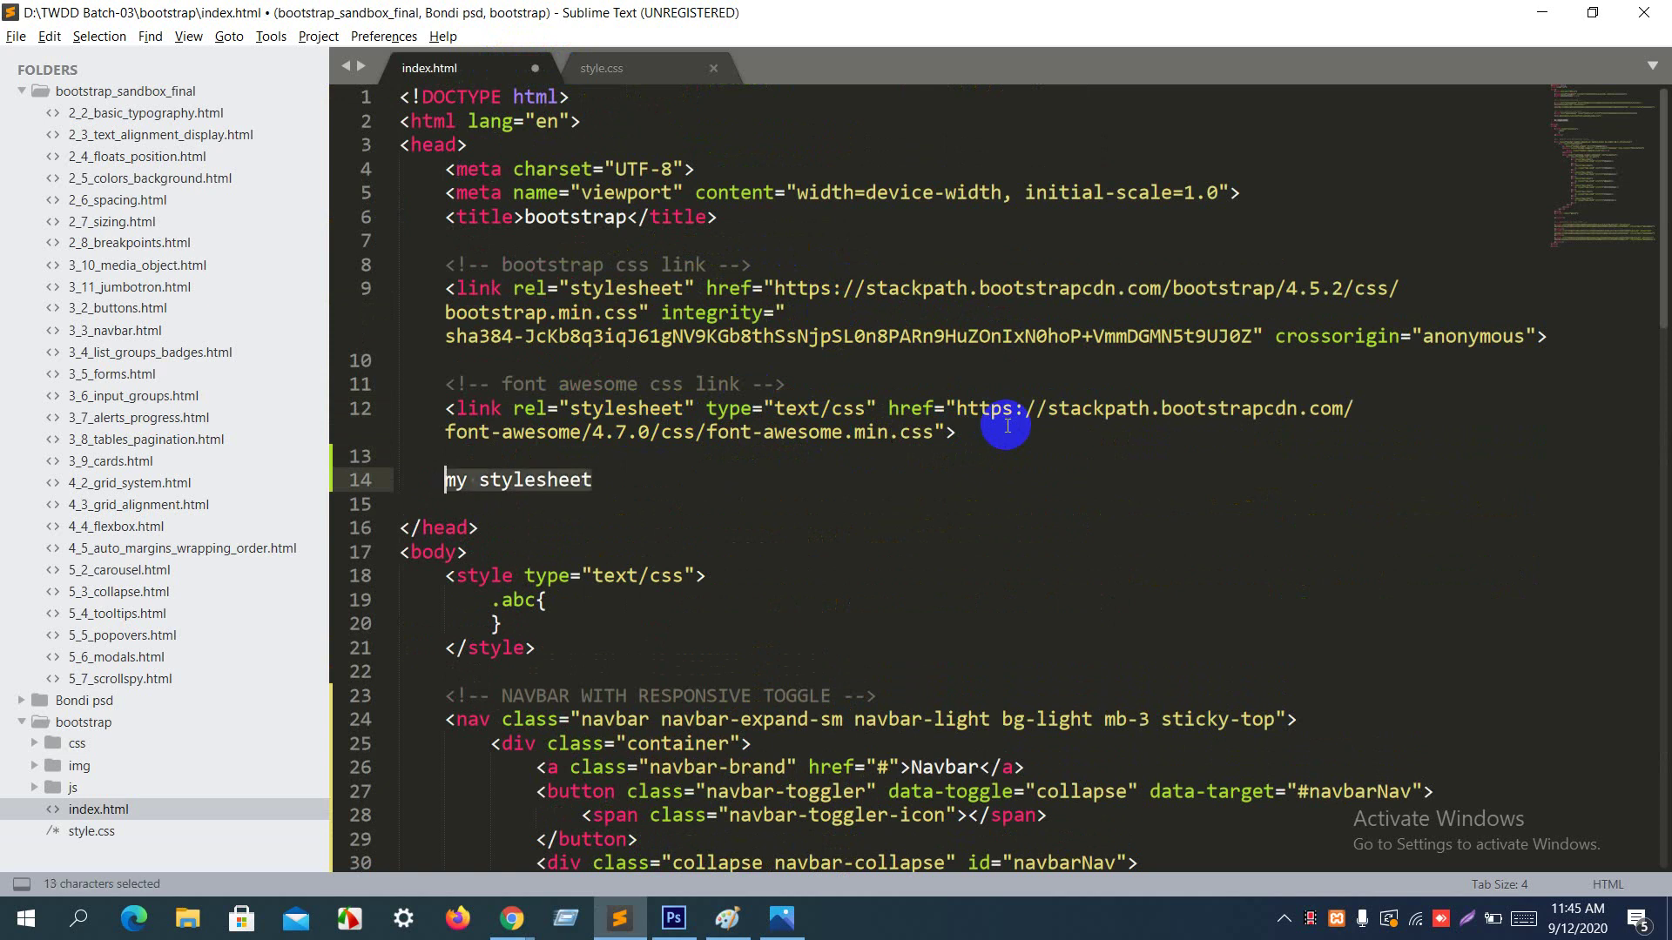
key(ctrl+slash)
key(Right)
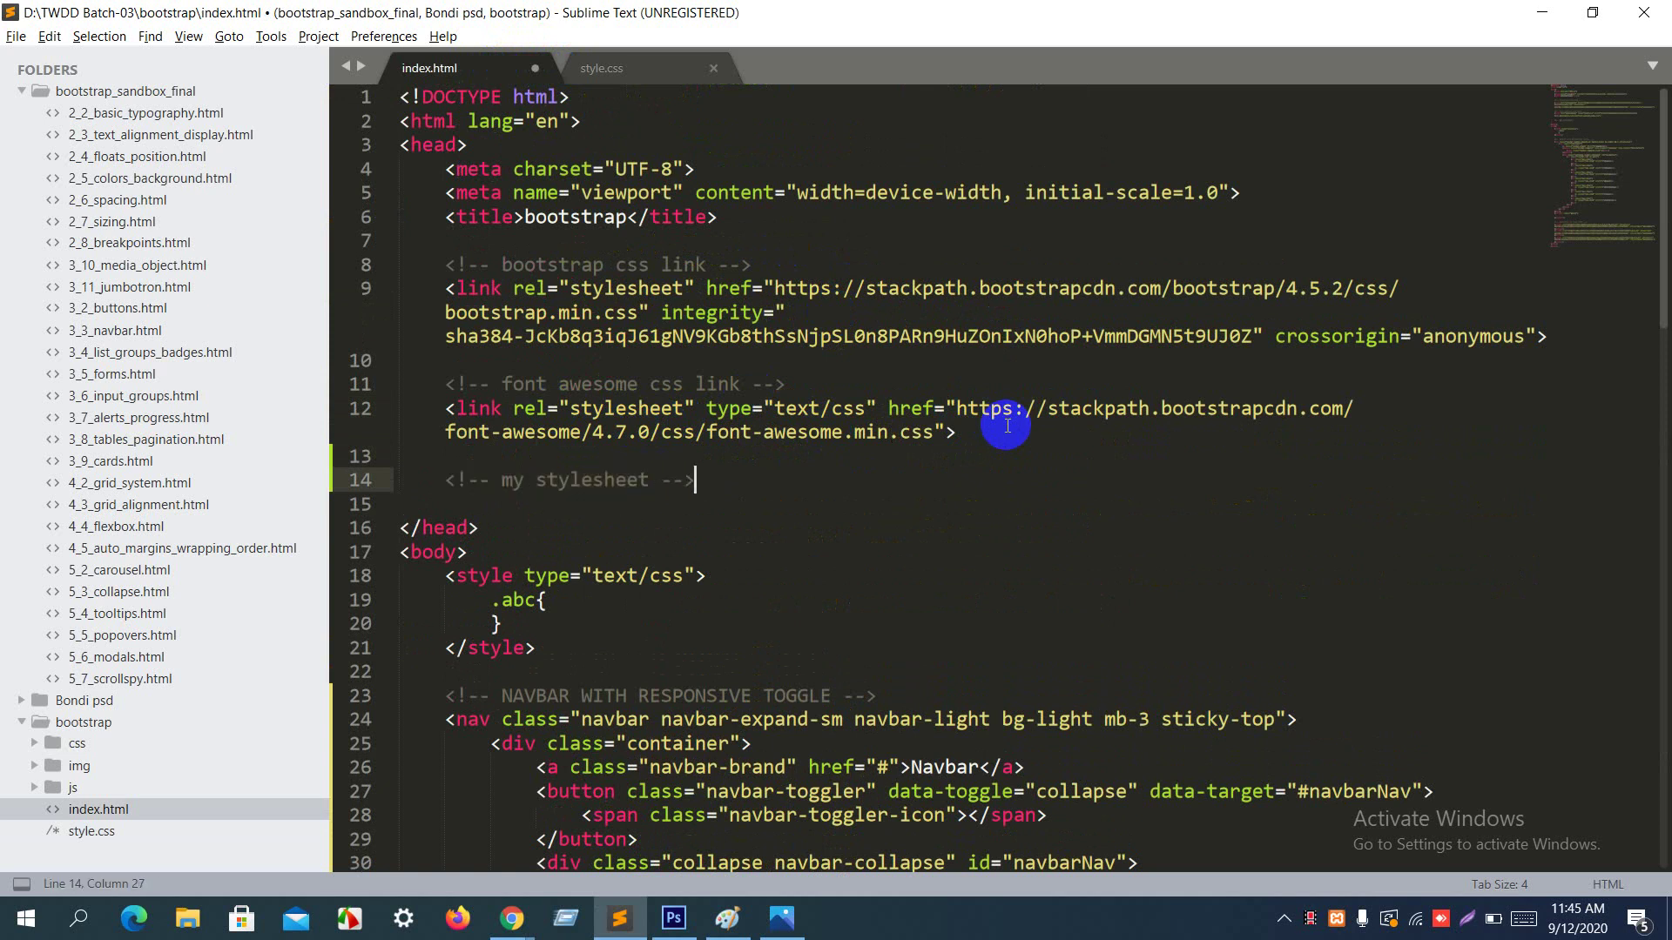
Step: Under the "my stylesheet" comment, add a stylesheet link whose href is style.css
key(Return)
text(<link)
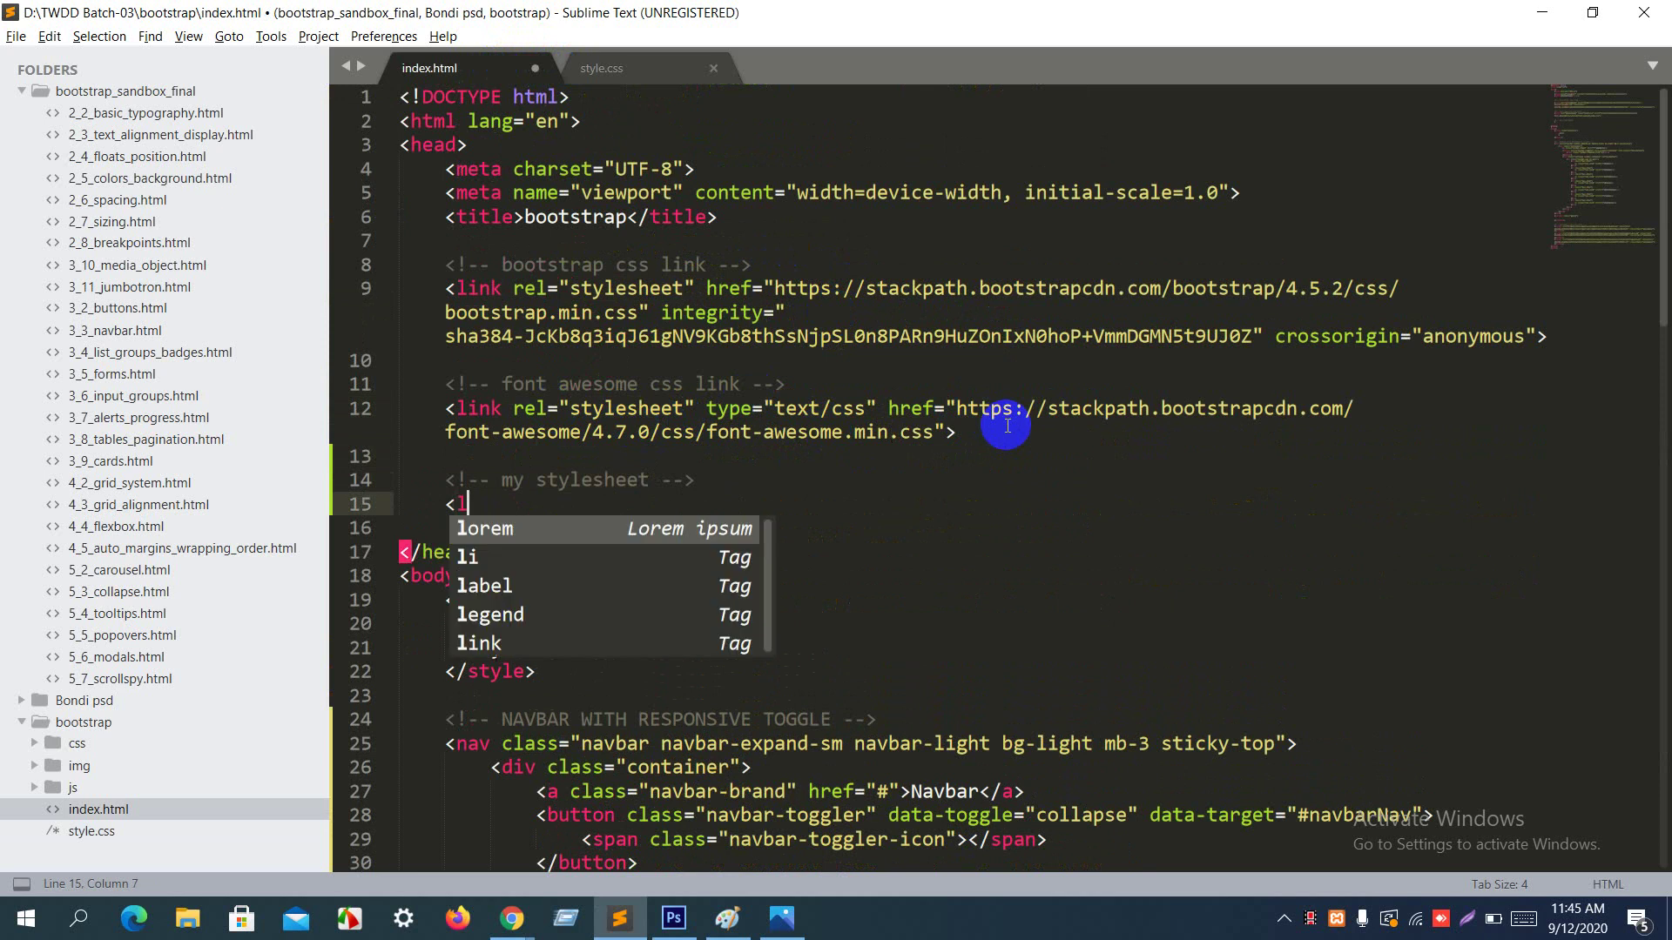
key(Tab)
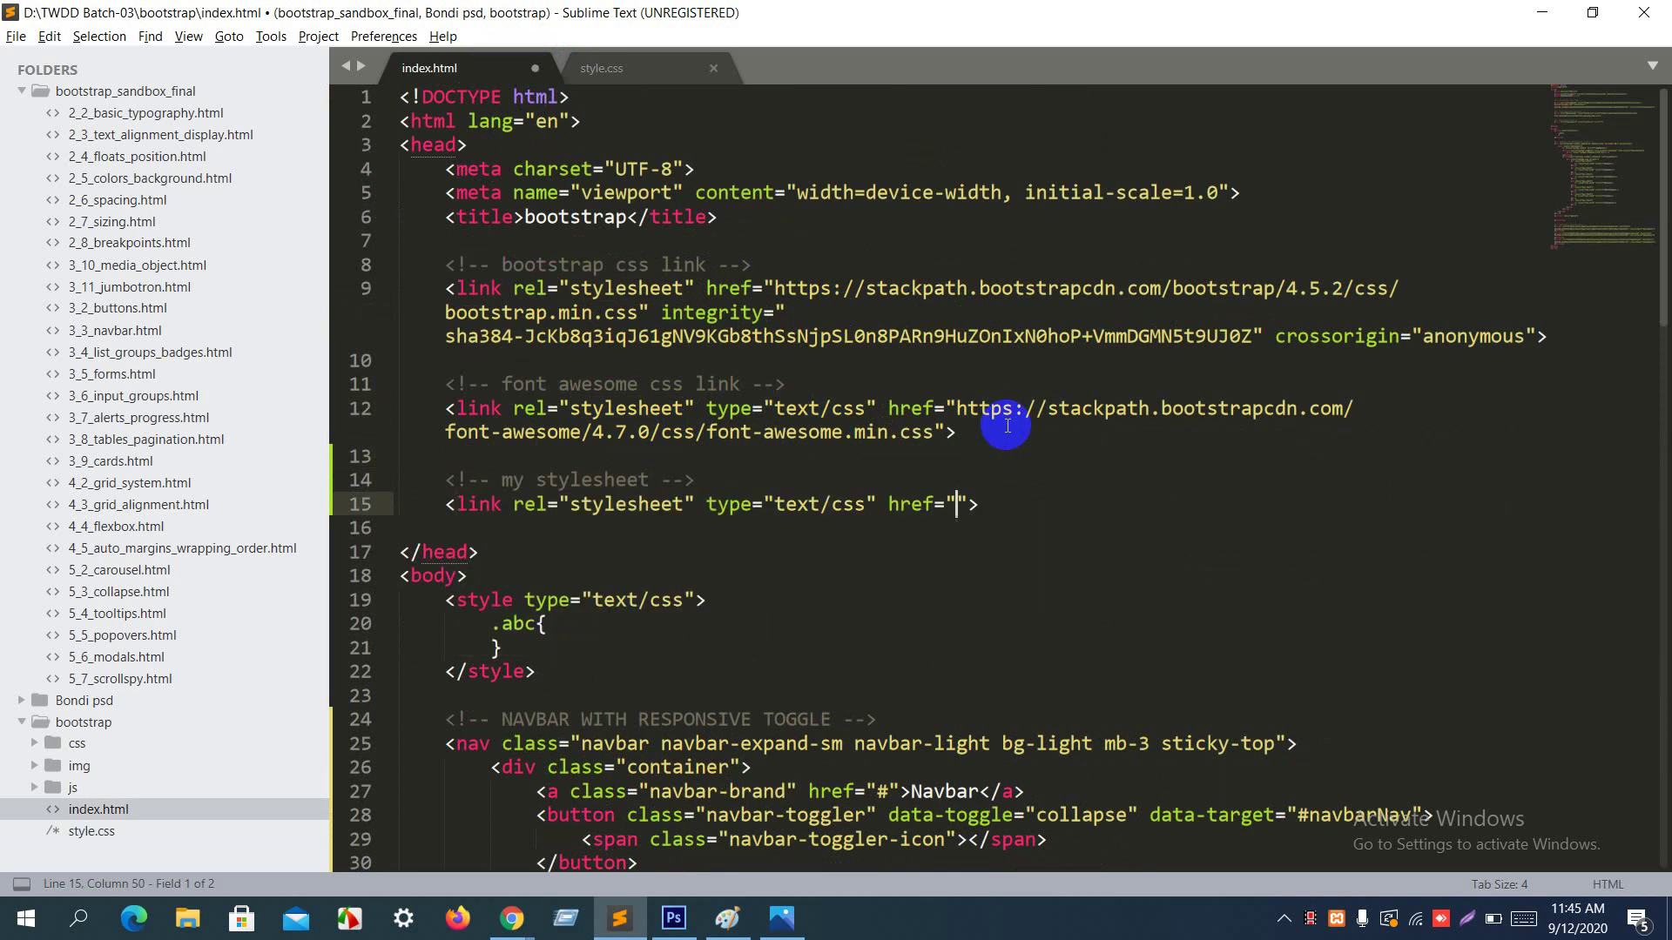
text(style)
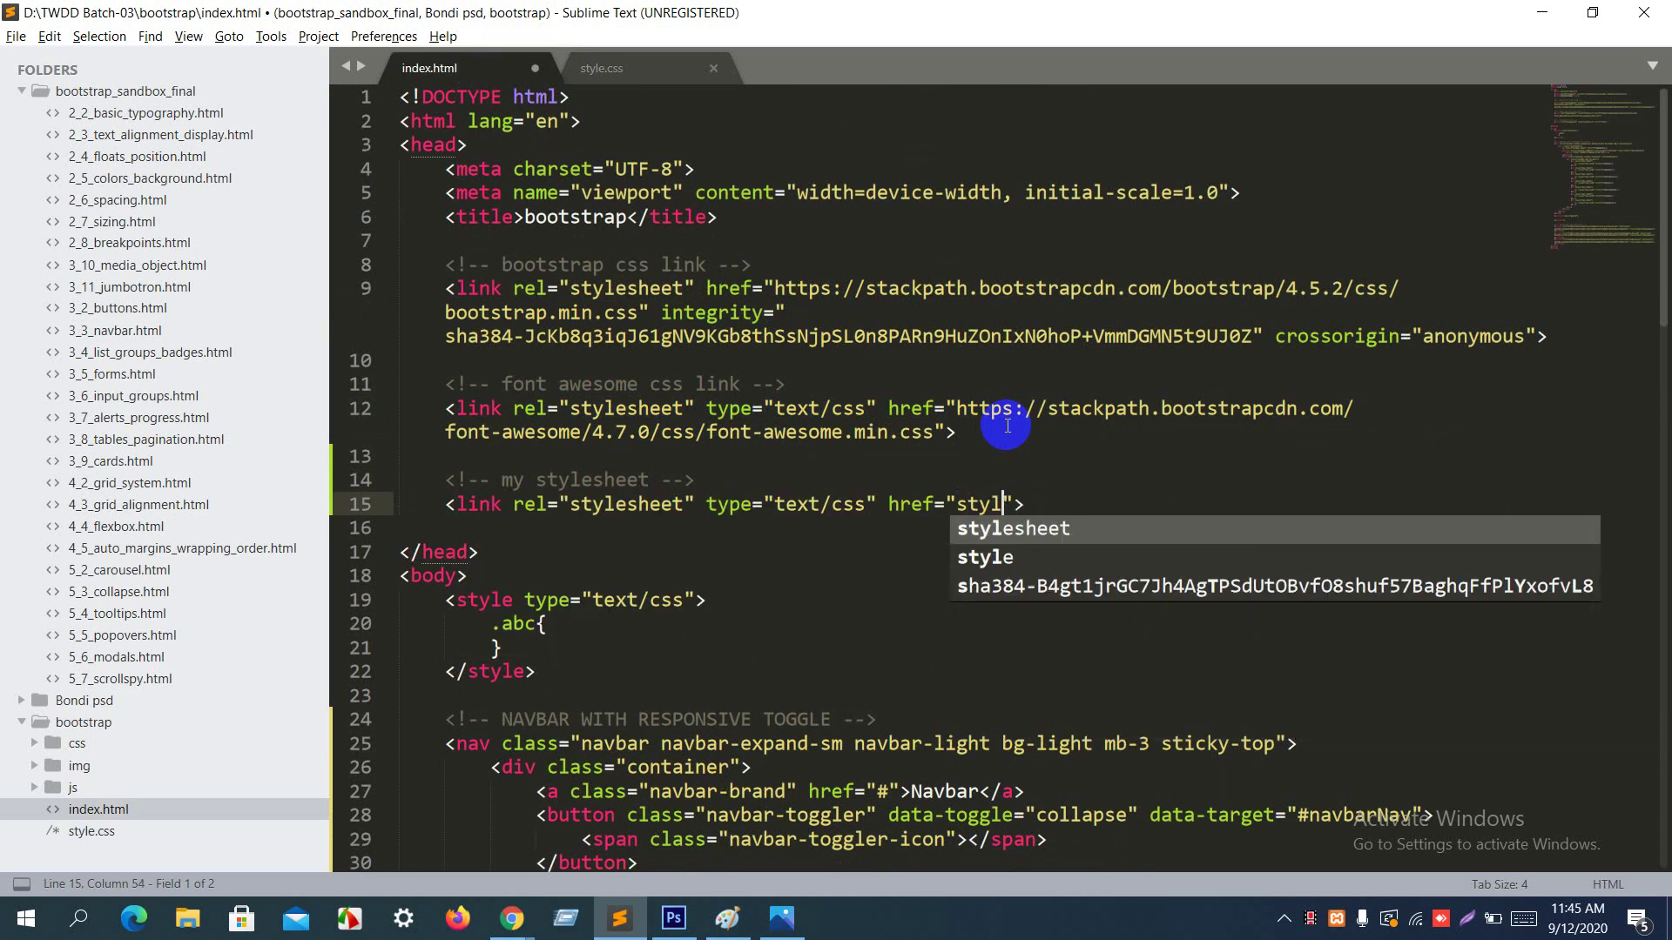
text(.css)
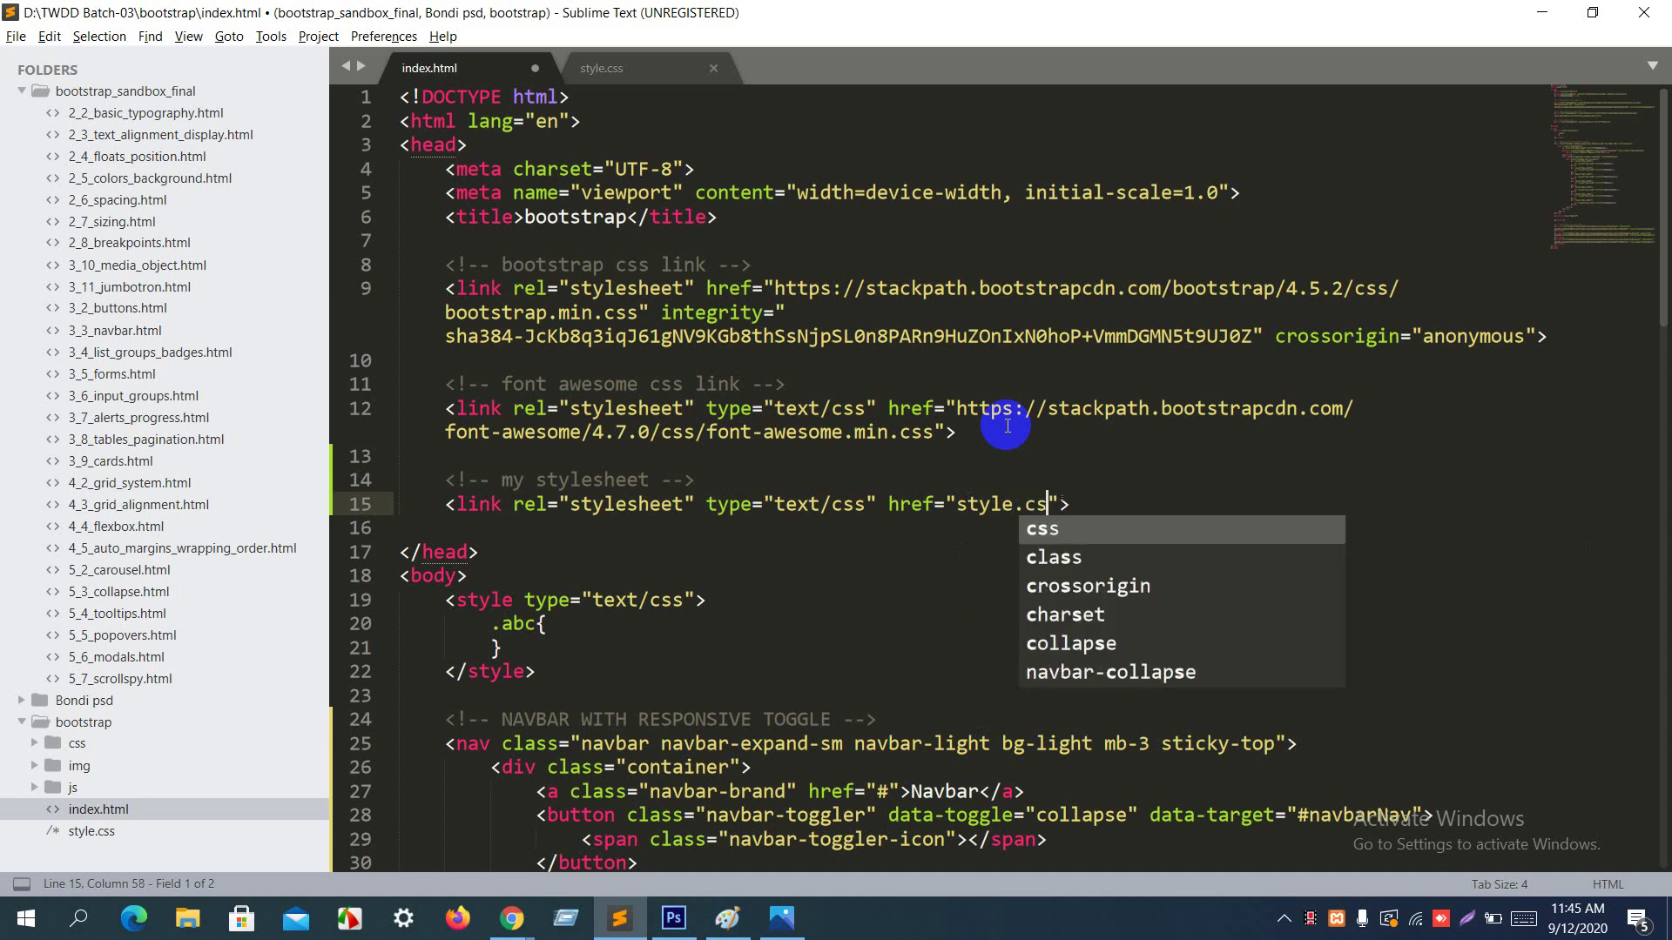
Step: Save index.html and reload its page in Chrome
key(ctrl+s)
key(alt+Tab)
key(ctrl+r)
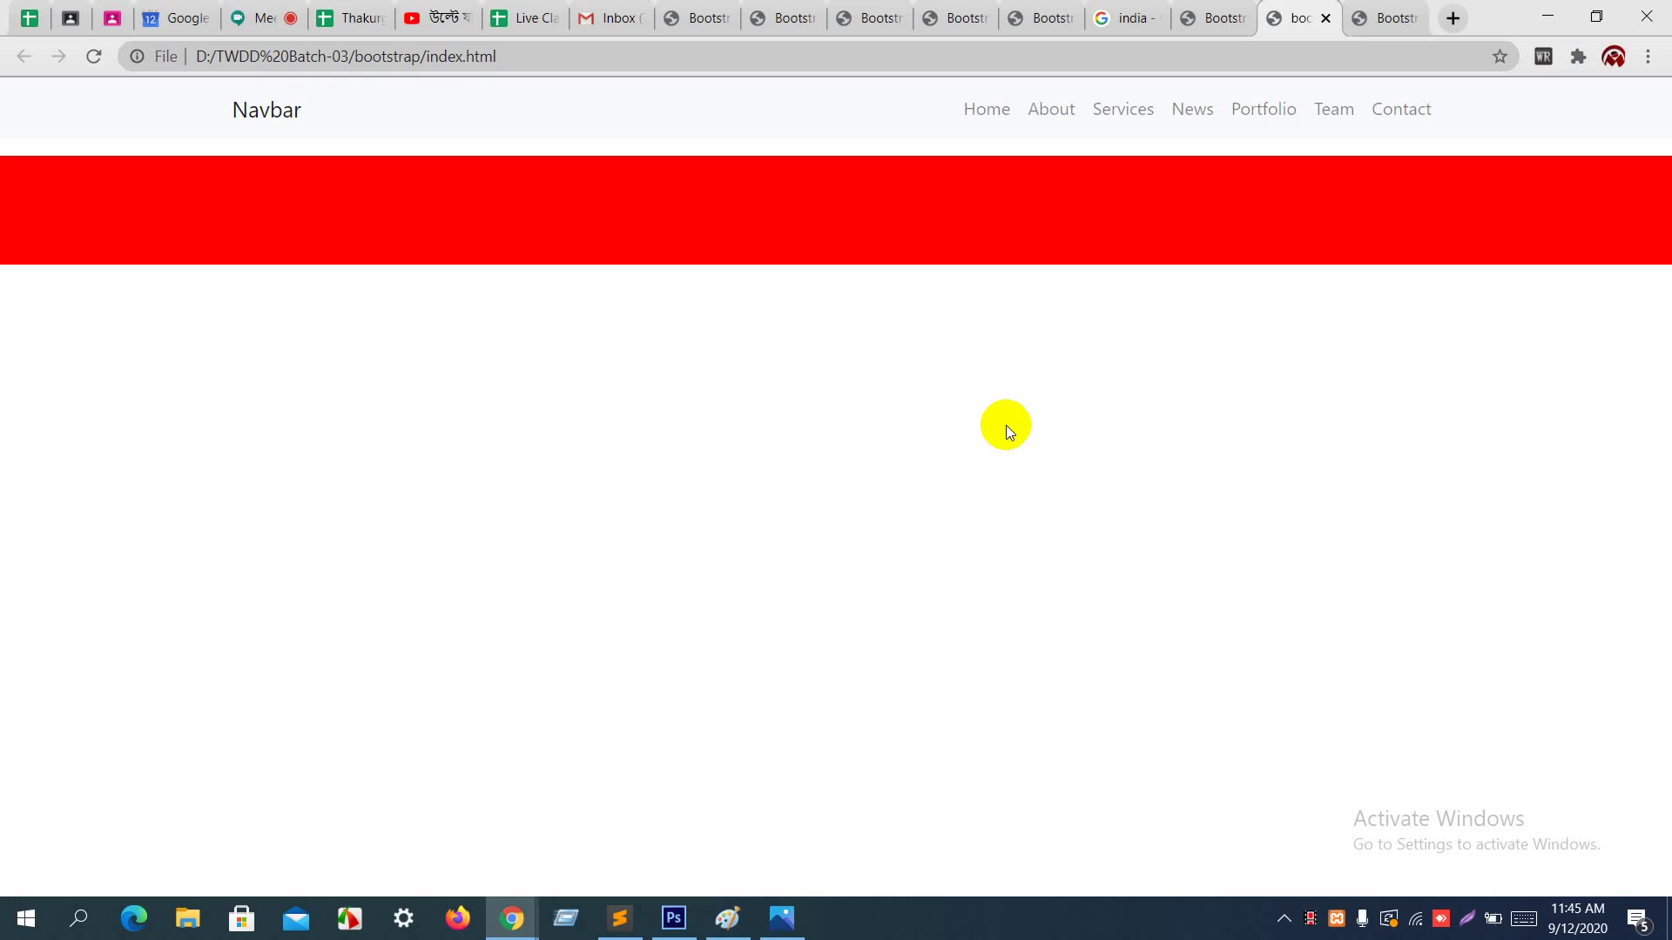
Step: Back in Sublime Text, delete the inline style block containing the .abc rule and its leftover blank line from the body of index.html
key(alt+Tab)
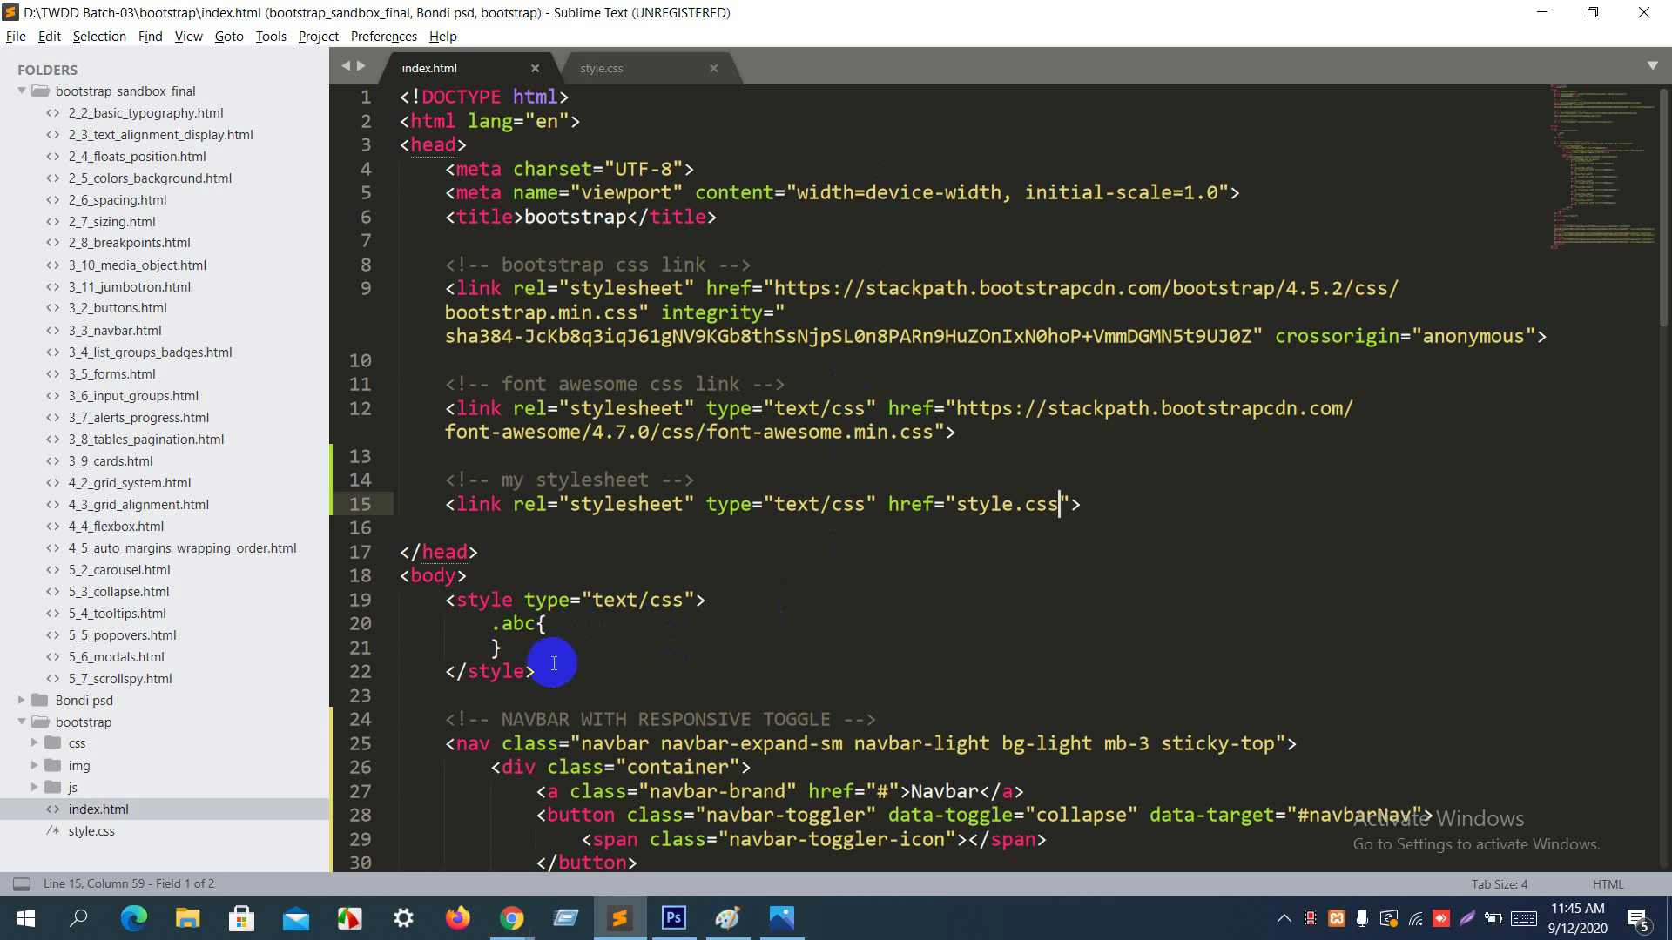
drag(551, 672, 395, 602)
key(Delete)
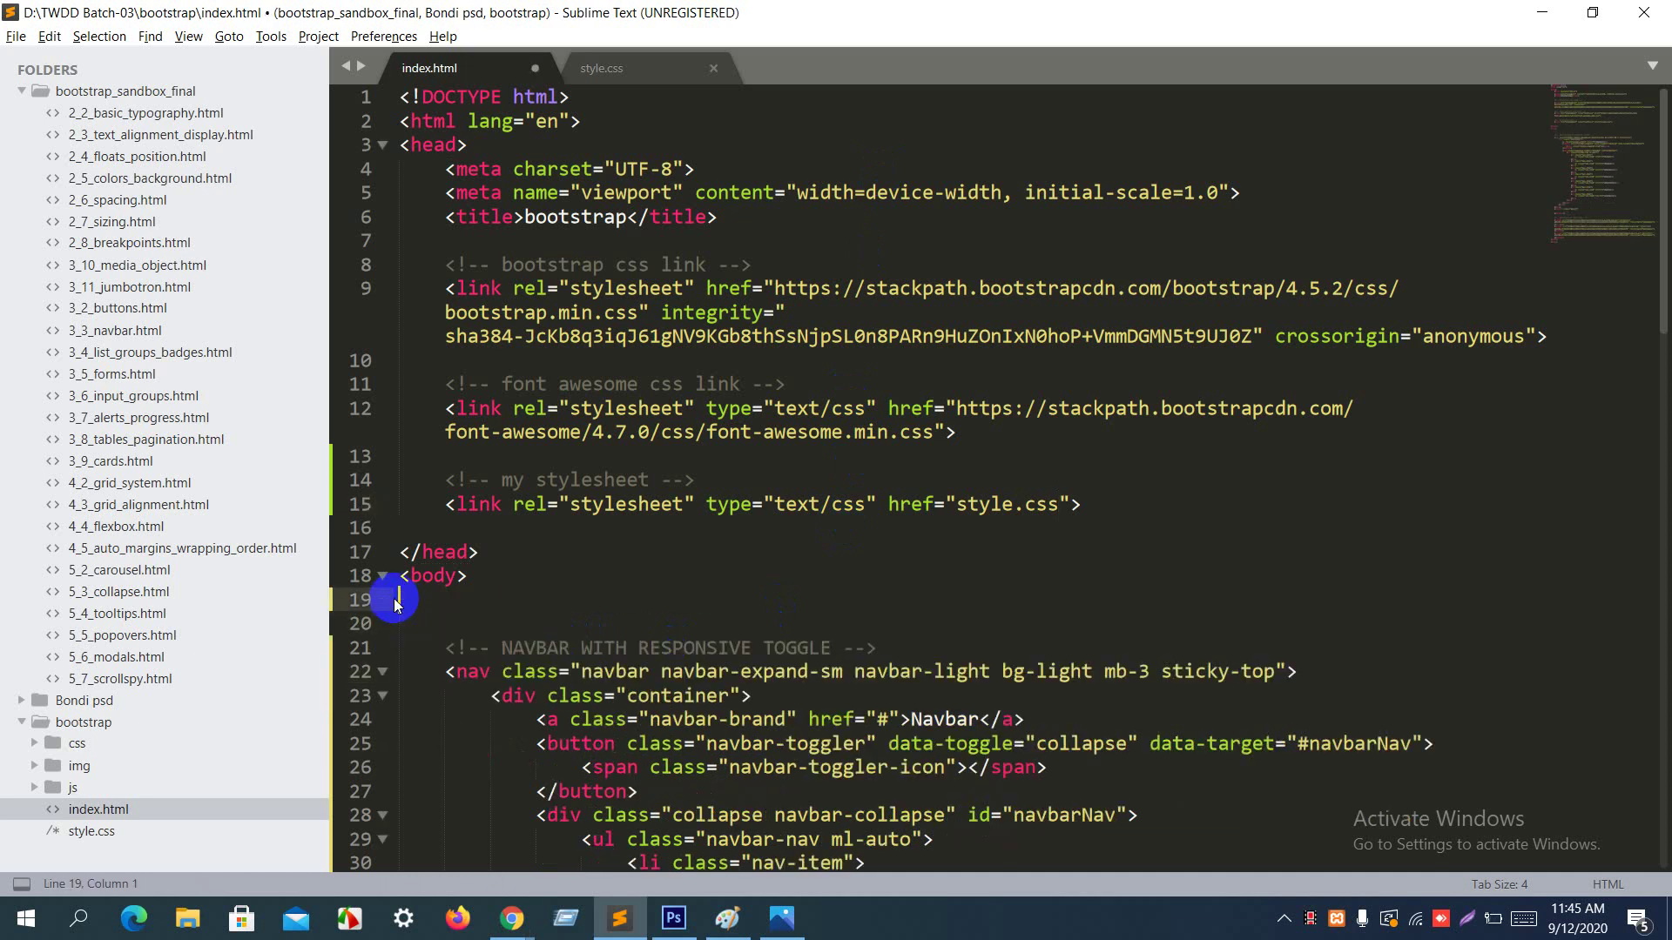
key(Delete)
Step: Enter the placeholder text "askfkdfkd" inside the about section, save index.html and reload the page in Chrome
scroll(394, 601, down, 13)
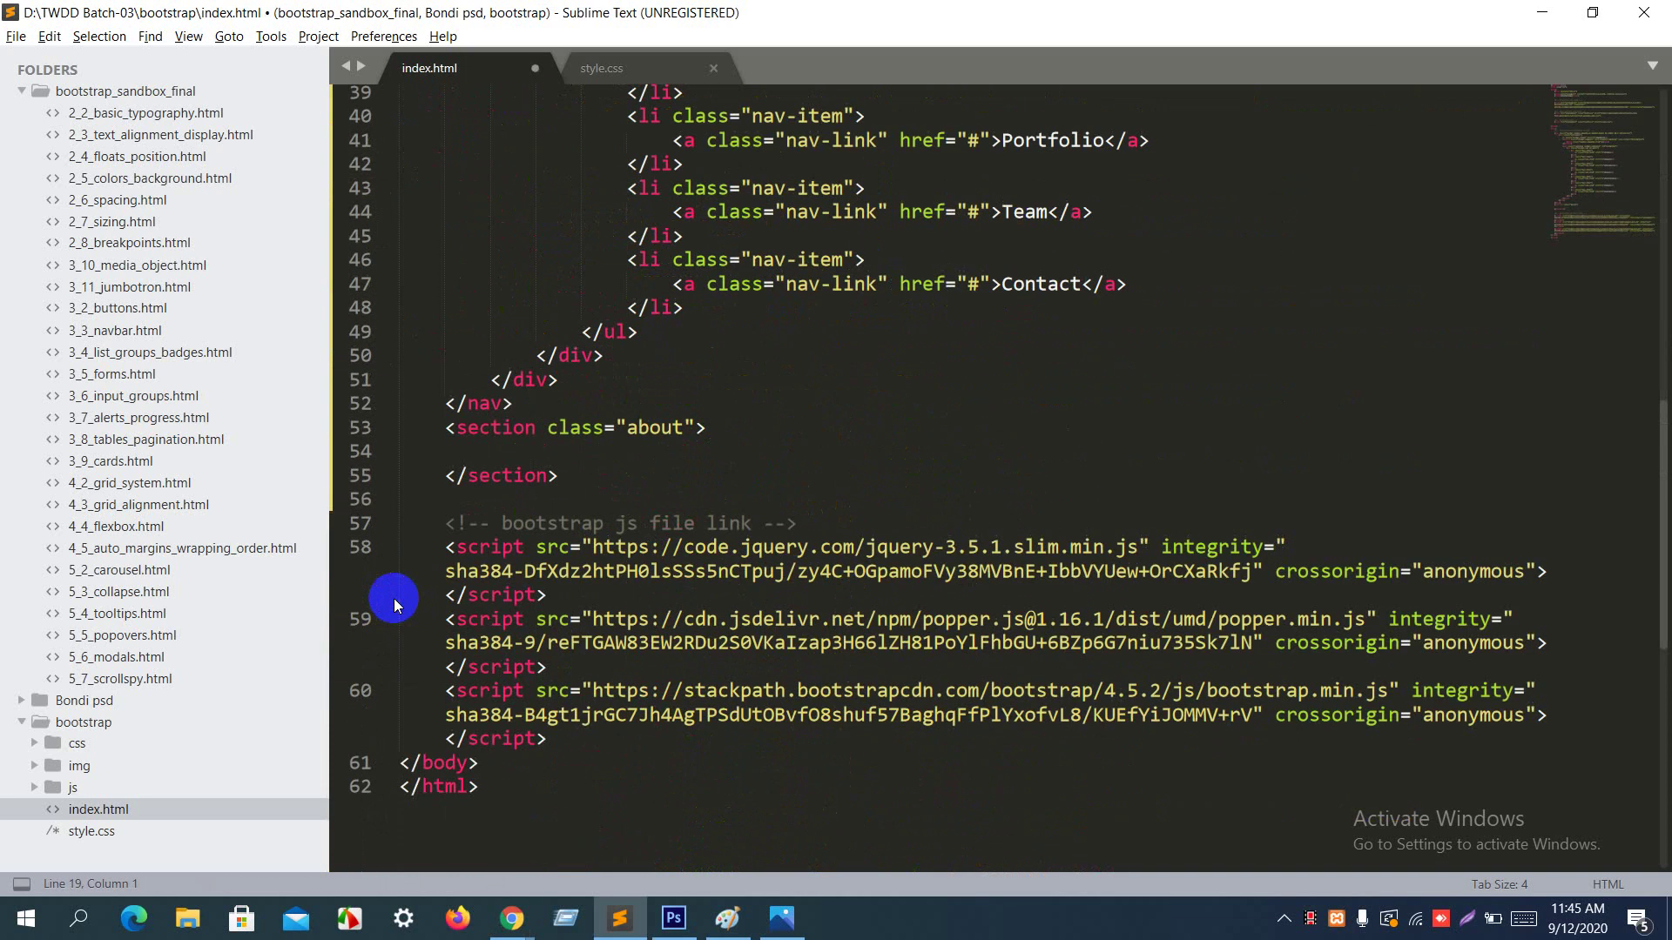
scroll(393, 601, up, 3)
text(askfkdfkd)
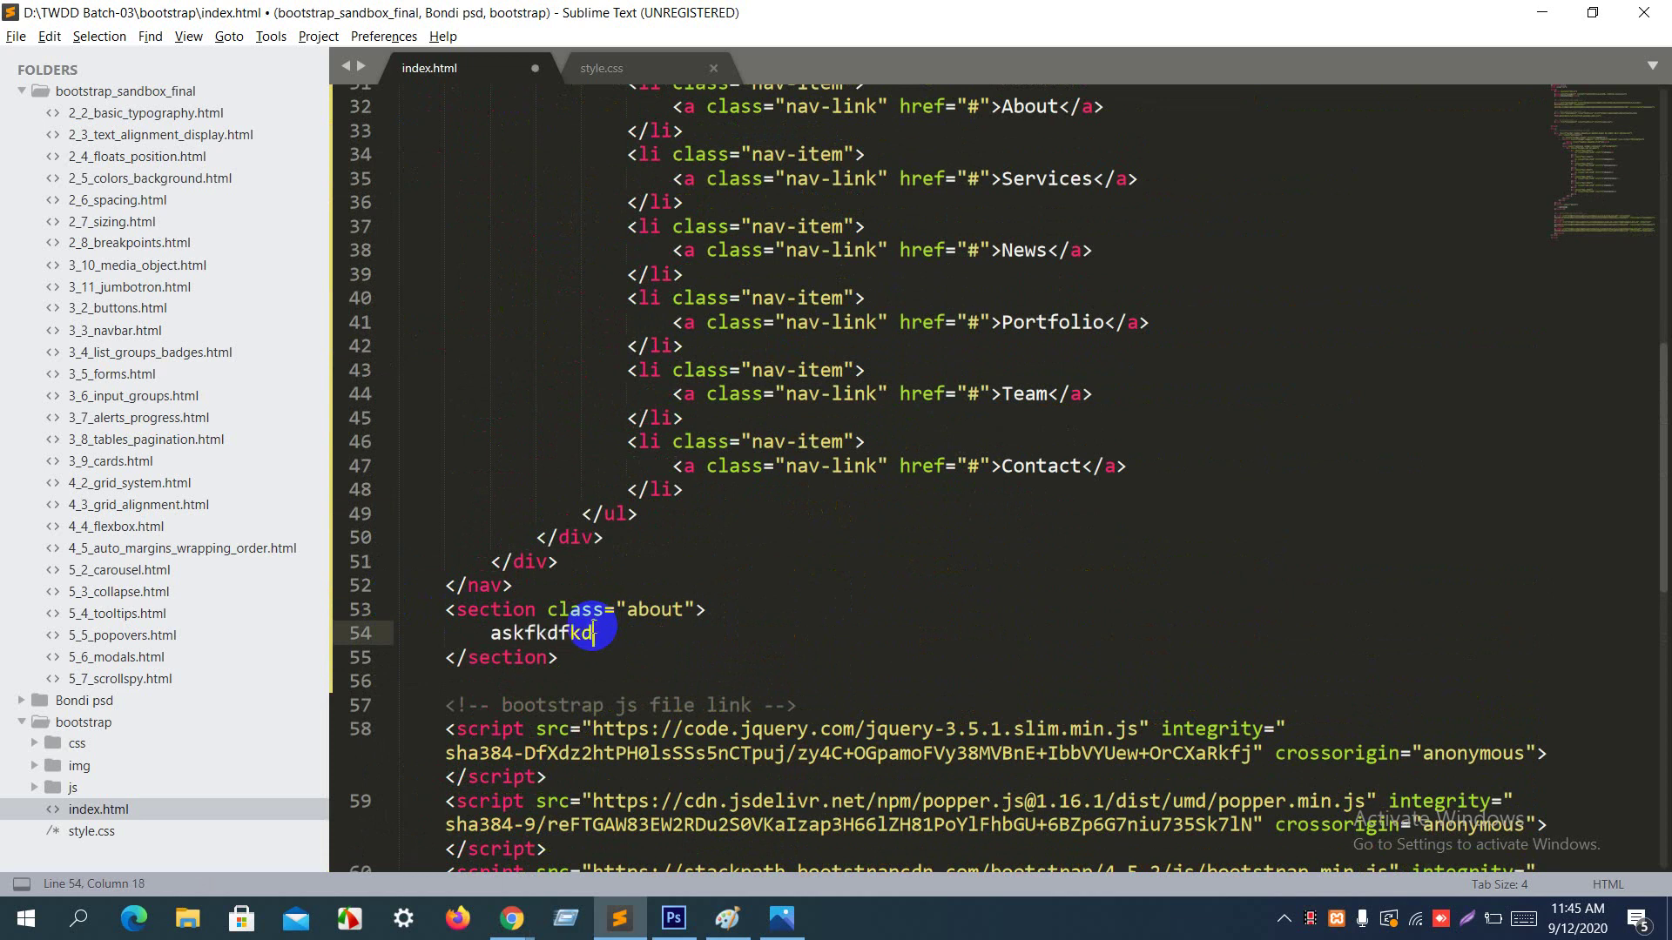
key(ctrl+s)
key(alt+Tab)
key(ctrl+r)
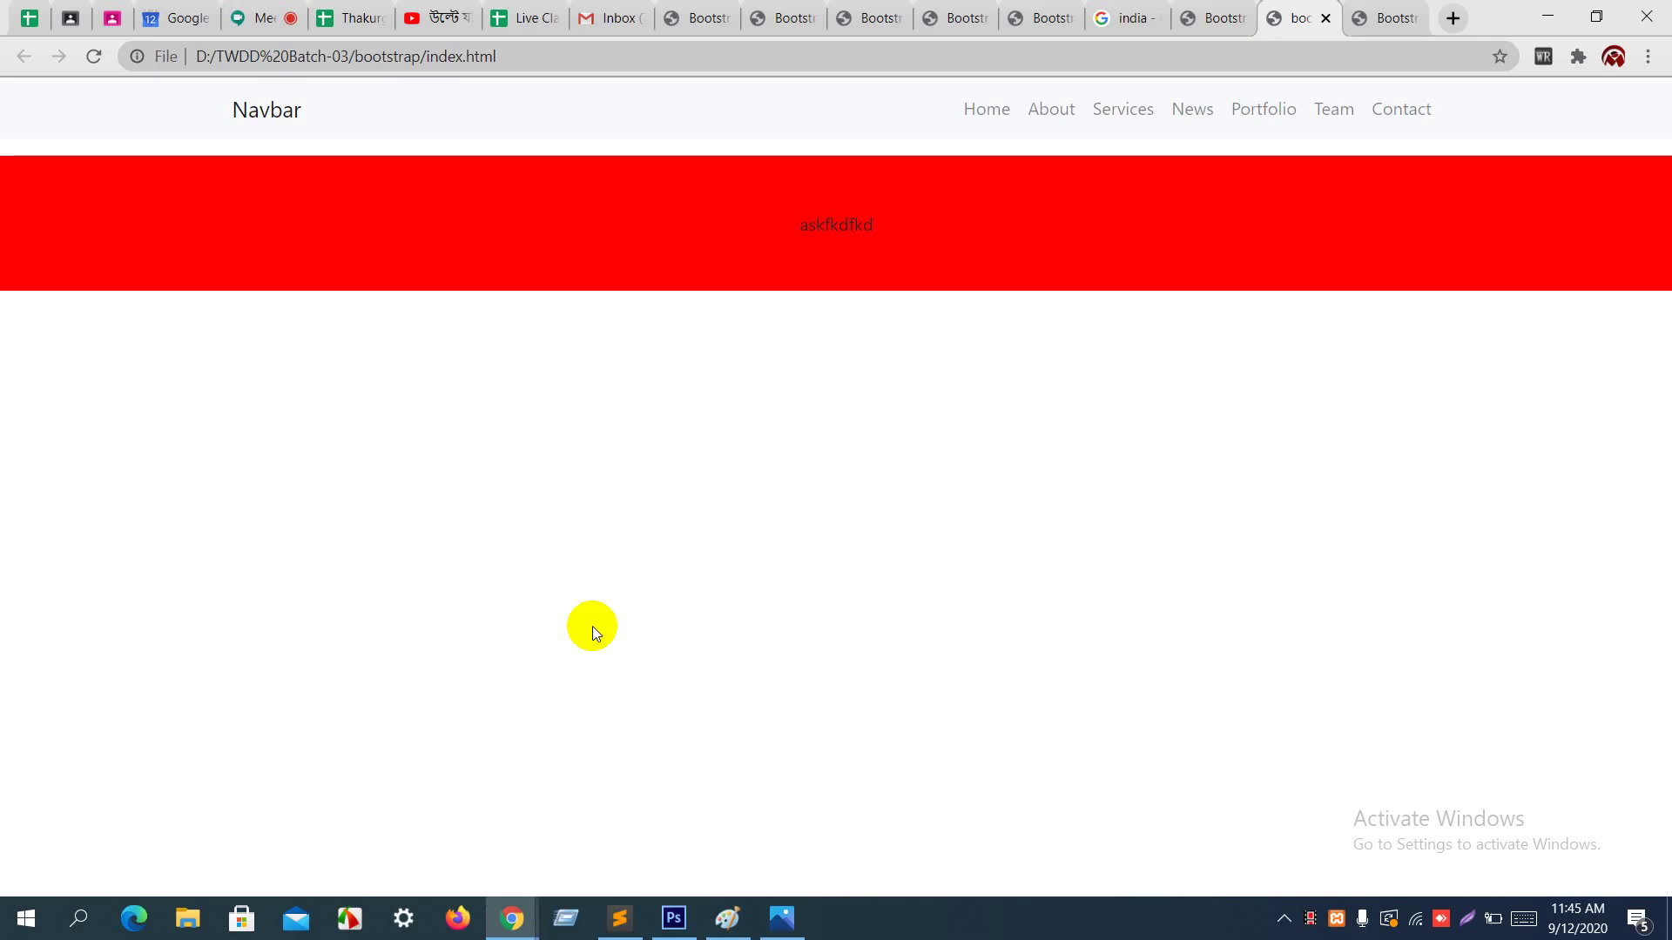
Step: Delete the overflow and text-align declarations from the .about rule in style.css, save, and check the text's position on the reloaded Chrome page
key(alt+Tab)
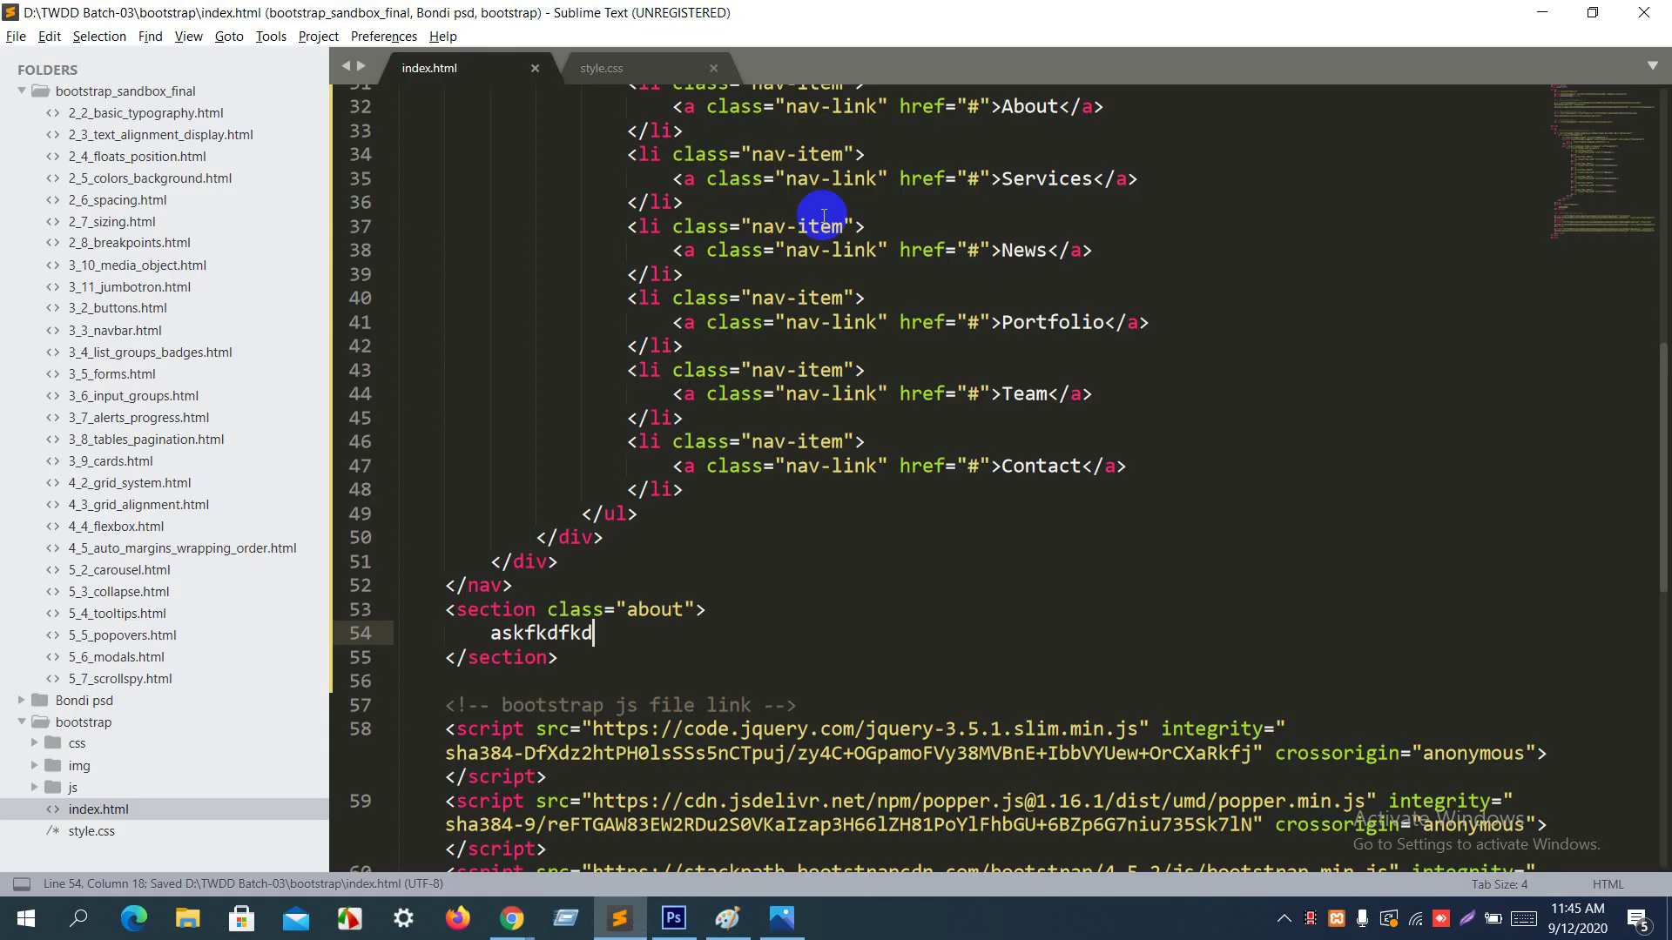
click(624, 68)
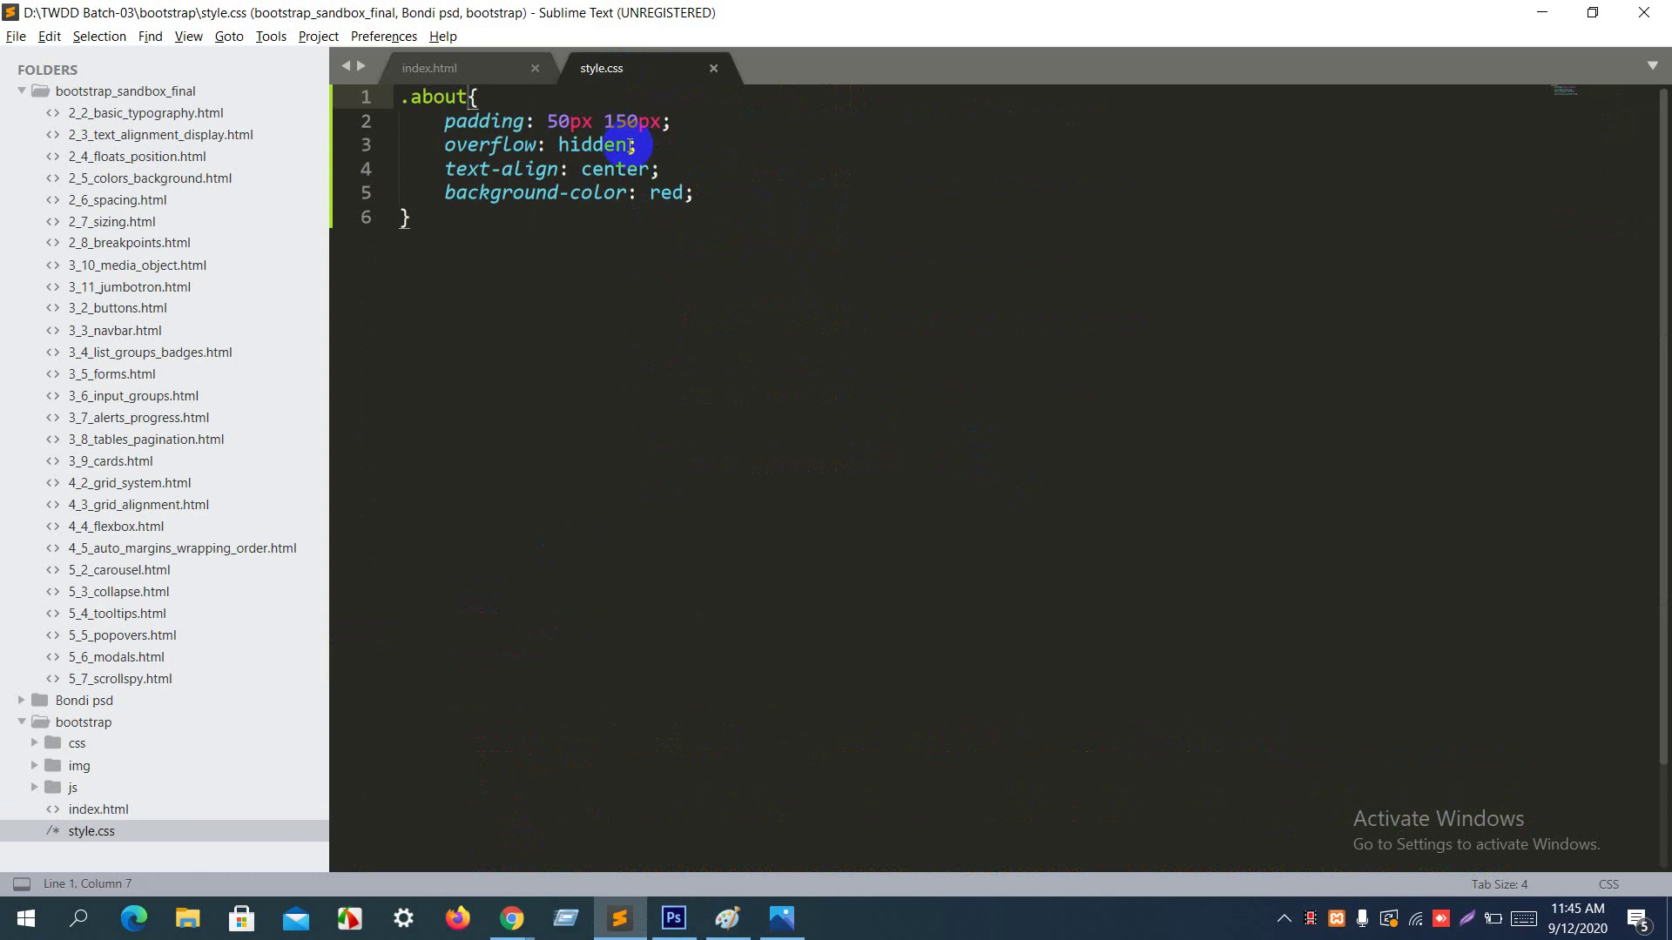
drag(668, 174, 683, 131)
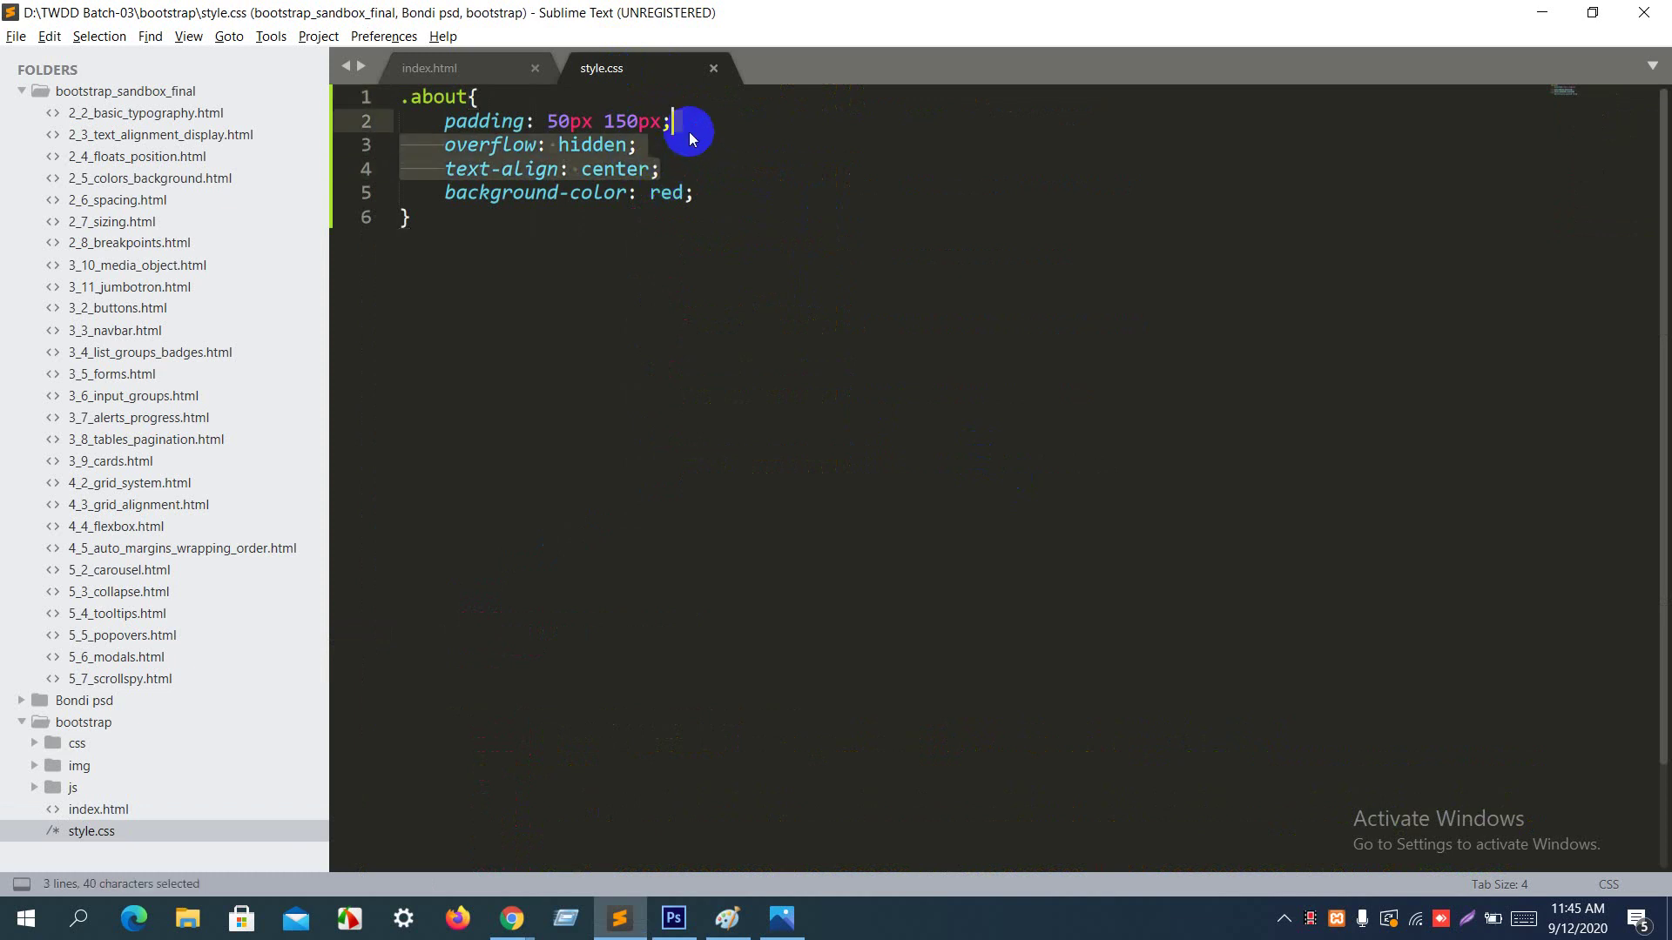
key(BackSpace)
key(ctrl+s)
key(alt+Tab)
key(F5)
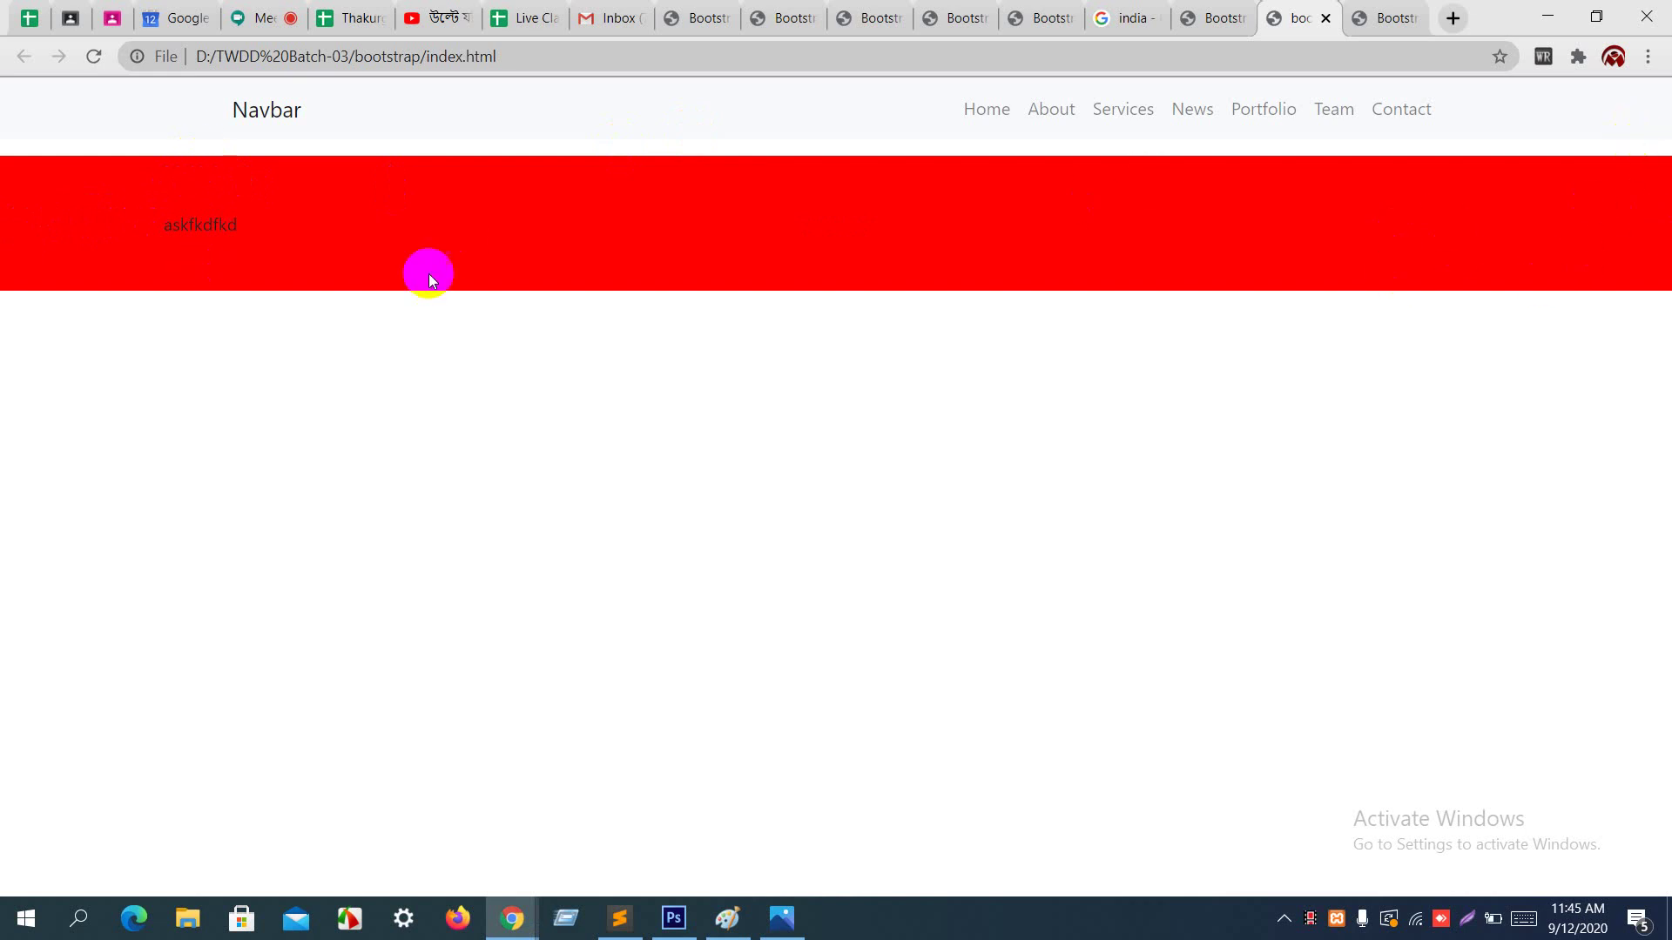
double_click(11, 226)
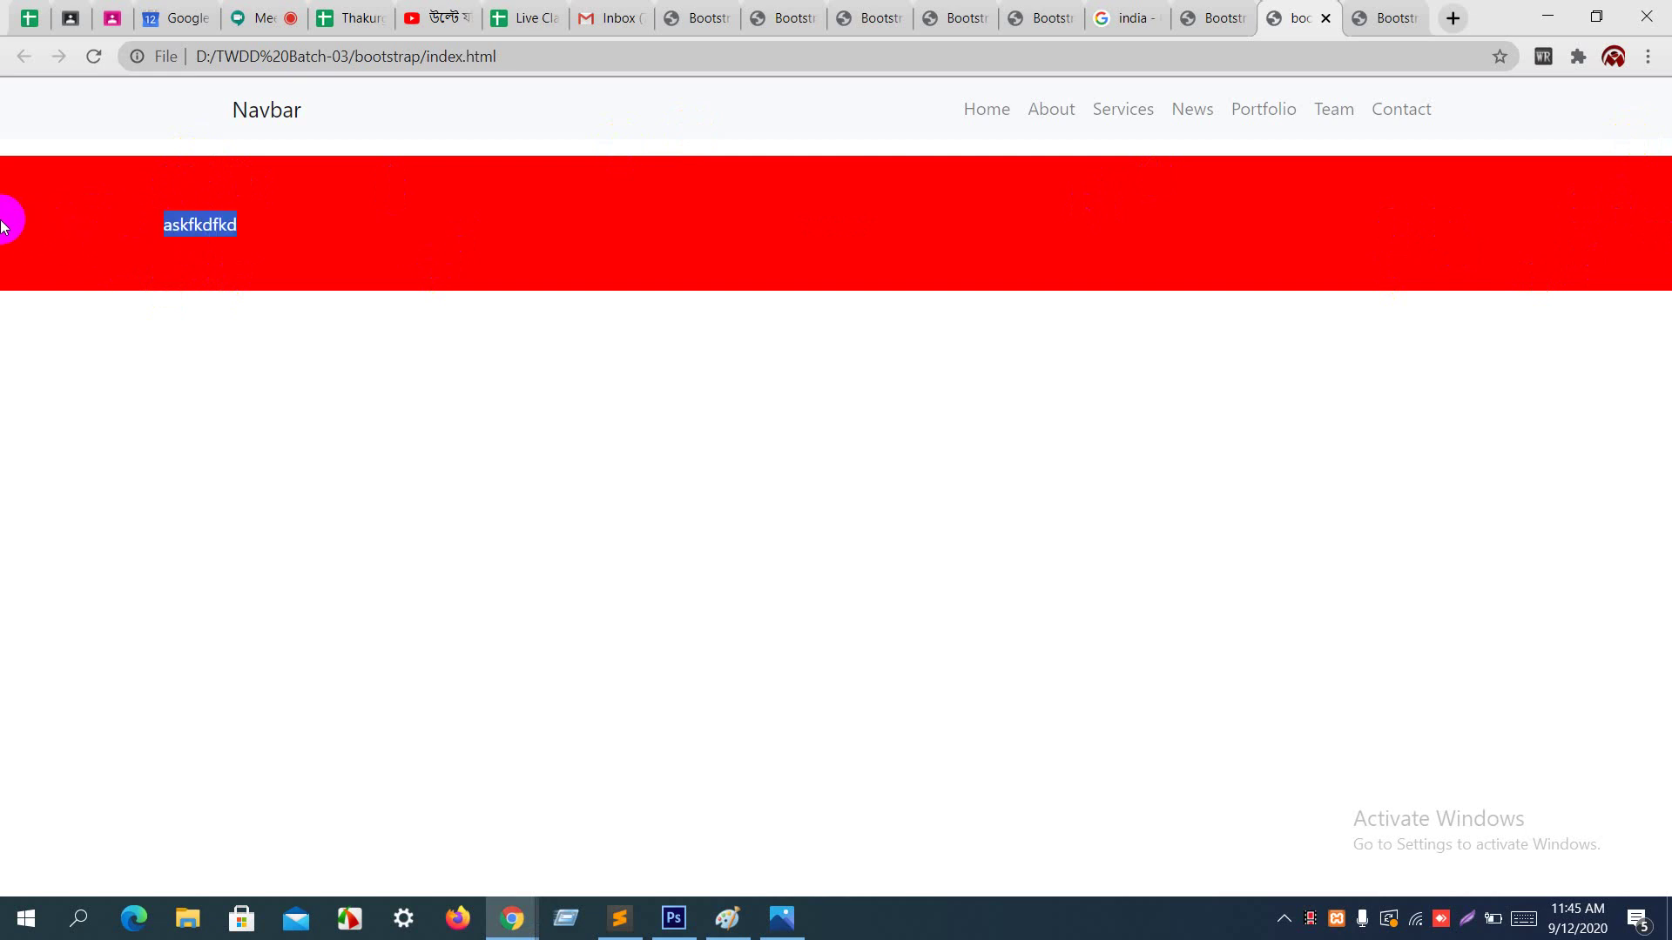
click(168, 247)
Step: In index.html, replace the about section's placeholder text with a div of class container holding the text "a;sldkfjdlkjfl"
key(alt+Tab)
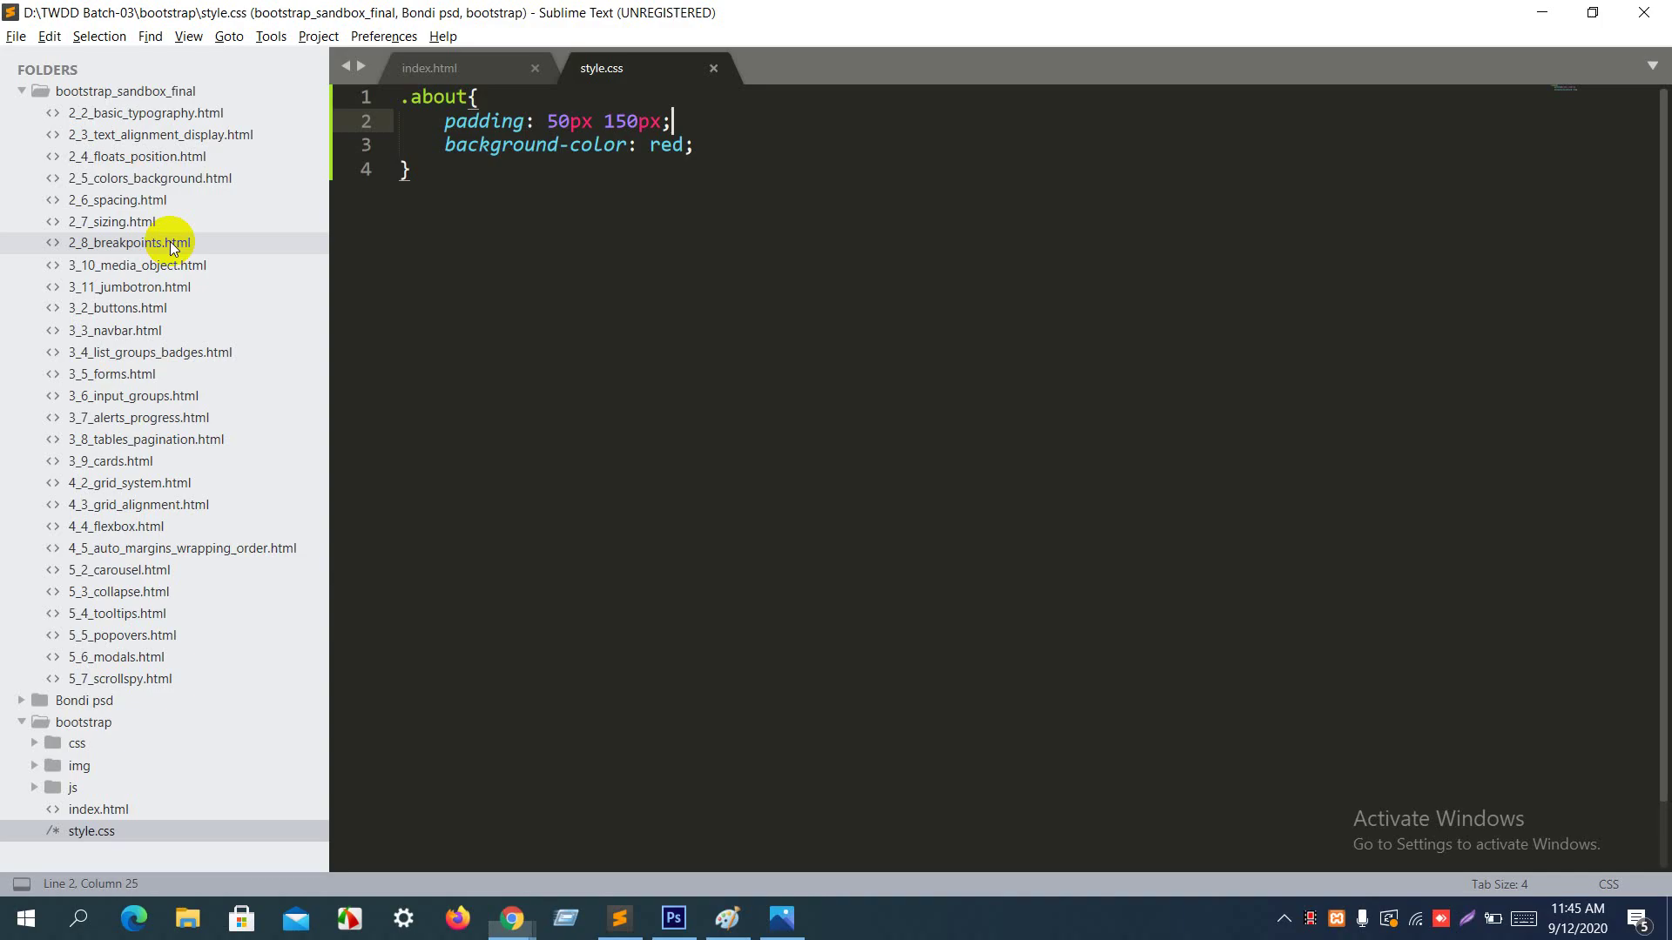
click(439, 66)
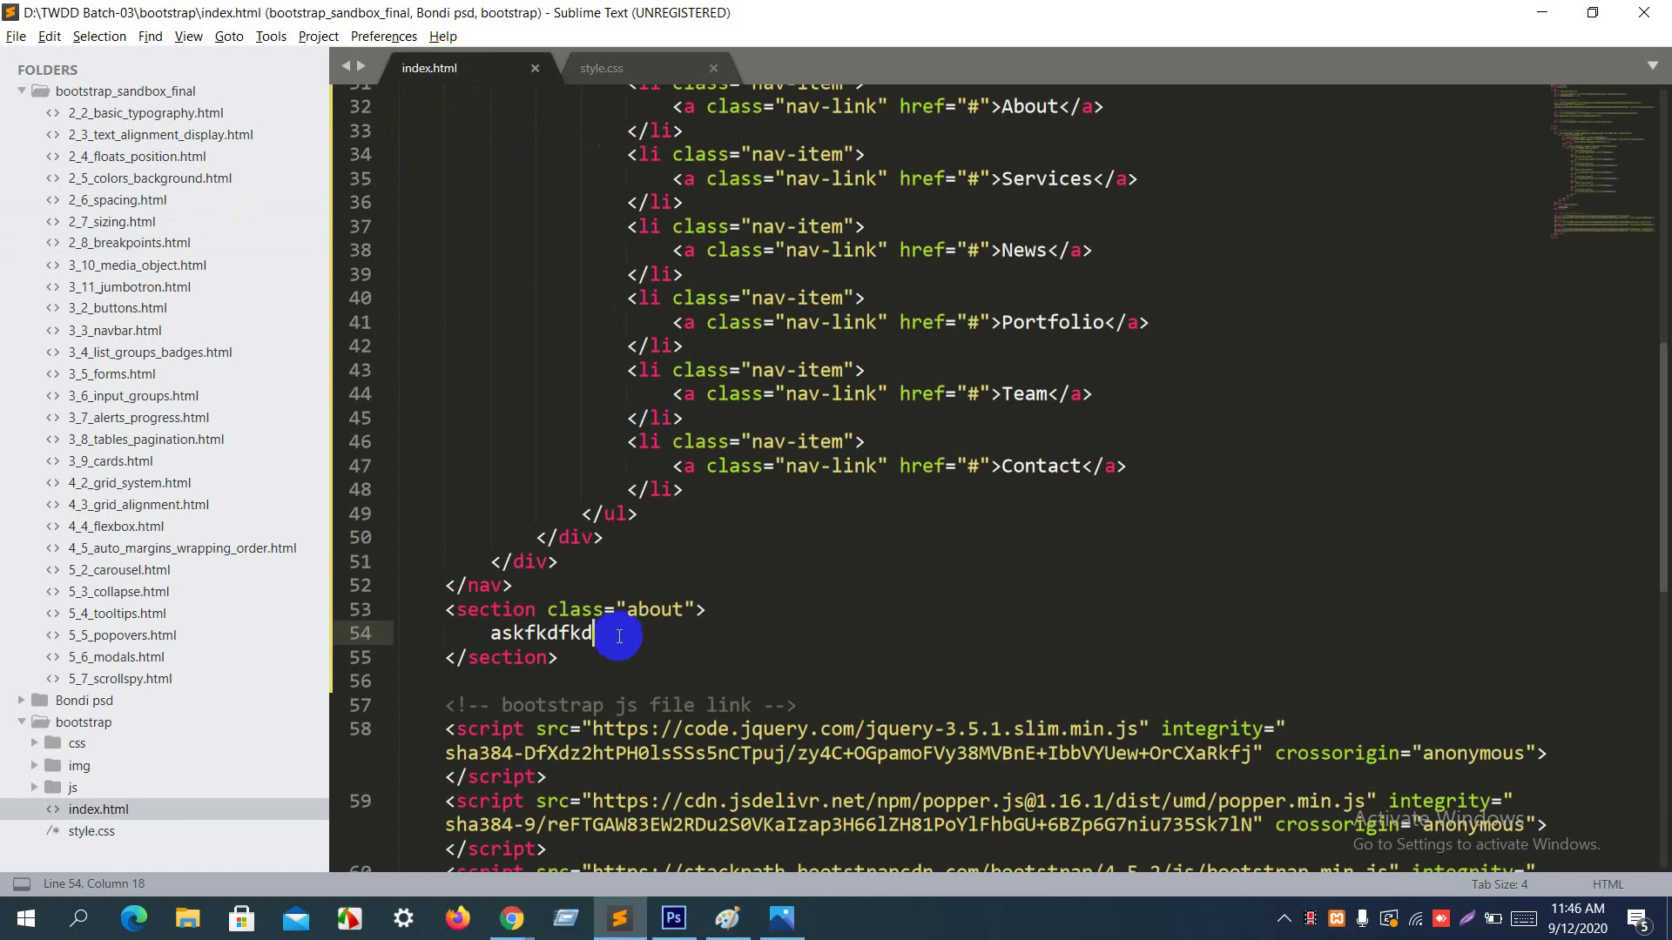
drag(619, 636, 492, 633)
key(BackSpace)
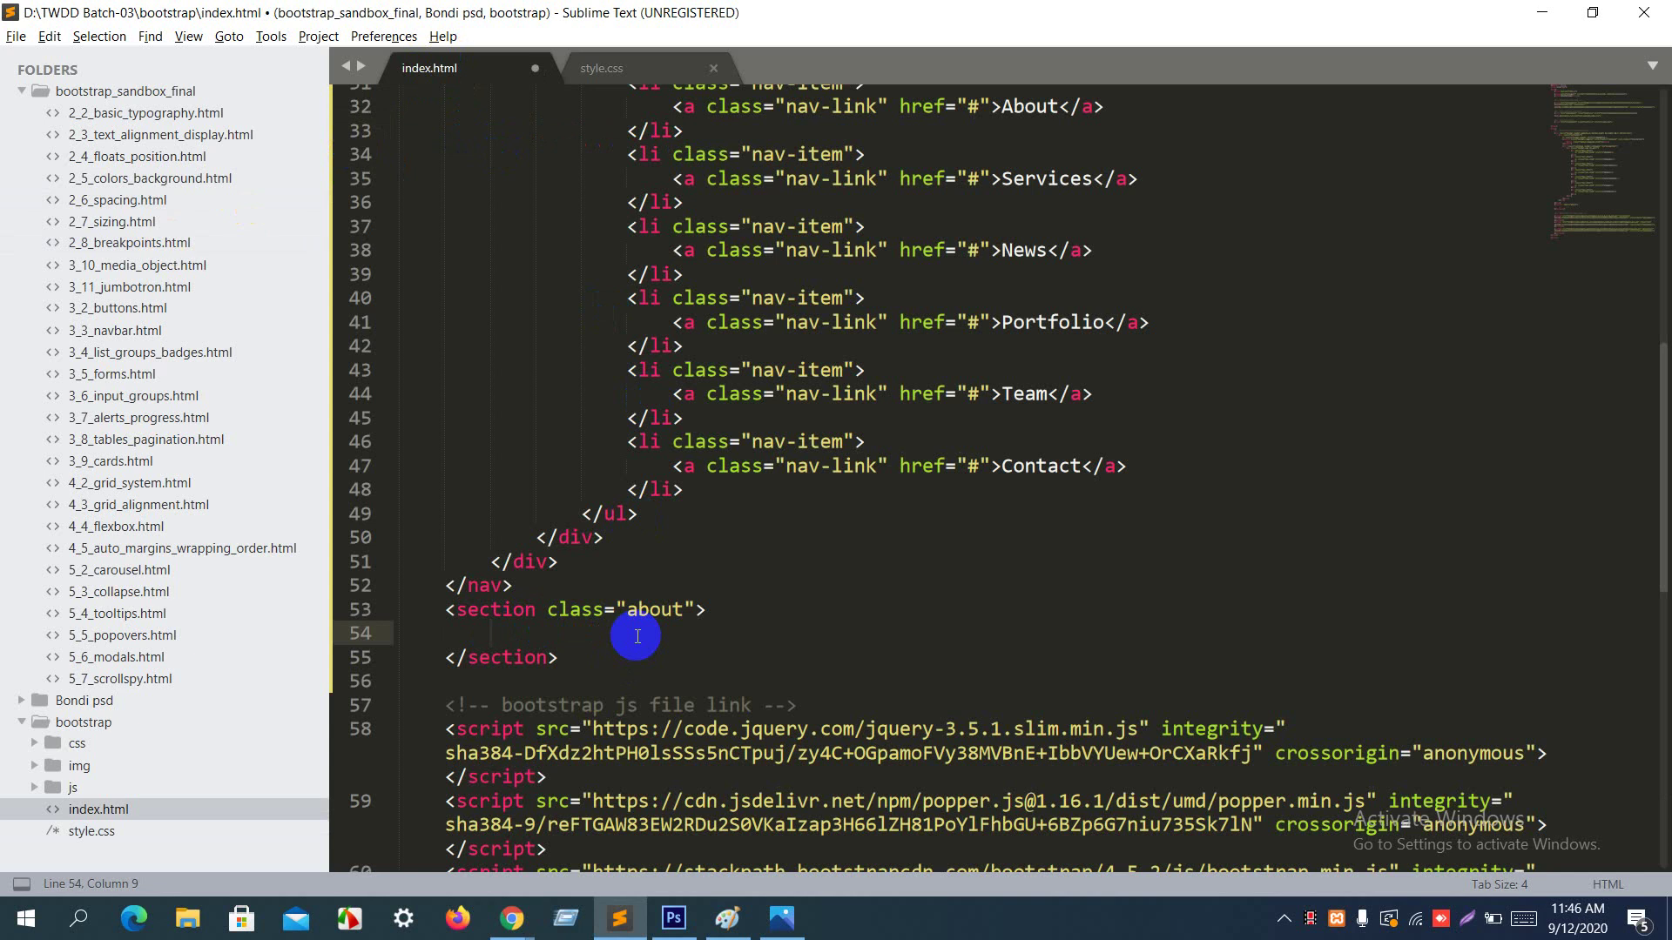
text(.container)
key(Tab)
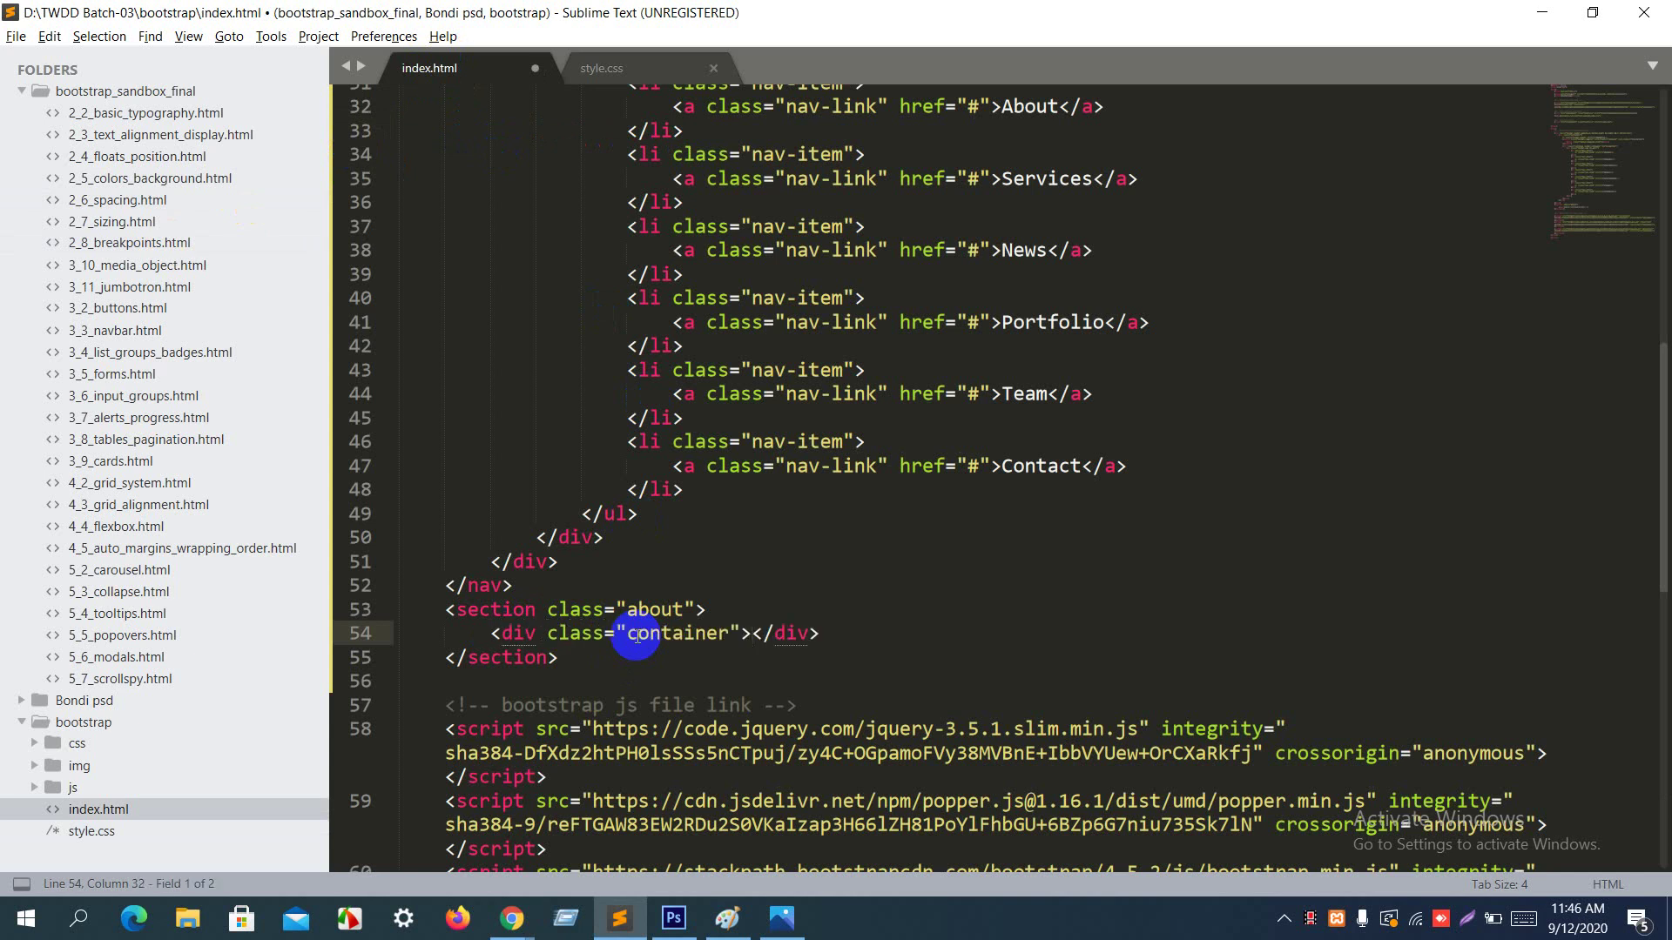
key(Return)
text(a;sldkfjdkjfl)
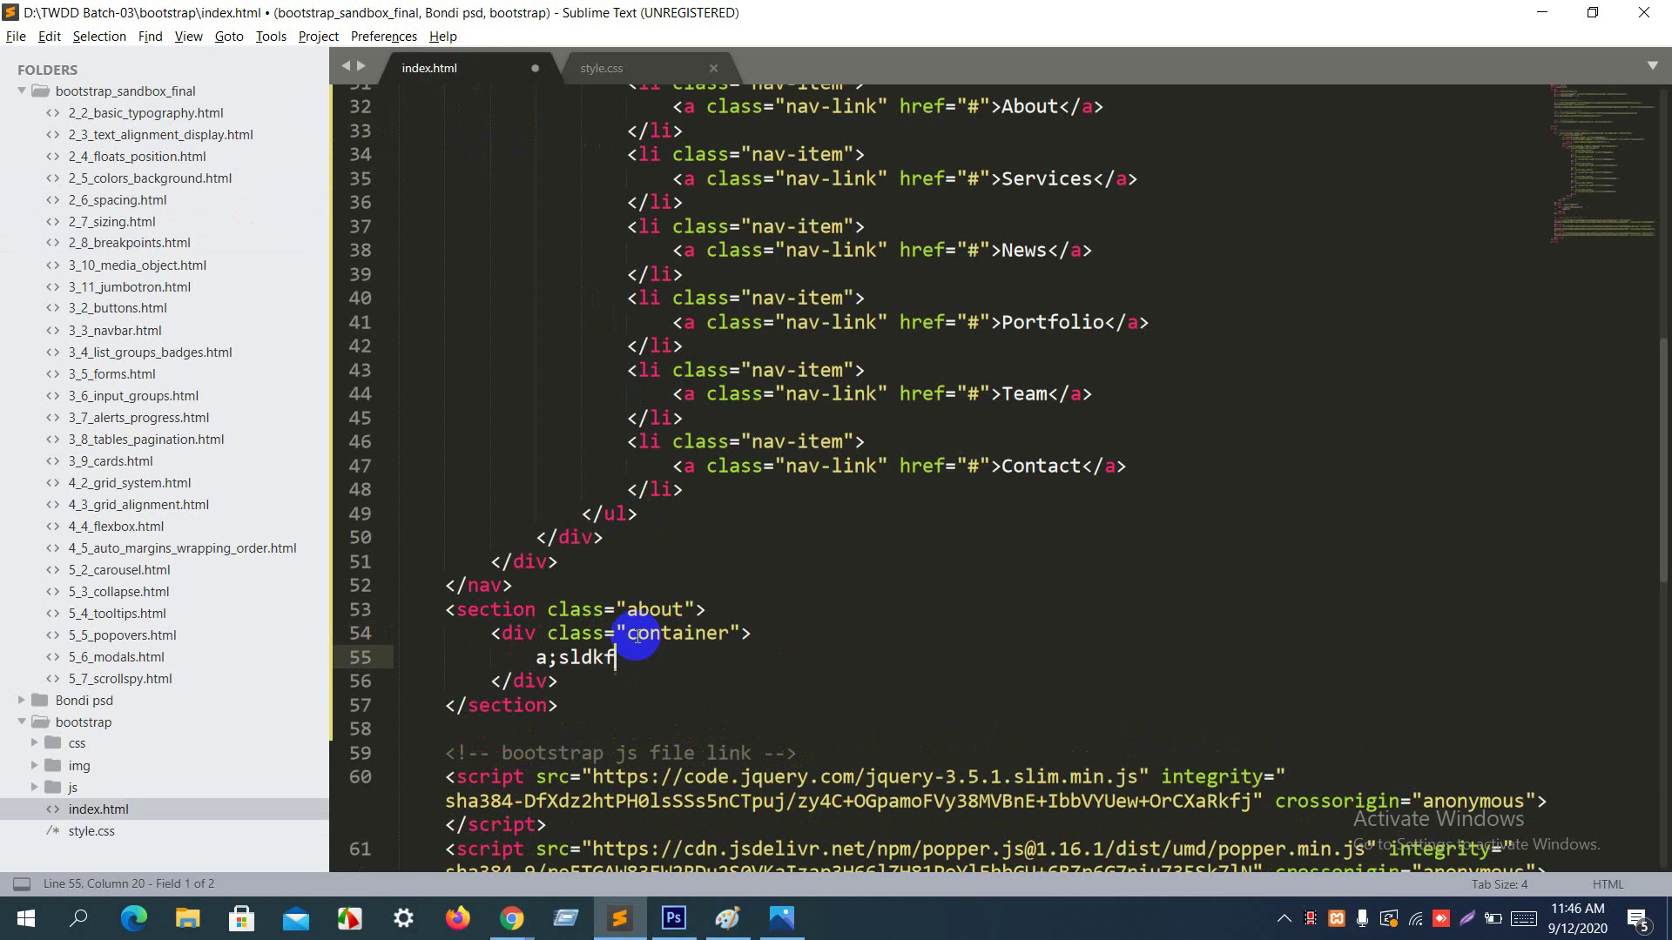
Step: Save index.html with the new container and reload the page in Chrome
key(ctrl+s)
key(alt+Tab)
key(F5)
key(F5)
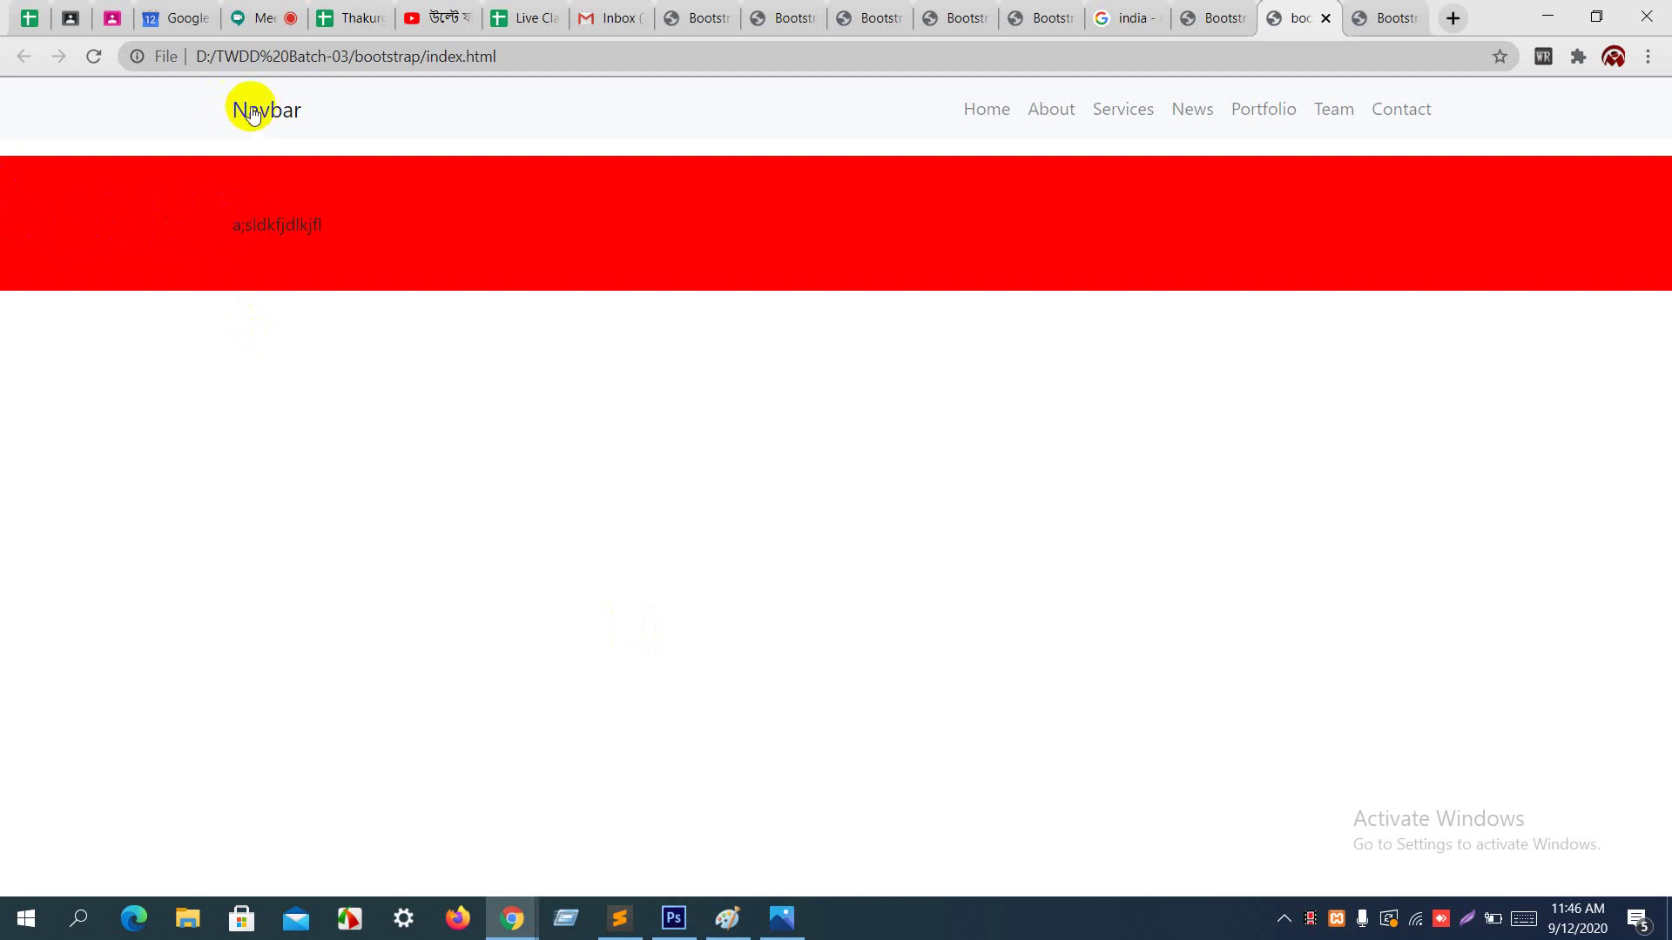
Step: Examine the navbar's container div in index.html and compare the navbar's alignment with the about text on the Chrome page
key(alt+Tab)
scroll(440, 313, up, 15)
scroll(545, 345, down, 5)
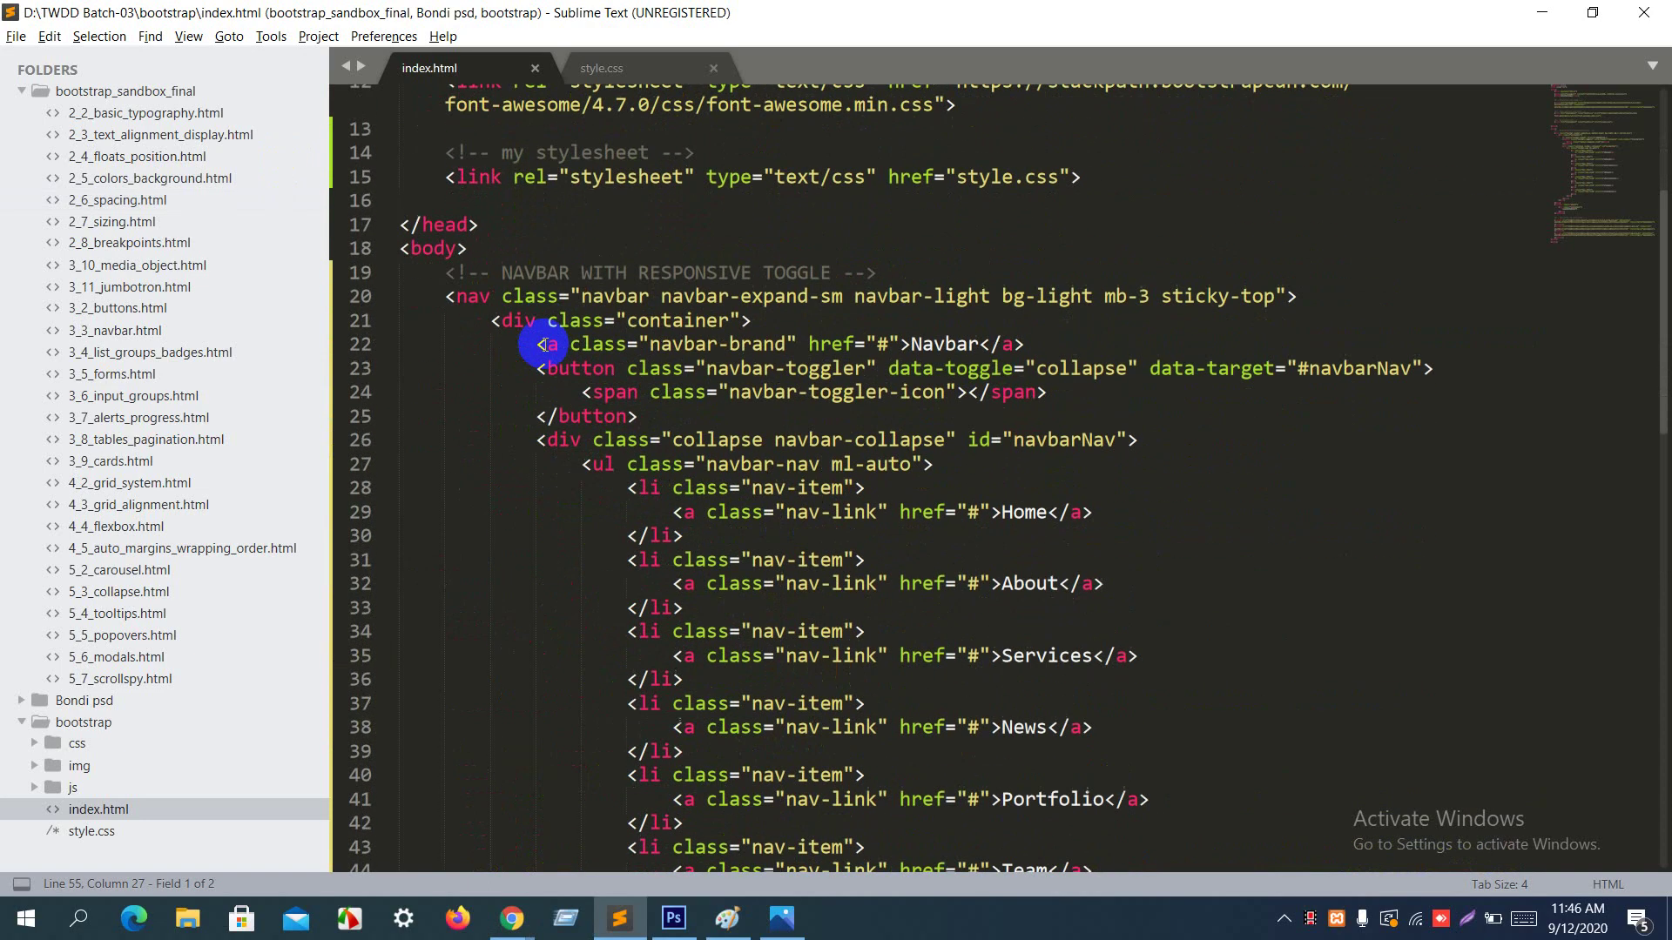
click(514, 322)
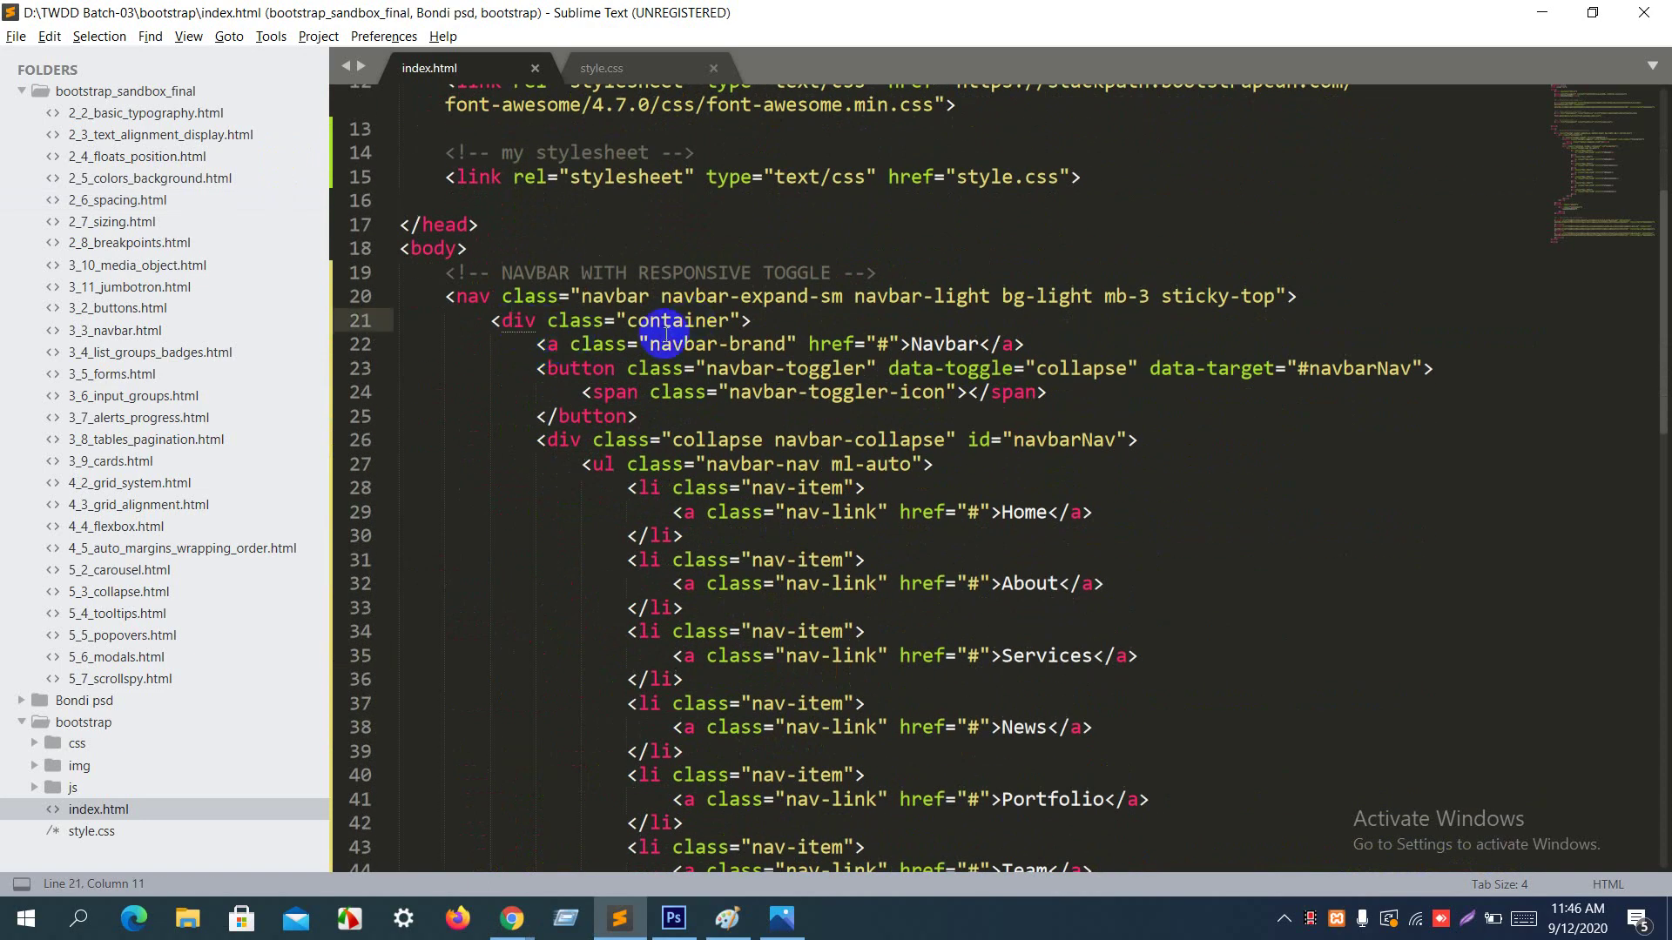
key(alt+Tab)
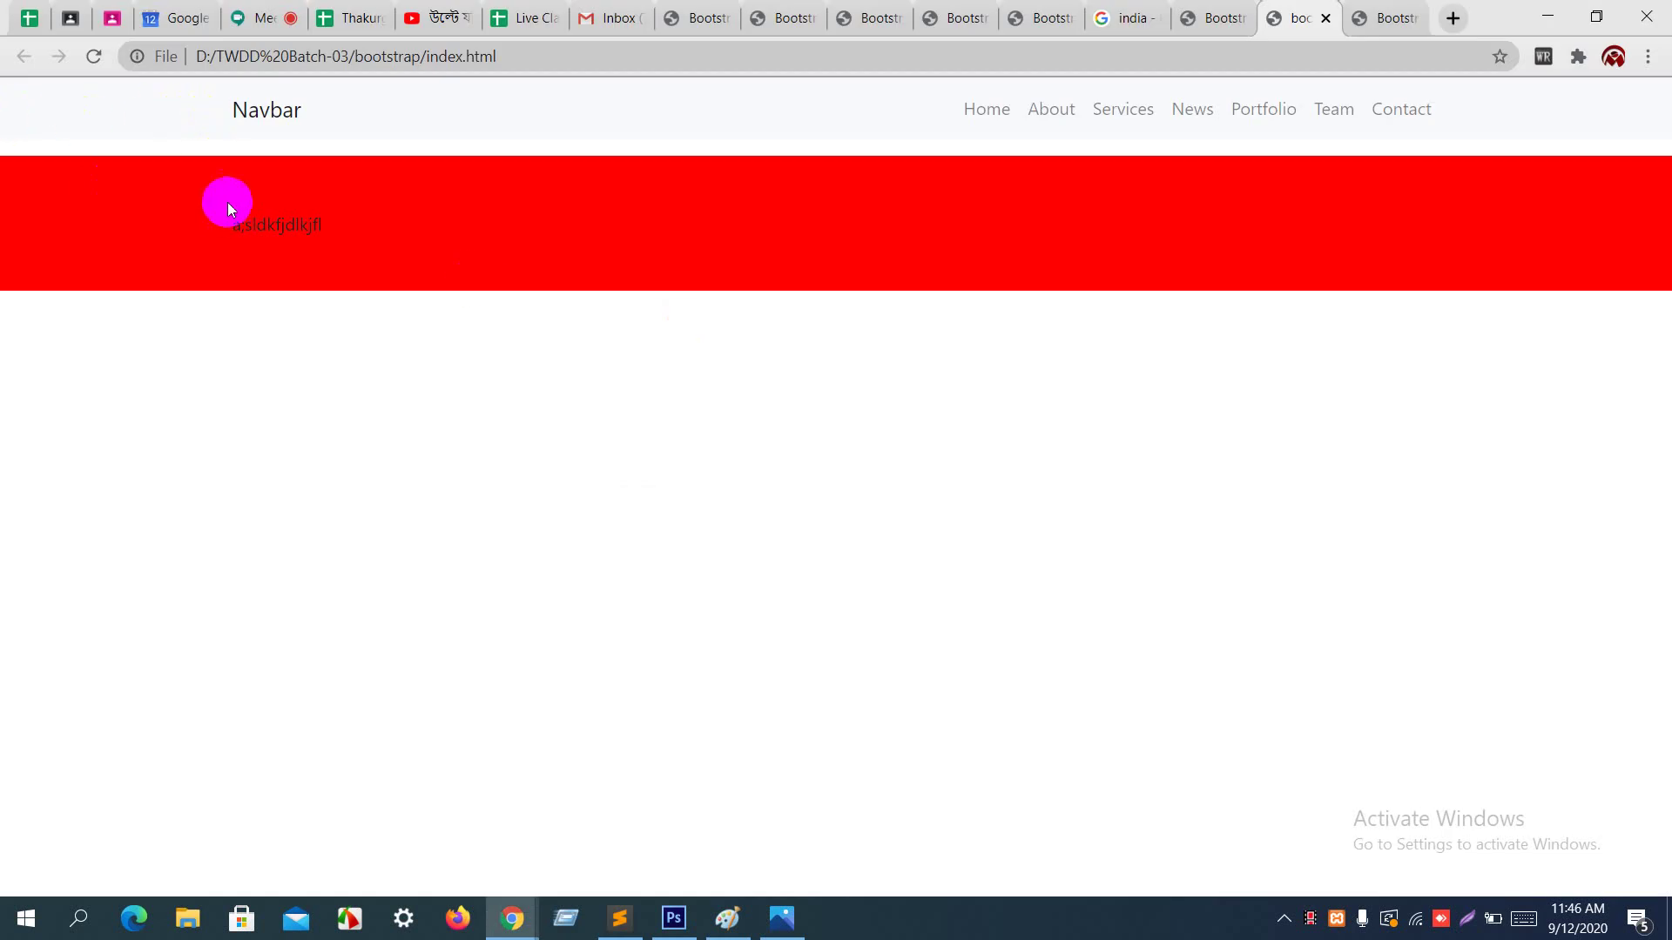
key(alt+Tab)
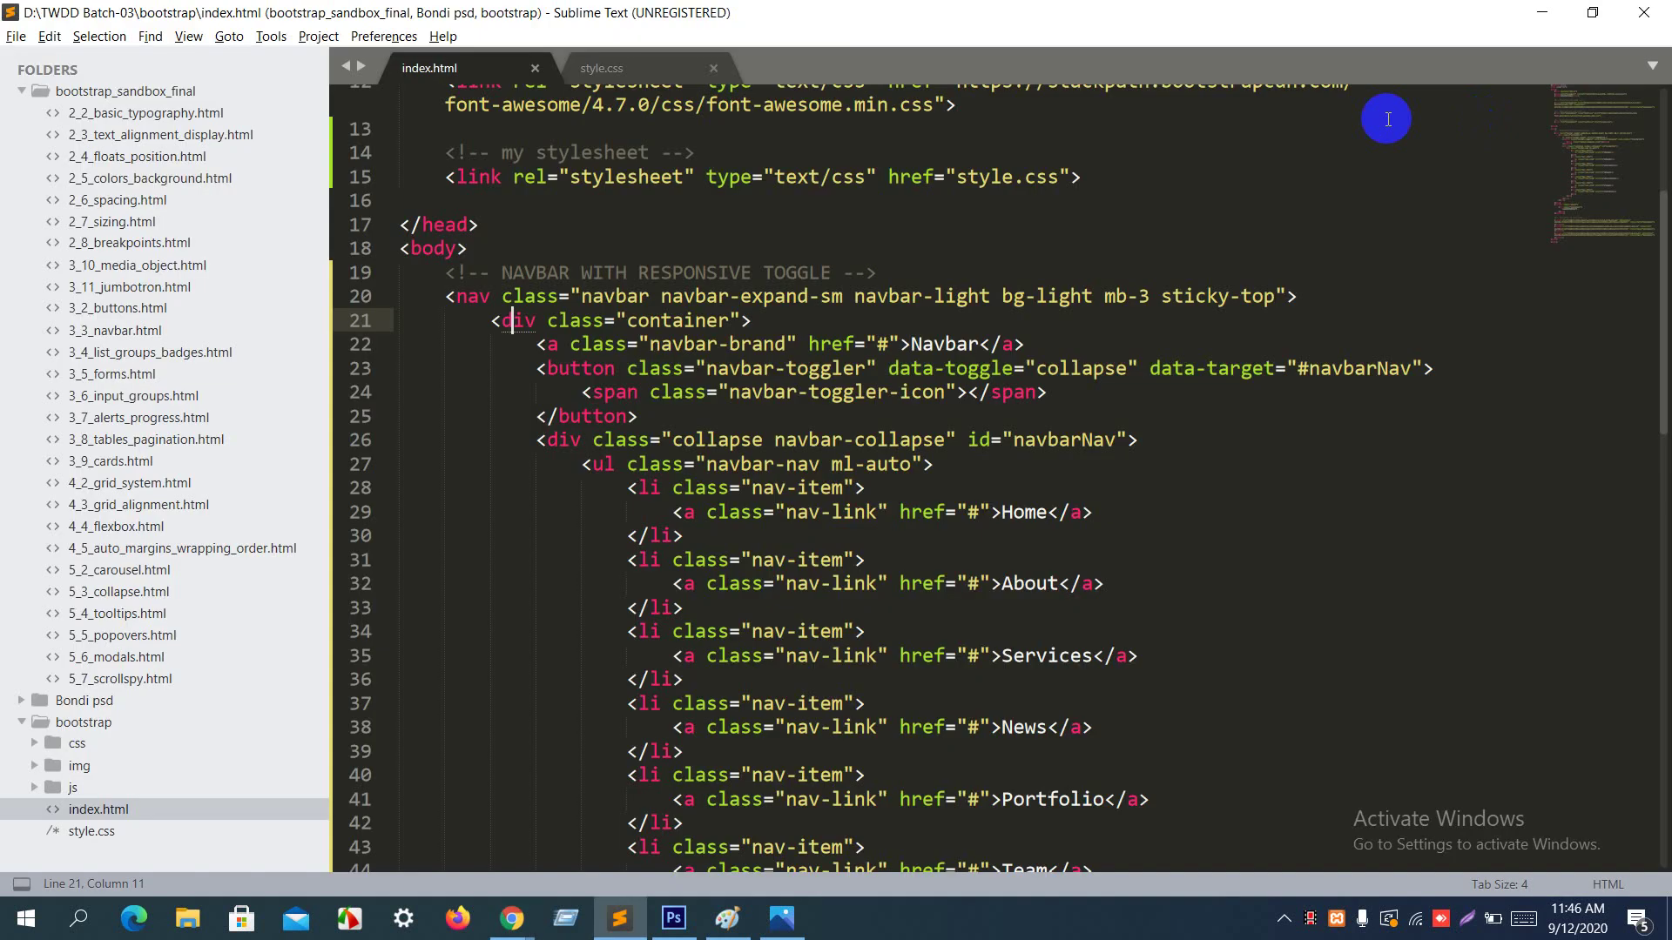
Step: Delete the entire .about rule from style.css, save the file and return to index.html
click(644, 67)
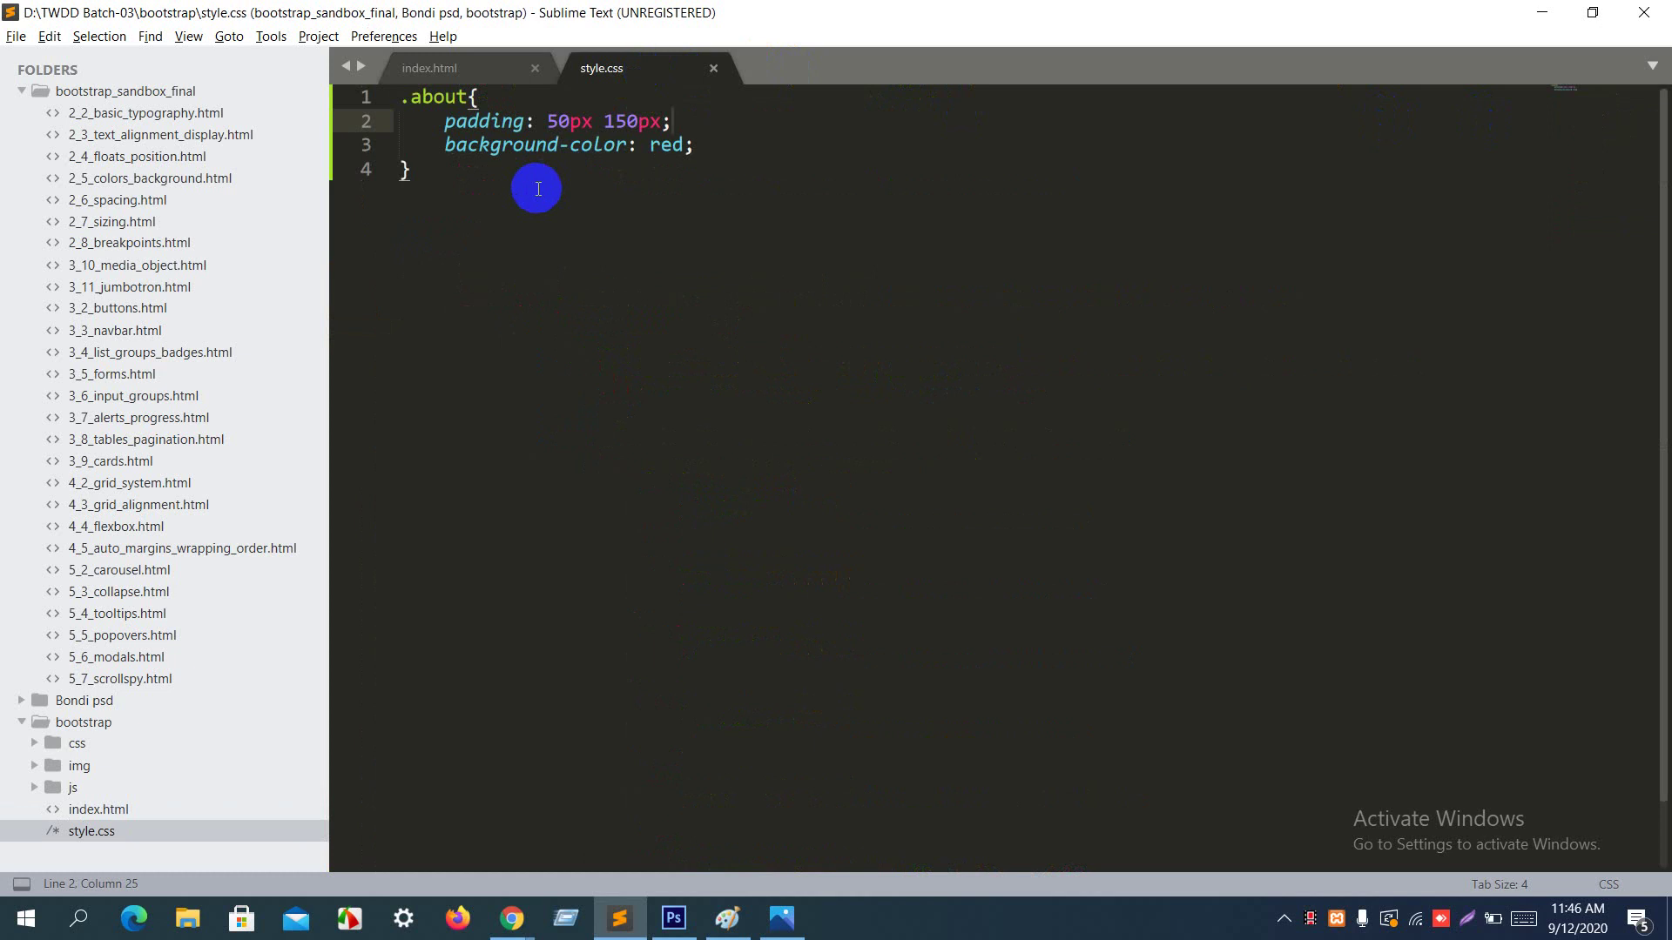
key(shift+Up)
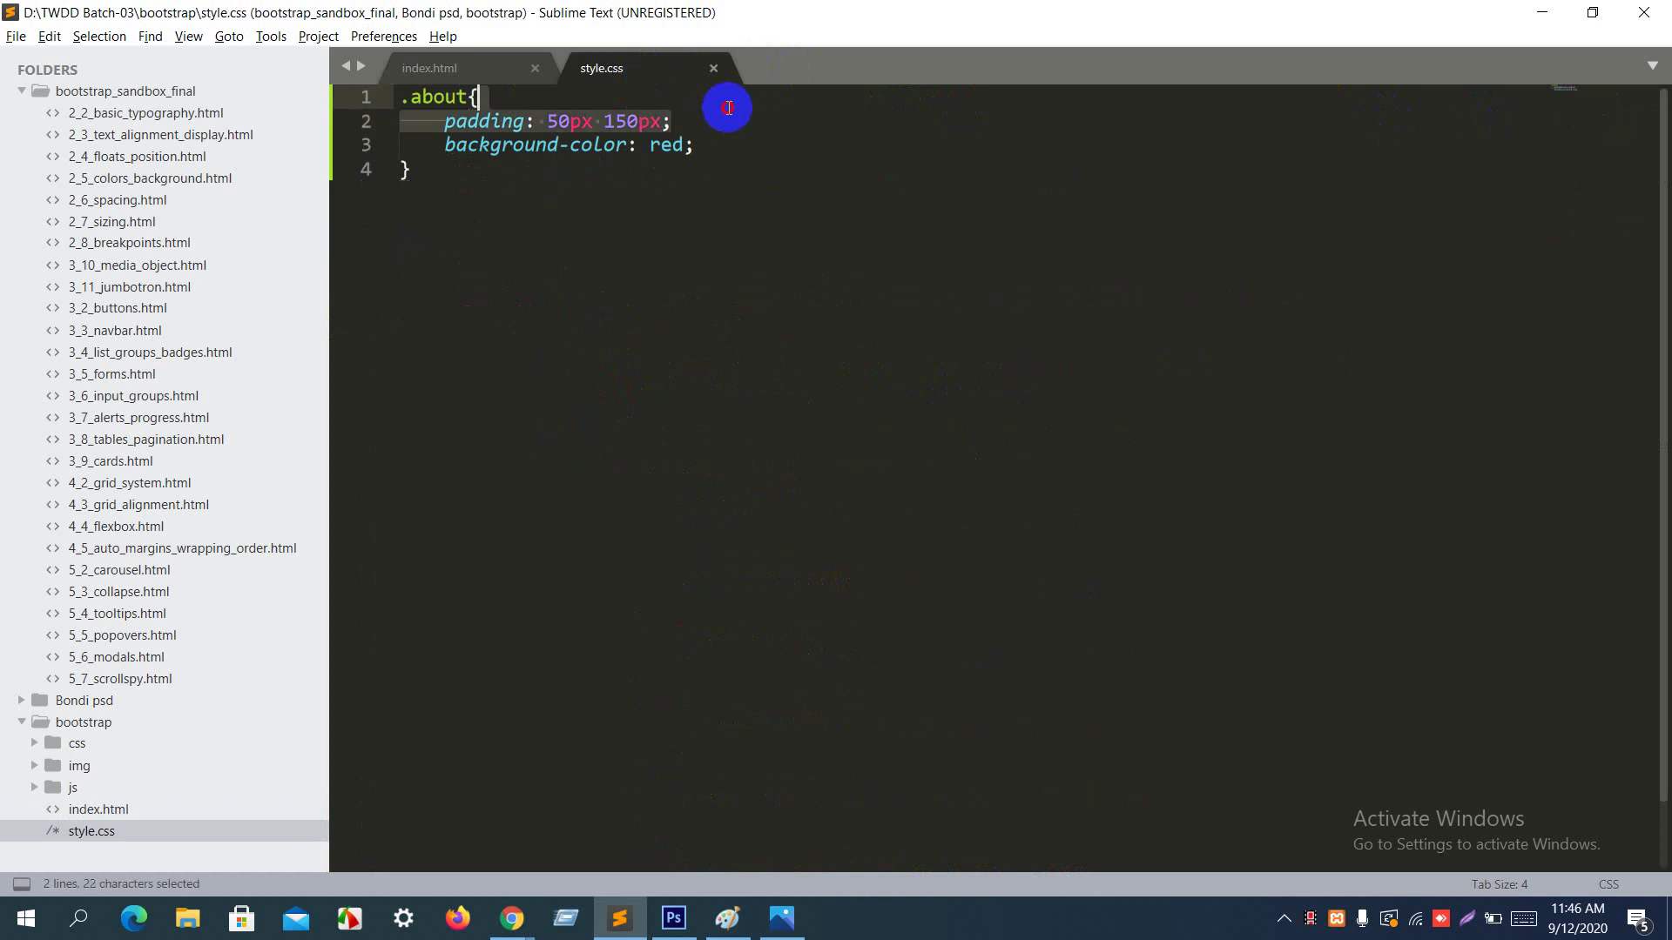
key(BackSpace)
drag(494, 174, 361, 84)
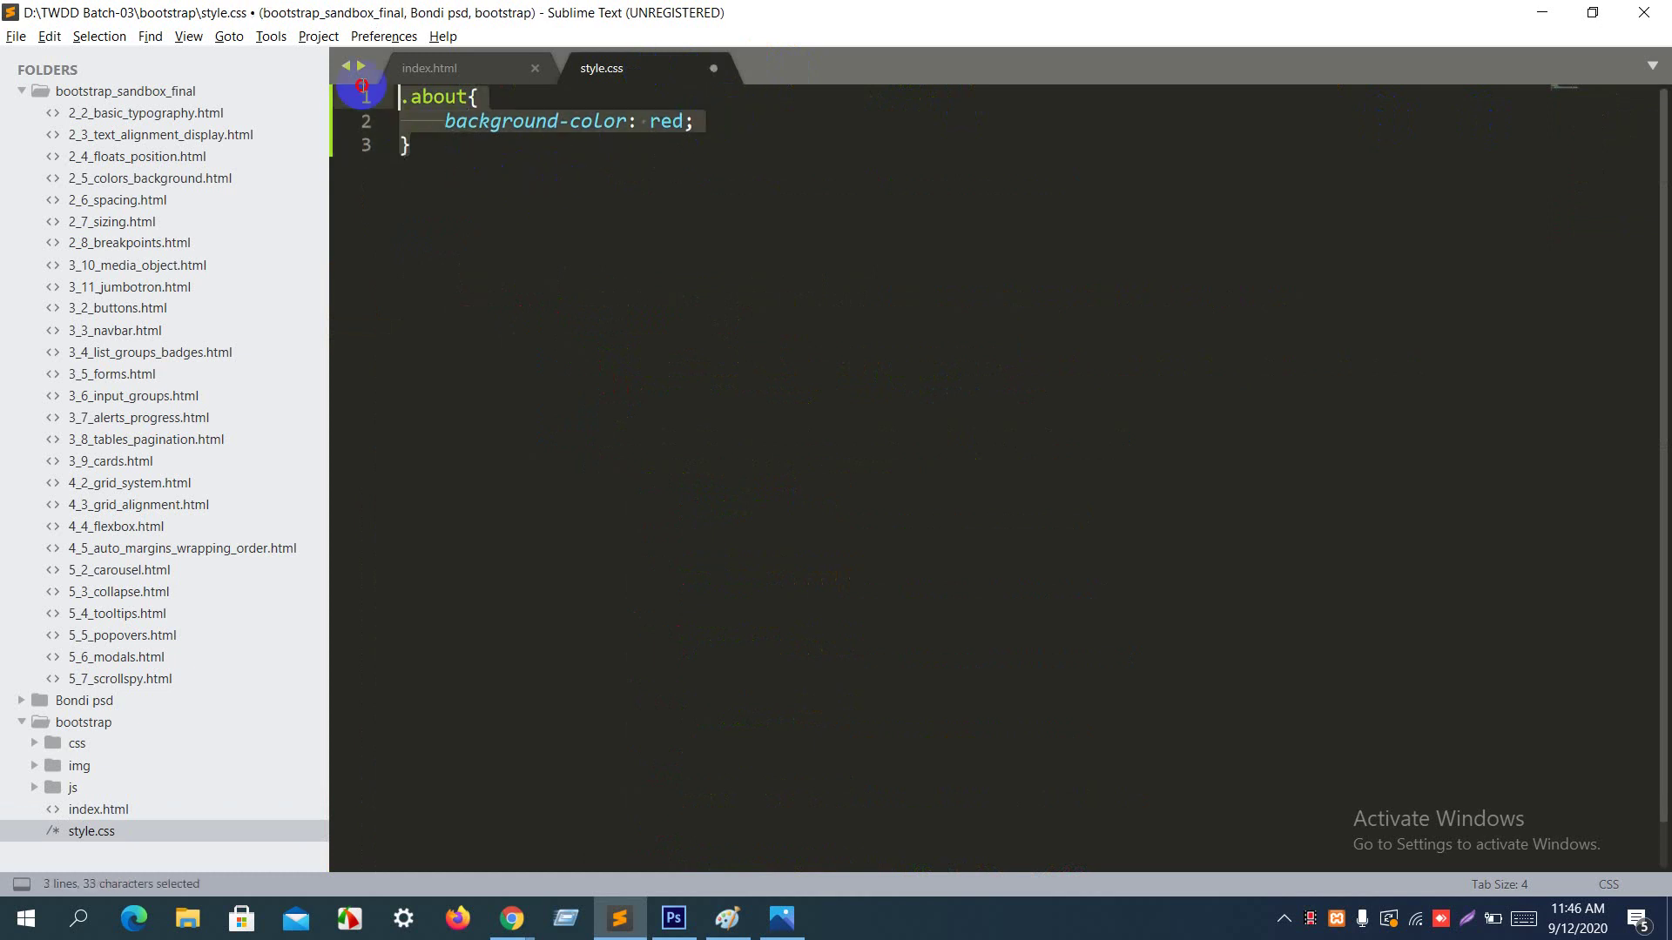
key(BackSpace)
key(ctrl+s)
click(431, 68)
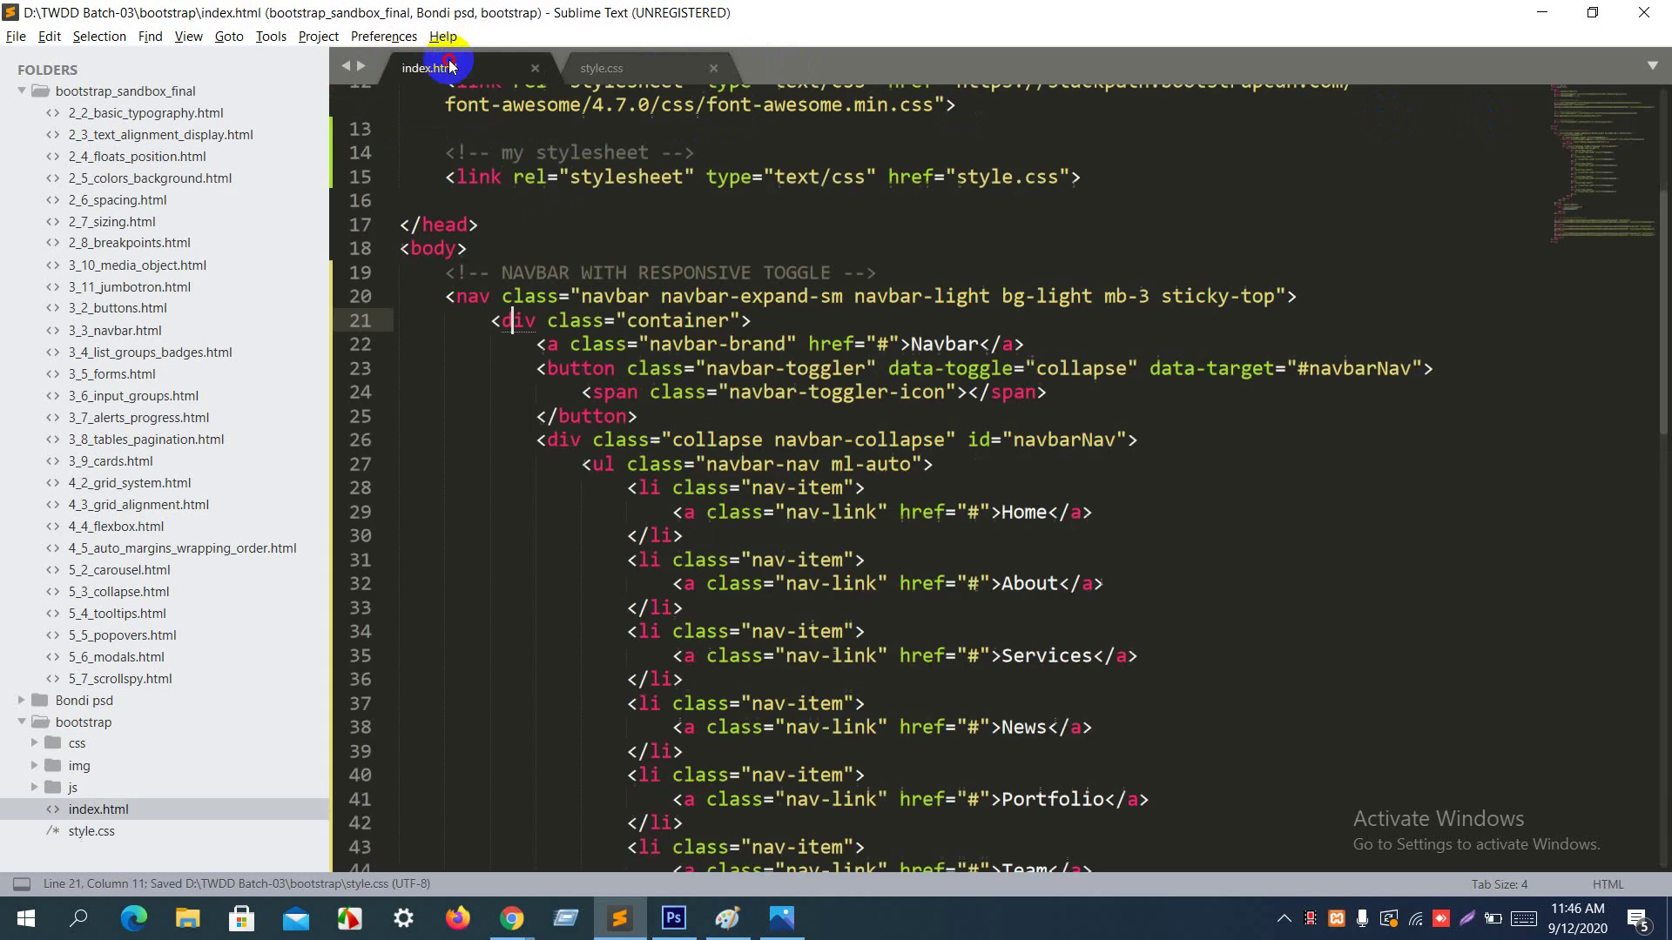
Step: Add the class bg-info to the about section in index.html, save the file and reload the page in Chrome
scroll(571, 279, down, 10)
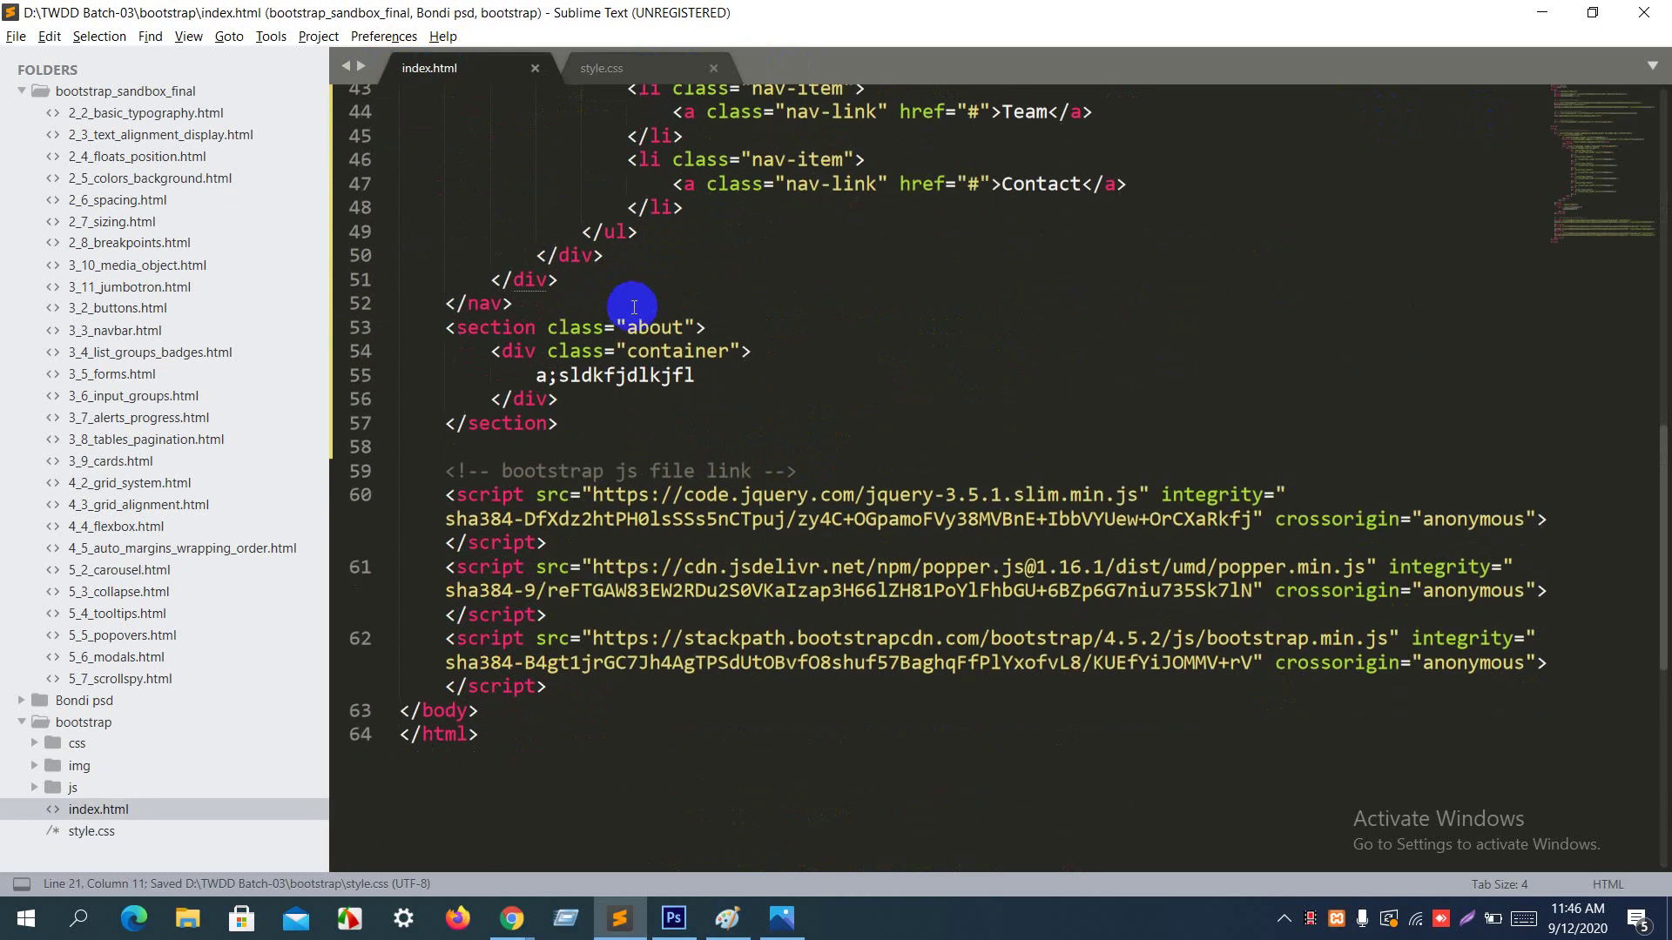
click(683, 328)
text(b)
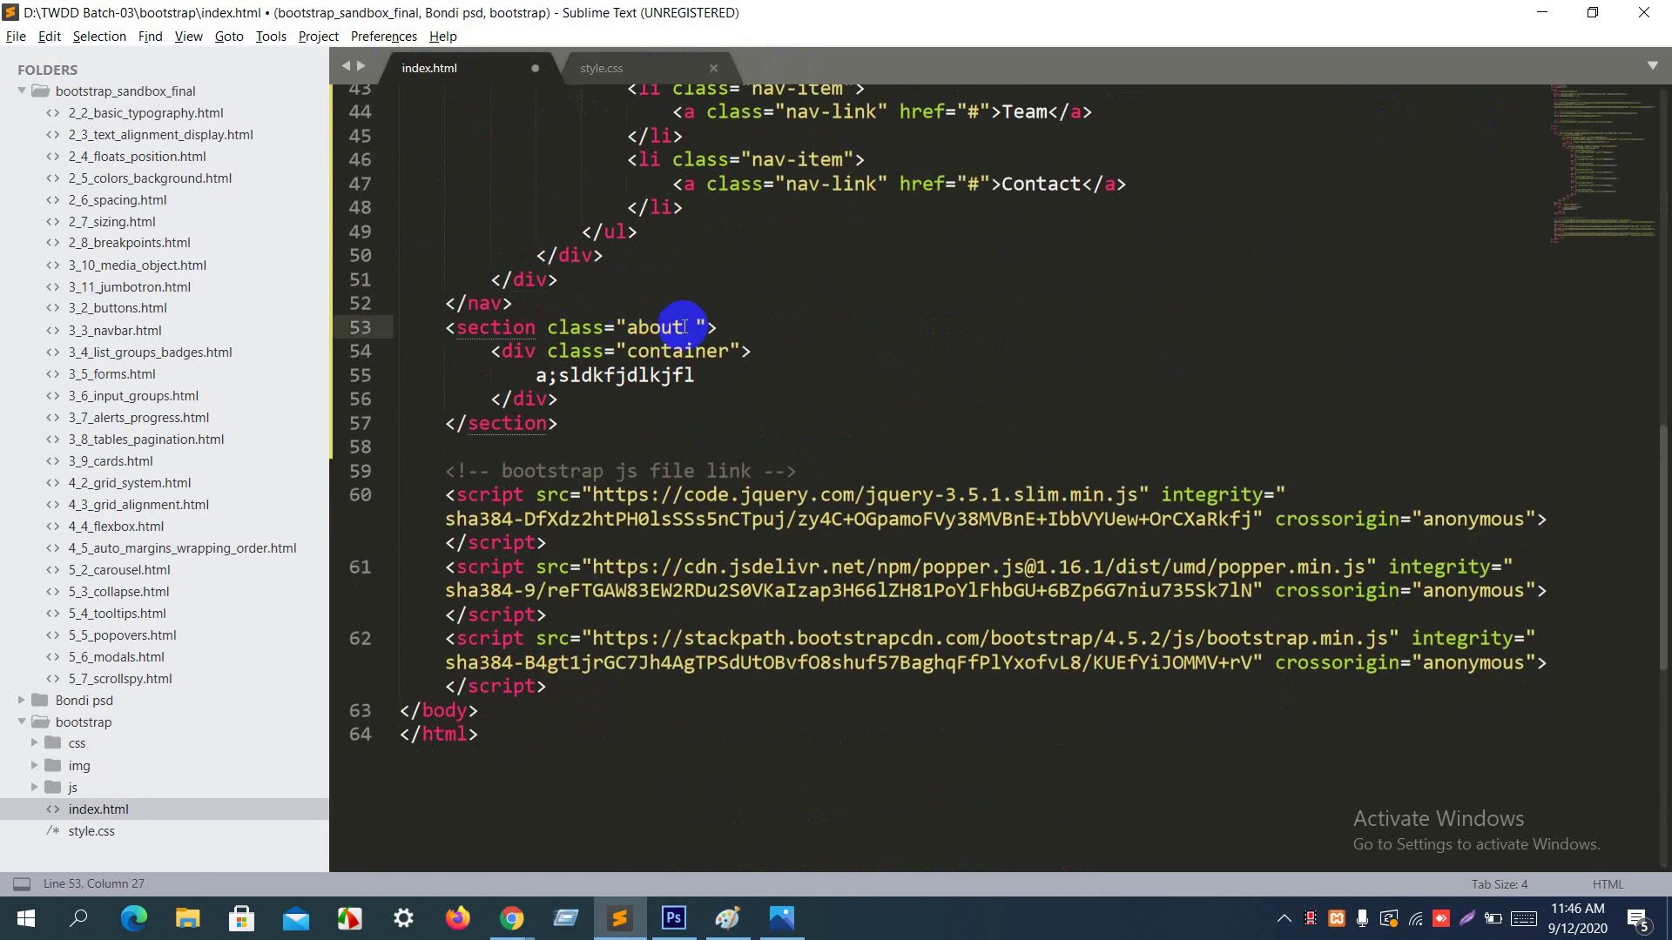
text(g)
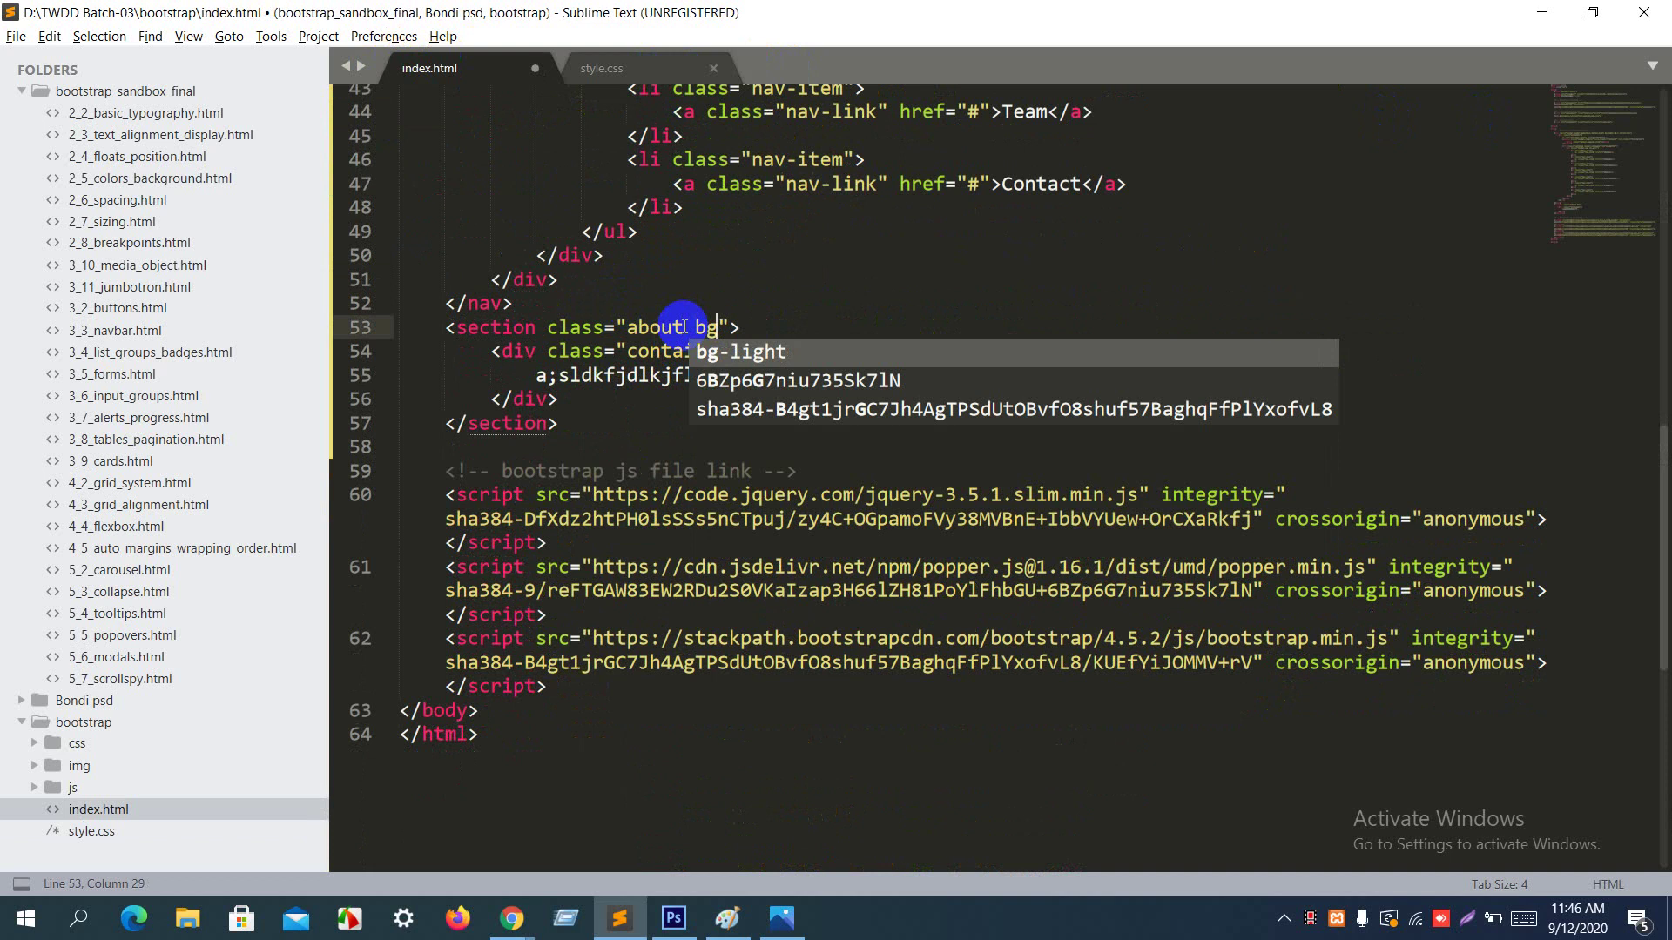
text(-info)
key(ctrl+s)
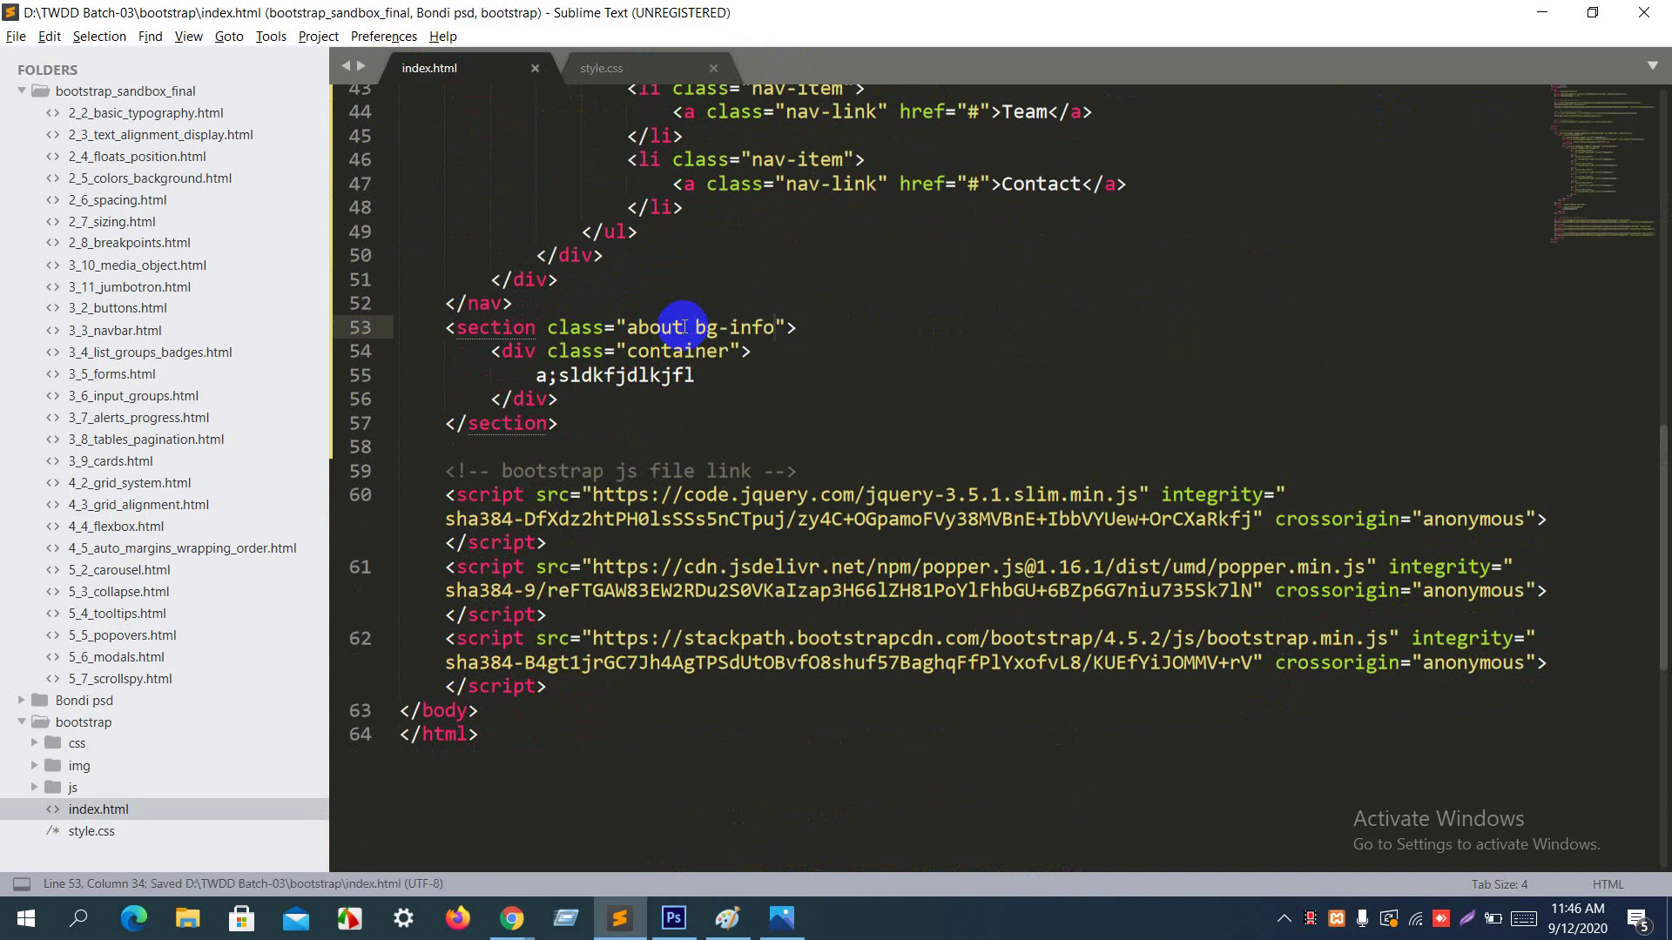
key(alt+Tab)
key(F5)
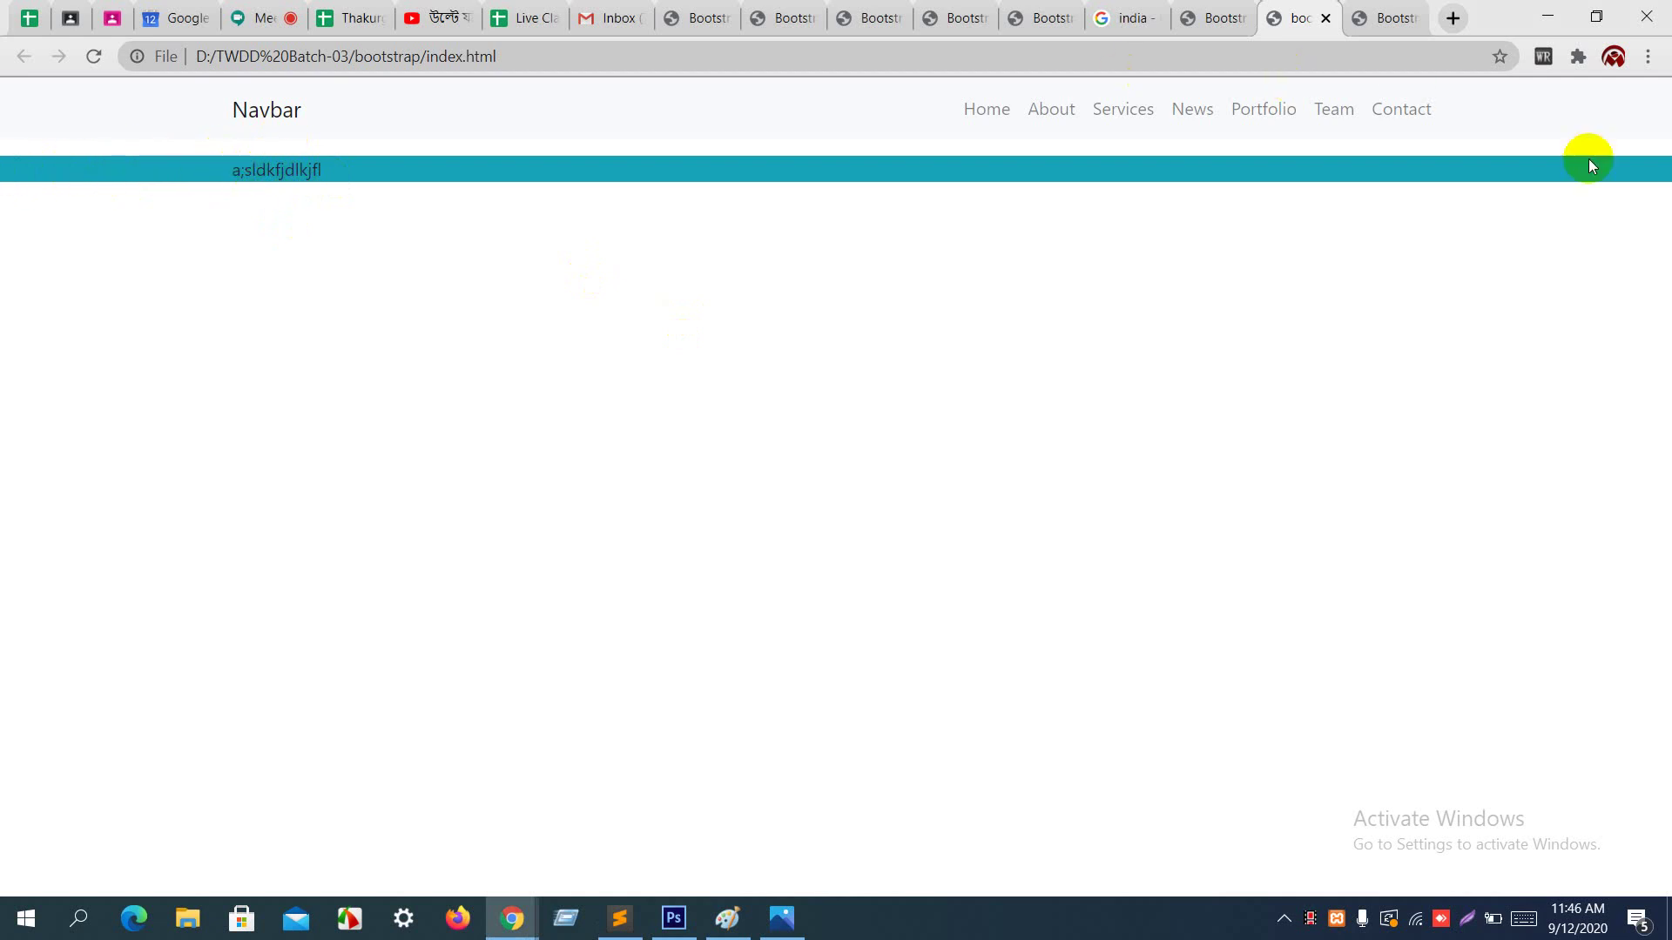
Step: Back in Sublime Text, replace the about container's placeholder text in index.html with a generated lorem ipsum paragraph
key(alt+Tab)
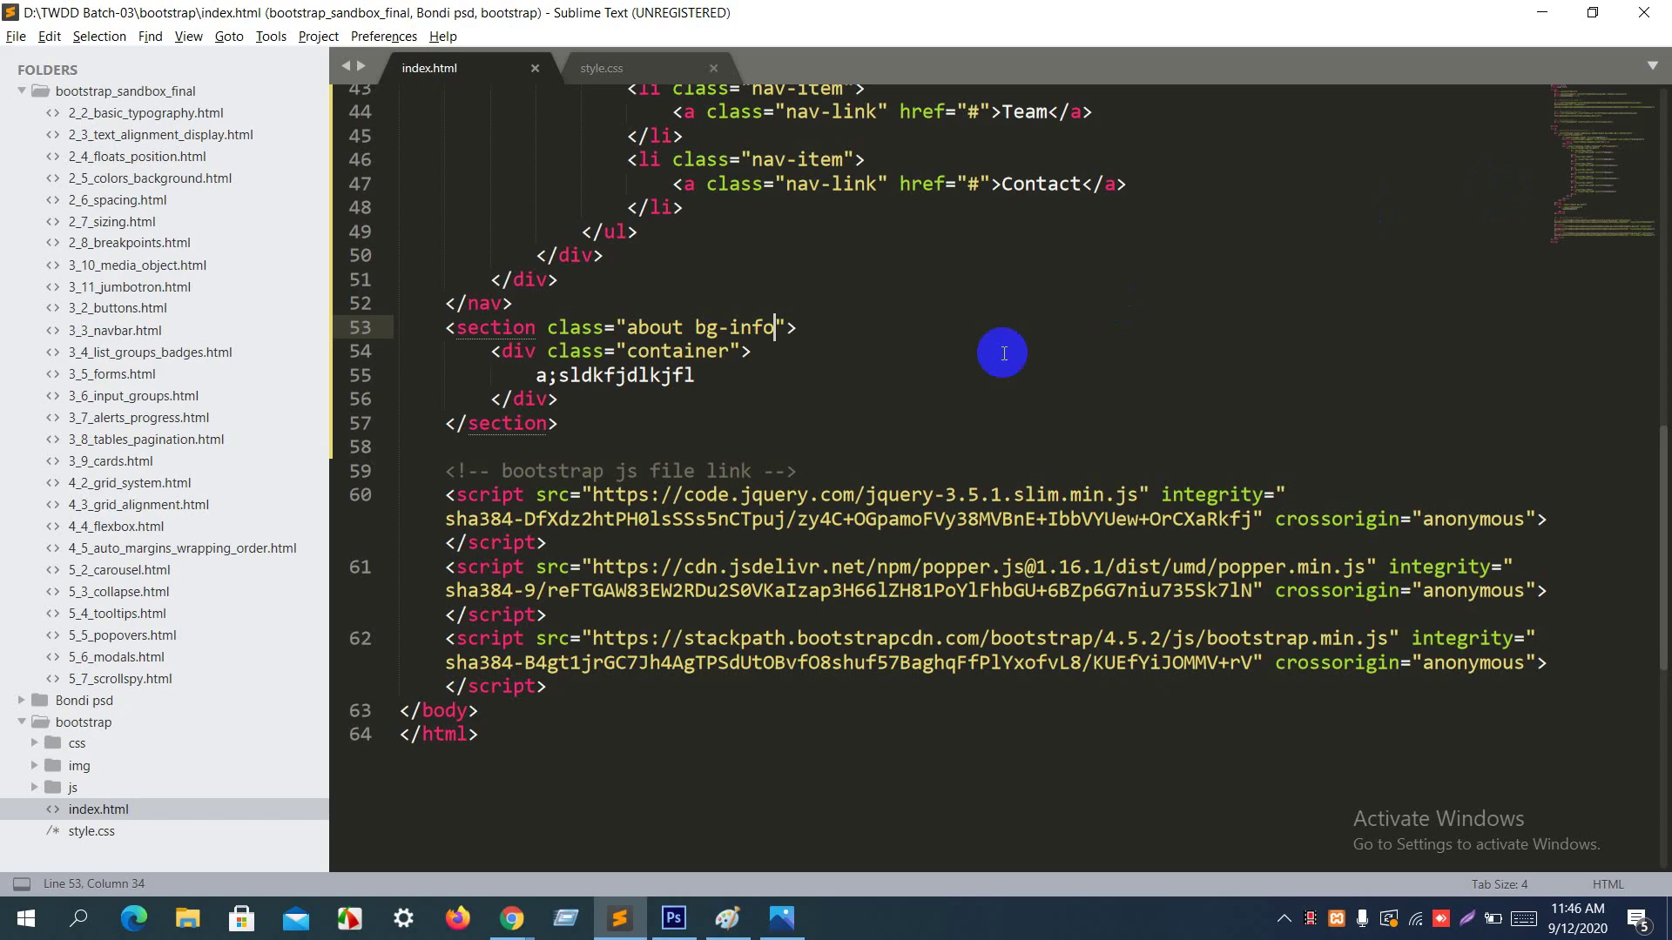
text(afdsfa)
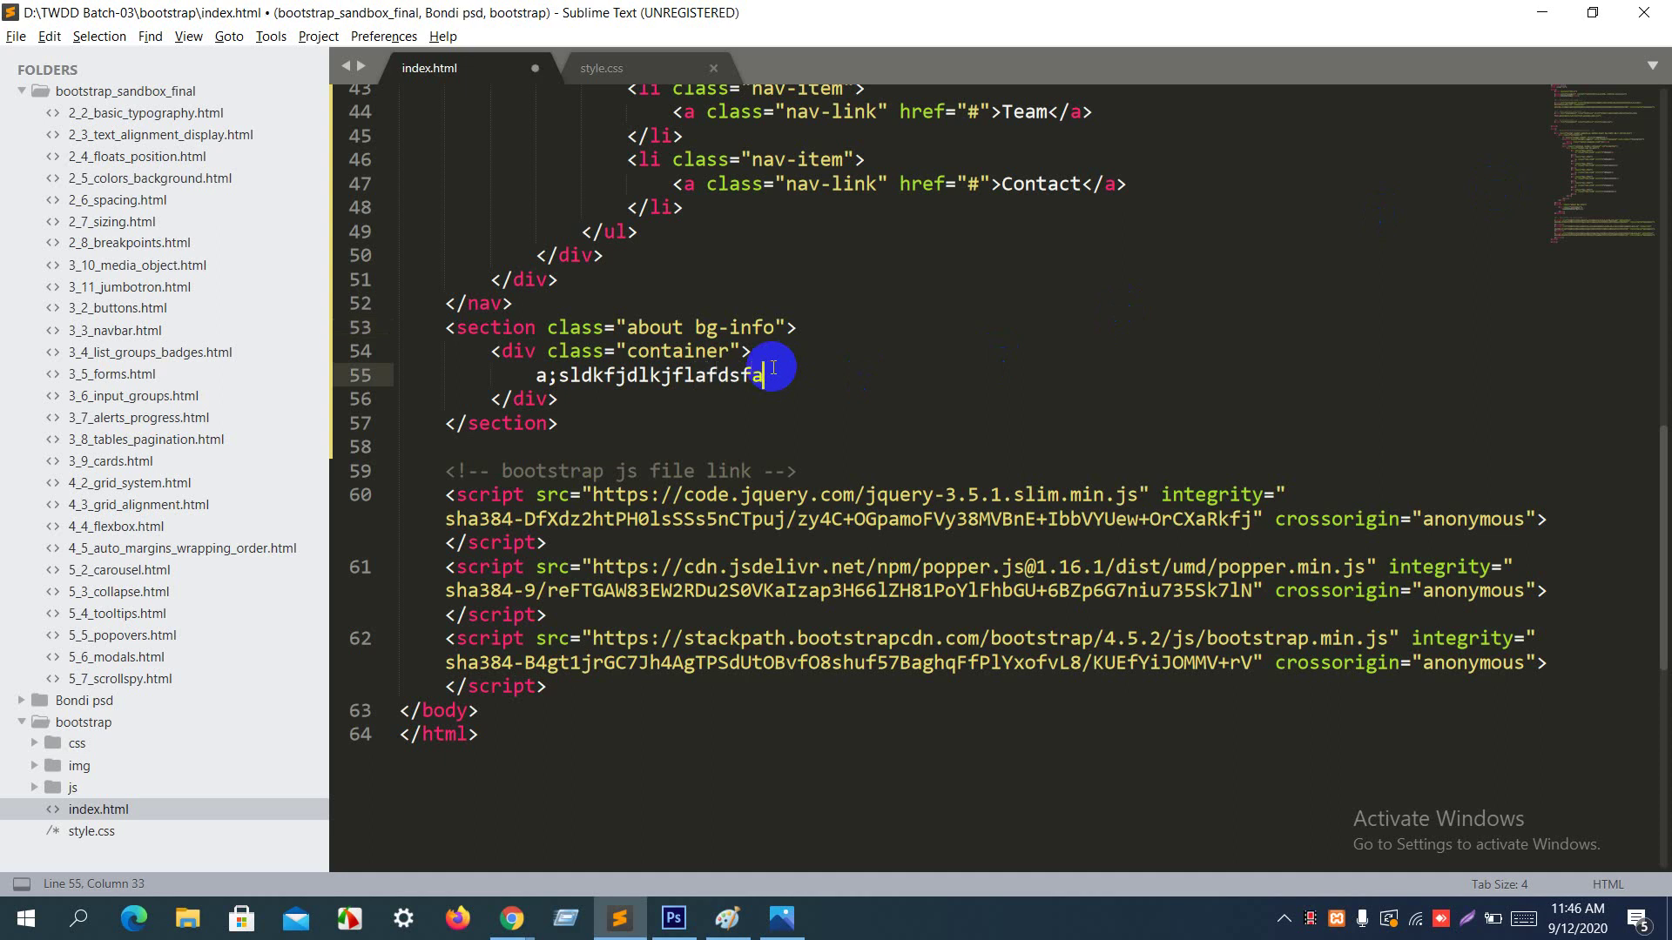
key(BackSpace)
key(BackSpace)
key(BackSpace)
key(BackSpace)
key(BackSpace)
key(BackSpace)
key(BackSpace)
key(BackSpace)
key(BackSpace)
key(BackSpace)
key(BackSpace)
key(BackSpace)
key(BackSpace)
key(BackSpace)
key(BackSpace)
key(BackSpace)
key(BackSpace)
key(BackSpace)
key(BackSpace)
key(BackSpace)
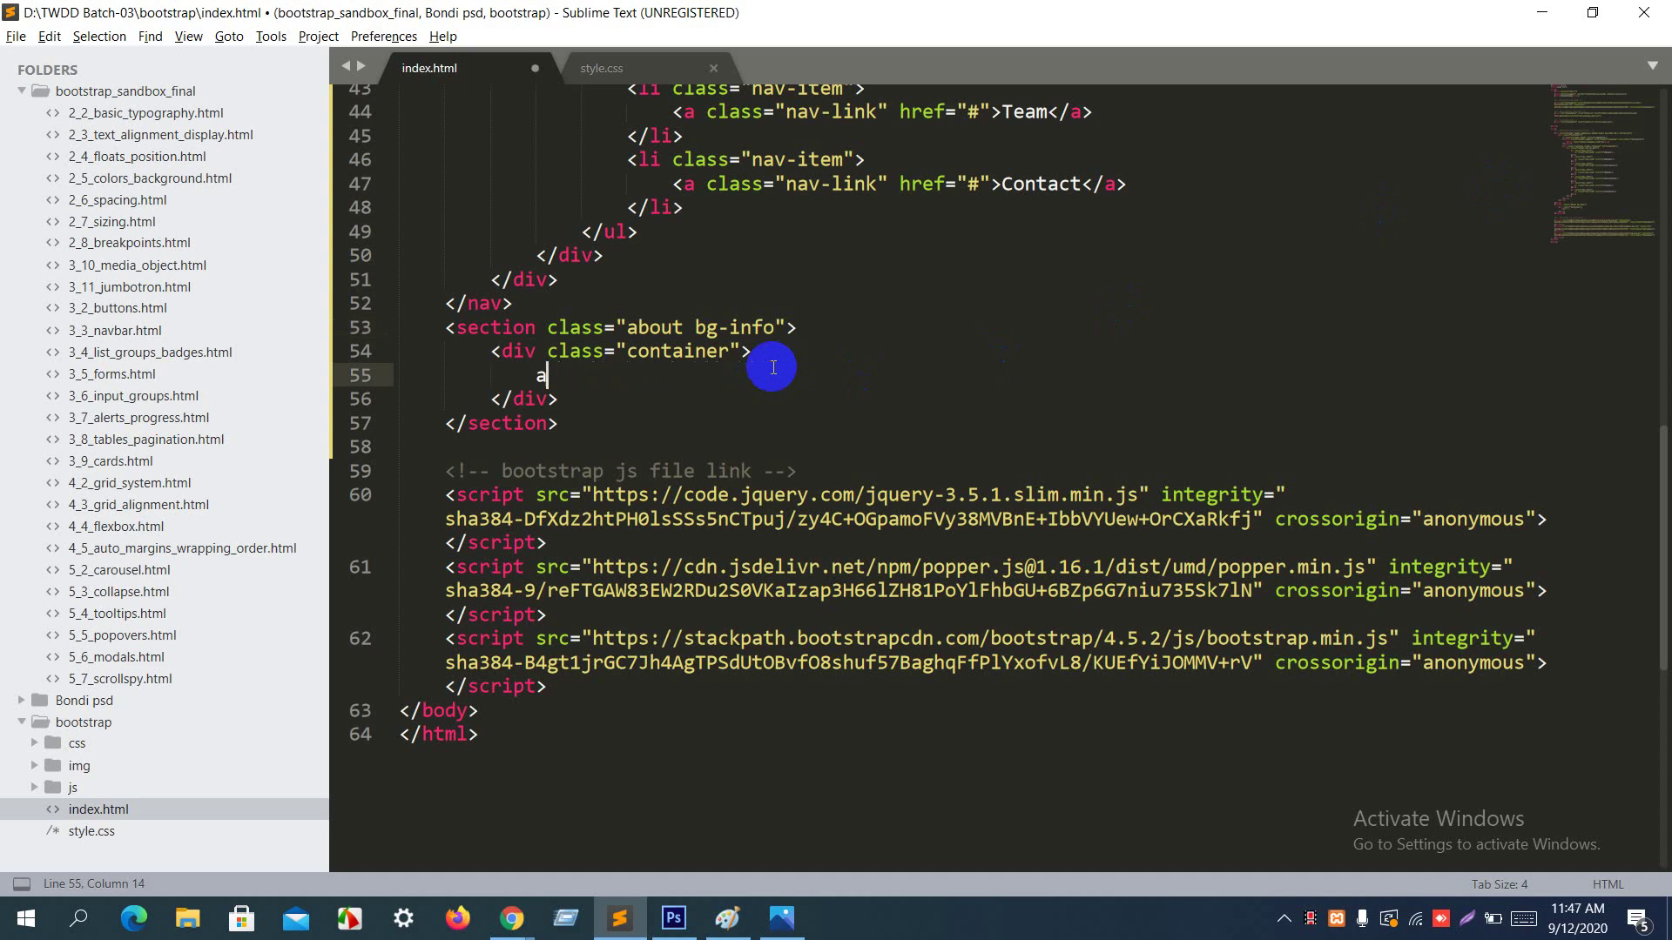
text(lorem)
key(Tab)
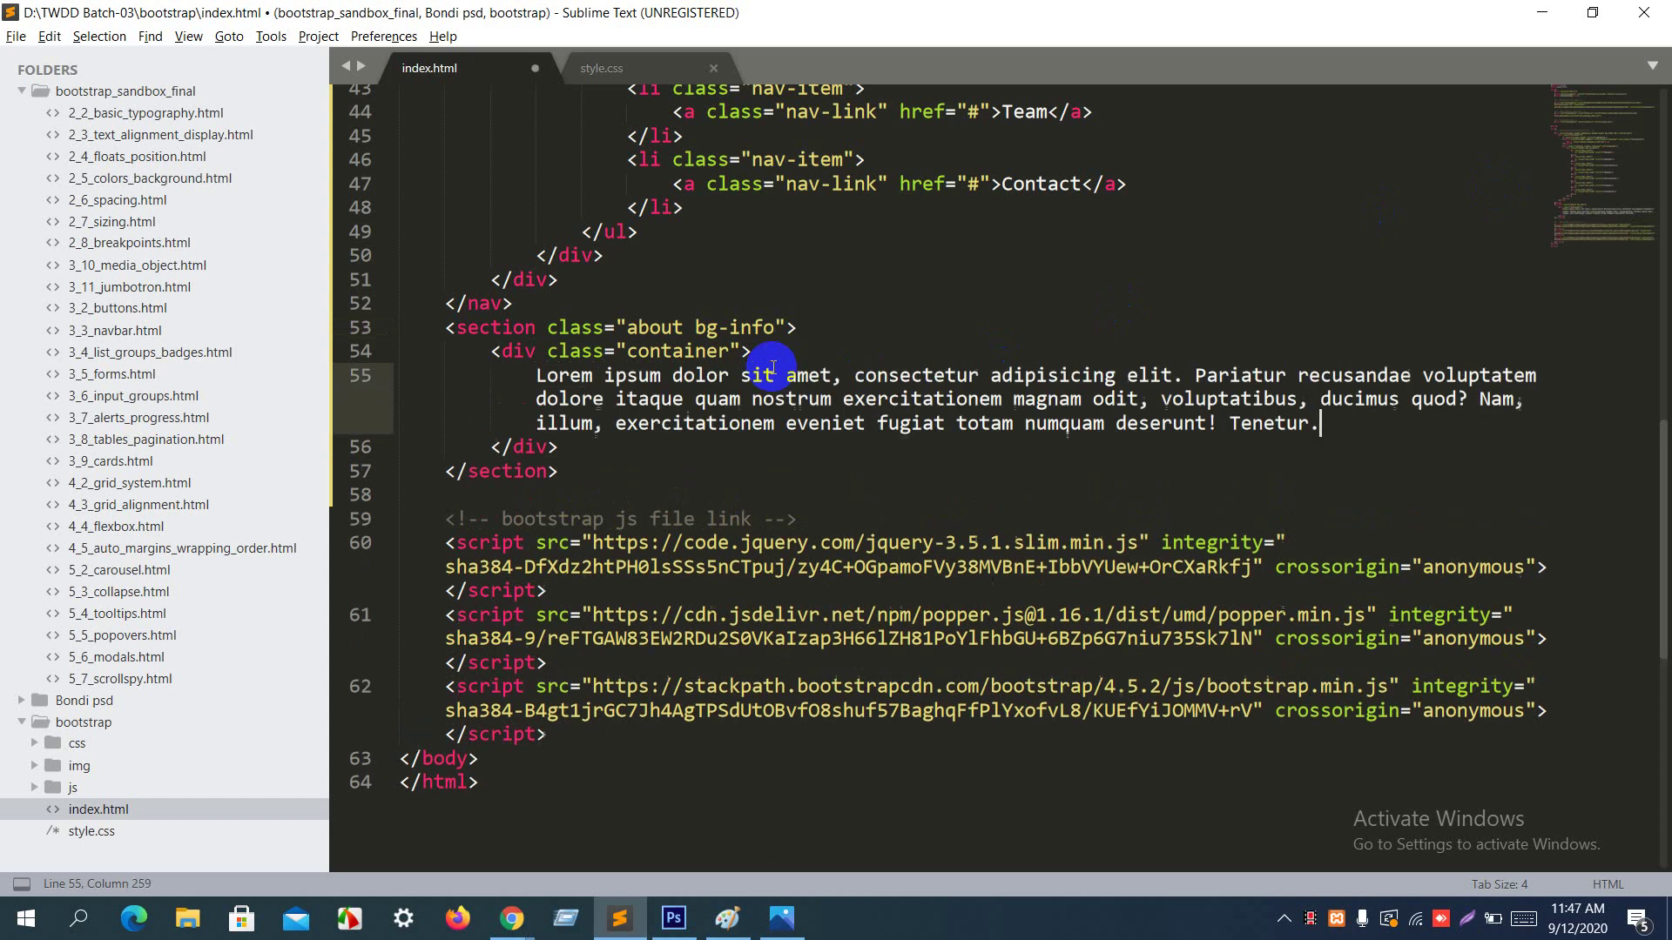
Step: Save index.html with the lorem ipsum paragraph and reload the page in Chrome
key(ctrl+s)
key(alt+Tab)
key(ctrl+r)
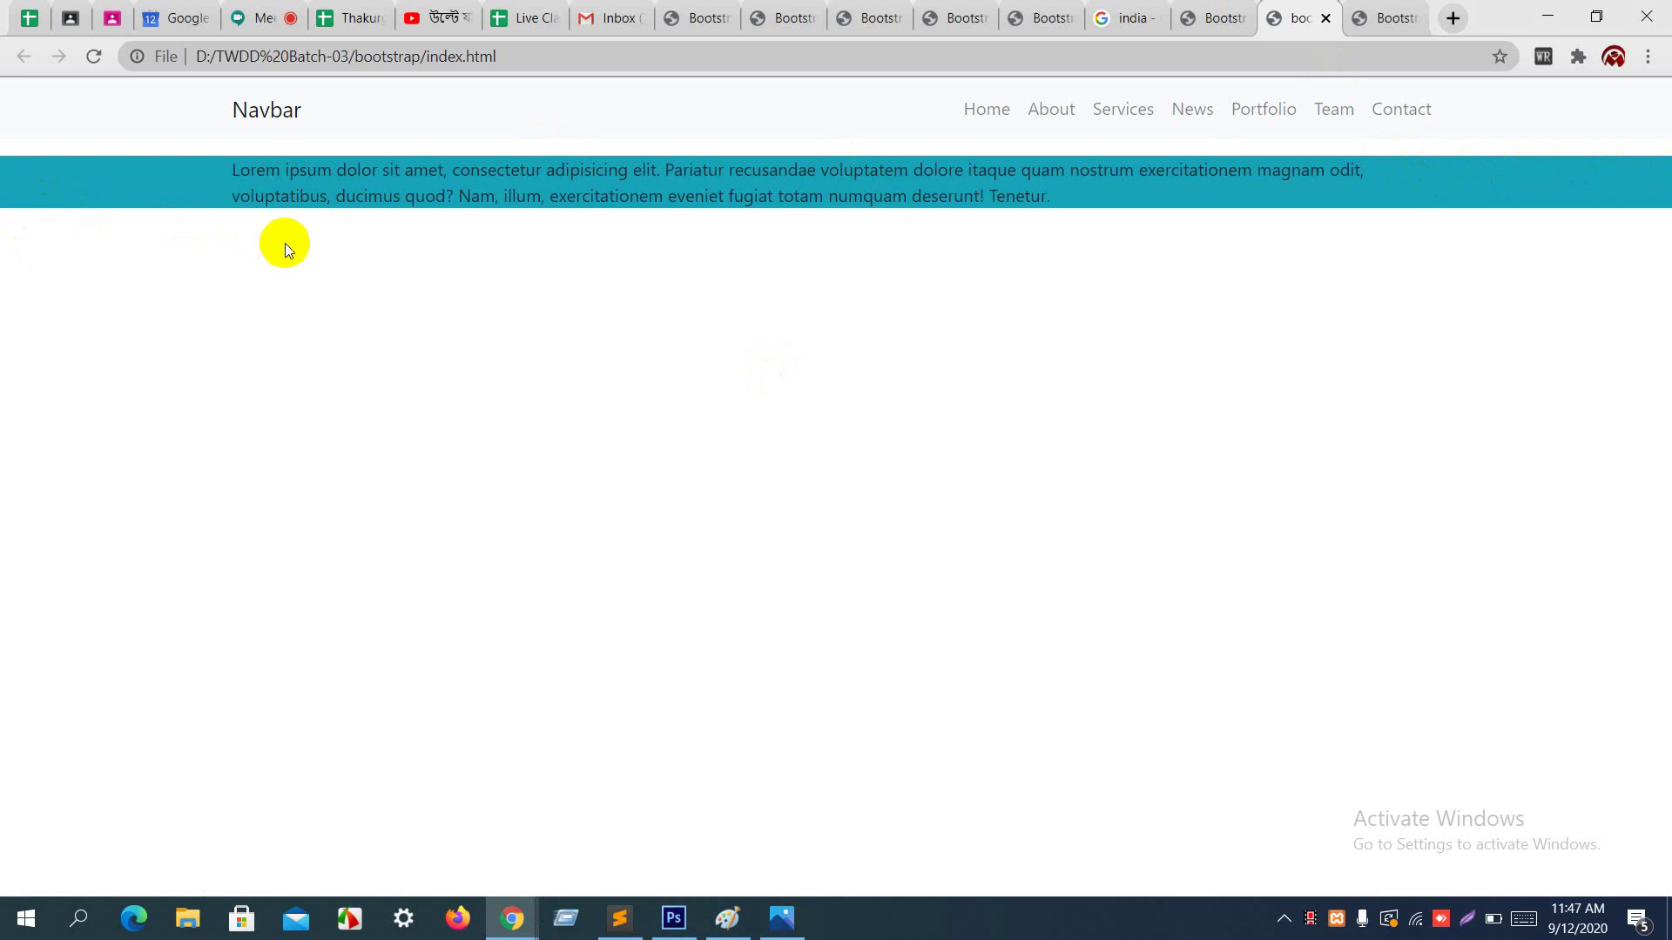
Step: Return to index.html in Sublime Text and examine the about section's container class and the paragraph it wraps
key(alt+Tab)
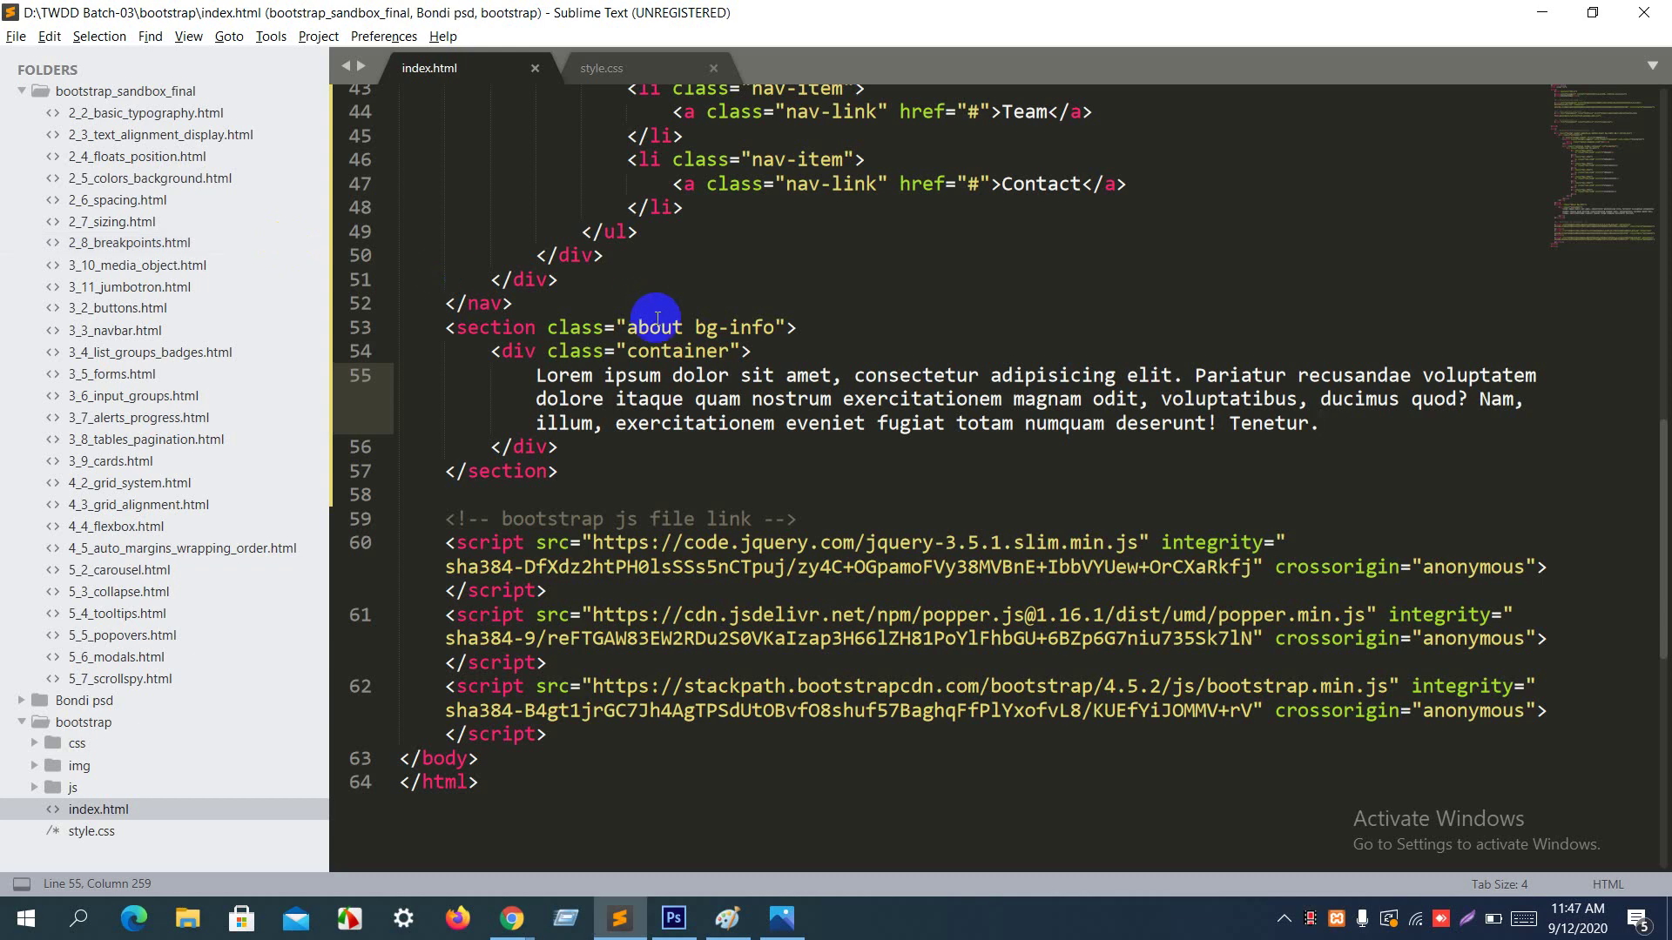
double_click(665, 351)
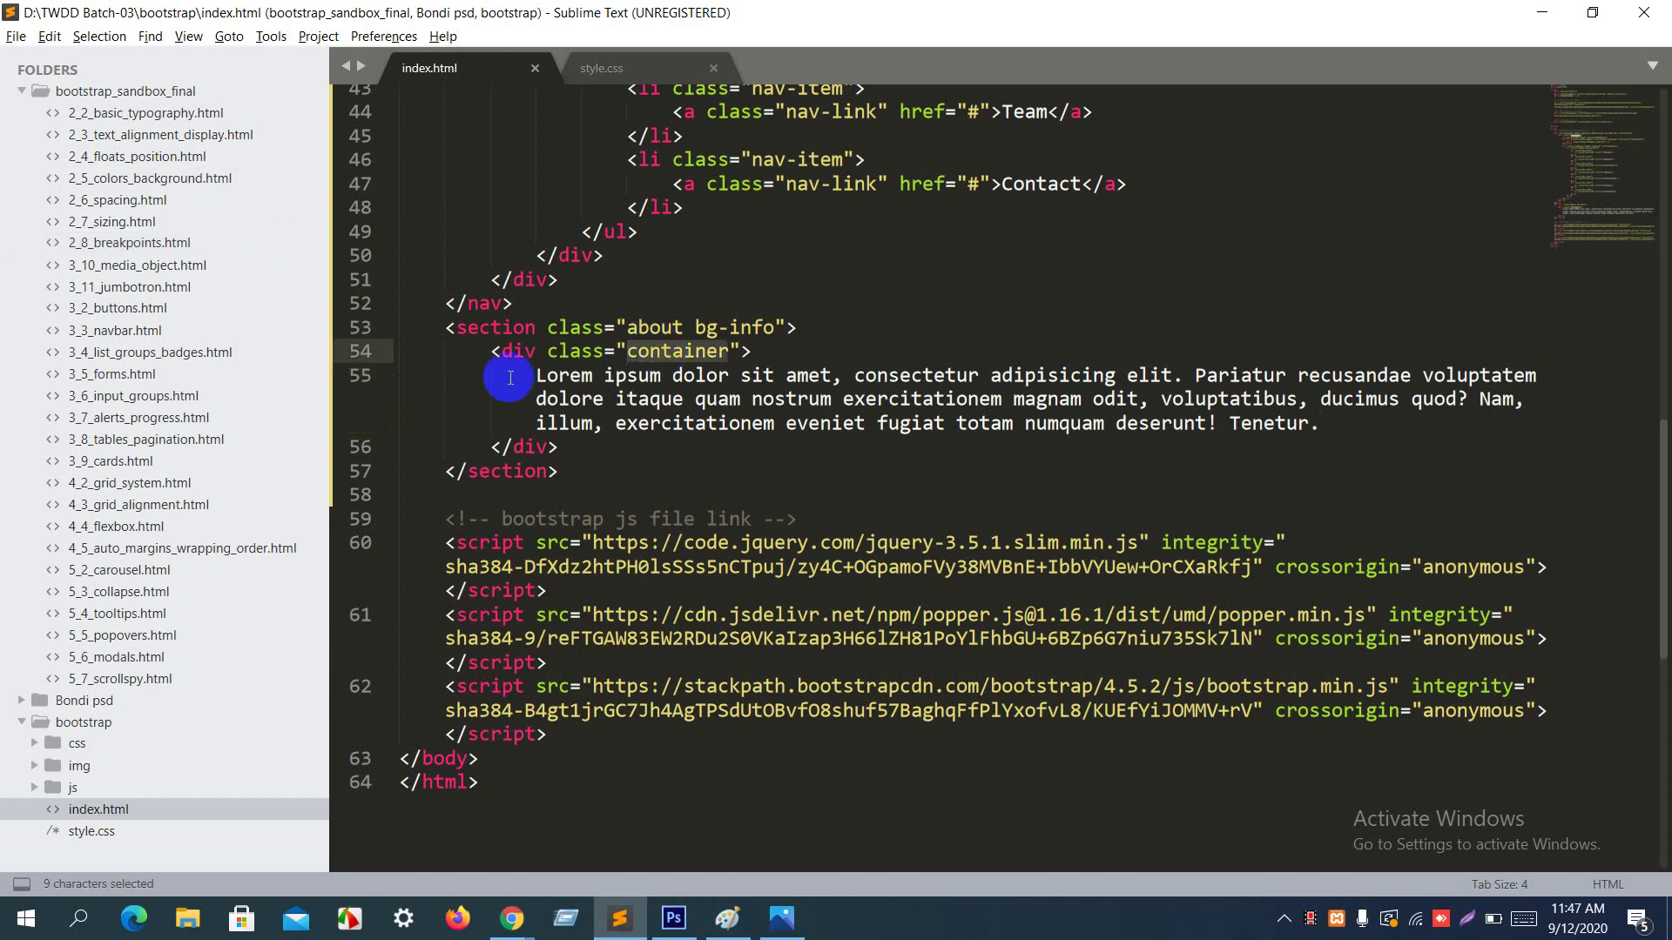
drag(492, 376, 1424, 468)
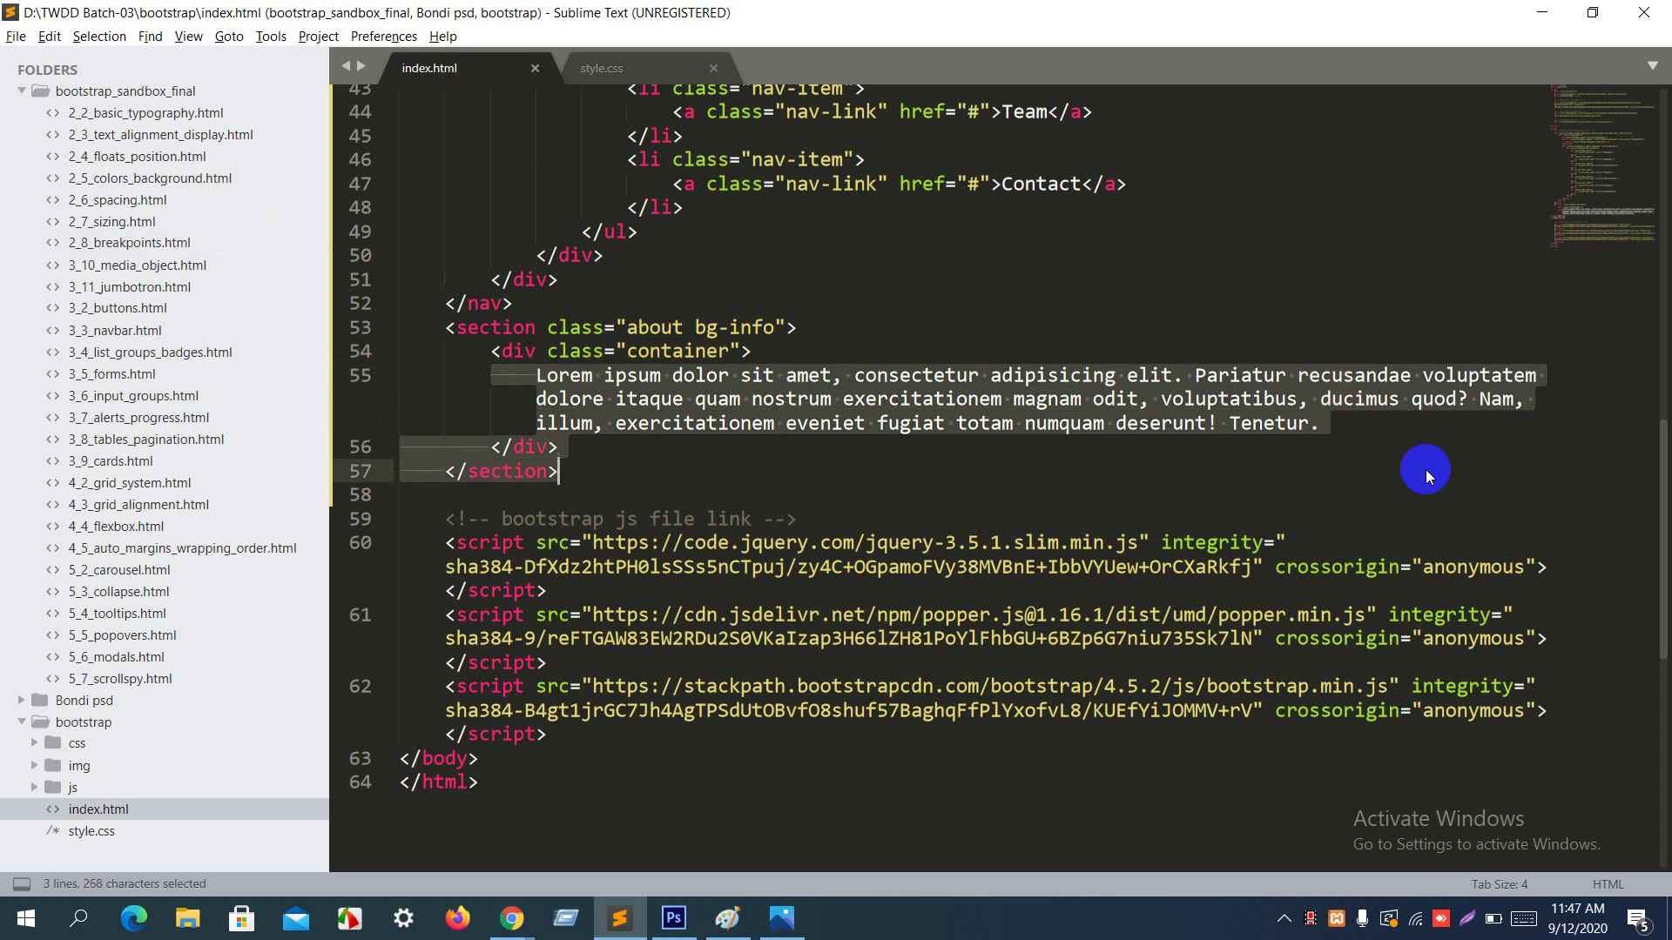
click(1424, 469)
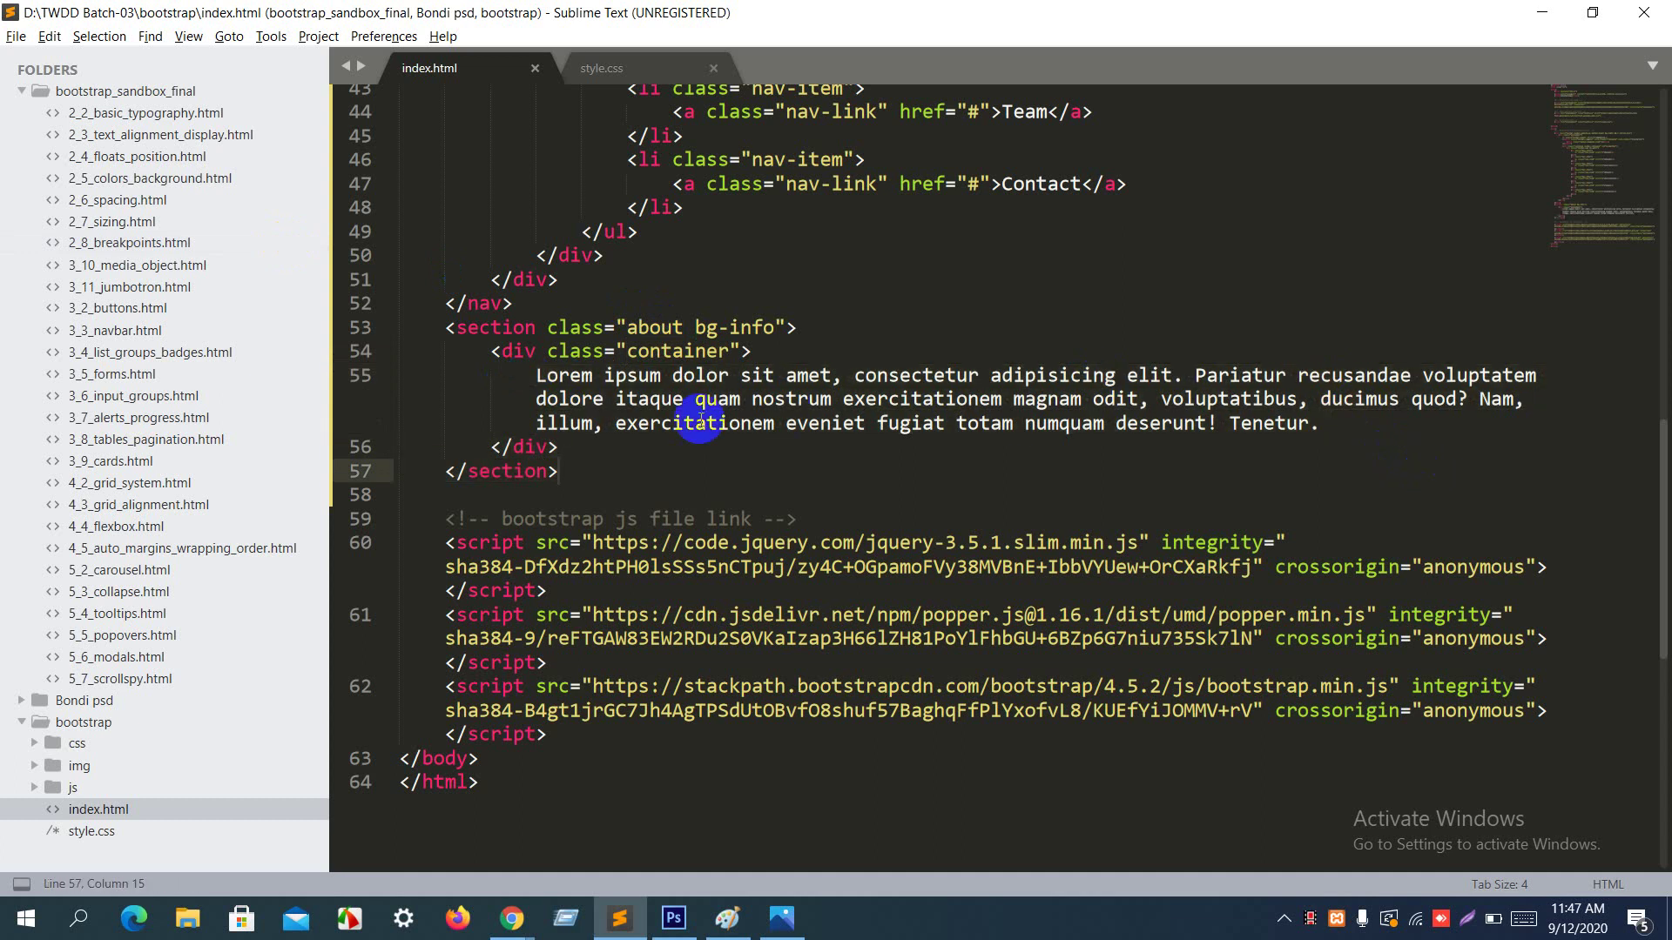
drag(533, 375, 1319, 426)
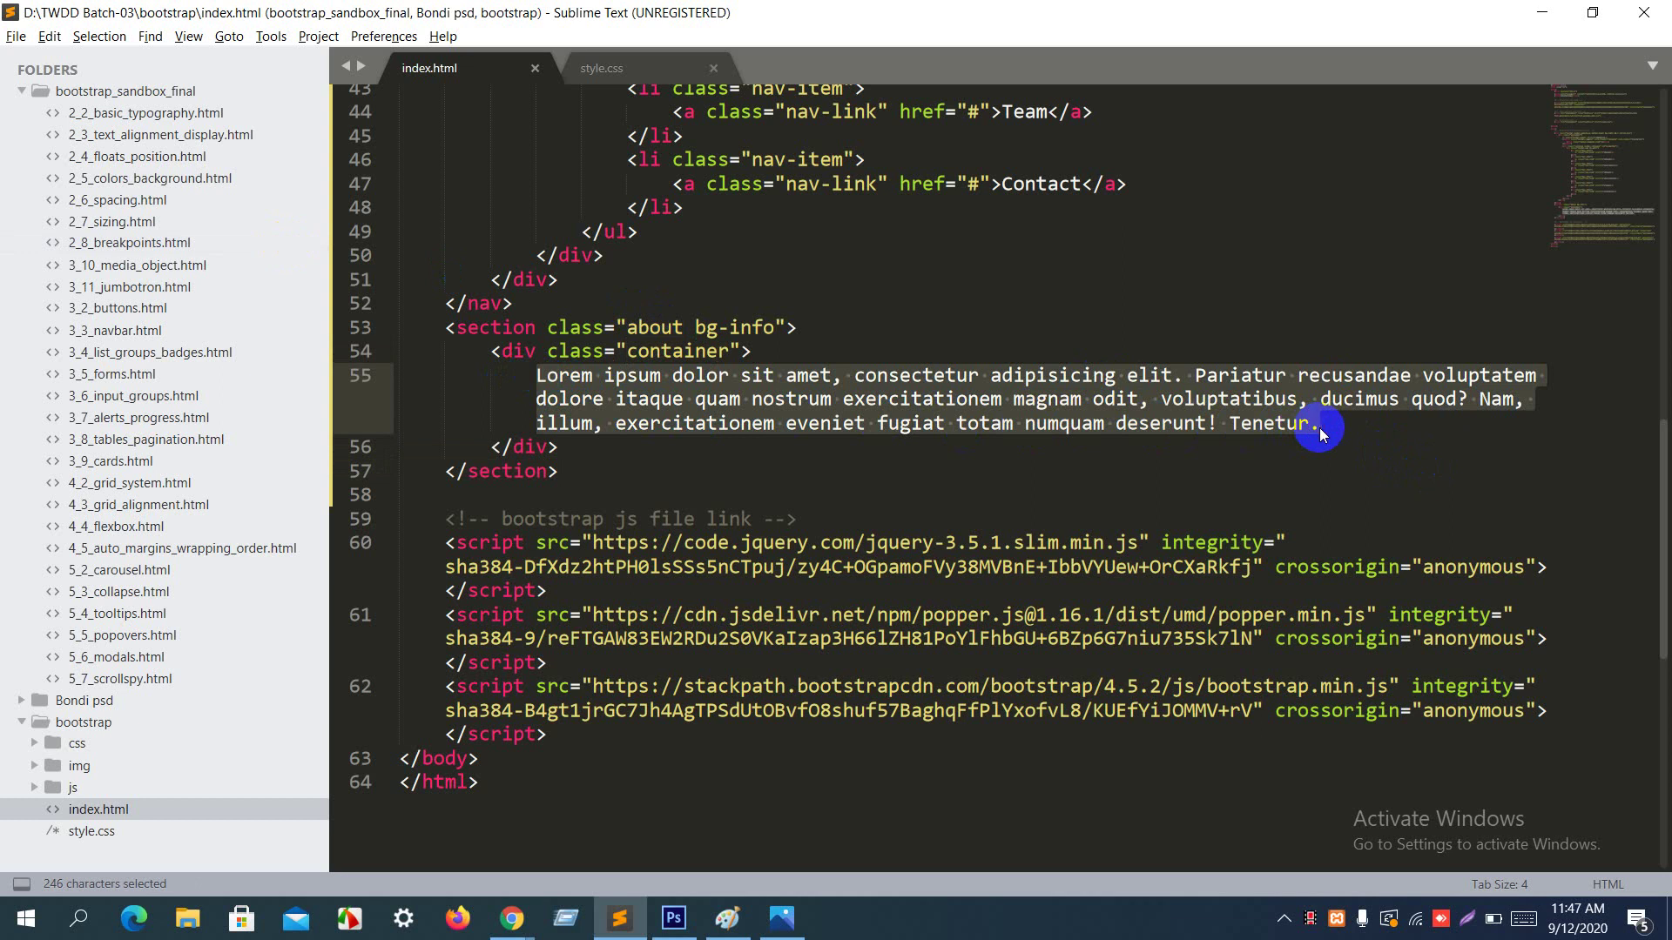
Step: Copy the bootstrap.min.css URL from the Bootstrap CSS link in index.html and open it in a new Chrome tab
scroll(651, 475, up, 5)
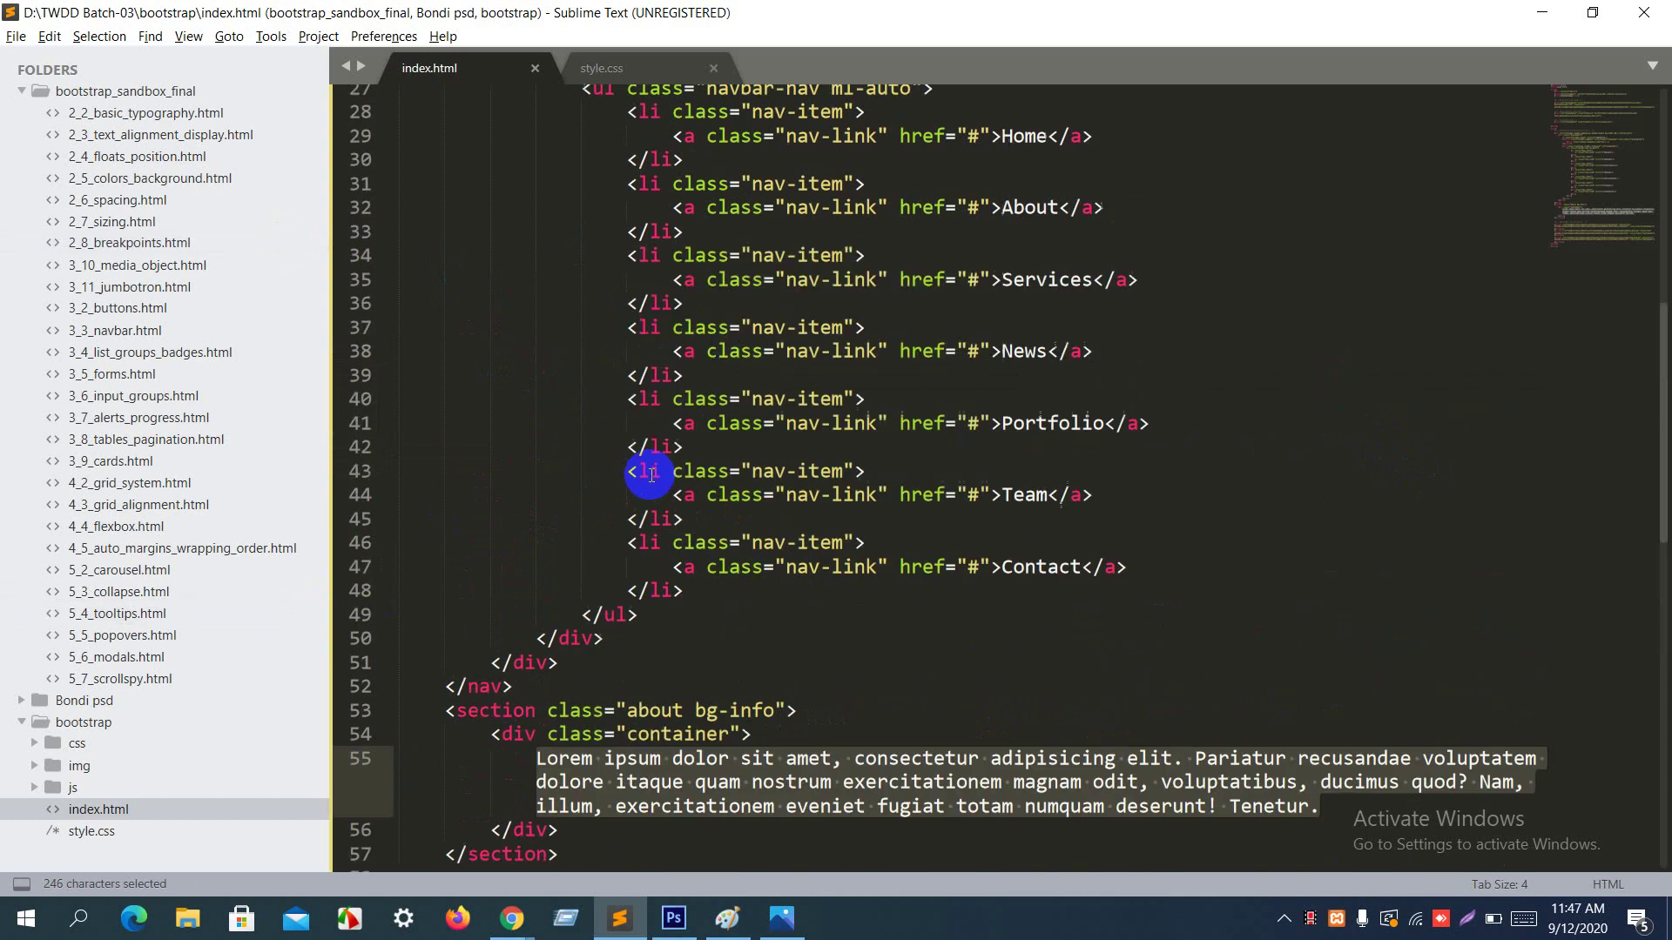
scroll(651, 475, up, 6)
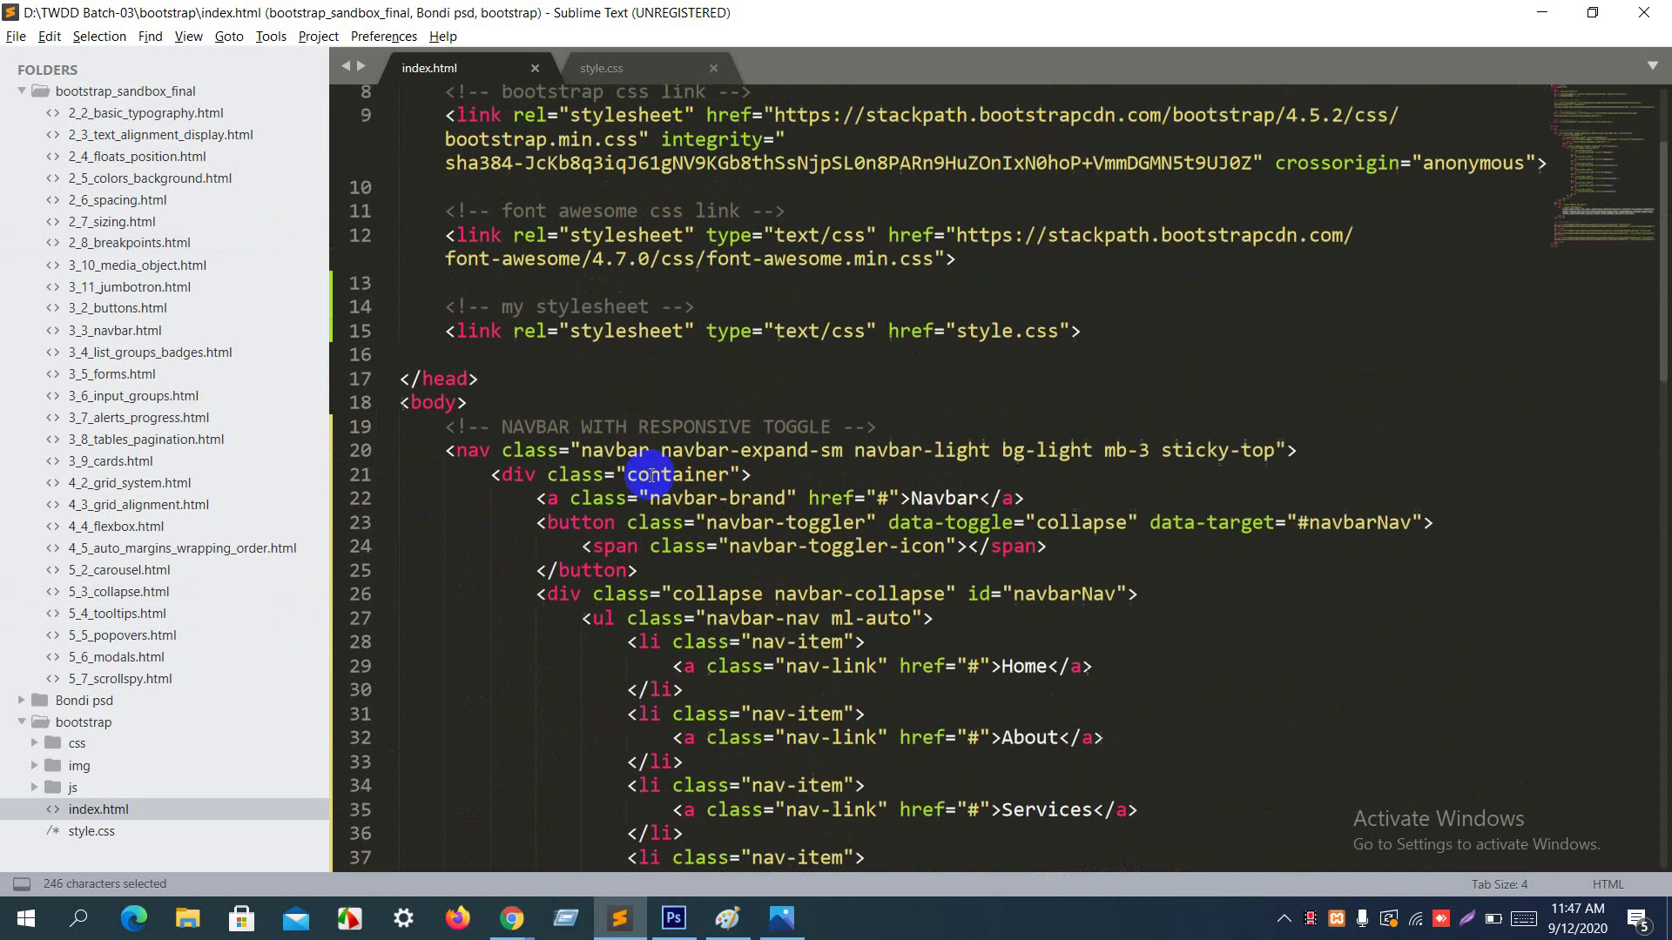
scroll(651, 474, up, 2)
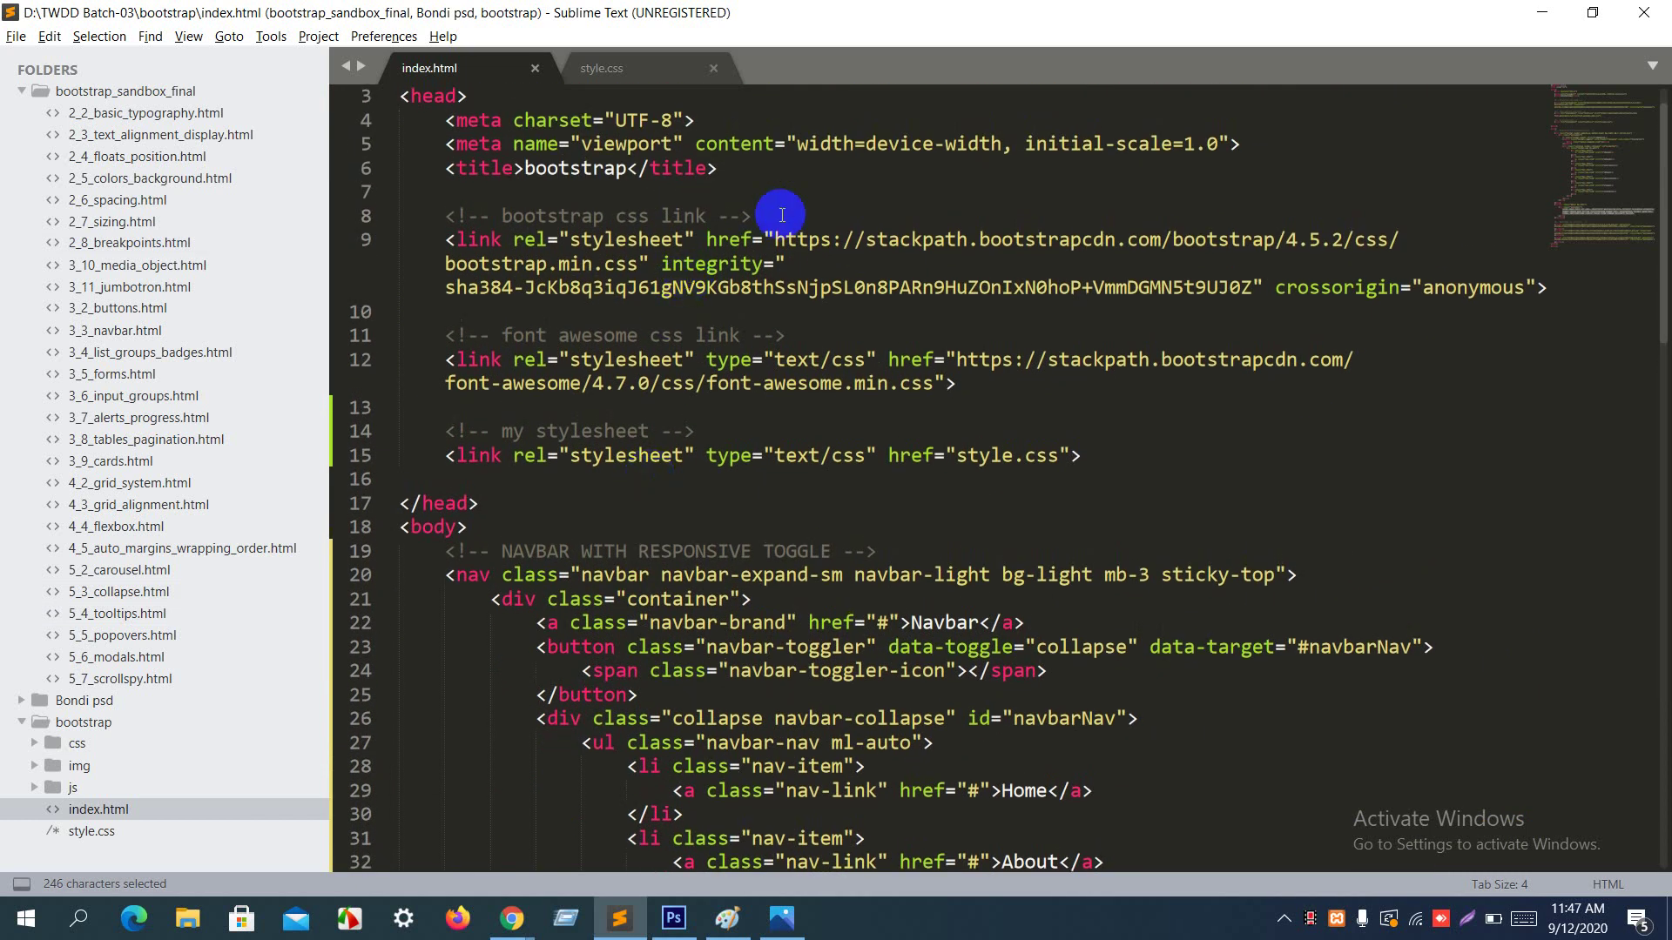
drag(775, 240, 640, 263)
key(ctrl+c)
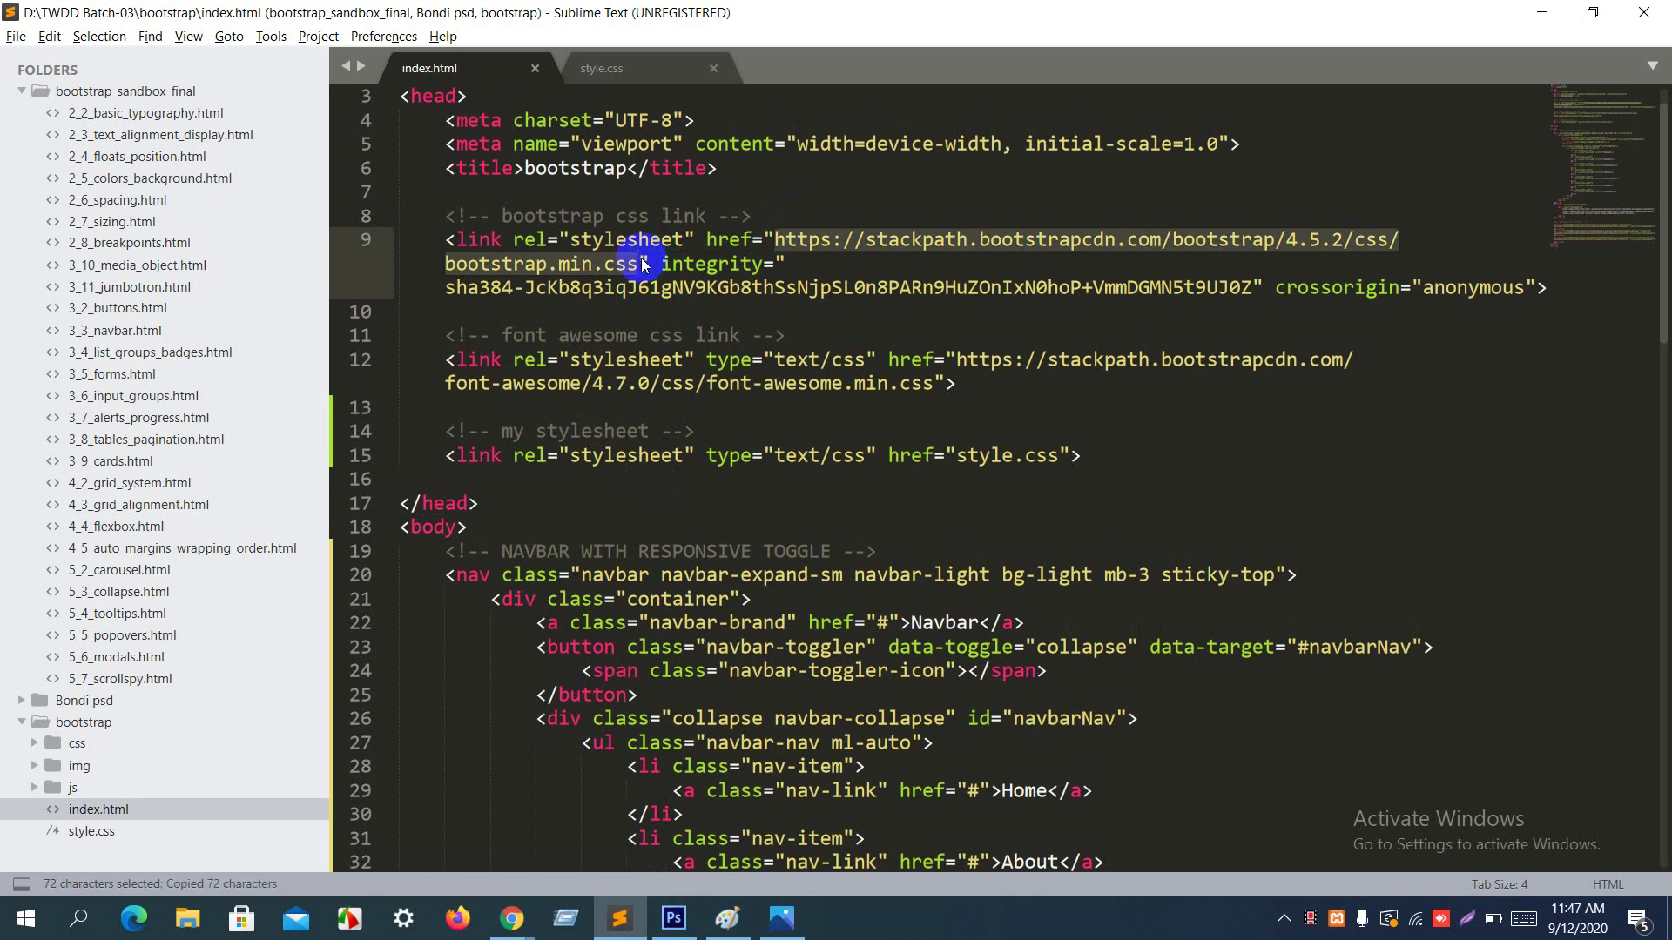
key(alt+Tab)
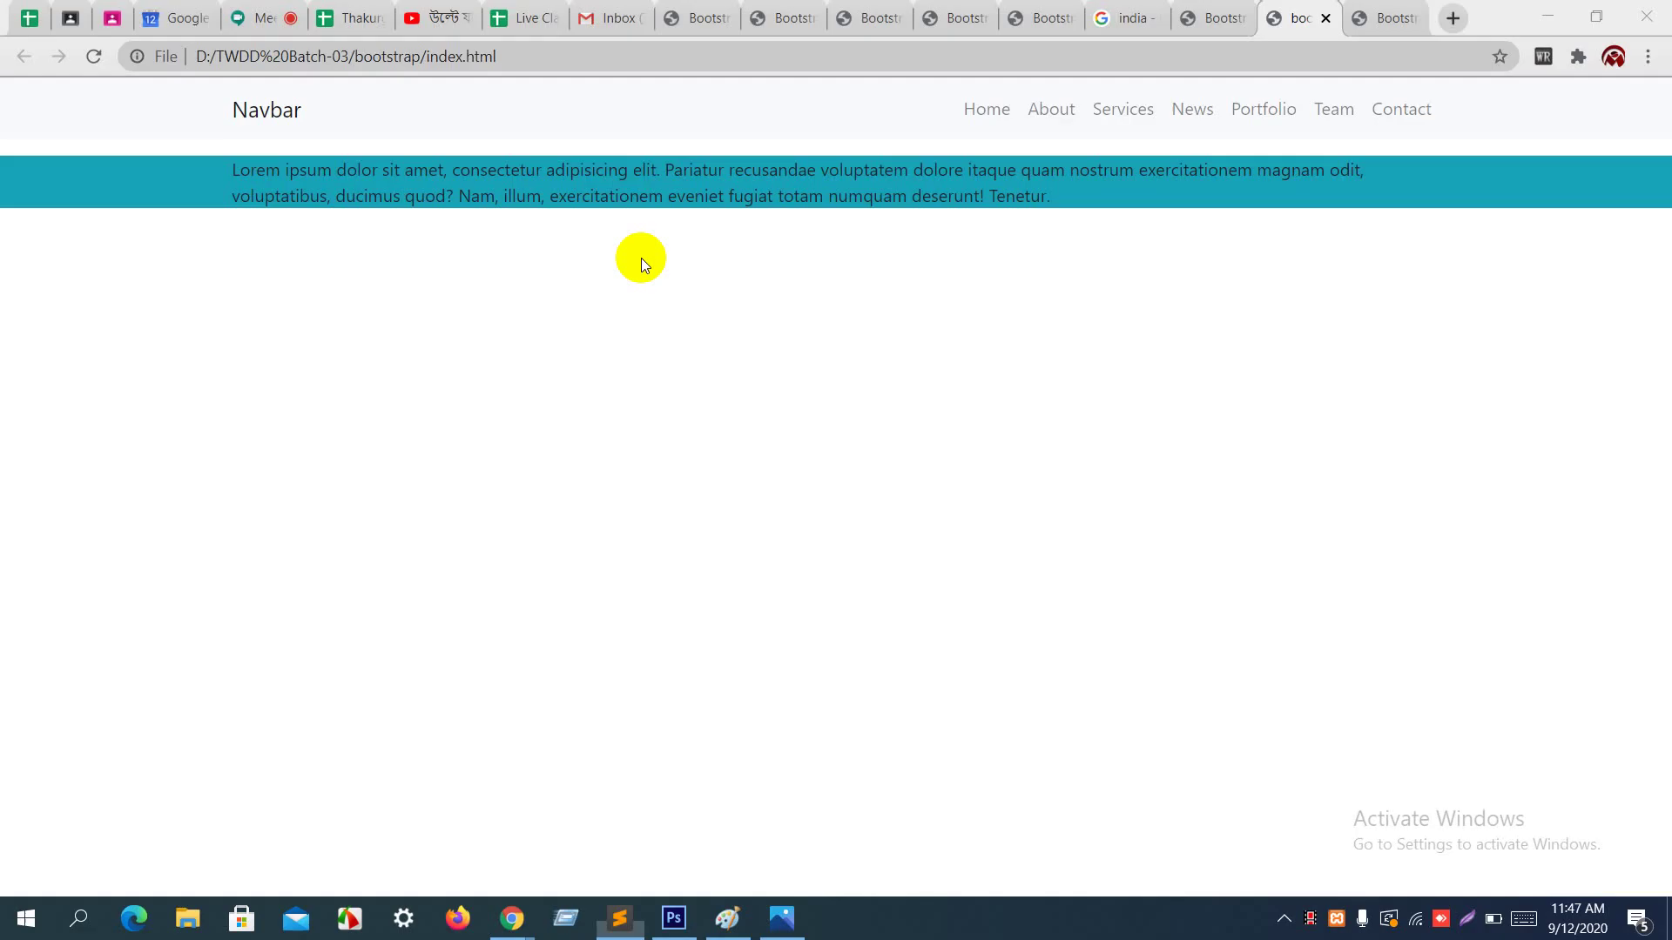
click(1449, 18)
key(ctrl+v)
key(Return)
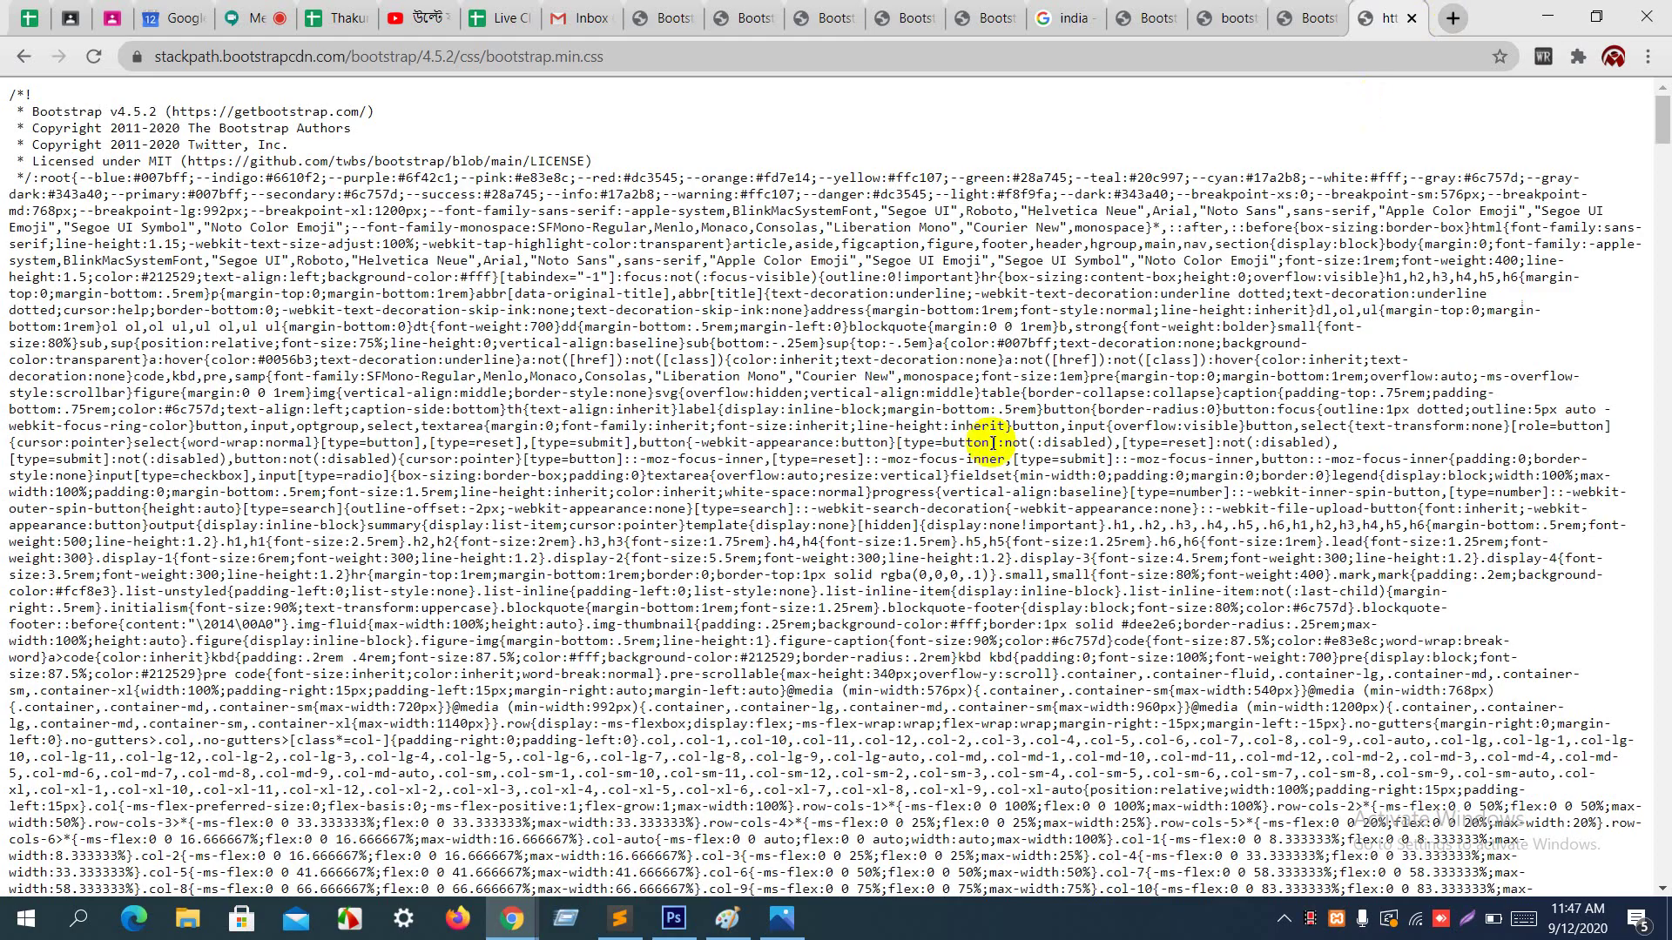
Step: Search the opened bootstrap.min.css for the container class copied from index.html, examine its min-width:576px media query, and close the stylesheet
key(alt+Tab)
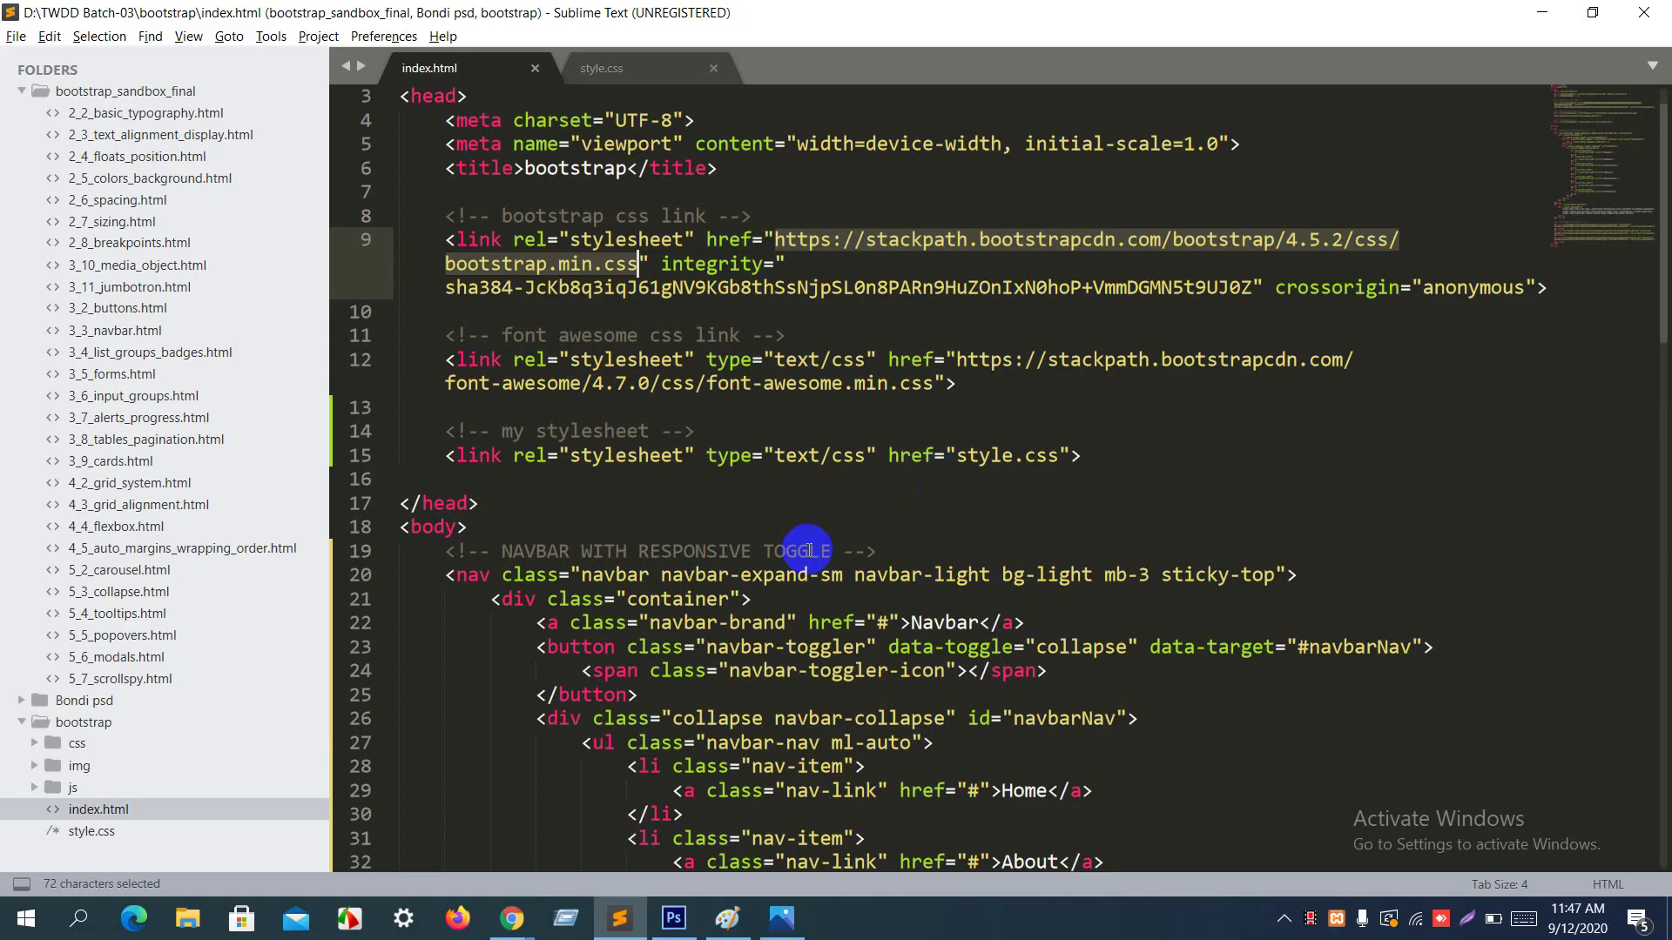
scroll(809, 505, down, 3)
scroll(819, 488, down, 6)
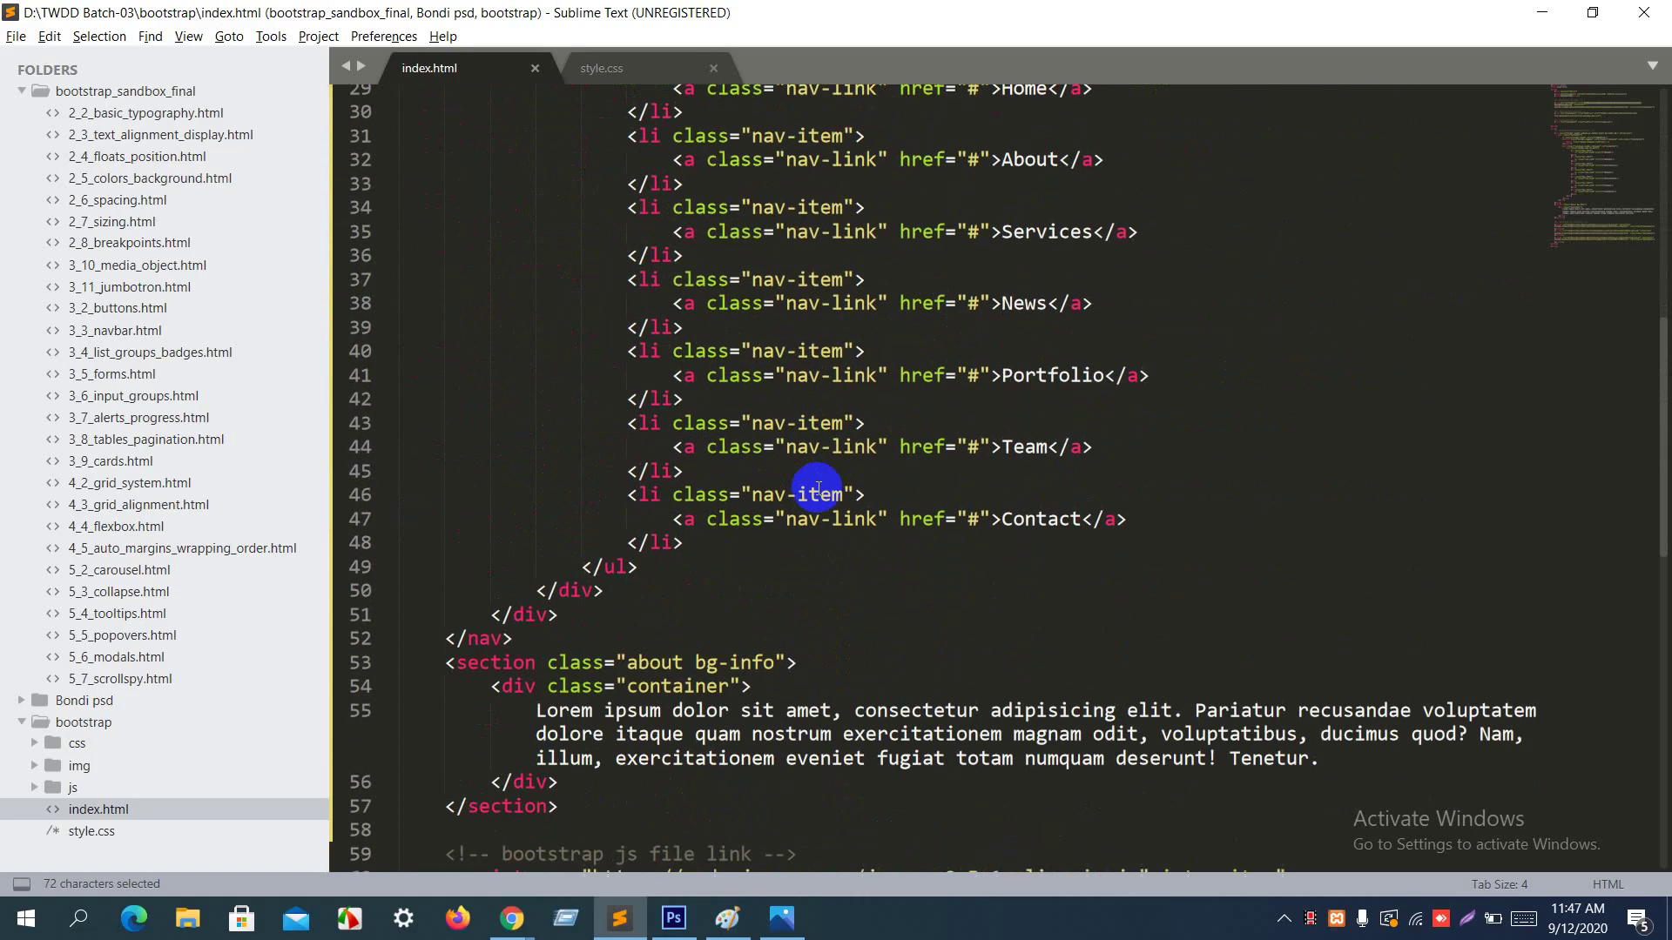
double_click(679, 611)
key(ctrl+c)
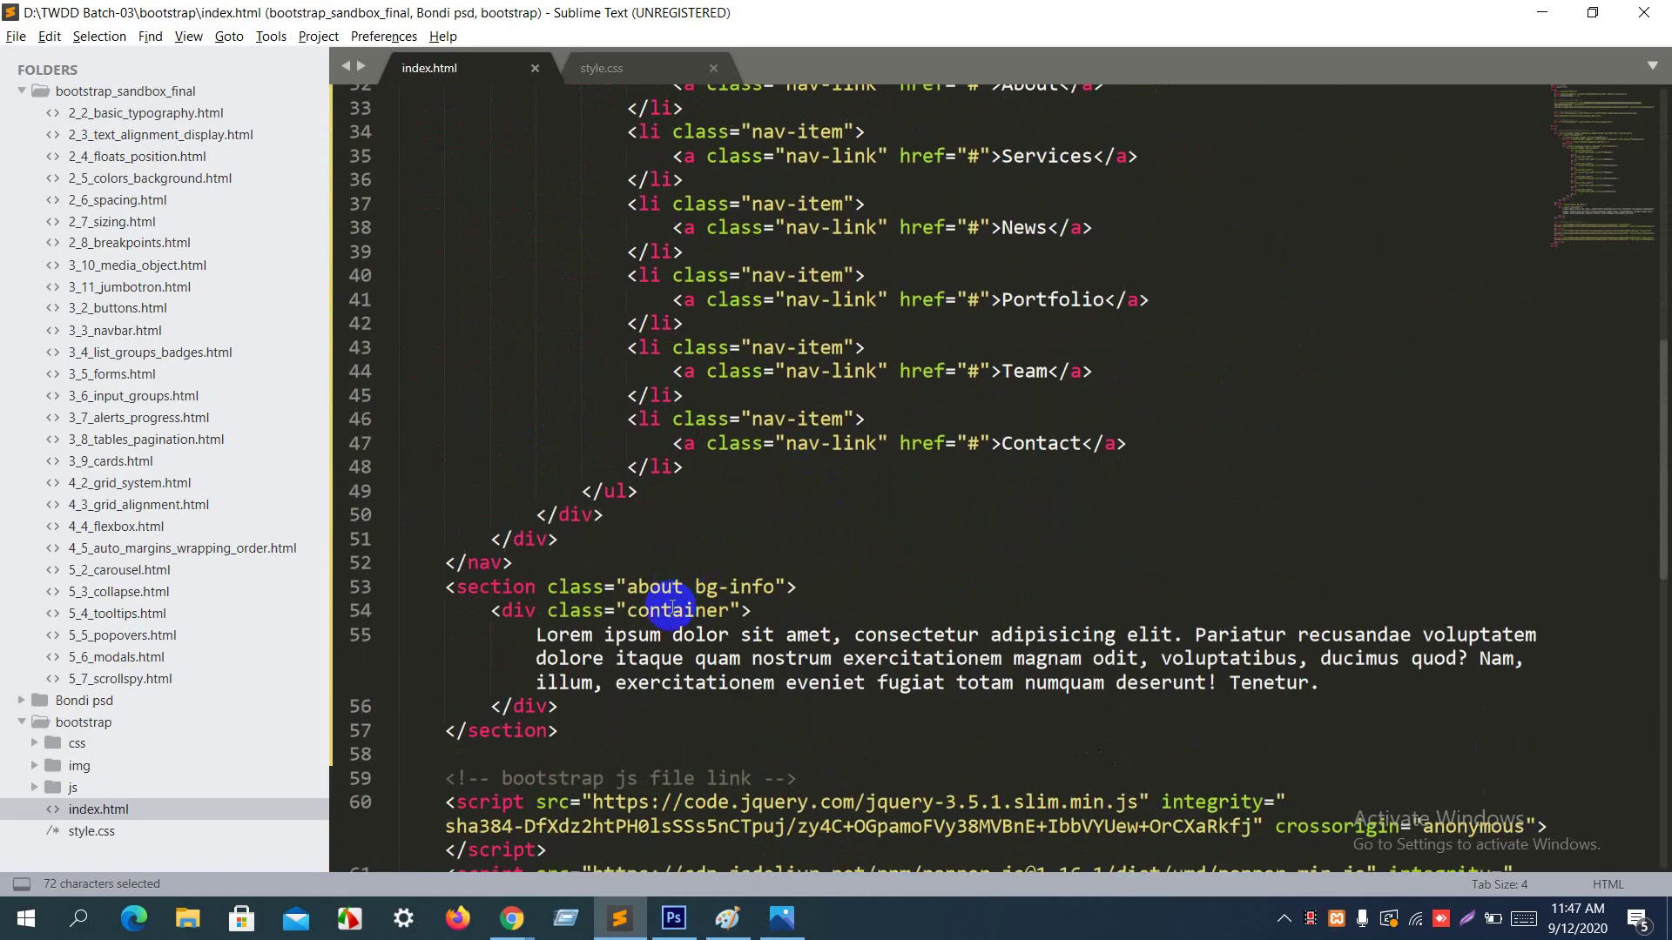
key(alt+Tab)
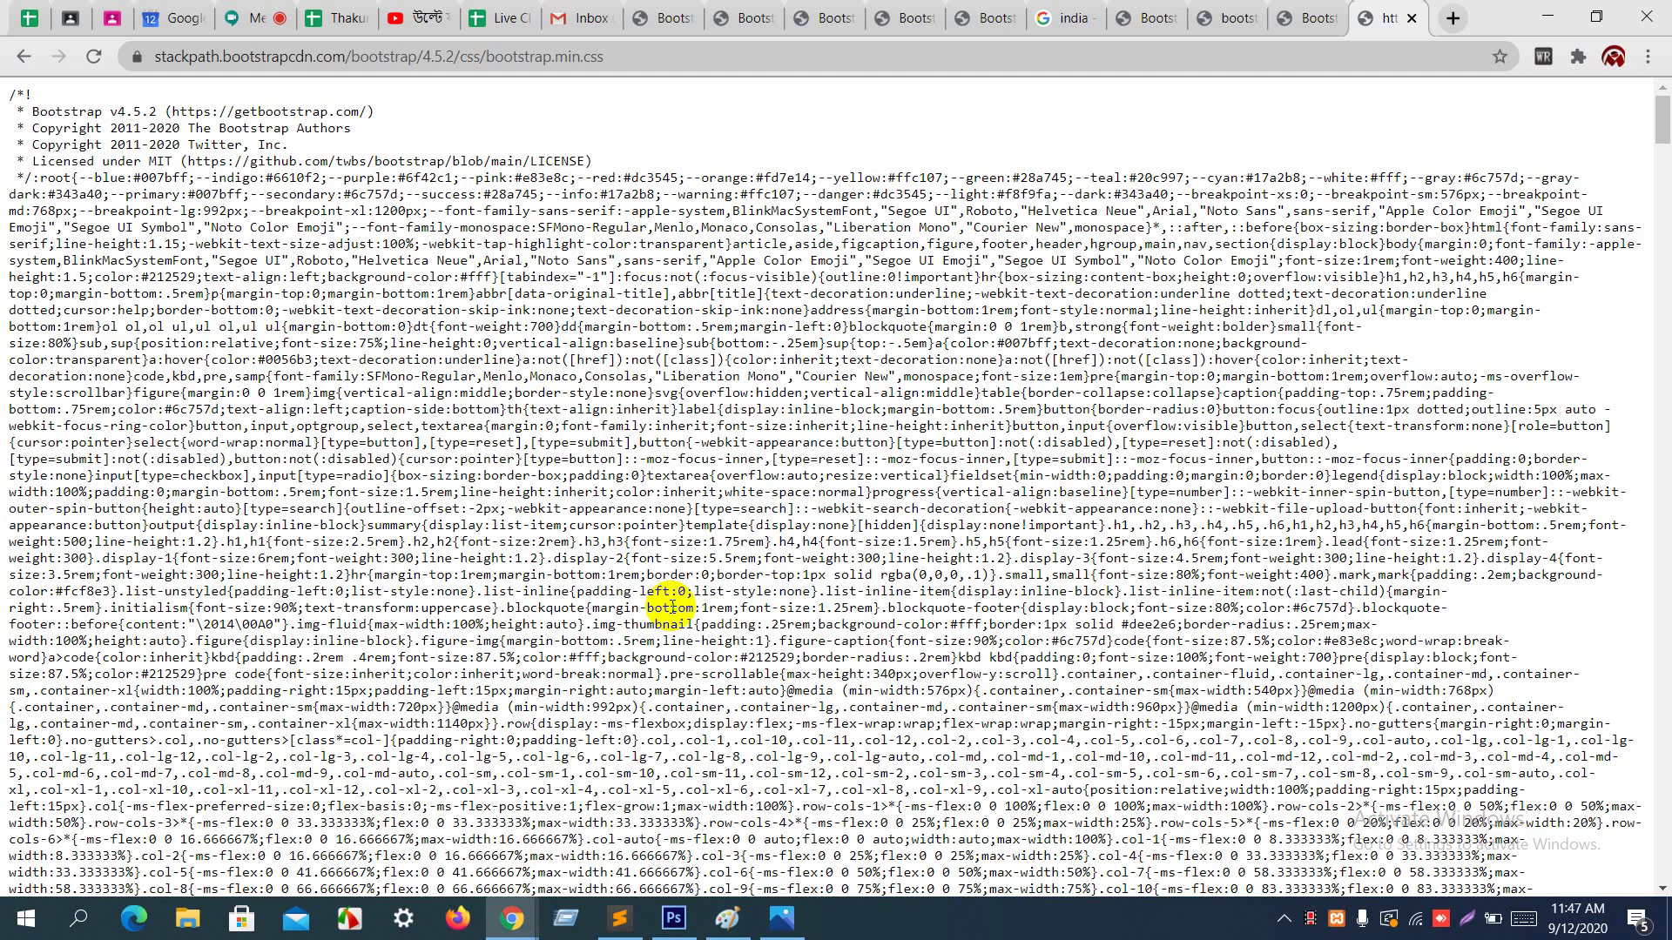
key(ctrl+f)
key(ctrl+v)
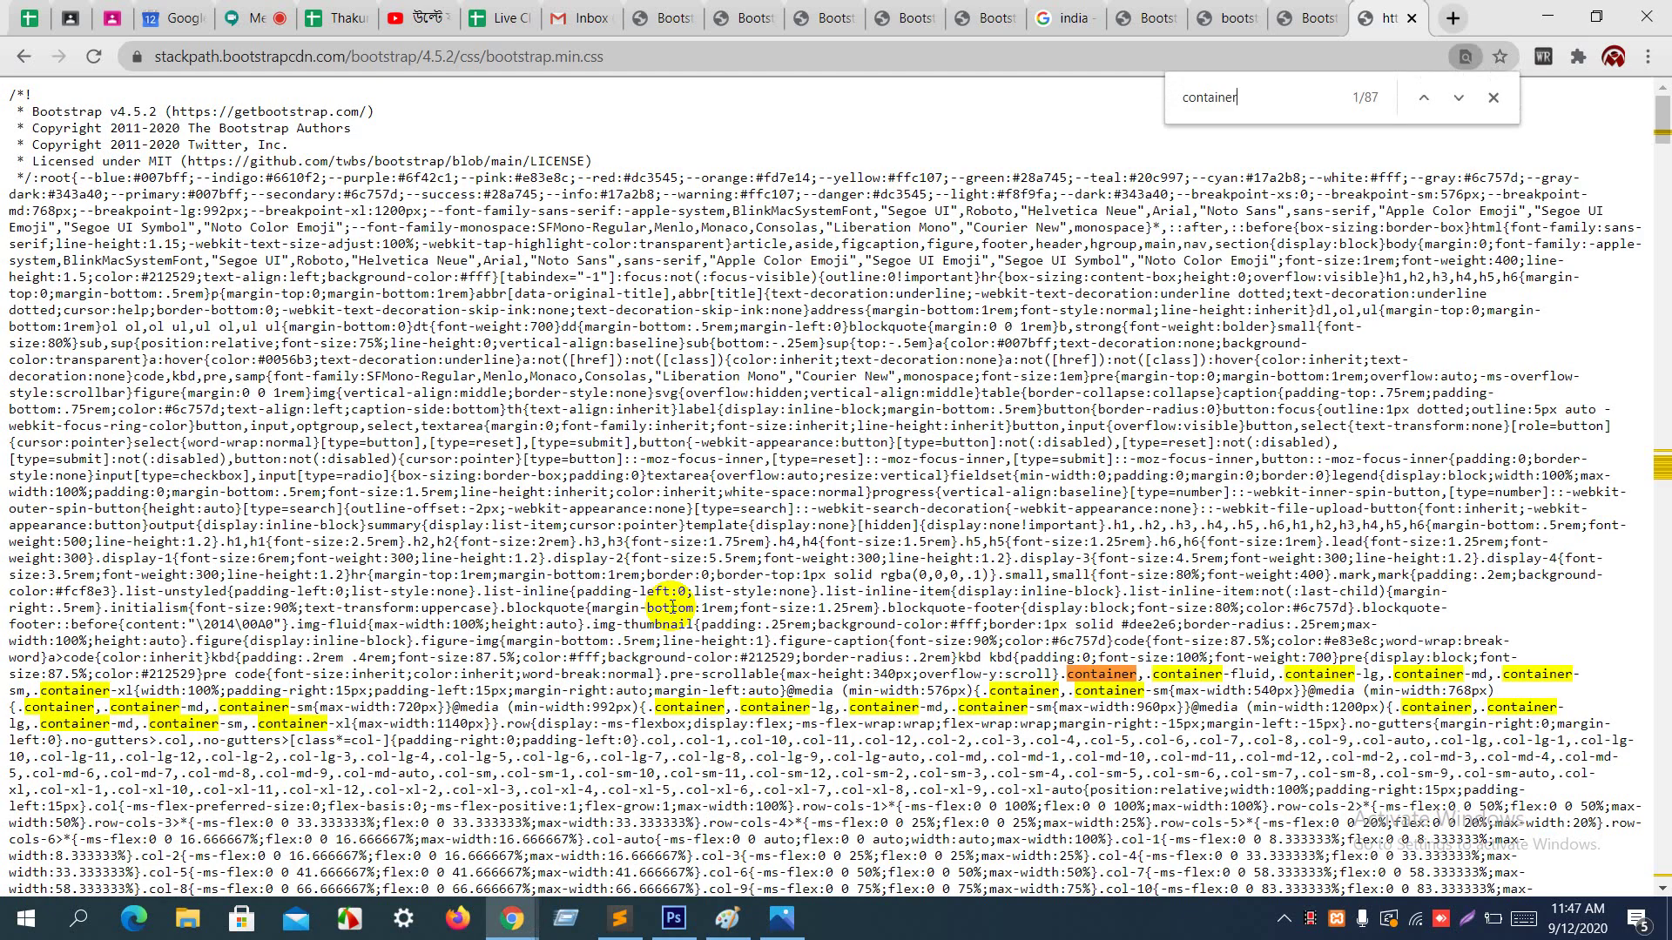
scroll(402, 703, down, 2)
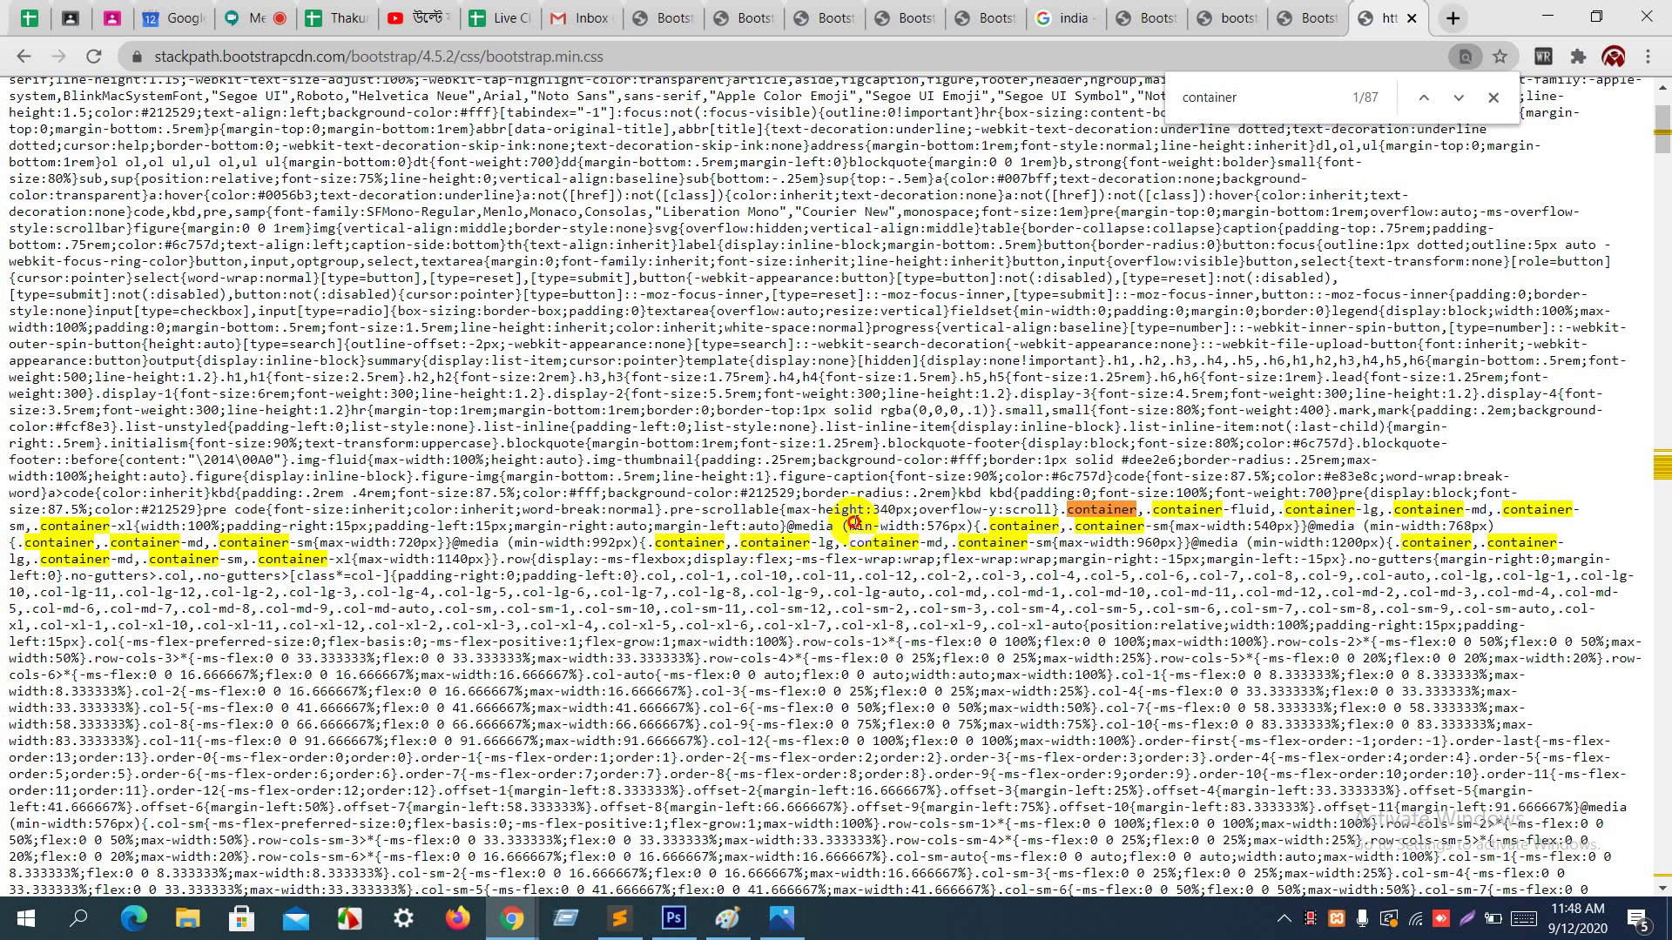
drag(855, 523, 970, 532)
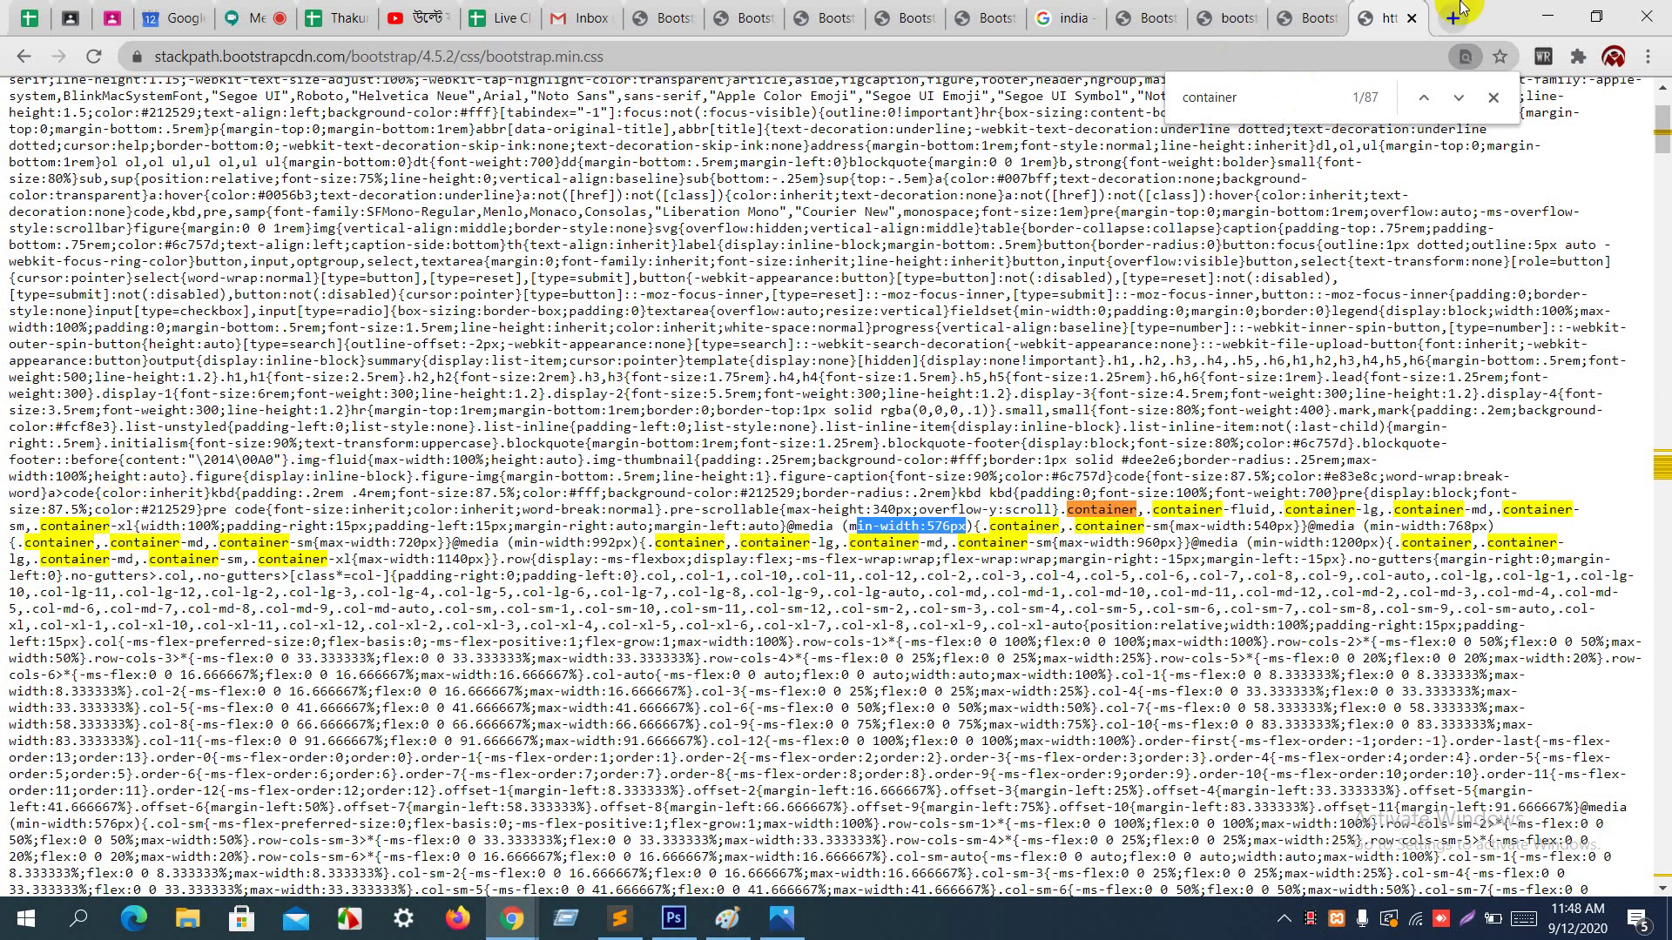
click(1412, 18)
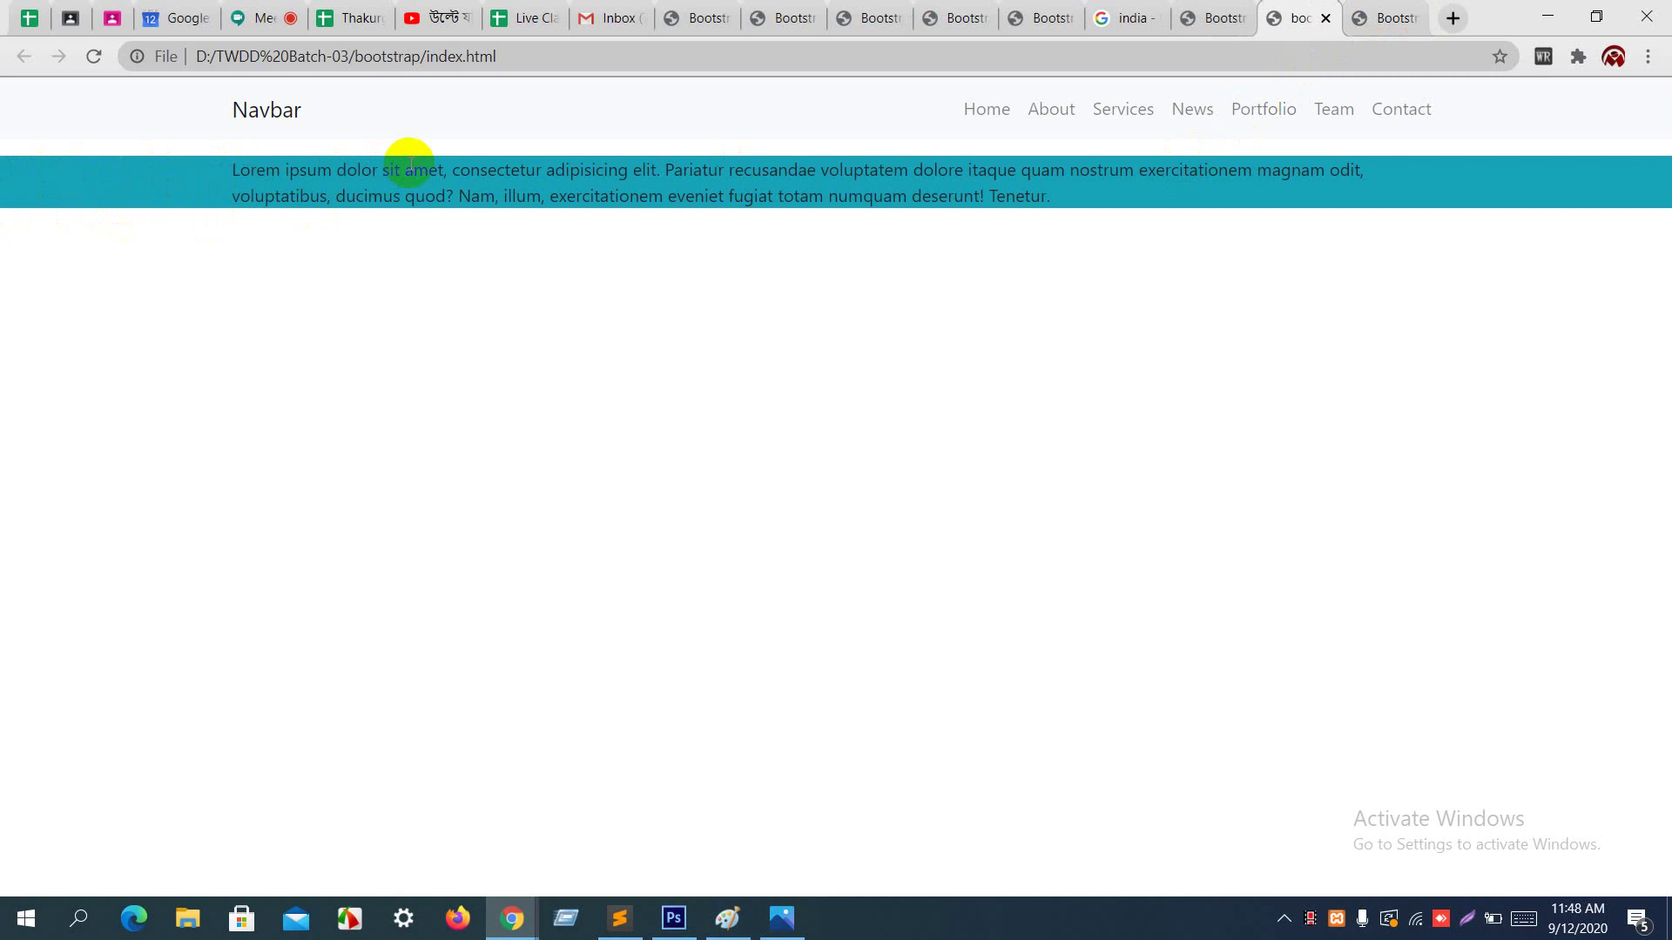
drag(413, 170, 423, 214)
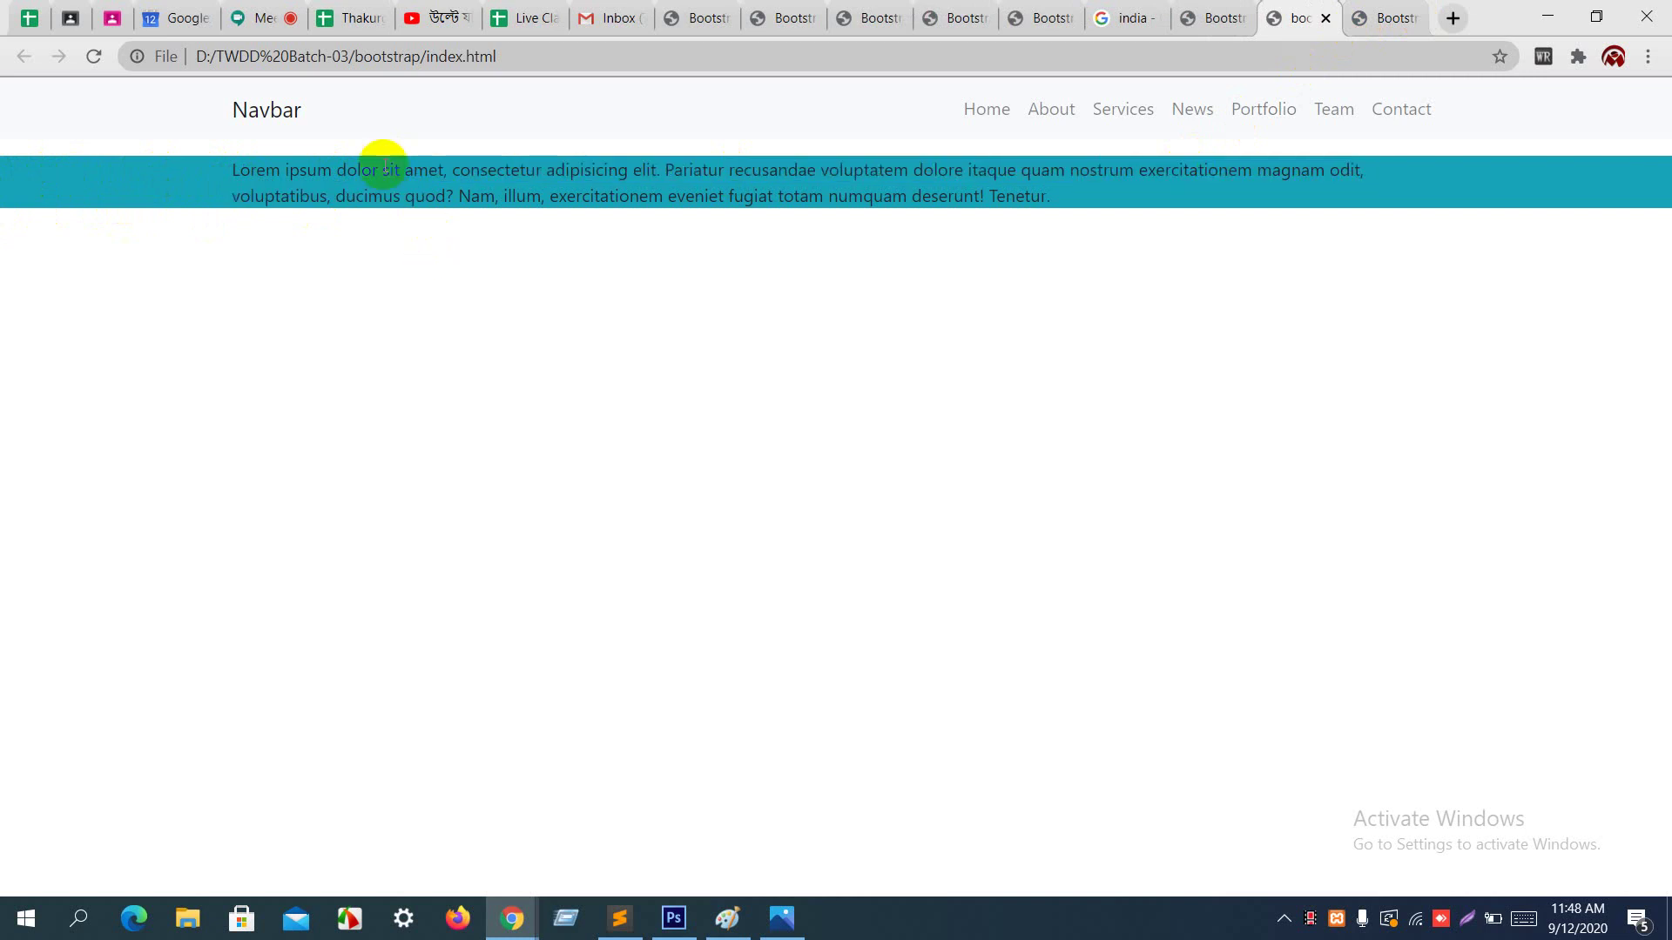
Step: Add the class p-5 to the about section in index.html, save the file and switch to the page in Chrome
key(alt+Tab)
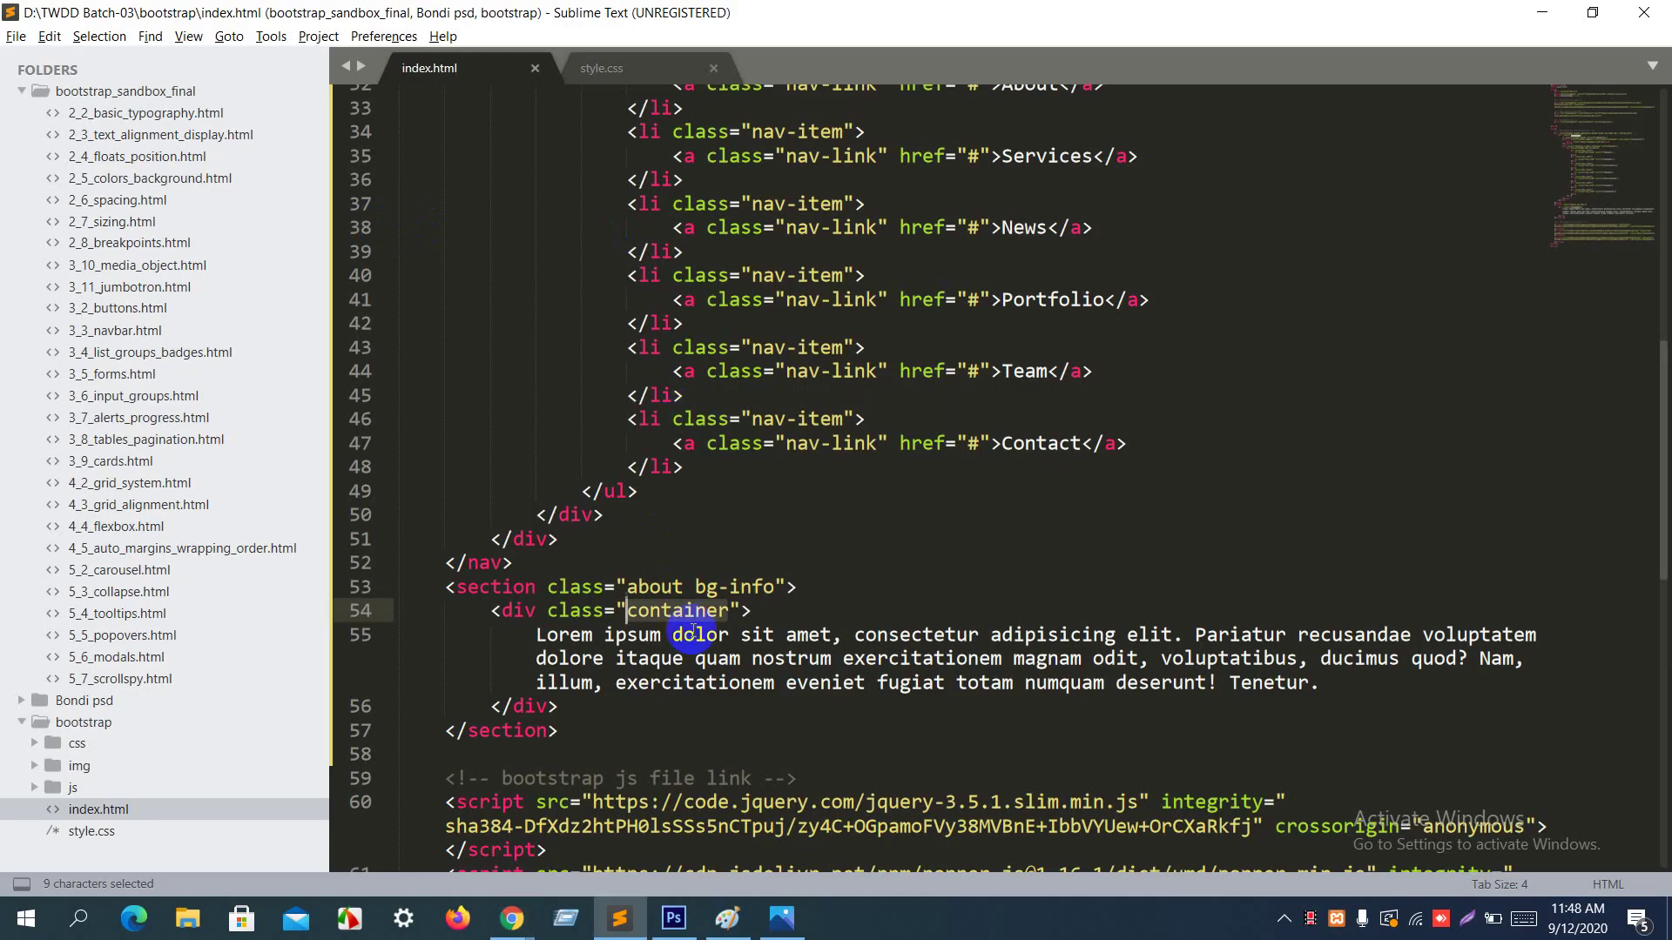
double_click(770, 588)
click(777, 596)
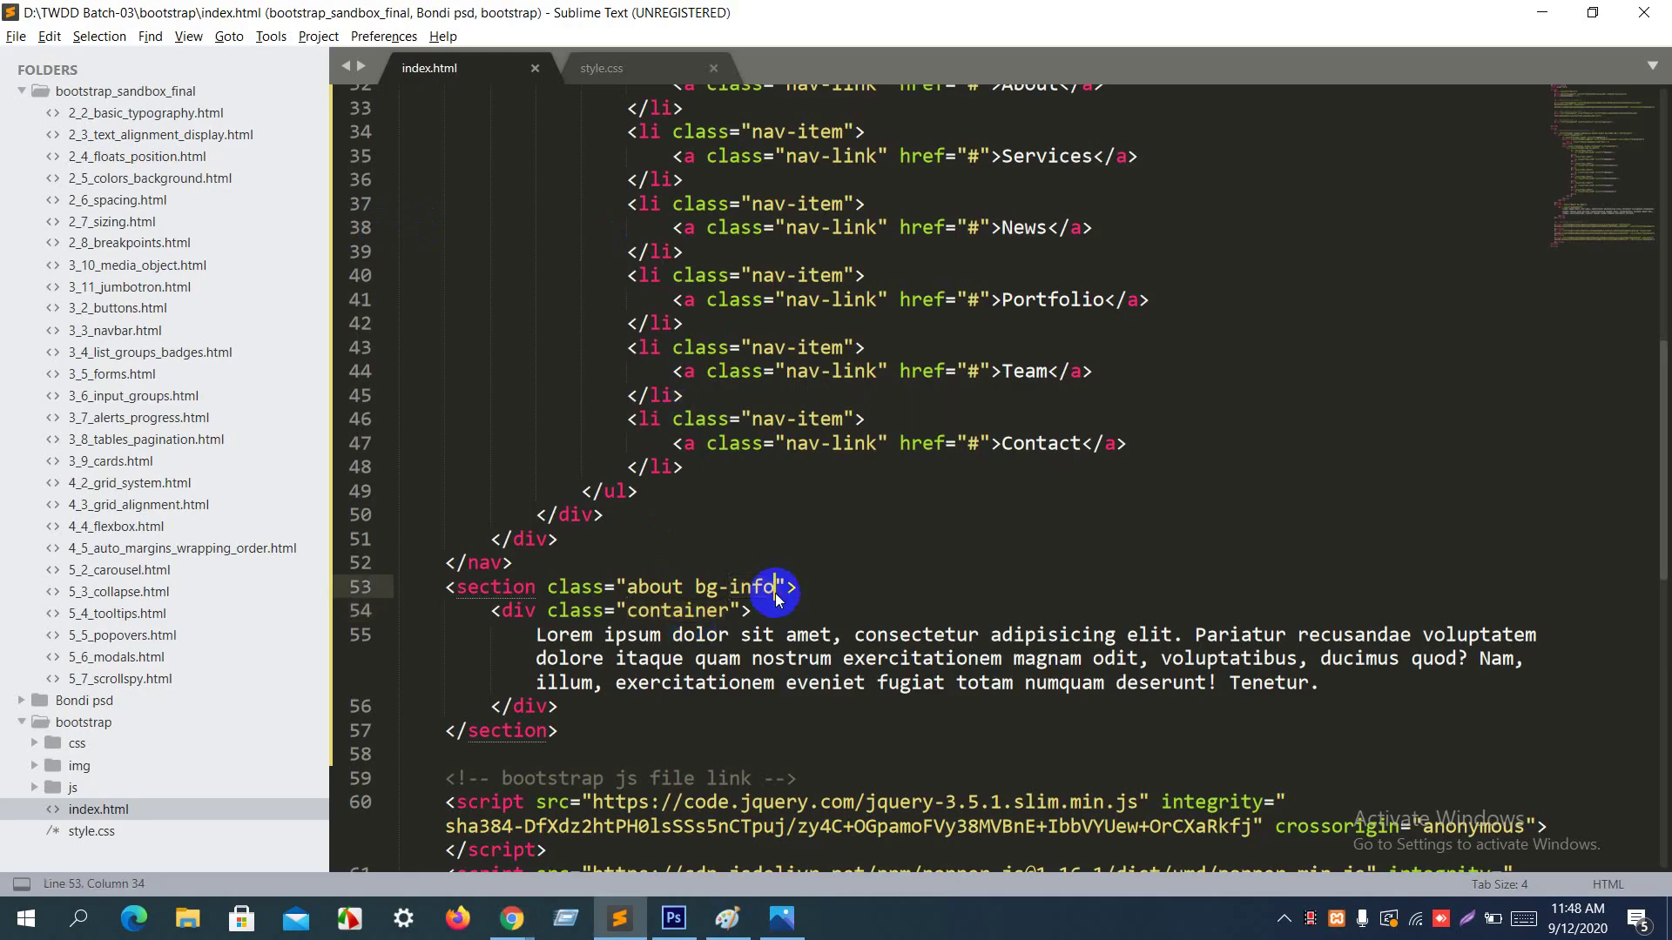
text(p)
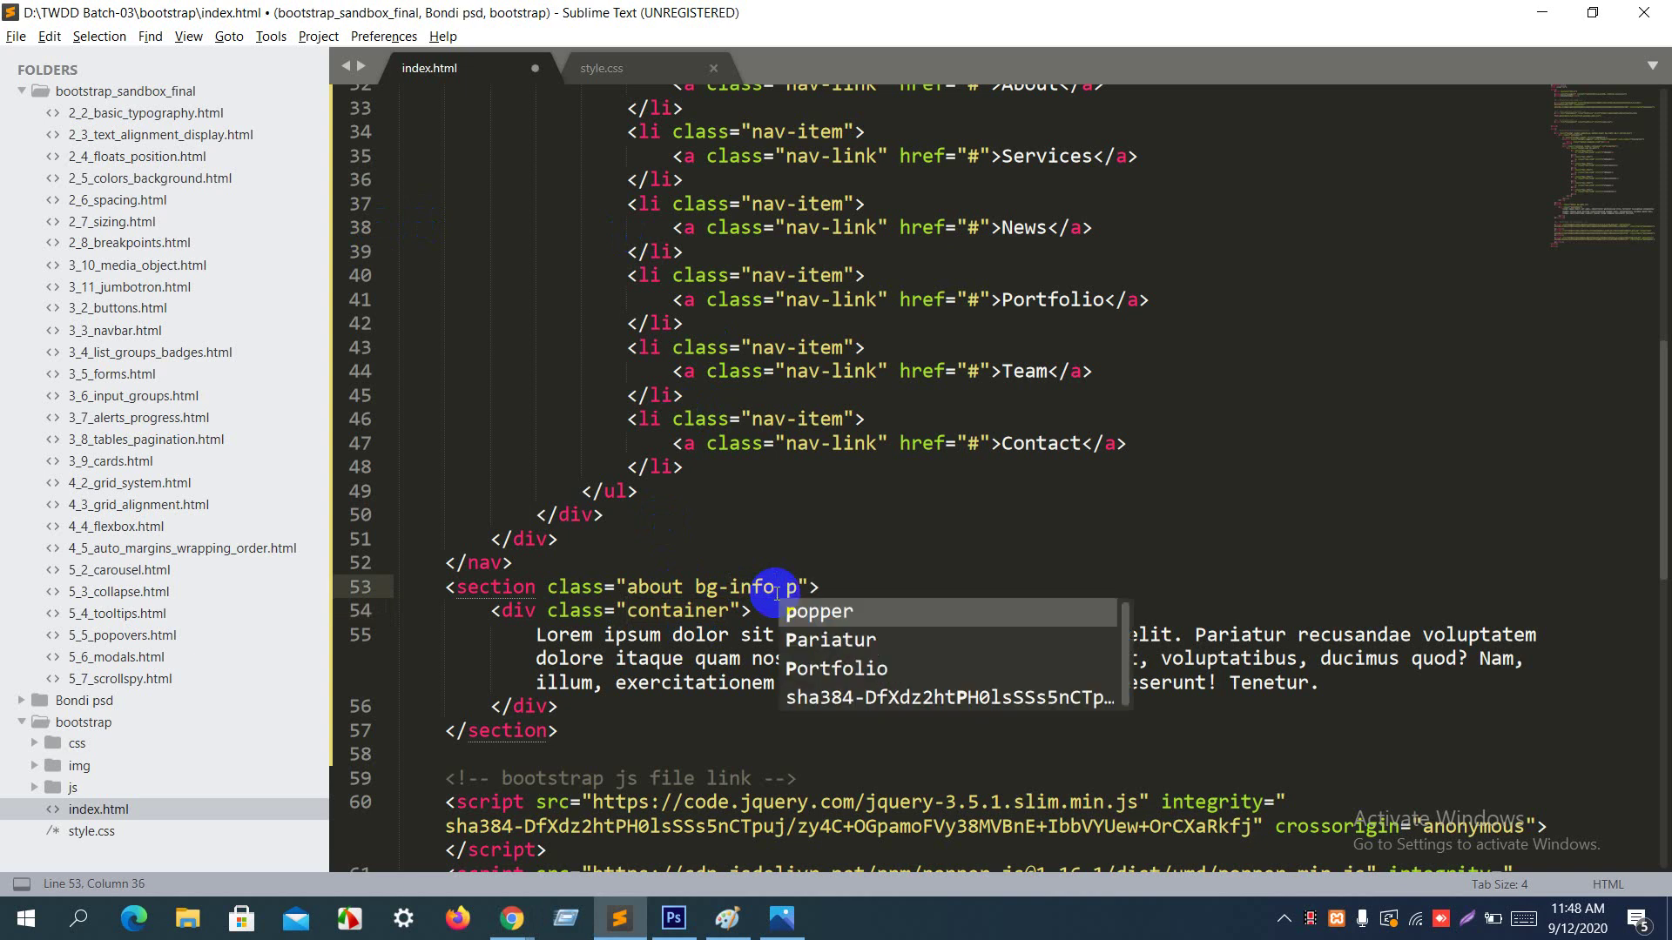
text(-)
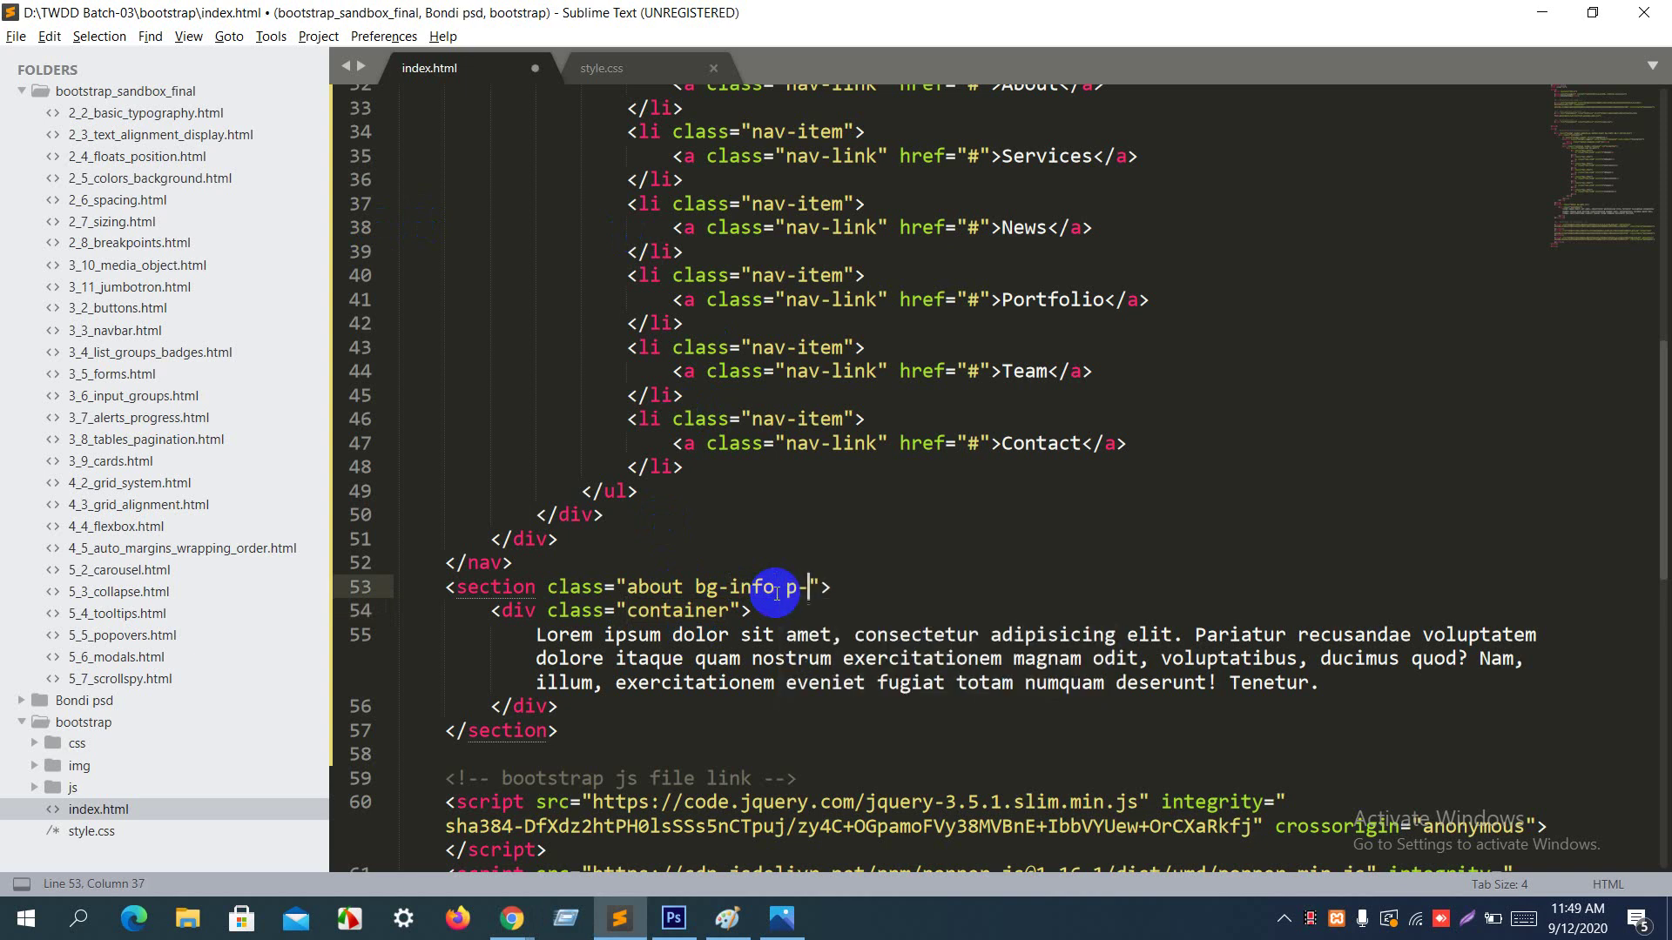
text(5)
key(ctrl+s)
key(alt+Tab)
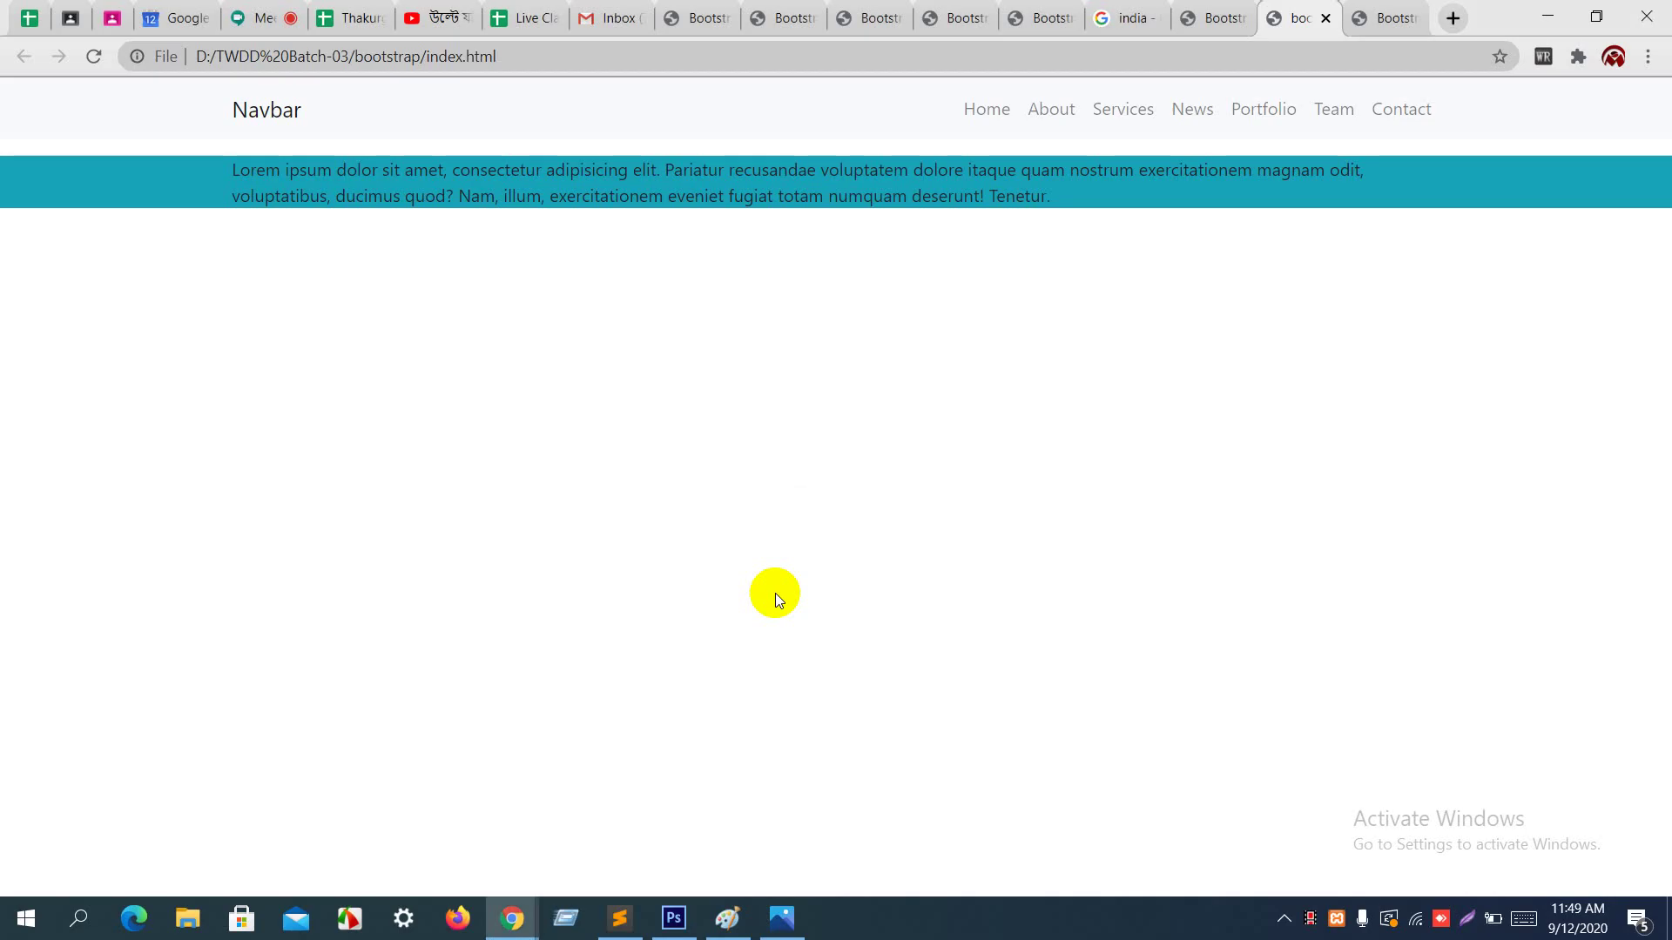
Step: Reload the page, replace the about section's p-5 class with py-2 in index.html, save the file and reload the page in Chrome
key(F5)
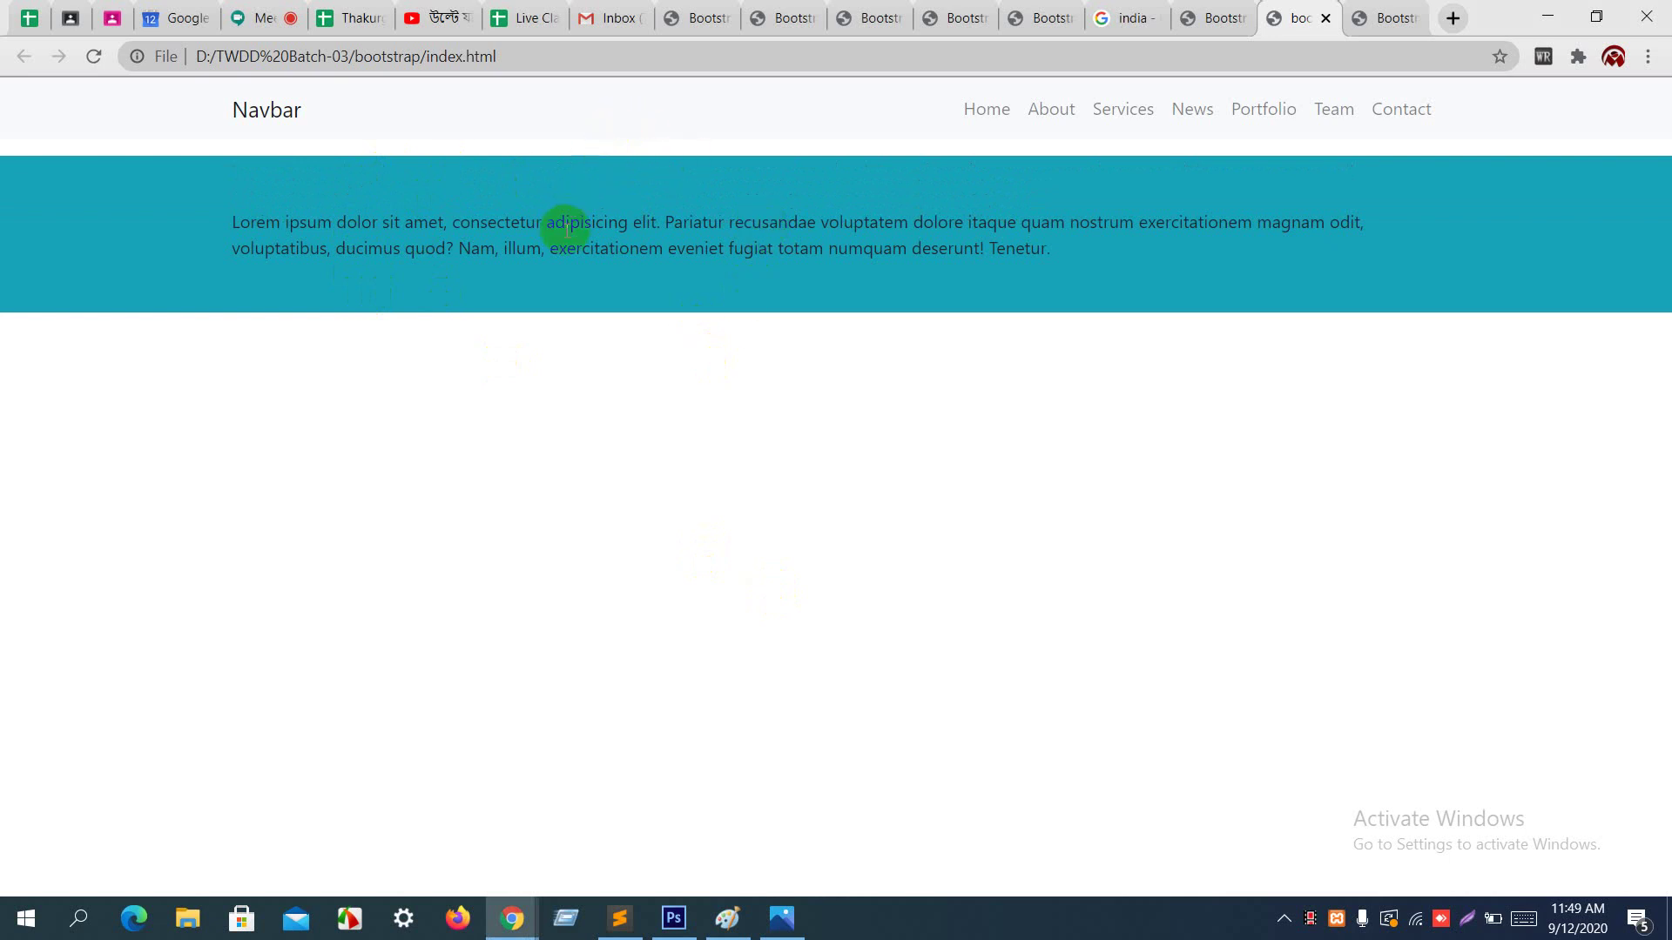
key(alt+Tab)
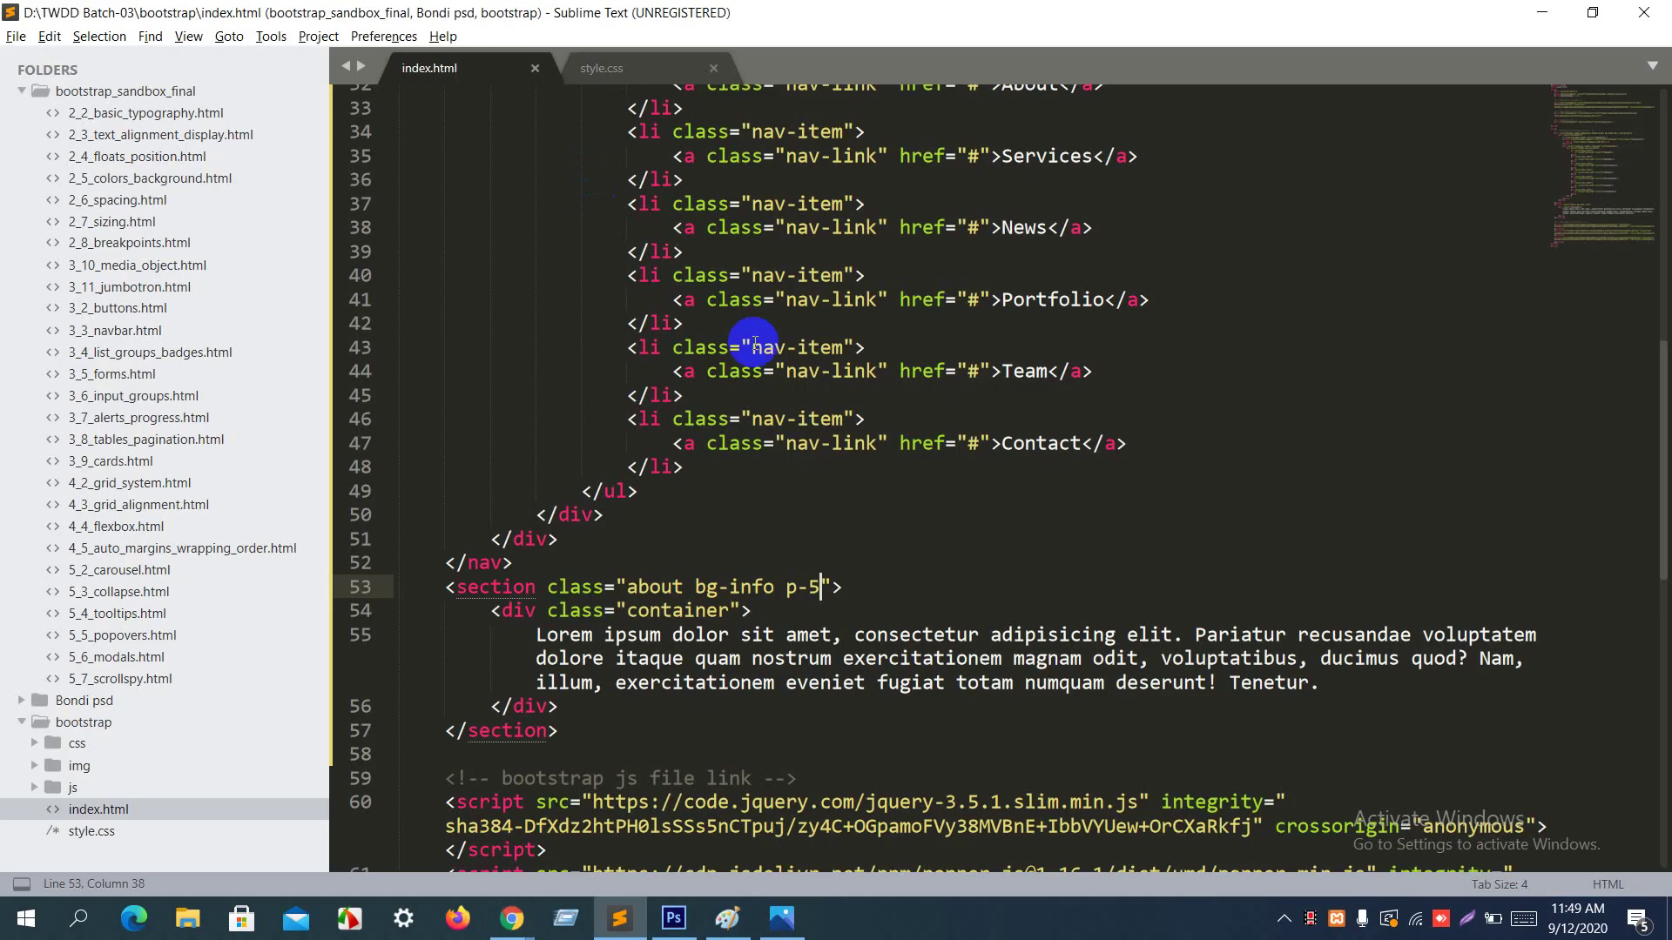
key(BackSpace)
key(BackSpace)
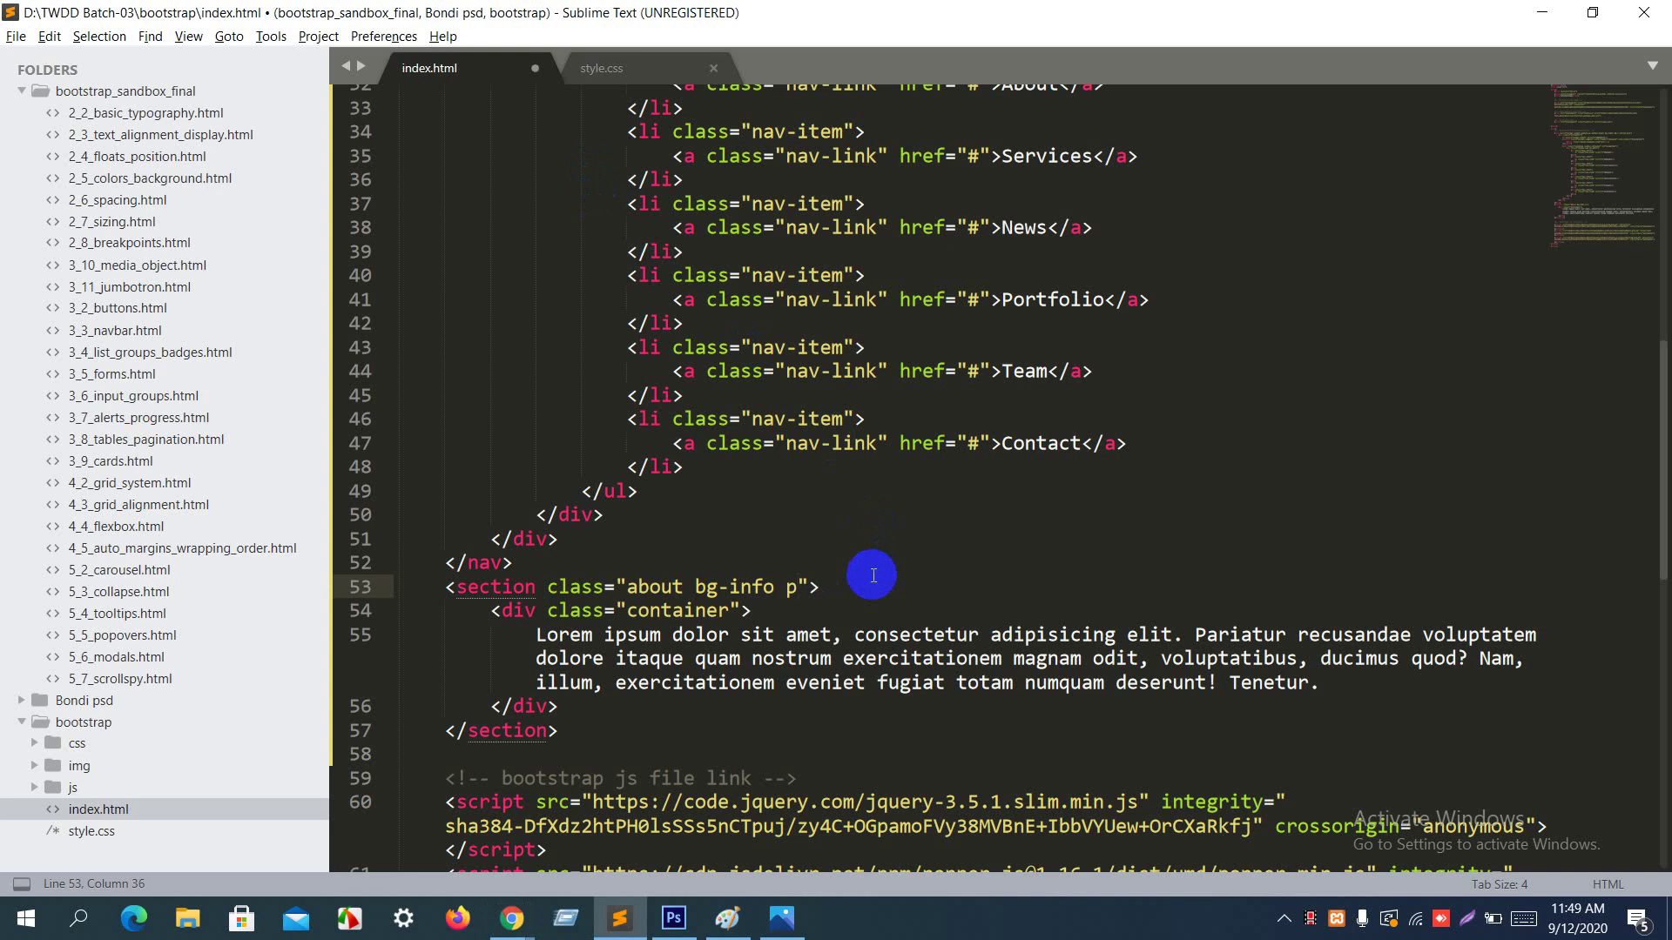
text(y-2)
key(ctrl+s)
key(alt+Tab)
key(ctrl+r)
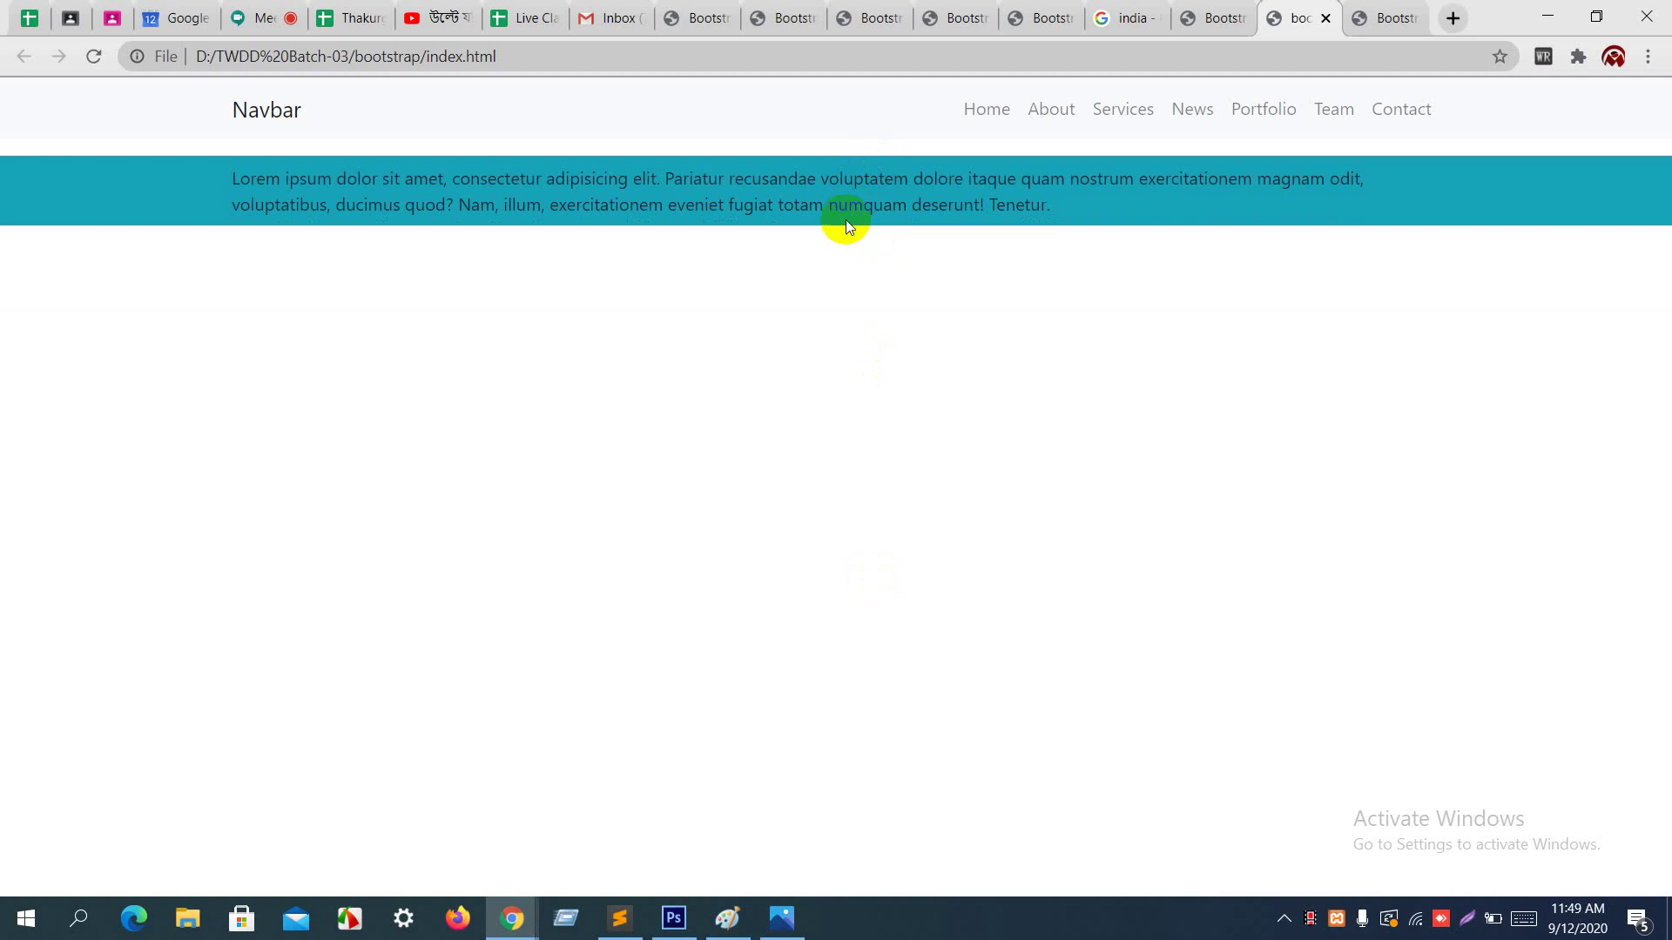
Step: Try the class py-3 on the about section in index.html, save the file and reload the page in Chrome
key(alt+Tab)
key(shift+Left)
text(3)
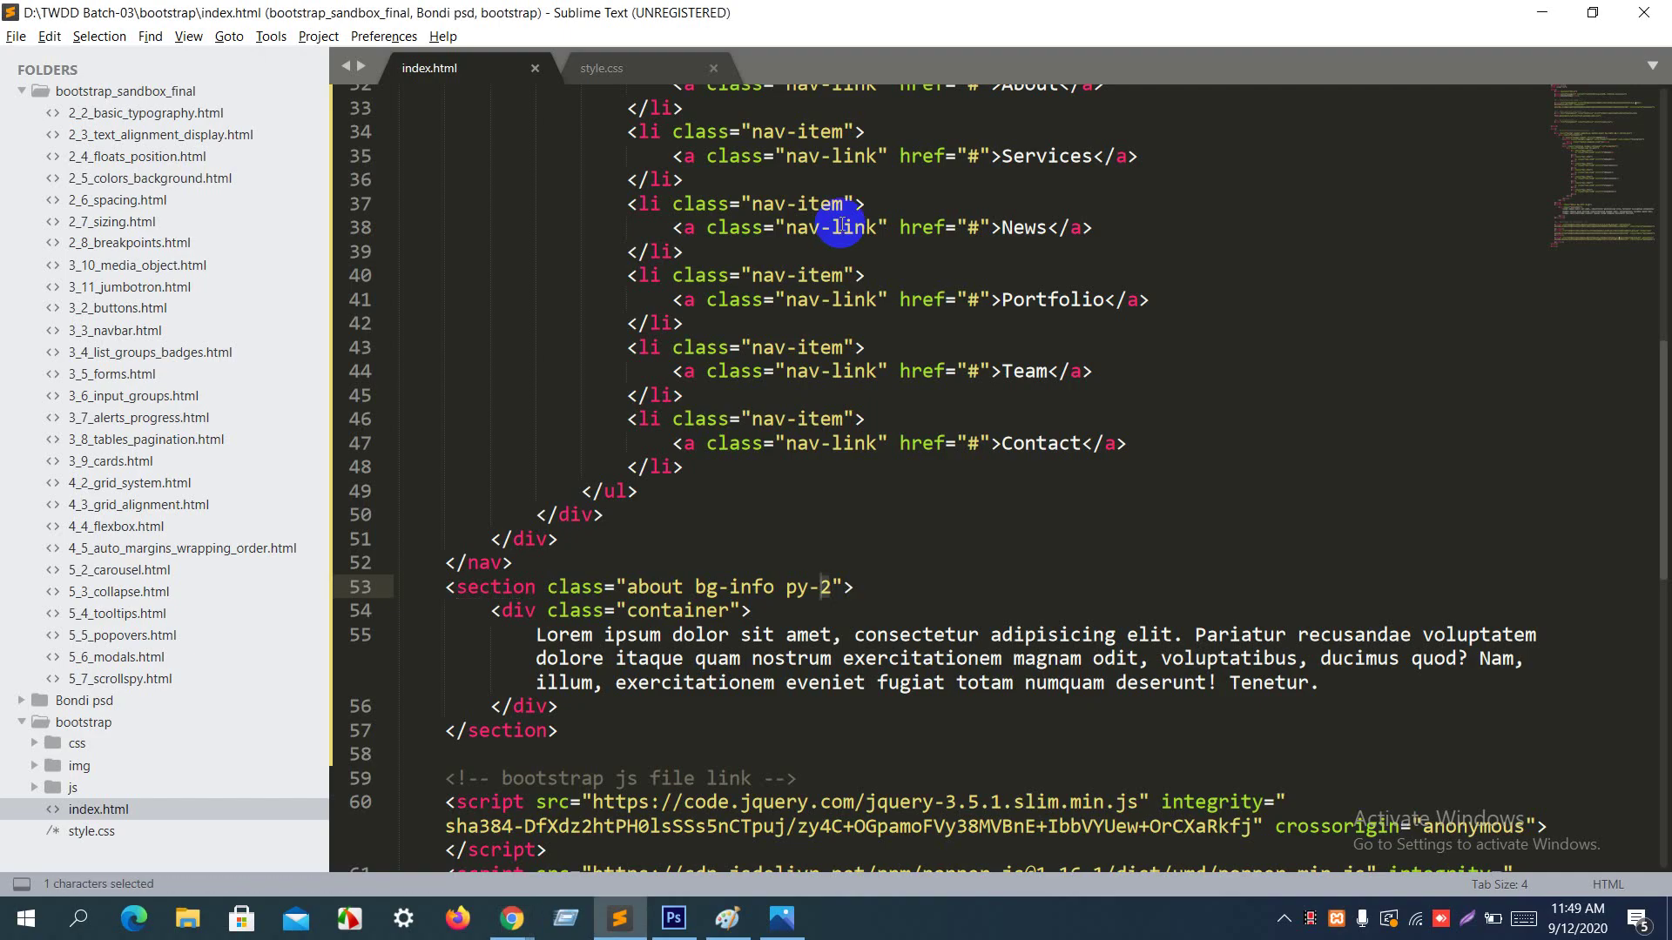
key(ctrl+s)
key(alt+Tab)
key(ctrl+r)
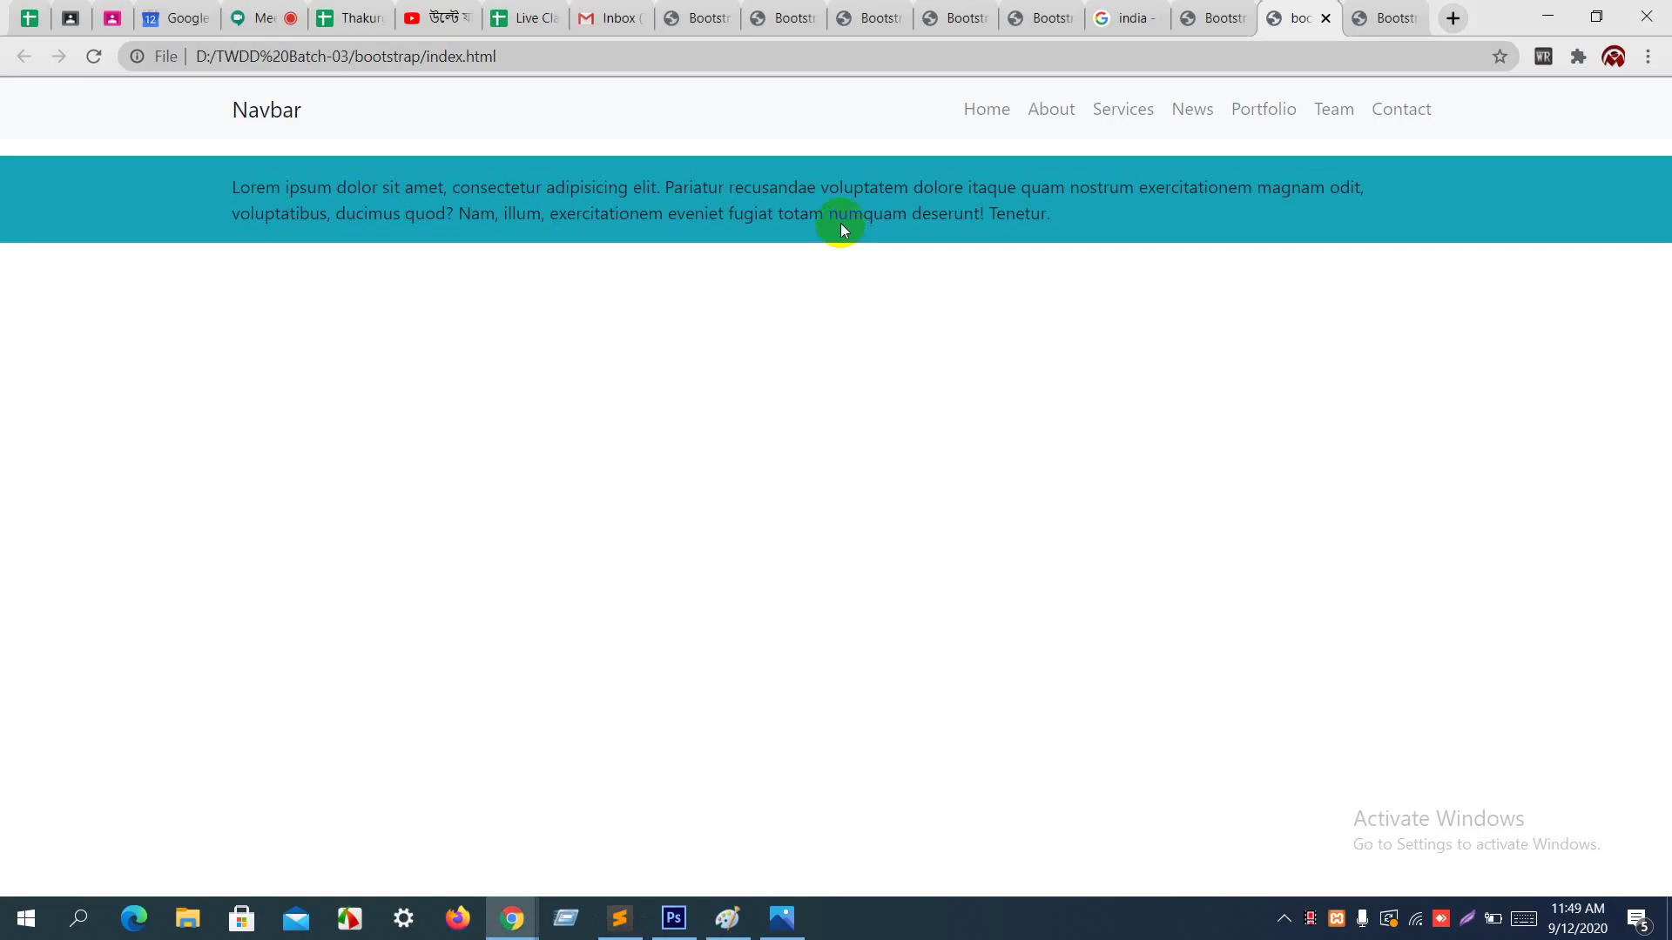
Step: Try the class py-4 on the about section in index.html, save the file and reload the page in Chrome
key(alt+Tab)
key(shift+Left)
text(4)
key(ctrl+s)
key(alt+Tab)
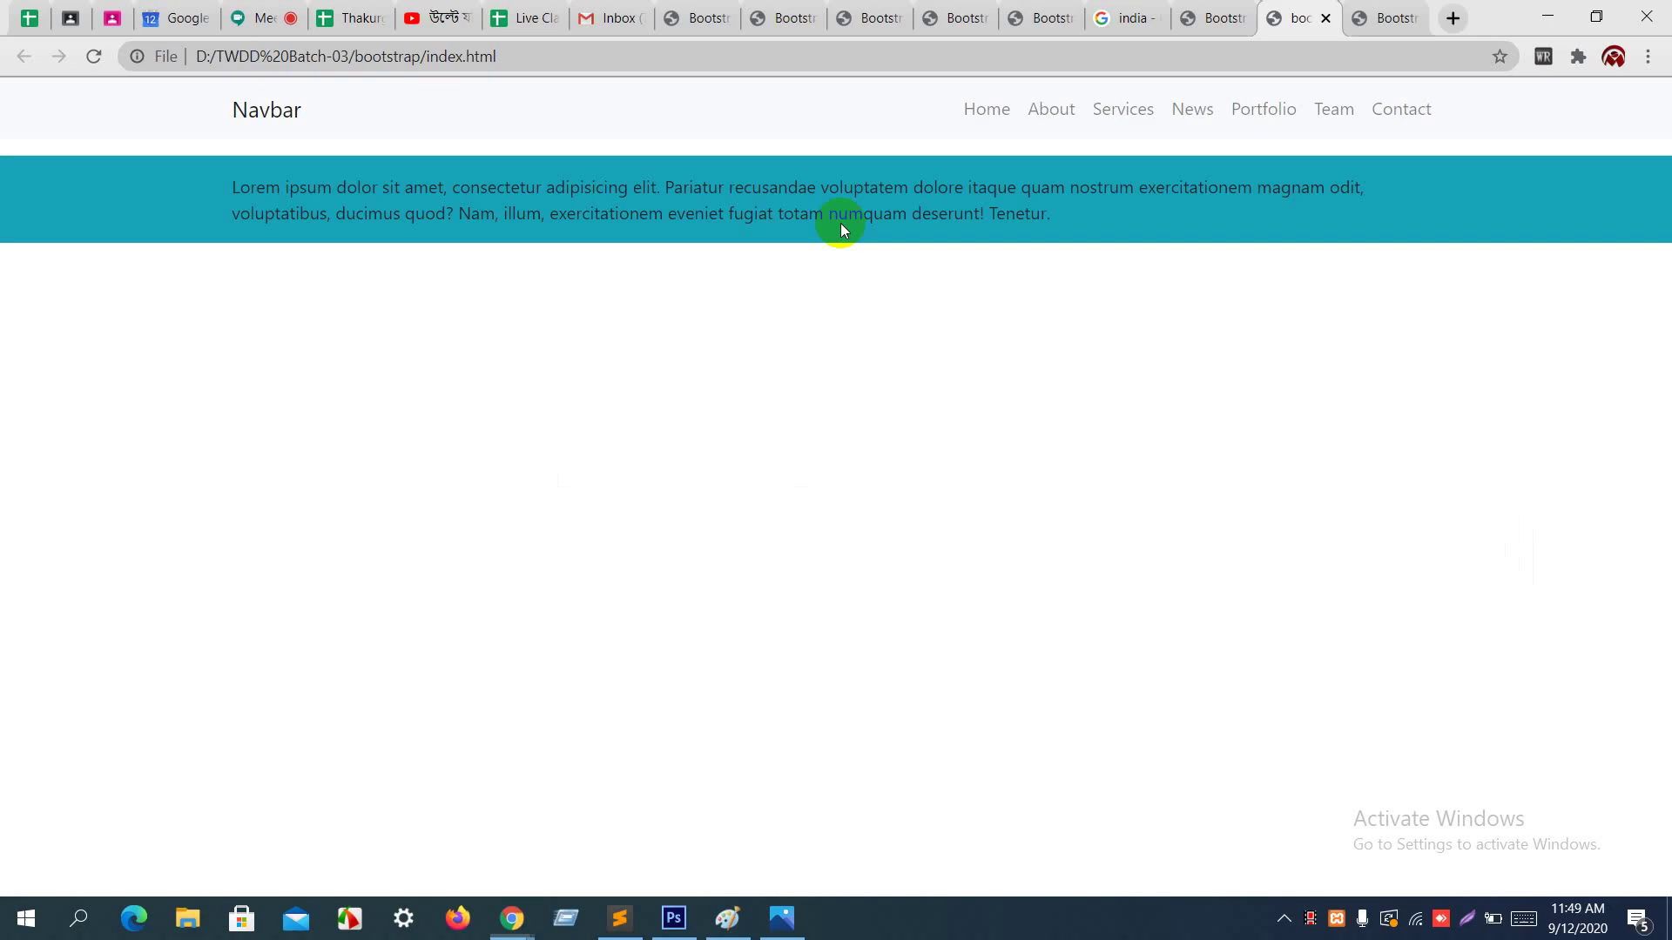
key(ctrl+r)
Step: Set the about section's vertical padding class to py-5, save, reload the page in Chrome and check the spacing around the paragraph
key(alt+Tab)
key(shift+Left)
text(5)
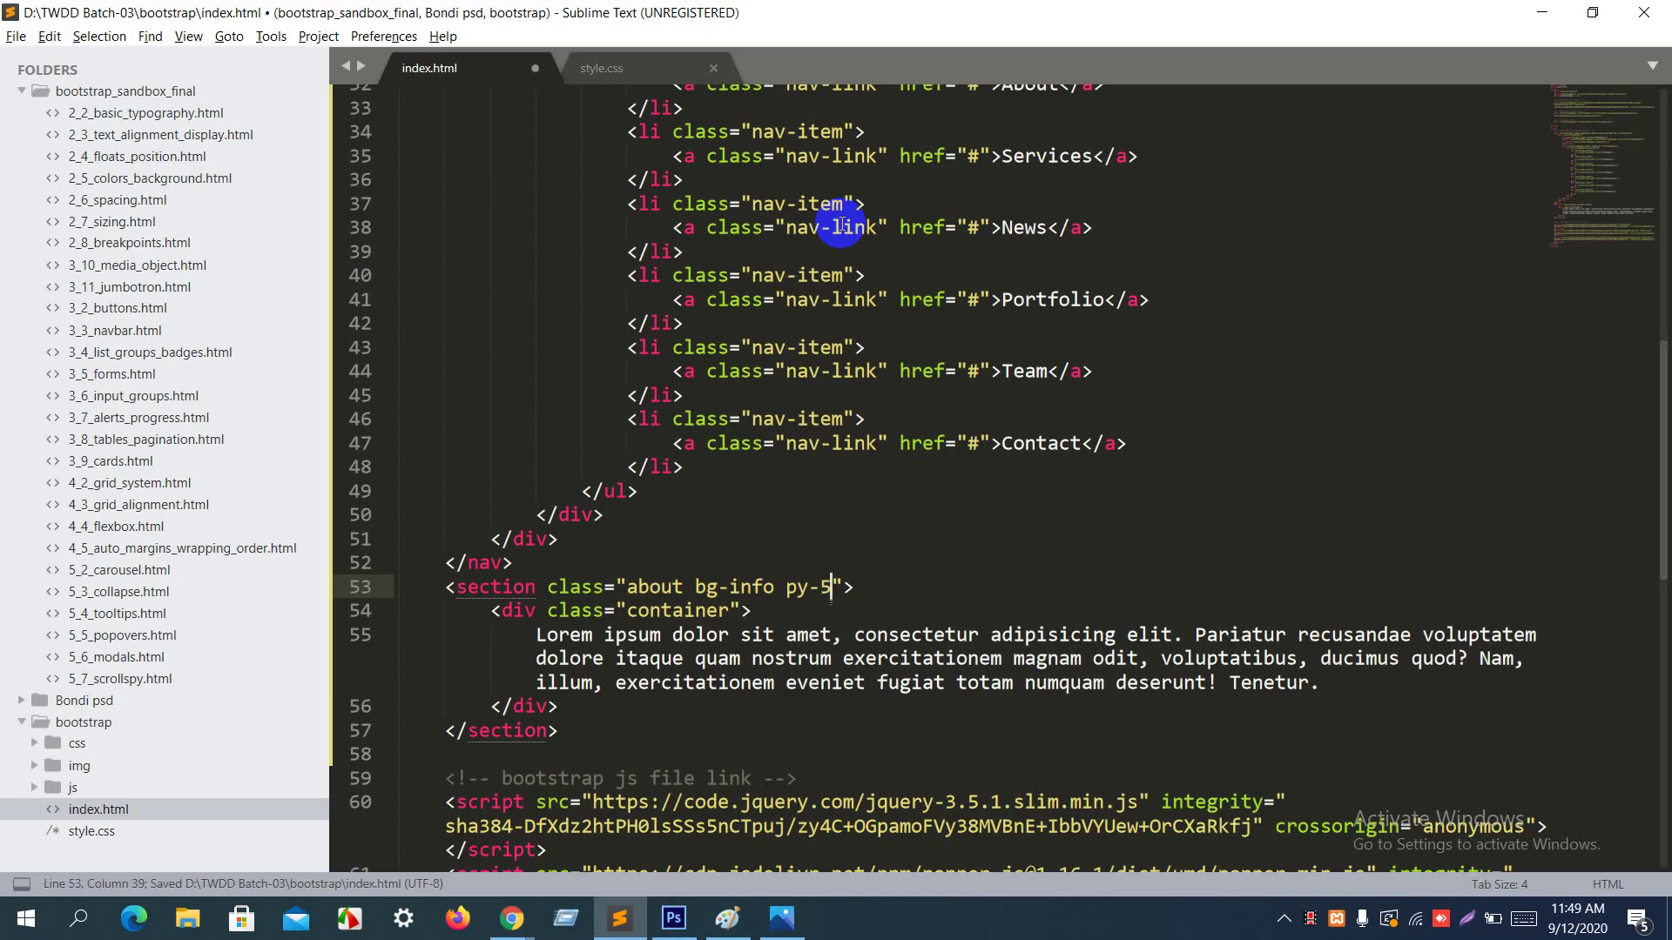
key(ctrl+s)
key(alt+Tab)
key(ctrl+r)
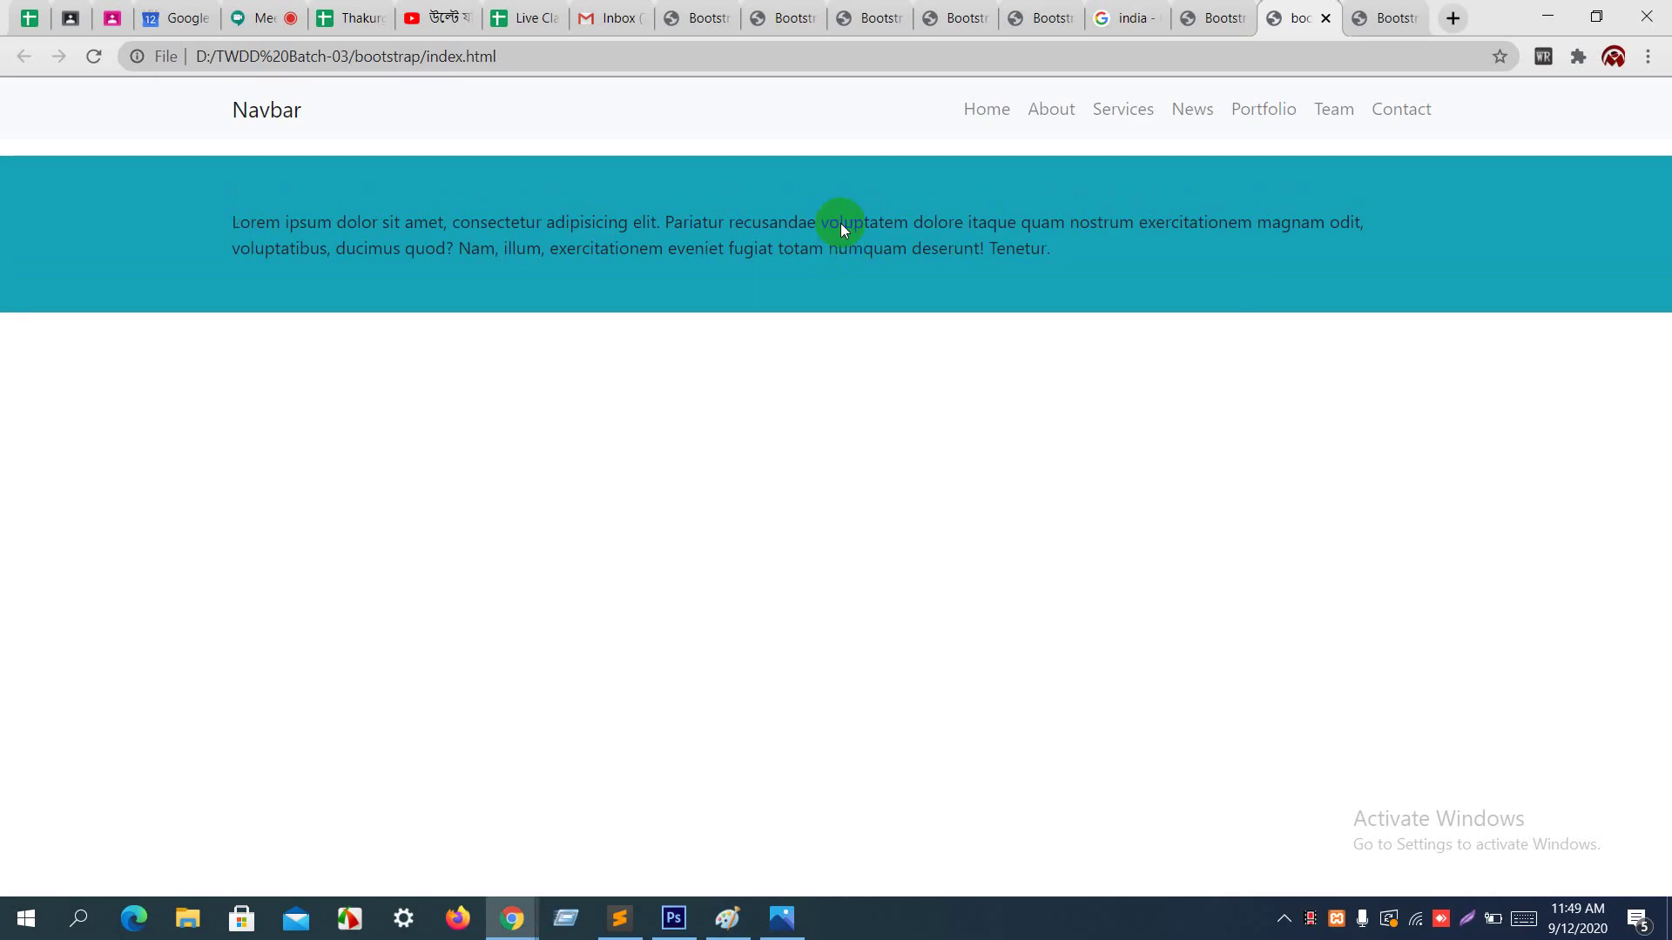
drag(1032, 265, 240, 196)
click(240, 197)
Step: Add the class text-light to the about section in index.html, save, reload the page in Chrome and check the paragraph's text colour
key(alt+Tab)
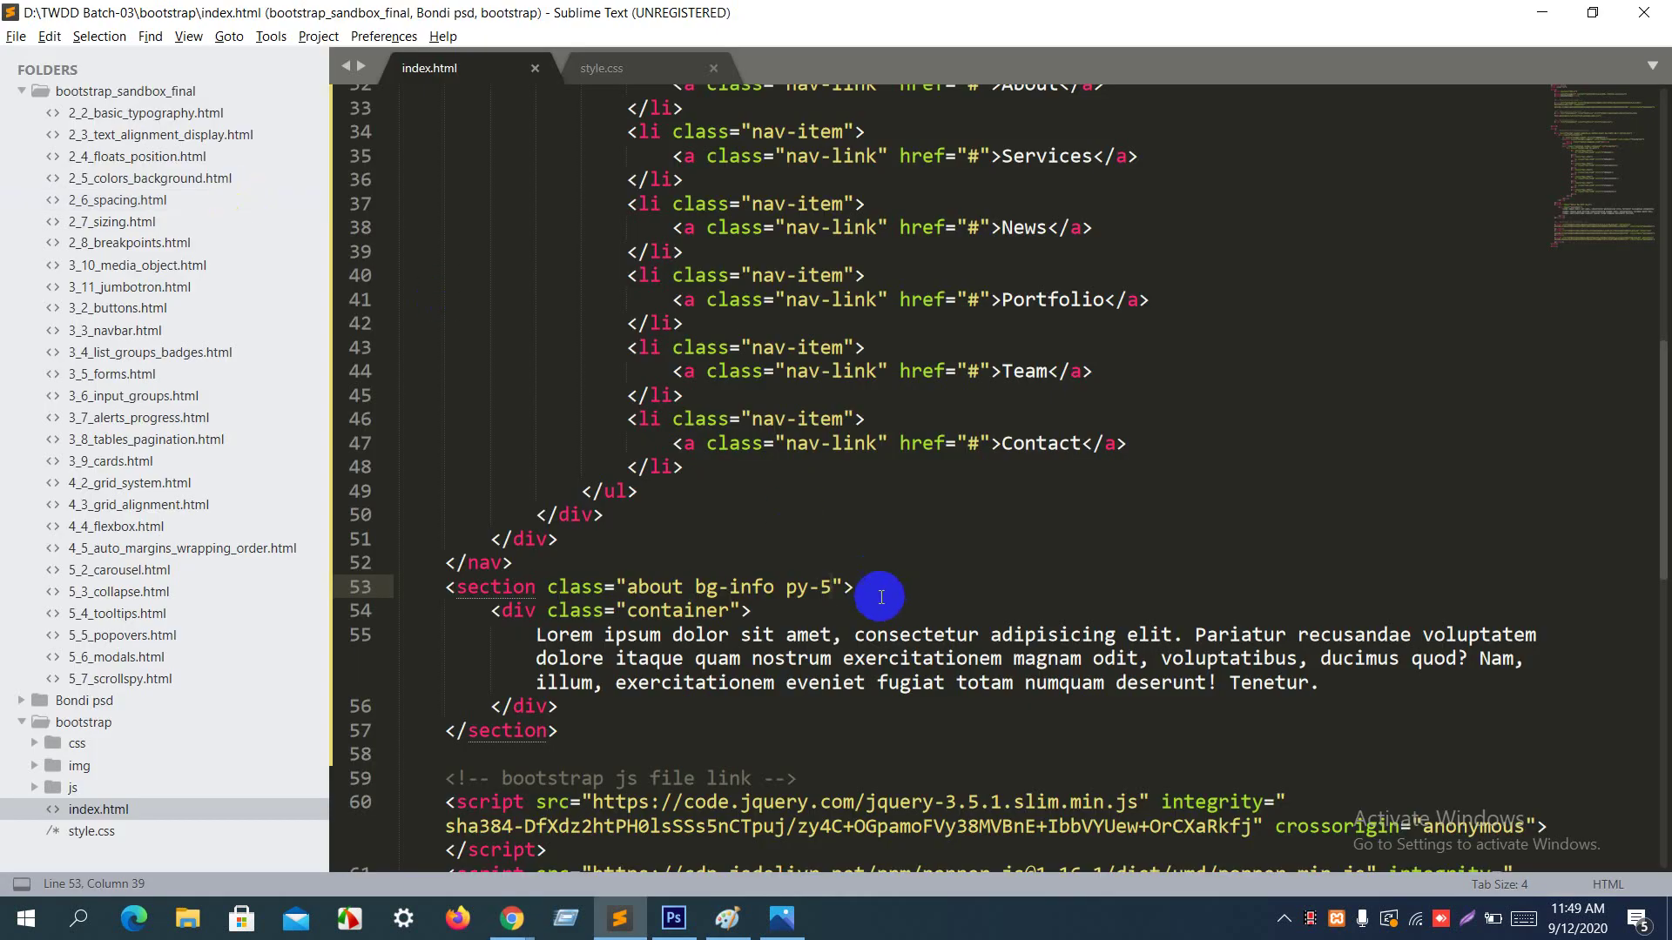
key(alt+Tab)
drag(511, 249, 601, 251)
key(alt+Tab)
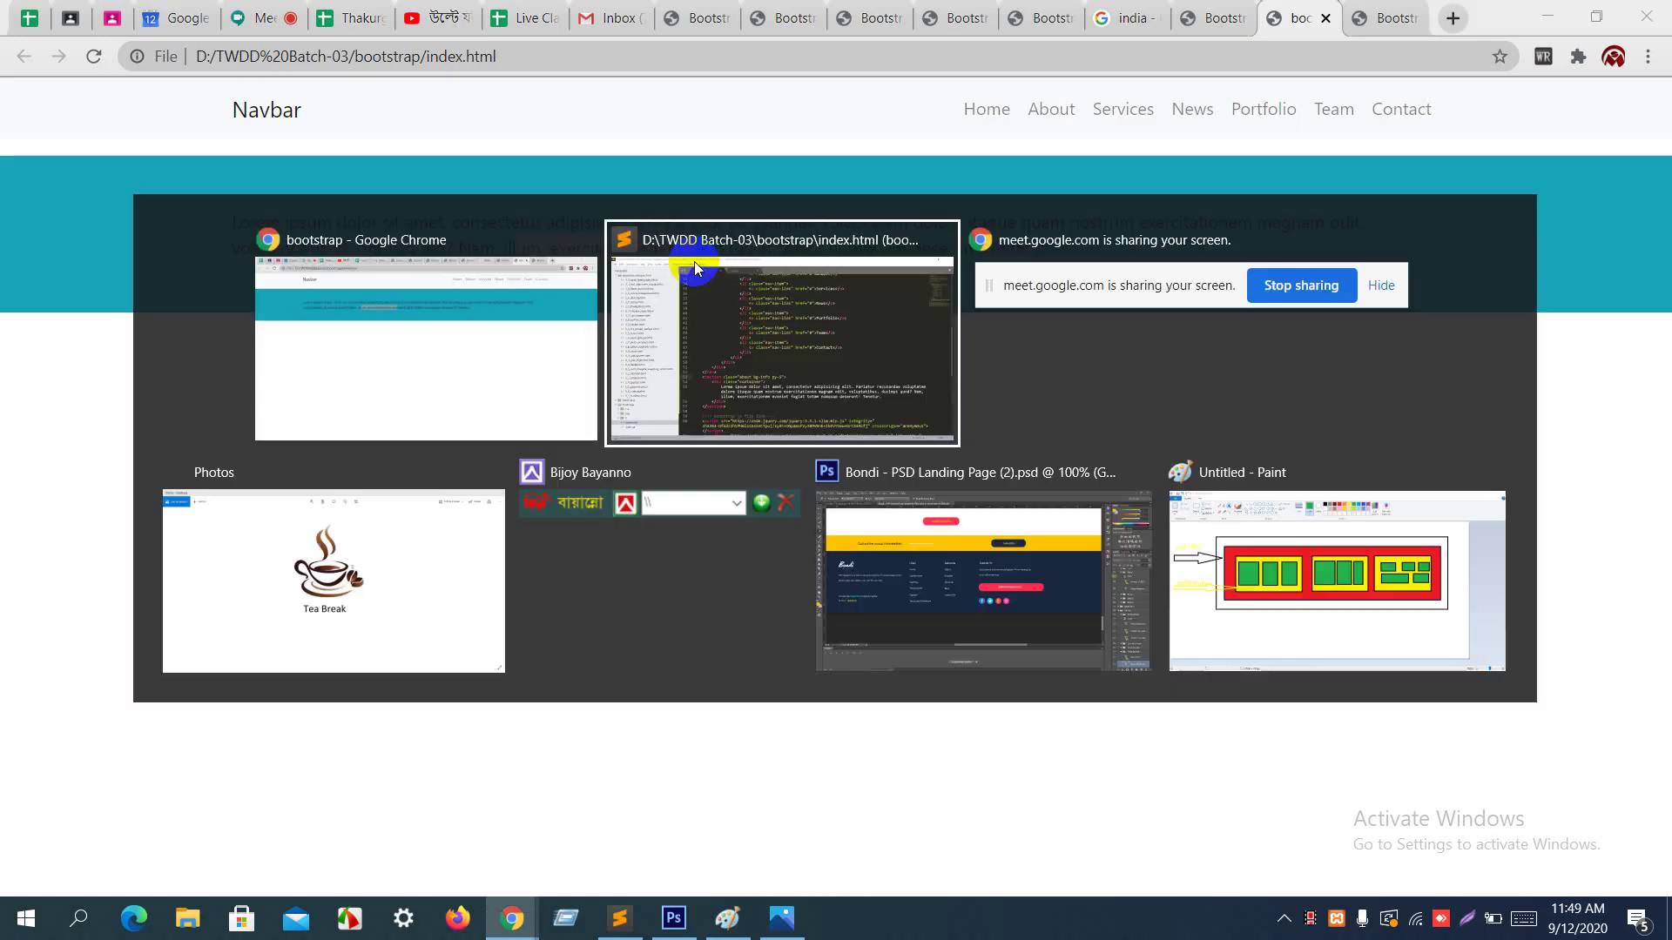
text(text-)
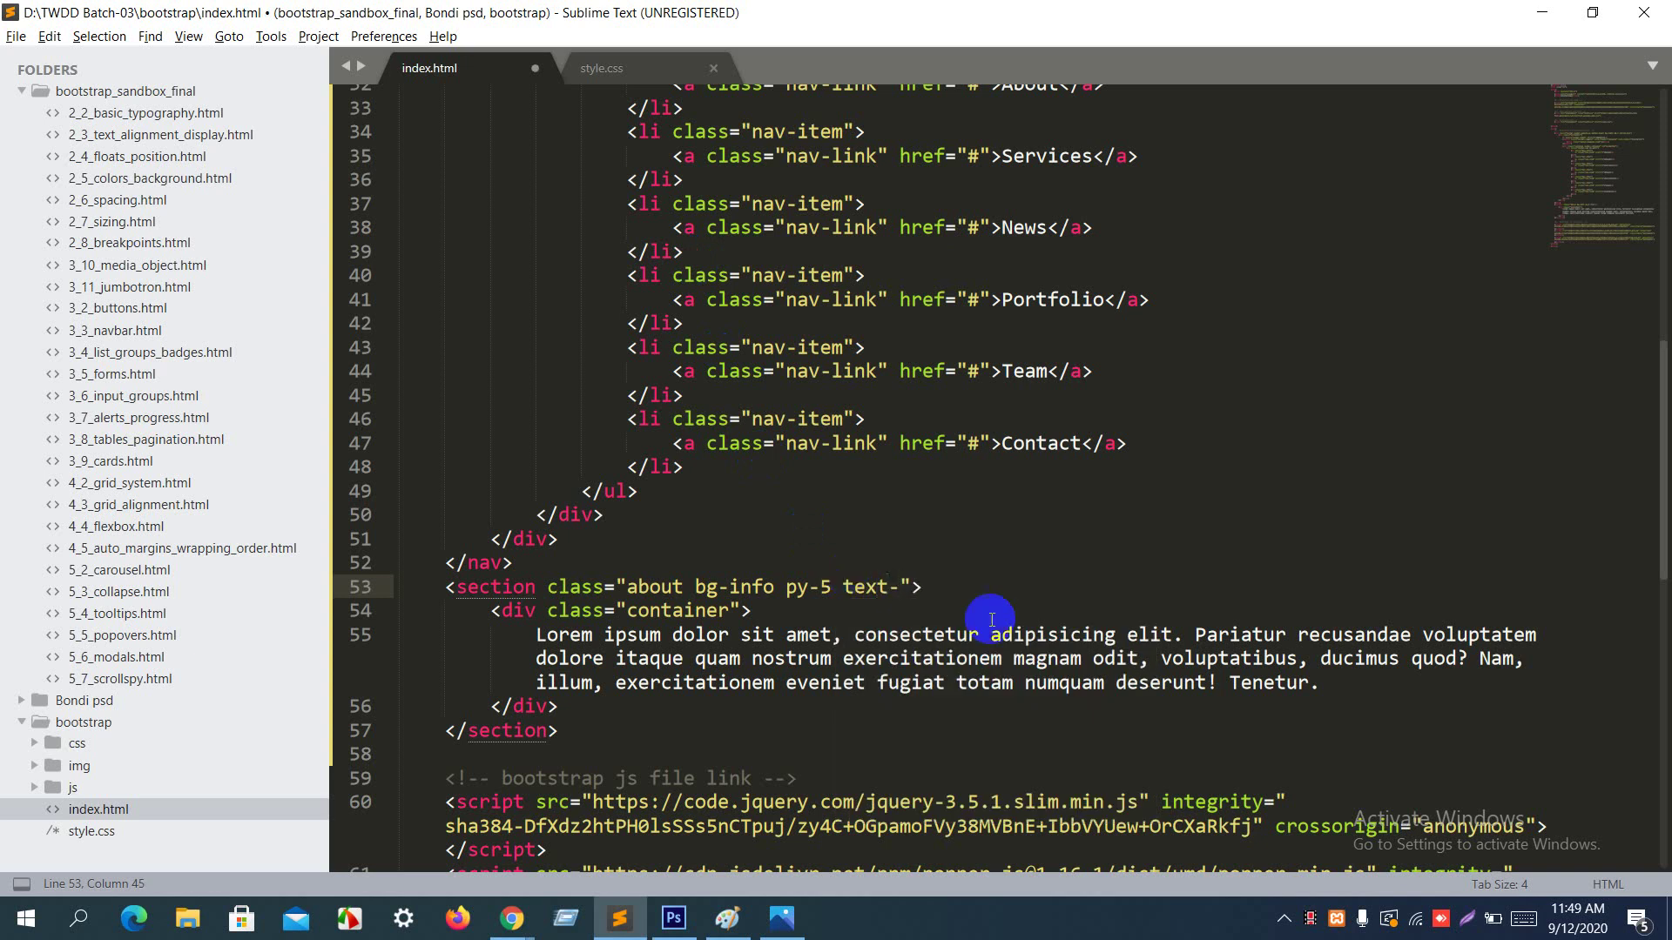
text(light)
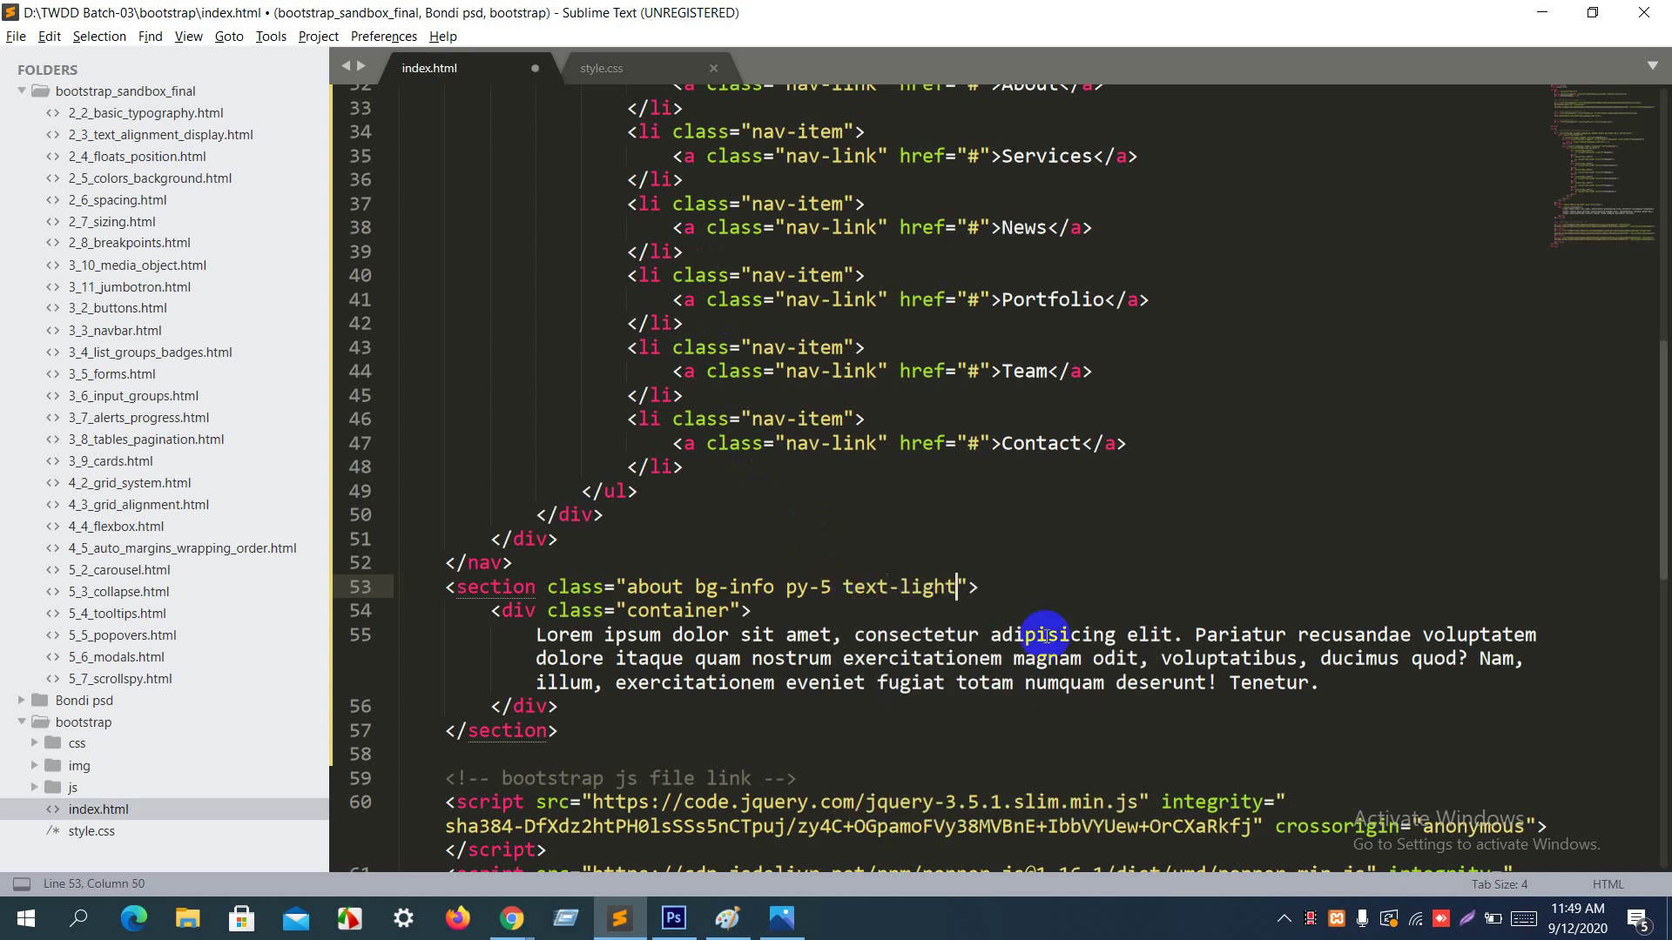
key(ctrl+s)
key(alt+Tab)
key(F5)
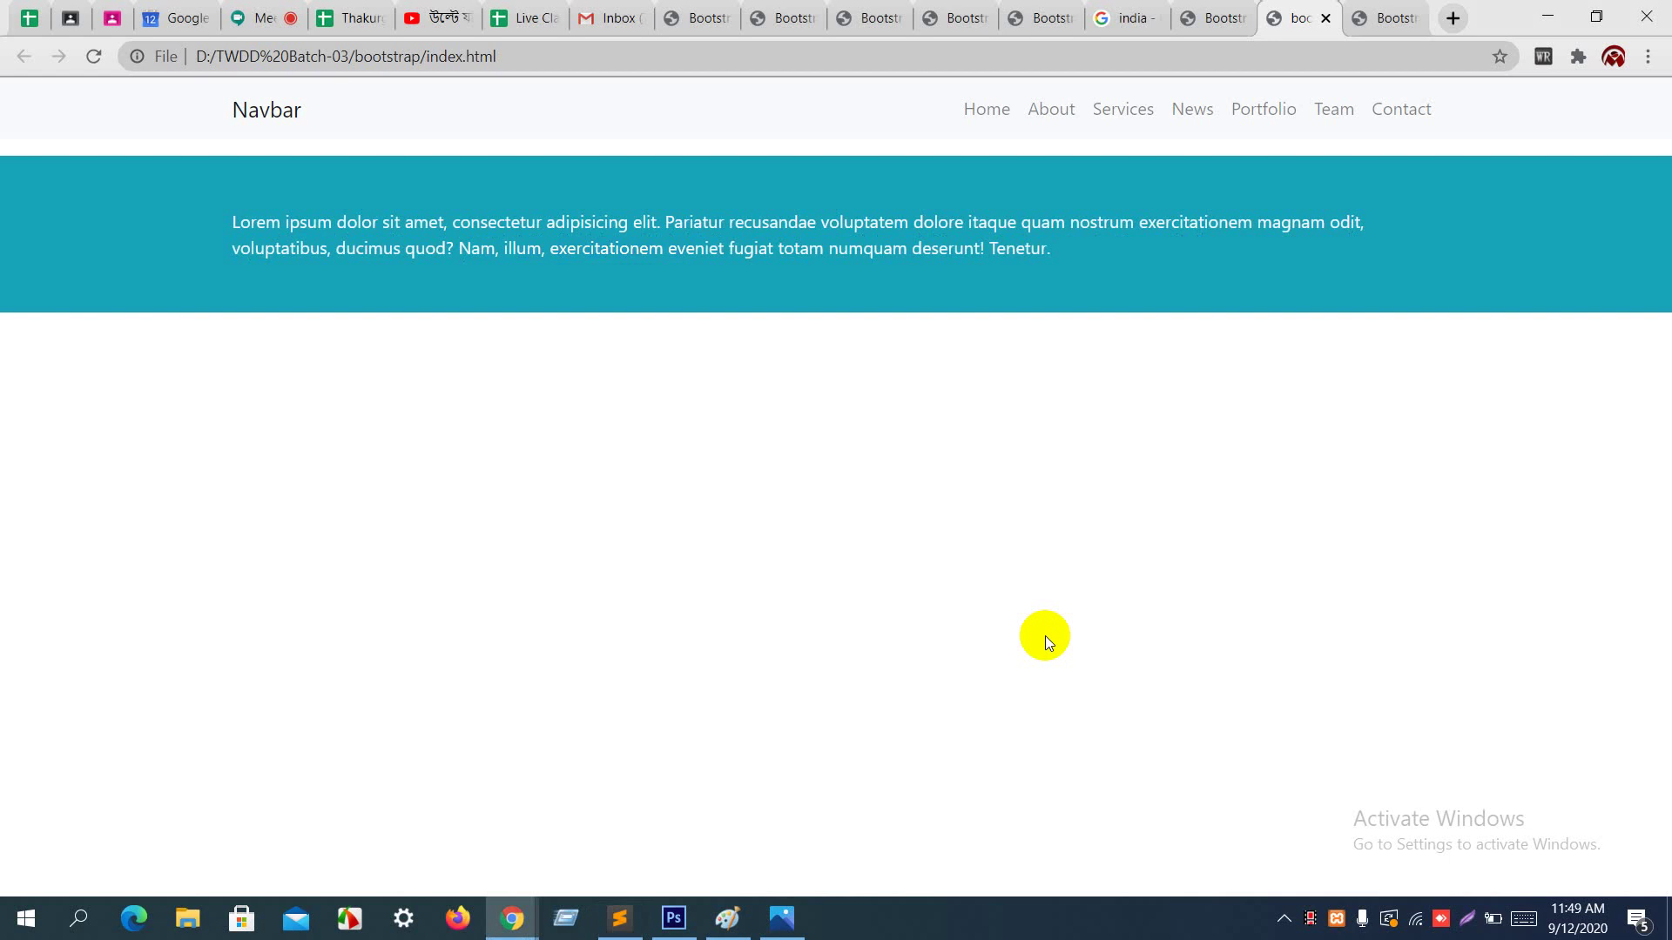
triple_click(560, 228)
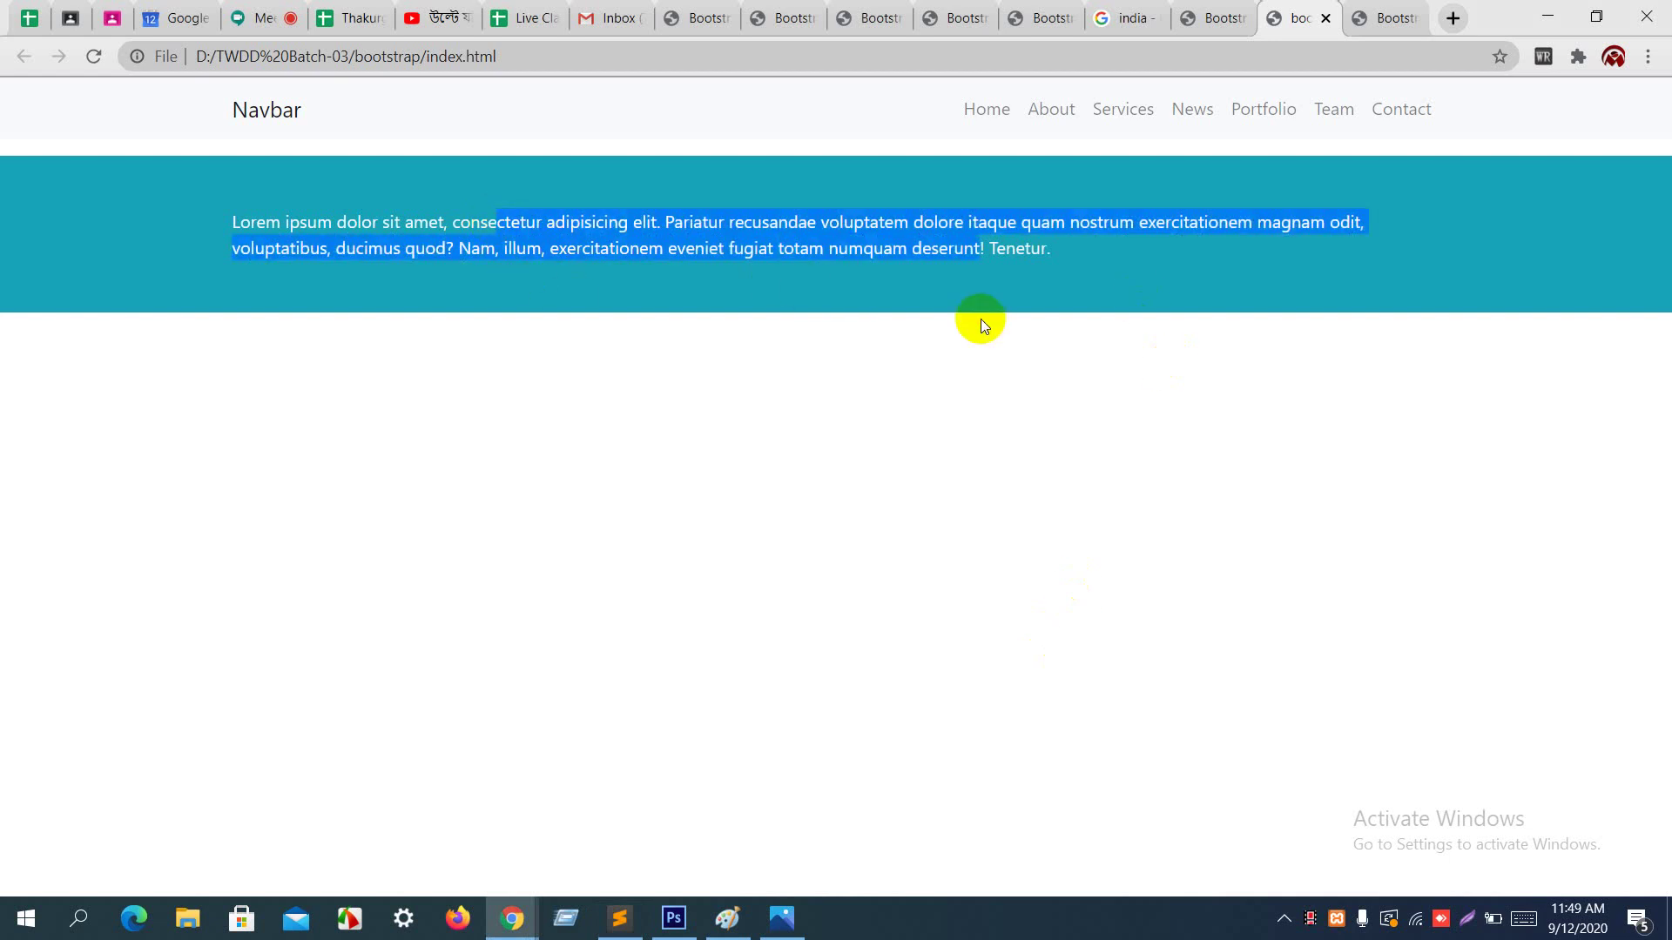
click(981, 321)
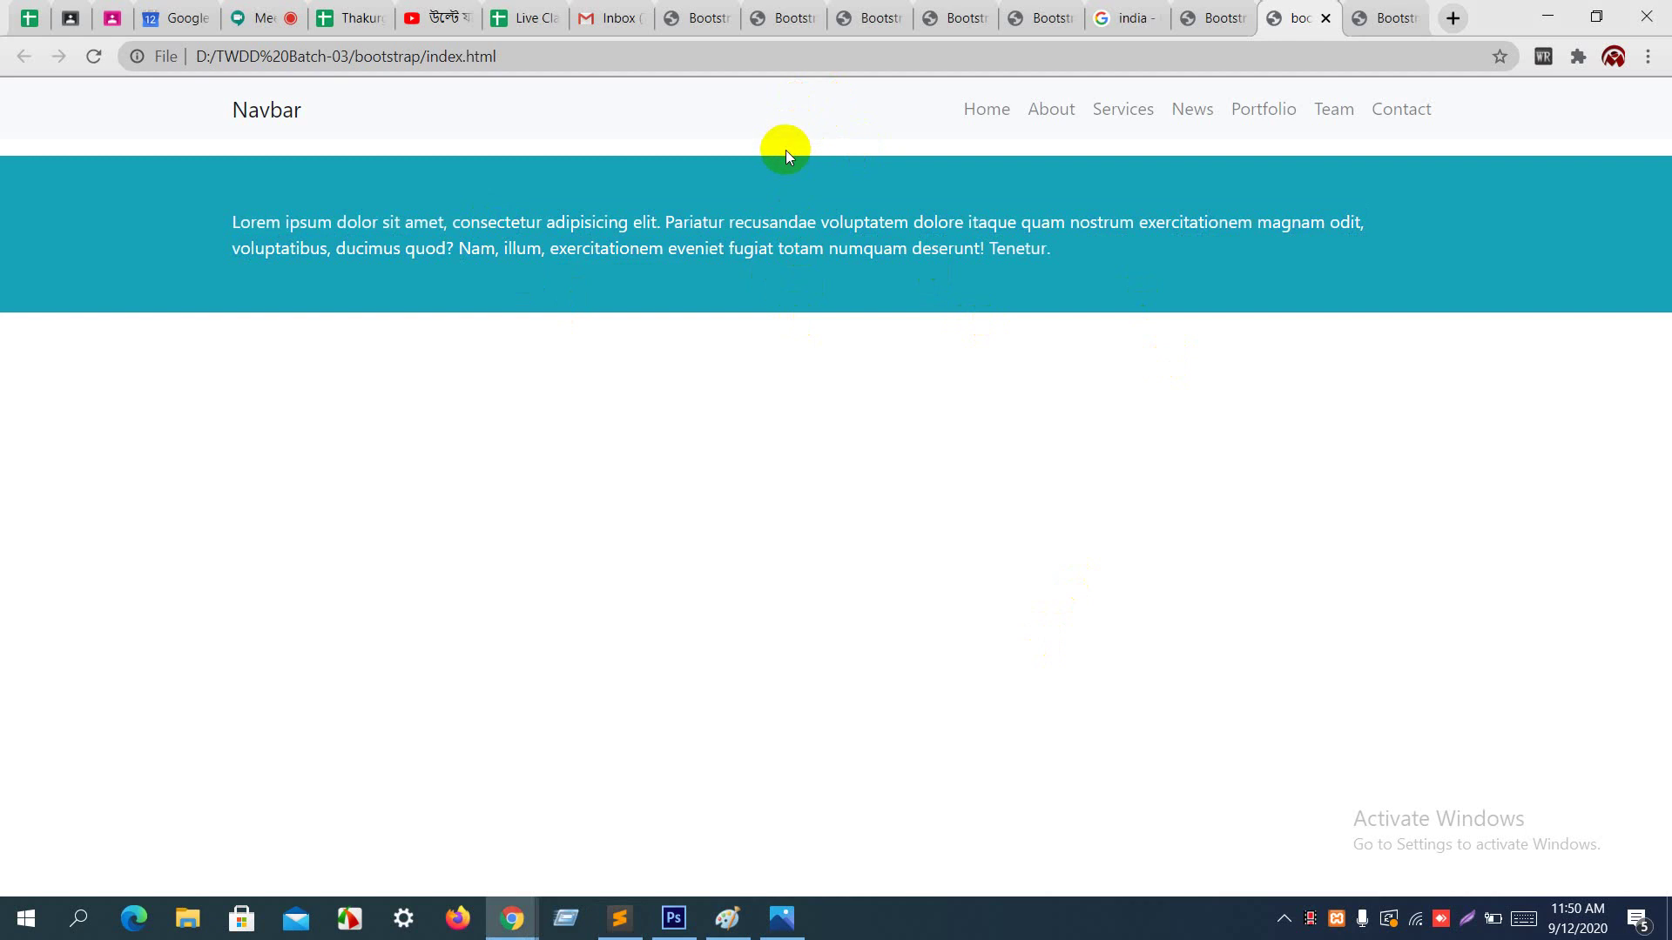
Step: Remove the mb-3 class from the nav element in index.html, save, reload the page in Chrome and check the about section below the navbar
key(alt+Tab)
scroll(775, 218, up, 10)
scroll(775, 217, down, 4)
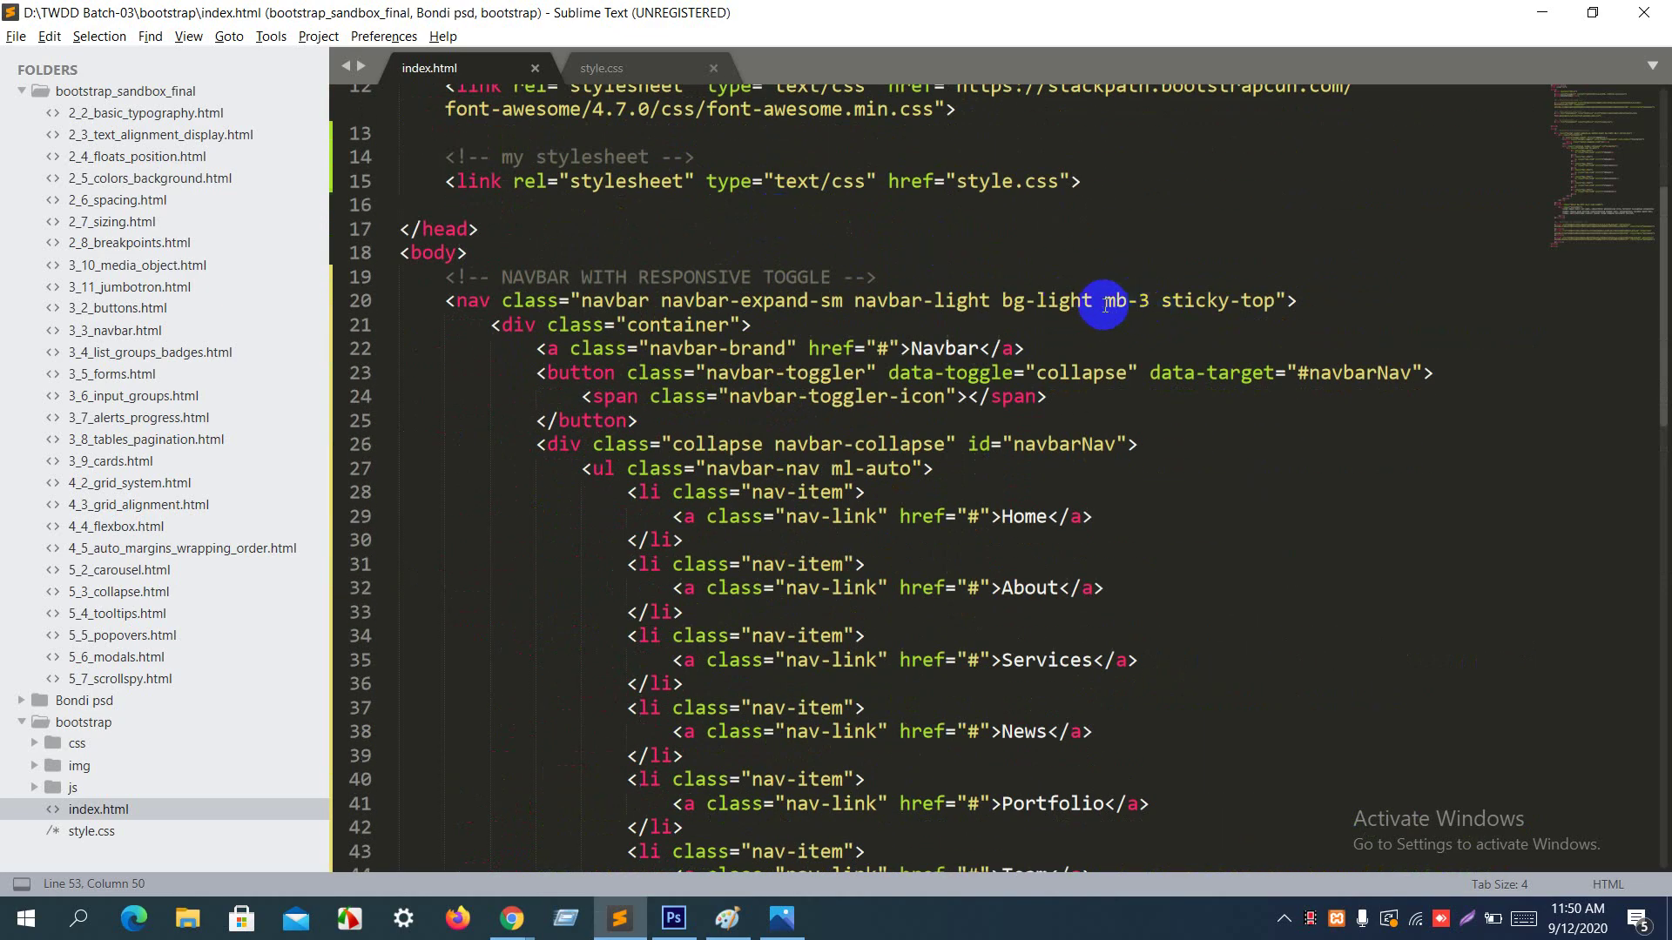
drag(1104, 300, 1151, 301)
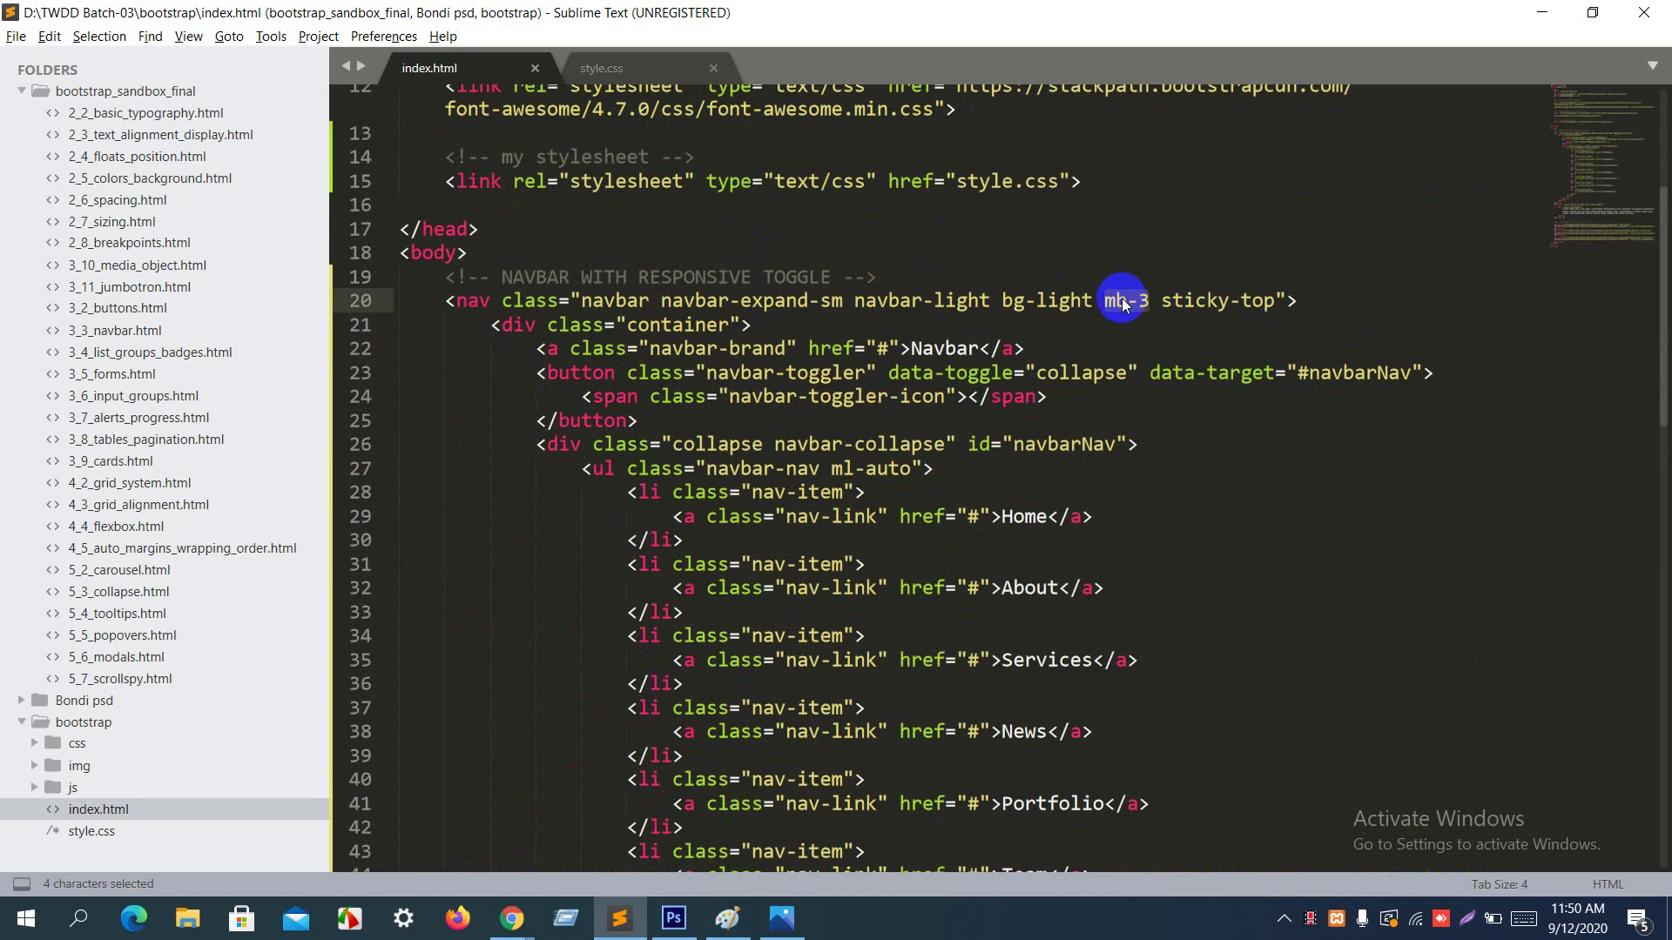
key(BackSpace)
key(BackSpace)
key(ctrl+s)
key(alt+Tab)
key(F5)
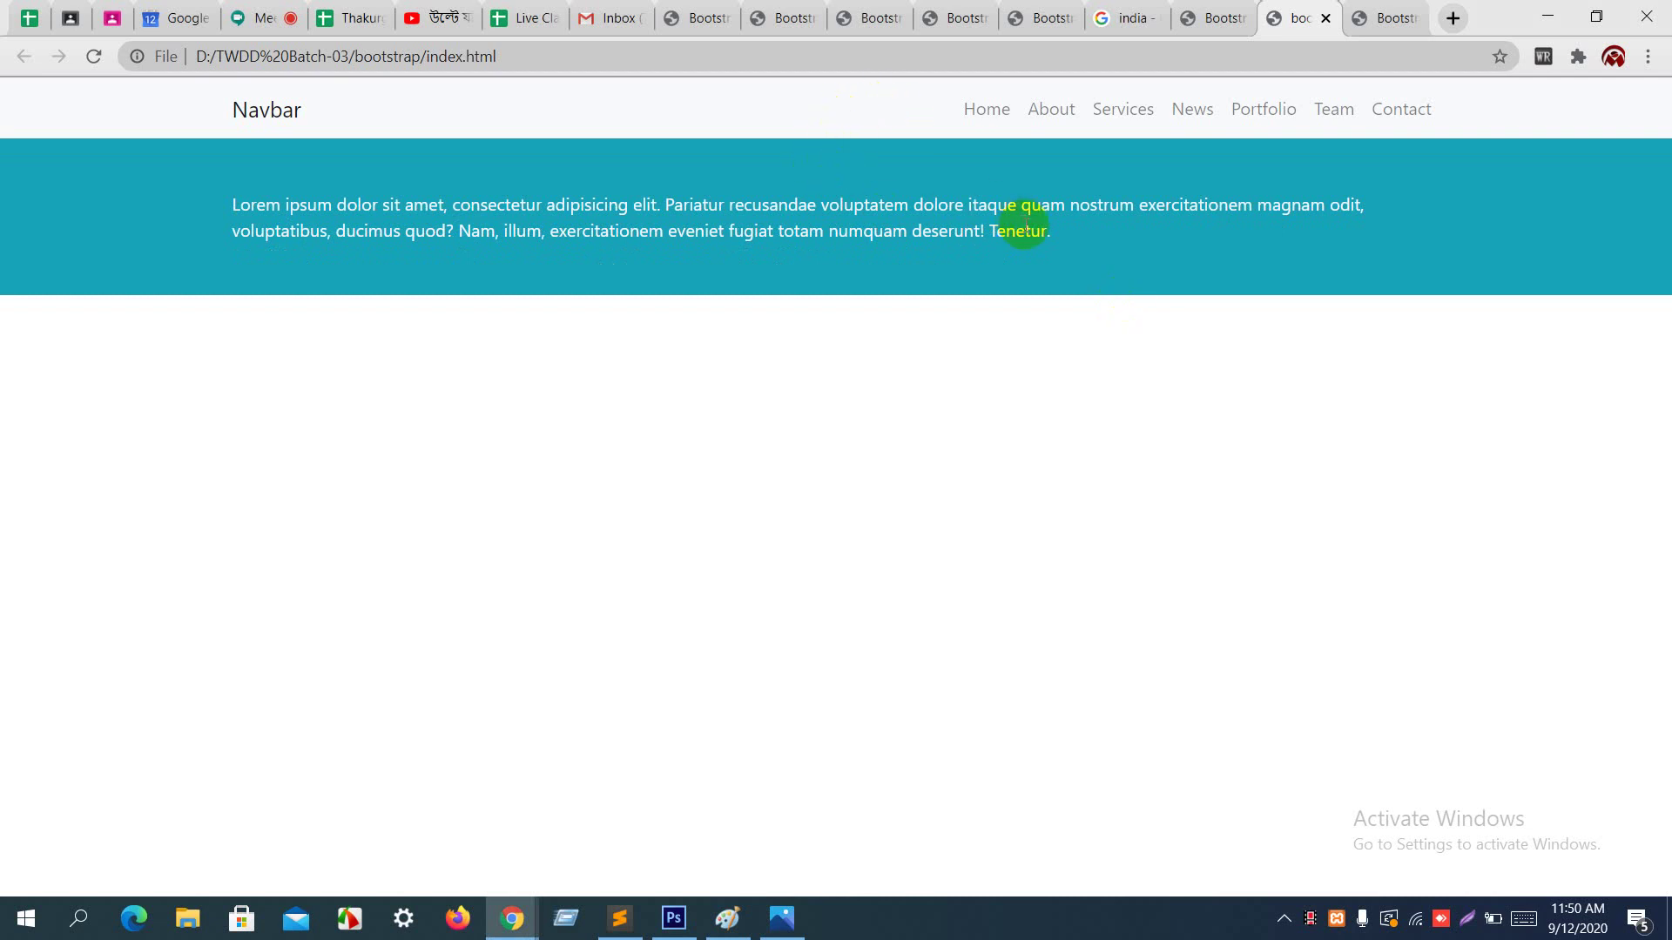
drag(1049, 232, 676, 206)
click(670, 207)
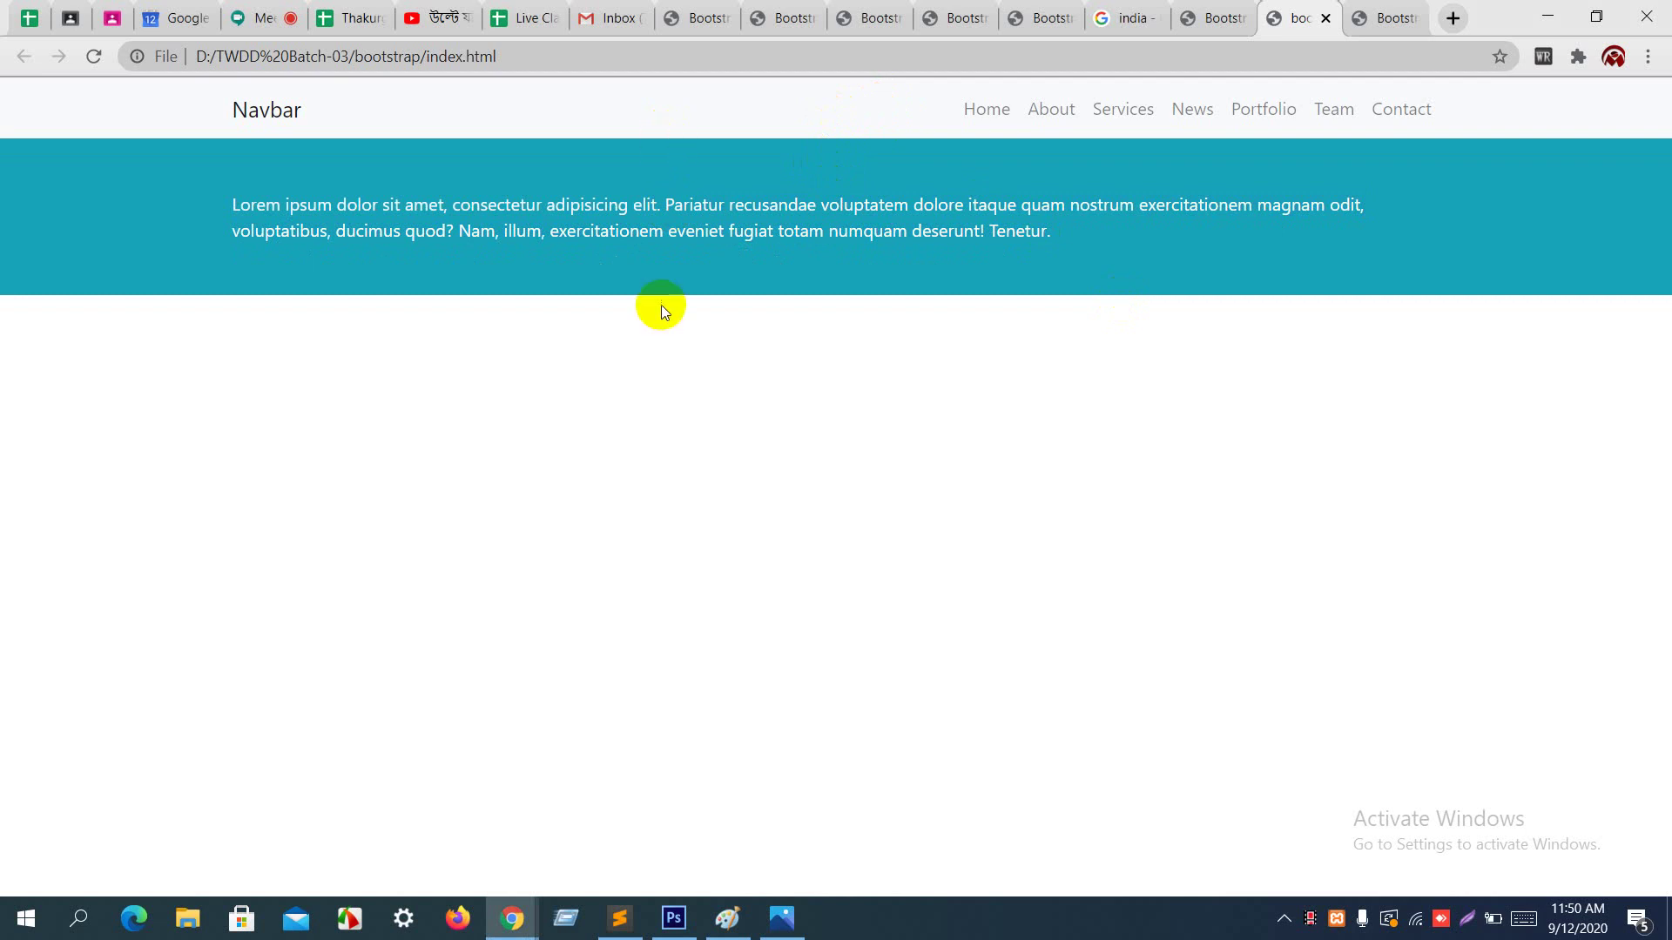
Step: Add the class mt-5 to the about section in index.html, save the file and reload the page in Chrome
key(alt+Tab)
scroll(702, 444, down, 5)
scroll(703, 444, down, 3)
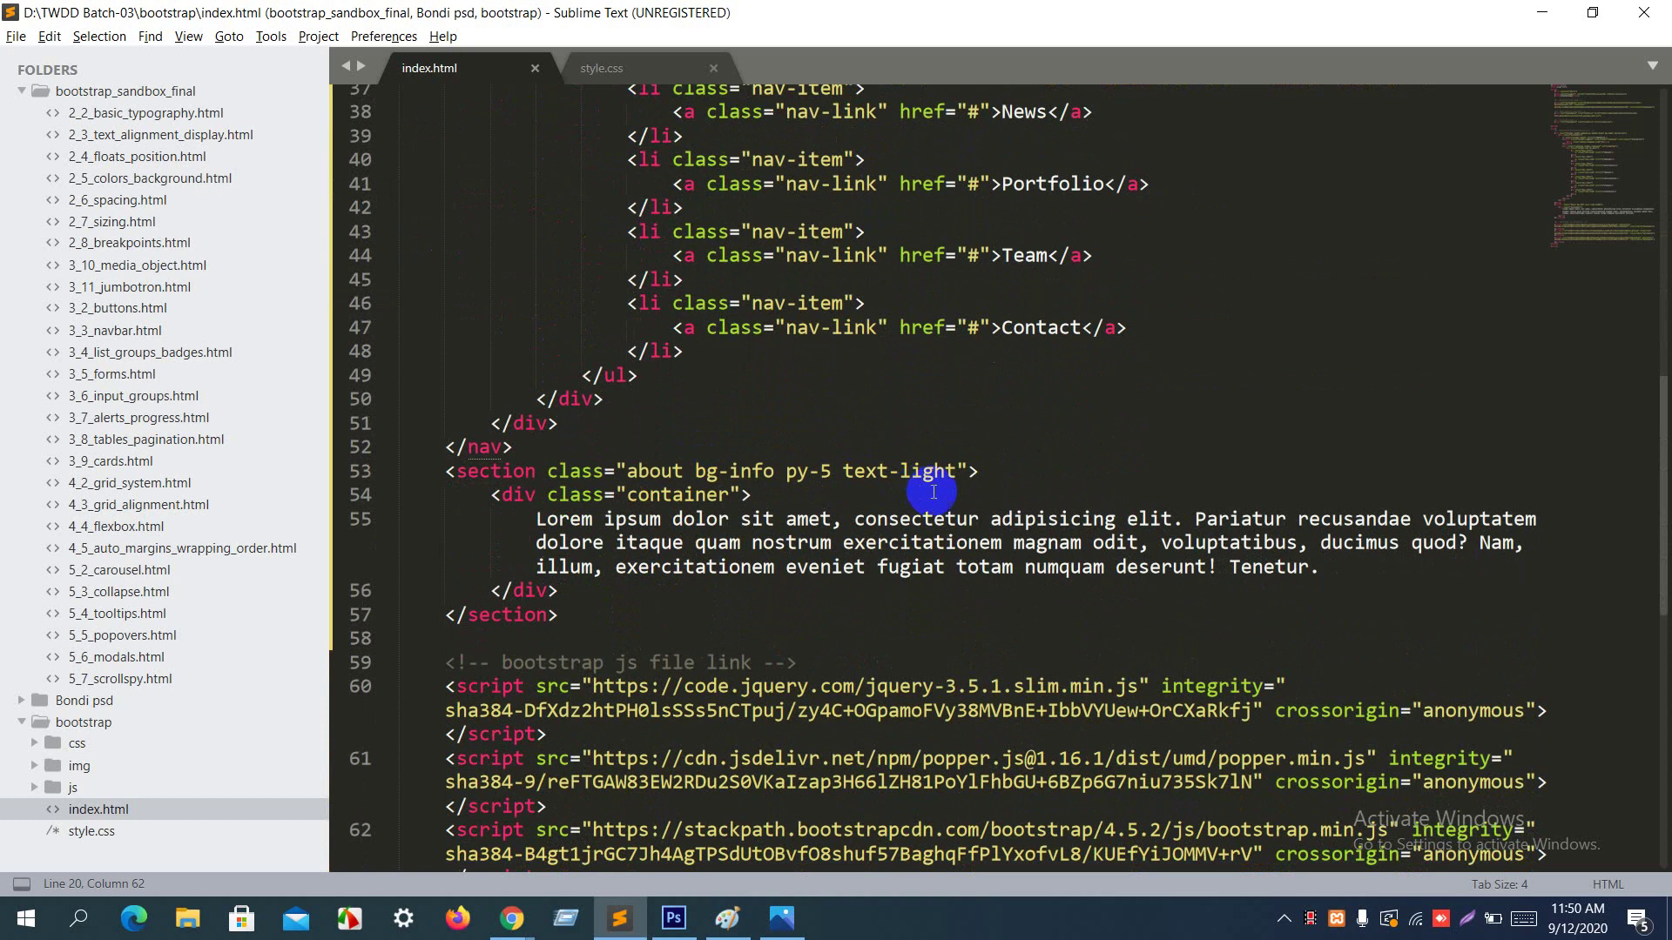
click(960, 475)
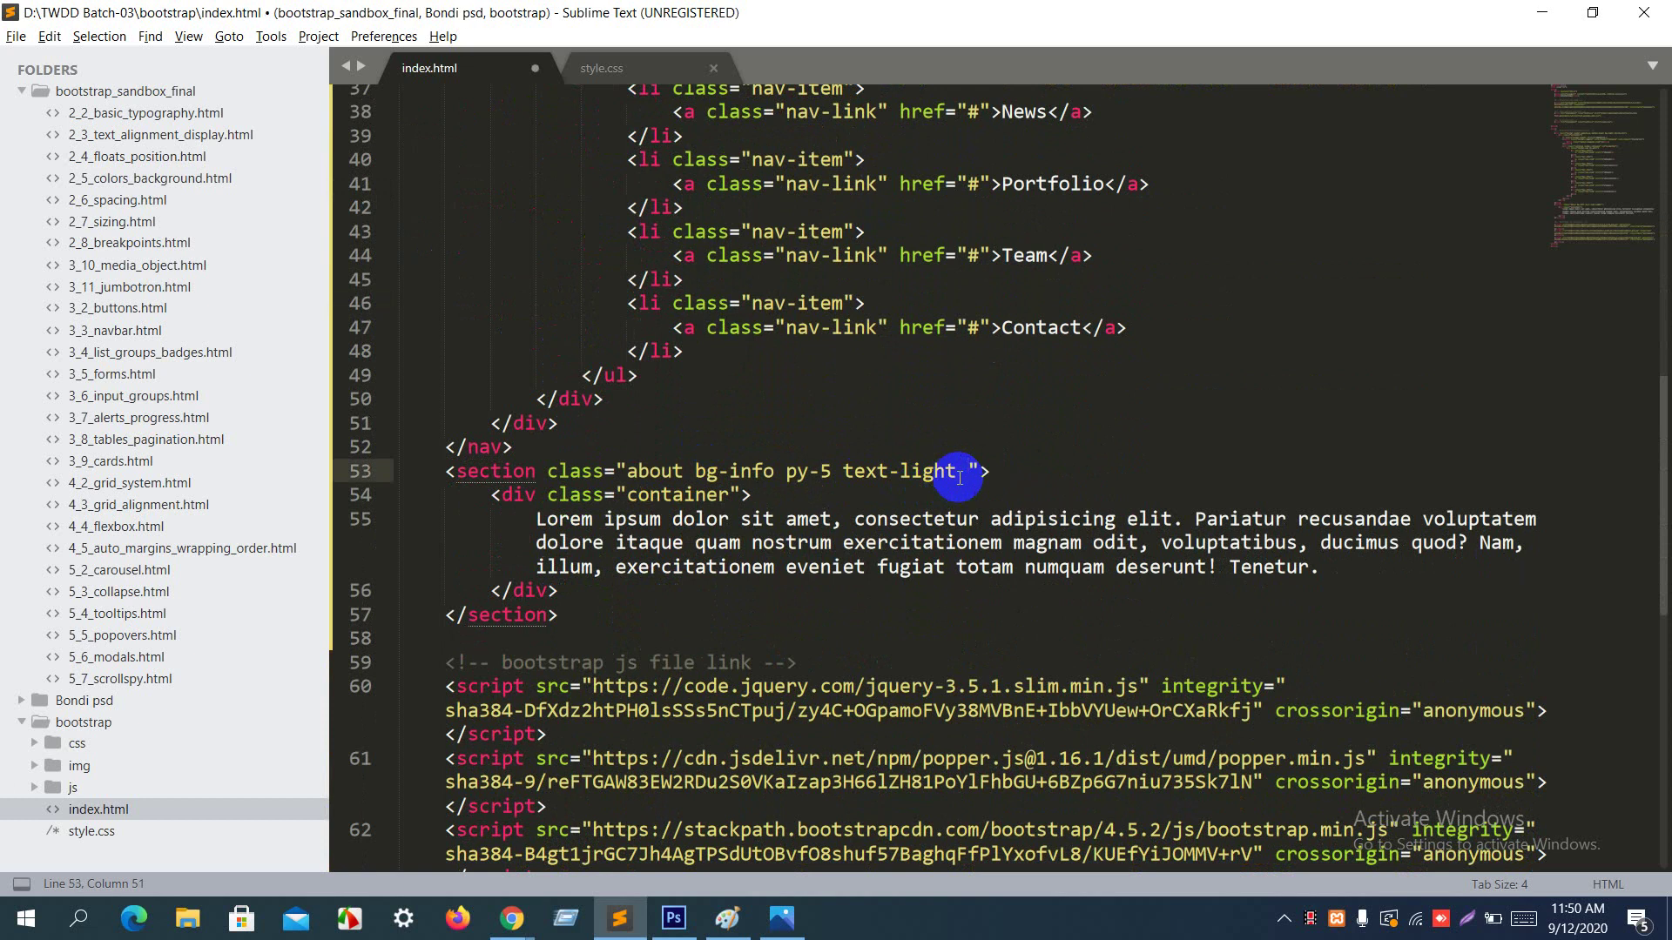
text(mt)
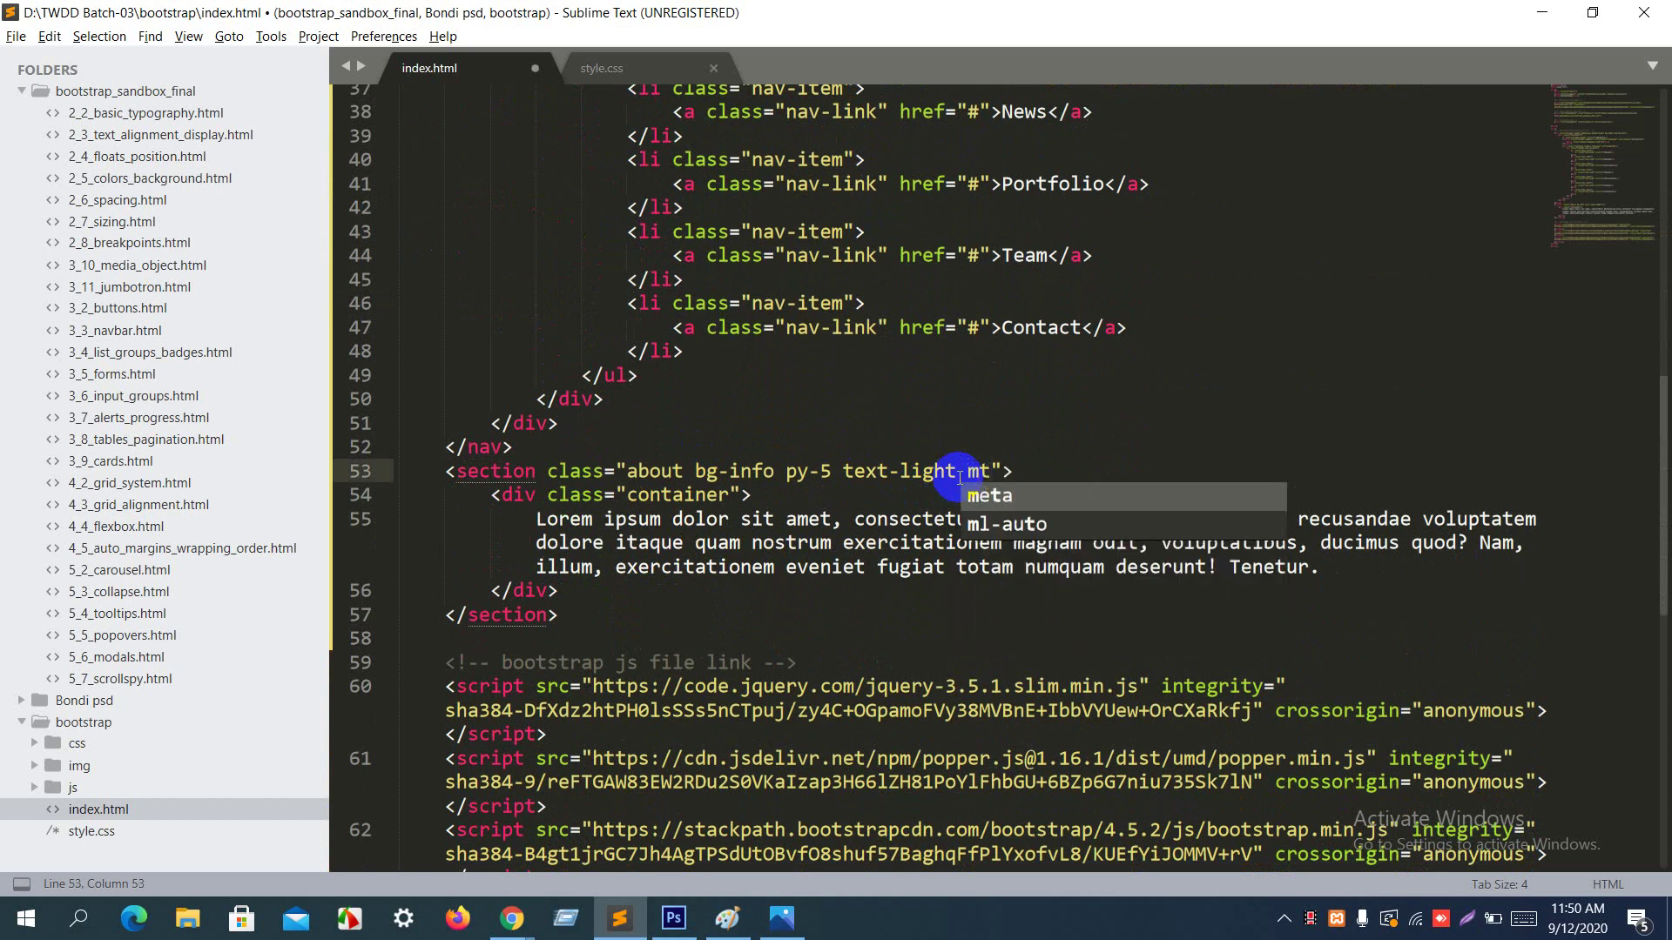
text(-)
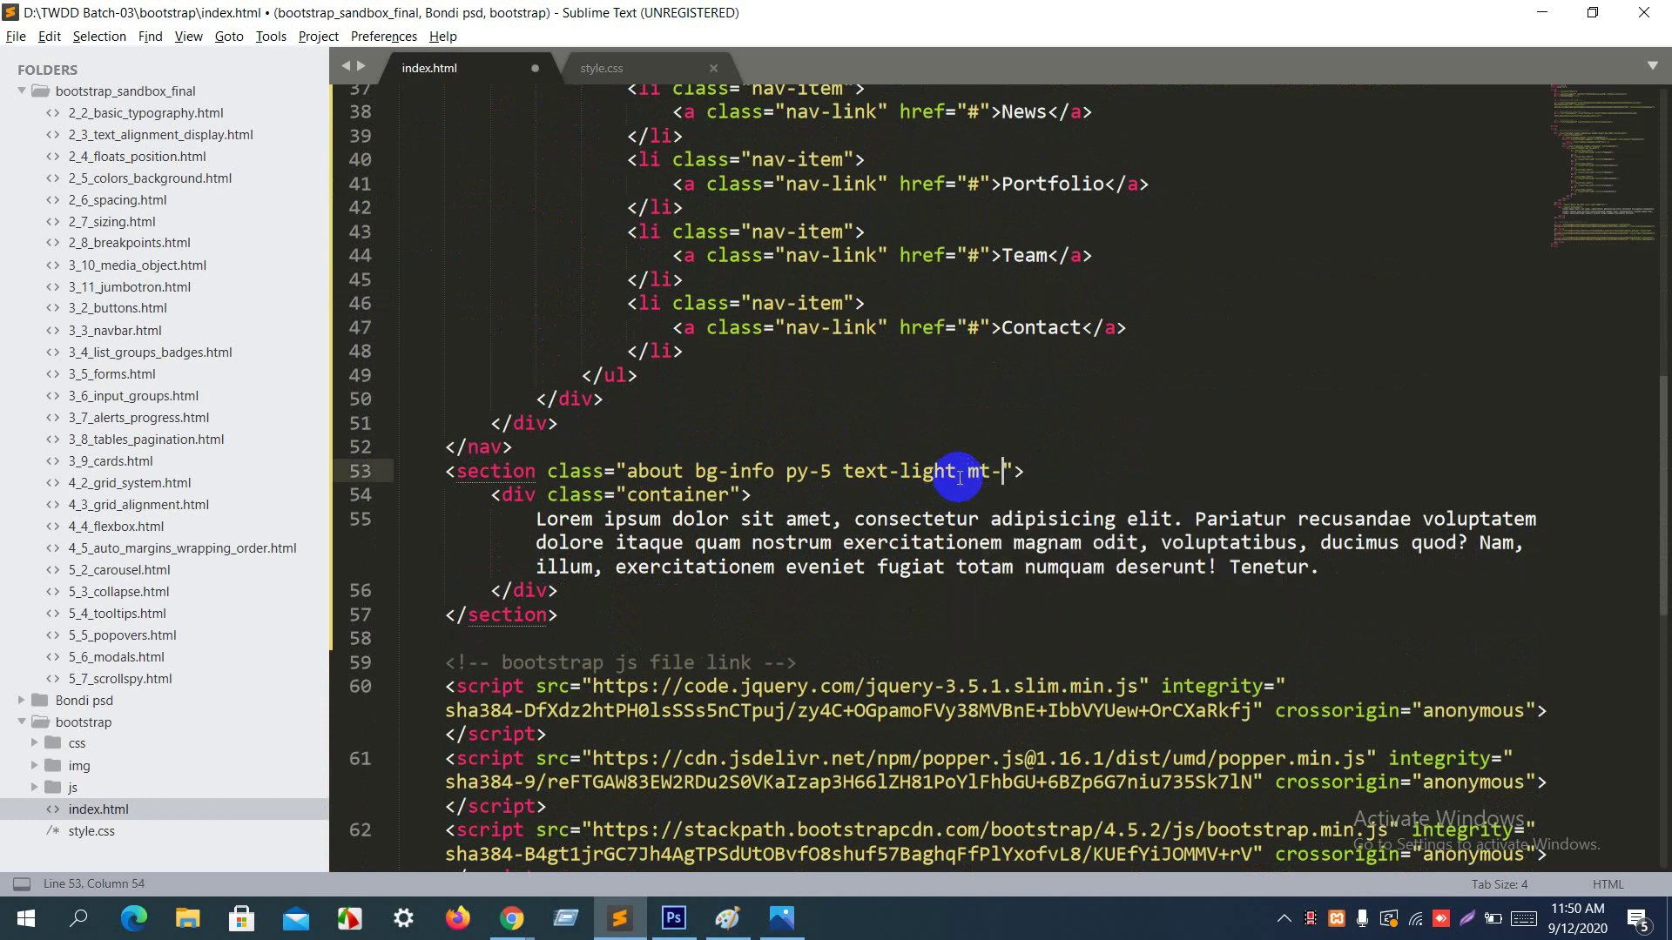
text(5)
key(ctrl+s)
key(alt+Tab)
key(F5)
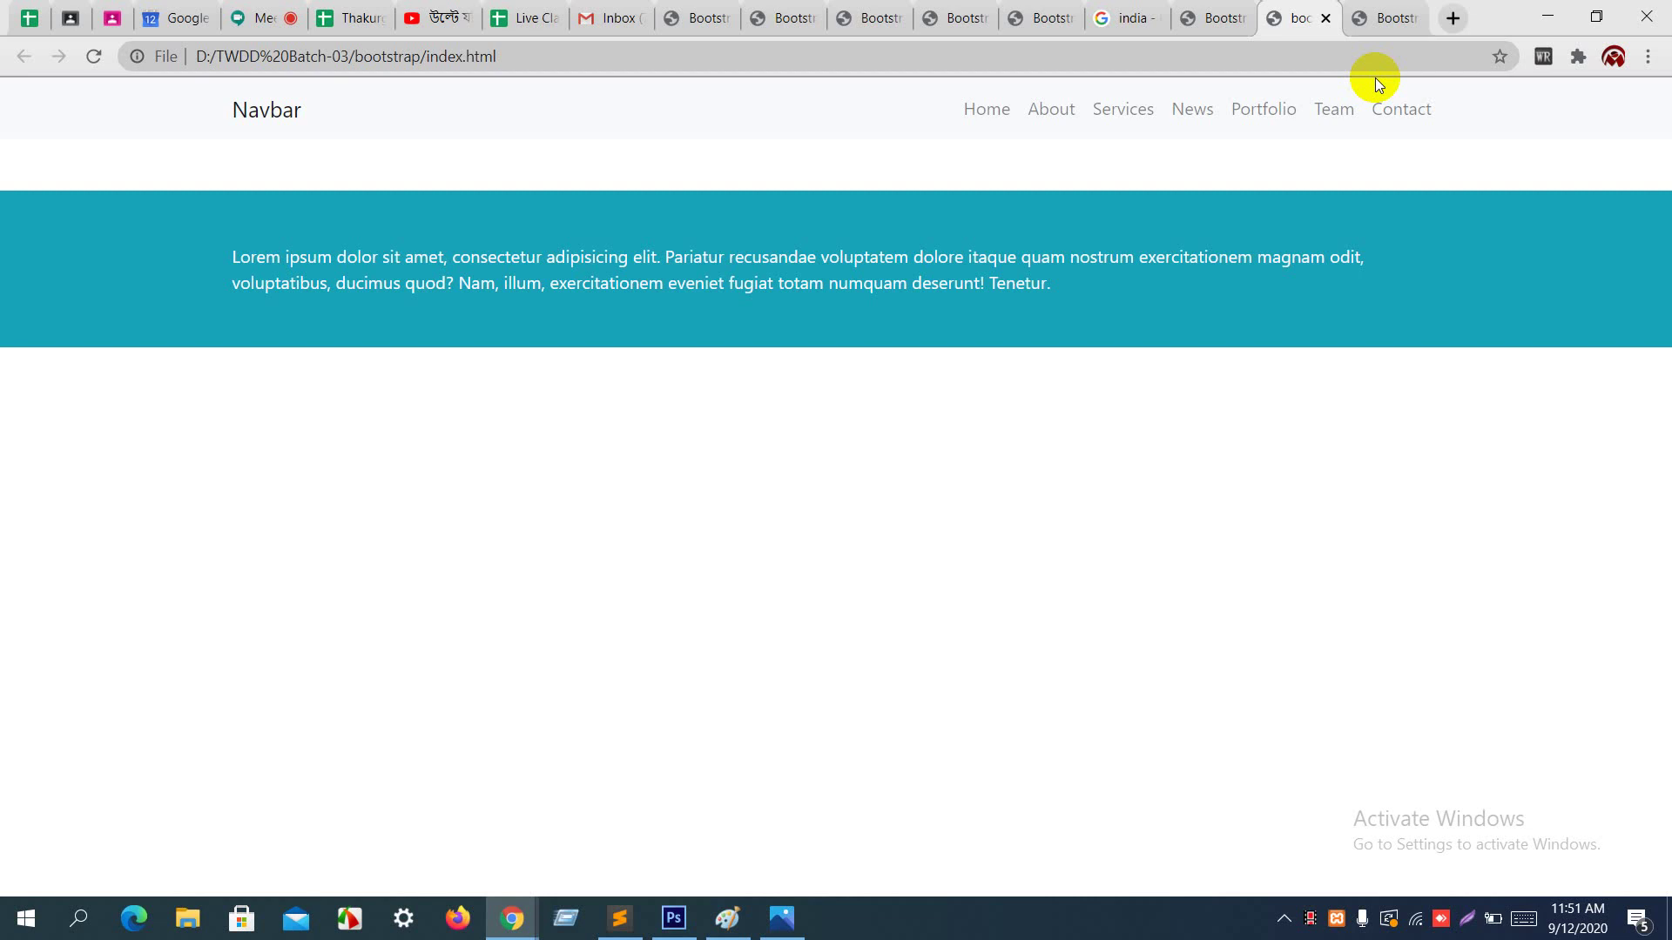
Step: Remove the mt-5 class from the about section in index.html, save the file and reload the page in Chrome
key(alt+Tab)
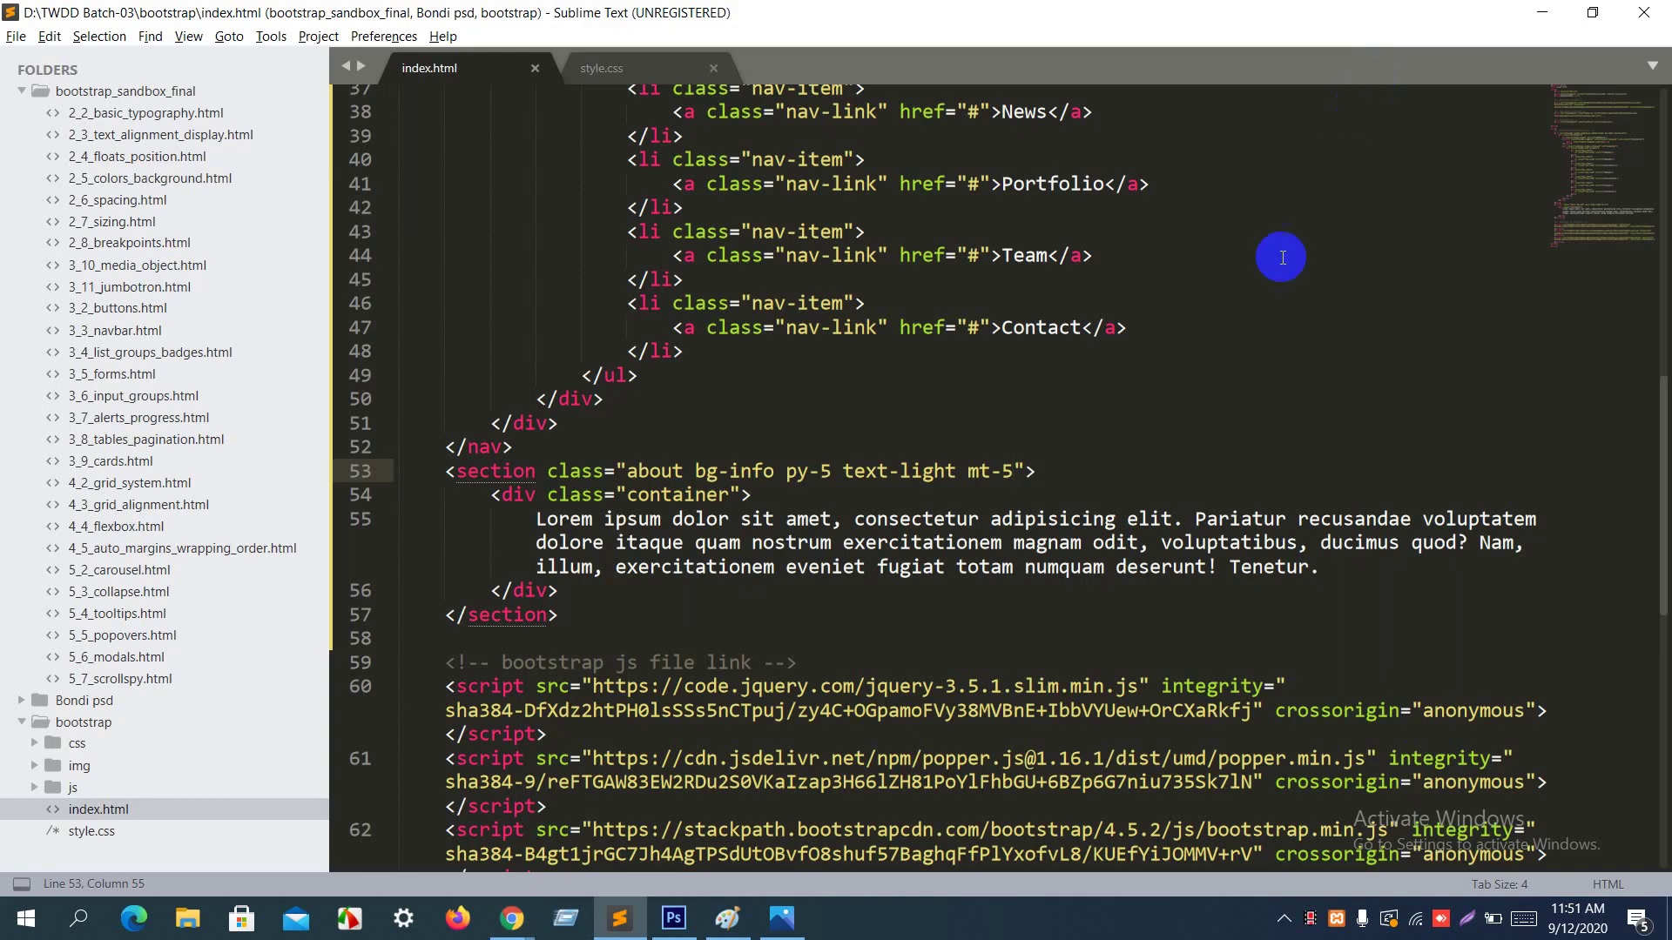
key(BackSpace)
key(BackSpace)
key(BackSpace)
key(BackSpace)
key(BackSpace)
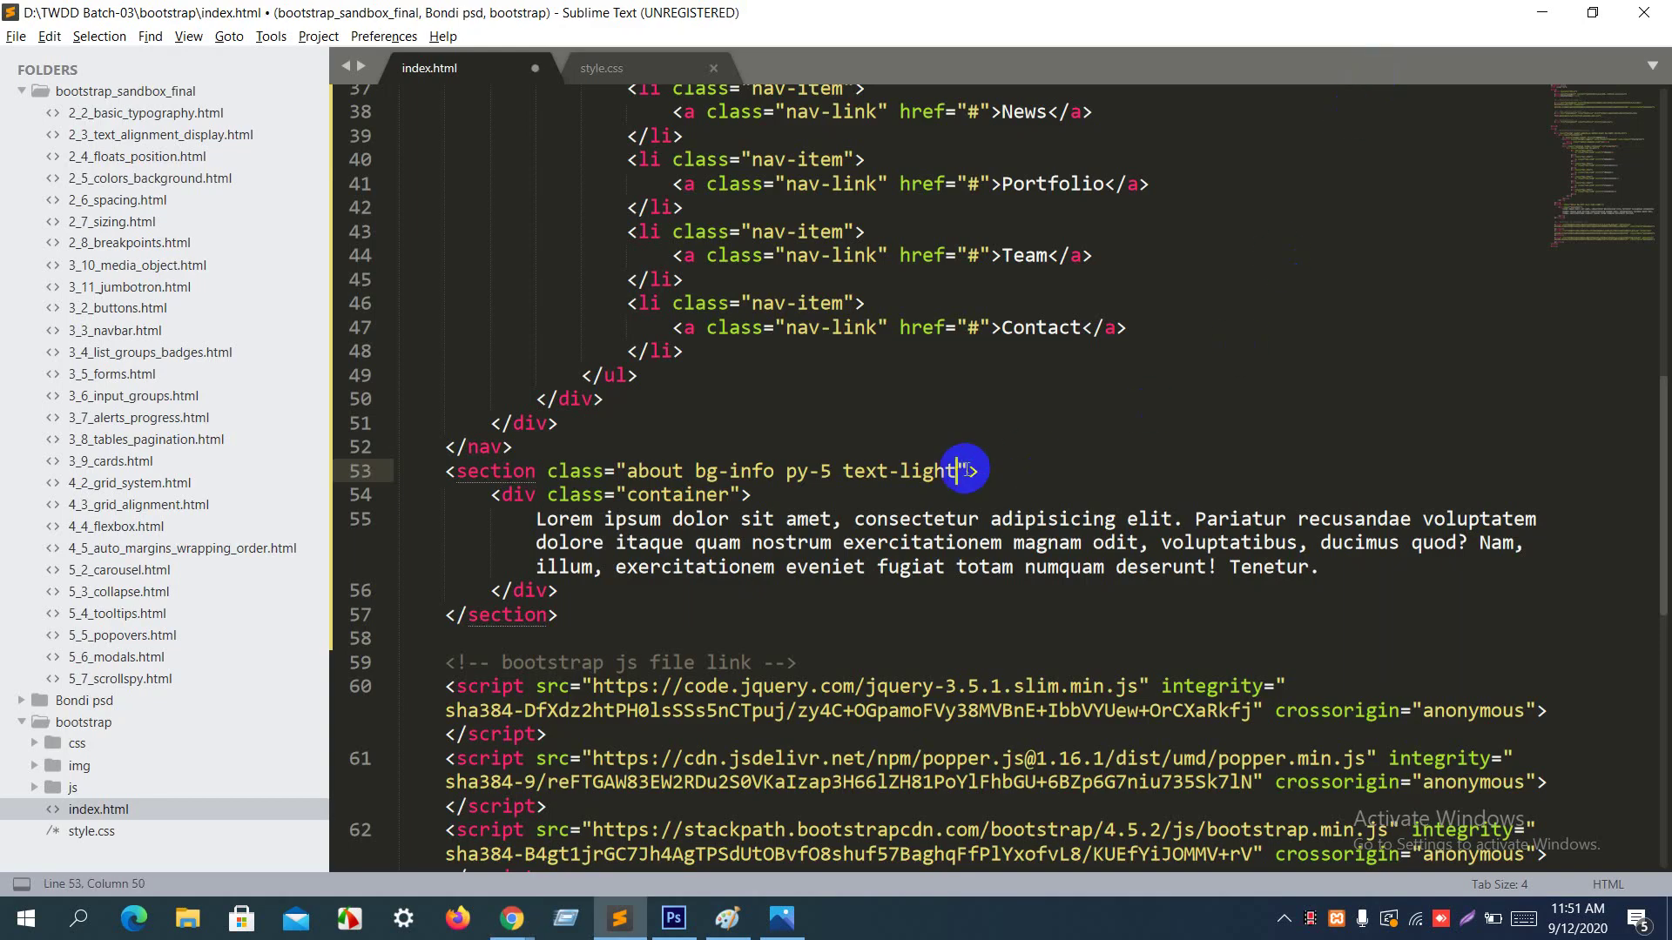
key(ctrl+s)
key(alt+Tab)
key(ctrl+r)
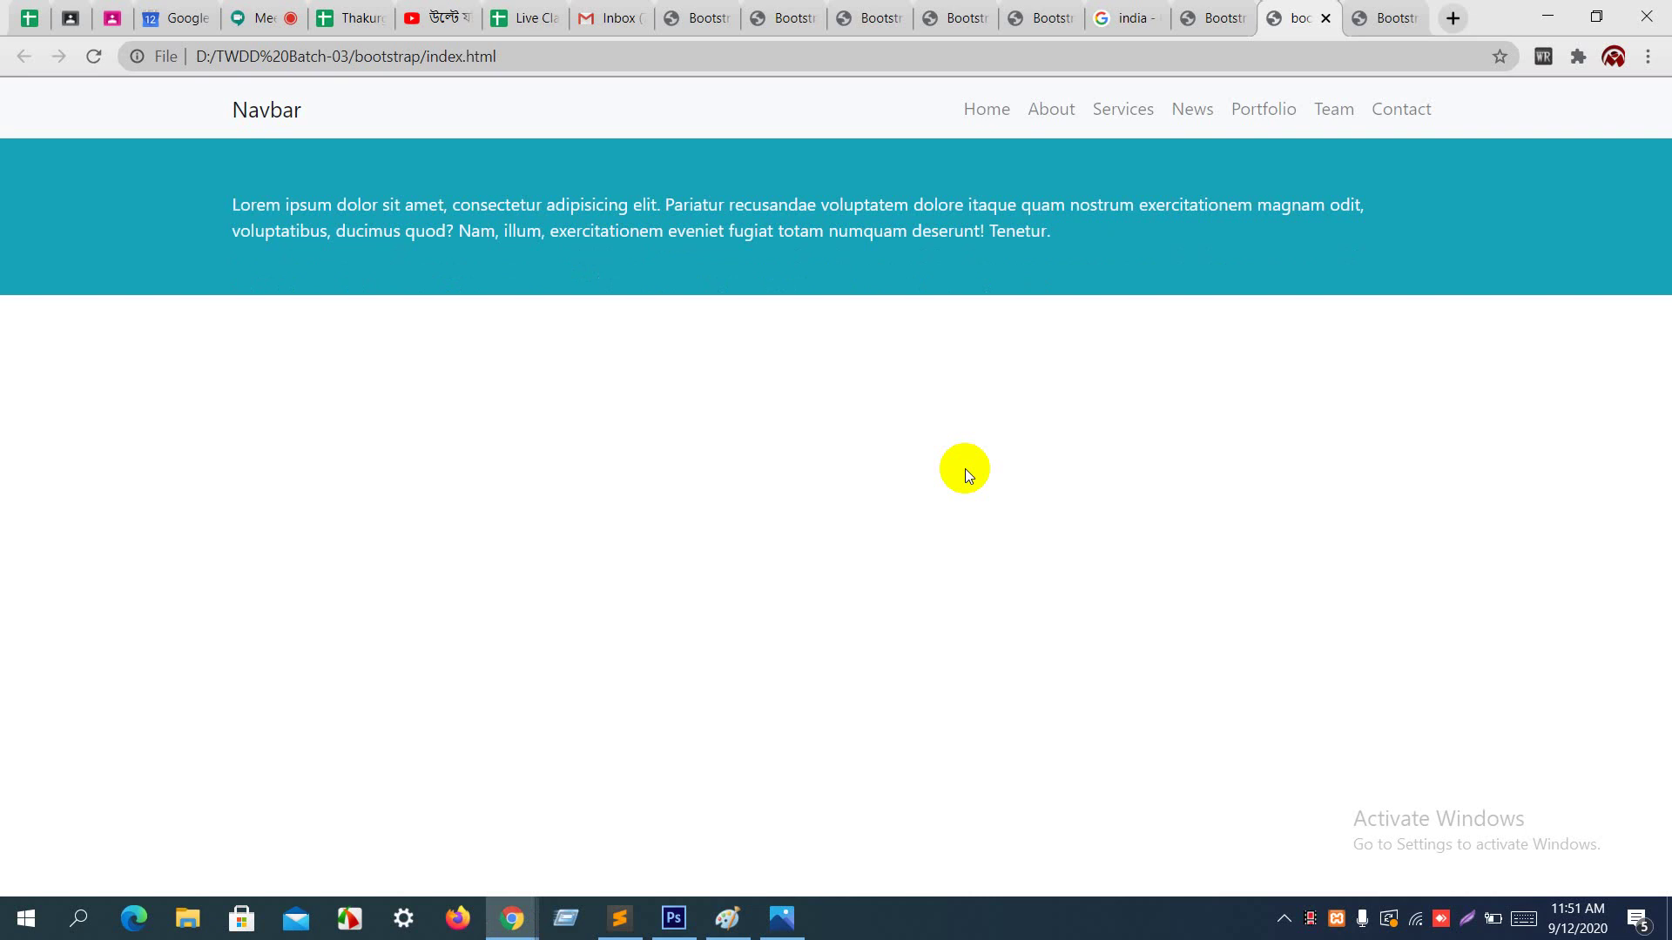
Step: Open the developer tools on the page and turn on mobile device emulation
click(844, 62)
right_click(743, 398)
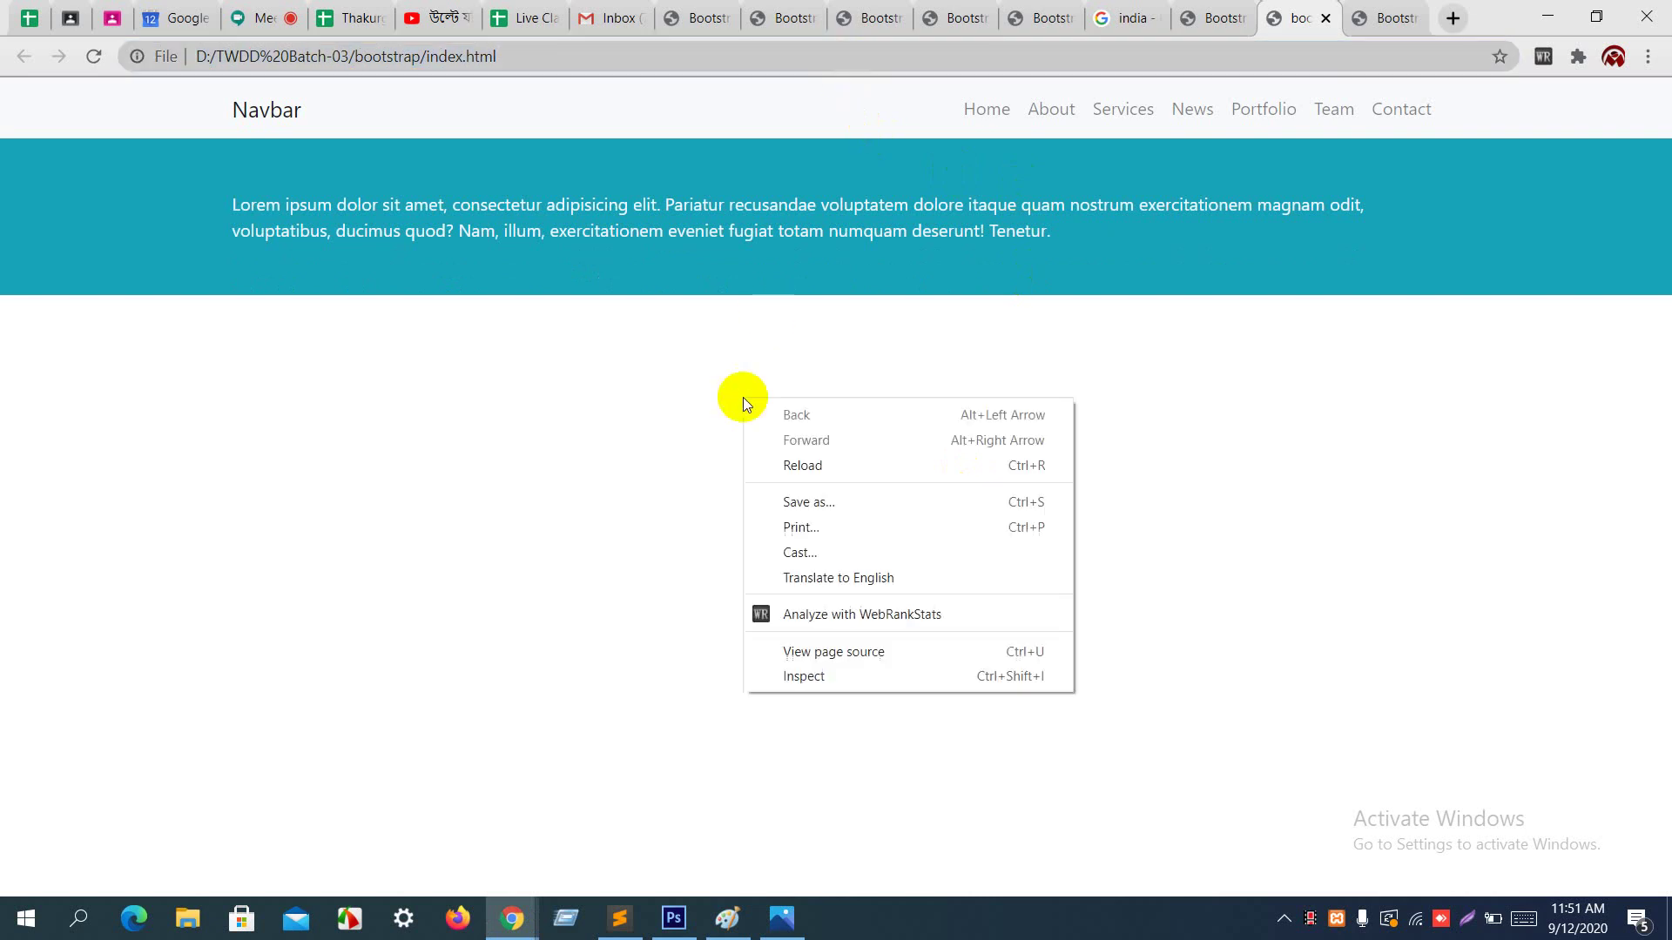
click(853, 675)
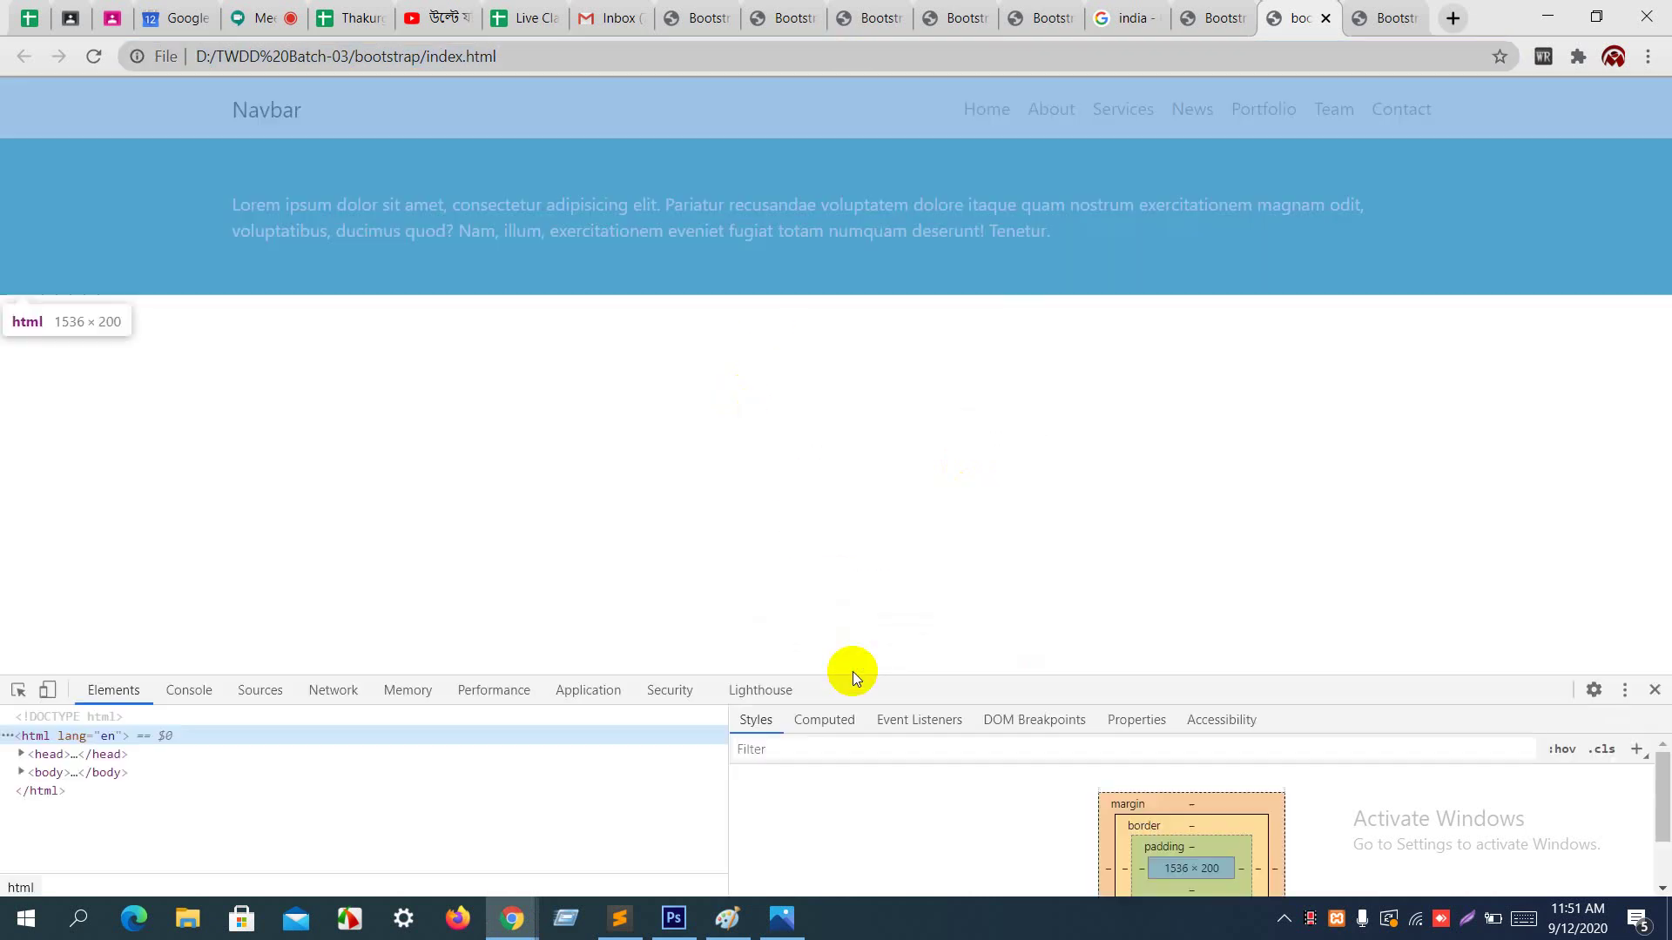
click(47, 690)
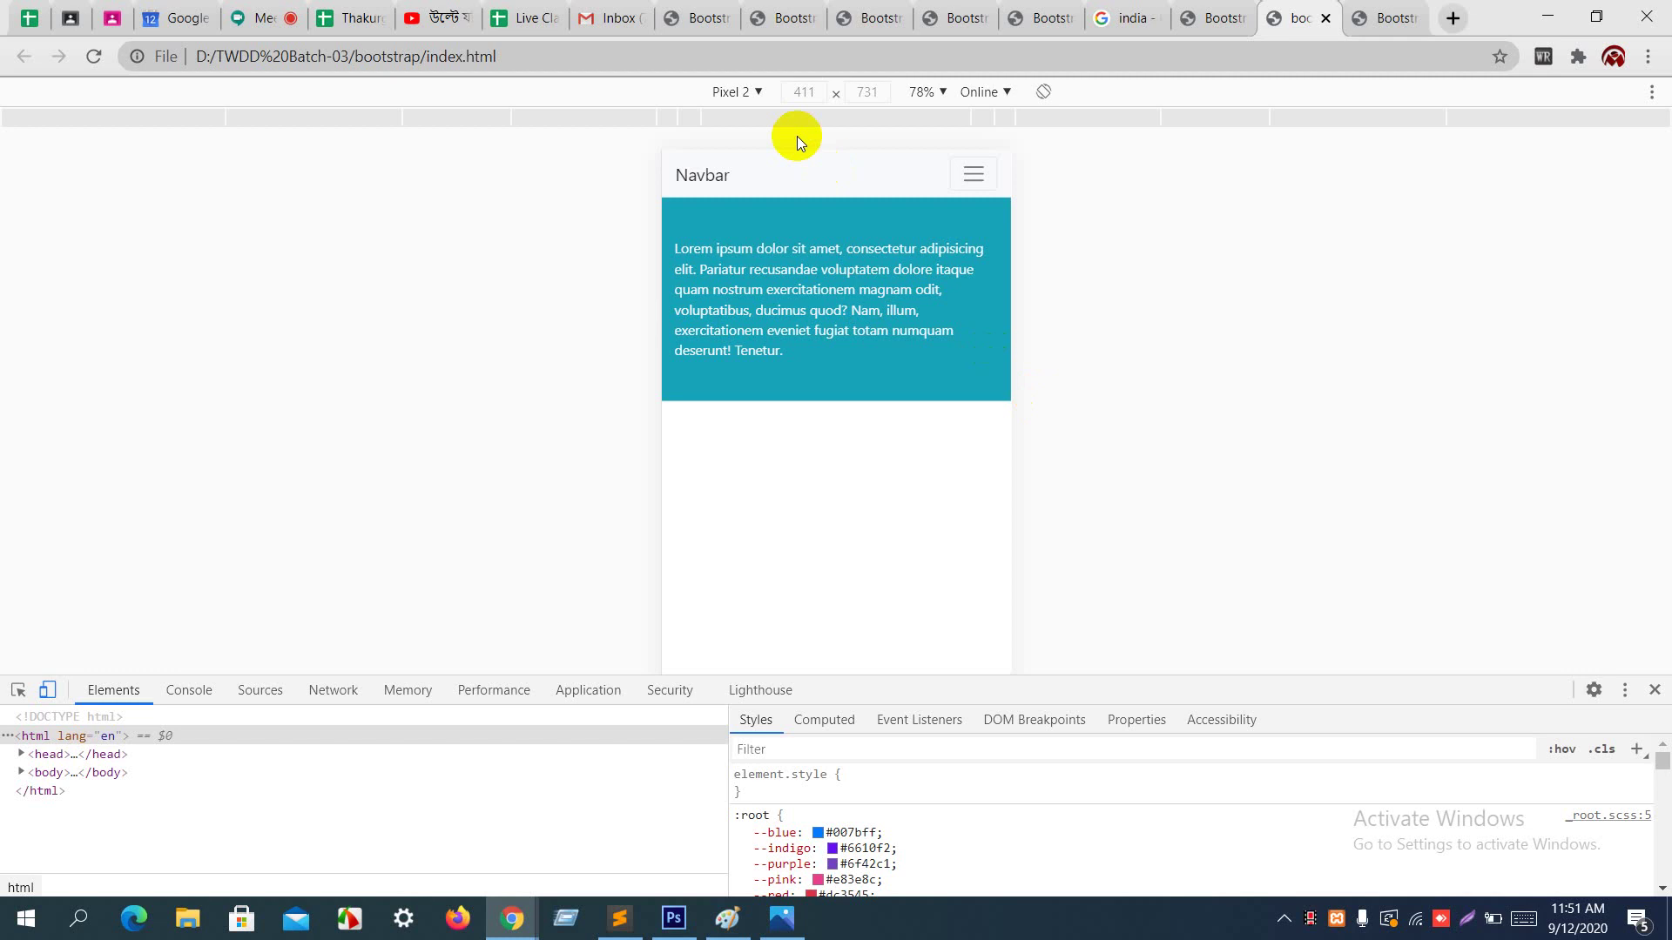
Step: Preview the page's navbar and about section on the emulated Pixel 2 XL, iPhone 5/SE and iPhone 6/7/8 Plus
click(766, 96)
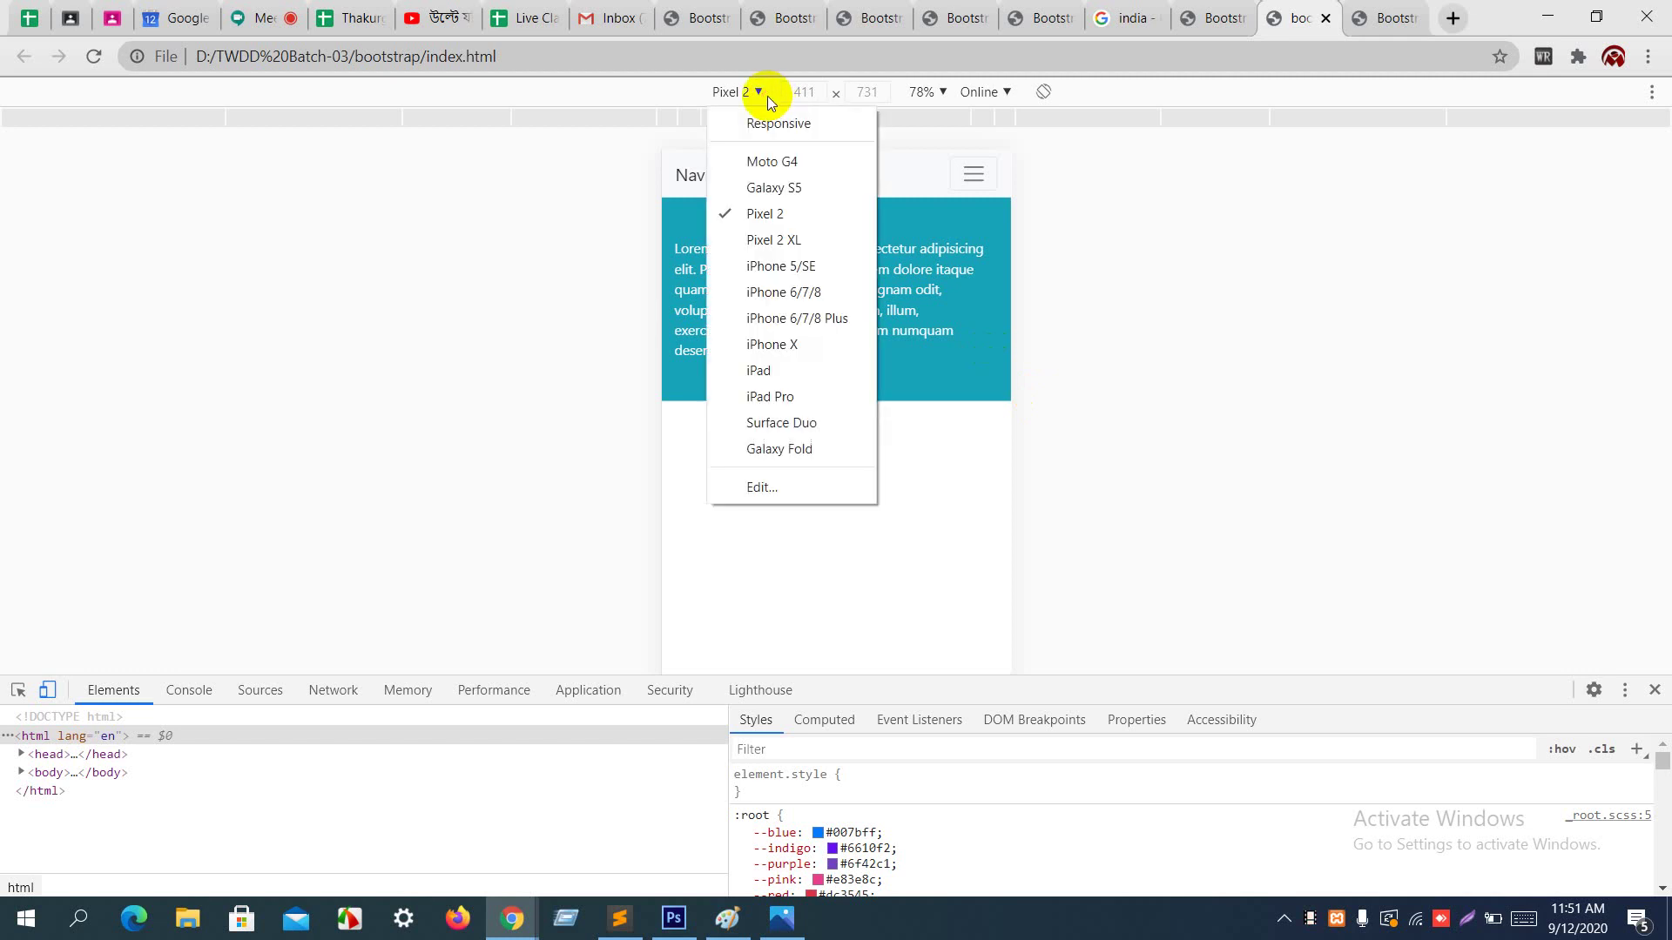
click(762, 244)
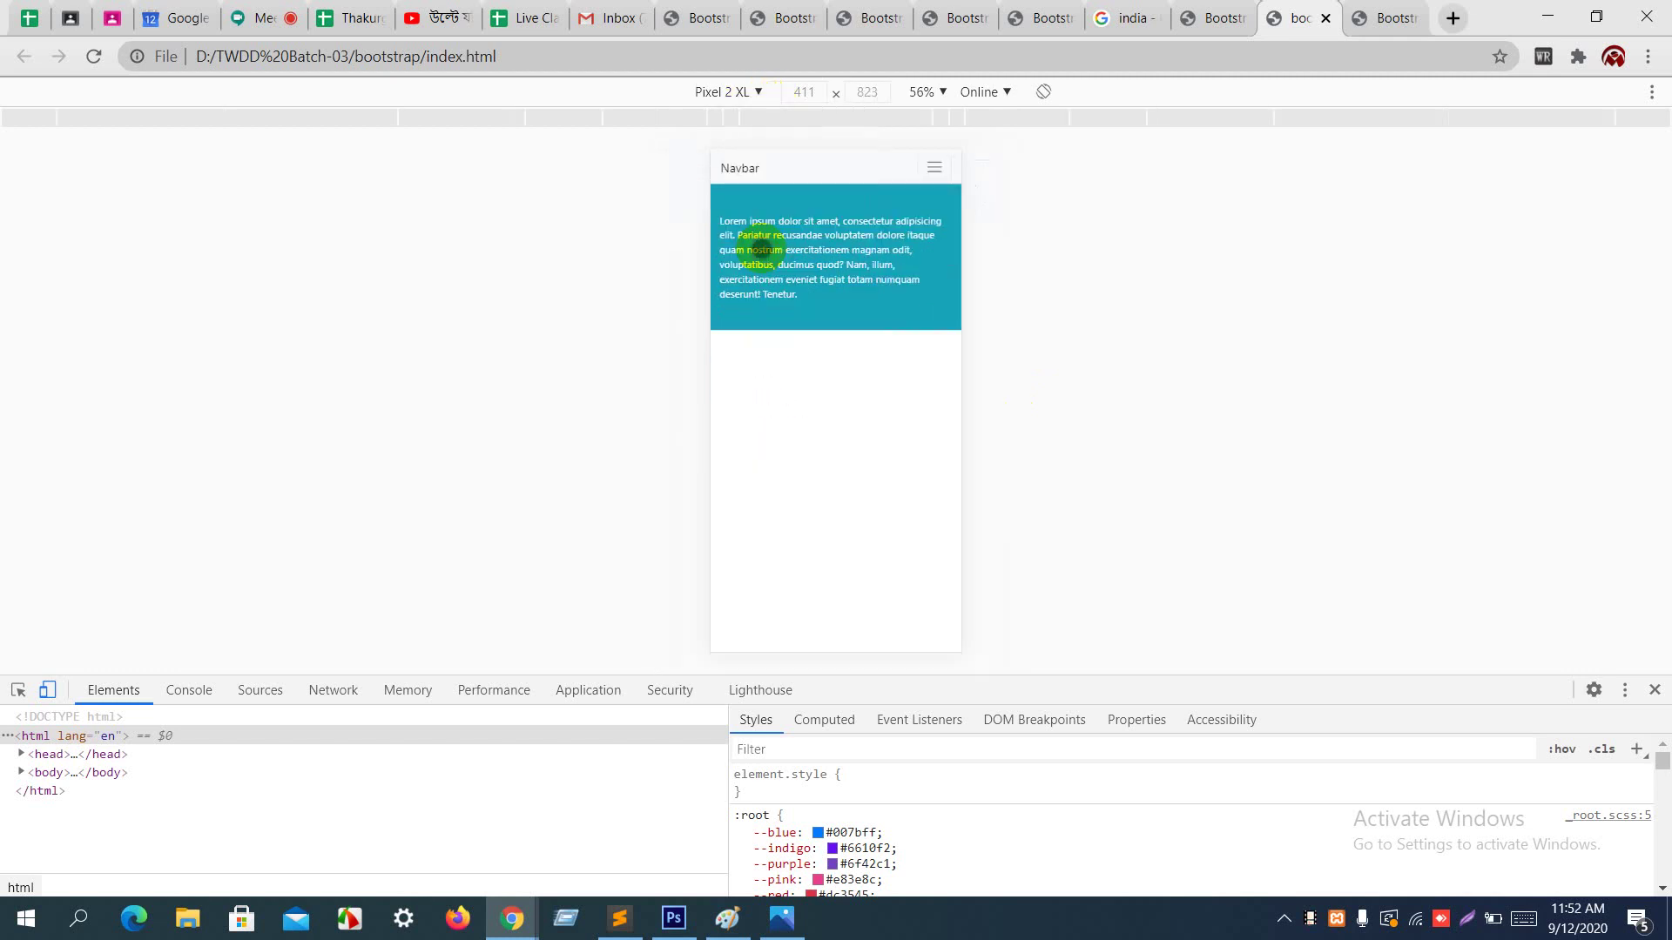
click(756, 93)
click(750, 266)
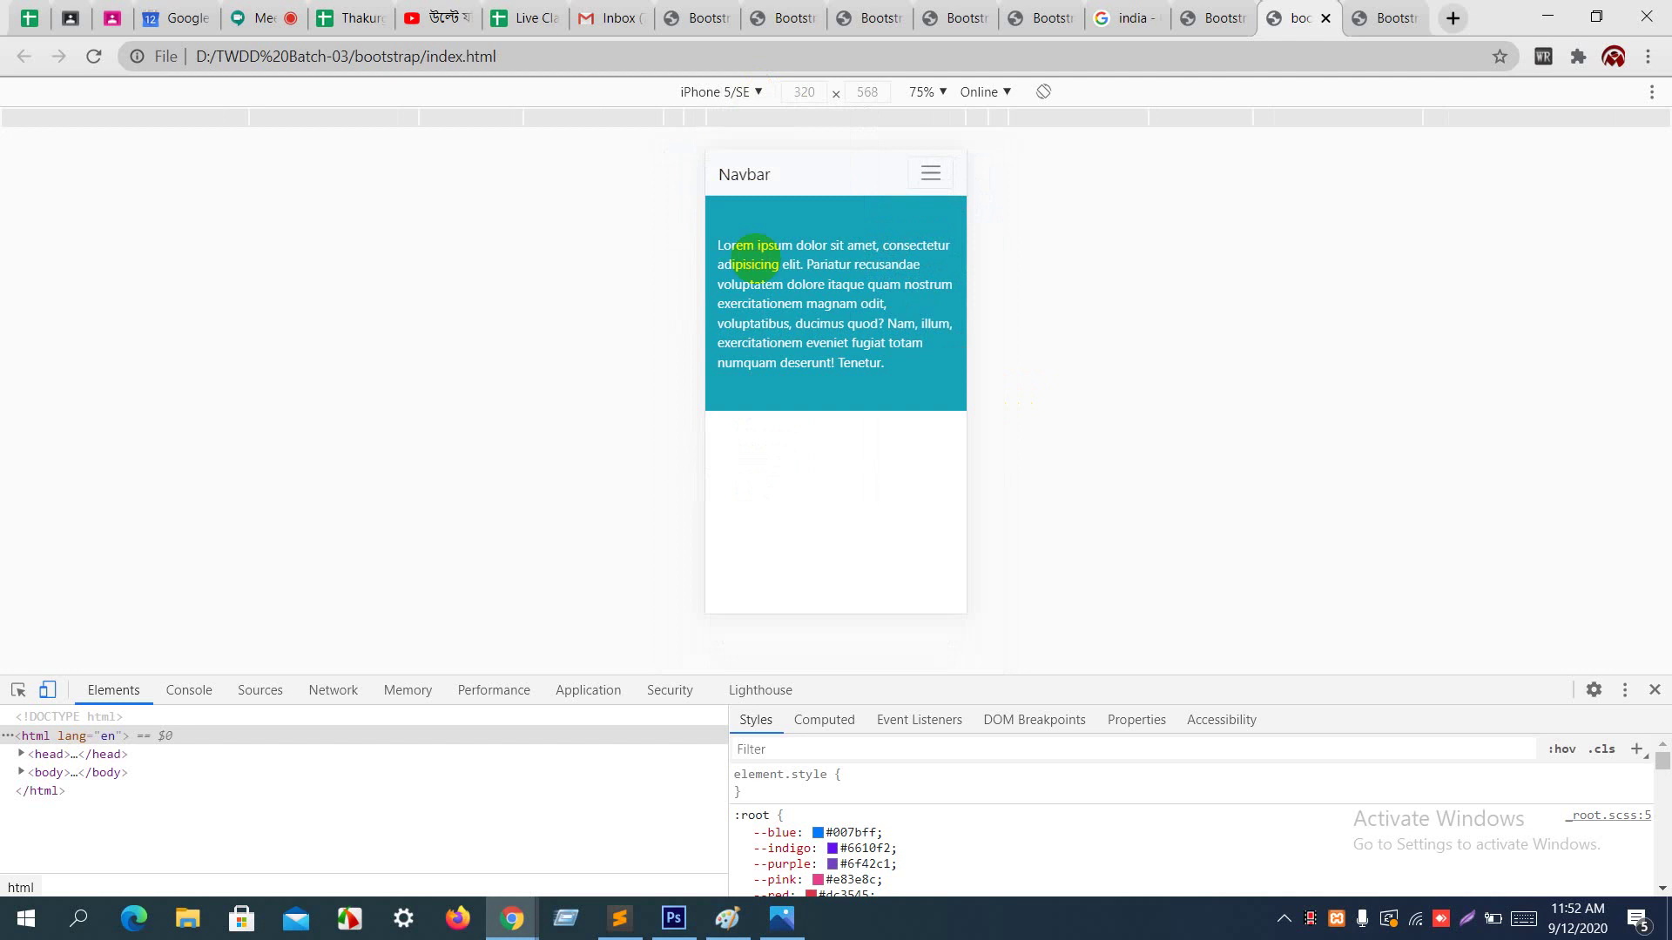
click(747, 91)
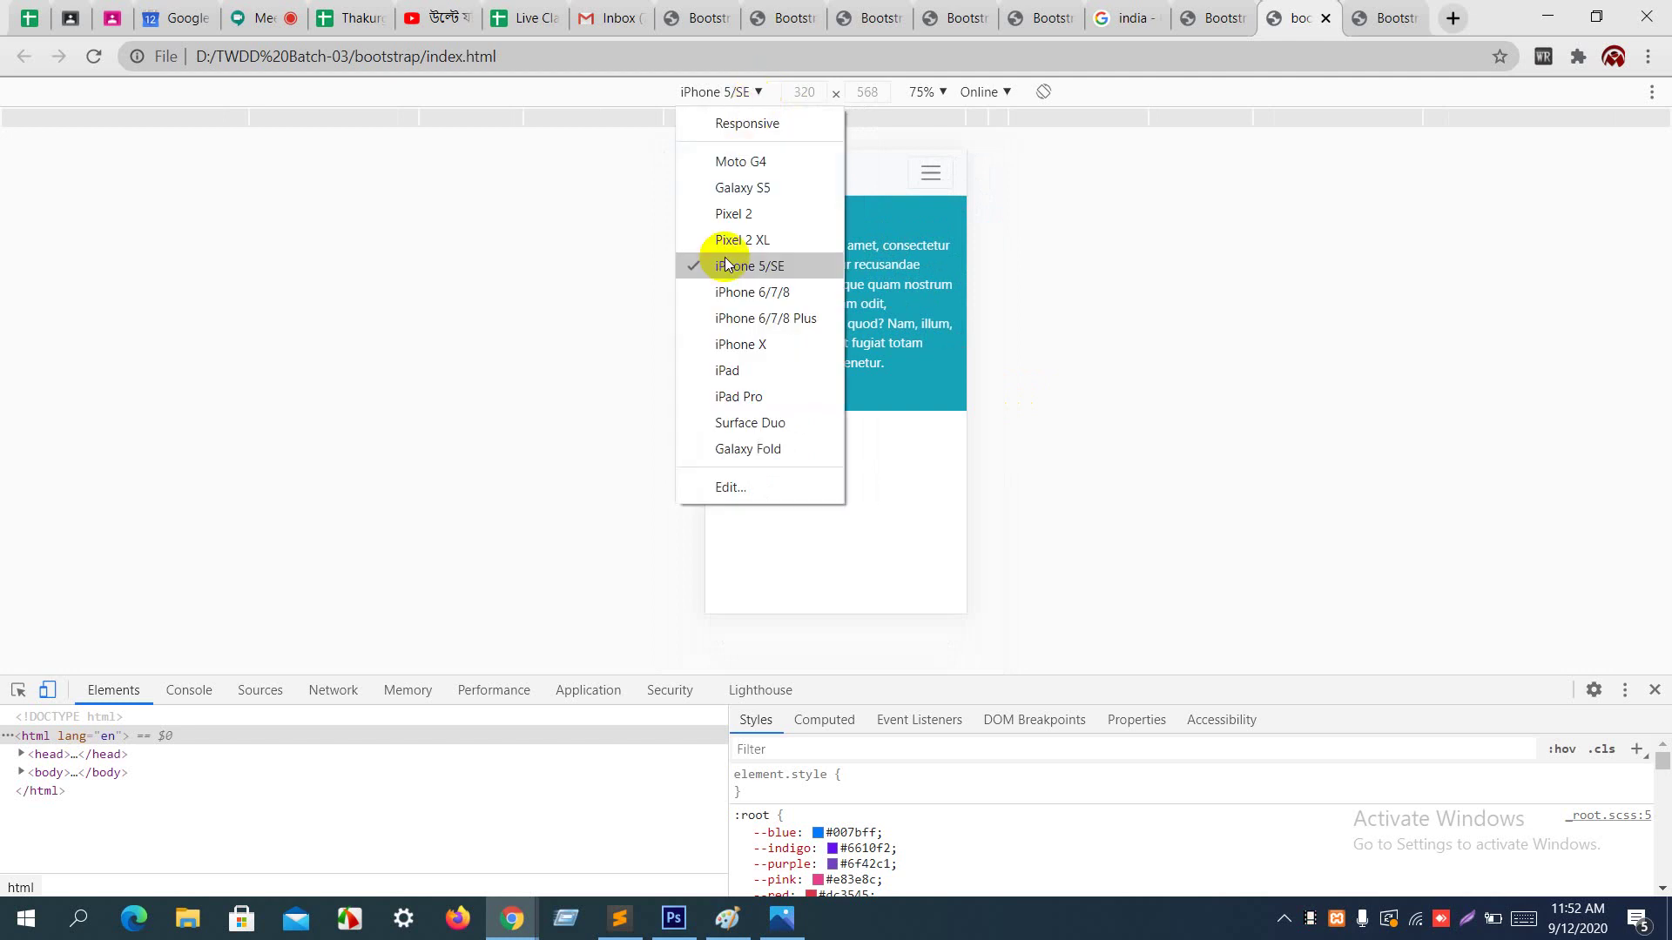
click(729, 306)
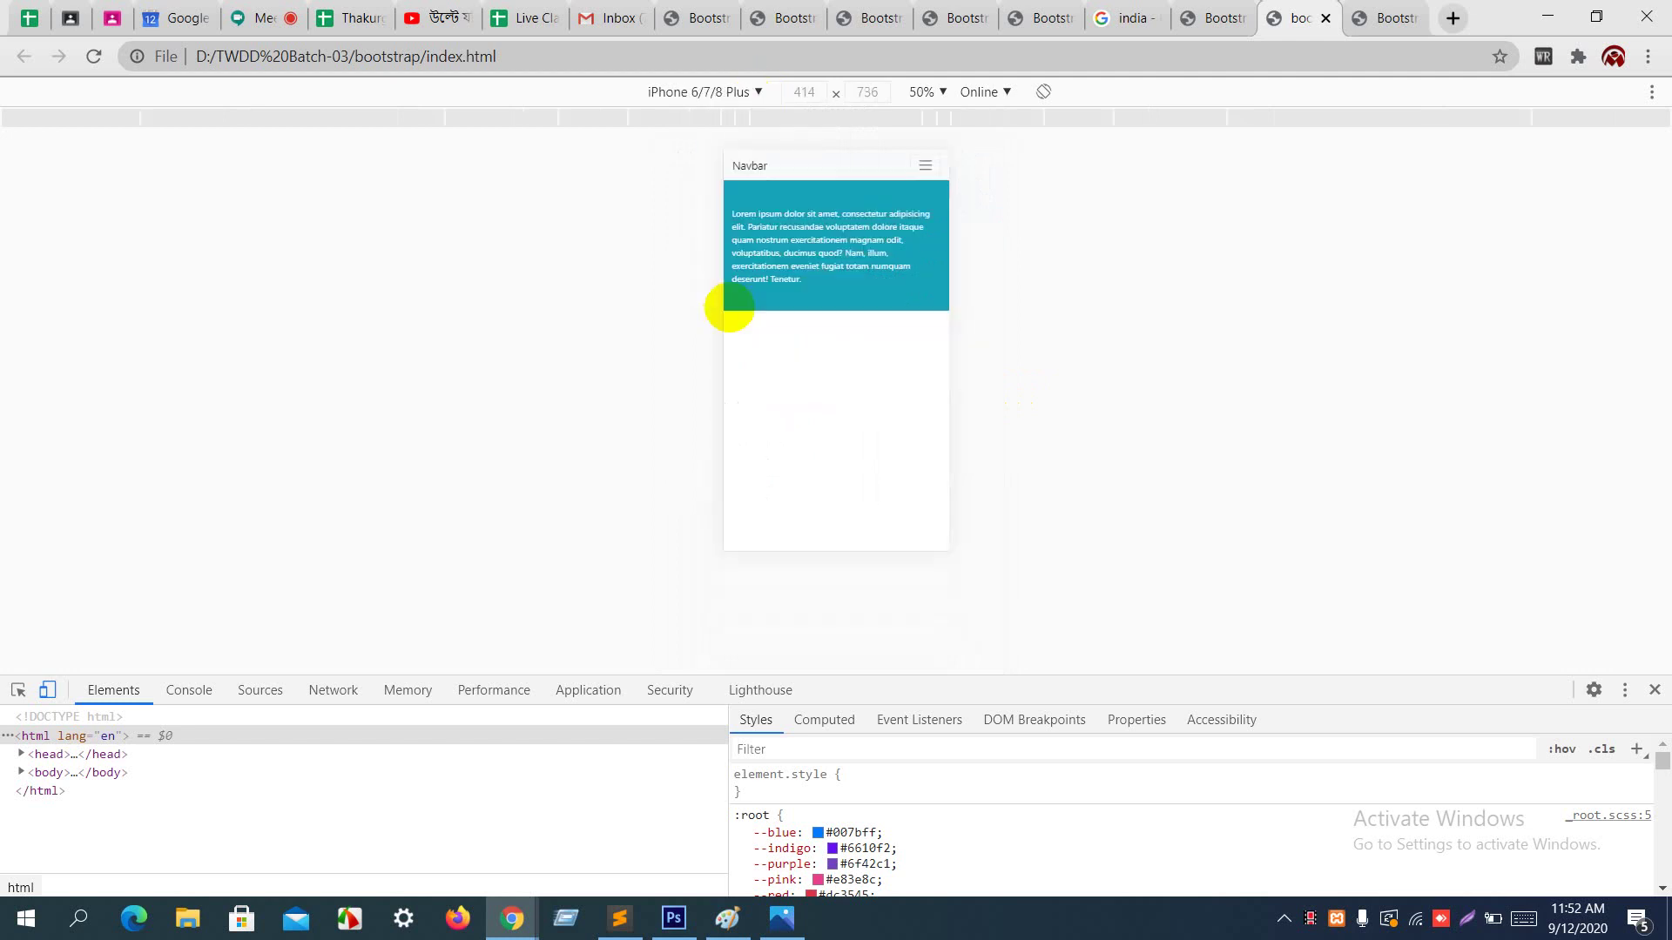
Step: Check the page's layout on the emulated iPad, iPad Pro and Galaxy Fold
click(741, 92)
click(717, 373)
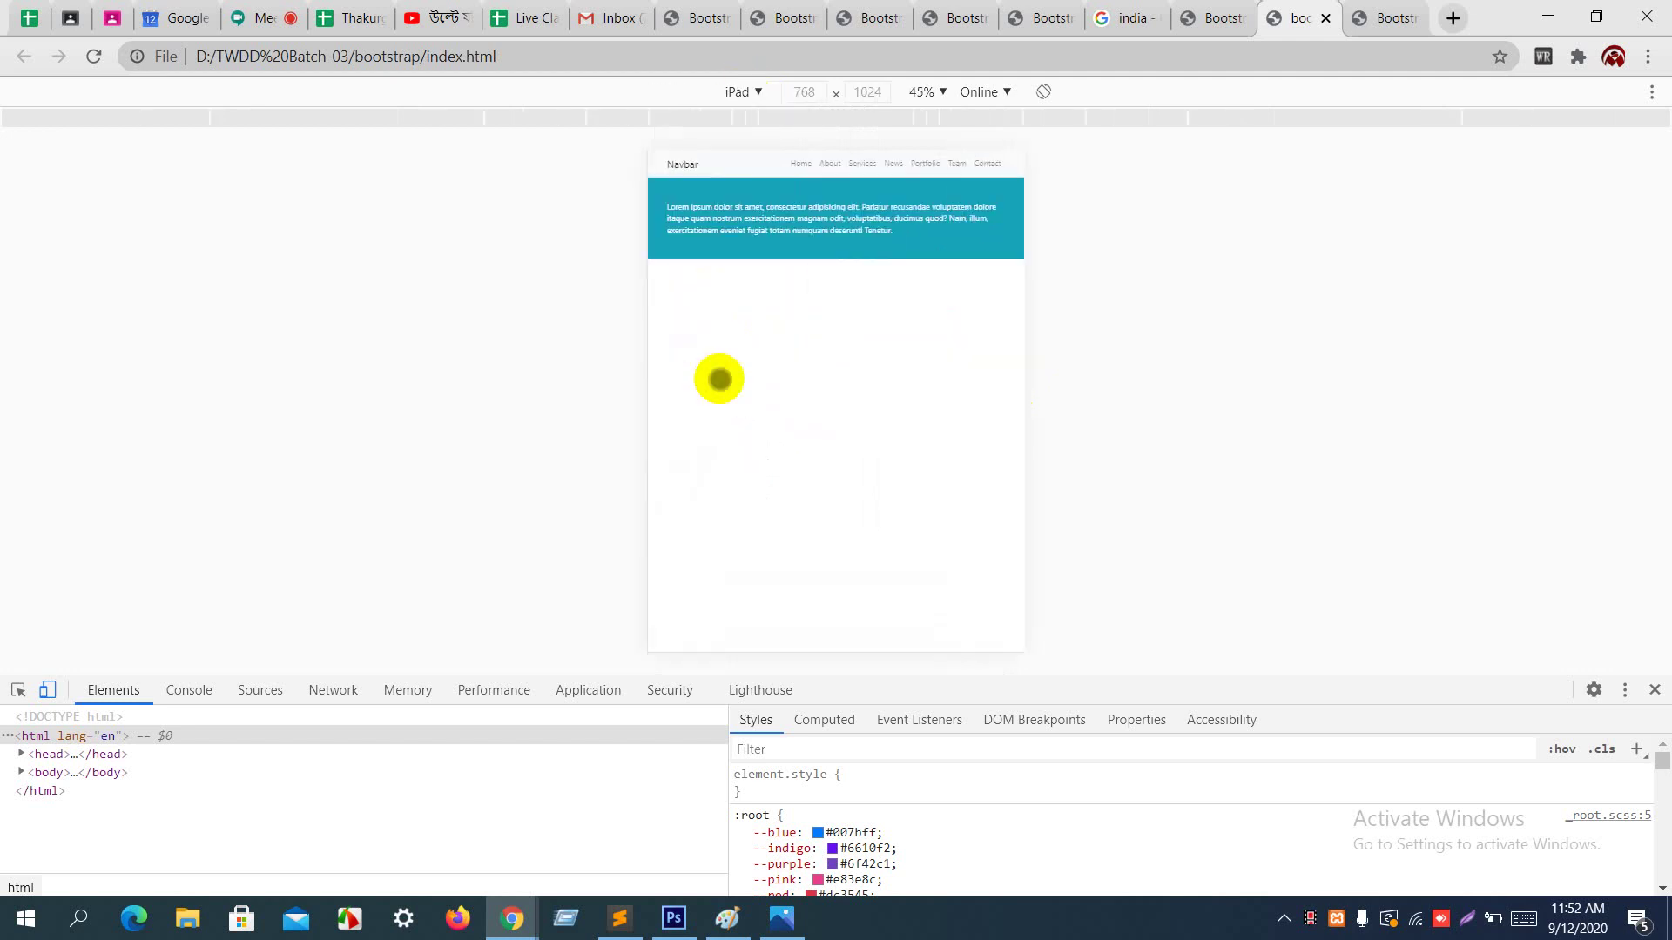
click(737, 91)
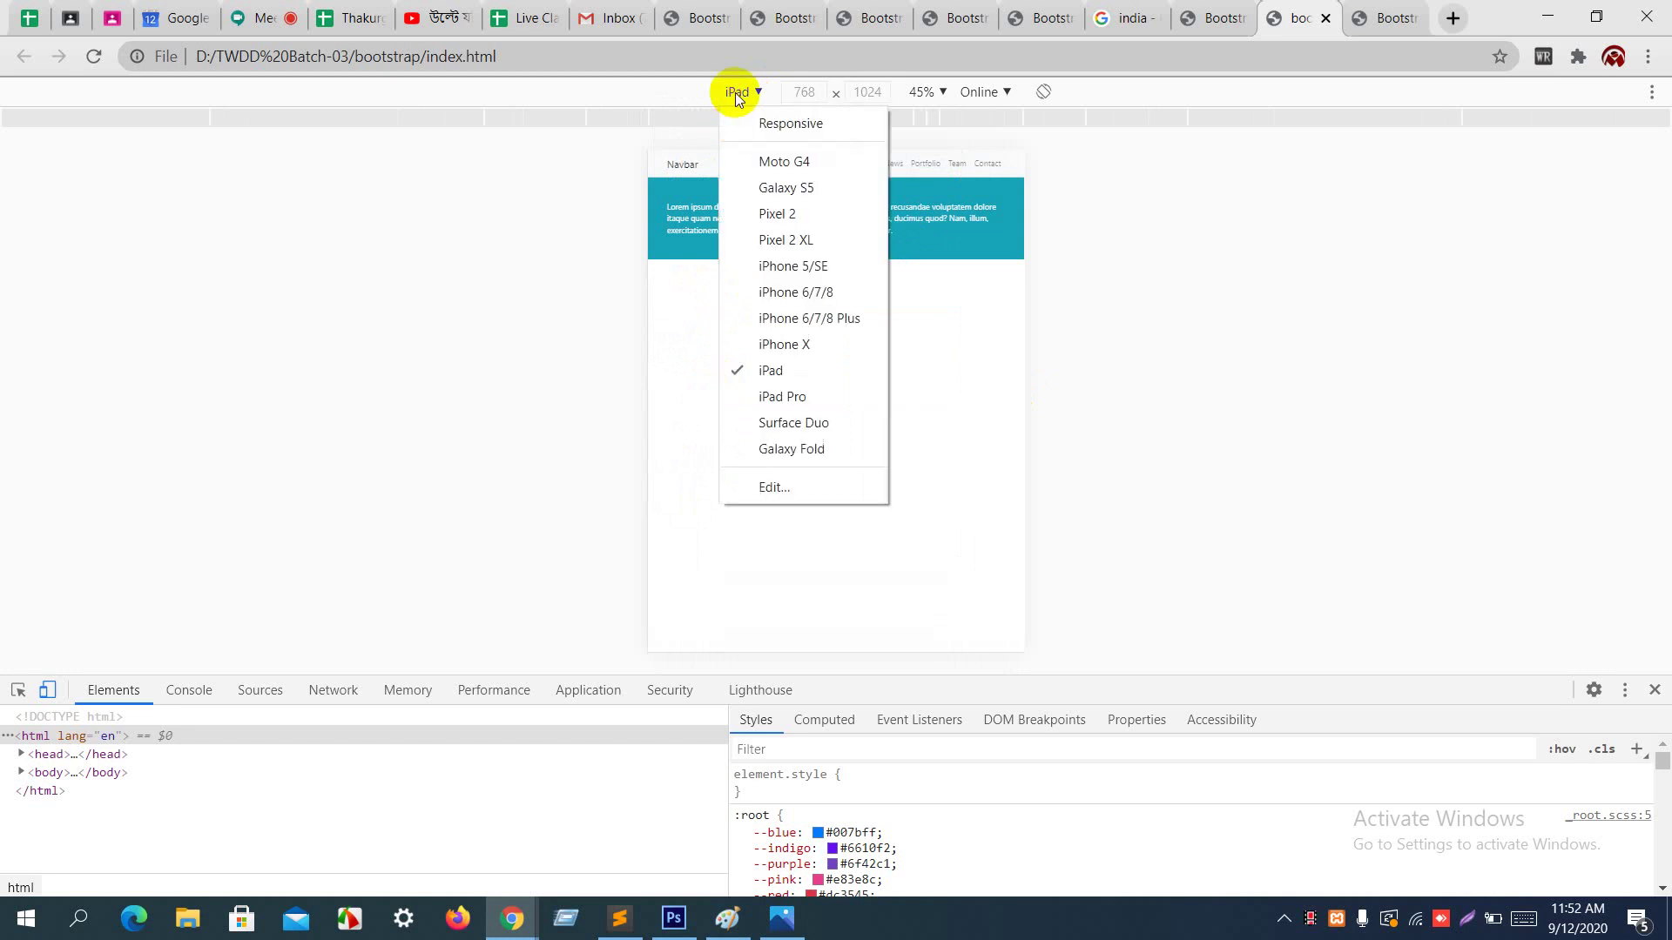
click(746, 398)
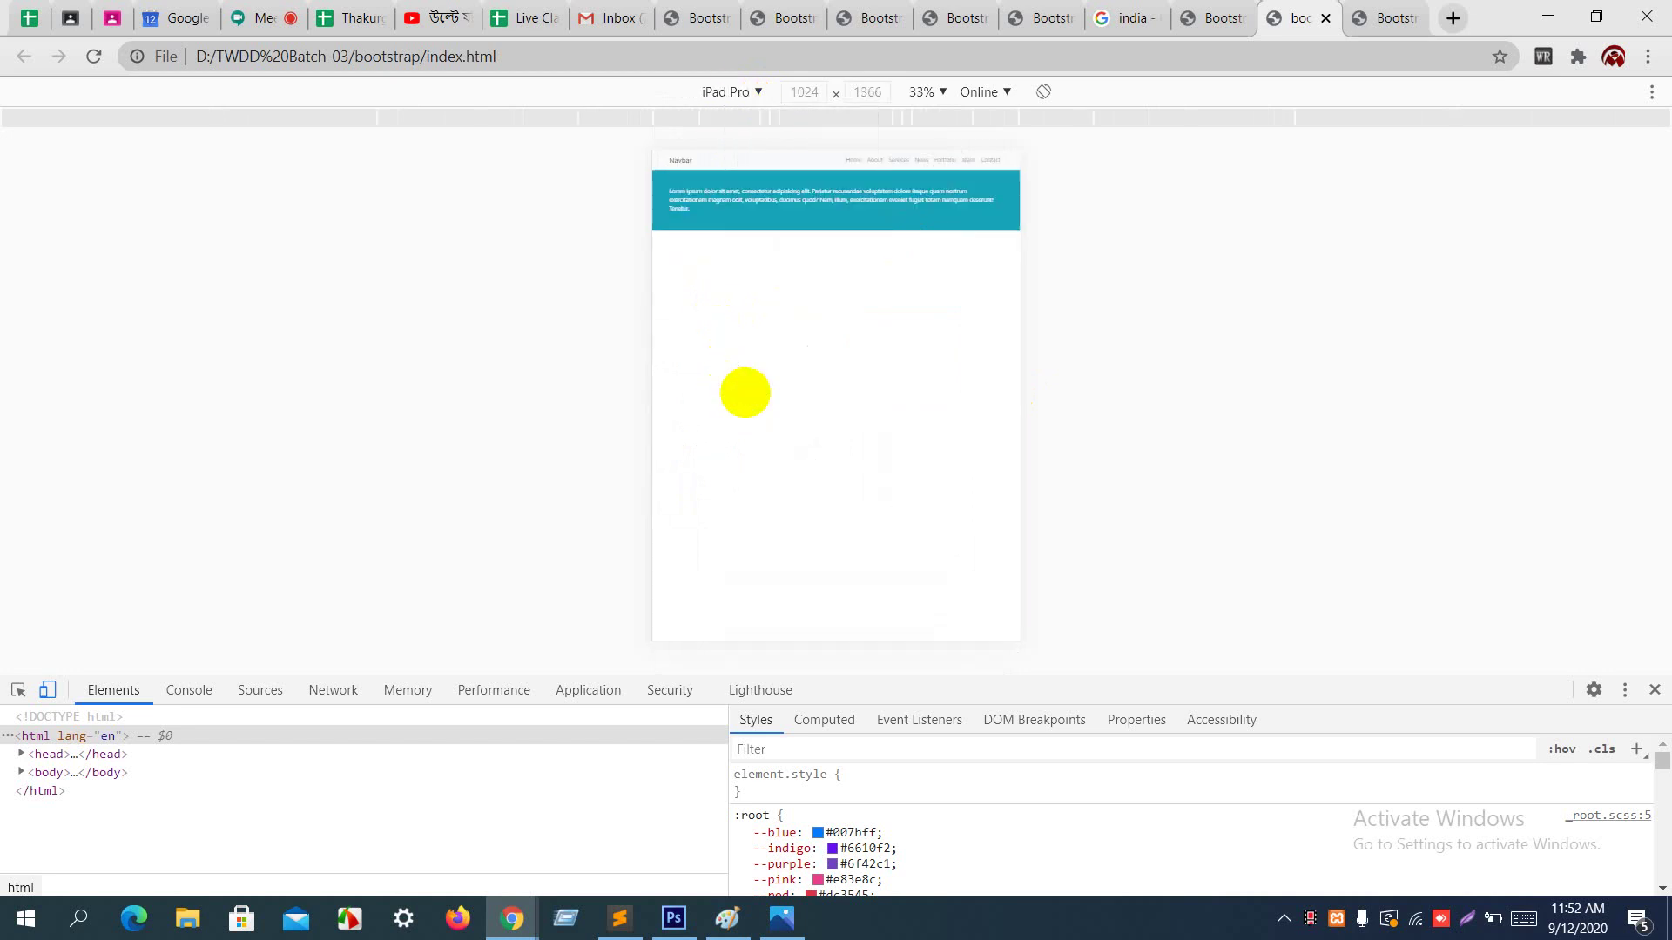
click(749, 93)
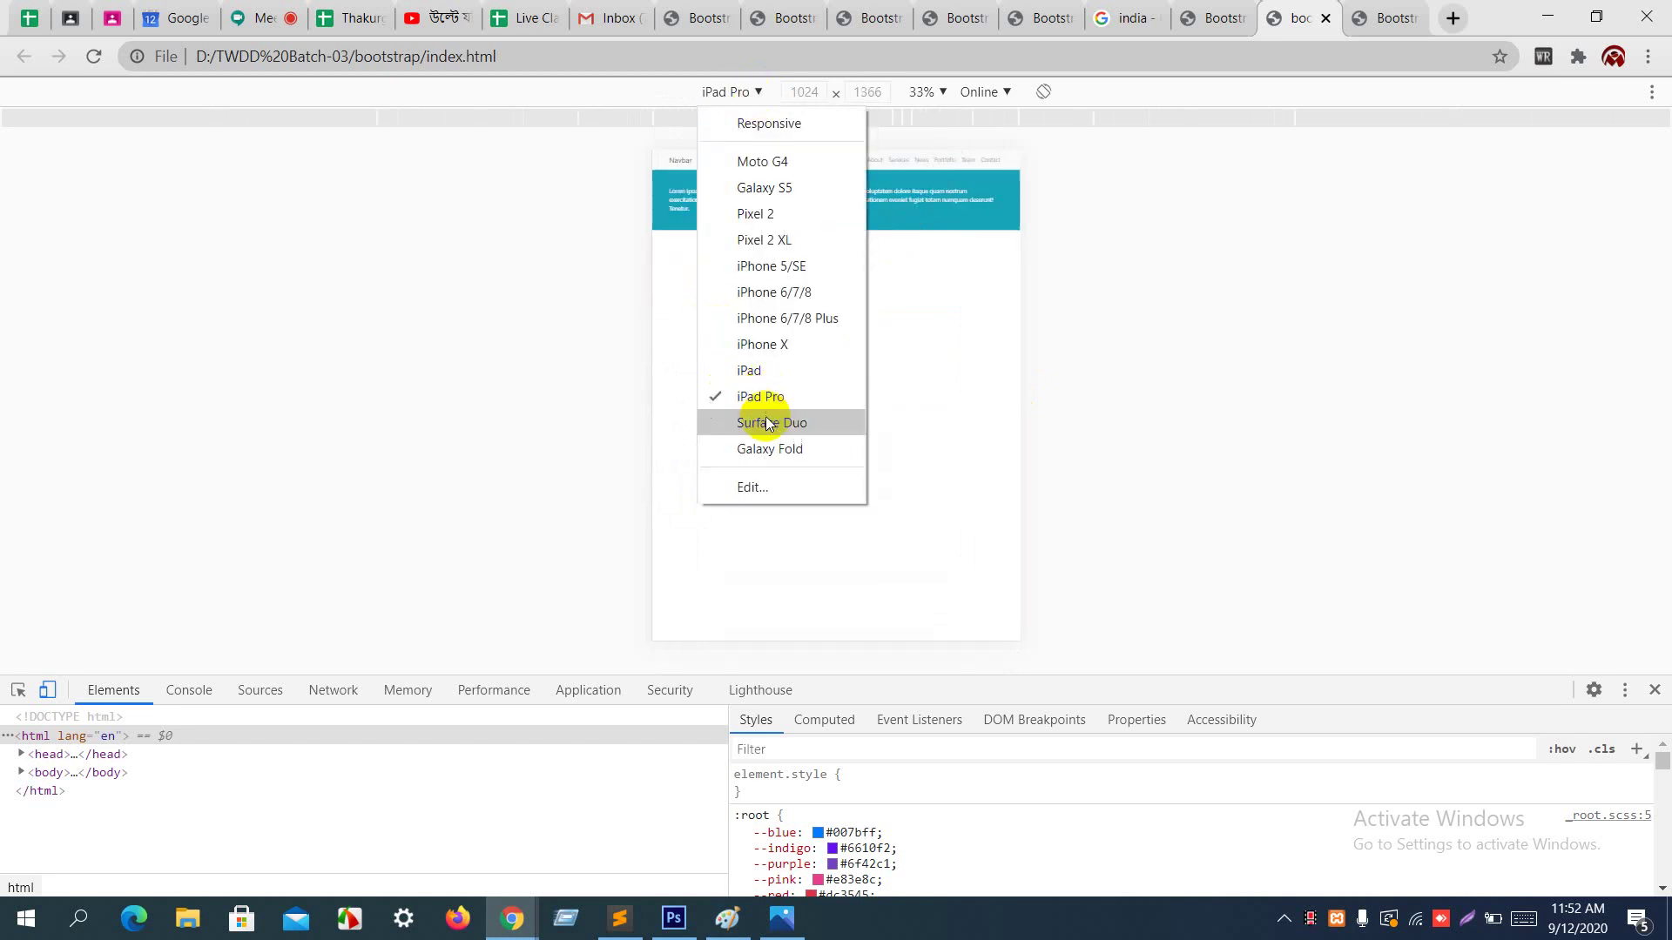
click(771, 448)
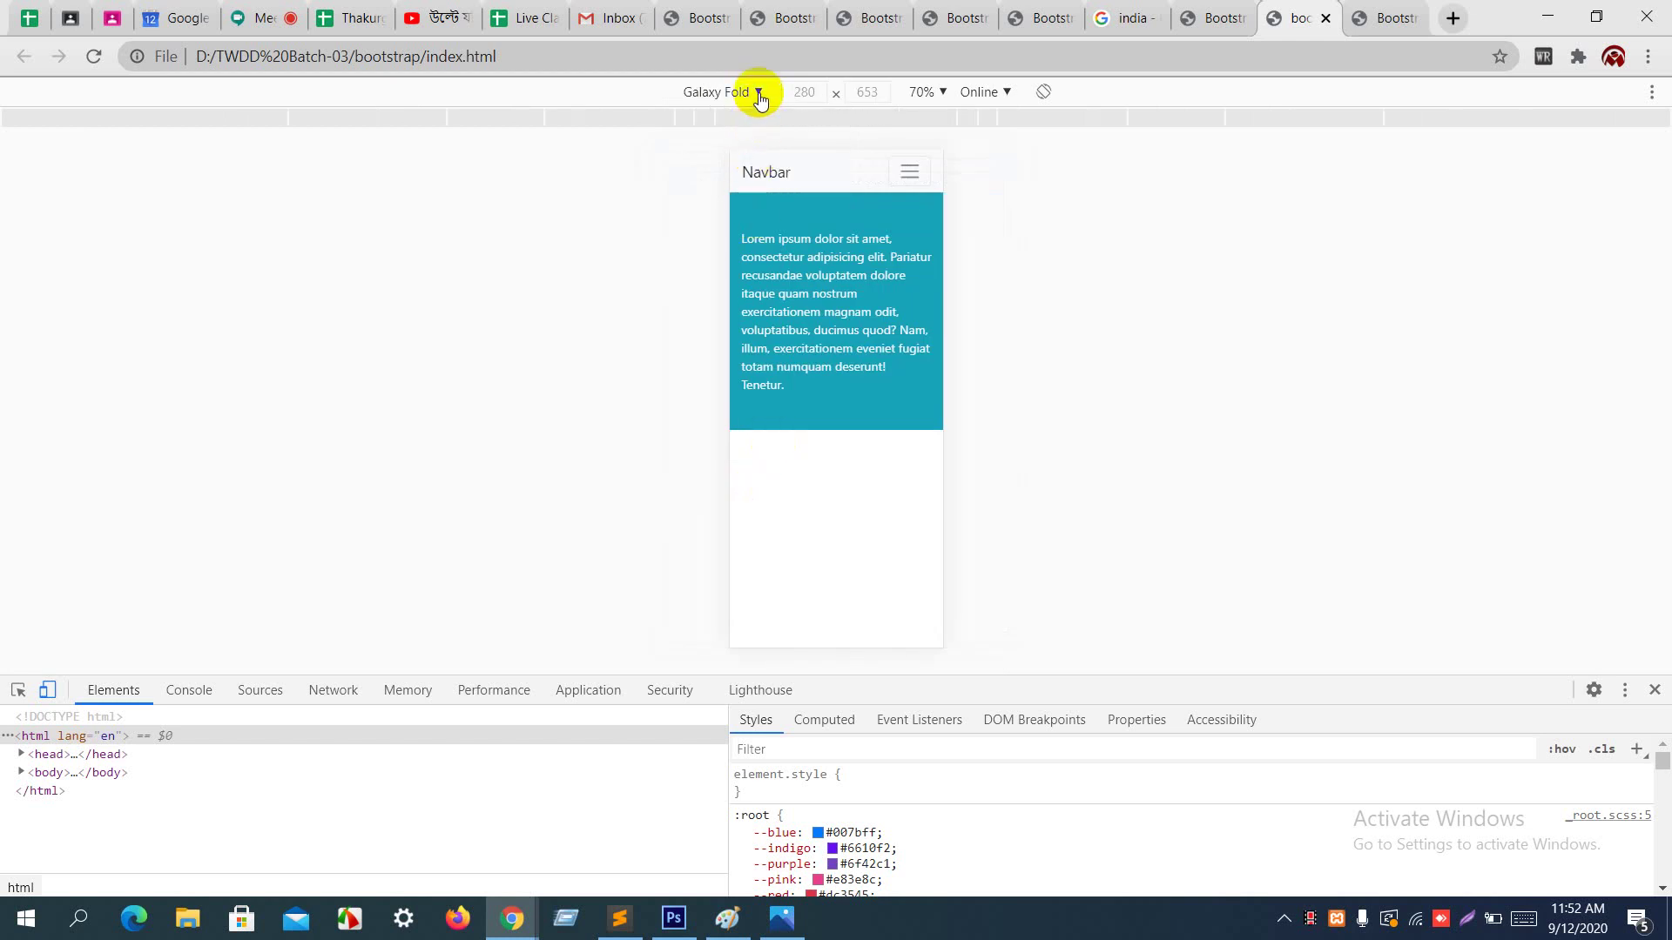
Step: Turn off device emulation, close the developer tools and switch to Sublime Text
click(58, 692)
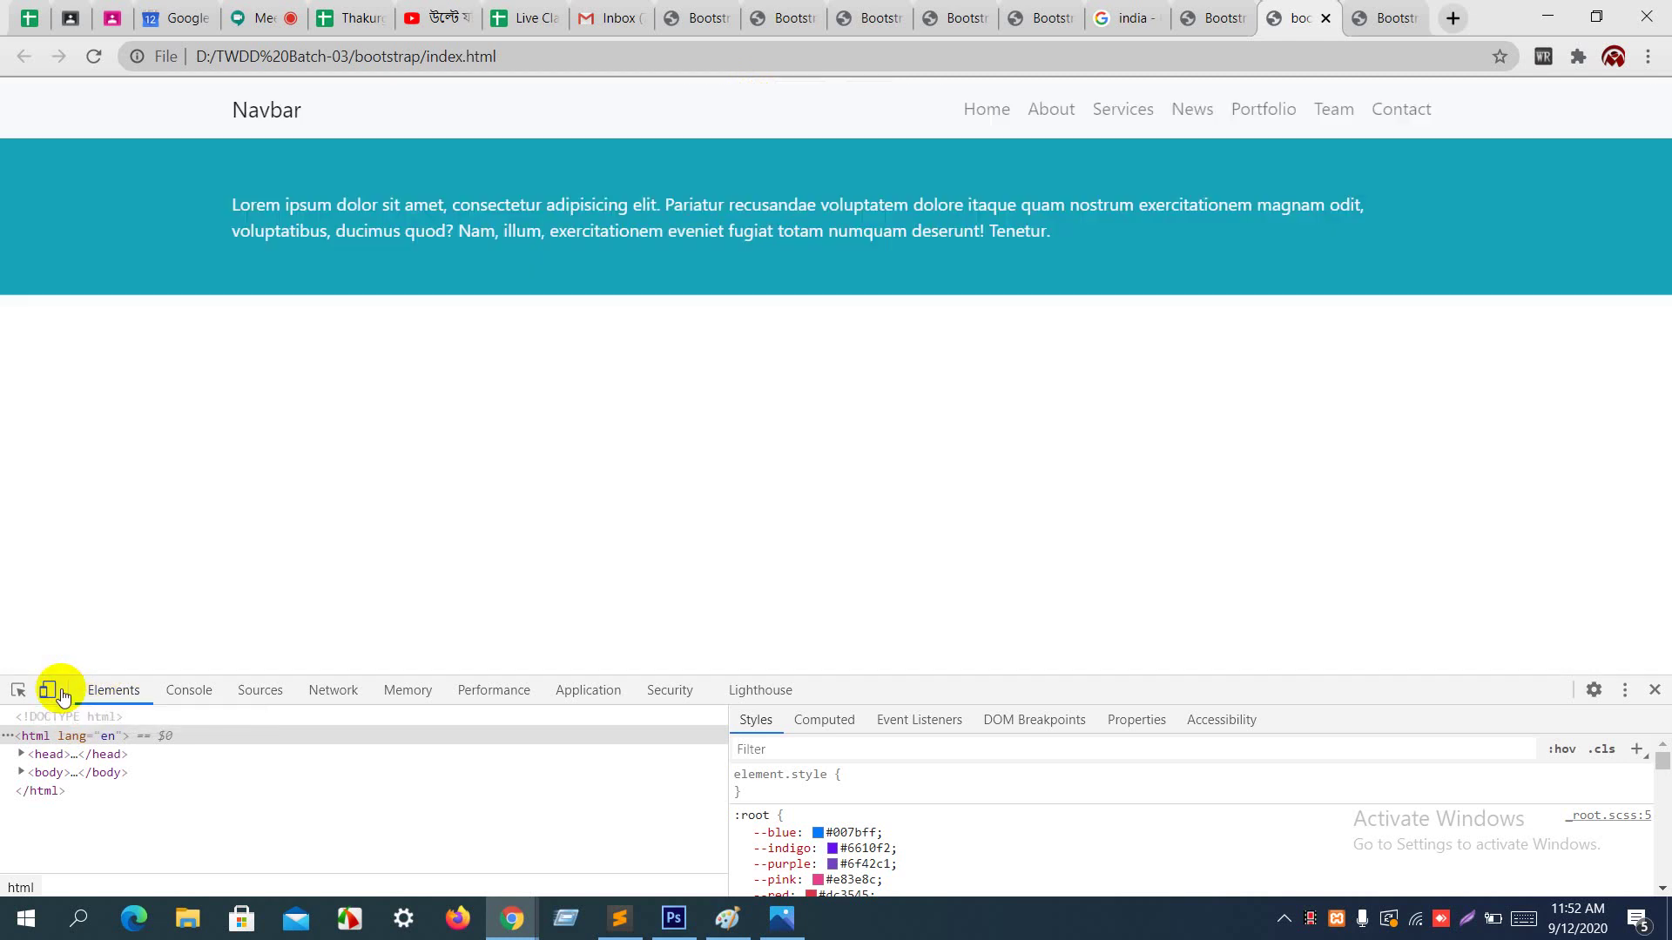
click(1654, 692)
key(alt+Tab)
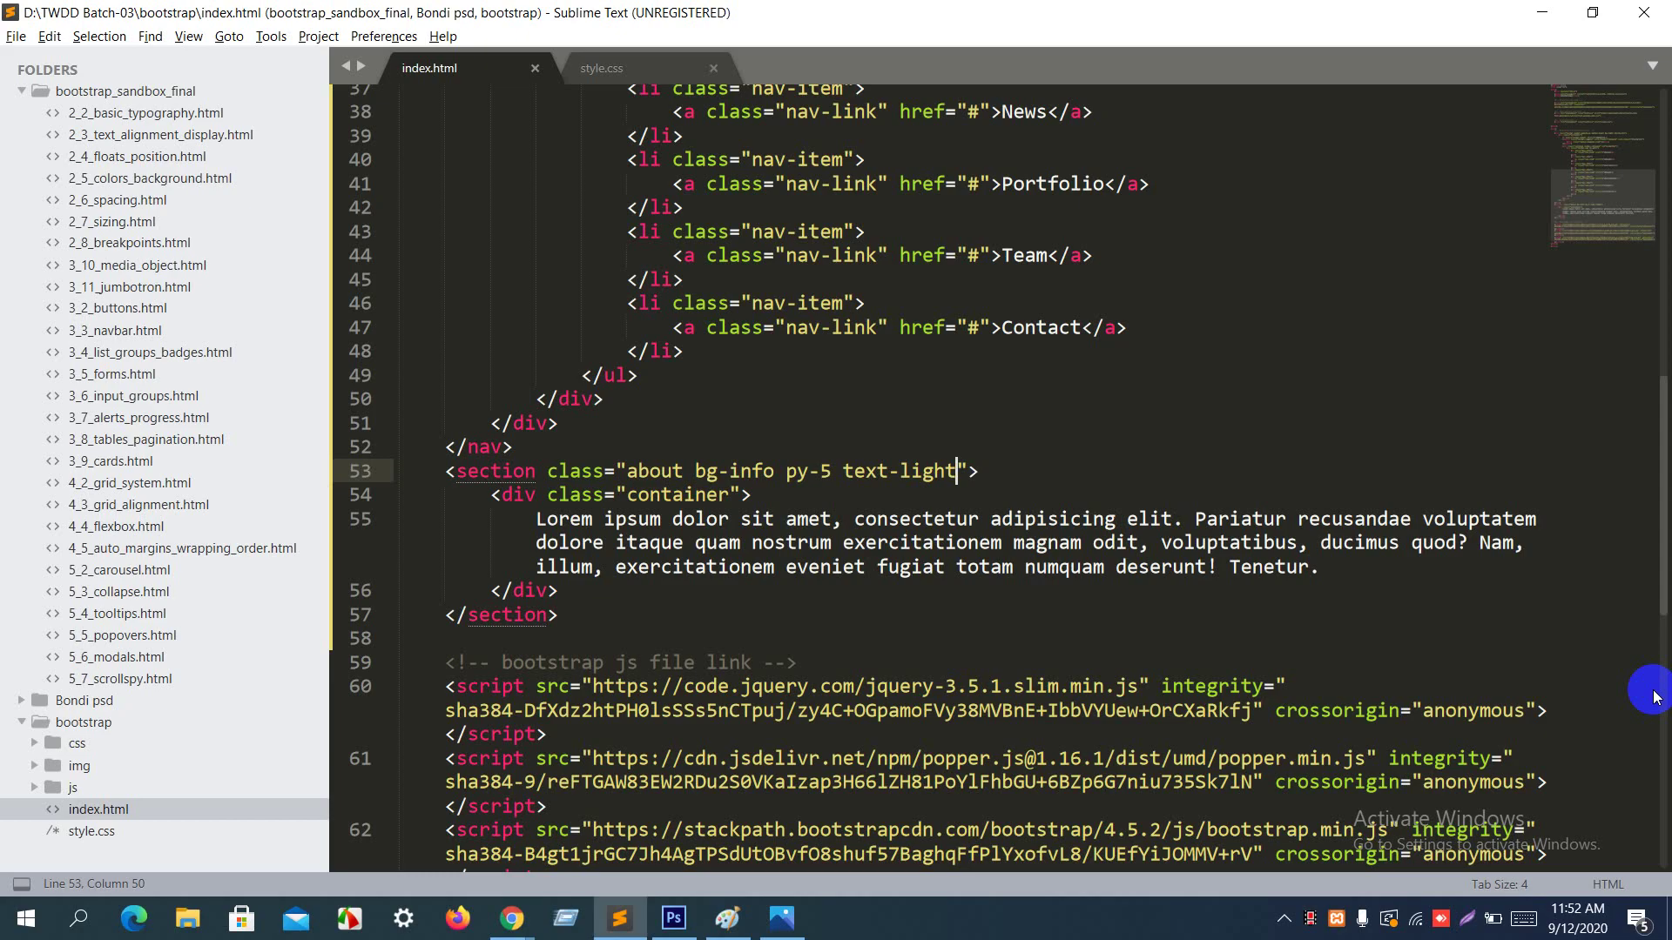
key(alt+Tab)
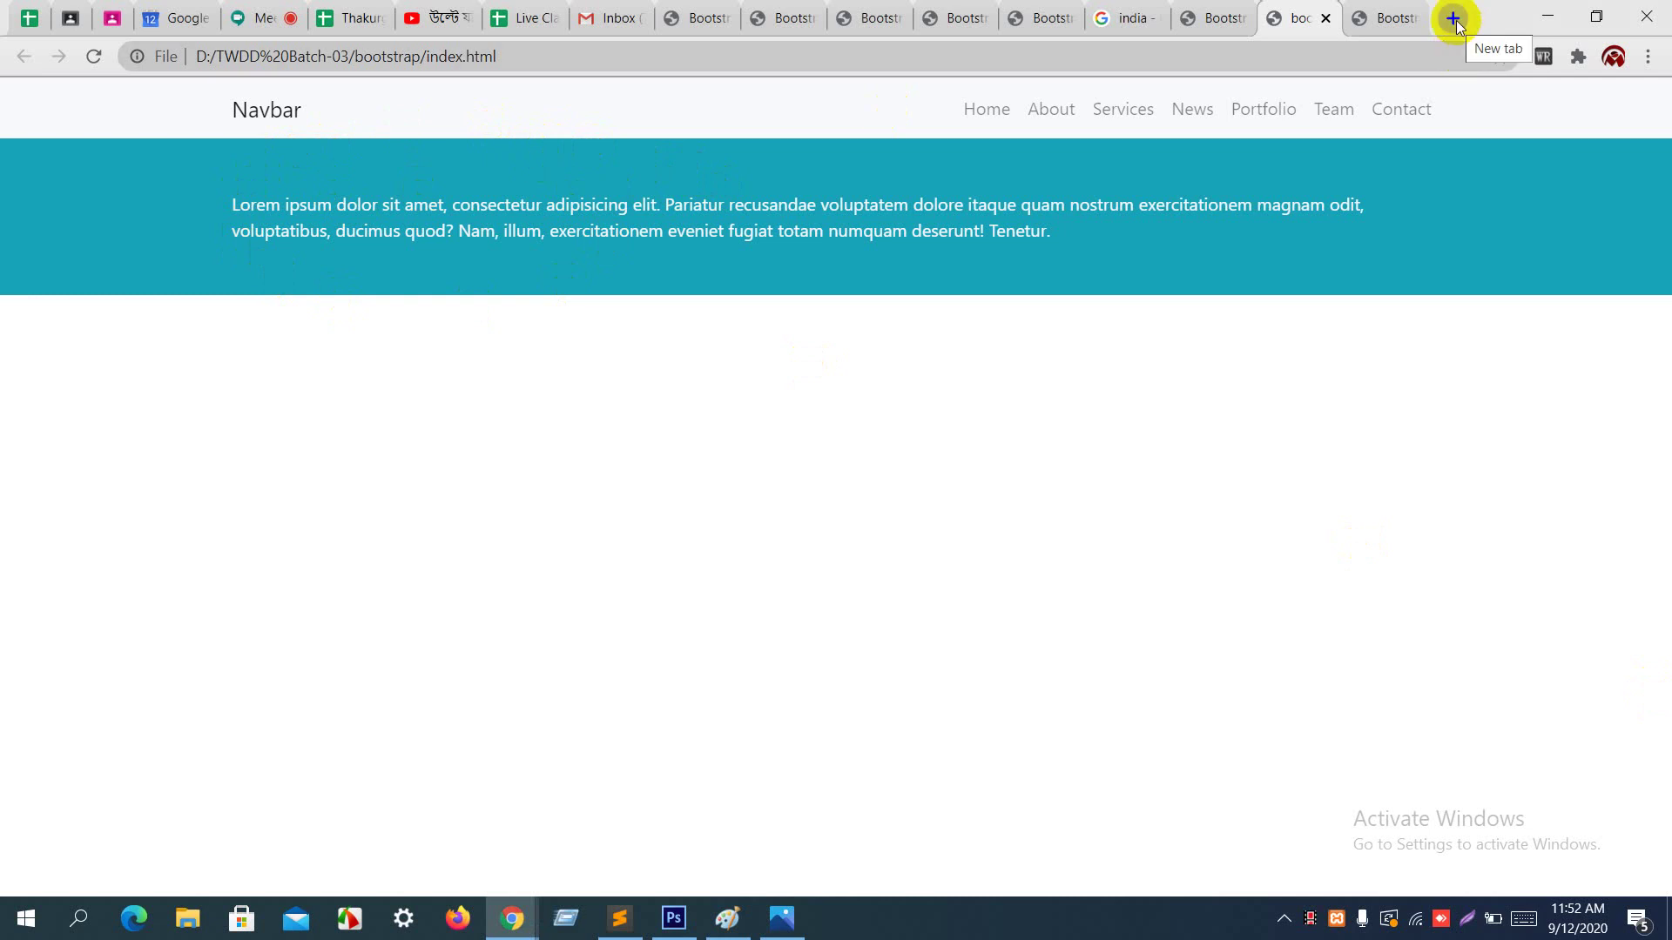
click(1547, 16)
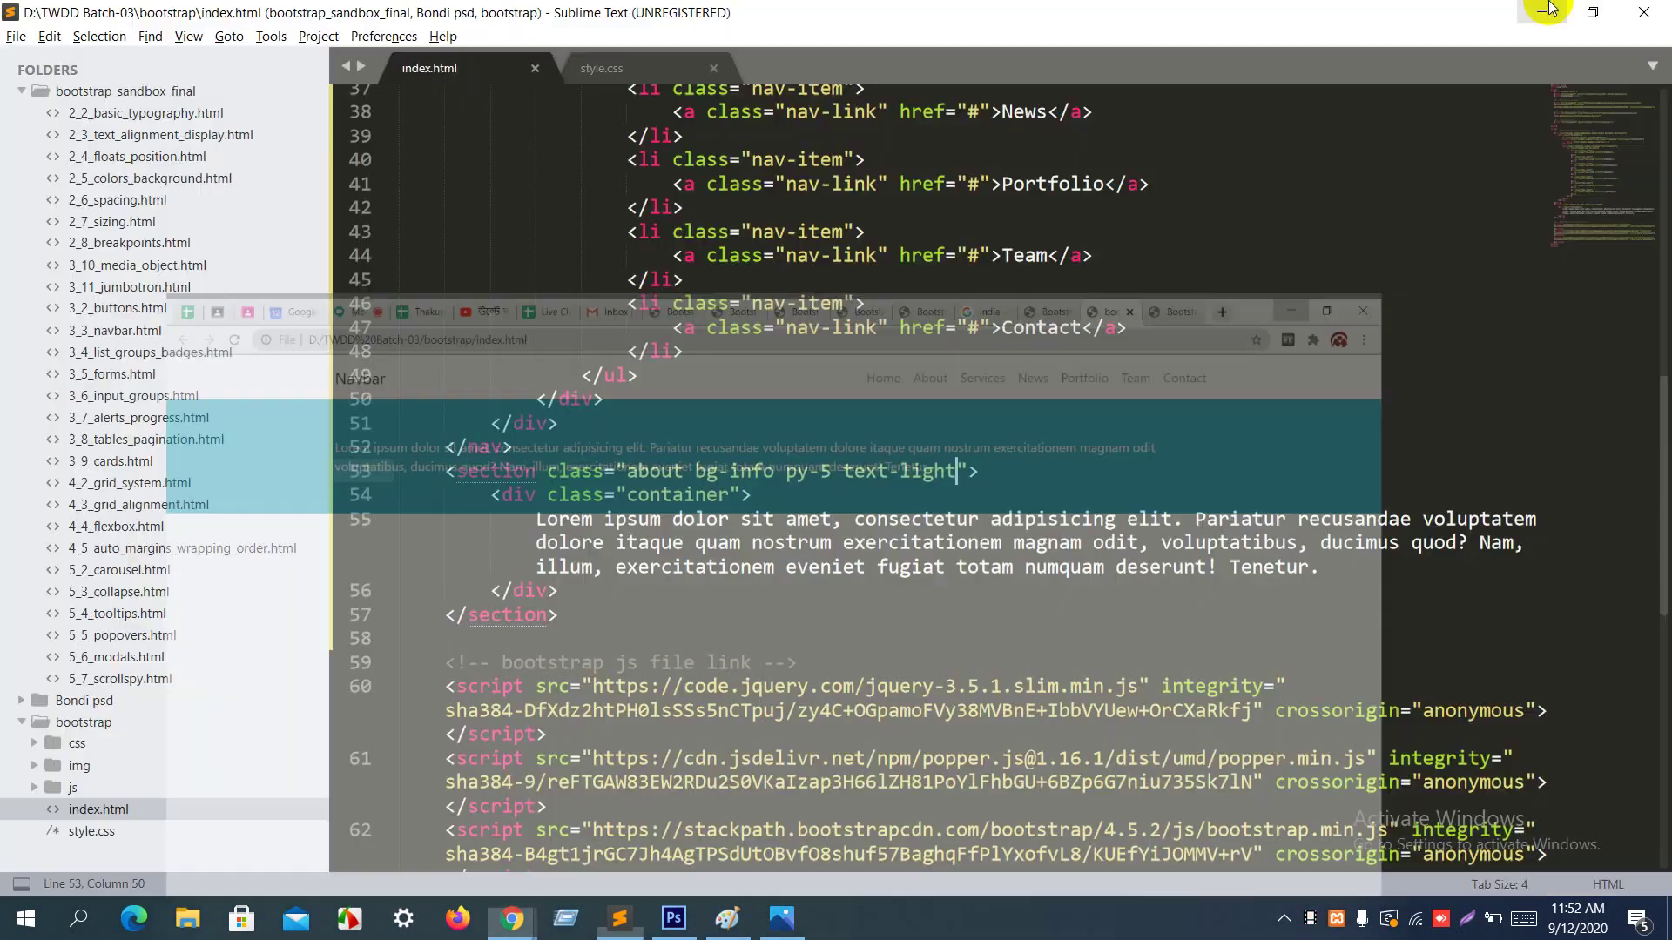
Step: Collapse the bootstrap_sandbox_final folder, then open index.html from the Bondi psd folder and show it in the browser
click(21, 93)
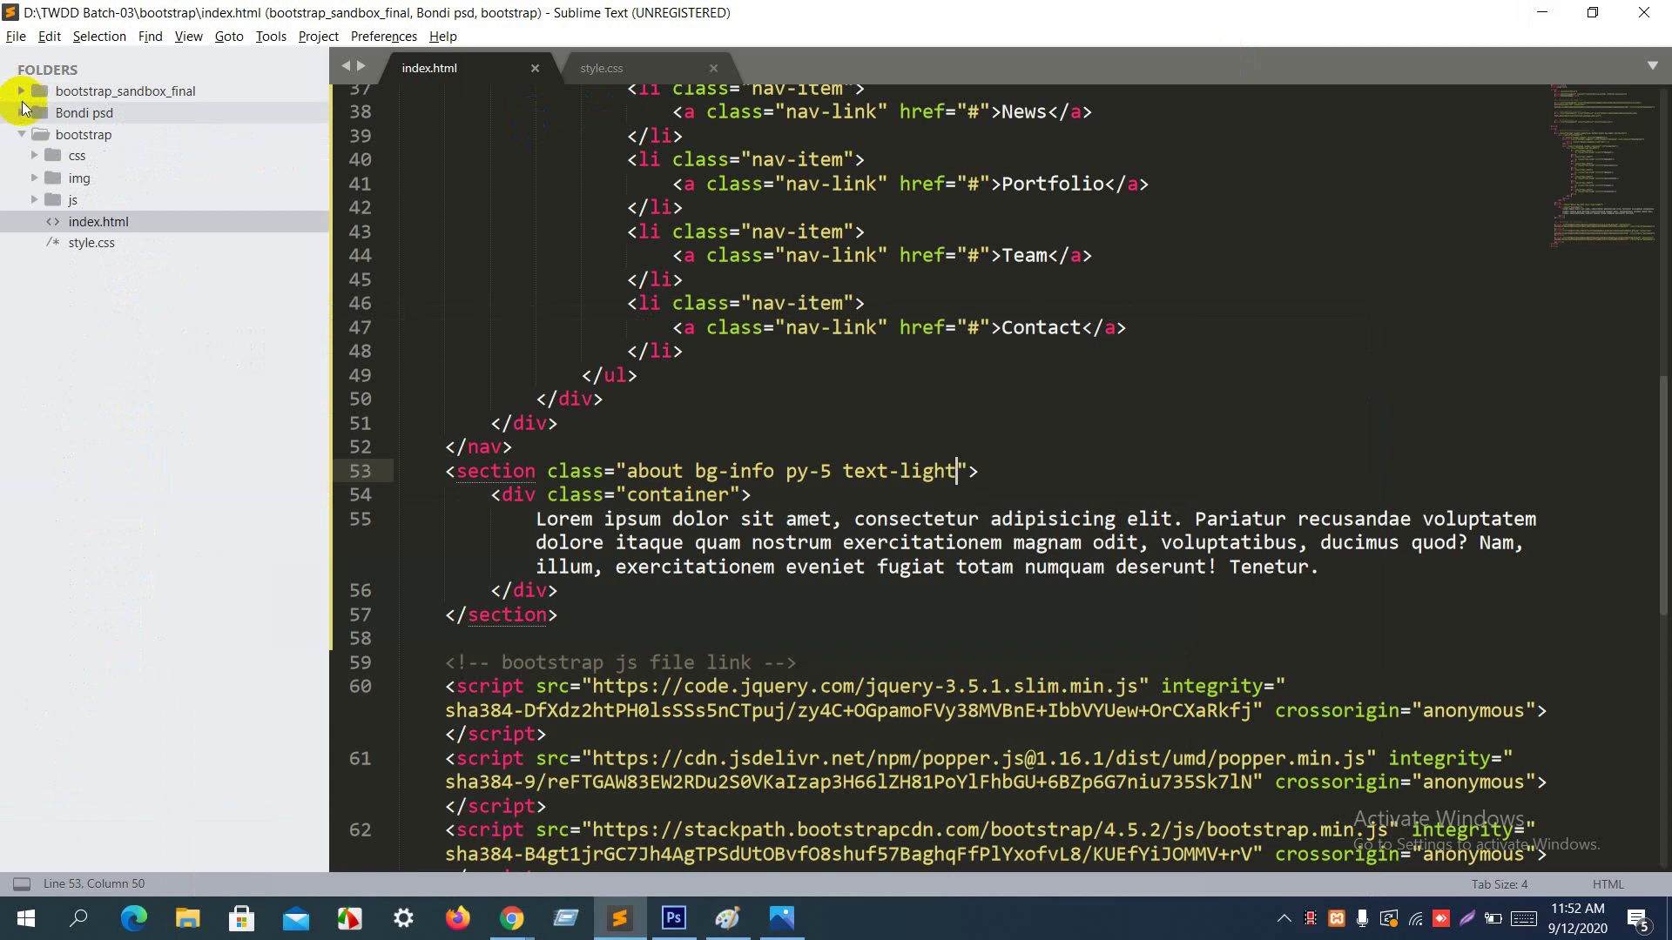
click(101, 113)
click(131, 395)
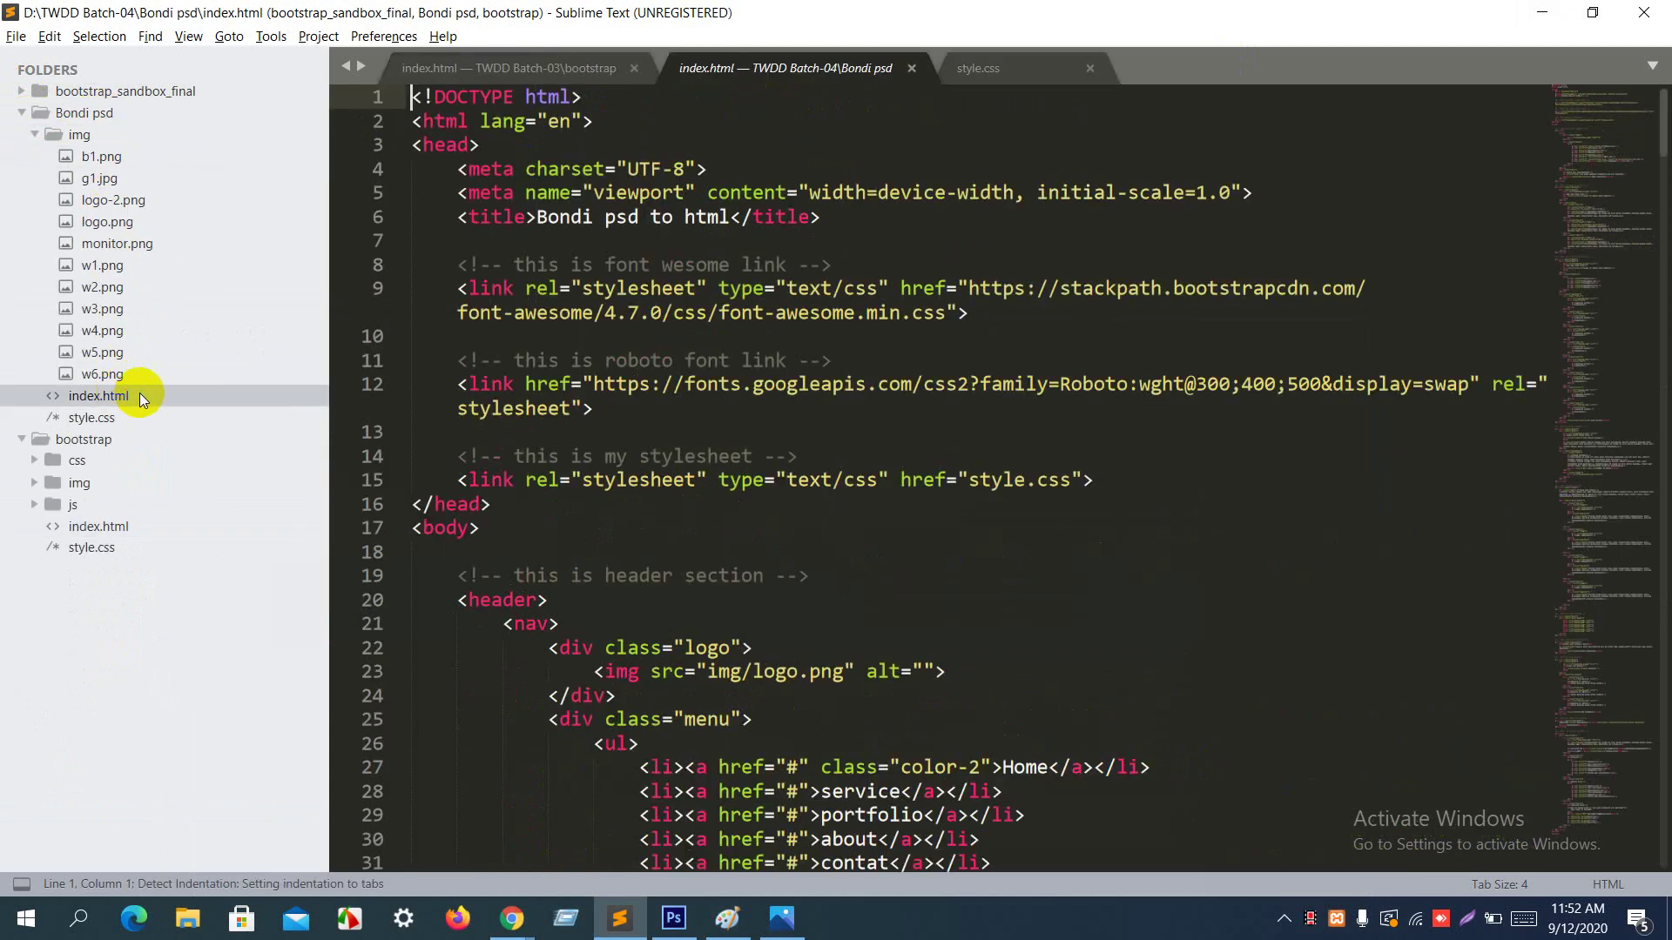
right_click(735, 416)
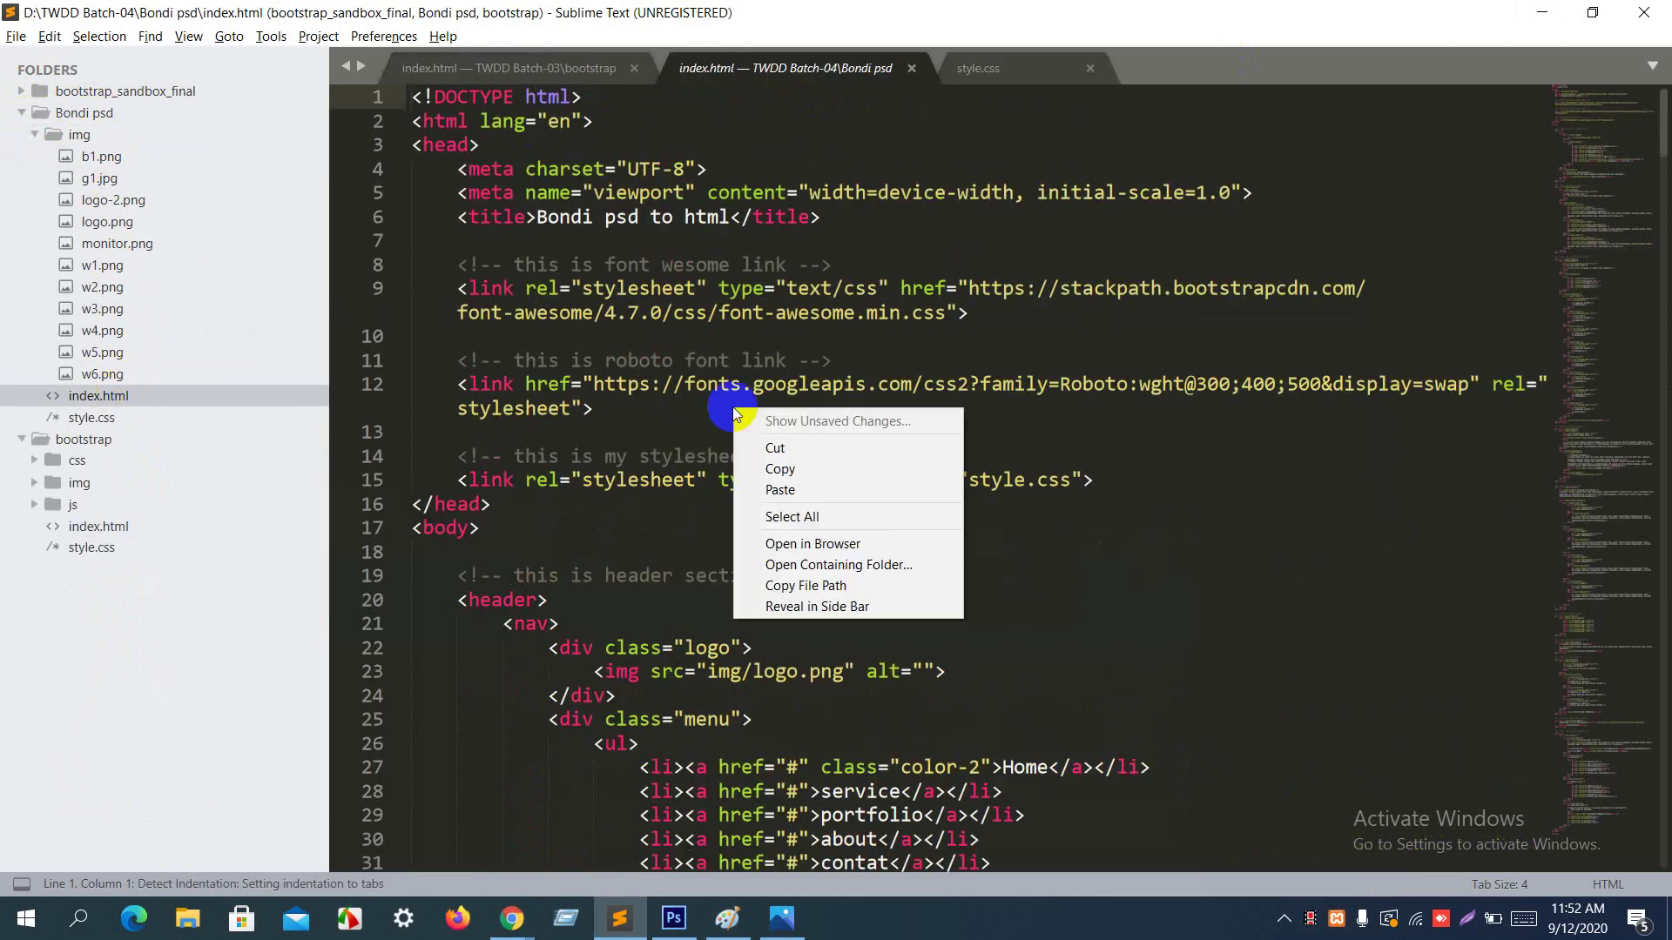
click(822, 545)
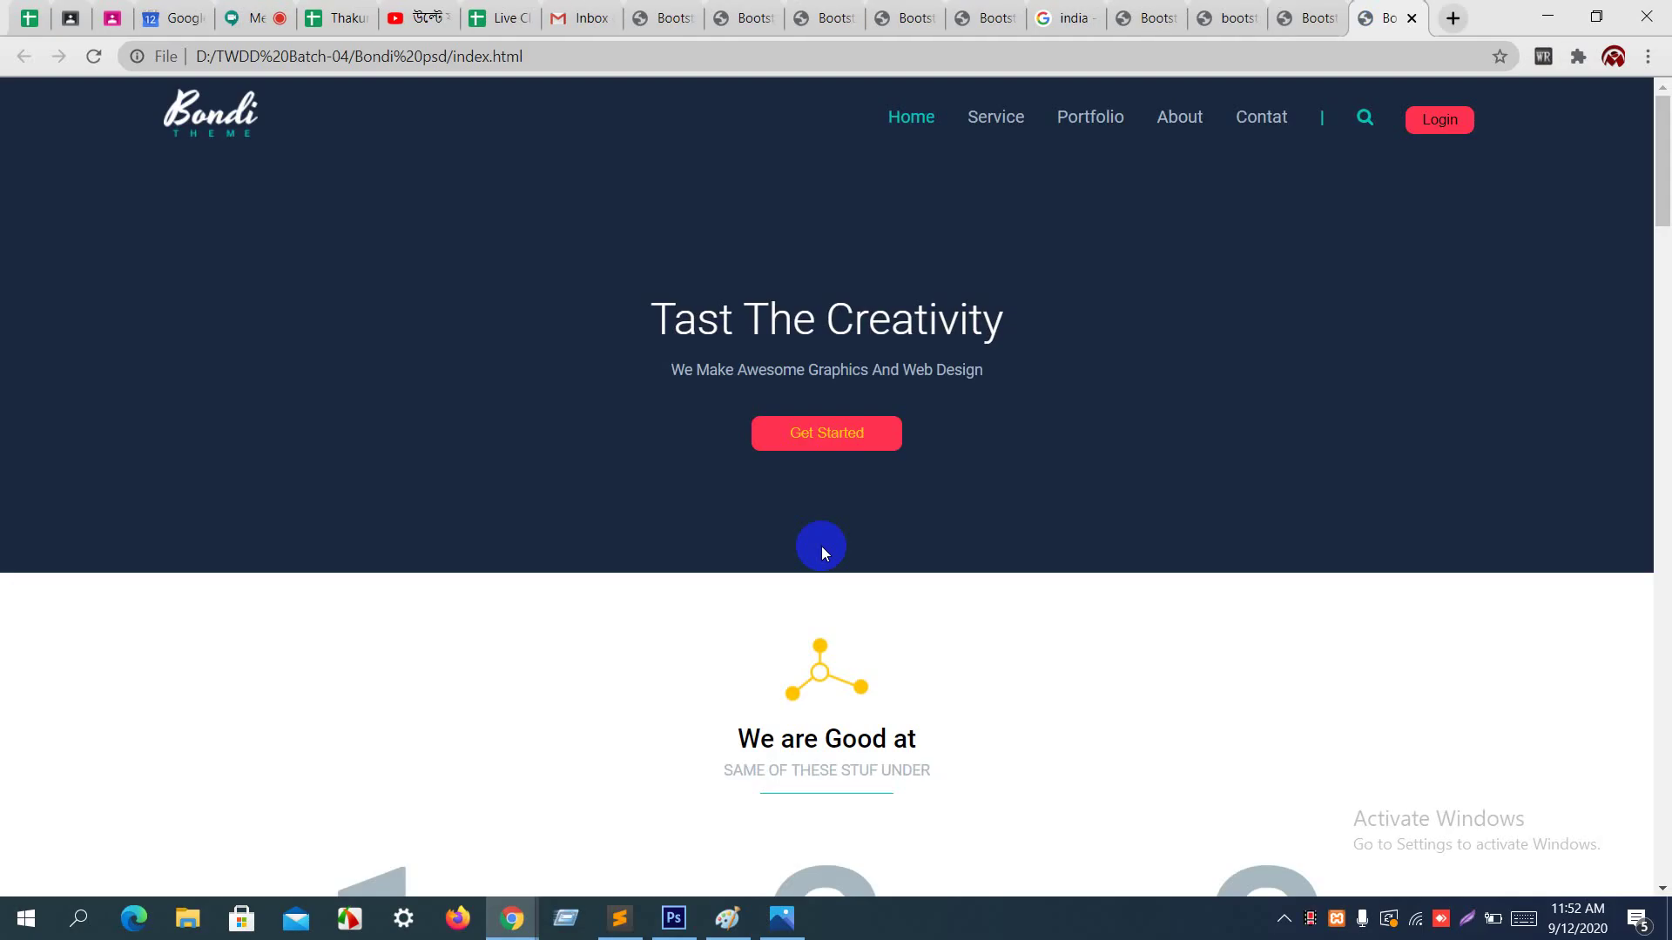
Step: Look through all sections of the Bondi page, from the header and services to the team, blog and footer
scroll(822, 546, down, 5)
scroll(822, 545, up, 4)
scroll(822, 546, down, 5)
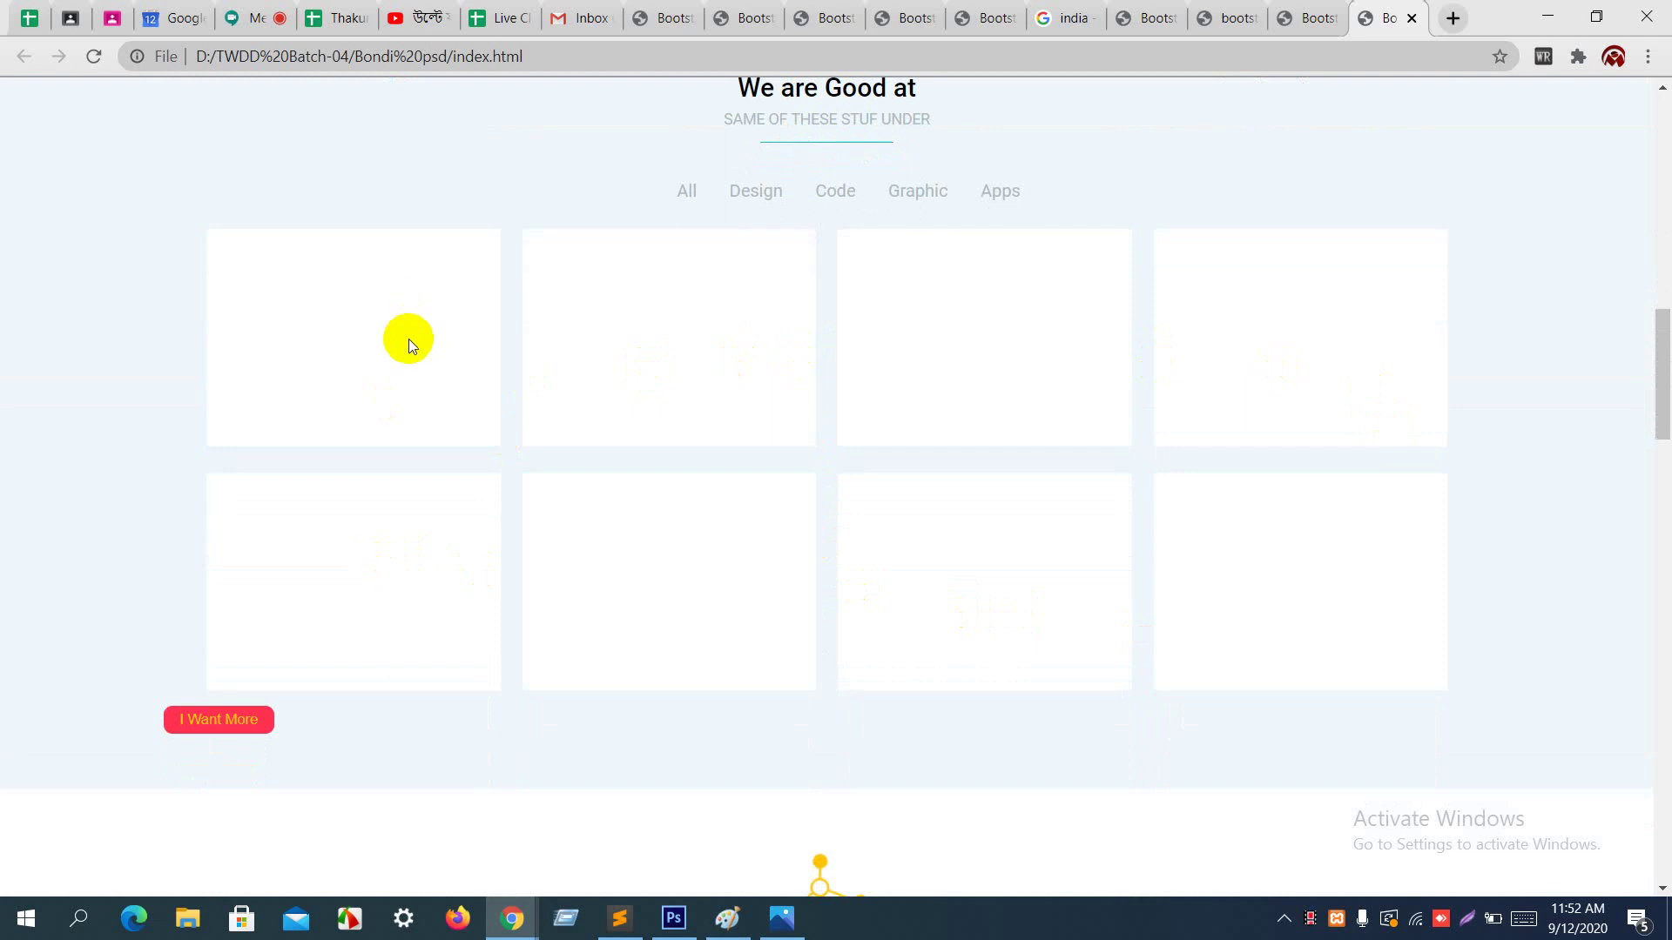
scroll(375, 289, up, 6)
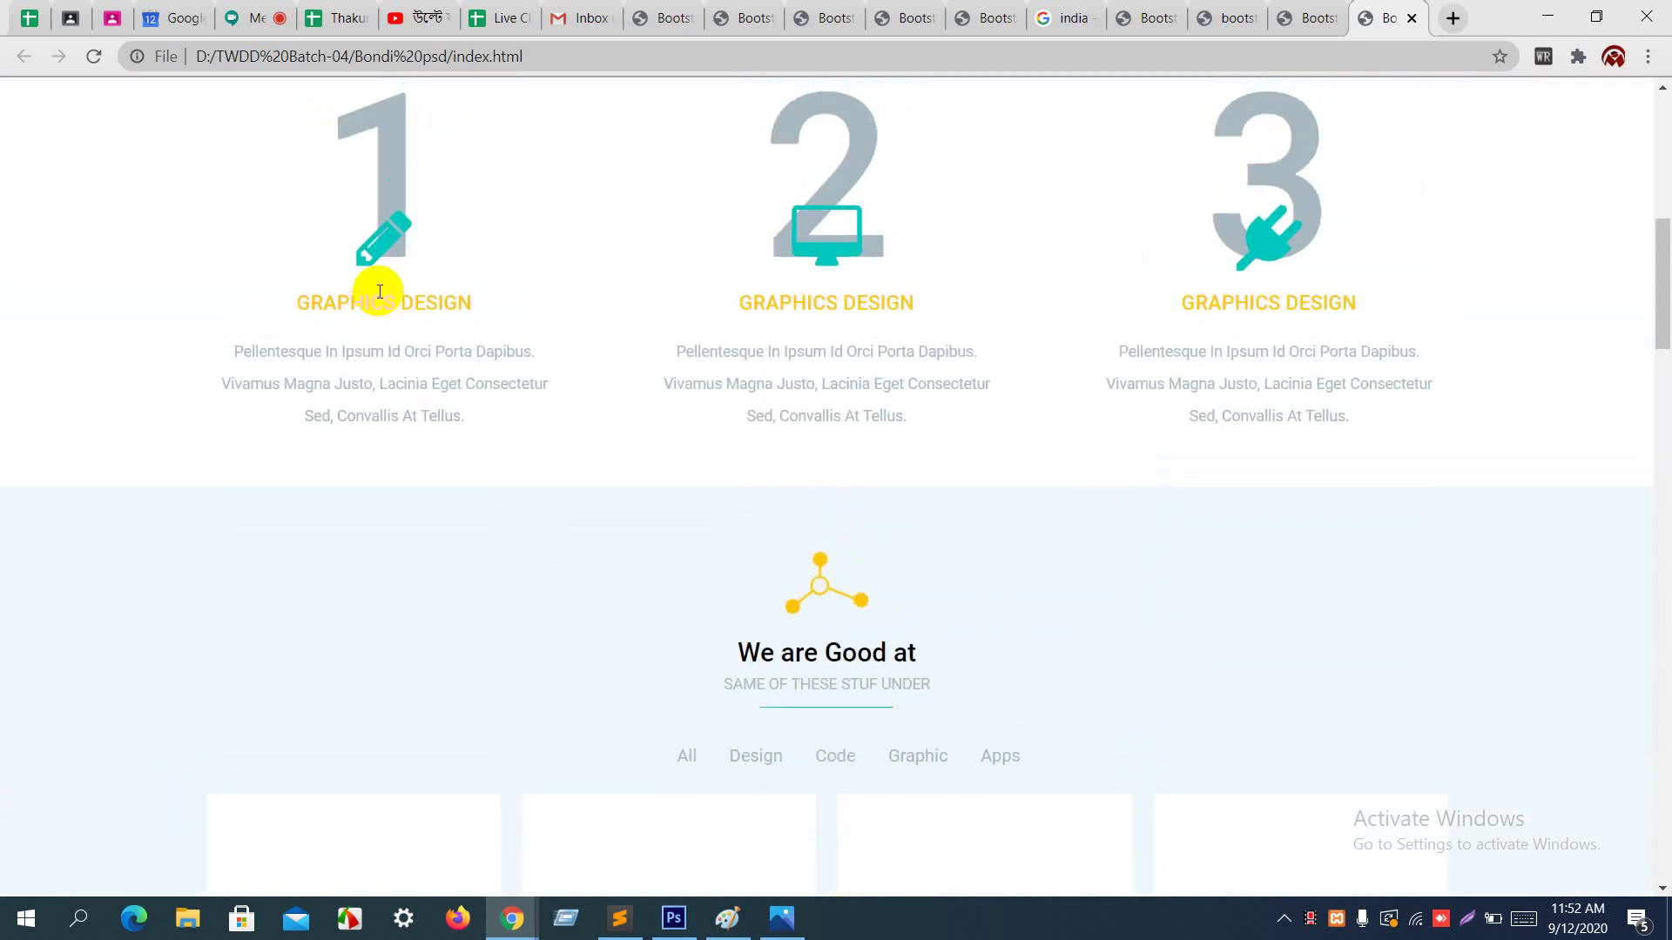
scroll(1033, 364, down, 20)
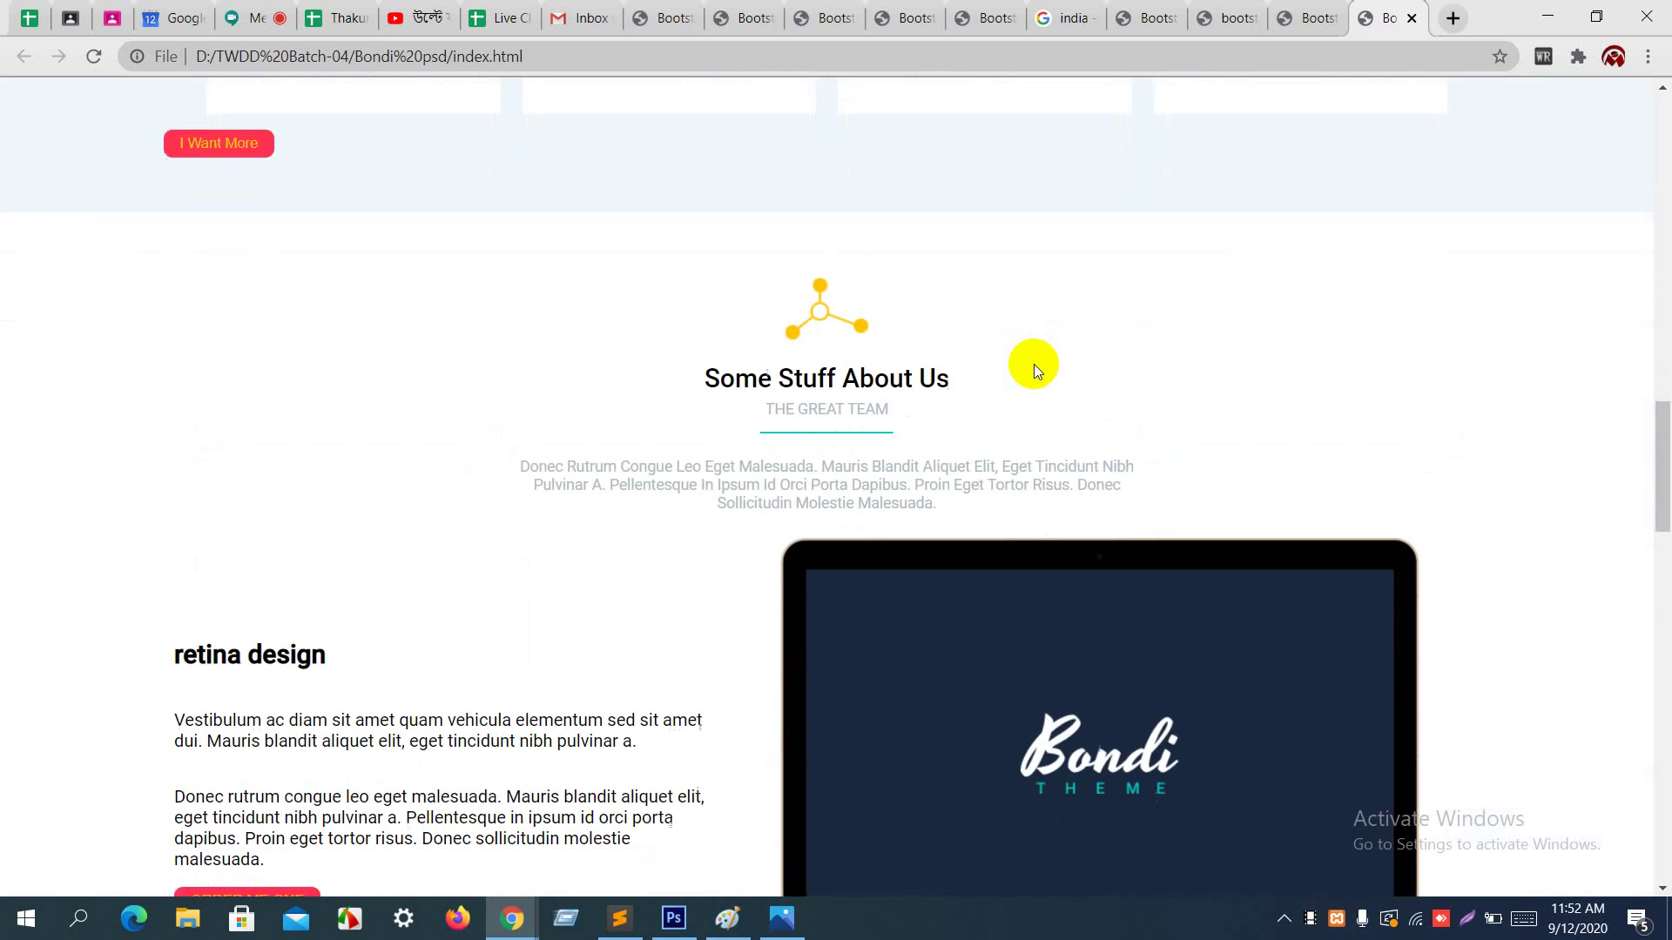
scroll(954, 418, up, 3)
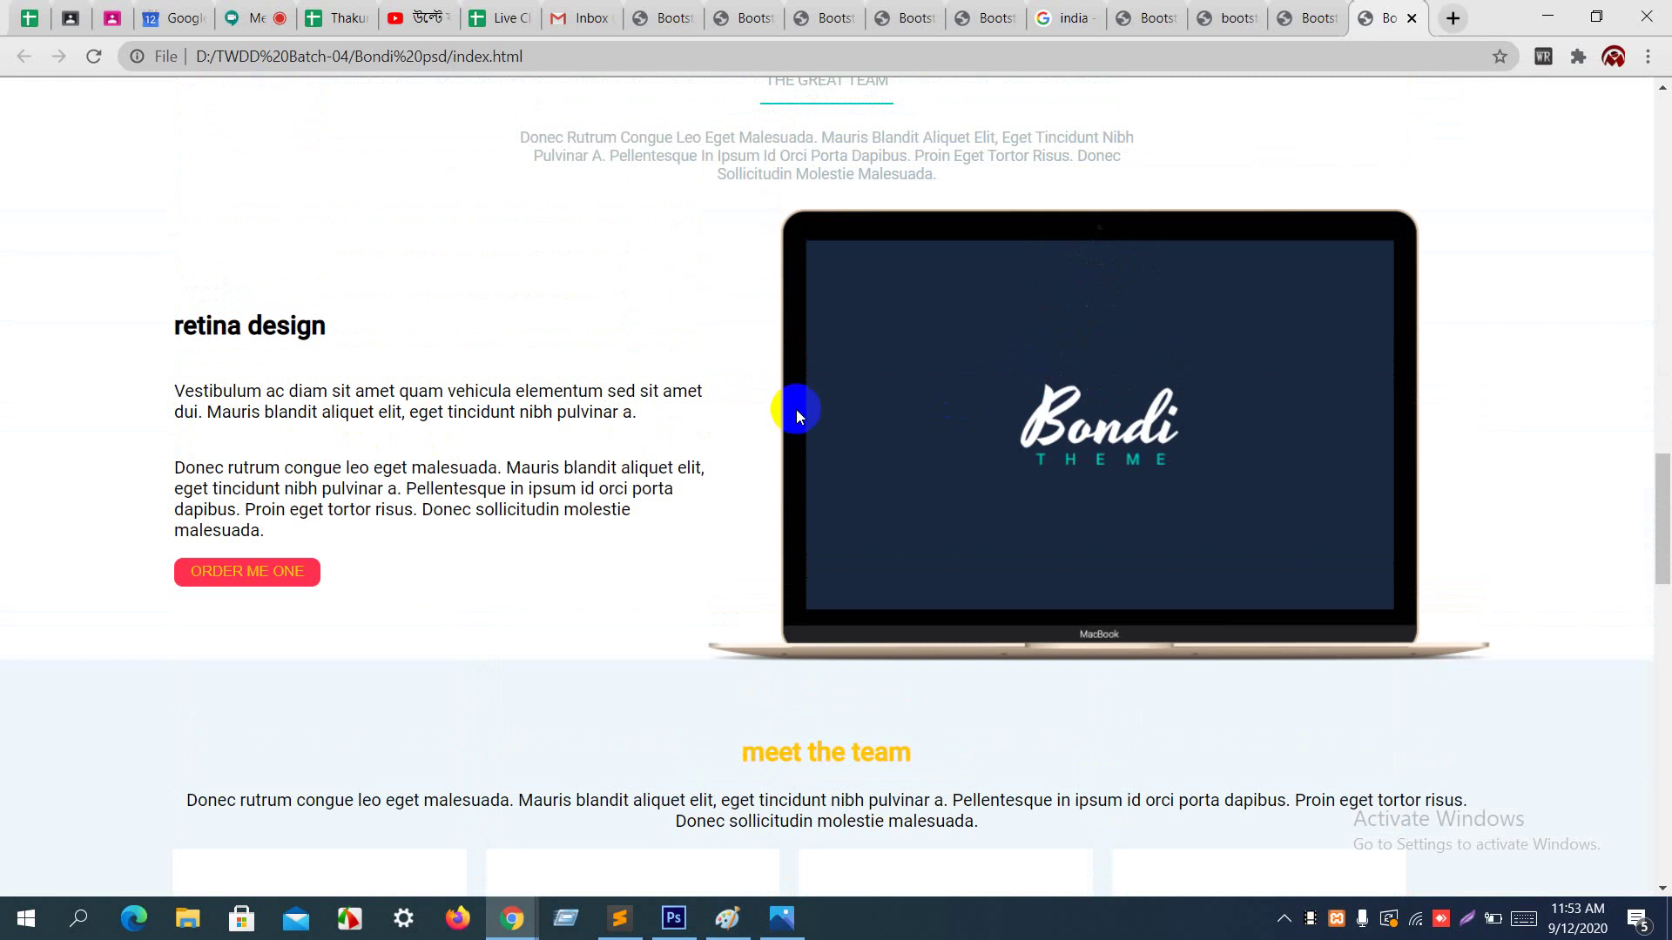
scroll(797, 408, down, 7)
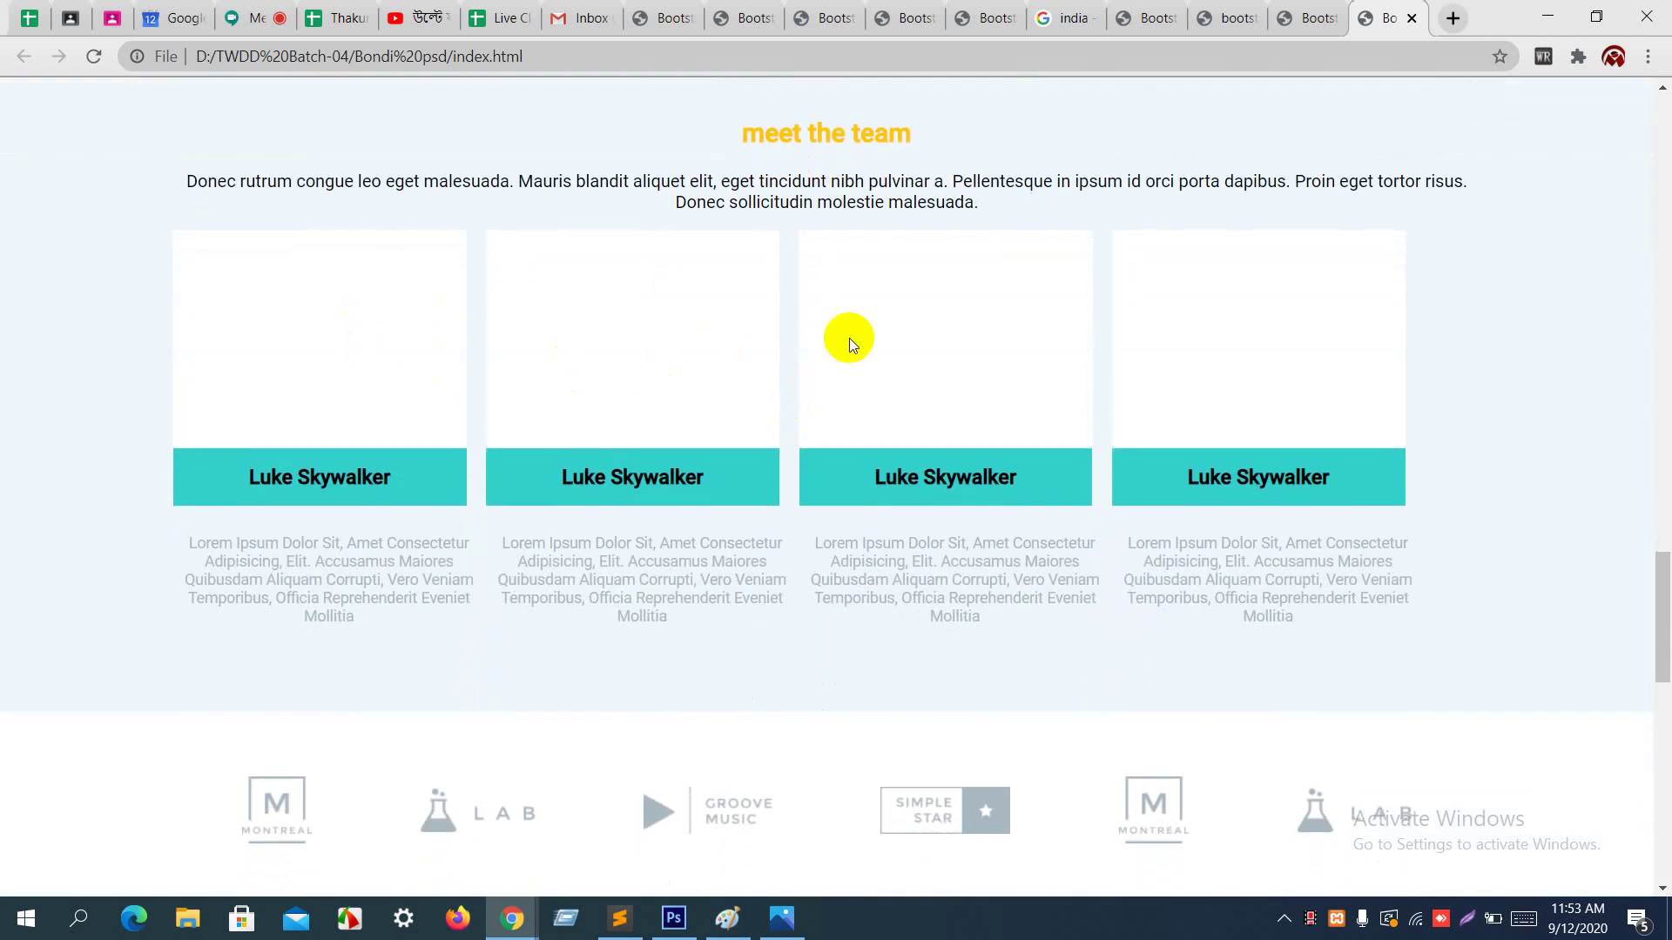
scroll(976, 649, down, 5)
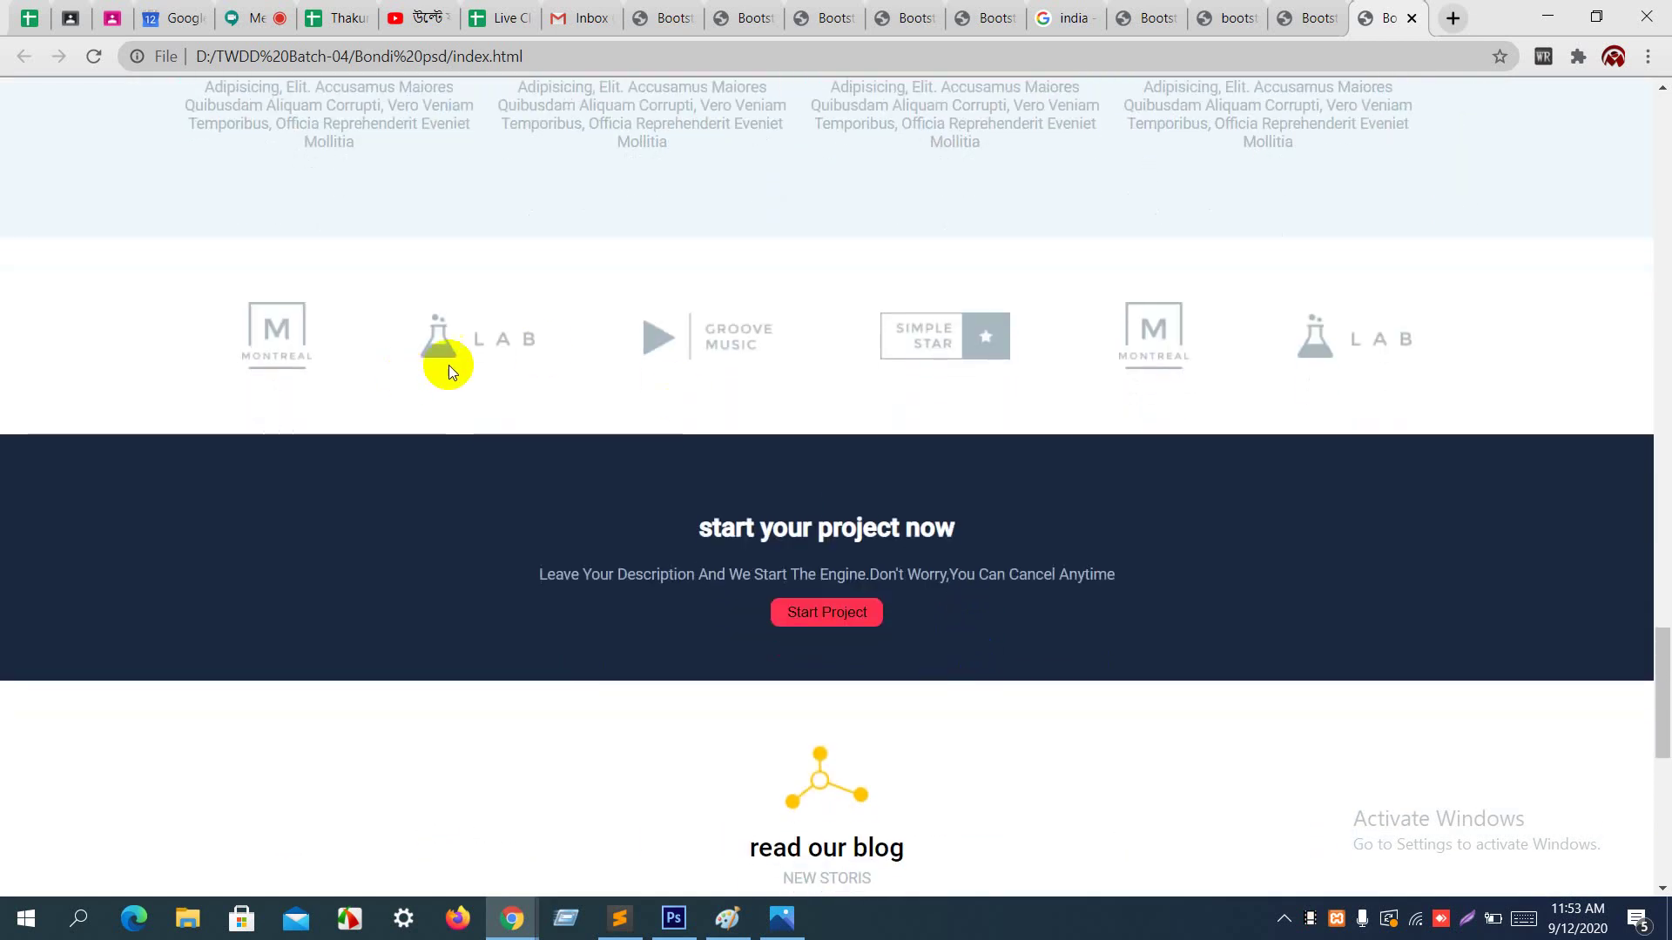
scroll(1257, 387, down, 8)
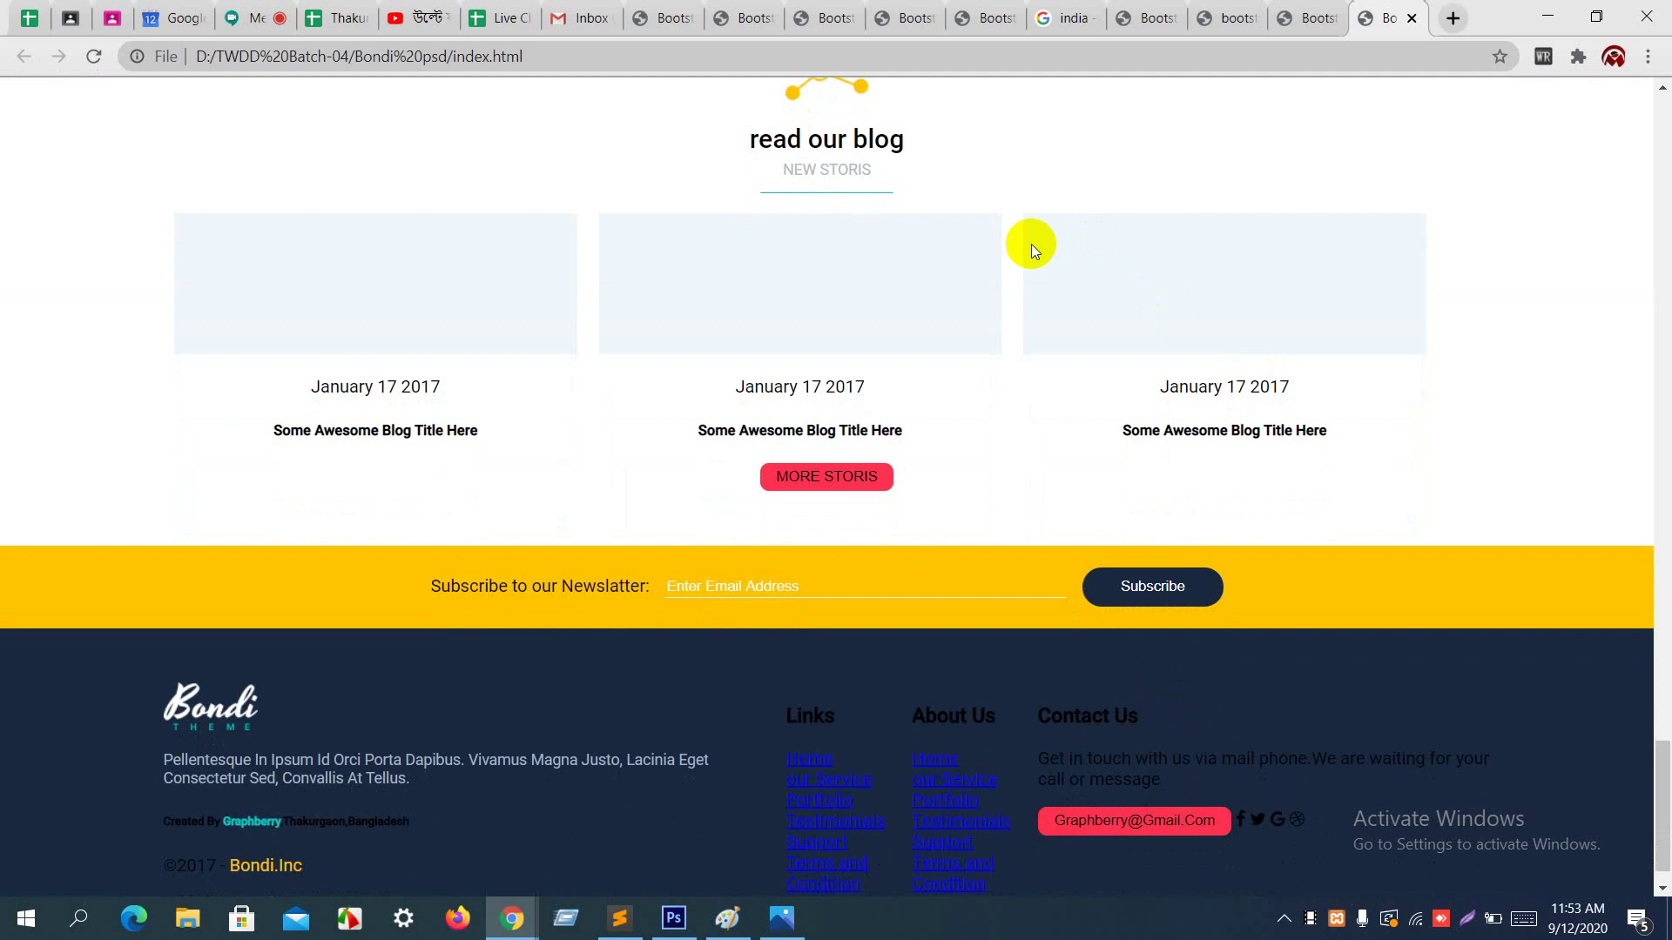
scroll(927, 322, down, 1)
scroll(928, 322, up, 20)
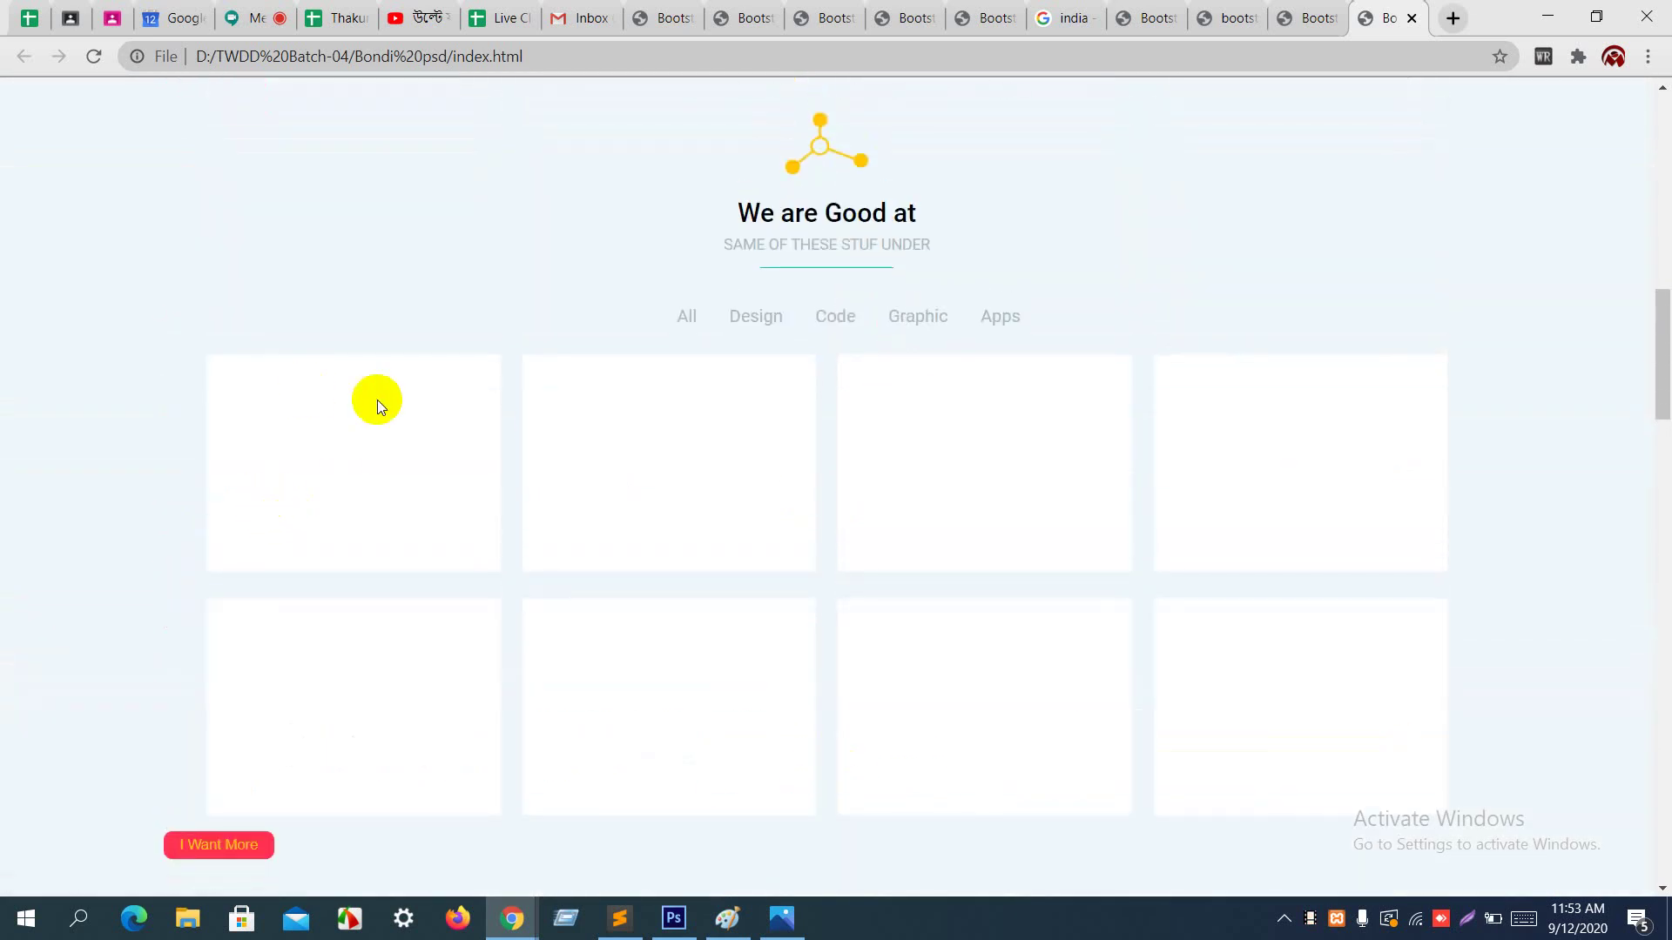
Step: Glance over the 3_9_cards.html page and move the Bootstrap practice page's tab beside the Bondi page's tab
click(1310, 18)
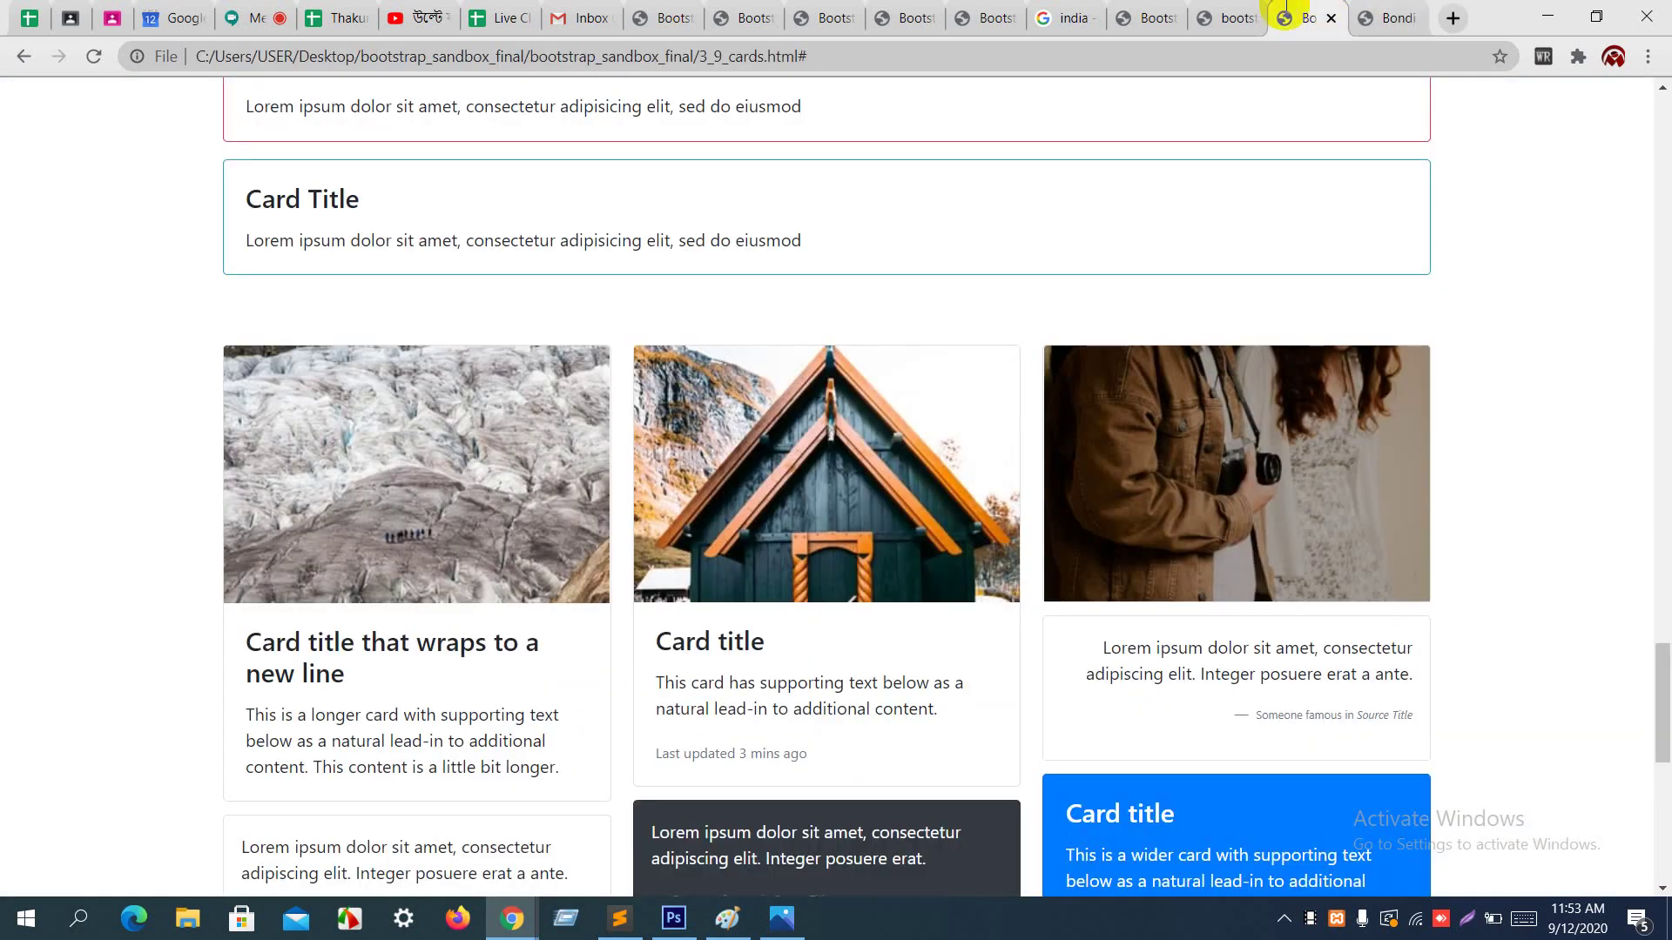
scroll(1061, 253, up, 15)
scroll(1061, 253, up, 8)
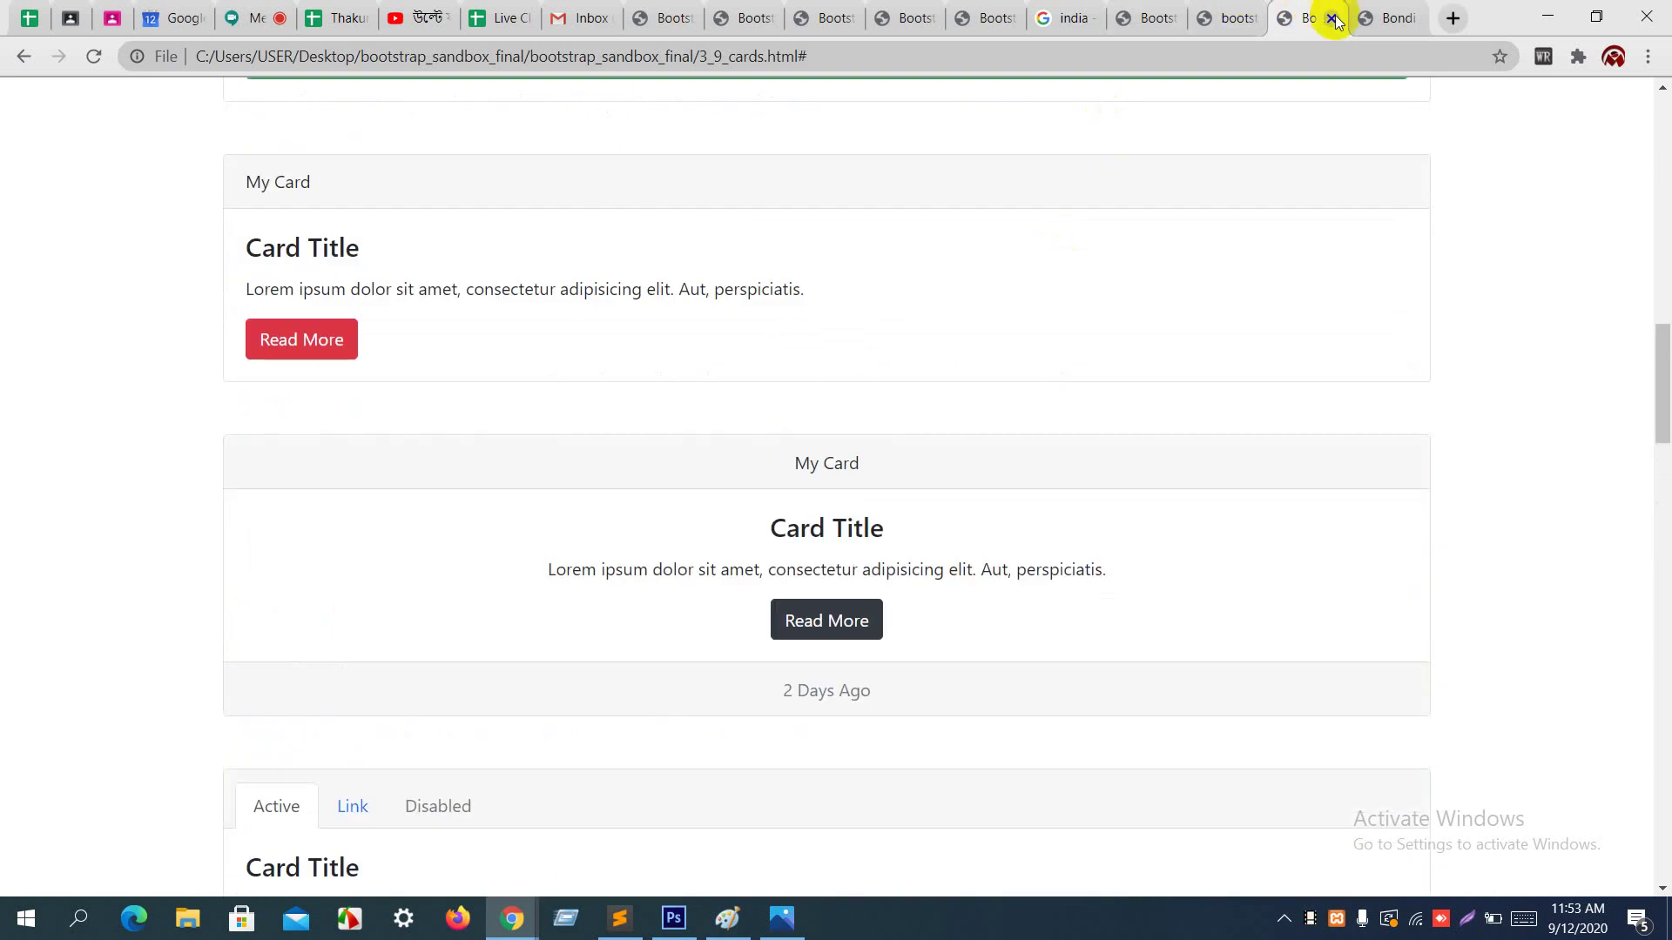
drag(1229, 19, 1306, 18)
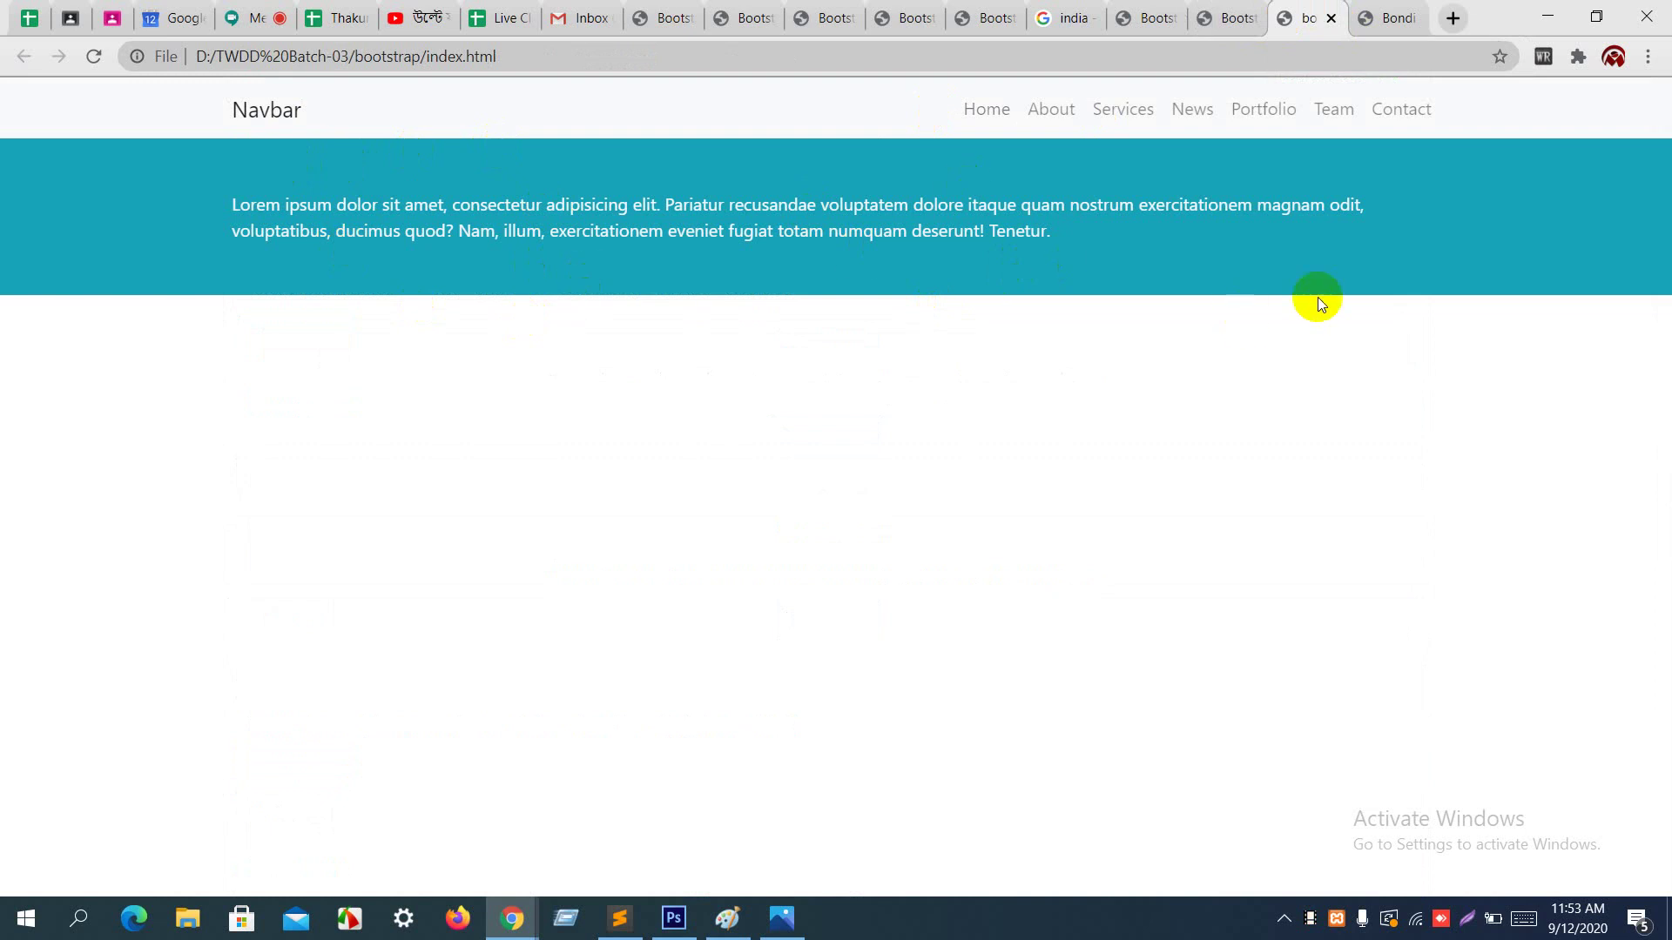
Step: Compare the Bondi page with the Bootstrap practice page by alternating between their tabs
click(1382, 16)
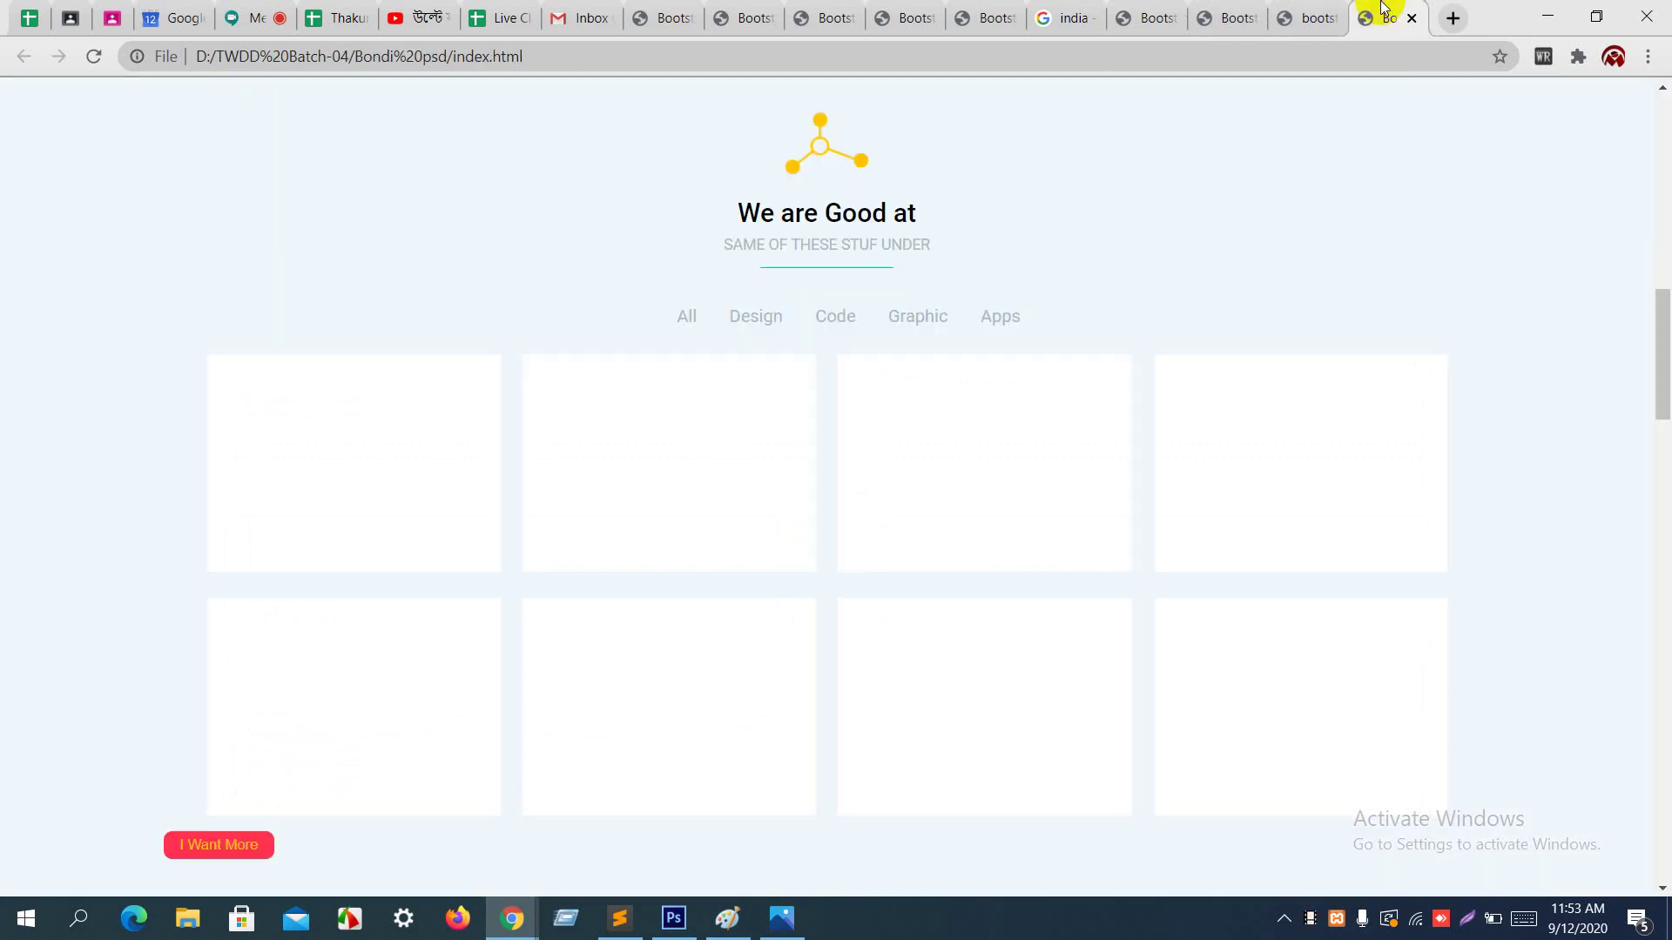
click(1285, 8)
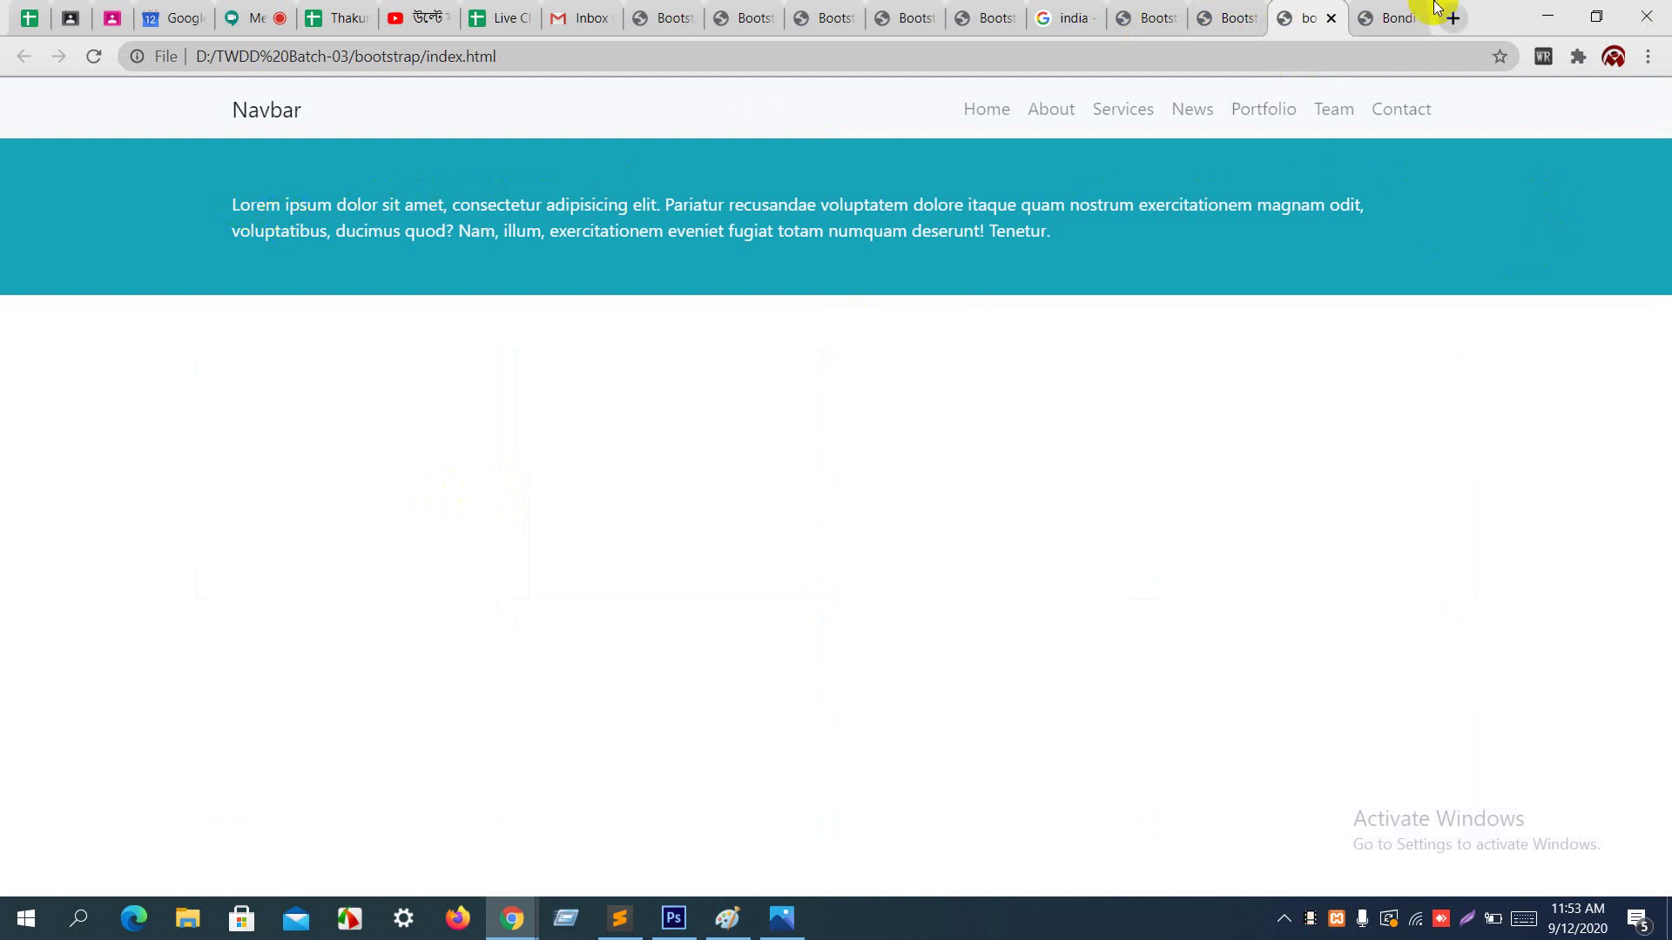
click(1402, 12)
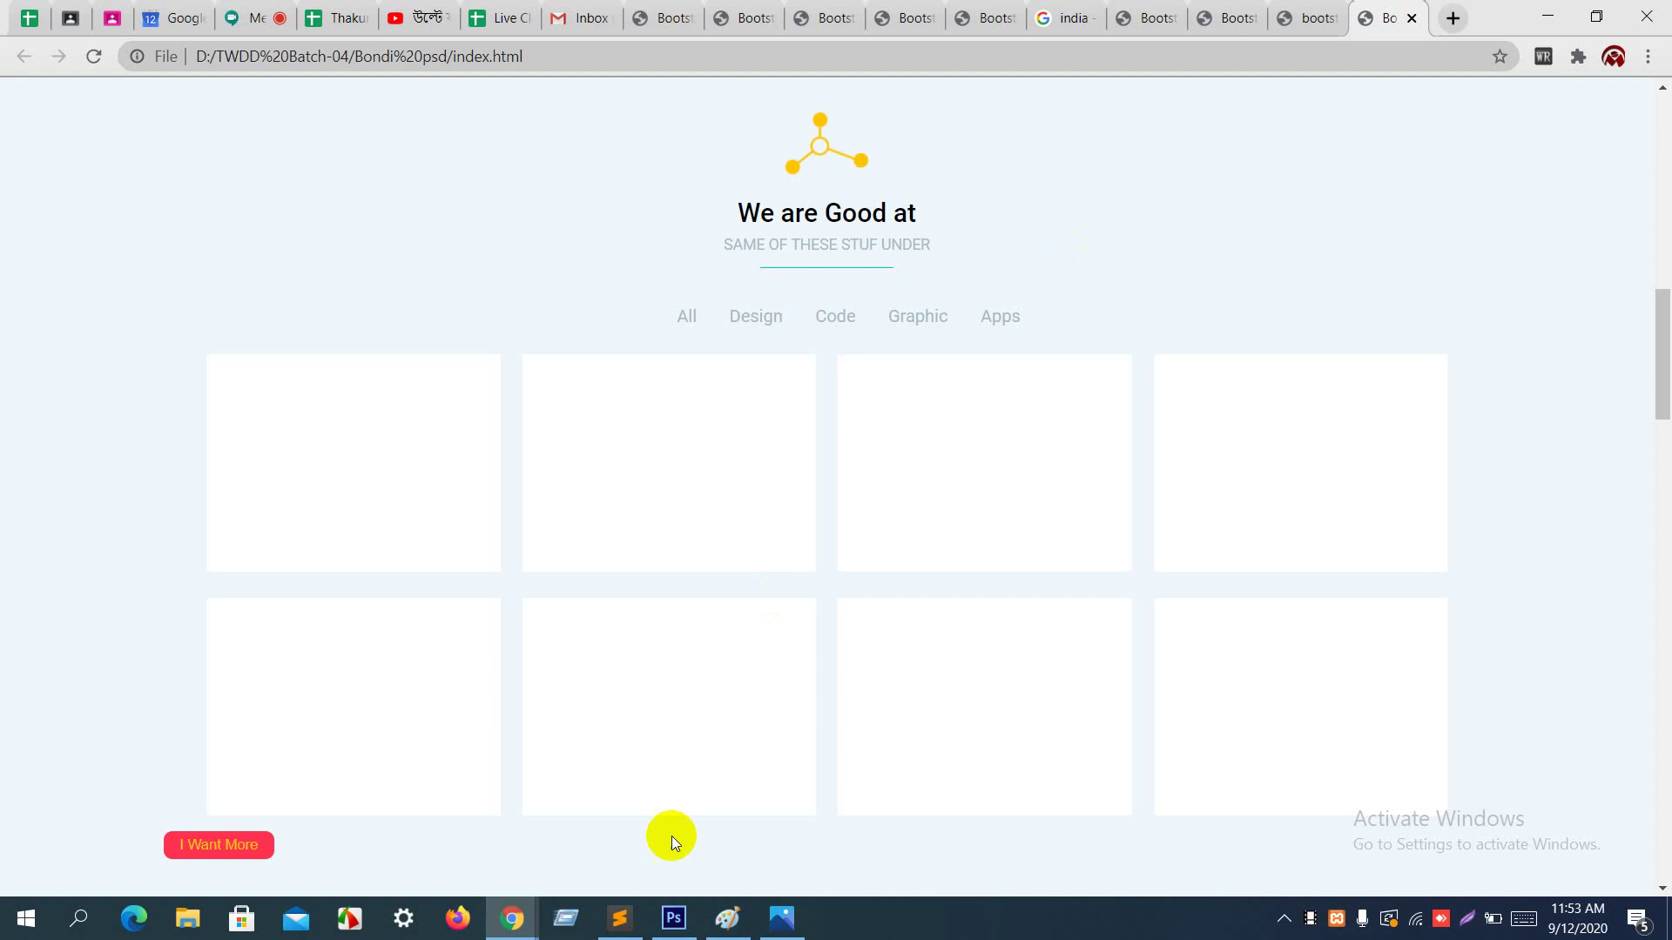
Step: Switch to Photoshop, dismiss the Color Picker without changes and examine the blog, newsletter and footer areas of the Bondi landing page design
click(673, 917)
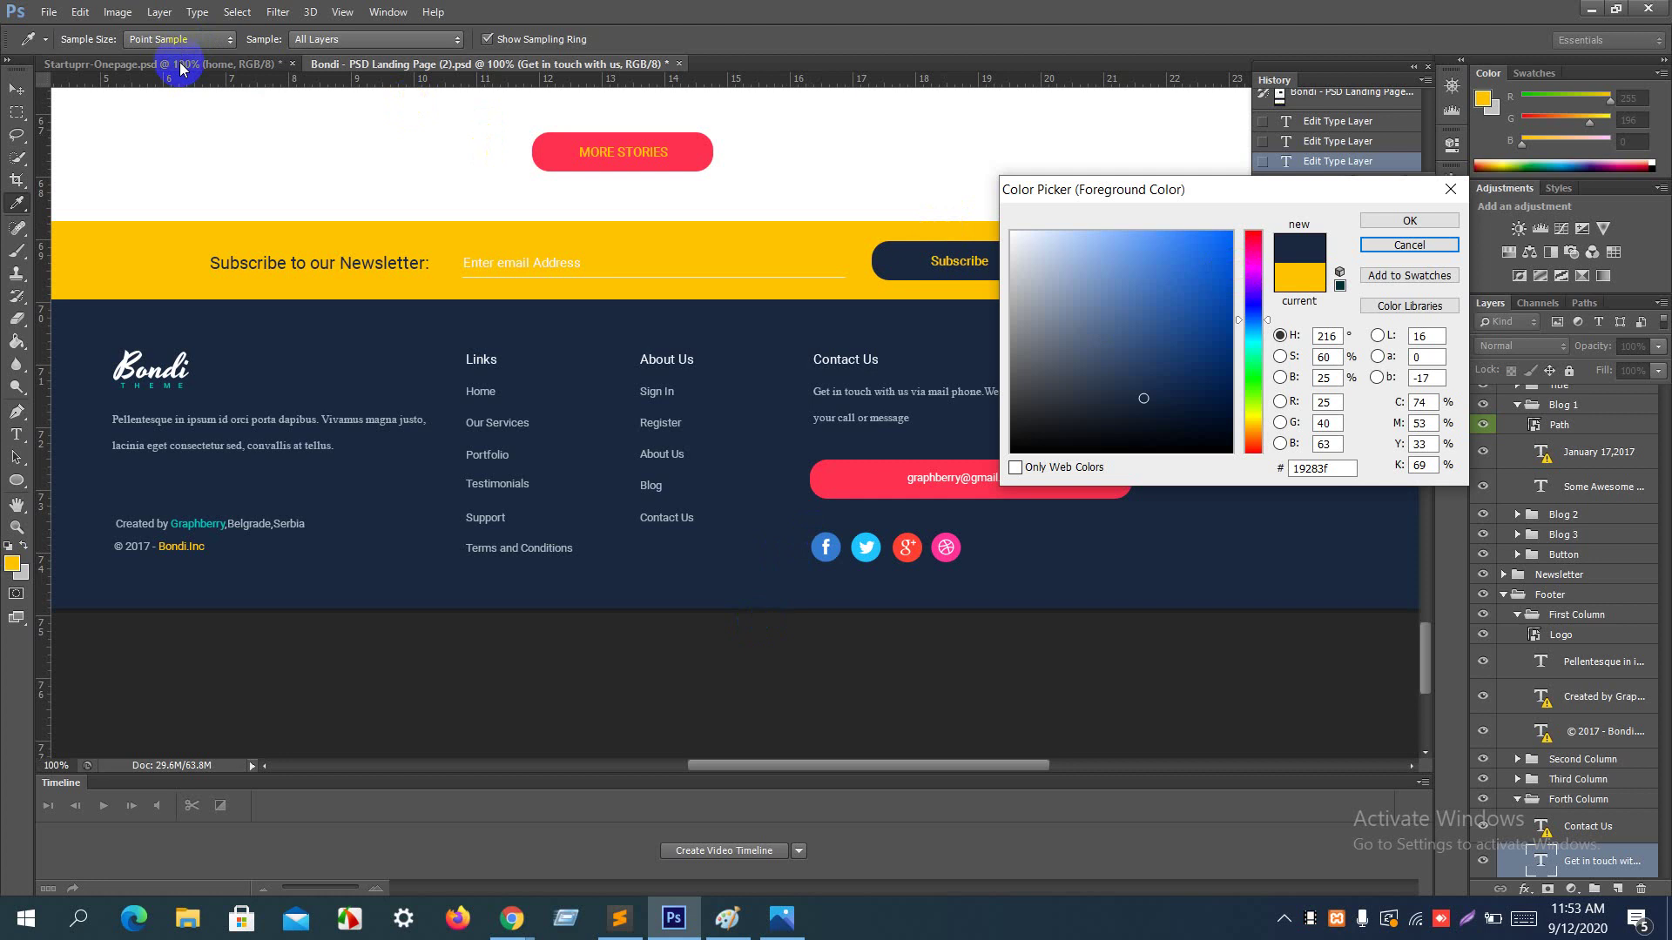
click(1383, 245)
scroll(807, 332, up, 5)
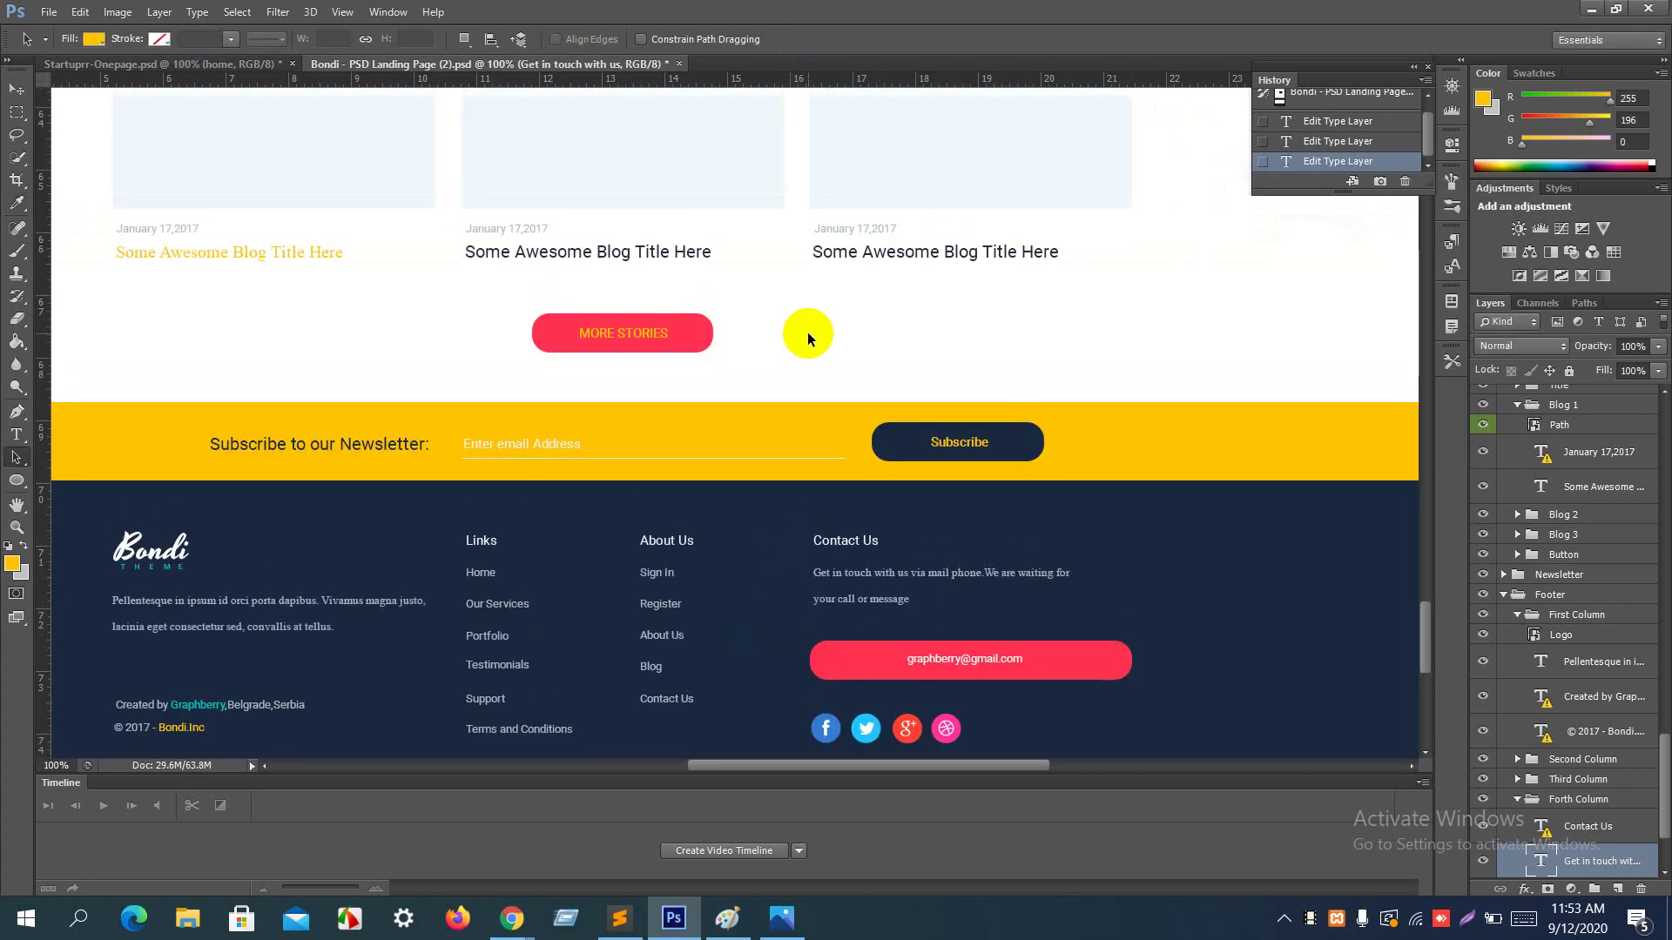
scroll(808, 334, right, 3)
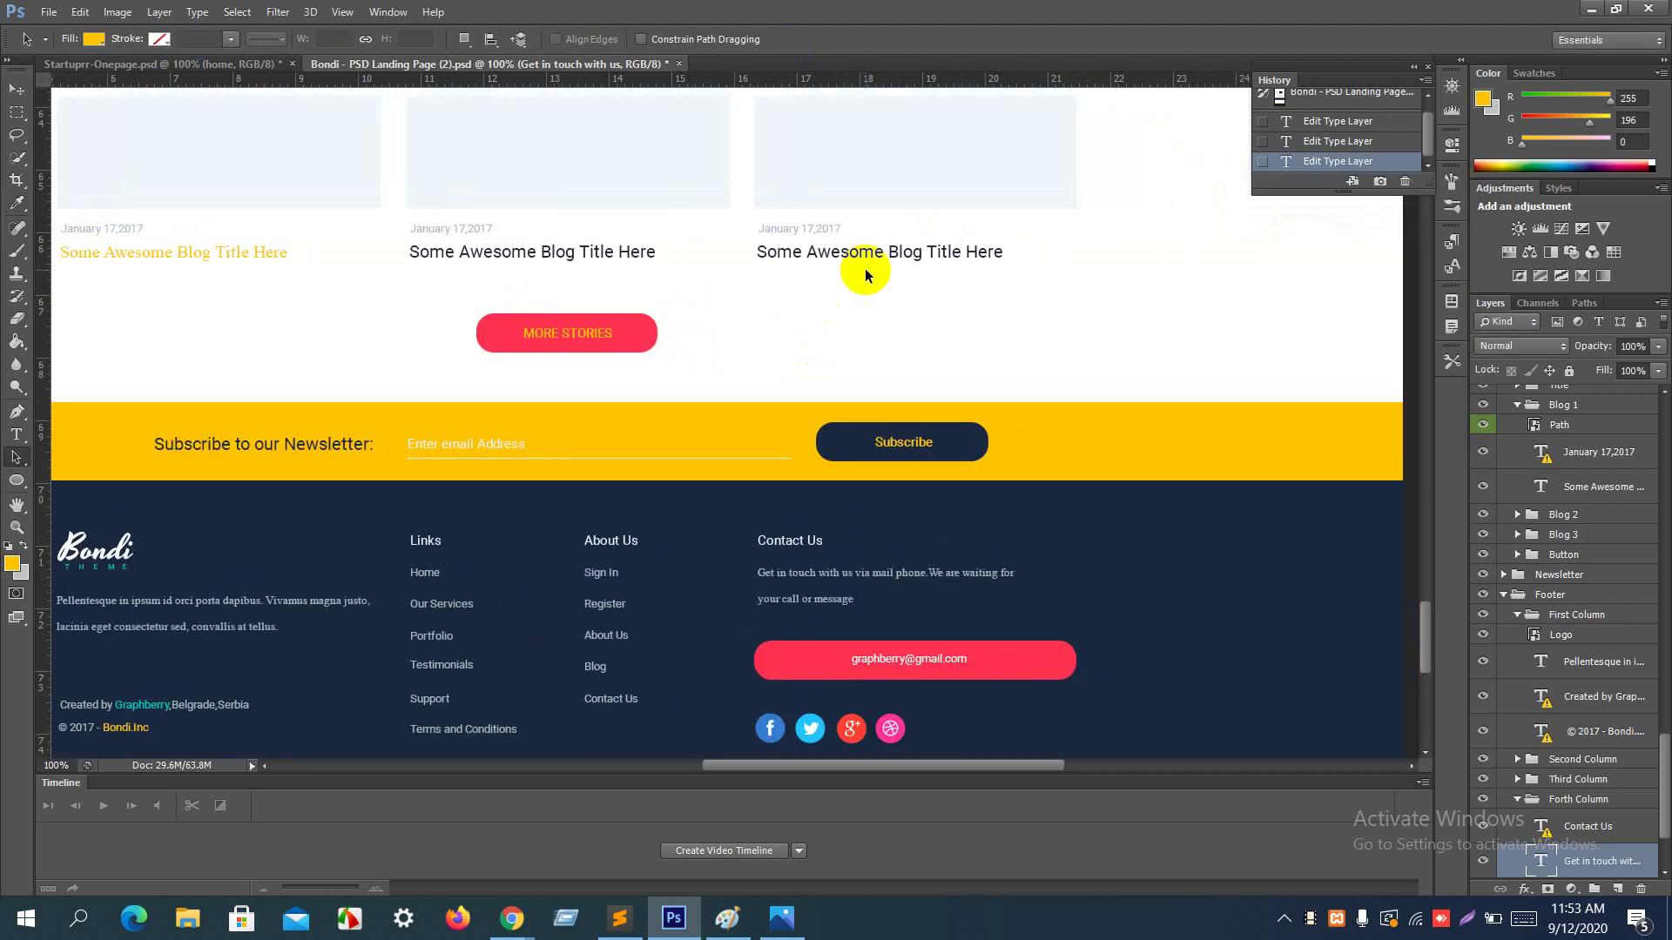
Step: Look over the Bondi page's portfolio section in Chrome and alternate with the Photoshop design and the Bondi index.html in Sublime Text
key(alt+Tab)
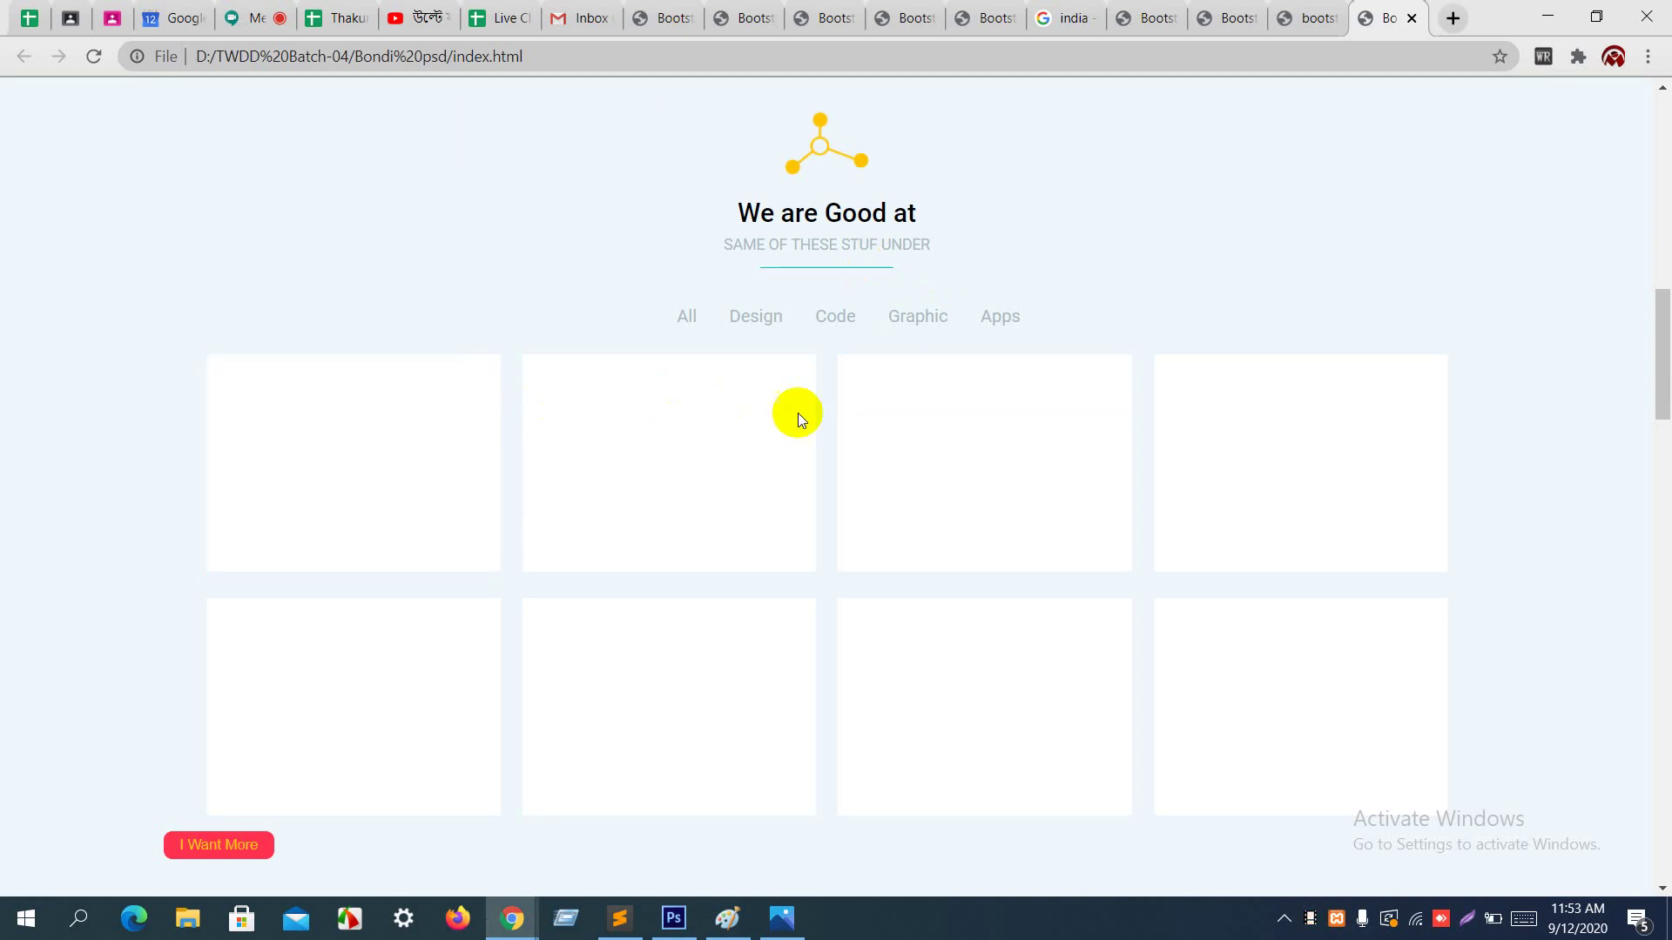
mouse_move(864, 433)
mouse_move(360, 404)
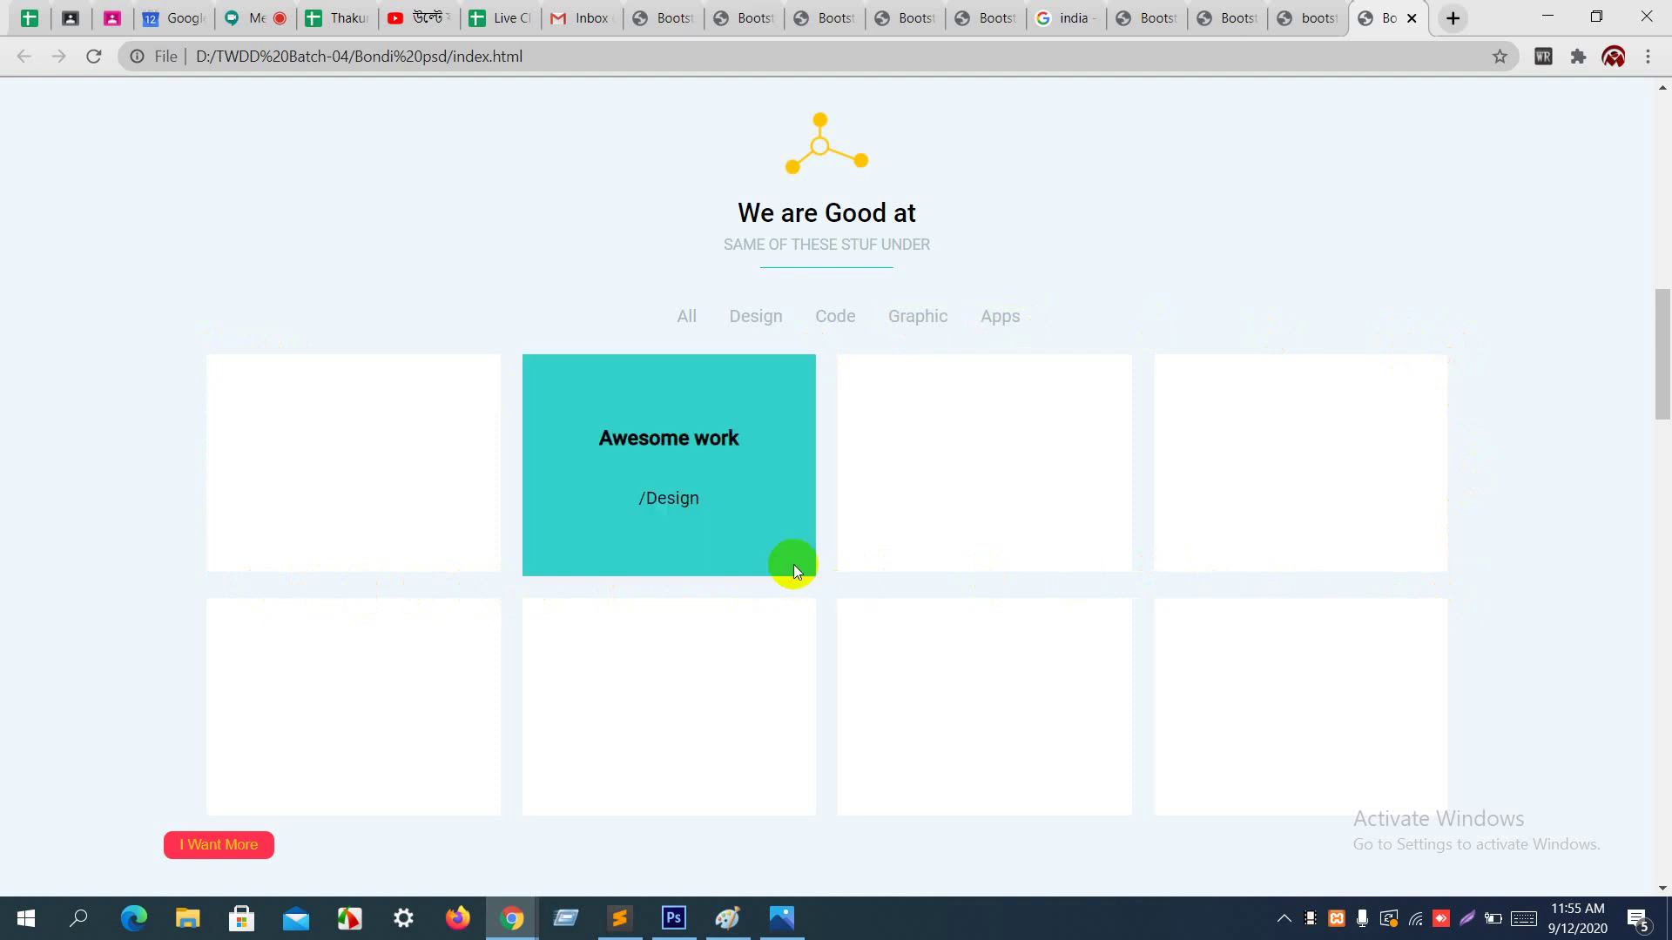
key(alt+Tab)
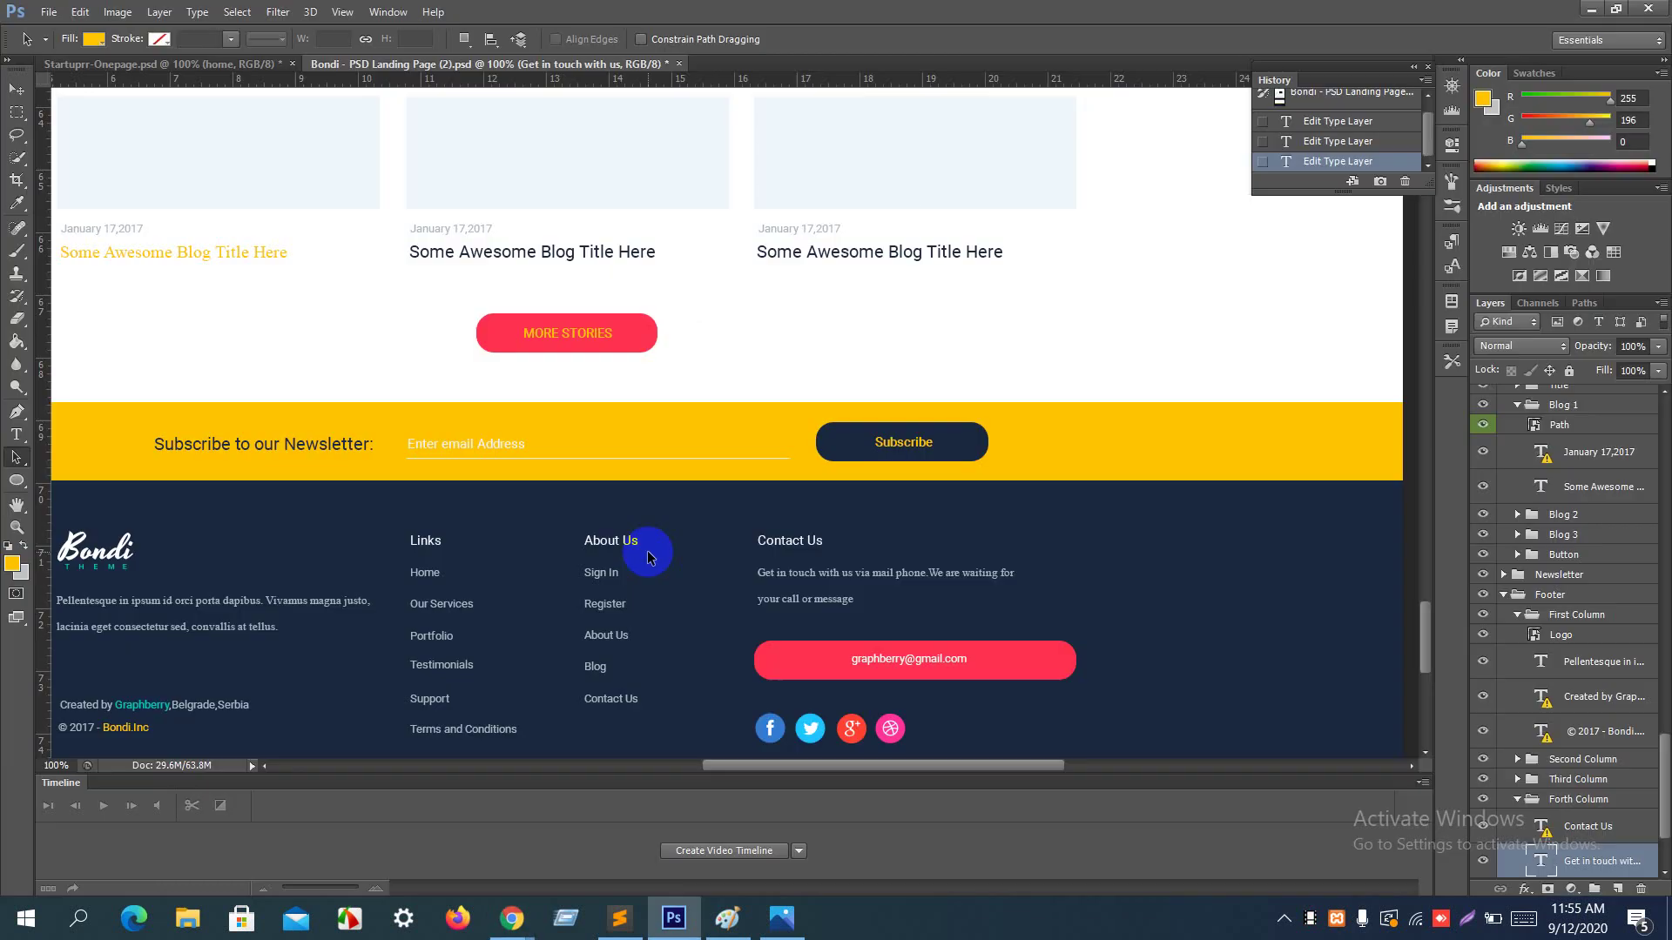
key(alt+Tab)
key(alt+Tab)
key(alt+Tab)
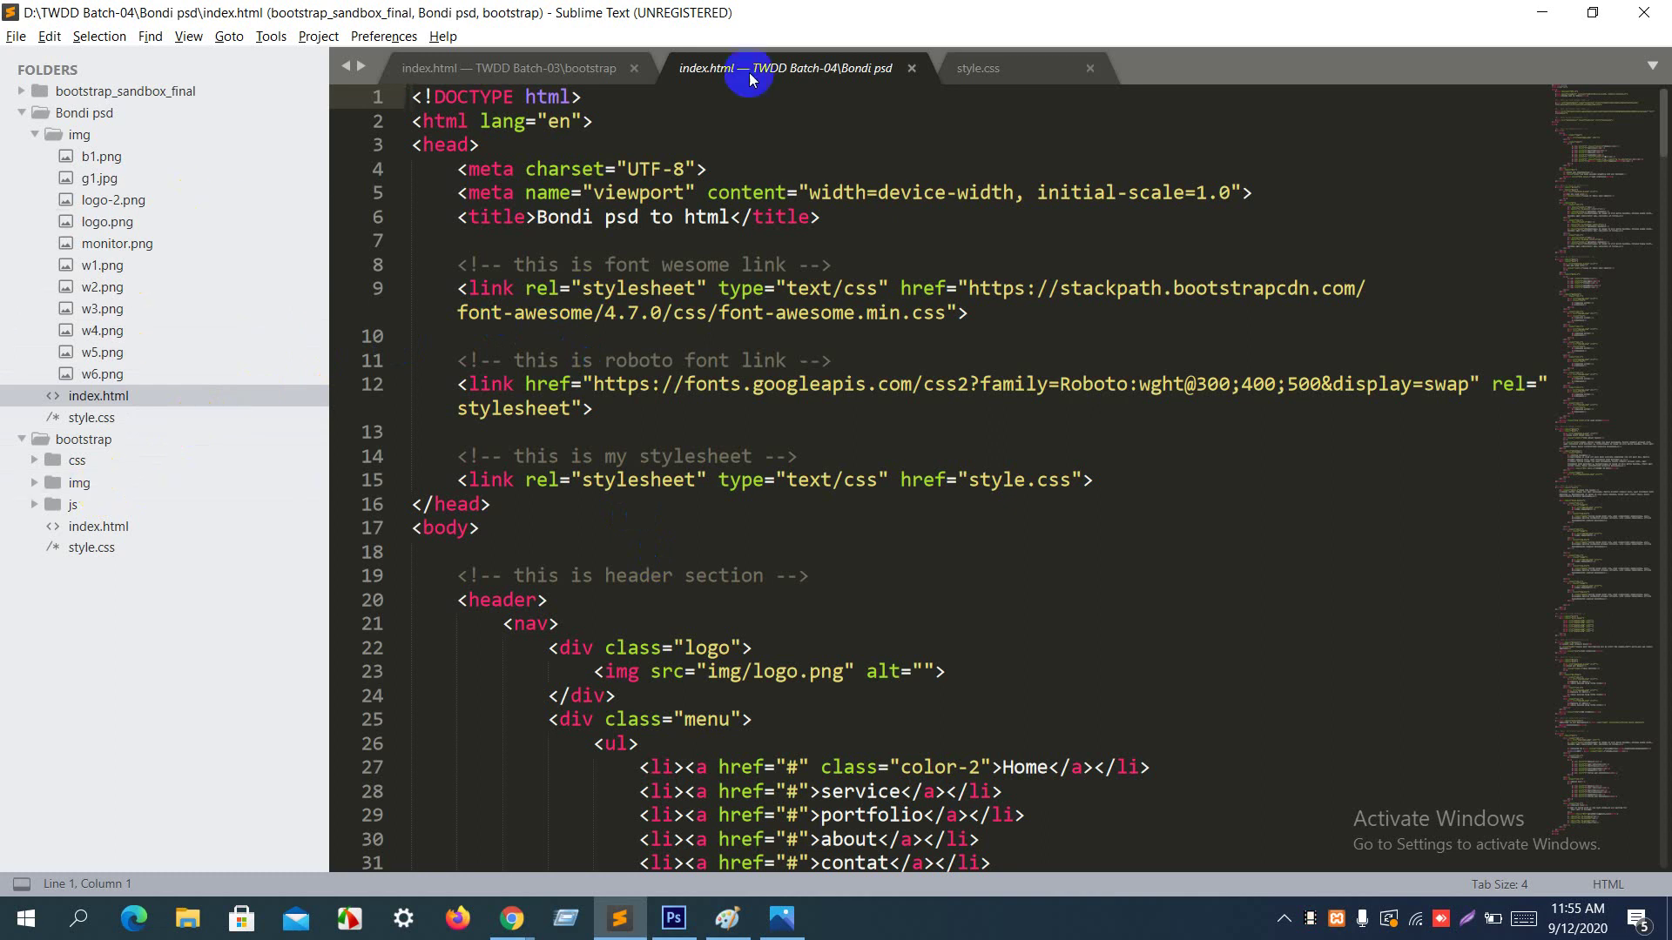
Step: Minimize Sublime Text, Chrome and Photoshop, and close the break.jpg picture to reveal the desktop
click(1550, 10)
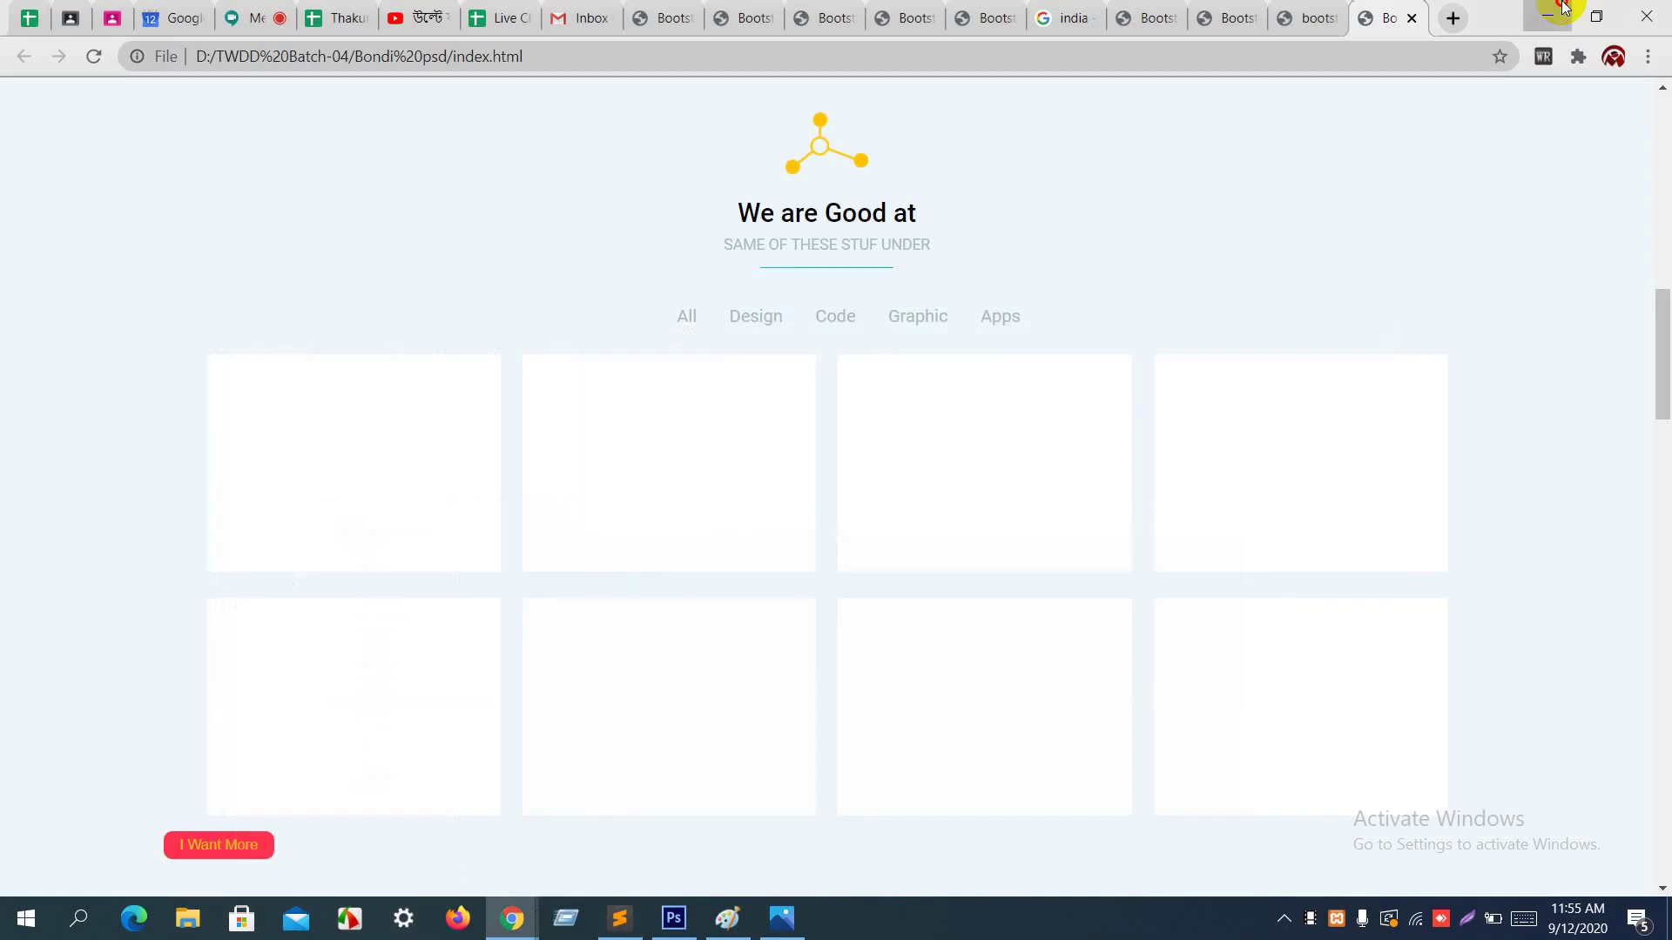
click(1563, 9)
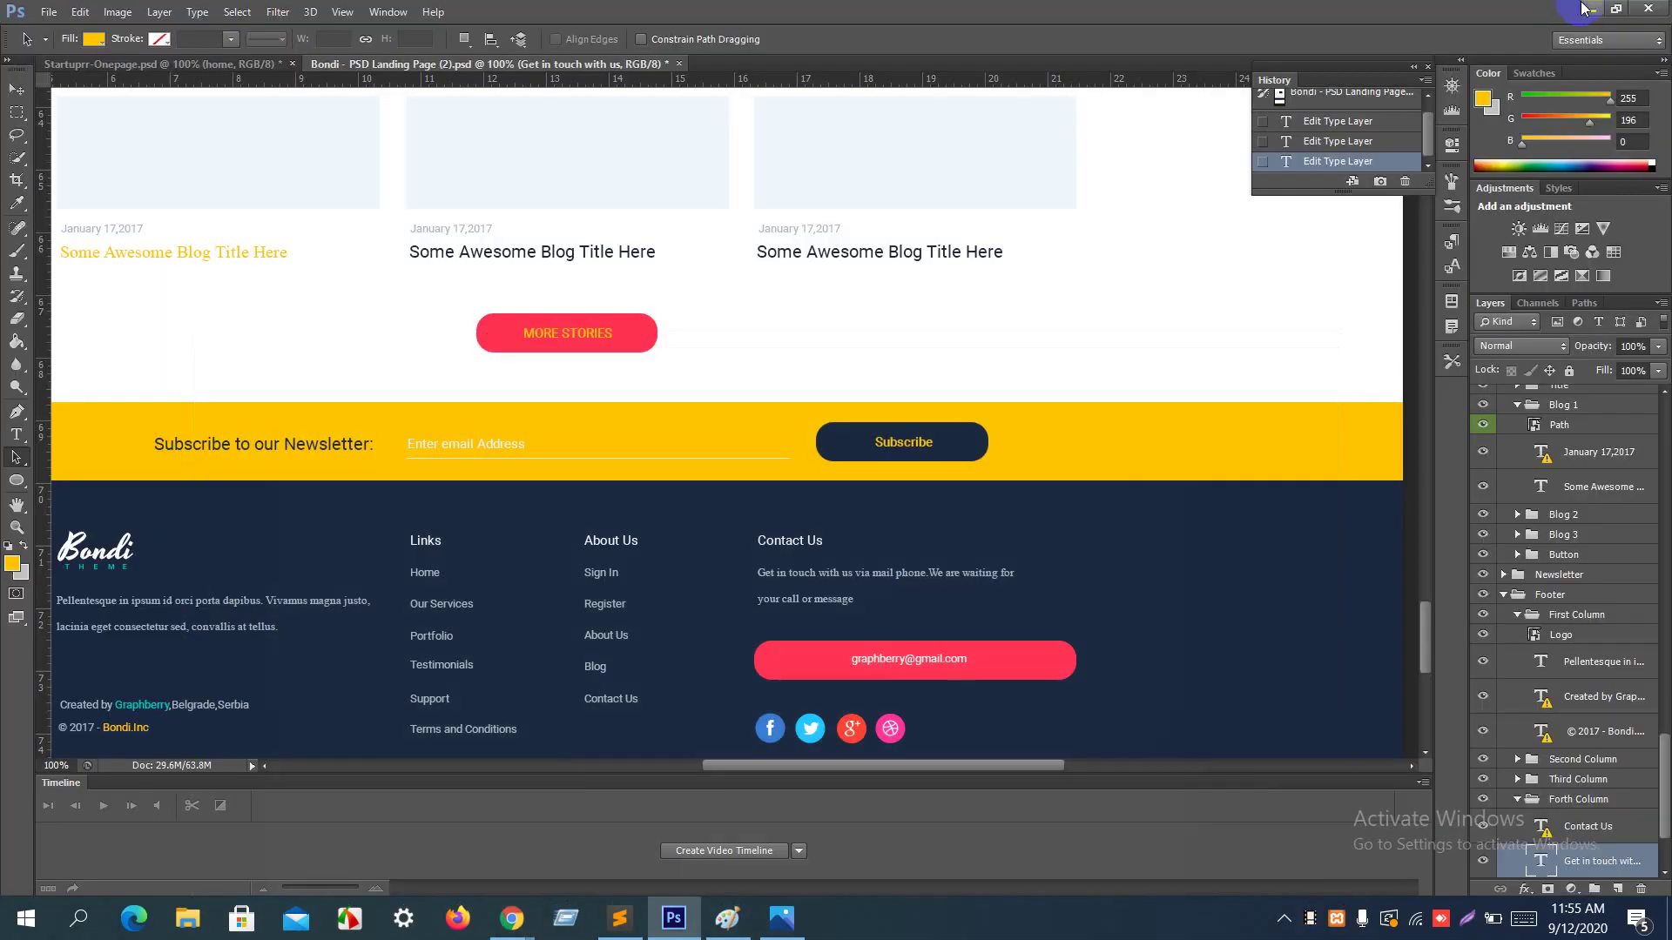
click(1589, 9)
click(1653, 10)
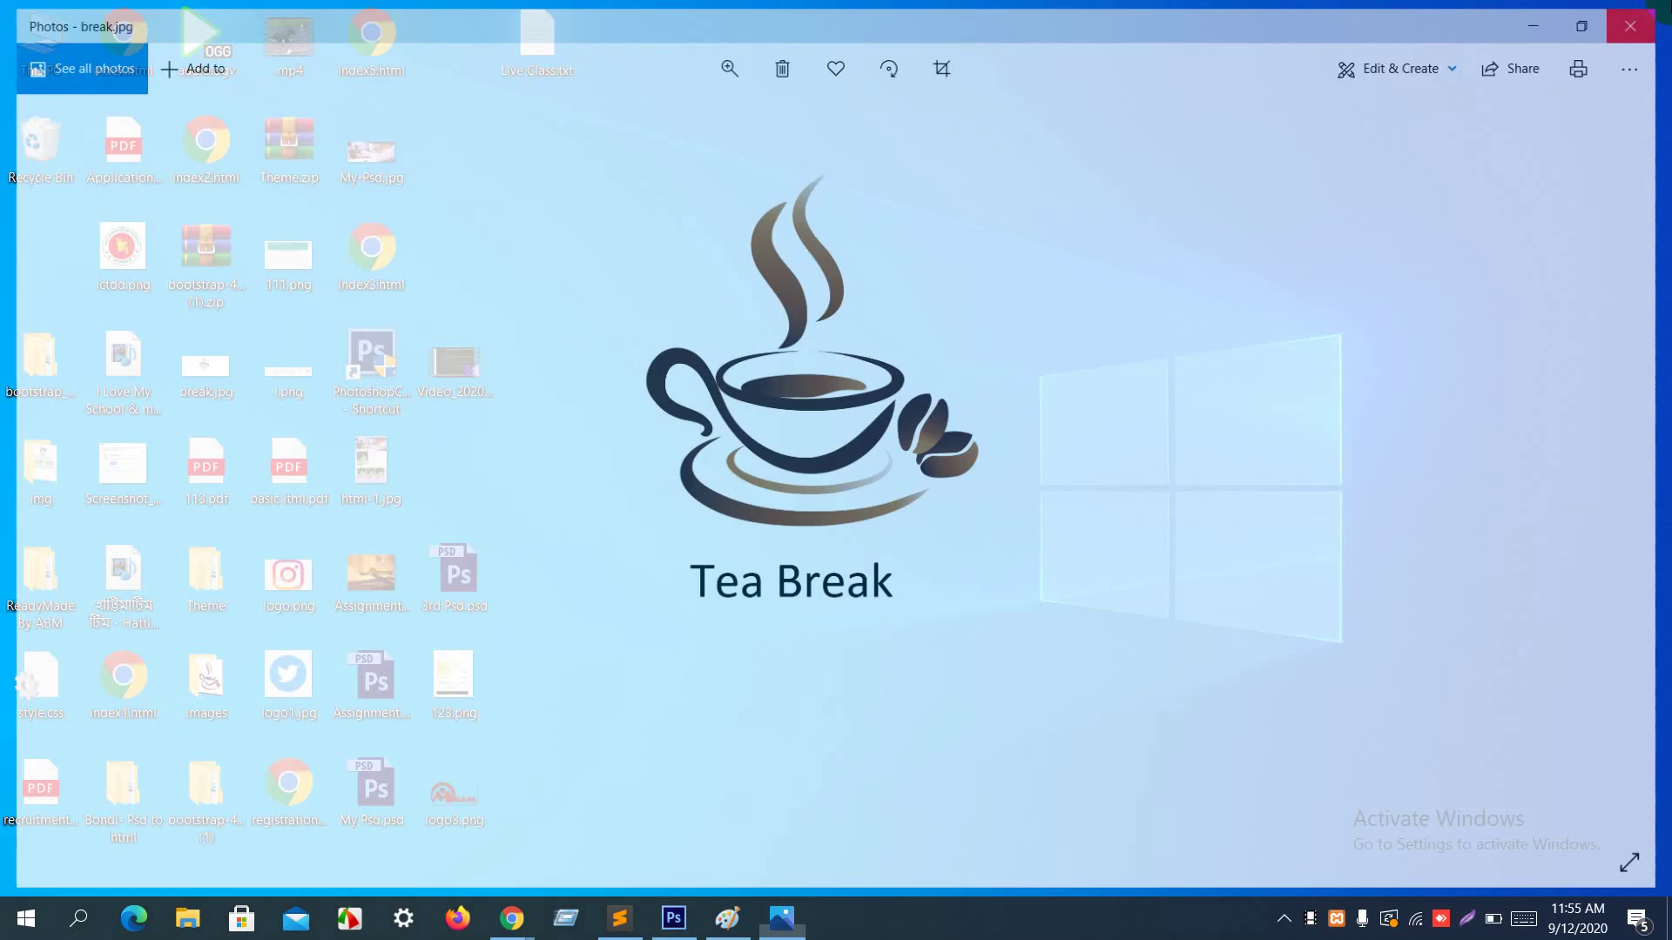
Step: Copy bg1.jpg, bg3.jpg, bg5.jpg, blog-1.jpg, img6.jpg and img.jpg from the img folder nested inside the desktop's img folder
click(28, 471)
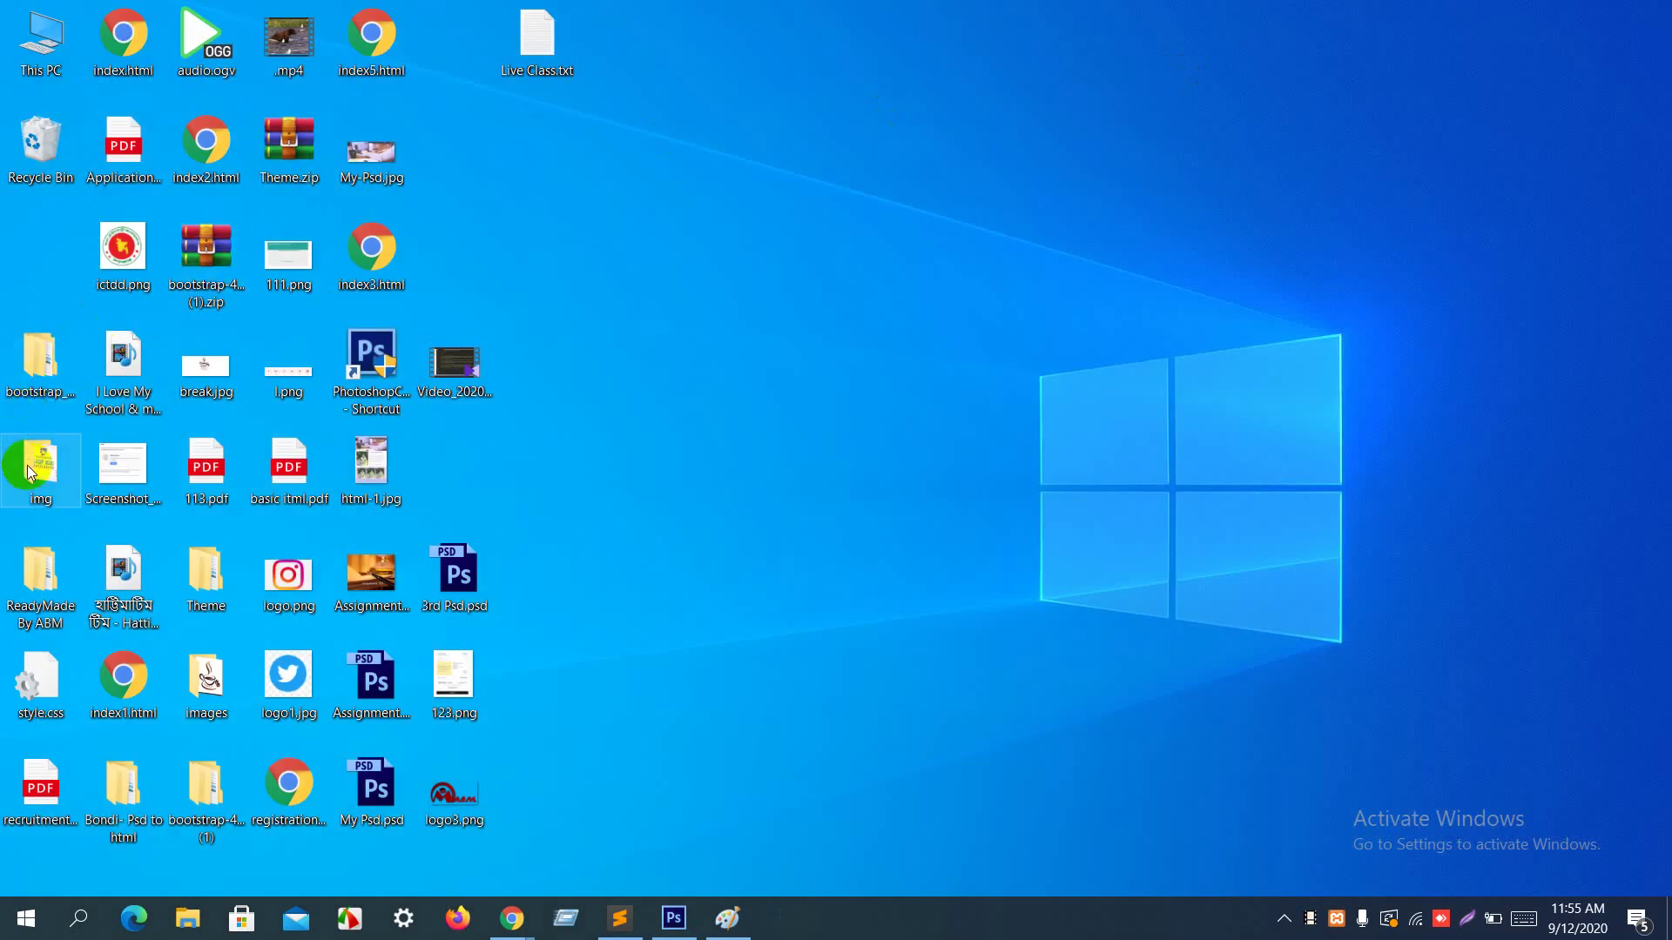
double_click(29, 470)
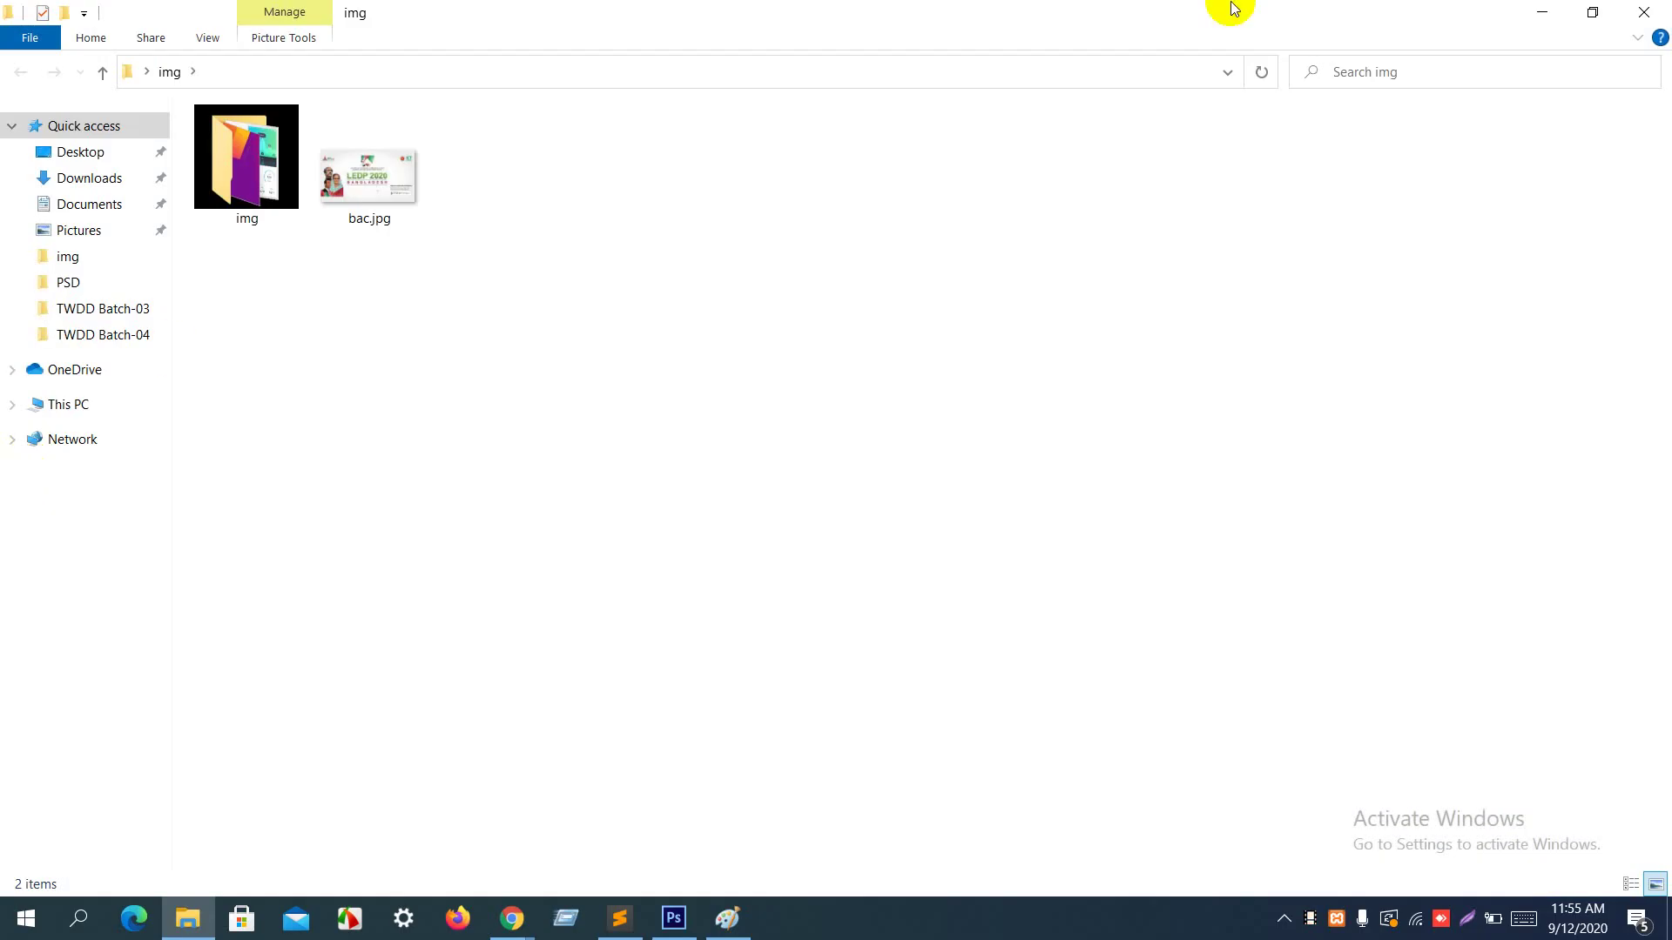
double_click(261, 175)
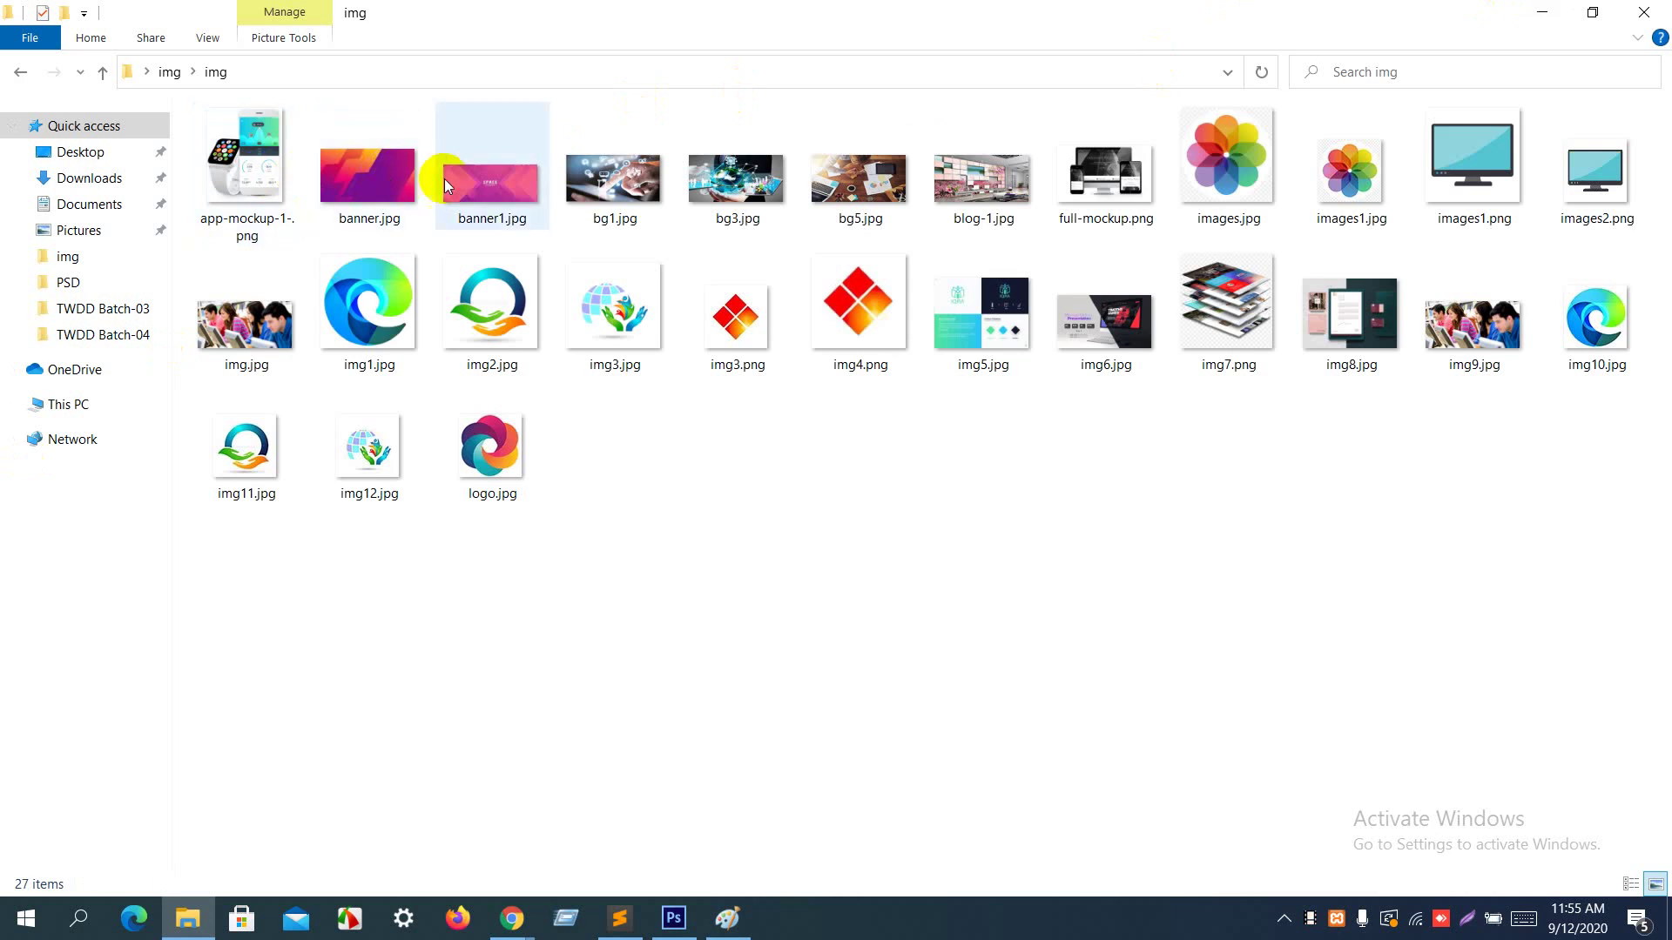
click(610, 199)
ctrl+click(692, 191)
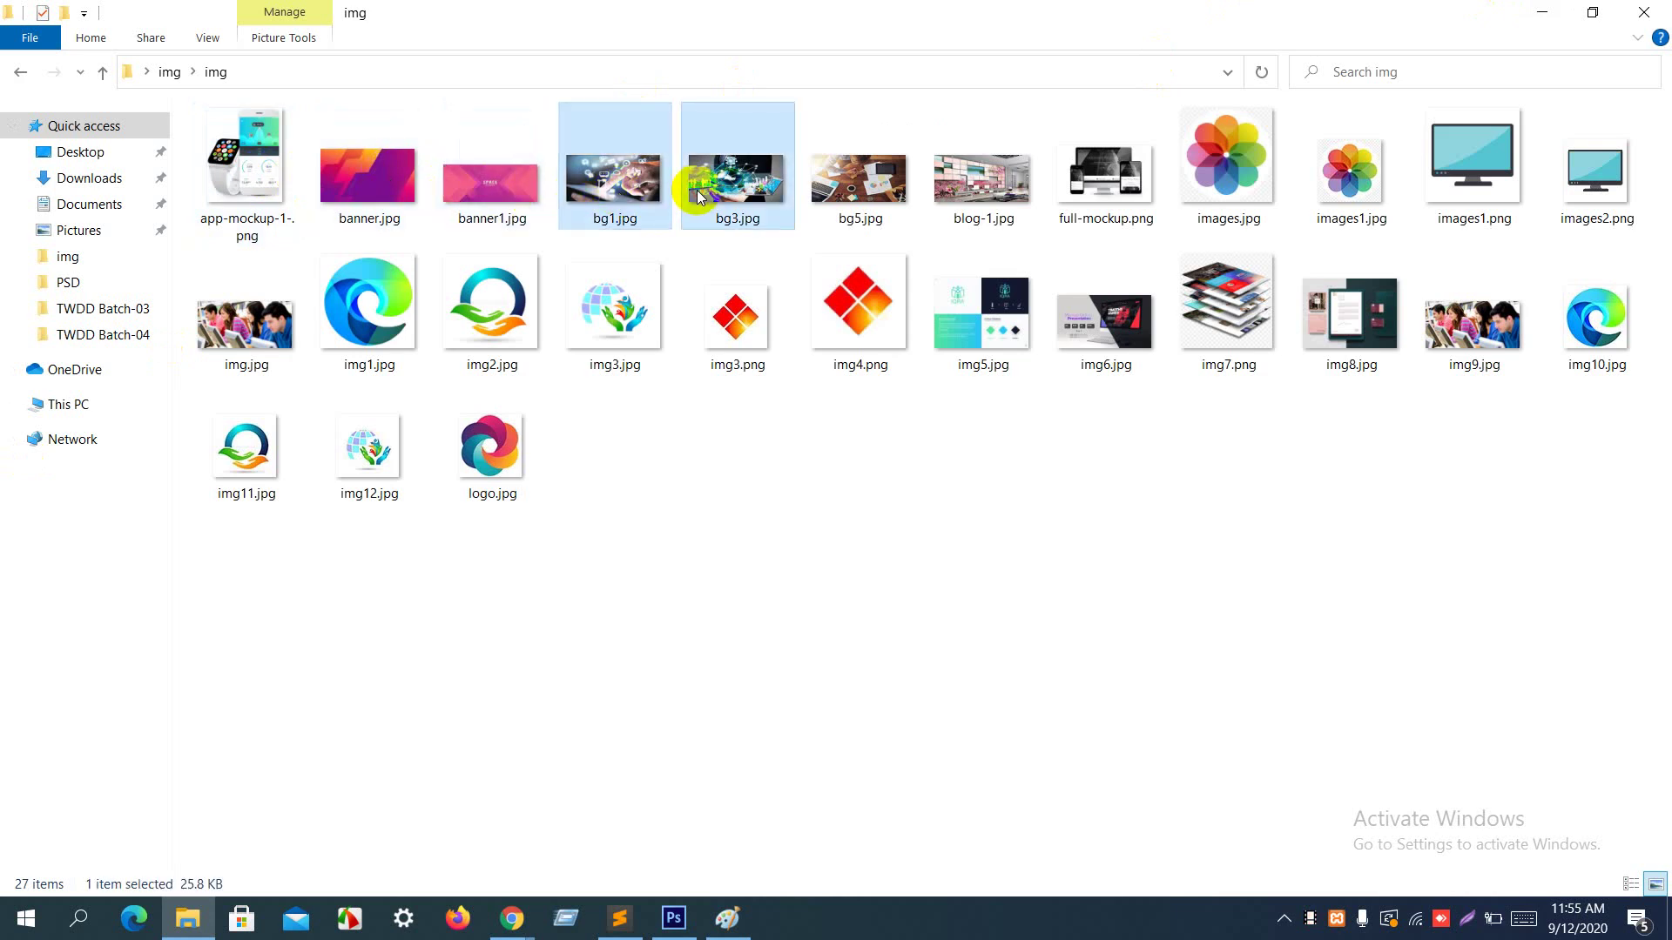
ctrl+click(907, 175)
ctrl+click(982, 190)
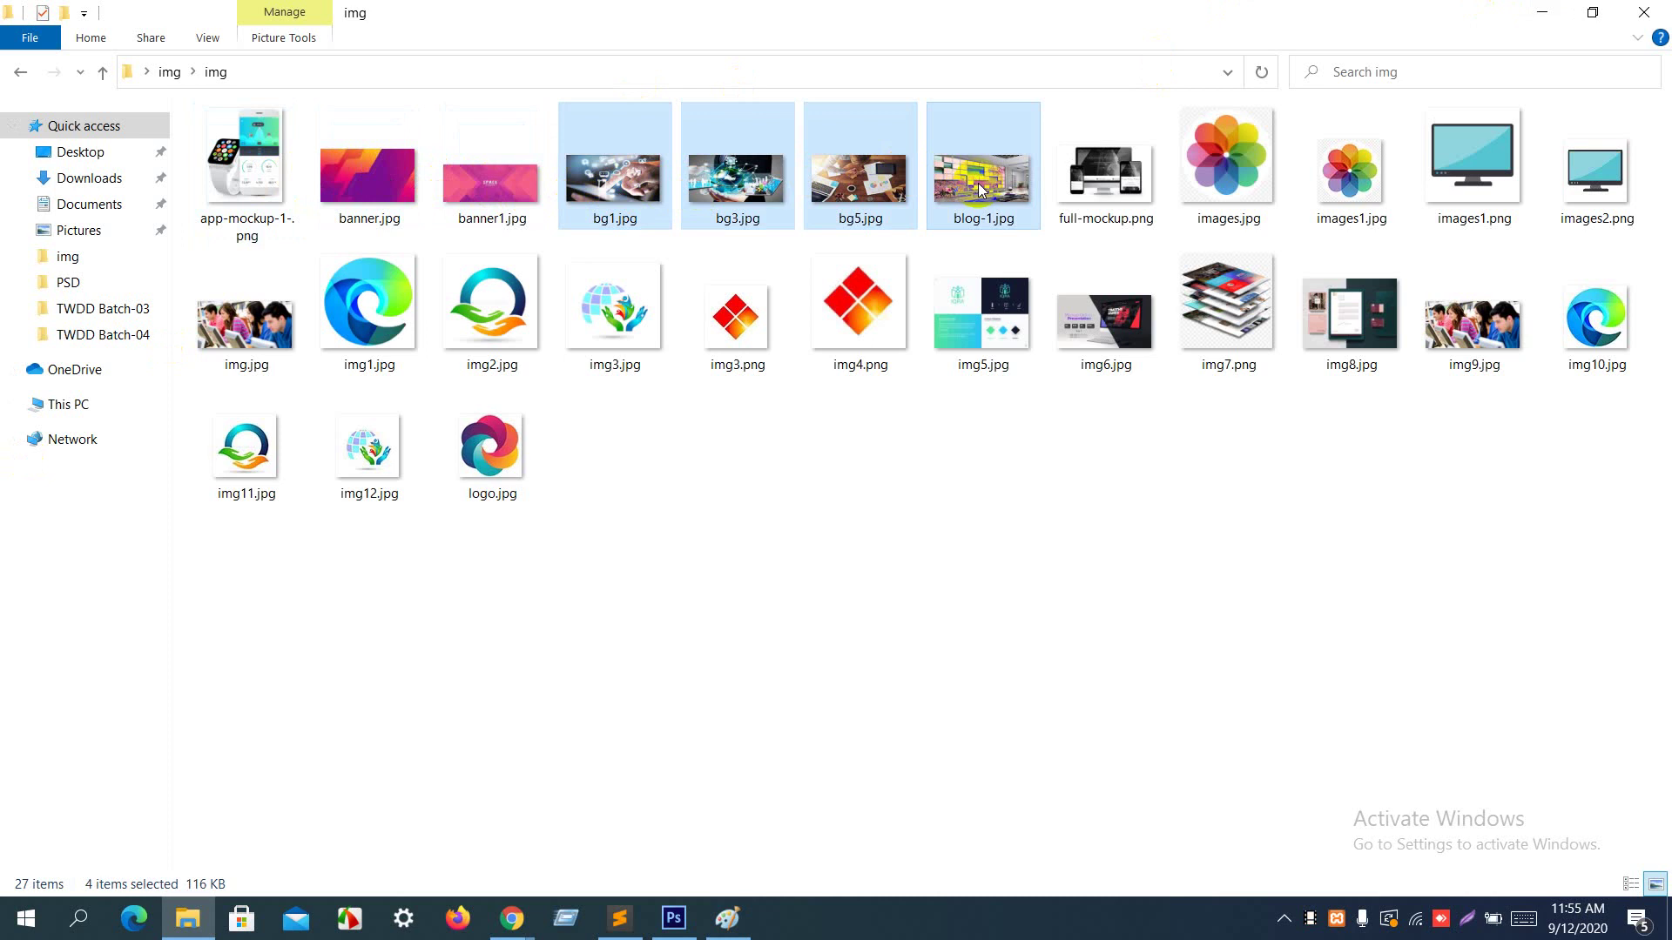
ctrl+click(1118, 318)
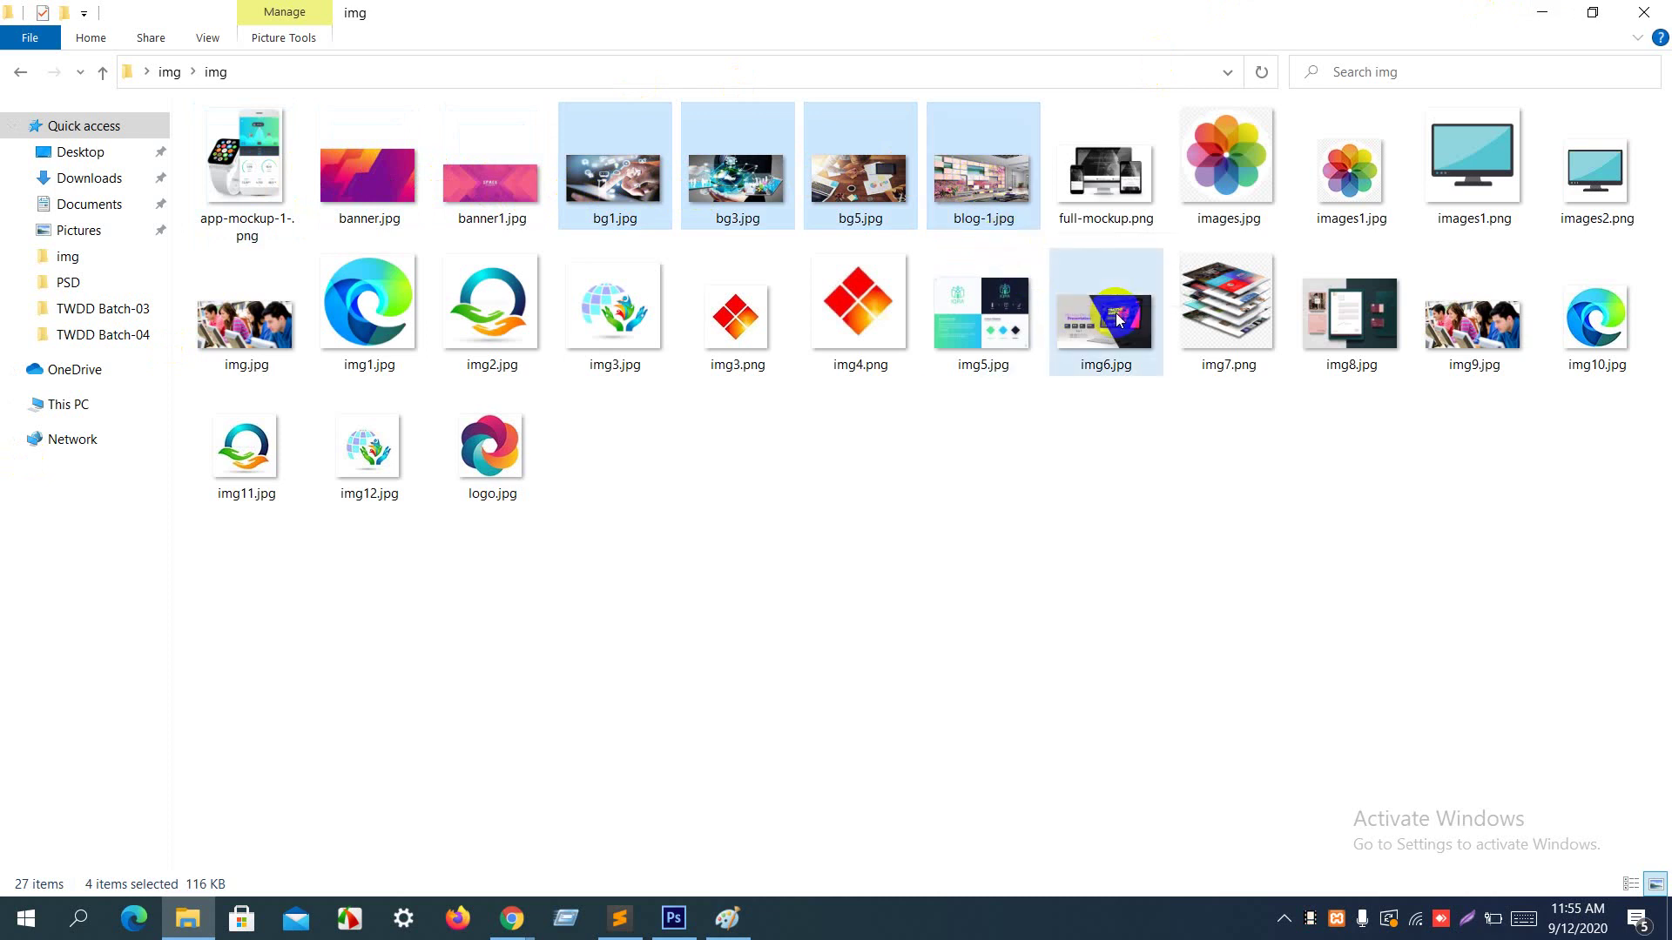
ctrl+click(271, 332)
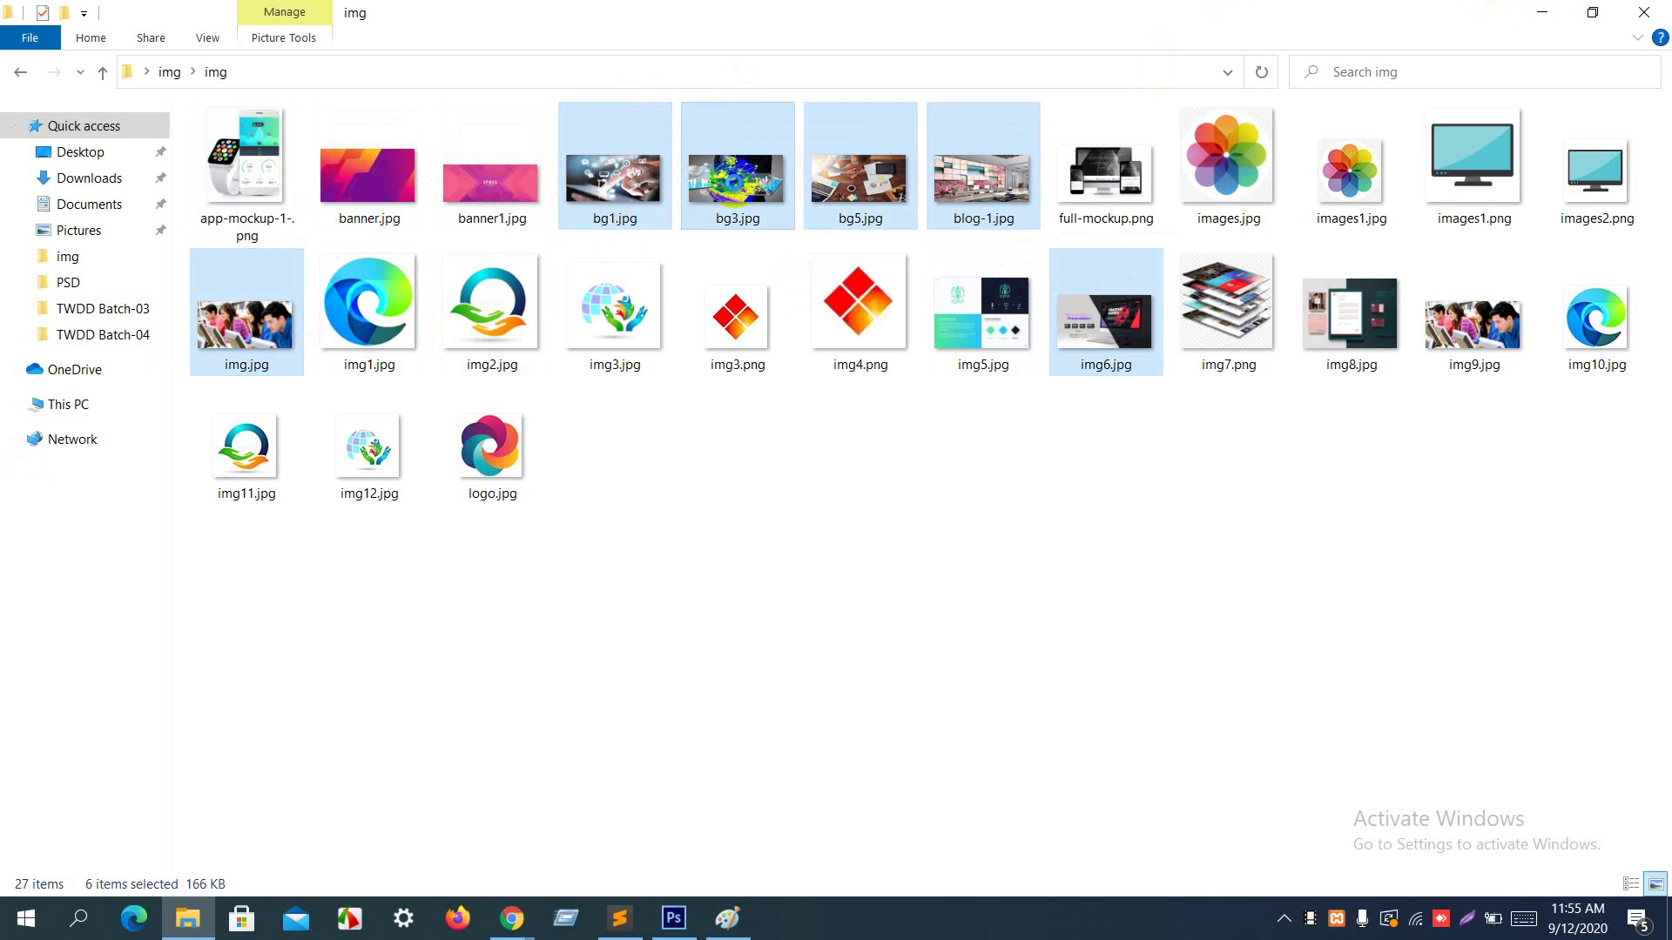
right_click(734, 184)
click(789, 728)
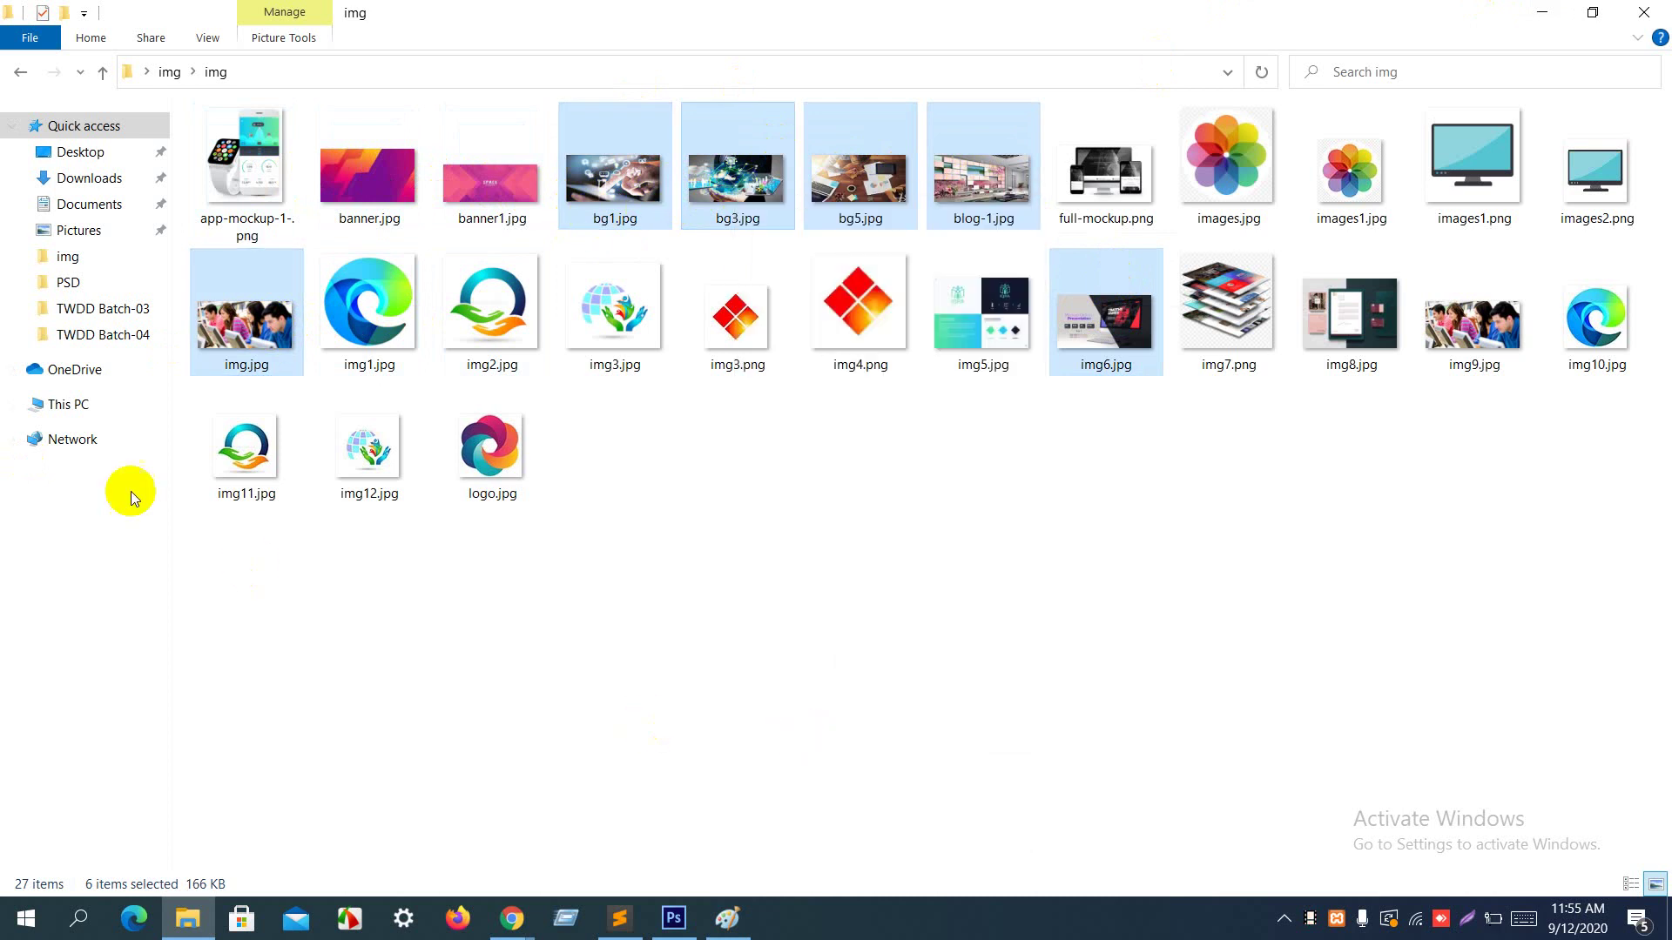
Step: Paste the copied images into the img folder of the bootstrap project under TWDD Batch-03
click(106, 311)
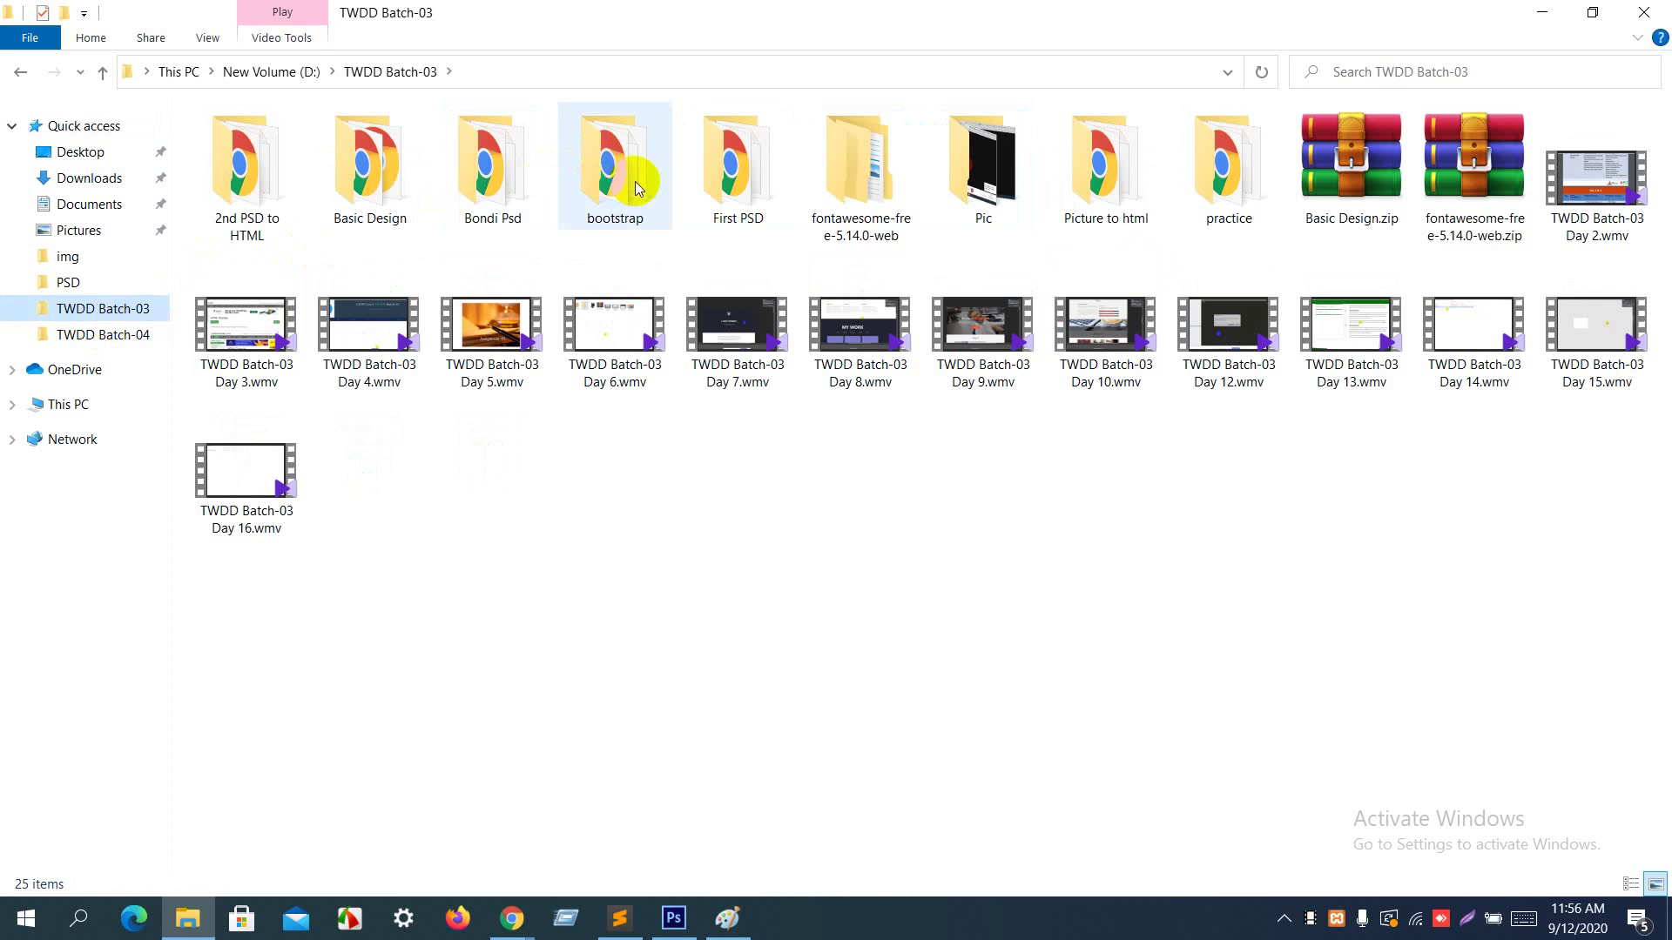
double_click(634, 181)
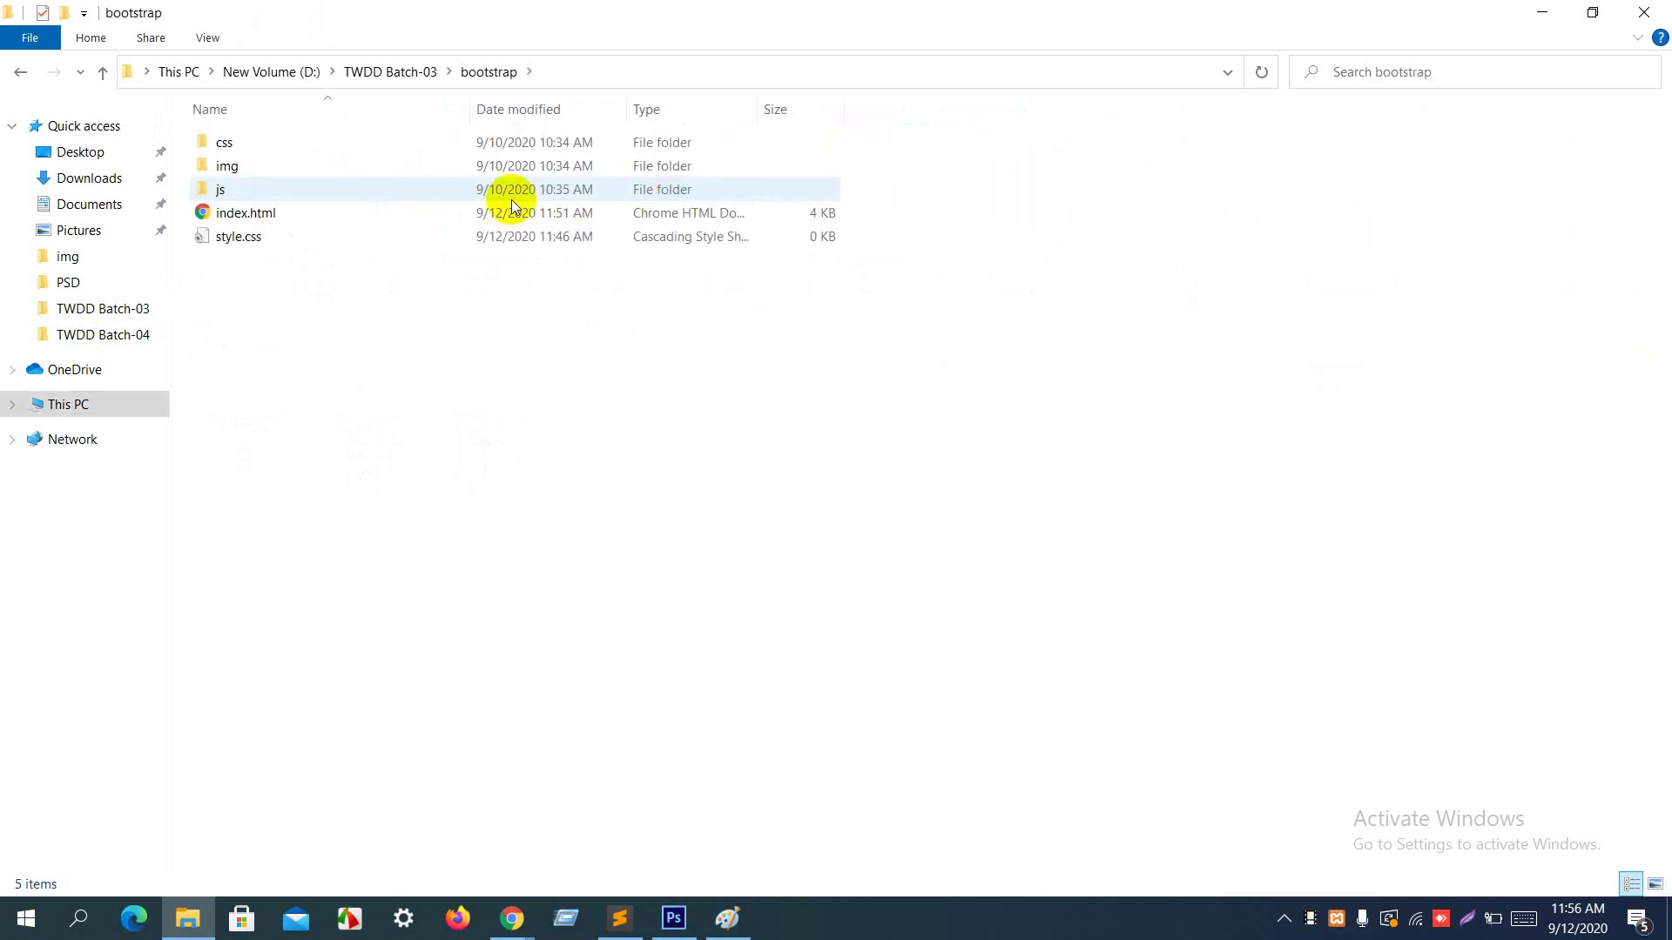
click(367, 165)
double_click(368, 165)
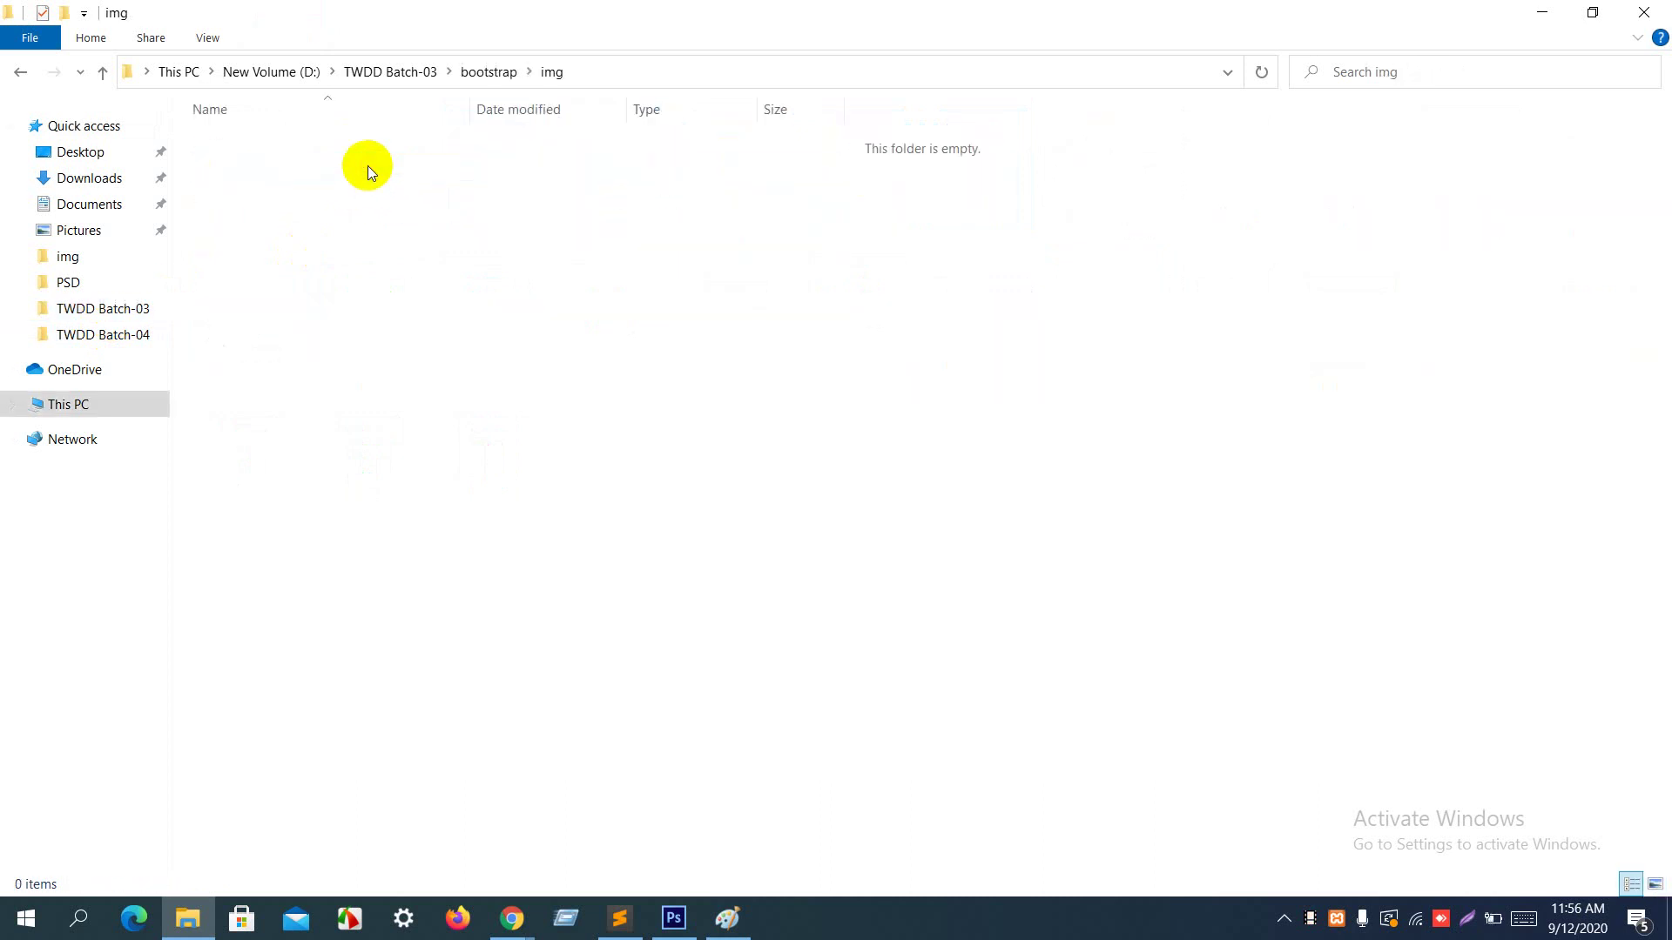
key(ctrl+a)
Step: Rename bg1.jpg as 1.jpg, and preview bg3.jpg before renaming it as 2.jpg
click(233, 148)
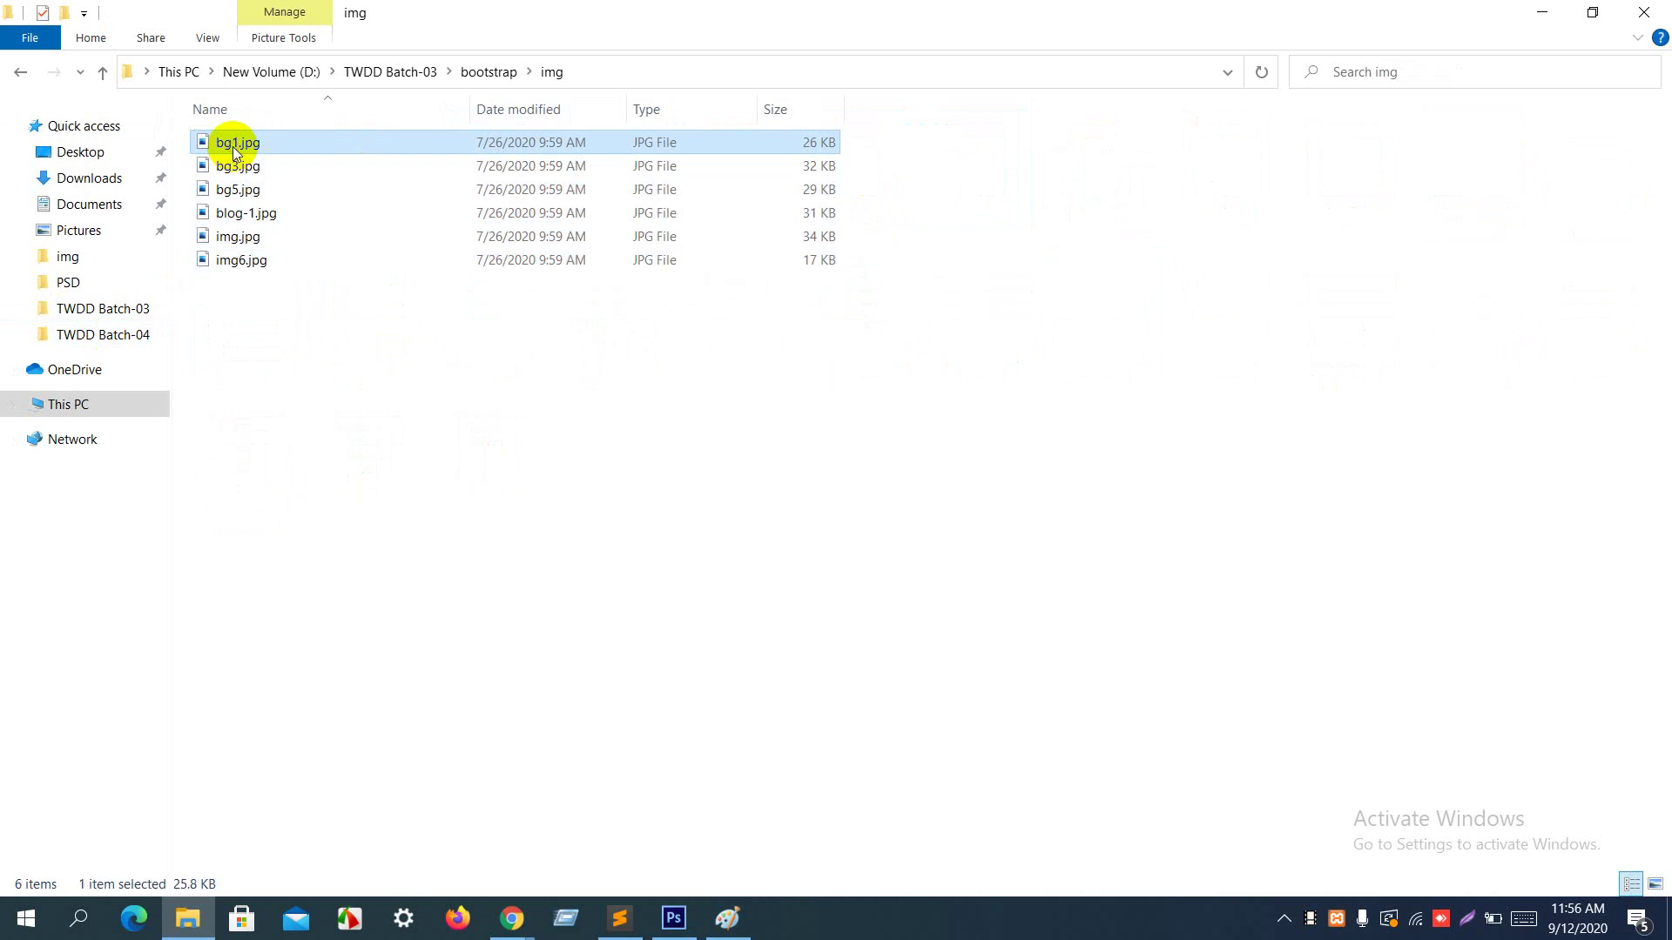
click(233, 146)
text(1)
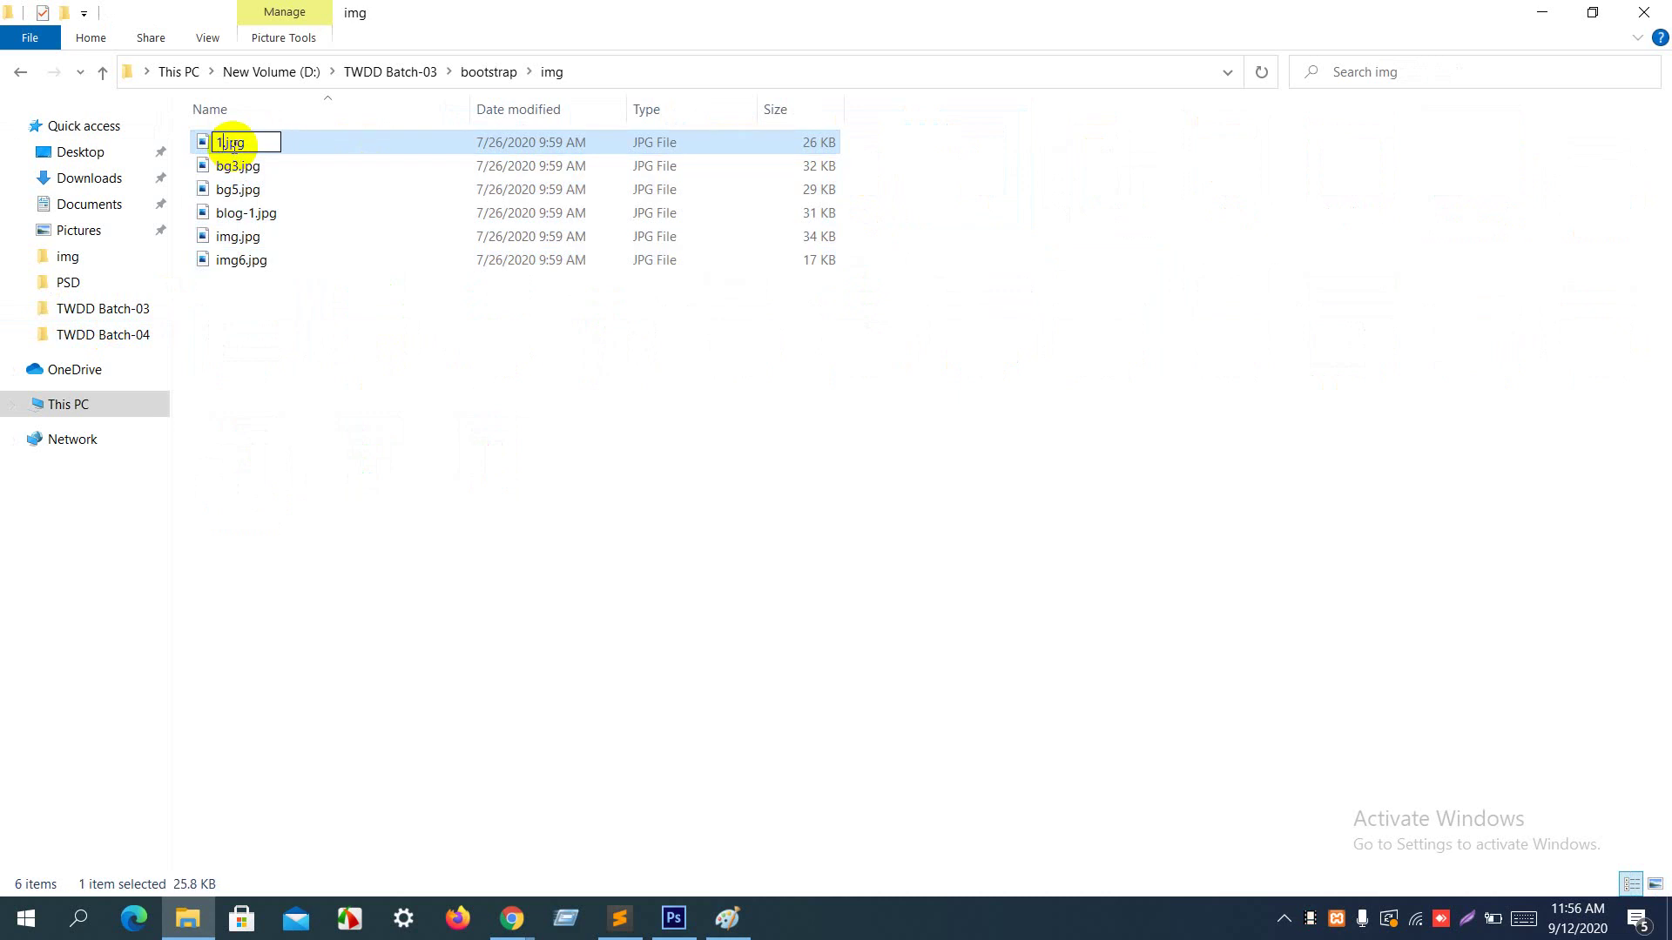
key(Return)
double_click(236, 165)
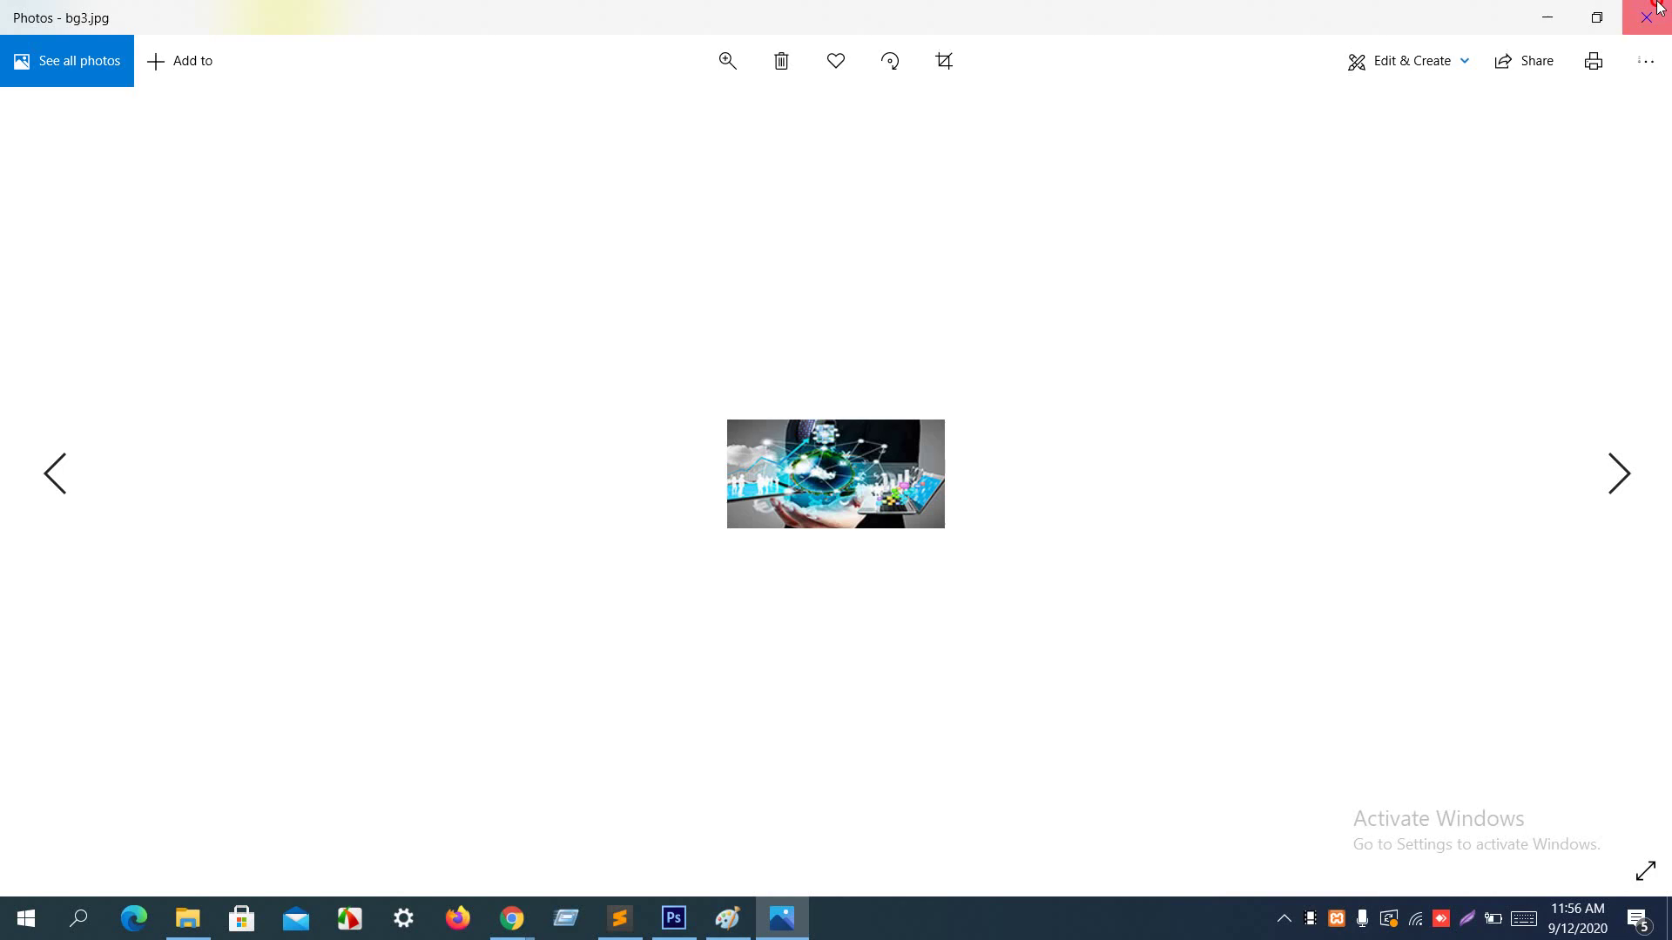
click(1652, 8)
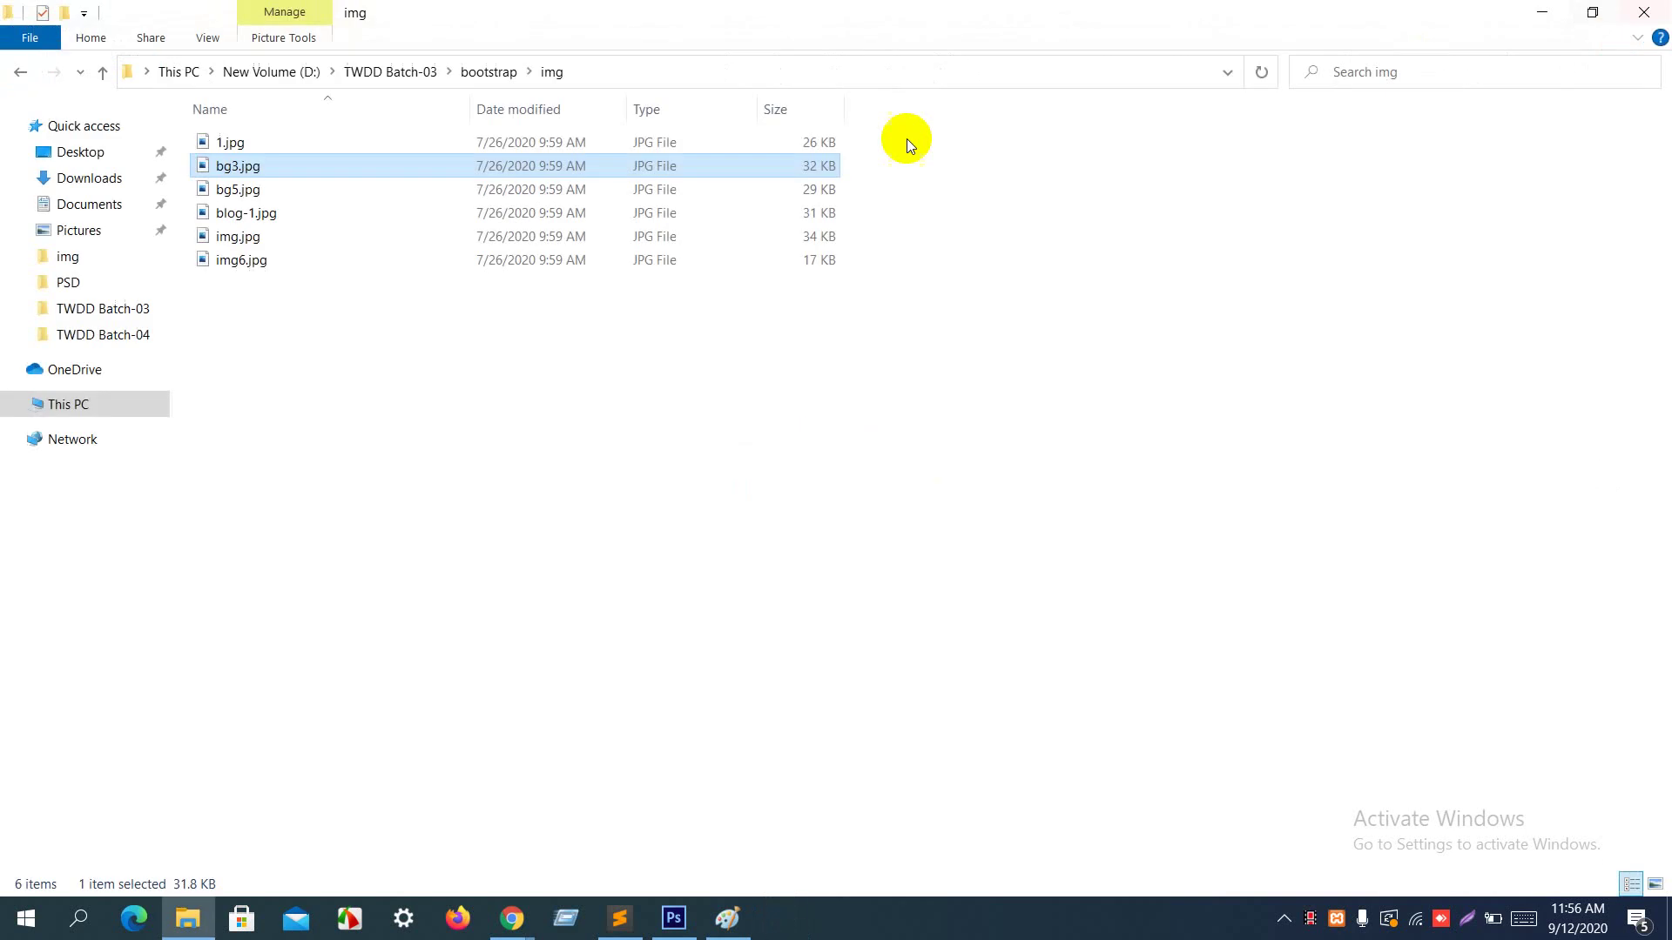
click(244, 167)
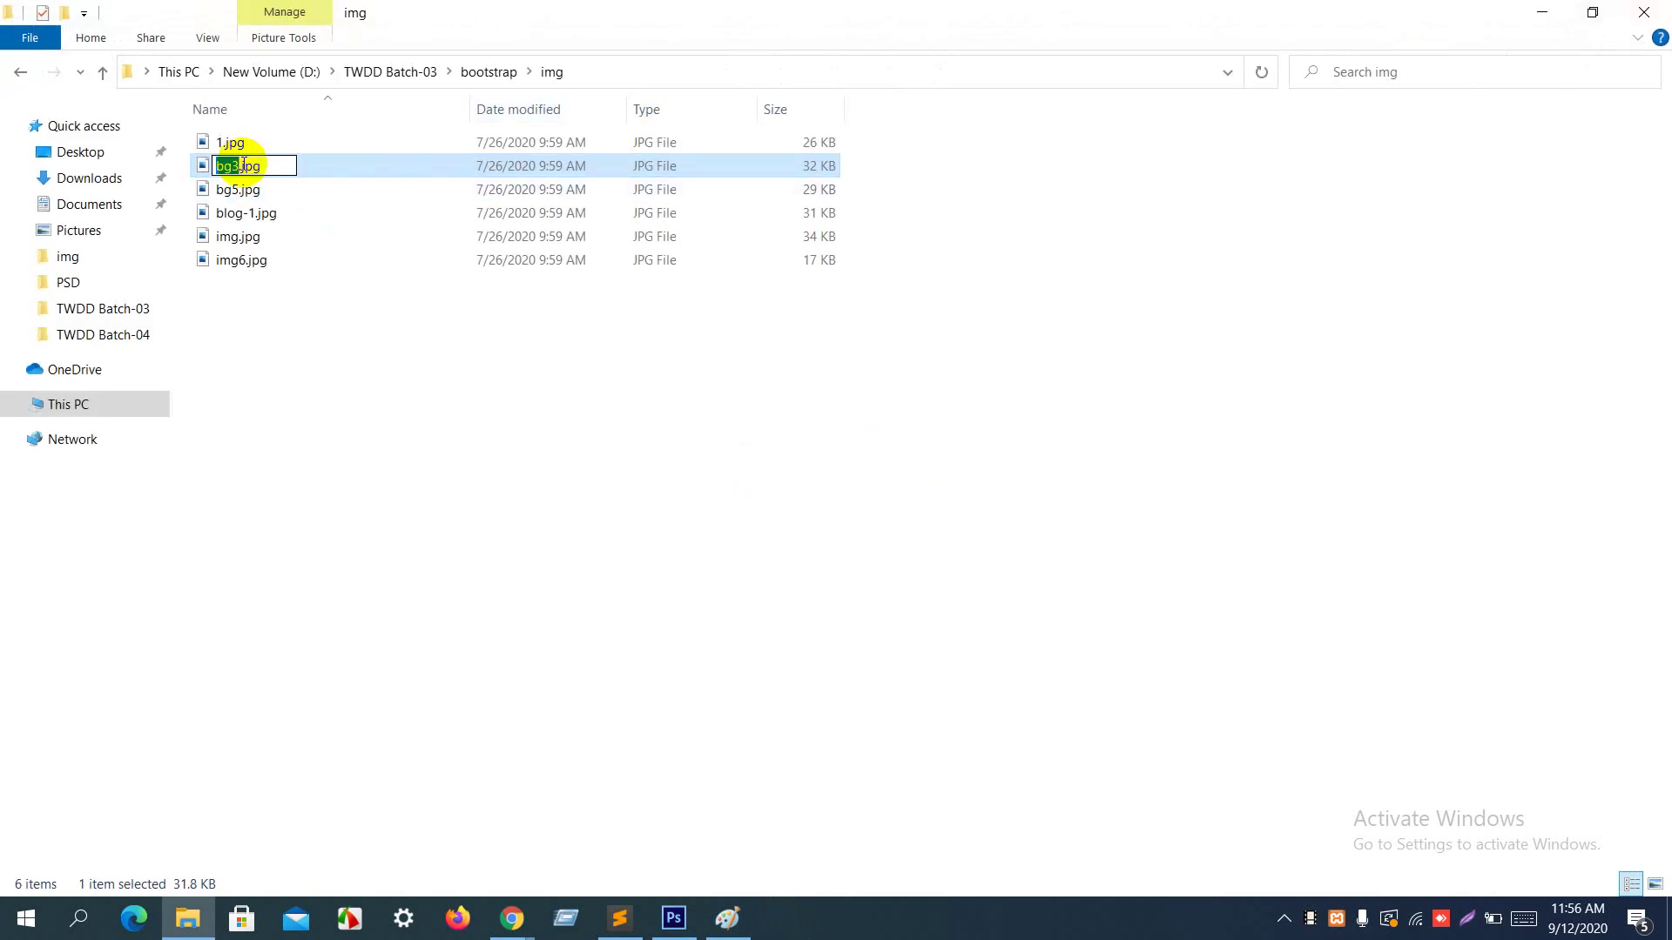
text(2)
key(Return)
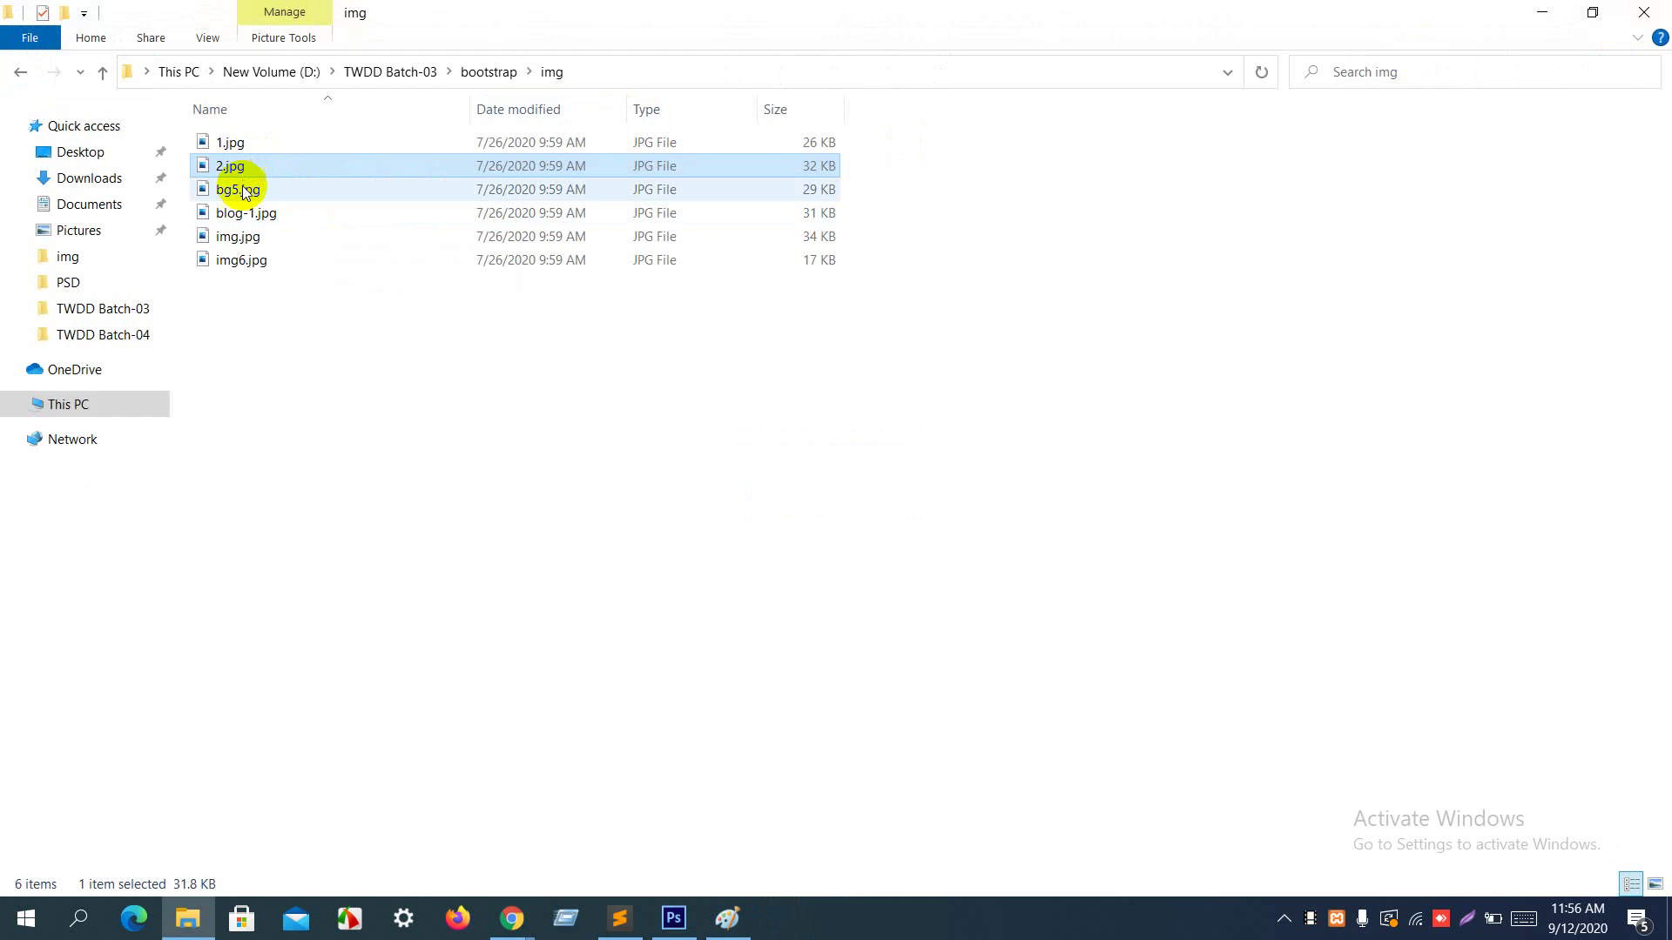
Step: Rename bg5.jpg as 3.jpg and blog-1.jpg as 4.jpg
click(244, 192)
click(244, 190)
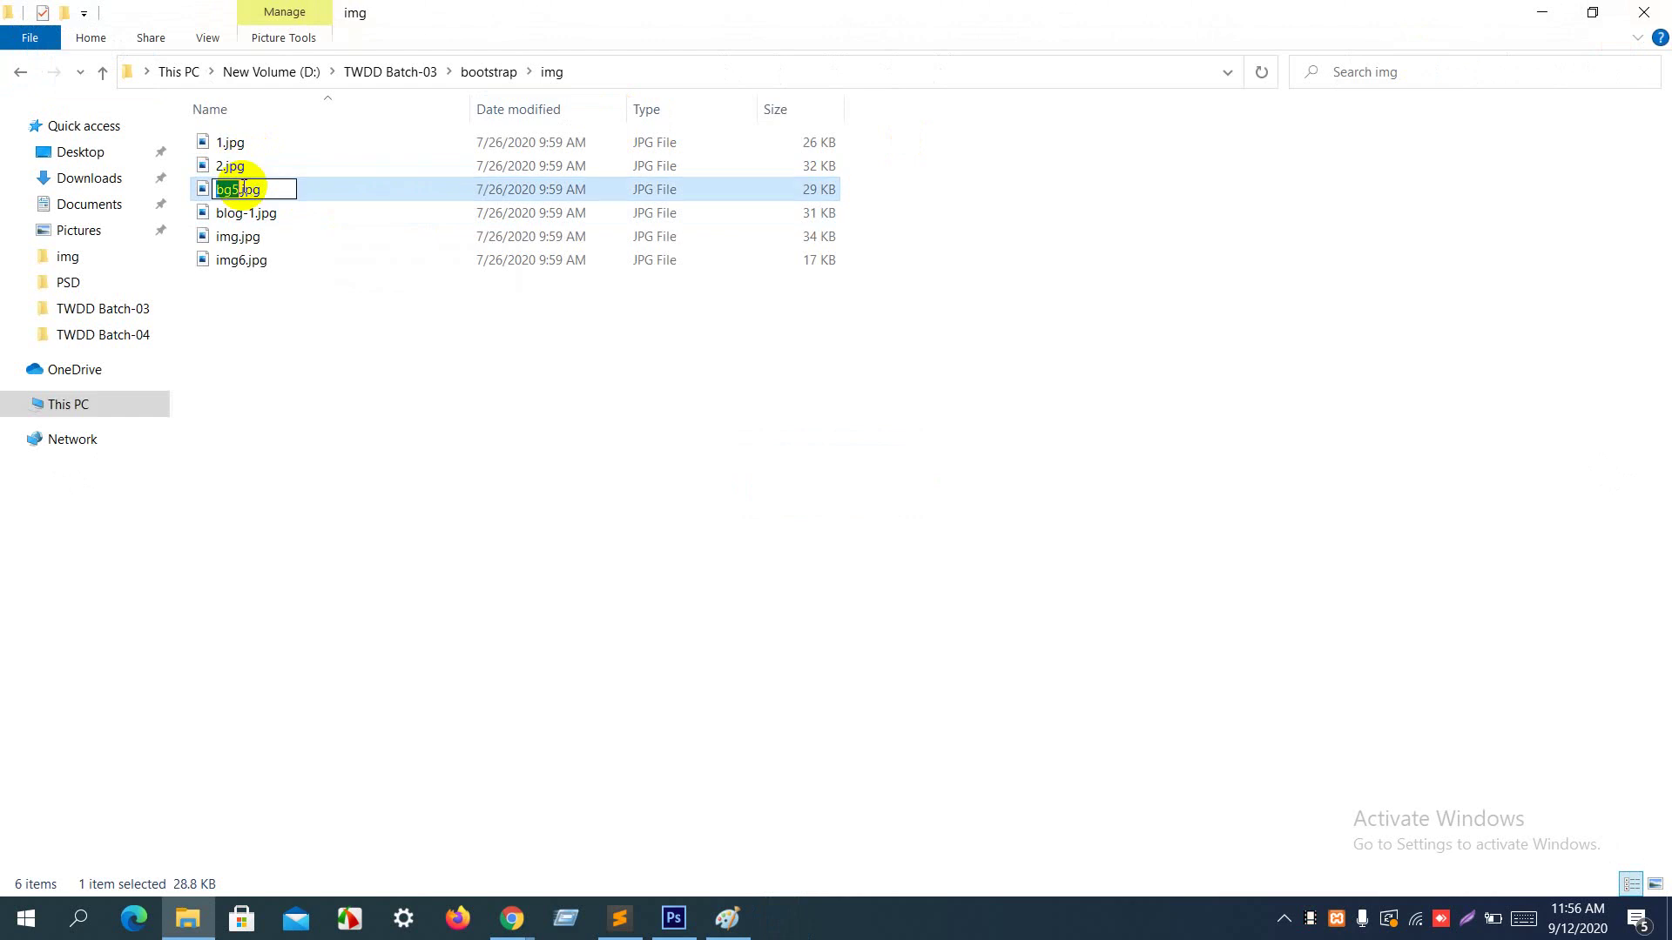
text(3)
click(243, 215)
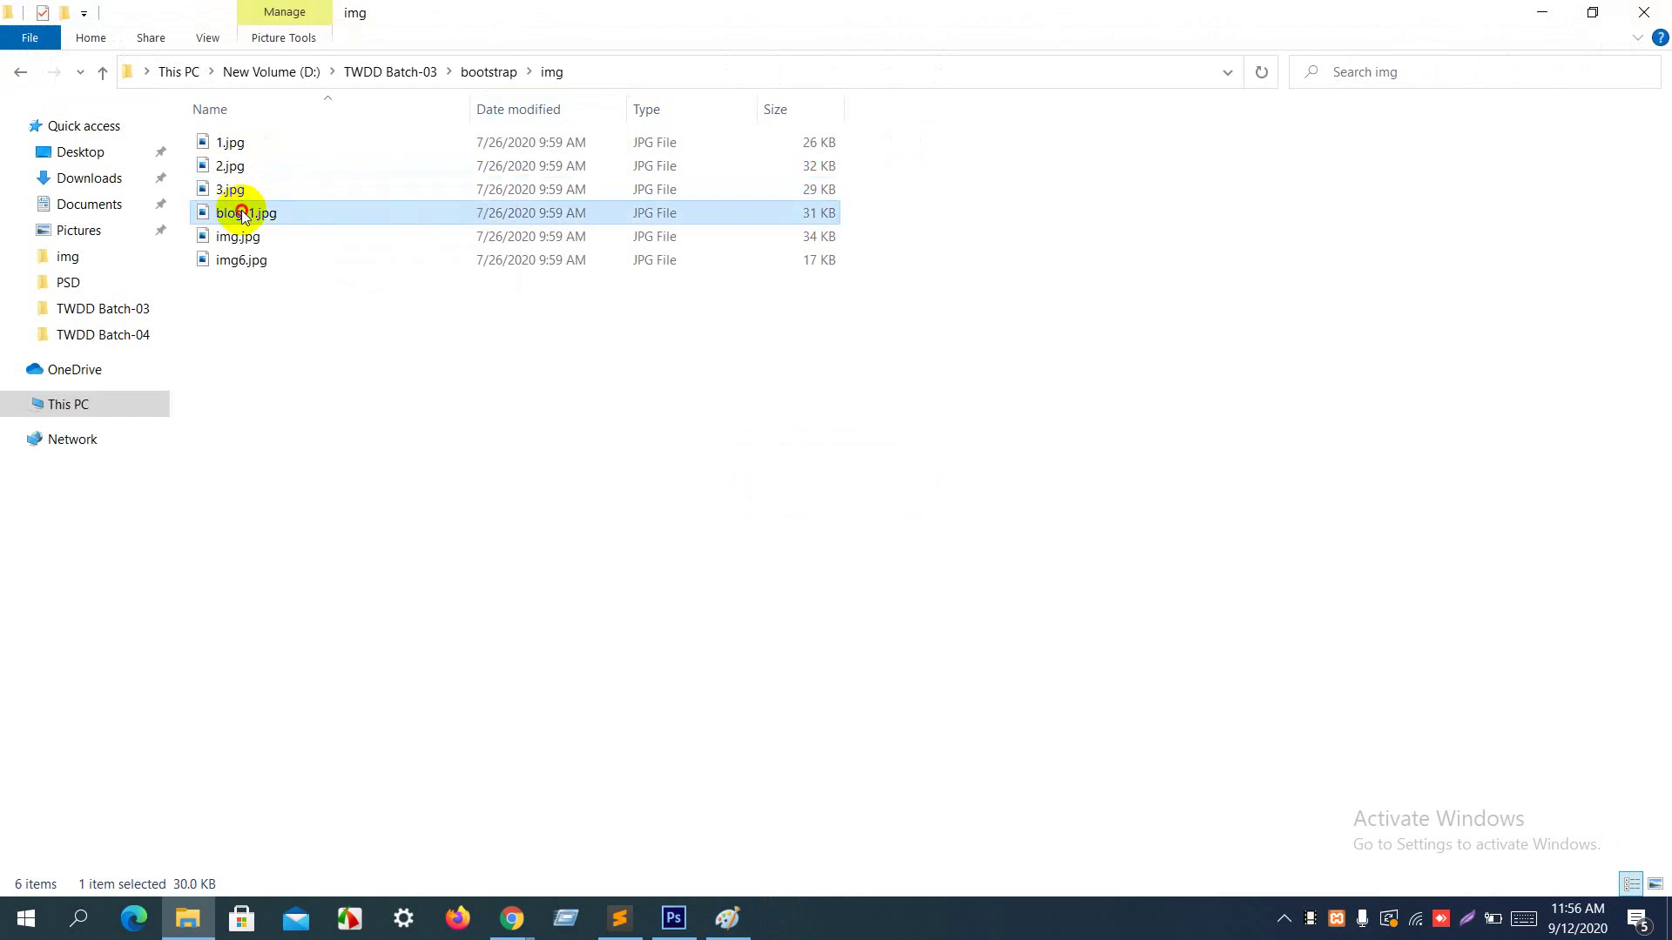
click(243, 215)
text(4)
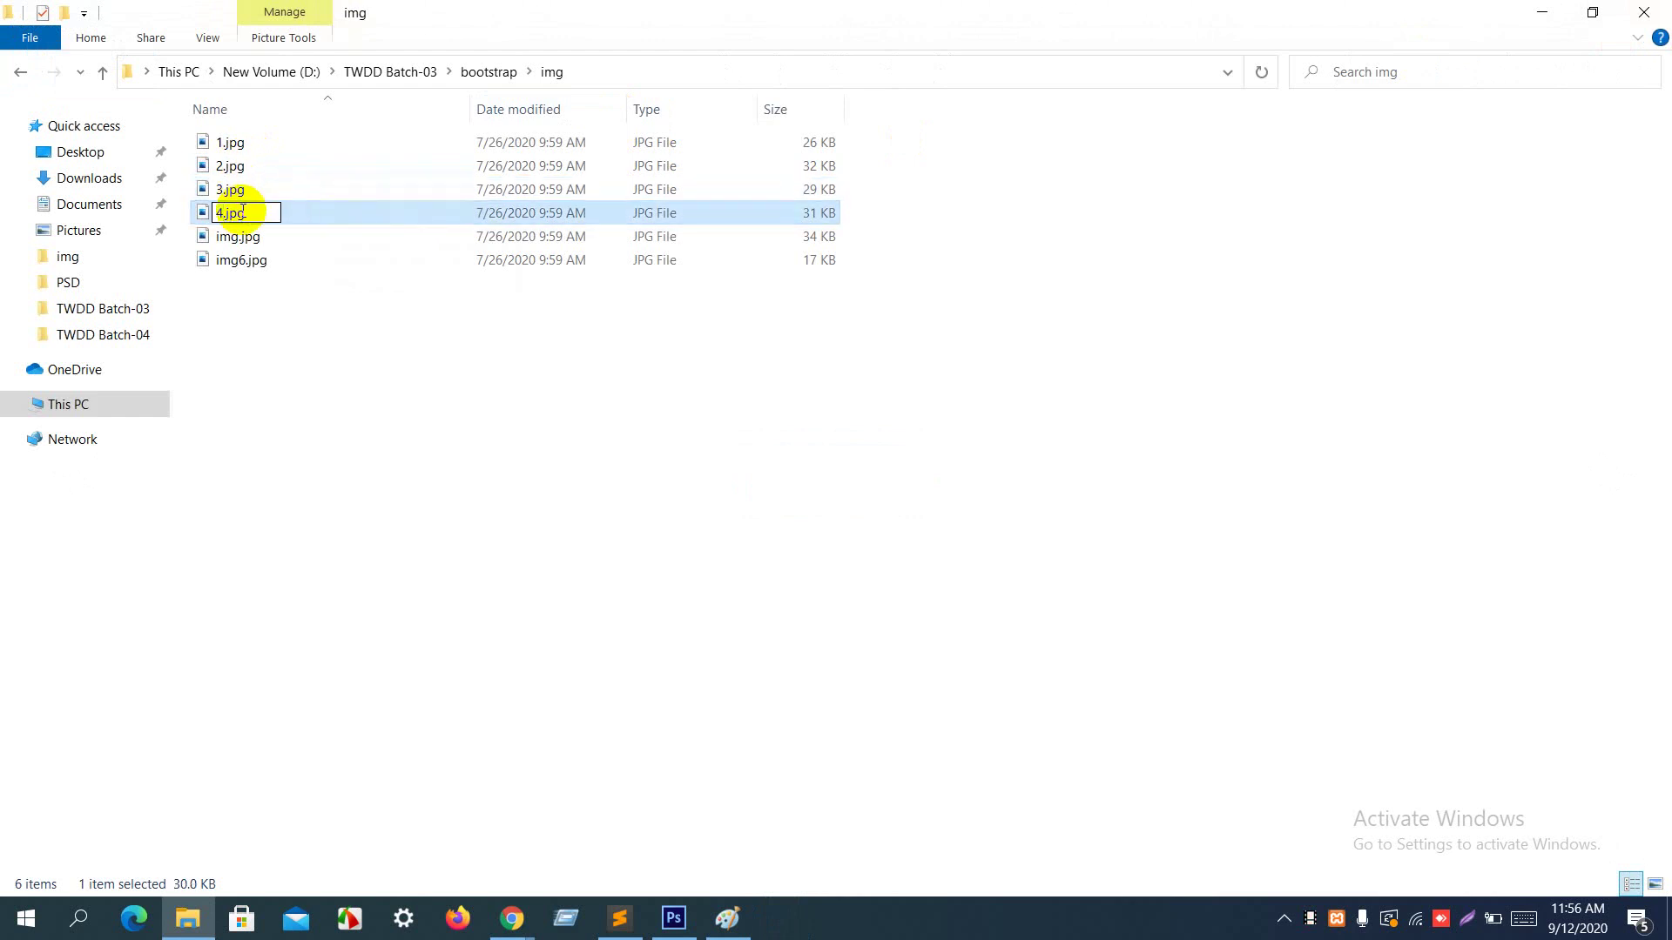
Step: Rename img6.jpg as 6.jpg
click(243, 257)
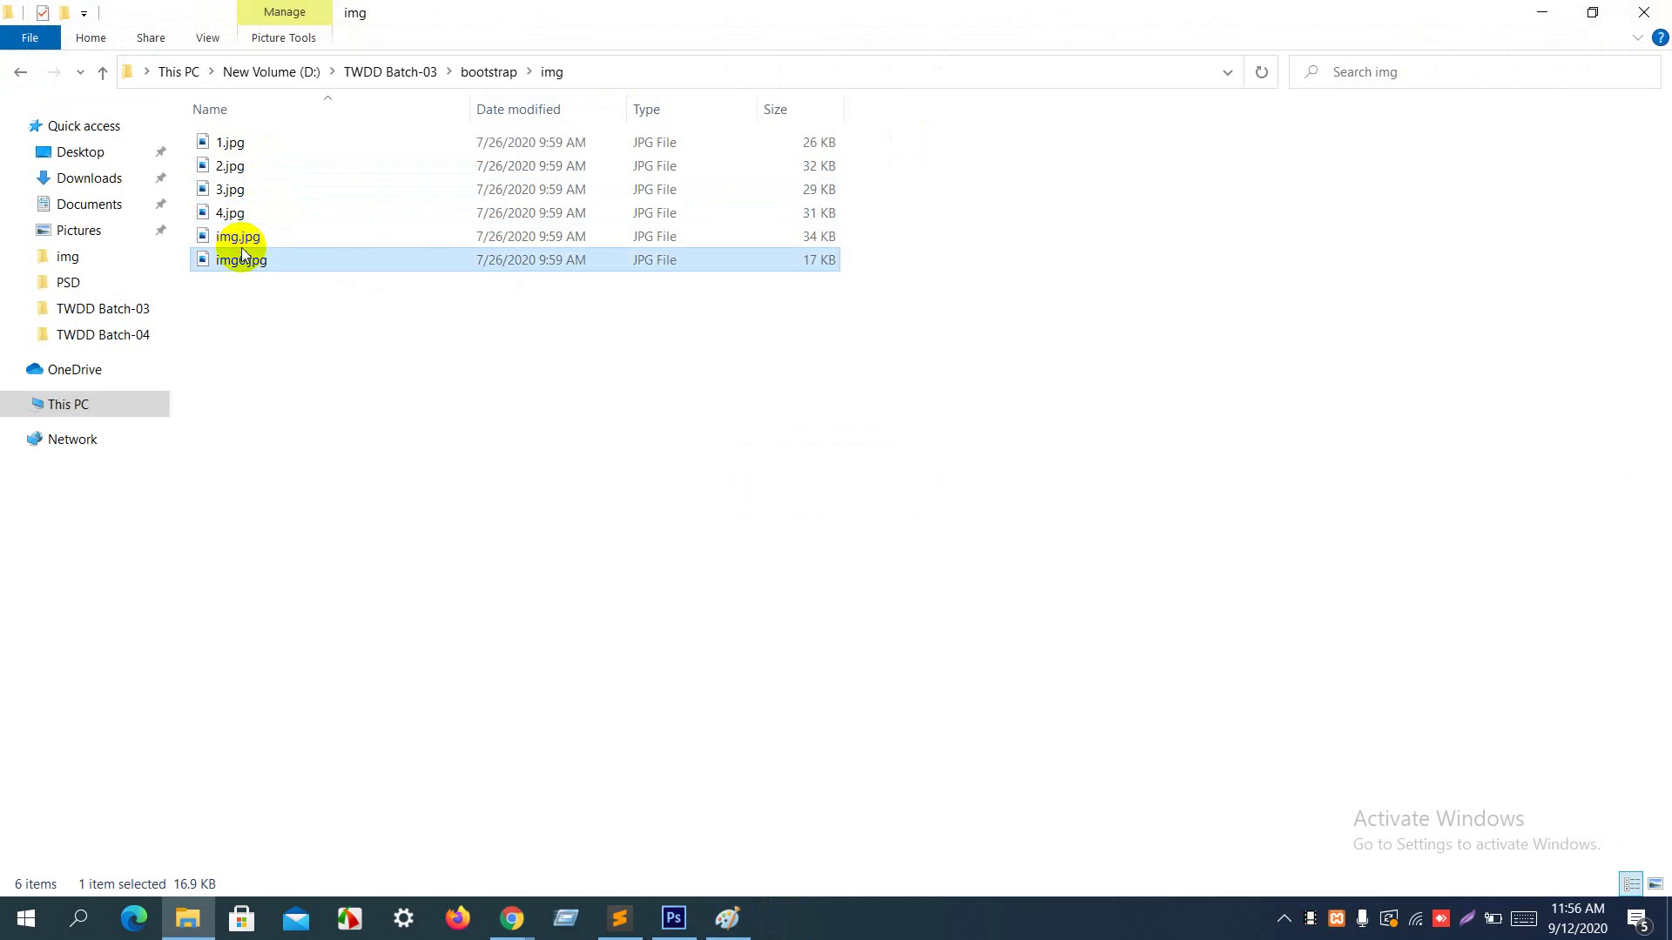
click(243, 257)
text(7)
key(BackSpace)
text(6)
click(244, 240)
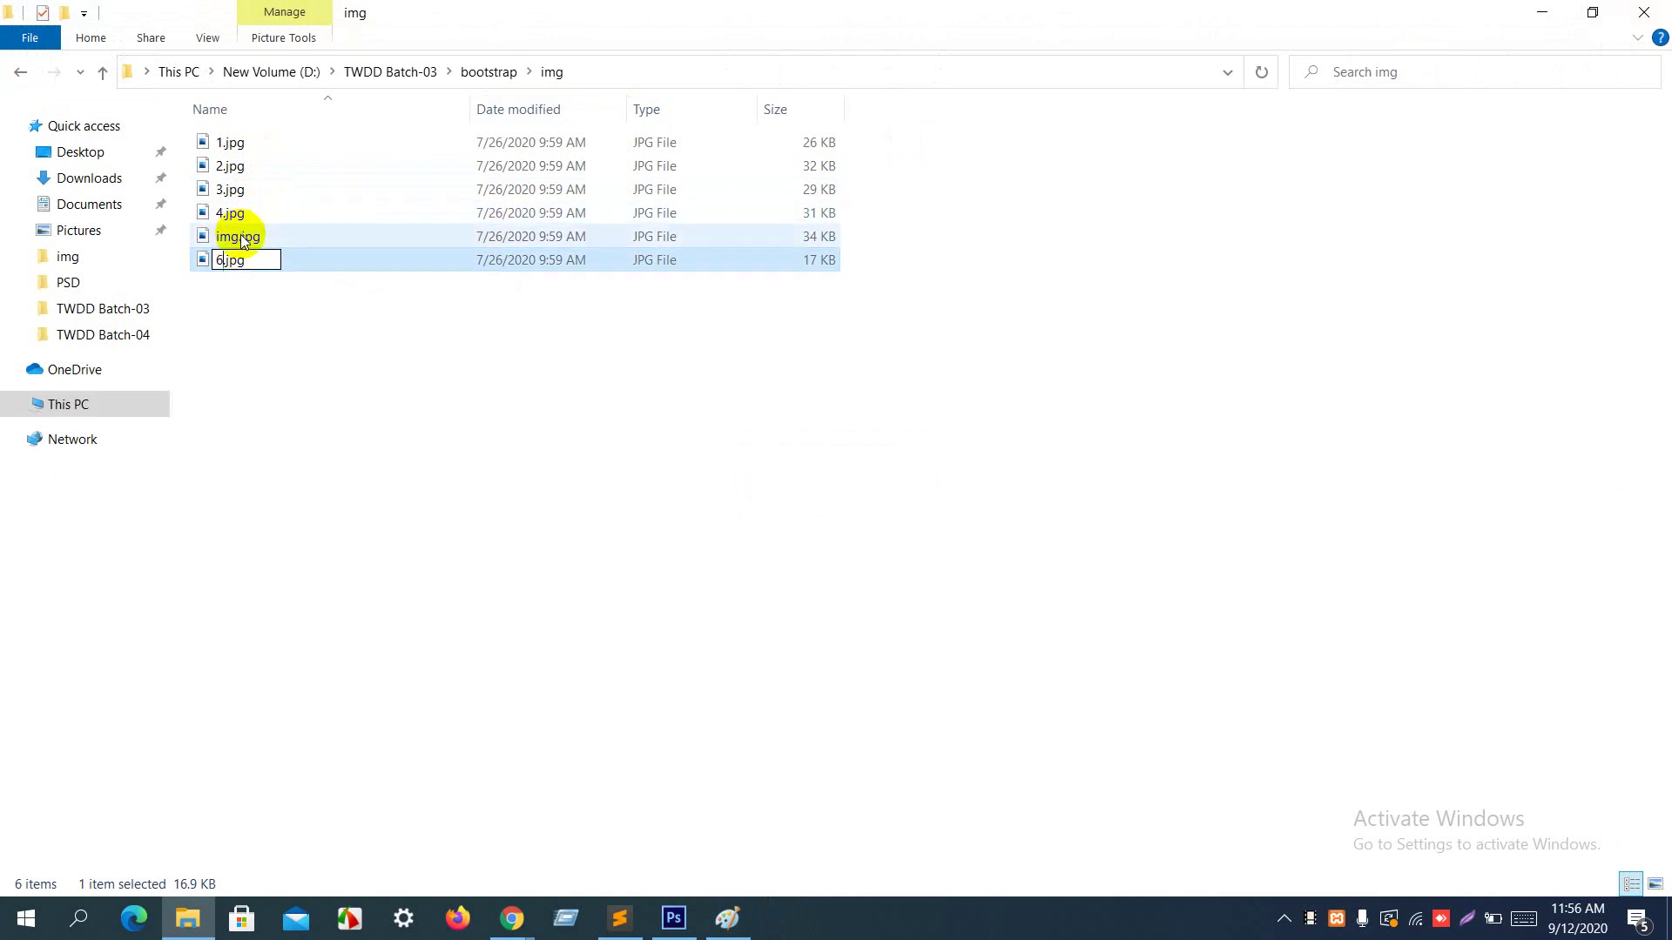
click(243, 241)
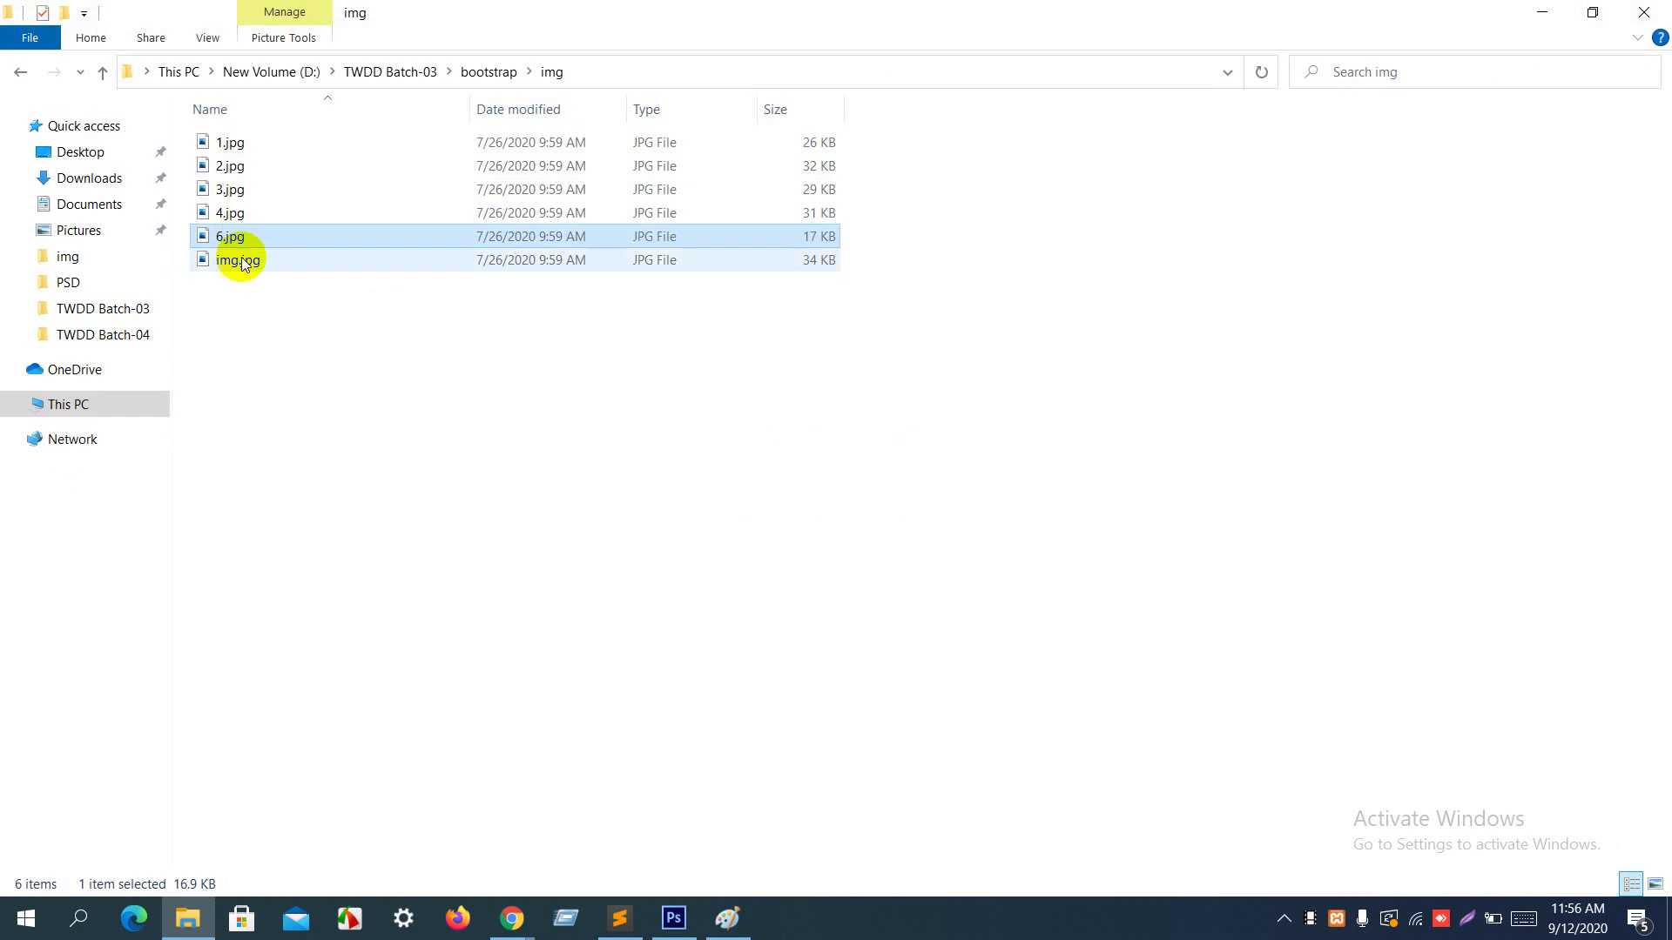
Step: Preview img.jpg, rename it as 5.jpg, and switch back to Sublime Text
double_click(242, 261)
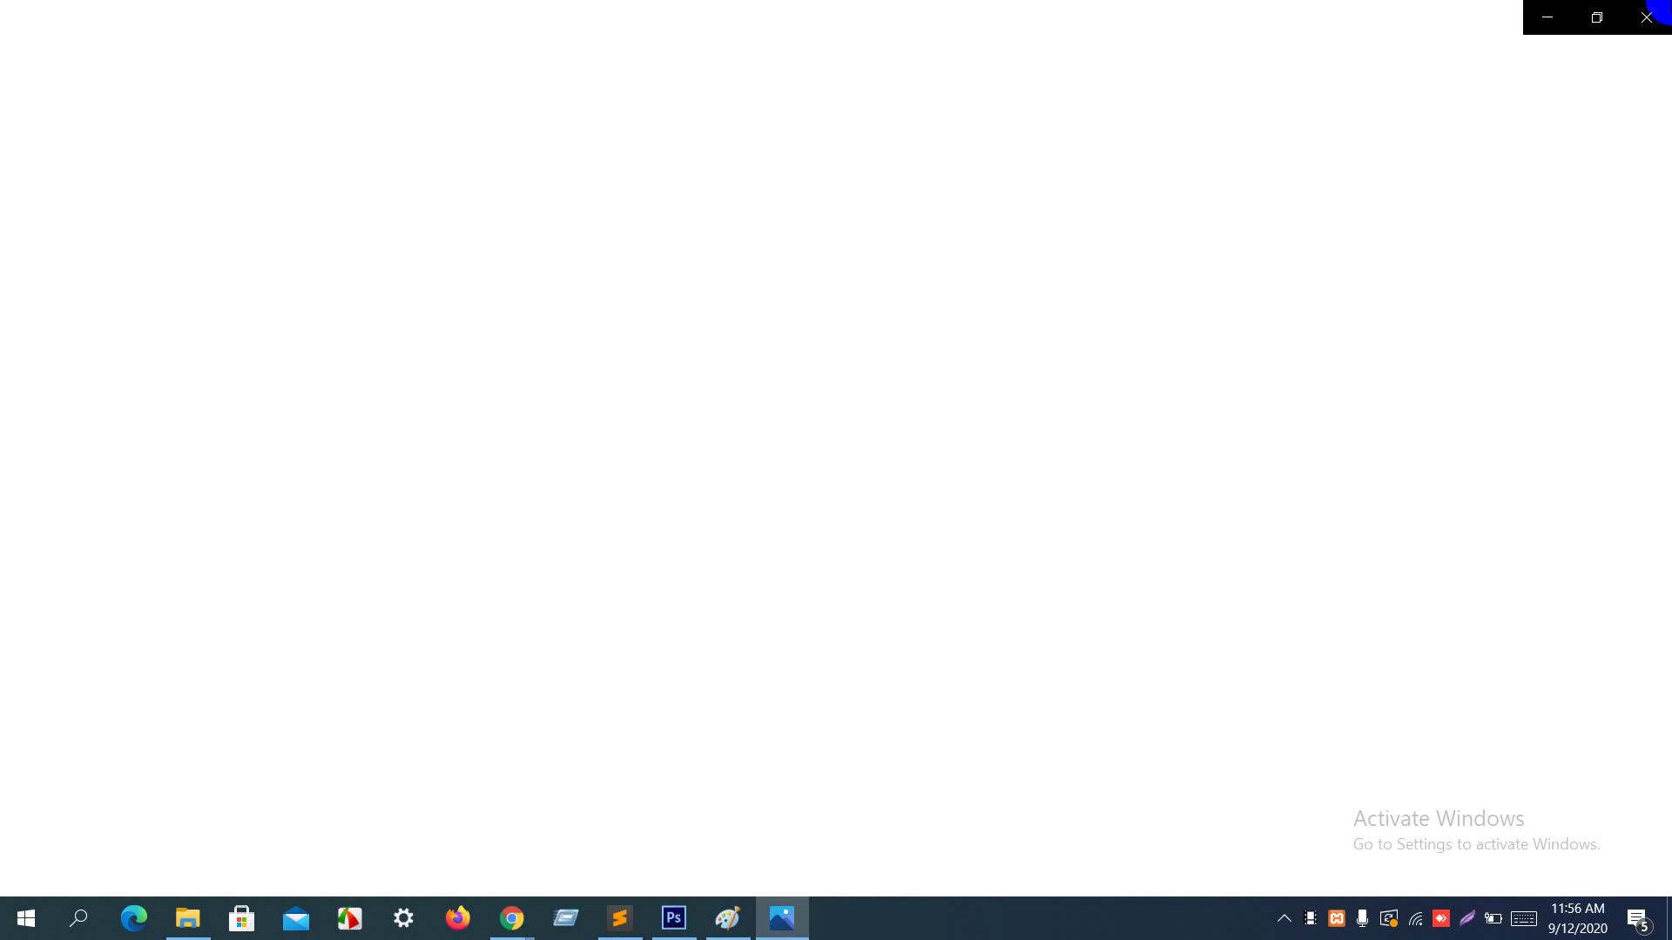
click(1647, 18)
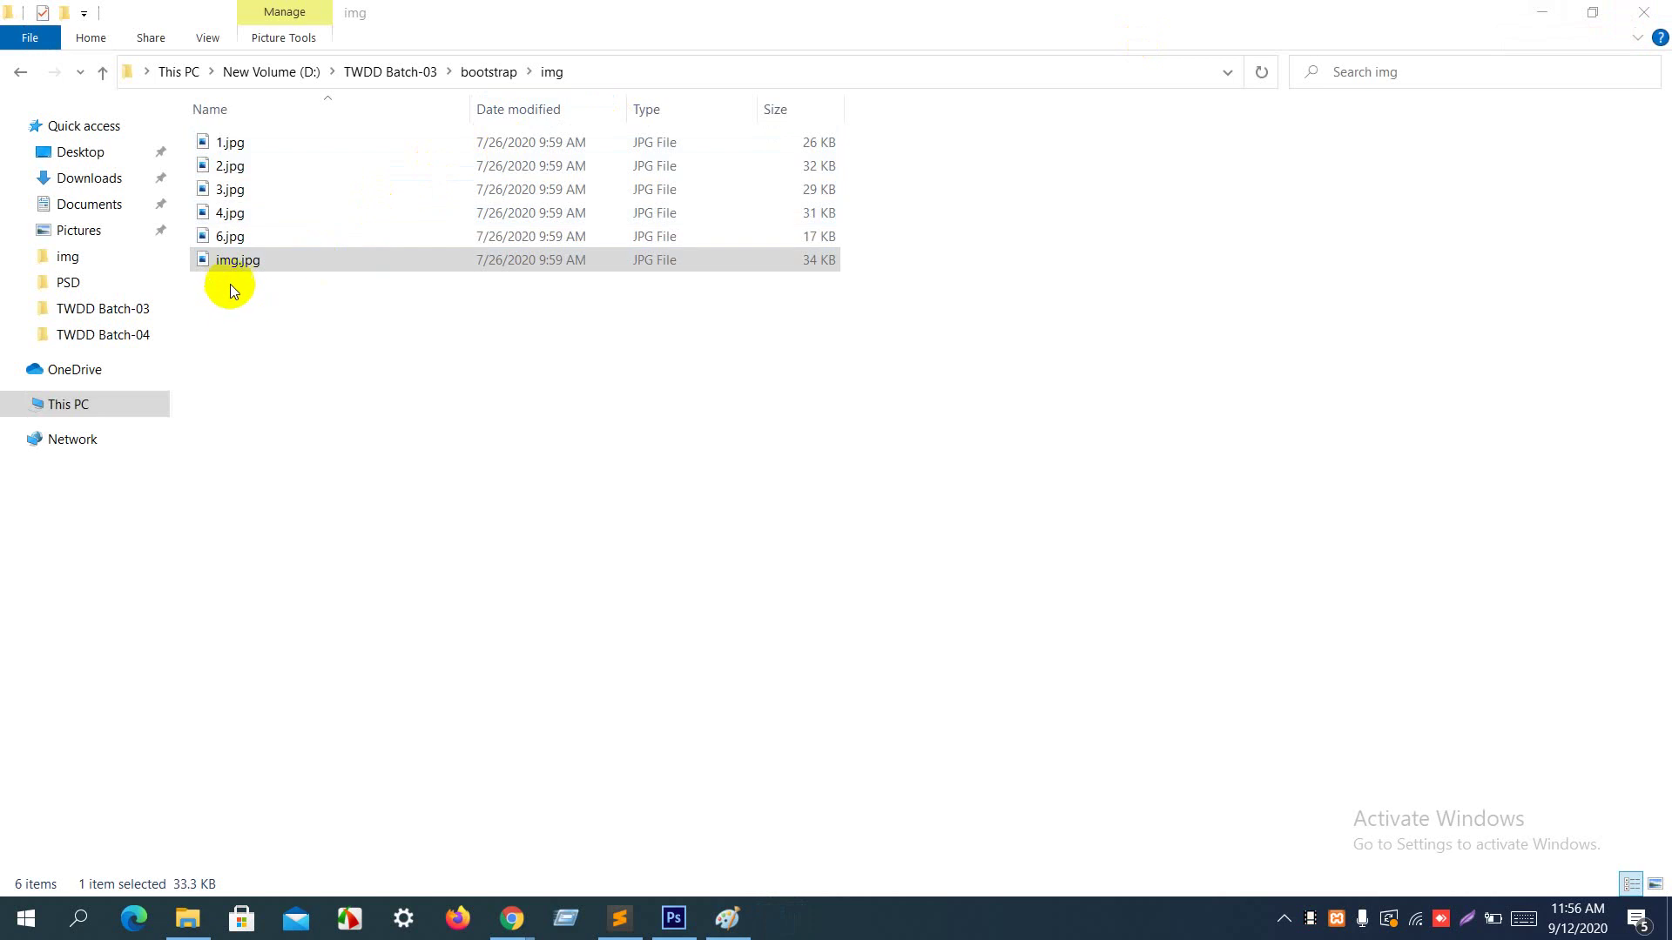
click(240, 262)
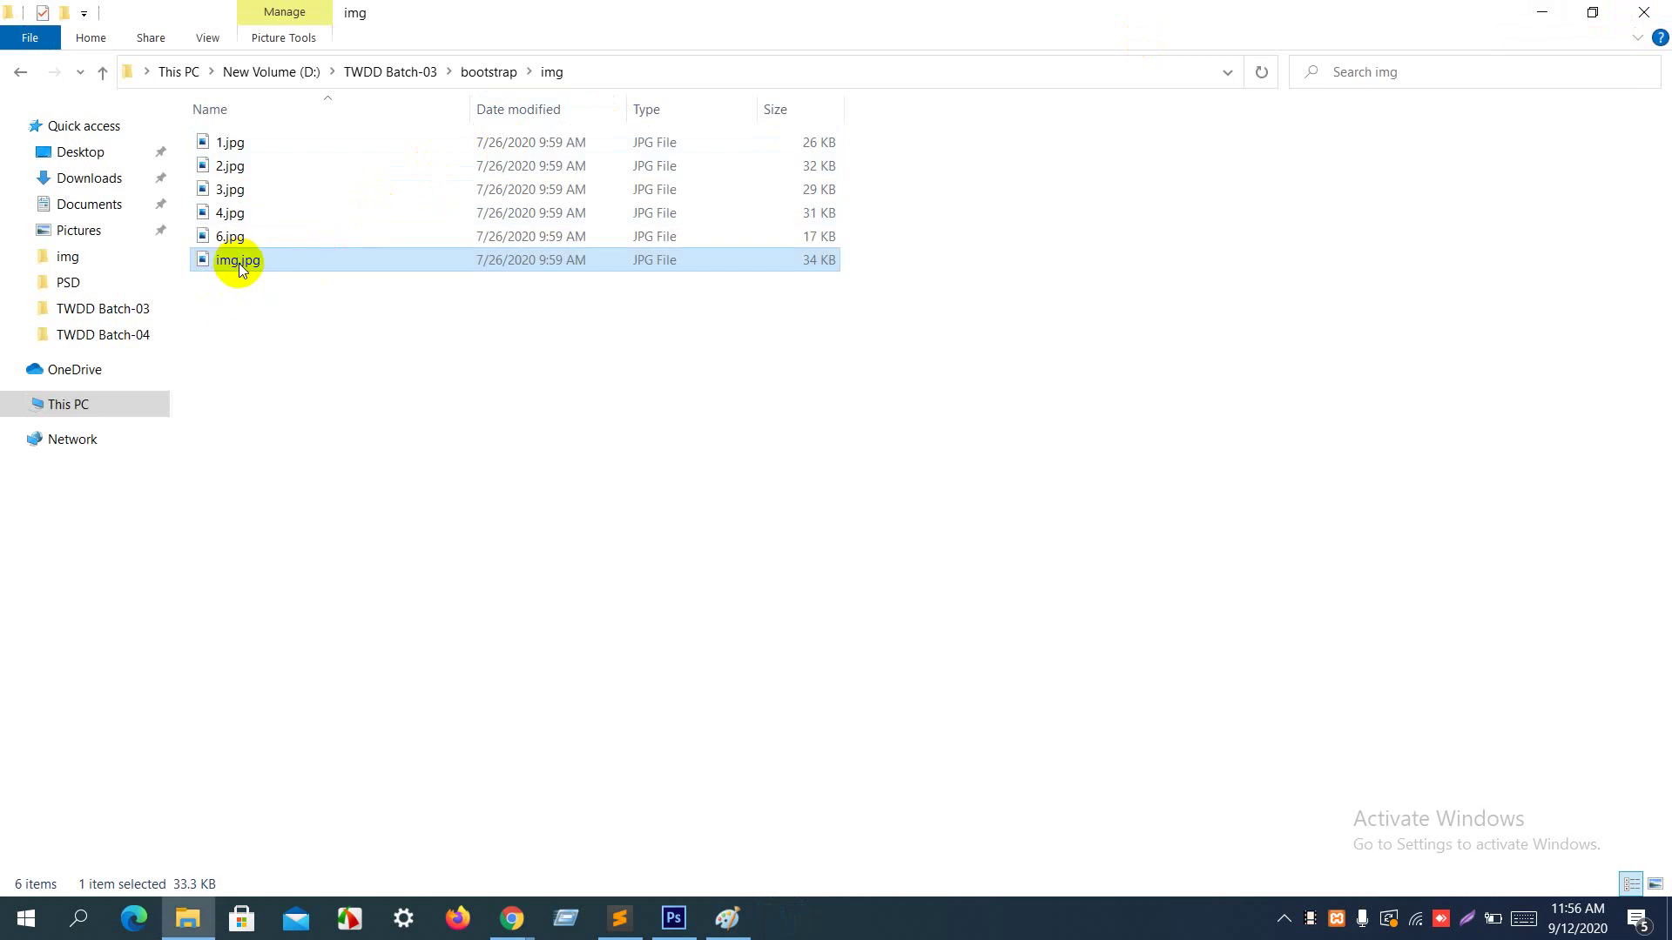
key(F2)
text(5)
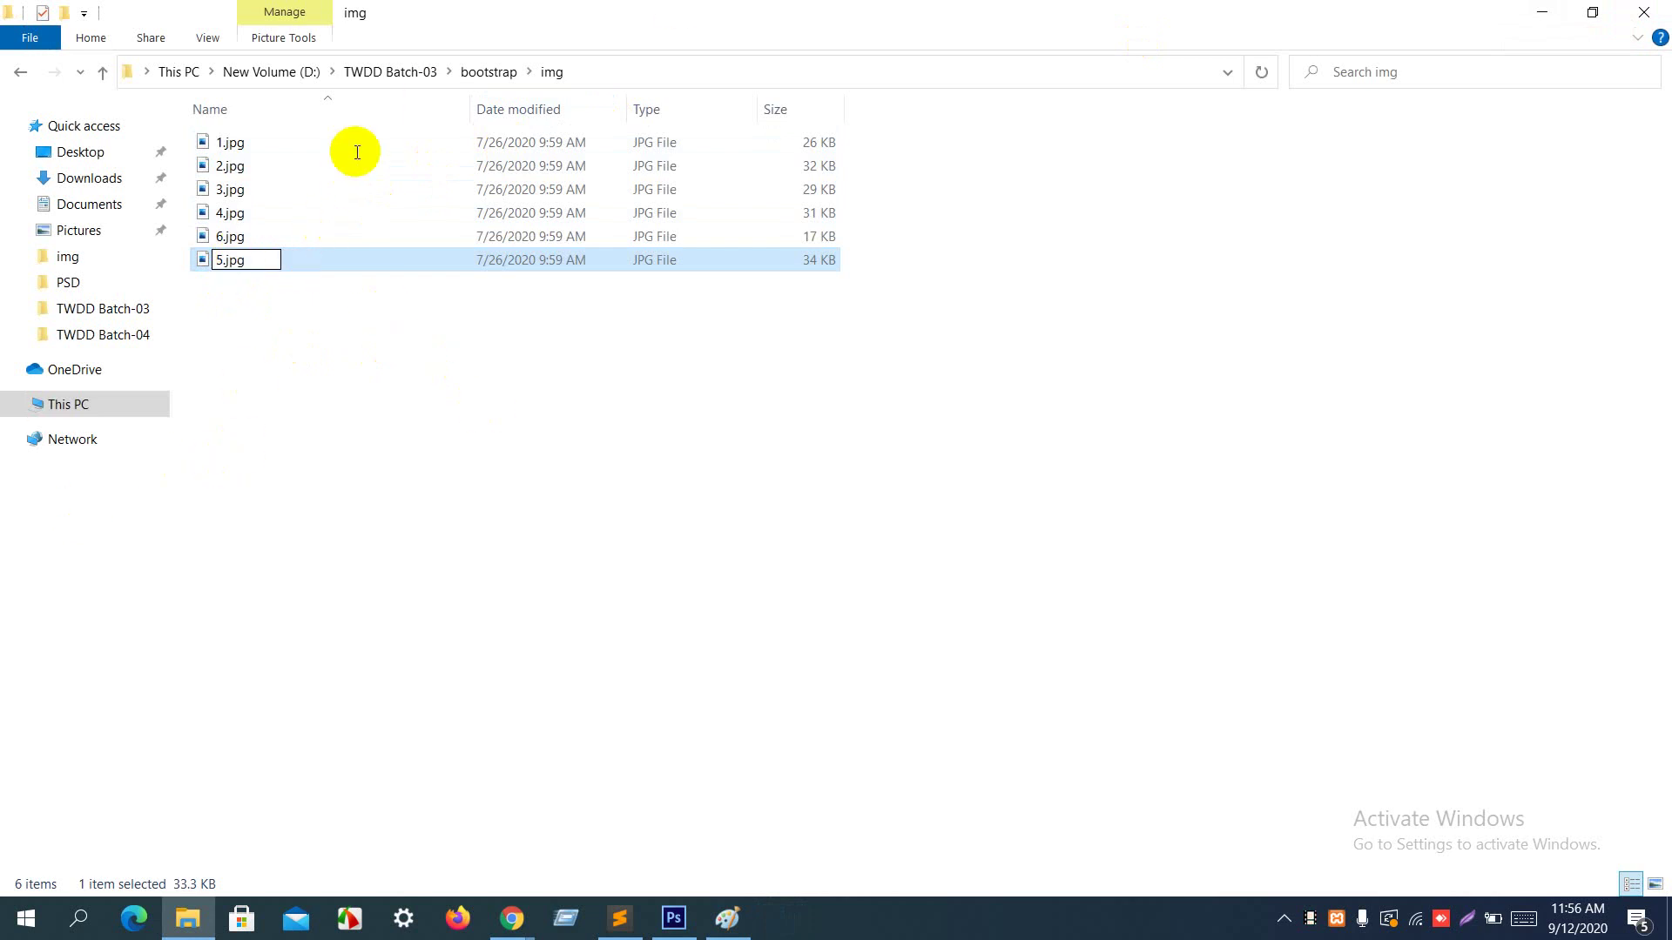
click(619, 918)
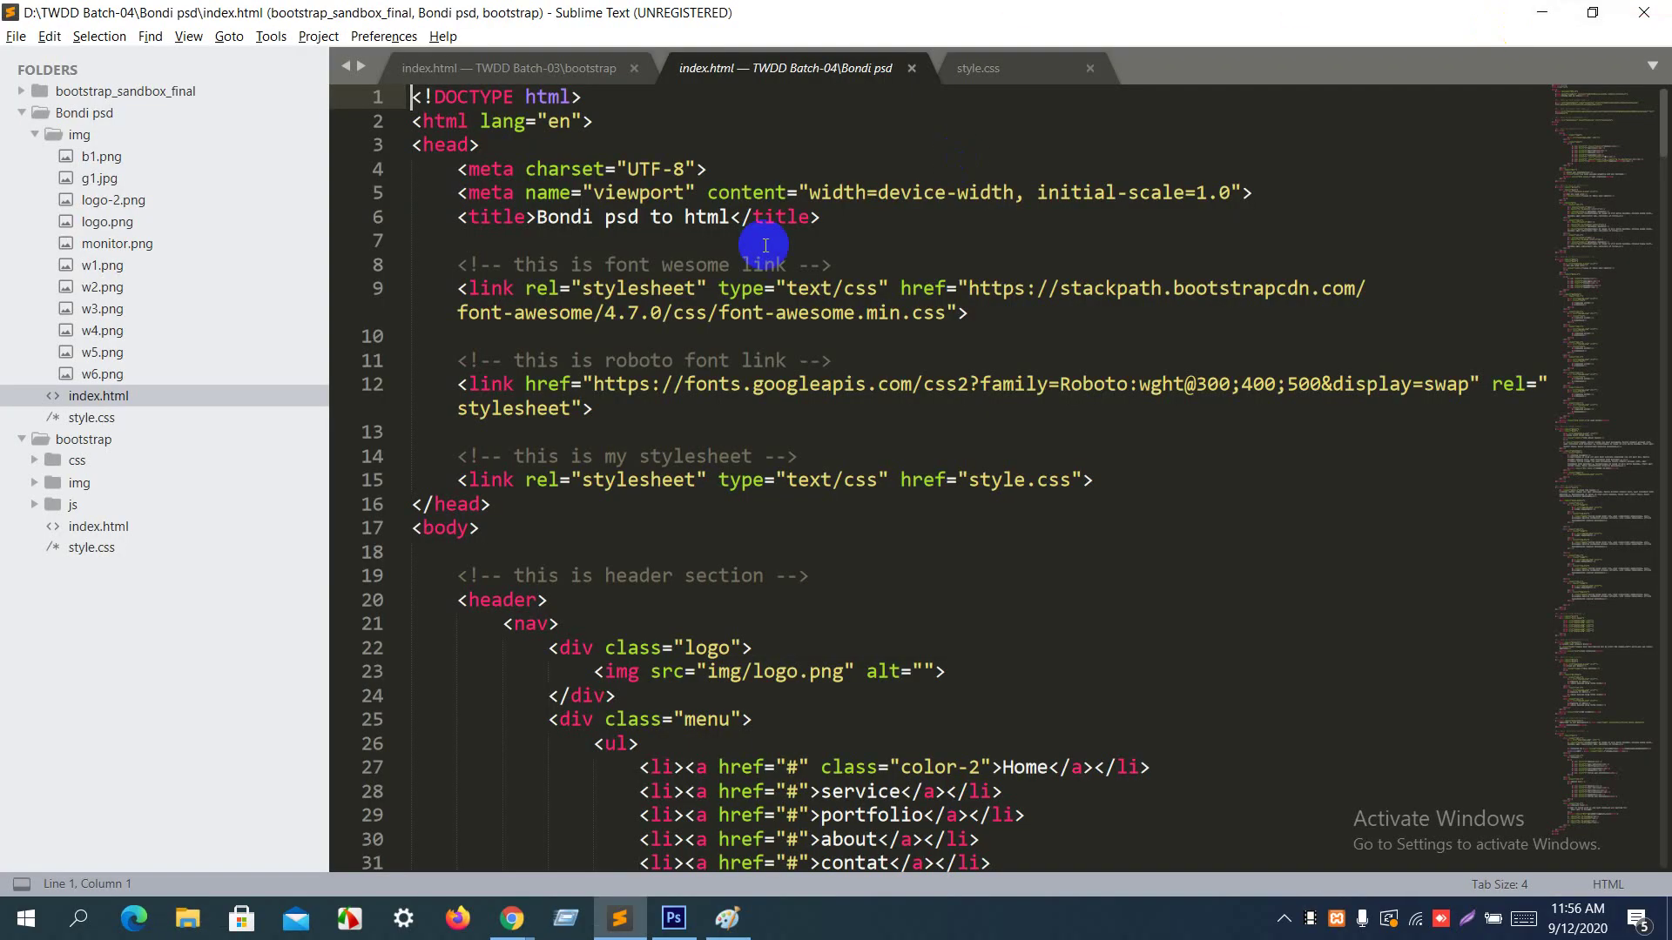
Step: Look through the Bondi project's index.html header code and close that file
scroll(874, 149, down, 5)
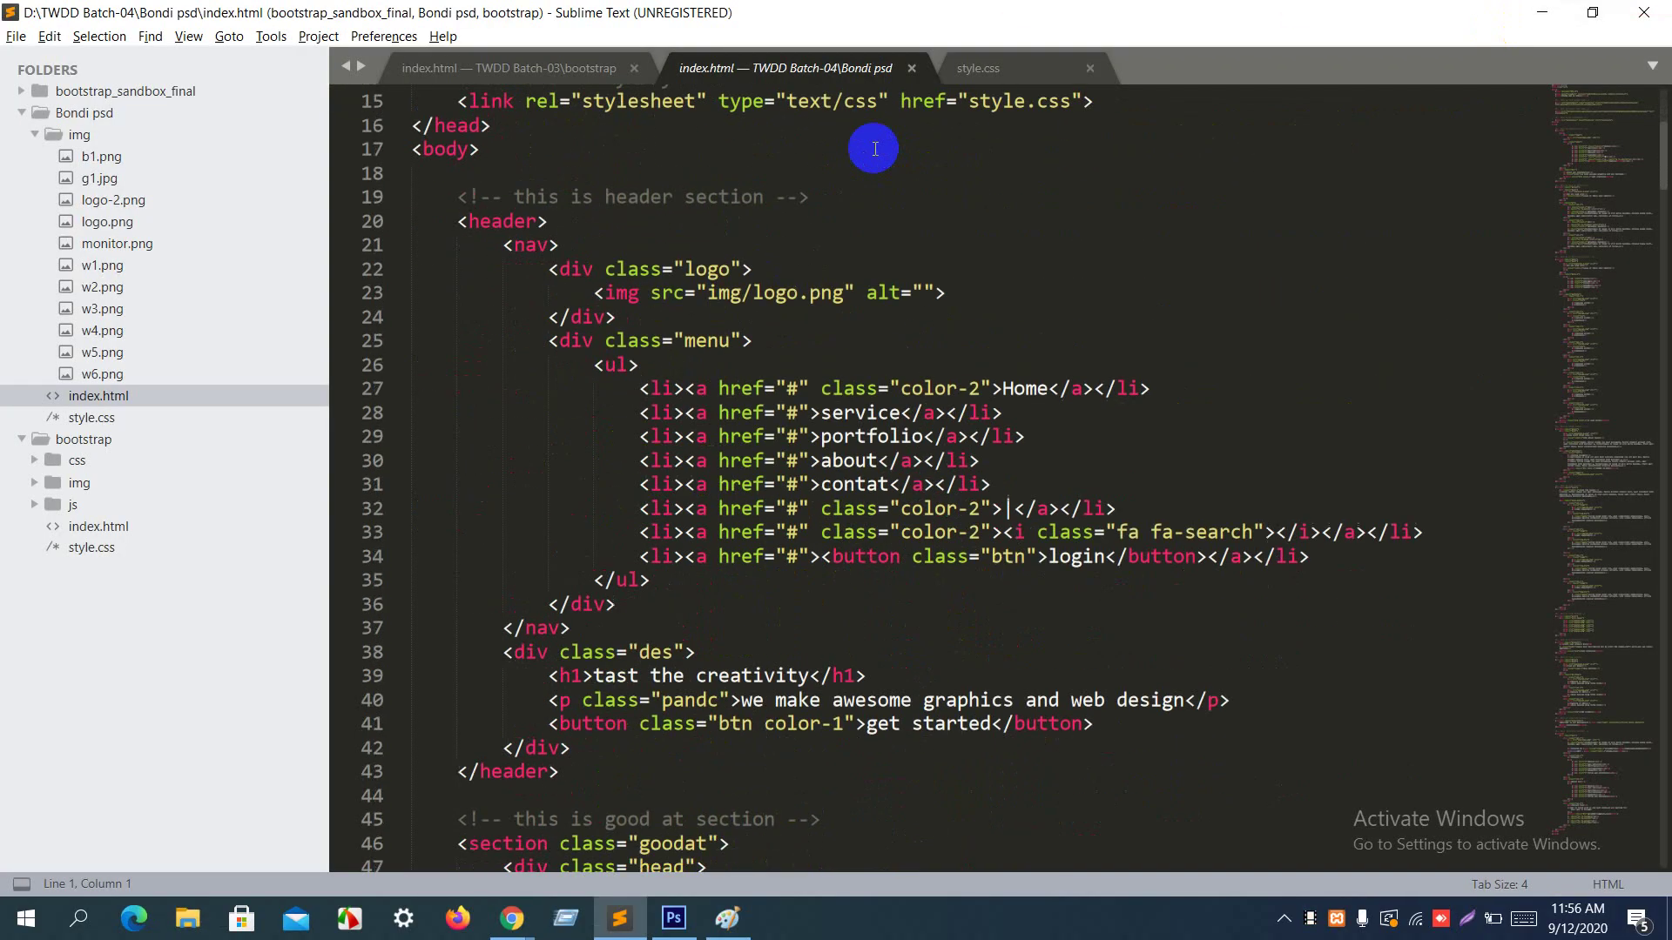
scroll(874, 149, up, 3)
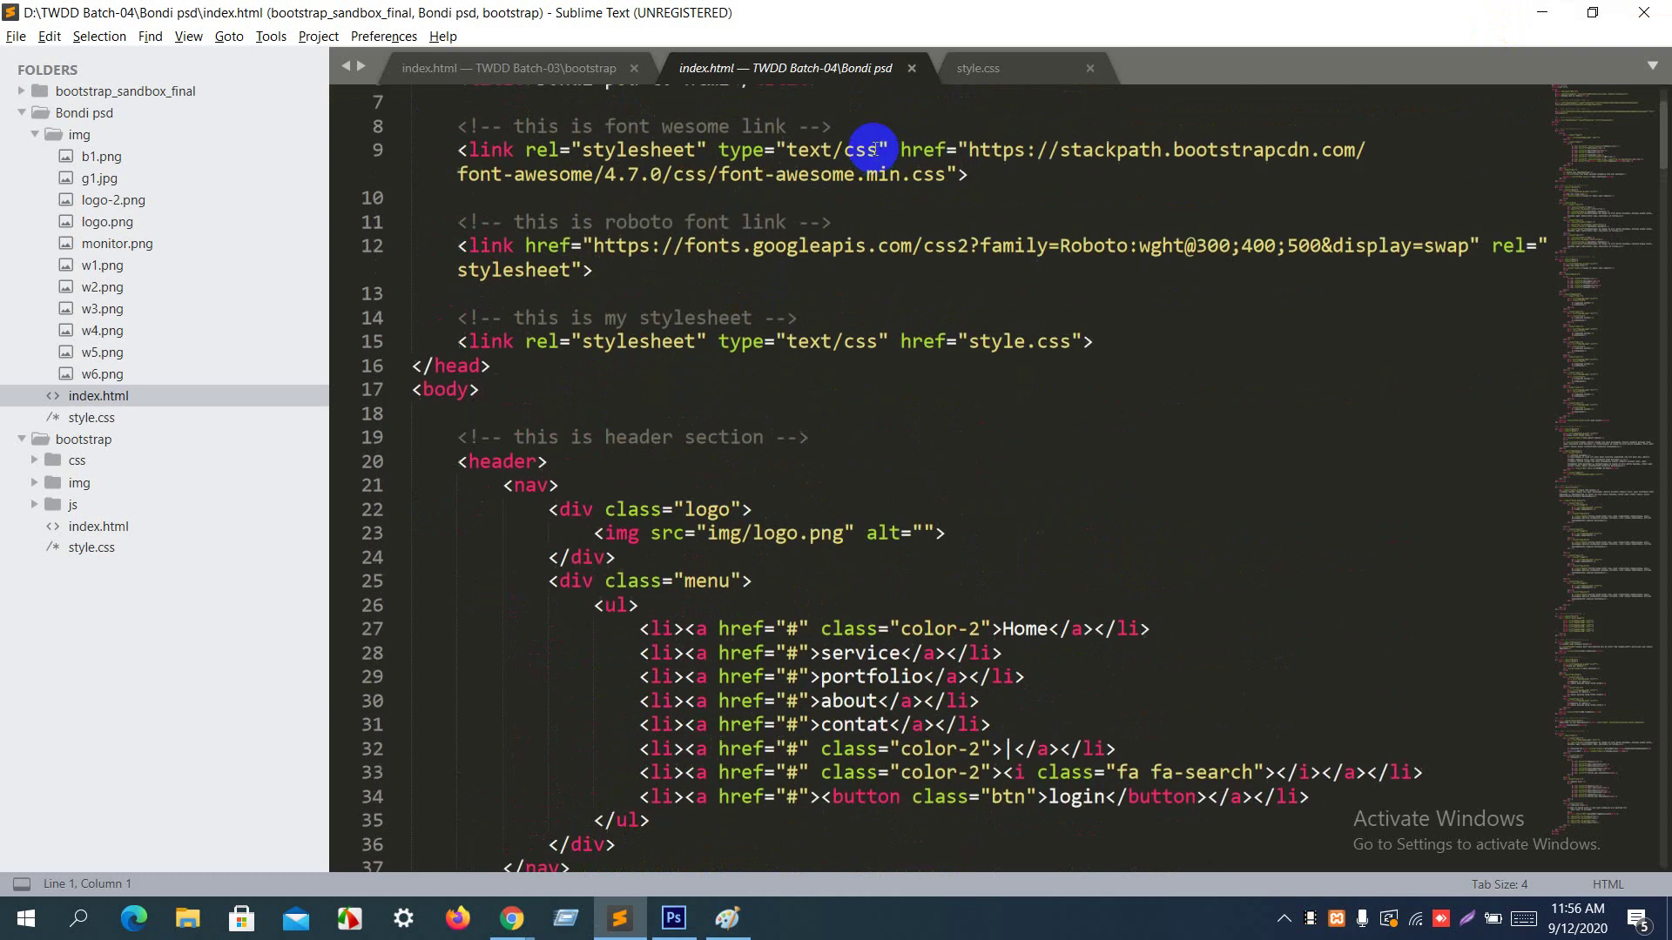
click(915, 68)
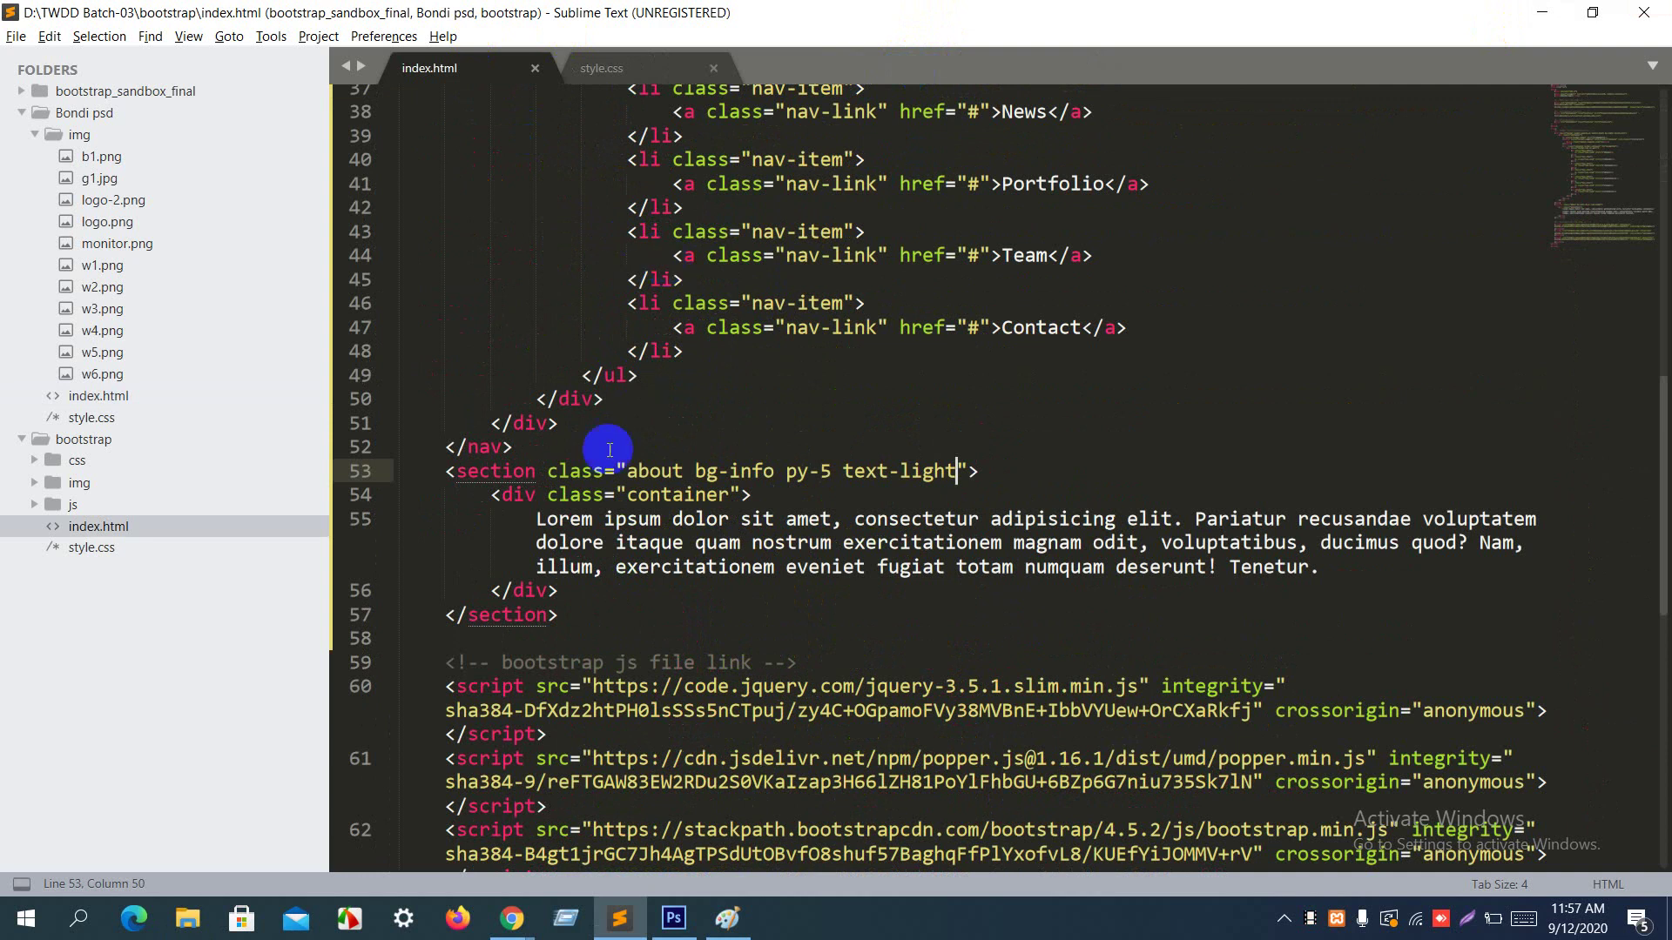
Step: Delete the lorem ipsum text from the about section's container and save the file
drag(520, 533, 1322, 571)
key(BackSpace)
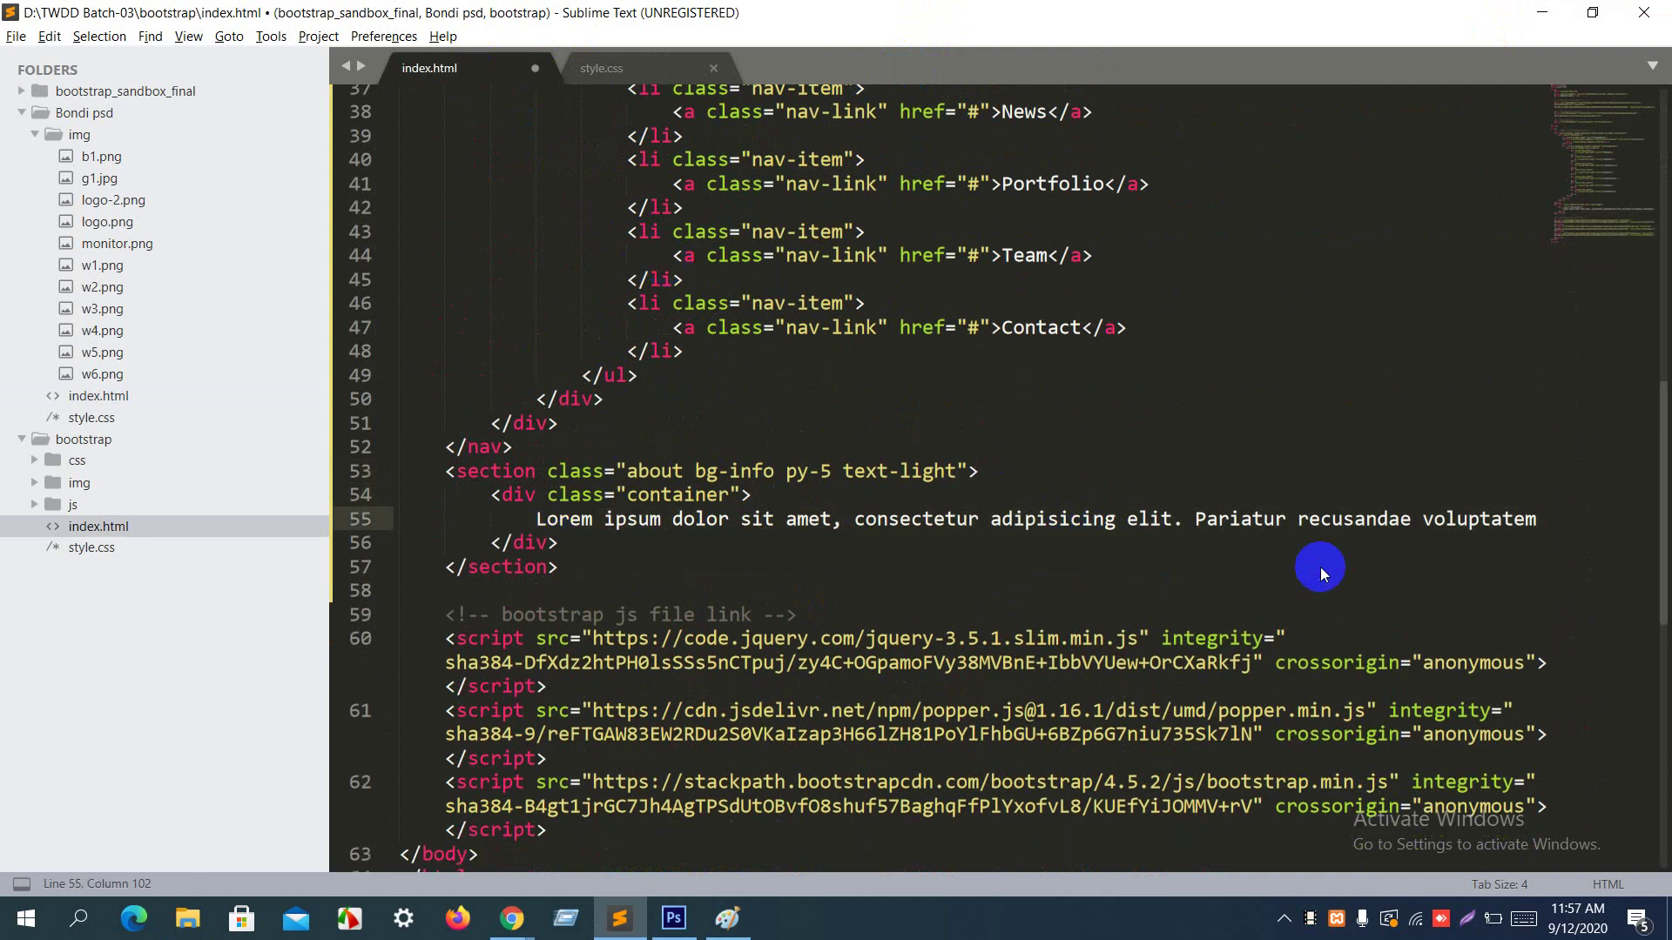
shift+click(534, 520)
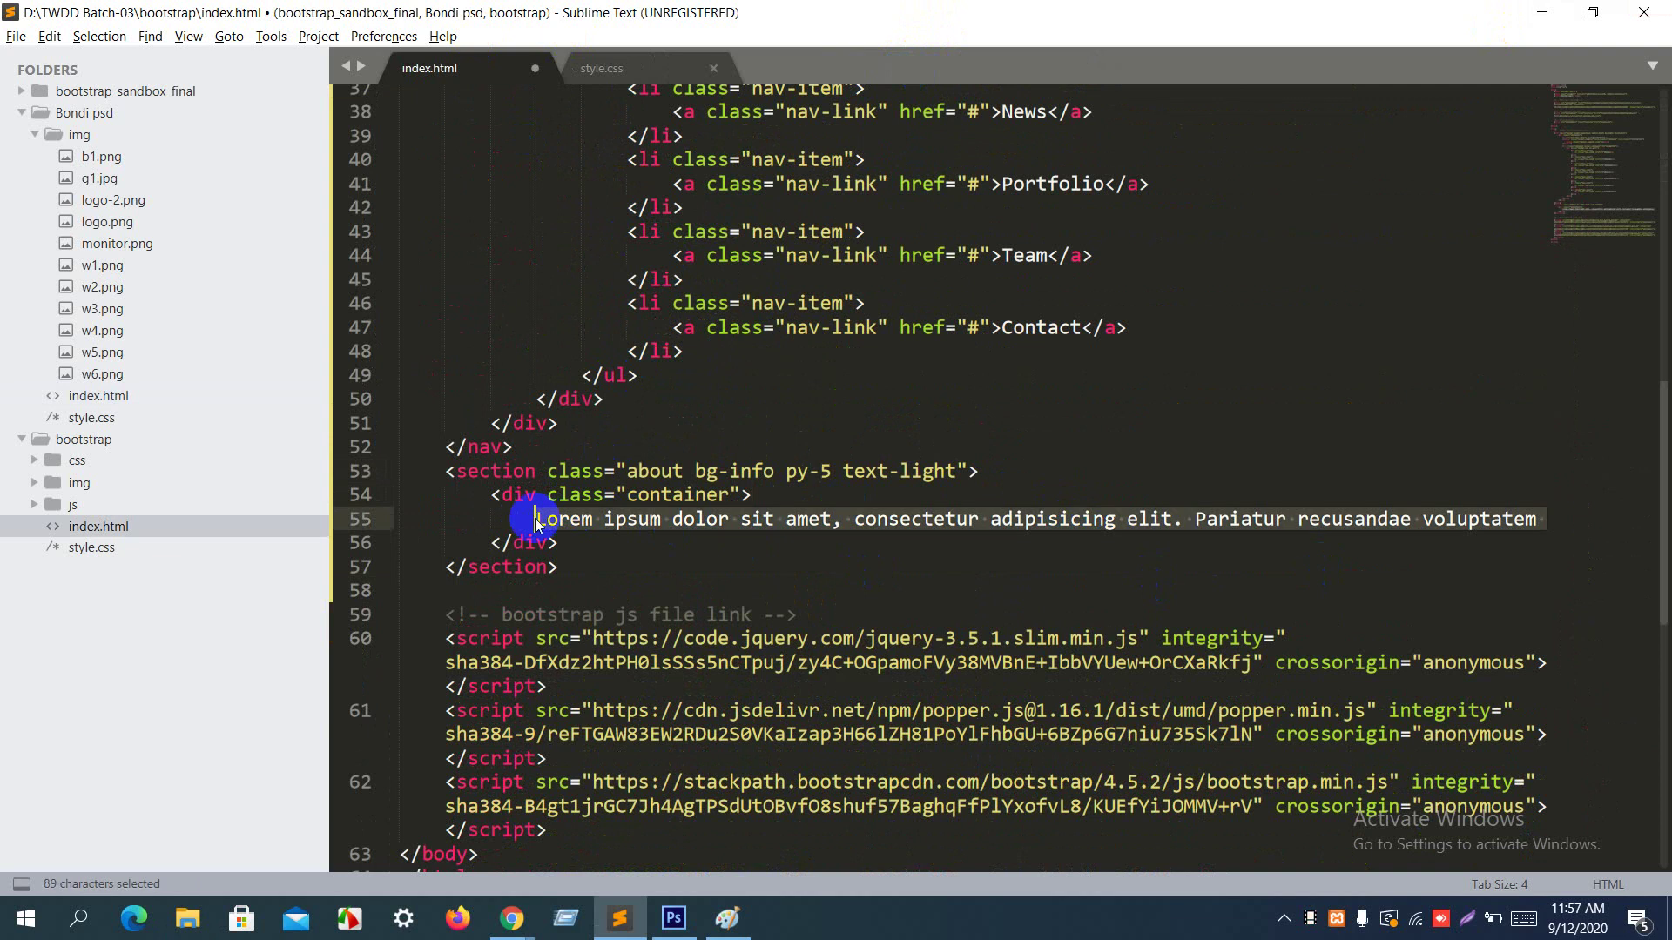
key(BackSpace)
key(ctrl+s)
Step: Switch to Chrome to look at the Bondi page's work grid, and return to Sublime Text
key(alt+Tab)
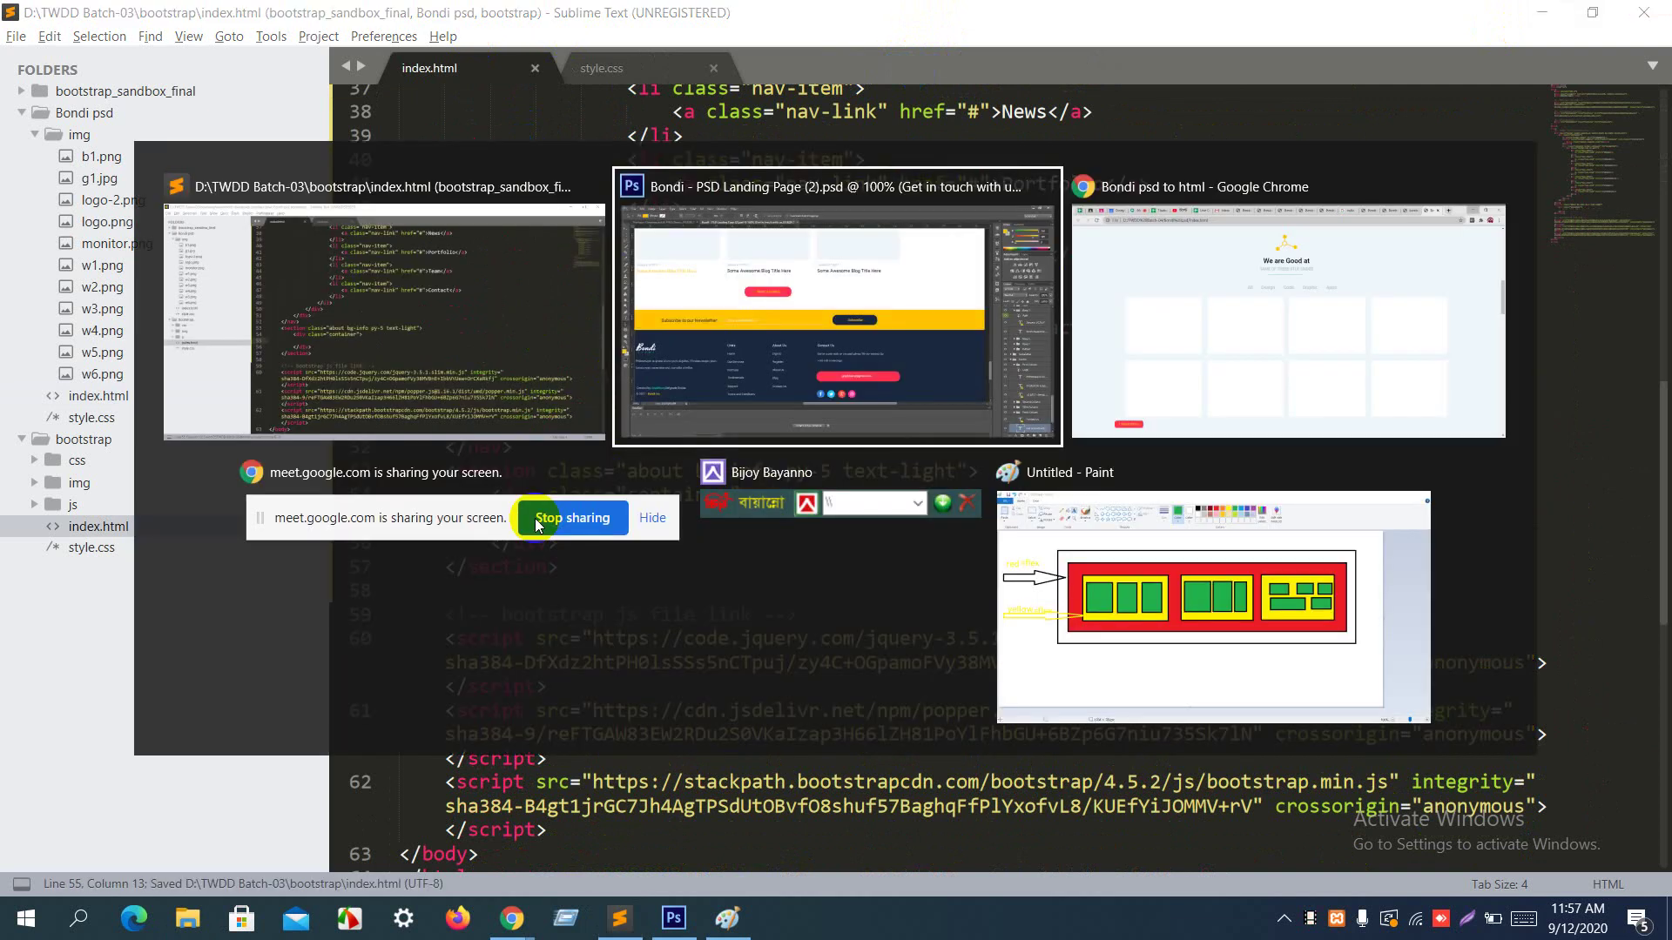
key(alt+Tab)
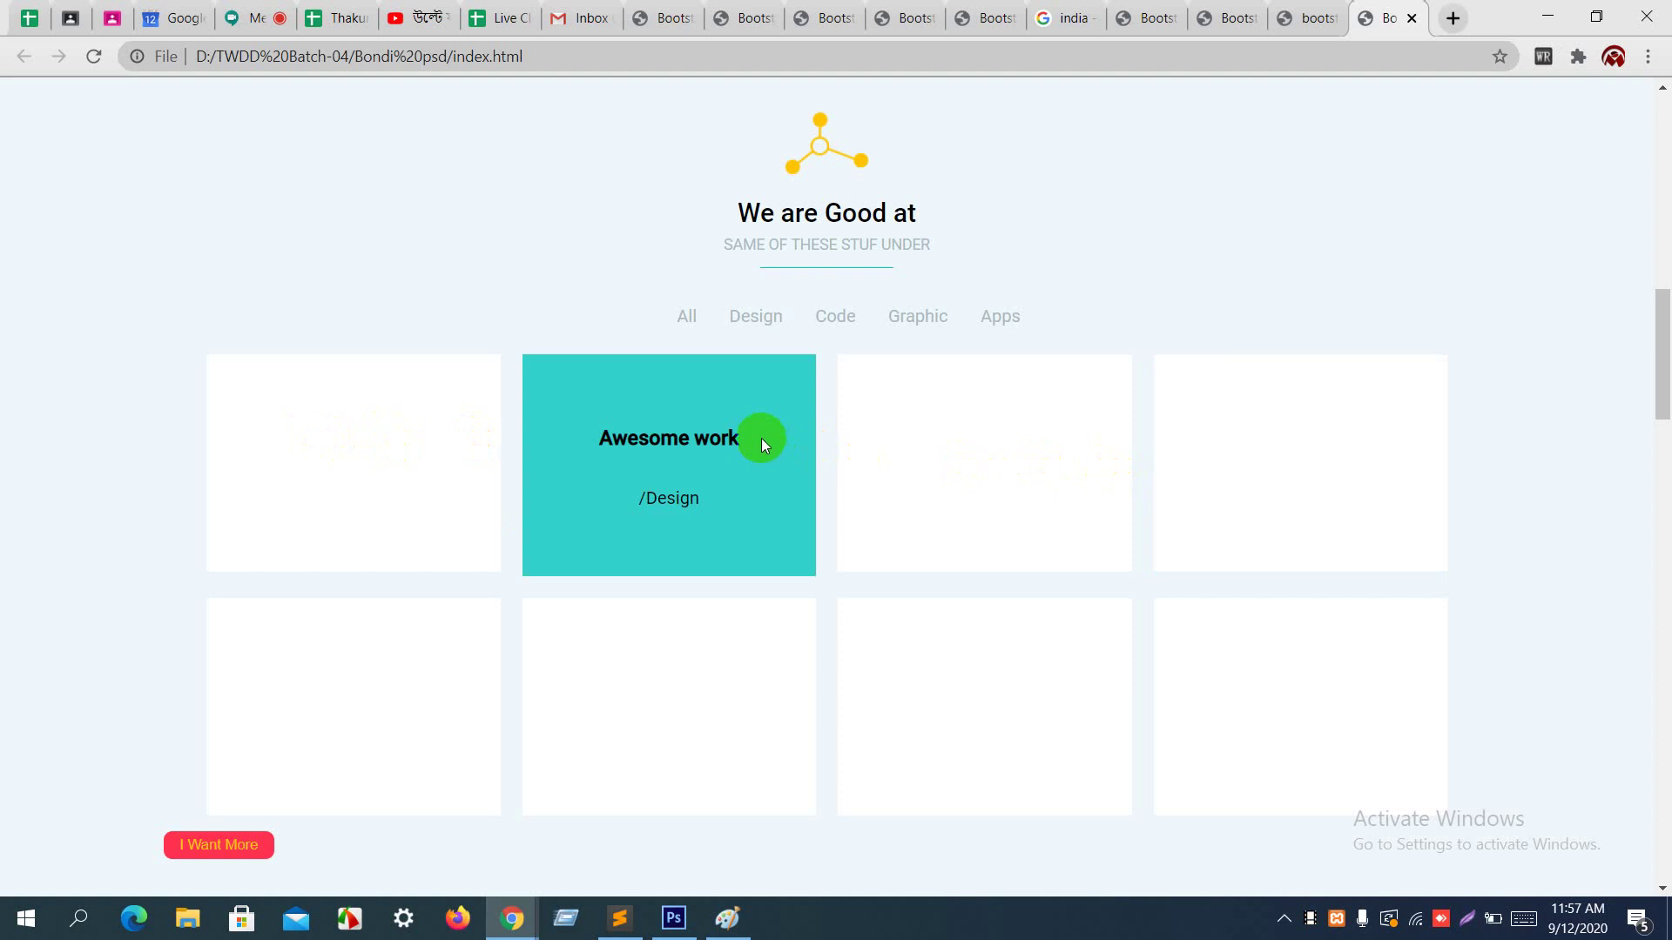
key(alt+Tab)
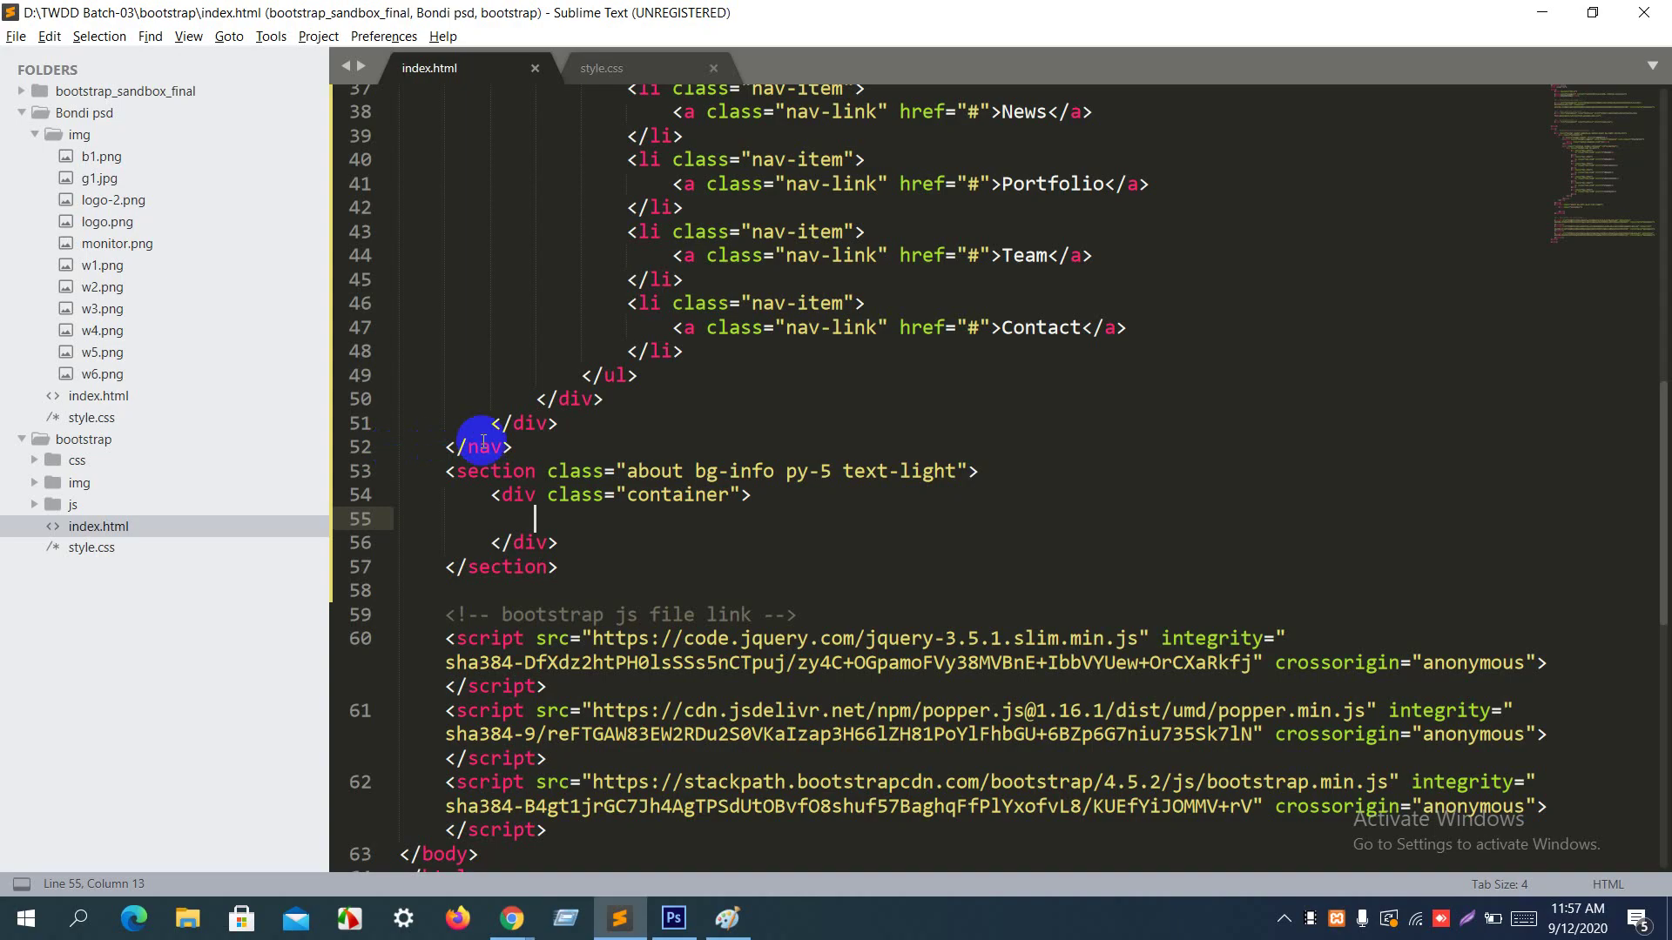
Step: Add a div with class row inside the about section's container, with an empty line inside it
mouse_move(642, 481)
text(row)
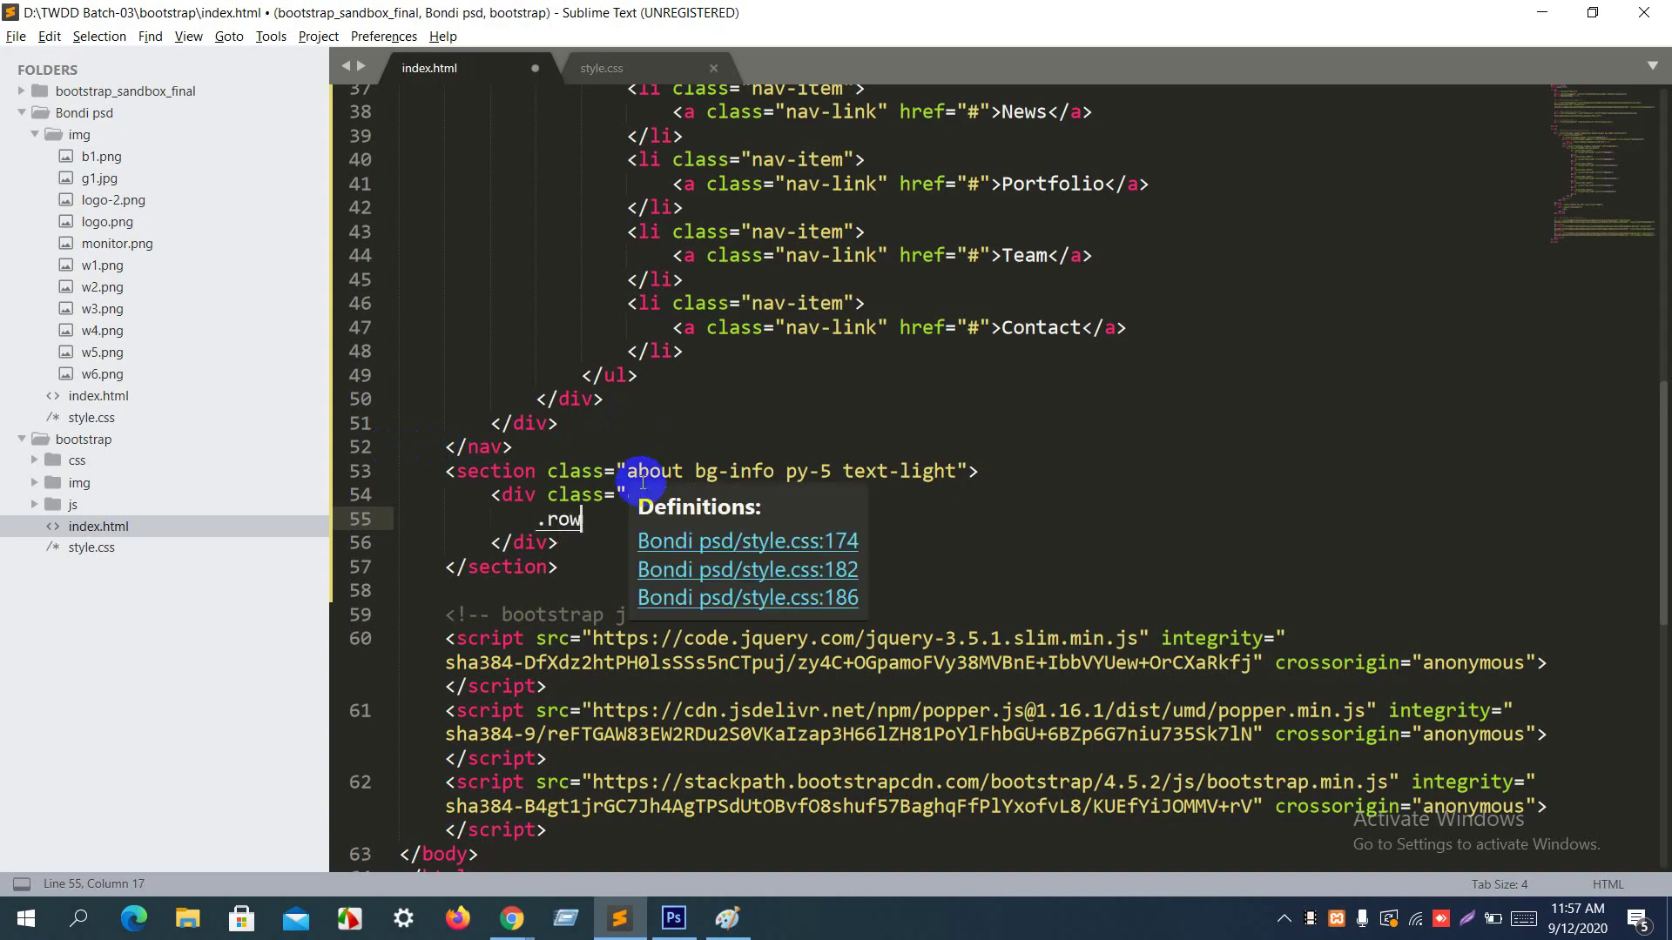
key(Tab)
key(Return)
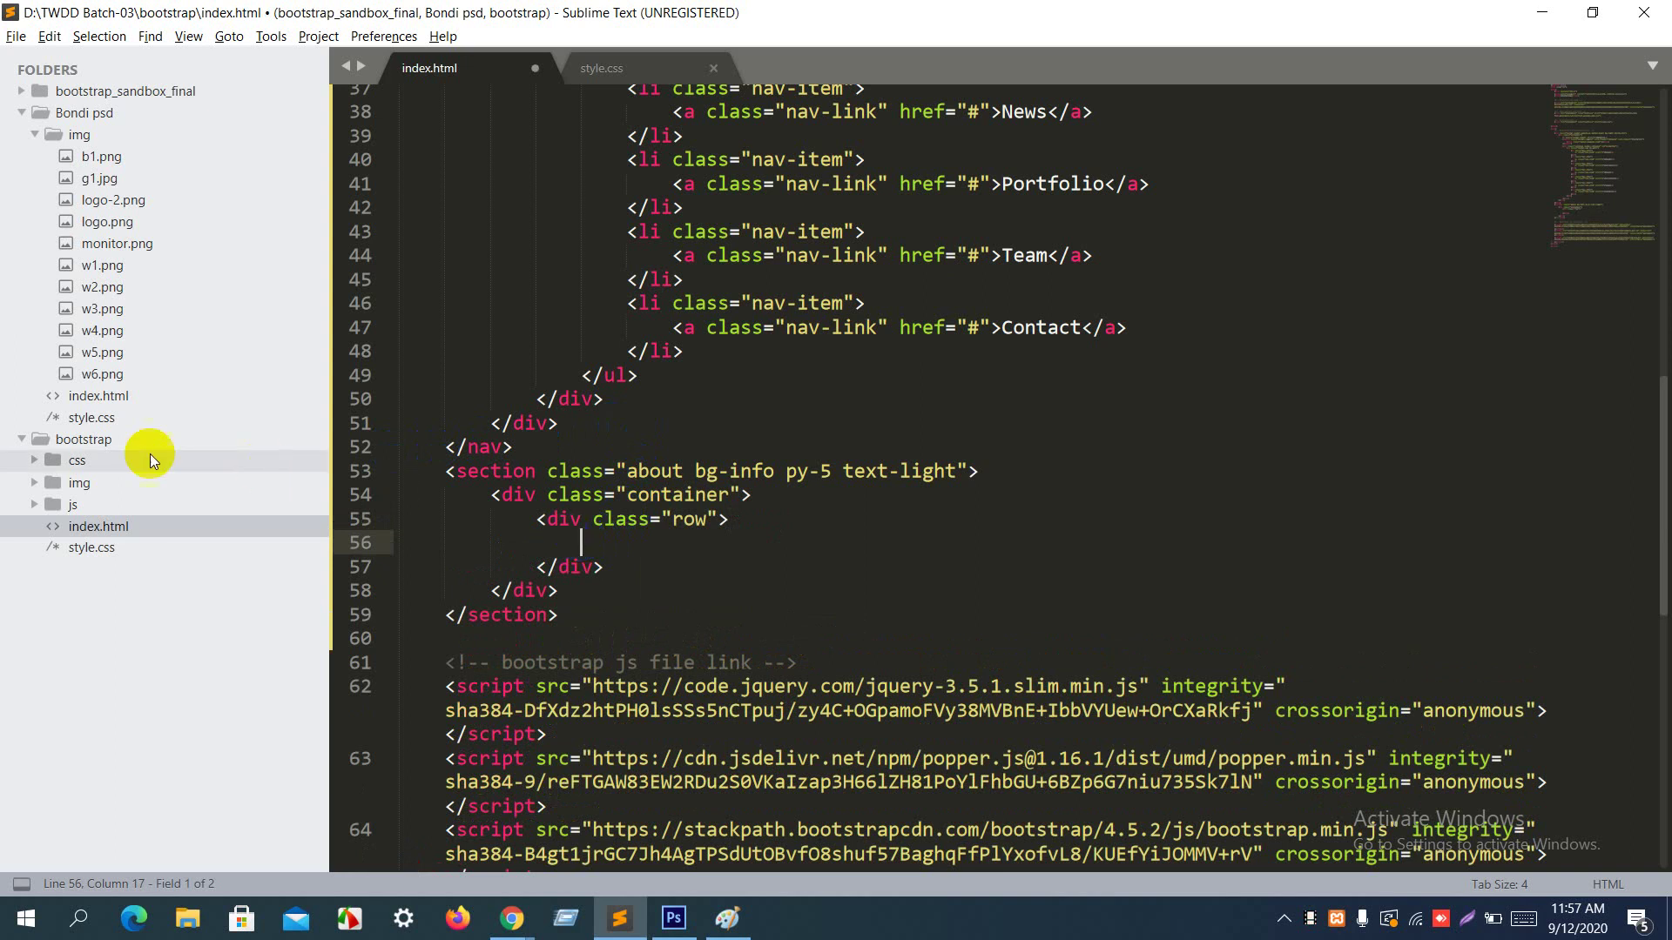
Step: Expand the bootstrap project's img folder and add a div with class col-md-2 inside the row
click(31, 486)
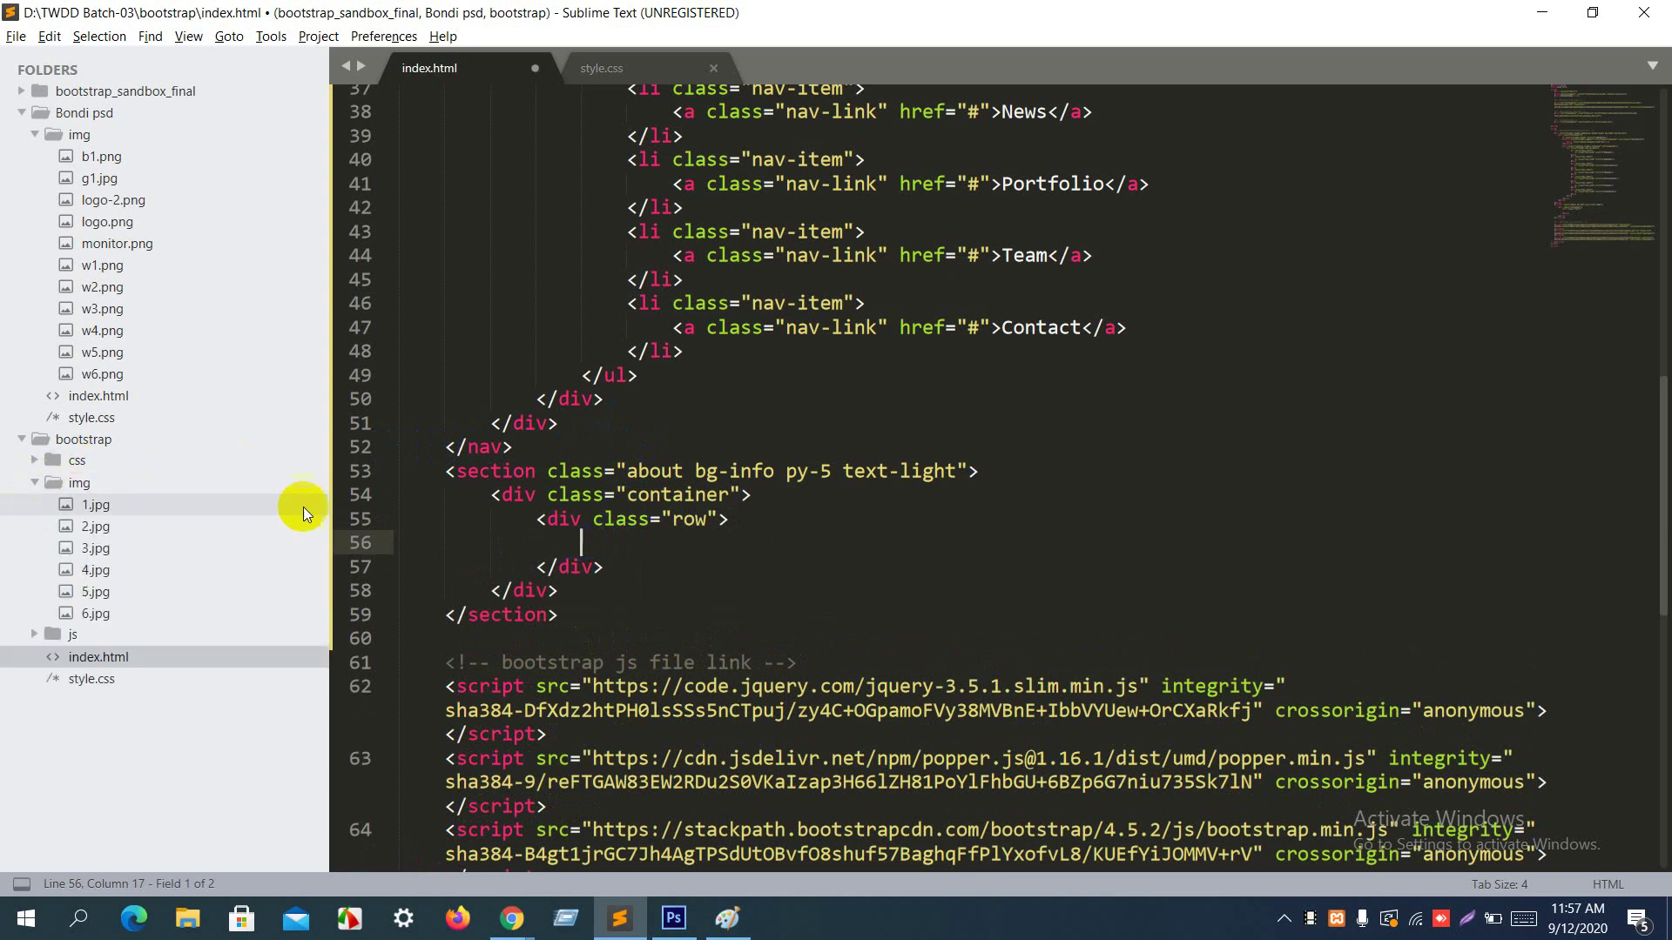
click(606, 541)
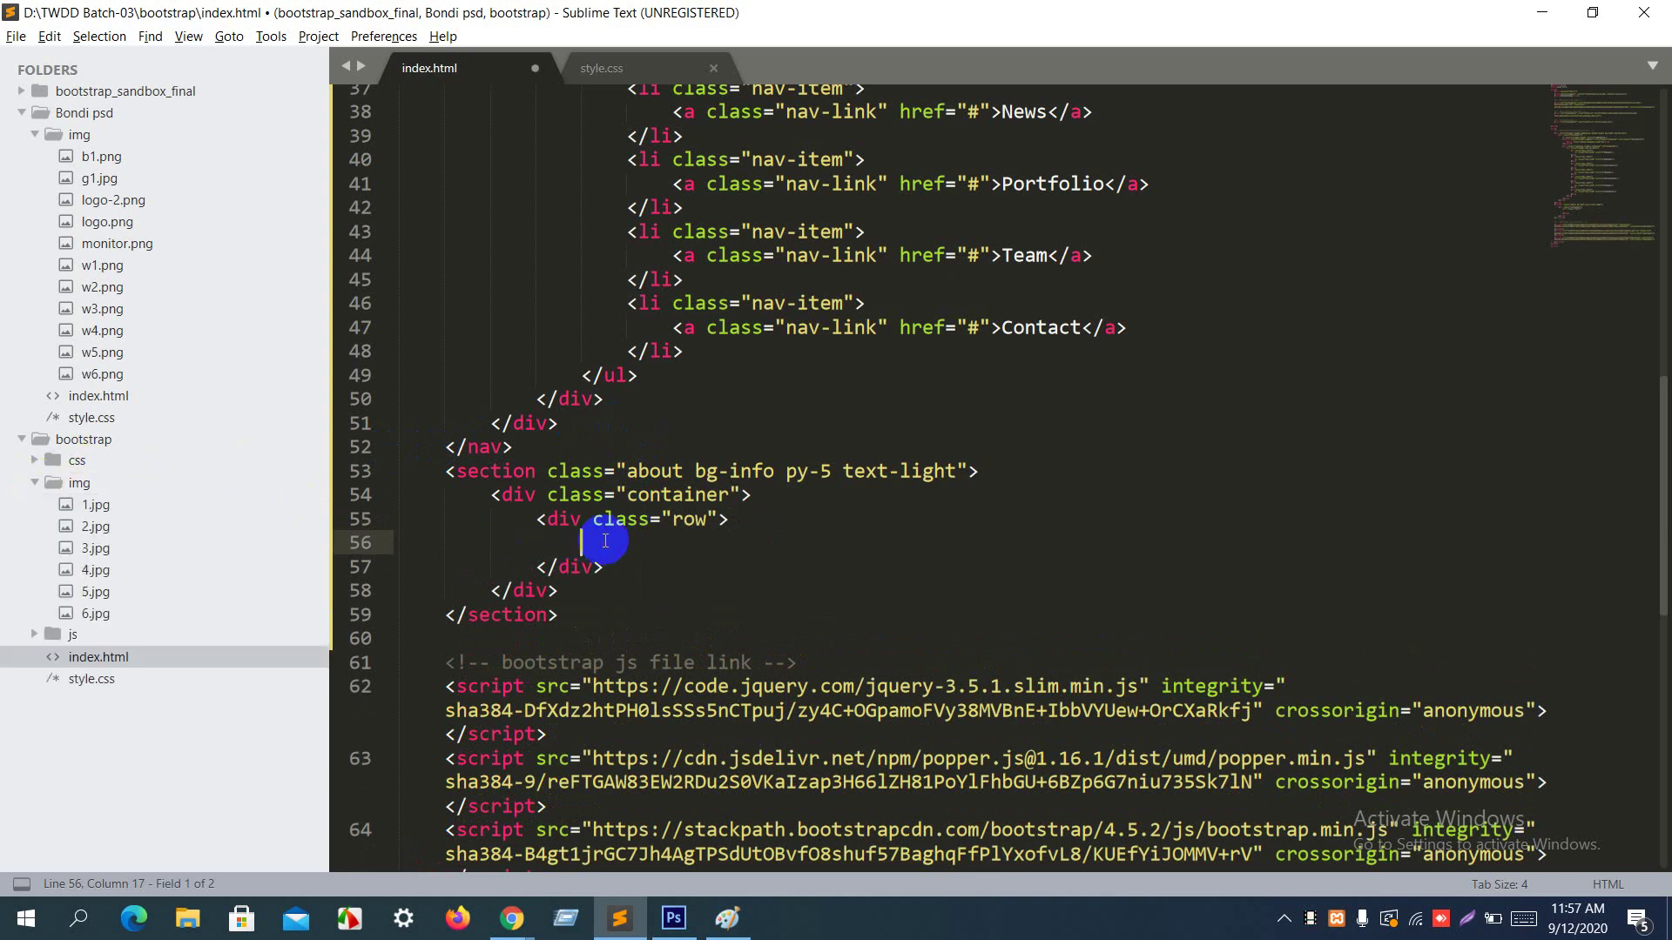
text(.col-md-)
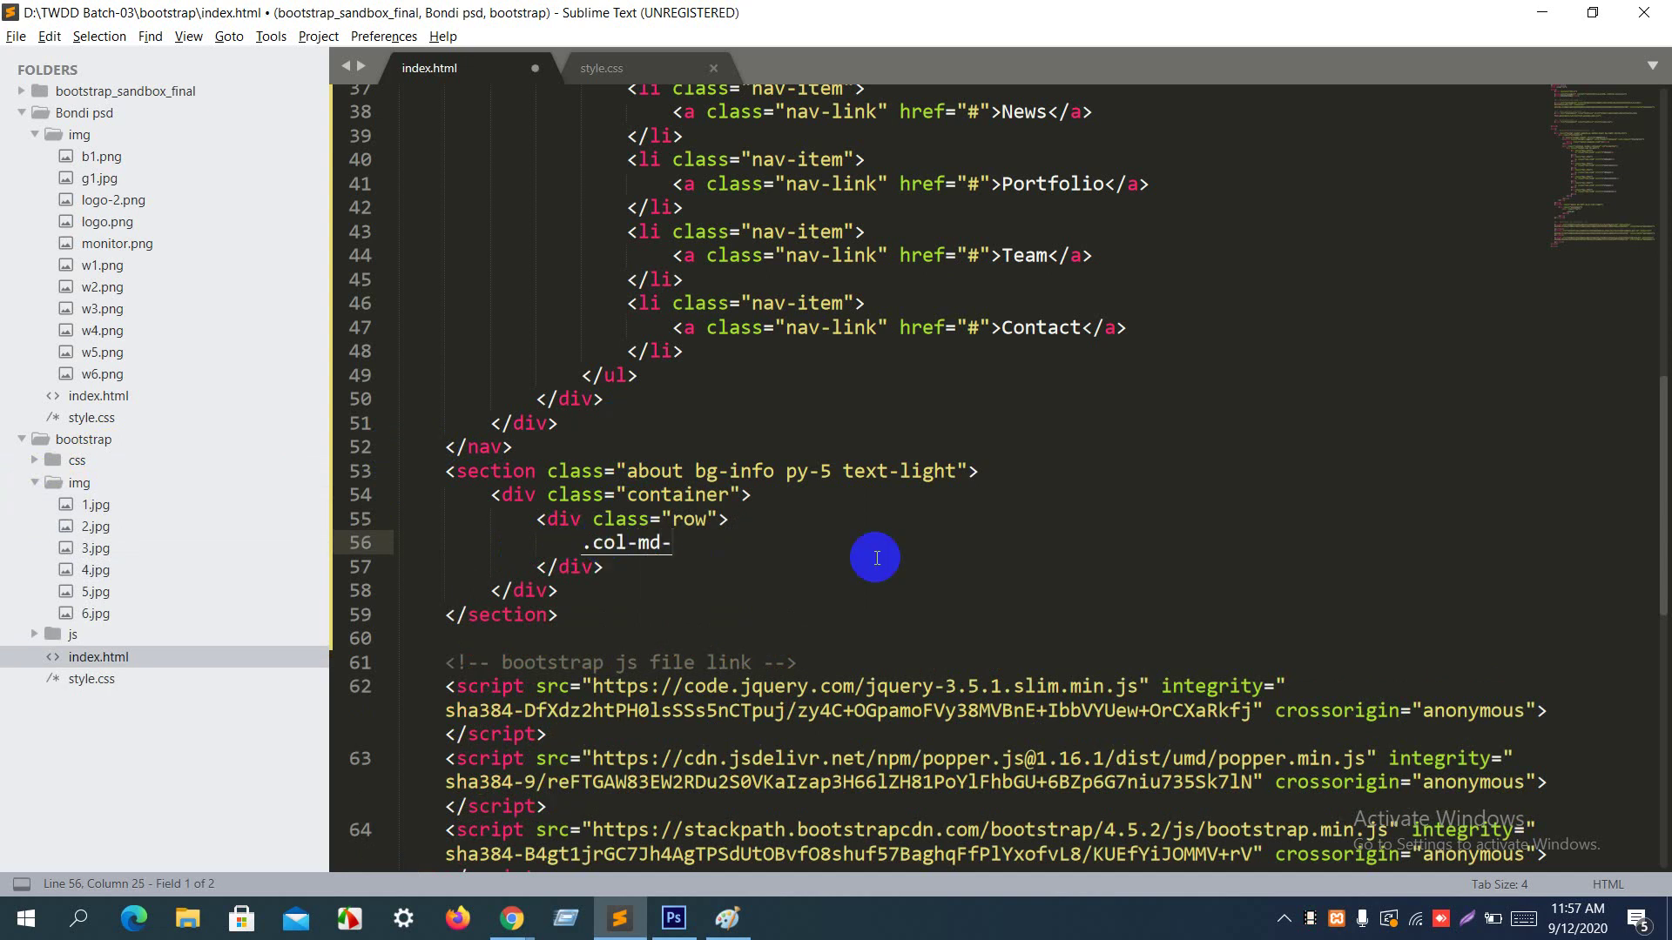
text(2)
key(Left)
key(Right)
key(Tab)
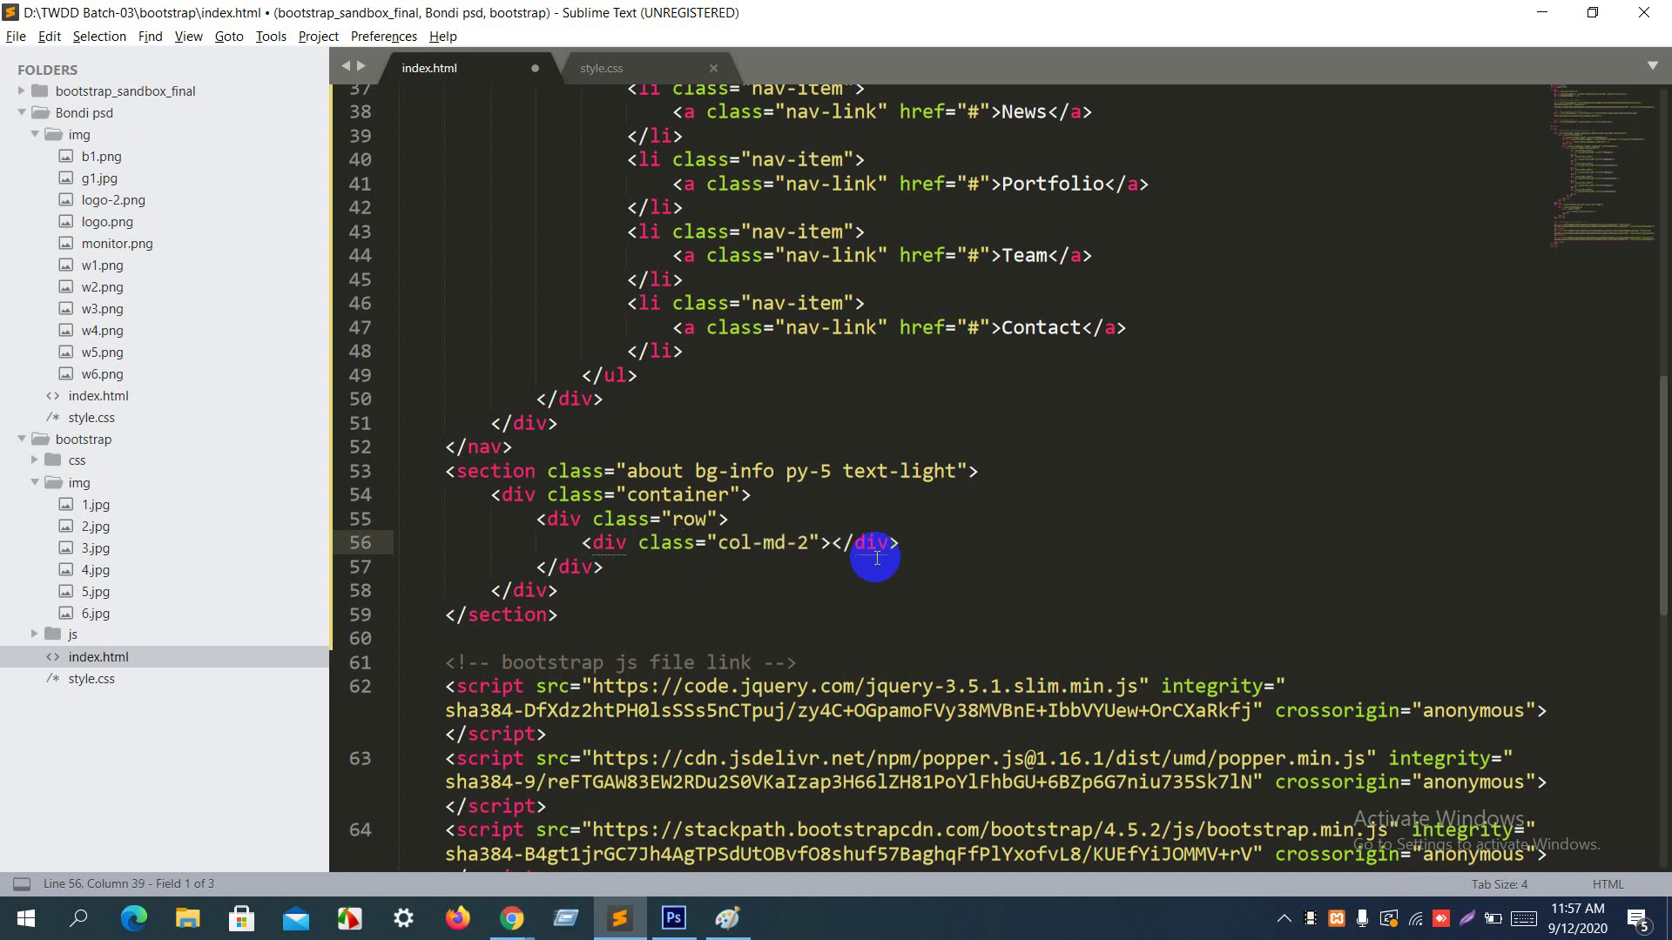
Step: Duplicate the col-md-2 div five times to make six columns in the row, and save the file
key(ctrl+c)
key(ctrl+v)
key(ctrl+v)
key(ctrl+v)
key(ctrl+v)
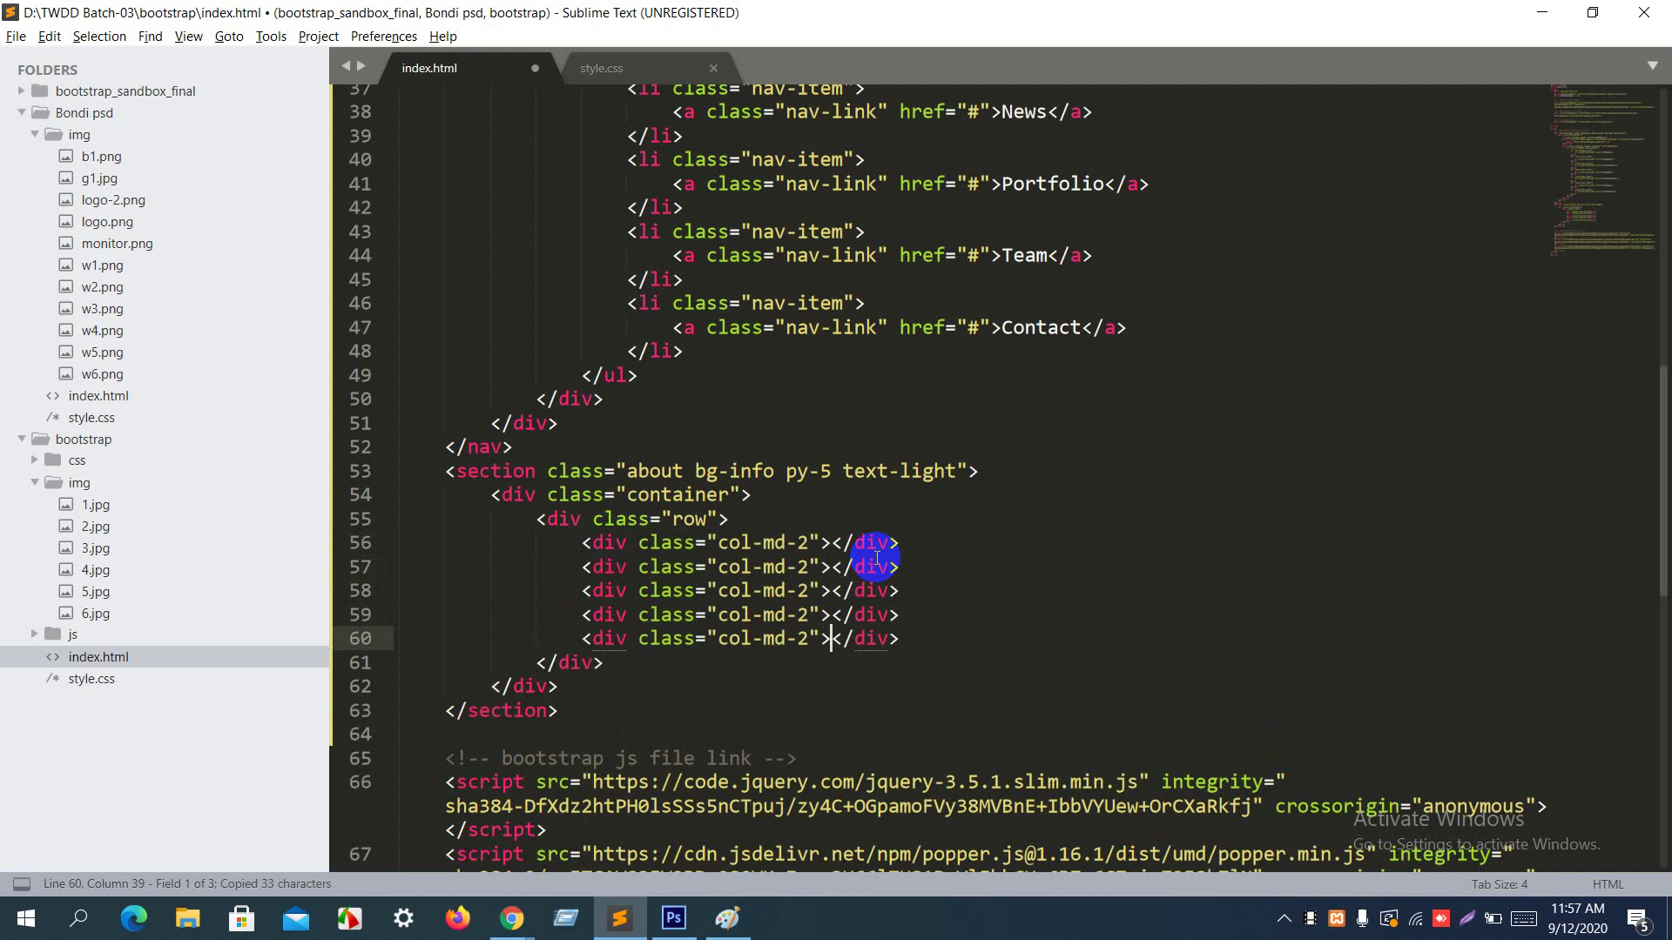
key(ctrl+v)
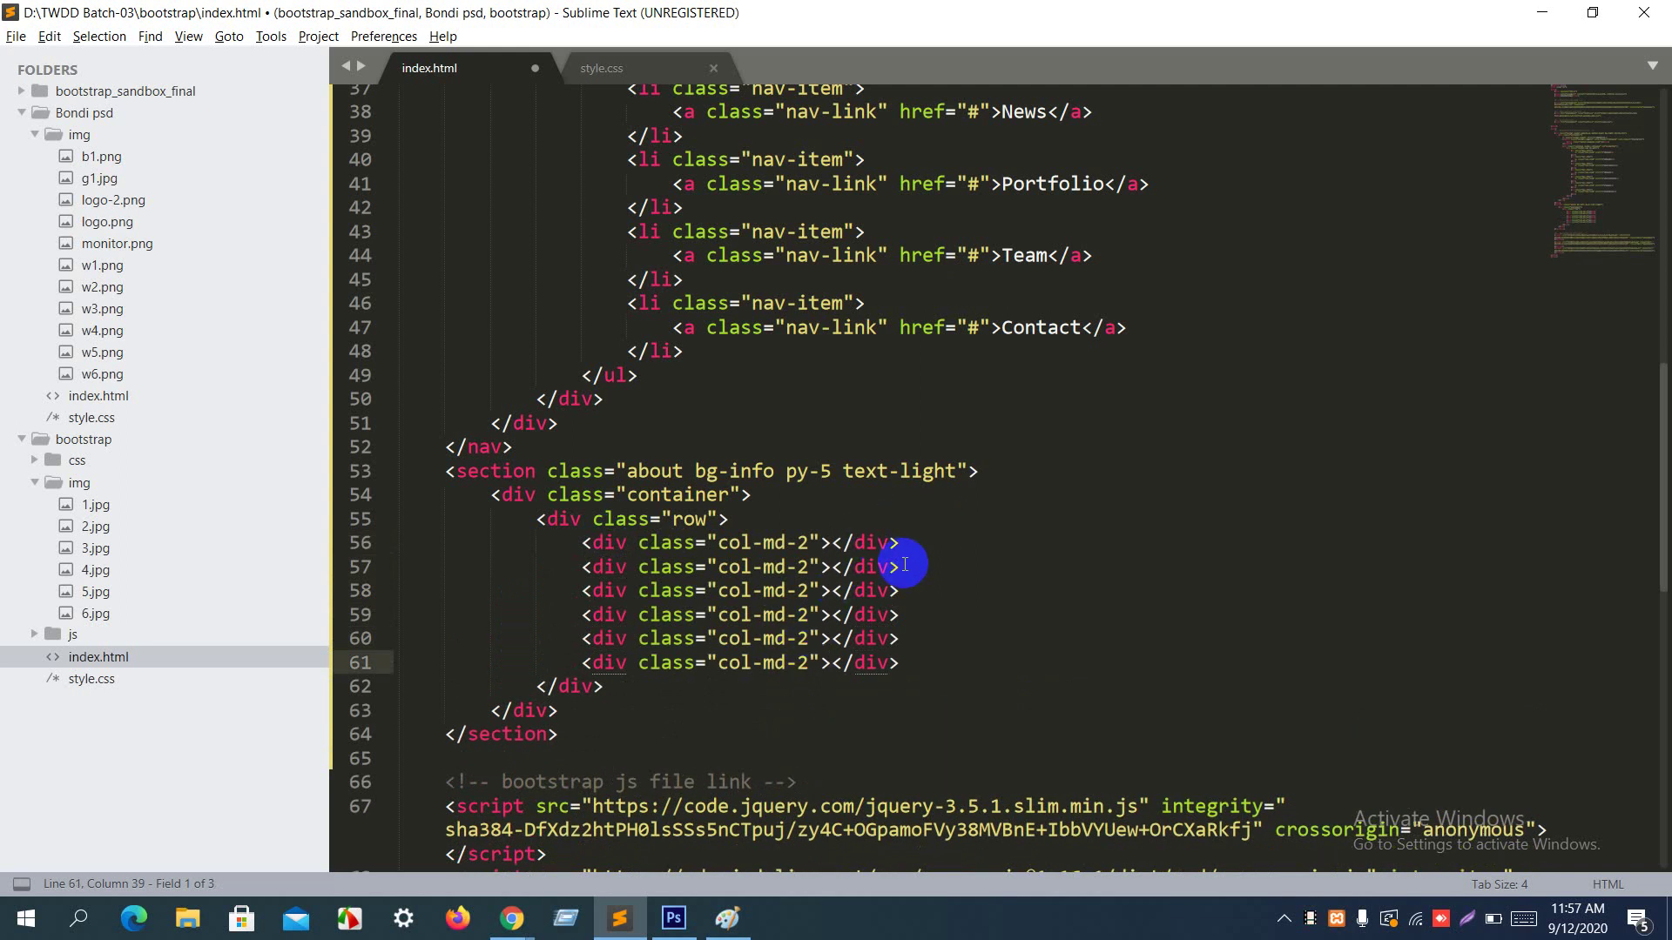
key(ctrl+s)
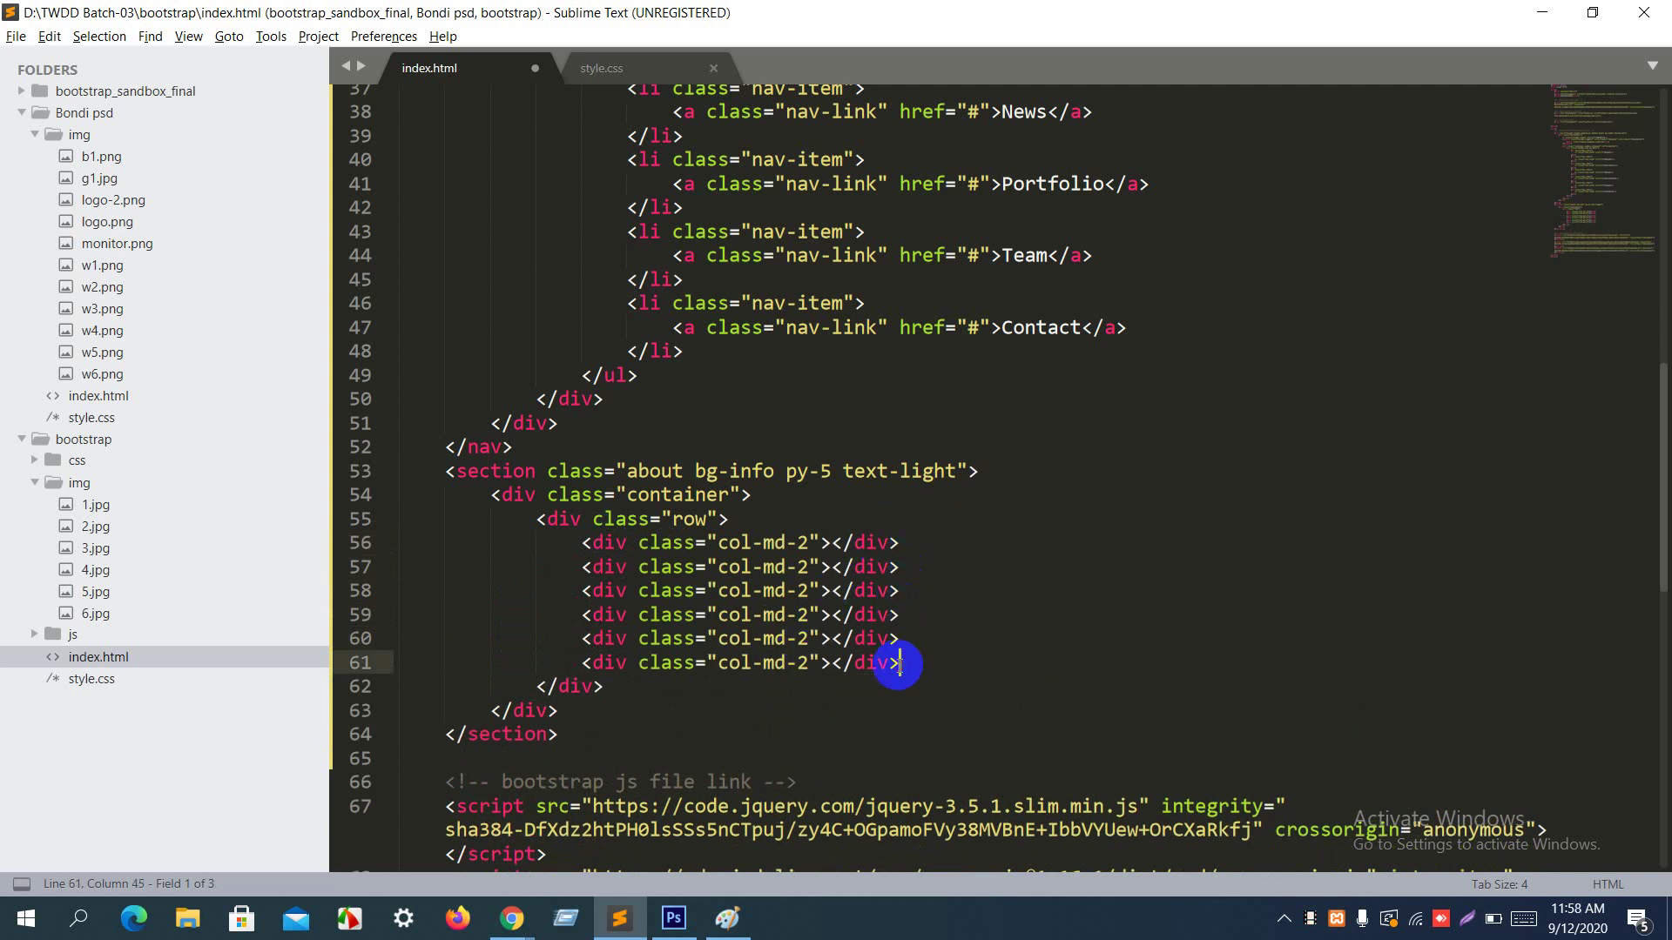
Step: Add an image with source img/1.jpg on its own line inside the first col-md-2 div
click(829, 543)
key(Return)
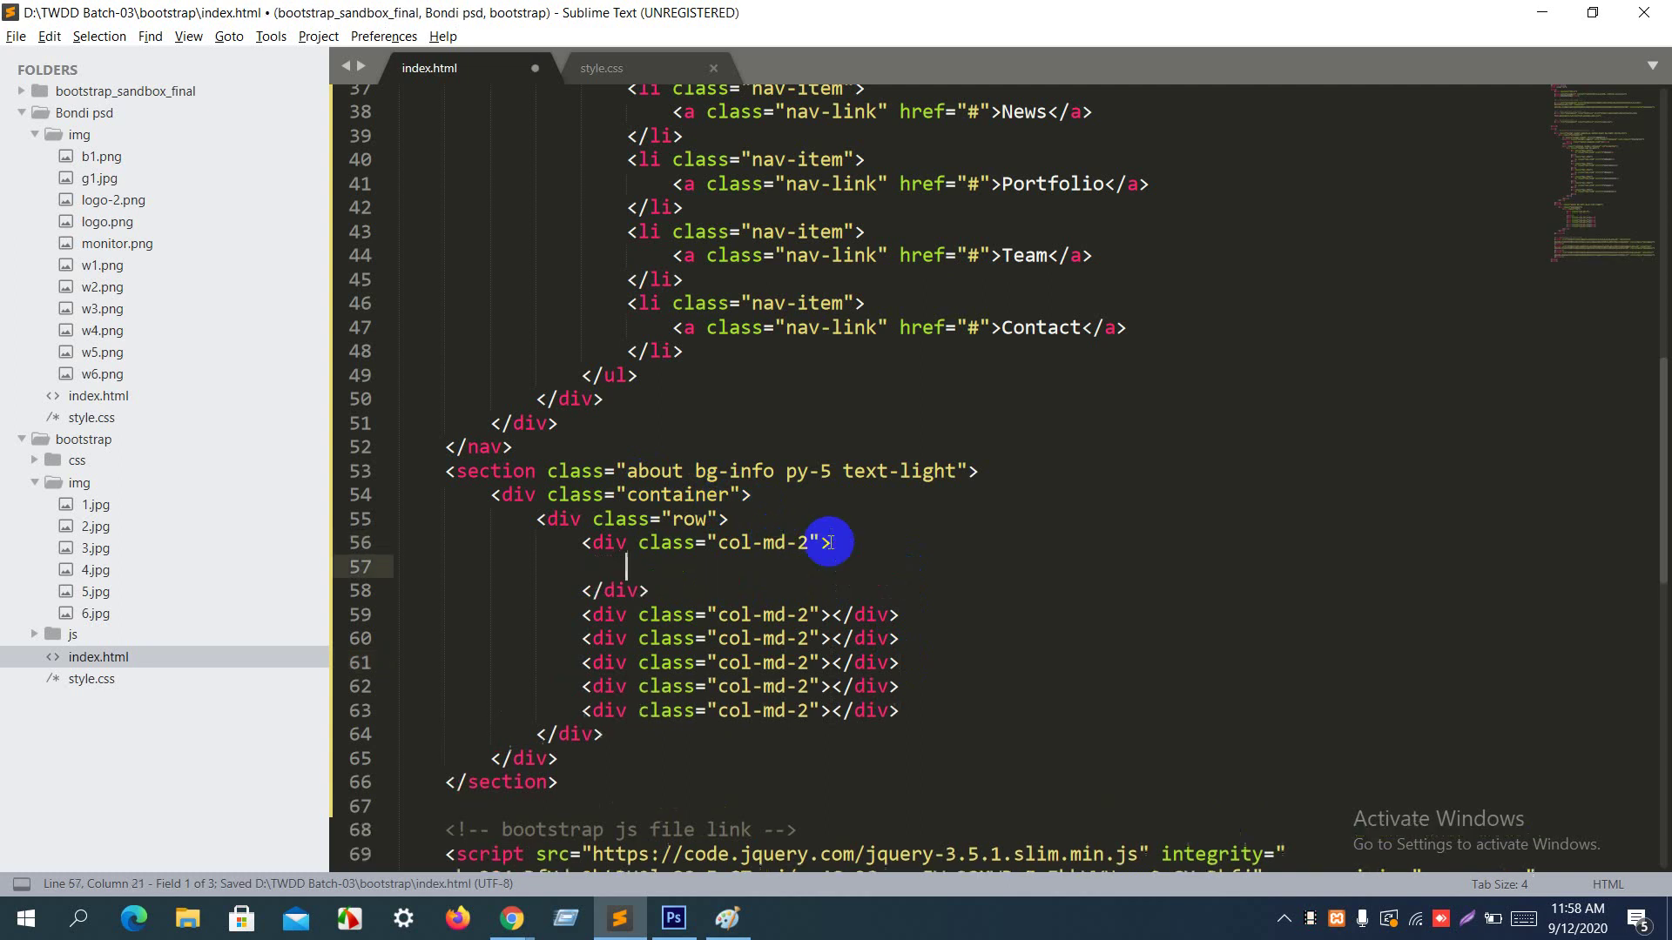
text(img)
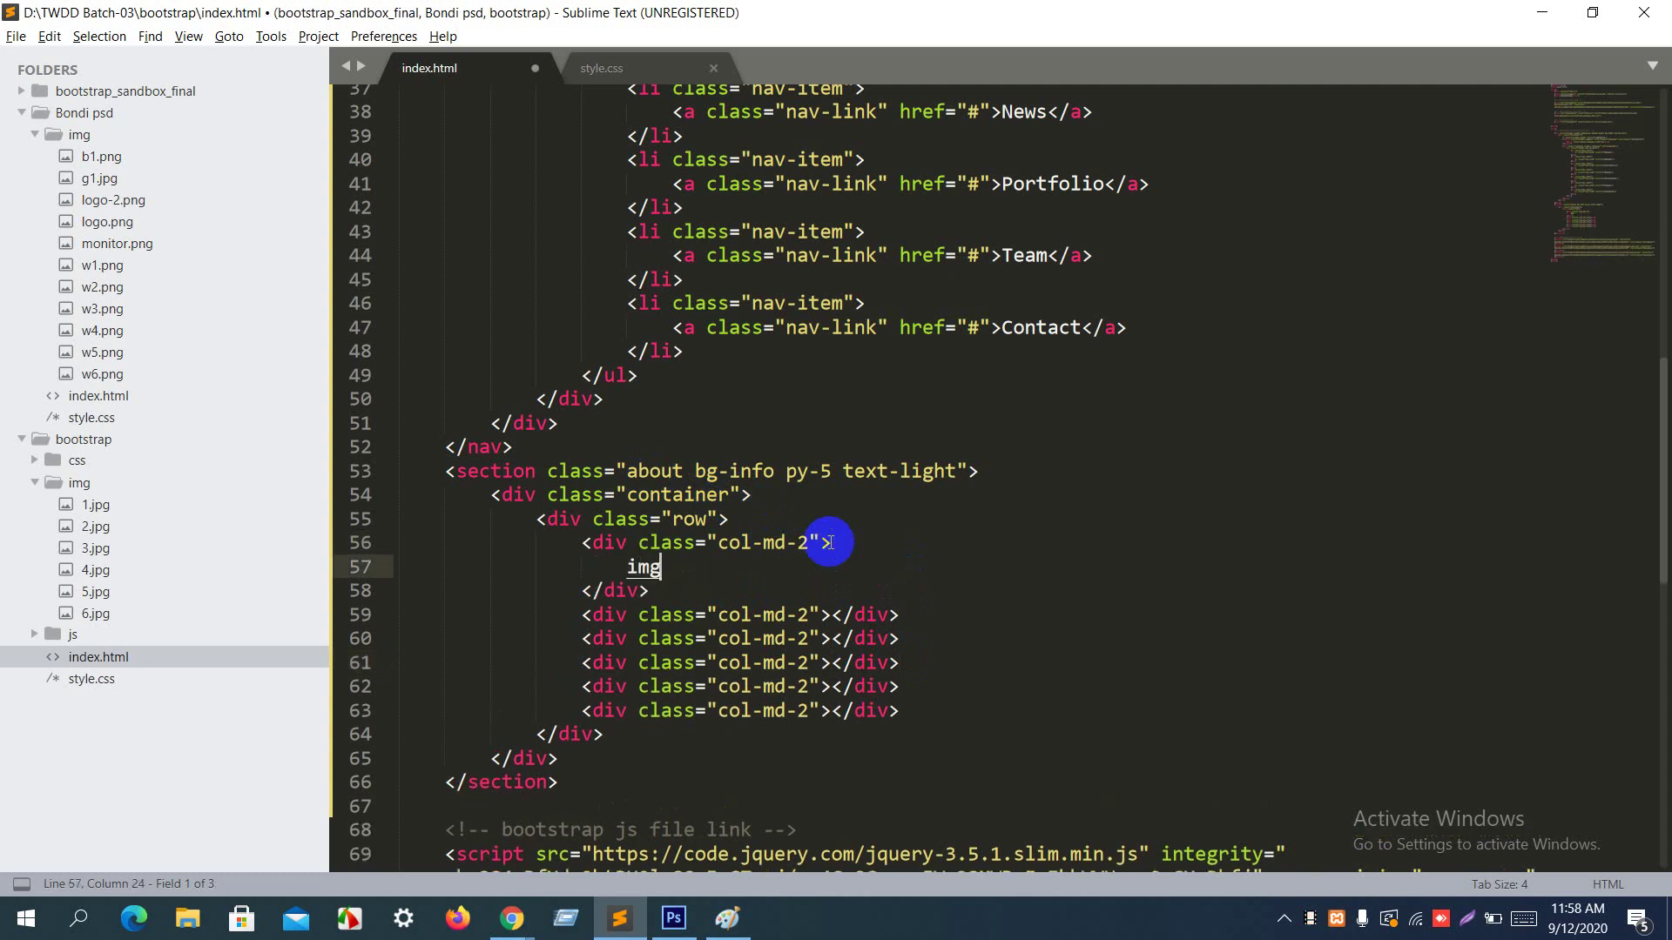
key(Tab)
text(img/)
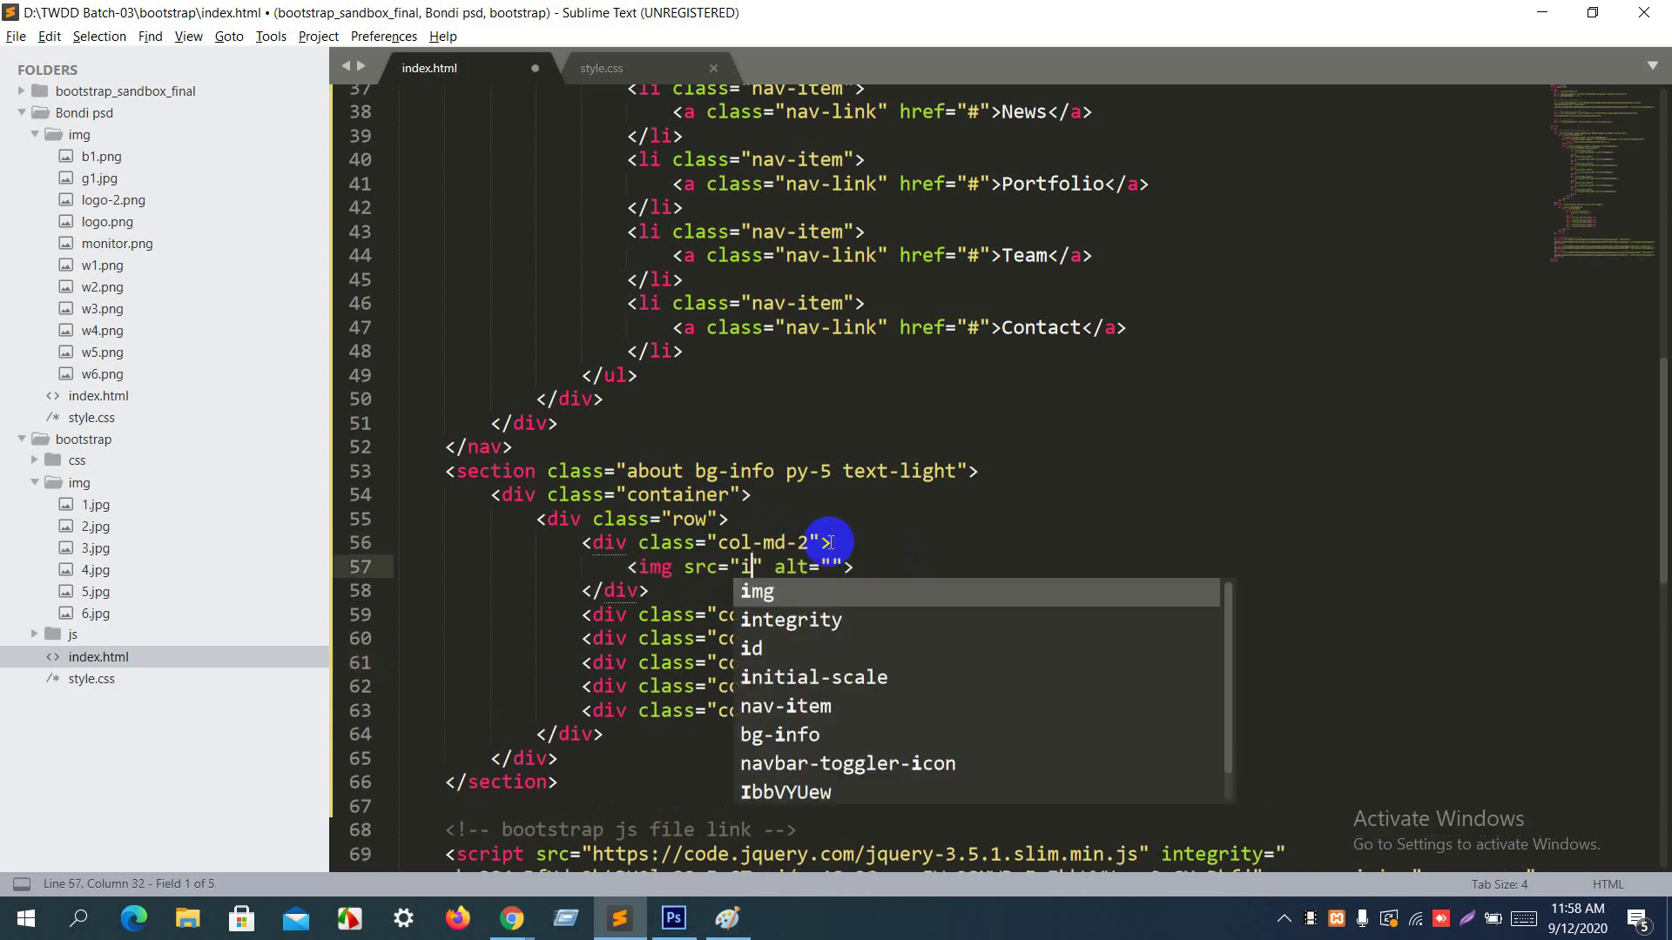
text(1.)
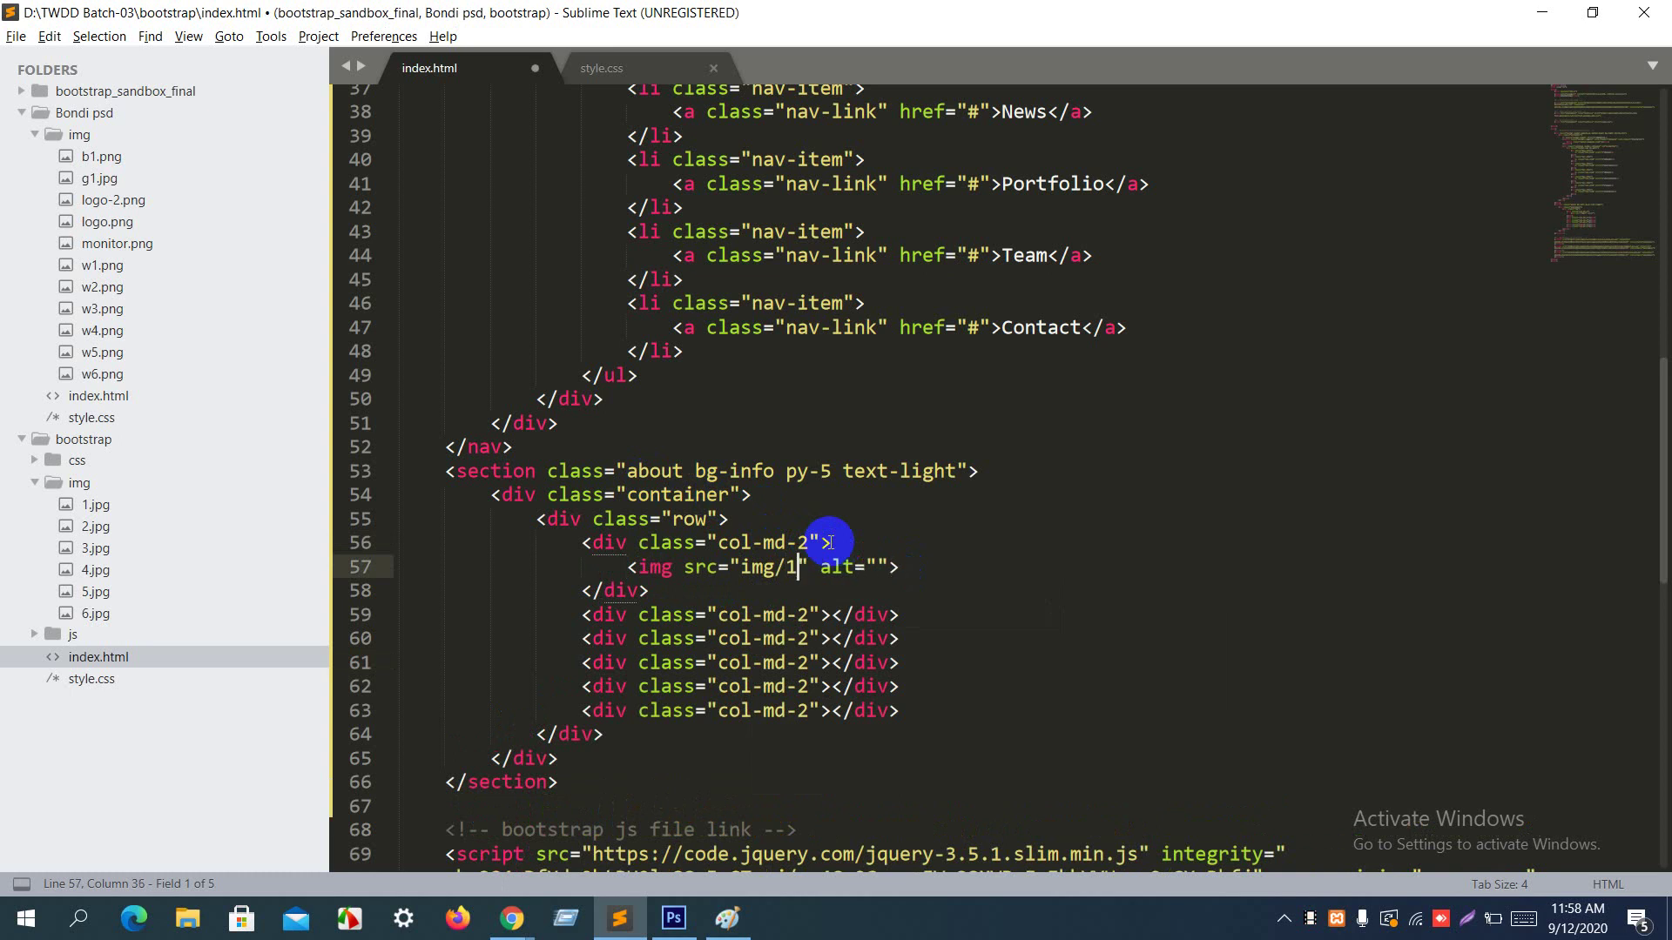
text(jpg)
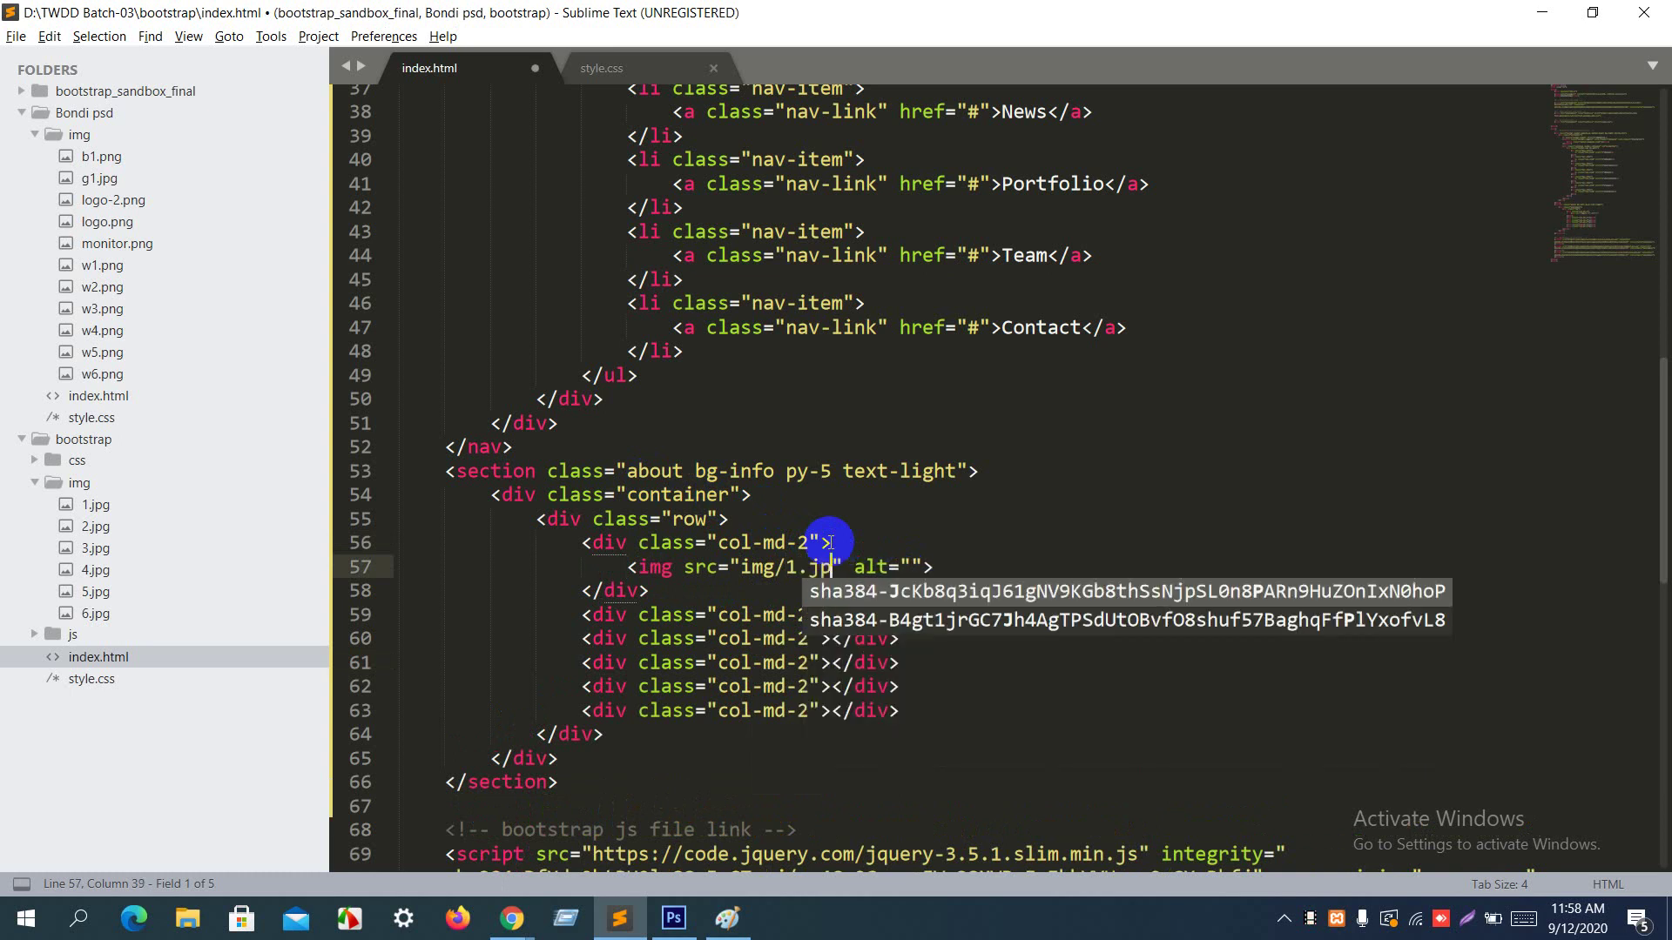
Step: Copy the img/1.jpg image line into the second, third and fourth col-md-2 divs, putting each closing tag on its own line
drag(949, 567, 903, 552)
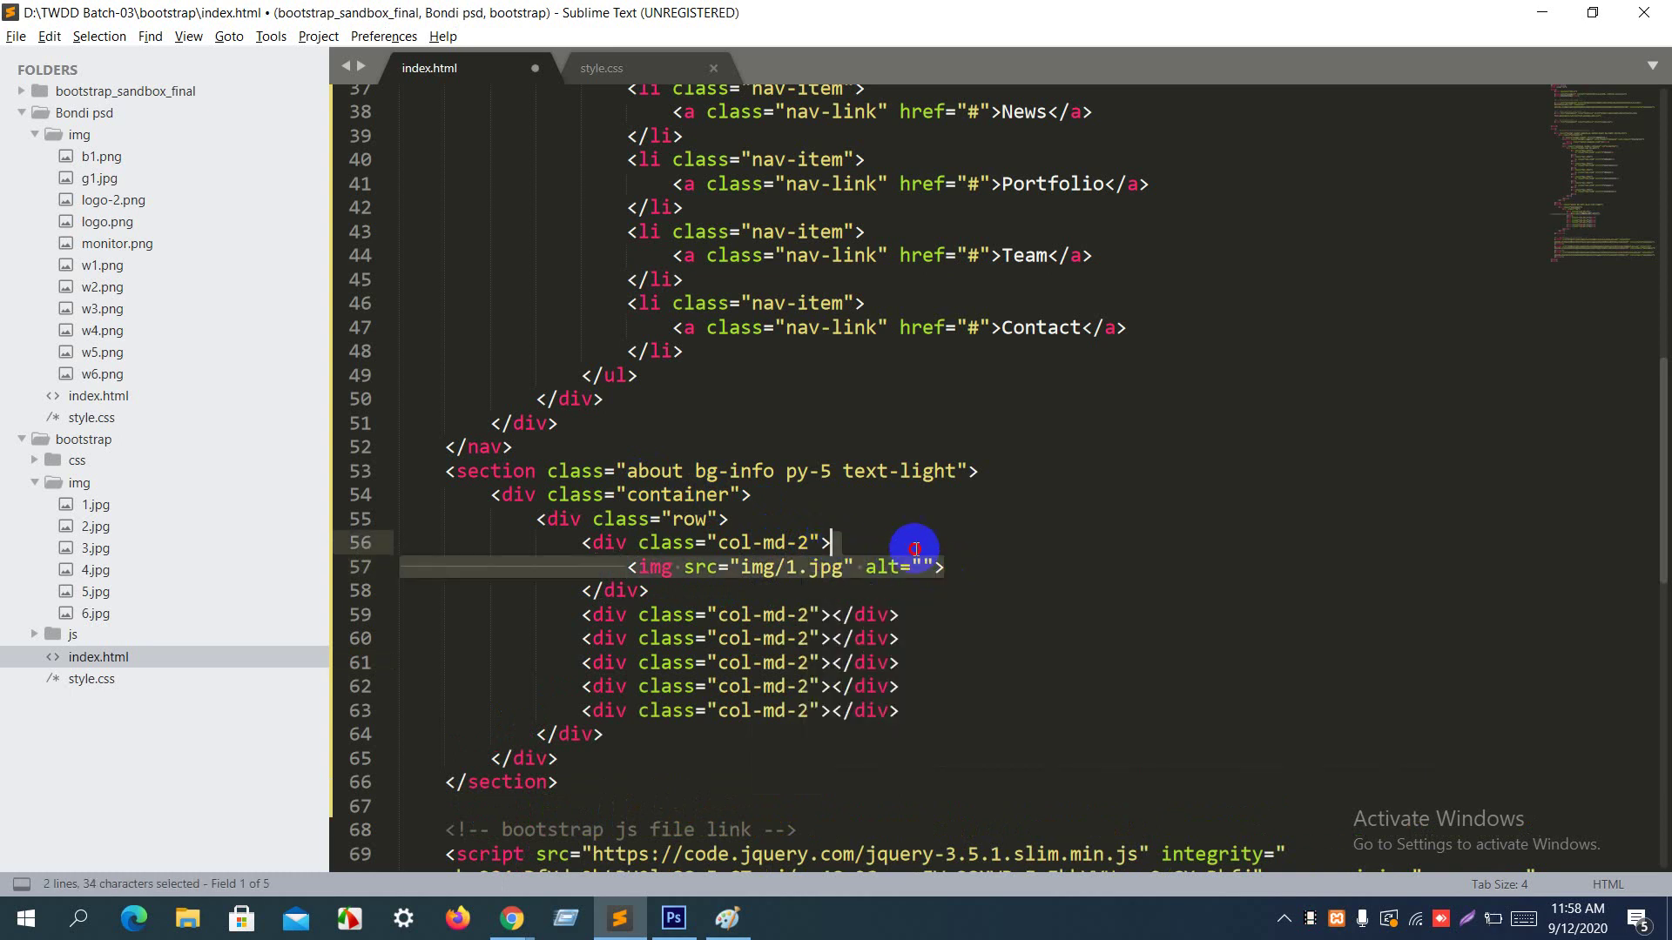
key(ctrl+c)
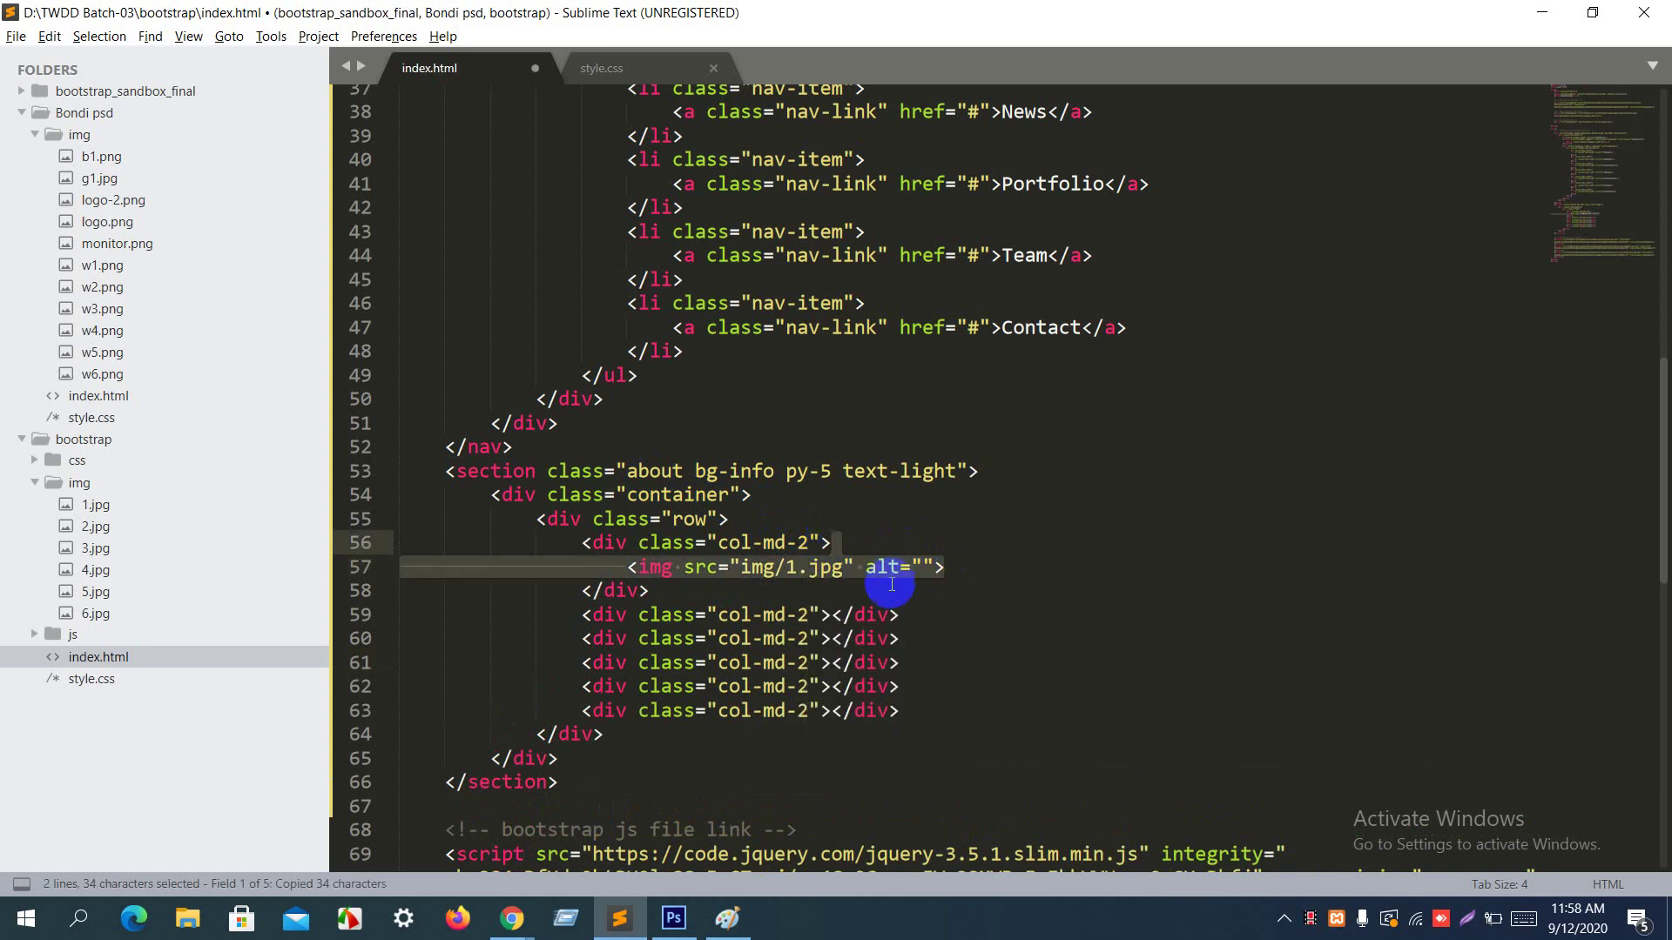
click(834, 615)
key(ctrl+v)
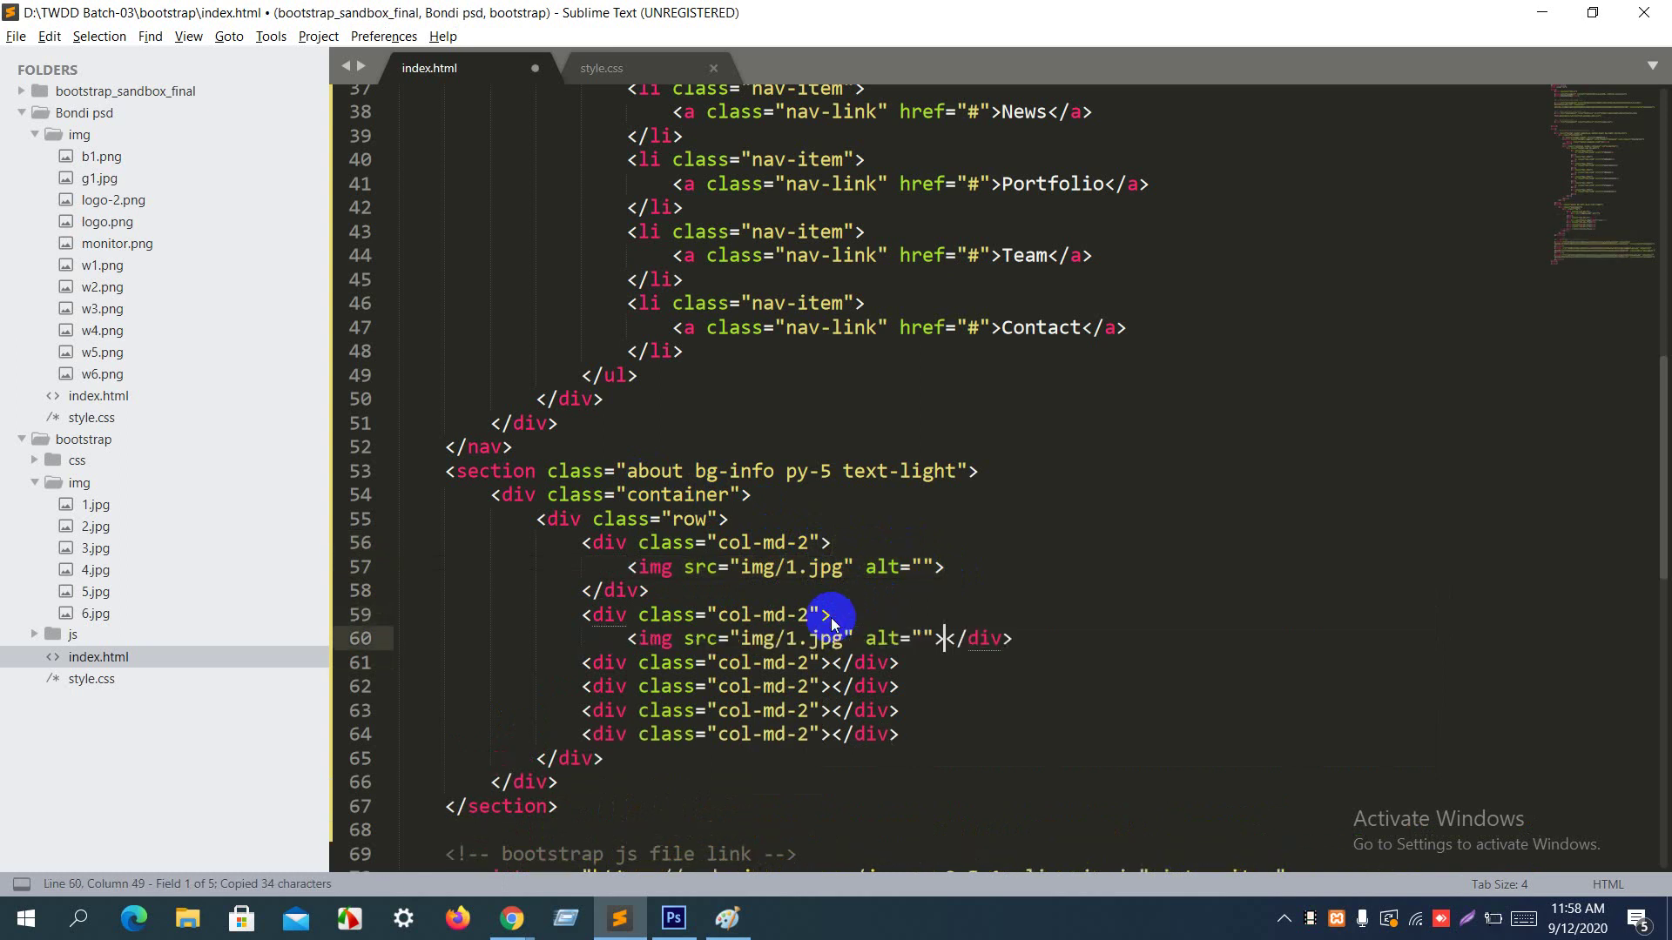
key(Return)
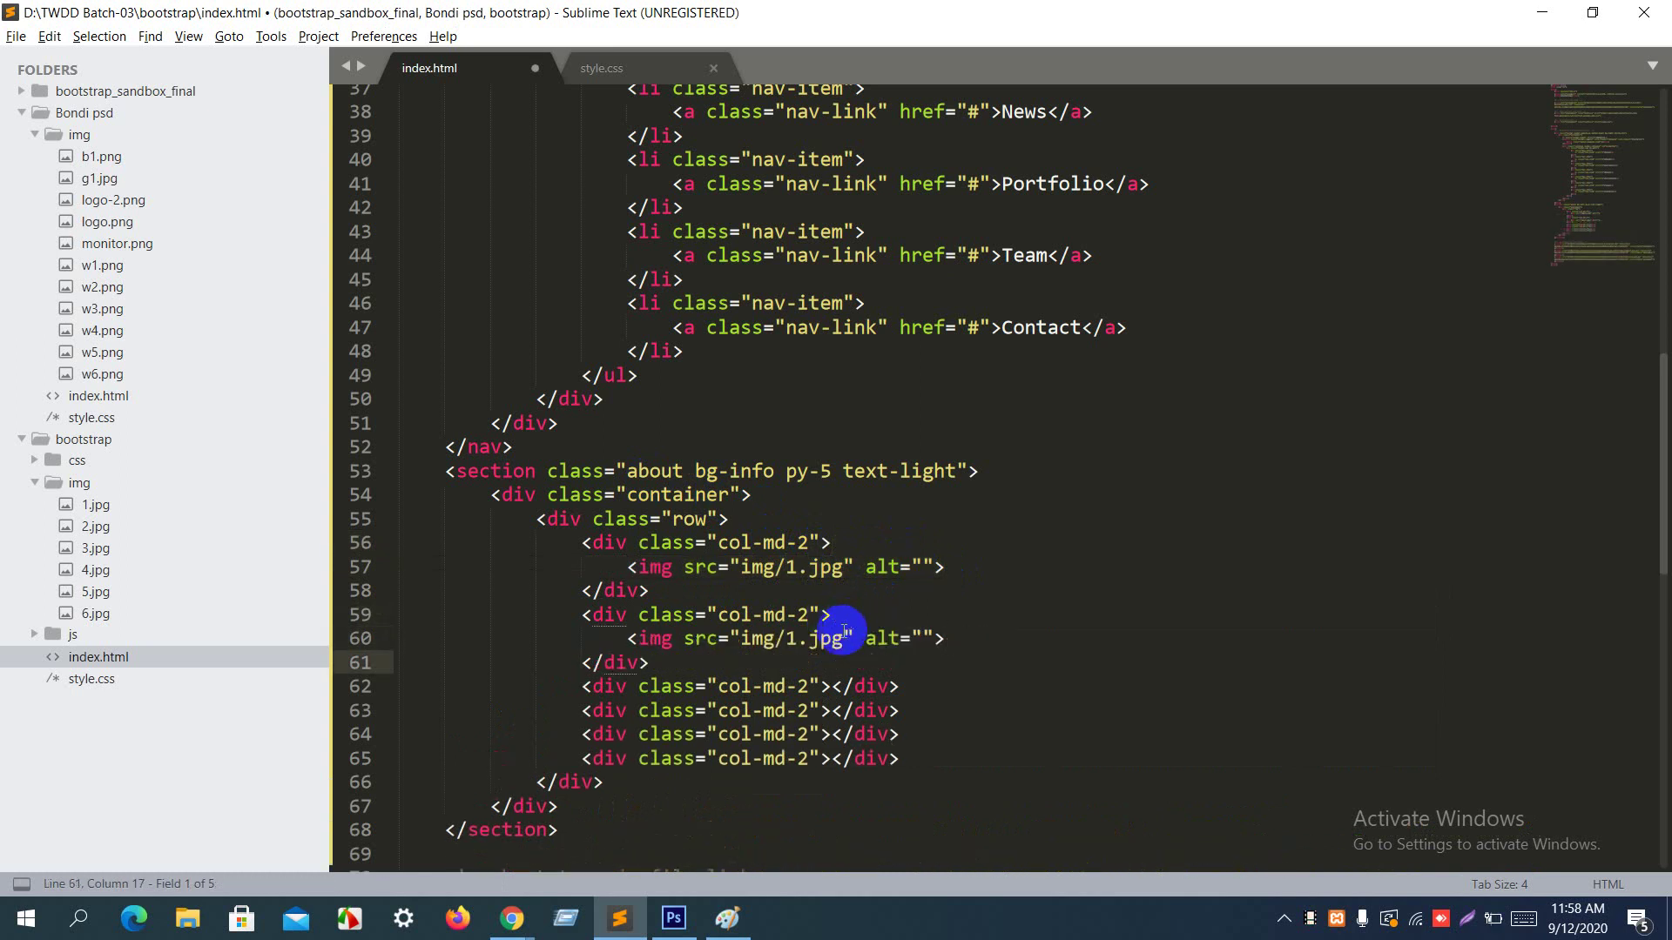
click(827, 686)
key(ctrl+v)
key(Return)
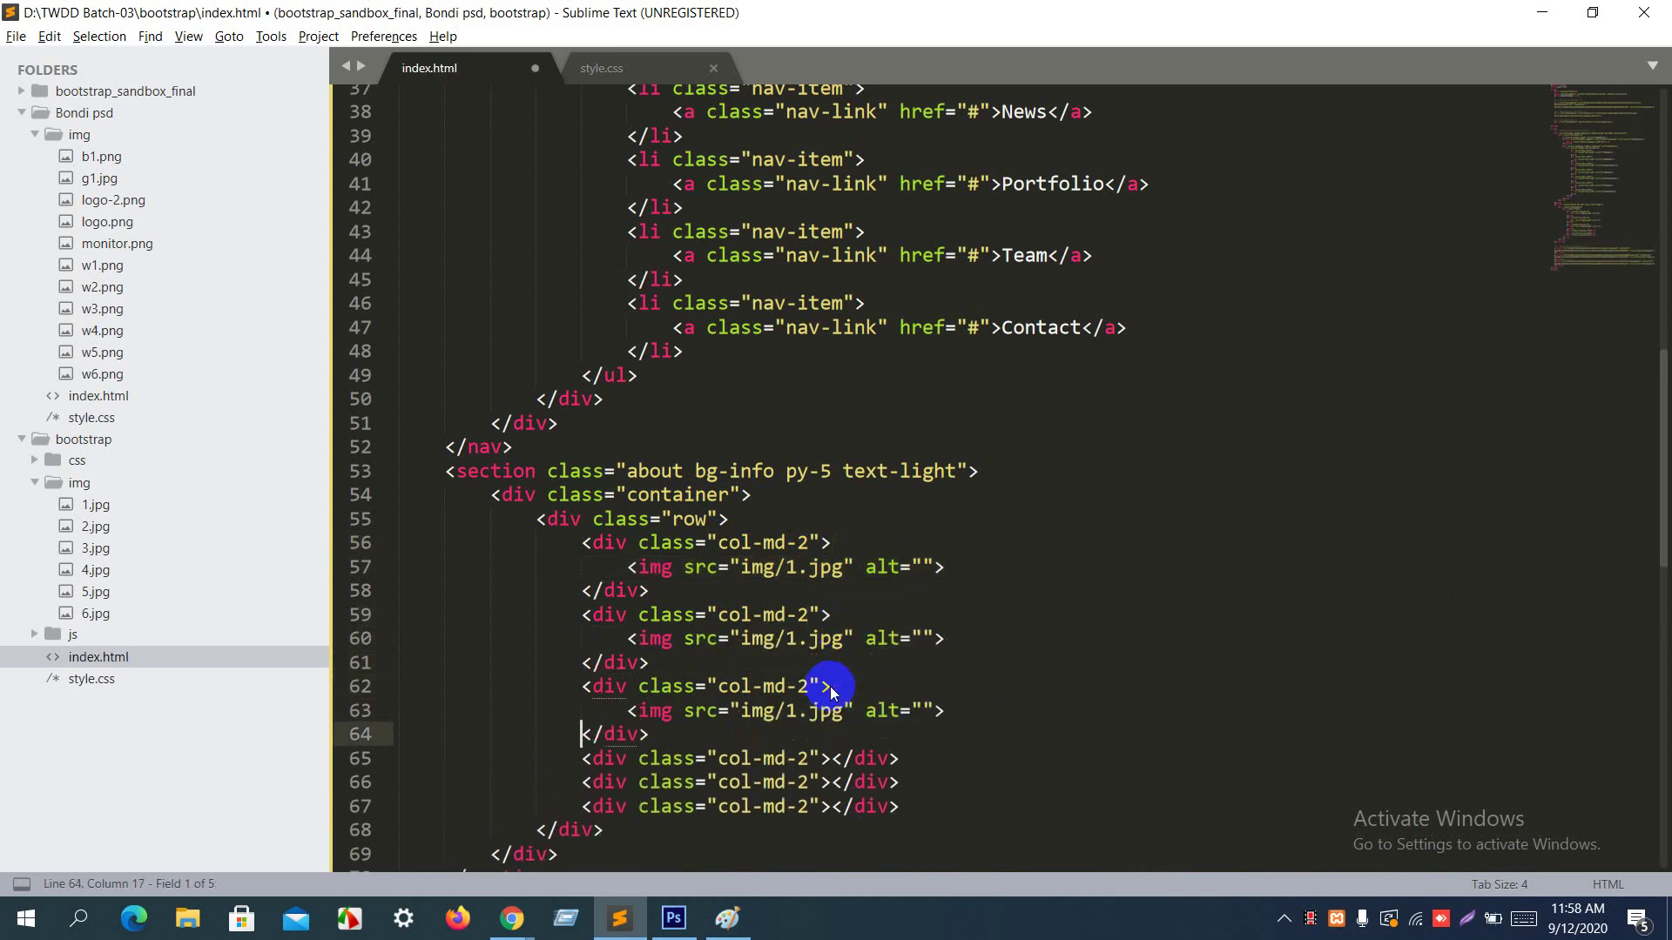
click(834, 761)
key(ctrl+v)
key(Return)
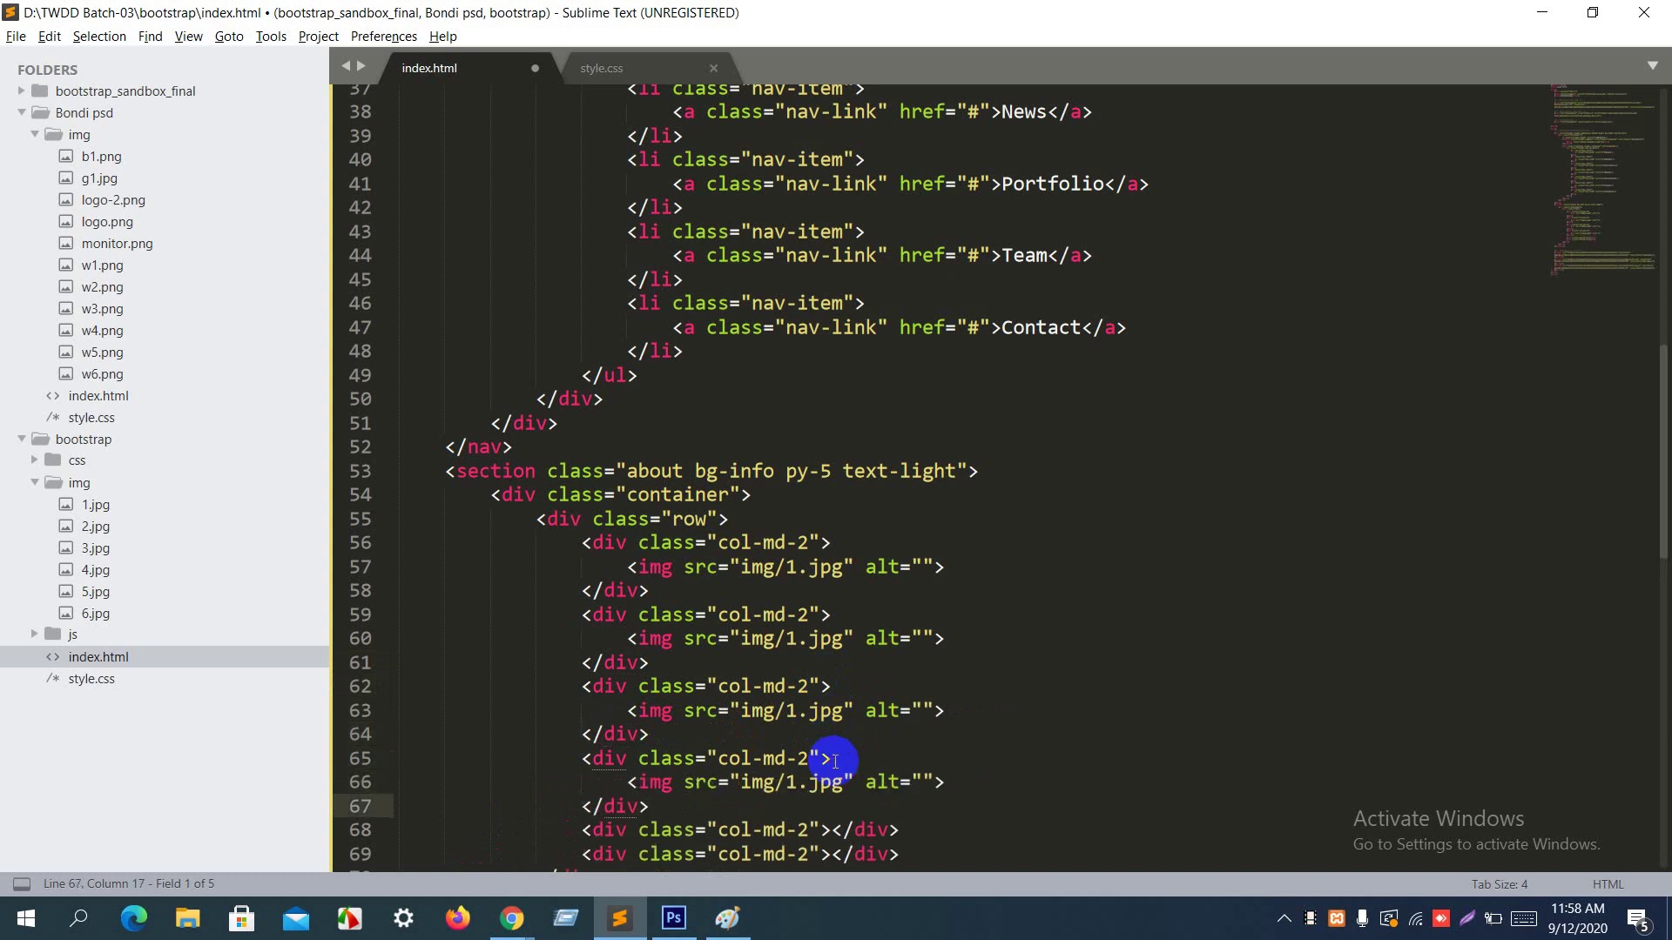
Step: Paste the img/1.jpg image line into the fifth and sixth col-md-2 divs and save the file
scroll(834, 760, down, 2)
click(822, 669)
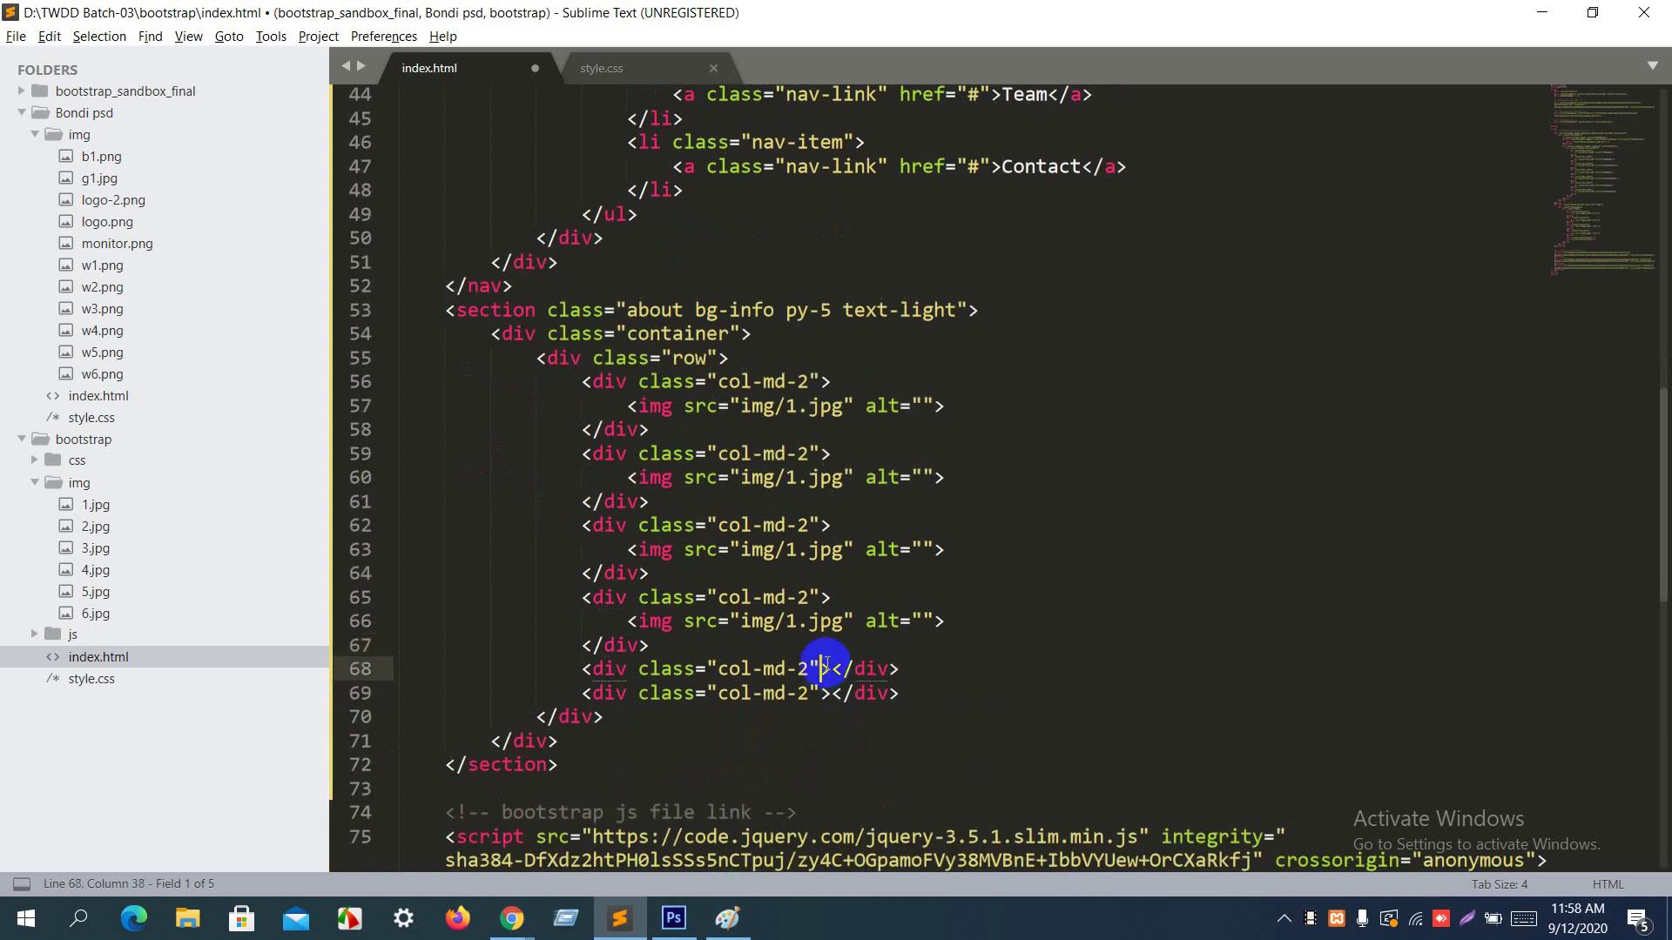
key(Return)
key(ctrl+v)
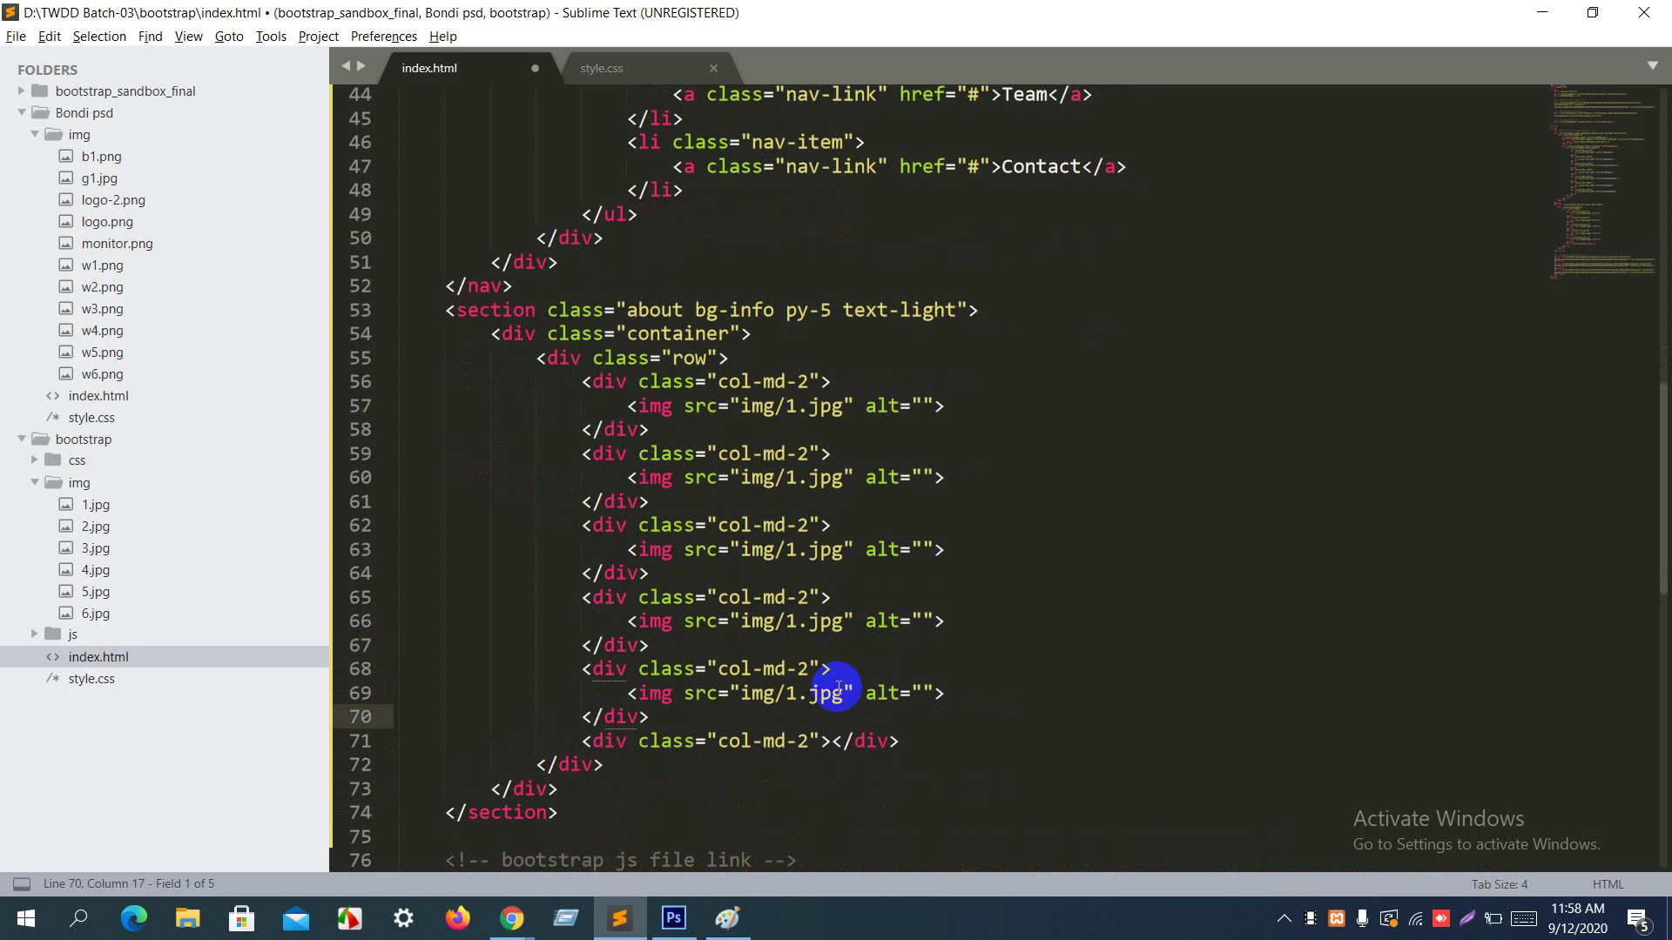
click(827, 741)
key(Return)
key(ctrl+v)
key(Return)
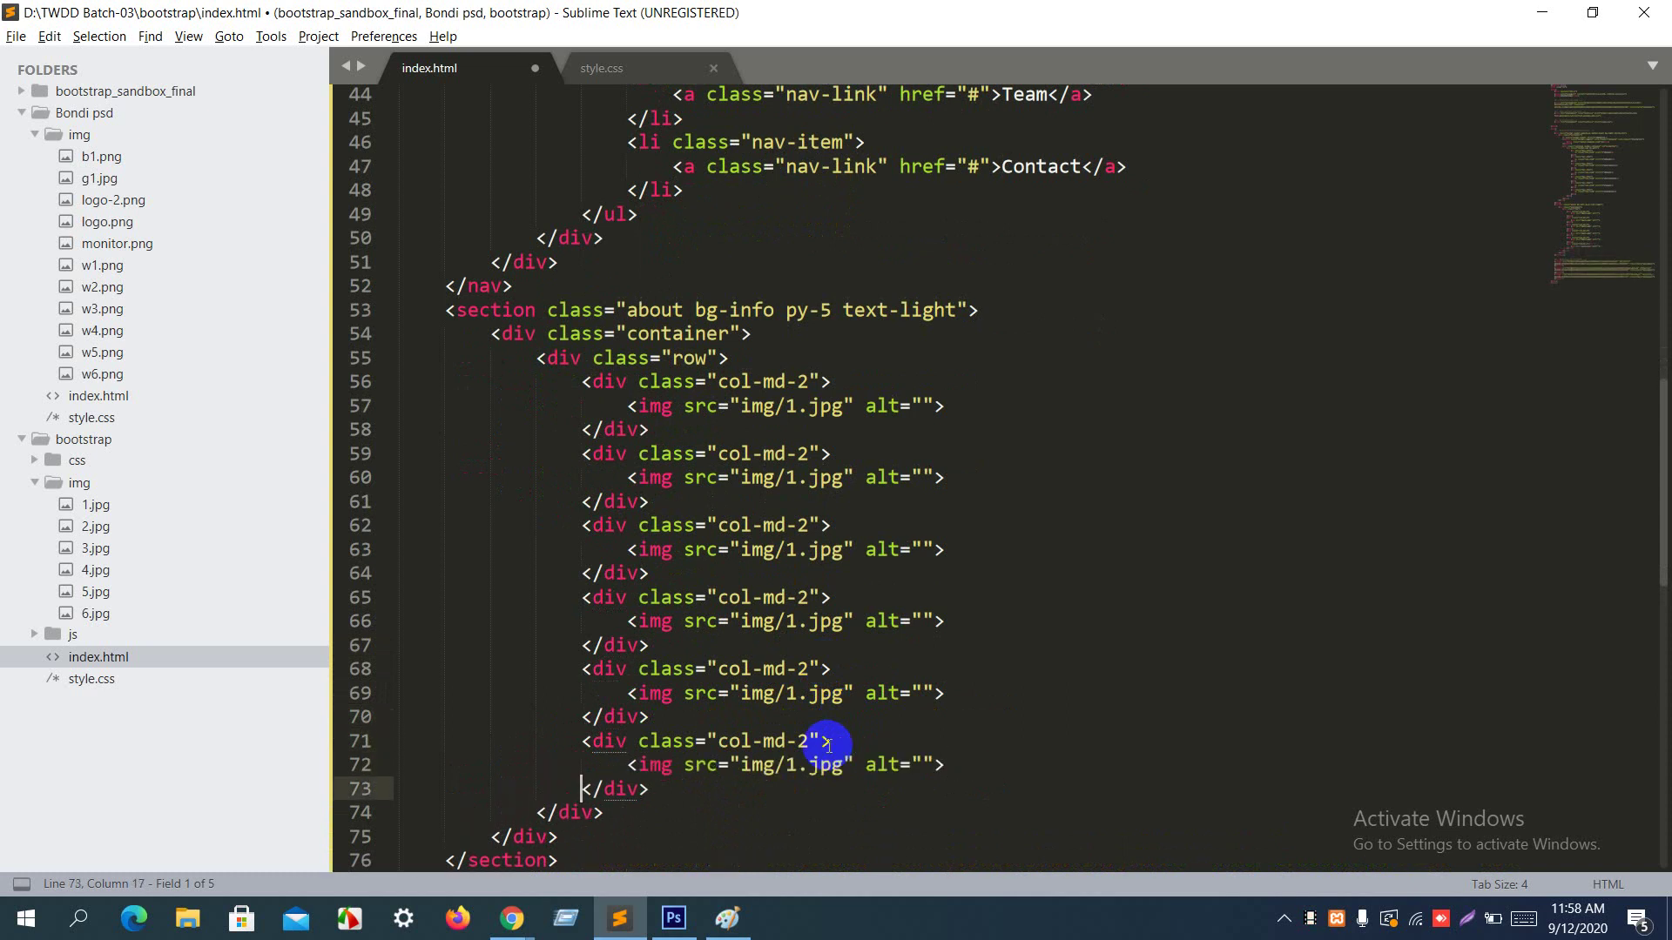
key(ctrl+s)
Step: Open the bootstrap page in the browser to check the image row, and return to Sublime Text
right_click(865, 614)
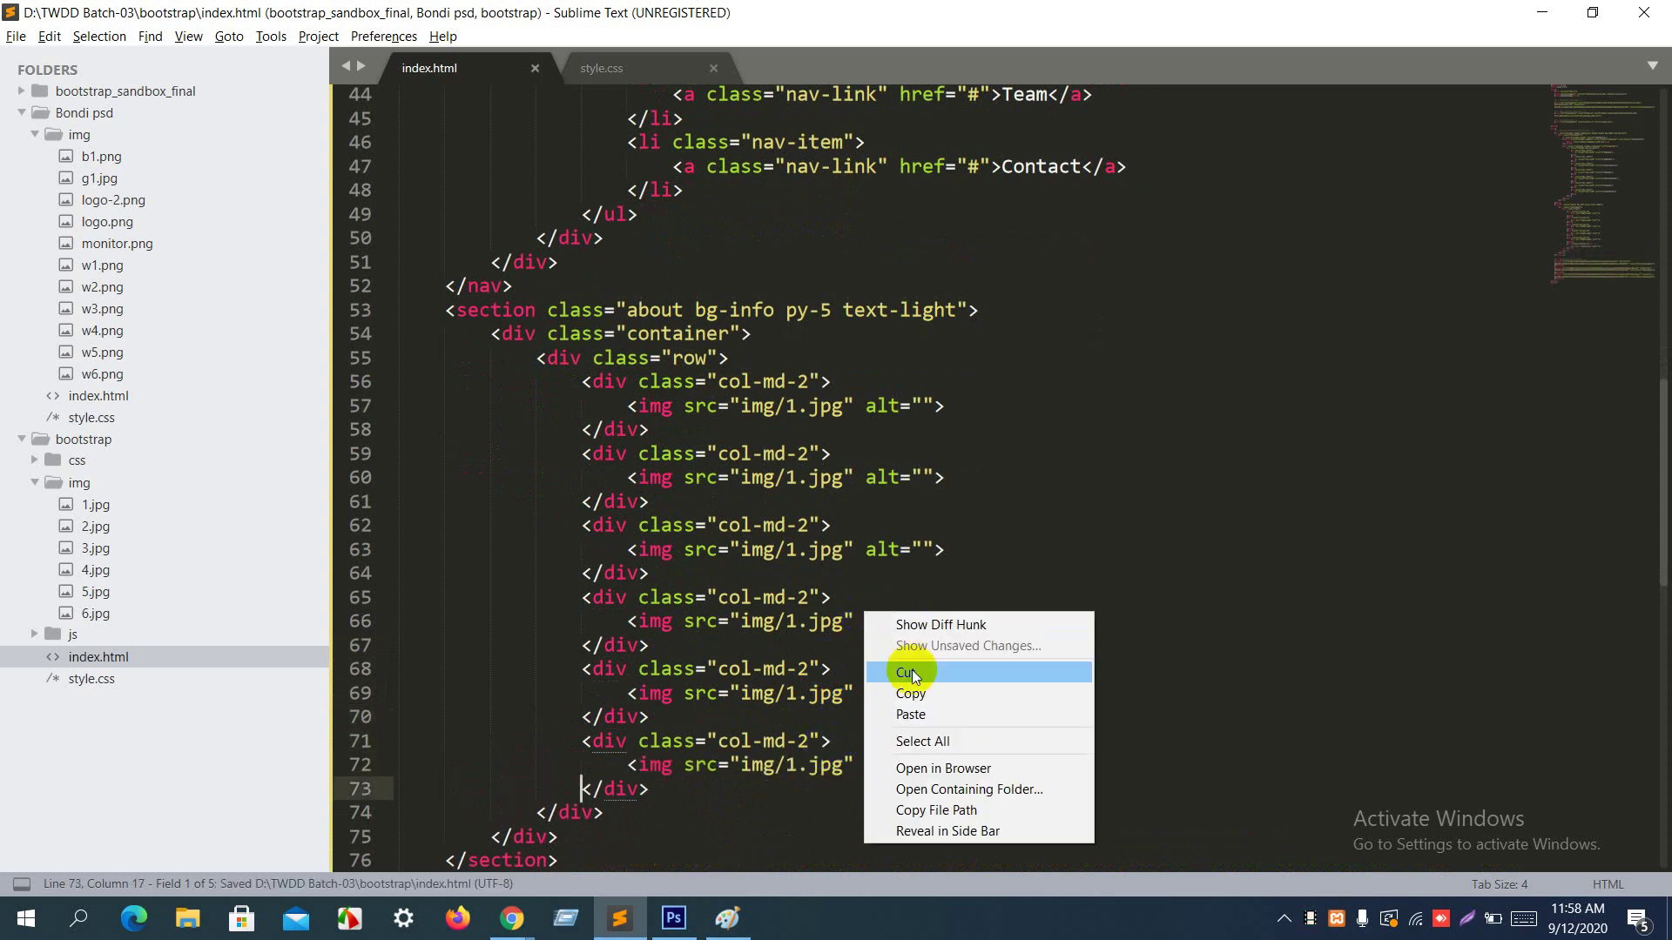
click(949, 767)
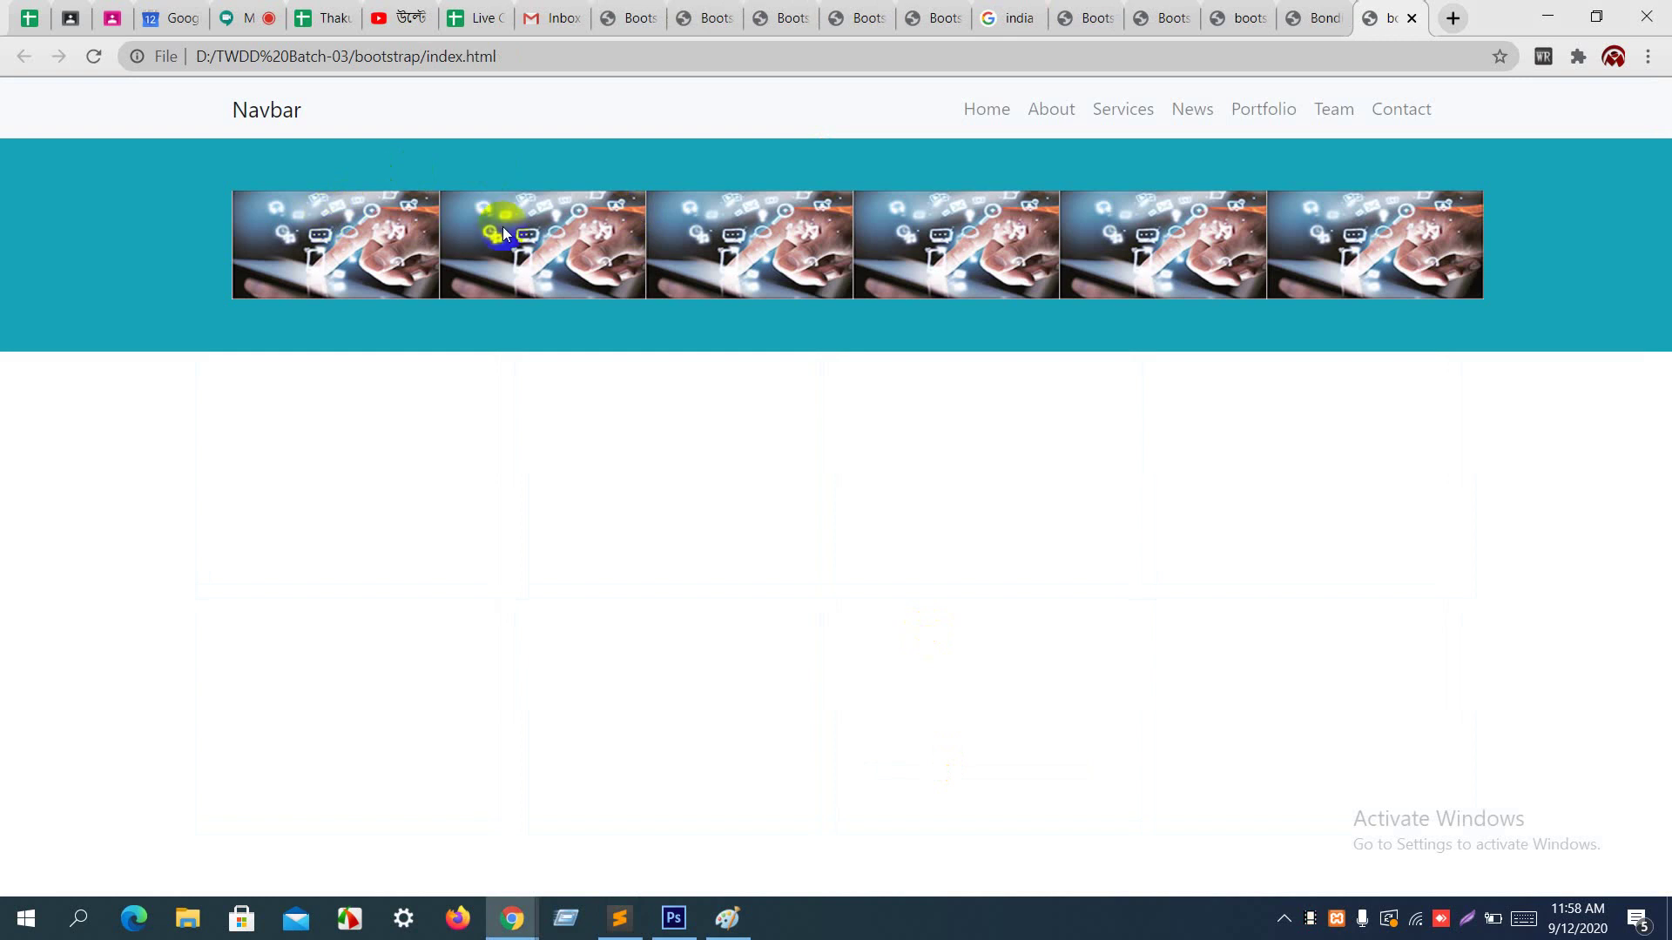
key(alt+Tab)
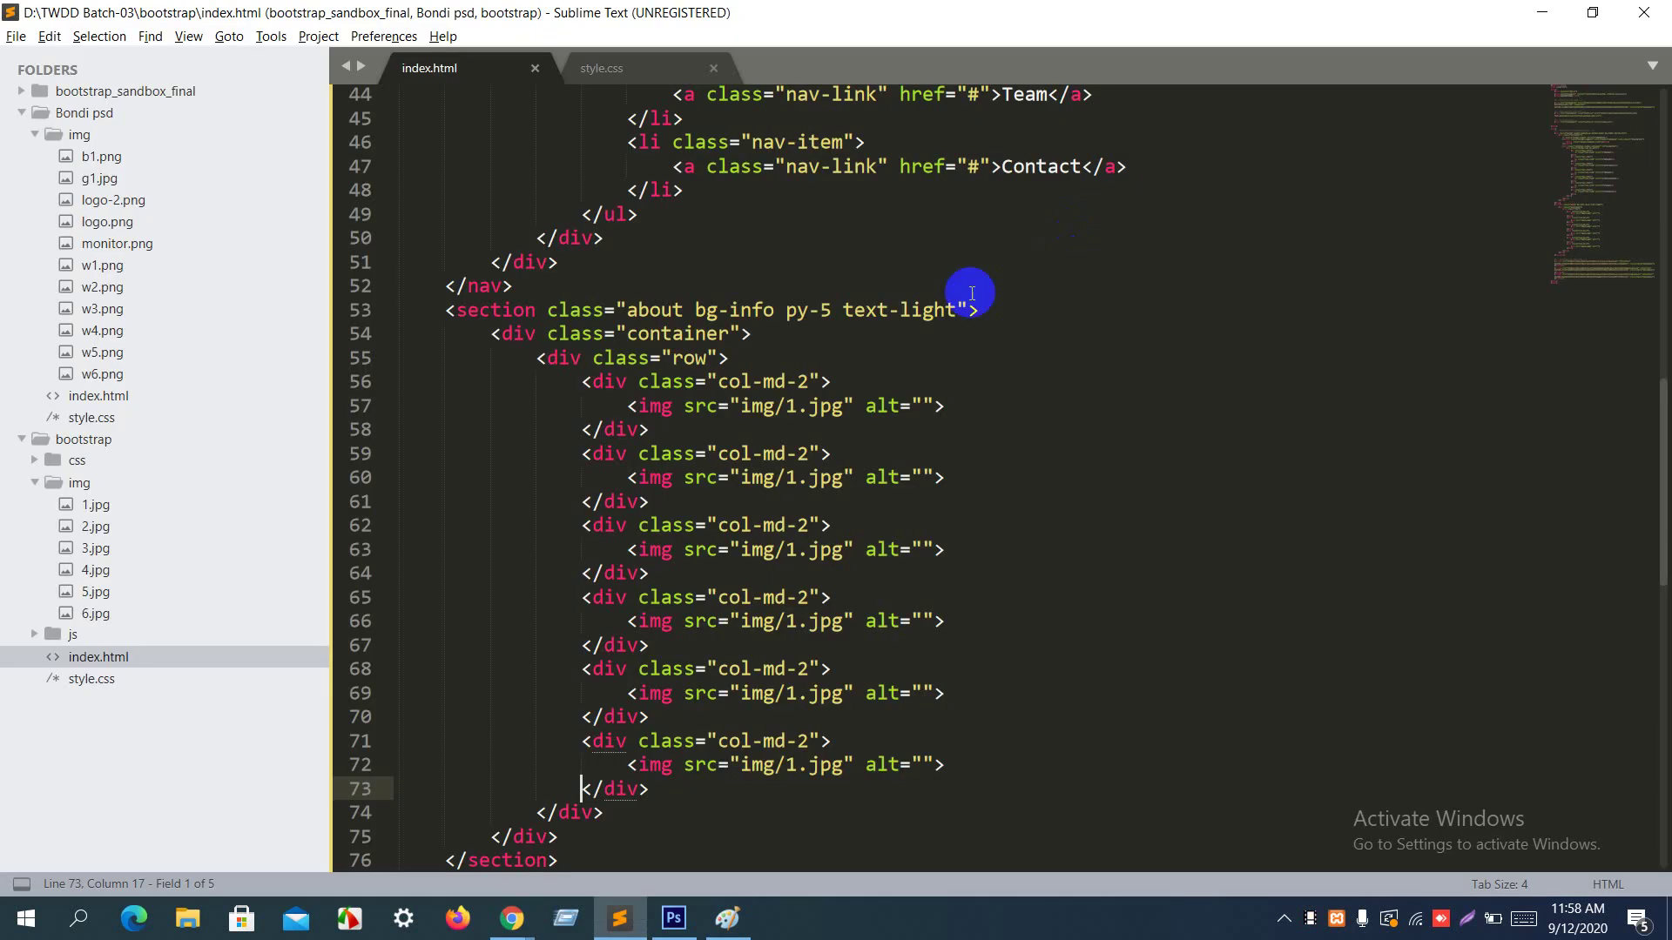
Step: Set the second through sixth col-md-2 image sources to img/2.jpg, img/3.jpg, img/4.jpg, img/5.jpg and img/6.jpg, and save the file
double_click(788, 477)
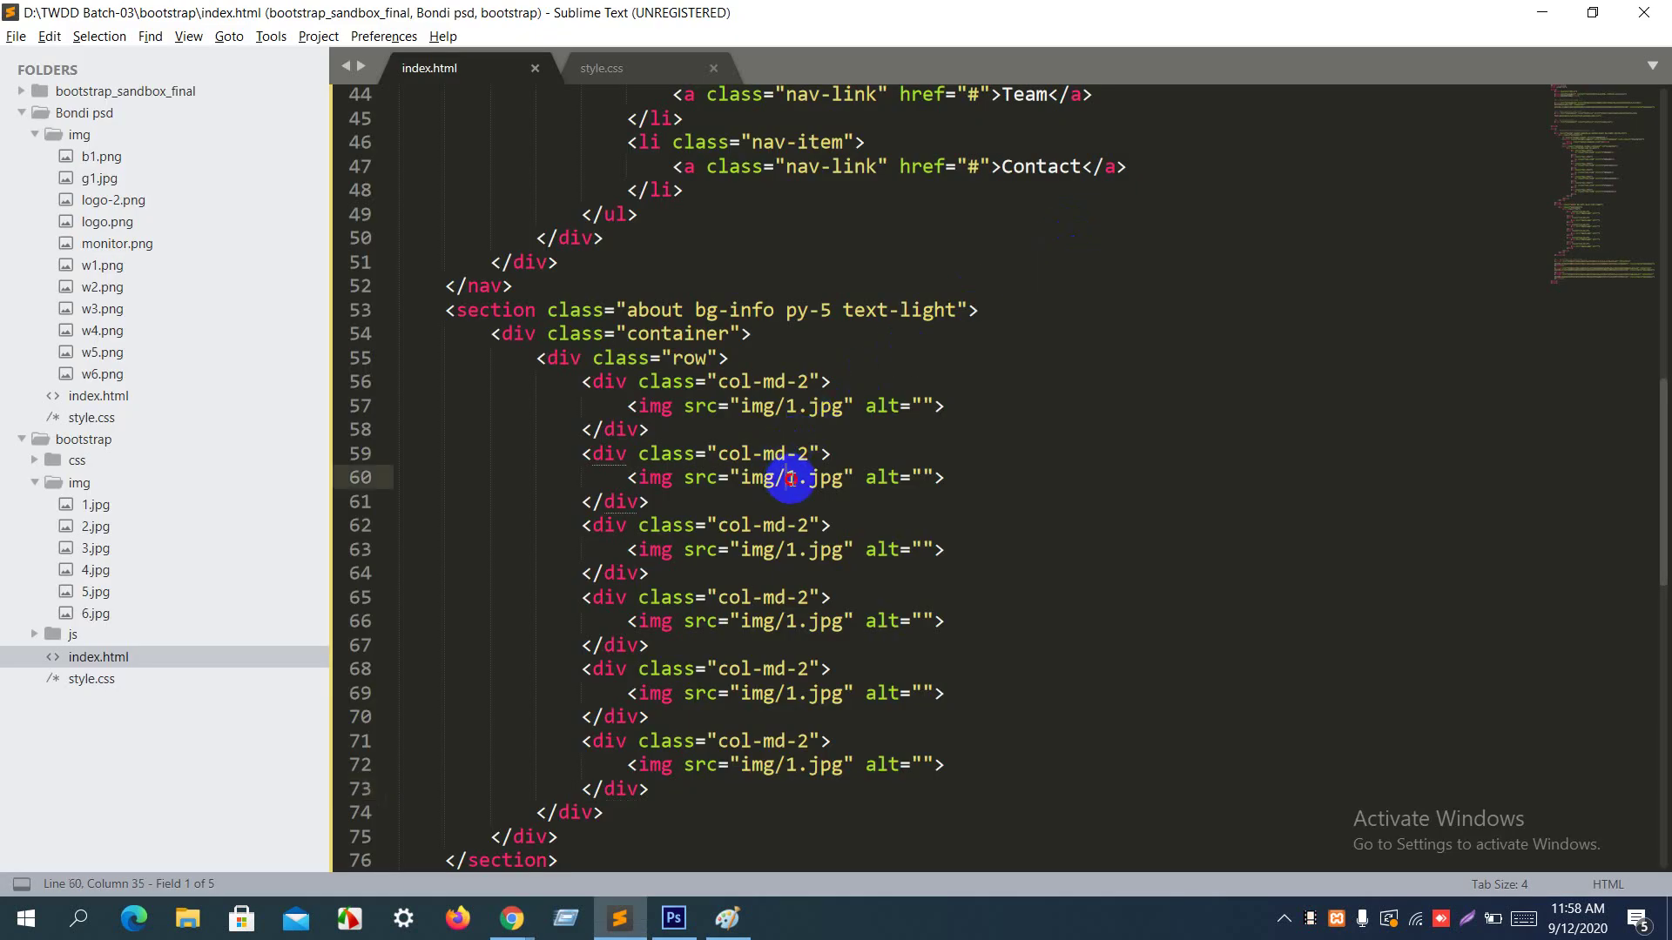
text(2)
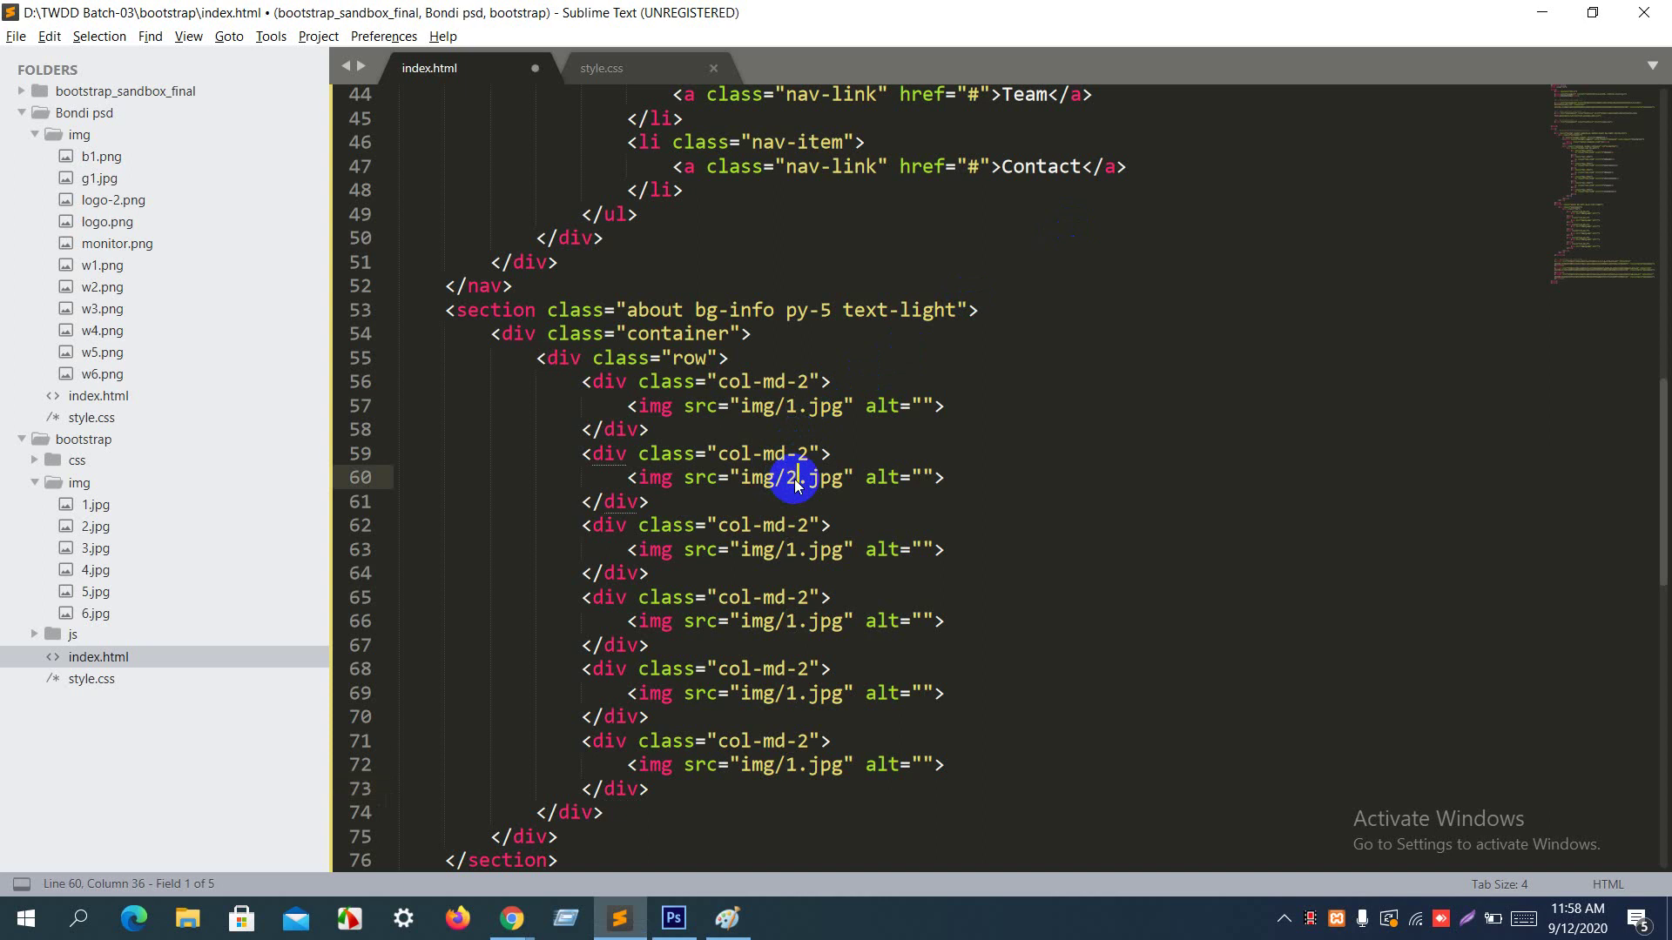
double_click(791, 549)
text(3)
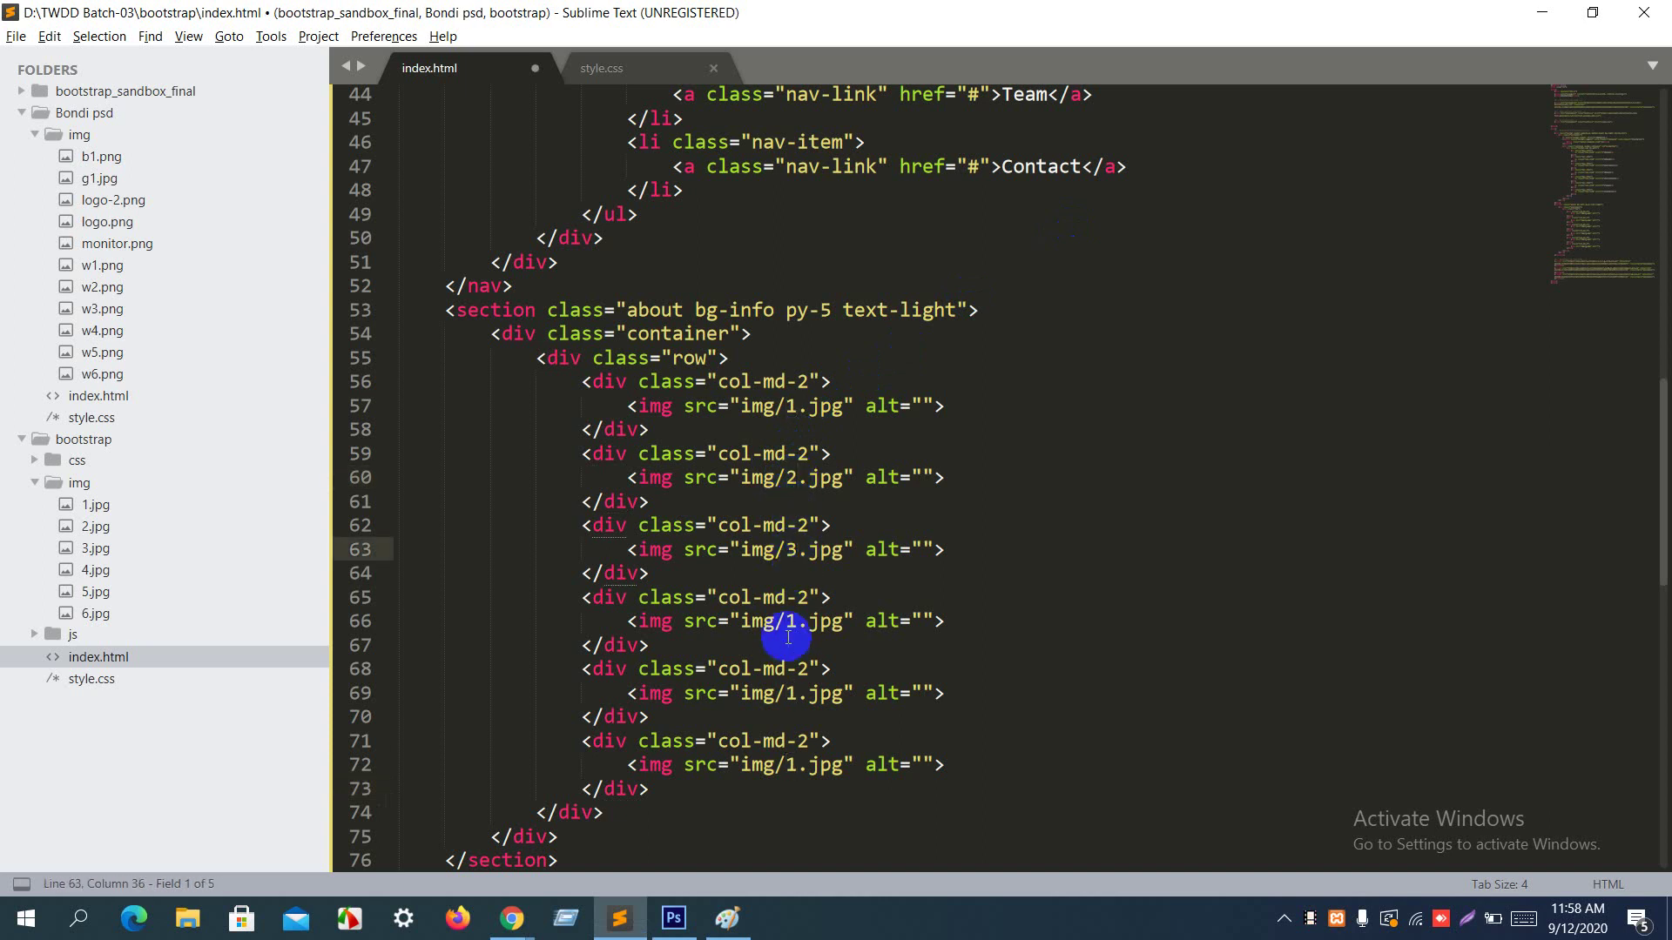
double_click(792, 622)
text(4)
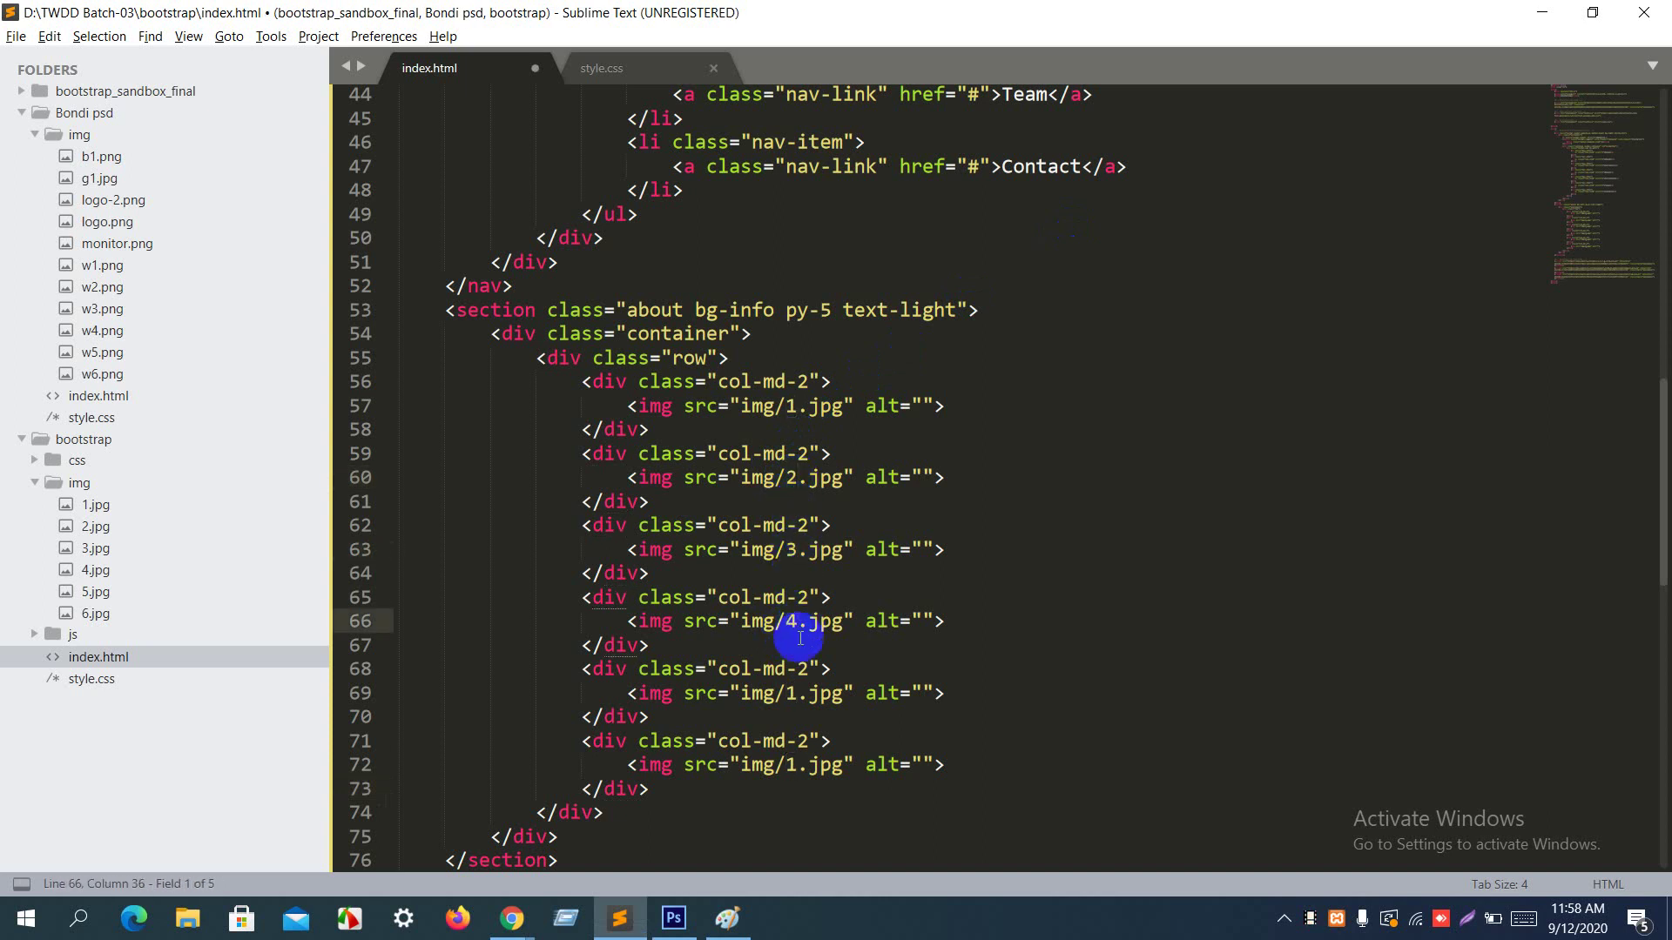
click(787, 693)
double_click(786, 693)
text(5)
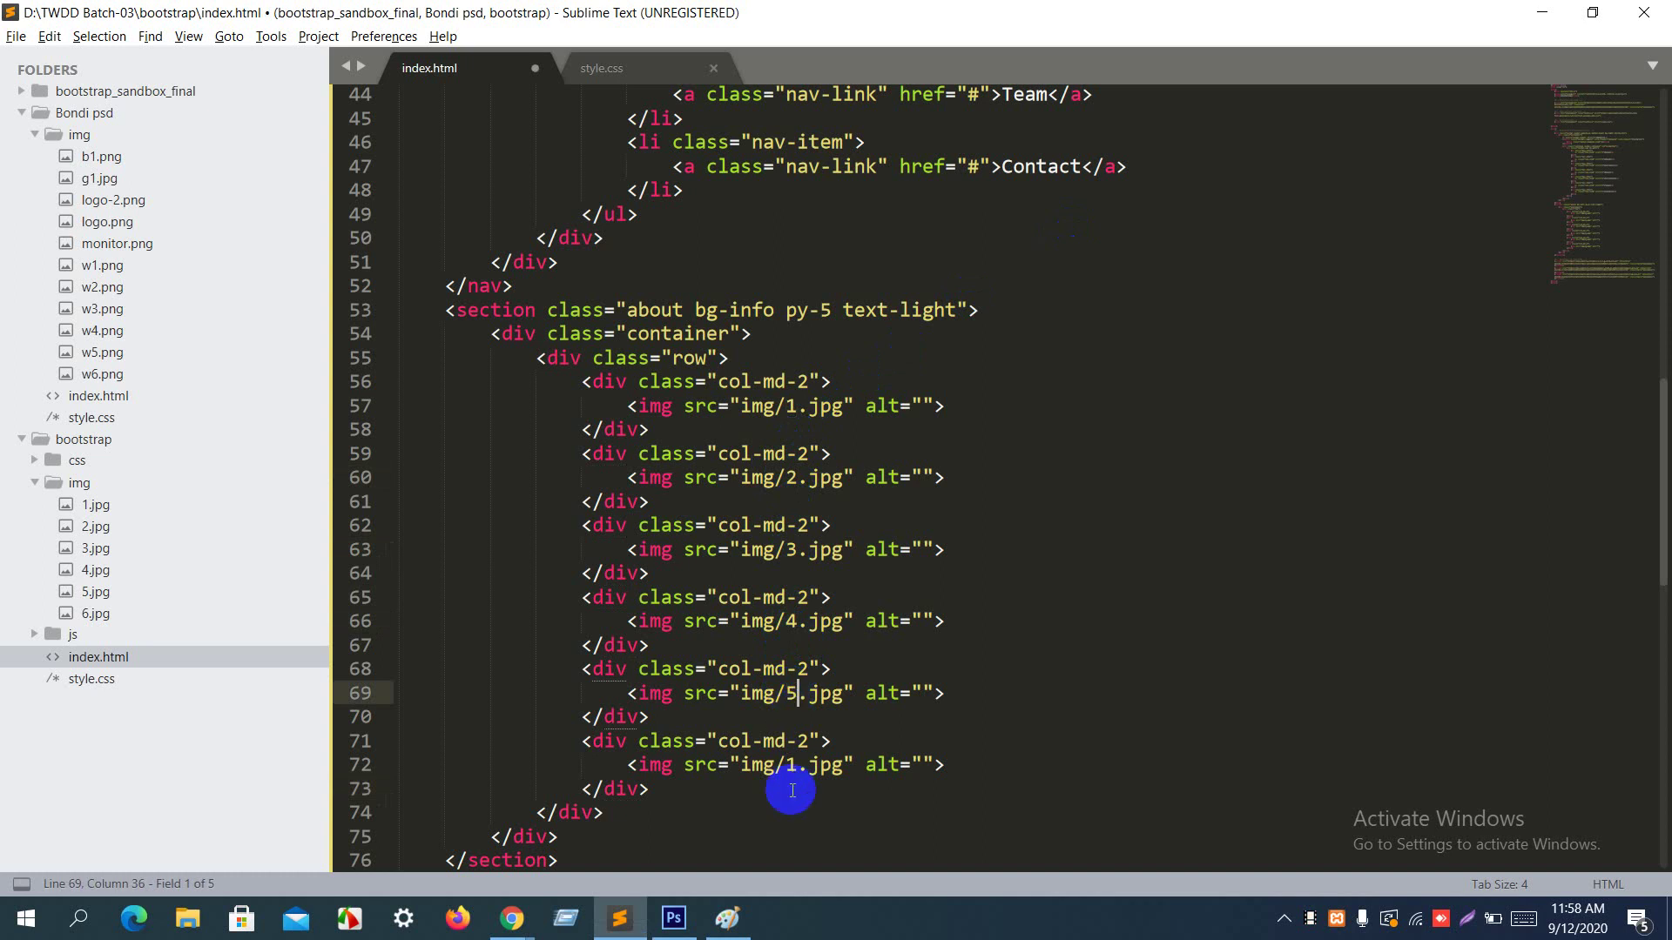
click(786, 764)
double_click(788, 764)
text(6)
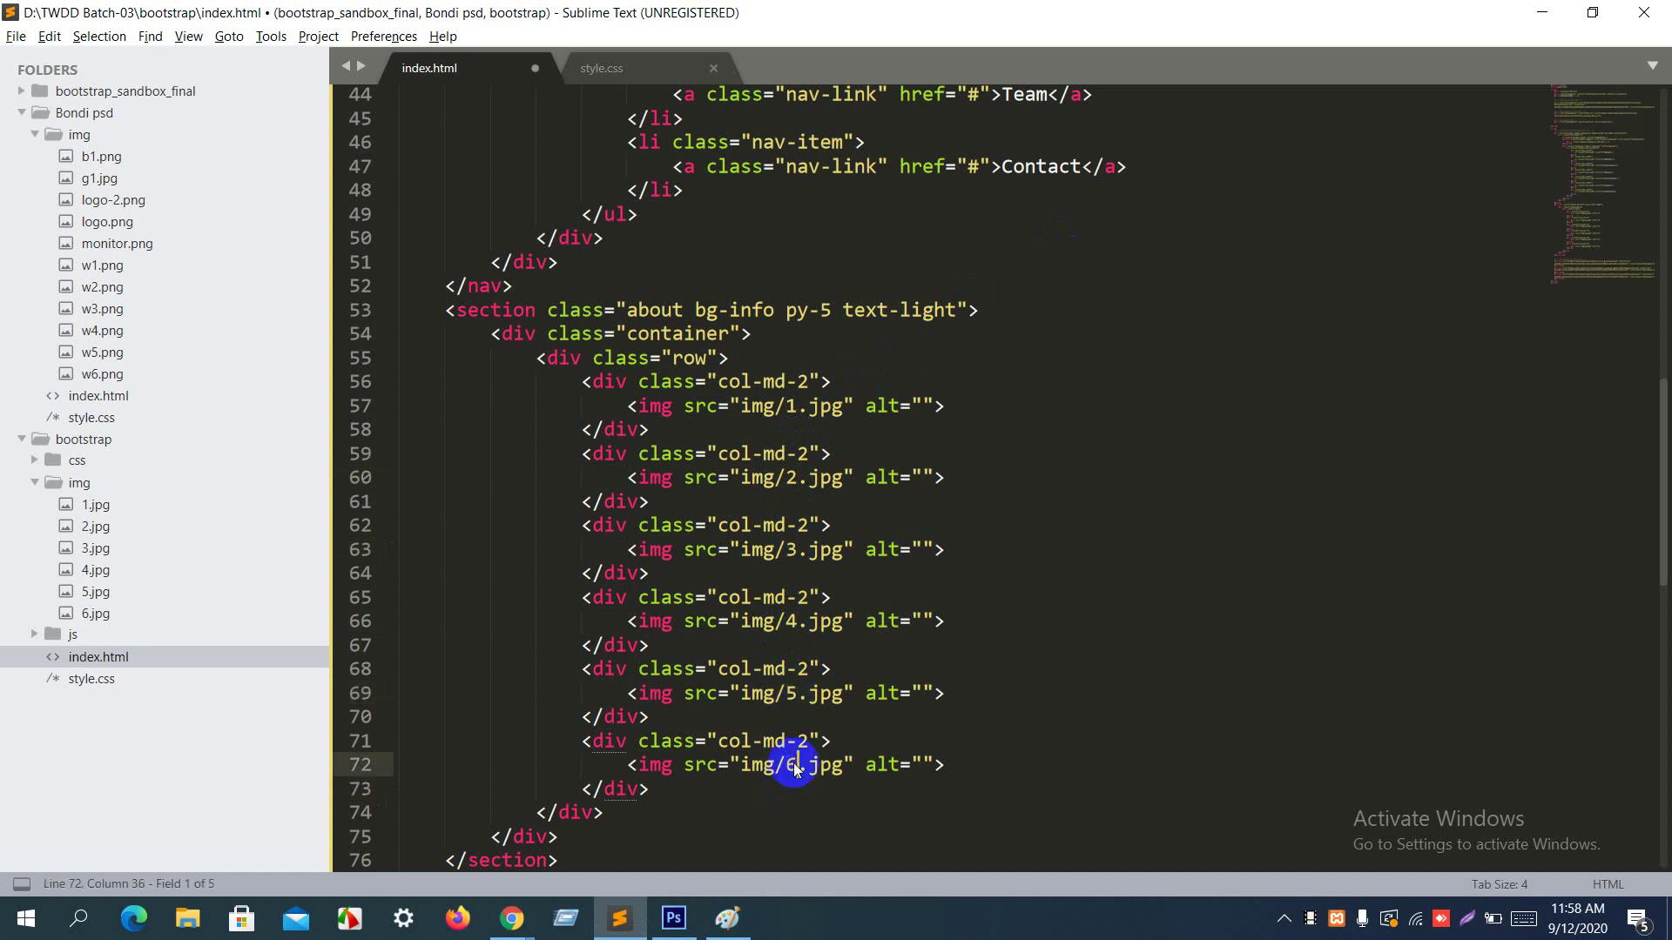
key(ctrl+s)
Step: Reload the bootstrap page in the browser to check the six different images, and return to Sublime Text
key(alt+Tab)
key(ctrl+r)
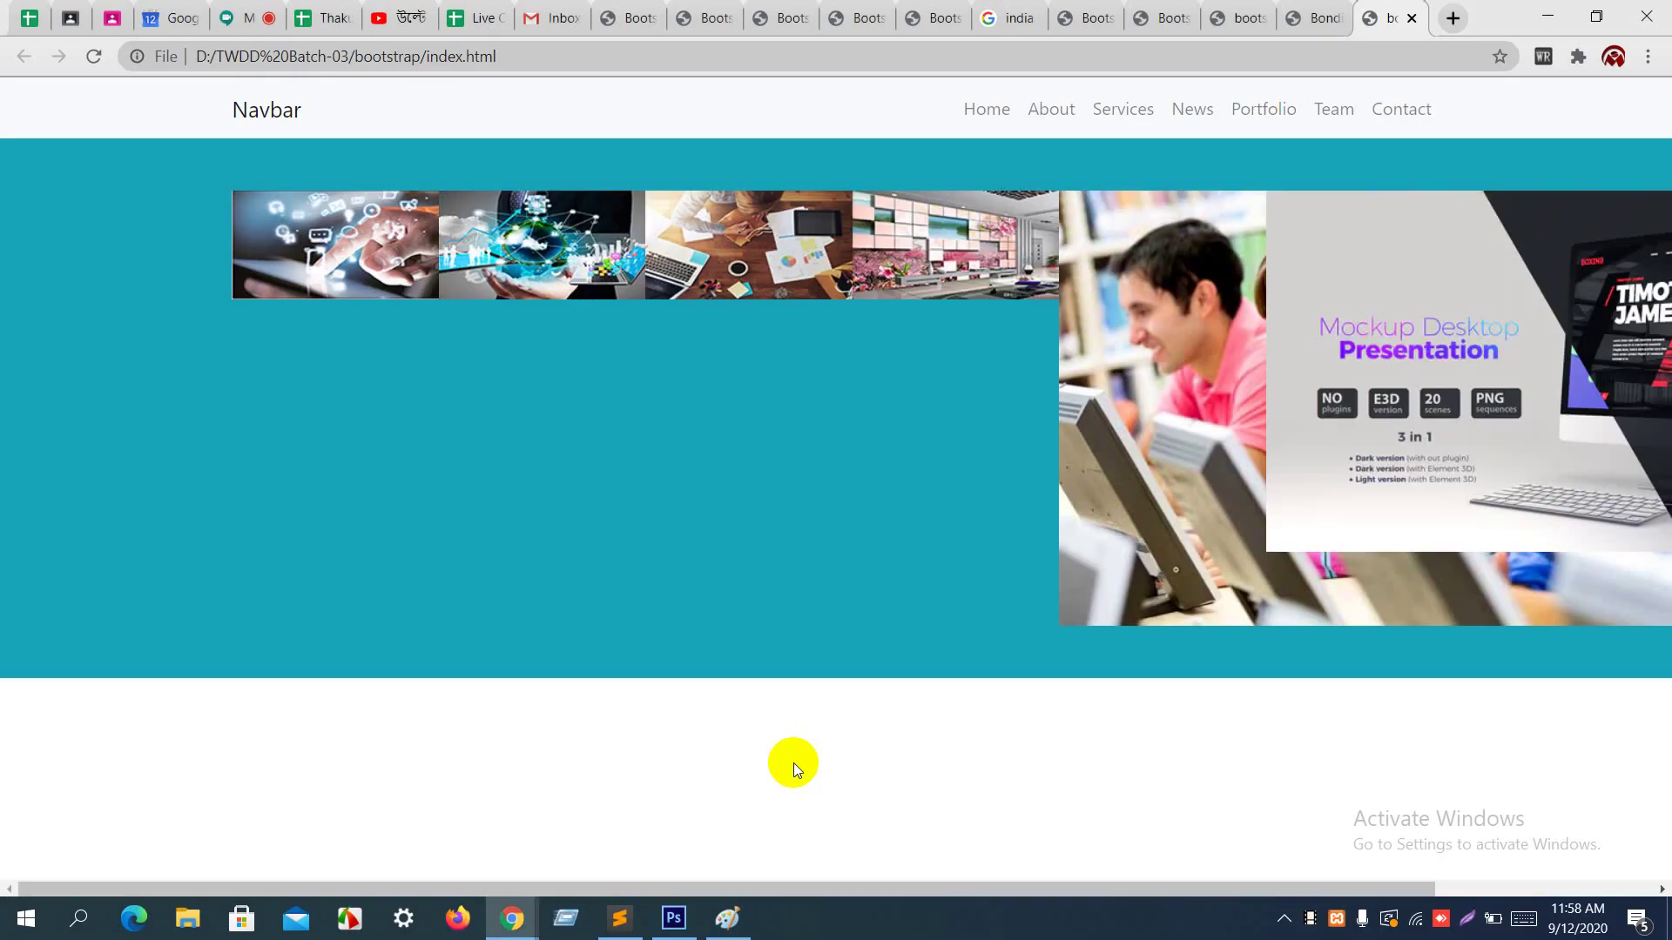
key(alt+Tab)
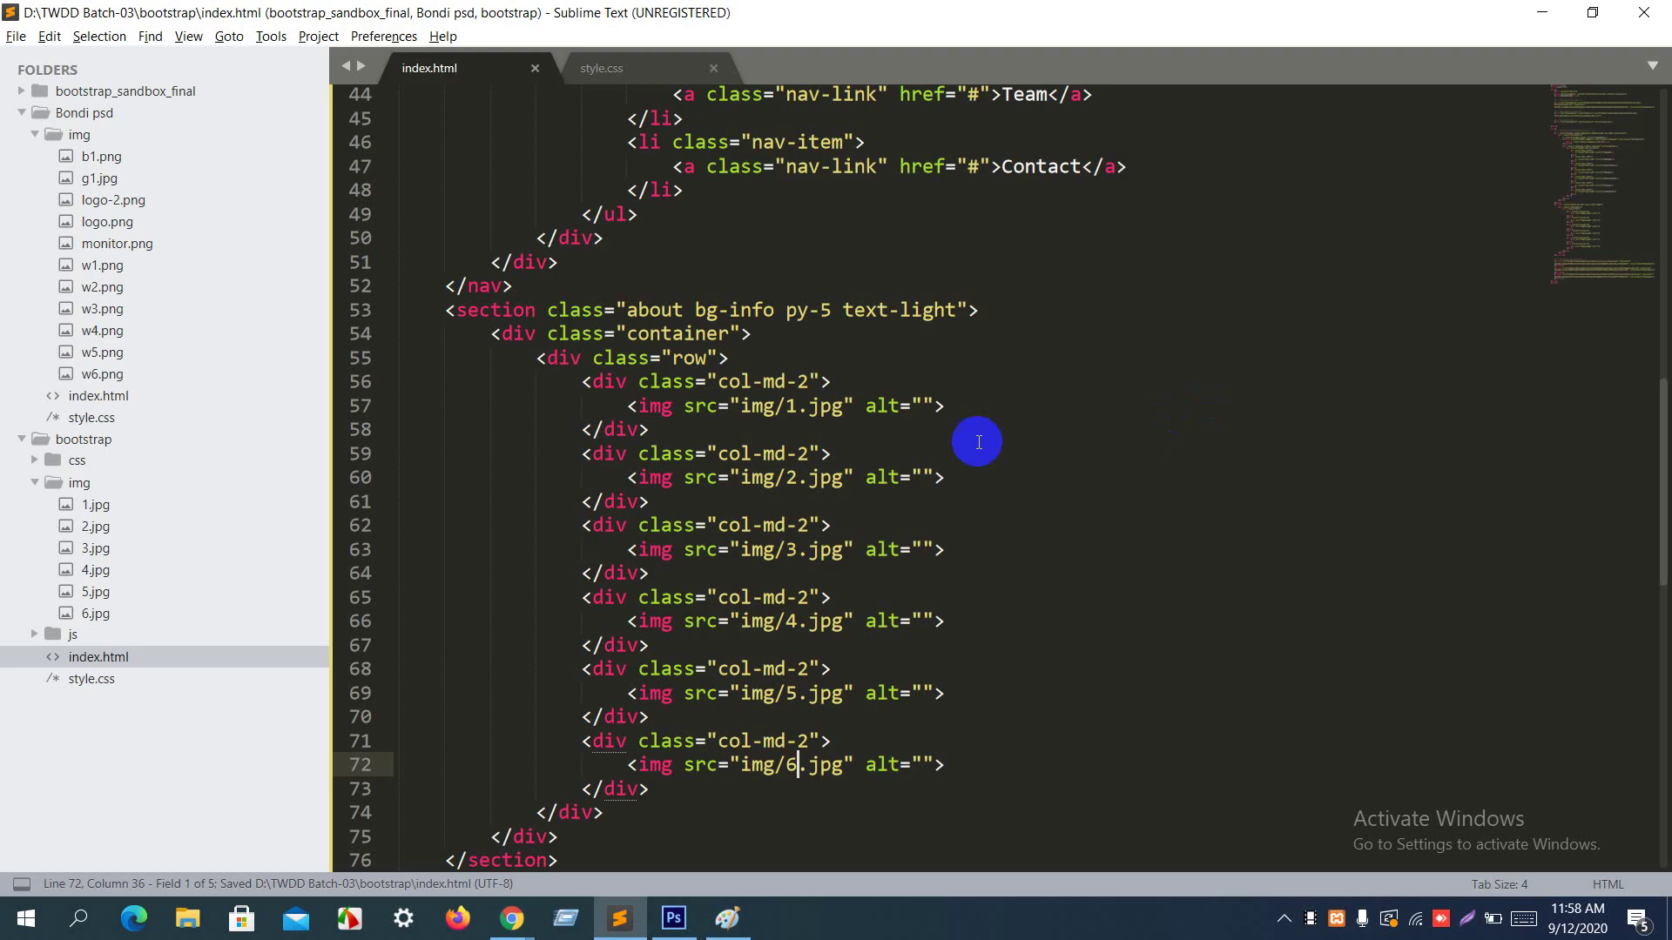
Step: Insert a text/css style element between the closing nav tag and the about section, with an empty line inside it
click(677, 278)
key(Return)
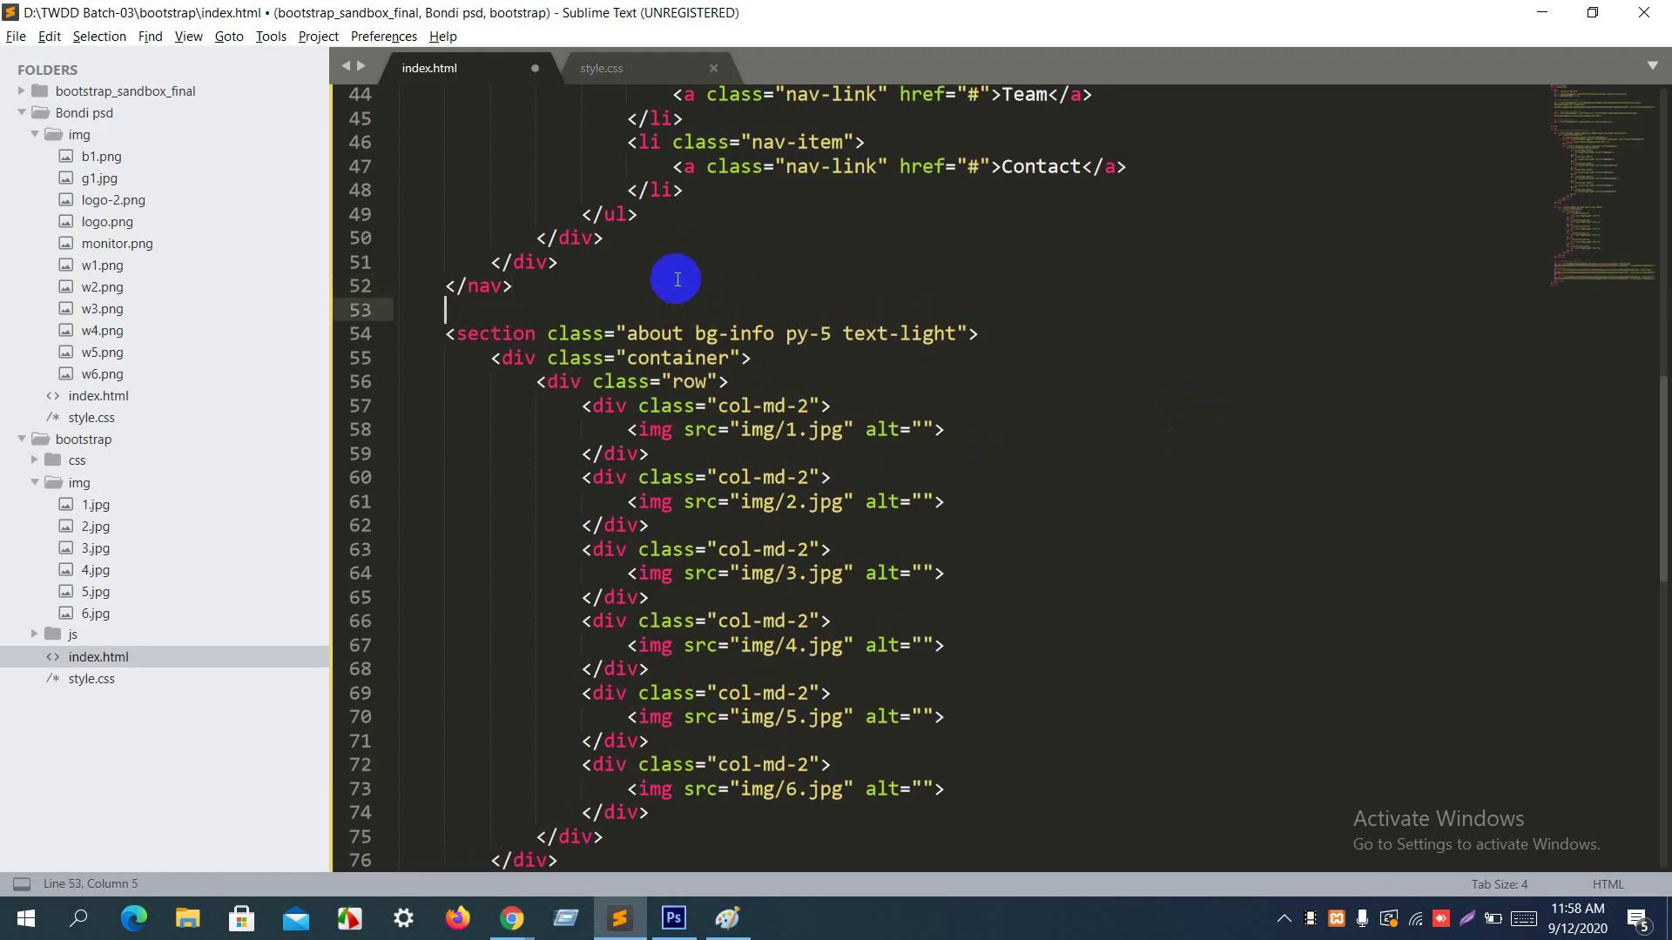
text(row)
key(BackSpace)
key(BackSpace)
key(BackSpace)
text(str)
key(Tab)
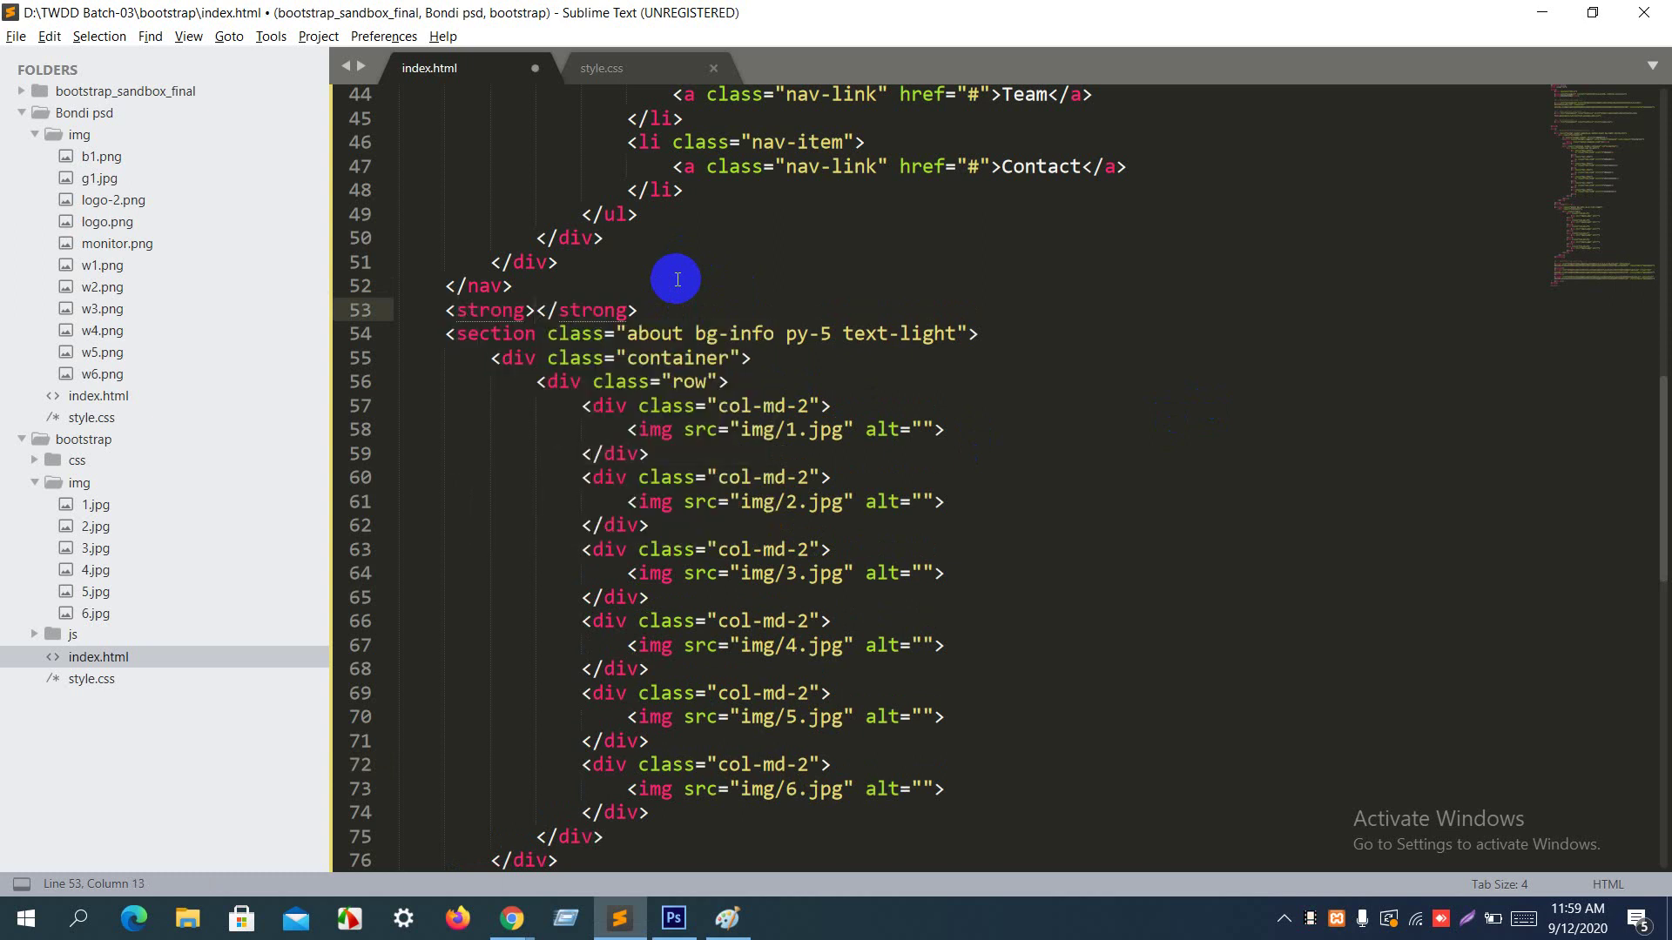
key(ctrl+z)
text(y)
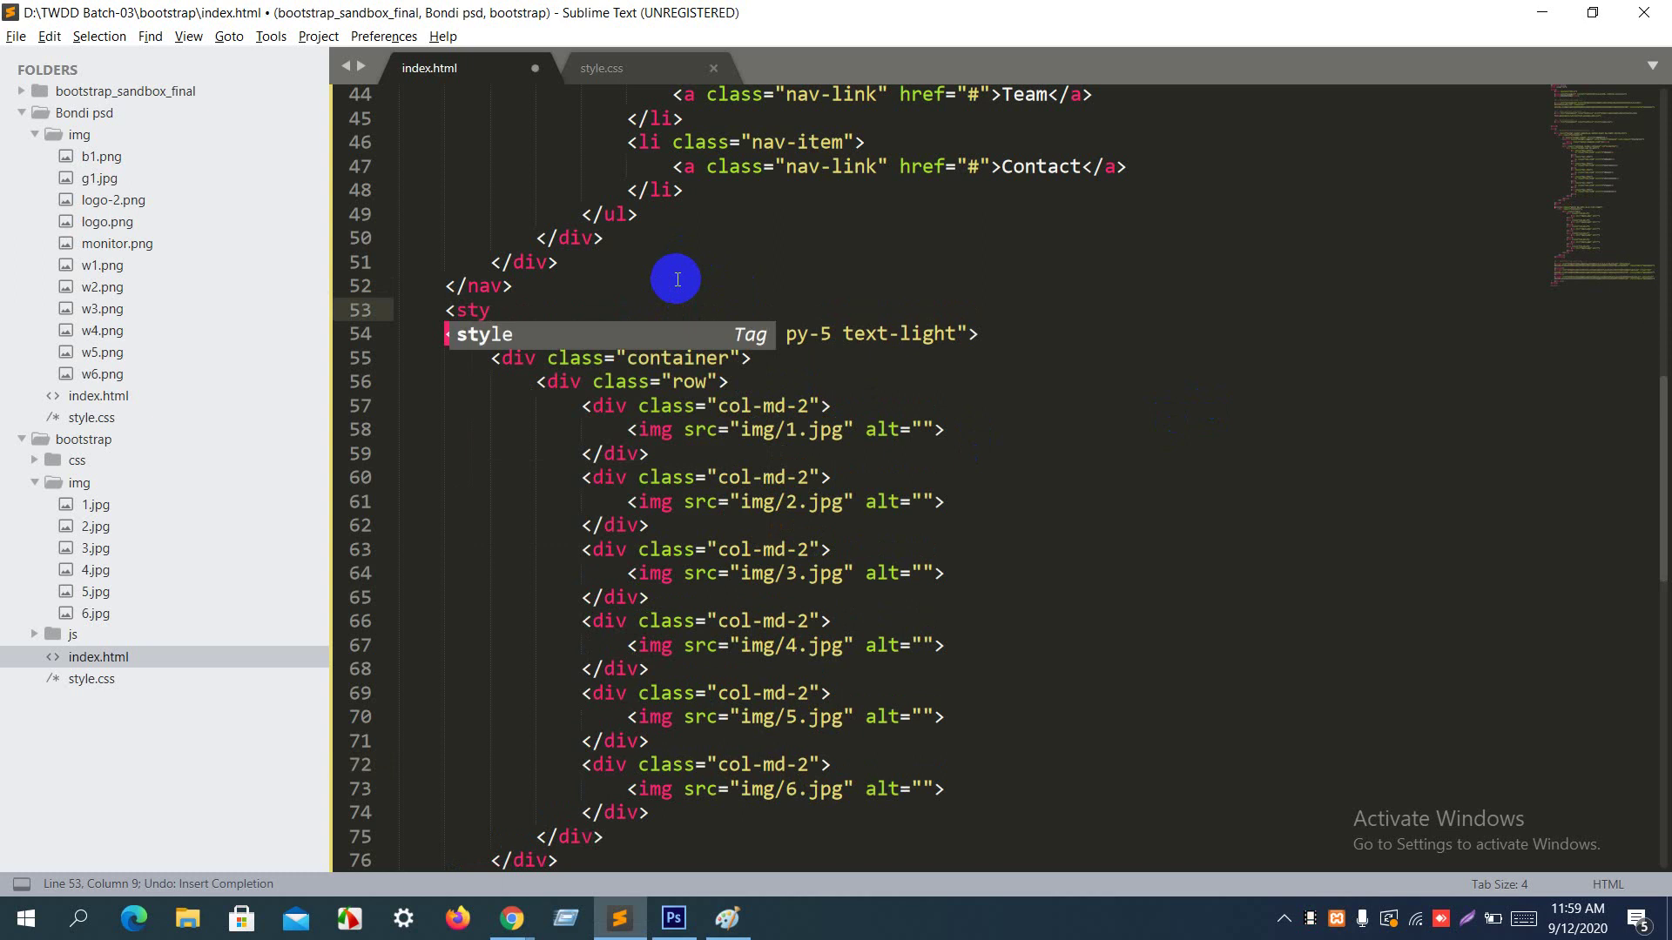
key(Tab)
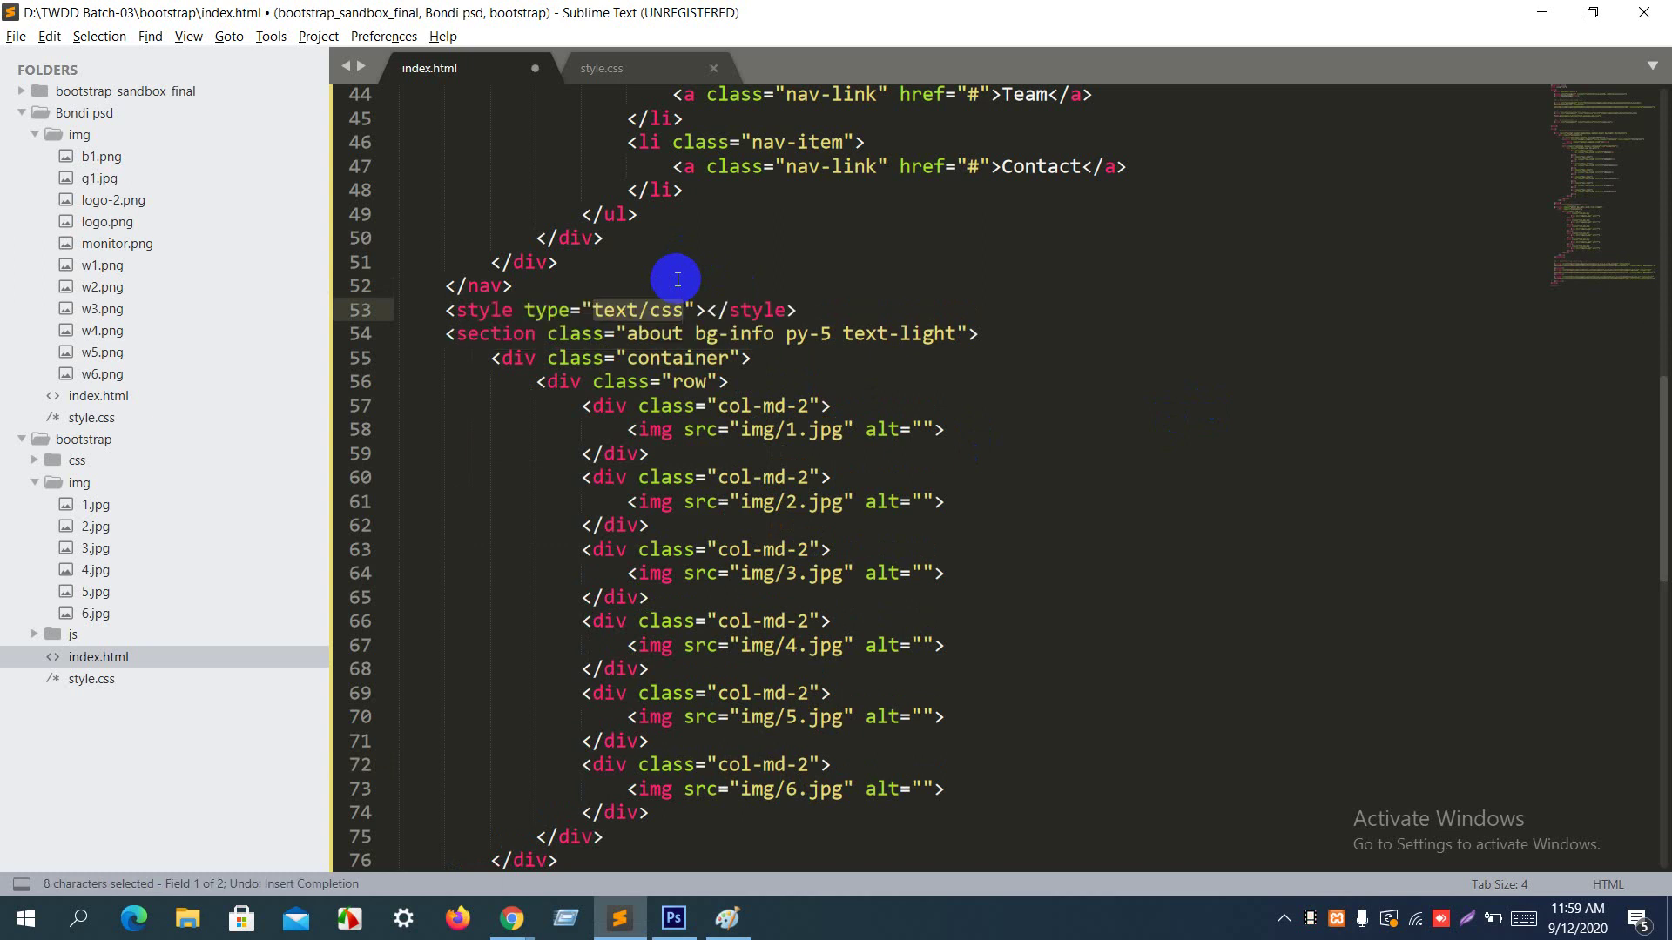
key(Right)
key(Right)
key(Right)
key(Return)
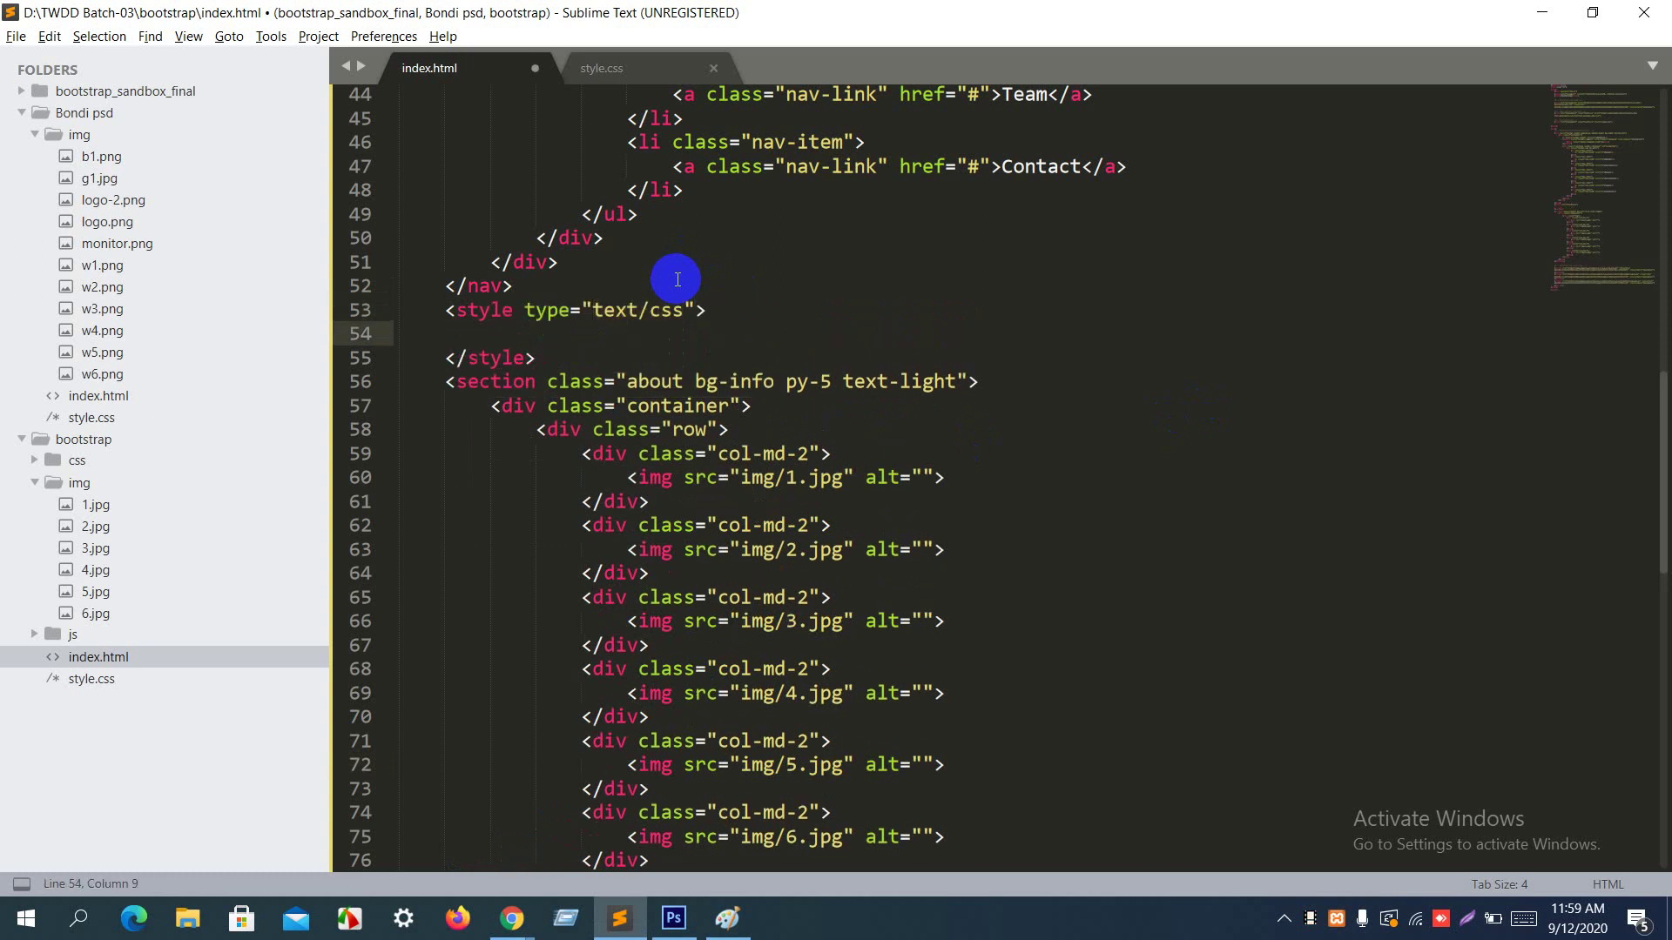
Step: Add a .row img rule with width: 100% inside the style element and save the file
text(.row img{)
key(Return)
text(width)
key(Return)
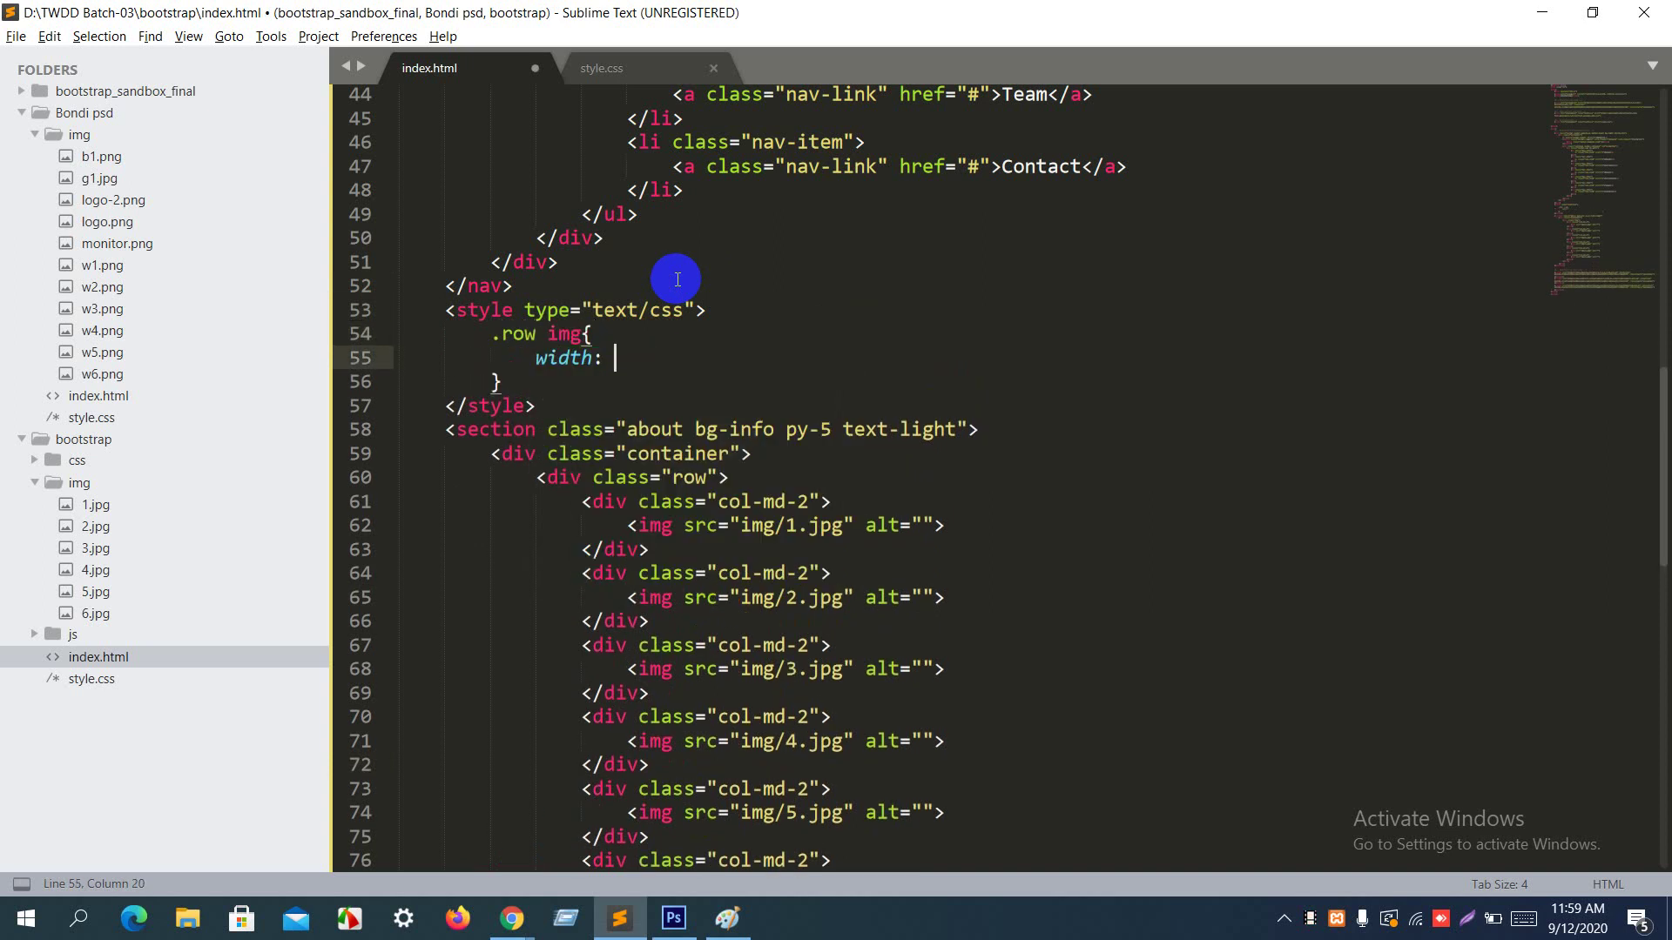
text(100%;)
key(ctrl+s)
Step: Reload the page in the browser and compare the resized image row with the col-md-2 classes in the code
key(alt+Tab)
key(ctrl+r)
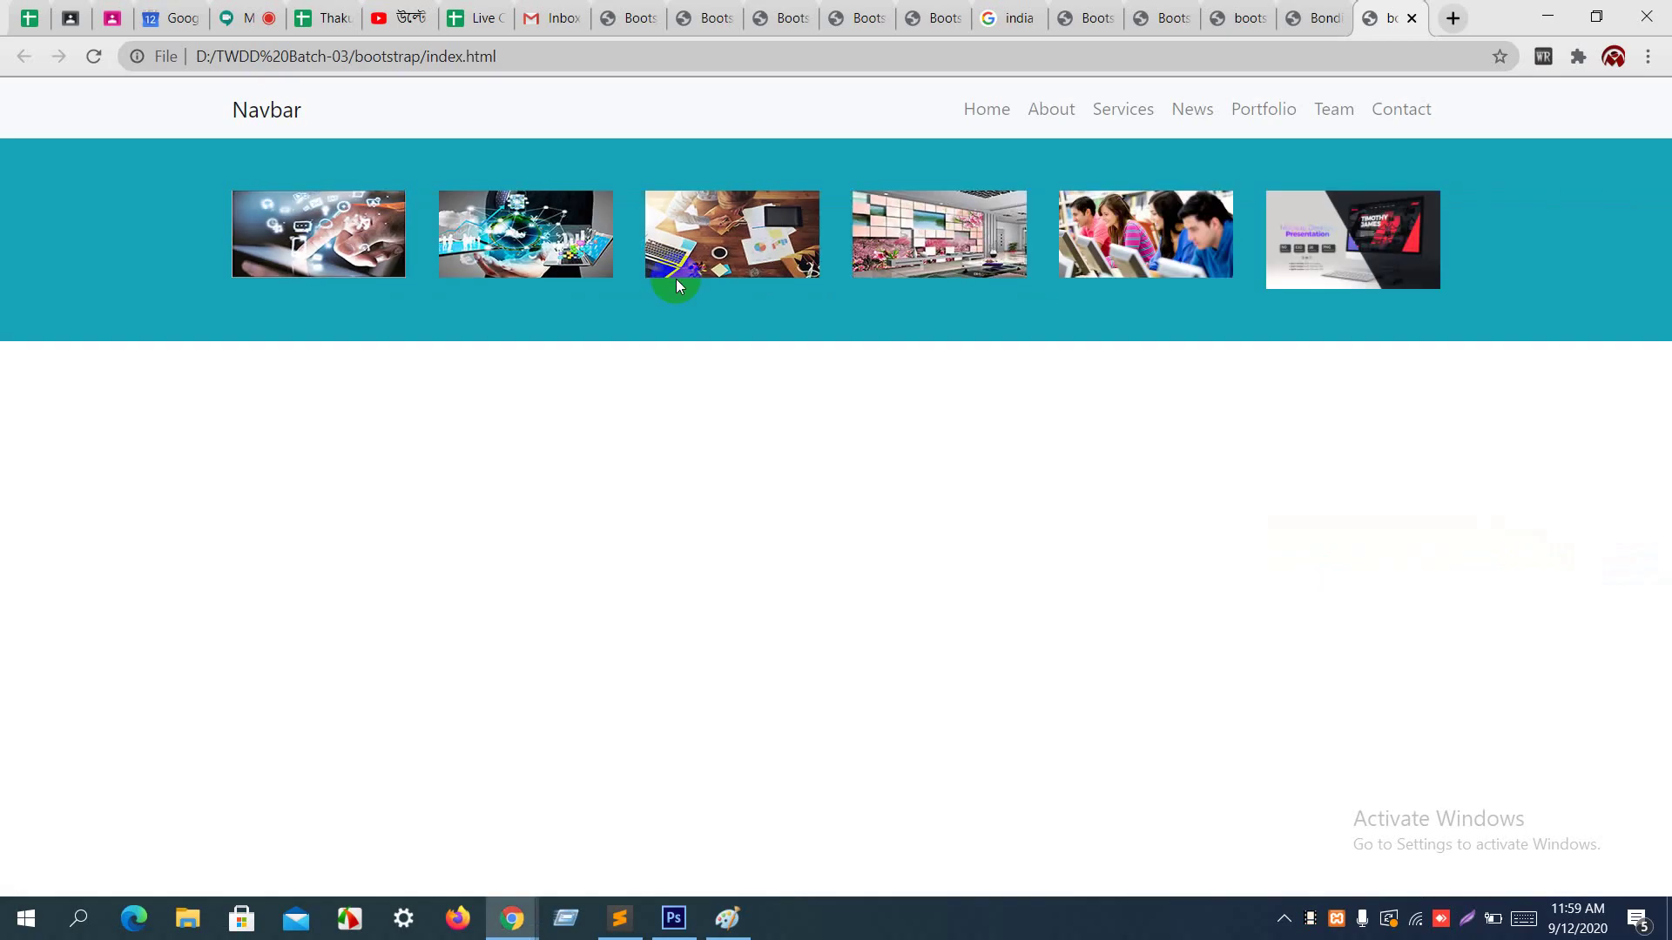
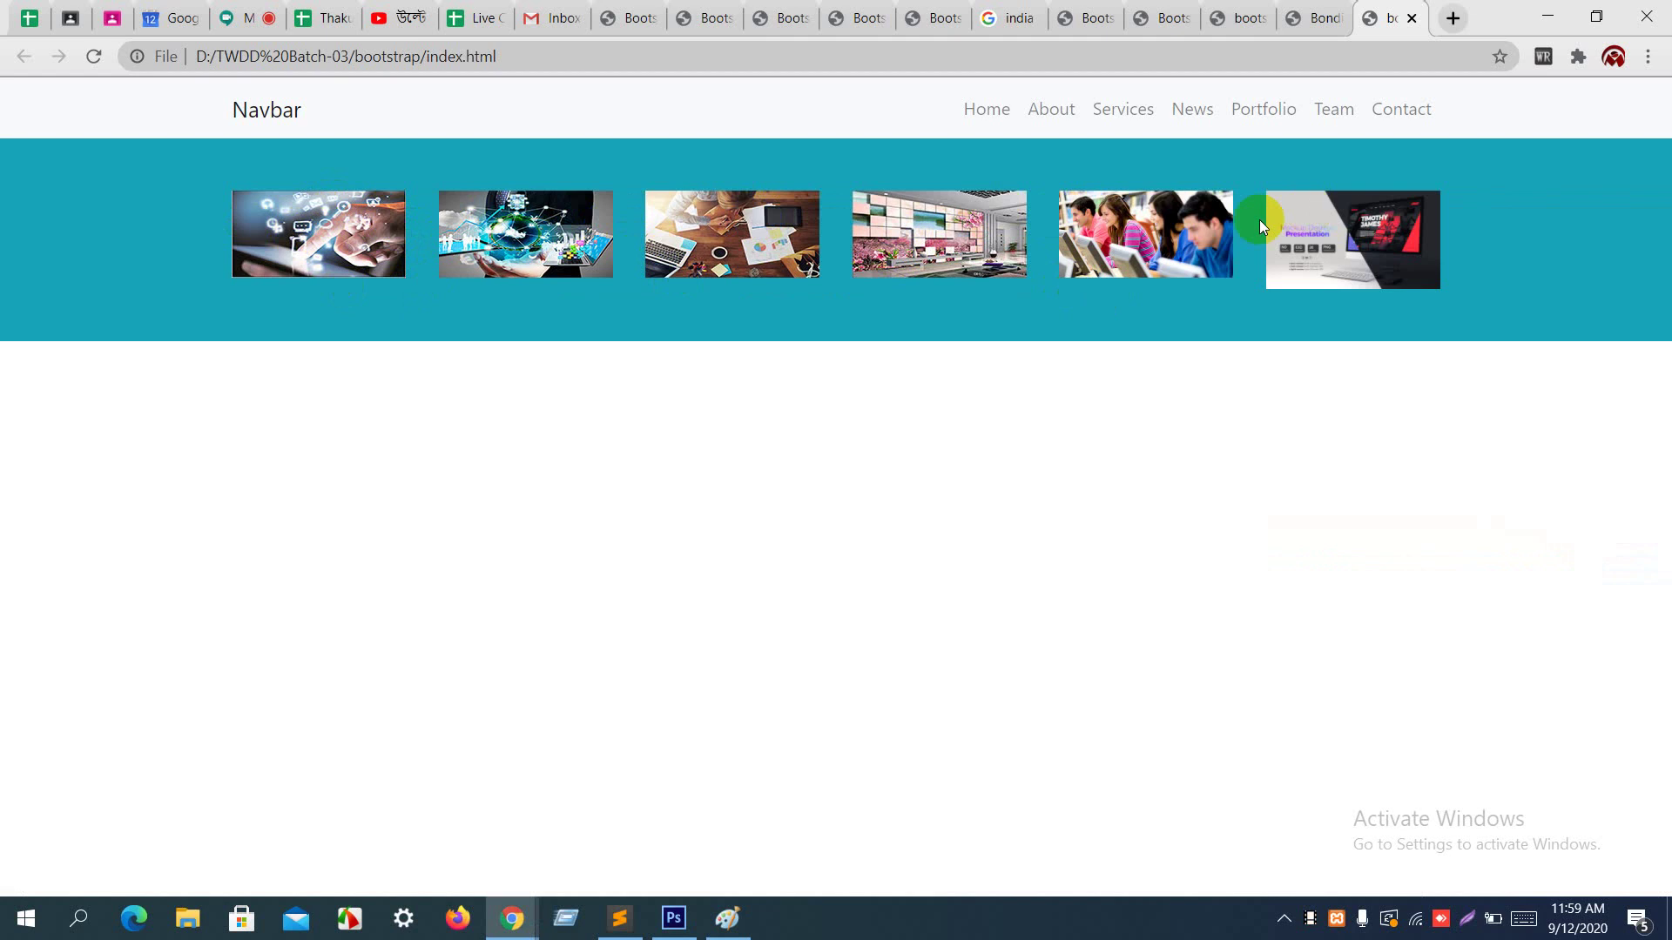
key(alt+Tab)
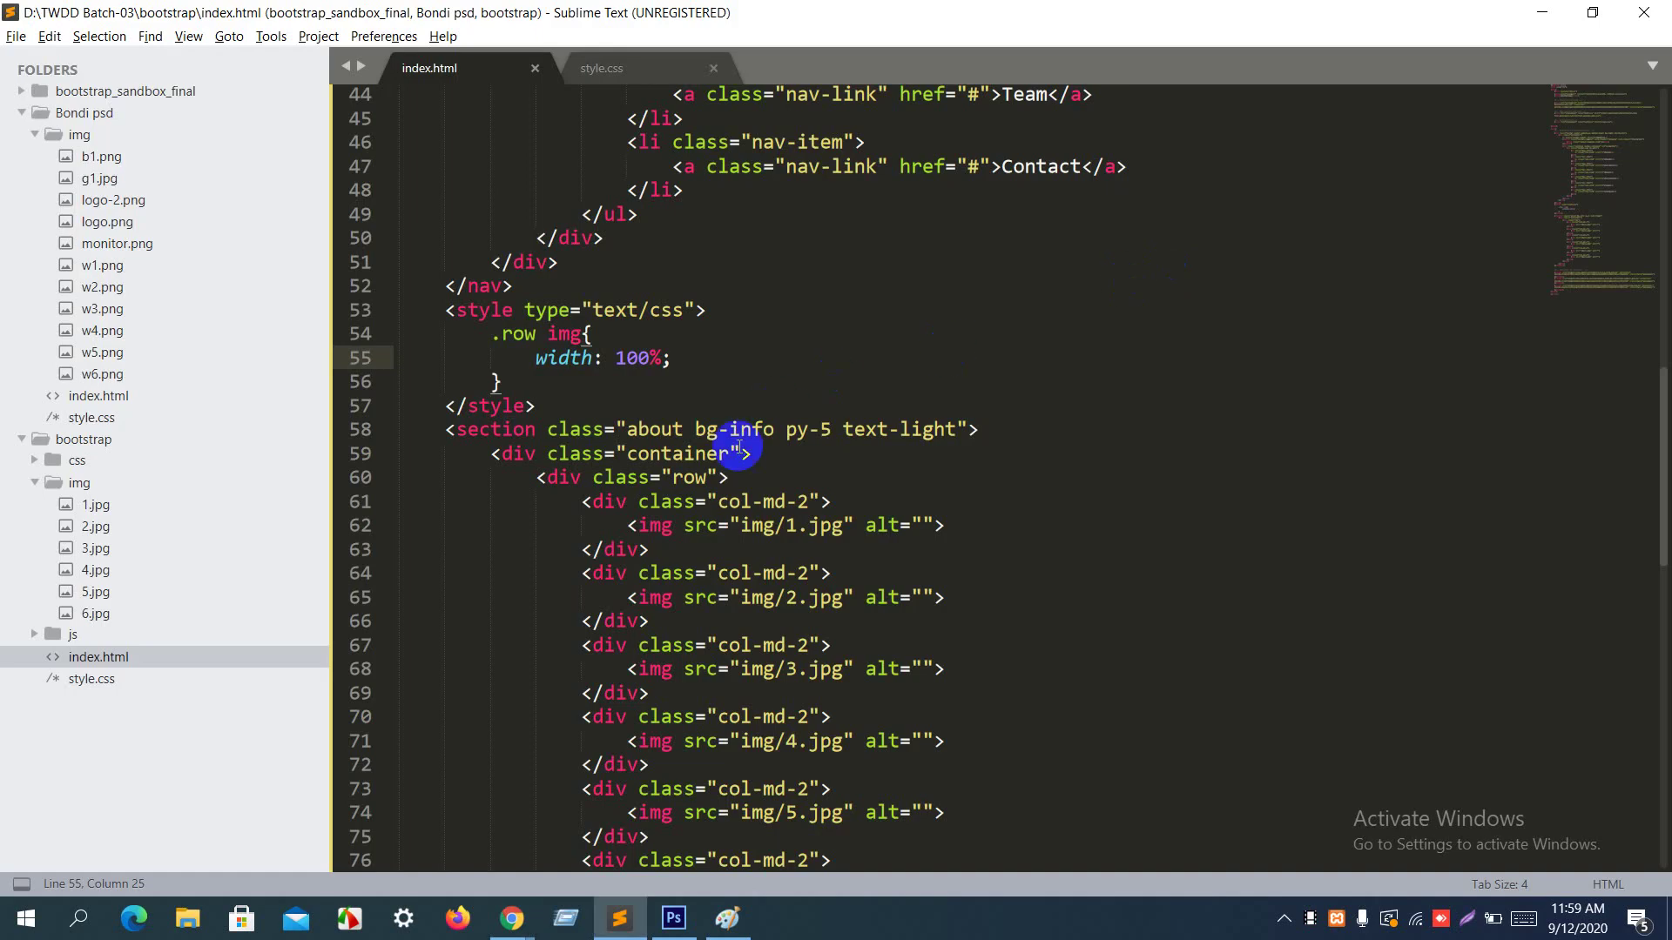
scroll(744, 441, down, 1)
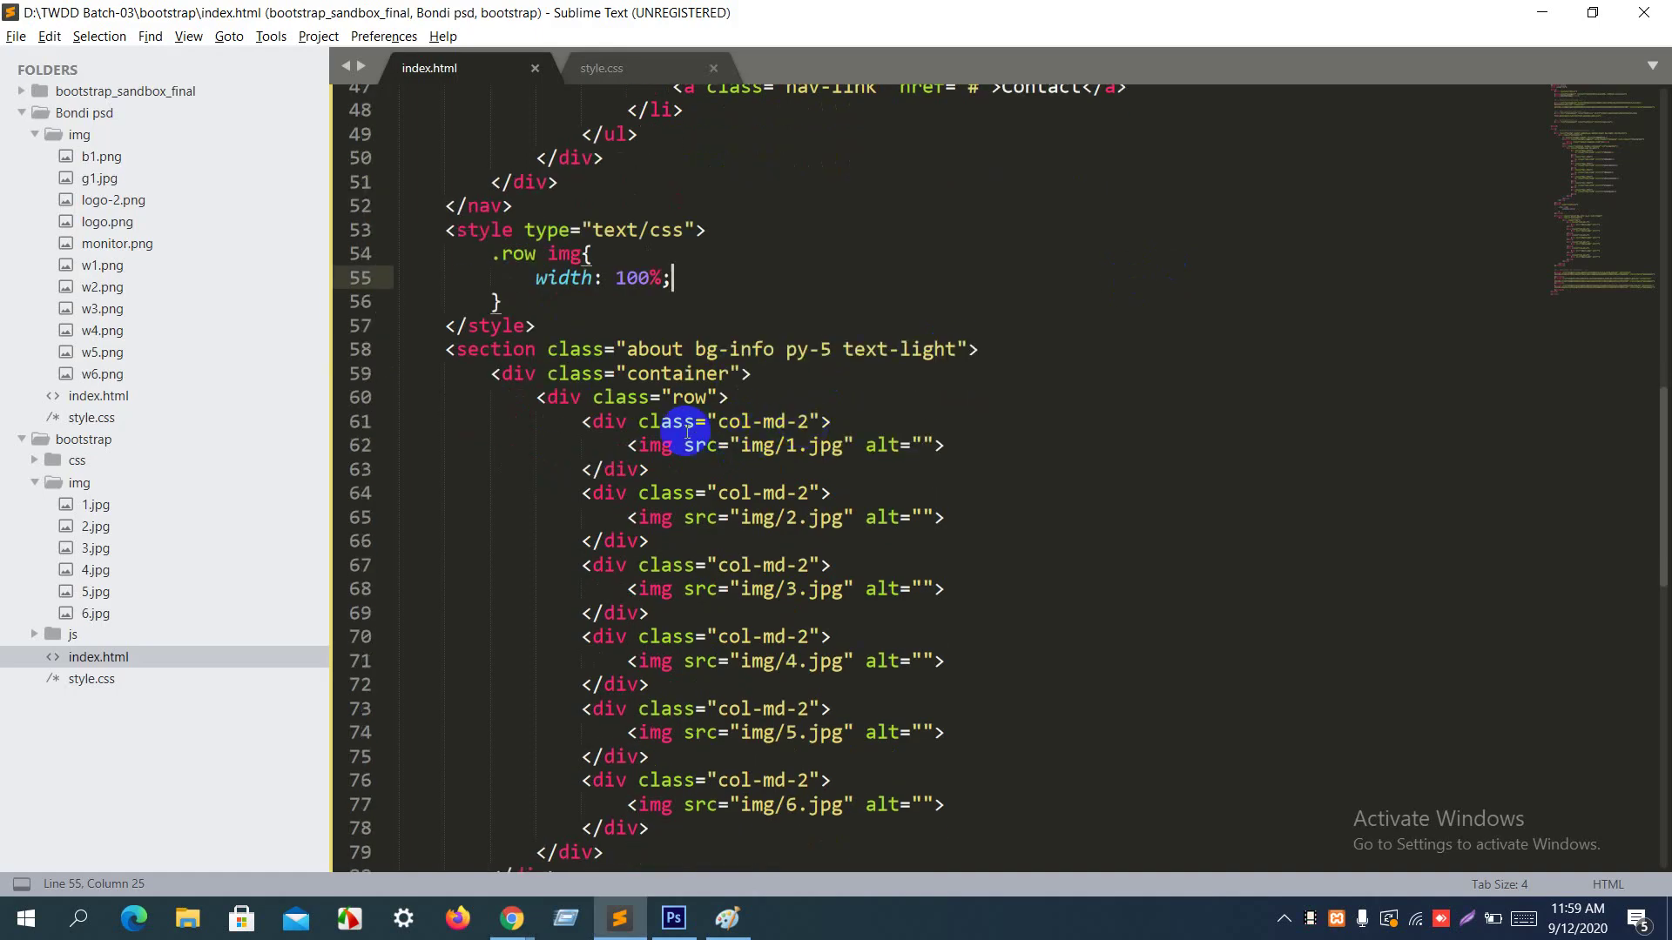
double_click(803, 421)
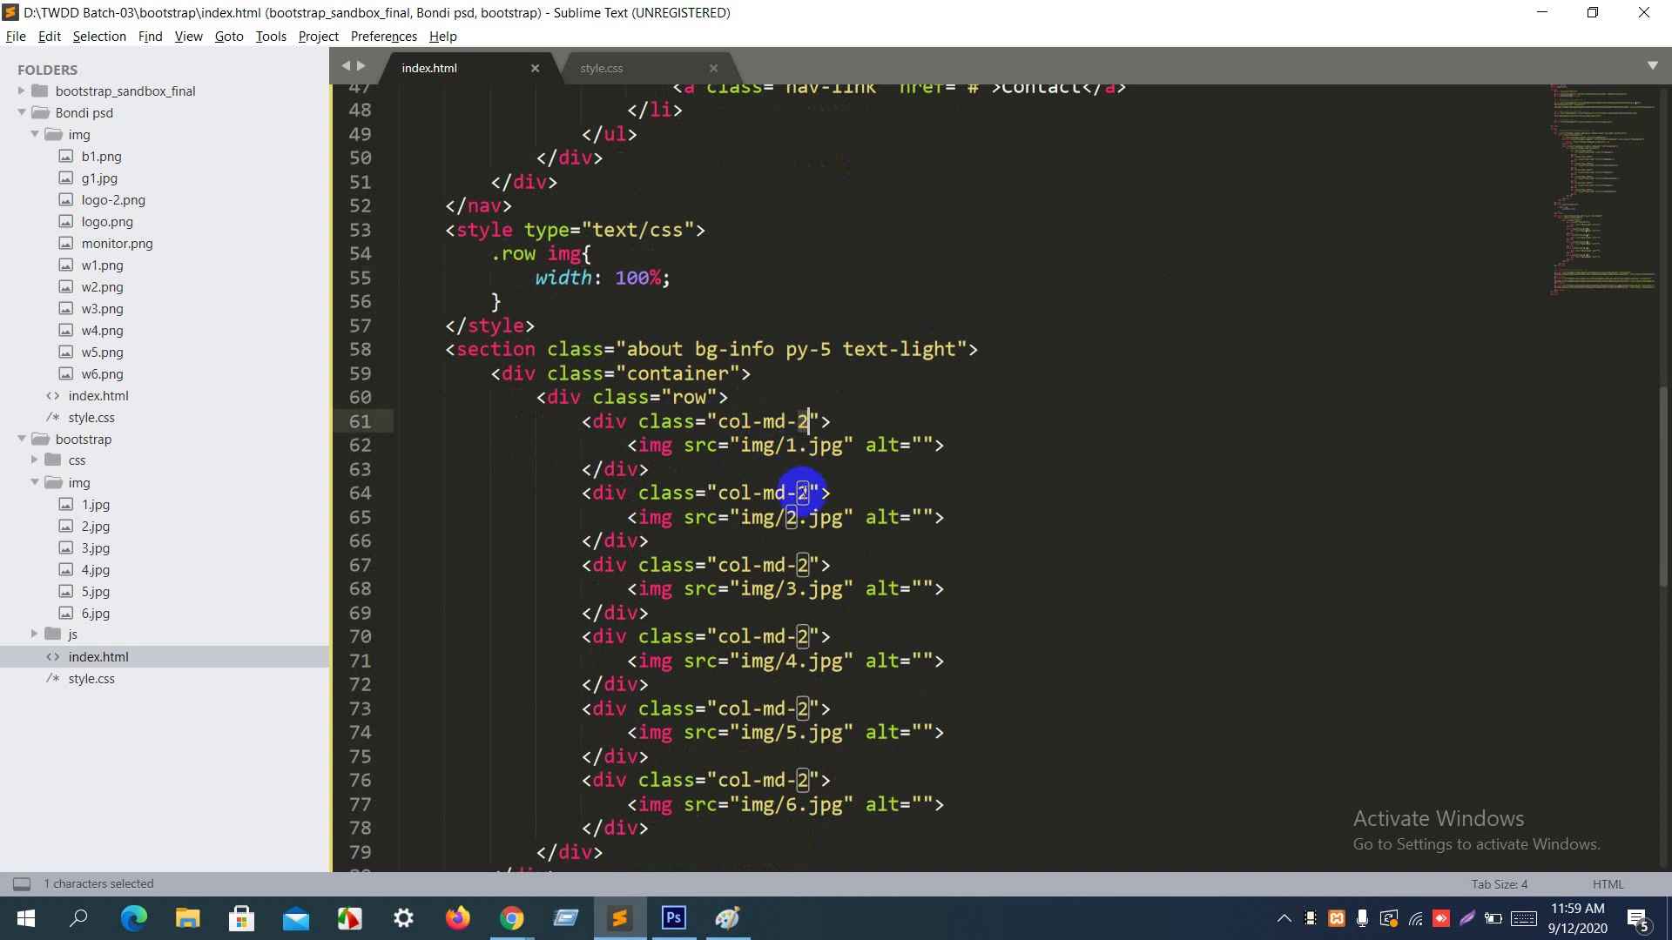
double_click(803, 493)
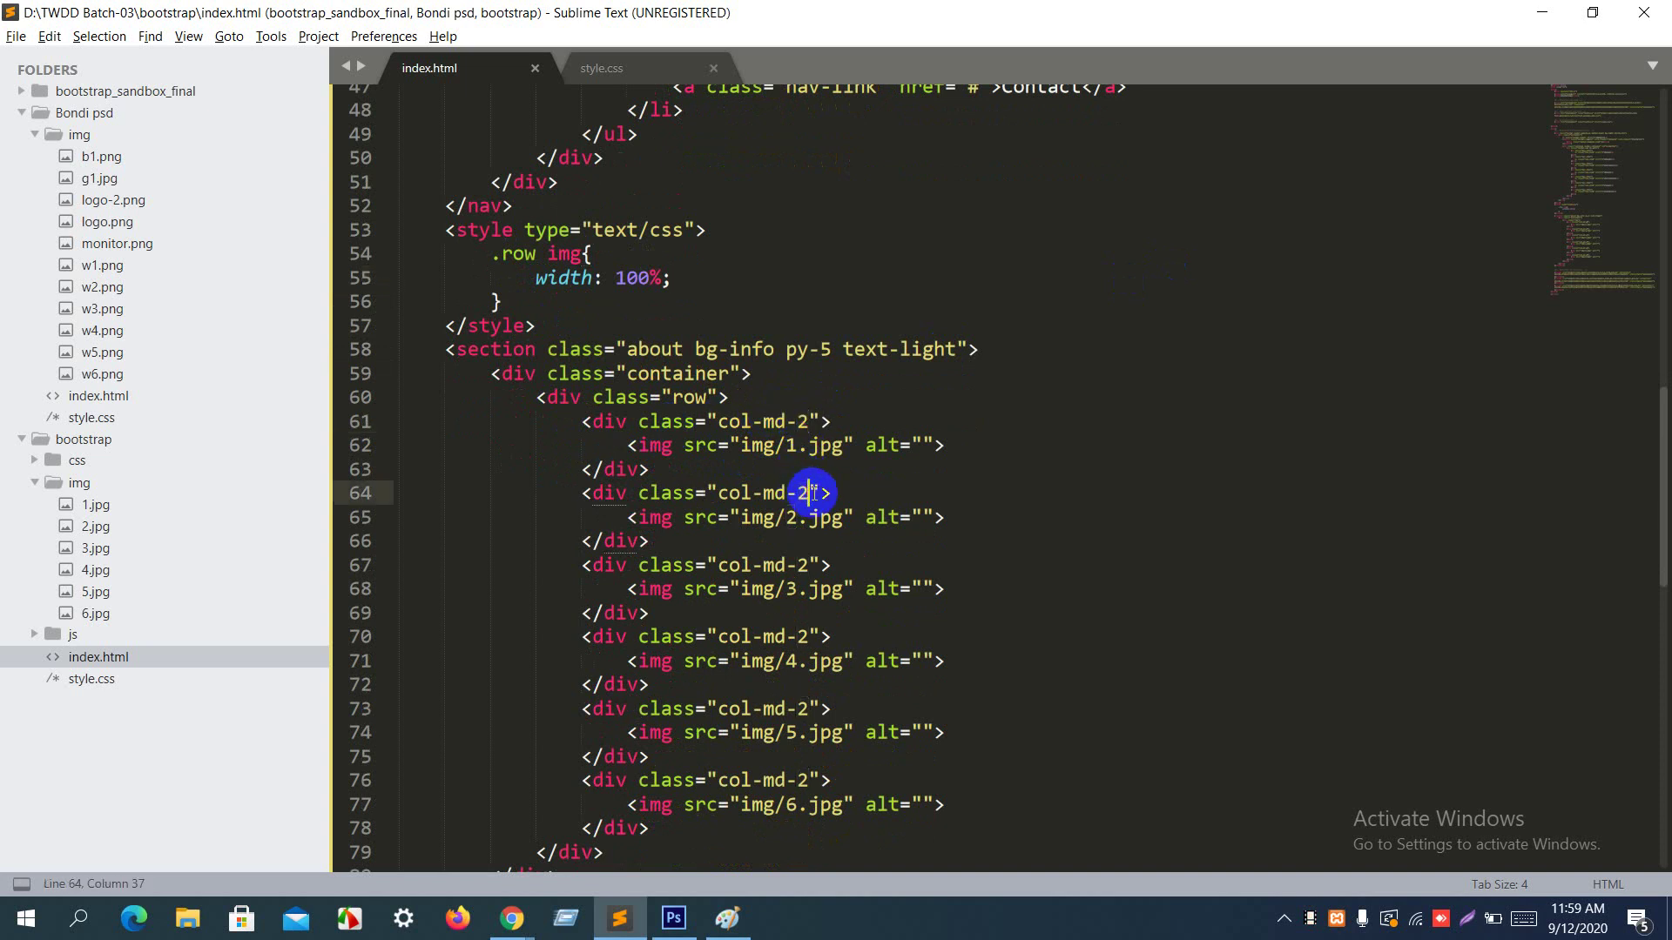
key(alt+Tab)
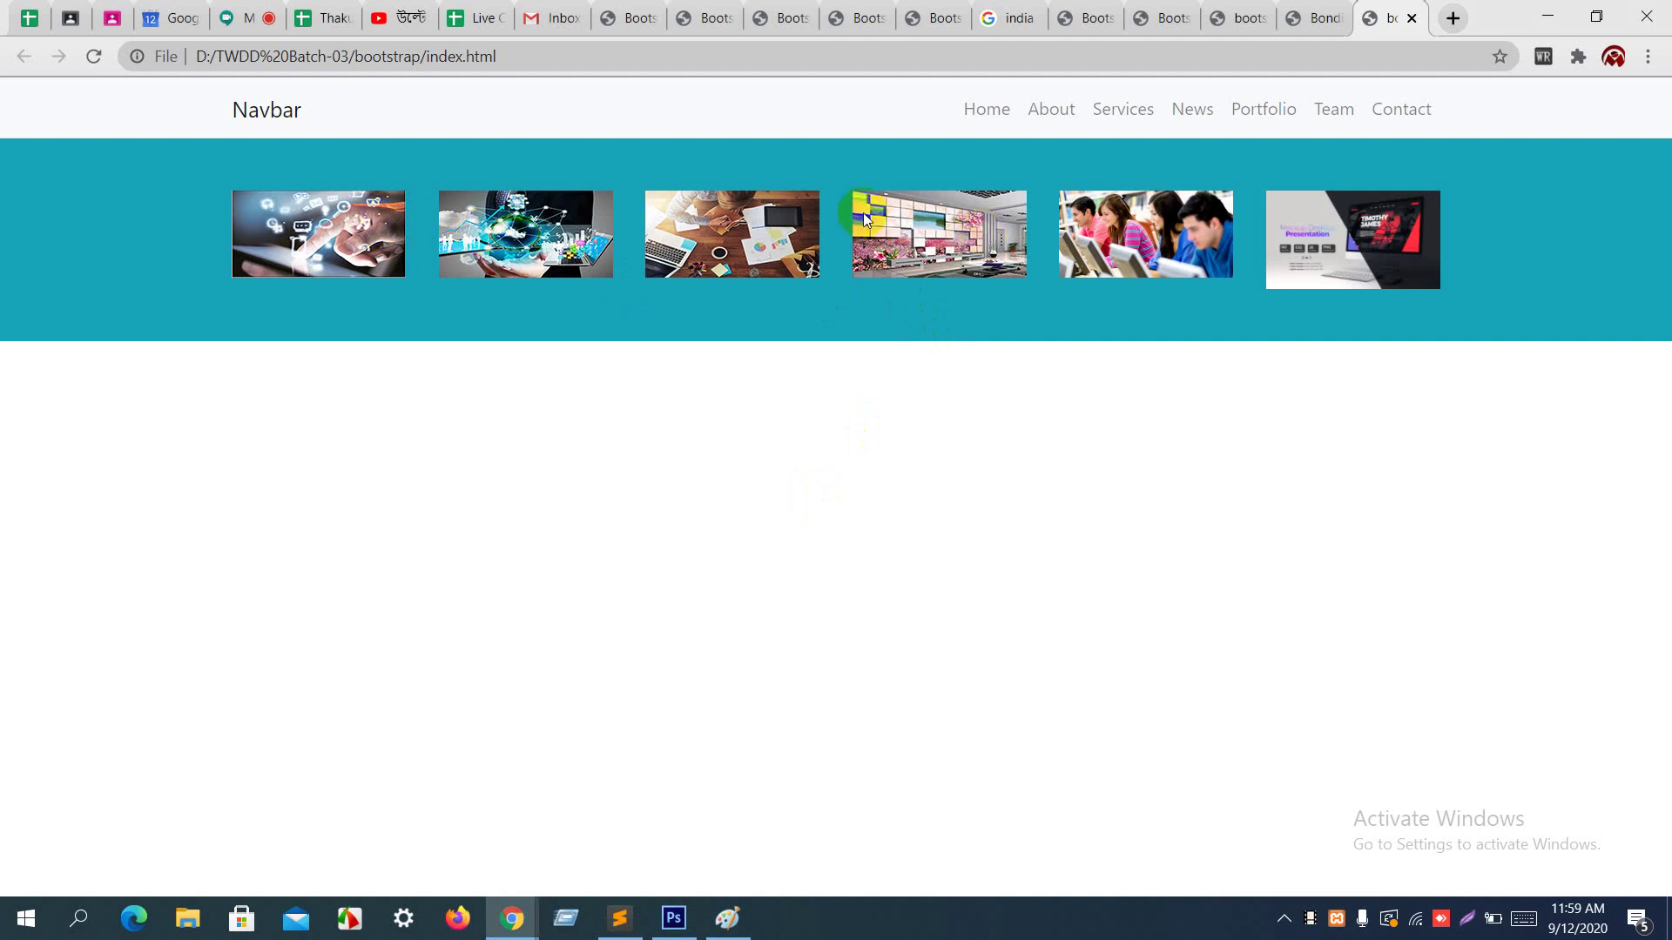
key(alt+Tab)
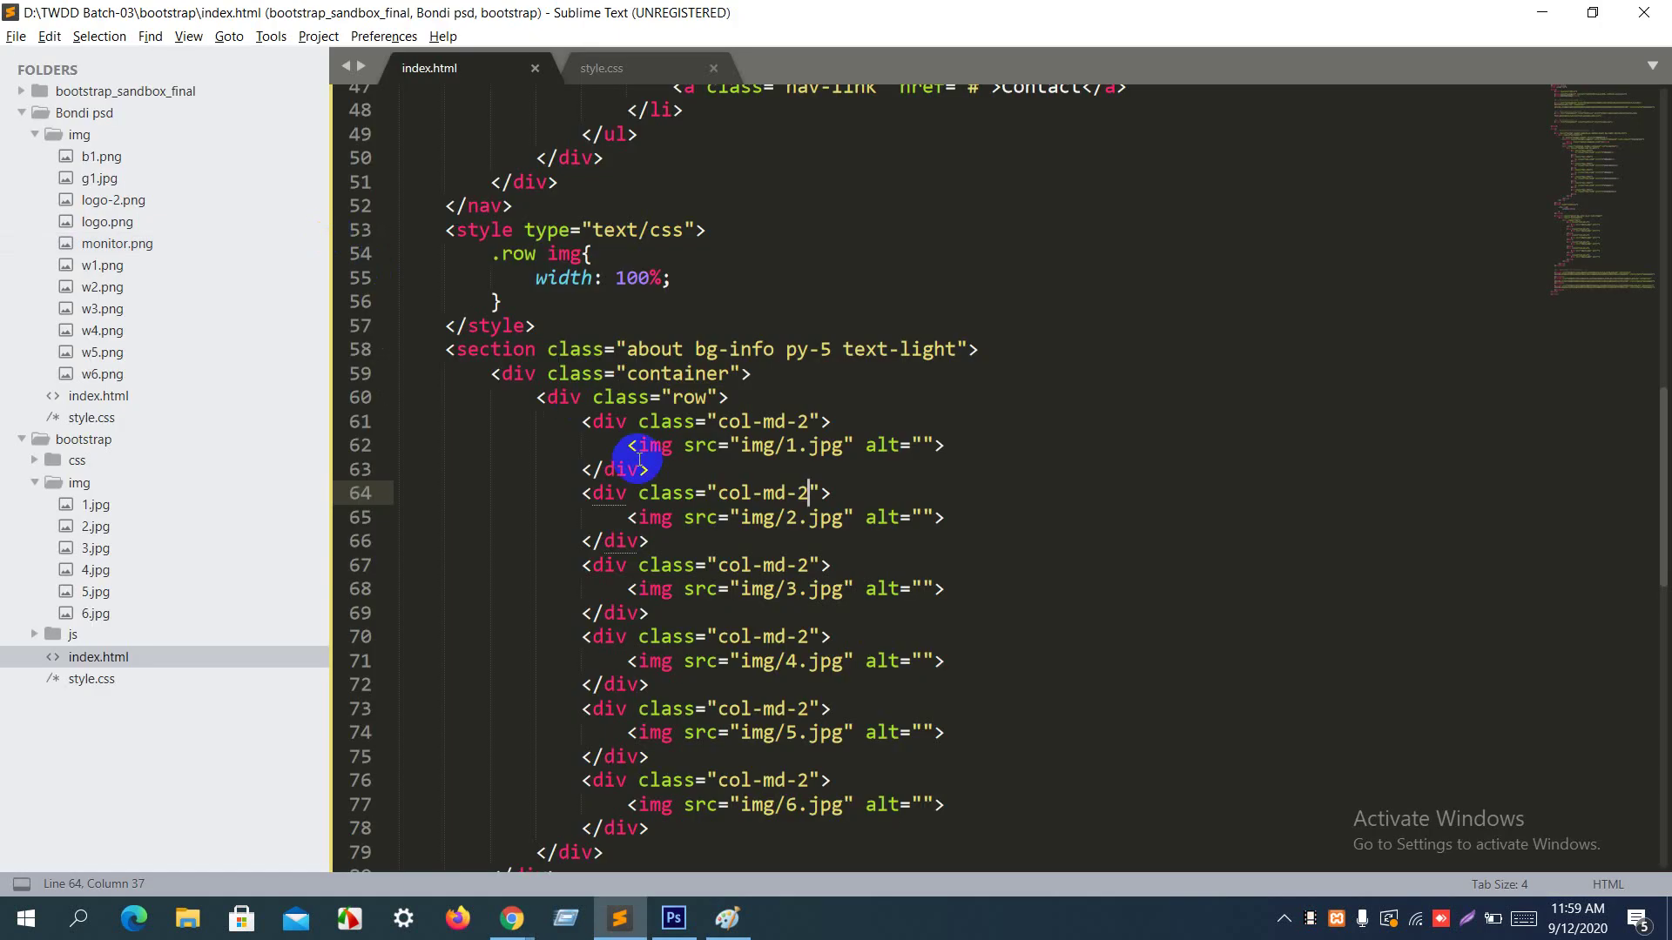
Step: Delete all six col-md-2 divs and their images from the about section's row
scroll(638, 462, down, 1)
drag(571, 348, 996, 743)
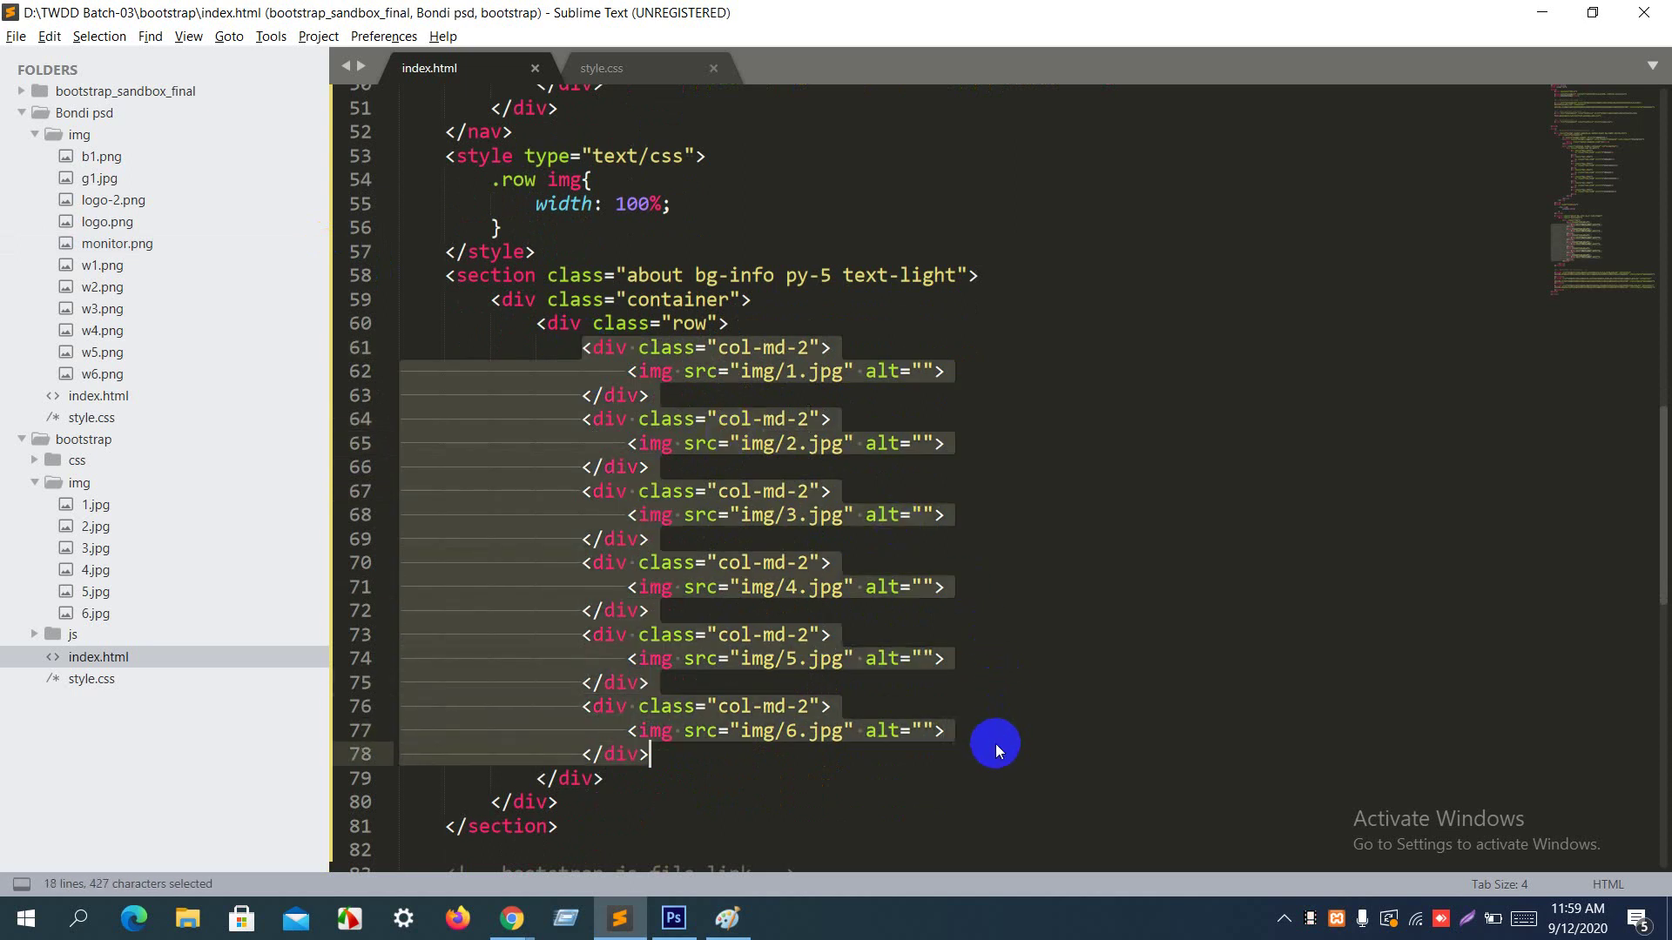
key(BackSpace)
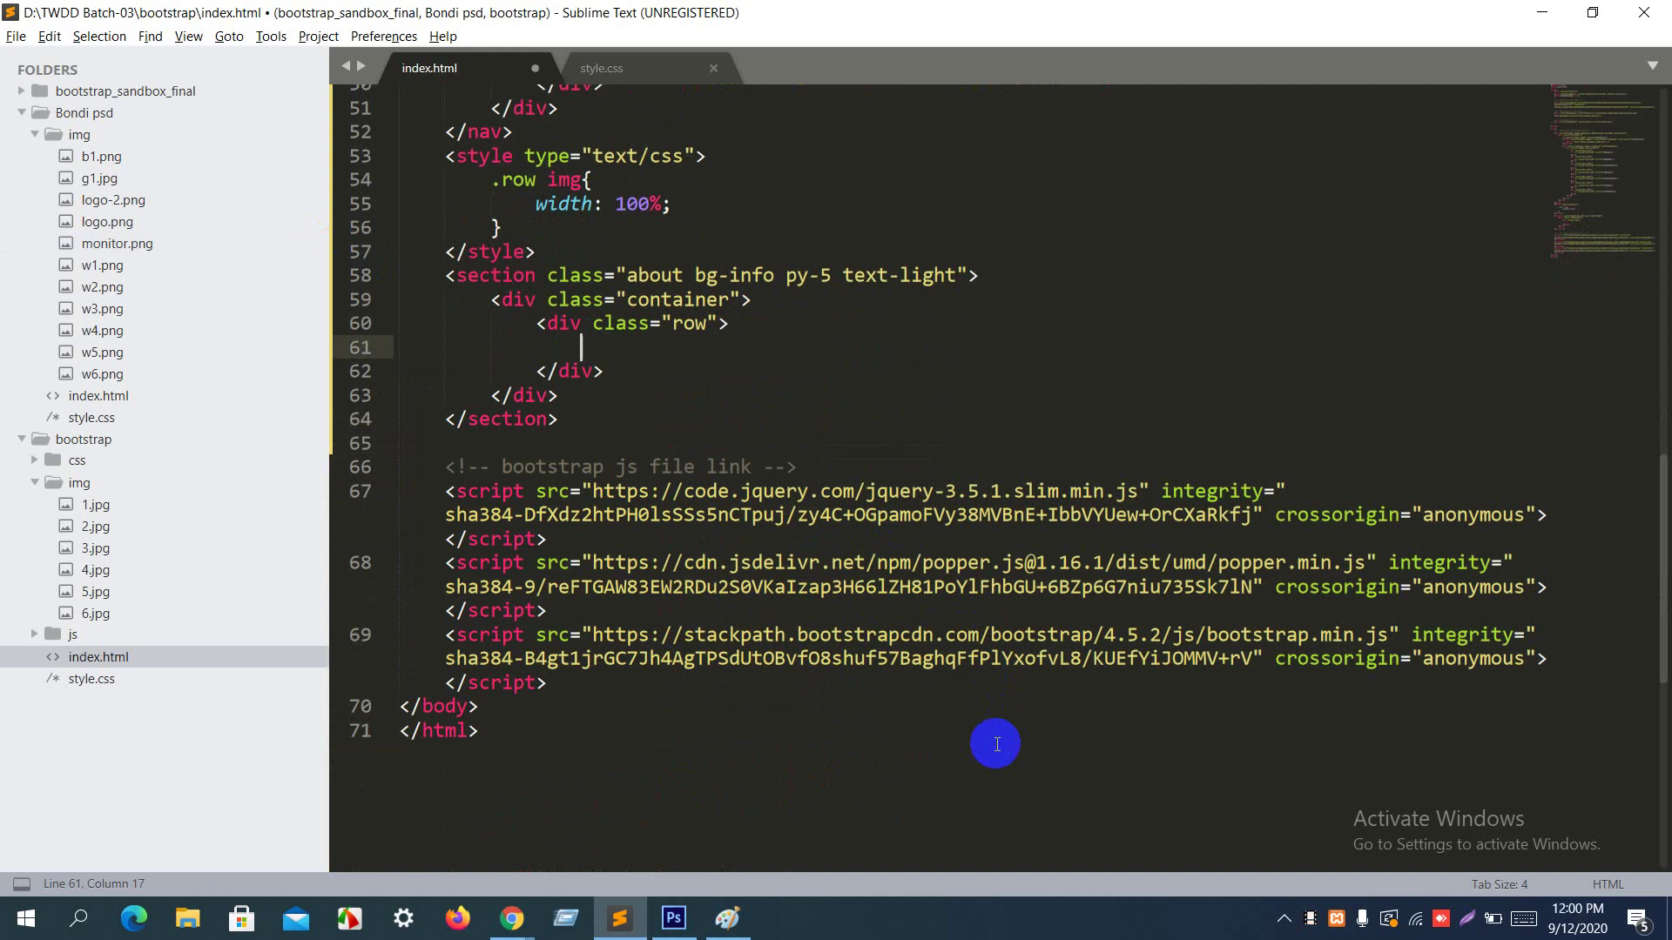
Step: Add a col-md-3 div inside the row containing an image with source img/1.jpg
text(.col-md-3)
key(Tab)
key(Return)
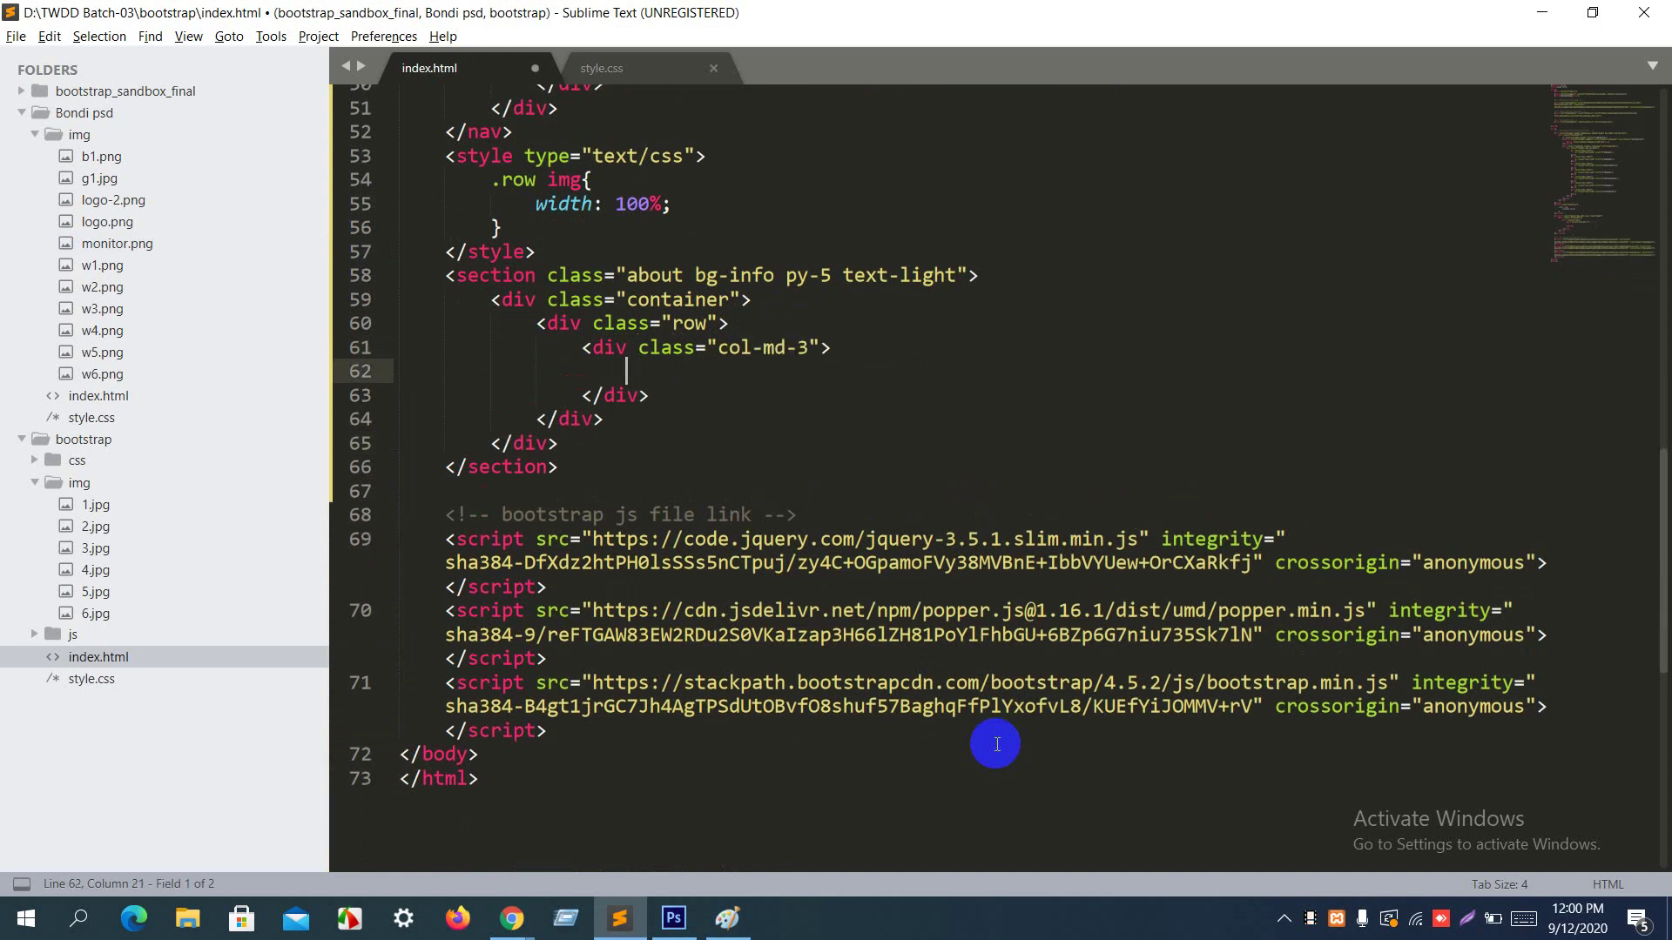
text(img)
key(Tab)
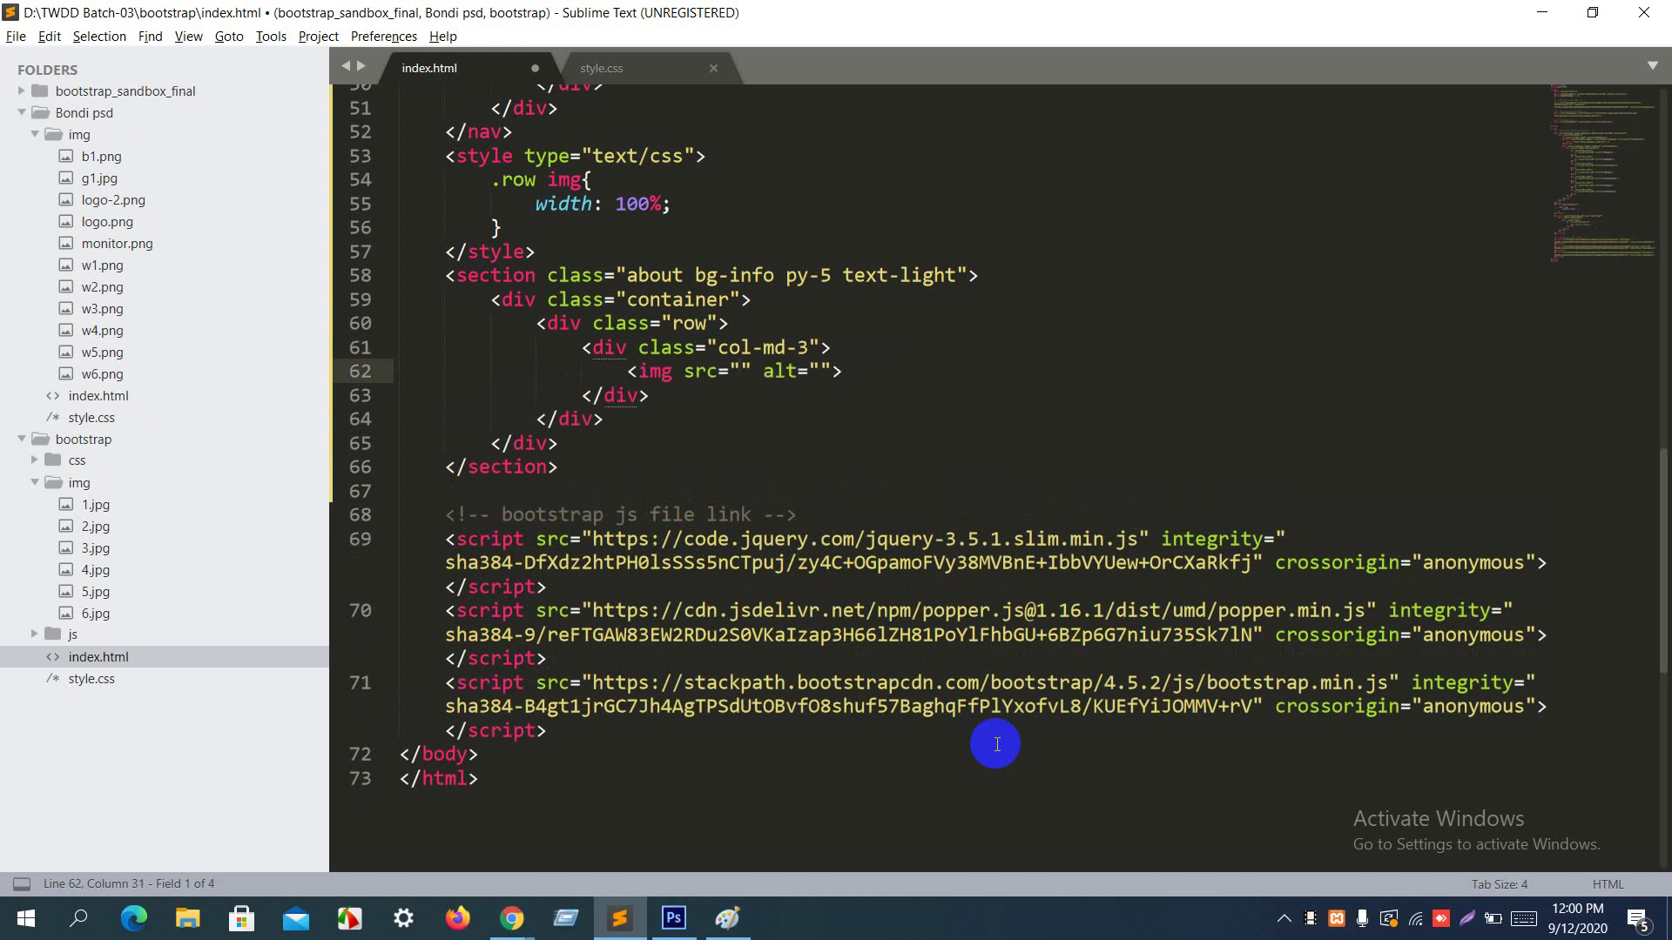
text(img/1.jpg)
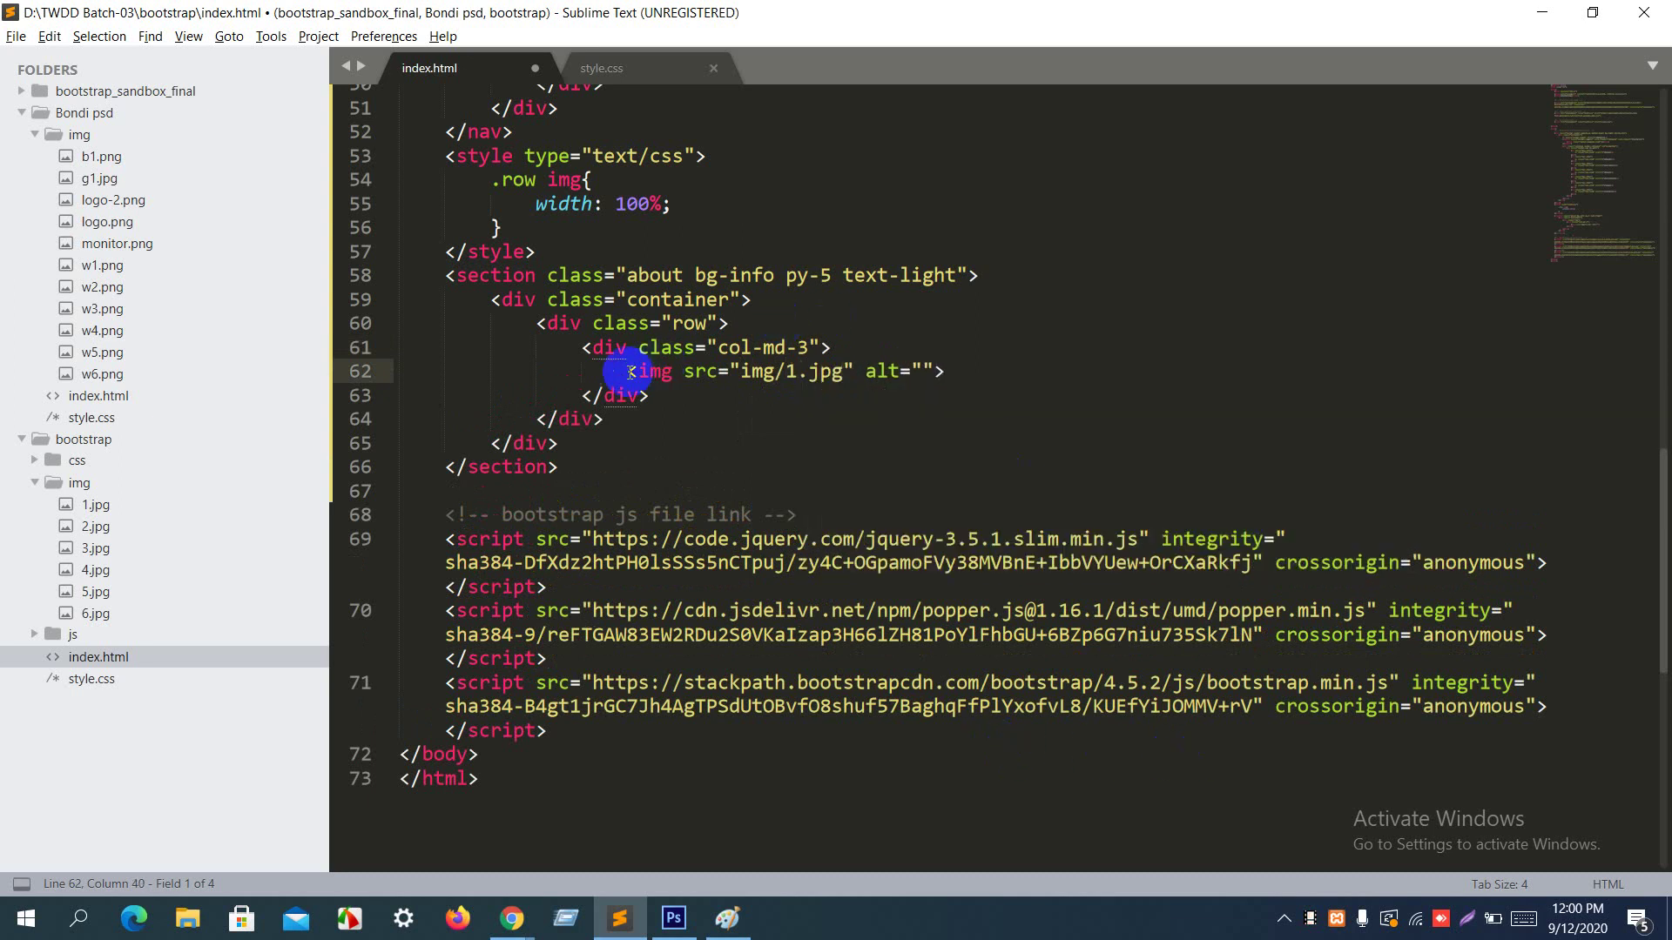
Step: Duplicate the col-md-3 div twice, set the copies' image sources to img/2.jpg and img/3.jpg, and save the file
drag(688, 399, 731, 326)
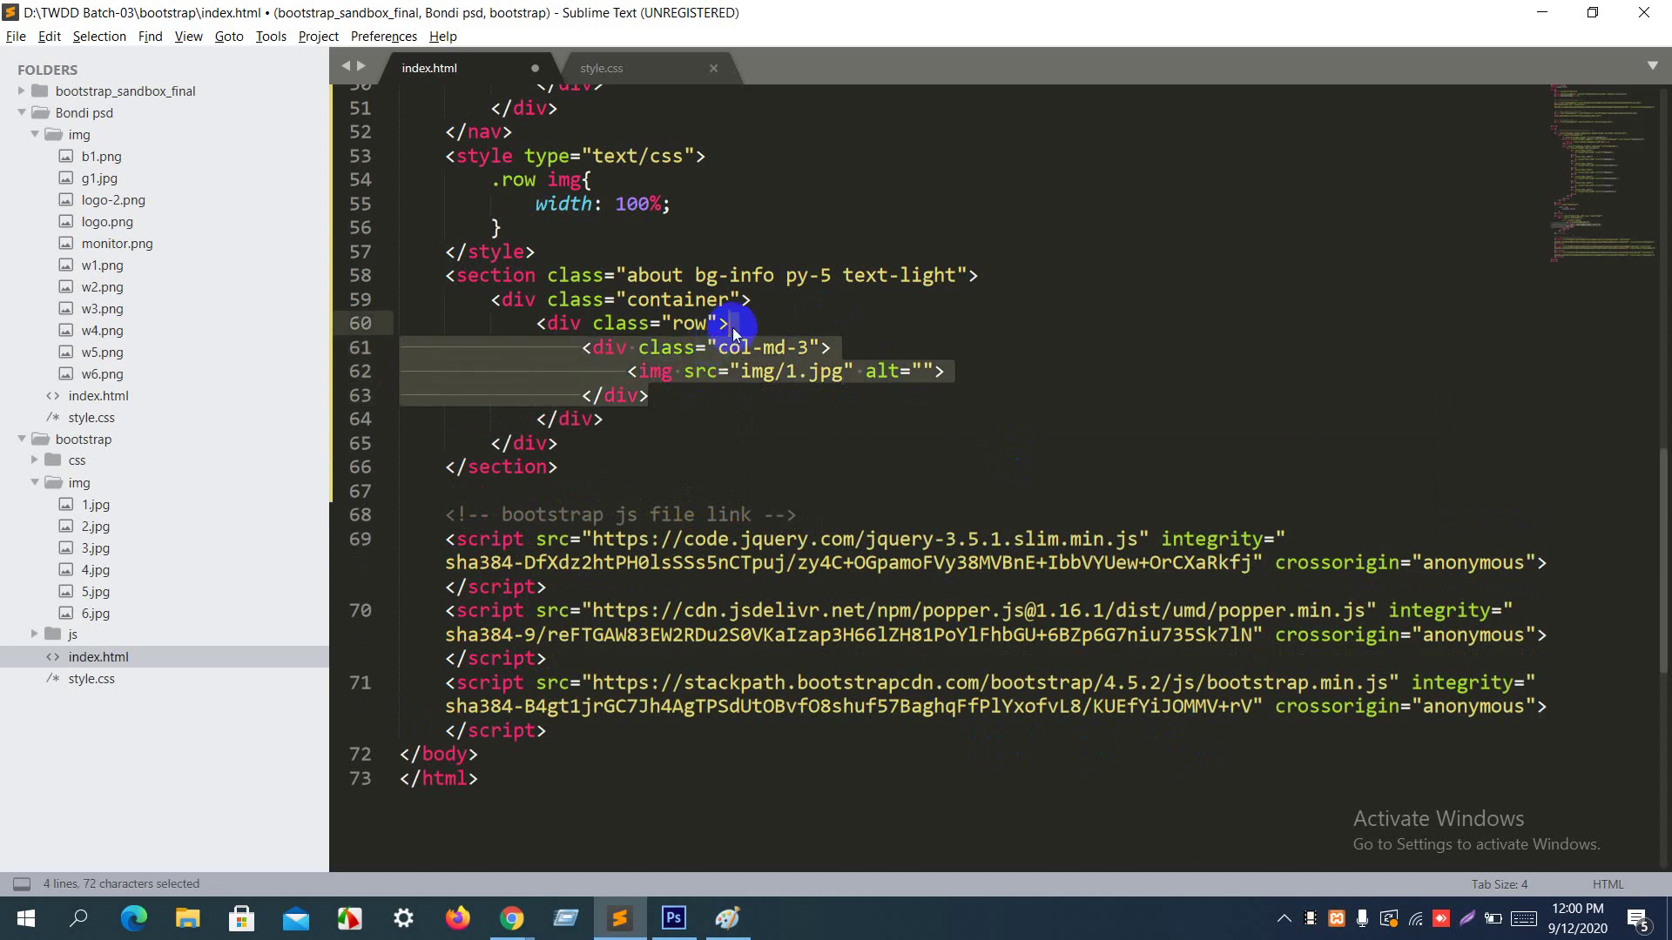
key(ctrl+shift+d)
key(ctrl+shift+d)
double_click(792, 444)
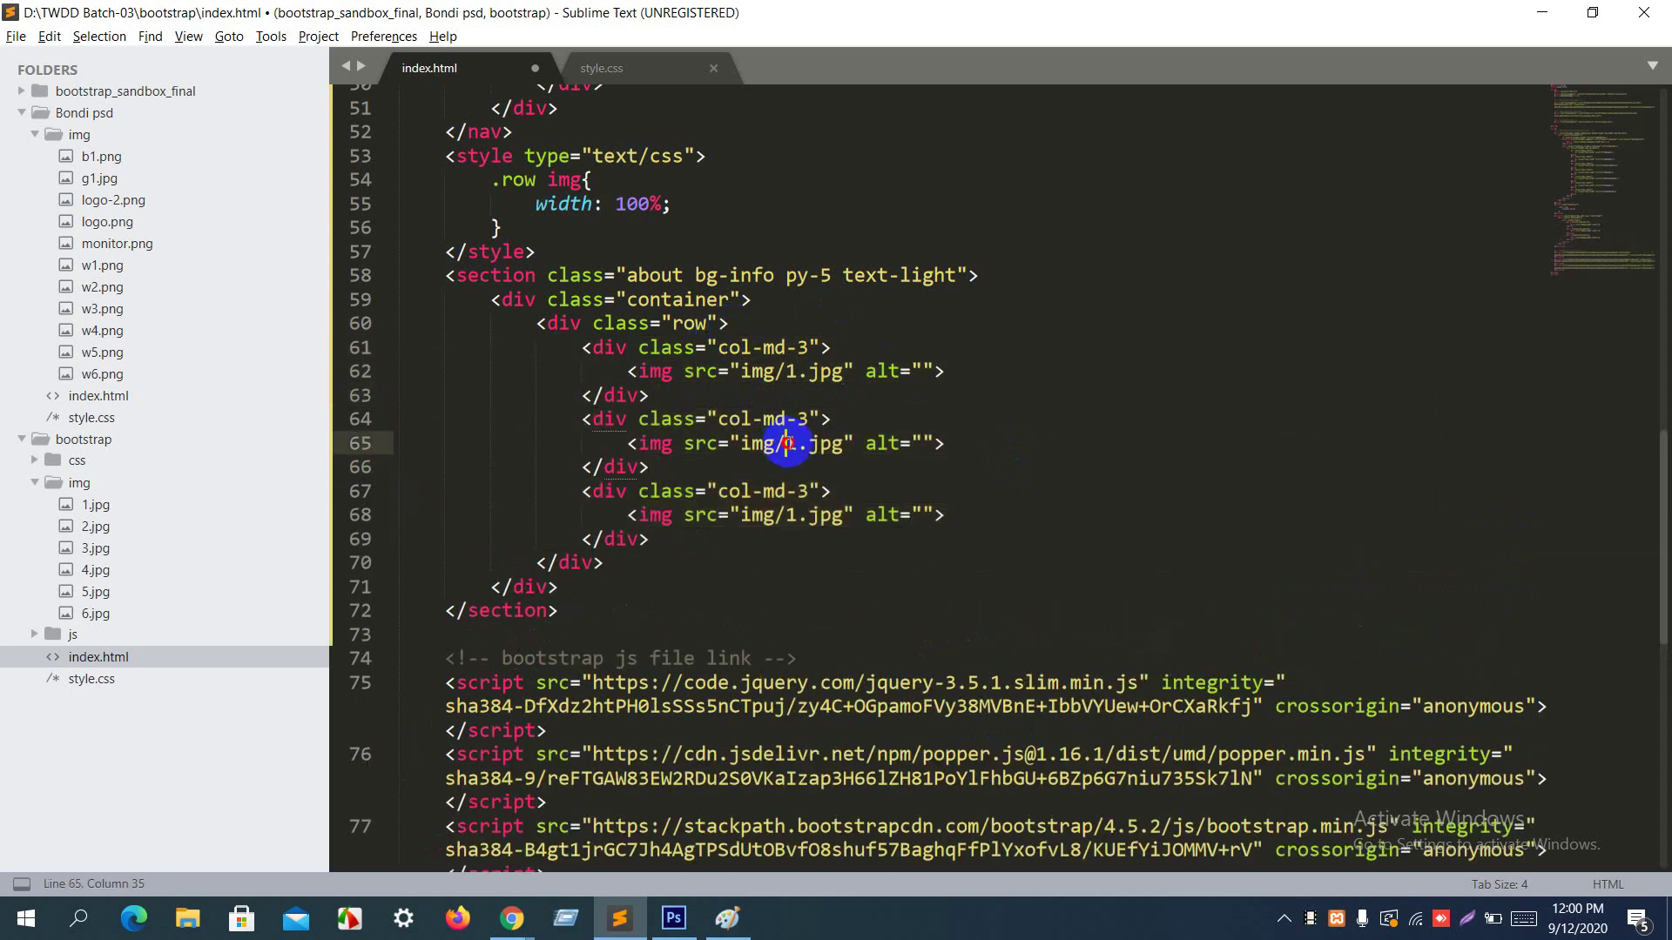
text(2)
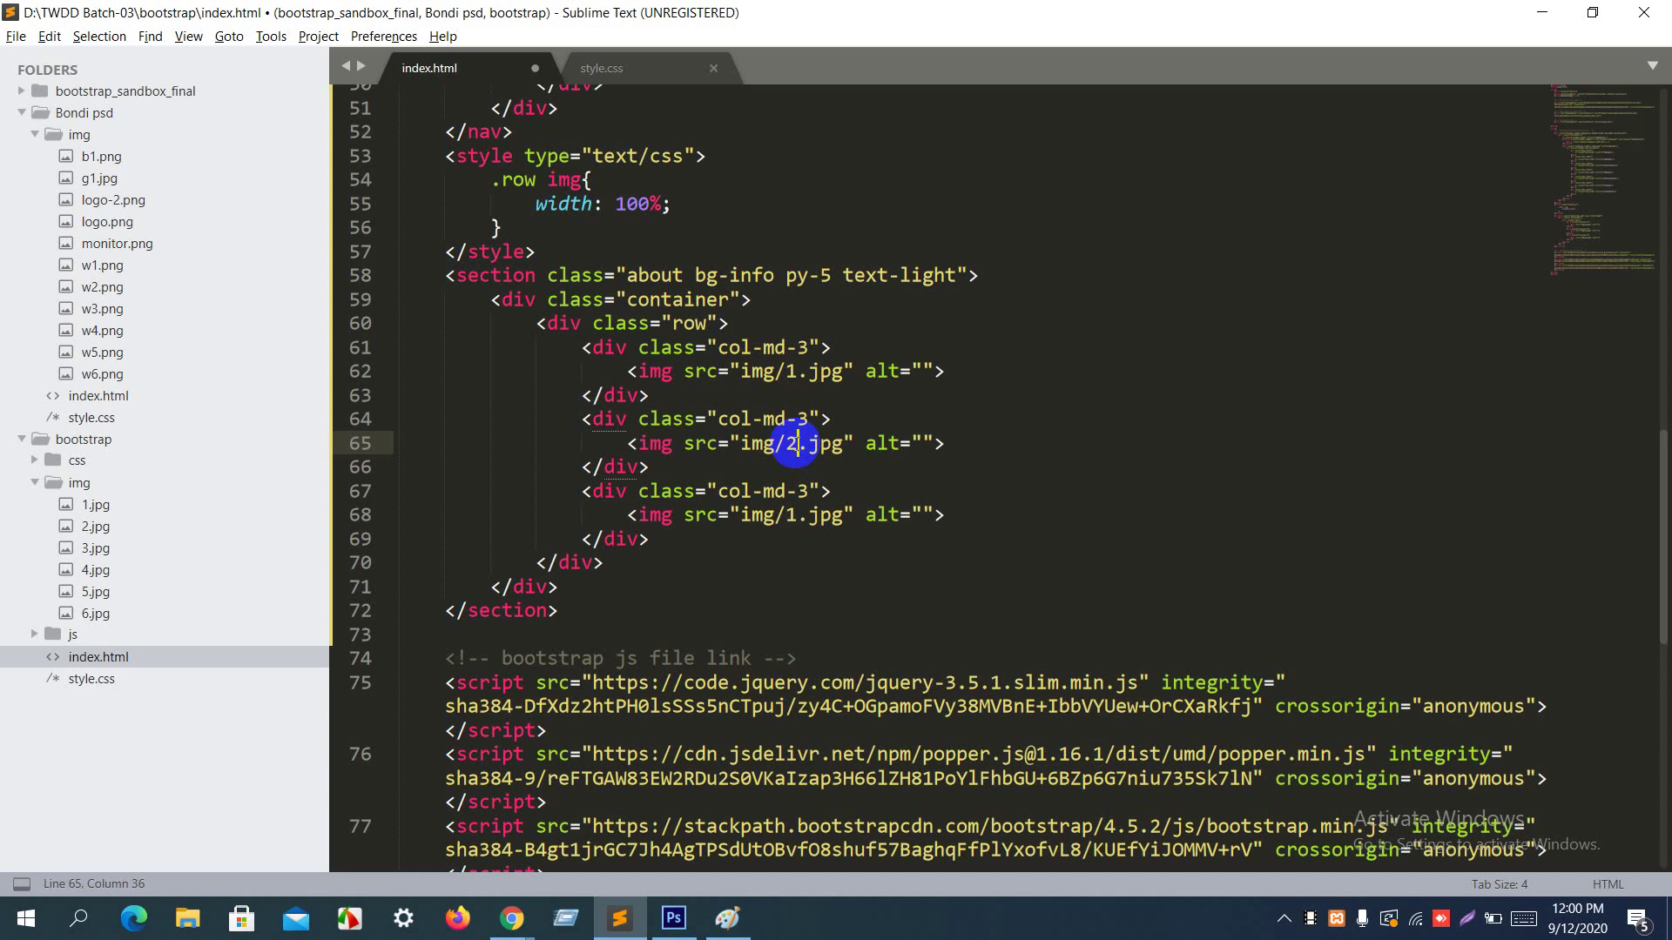
double_click(794, 517)
text(3)
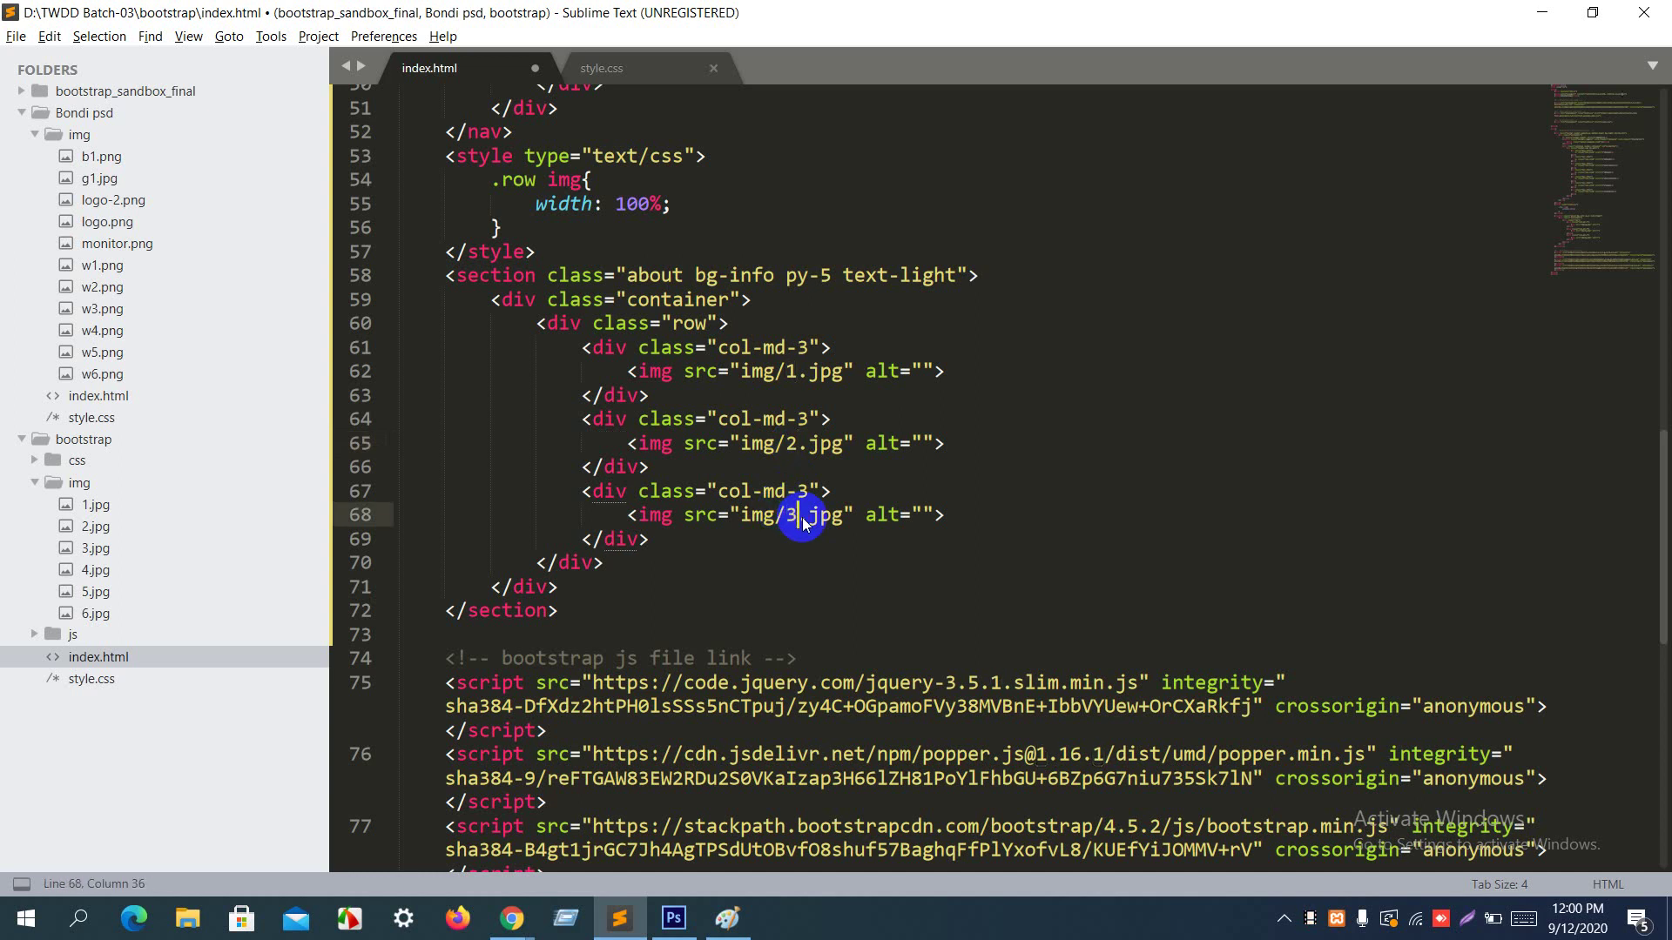
key(ctrl+s)
Step: Reload the page in the browser to check the col-md-3 image row, and return to Sublime Text
key(alt+Tab)
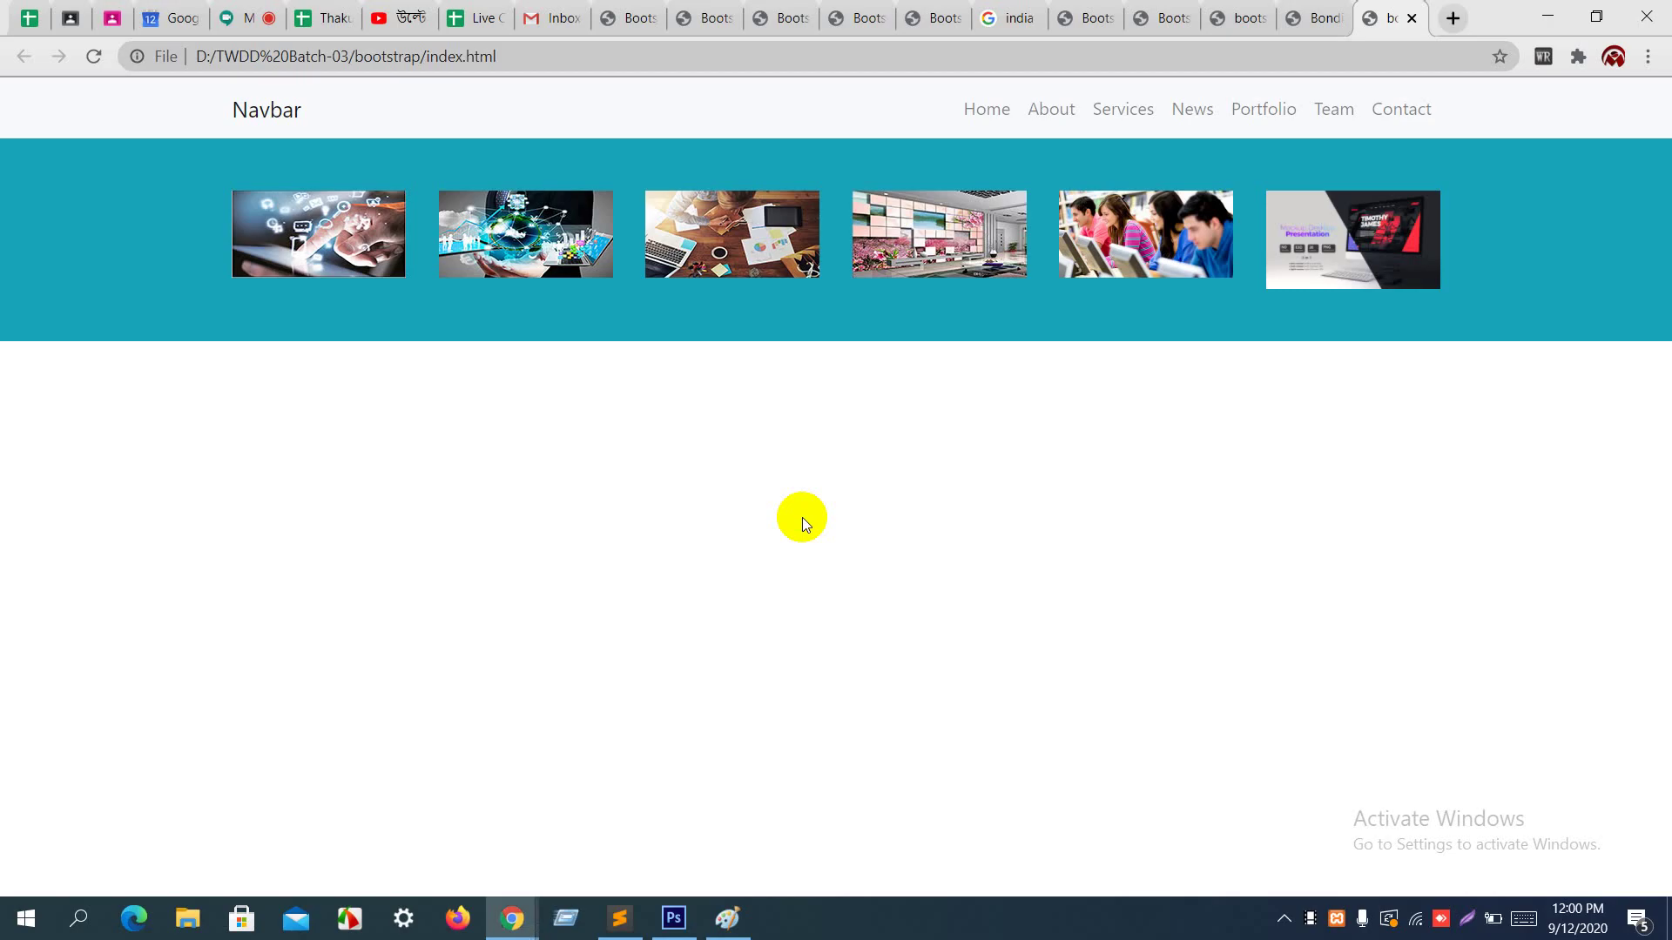
key(F5)
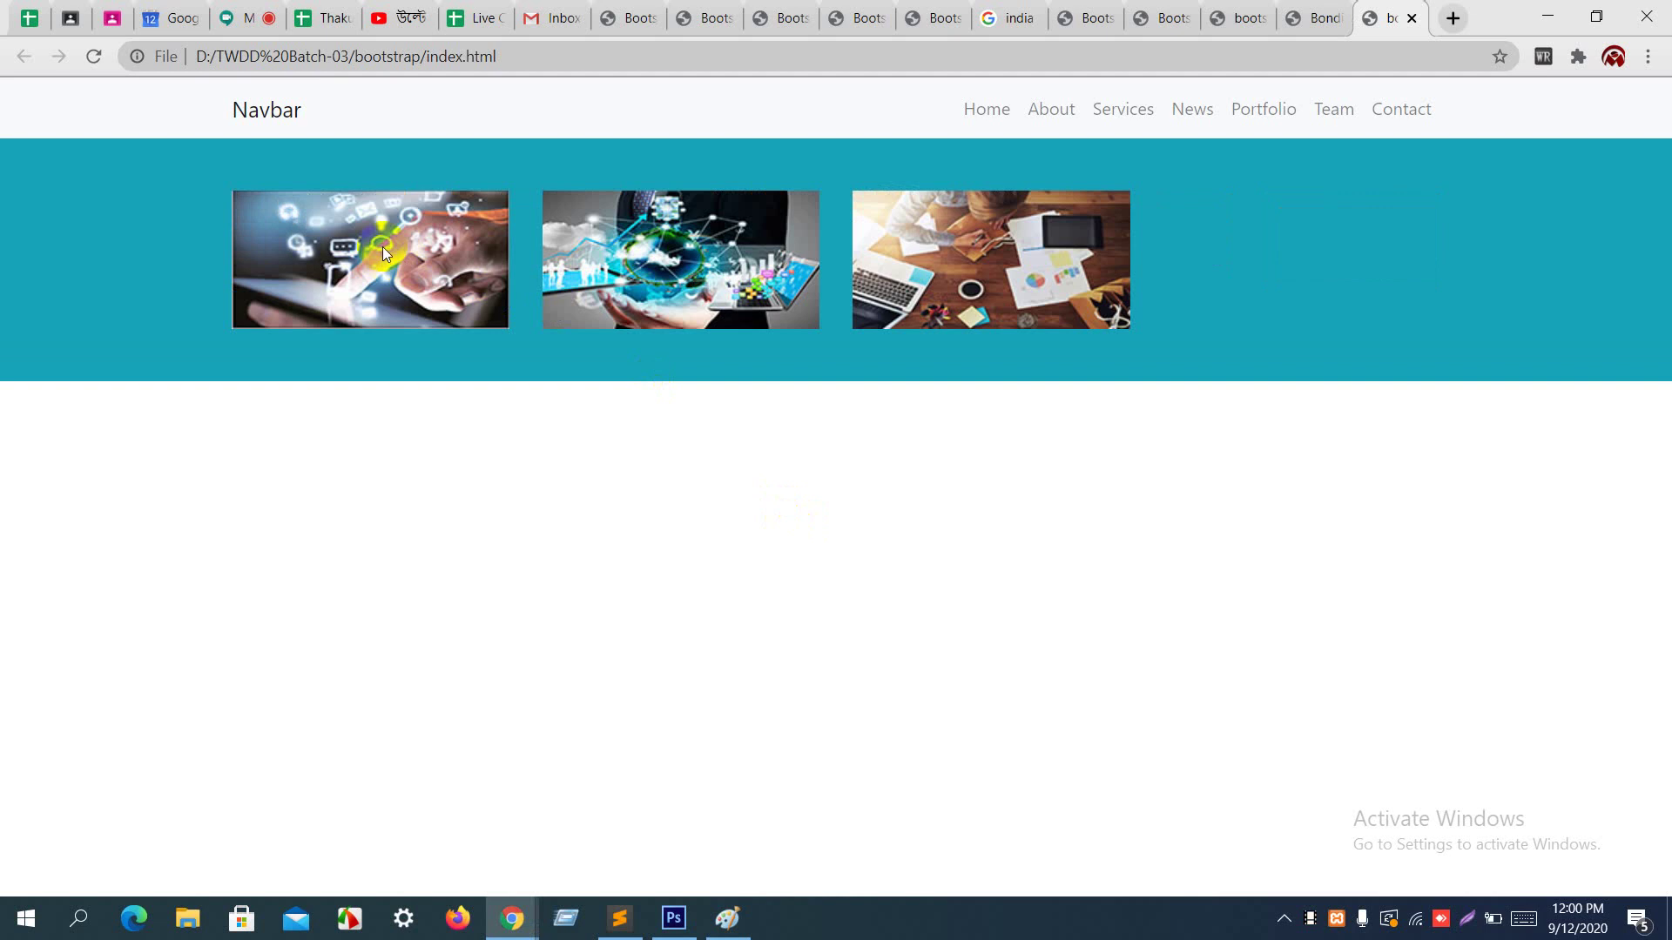
key(alt+Tab)
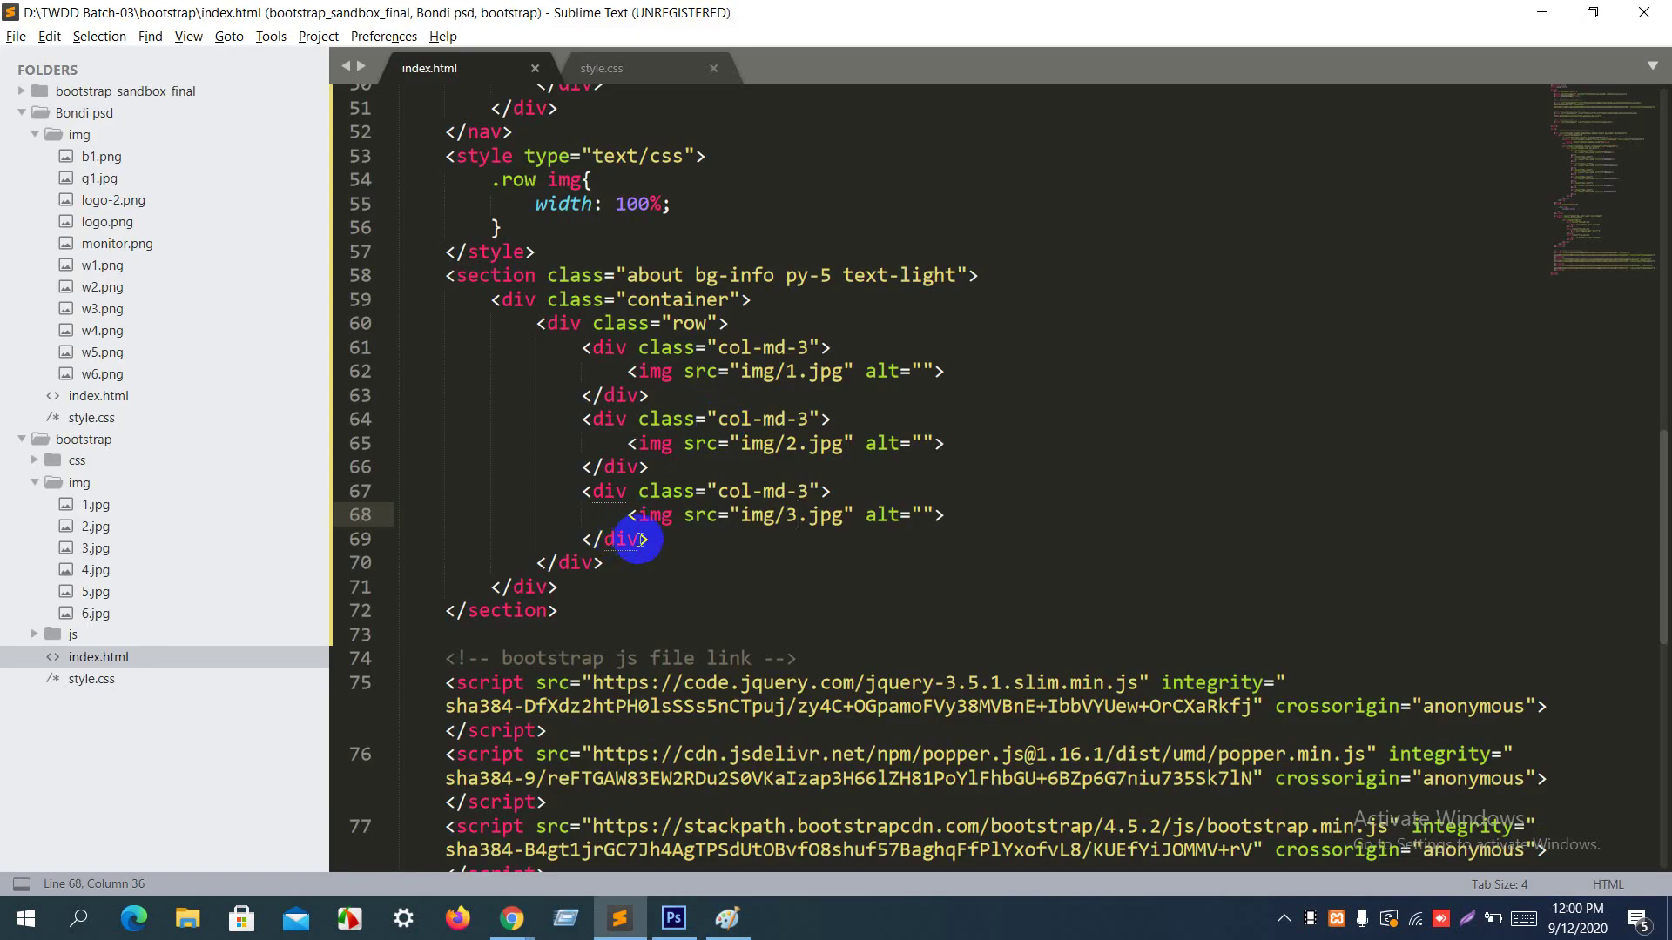
Step: Duplicate the third col-md-3 image div, set the copy's class to col-md-4, save, and check the reloaded page in the browser
drag(649, 543, 651, 475)
key(ctrl+shift+d)
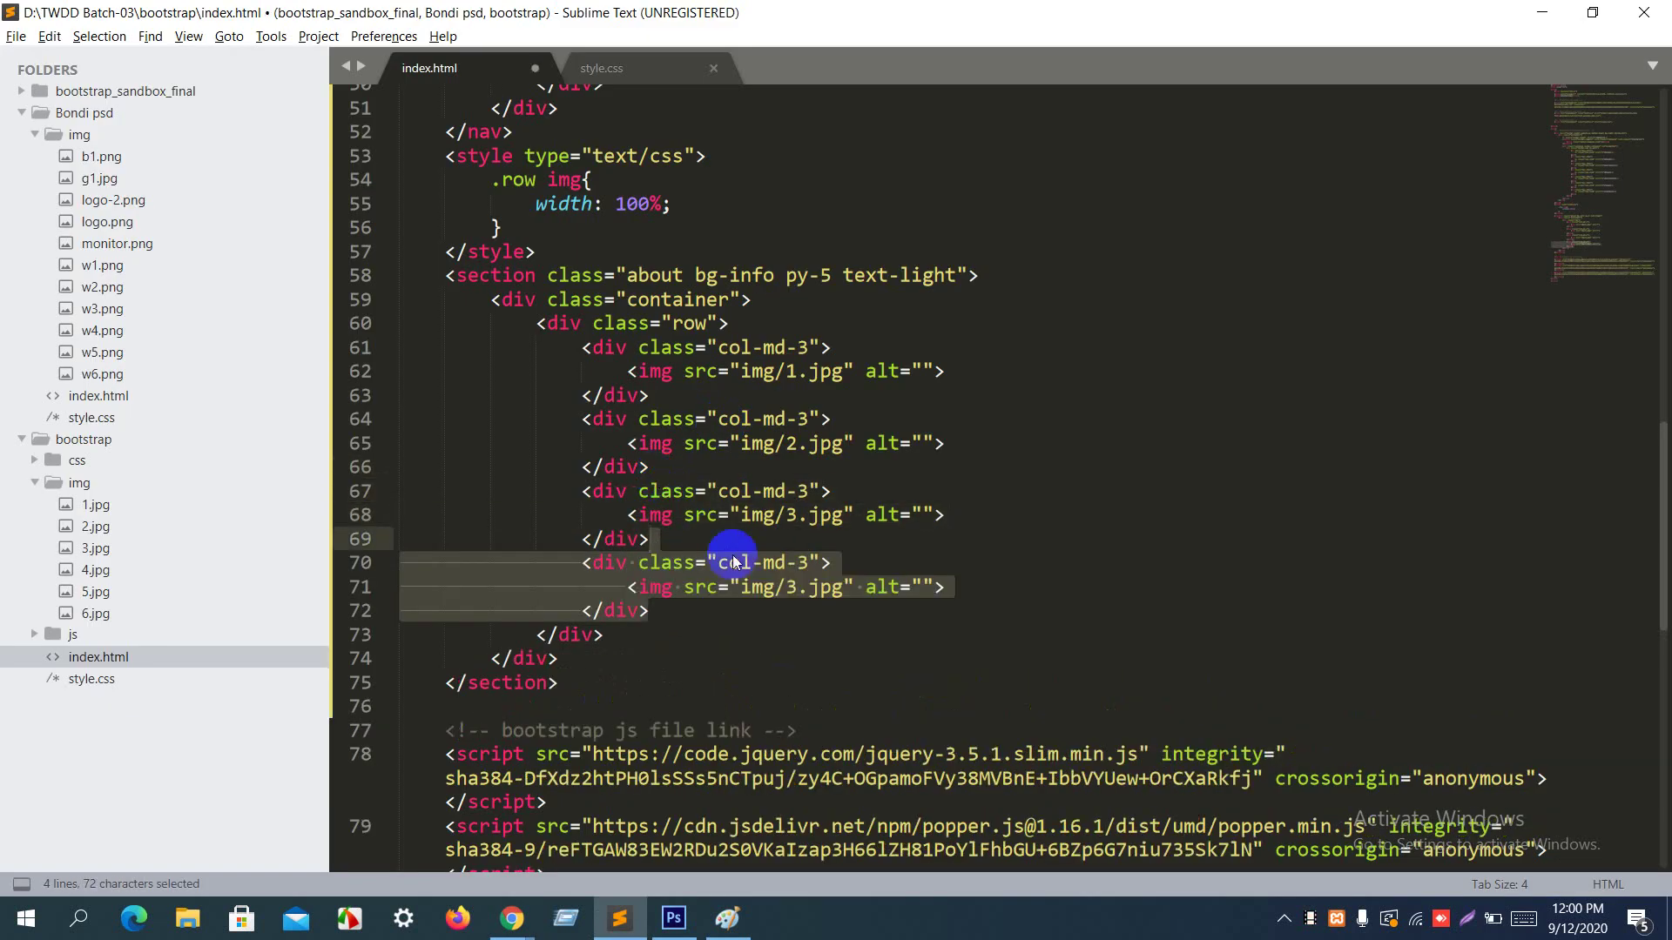
click(809, 565)
key(BackSpace)
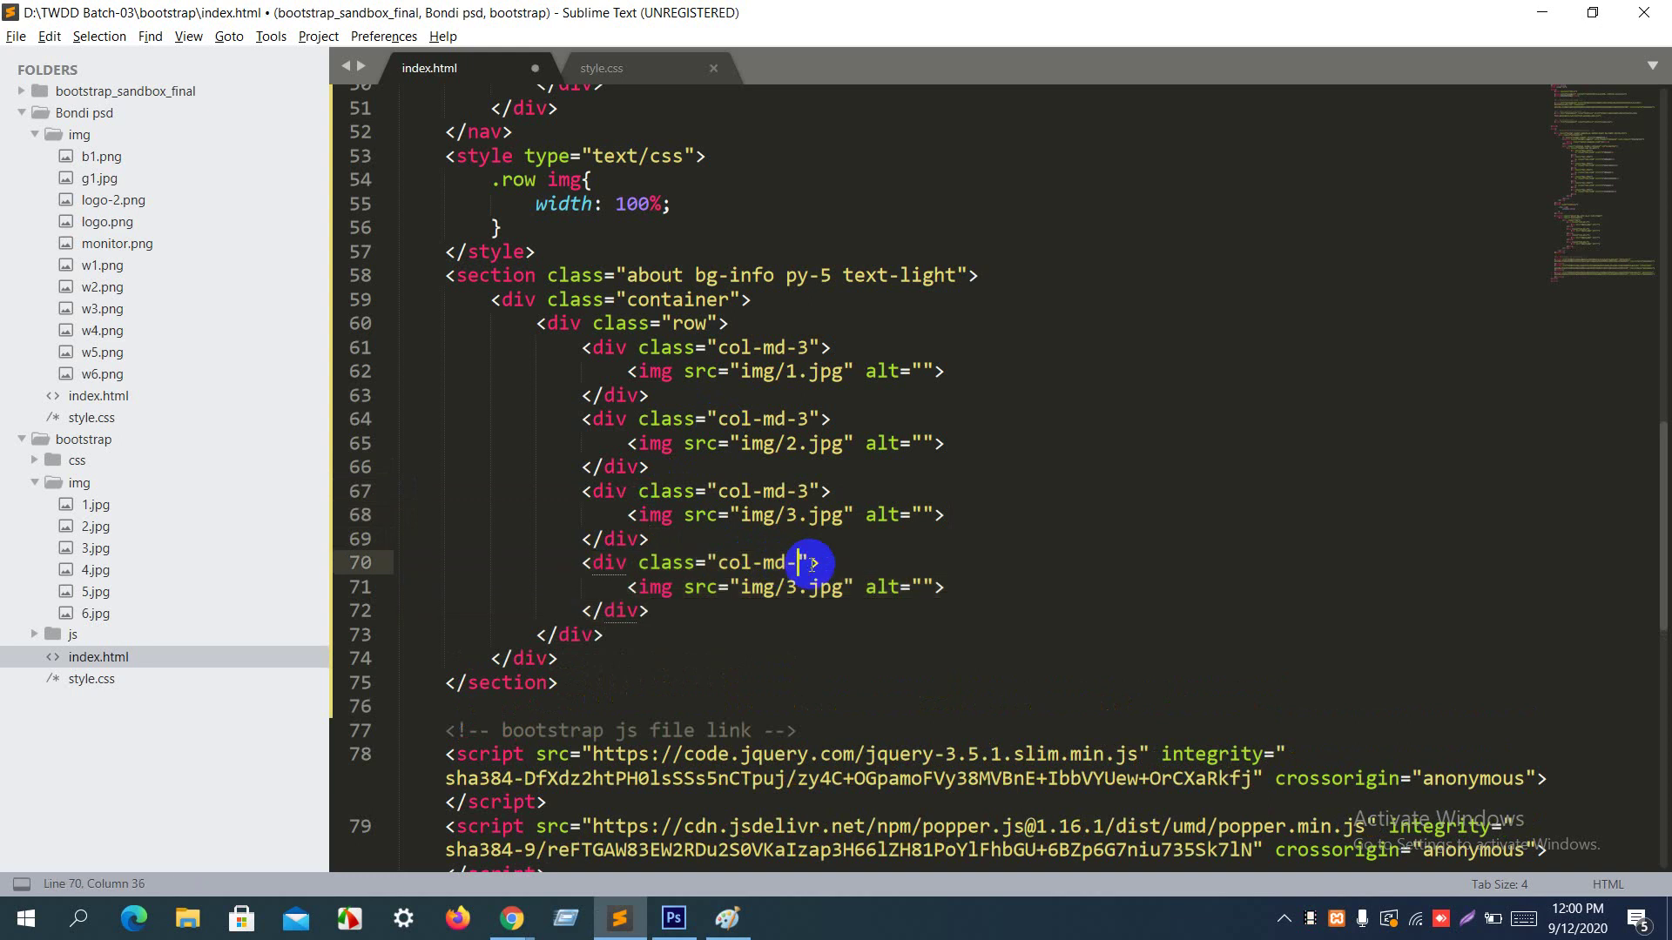
text(4)
key(ctrl+s)
key(alt+Tab)
key(ctrl+r)
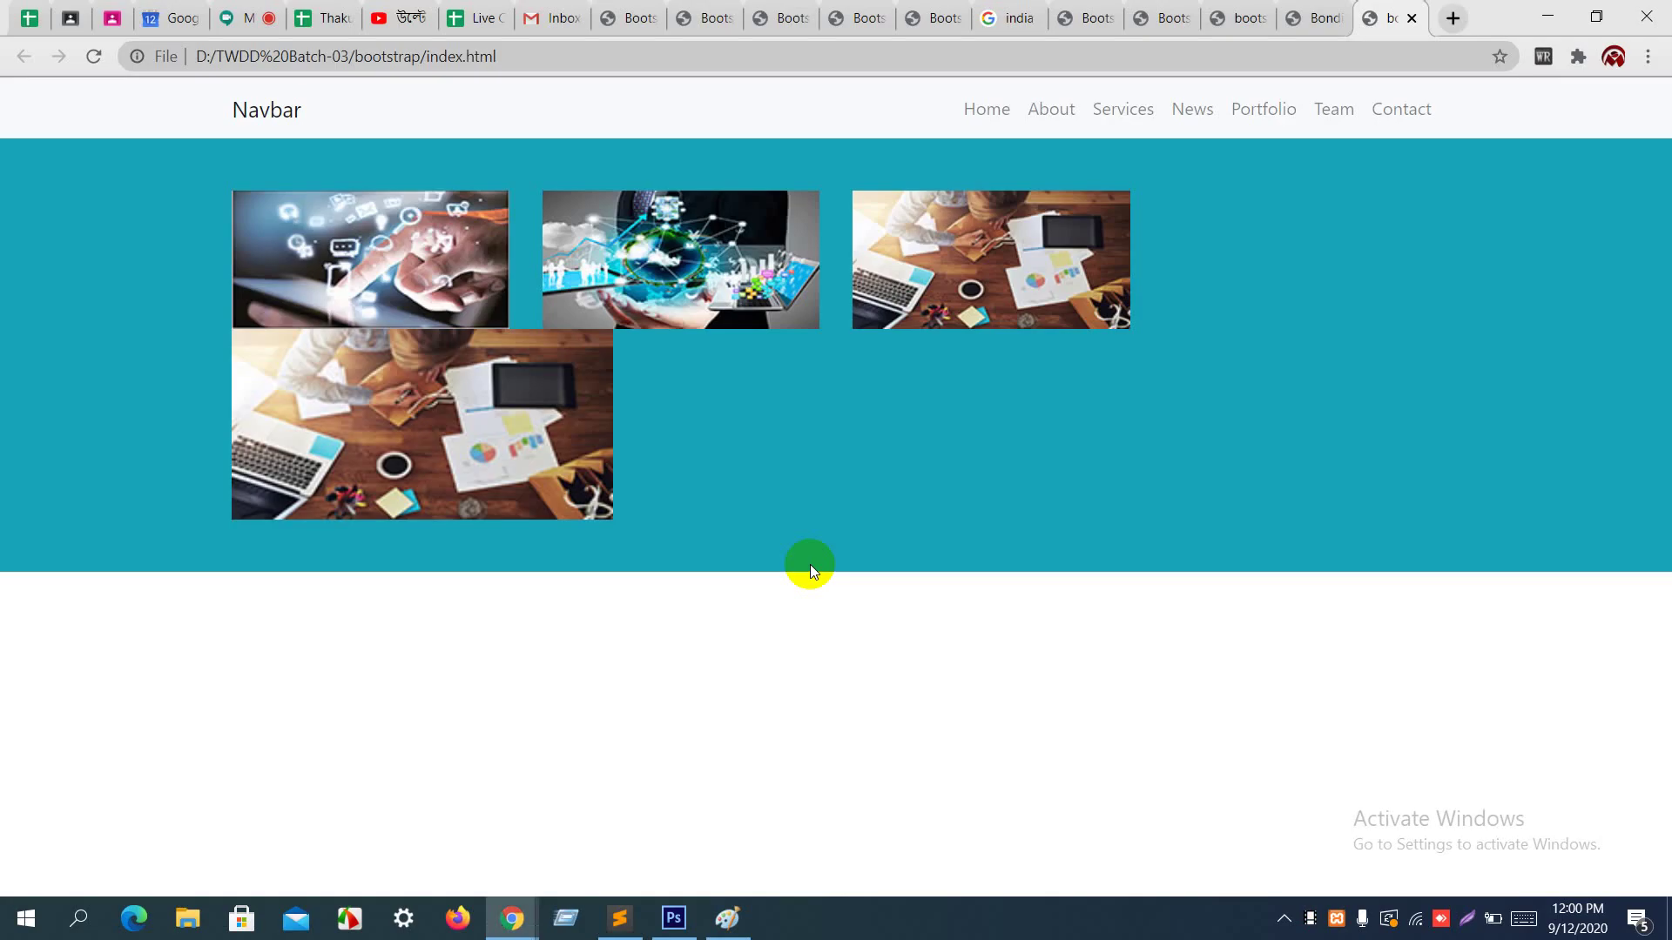
key(alt+Tab)
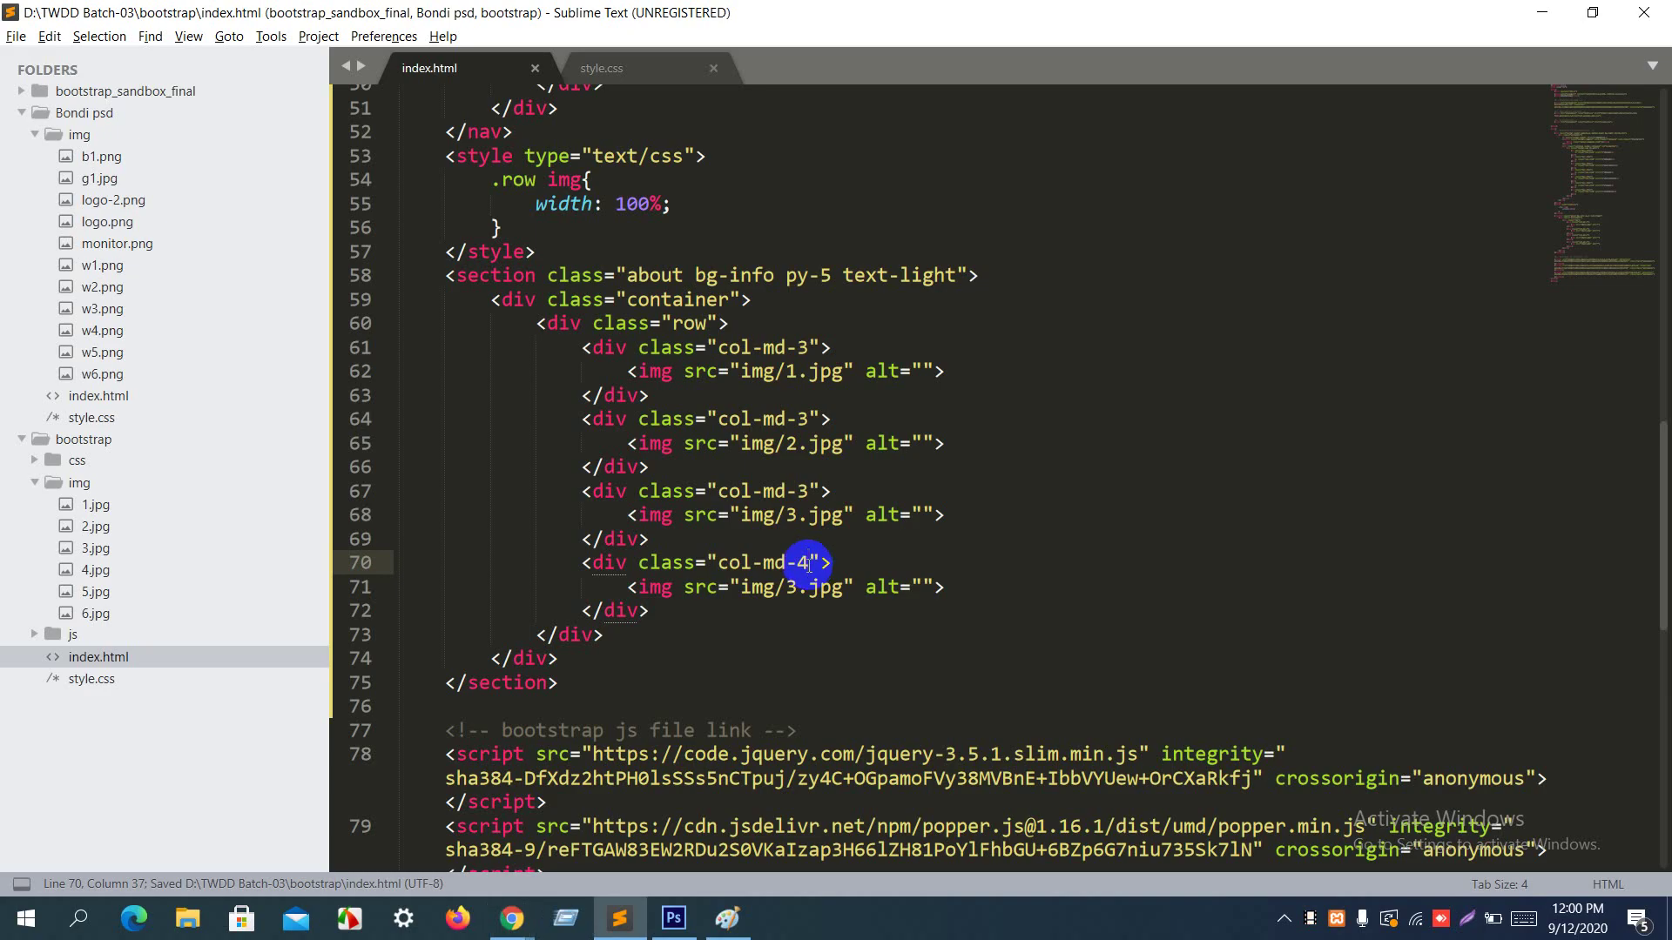
Step: Set the fourth div's class to col-md-3 and its image source to img/4.jpg, save, and check the reloaded page in the browser
key(BackSpace)
text(3)
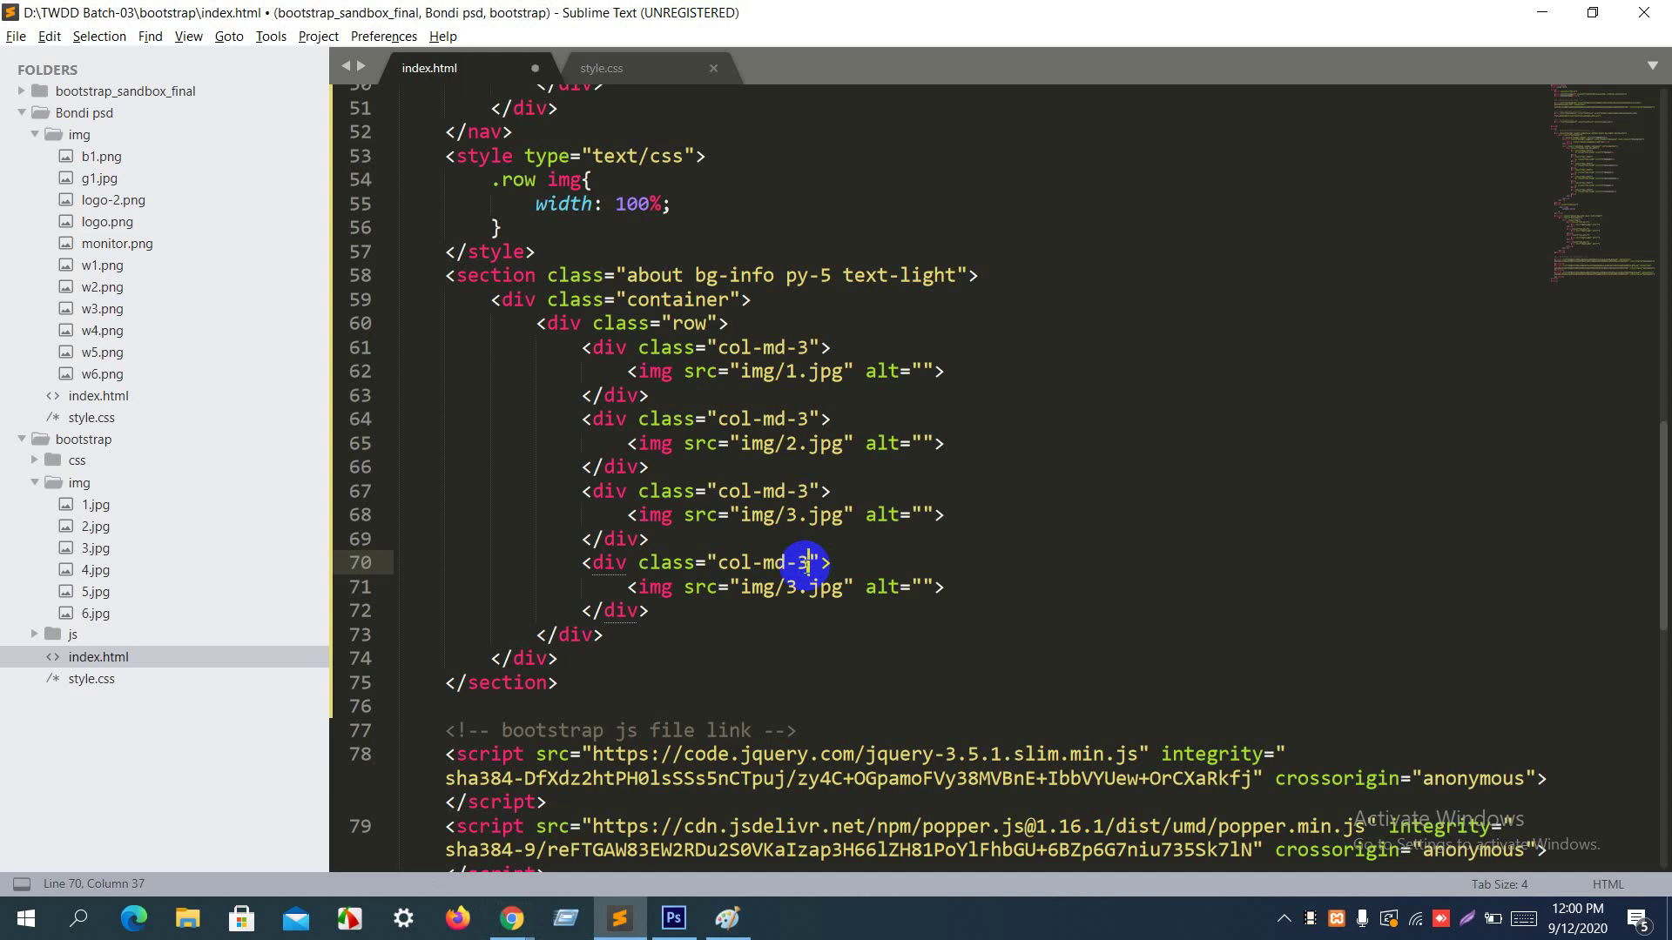
click(799, 588)
key(BackSpace)
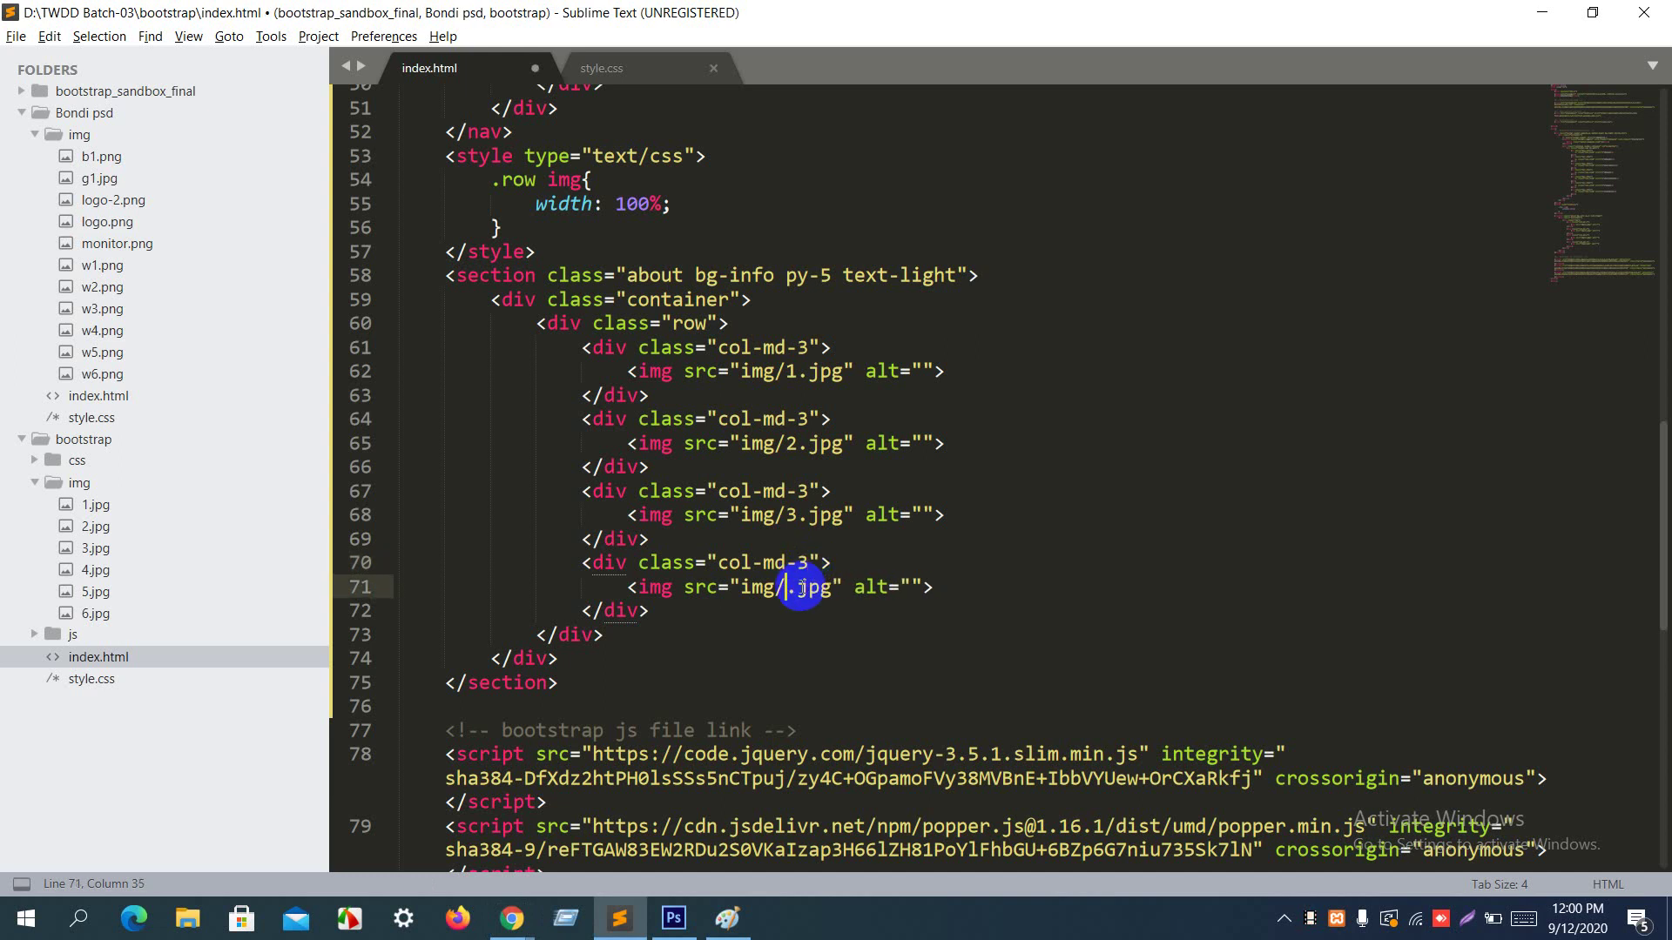
text(4)
key(ctrl+s)
key(alt+Tab)
key(F5)
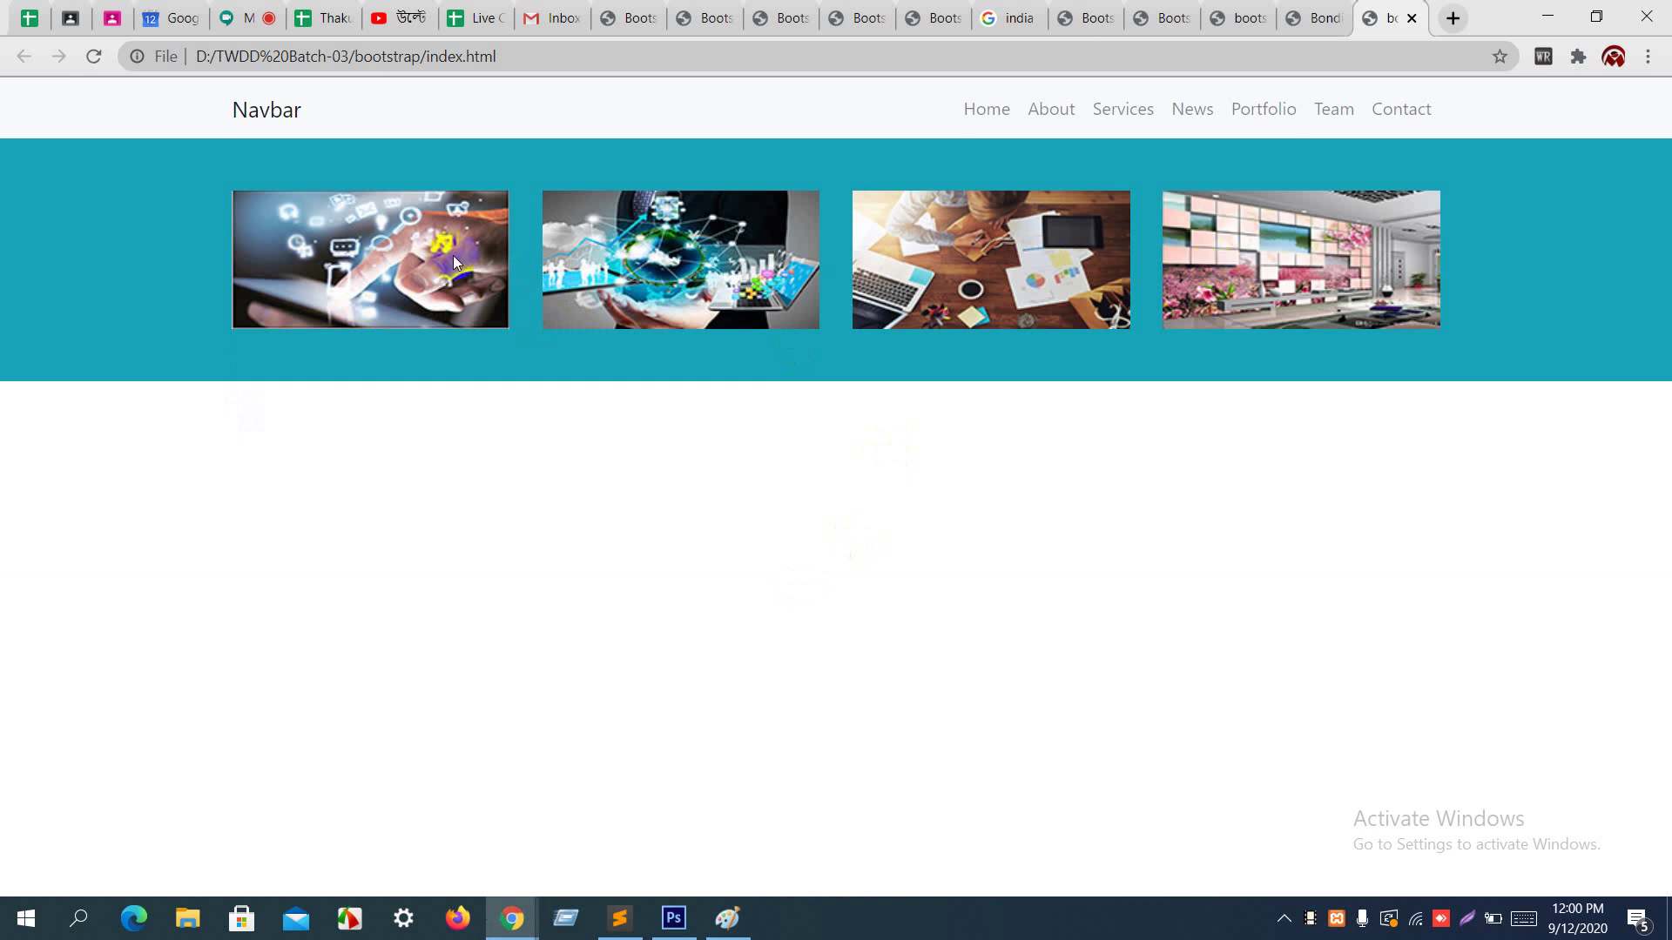
key(alt+Tab)
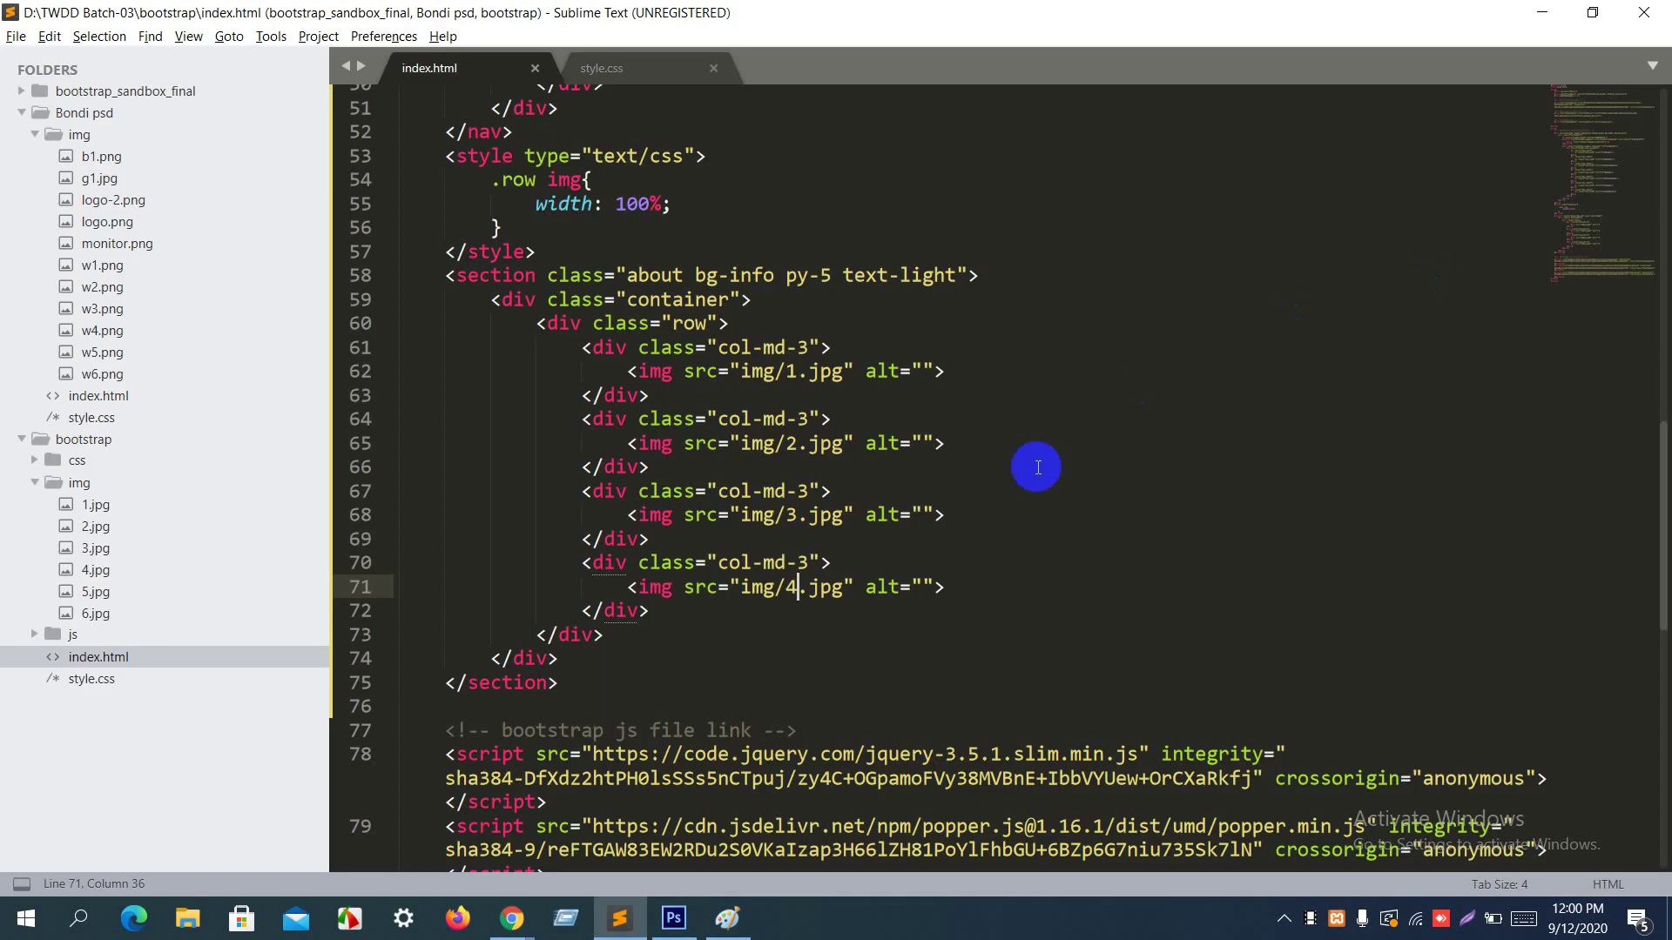
Step: Delete the fourth column div with its image, and set the classes of the first two column divs to col-md-4
drag(661, 611, 668, 548)
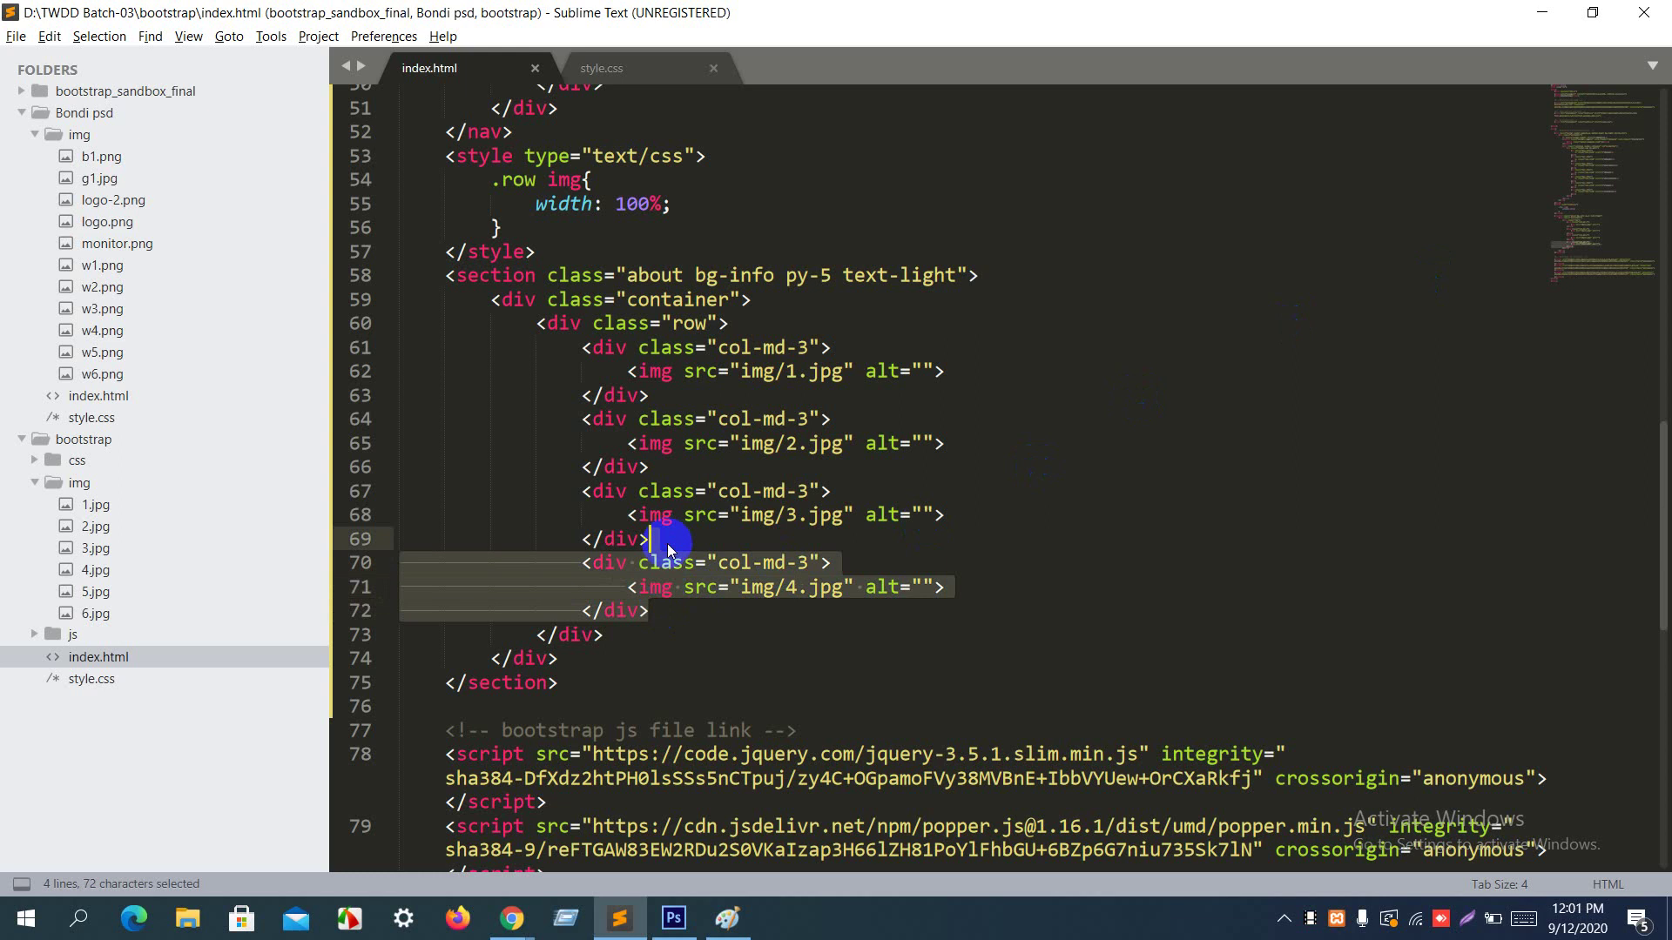
key(BackSpace)
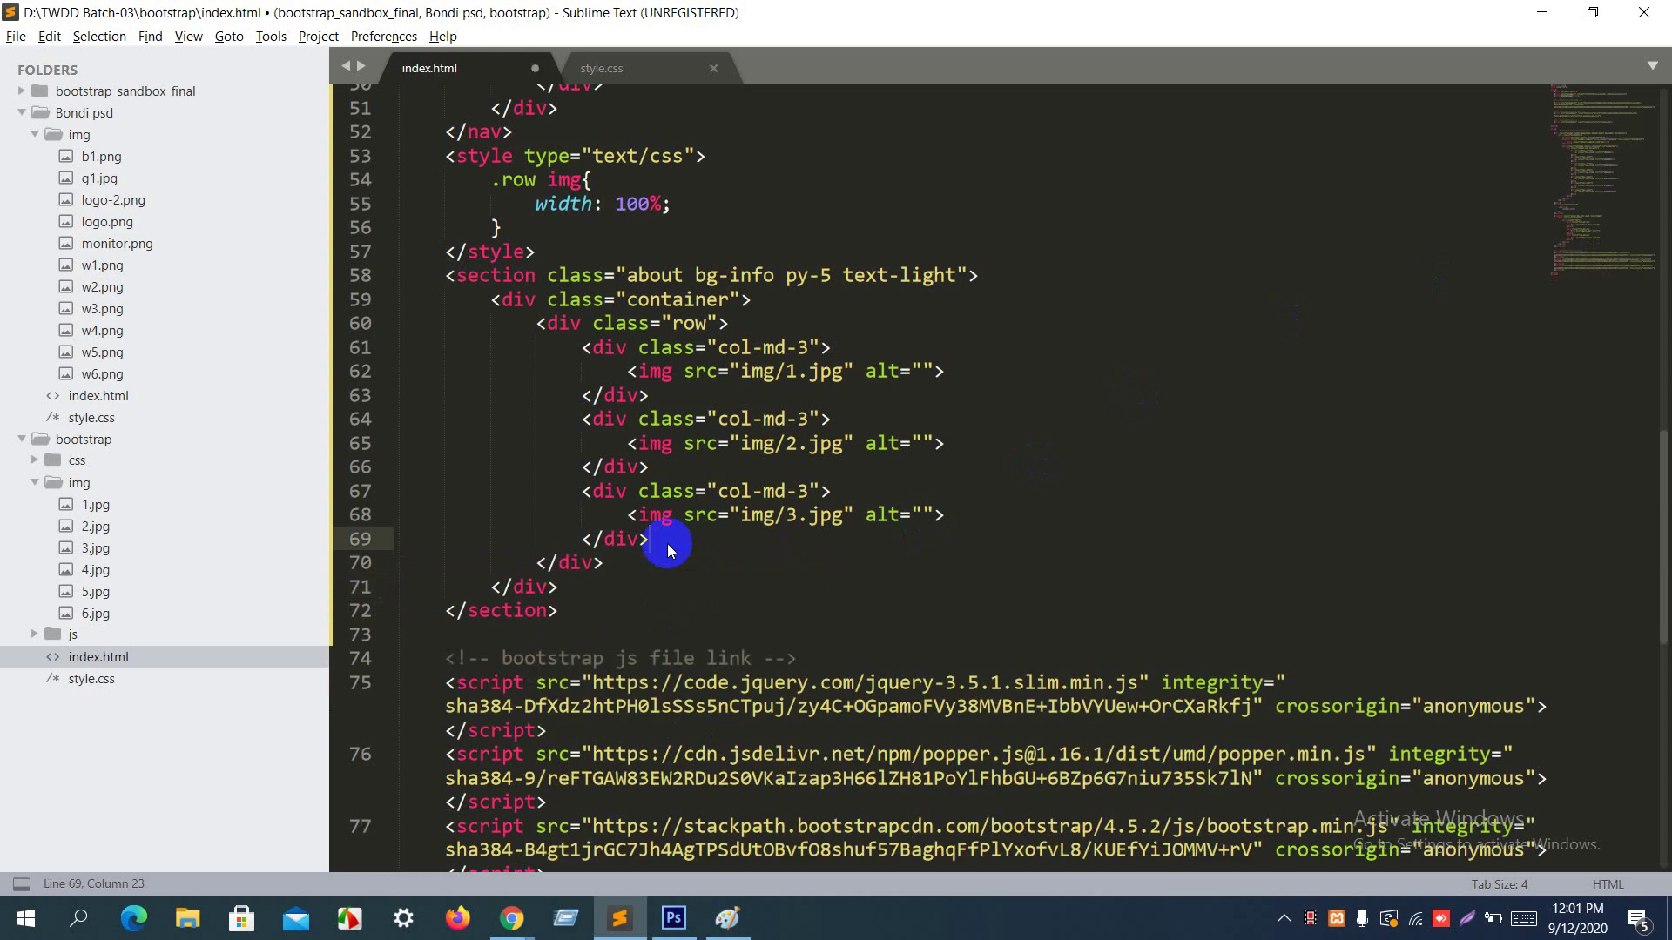
click(809, 347)
key(BackSpace)
text(4)
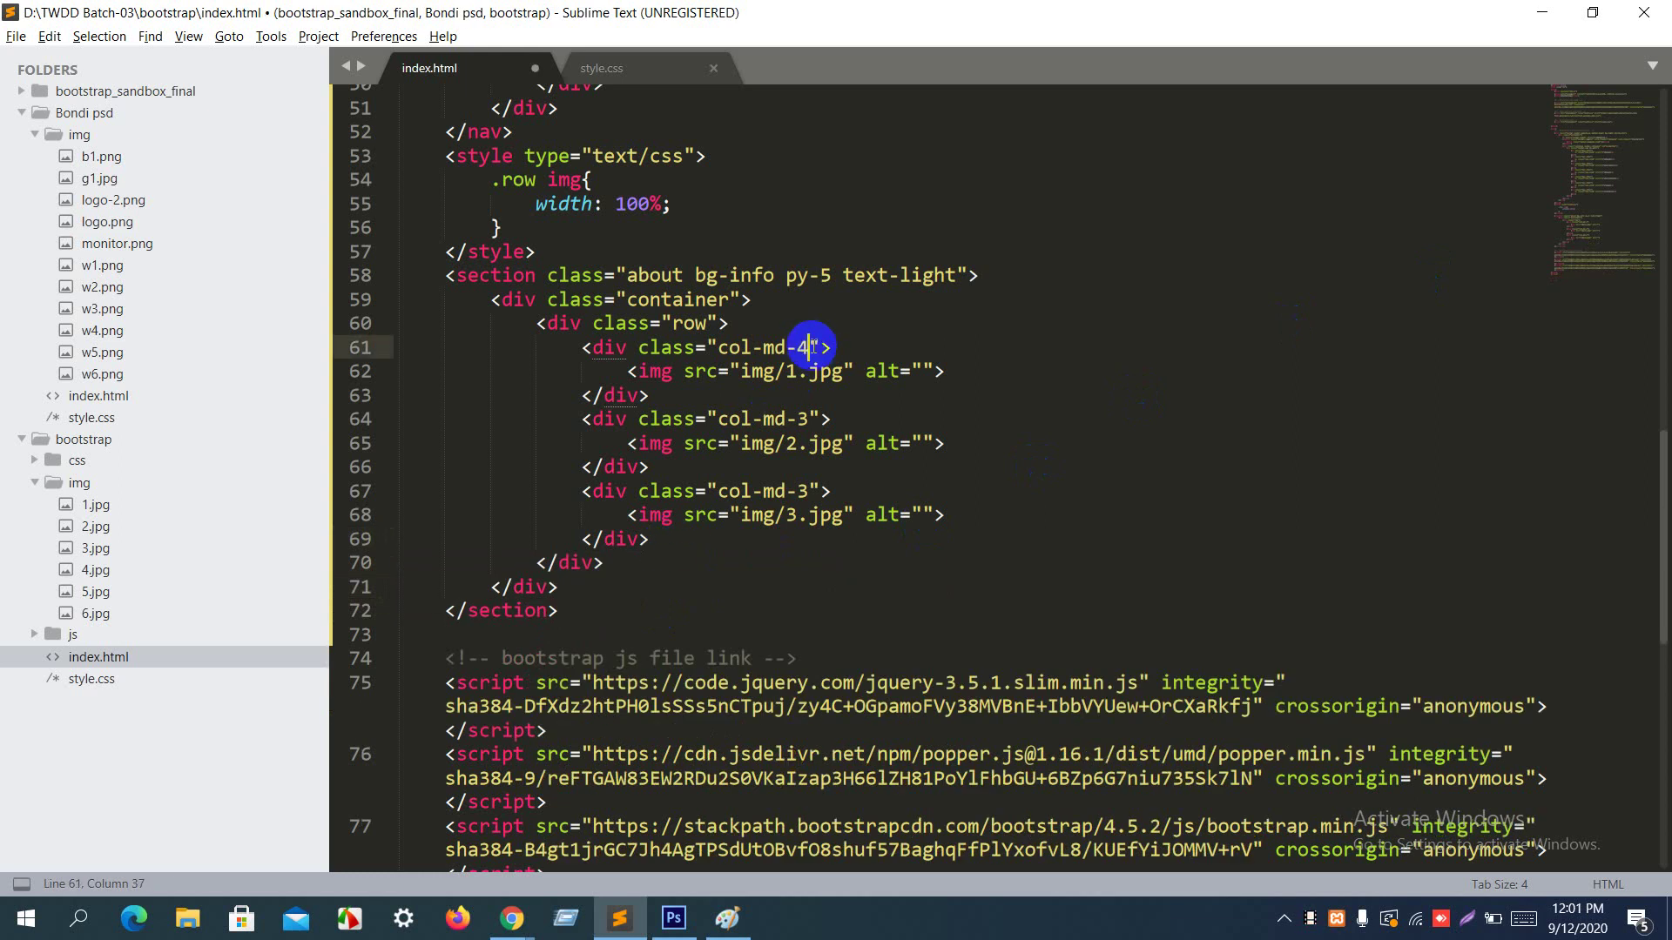
key(Down)
key(Down)
key(Down)
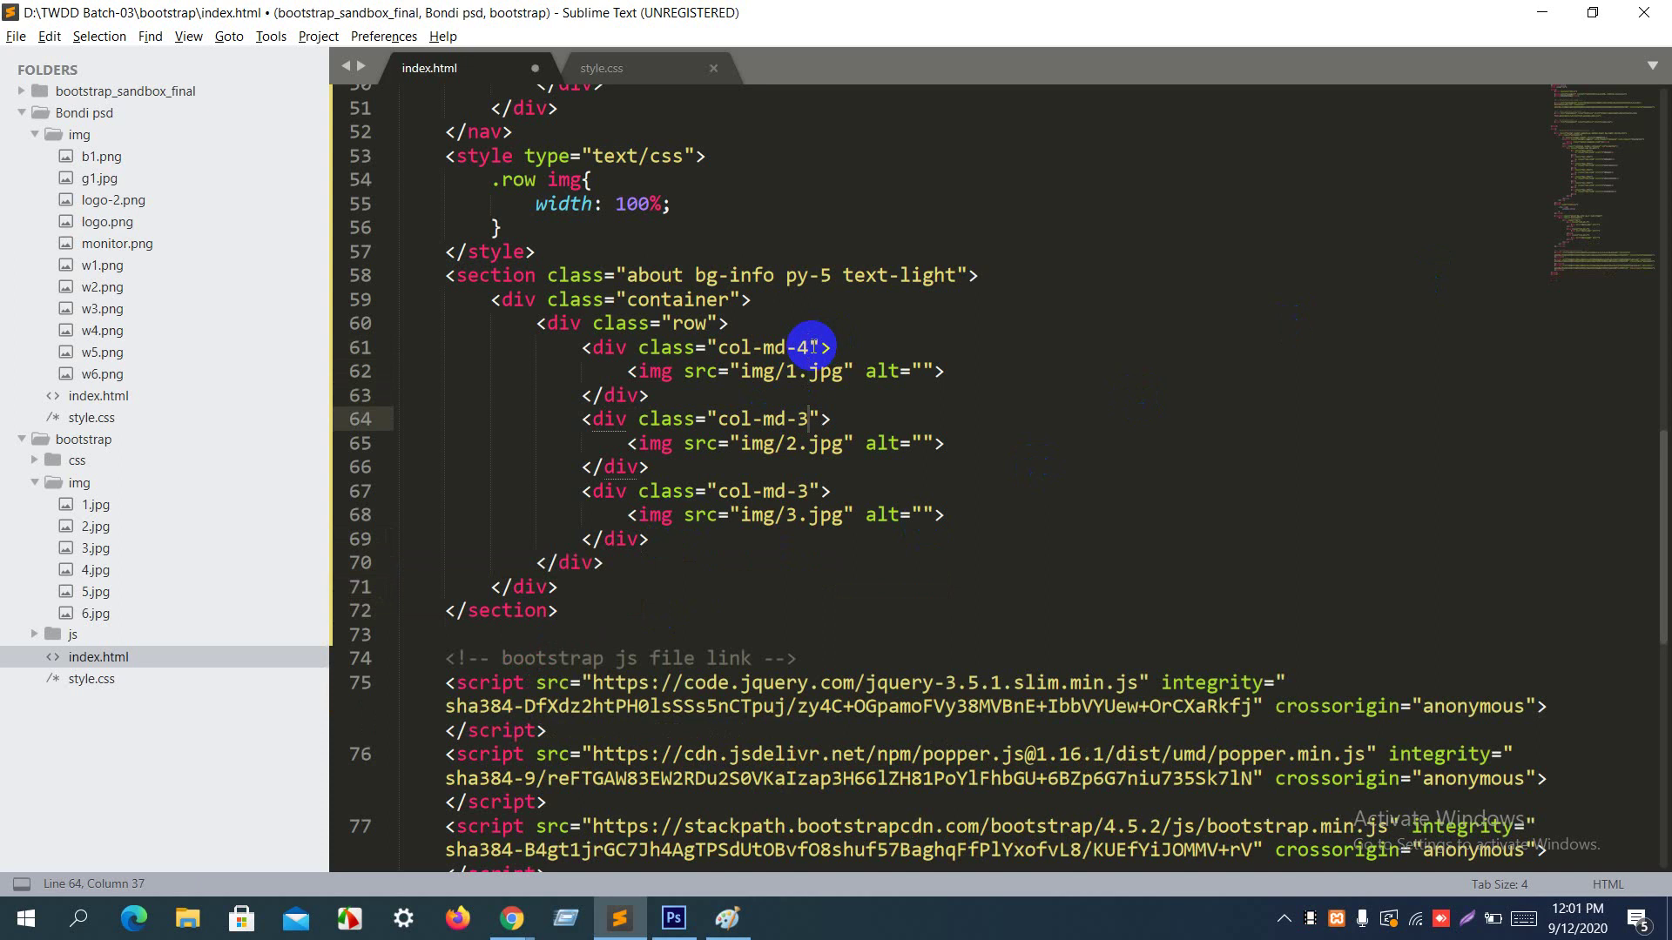
key(BackSpace)
text(4)
Step: Set the third column div's class to col-md-4, save the file, and reload the page in the browser to check the row
key(Down)
key(Down)
key(Down)
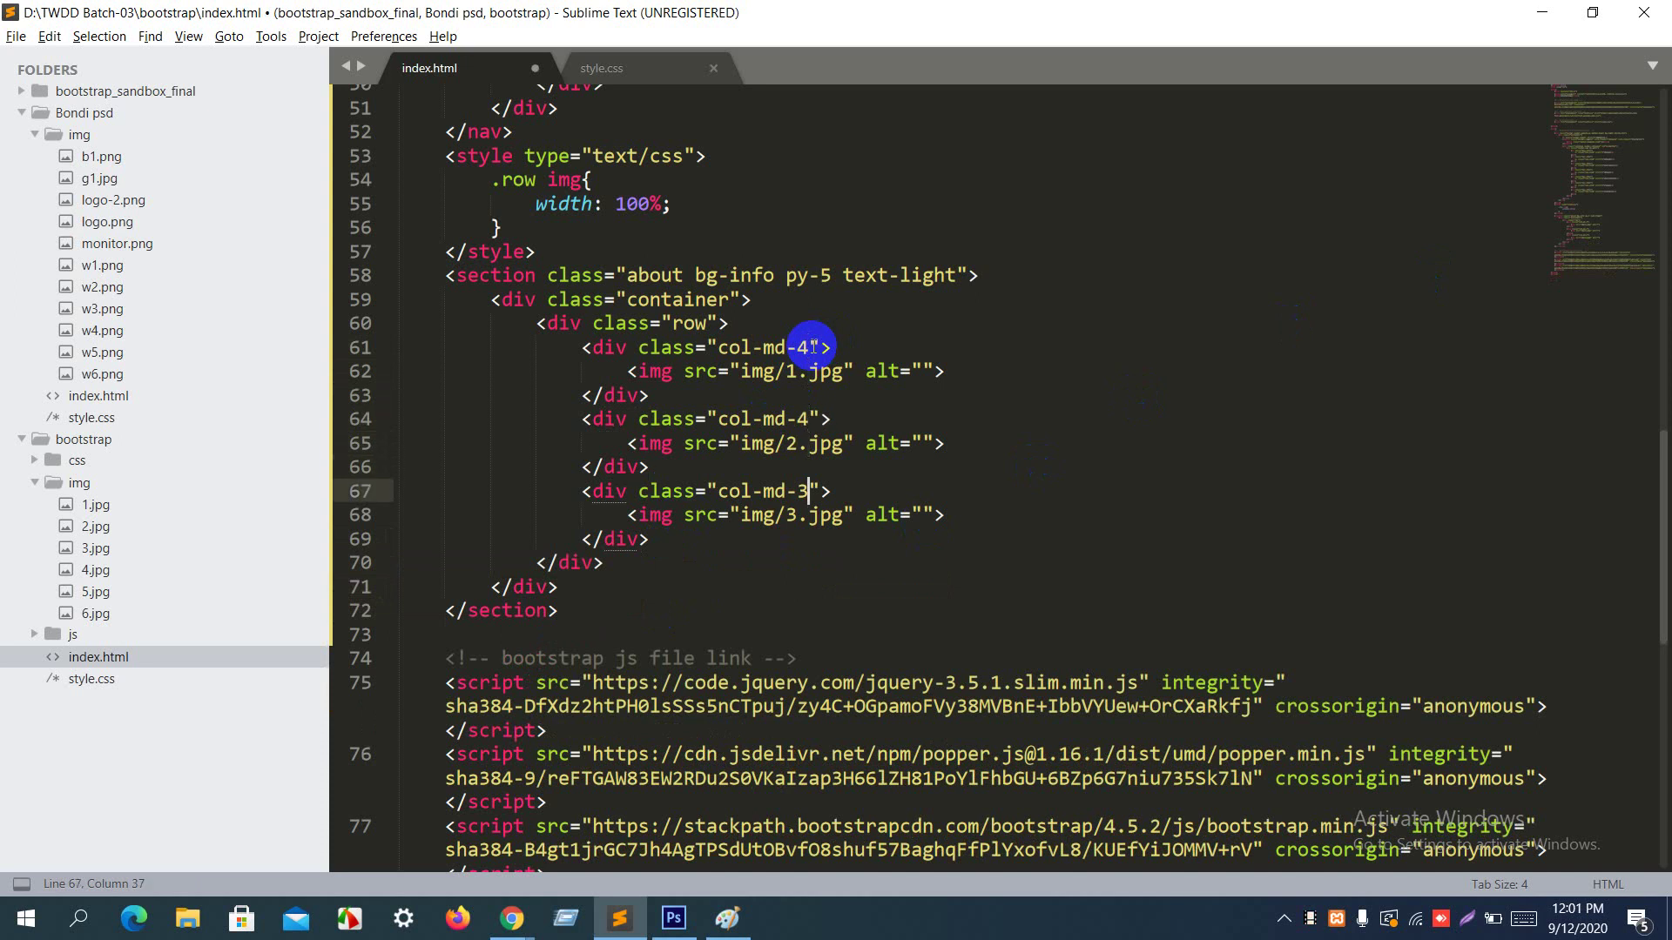
key(BackSpace)
text(4)
key(ctrl+s)
key(Tab)
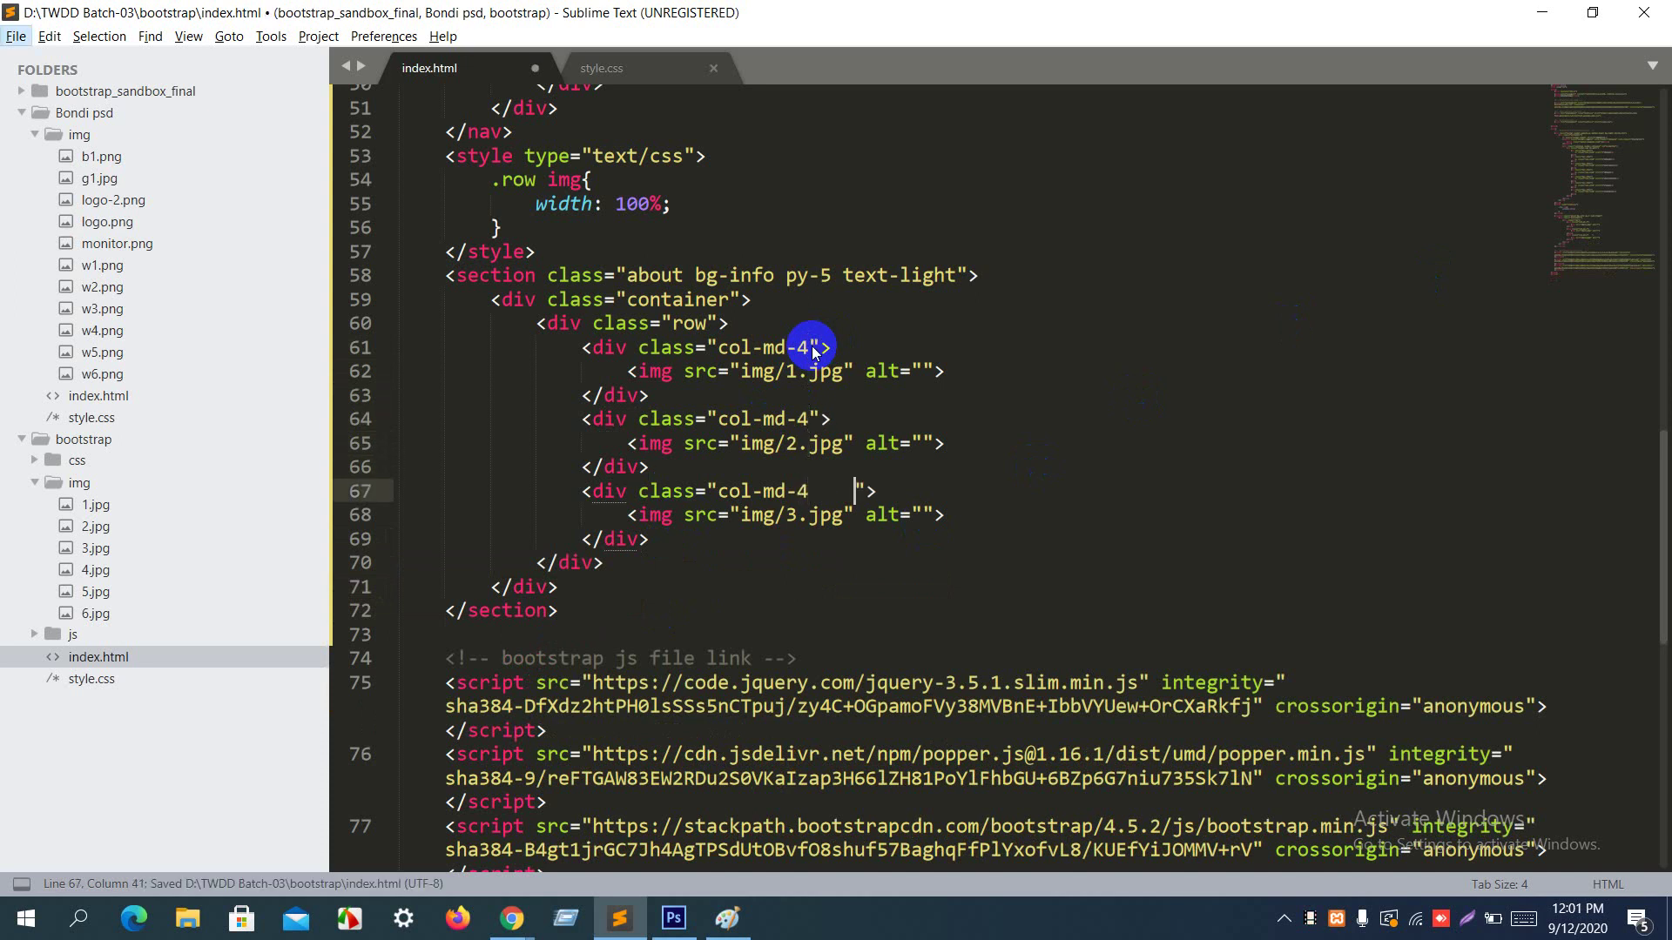
key(alt)
key(BackSpace)
key(ctrl+s)
key(alt+Tab)
key(F5)
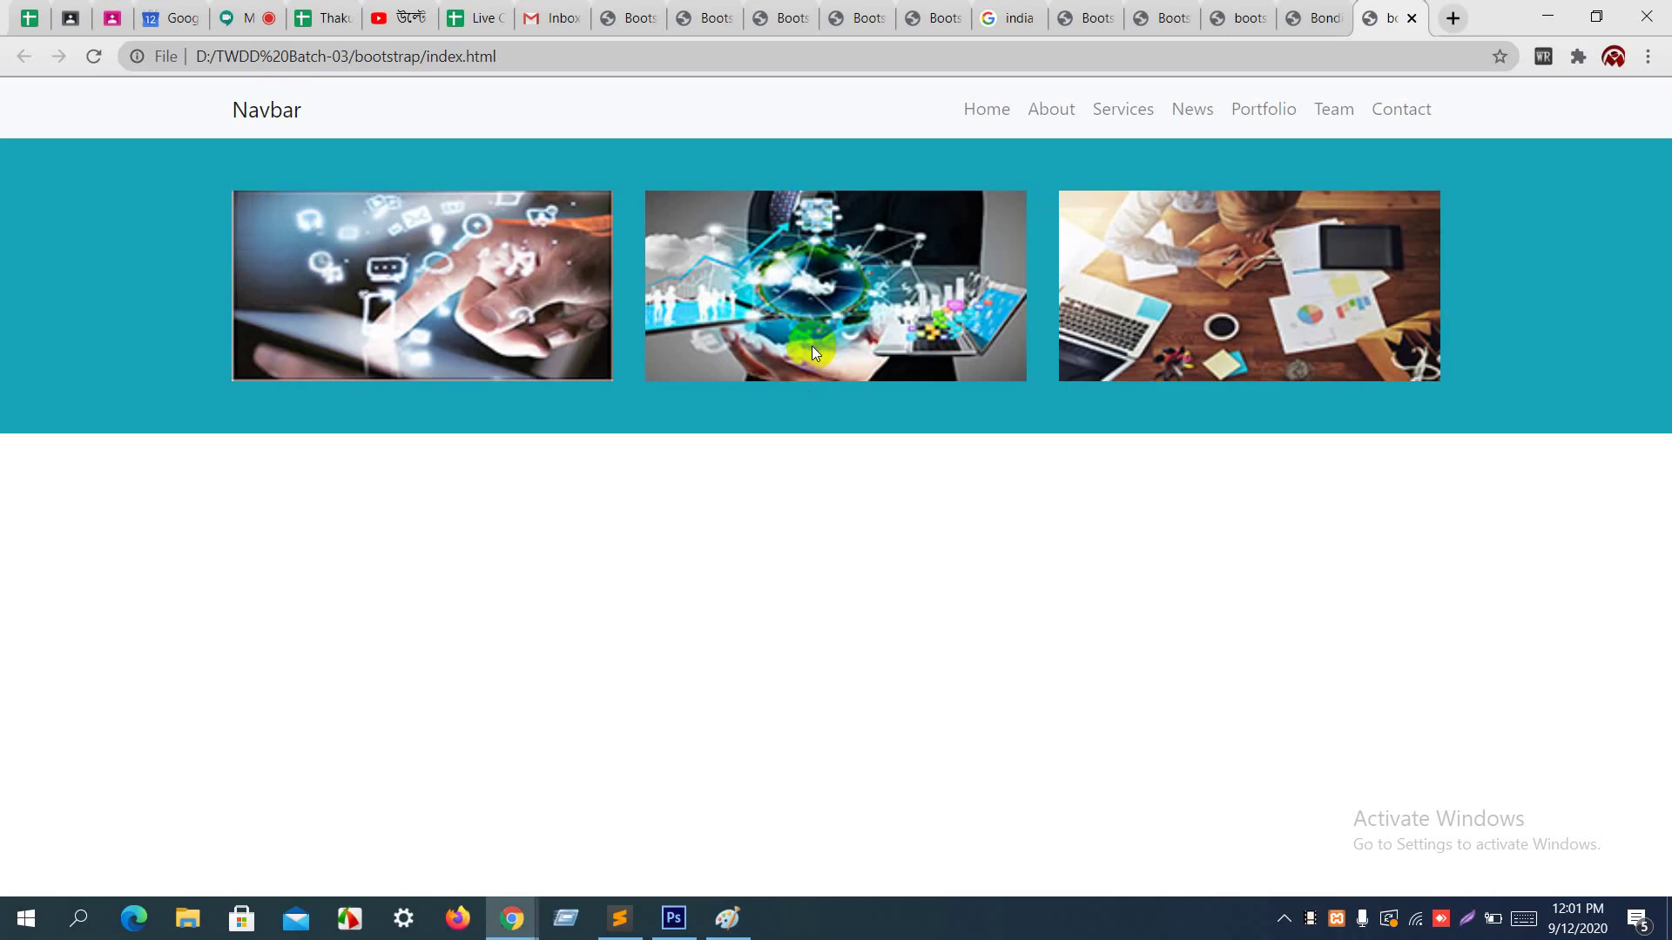
Step: Back in Sublime Text, set the classes of the third and second column divs to col-md-6
key(alt+Tab)
key(BackSpace)
text(6">)
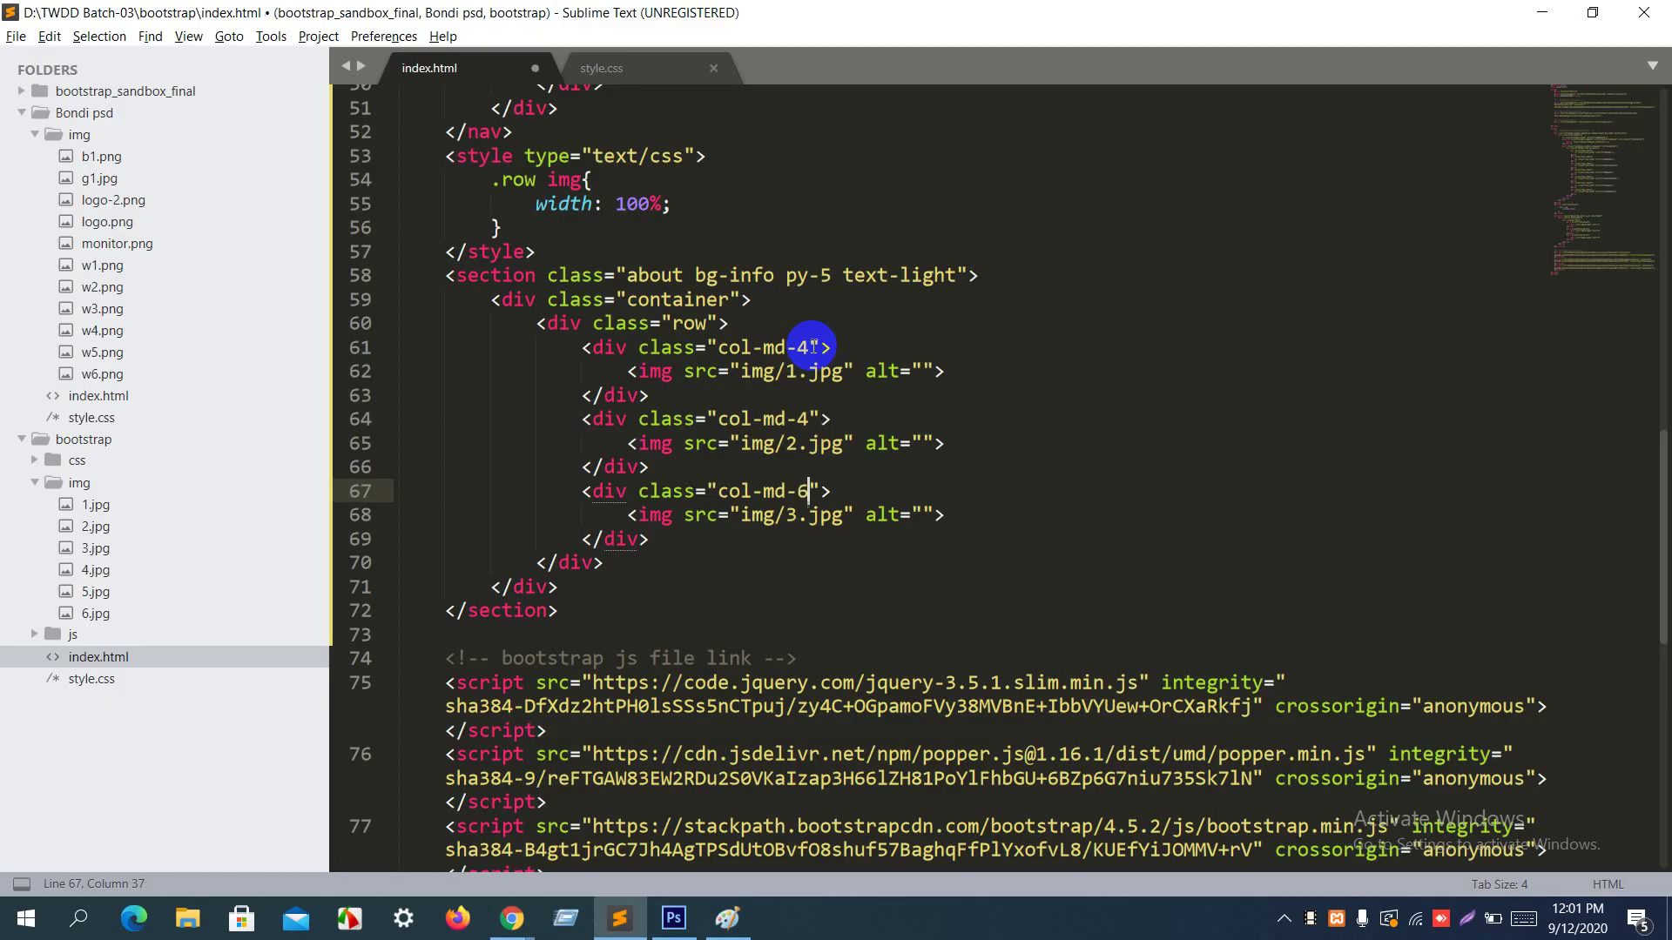
key(Up)
key(Up)
key(Up)
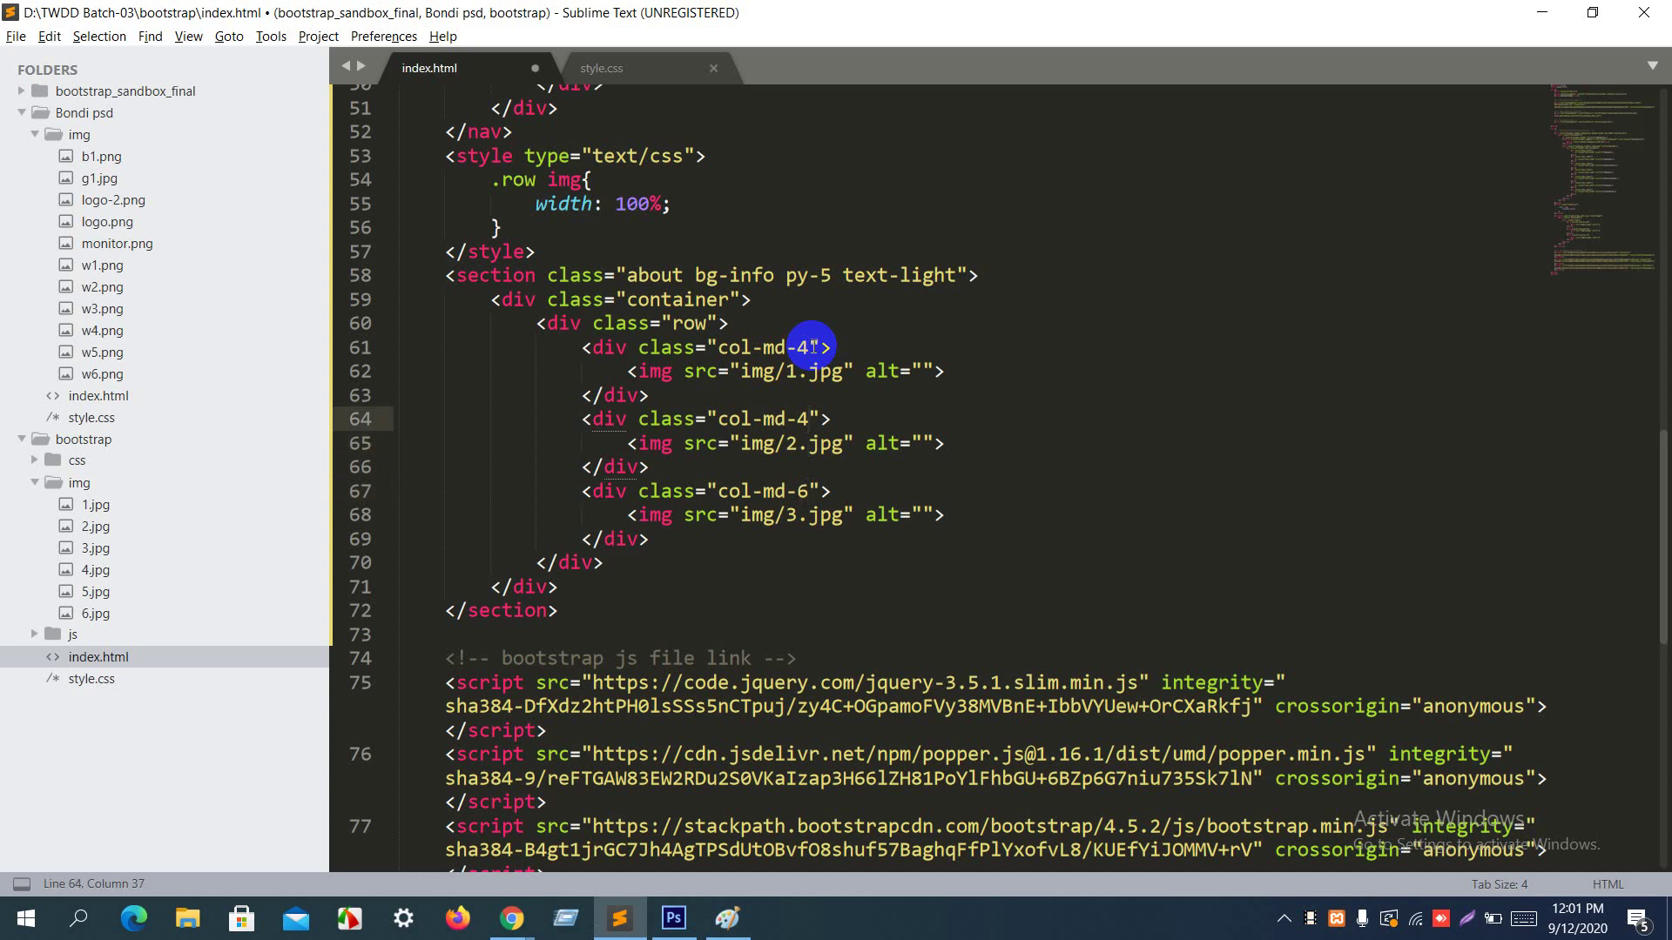
key(BackSpace)
text(6)
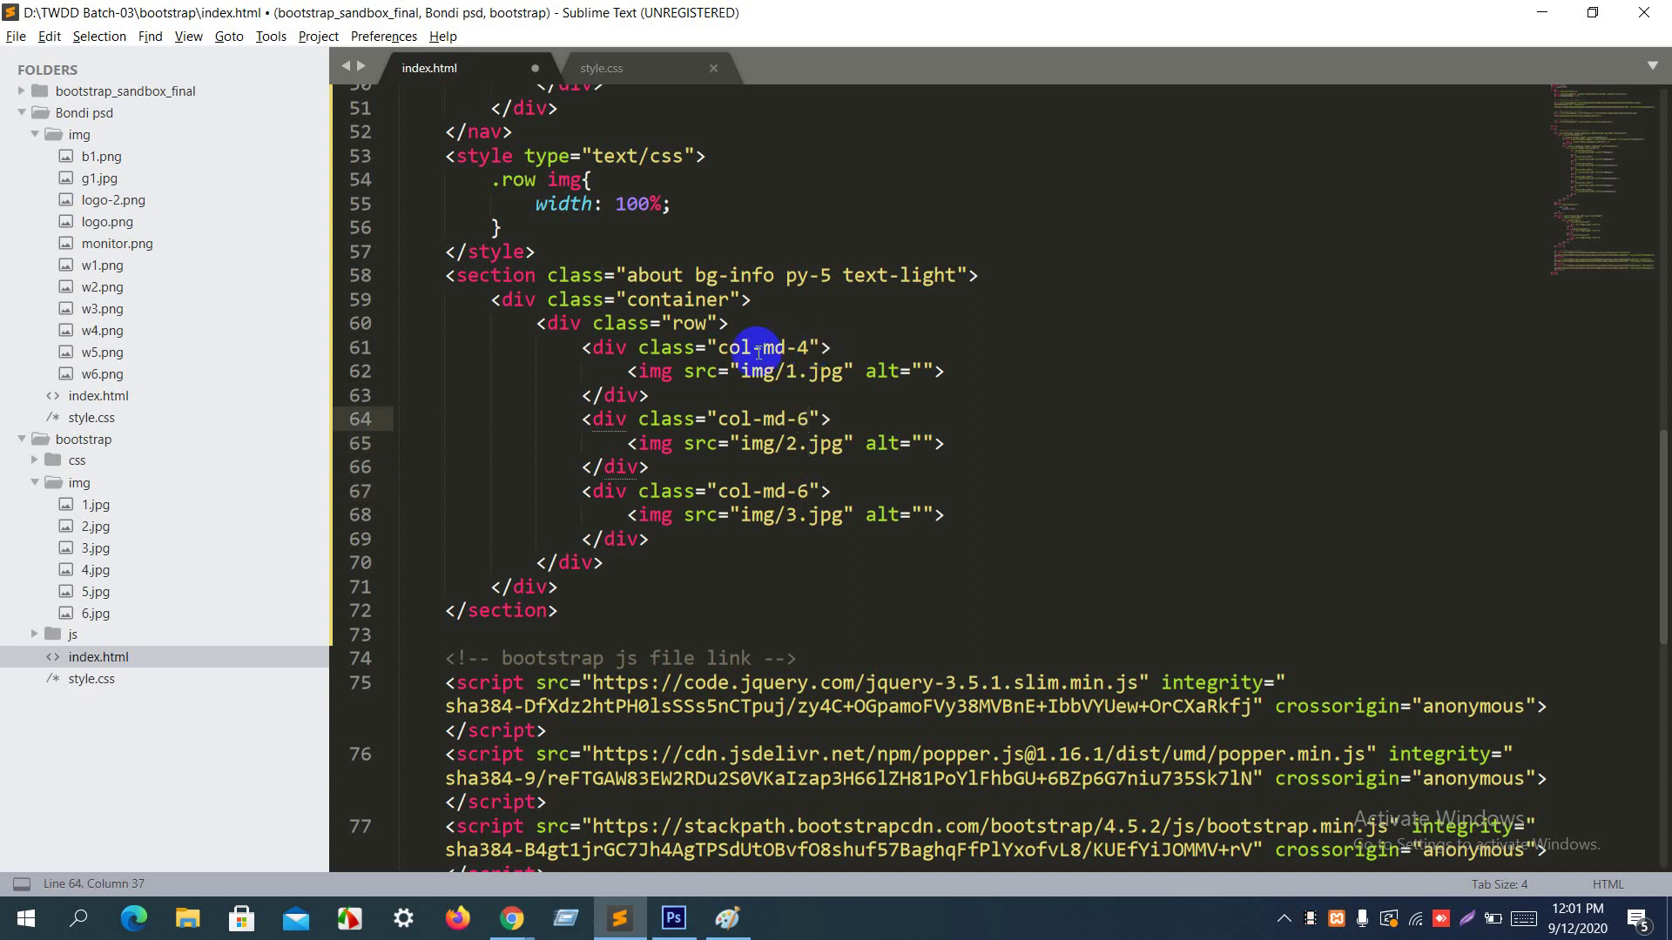
Step: Delete the first col-md-4 div with its image, save the file, and reload the page in the browser
drag(683, 399, 732, 331)
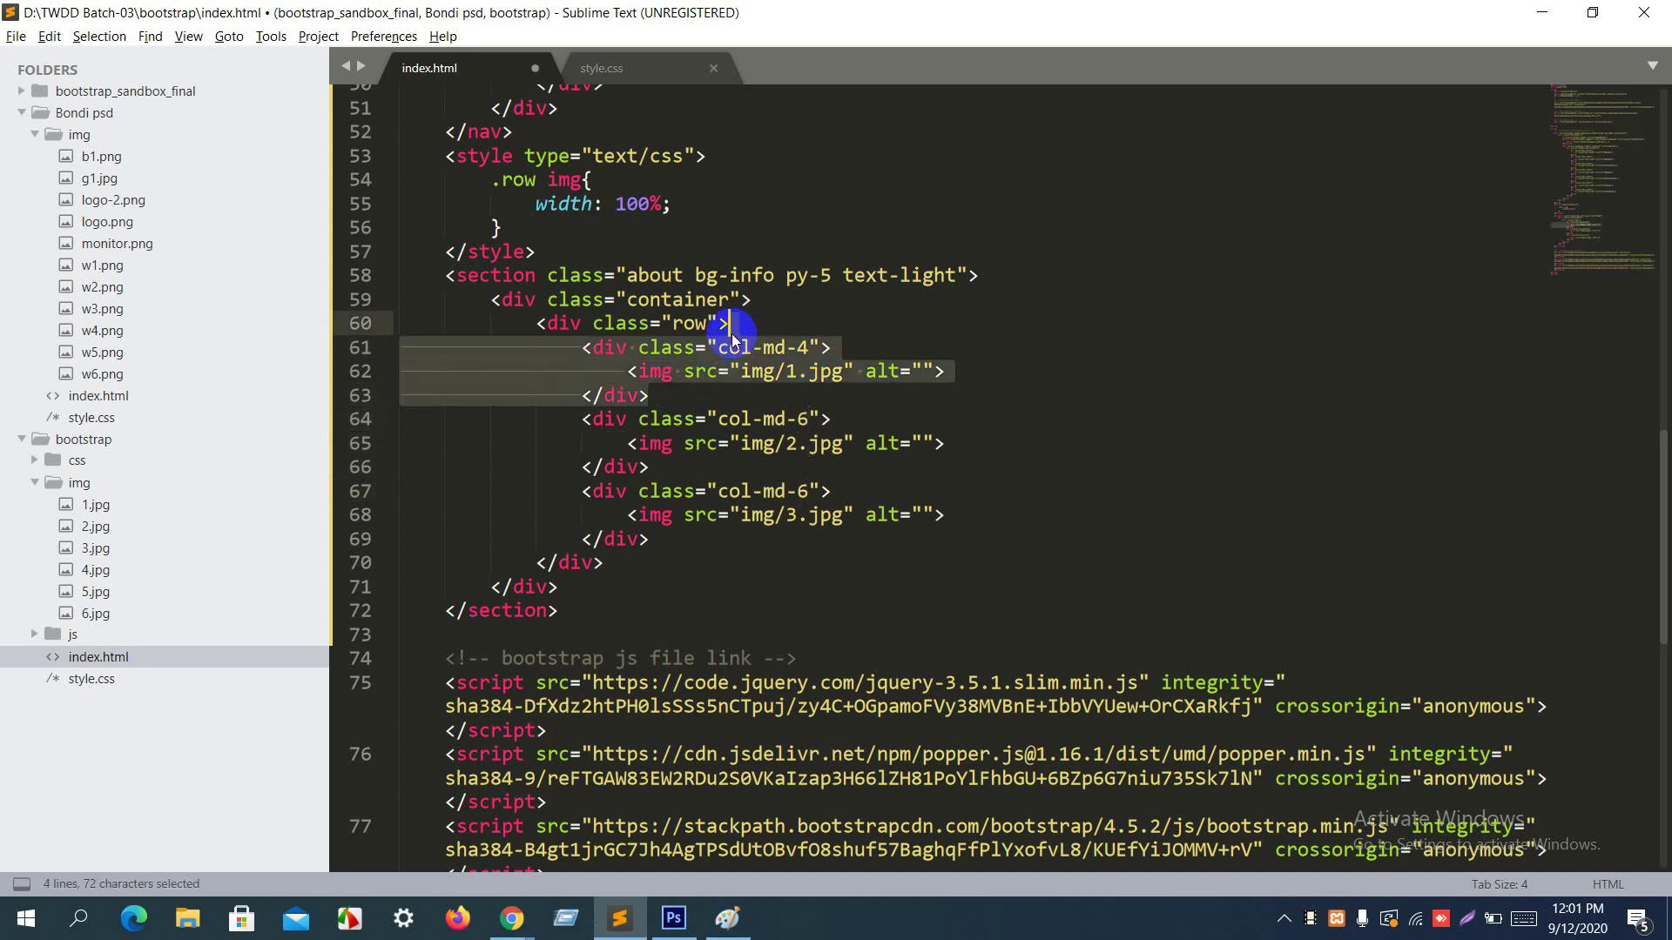
key(BackSpace)
key(ctrl+s)
key(alt+Tab)
key(F5)
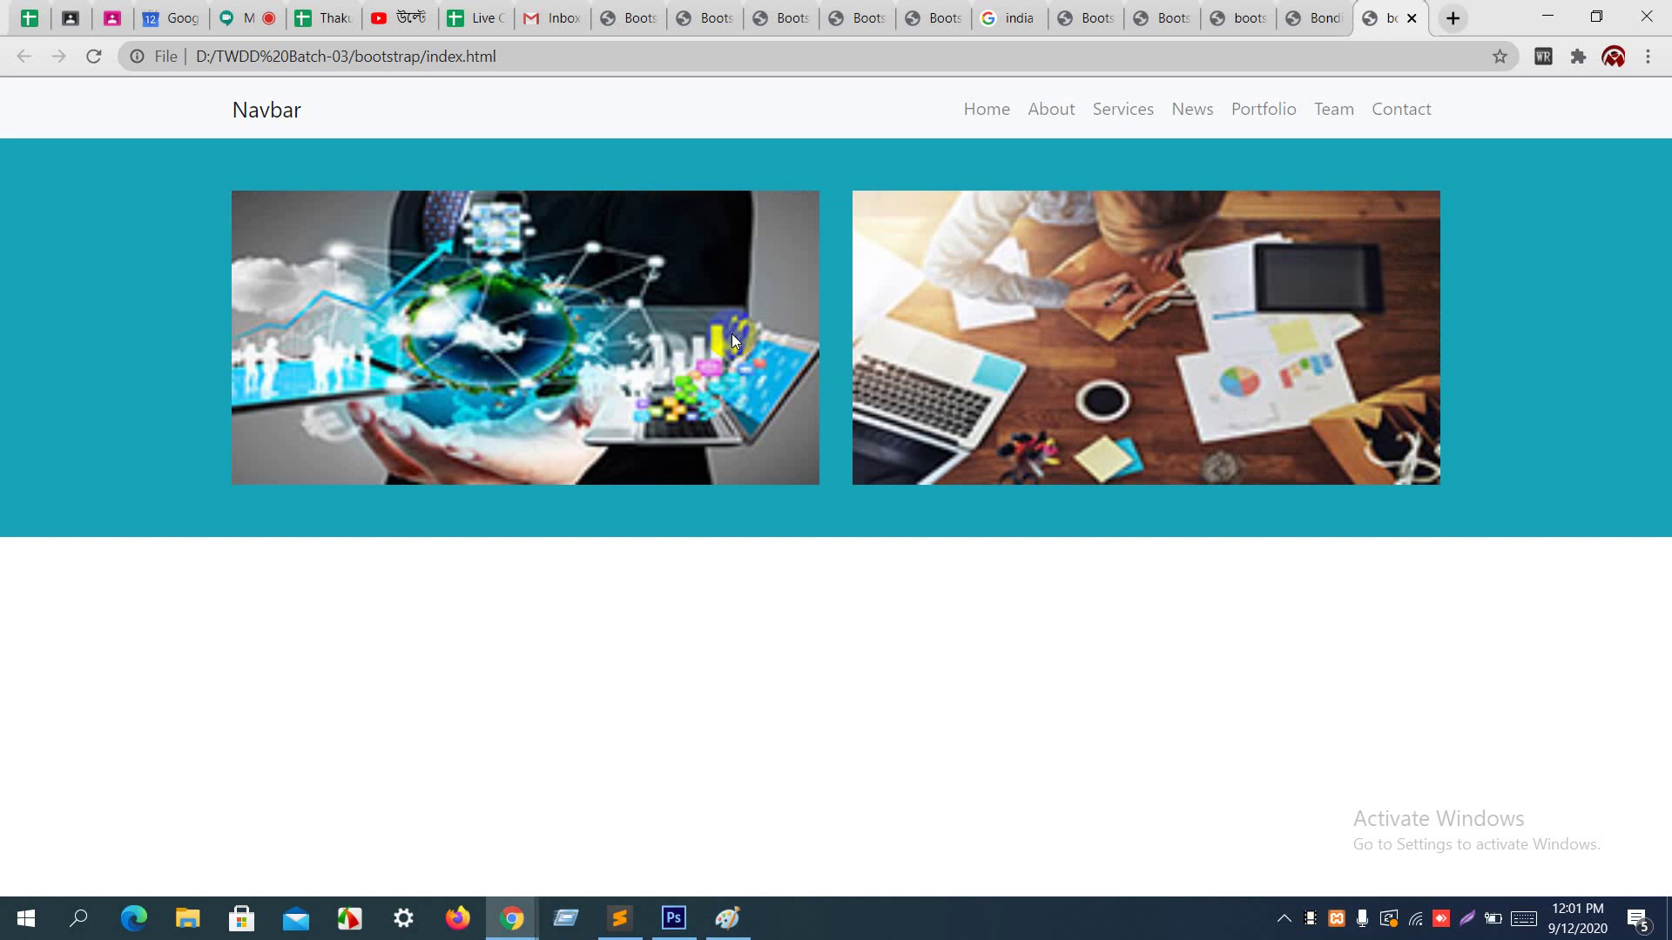
Step: Examine the portfolio grid on the open Bondi page, and return to the Bootstrap practice page
click(1320, 11)
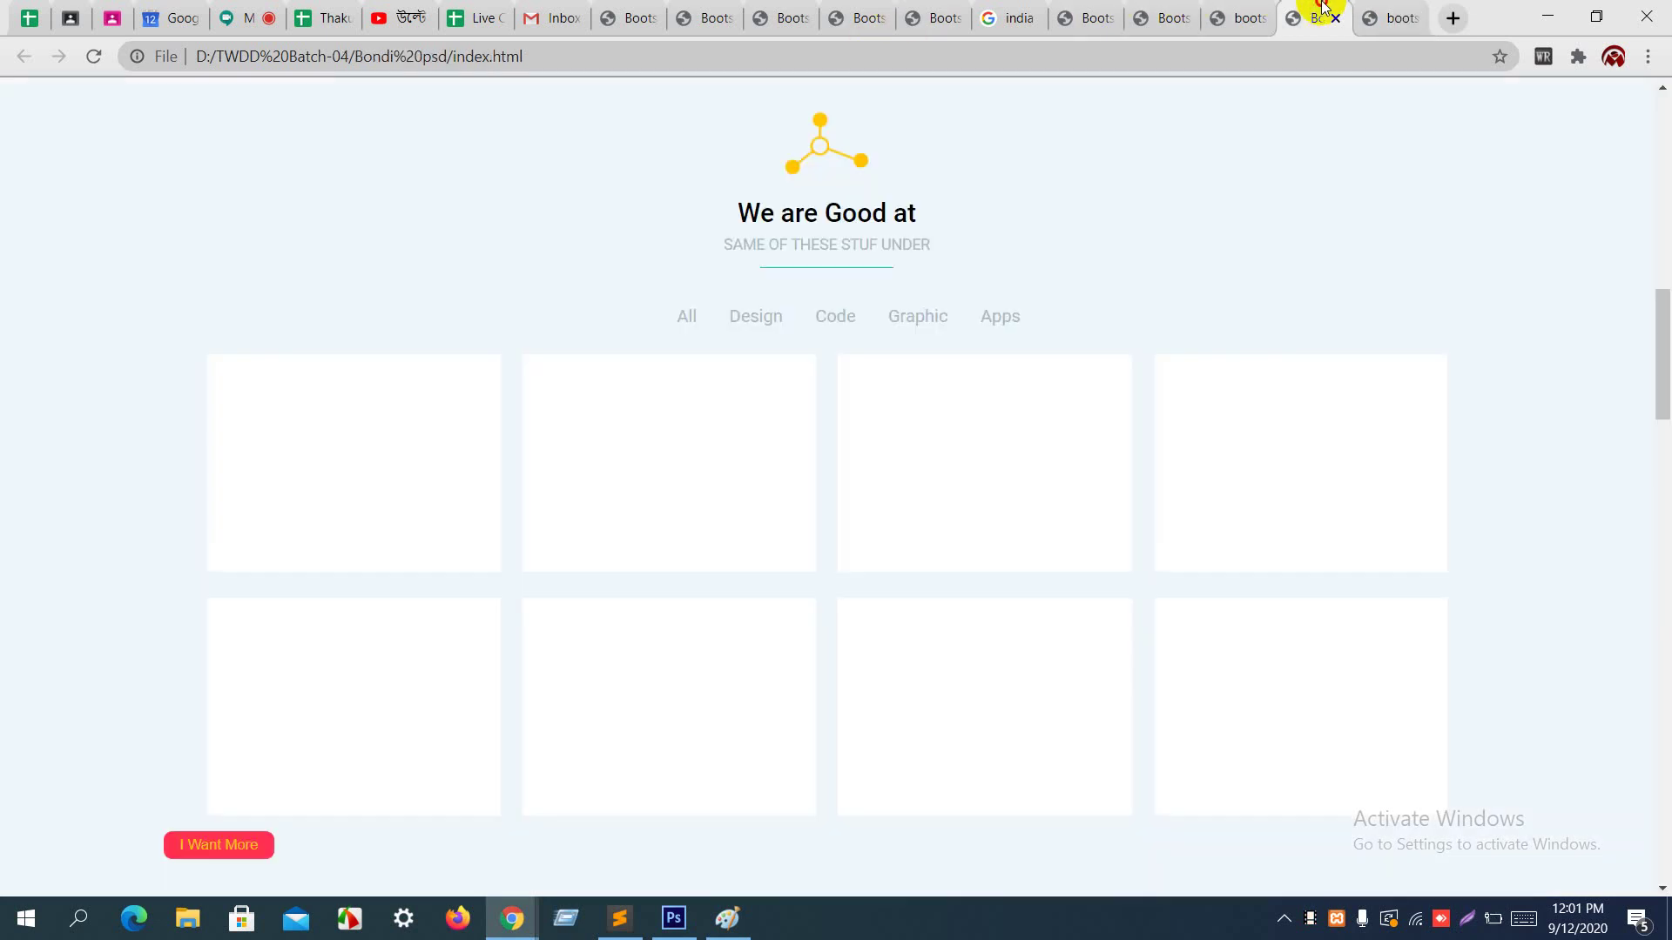
mouse_move(675, 465)
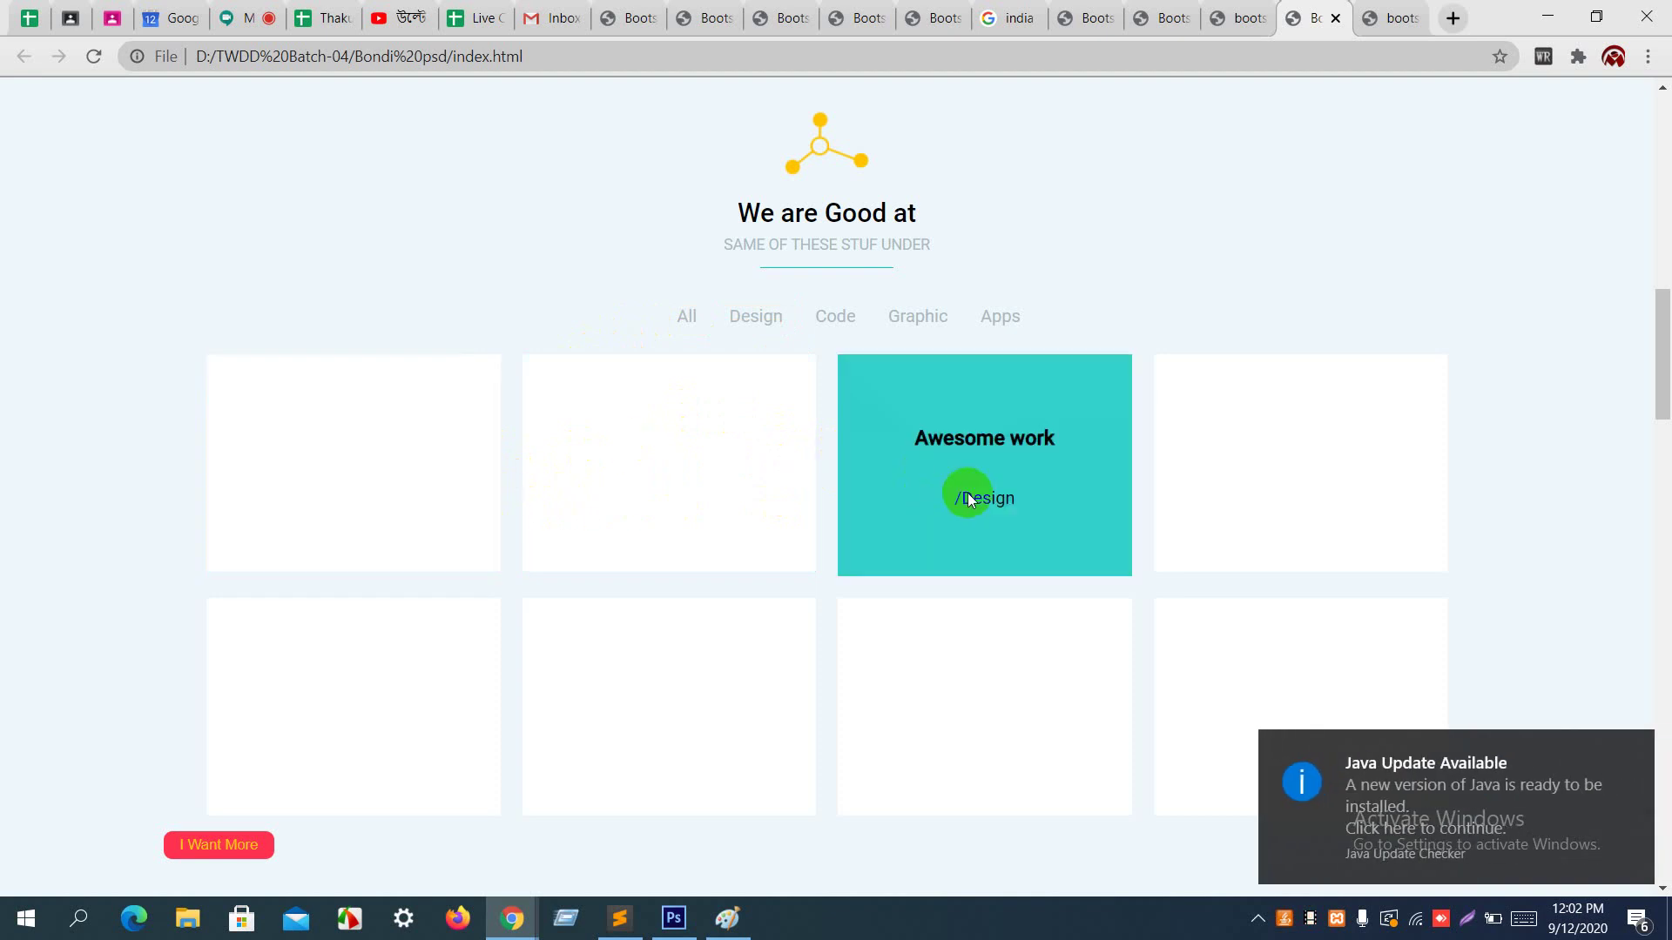
scroll(736, 500, down, 3)
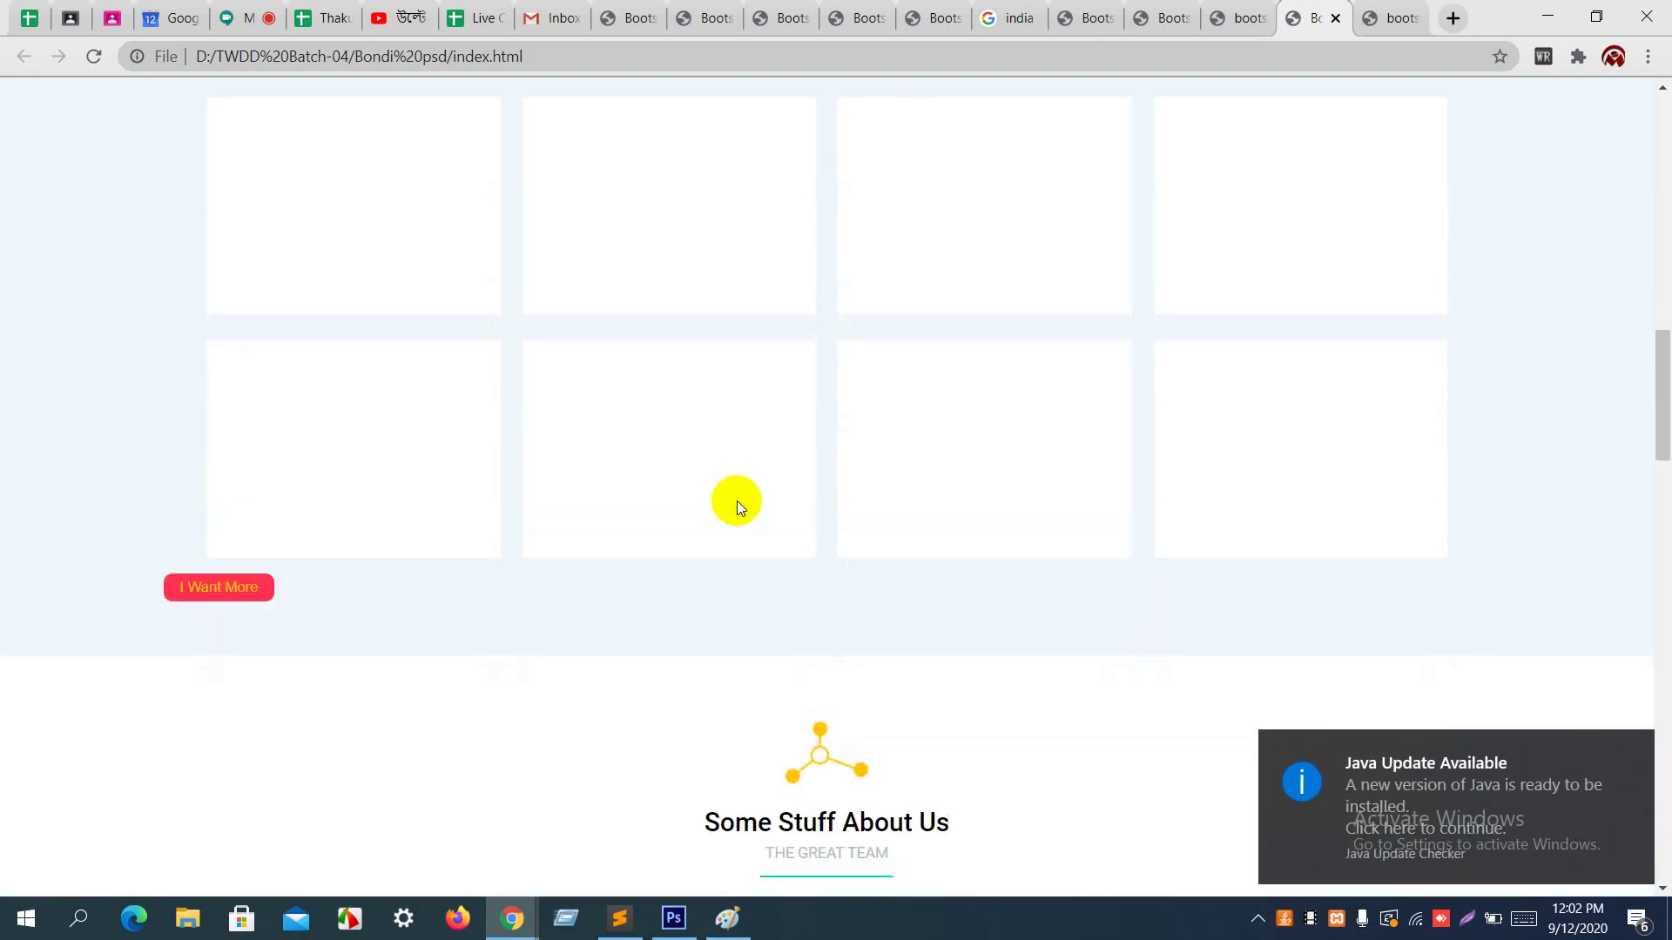
scroll(737, 500, up, 5)
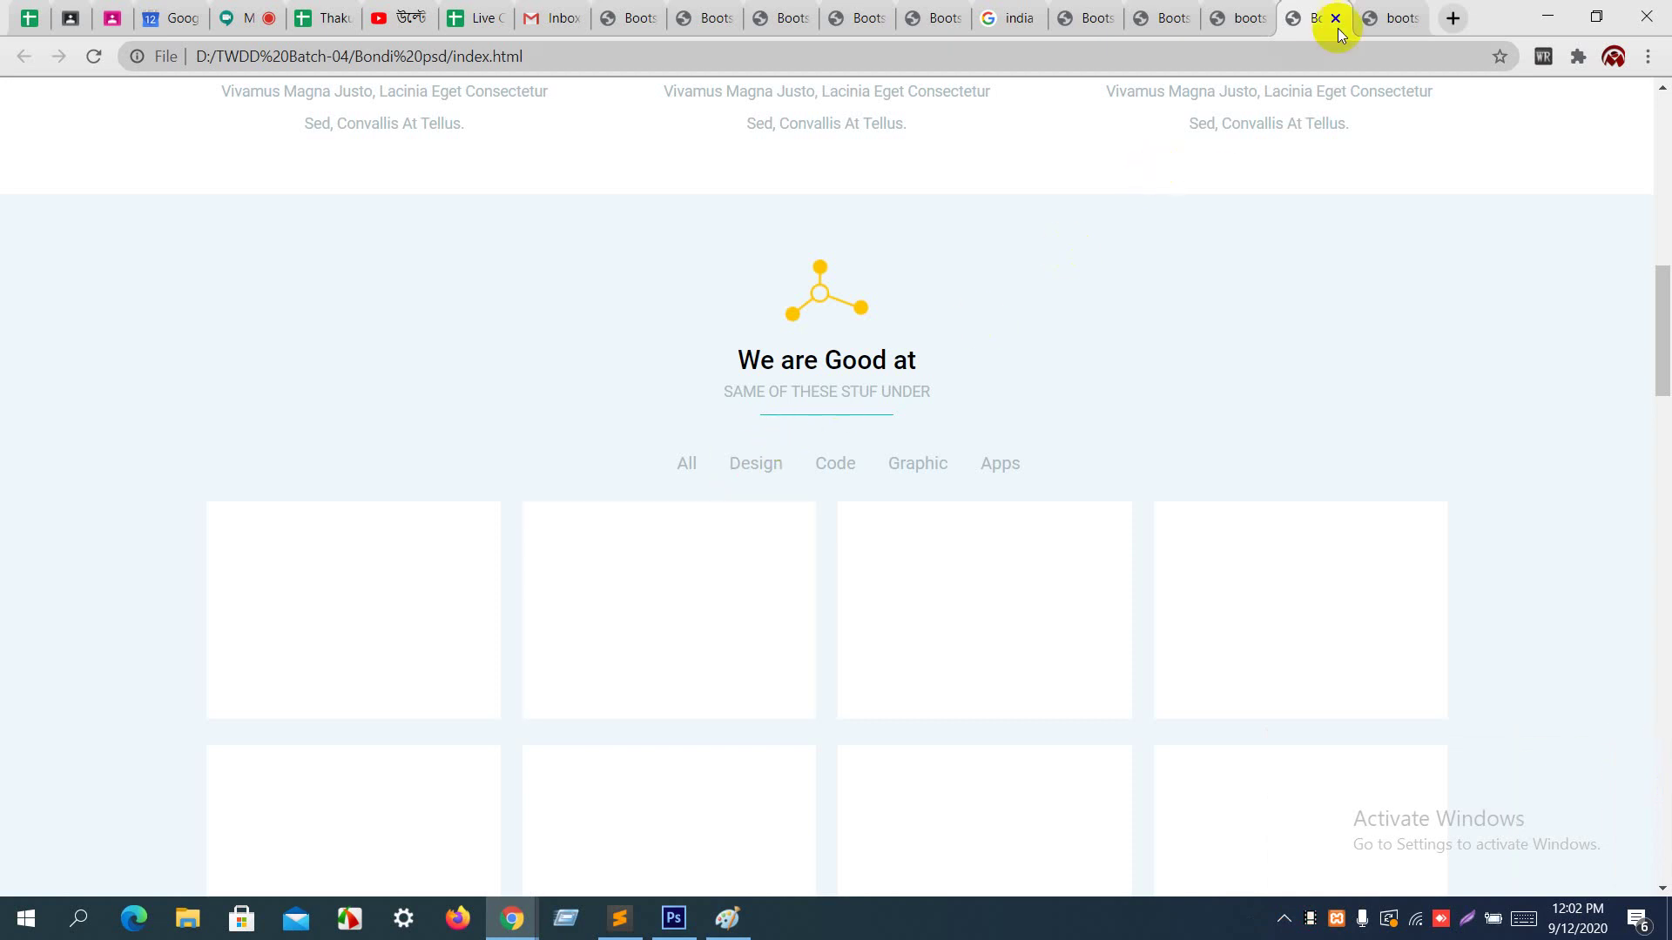
click(1379, 9)
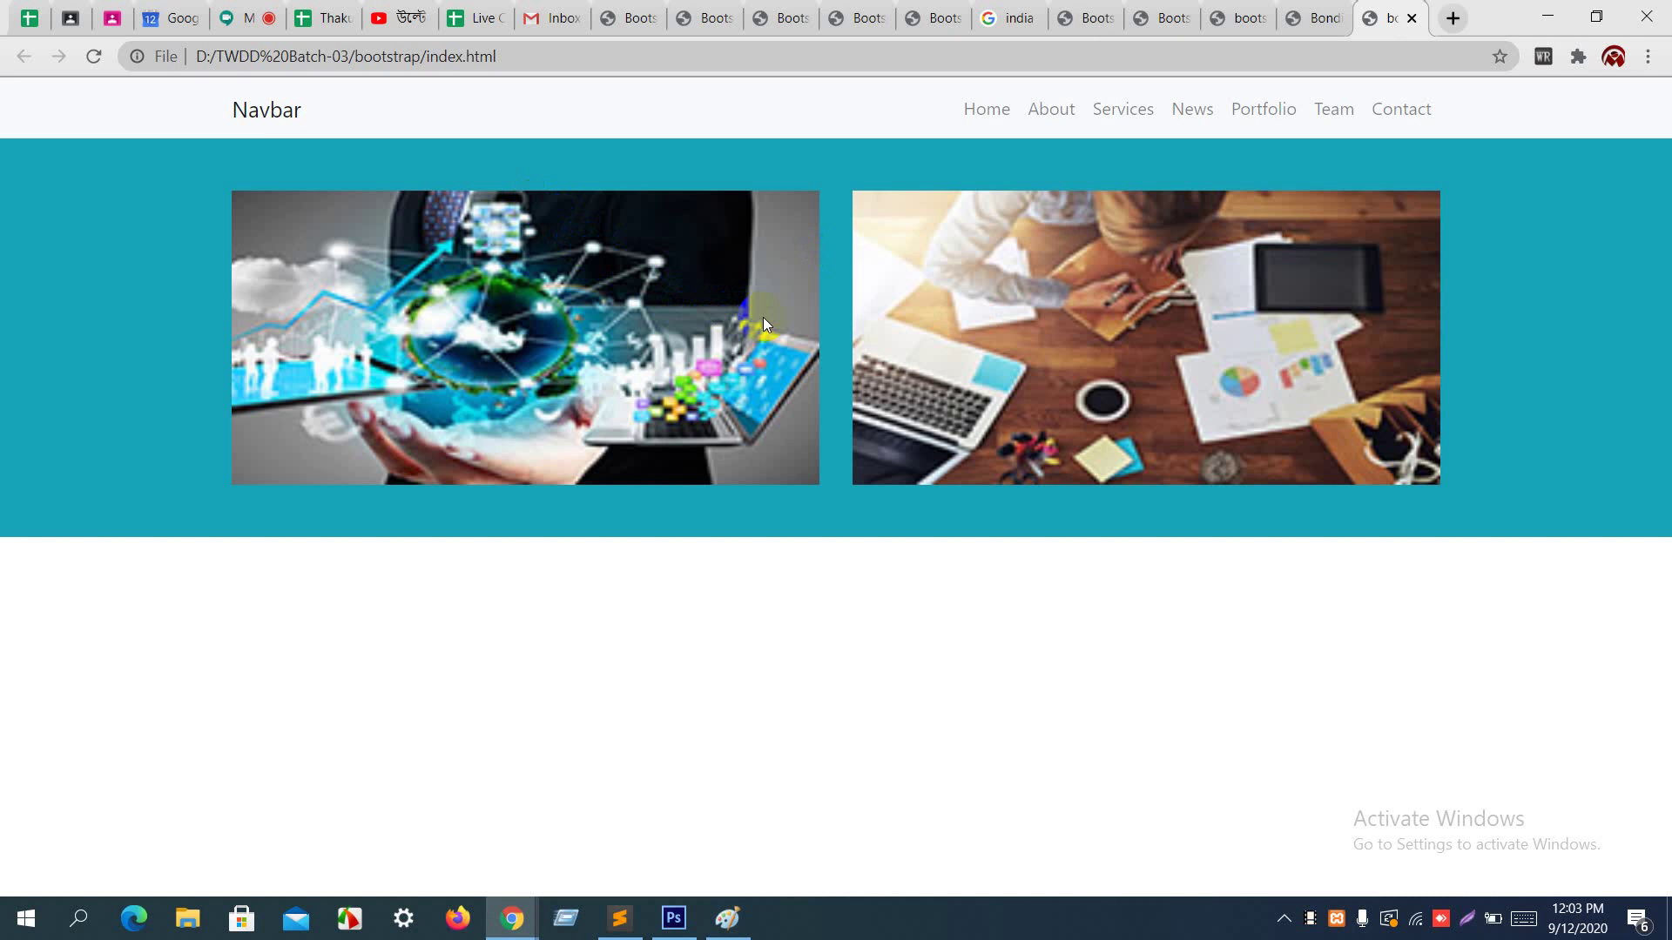
Step: In Sublime Text, delete everything in the row after the first col-md-6 opening tag, including both images and the second column div
key(alt+Tab)
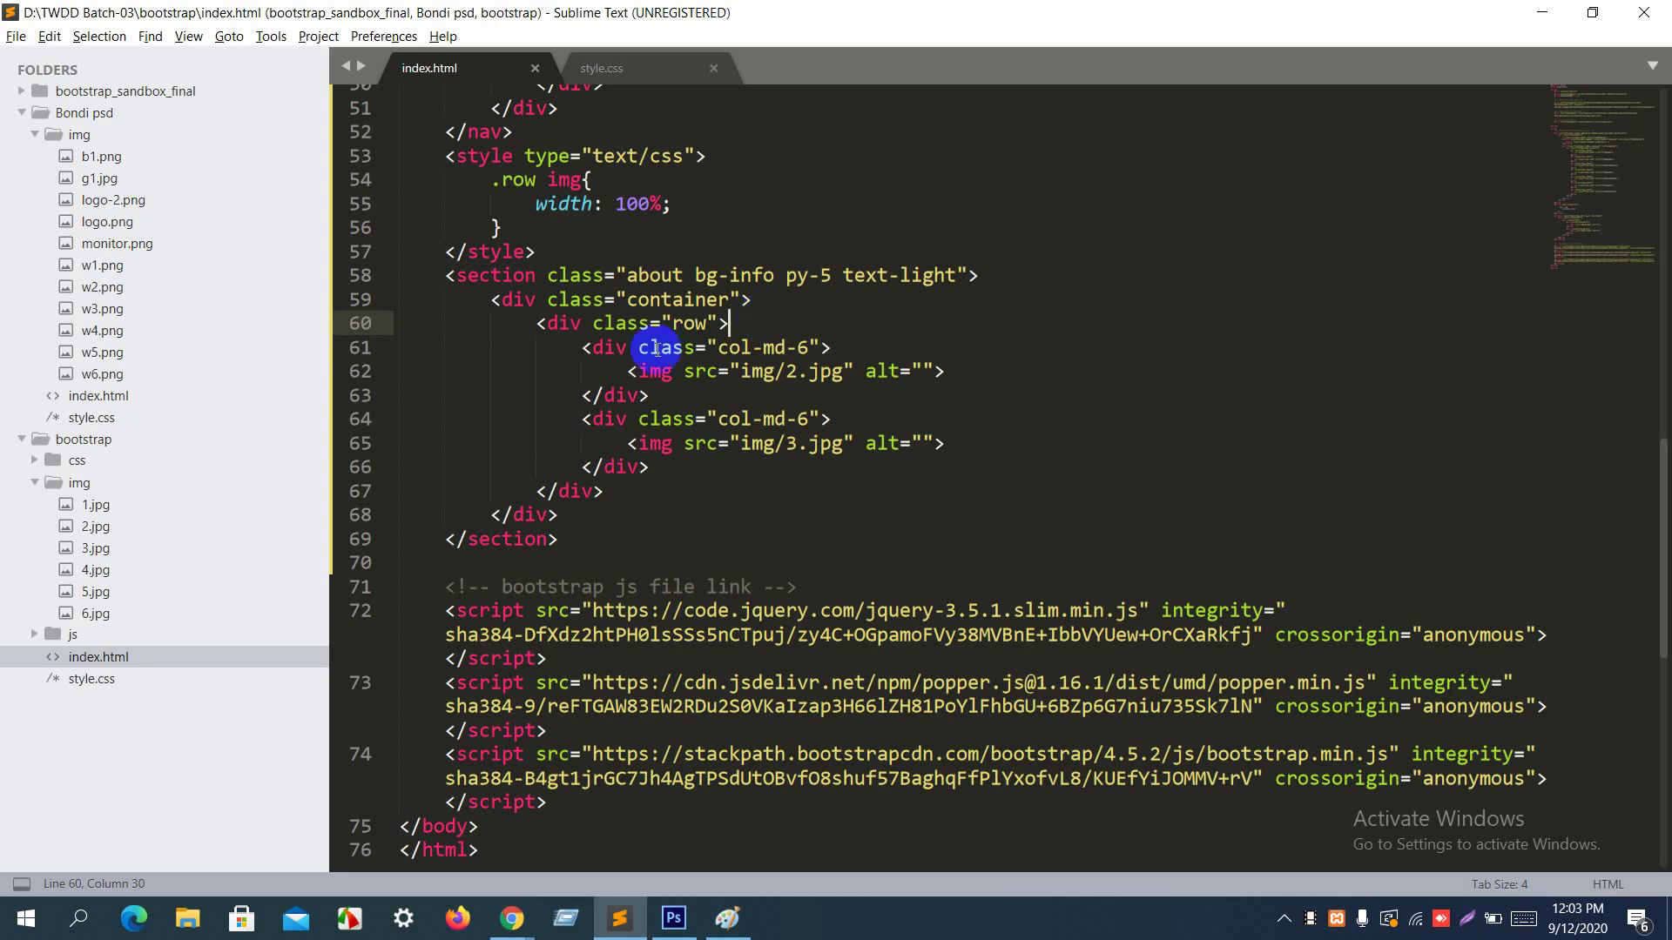
click(581, 348)
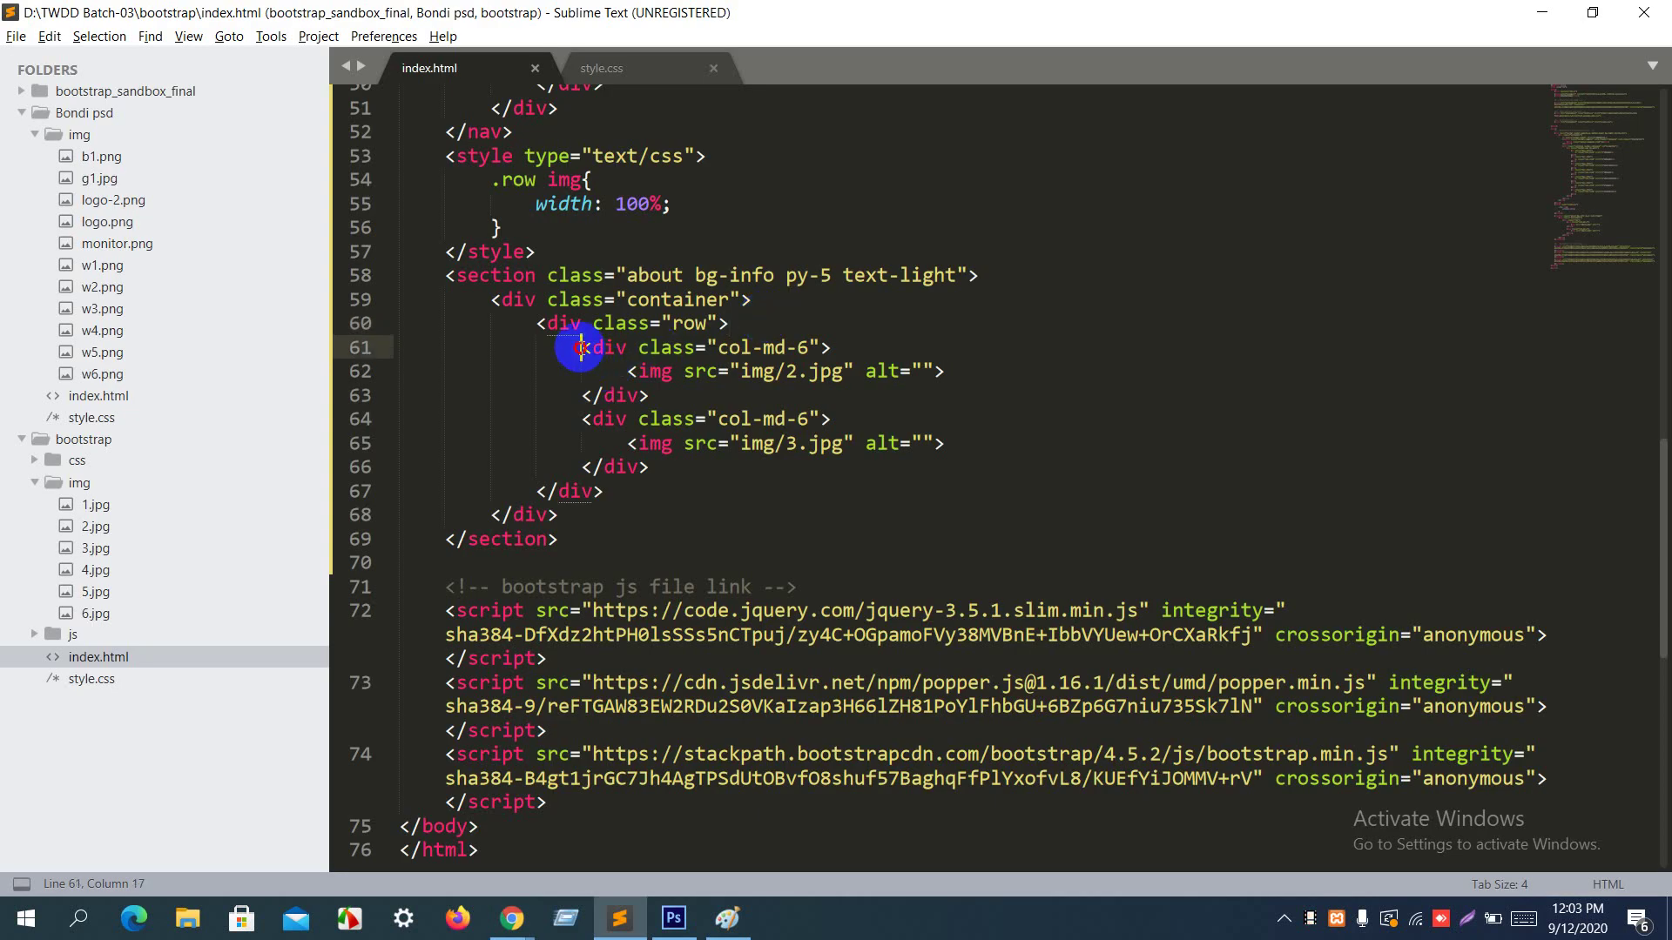
drag(581, 348, 953, 347)
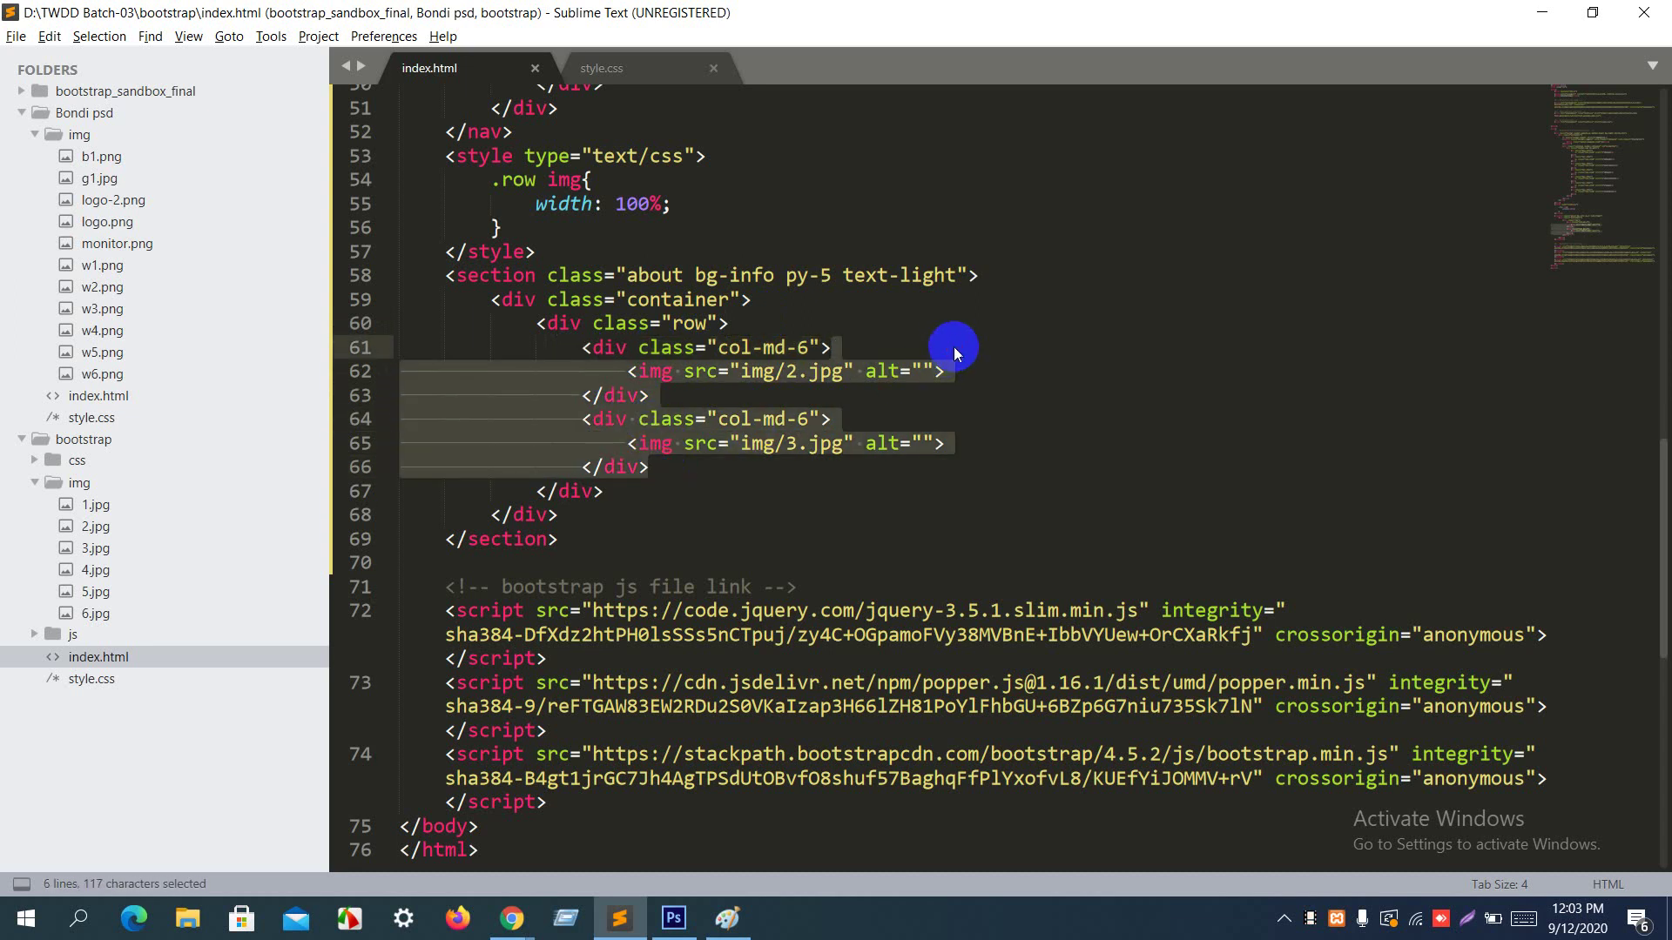
key(BackSpace)
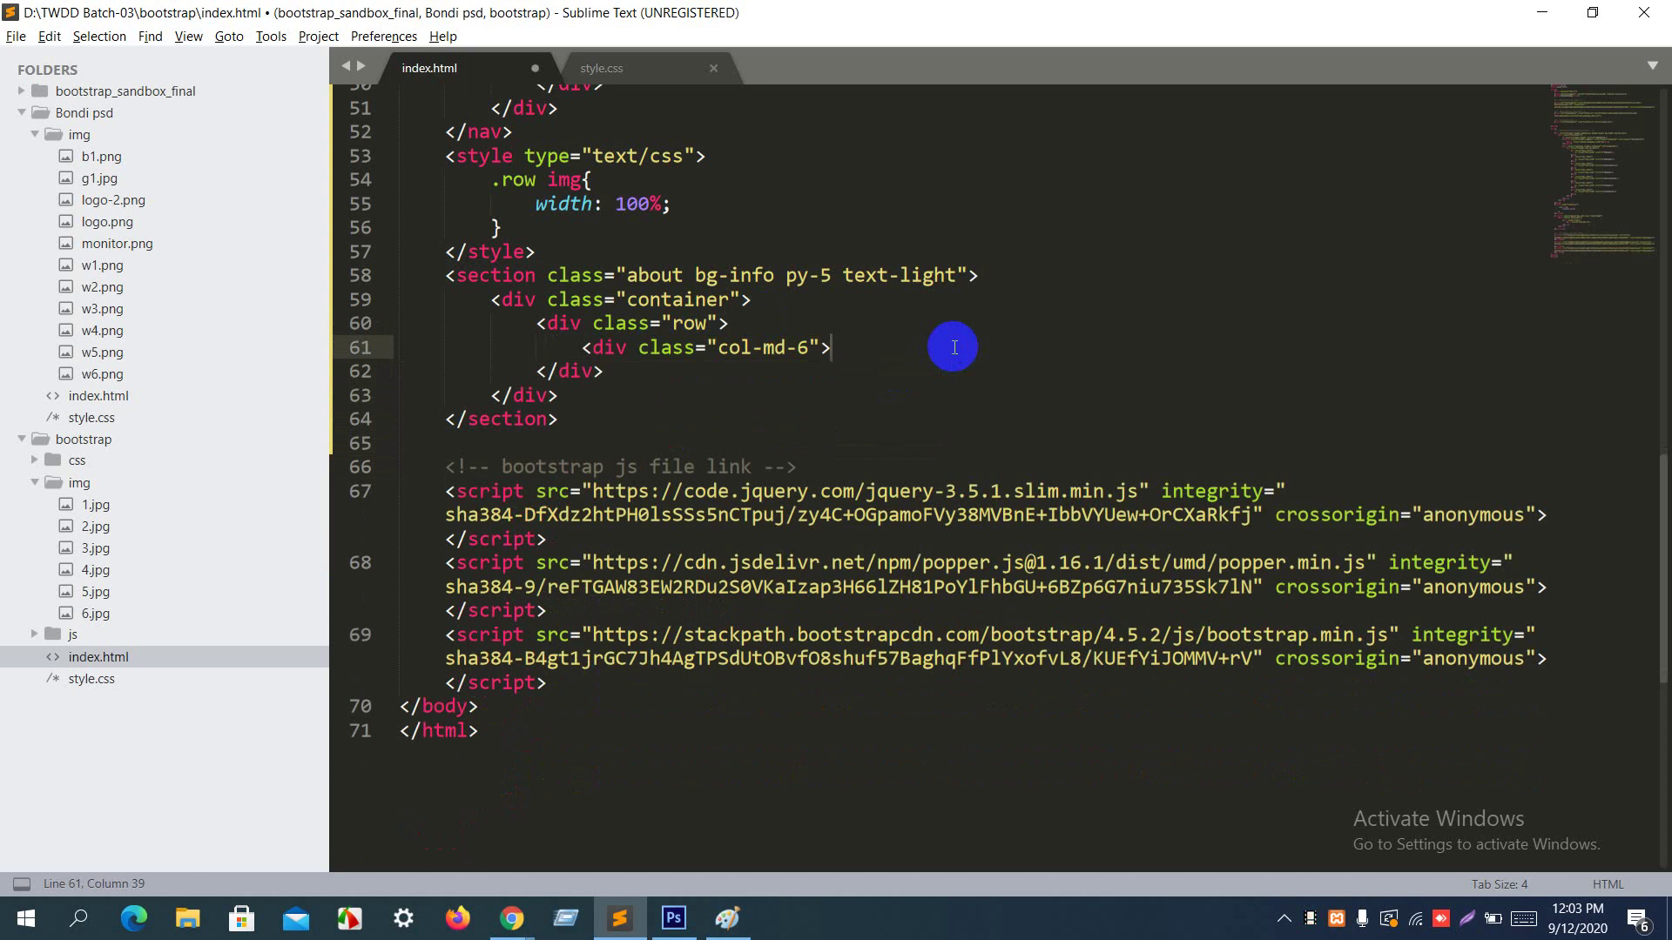
Step: Close the remaining col-md-6 div with a </div> tag, leaving an empty line inside it, and save the file
key(Return)
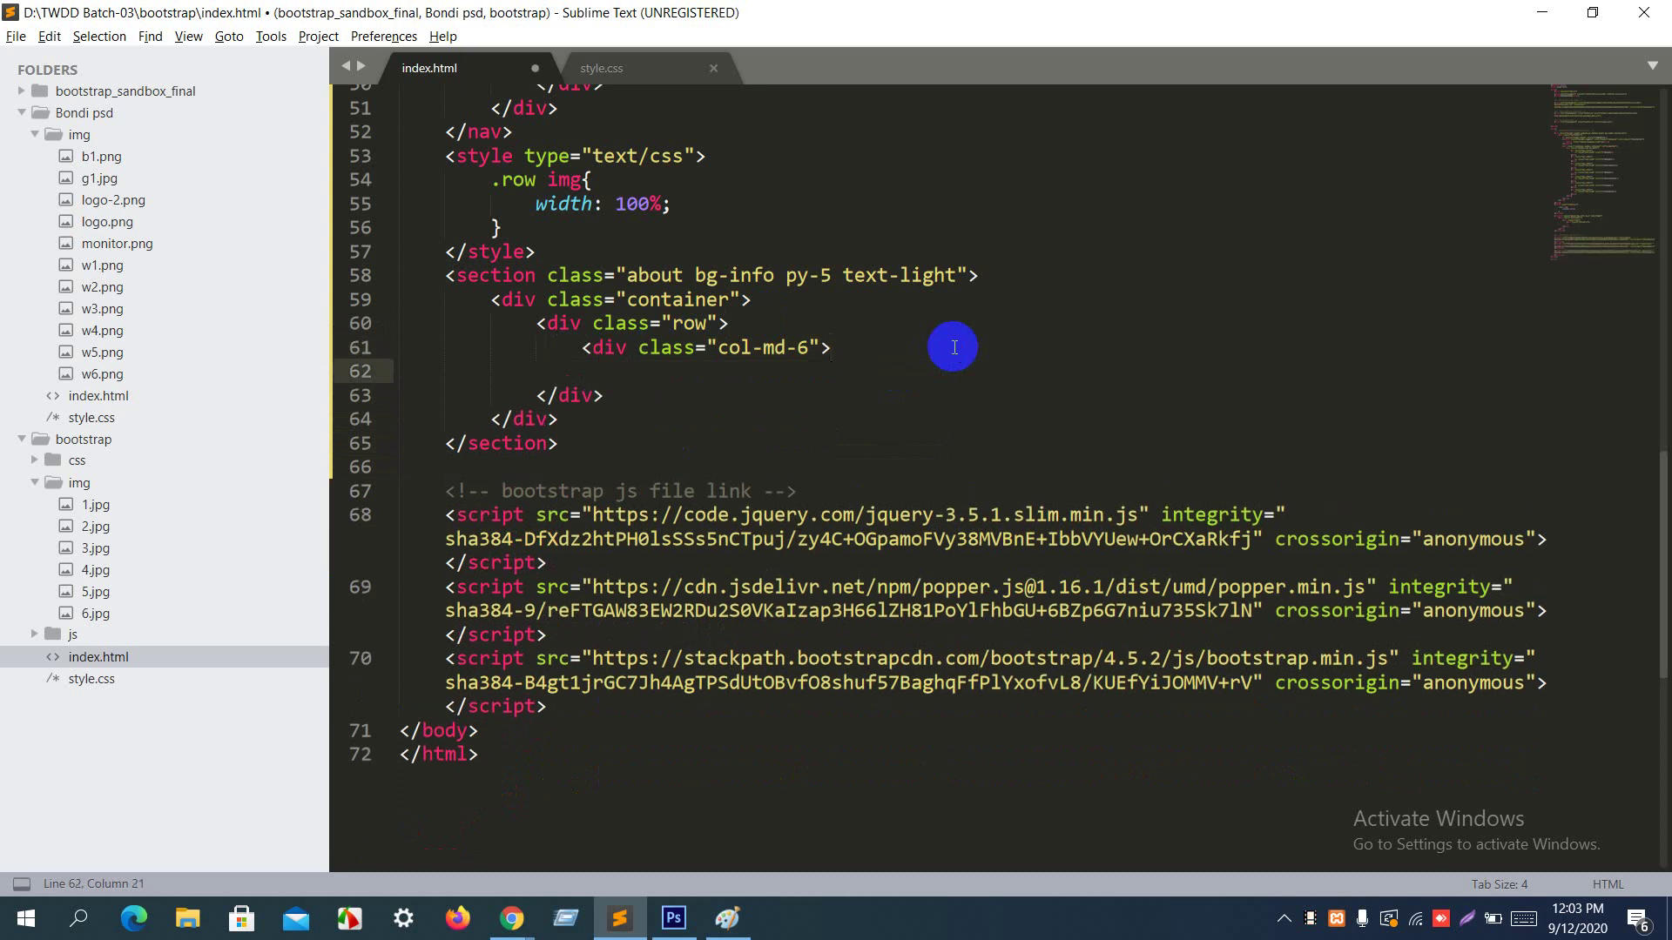
key(BackSpace)
text(</div>)
key(Left)
key(Left)
key(Left)
key(Left)
key(Left)
key(Left)
key(Return)
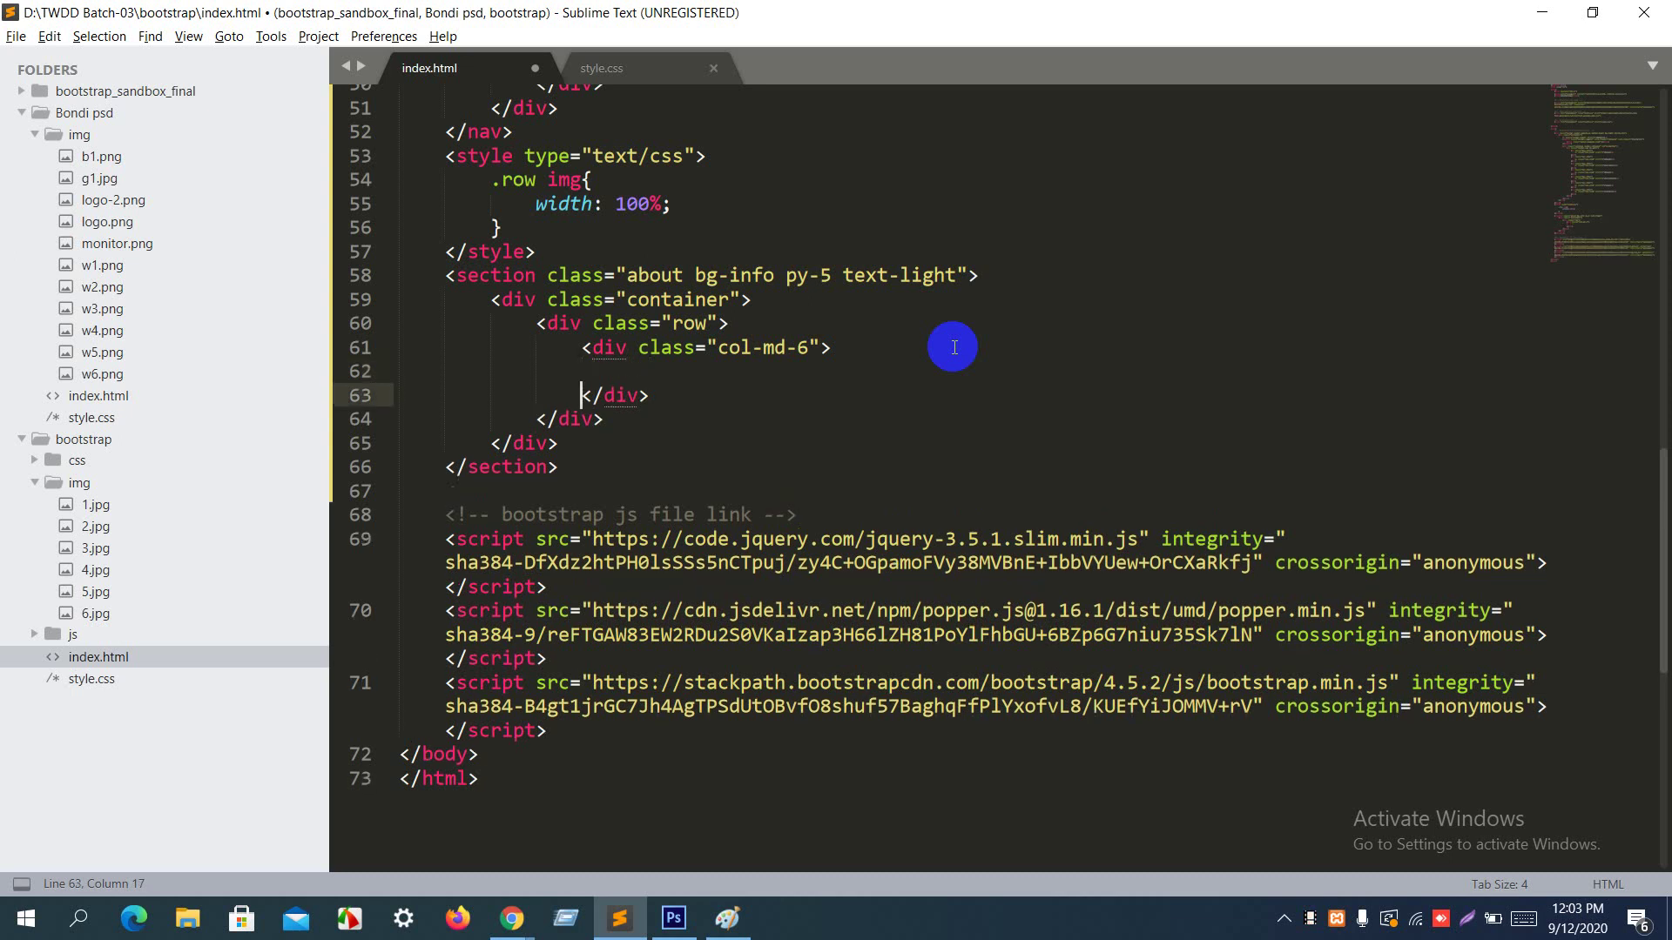
key(ctrl+s)
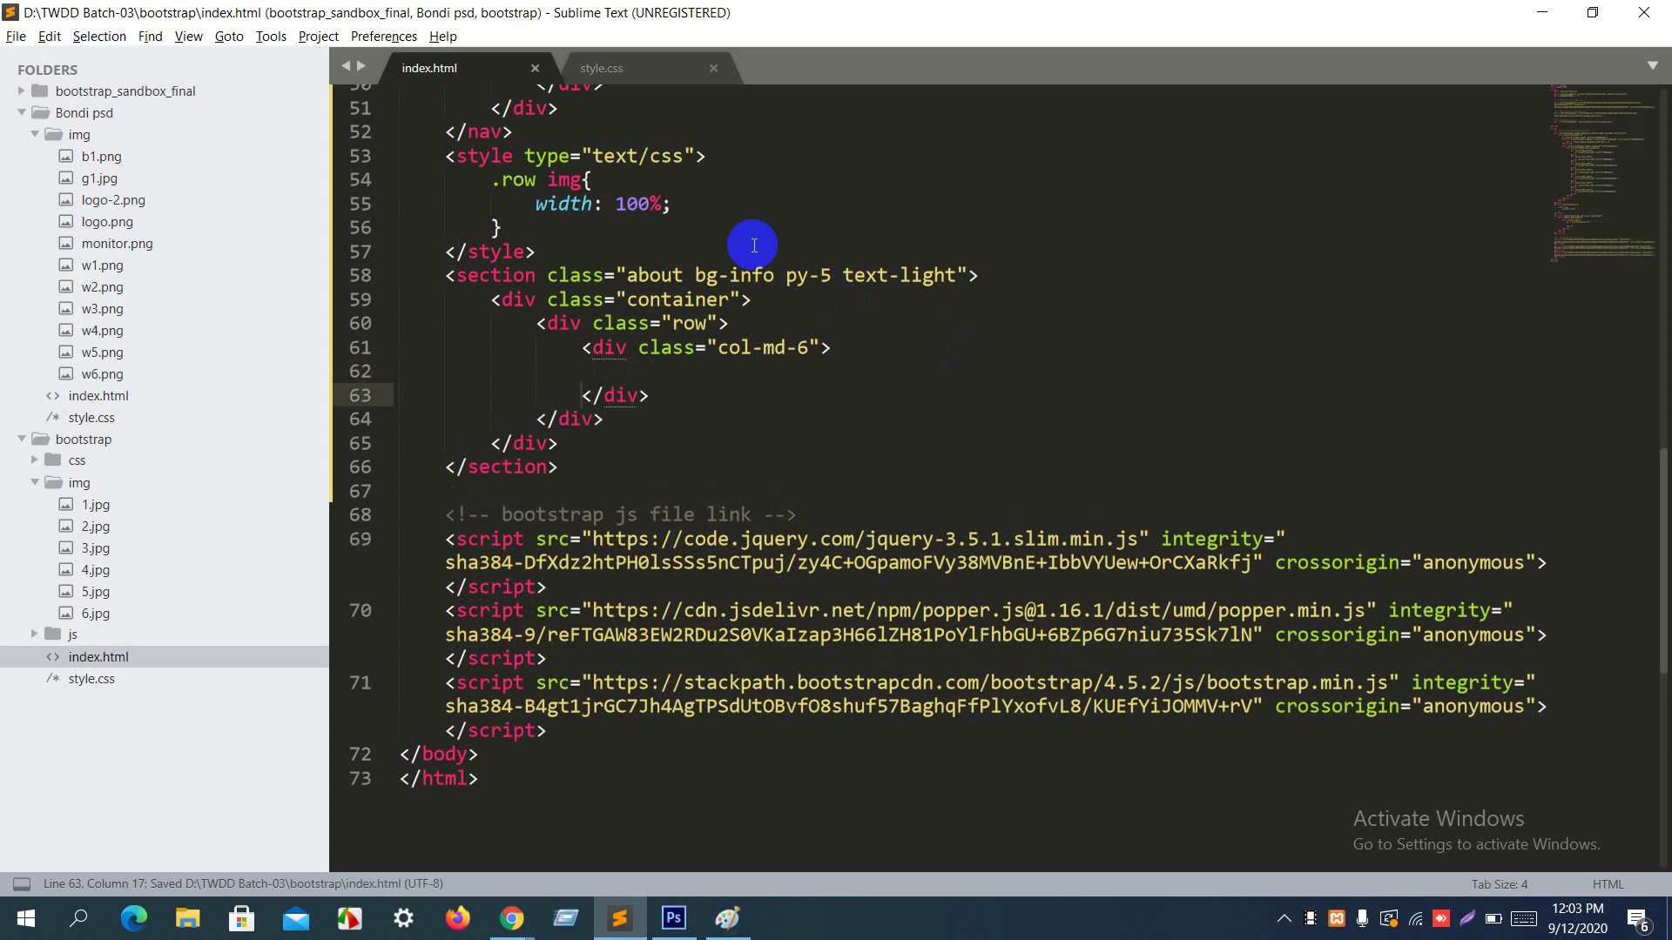
Step: Examine which closing tags match the opening tags of the about section, its container, and its row
click(523, 277)
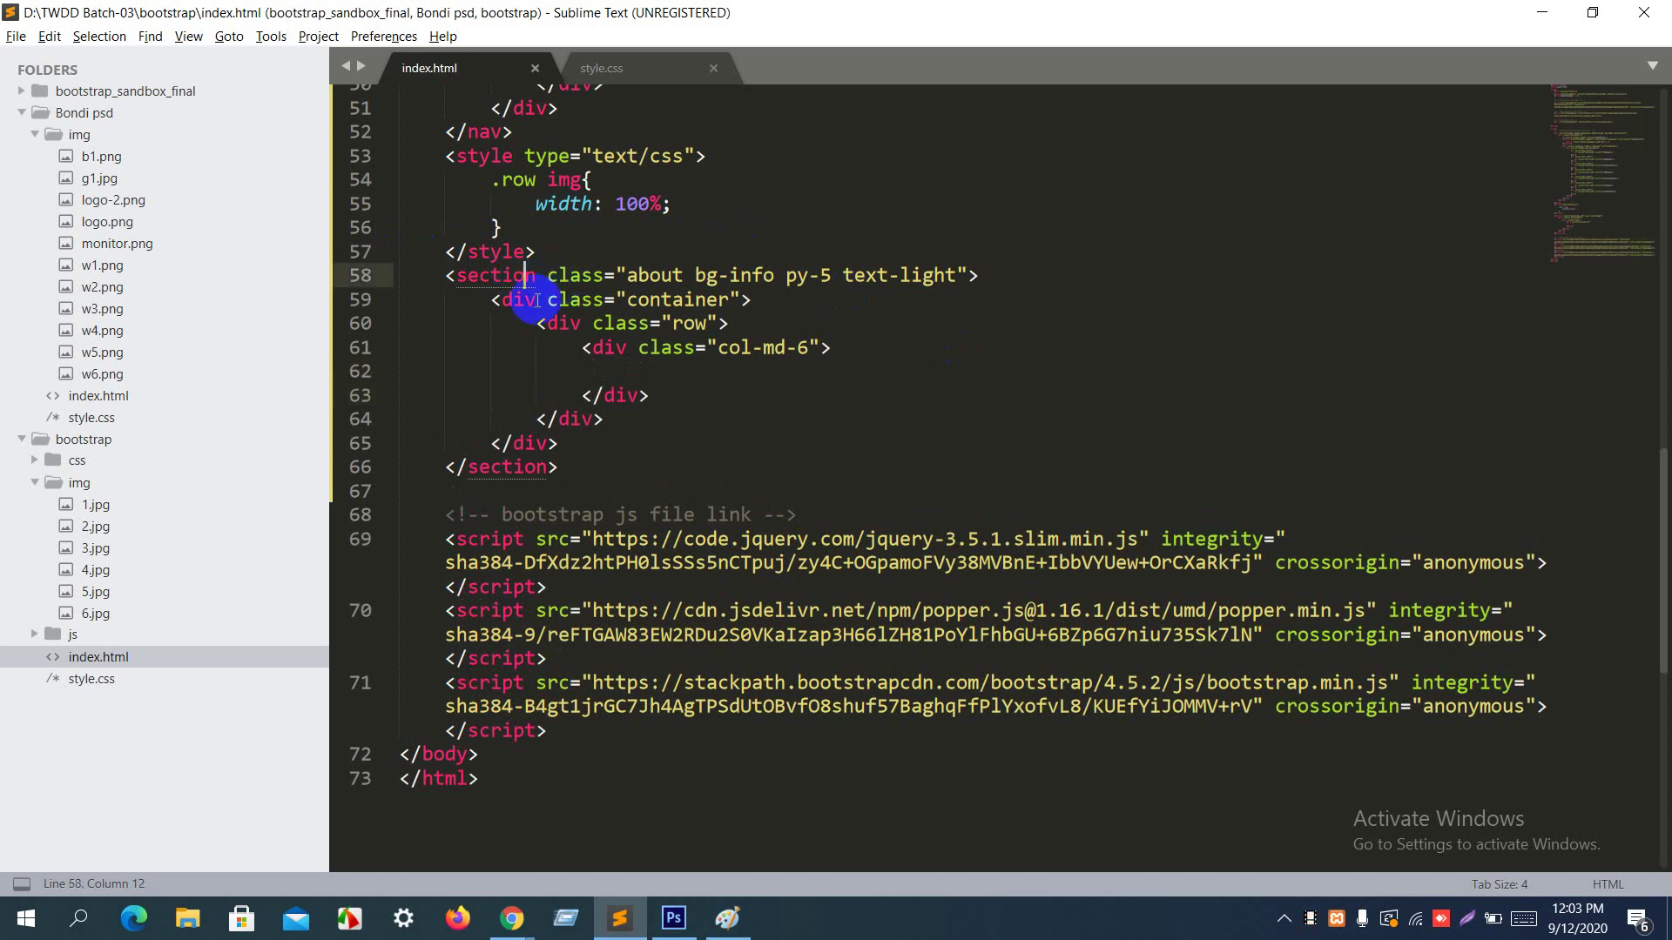
click(524, 301)
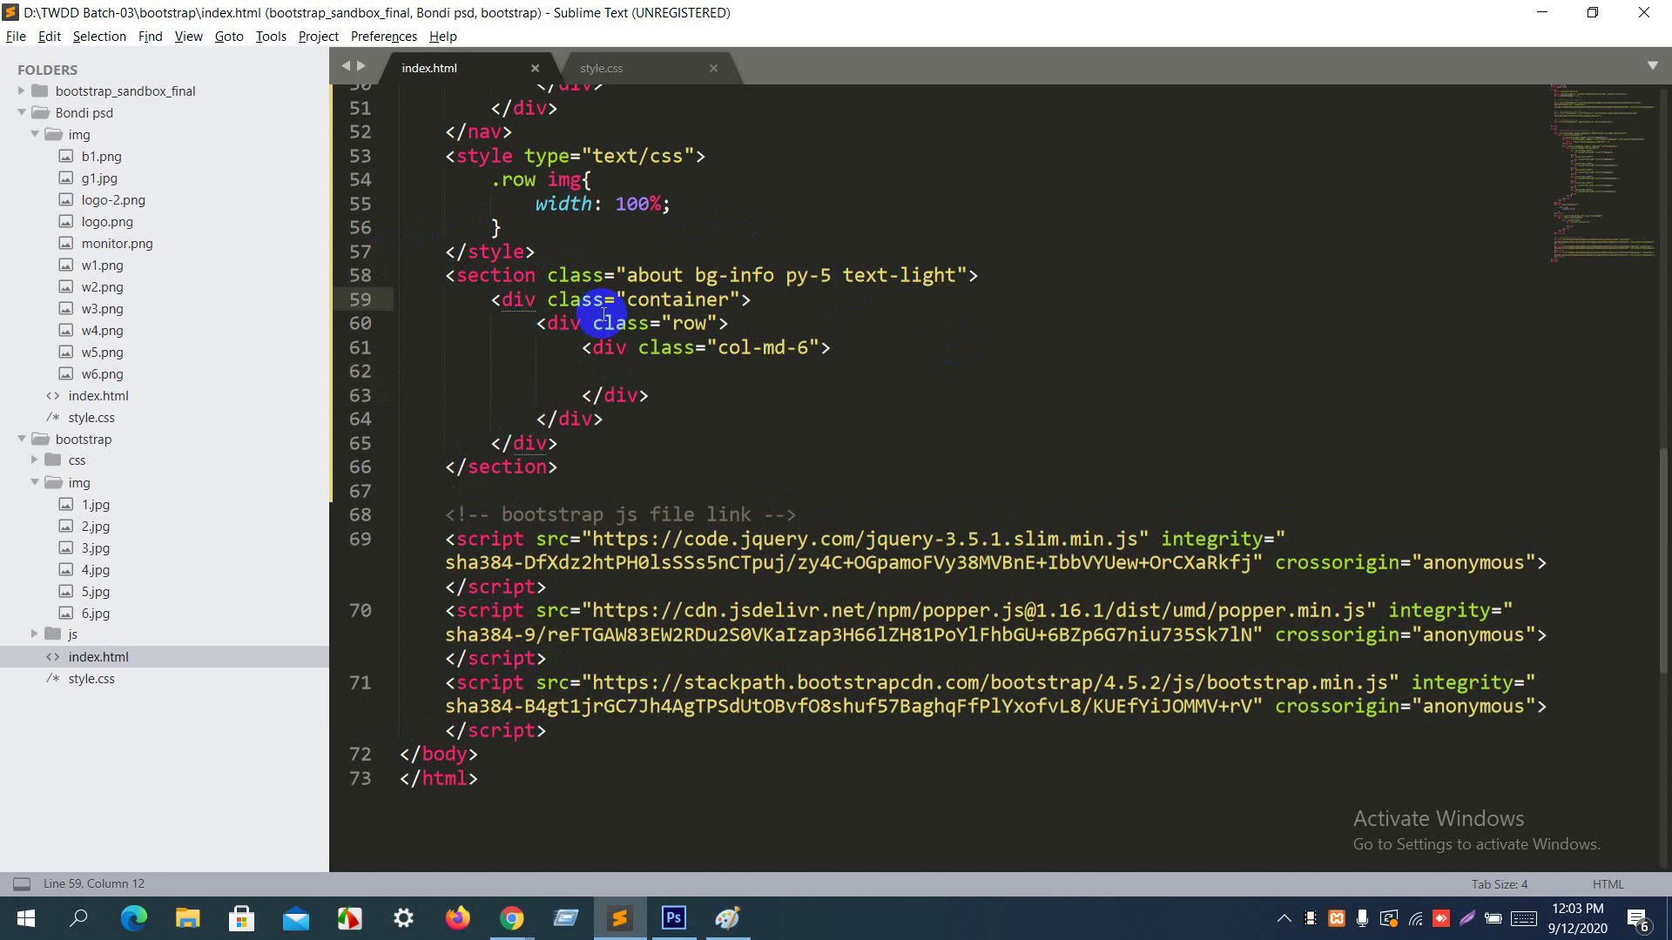
click(560, 322)
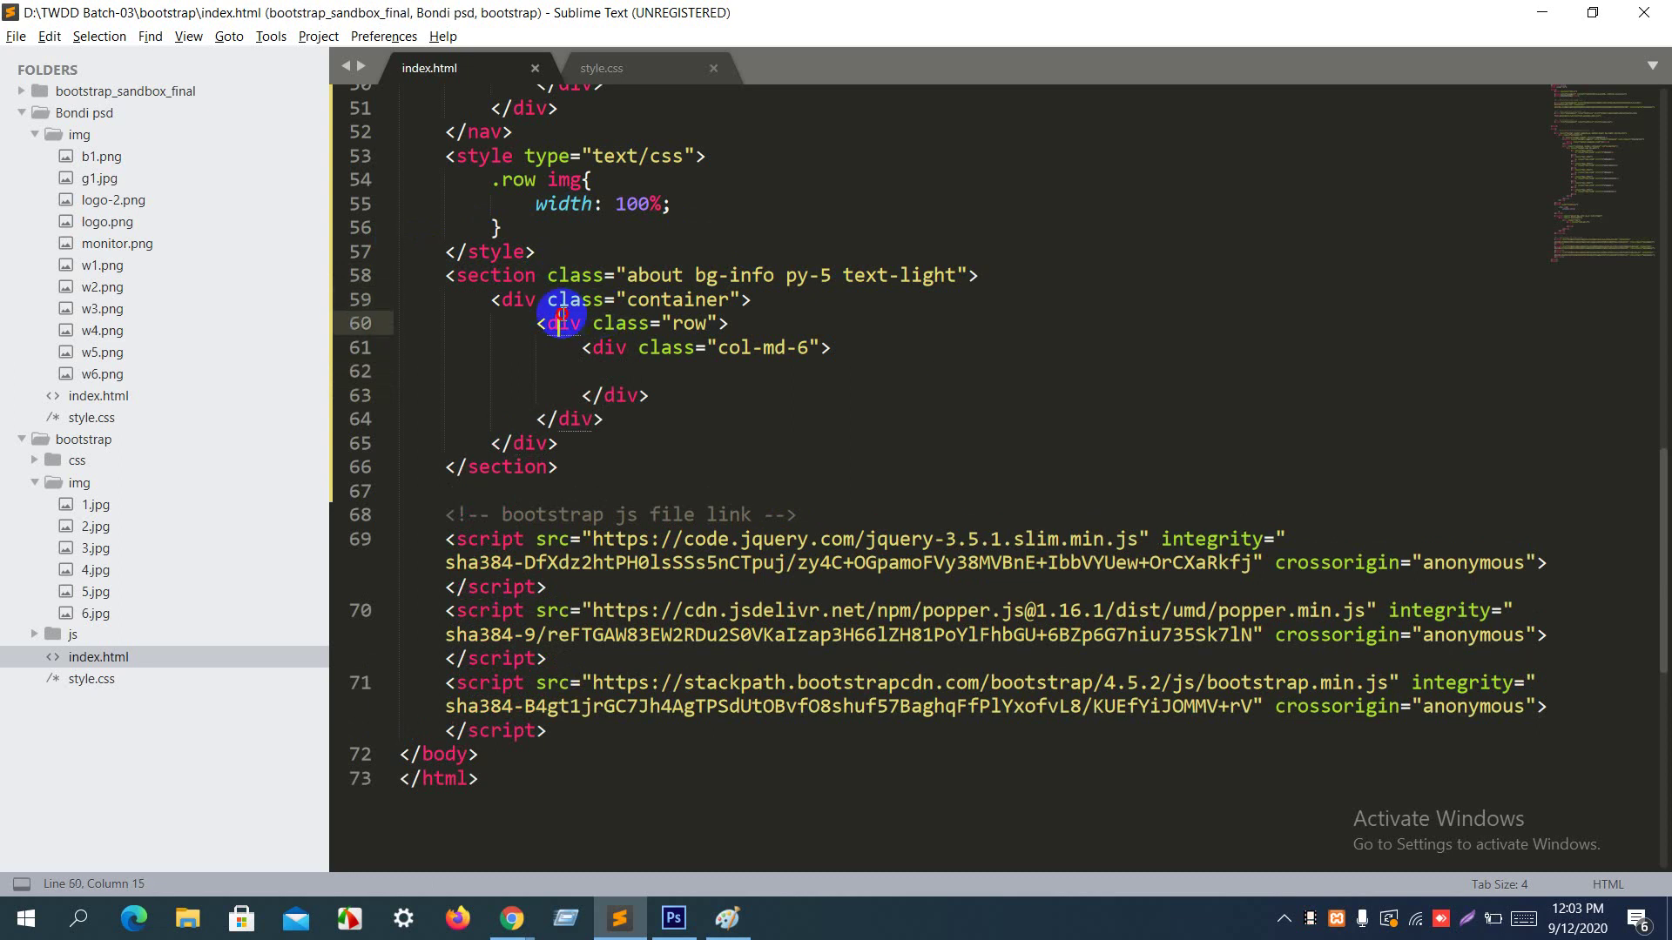
Step: Change the class of the column div inside the about section's row to col-1
click(605, 345)
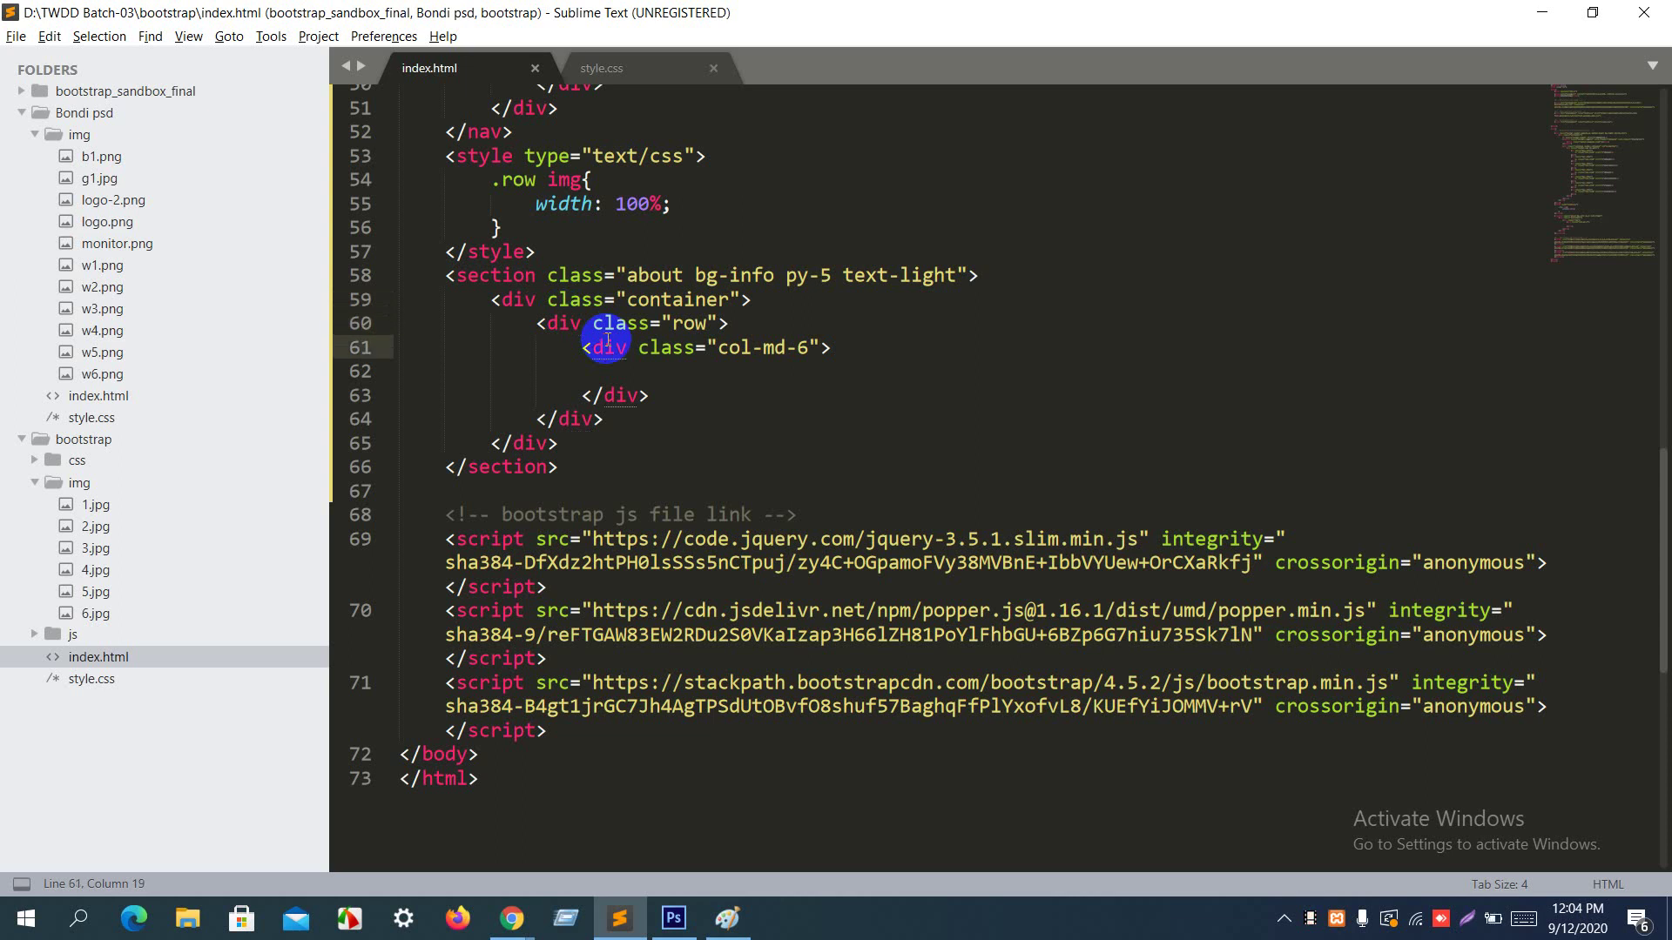
double_click(777, 348)
key(BackSpace)
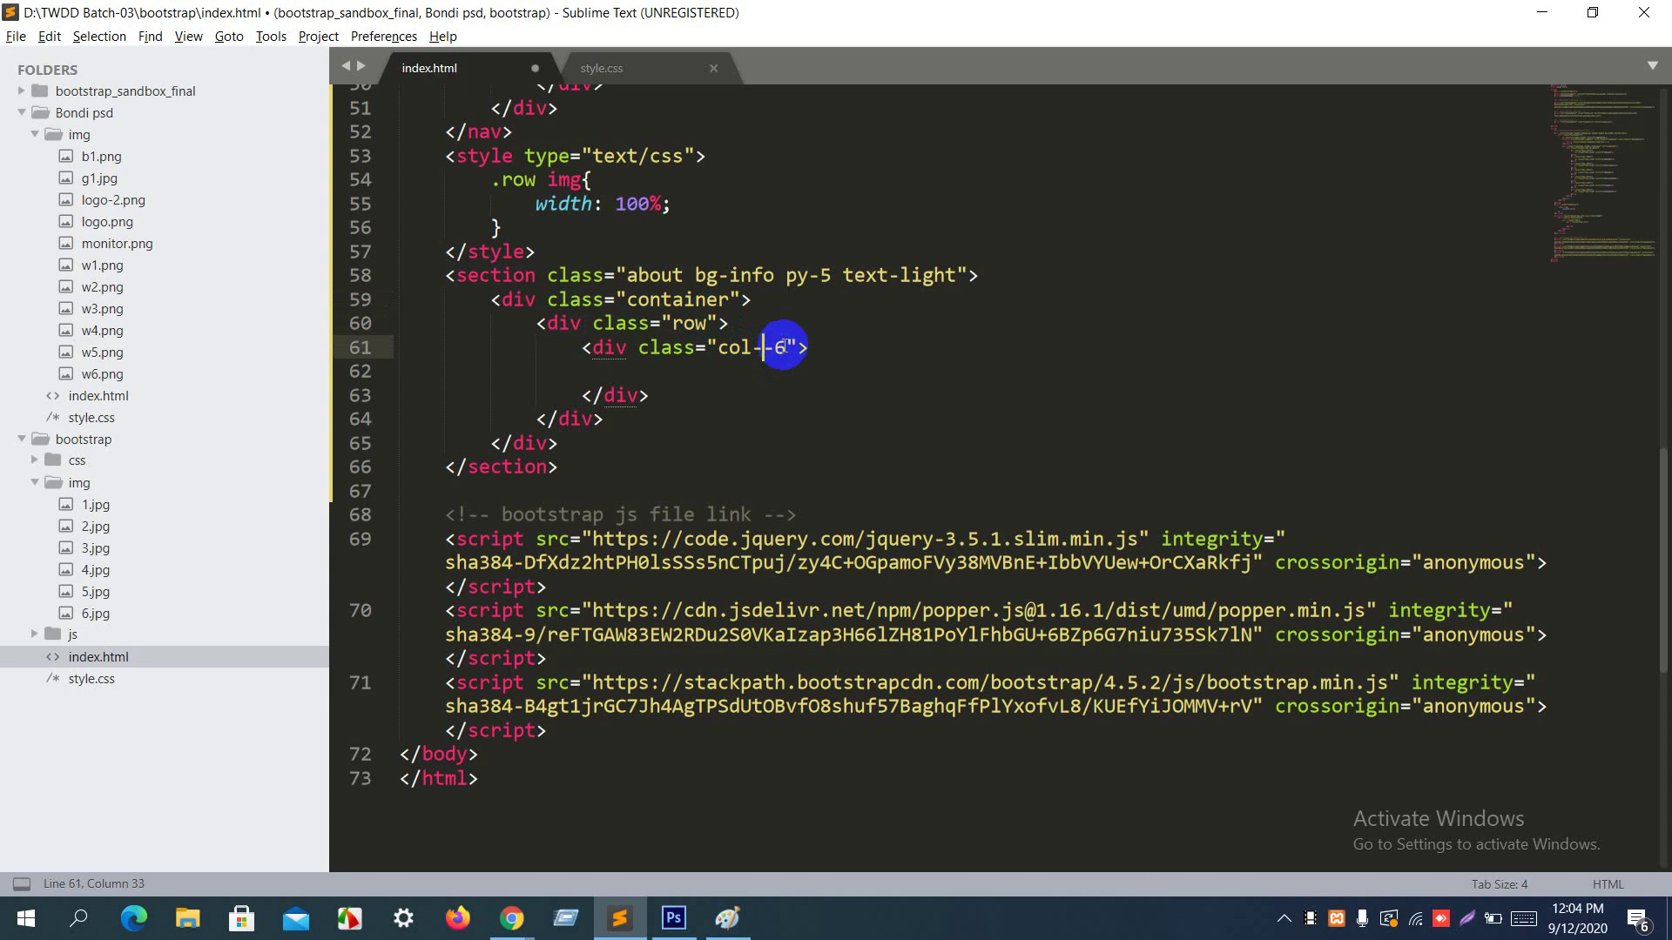
key(BackSpace)
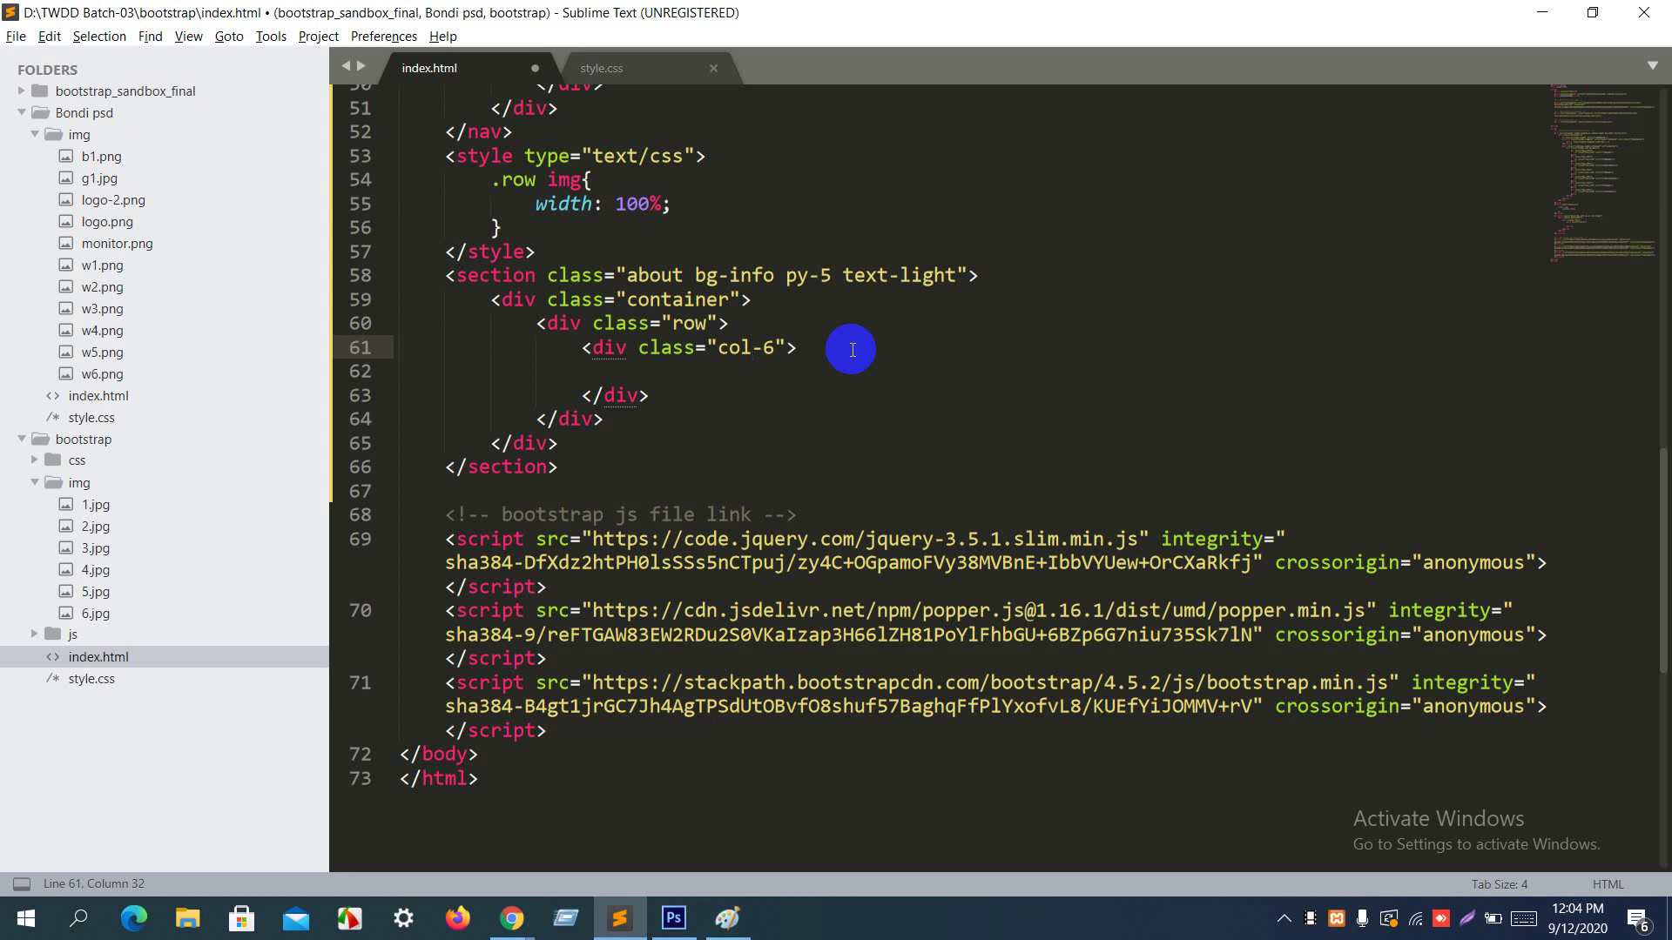
key(Right)
key(Delete)
text(12)
key(BackSpace)
text(4)
key(BackSpace)
text(21)
Step: Insert an empty line between the closing style tag and the about section, and place the cursor inside the col-1 div
click(617, 271)
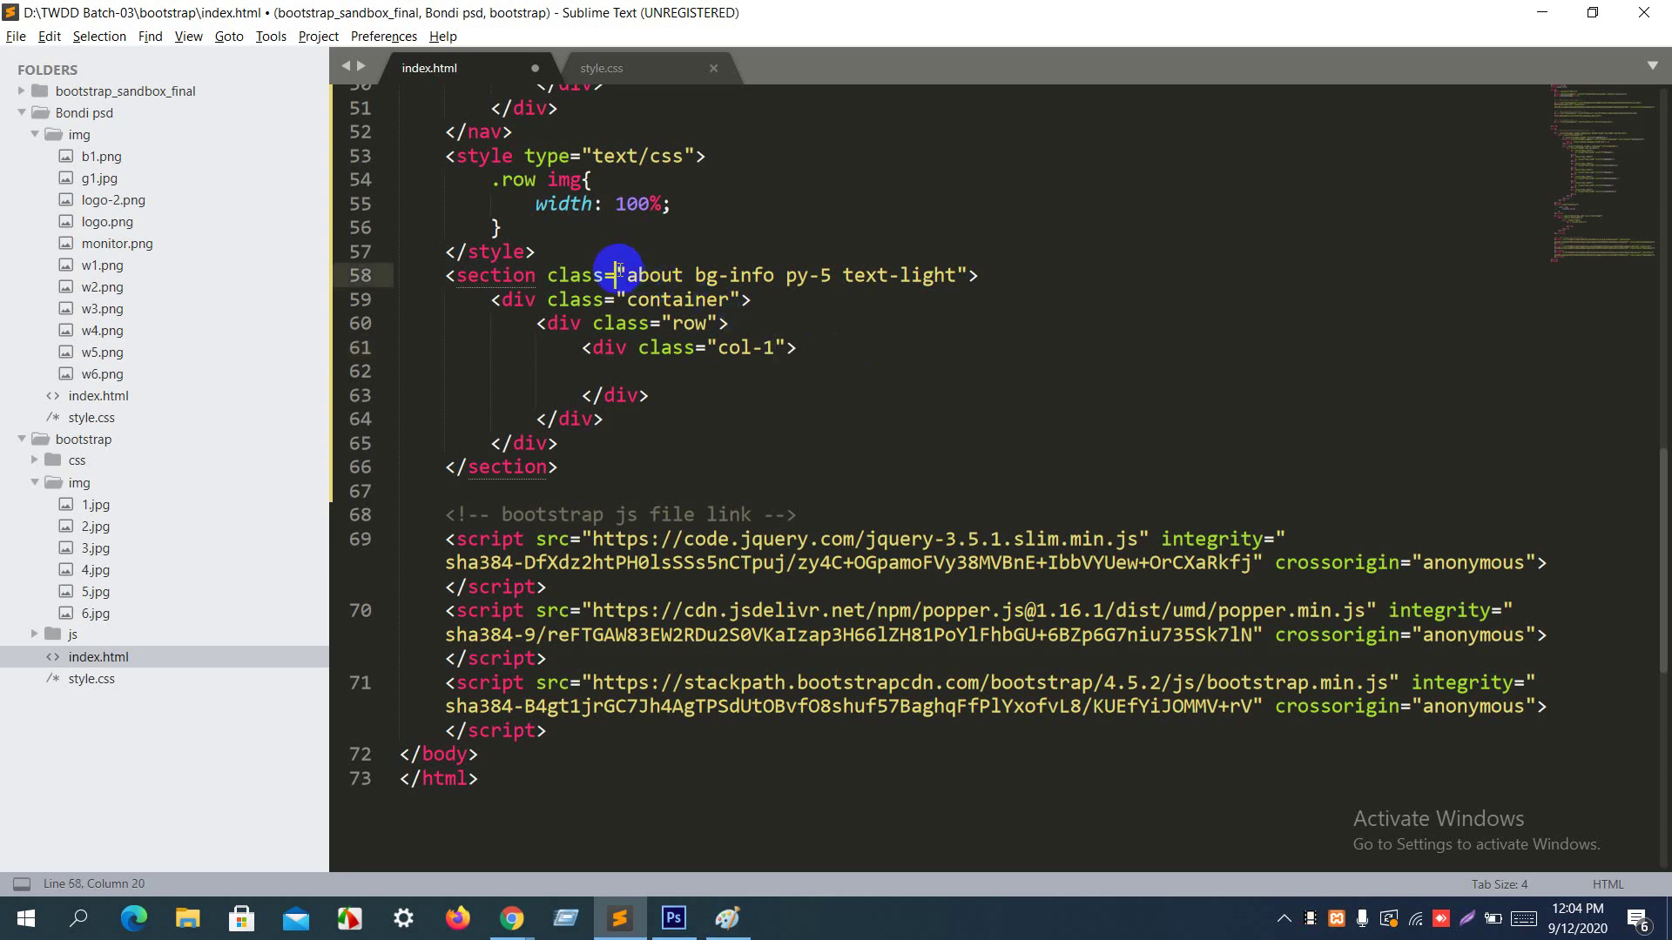
key(ctrl+shift+Return)
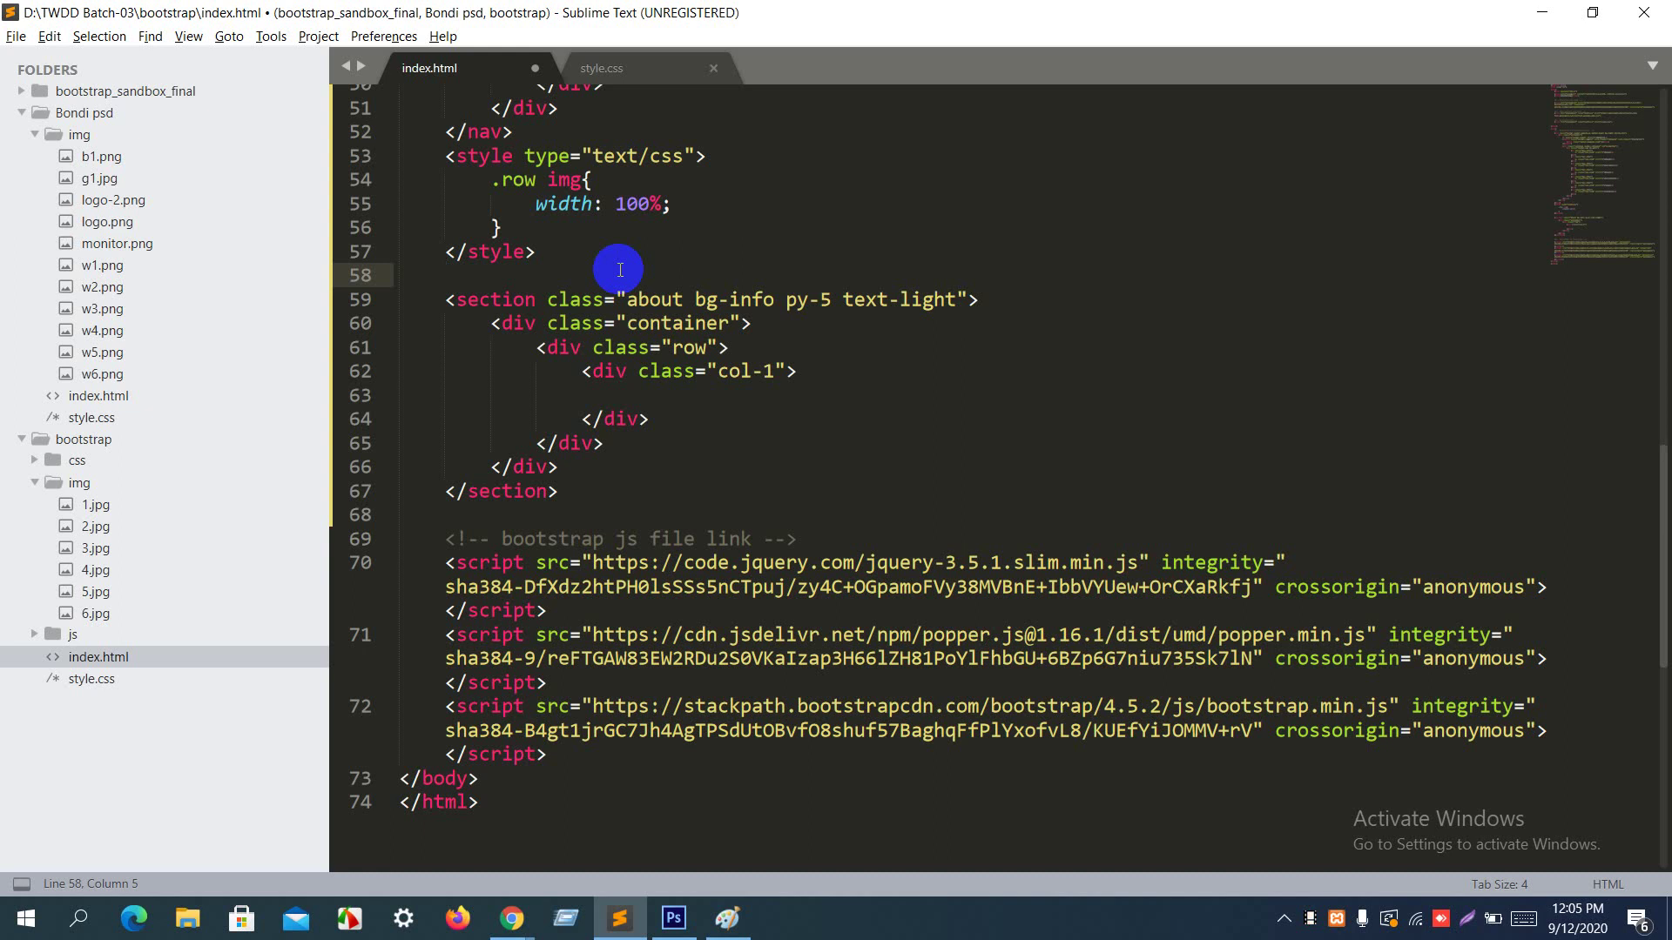
click(705, 416)
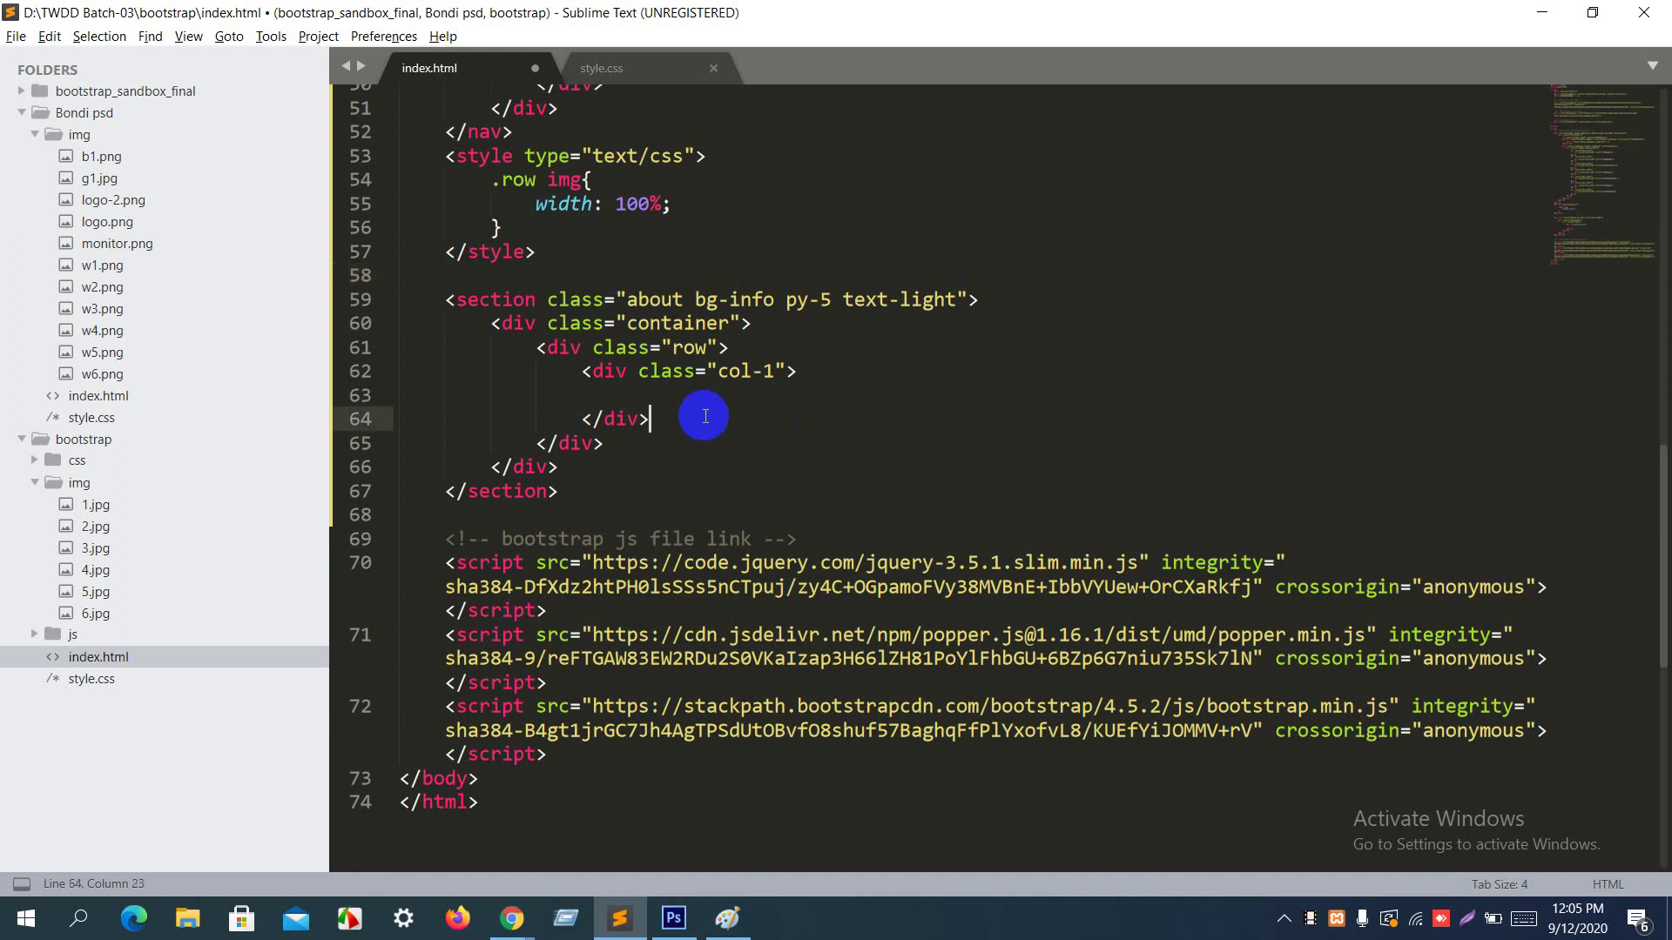
click(705, 403)
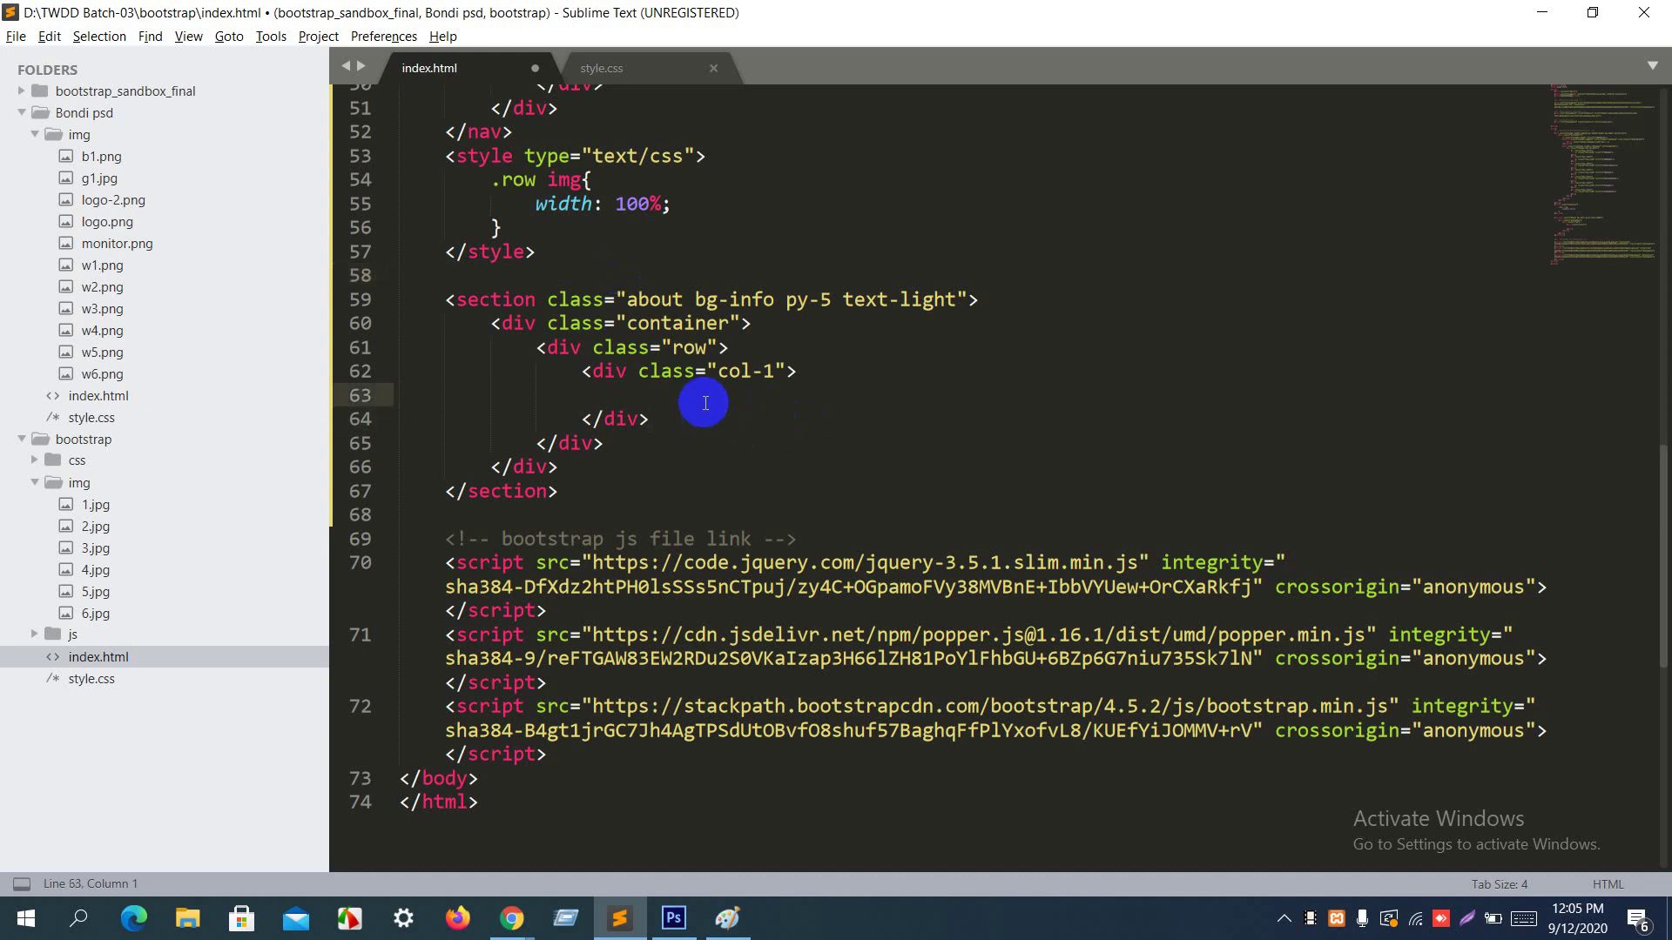
key(ctrl+s)
Step: In Chrome, examine the section layouts of the Bondi page from team to footer and its header, and return to Sublime Text
key(alt+Tab)
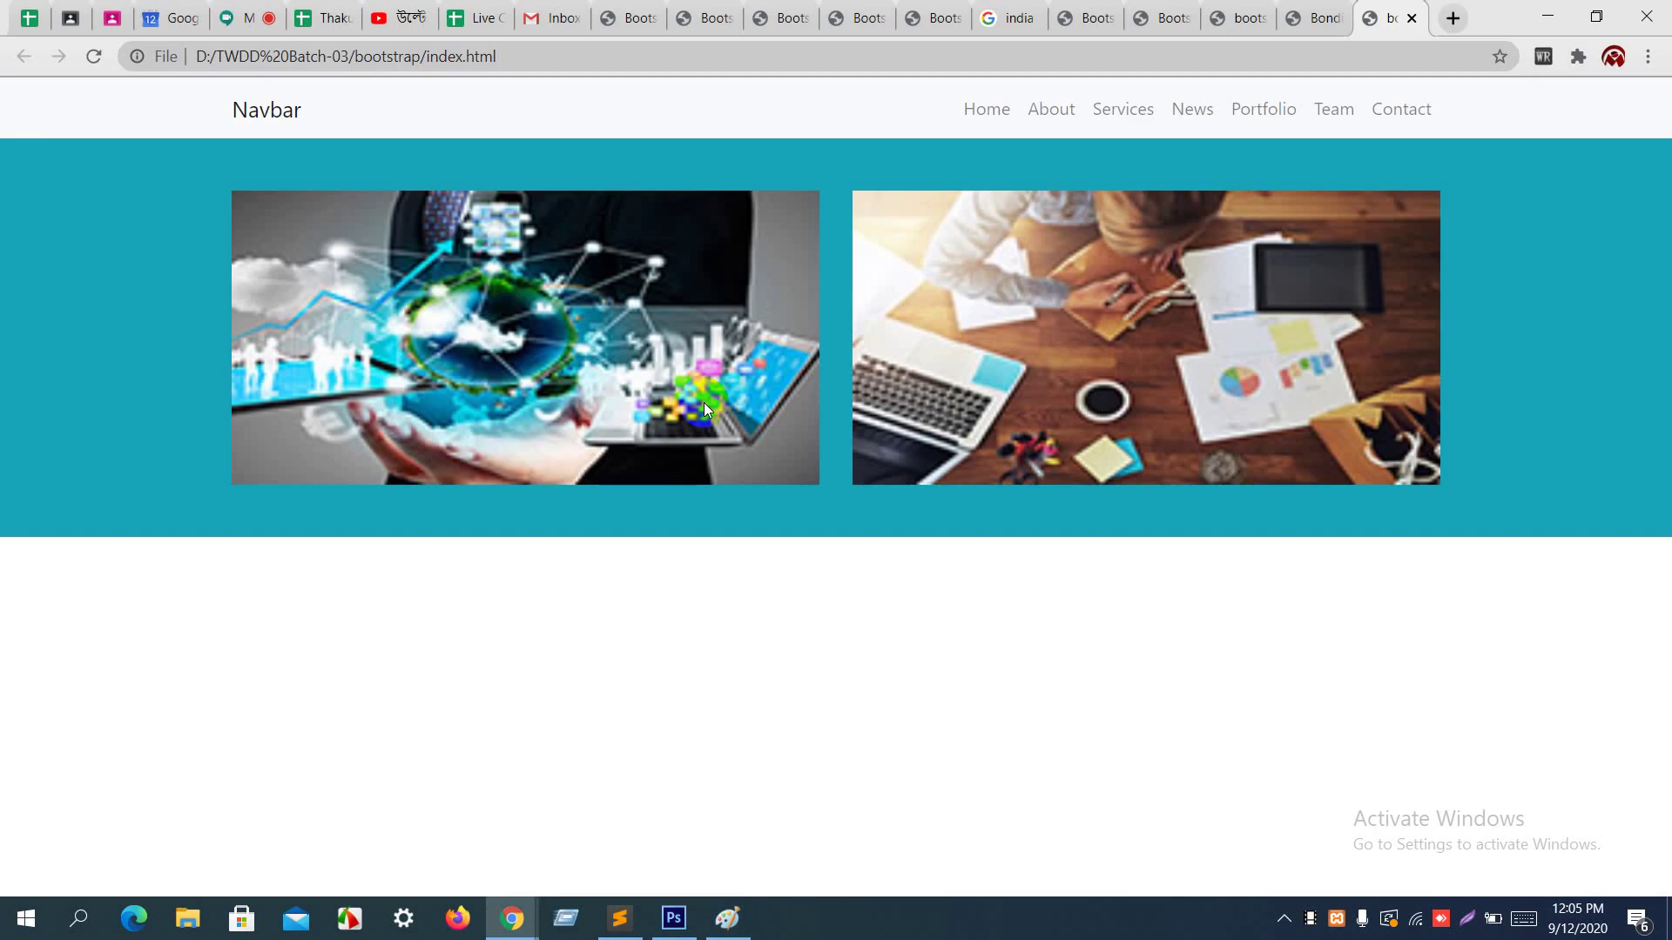
click(1319, 17)
scroll(1118, 303, up, 1)
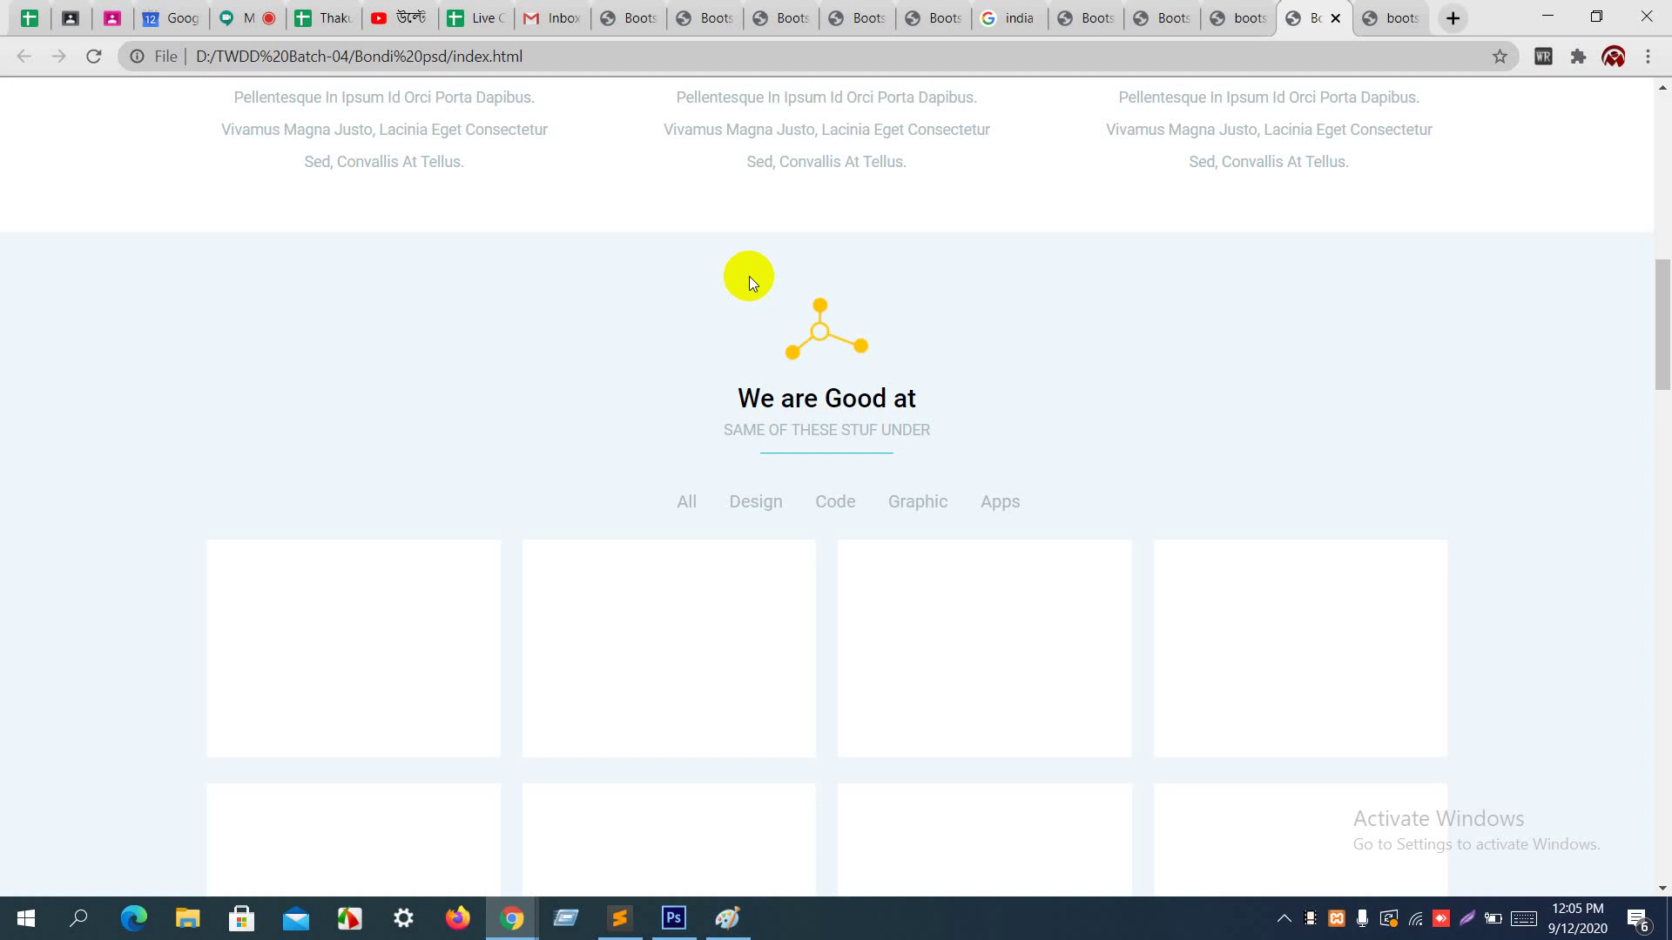
scroll(749, 275, down, 20)
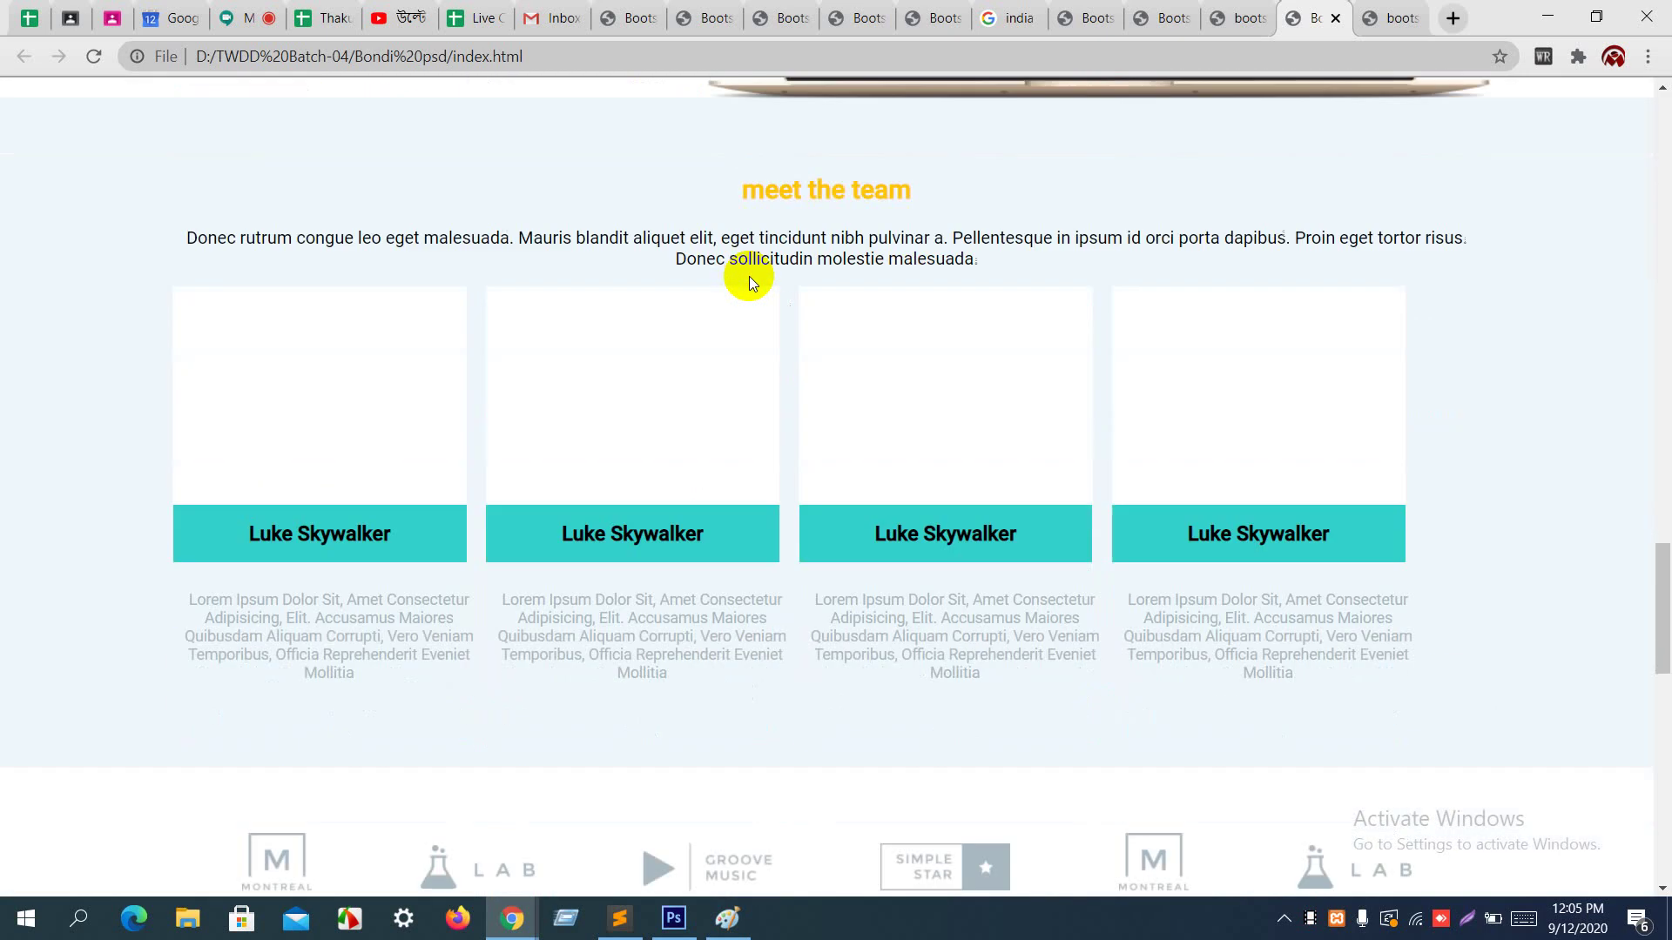
scroll(748, 275, down, 6)
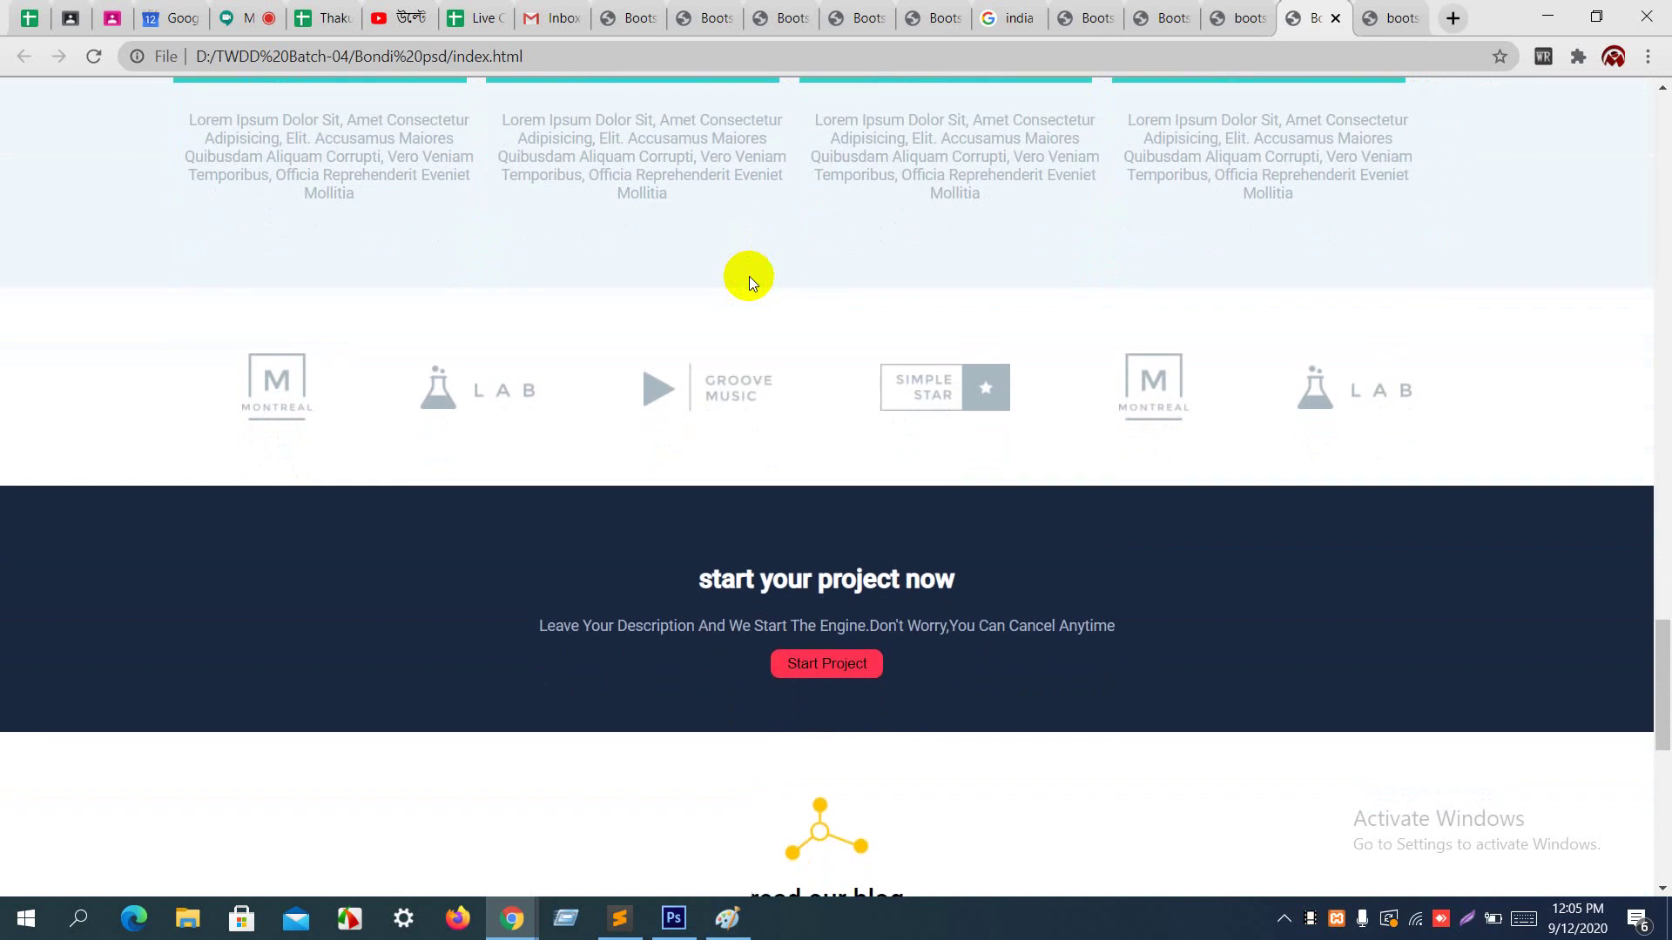
scroll(749, 275, down, 10)
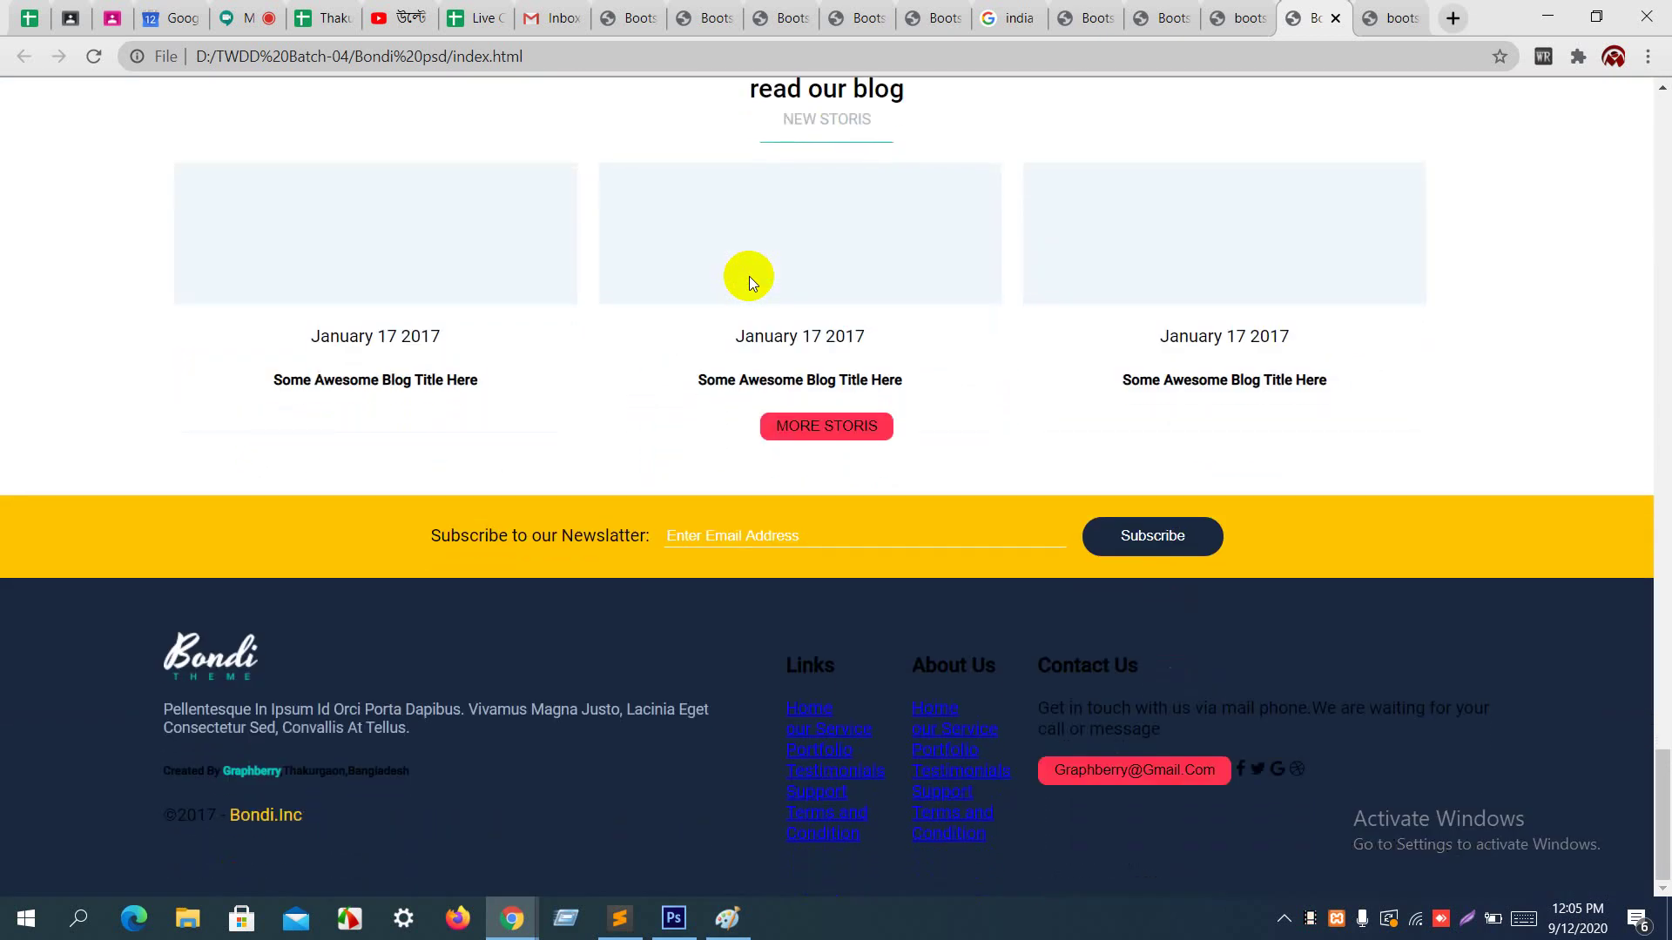
scroll(749, 275, up, 20)
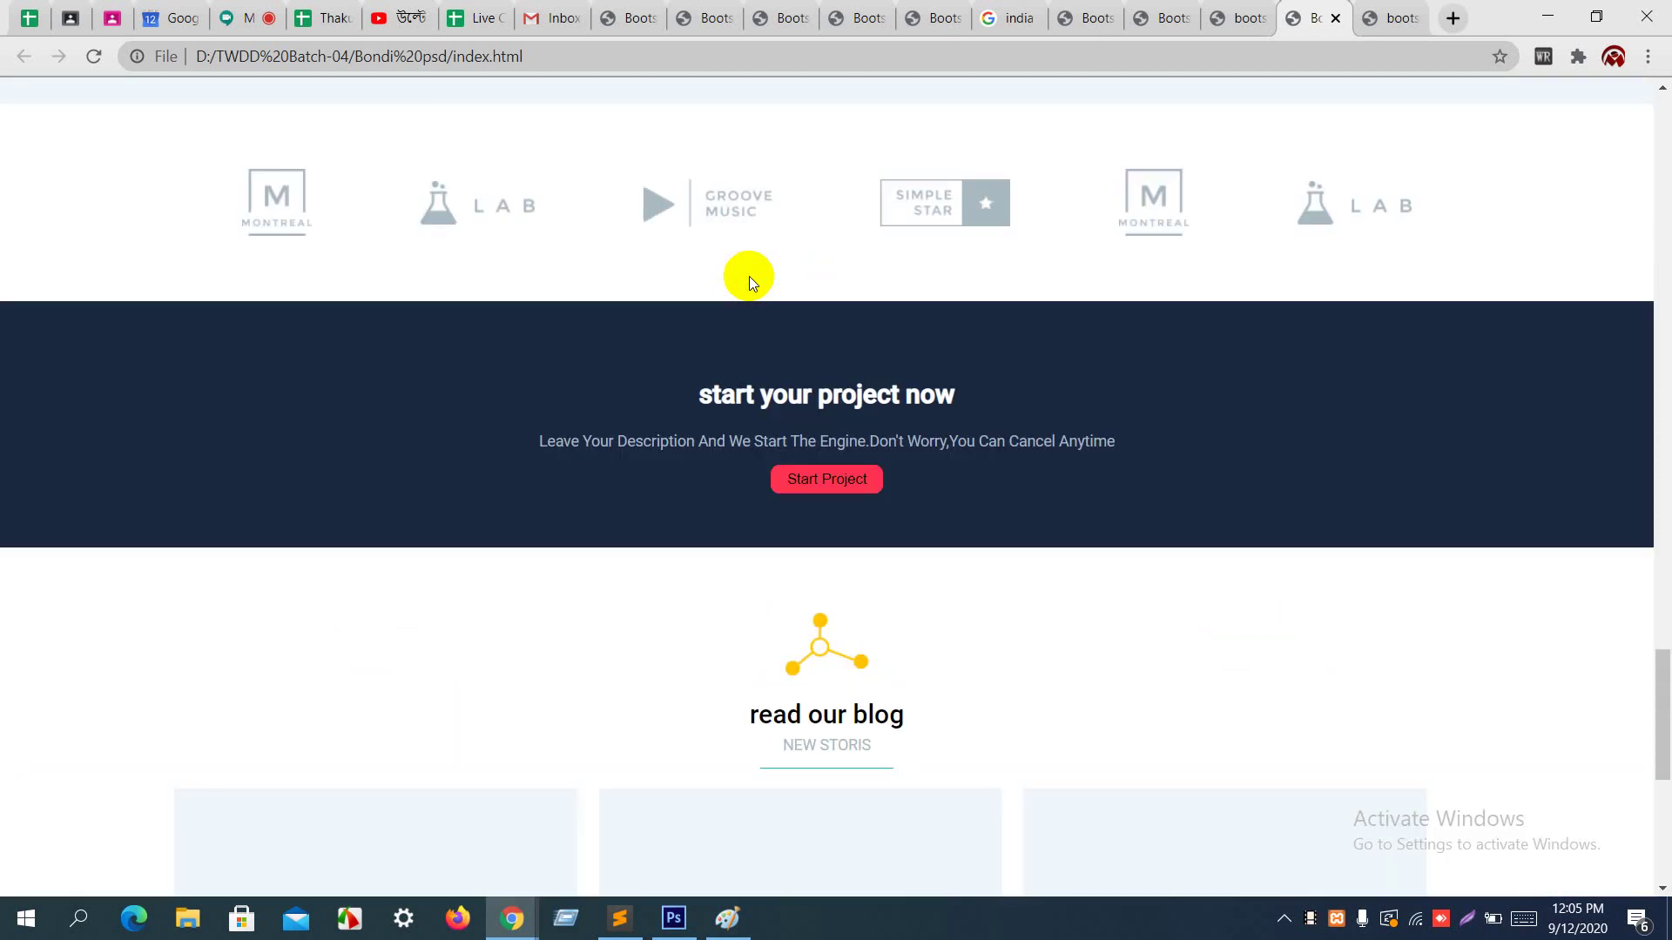
scroll(748, 275, up, 2)
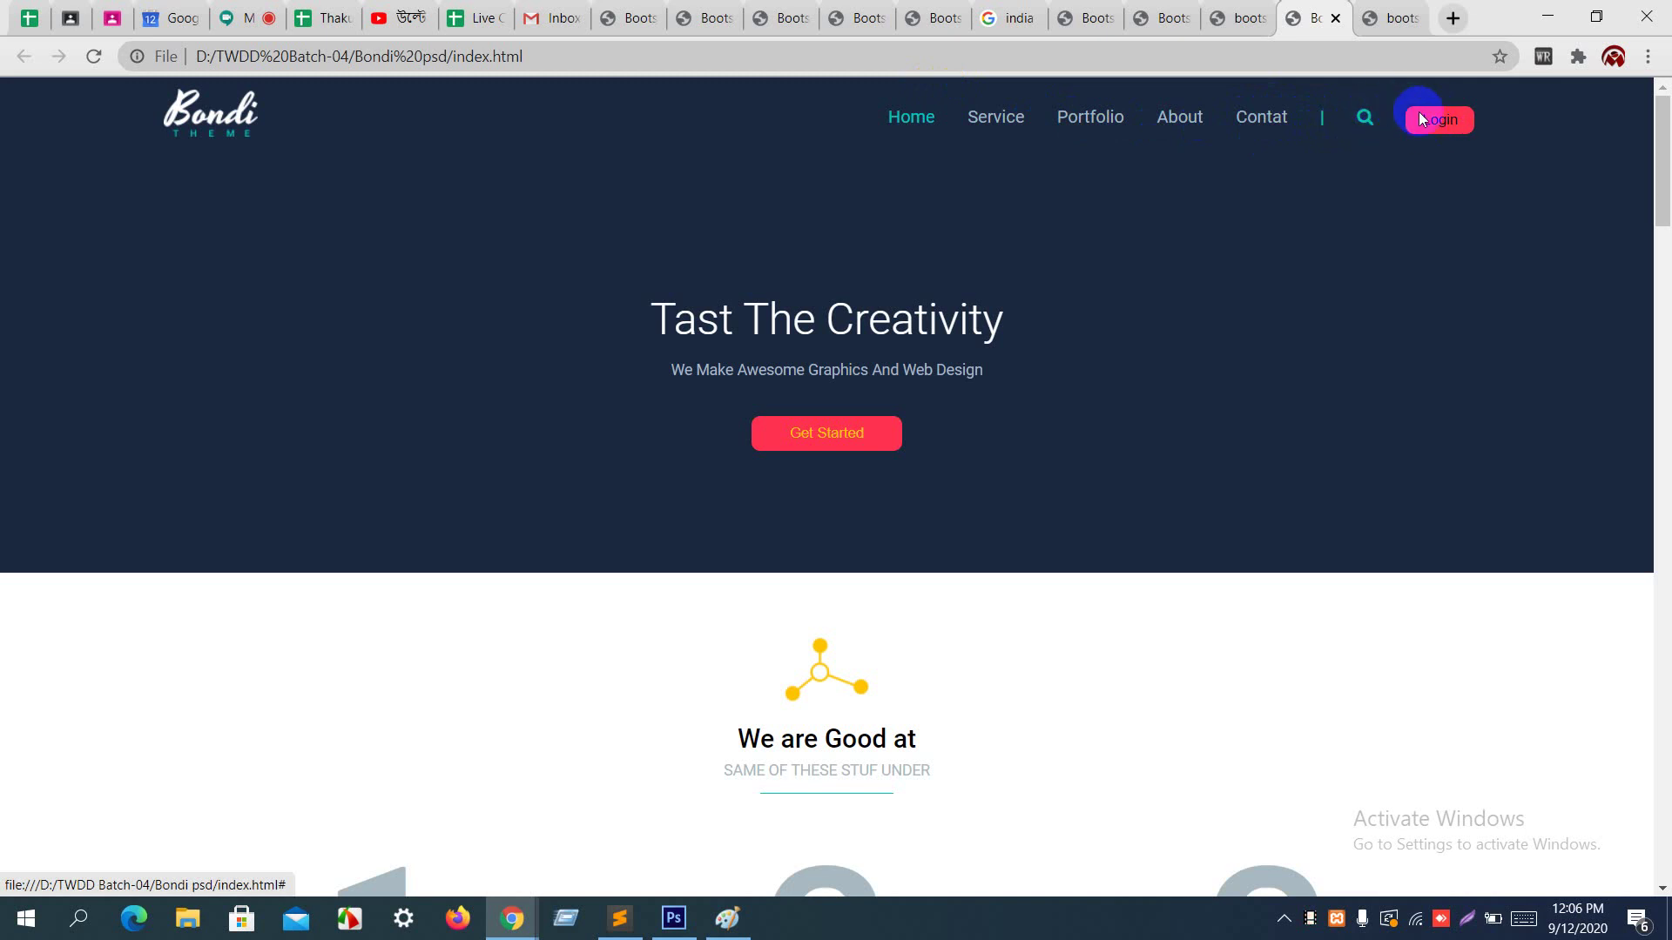
click(1389, 12)
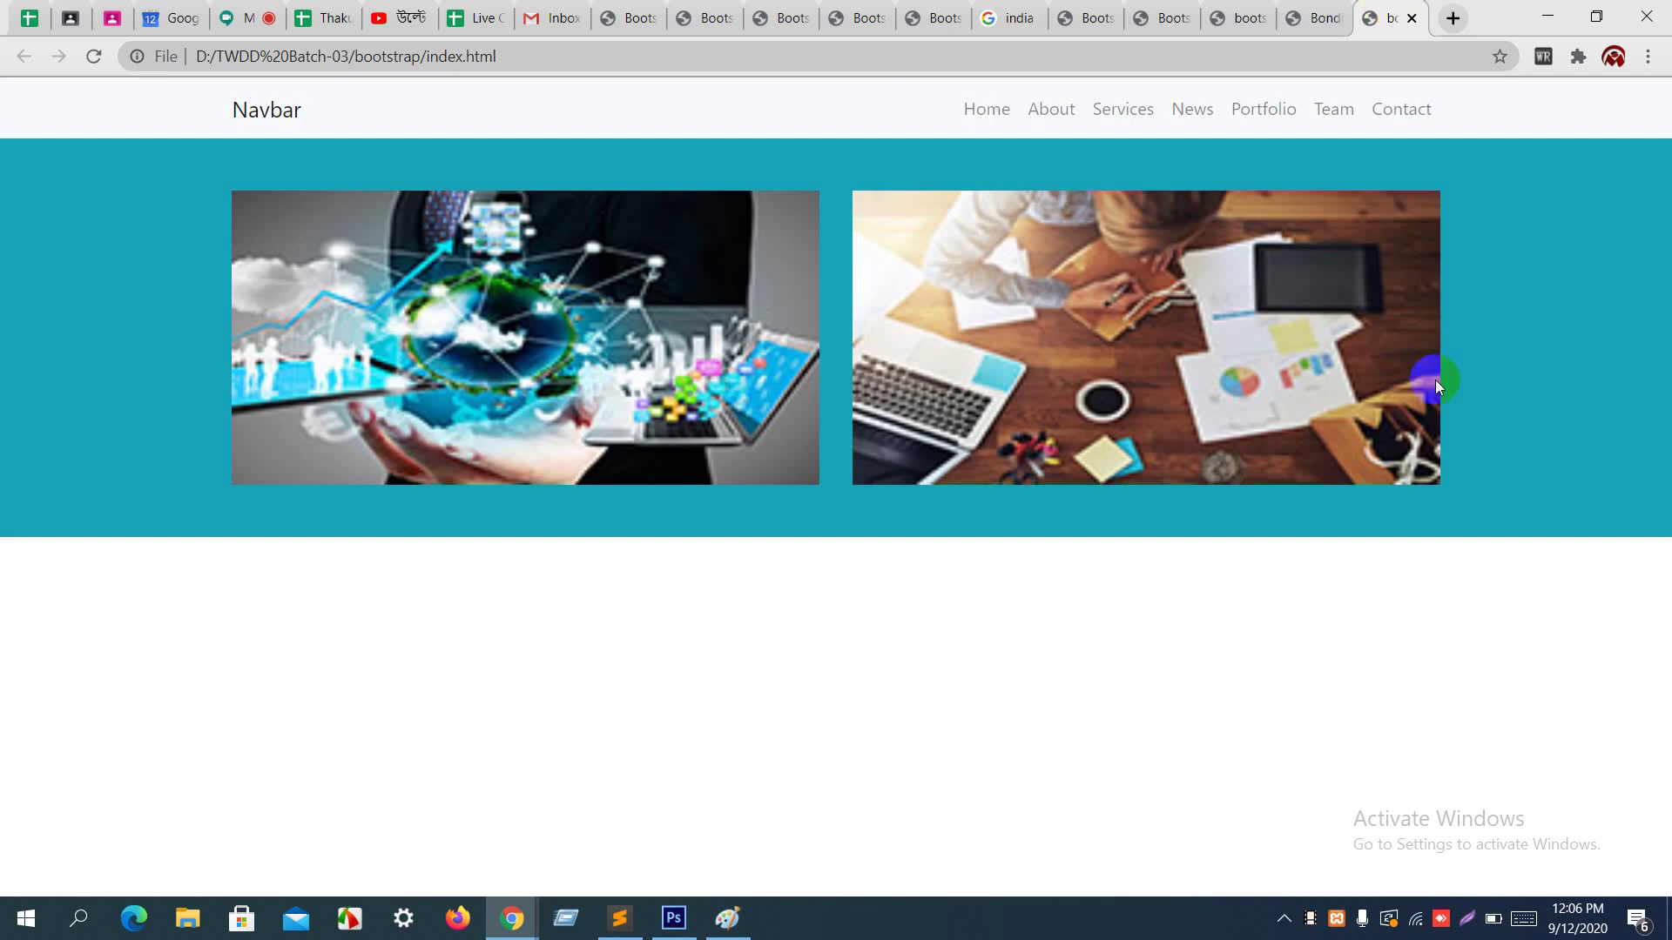
key(alt+Tab)
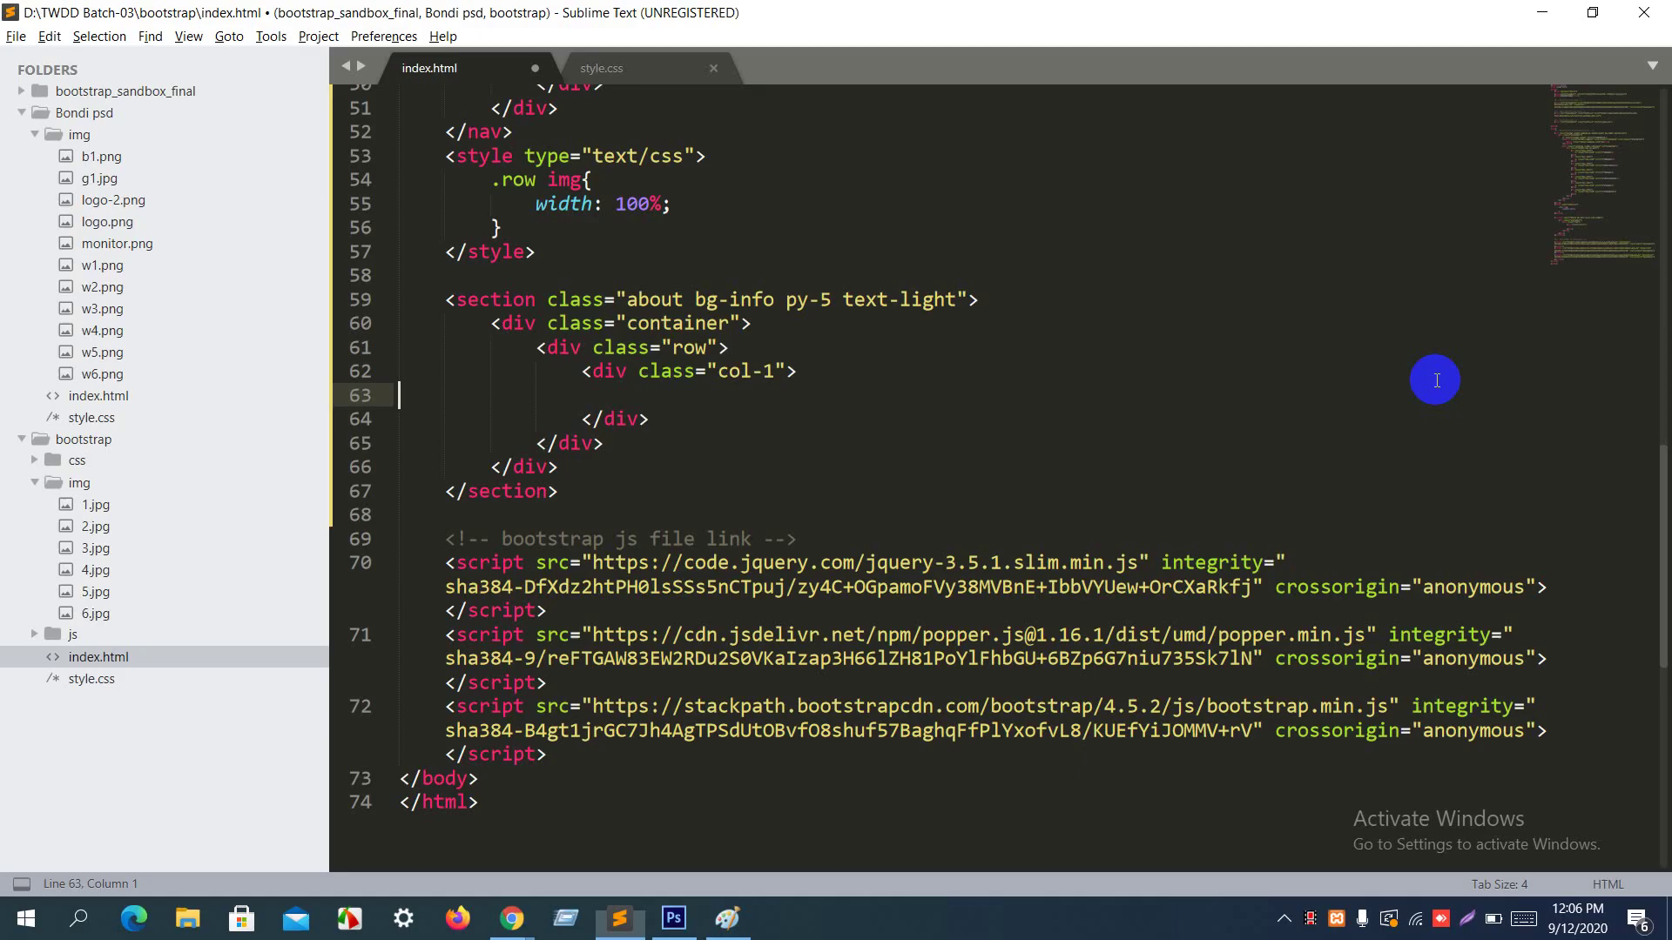
Step: Add two empty lines below the about section's closing tag, before the Bootstrap js comment
click(625, 487)
key(Return)
key(Return)
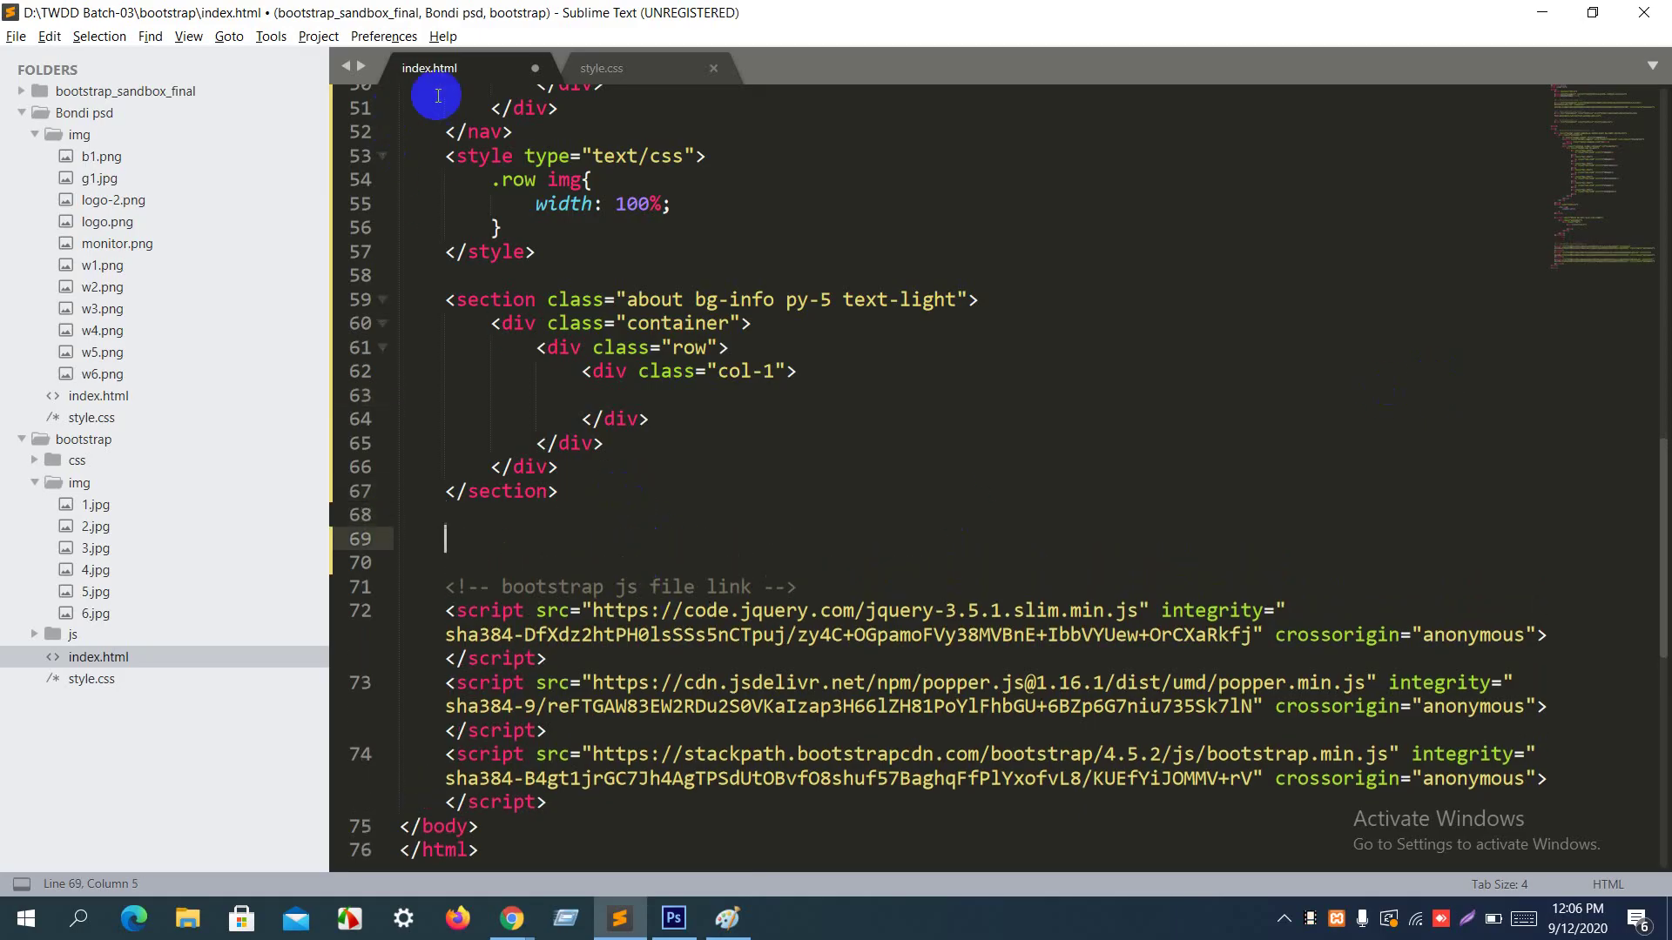
Step: Open 3_3_navbar.html from the bootstrap_sandbox_final folder
click(89, 92)
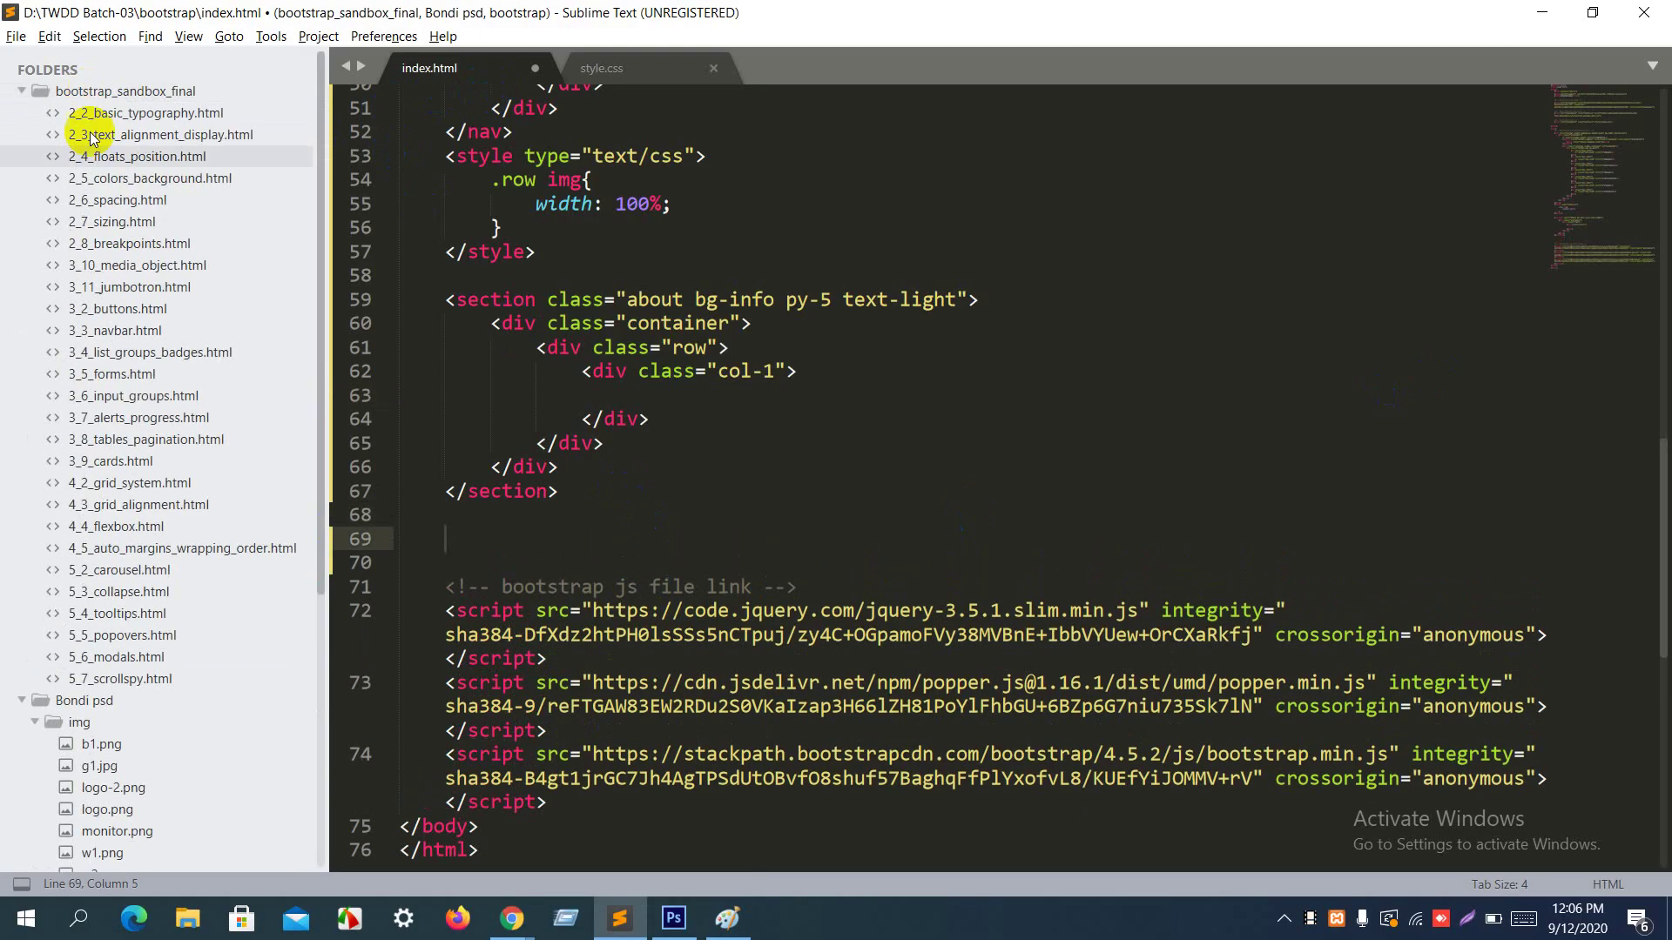
click(119, 330)
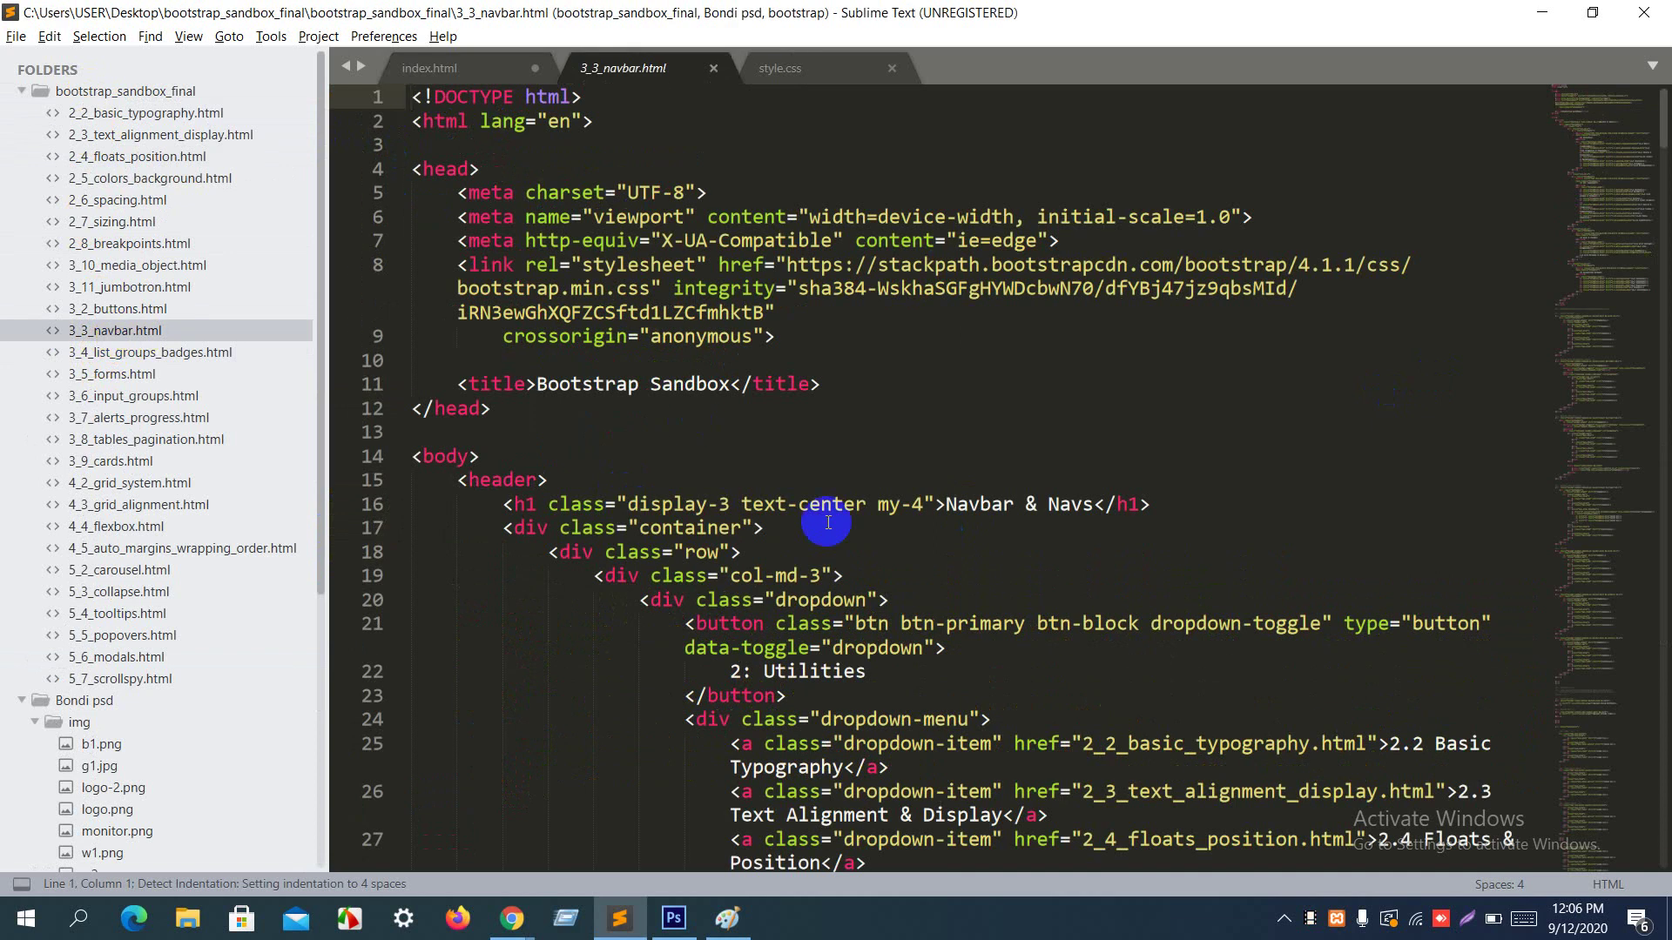
Step: Fold the header block in 3_3_navbar.html
scroll(828, 522, down, 10)
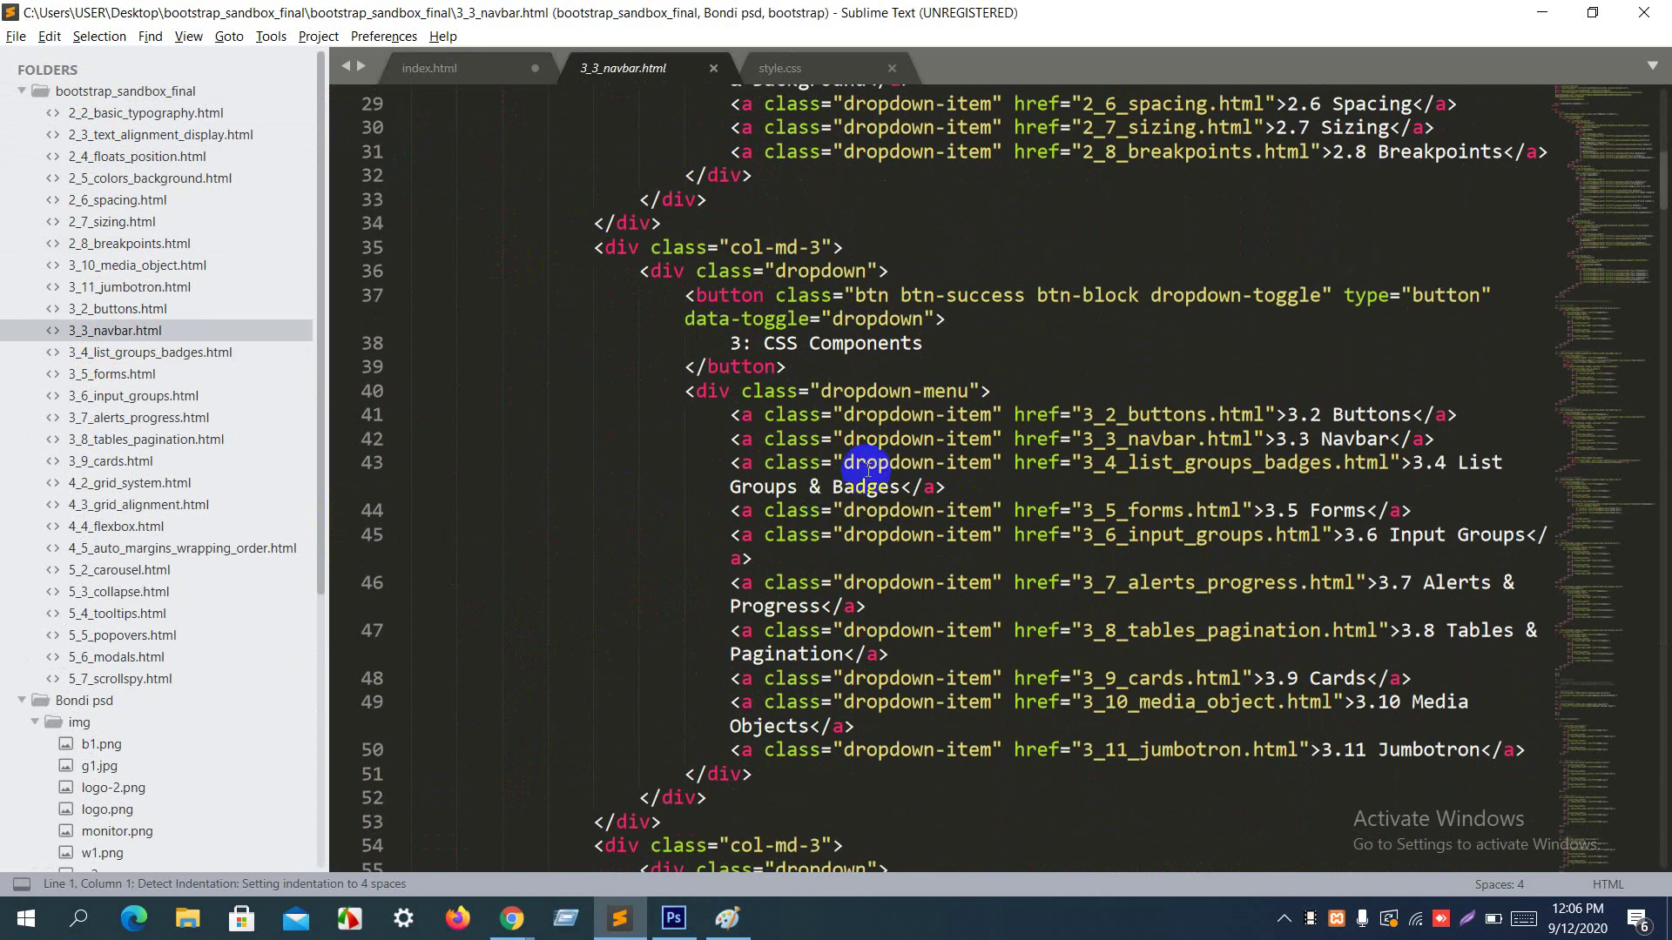
scroll(836, 522, up, 7)
scroll(853, 488, down, 3)
scroll(740, 418, up, 6)
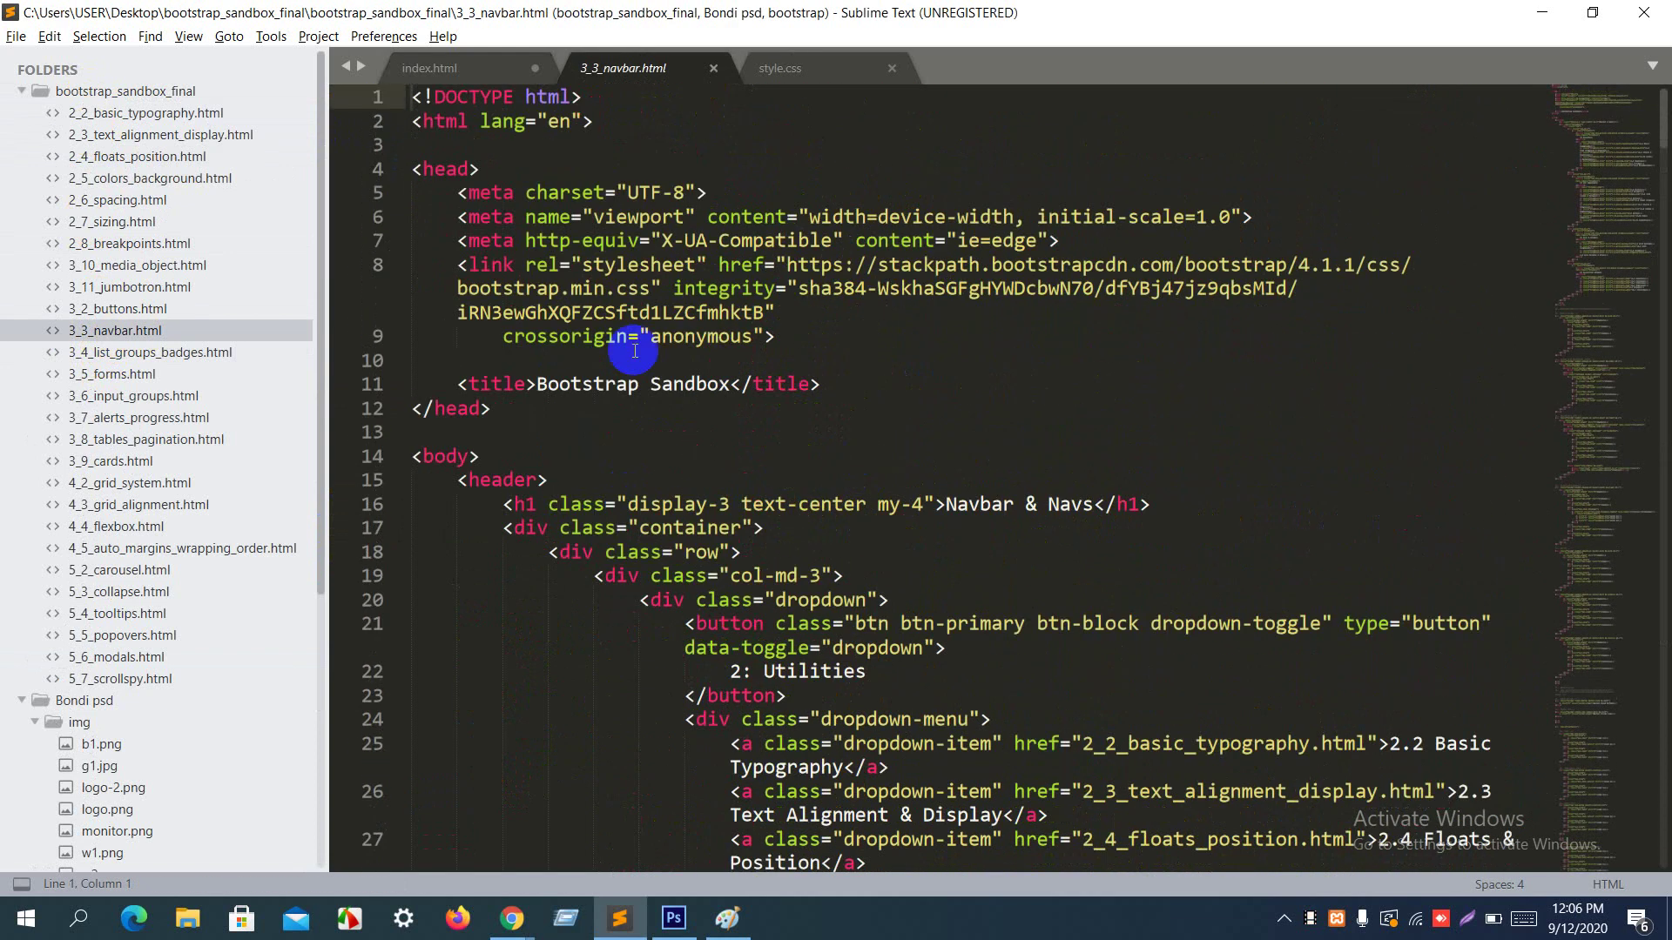
click(397, 479)
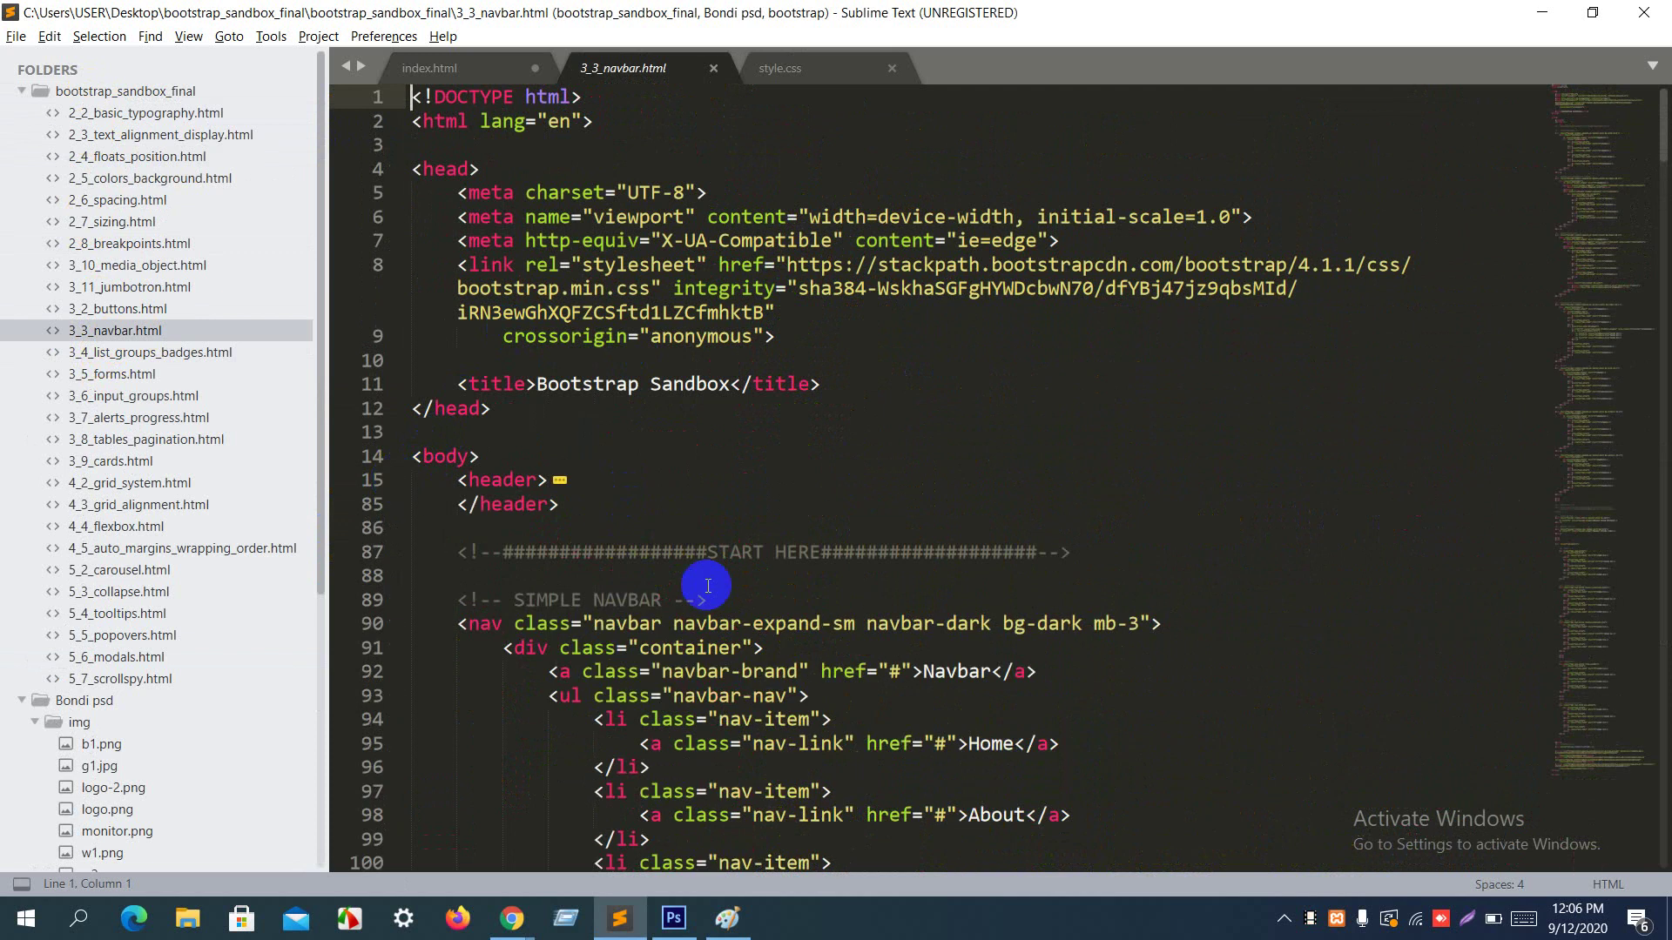
Step: Copy the whole "NAVBAR WITH RESPONSIVE TOGGLE" section, from its comment to the closing nav tag
scroll(653, 488, down, 12)
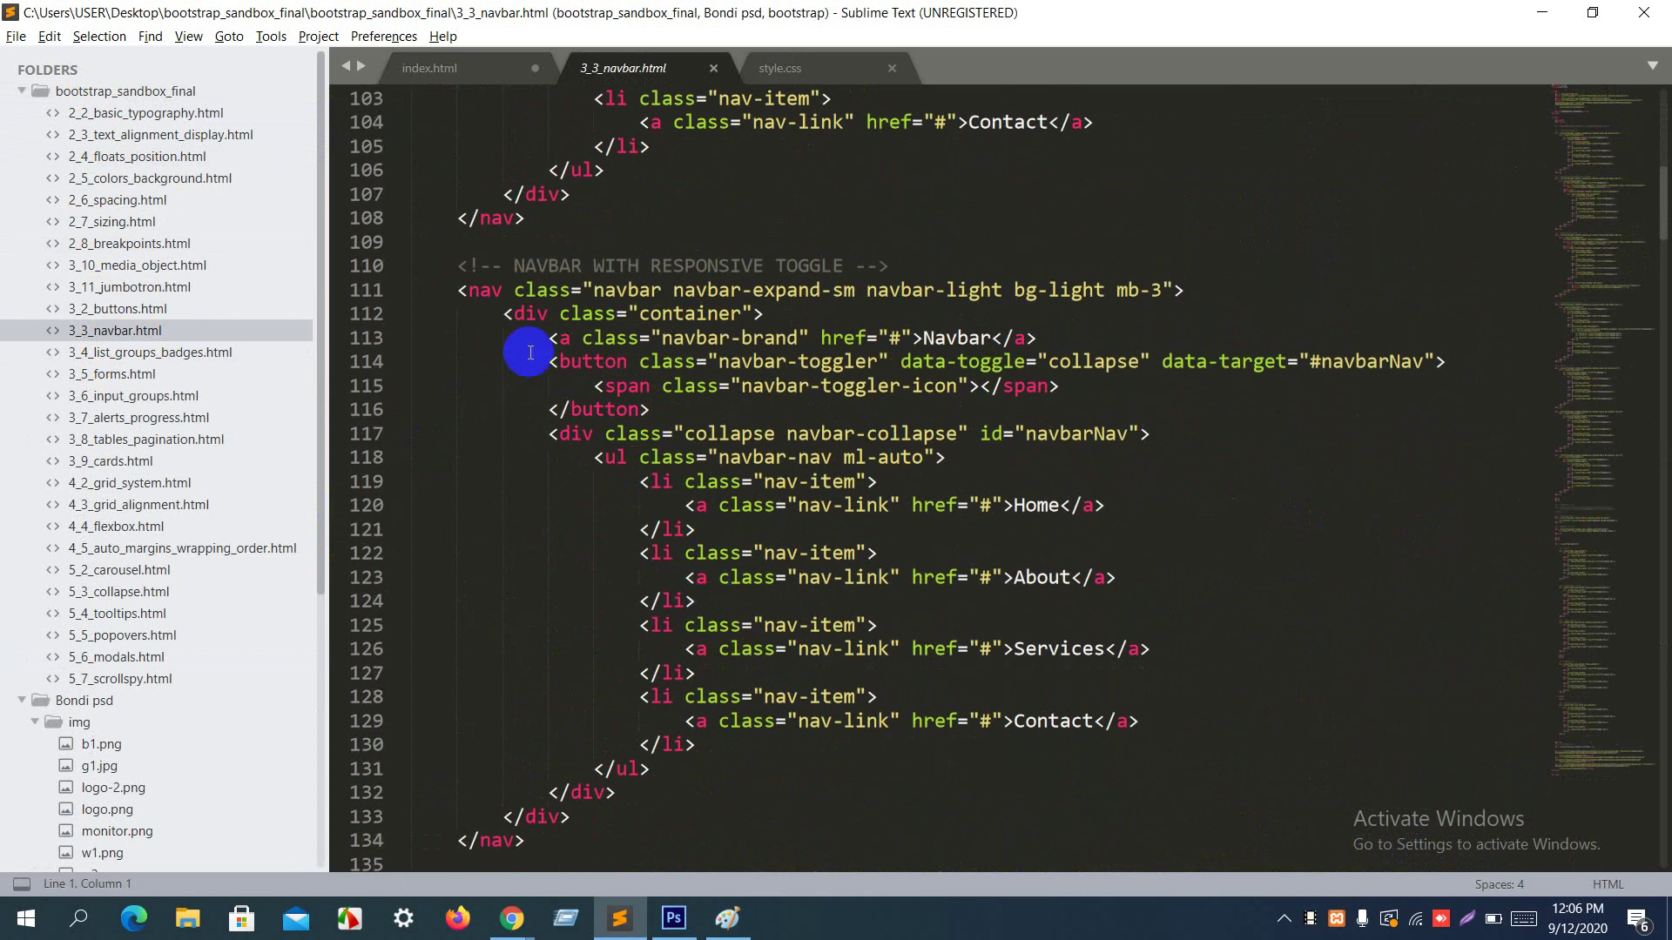
drag(446, 266, 579, 843)
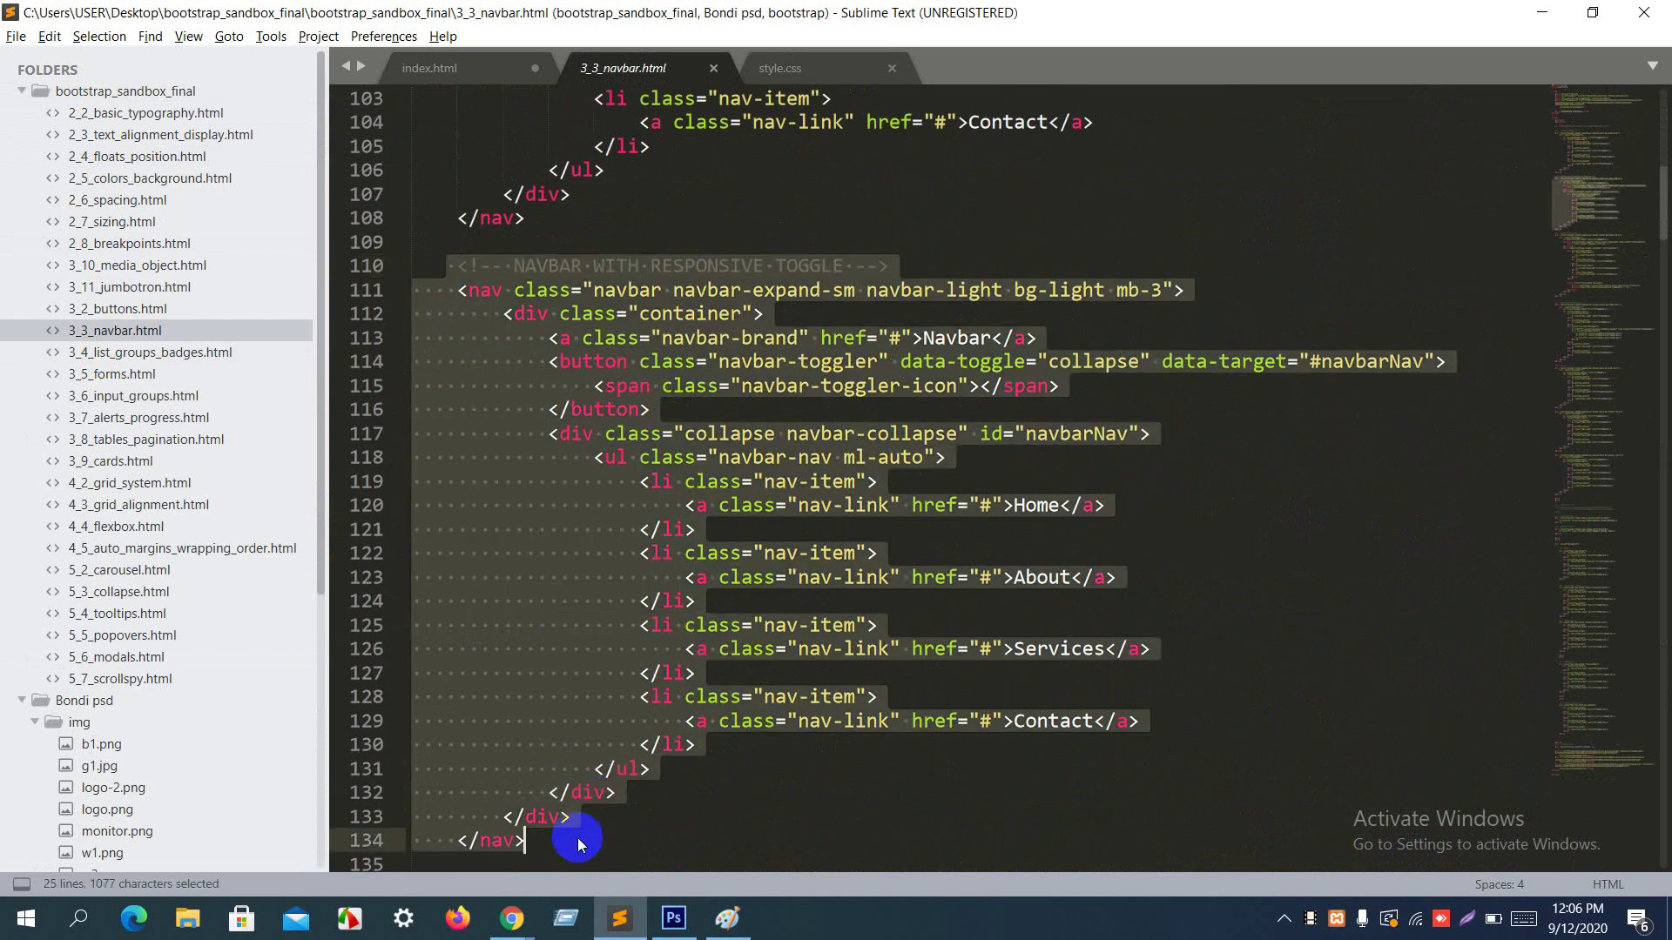
key(ctrl+c)
Step: Paste the copied navbar below the about section in index.html, save the file and reload the page in Chrome
click(468, 69)
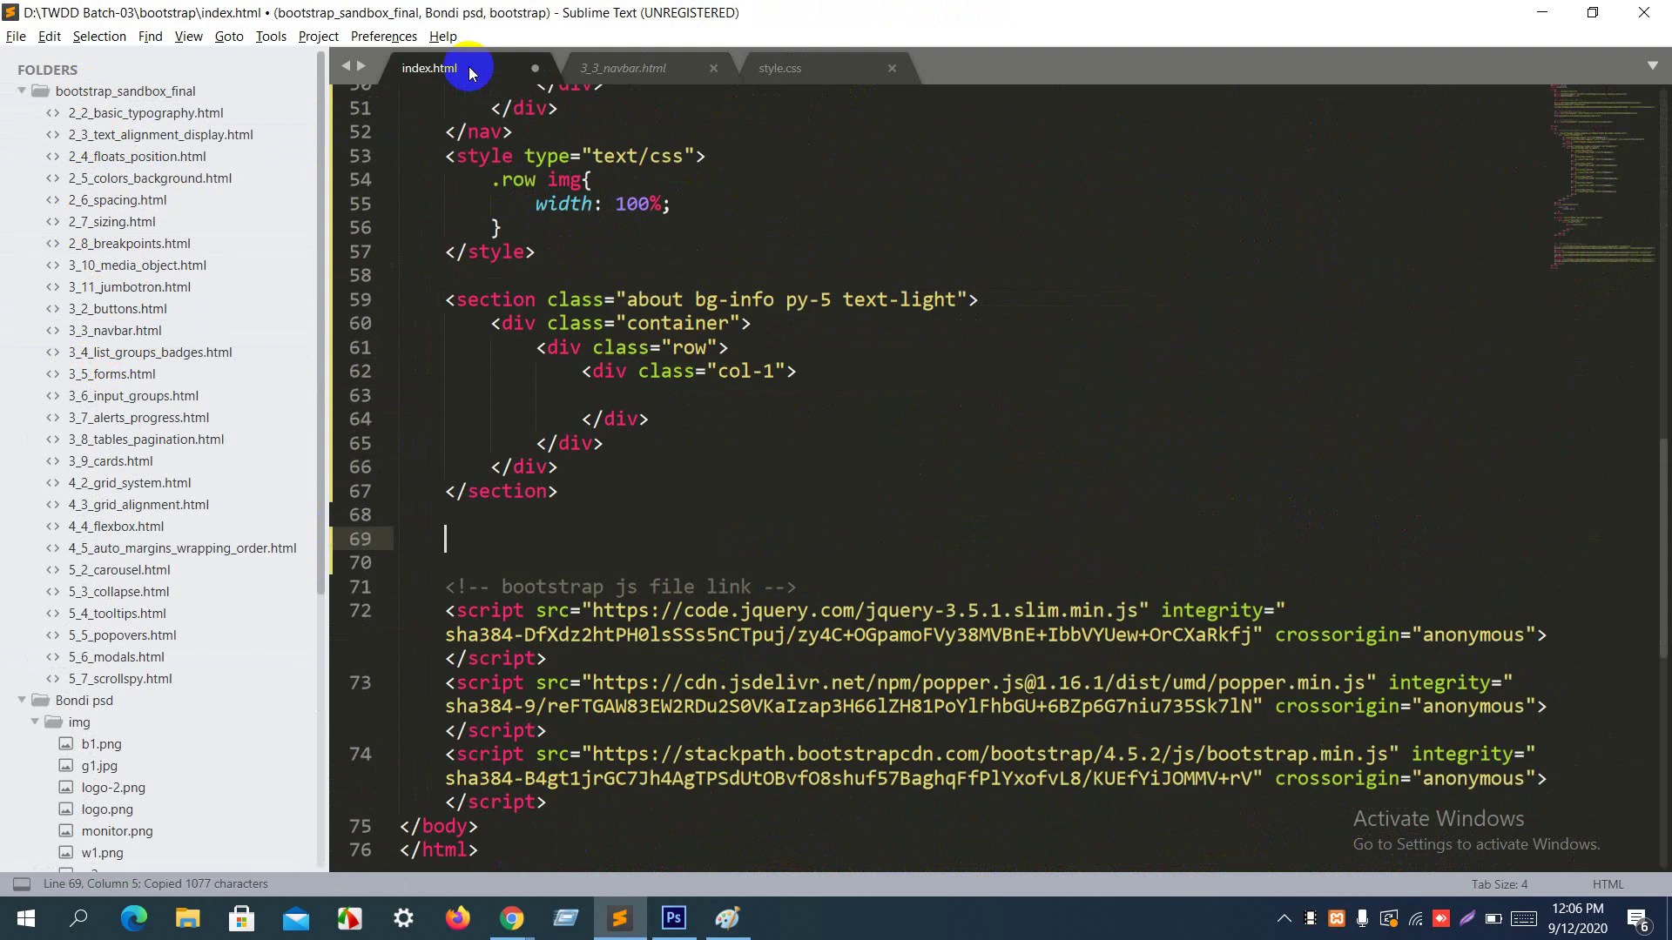
key(ctrl+v)
key(ctrl+s)
key(alt+Tab)
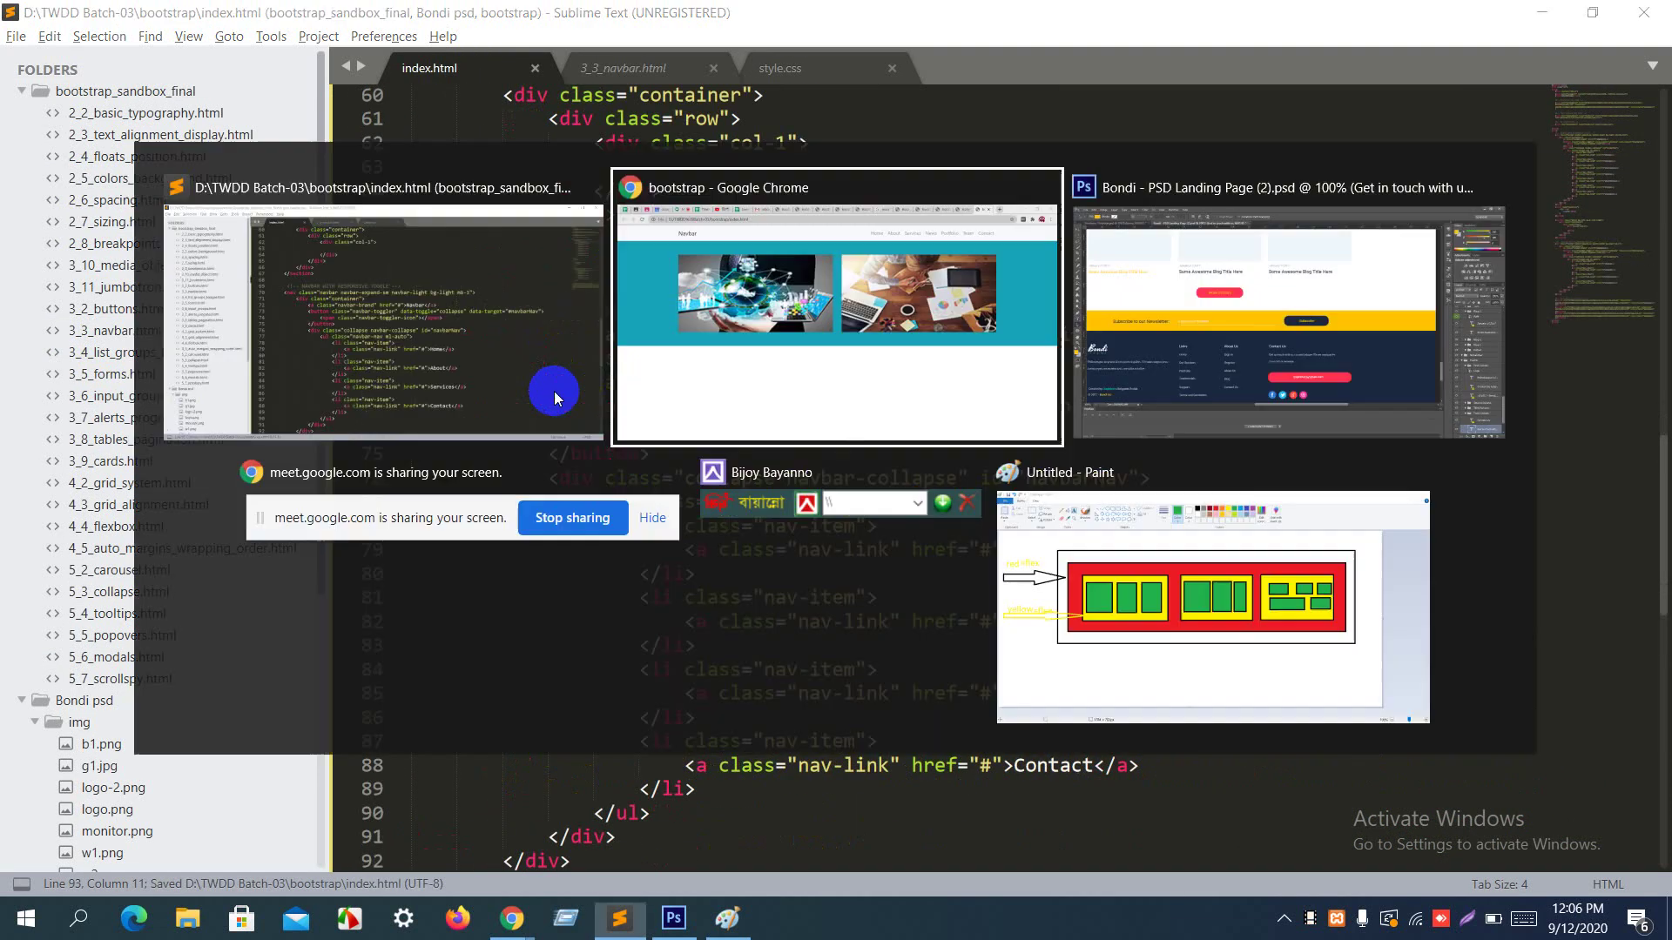
key(ctrl+r)
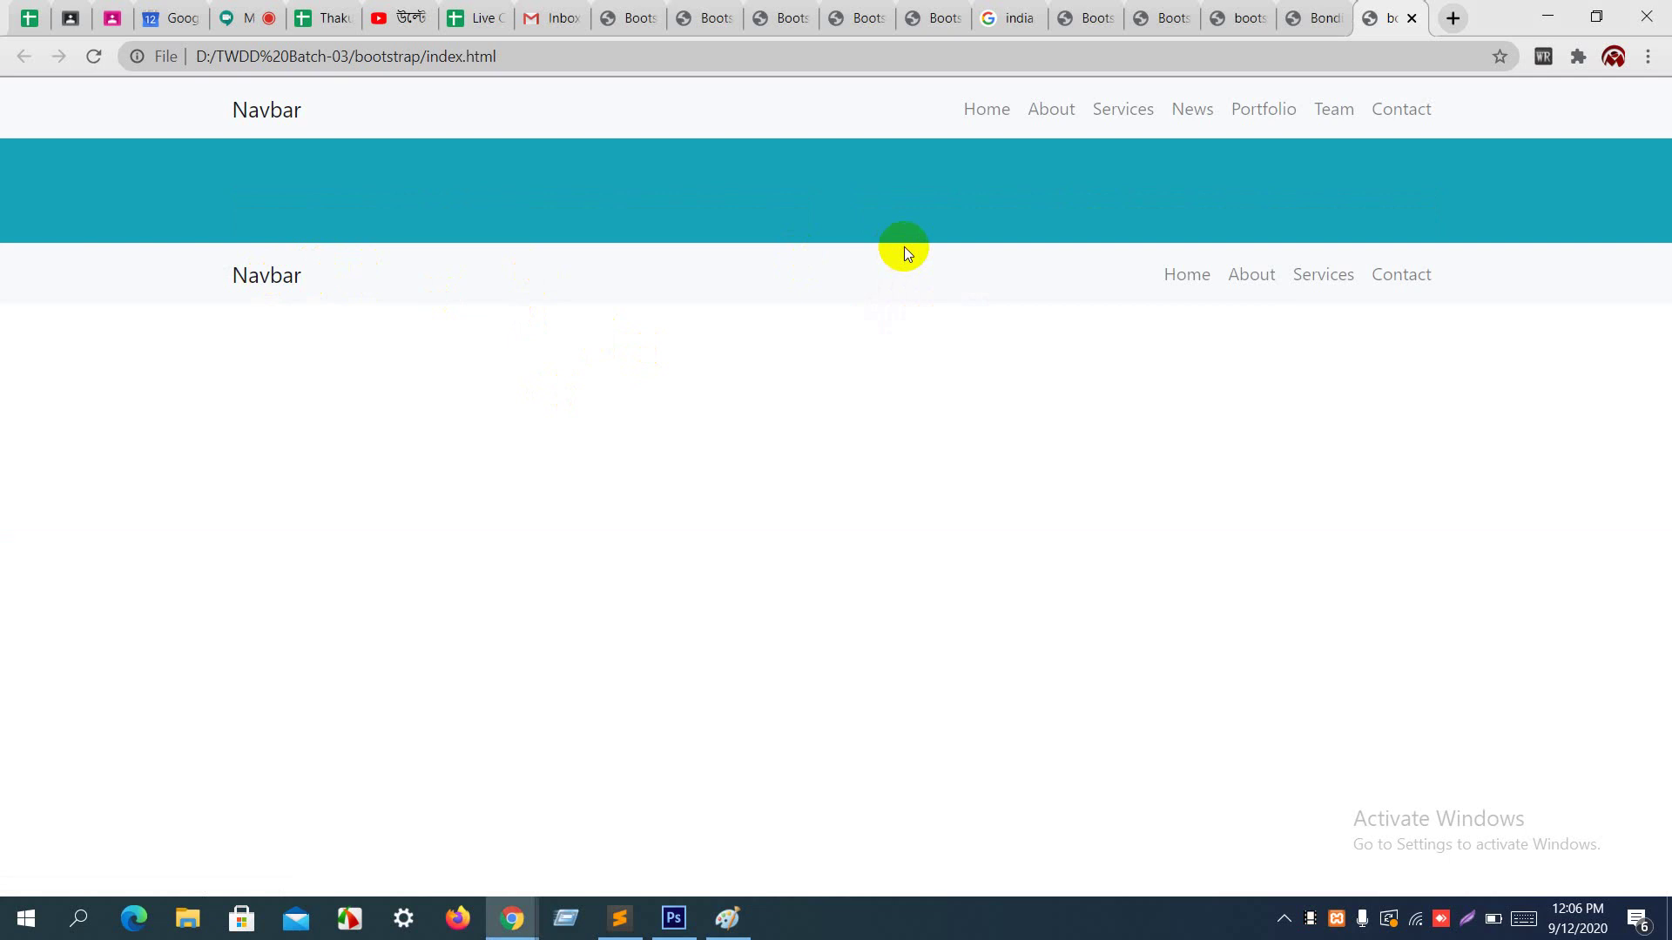
Step: Review the pasted navbar code in index.html, compare it with the rendered page, and view the Bondi page's header in Chrome
key(alt+Tab)
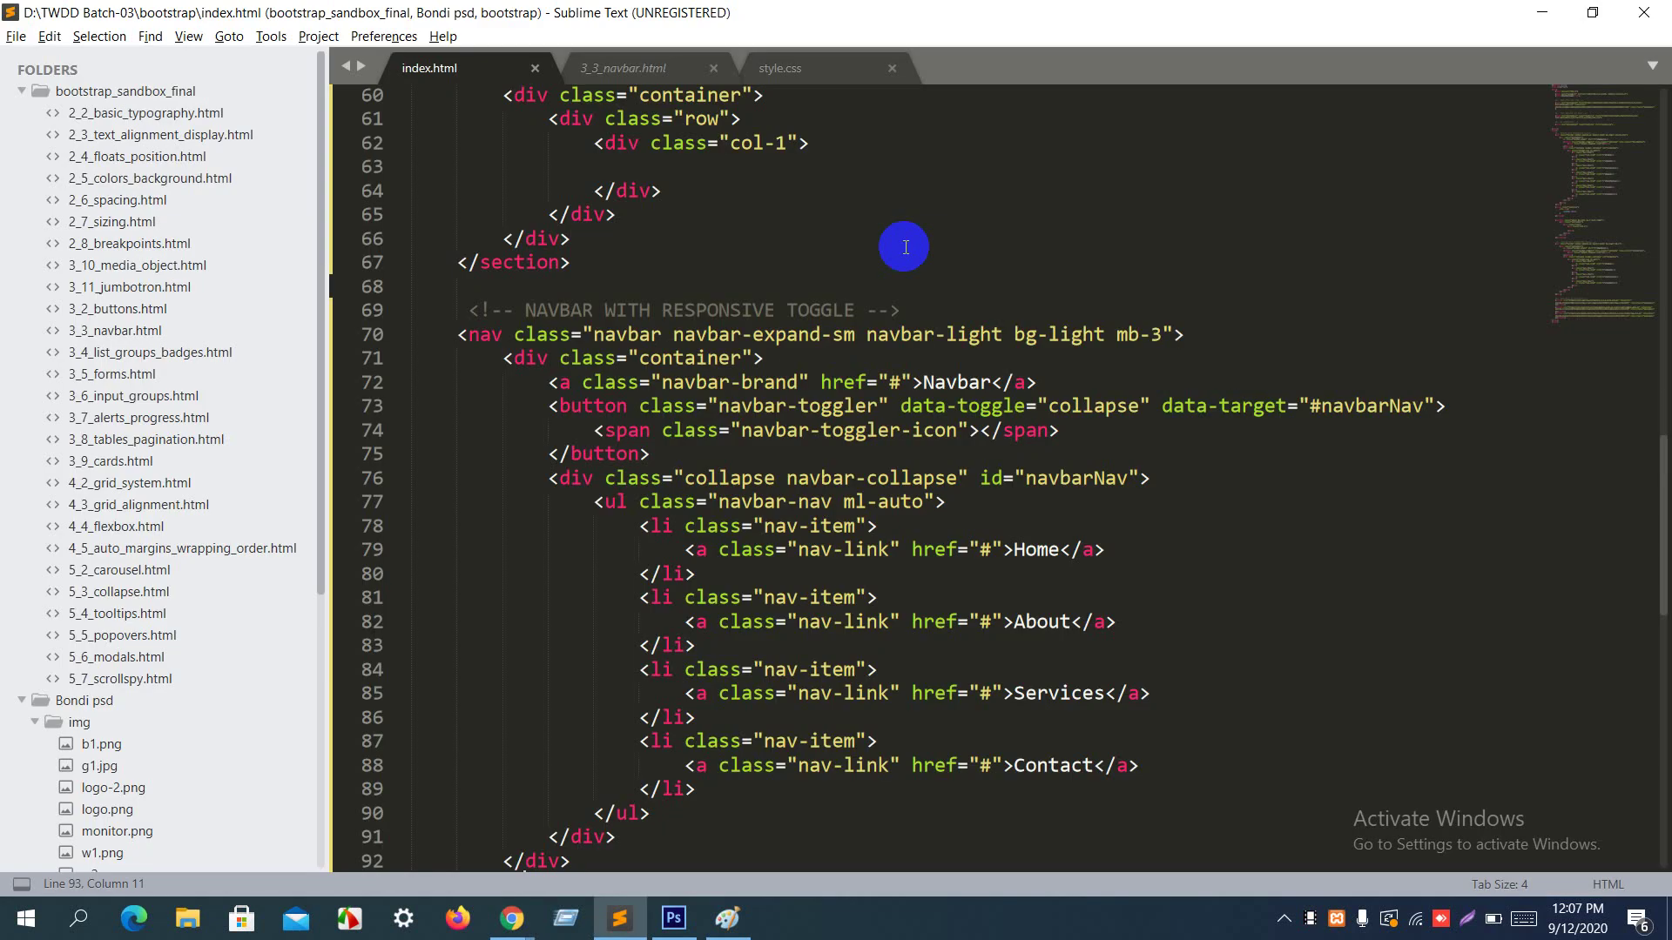
scroll(851, 261, down, 3)
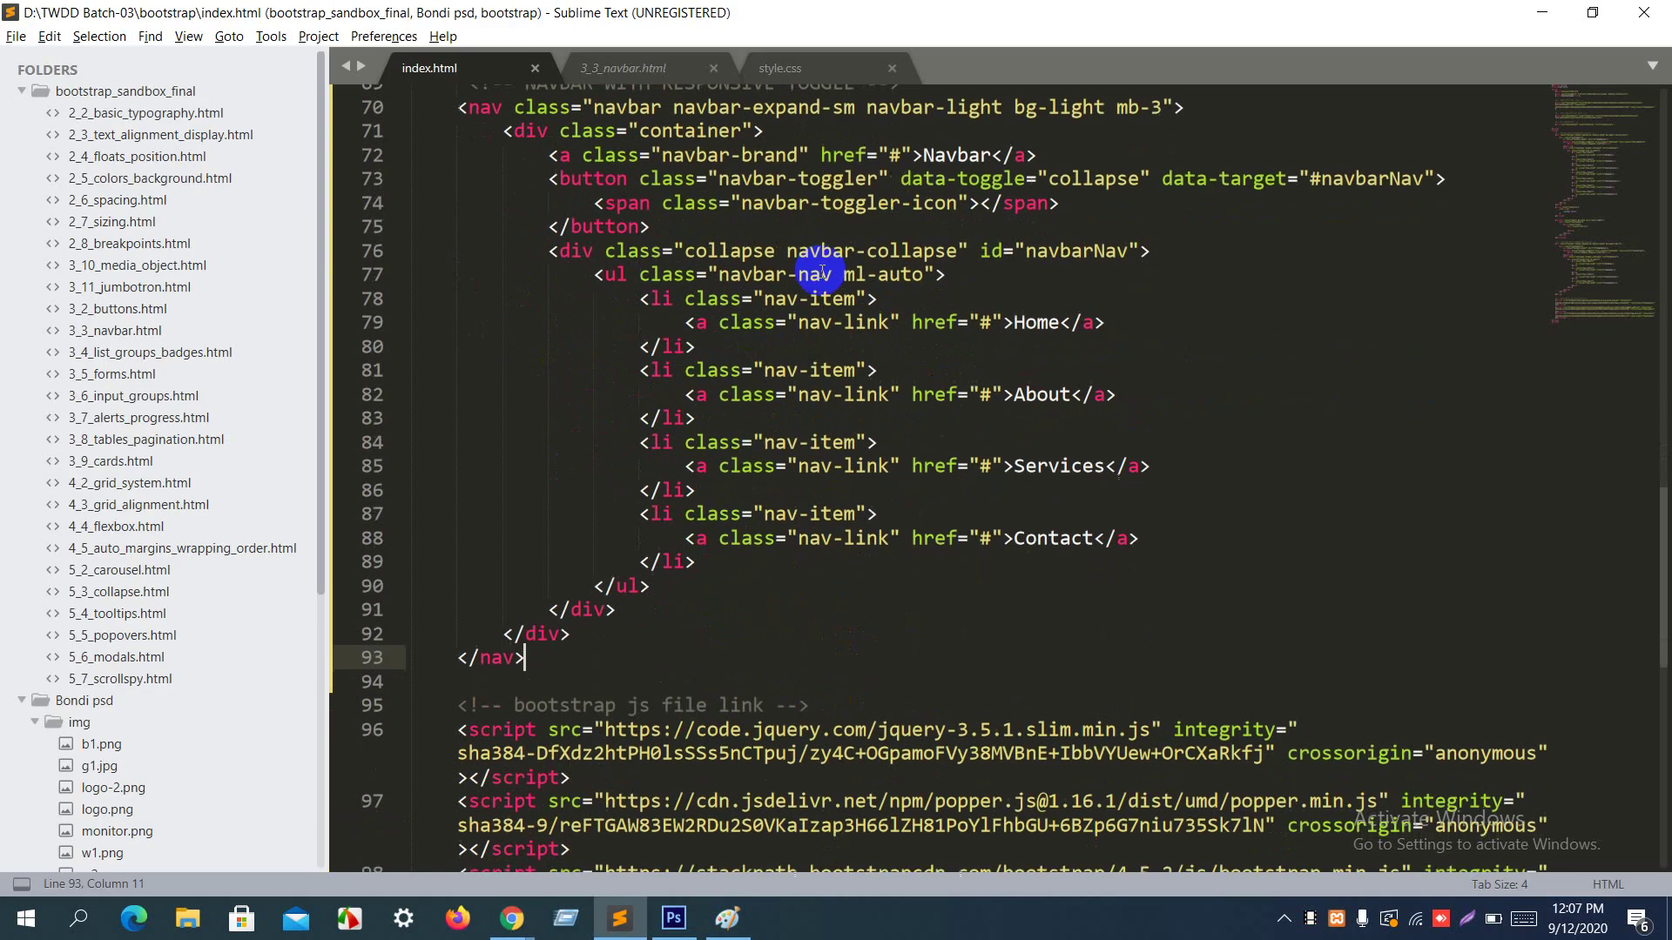
scroll(827, 366, up, 1)
scroll(822, 271, up, 1)
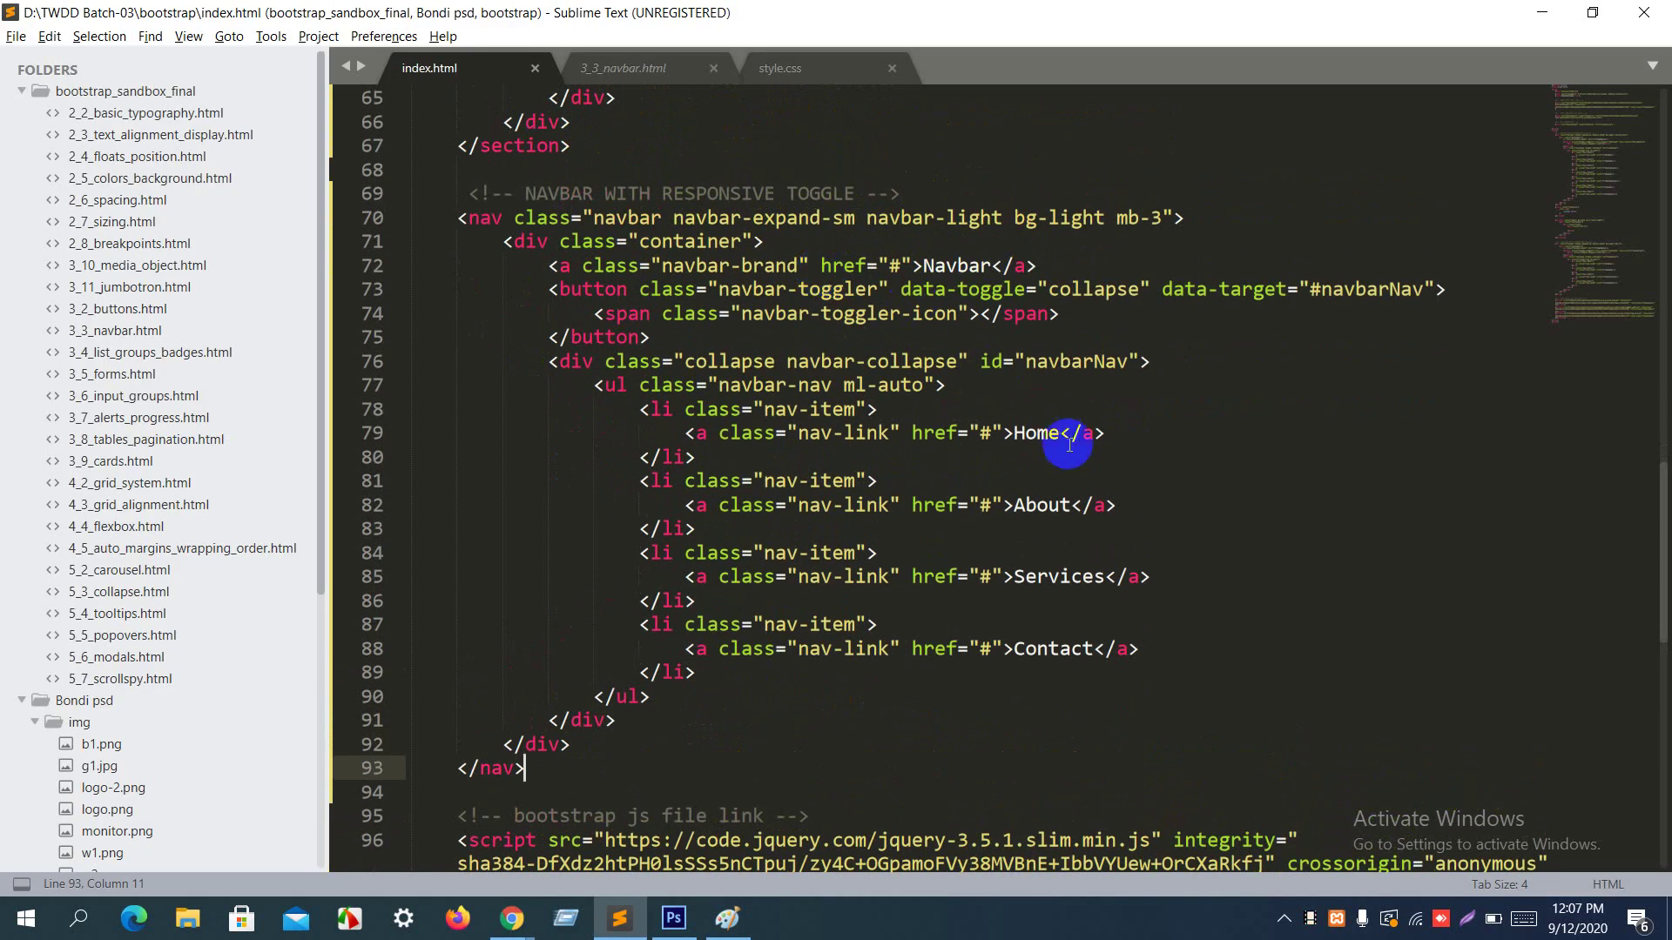
key(alt+Tab)
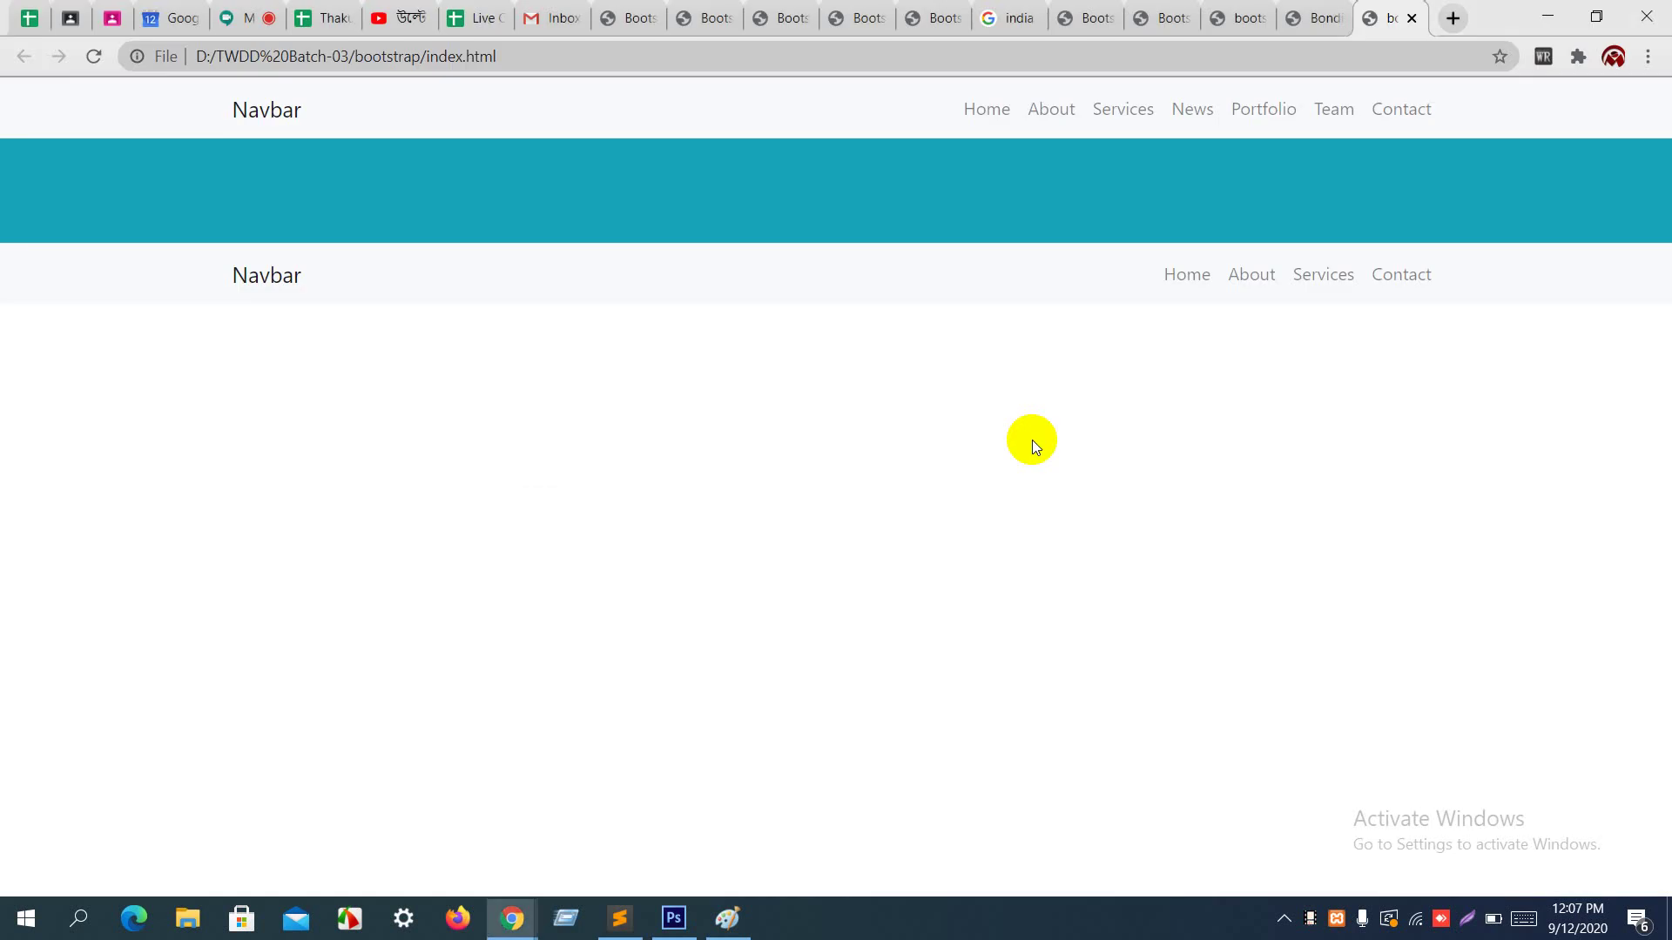
click(1291, 7)
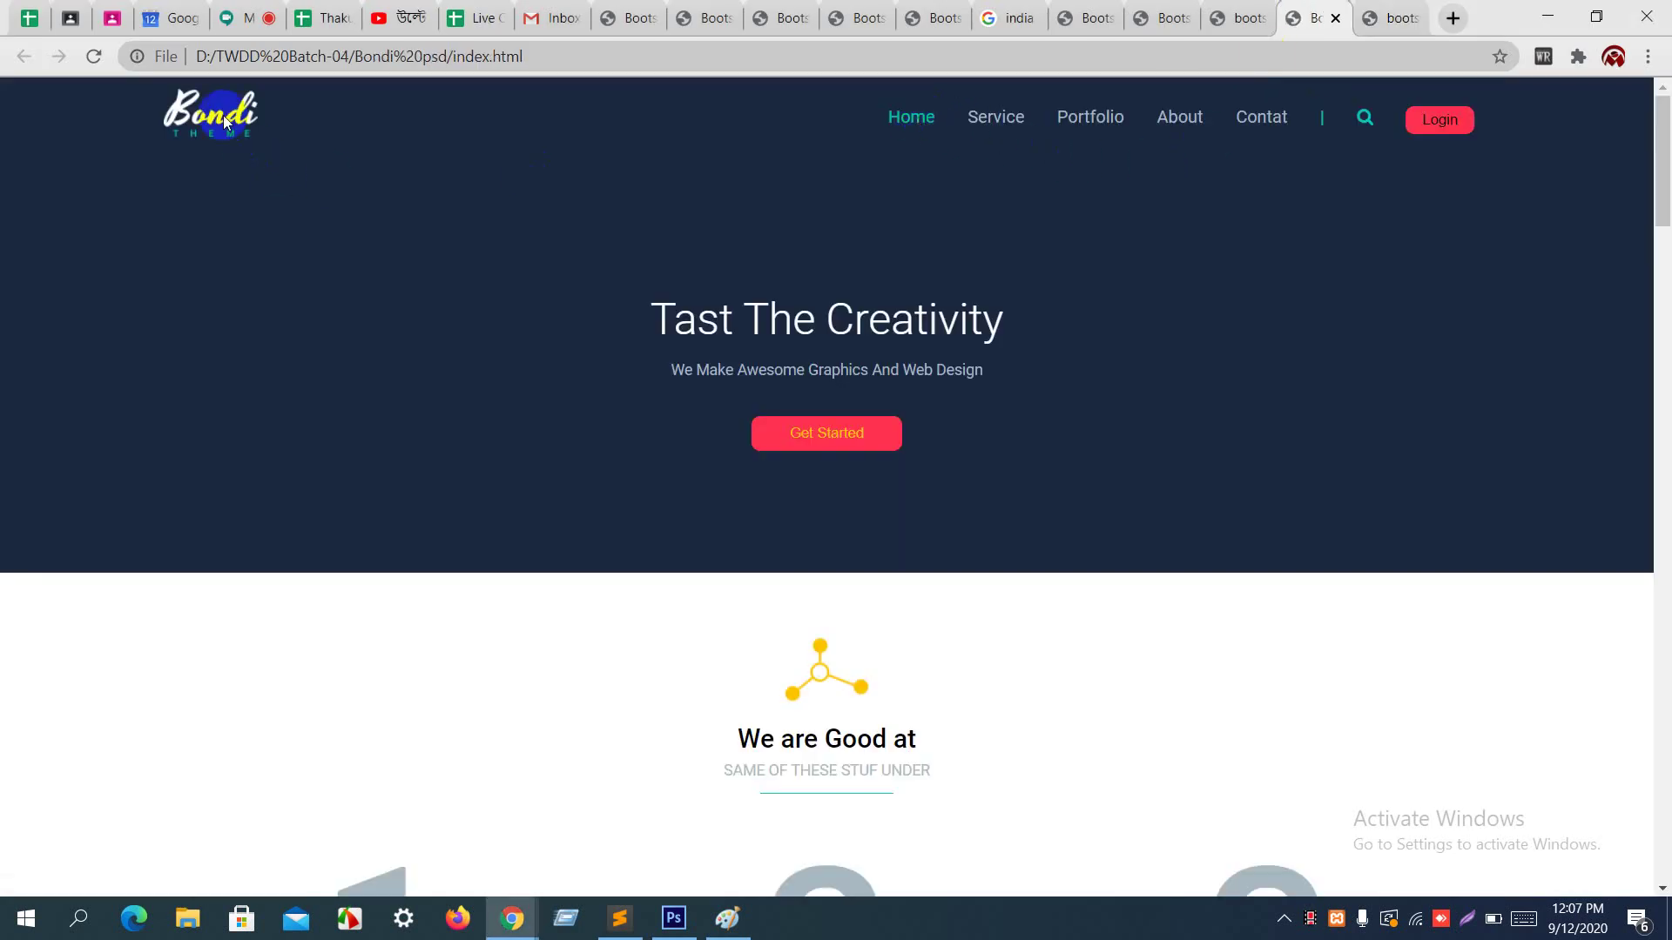
Step: In File Explorer, open the img folder of Bondi Psd under TWDD Batch-03 on drive D: and copy logo.png
click(1546, 15)
click(1541, 13)
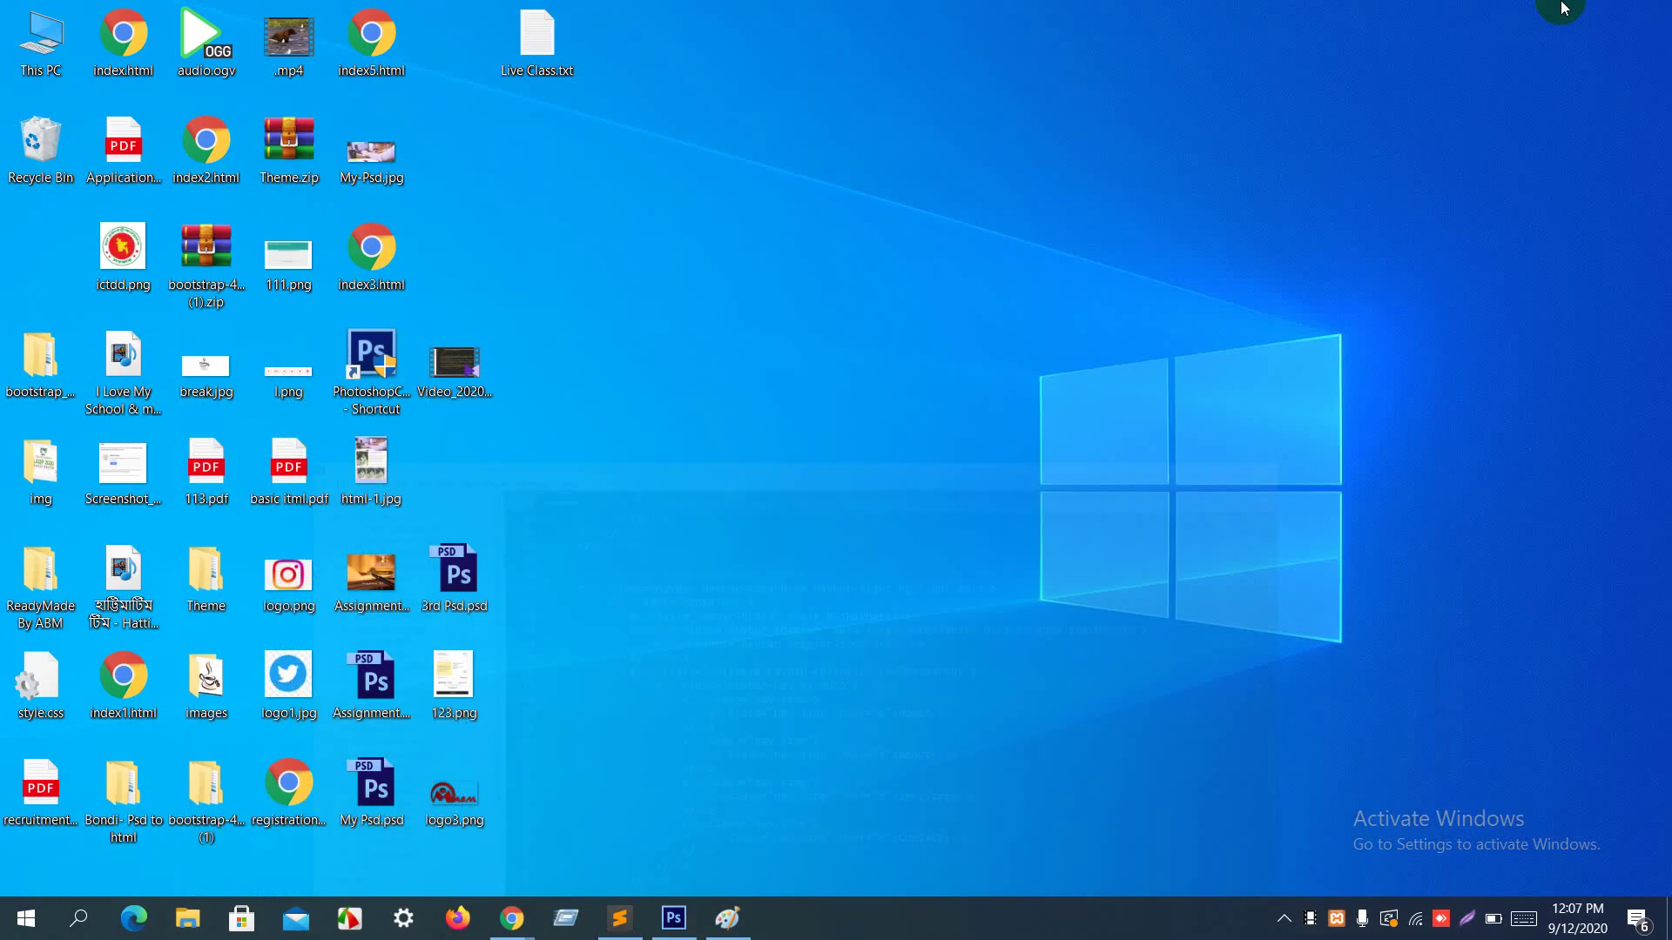
click(30, 54)
double_click(31, 54)
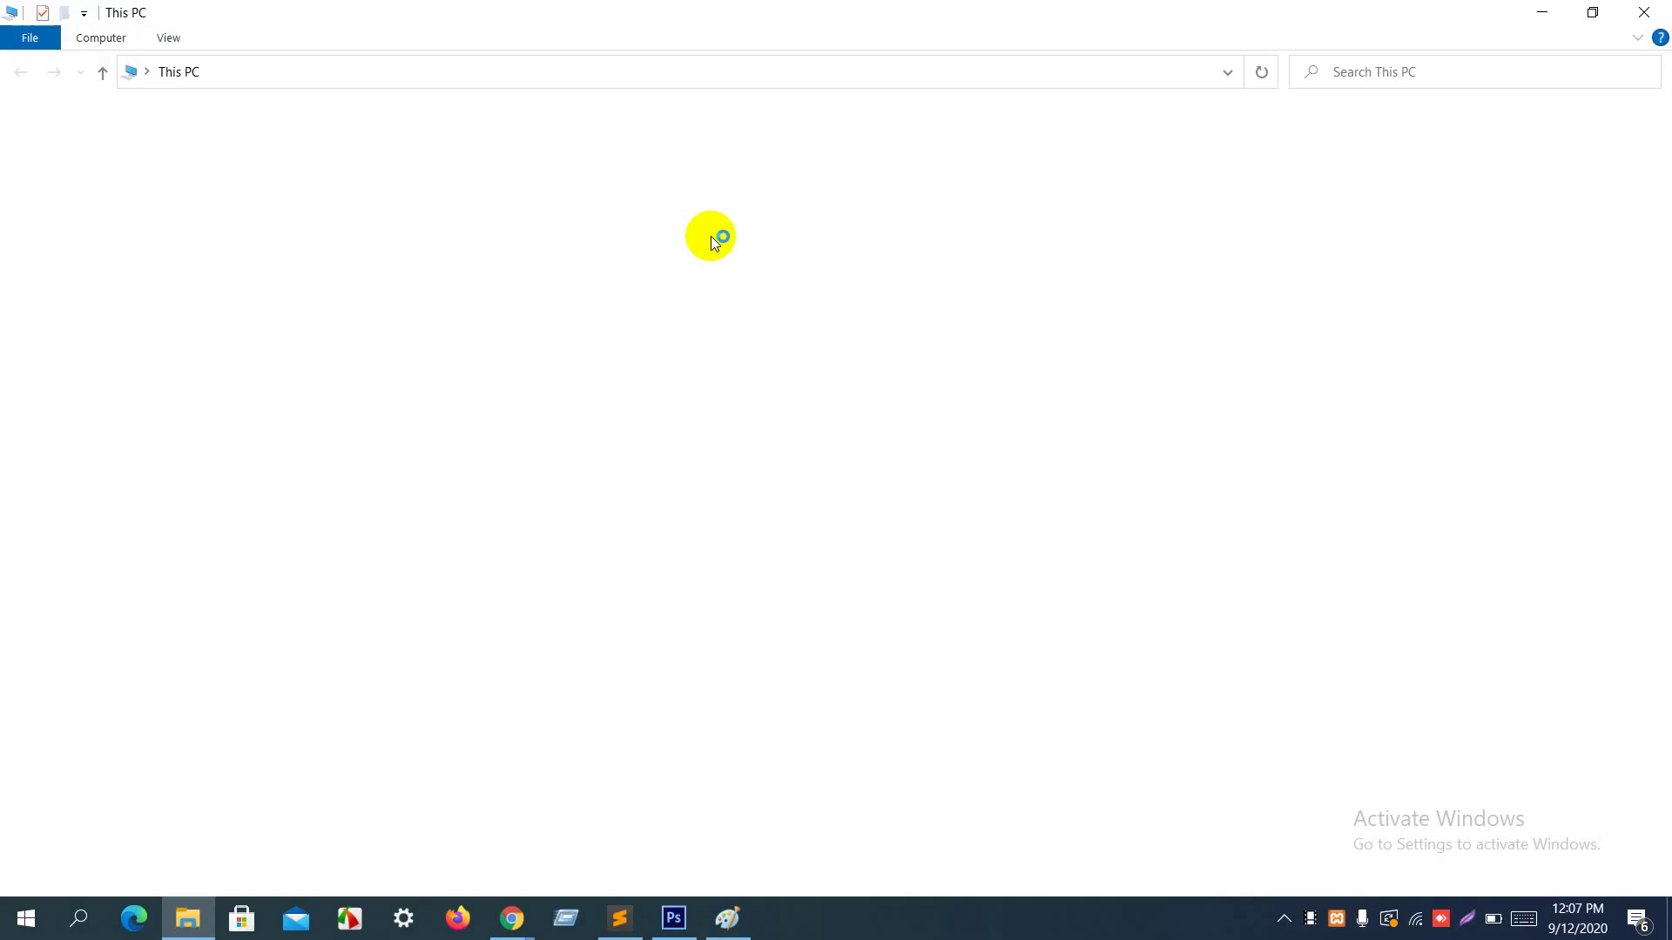
click(673, 306)
double_click(672, 306)
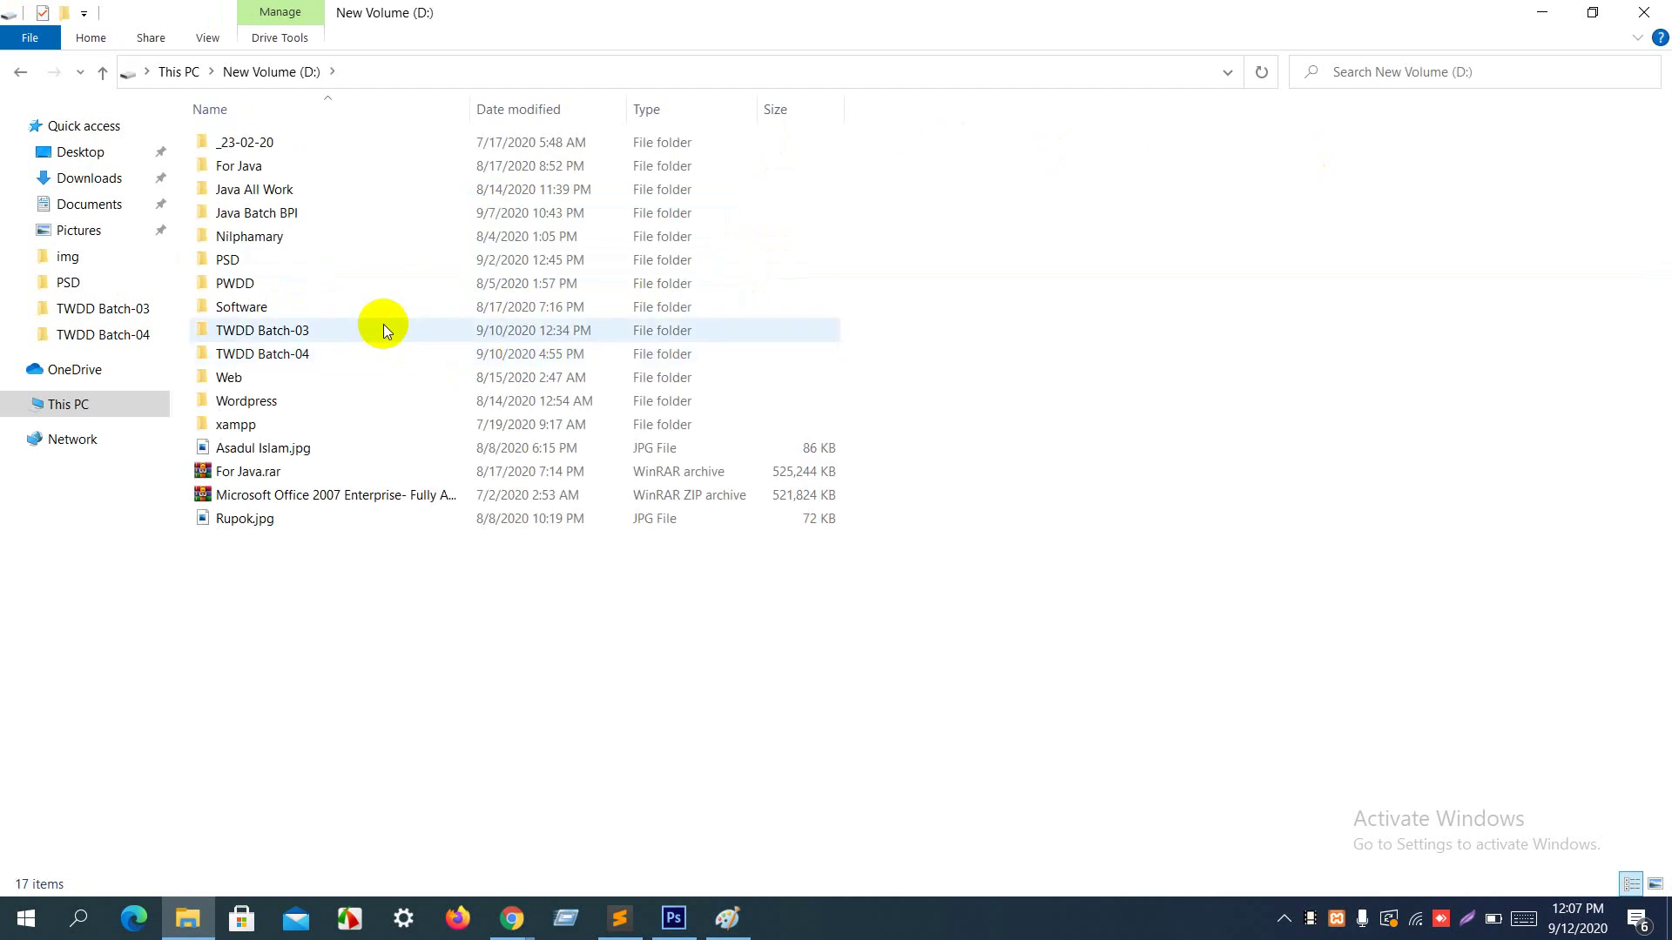
double_click(357, 324)
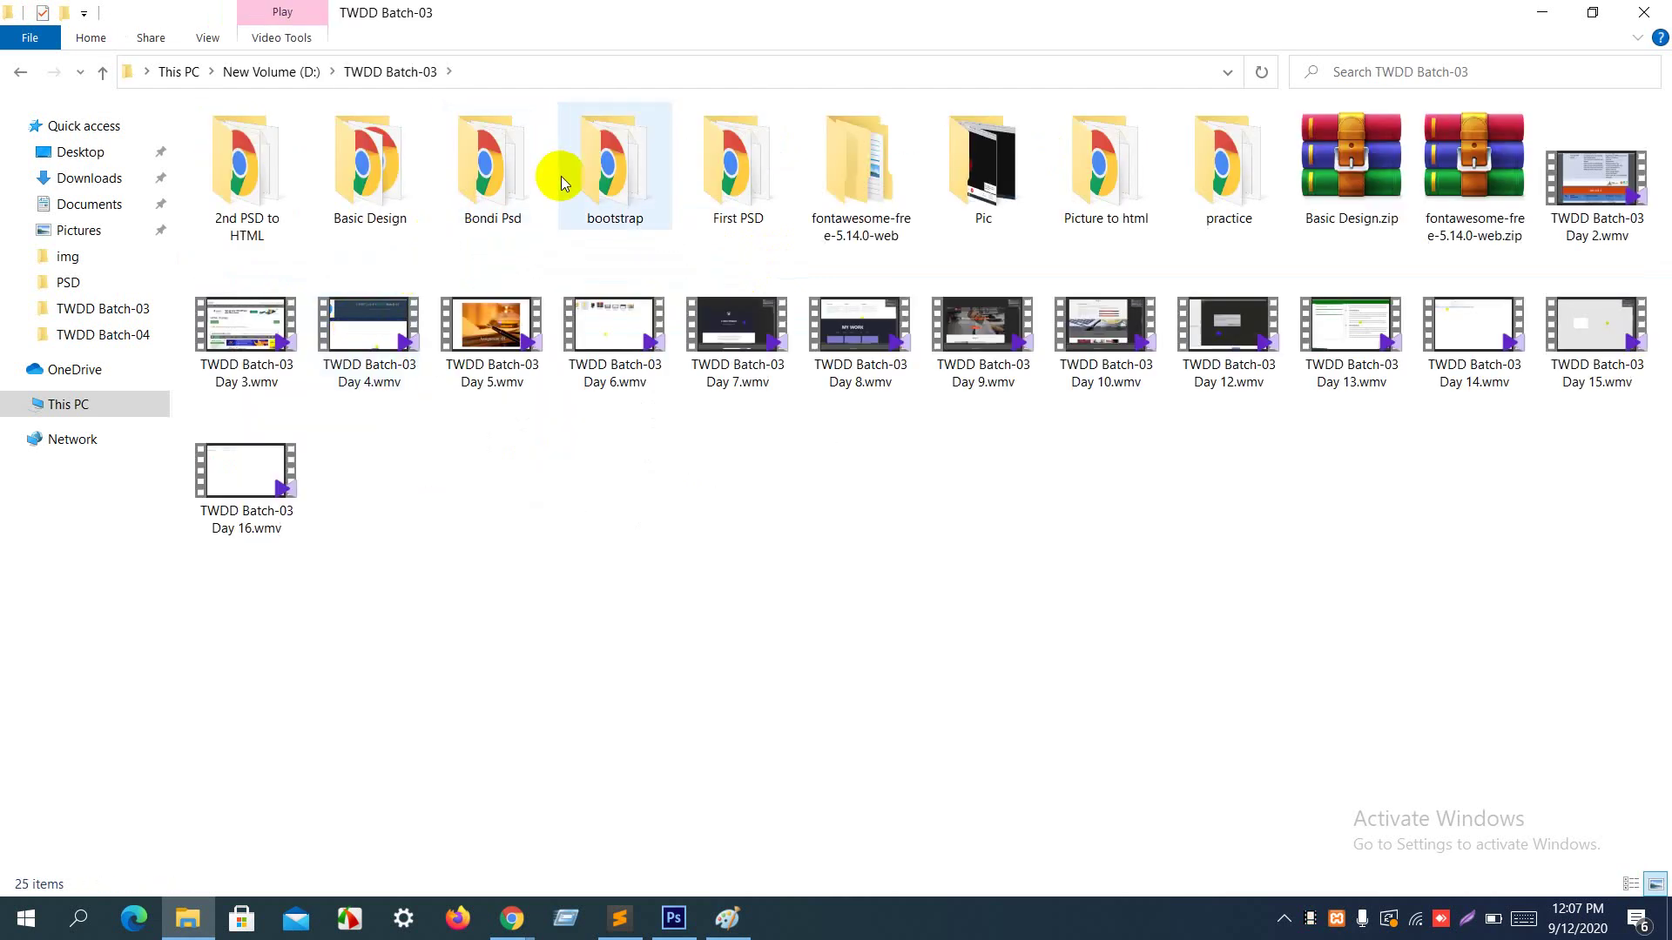
double_click(486, 174)
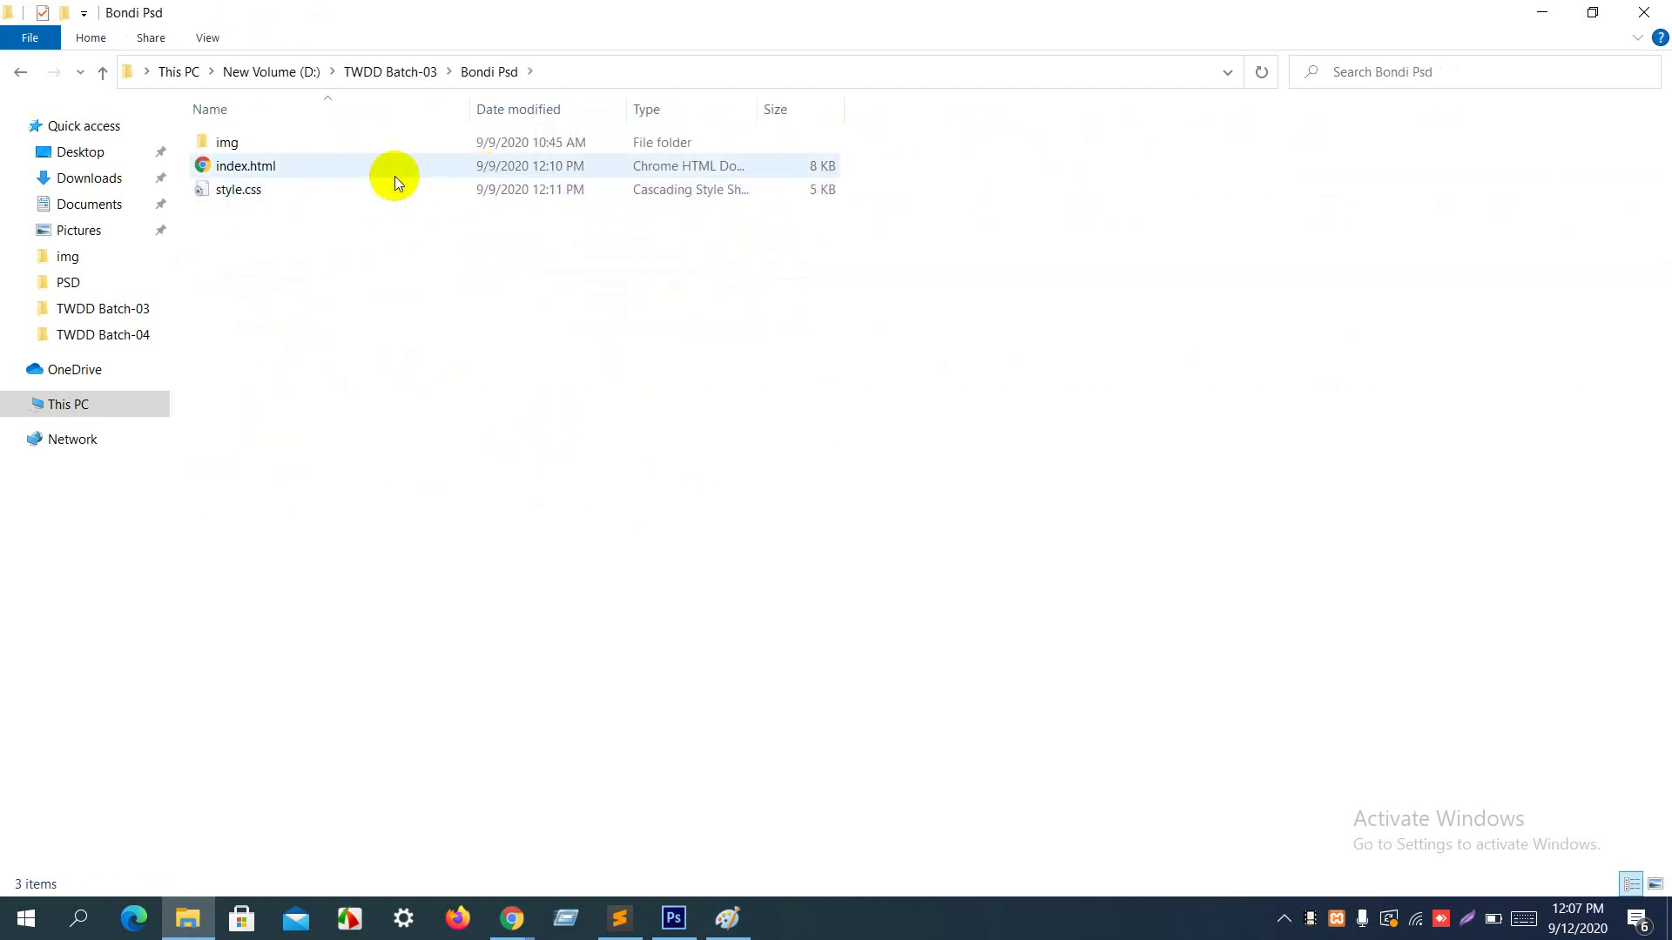
double_click(353, 147)
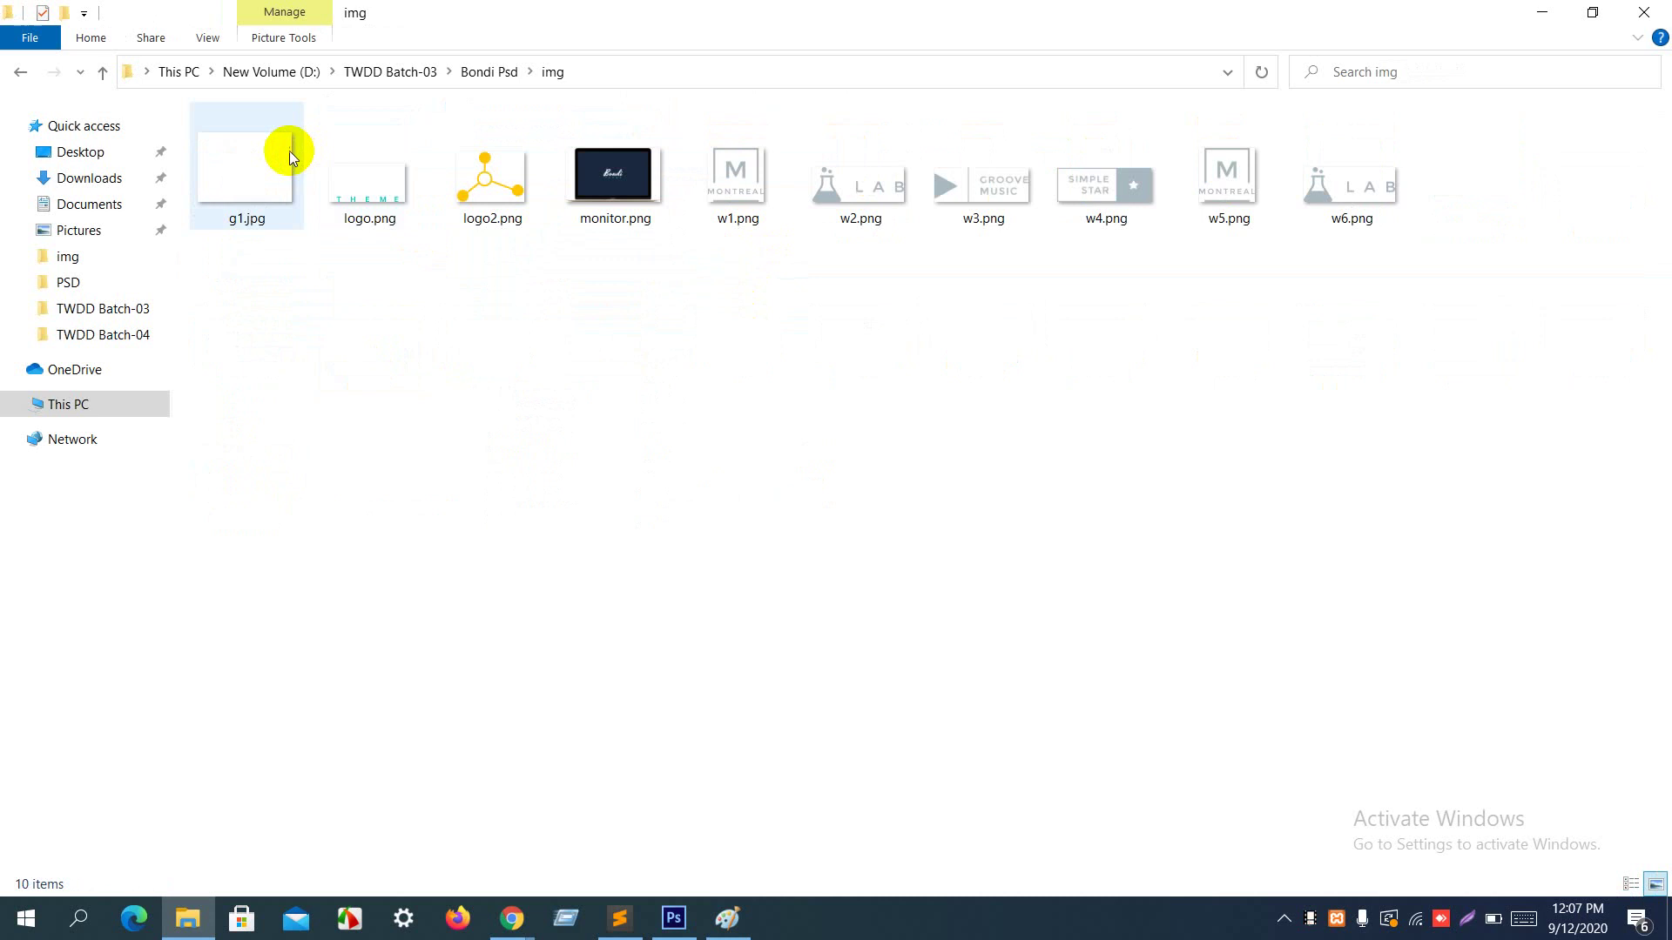
click(385, 179)
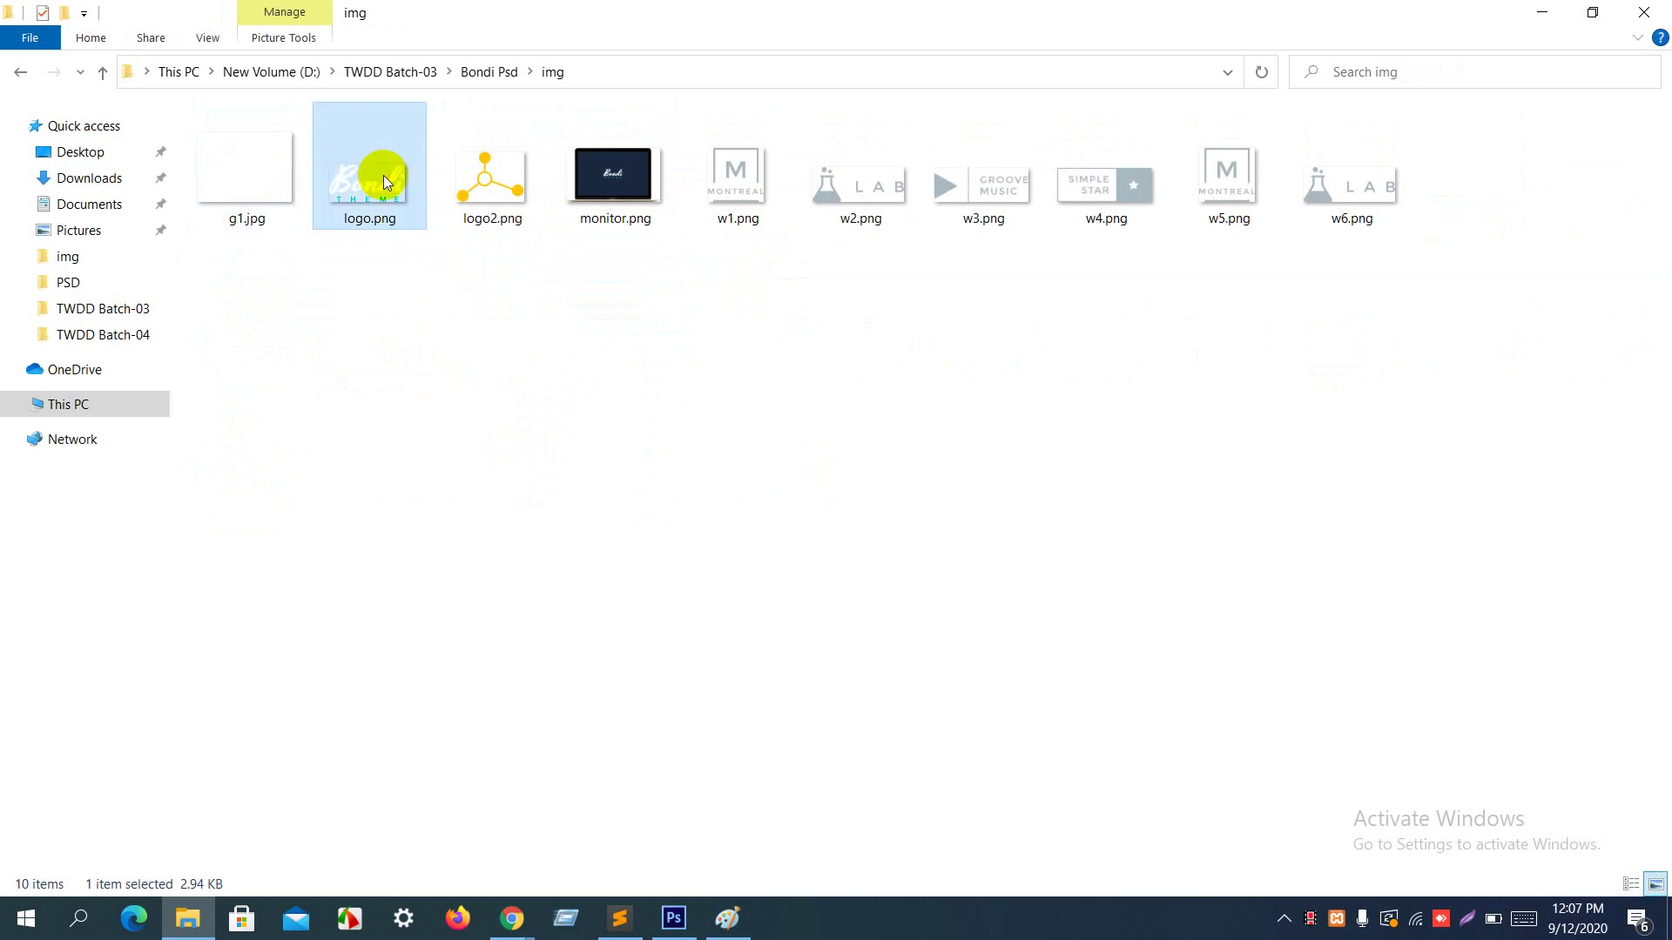
Step: Paste logo.png into the img folder of the bootstrap project in TWDD Batch-03
click(20, 73)
click(20, 75)
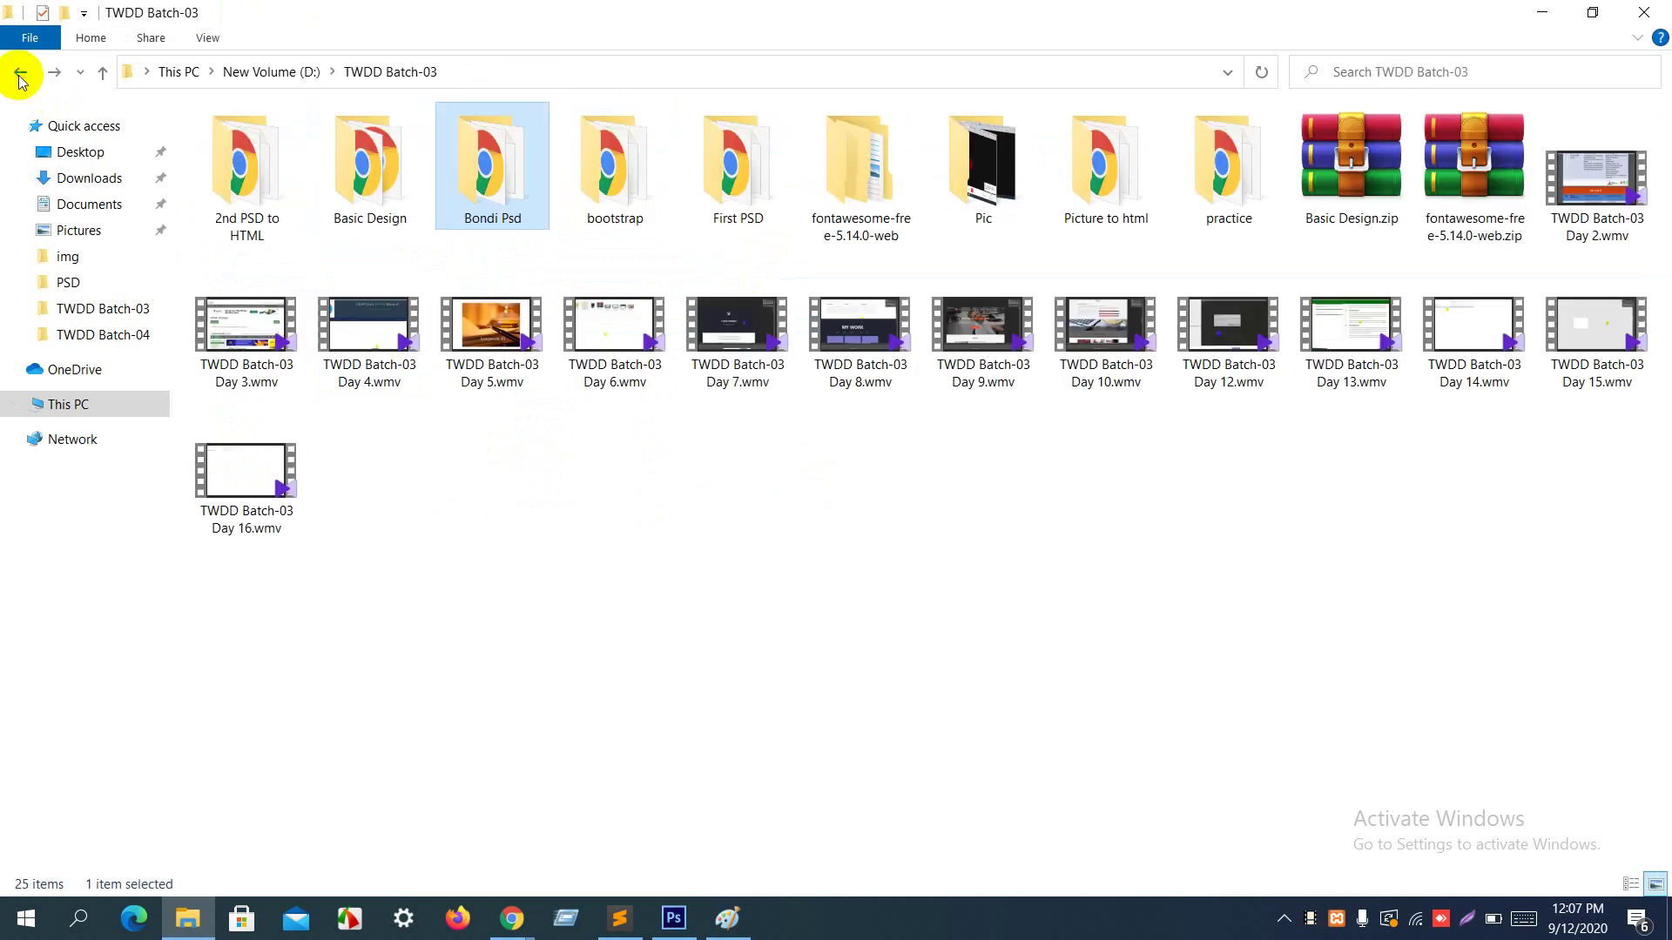
click(651, 152)
double_click(651, 152)
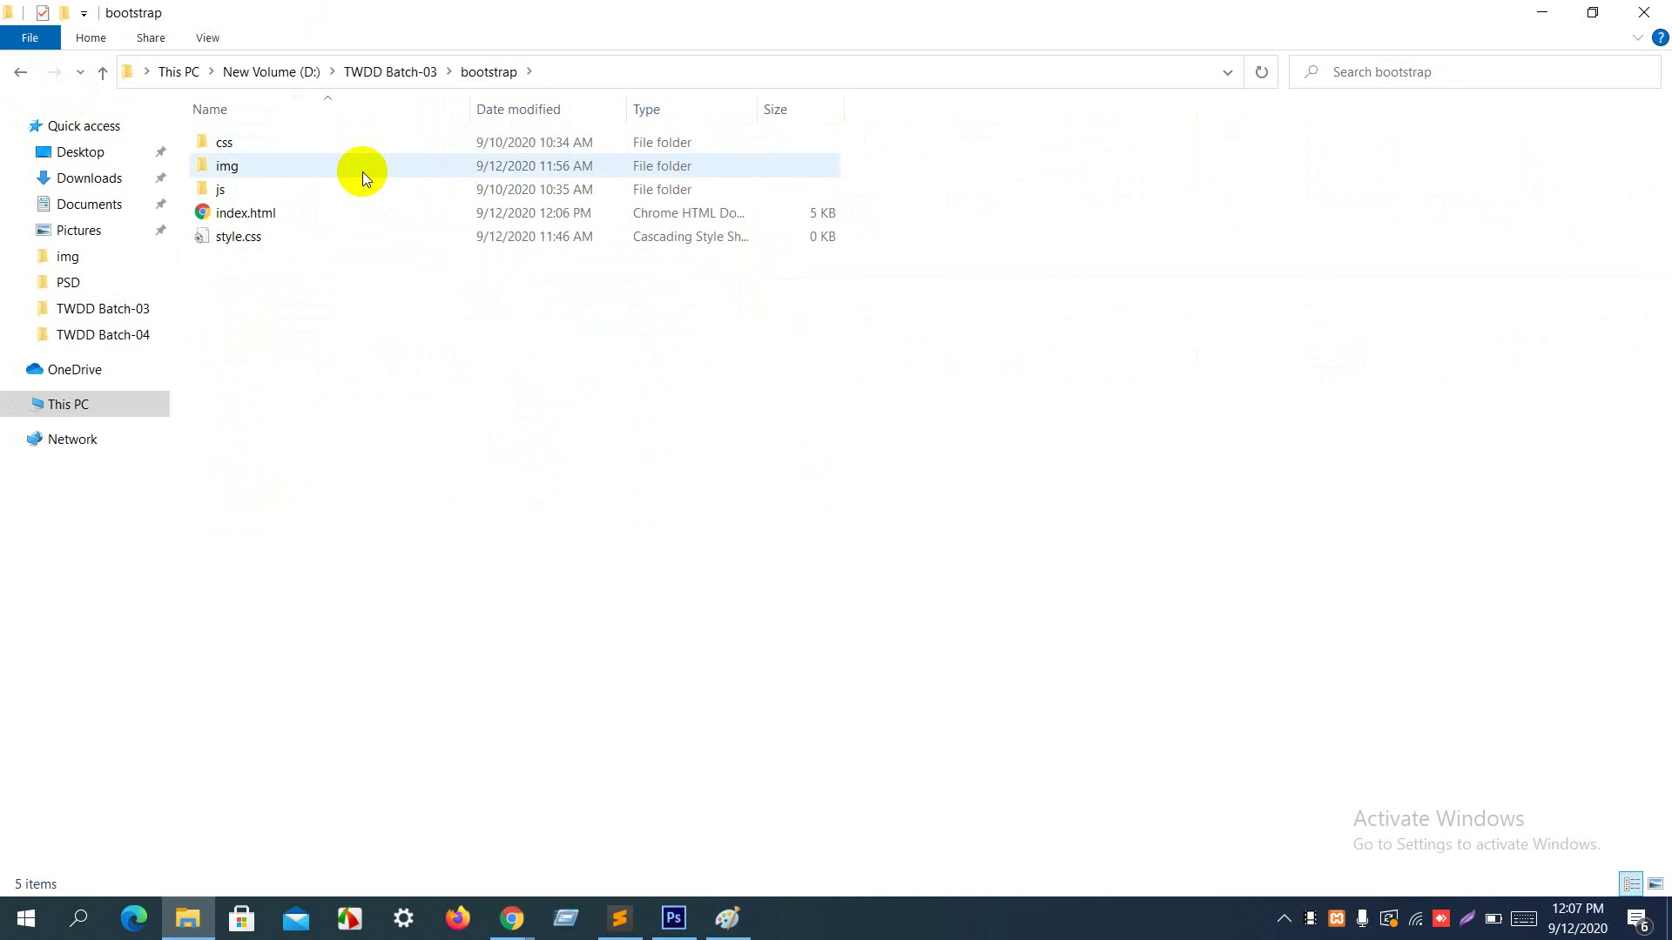
double_click(351, 171)
key(ctrl+v)
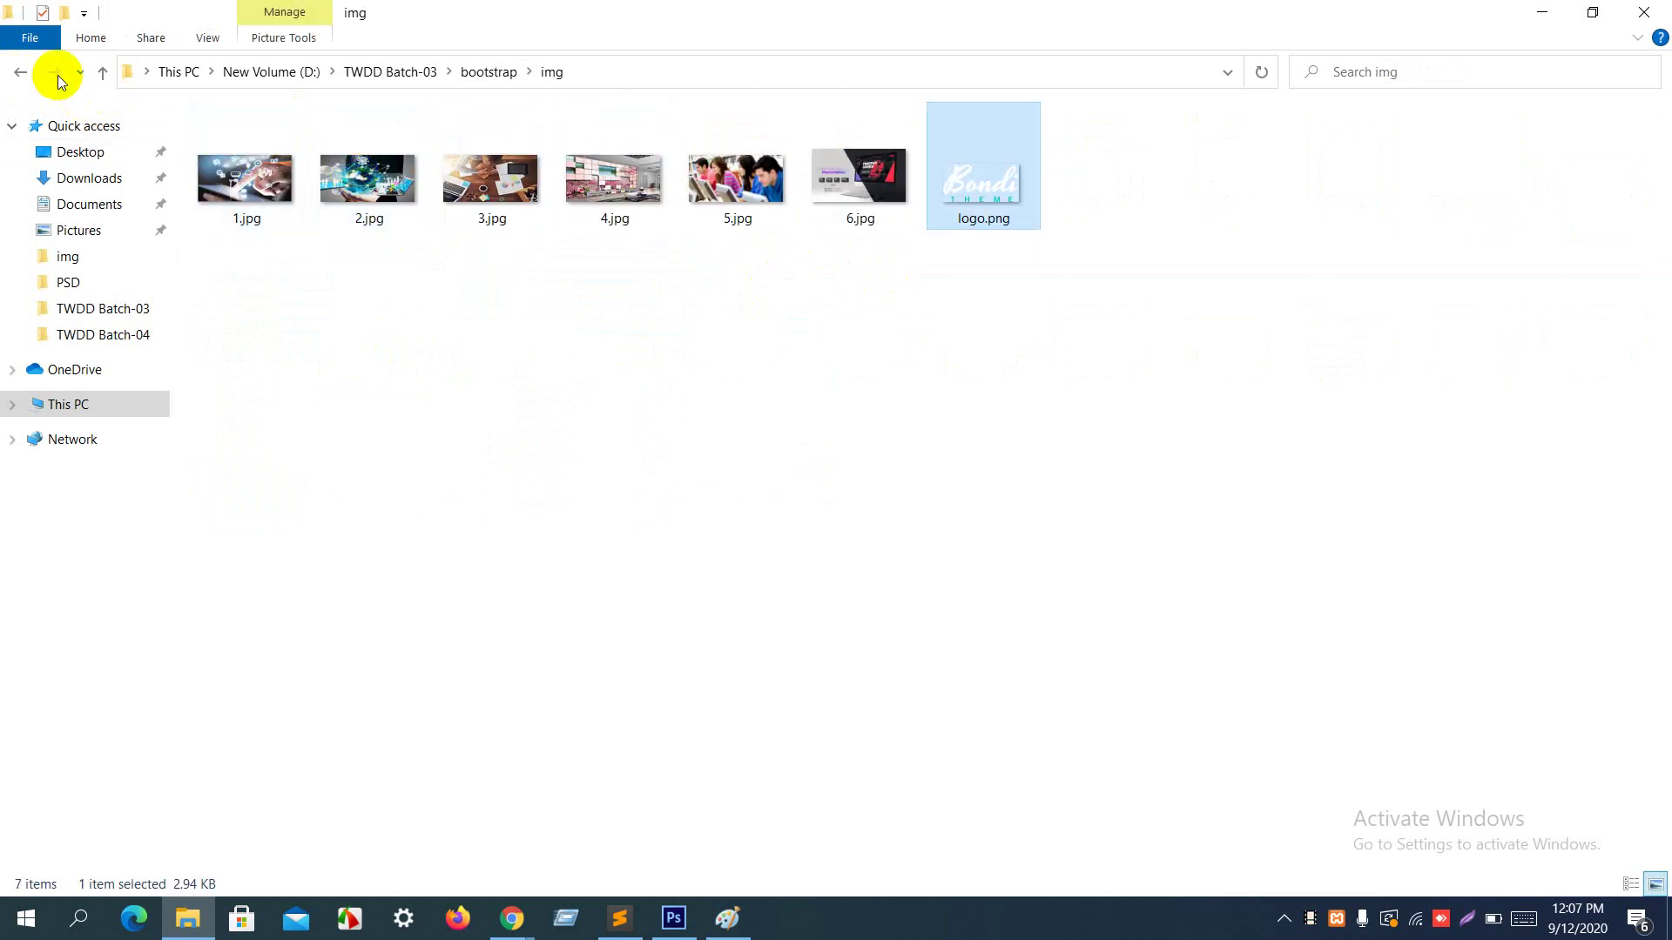
Step: In Sublime Text, replace the second navbar's brand text with an img tag whose source is img/logo.png, and save index.html
click(619, 918)
double_click(955, 261)
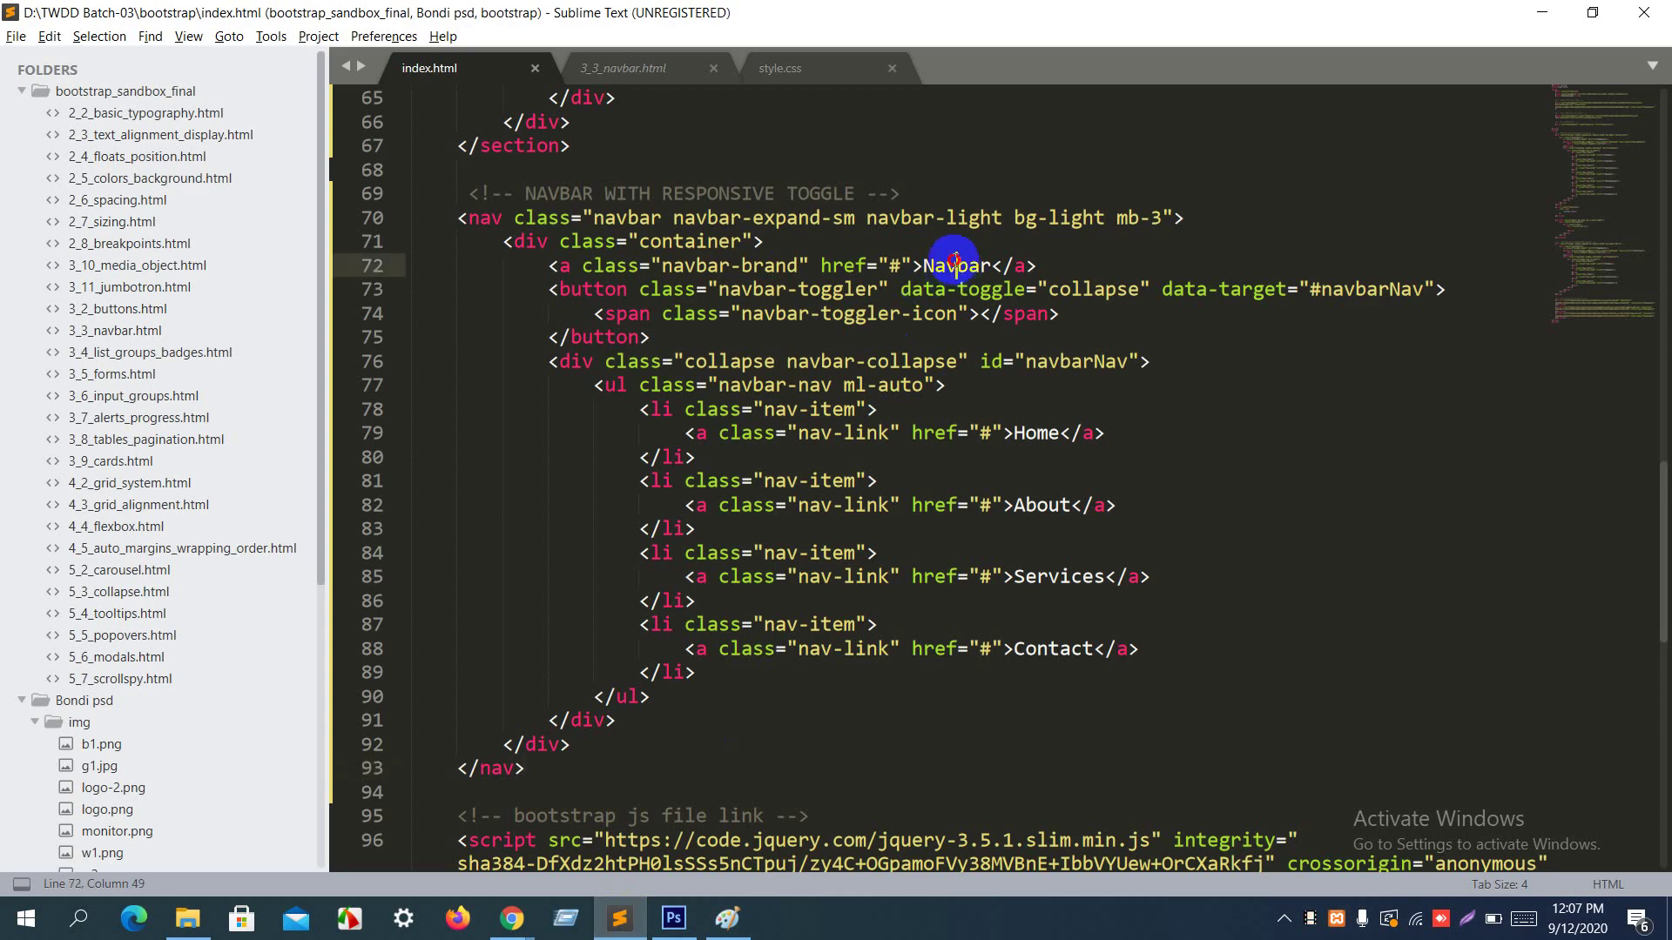
key(BackSpace)
text(img)
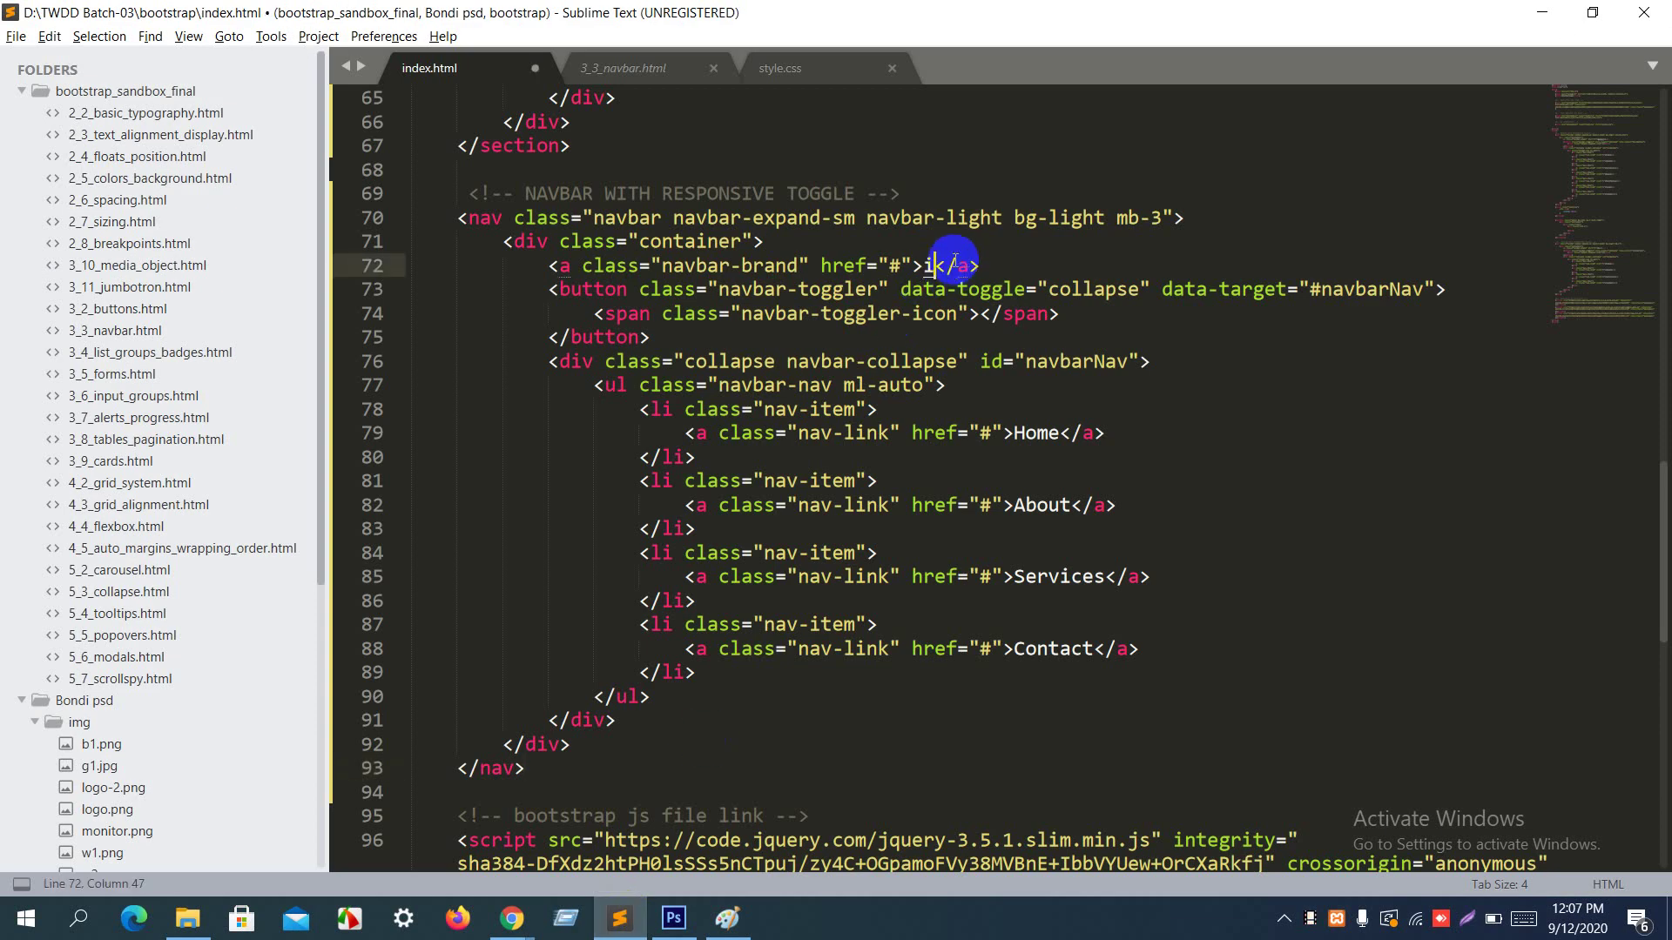
key(Tab)
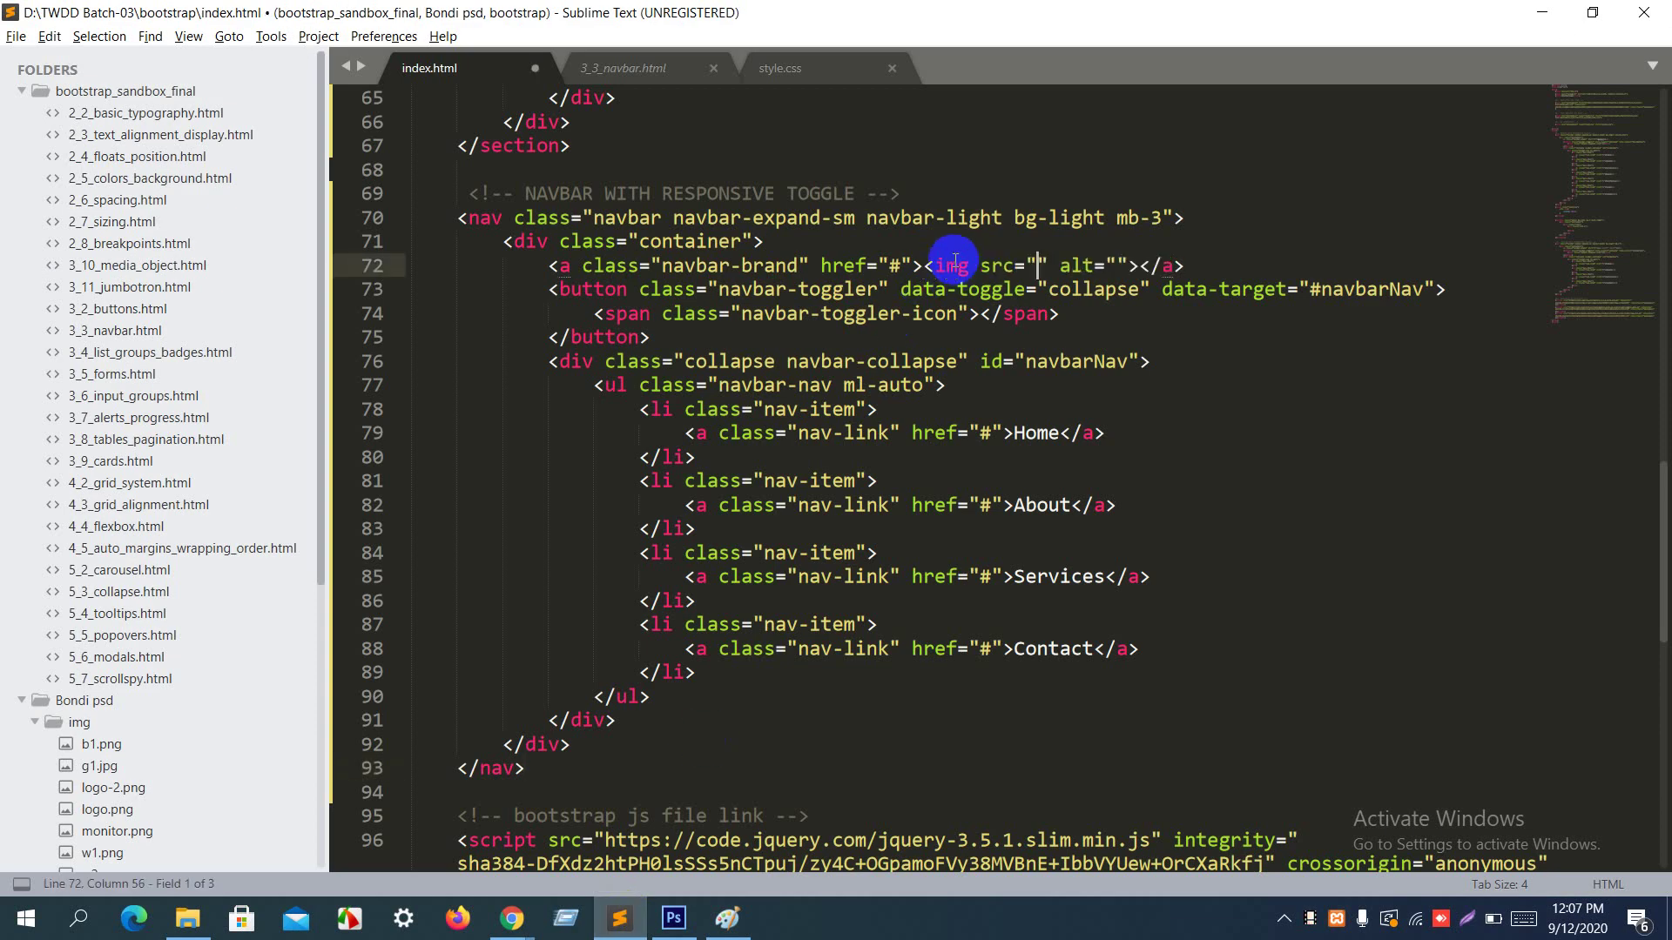
text(img/lo)
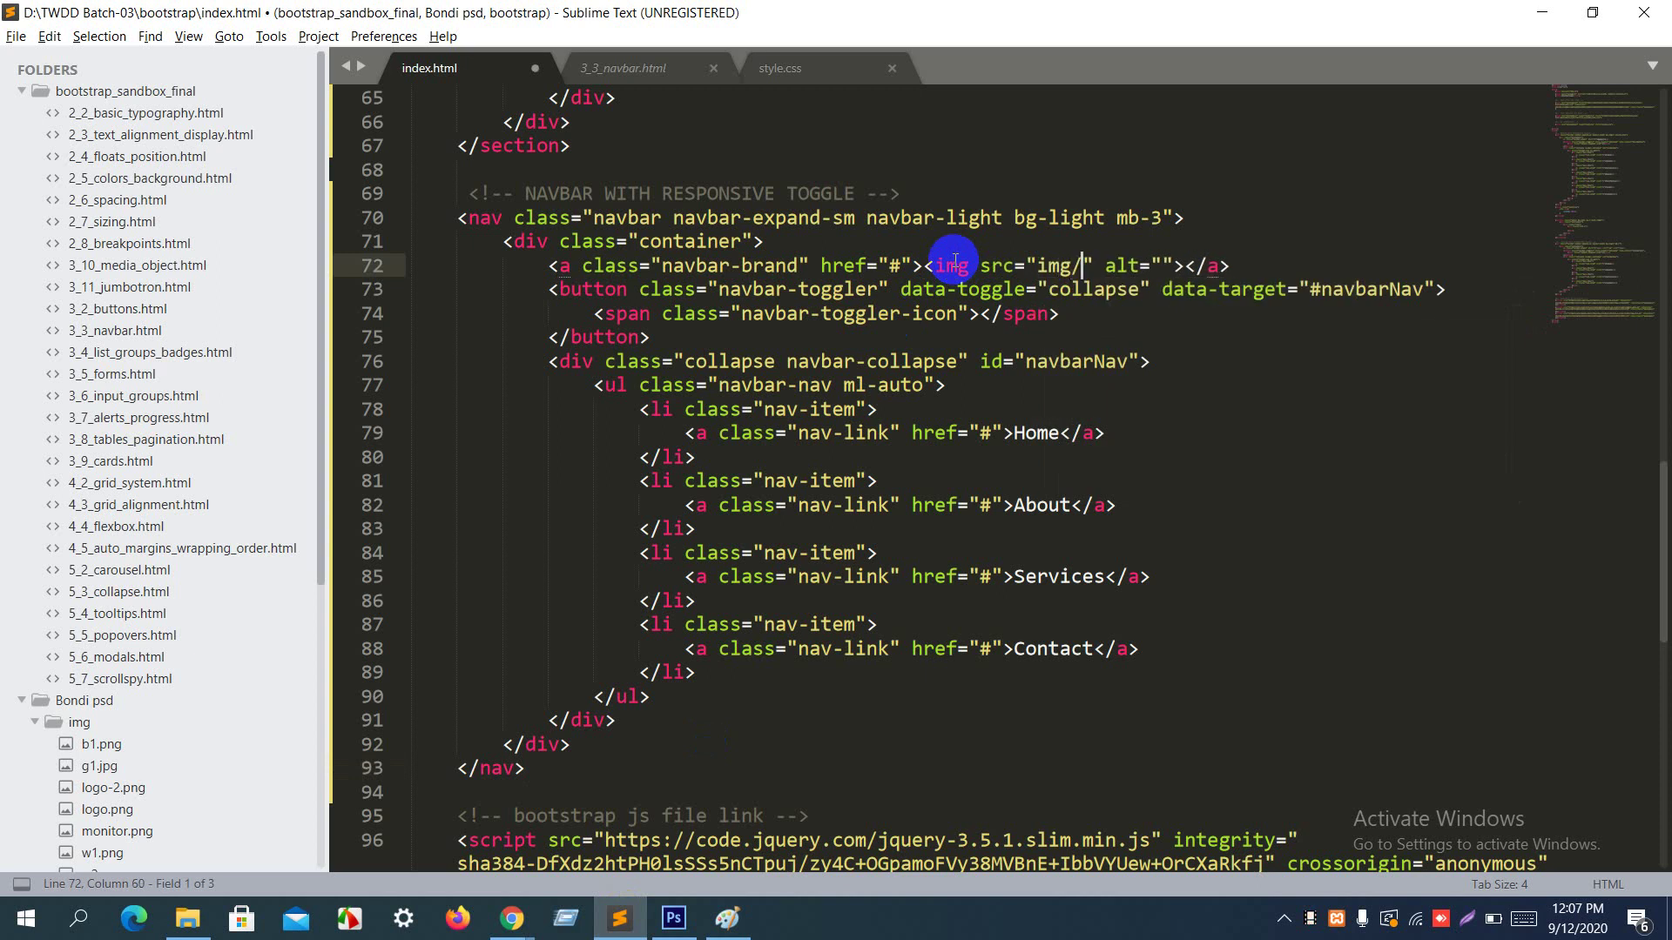
text(go.)
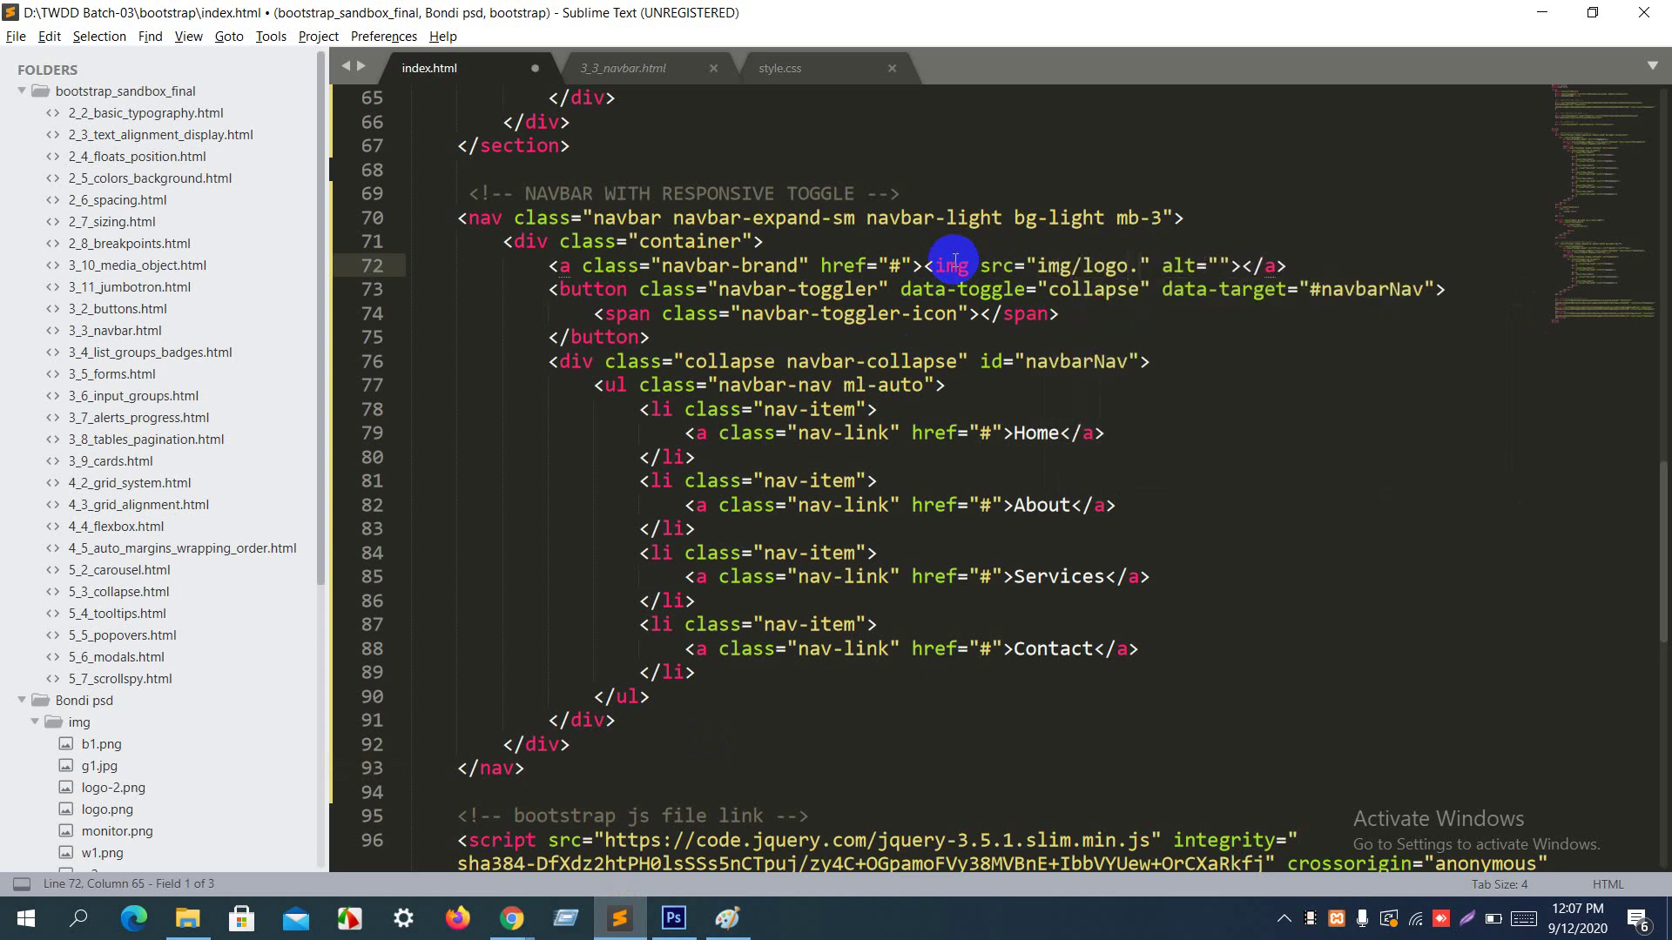
text(png)
key(ctrl+s)
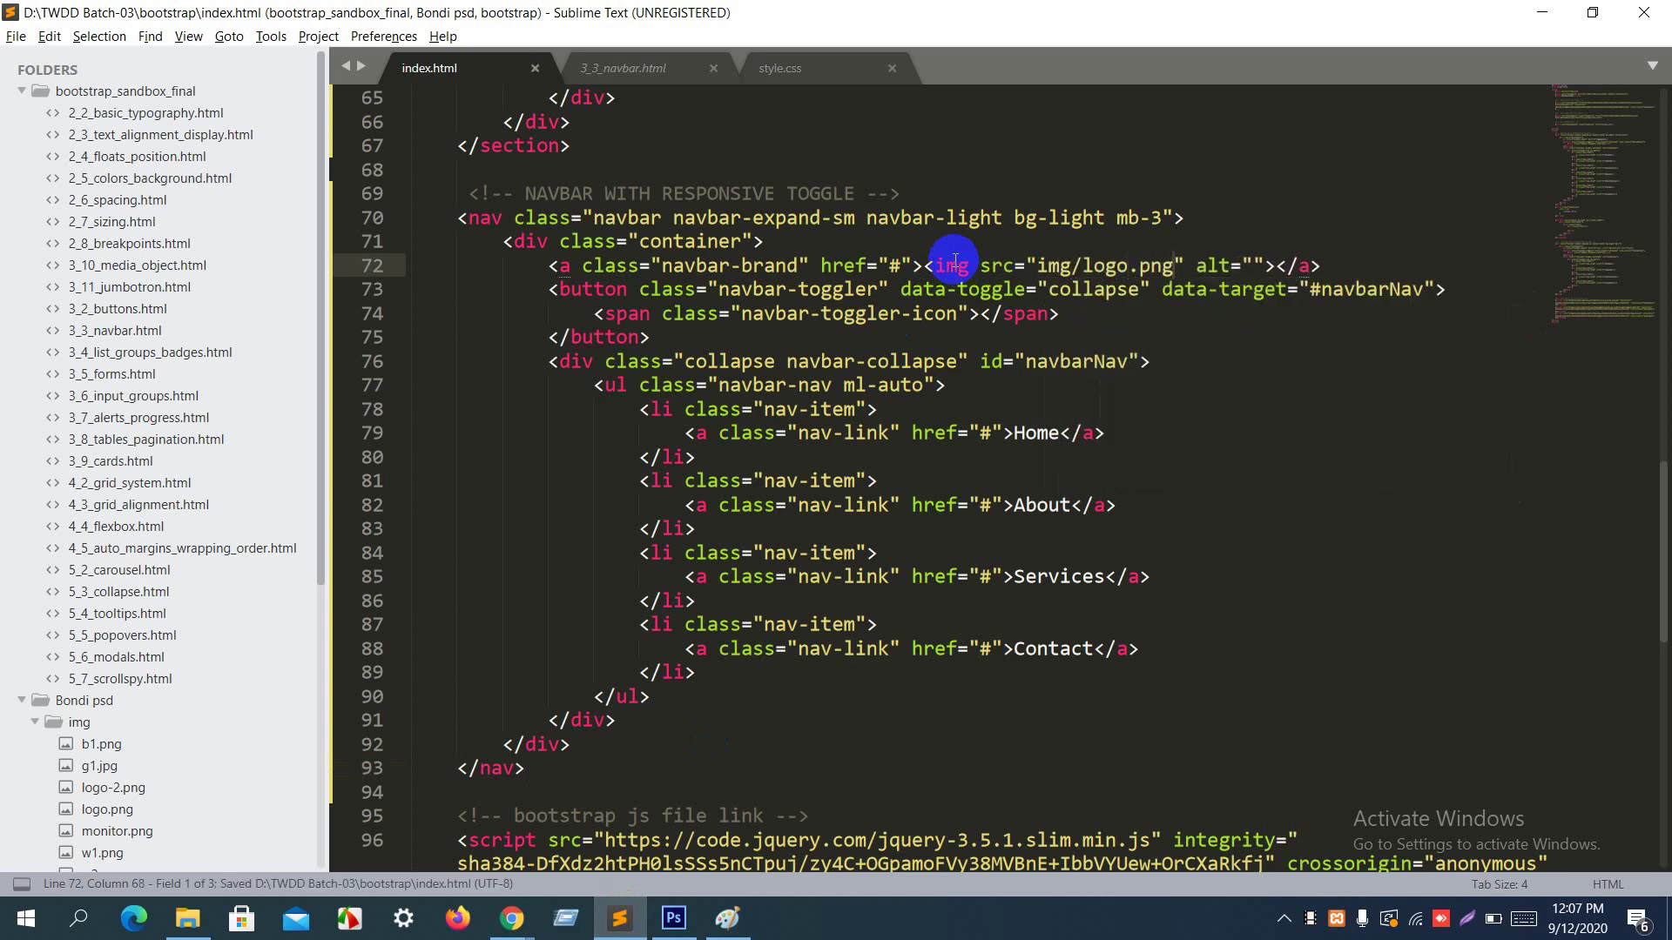
Step: Switch to Chrome and check the logo in the second navbar on the bootstrap page
key(alt+Tab)
key(alt+Tab)
key(Tab)
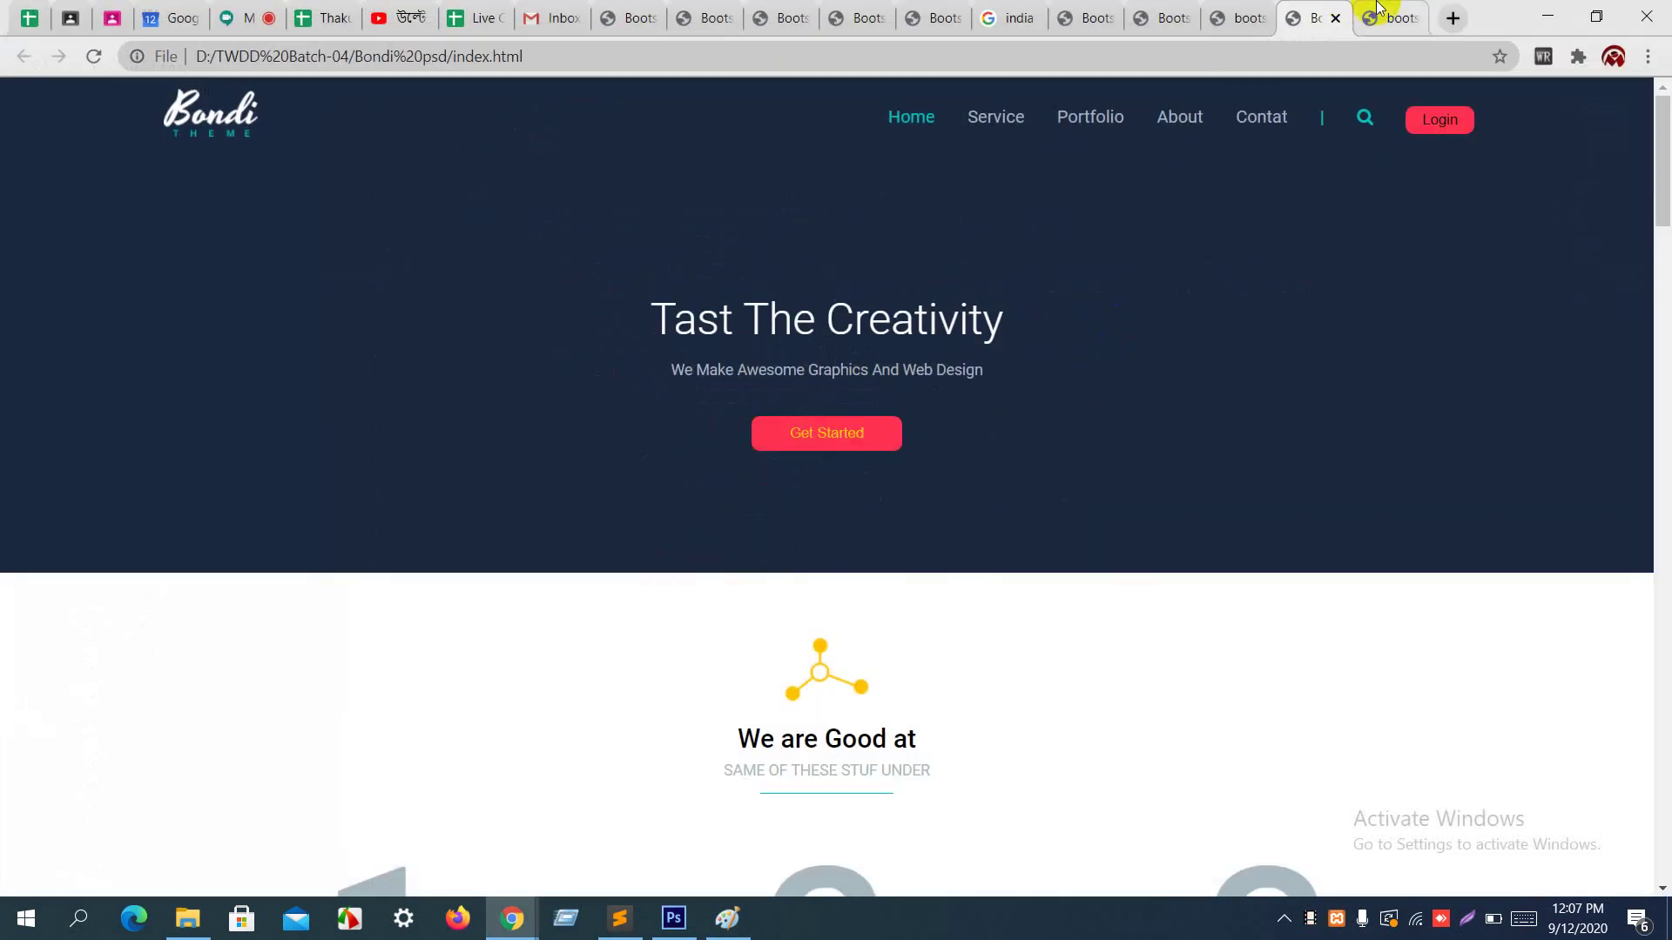
click(1383, 12)
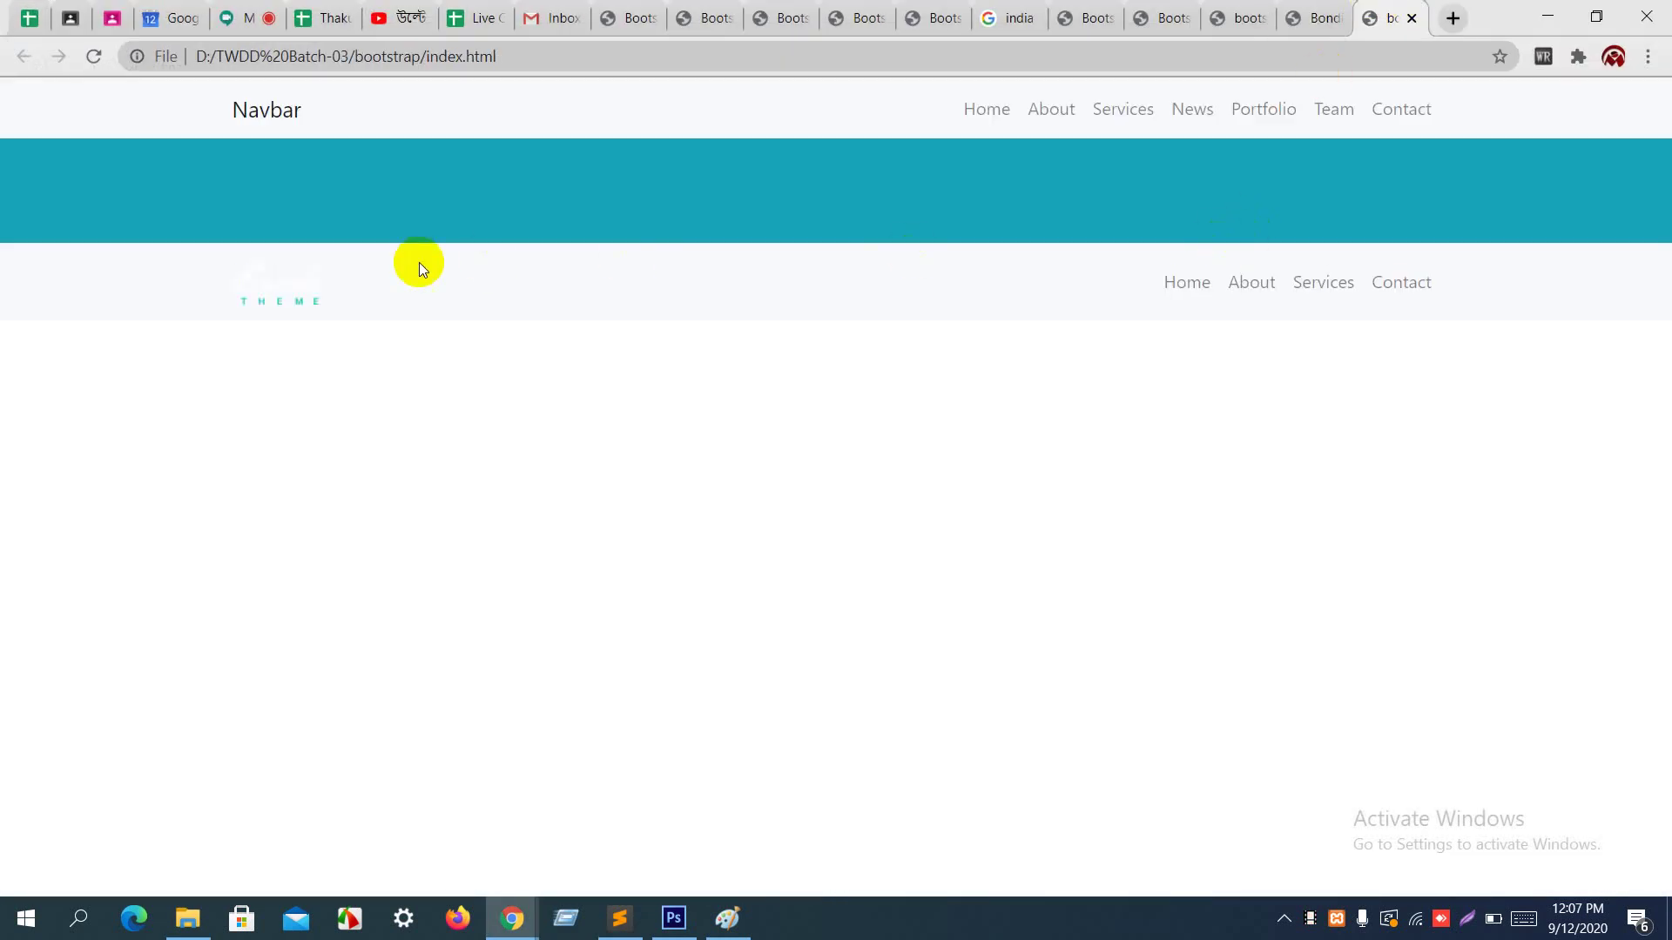
mouse_move(269, 274)
mouse_down()
mouse_move(313, 291)
mouse_move(301, 187)
mouse_move(315, 193)
mouse_move(296, 270)
mouse_up()
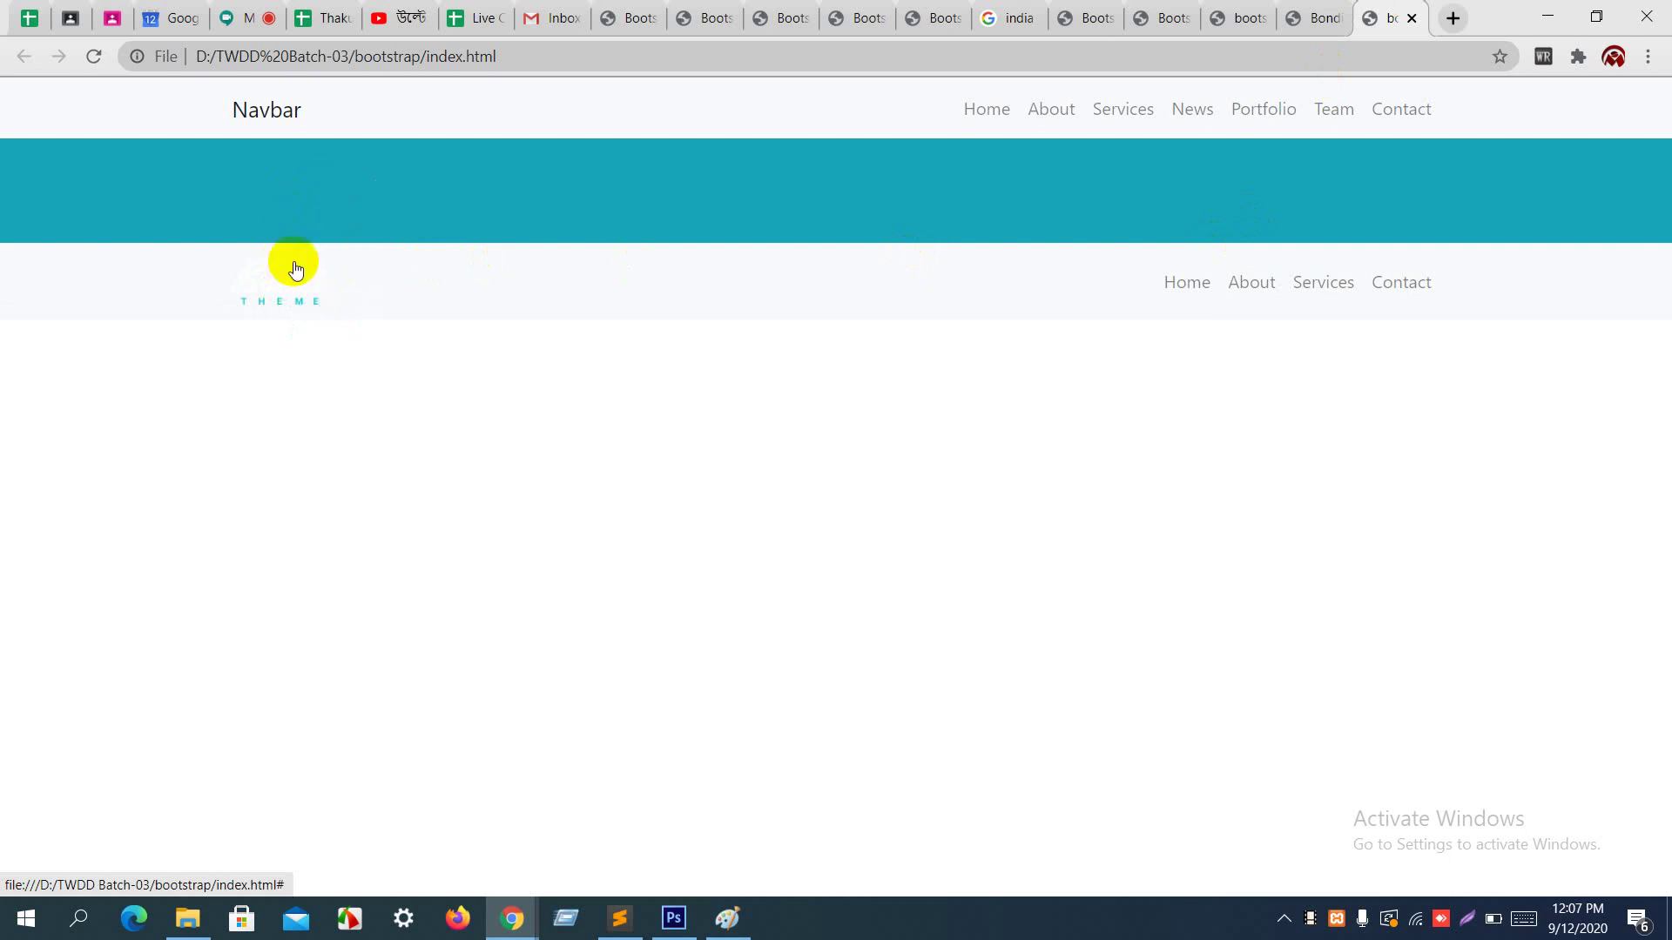
Step: Back in Sublime Text, change the second navbar's background class to bg-dark and save index.html
key(alt+Tab)
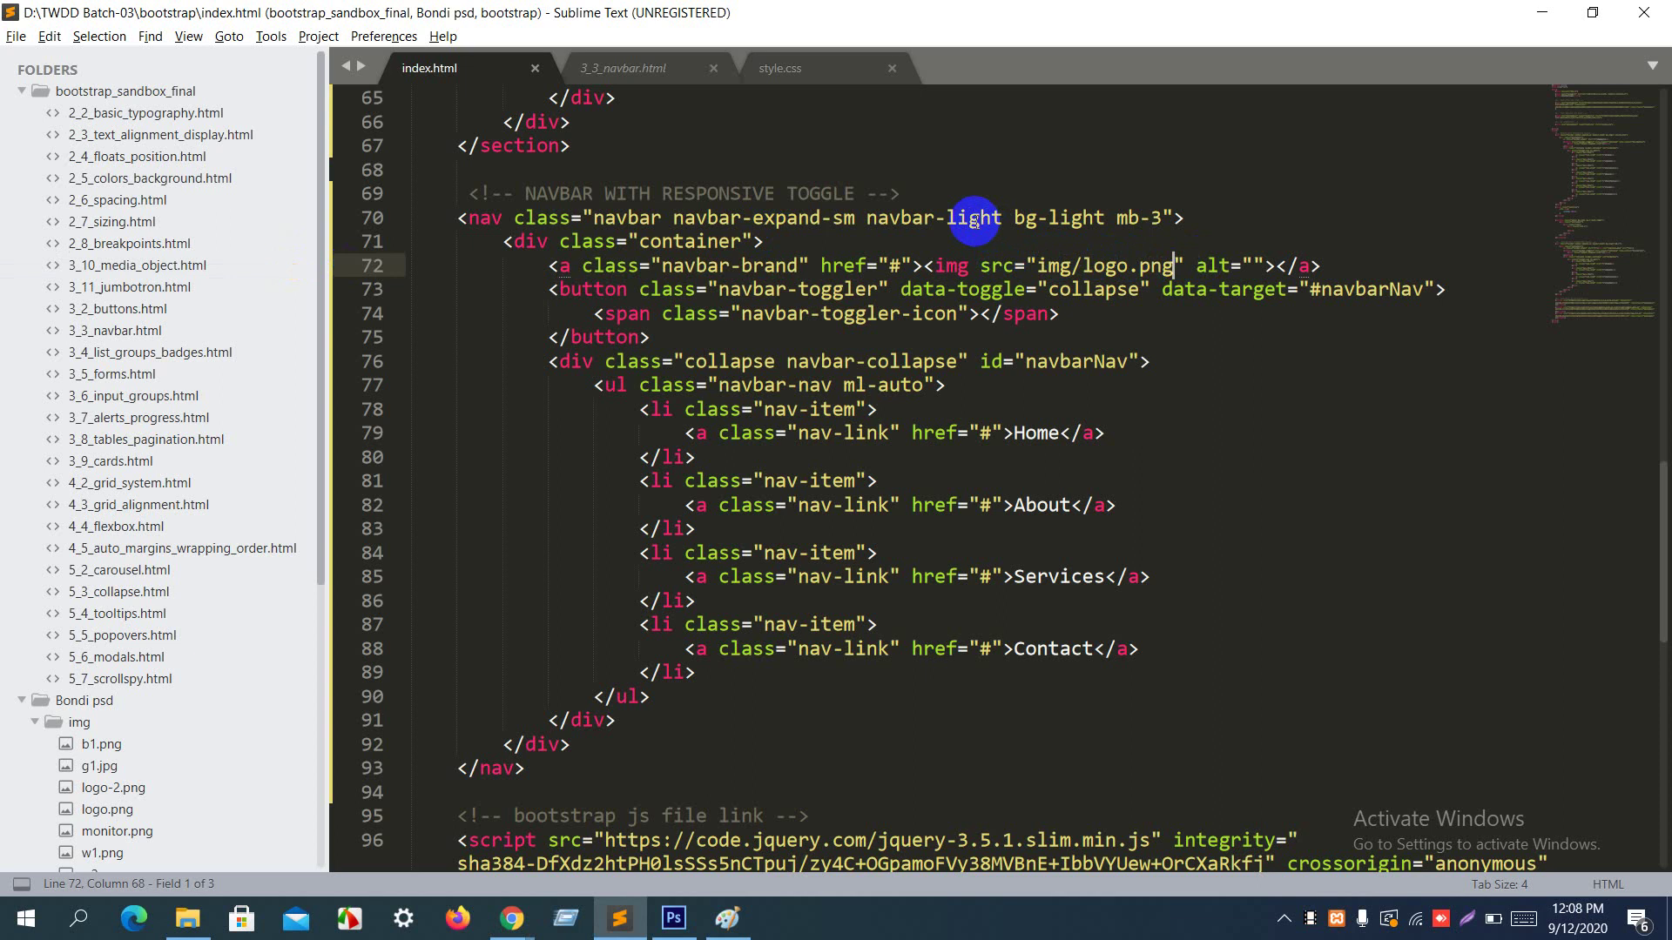
double_click(1064, 220)
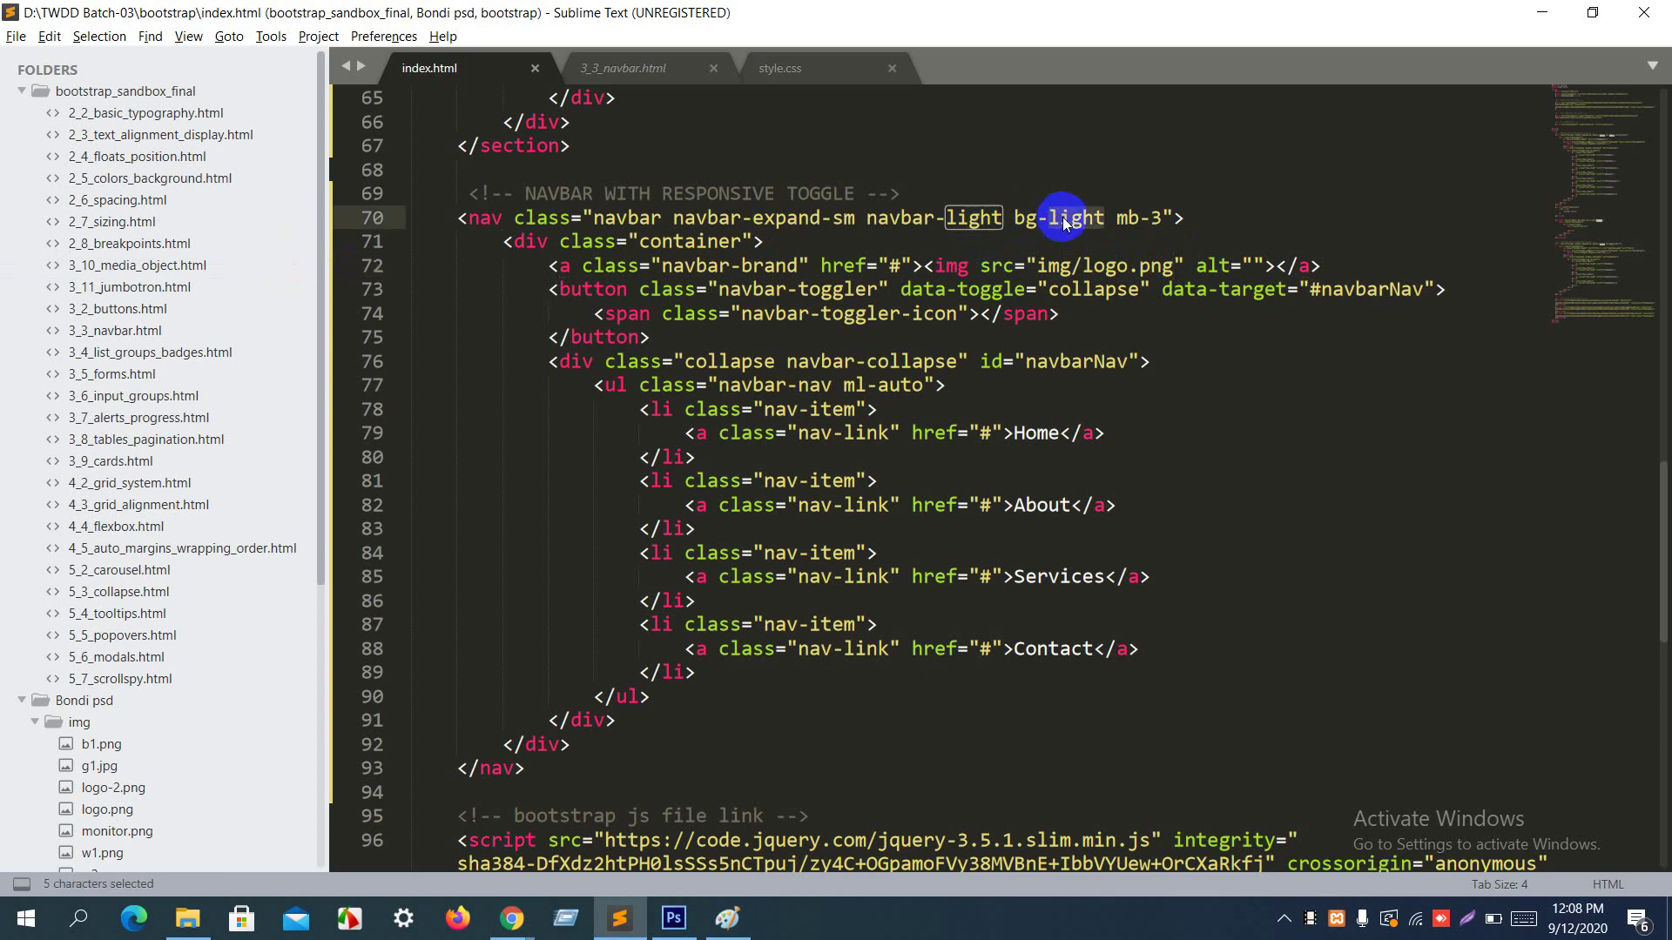
text(dark)
key(ctrl+s)
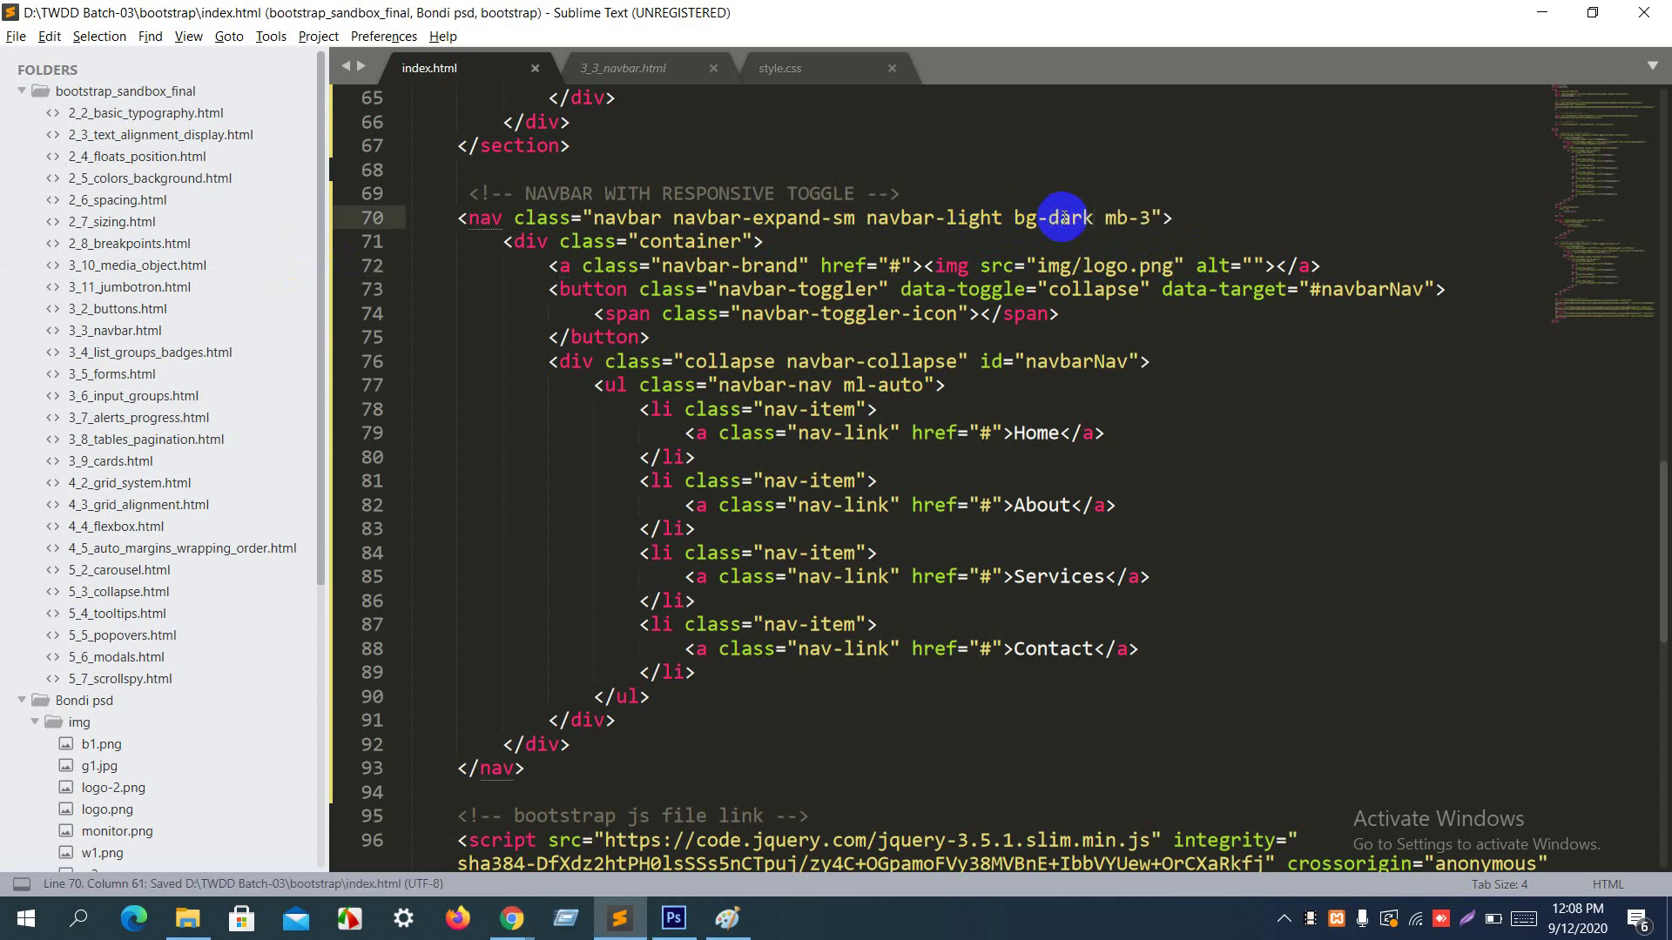
Step: Reload the bootstrap page in Chrome, return to Sublime Text, change the second navbar's navbar-light class to navbar-dark, and save index.html
key(alt+Tab)
key(ctrl+r)
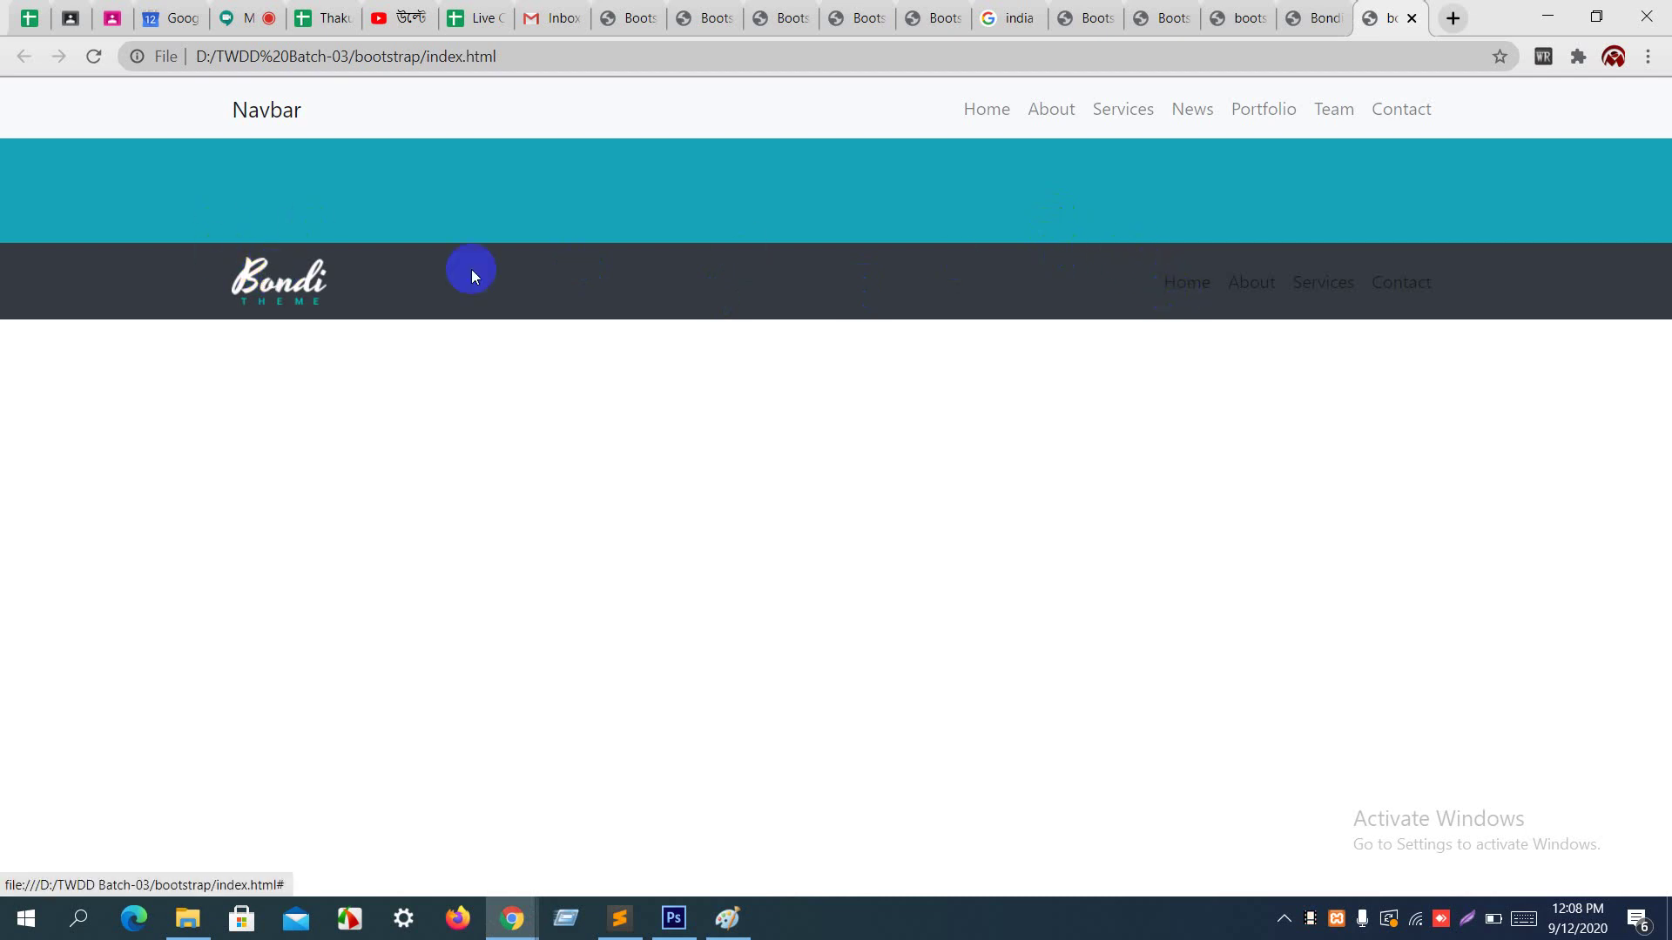
key(alt+Tab)
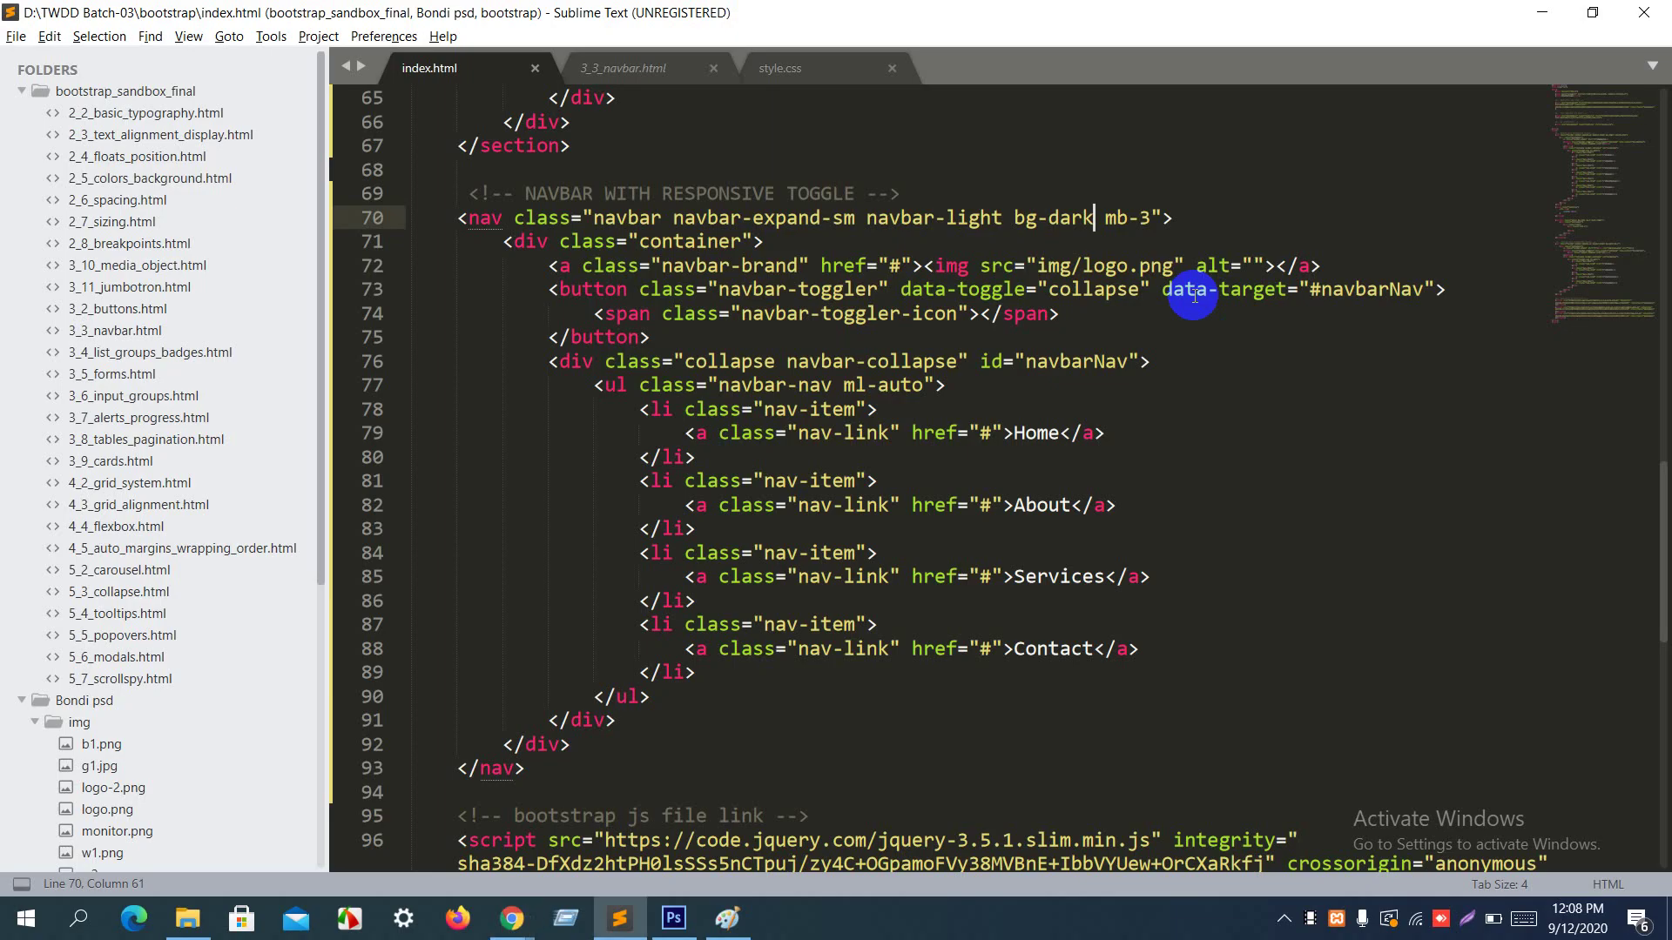
double_click(971, 219)
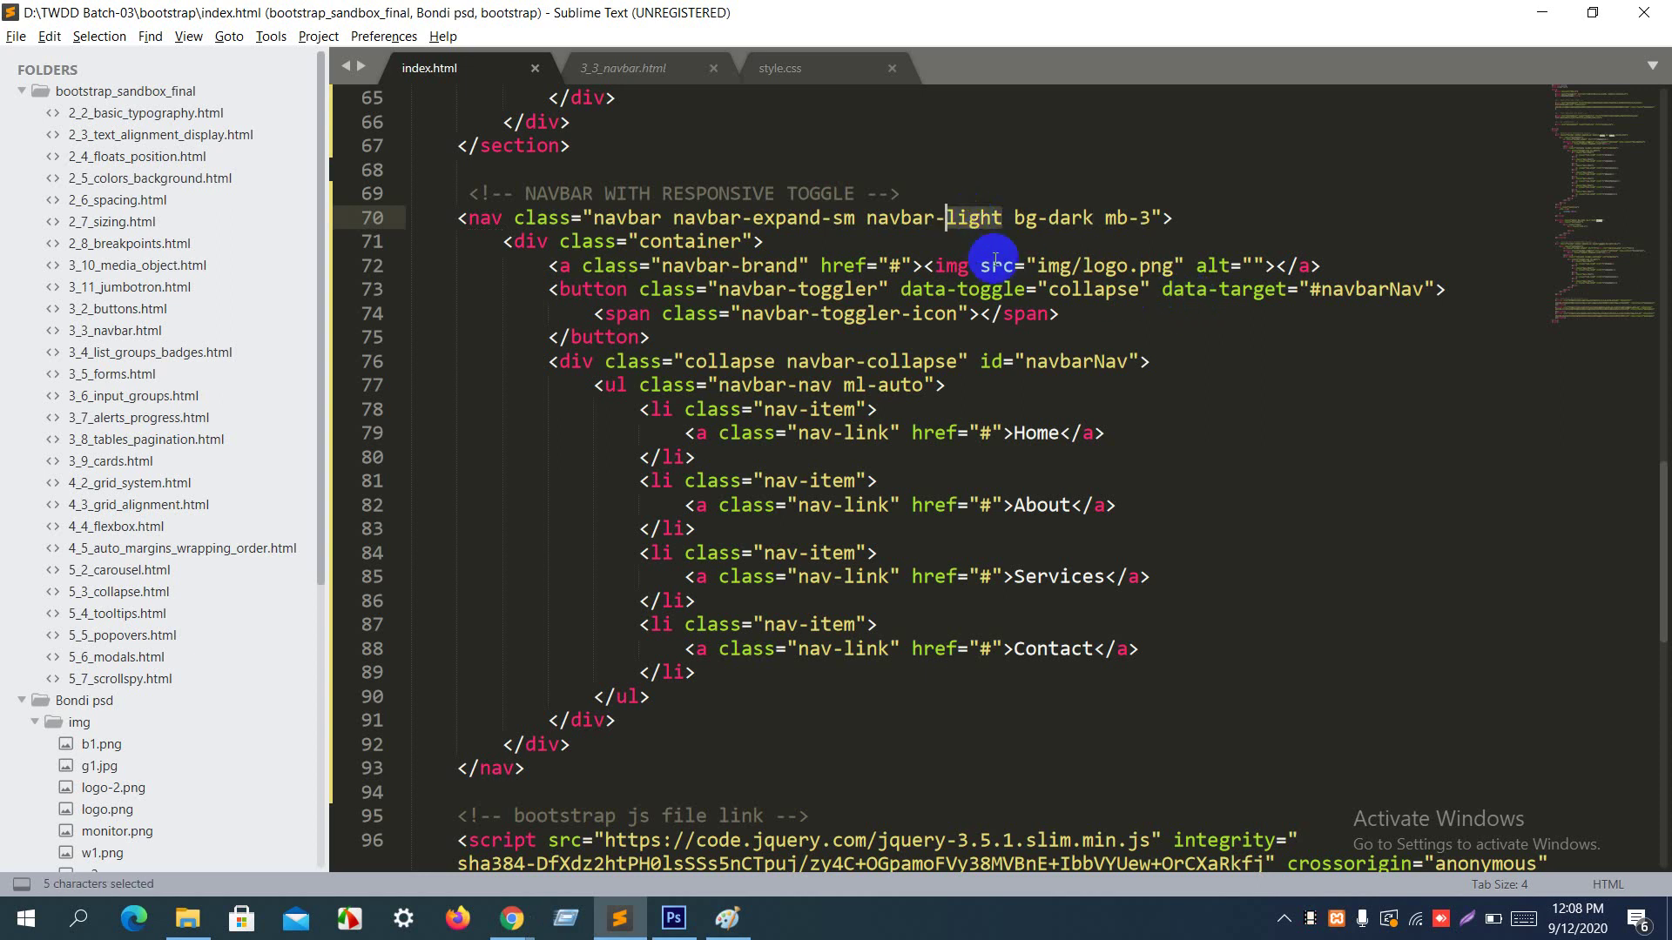
text(dark)
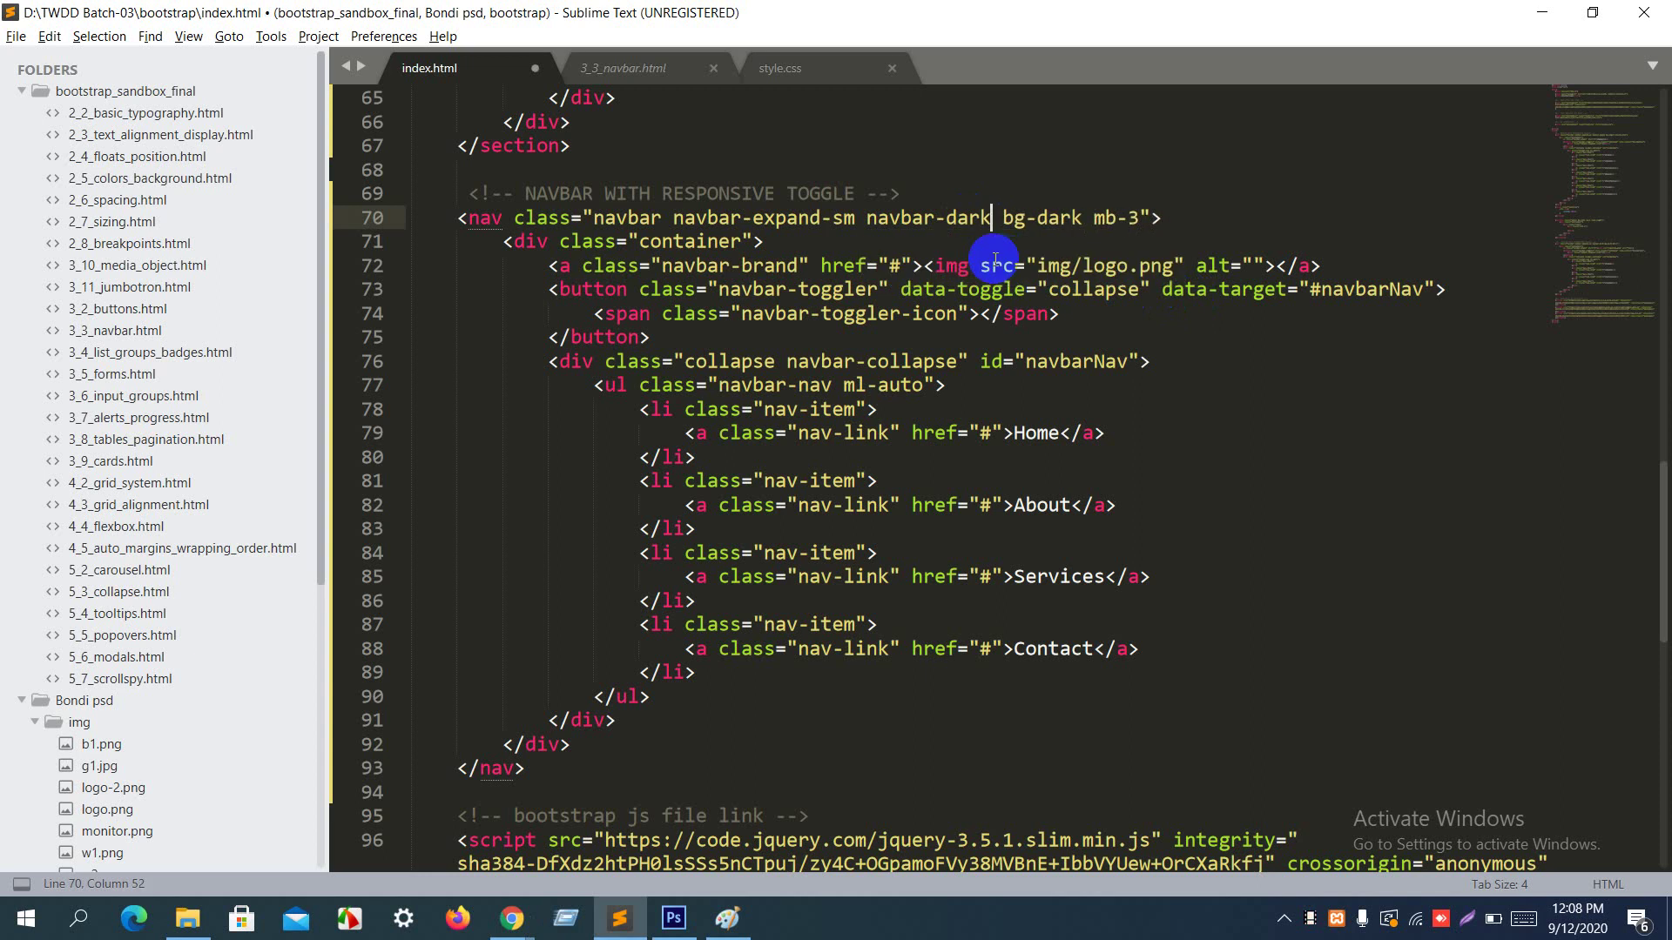
key(ctrl+s)
Step: Switch to Chrome, reload the bootstrap page, and compare its second navbar with the Bondi theme page
key(alt+Tab)
key(ctrl+r)
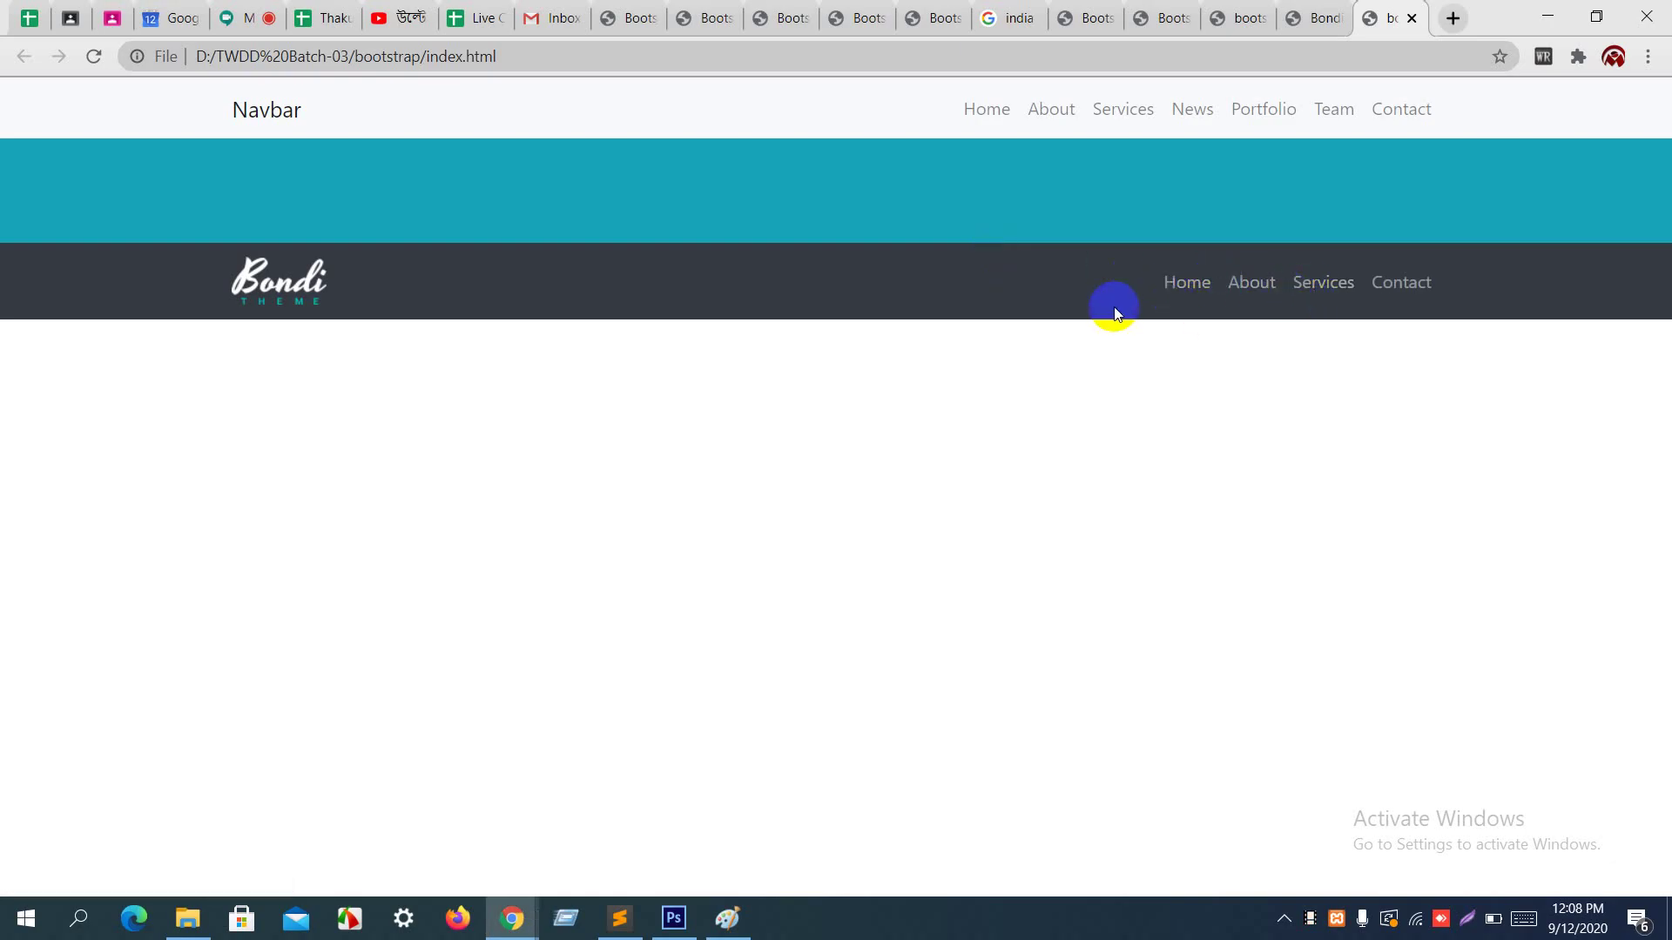
click(1313, 18)
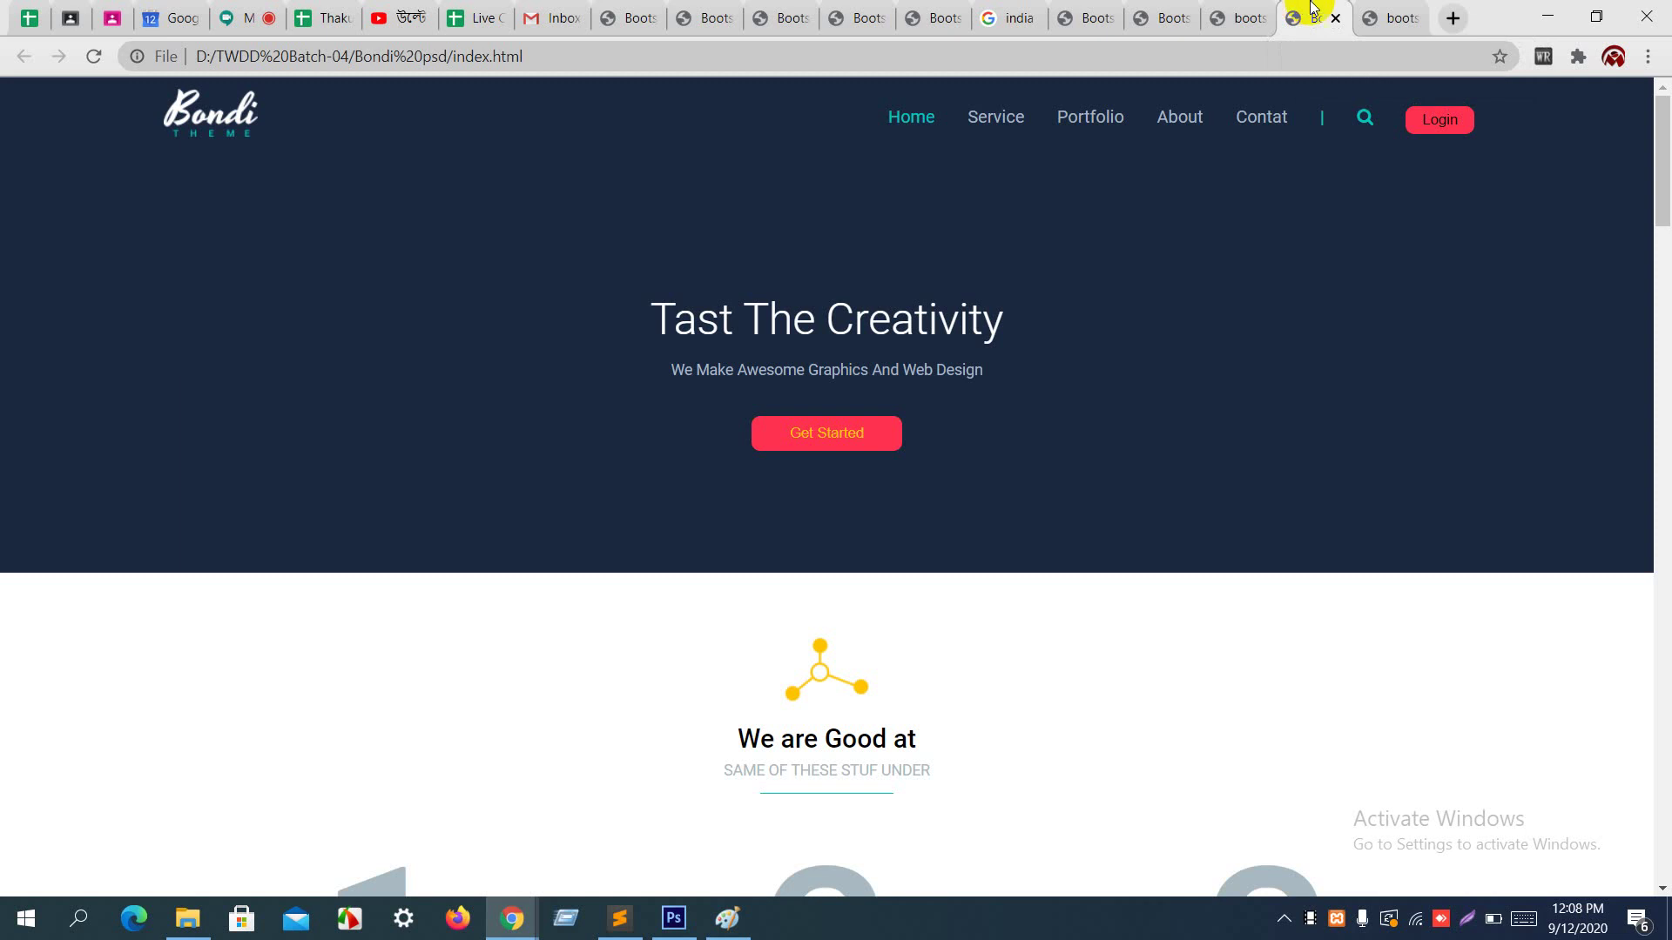
click(1376, 14)
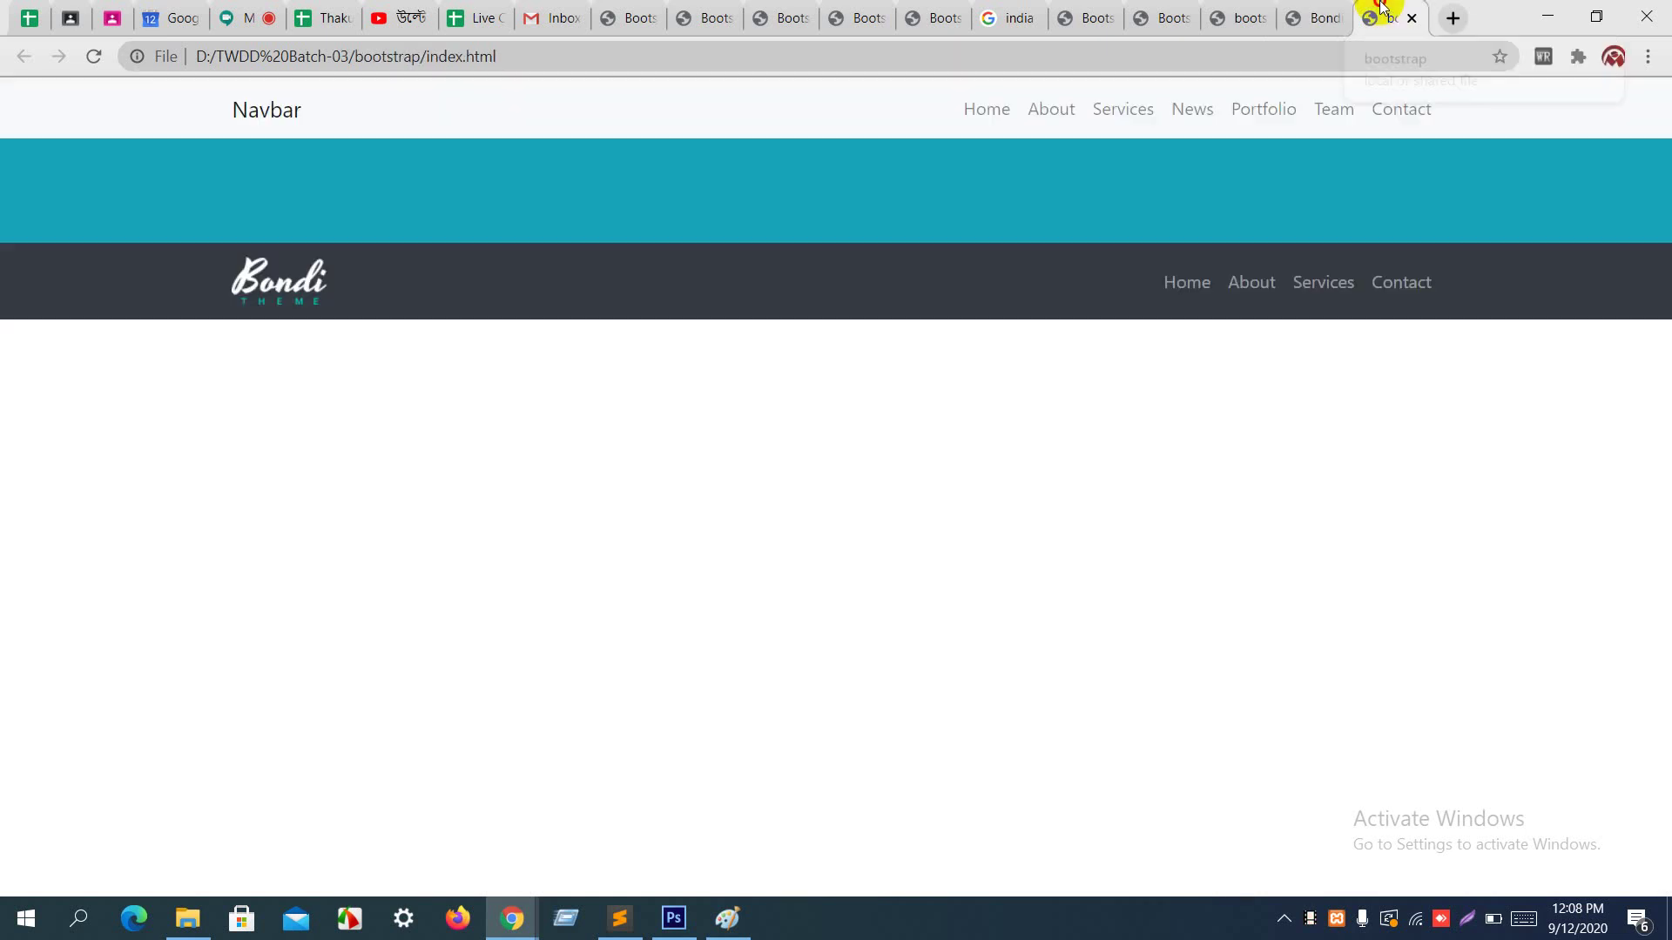
Step: In Sublime Text, duplicate the second navbar's About item and rename the first copy's link text to Service
key(alt+Tab)
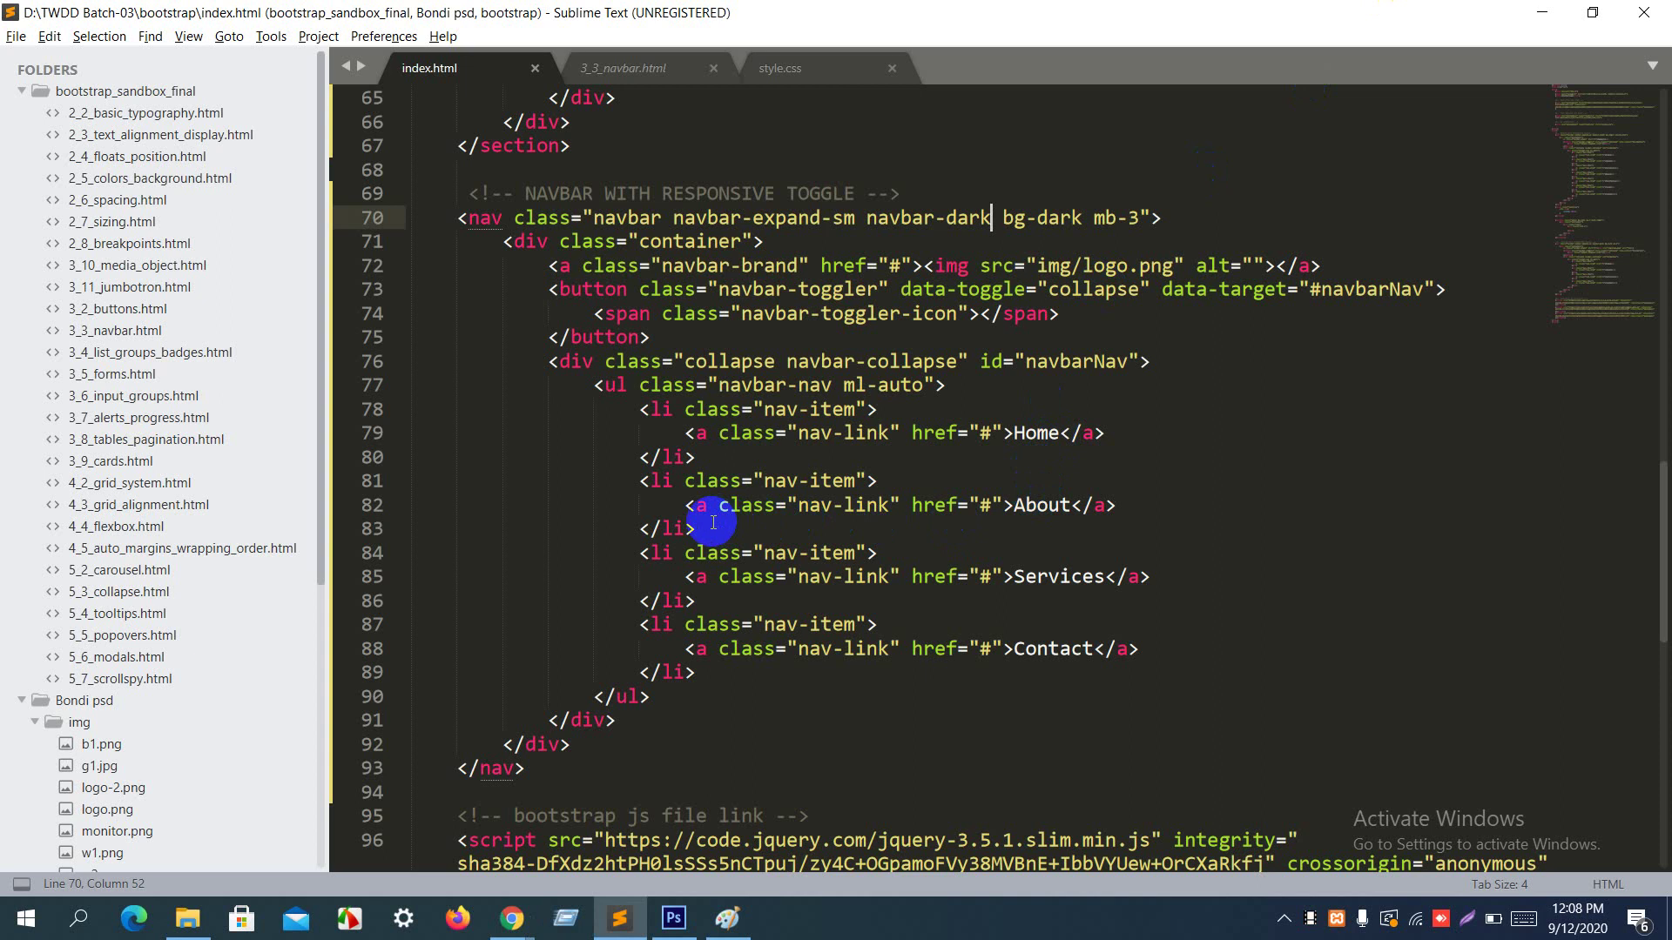
drag(713, 523, 701, 457)
key(ctrl+shift+d)
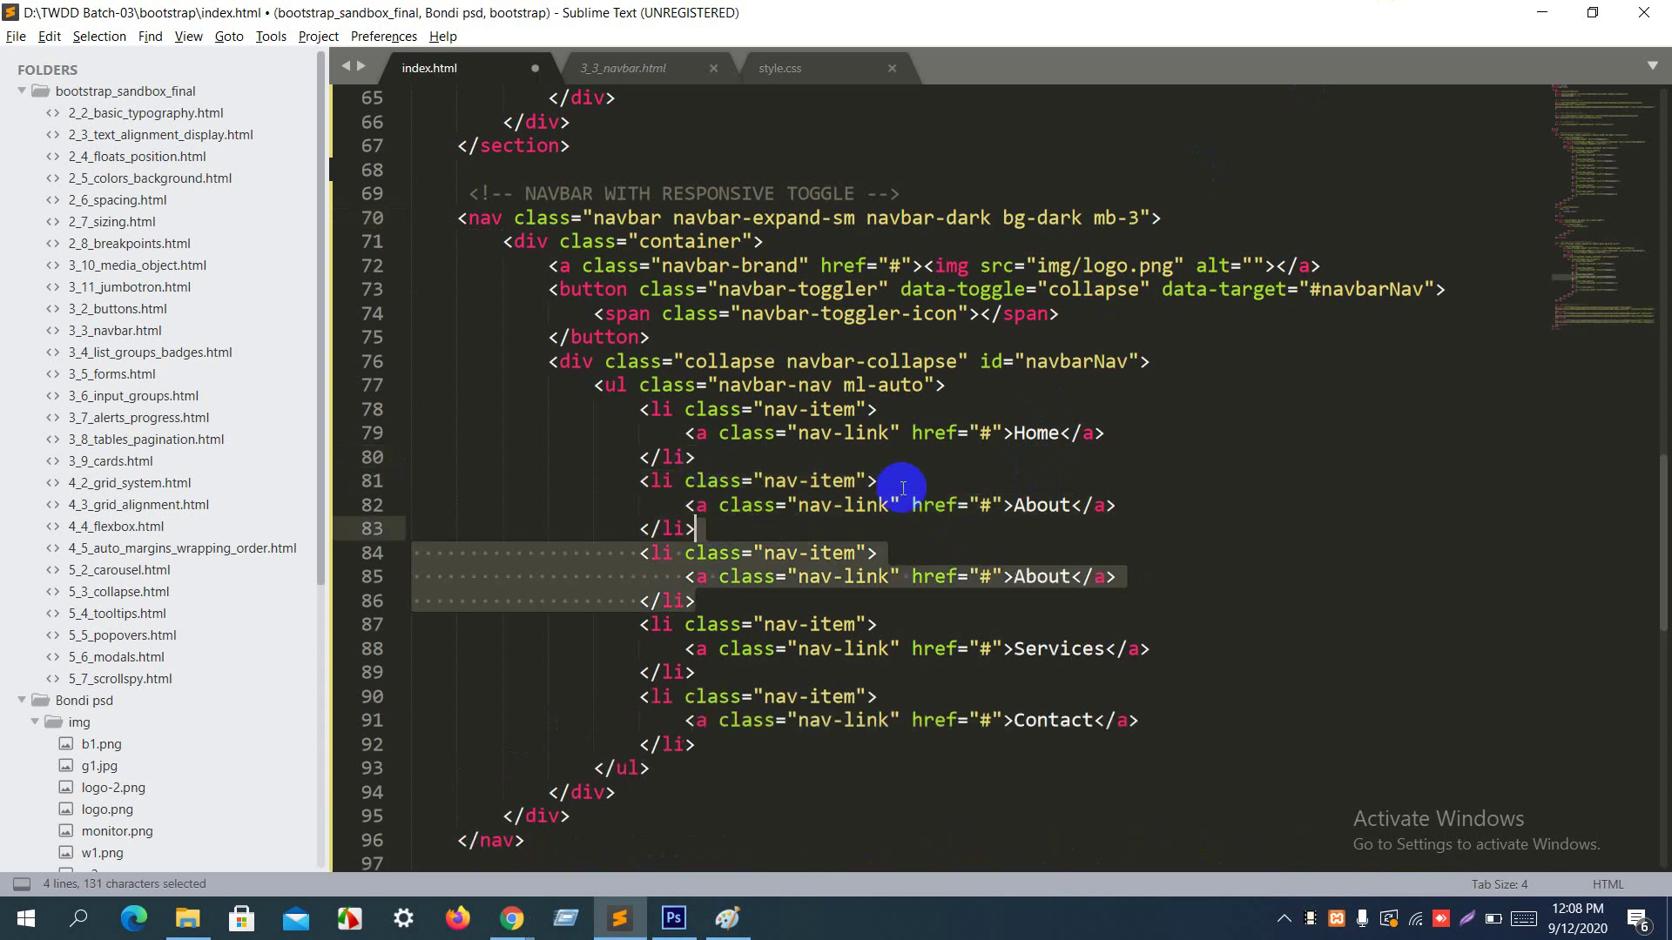
double_click(1029, 507)
text(Service)
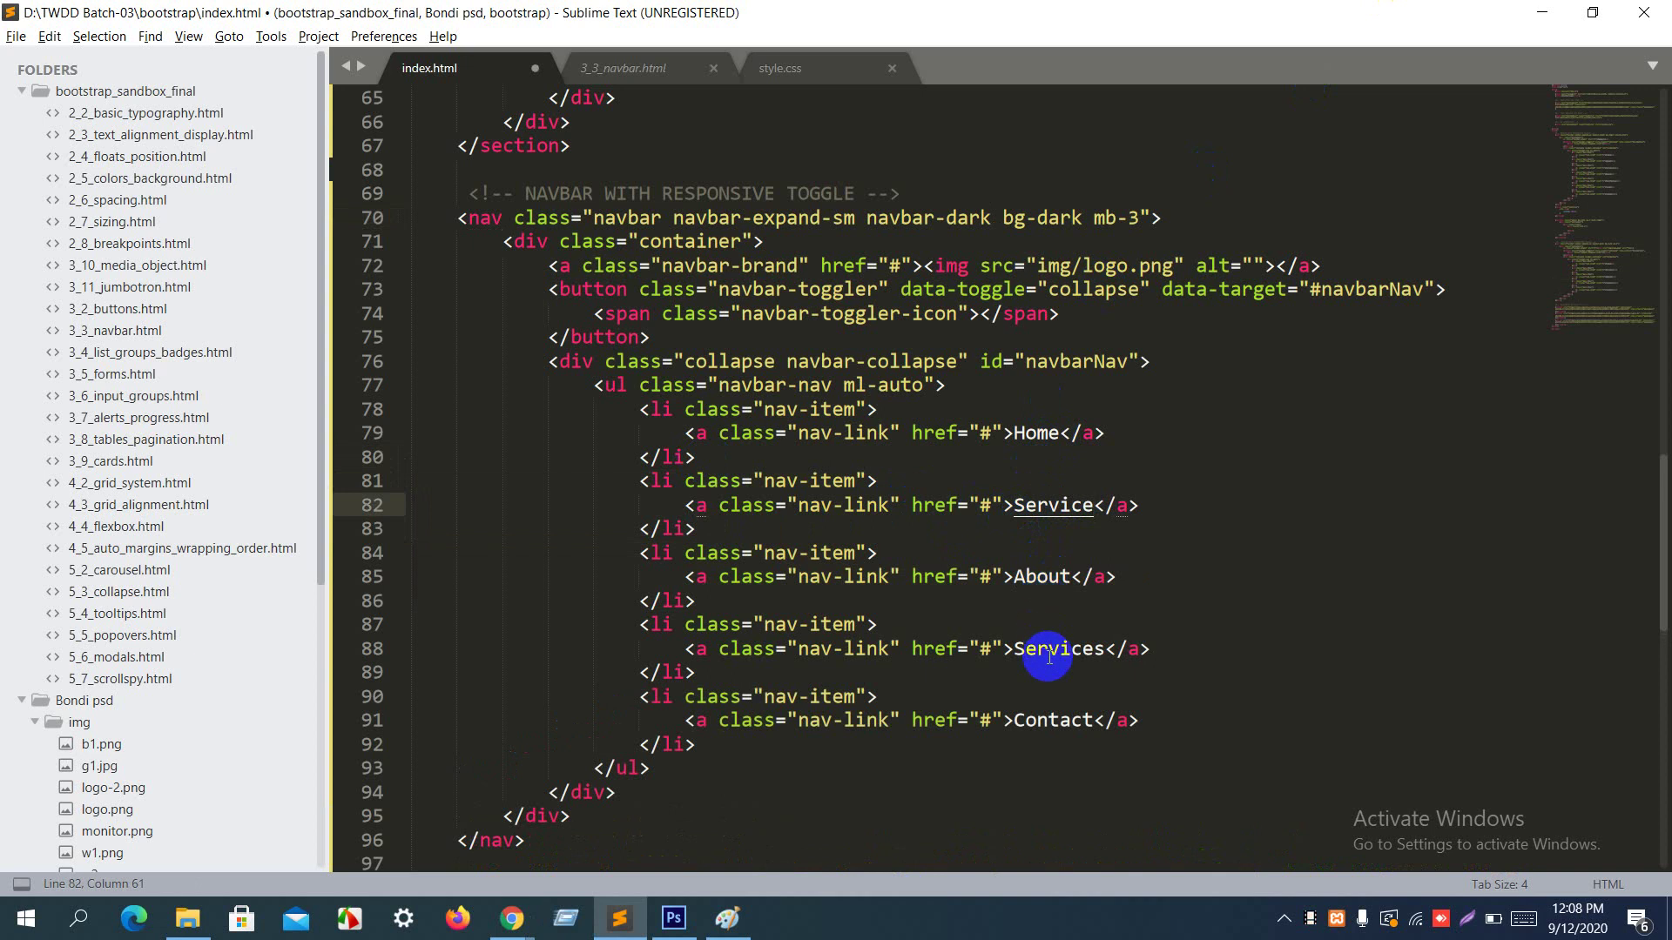
Step: Delete the Services nav item between About and Contact in the second navbar, and save index.html
drag(697, 675, 714, 607)
key(BackSpace)
key(ctrl+s)
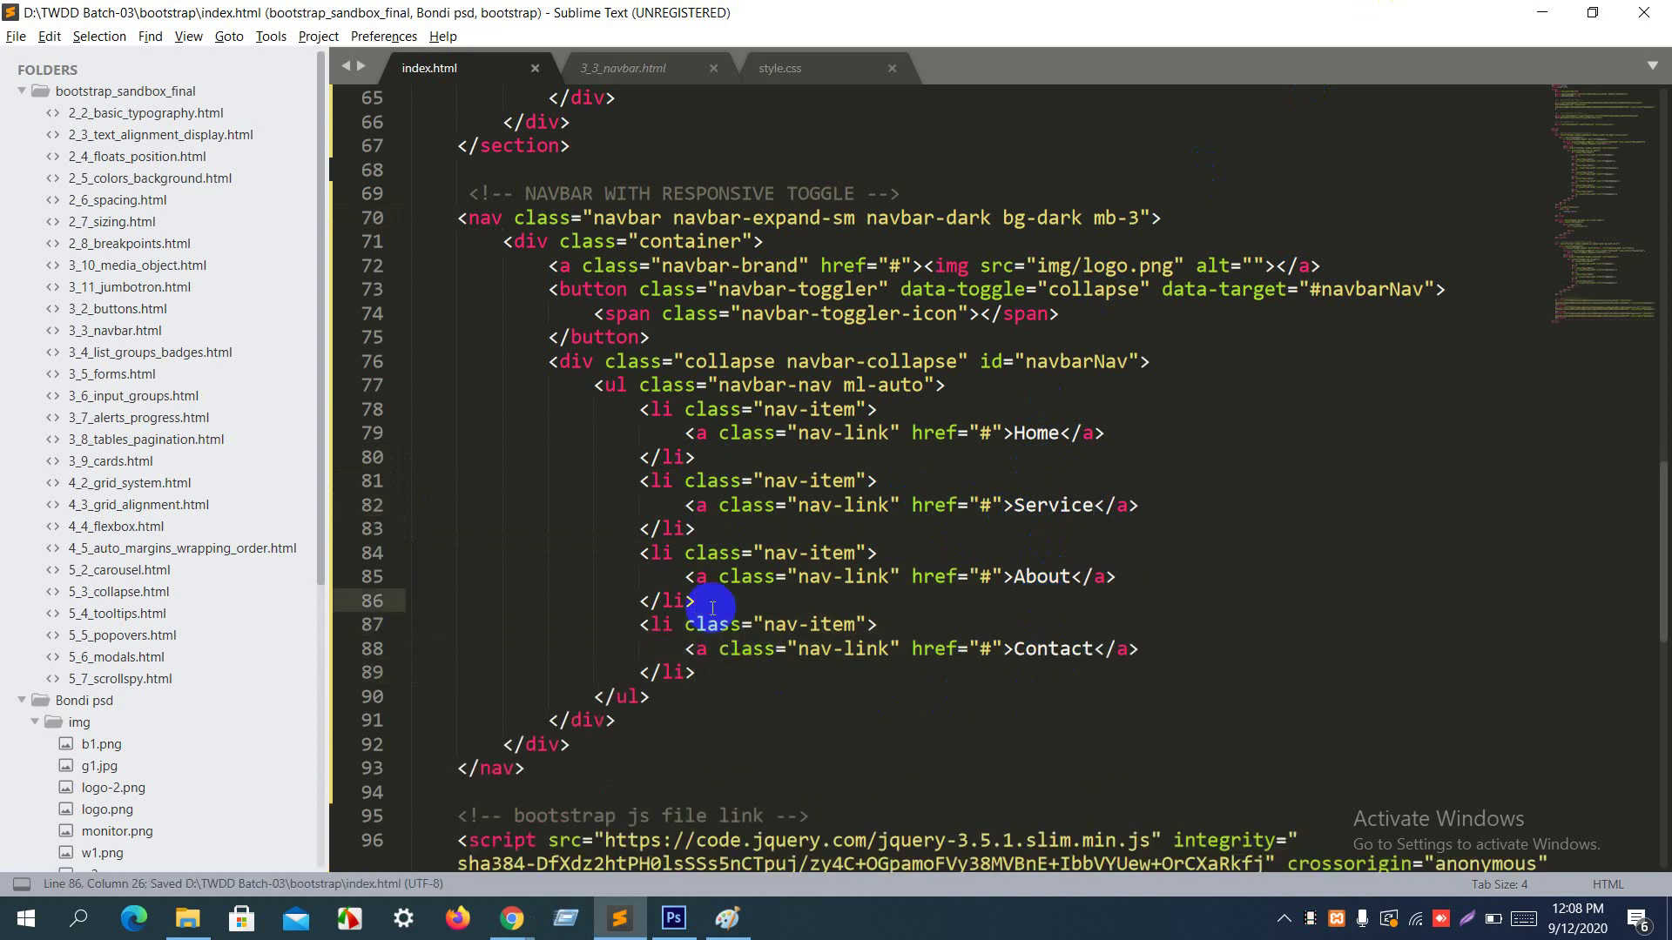
Step: Switch to Chrome and compare the reordered links of the second navbar with the Bondi theme page's menu
key(alt+Tab)
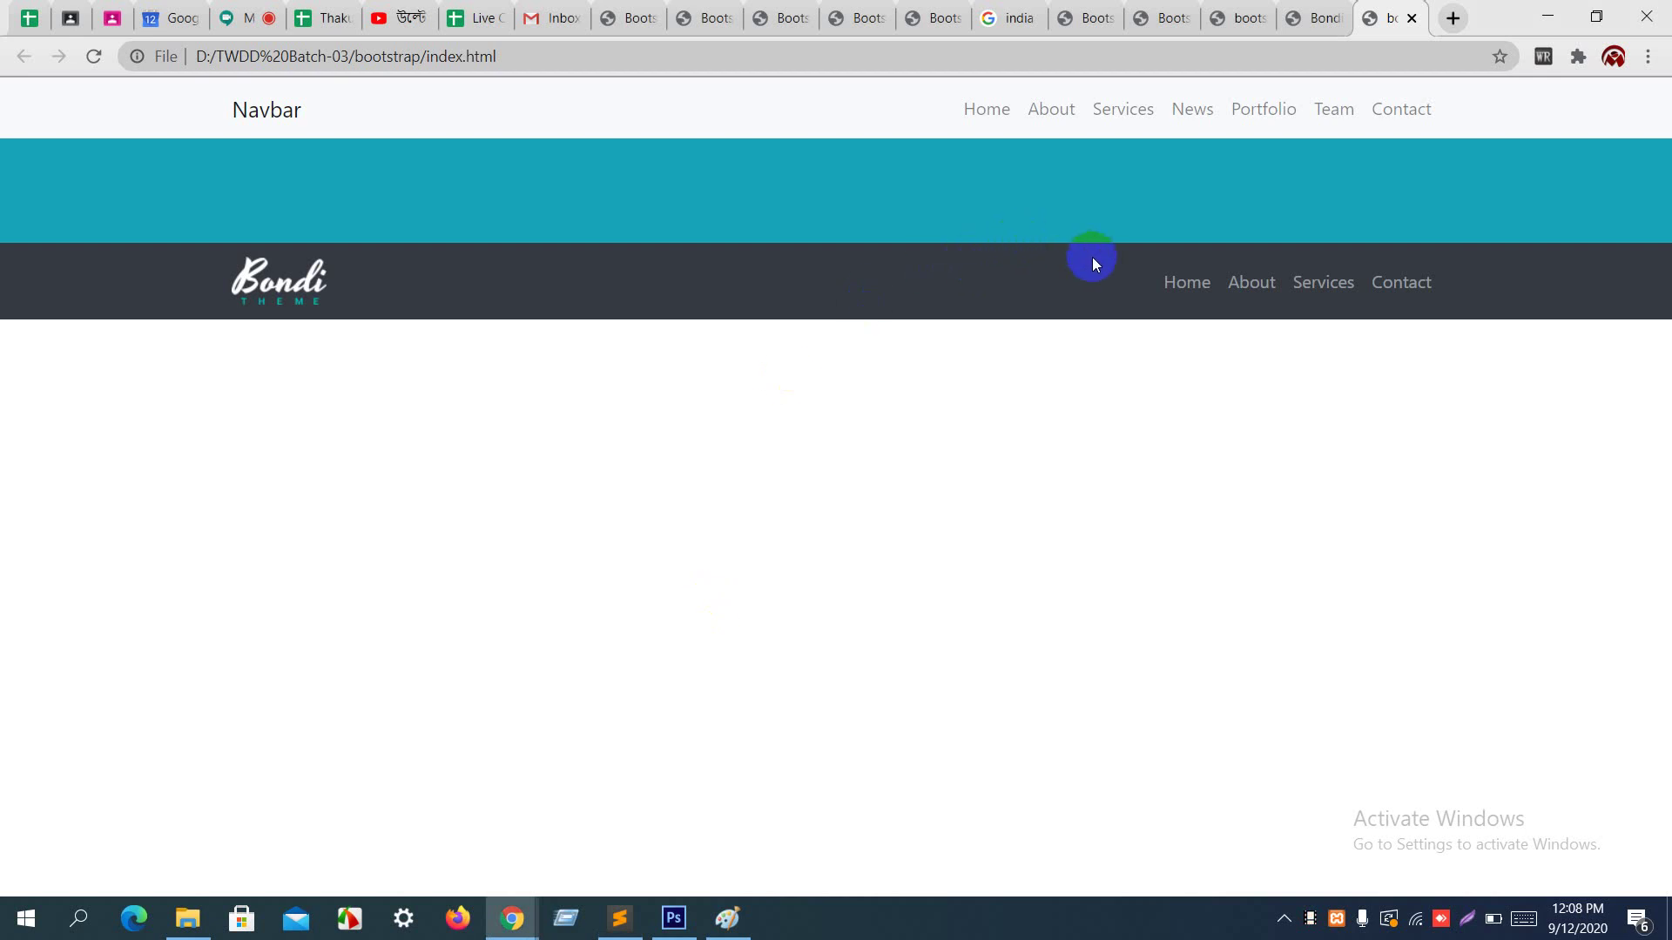
click(1204, 297)
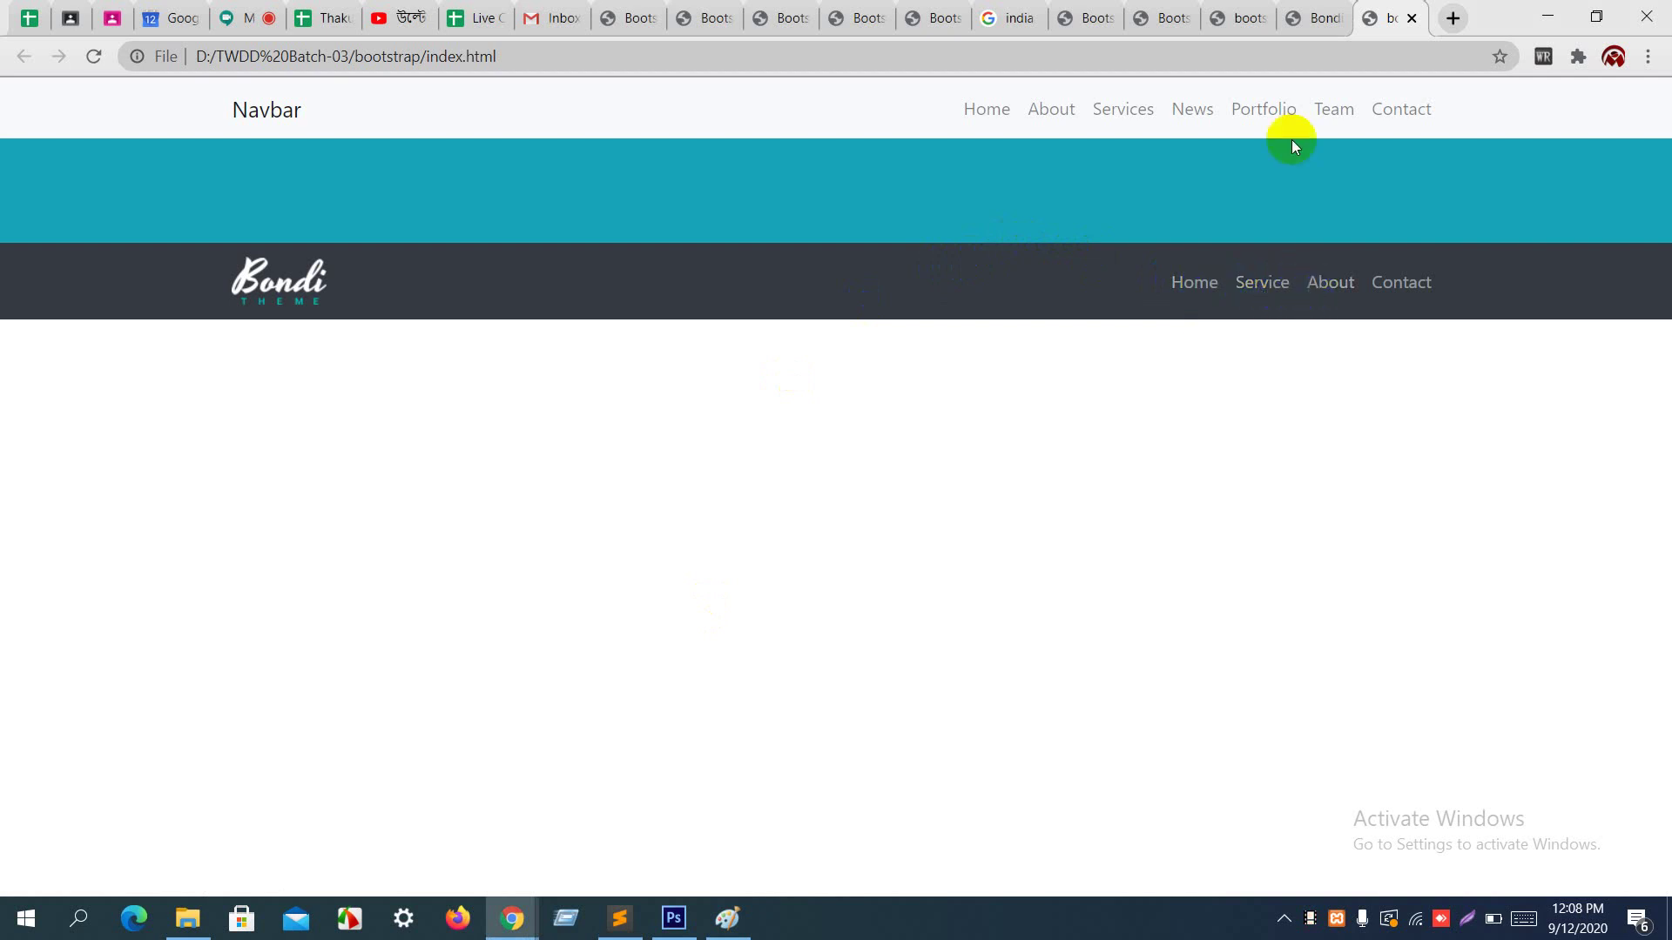
click(1296, 8)
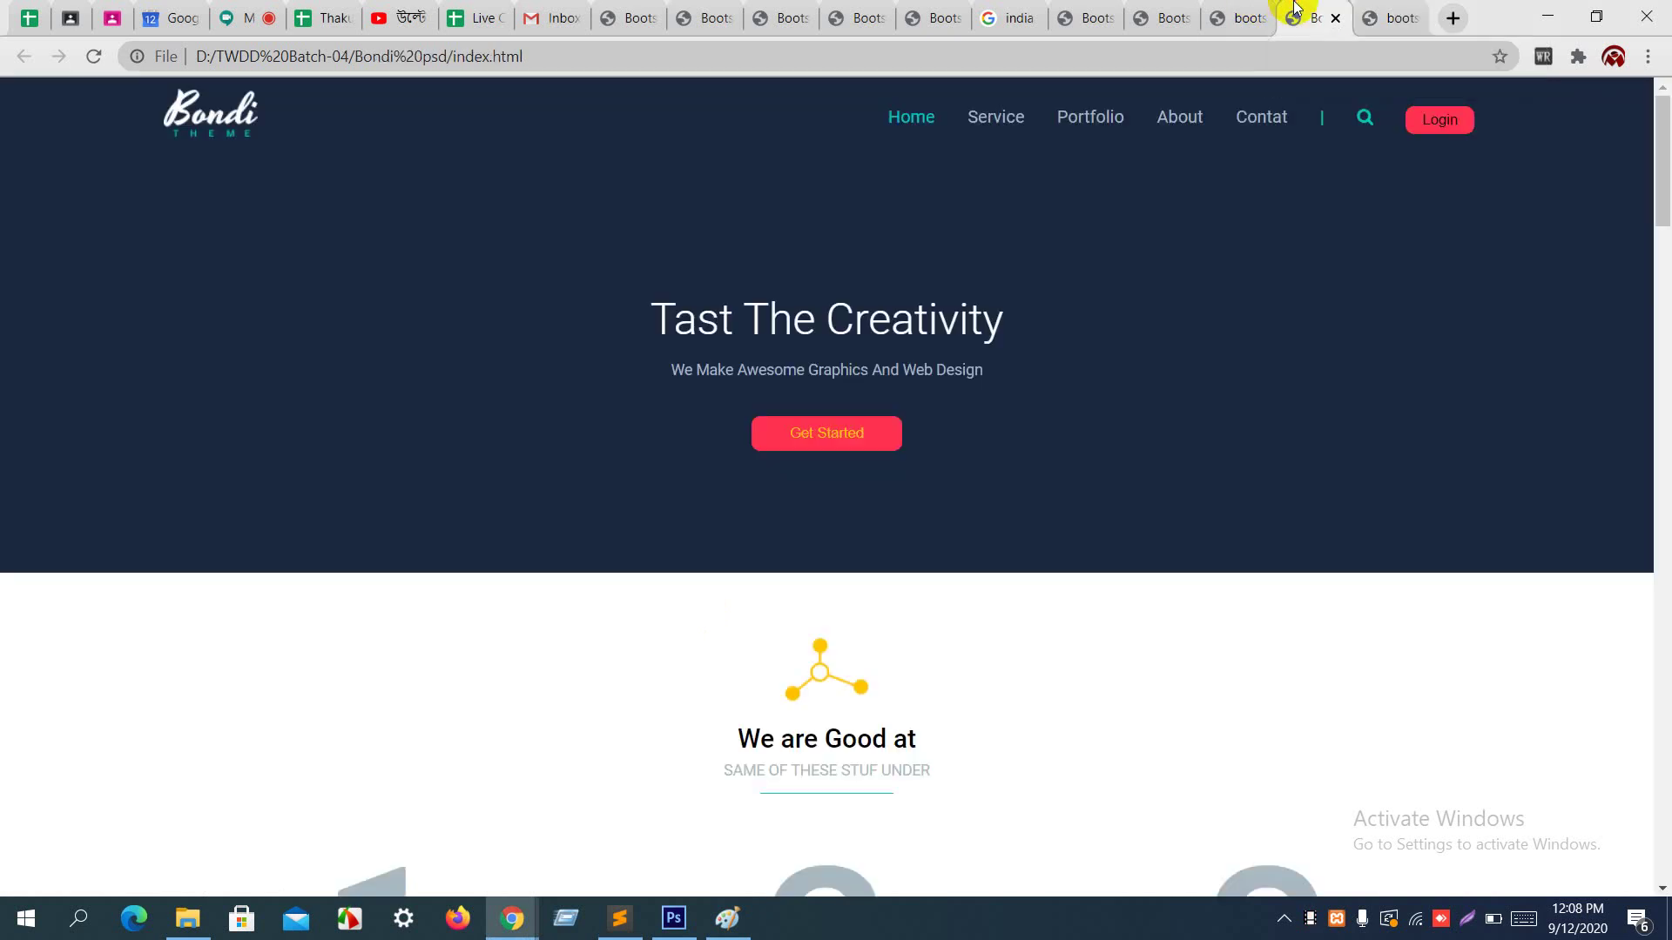
Step: In Sublime Text, duplicate the About nav item, change the first copy's link text to "protfolio", and save index.html
key(alt+Tab)
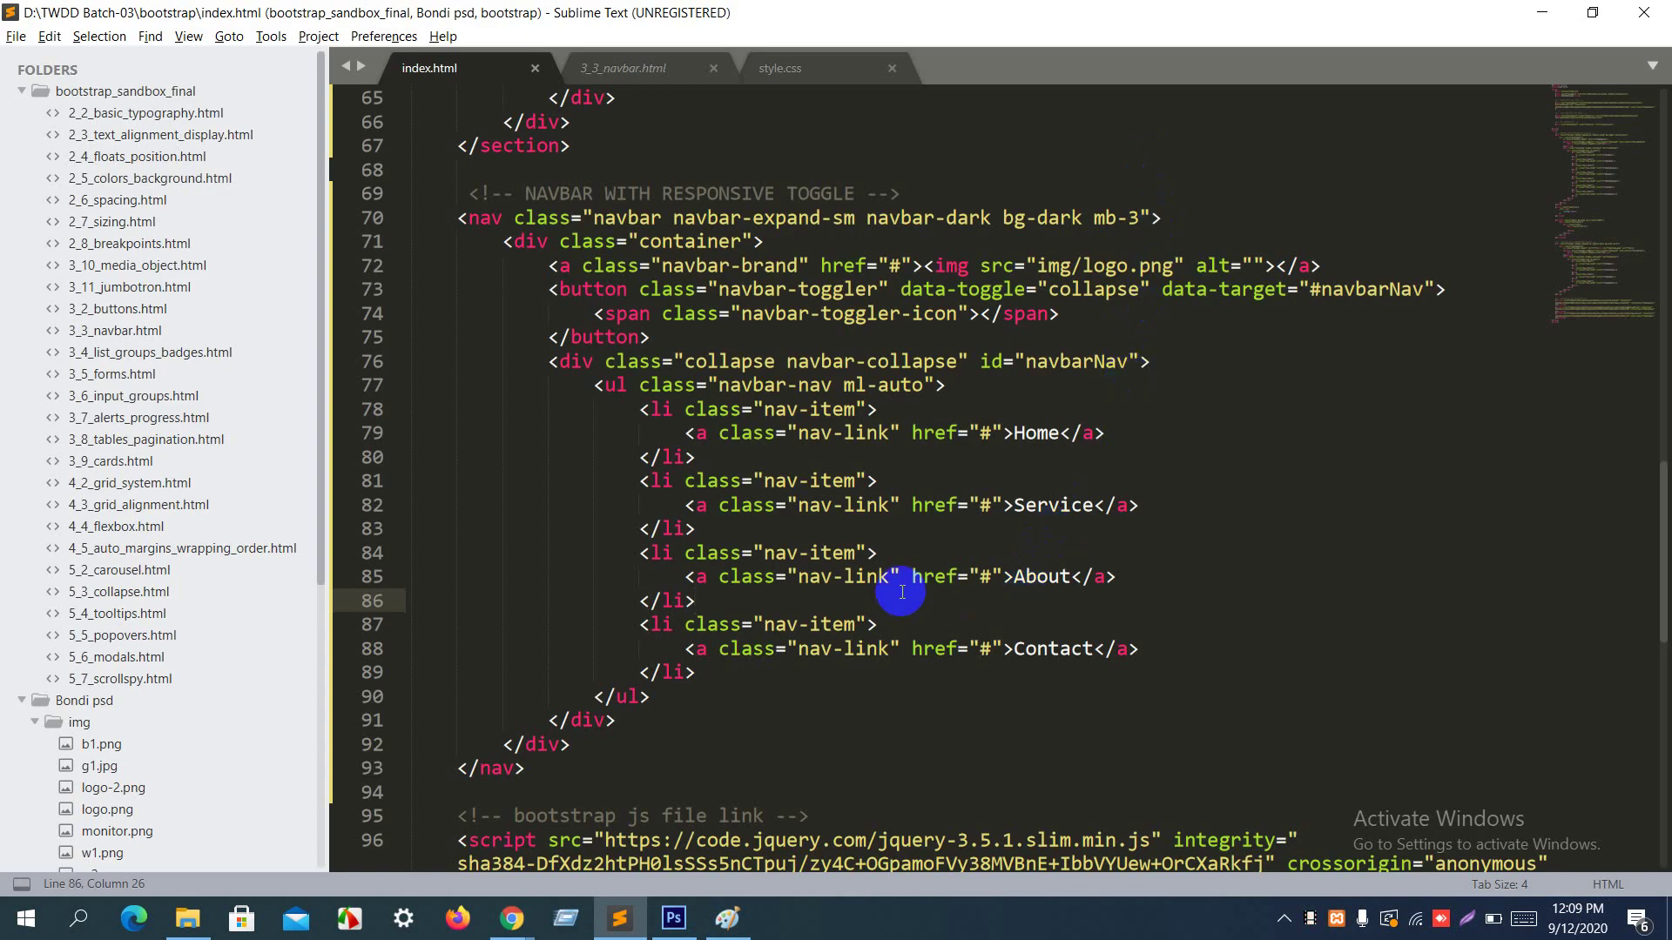
drag(747, 599, 726, 538)
key(ctrl+shift+d)
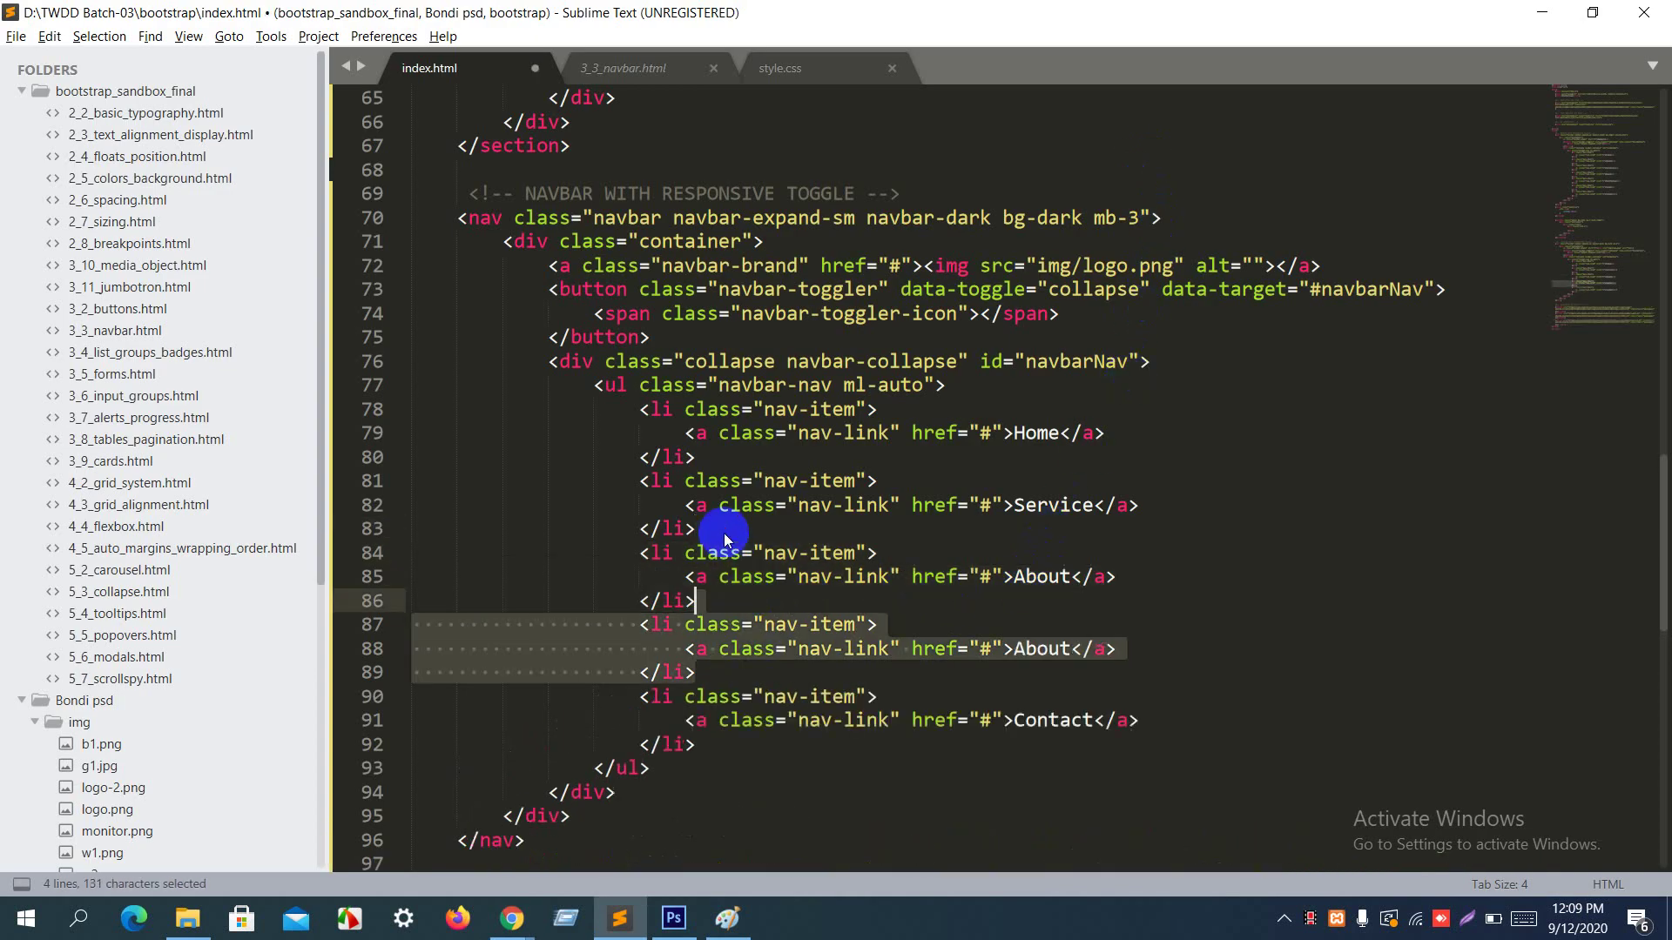
double_click(1036, 578)
text(prot)
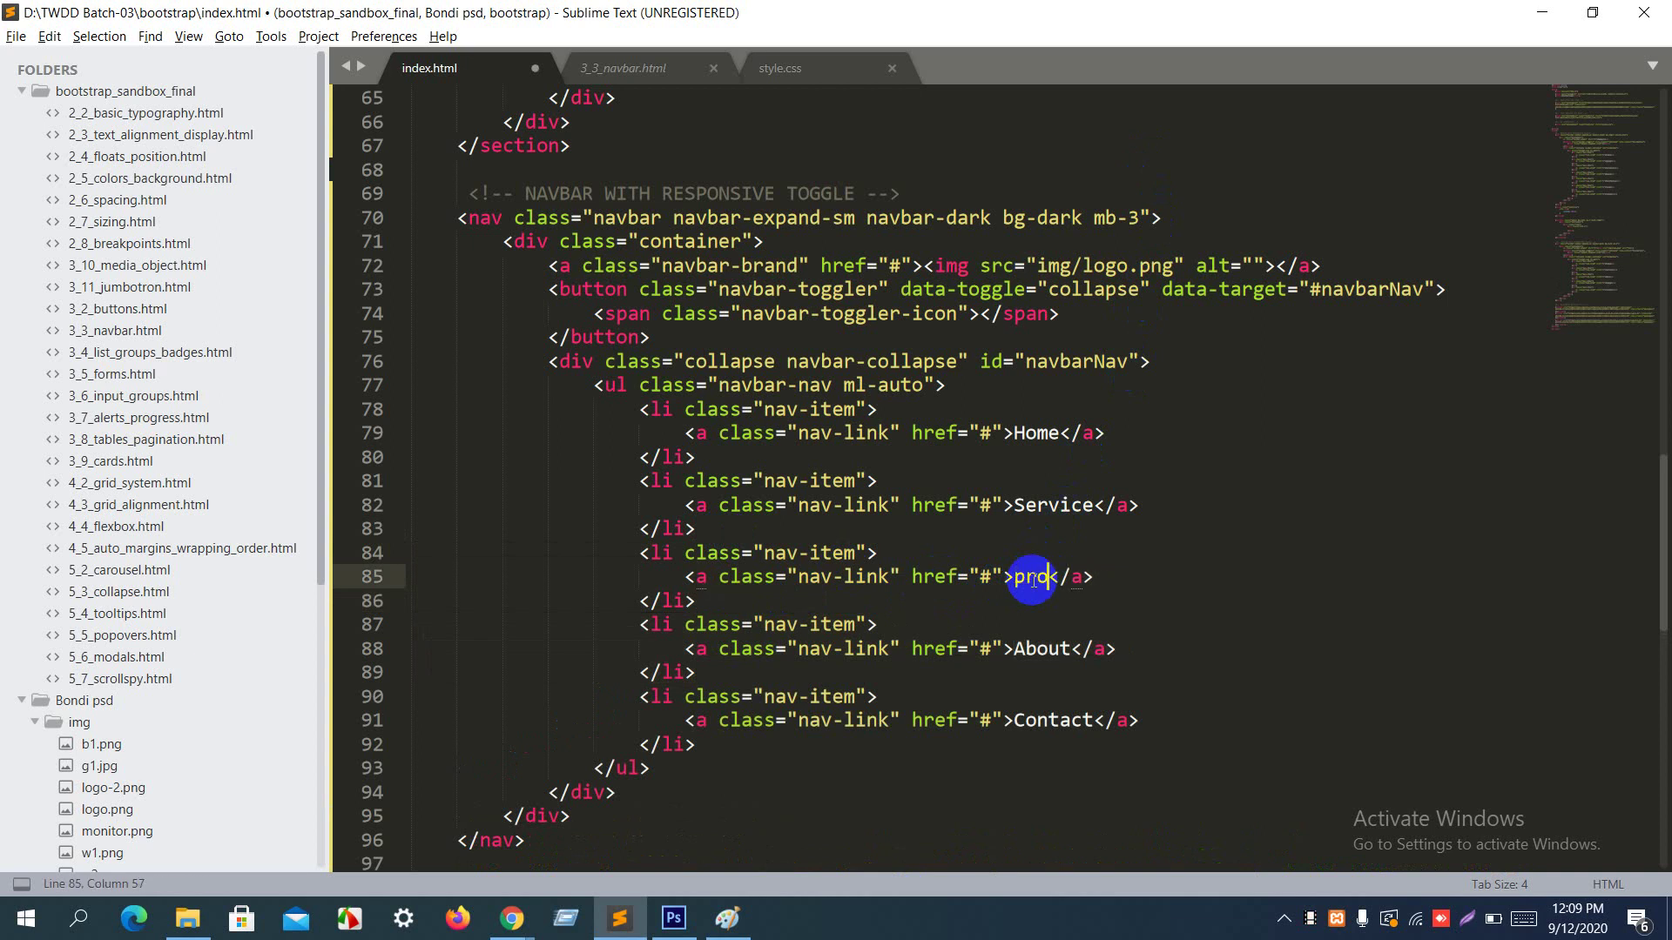
text(folio)
key(ctrl+s)
Step: Switch to Chrome and check the protfolio link on the bootstrap page against the Bondi theme page's menu
key(alt+Tab)
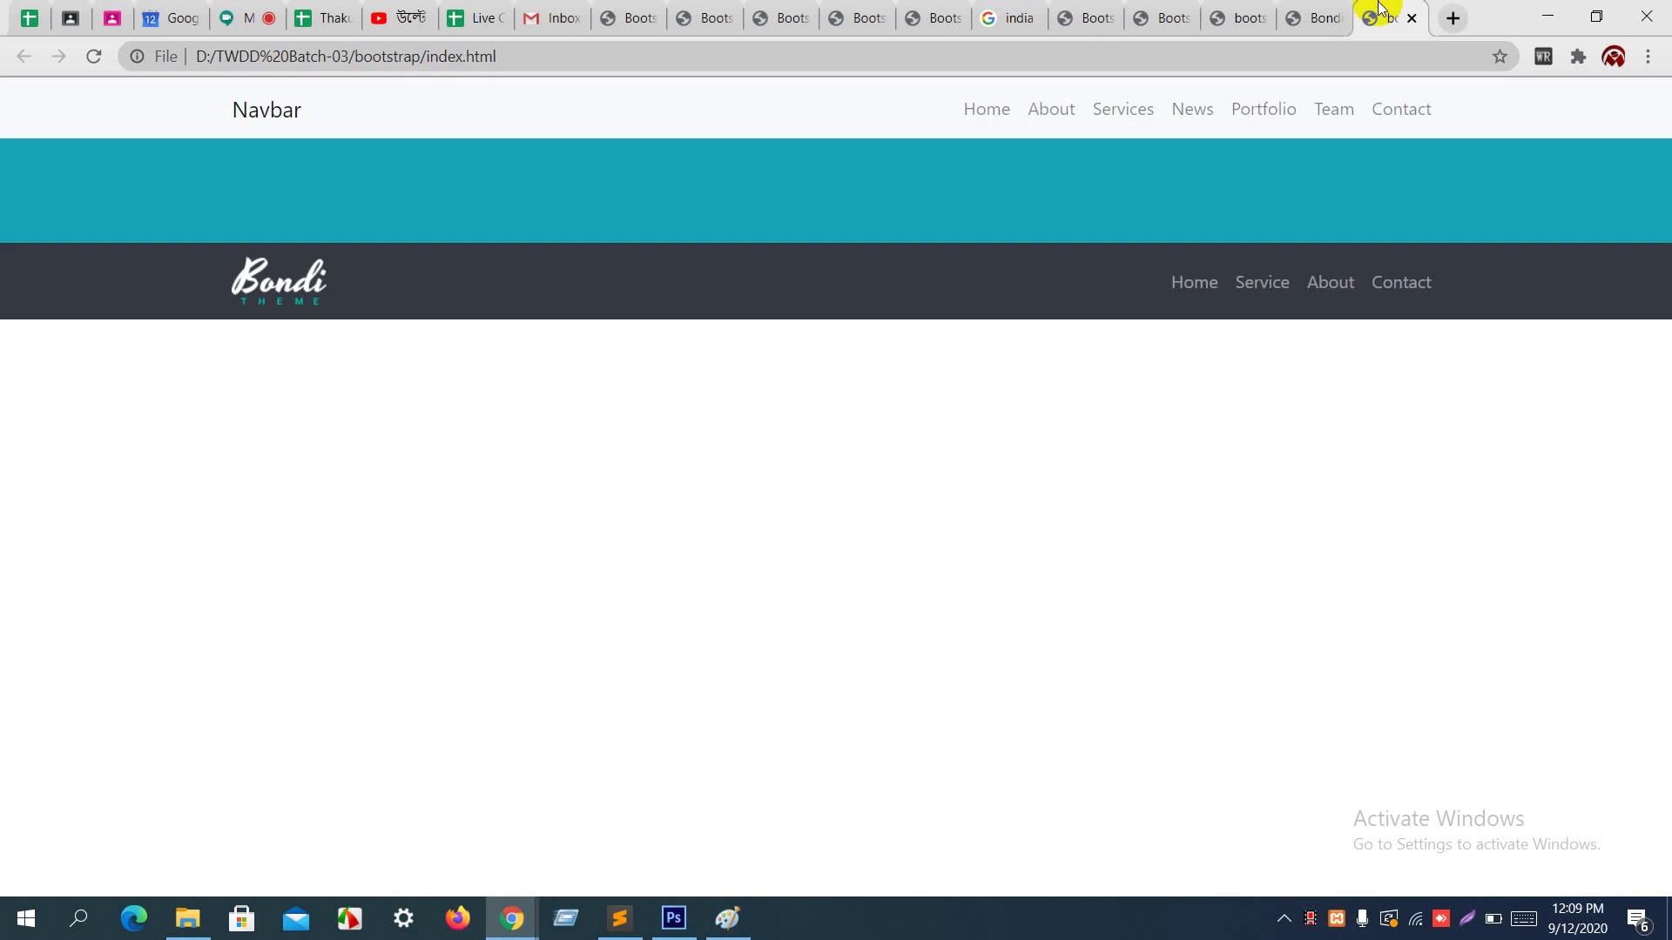
click(1380, 9)
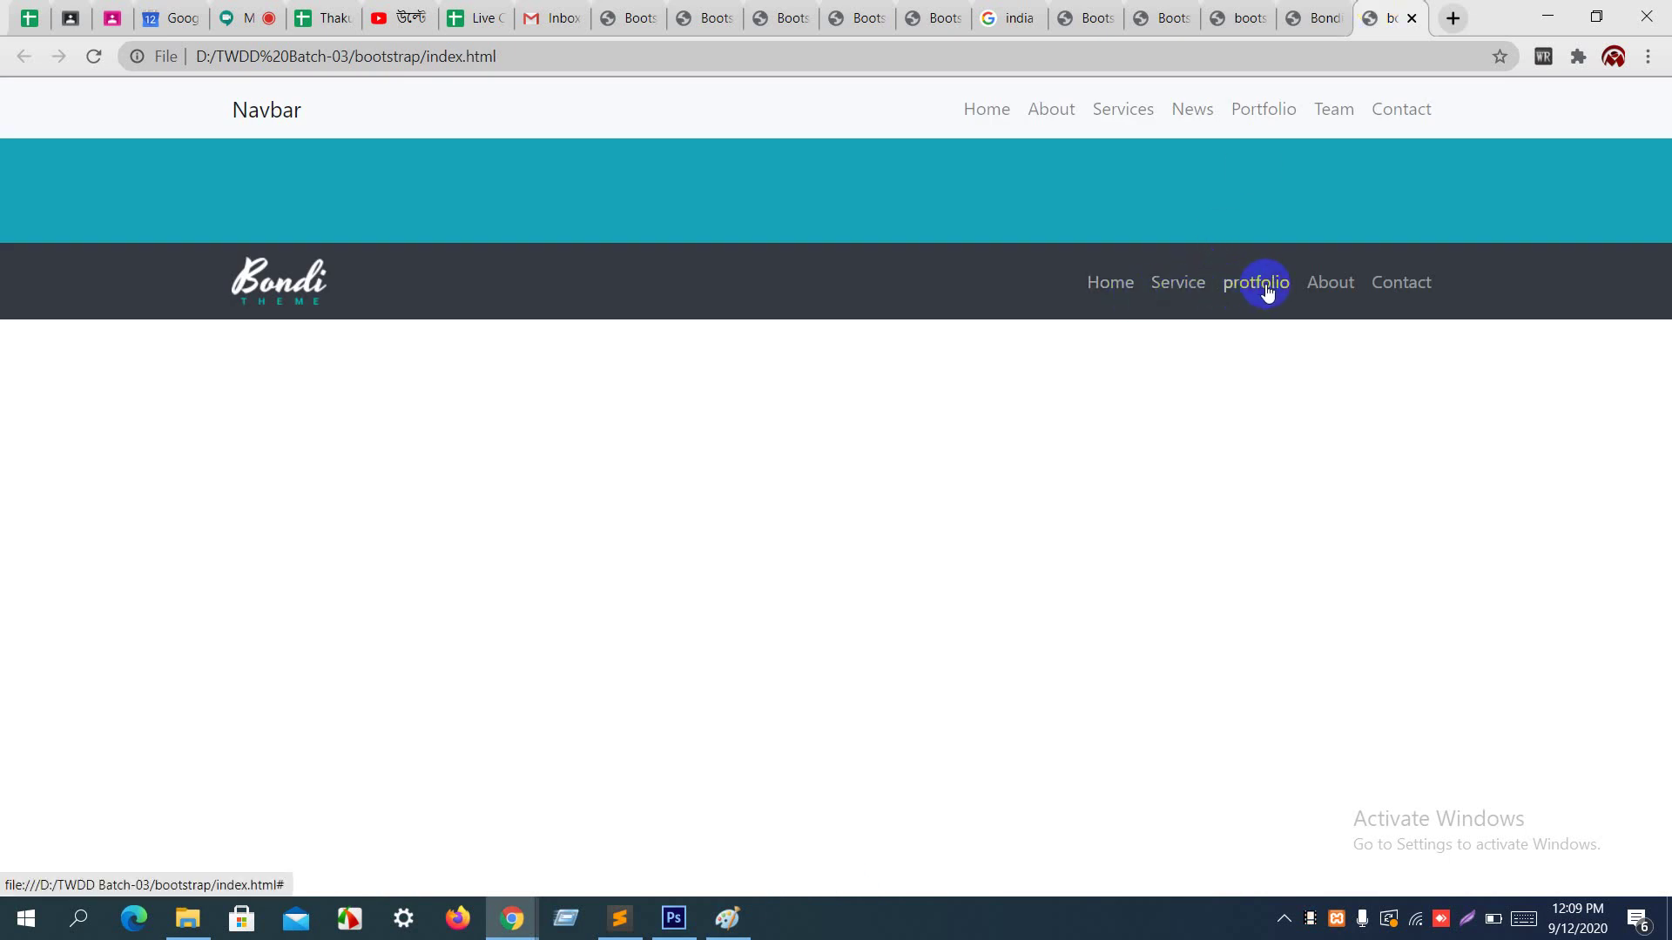
click(1313, 14)
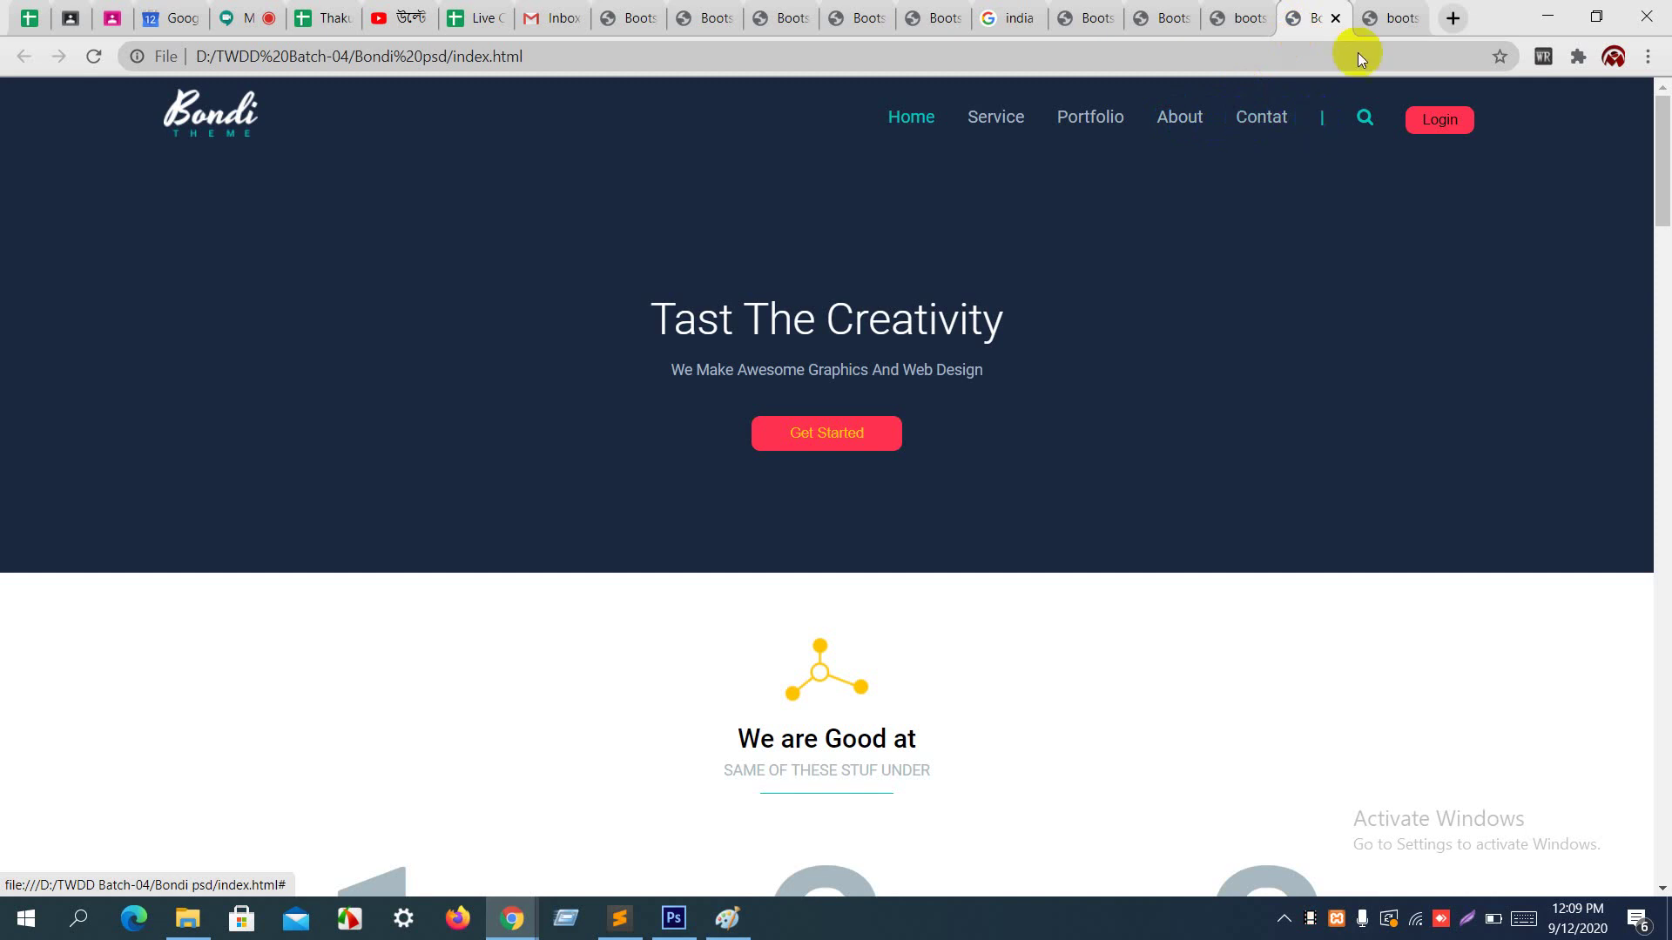
click(1384, 9)
Step: In Sublime Text, duplicate the second navbar's Contact item, replace the last copy's link text with "|", and save index.html
key(alt+Tab)
scroll(914, 592, down, 2)
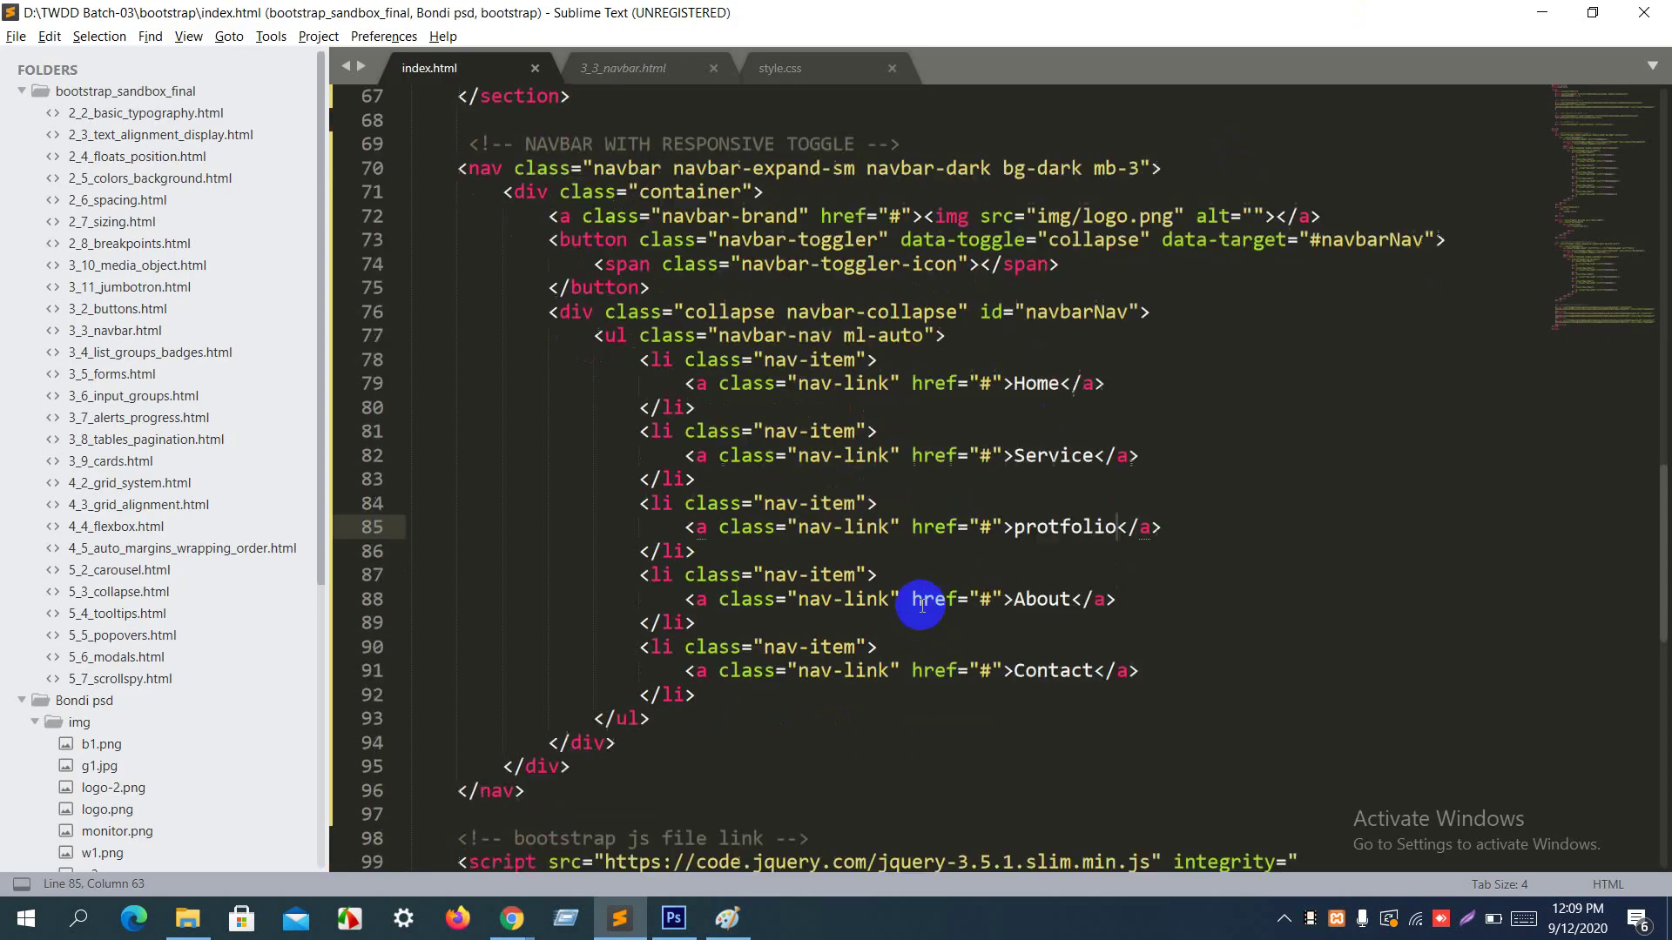
drag(699, 603, 712, 535)
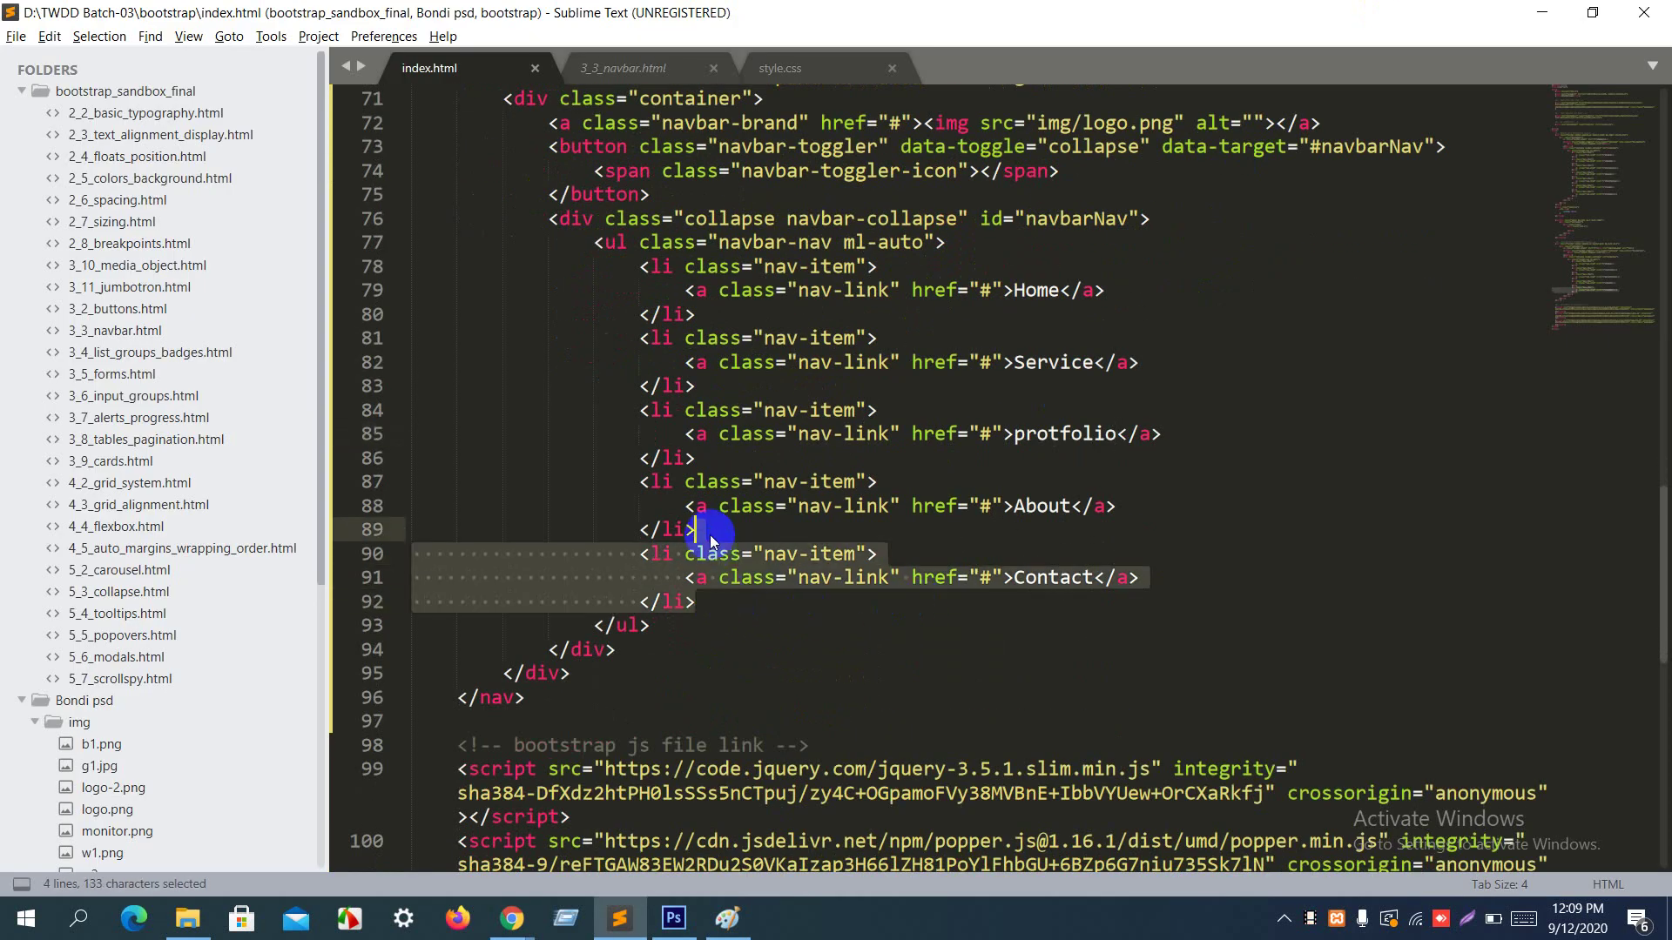
key(ctrl+shift+d)
double_click(1073, 649)
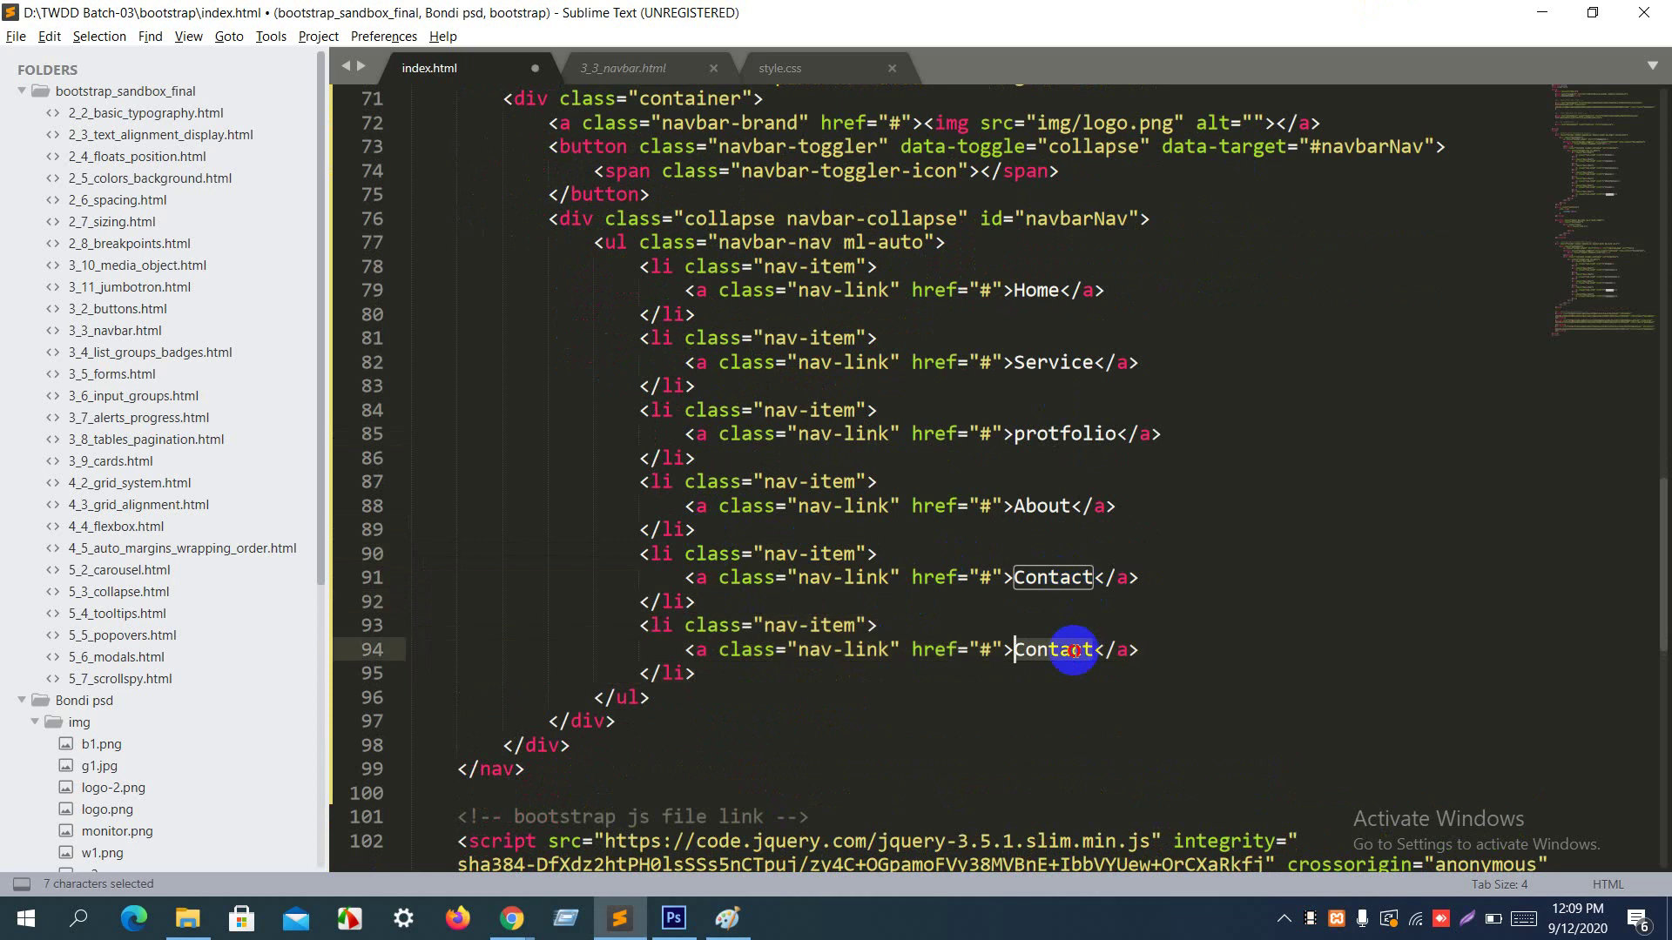
key(BackSpace)
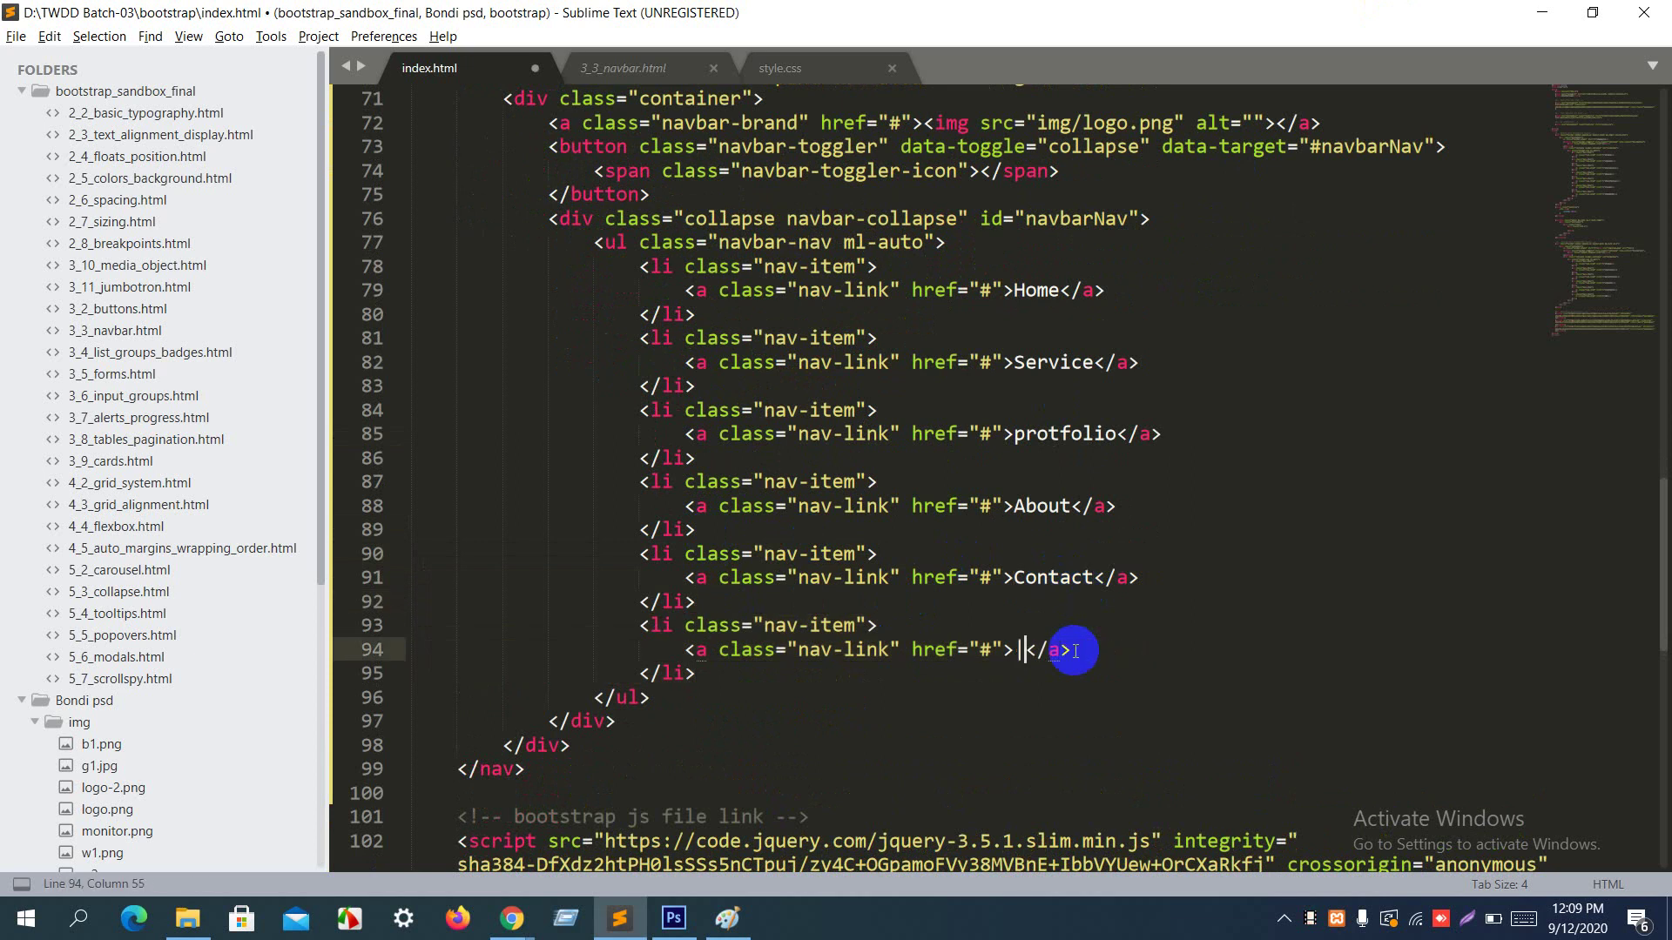
key(ctrl+s)
Step: Switch to Chrome, reload the bootstrap page, and compare the separator after Contact with the Bondi theme page
key(alt+Tab)
key(F5)
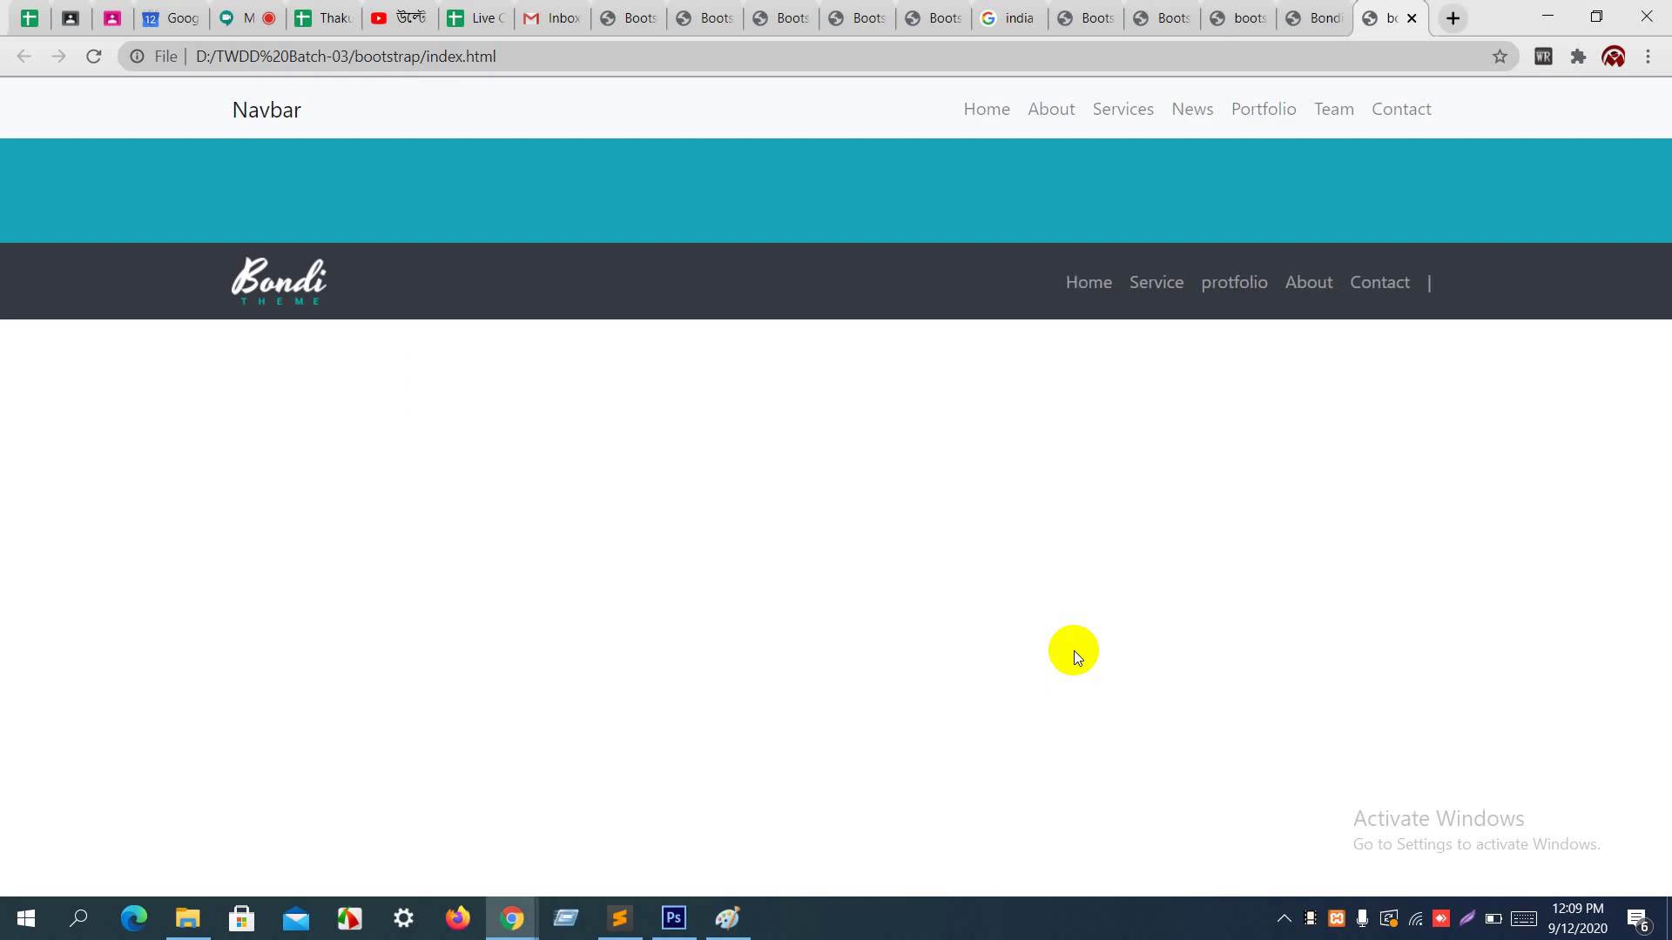
click(1313, 17)
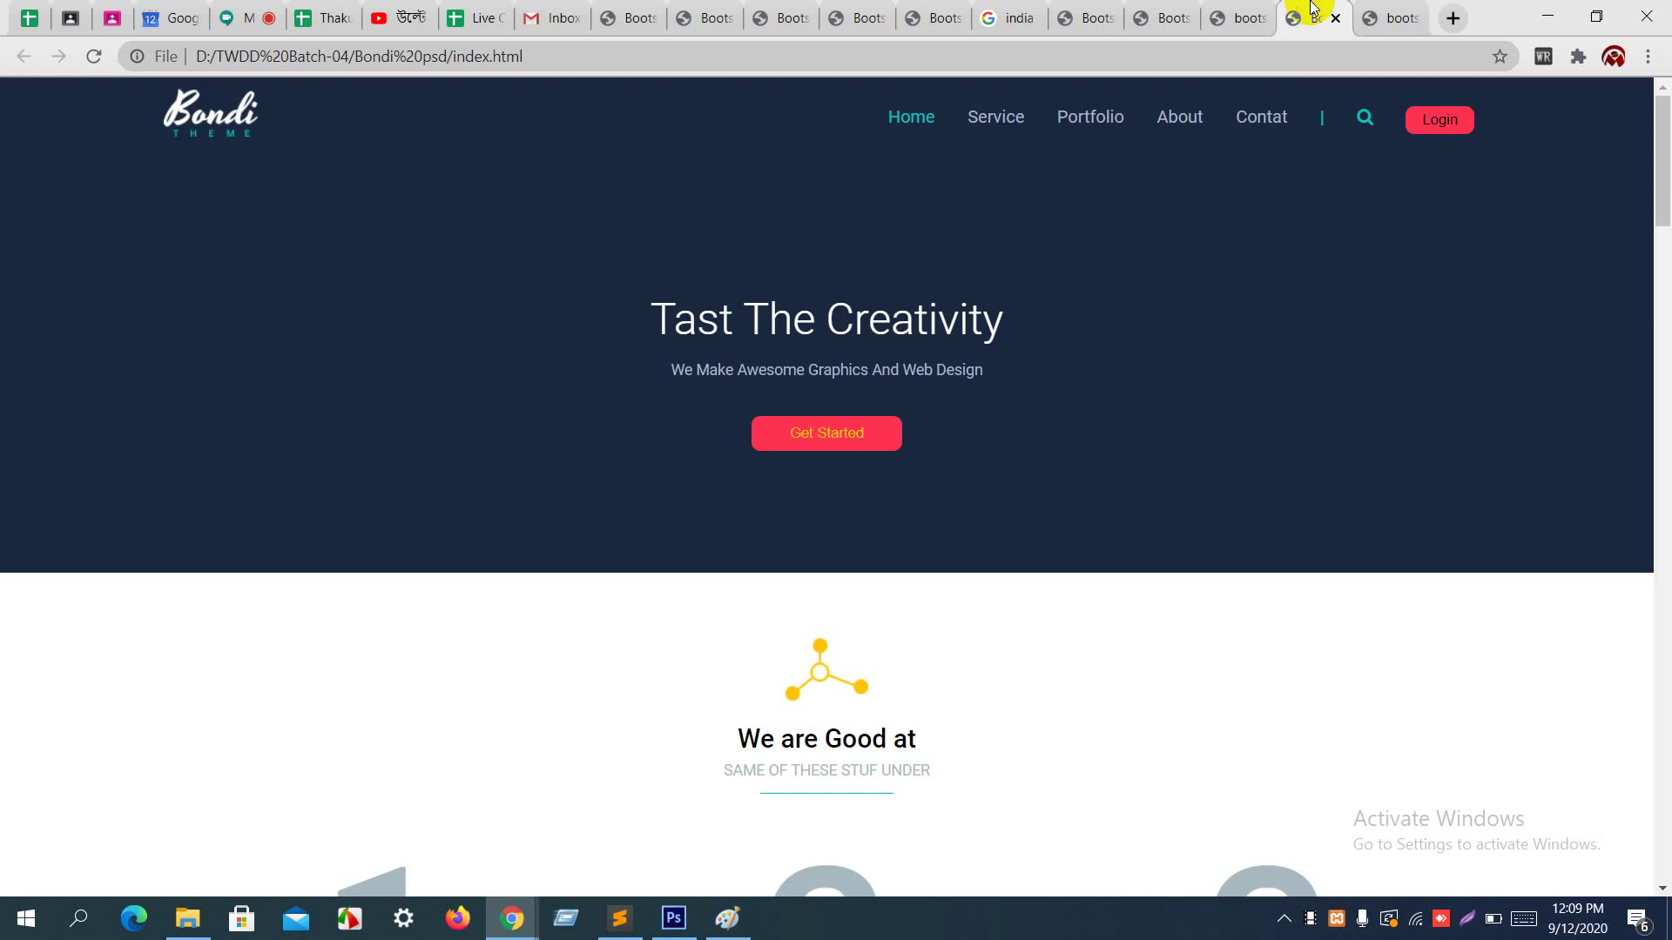
click(1406, 11)
Step: In Sublime Text, duplicate the "|" nav item and clear the link text of the last copy
key(alt+Tab)
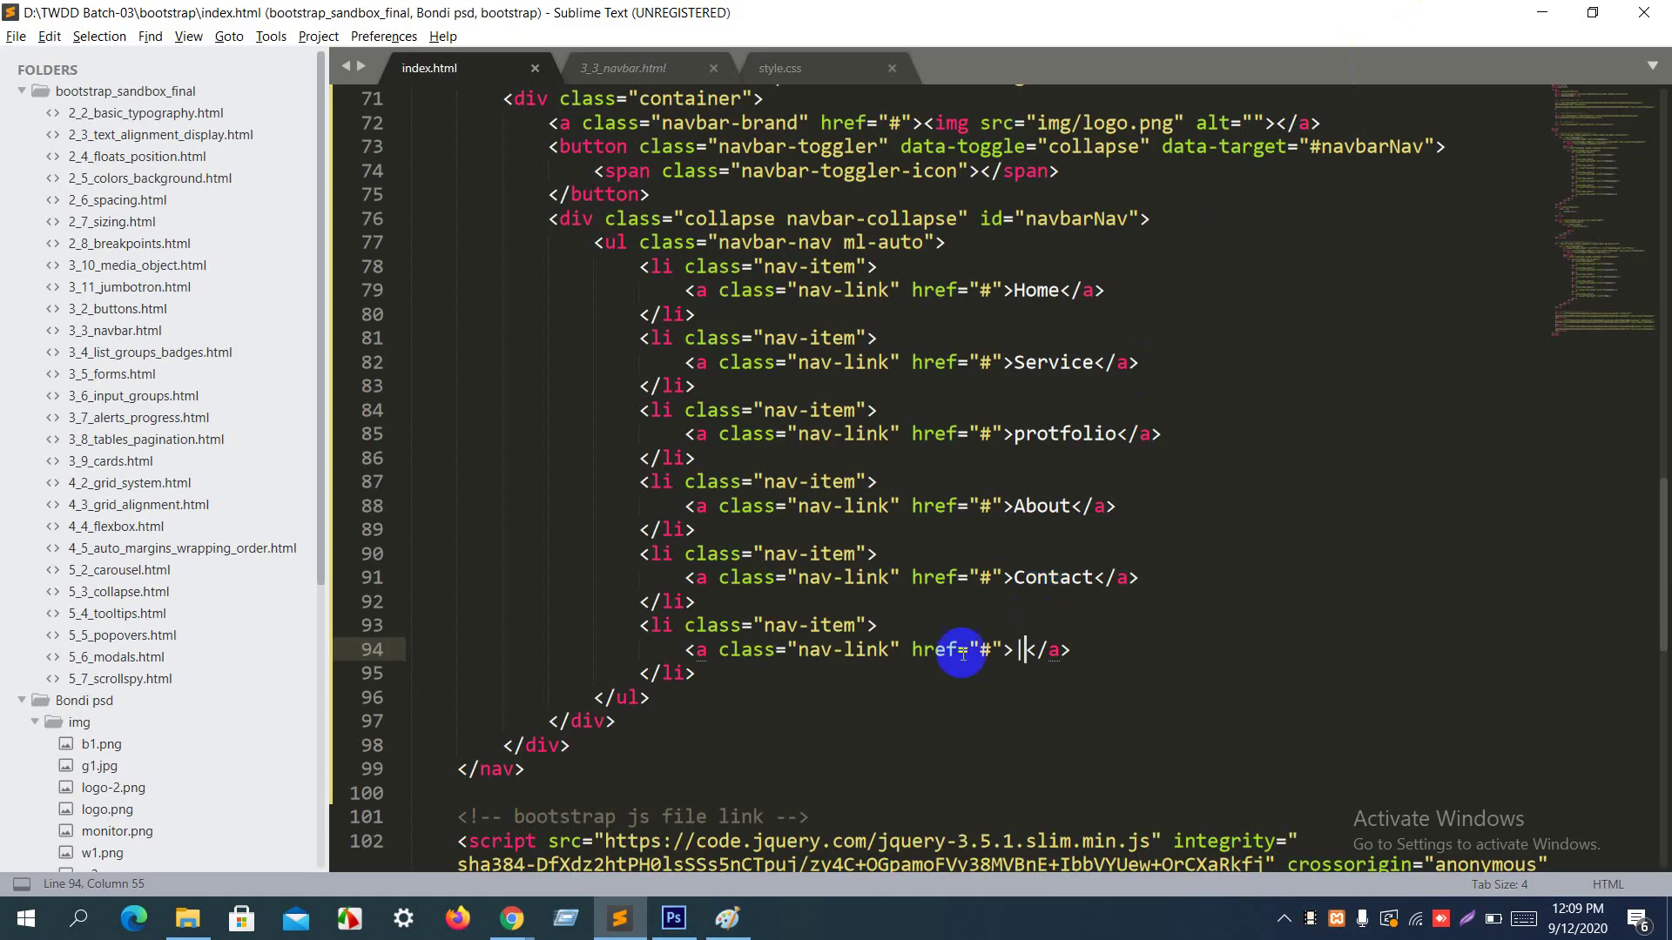
drag(704, 674, 711, 601)
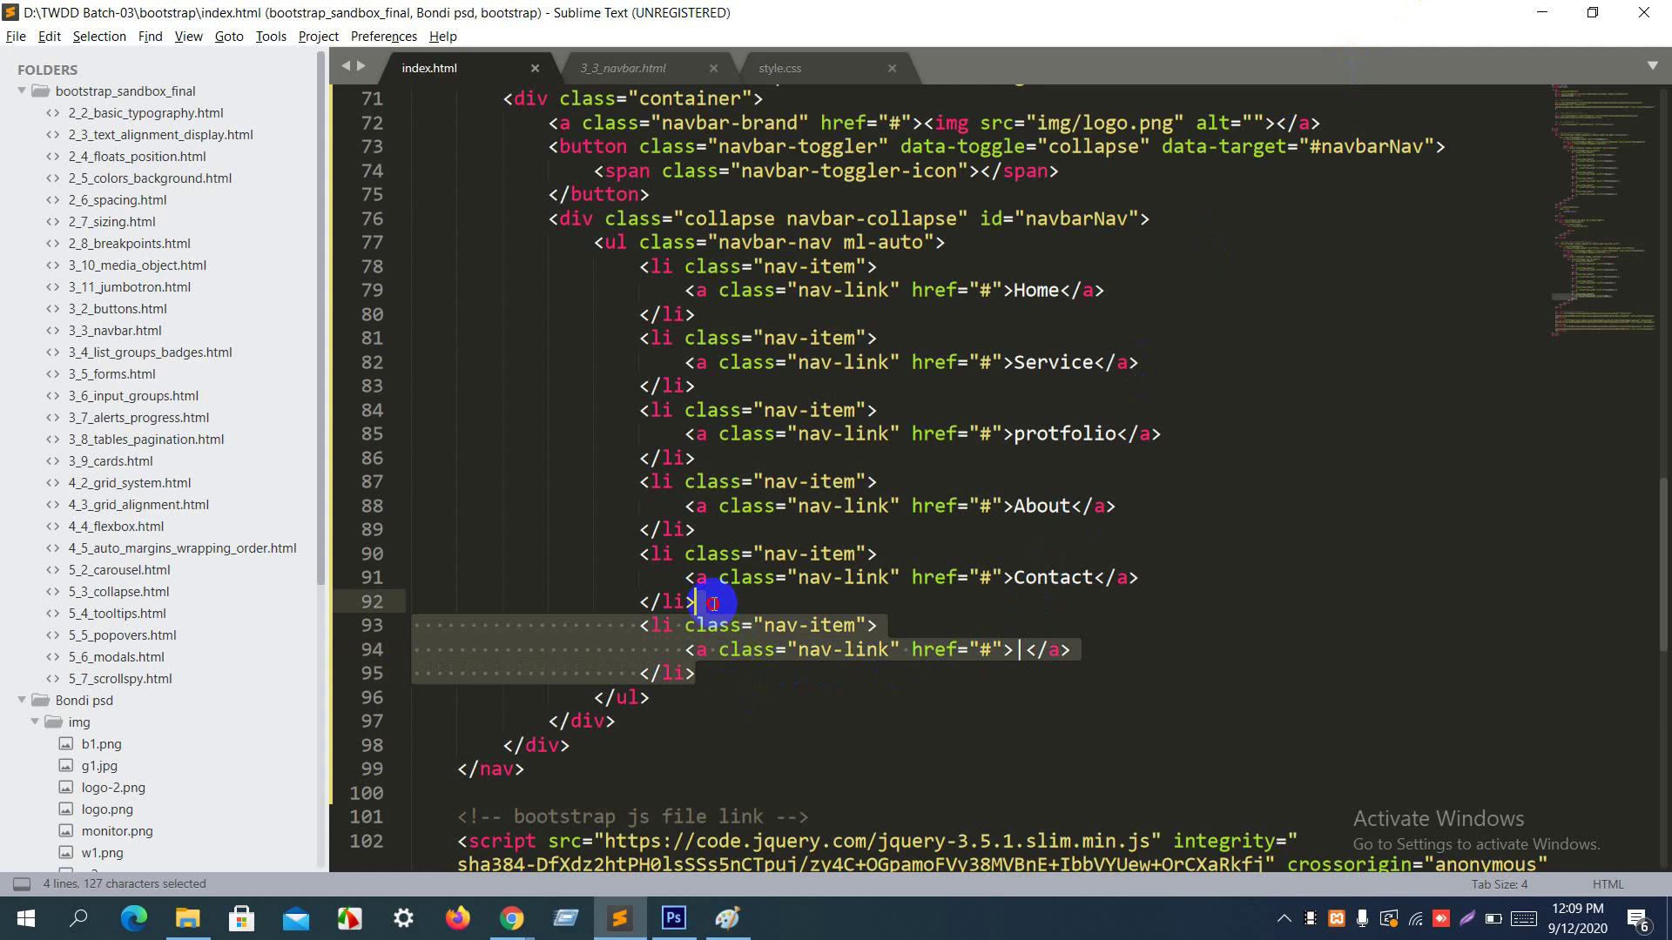
key(ctrl+shift+d)
click(980, 723)
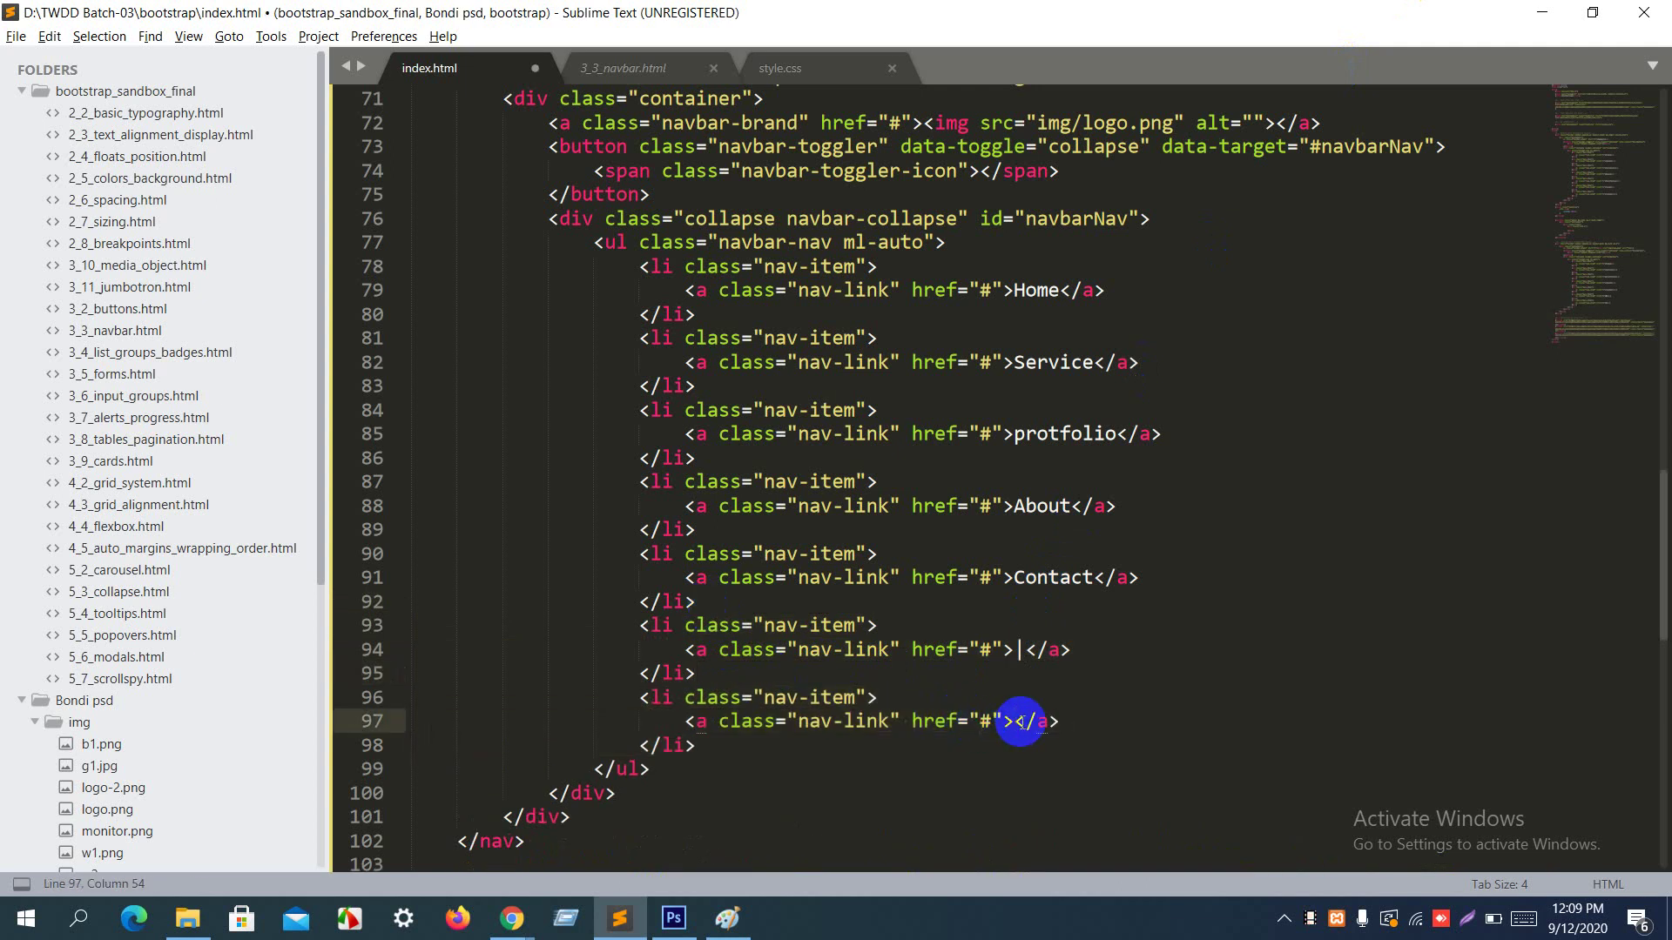
Step: Insert an i tag with the class "fa fa-search" inside the last nav link, and save index.html
text(i)
key(Tab)
text(cla)
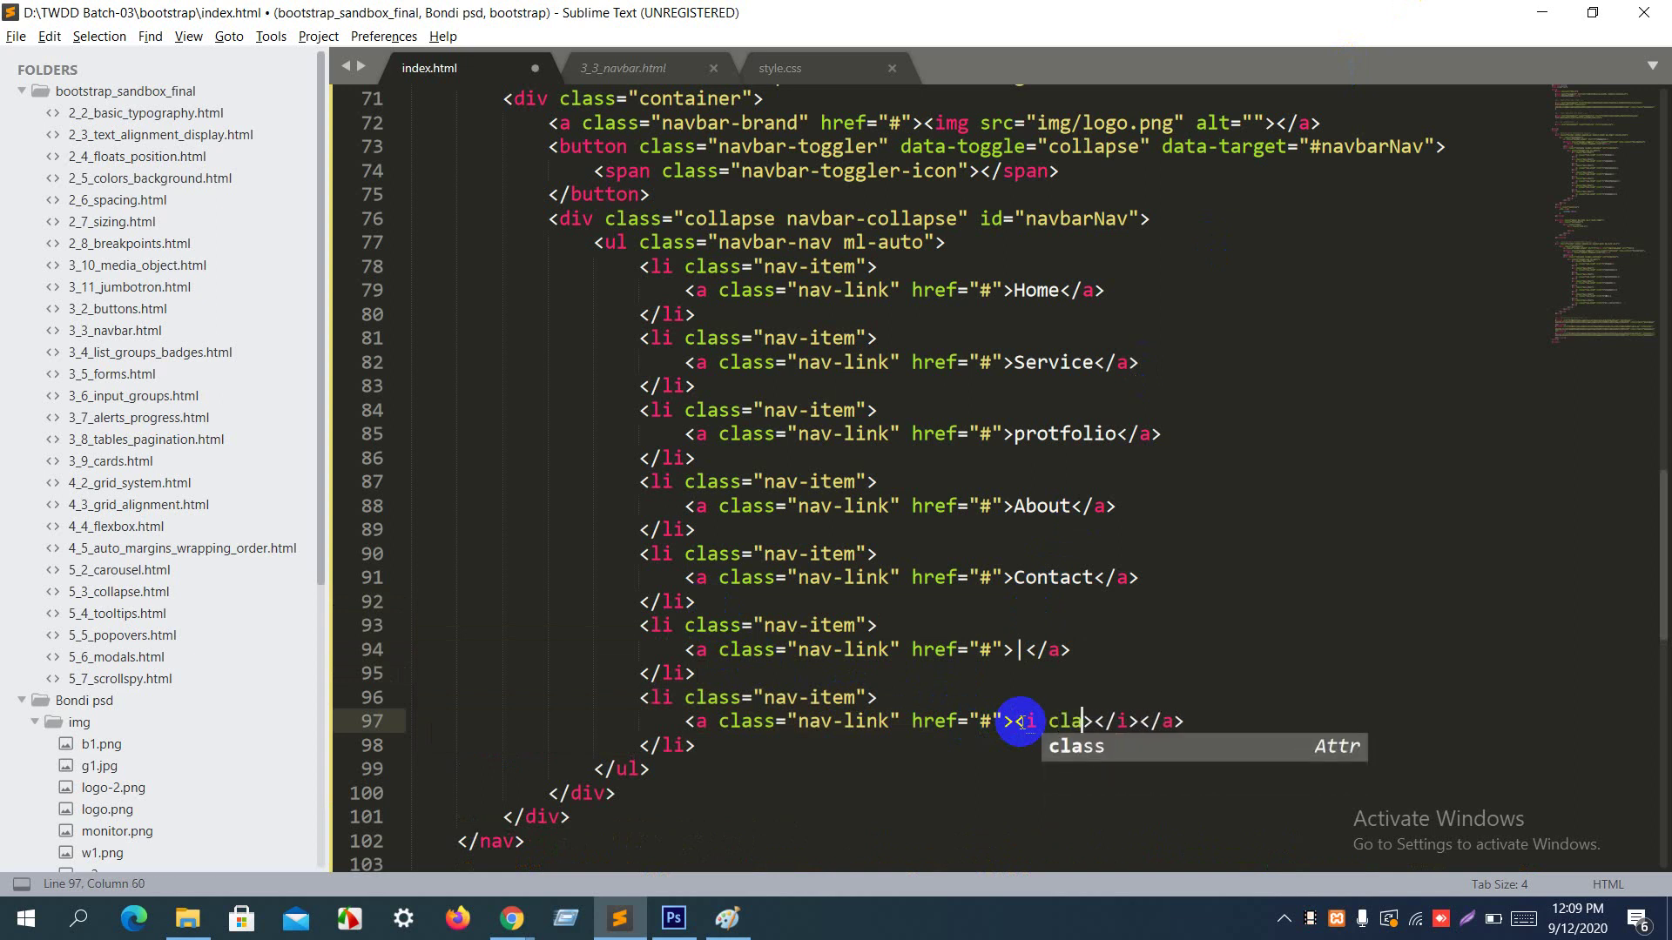
key(Tab)
text(fa)
text( fa-sear)
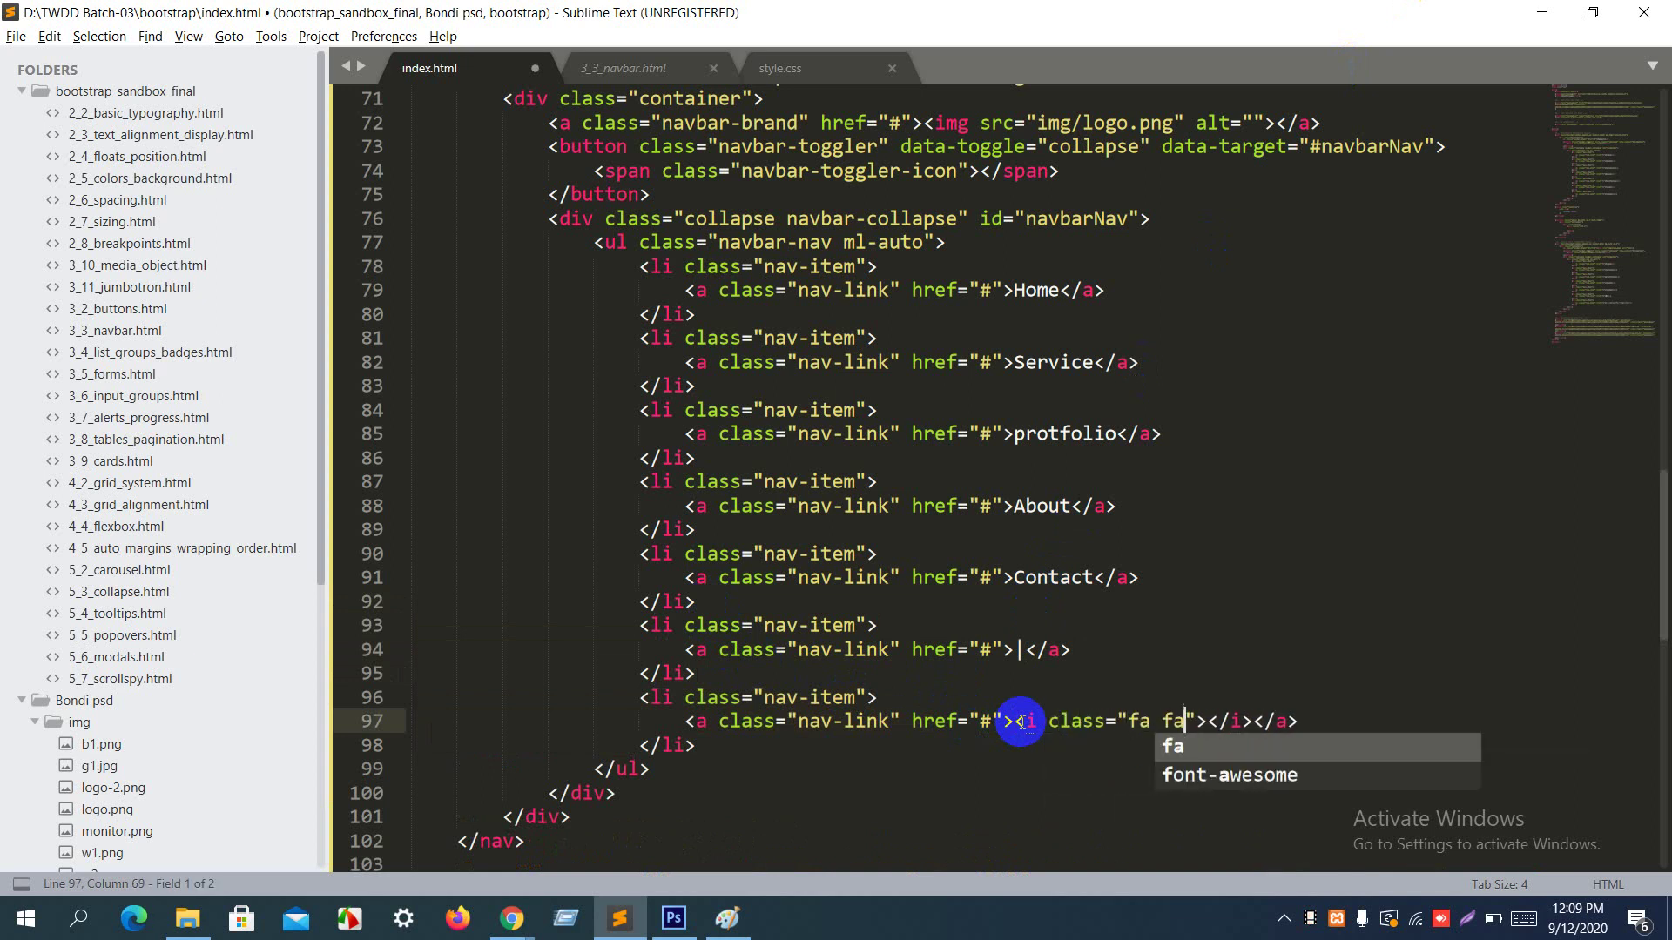
text(ch)
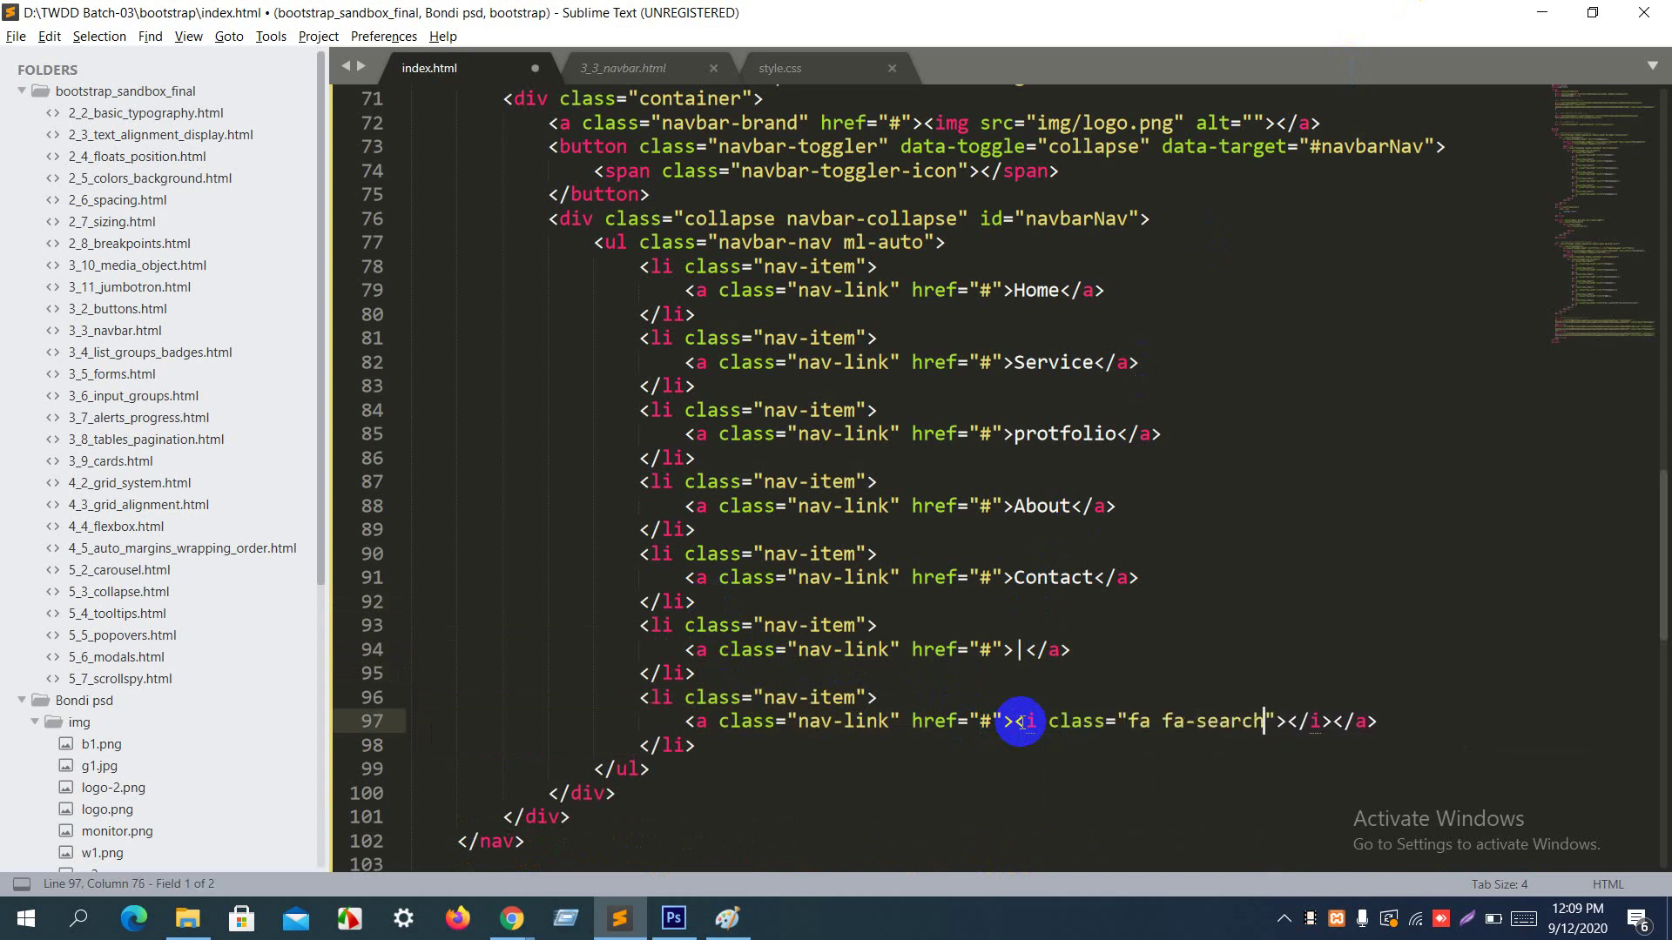
key(ctrl+s)
Step: Reload the bootstrap page in Chrome, compare the navbar's search icon with the Bondi theme page, and return to Sublime Text
key(alt+Tab)
key(ctrl+r)
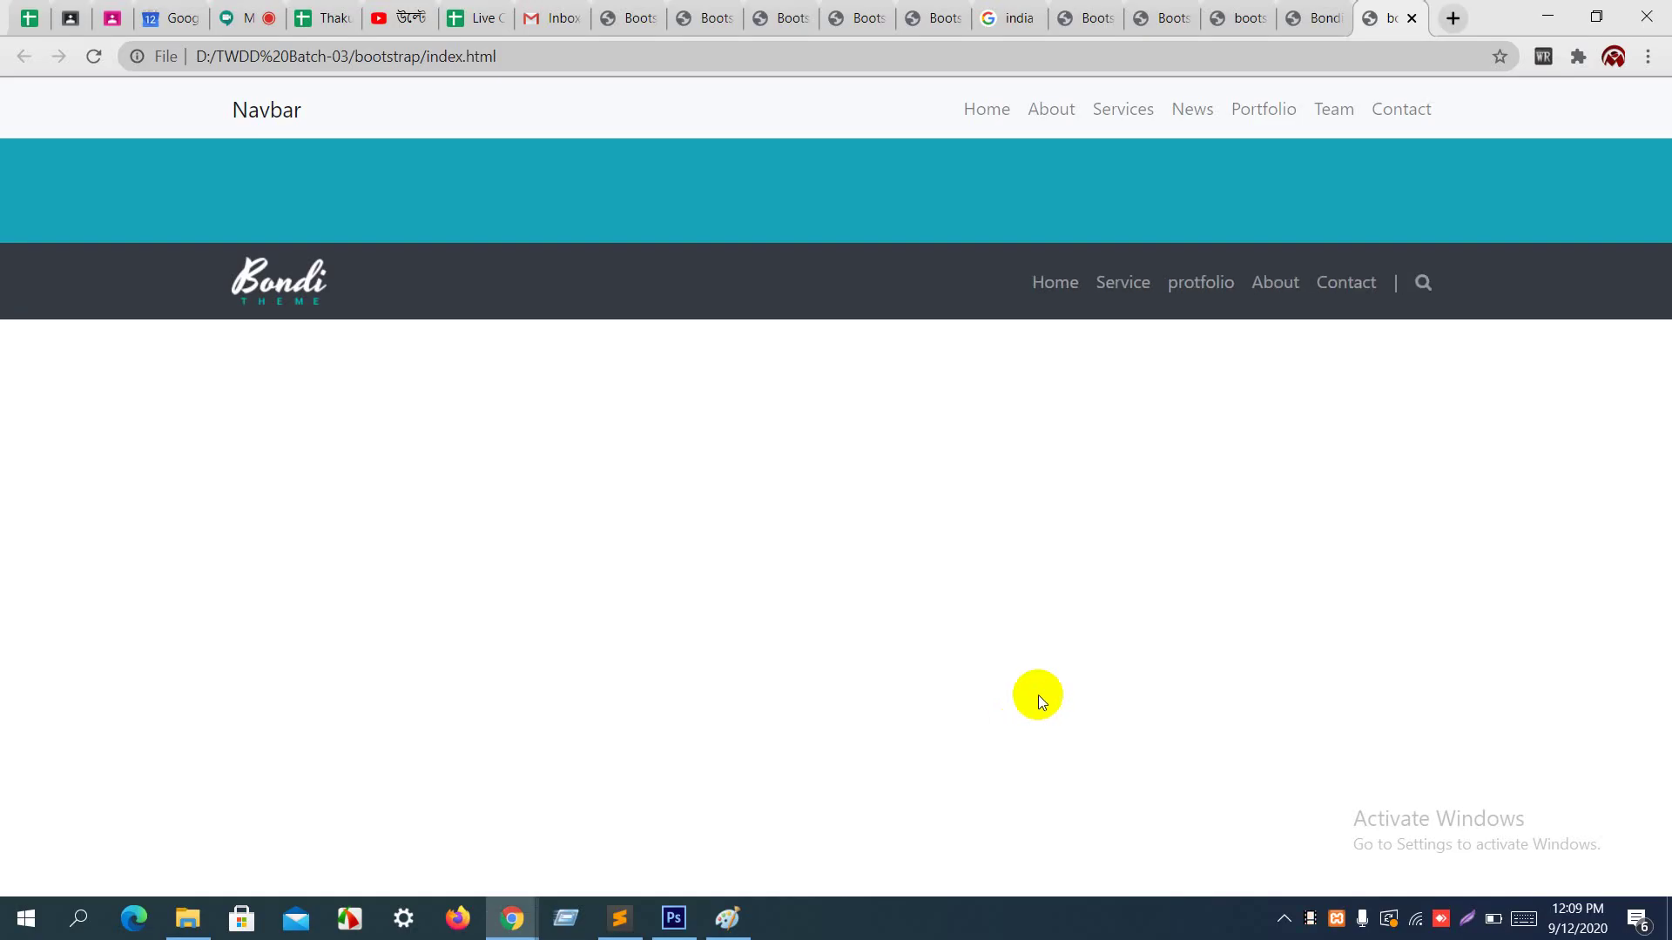
click(1289, 10)
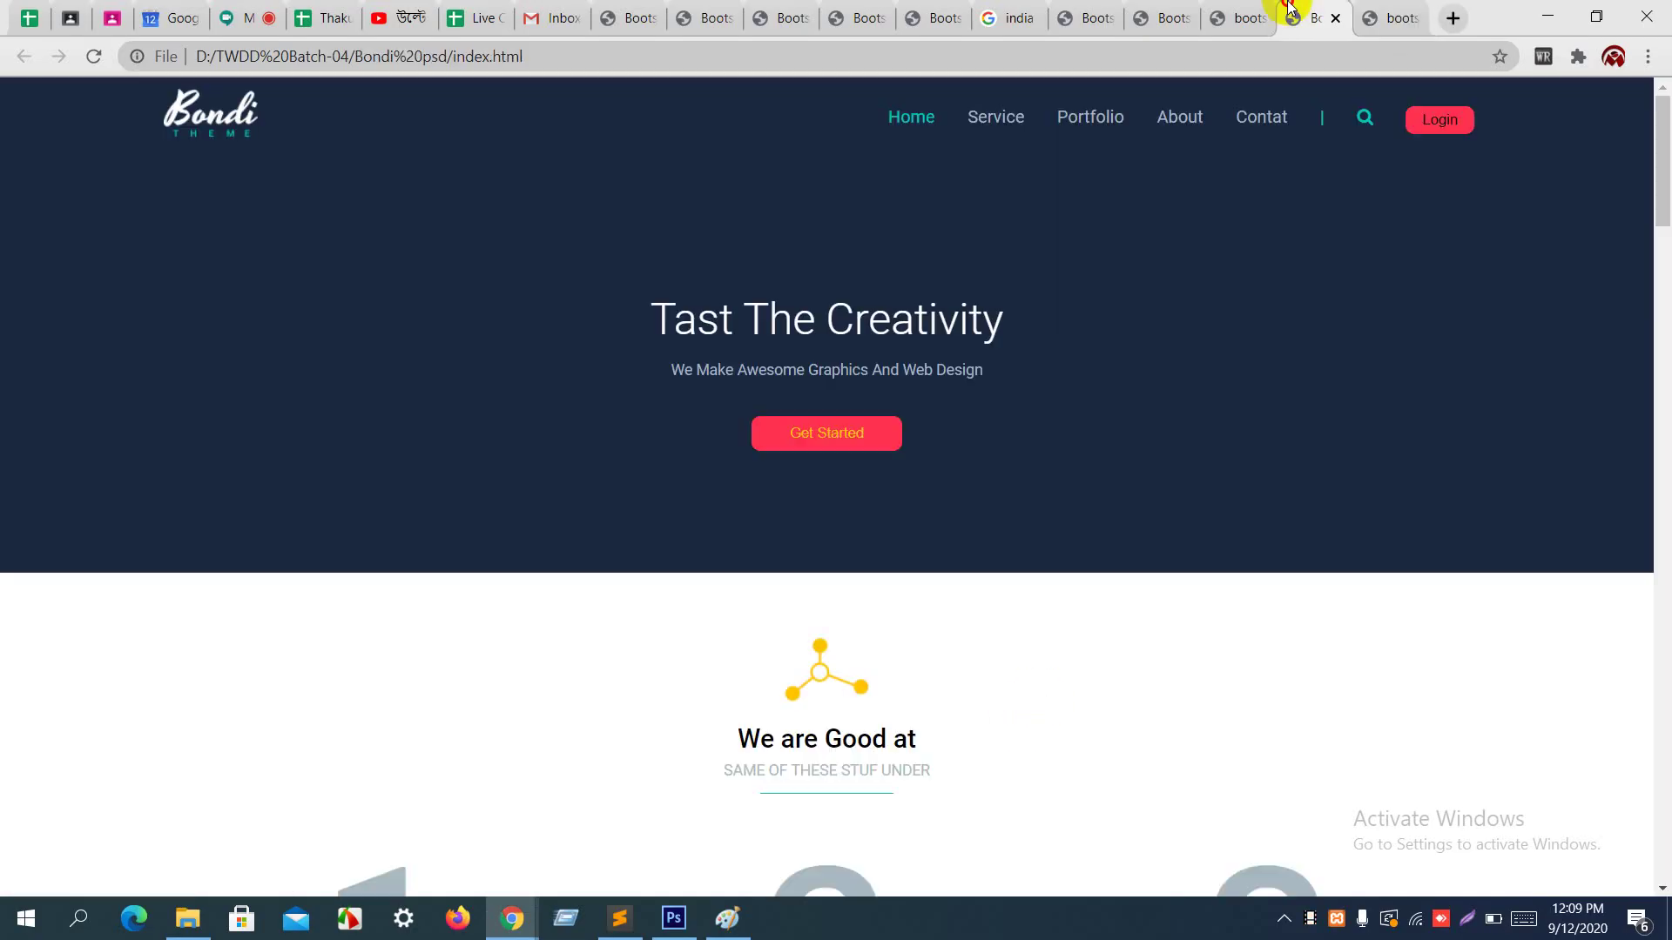
key(alt+Tab)
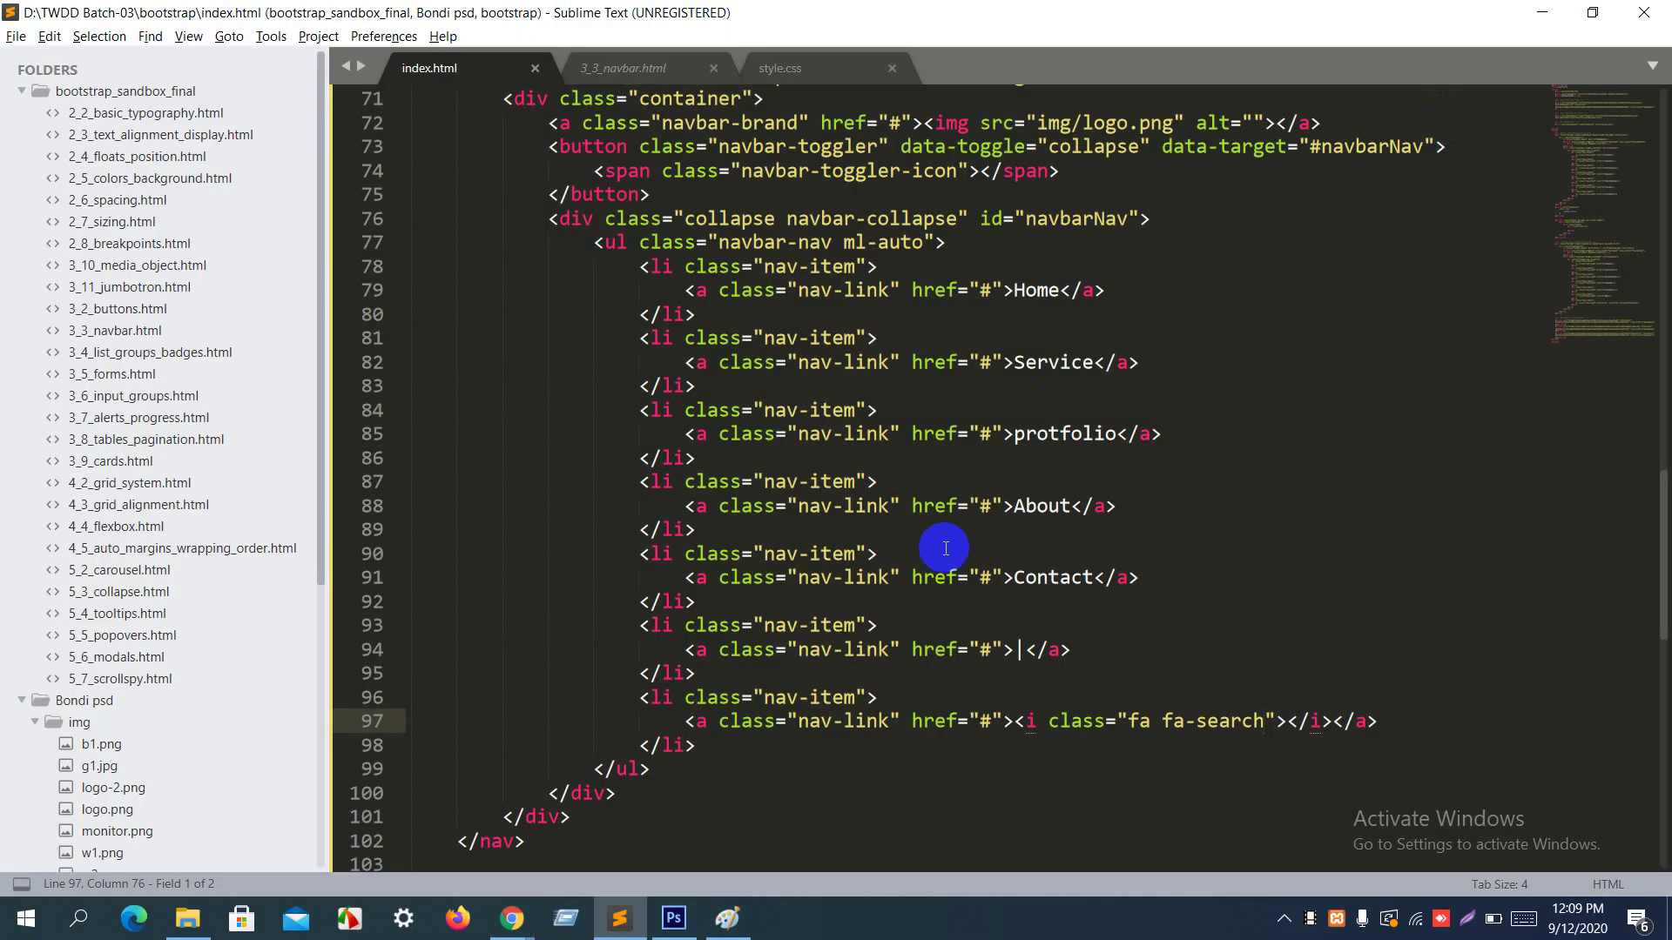
Step: Duplicate the search-icon nav item at the end of the dark navbar's list
drag(702, 576, 702, 507)
key(ctrl+shift+d)
scroll(702, 508, down, 1)
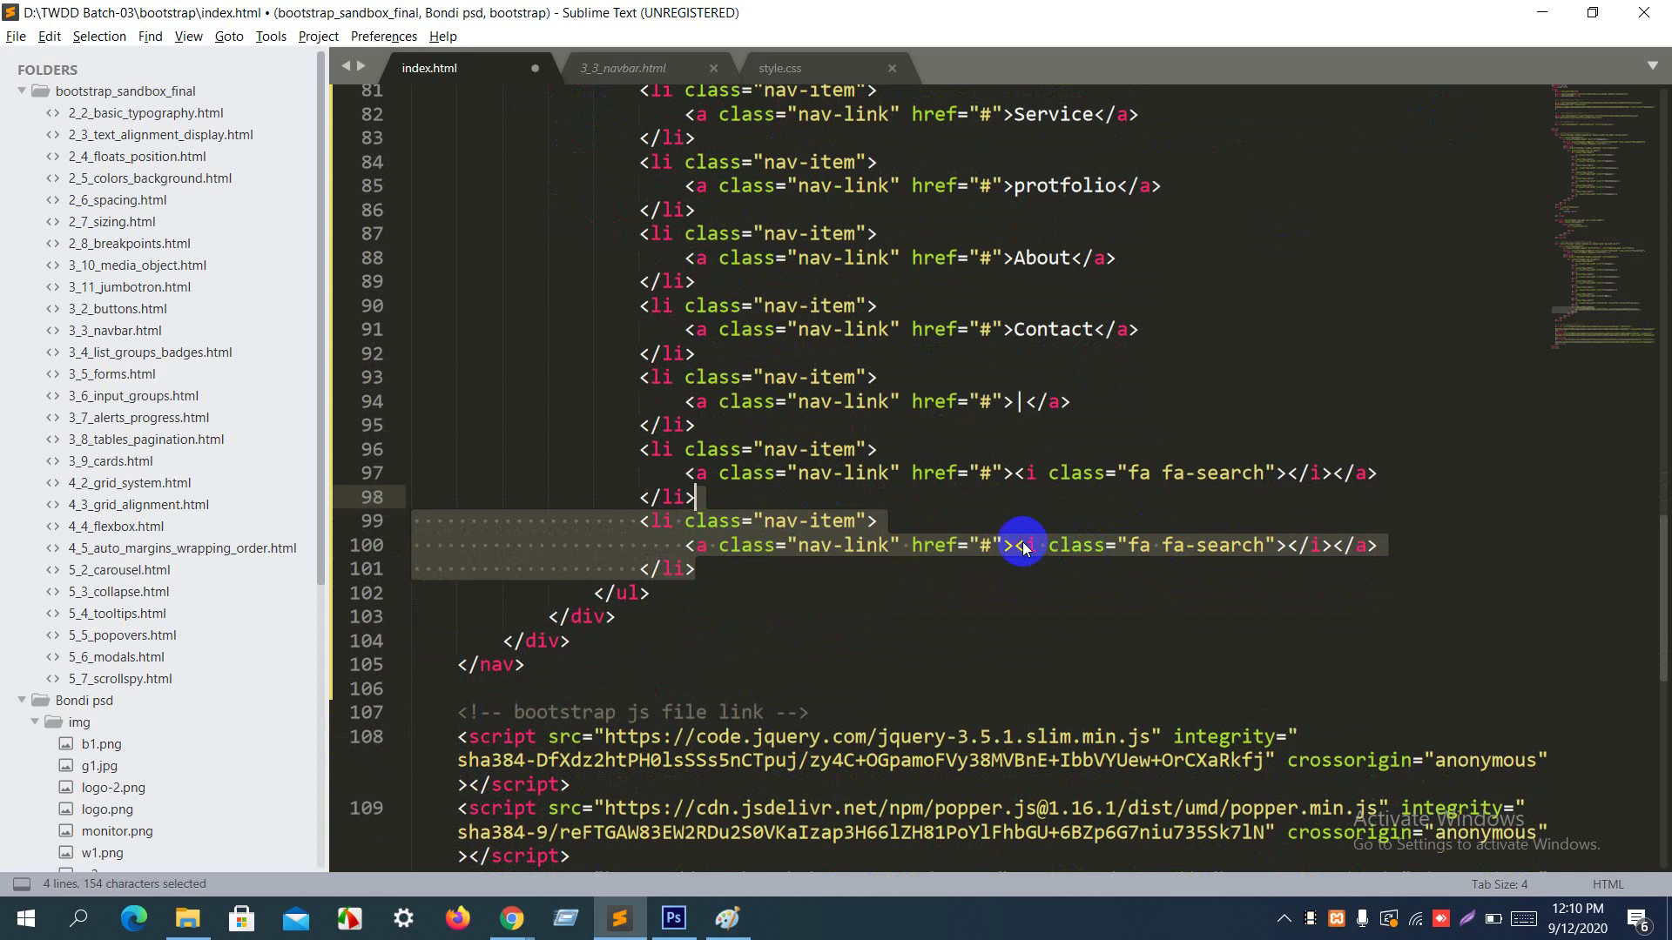
click(998, 592)
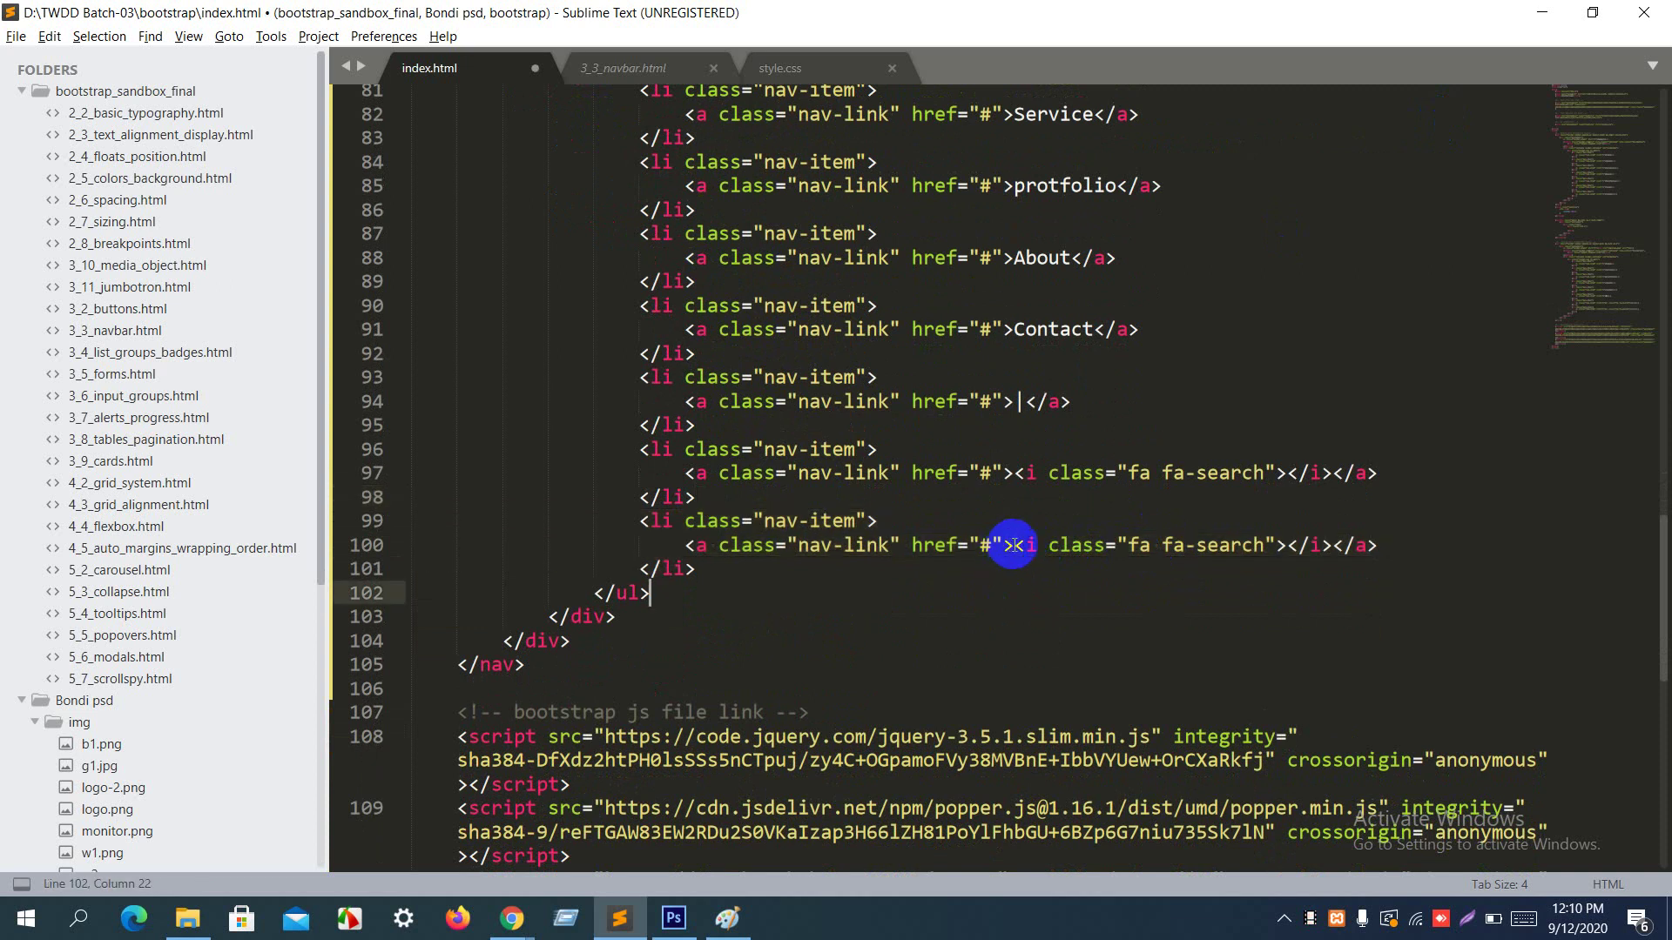
Step: Replace the search icon in the duplicated nav link with a button labelled "Login"
drag(1011, 545, 1325, 545)
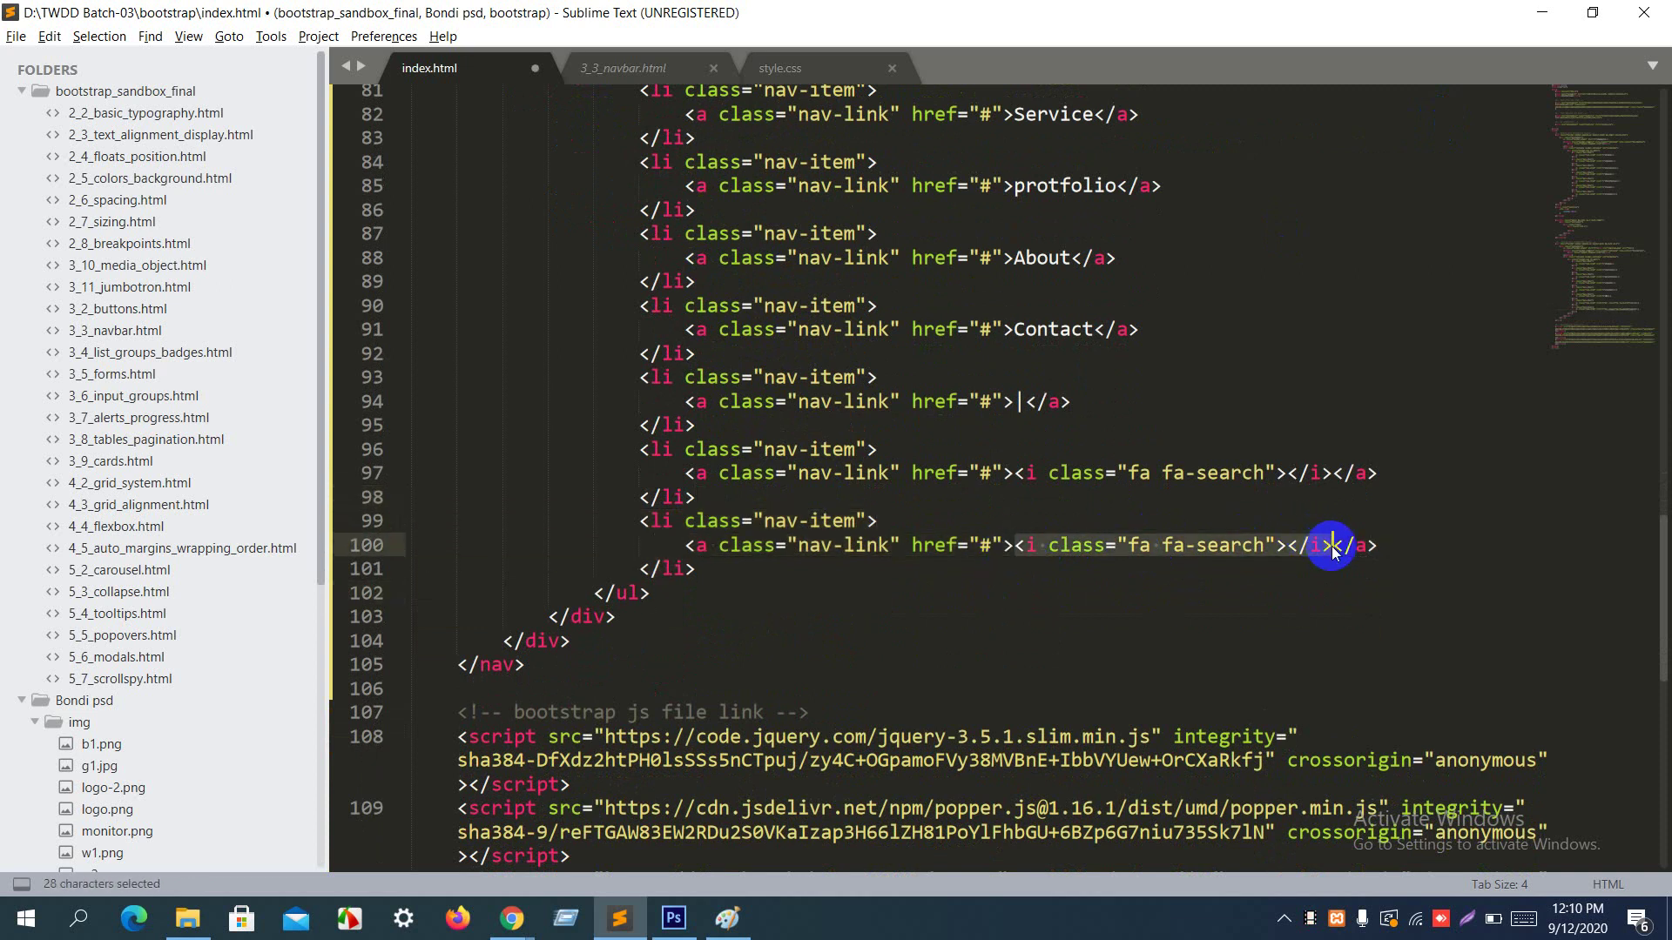
key(BackSpace)
text(butt)
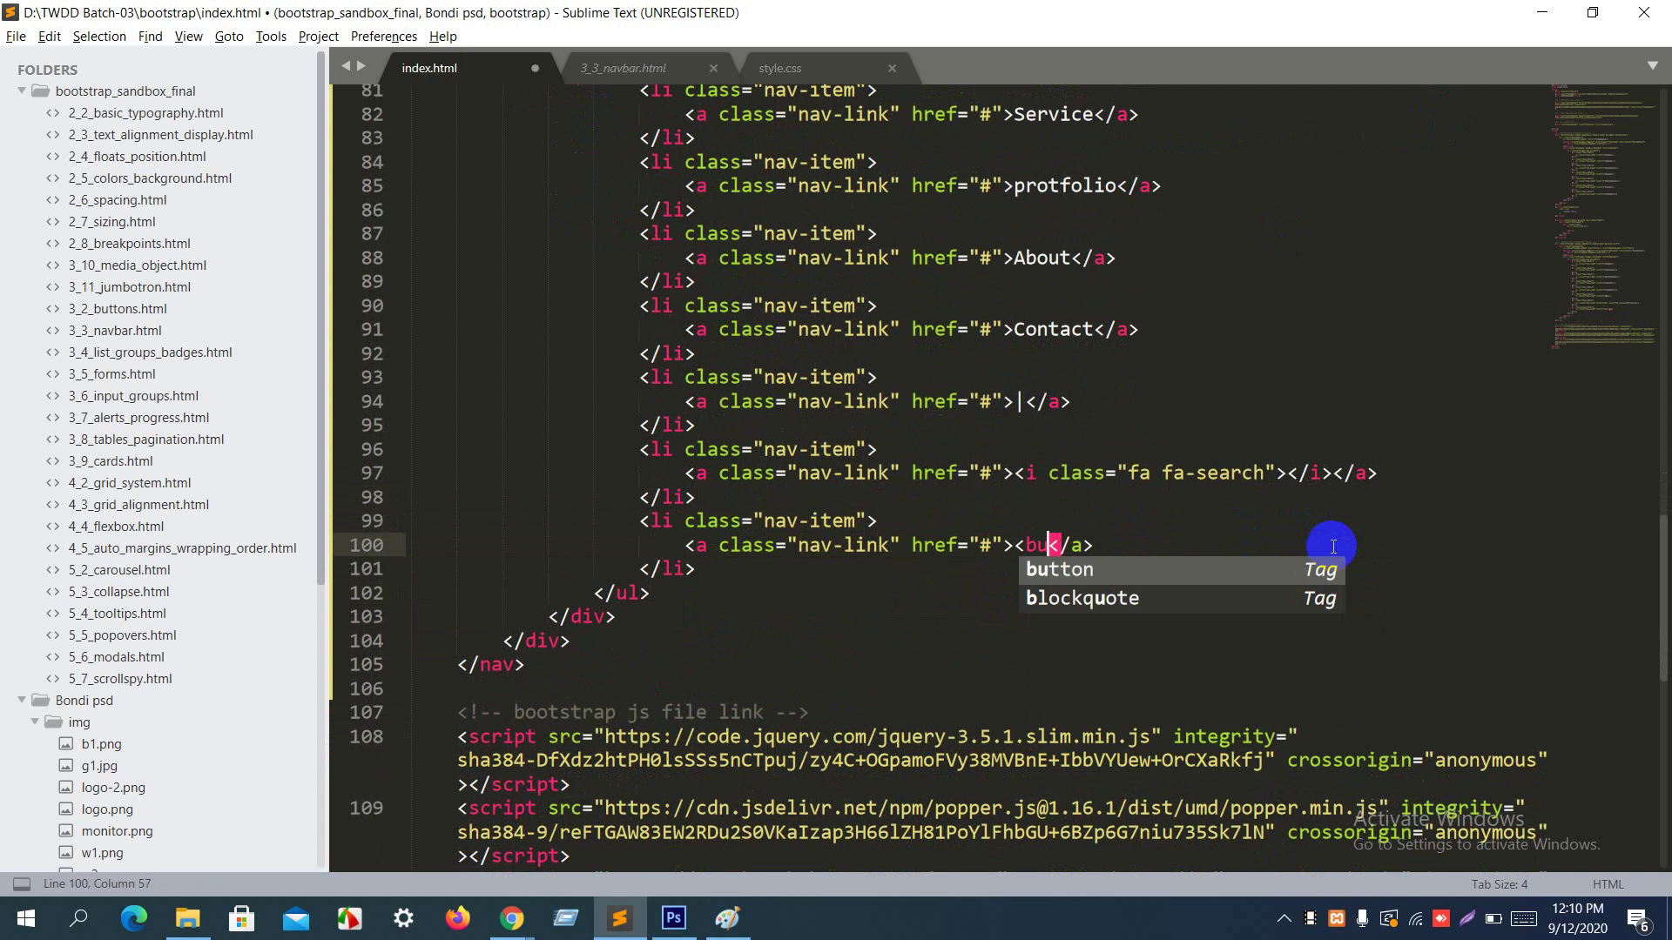
key(Tab)
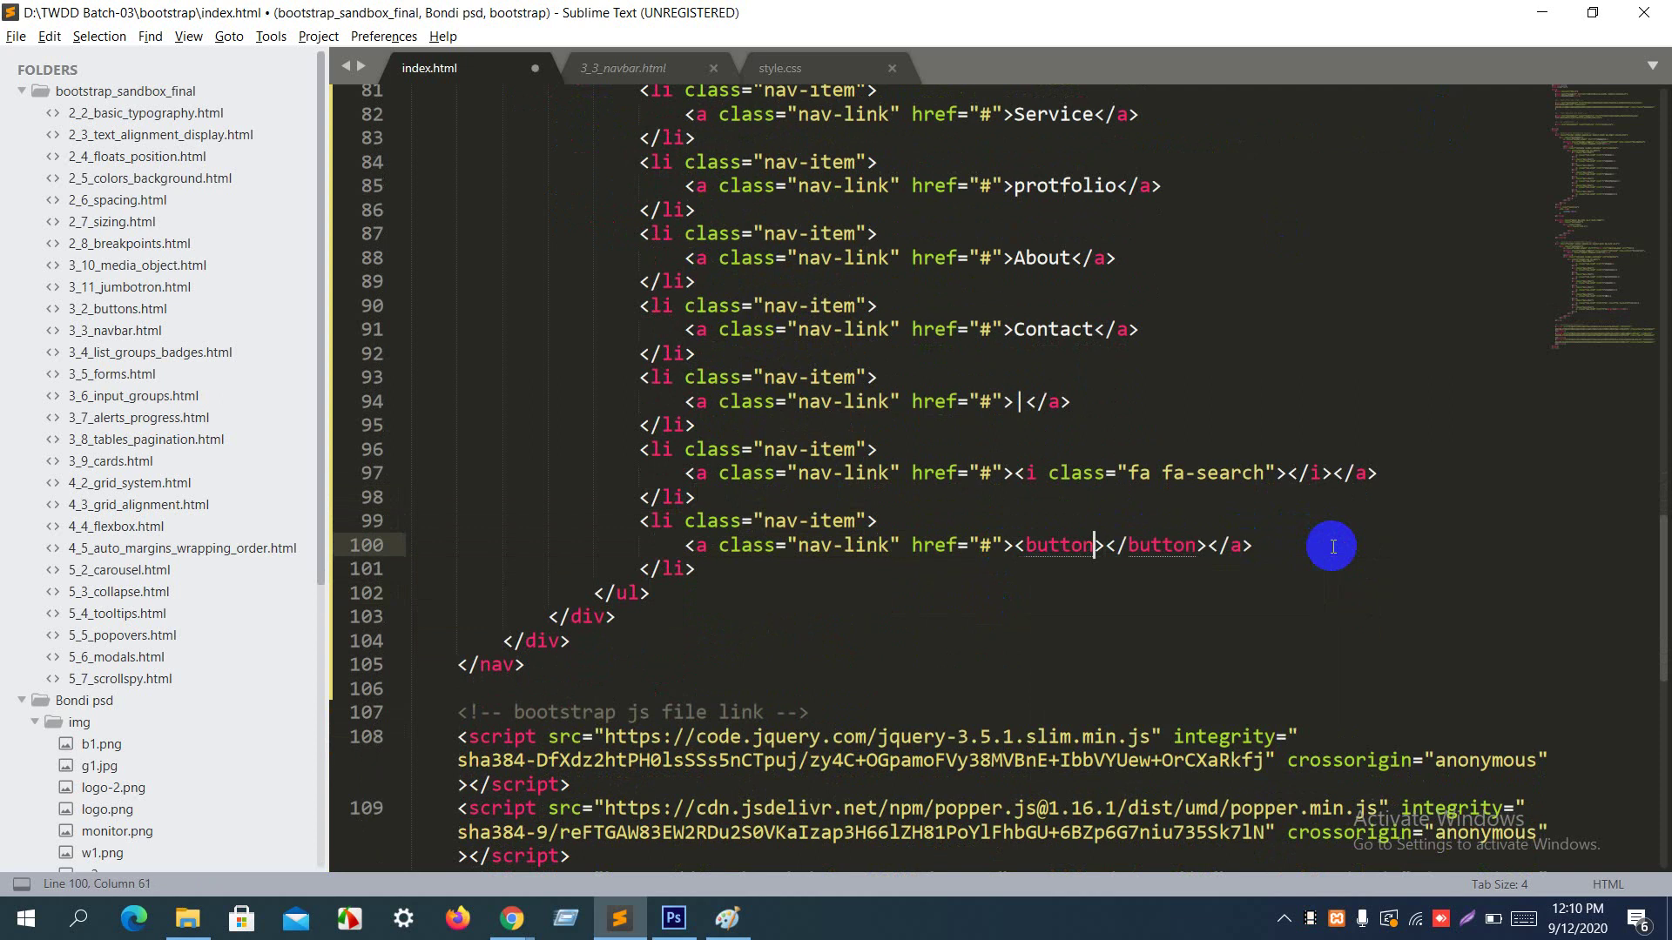
text(Lo)
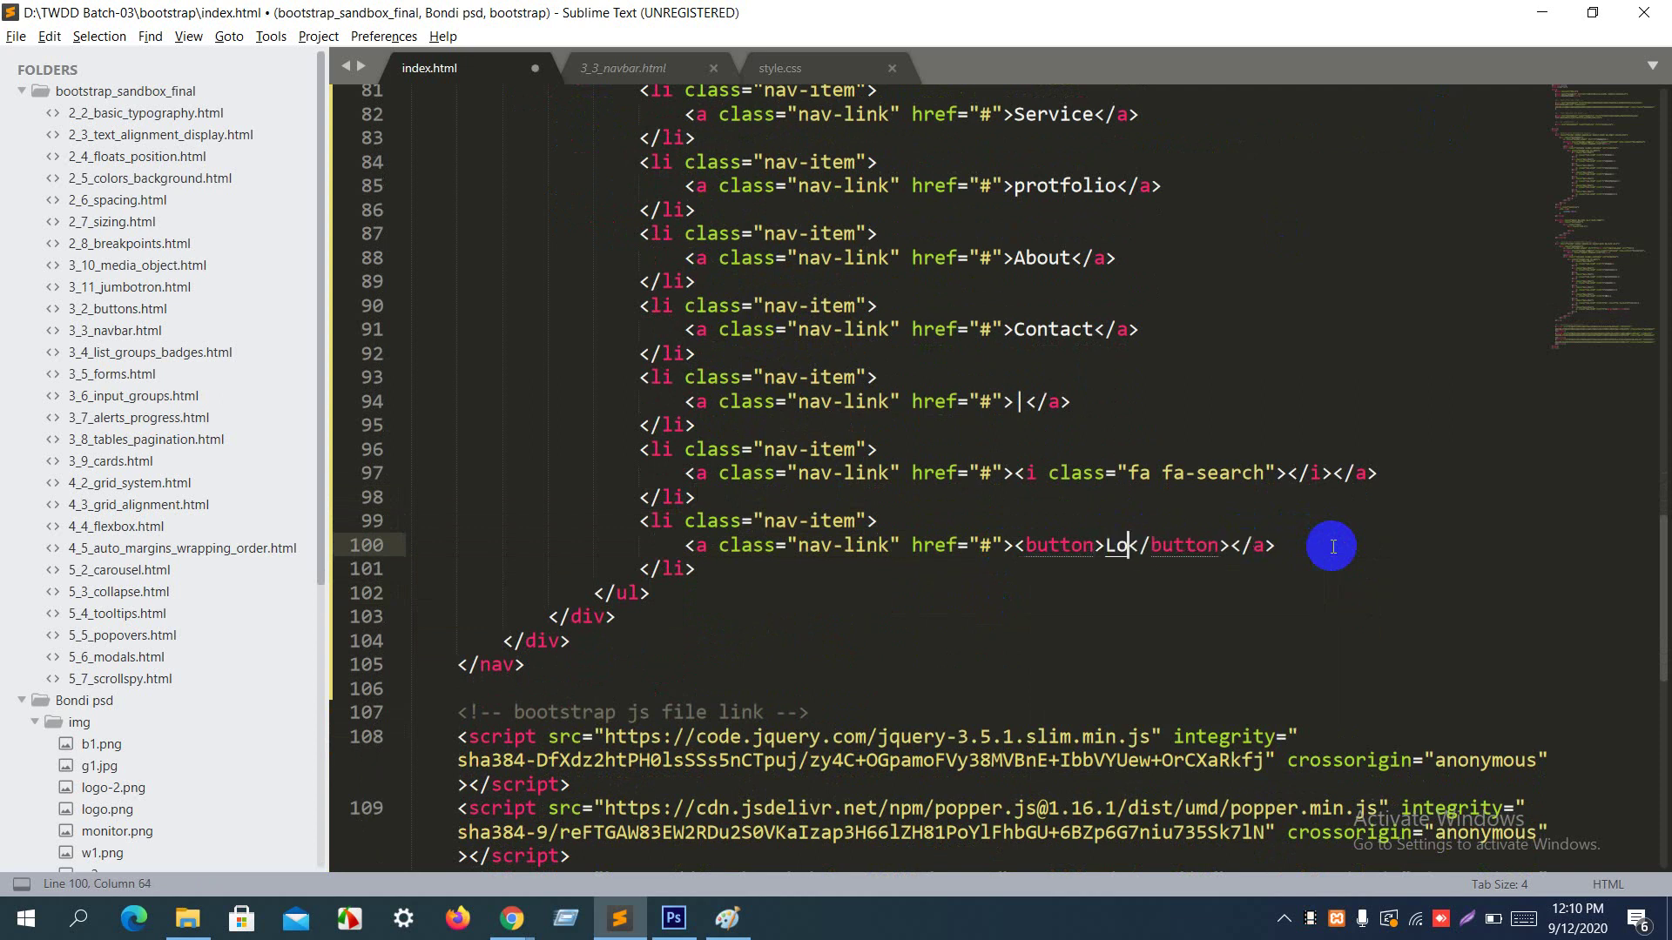
text(gin)
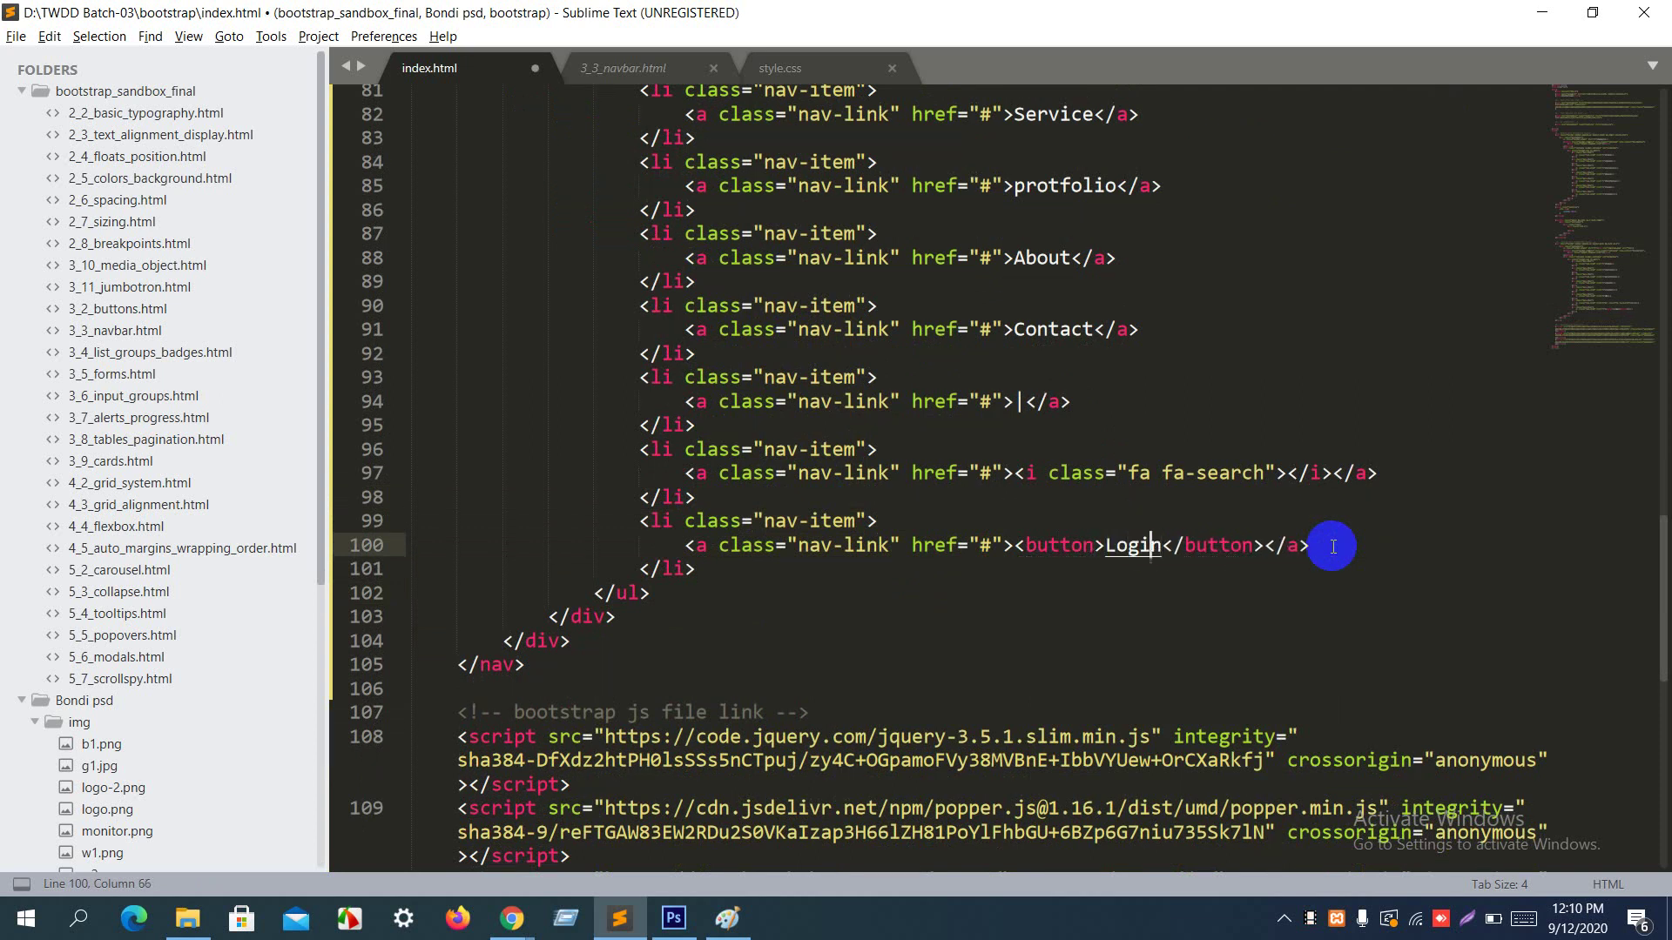
Step: Give the Login button the class "bnt bnt-danger", save index.html, and check the page in Chrome before returning to Sublime Text
text( cla)
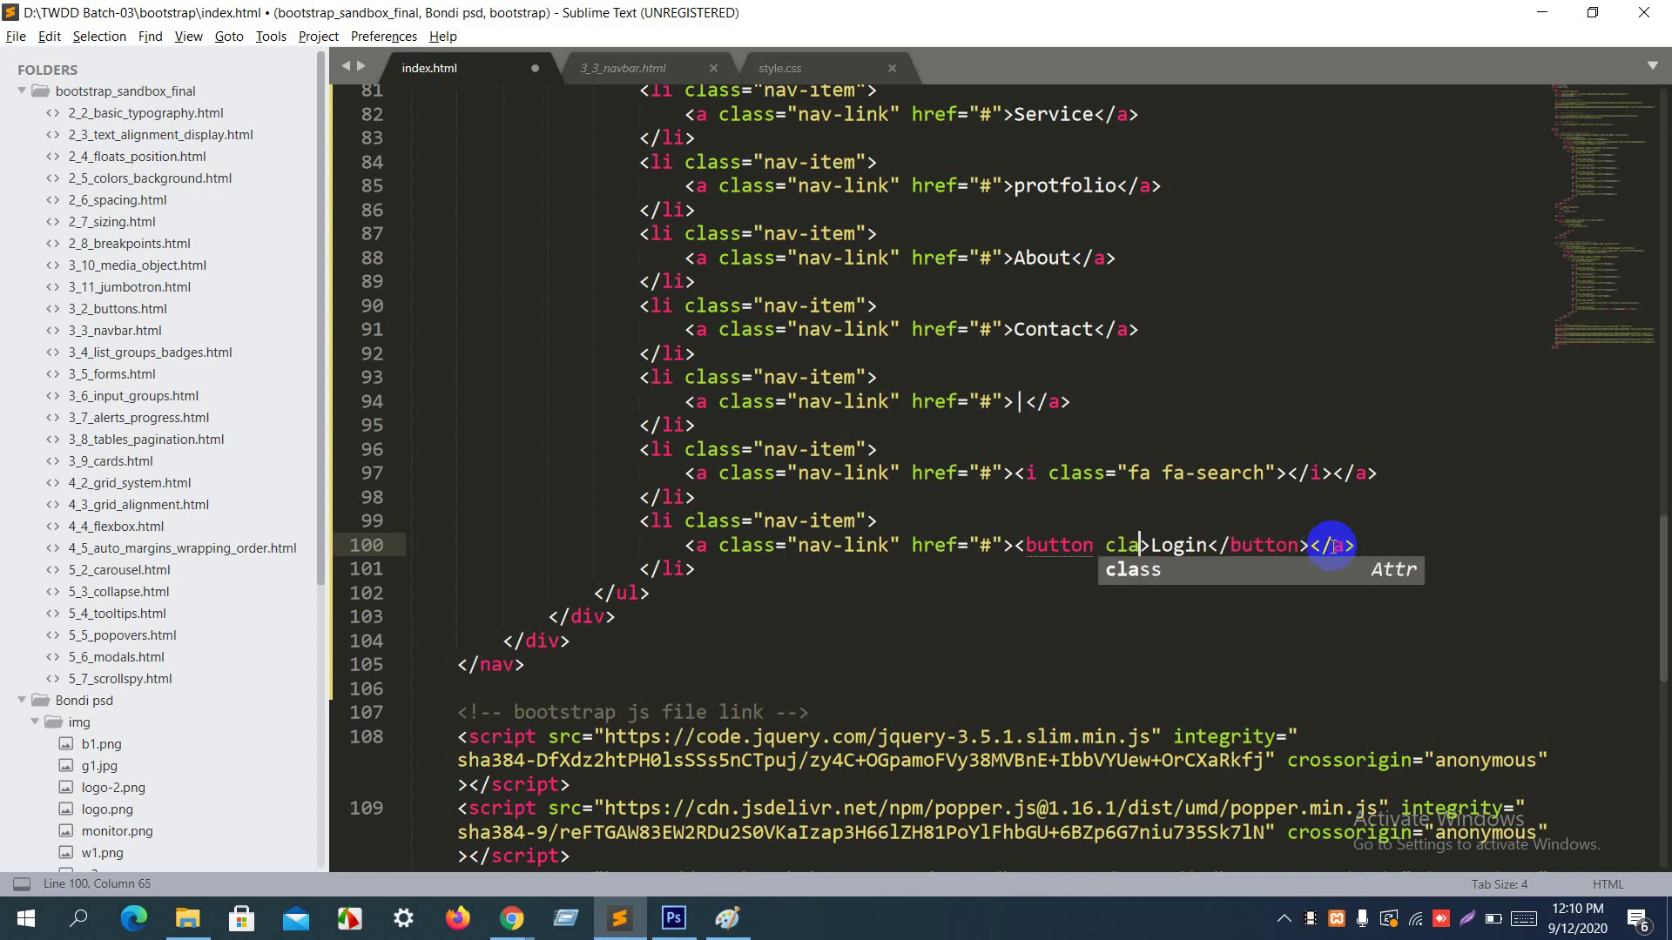
key(Tab)
text(bnt )
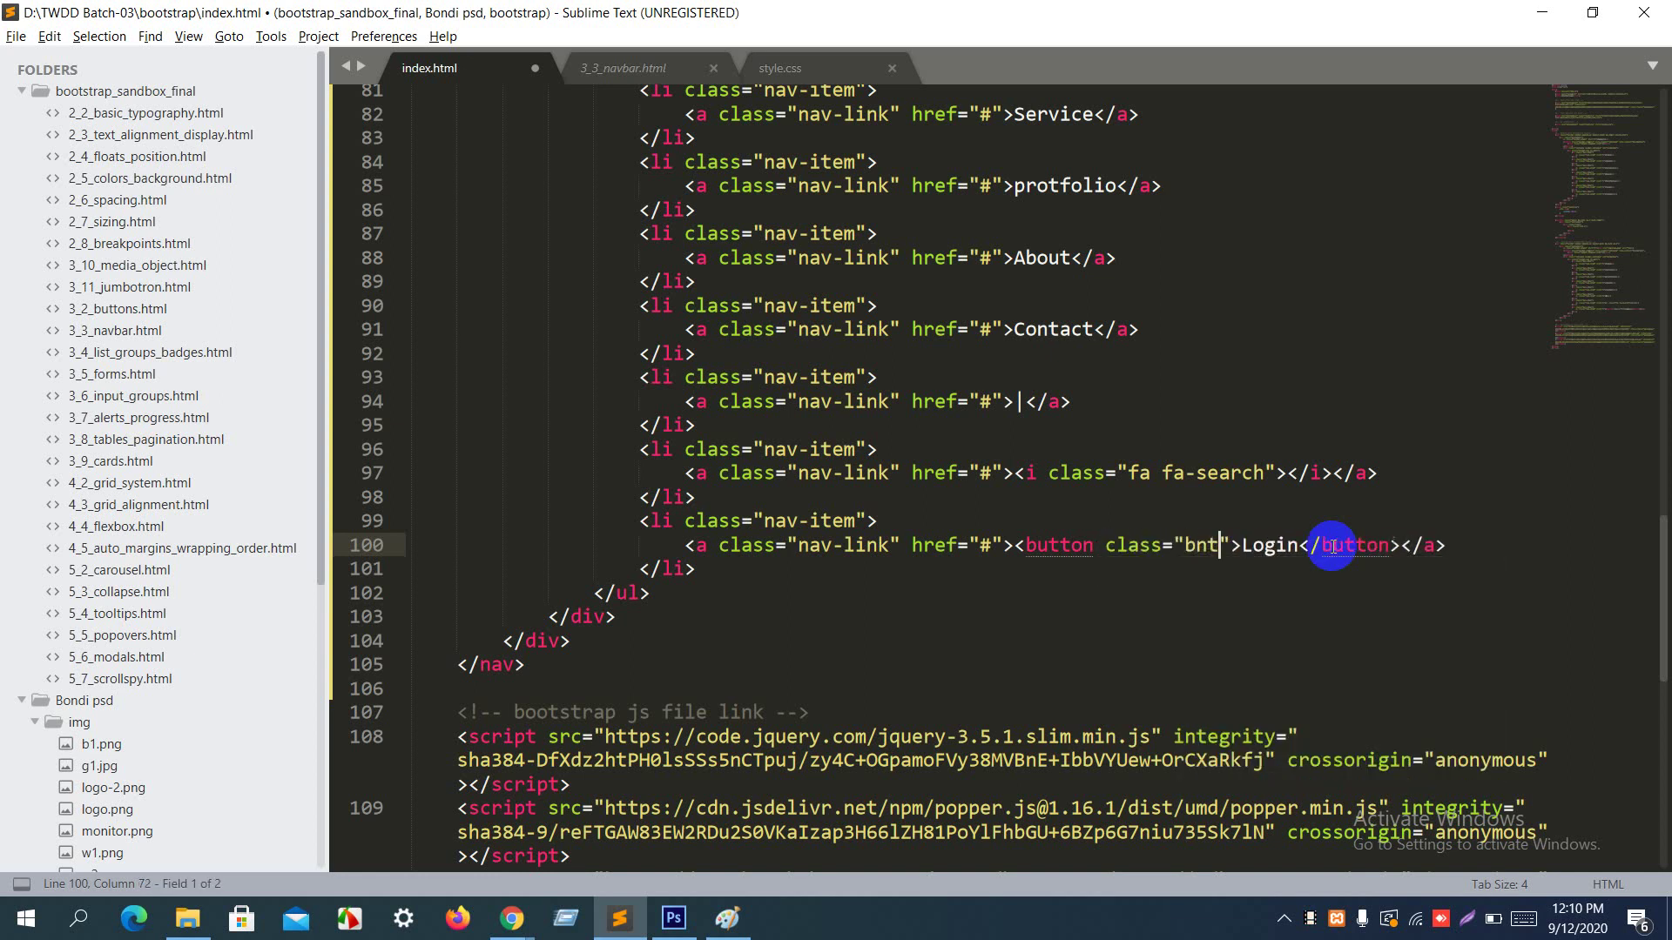
text(bnt-)
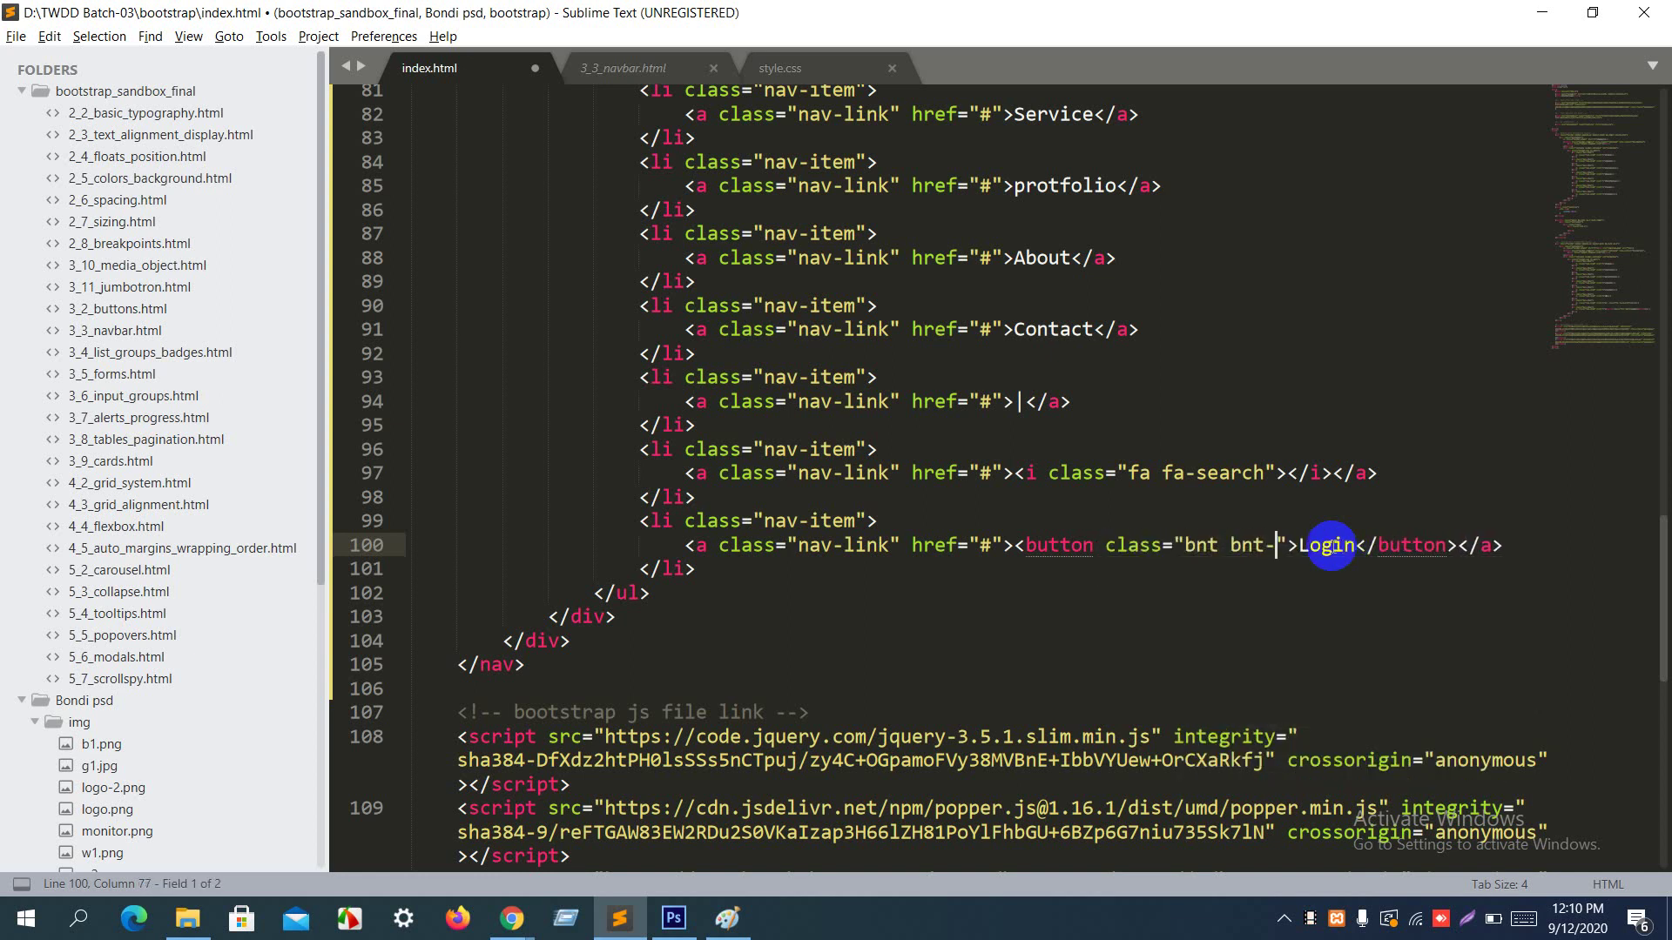
text(danger)
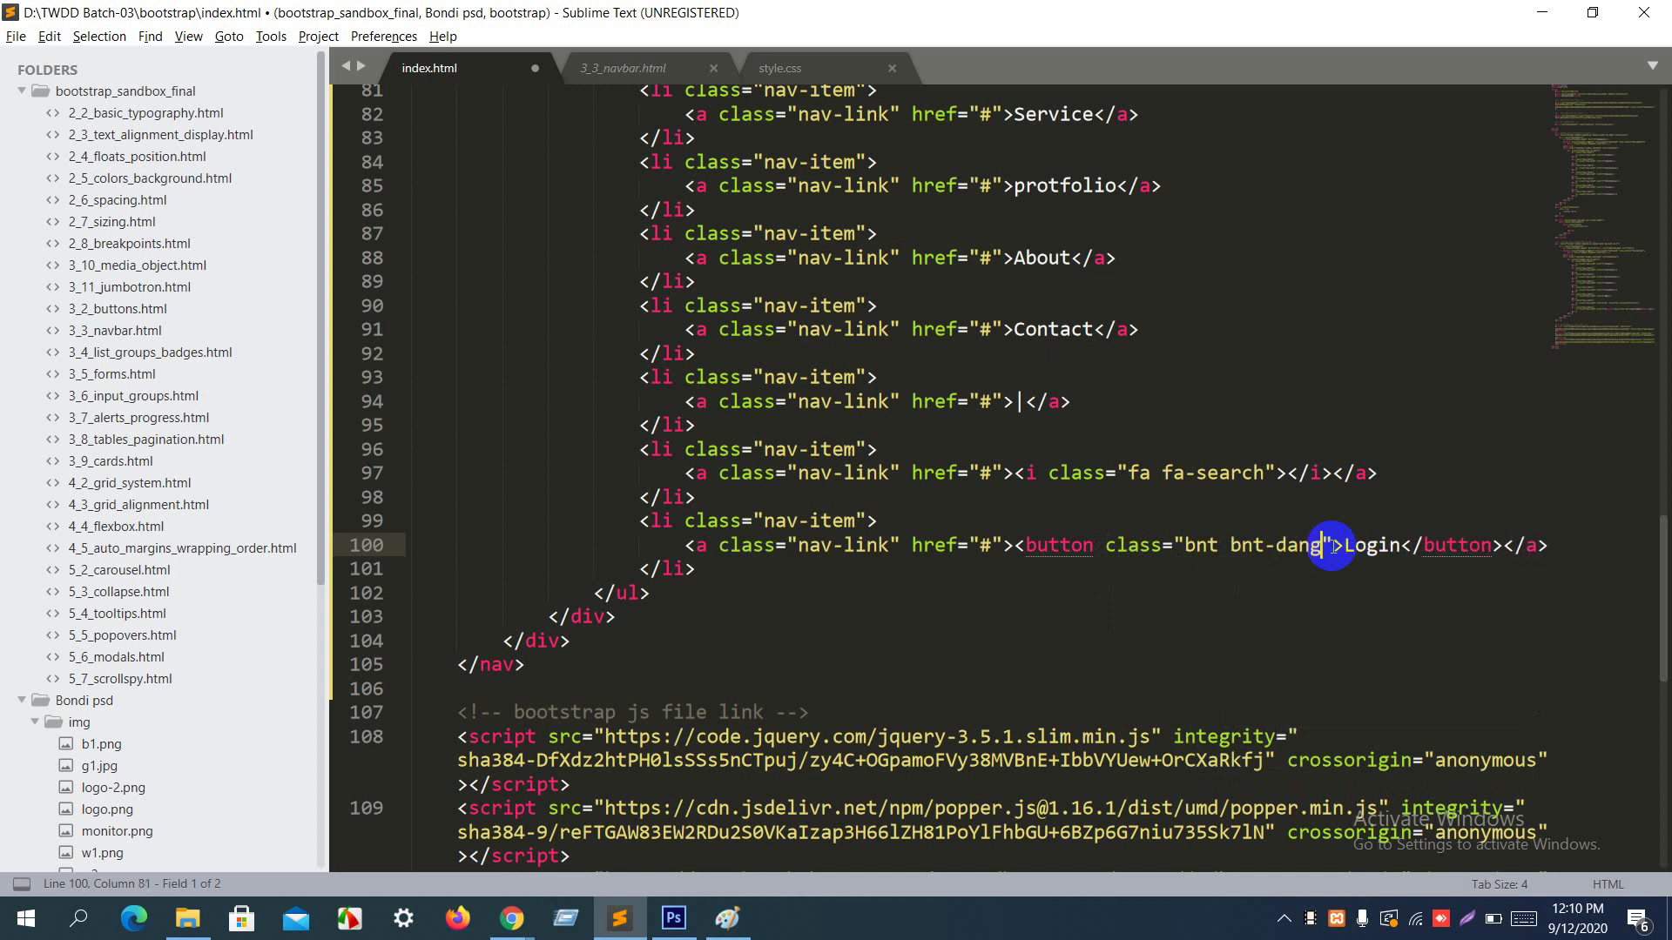
key(ctrl+s)
key(alt+Tab)
key(alt+Tab)
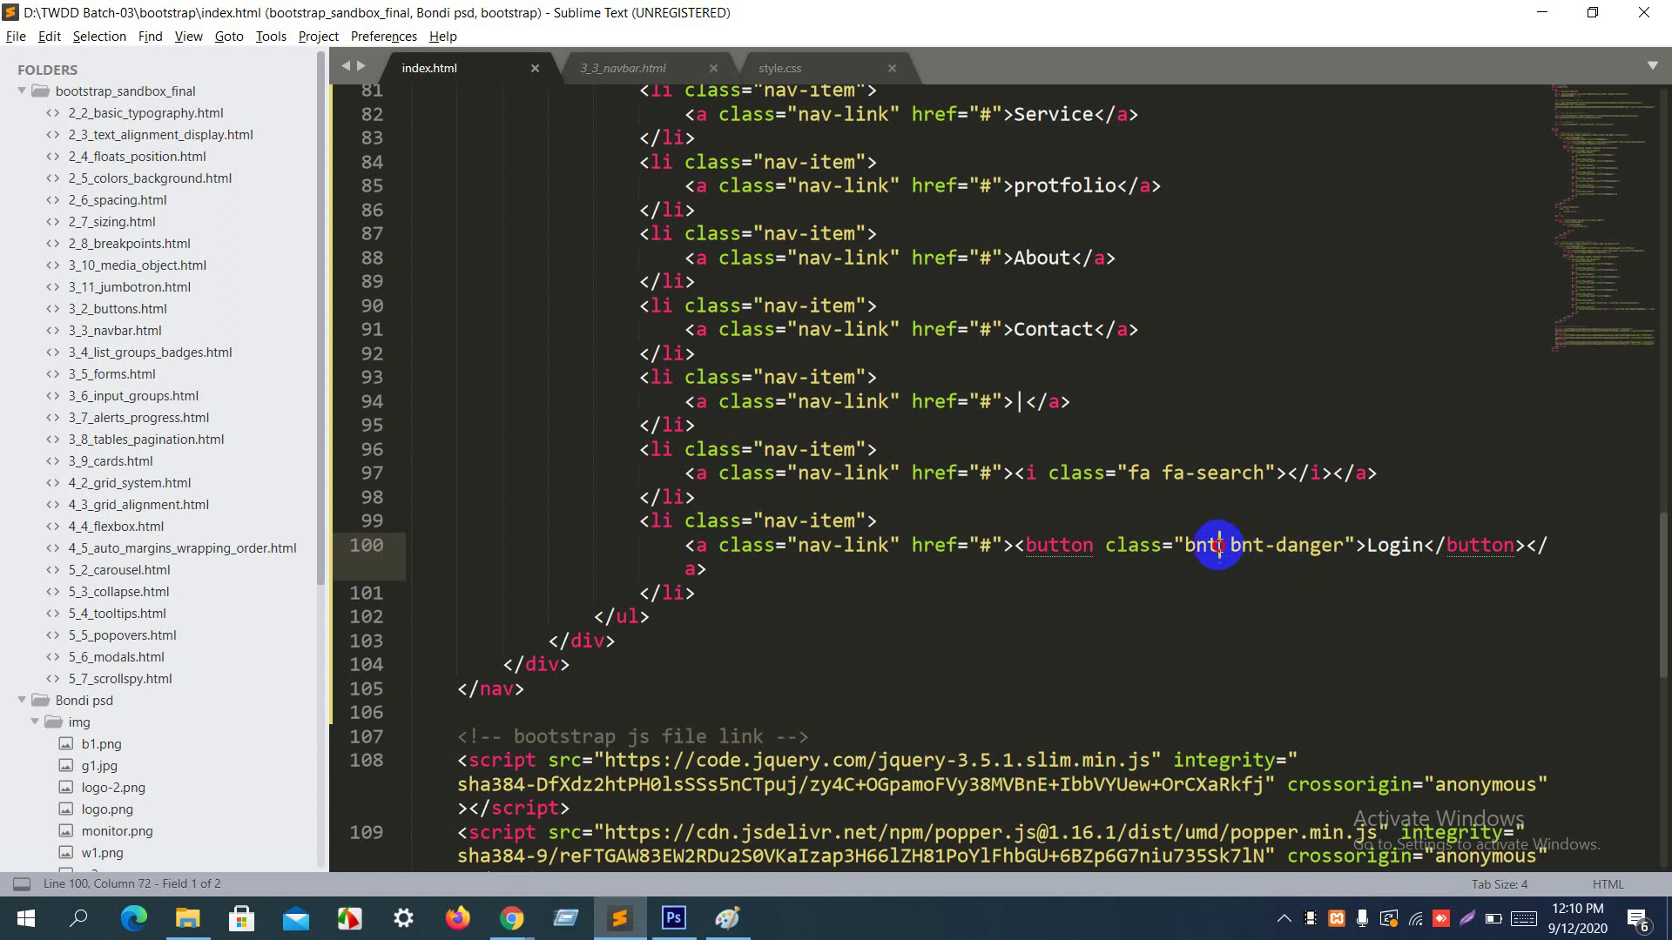
Step: Correct the Login button's classes to "btn btn-danger" and save index.html
key(BackSpace)
key(BackSpace)
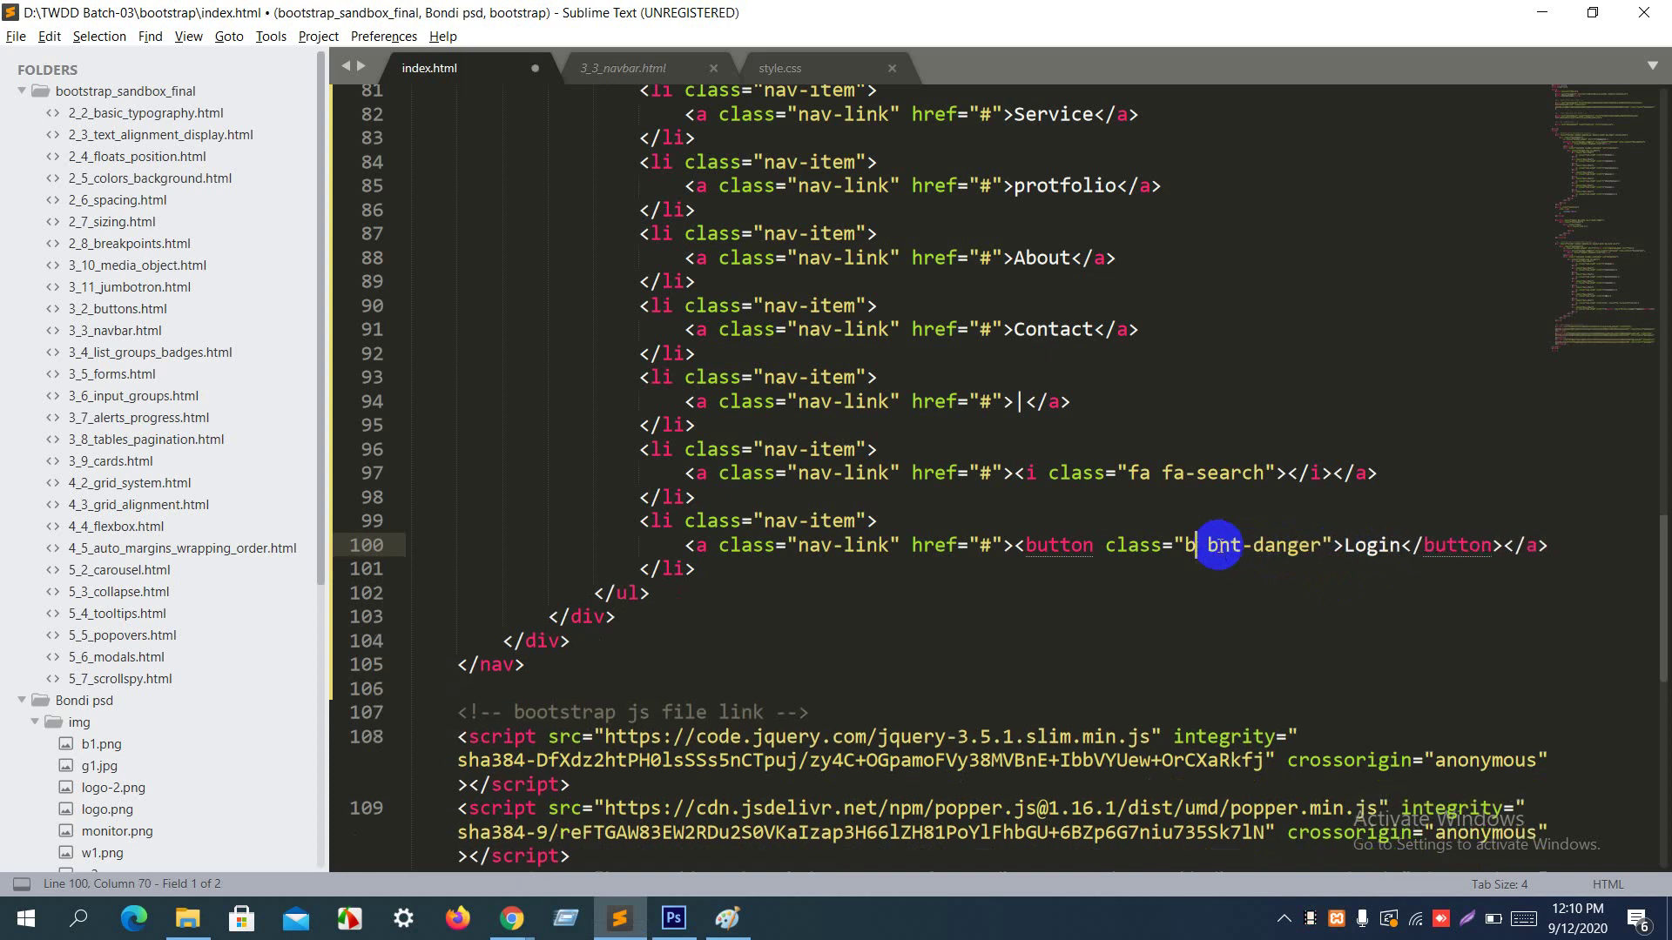
text(tn)
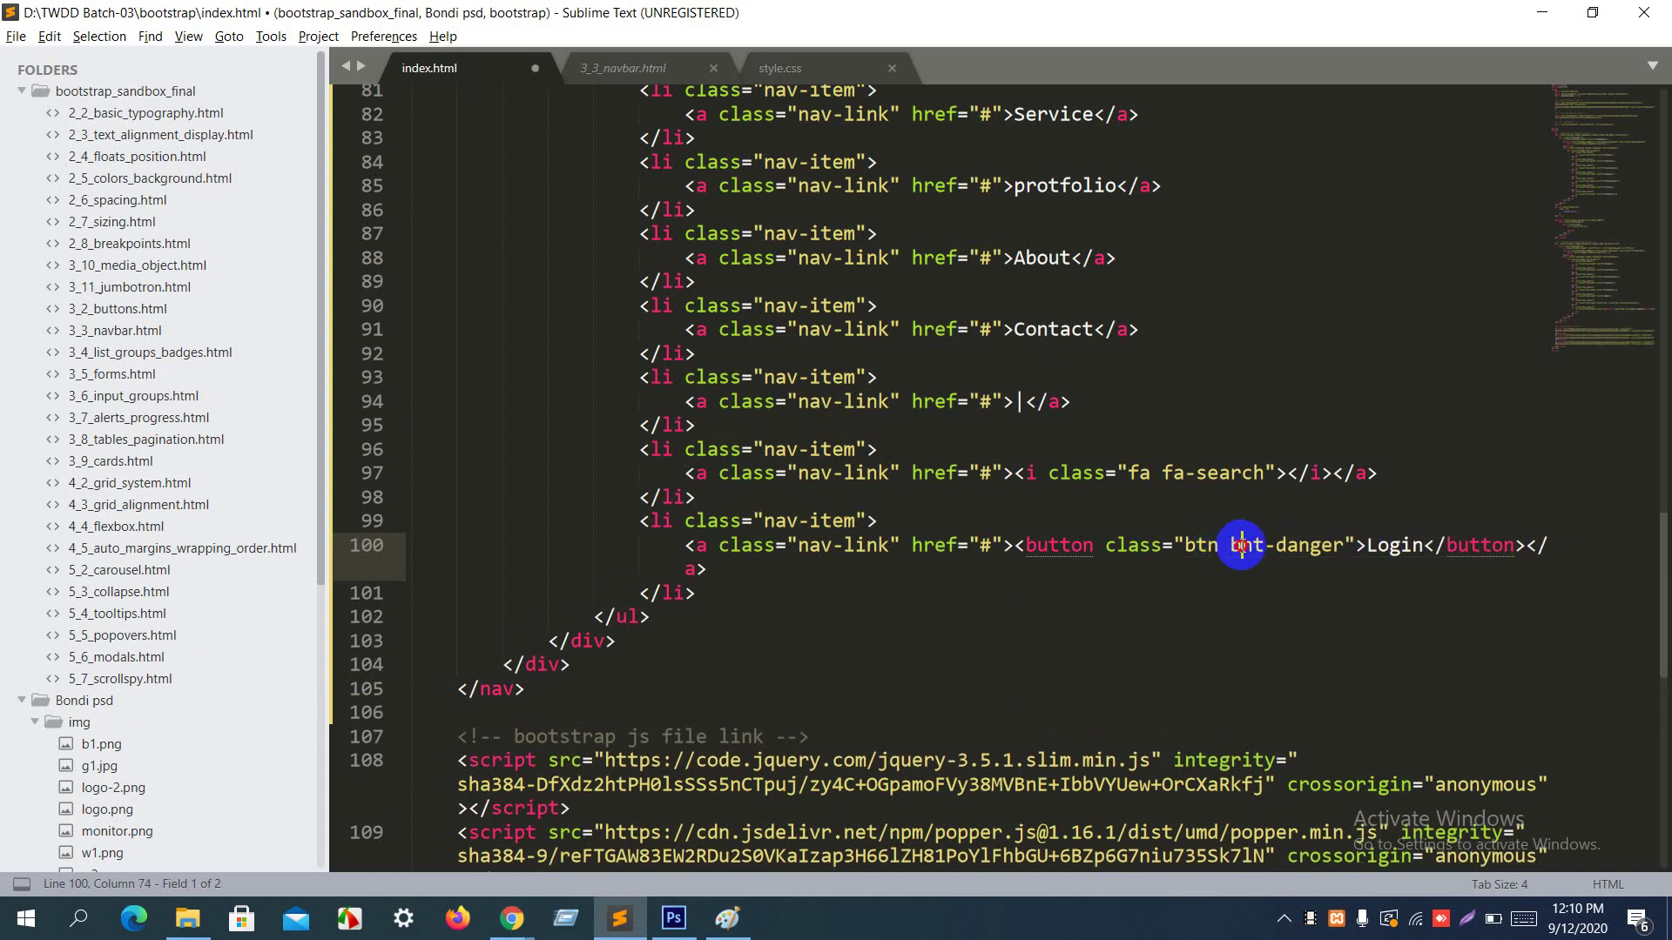
double_click(1243, 548)
text(btn)
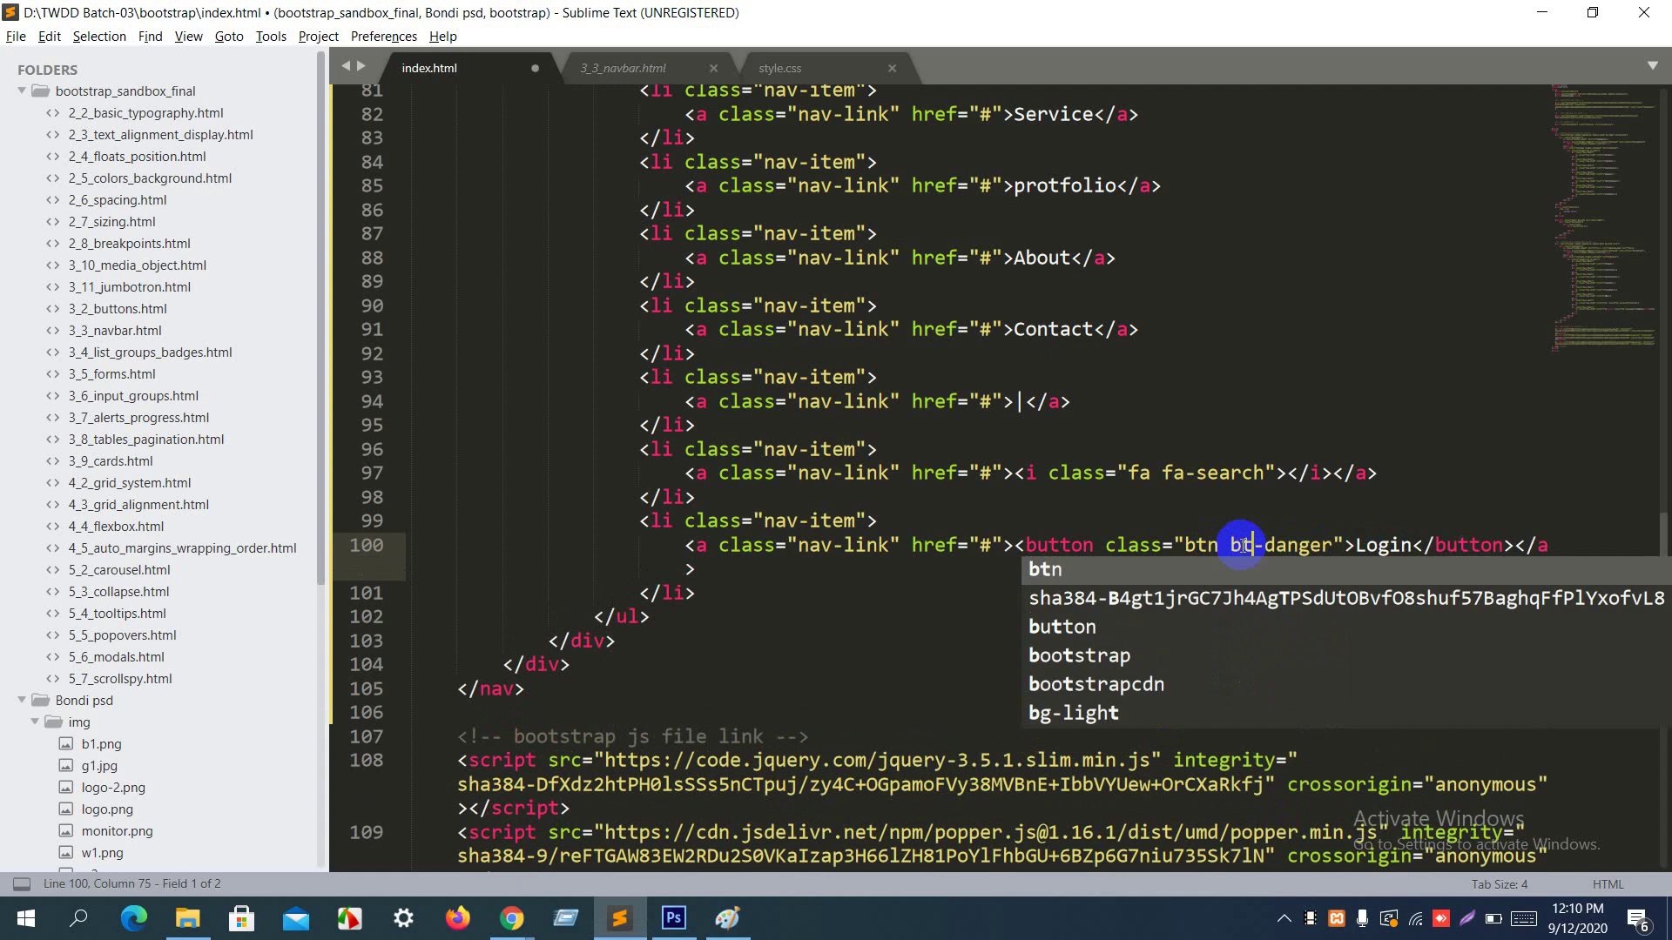
key(ctrl+s)
Step: Switch to Chrome, check the Login button on the bootstrap page, and return to Sublime Text
key(alt+Tab)
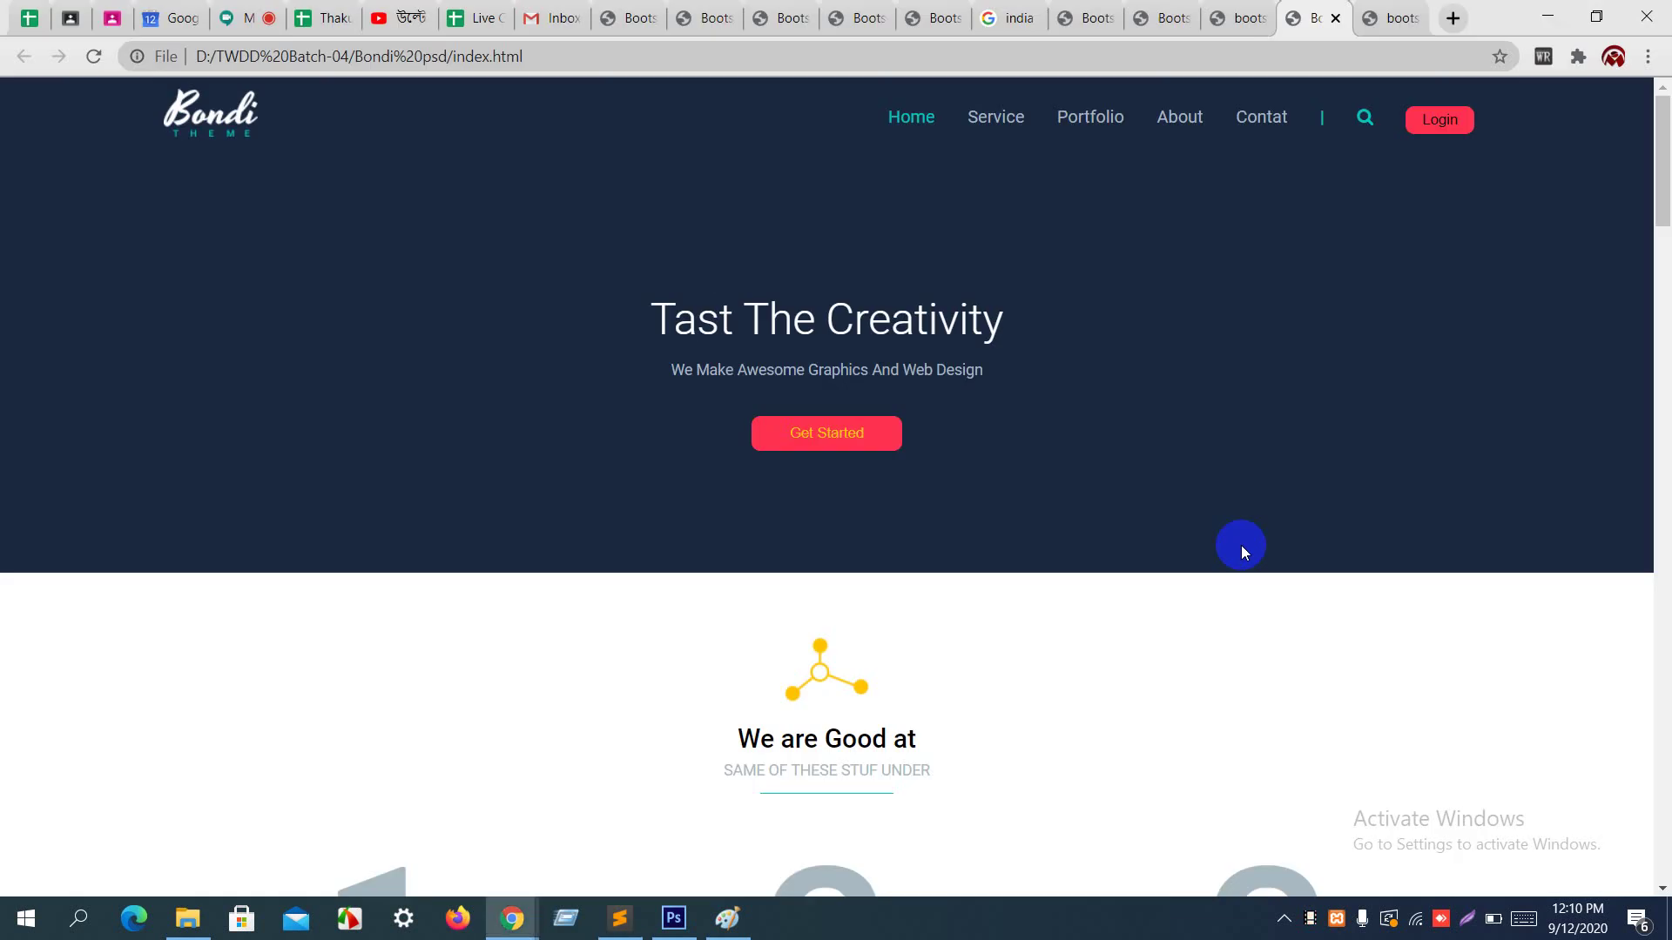
click(1365, 9)
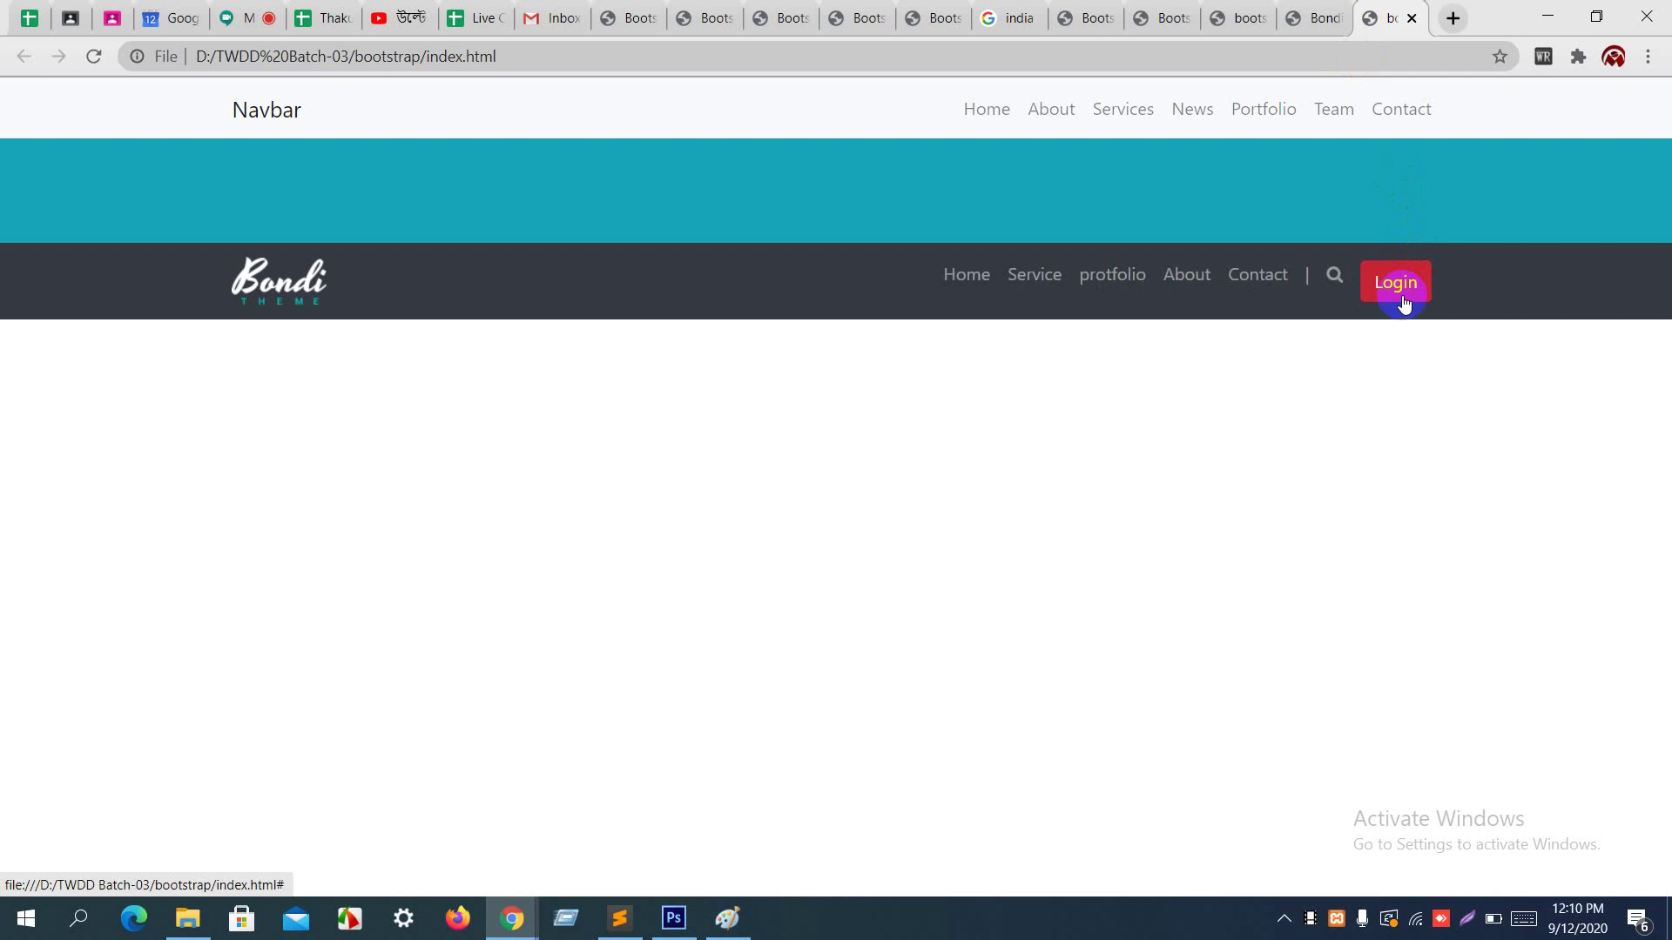
key(alt+Tab)
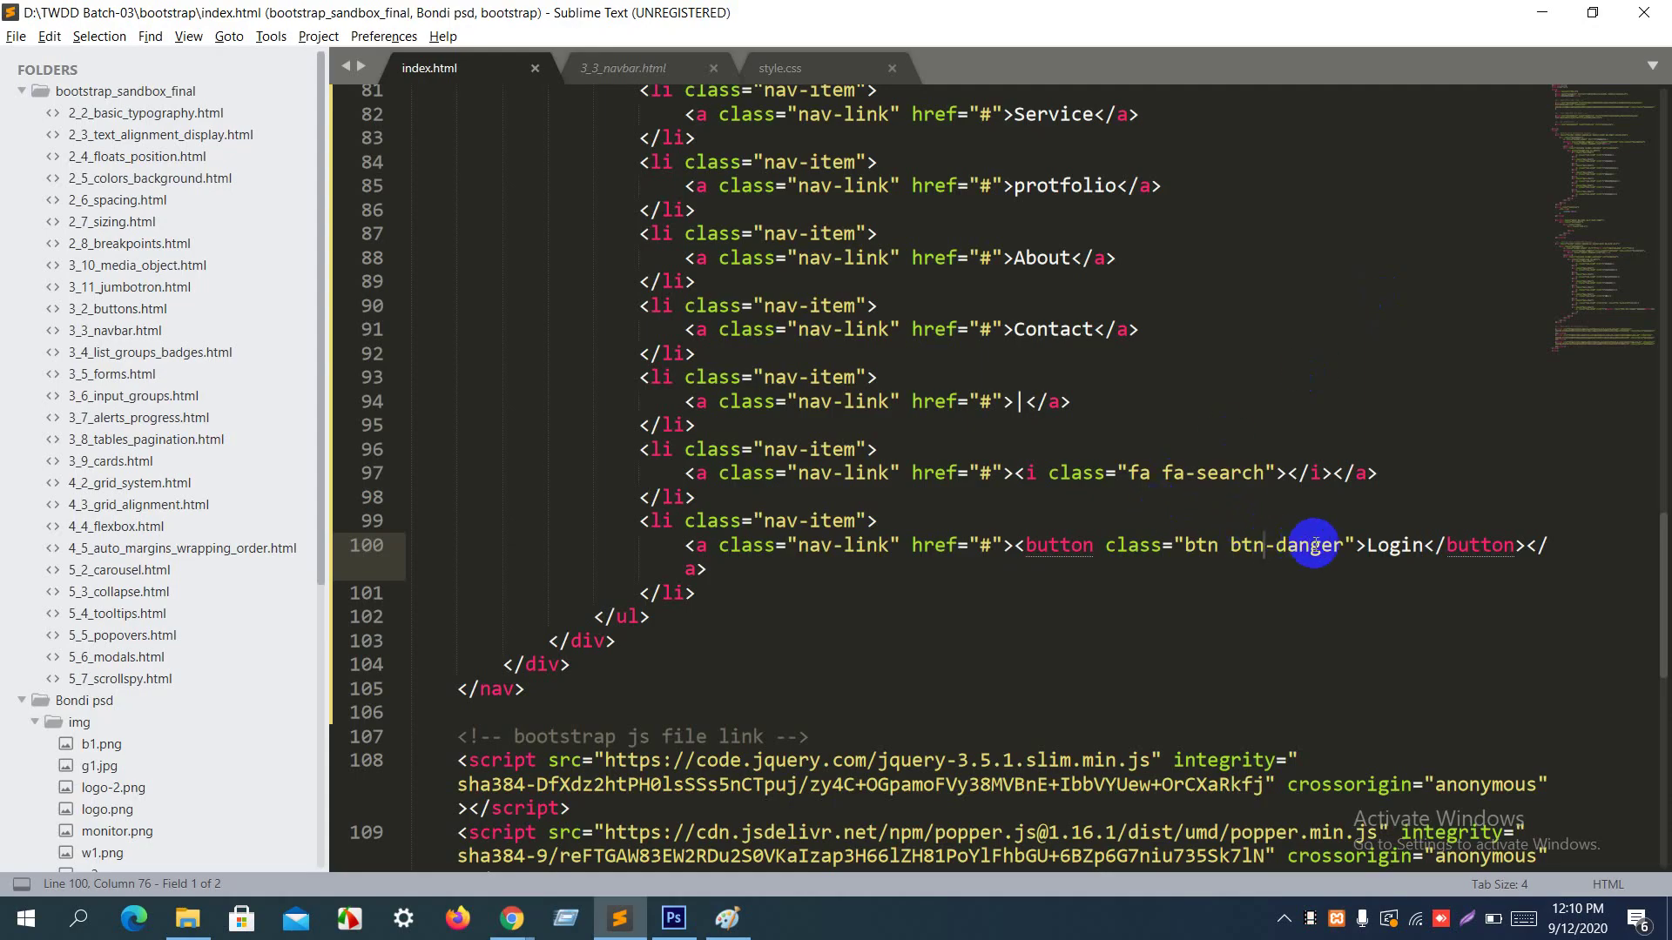
Step: Change the Login button's btn-danger class to "btn-small", save index.html, and reload the page in Chrome to check it
double_click(1315, 545)
key(BackSpace)
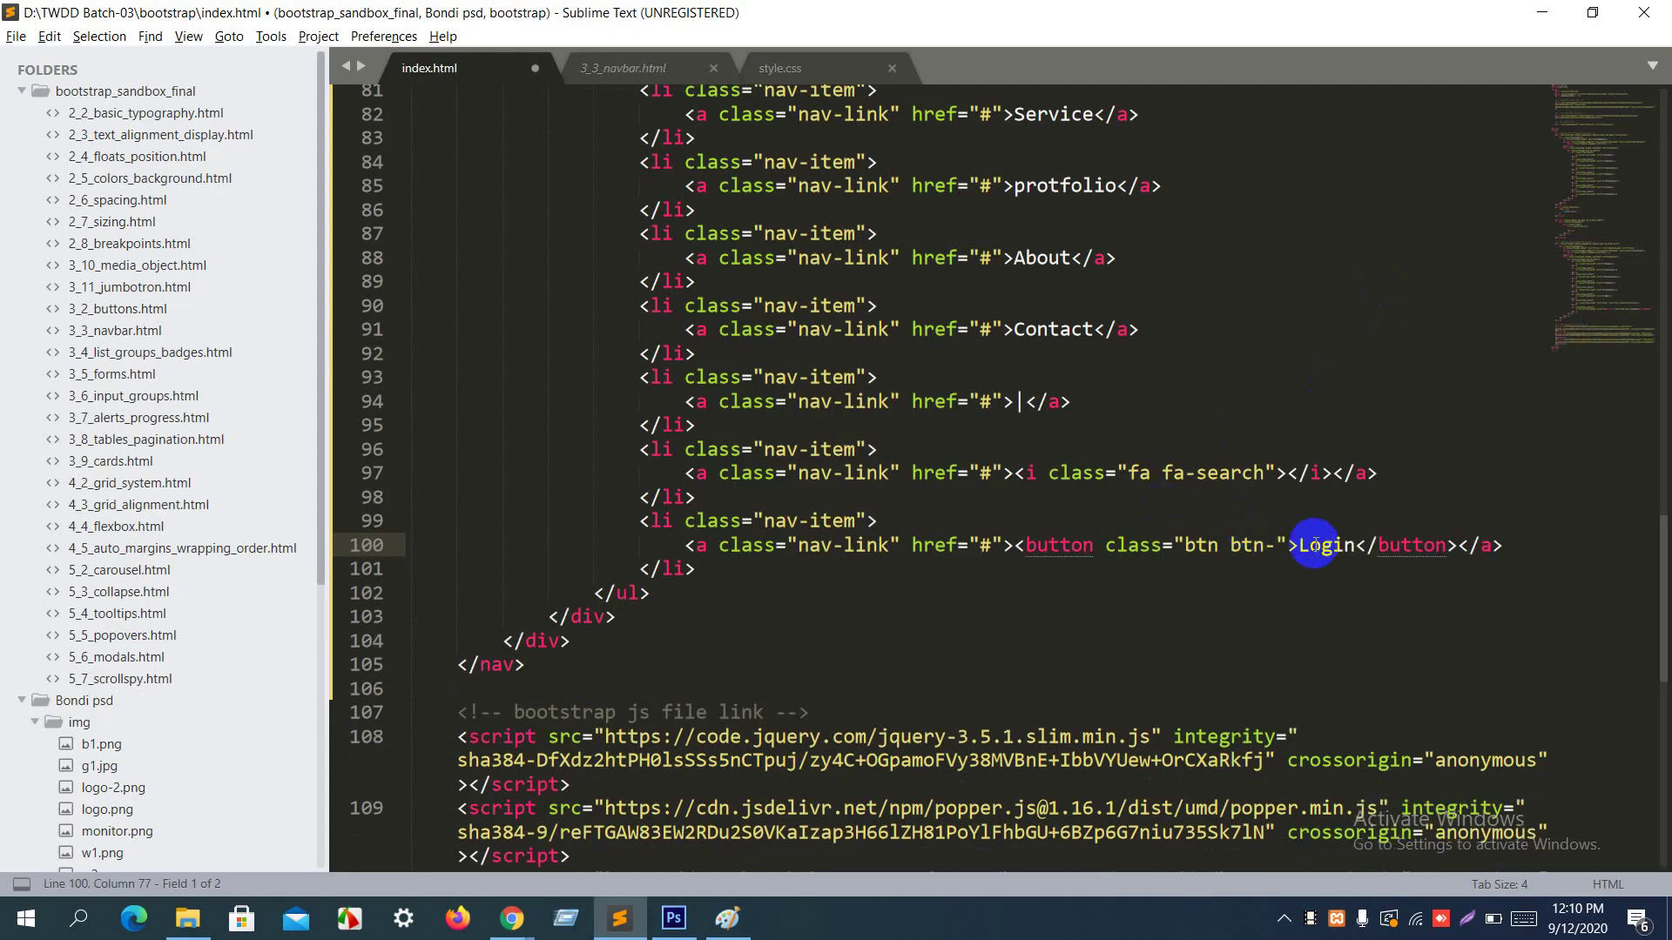
text(small)
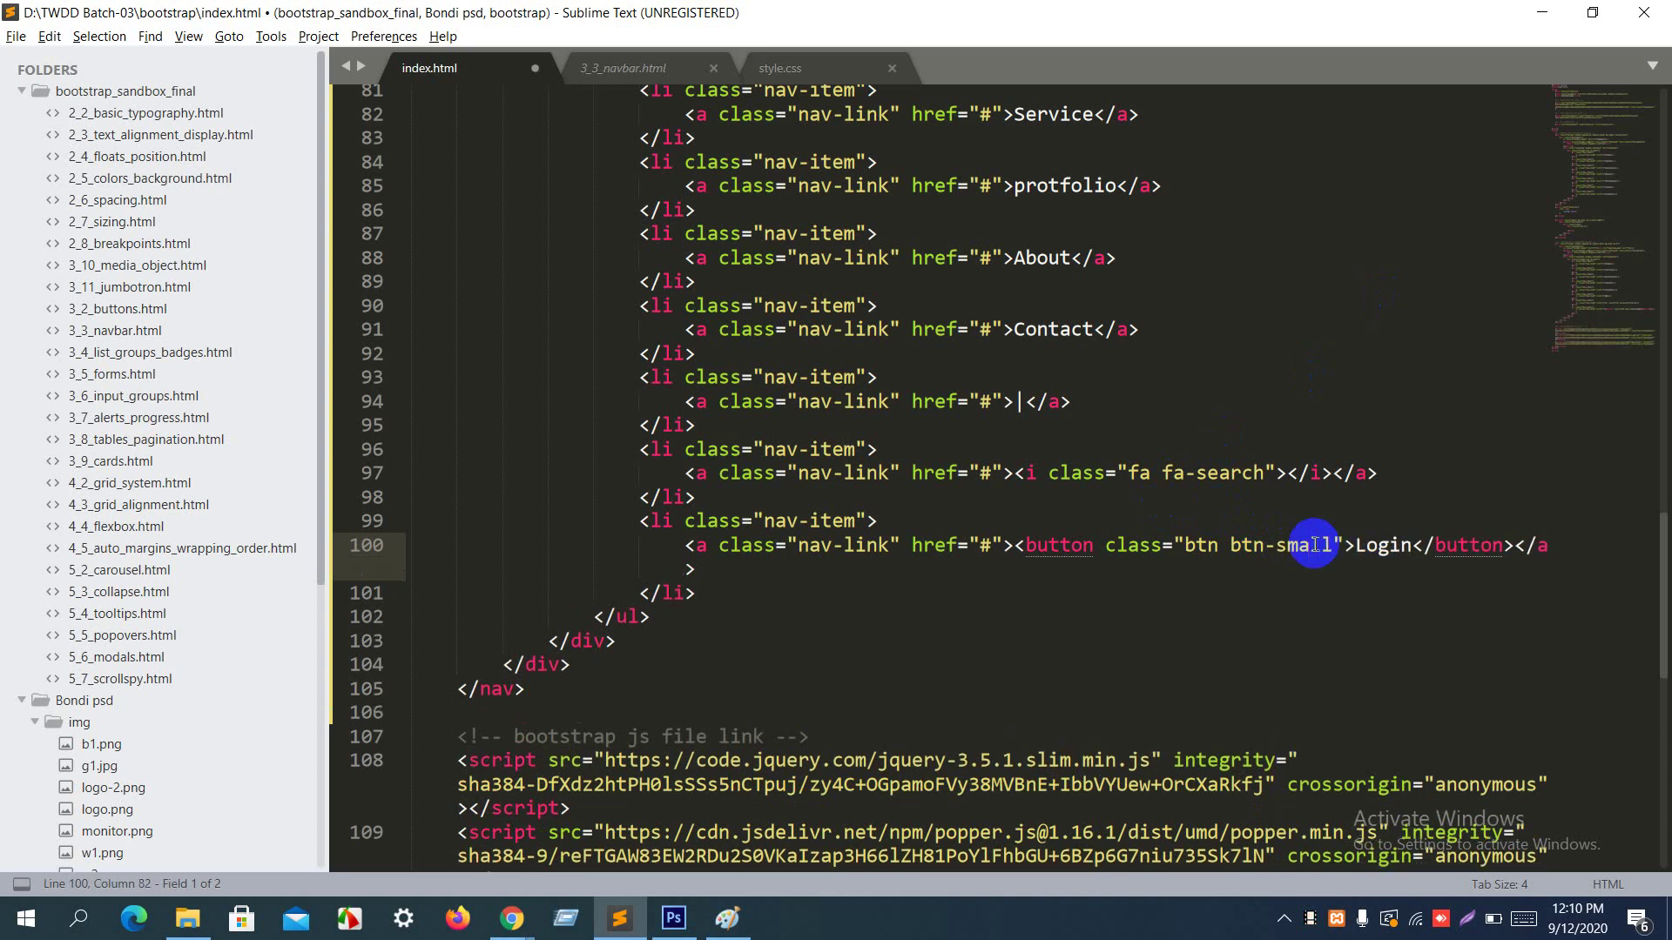
key(ctrl+s)
key(alt+Tab)
key(F5)
key(alt+Tab)
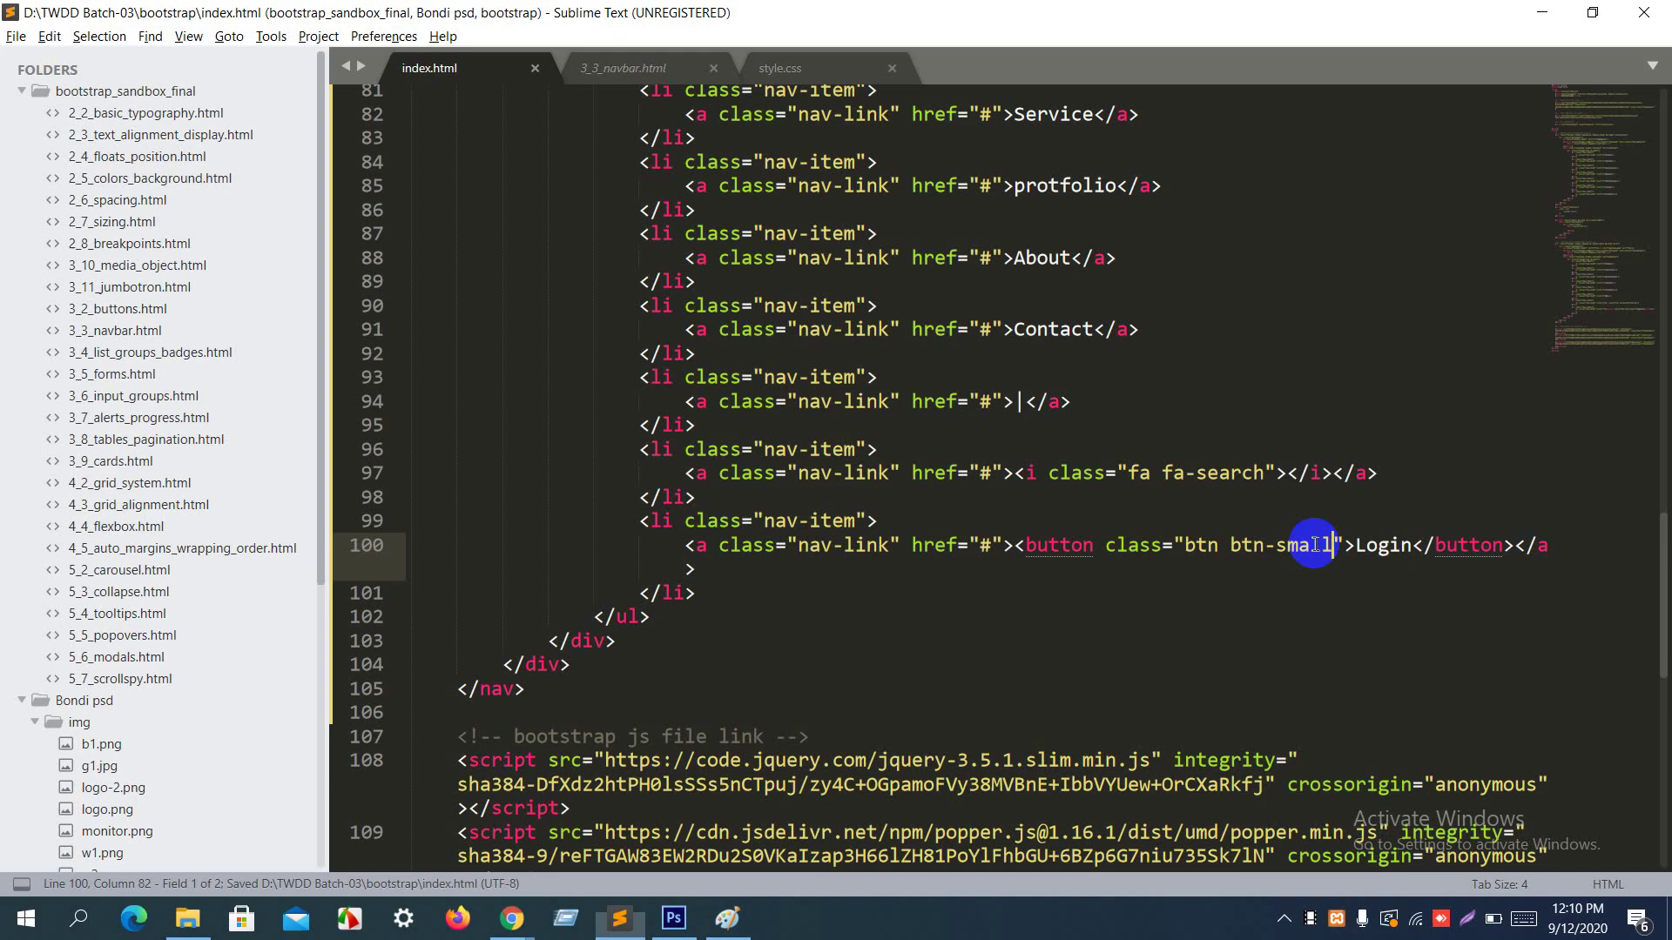
Step: Extend the Login button's size class to "btn-small-danger", save index.html, and reload the page in Chrome to check it
text(-dange)
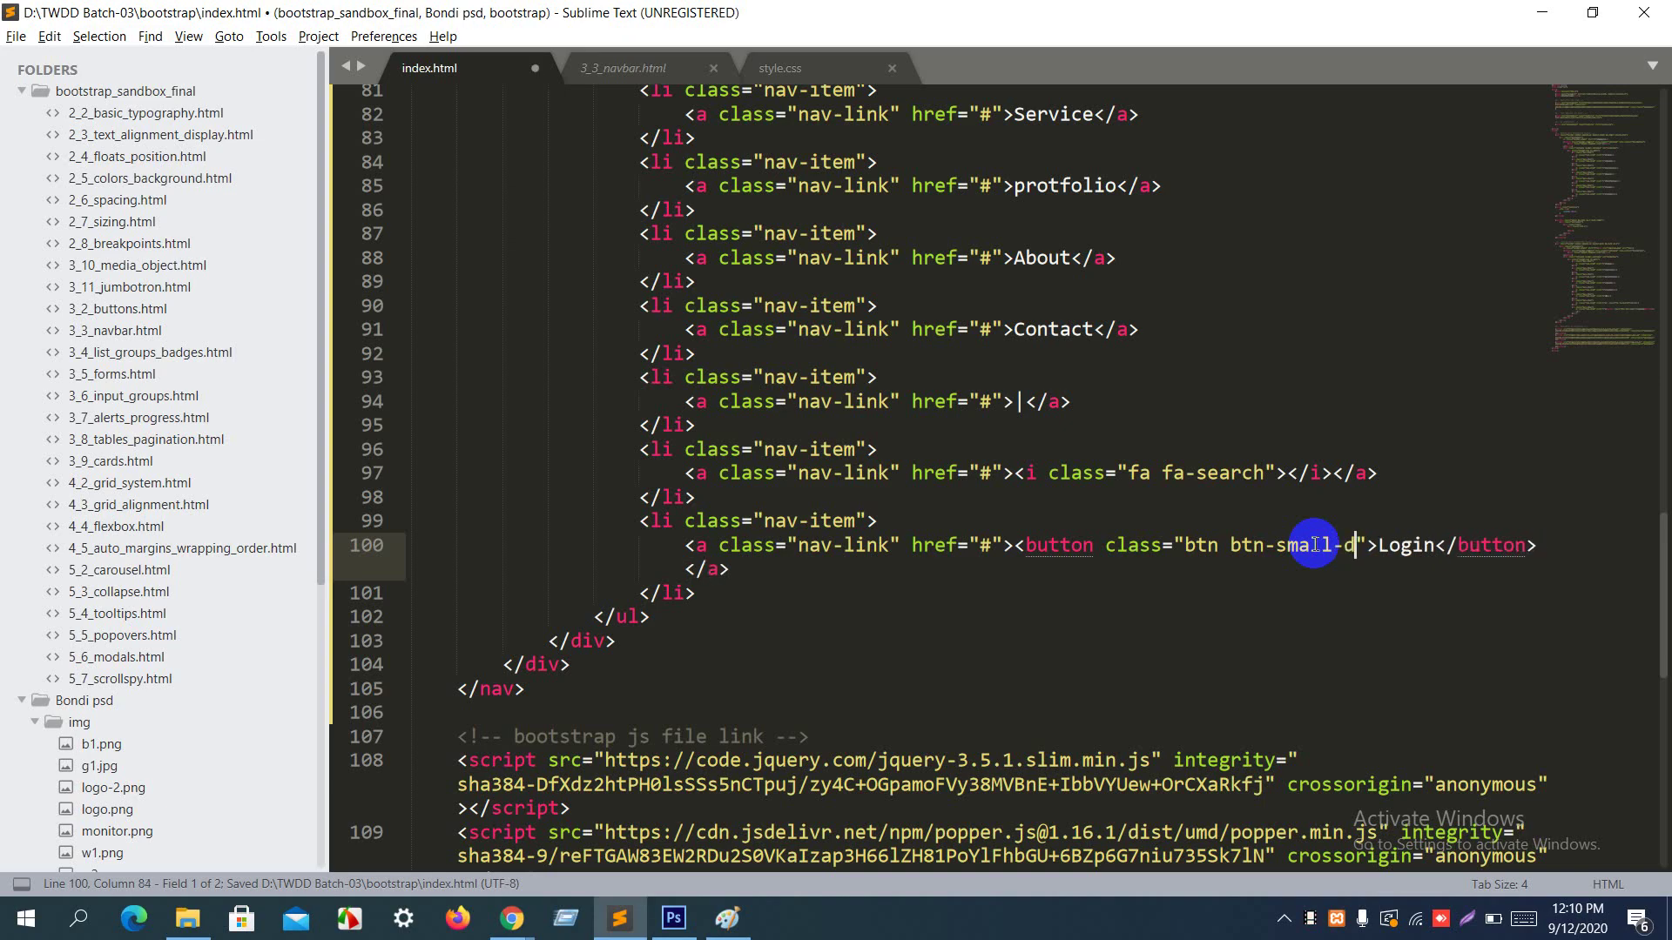
text(r)
key(ctrl+s)
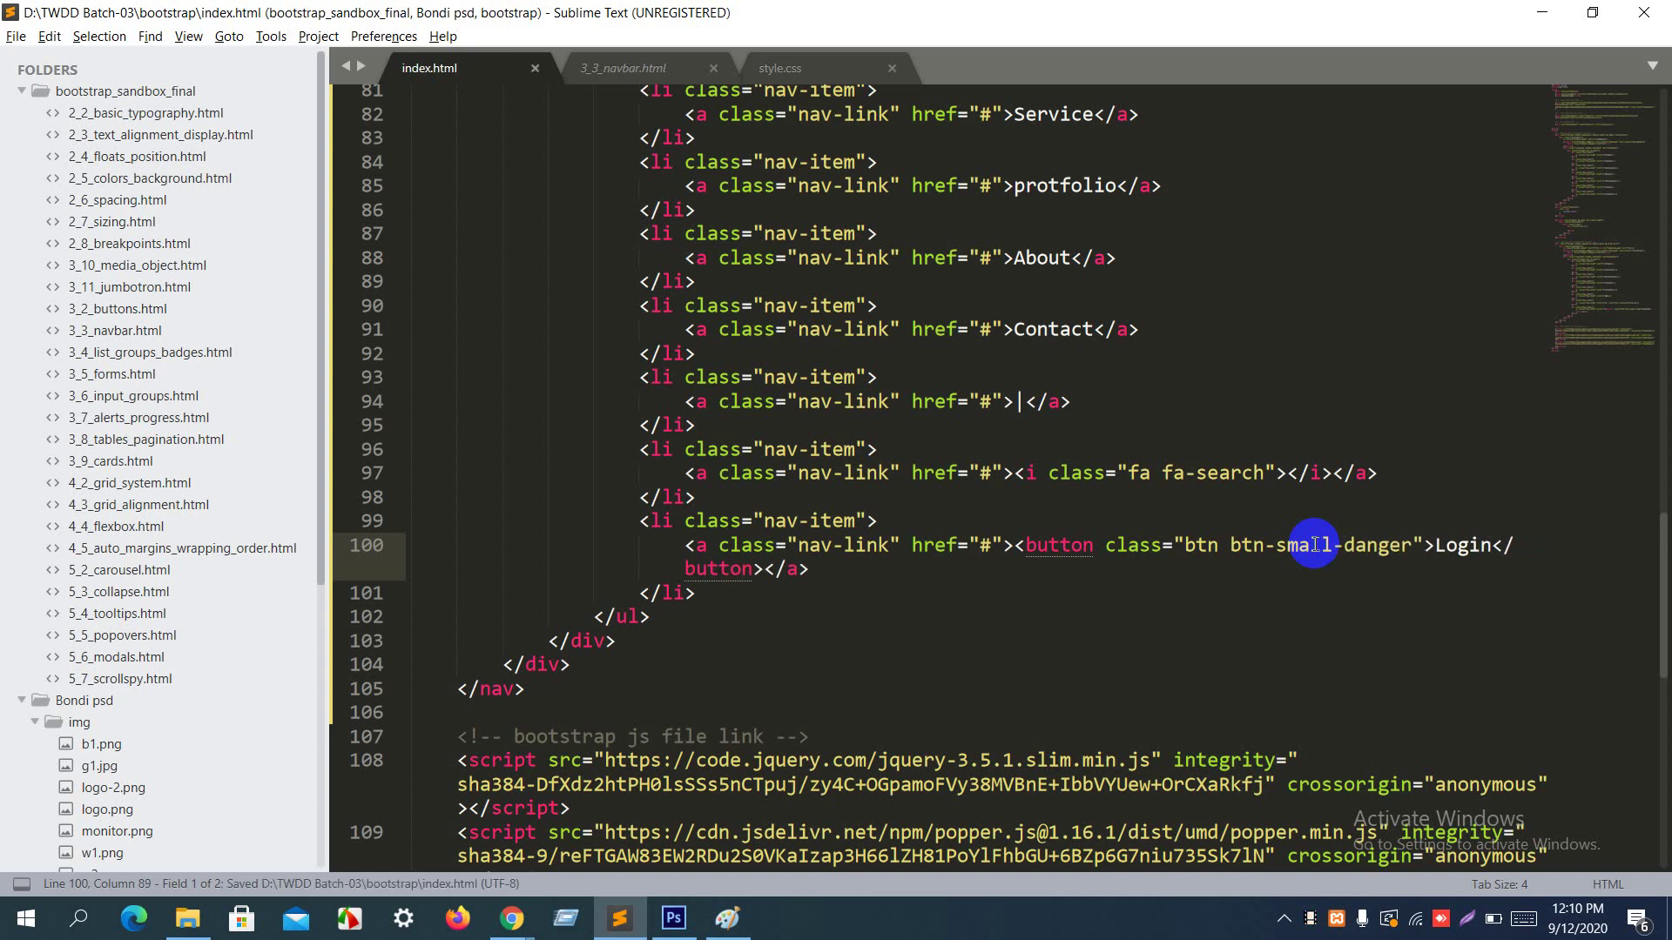
key(alt+Tab)
key(F5)
key(alt+Tab)
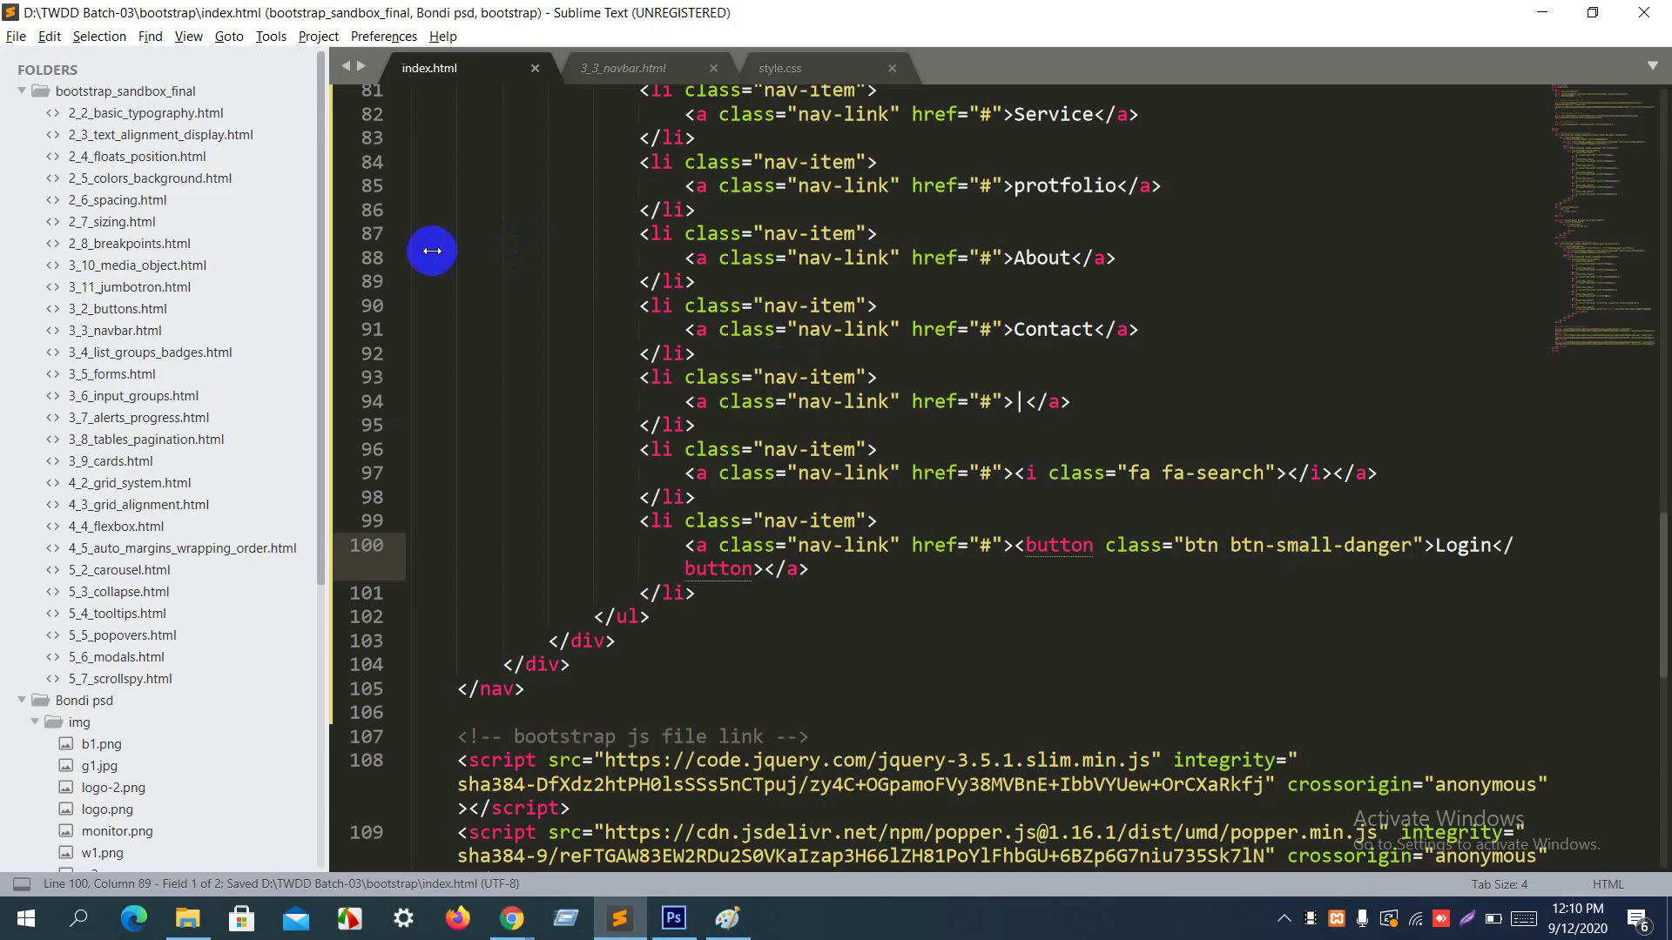
Step: Open 3_2_buttons.html from the sandbox folder and look through its button examples for a small-size class
click(171, 308)
scroll(802, 440, down, 20)
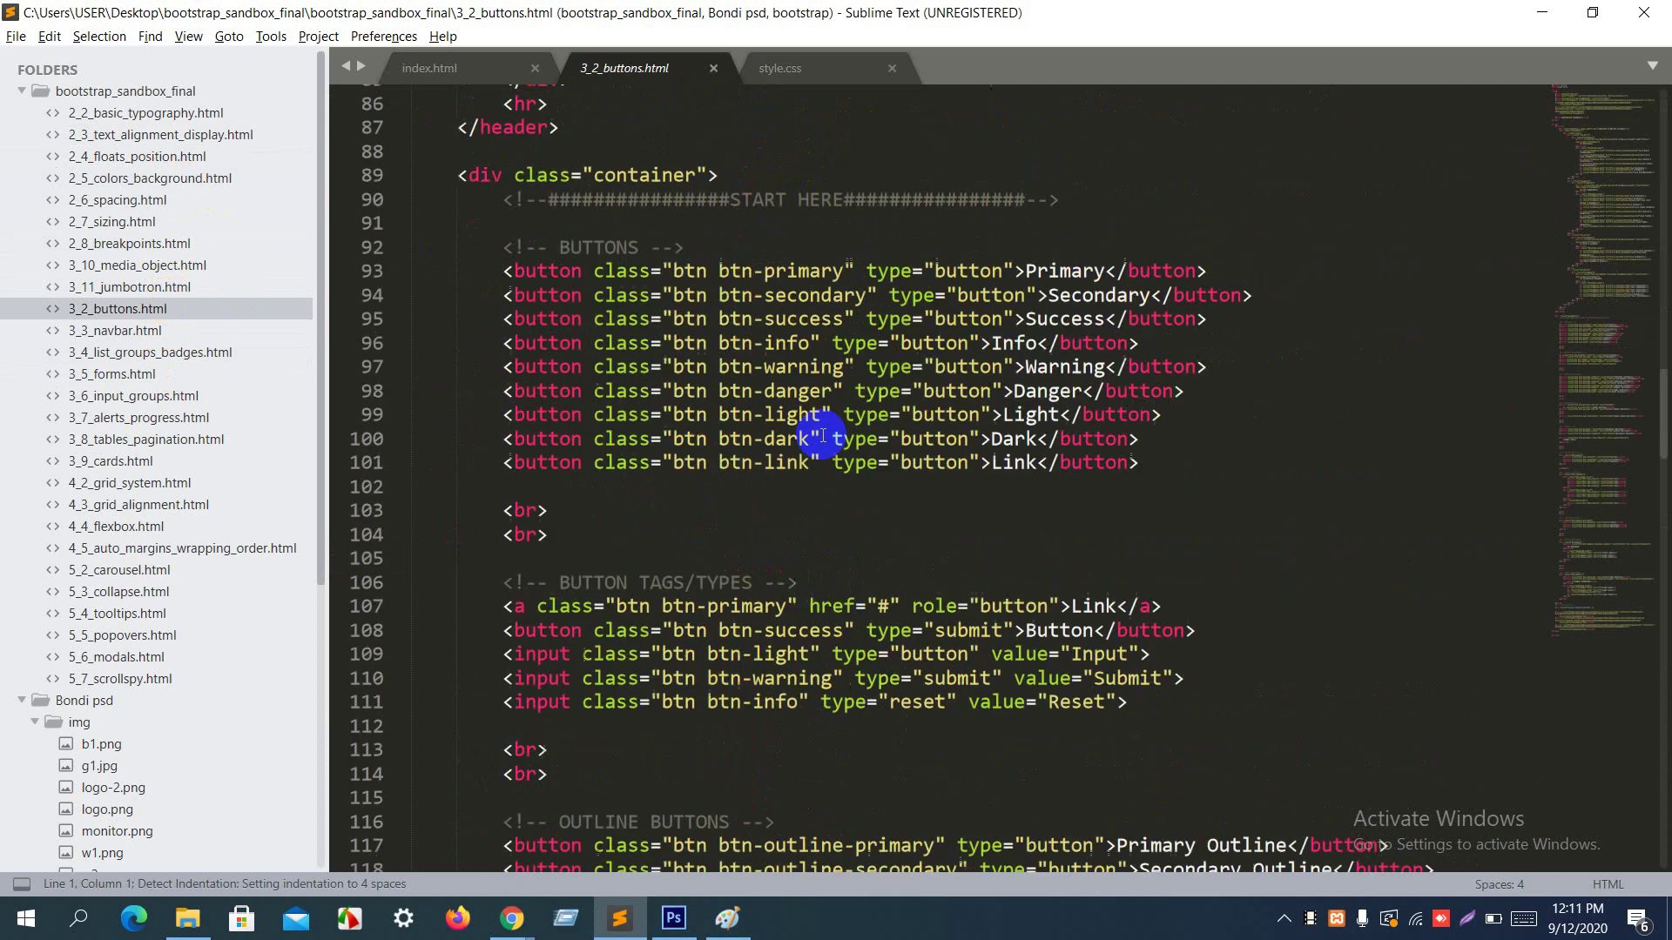
scroll(823, 435, up, 3)
scroll(822, 436, up, 4)
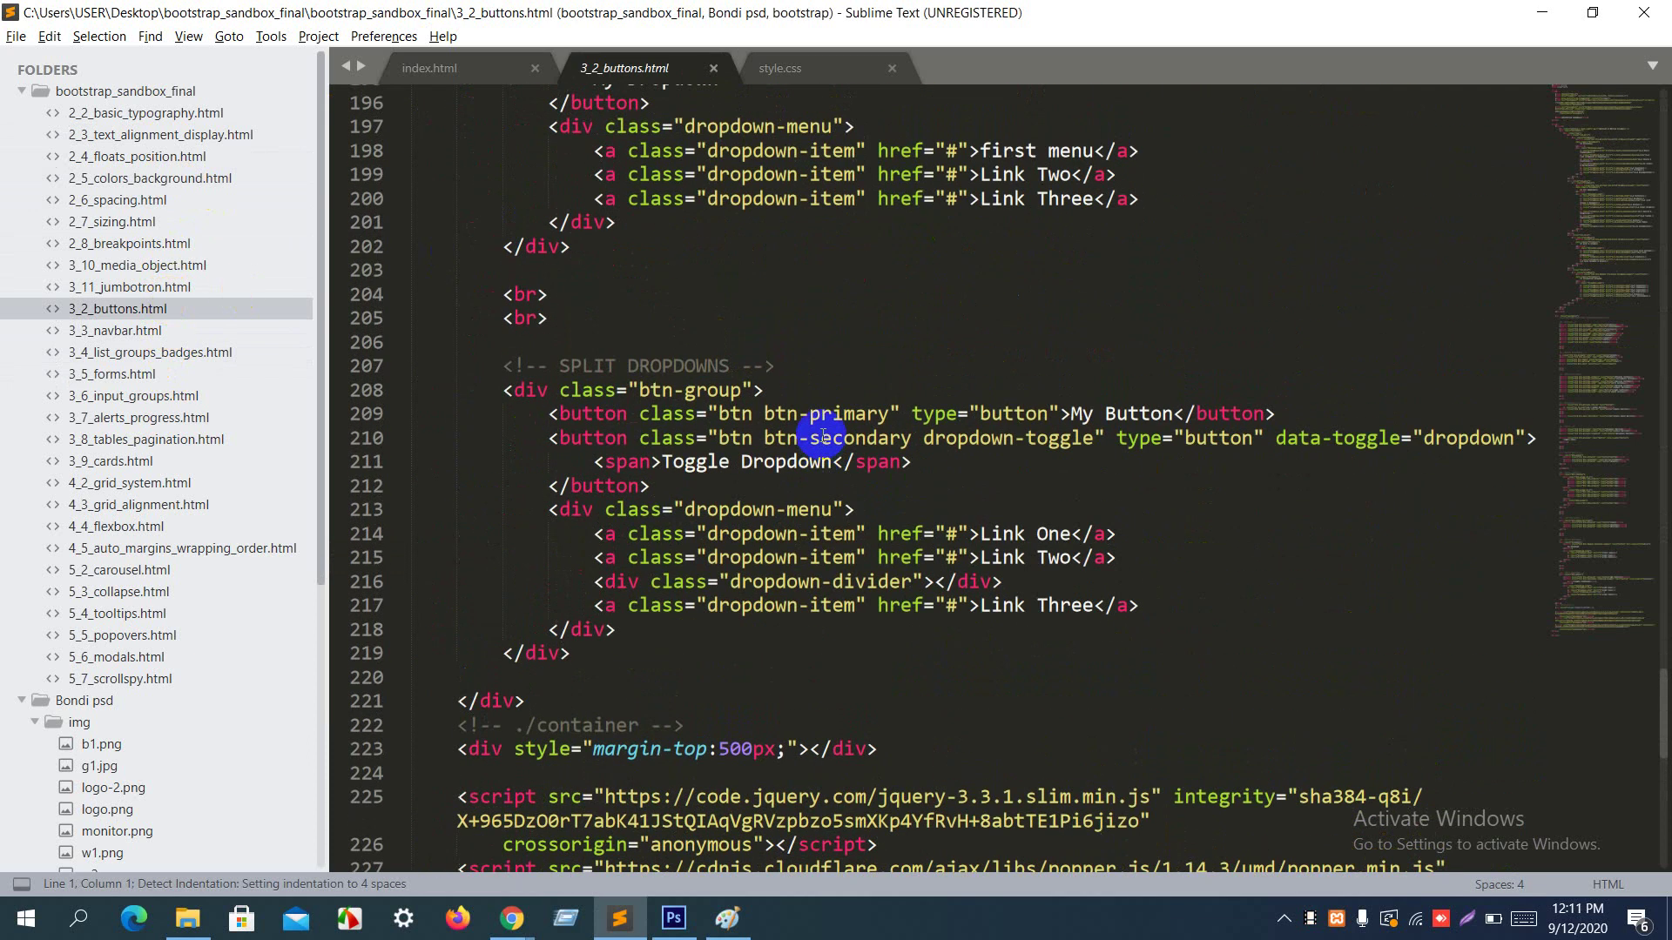
scroll(962, 414, up, 5)
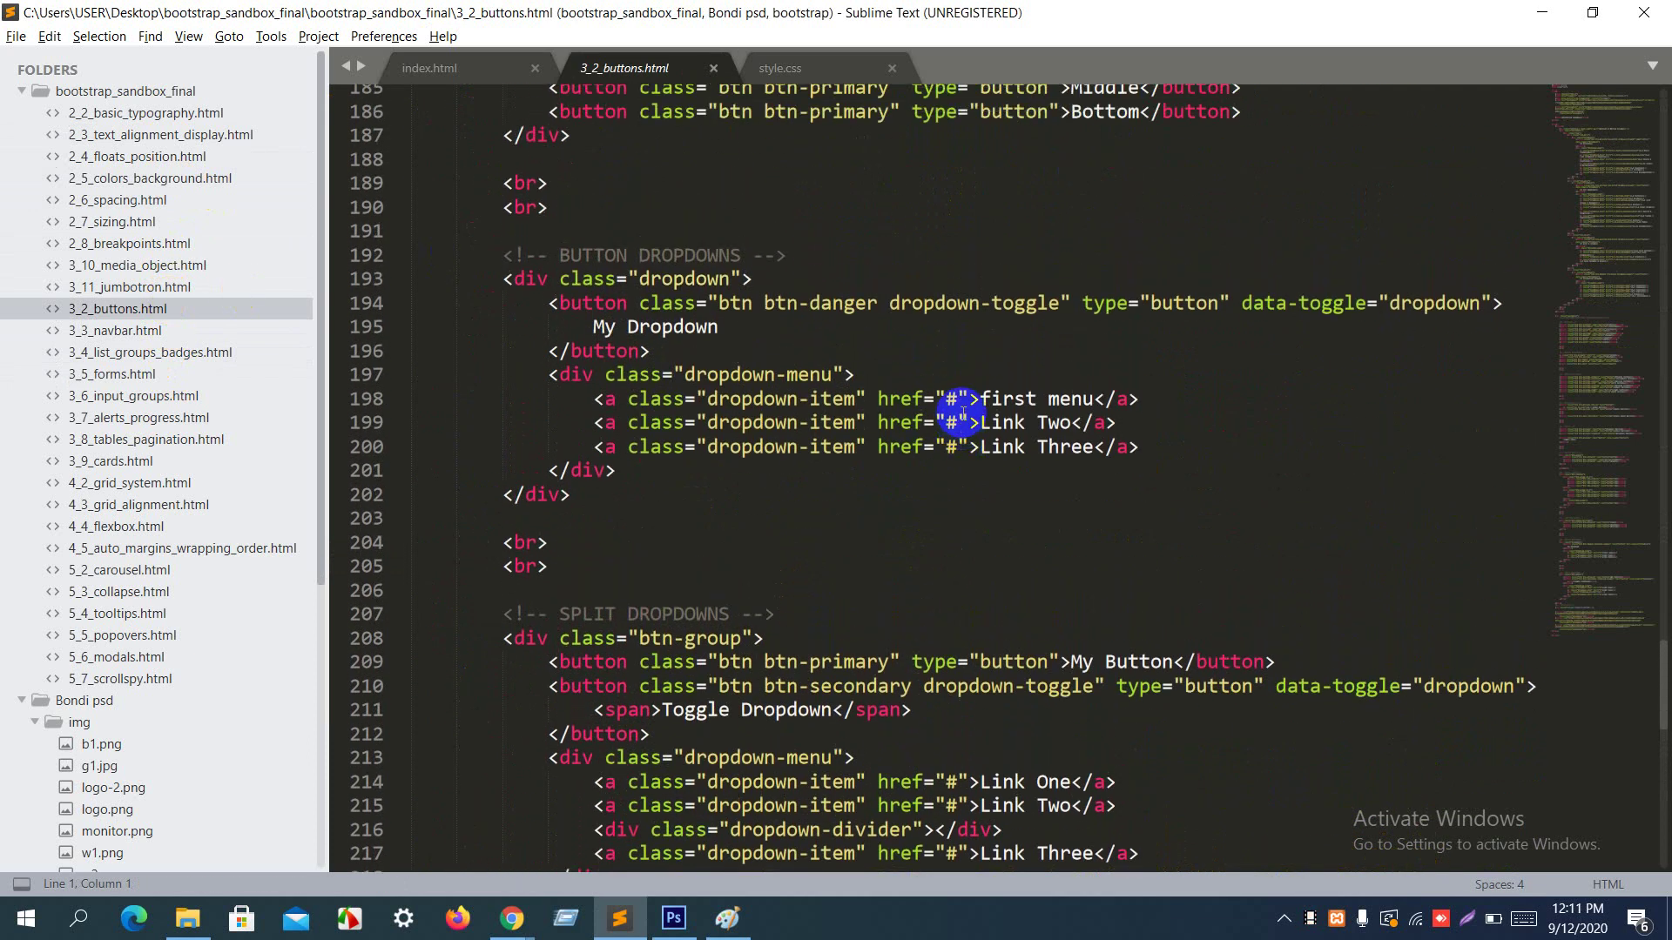
scroll(963, 413, up, 6)
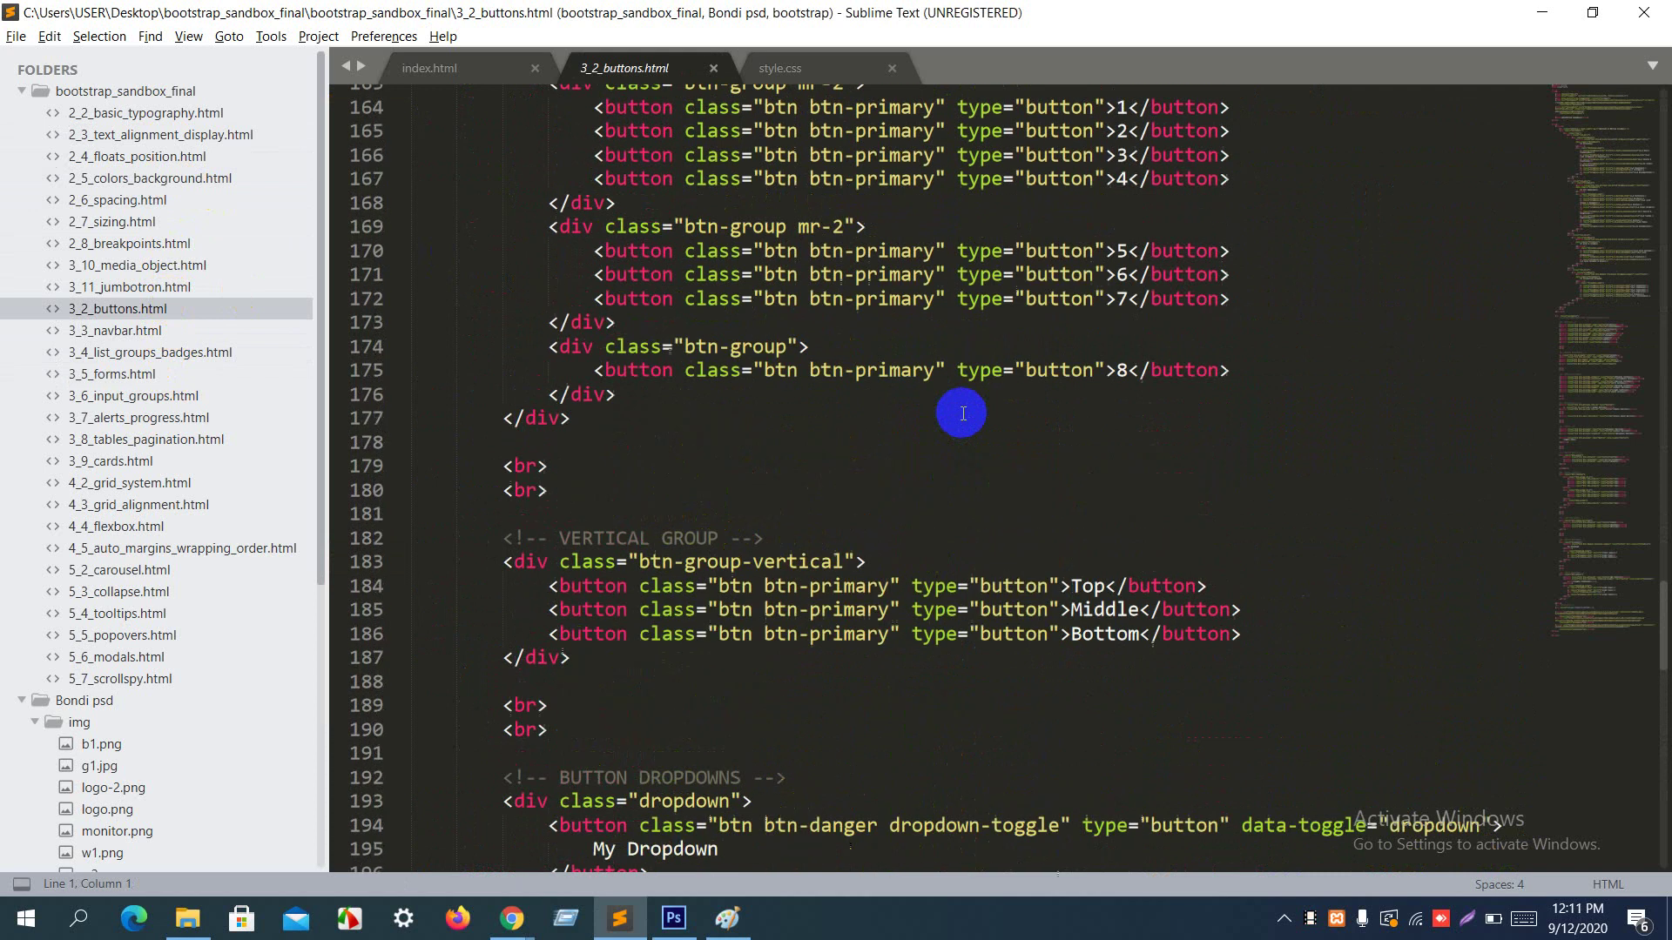
scroll(962, 414, up, 2)
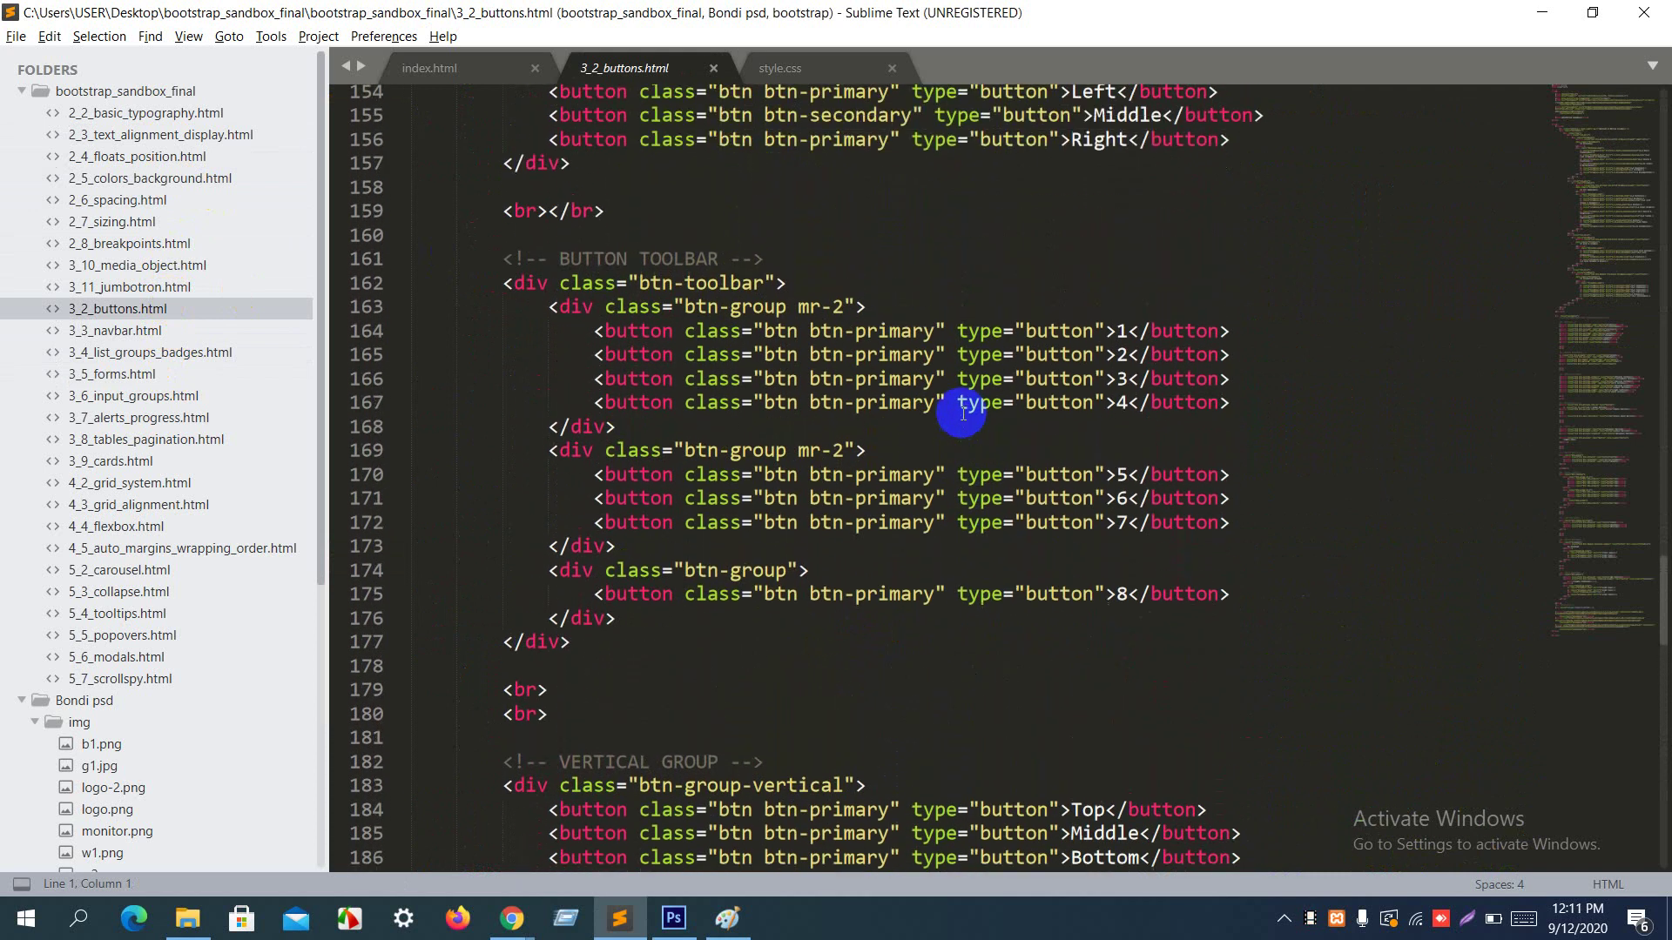
scroll(962, 413, down, 8)
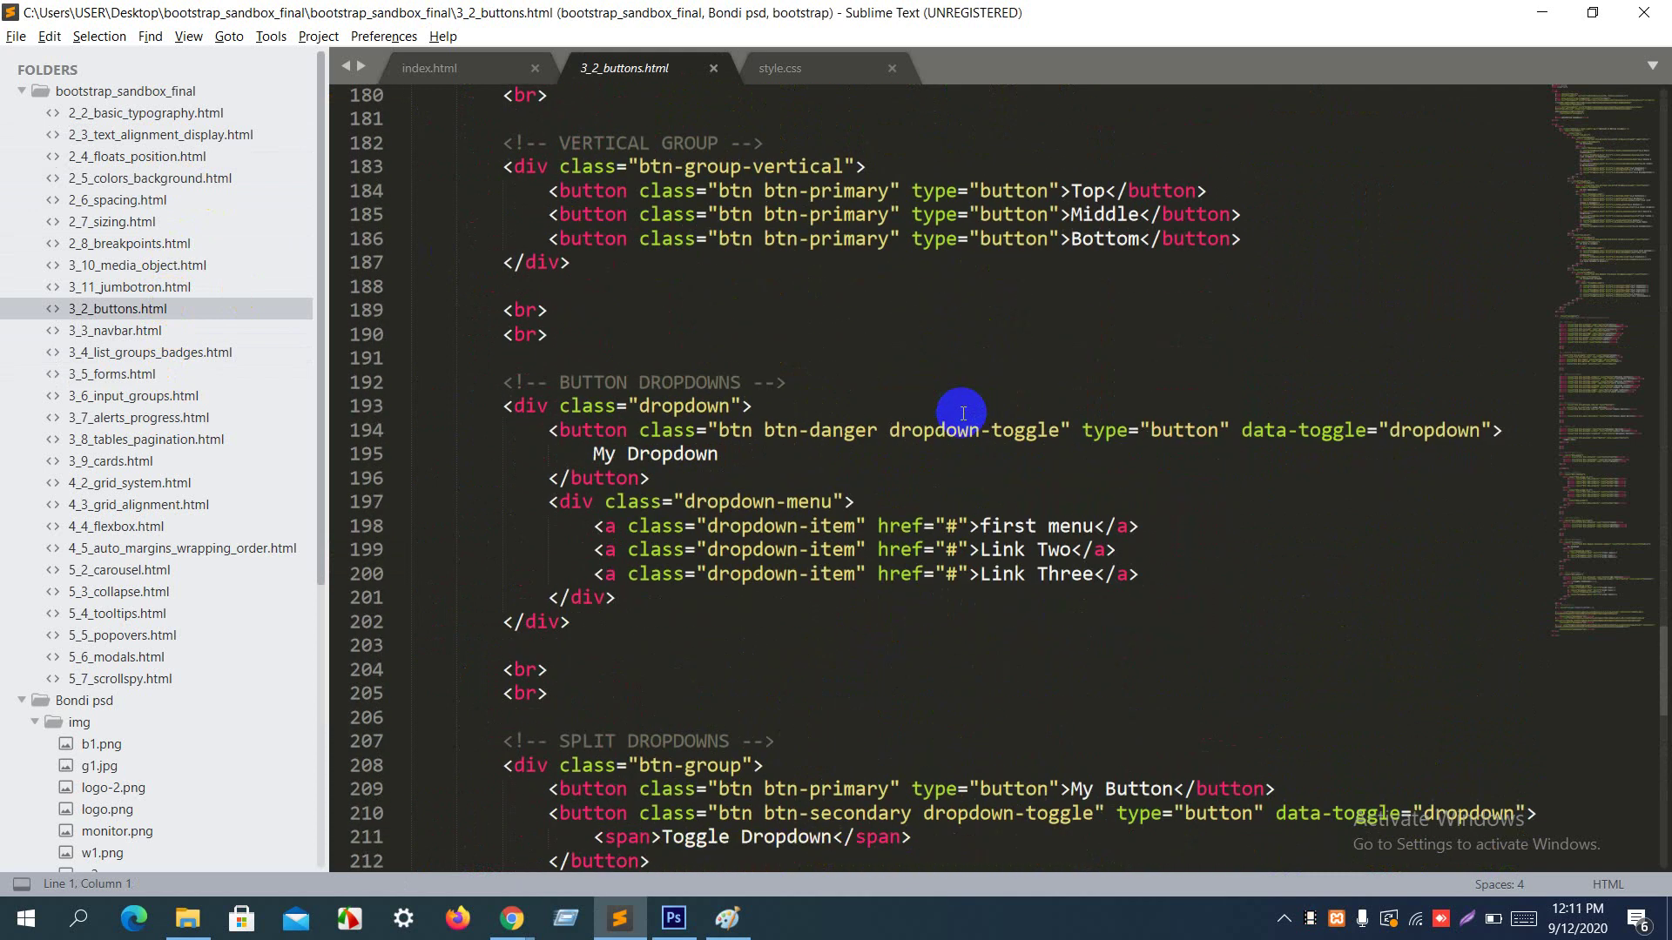
scroll(963, 413, down, 4)
scroll(962, 413, down, 3)
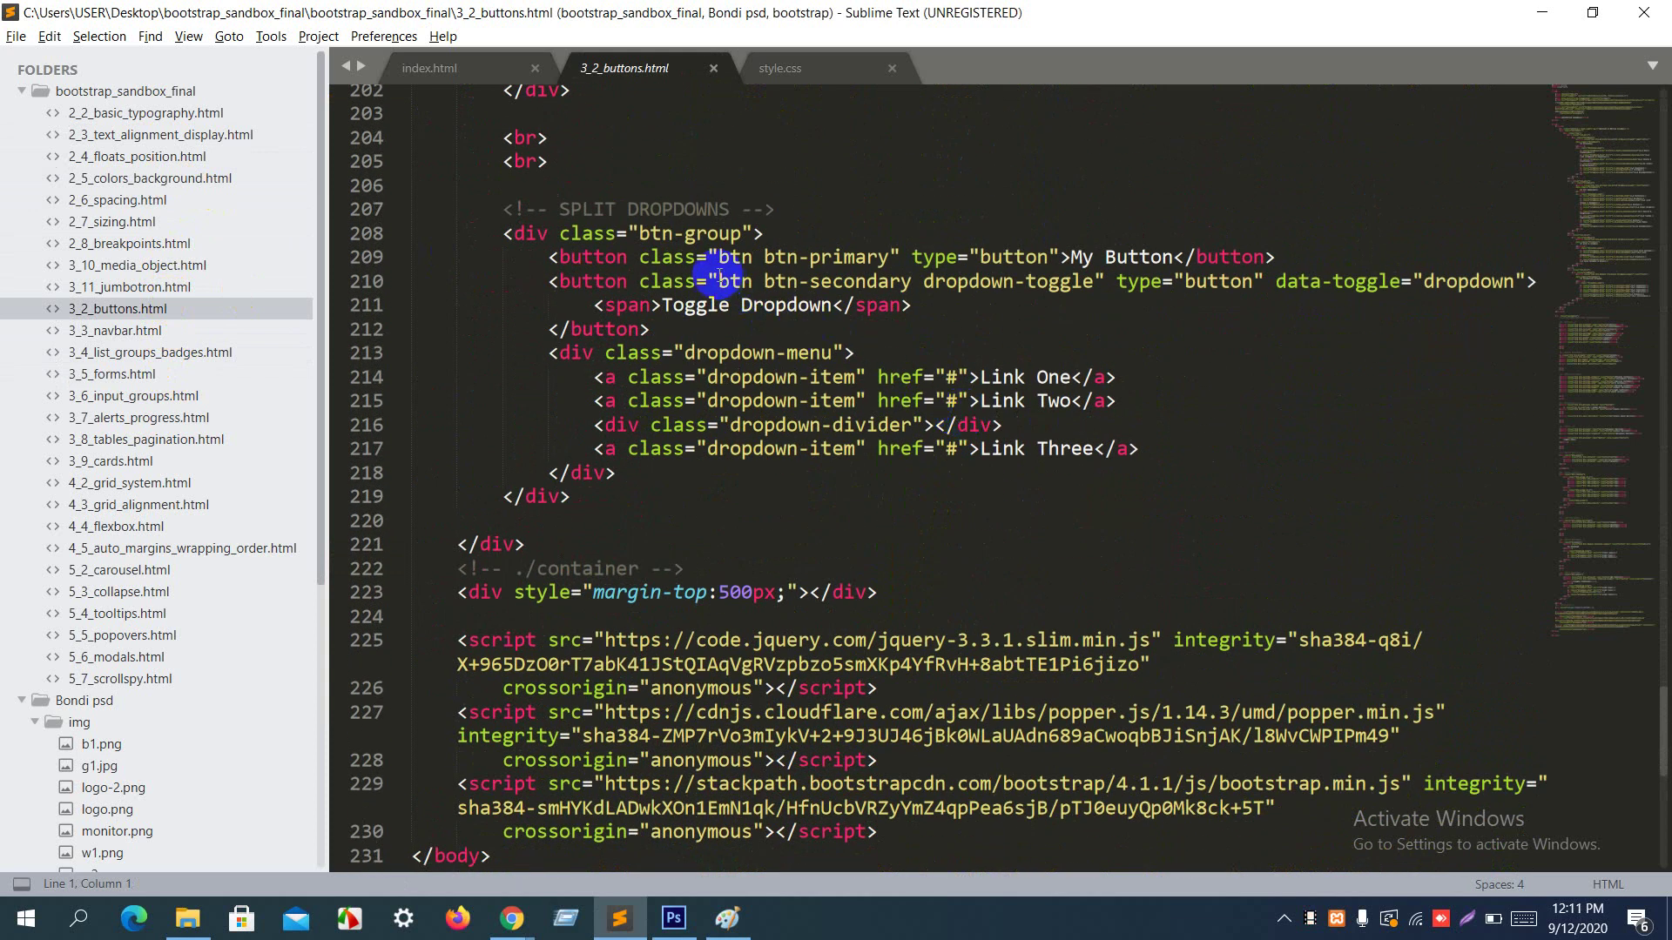
scroll(712, 331, up, 3)
Step: Search 3_2_buttons.html for "sm" and copy the btn-sm class from the small button example
key(ctrl+f)
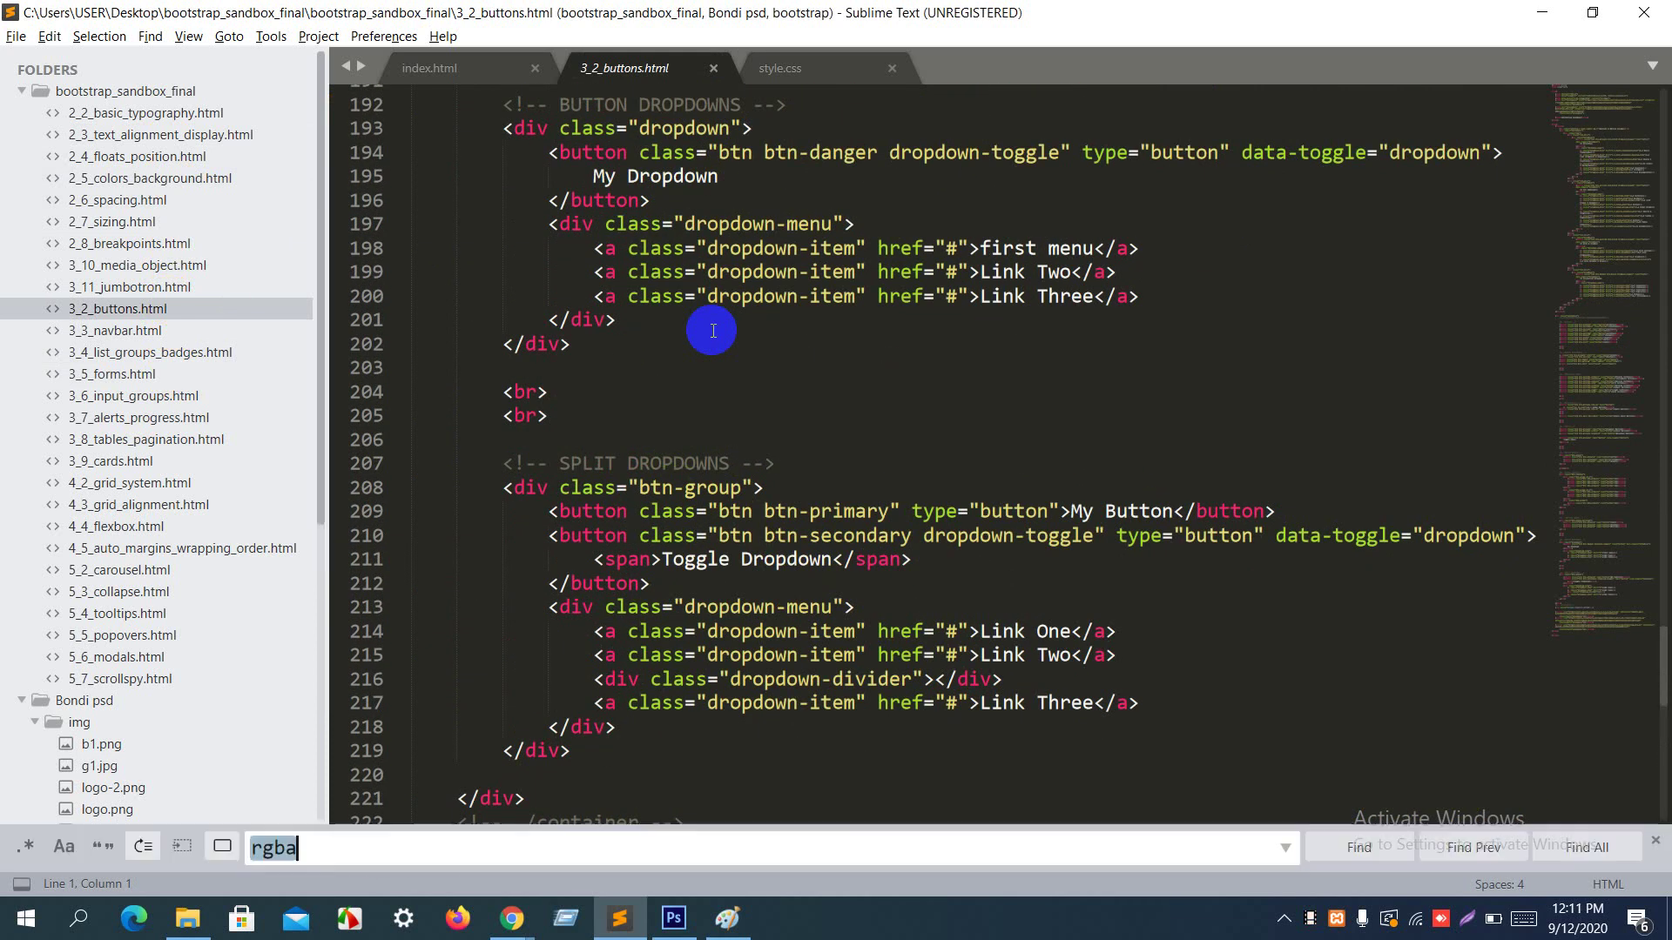
text(s)
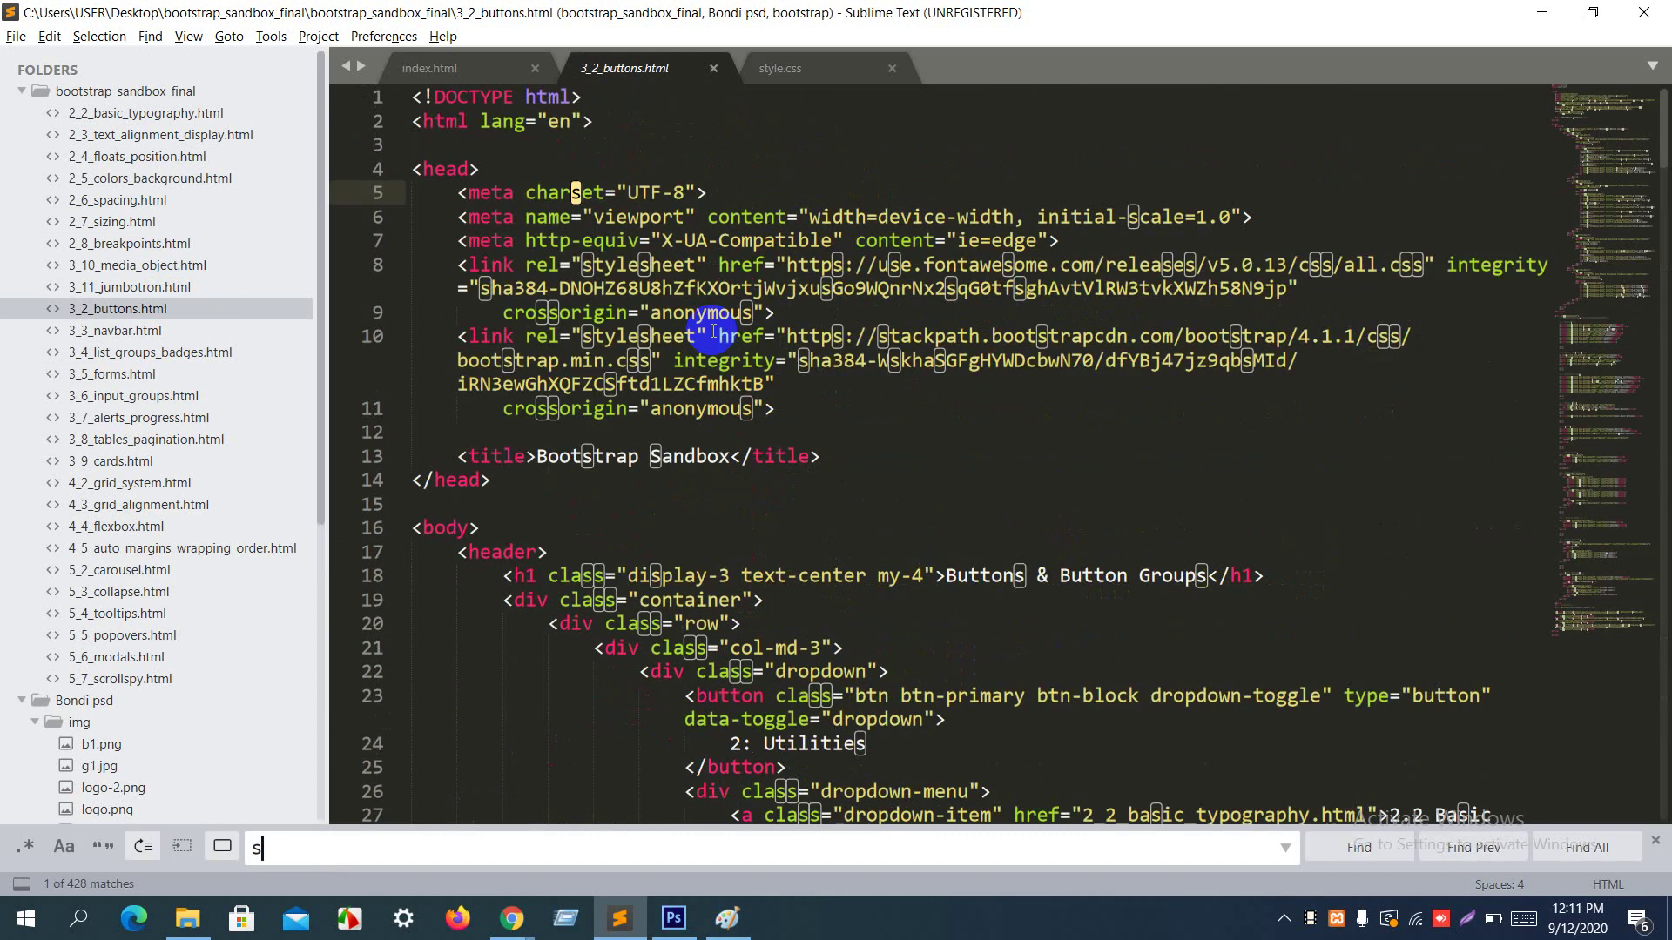
text(m)
key(Return)
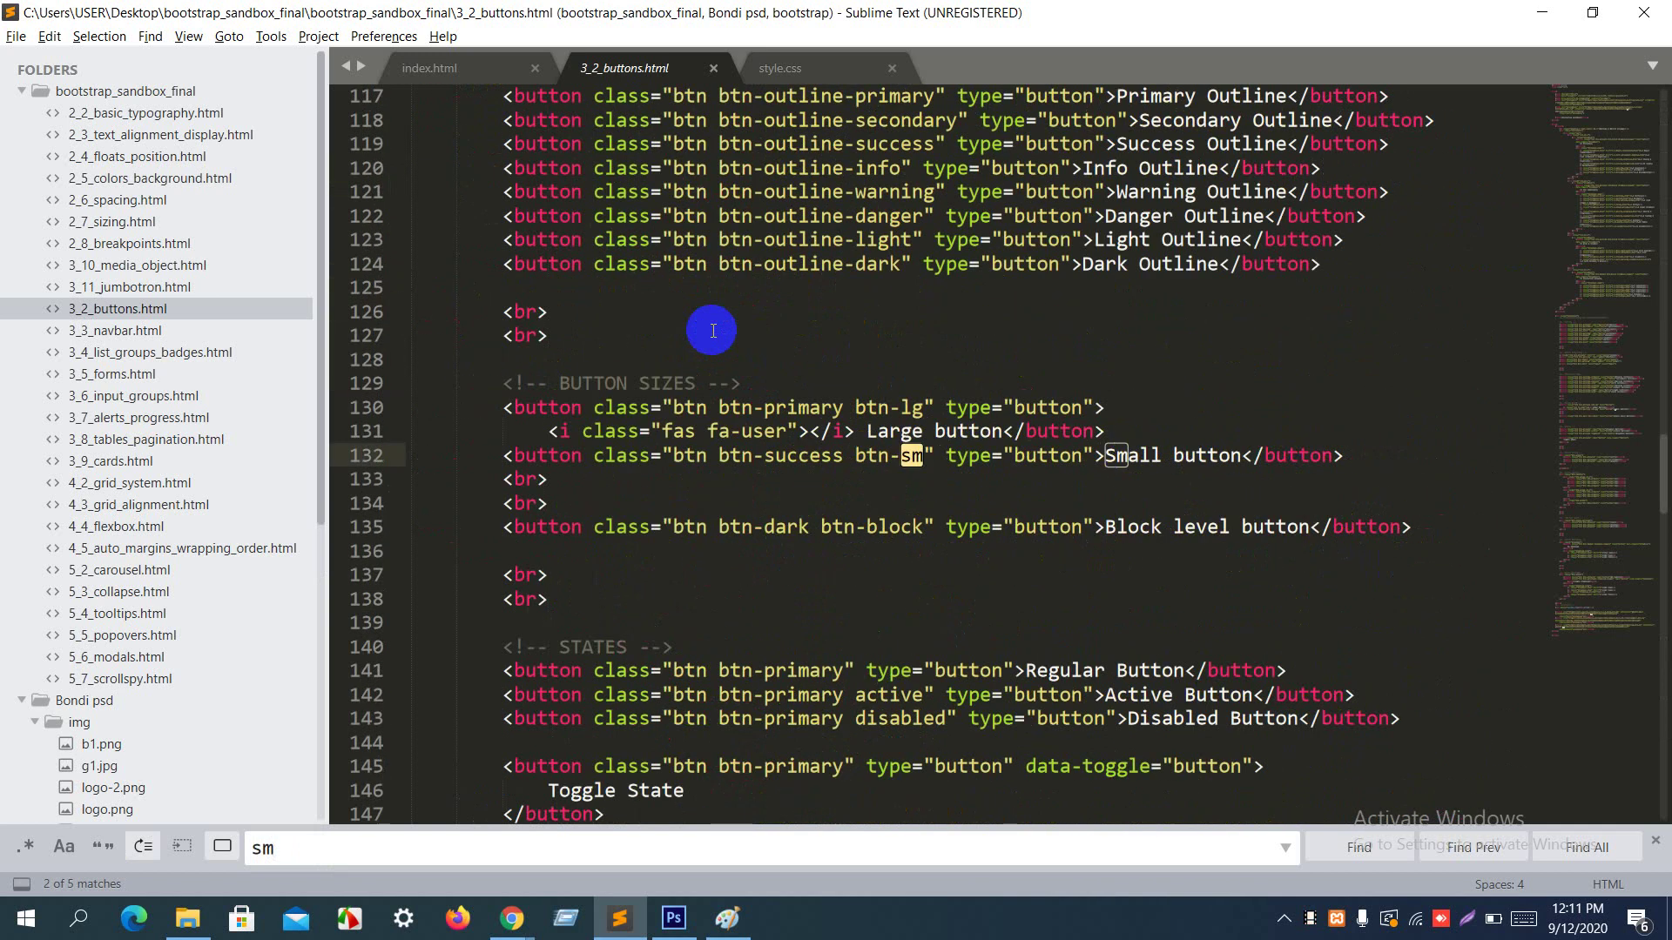
click(855, 456)
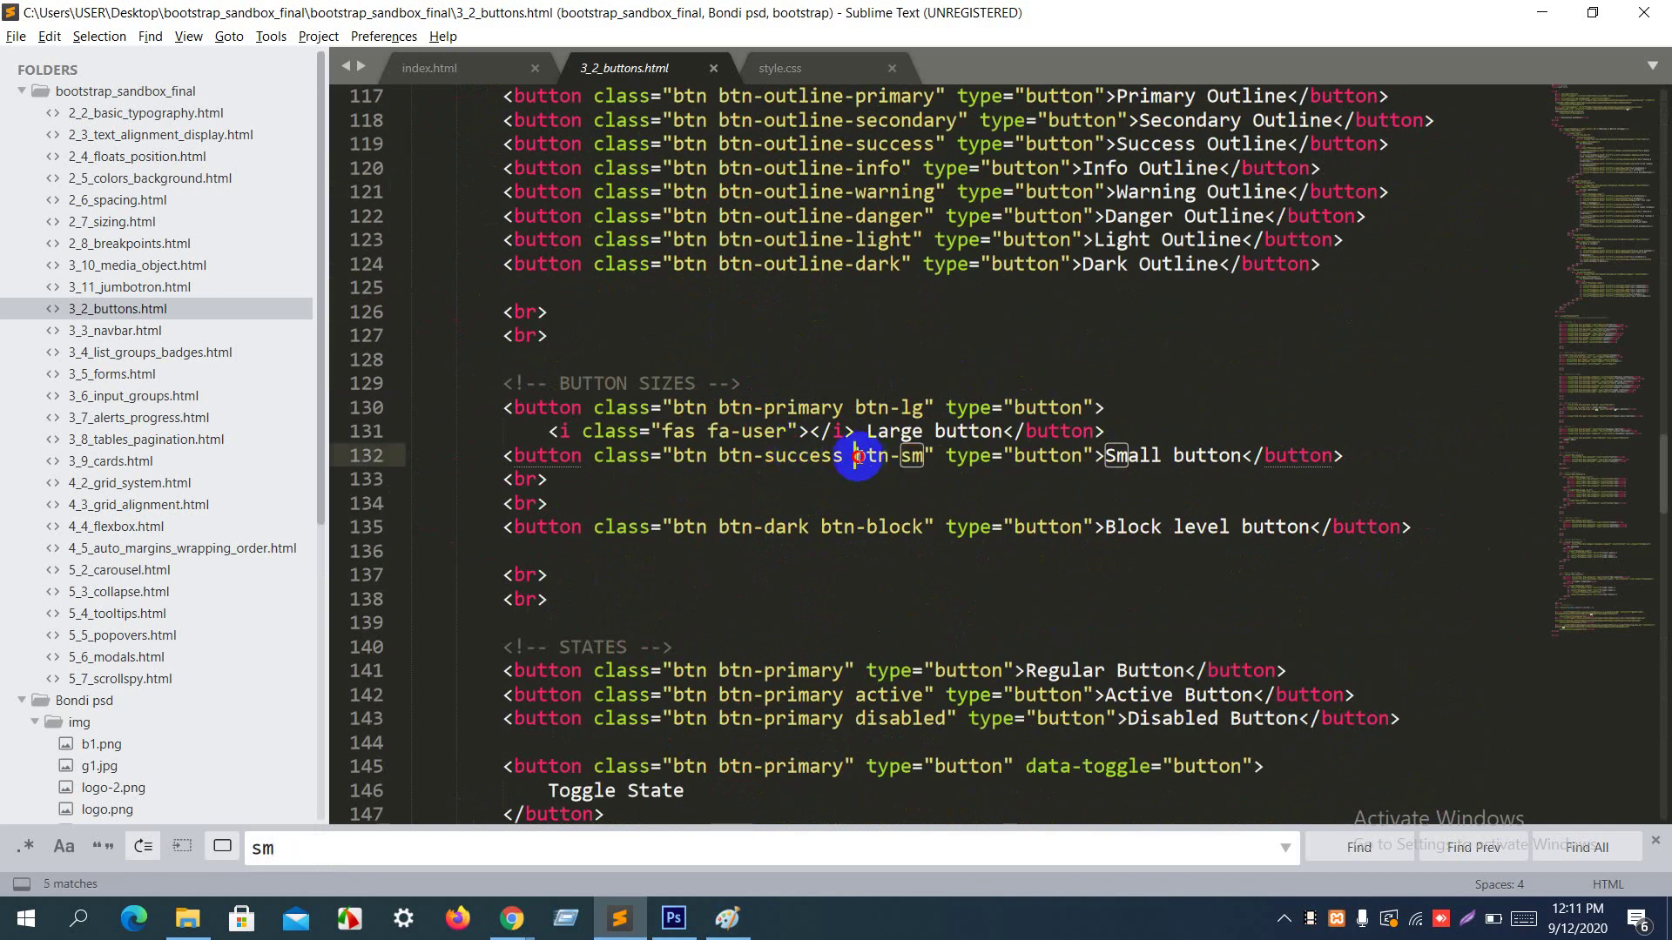
drag(855, 456, 925, 456)
key(ctrl+c)
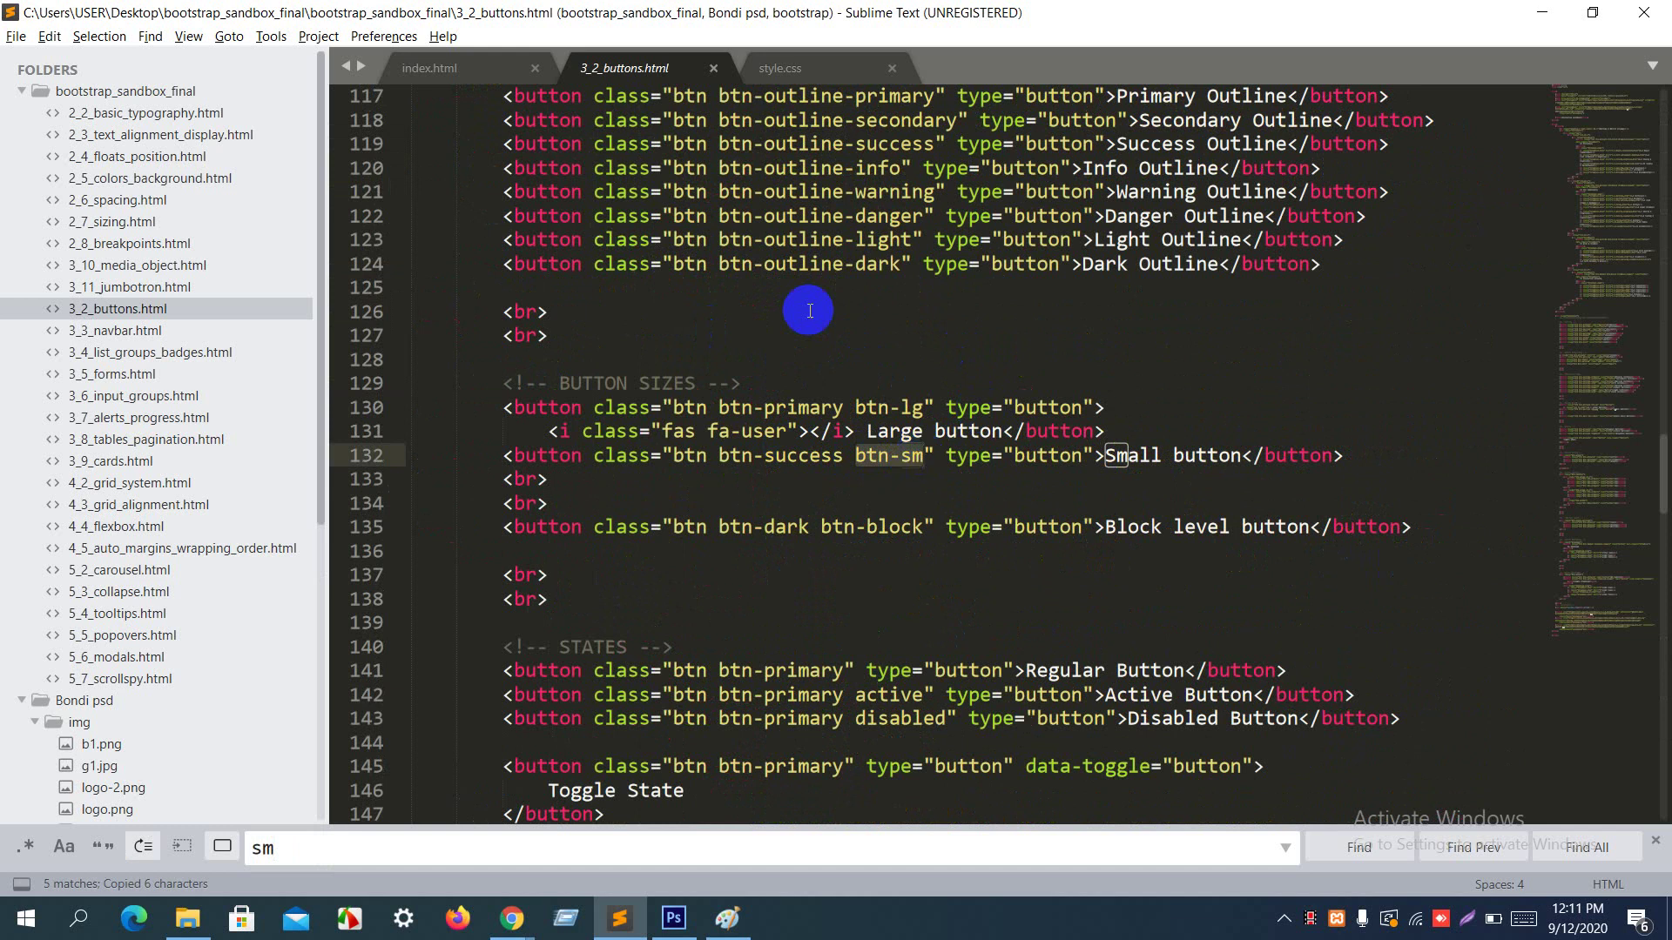
Step: In index.html, replace the Login button's btn-small-danger class with btn-danger
click(510, 69)
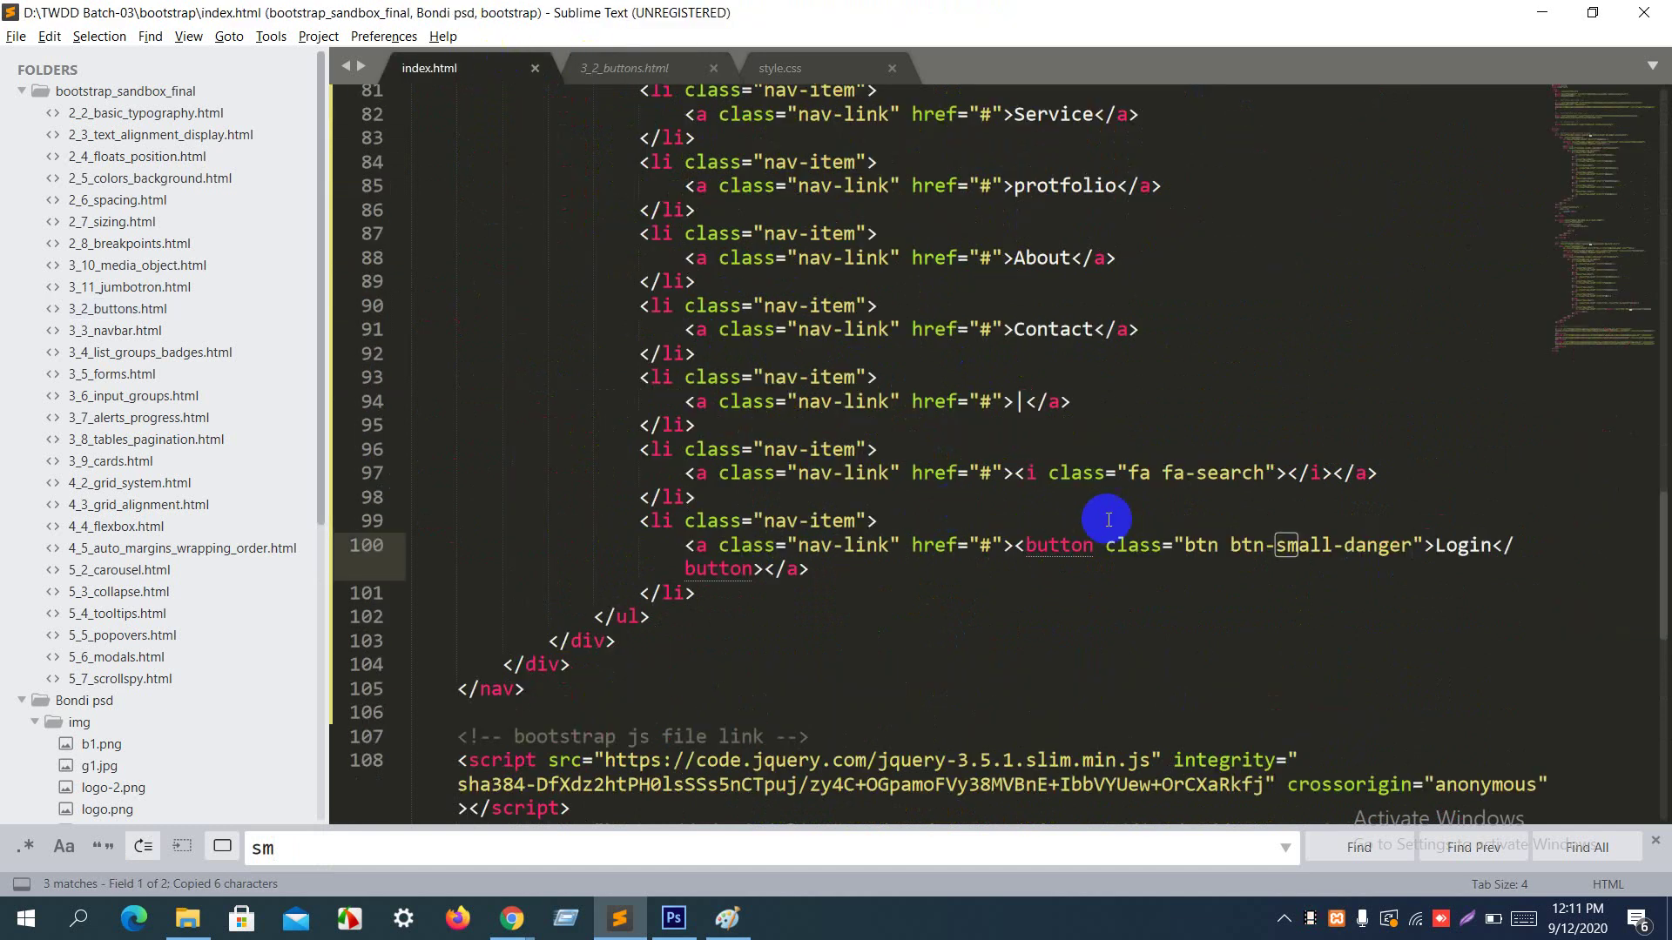
double_click(1315, 549)
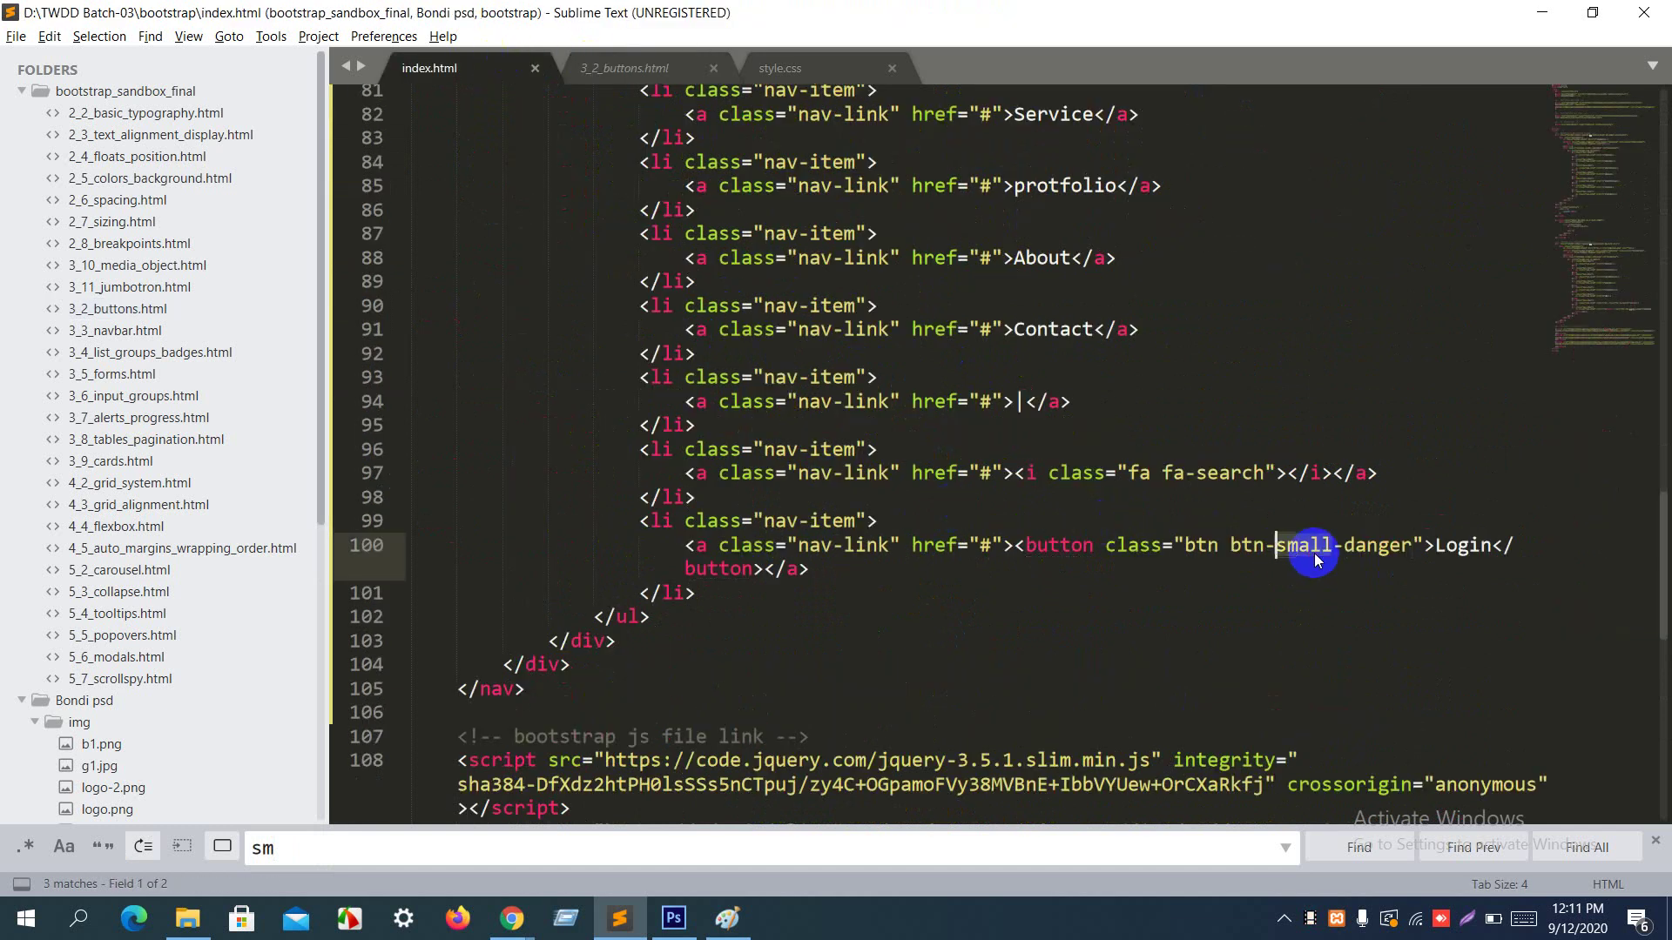
key(Delete)
key(Delete)
key(Delete)
key(Delete)
key(Delete)
key(Delete)
key(Delete)
key(Delete)
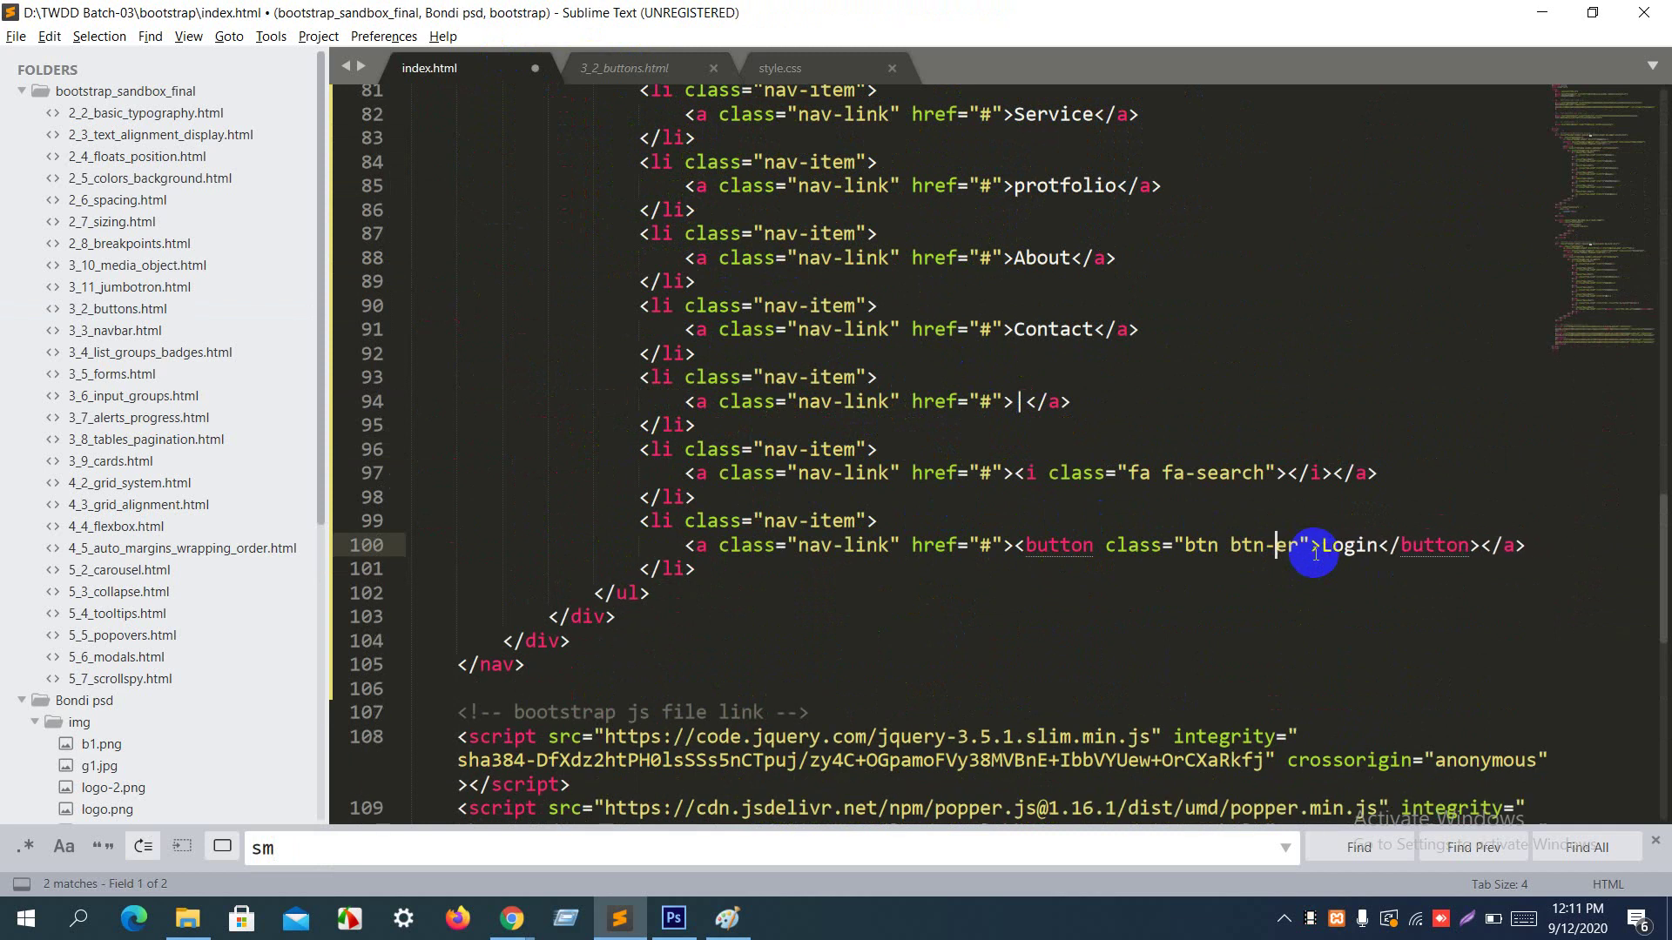
text(danger)
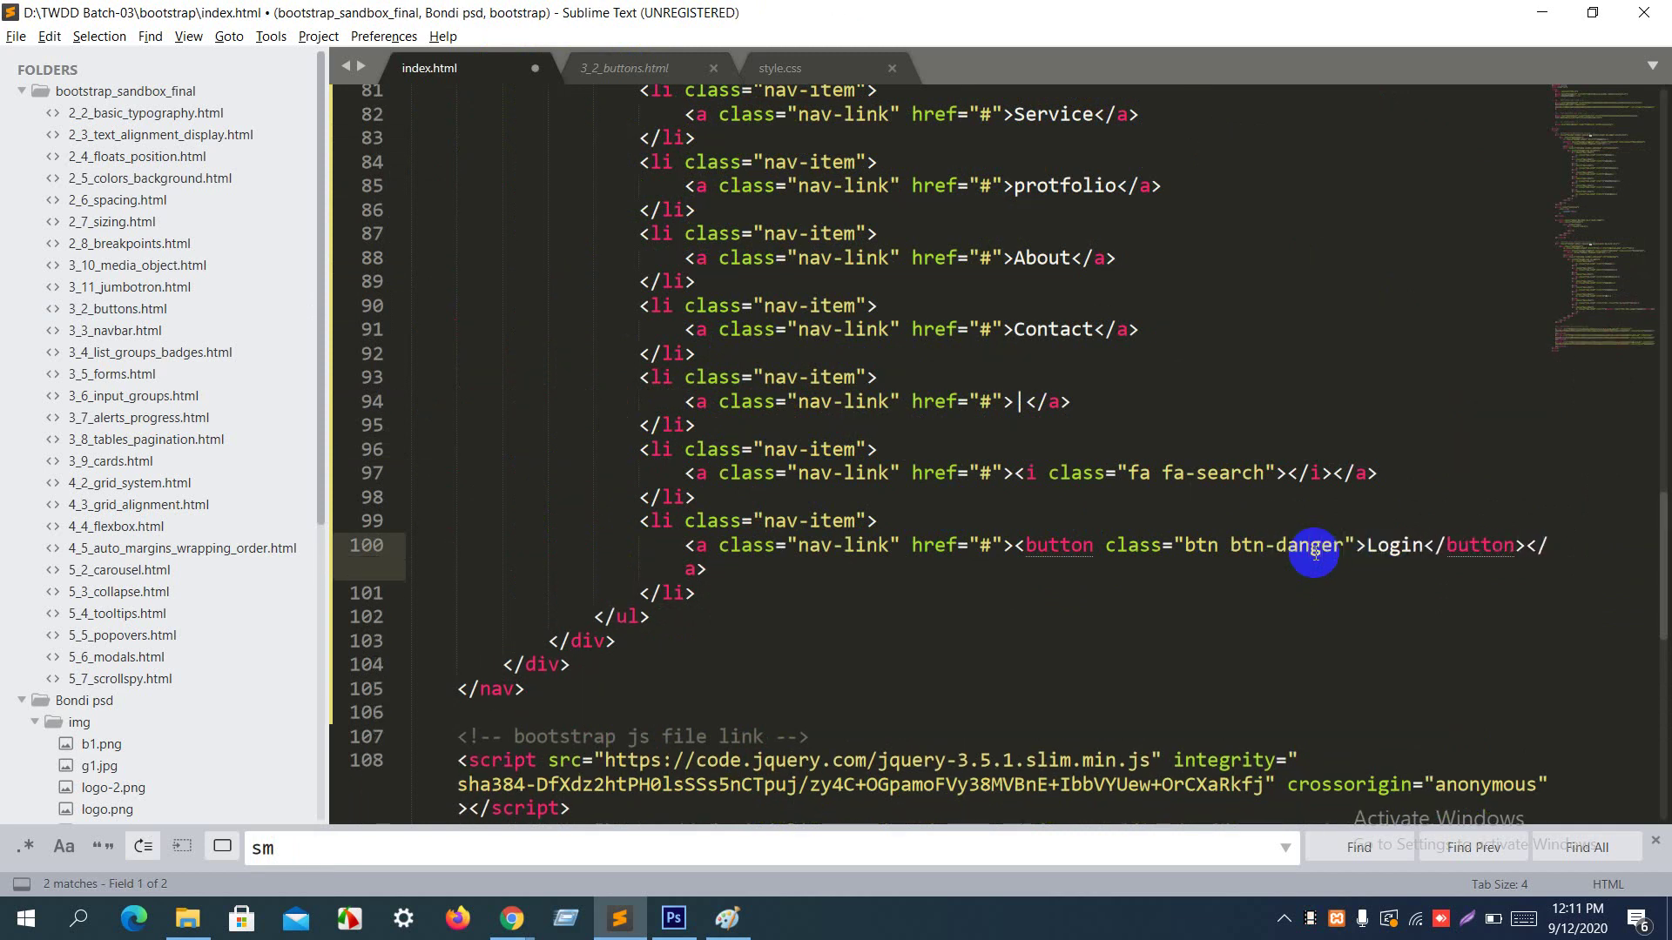
Step: Add the btn-sm class to the Login button, save index.html, and reload the page in Chrome
text( btn-sm)
key(ctrl+s)
key(alt+Tab)
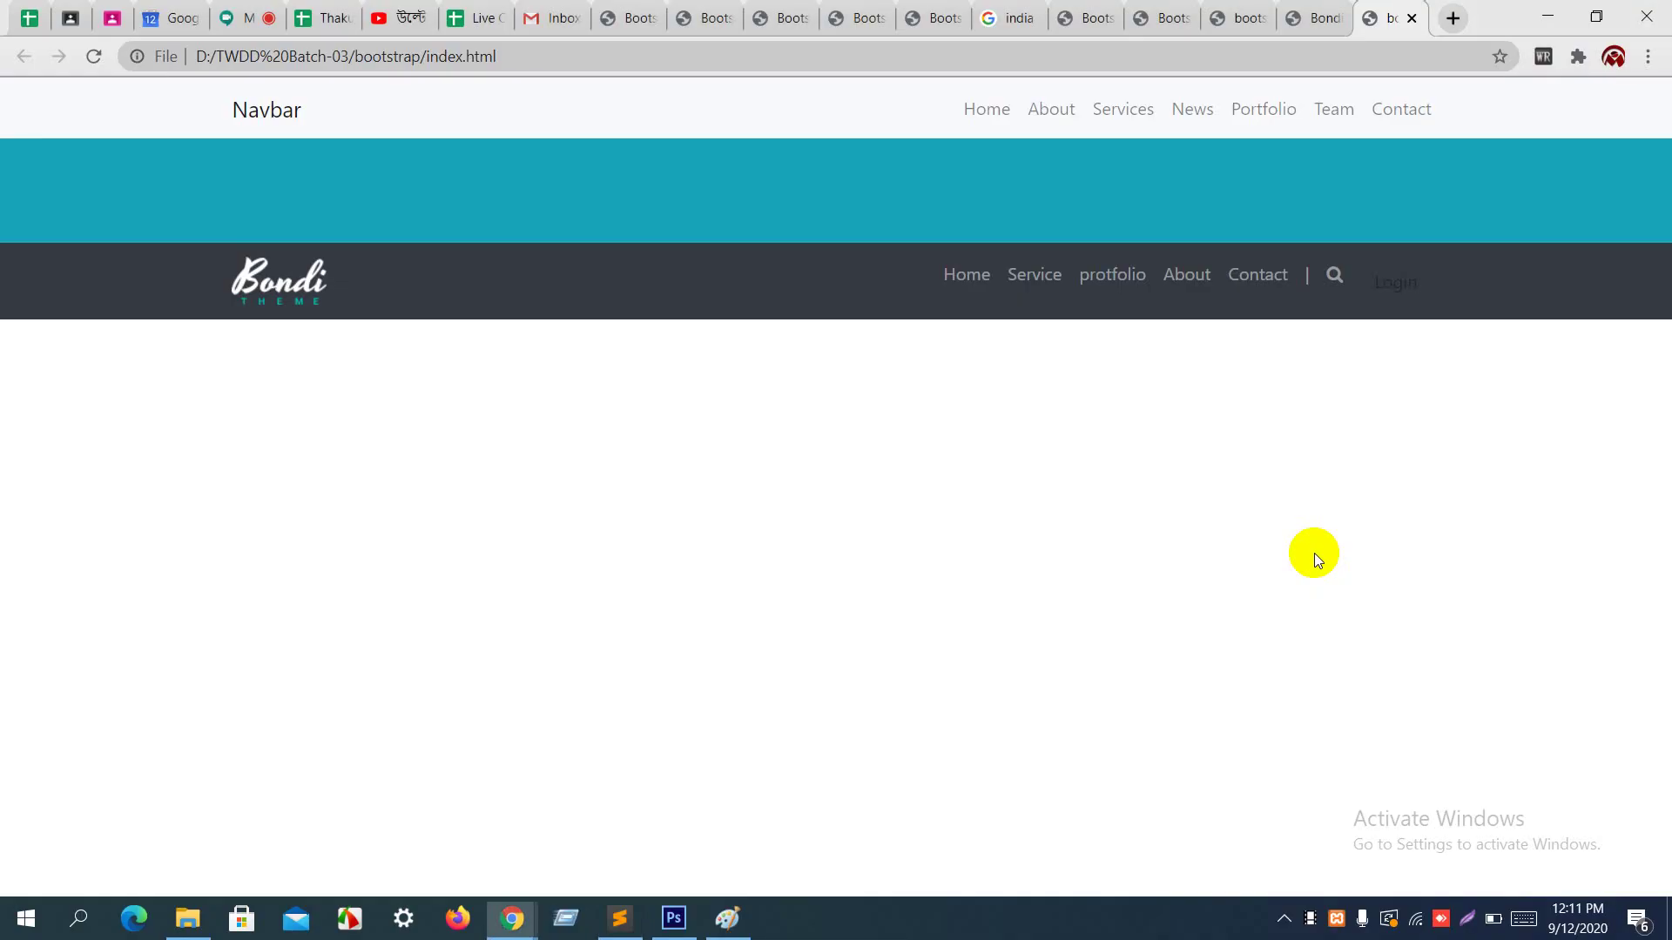
key(ctrl+r)
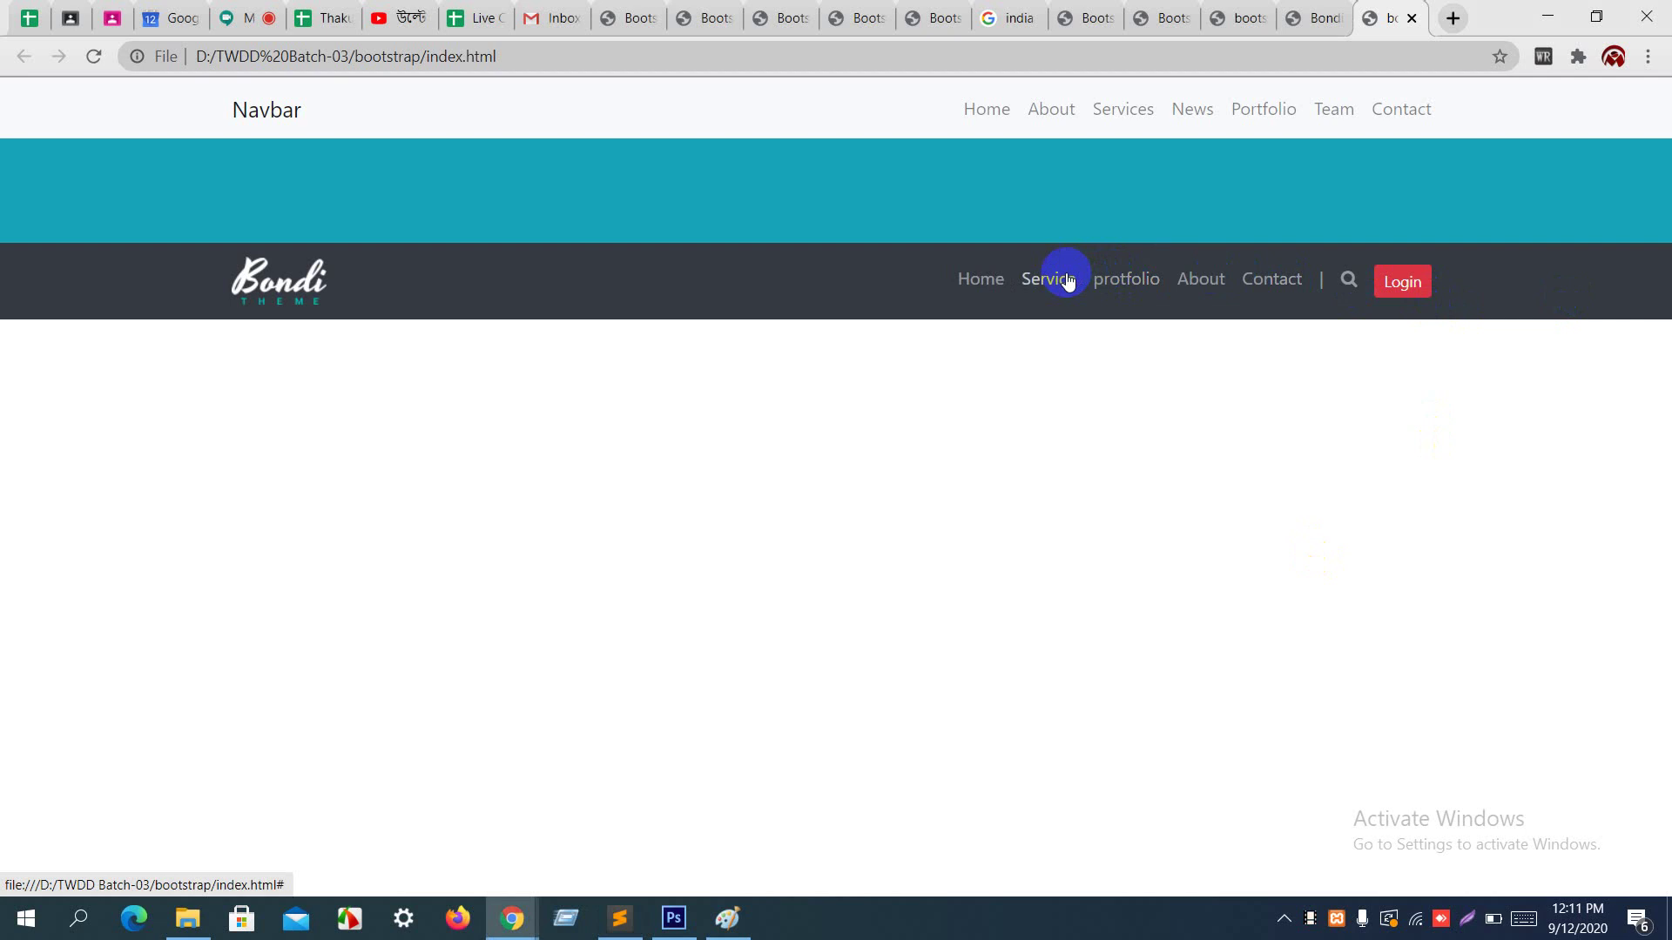
Step: Compare the Bondi theme page with the dark navbar's code and its rendering on the bootstrap page, ending in Sublime Text
click(1302, 15)
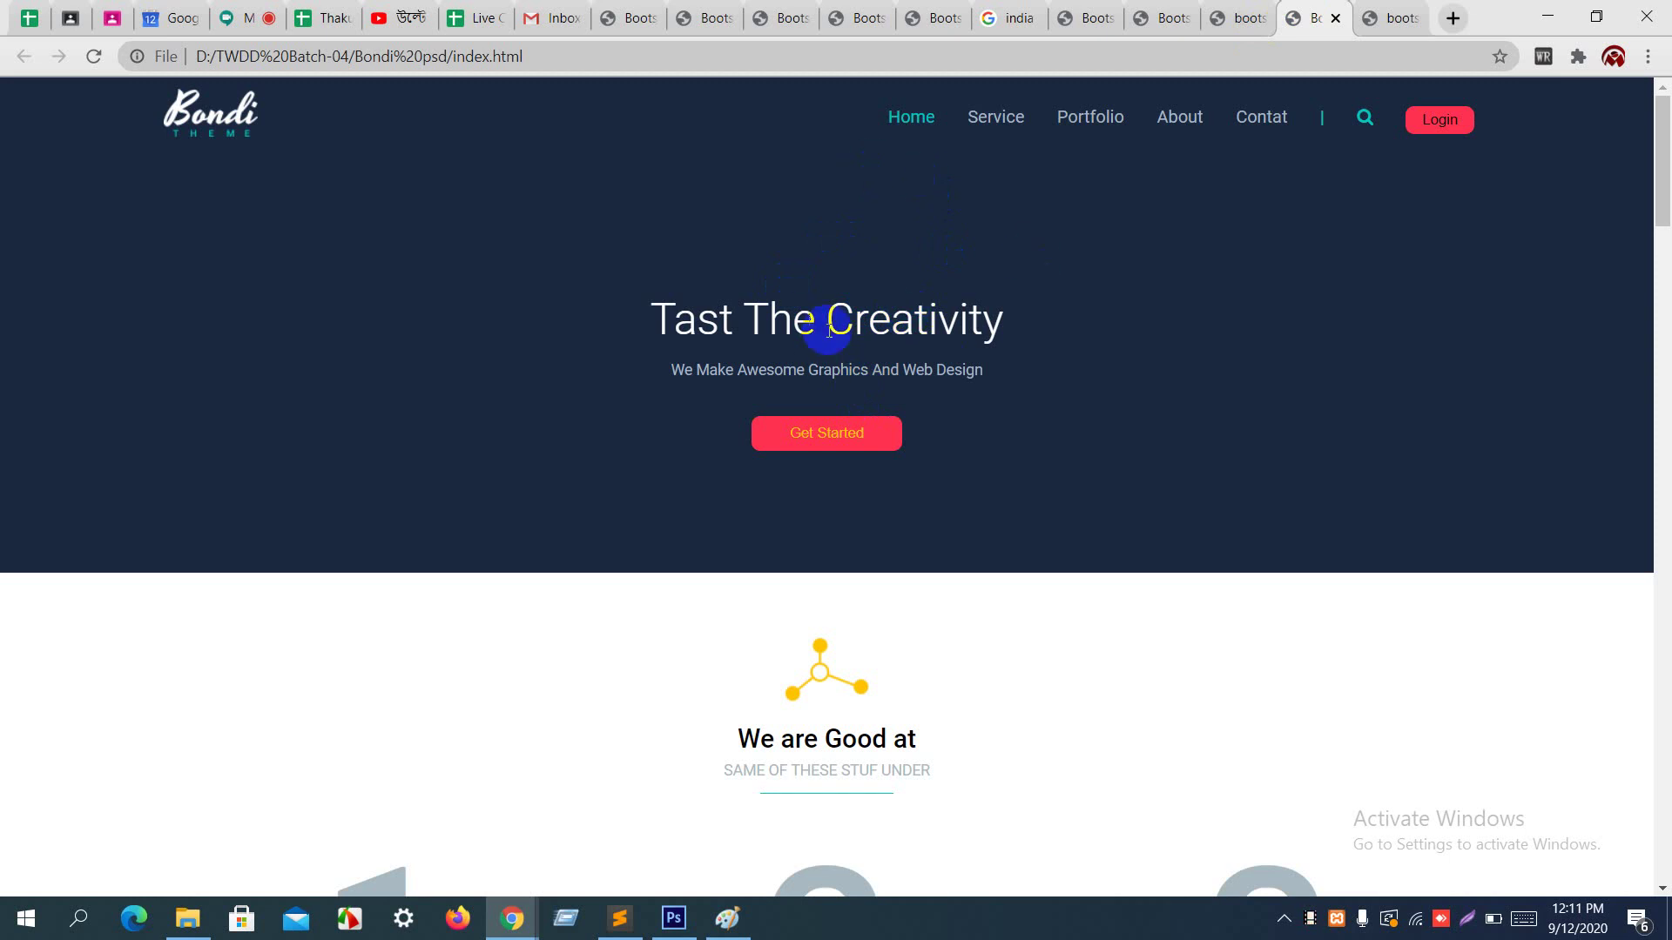
key(alt+Tab)
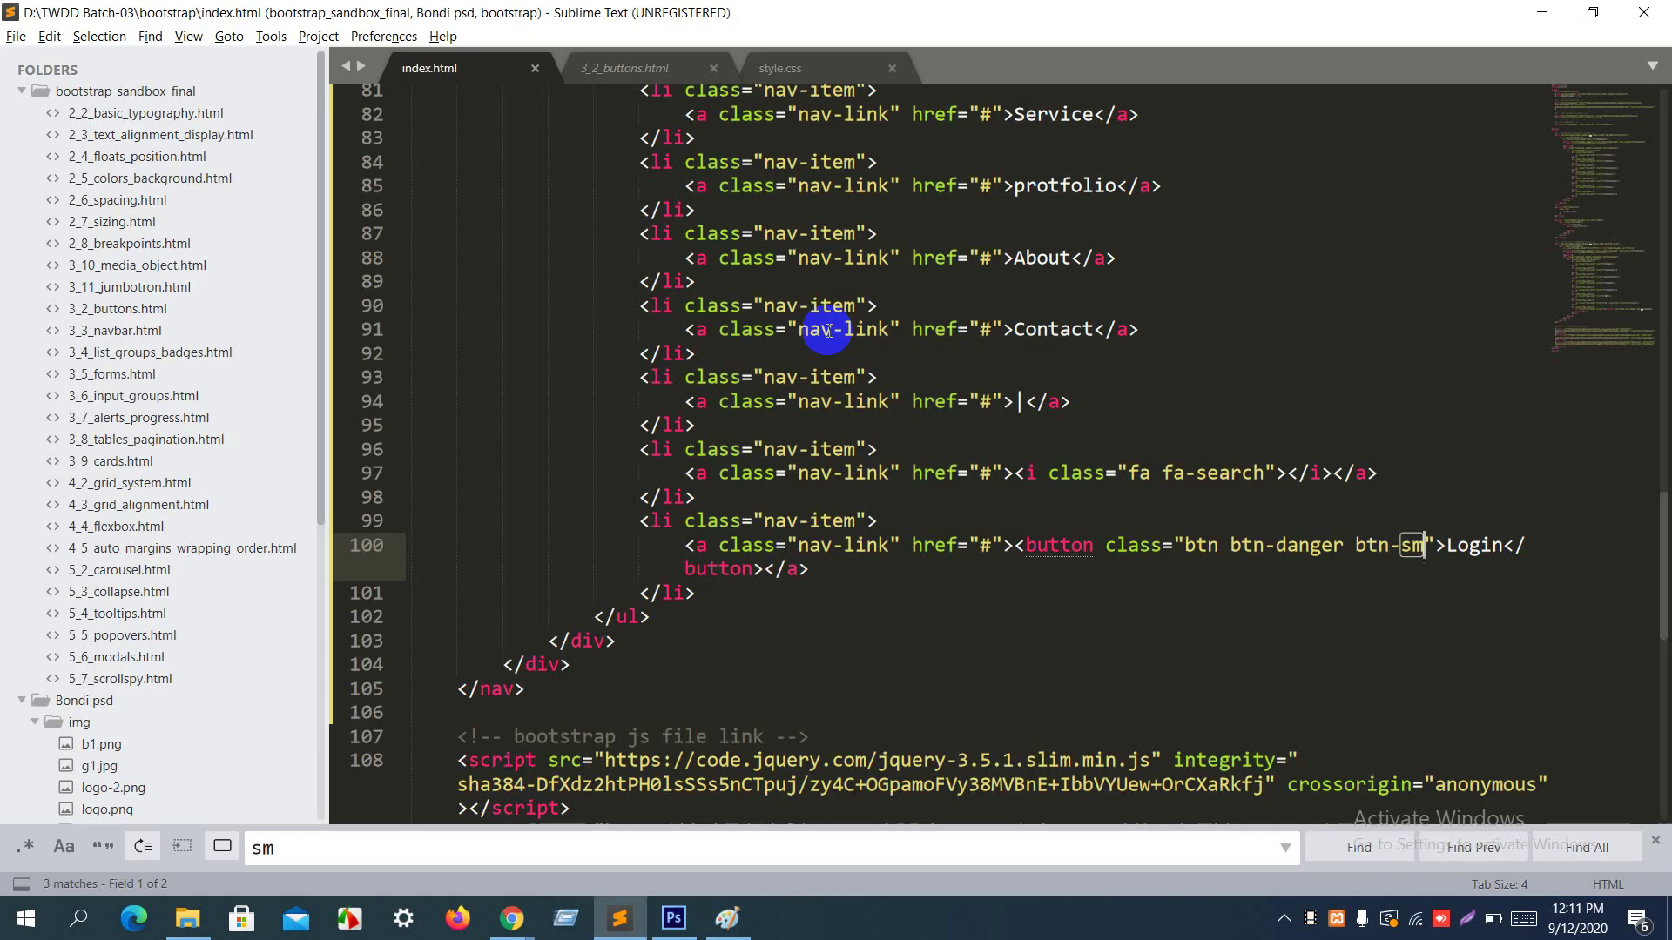
scroll(827, 331, up, 7)
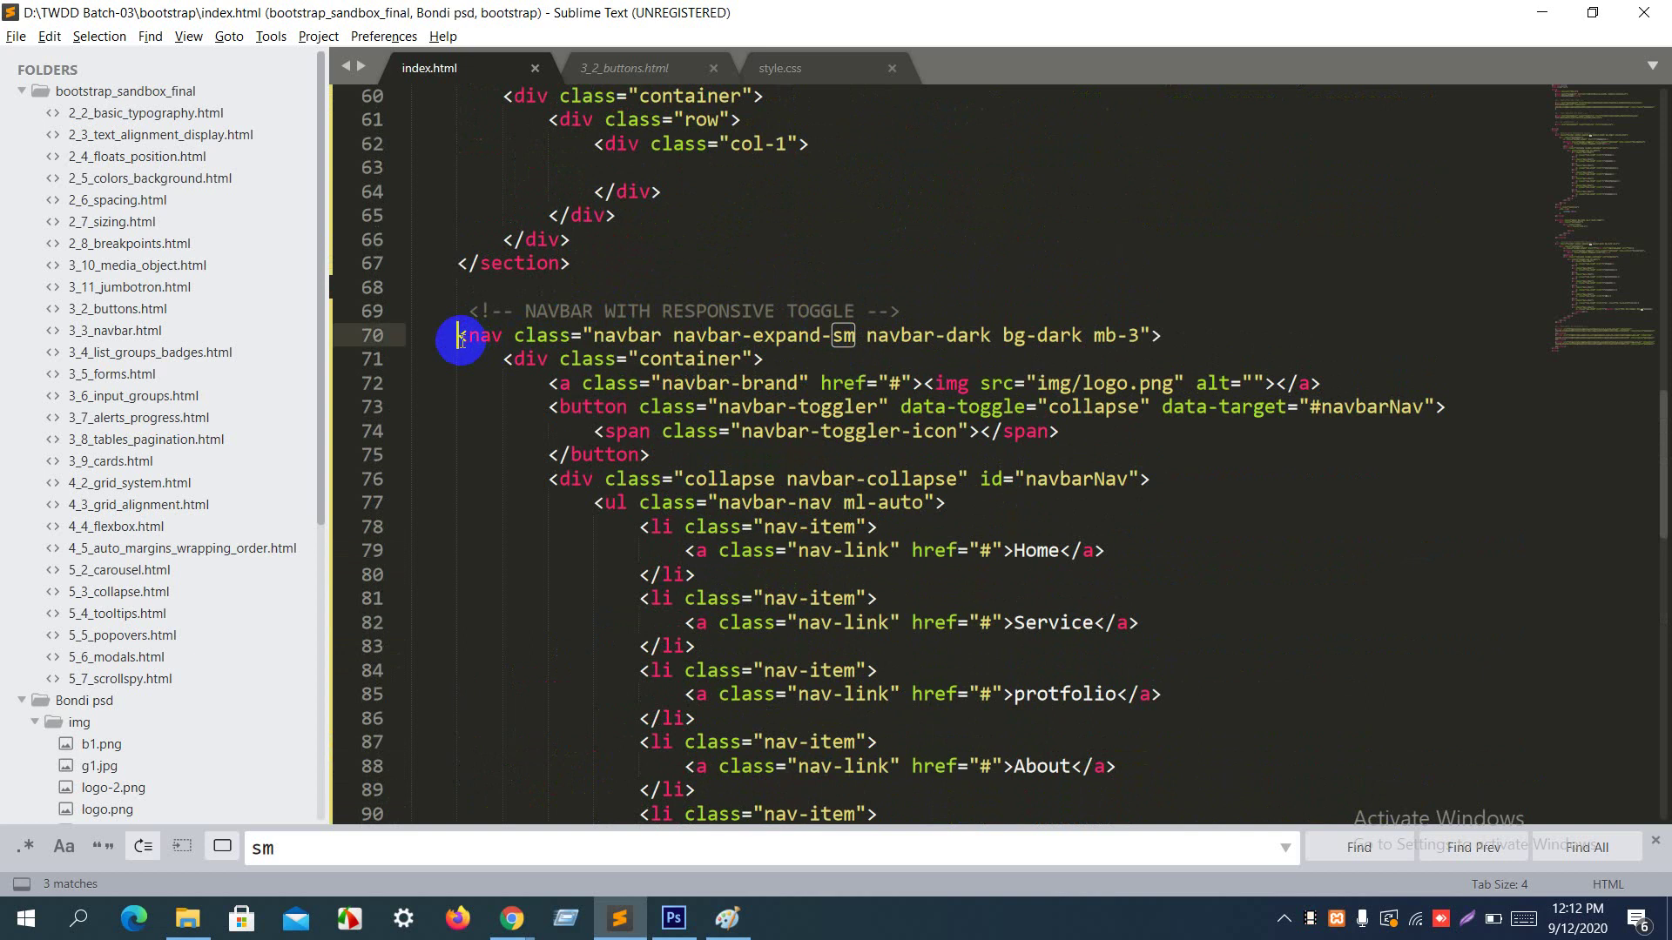
key(alt+Tab)
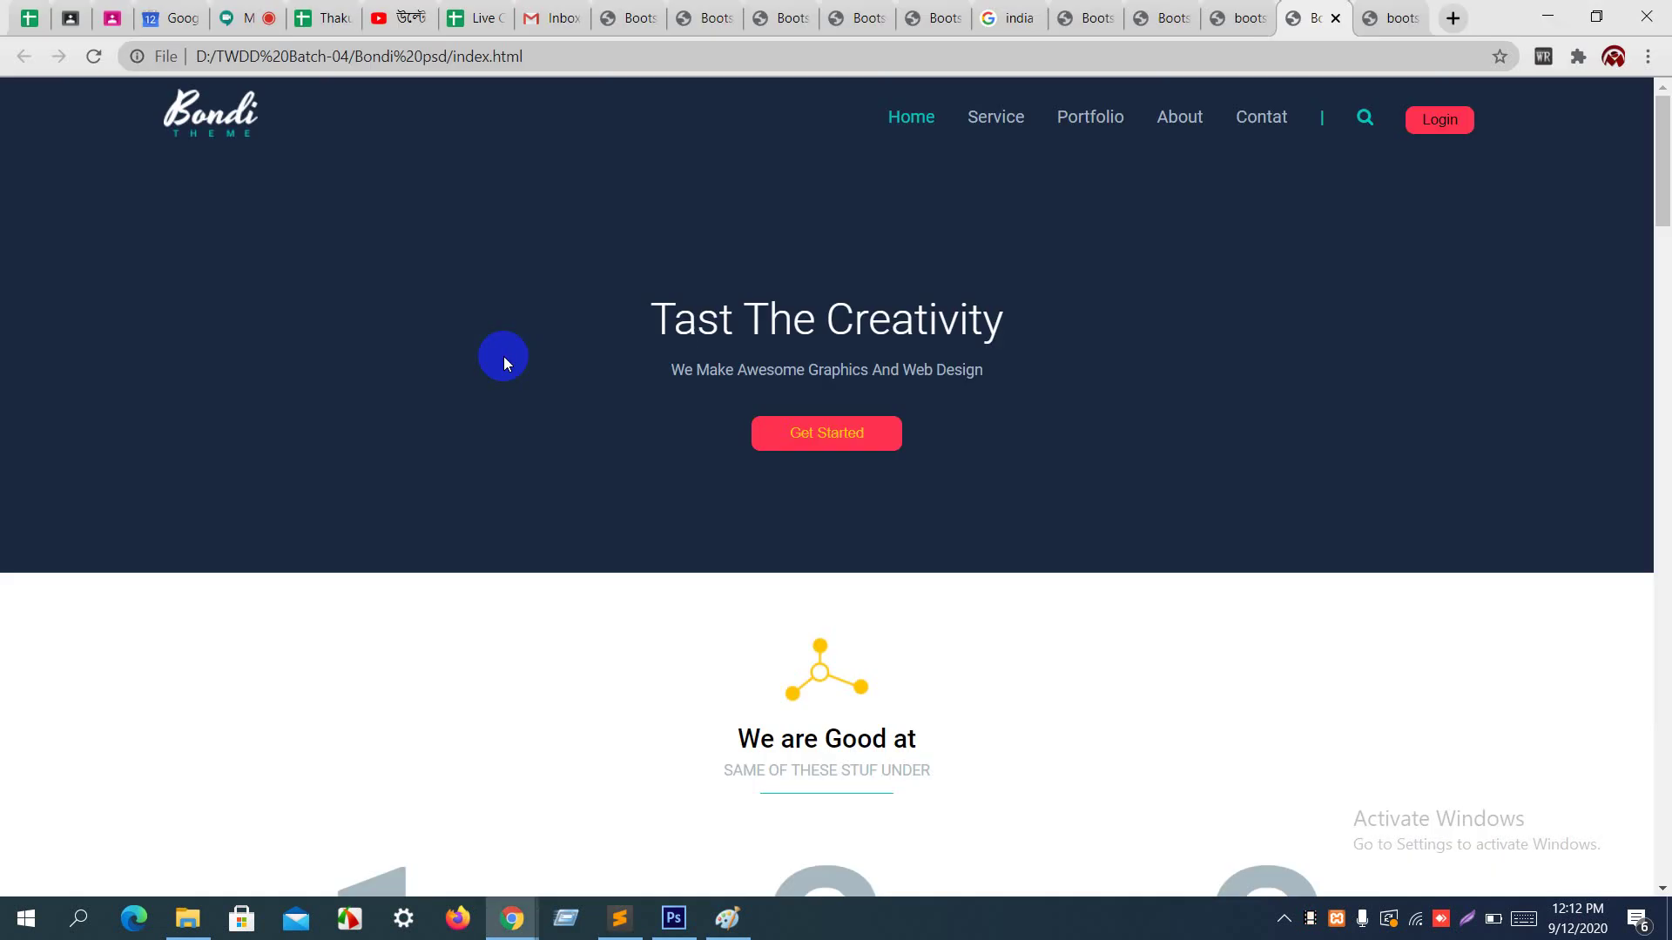
click(1382, 18)
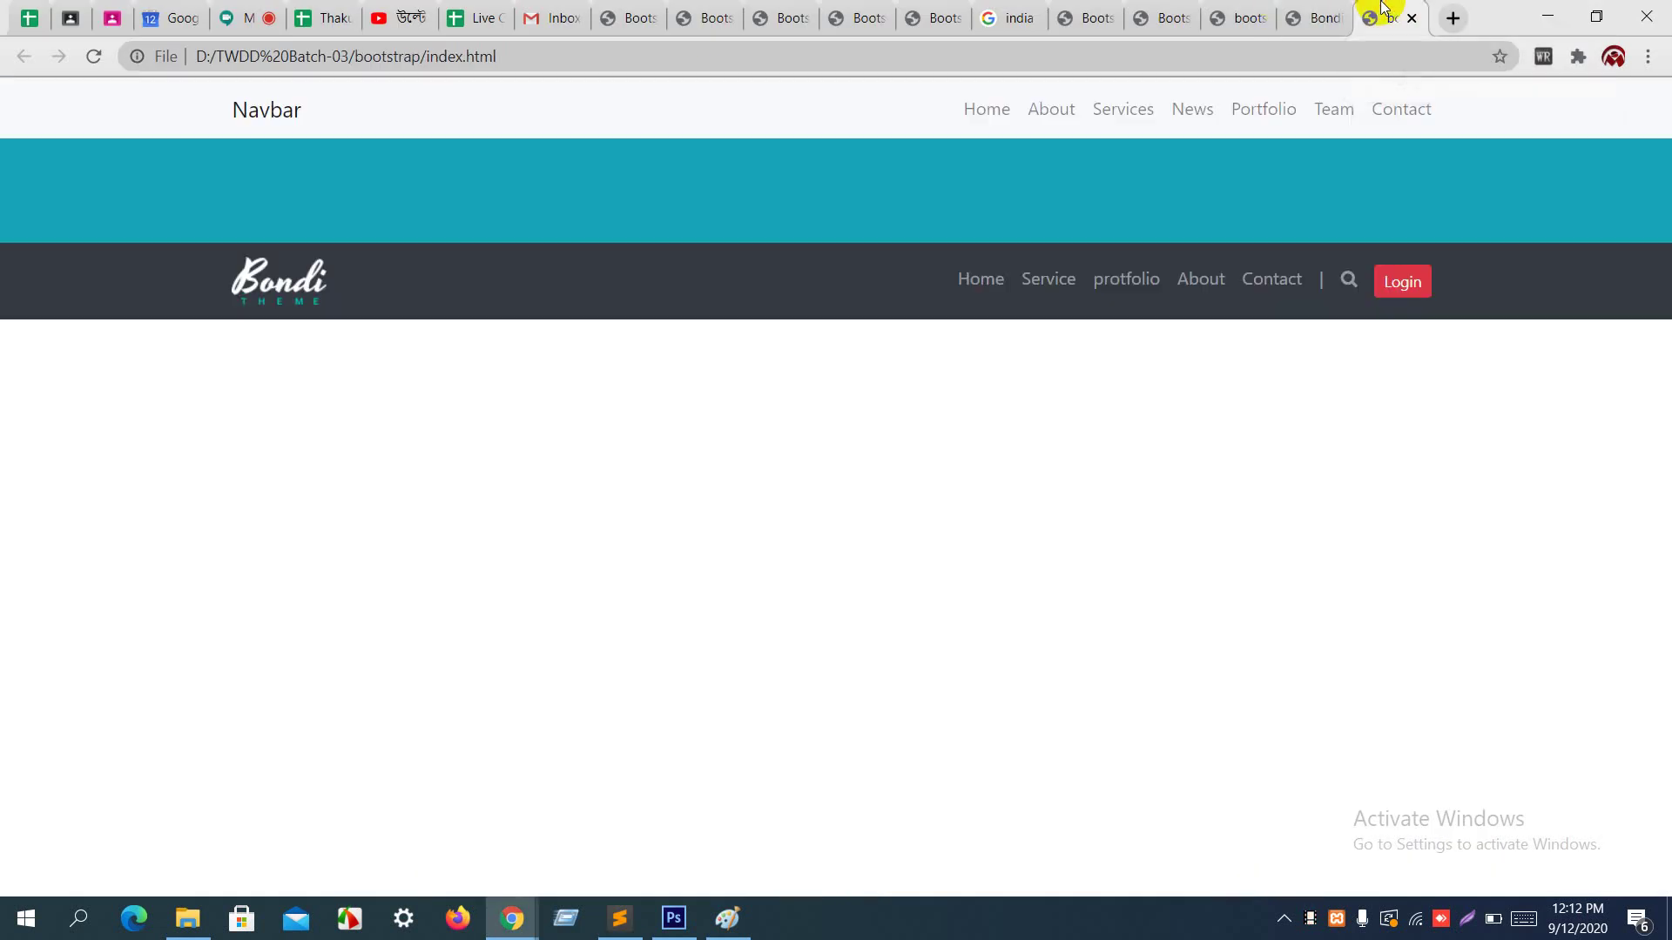
key(alt+Tab)
Step: Add an empty header element below the dark navbar's closing nav tag and save index.html
scroll(829, 437, down, 9)
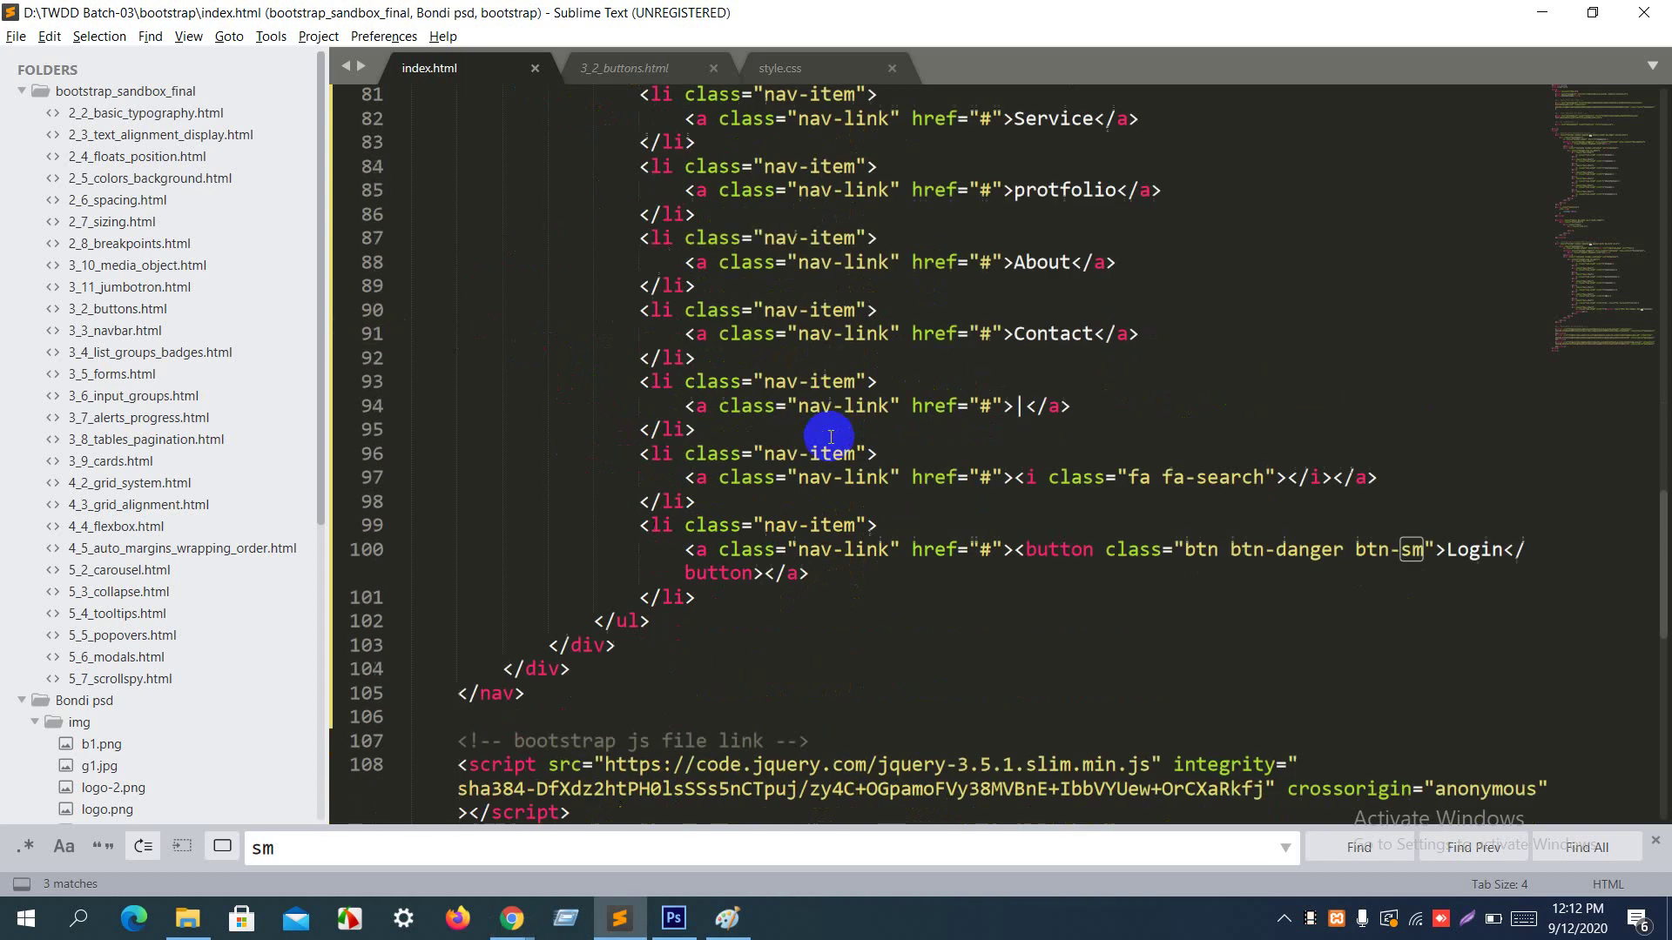
click(564, 501)
key(Return)
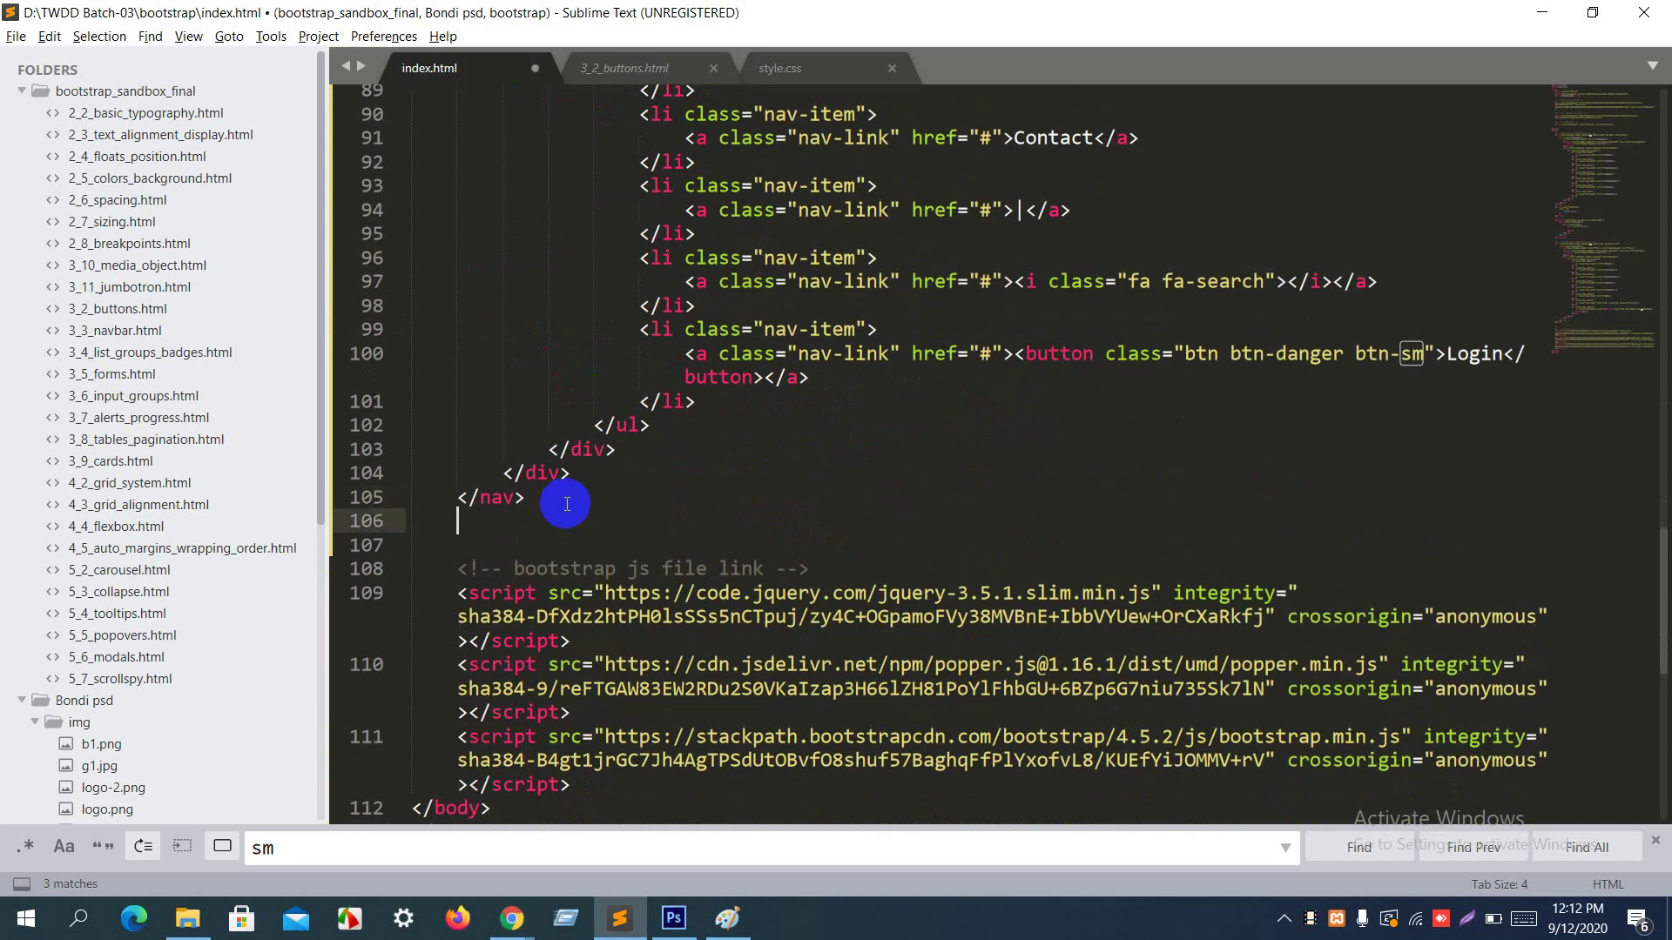
key(Return)
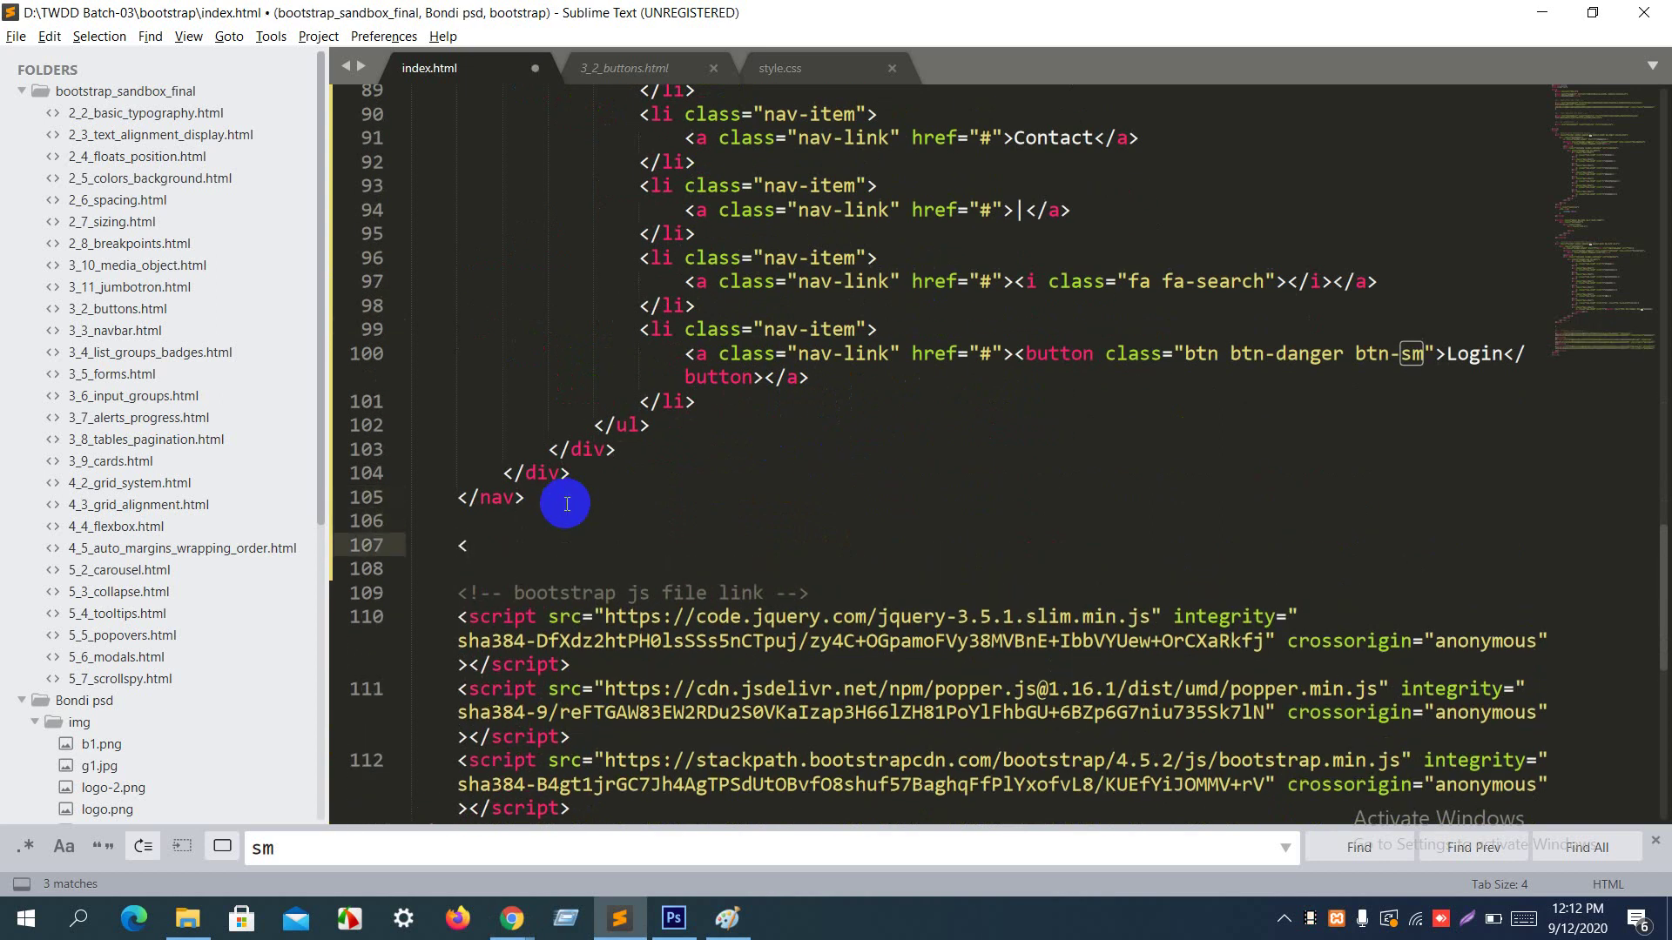
text(<head)
text(er)
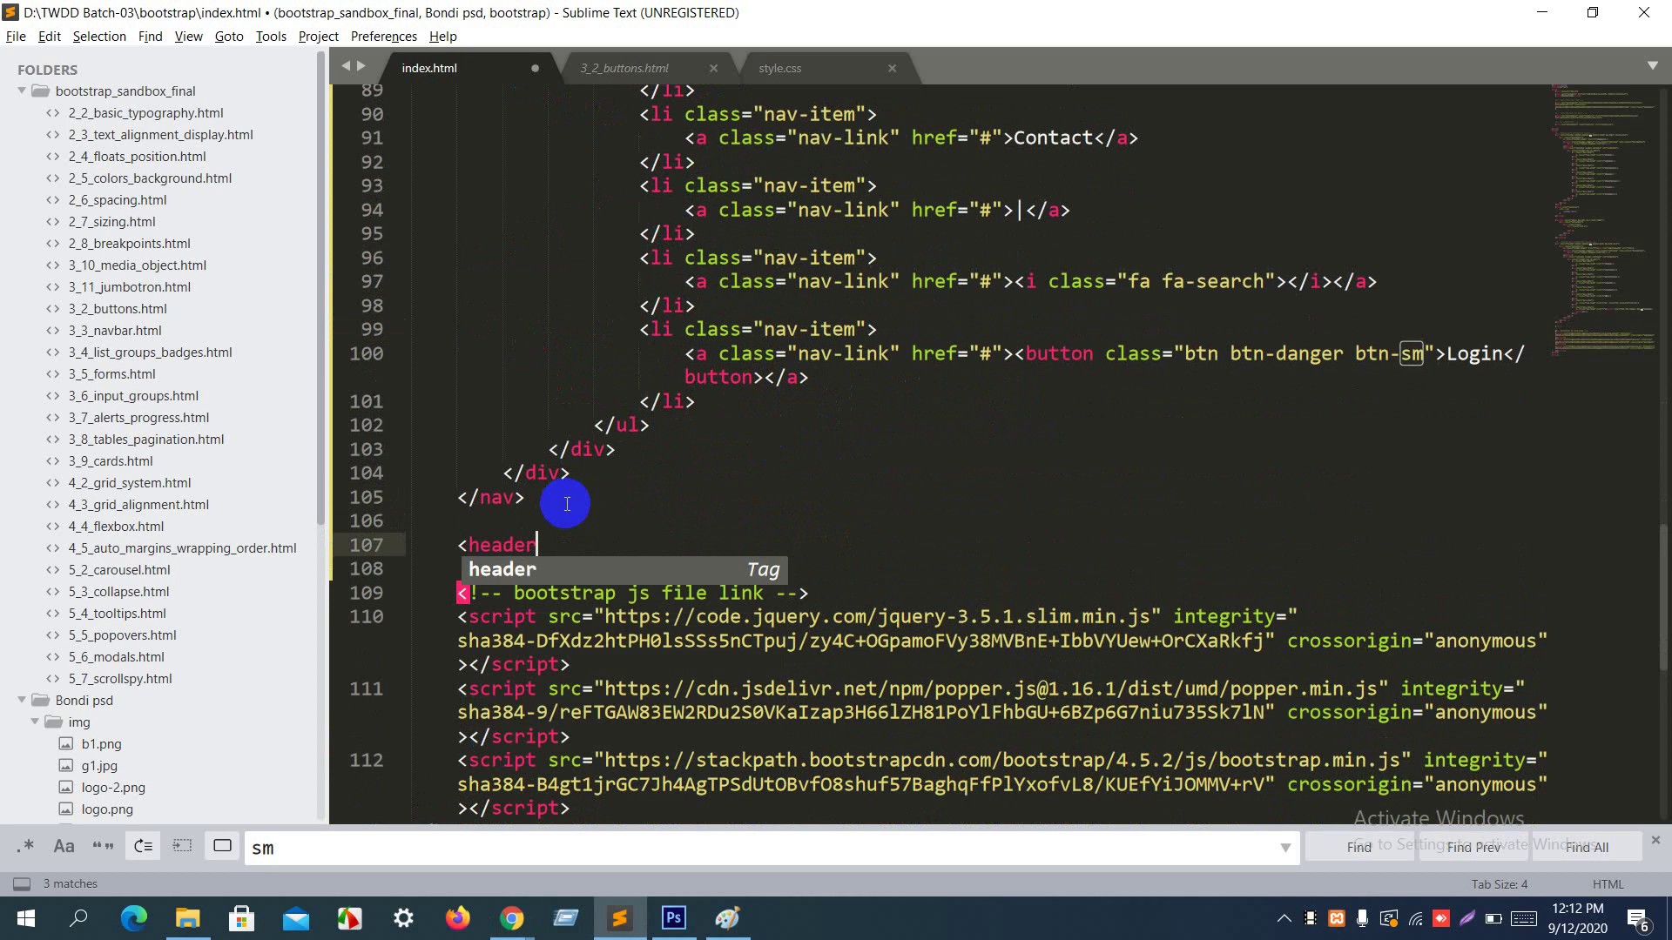
key(Return)
key(Return)
key(ctrl+s)
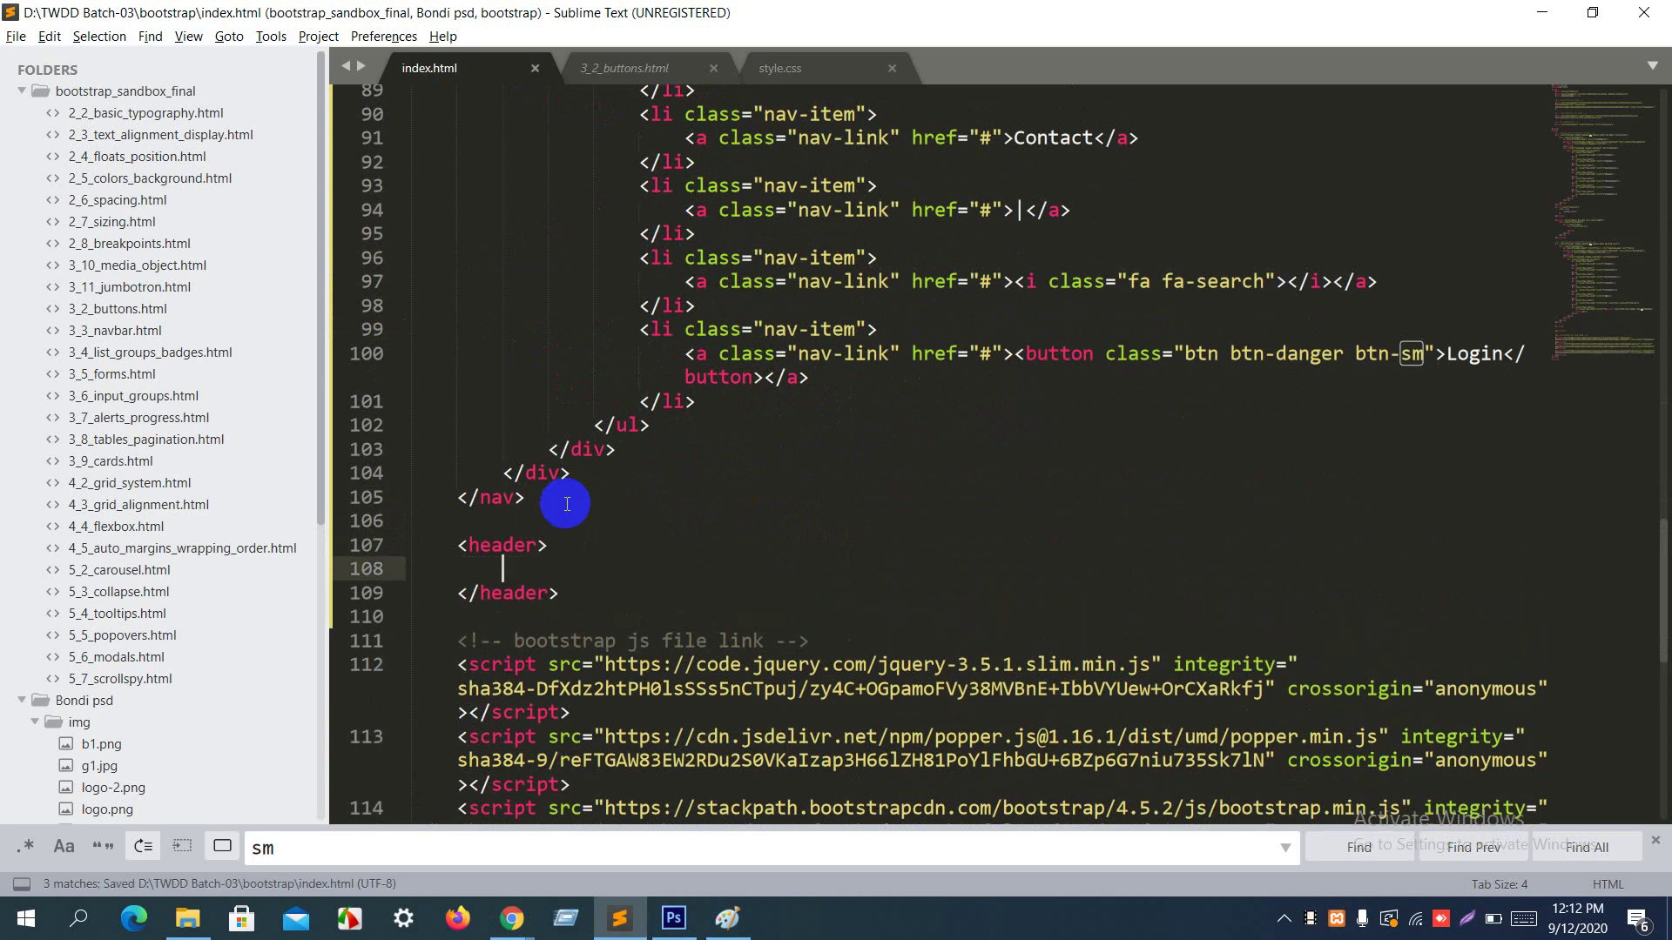
Step: Check the Bondi page's hero section in Chrome, and nest a "contai" div holding a "row" div inside the header in Sublime Text
key(alt+Tab)
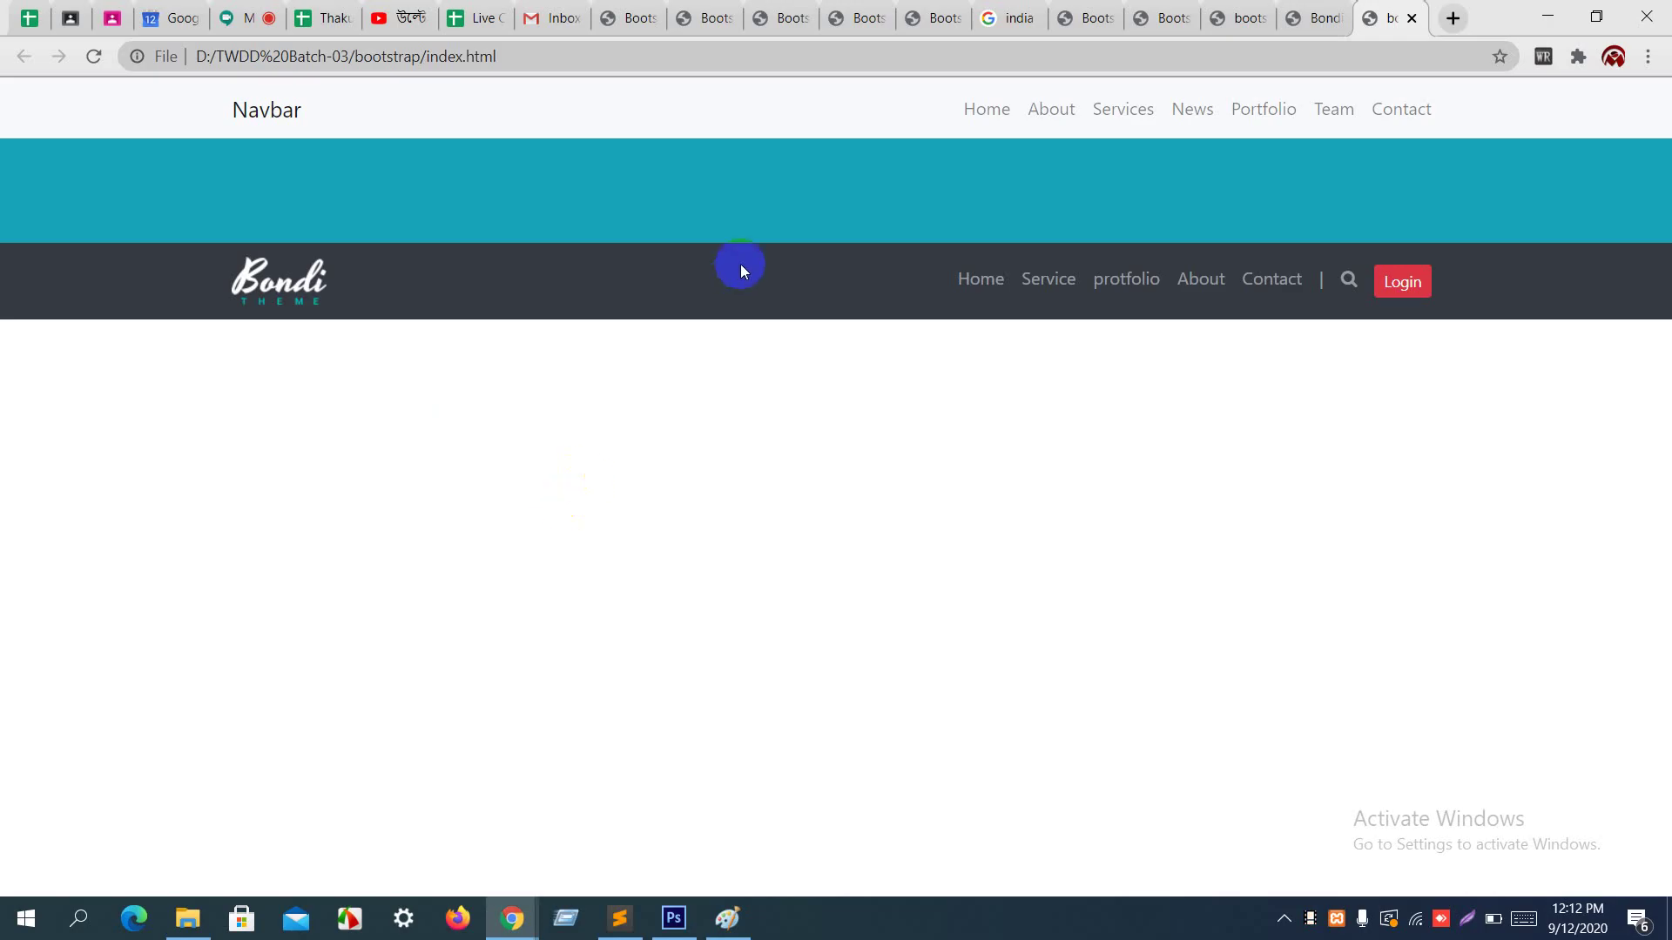
click(1306, 17)
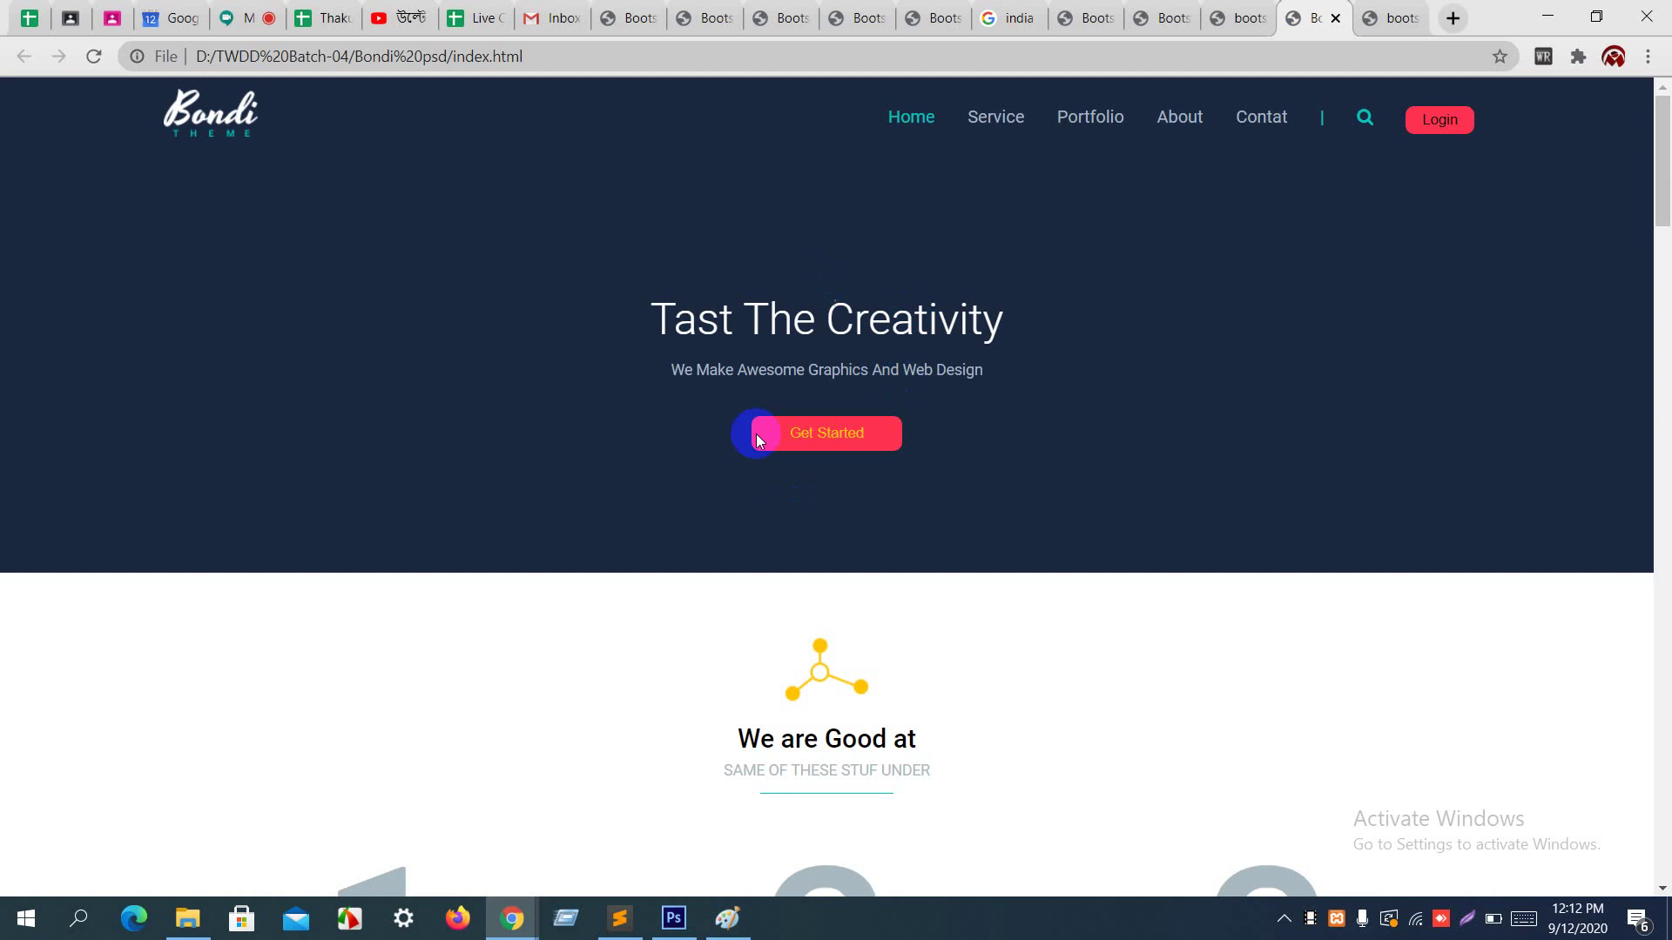
key(alt+Tab)
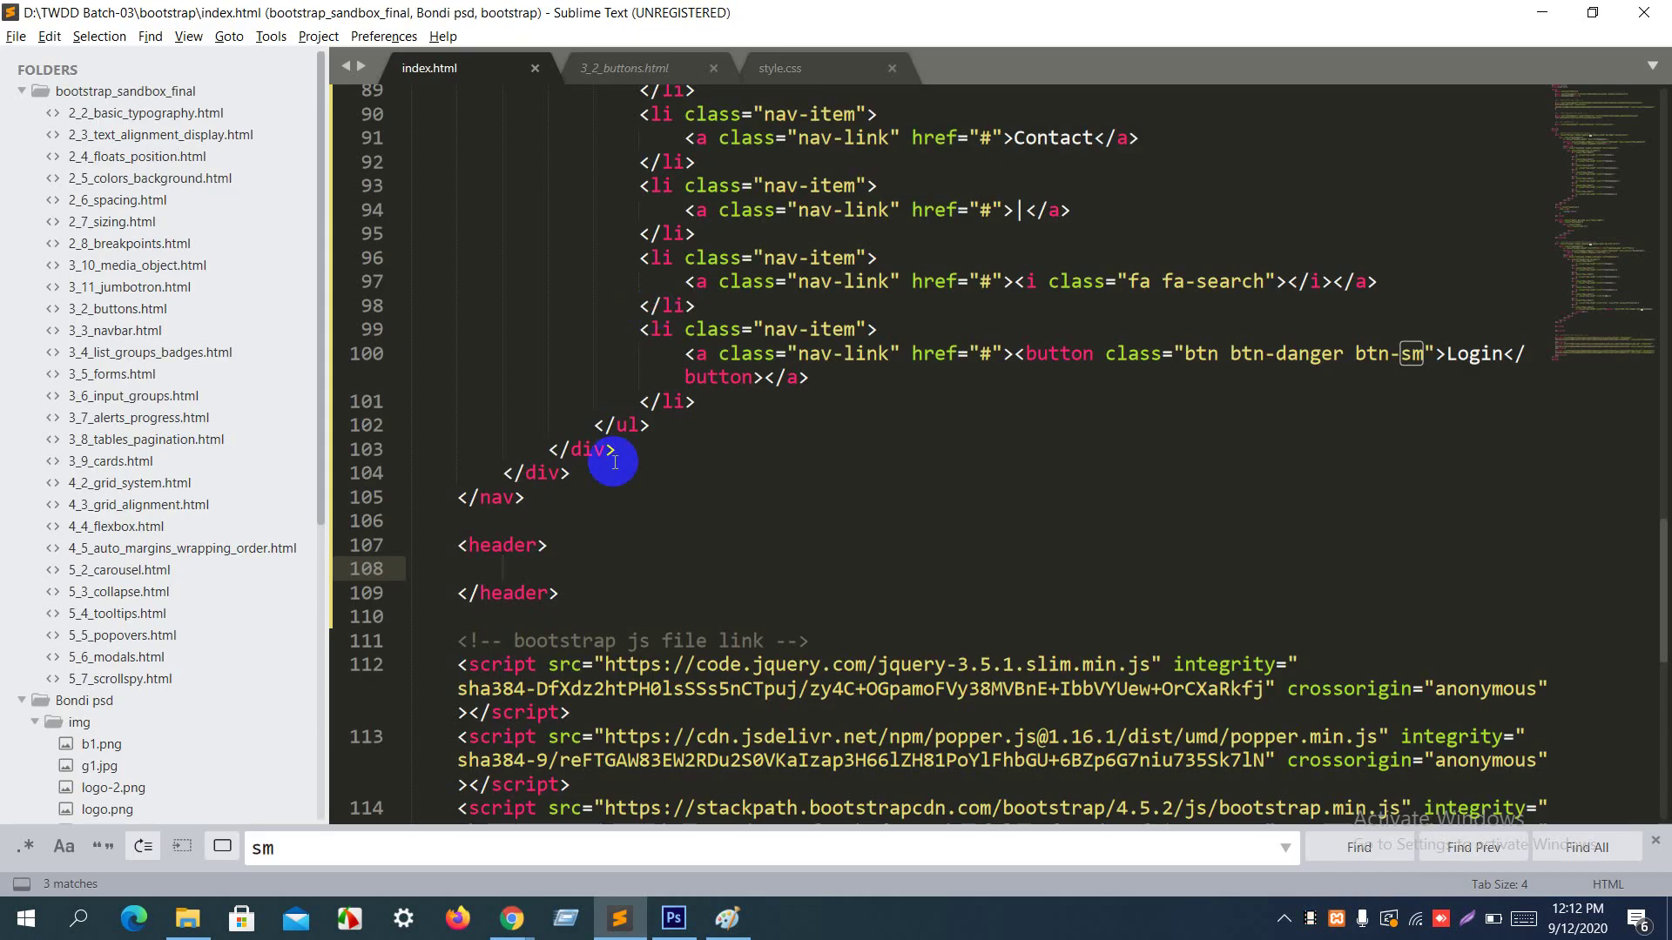
text(.con)
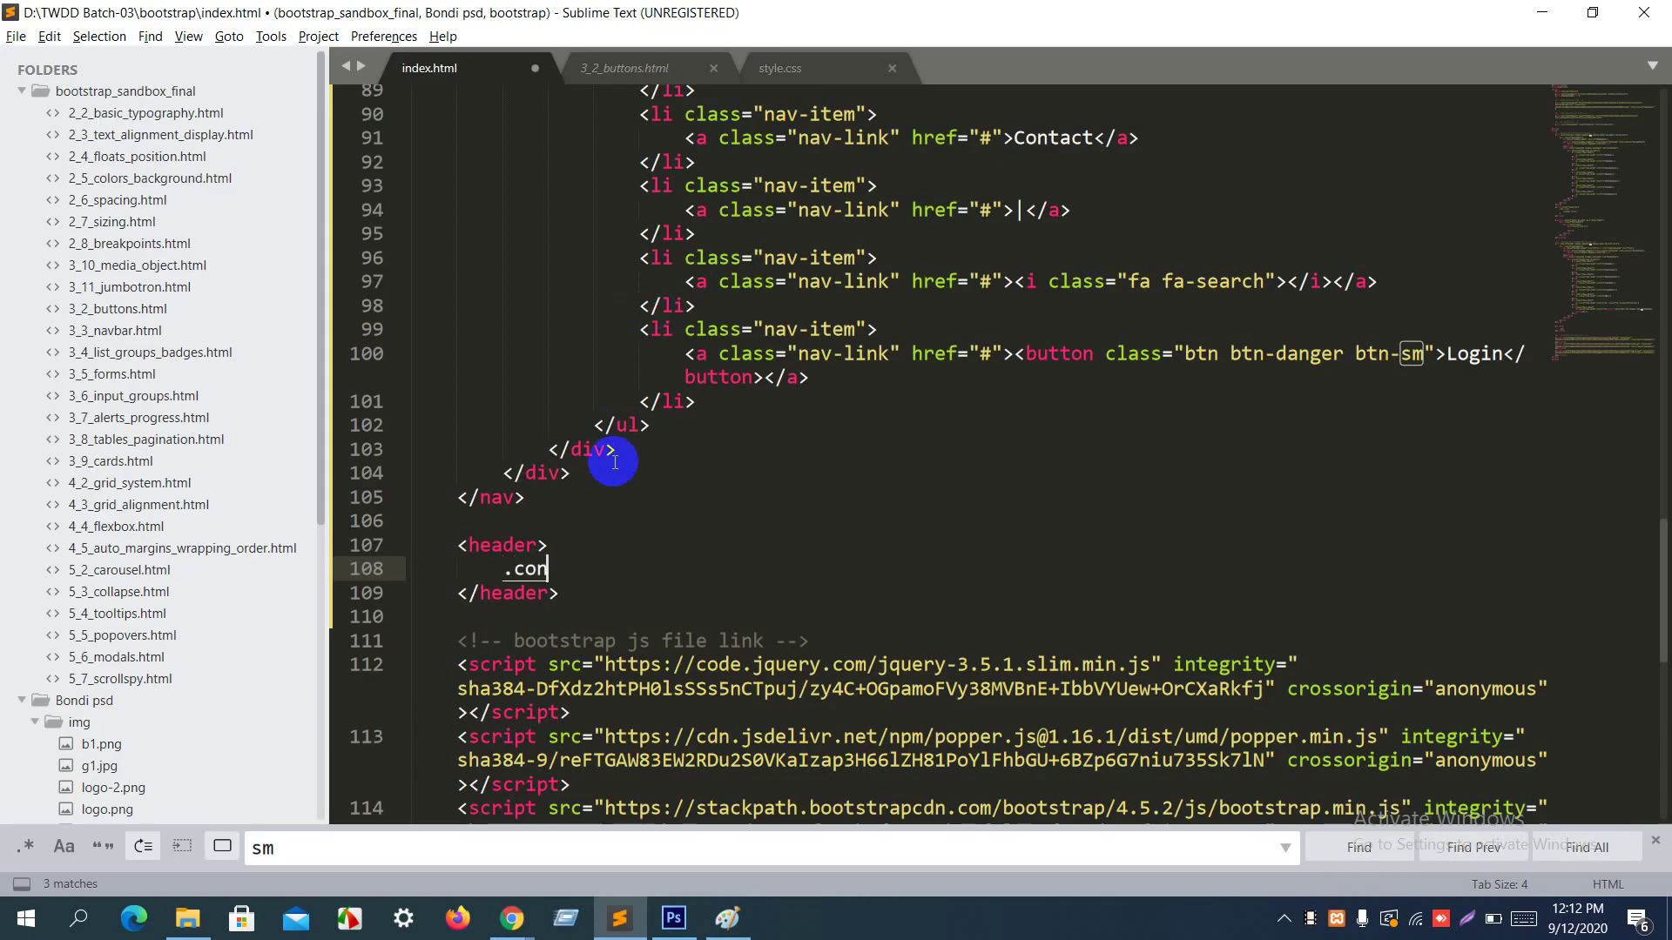
text(tai)
key(Tab)
key(Return)
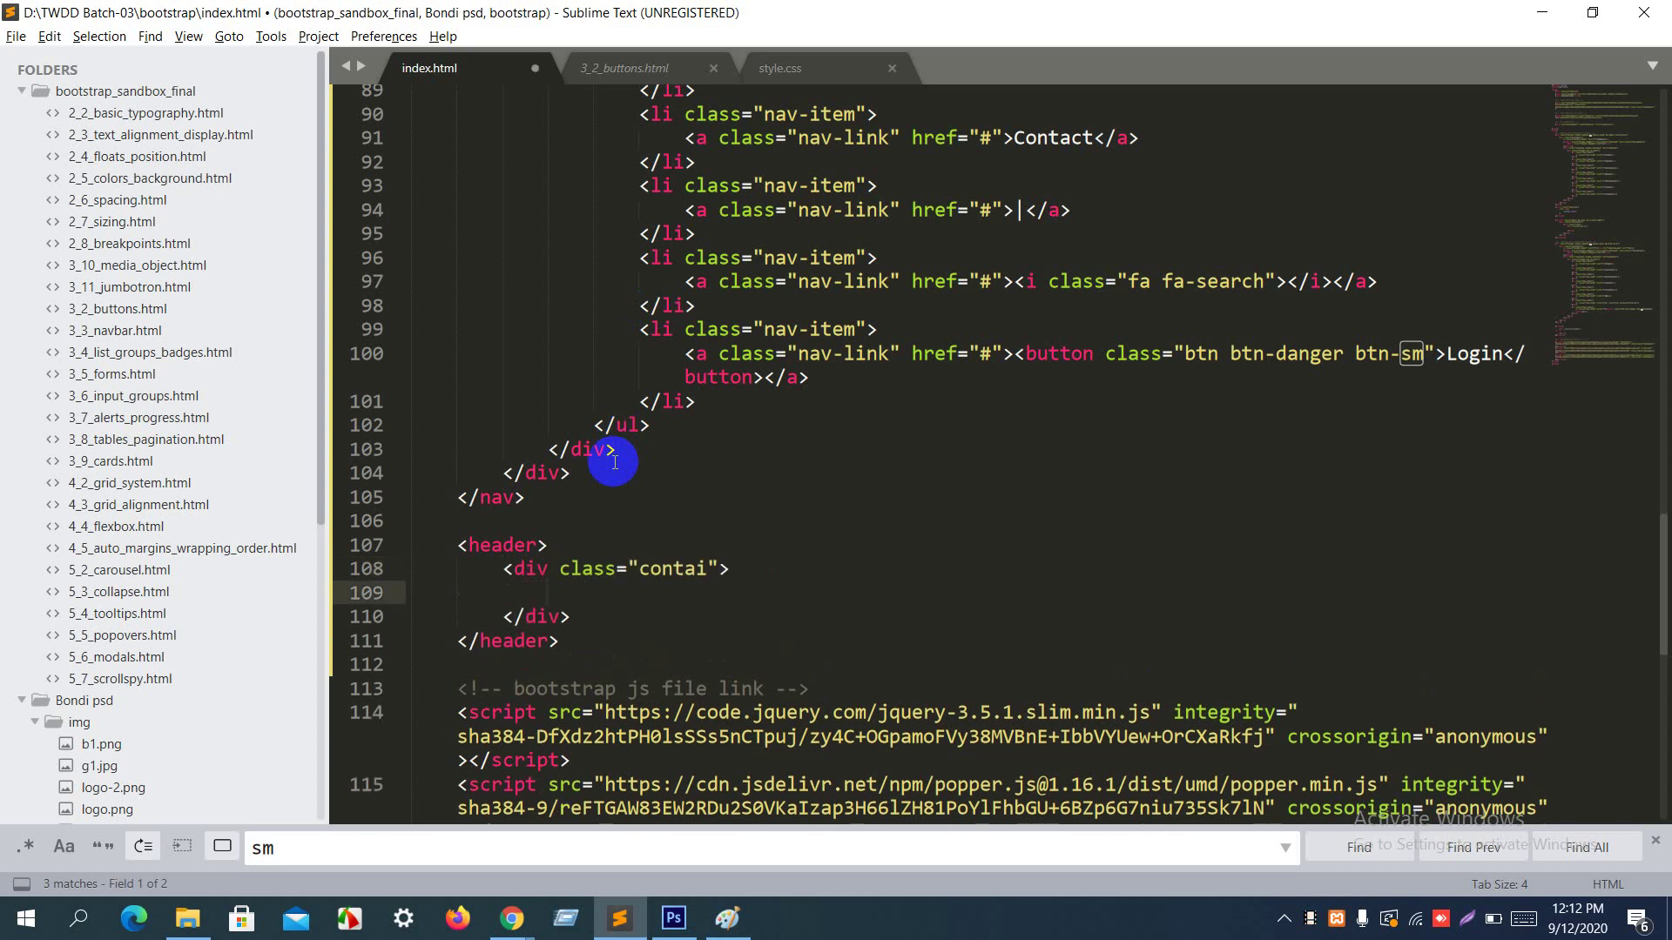
text(.row)
key(Tab)
key(Return)
Step: Add a div with class "col-12" inside the header's row
text(co)
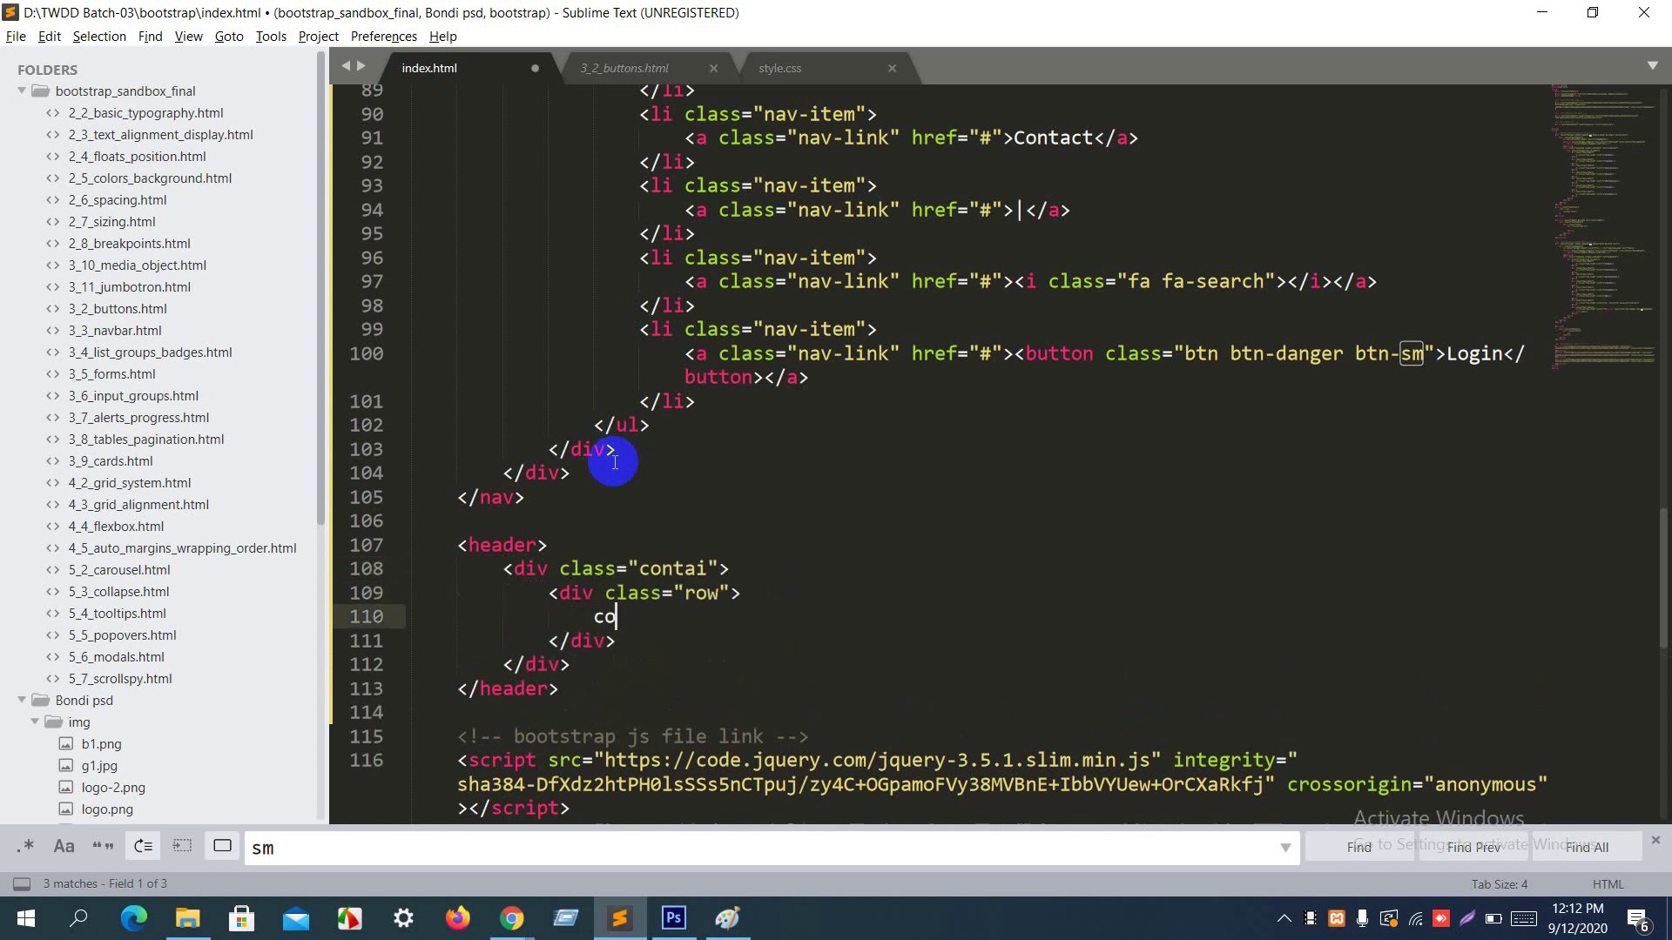
text(l-12)
key(alt+Tab)
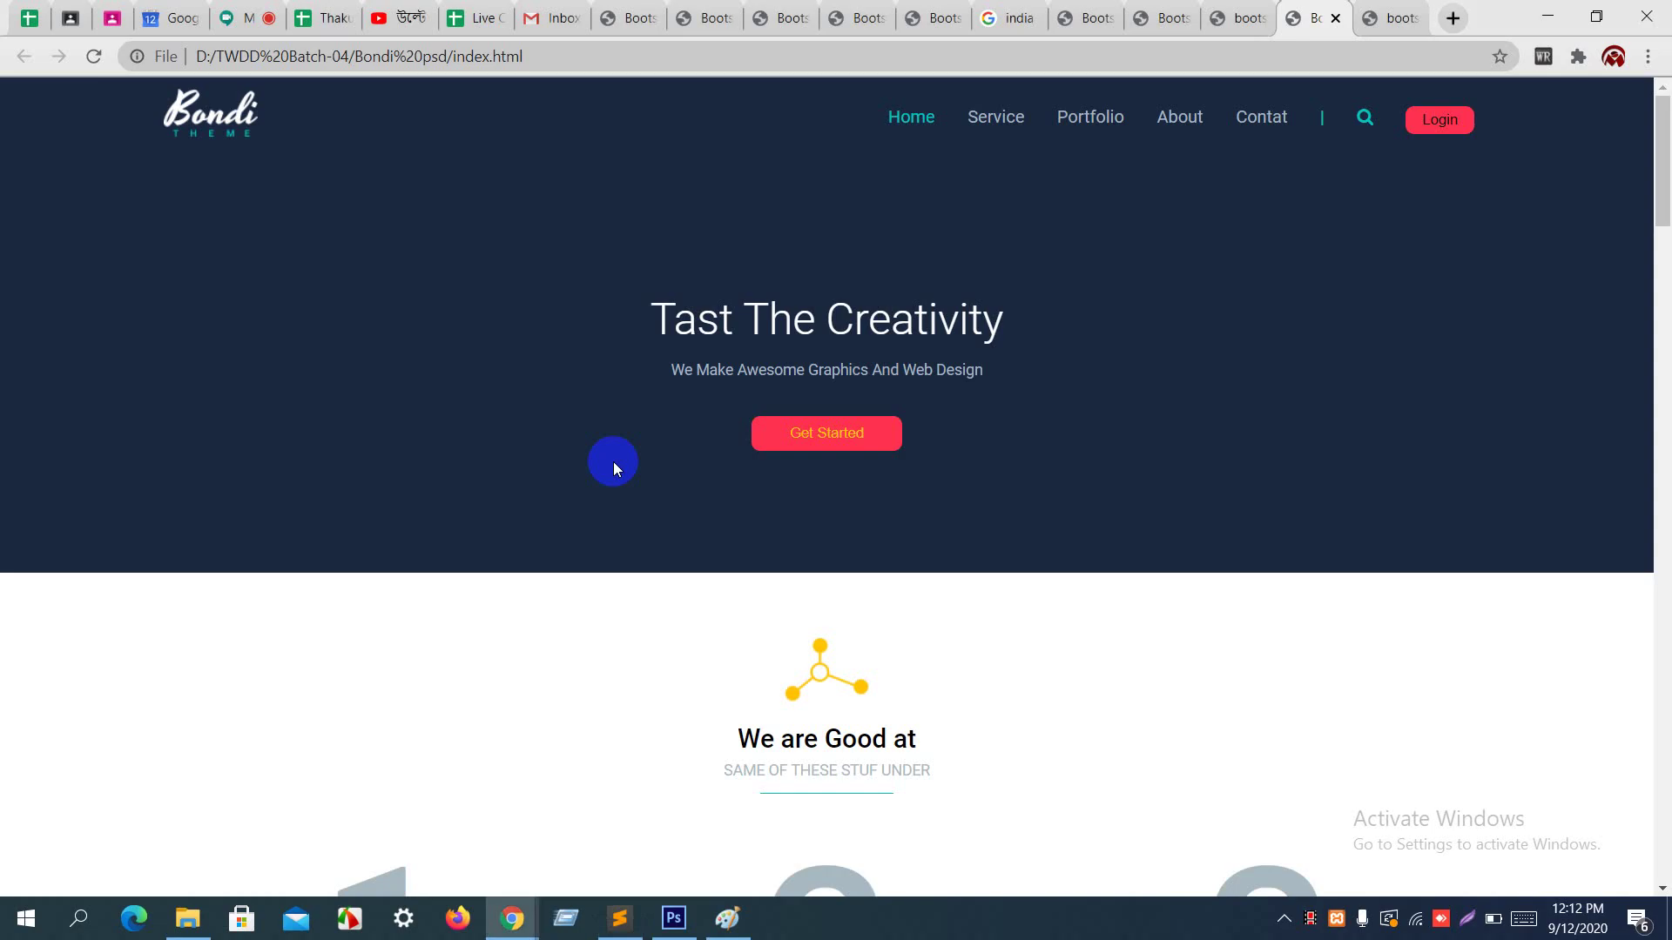
key(alt+Tab)
click(711, 357)
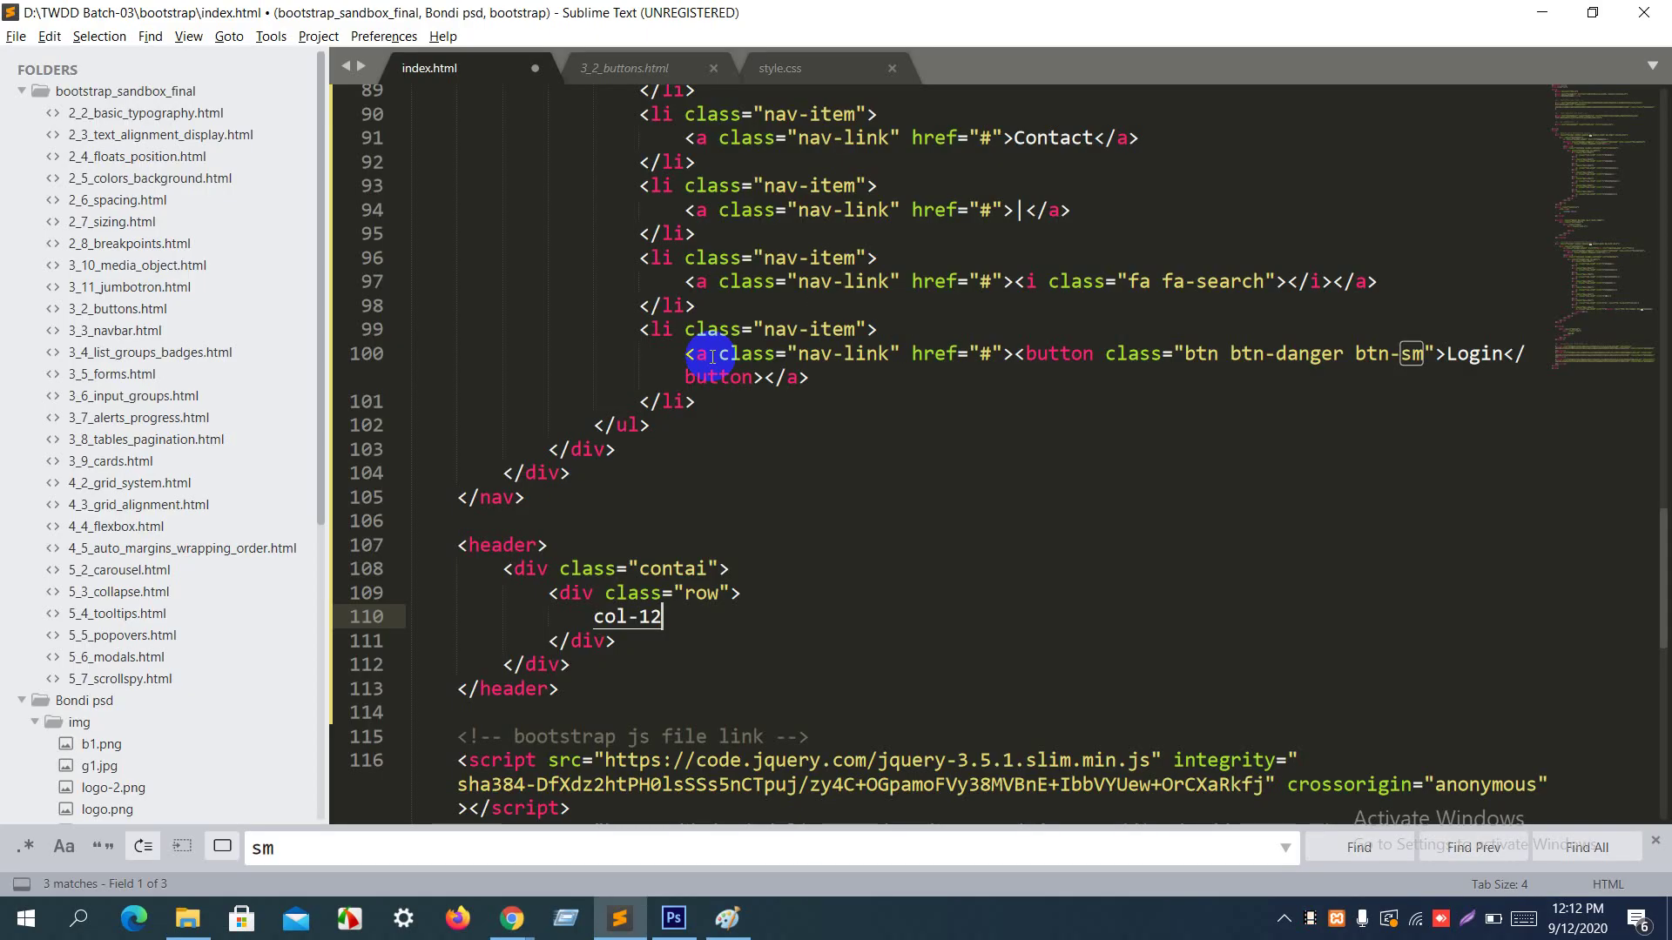
key(Left)
key(Left)
key(Left)
key(Left)
key(Left)
key(Left)
text(.)
key(Right)
key(Right)
key(Right)
key(Right)
key(Right)
key(Right)
key(Tab)
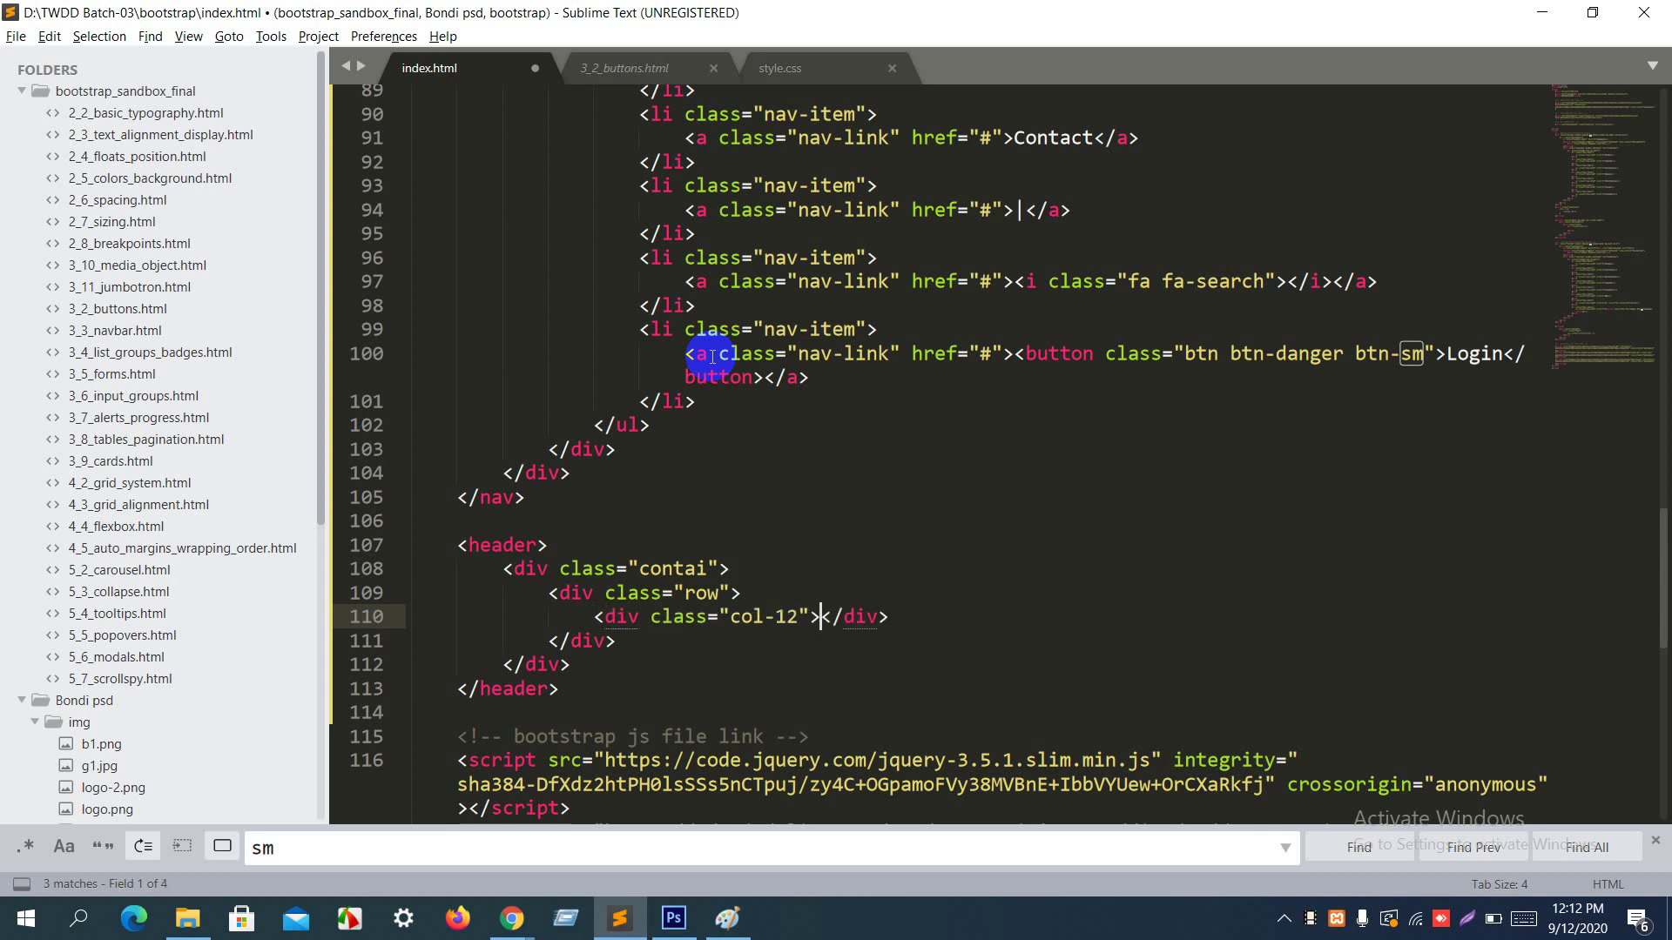
Step: Complete the header's outer div class as "container", open an empty line inside the col-12 div, and save index.html
click(709, 569)
text(ne)
key(Return)
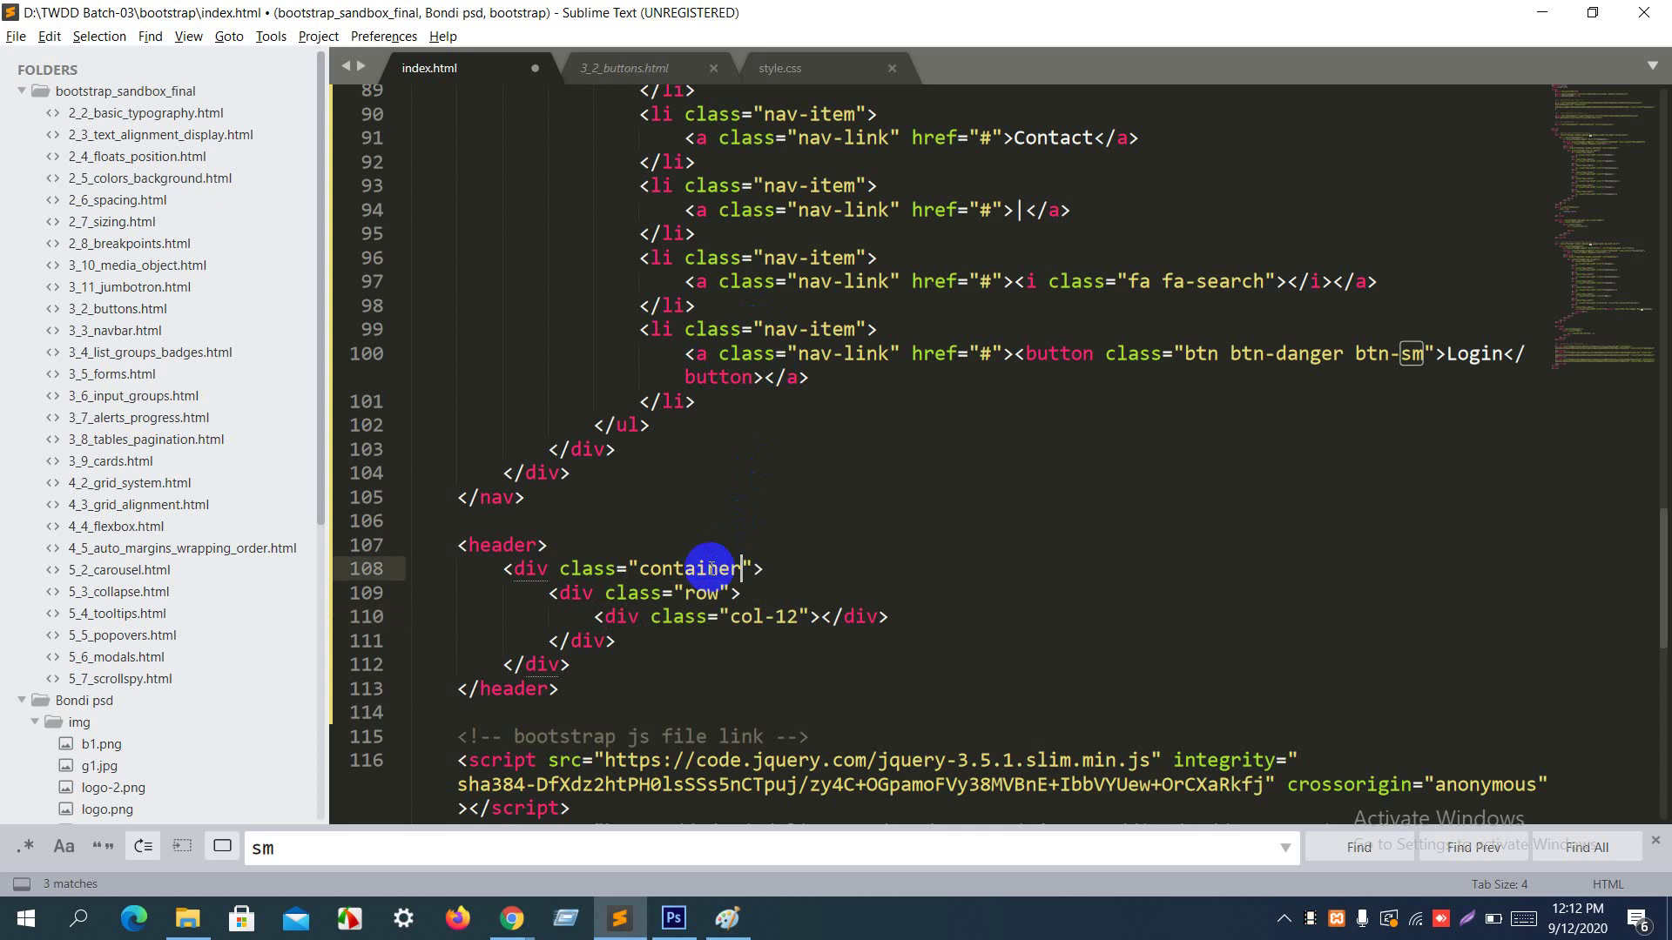
click(822, 616)
key(Return)
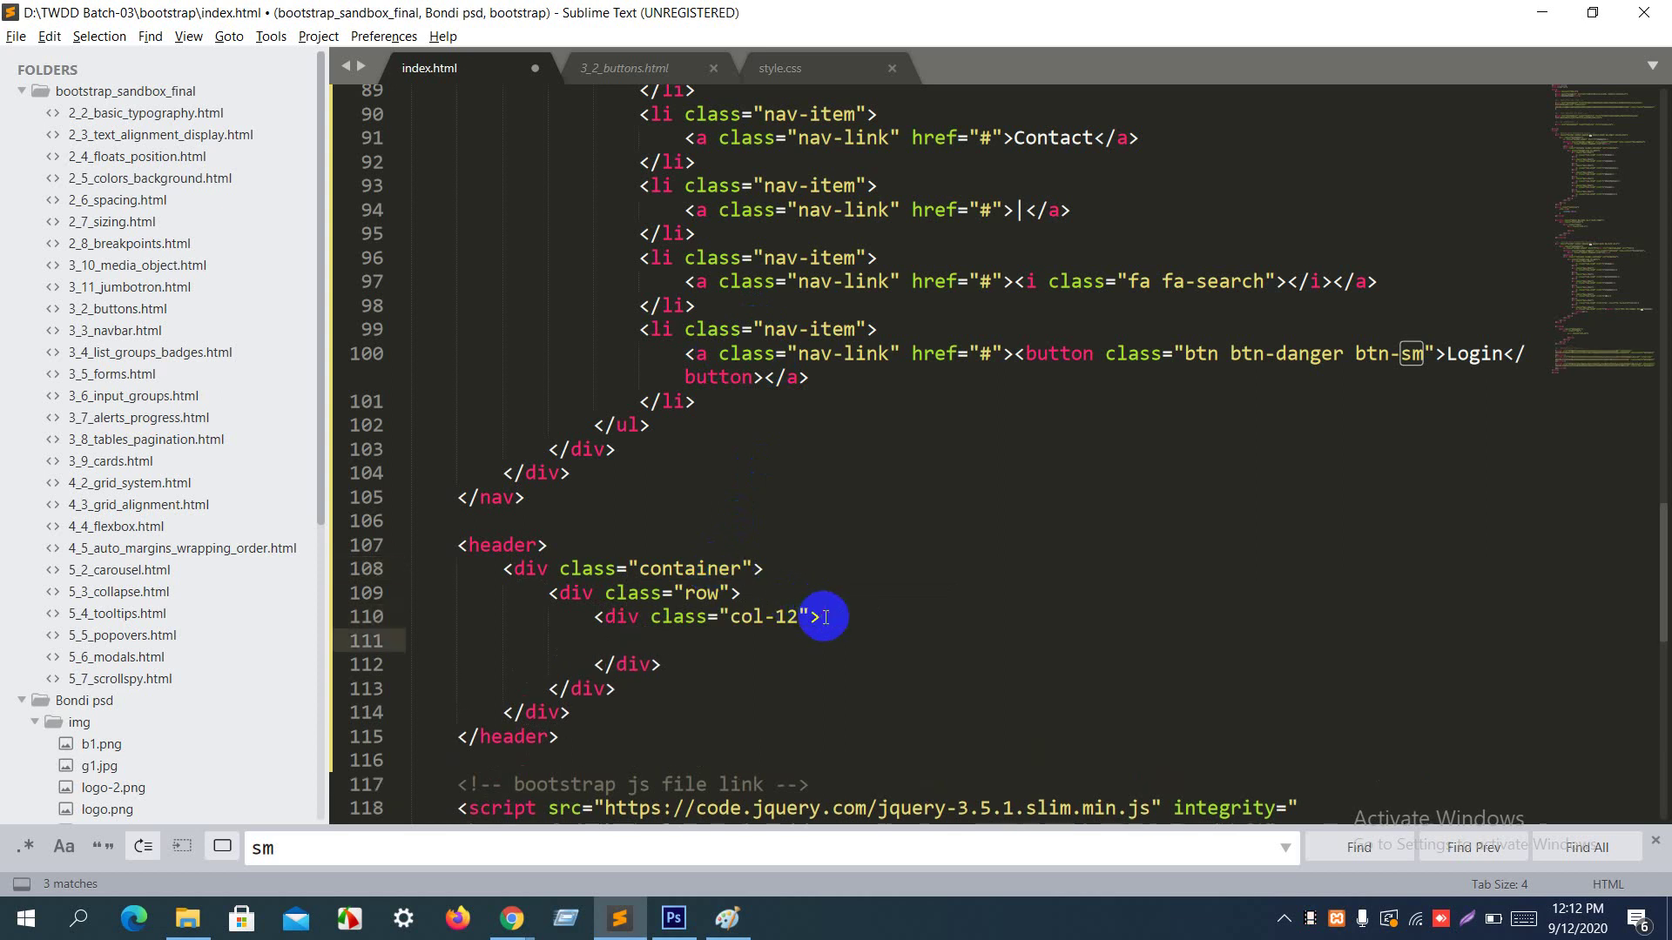
key(ctrl+s)
Step: Copy the hero heading from the Bondi page in Chrome, add it as an h1 "Tast The Creativity" inside the col-12 div, and save index.html
key(alt+Tab)
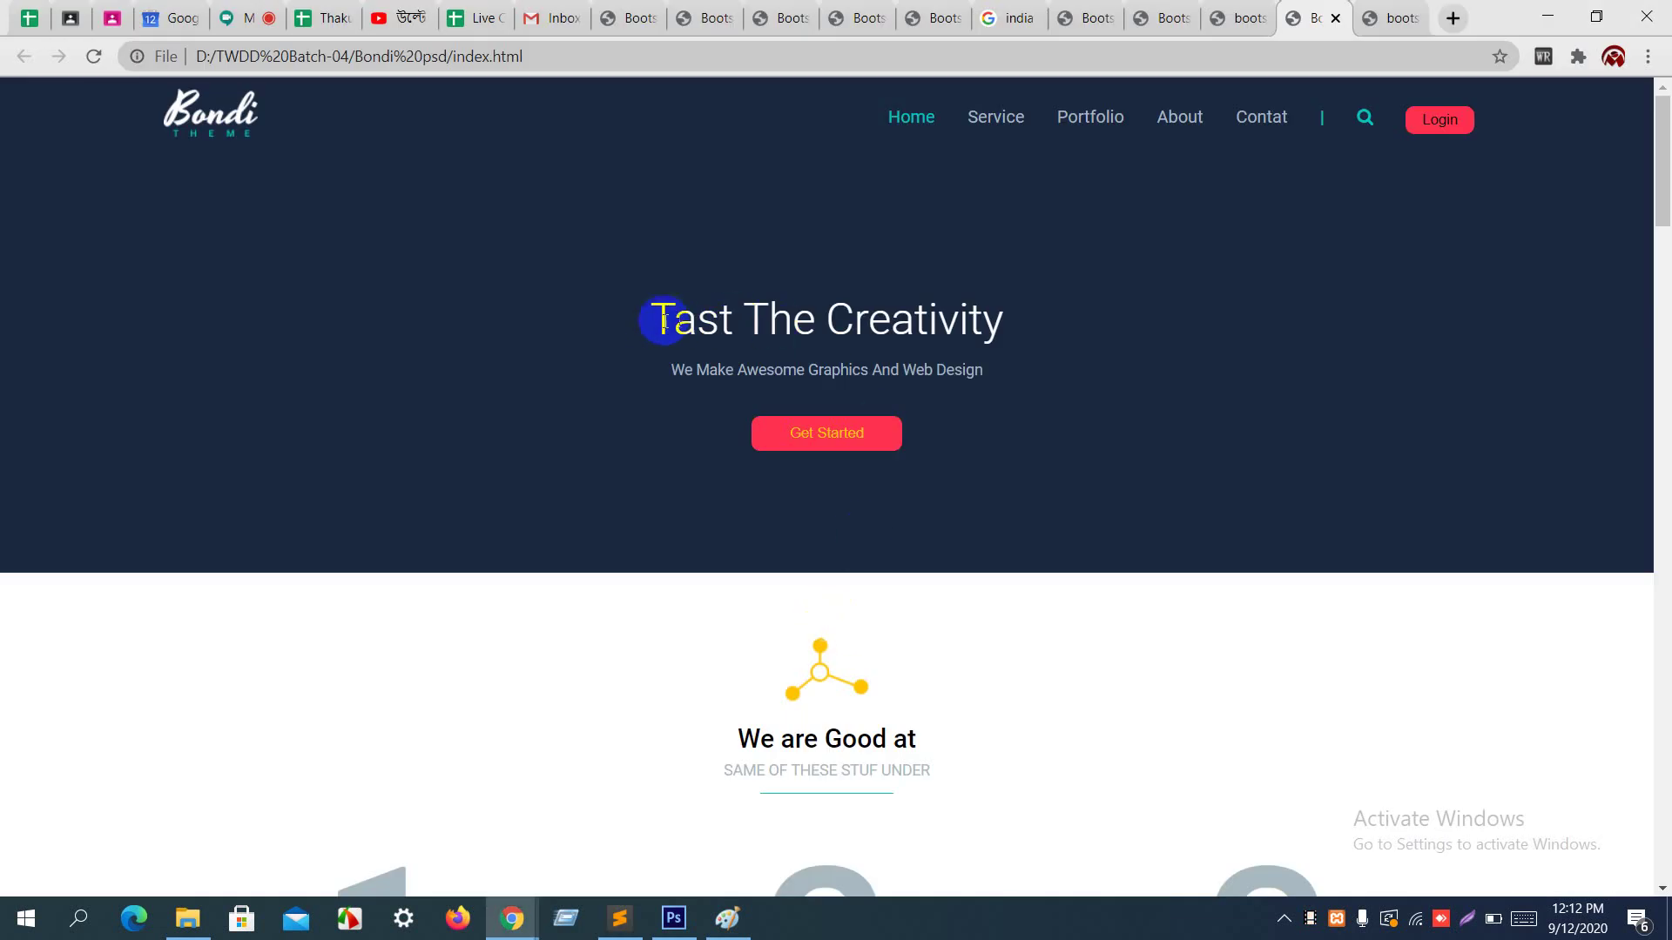
drag(648, 320, 1061, 317)
key(ctrl+c)
key(alt+Tab)
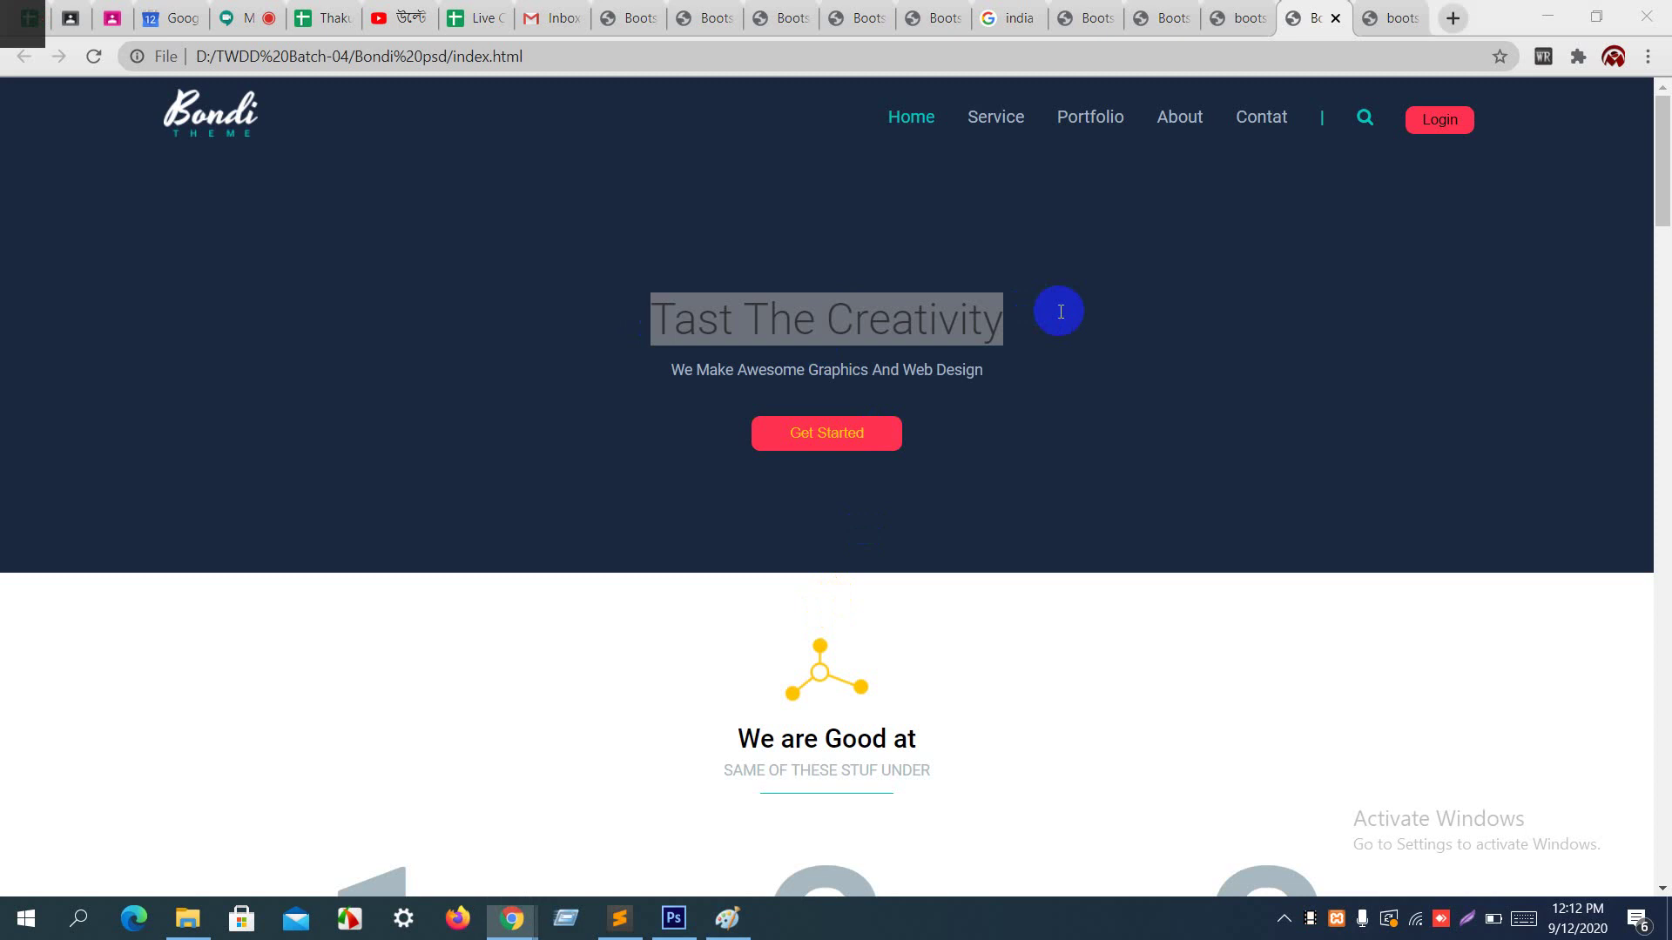
text(h1)
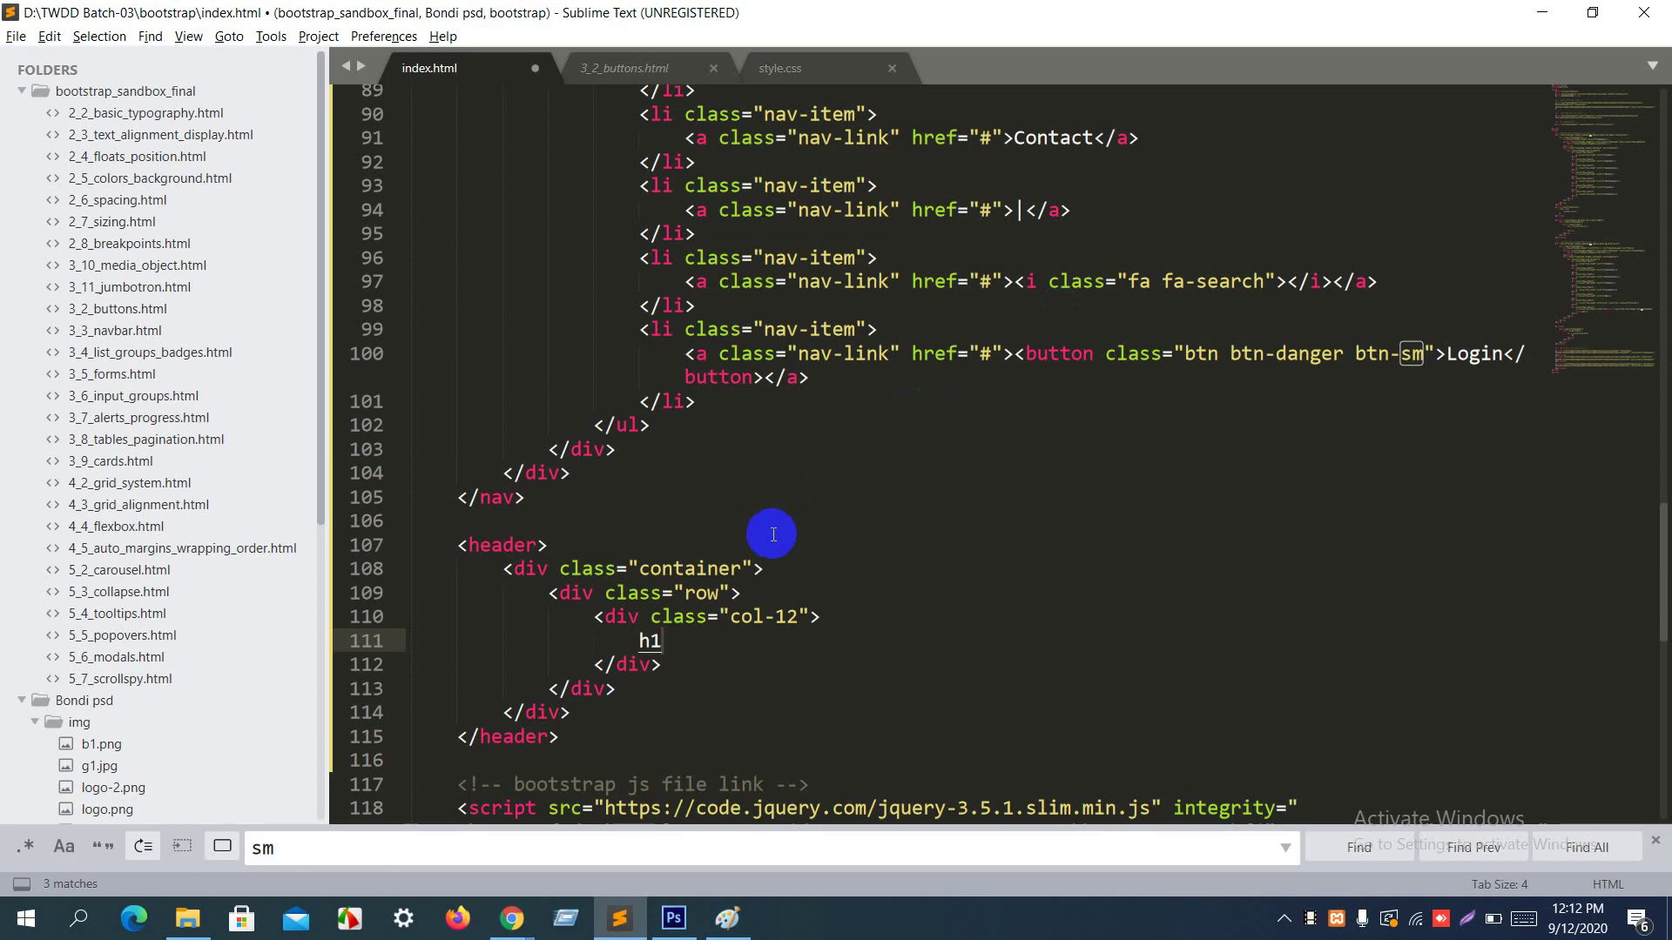
key(Tab)
key(ctrl+v)
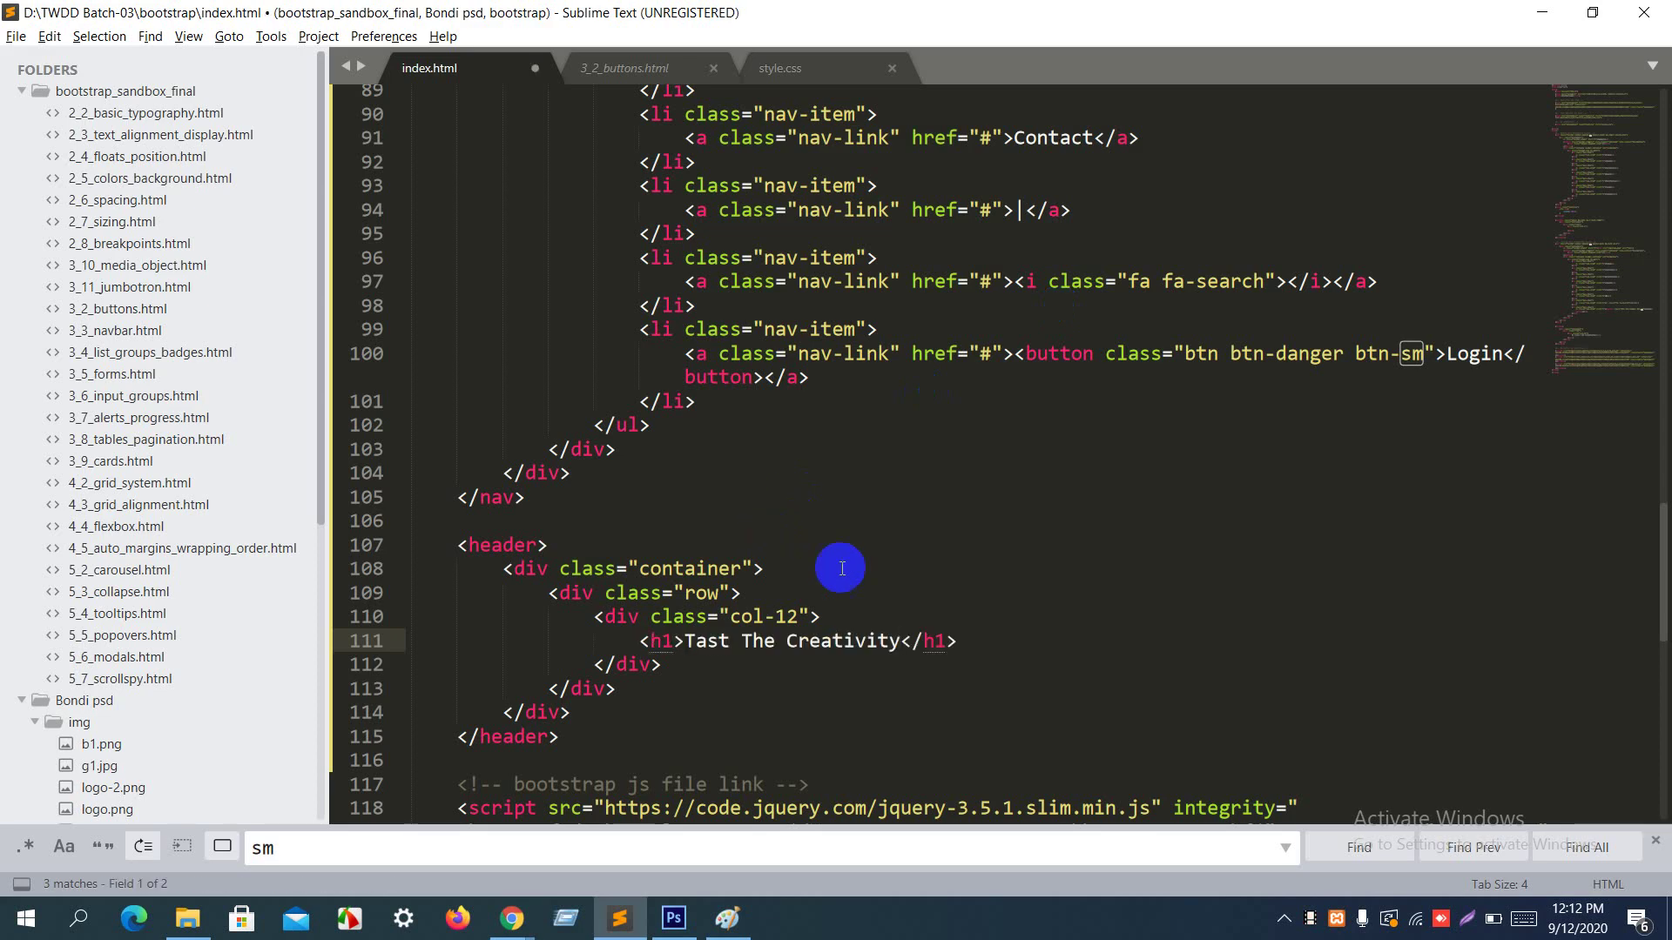
key(ctrl+s)
Step: Copy the Bondi hero tagline from Chrome and add it as a paragraph "We Make Awesome Graphics And Web Design" below the h1
key(alt+Tab)
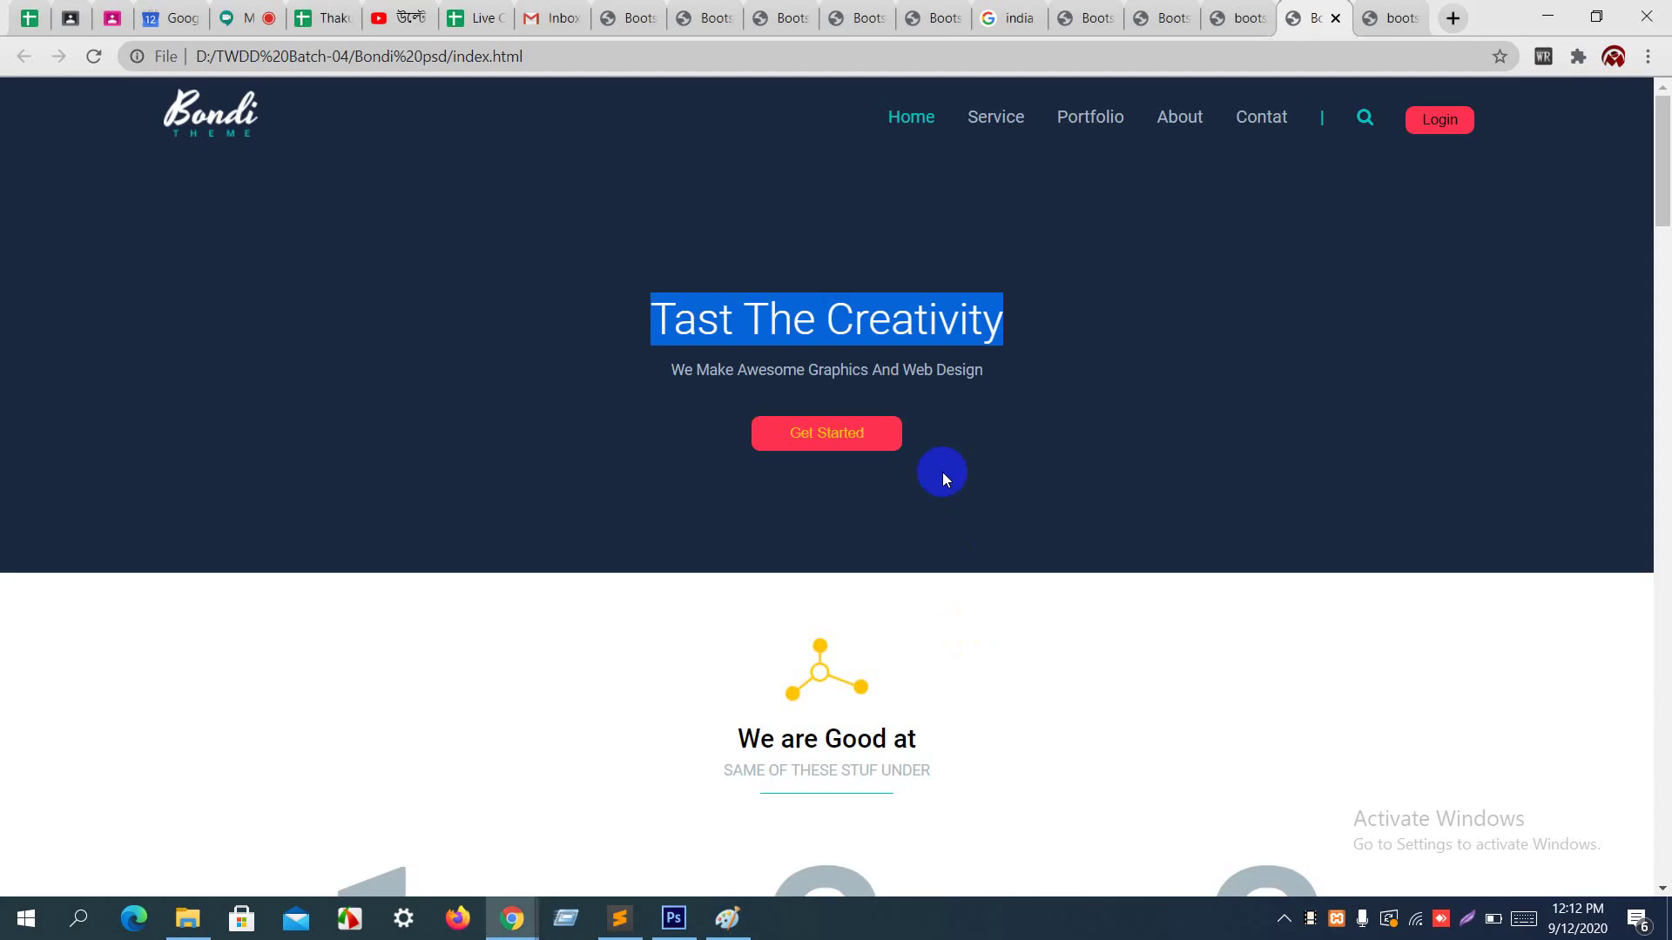
drag(673, 373, 986, 376)
key(ctrl+c)
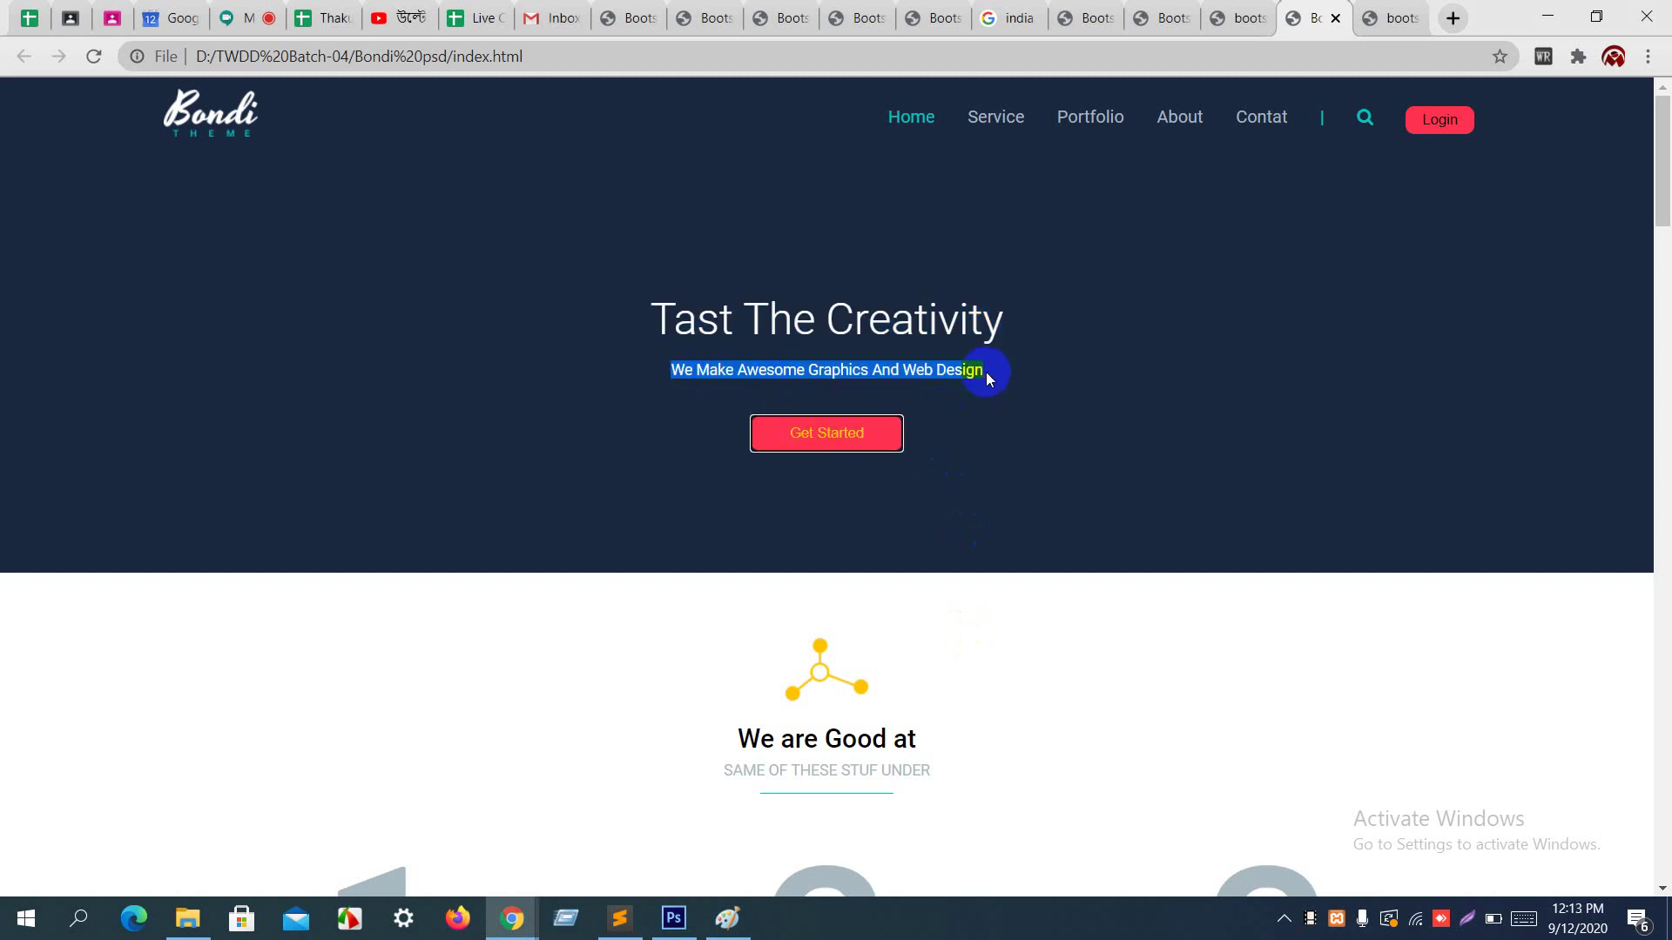
key(alt+Tab)
text(p)
key(Tab)
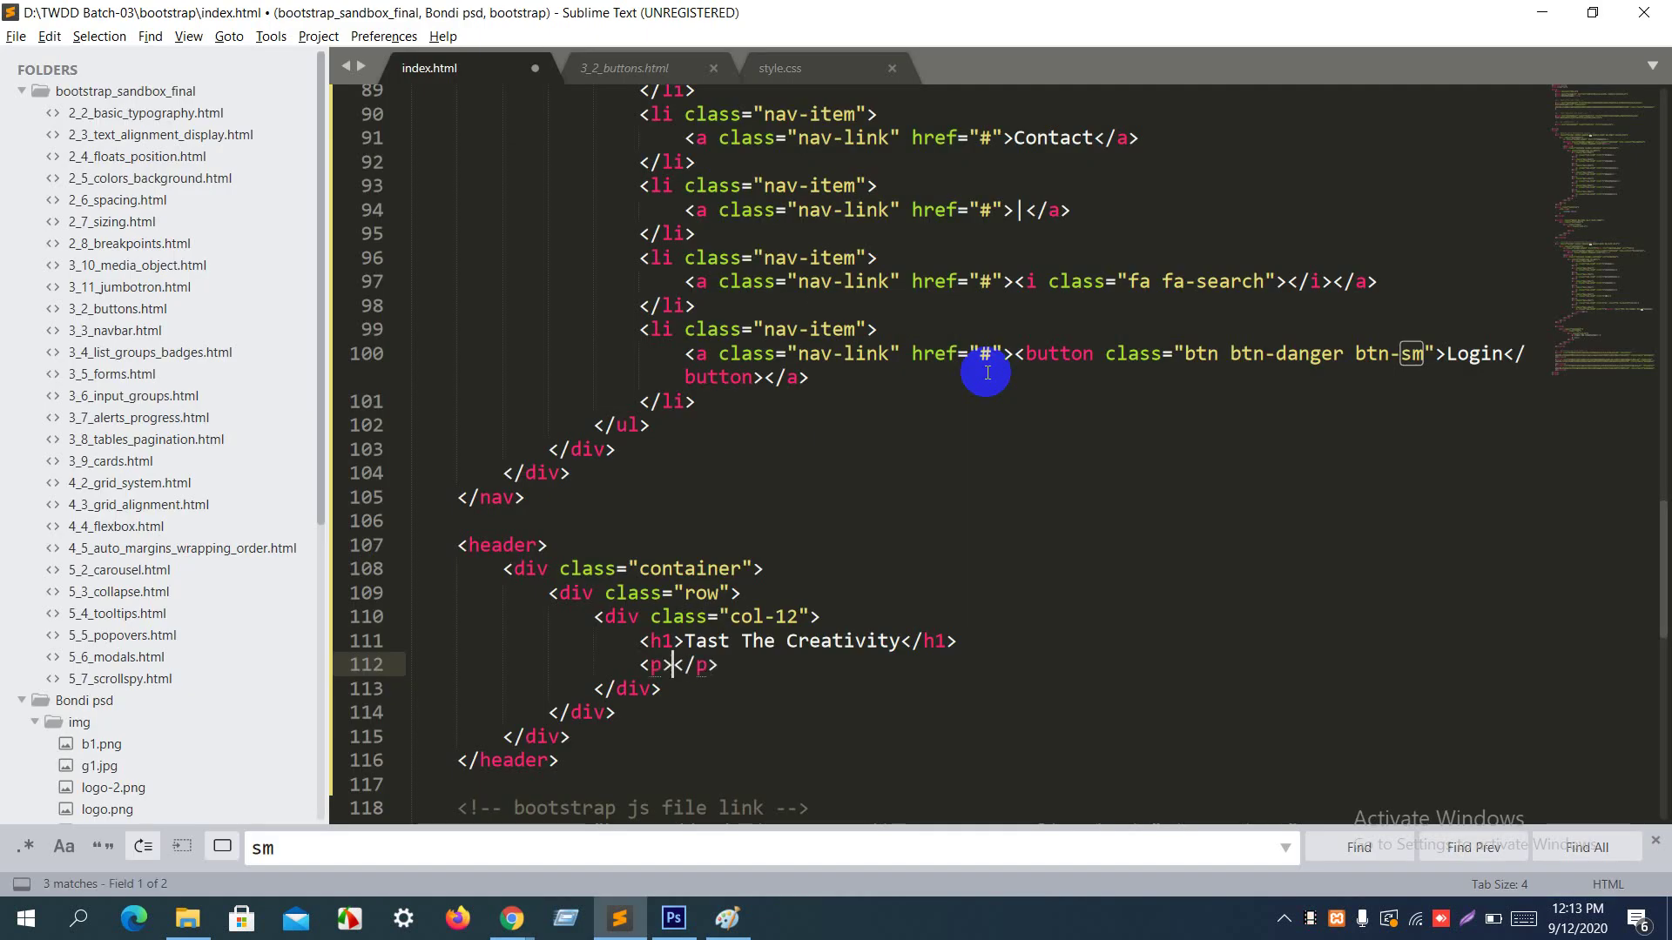
key(ctrl+v)
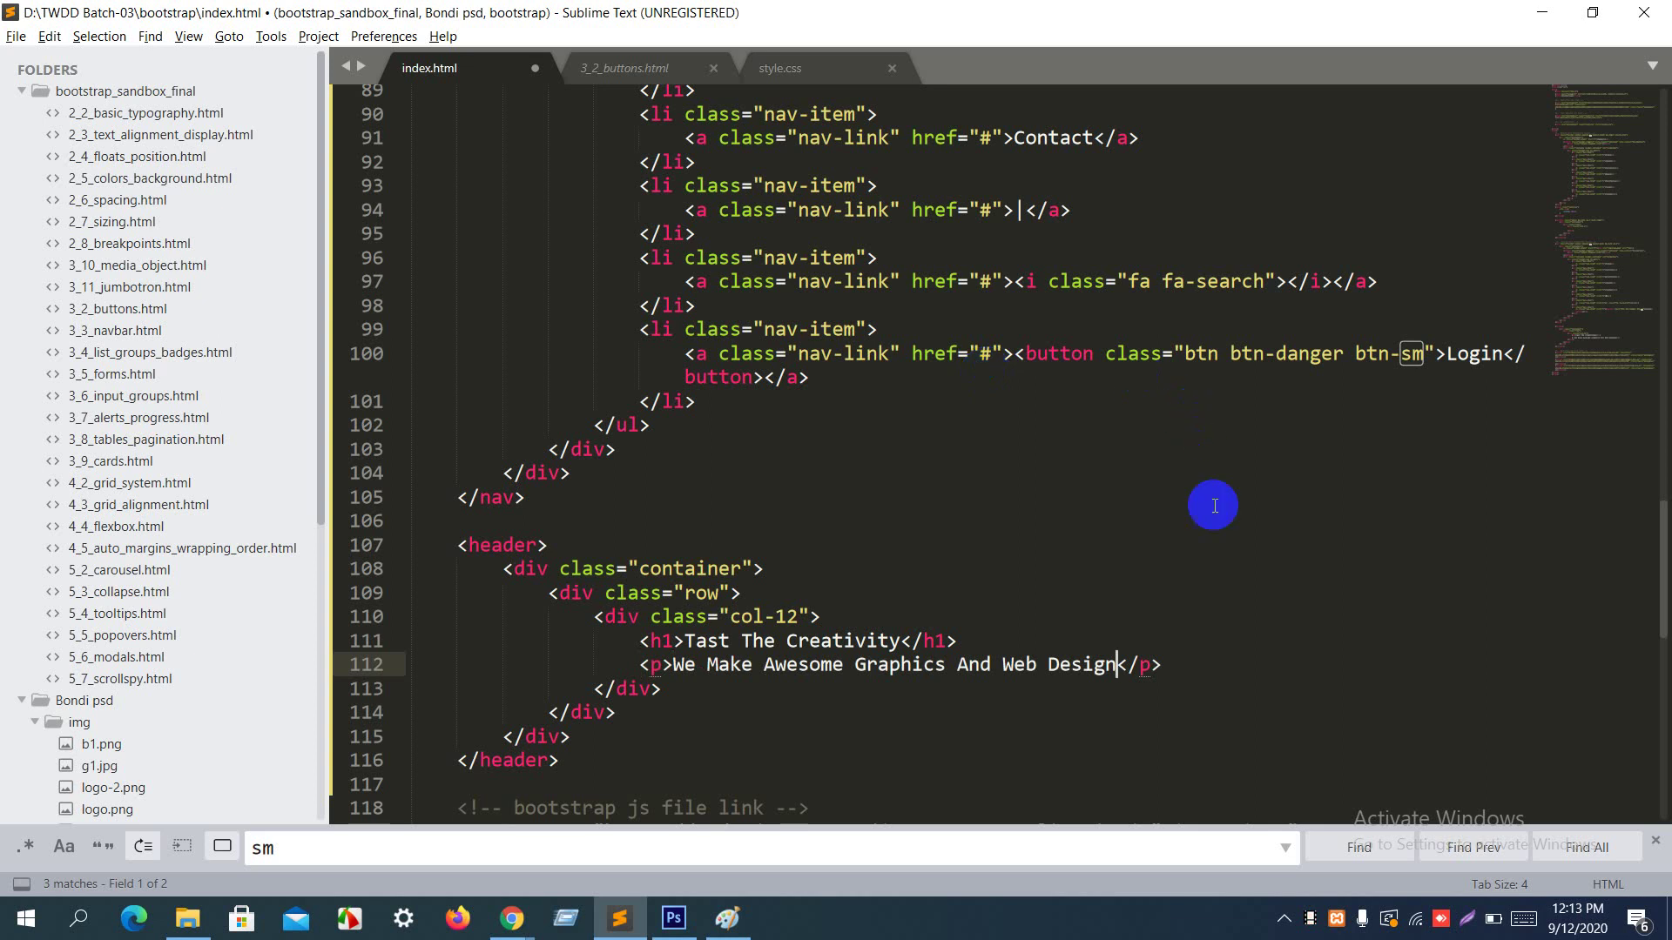
Step: Add a button element labelled "get started" below the hero paragraph, checking the Bondi page in Chrome for its label
click(1175, 662)
key(Return)
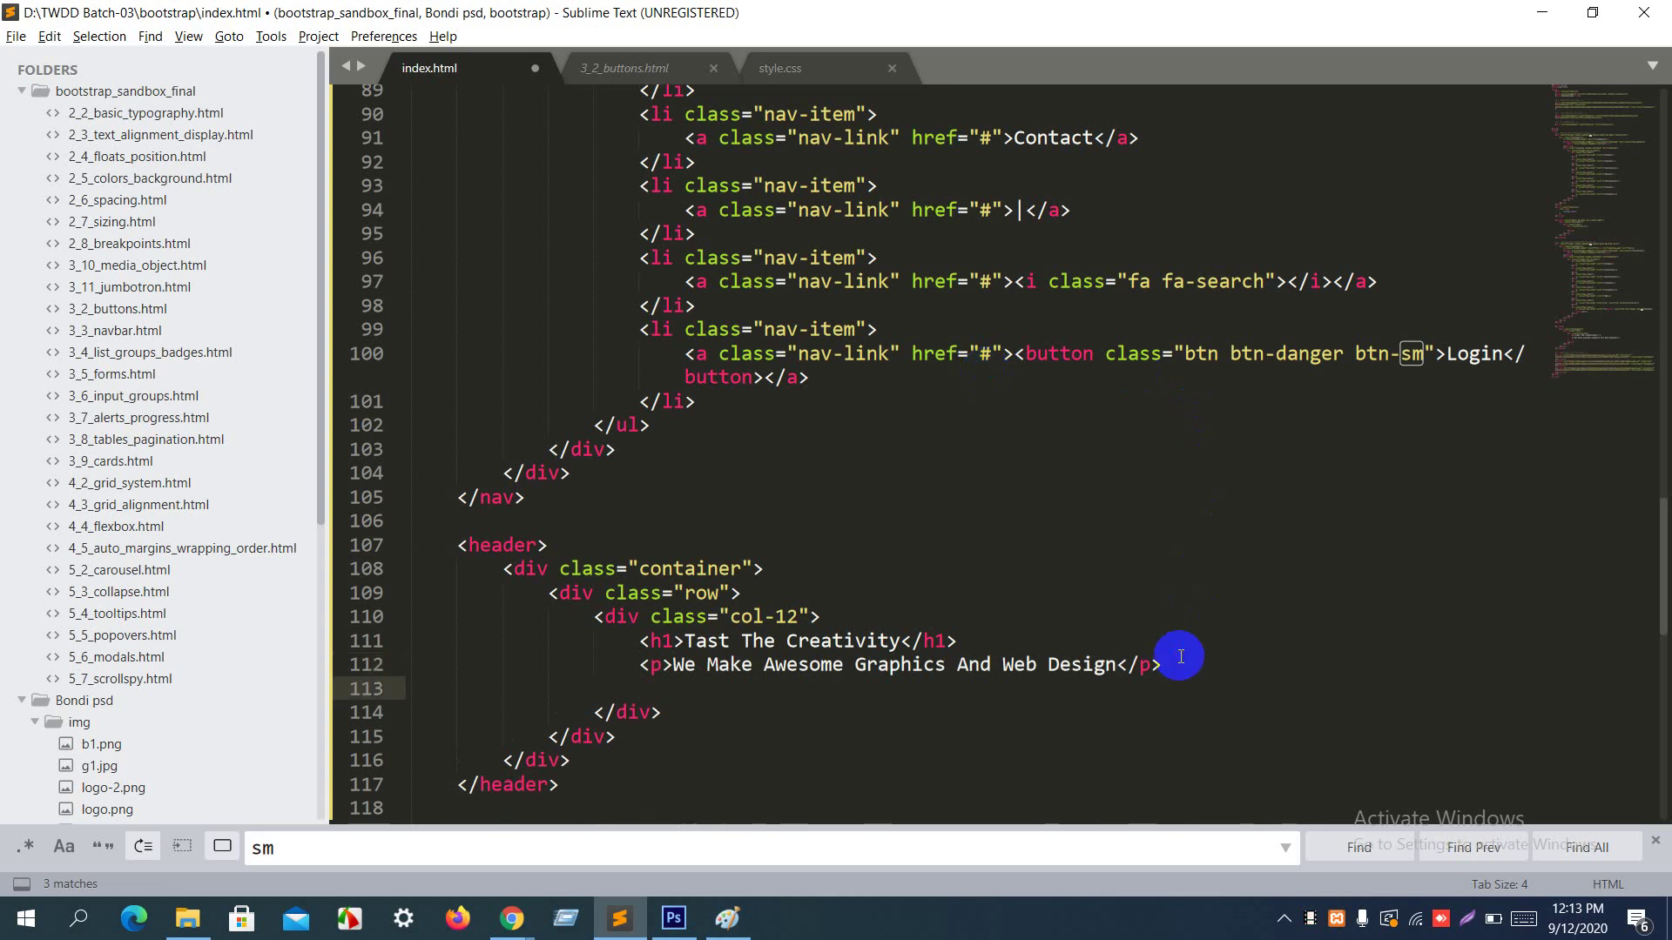
text(but)
key(Tab)
key(alt+Tab)
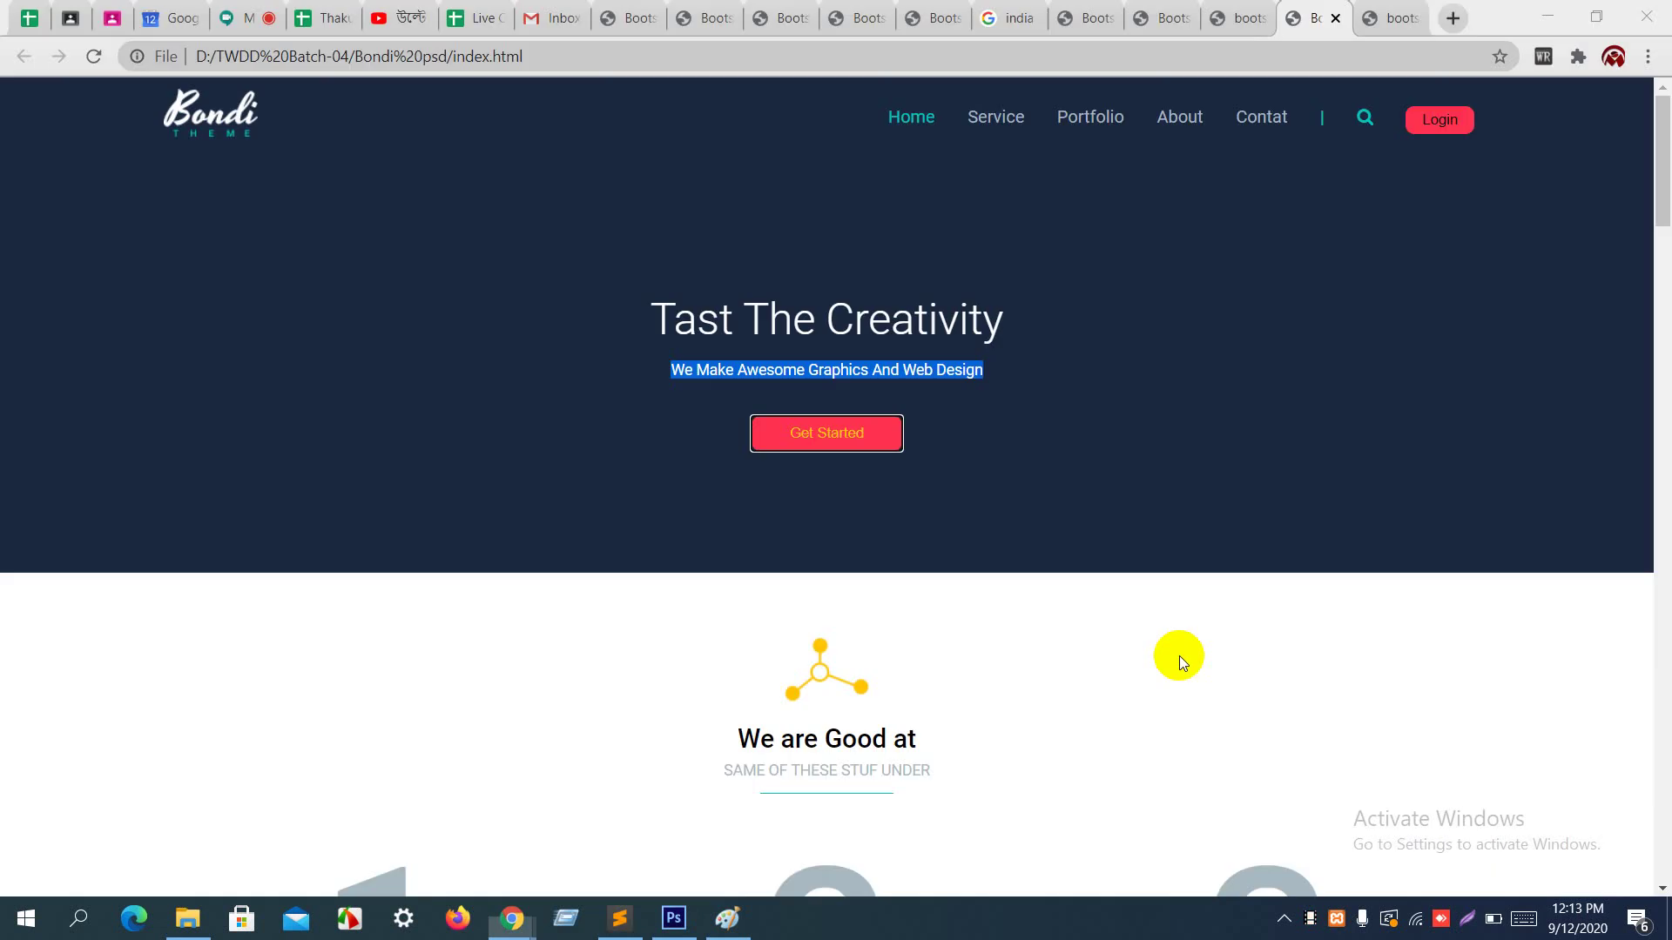
key(alt+Tab)
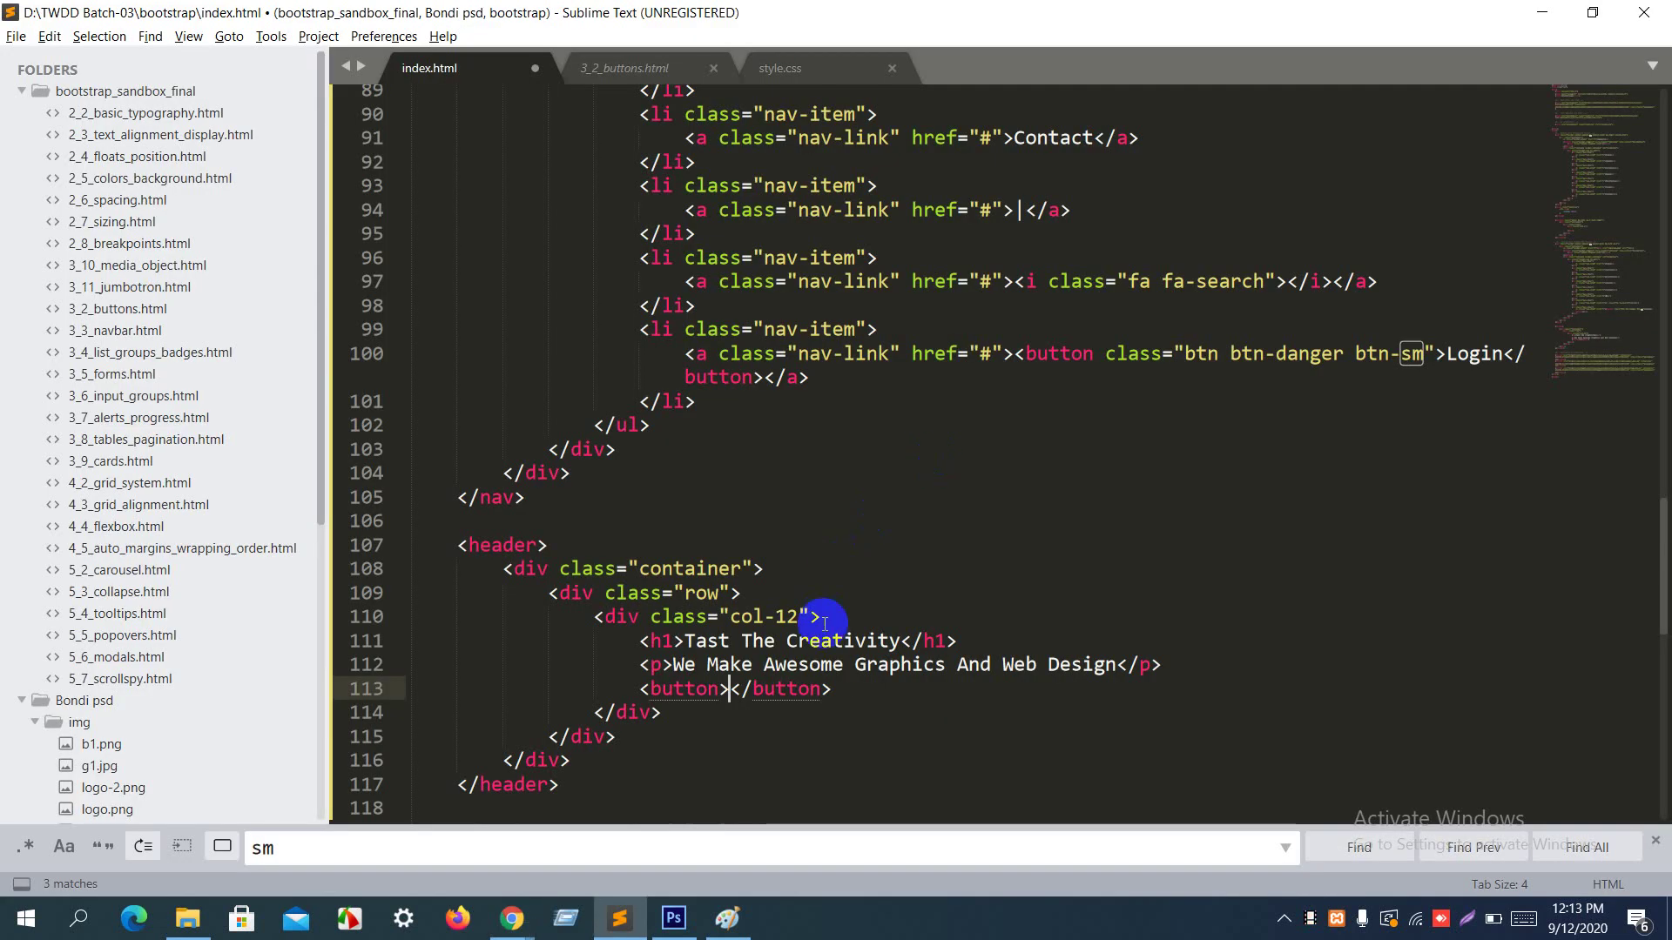
text(get sta)
text(rted)
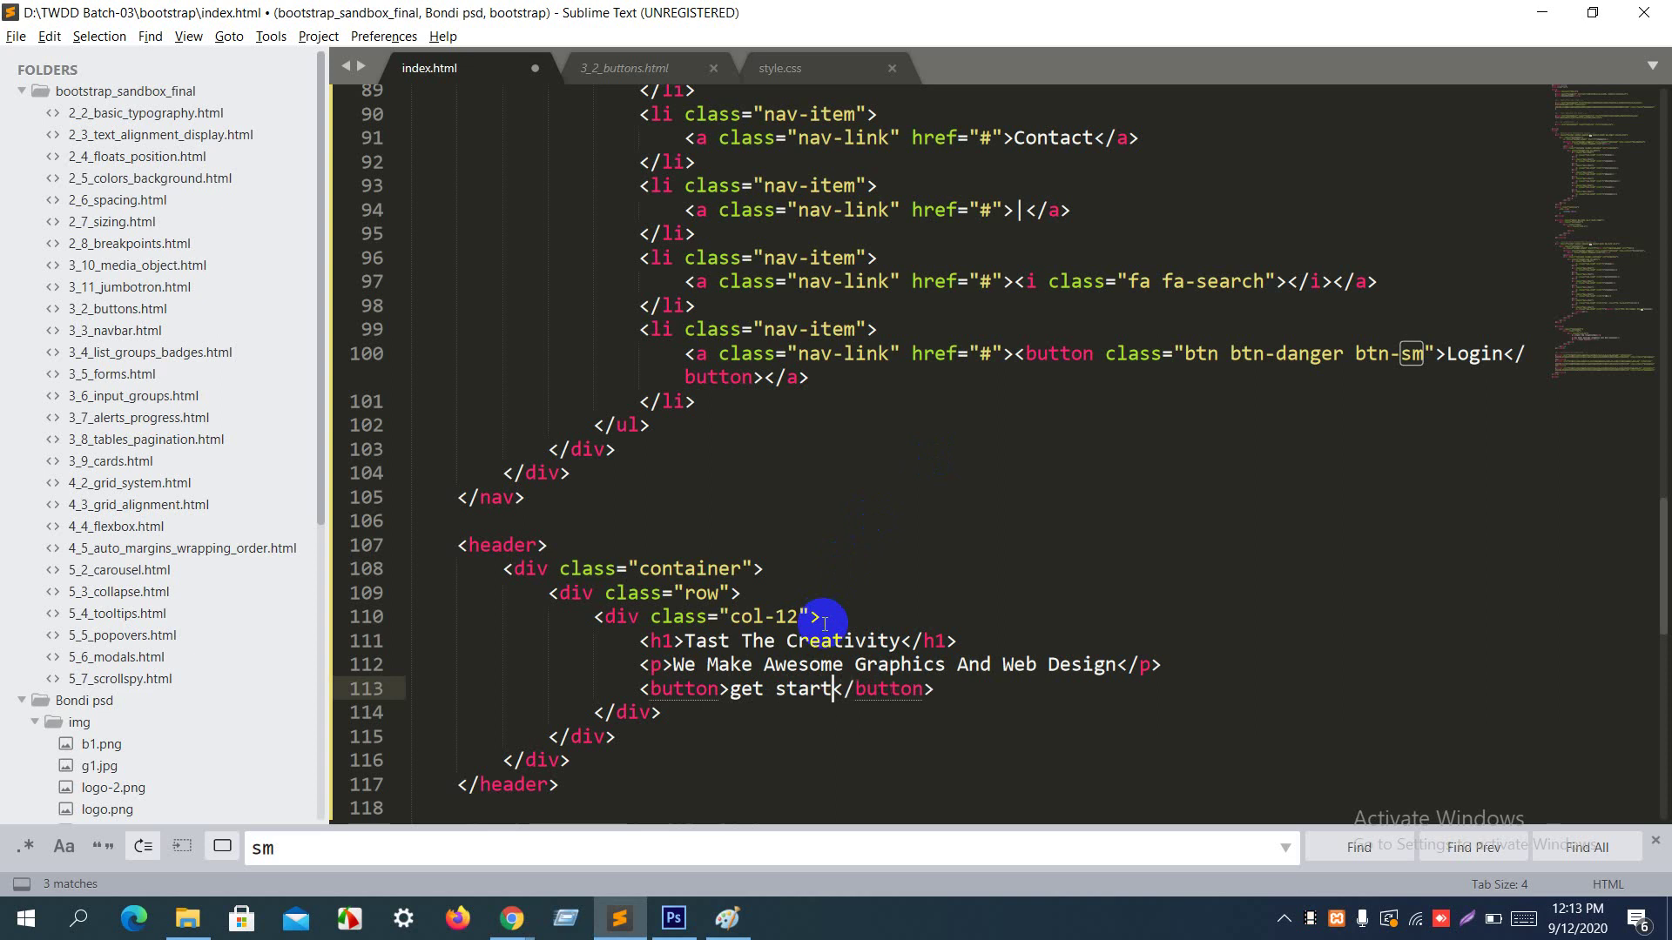
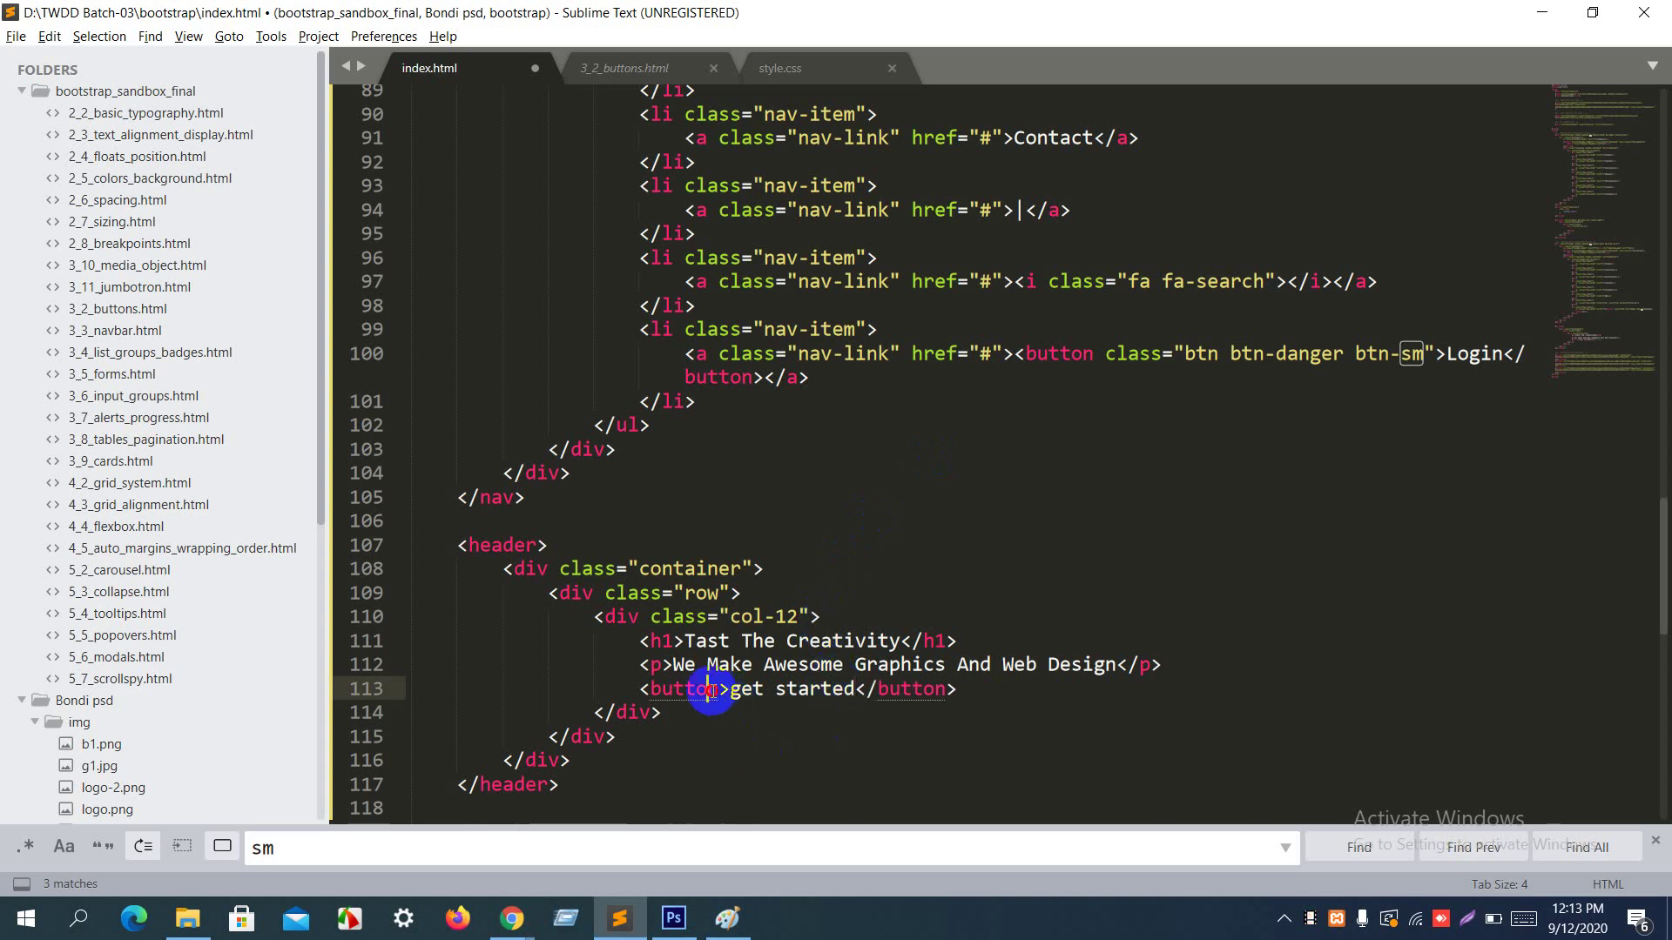
Step: Give the "get started" button the class "btn btn-danger", save index.html, and check the bootstrap page's hero text in Chrome
key(Right)
text(class="")
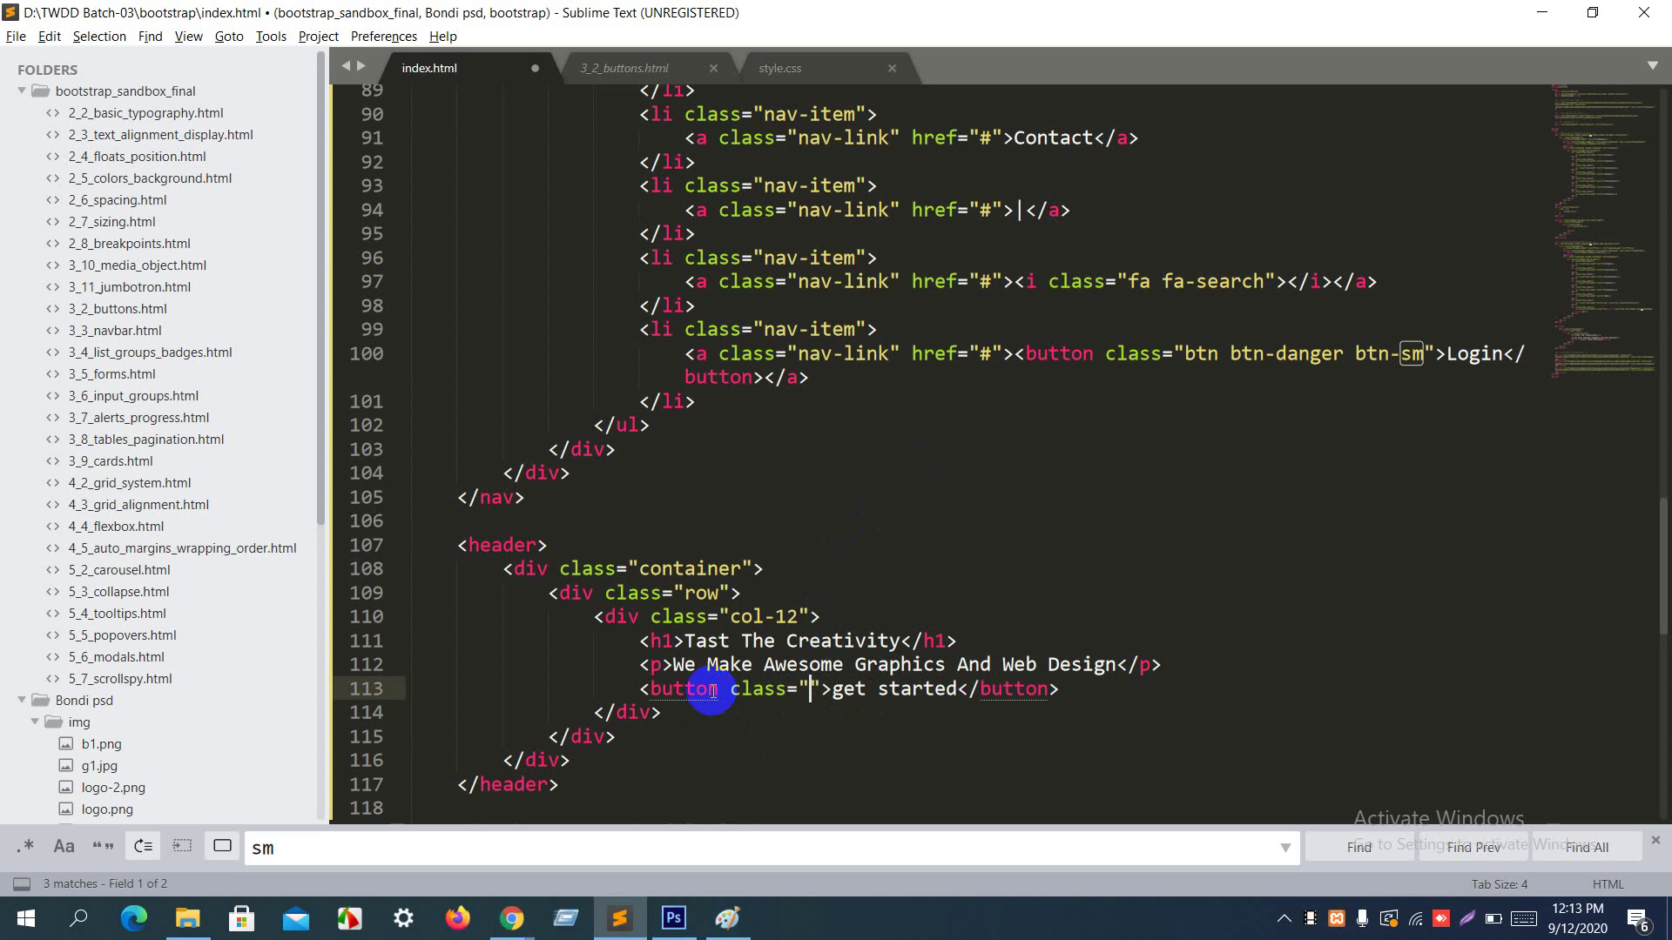
text(btn )
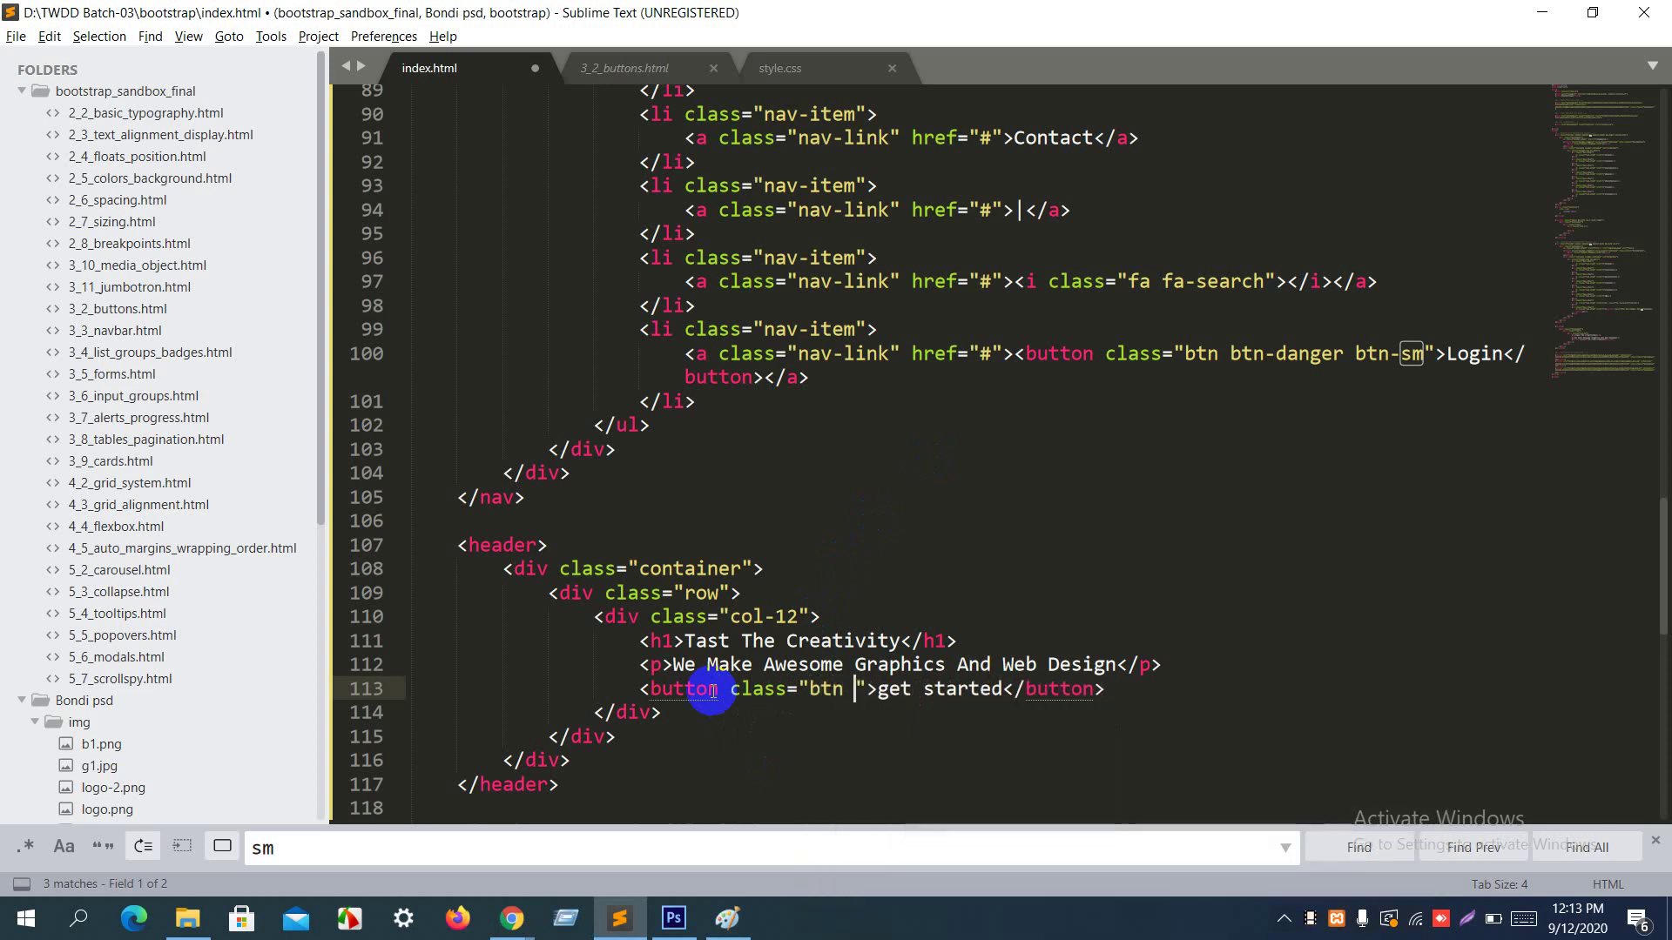
text(btn)
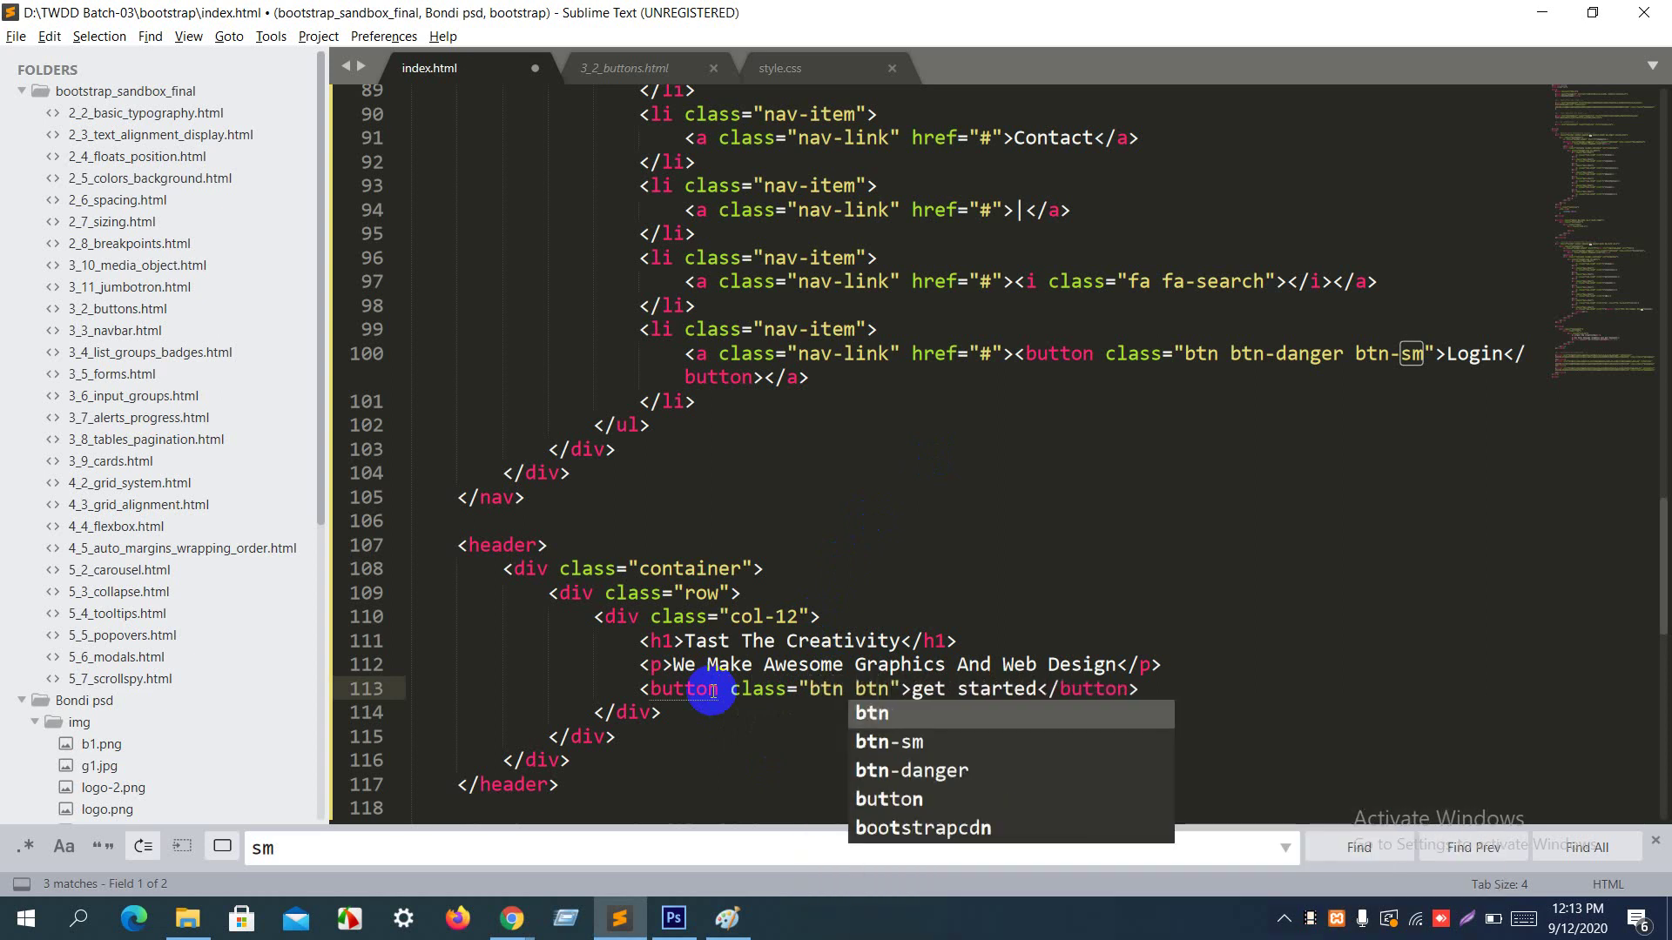
text(-dan)
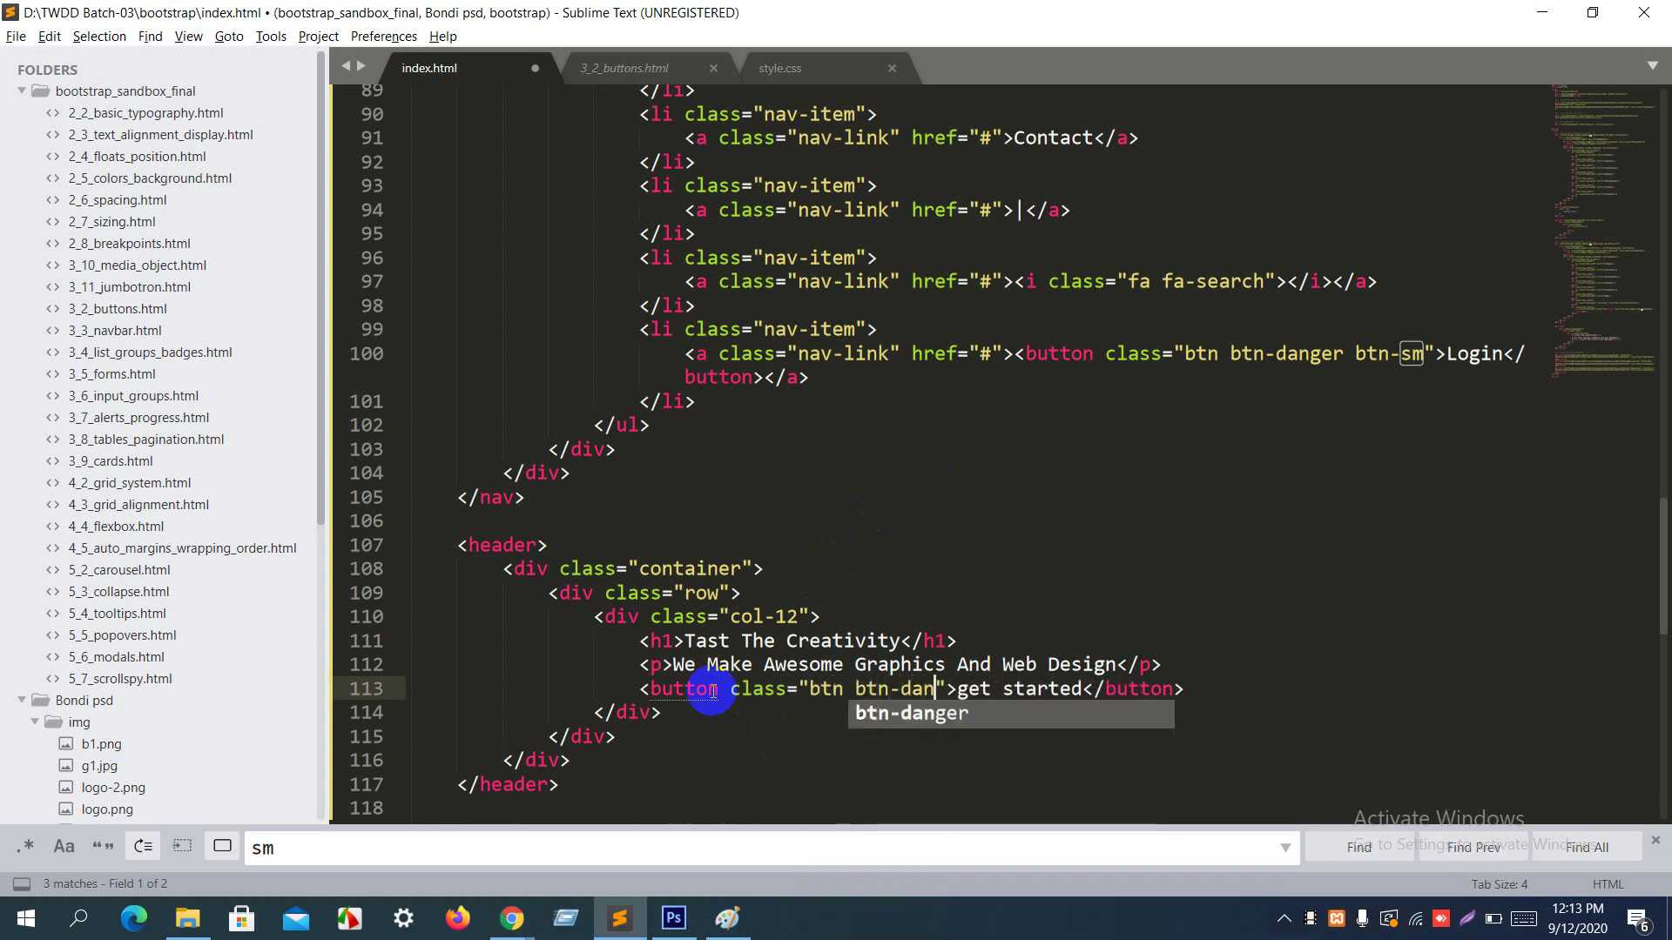
key(Return)
key(ctrl+s)
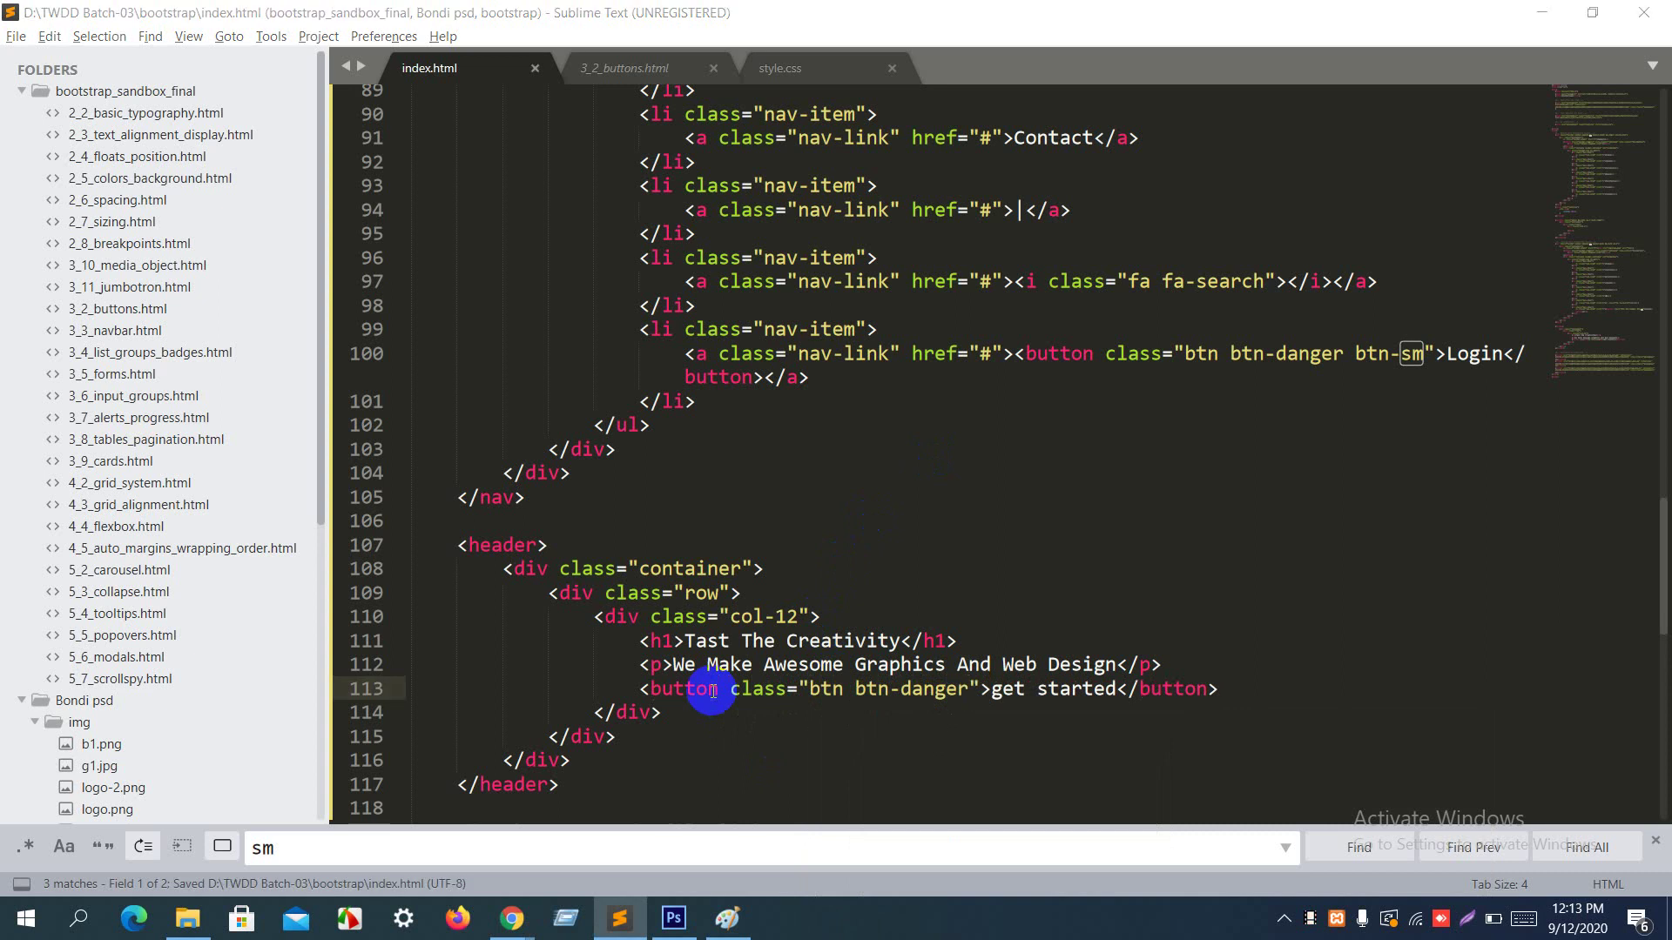
key(alt+Tab)
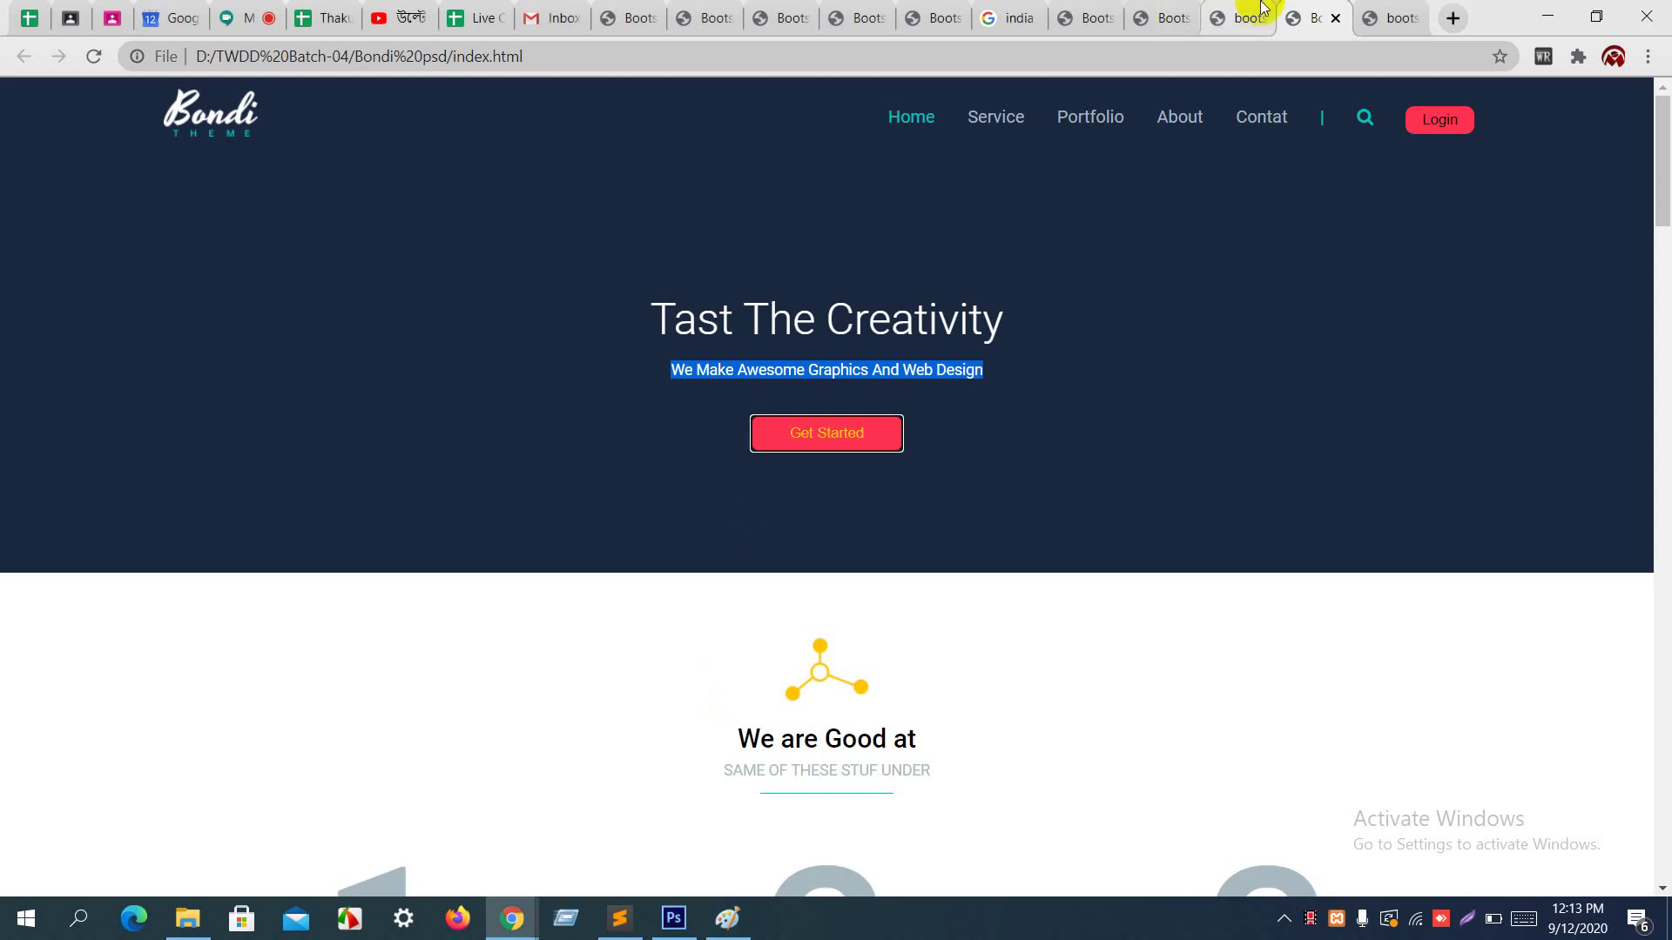
click(1384, 16)
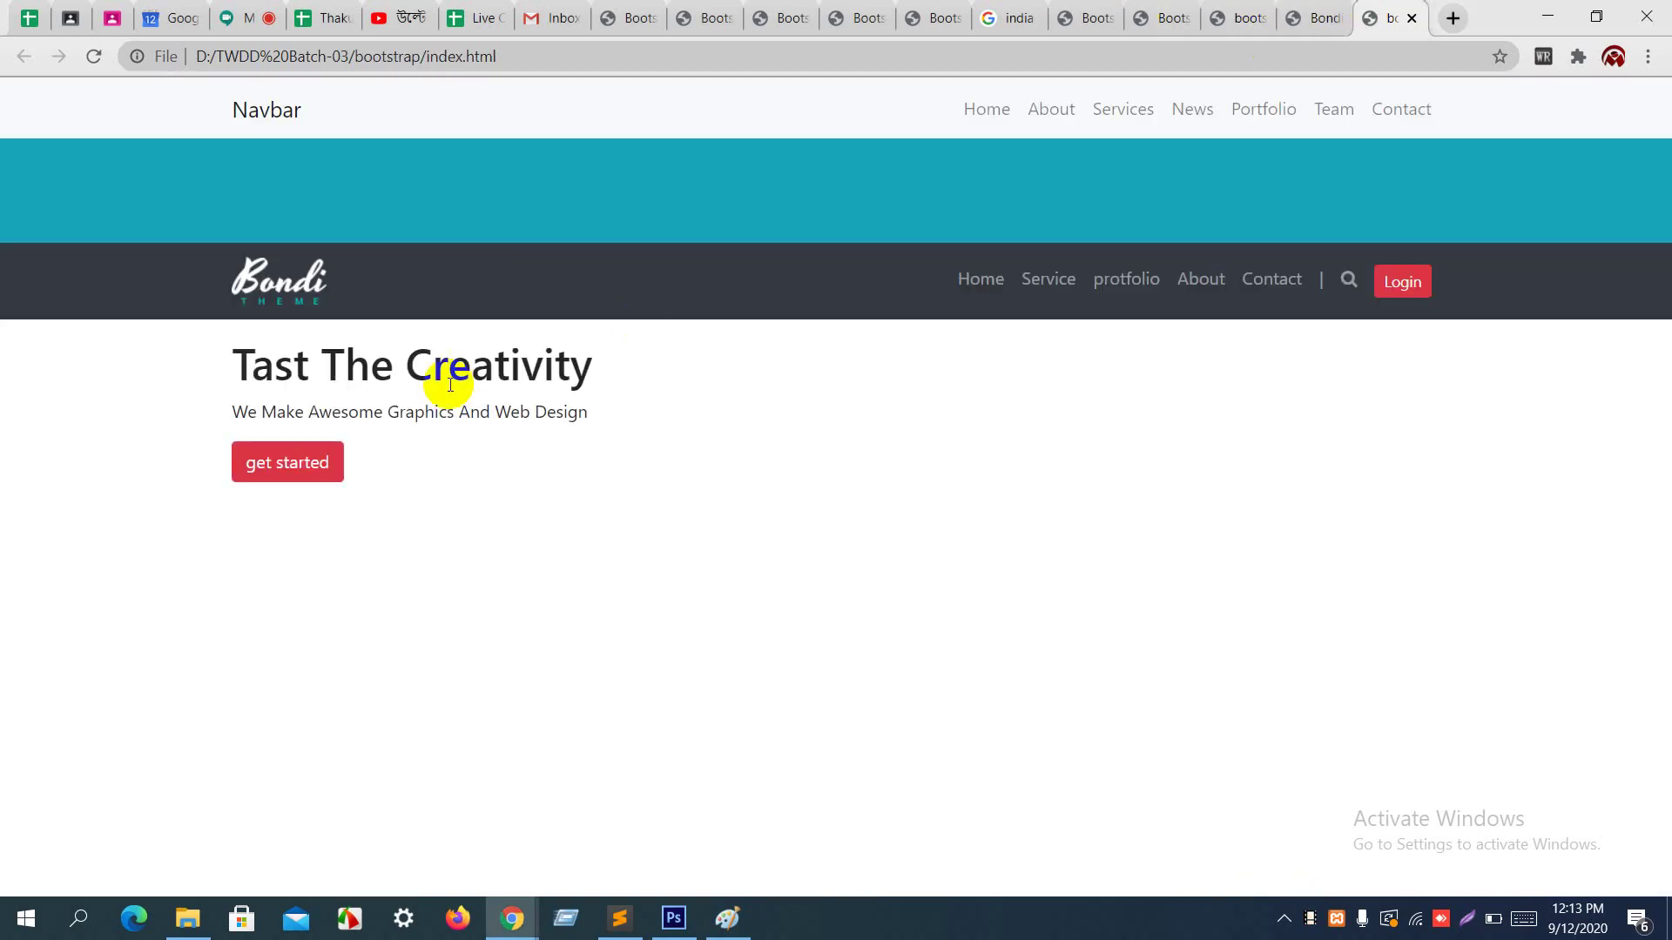
drag(209, 369, 603, 451)
click(601, 515)
Step: Add the class "bg-dark" to the header tag in Sublime Text, save, and reload the bootstrap page in Chrome
key(alt+Tab)
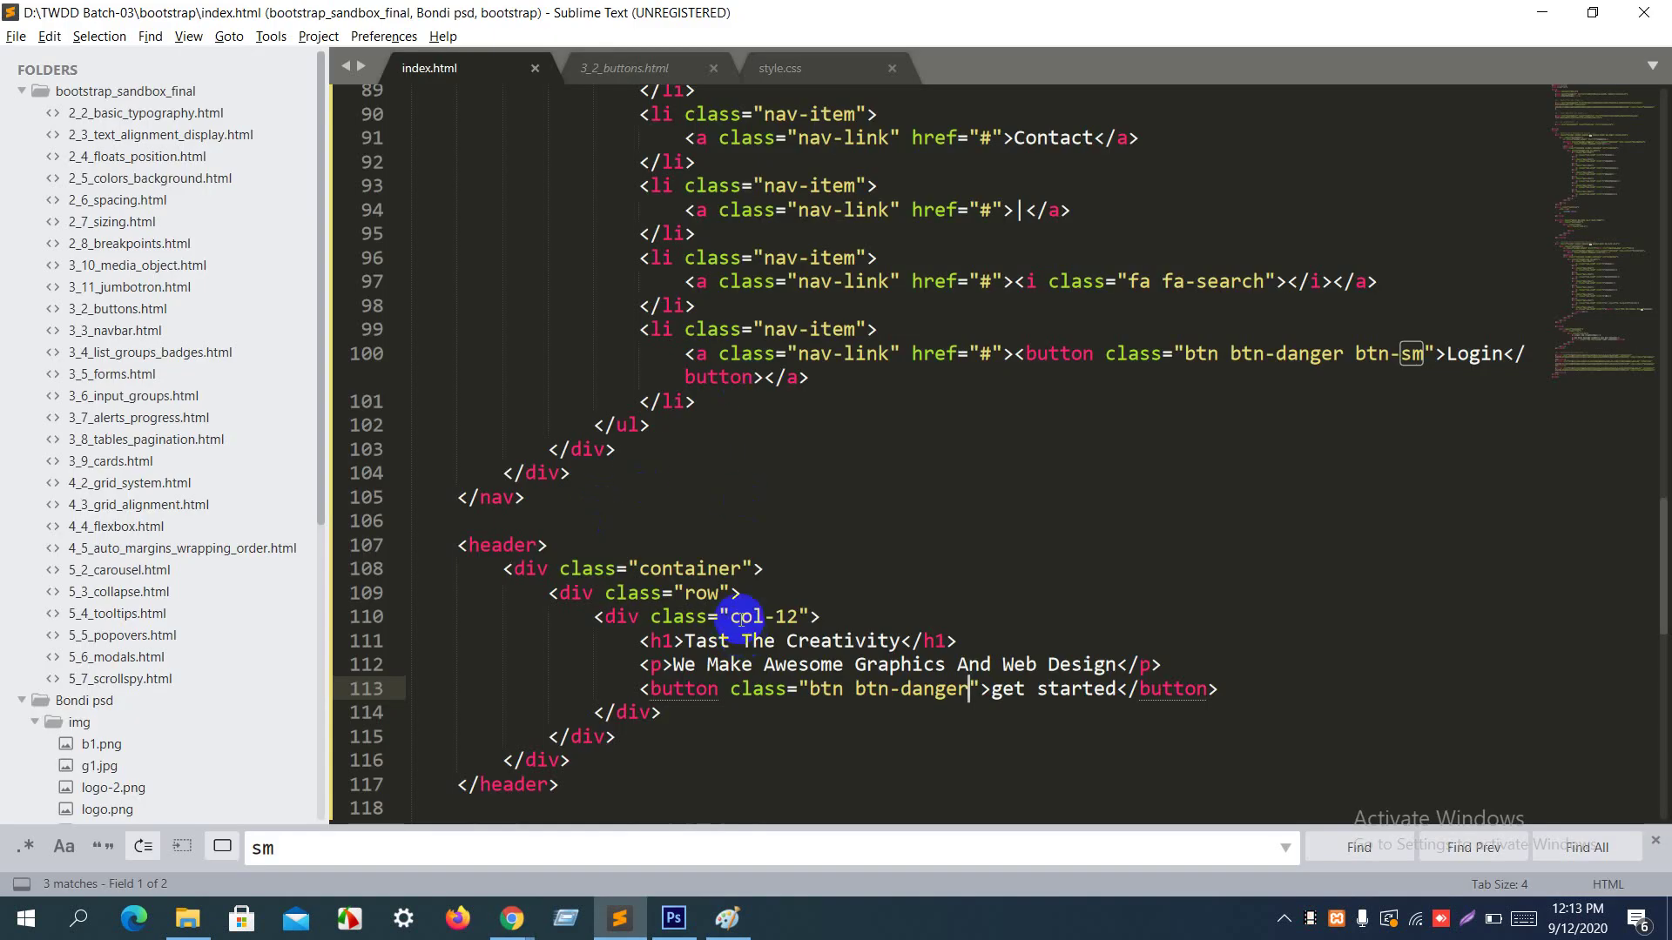
click(539, 545)
text(cl)
key(Return)
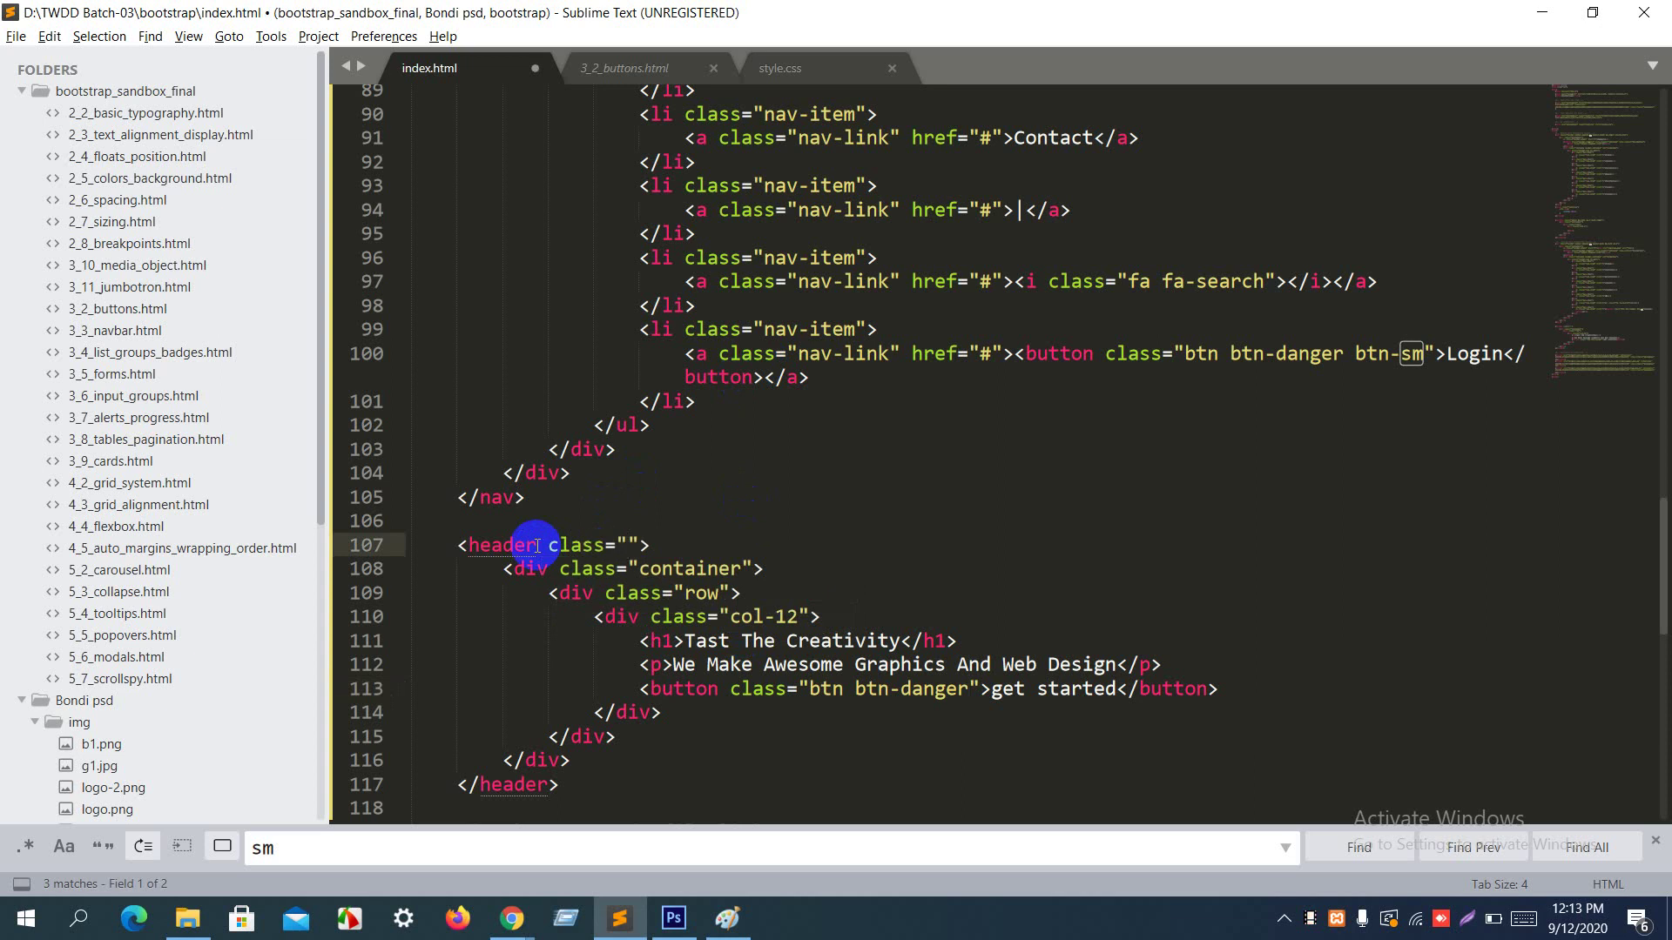
text(bg)
text(-dark)
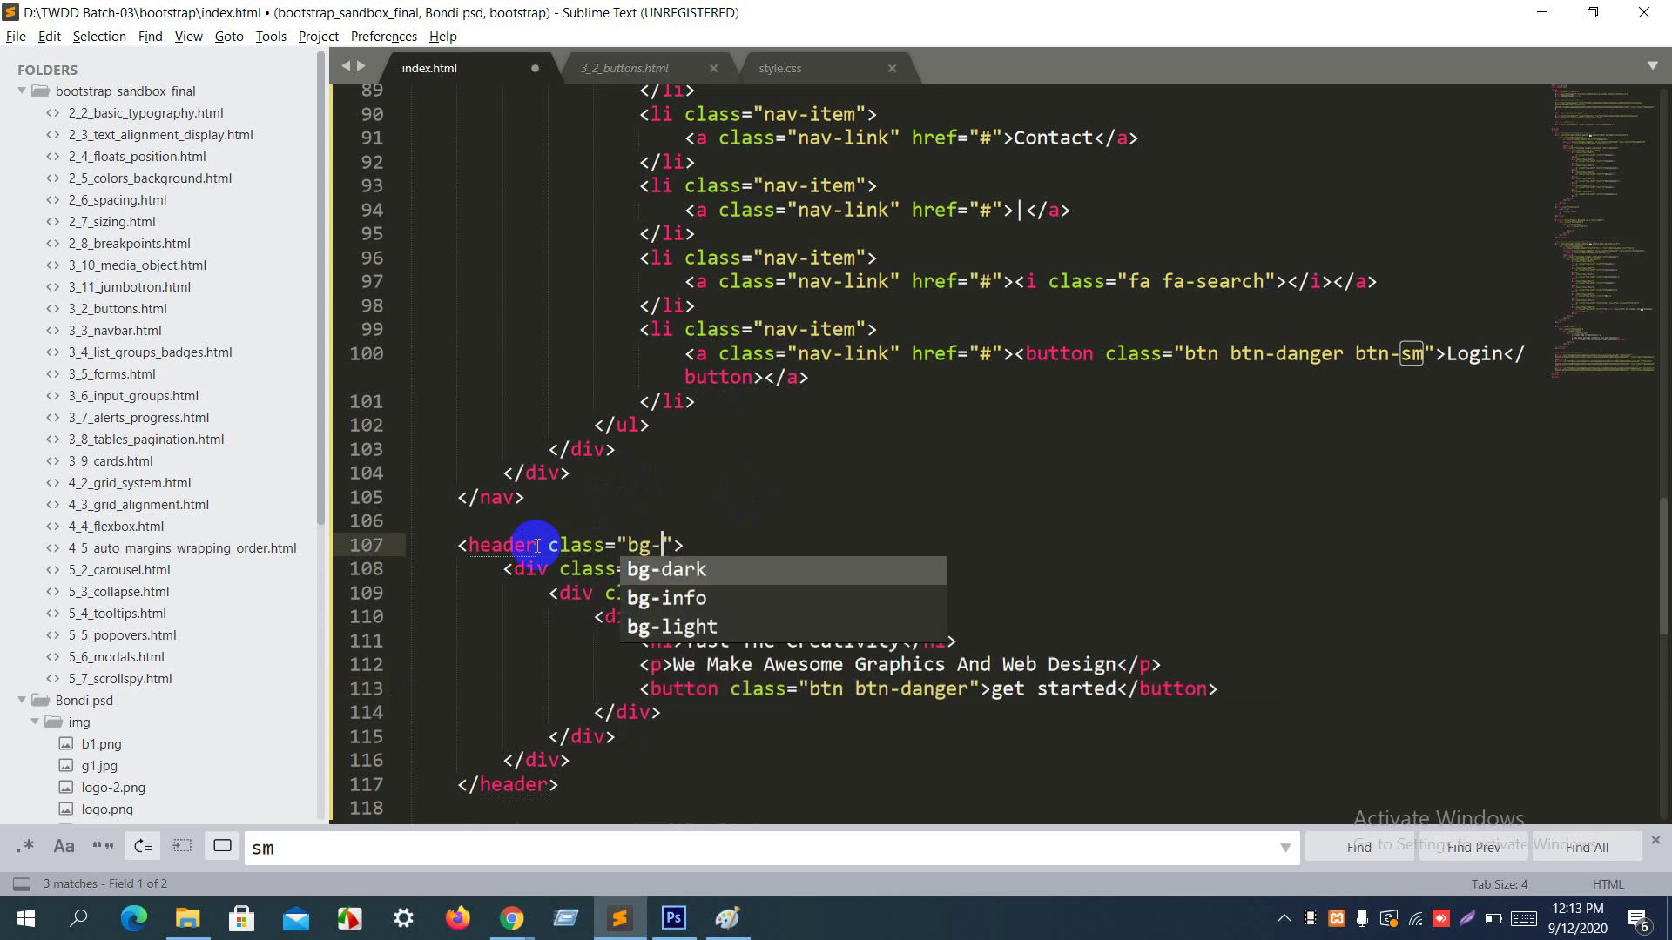
key(ctrl+s)
key(alt+Tab)
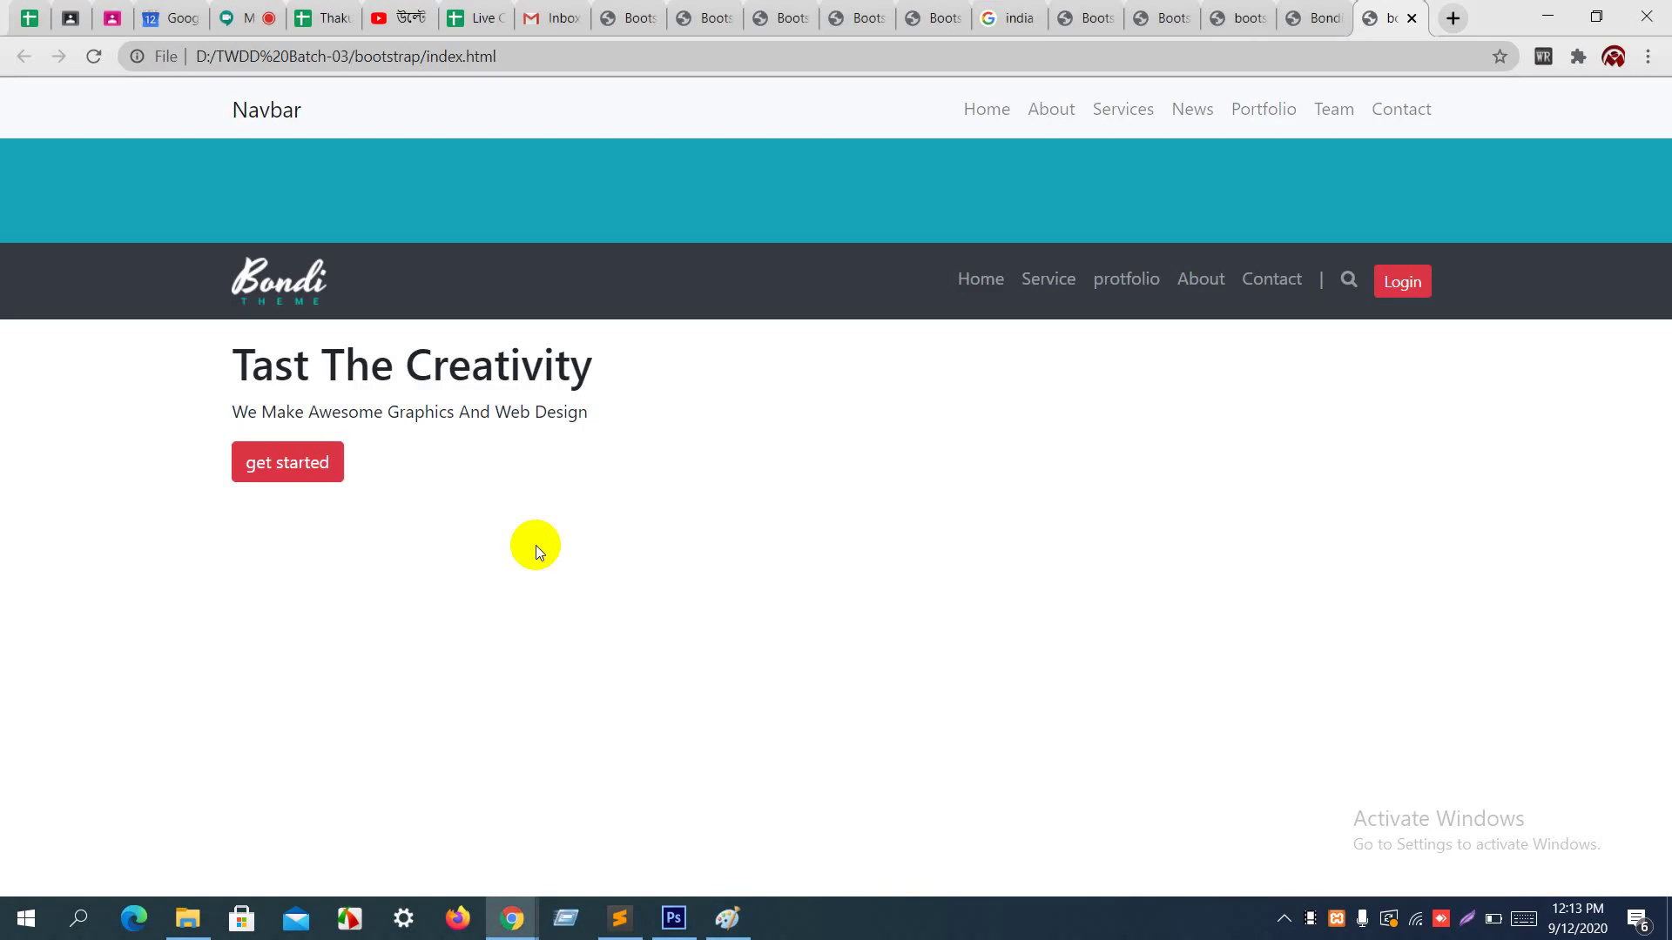
key(ctrl+r)
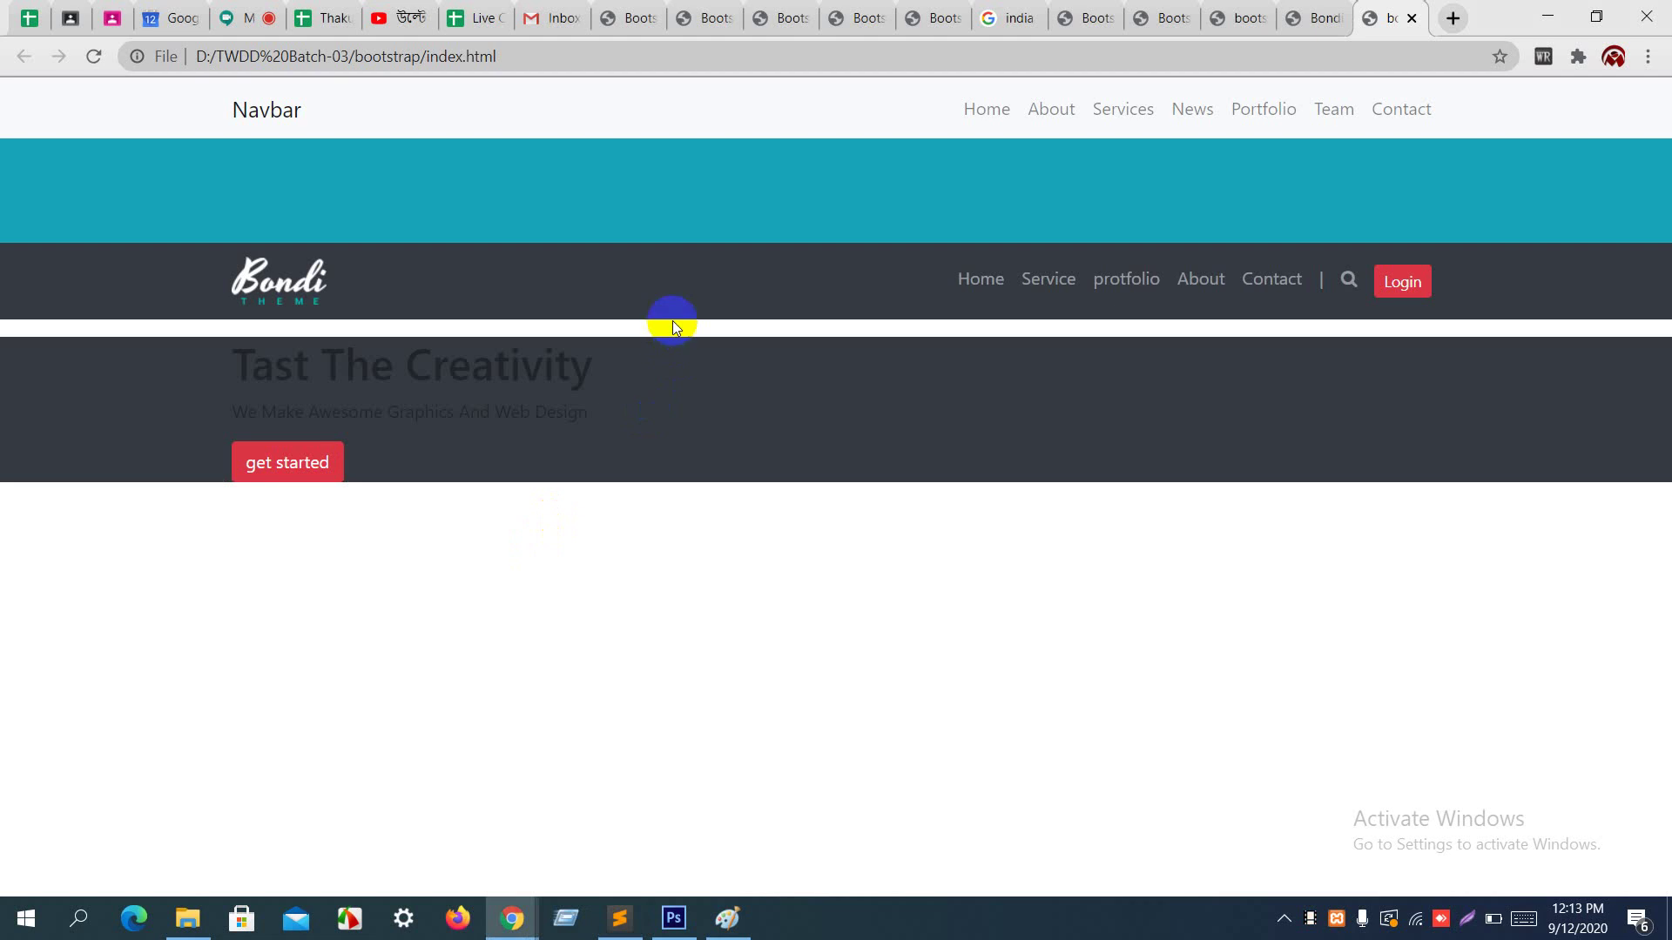
Step: Remove the mb-3 class from the dark Bondi navbar's nav tag, save index.html, and check the header area in Chrome
key(alt+Tab)
scroll(856, 311, up, 9)
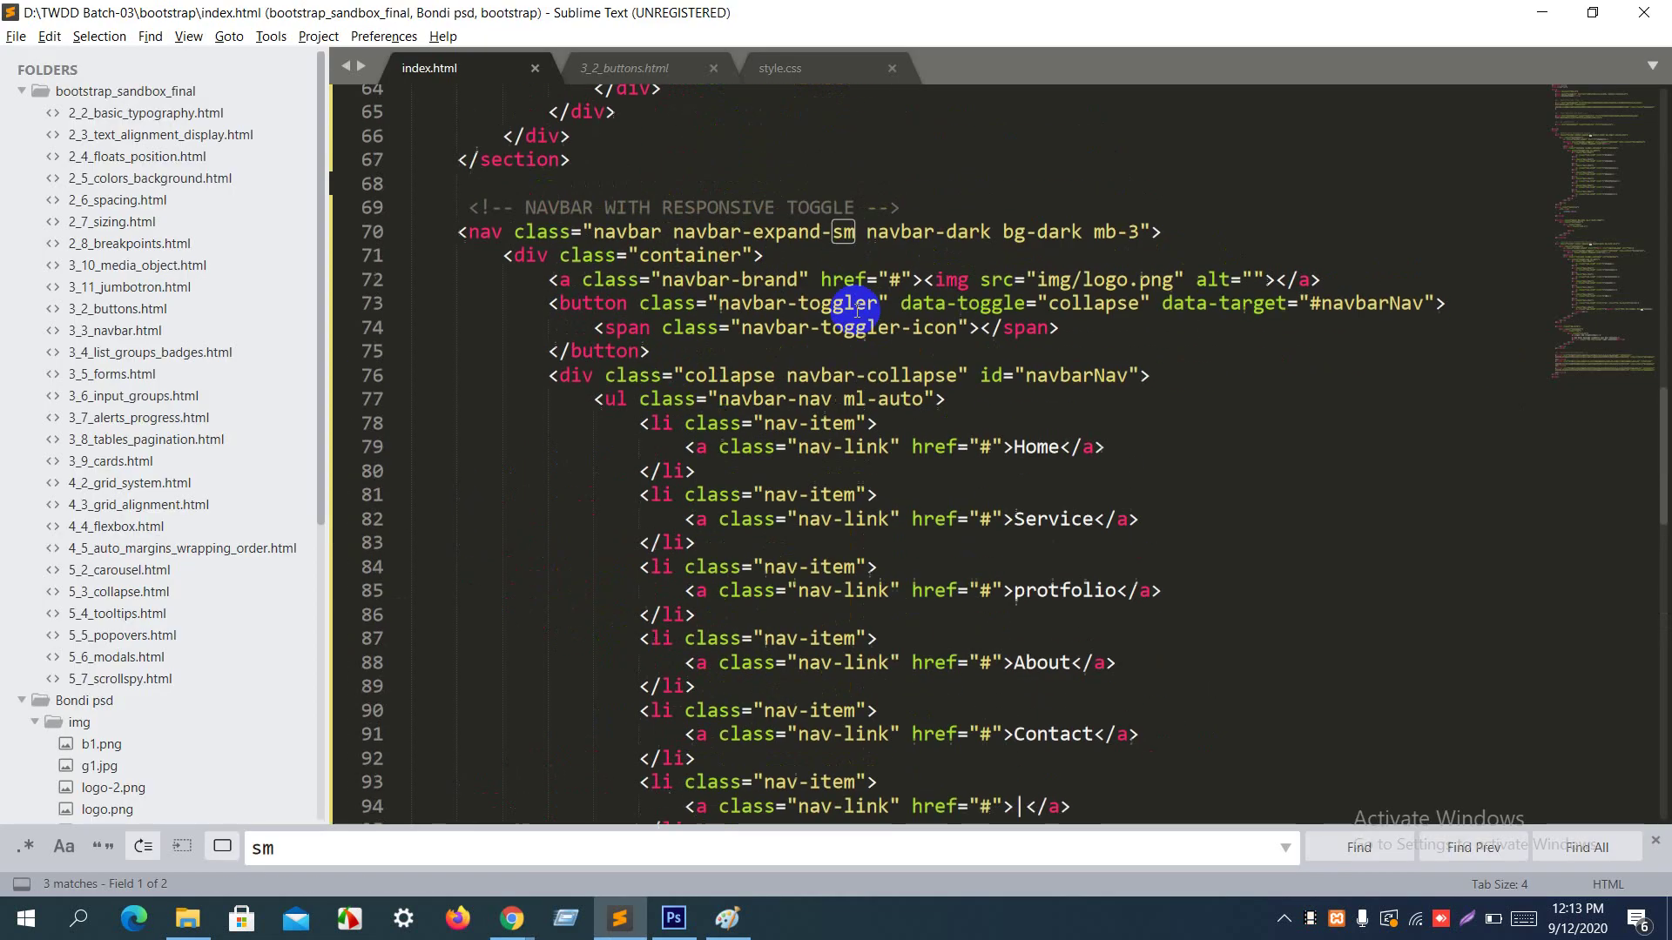
drag(1093, 250, 1138, 253)
key(BackSpace)
key(BackSpace)
key(ctrl+s)
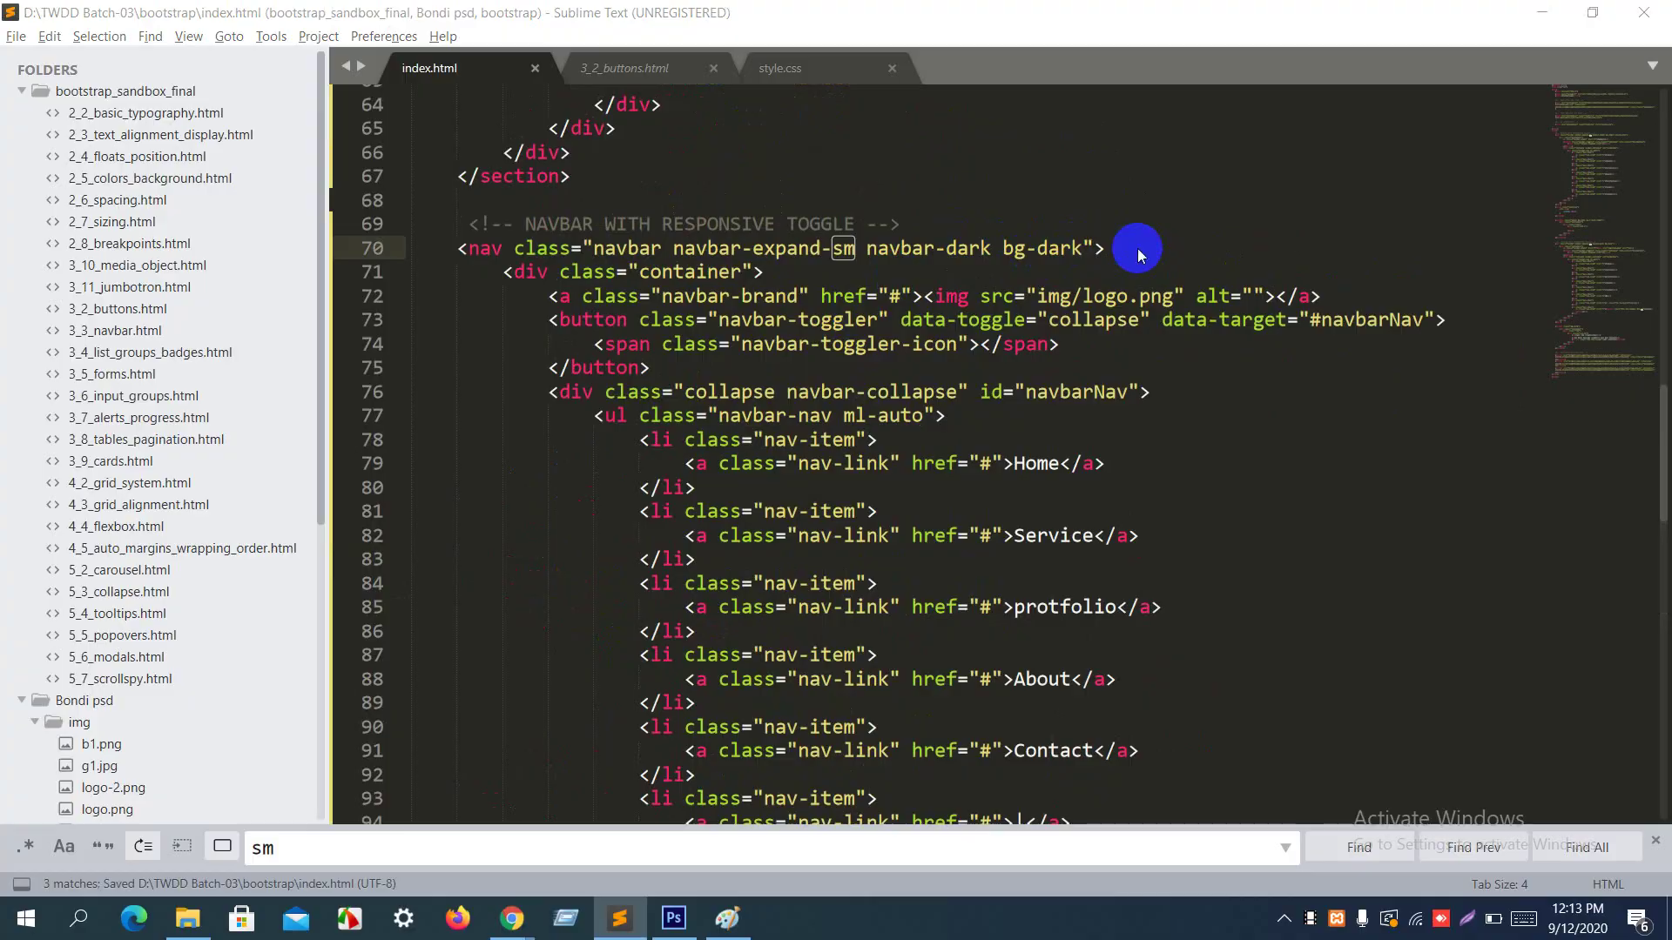
key(alt+Tab)
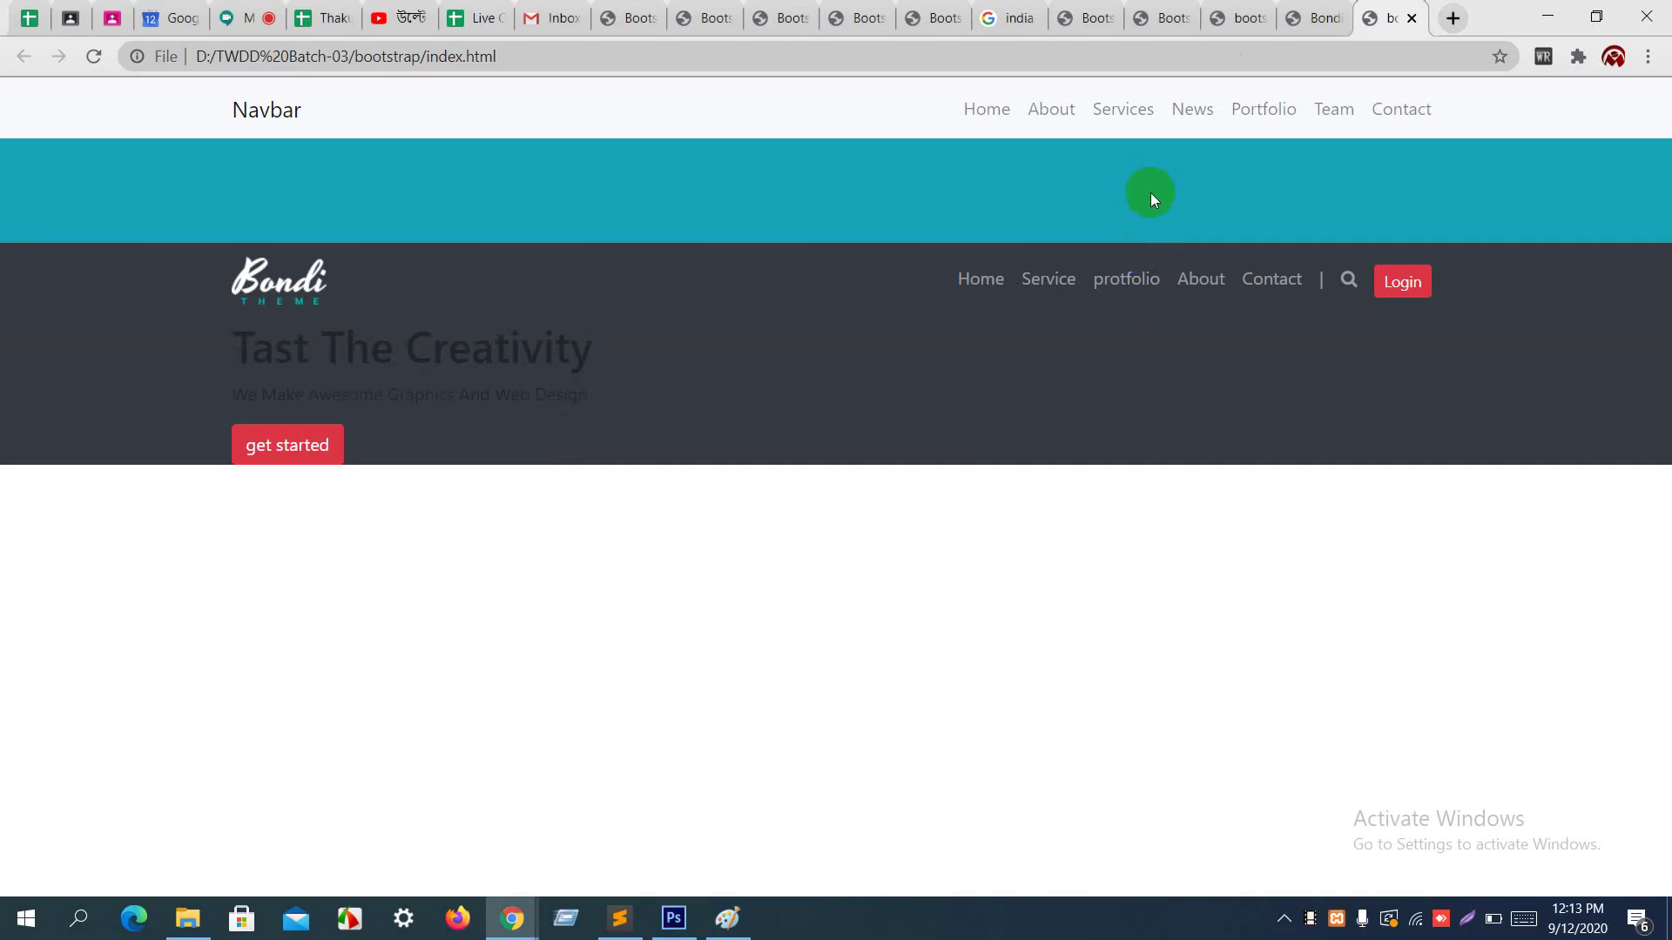
drag(231, 328, 495, 429)
click(494, 428)
Step: Add the class "text-center" after bg-dark on the header tag, save index.html, and reload the page in Chrome
key(alt+Tab)
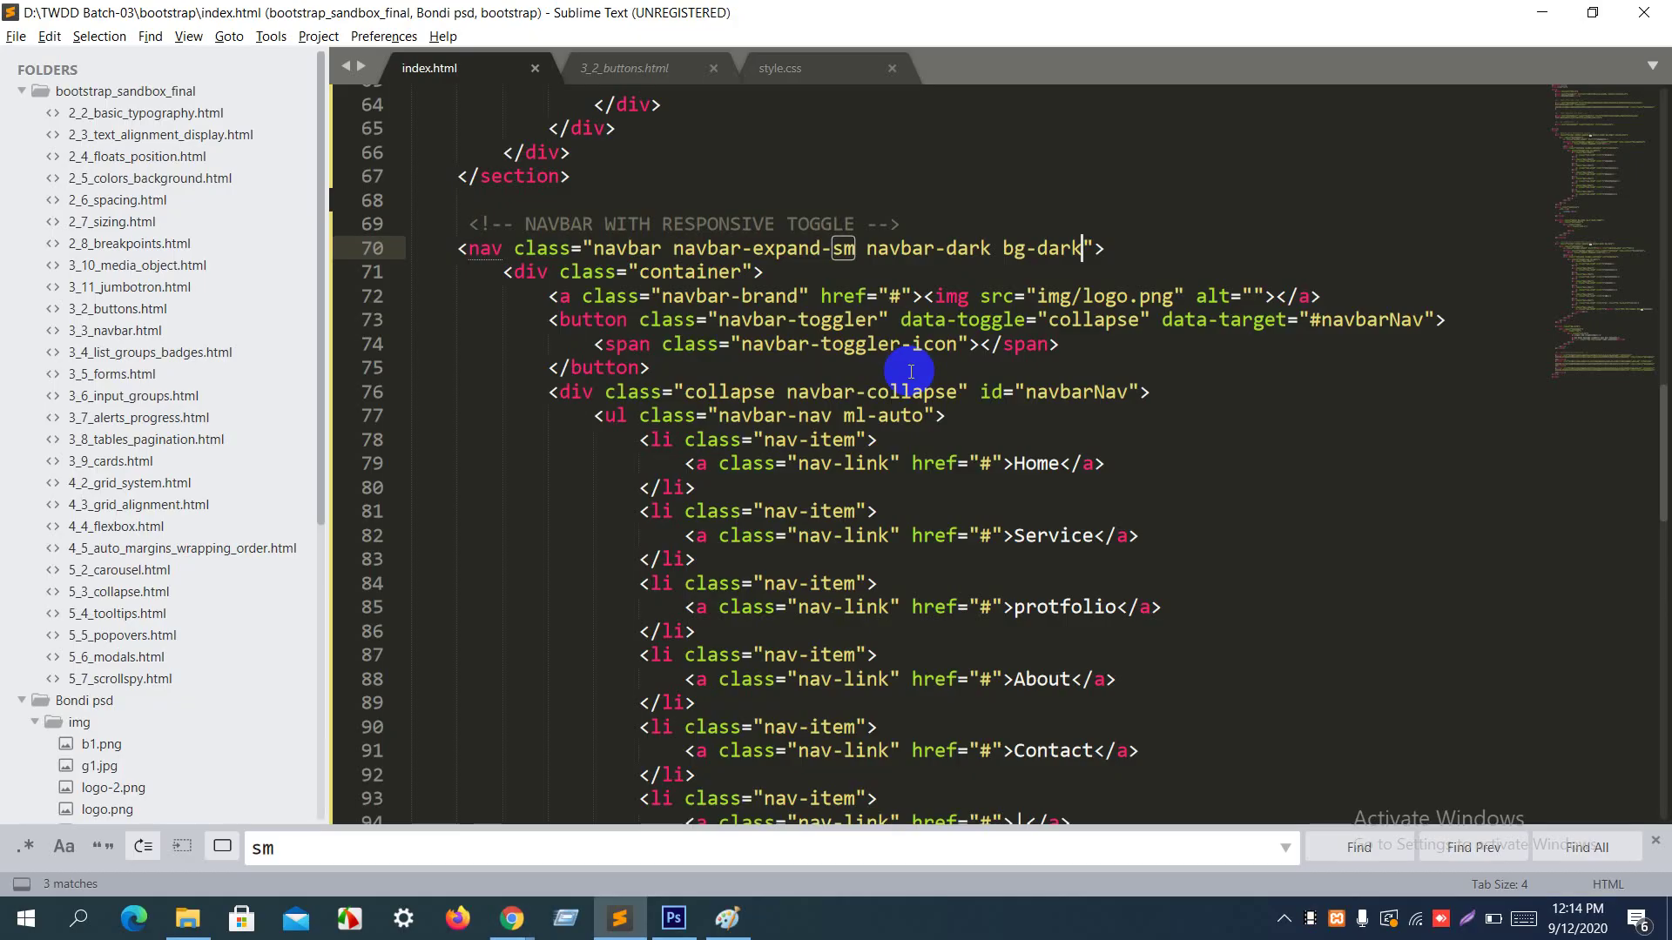
scroll(892, 441, down, 6)
scroll(892, 441, down, 2)
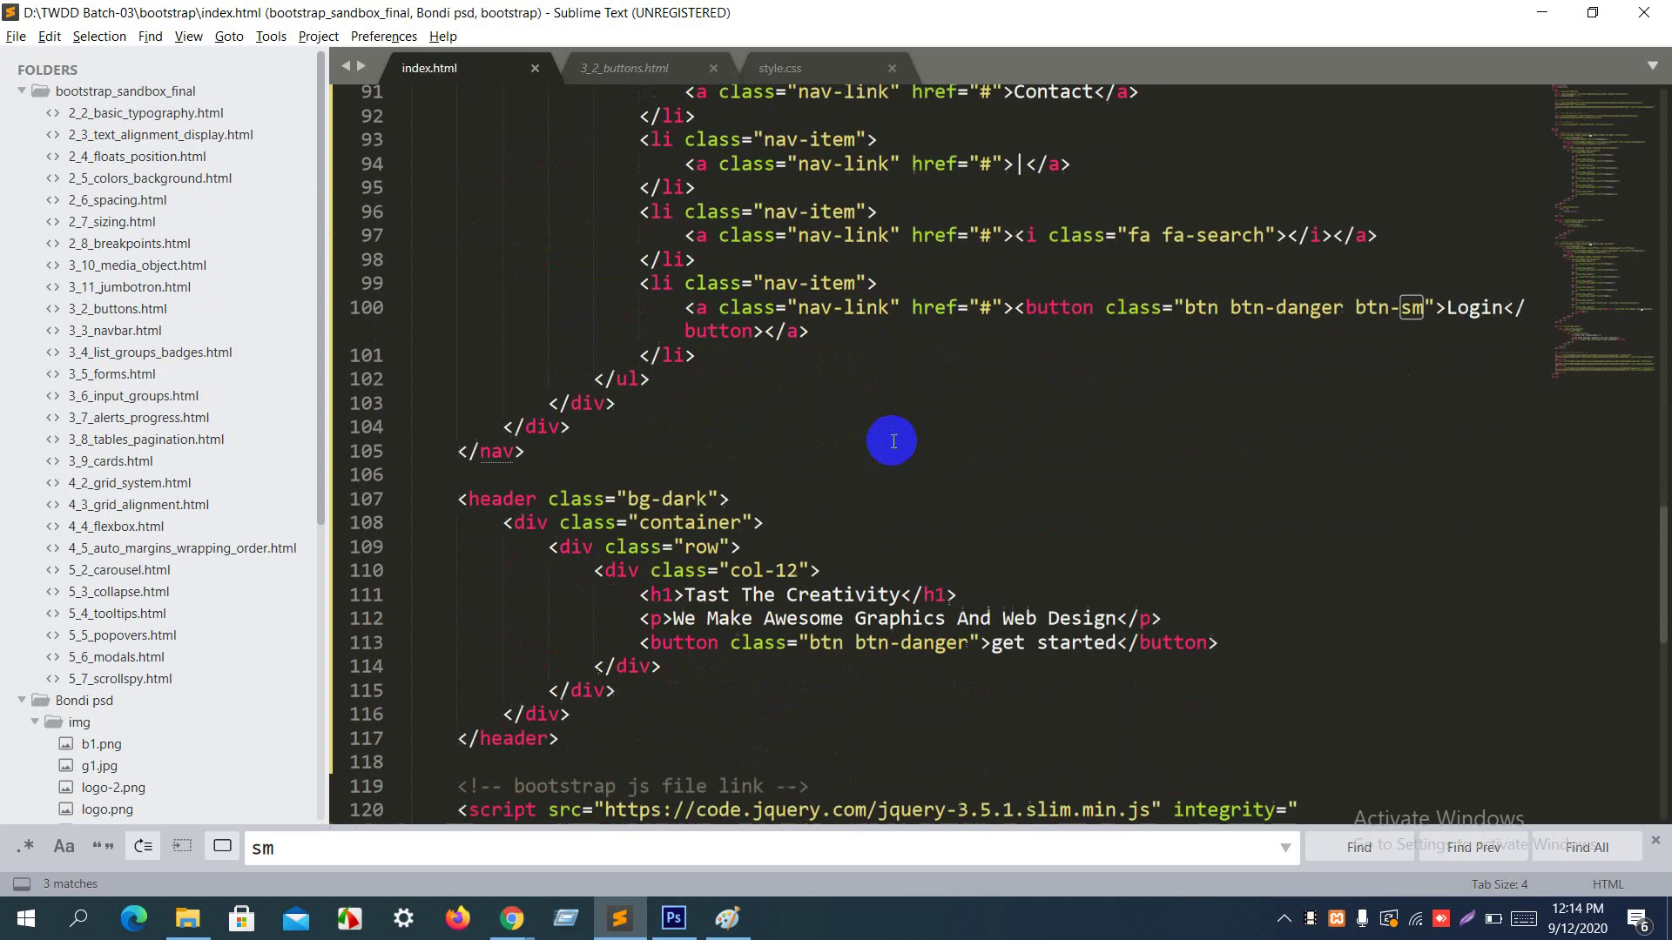
click(710, 490)
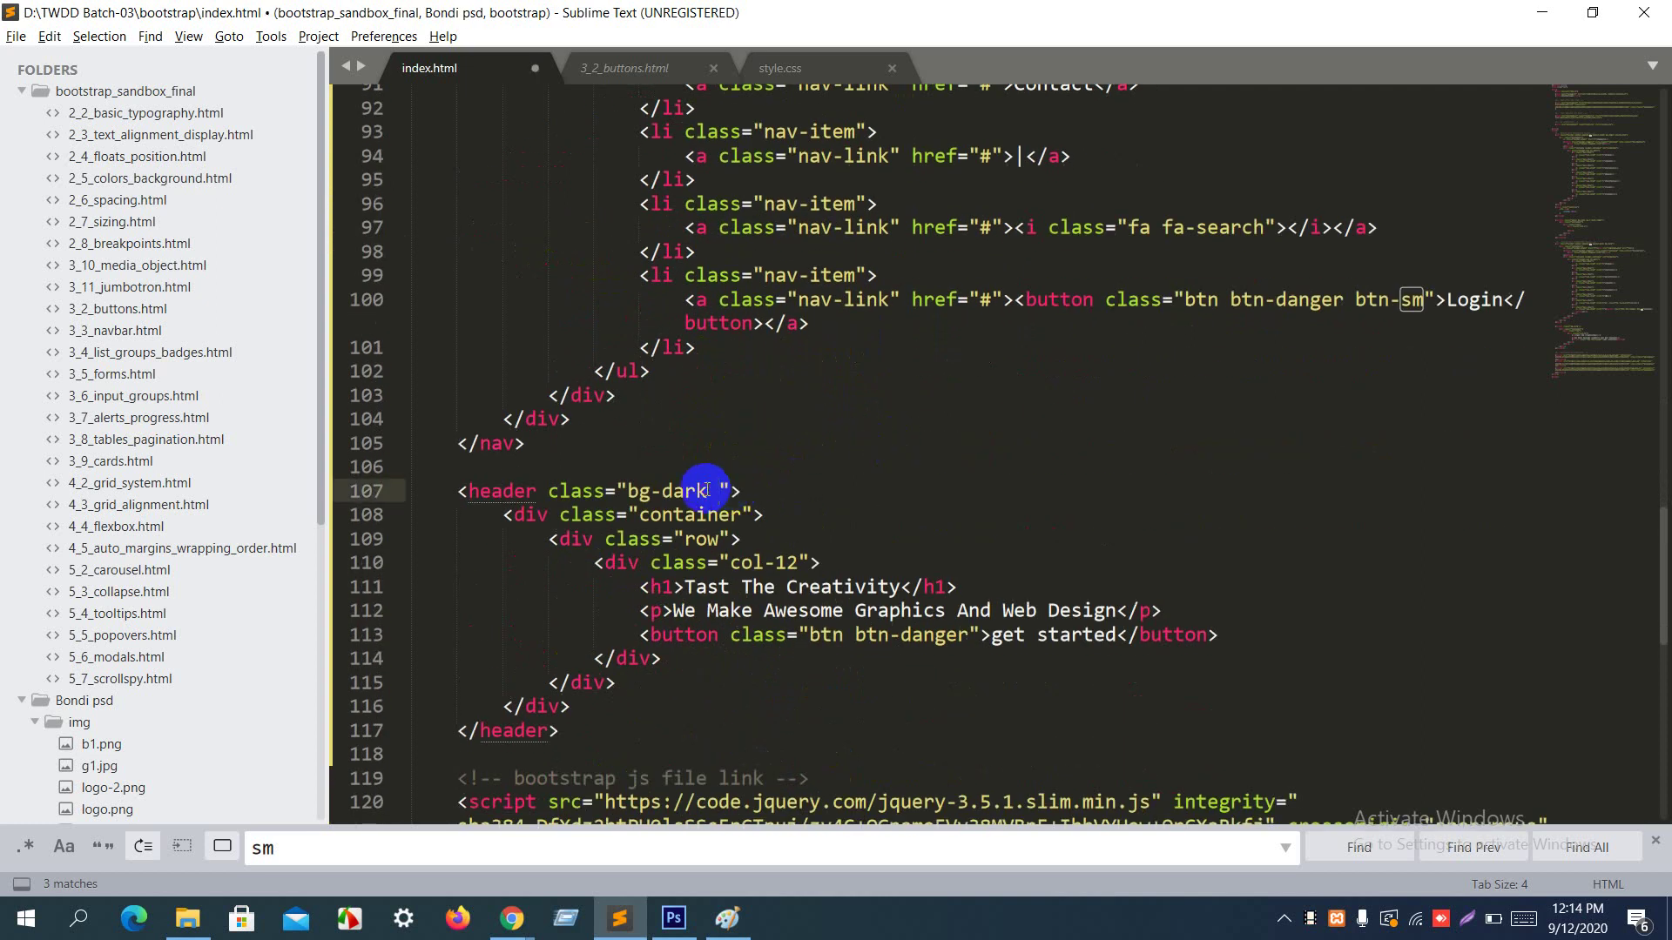
text(text-center)
key(ctrl+s)
key(alt+Tab)
key(ctrl+r)
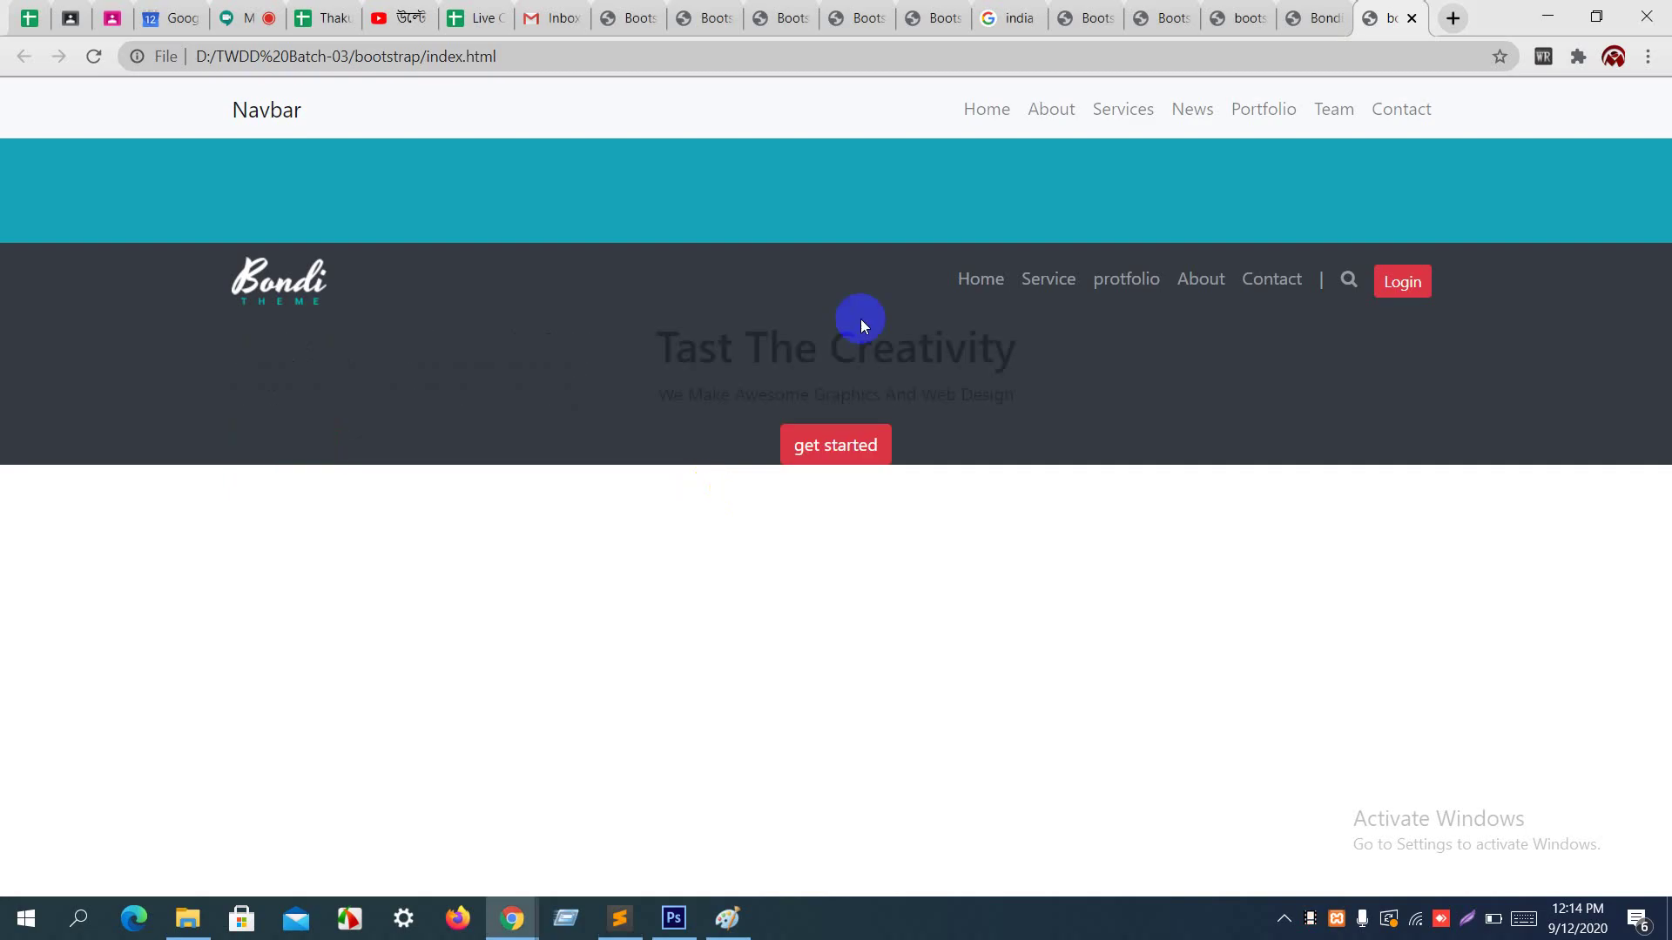
Step: Add the class "py-5" after text-center on the header tag in Sublime Text, save index.html, and reload the bootstrap page in Chrome
key(alt+Tab)
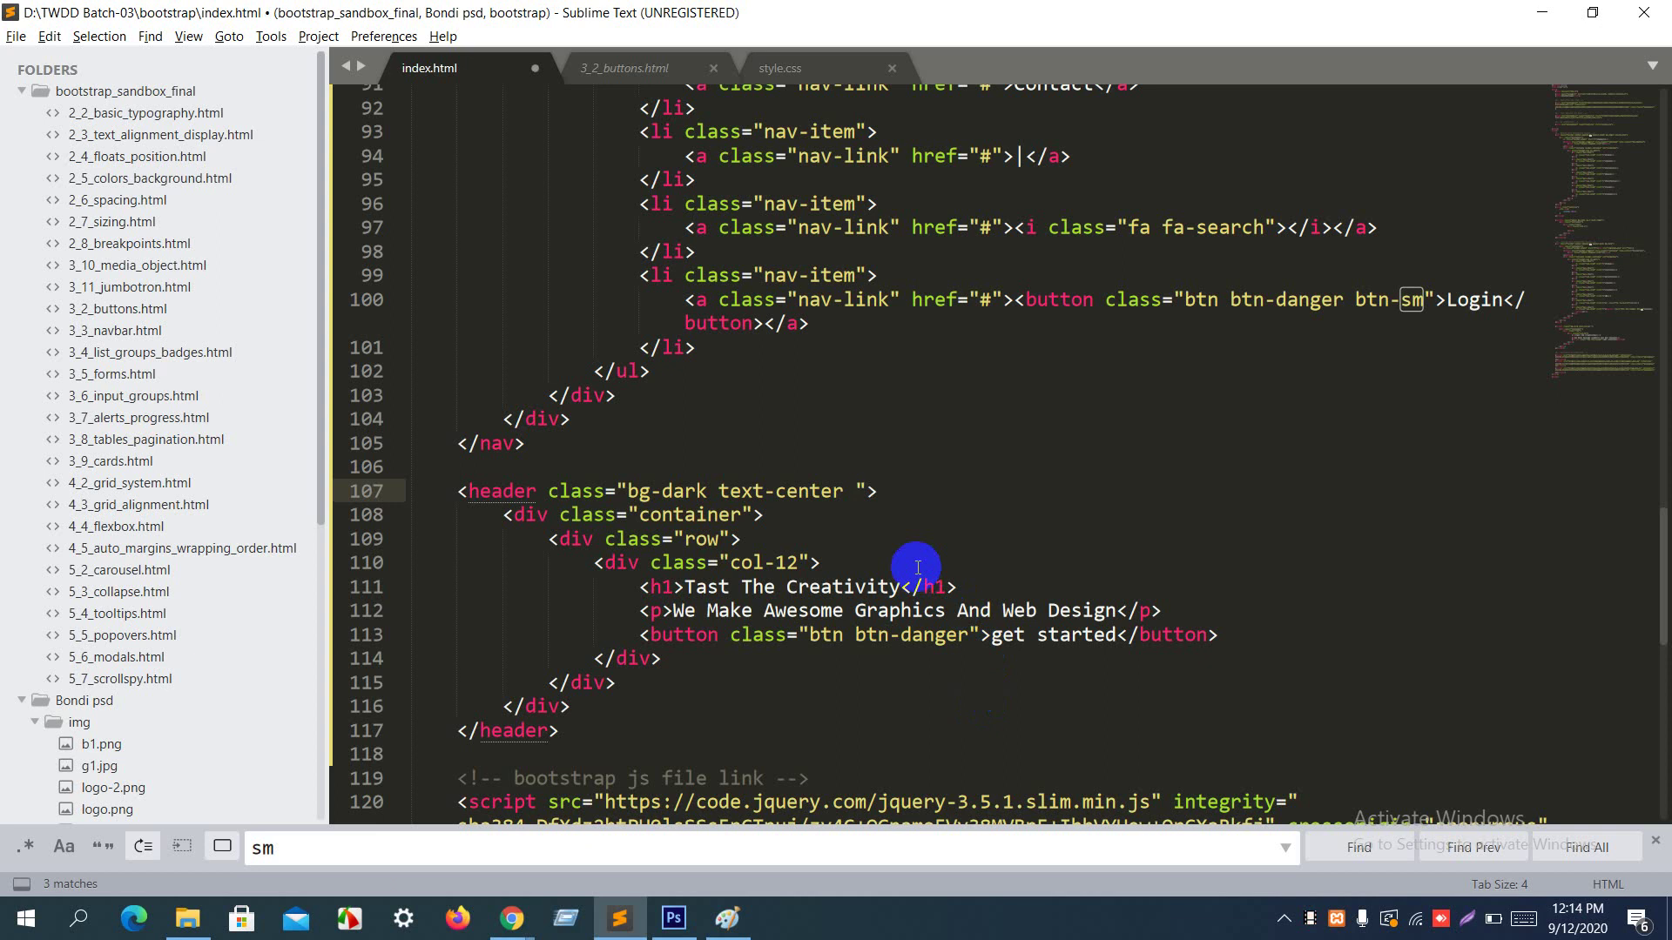
text(p)
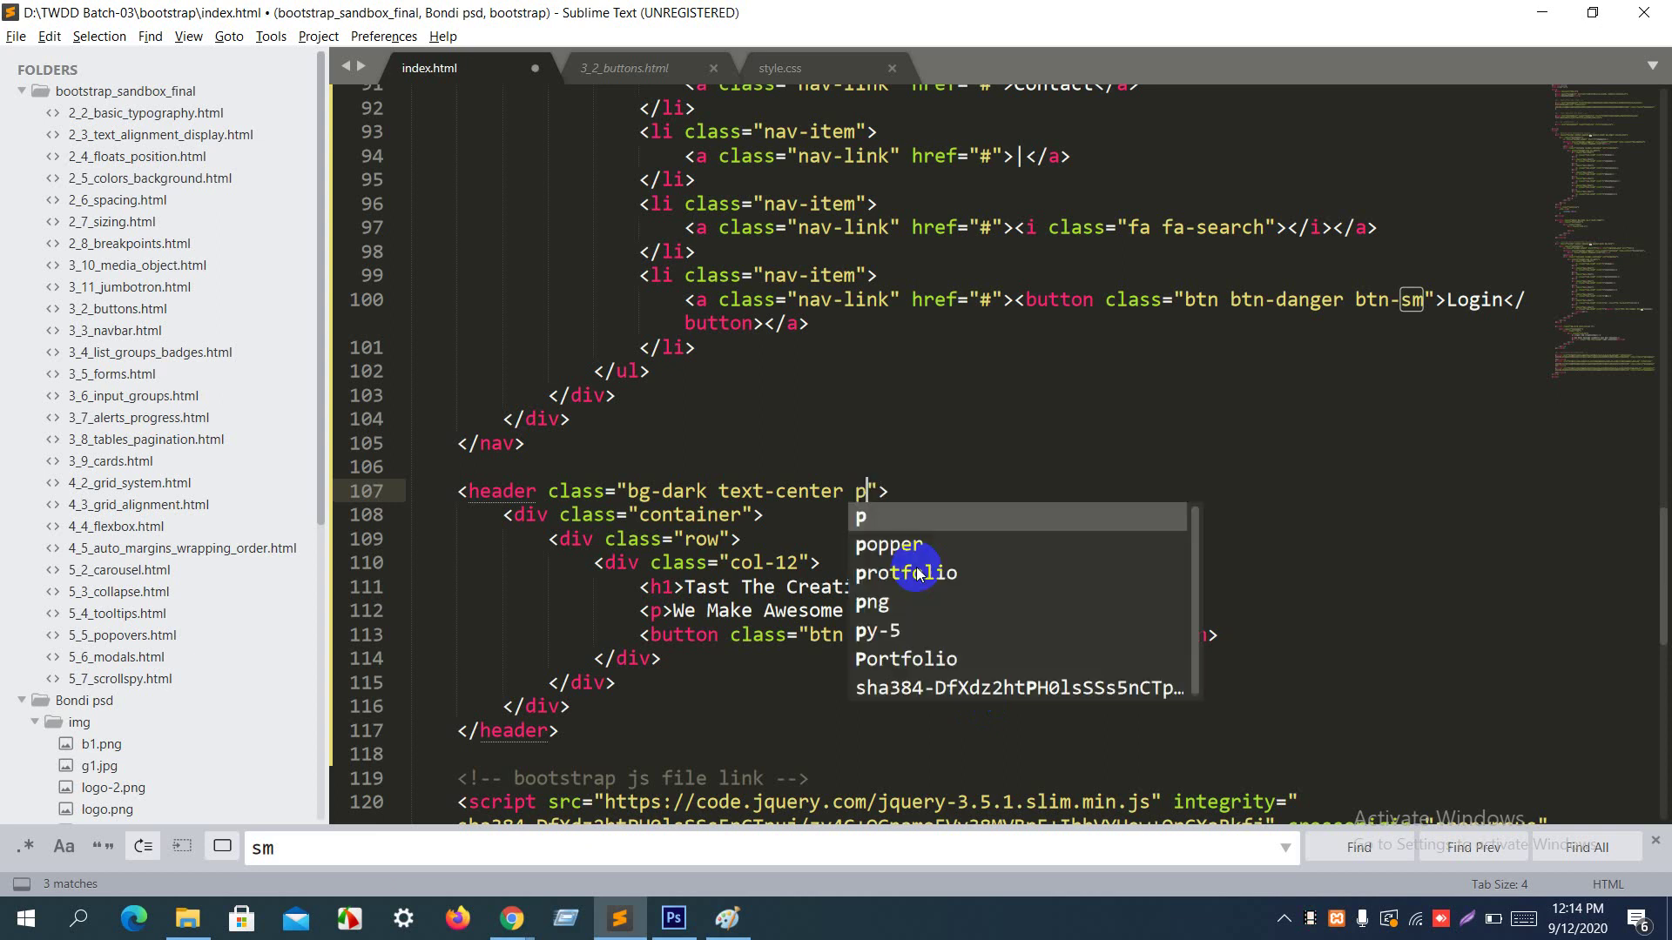
text(y-5)
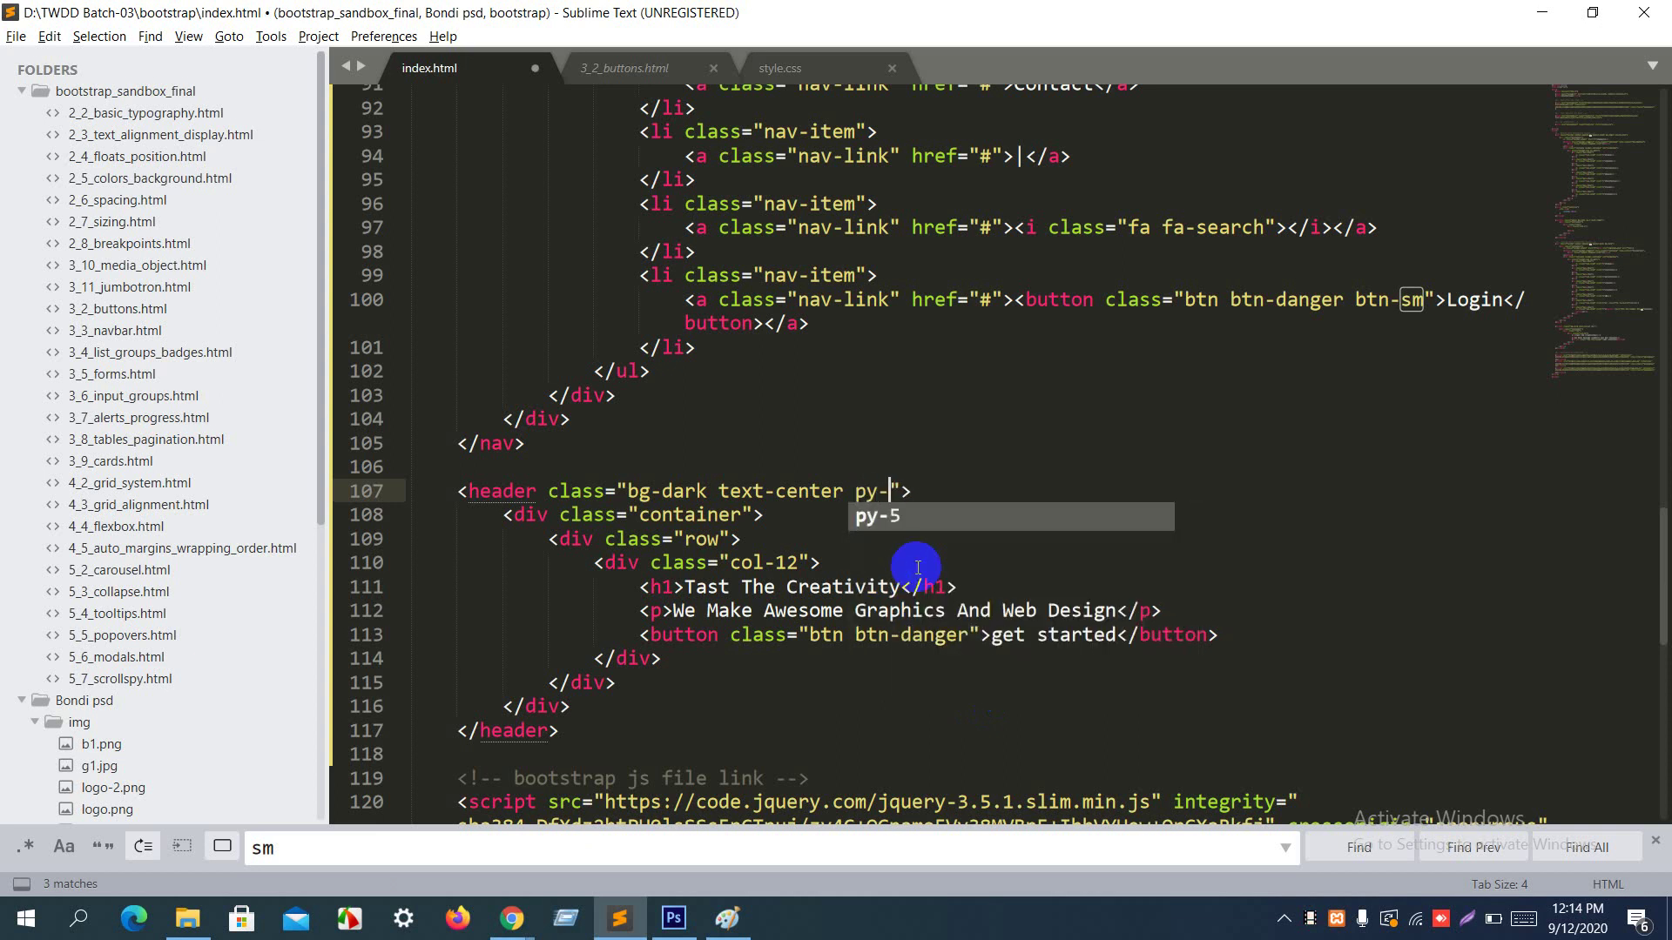
key(Escape)
key(ctrl+s)
key(alt+Tab)
key(ctrl+r)
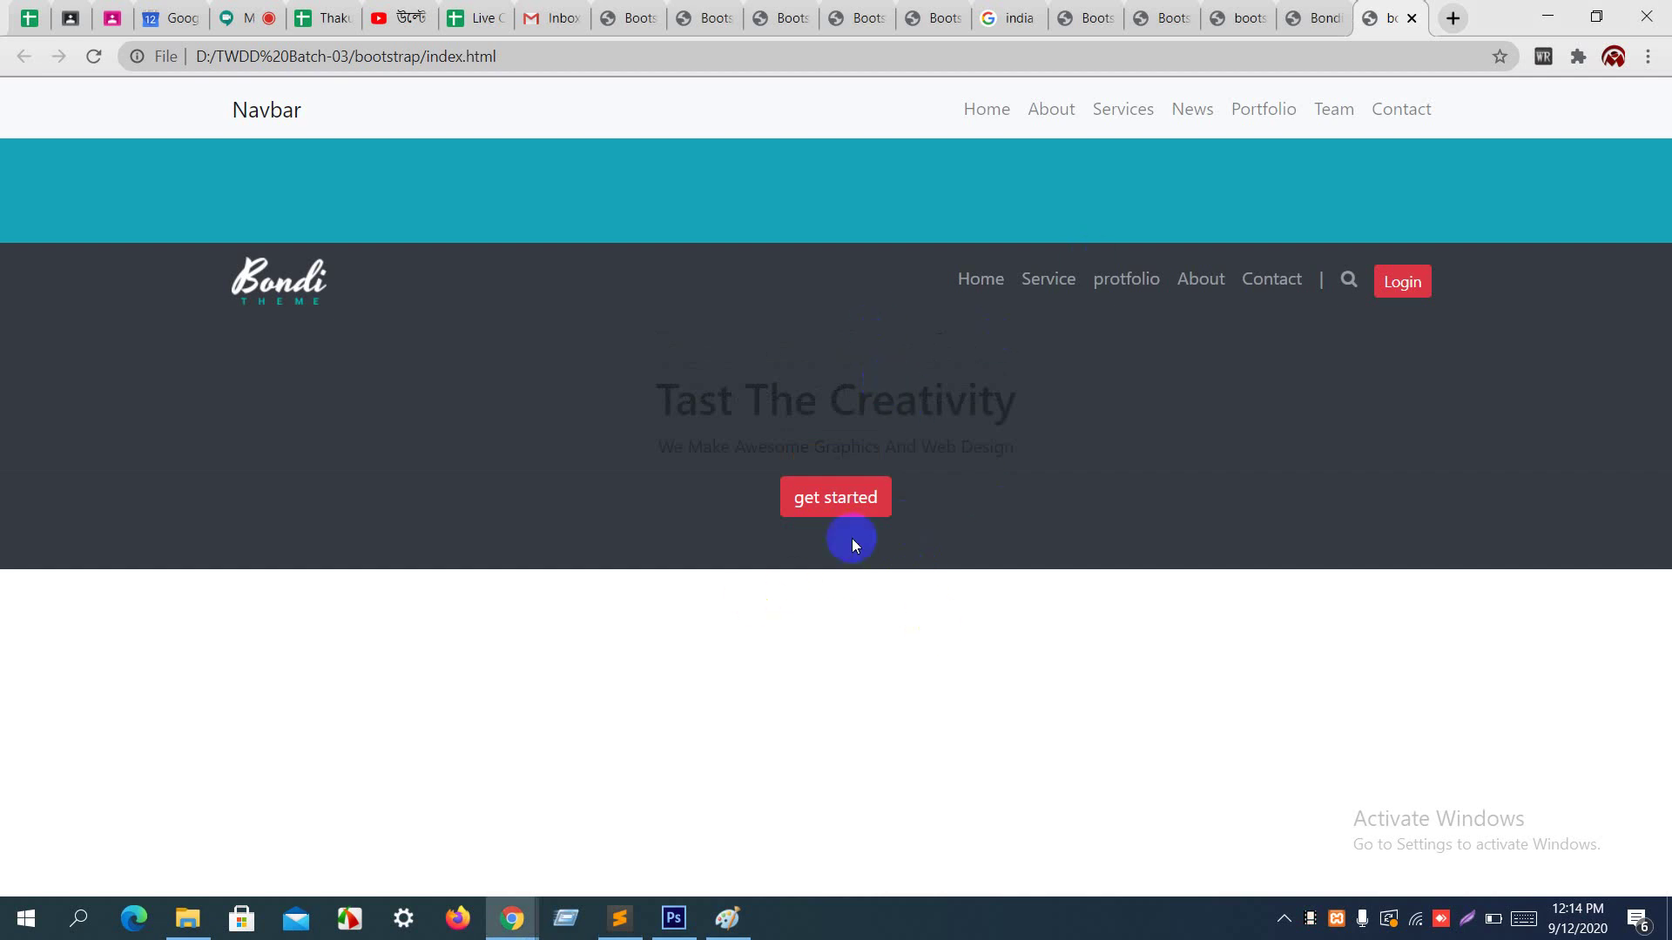
drag(916, 399, 619, 410)
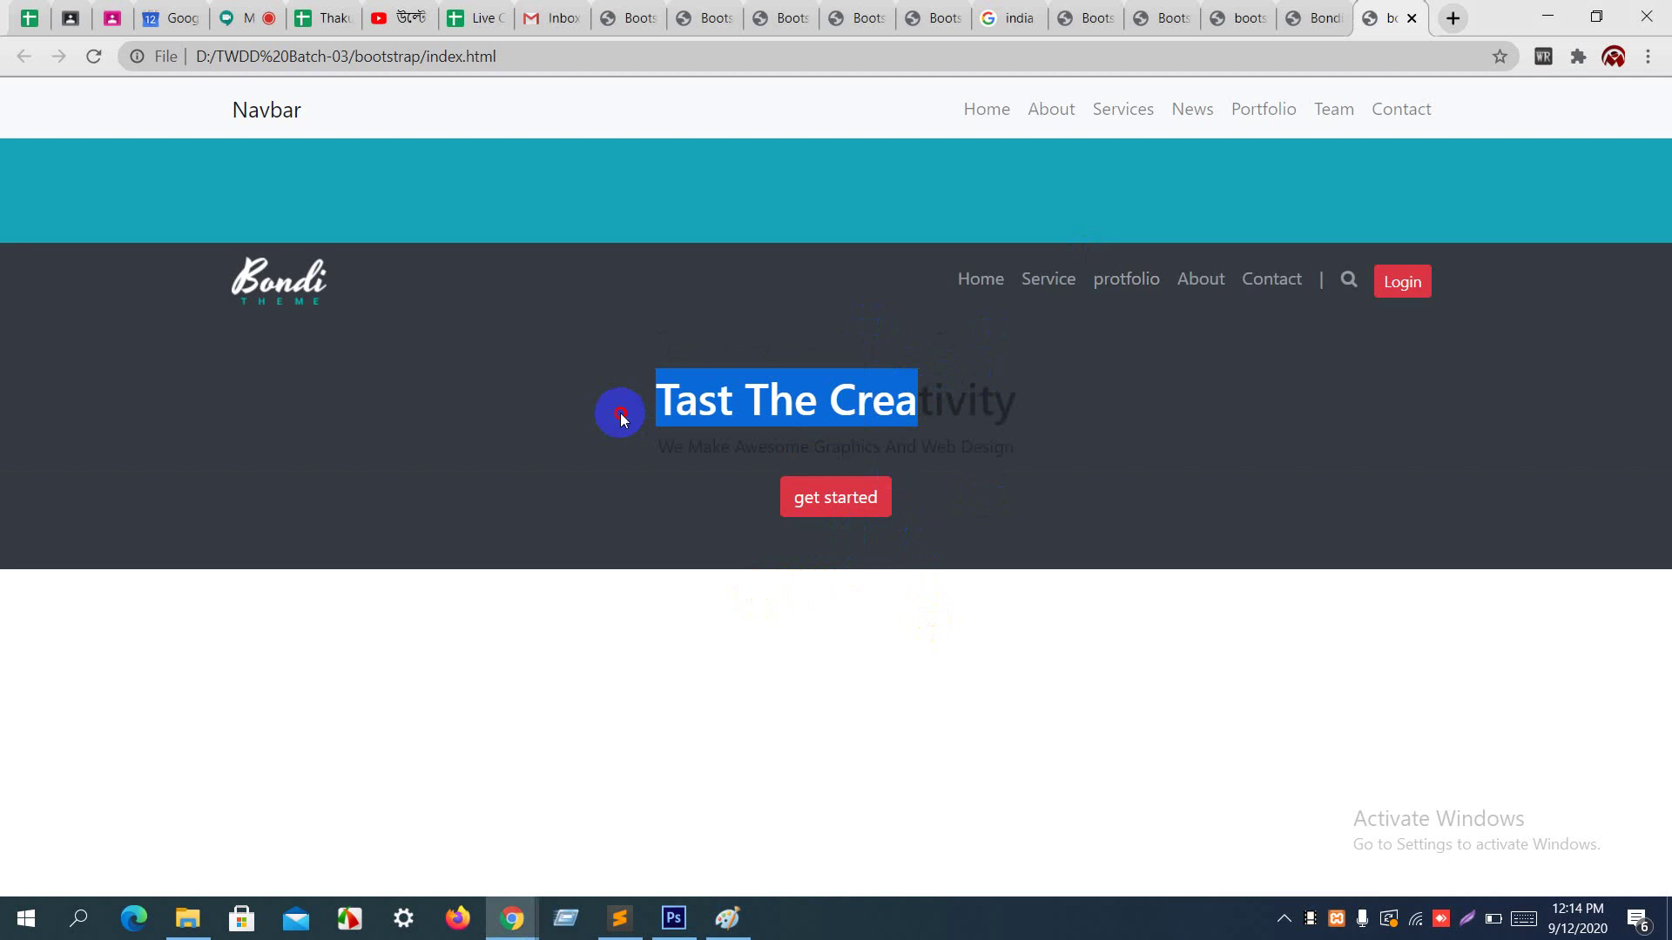
Step: Return to Sublime Text and add a class attribute with "py-5" to the "Tast The Creativity" h1 tag
key(alt+Tab)
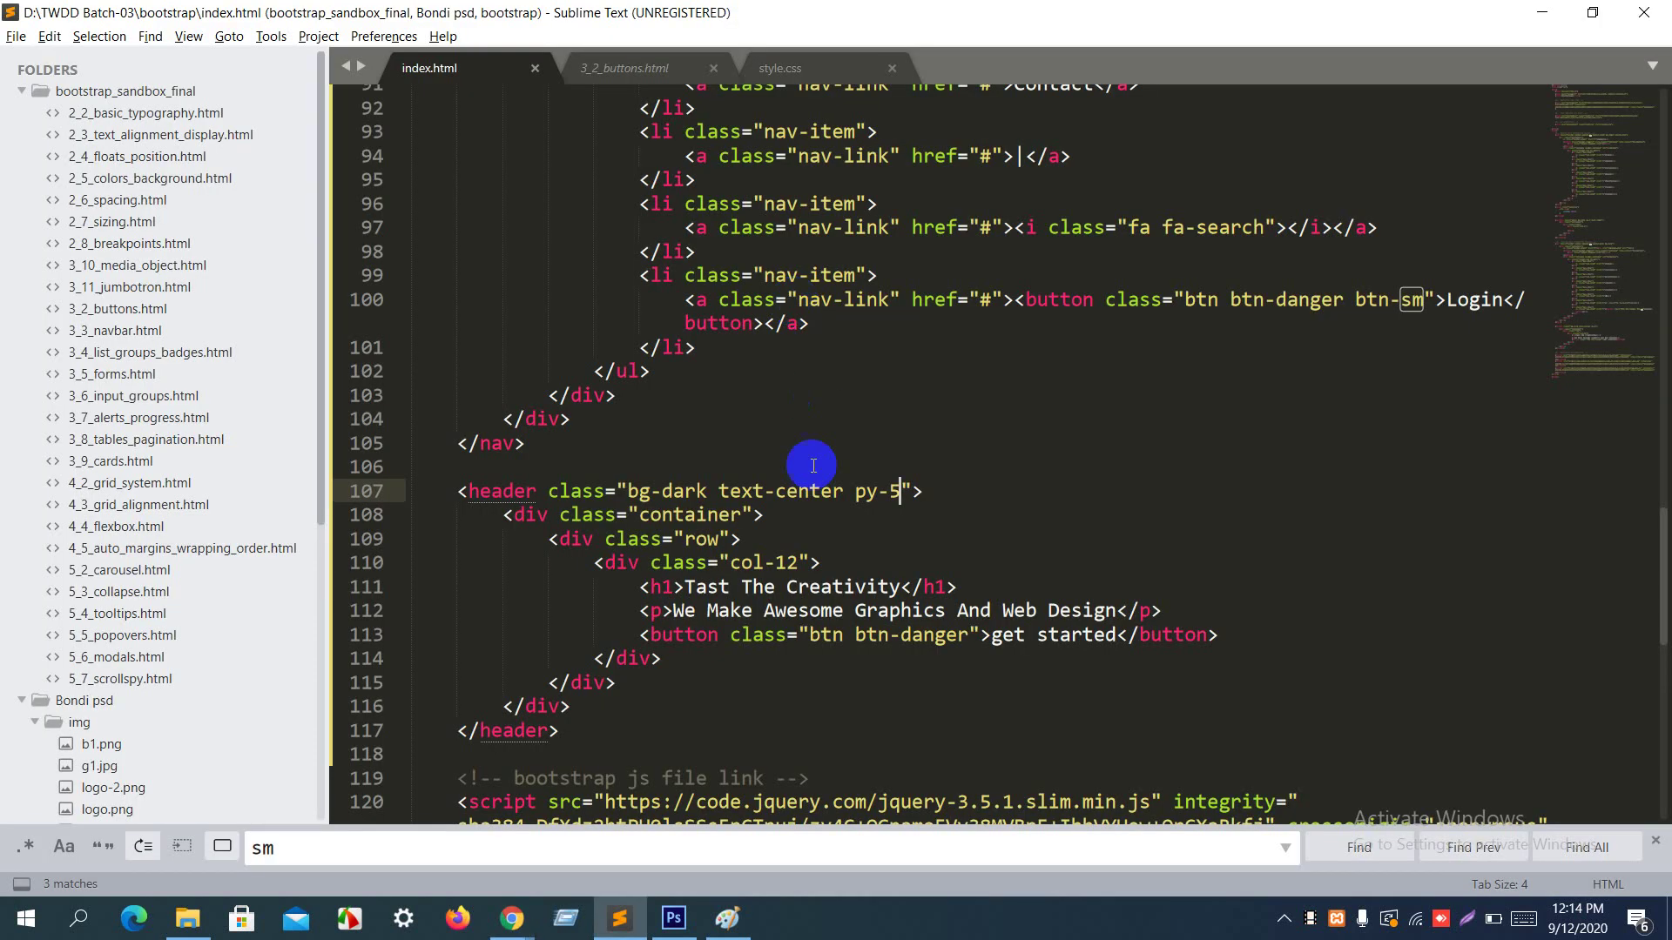
click(674, 588)
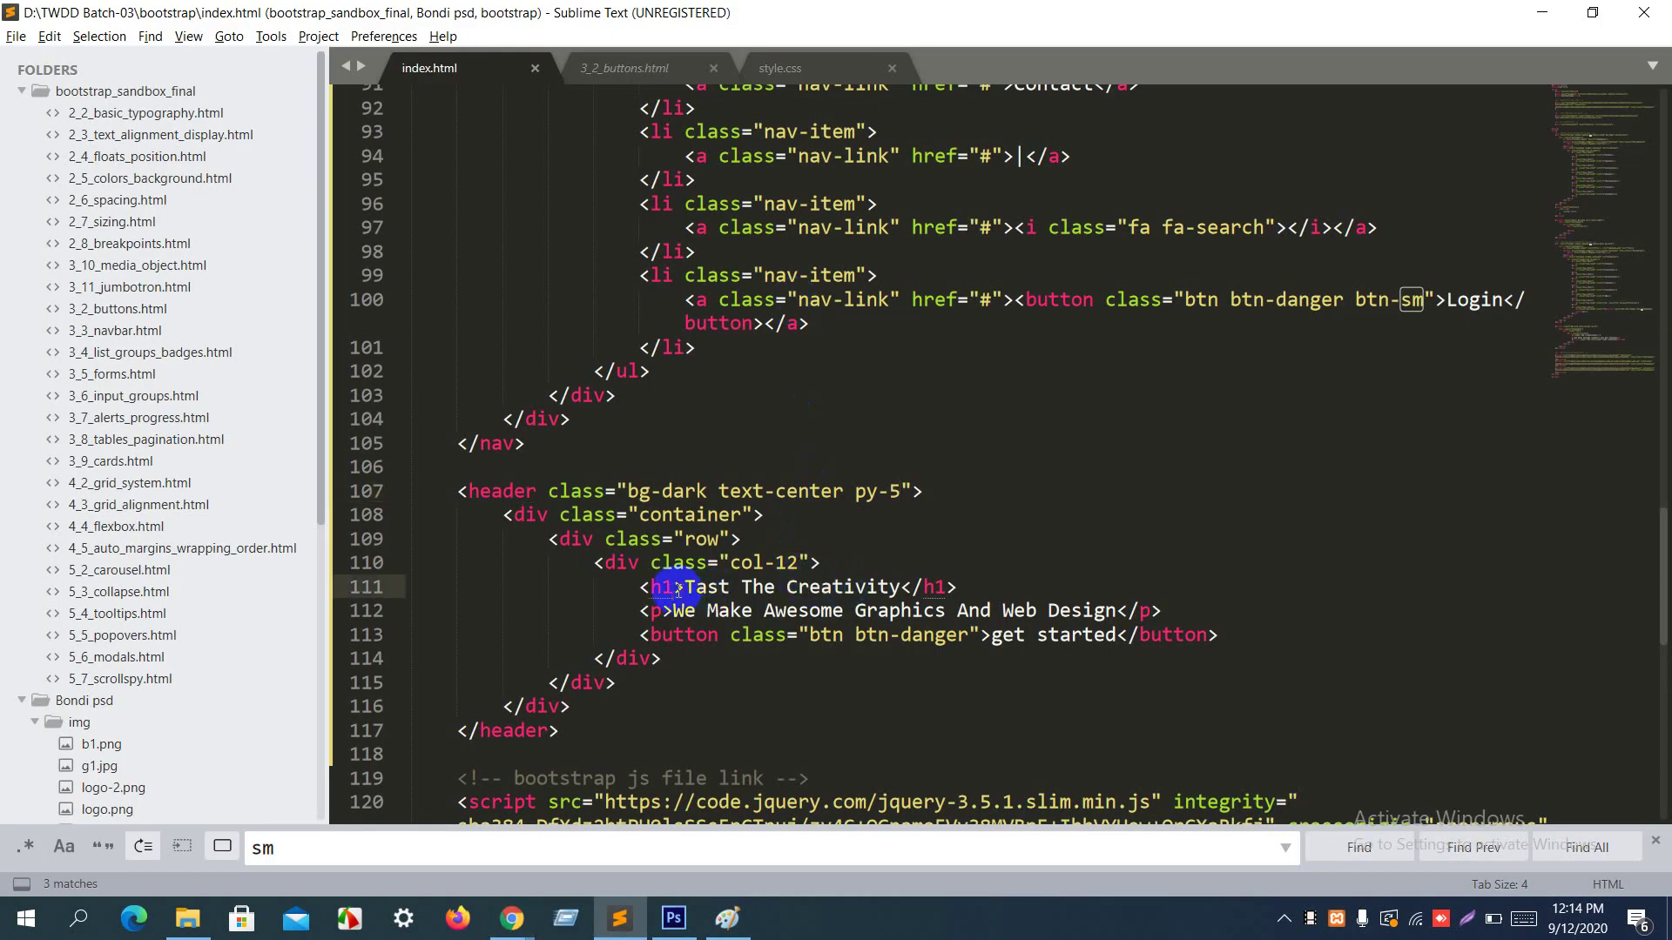
click(717, 539)
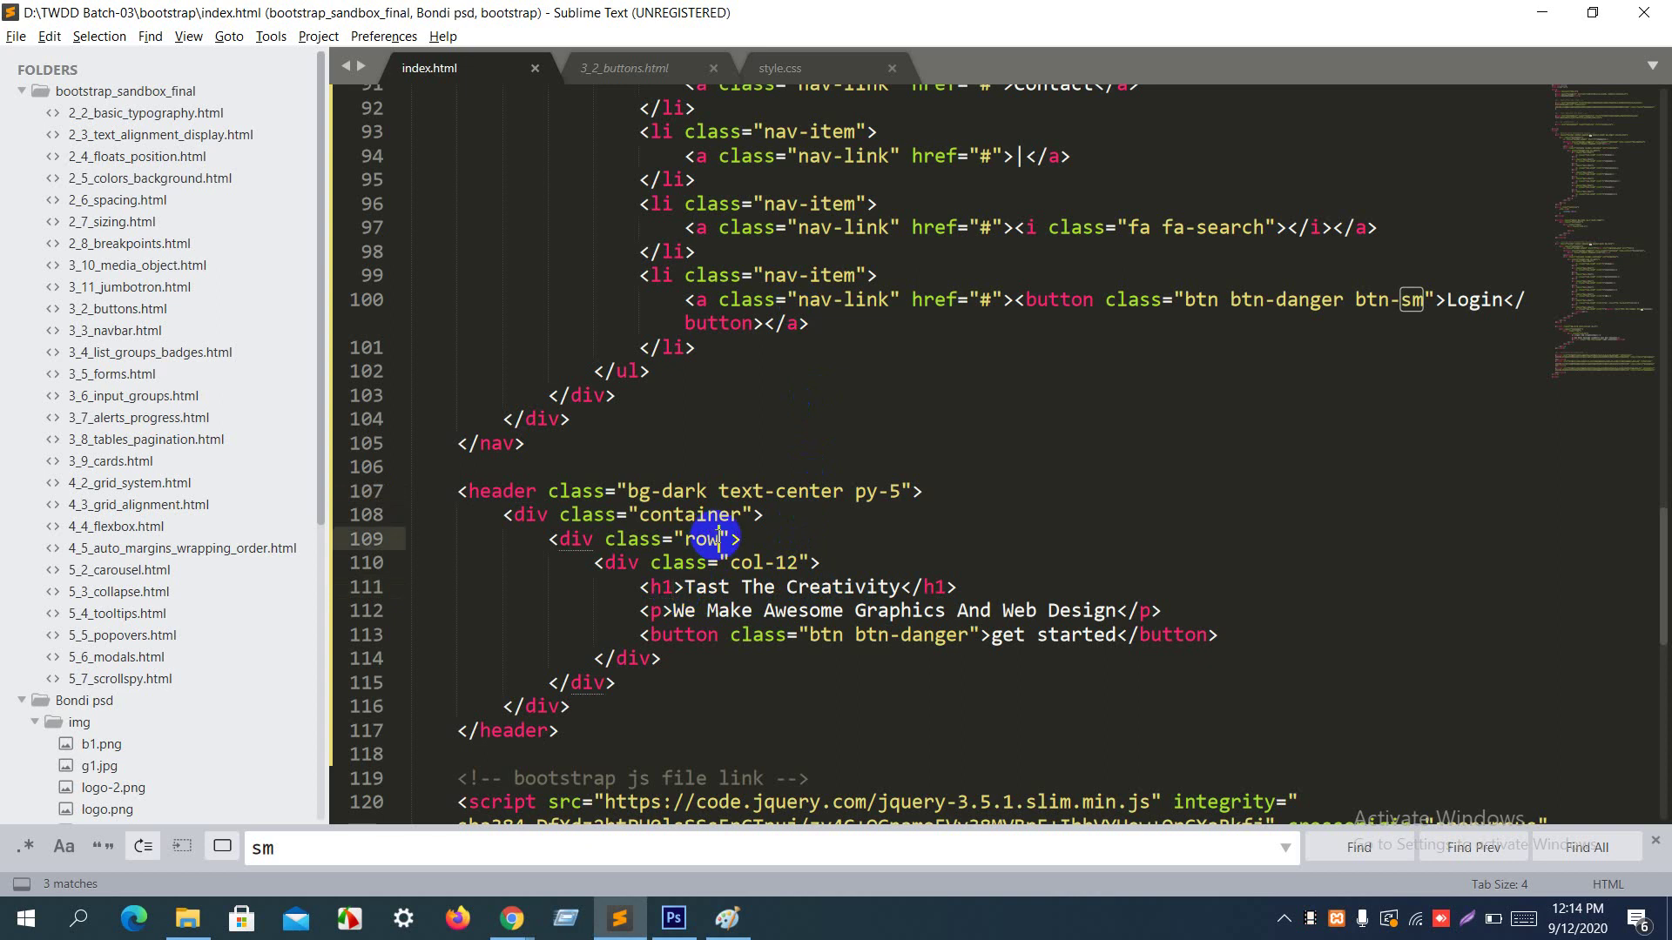
click(683, 586)
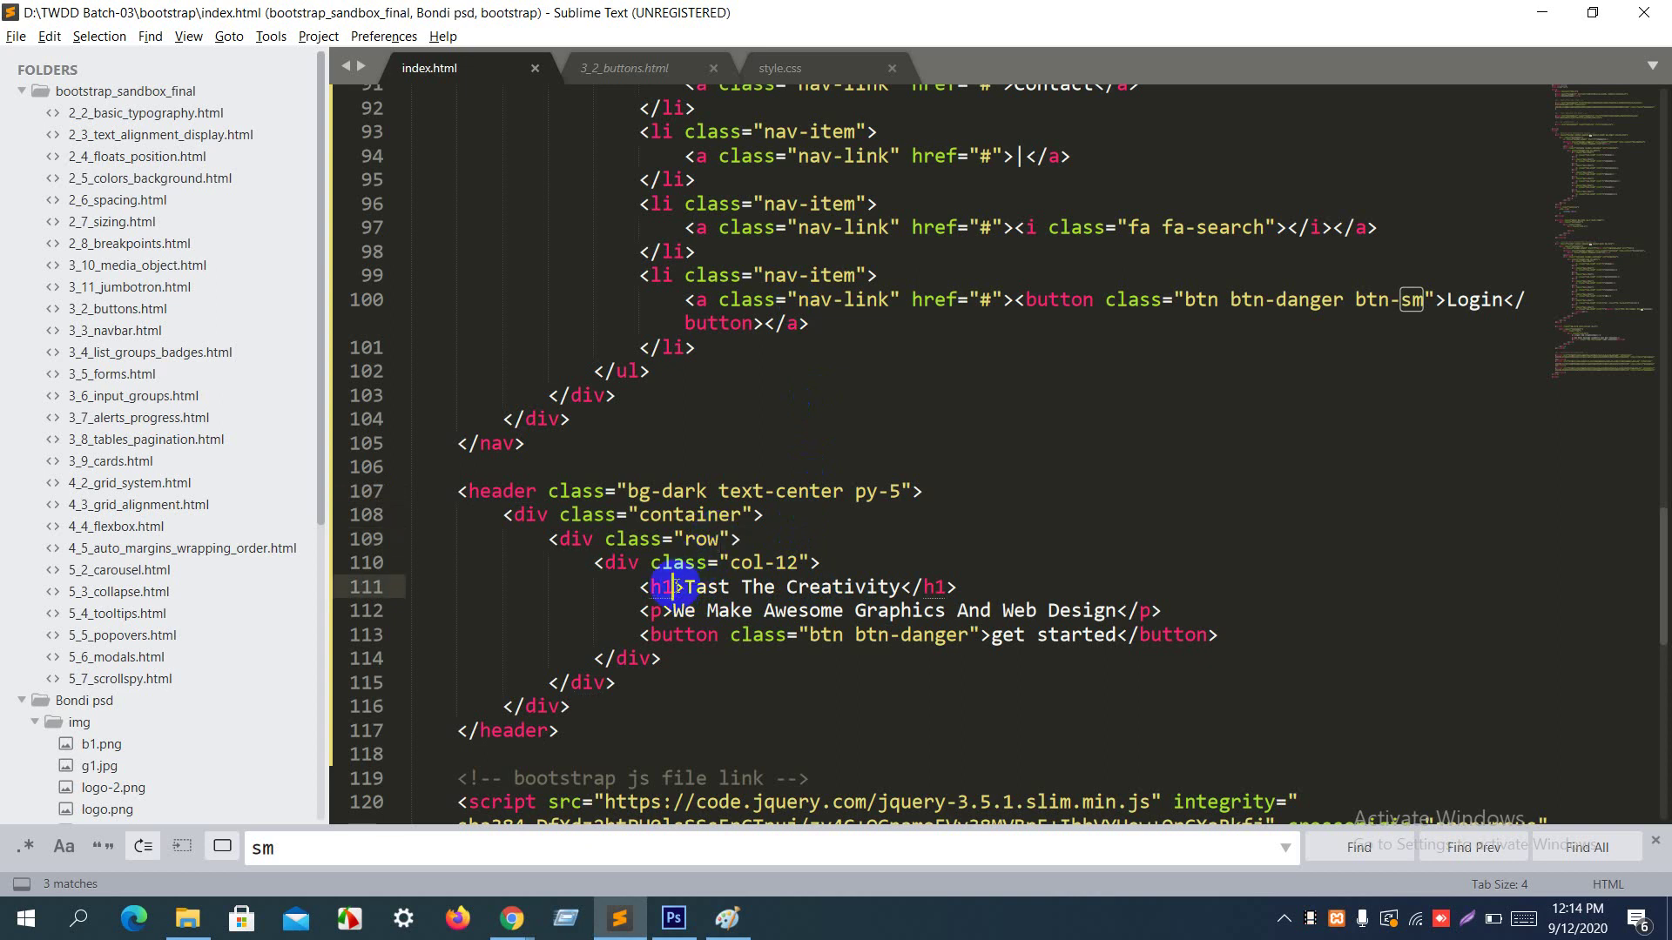
text(c)
key(Return)
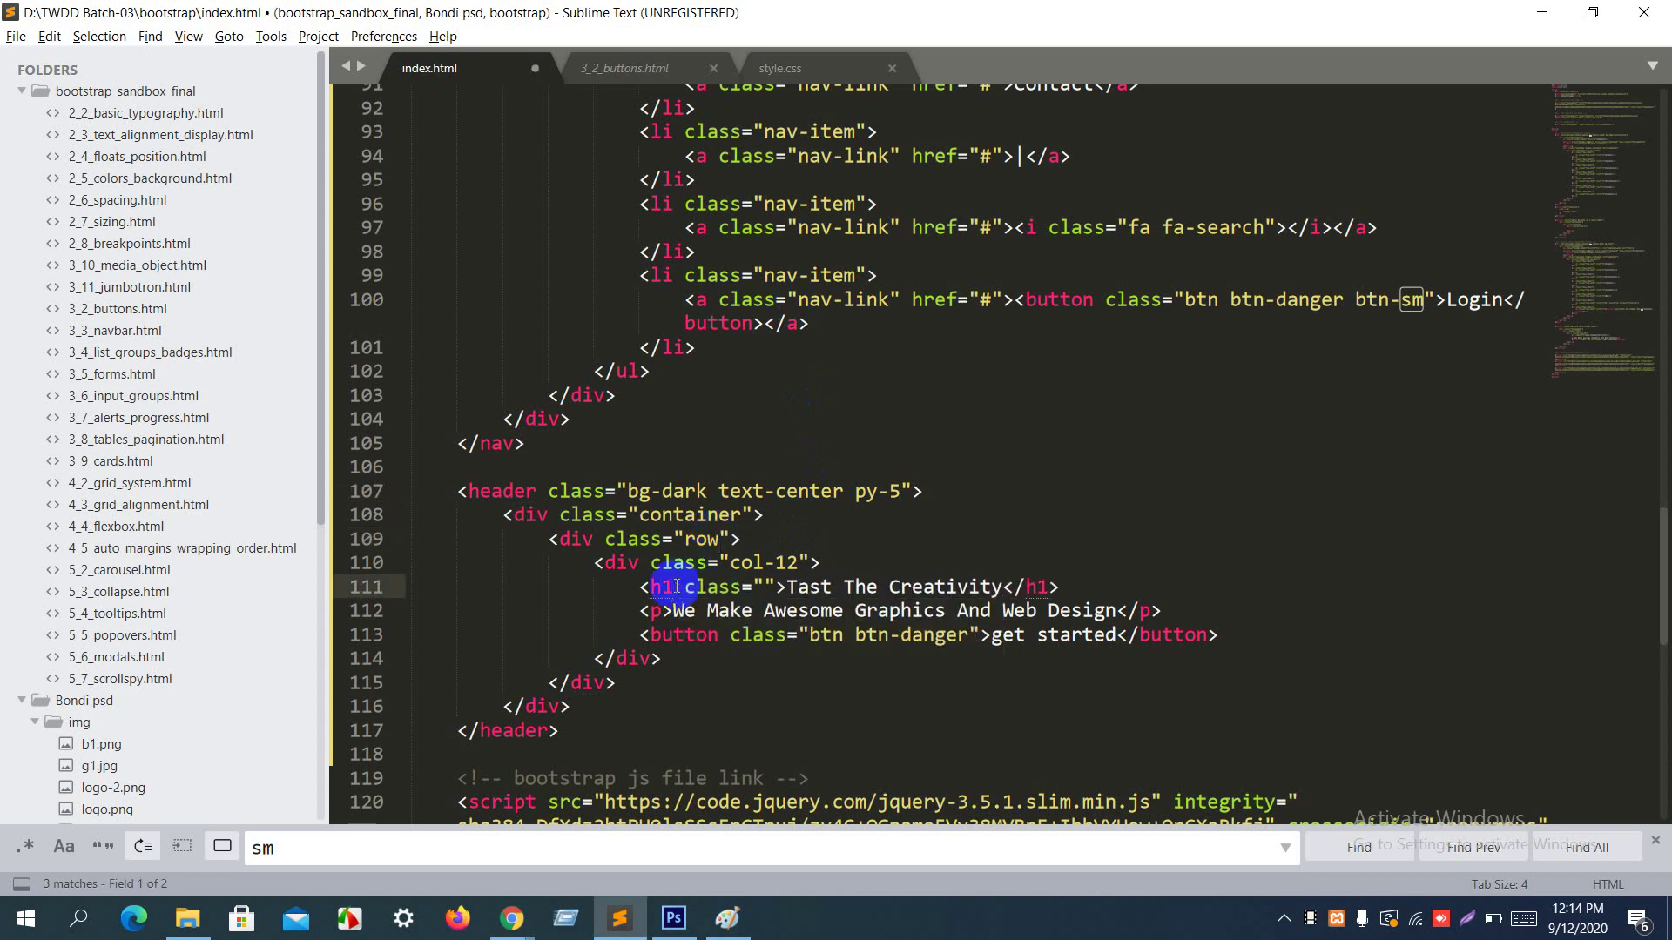
text(py-5)
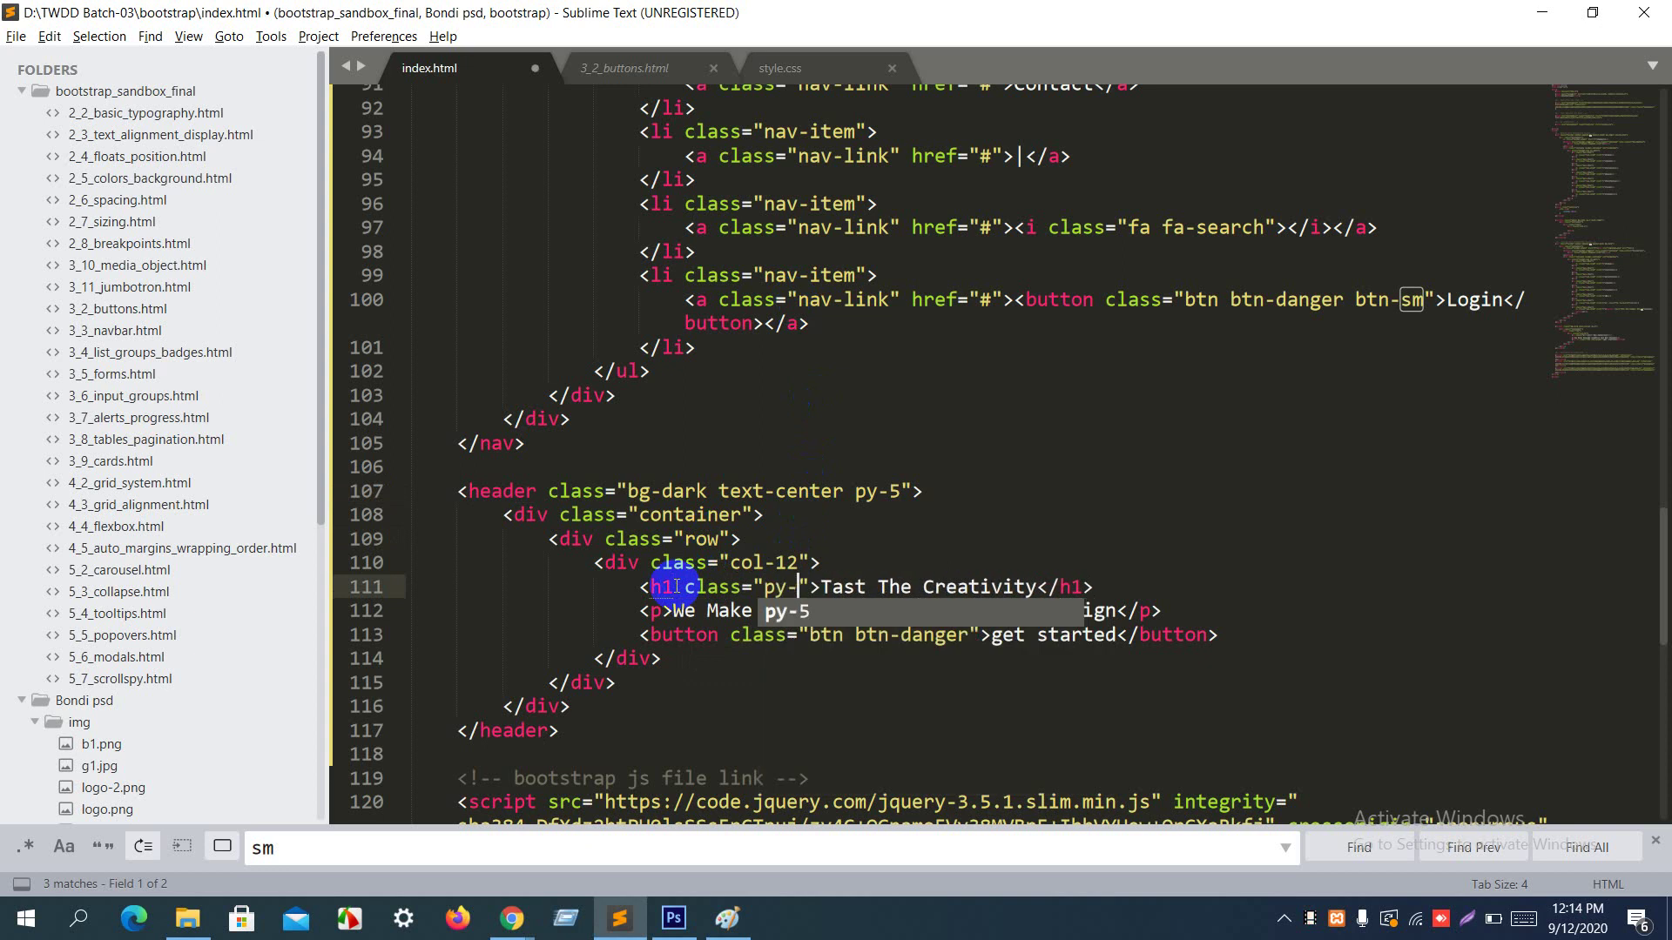
key(Escape)
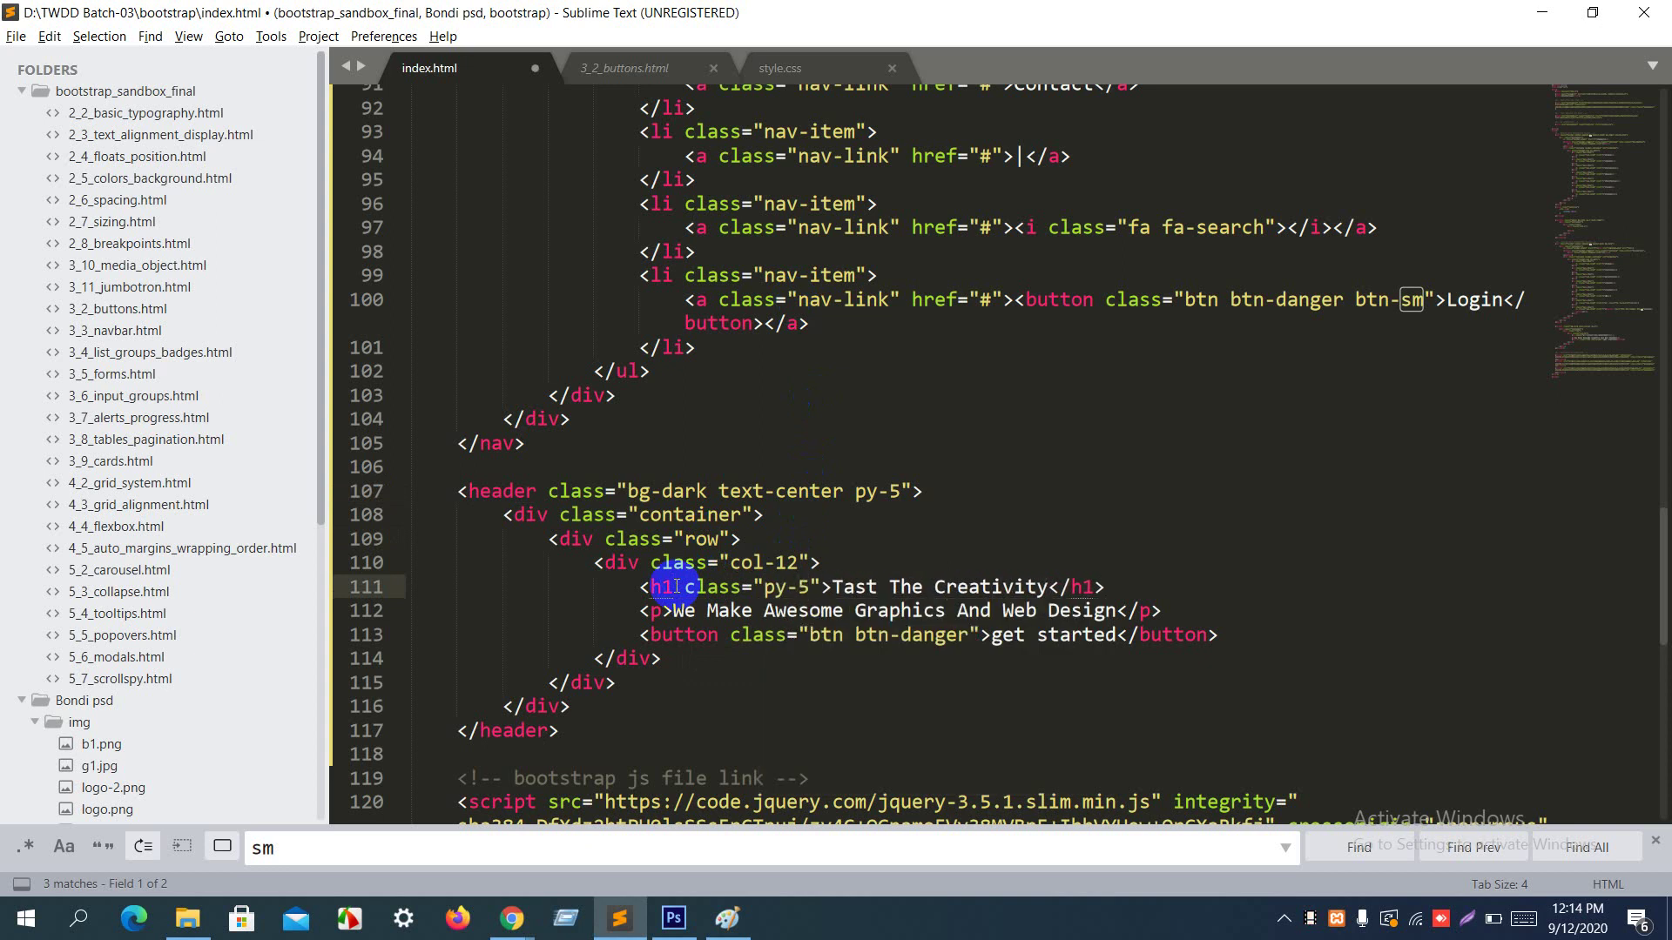
Step: Change the h1 tag's class to "pt-5", save index.html, and reload the page in Chrome
key(BackSpace)
key(BackSpace)
key(BackSpace)
text(t-5)
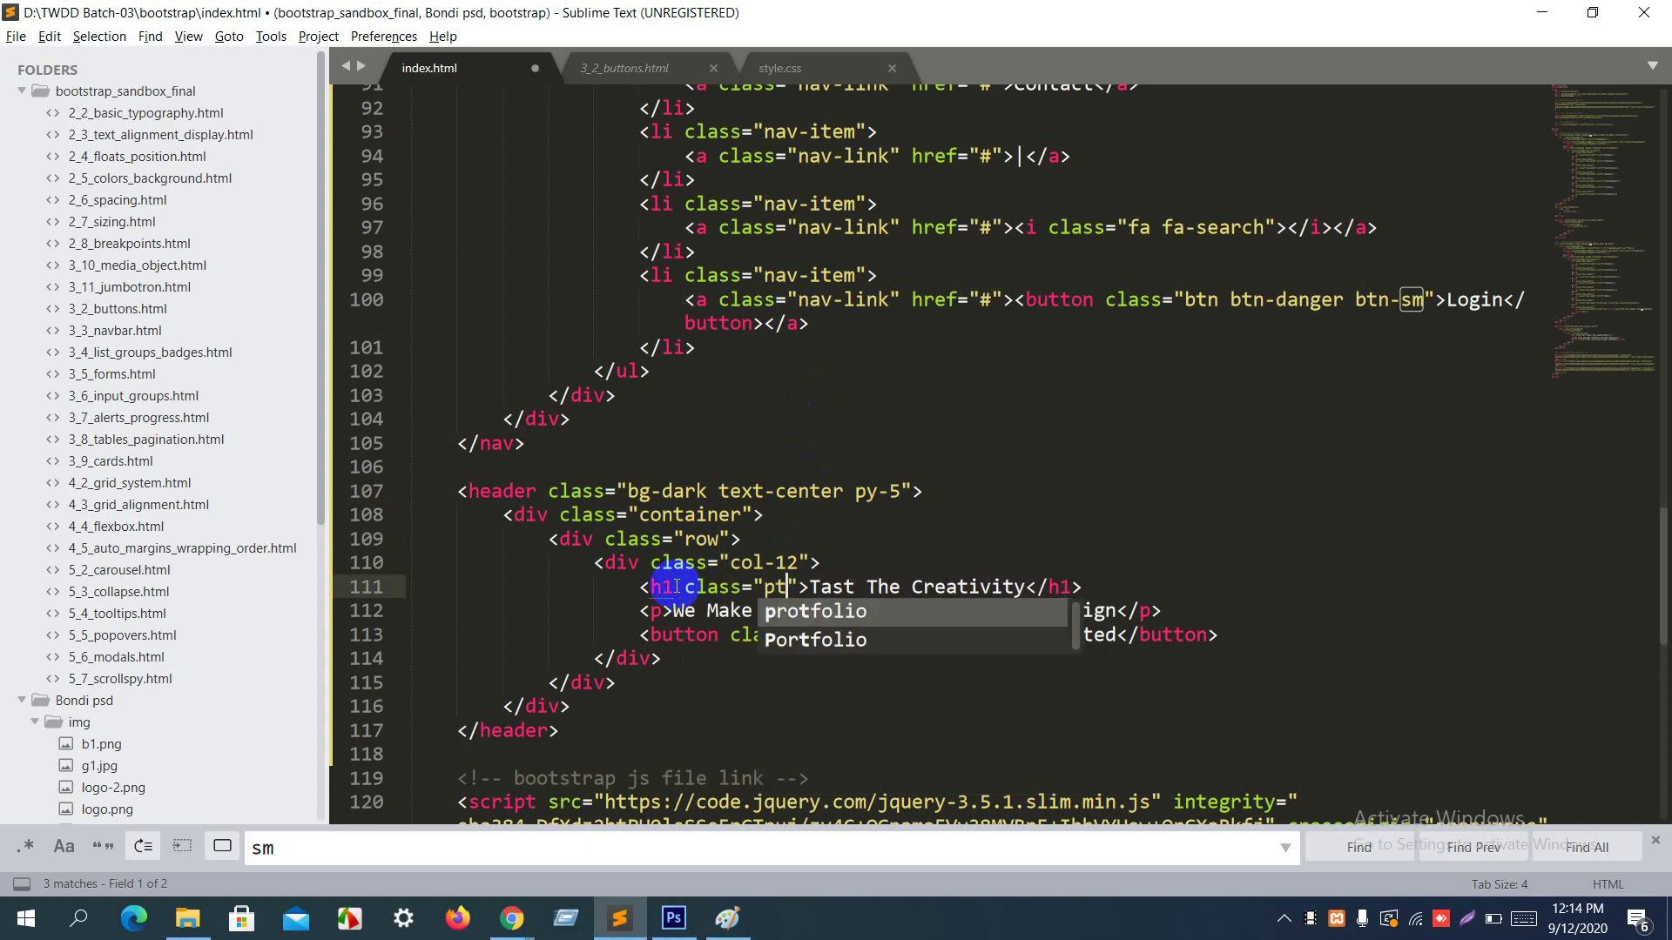
key(ctrl+s)
key(alt+Tab)
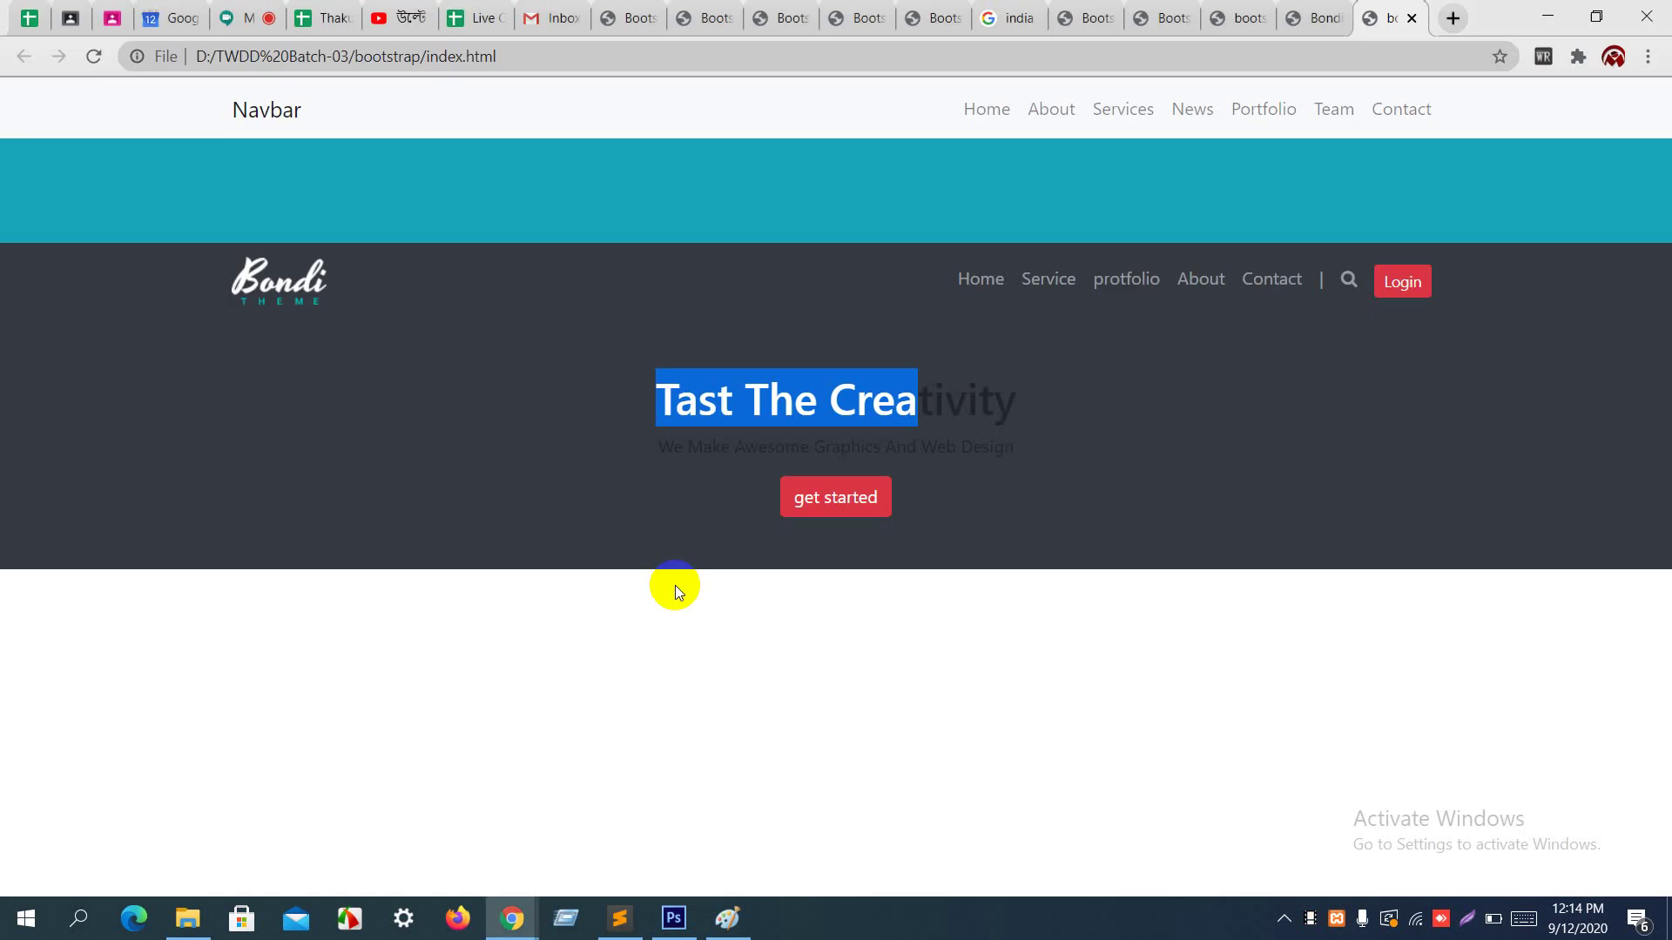
key(ctrl+r)
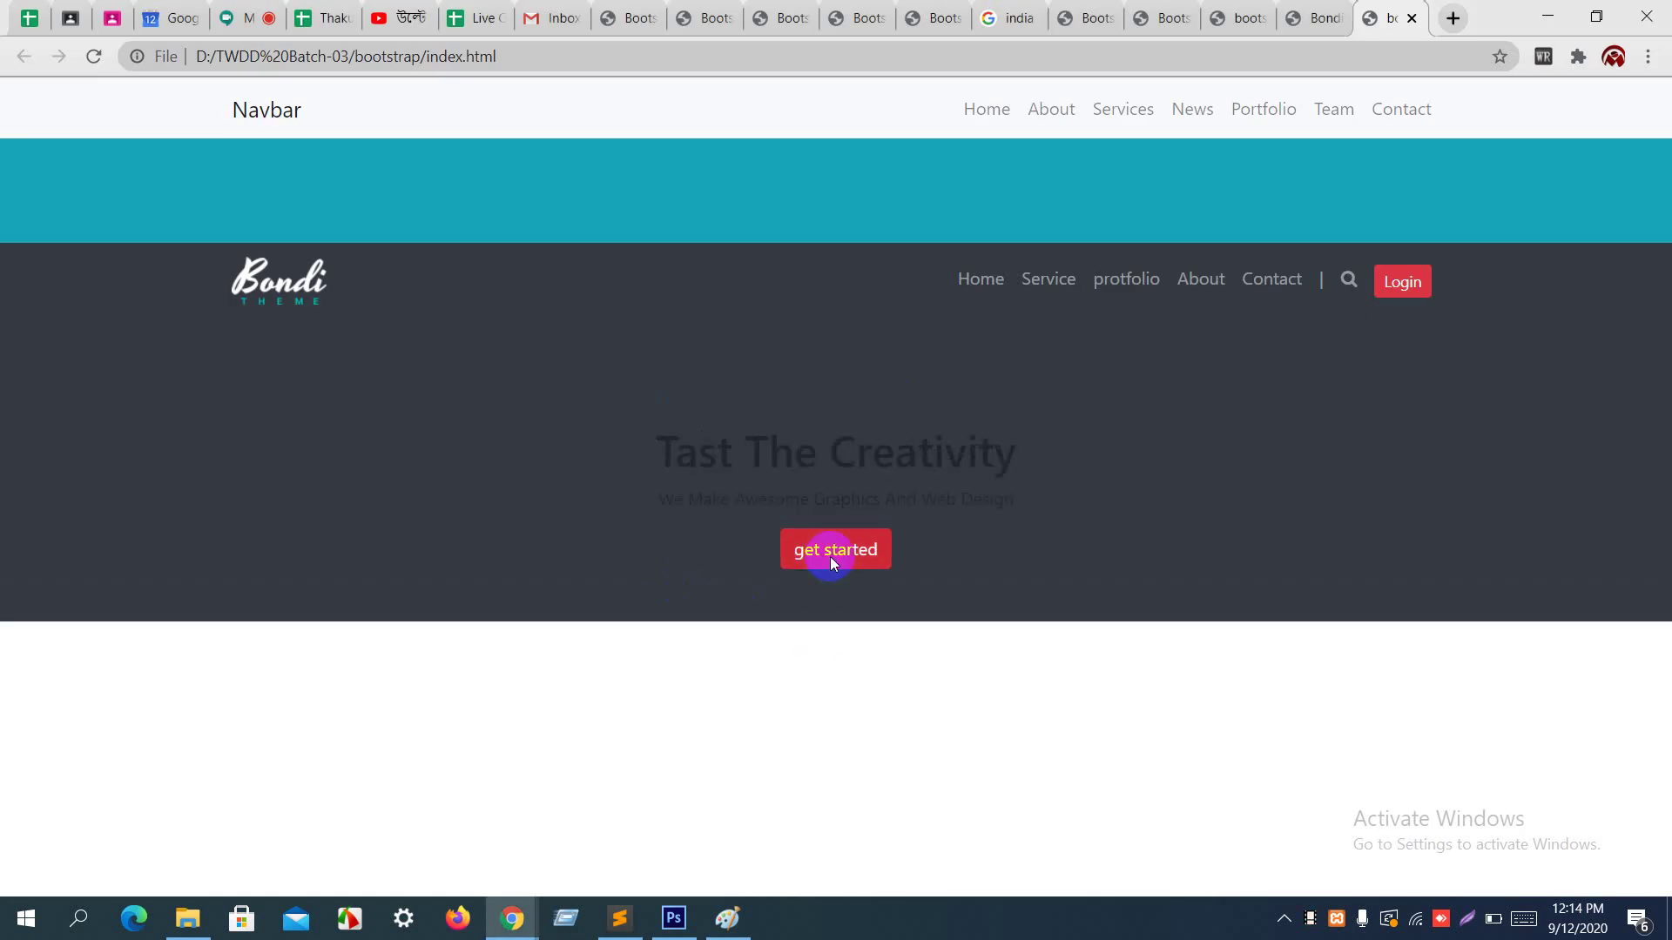
Step: Add the class "py-5" after btn-danger on the "get started" button in Sublime Text, save, and reload the page in Chrome
key(alt+Tab)
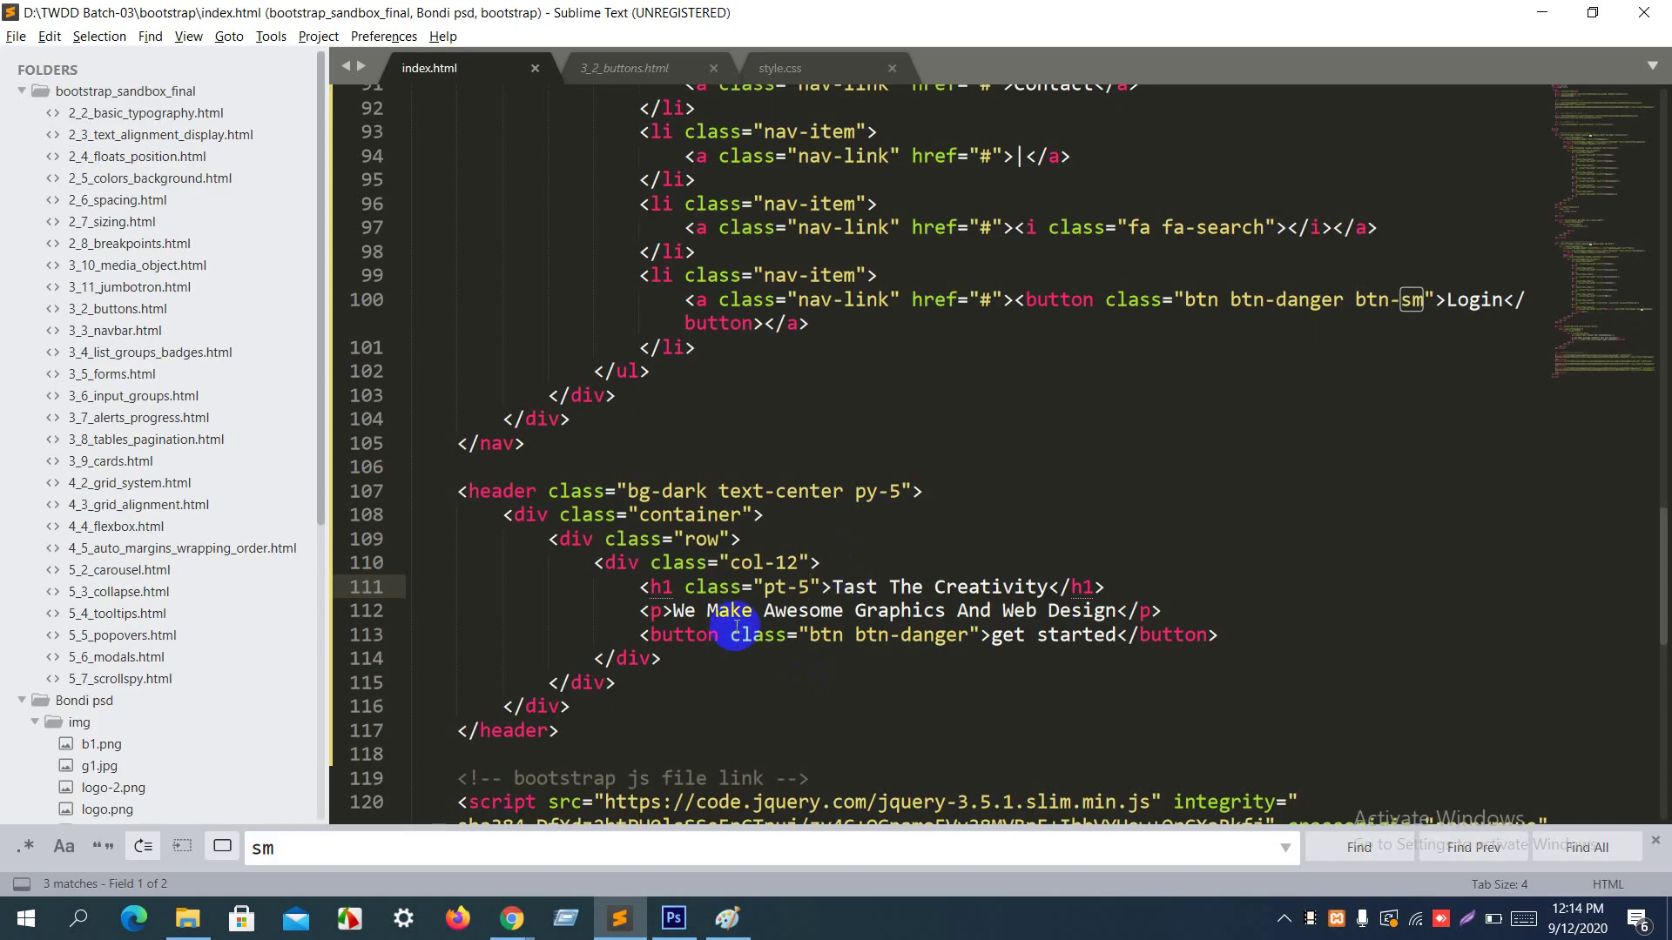
click(960, 635)
key(Right)
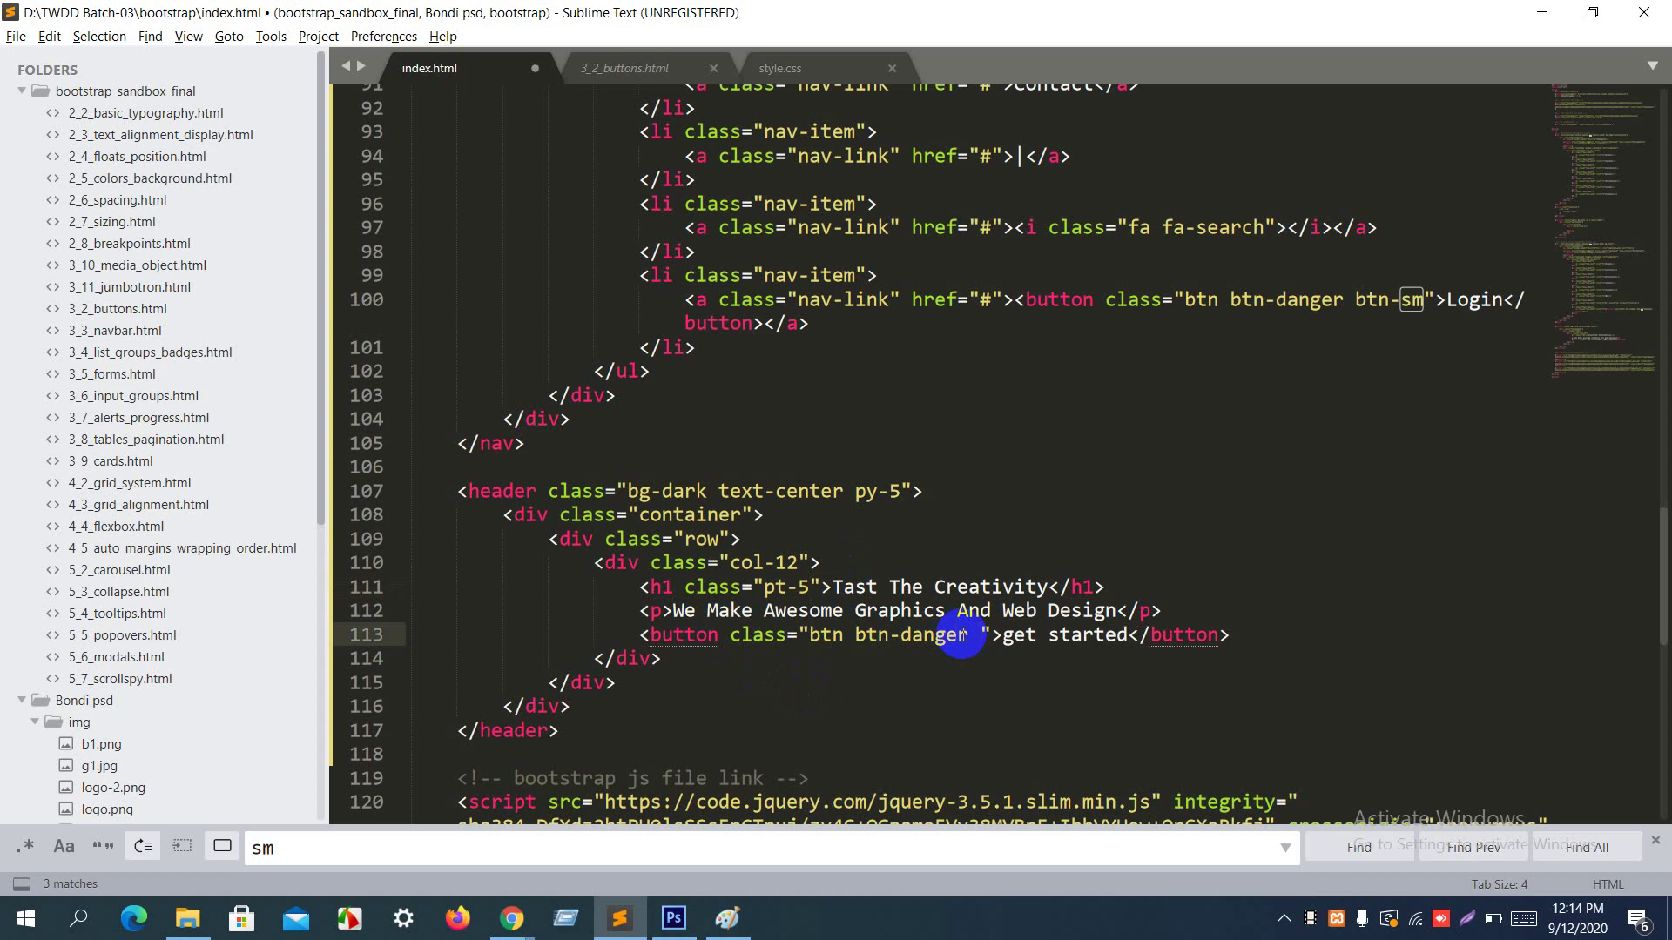
text(p)
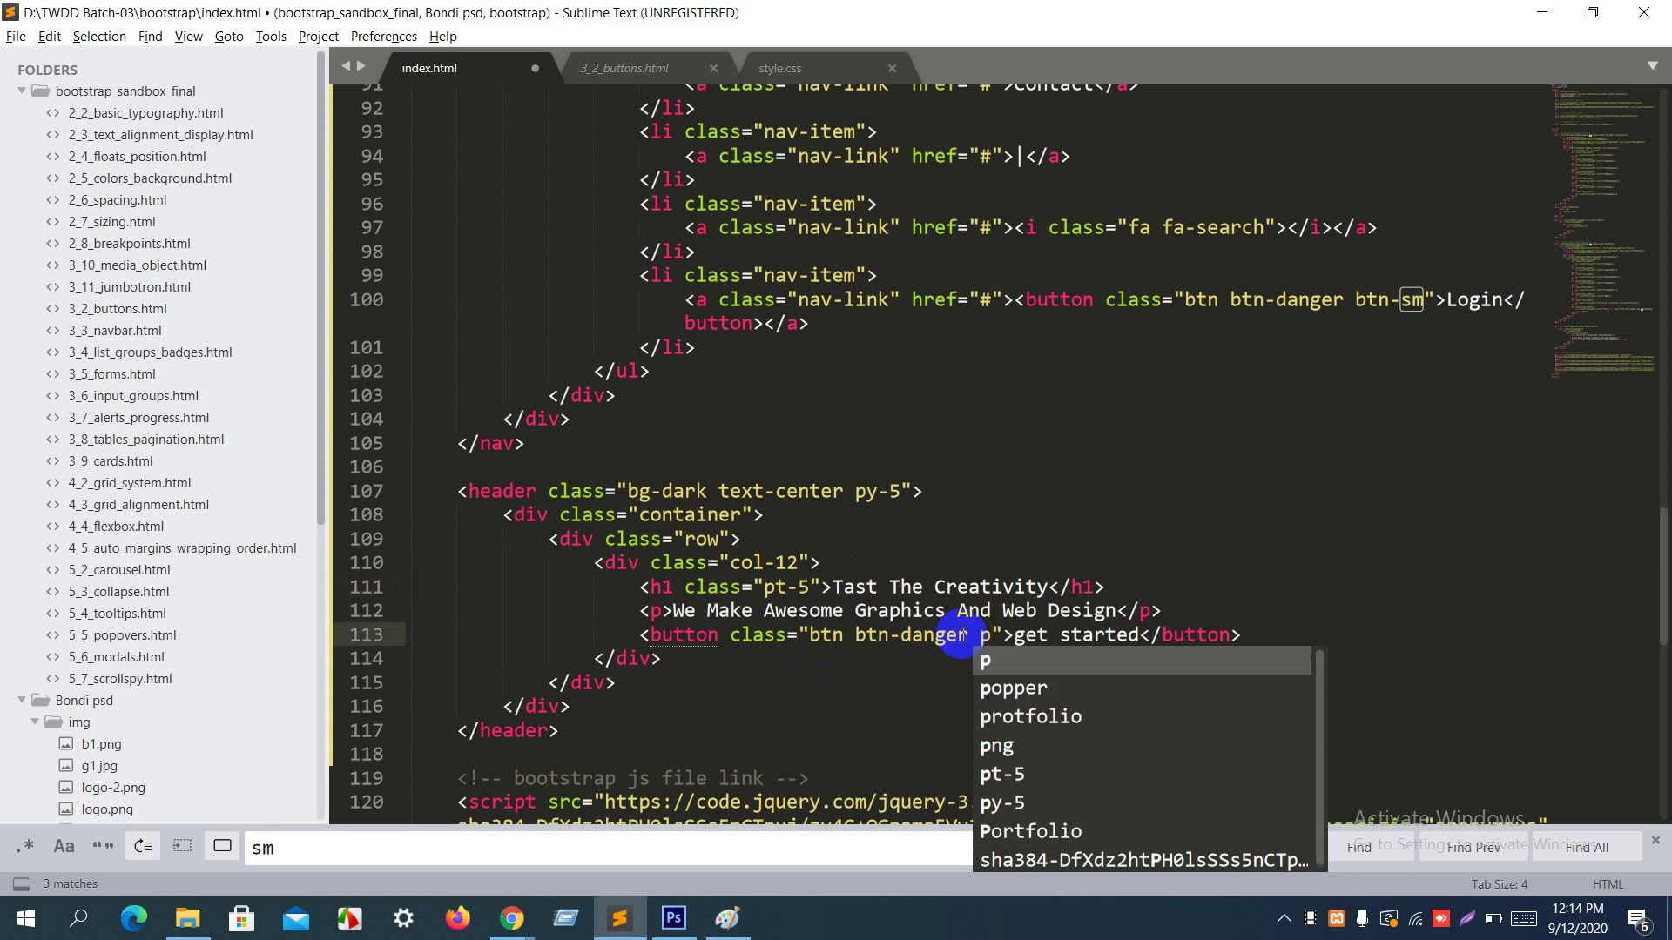
text(y-5)
key(ctrl+s)
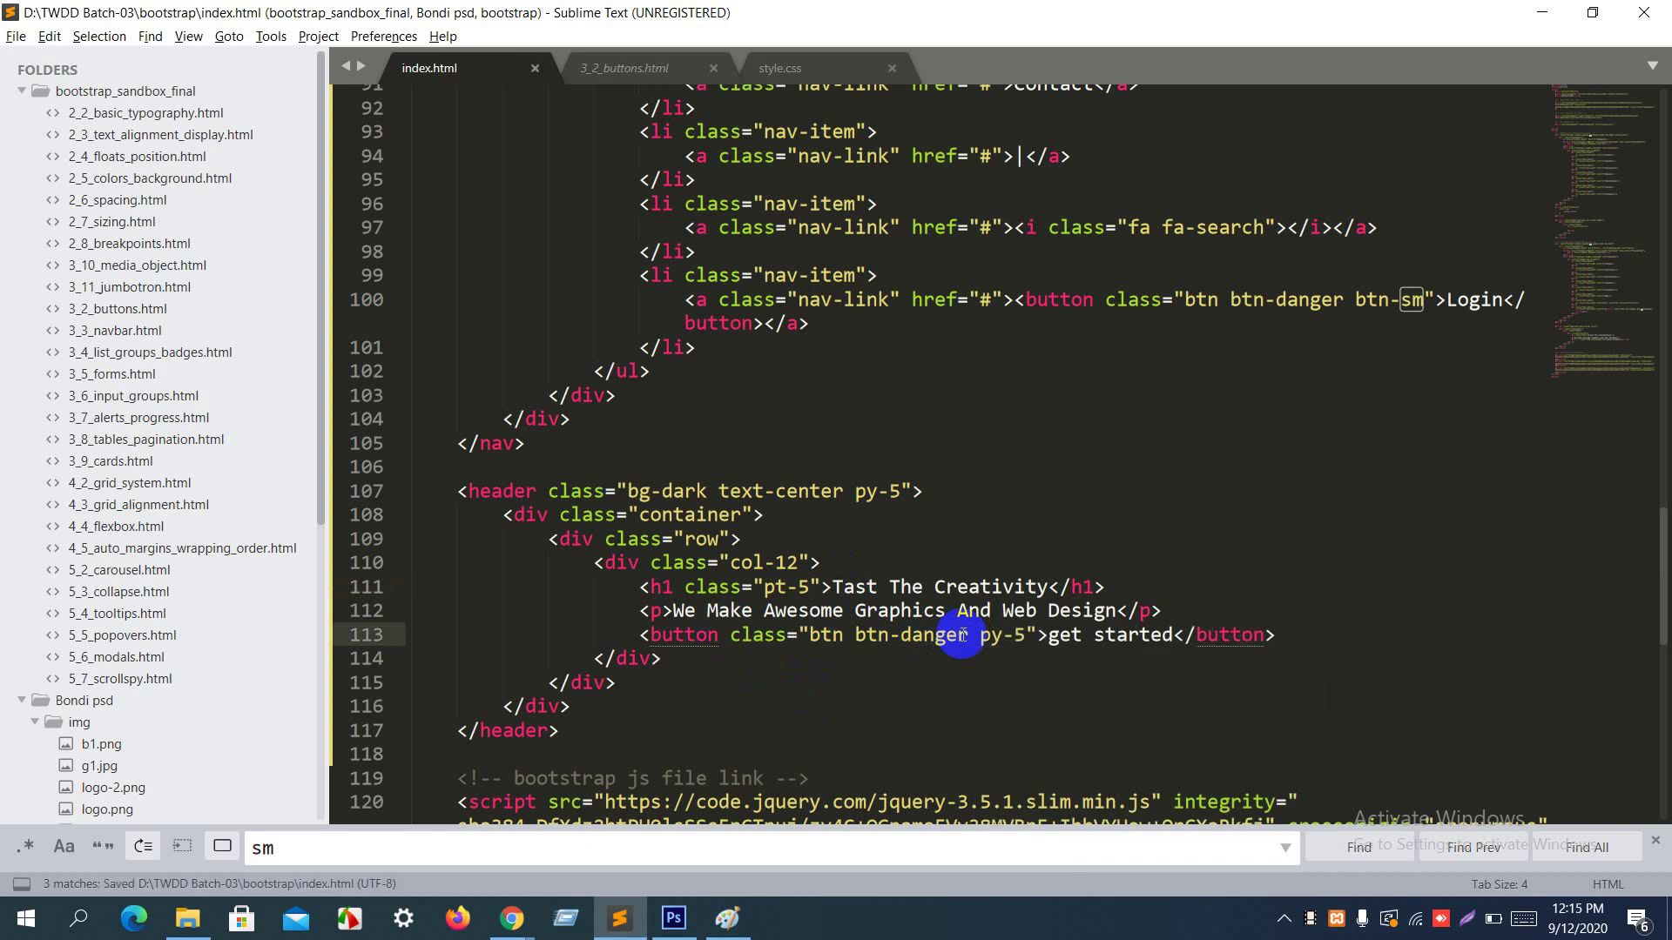
key(alt+Tab)
key(F5)
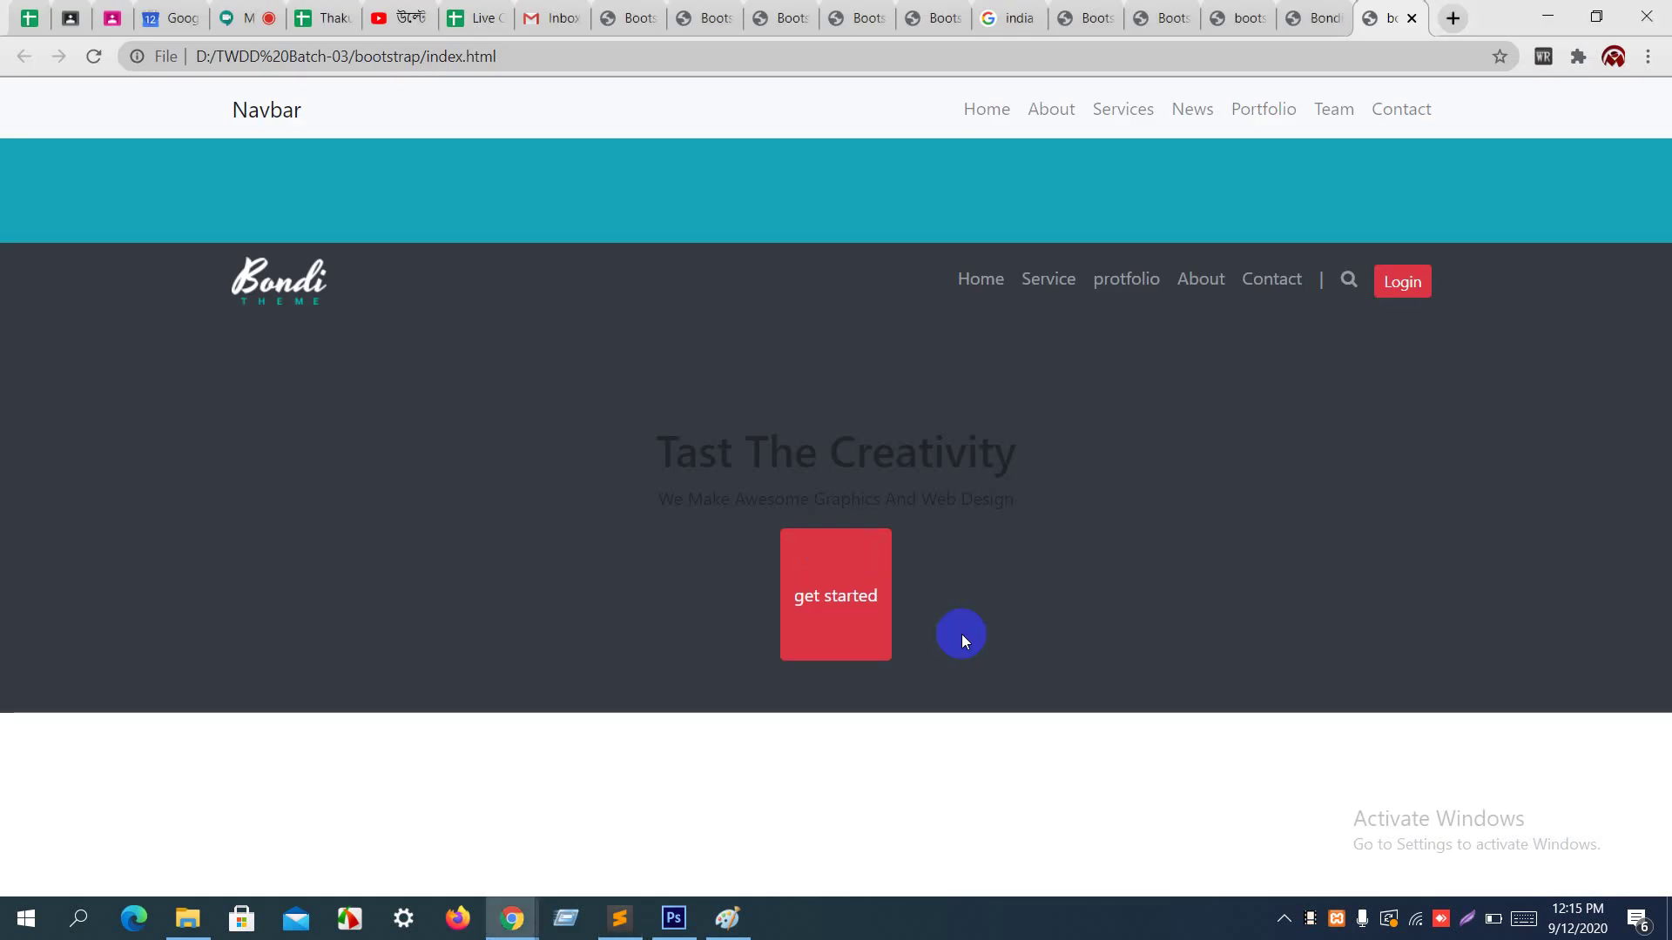
Step: Replace the "get started" button's py-5 class with "mb-5" in Sublime Text, save index.html, and reload the page in Chrome
key(alt+Tab)
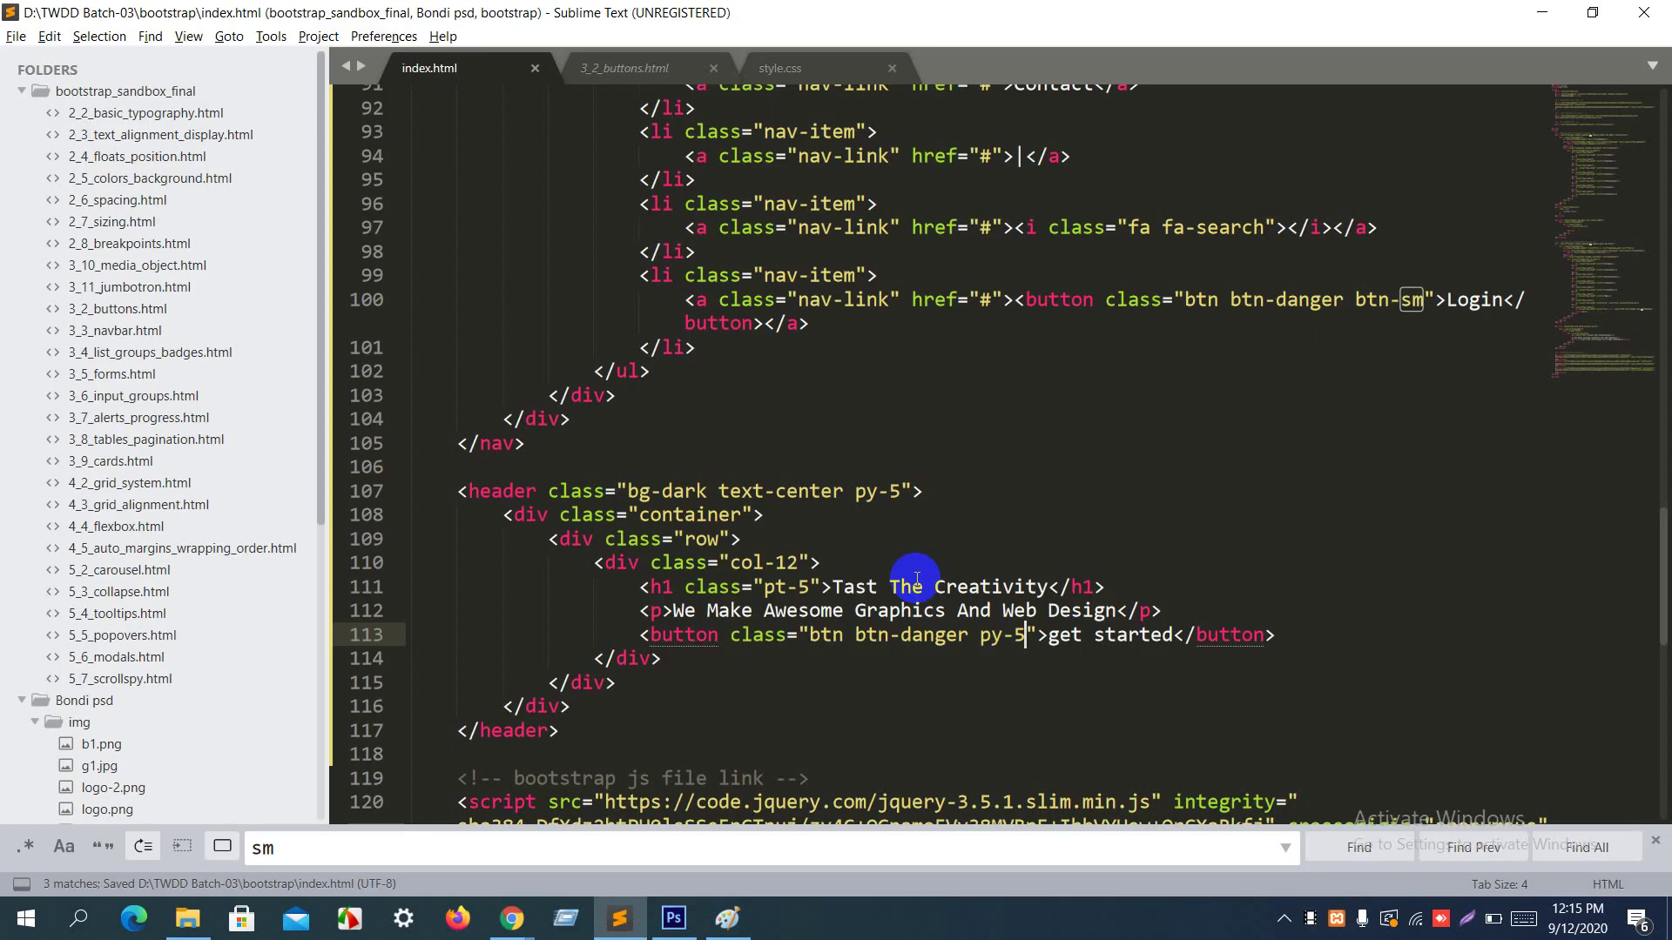
key(BackSpace)
key(BackSpace)
key(BackSpace)
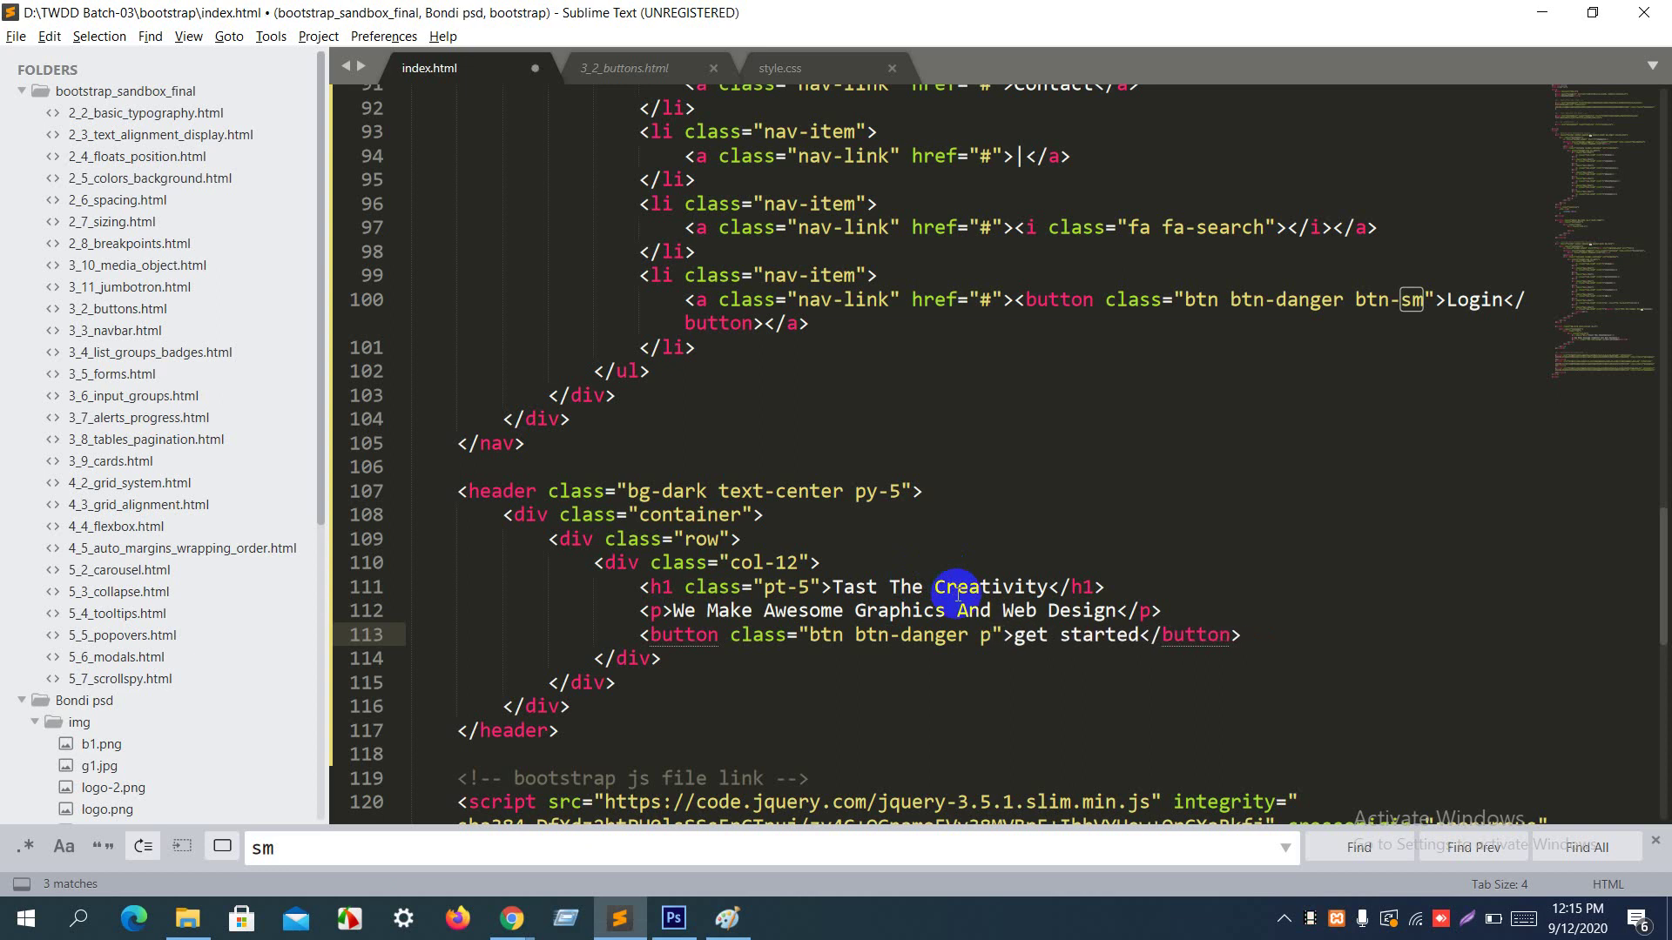
key(BackSpace)
text(m)
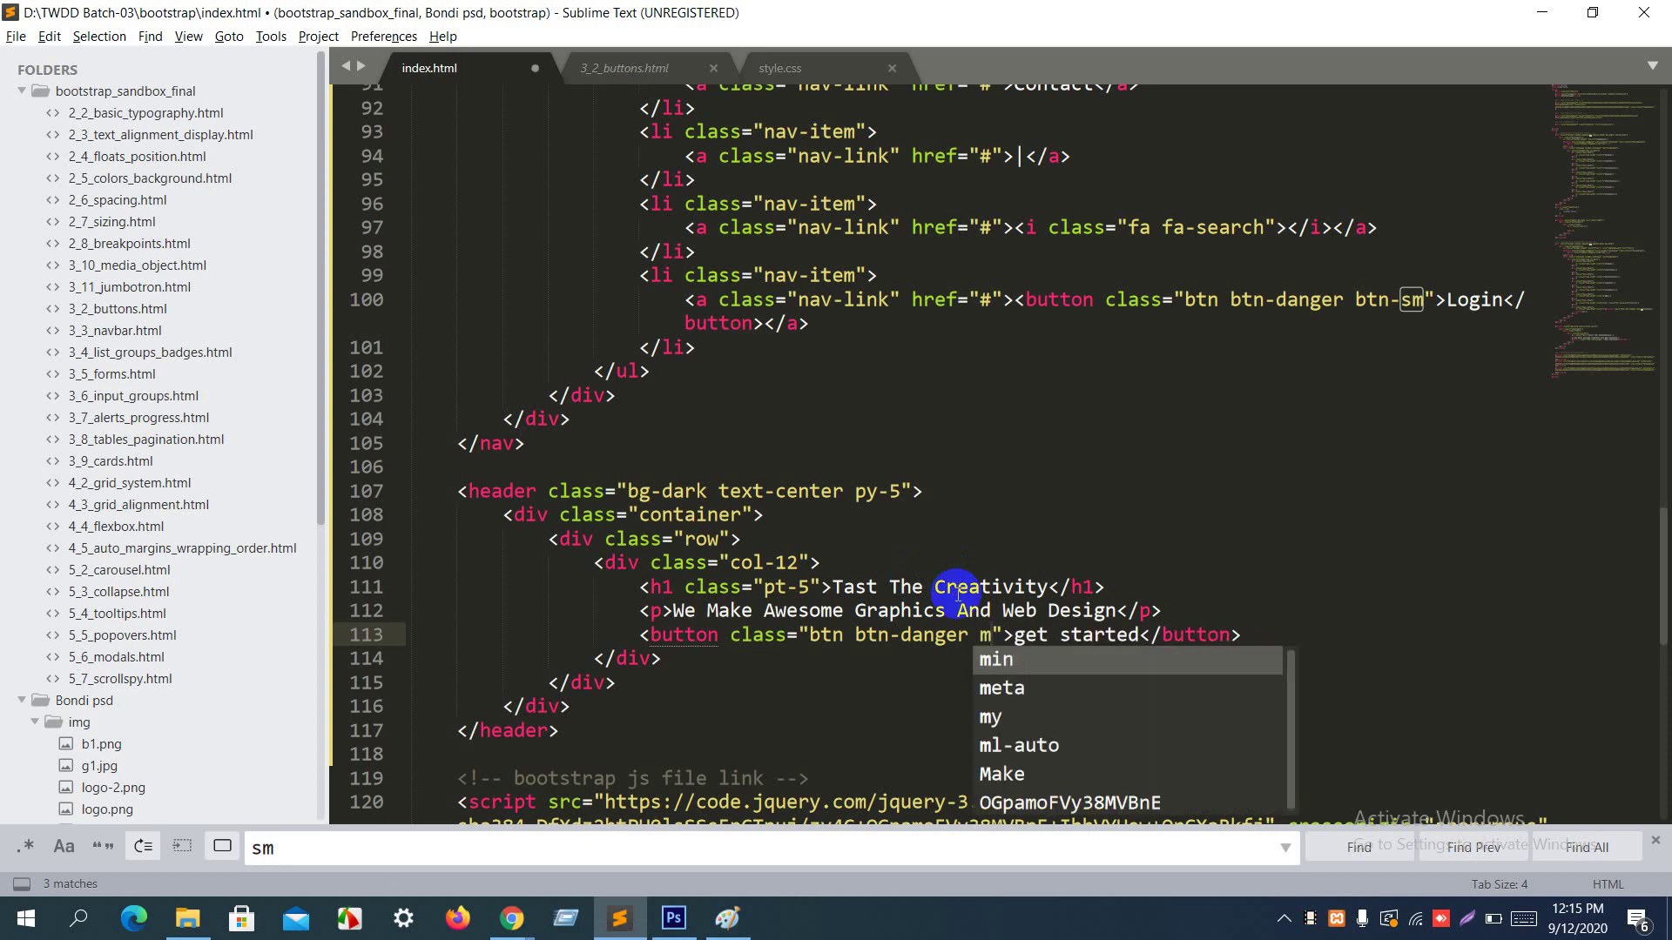
text(b-)
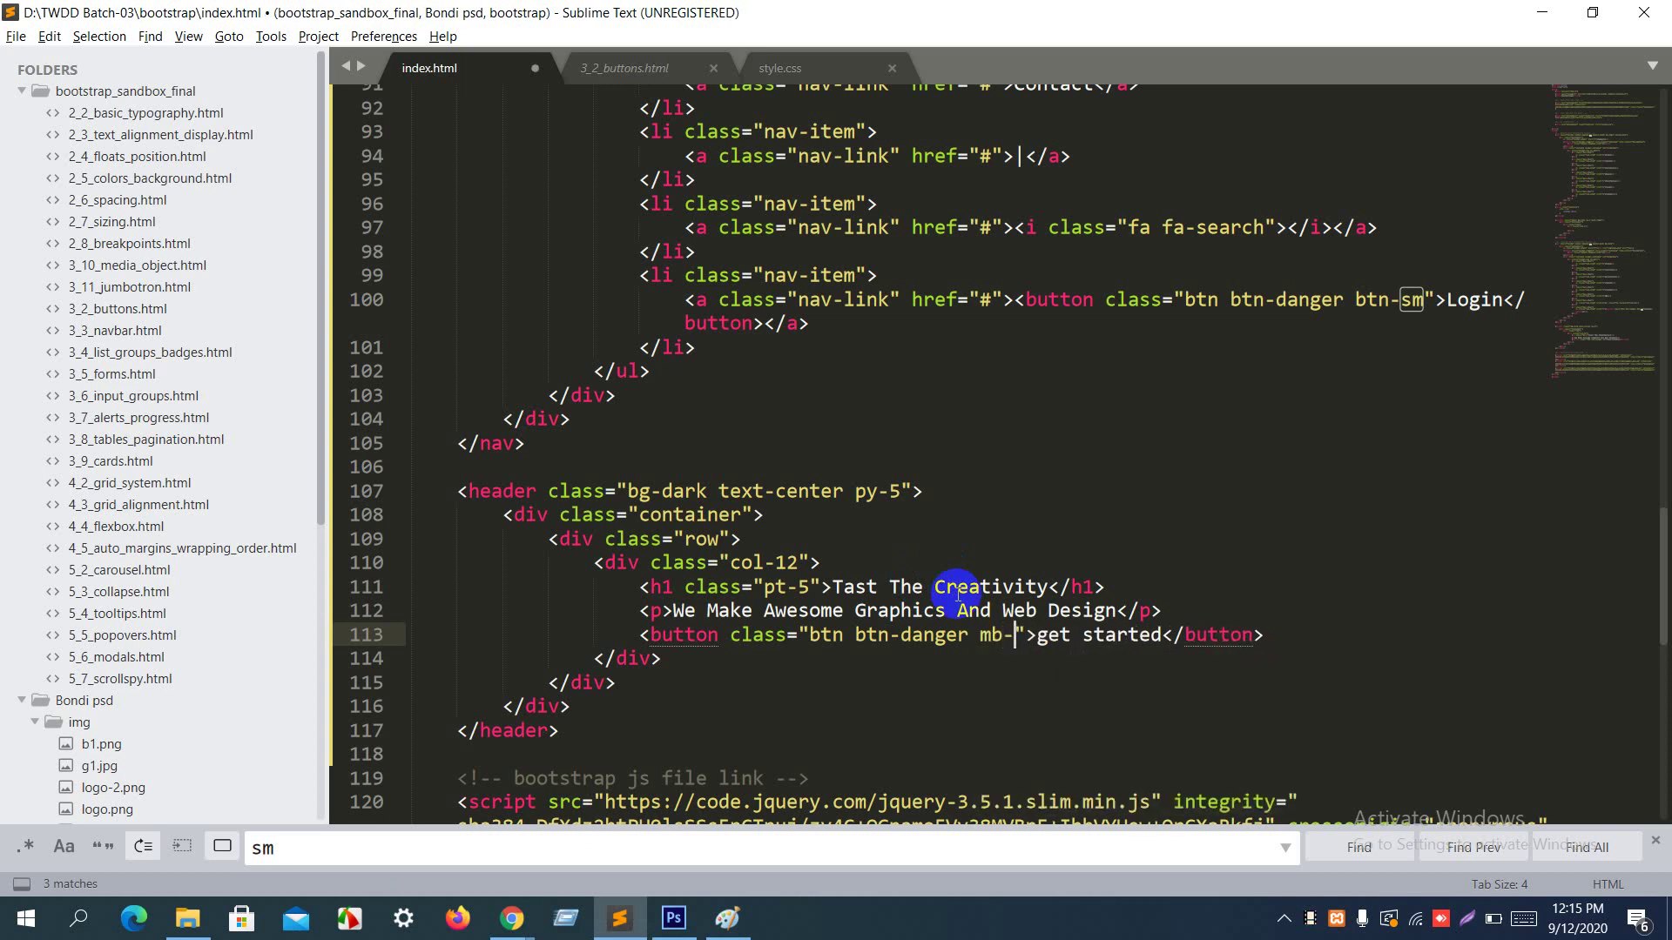
text(5)
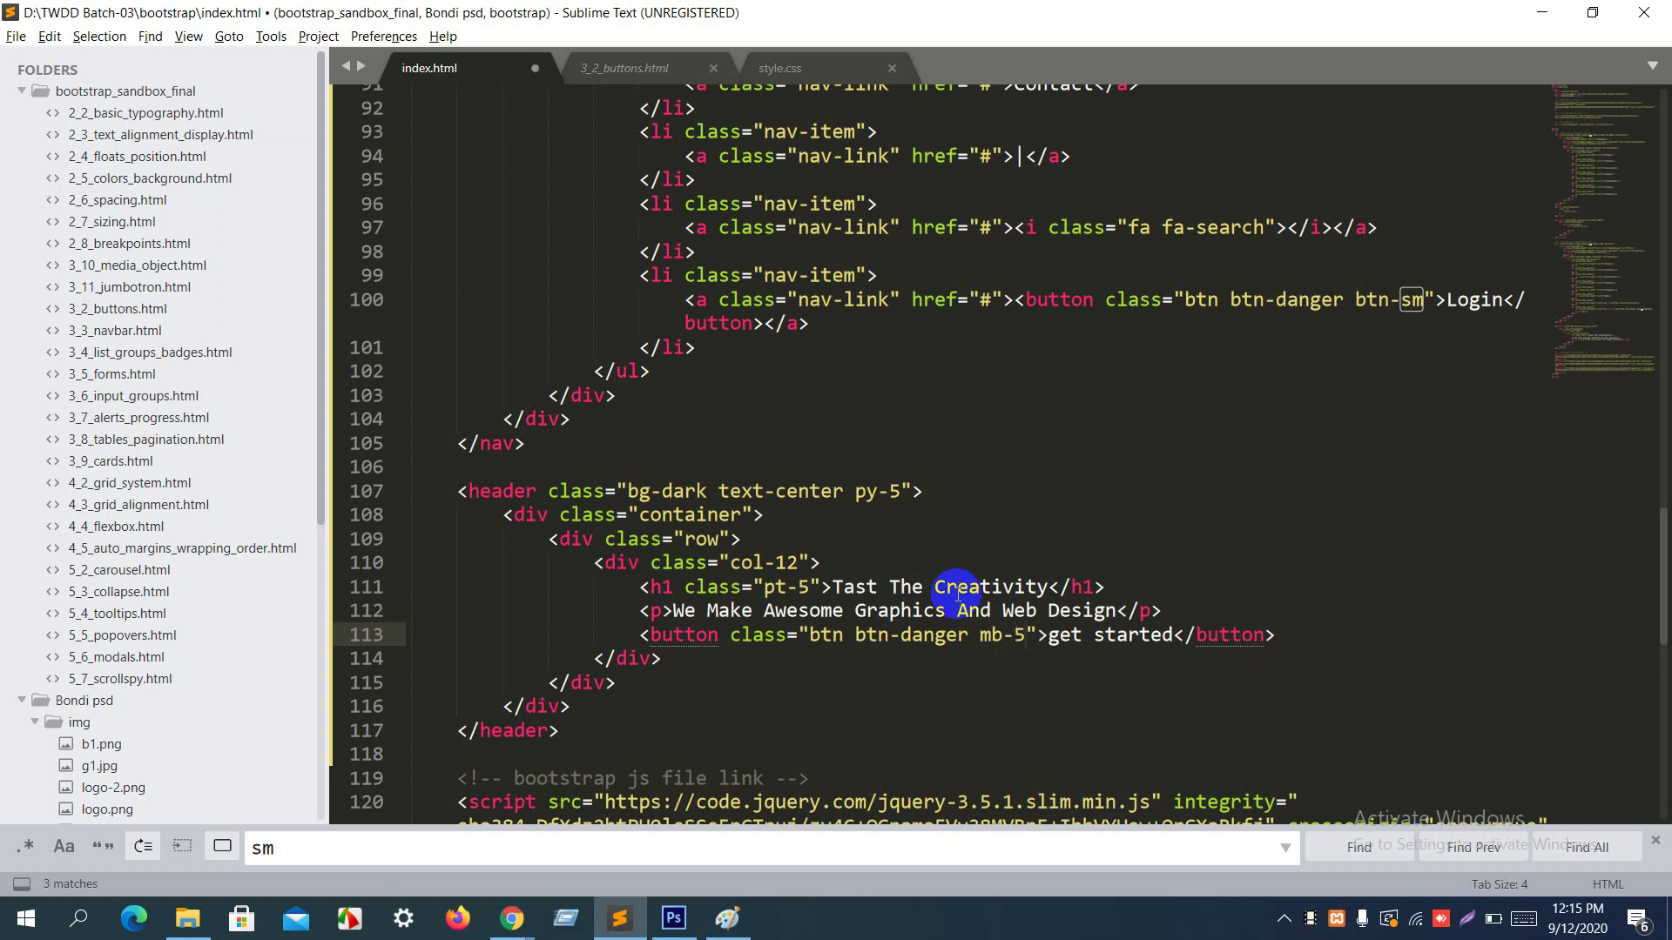
key(ctrl+s)
key(alt+Tab)
key(ctrl+r)
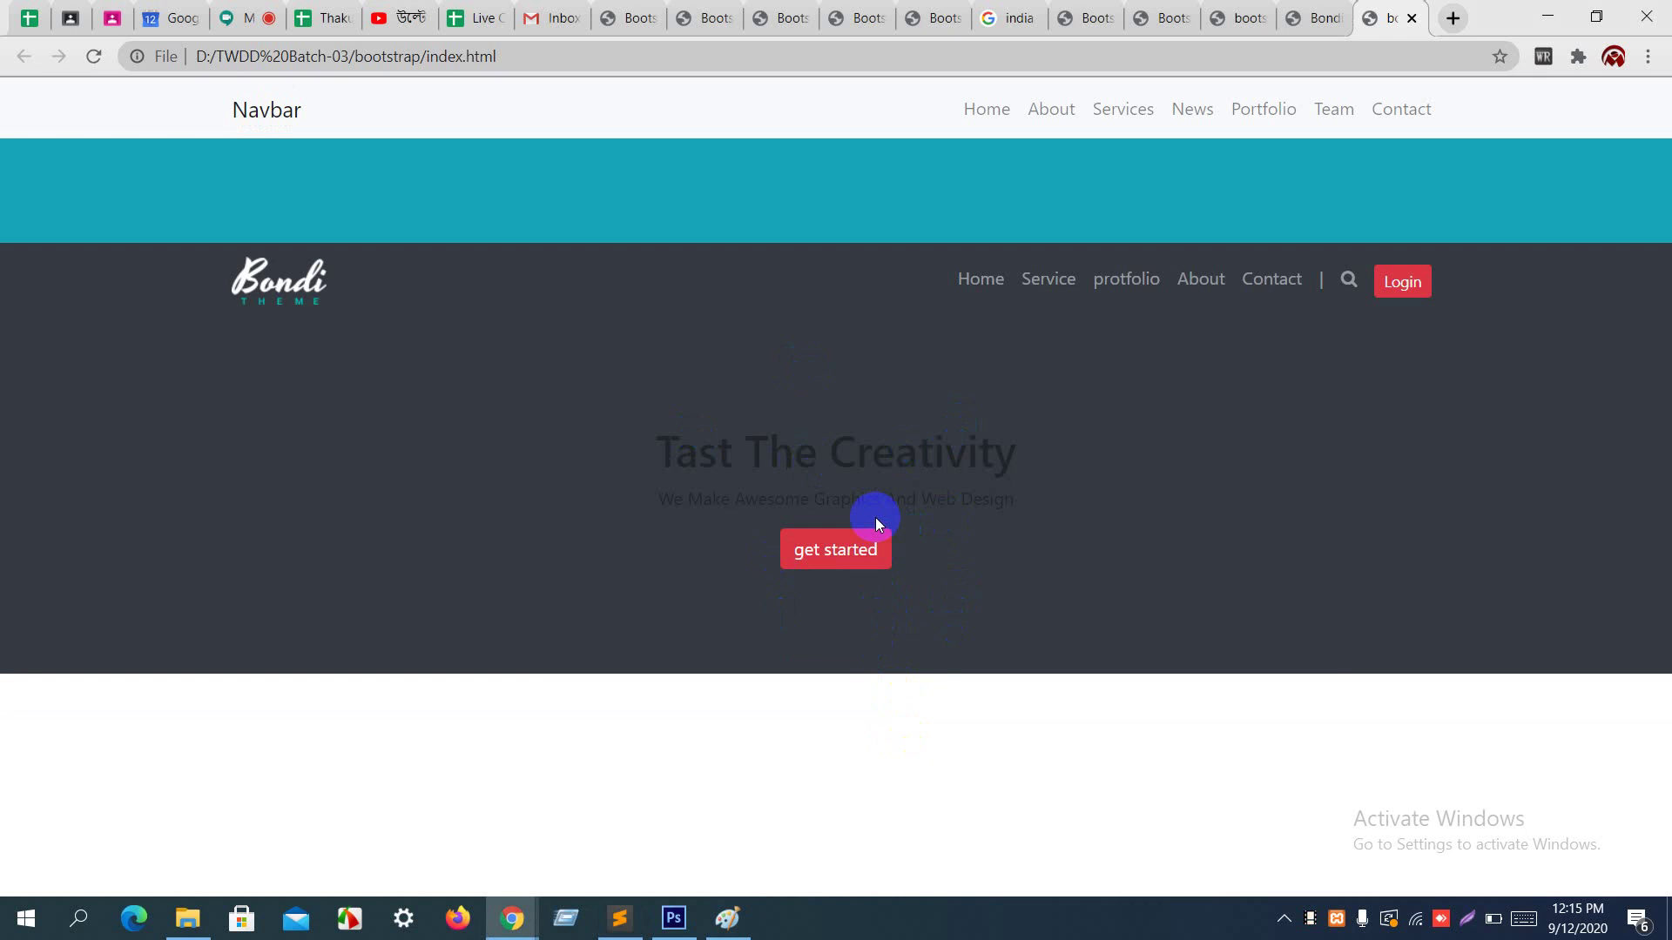
Step: Add the class "text-light" after py-5 on the header tag, save index.html, and check the reloaded header text in Chrome
key(alt+Tab)
click(902, 490)
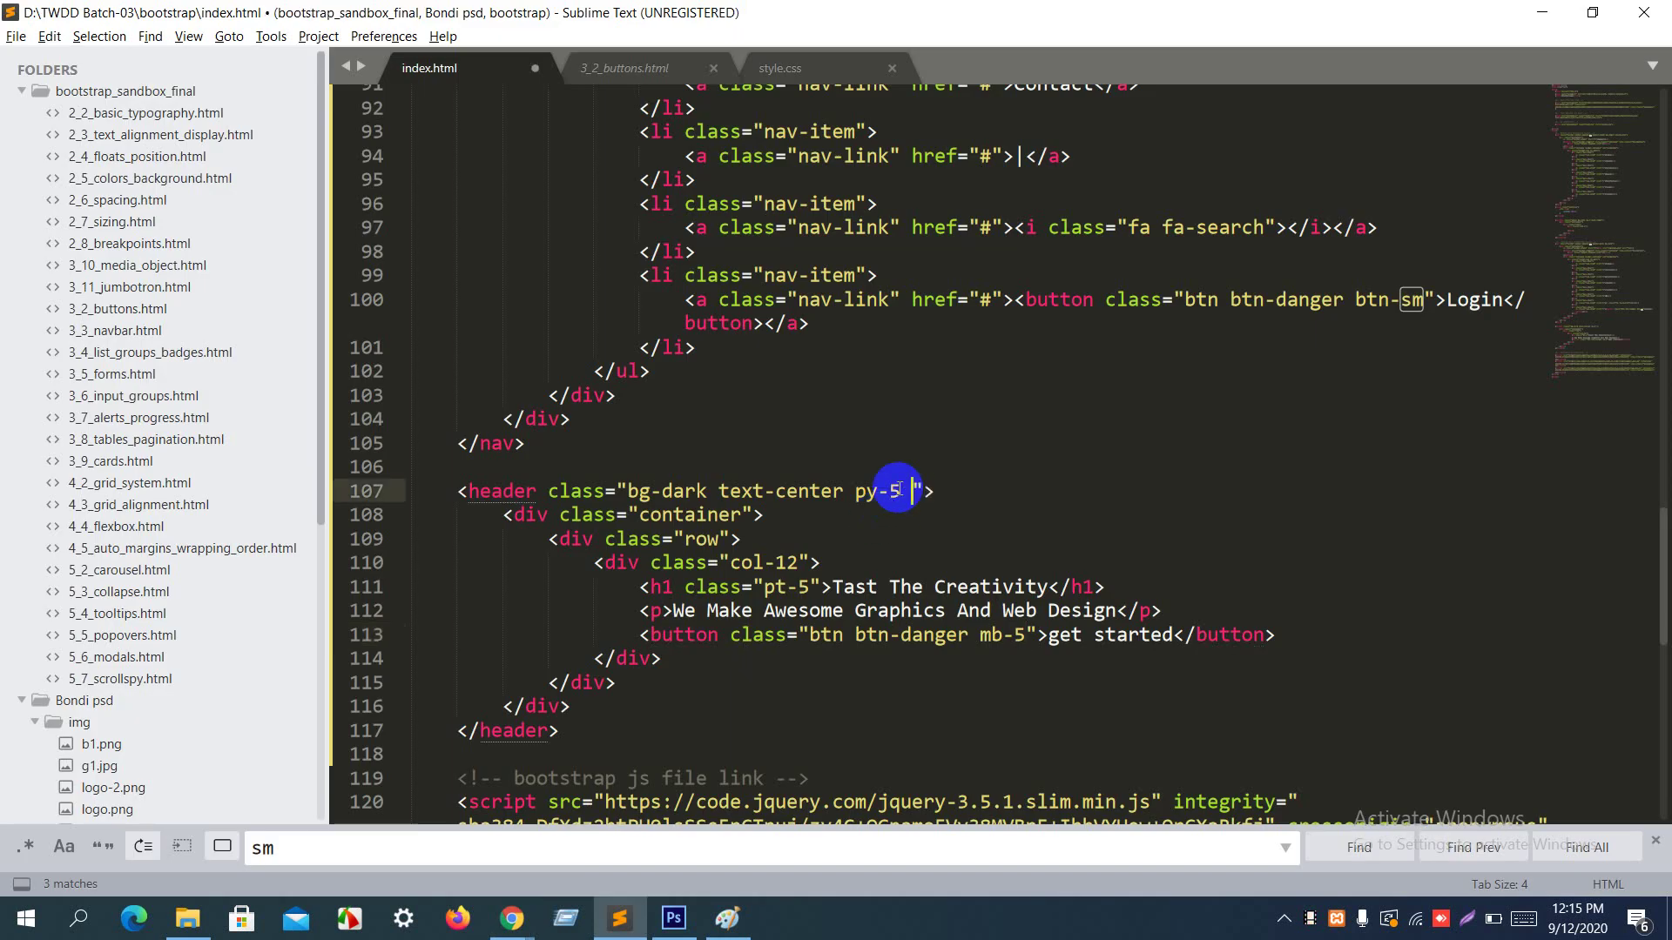
text(tex)
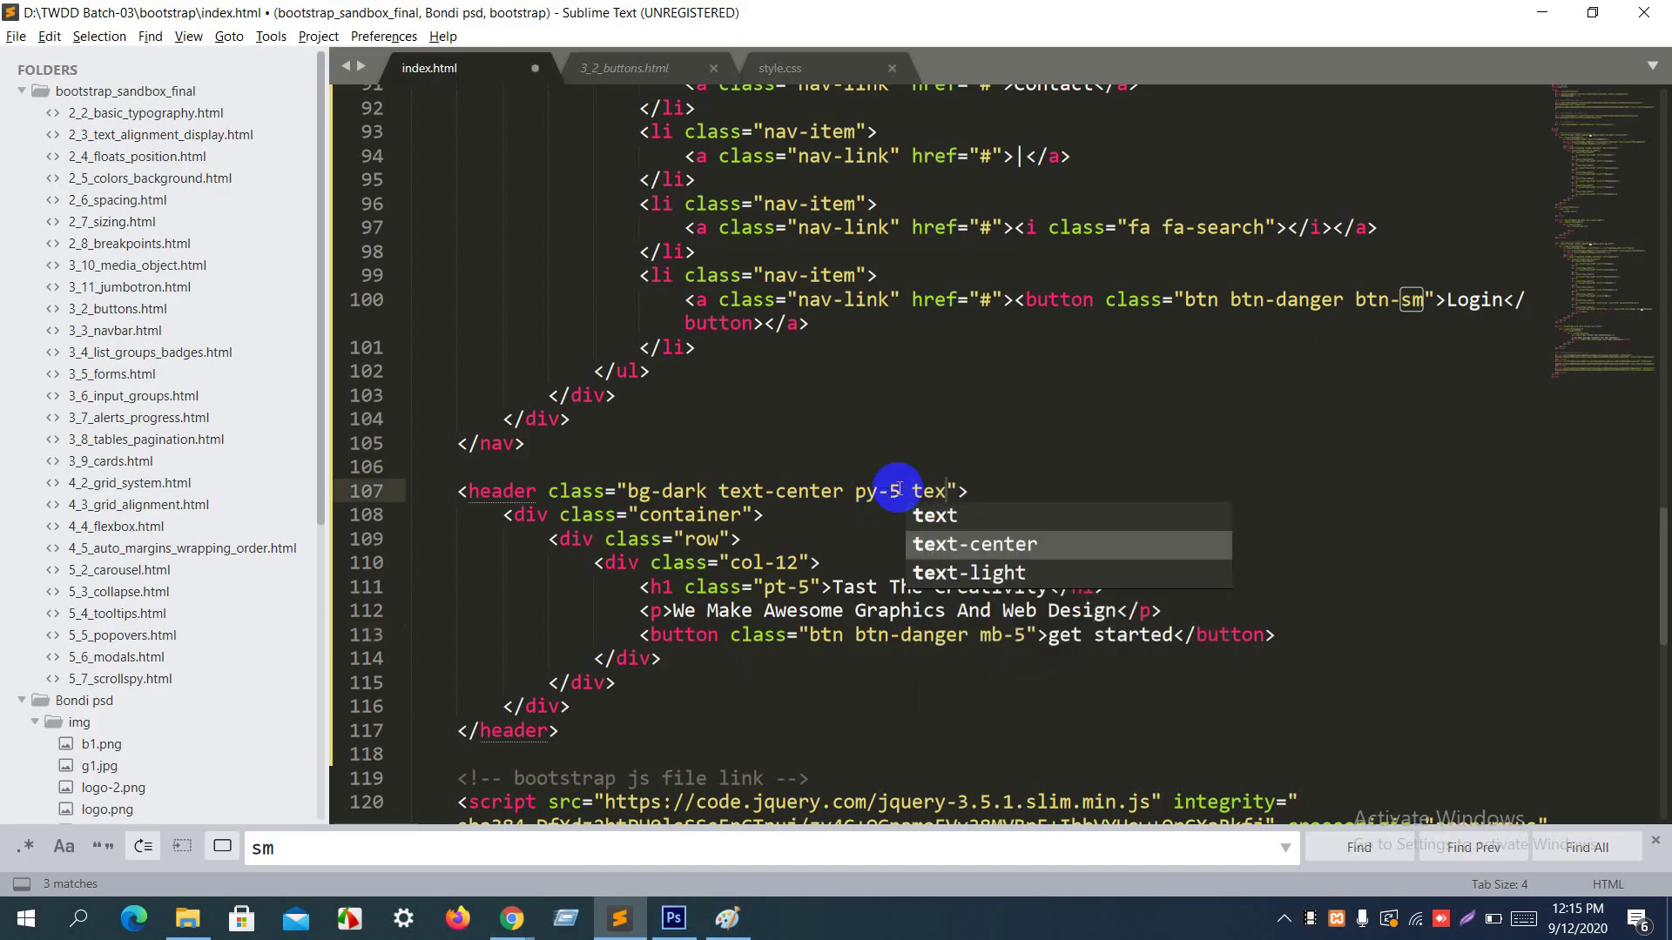
text(t-li)
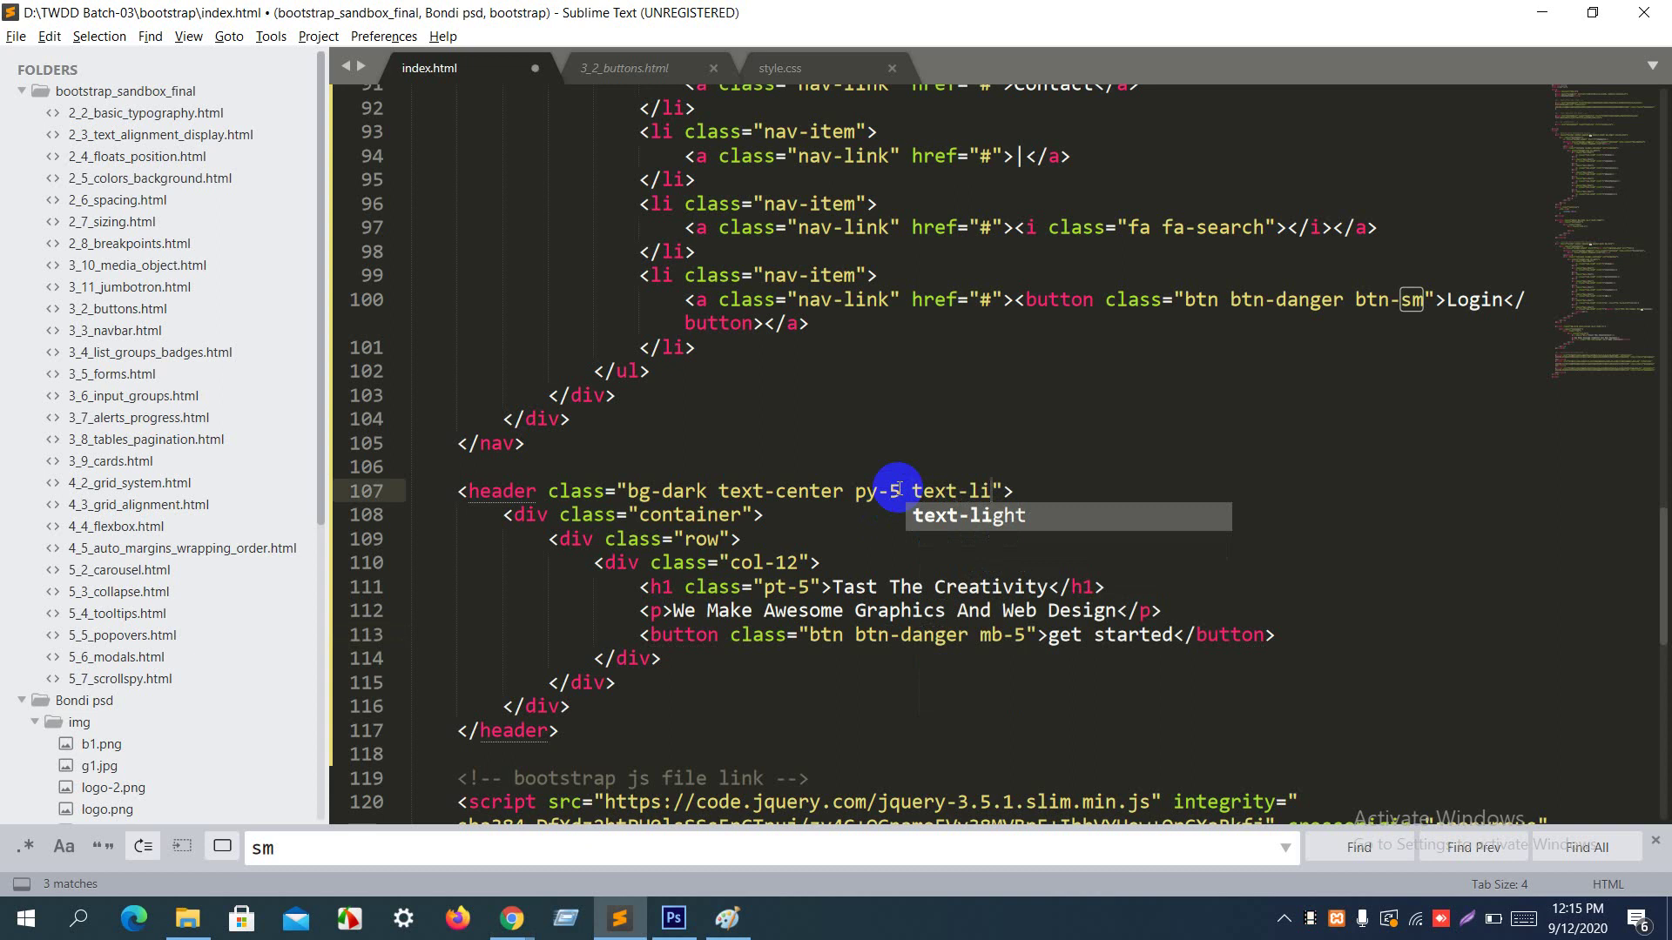
key(Tab)
key(ctrl+s)
key(alt+Tab)
key(ctrl+r)
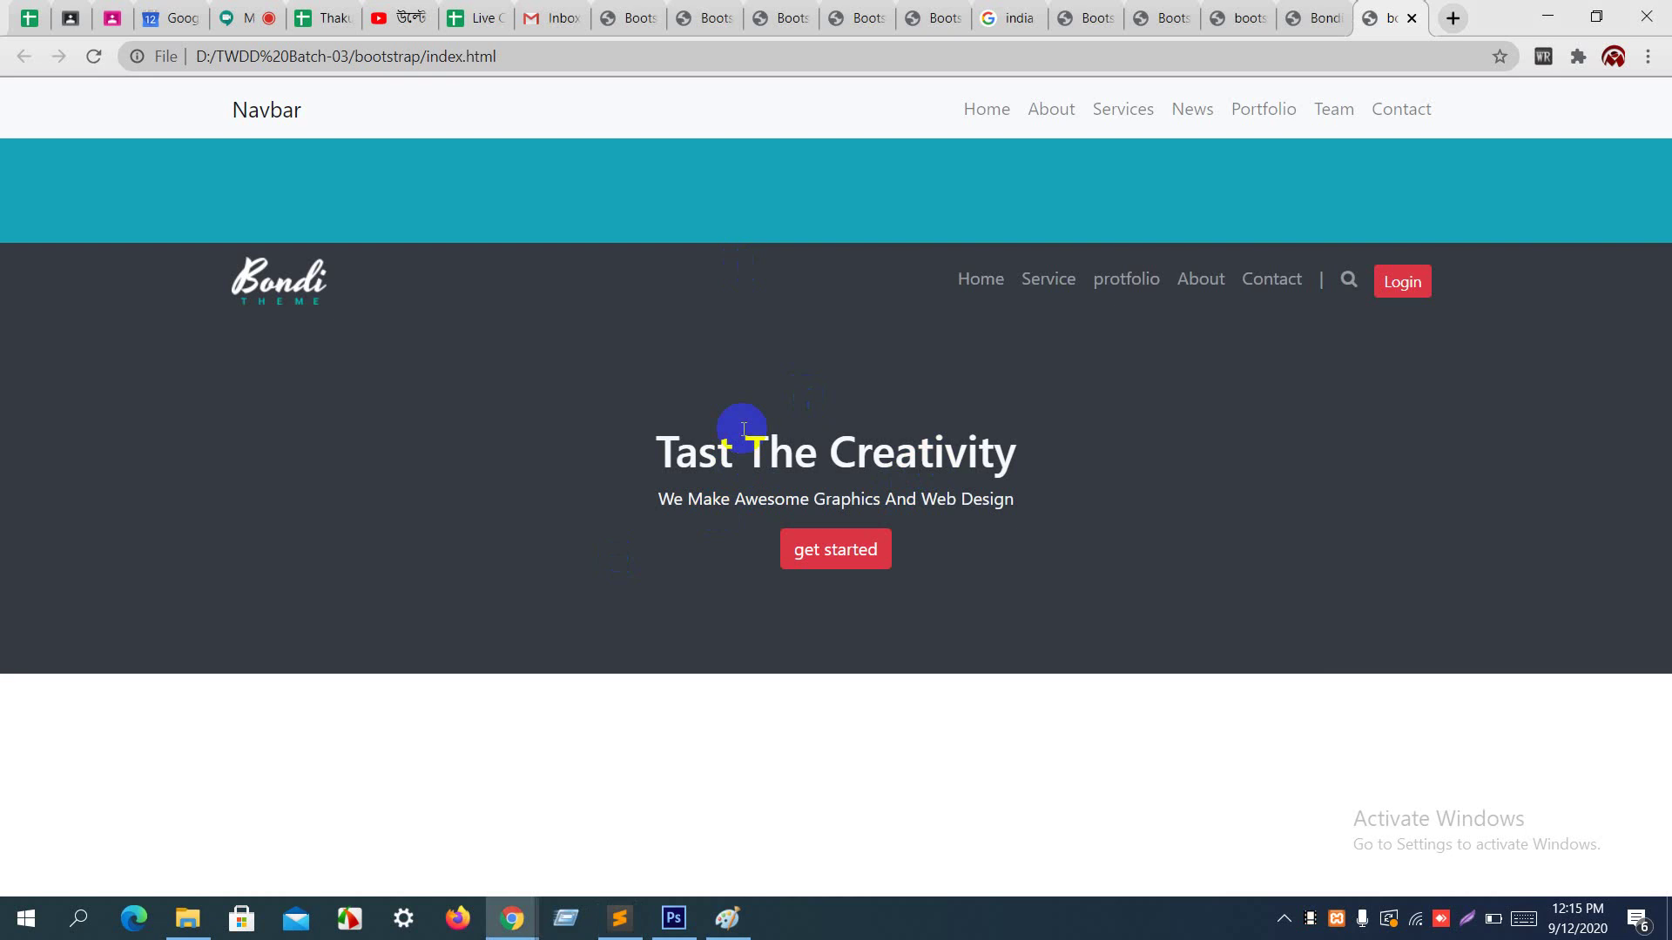
drag(684, 441, 1294, 537)
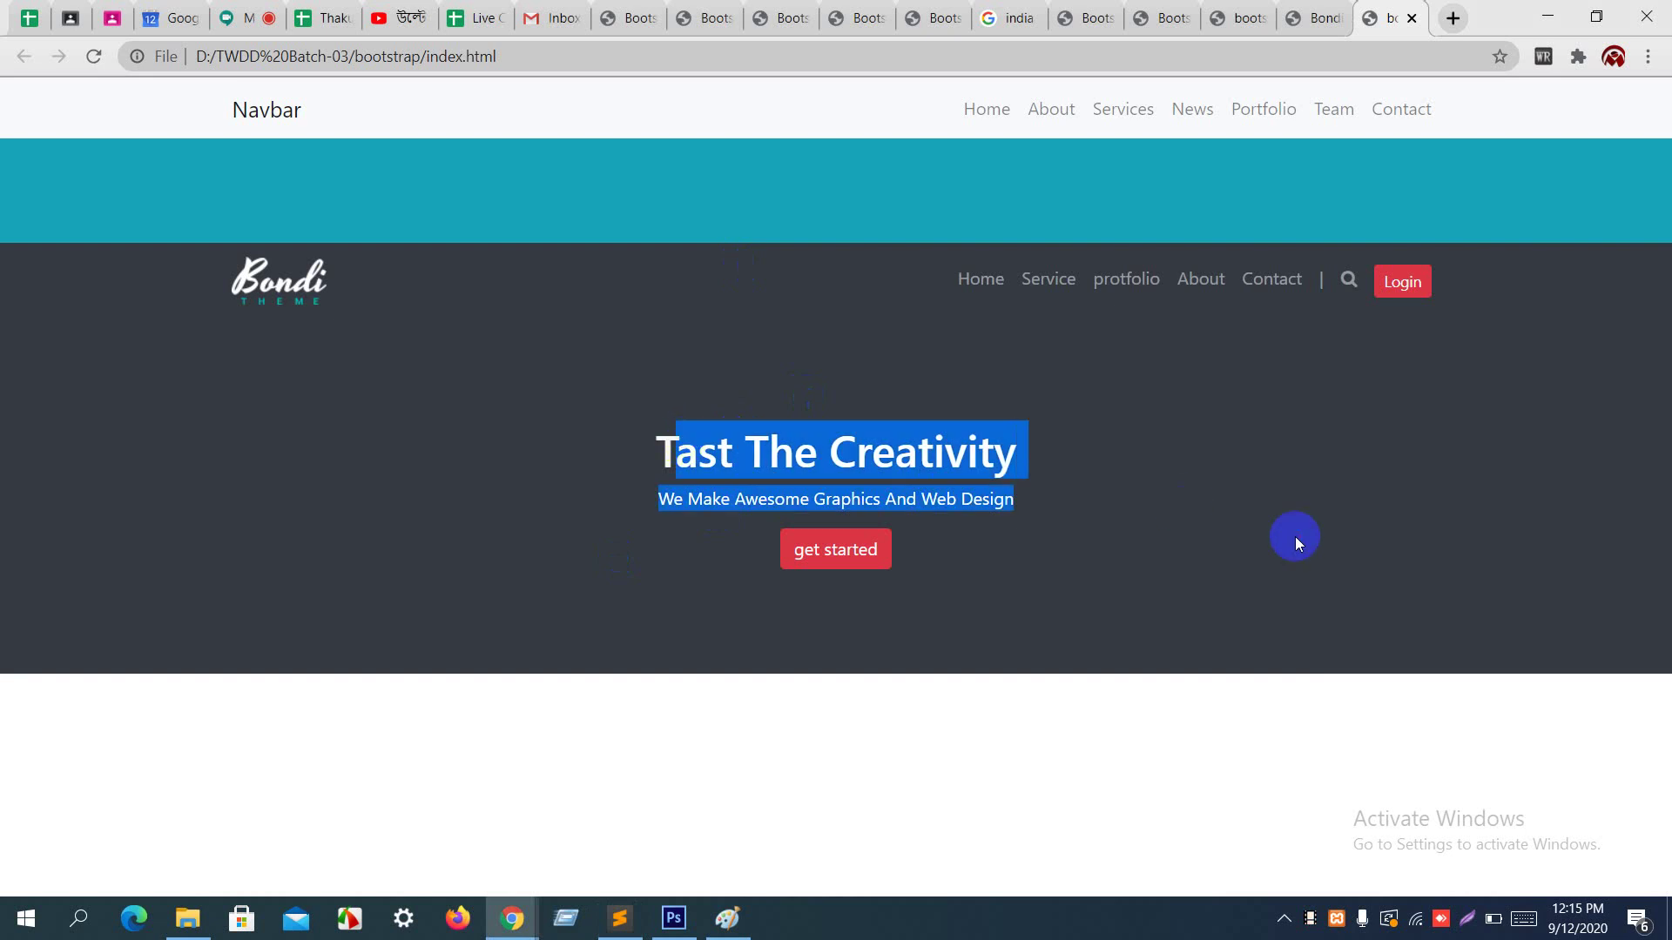
click(1294, 537)
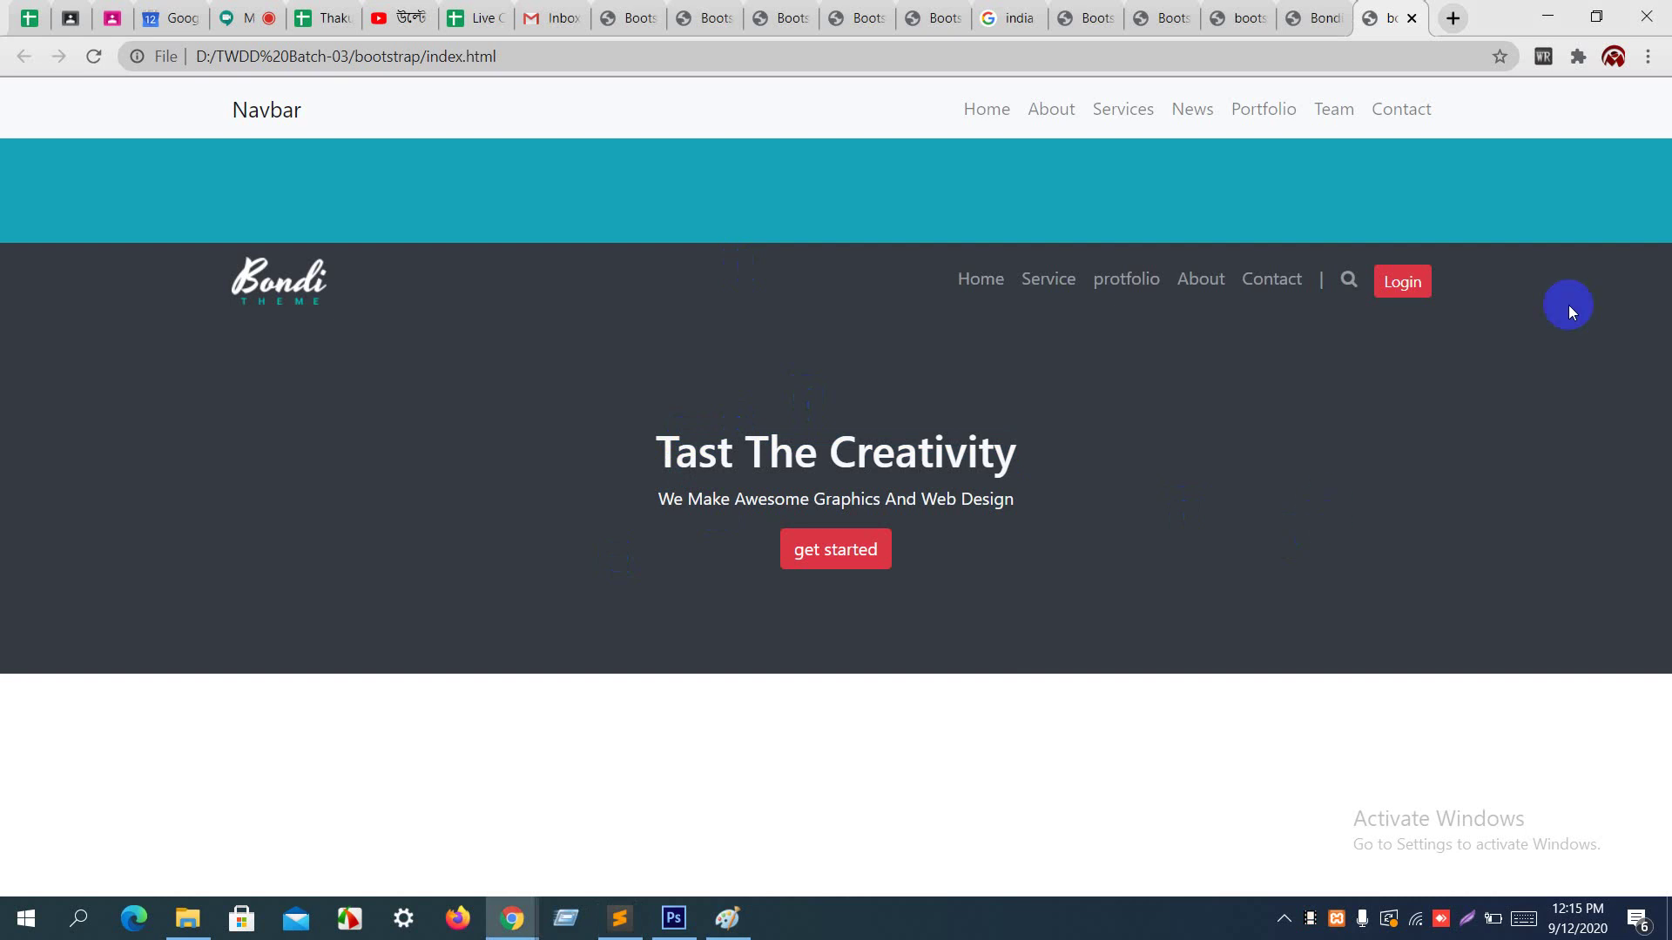
Step: Check the page's responsive layout in a narrow, widened and full-size Chrome window, and return to index.html in Sublime Text
click(1590, 18)
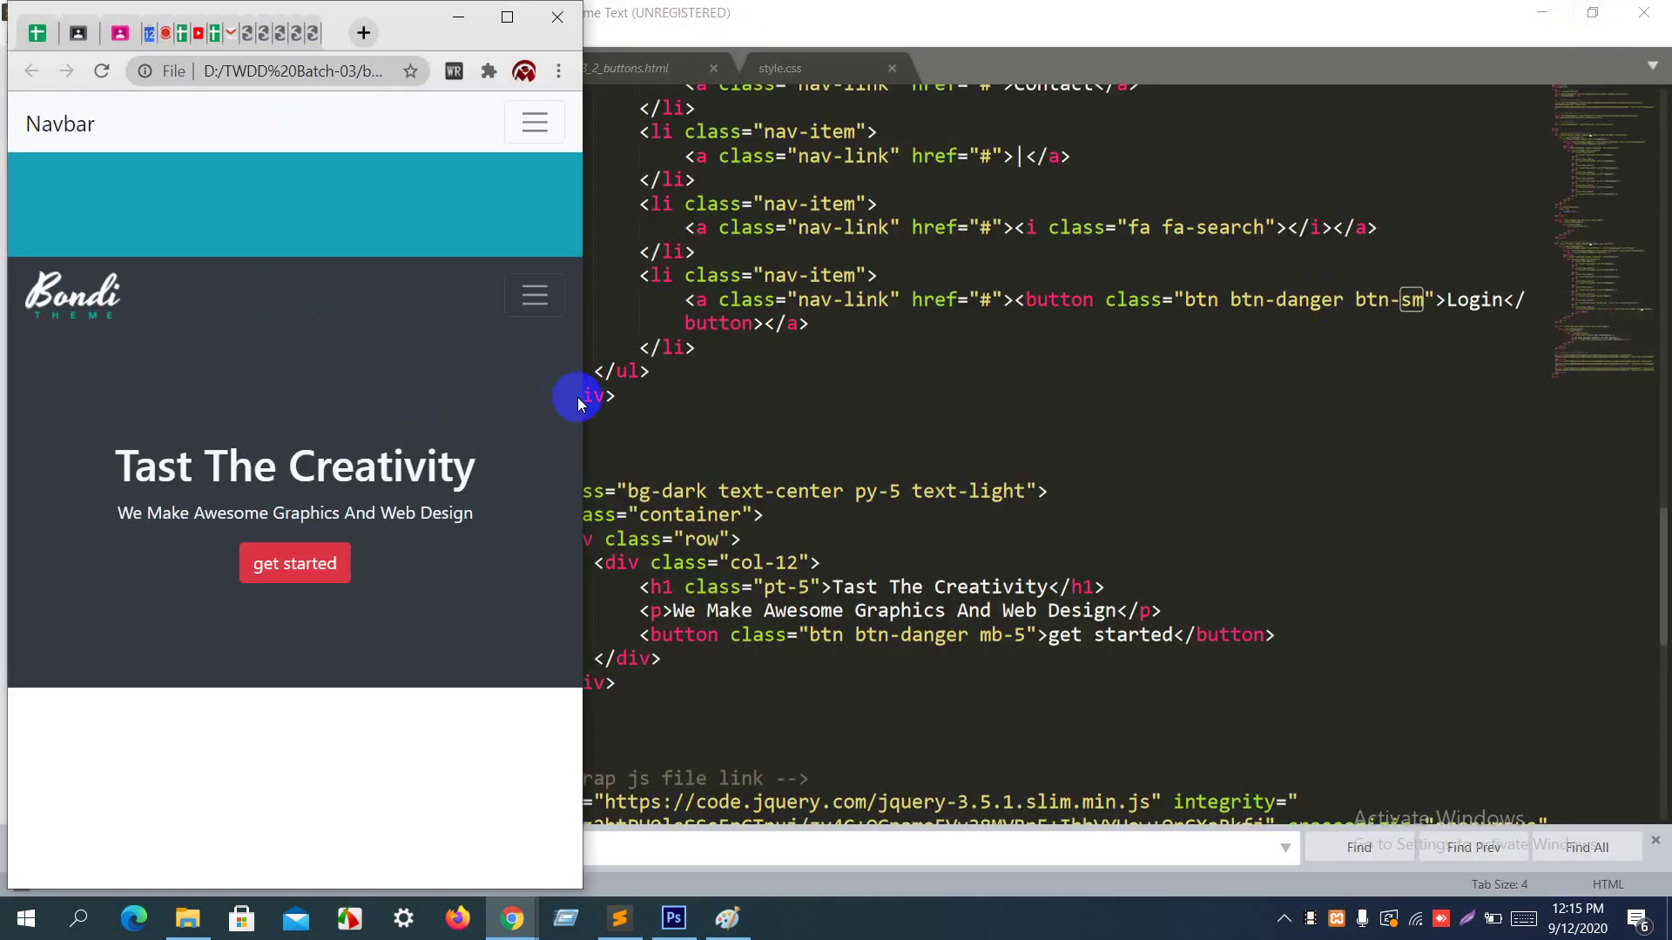
drag(585, 397, 939, 483)
click(850, 26)
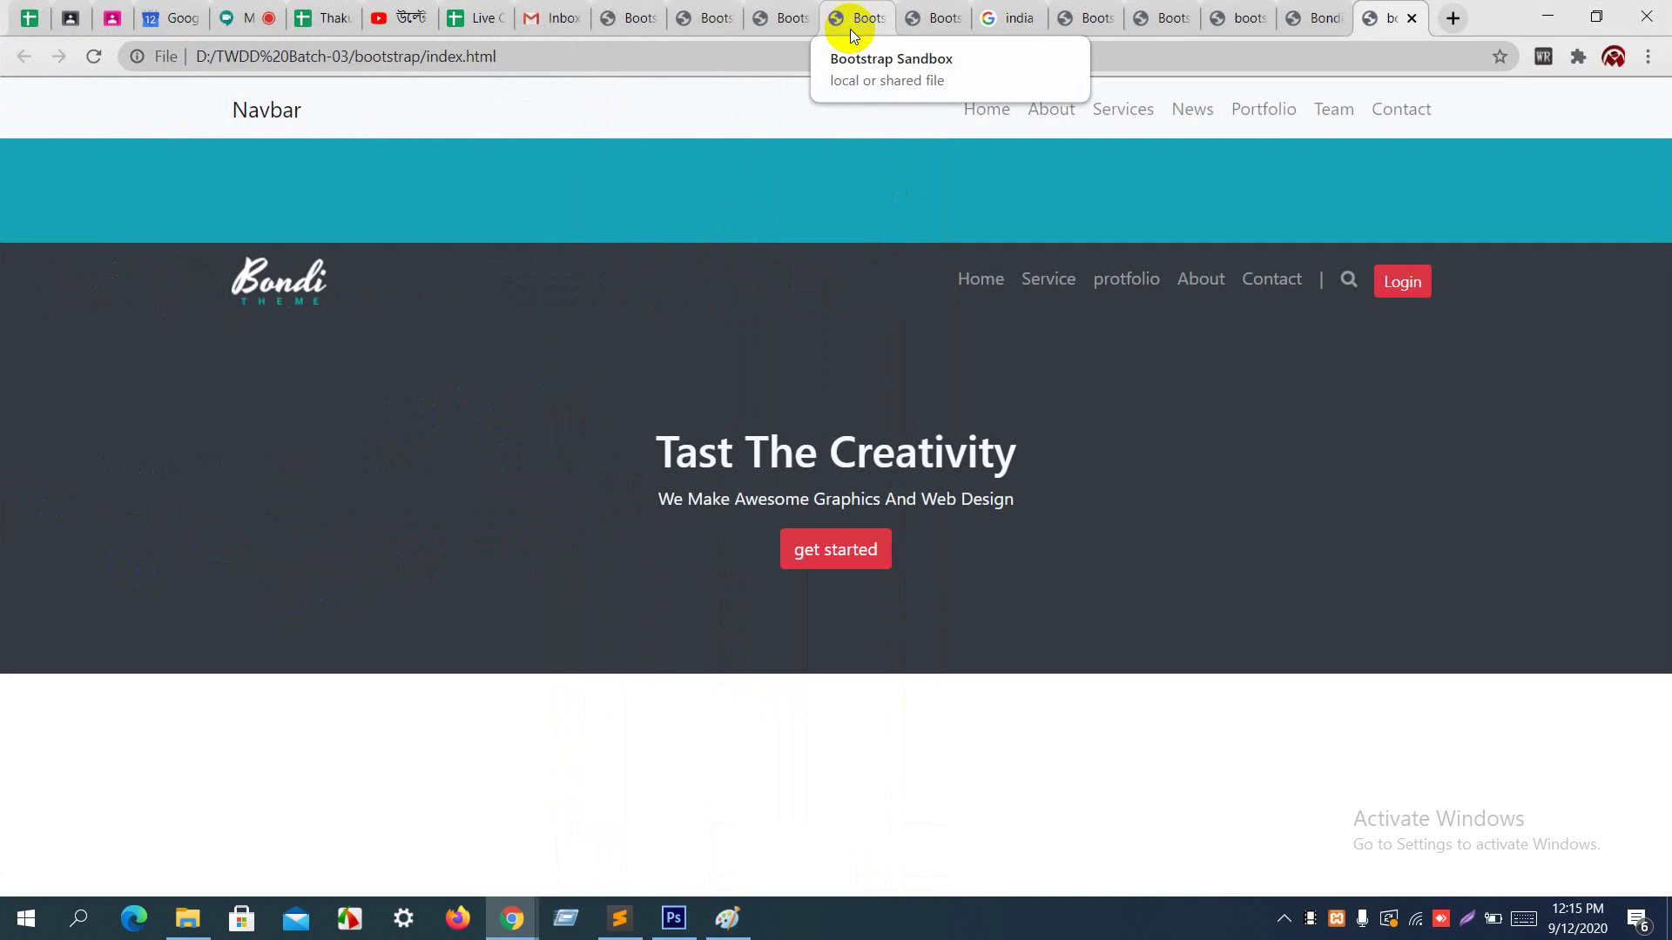
key(alt+Tab)
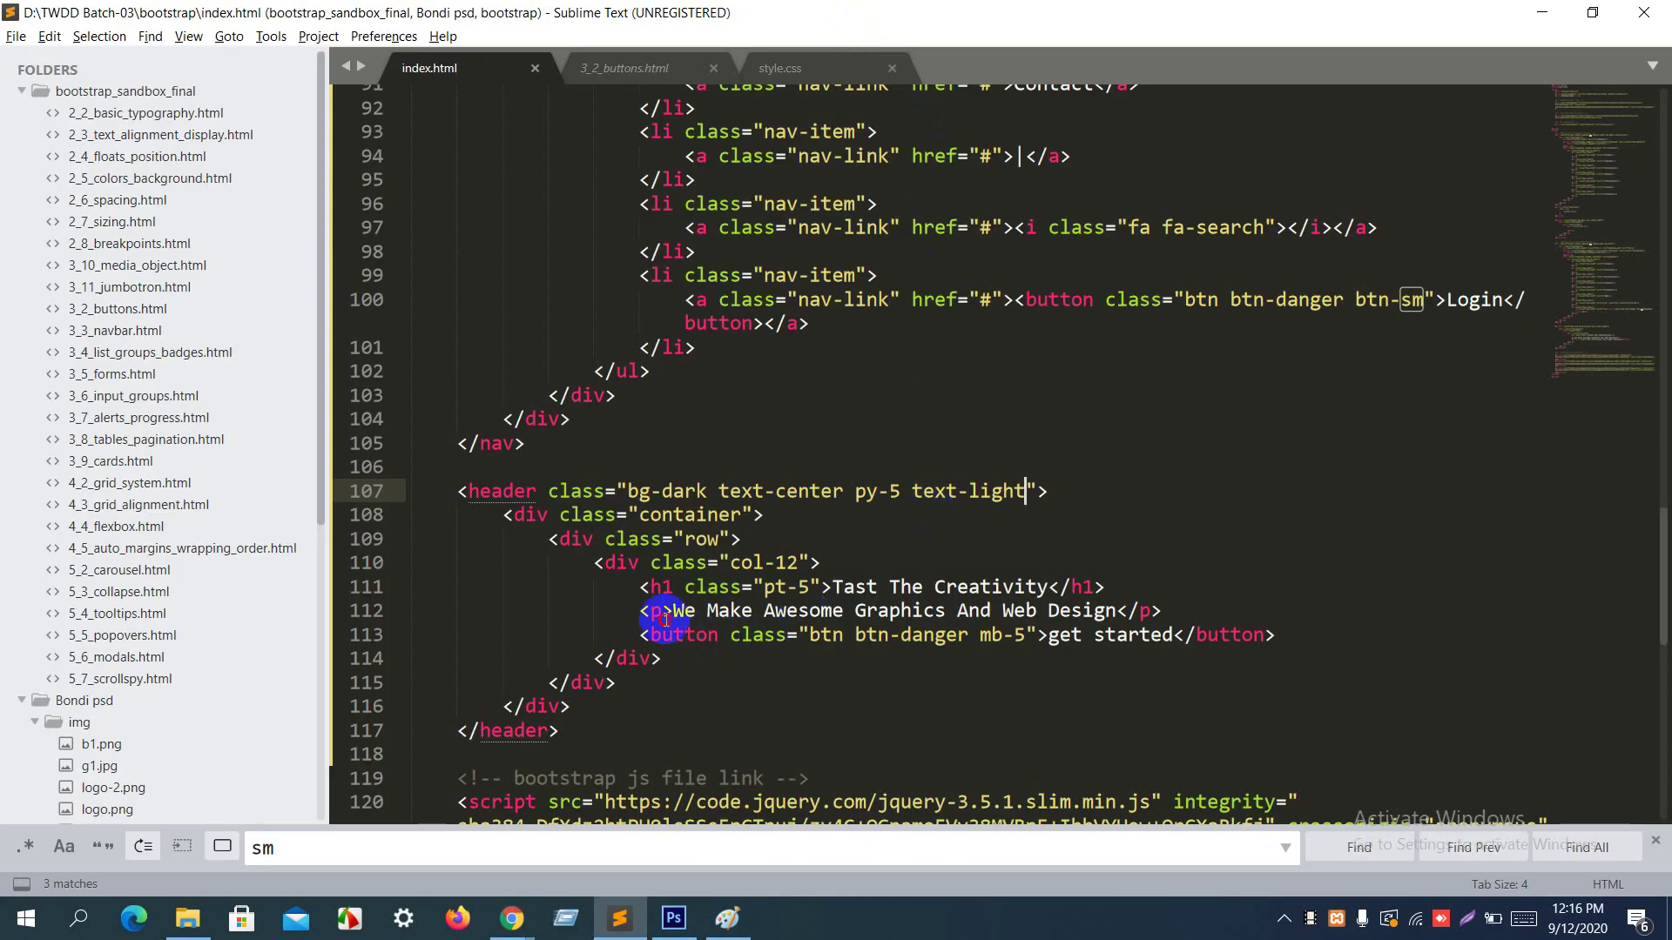
Step: Add class="dark" to the "We Make Awesome Graphics And Web Design" paragraph, save index.html, and reload the page in Chrome
click(666, 619)
text(cl)
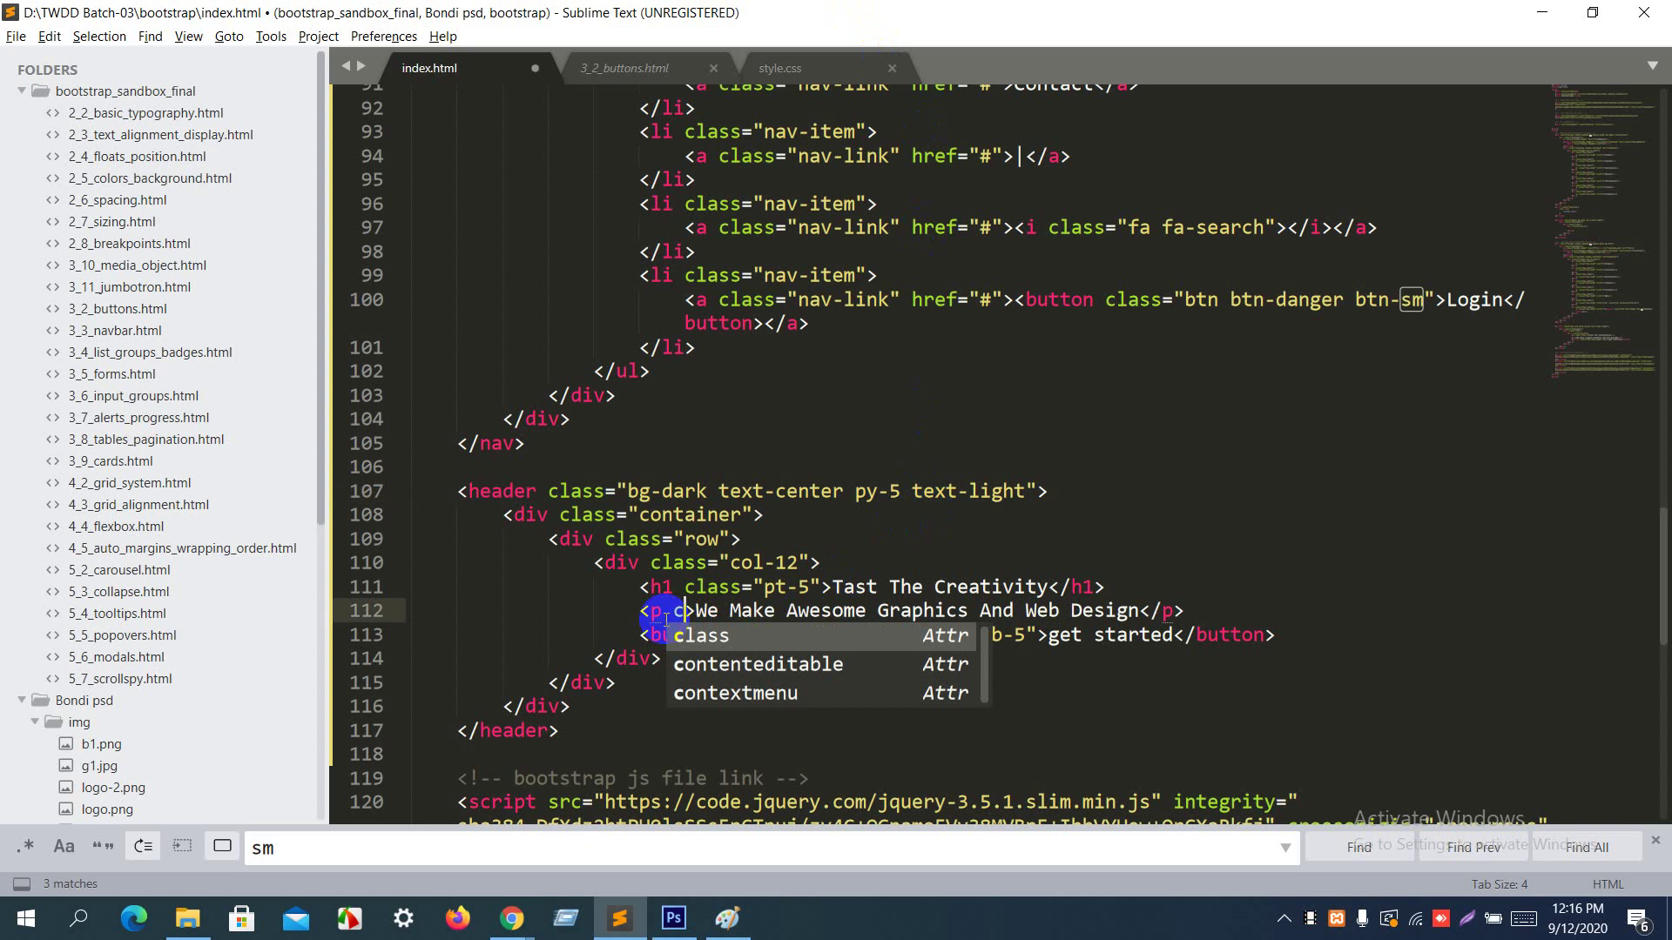
key(Tab)
text(dark)
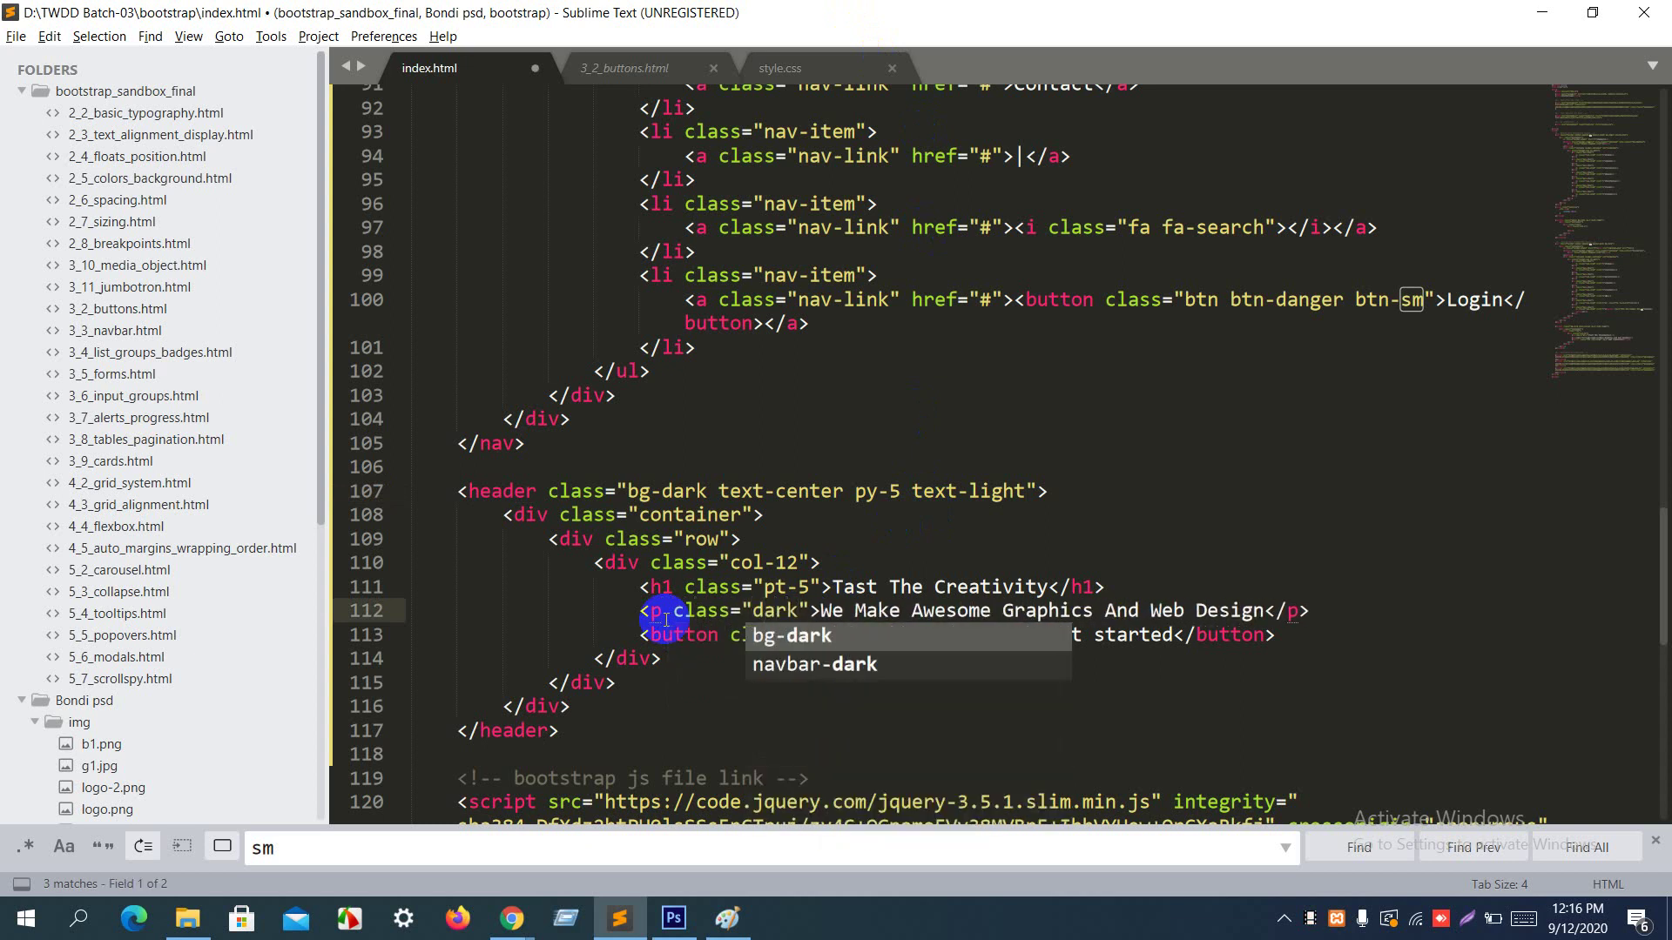
key(ctrl+s)
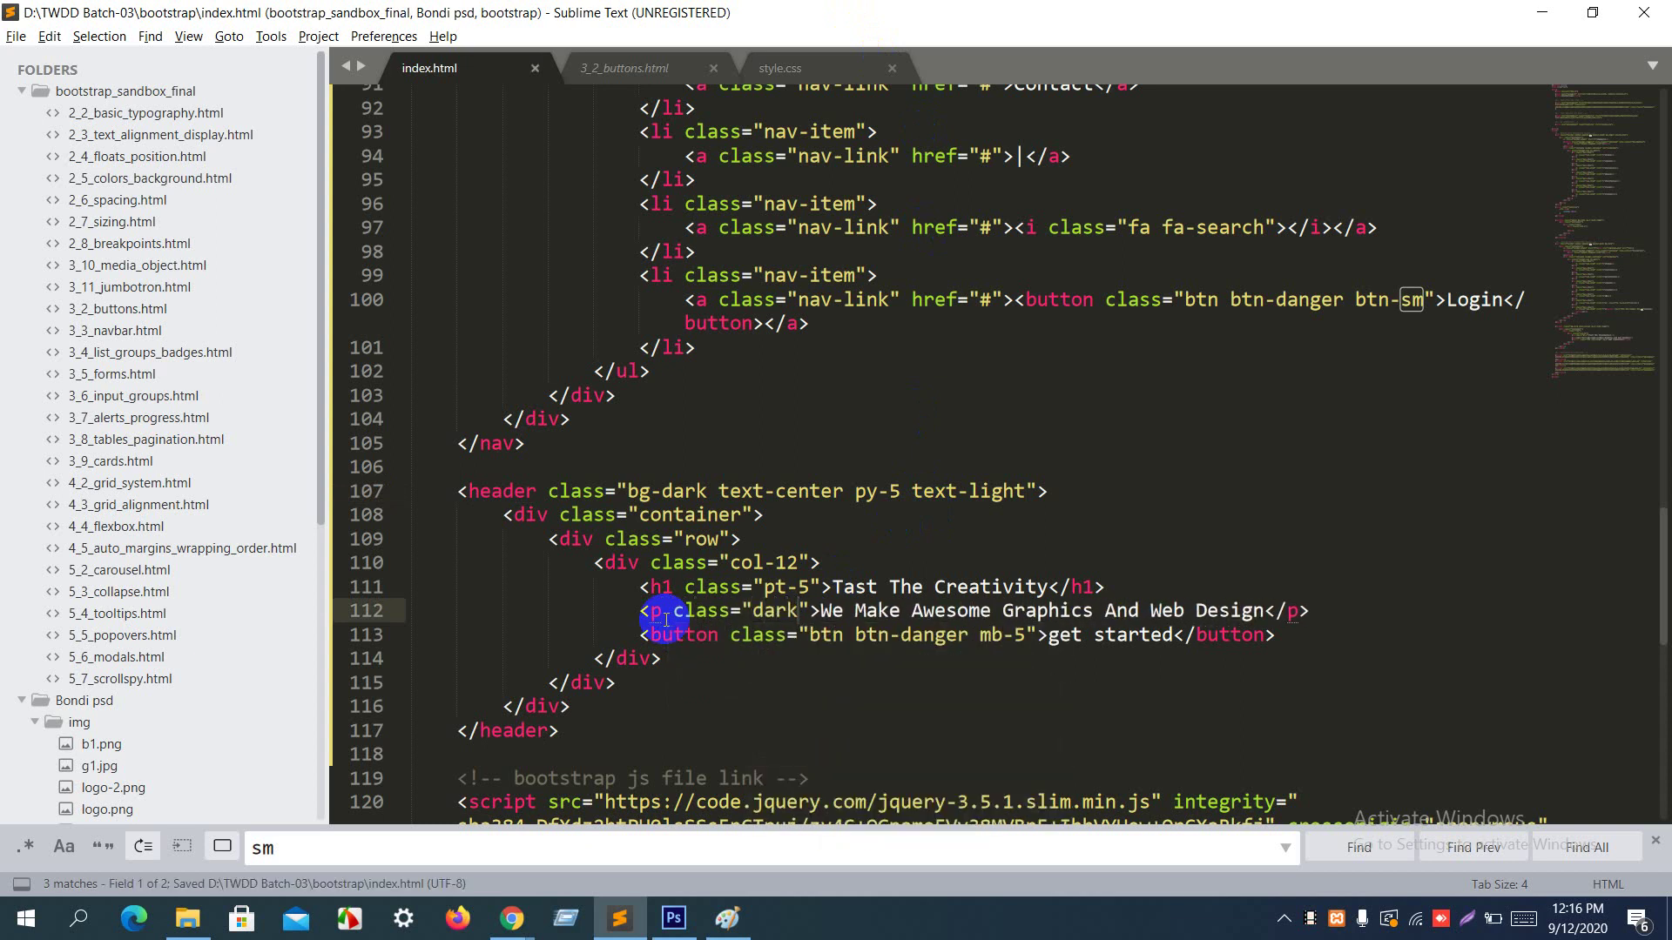
key(alt+Tab)
key(F5)
key(F5)
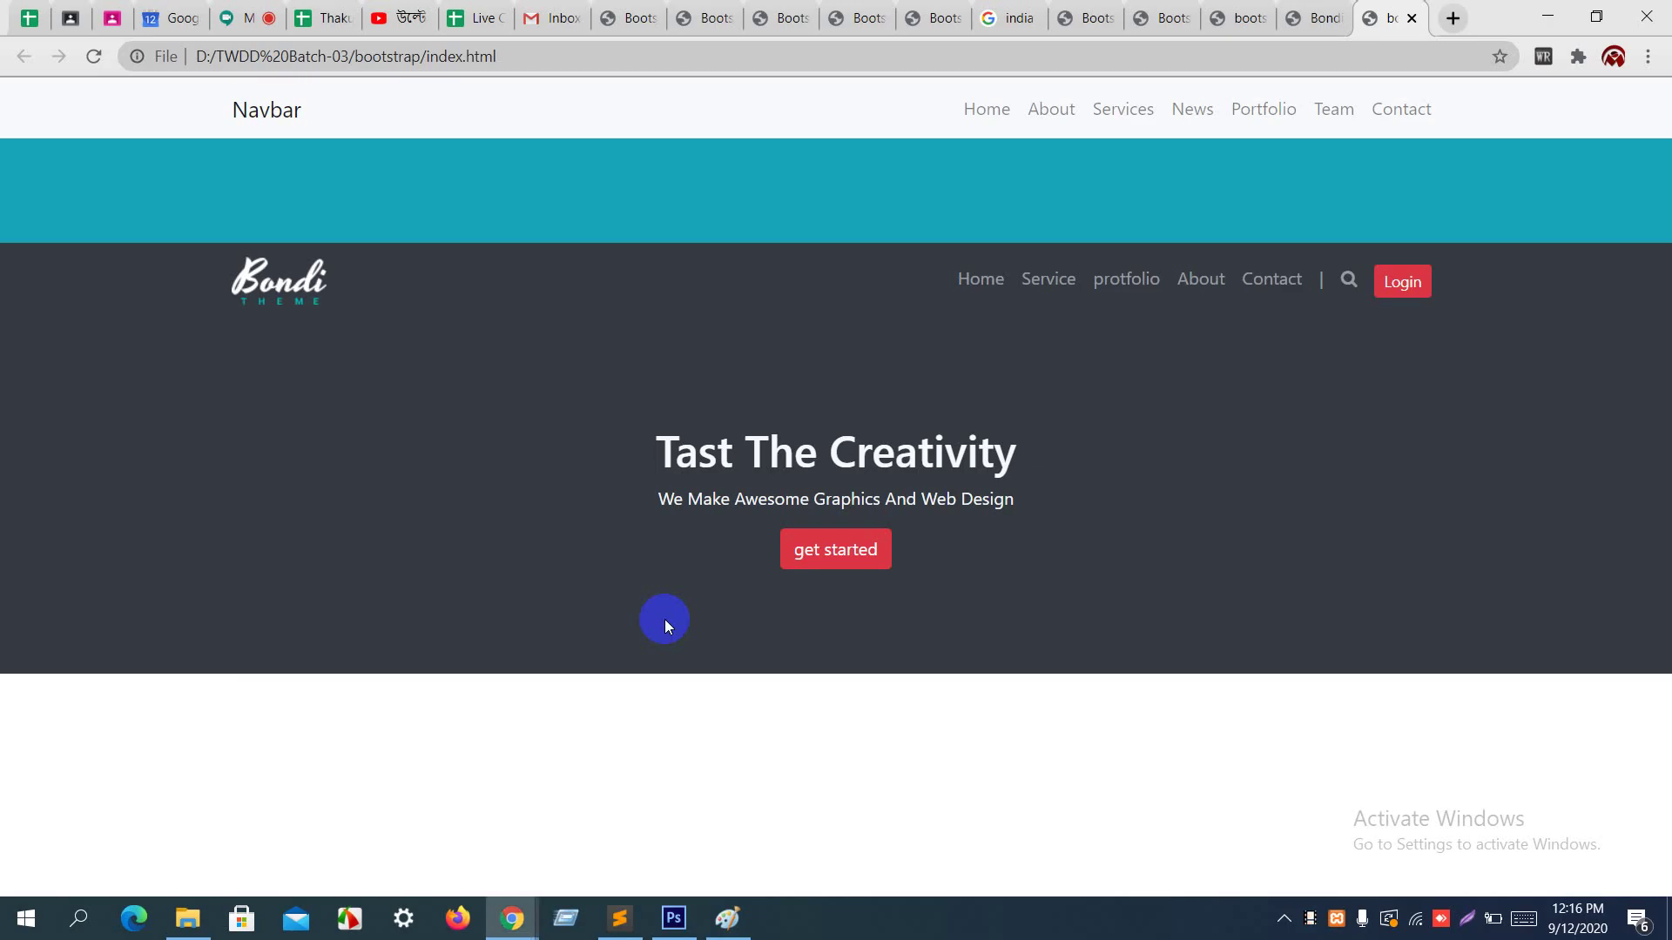
Step: Remove the class attribute from the header paragraph in Sublime Text, save index.html, reload the page in Chrome, and return to the code
key(alt+Tab)
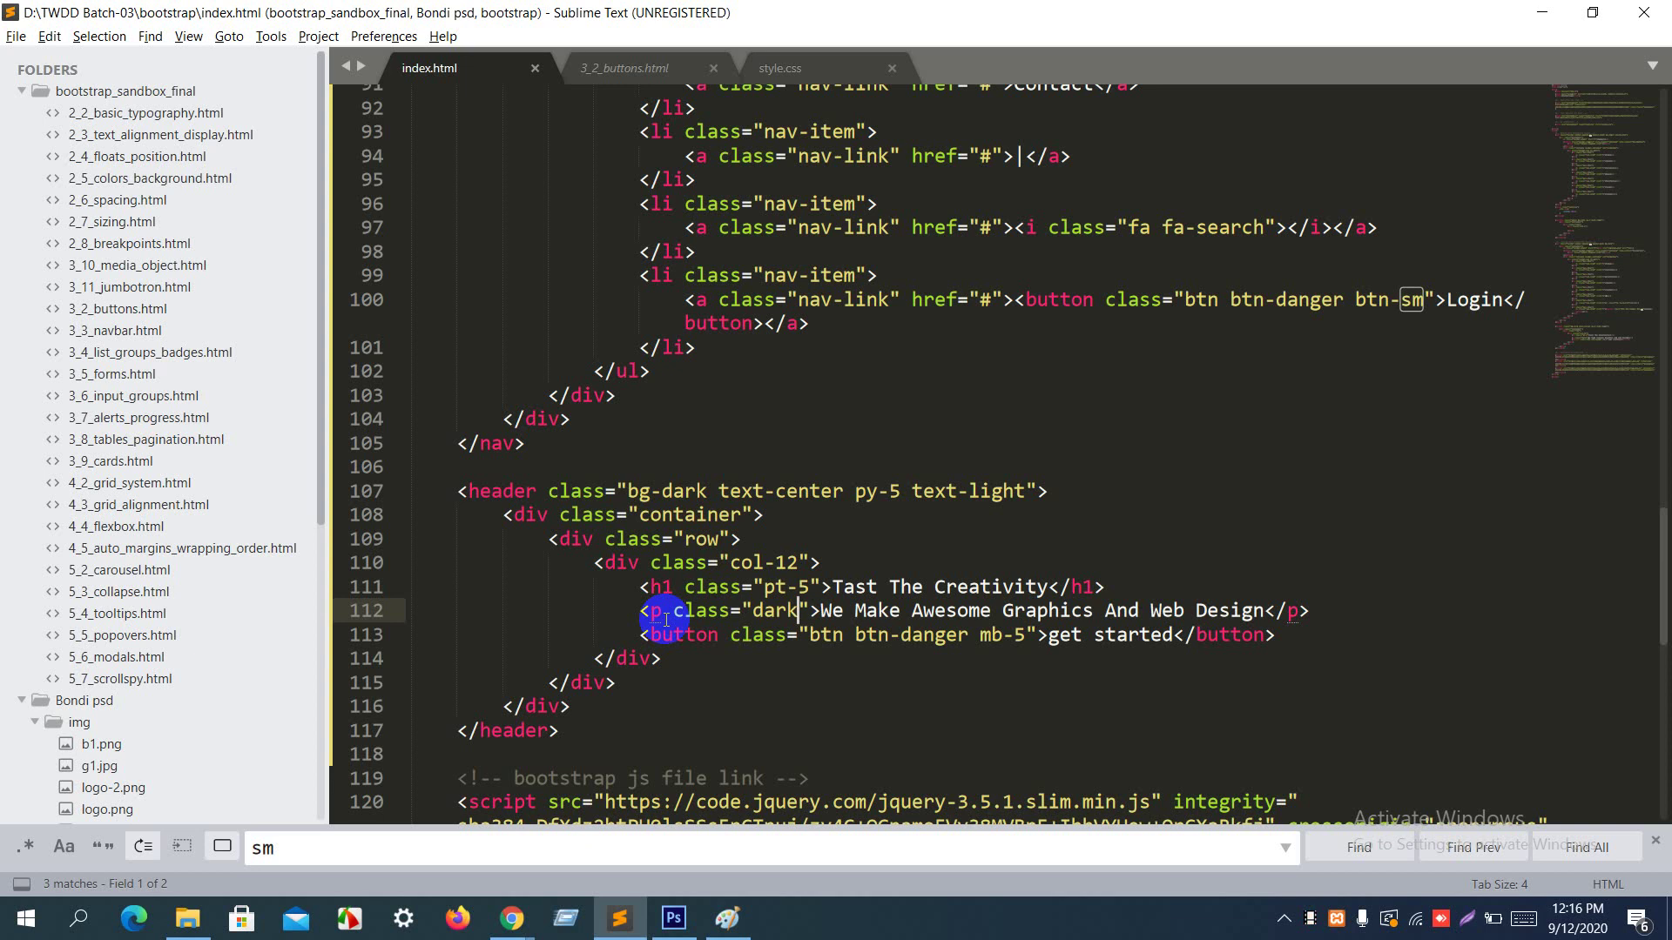
key(BackSpace)
key(BackSpace)
key(BackSpace)
key(BackSpace)
key(BackSpace)
key(BackSpace)
key(BackSpace)
key(BackSpace)
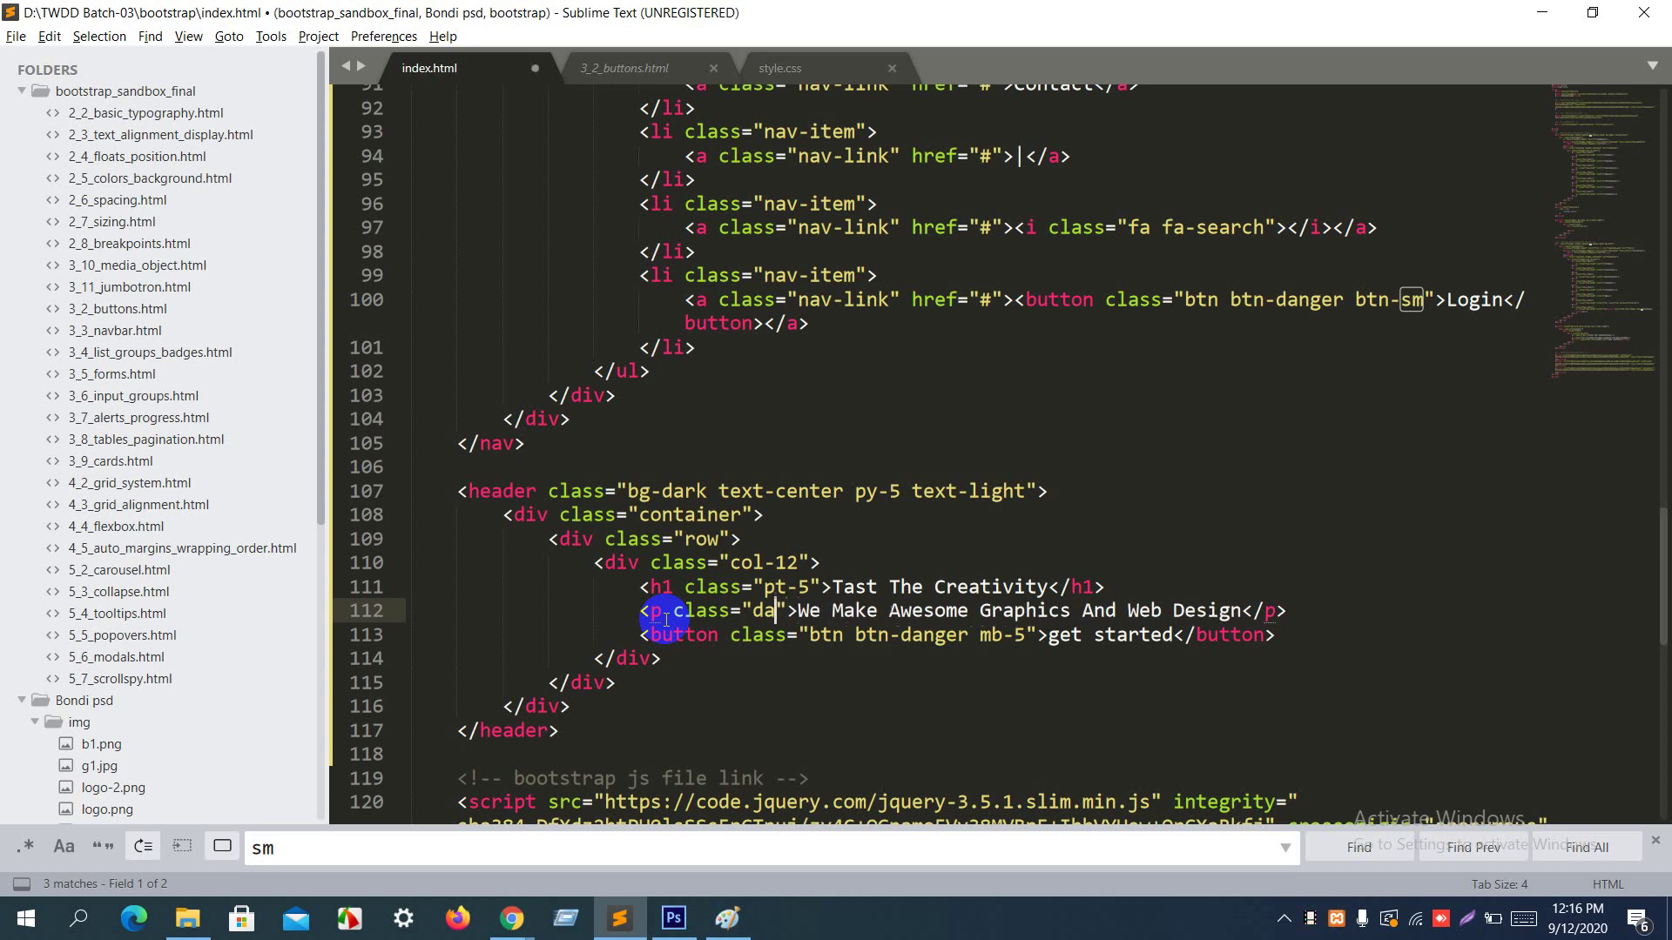
key(BackSpace)
key(BackSpace)
key(BackSpace)
key(BackSpace)
key(BackSpace)
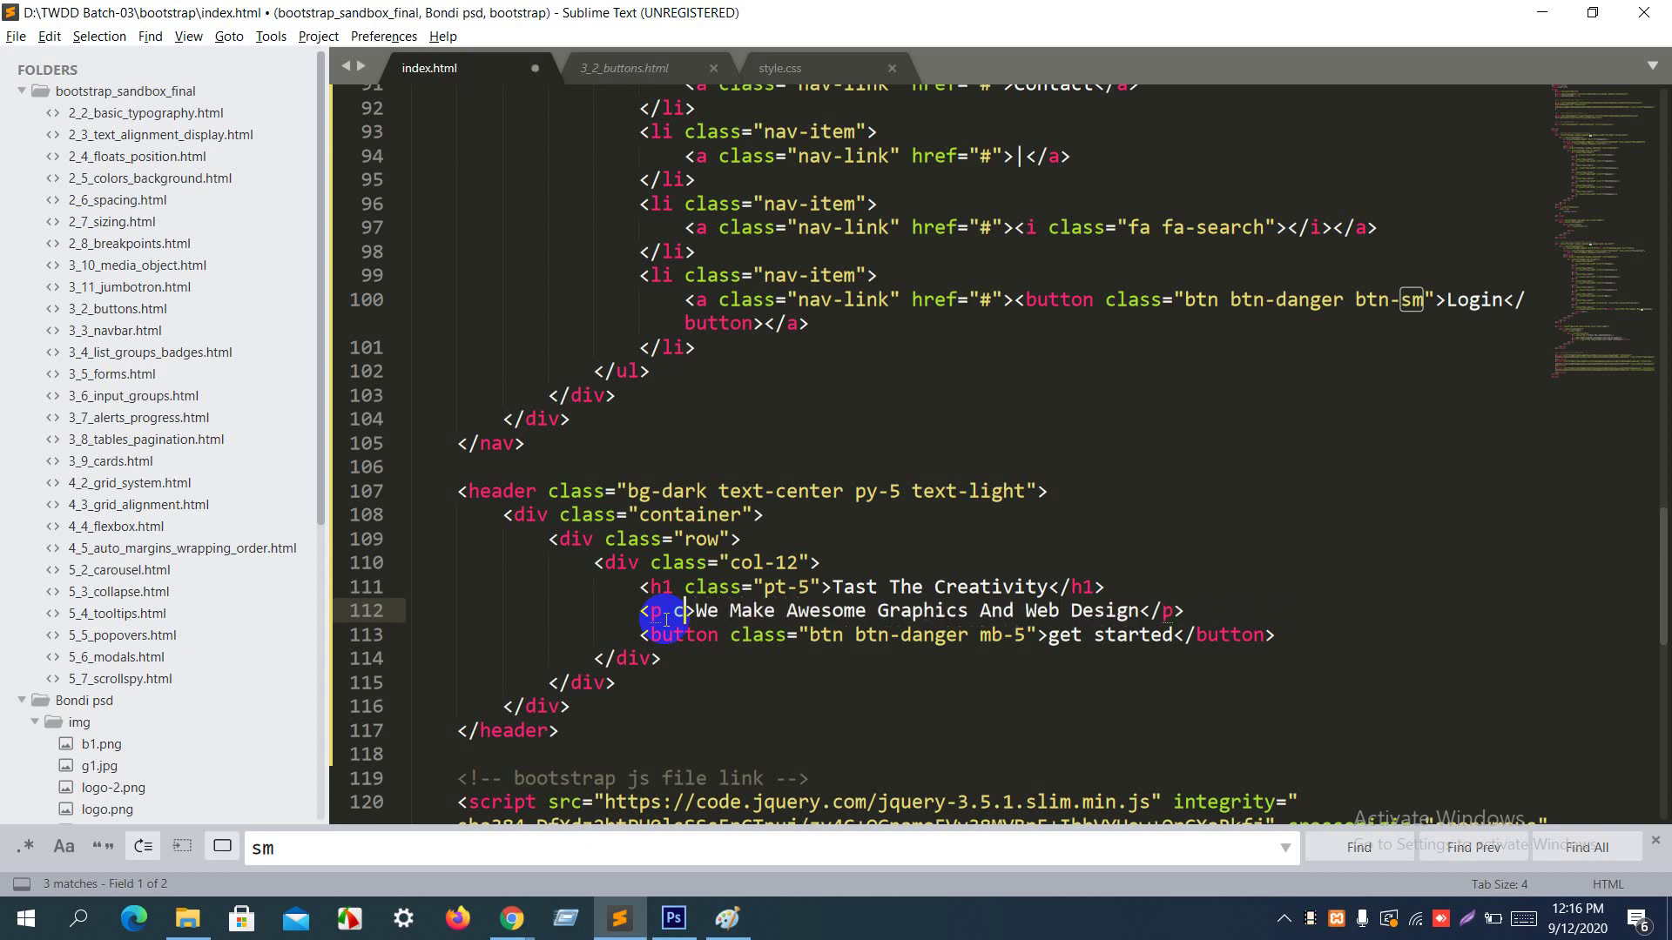
key(ctrl+s)
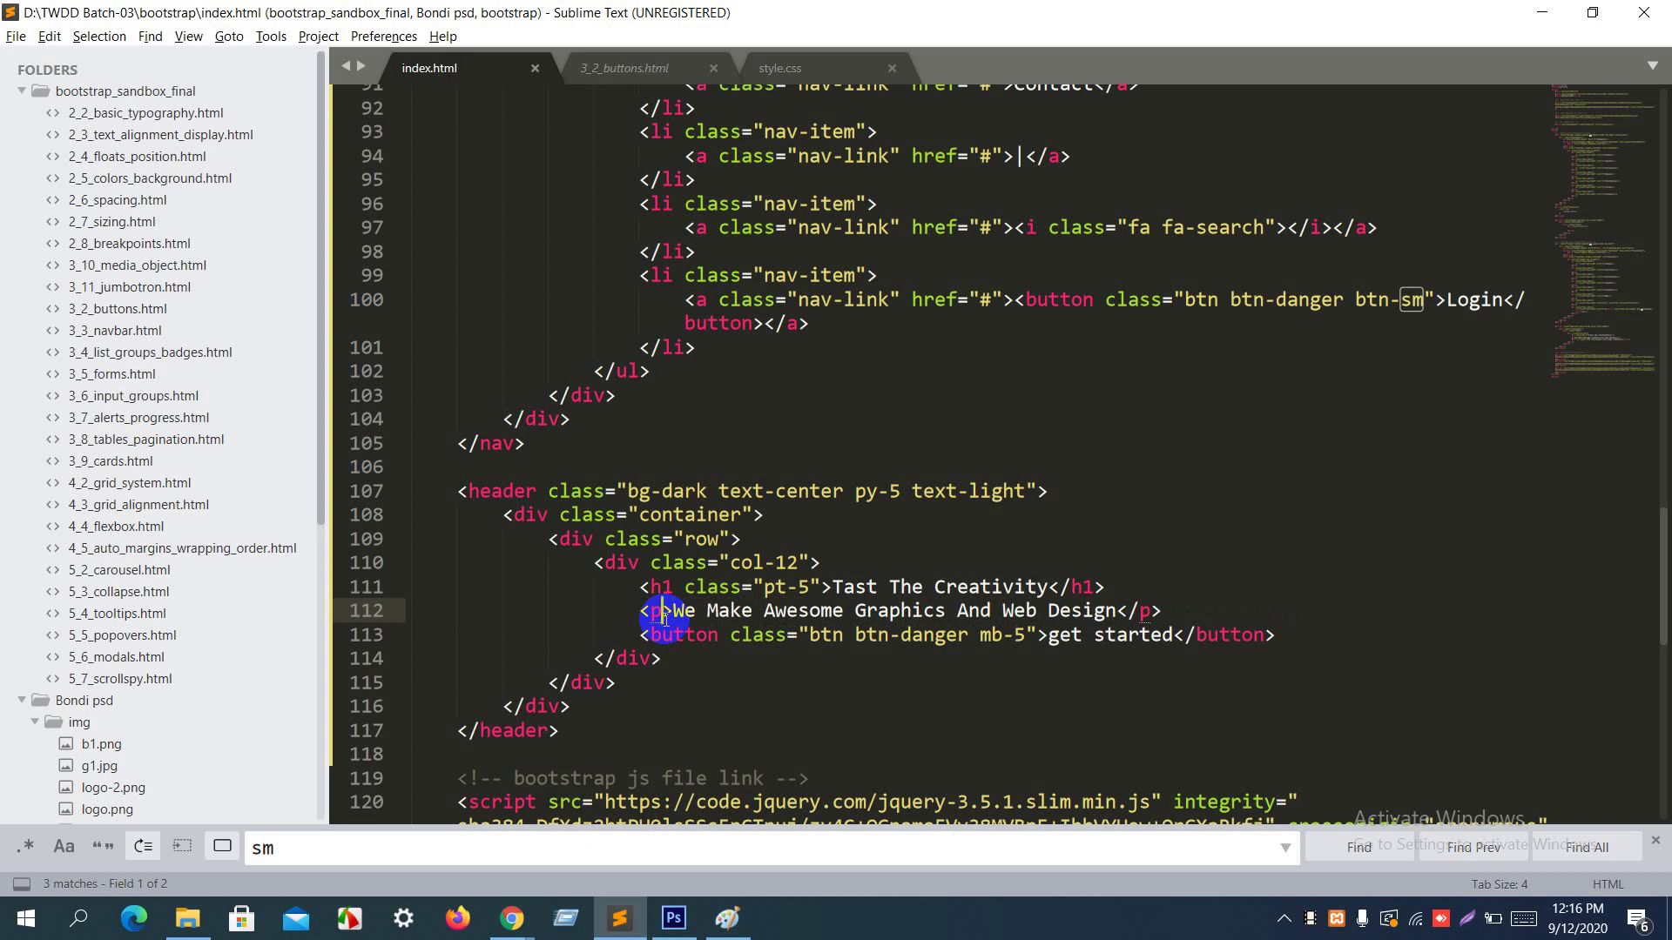
key(alt+Tab)
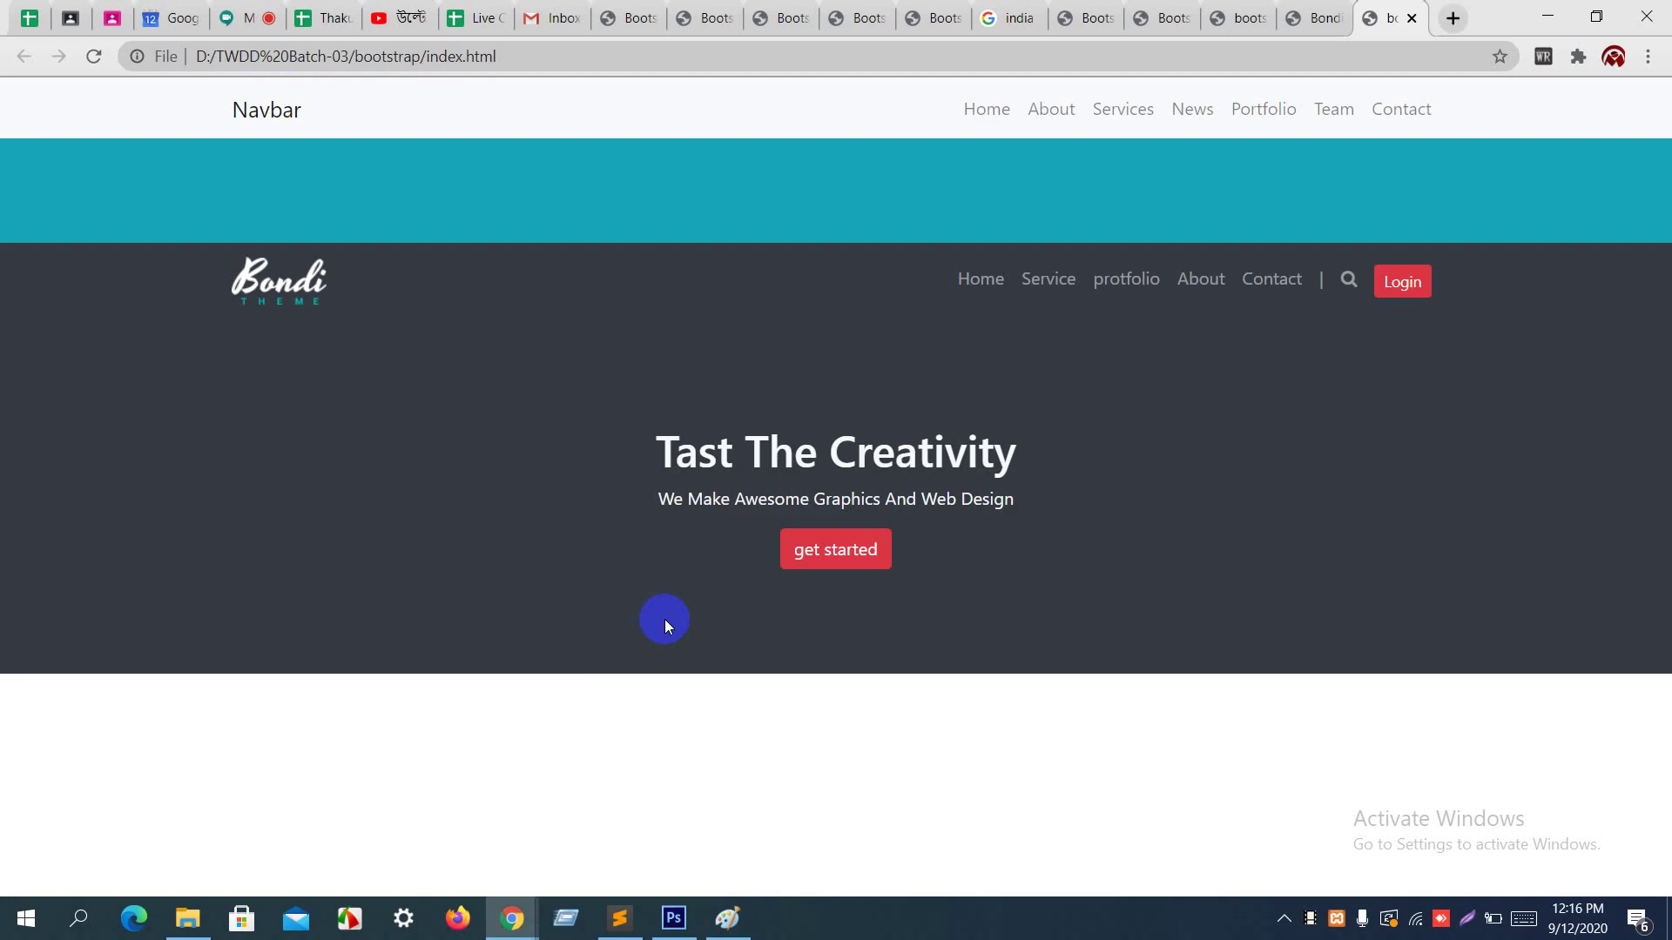
key(F5)
key(alt+Tab)
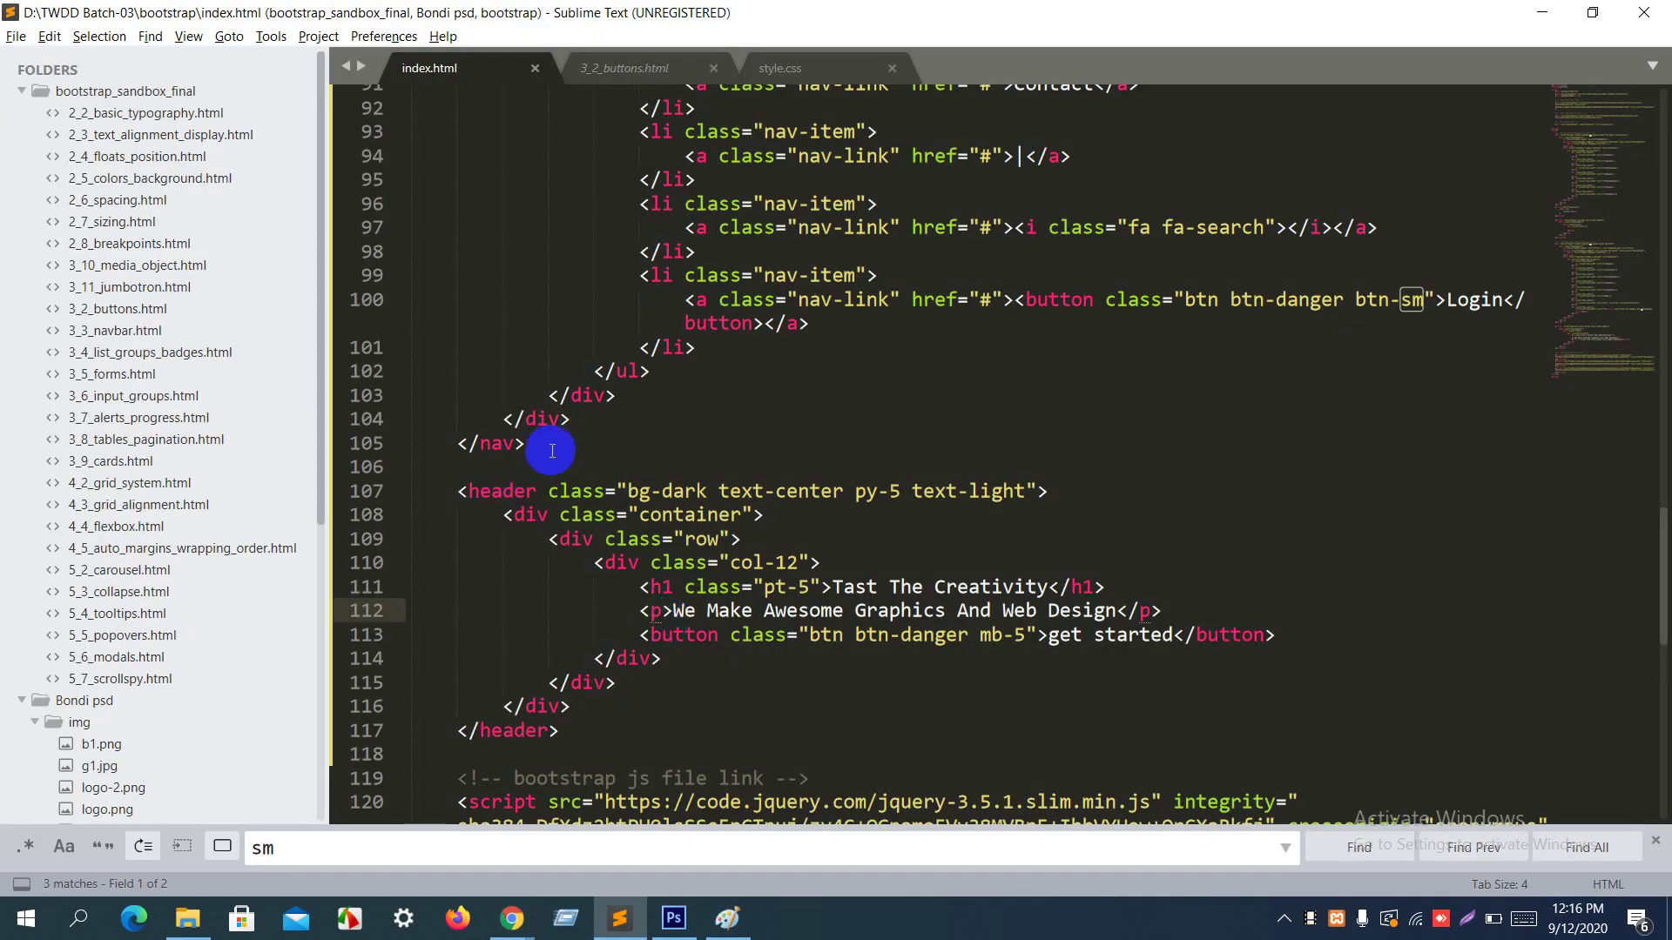
Step: Insert an empty style block between the closing nav tag and the header in index.html
click(552, 447)
key(Return)
key(Return)
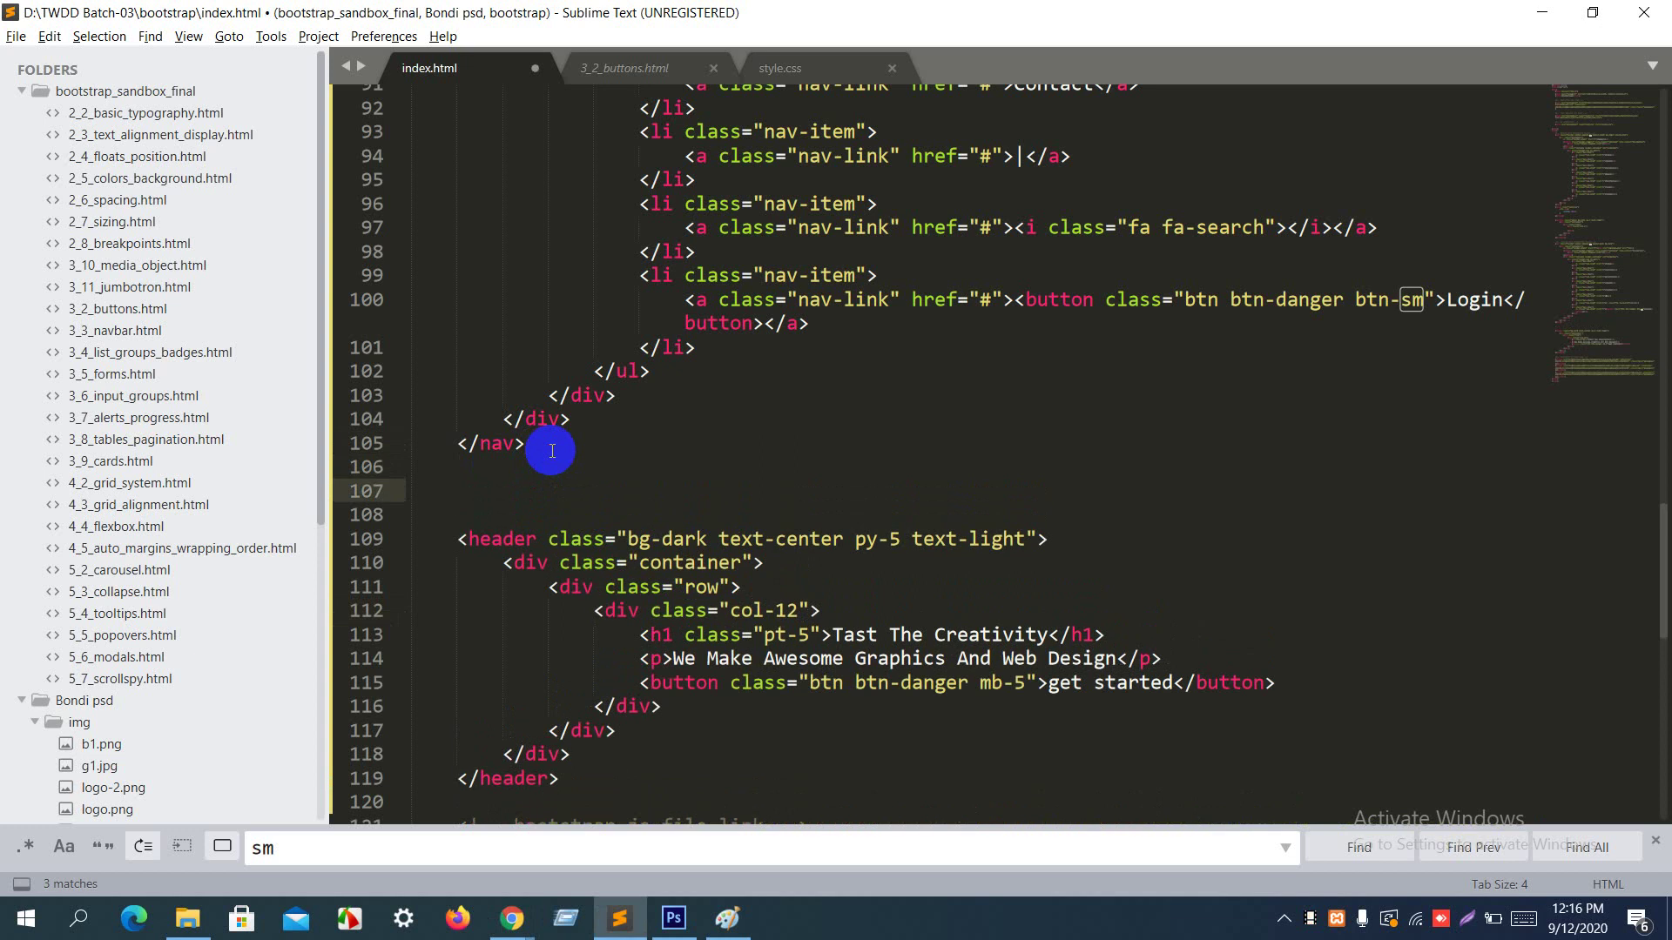
text(style)
key(Tab)
key(Return)
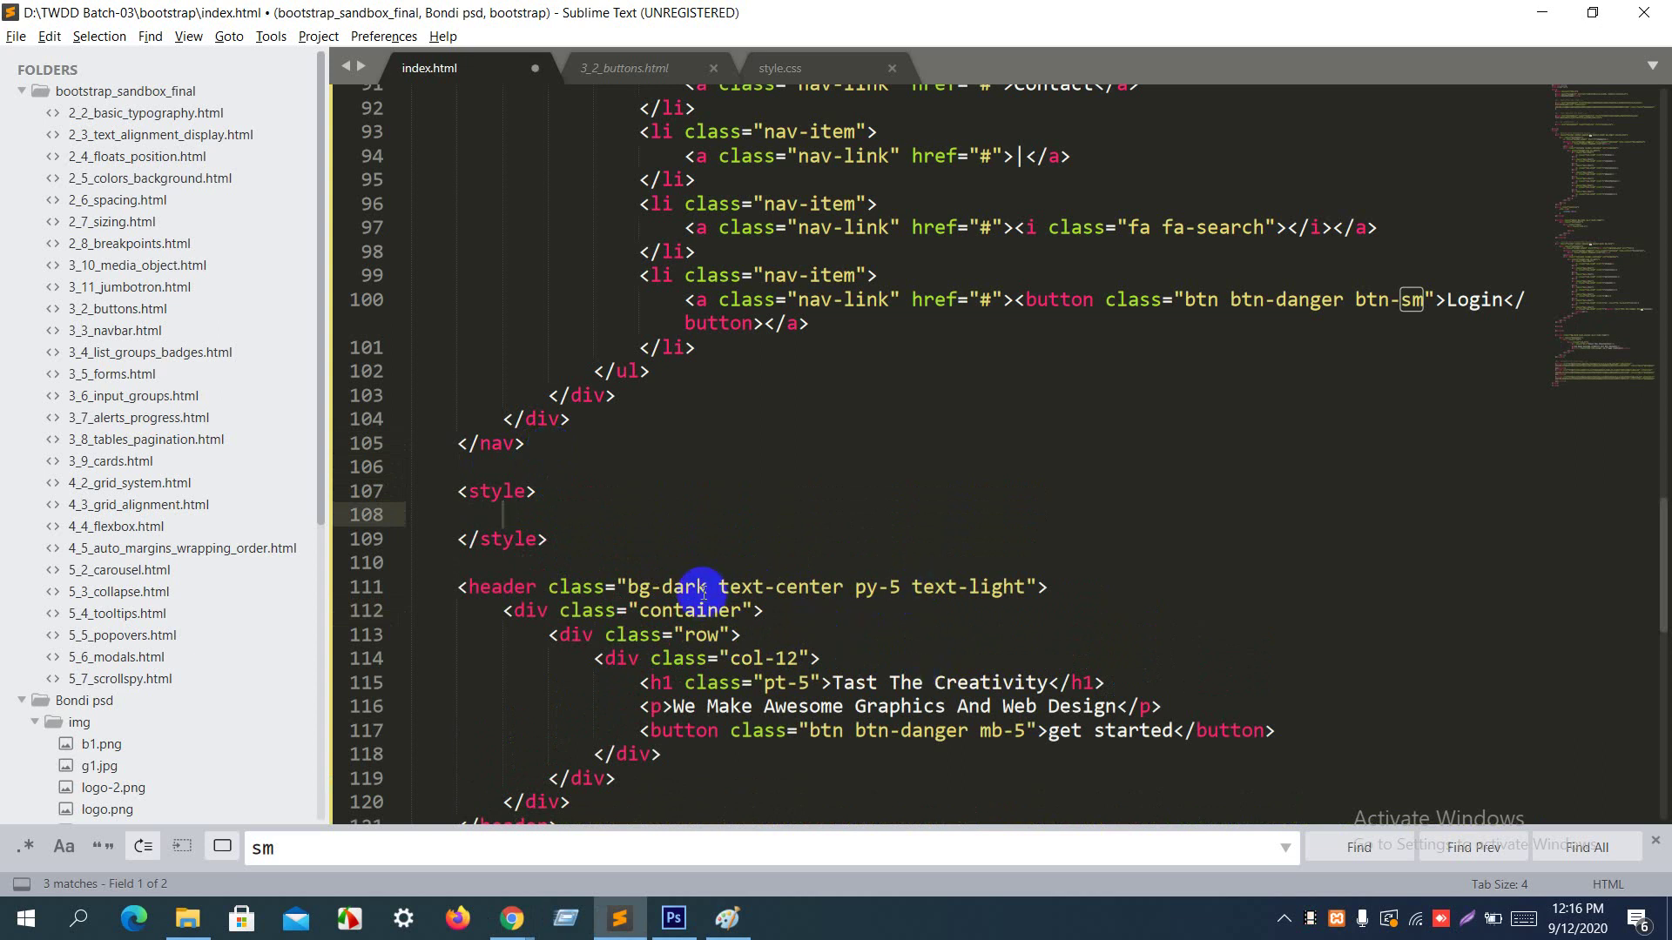
Step: Create an empty ".bg-dark h1" CSS rule inside the style block, copying the class name from the header tag
drag(705, 596, 613, 588)
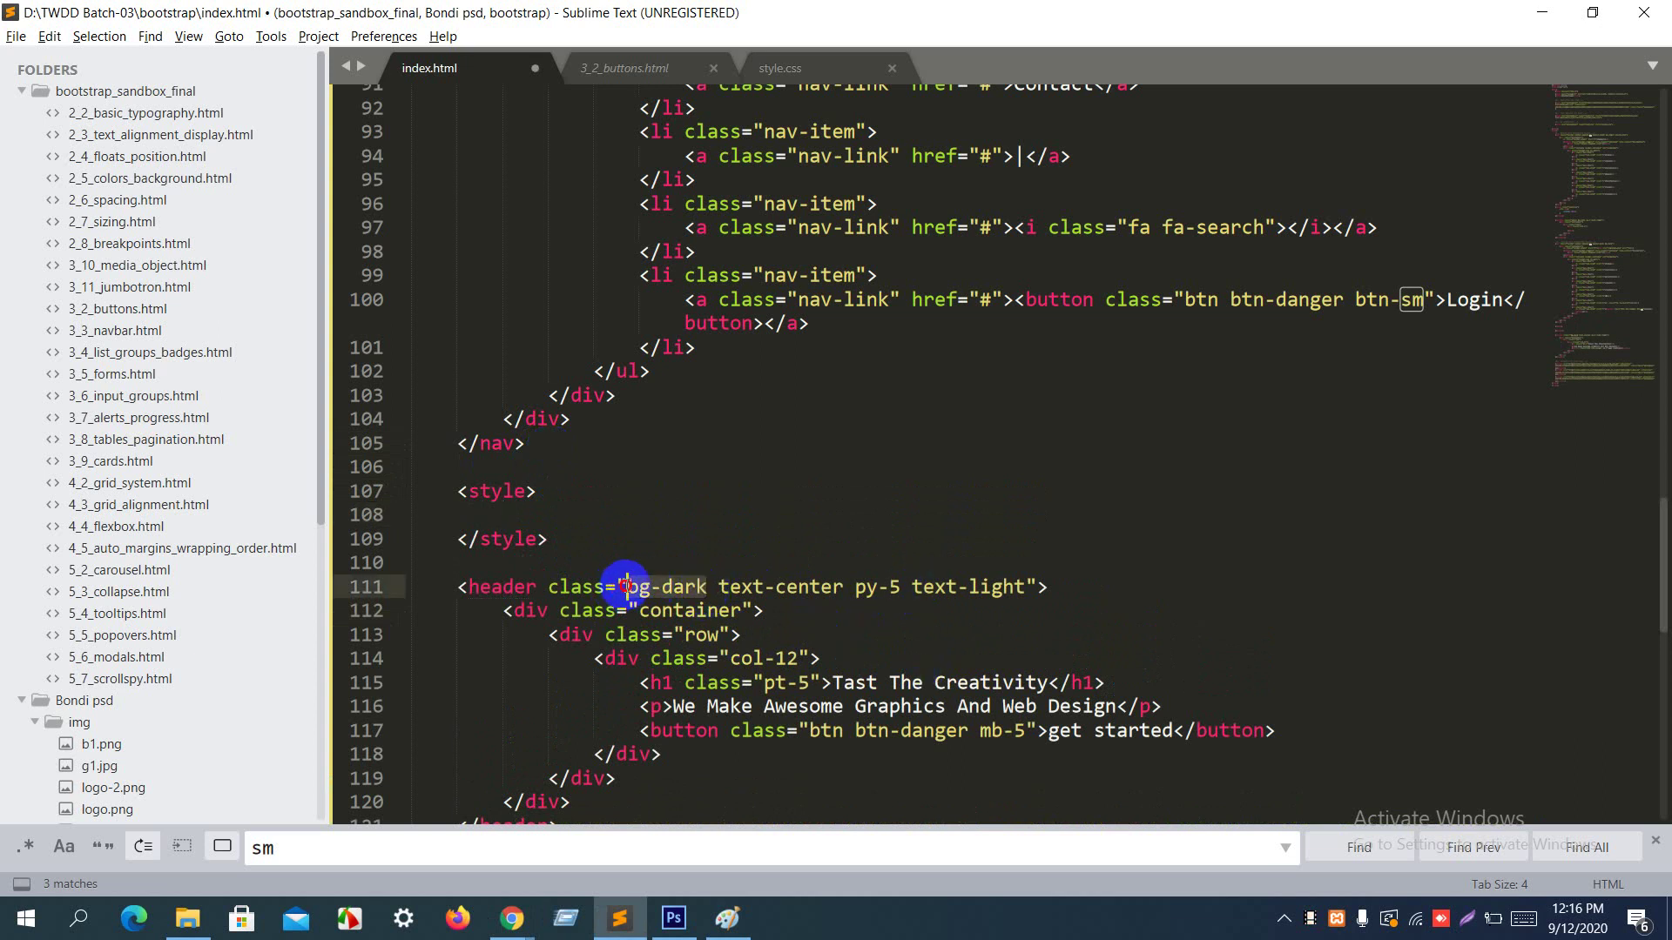
key(ctrl+c)
click(537, 505)
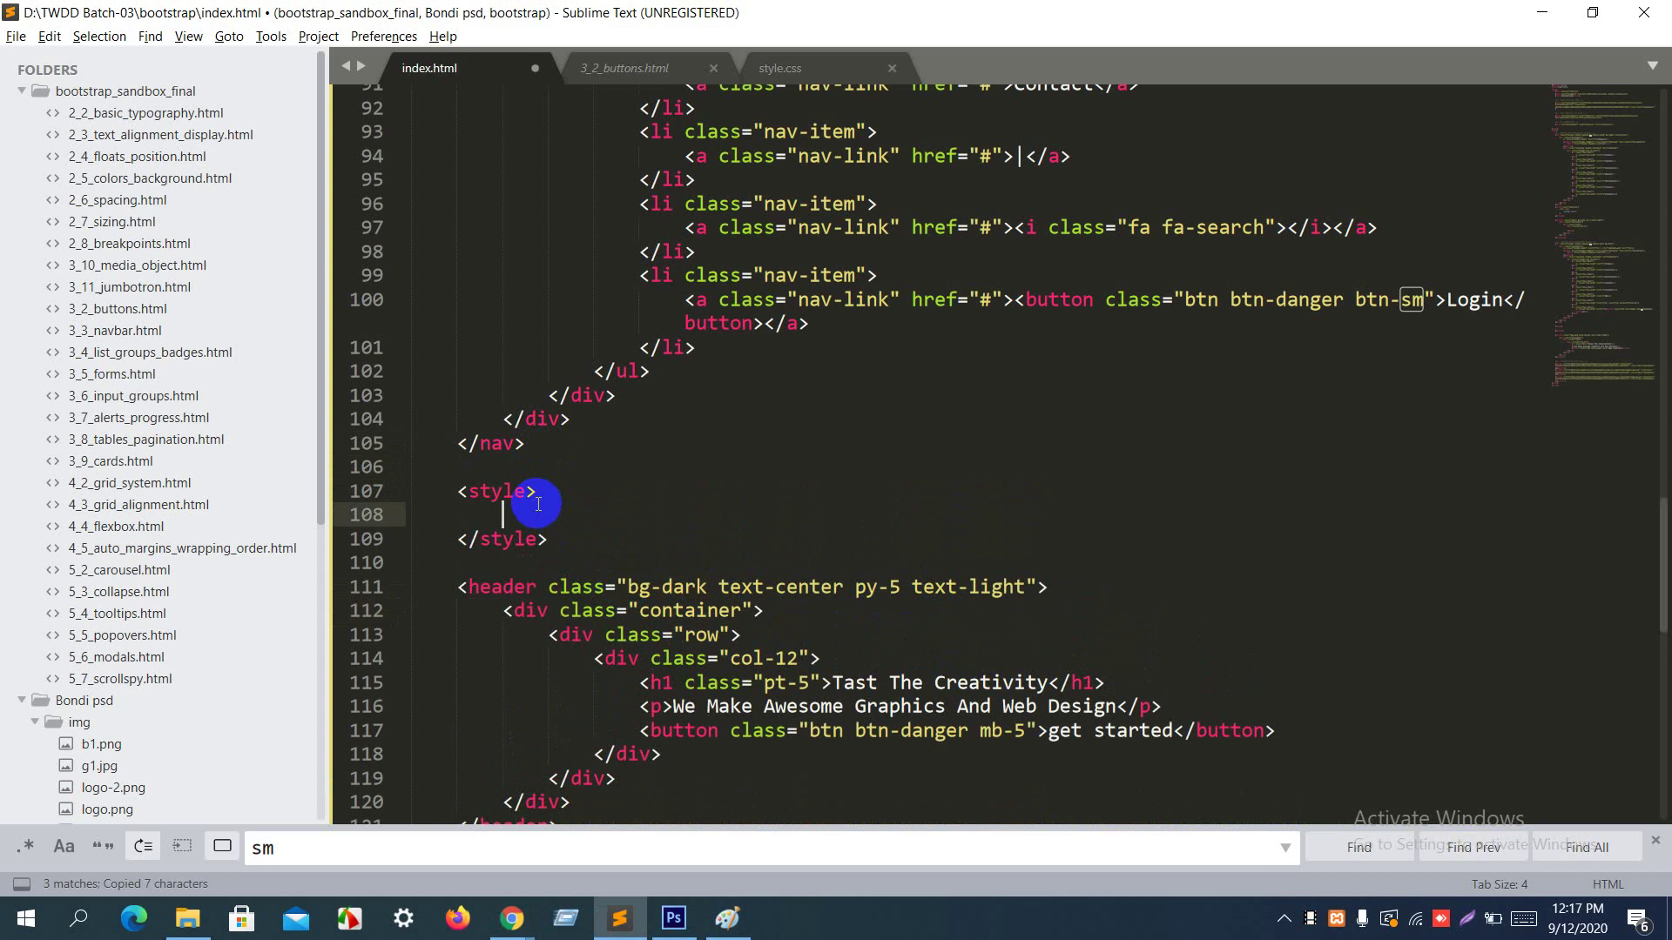
text(.)
key(ctrl+v)
text(h)
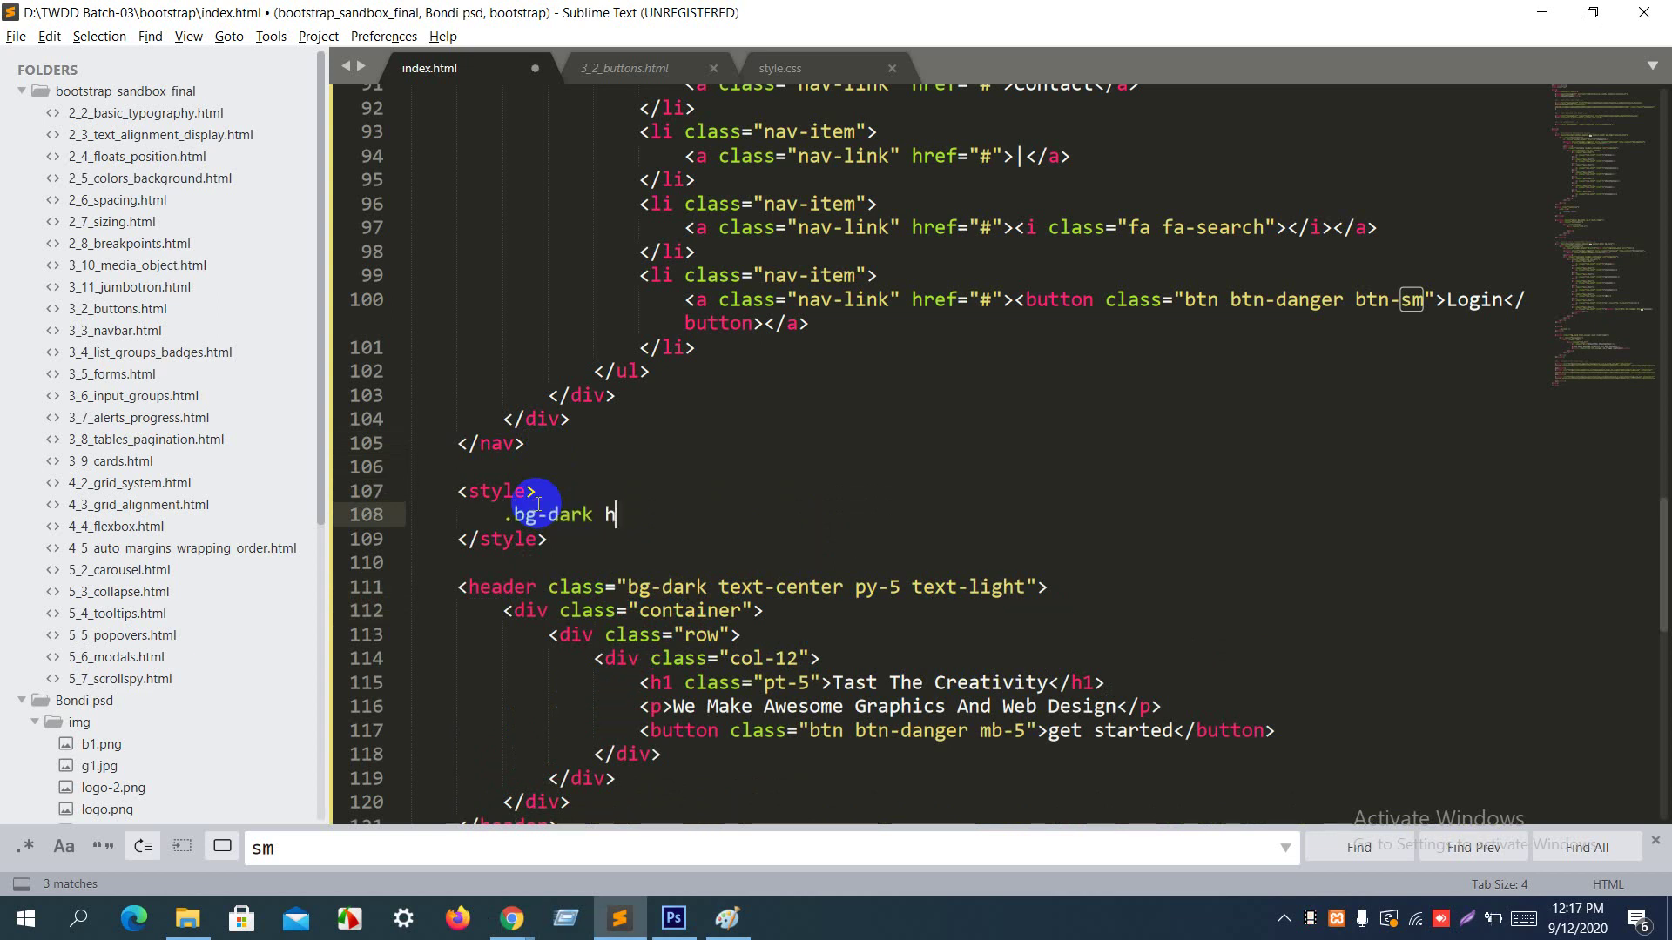
text(1{)
key(Return)
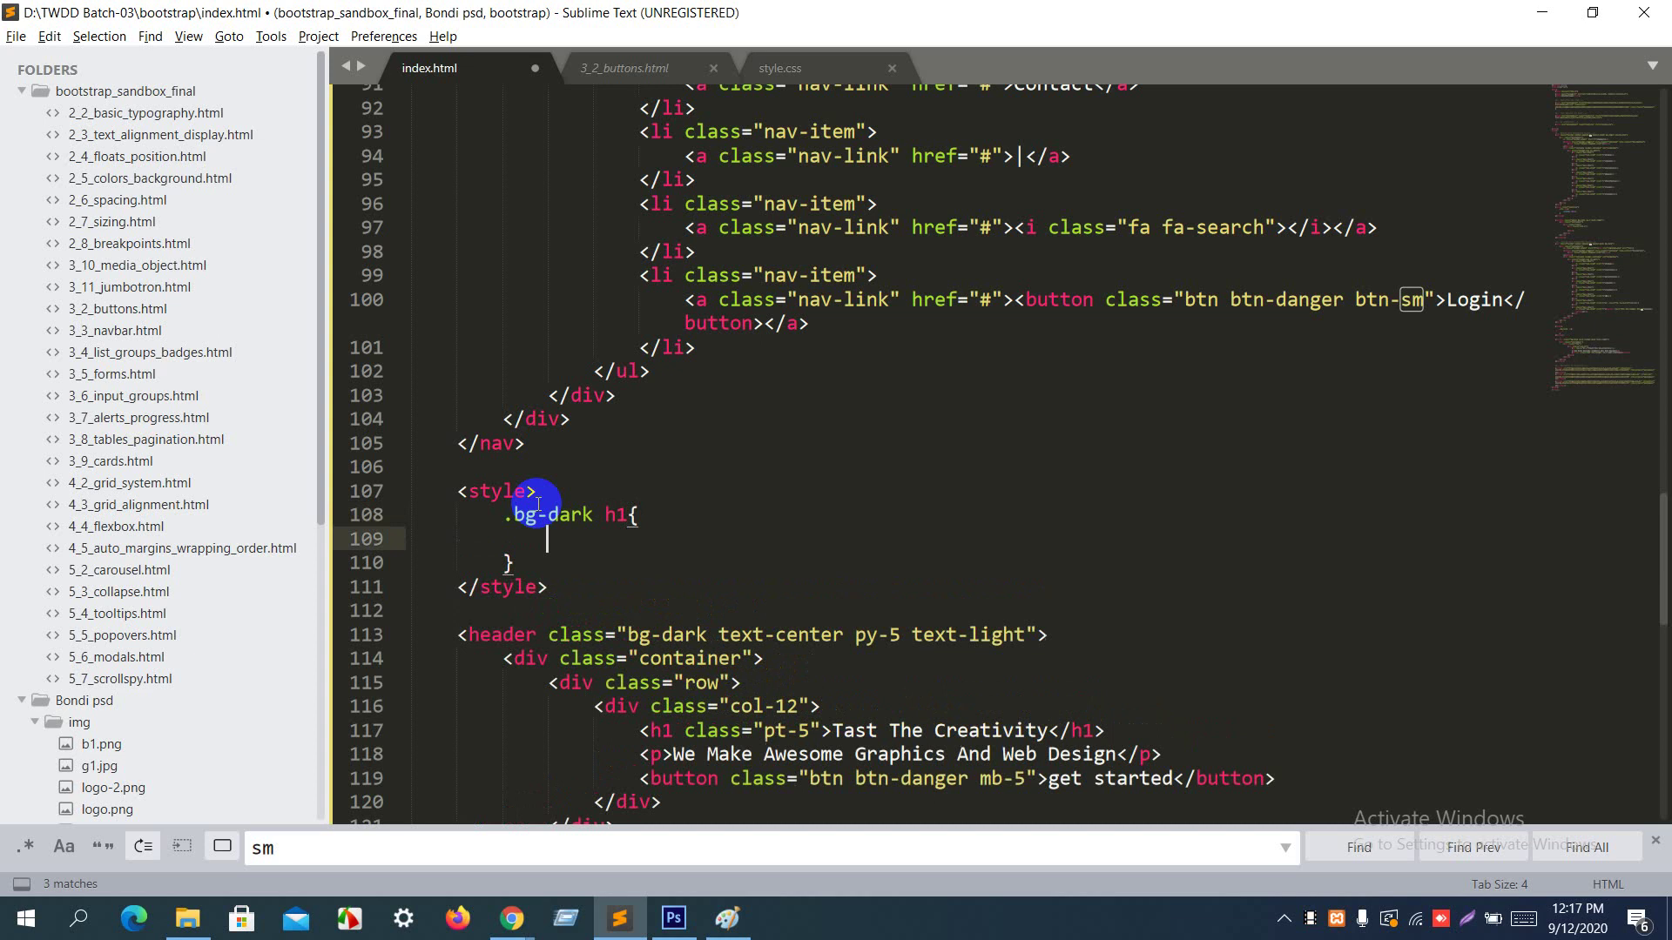
Step: Add "color: red;" to the .bg-dark h1 rule, save index.html, and reload the page in Chrome
text(colo)
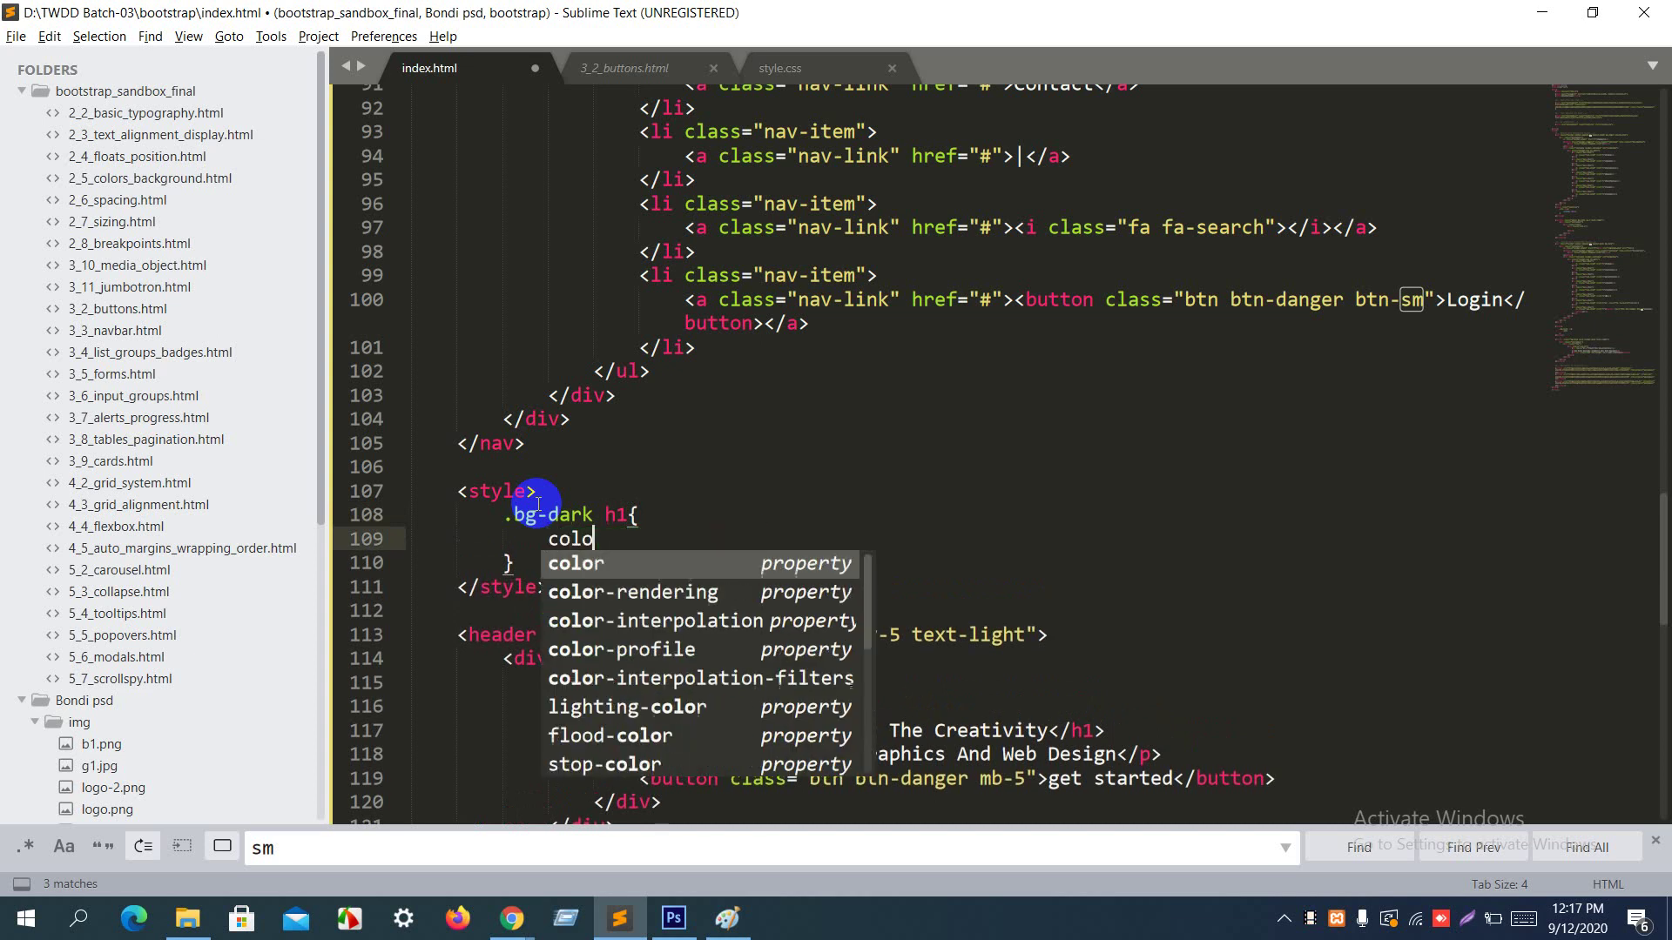
text(r)
key(Return)
text(re)
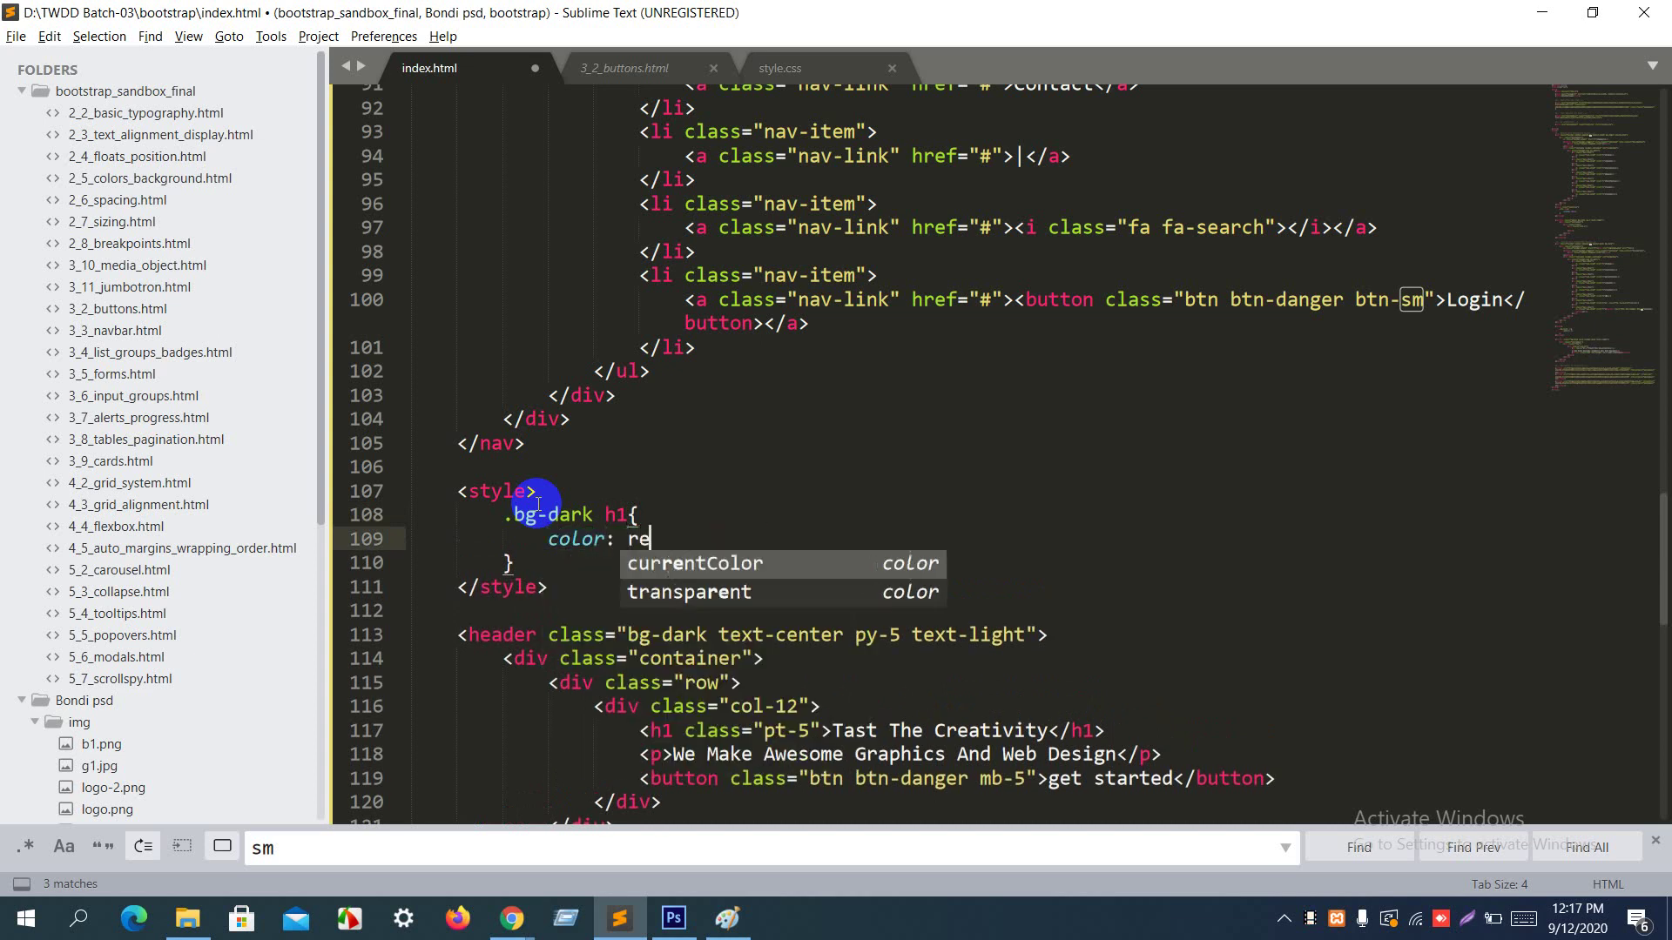
text(d;)
key(ctrl+s)
key(alt+Tab)
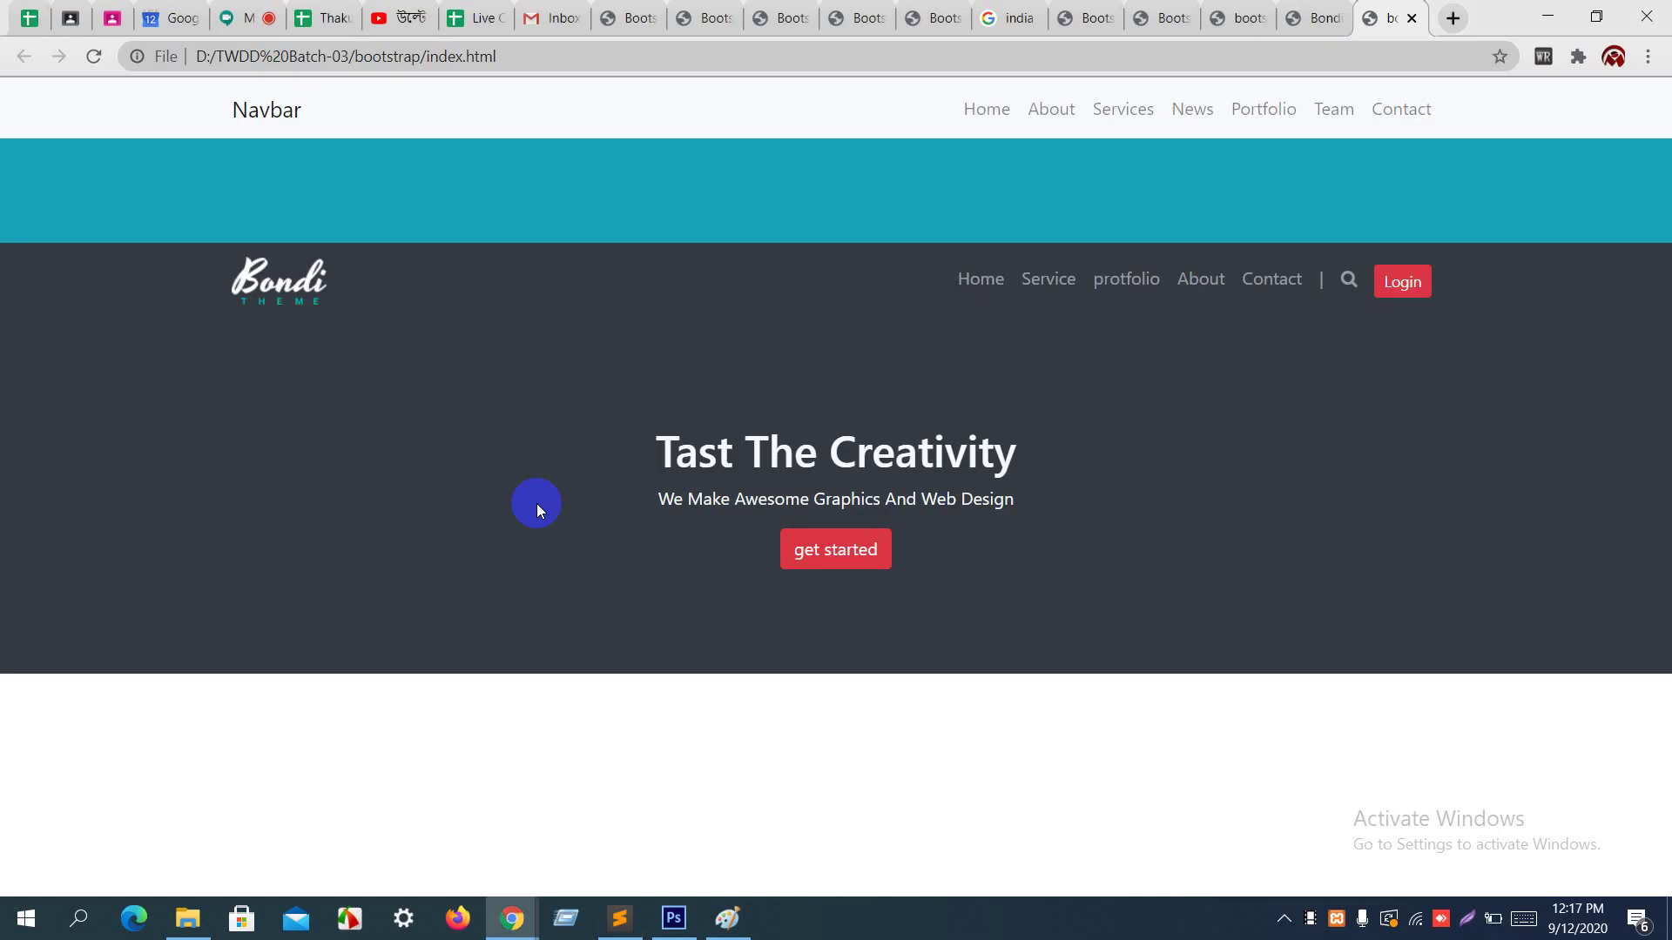
key(F5)
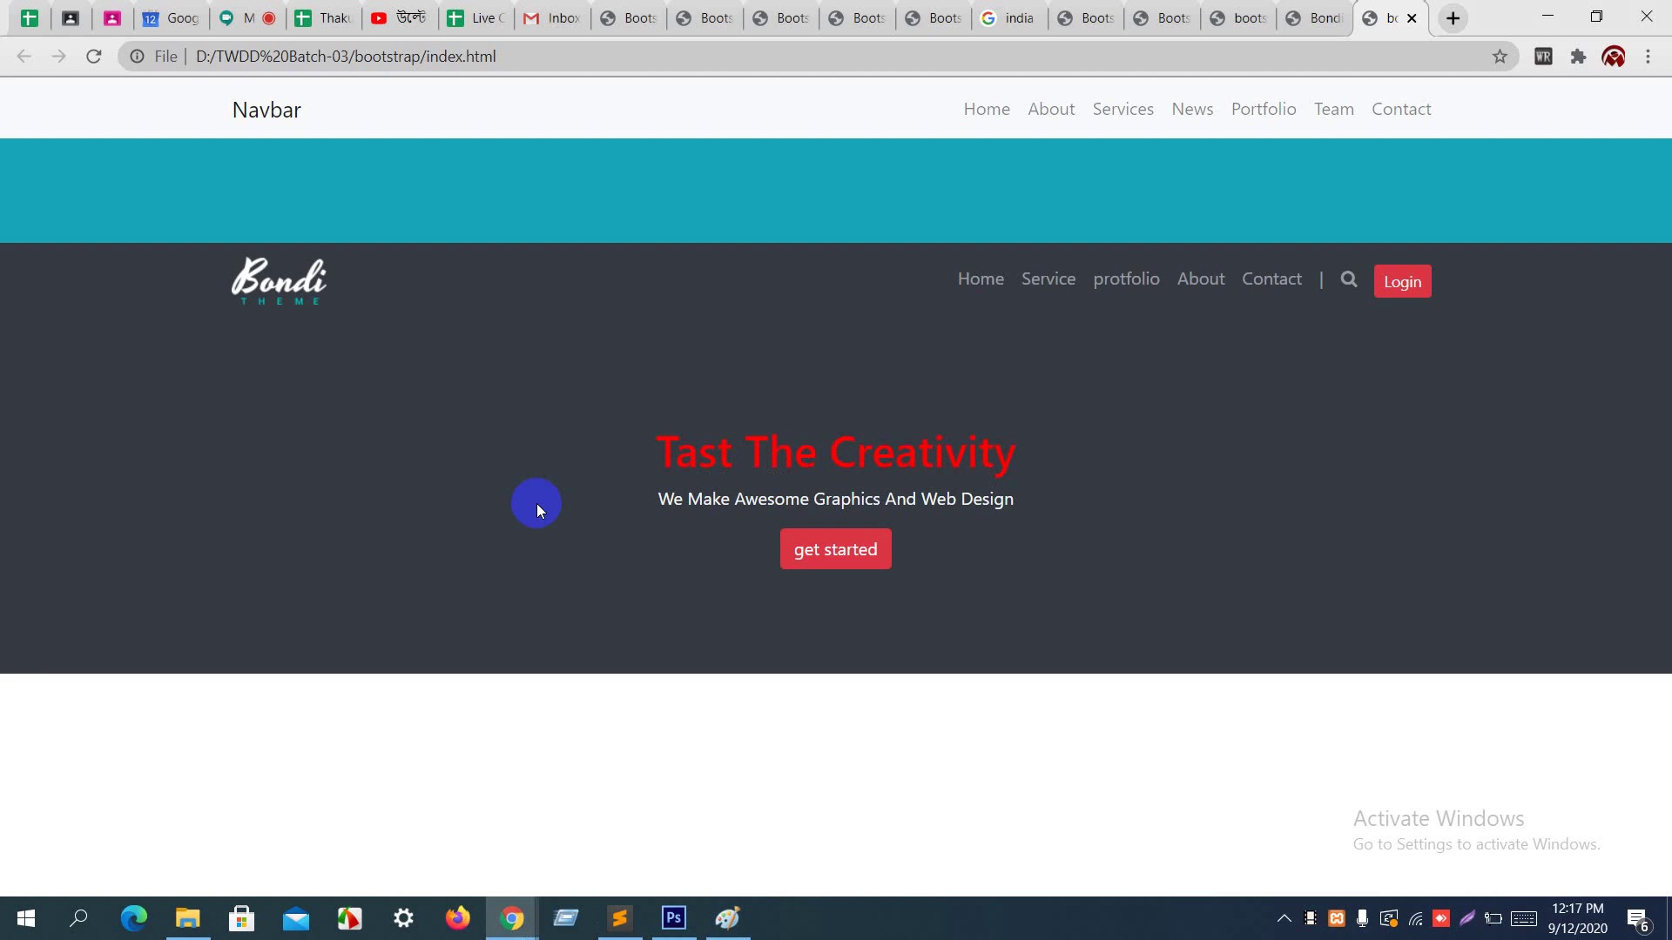
Step: Replace the h1 rule's color declaration with "text-shadow: 2px 3px 5px red;" in Sublime Text, save, and reload the page in Chrome
key(alt+Tab)
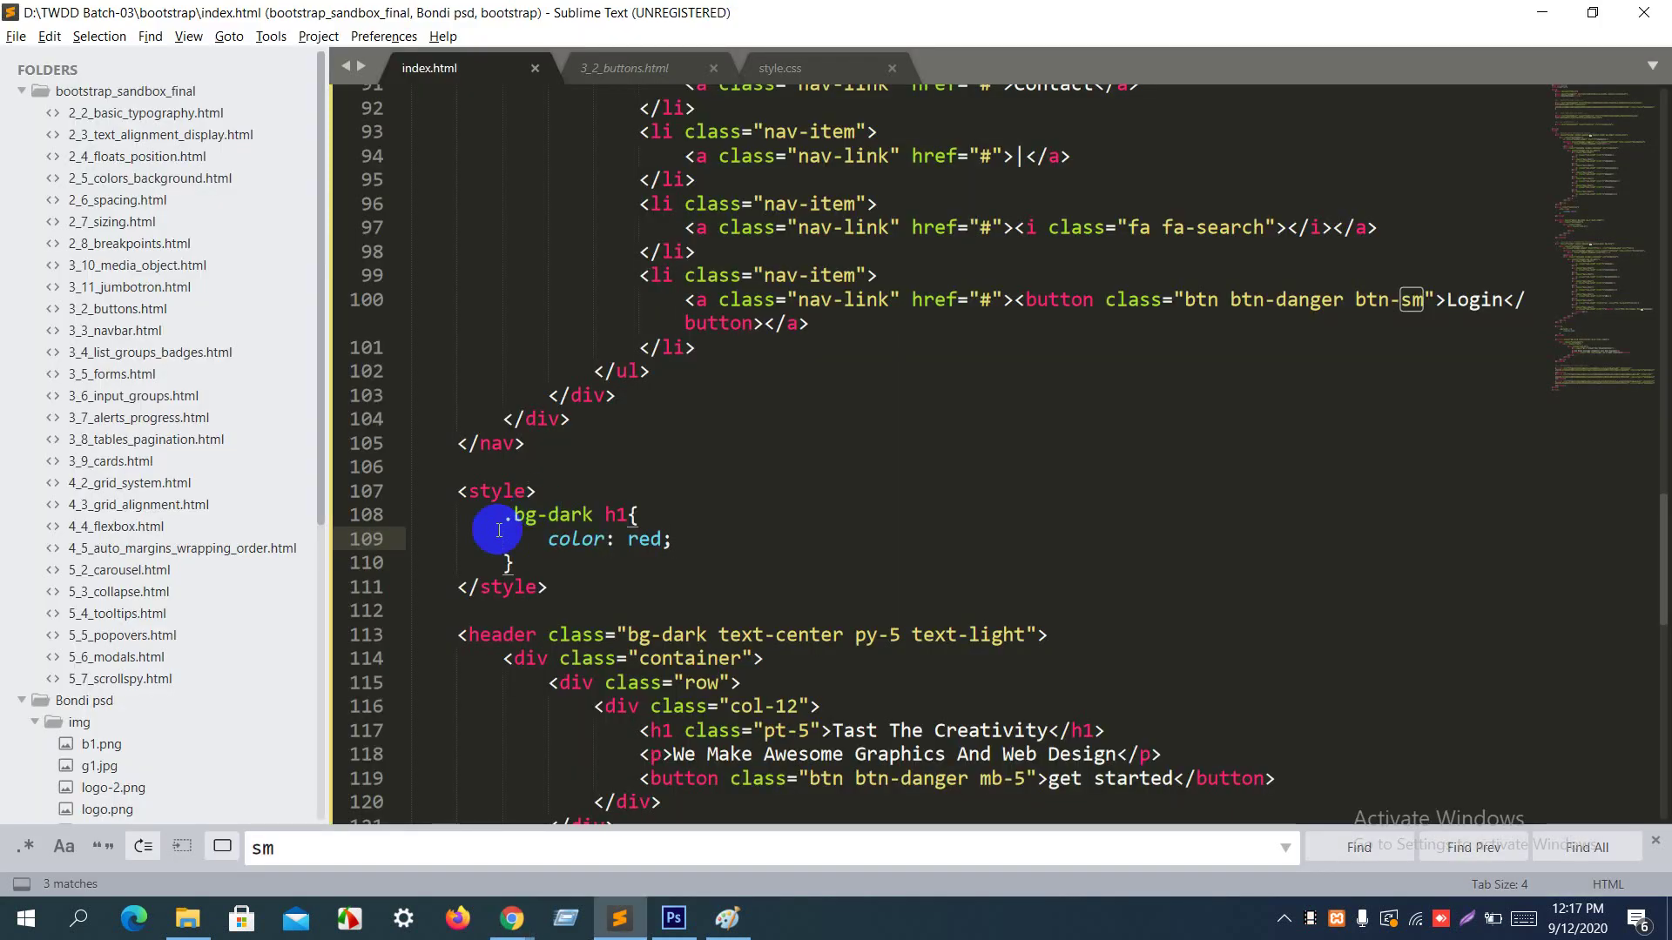
drag(662, 540, 628, 541)
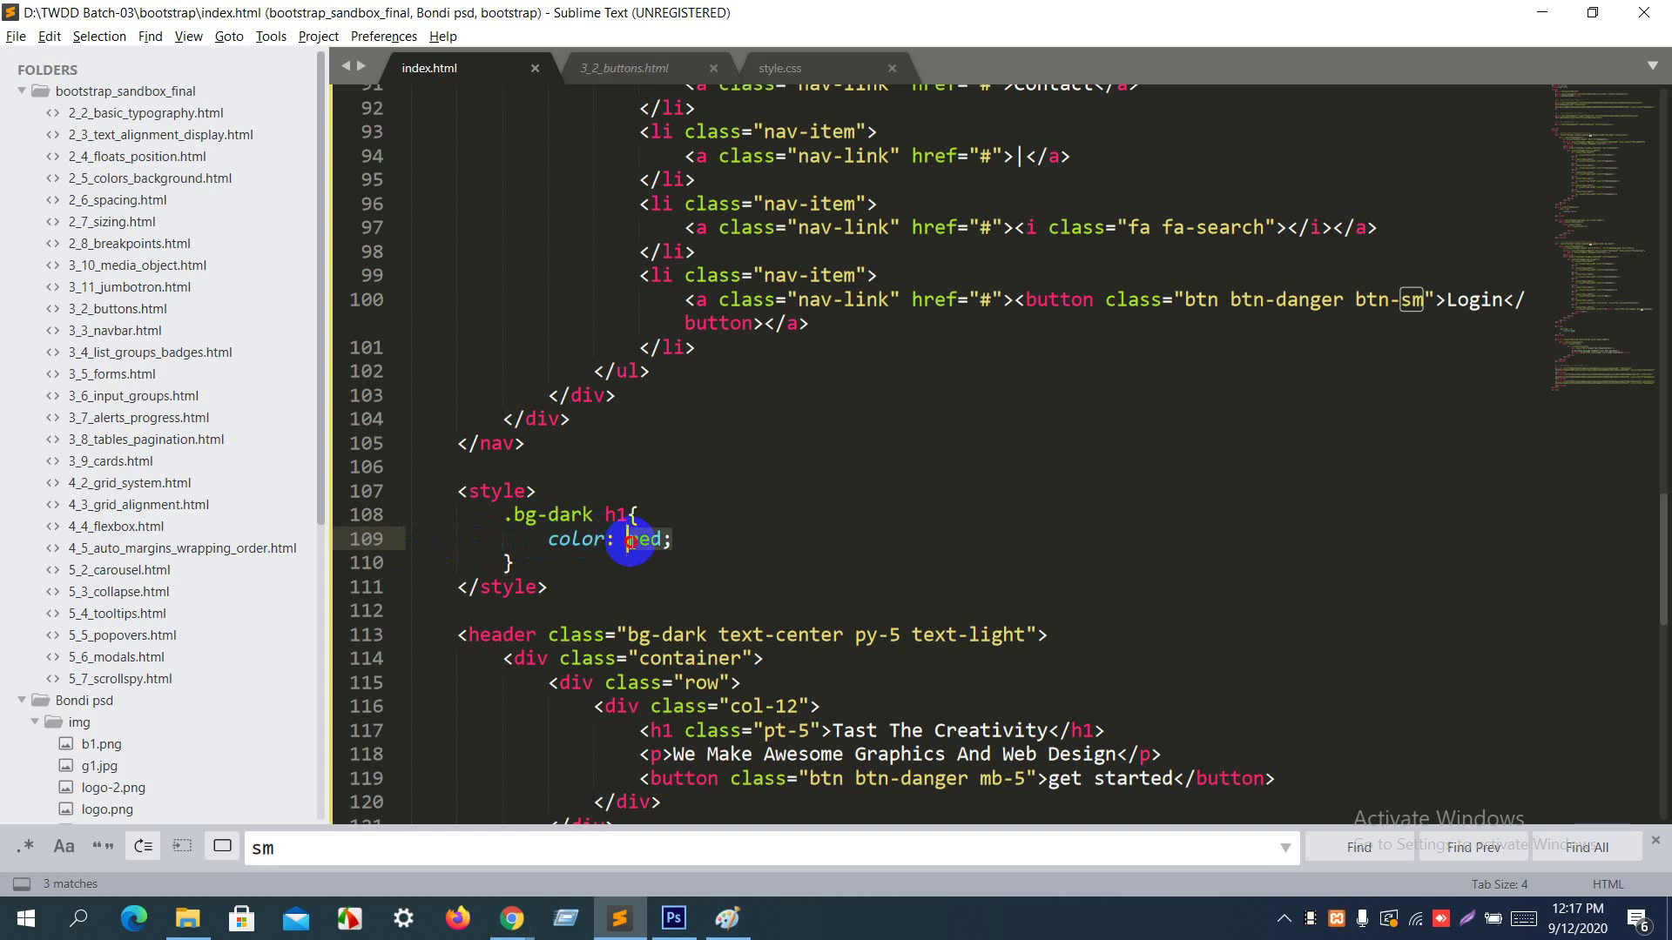
key(BackSpace)
key(Delete)
key(BackSpace)
key(BackSpace)
key(BackSpace)
key(BackSpace)
key(BackSpace)
key(BackSpace)
key(BackSpace)
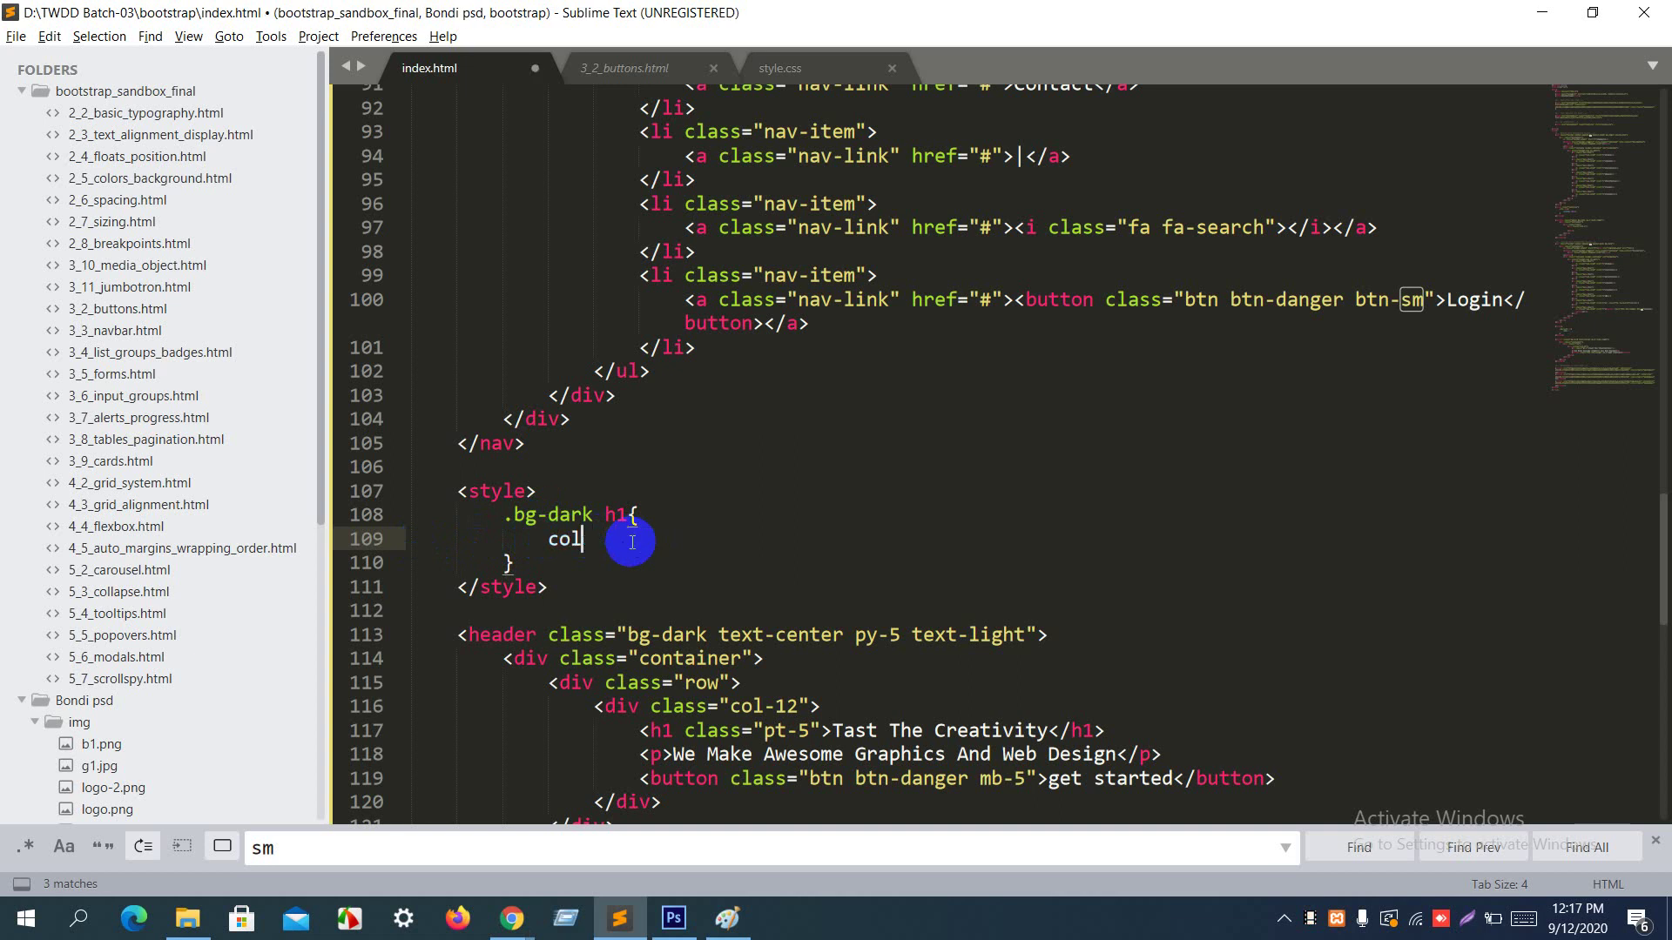
text(text)
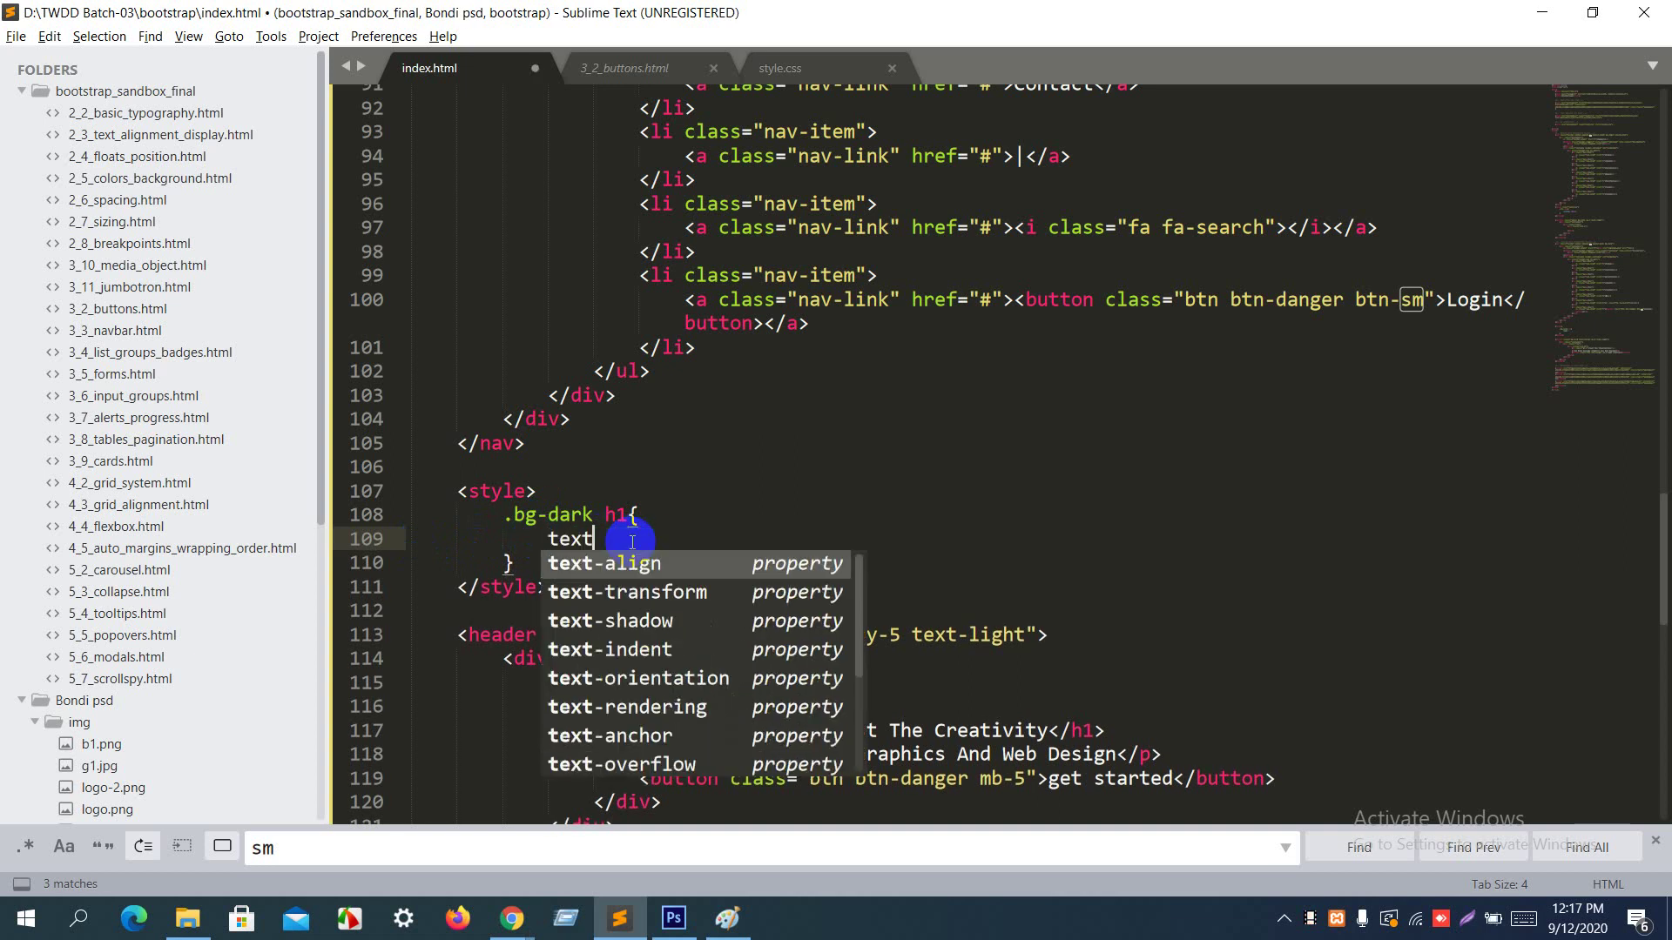
key(Down)
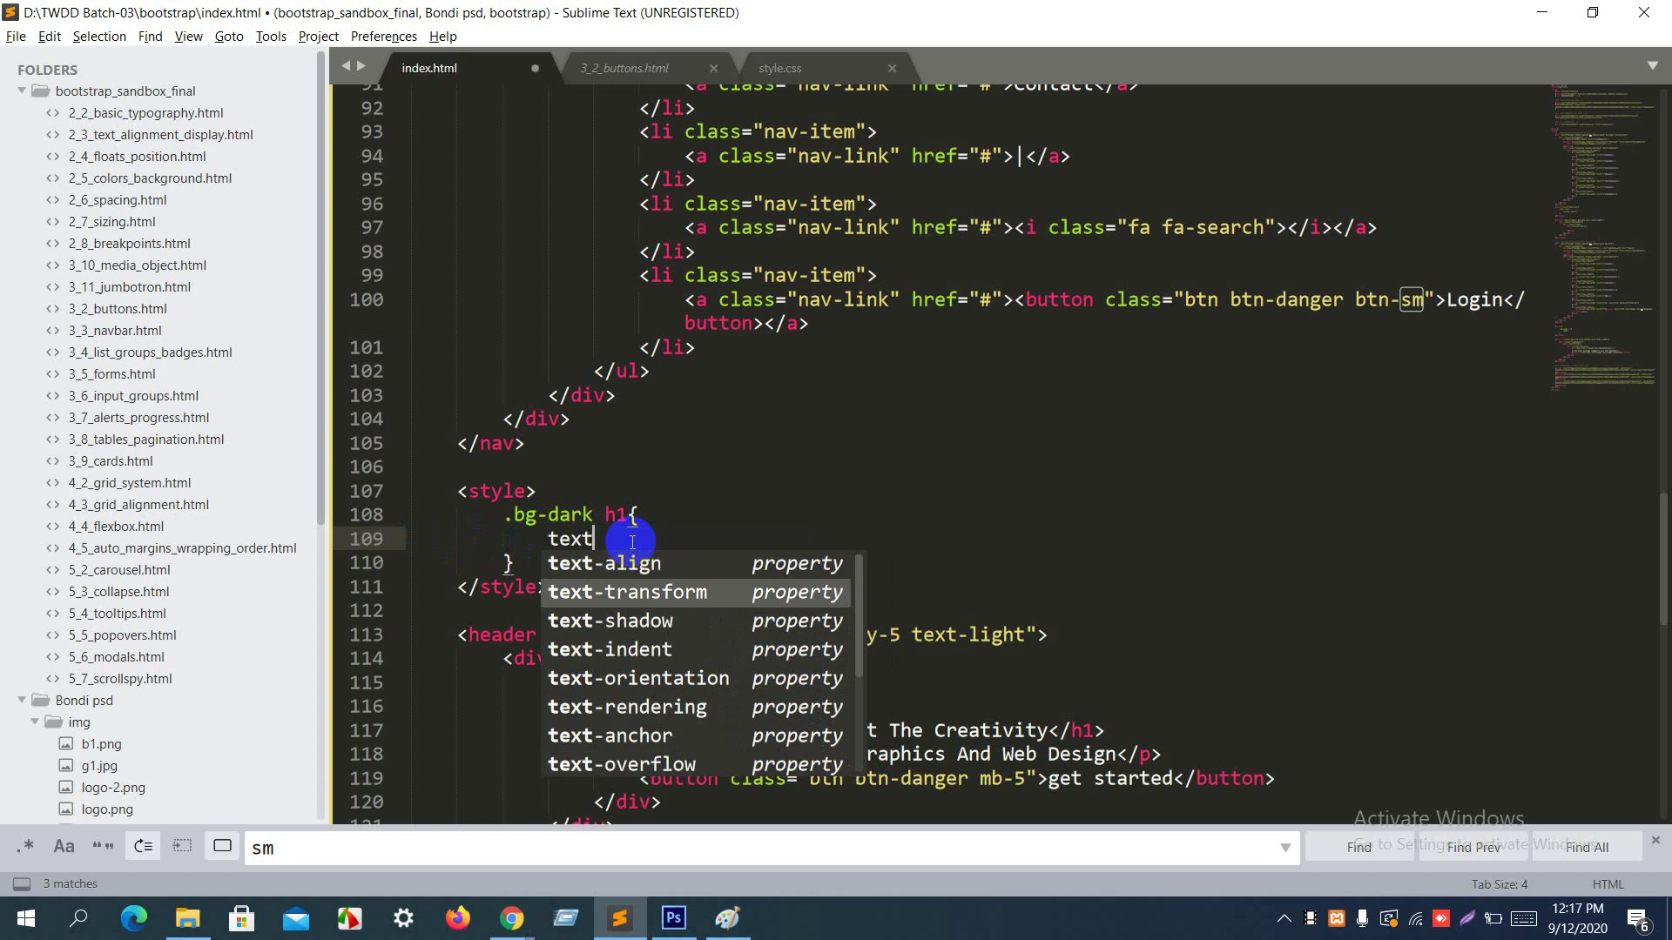
key(Down)
key(Return)
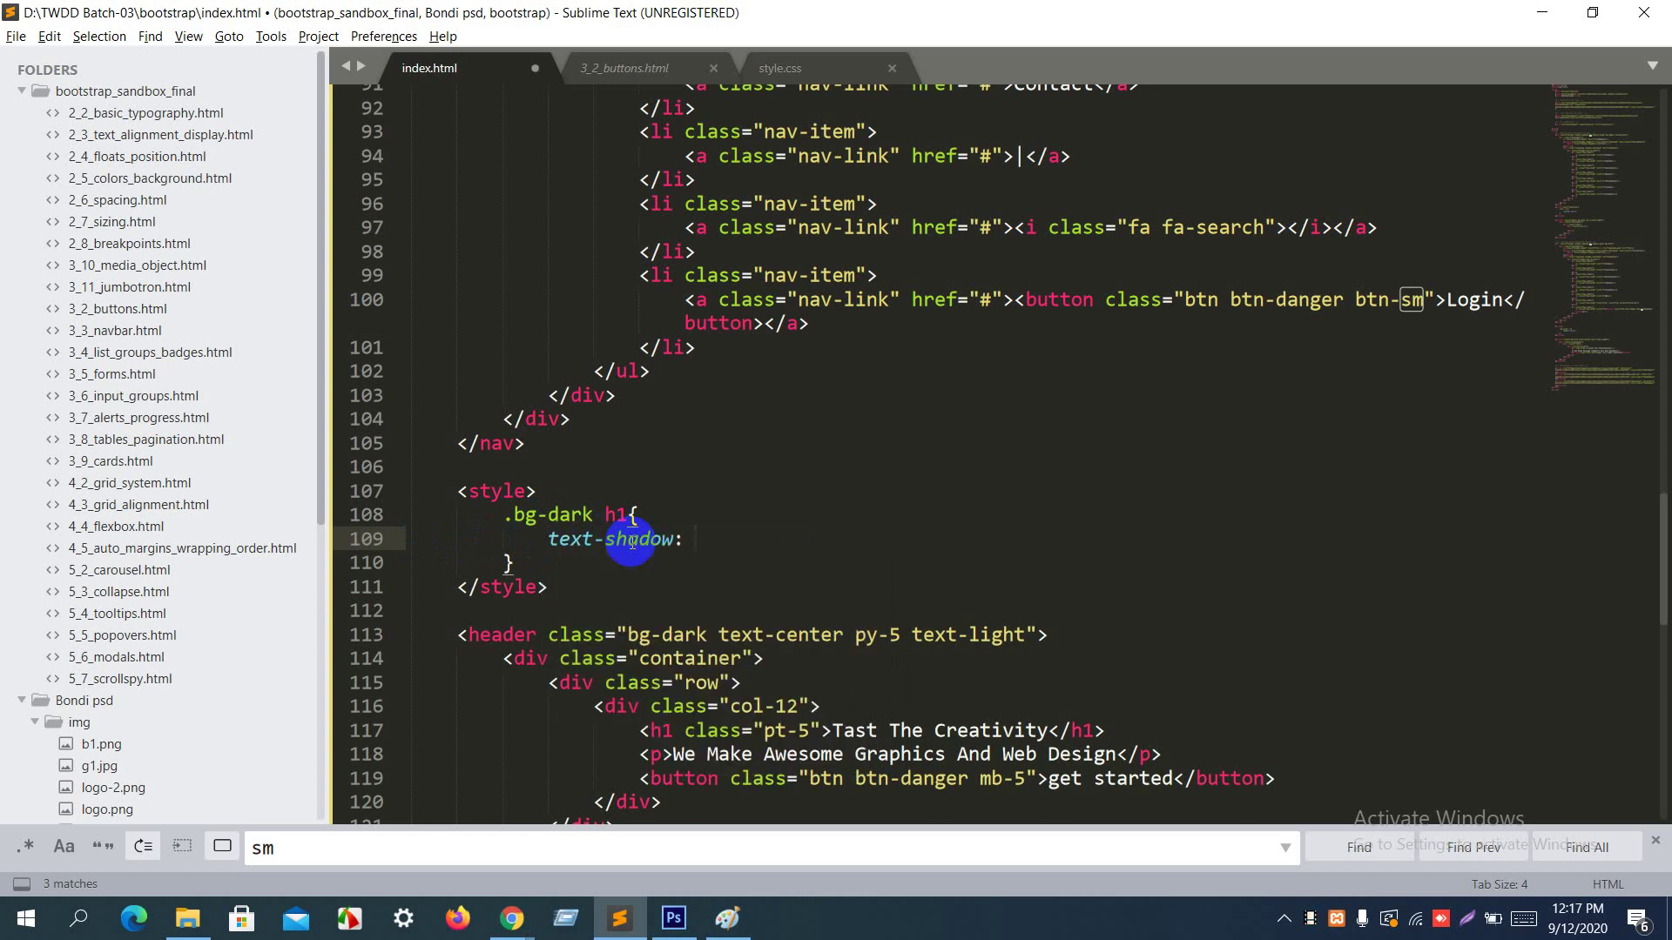
text(2px 3px 5px red)
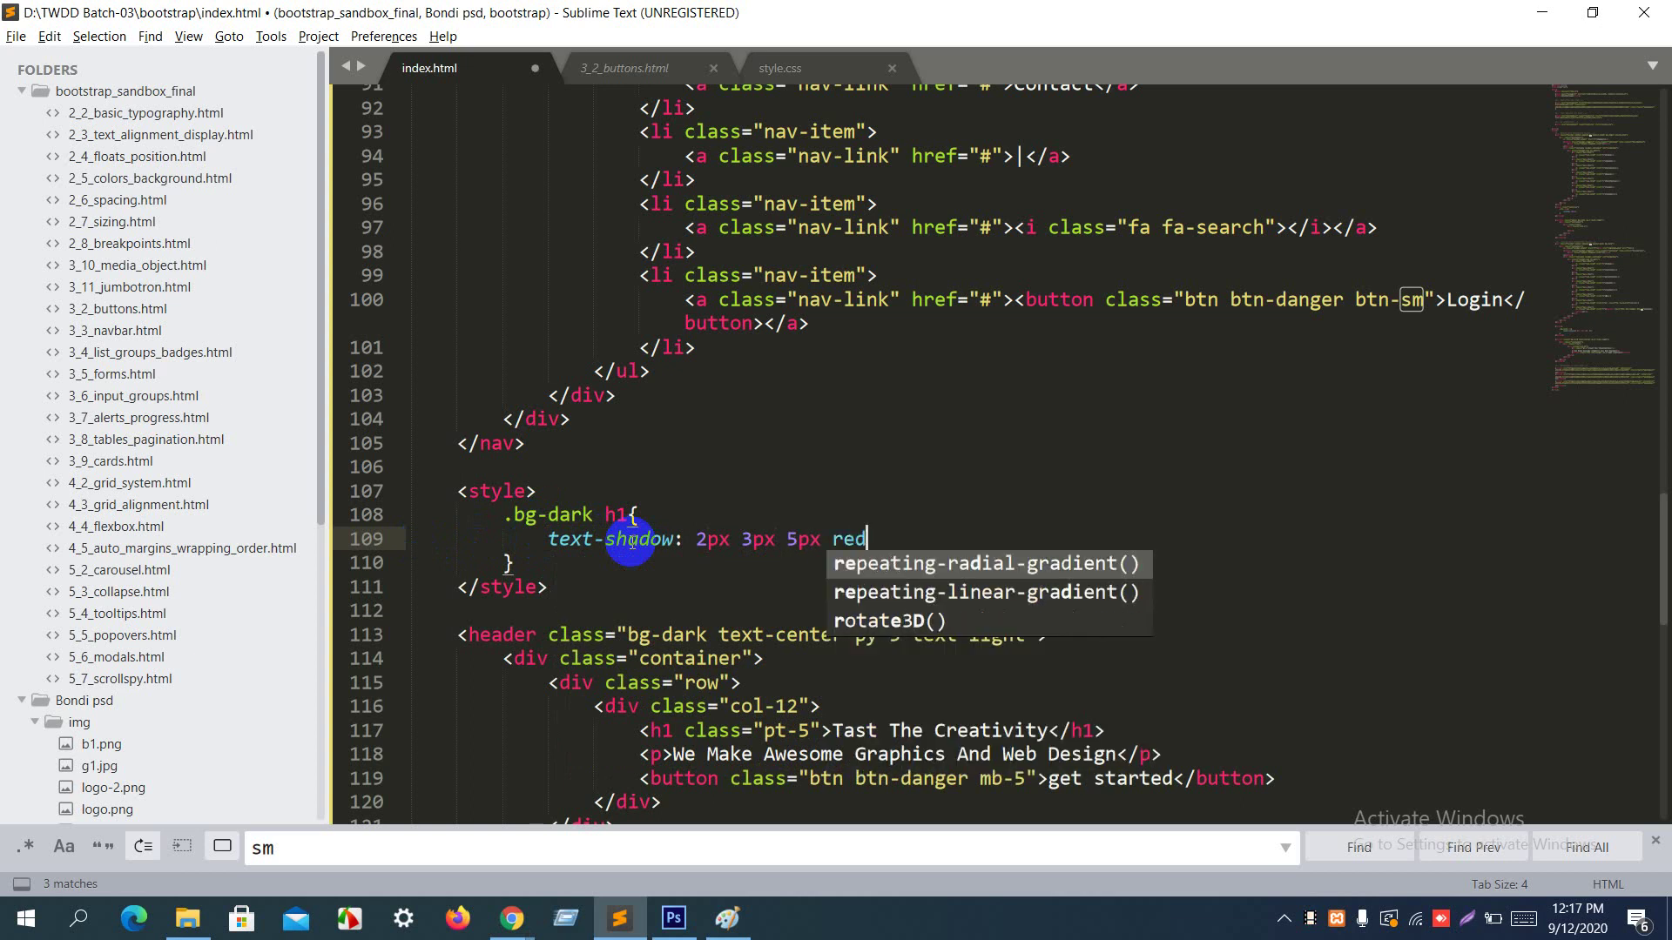
key(Escape)
text(;)
key(ctrl+s)
key(alt+Tab)
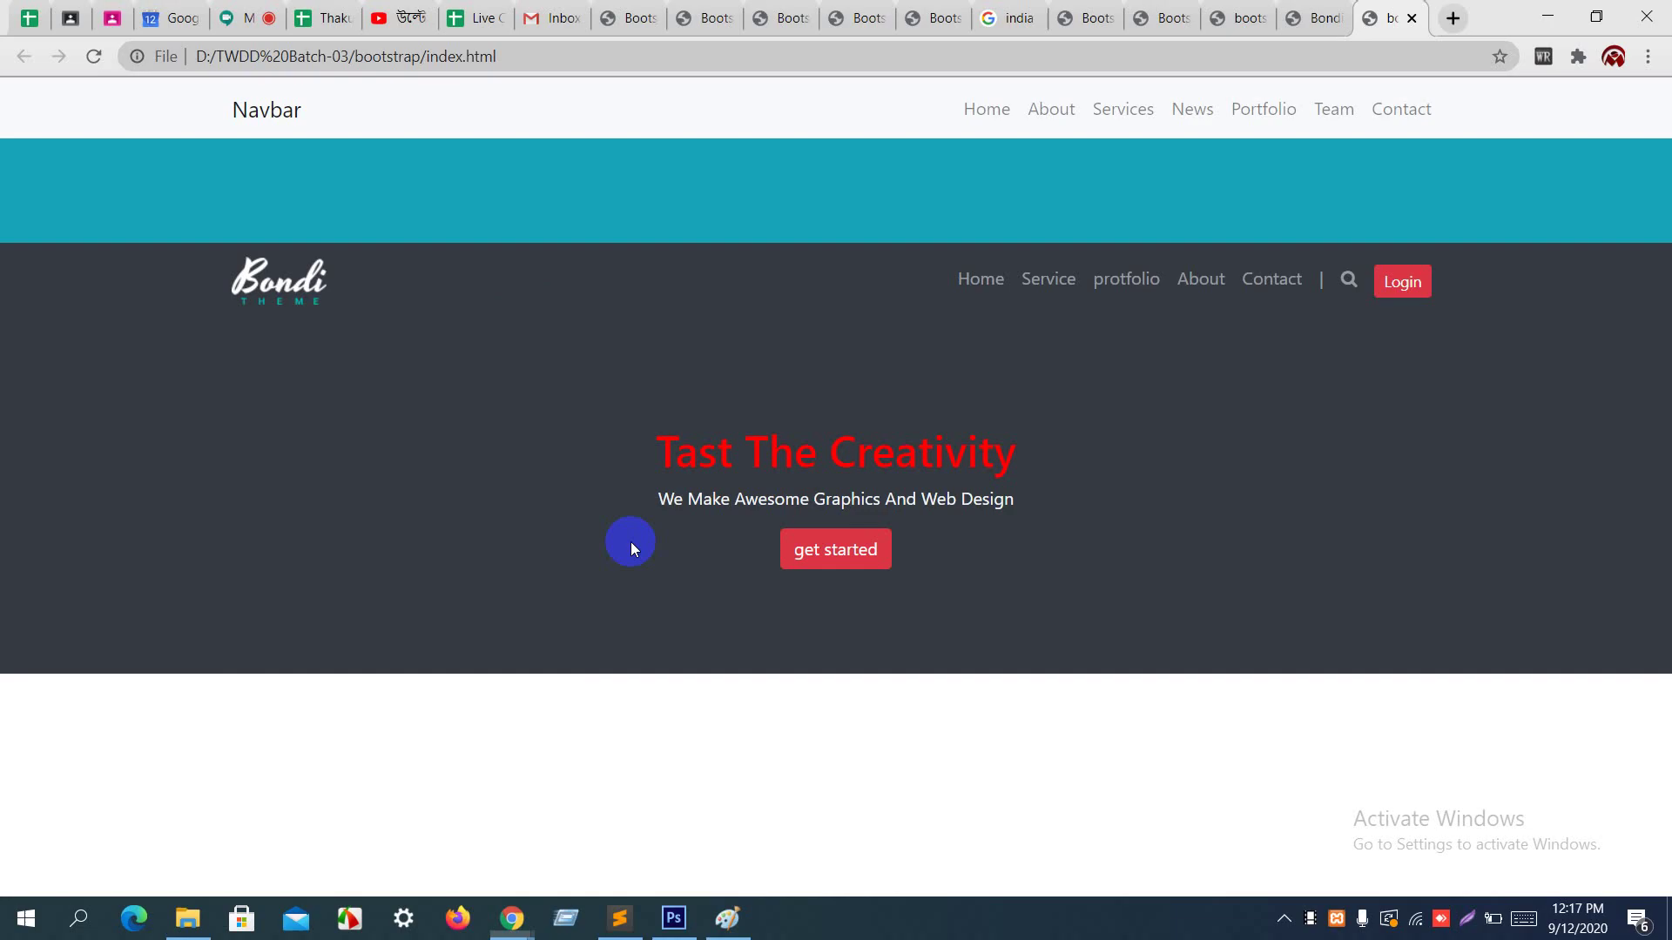
key(ctrl+r)
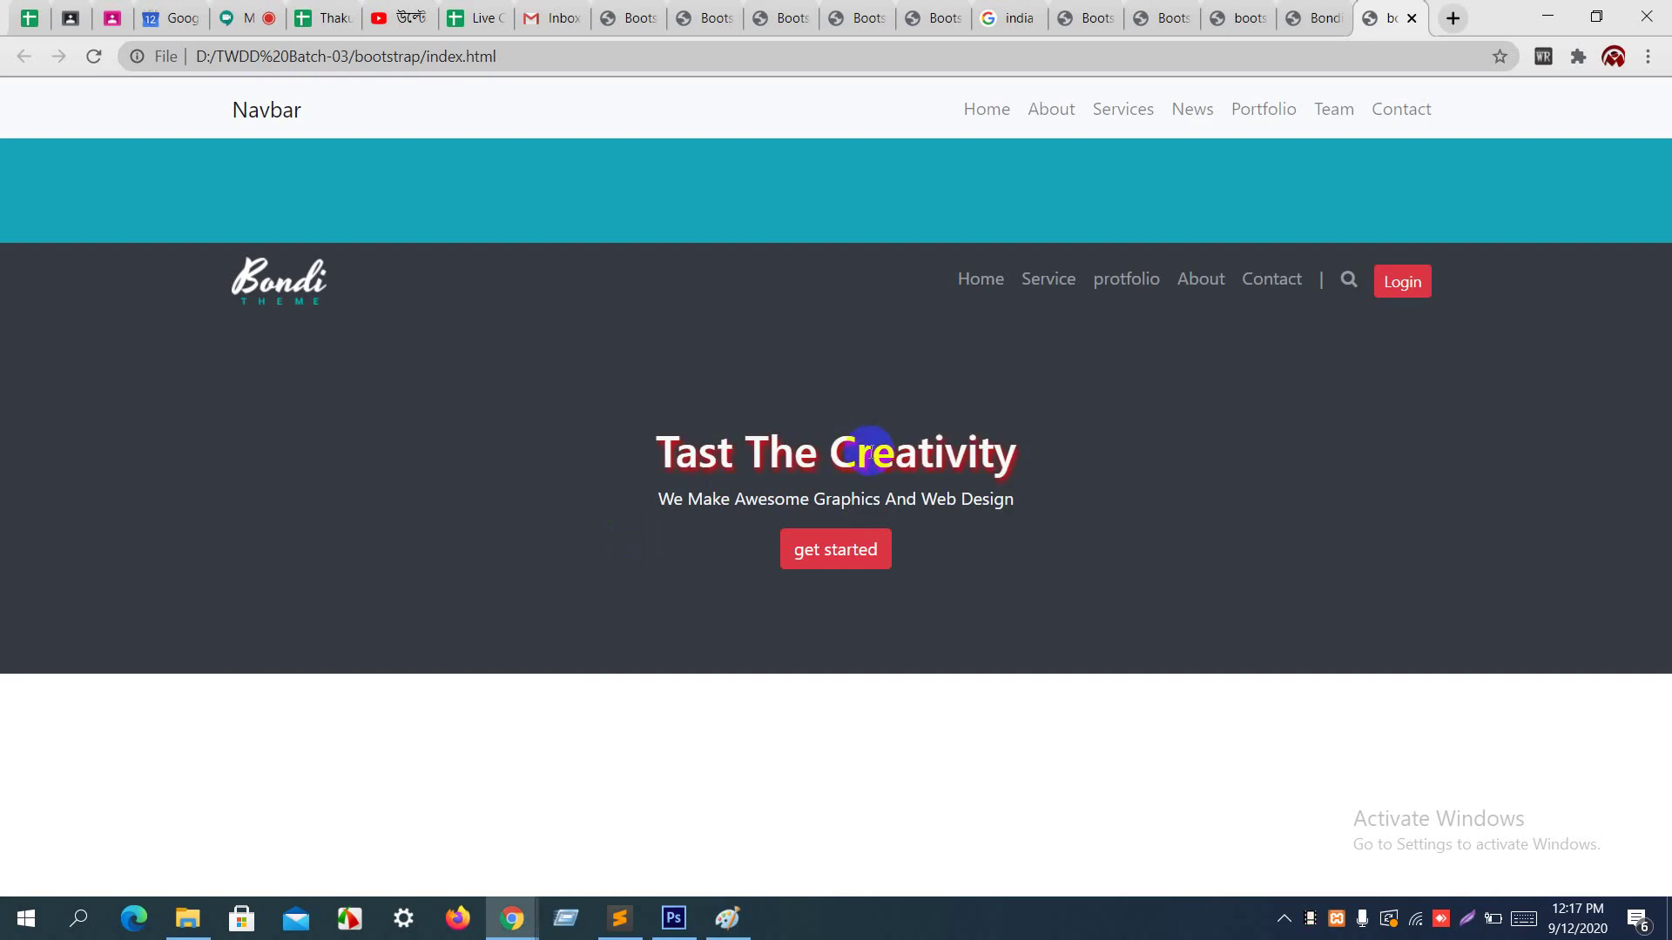
Step: Examine the heading's text shadow and compare the header with the original Bondi theme page open in Chrome
drag(869, 452, 1480, 413)
click(1478, 413)
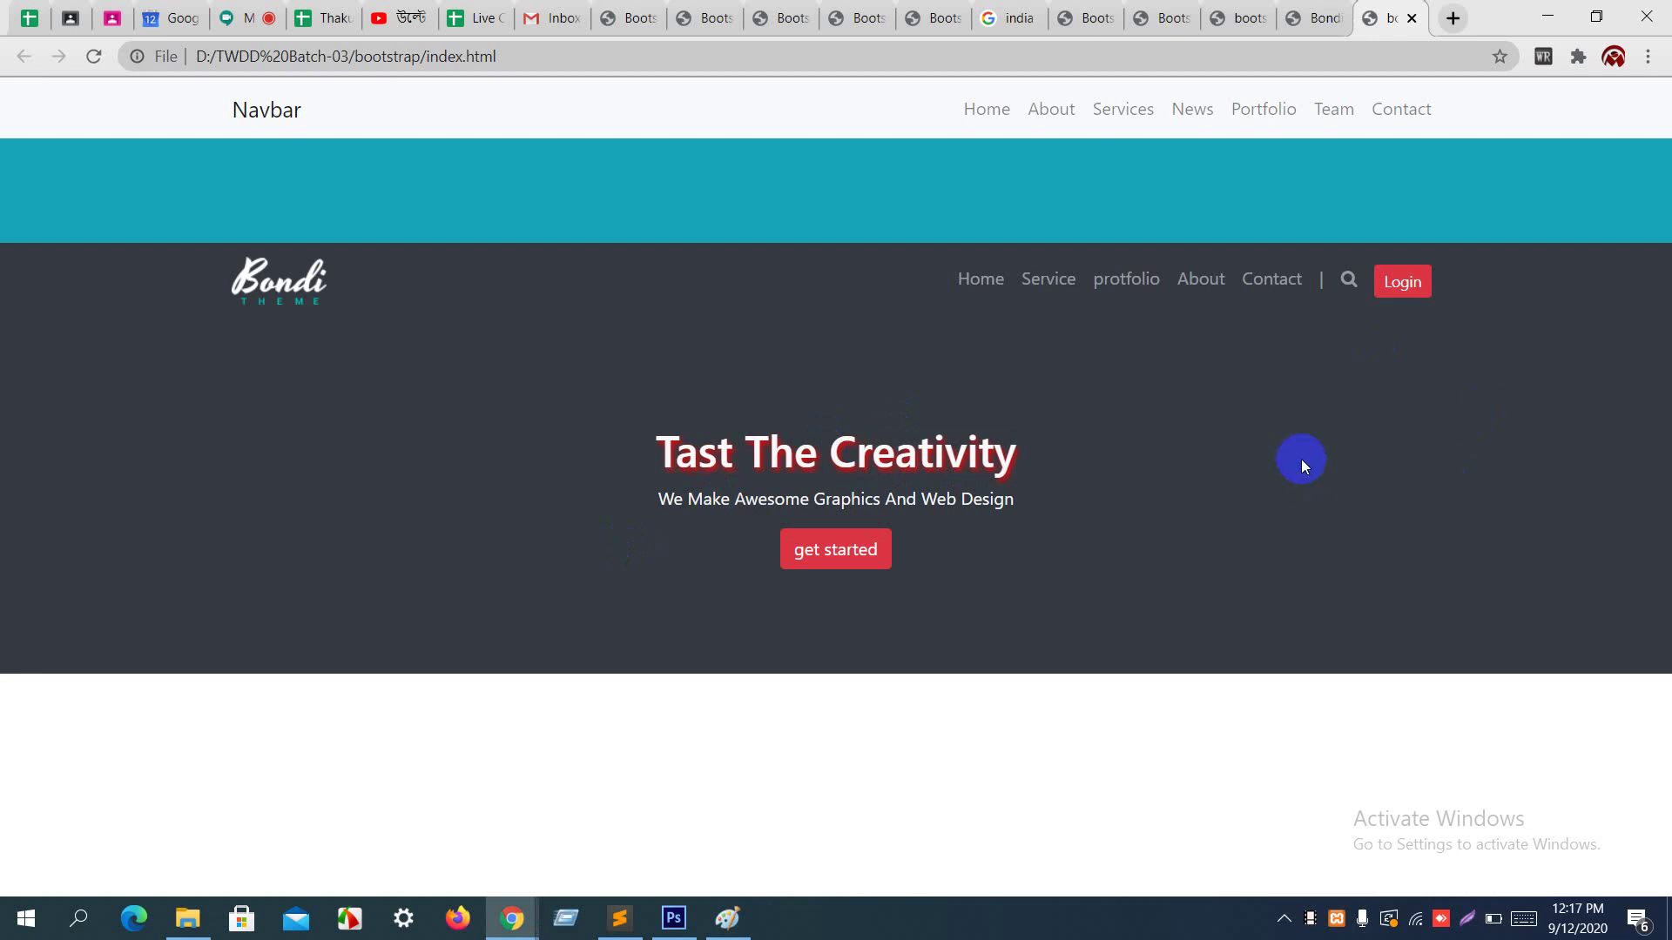
click(1306, 17)
click(1161, 349)
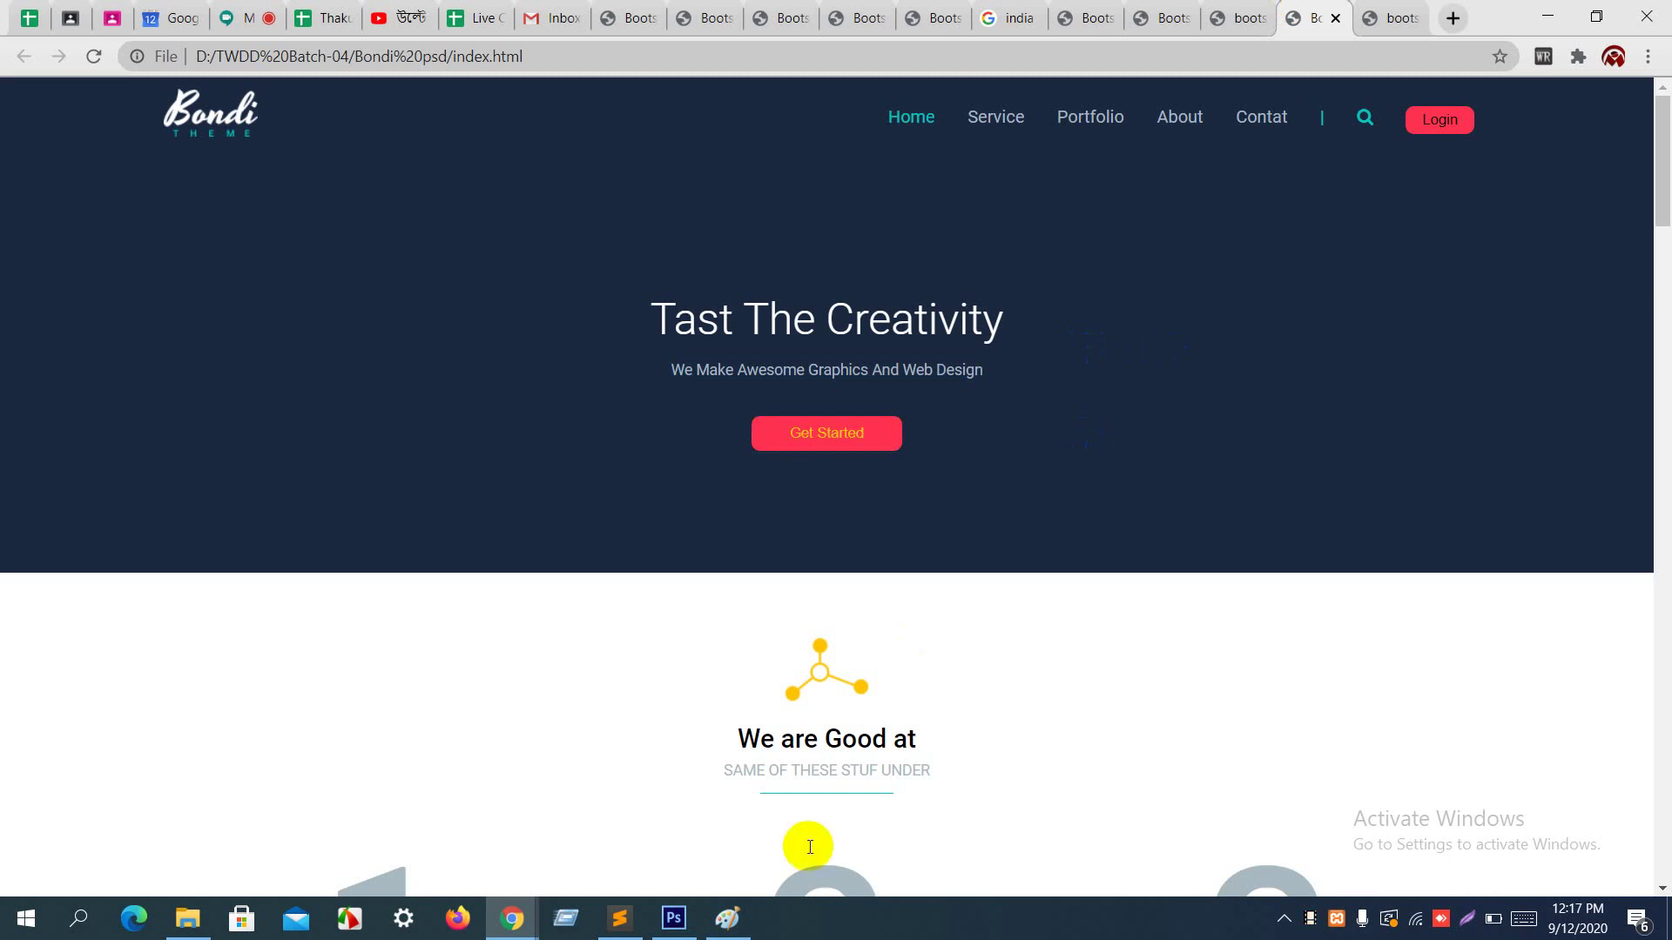
Step: Sample the dark footer background in the Bondi PSD in Photoshop, copy its hex code 19283f, and return to Sublime Text
click(620, 919)
click(674, 921)
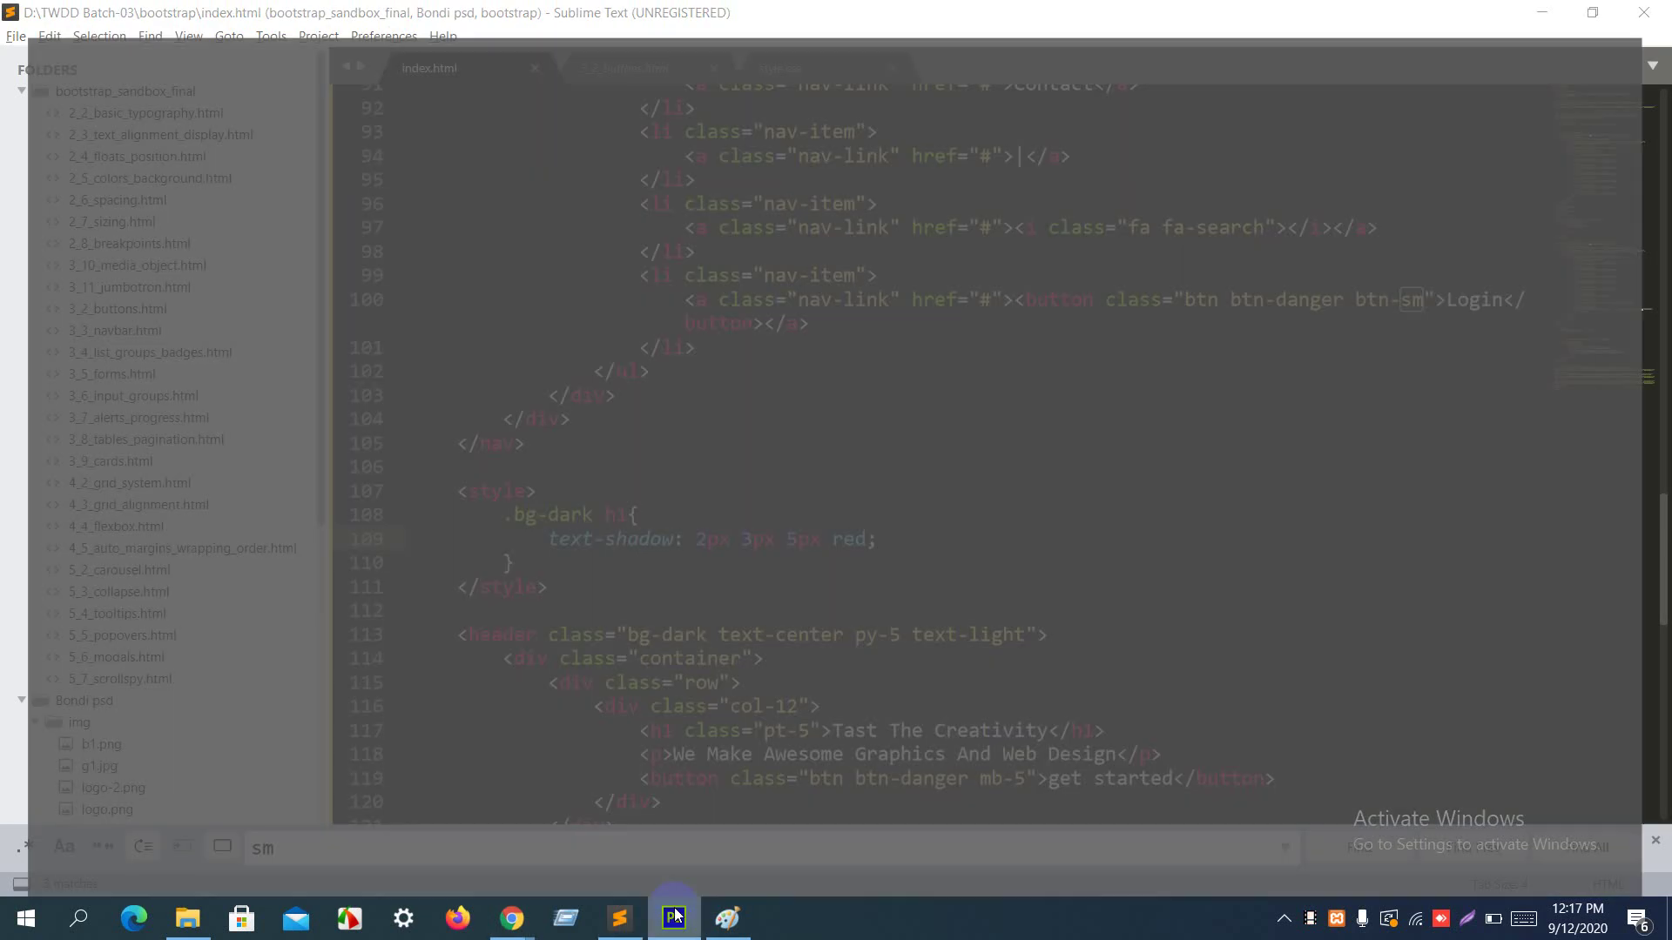
scroll(505, 322, up, 1)
scroll(495, 307, down, 3)
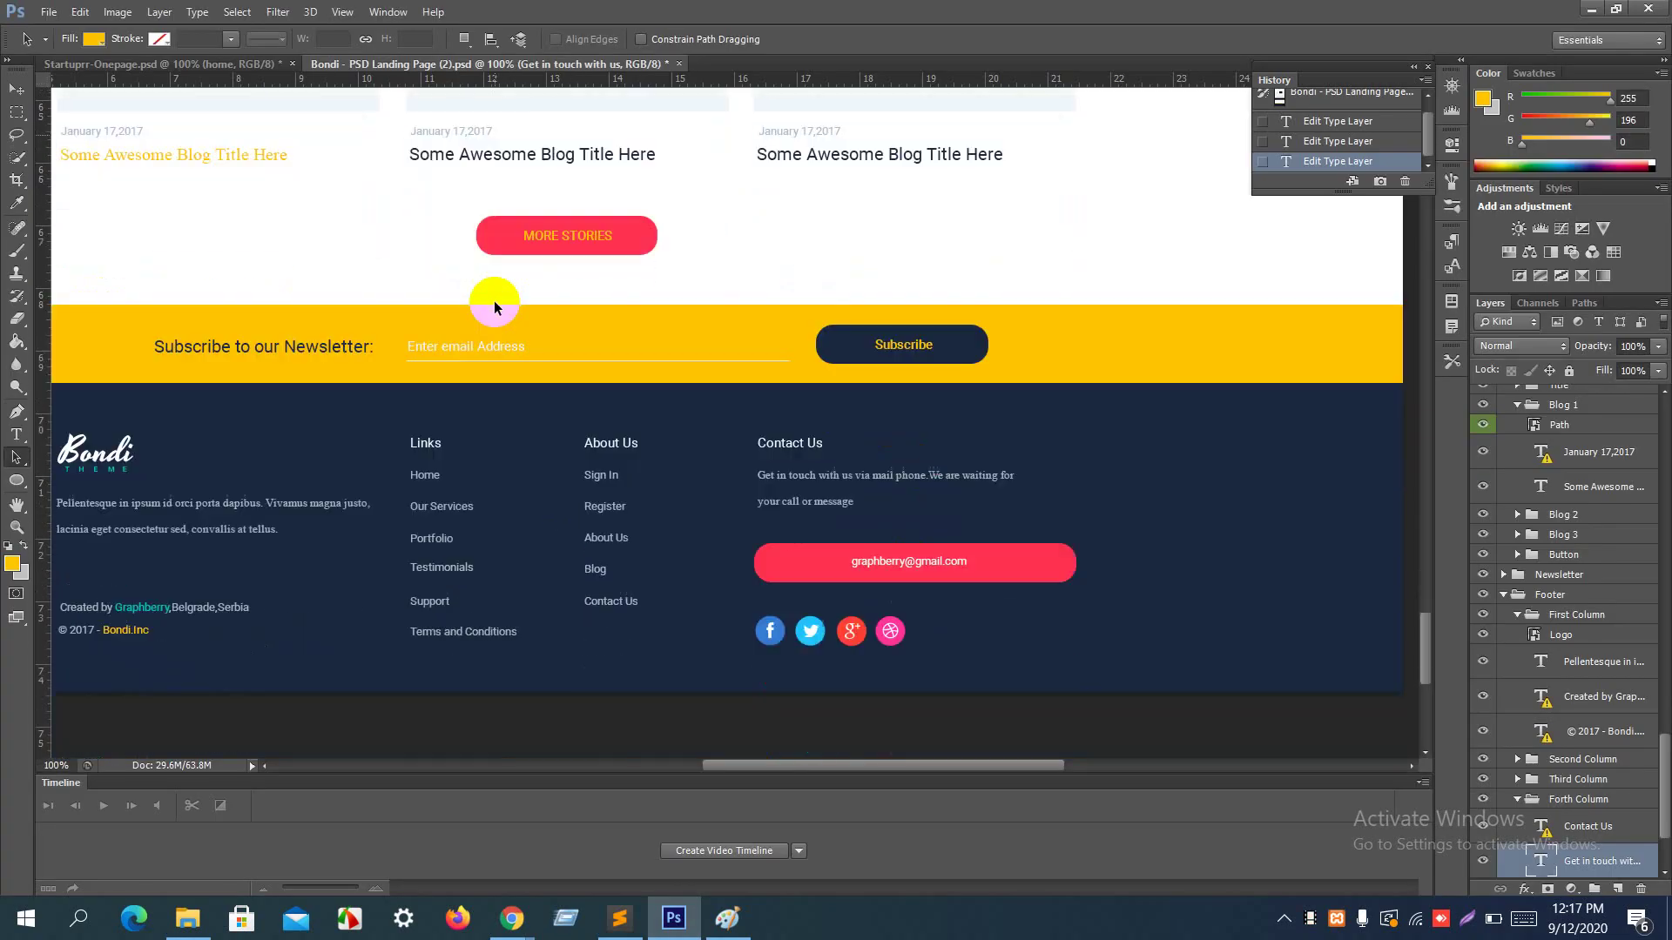
click(13, 567)
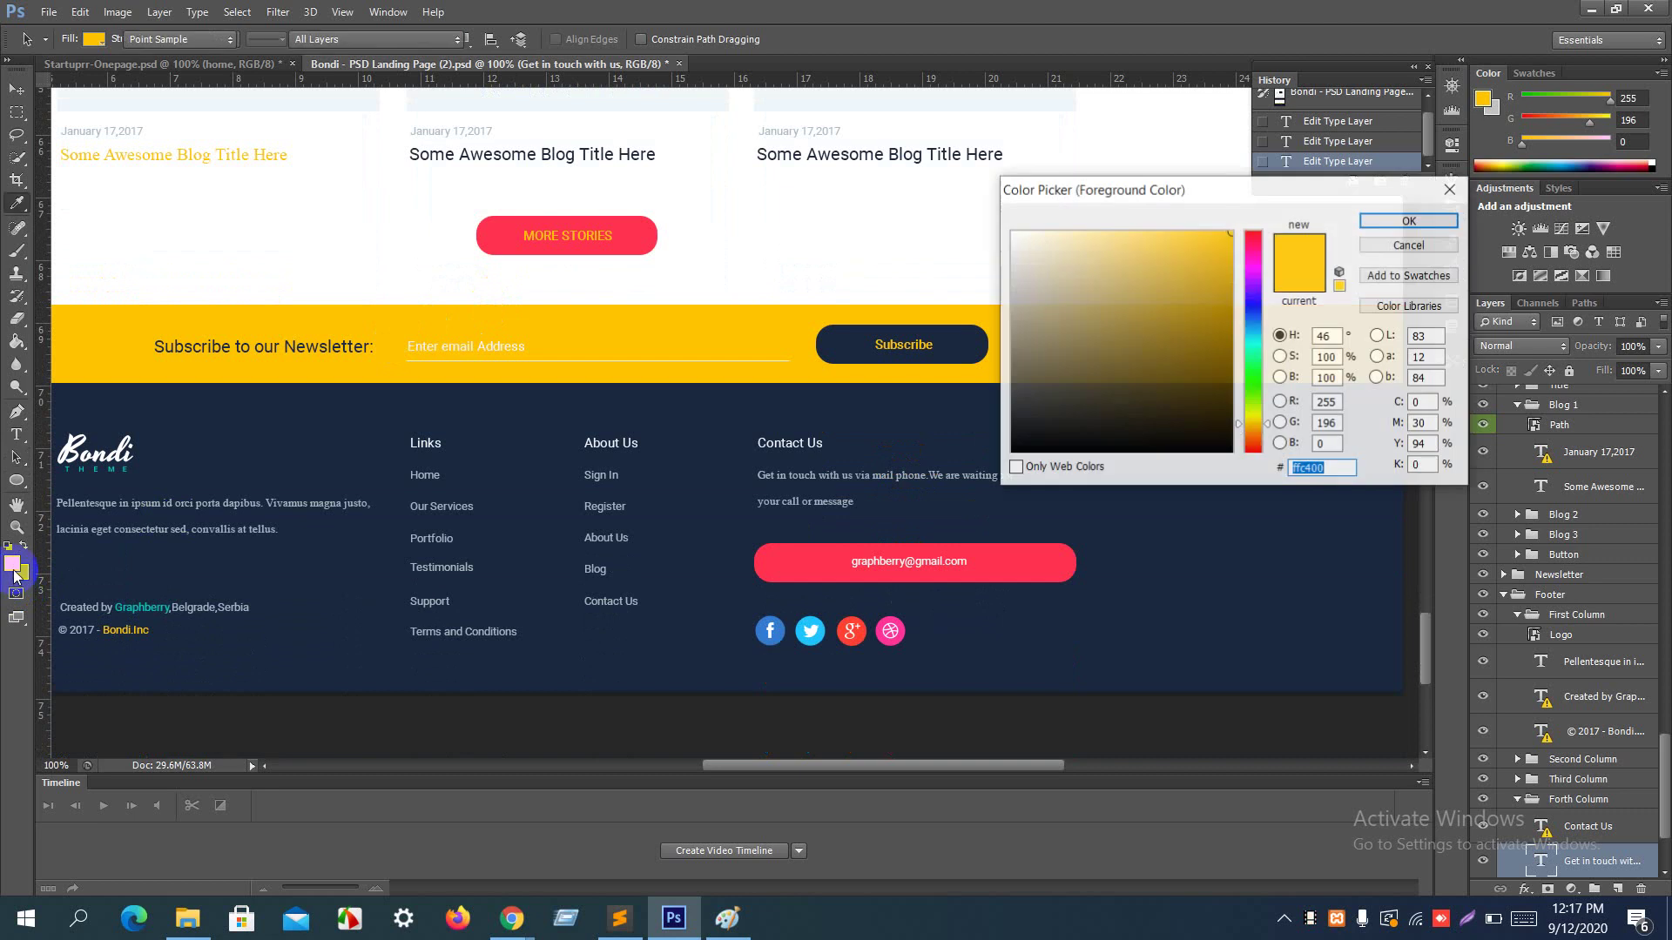
click(1211, 586)
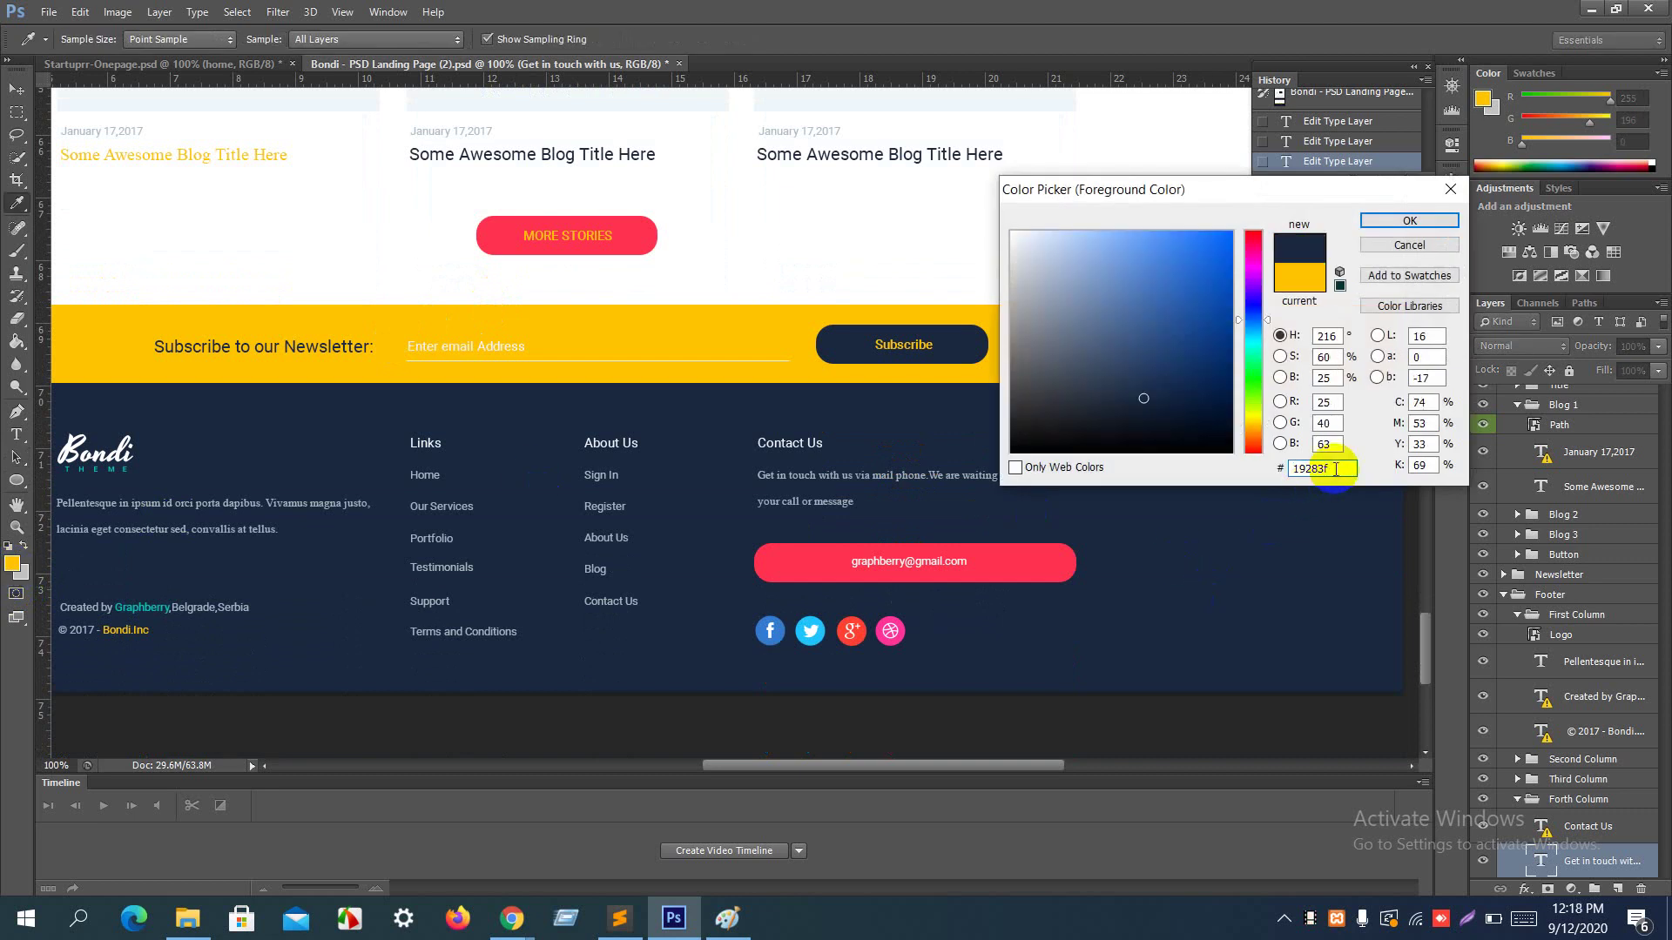
drag(1341, 468, 1212, 474)
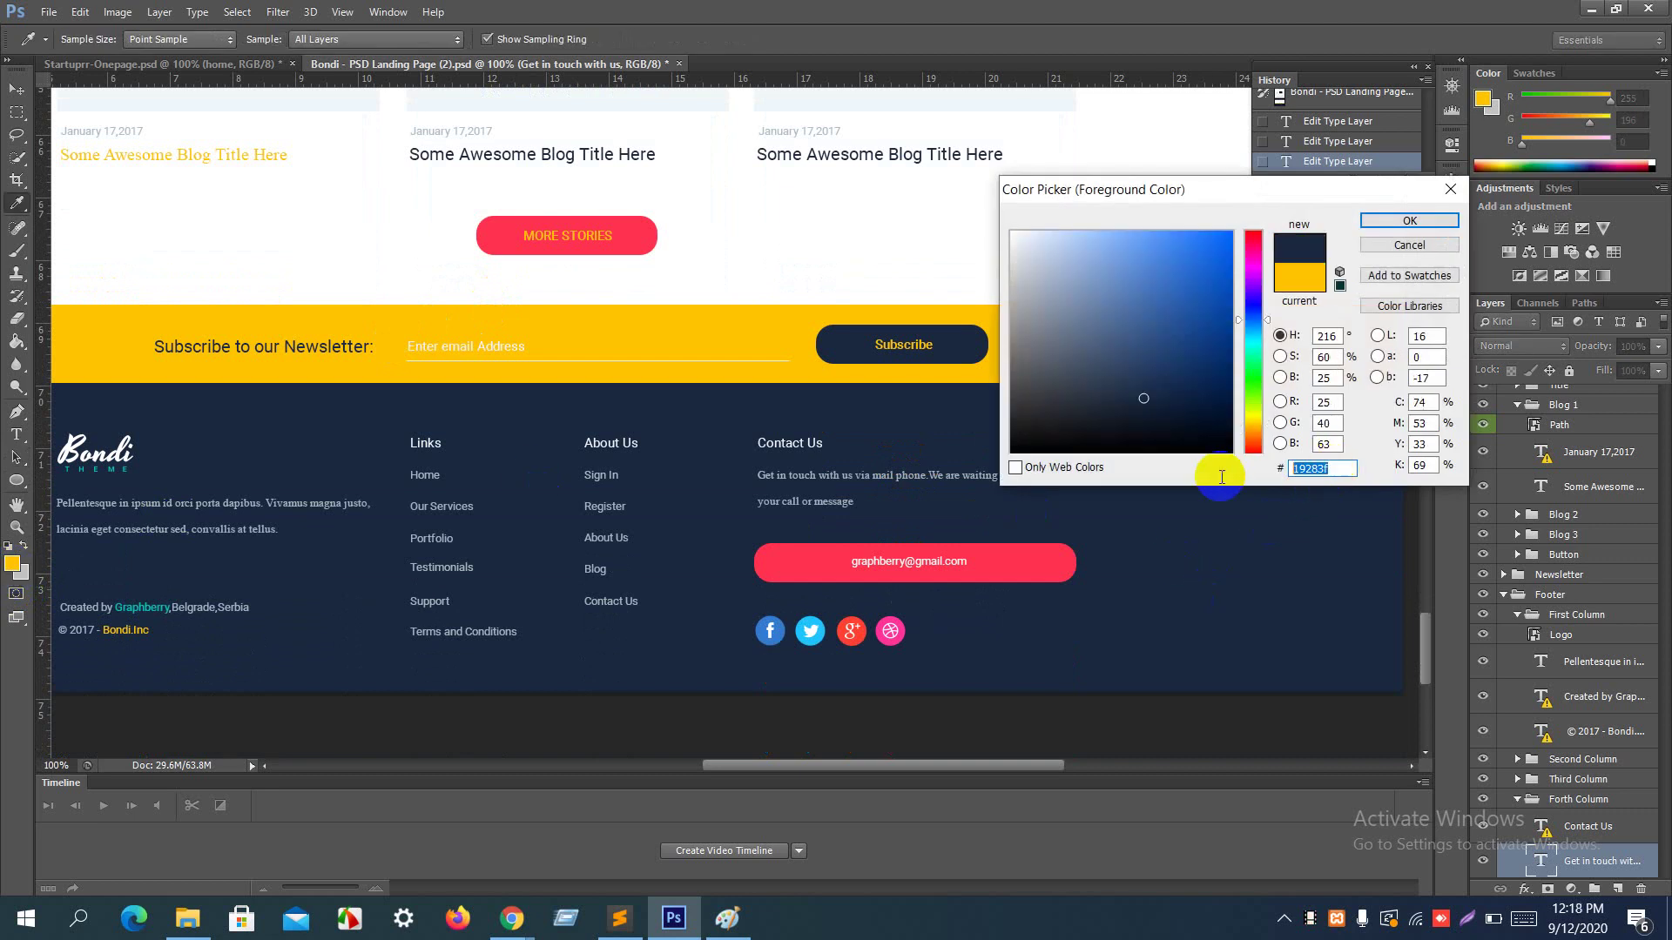
click(1408, 245)
click(1590, 12)
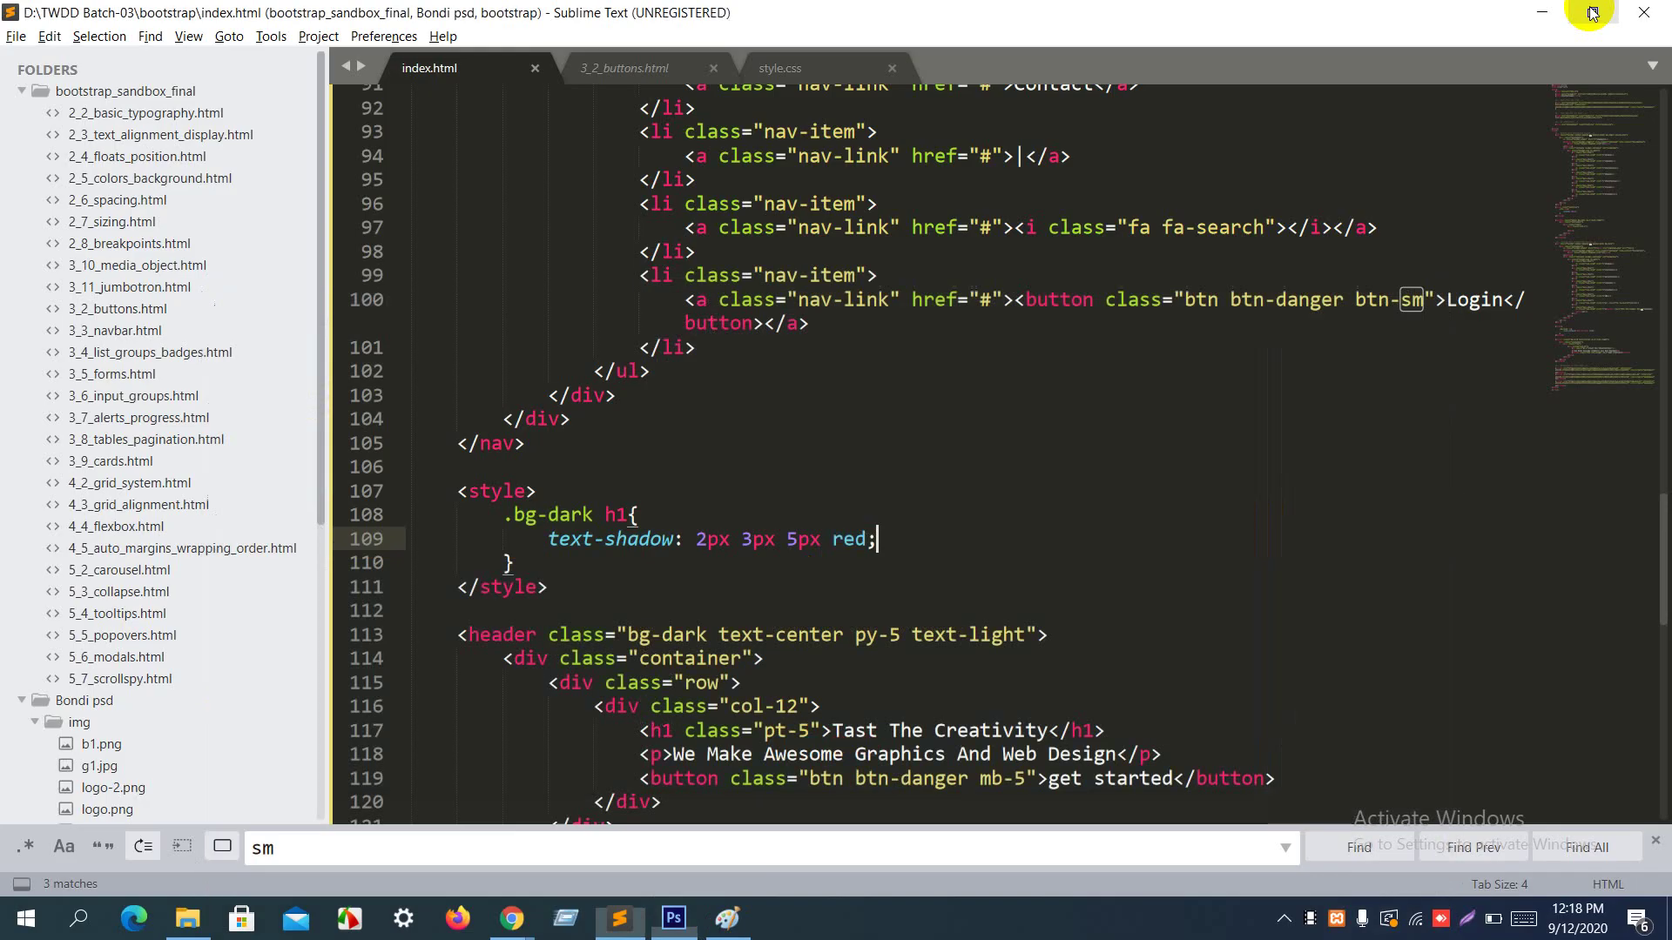
Step: Add an empty ".bg-dark" CSS rule below the .bg-dark h1 rule, matching the class on the header tag in index.html
scroll(1064, 435, up, 5)
scroll(1063, 435, up, 3)
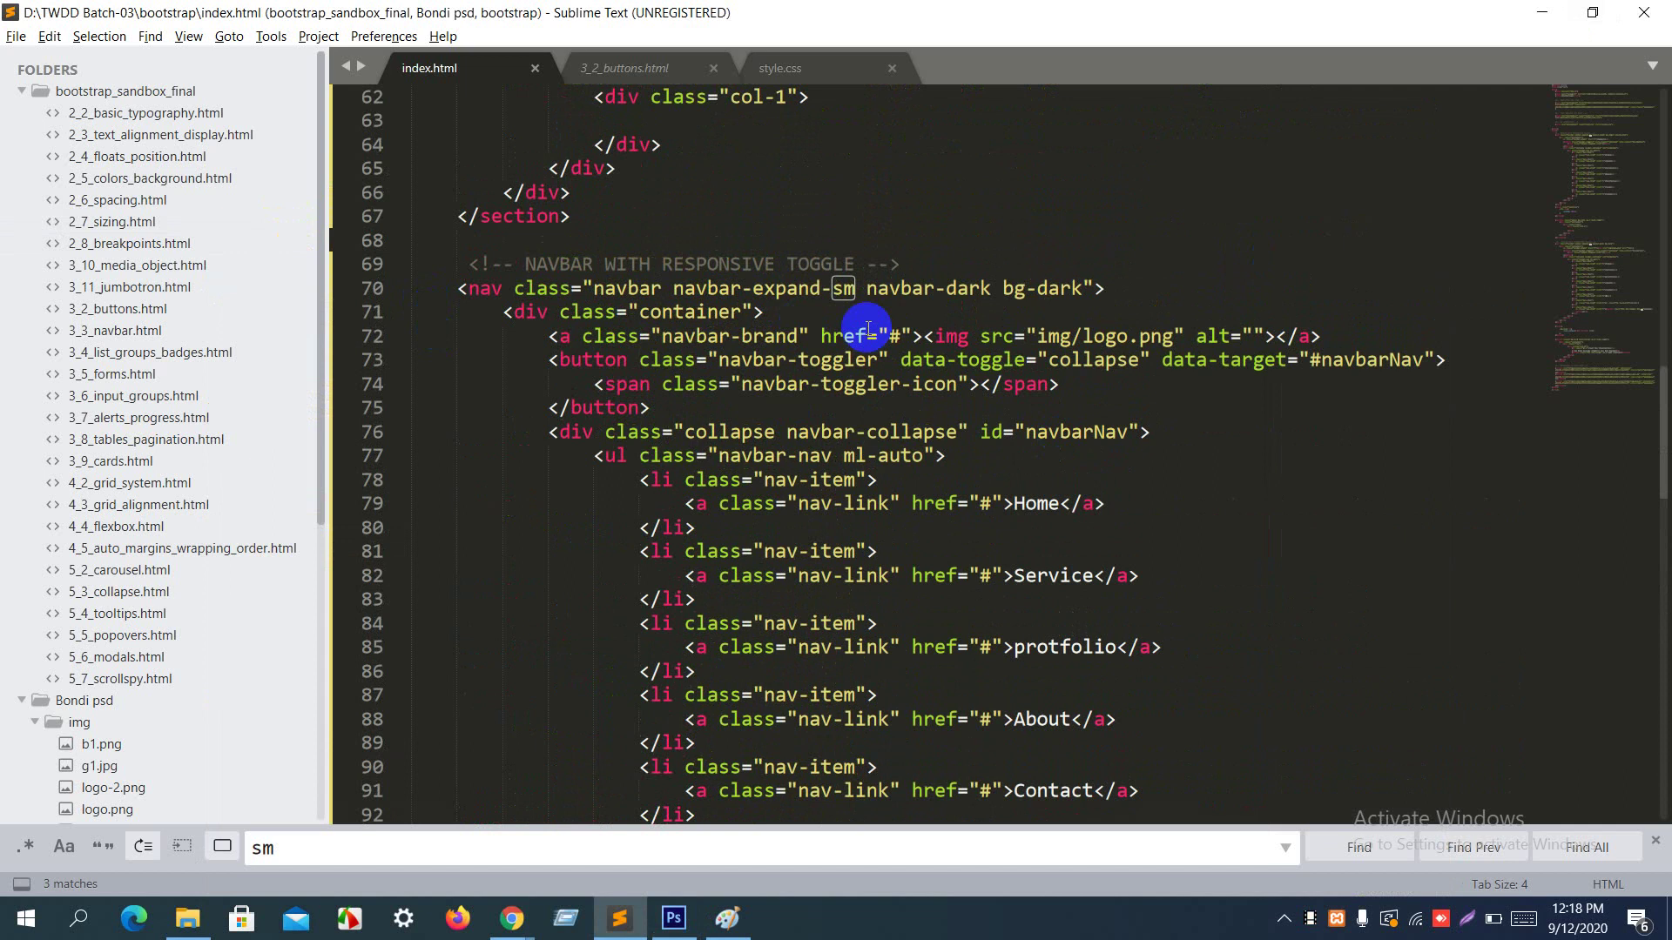
scroll(868, 329, down, 10)
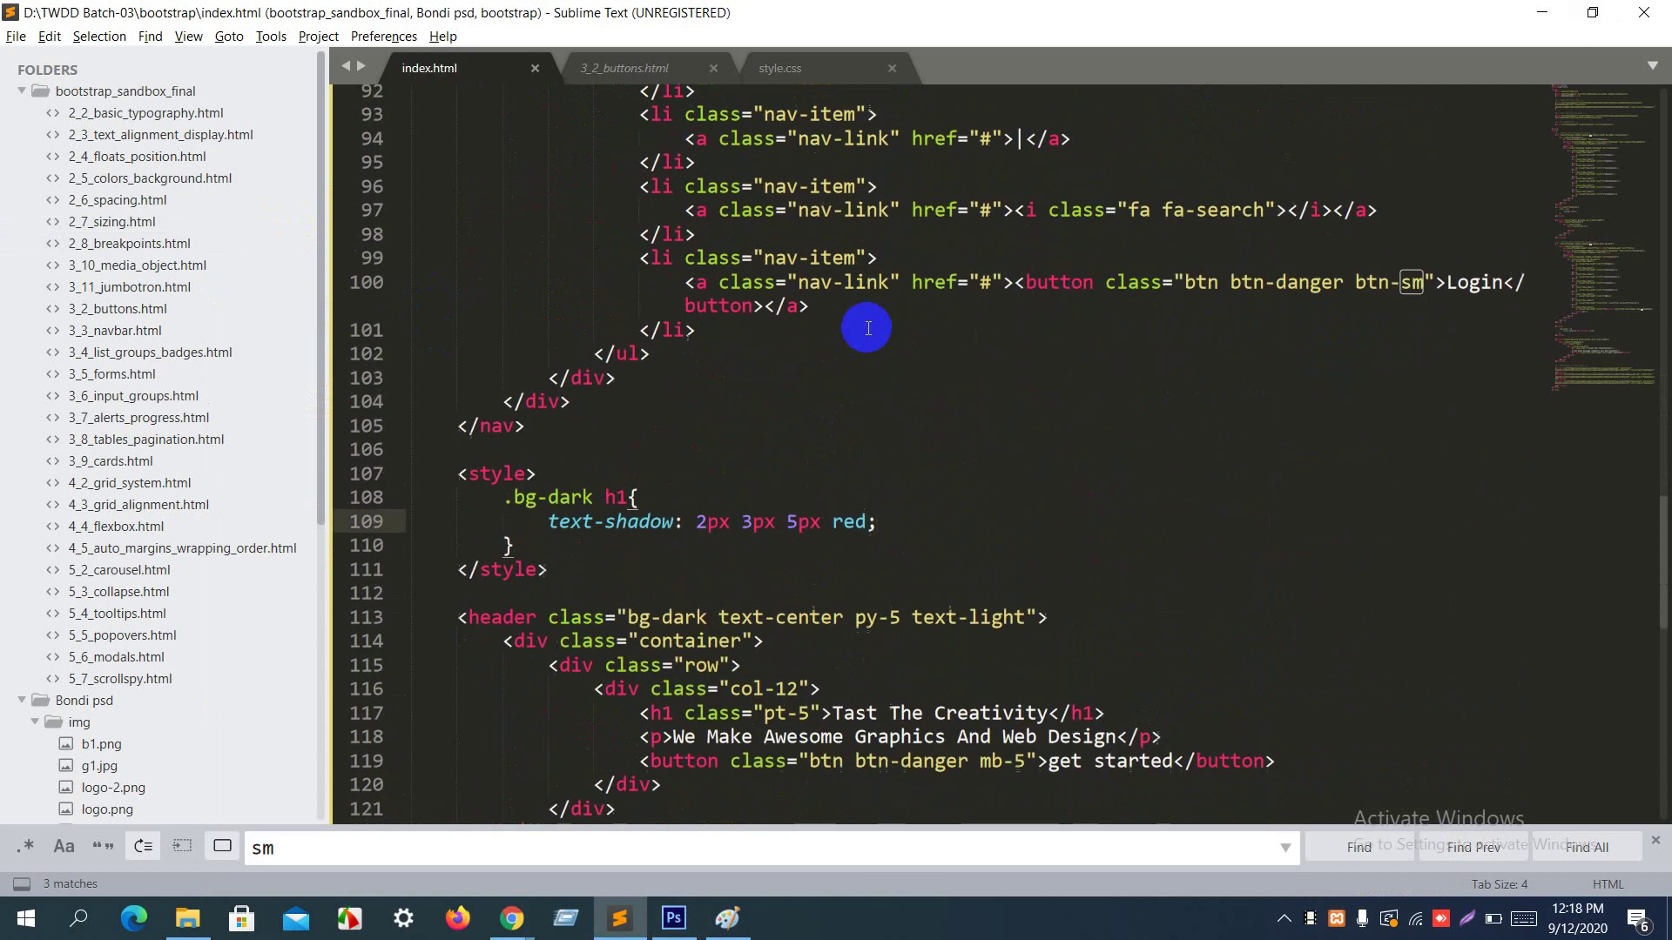
scroll(862, 392, up, 2)
scroll(858, 328, down, 5)
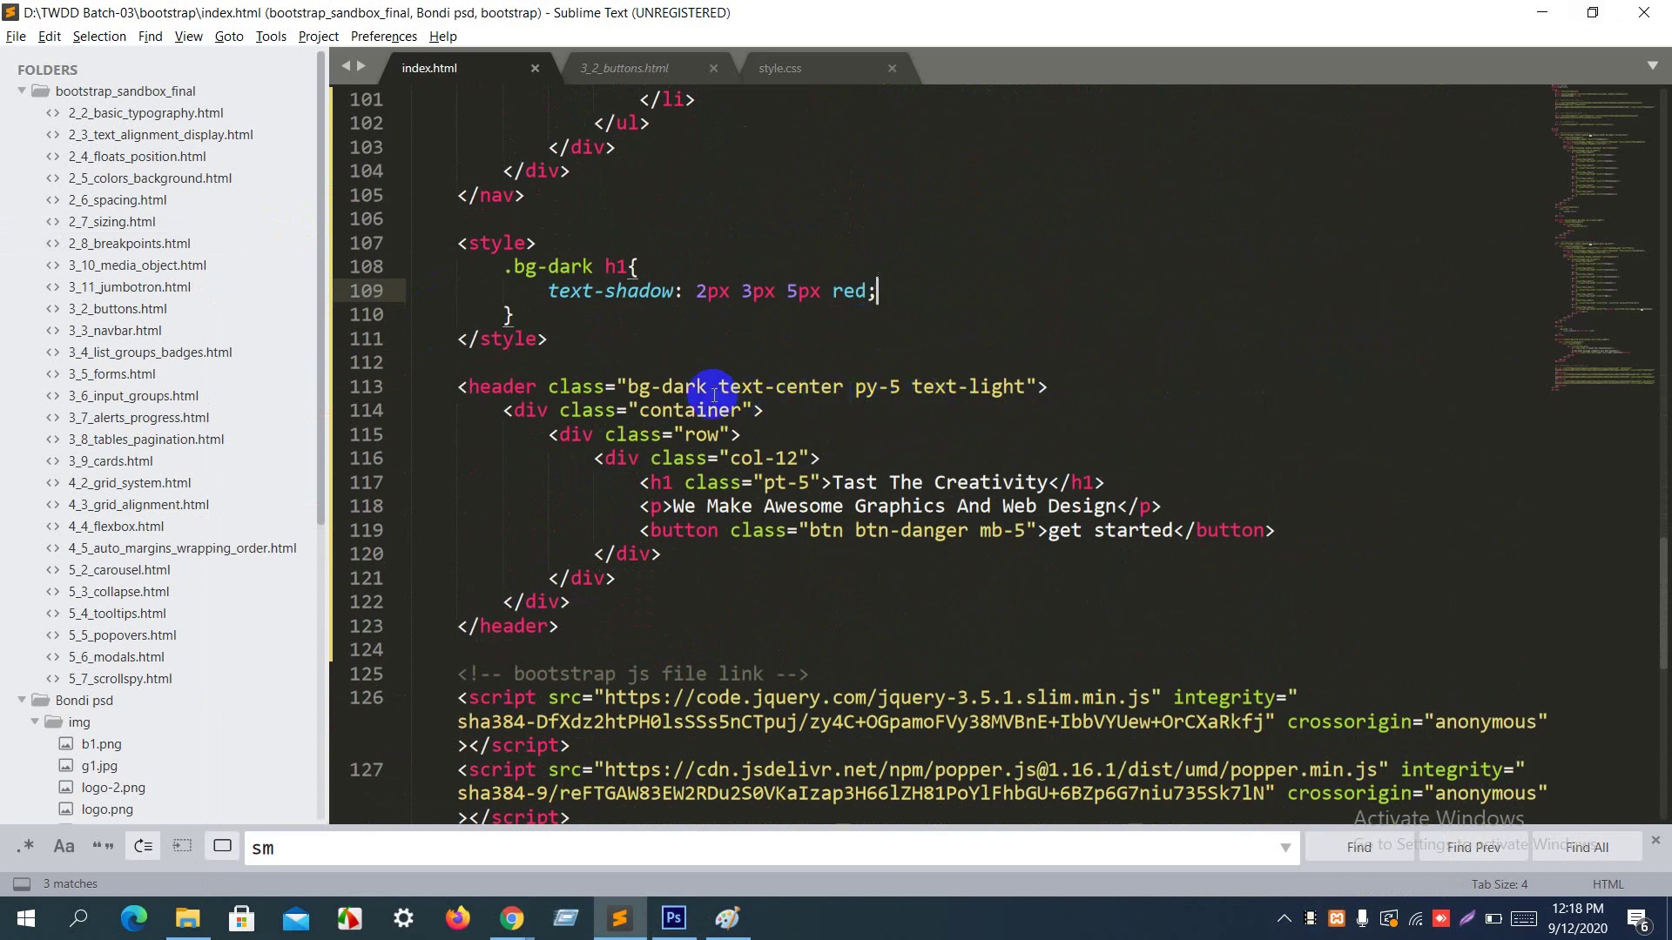
click(515, 386)
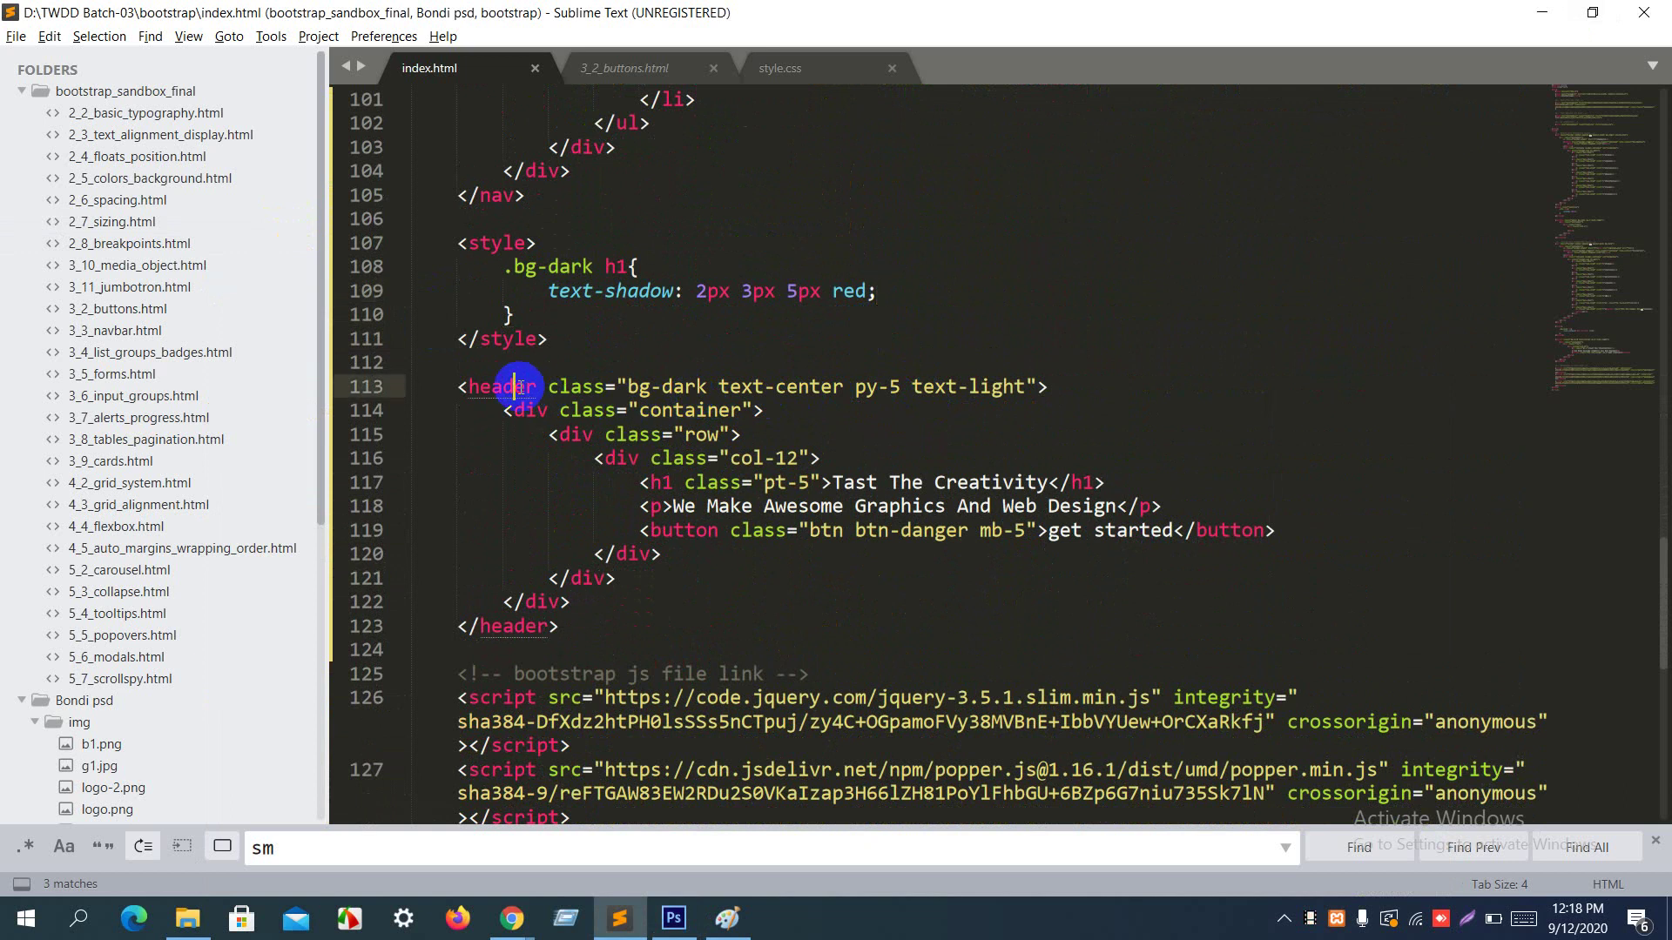
drag(628, 386, 716, 385)
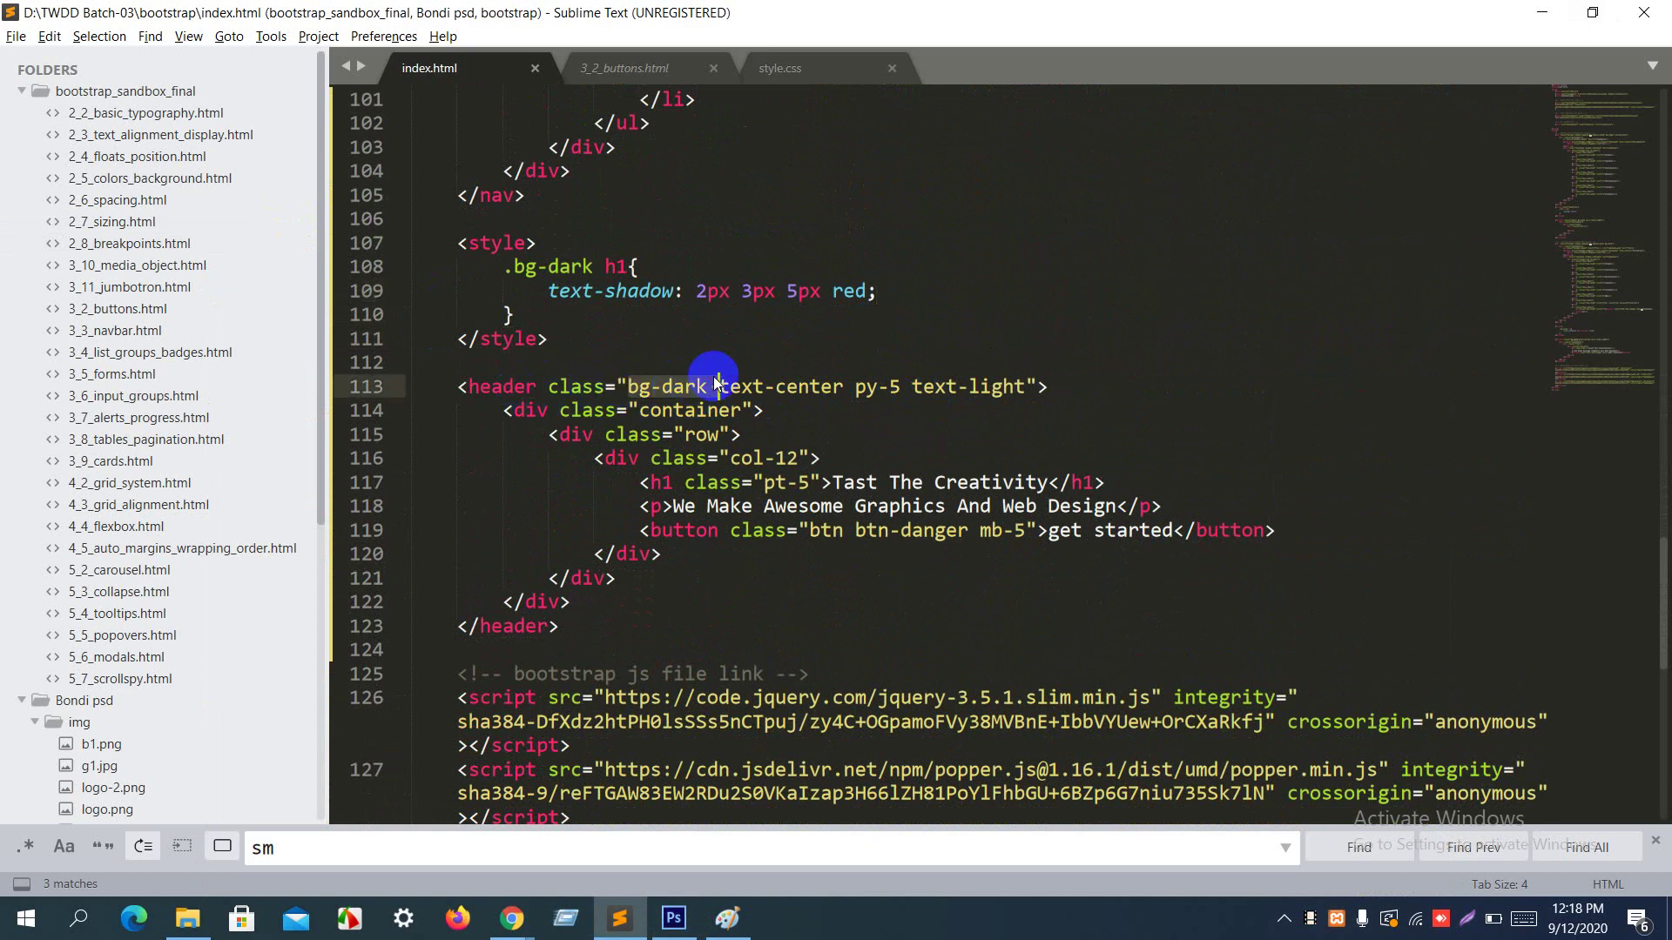
click(715, 386)
click(707, 385)
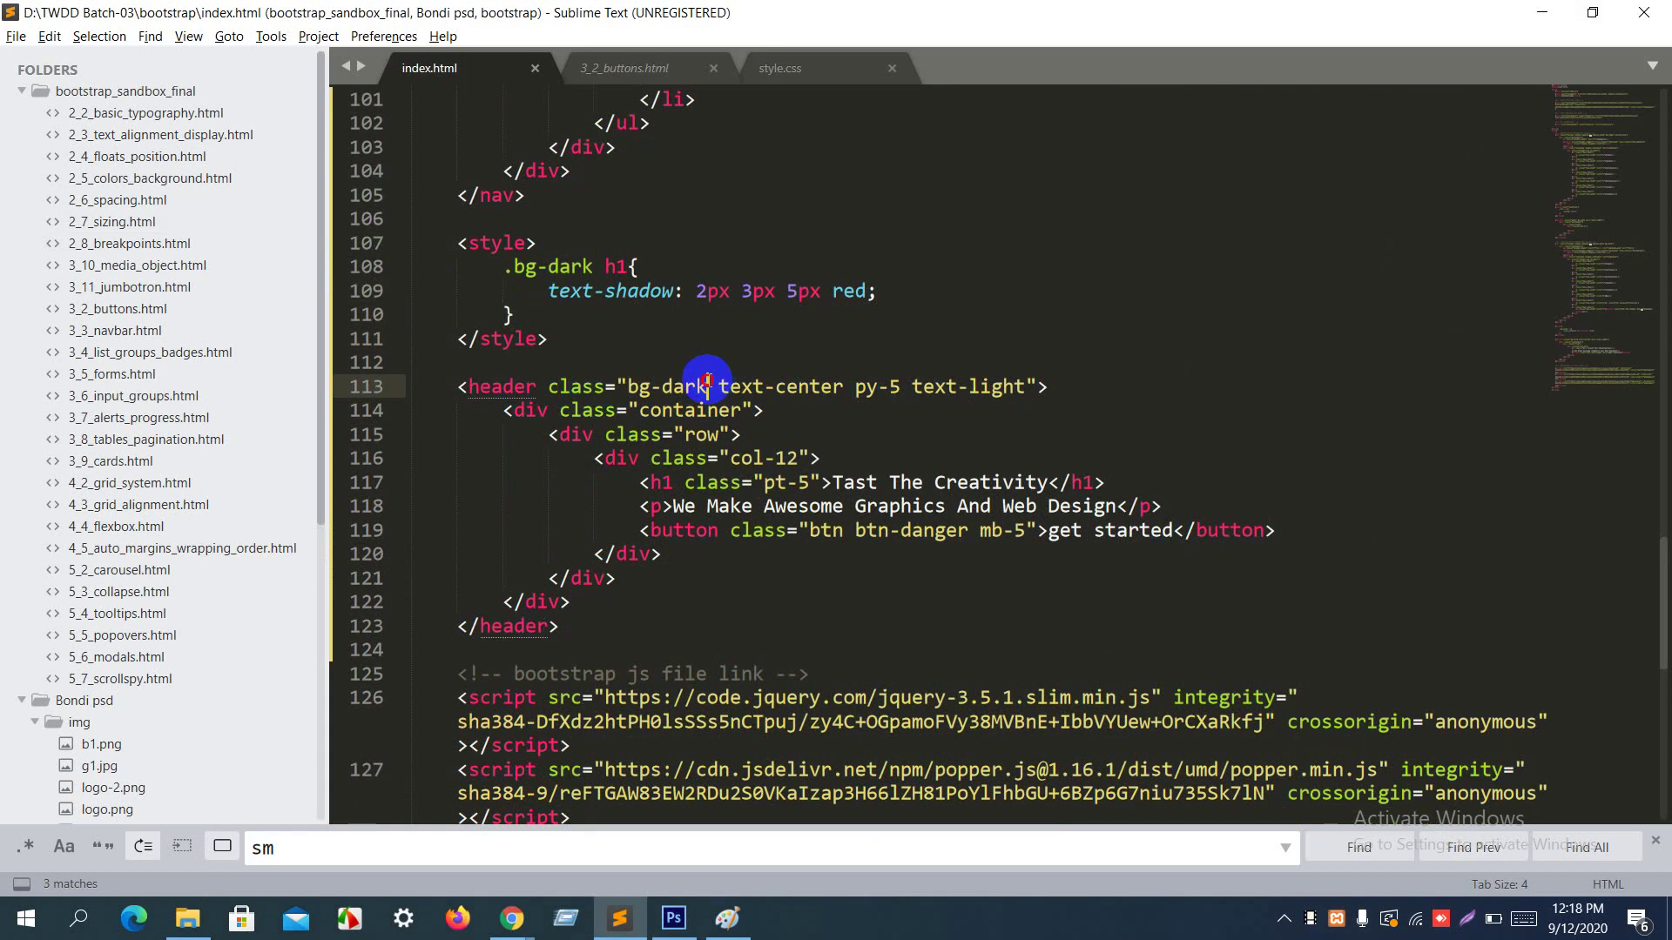
drag(707, 385, 628, 386)
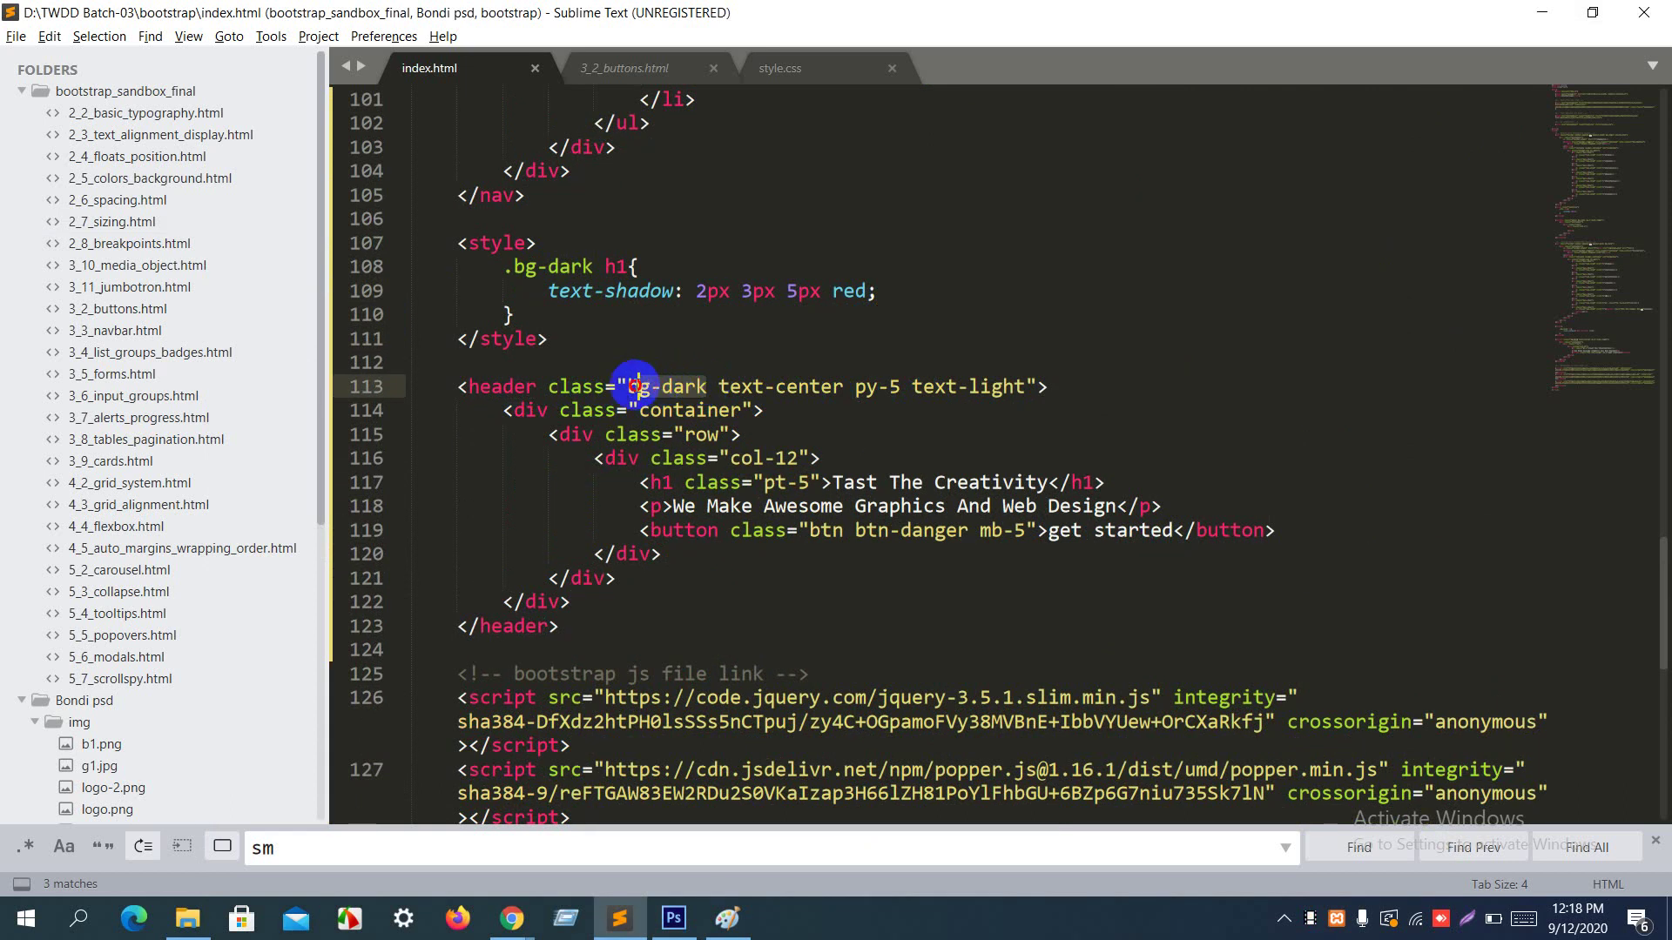
click(557, 321)
key(Return)
text(.)
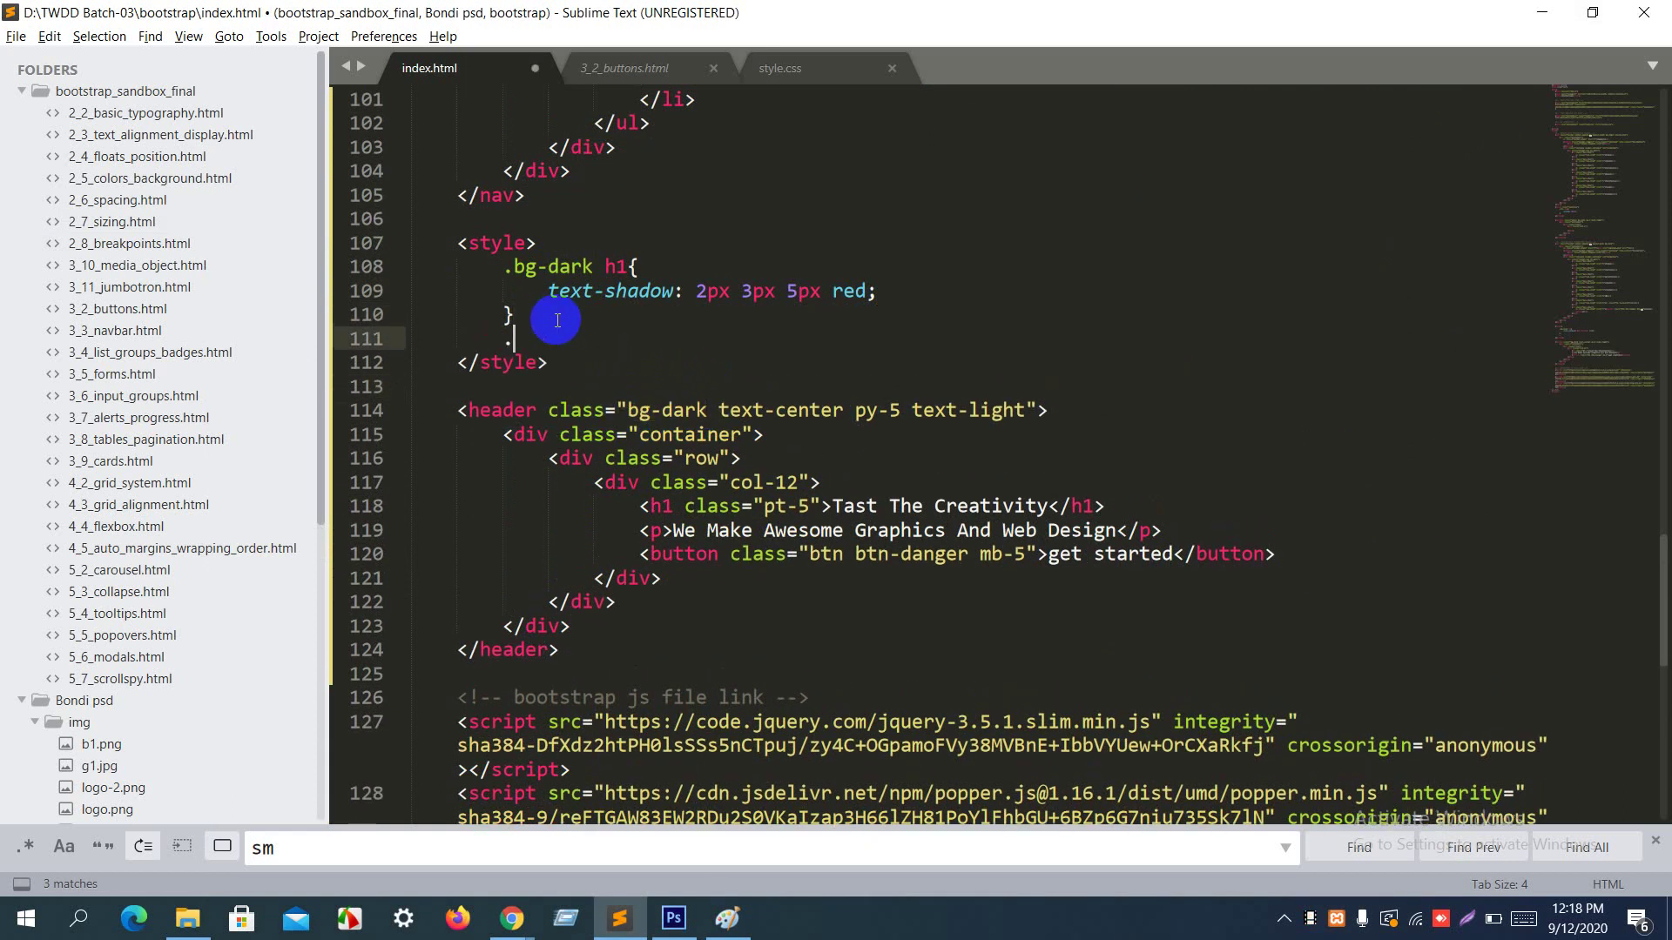
text(bg-dark{)
key(Return)
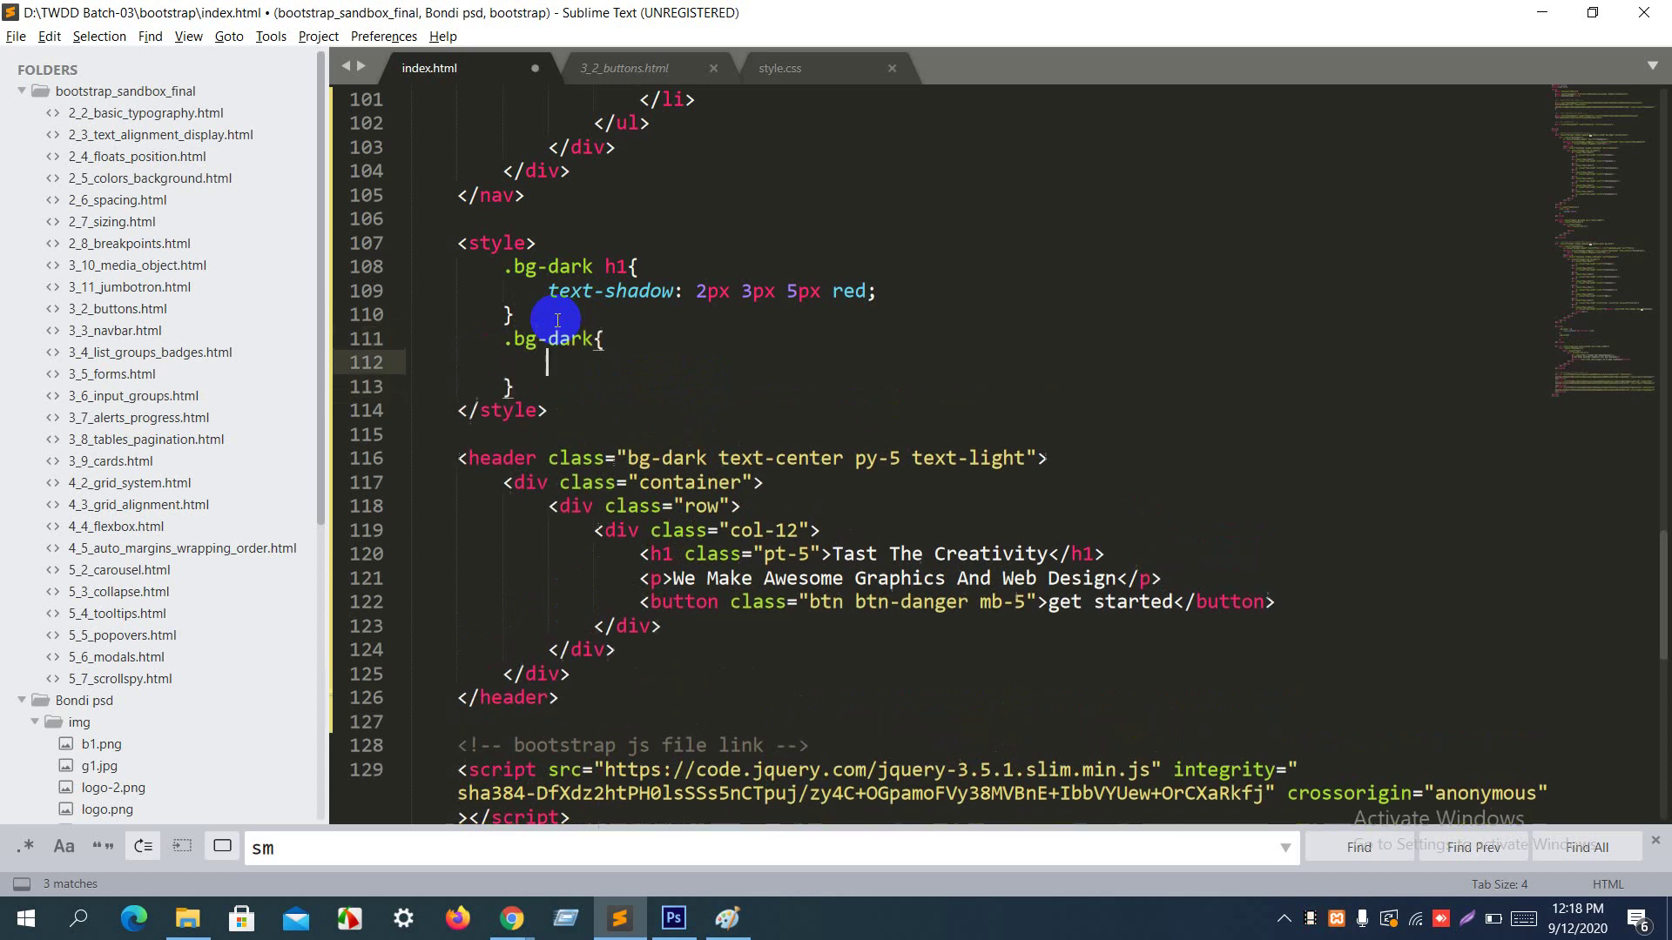
Step: Add "background-color: #19283f;" to the .bg-dark rule, save index.html, and view the bootstrap page in Chrome
text(bac)
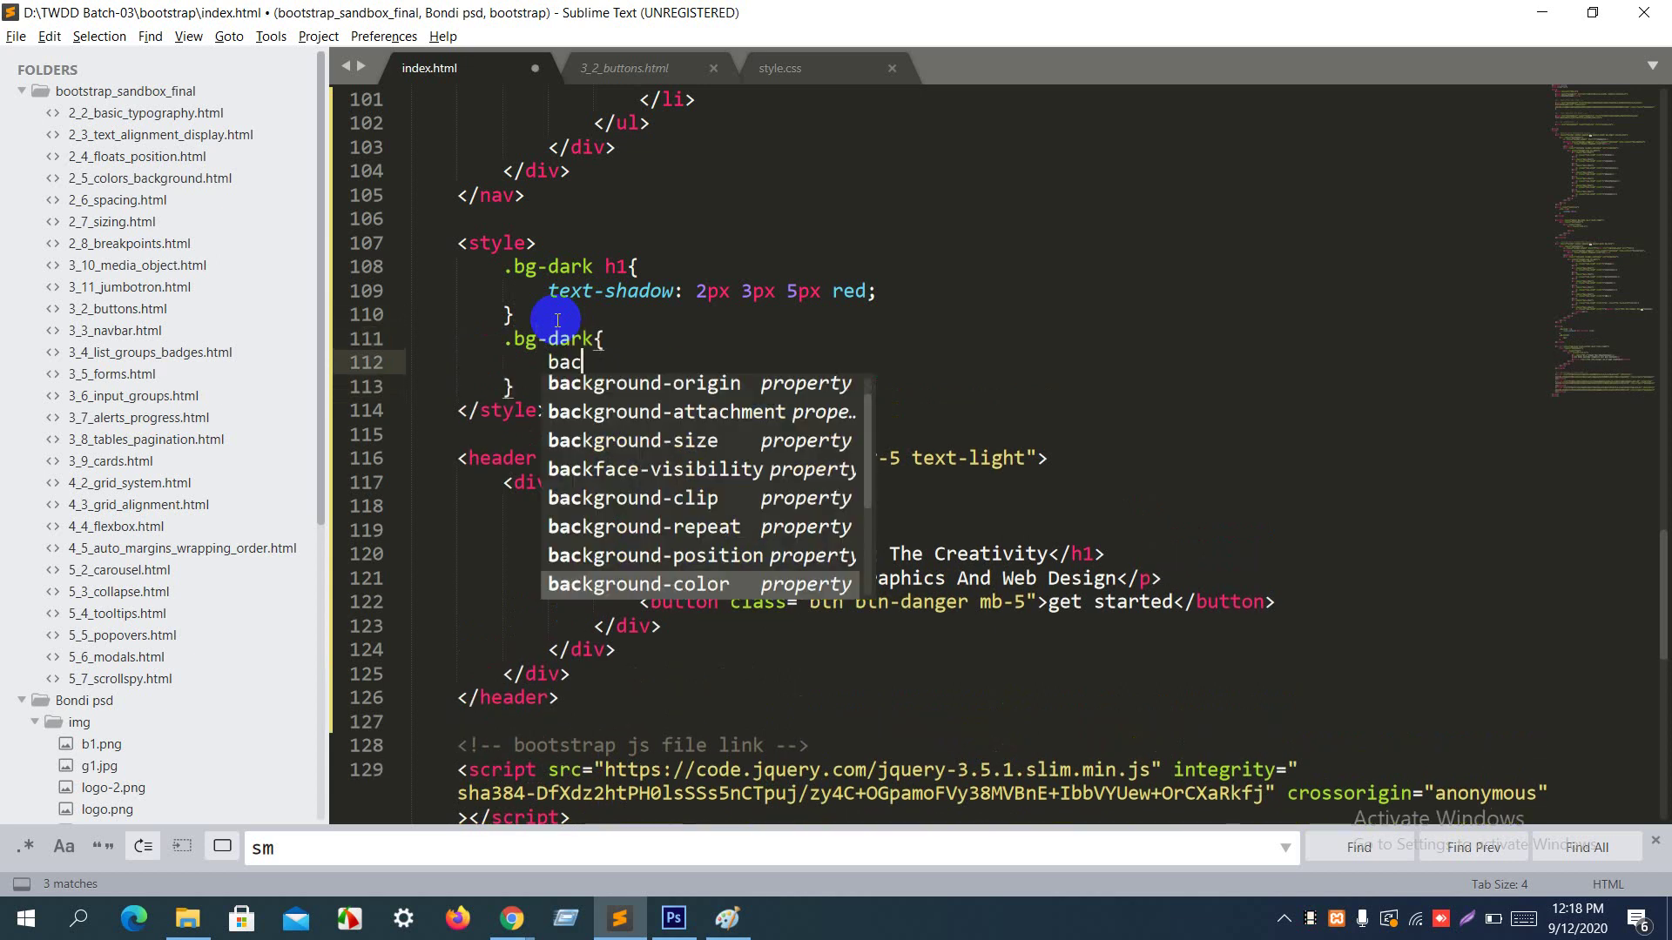
key(Return)
text(#)
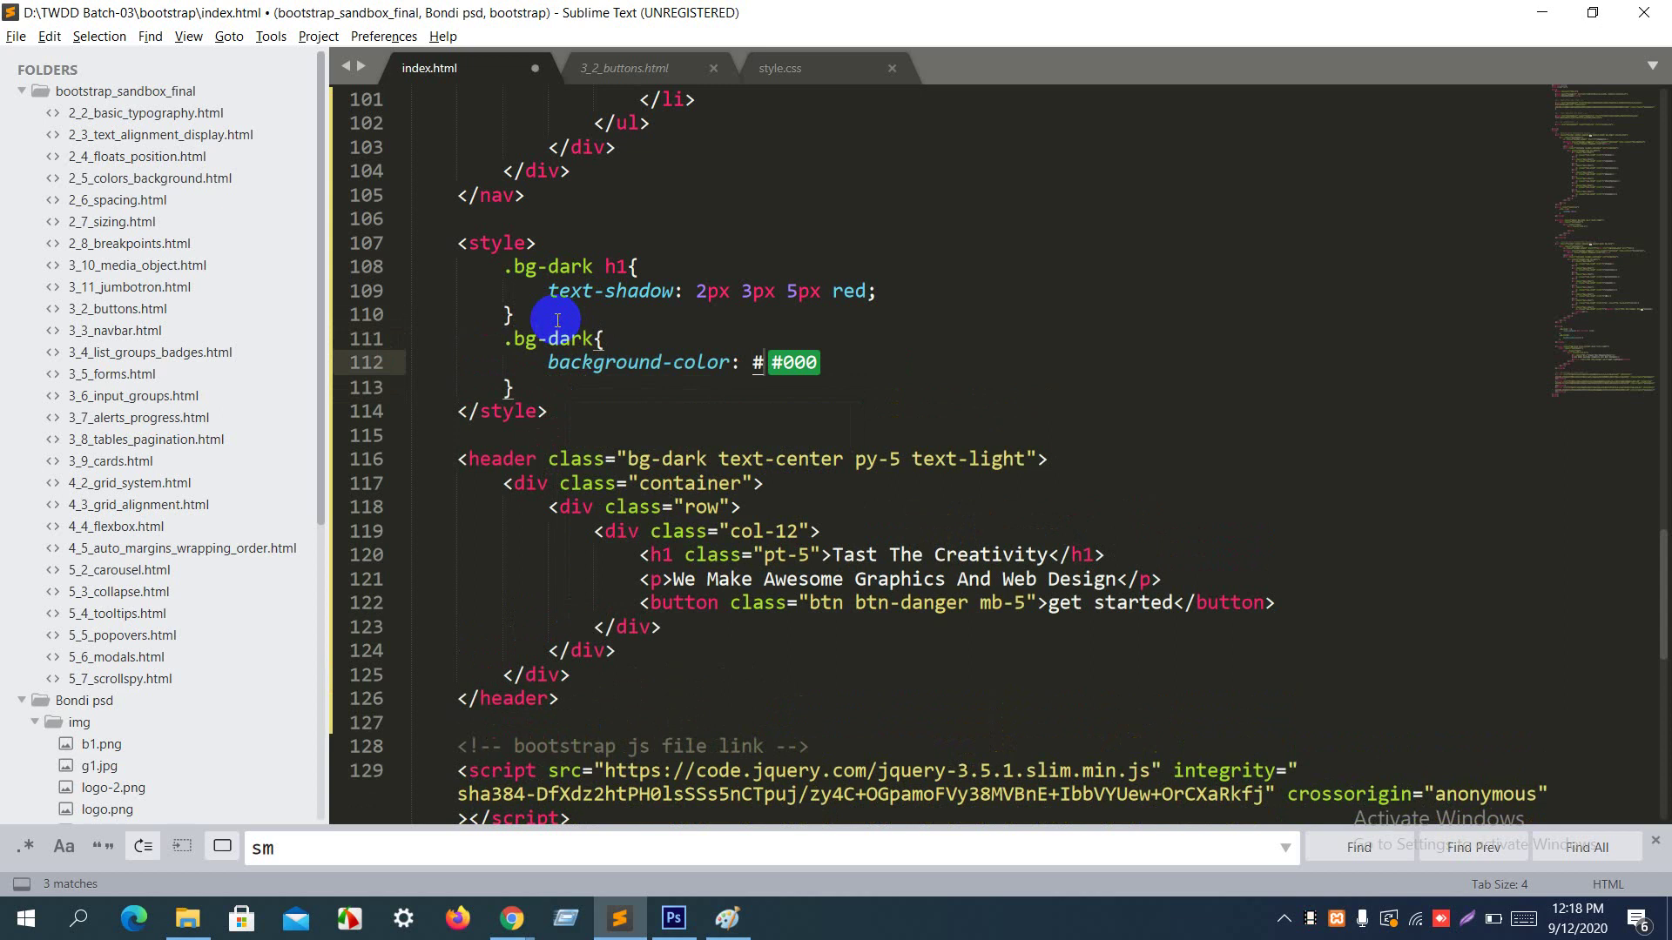
text(19203f)
text(;)
key(ctrl+s)
key(alt+Tab)
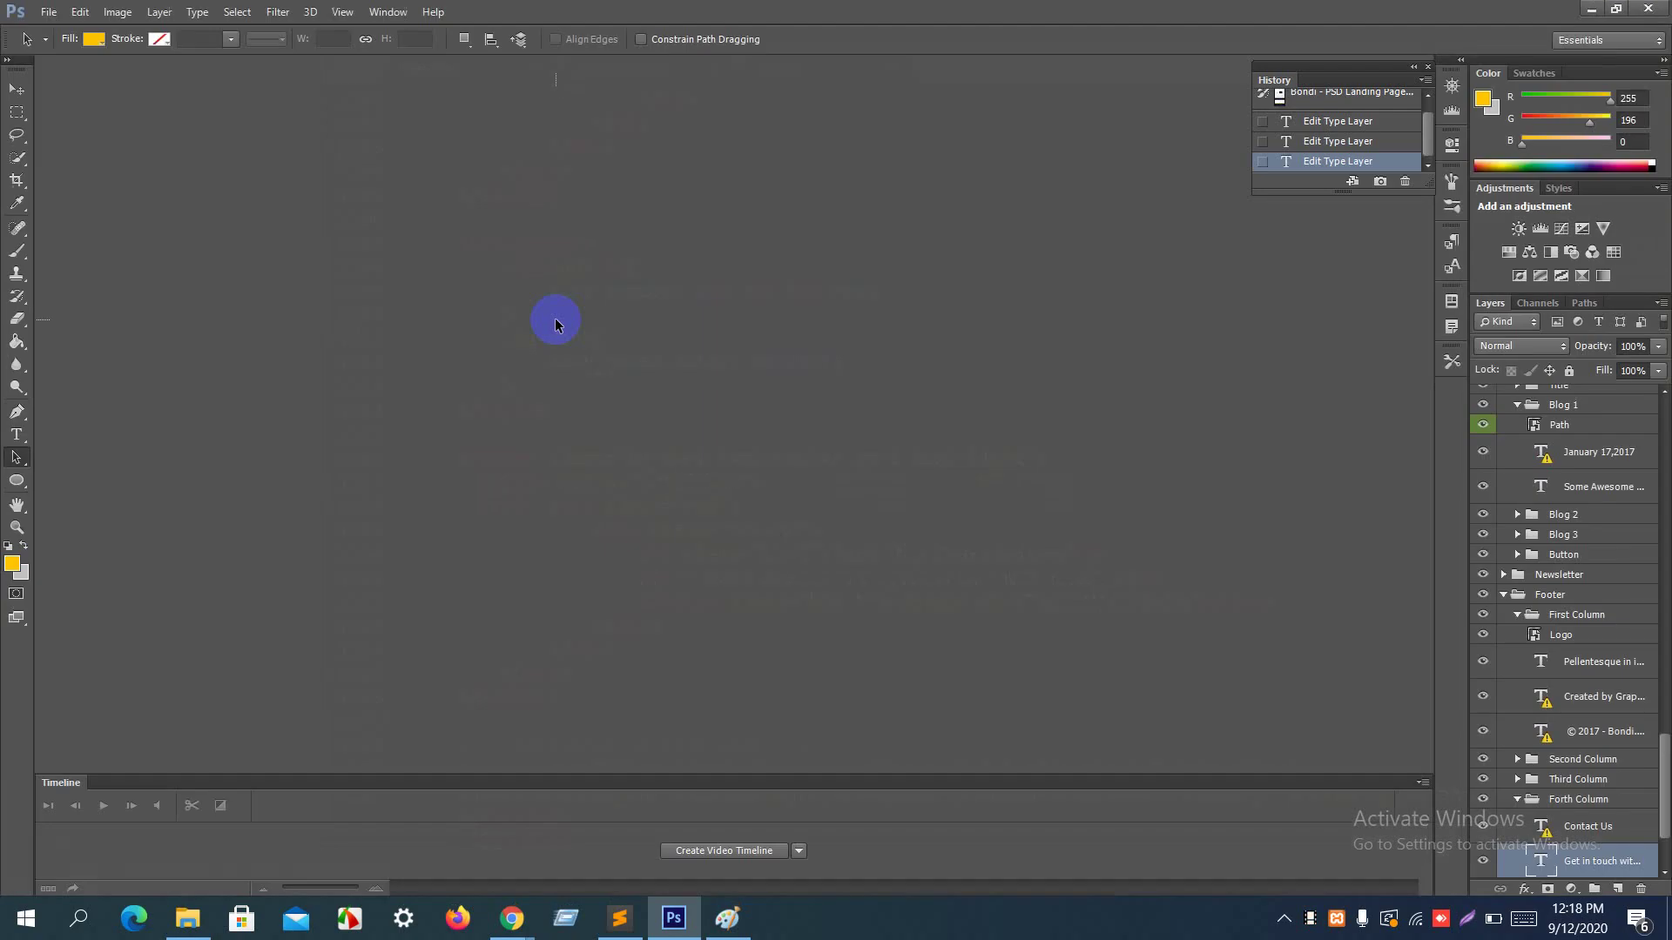
key(alt+Tab)
key(alt+Tab)
key(alt+Tab)
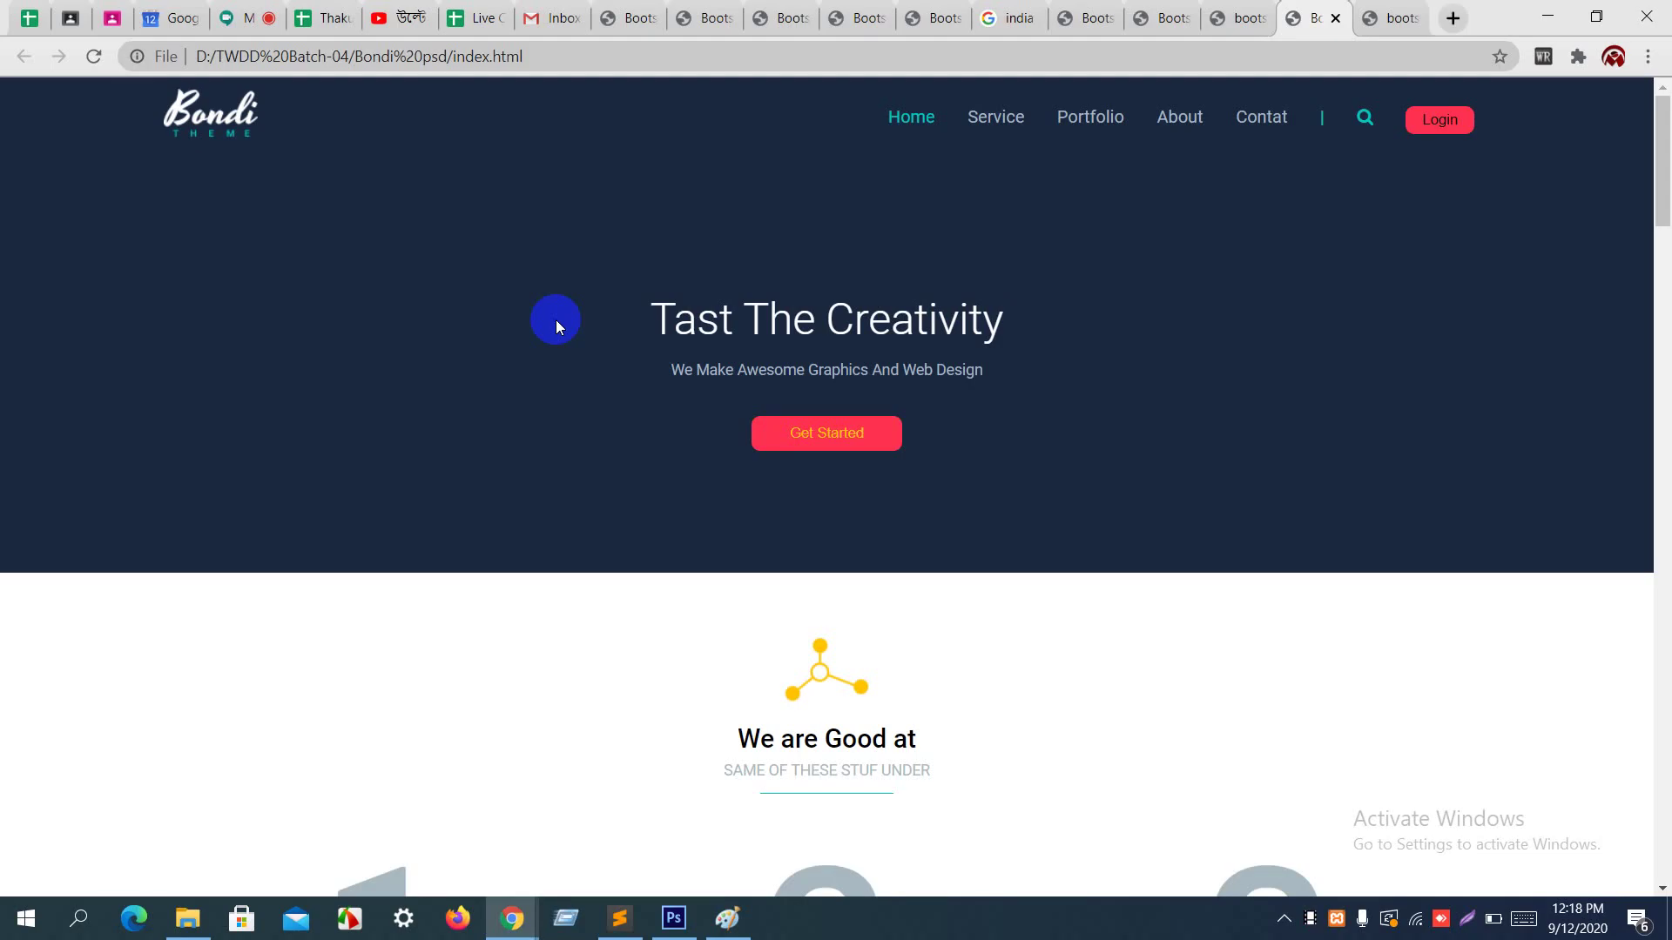
click(1388, 16)
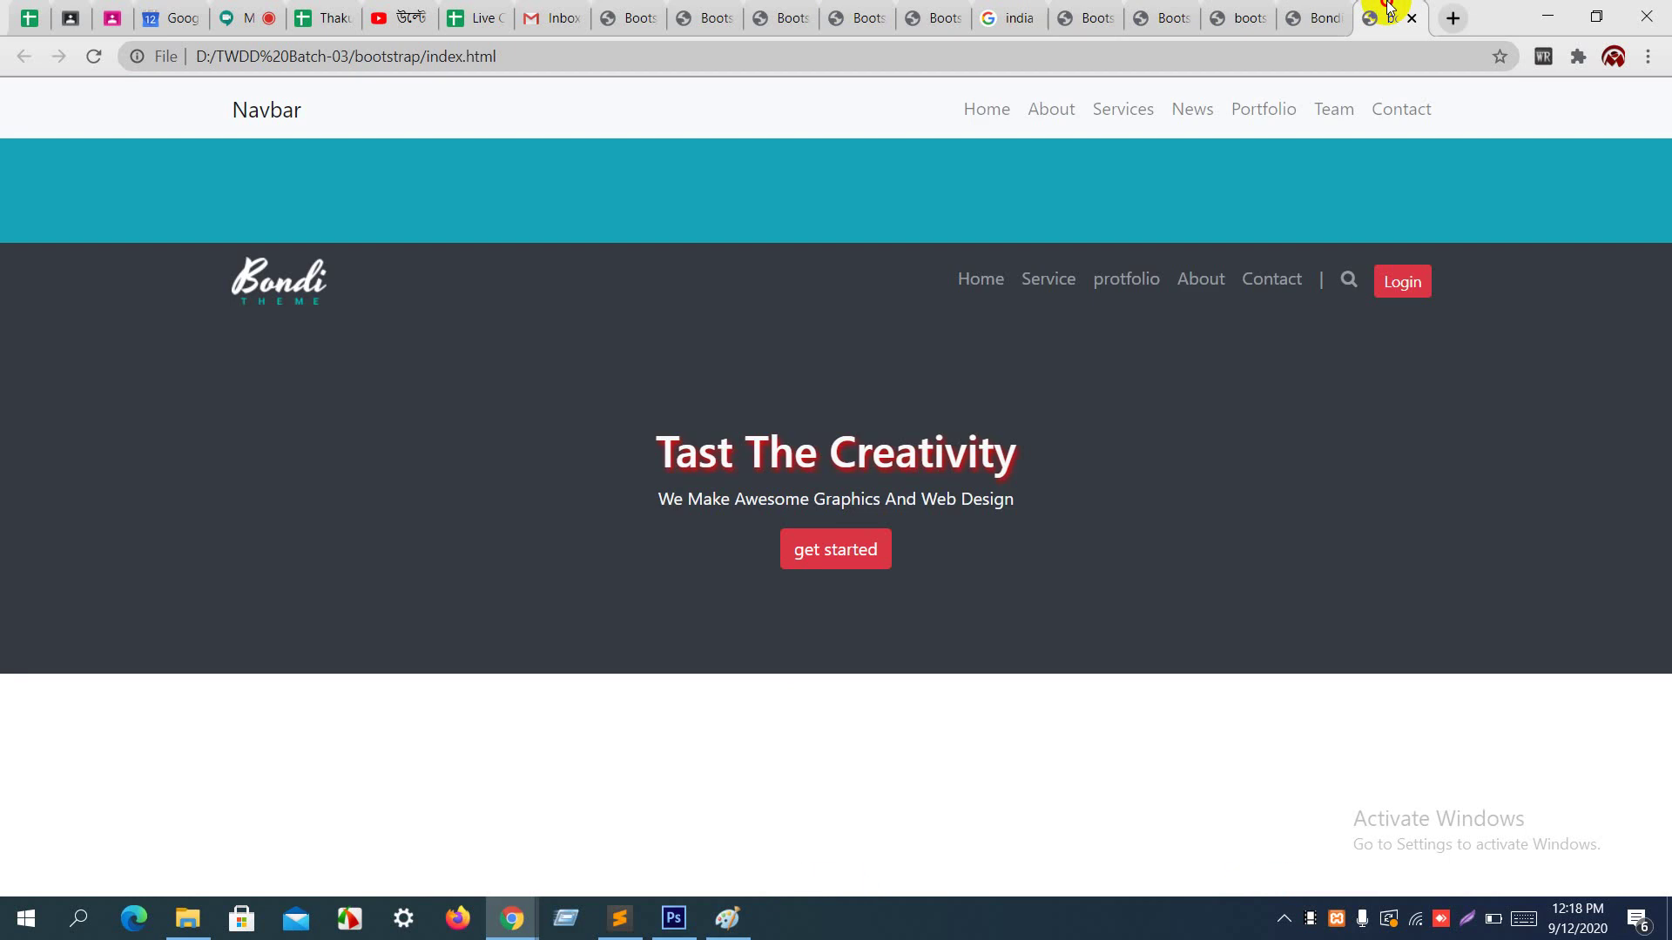
Step: Append "!important" to the .bg-dark background-color in Sublime Text, save, and reload the bootstrap page in Chrome
key(alt+Tab)
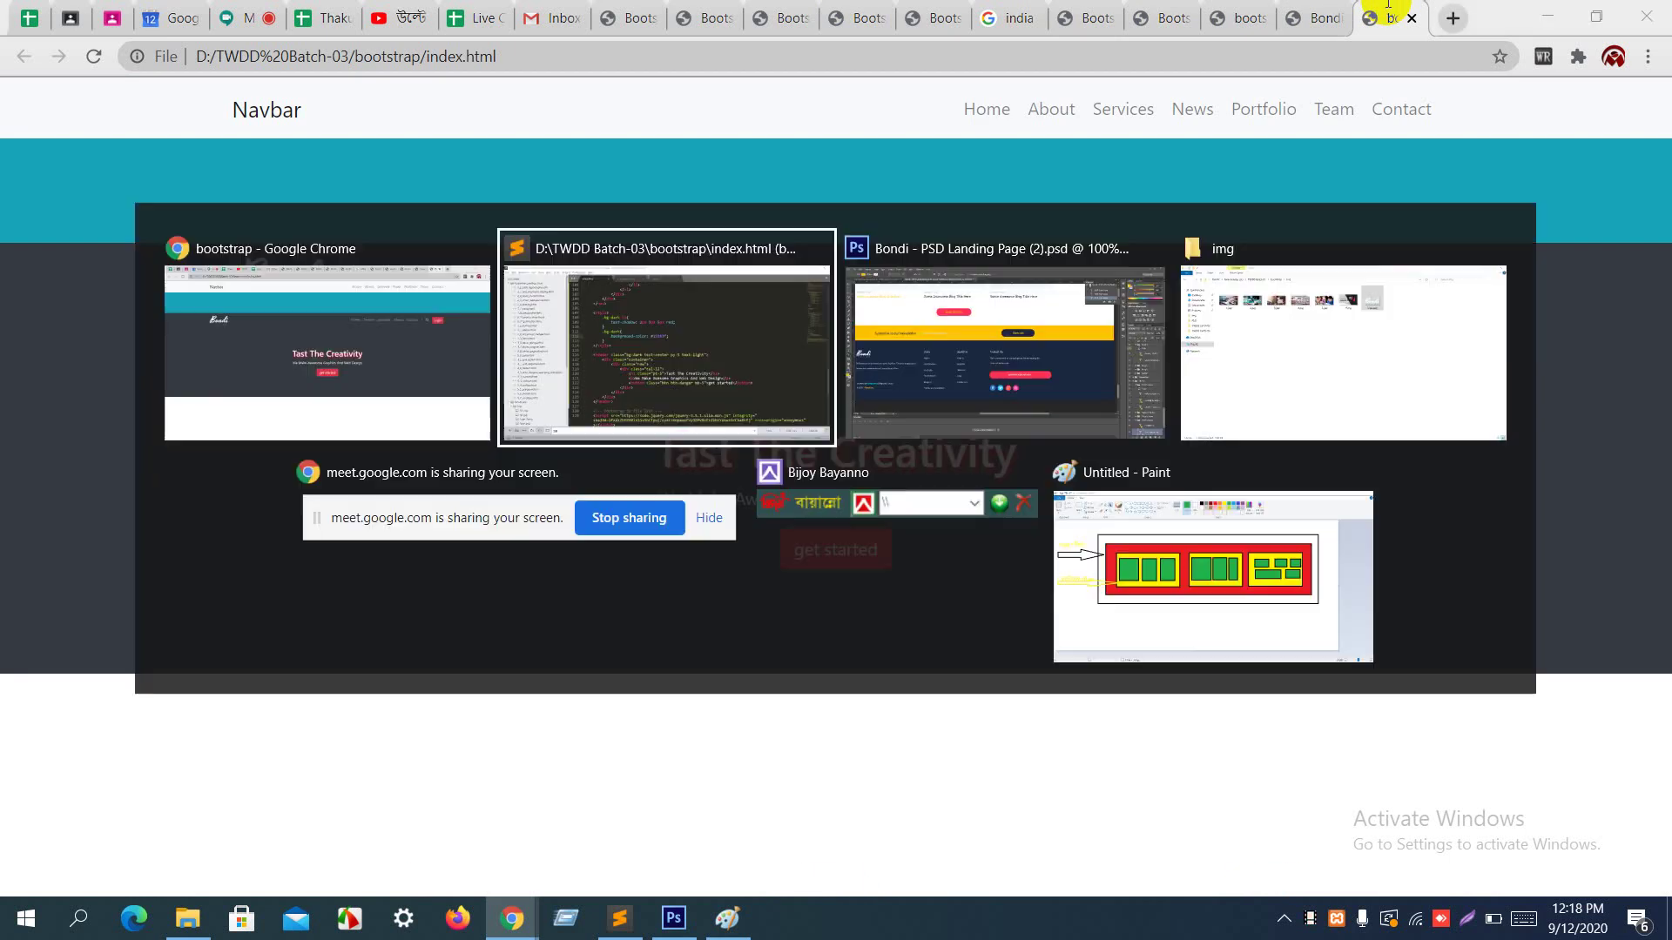
click(833, 361)
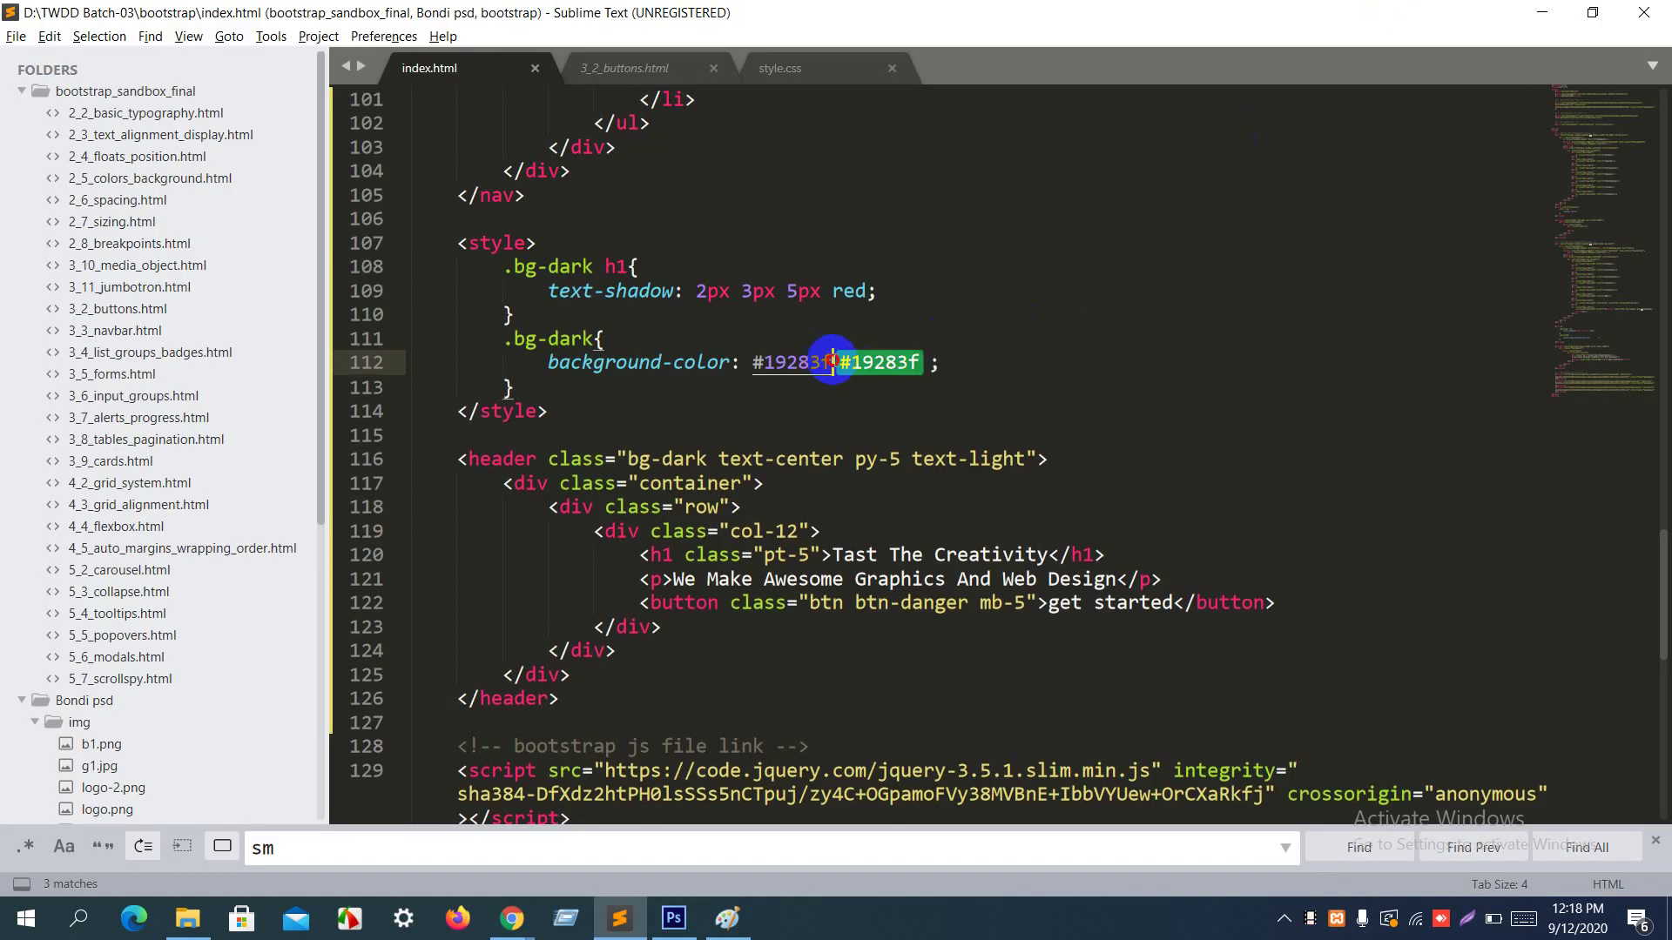
text(!im)
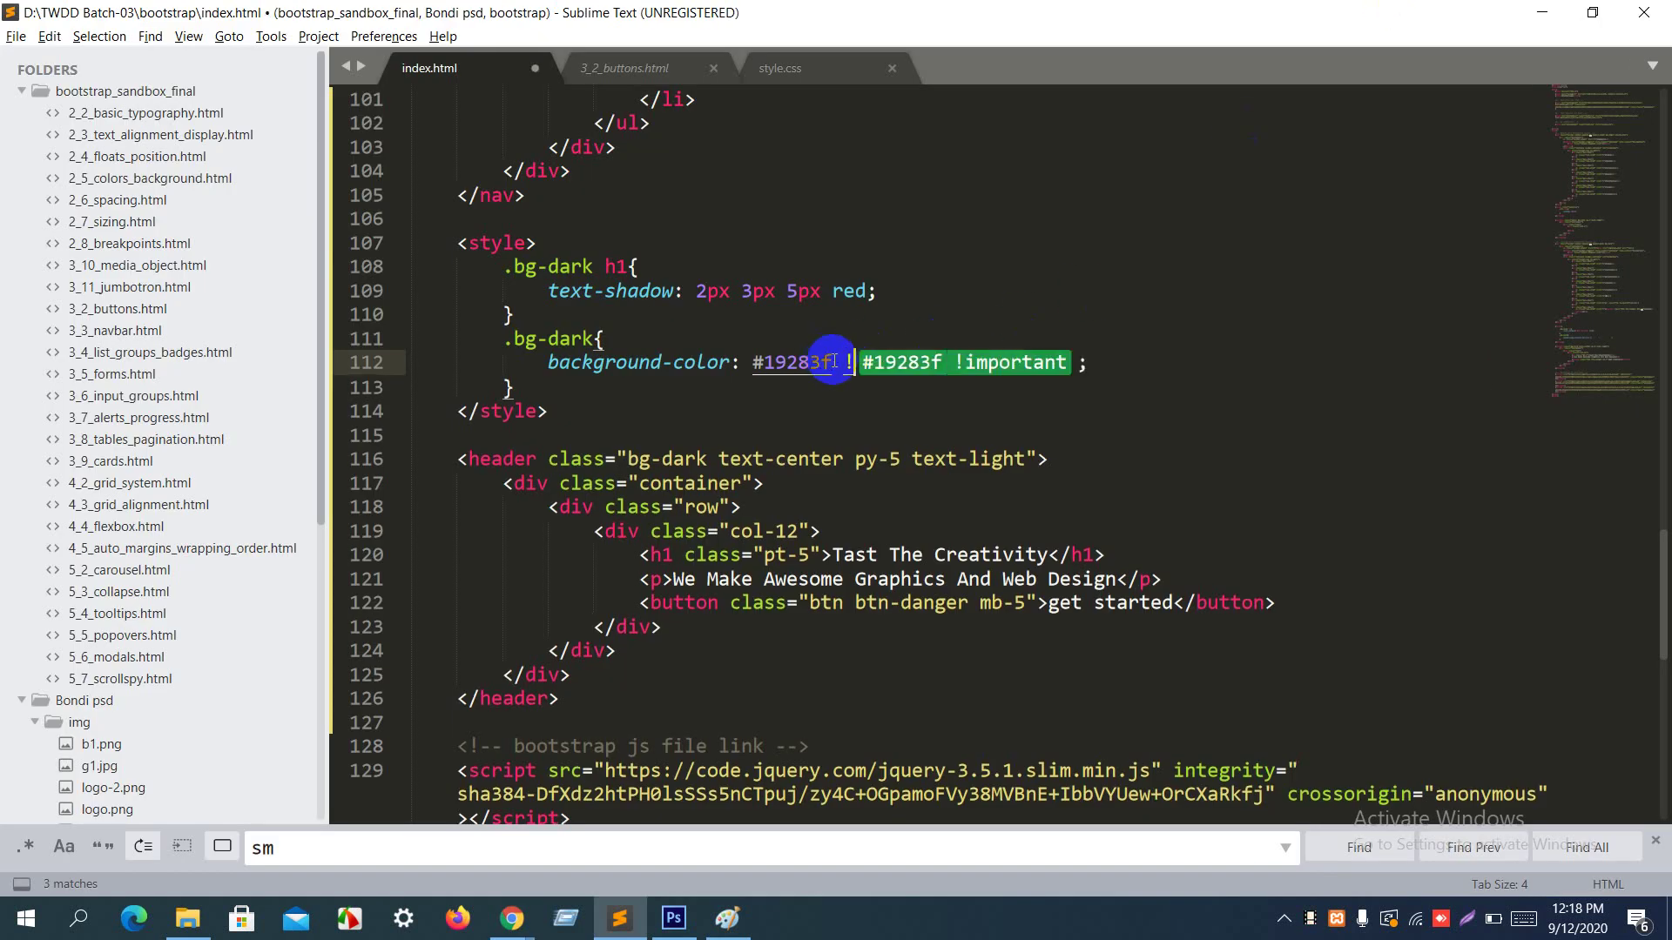
text(portan)
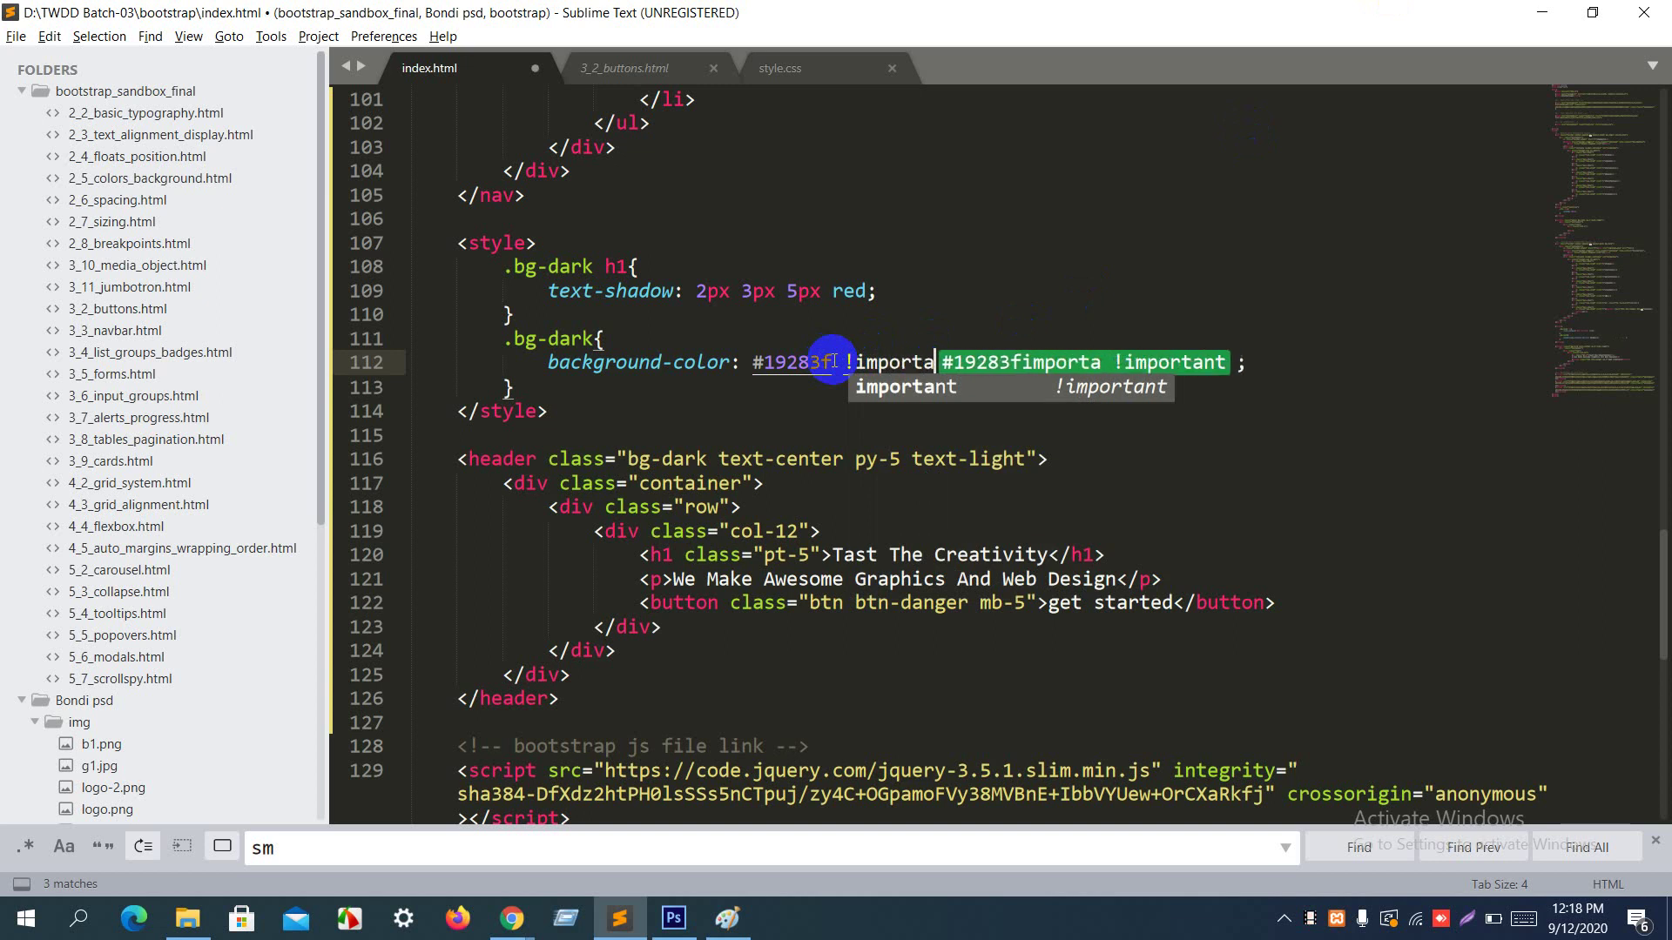
text(t)
key(ctrl+s)
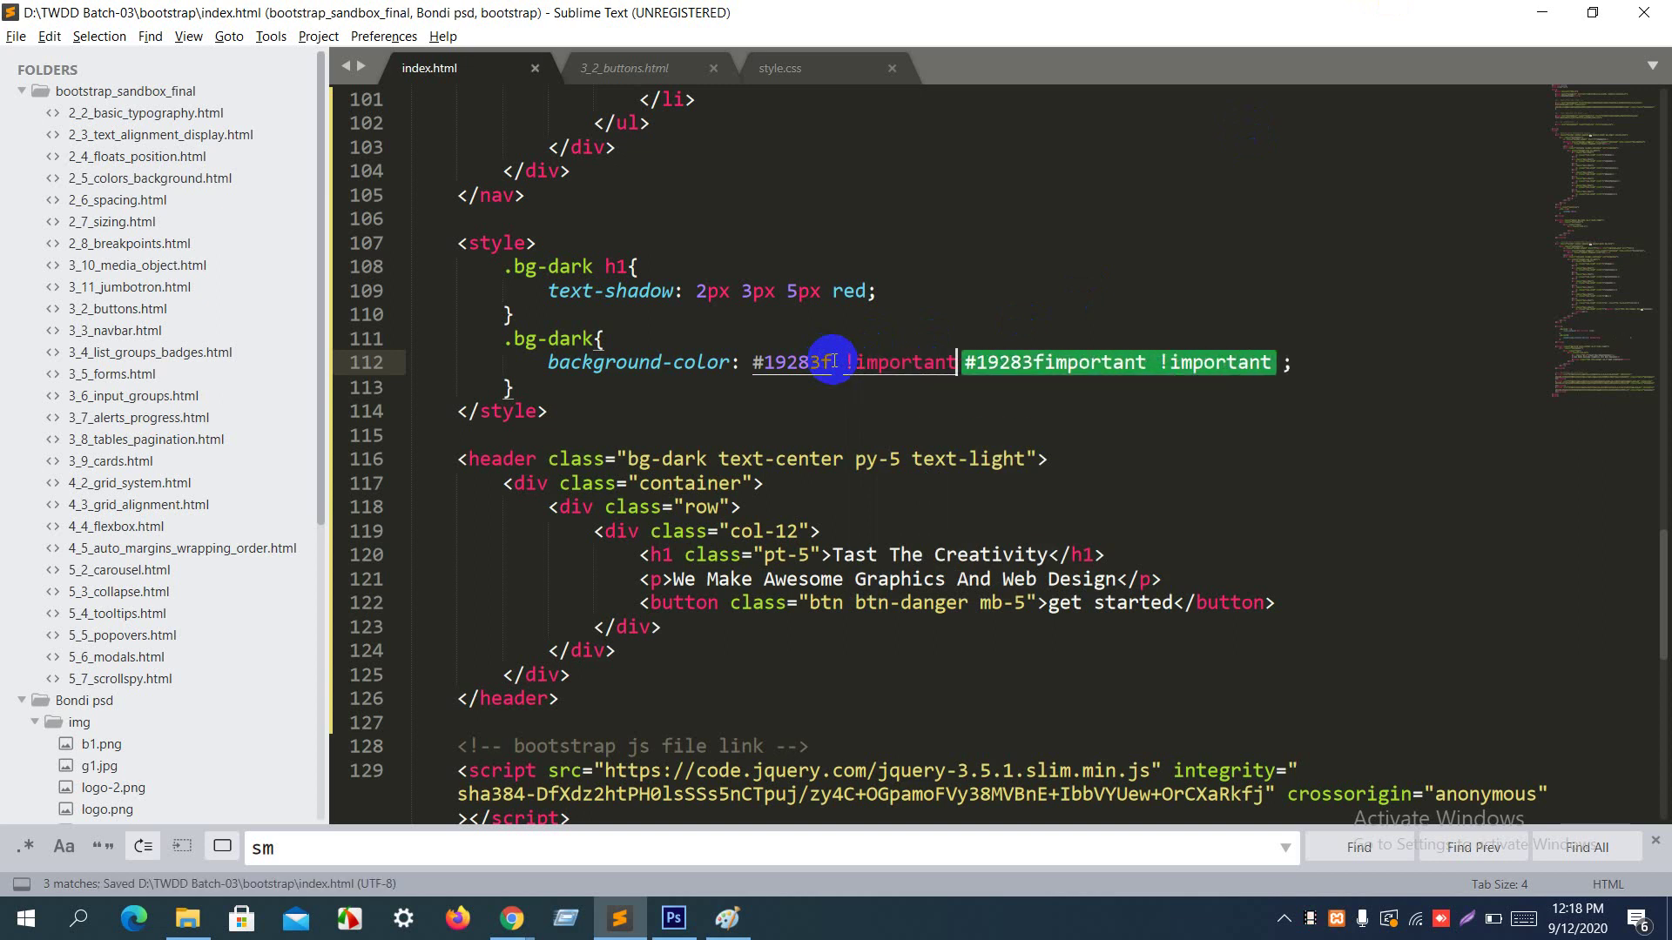
key(Right)
key(alt+Tab)
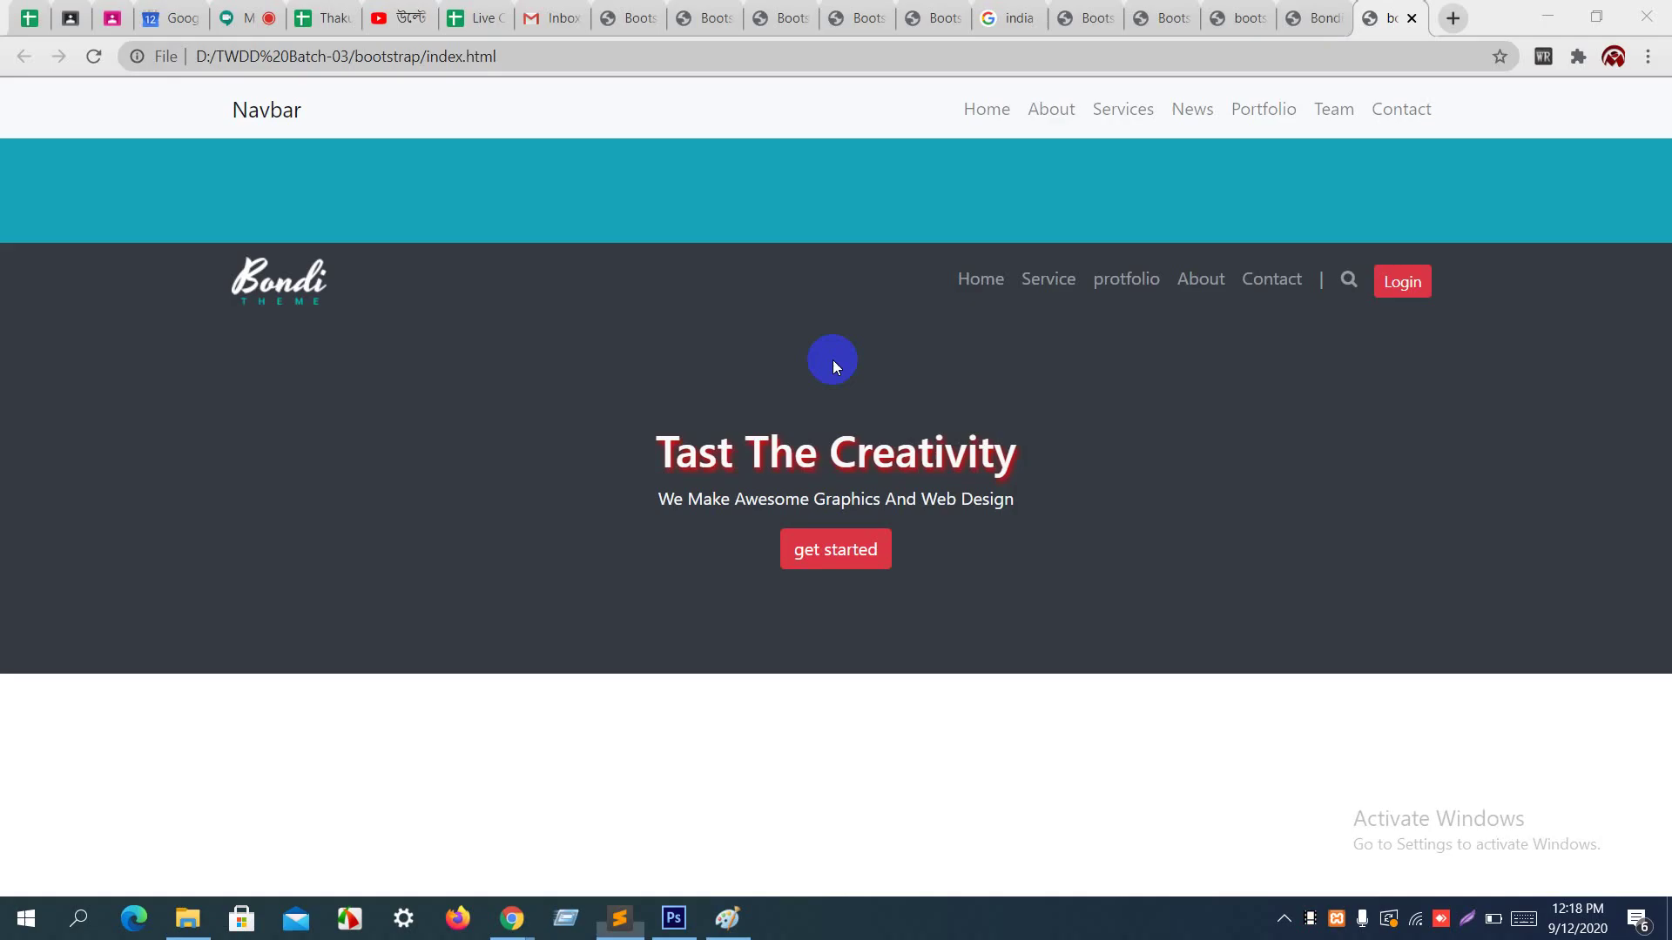
key(ctrl+r)
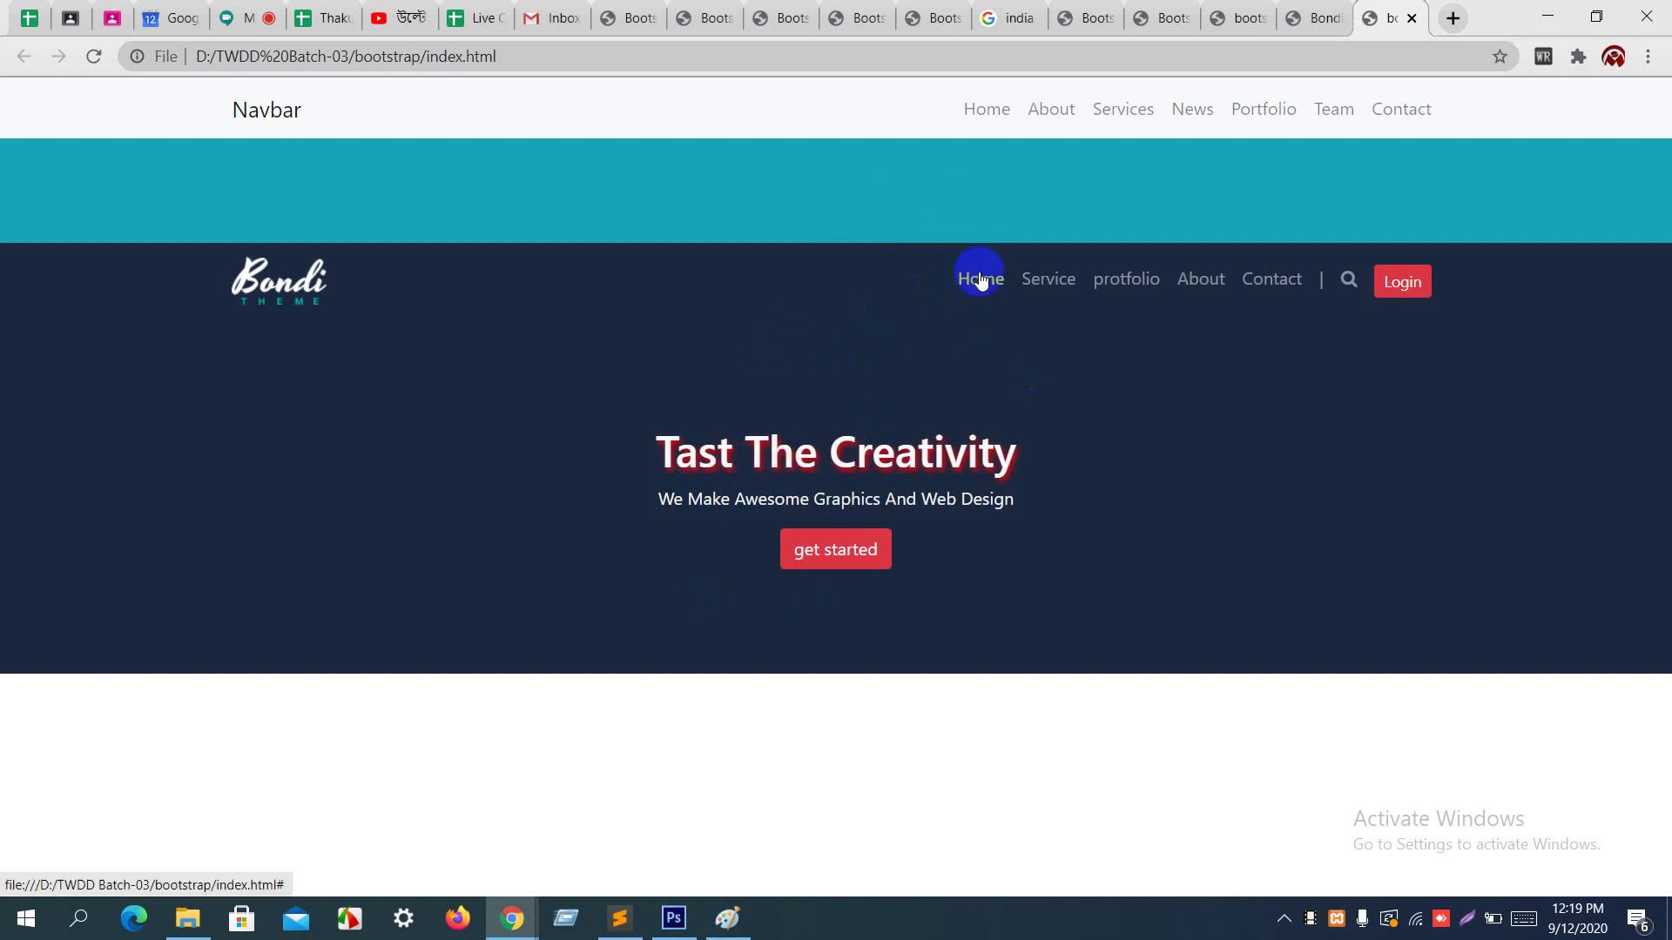
Step: Copy the "nav-link" class name from the Service link in the navbar markup in Sublime Text
key(alt+Tab)
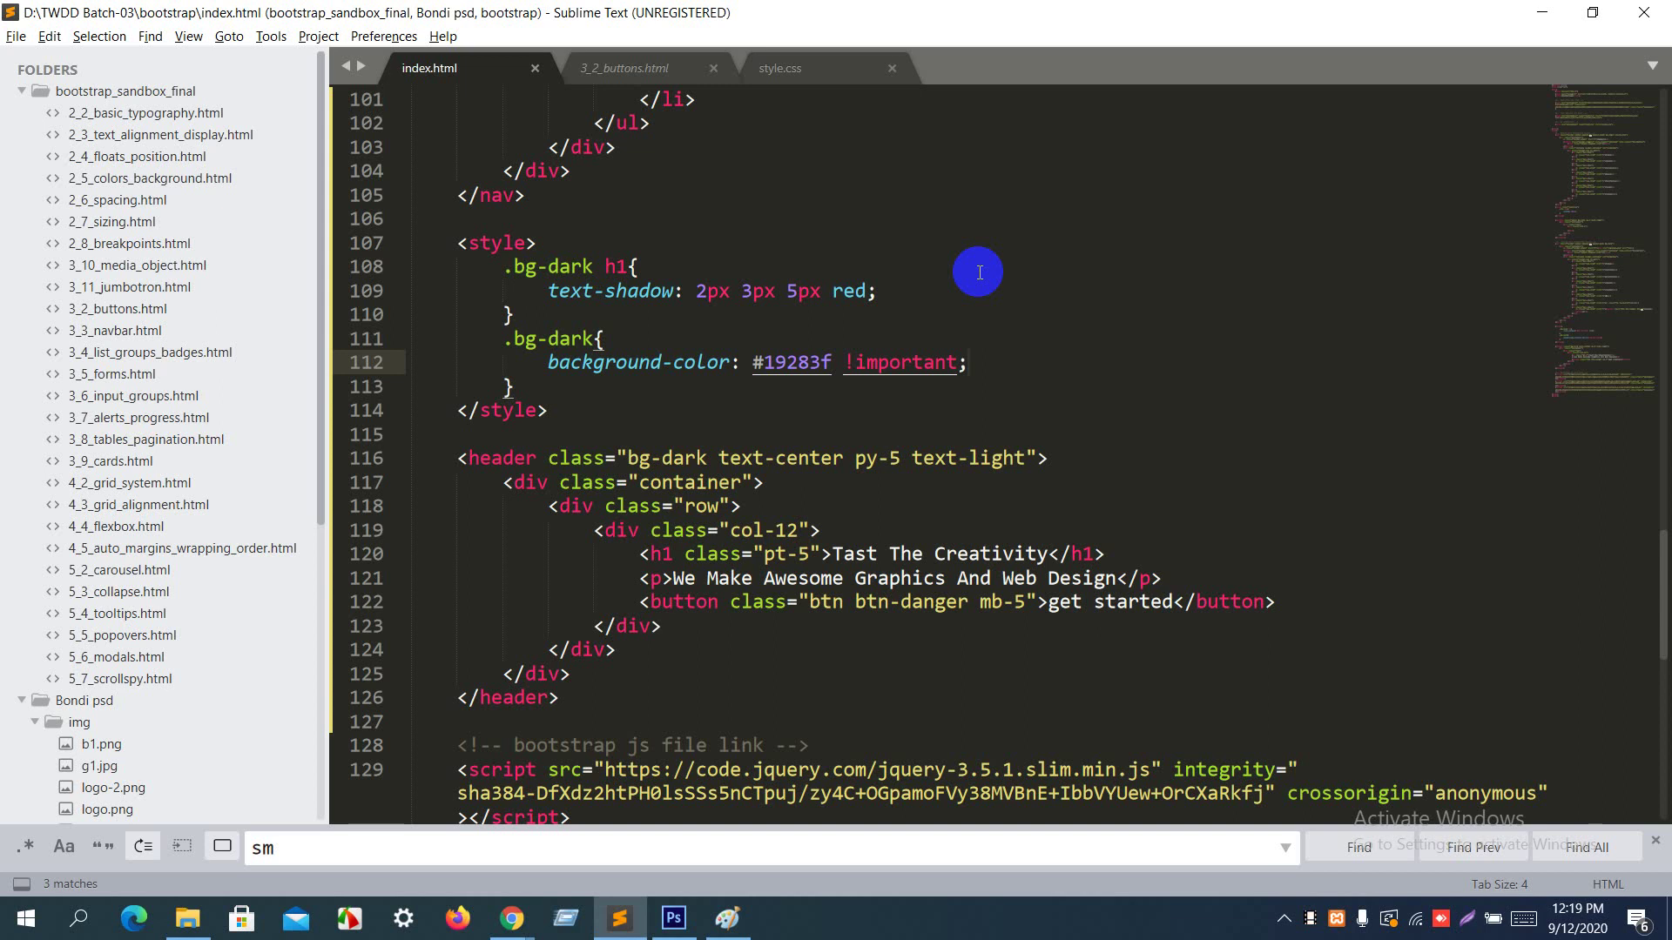
scroll(964, 322, up, 3)
scroll(964, 328, up, 7)
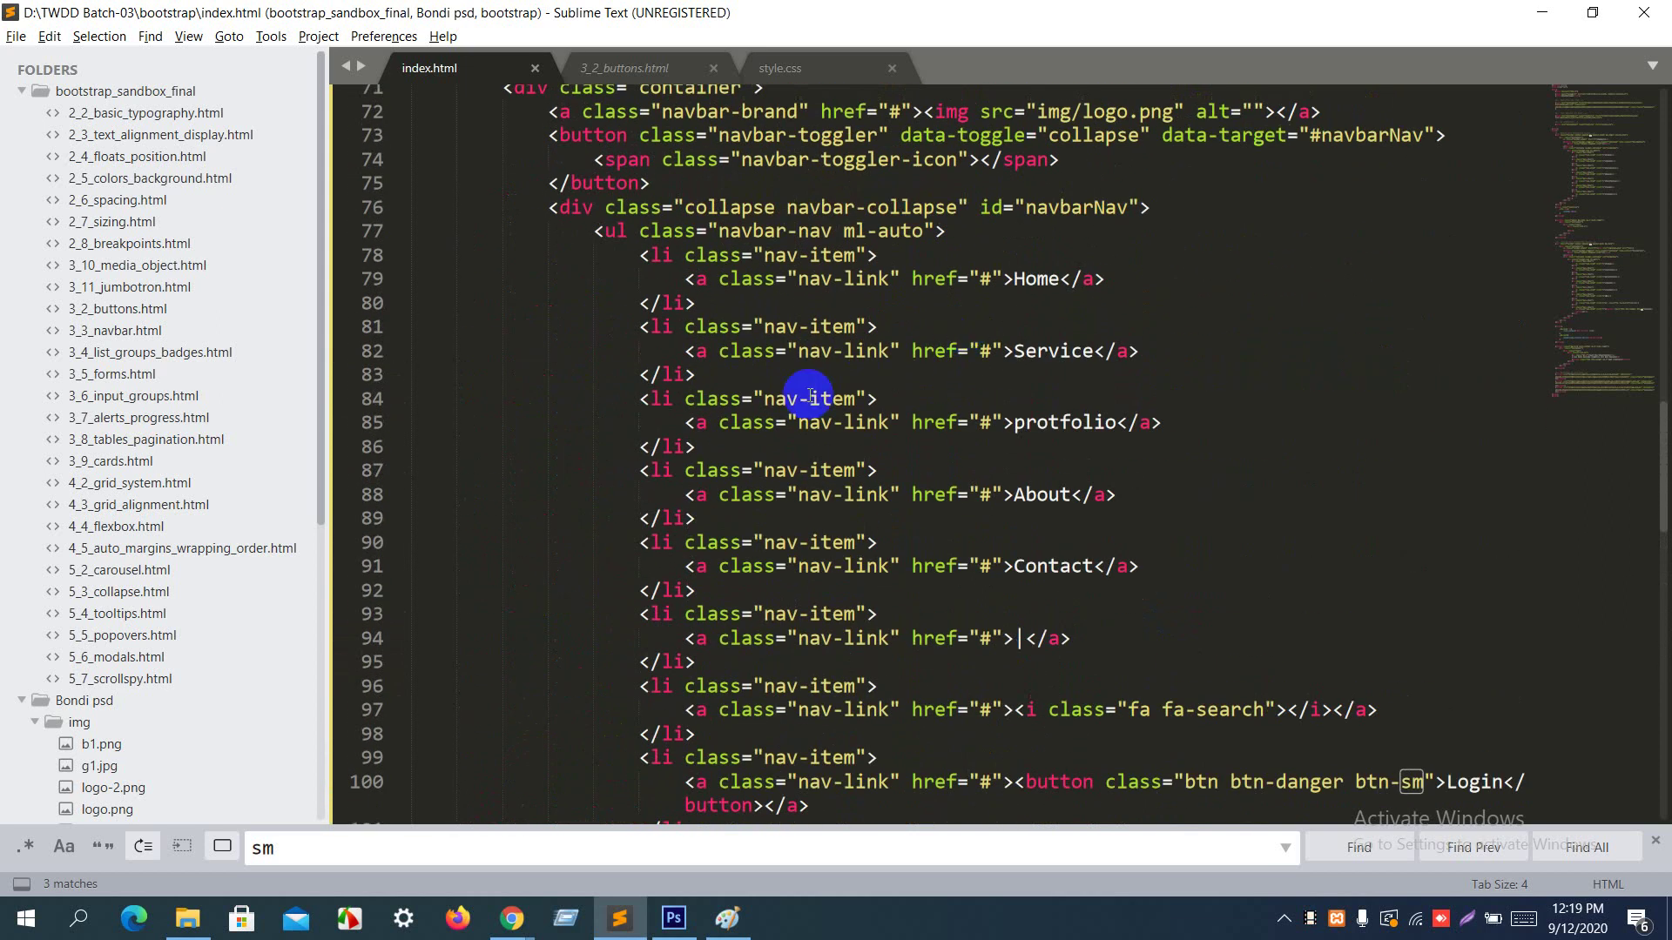
click(705, 355)
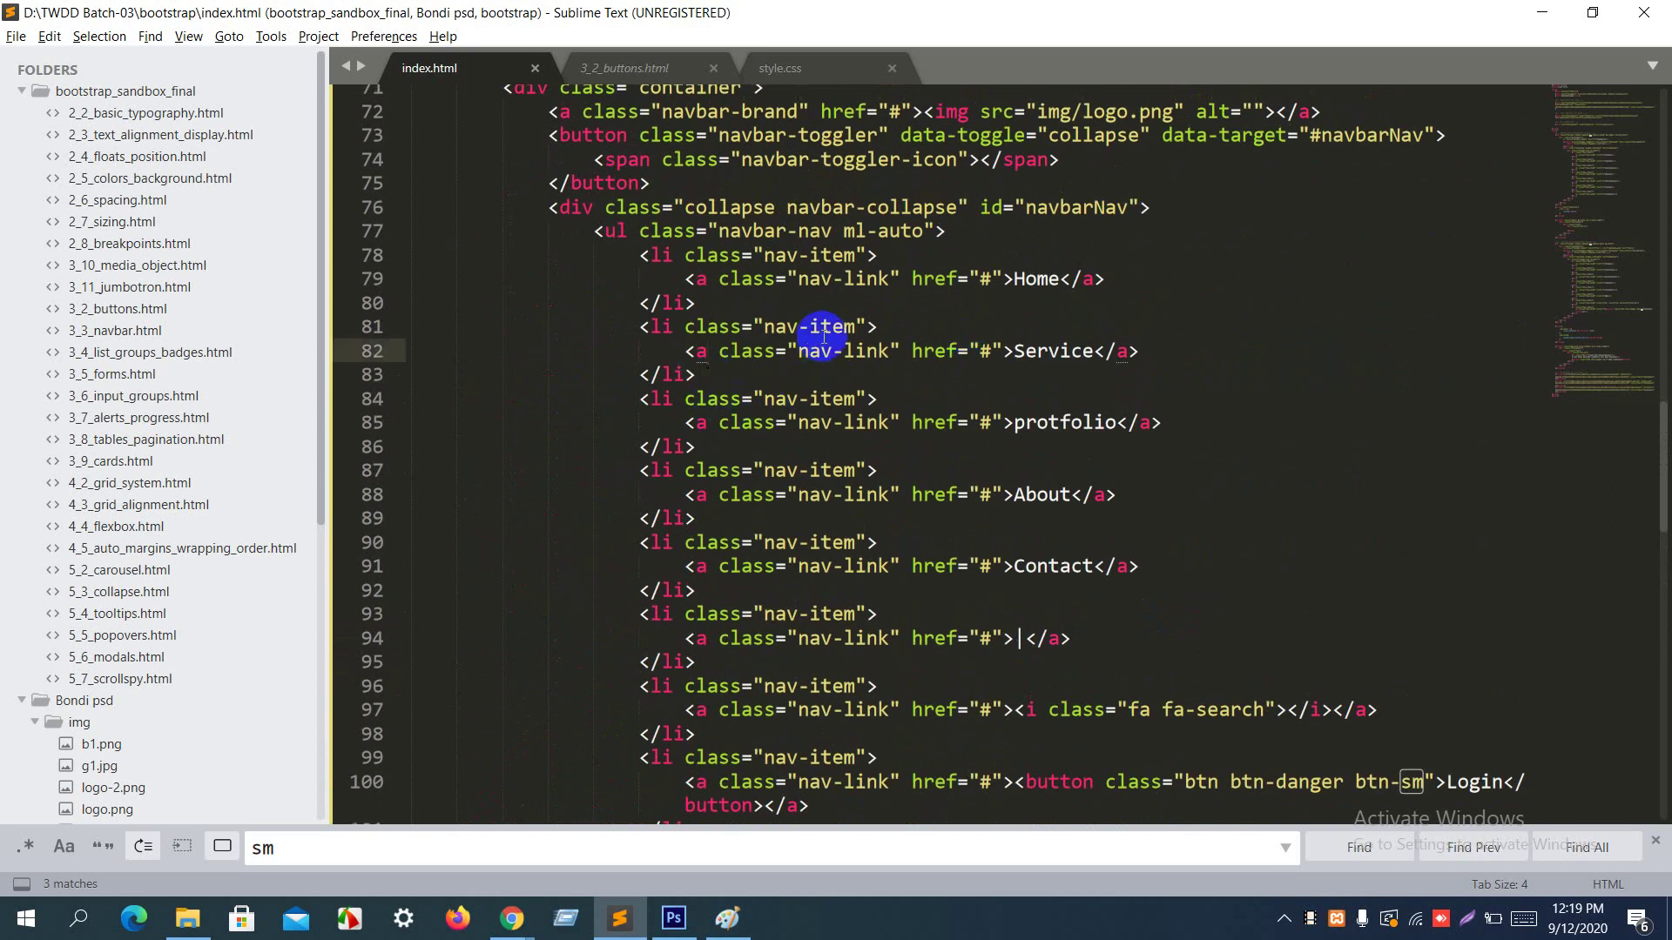
drag(789, 353, 893, 353)
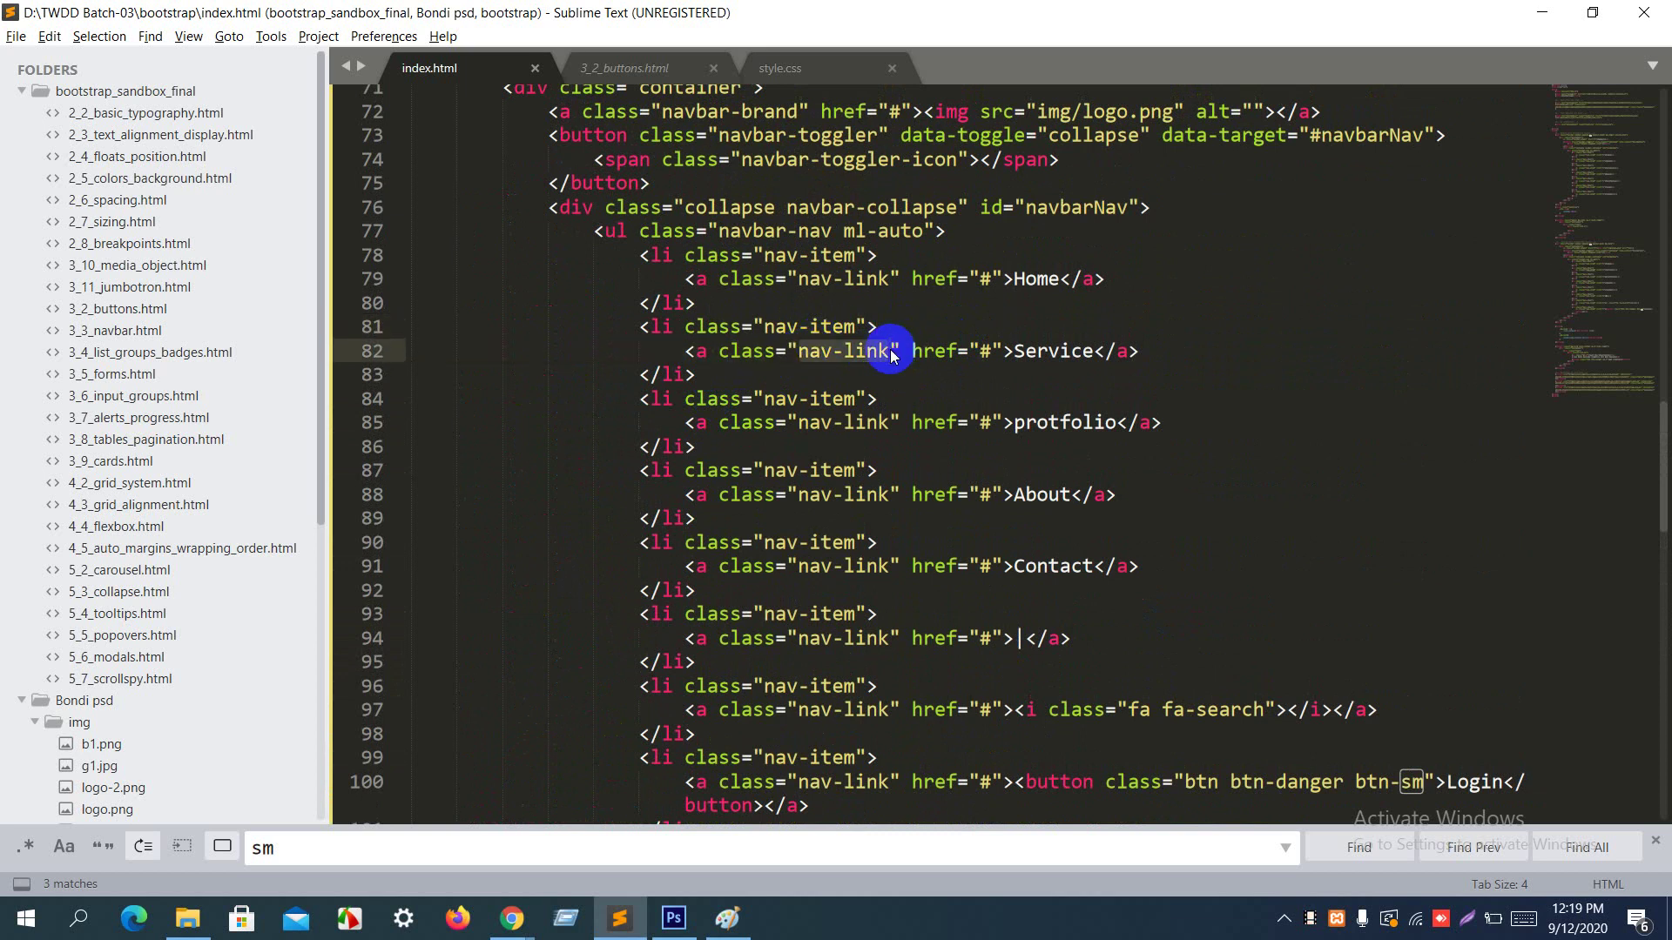
key(ctrl+c)
Step: Add an empty ".nav-link" CSS rule below the .bg-dark rule inside the style block
scroll(893, 353, down, 12)
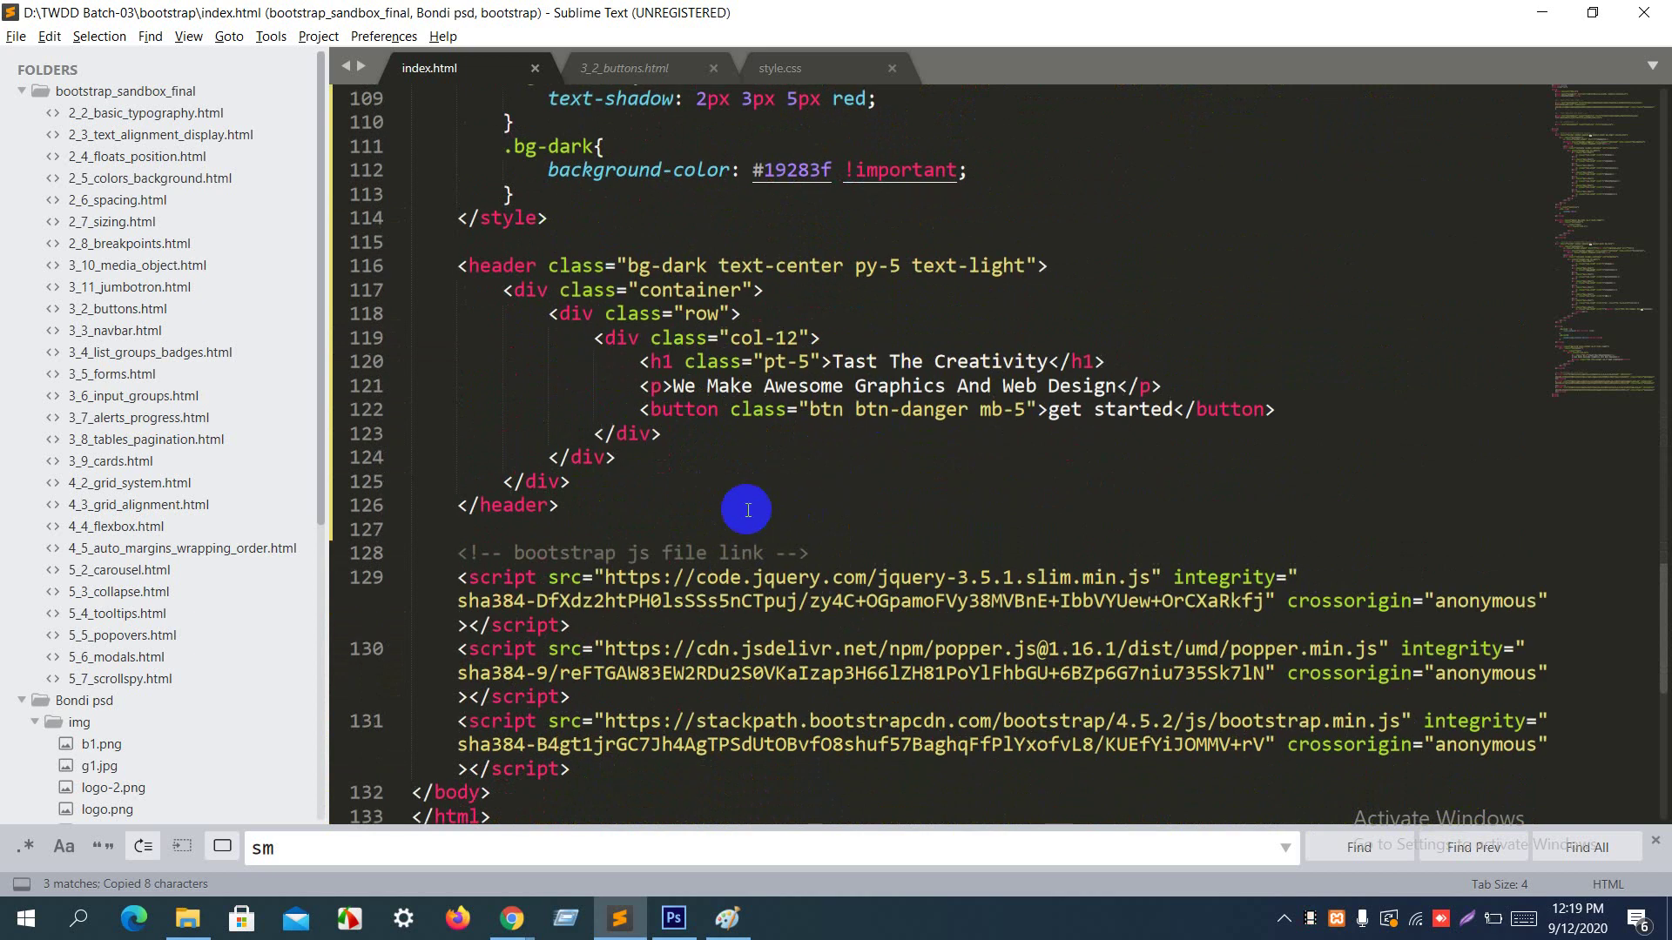
click(616, 213)
key(Up)
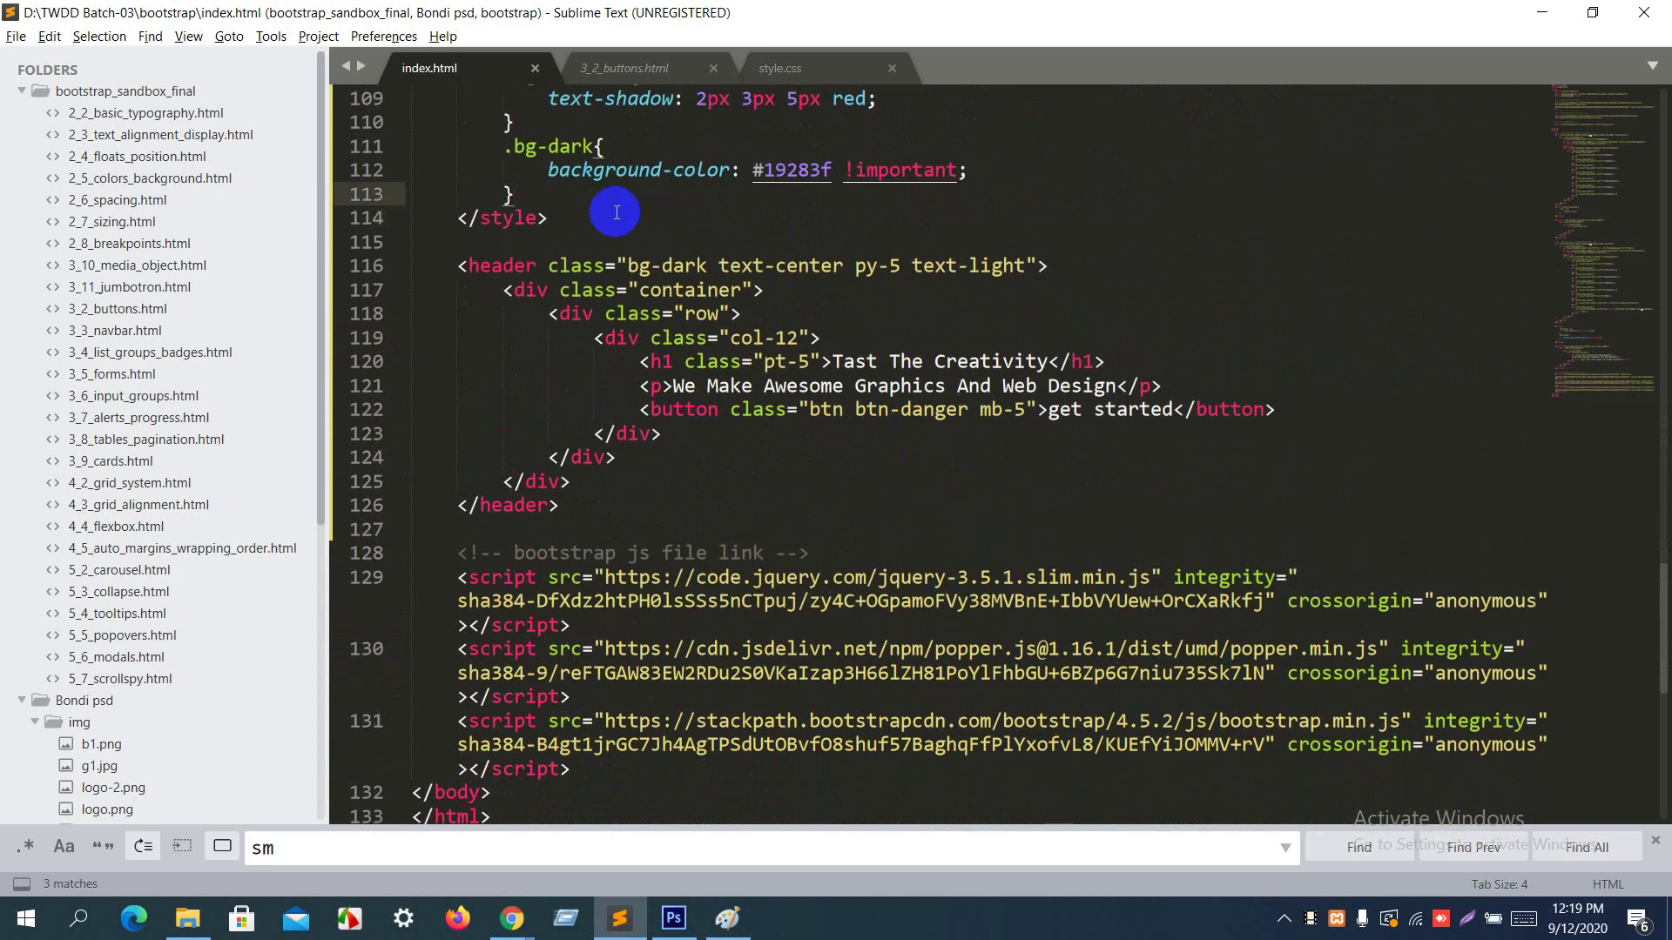
key(Return)
text(.nav-link)
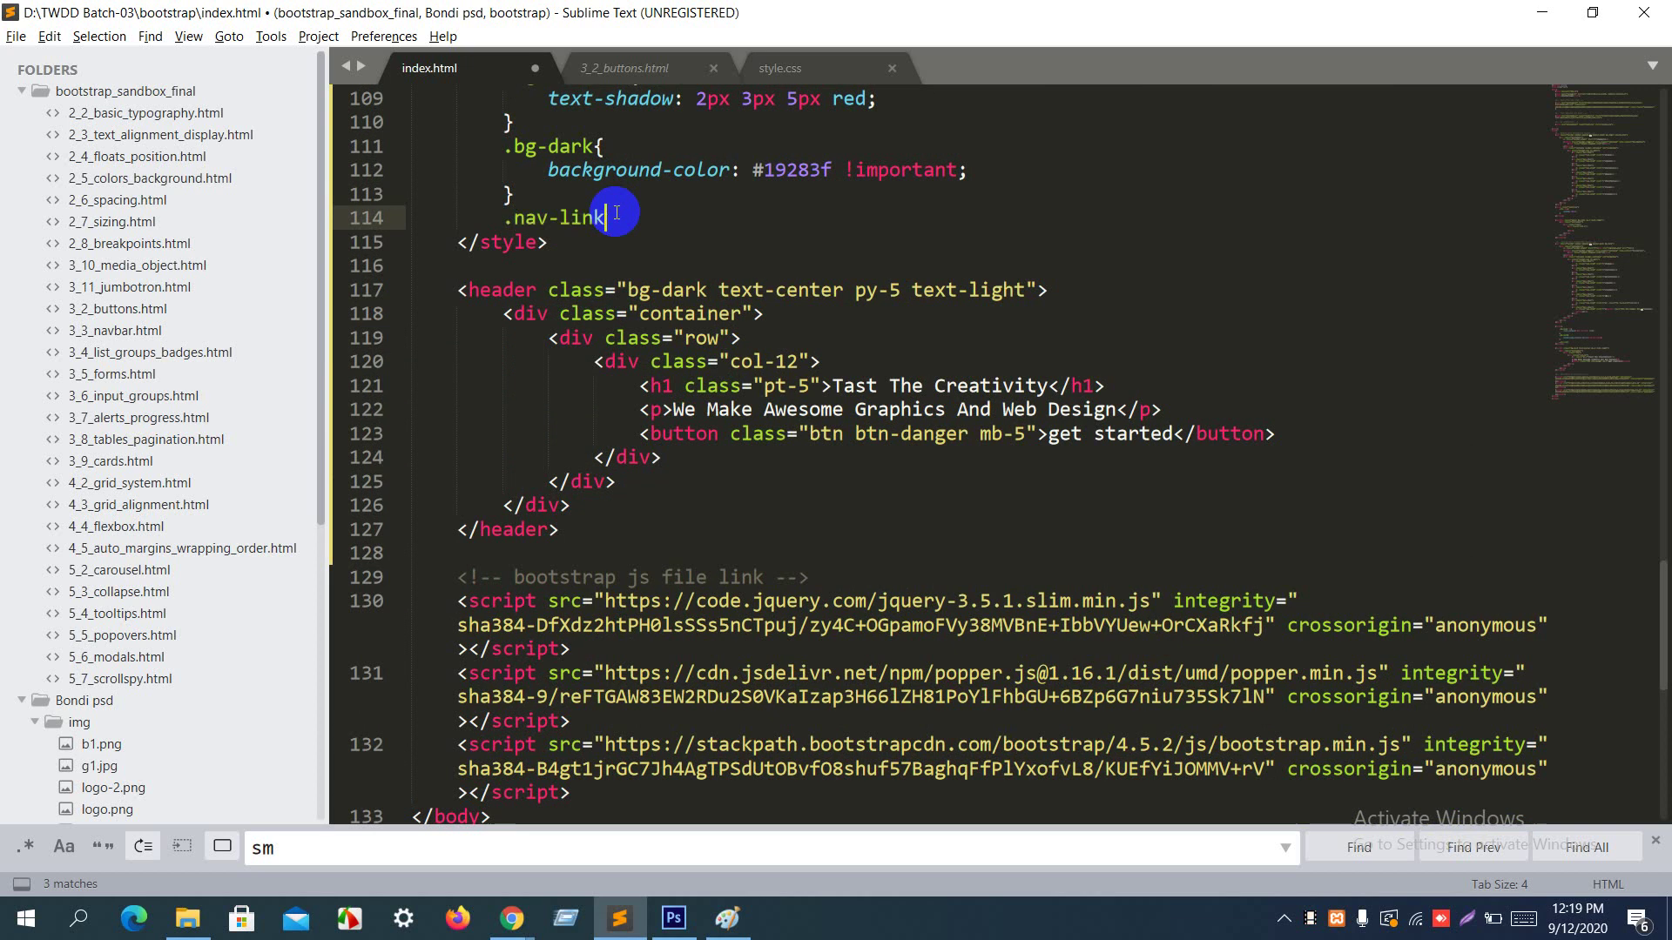
text({)
key(Return)
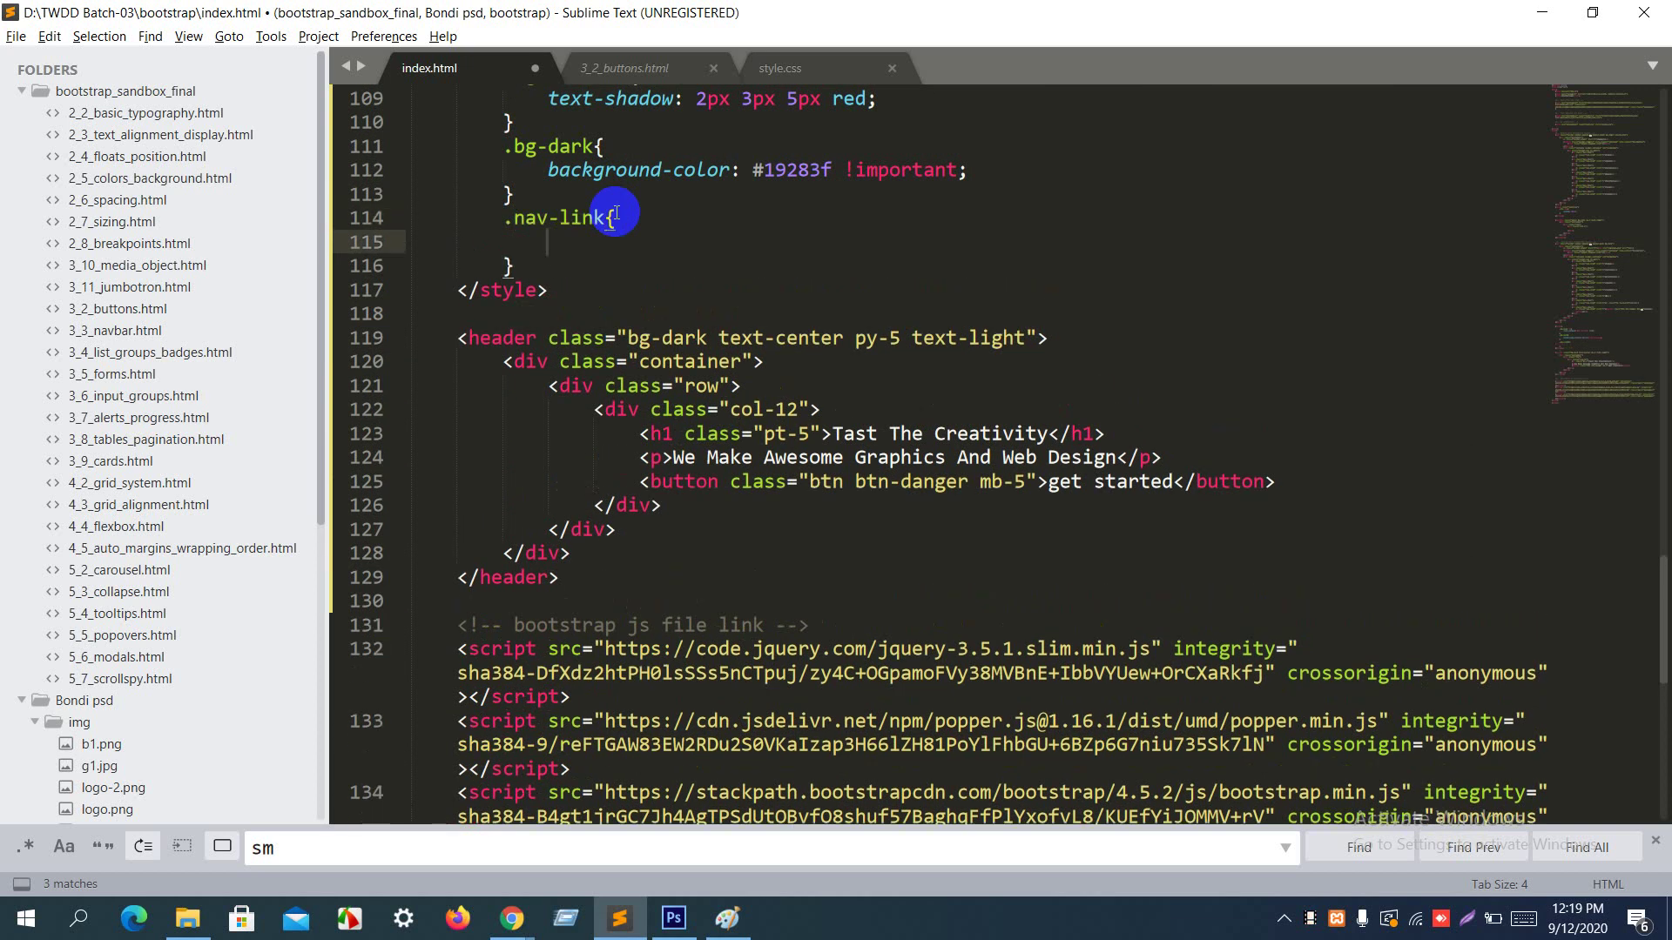
Step: Change the empty .nav-link rule's selector to ".nav-link:hover"
key(Up)
key(Right)
key(Right)
key(Right)
key(Right)
key(Right)
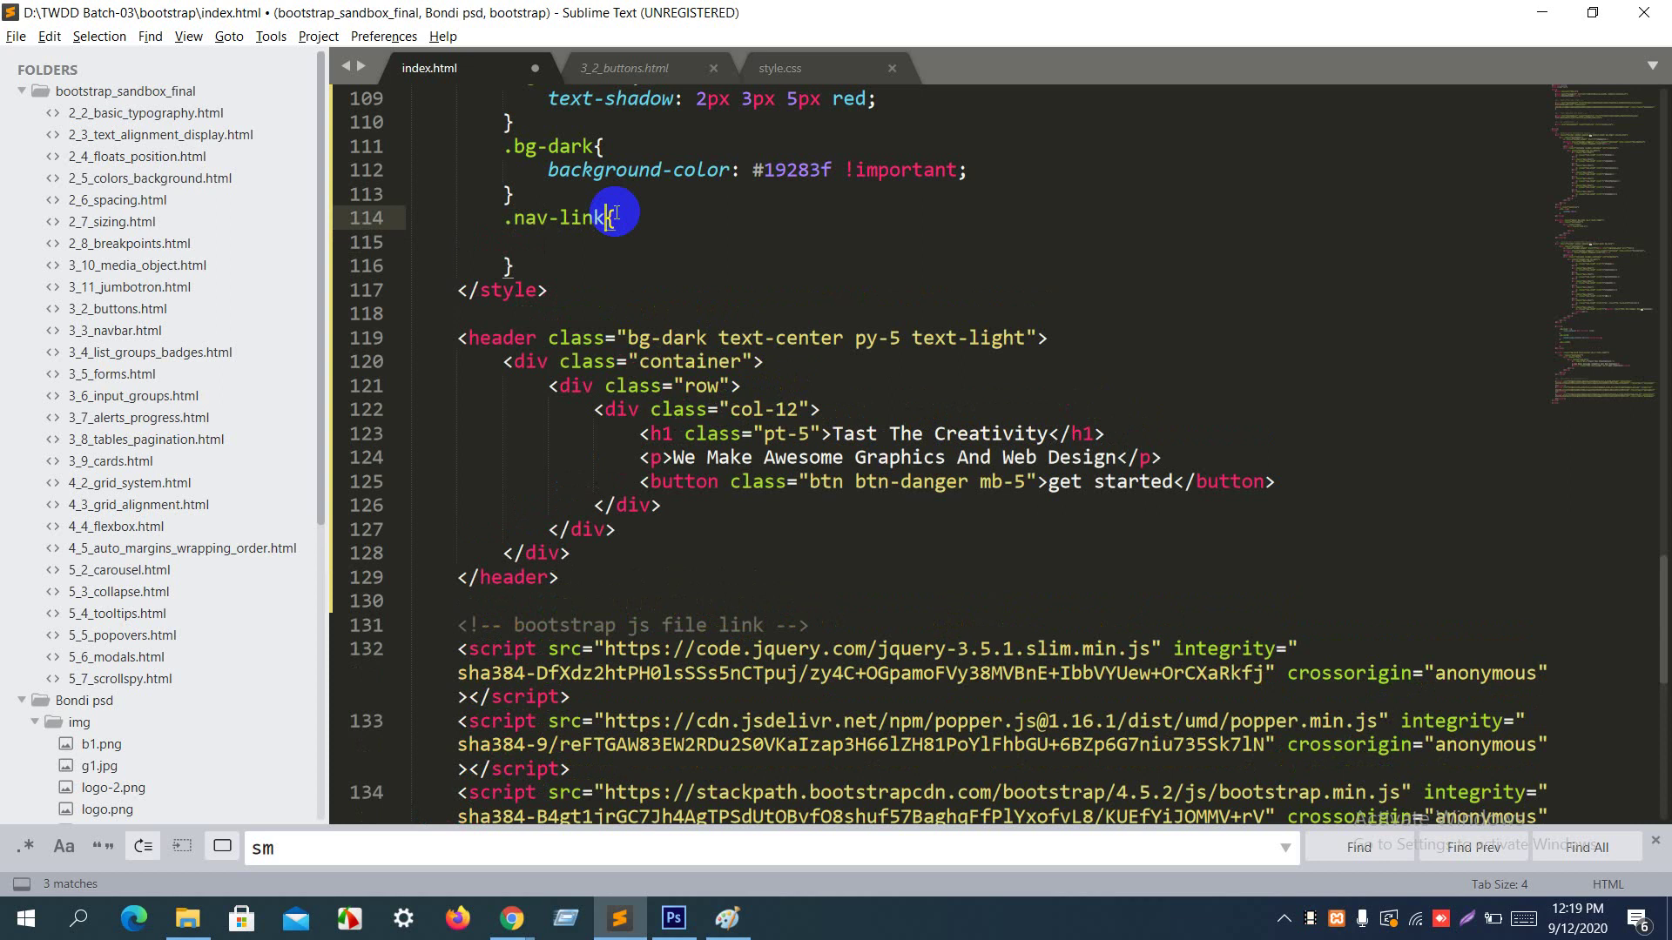
text(:ho)
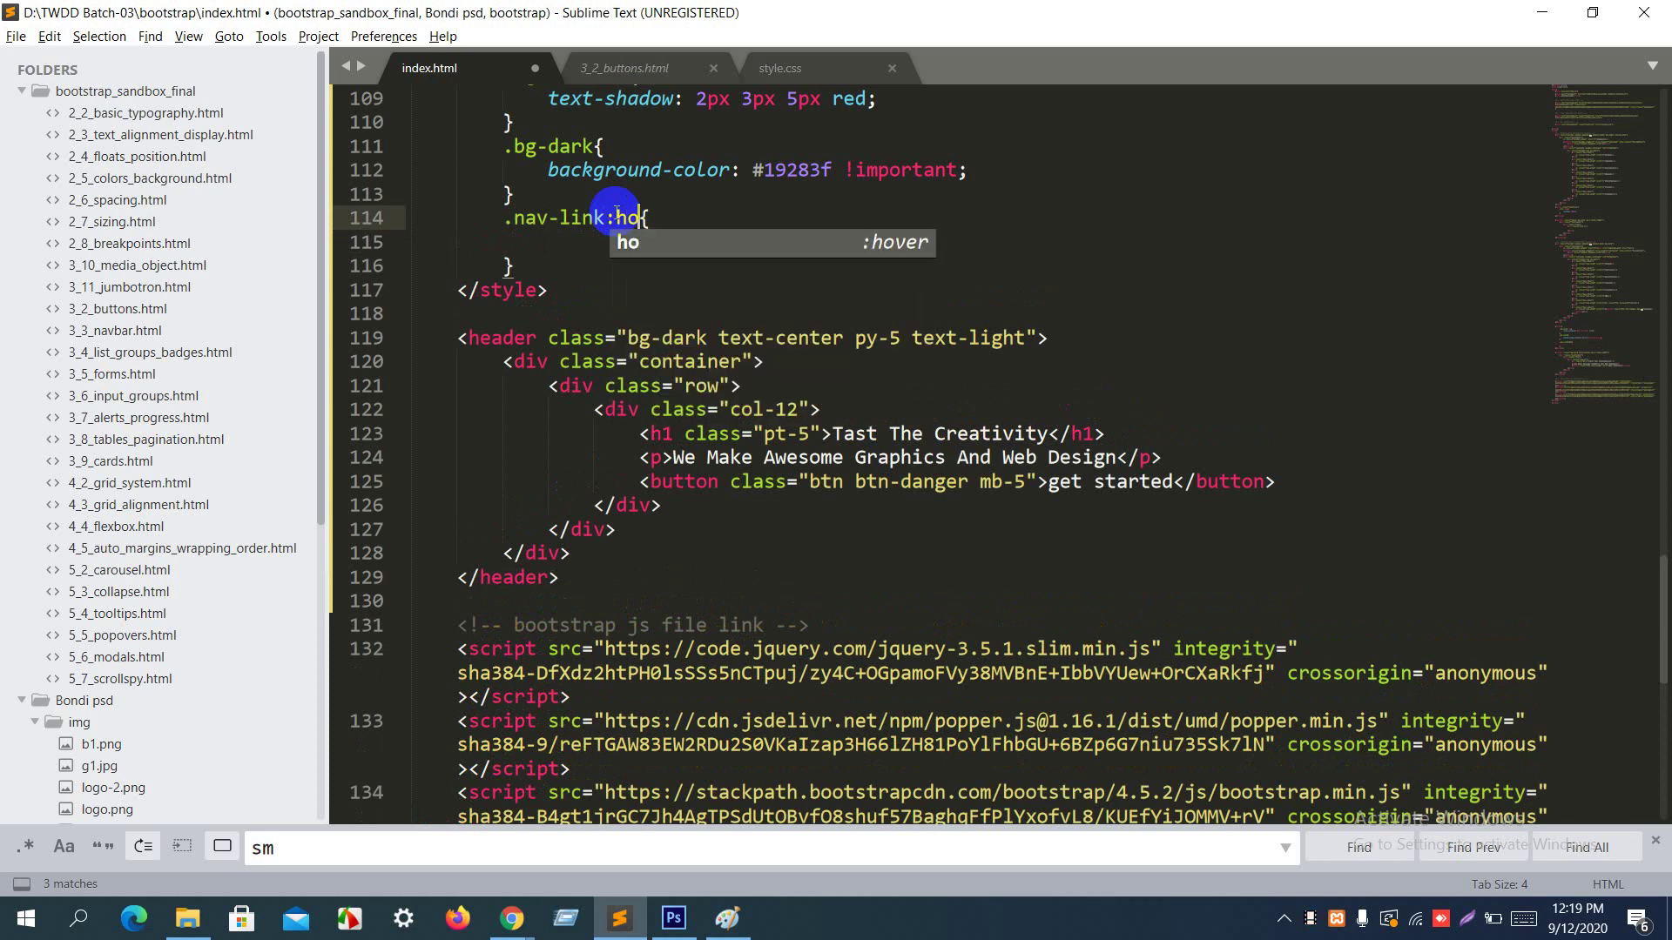
text(ver)
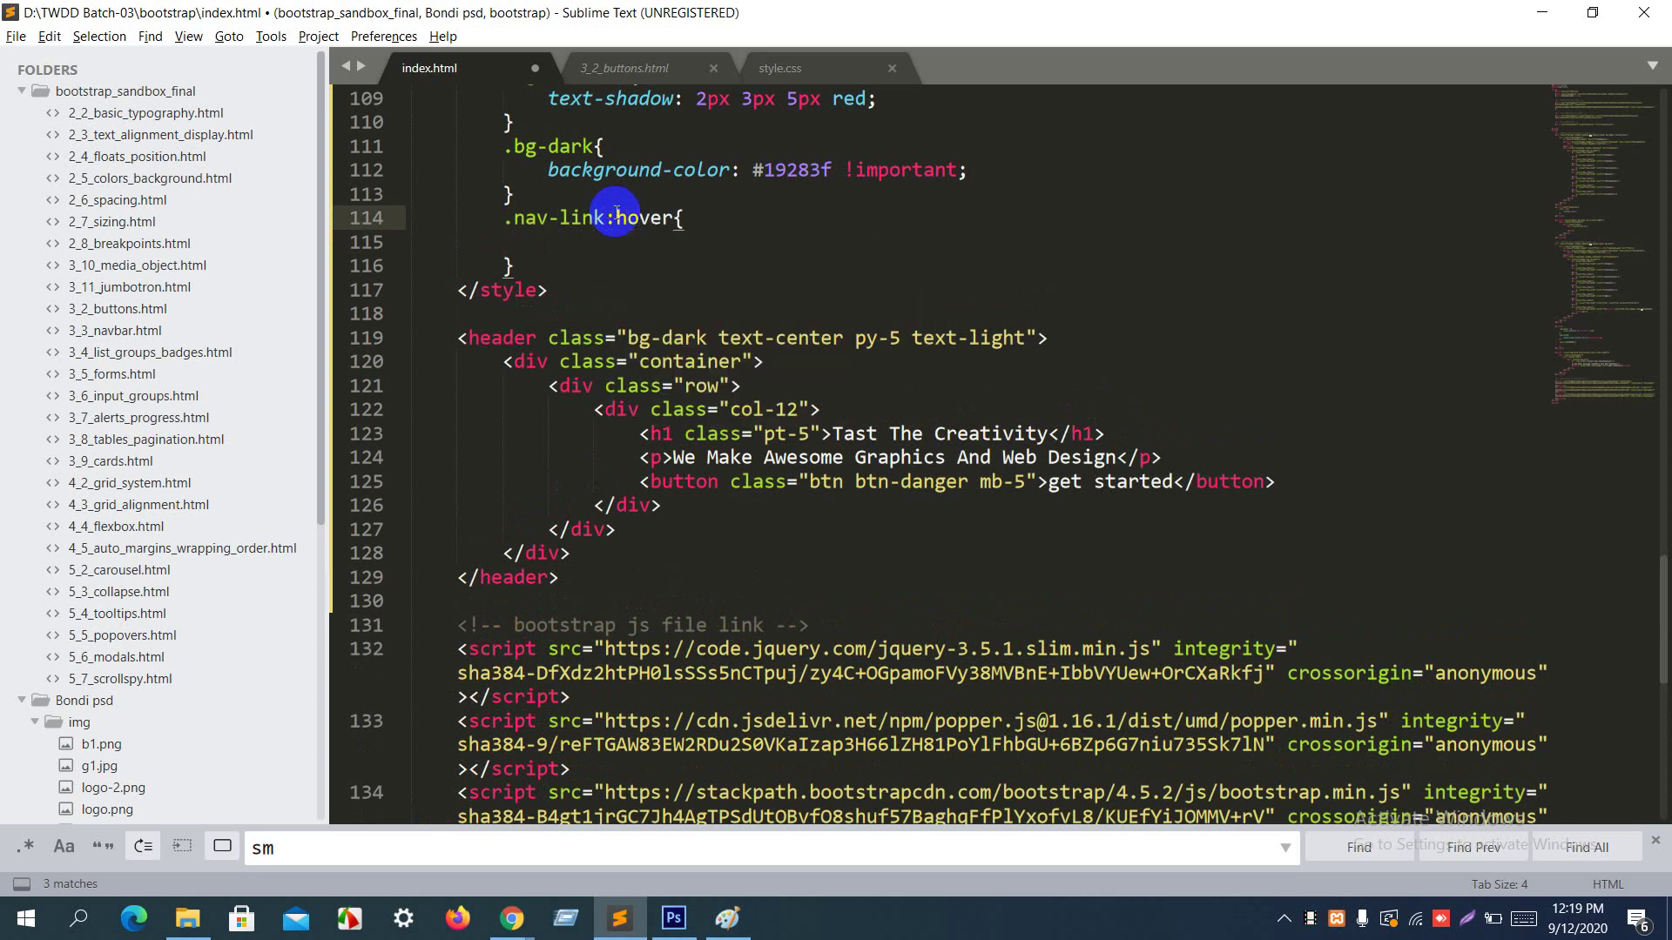
Step: Add "color: red;" to the .nav-link:hover rule, save index.html, and reload the bootstrap page in Chrome
key(Down)
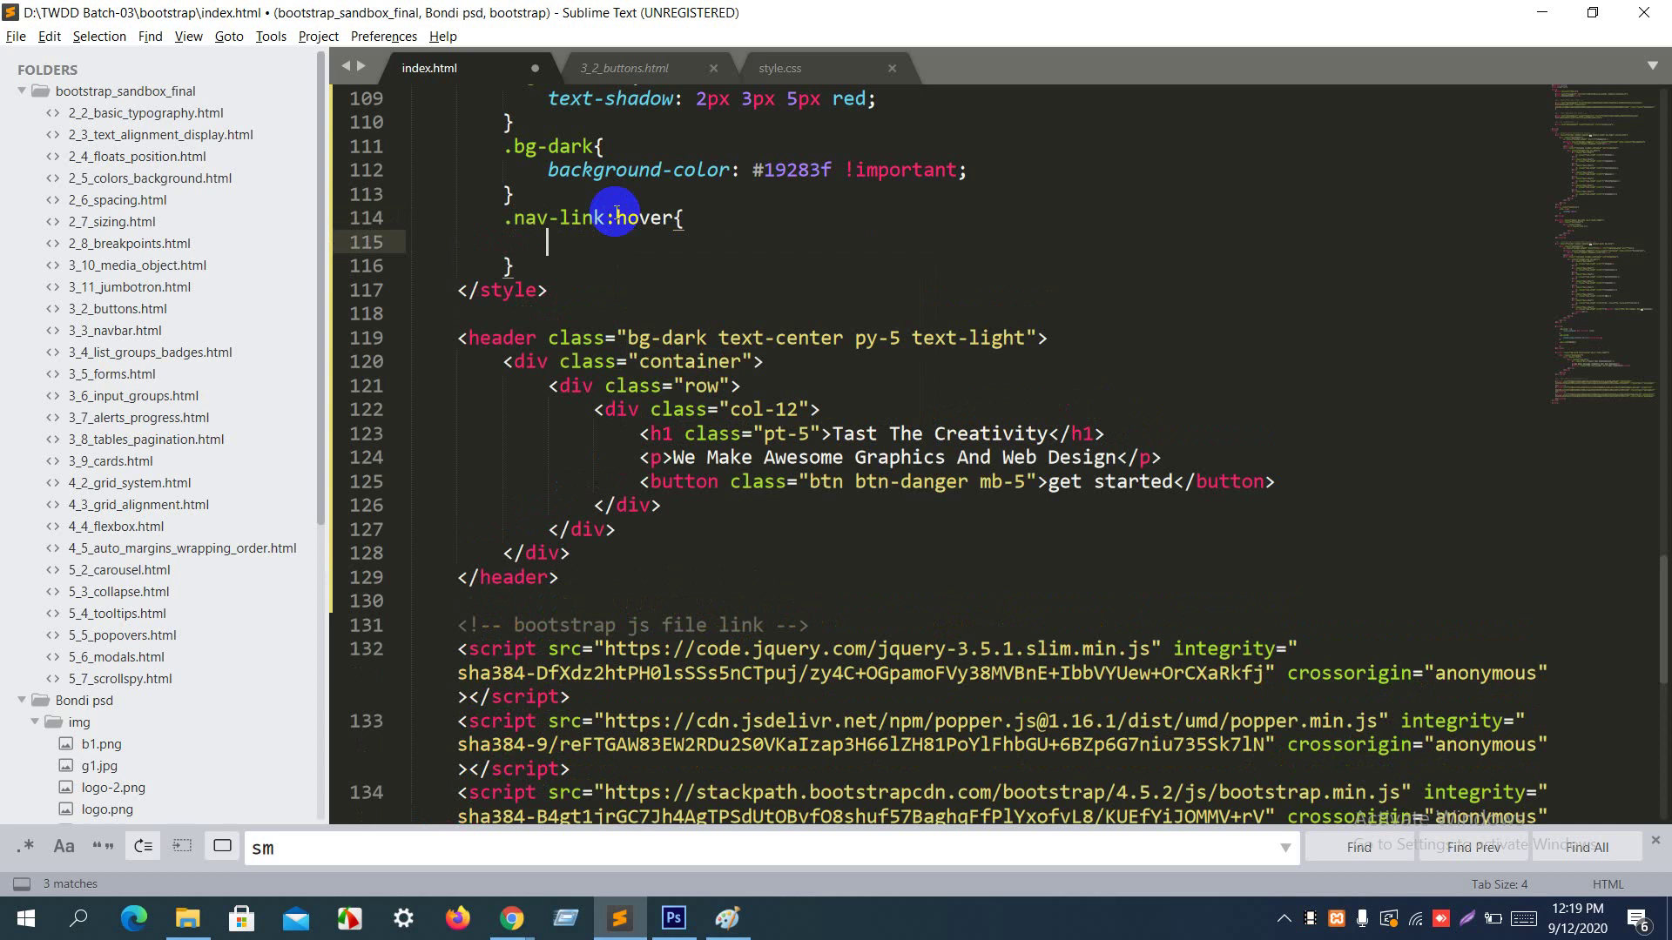
text(v)
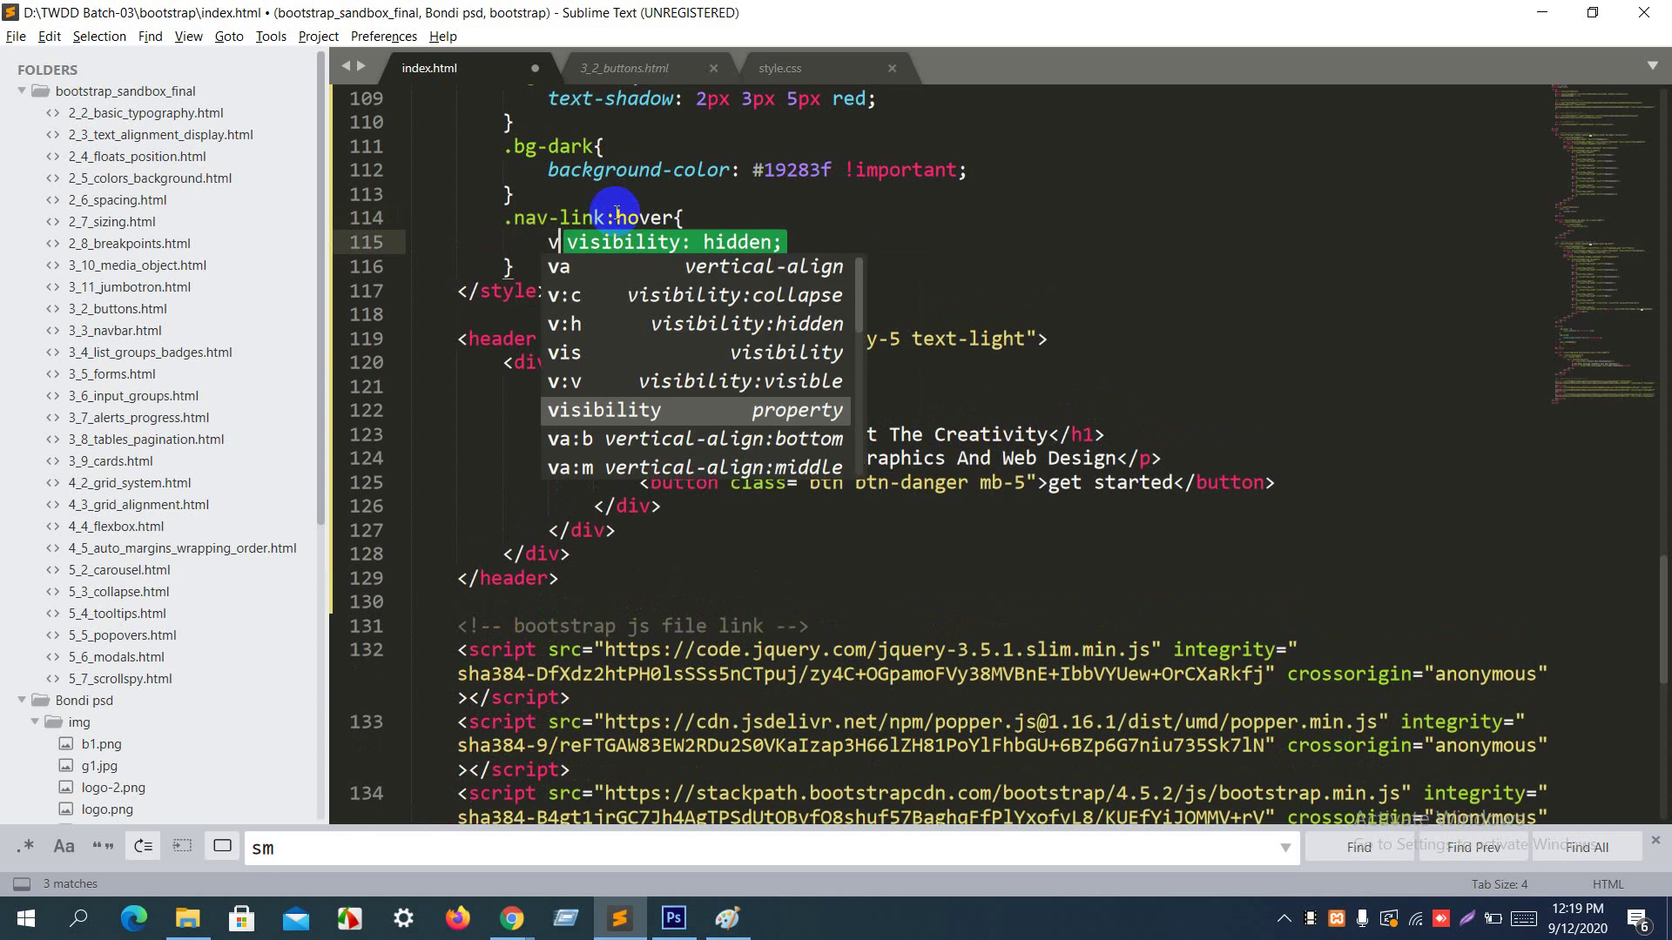
key(BackSpace)
text(colo)
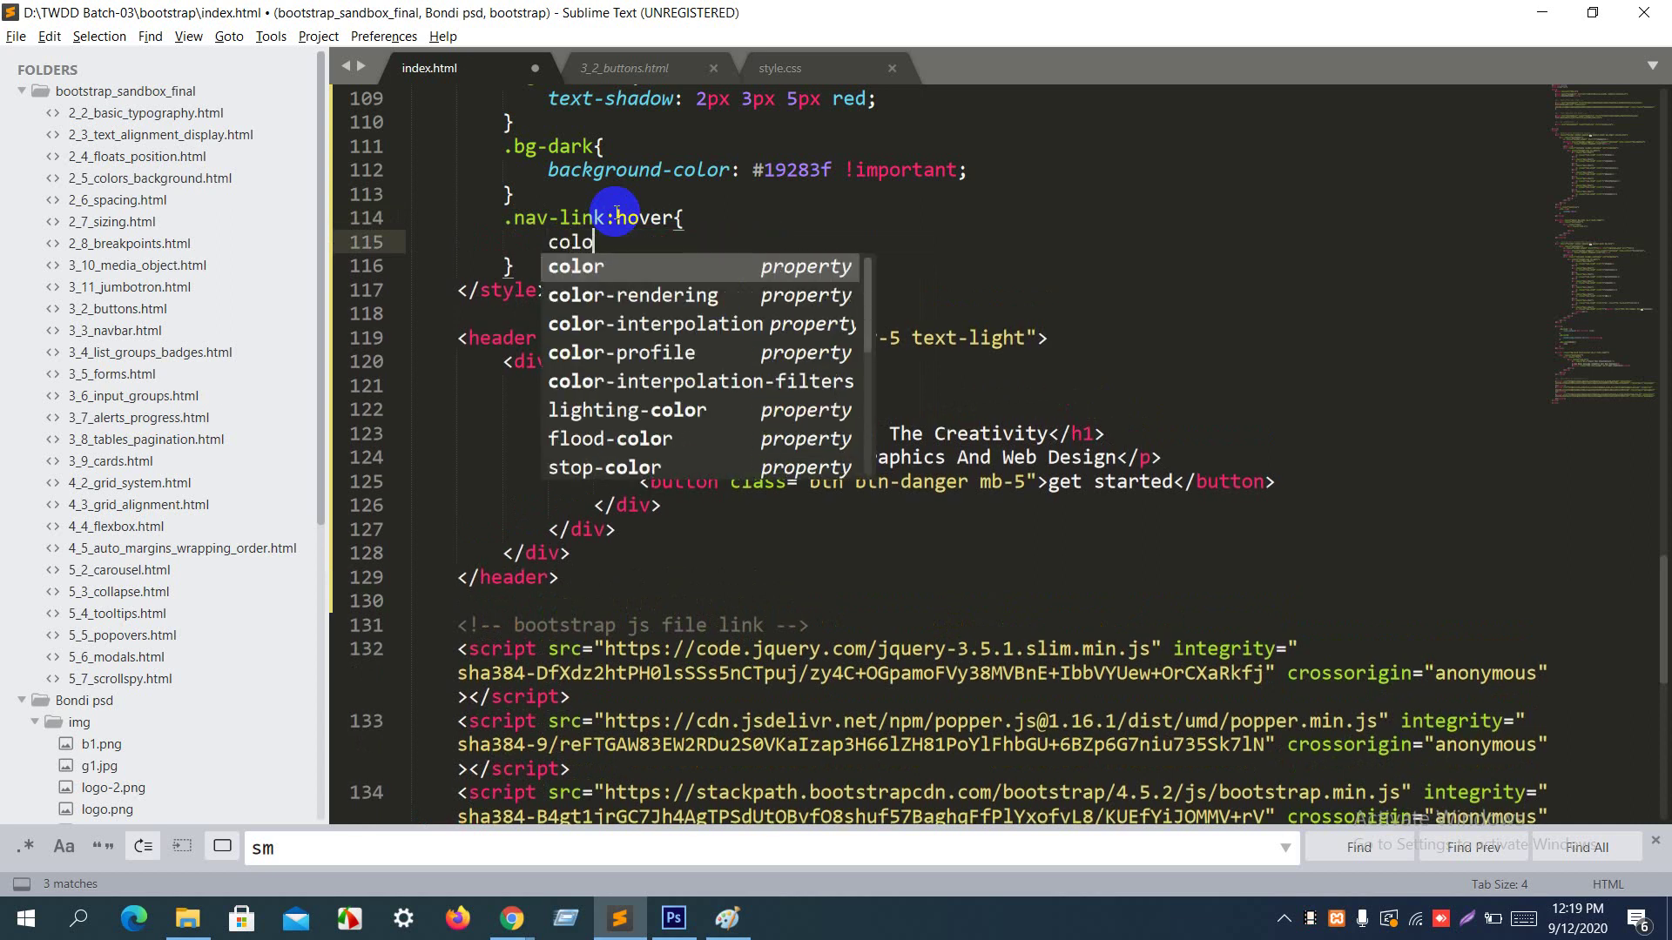
text(r: red;)
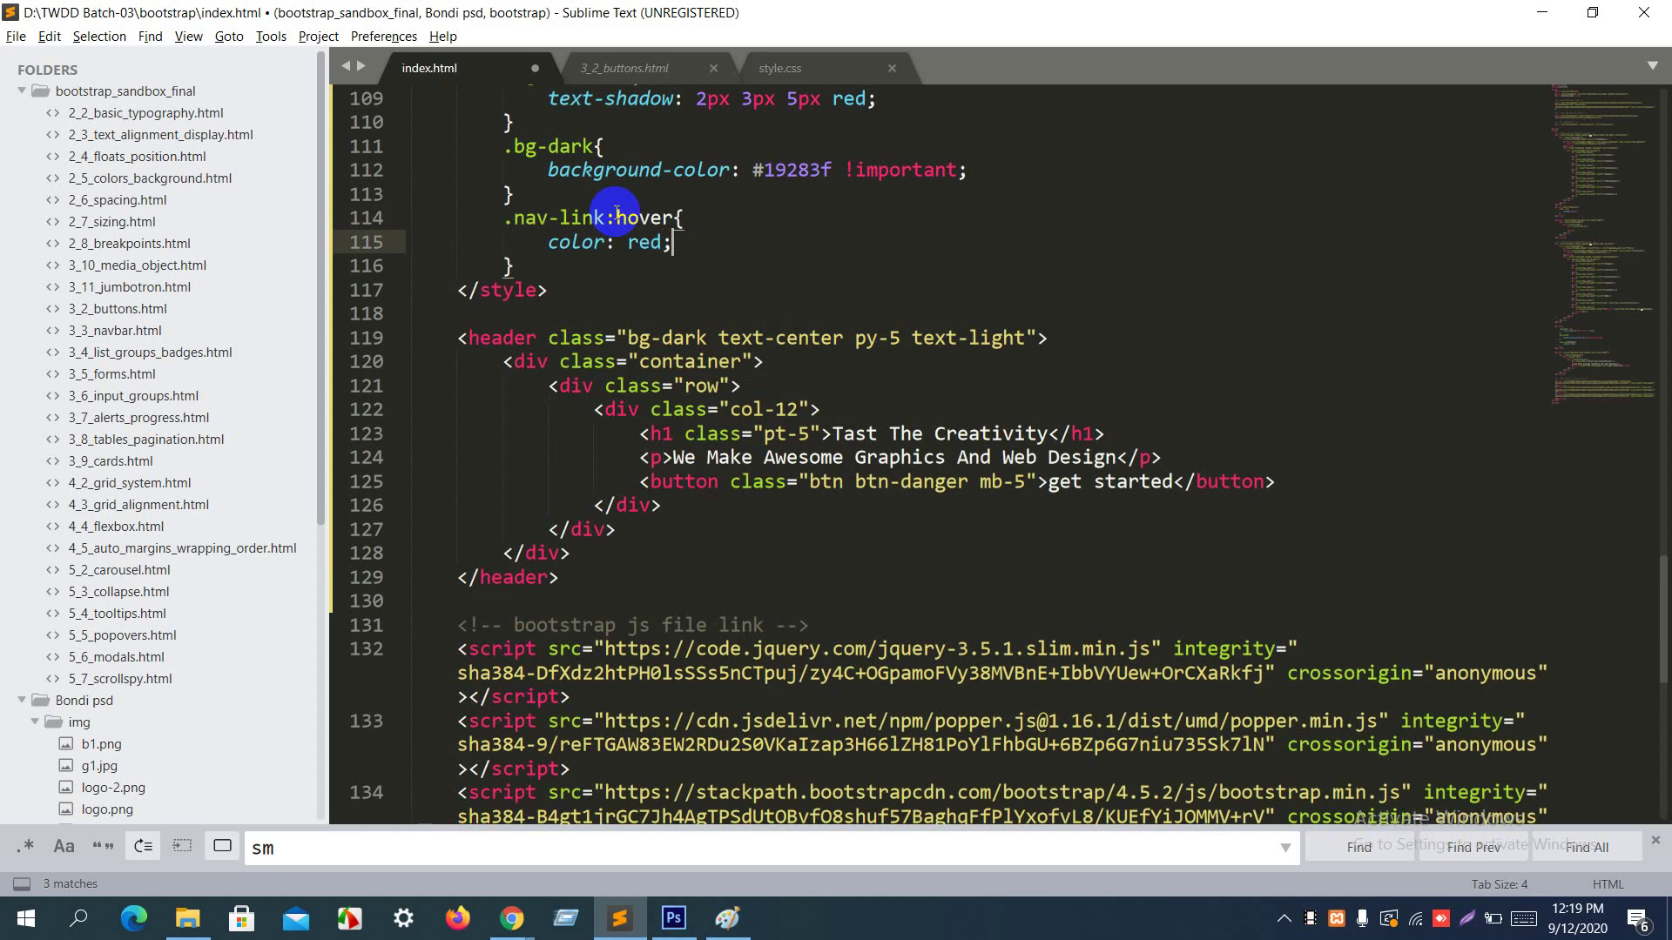
key(ctrl+s)
key(alt+Tab)
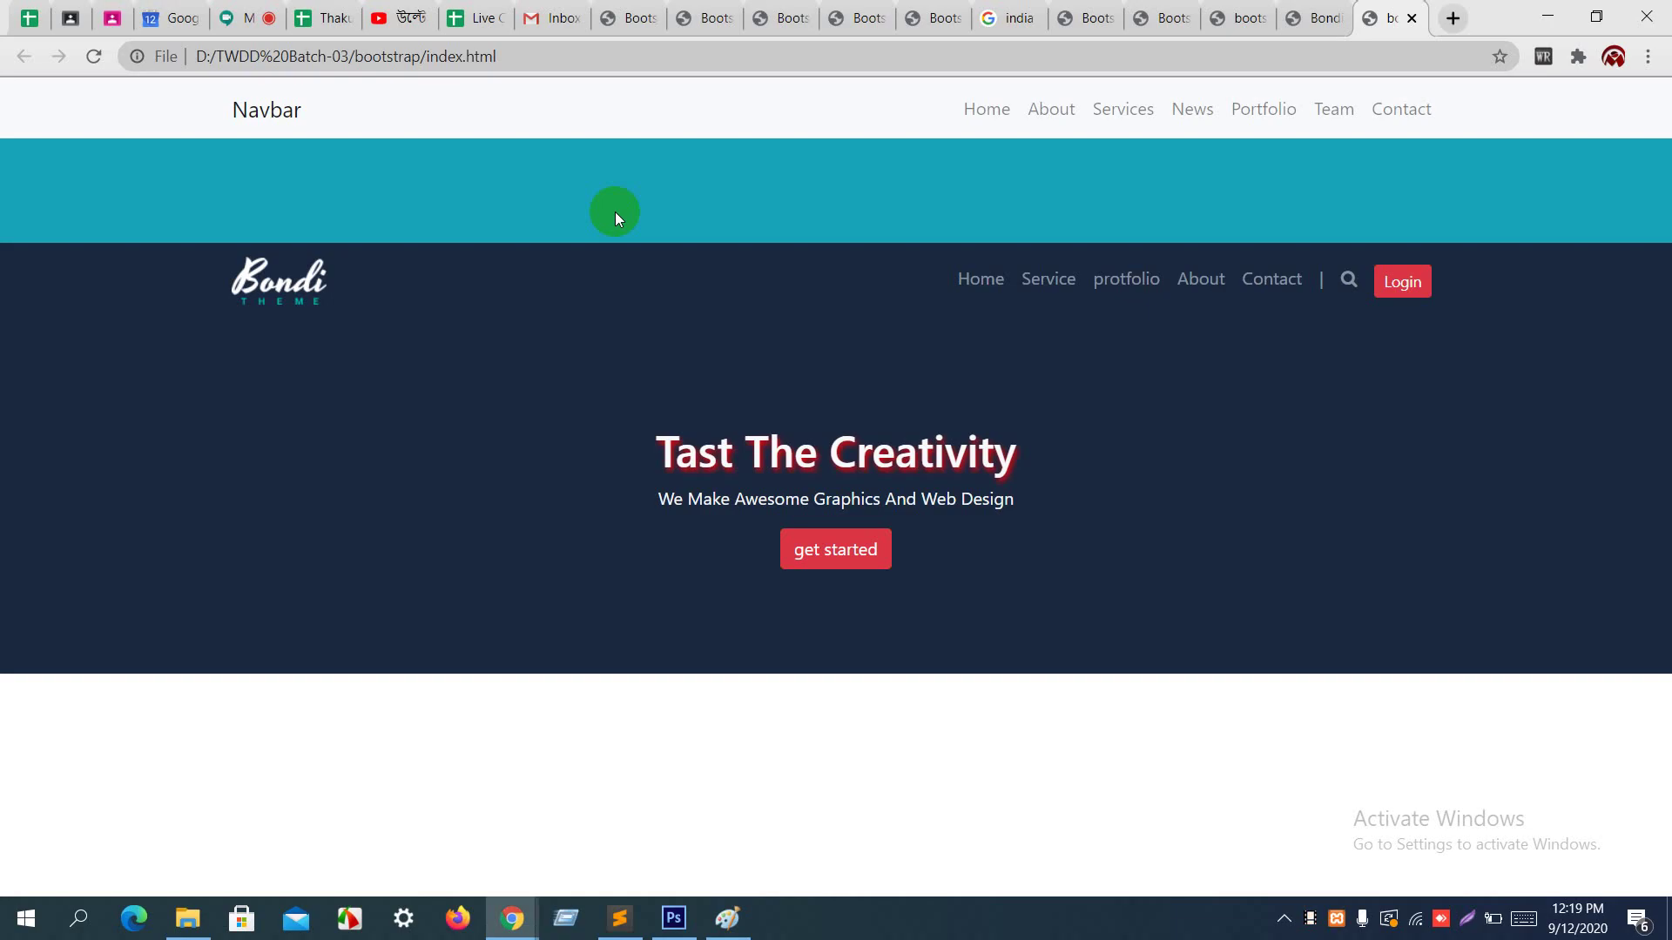
key(F5)
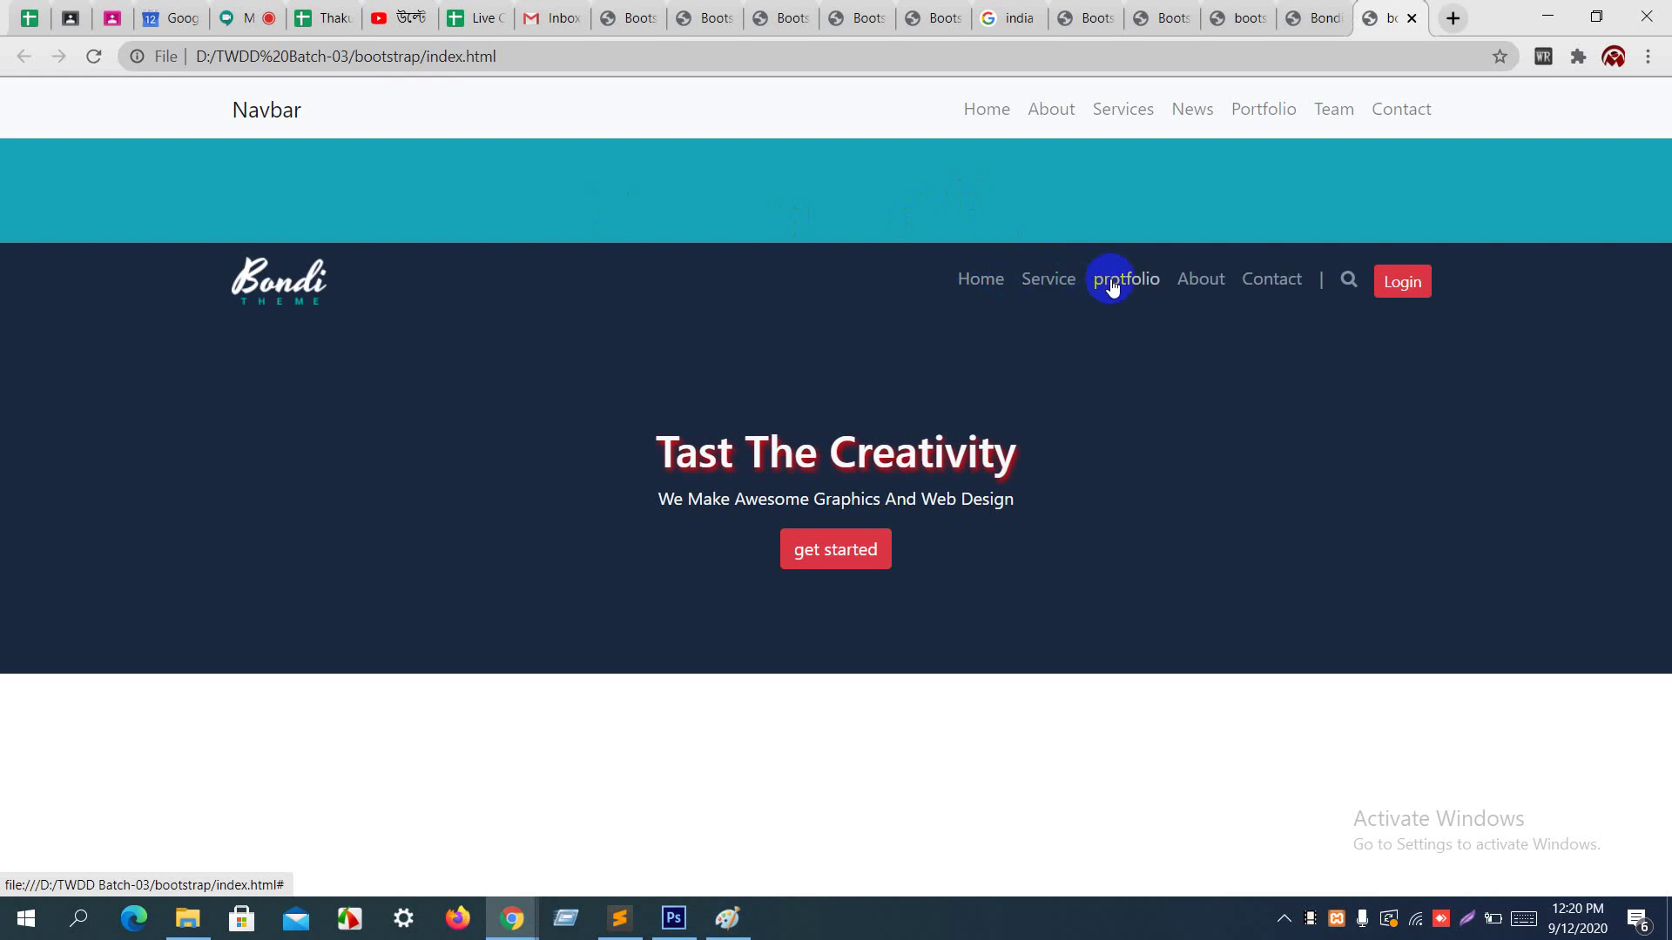
Step: Add "!important" to the .nav-link:hover color in Sublime Text, save, and view the bootstrap page in Chrome
key(alt+Tab)
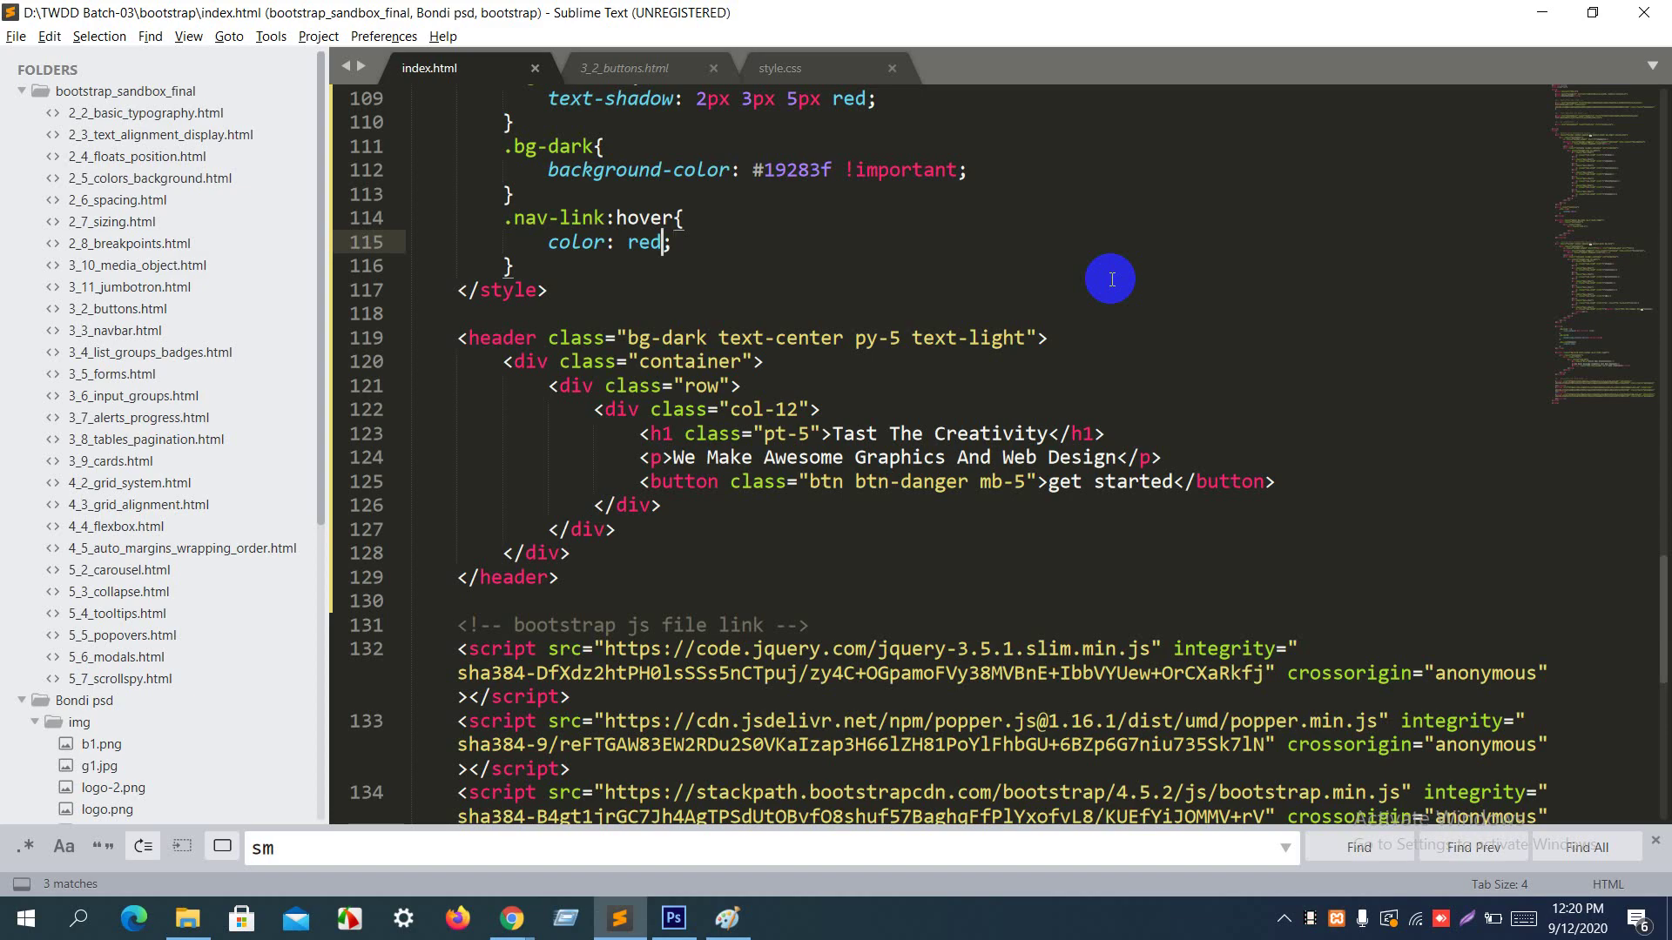
text(!impo)
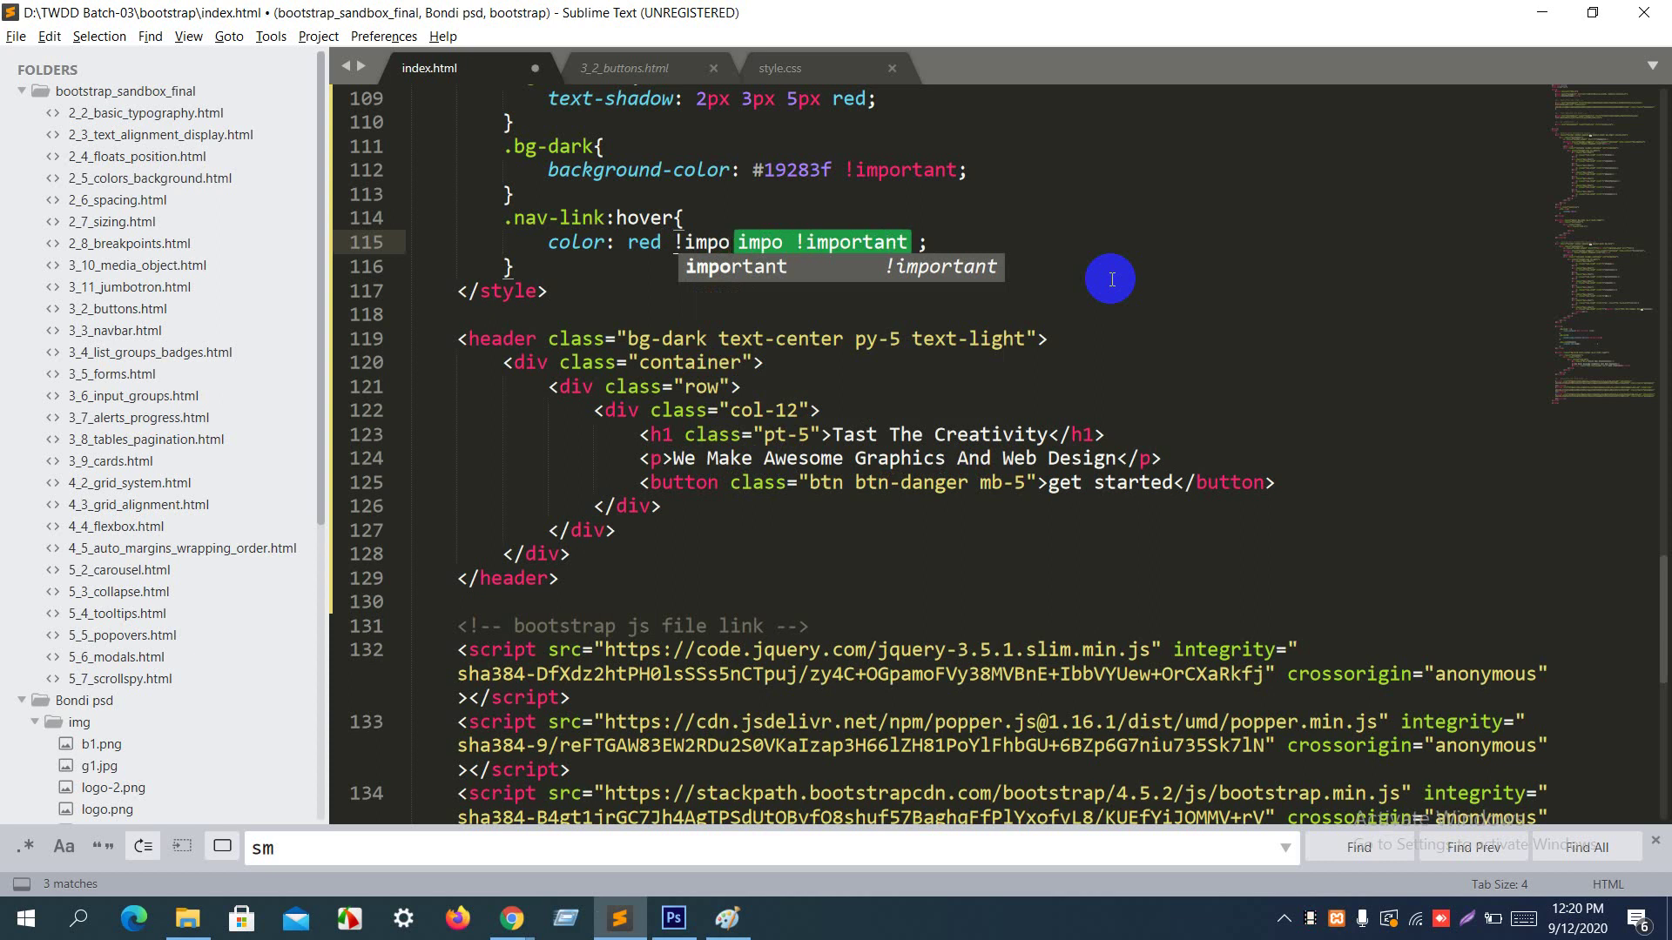
text(r)
key(Return)
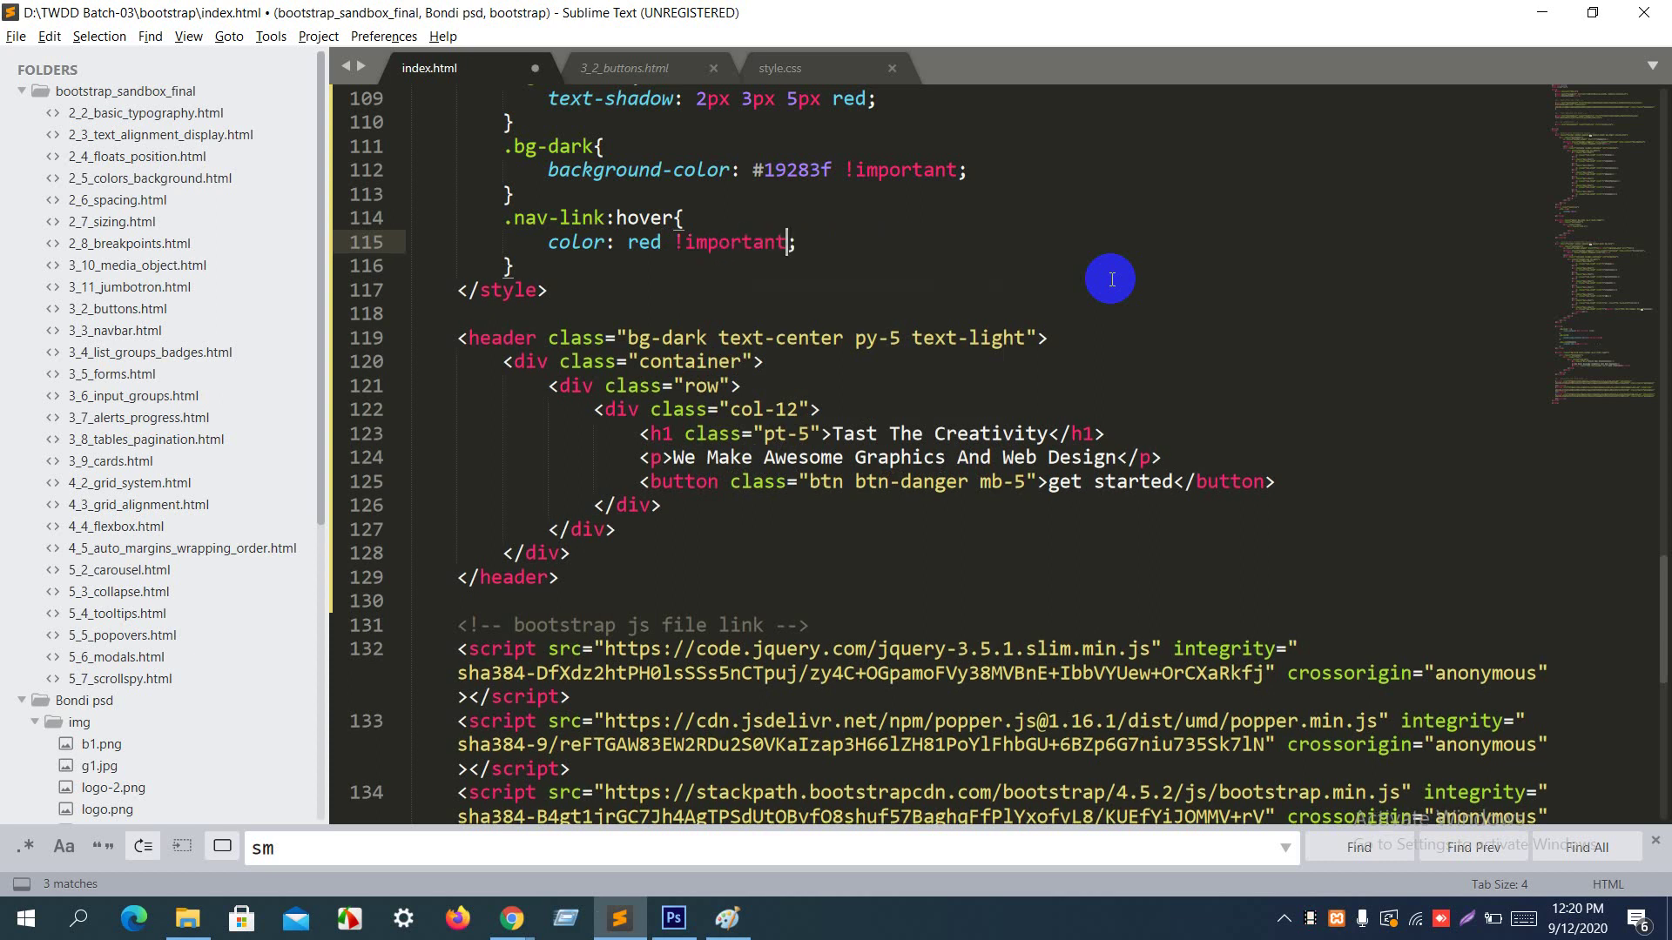
key(ctrl+s)
key(alt+Tab)
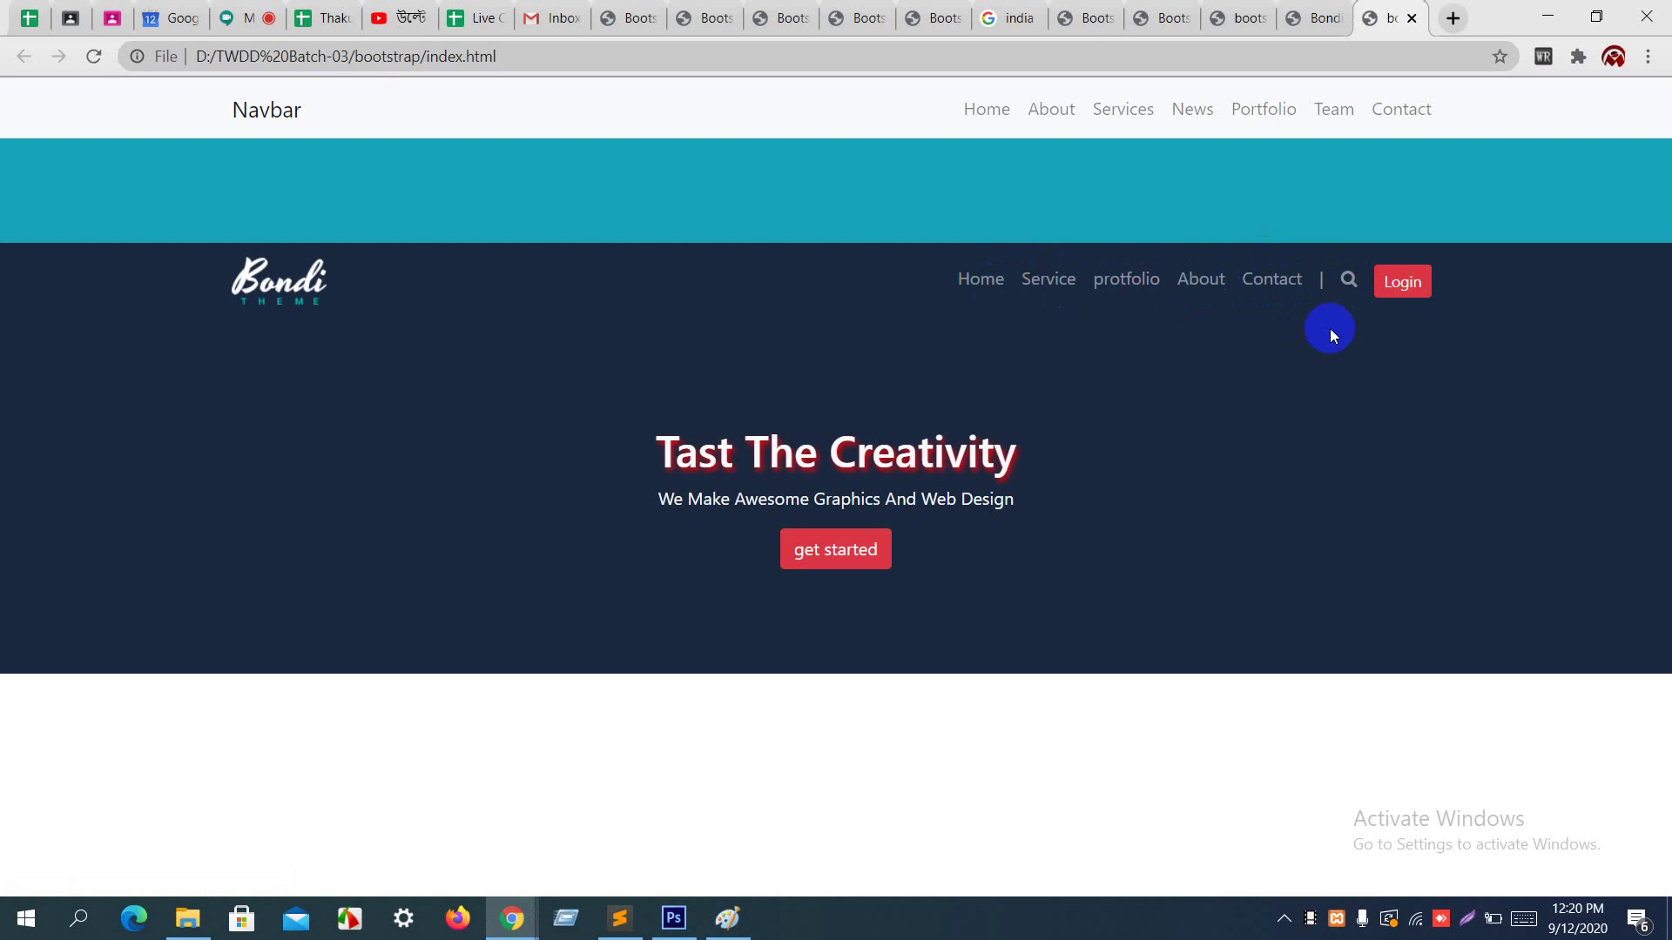
Step: Add the "active" class to the dark navbar's Home link in Sublime Text, save, and check the page in Chrome before returning to the code
key(alt+Tab)
scroll(1330, 328, up, 8)
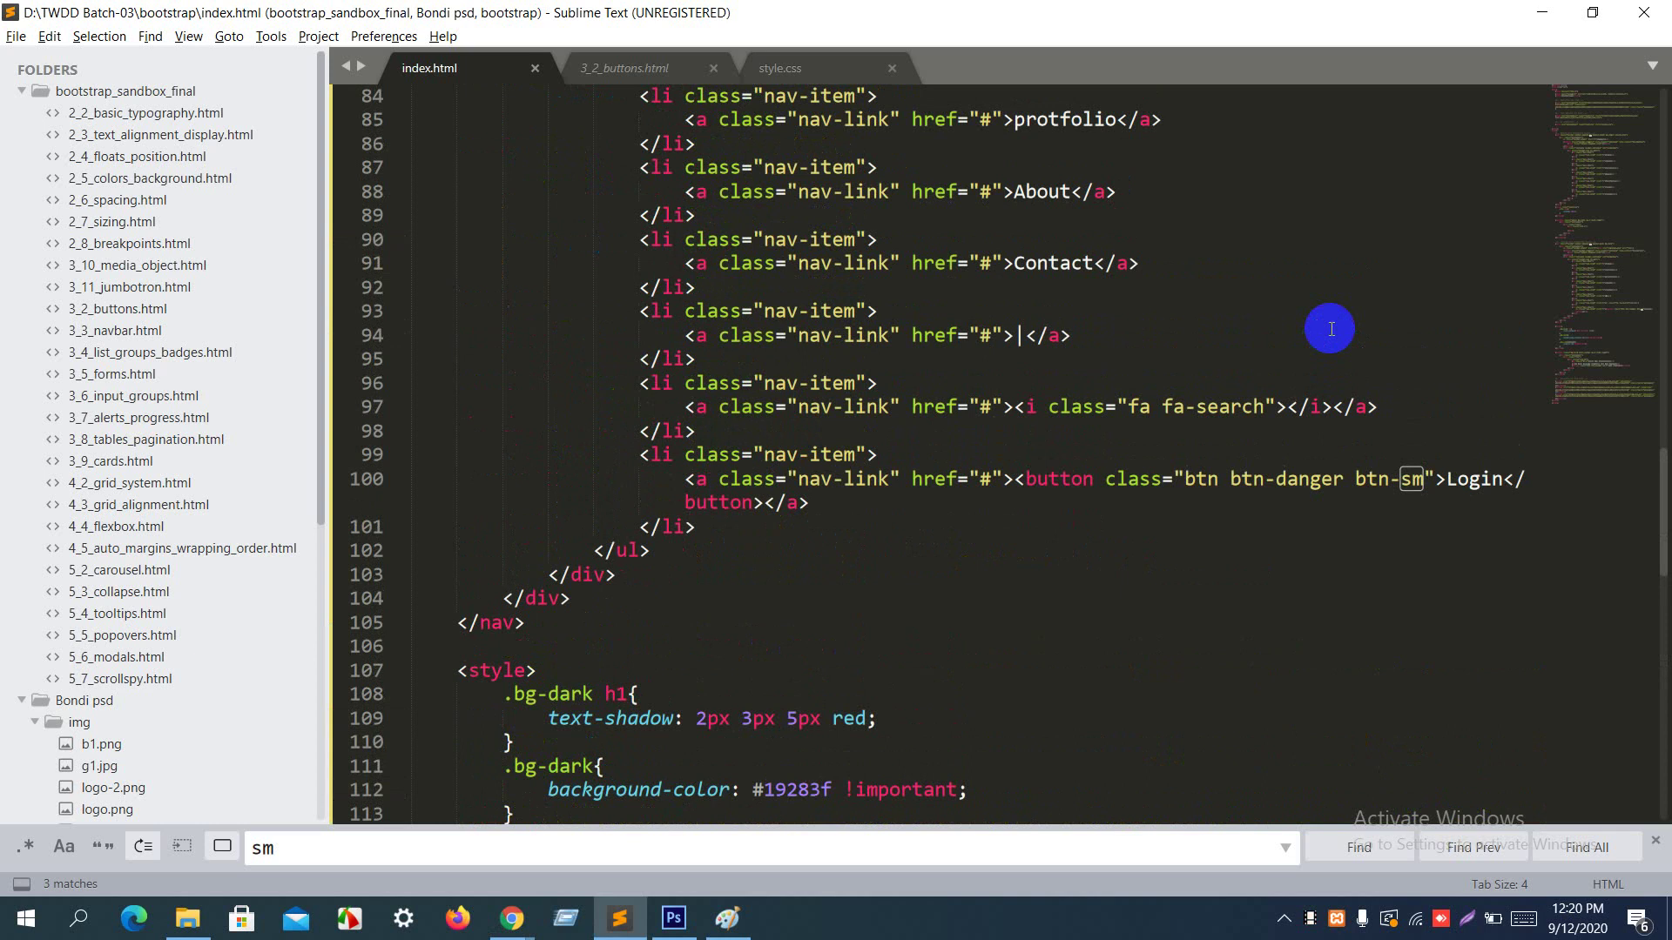
scroll(1330, 327, up, 4)
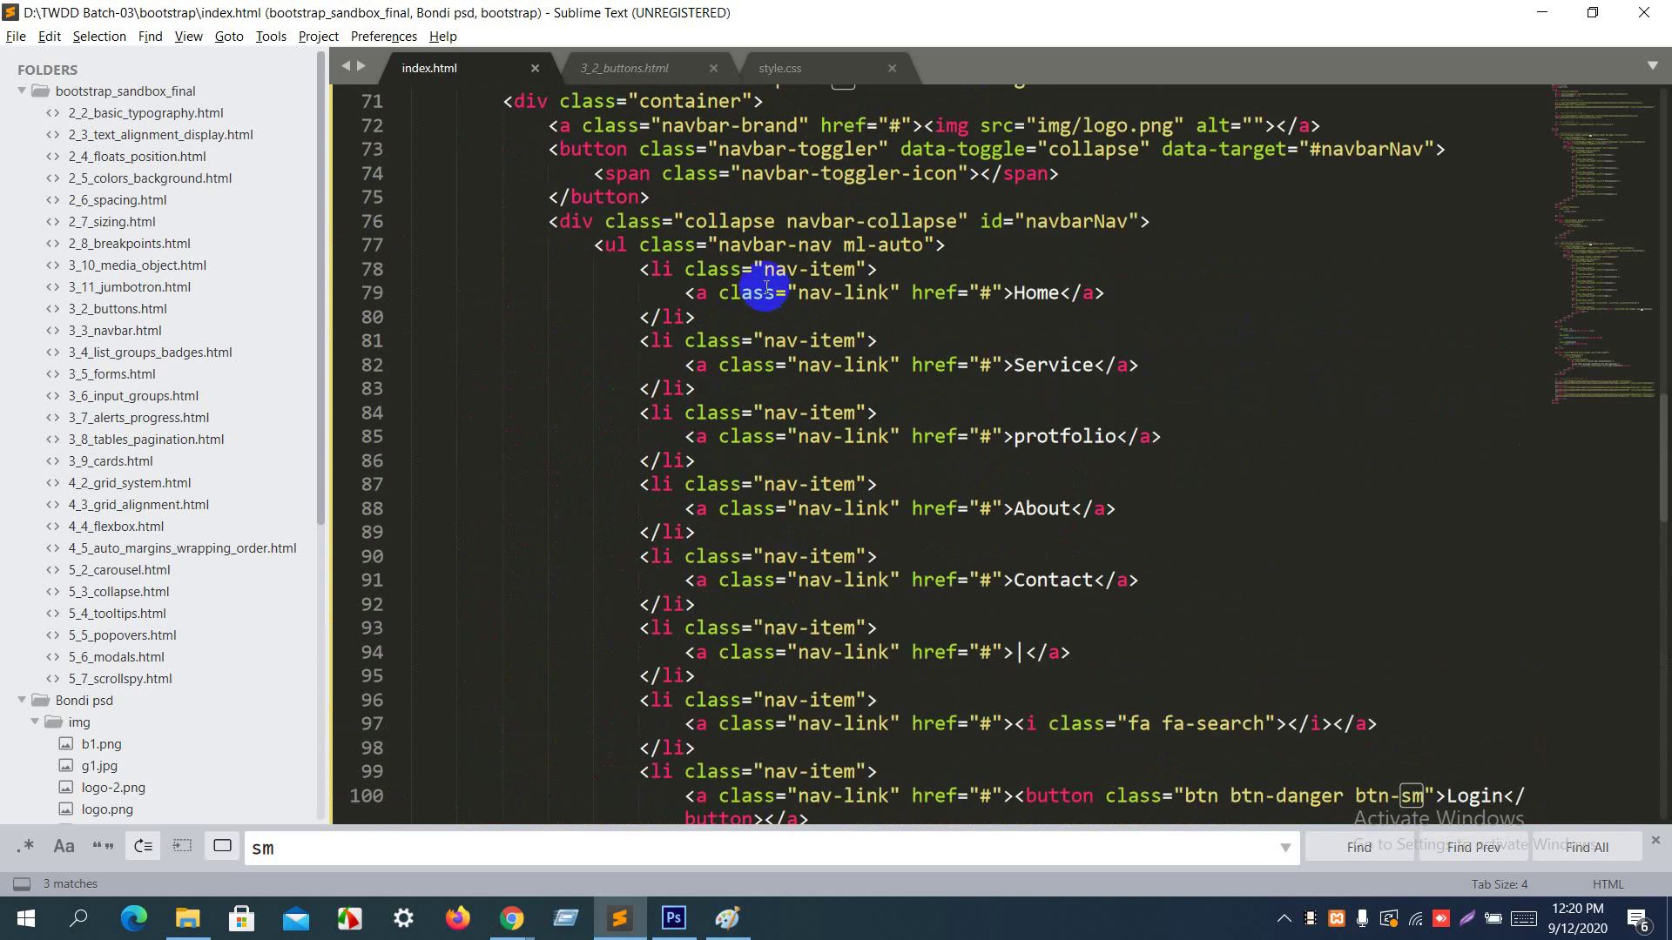
click(893, 294)
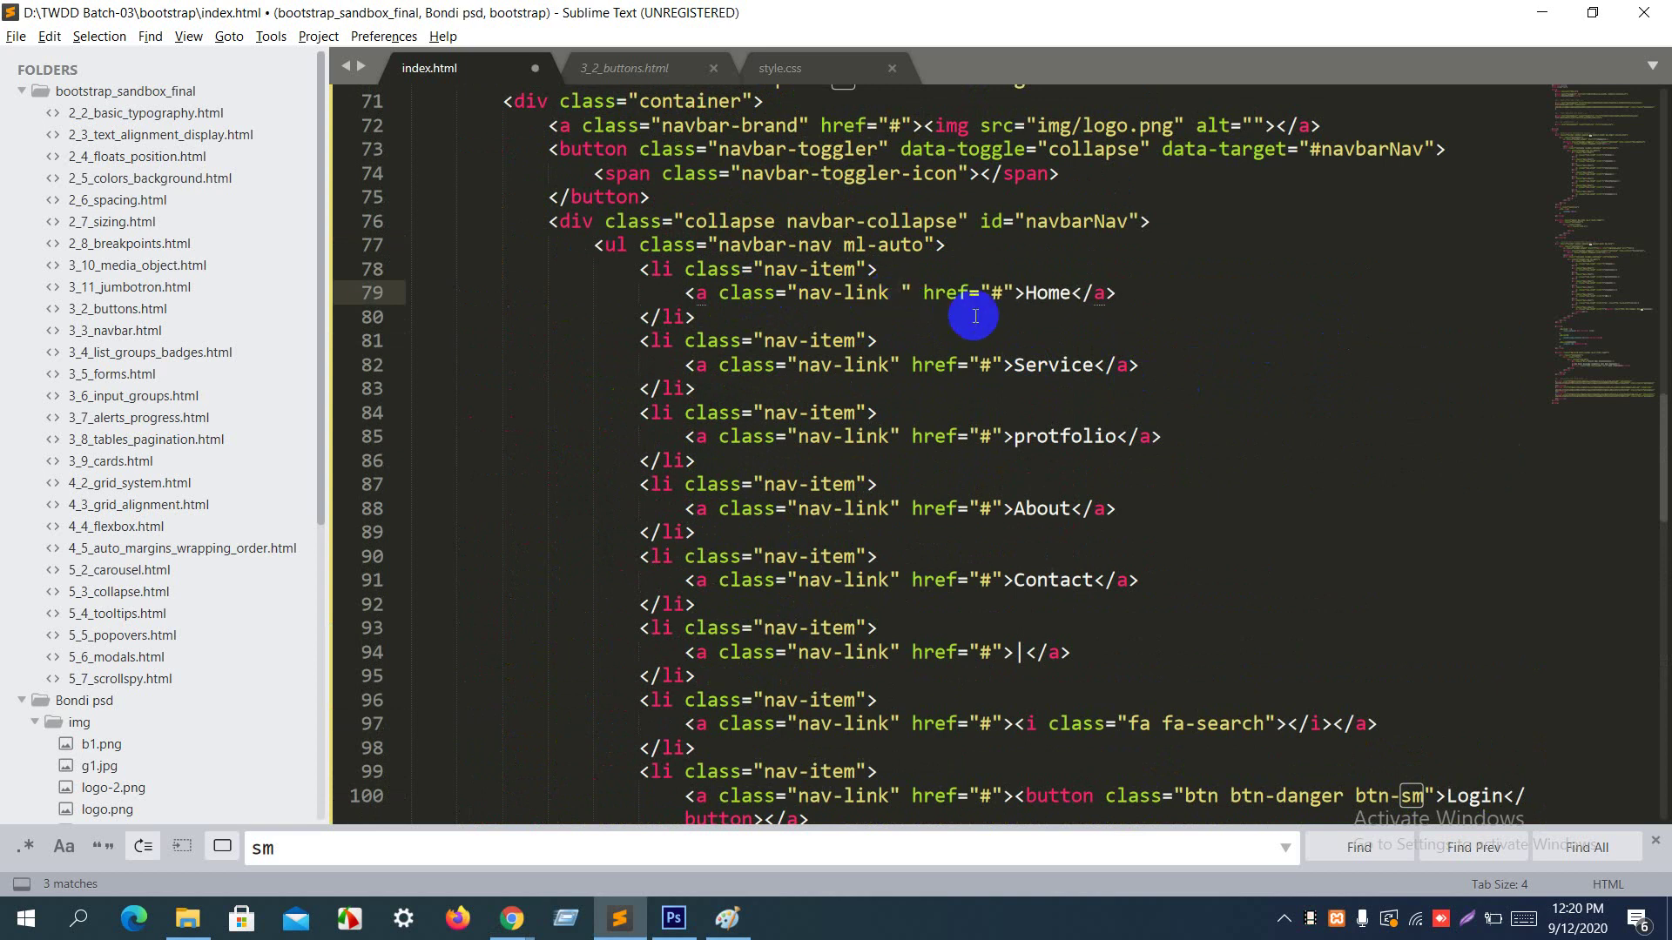
text(activ)
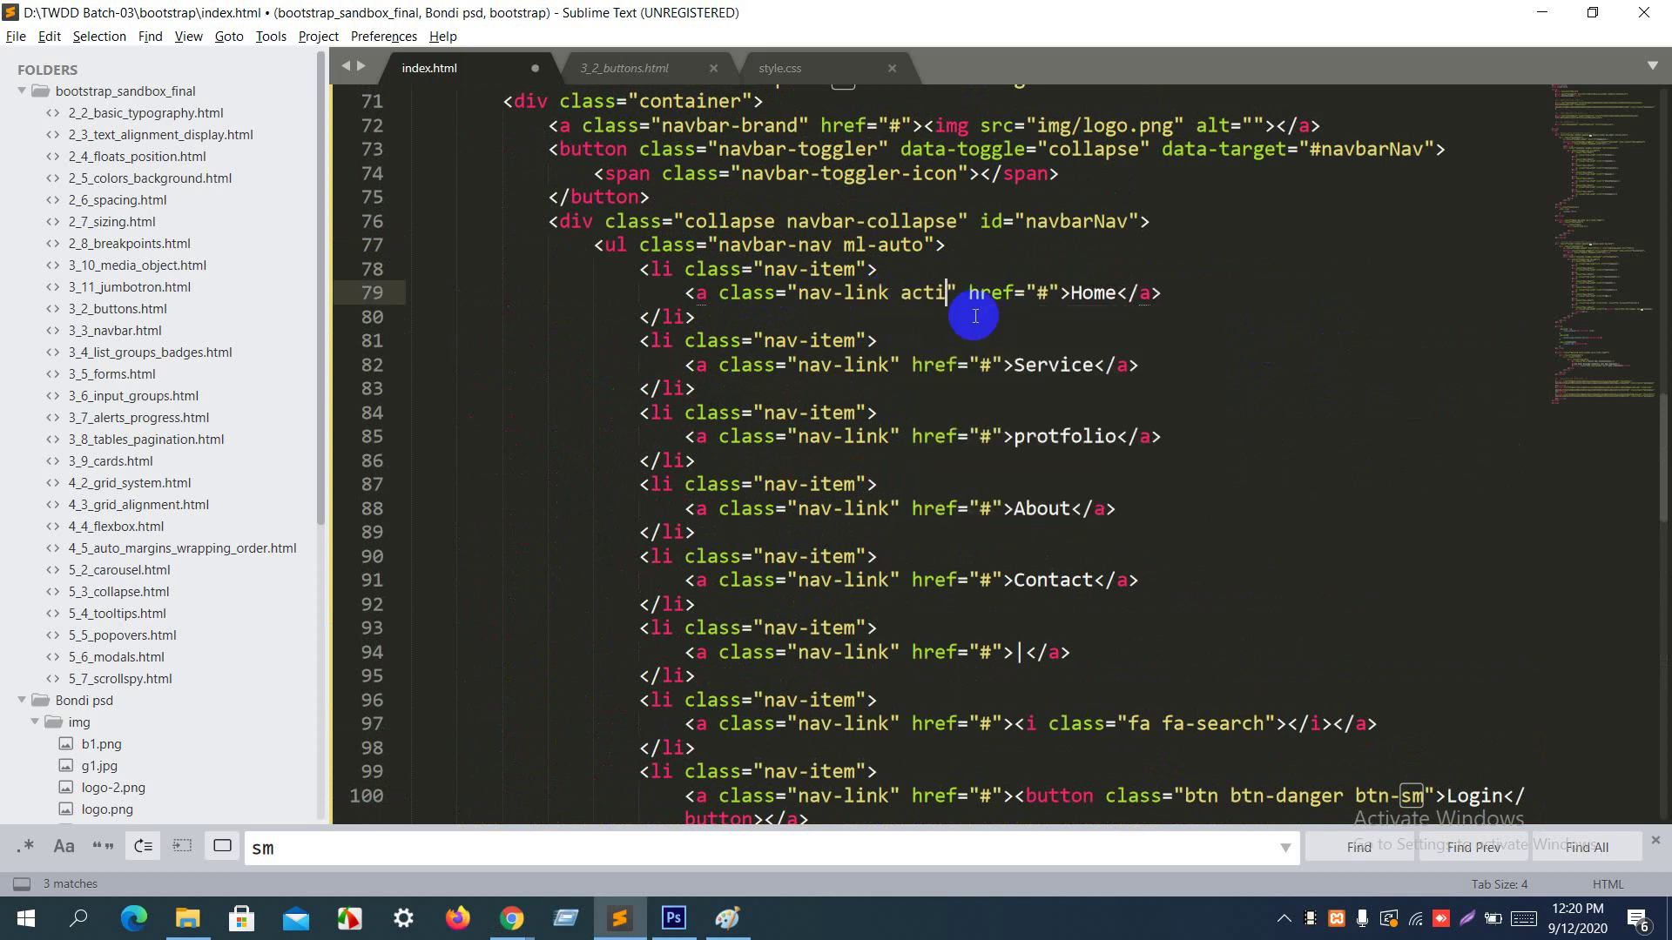
text(e)
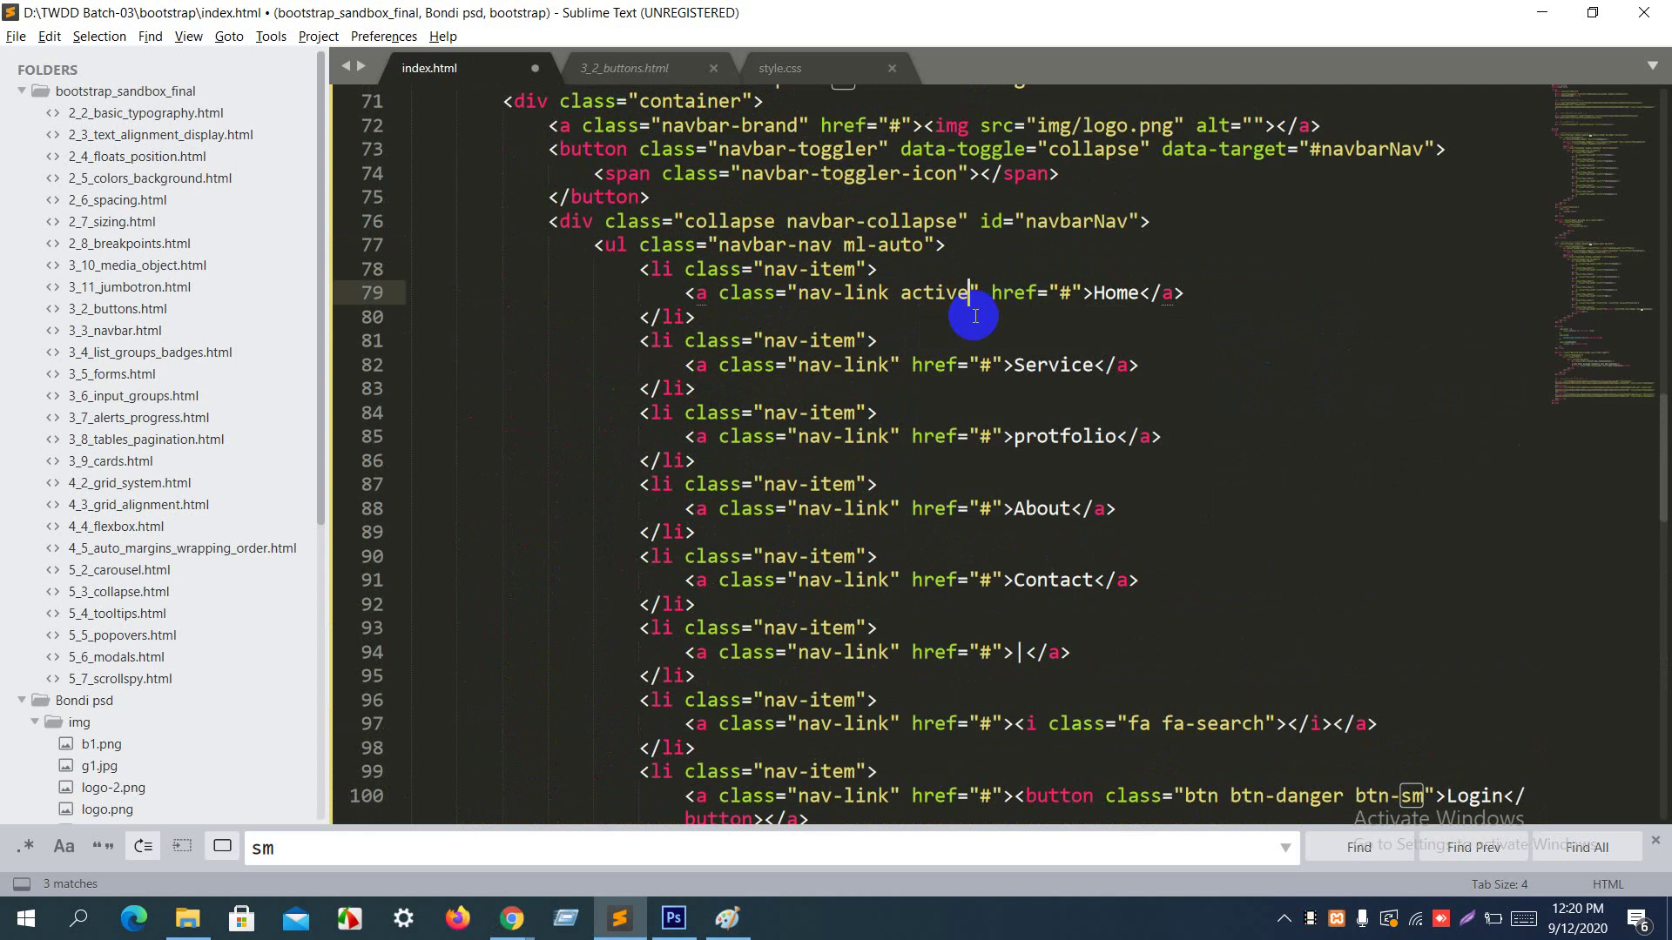
key(ctrl+s)
key(alt+Tab)
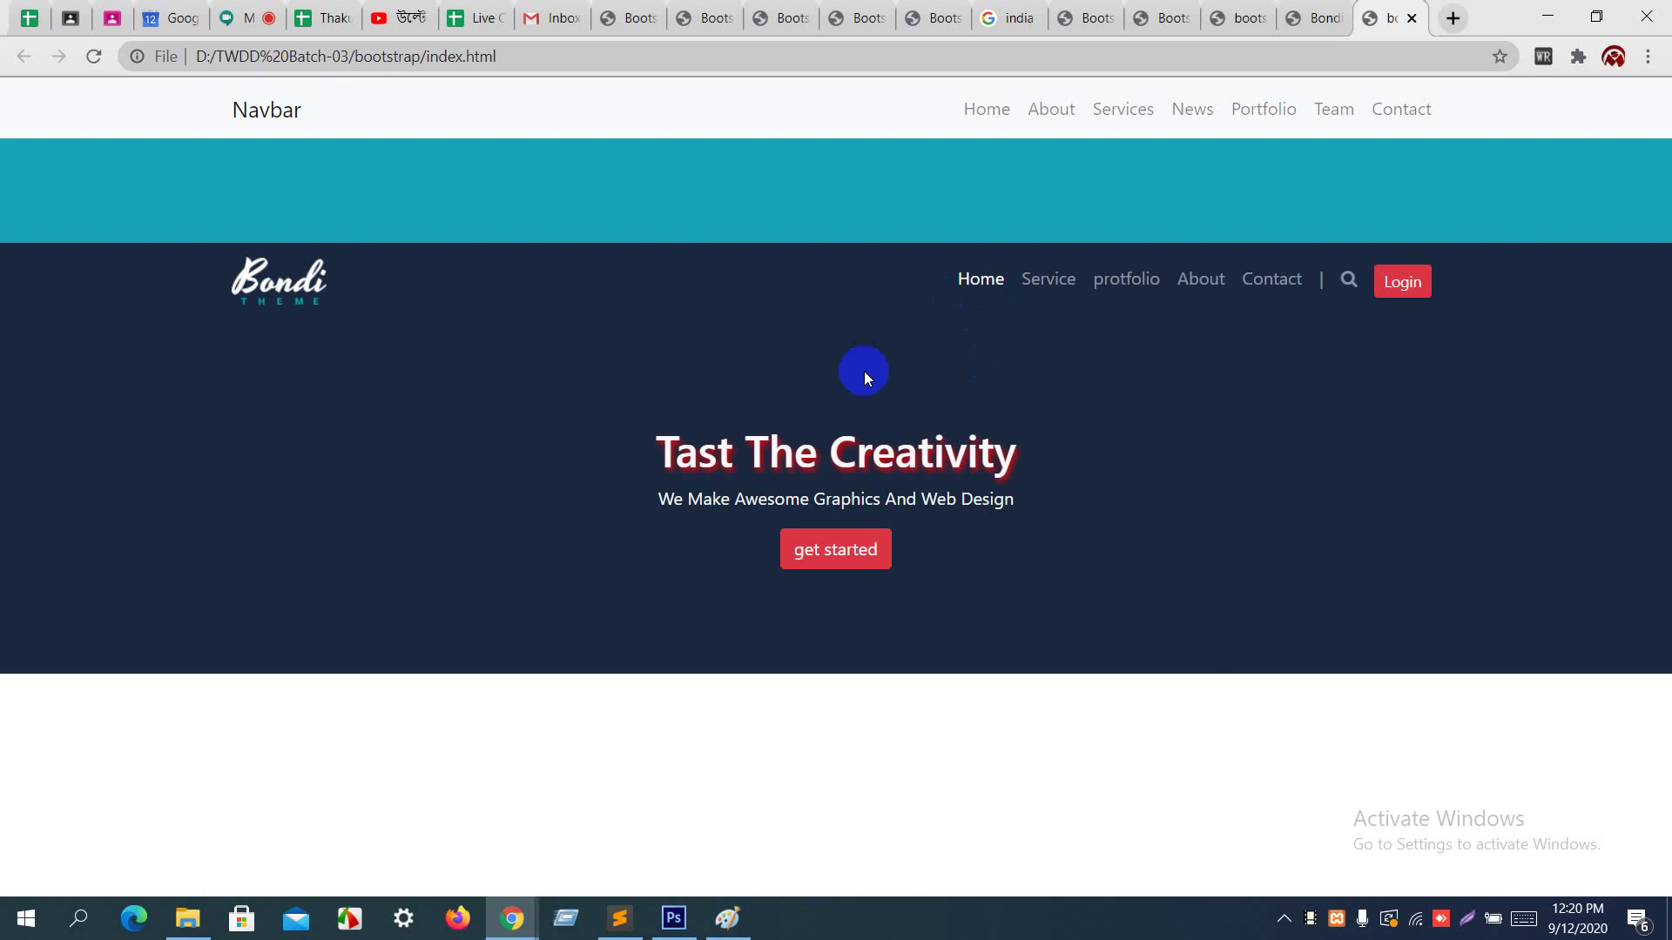
key(alt+Tab)
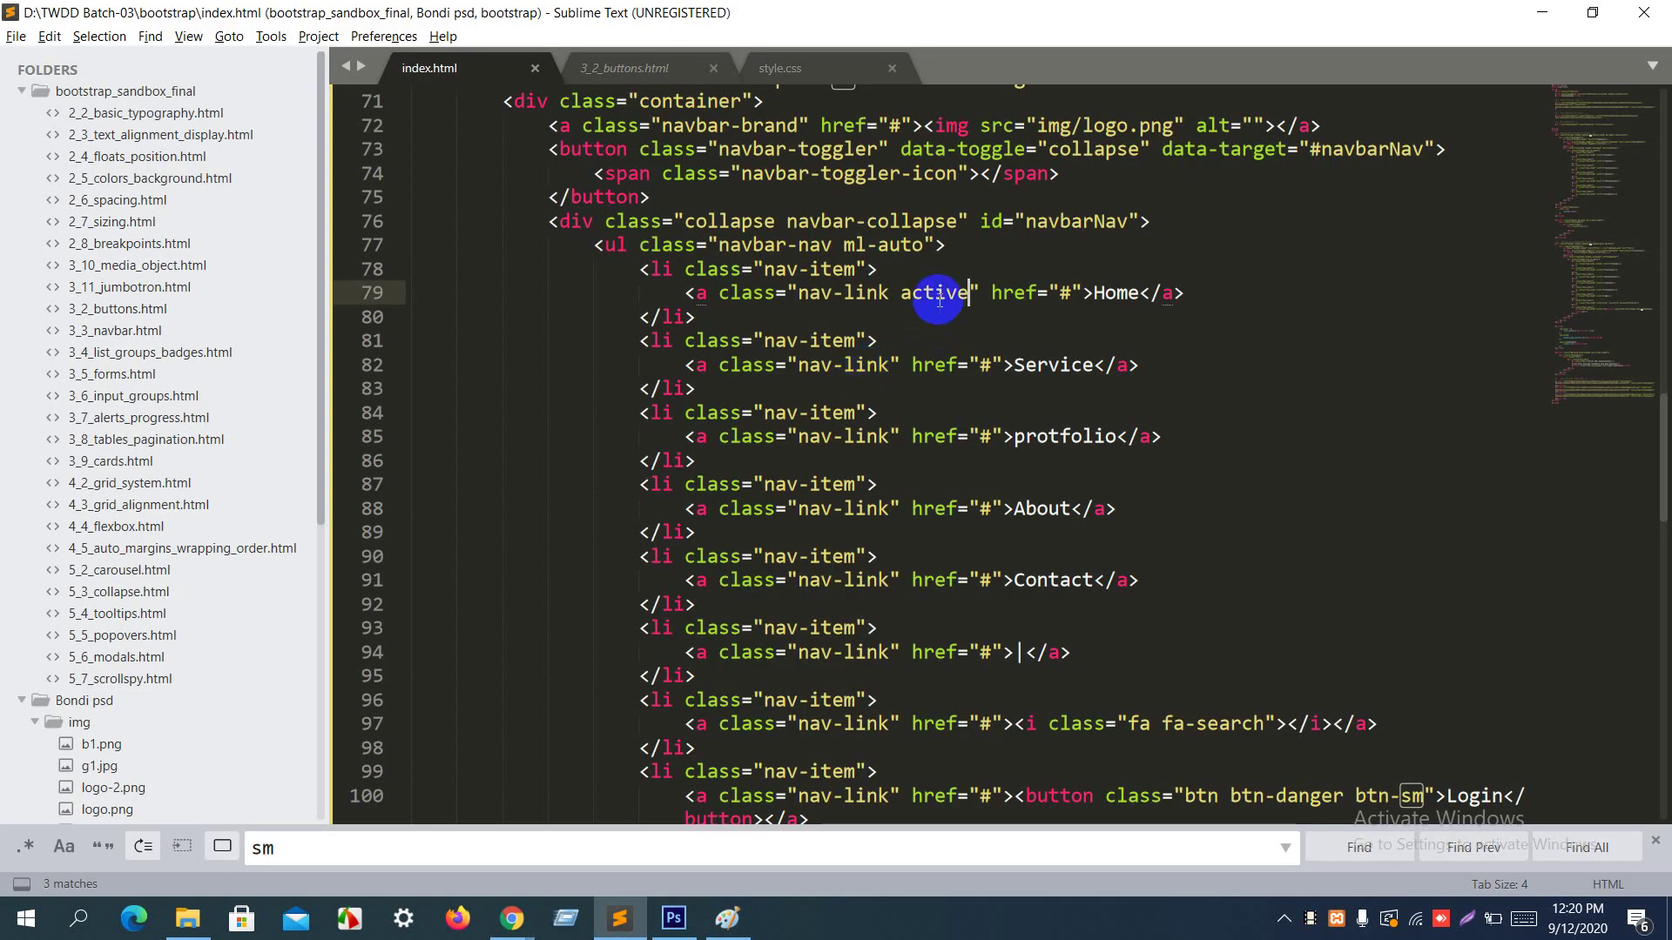
Step: Copy the "active" class name from the Home link and place the cursor in the .nav-link:hover selector
key(ctrl+shift+Left)
key(ctrl+c)
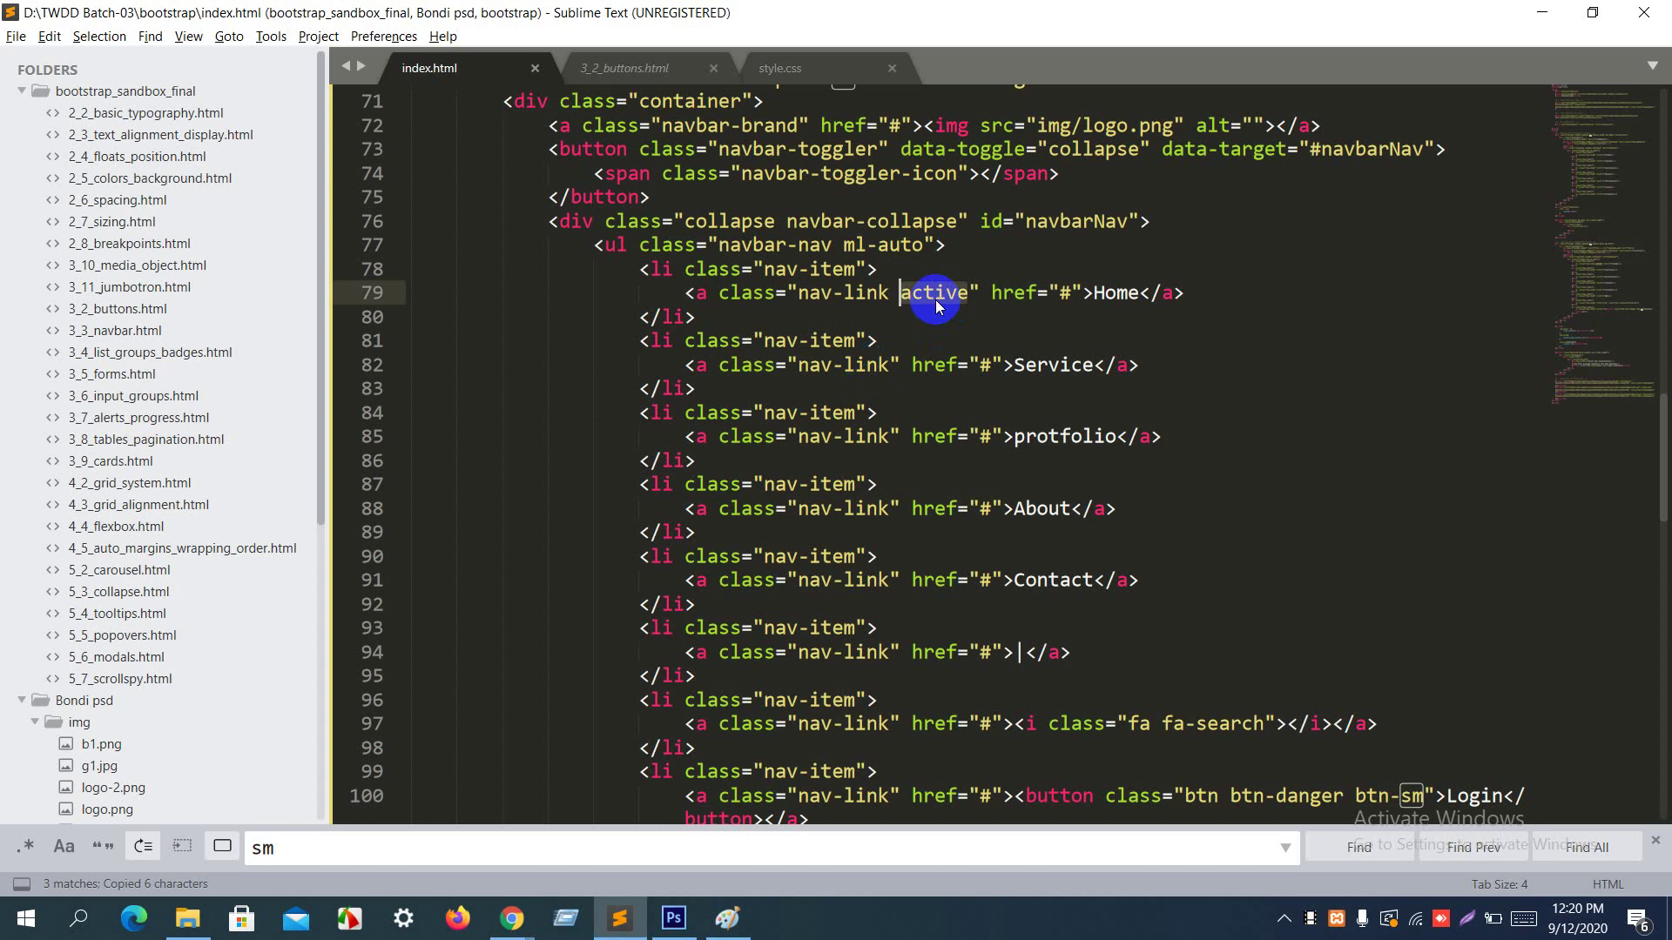
scroll(932, 300, down, 8)
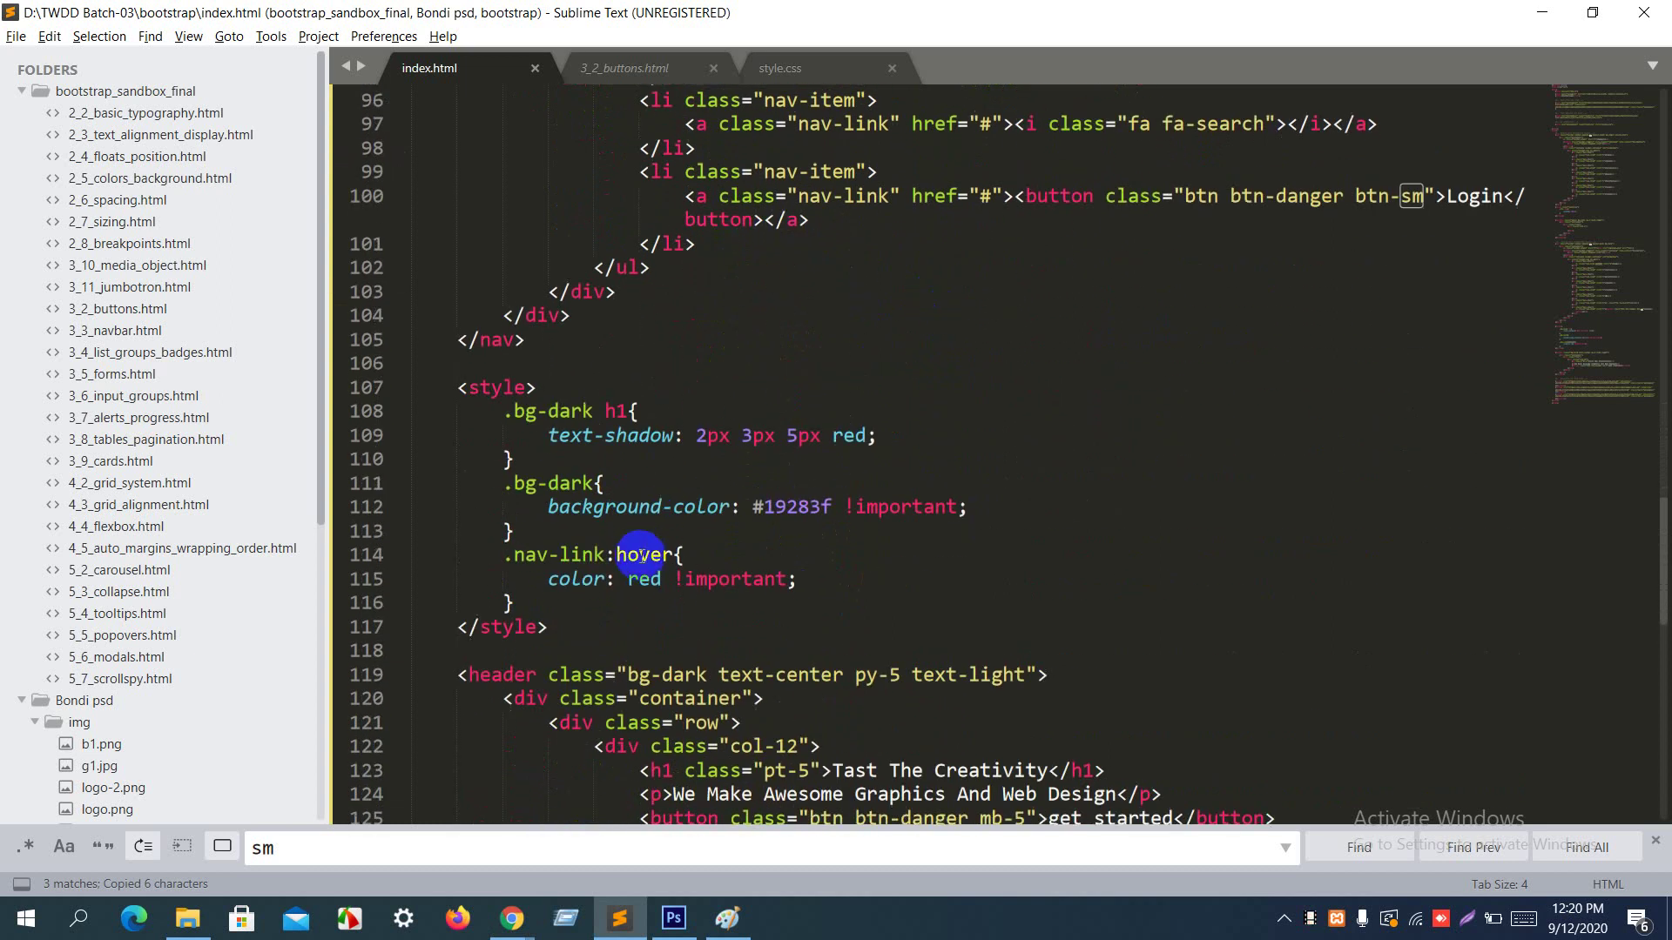
click(607, 555)
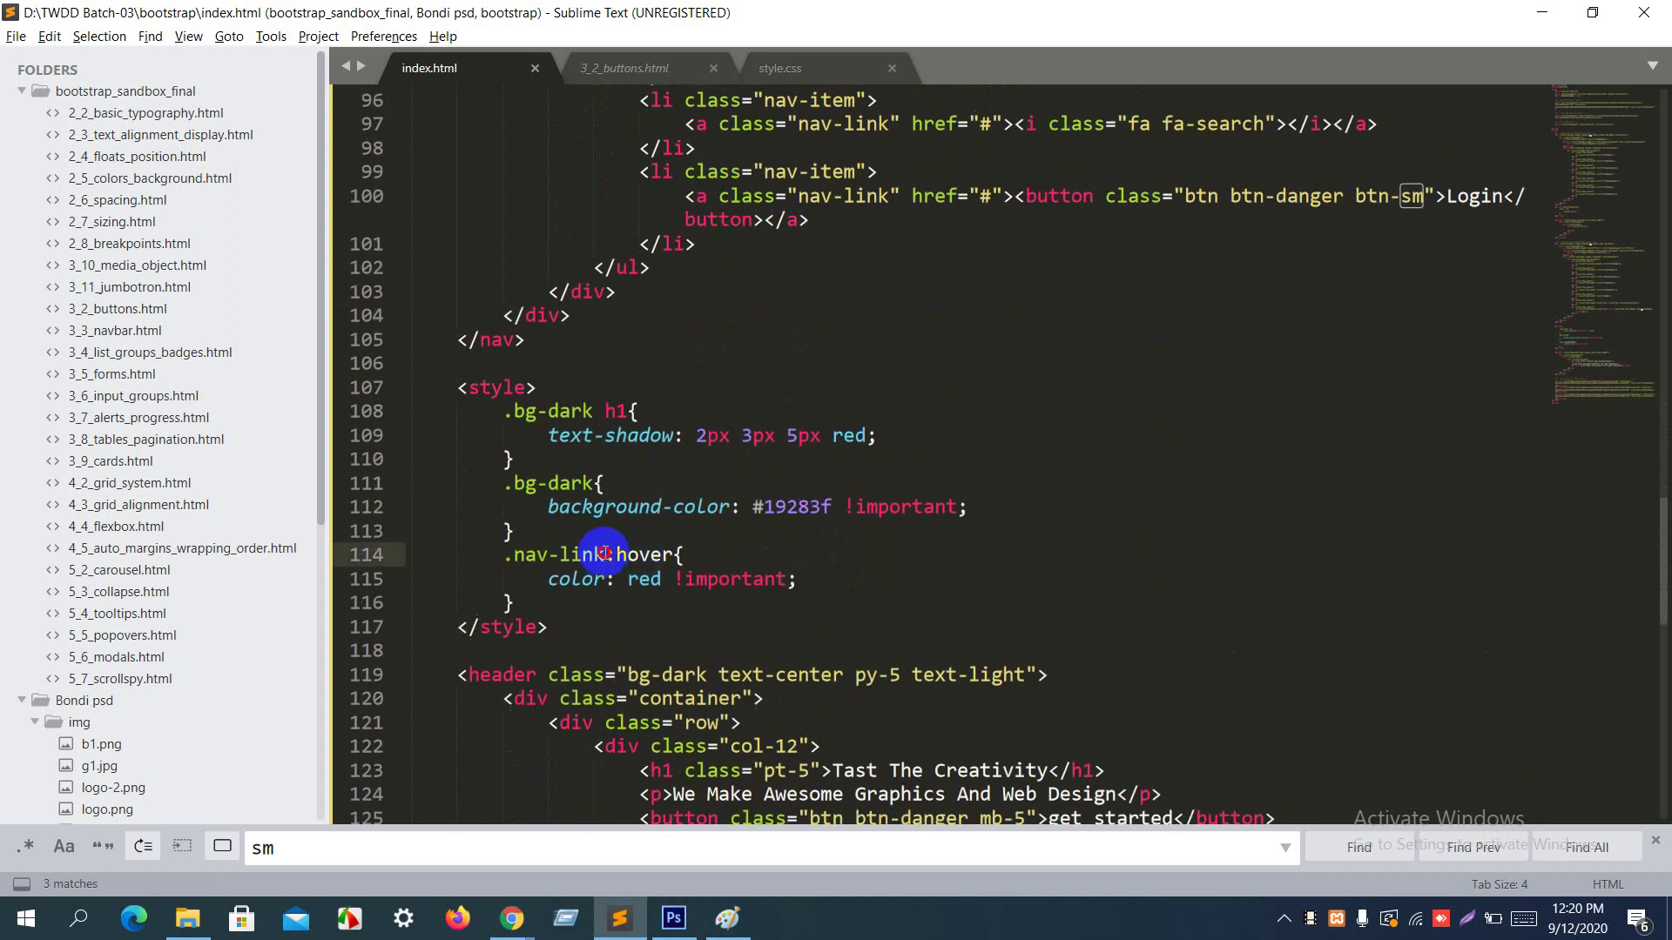
Step: Copy the "nav-item" class name from the Login list item in the navbar markup
scroll(607, 555, up, 4)
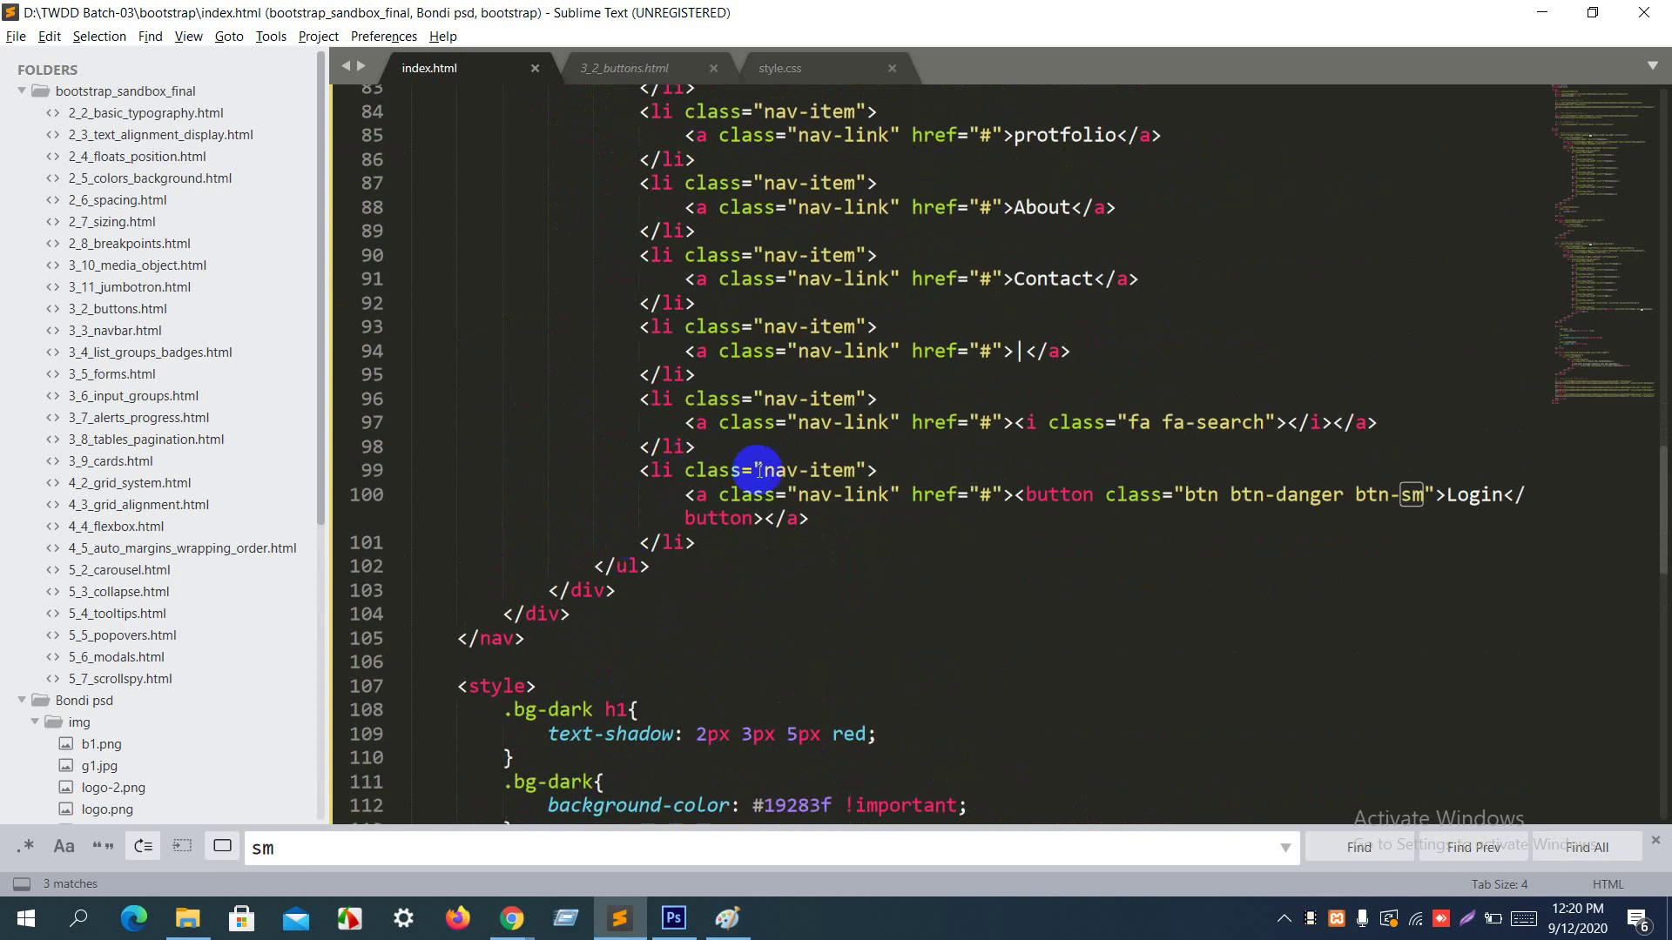
drag(765, 470, 854, 471)
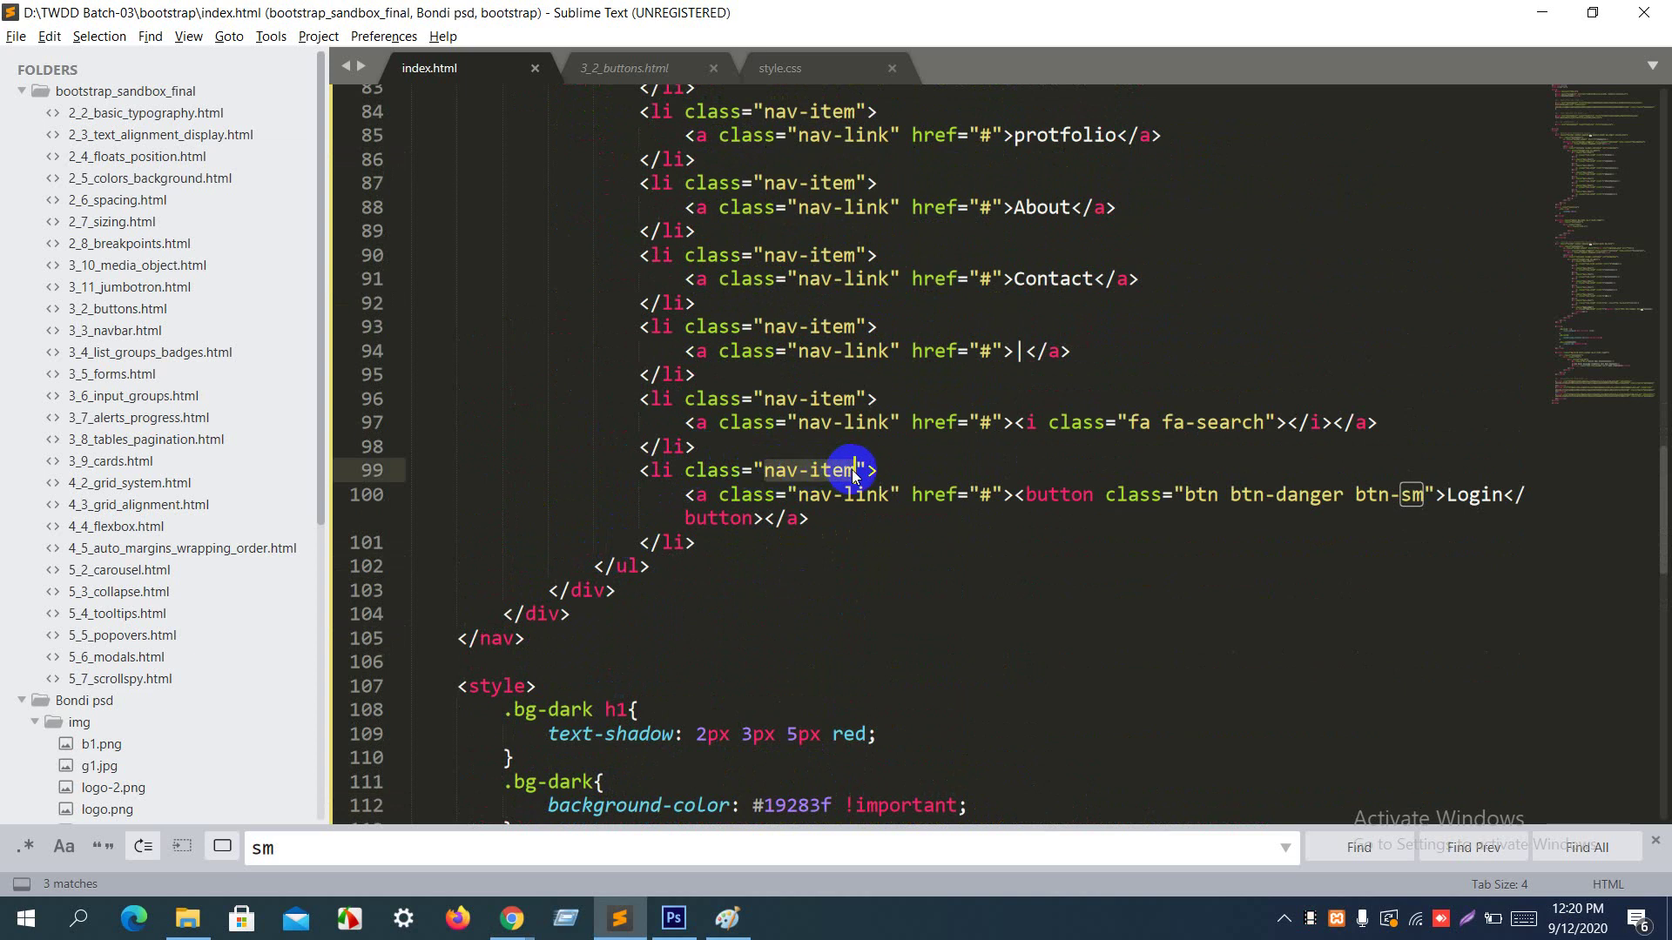
key(ctrl+c)
scroll(851, 469, down, 4)
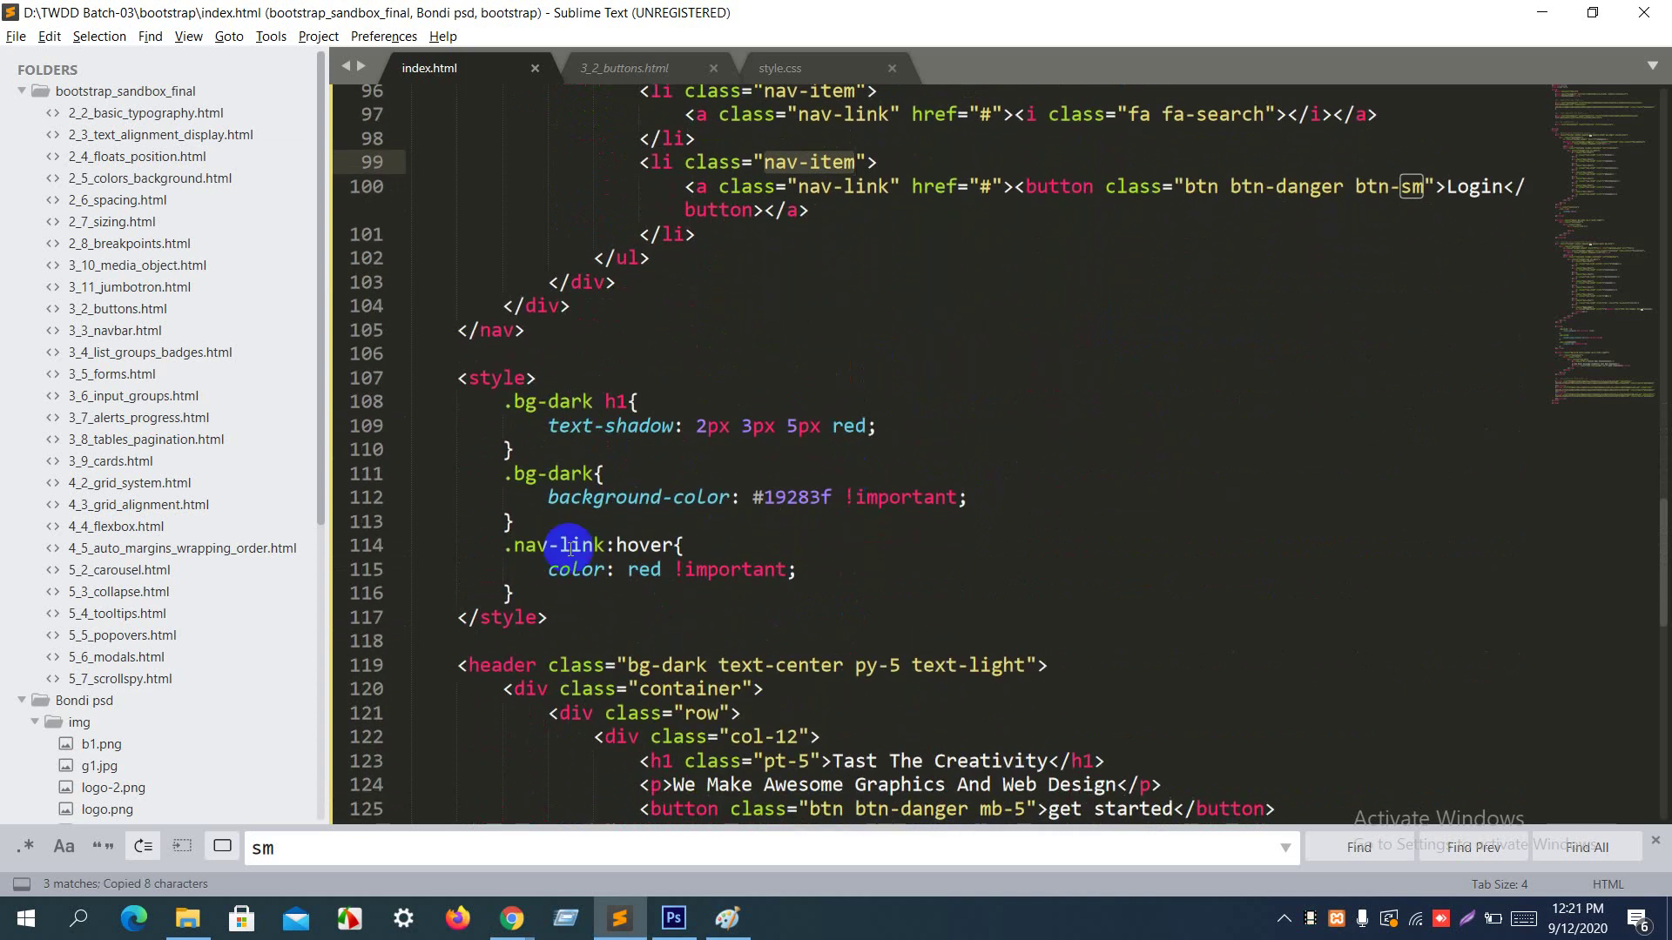
Step: Add an empty ".nav-item .active" CSS rule below the .nav-link:hover rule inside the style block
click(535, 594)
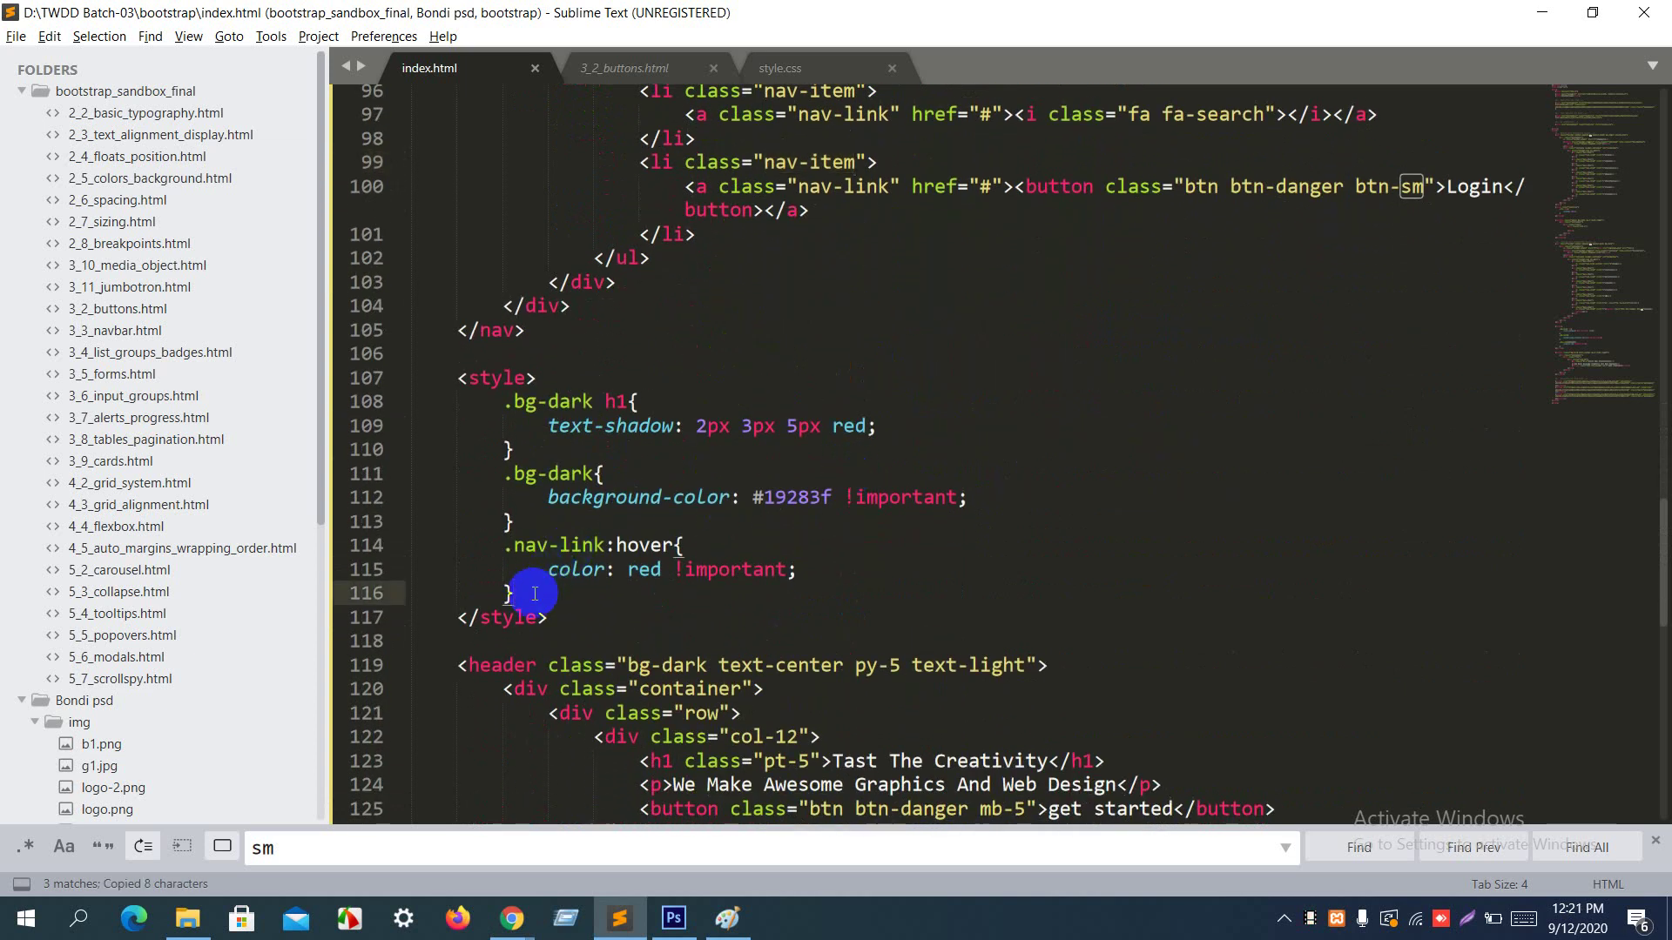
key(Return)
key(ctrl+v)
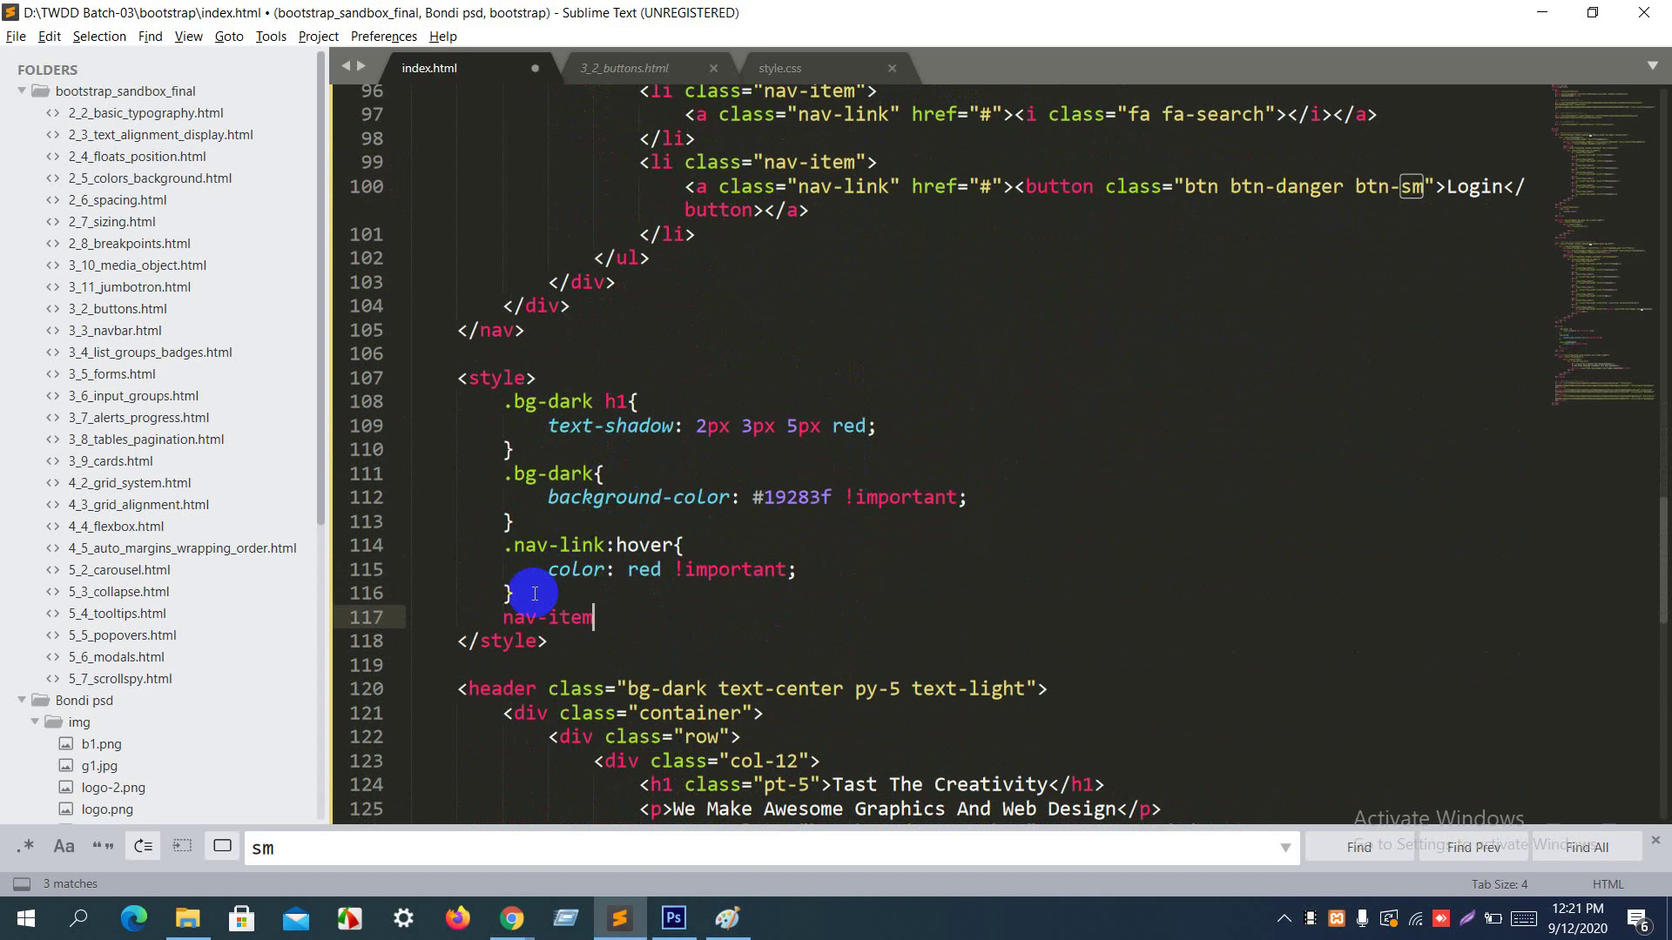
key(ctrl+z)
text(.)
key(ctrl+v)
text(.activ)
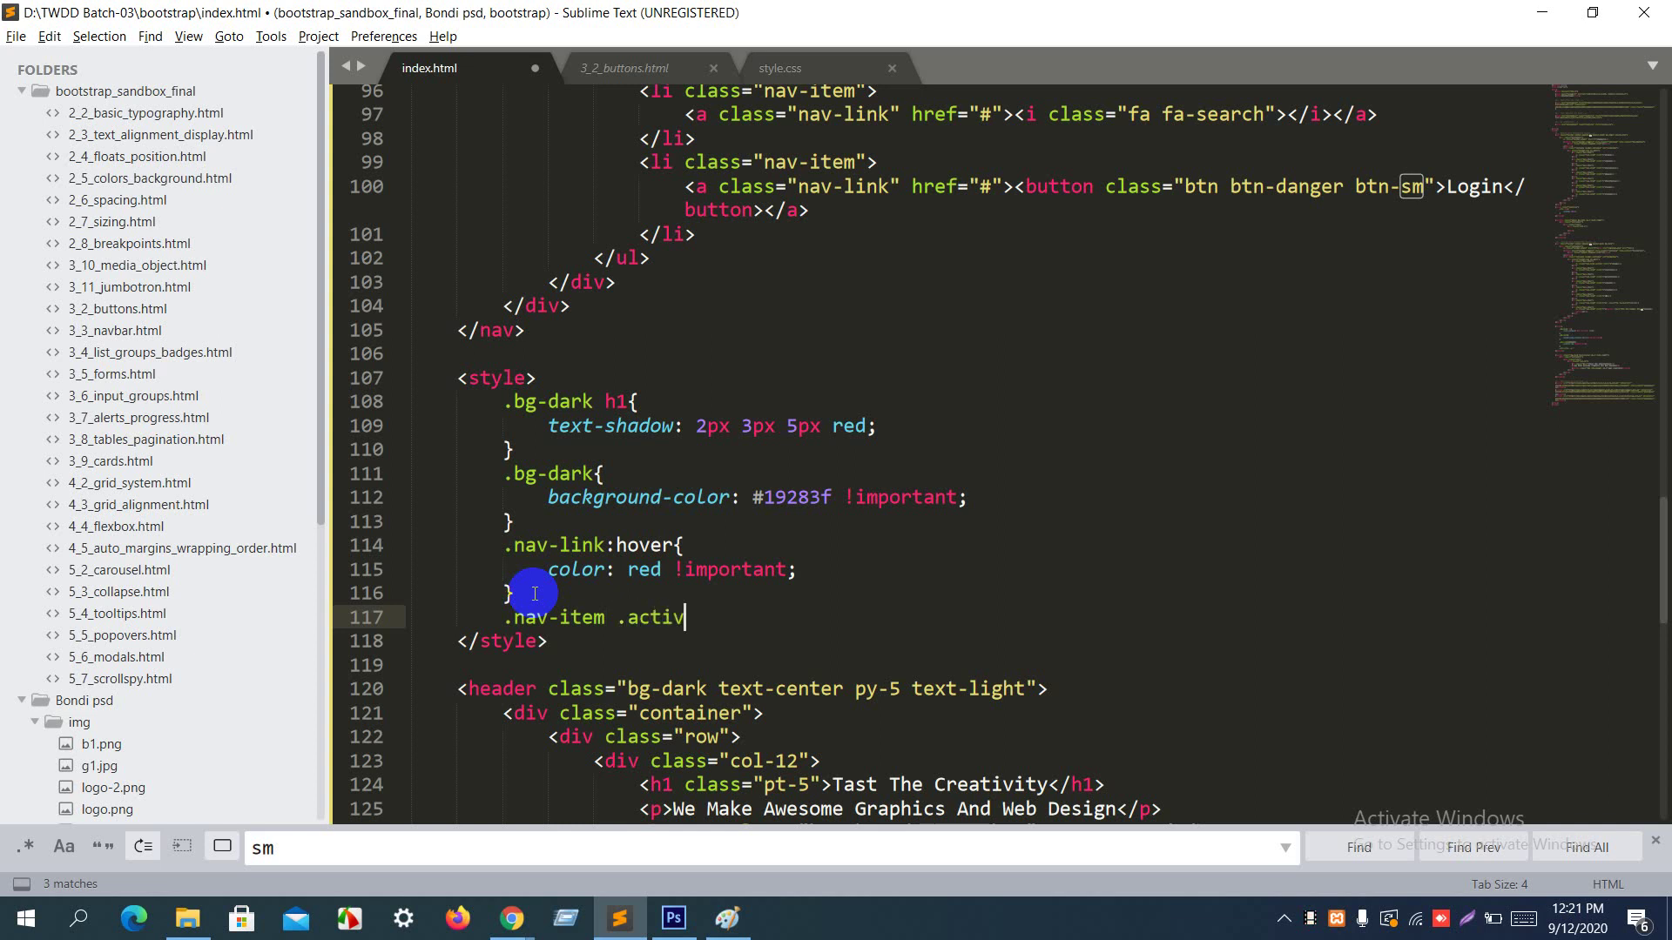
text(e{)
key(Return)
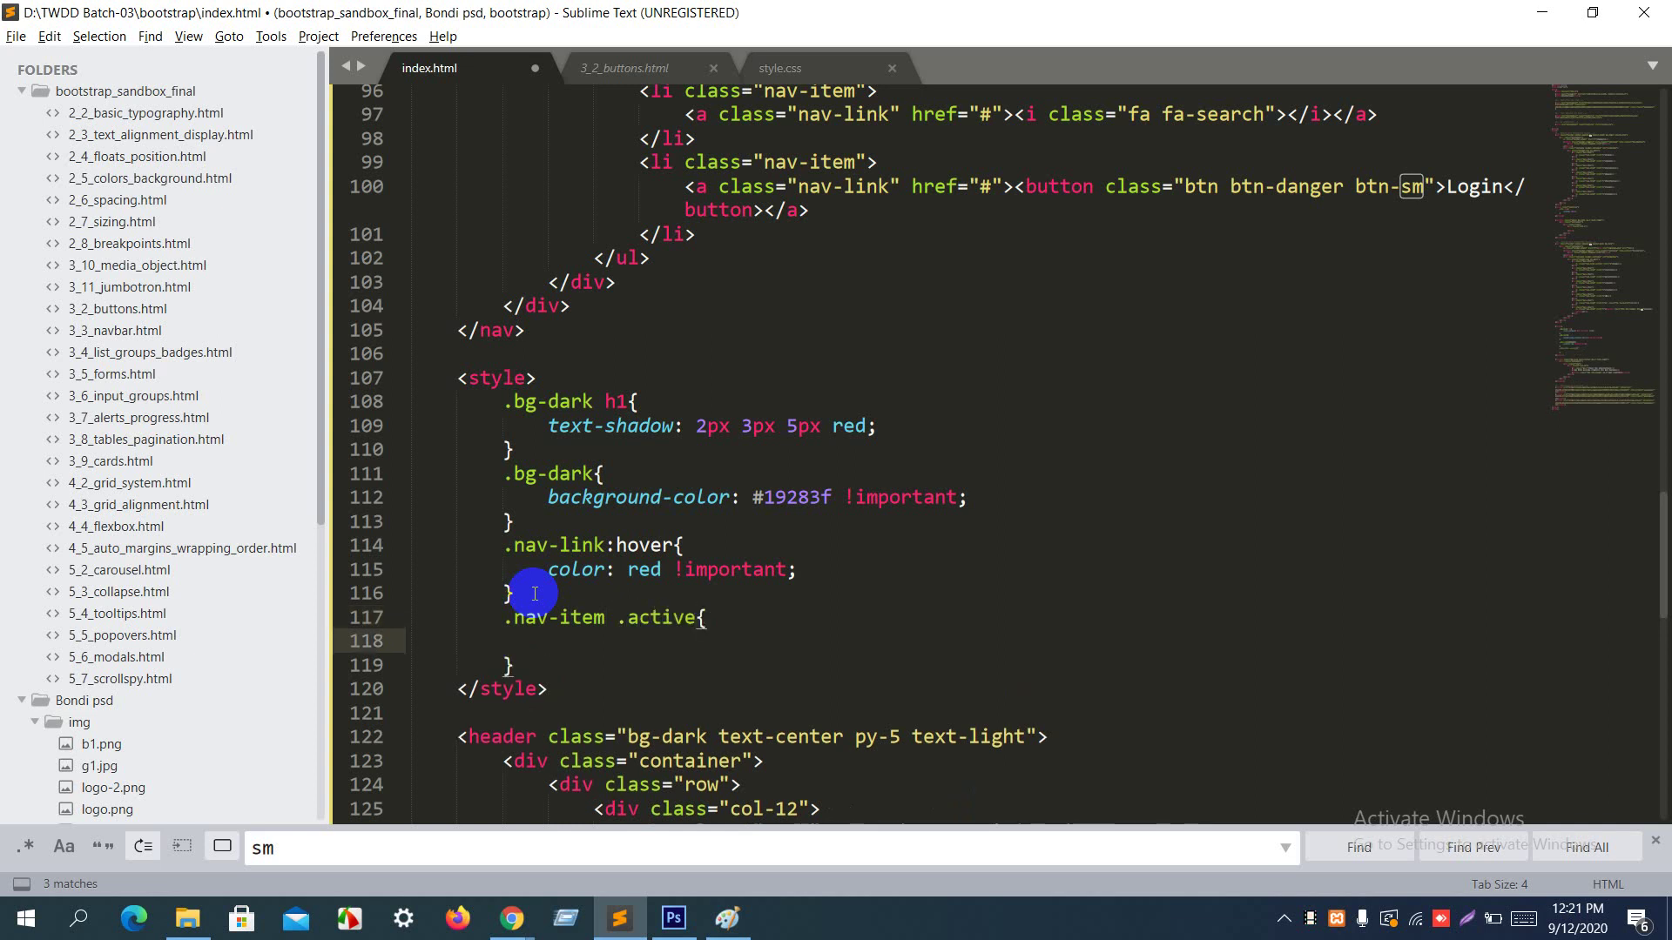
Step: Switch to Photoshop and copy the hex text colour of the Home menu item at the top of the Bondi landing page PSD
click(674, 918)
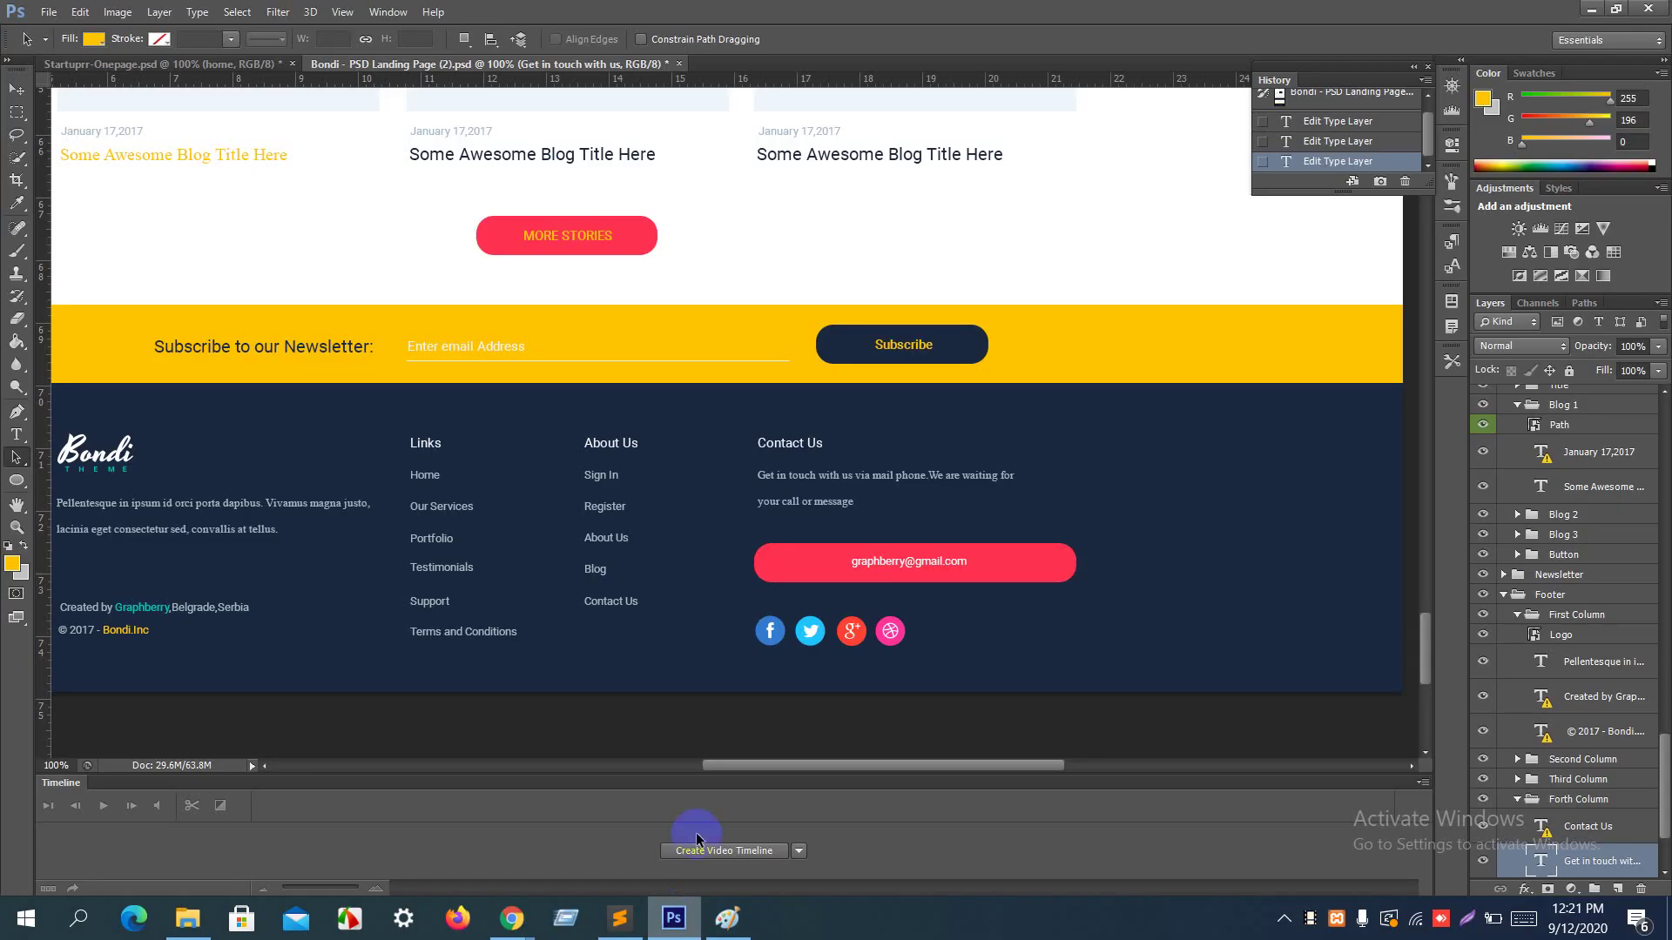
scroll(746, 534, up, 20)
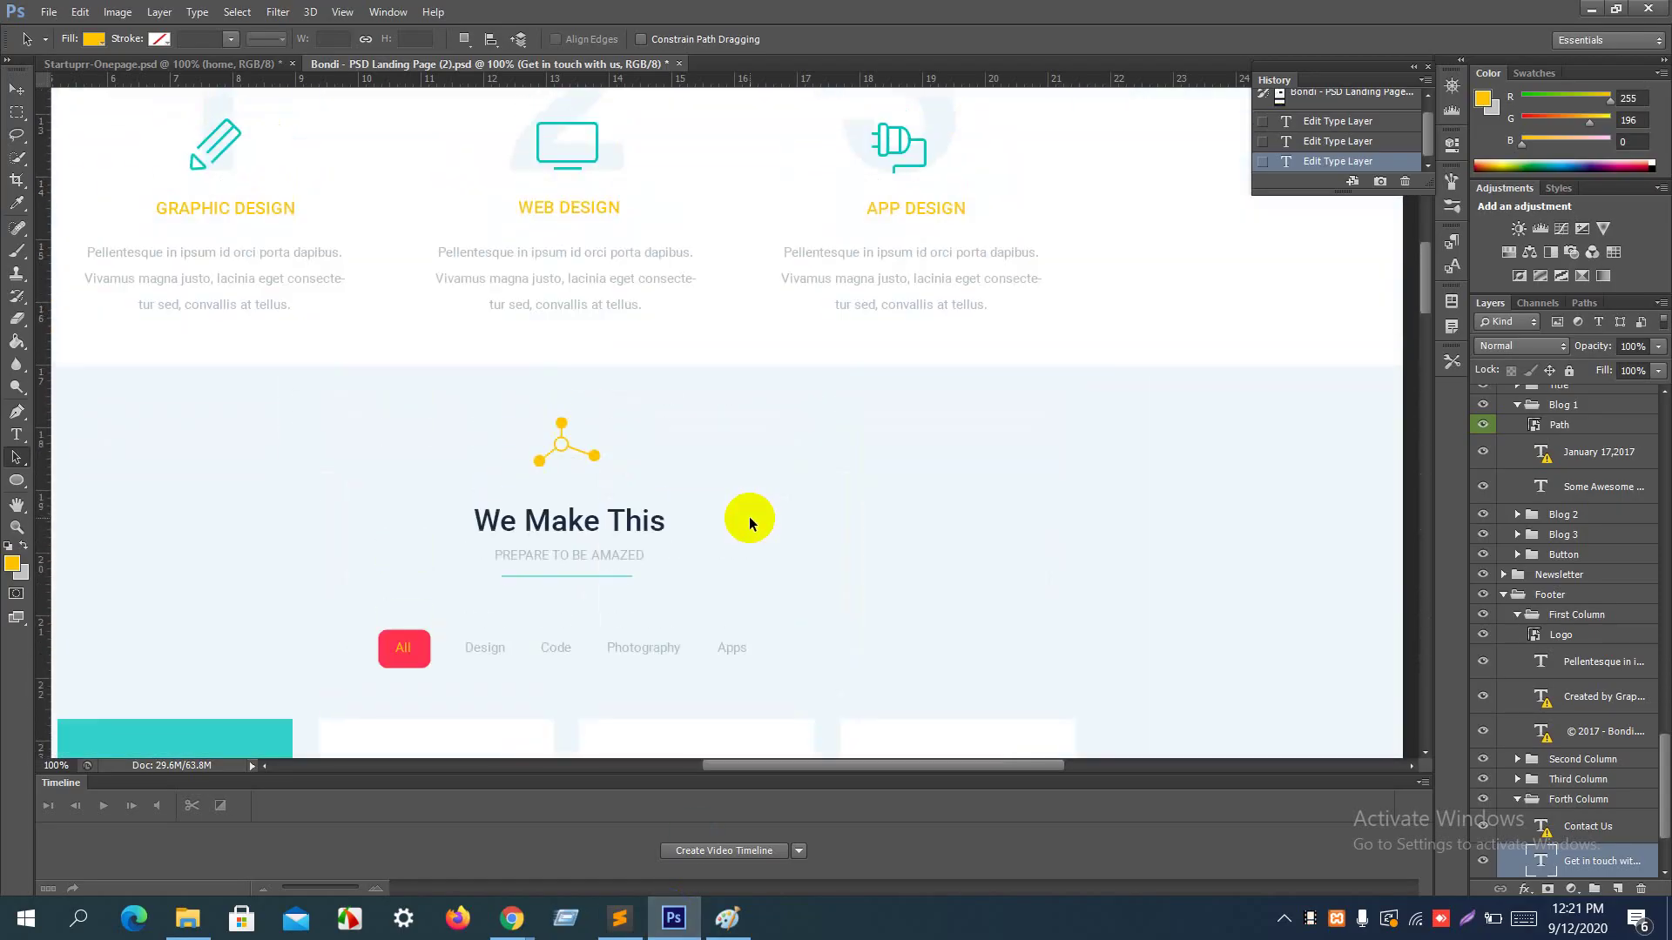
scroll(751, 522, up, 15)
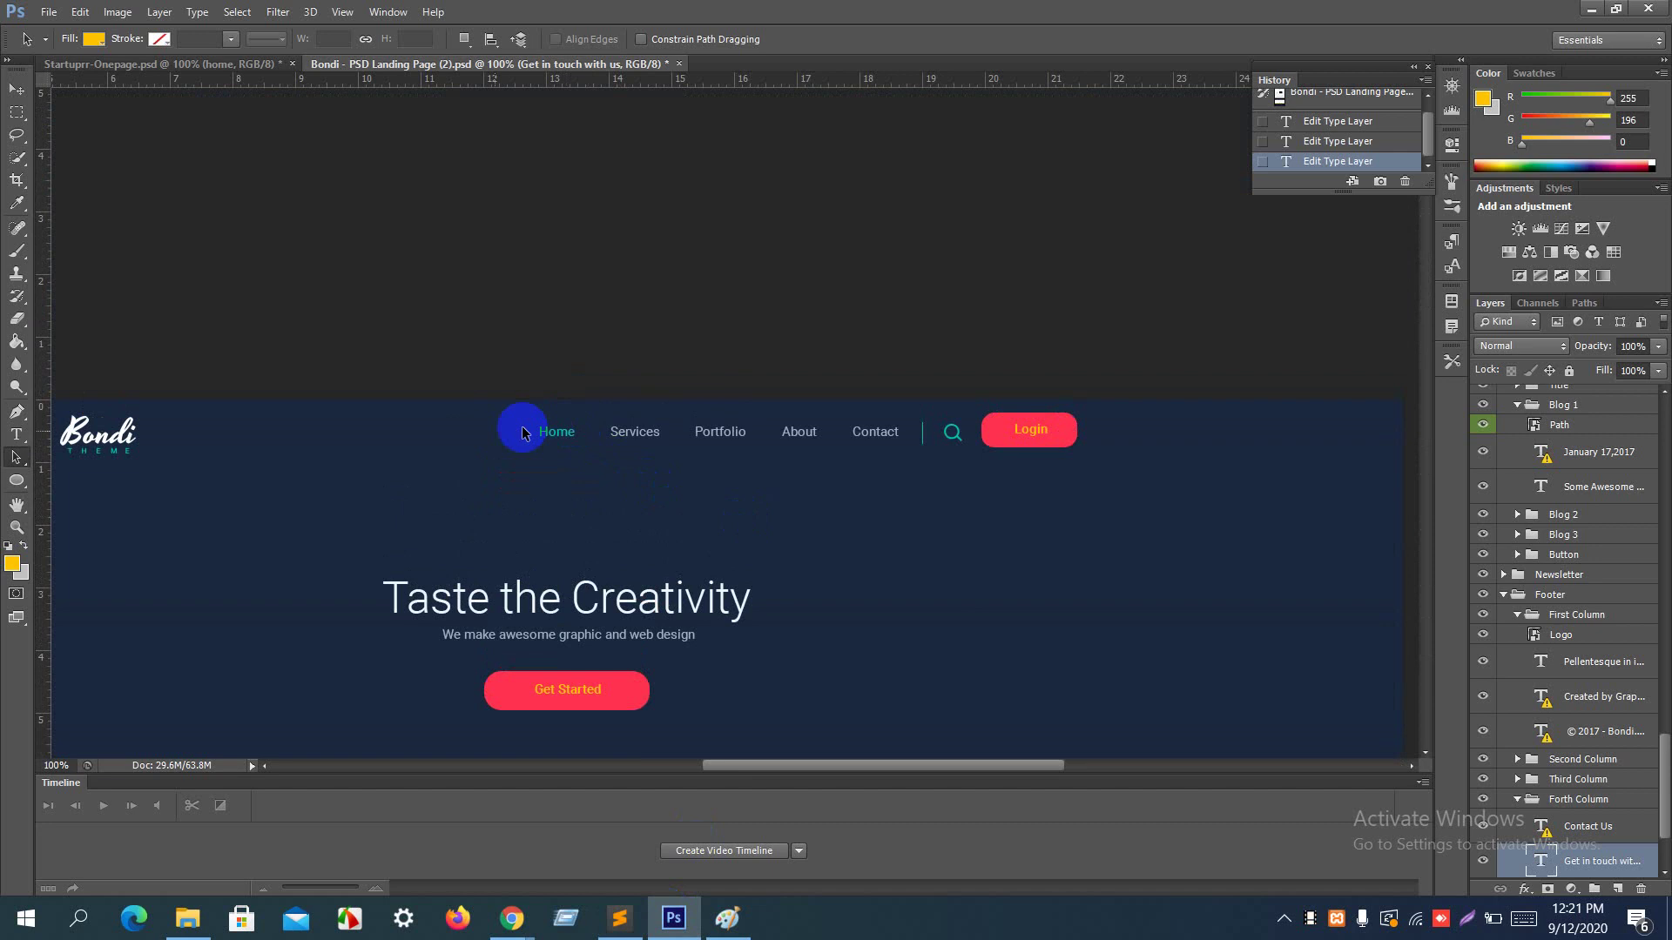
click(16, 433)
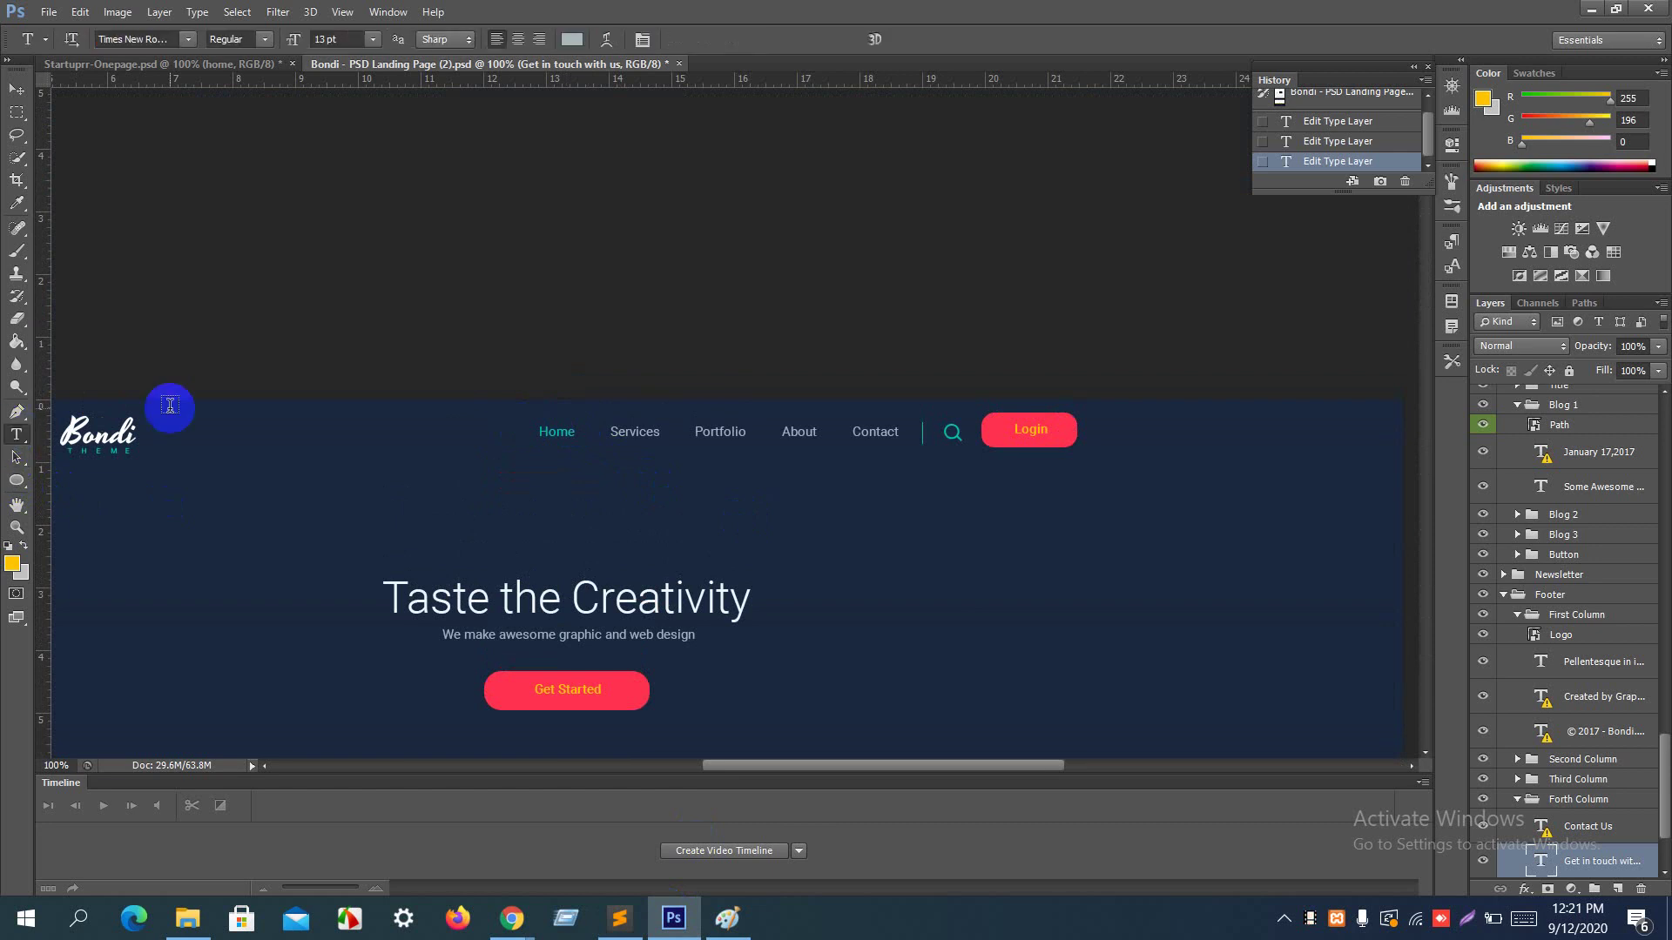
click(584, 437)
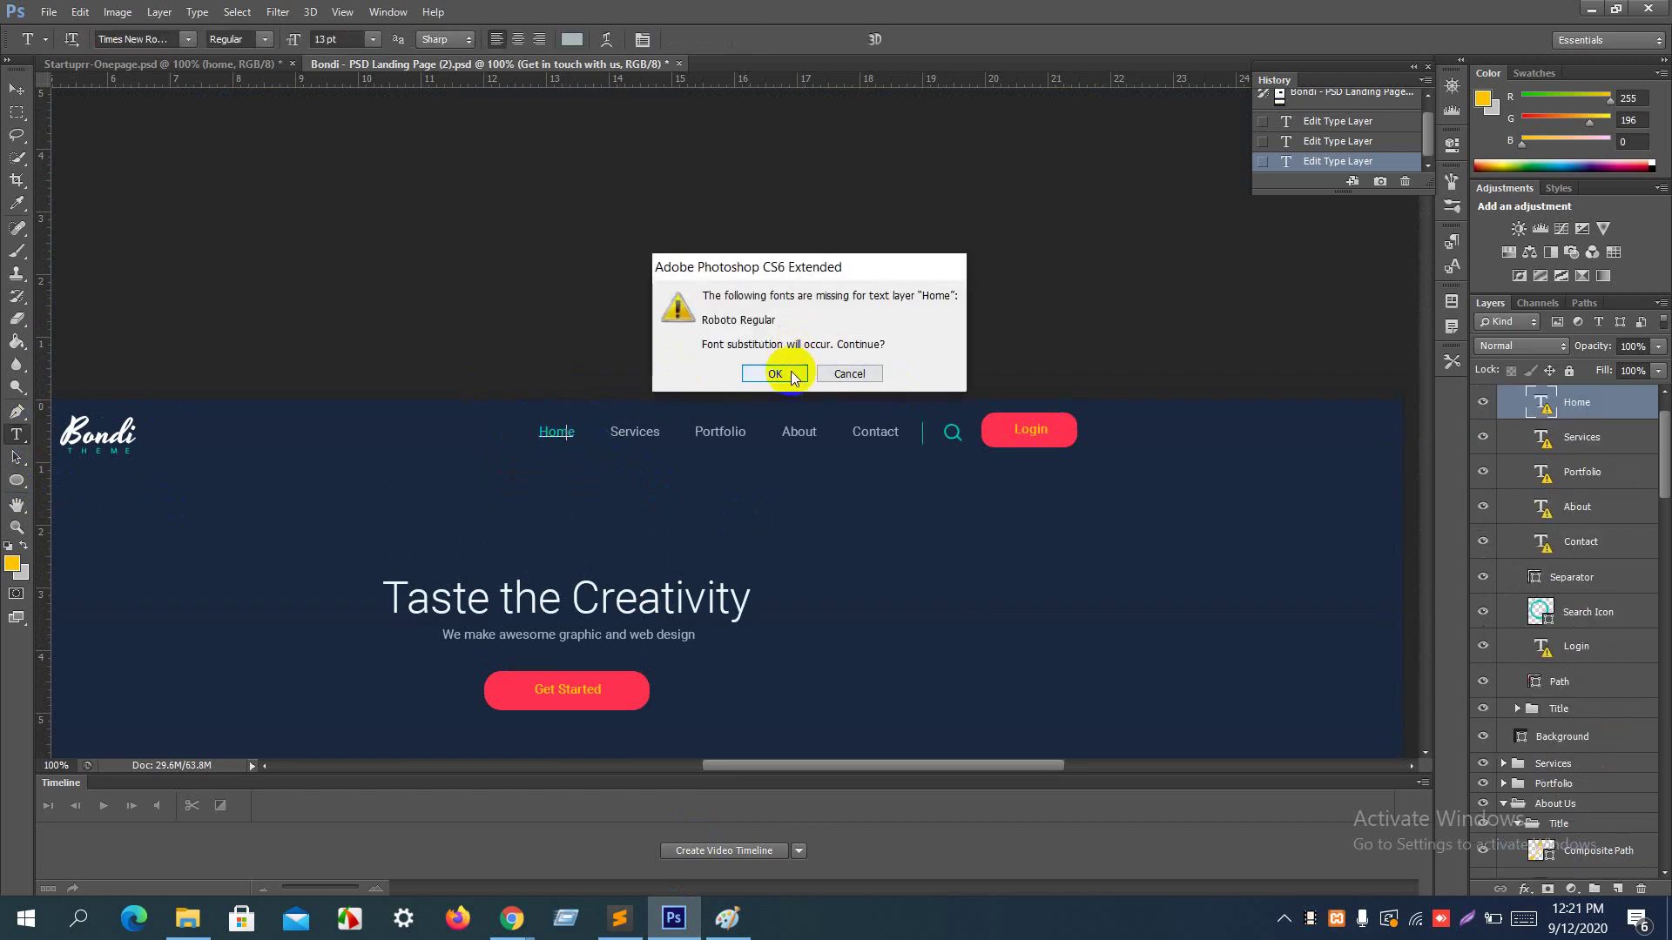
click(791, 370)
click(572, 39)
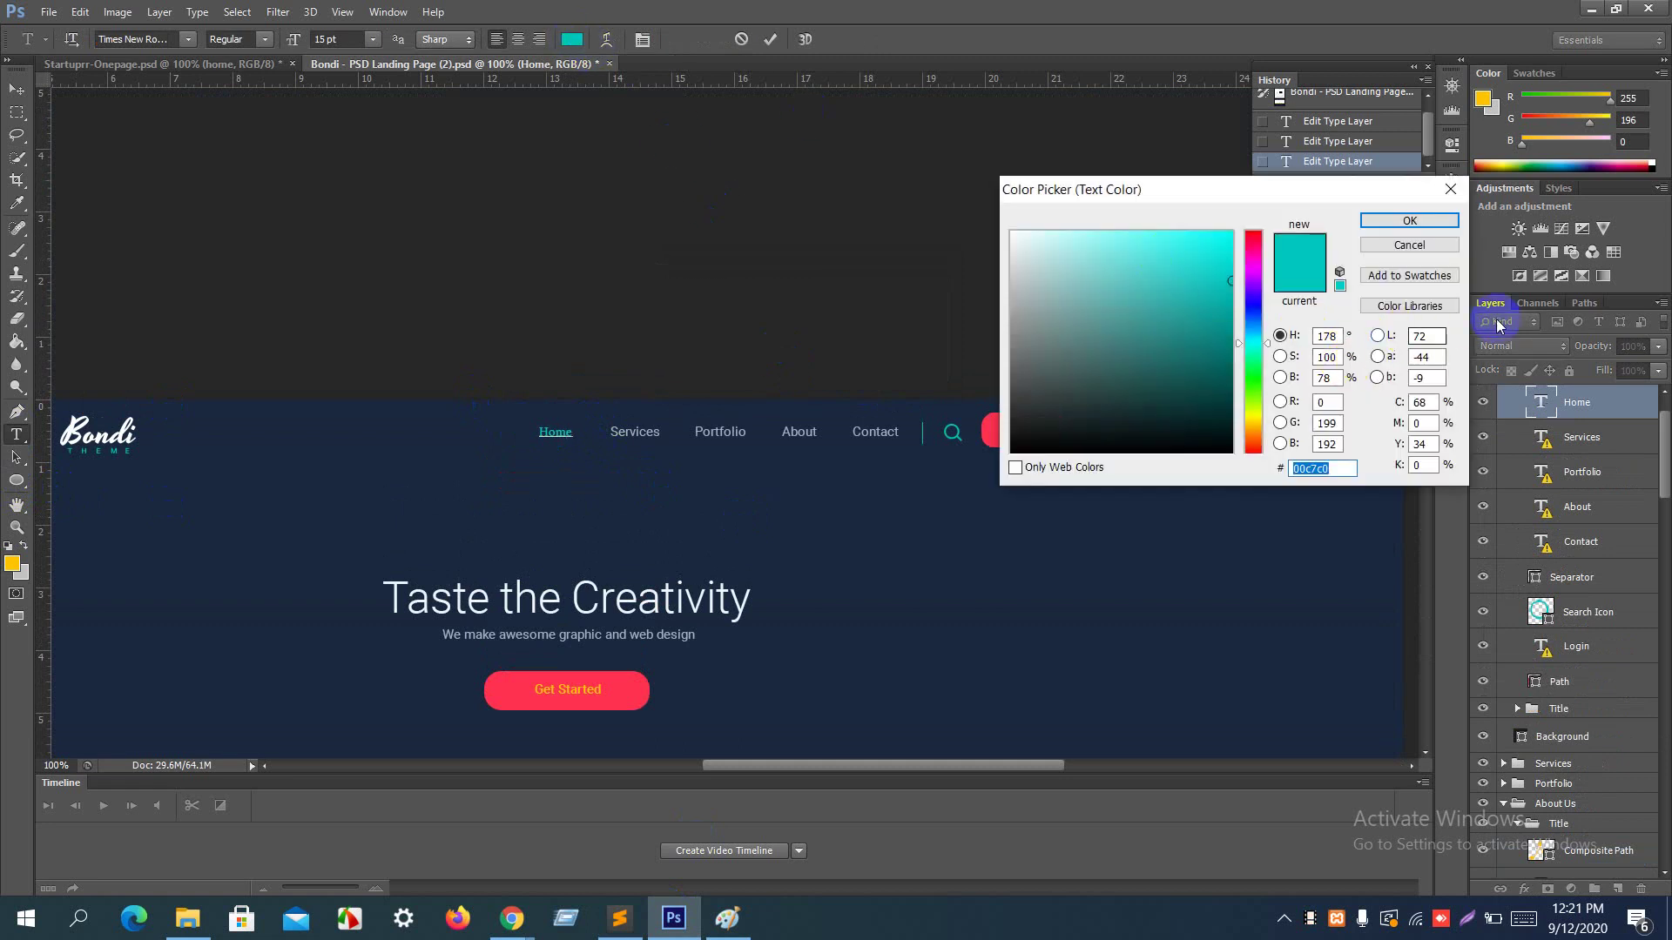
click(1428, 221)
Step: In Sublime Text, give the .nav-item .active rule the declaration "color: #00c7c0 !important;" and save index.html
key(alt+Tab)
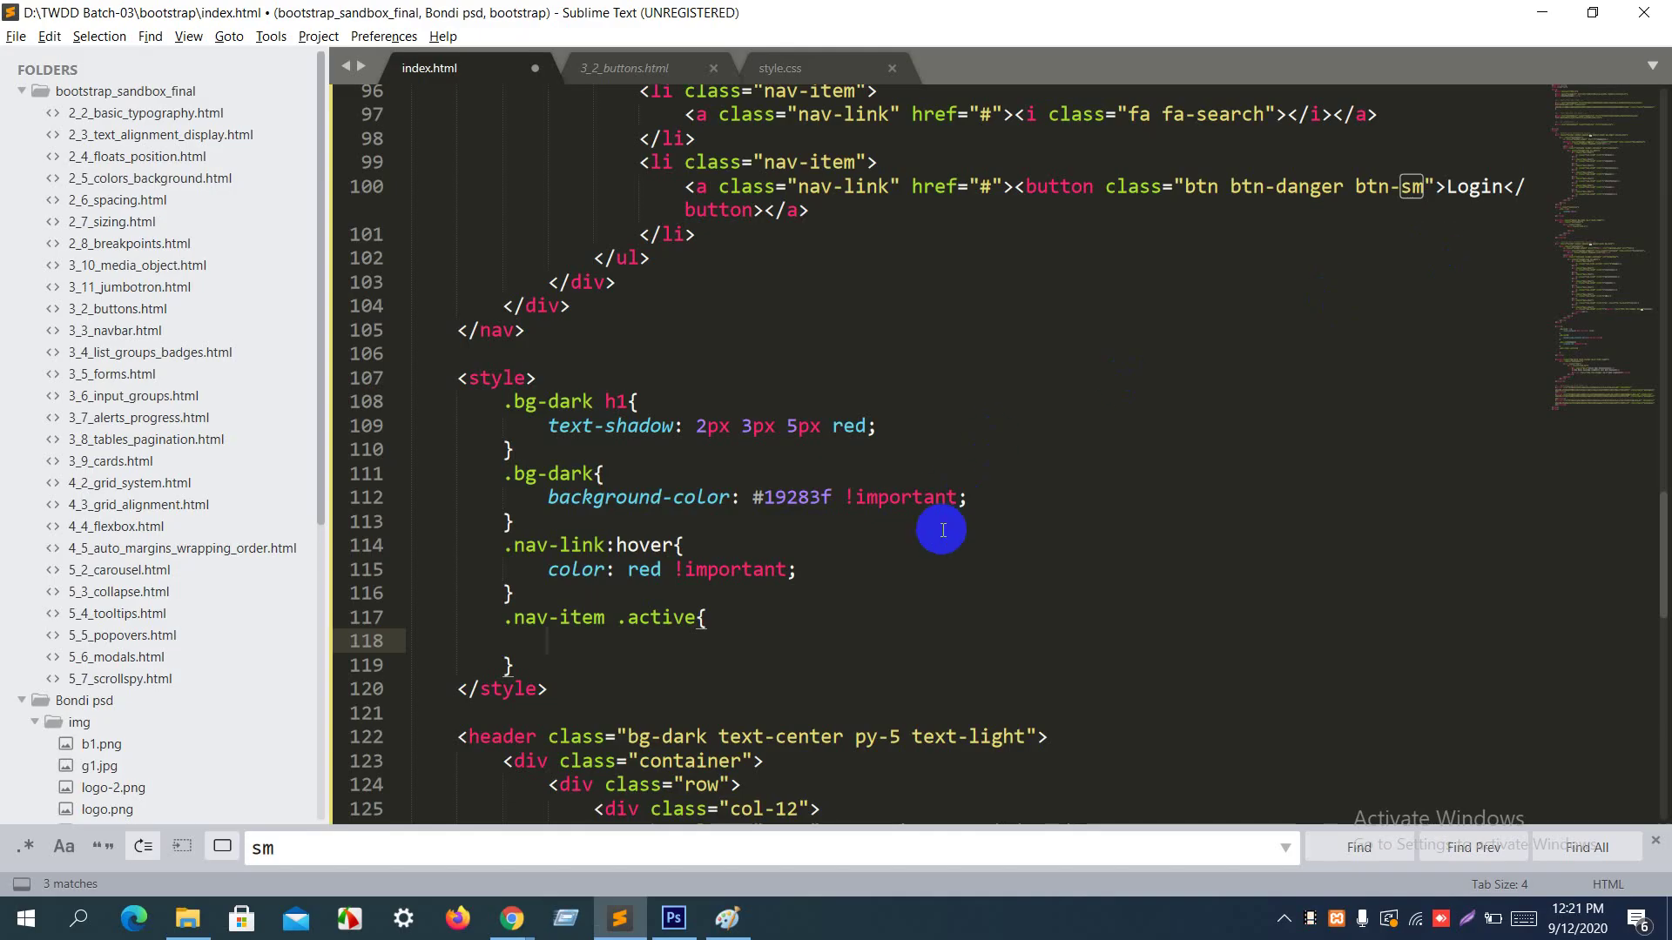
text(color: 00c7c0)
key(ctrl+z)
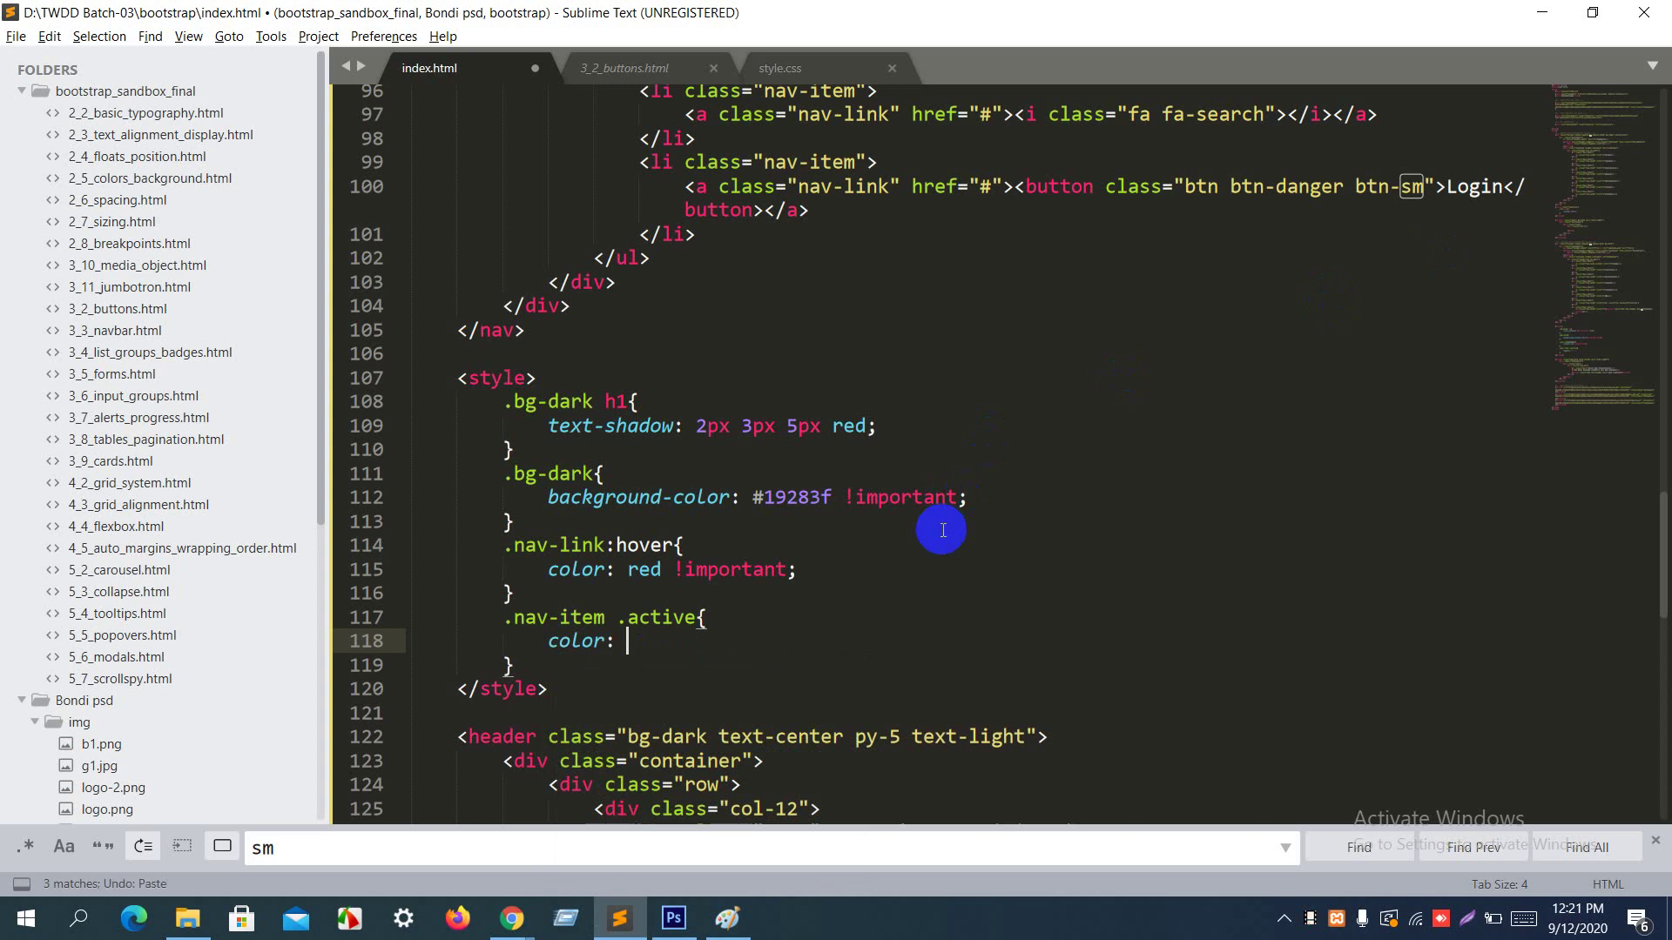
text(#)
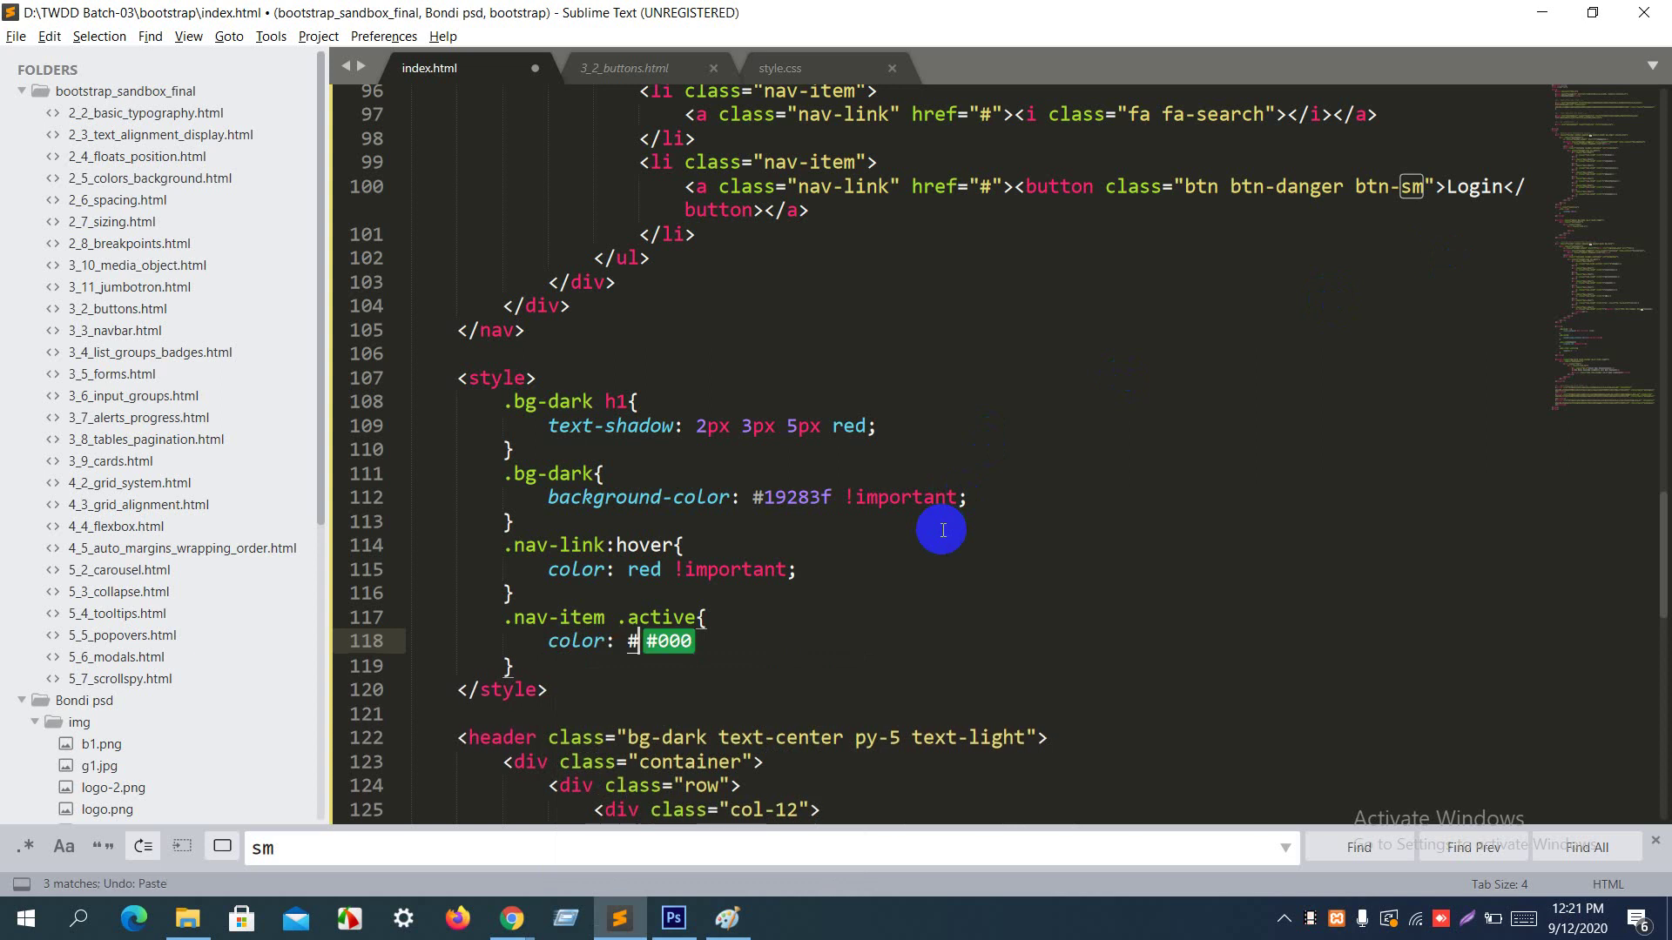
key(ctrl+v)
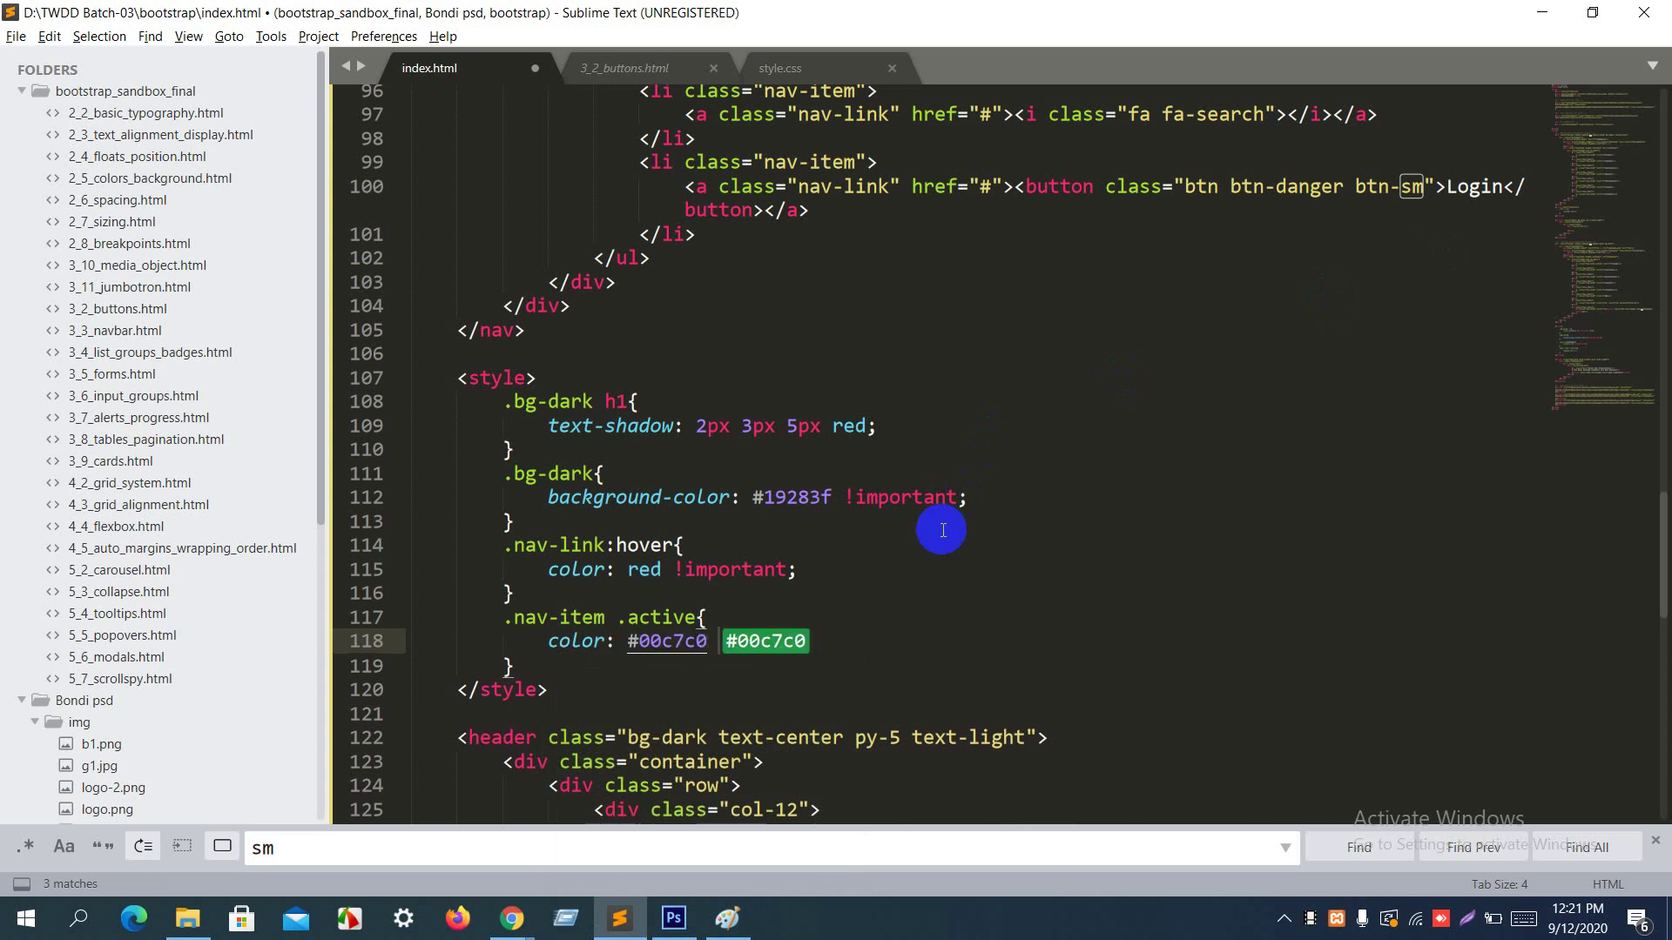
text(!im)
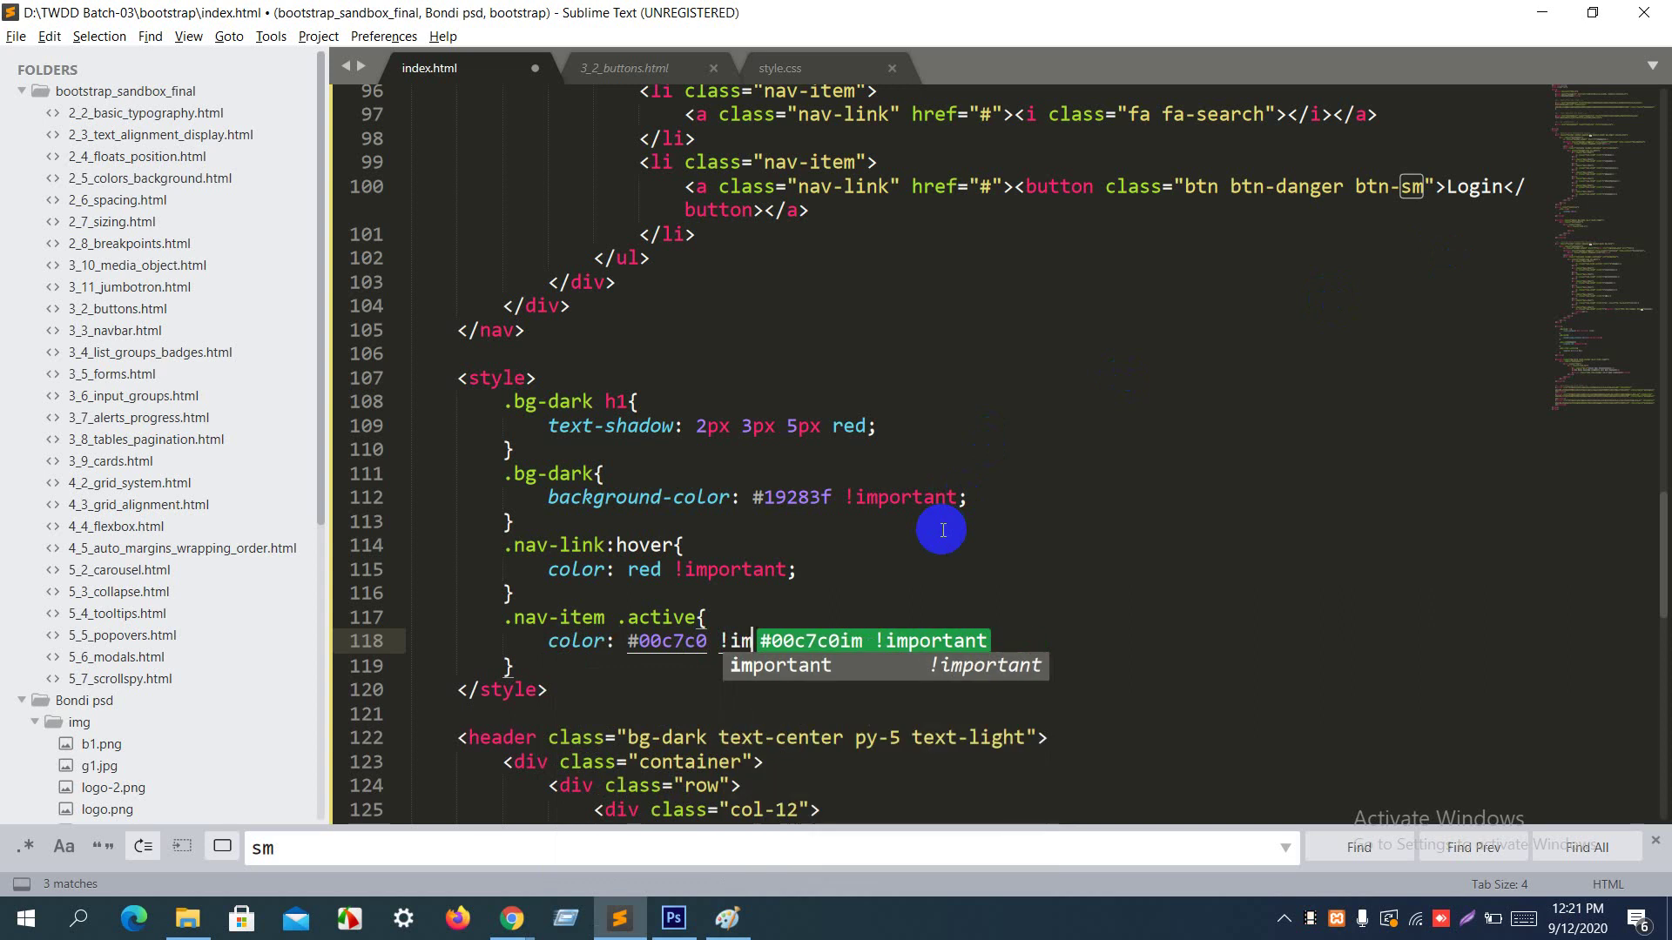
key(Tab)
text(;)
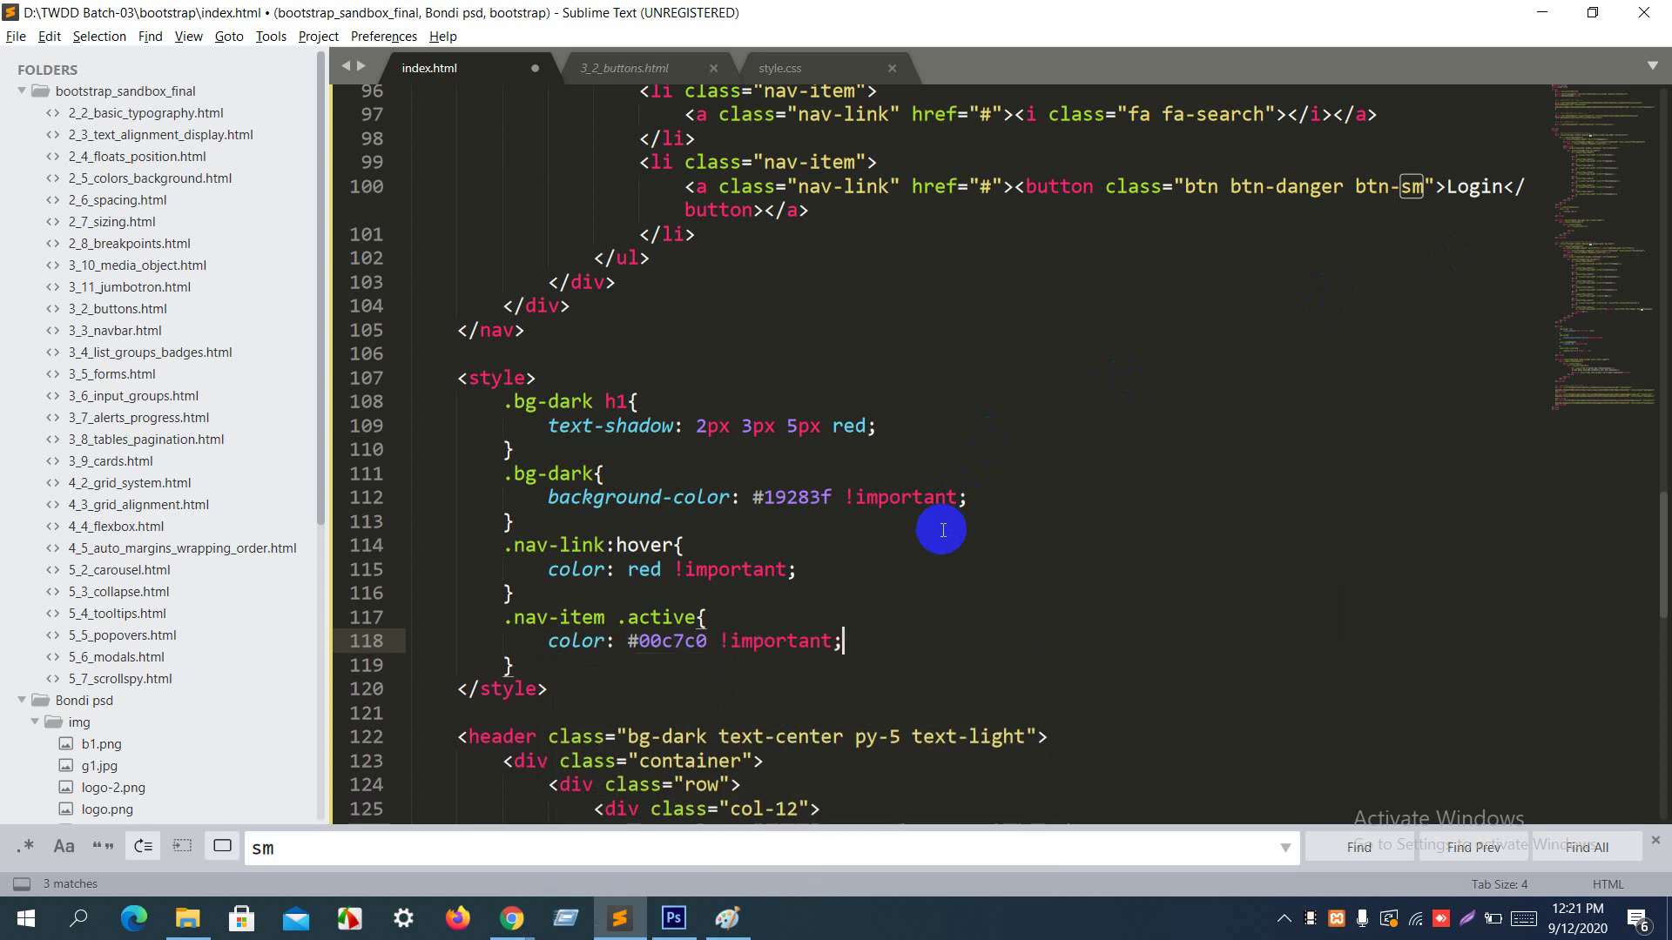
key(ctrl+s)
Step: Reload index.html in Chrome and check the colours of the dark navbar's active and hovered links
key(alt+Tab)
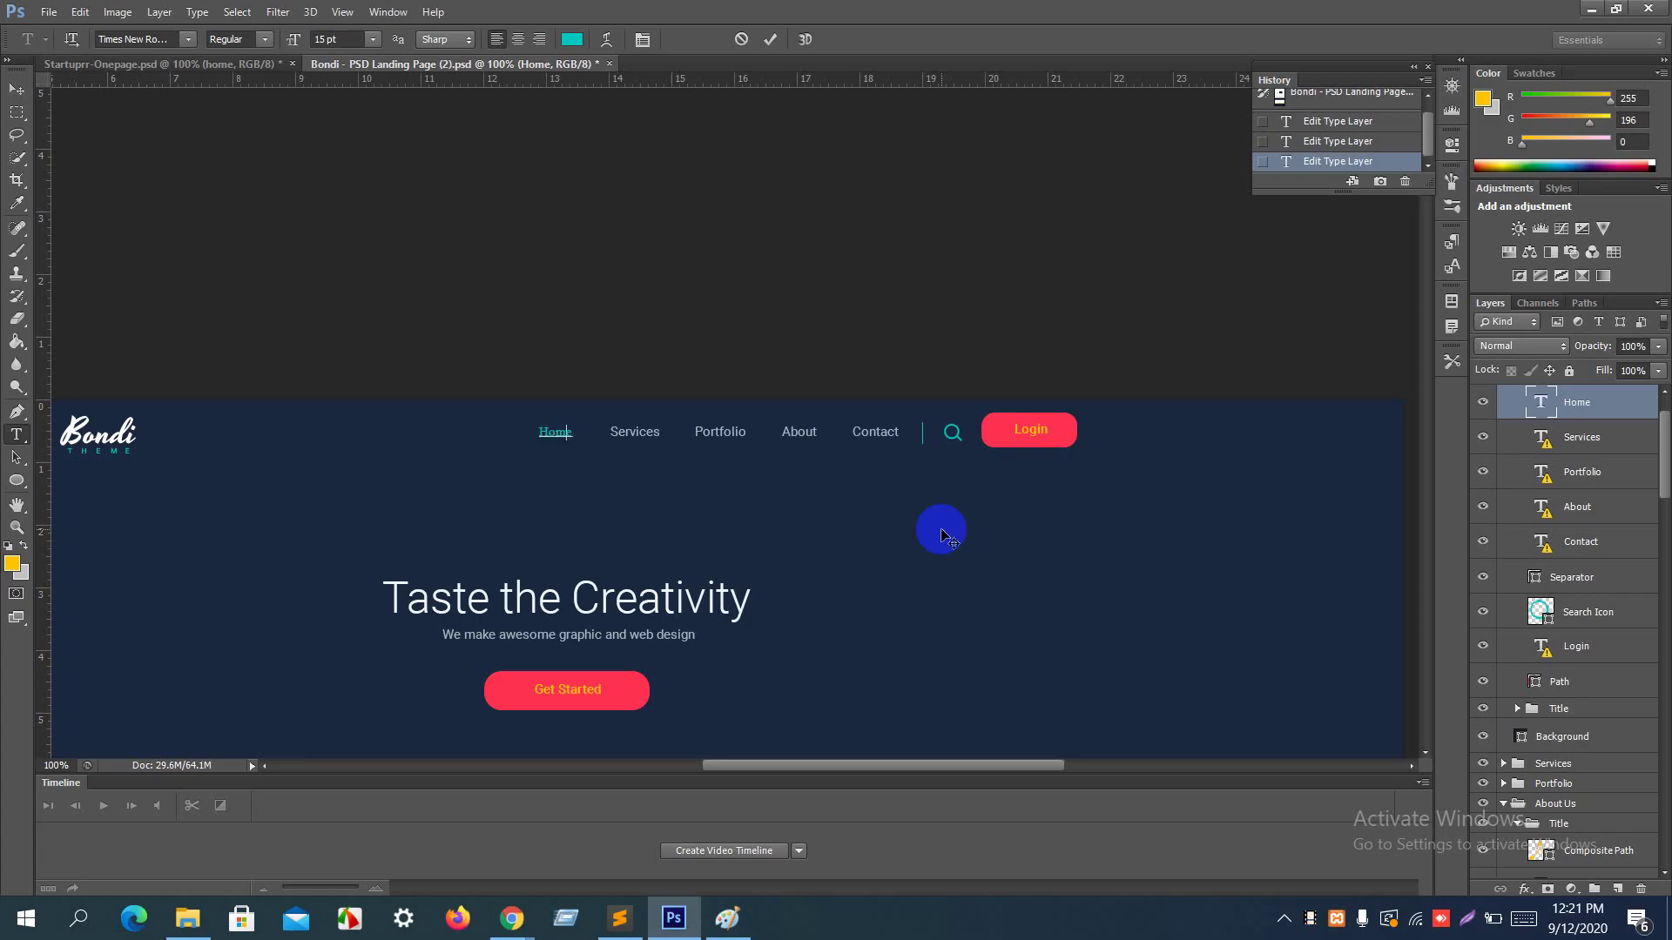
key(alt+Tab)
key(alt+Tab)
key(Tab)
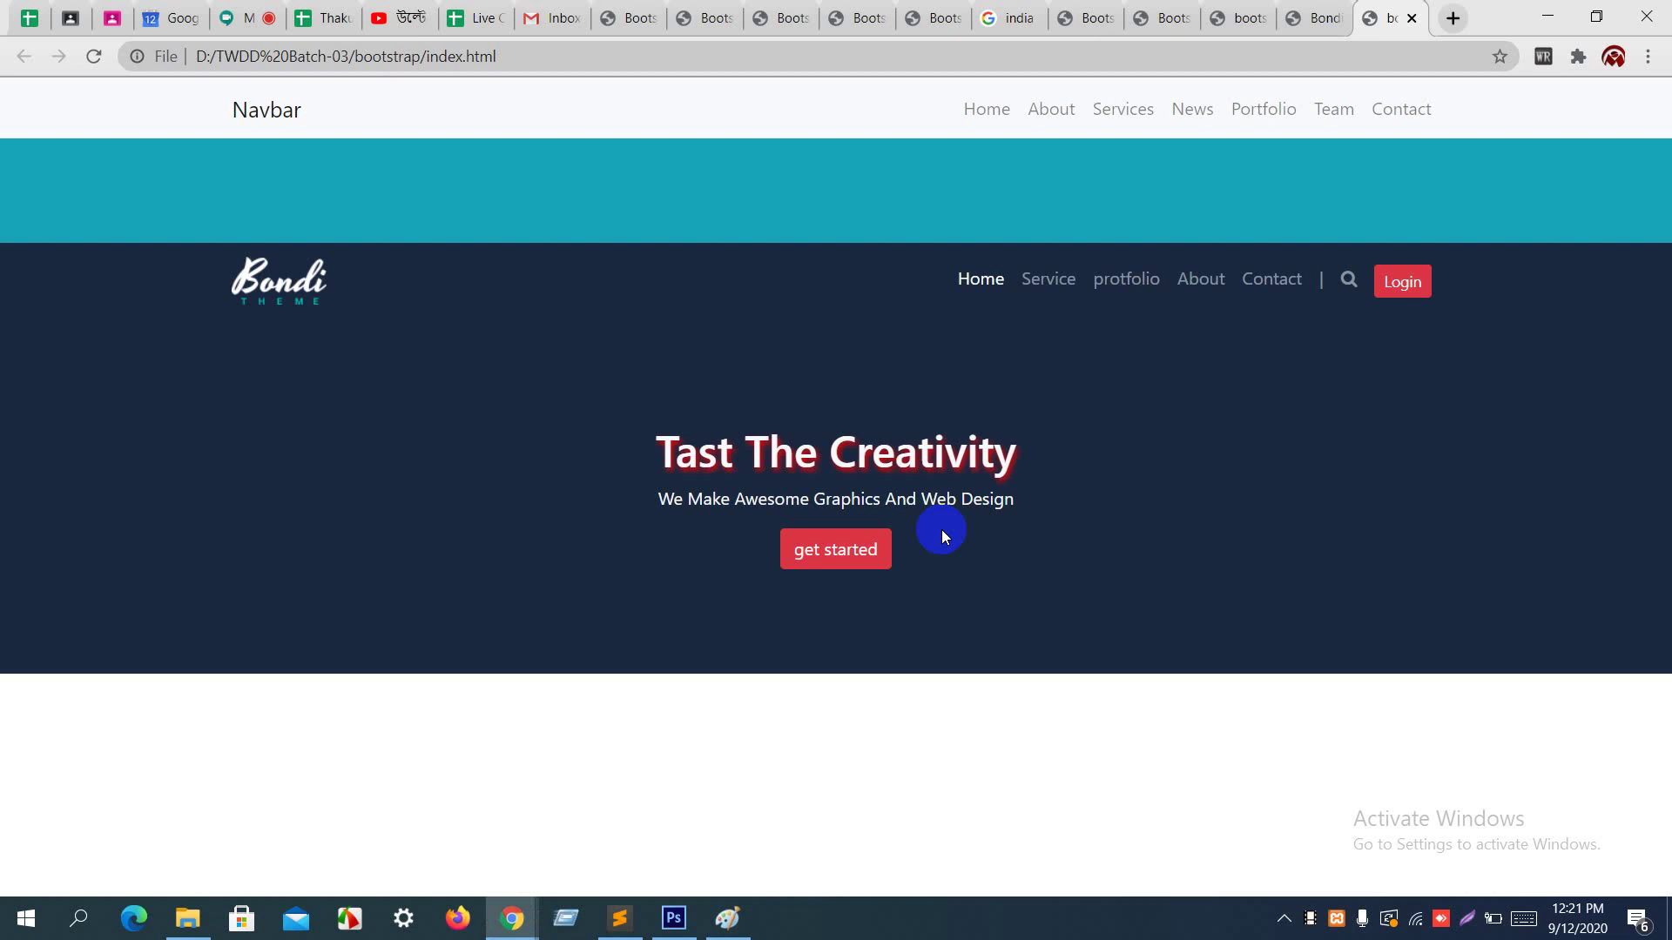
key(ctrl+r)
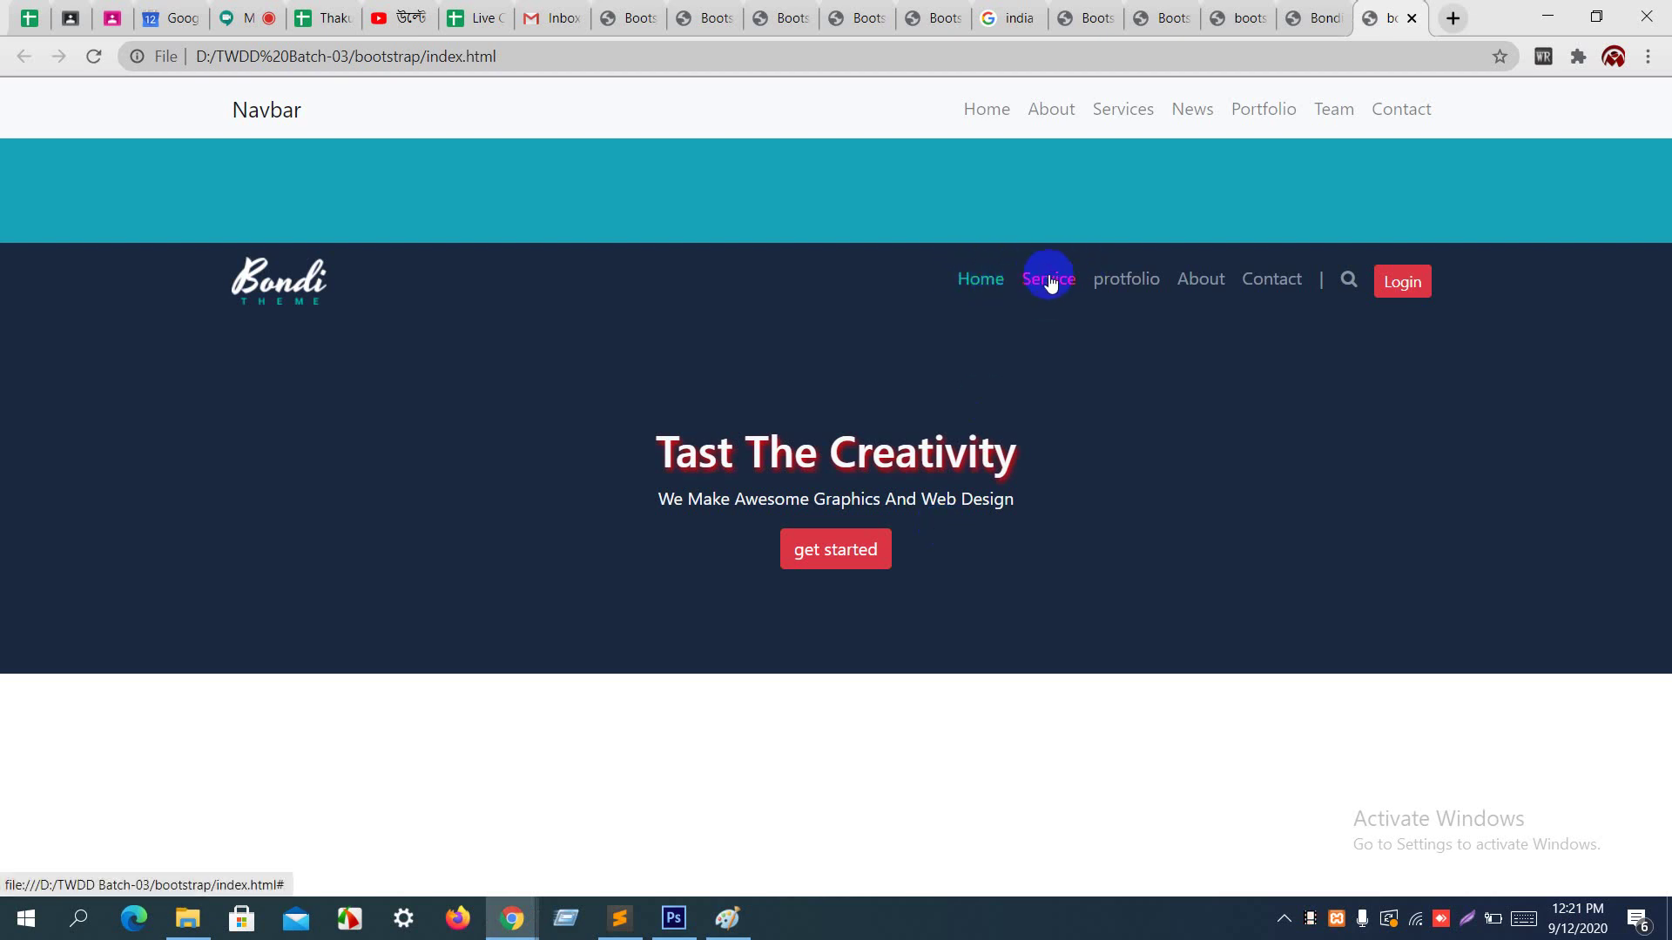
Step: In Sublime Text, replace the .nav-link:hover colour declaration with a copy of "color: #00c7c0 !important;", save, and check the hover in Chrome
key(alt+Tab)
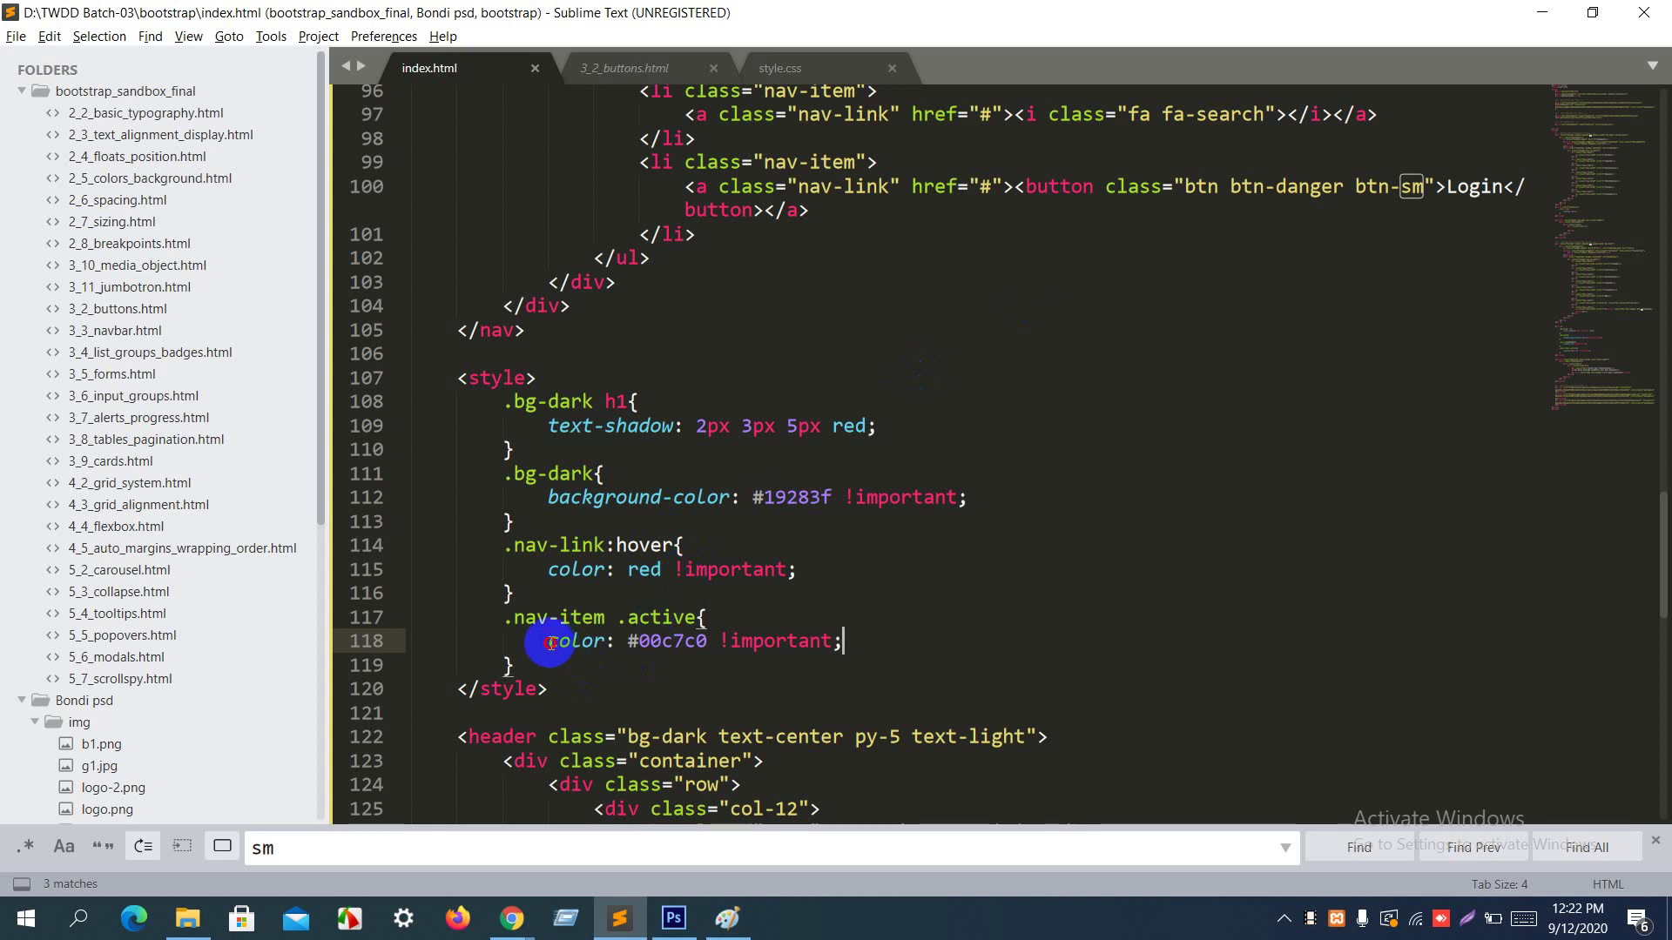
drag(549, 641, 849, 655)
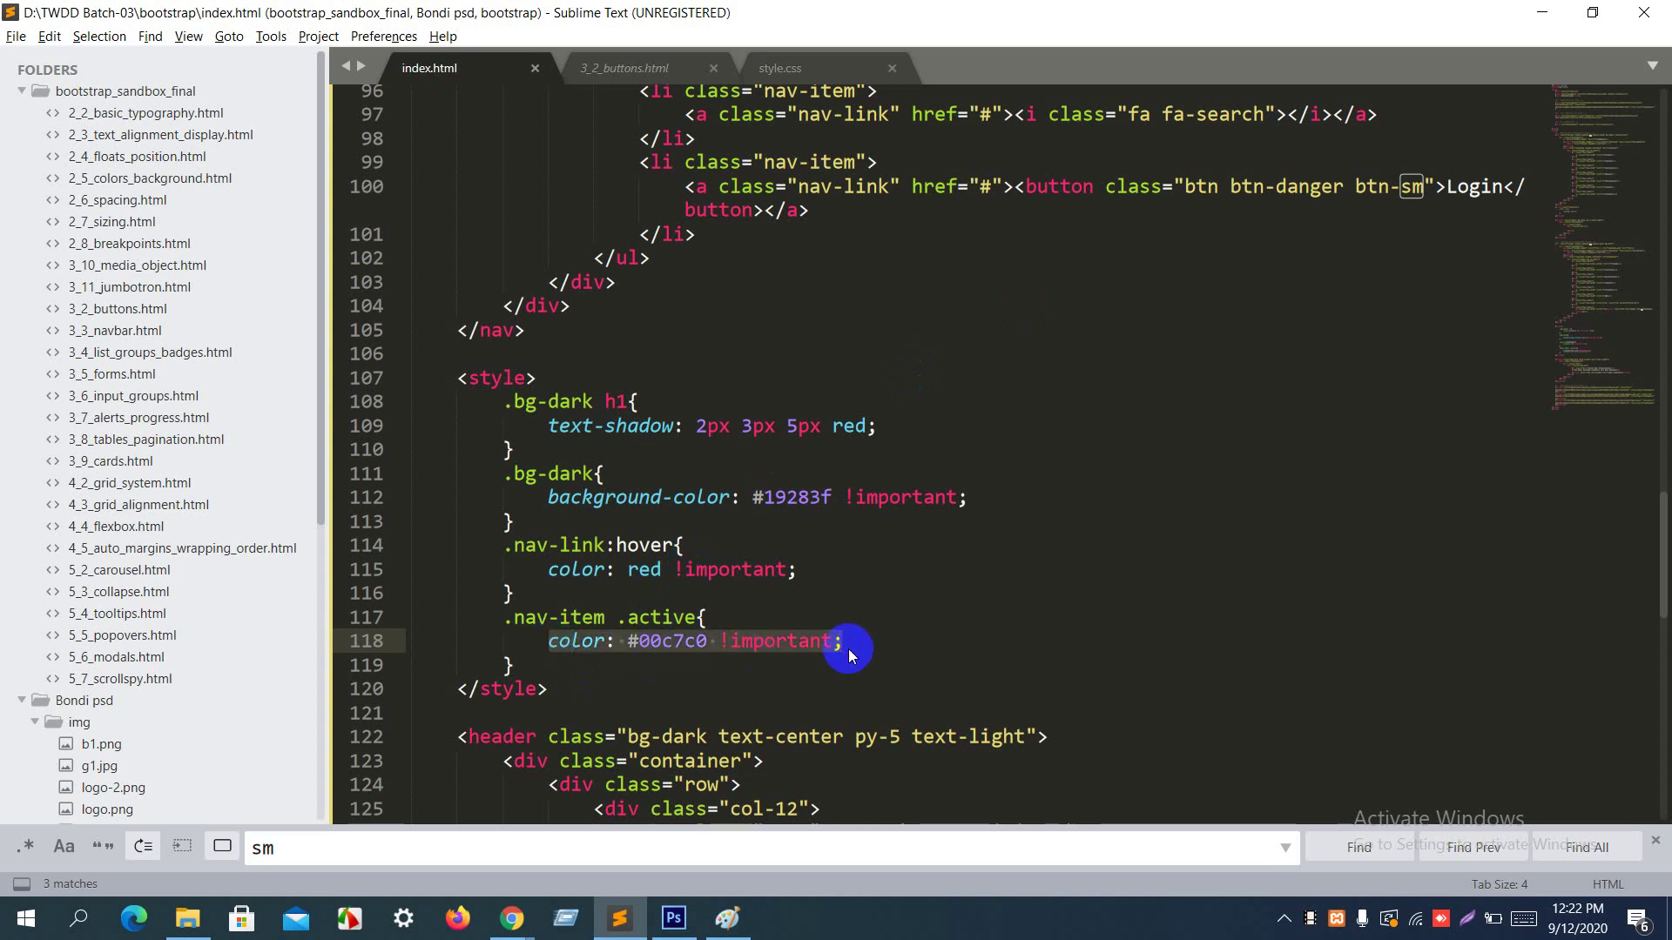
key(ctrl+c)
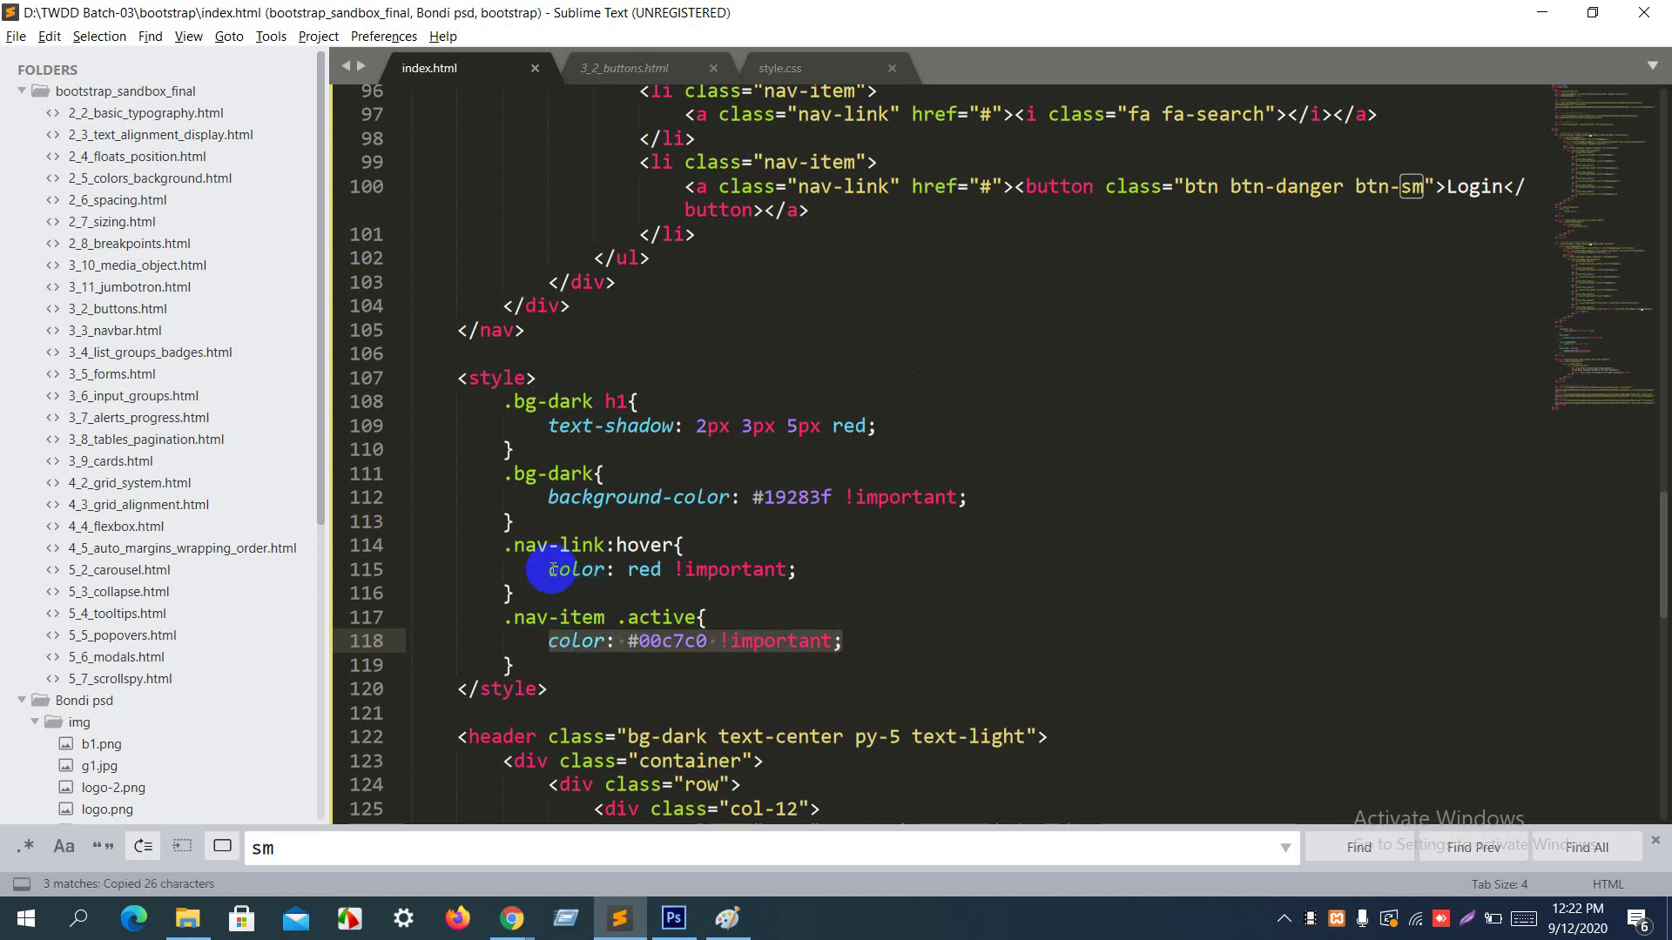
drag(549, 570, 802, 574)
key(ctrl+v)
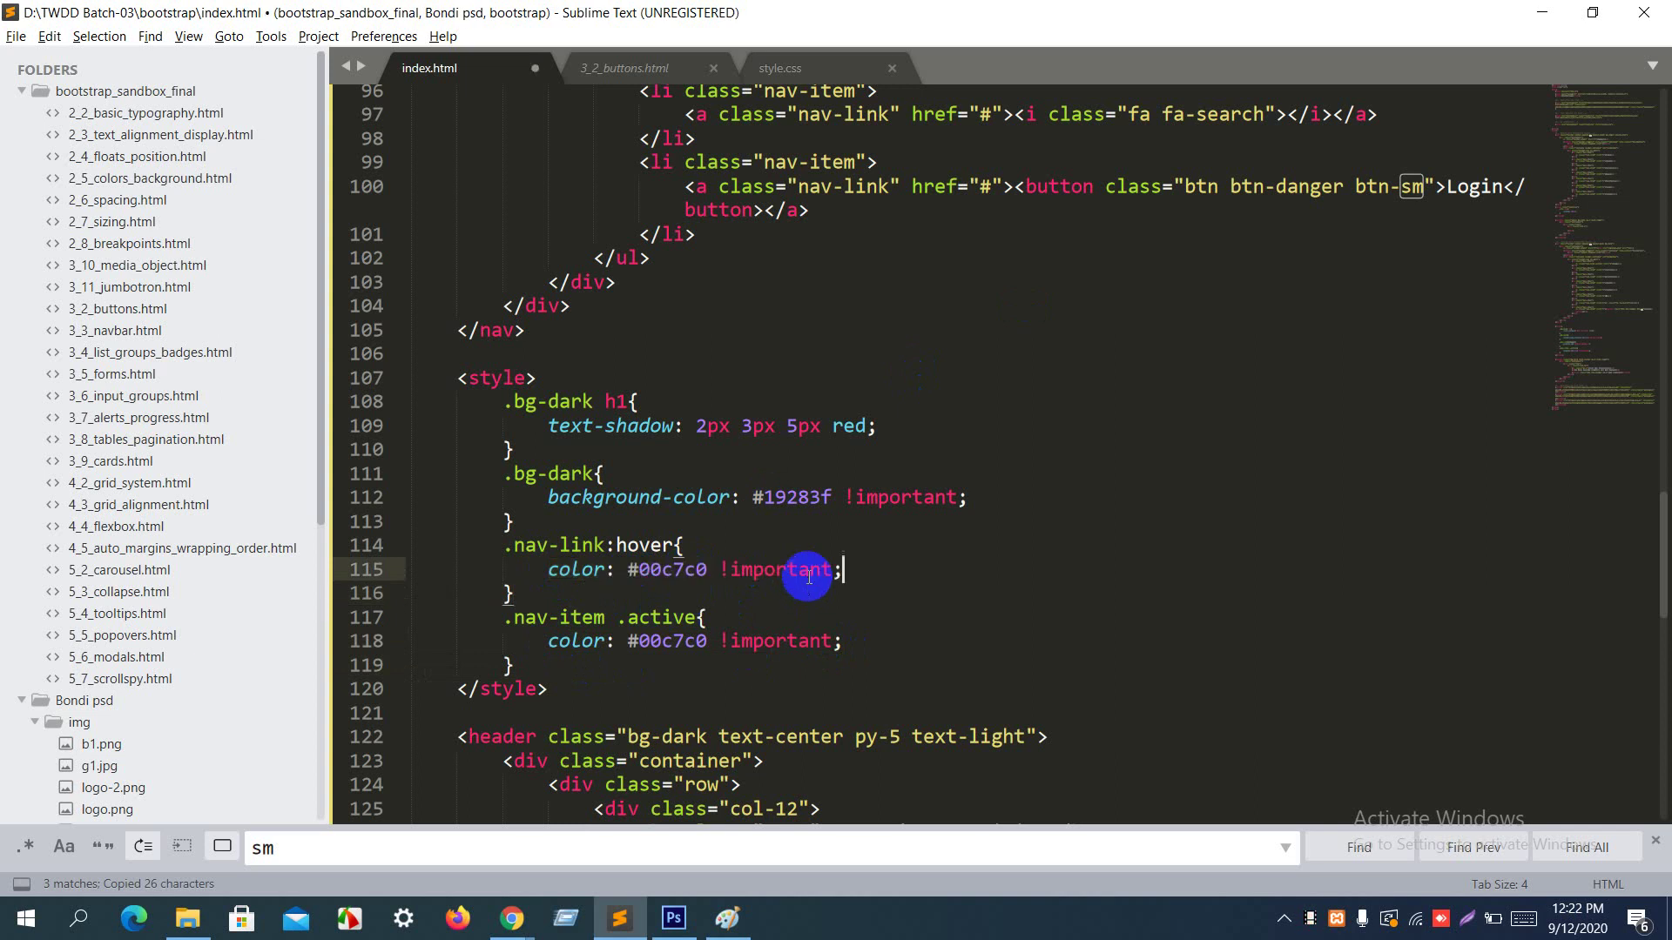
key(ctrl+s)
key(alt+Tab)
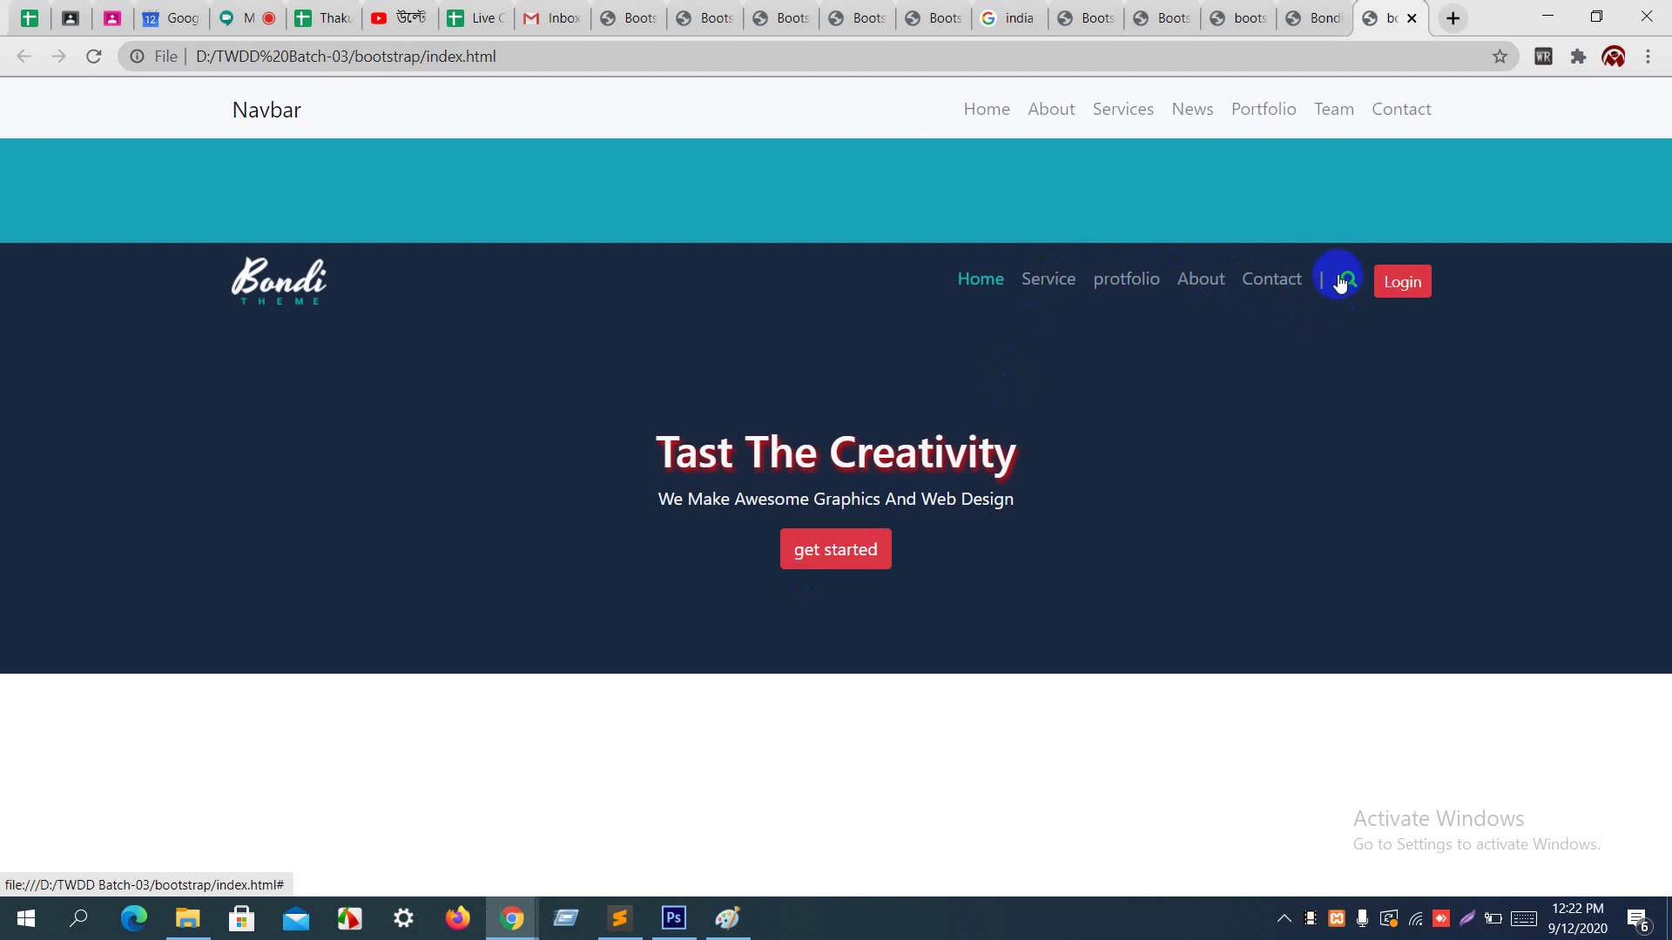
Step: Return to Sublime Text and add the "active" class to the dark navbar's "|" separator link
key(alt+Tab)
scroll(911, 195, up, 3)
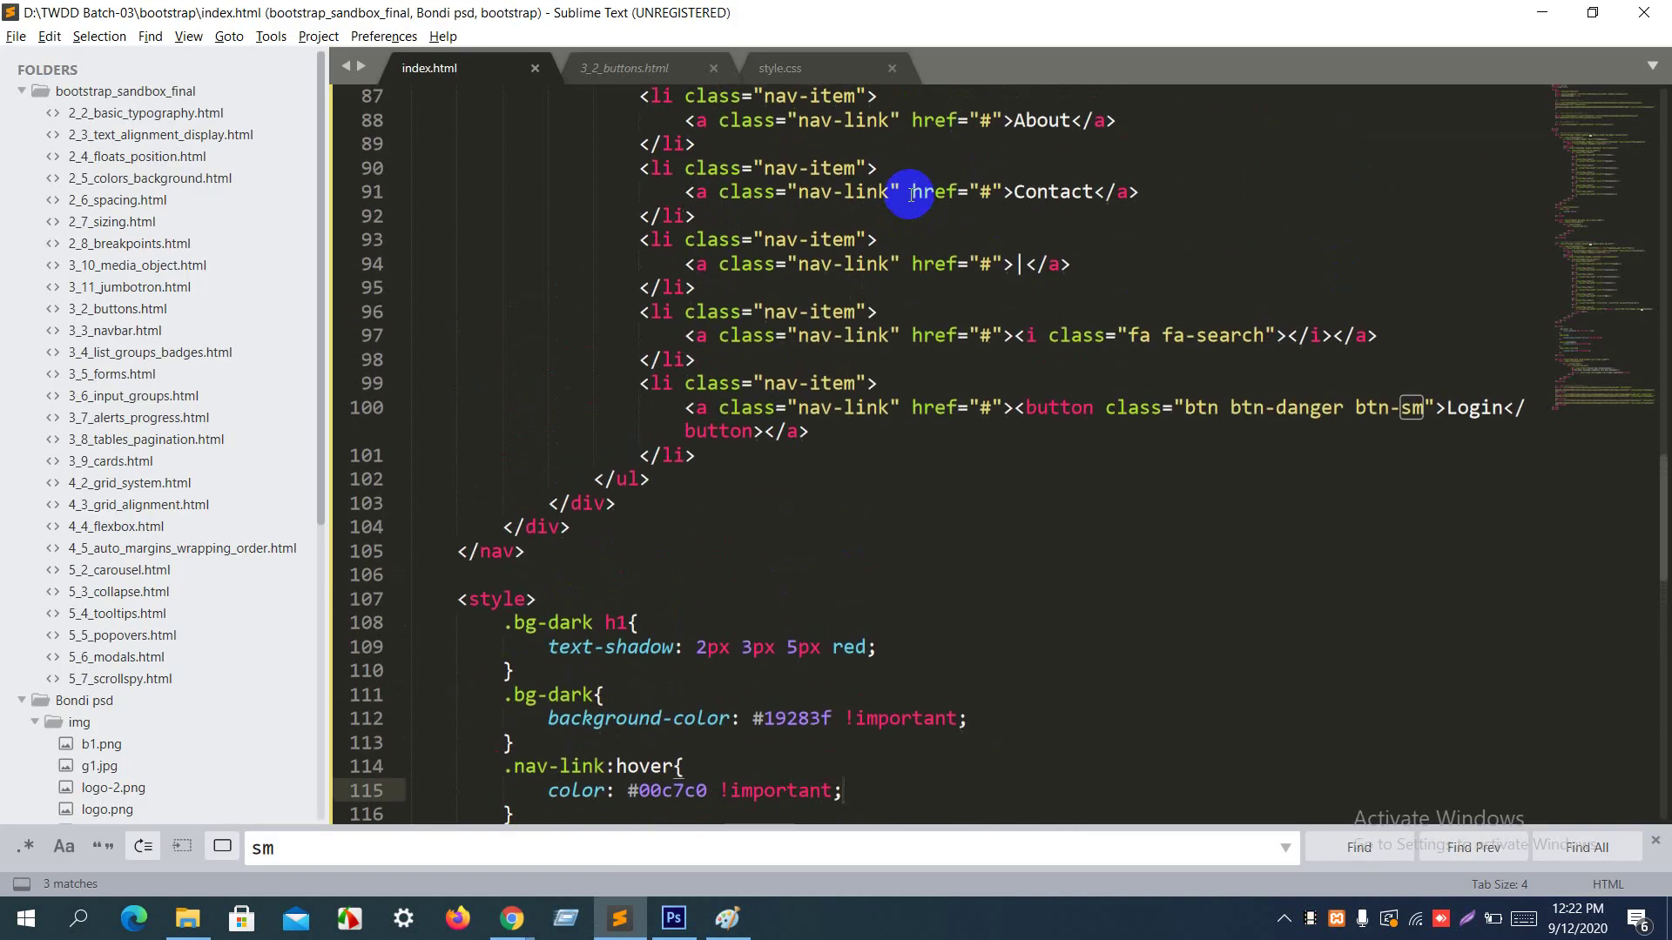
click(855, 383)
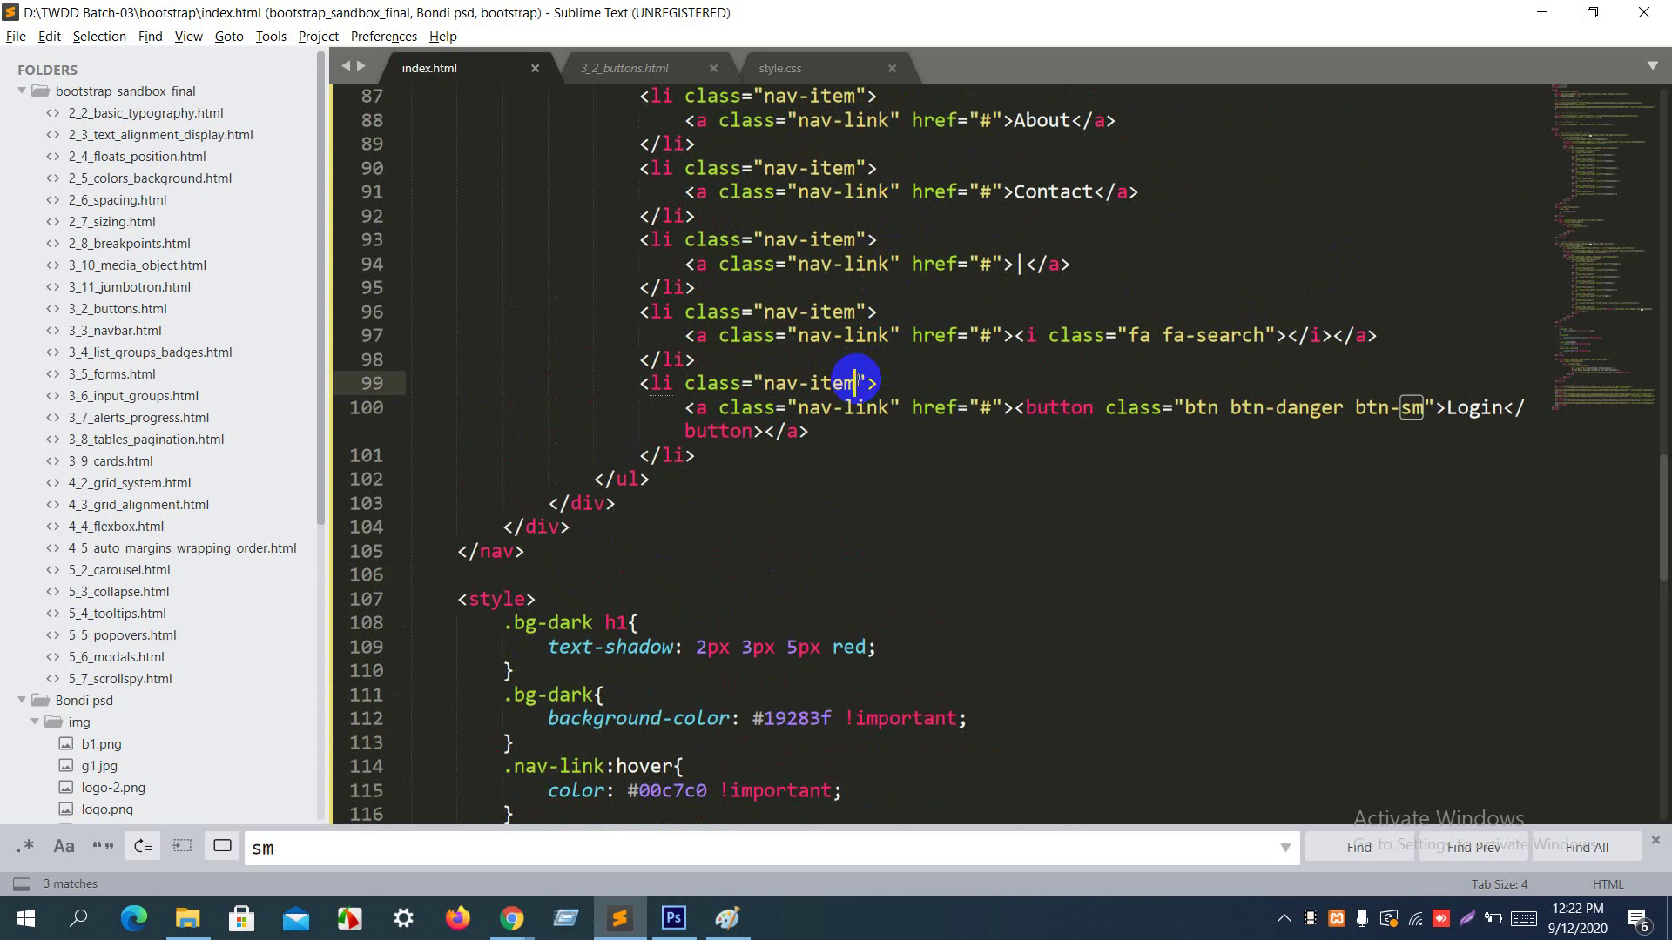
scroll(911, 366, up, 6)
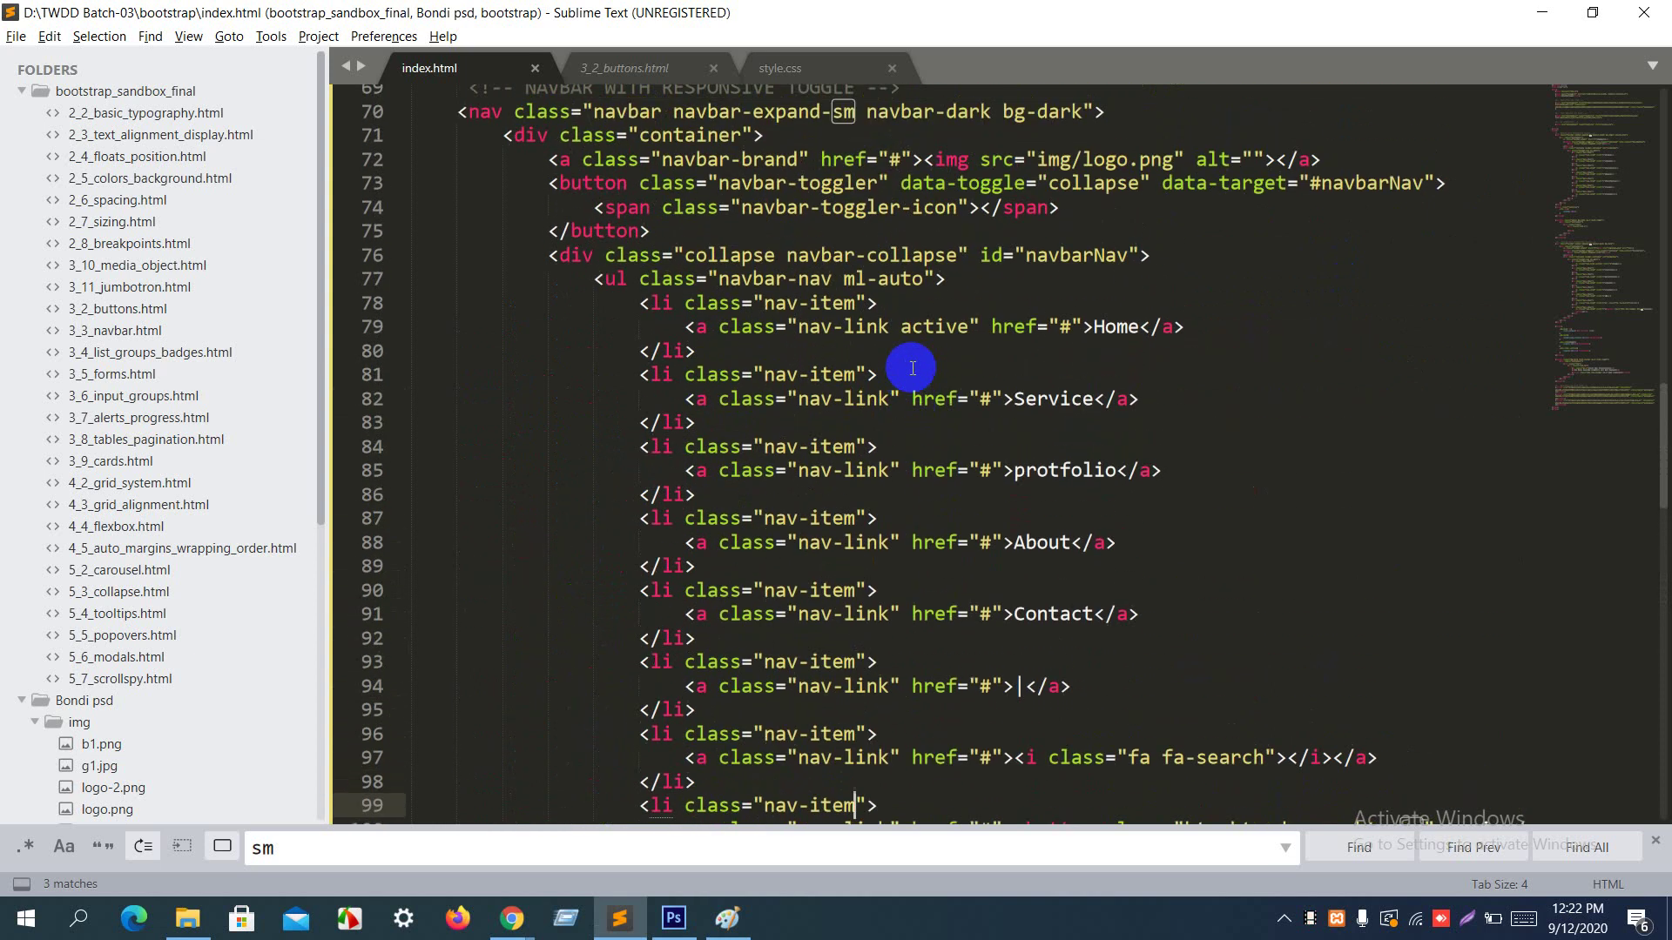
scroll(923, 401, down, 2)
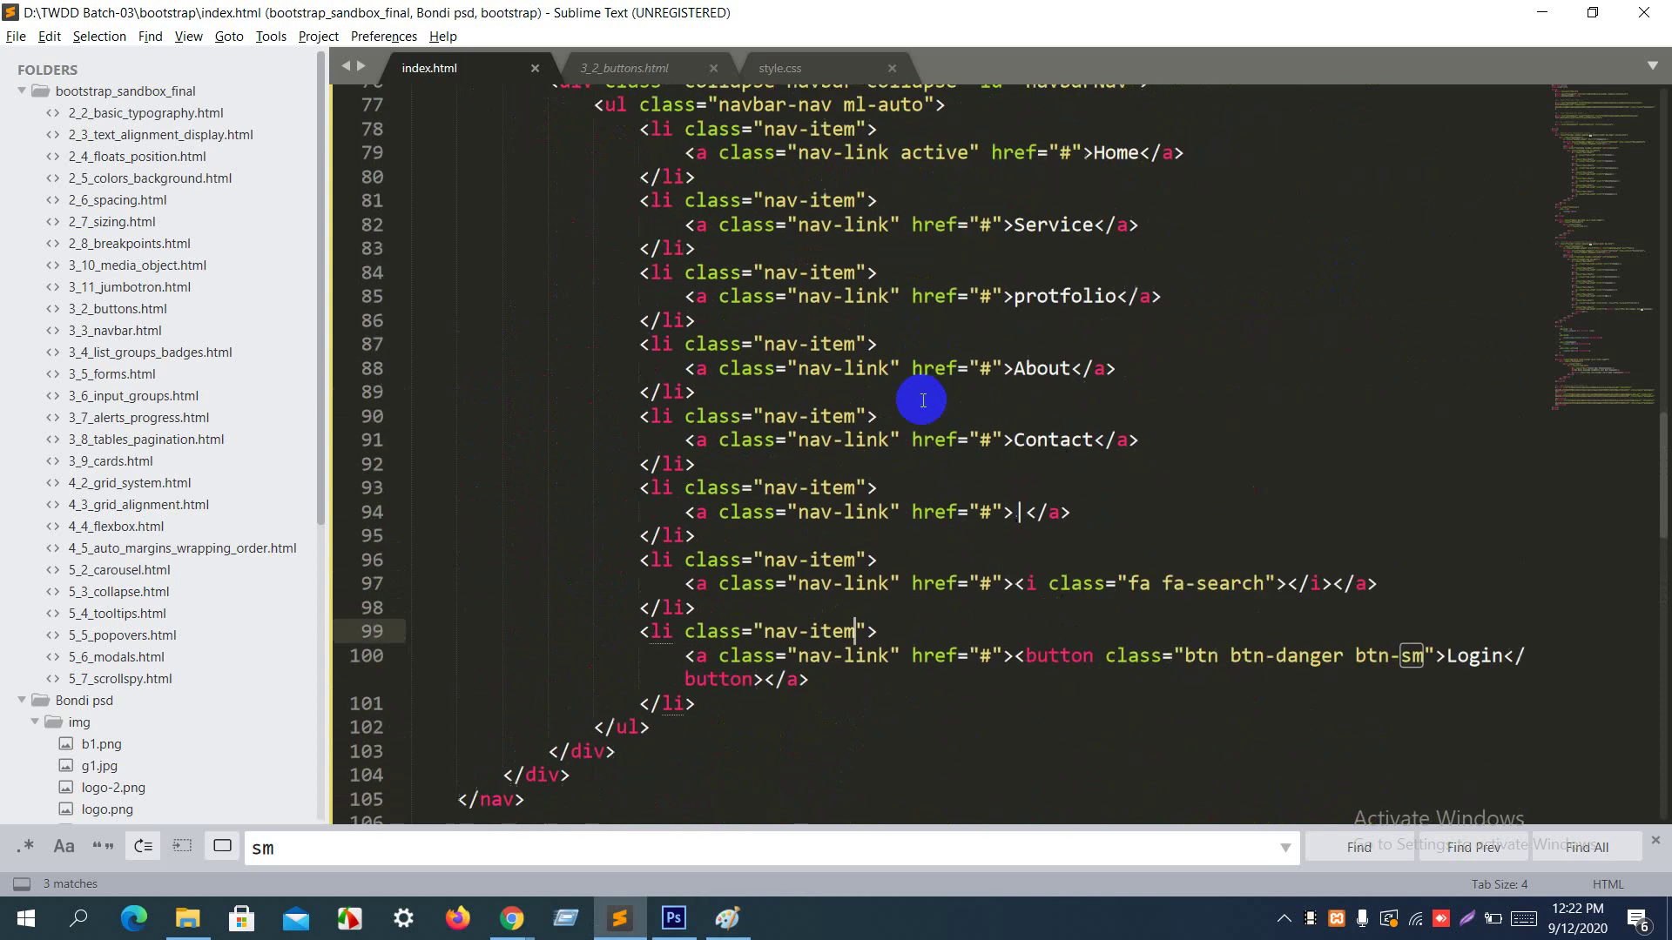
scroll(923, 401, down, 1)
click(889, 446)
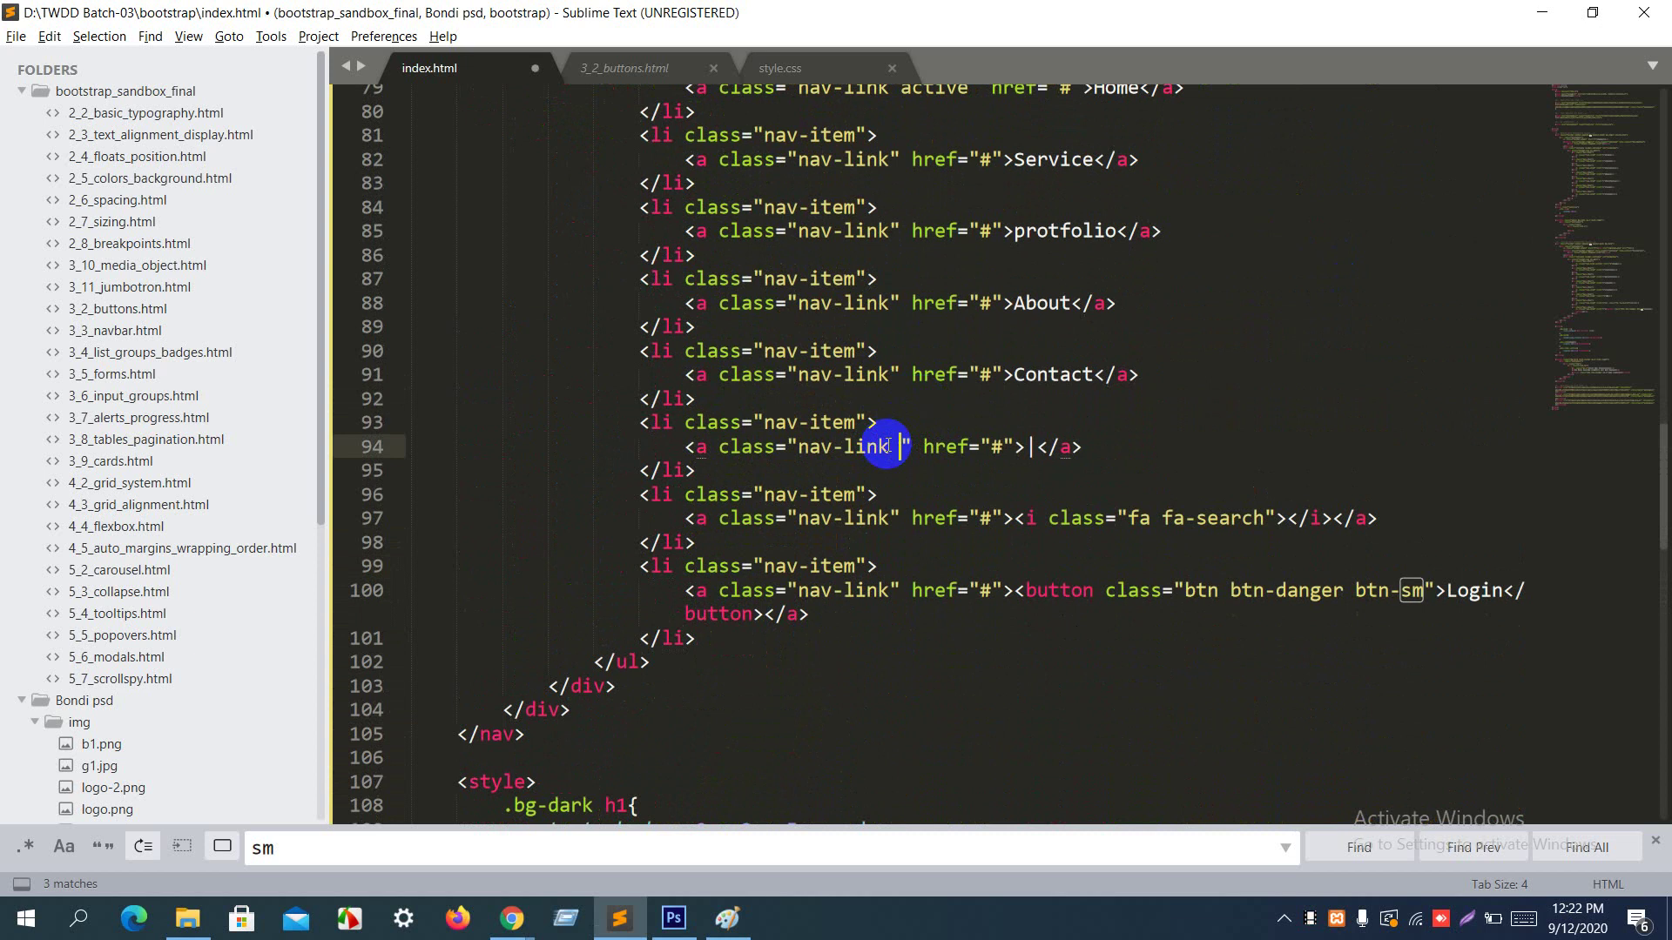
text(ac)
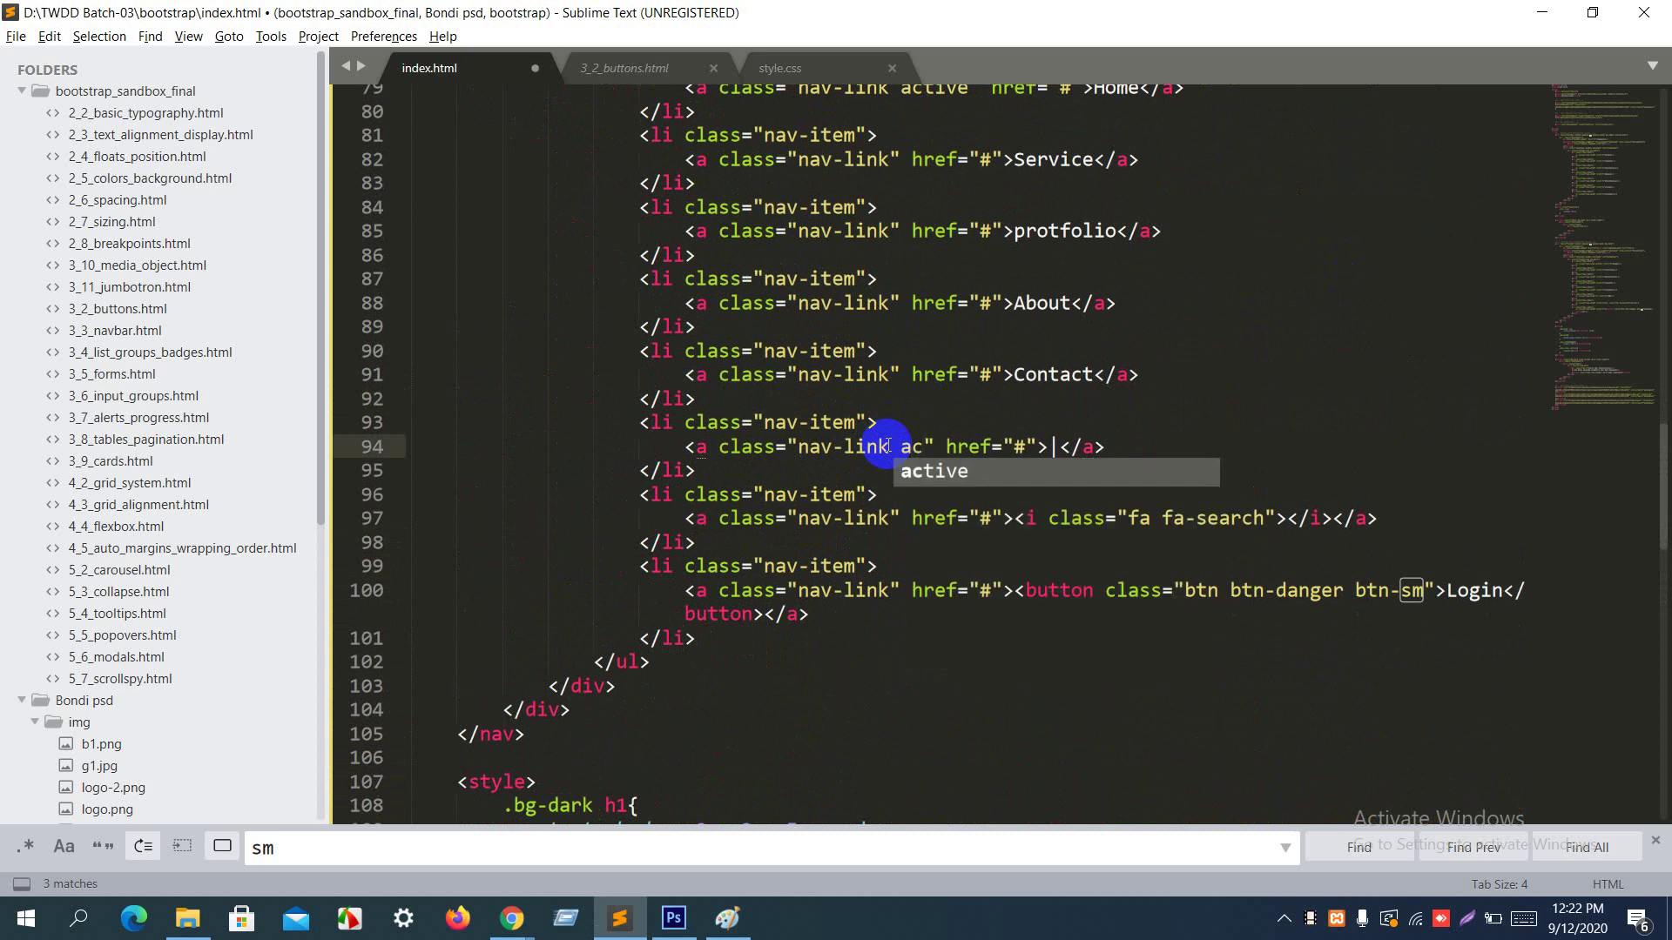
text(tive)
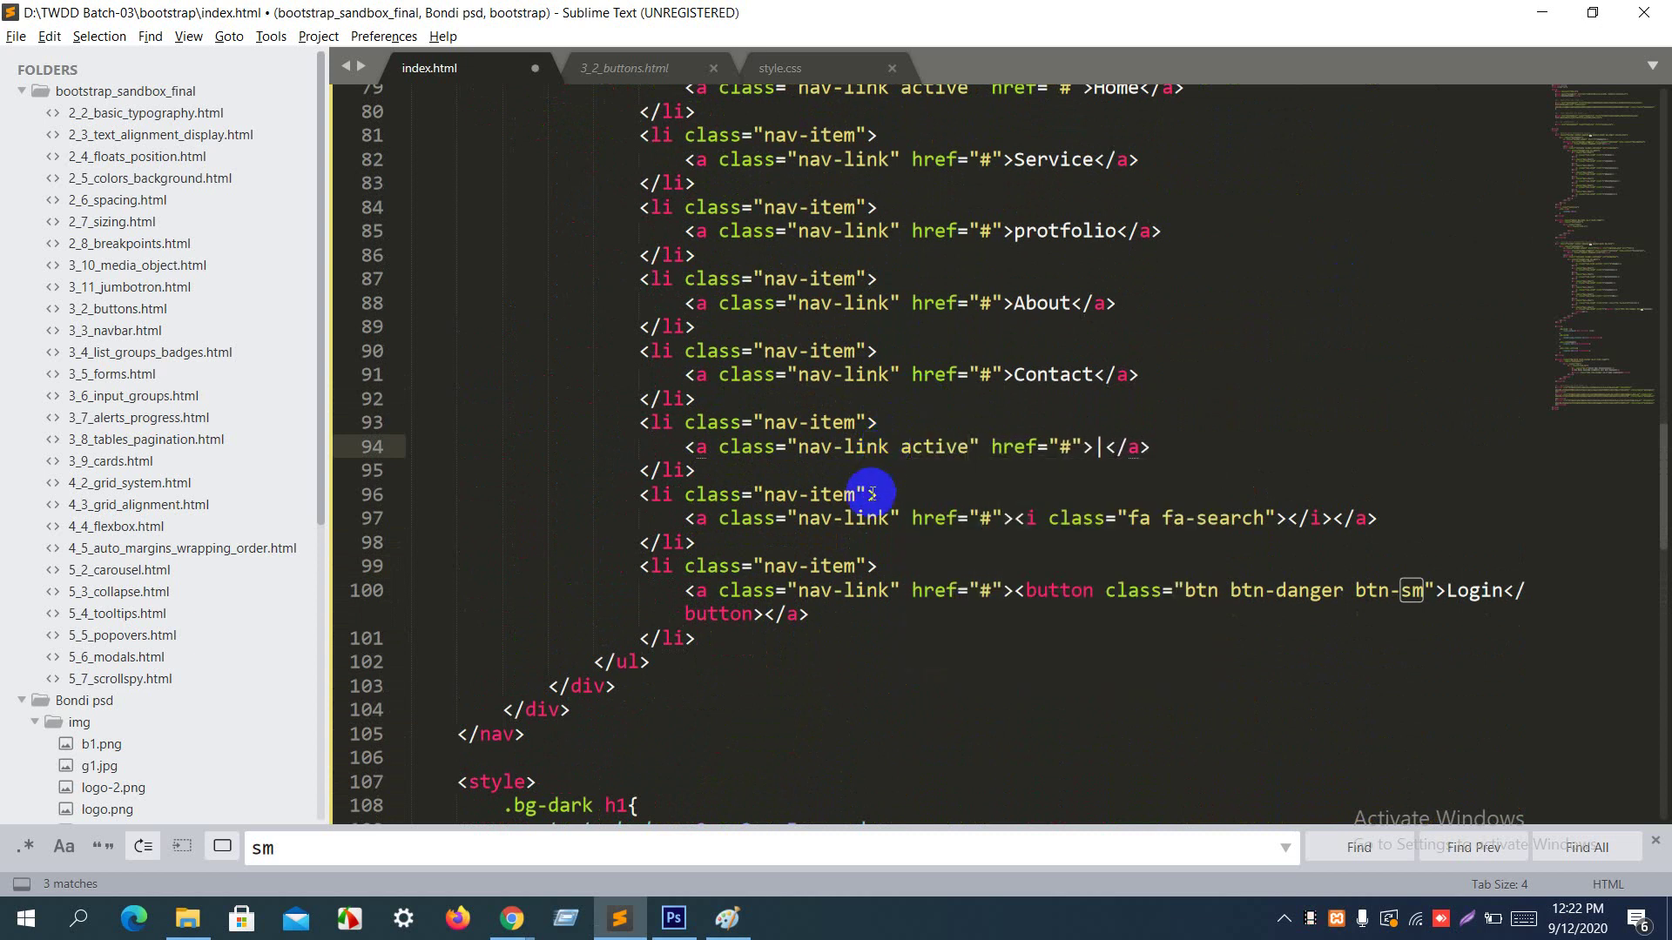
Step: Add the "active" class to the search icon link, save index.html, and check the navbar in Chrome
click(894, 519)
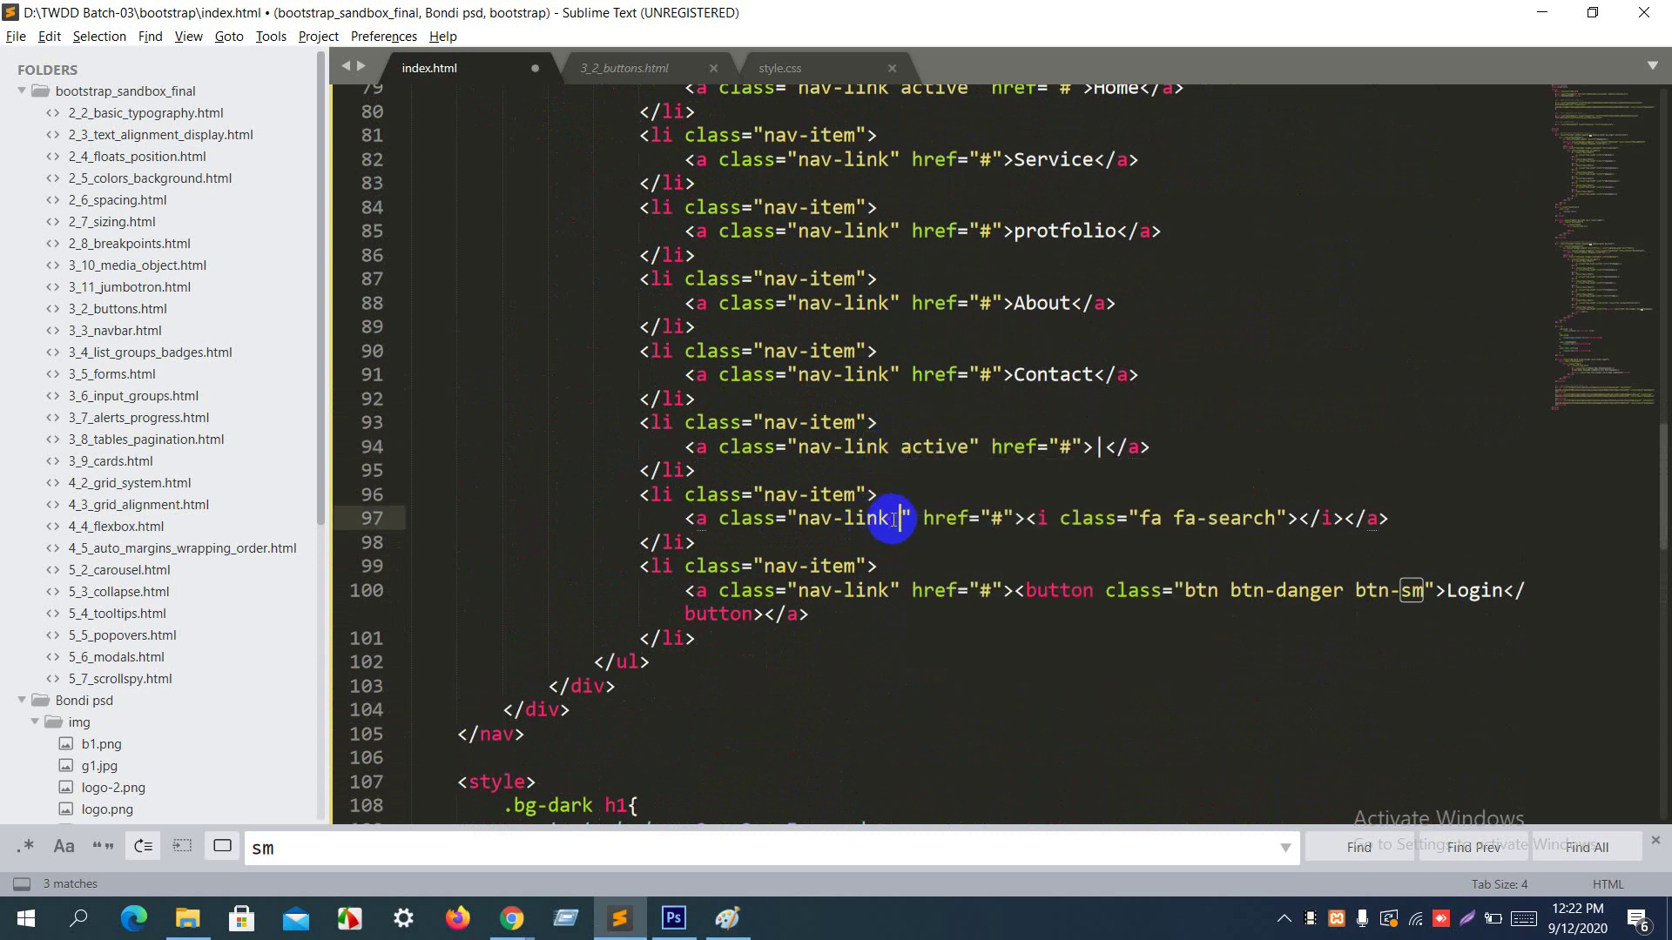
text(acti)
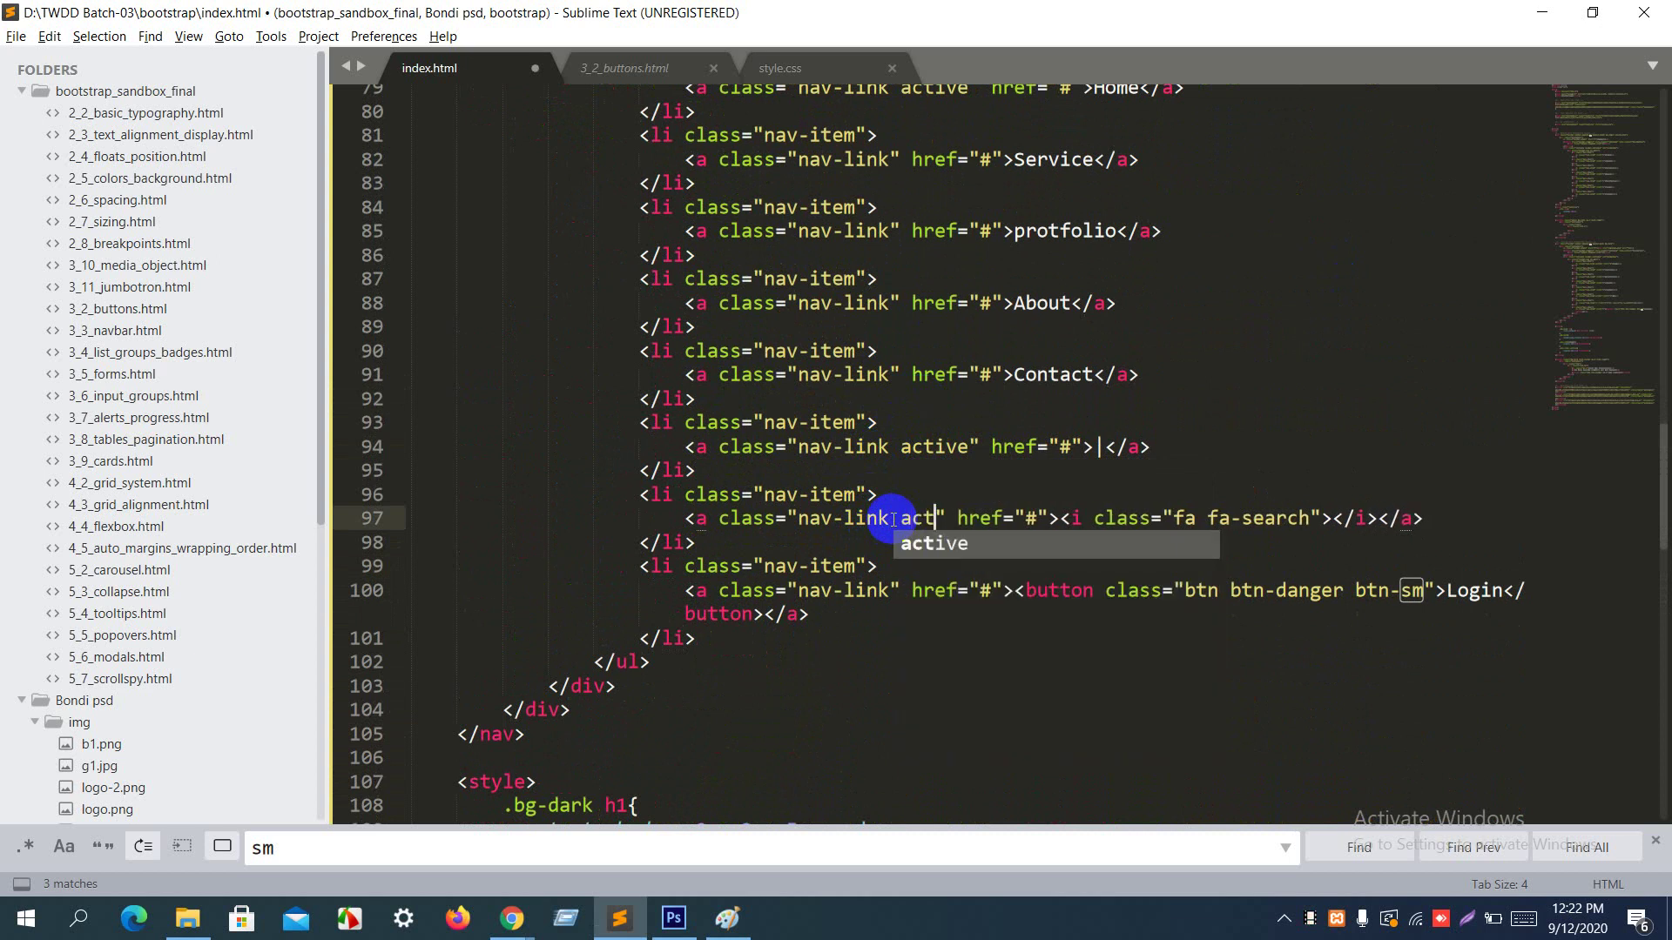
text(ve)
key(ctrl+s)
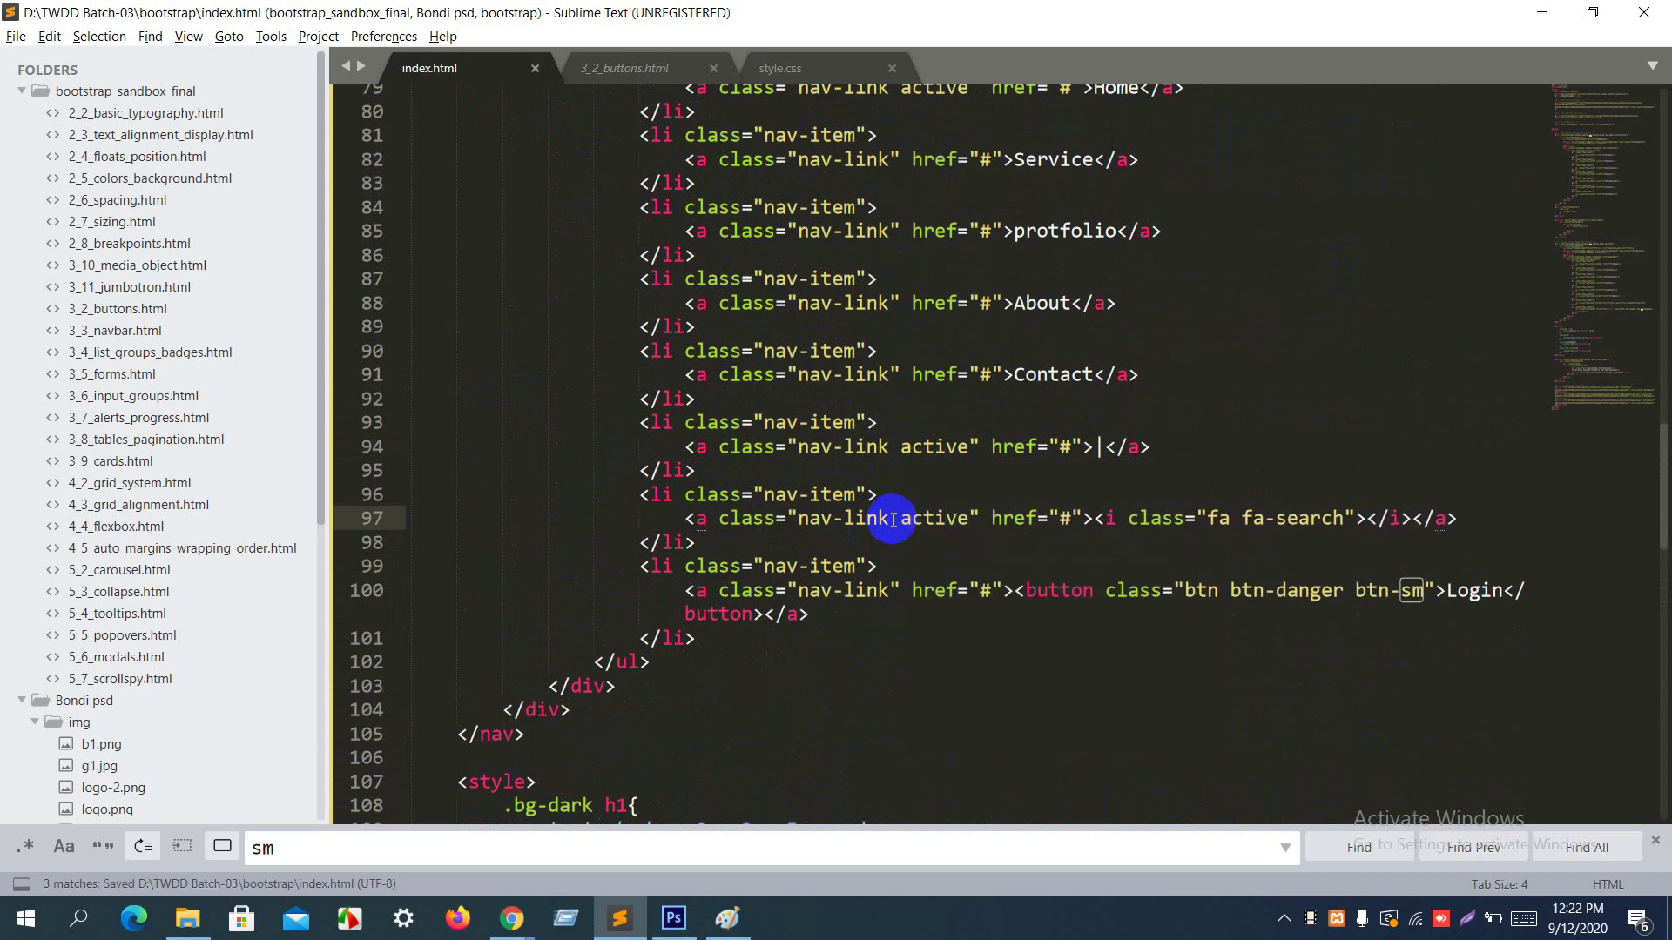
key(alt+Tab)
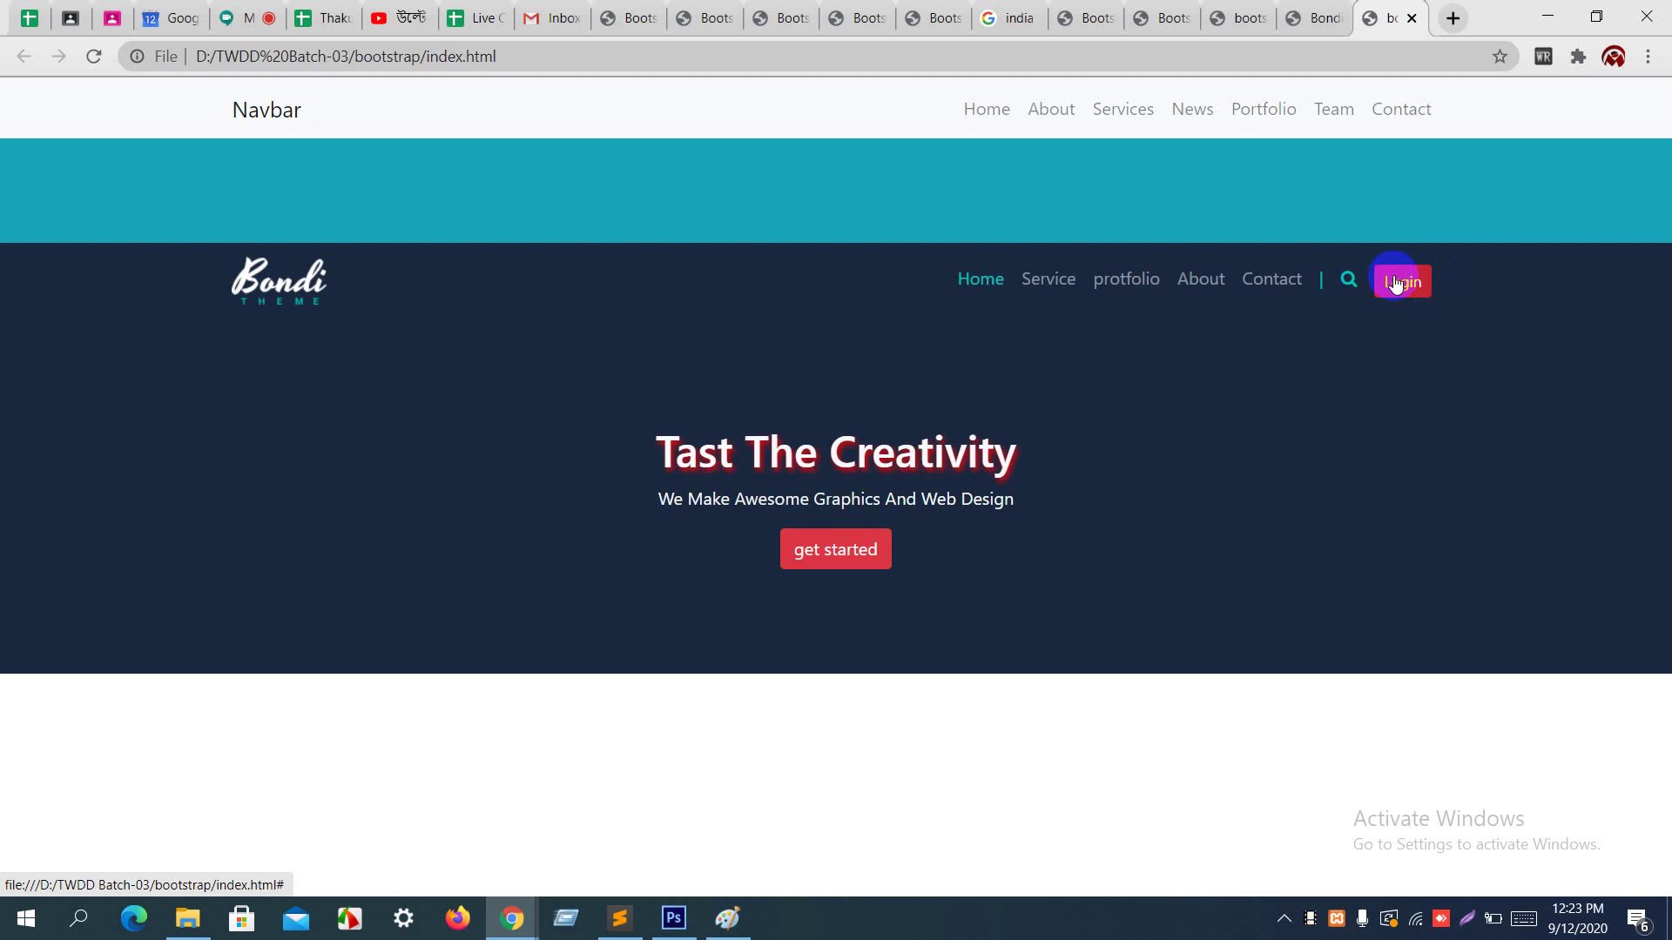
Step: In Sublime Text, add the "py-2" class to the dark navbar's Login button, save index.html, and reload the page in Chrome
key(alt+Tab)
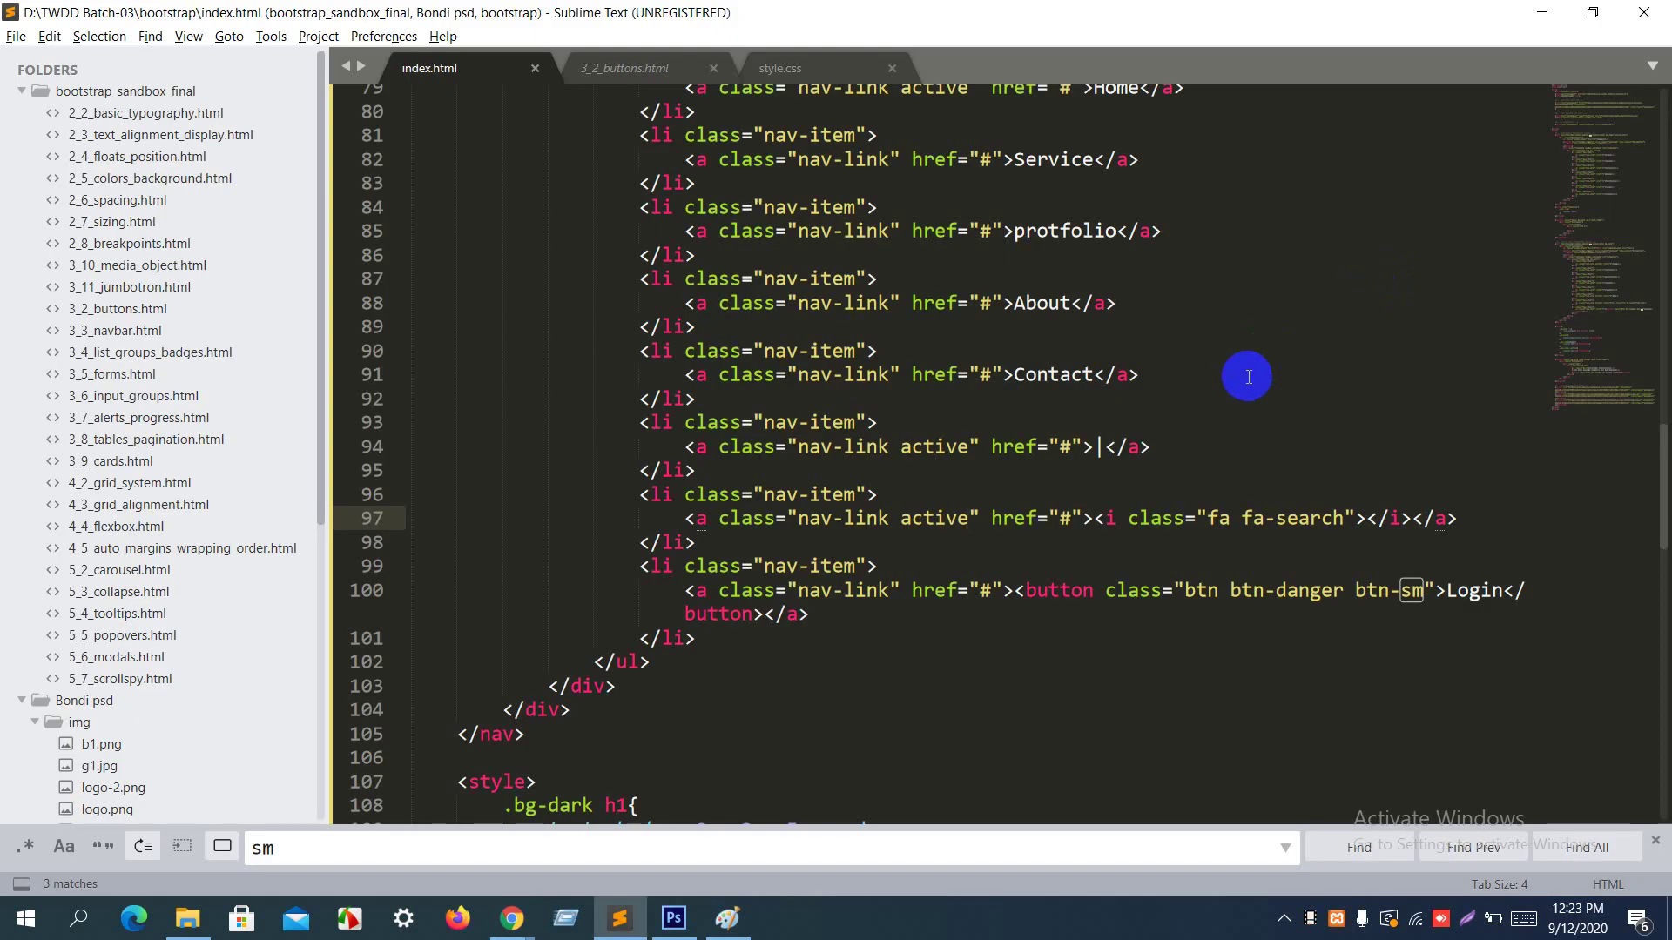
scroll(1248, 376, up, 11)
scroll(1247, 377, up, 3)
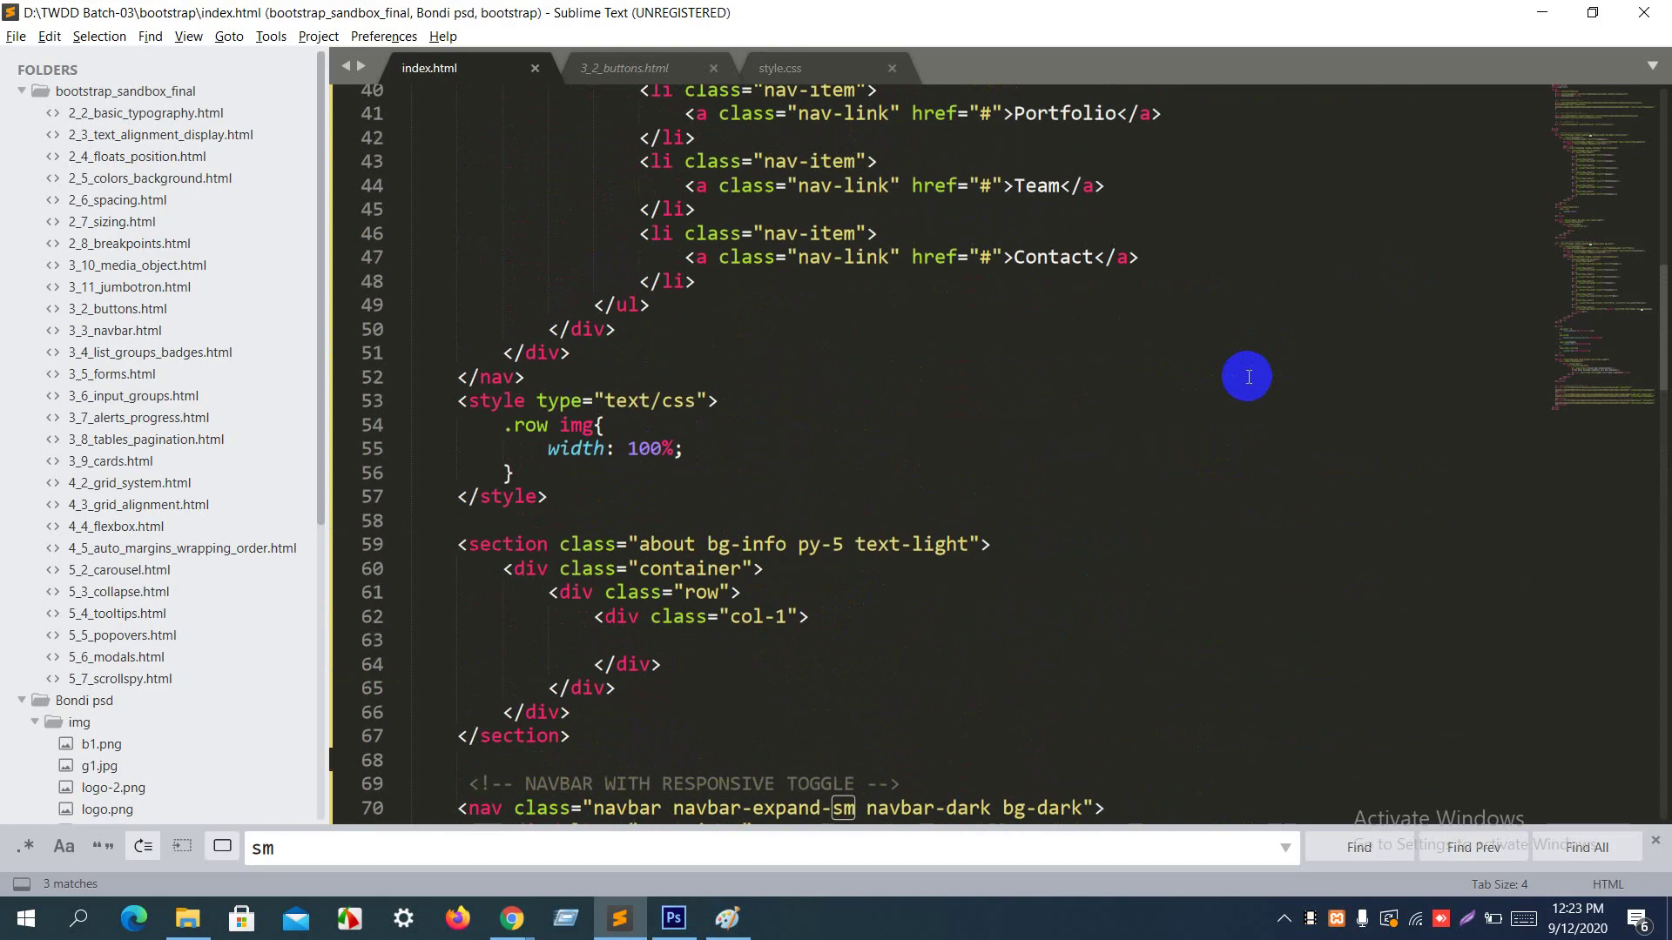
scroll(1248, 376, down, 4)
scroll(1245, 374, down, 11)
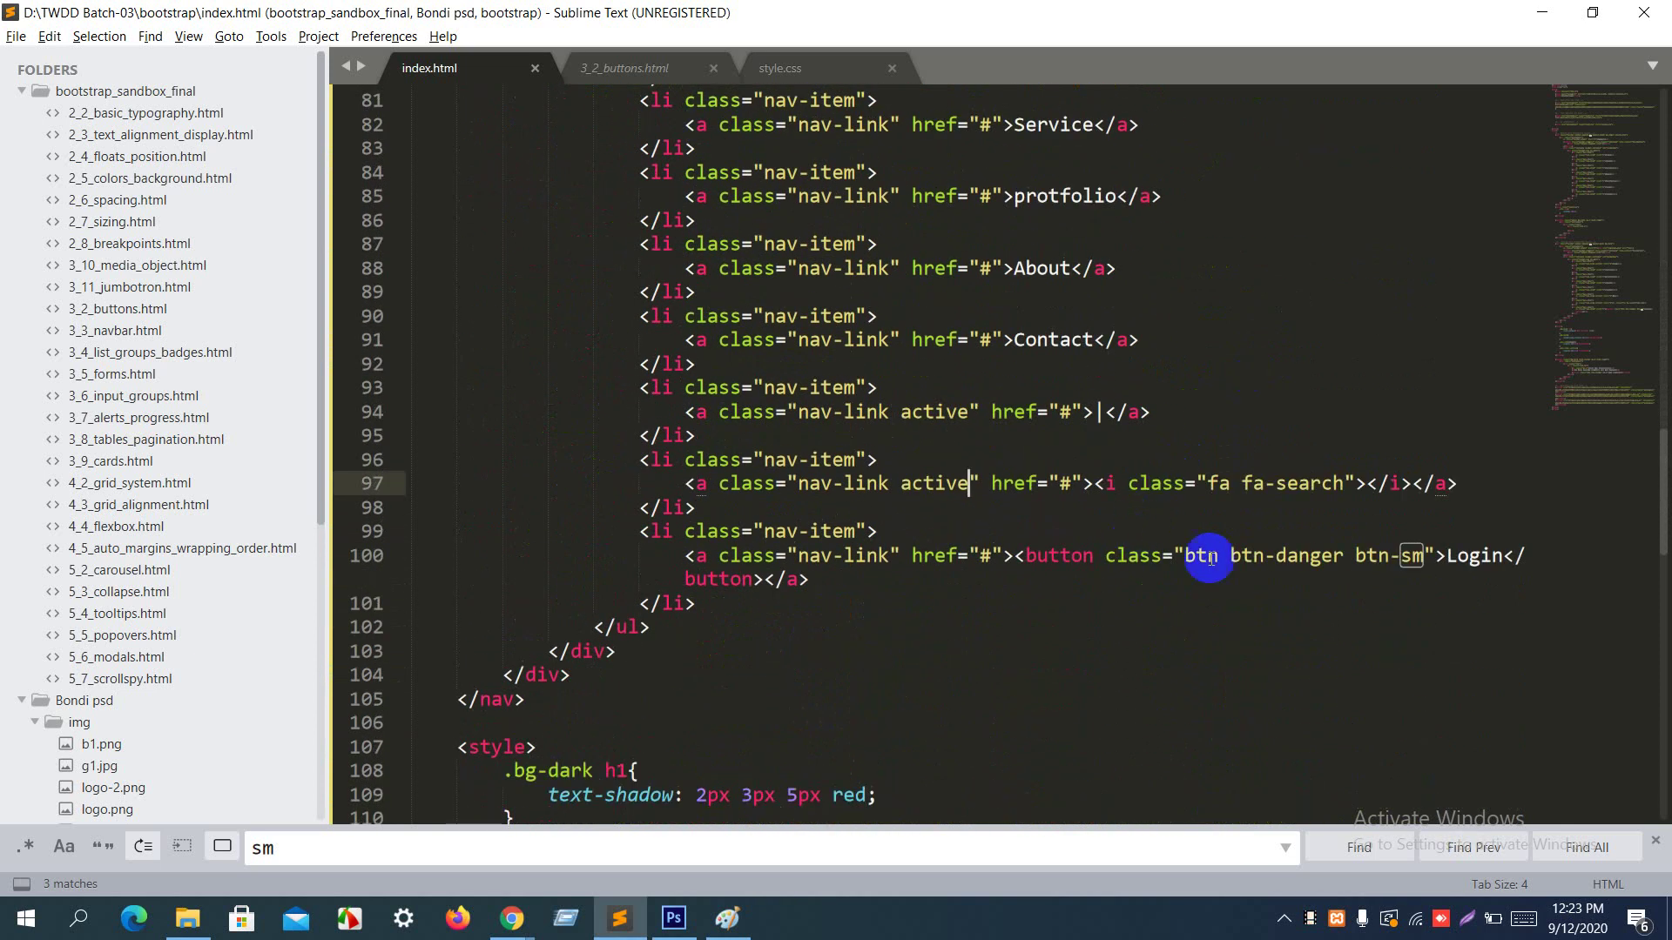
click(1415, 557)
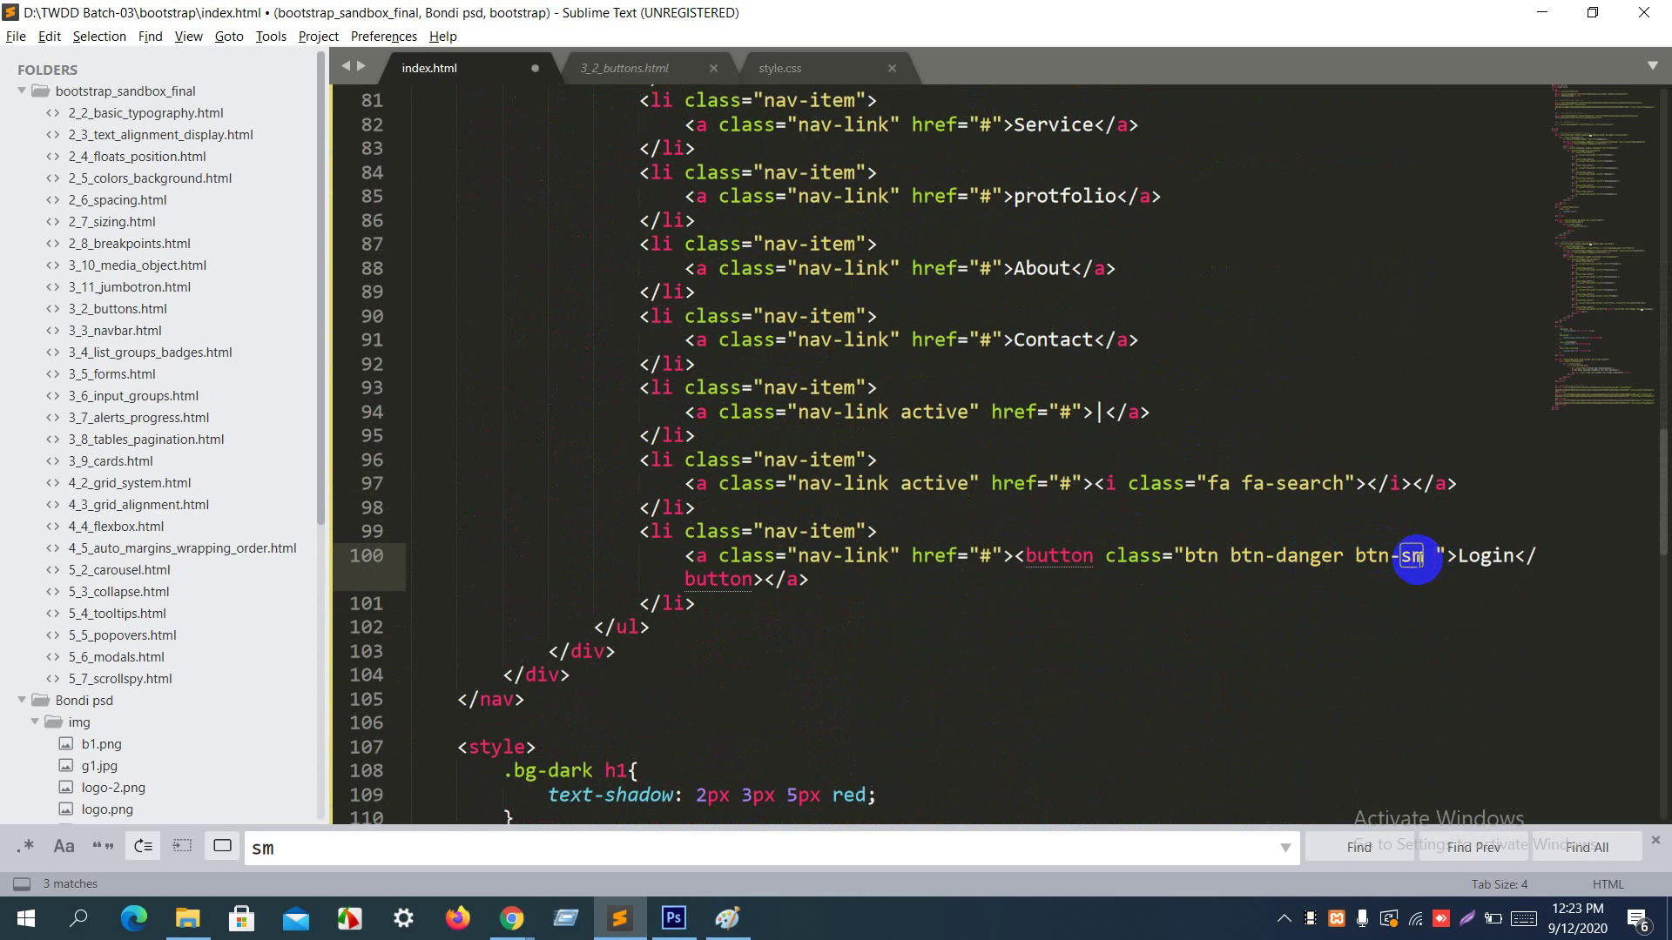
text(p)
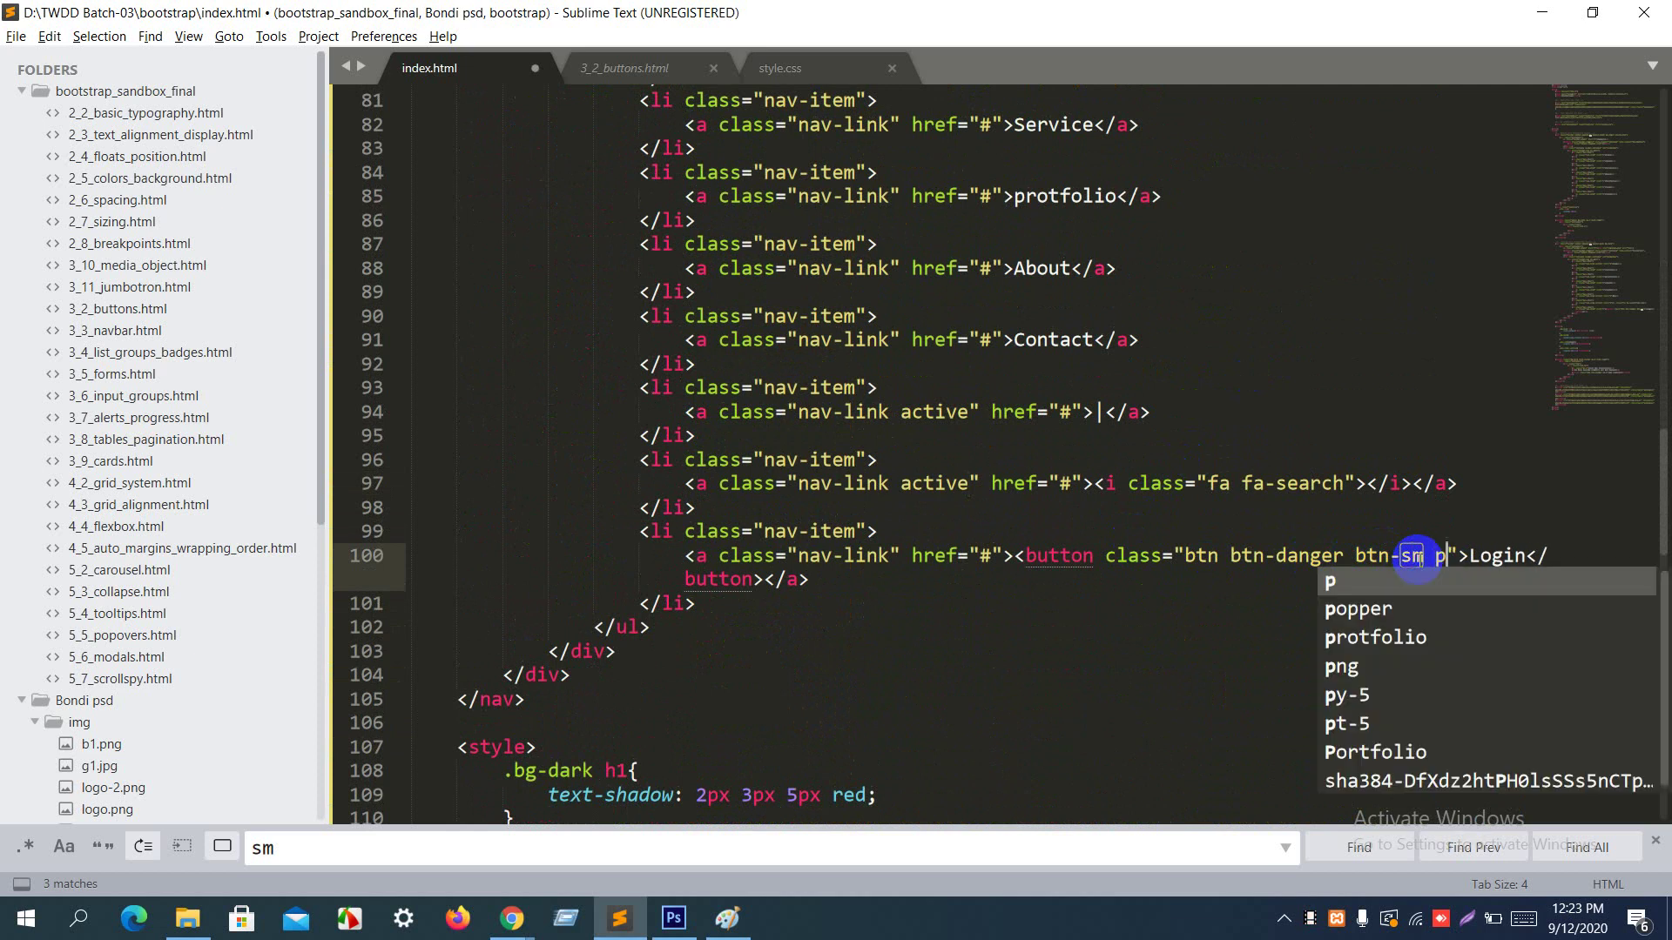
text(y-)
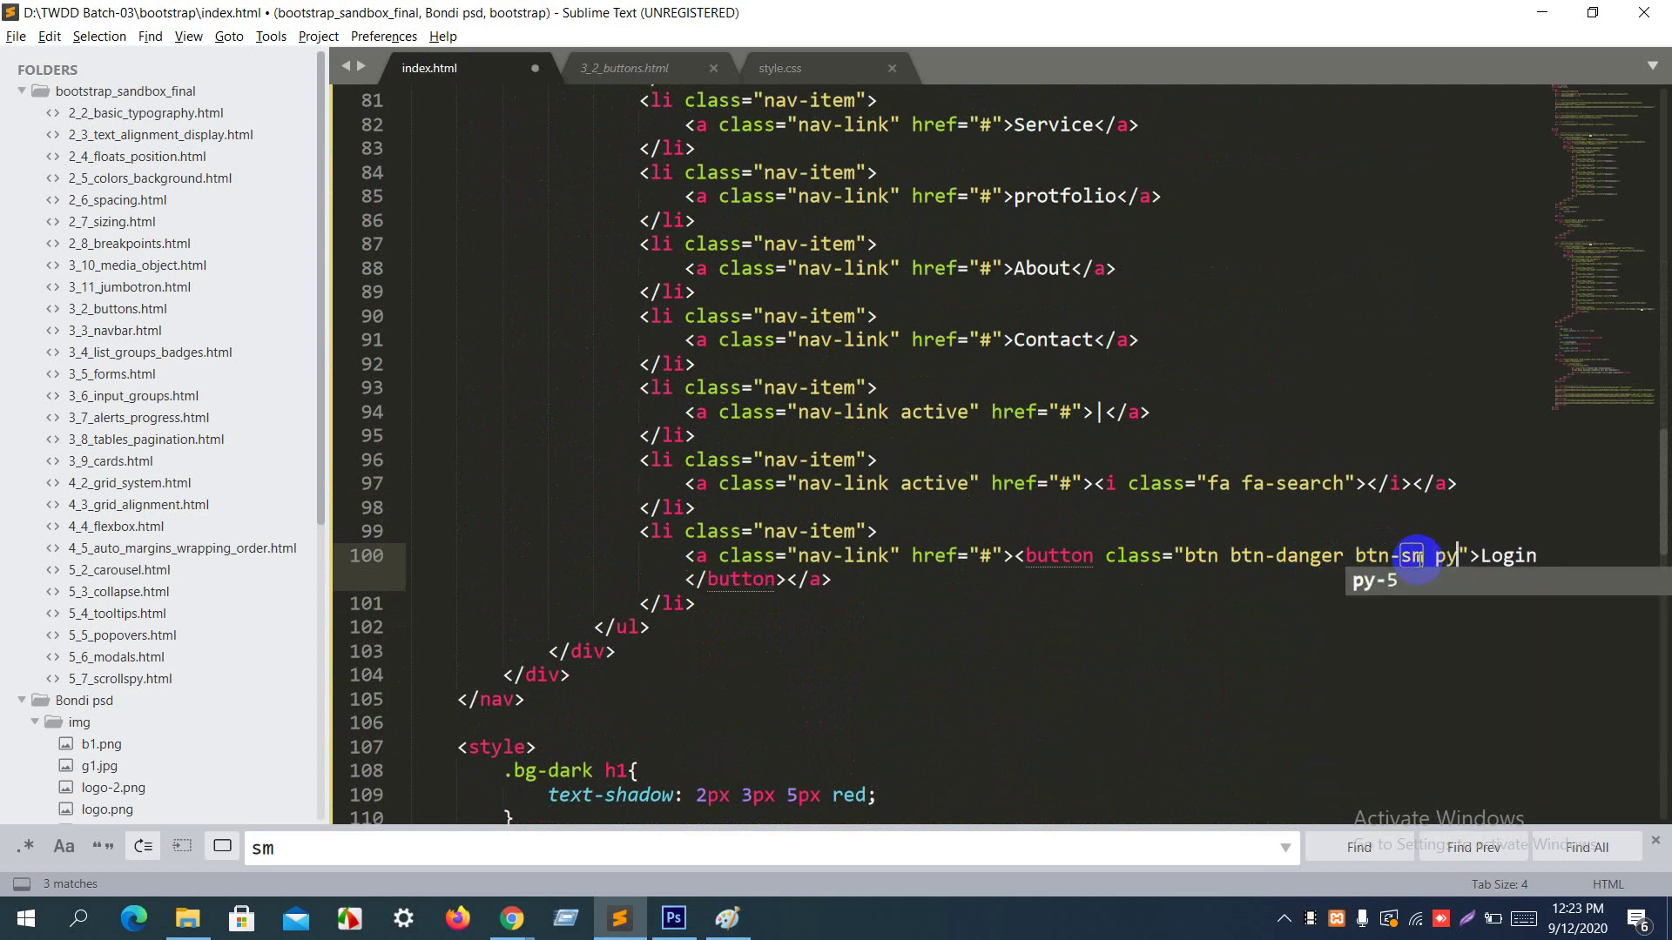
text(2)
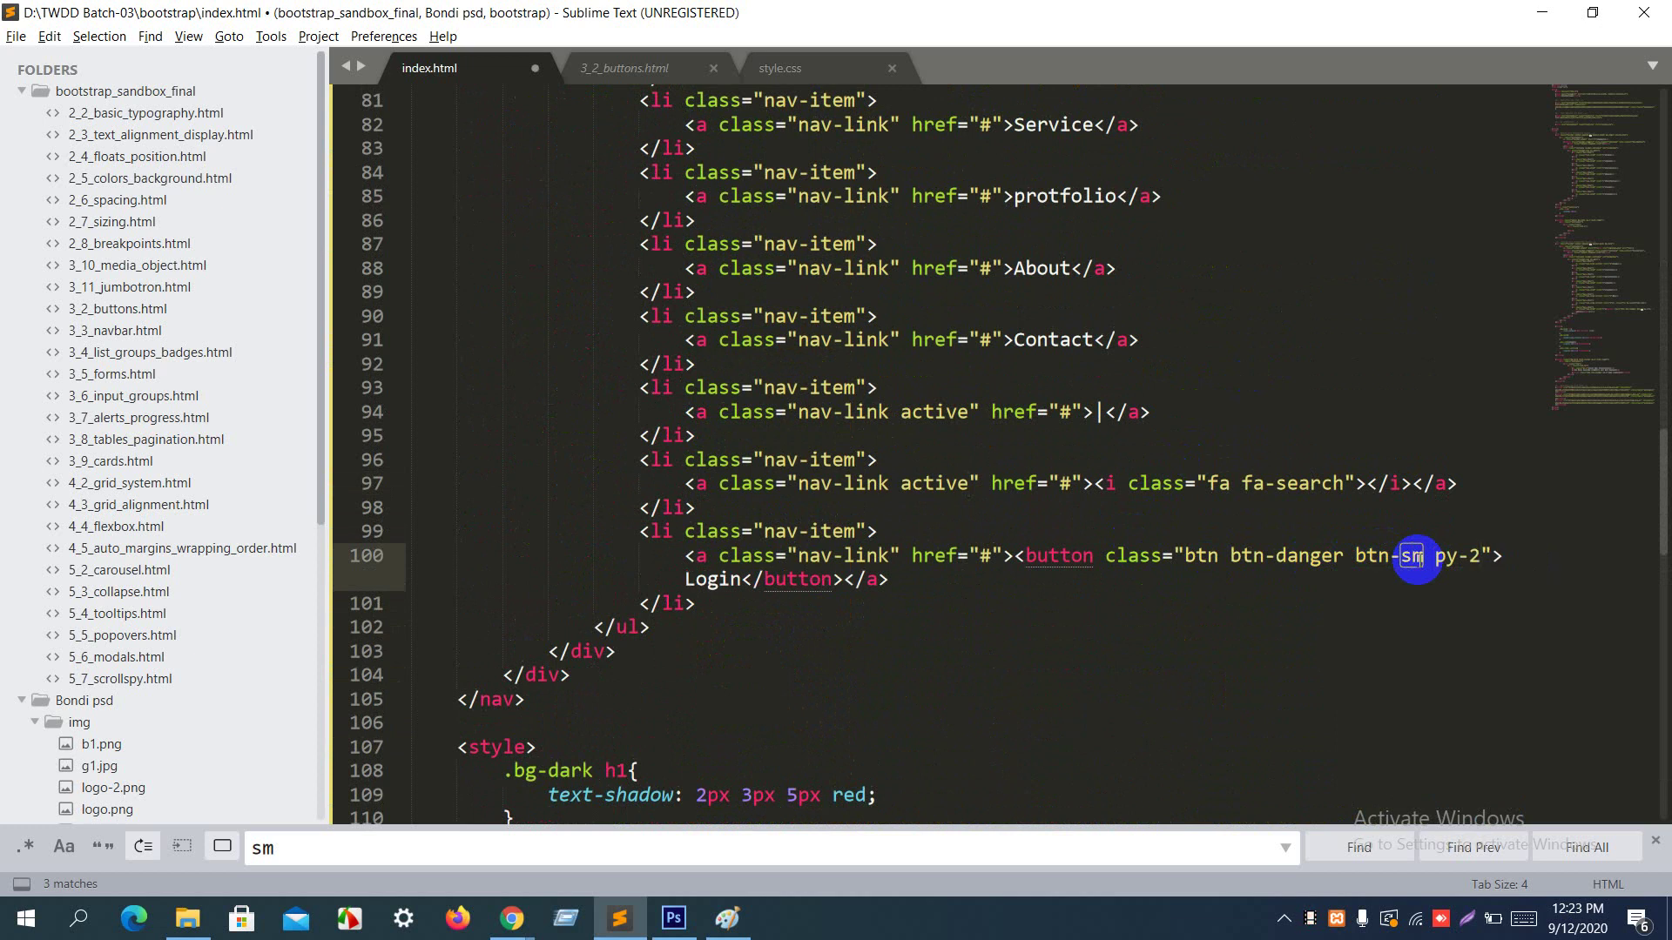
key(ctrl+s)
key(alt+Tab)
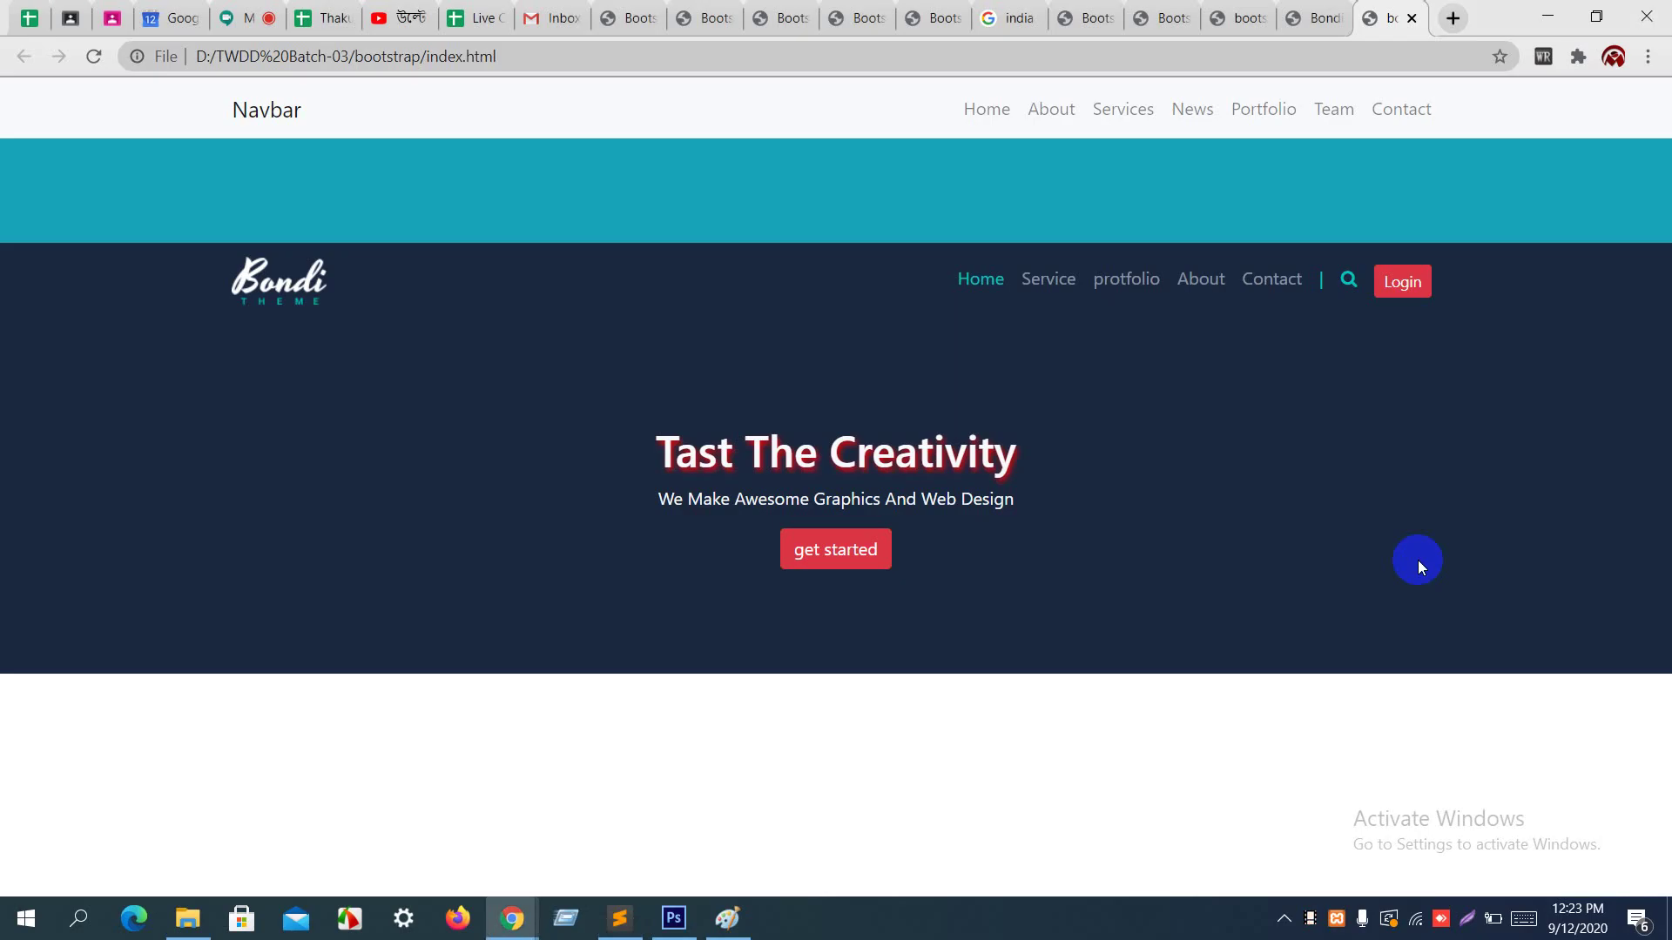
key(F5)
Step: Return to Sublime Text, change the Login button's vertical padding class to "py-1", save, and reload the page in Chrome
key(alt+Tab)
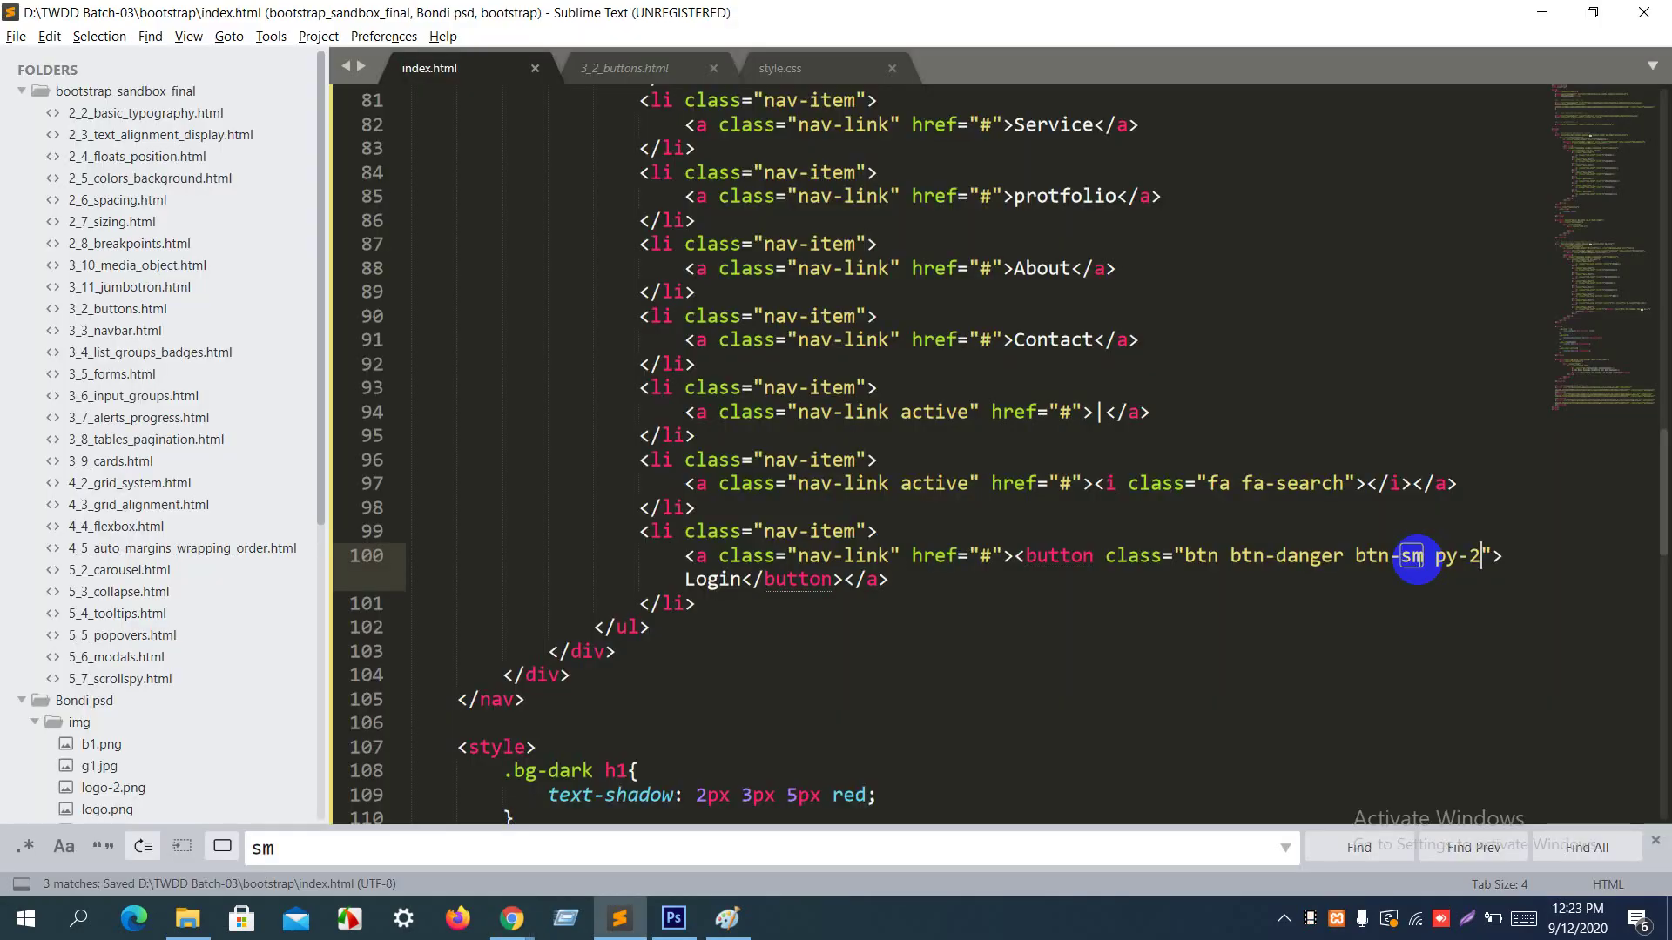
key(BackSpace)
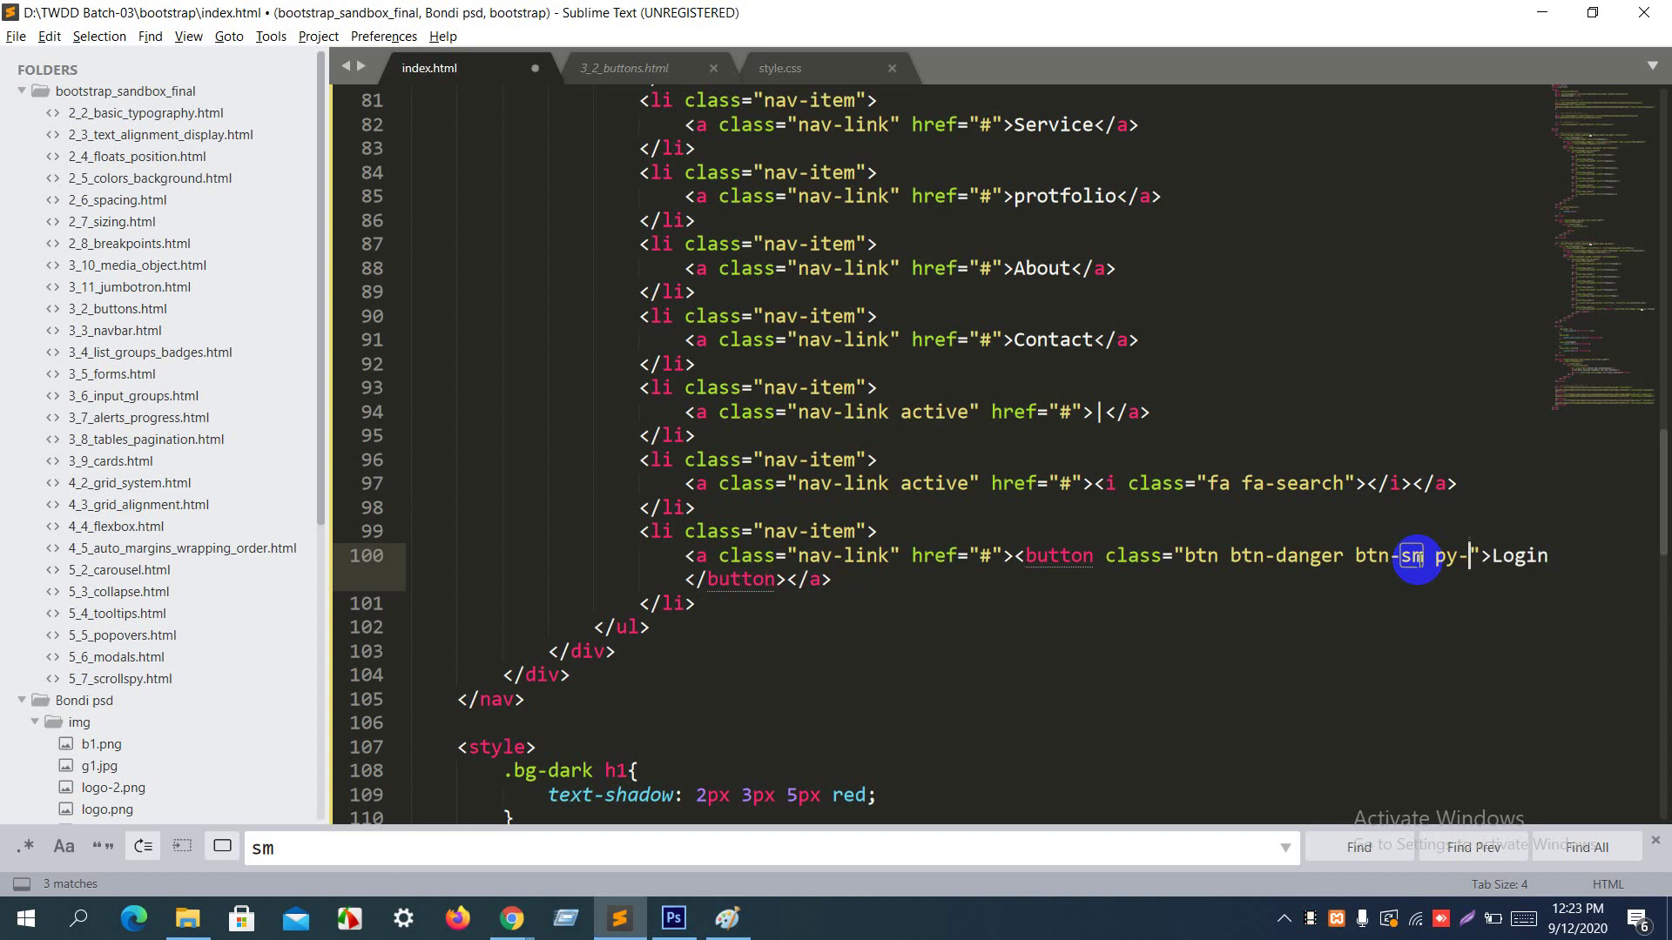
text(1)
key(ctrl+s)
key(alt+Tab)
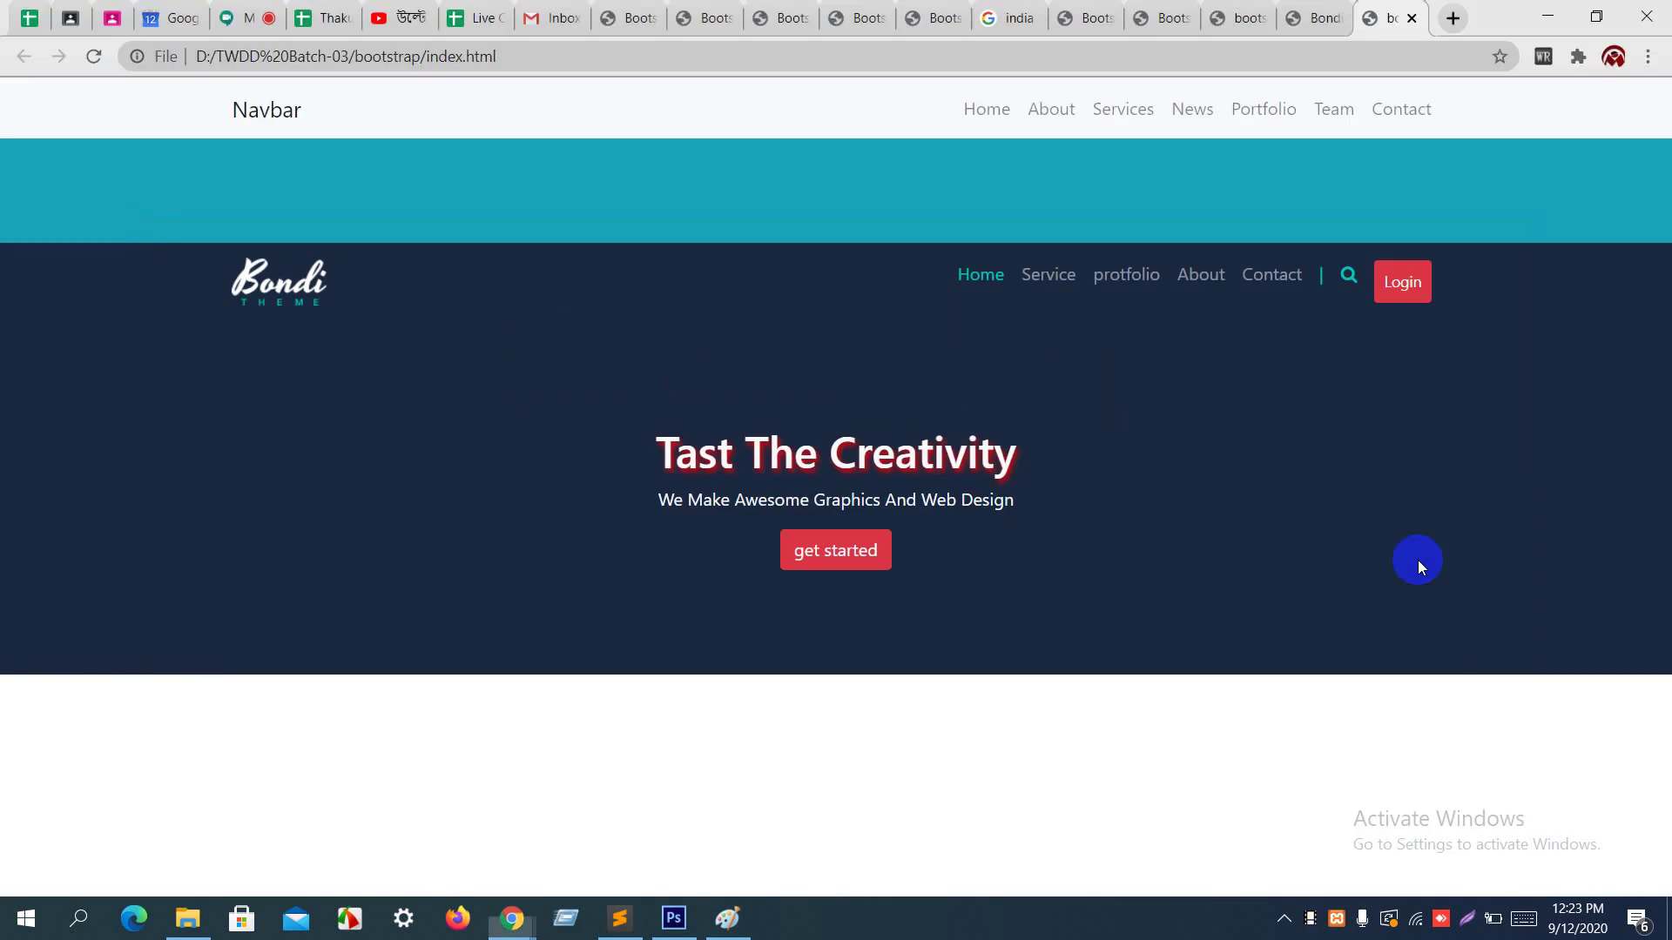
key(F5)
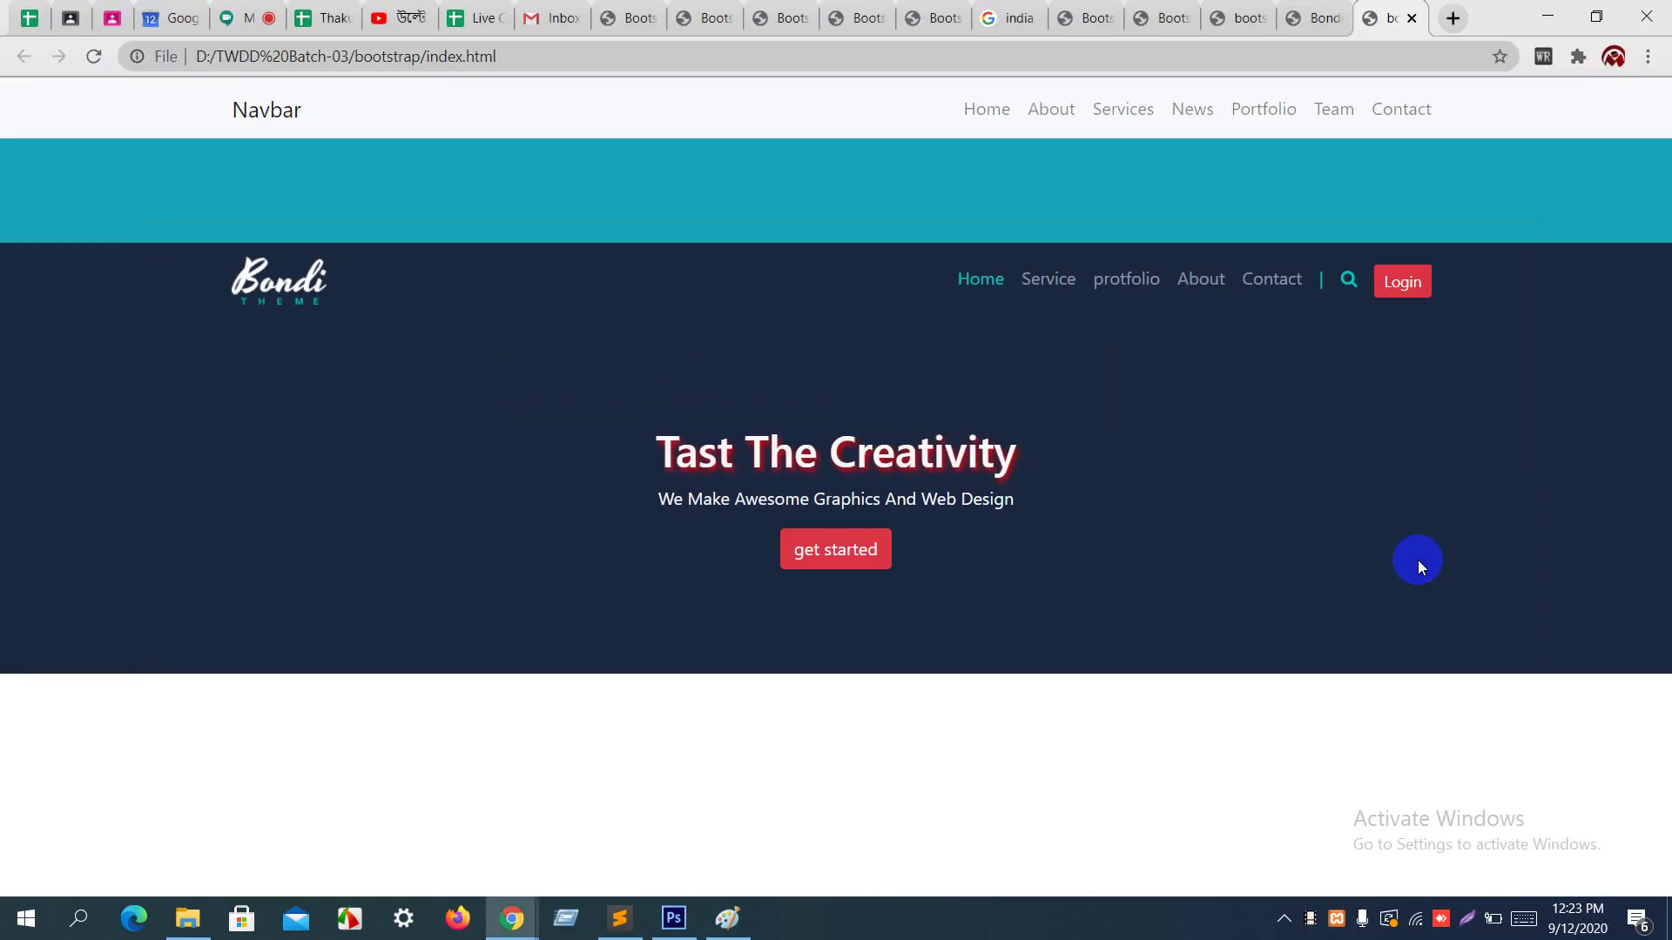
Step: In Sublime Text, add the "px-3" class to the Login button, save index.html, and check its width in Chrome
key(alt+Tab)
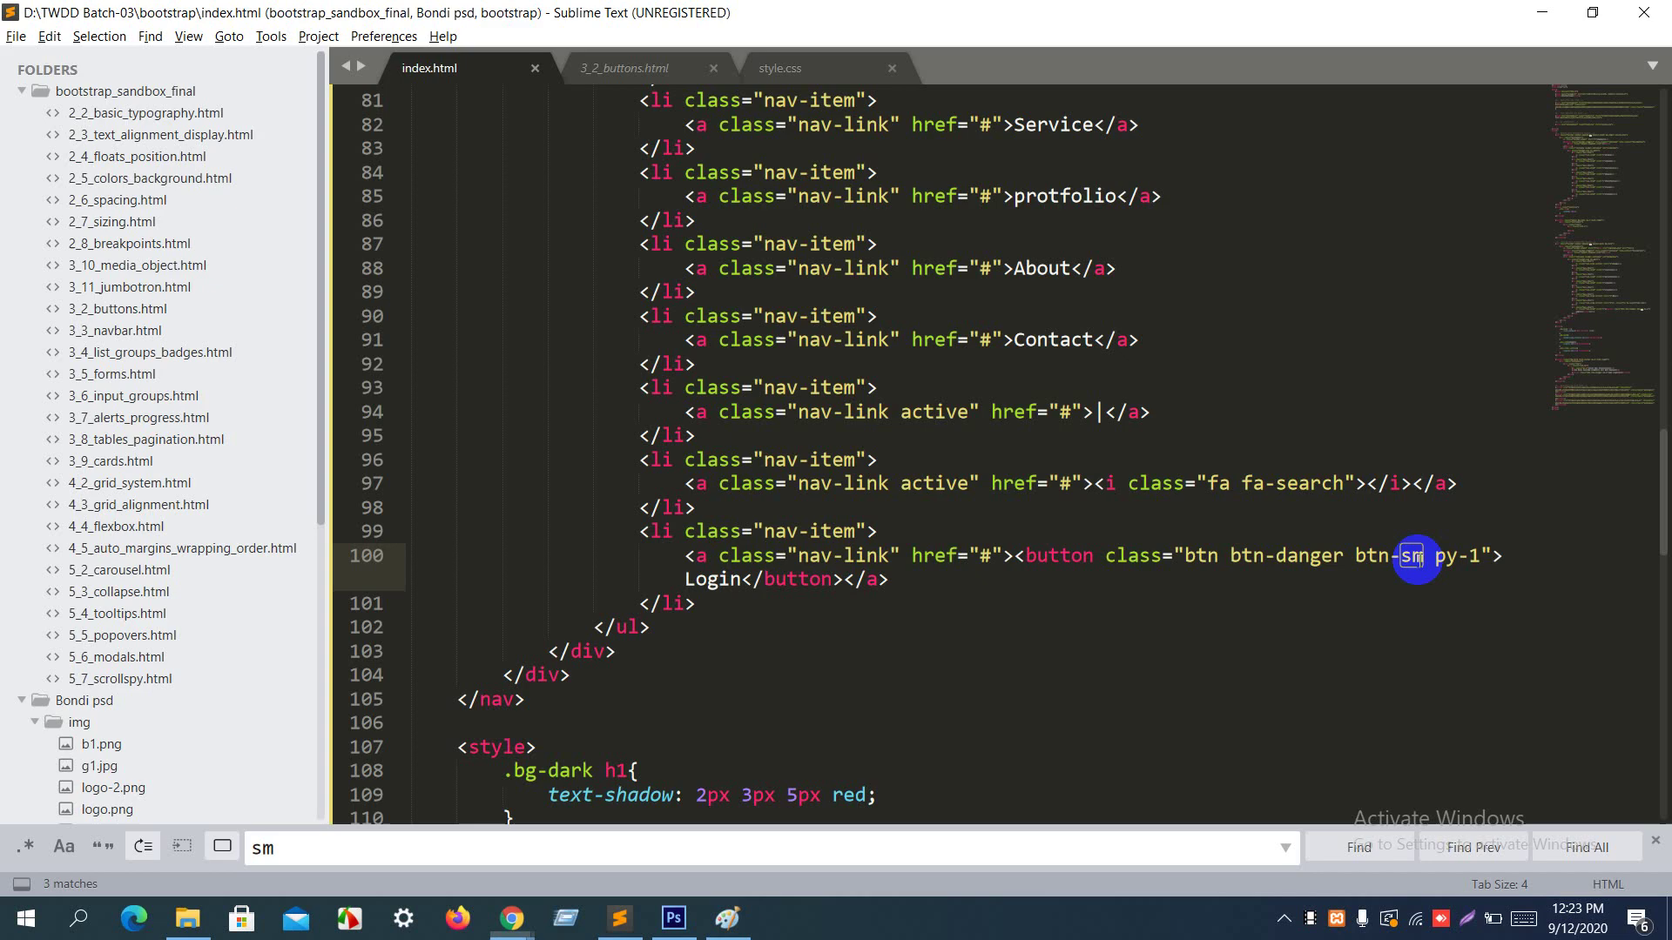
text(px)
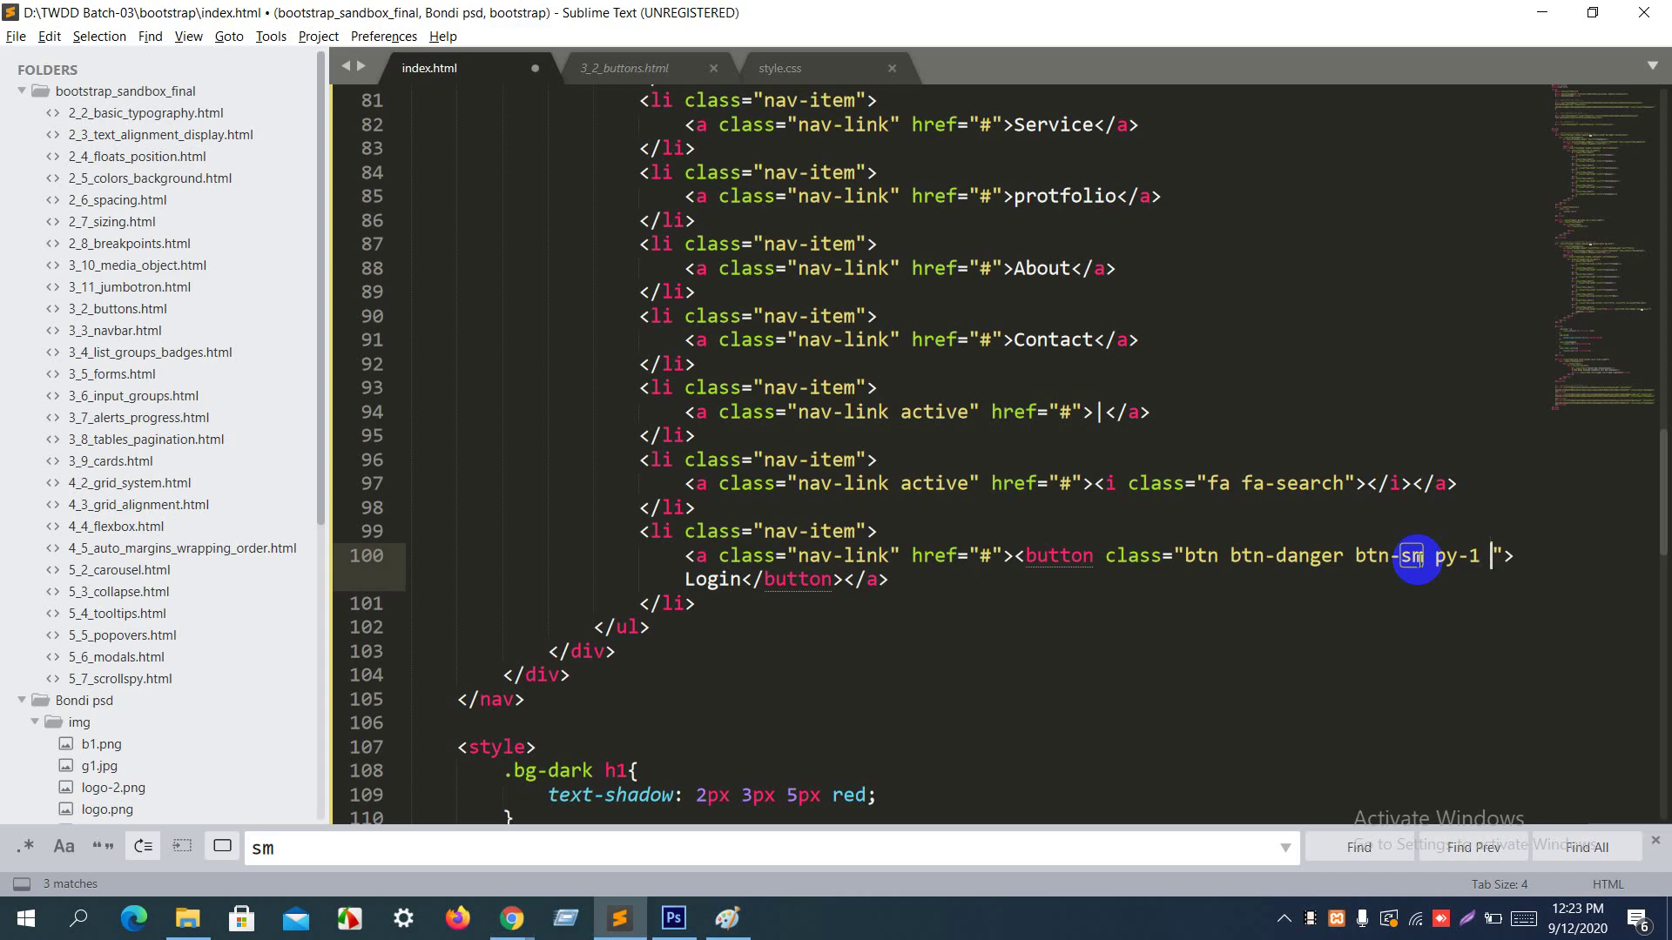
text(-3)
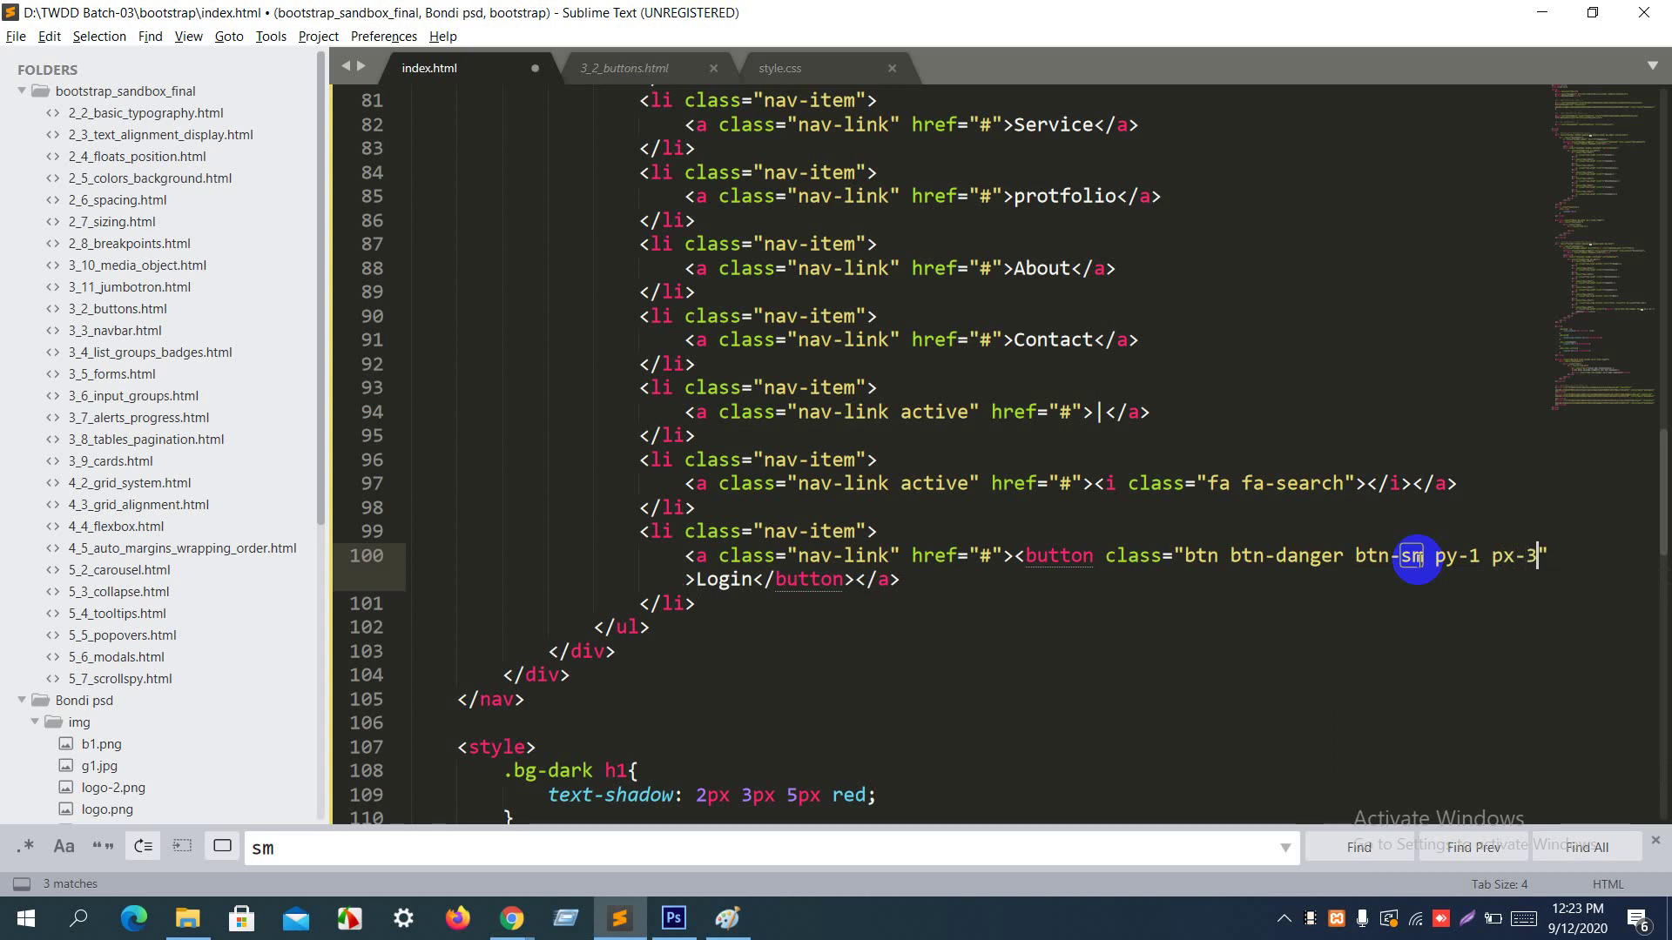
key(ctrl+s)
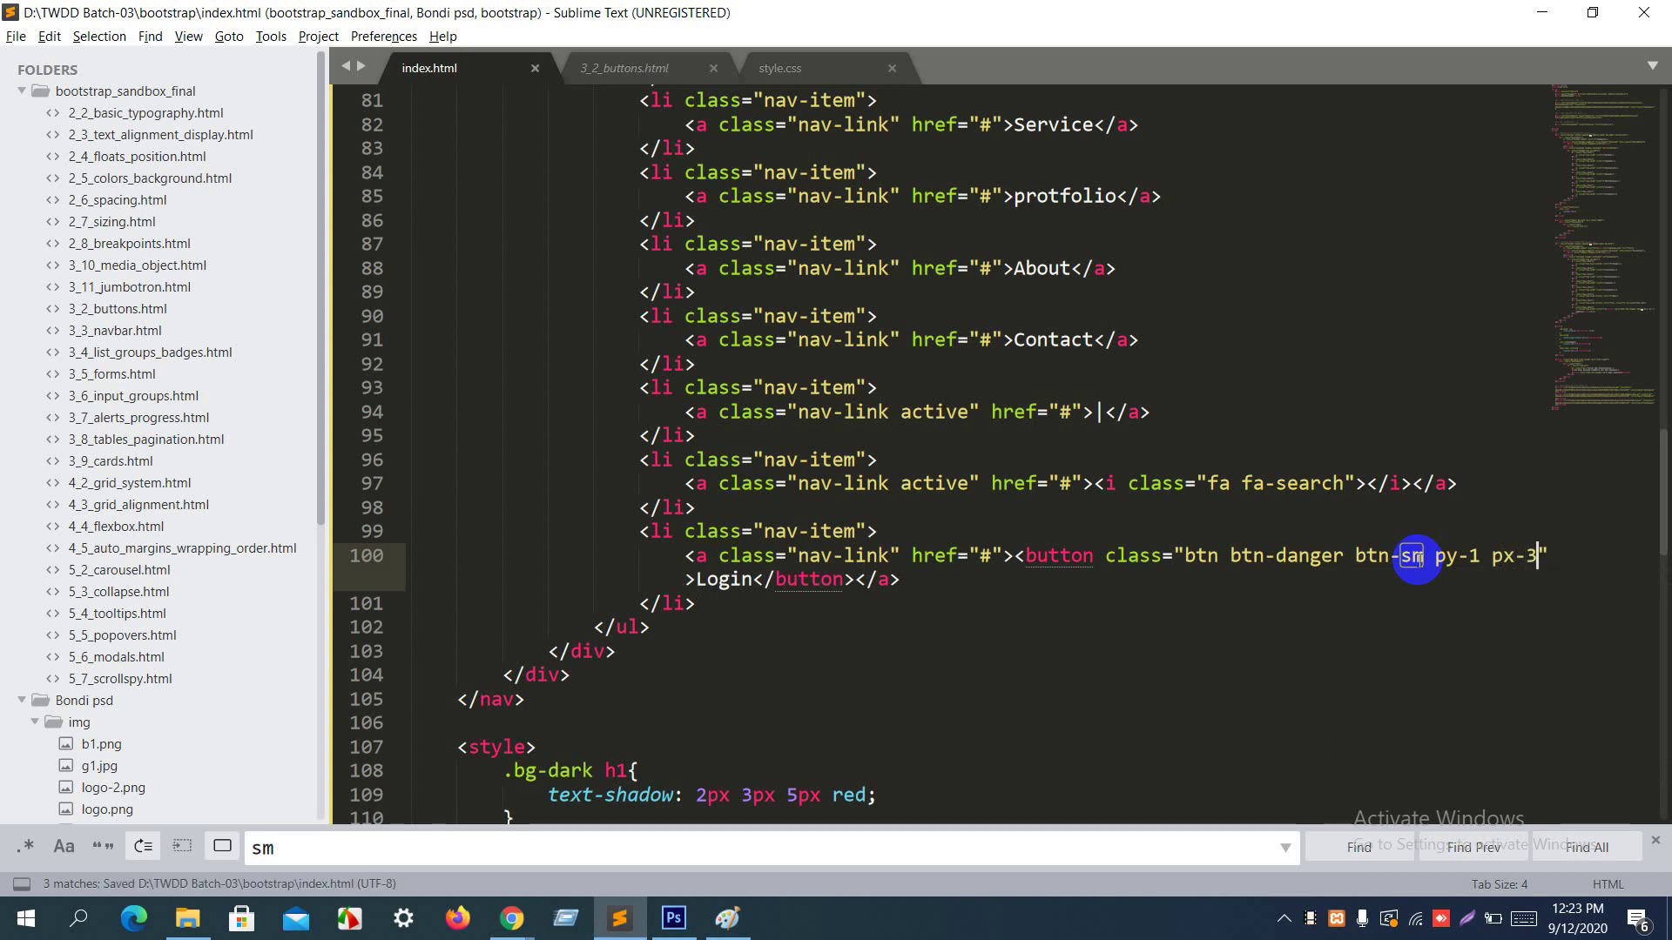
key(alt+Tab)
key(ctrl+r)
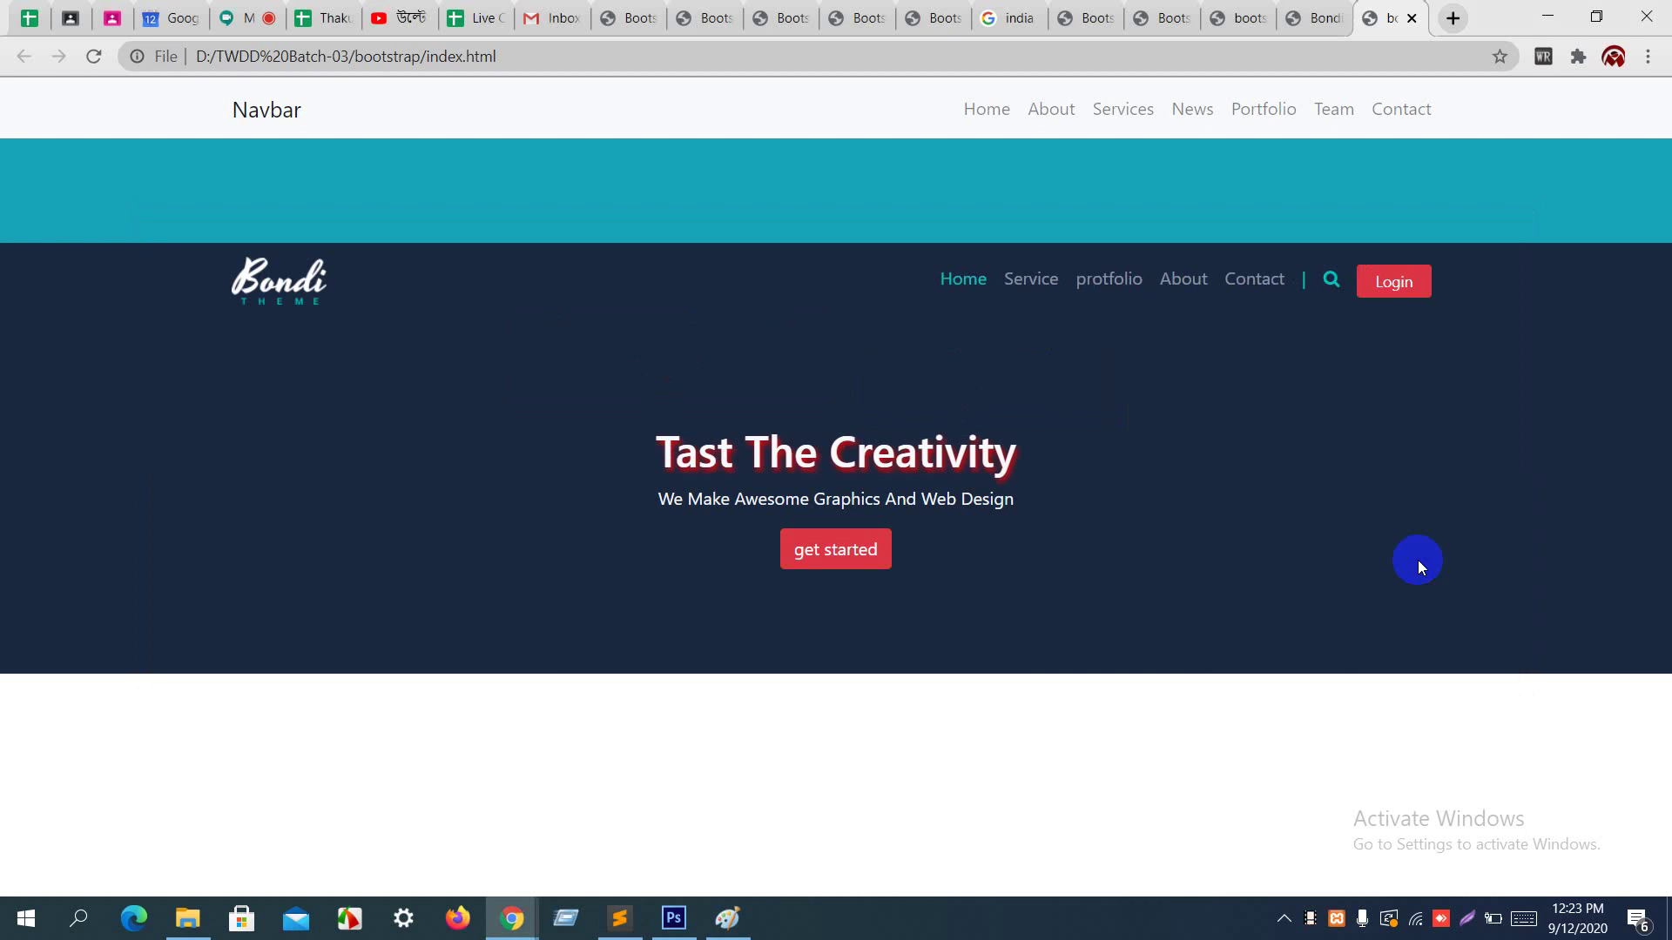
Step: Set the Login button's horizontal padding class to "px-5" in Sublime Text, save, and check the button in Chrome
key(alt+Tab)
key(BackSpace)
text(5)
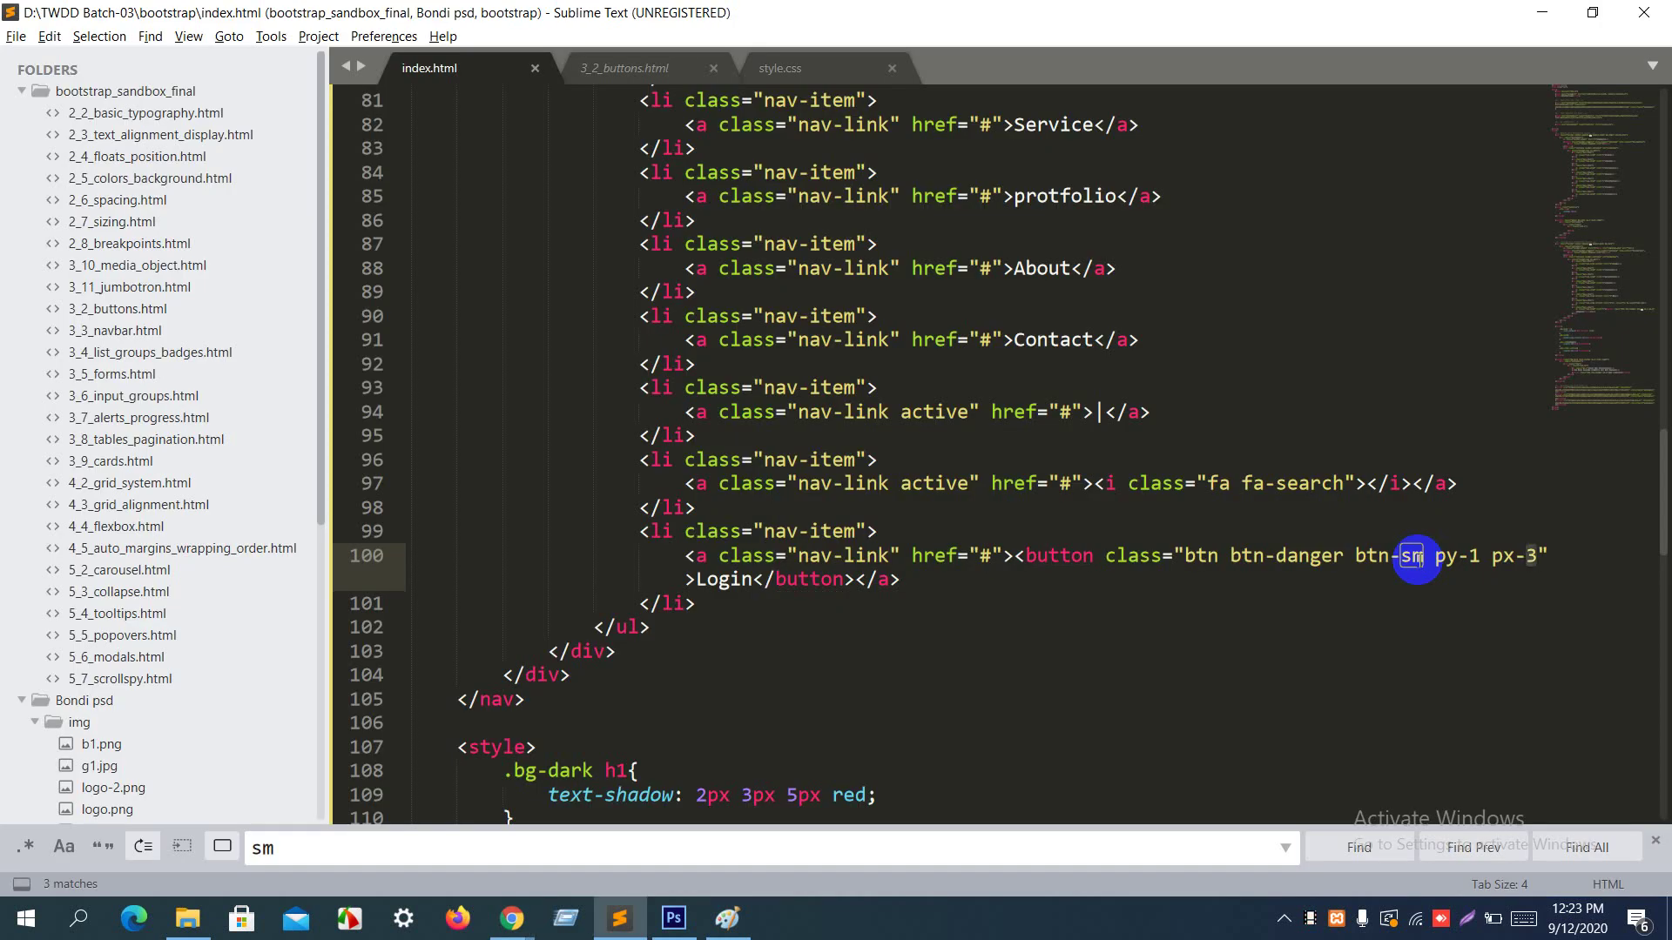
key(ctrl+s)
key(alt+Tab)
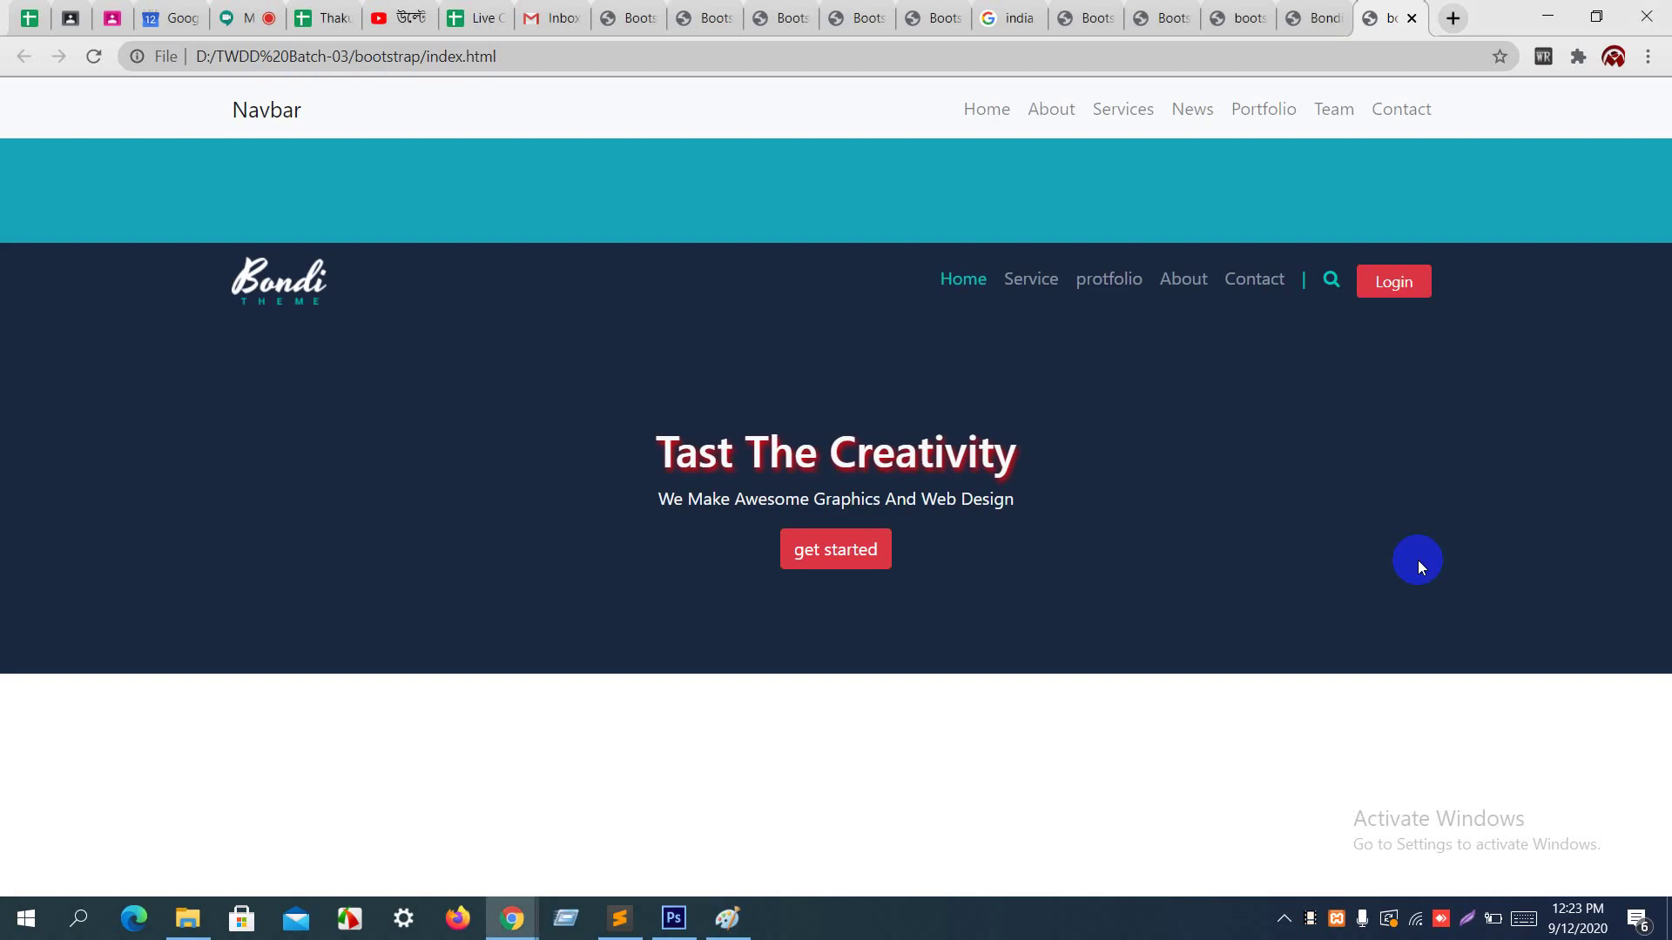
key(ctrl+r)
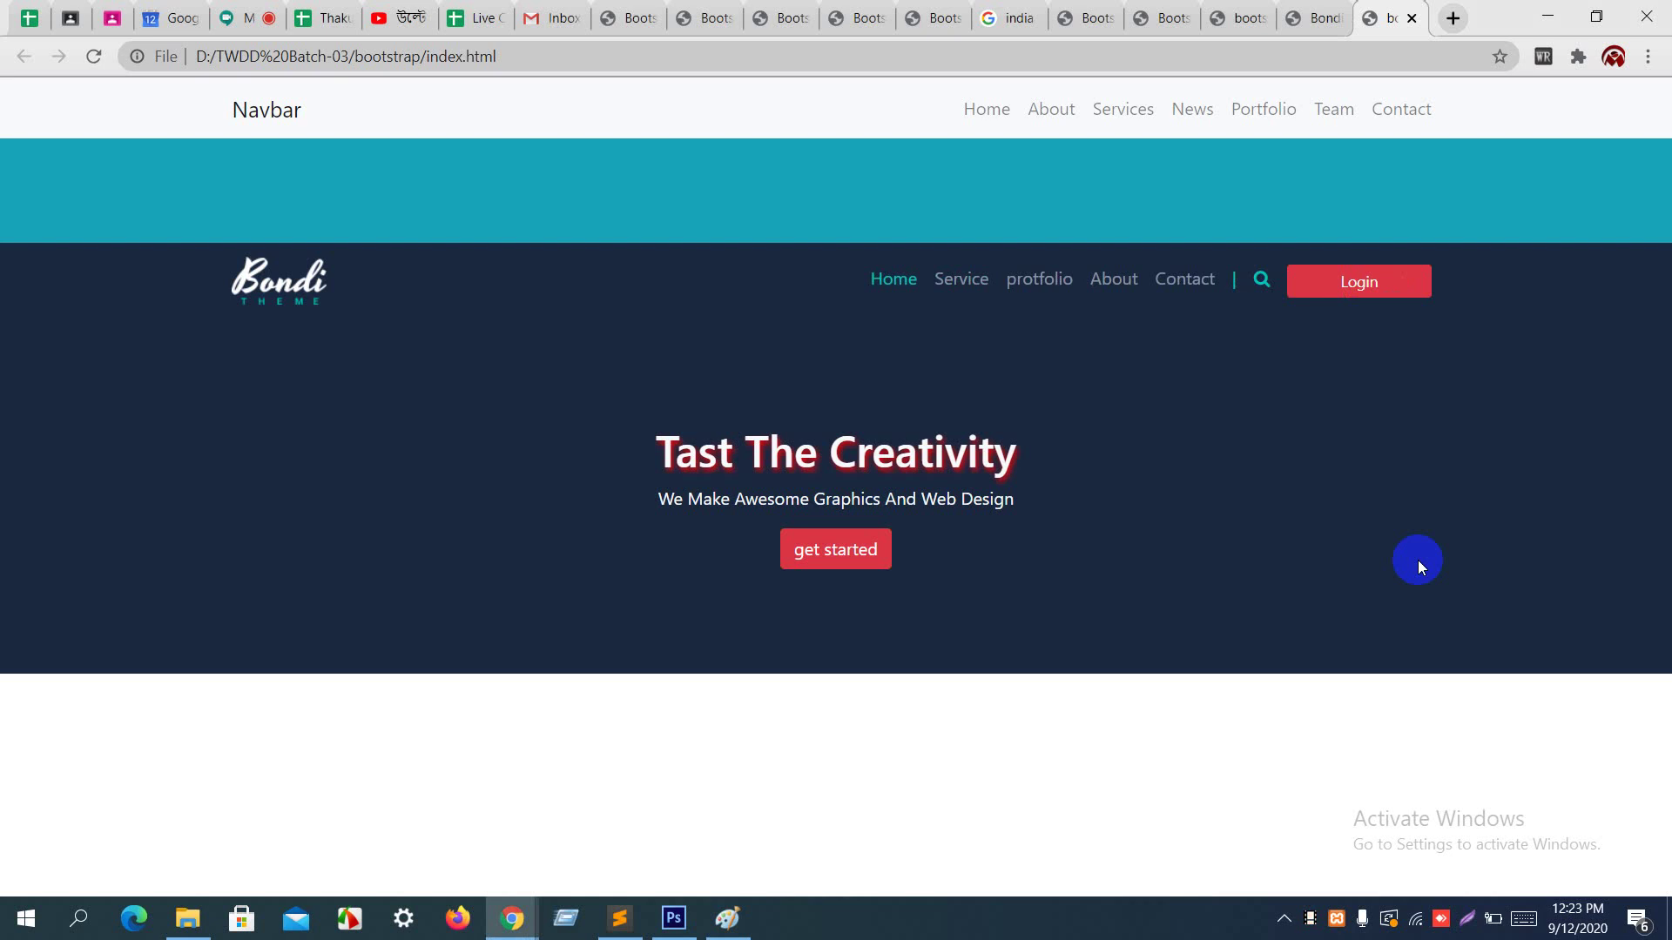
Step: Open the finished Bondi page in Chrome and examine its numbered services, portfolio grid and "Some Stuff About Us" sections
click(1337, 12)
scroll(864, 535, down, 7)
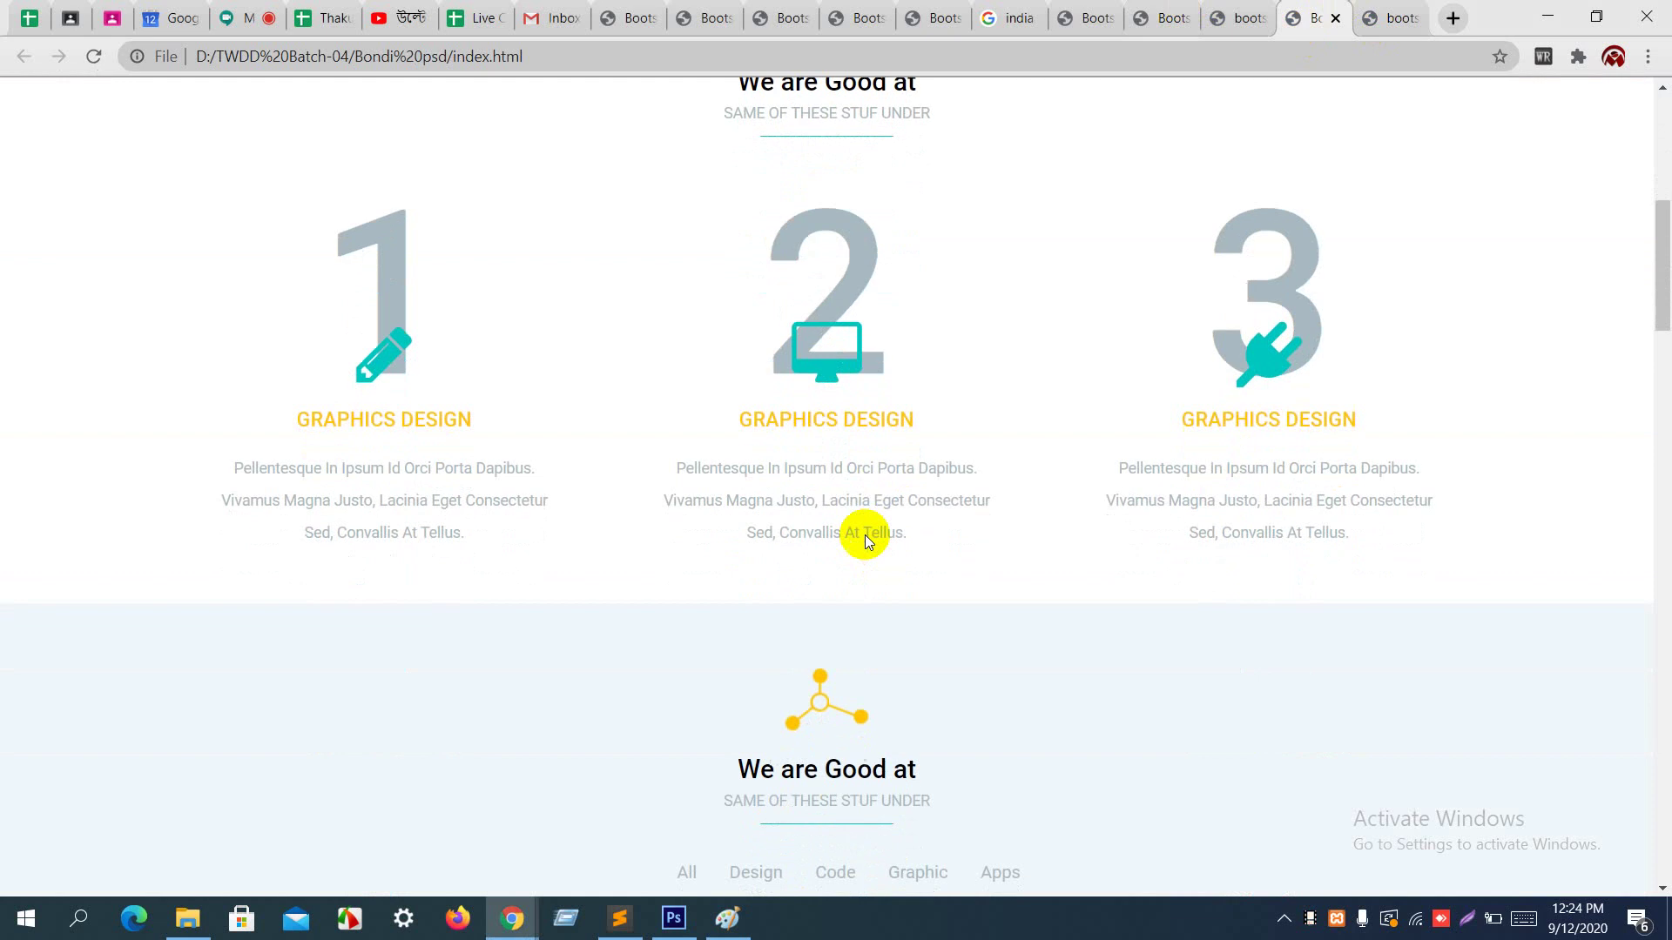
scroll(865, 534, up, 3)
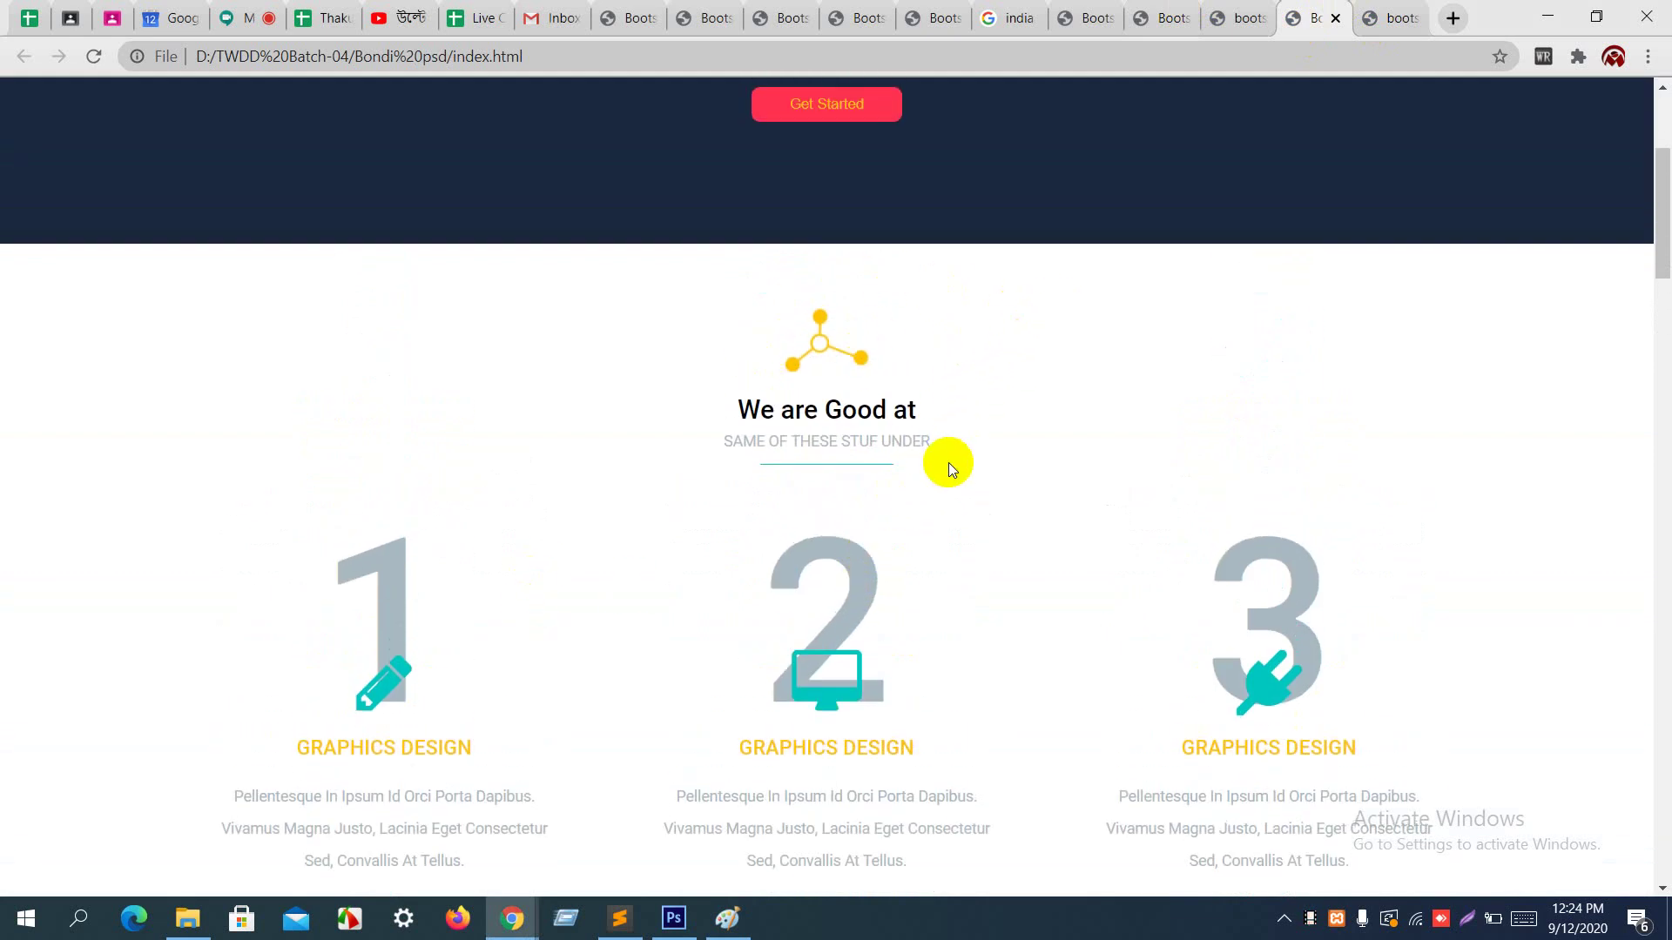
scroll(950, 460, down, 8)
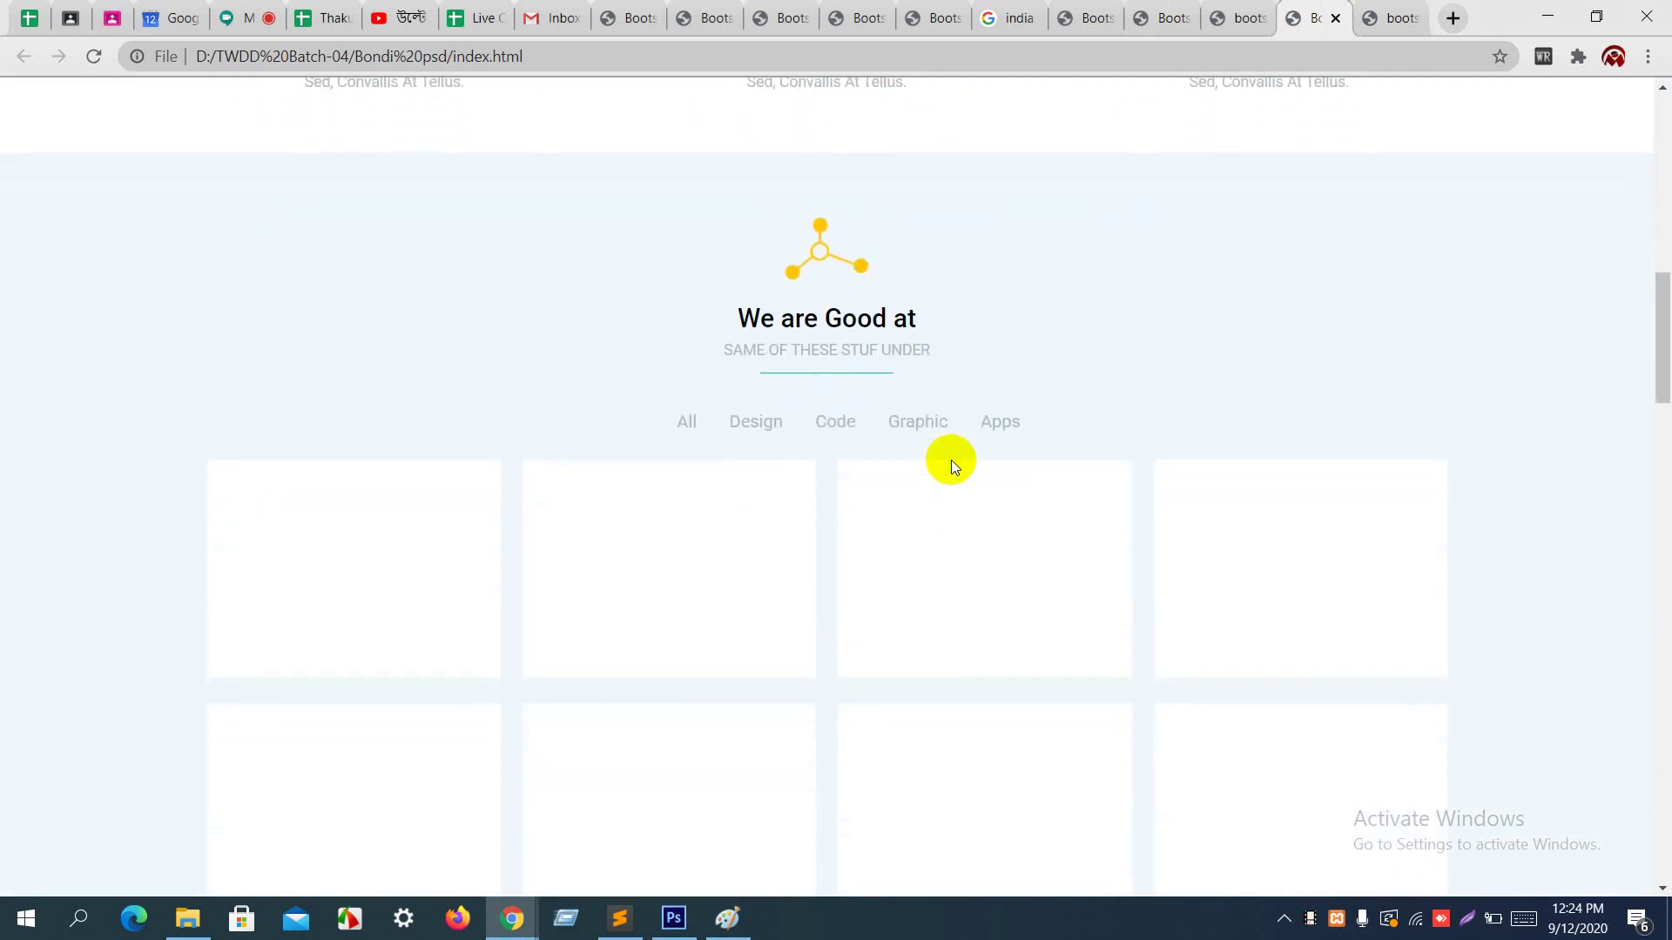
scroll(951, 460, down, 5)
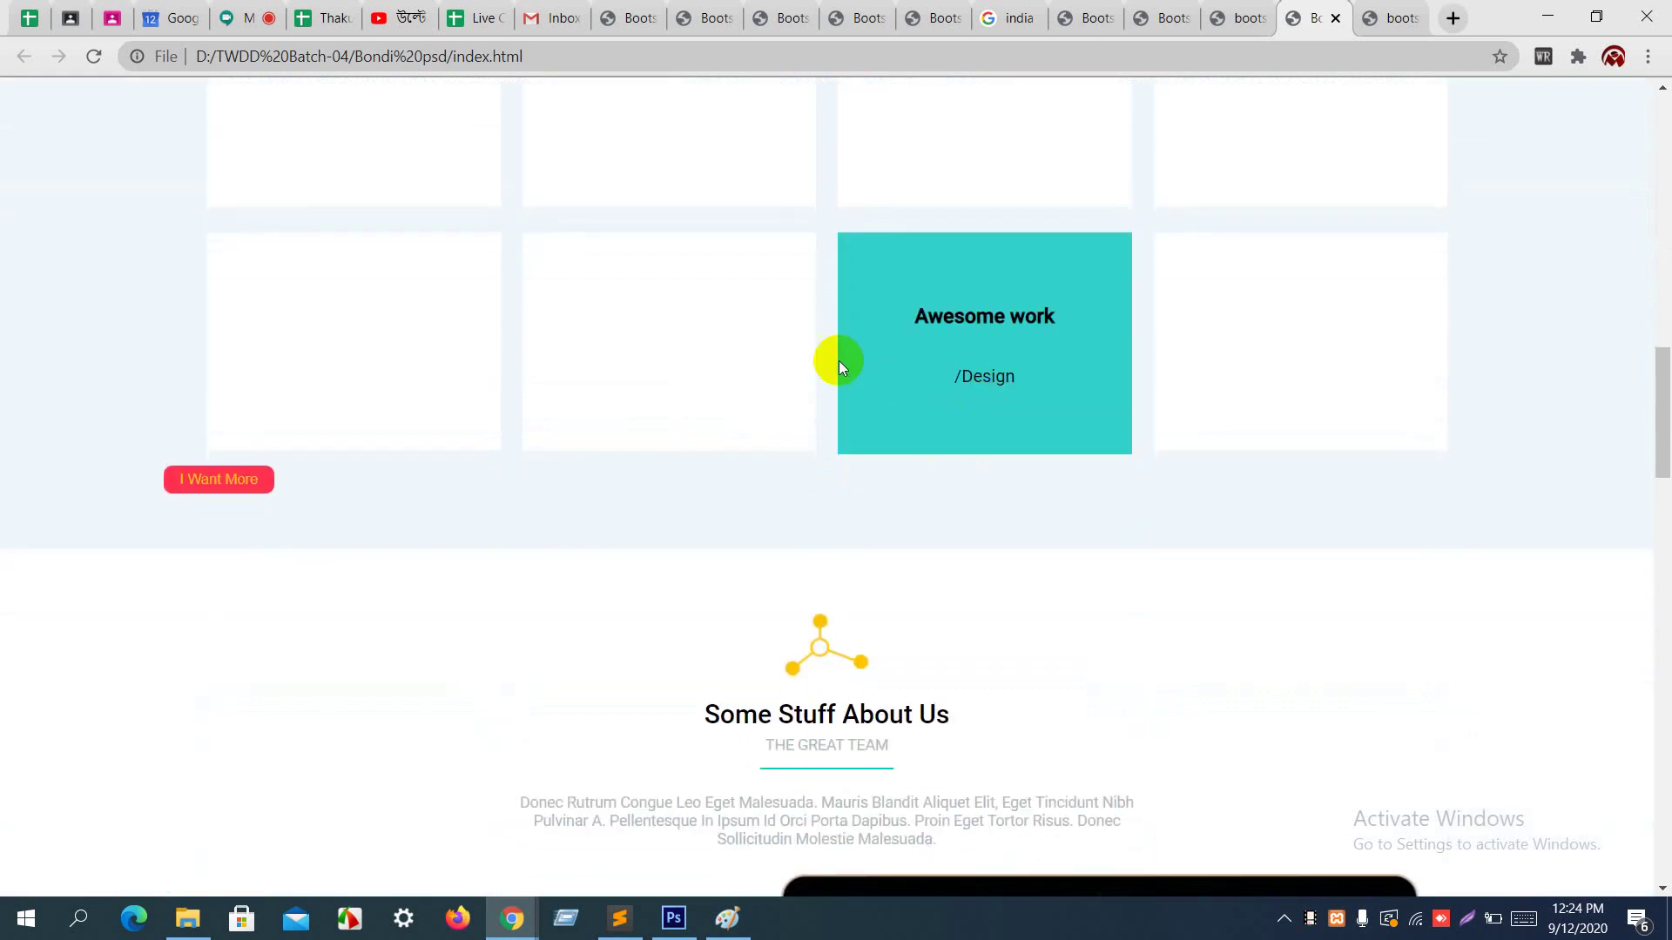
Step: Check the Google Meet call in Chrome, and return to index.html in Sublime Text
click(262, 16)
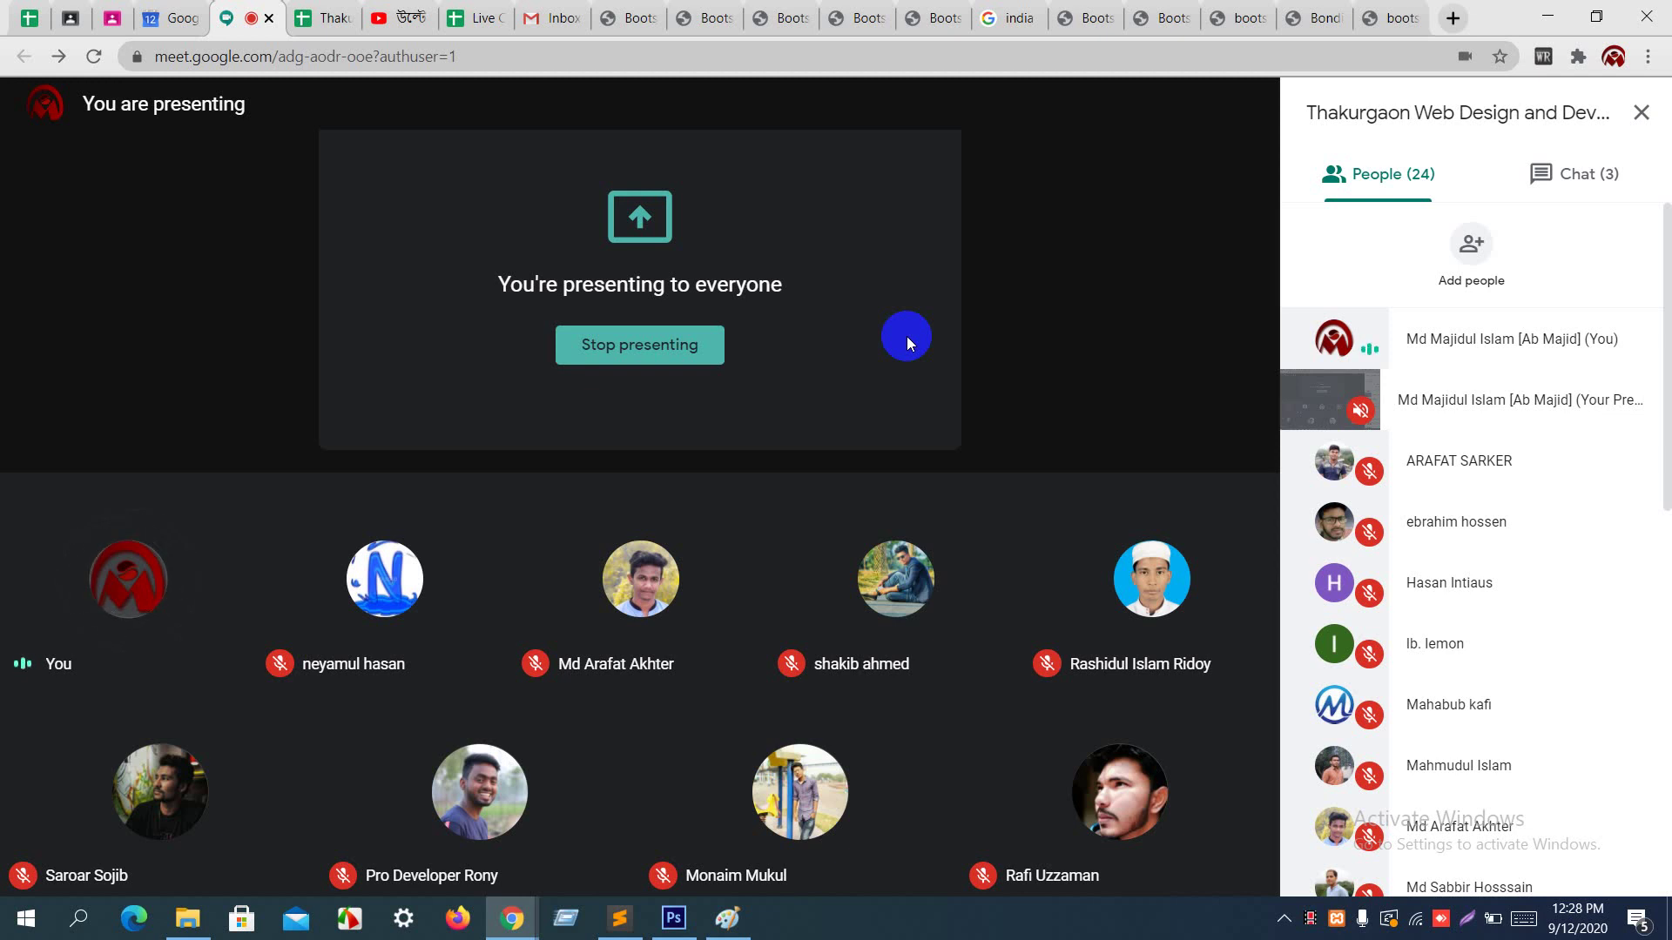
mouse_move(540, 546)
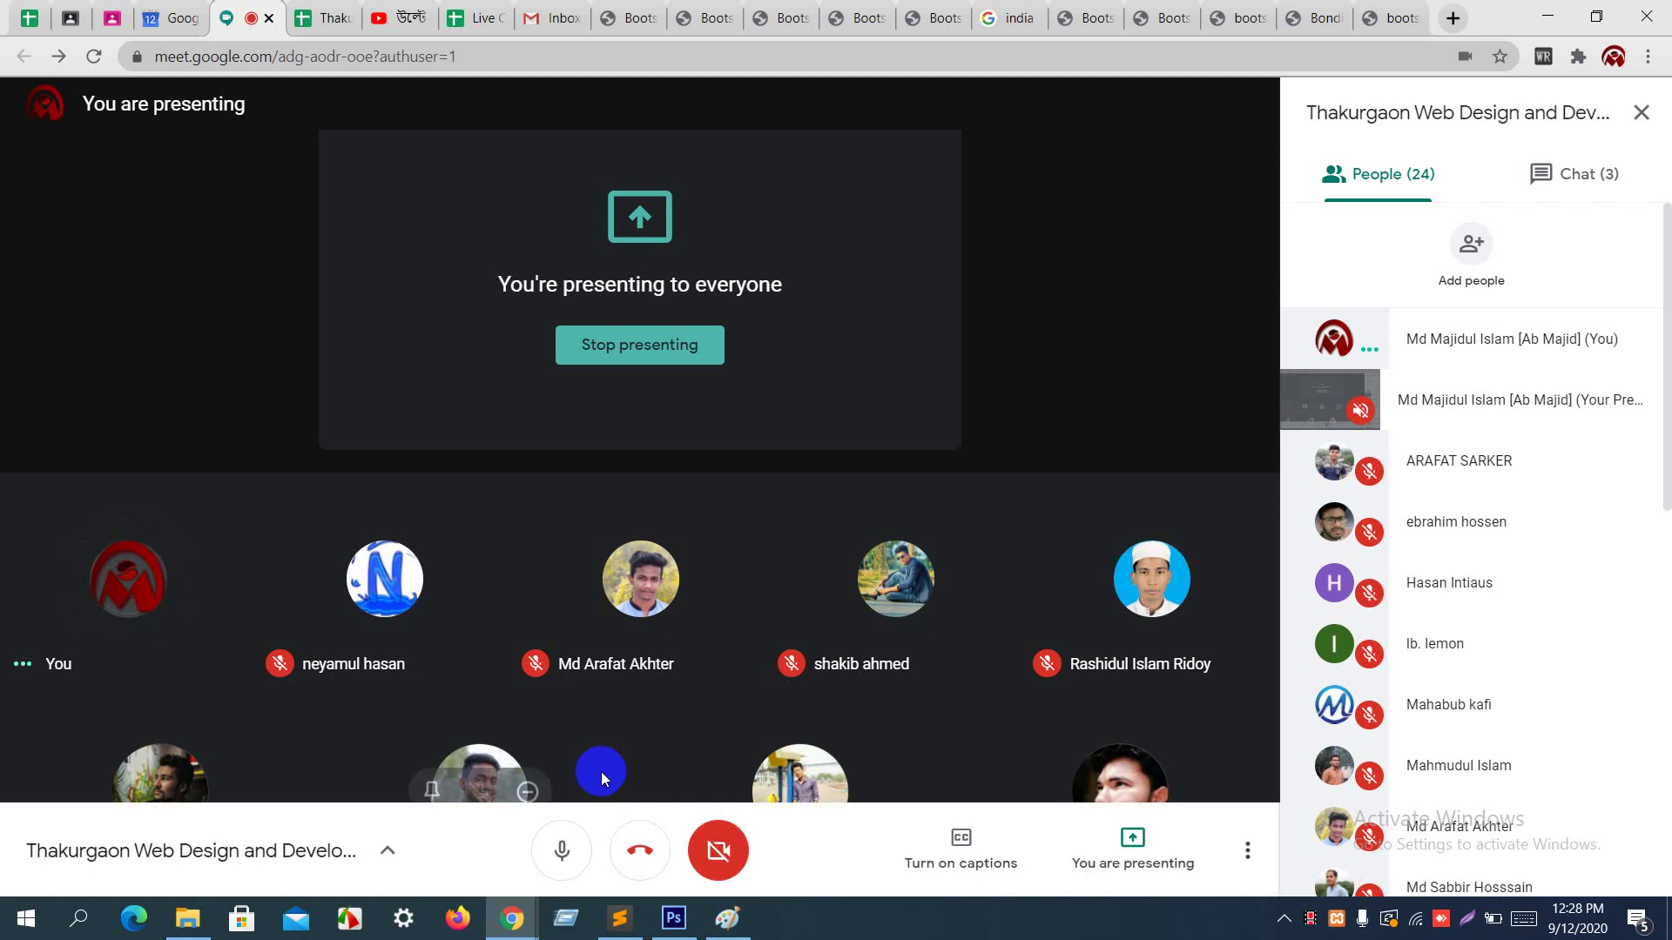
click(621, 922)
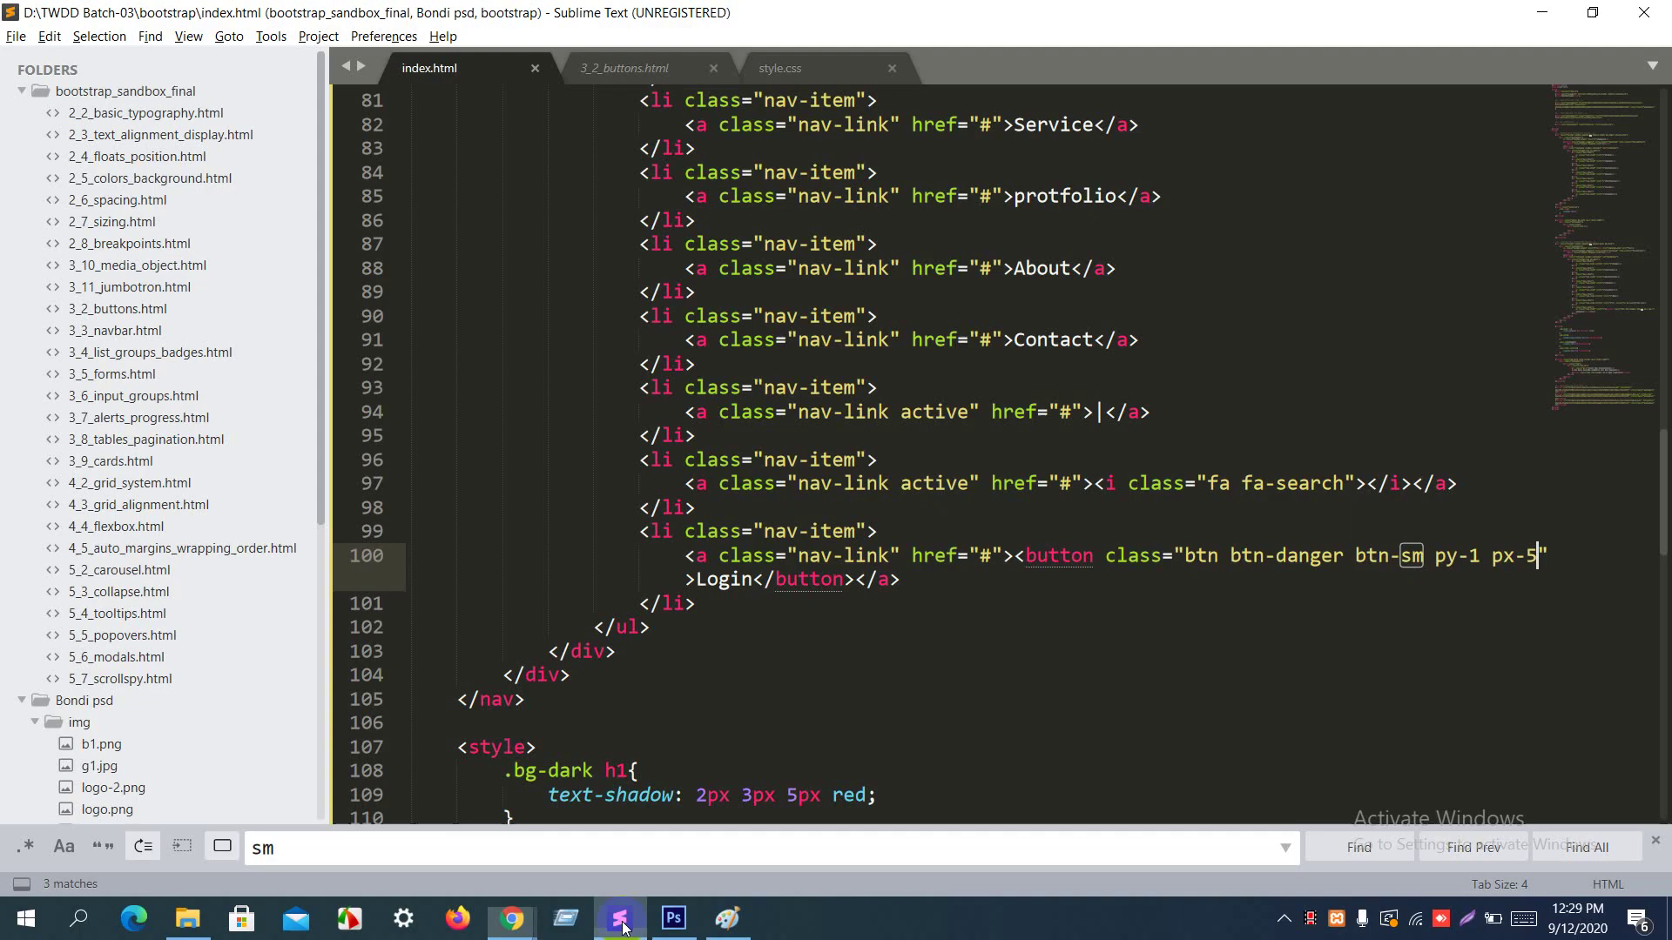